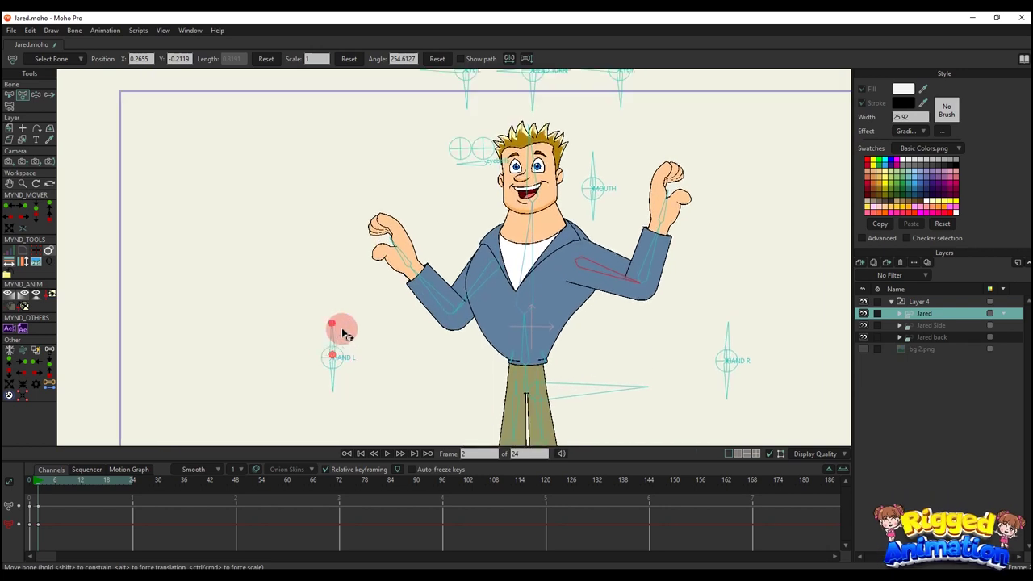
# Switch the right hand to an open palm with the HAND R control and rotate the hand upward
pyautogui.moveTo(316, 371); pyautogui.dragTo(664, 300)
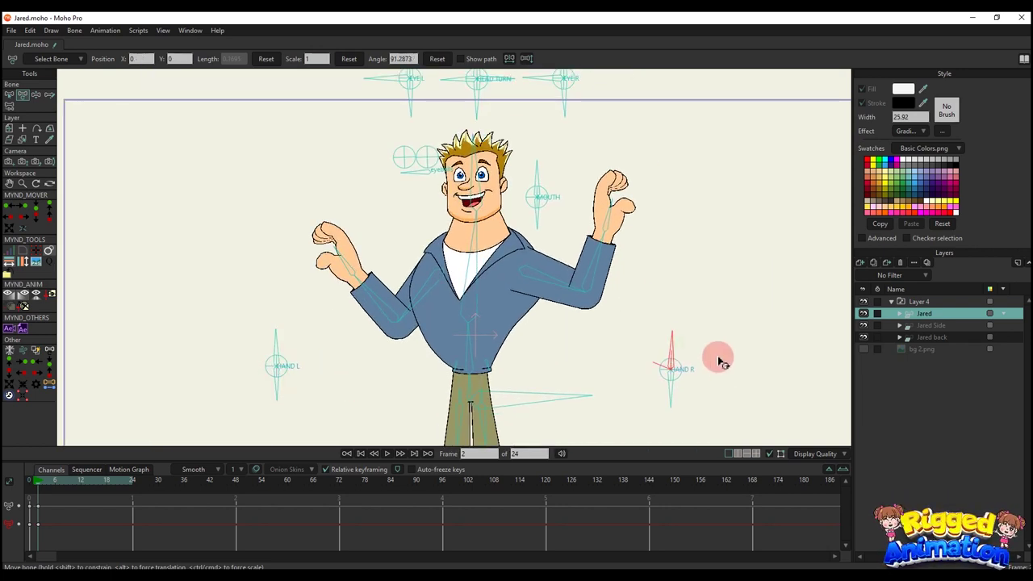
pyautogui.moveTo(721, 363); pyautogui.dragTo(662, 350)
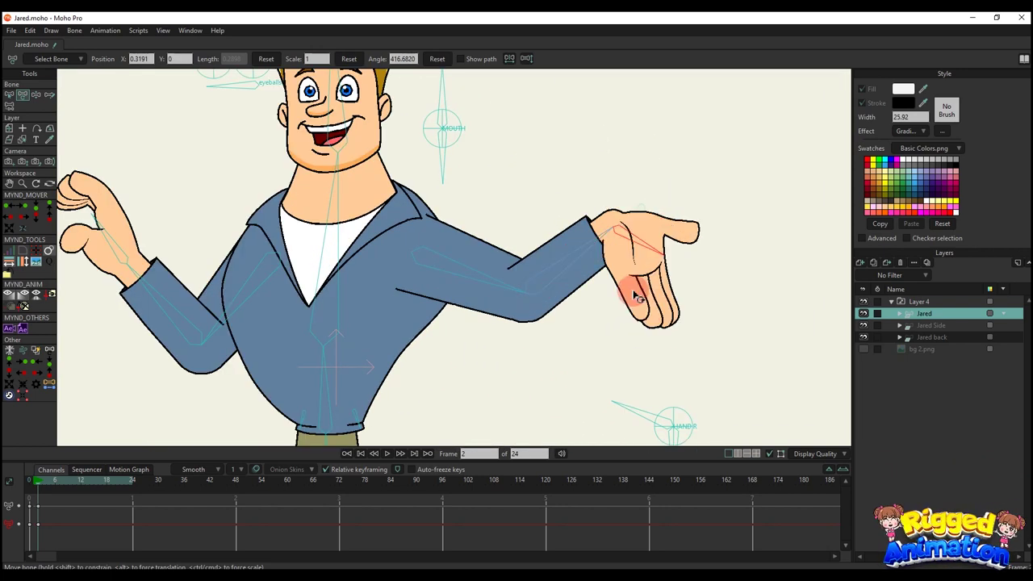
pyautogui.moveTo(622, 295); pyautogui.dragTo(627, 179)
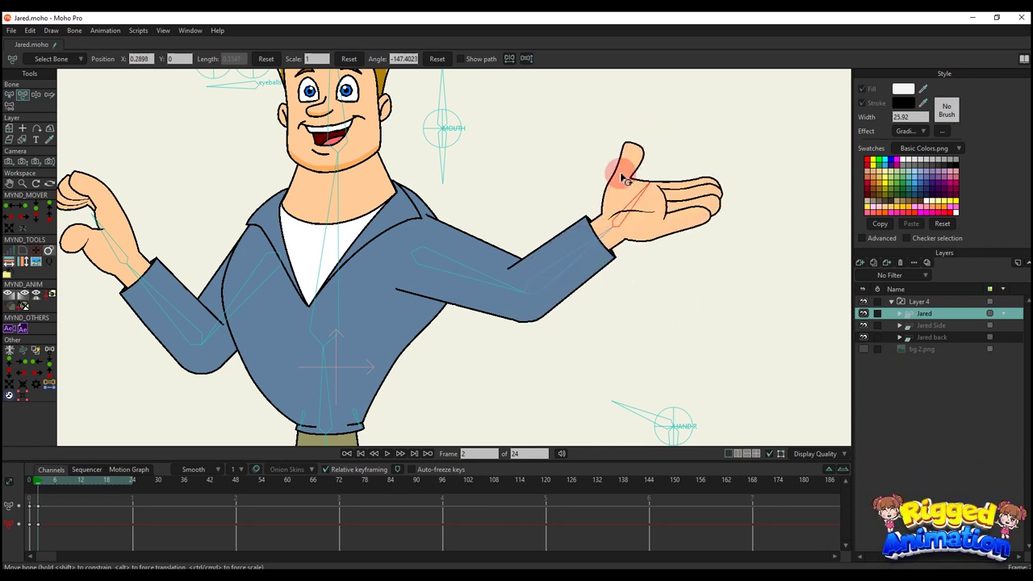
# Change the hand shapes with the HAND L and HAND R controls and fold both forearms across the waist
pyautogui.click(200, 342)
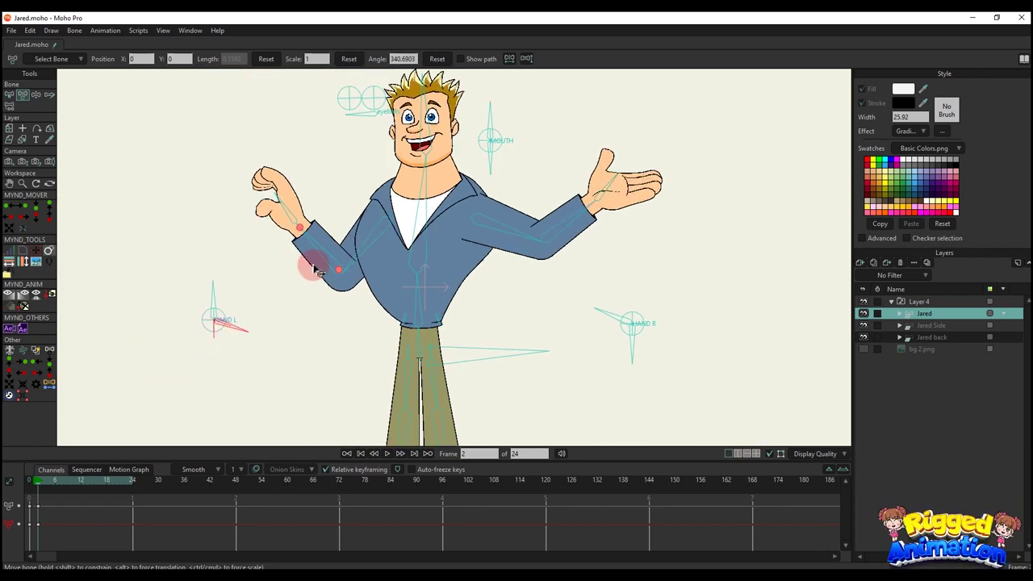
pyautogui.moveTo(313, 268); pyautogui.dragTo(427, 291)
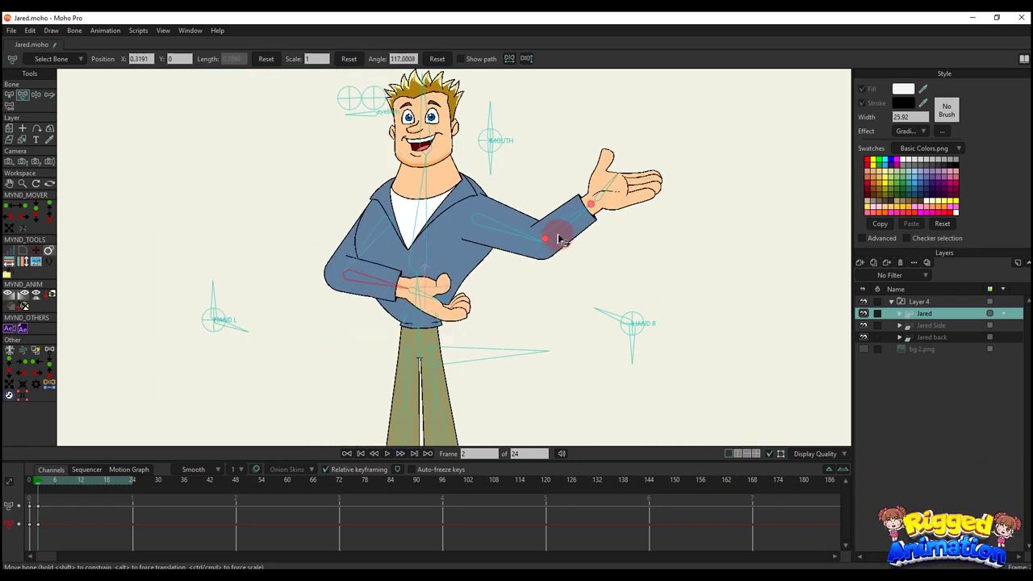
pyautogui.moveTo(557, 237); pyautogui.dragTo(489, 247)
pyautogui.moveTo(618, 318); pyautogui.dragTo(693, 250)
pyautogui.moveTo(519, 237); pyautogui.dragTo(507, 250)
pyautogui.moveTo(356, 257); pyautogui.dragTo(343, 251)
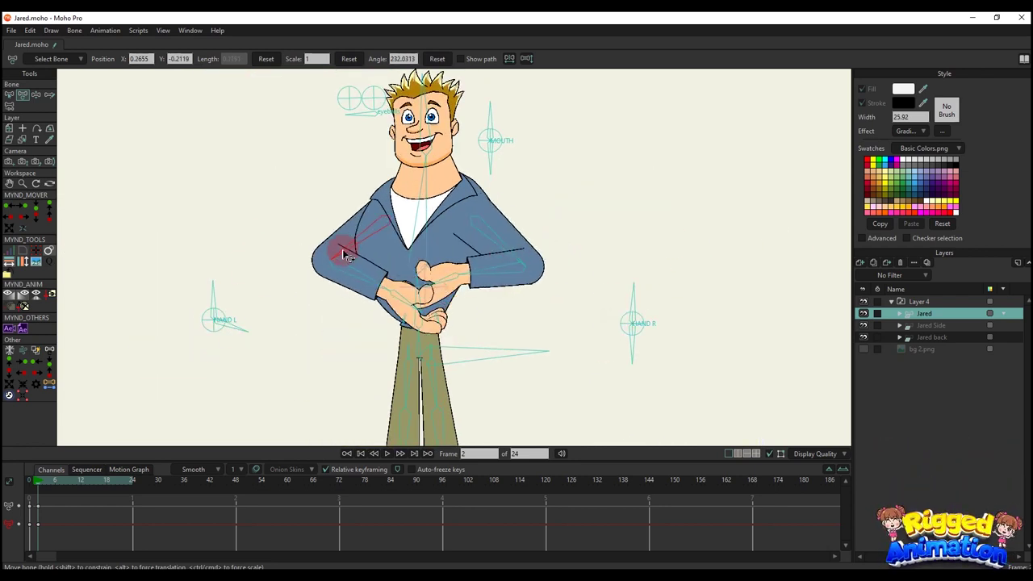
# Swing both upper arms outward so the forearms hang down beside the body
pyautogui.moveTo(505, 246); pyautogui.dragTo(516, 229)
pyautogui.moveTo(521, 265); pyautogui.dragTo(541, 270)
pyautogui.moveTo(348, 258); pyautogui.dragTo(319, 276)
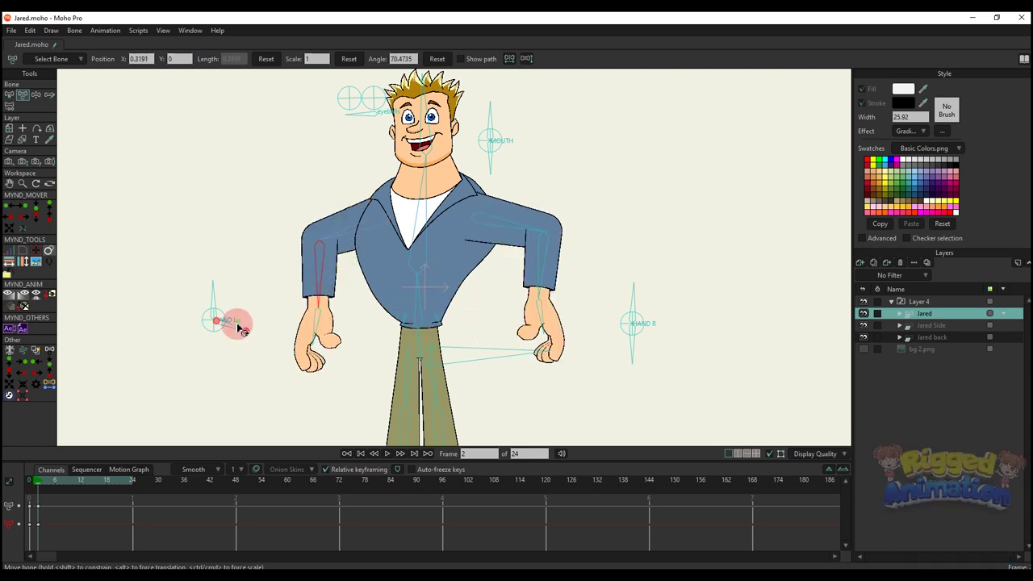
# Place both hands behind the hips with the HAND L and HAND R controls and bent forearms
pyautogui.moveTo(237, 327); pyautogui.dragTo(216, 349)
pyautogui.moveTo(625, 348); pyautogui.dragTo(530, 242)
pyautogui.moveTo(330, 265); pyautogui.dragTo(361, 252)
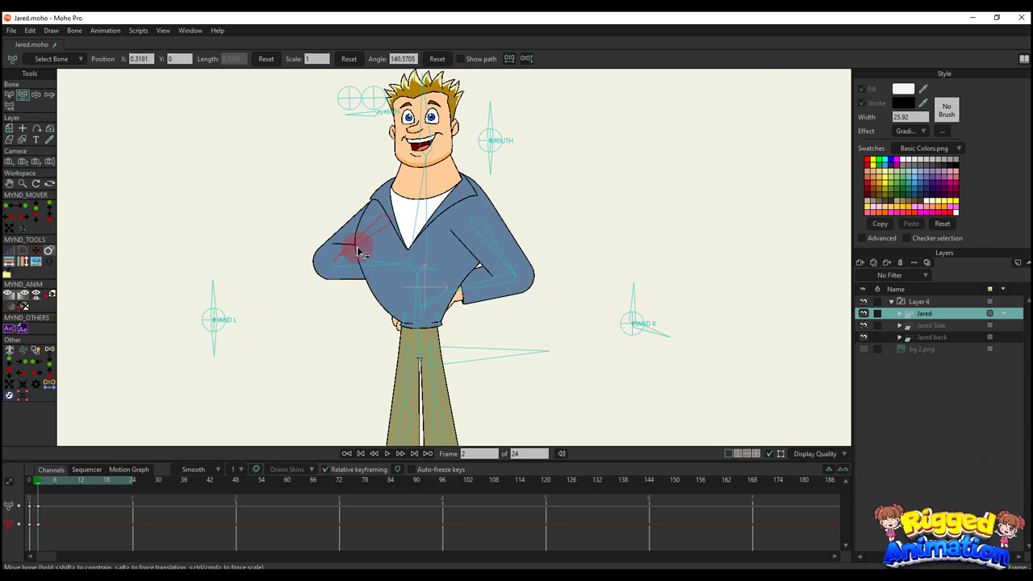
# Lower both arms so they hang away from the sides of the body
pyautogui.scroll(-2, 380, 286)
pyautogui.moveTo(494, 274); pyautogui.dragTo(526, 291)
pyautogui.moveTo(369, 279); pyautogui.dragTo(335, 303)
# Turn the right foot sideways with the leg r control and move the foot outward
pyautogui.moveTo(479, 424); pyautogui.dragTo(513, 311)
pyautogui.scroll(5, 510, 301)
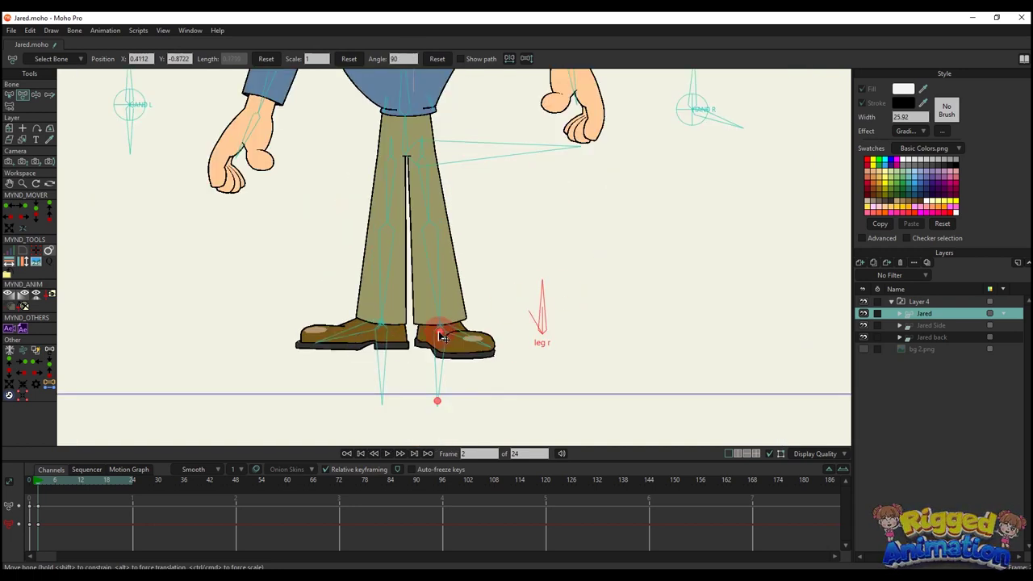
pyautogui.moveTo(442, 335); pyautogui.dragTo(474, 346)
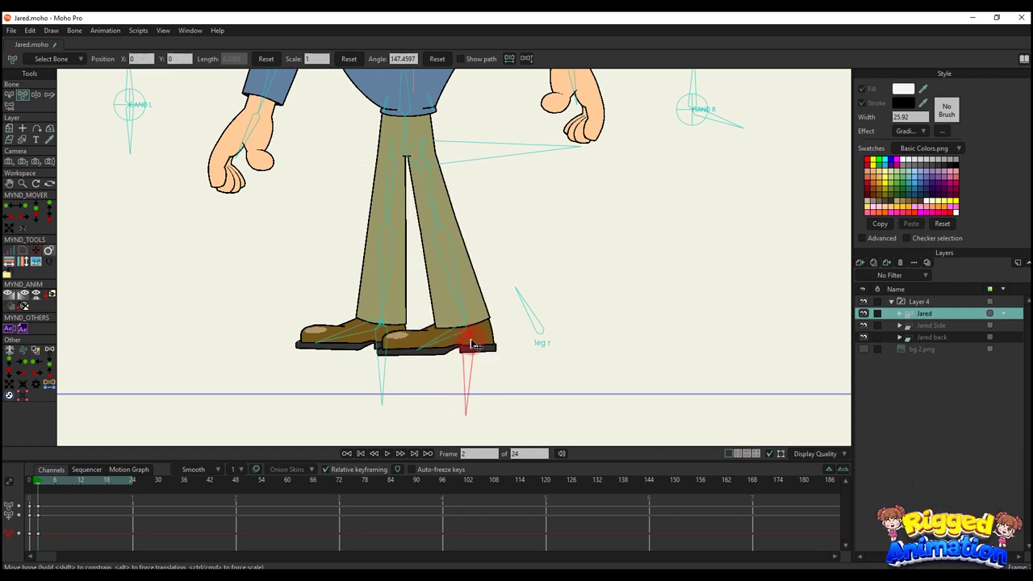
# Lower the body with the Manipulate Bones tool and bend the right leg outward at the knee
pyautogui.scroll(-2, 422, 165)
pyautogui.press('z')
pyautogui.moveTo(470, 208); pyautogui.dragTo(472, 242)
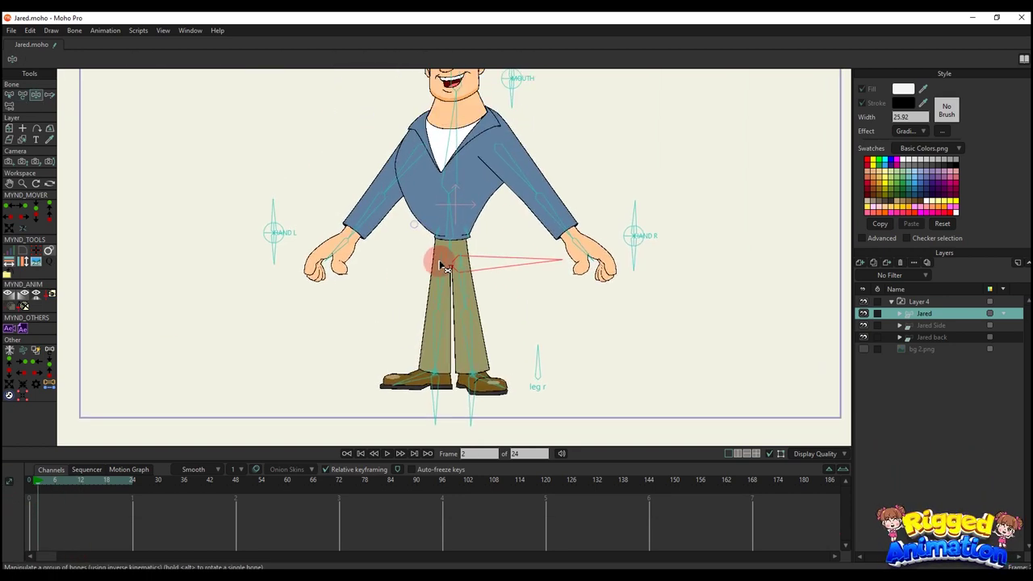
pyautogui.scroll(3, 454, 233)
pyautogui.moveTo(454, 234)
pyautogui.mouseDown()
pyautogui.moveTo(460, 252)
pyautogui.moveTo(446, 265)
pyautogui.moveTo(458, 253)
pyautogui.mouseUp()
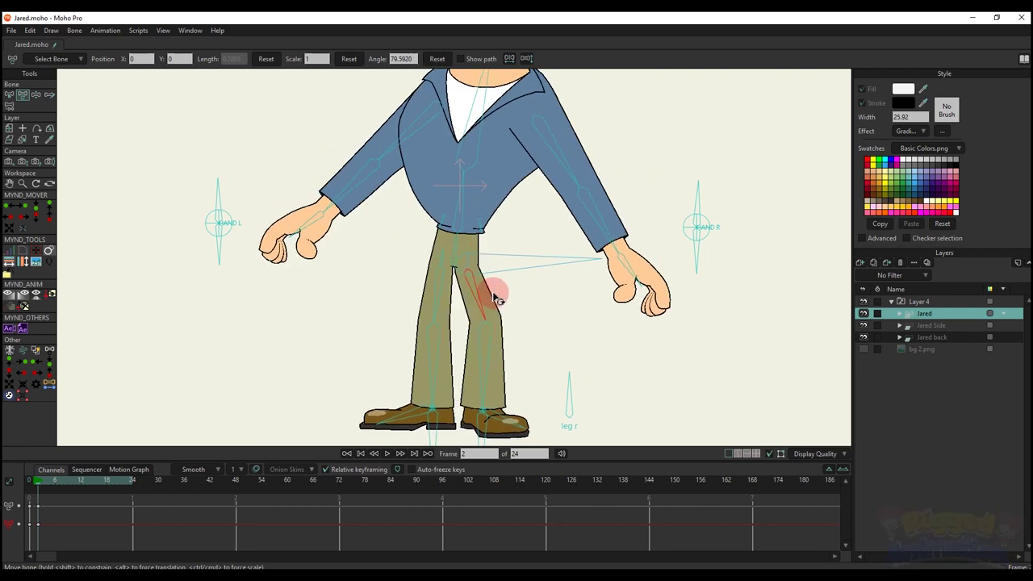
# Delete the body pose keyframes at frame 2
pyautogui.scroll(-2, 493, 297)
pyautogui.moveTo(87, 521); pyautogui.dragTo(35, 500)
pyautogui.press('Delete')
# Try bending the torso to both sides and adjust the small jacket hem bone at the waist
pyautogui.scroll(5, 489, 217)
pyautogui.scroll(-3, 464, 210)
pyautogui.moveTo(455, 246); pyautogui.dragTo(410, 301)
pyautogui.scroll(5, 428, 303)
pyautogui.scroll(-3, 476, 225)
pyautogui.moveTo(439, 236); pyautogui.dragTo(499, 232)
pyautogui.moveTo(443, 227); pyautogui.dragTo(447, 231)
pyautogui.scroll(2, 484, 258)
pyautogui.moveTo(518, 293); pyautogui.dragTo(519, 300)
# Delete the torso and jacket keyframes at frame 2
pyautogui.scroll(-5, 516, 298)
pyautogui.moveTo(87, 521); pyautogui.dragTo(34, 501)
pyautogui.press('Delete')
pyautogui.scroll(4, 500, 266)
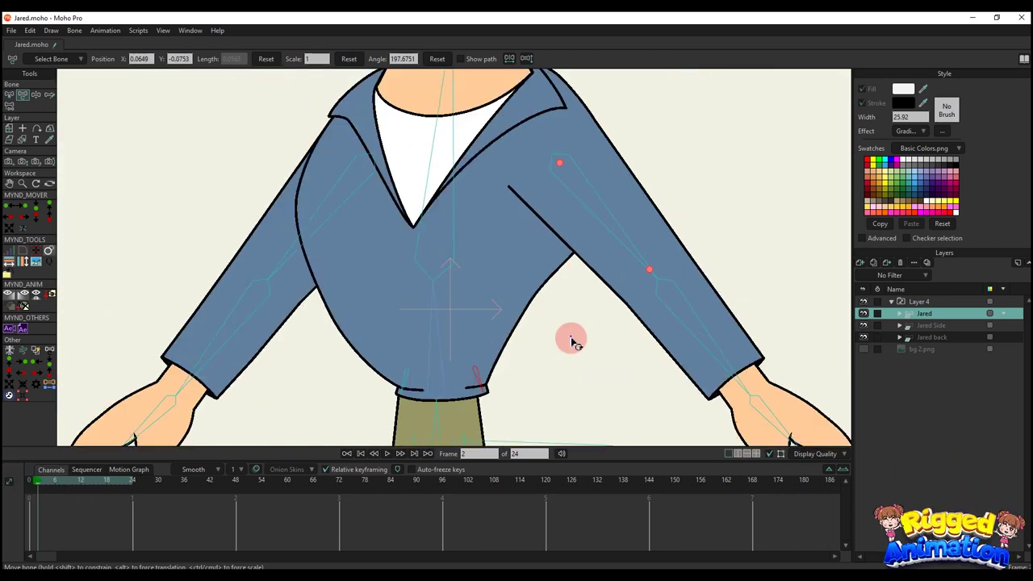
# Try tilting the upper torso bone and undo the change
pyautogui.scroll(-3, 533, 299)
pyautogui.moveTo(516, 263); pyautogui.dragTo(539, 268)
pyautogui.scroll(-3, 519, 248)
pyautogui.hotkey('ctrl', 'z')
pyautogui.scroll(-2, 484, 258)
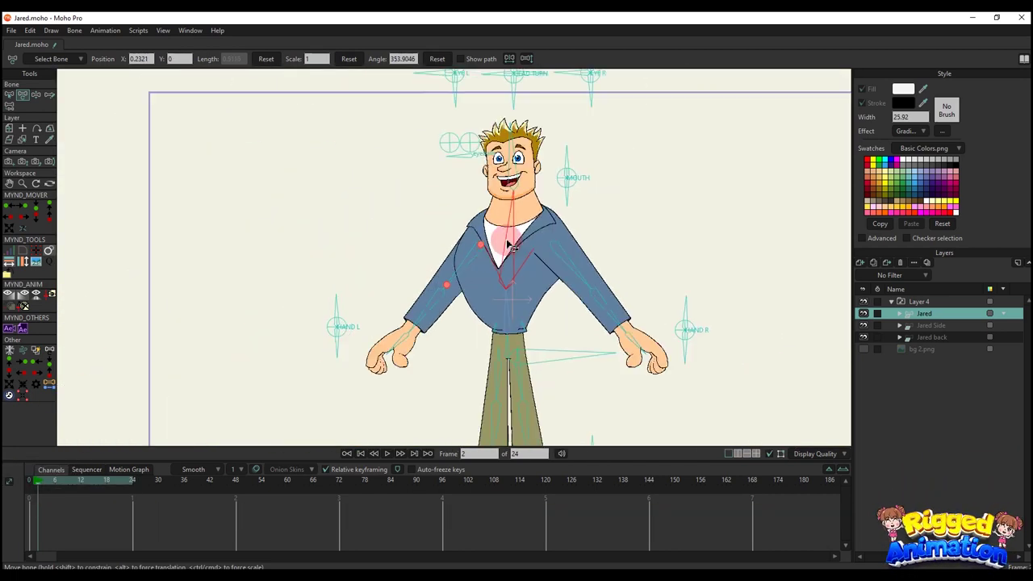
# Tilt the head to the side and delete its keyframes at frame 2
pyautogui.scroll(5, 528, 146)
pyautogui.moveTo(542, 187); pyautogui.dragTo(605, 192)
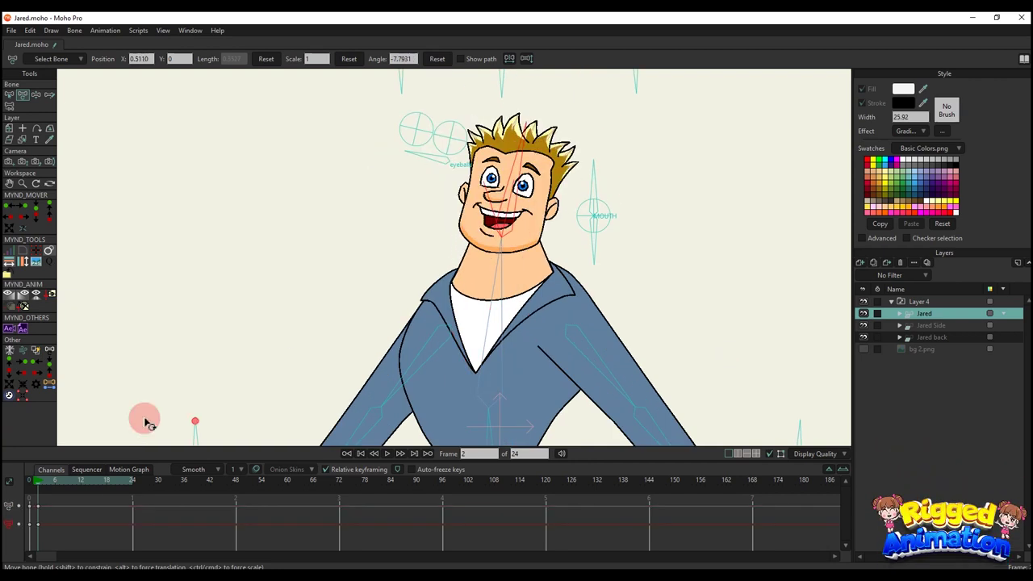
pyautogui.moveTo(72, 500); pyautogui.dragTo(32, 526)
pyautogui.press('Delete')
pyautogui.scroll(-2, 398, 235)
# Shift the pupils with the EYEBALLS control and change the mouth shape with the MOUTH controls
pyautogui.scroll(4, 436, 161)
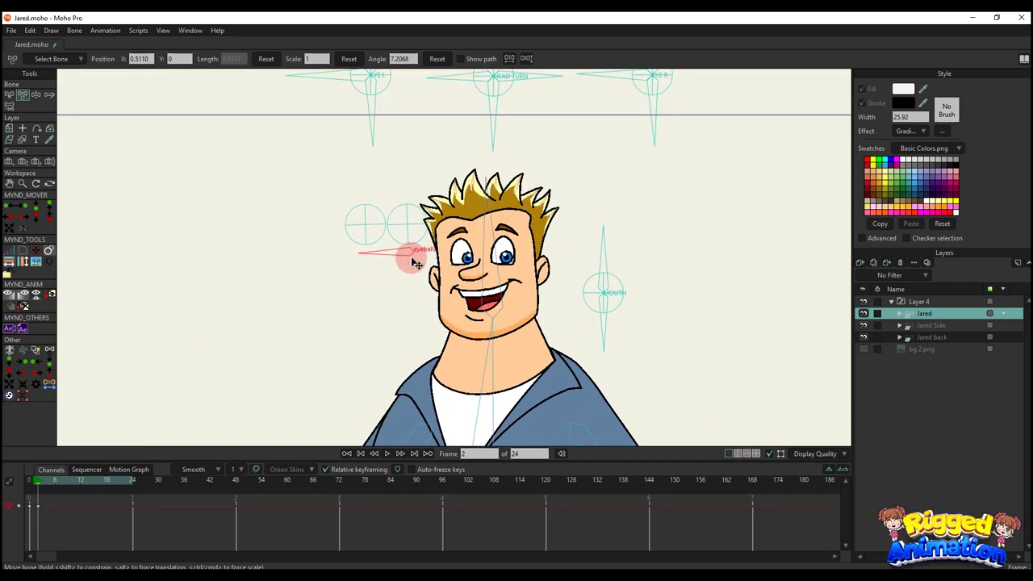
pyautogui.scroll(-1, 520, 238)
pyautogui.click(586, 244)
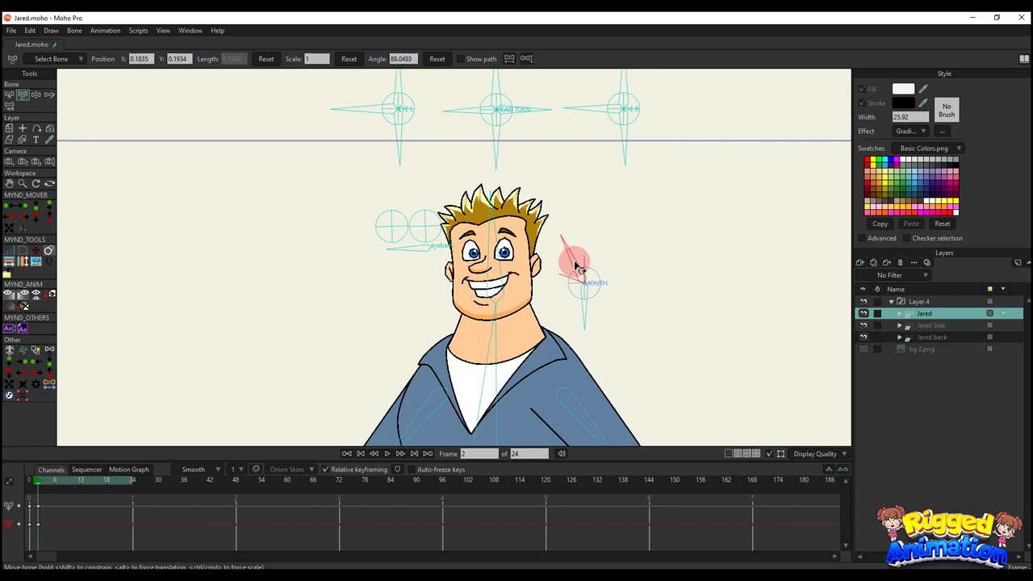
pyautogui.scroll(1, 597, 307)
pyautogui.click(609, 330)
# Delete the facial control keyframes at frame 2
pyautogui.moveTo(73, 528); pyautogui.dragTo(33, 502)
pyautogui.press('Delete')
pyautogui.scroll(-2, 436, 242)
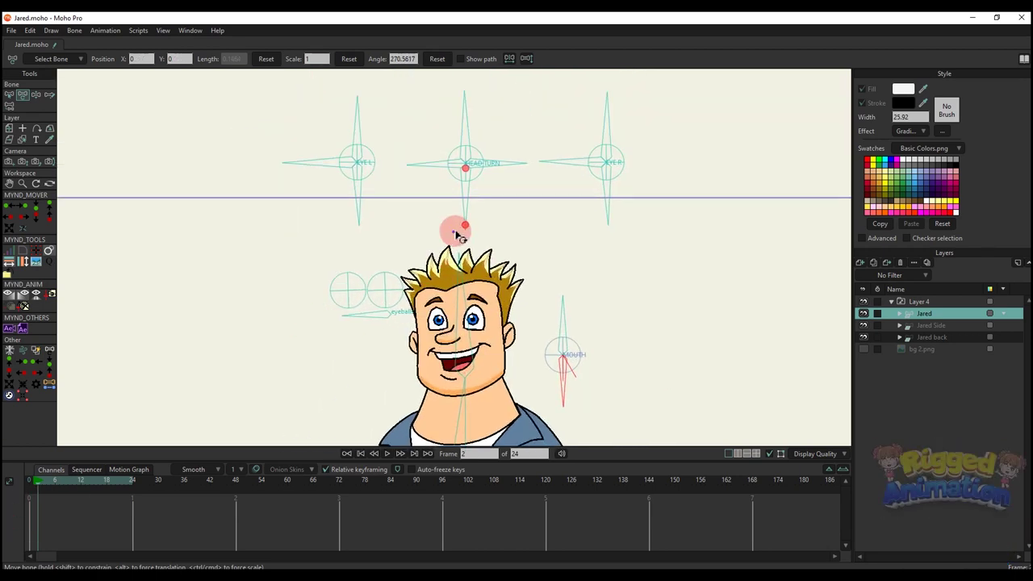
# Try turning the head in different directions with the HEAD TURN controls
pyautogui.moveTo(465, 113); pyautogui.dragTo(396, 197)
pyautogui.scroll(-2, 476, 138)
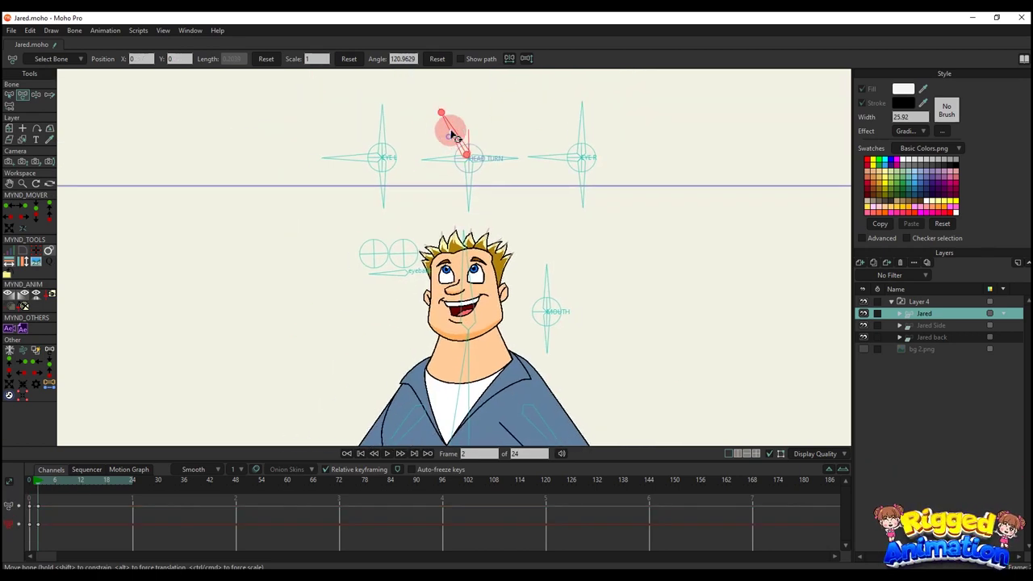
pyautogui.moveTo(450, 129); pyautogui.dragTo(584, 166)
pyautogui.moveTo(451, 155); pyautogui.dragTo(388, 228)
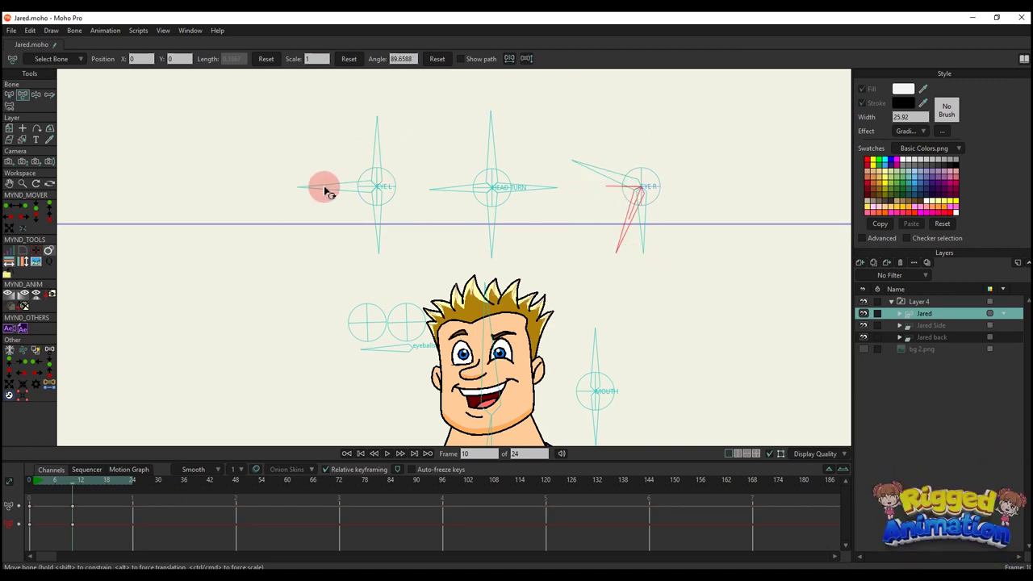
# Give the right eye a heart-shaped pupil with the EYE R control and delete the keyframes at frame 10
pyautogui.moveTo(618, 185); pyautogui.dragTo(718, 206)
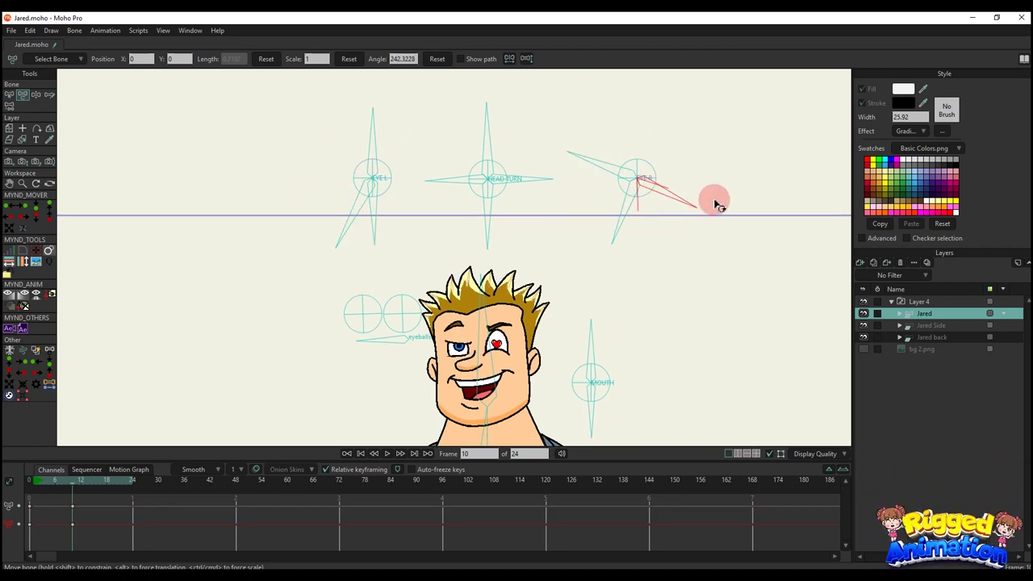
pyautogui.moveTo(92, 532); pyautogui.dragTo(65, 500)
pyautogui.press('Delete')
pyautogui.scroll(-3, 476, 194)
pyautogui.scroll(-5, 546, 239)
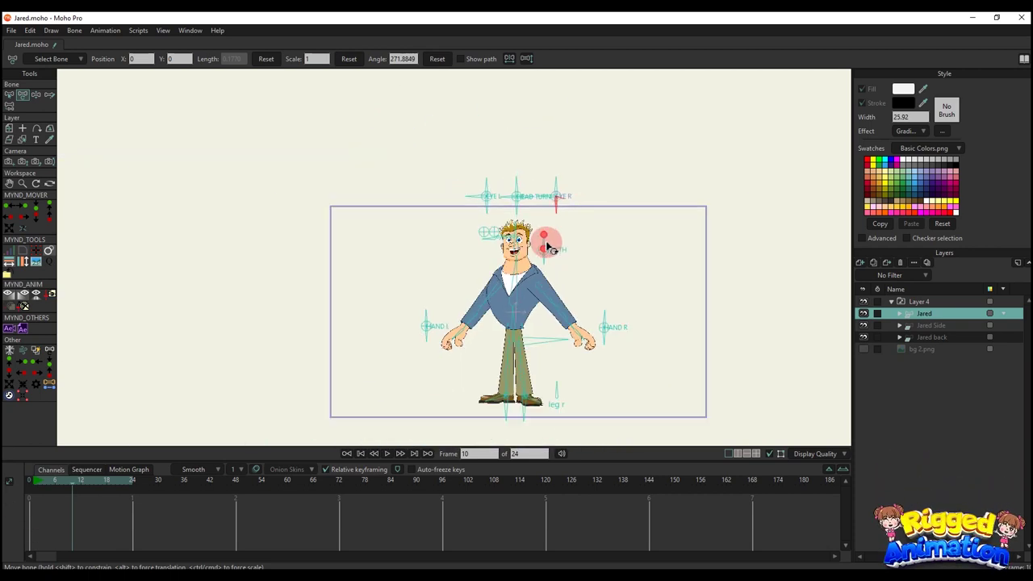
# Select the Jared Side layer and move its pupil with the EYEBALLS control
pyautogui.scroll(2, 584, 309)
pyautogui.click(945, 326)
pyautogui.scroll(6, 494, 234)
pyautogui.click(399, 285)
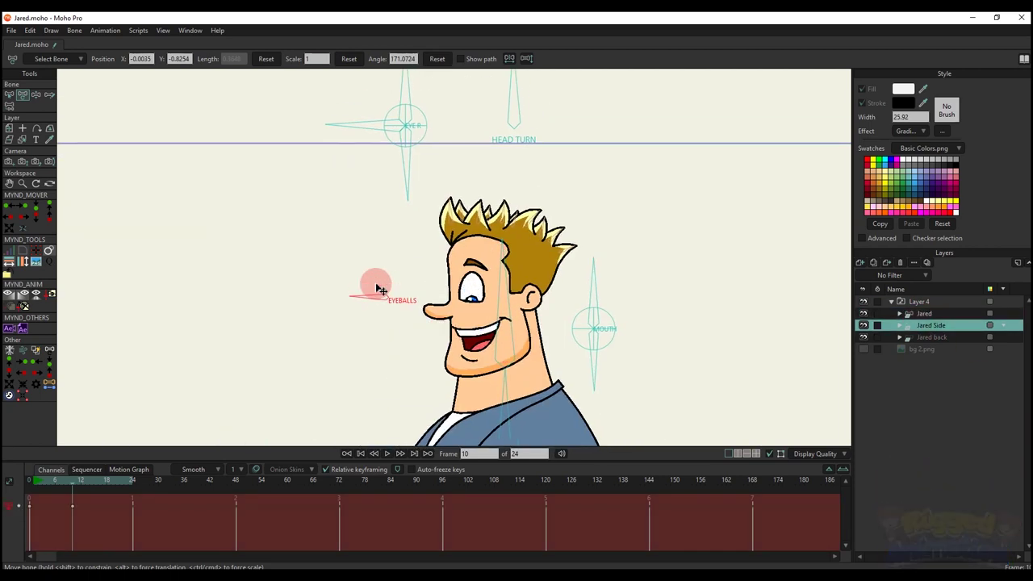
pyautogui.moveTo(376, 288); pyautogui.dragTo(379, 270)
# Change the side view's eyelid and eyebrow and give the eye a heart-shaped pupil with the EYE R controls
pyautogui.scroll(-2, 403, 274)
pyautogui.moveTo(417, 175); pyautogui.dragTo(420, 217)
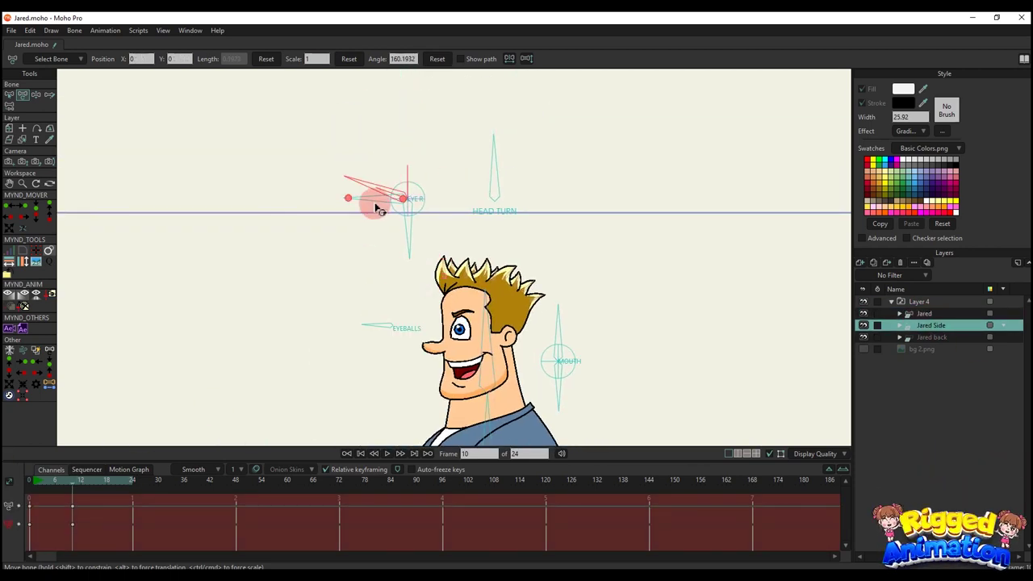
pyautogui.scroll(2, 401, 235)
pyautogui.scroll(2, 435, 210)
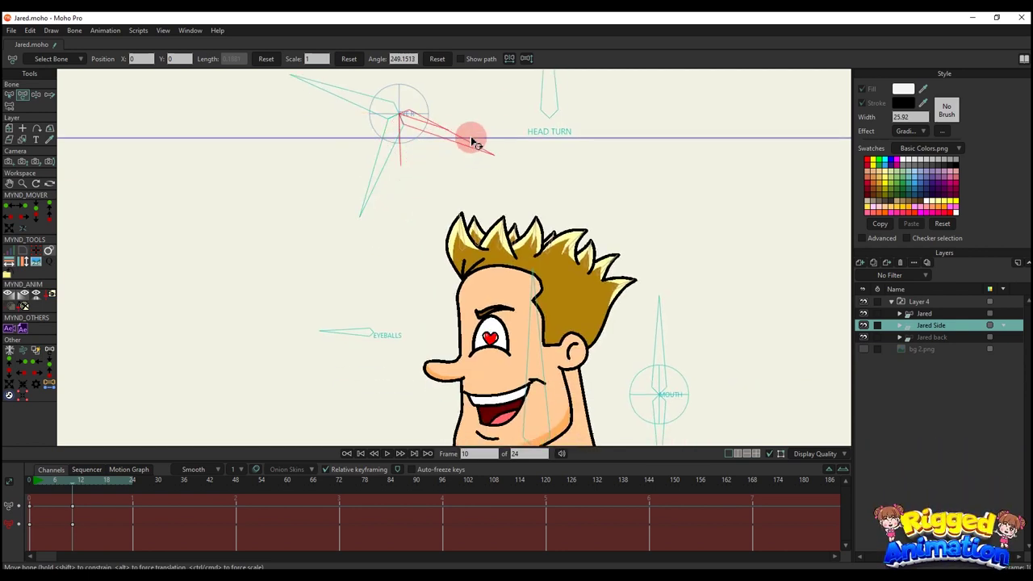
pyautogui.scroll(-4, 494, 141)
# Try the HEAD TURN and MOUTH controls on the side view's face
pyautogui.moveTo(472, 142); pyautogui.dragTo(501, 136)
pyautogui.scroll(2, 563, 214)
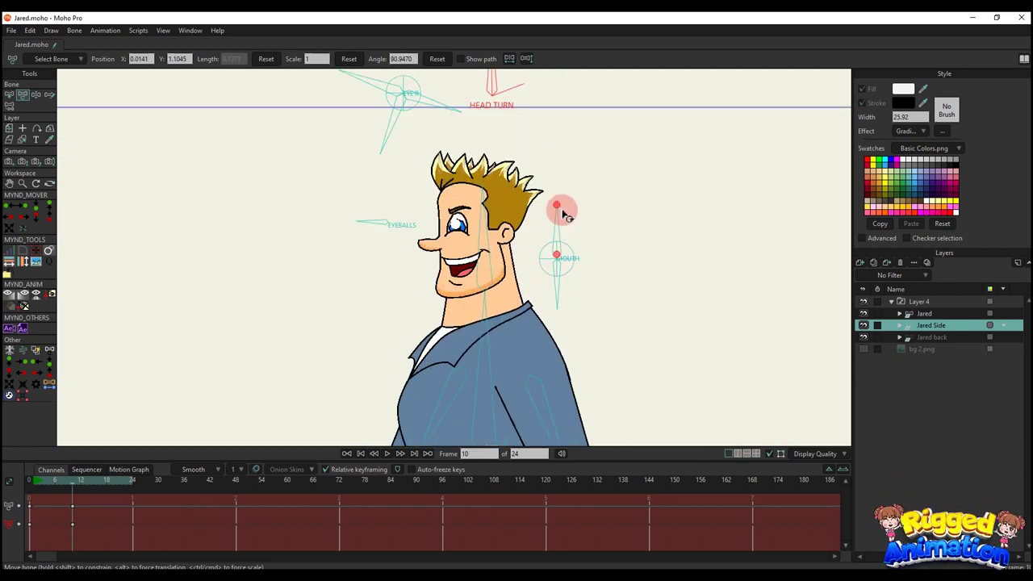
pyautogui.moveTo(564, 214); pyautogui.dragTo(562, 284)
pyautogui.scroll(-3, 551, 277)
# Undo the recent facial control changes on the side view
pyautogui.hotkey('ctrl', 'z')
pyautogui.hotkey('ctrl', 'z')
pyautogui.hotkey('ctrl', 'z')
pyautogui.hotkey('ctrl', 'z')
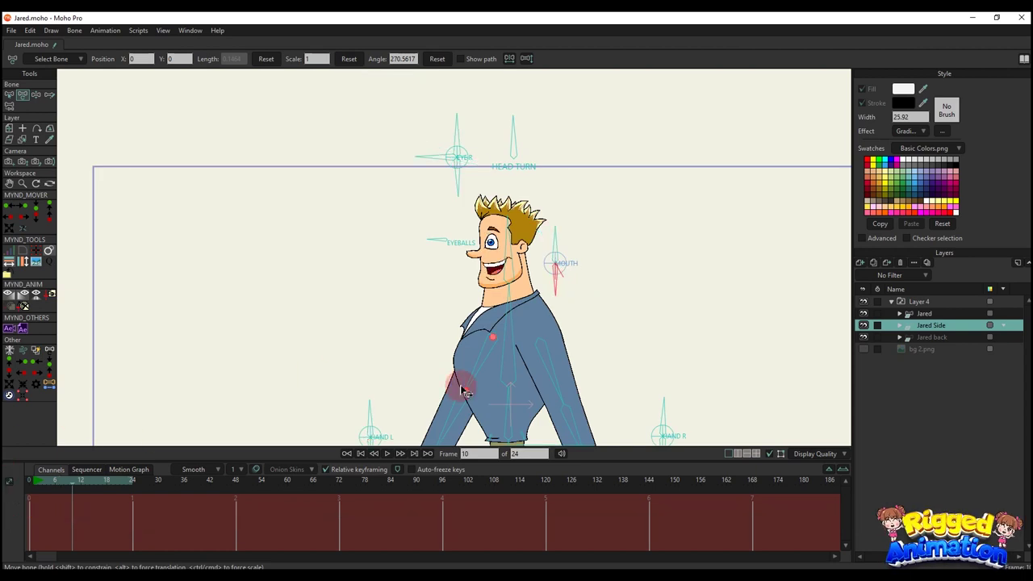
# Pose the side view leaning back with the left arm raised, and delete the resulting keyframes
pyautogui.moveTo(460, 387); pyautogui.dragTo(416, 258)
pyautogui.moveTo(476, 197); pyautogui.dragTo(532, 189)
pyautogui.moveTo(115, 538); pyautogui.dragTo(6, 423)
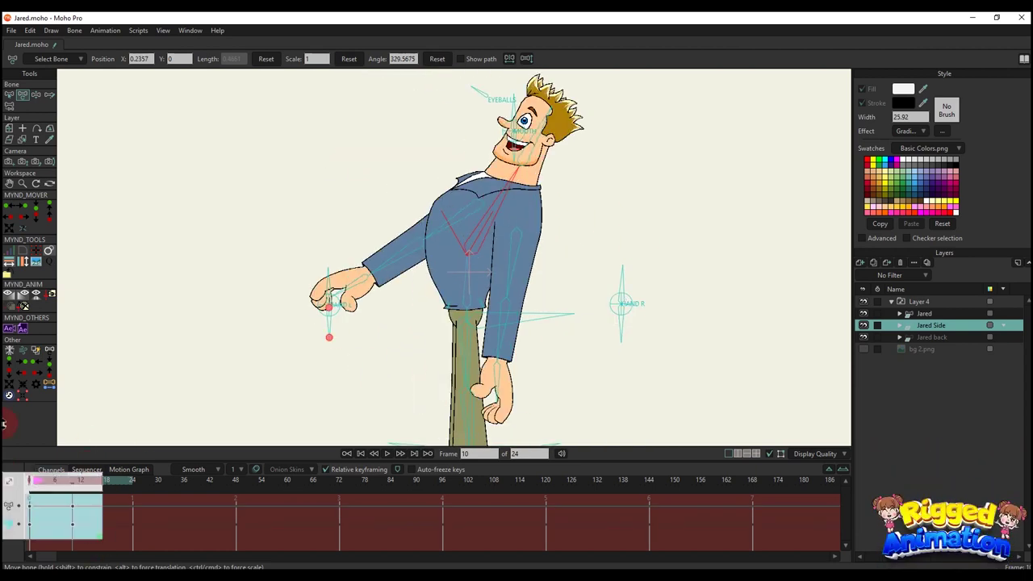
pyautogui.press('Delete')
# Bend both arms of the side view at the elbows into a hands-on-hips pose
pyautogui.moveTo(430, 262)
pyautogui.mouseDown()
pyautogui.moveTo(380, 233)
pyautogui.moveTo(431, 270)
pyautogui.mouseUp()
pyautogui.click(497, 242)
pyautogui.moveTo(498, 242); pyautogui.dragTo(559, 223)
pyautogui.moveTo(601, 249); pyautogui.dragTo(458, 276)
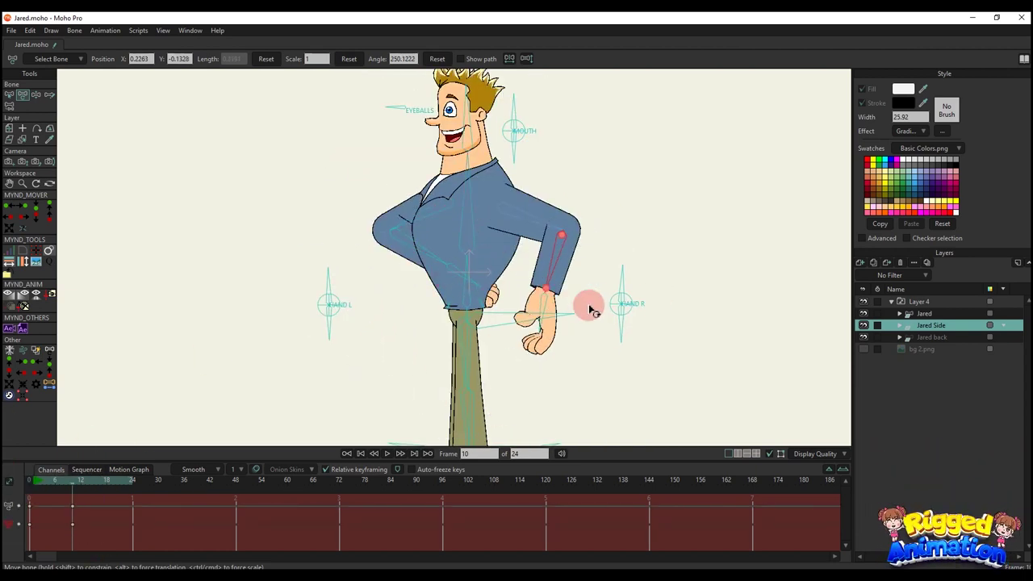
pyautogui.moveTo(589, 310); pyautogui.dragTo(465, 277)
pyautogui.moveTo(509, 239); pyautogui.dragTo(540, 252)
# Adjust the side view's arms so both hands reach forward with open palms
pyautogui.scroll(-6, 609, 228)
pyautogui.scroll(2, 489, 207)
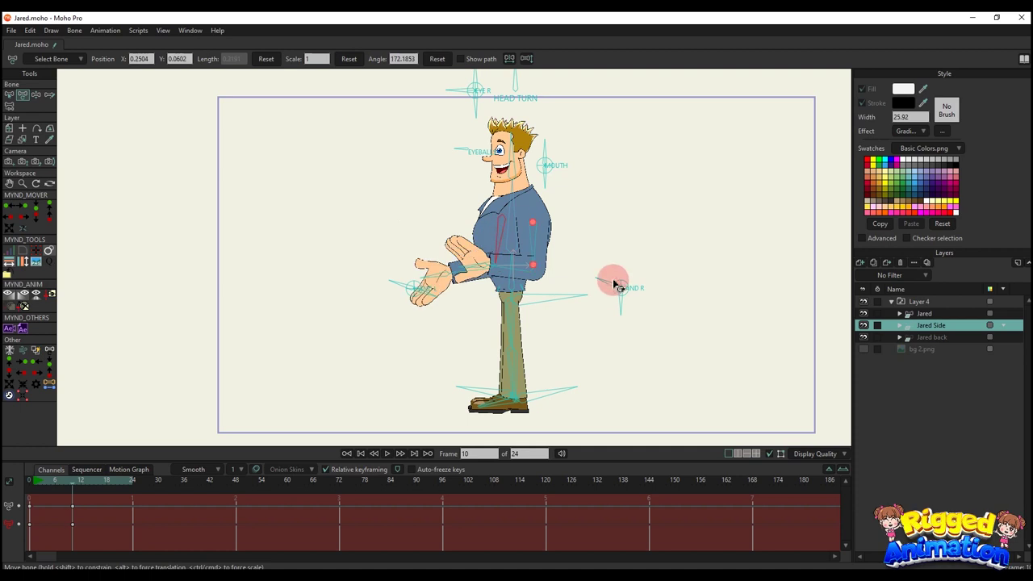
pyautogui.scroll(2, 524, 269)
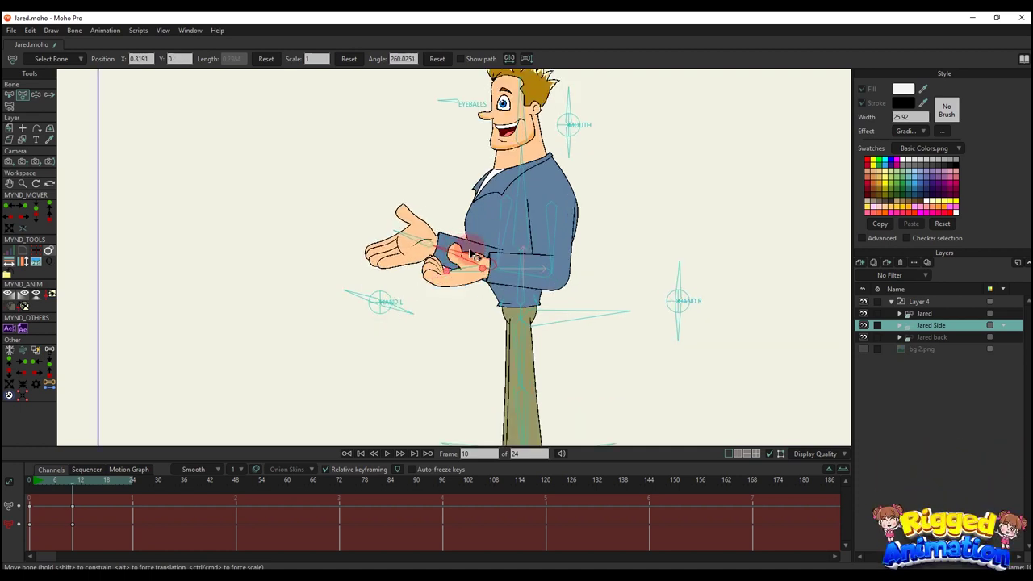
pyautogui.moveTo(472, 253); pyautogui.dragTo(397, 281)
pyautogui.moveTo(478, 225); pyautogui.dragTo(503, 246)
# Spread the side view's feet apart and shift the hips with the Manipulate Bones tool
pyautogui.scroll(-2, 541, 369)
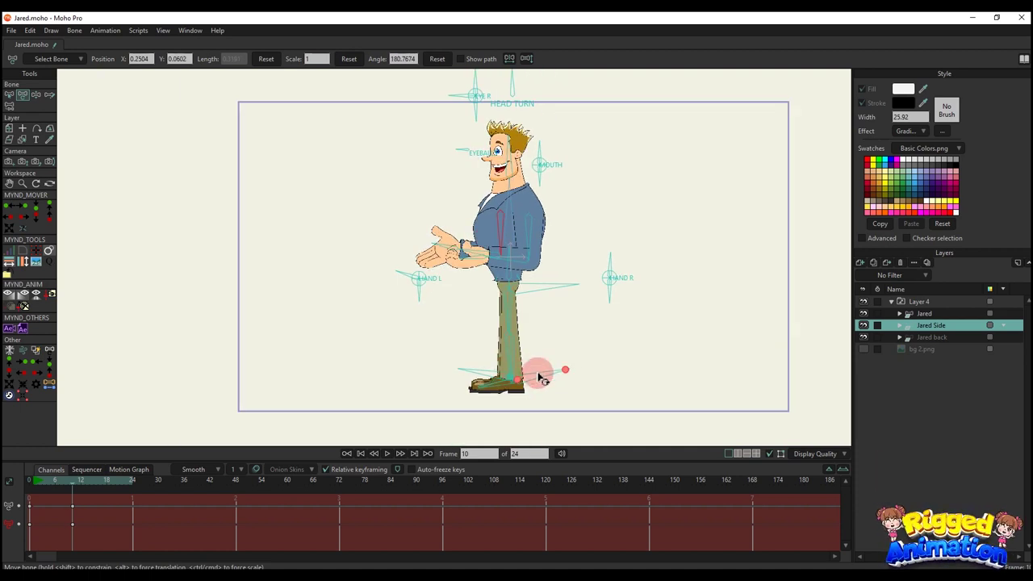
pyautogui.scroll(1, 516, 376)
pyautogui.click(502, 380)
pyautogui.moveTo(502, 371); pyautogui.dragTo(504, 383)
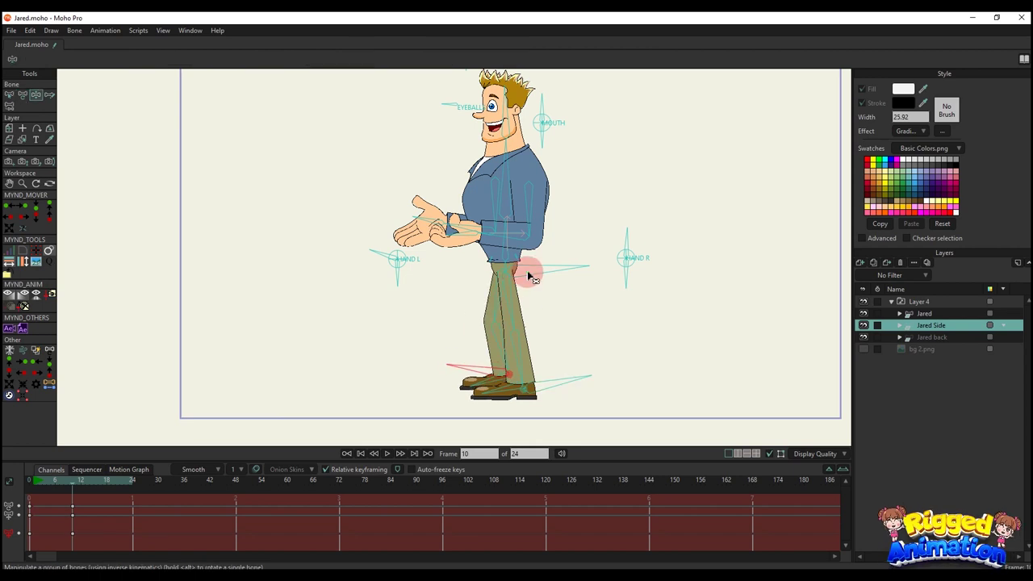
pyautogui.moveTo(527, 273)
pyautogui.mouseDown()
pyautogui.moveTo(526, 336)
pyautogui.moveTo(522, 271)
pyautogui.mouseUp()
# Adjust the small jacket hem bone at the side view's waist
pyautogui.scroll(2, 519, 267)
pyautogui.scroll(3, 508, 233)
pyautogui.moveTo(491, 225); pyautogui.dragTo(528, 247)
pyautogui.scroll(2, 512, 268)
pyautogui.scroll(-2, 521, 305)
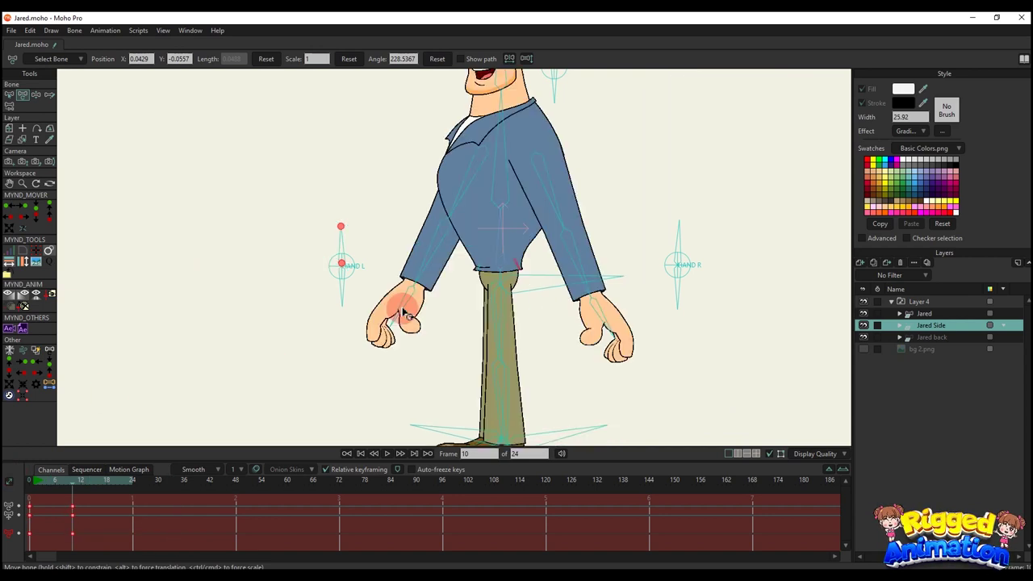
# Select the Jared back layer to work on the back view's rig
pyautogui.scroll(-2, 404, 299)
pyautogui.click(932, 338)
pyautogui.scroll(1, 390, 250)
pyautogui.scroll(-1, 390, 250)
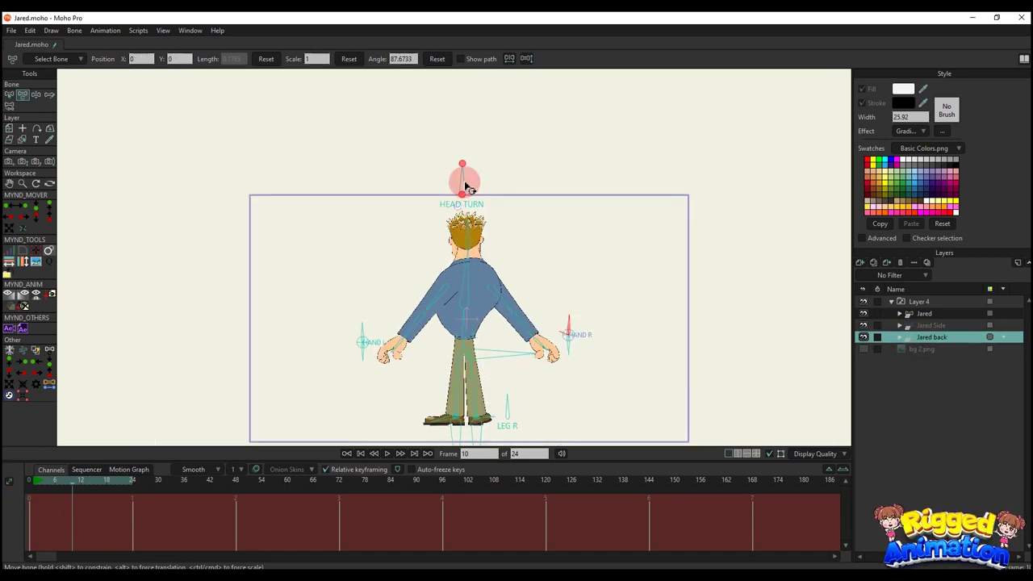
# Try the back view's head-turn control bone and swing the HAND L control bone to change the left hand's pose
pyautogui.click(461, 173)
pyautogui.scroll(1, 520, 227)
pyautogui.scroll(-2, 395, 201)
pyautogui.scroll(3, 348, 271)
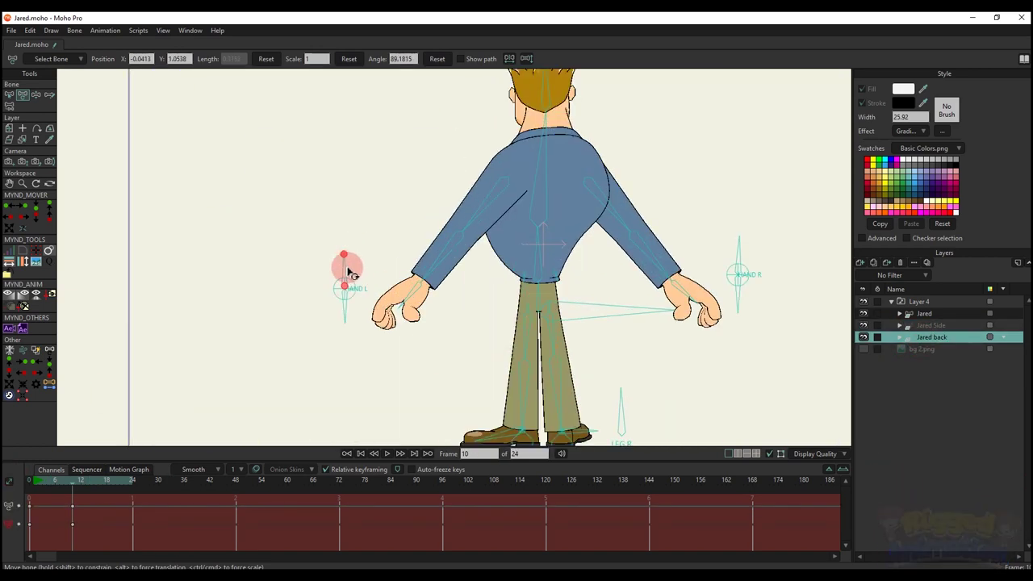
pyautogui.scroll(2, 348, 268)
pyautogui.moveTo(349, 264); pyautogui.dragTo(318, 317)
pyautogui.scroll(-2, 351, 292)
# Bend both of the back view's arms and adjust the hand controls so the hands meet behind the back
pyautogui.moveTo(429, 273); pyautogui.dragTo(451, 221)
pyautogui.scroll(2, 457, 233)
pyautogui.moveTo(638, 264); pyautogui.dragTo(663, 200)
pyautogui.moveTo(625, 210); pyautogui.dragTo(542, 236)
pyautogui.moveTo(567, 222); pyautogui.dragTo(487, 290)
pyautogui.moveTo(348, 273); pyautogui.dragTo(397, 283)
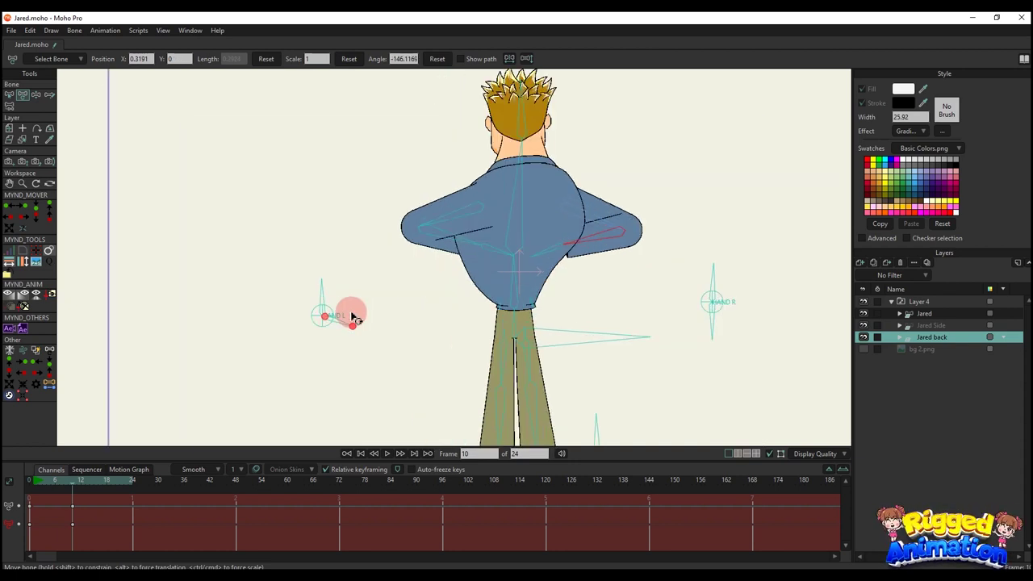
pyautogui.moveTo(452, 283); pyautogui.dragTo(379, 302)
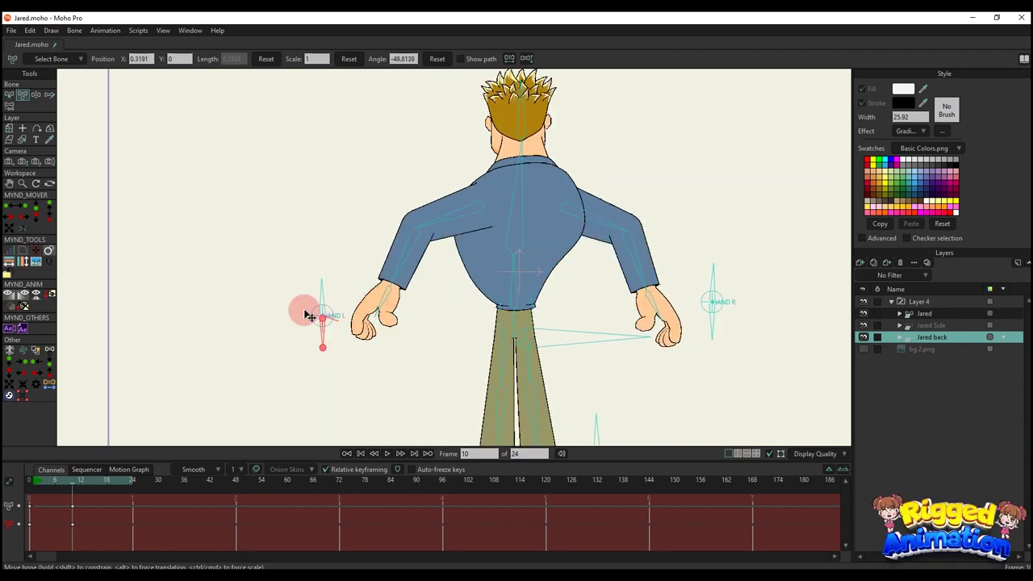
pyautogui.moveTo(309, 315); pyautogui.dragTo(592, 236)
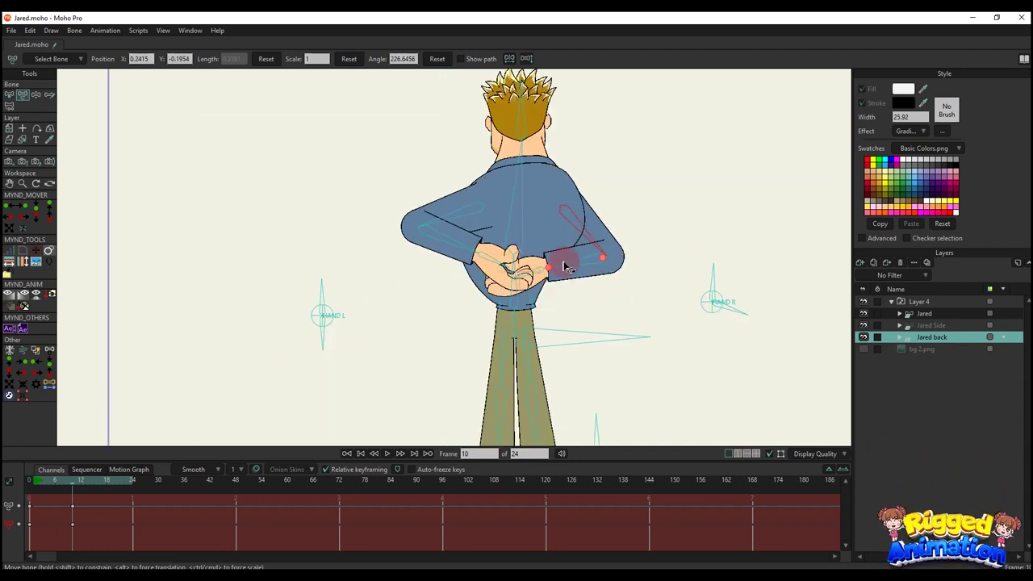
pyautogui.moveTo(461, 244)
pyautogui.mouseDown()
pyautogui.moveTo(457, 254)
pyautogui.moveTo(460, 240)
pyautogui.mouseUp()
# Lower the back view's hips to bend the knees and stretch one foot out to the side
pyautogui.scroll(-2, 567, 273)
pyautogui.scroll(1, 569, 282)
pyautogui.moveTo(569, 282)
pyautogui.mouseDown()
pyautogui.moveTo(562, 235)
pyautogui.moveTo(552, 291)
pyautogui.moveTo(542, 293)
pyautogui.moveTo(571, 312)
pyautogui.moveTo(567, 256)
pyautogui.moveTo(586, 274)
pyautogui.moveTo(560, 288)
pyautogui.mouseUp()
pyautogui.scroll(4, 539, 296)
pyautogui.scroll(-2, 583, 287)
pyautogui.press('z')
pyautogui.scroll(2, 558, 291)
pyautogui.moveTo(557, 294); pyautogui.dragTo(424, 311)
pyautogui.scroll(-2, 424, 311)
pyautogui.press('t')
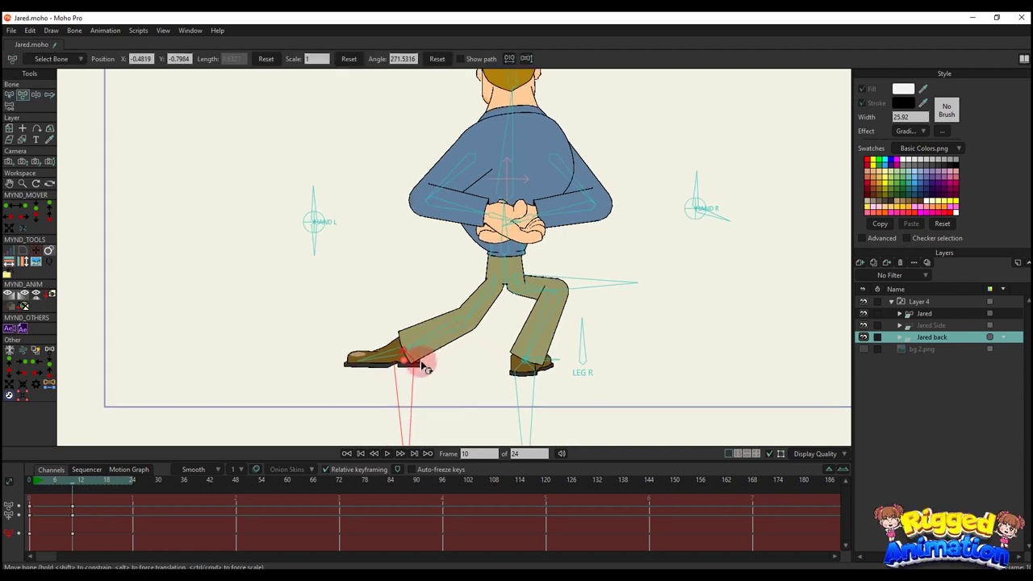
# Bring the back view's outstretched foot back in and swing the hips sideways
pyautogui.moveTo(420, 364); pyautogui.dragTo(484, 375)
pyautogui.moveTo(503, 304); pyautogui.dragTo(389, 303)
pyautogui.press('z')
pyautogui.moveTo(563, 279)
pyautogui.mouseDown()
pyautogui.moveTo(567, 288)
pyautogui.moveTo(562, 246)
pyautogui.moveTo(563, 287)
pyautogui.mouseUp()
# Delete the back view's test keyframes, try one more hip move, and delete its keyframes too
pyautogui.moveTo(92, 515); pyautogui.dragTo(63, 499)
pyautogui.press('Delete')
pyautogui.scroll(2, 469, 371)
pyautogui.moveTo(609, 332); pyautogui.dragTo(529, 227)
pyautogui.moveTo(105, 526); pyautogui.dragTo(63, 500)
pyautogui.press('Delete')
pyautogui.scroll(-2, 509, 270)
pyautogui.scroll(-2, 513, 274)
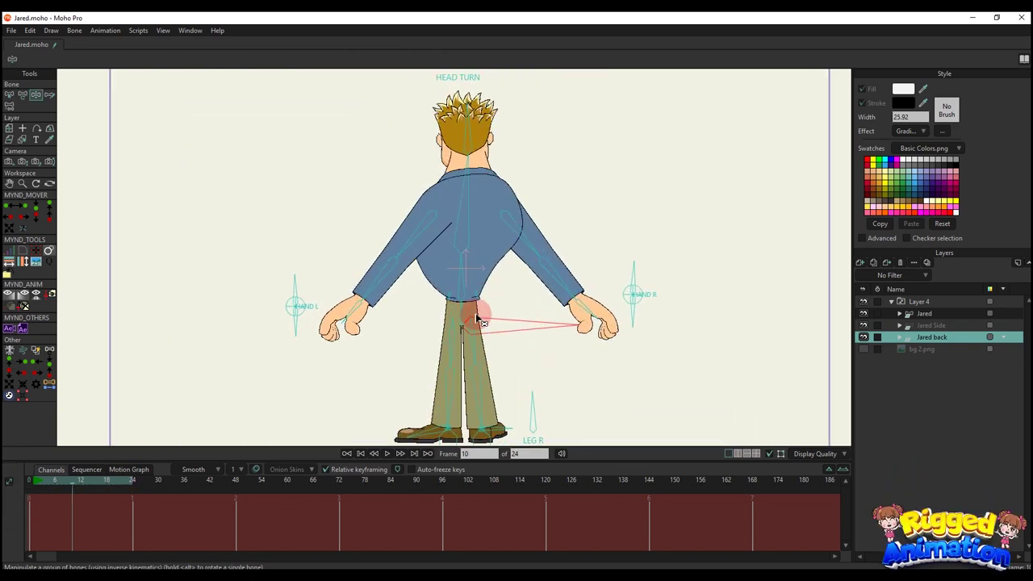
# Shift the back view's hips sideways at frame 10, play the animation, and return to frame 0
pyautogui.moveTo(491, 342); pyautogui.dragTo(565, 353)
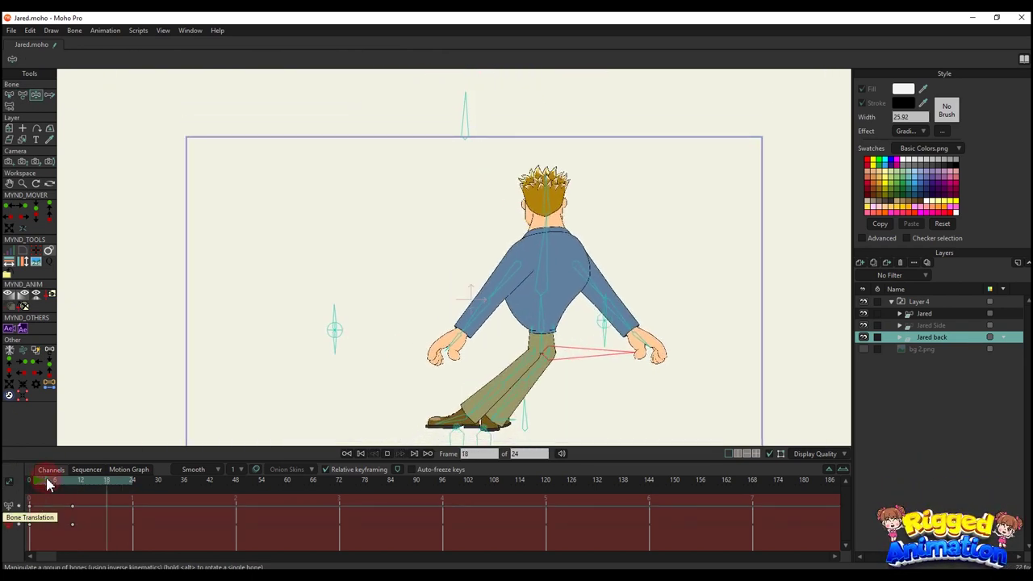
pyautogui.scroll(3, 517, 201)
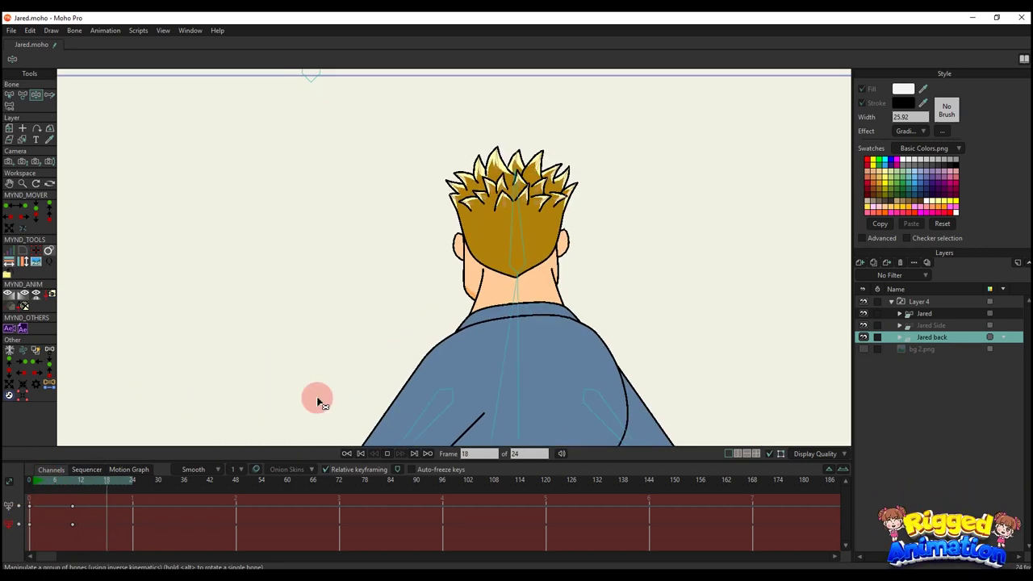
pyautogui.click(29, 479)
# Shift the hips of the Jared Side layer sideways at a frame shortly after the start and play the animation
pyautogui.click(927, 325)
pyautogui.scroll(-3, 532, 301)
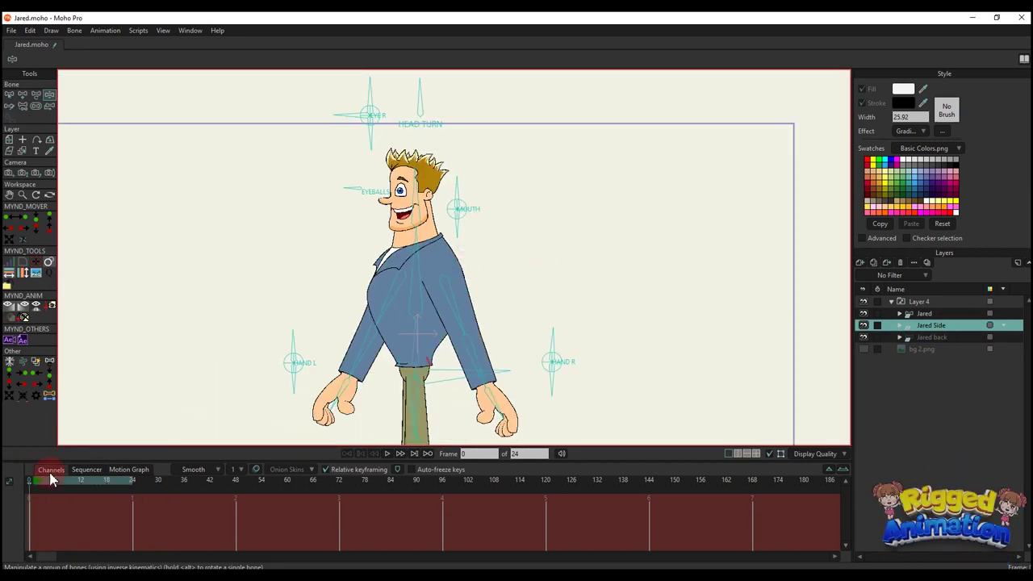
pyautogui.click(64, 479)
pyautogui.moveTo(426, 380); pyautogui.dragTo(551, 380)
pyautogui.scroll(5, 494, 299)
pyautogui.click(38, 481)
pyautogui.press('space')
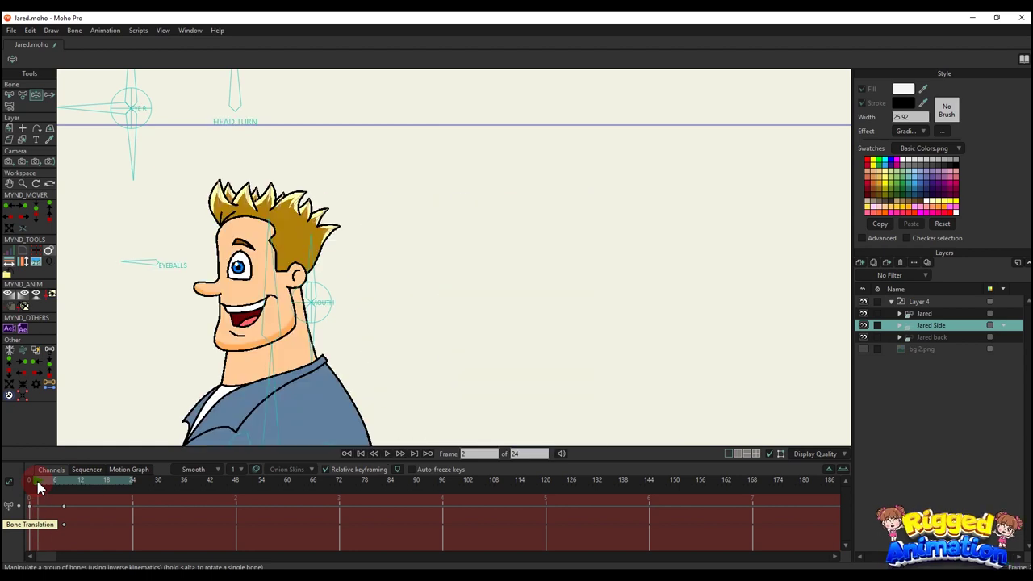
# Shift the front view's hips sideways on the Jared layer shortly after the start and play the head movement
pyautogui.scroll(-2, 427, 342)
pyautogui.click(924, 314)
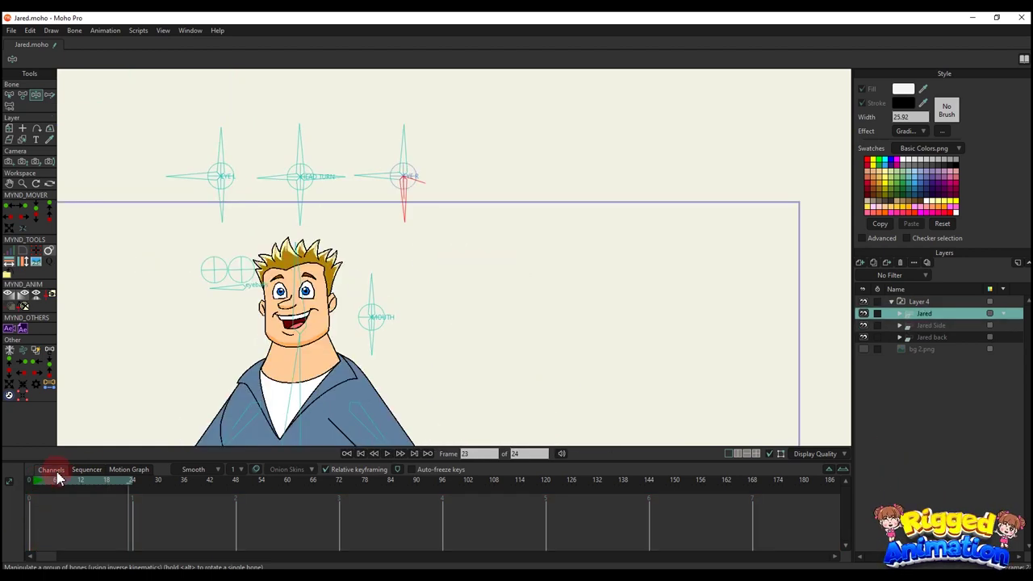
pyautogui.click(55, 479)
pyautogui.scroll(-2, 353, 376)
pyautogui.moveTo(388, 393); pyautogui.dragTo(489, 400)
pyautogui.scroll(5, 460, 218)
pyautogui.moveTo(399, 285); pyautogui.dragTo(390, 361)
pyautogui.click(35, 481)
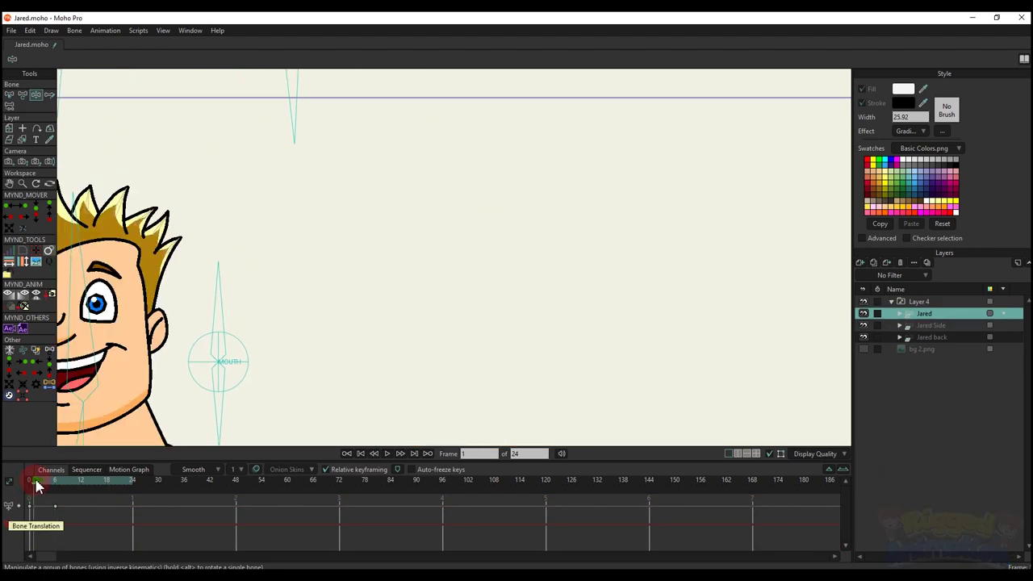
pyautogui.press('space')
pyautogui.press('space')
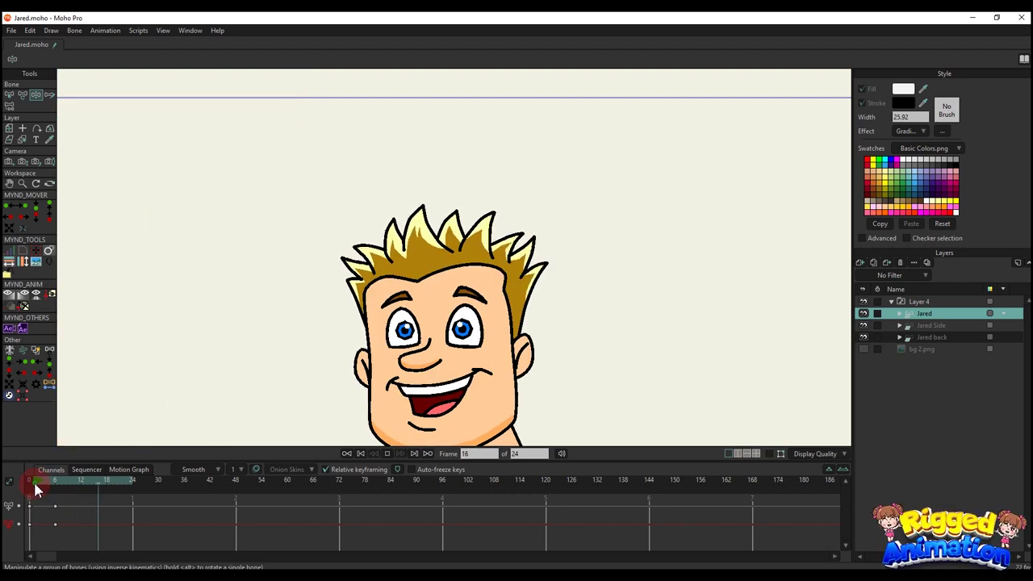
# Replay the front view's animation with the whole upper body in view
pyautogui.scroll(-2, 461, 304)
pyautogui.click(38, 481)
pyautogui.press('space')
pyautogui.scroll(-3, 489, 225)
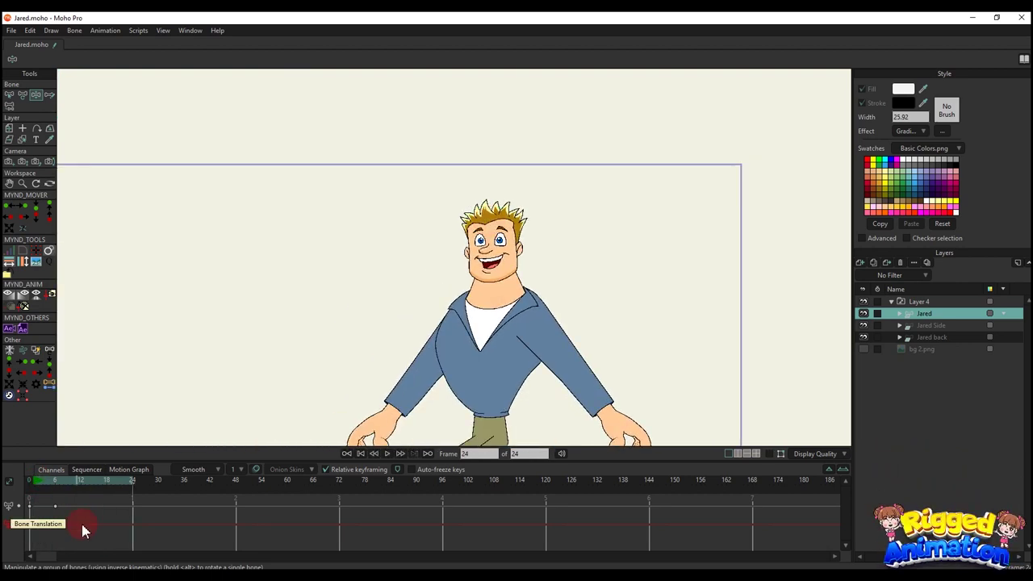
# Return to frame 0 and show the Jared Side and Jared back views in turn
pyautogui.click(31, 481)
pyautogui.scroll(-2, 516, 209)
pyautogui.click(929, 326)
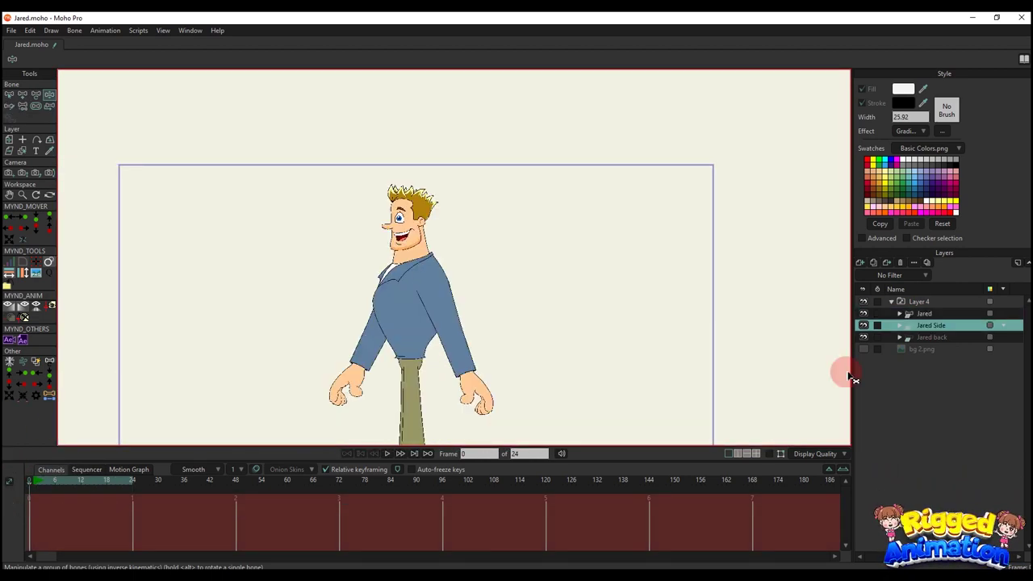
pyautogui.click(927, 338)
# Collapse Layer 4, delete the bg 2.png layer, and rename Layer 4 as Jared
pyautogui.click(914, 302)
pyautogui.click(891, 302)
pyautogui.moveTo(469, 314); pyautogui.dragTo(518, 245)
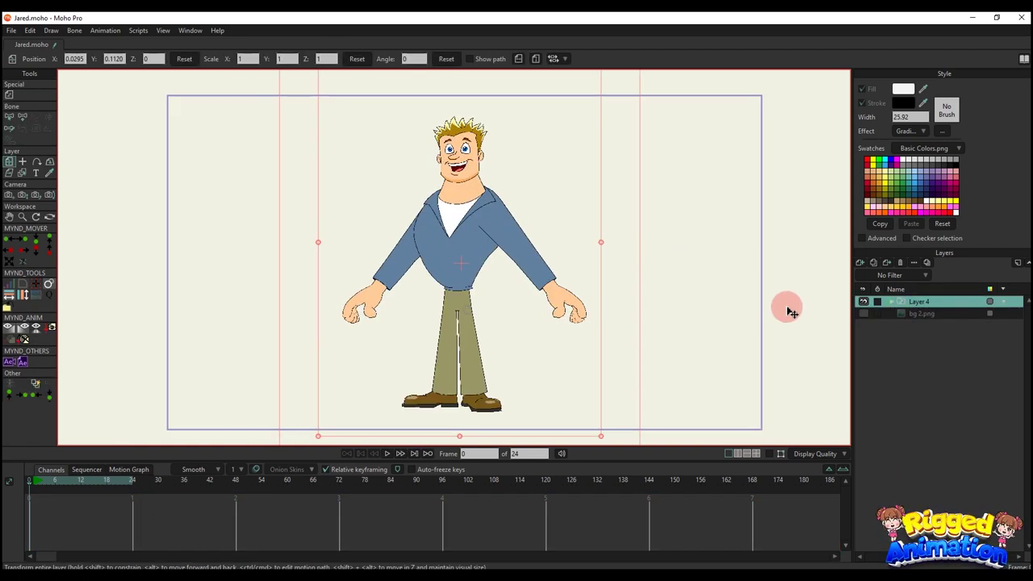
pyautogui.click(902, 314)
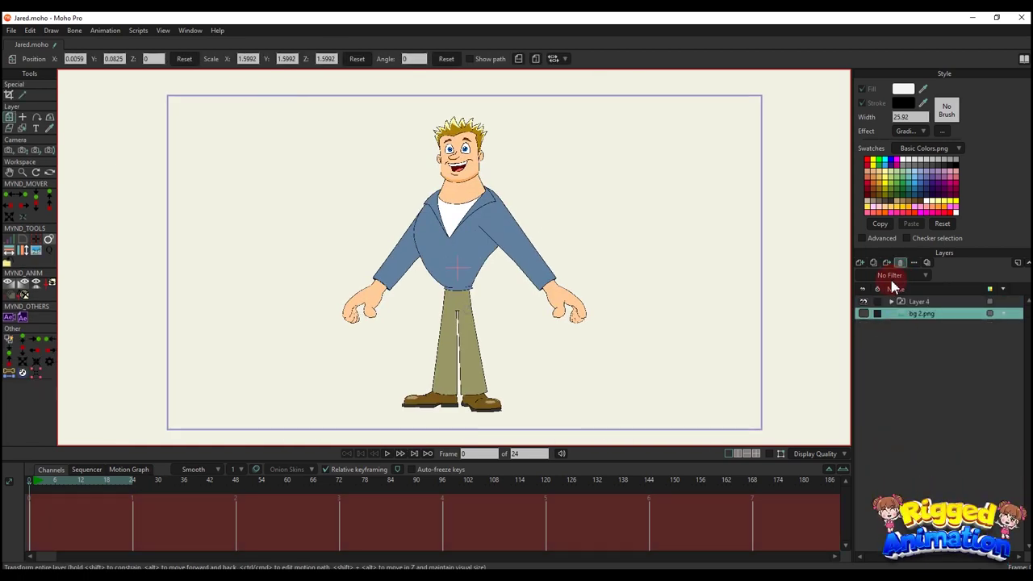
pyautogui.click(900, 263)
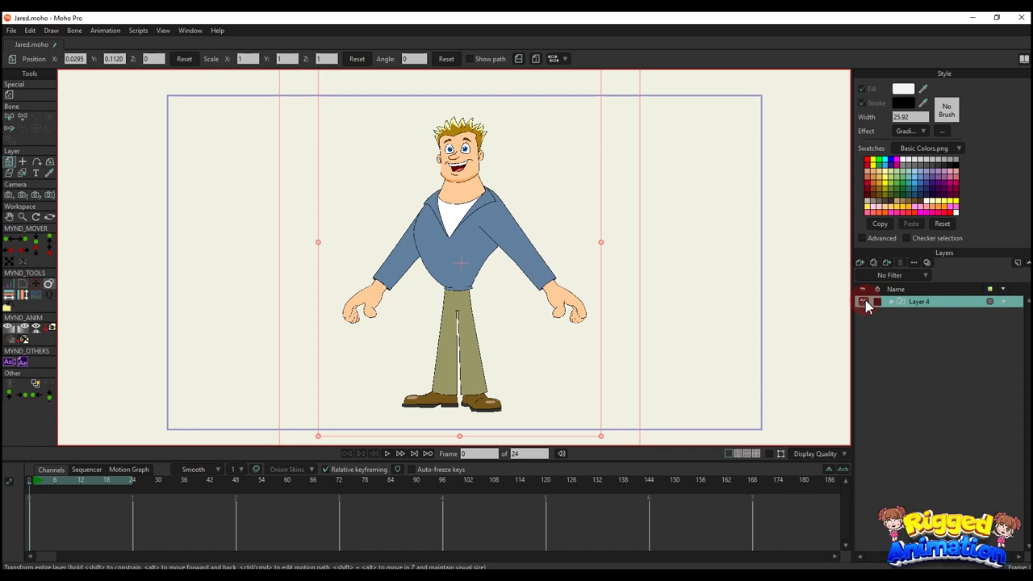
pyautogui.doubleClick(922, 300)
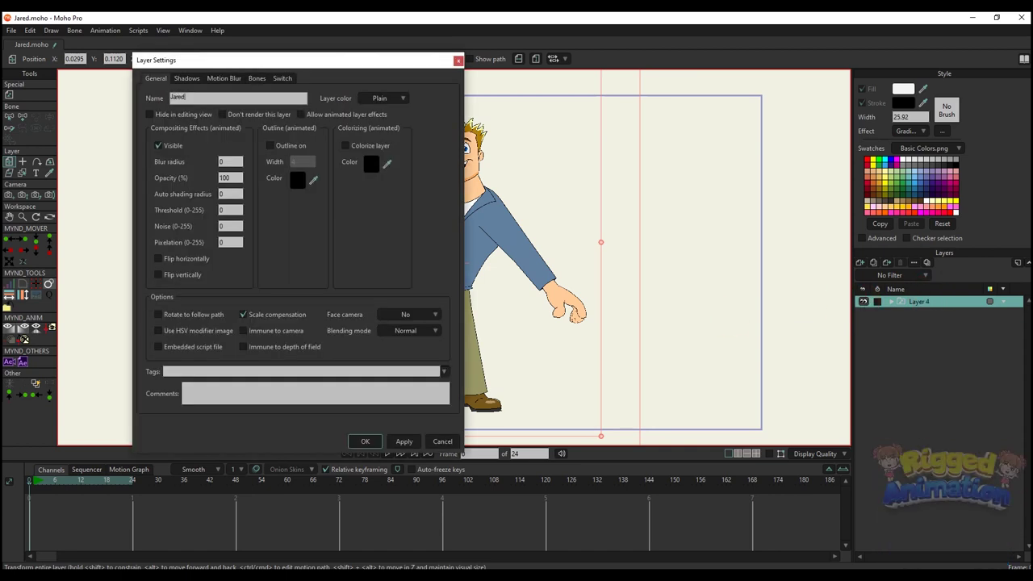
pyautogui.press('Return')
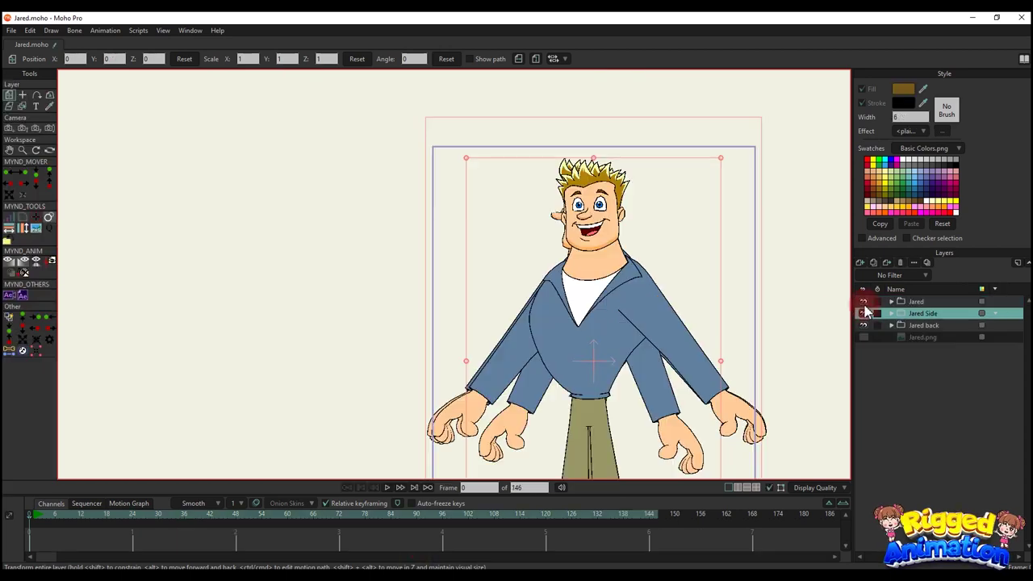
# Hide the Jared Side and Jared back layers so only the front view is displayed
pyautogui.click(863, 314)
pyautogui.click(863, 325)
pyautogui.scroll(-5, 518, 347)
pyautogui.moveTo(555, 411); pyautogui.dragTo(567, 343)
pyautogui.scroll(4, 567, 343)
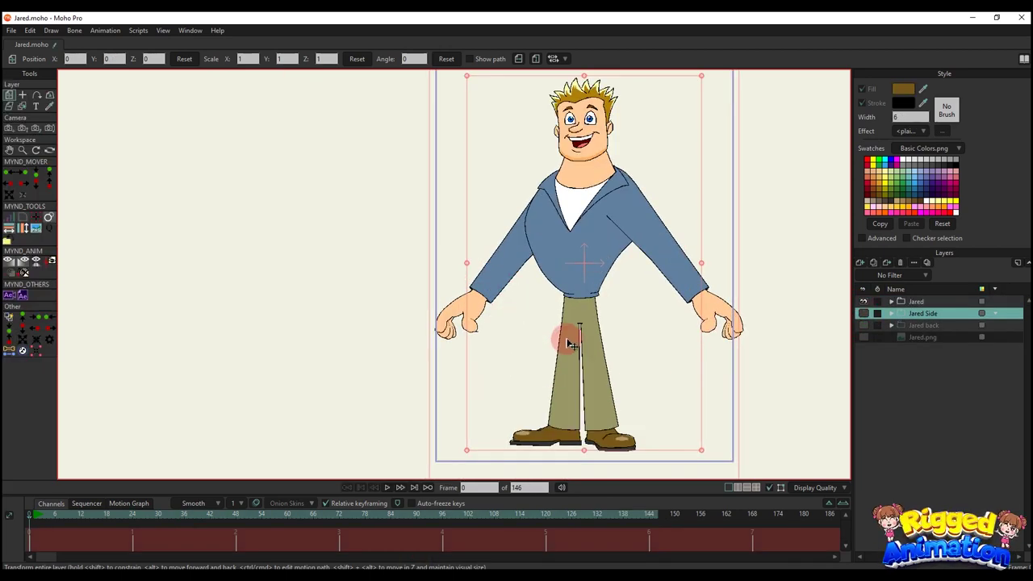
# Convert the front view's Jared group layer to a bone layer
pyautogui.click(920, 302)
pyautogui.rightClick(932, 302)
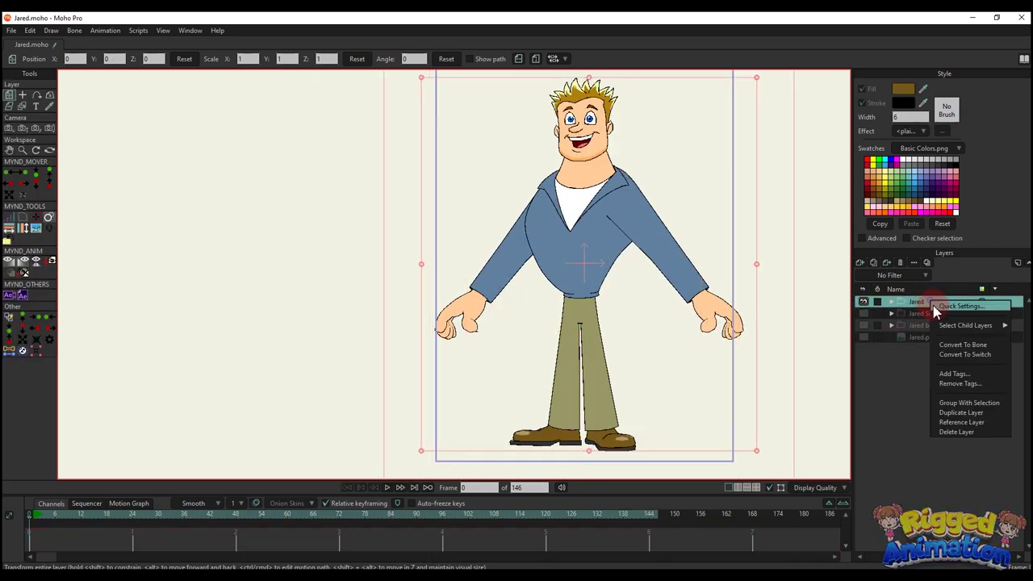
pyautogui.click(936, 345)
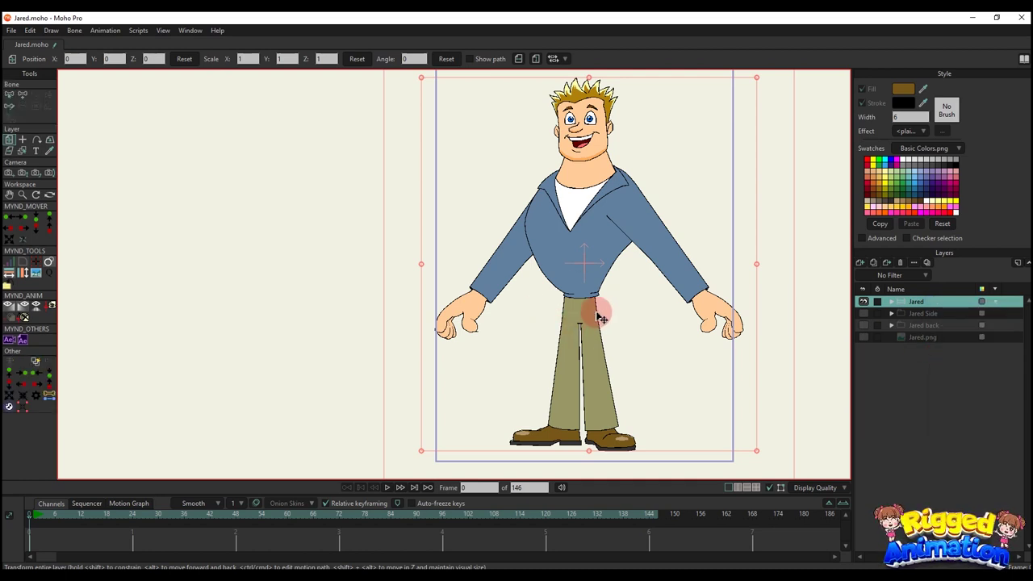
# Draw a sideways root bone about 0.56 long at the waist and move it down to the pelvis
pyautogui.scroll(6, 599, 312)
pyautogui.scroll(-2, 571, 288)
pyautogui.scroll(2, 571, 289)
pyautogui.press('a')
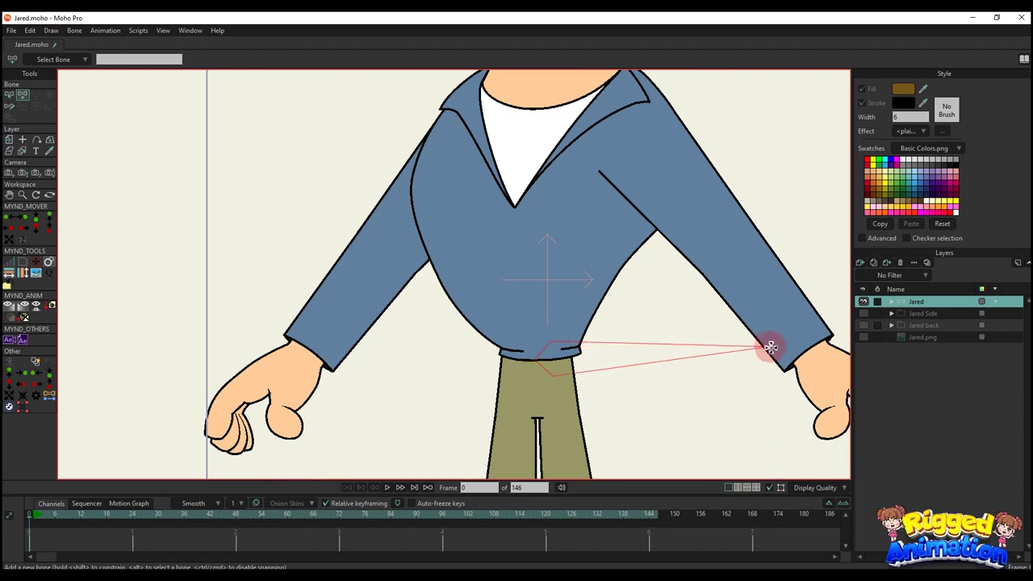
pyautogui.scroll(-2, 560, 346)
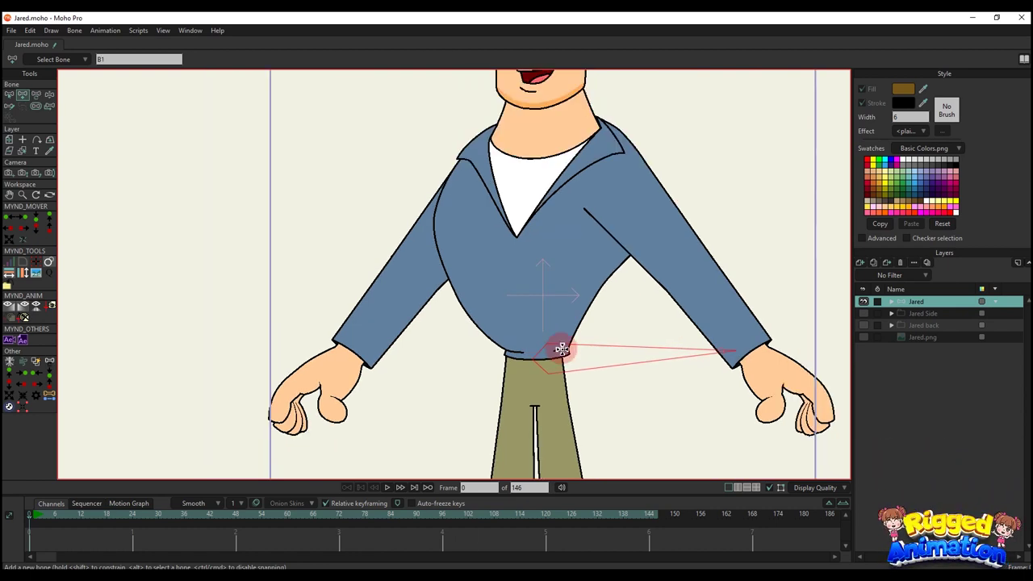
pyautogui.press('t')
pyautogui.scroll(-3, 548, 400)
pyautogui.scroll(3, 542, 393)
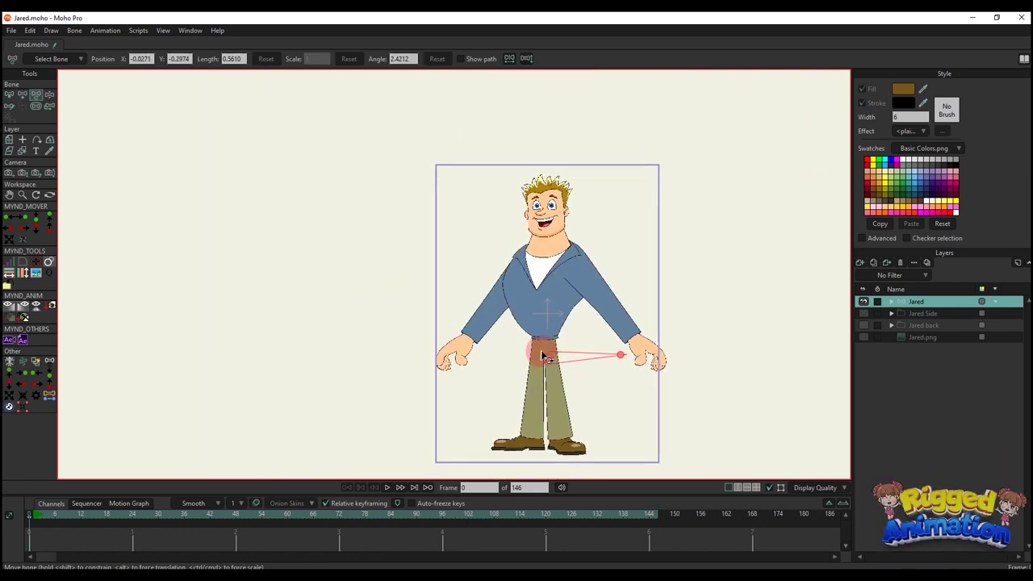
# Draw a chain of spine, chest and head bones upward from the pelvis
pyautogui.press('a')
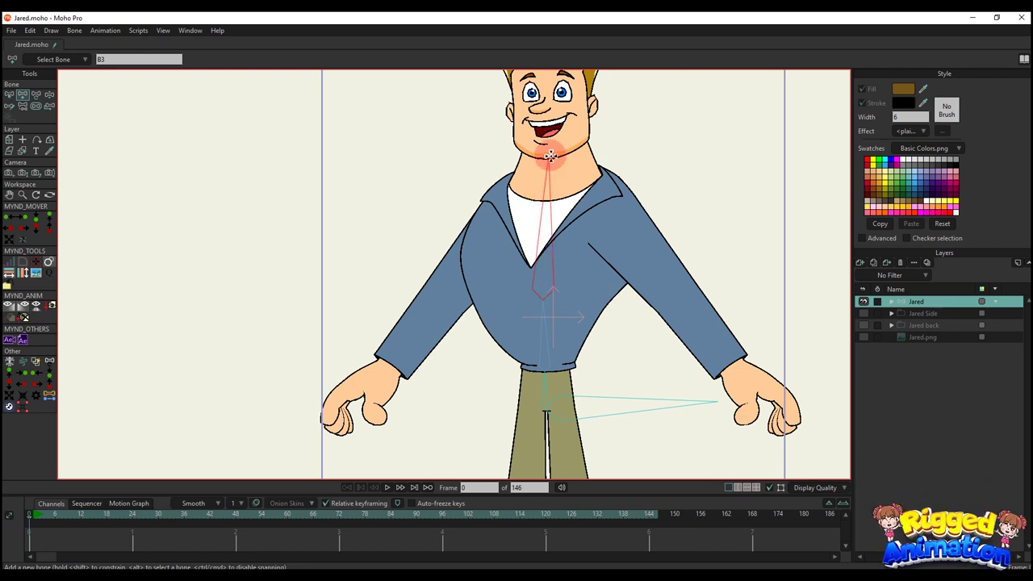
pyautogui.moveTo(556, 154); pyautogui.dragTo(548, 292)
pyautogui.moveTo(549, 293); pyautogui.dragTo(548, 207)
# Create a bone along the upper arm l layer between the centres of its shoulder and elbow circles, using the two-coordinate bone tool
pyautogui.press('b')
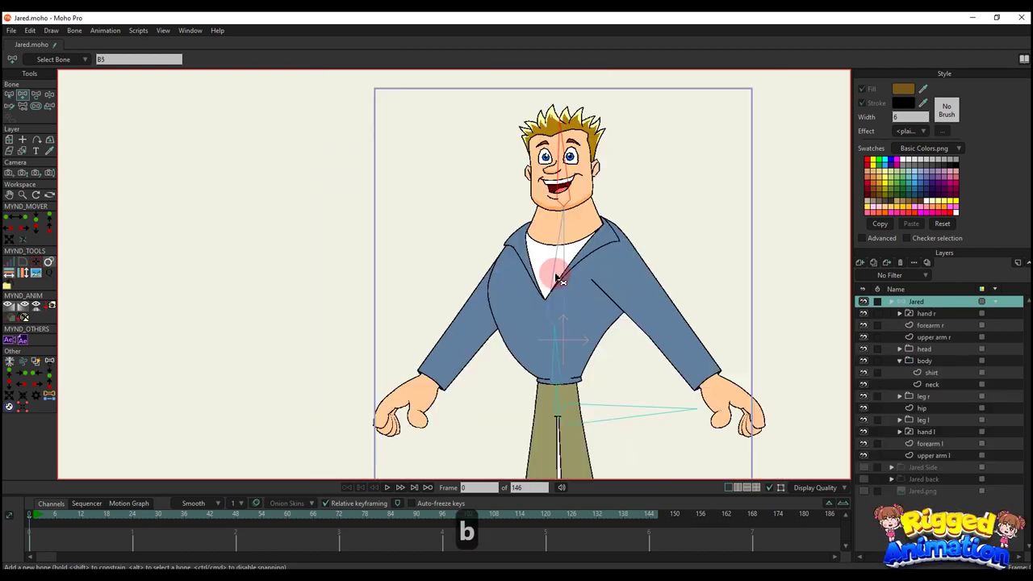
pyautogui.scroll(2, 481, 316)
pyautogui.scroll(3, 482, 296)
pyautogui.keyDown('alt'); pyautogui.rightClick(482, 284); pyautogui.keyUp('alt')
pyautogui.press('g')
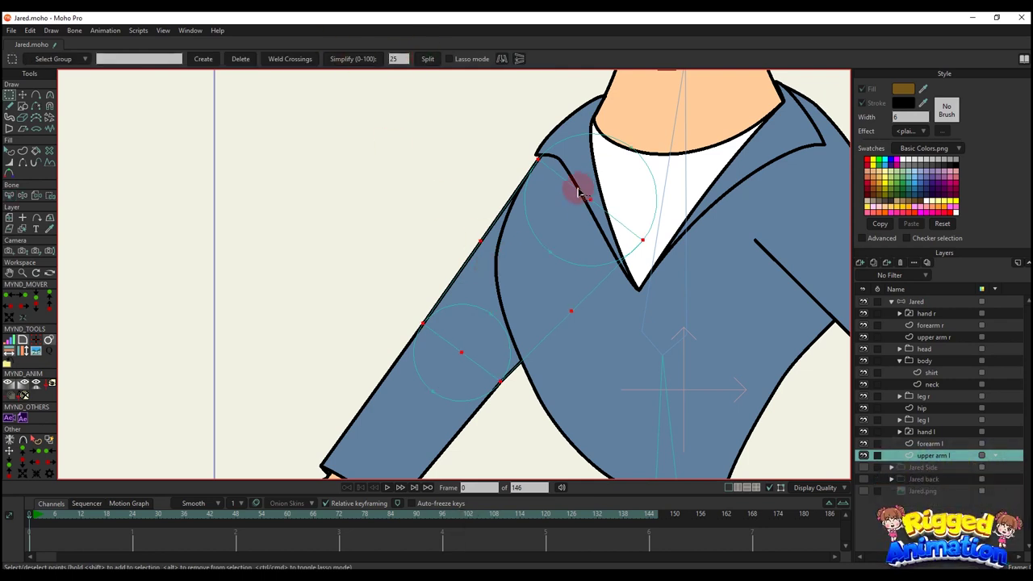
pyautogui.moveTo(52, 495); pyautogui.dragTo(48, 517)
pyautogui.click(12, 485)
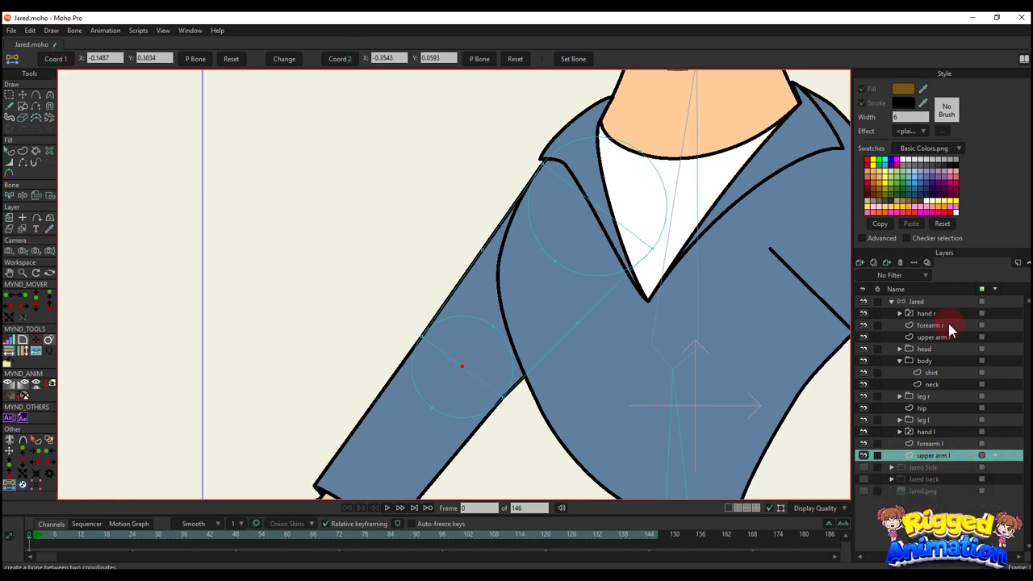
pyautogui.click(924, 303)
pyautogui.click(585, 59)
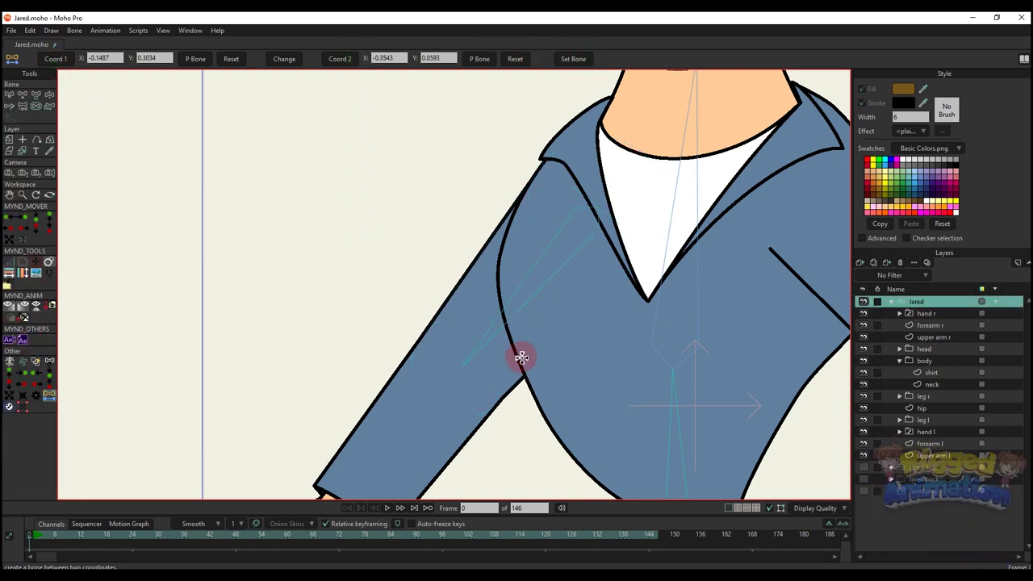
# Draw a forearm bone about 0.29 long from the upper arm l bone's elbow end to the wrist
pyautogui.scroll(-3, 478, 376)
pyautogui.moveTo(452, 396); pyautogui.dragTo(455, 347)
pyautogui.press('b')
pyautogui.press('a')
pyautogui.scroll(2, 562, 242)
pyautogui.scroll(5, 474, 345)
pyautogui.press('t')
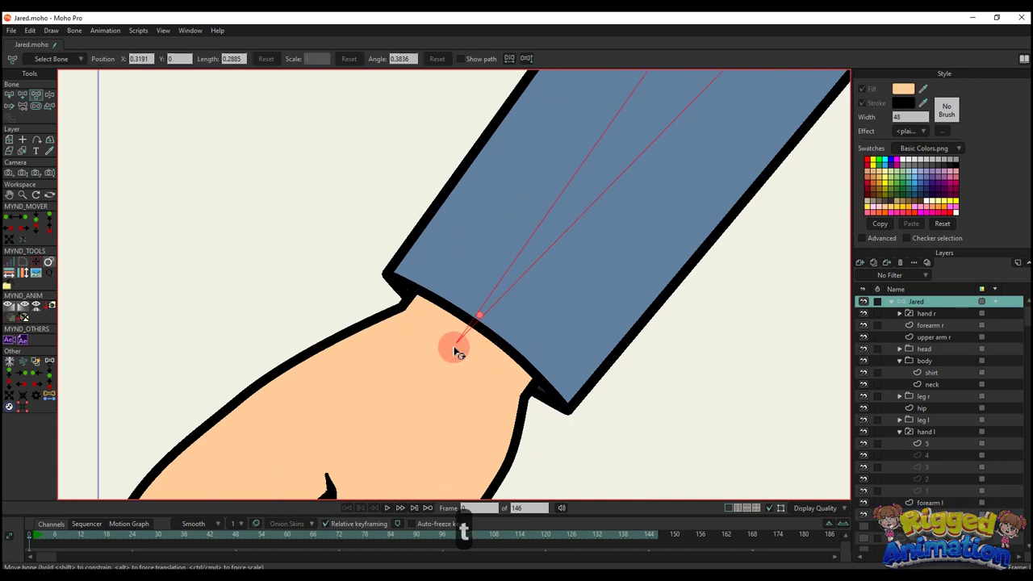
# Copy the wrist circle from the forearm l layer and paste it into a new vector layer above hand l
pyautogui.keyDown('alt'); pyautogui.rightClick(482, 346); pyautogui.keyUp('alt')
pyautogui.press('t')
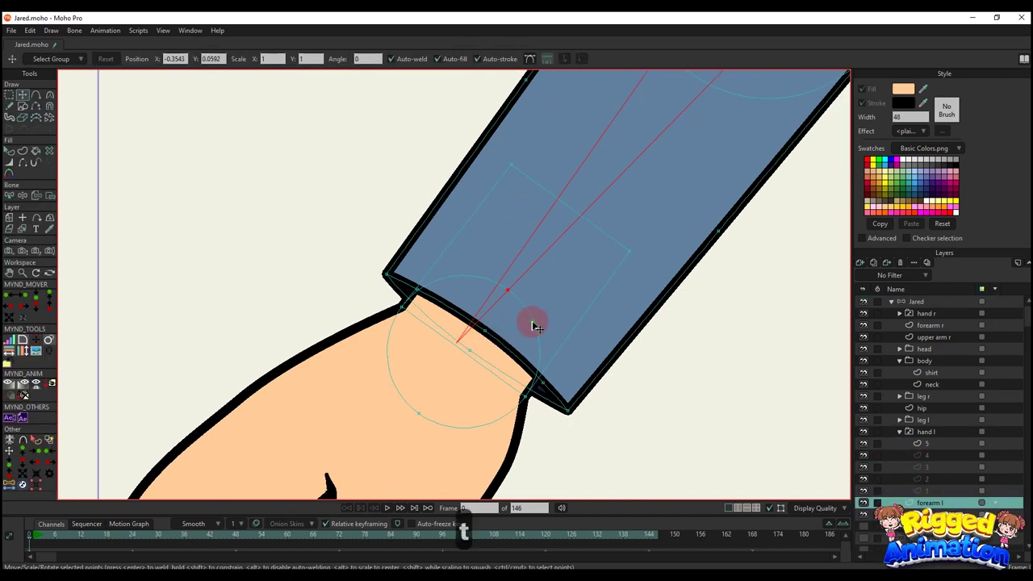
pyautogui.hotkey('ctrl', 'c')
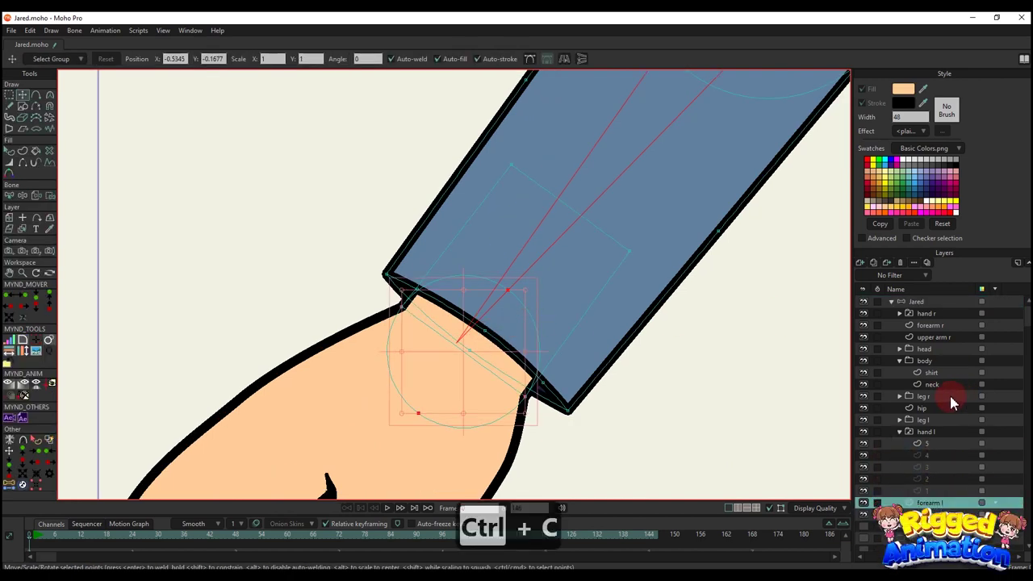
pyautogui.click(900, 433)
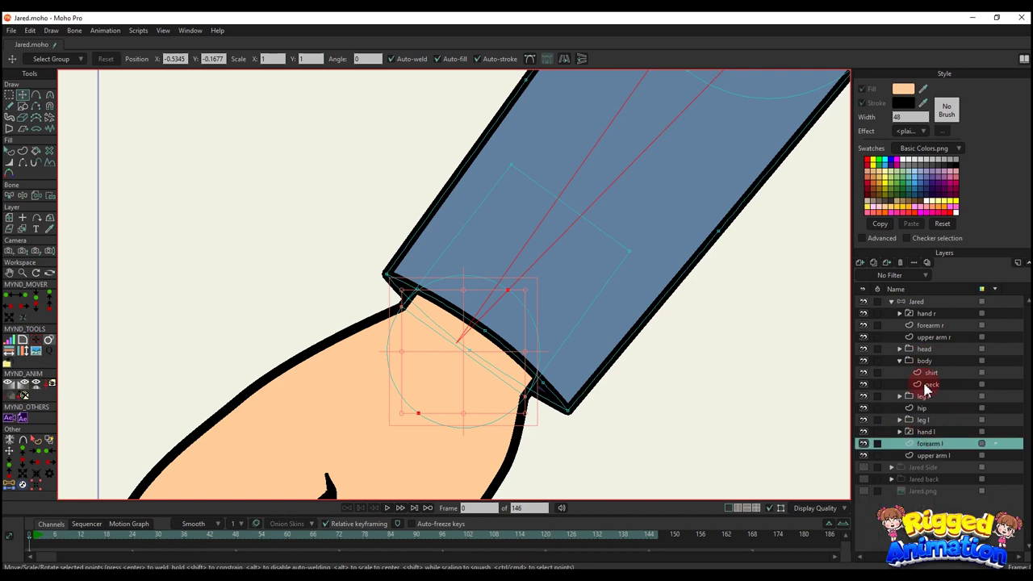
pyautogui.click(927, 432)
pyautogui.click(865, 260)
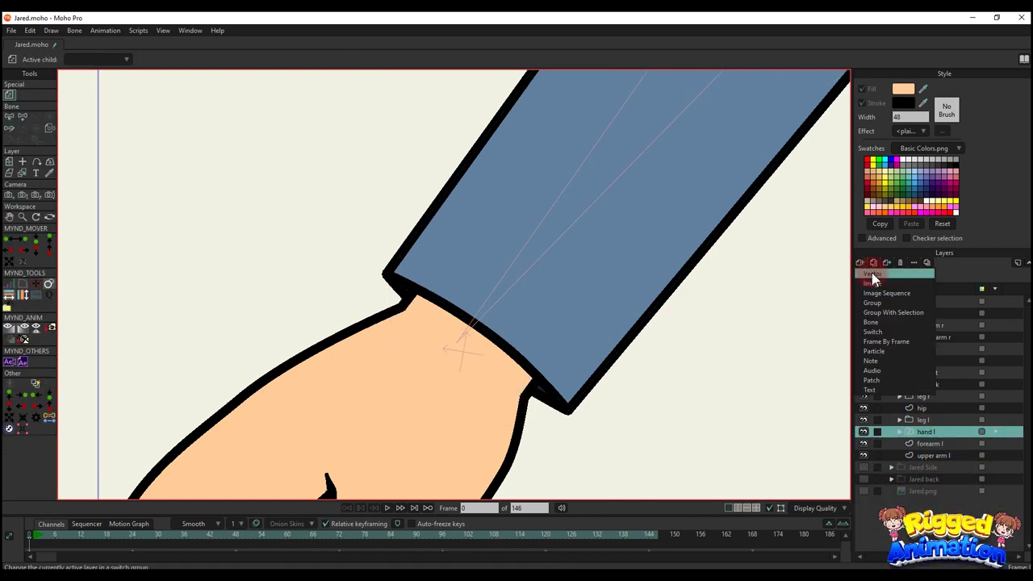
pyautogui.click(879, 275)
pyautogui.hotkey('ctrl', 'v')
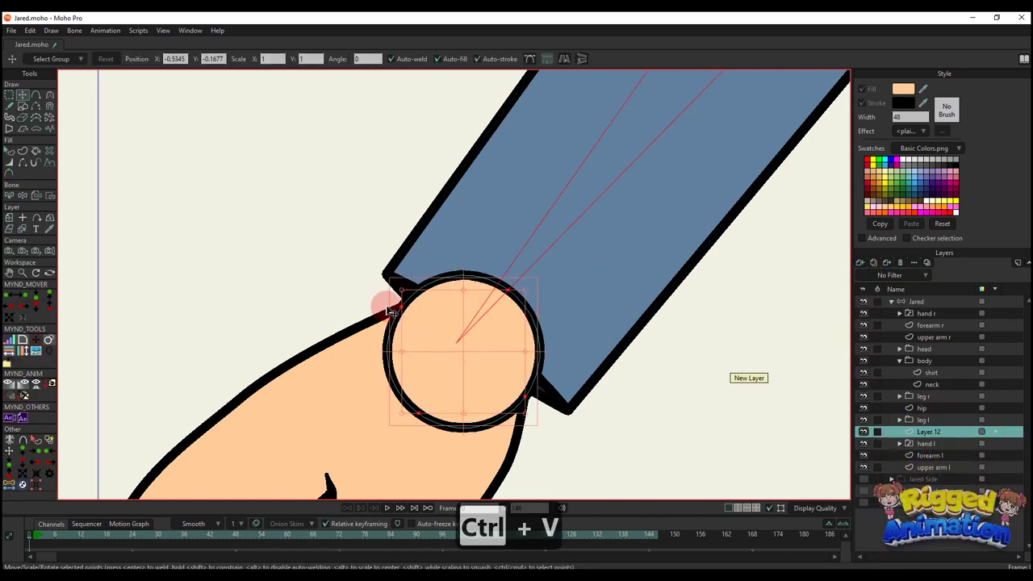
# Add two crossing lines joining opposite points of the pasted left wrist circle to mark its centre
pyautogui.press('a')
pyautogui.moveTo(401, 307); pyautogui.dragTo(526, 396)
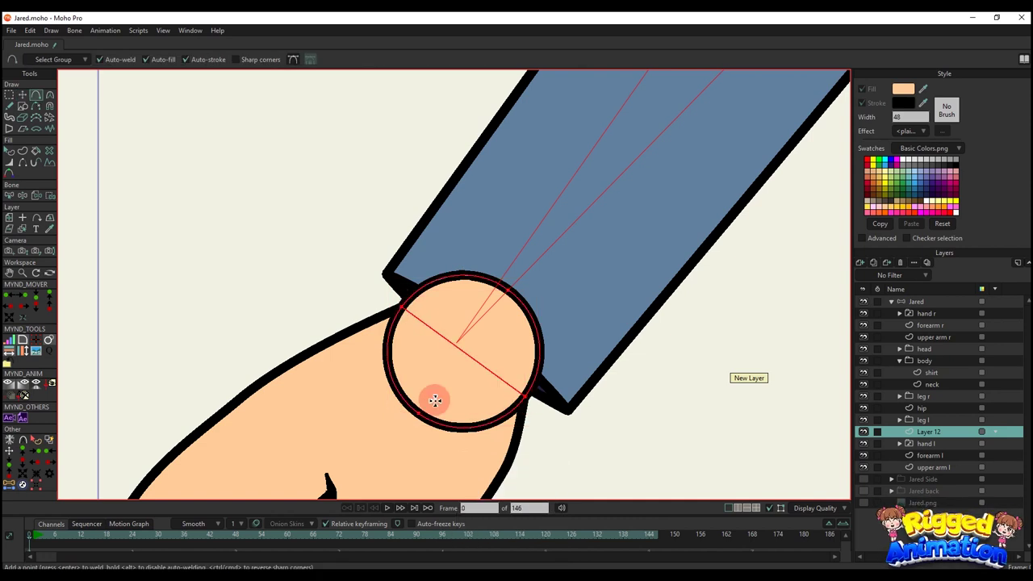
pyautogui.moveTo(419, 413); pyautogui.dragTo(505, 288)
pyautogui.scroll(-2, 506, 288)
pyautogui.press('g')
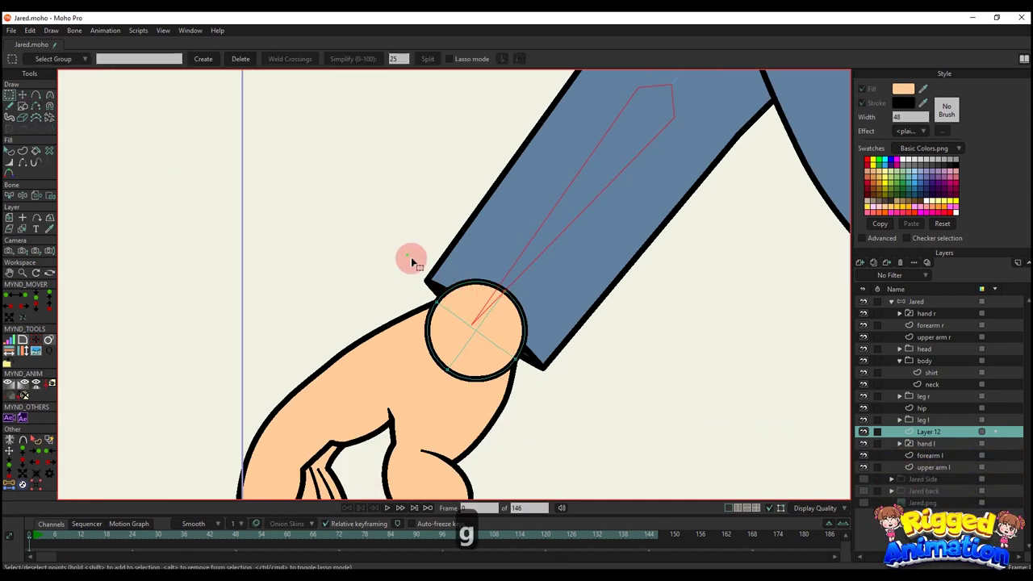
# Create a shape from the left wrist circle's crossing lines and set its stroke width to 2
pyautogui.click(24, 151)
pyautogui.click(105, 59)
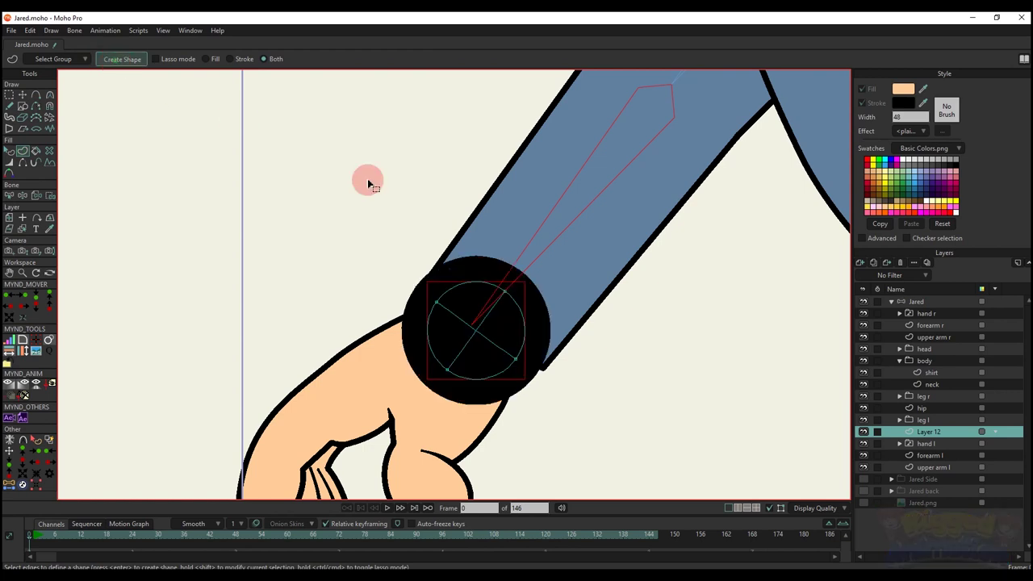
pyautogui.press('q')
pyautogui.click(907, 115)
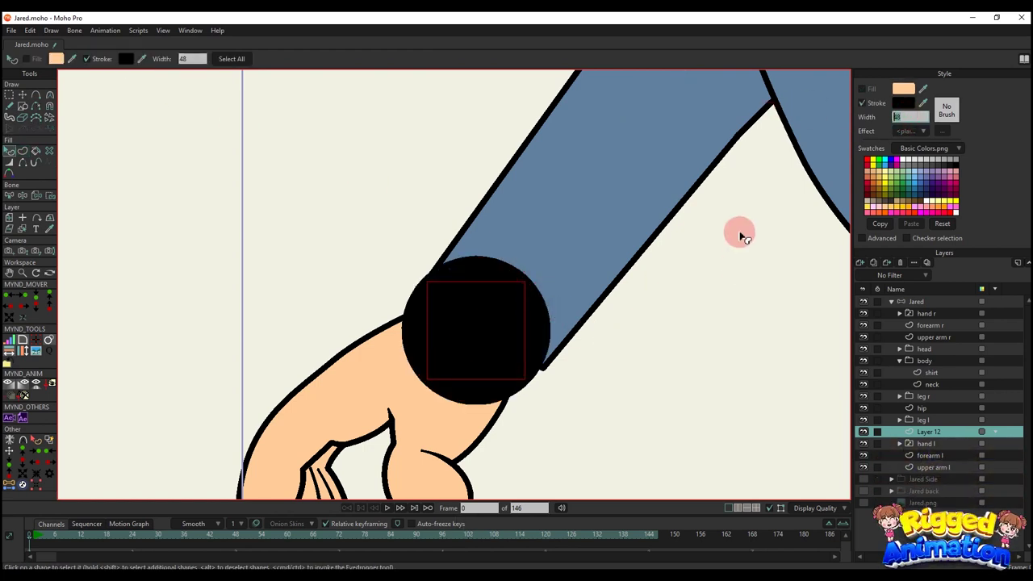
pyautogui.write('2')
pyautogui.press('Return')
# On the Jared bone layer, fit the left forearm bone's tip to the wrist marker's centre and draw a hand bone from there into hand l
pyautogui.scroll(-3, 570, 323)
pyautogui.click(895, 304)
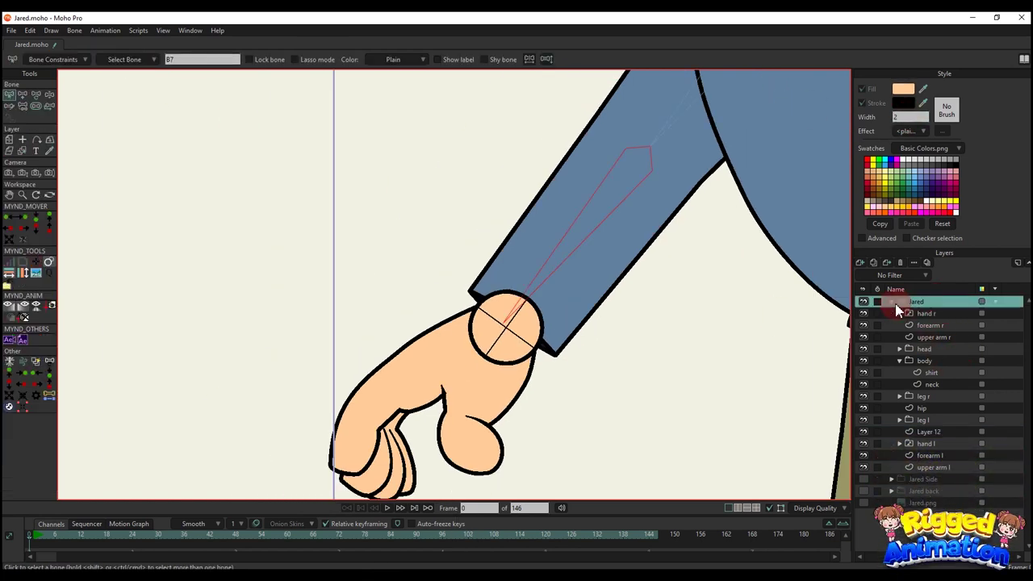
pyautogui.click(893, 302)
pyautogui.press('t')
pyautogui.scroll(5, 533, 304)
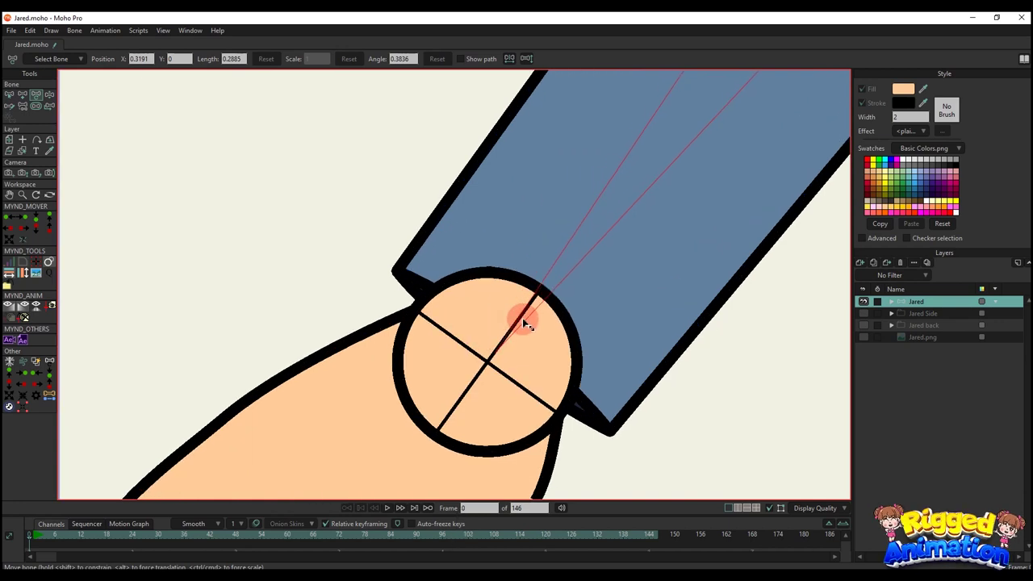
pyautogui.scroll(-3, 517, 323)
pyautogui.scroll(3, 565, 242)
pyautogui.press('a')
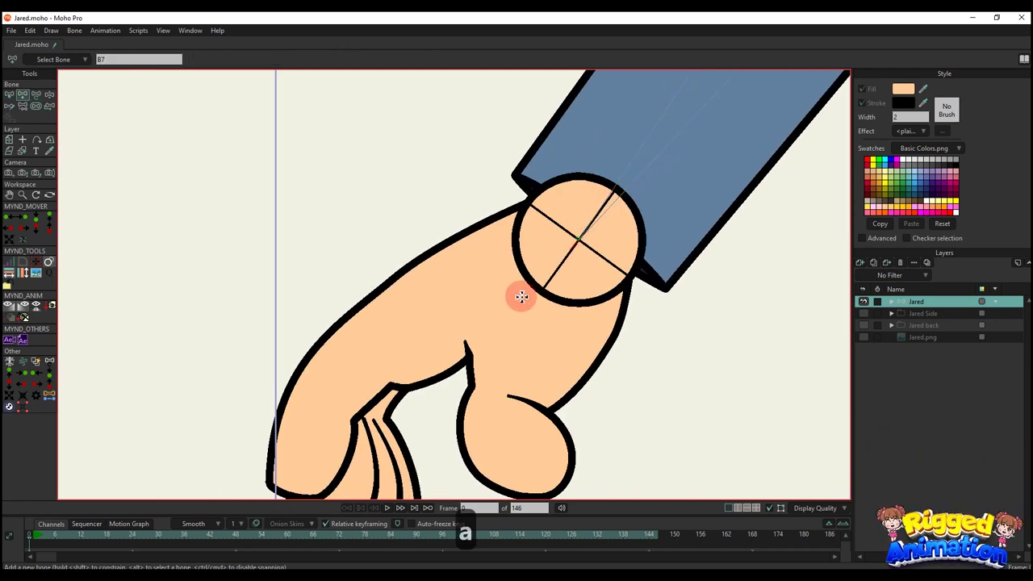
pyautogui.moveTo(521, 297); pyautogui.dragTo(426, 376)
# Create a bone along the upper arm r layer between the centres of its shoulder and elbow circles, using the two-coordinate bone tool
pyautogui.scroll(-4, 604, 261)
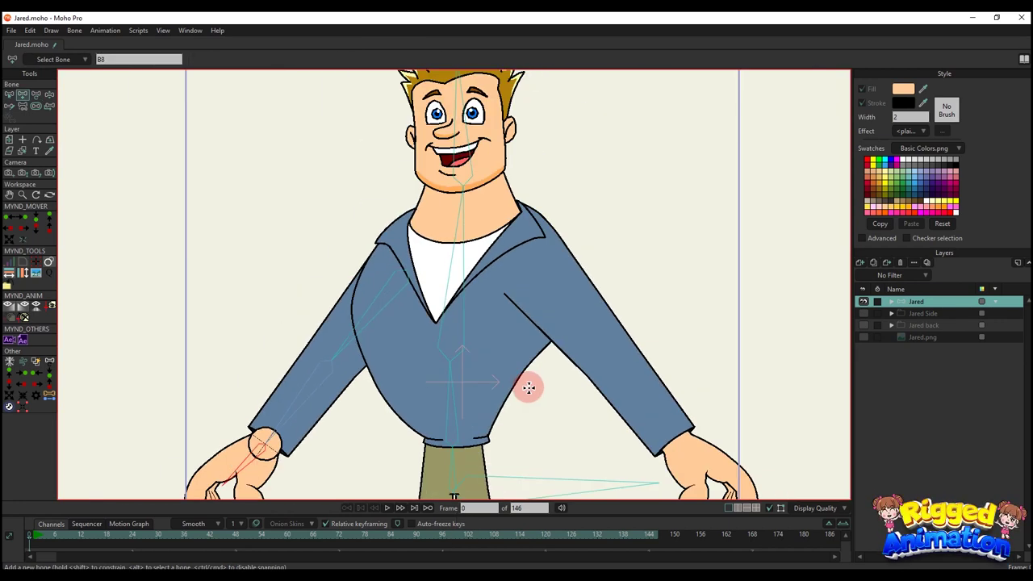
pyautogui.moveTo(528, 388); pyautogui.dragTo(507, 348)
pyautogui.press('b')
pyautogui.keyDown('alt'); pyautogui.rightClick(542, 247); pyautogui.keyUp('alt')
pyautogui.scroll(2, 519, 245)
pyautogui.press('g')
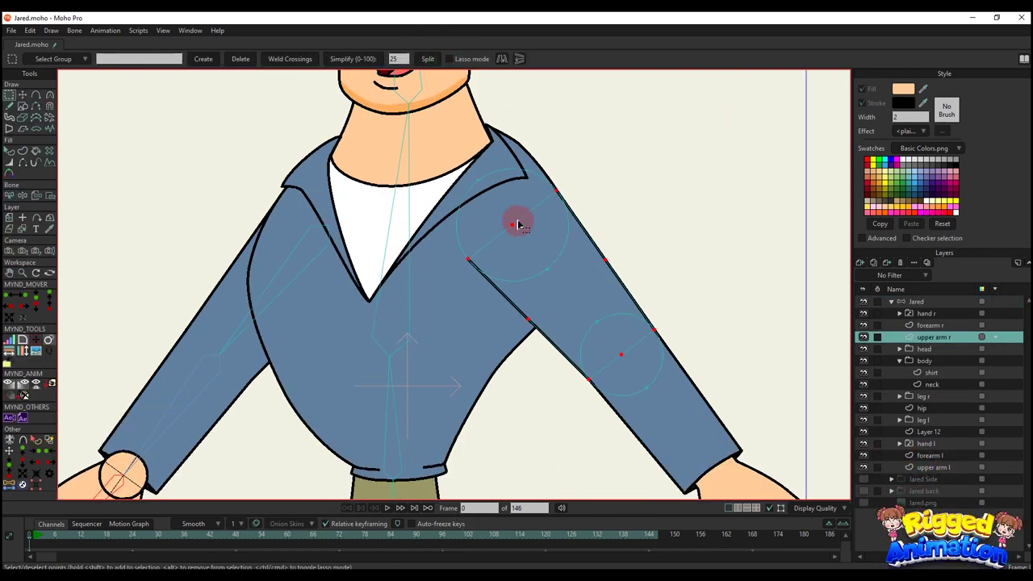
pyautogui.moveTo(537, 247); pyautogui.dragTo(496, 211)
pyautogui.press('t')
pyautogui.click(9, 486)
pyautogui.click(57, 60)
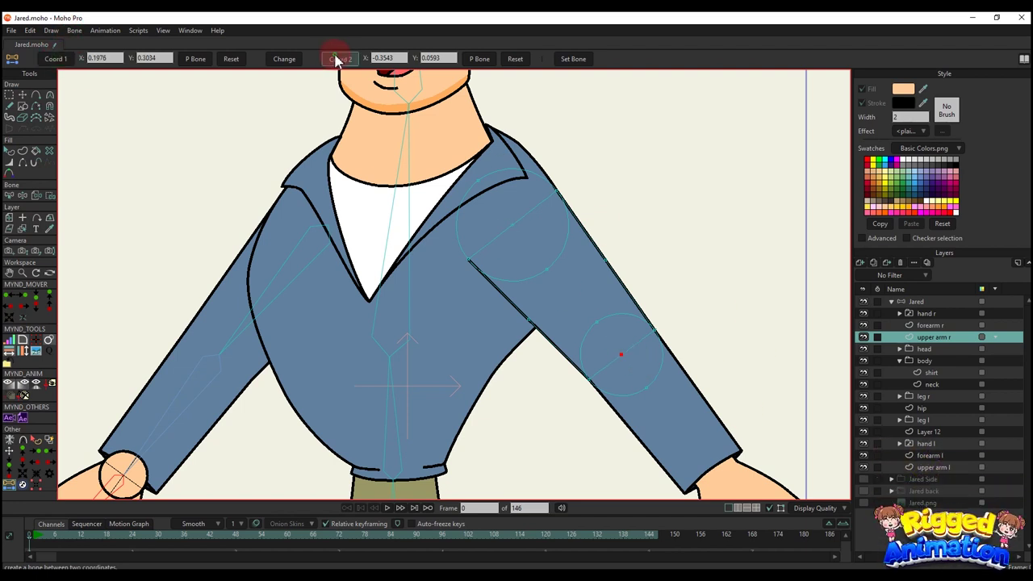
pyautogui.click(874, 300)
pyautogui.click(574, 55)
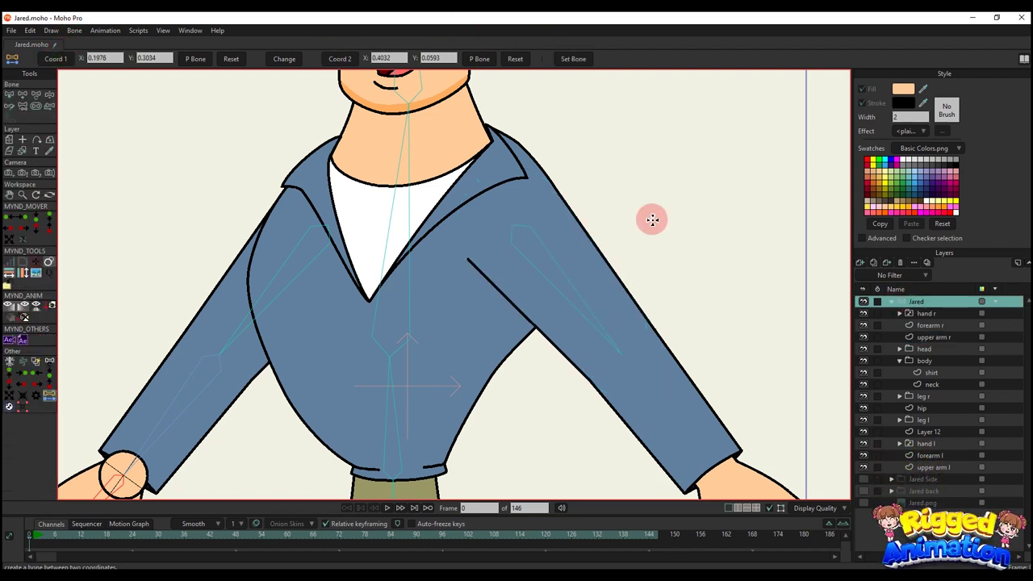
# Copy the wrist circle from the forearm r layer
pyautogui.scroll(-3, 636, 290)
pyautogui.moveTo(618, 328); pyautogui.dragTo(510, 145)
pyautogui.scroll(2, 510, 145)
pyautogui.click(629, 272)
pyautogui.scroll(3, 627, 262)
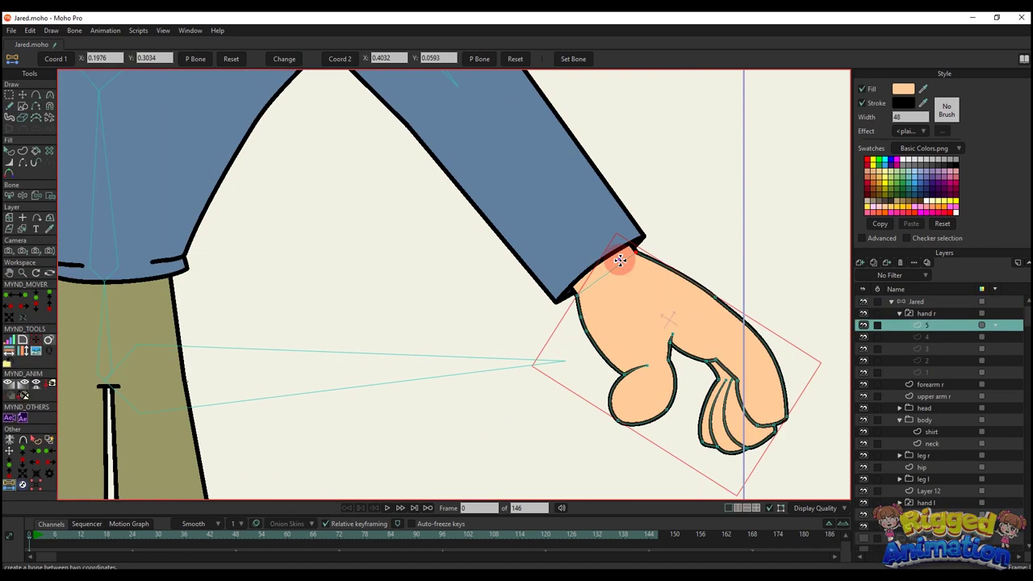
pyautogui.keyDown('ctrl'); pyautogui.keyDown('alt'); pyautogui.click(619, 260); pyautogui.keyUp('alt'); pyautogui.keyUp('ctrl')
pyautogui.scroll(2, 618, 242)
pyautogui.press('g')
pyautogui.hotkey('ctrl', 'c')
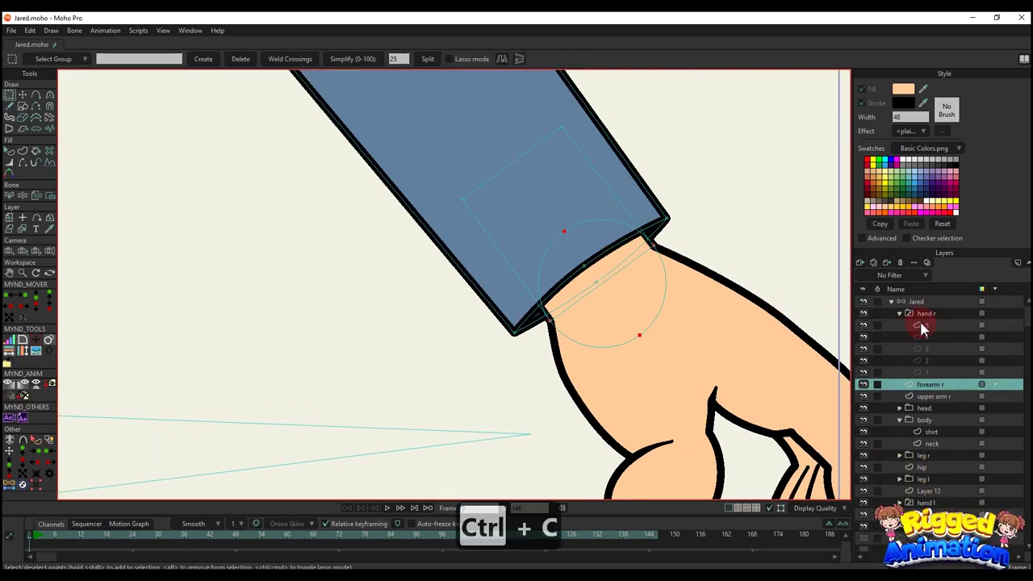
# Add a new vector layer above hand r and paste the copied wrist circle into it
pyautogui.click(920, 313)
pyautogui.click(898, 313)
pyautogui.click(860, 263)
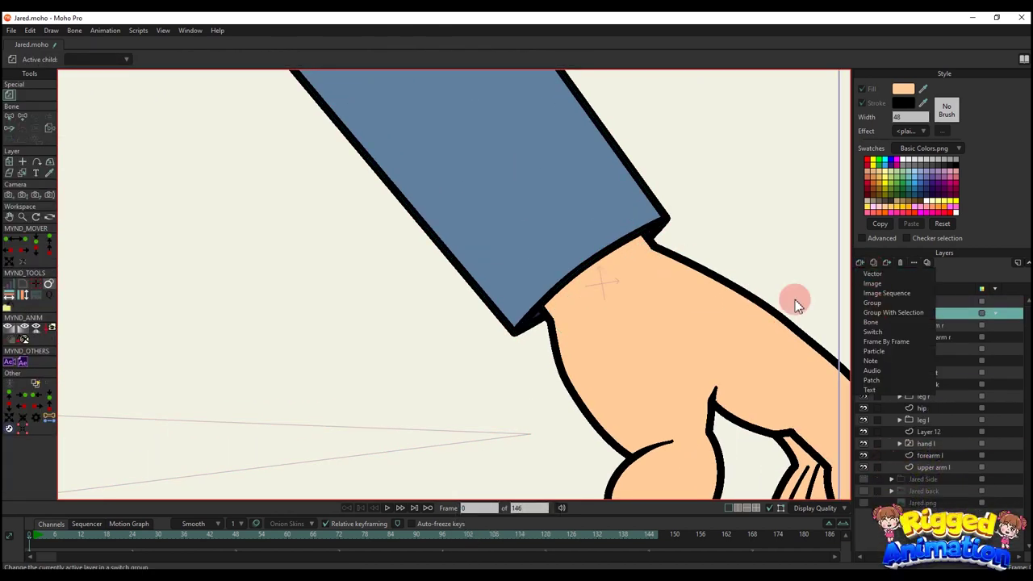
pyautogui.click(872, 273)
pyautogui.hotkey('ctrl', 'v')
# Add two crossing lines joining opposite points of the pasted right wrist circle to mark its centre
pyautogui.press('a')
pyautogui.scroll(-2, 593, 279)
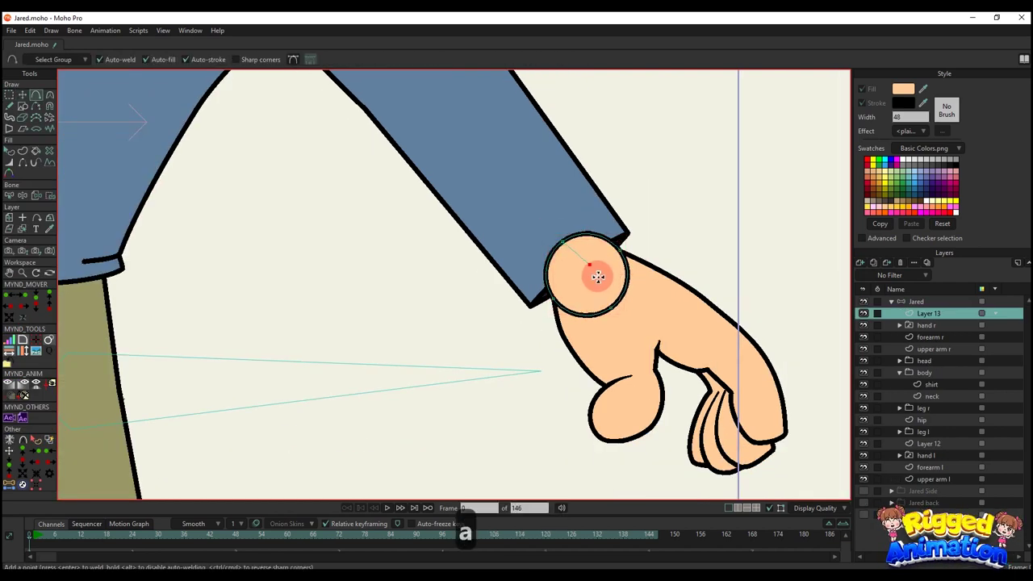
pyautogui.moveTo(597, 276); pyautogui.dragTo(611, 306)
pyautogui.press('g')
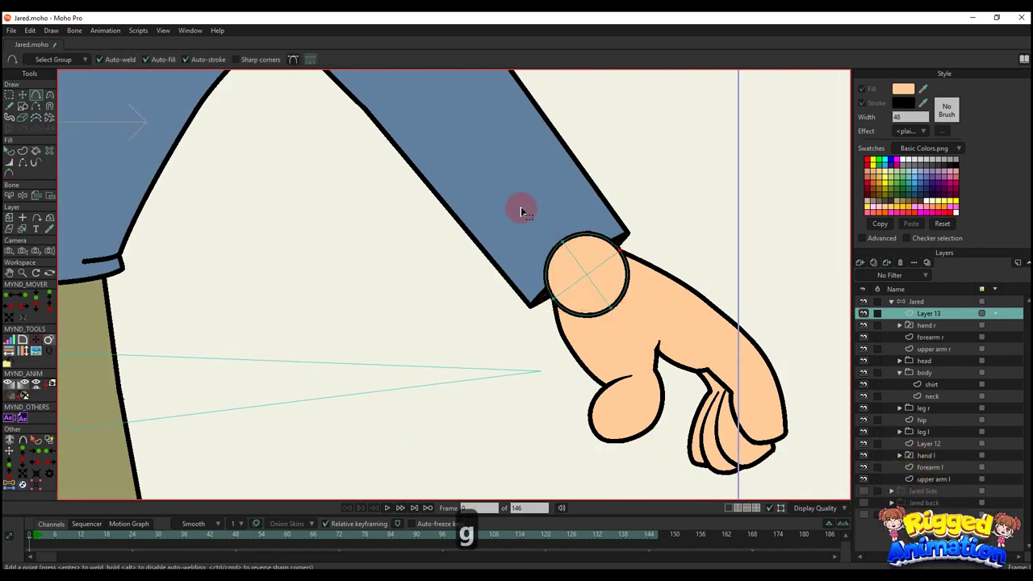
# Create a shape from the right wrist circle's crossing lines and set its stroke width to 2
pyautogui.click(22, 151)
pyautogui.click(108, 58)
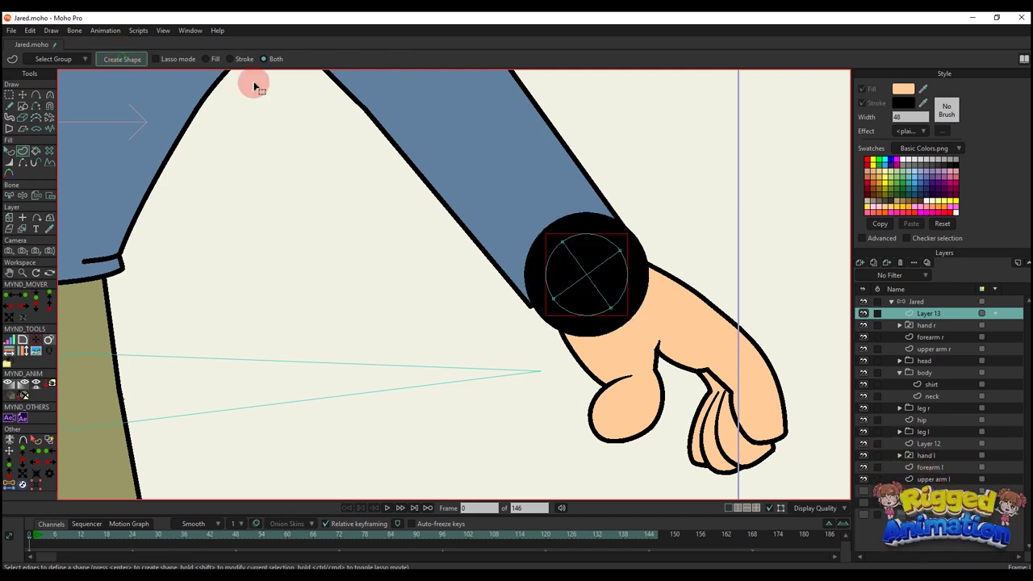
pyautogui.write('2')
pyautogui.click(739, 182)
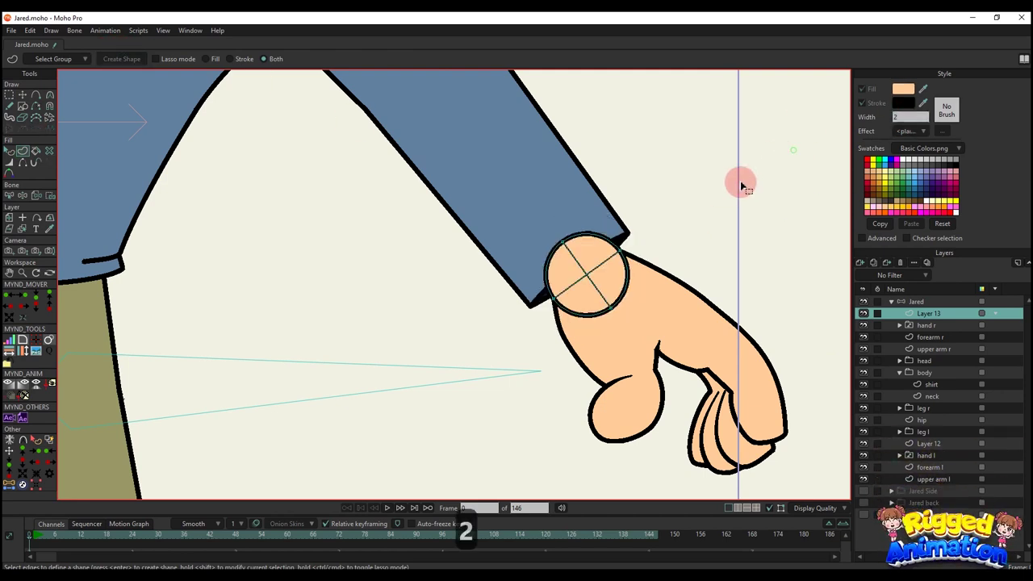
pyautogui.scroll(3, 599, 260)
pyautogui.scroll(-2, 585, 258)
# On the Jared bone layer, draw a forearm bone from the upper arm r bone's elbow end to the right wrist marker's centre
pyautogui.click(919, 301)
pyautogui.scroll(-2, 516, 214)
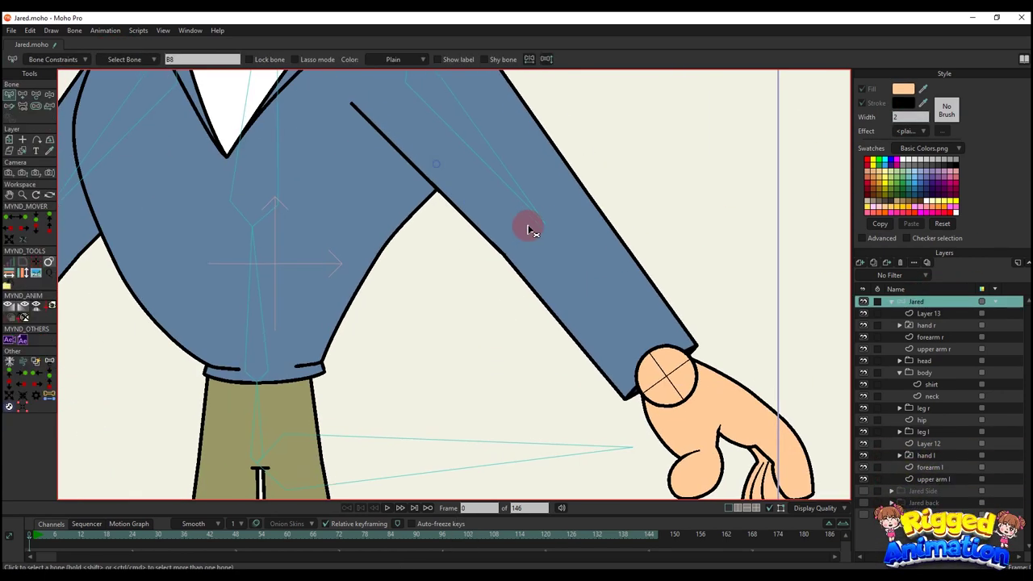
pyautogui.press('a')
pyautogui.moveTo(545, 224)
pyautogui.mouseDown()
pyautogui.moveTo(630, 344)
pyautogui.moveTo(665, 375)
pyautogui.mouseUp()
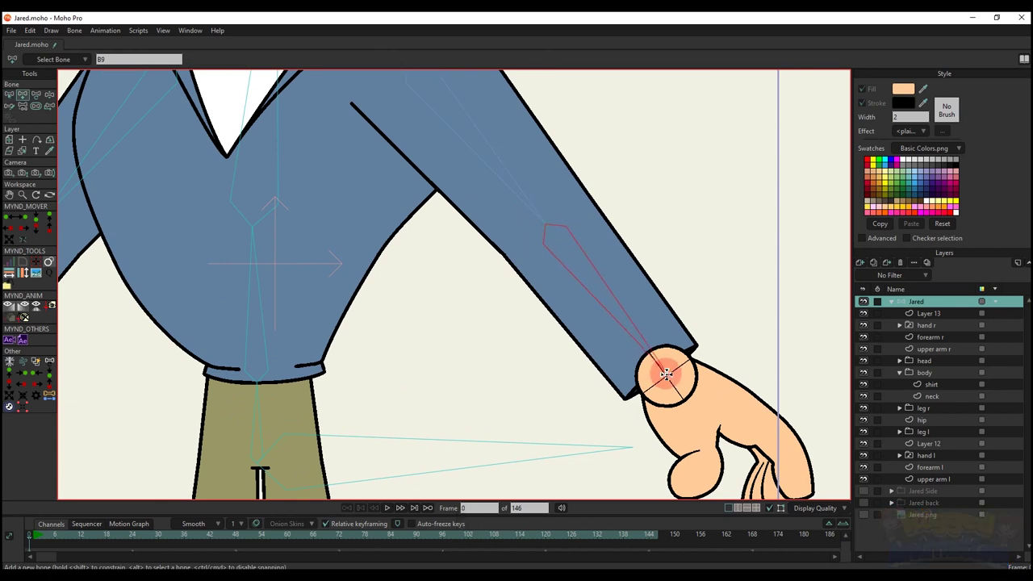
# Draw a hand bone about 0.15 long into hand r and adjust it to start at the wrist marker's centre
pyautogui.press('t')
pyautogui.scroll(3, 570, 202)
pyautogui.press('a')
pyautogui.moveTo(562, 210); pyautogui.dragTo(662, 315)
pyautogui.scroll(2, 572, 213)
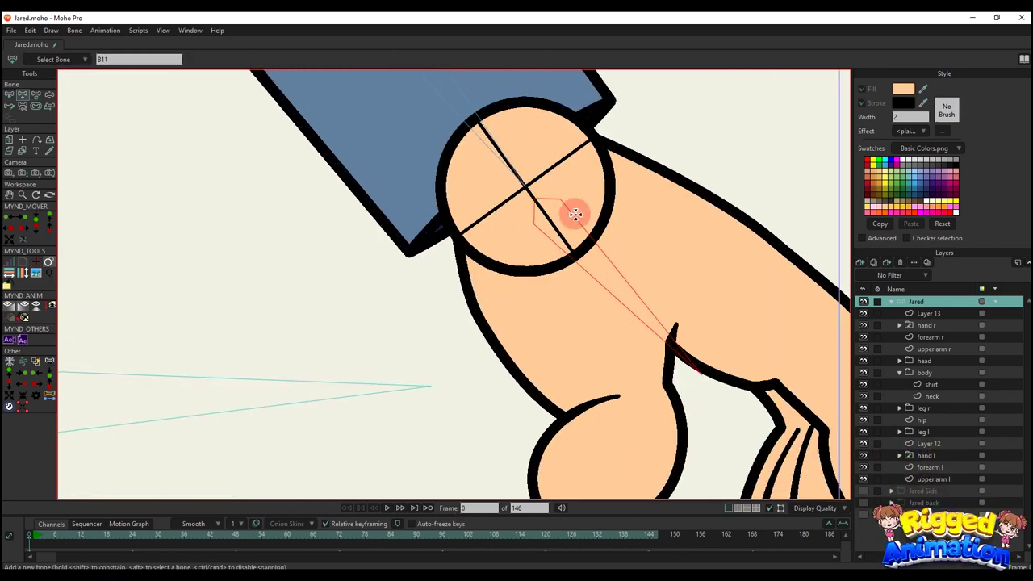
pyautogui.press('t')
pyautogui.moveTo(548, 214); pyautogui.dragTo(714, 385)
# Delete the two wrist marker layers, Layer 13 and Layer 12
pyautogui.scroll(-5, 648, 325)
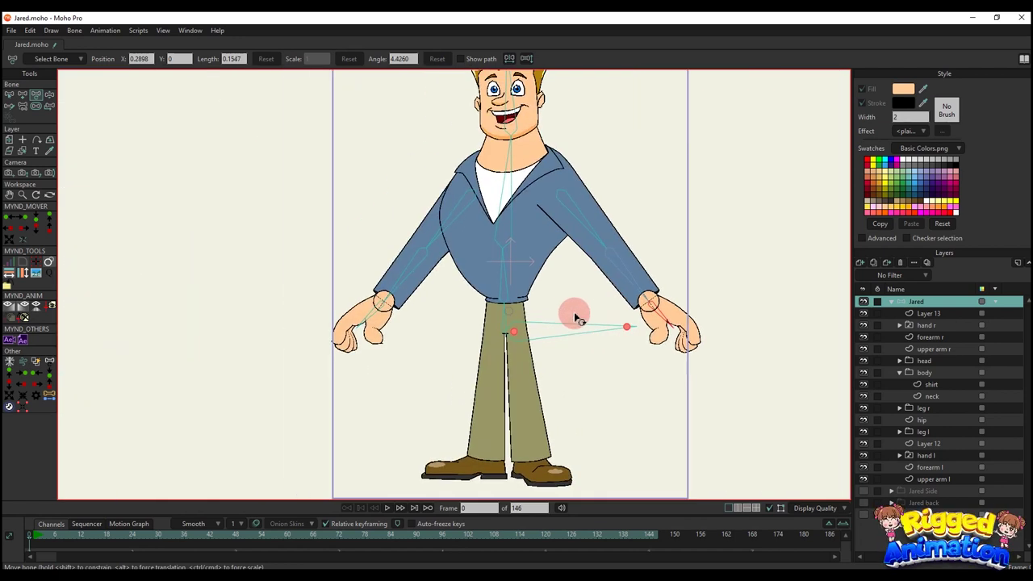
pyautogui.moveTo(505, 298); pyautogui.dragTo(559, 339)
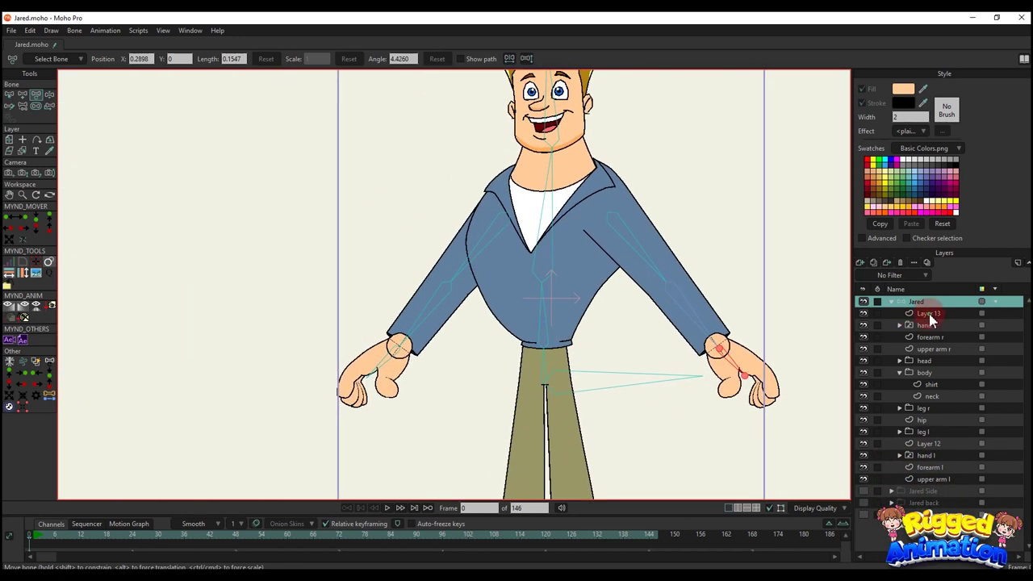
pyautogui.click(928, 314)
pyautogui.press('Delete')
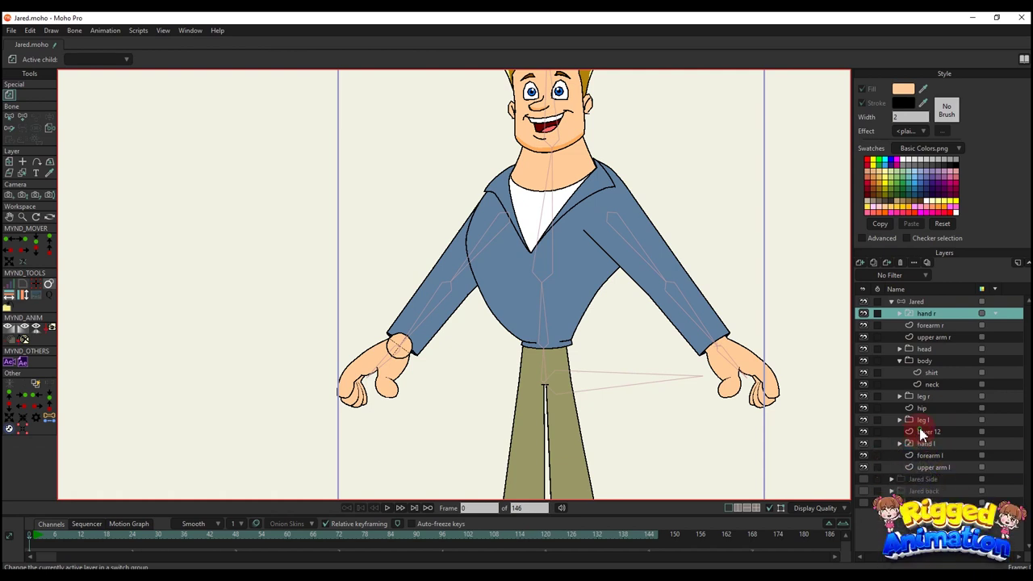
pyautogui.click(921, 433)
pyautogui.click(901, 263)
# Parent both upper arm bones to the chest bone on the Jared layer
pyautogui.scroll(5, 353, 289)
pyautogui.moveTo(533, 270); pyautogui.dragTo(402, 330)
pyautogui.click(915, 301)
pyautogui.click(450, 276)
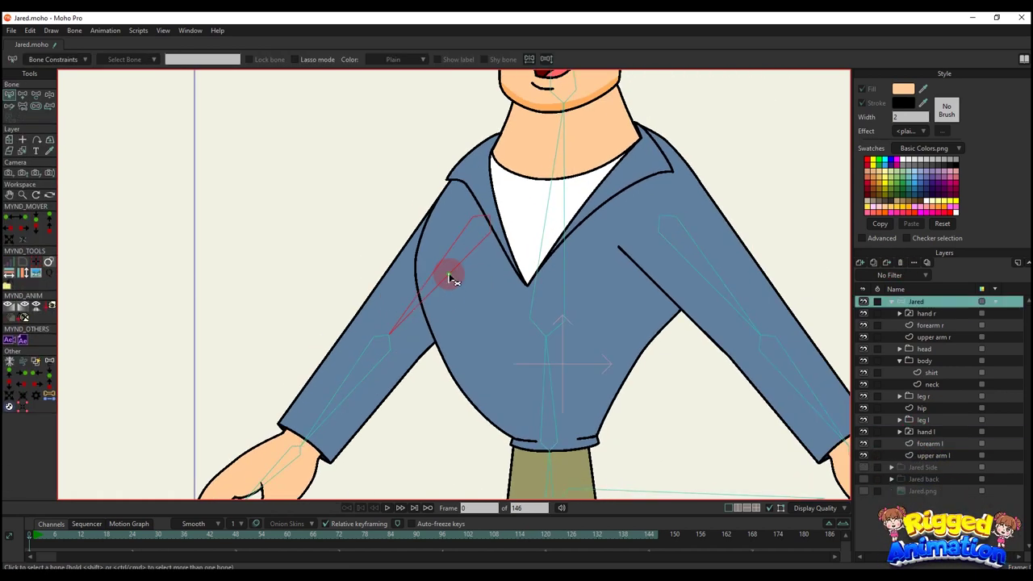
pyautogui.press('p')
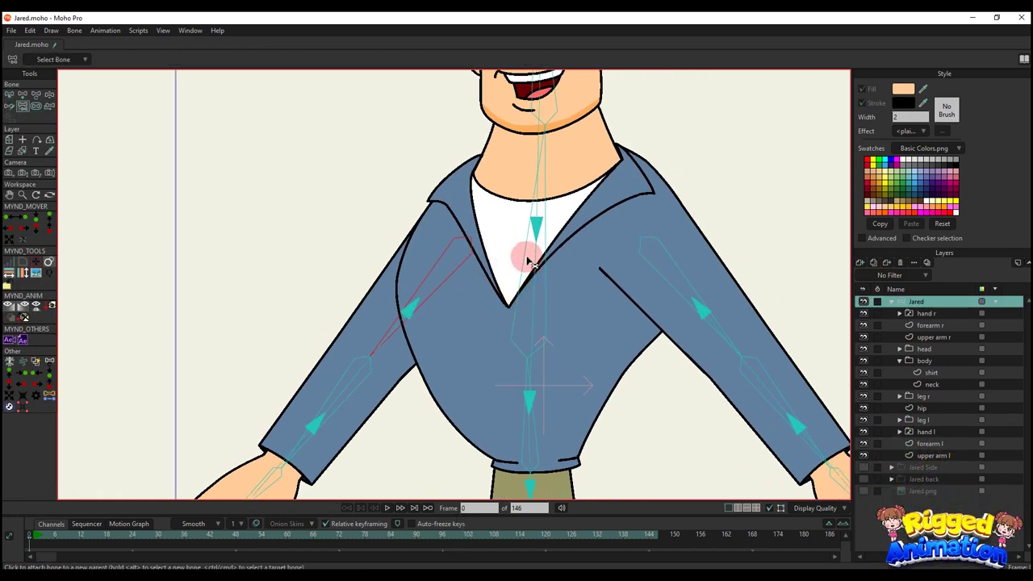
pyautogui.press('b')
pyautogui.press('p')
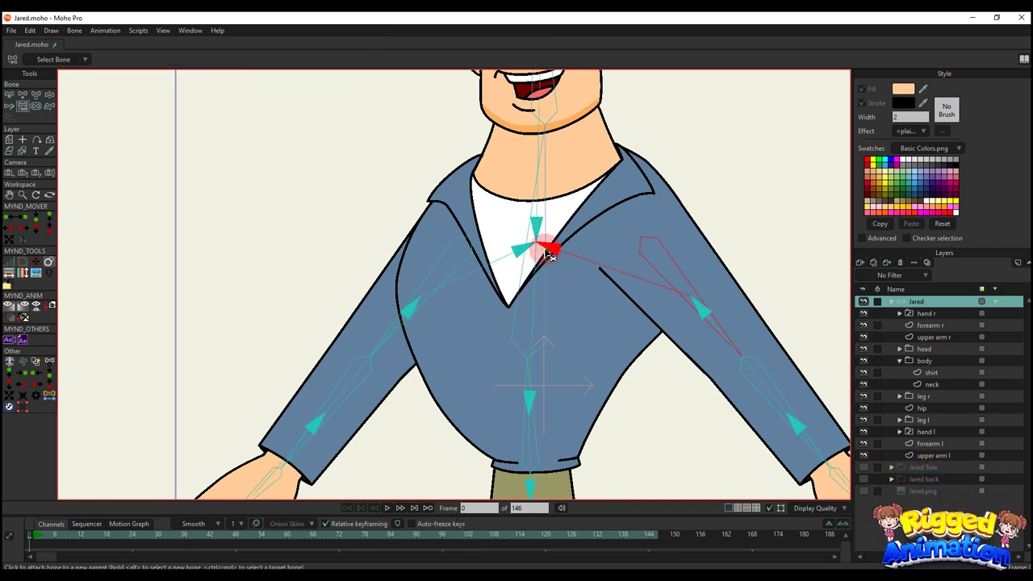
# Create a thigh bone on the Jared layer between the hip and knee circle centres of leg l's thigh layer
pyautogui.scroll(-5, 547, 251)
pyautogui.moveTo(549, 313); pyautogui.dragTo(551, 248)
pyautogui.scroll(3, 551, 249)
pyautogui.scroll(2, 526, 324)
pyautogui.moveTo(519, 326); pyautogui.dragTo(550, 238)
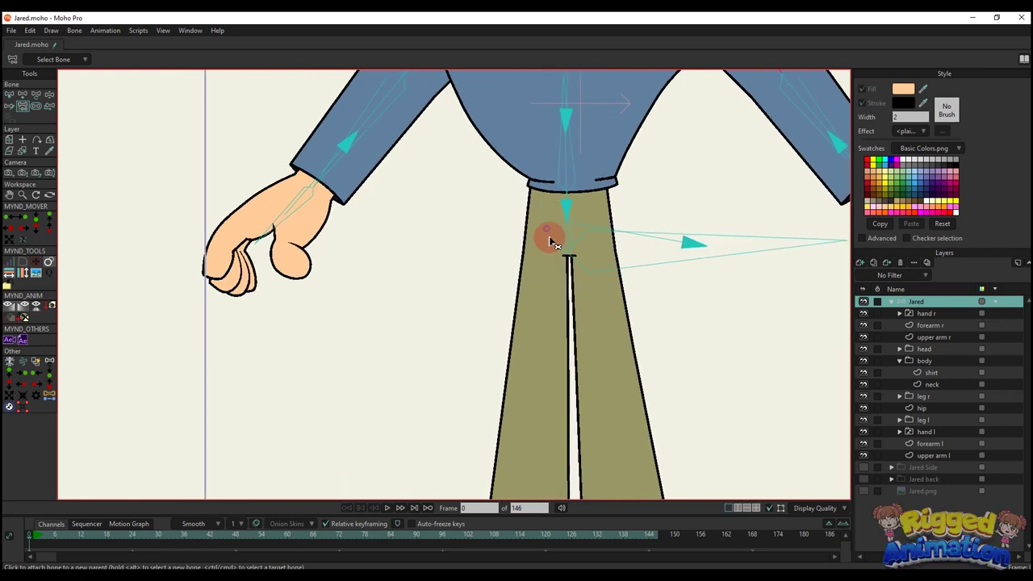
pyautogui.keyDown('ctrl'); pyautogui.keyDown('alt'); pyautogui.click(550, 285); pyautogui.keyUp('alt'); pyautogui.keyUp('ctrl')
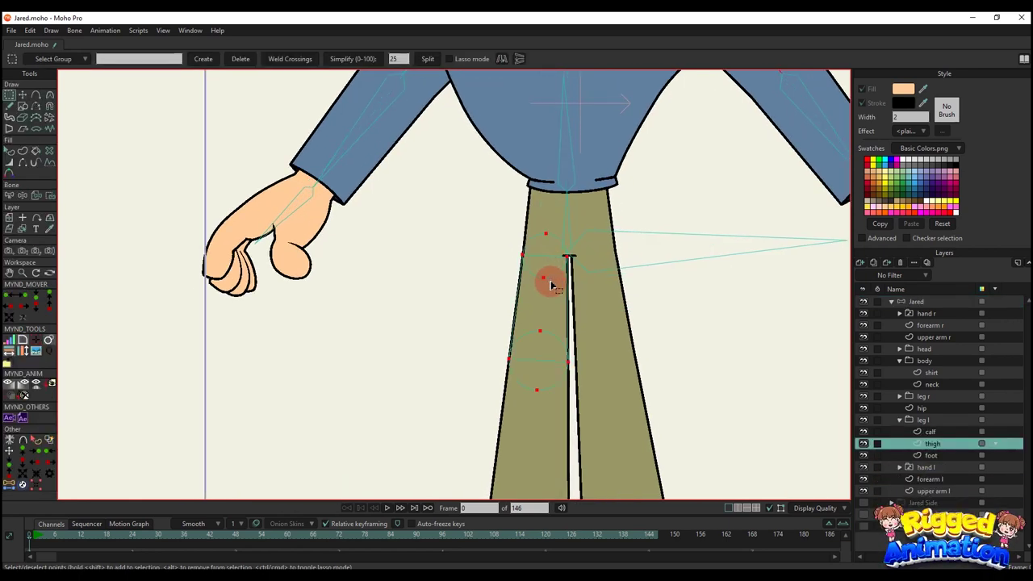
pyautogui.scroll(1, 551, 289)
pyautogui.press('g')
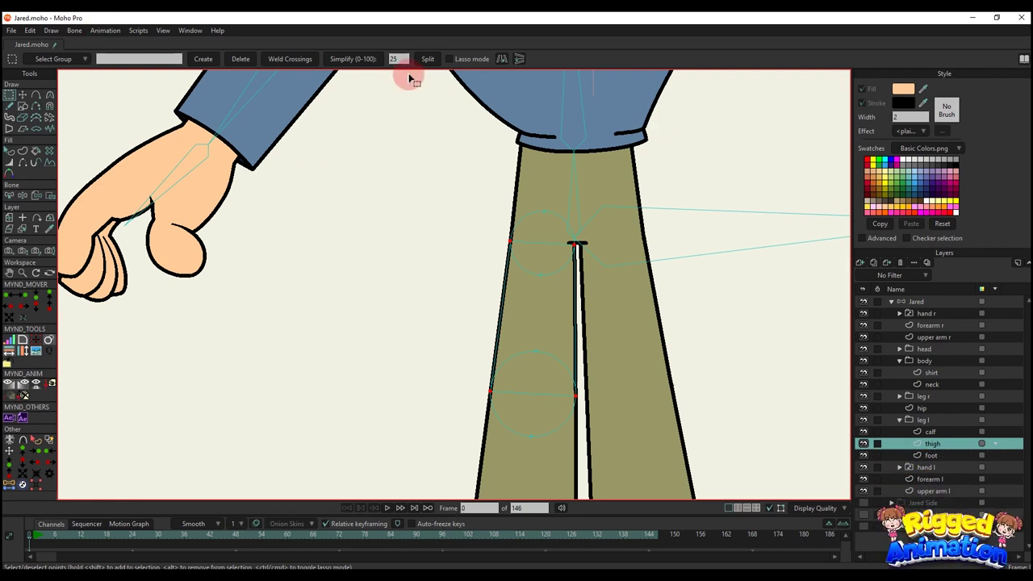
pyautogui.click(551, 274)
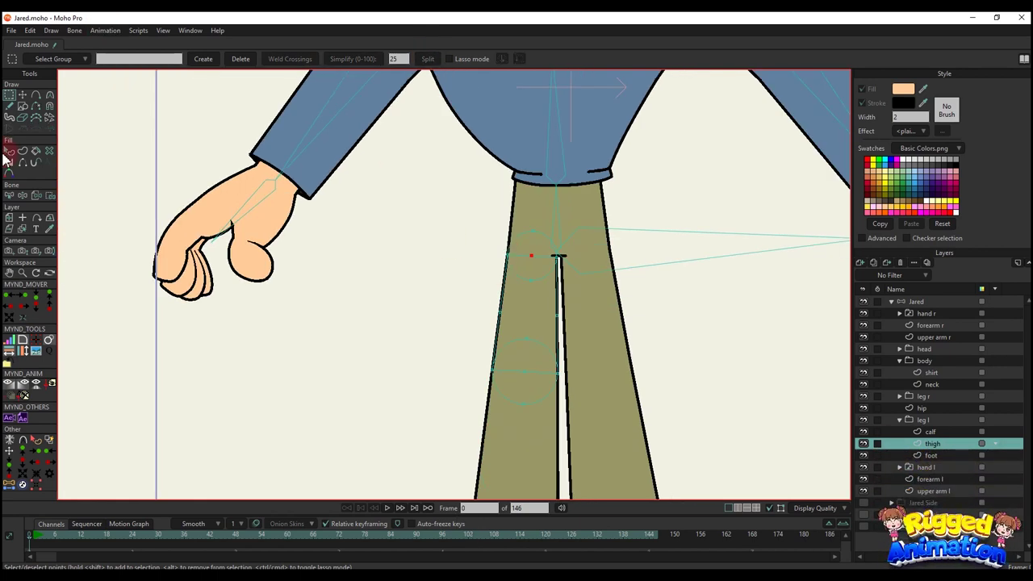
pyautogui.click(9, 485)
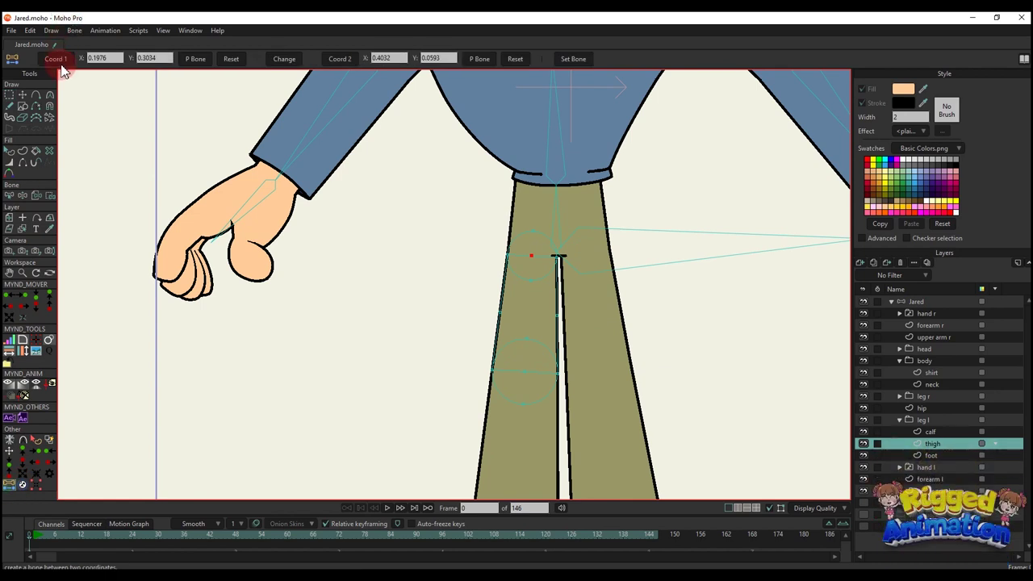
pyautogui.click(517, 367)
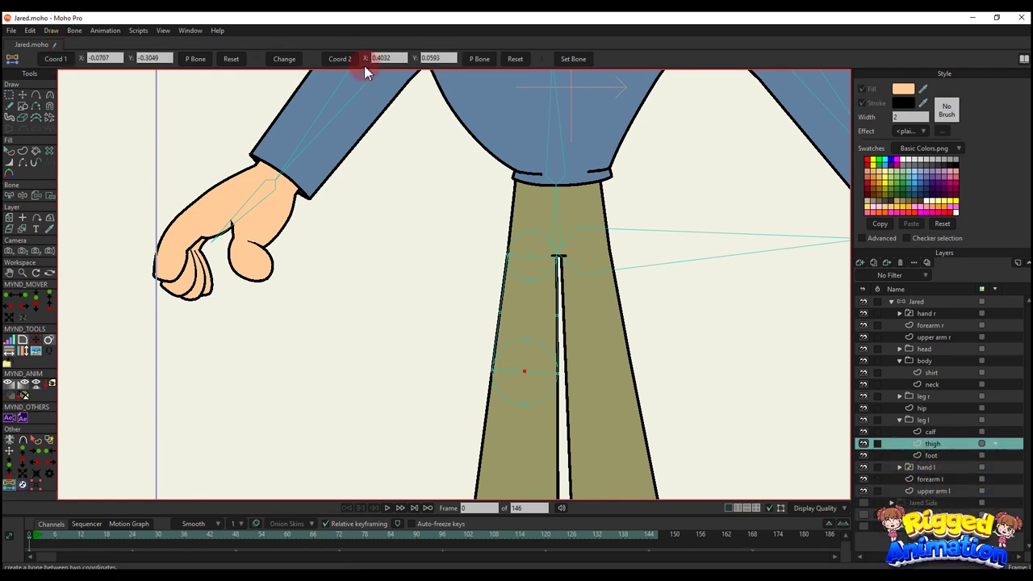
pyautogui.click(917, 301)
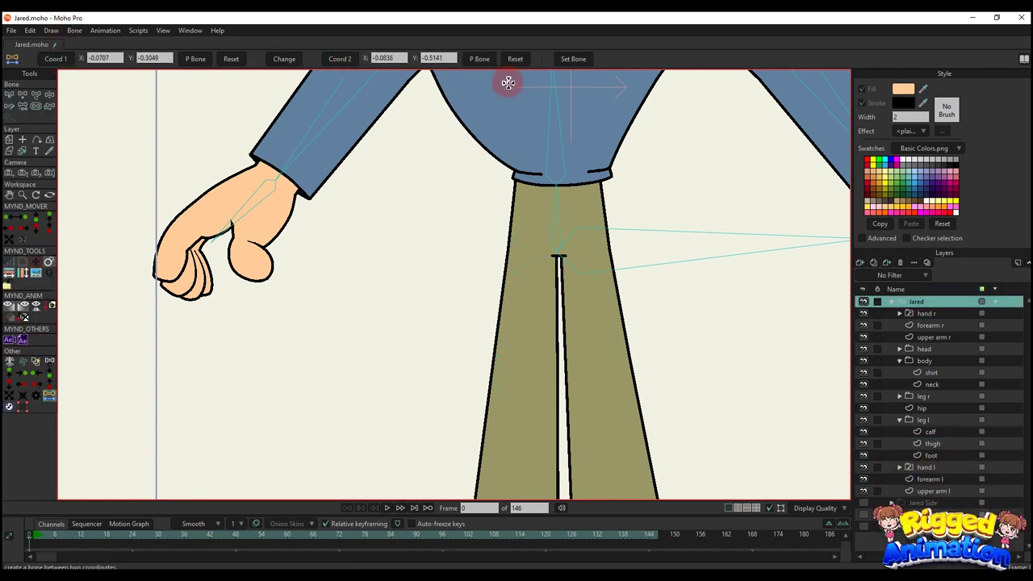
pyautogui.click(574, 64)
# Draw a calf bone from leg l's knee to the ankle, and a foot bone from the ankle to the toe
pyautogui.scroll(-4, 553, 244)
pyautogui.scroll(3, 527, 187)
pyautogui.press('b')
pyautogui.moveTo(534, 333)
pyautogui.mouseDown()
pyautogui.moveTo(528, 186)
pyautogui.moveTo(517, 347)
pyautogui.mouseUp()
pyautogui.press('a')
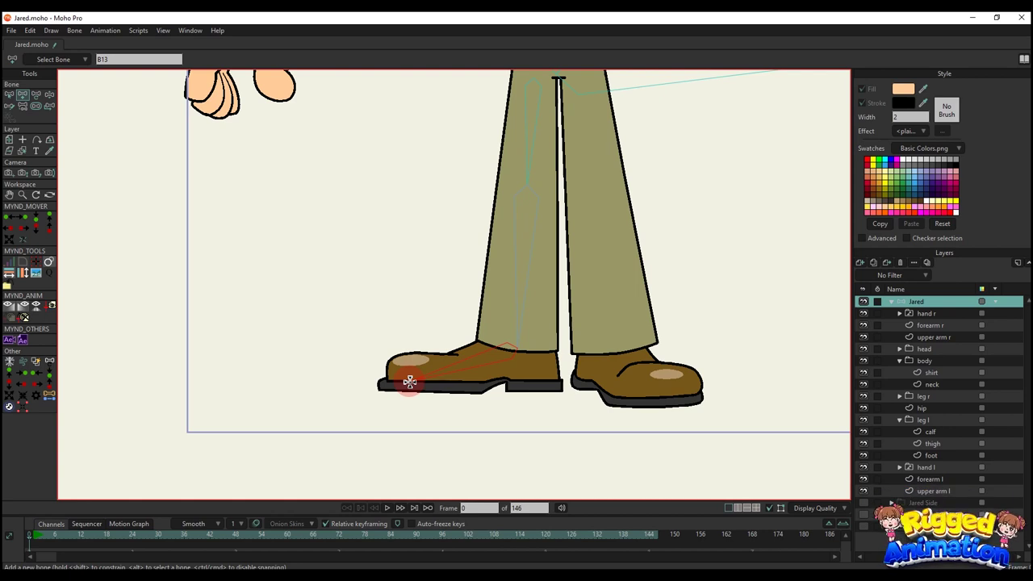
pyautogui.moveTo(410, 381); pyautogui.dragTo(409, 381)
# Create a thigh bone on the Jared layer between the hip and knee circle centres of leg r's thigh layer
pyautogui.moveTo(551, 229); pyautogui.dragTo(552, 347)
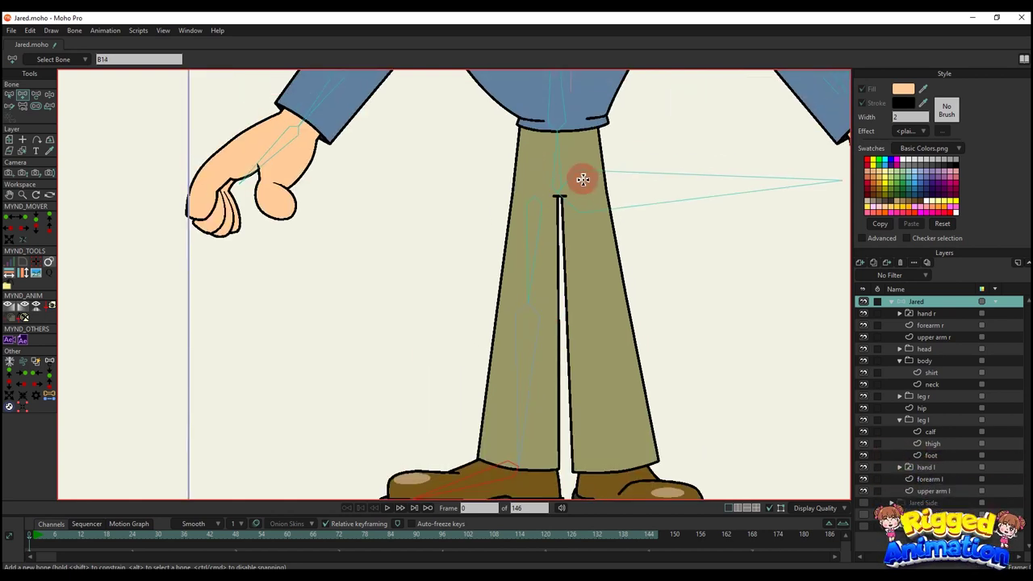
pyautogui.keyDown('alt'); pyautogui.rightClick(601, 242); pyautogui.keyUp('alt')
pyautogui.scroll(-2, 599, 242)
pyautogui.scroll(2, 600, 228)
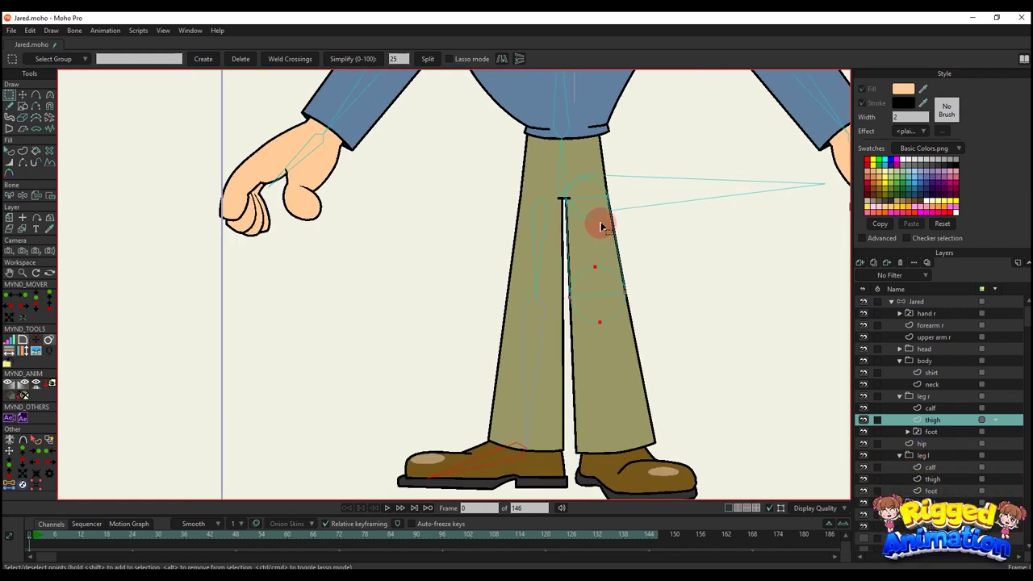
pyautogui.press('g')
pyautogui.press('t')
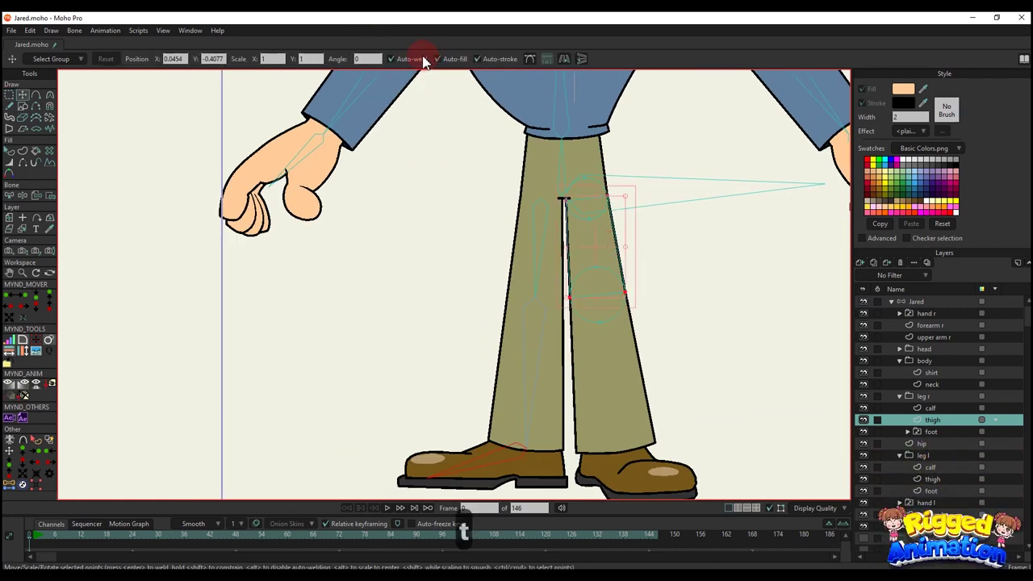
pyautogui.press('g')
pyautogui.scroll(3, 597, 214)
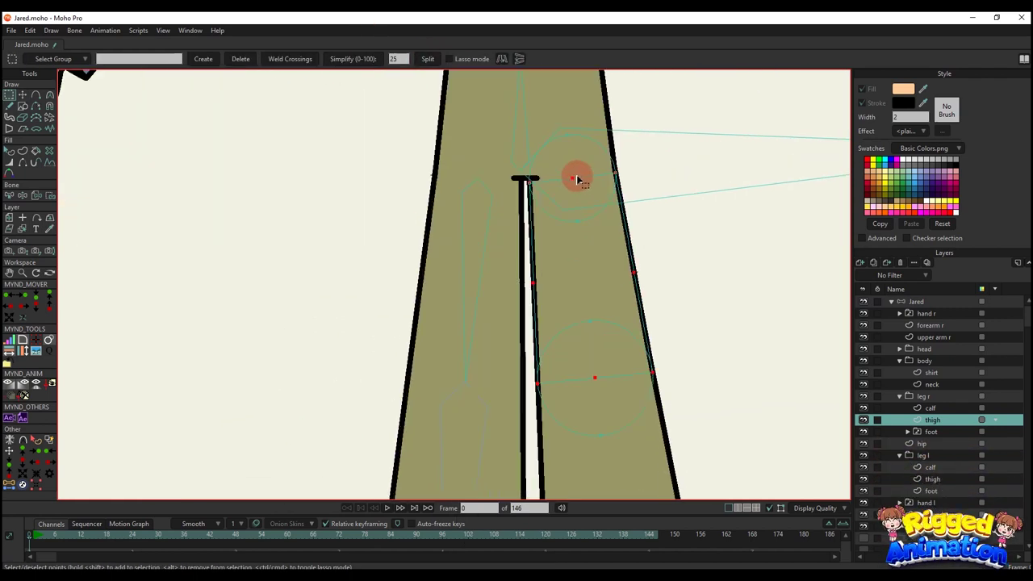
pyautogui.click(577, 202)
pyautogui.click(7, 486)
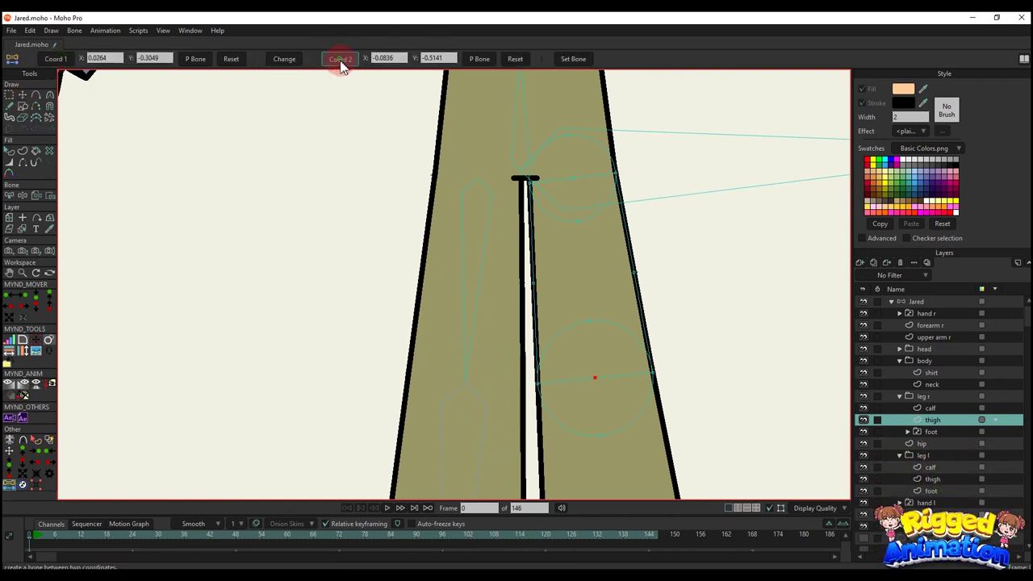
pyautogui.click(910, 305)
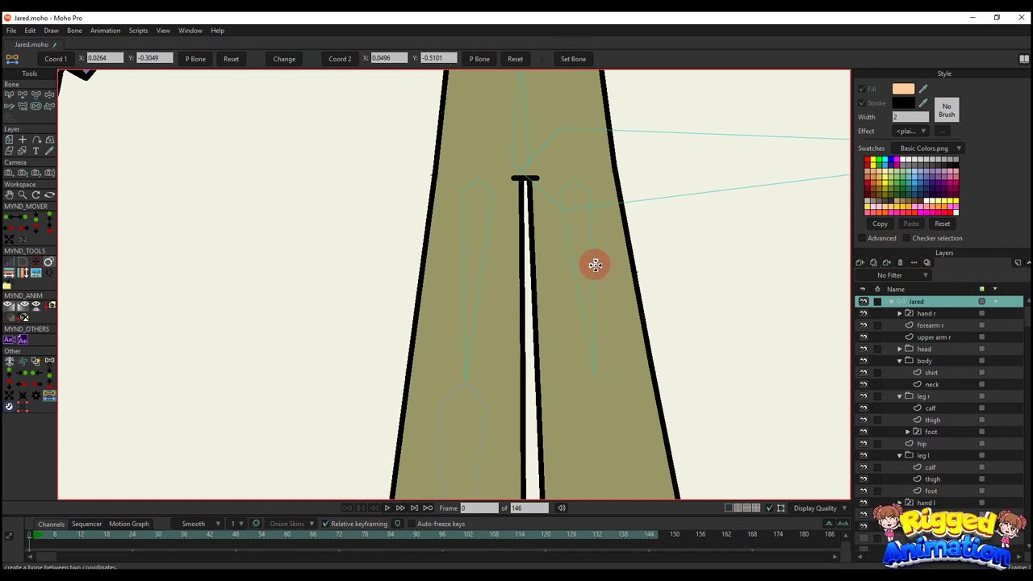
# Draw a calf bone from leg r's knee to the ankle, and a foot bone from the ankle to the toe
pyautogui.scroll(-3, 597, 250)
pyautogui.press('b')
pyautogui.press('a')
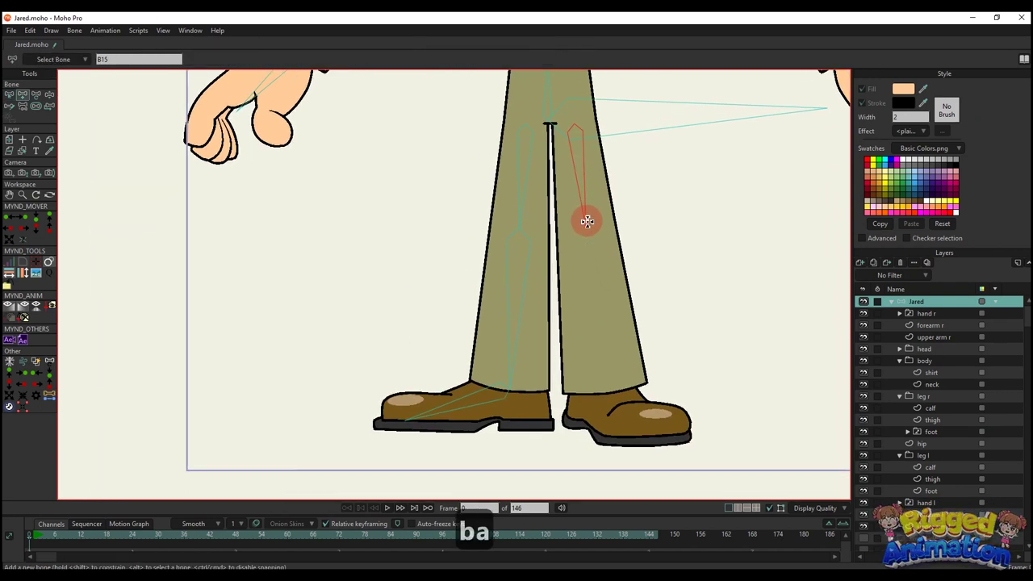
pyautogui.moveTo(586, 228); pyautogui.dragTo(683, 427)
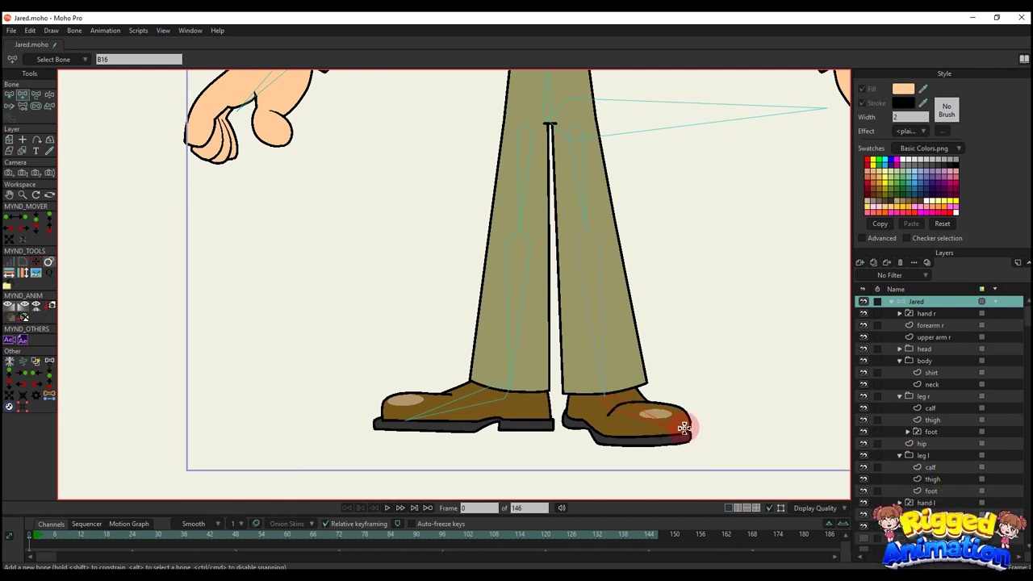
# Move the base of leg r's foot bone onto the ankle end of its calf bone
pyautogui.scroll(5, 686, 428)
pyautogui.press('t')
pyautogui.click(491, 320)
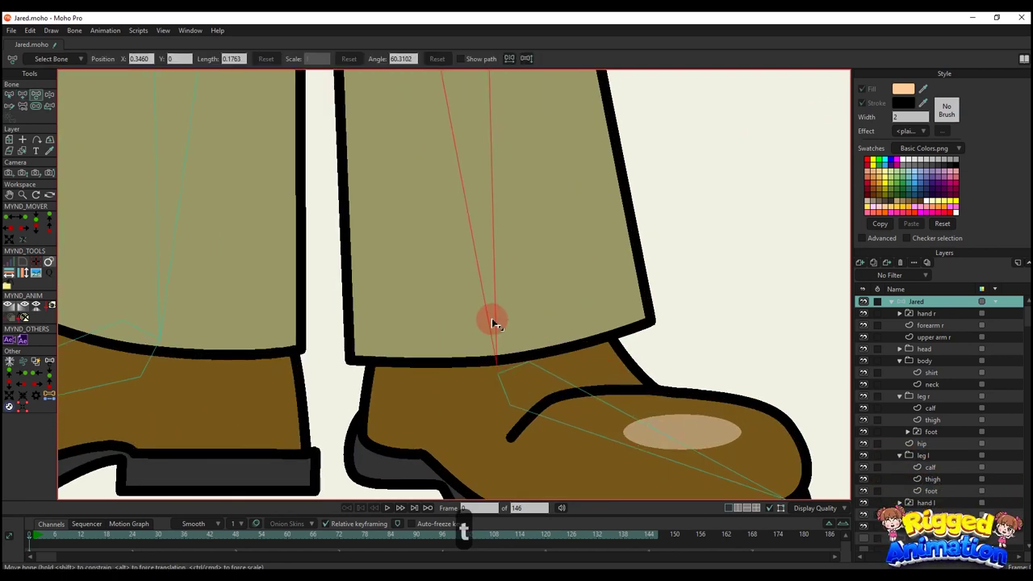
pyautogui.click(520, 385)
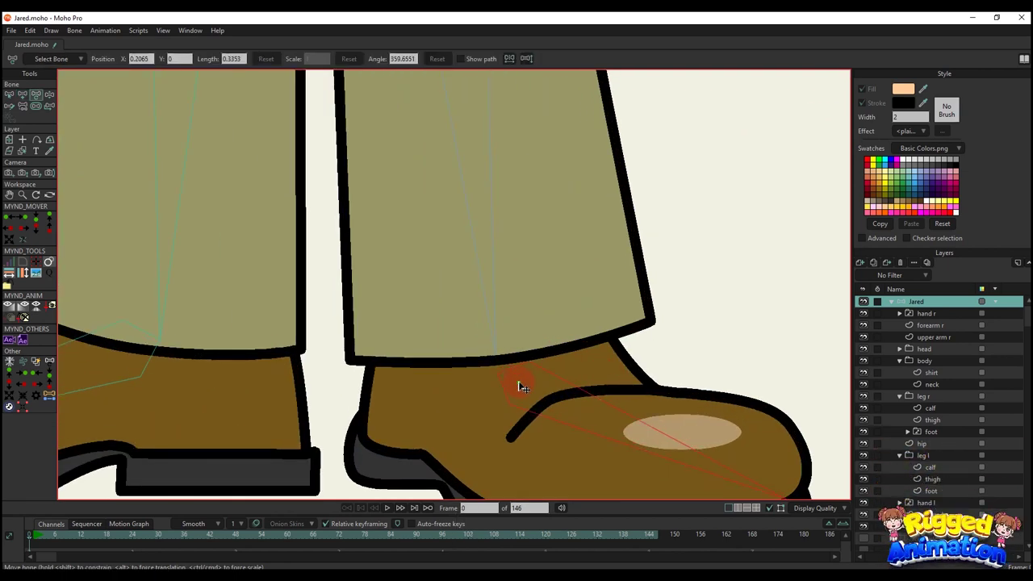
pyautogui.scroll(-6, 520, 375)
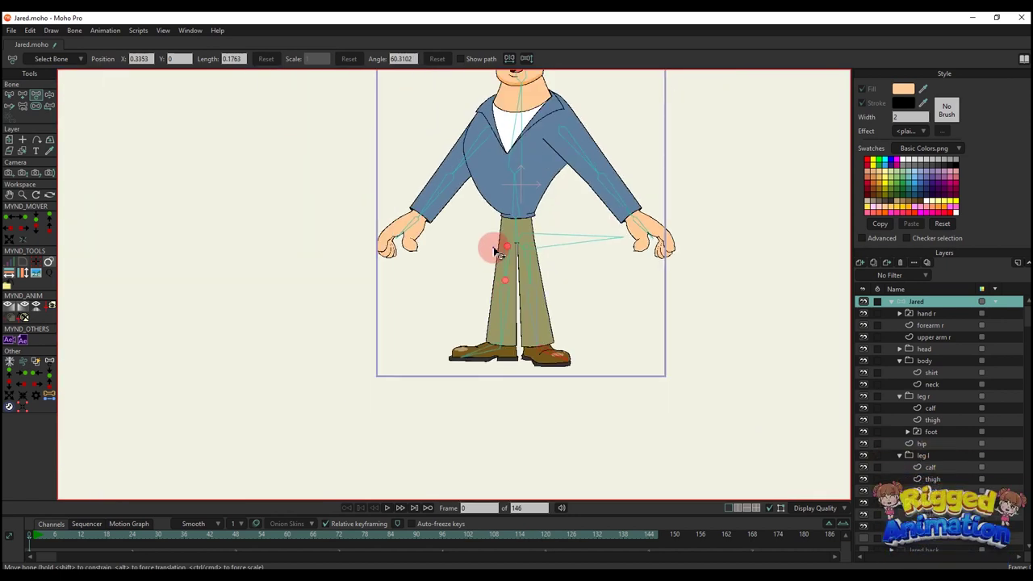
# Draw a short vertical hip bone just above the base of each thigh bone
pyautogui.click(541, 355)
pyautogui.scroll(4, 540, 357)
pyautogui.press('b')
pyautogui.click(562, 339)
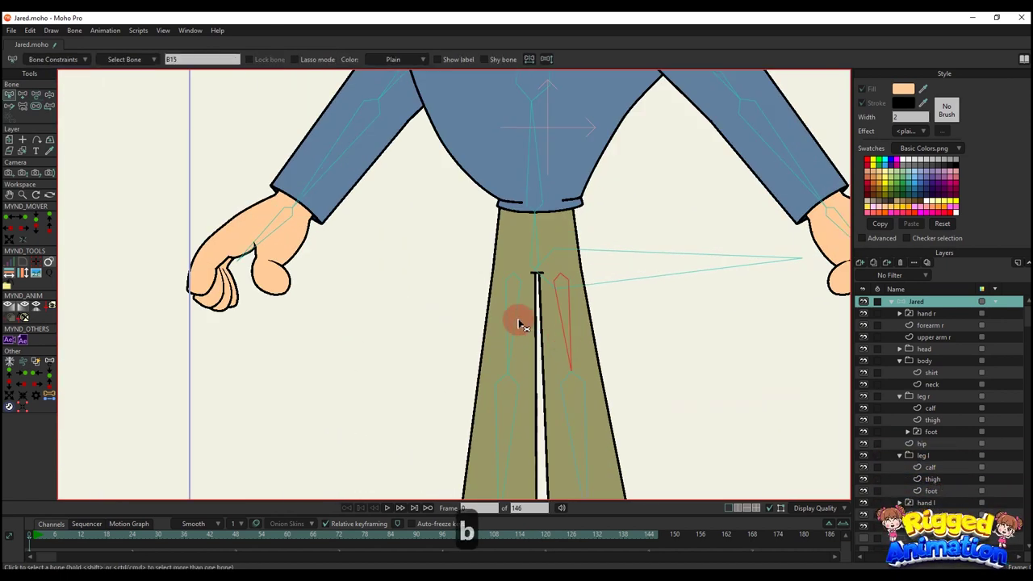
pyautogui.press('b')
pyautogui.scroll(4, 503, 258)
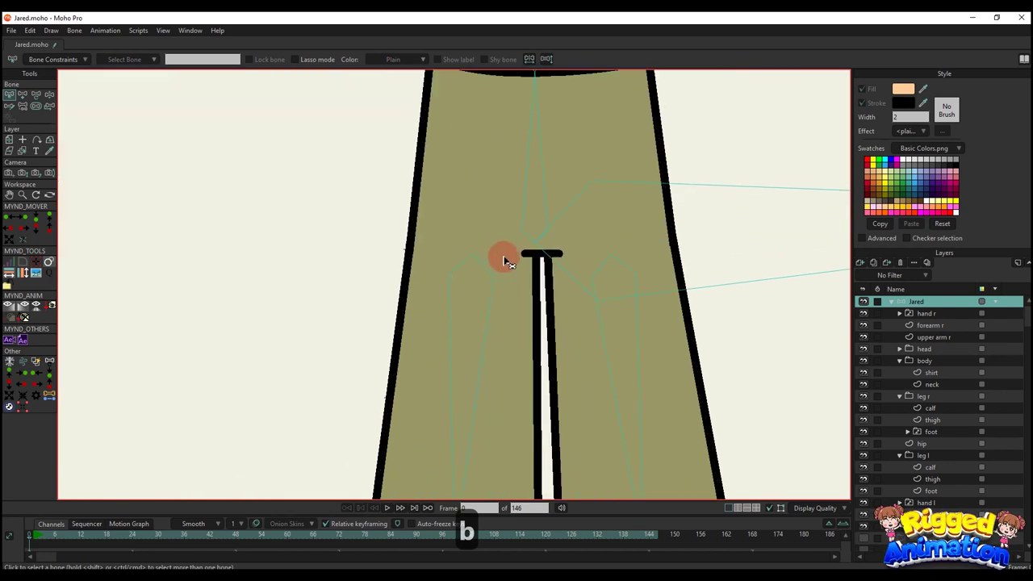
pyautogui.press('a')
pyautogui.moveTo(475, 270); pyautogui.dragTo(475, 218)
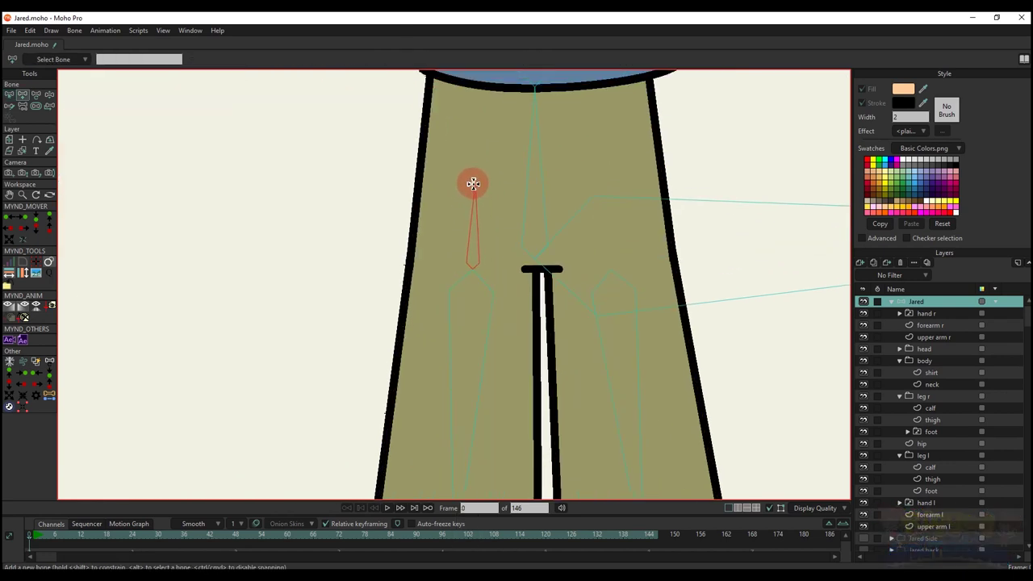
pyautogui.press('b')
pyautogui.press('a')
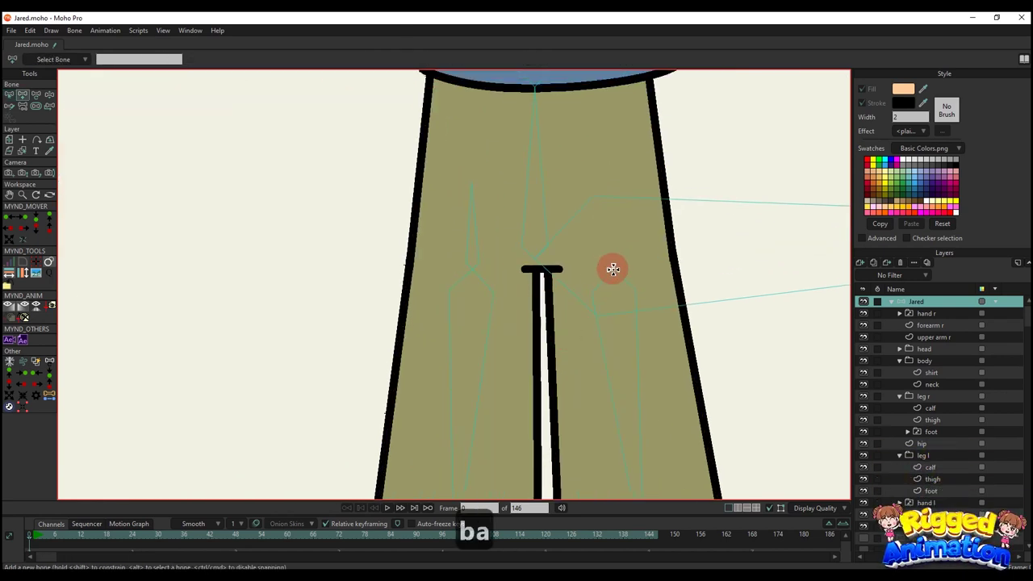
pyautogui.moveTo(610, 178); pyautogui.dragTo(607, 182)
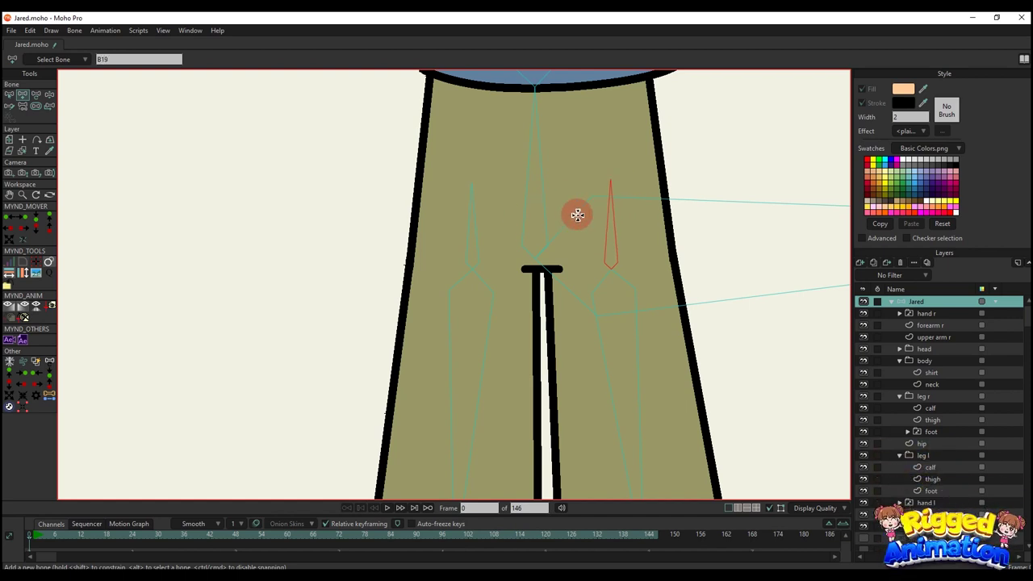
# Parent both short hip bones to the pelvis bone between them
pyautogui.press('b')
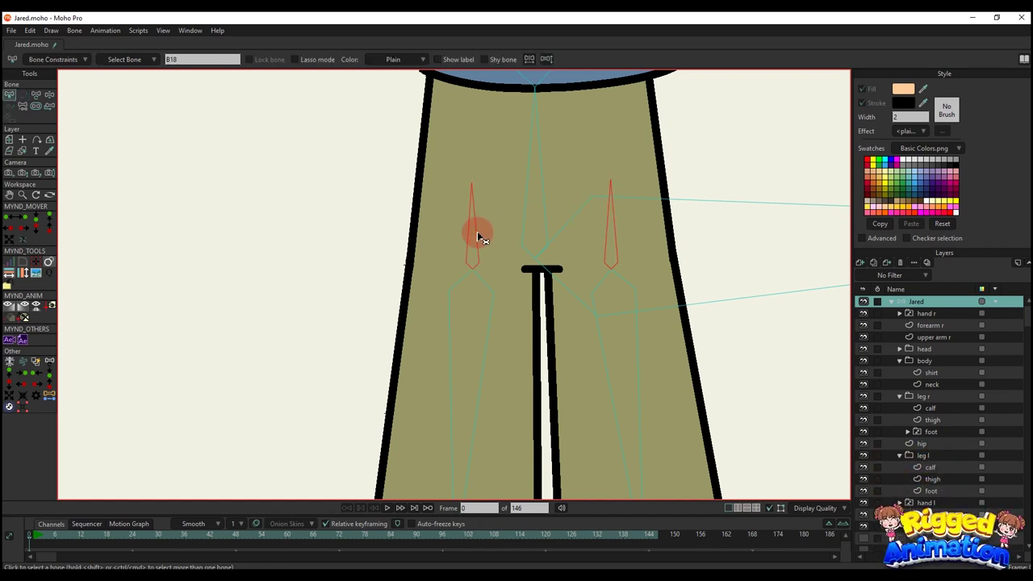
pyautogui.press('p')
pyautogui.scroll(-2, 540, 208)
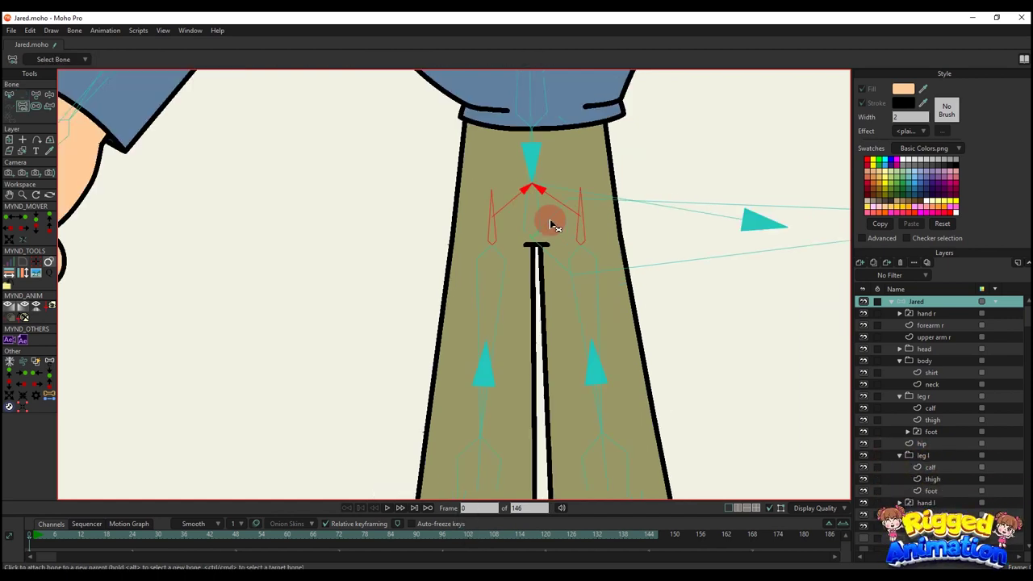
pyautogui.press('b')
pyautogui.scroll(-3, 626, 246)
pyautogui.moveTo(687, 392); pyautogui.dragTo(503, 187)
pyautogui.press('a')
pyautogui.press('s')
pyautogui.scroll(-5, 611, 252)
pyautogui.click(687, 282)
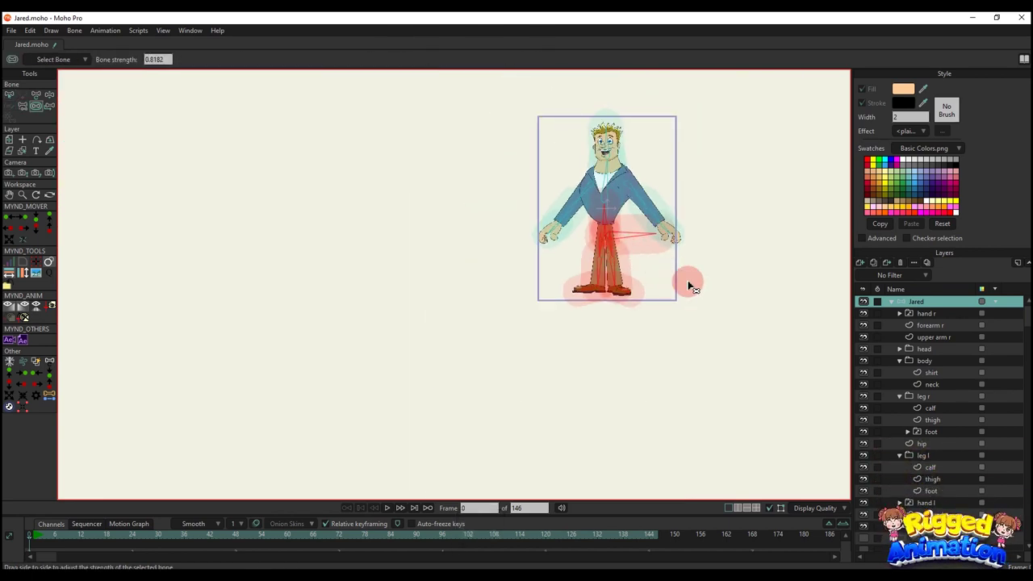
# Reduce the bone strength of all of Jared's bones at once
pyautogui.press('b')
pyautogui.moveTo(742, 335); pyautogui.dragTo(454, 79)
pyautogui.press('s')
pyautogui.moveTo(617, 212); pyautogui.dragTo(330, 224)
pyautogui.press('b')
pyautogui.scroll(6, 646, 256)
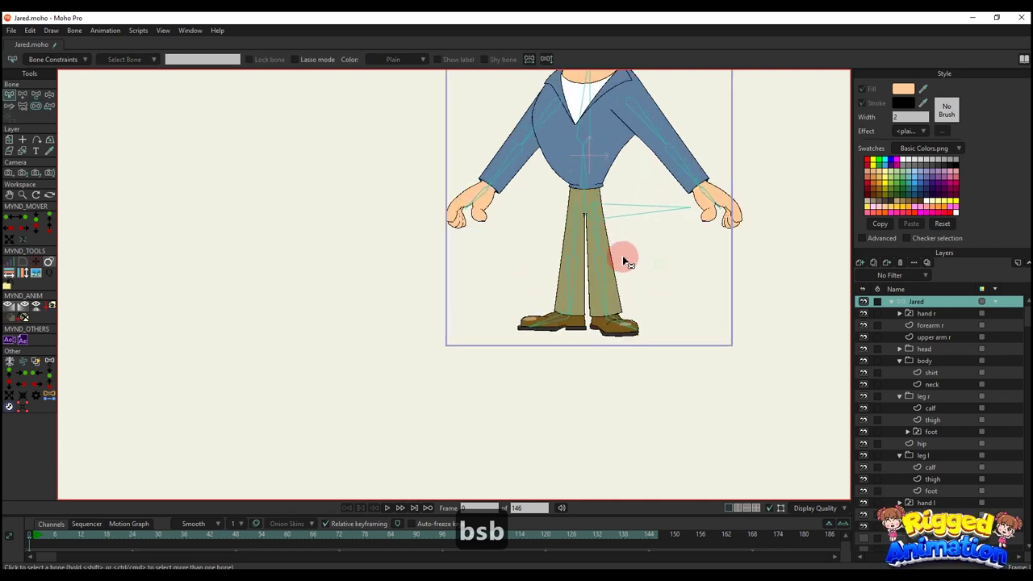
# Parent each thigh bone to the short hip bone directly above it
pyautogui.press('p')
pyautogui.scroll(3, 539, 191)
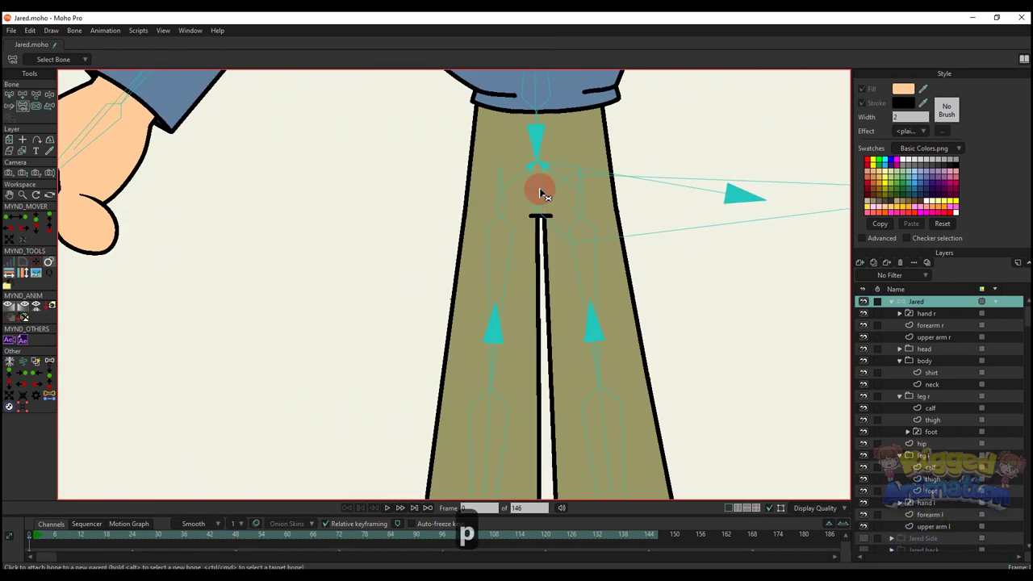
pyautogui.click(501, 273)
pyautogui.press('p')
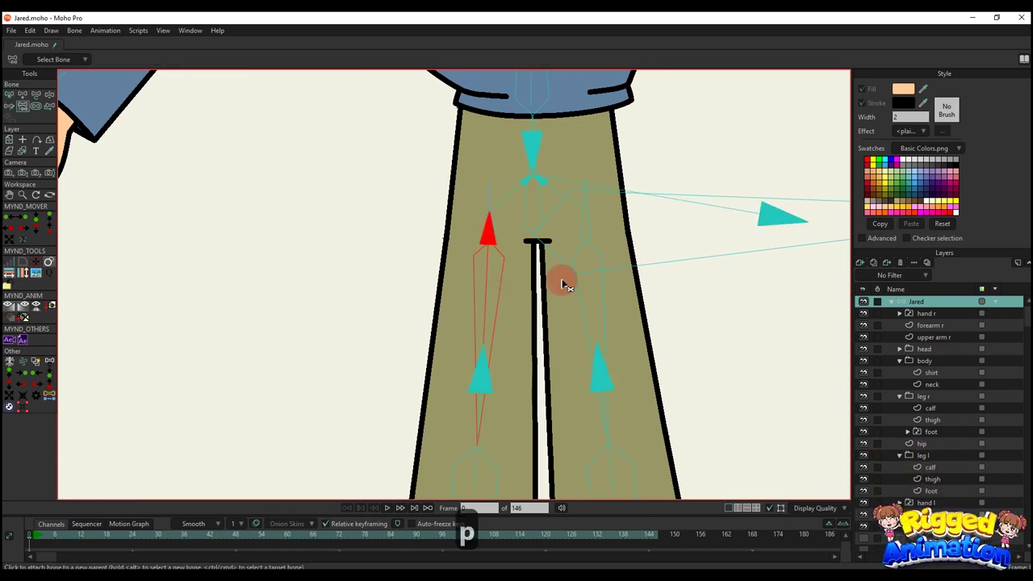
pyautogui.click(564, 284)
pyautogui.press('b')
pyautogui.press('p')
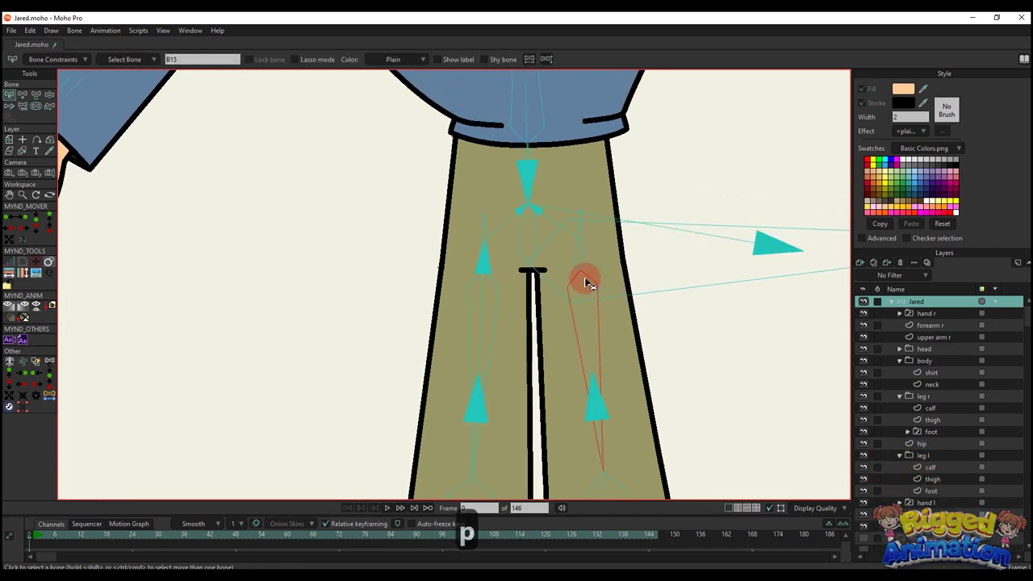
pyautogui.scroll(-2, 583, 266)
pyautogui.press('b')
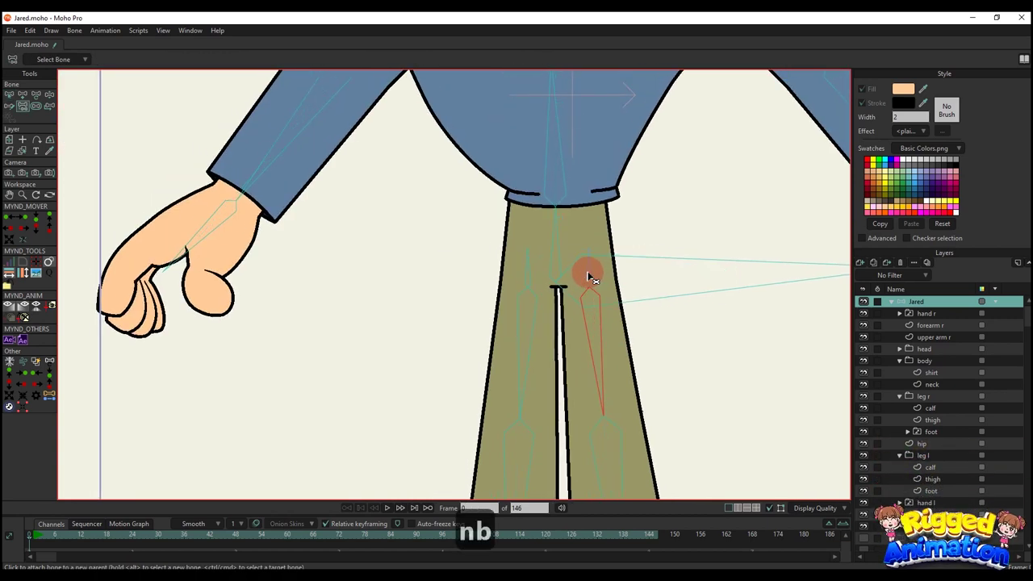
# Open the bone constraints for the two short hip bones together, and deselect the bones after closing them
pyautogui.click(589, 275)
pyautogui.keyDown('shift'); pyautogui.click(530, 272); pyautogui.keyUp('shift')
pyautogui.click(36, 59)
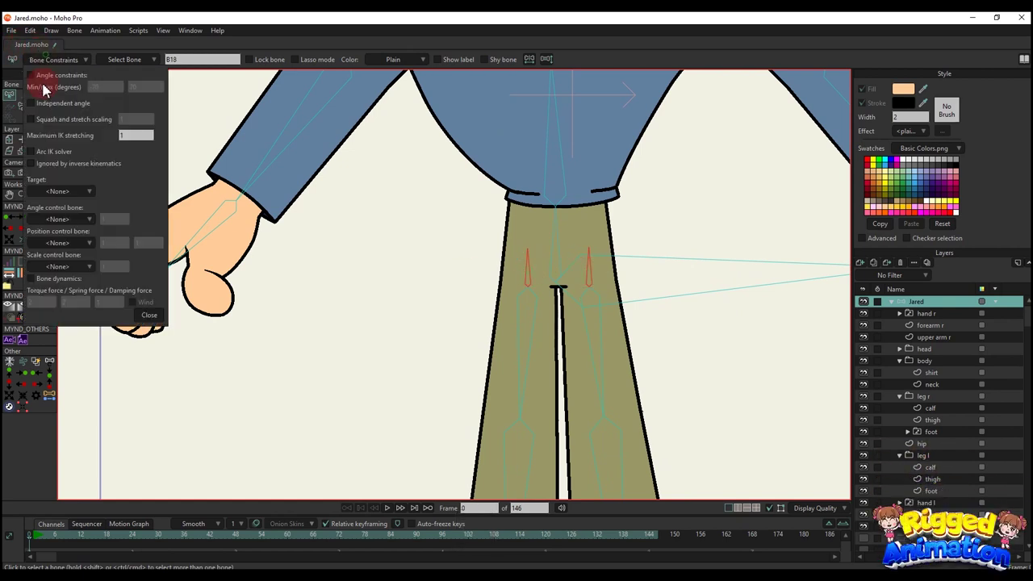
pyautogui.click(149, 315)
pyautogui.press('b')
pyautogui.click(385, 332)
# Flip foot drawing 1 of leg r horizontally and move it into place beneath the trouser leg
pyautogui.scroll(-4, 386, 334)
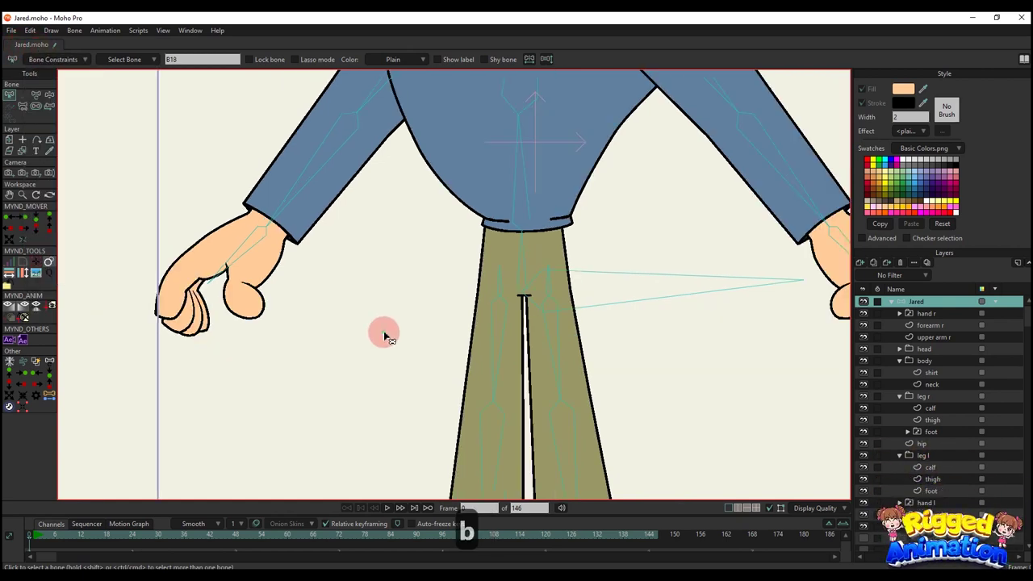
pyautogui.scroll(2, 460, 251)
pyautogui.scroll(-1, 462, 251)
pyautogui.keyDown('alt'); pyautogui.rightClick(455, 347); pyautogui.keyUp('alt')
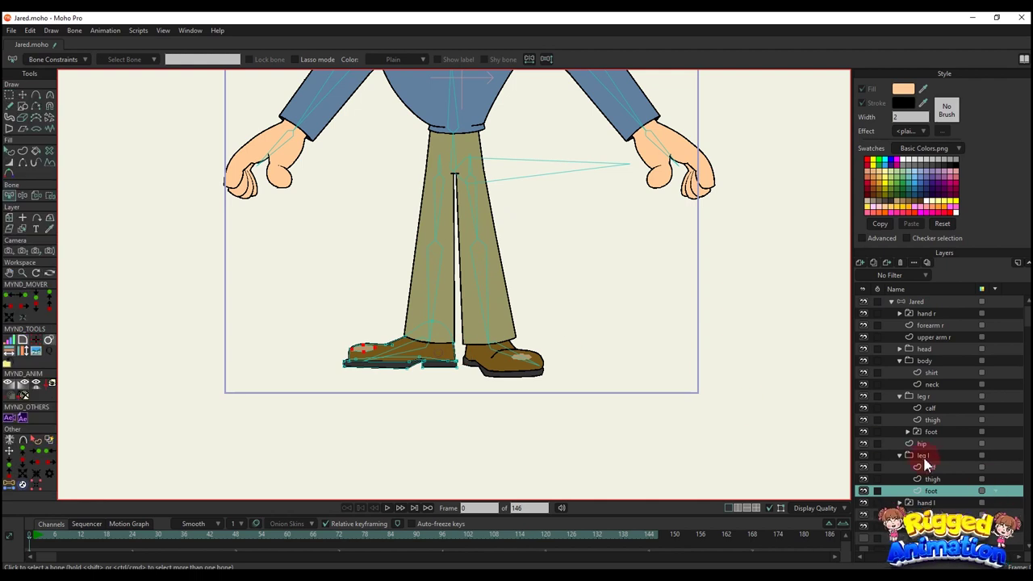
pyautogui.keyDown('ctrl'); pyautogui.keyDown('alt'); pyautogui.click(492, 364); pyautogui.keyUp('alt'); pyautogui.keyUp('ctrl')
pyautogui.click(928, 455)
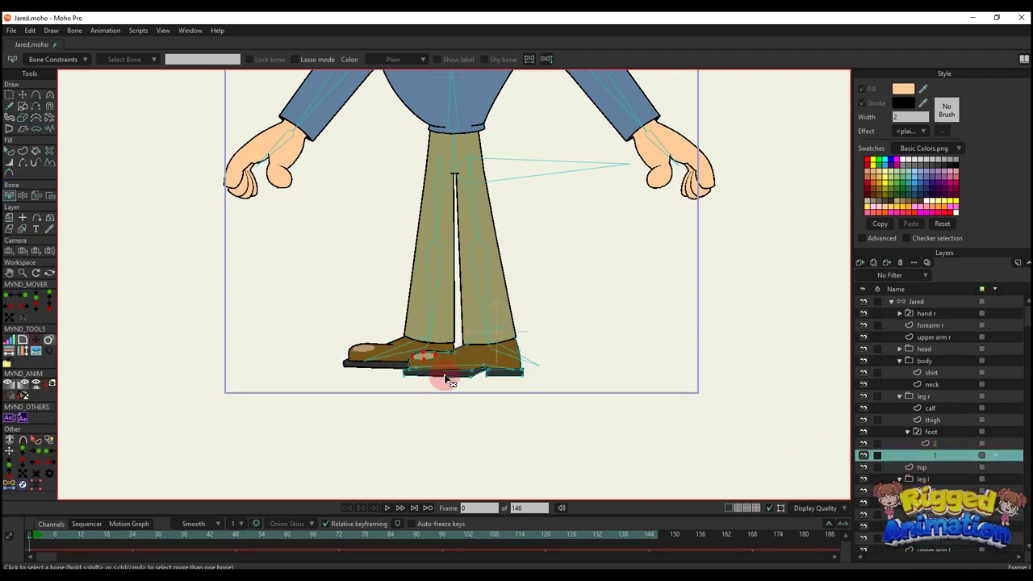
pyautogui.scroll(3, 488, 339)
pyautogui.press('m')
pyautogui.scroll(2, 495, 337)
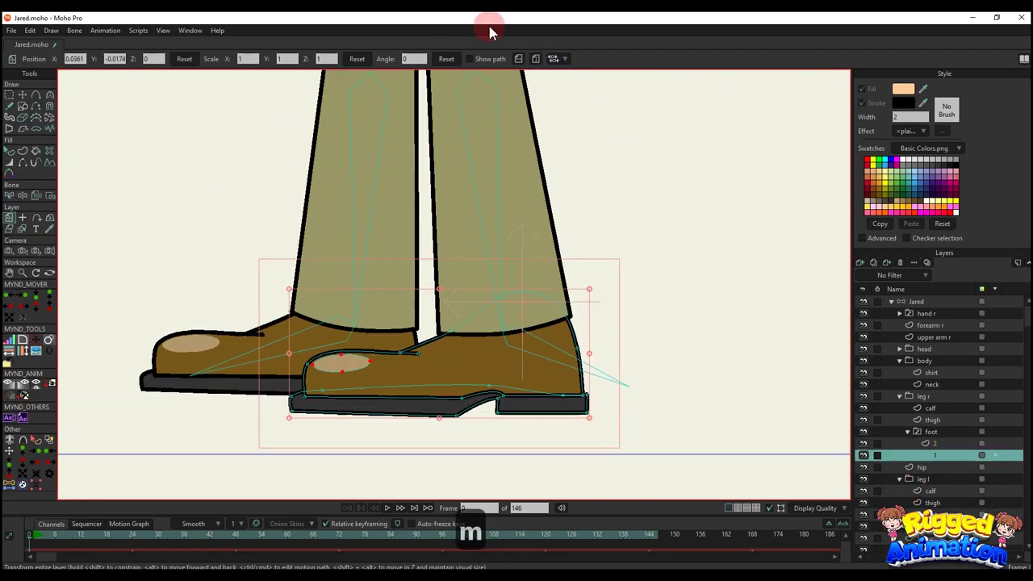
pyautogui.click(519, 59)
pyautogui.scroll(2, 538, 322)
pyautogui.moveTo(562, 360); pyautogui.dragTo(523, 352)
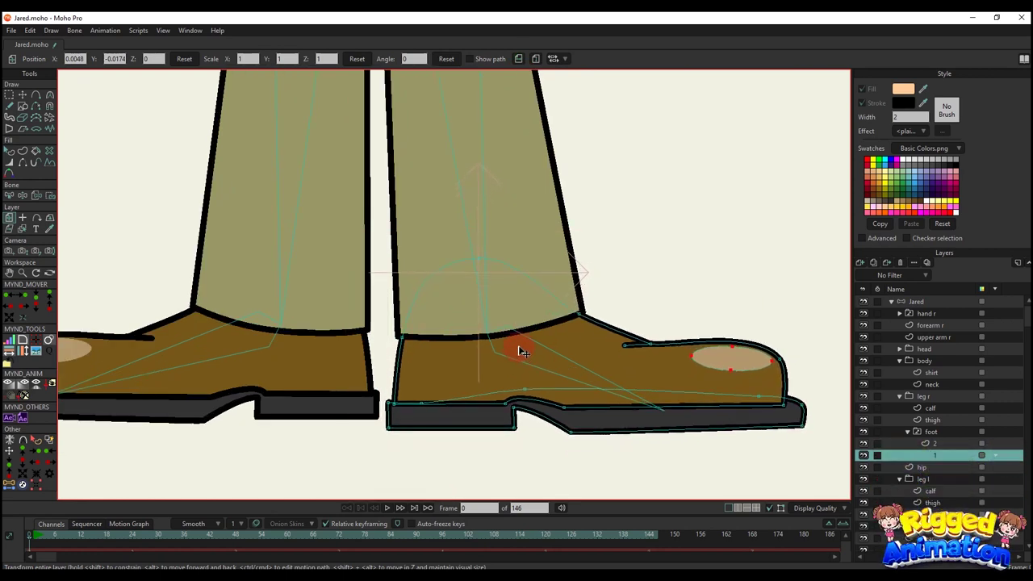
# Switch leg r's foot to drawing 2 and nudge the hem points of that leg's calf layer slightly upward
pyautogui.scroll(2, 452, 343)
pyautogui.press('t')
pyautogui.keyDown('alt'); pyautogui.rightClick(449, 342); pyautogui.keyUp('alt')
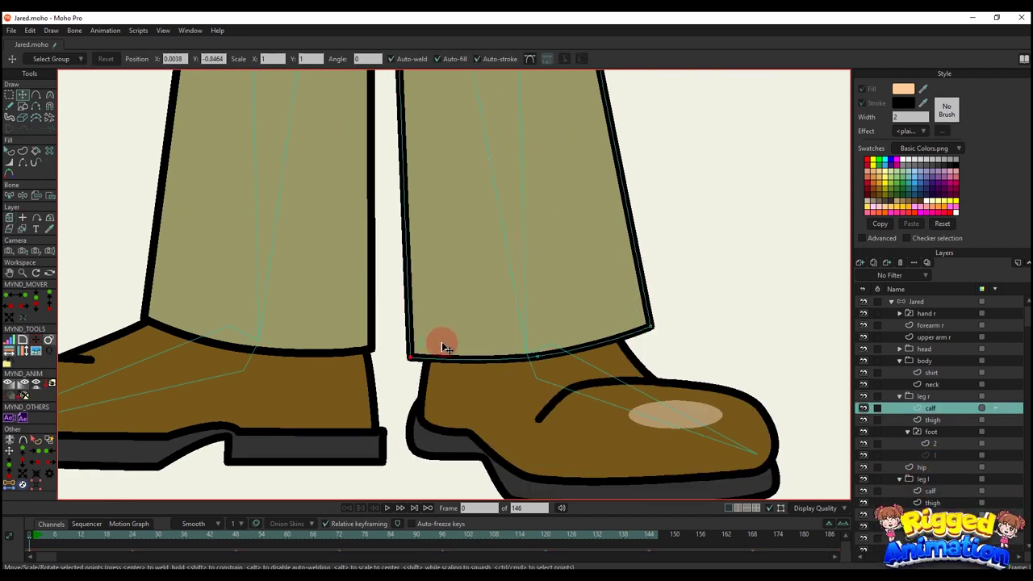
pyautogui.press('t')
pyautogui.moveTo(414, 363); pyautogui.dragTo(407, 352)
pyautogui.moveTo(520, 368); pyautogui.dragTo(532, 360)
pyautogui.moveTo(645, 336); pyautogui.dragTo(640, 334)
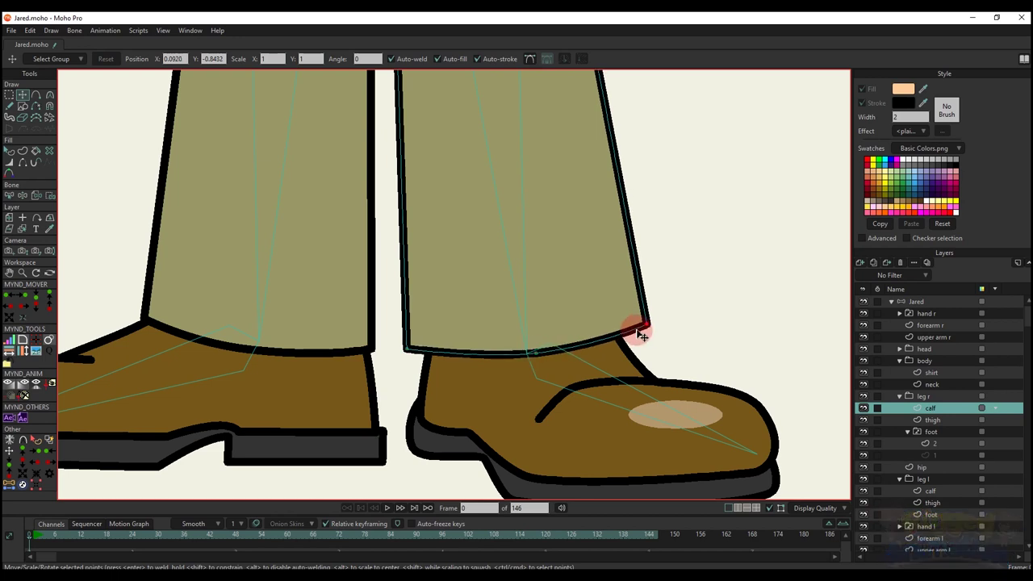
# Bind all points of leg l's foot layer to the foot bone beneath that leg
pyautogui.click(935, 446)
pyautogui.press('q')
pyautogui.press('b')
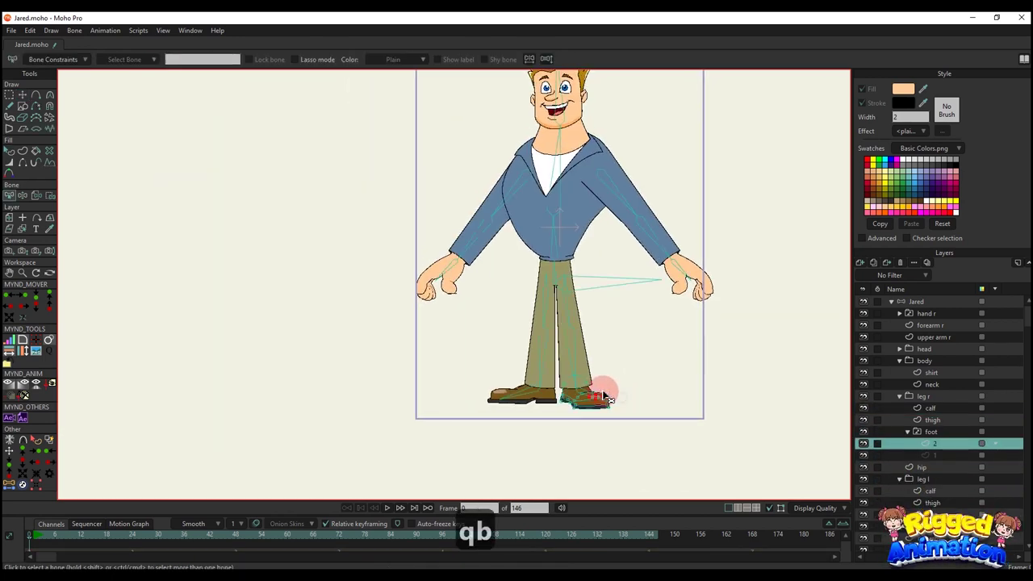
pyautogui.keyDown('alt'); pyautogui.rightClick(530, 398); pyautogui.keyUp('alt')
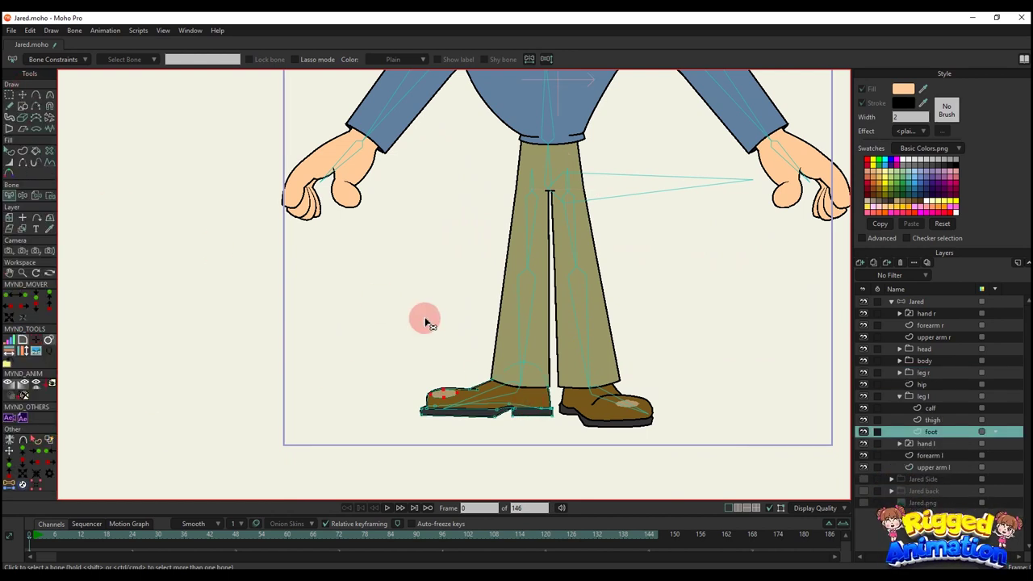
pyautogui.press('b')
pyautogui.moveTo(499, 393); pyautogui.dragTo(458, 363)
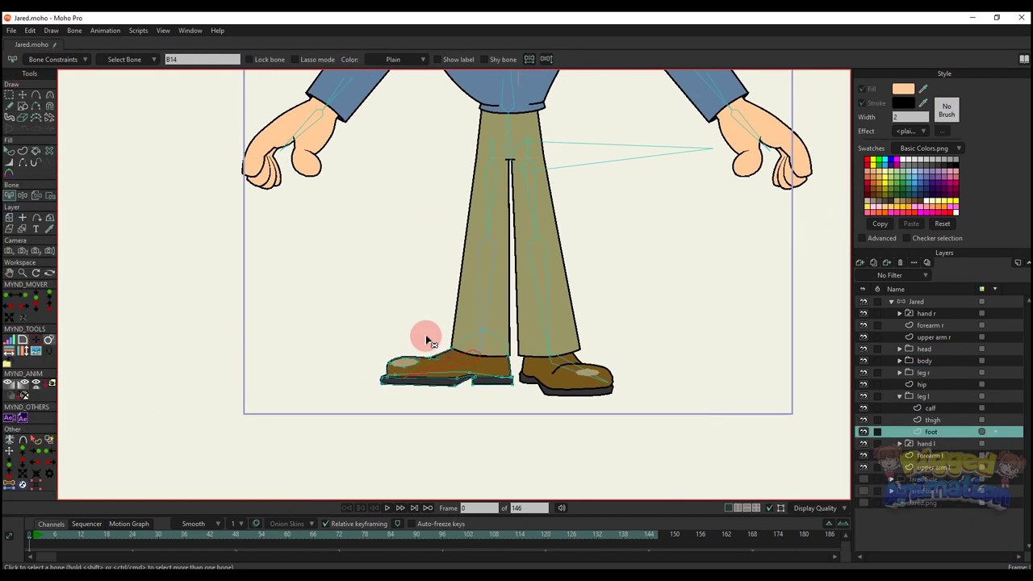
pyautogui.press('i')
pyautogui.moveTo(317, 285); pyautogui.dragTo(620, 480)
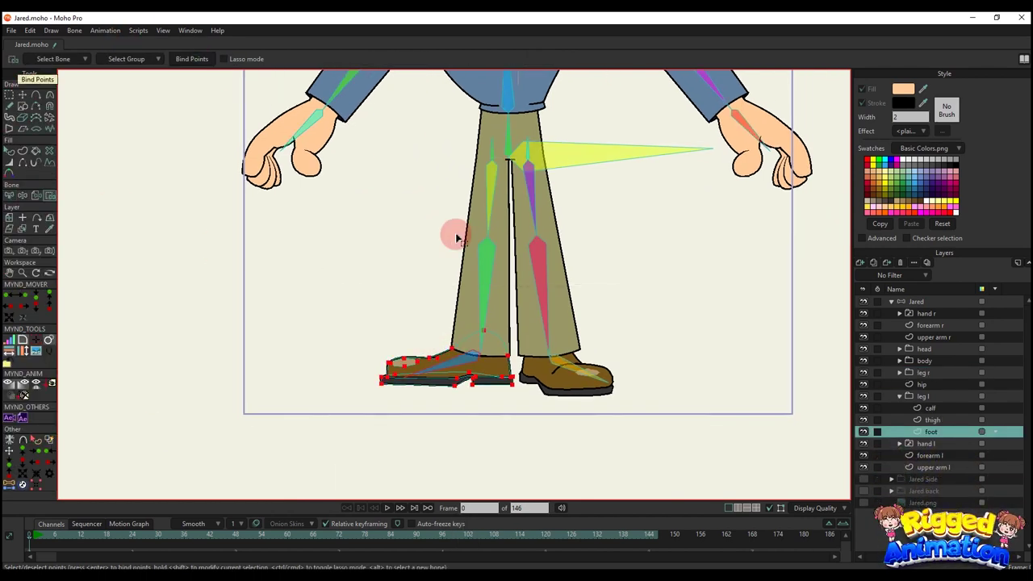
# Bind all points of leg l's calf layer to the calf bone of that leg
pyautogui.keyDown('ctrl'); pyautogui.keyDown('alt'); pyautogui.click(490, 301); pyautogui.keyUp('alt'); pyautogui.keyUp('ctrl')
pyautogui.press('b')
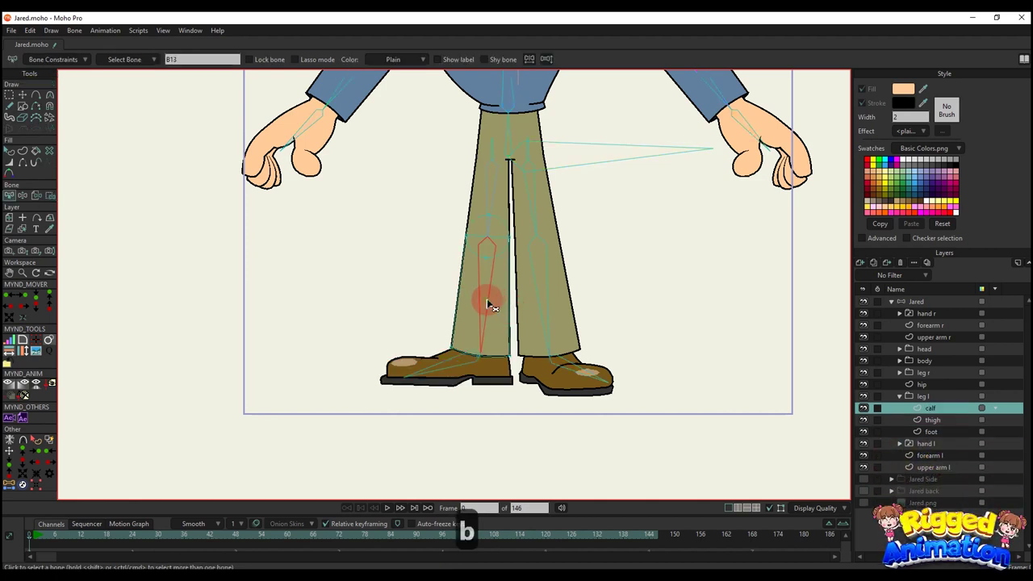
pyautogui.scroll(-3, 486, 298)
pyautogui.press('i')
pyautogui.moveTo(429, 210); pyautogui.dragTo(611, 422)
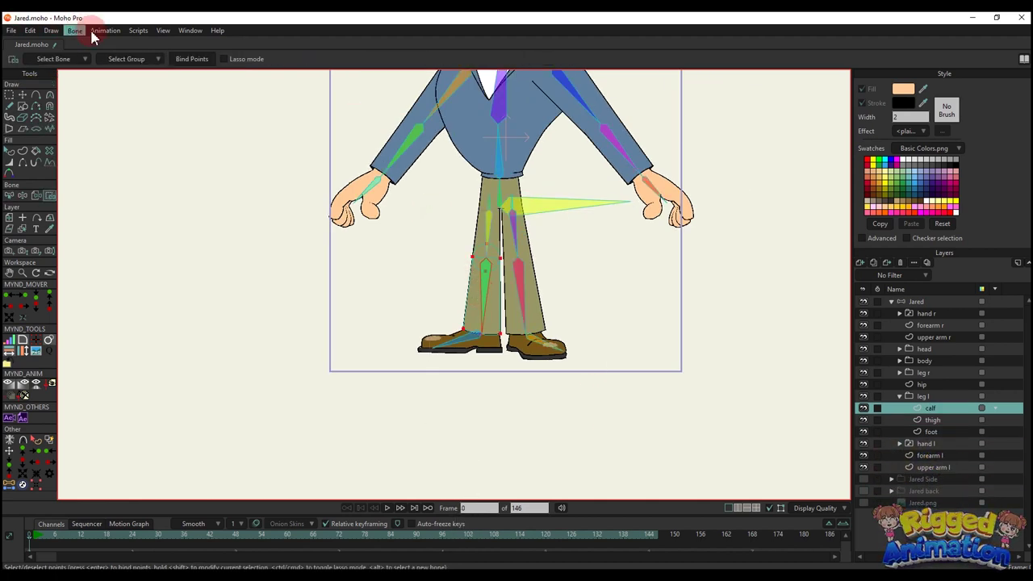
pyautogui.click(191, 59)
# Bind the thigh layer points of leg l and leg r to each leg's own thigh bone
pyautogui.scroll(3, 512, 284)
pyautogui.moveTo(474, 216); pyautogui.dragTo(475, 252)
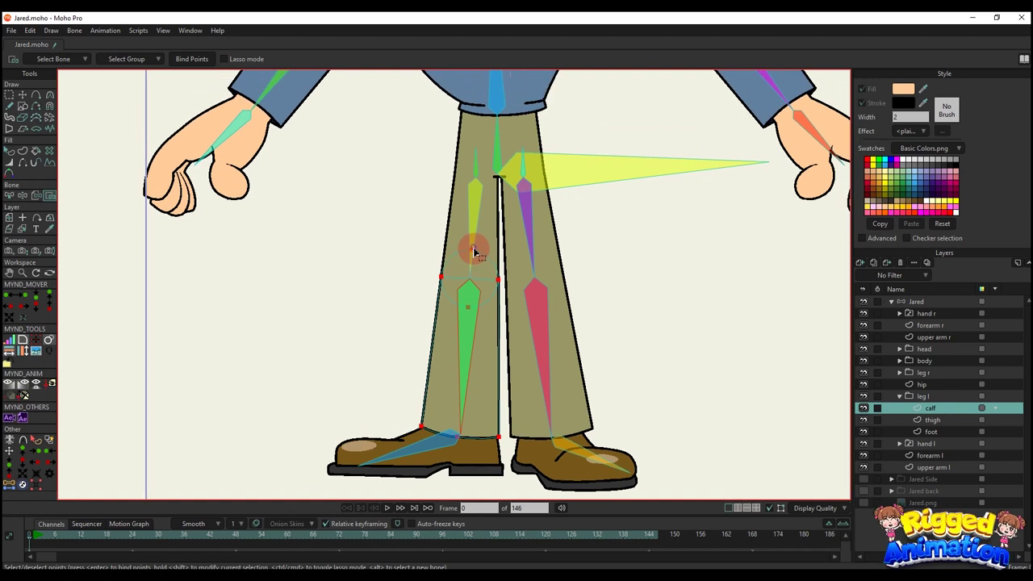
pyautogui.press('b')
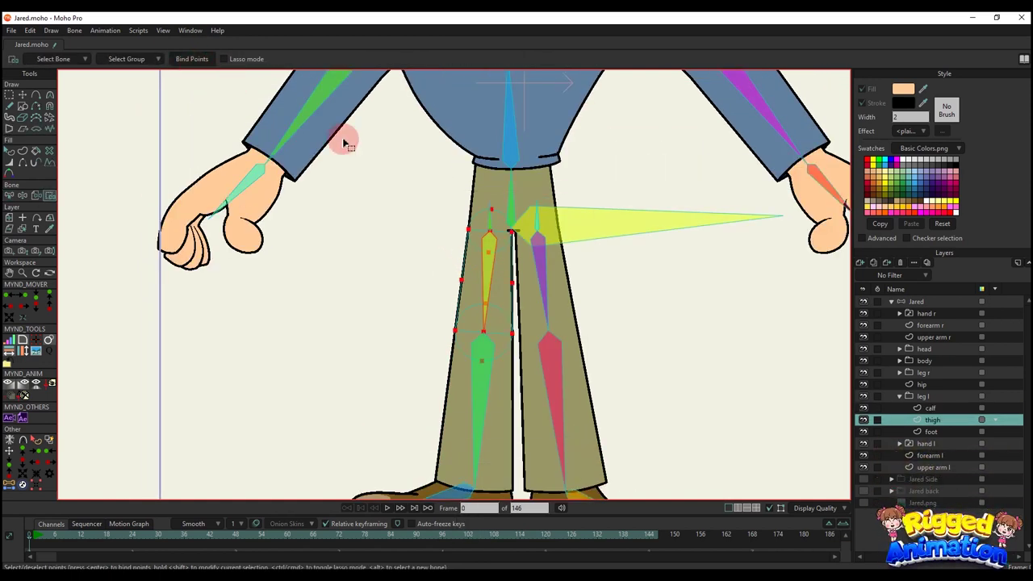
pyautogui.keyDown('alt'); pyautogui.rightClick(555, 304); pyautogui.keyUp('alt')
pyautogui.press('b')
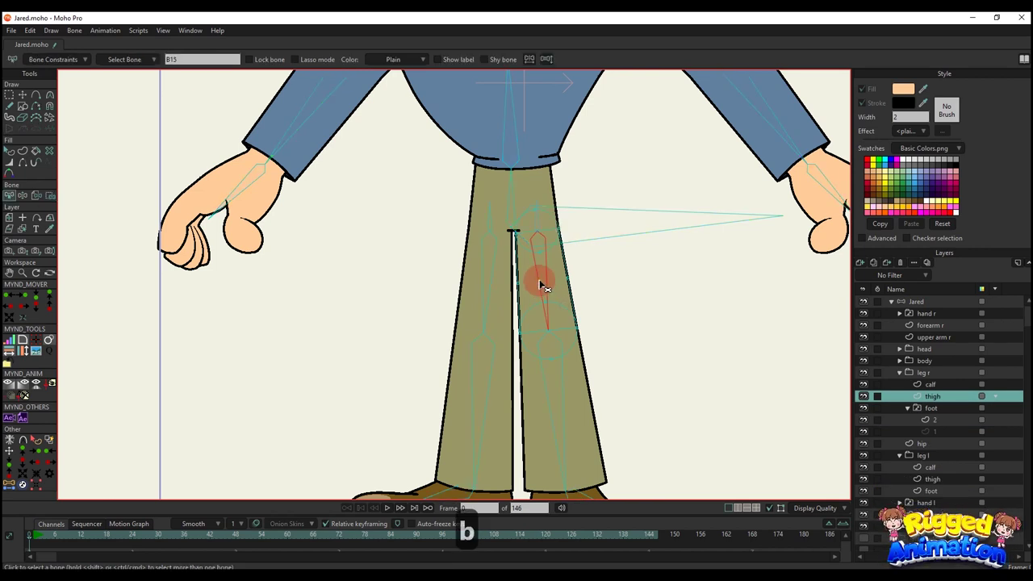
pyautogui.press('i')
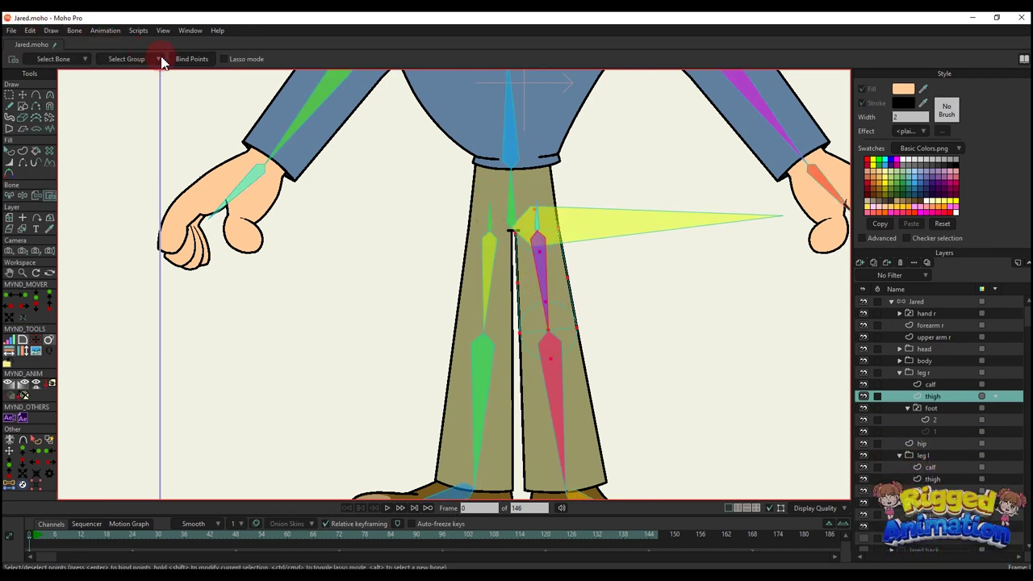
# Bind all points of leg r's calf layer to the calf bone of that leg
pyautogui.press('b')
pyautogui.click(567, 396)
pyautogui.keyDown('alt'); pyautogui.rightClick(575, 434); pyautogui.keyUp('alt')
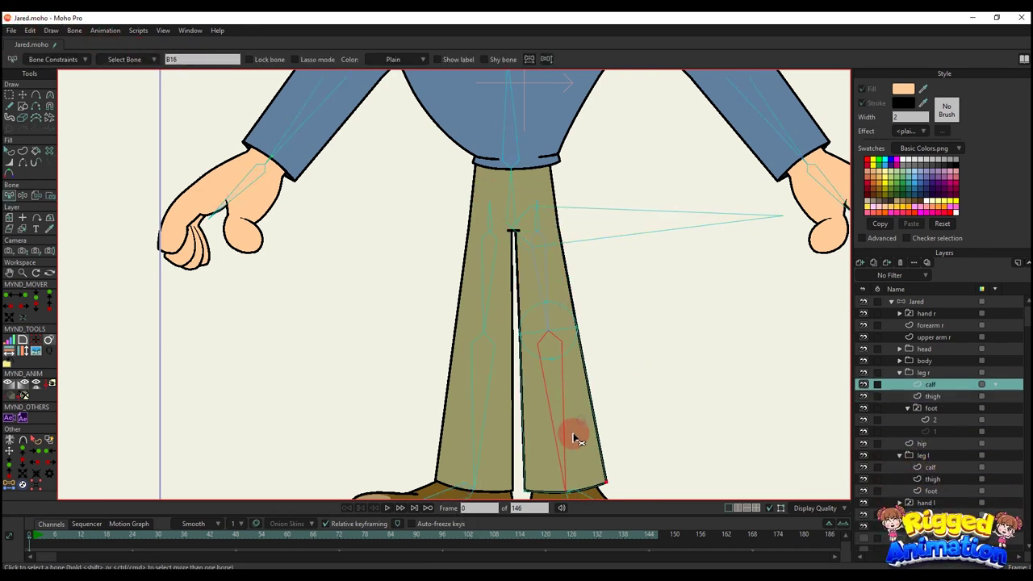
pyautogui.moveTo(569, 425); pyautogui.dragTo(536, 338)
pyautogui.press('i')
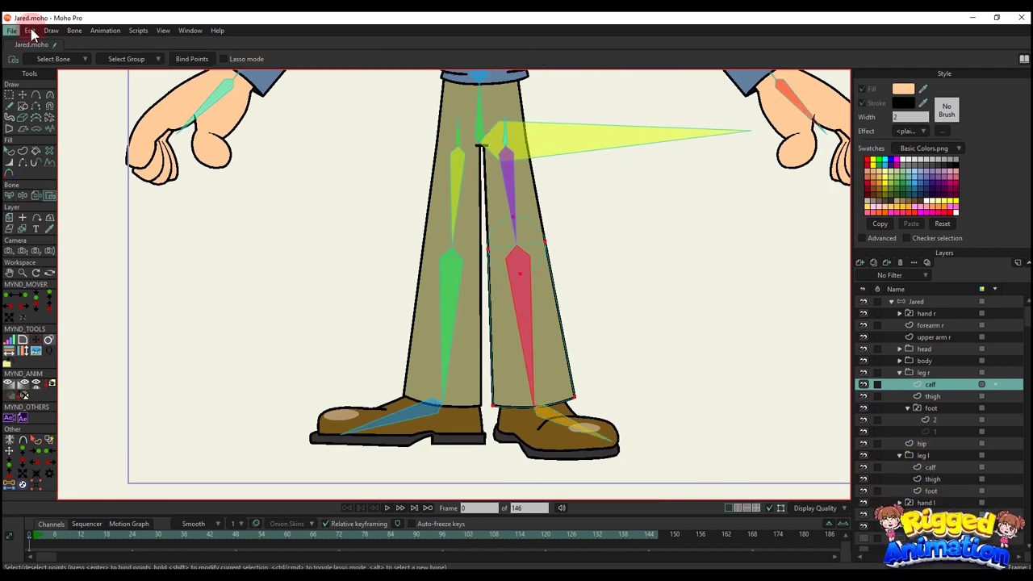
pyautogui.click(192, 60)
# Bind leg r's whole foot switch layer to the foot bone of that leg
pyautogui.keyDown('ctrl'); pyautogui.keyDown('alt'); pyautogui.click(542, 429); pyautogui.keyUp('alt'); pyautogui.keyUp('ctrl')
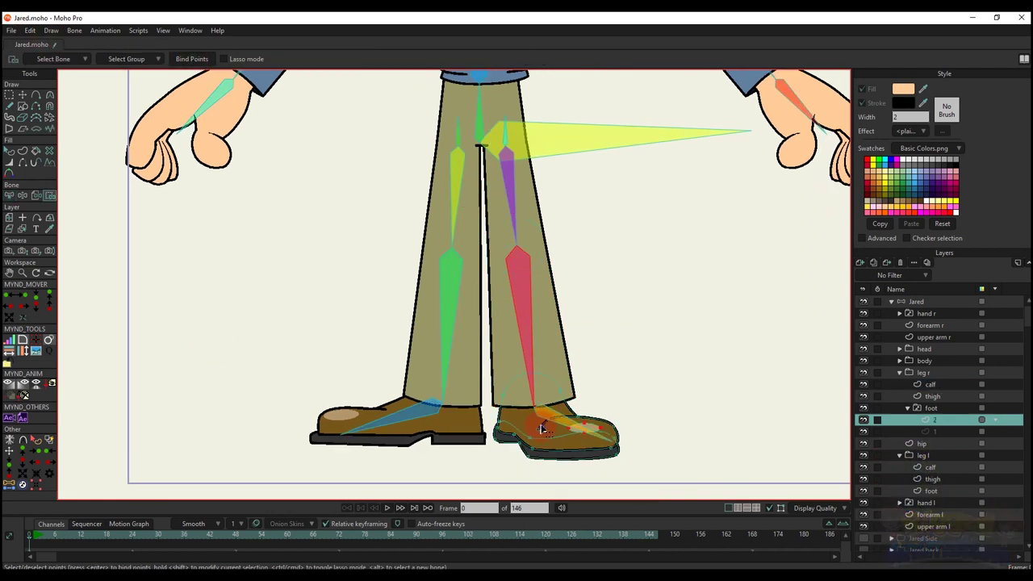
pyautogui.click(932, 409)
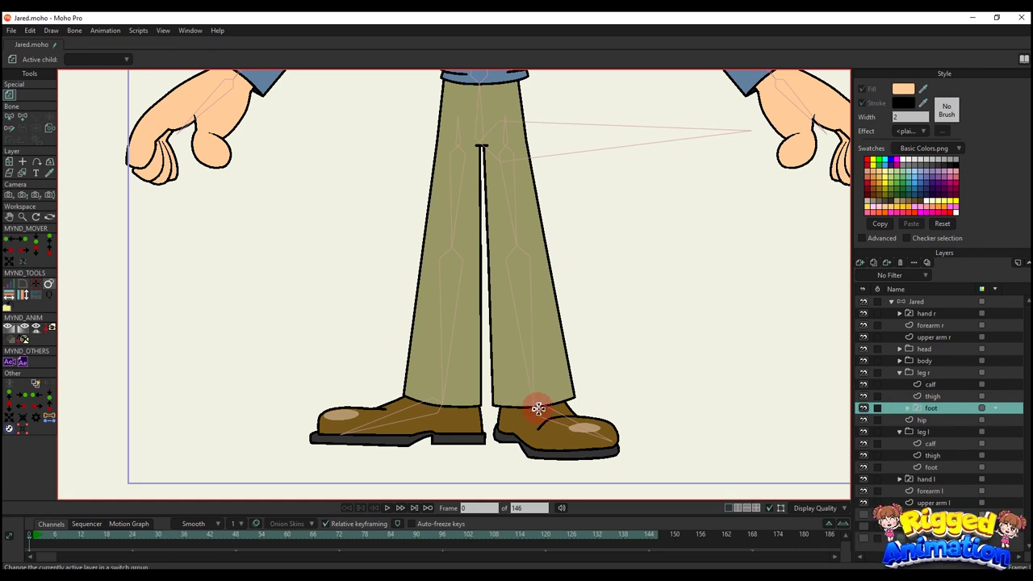
pyautogui.click(49, 126)
pyautogui.click(571, 418)
# Bind all points of the hip layer to the central pelvis bone
pyautogui.scroll(-3, 493, 303)
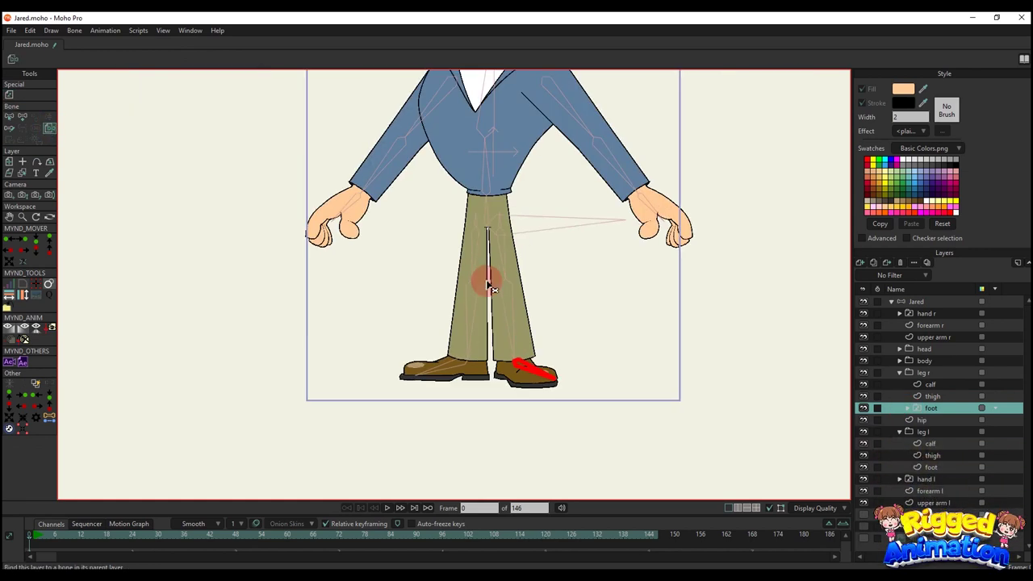
pyautogui.moveTo(483, 225); pyautogui.dragTo(497, 278)
pyautogui.scroll(3, 500, 280)
pyautogui.keyDown('ctrl'); pyautogui.keyDown('alt'); pyautogui.click(511, 252); pyautogui.keyUp('alt'); pyautogui.keyUp('ctrl')
pyautogui.scroll(2, 508, 258)
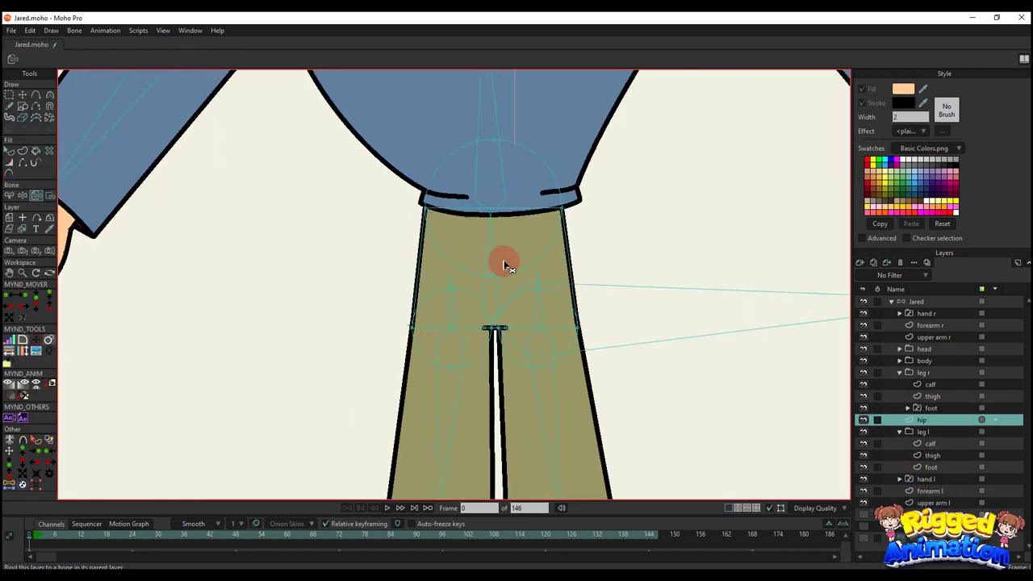
pyautogui.scroll(-2, 503, 266)
pyautogui.press('b')
pyautogui.scroll(-2, 497, 274)
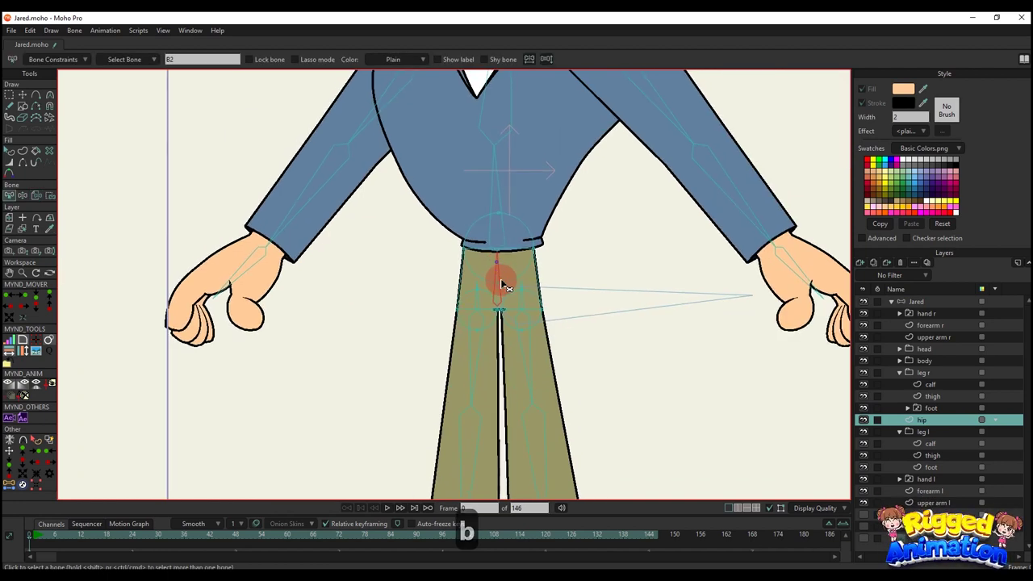
pyautogui.press('i')
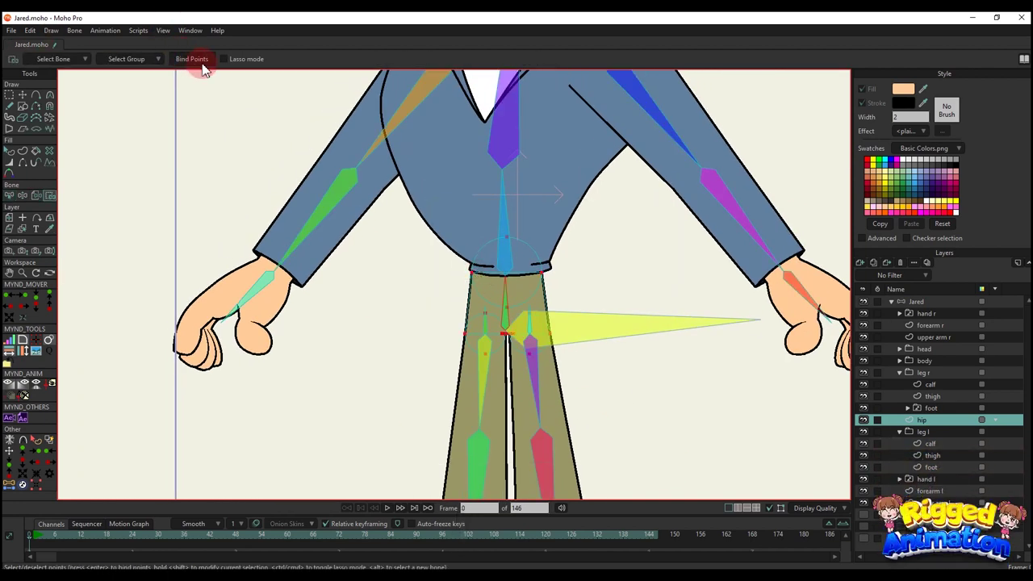
pyautogui.click(486, 203)
# Bind the lower points of the shirt layer, around the waist and hem, to the lower spine bone
pyautogui.scroll(2, 509, 212)
pyautogui.press('b')
pyautogui.click(531, 232)
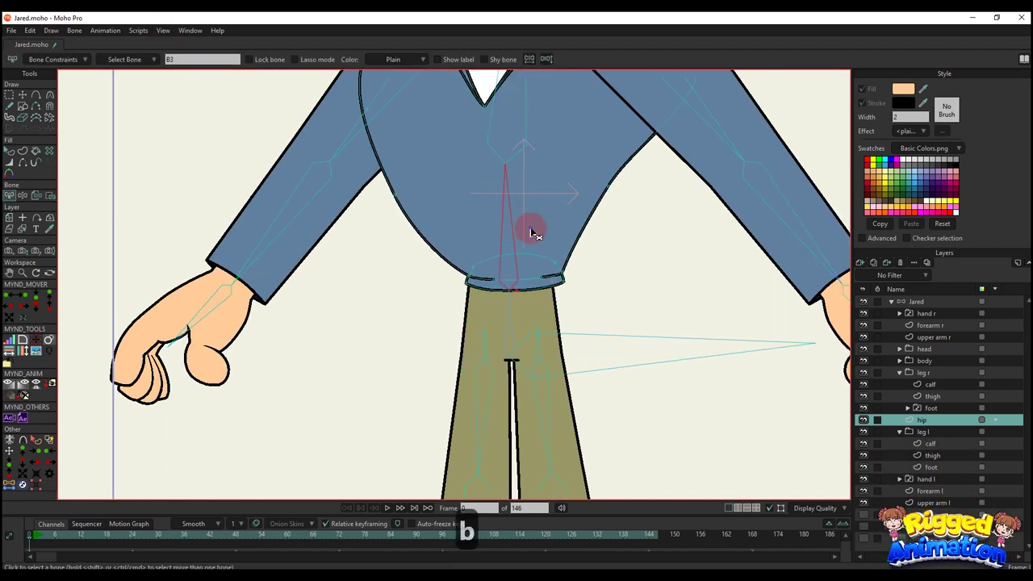
pyautogui.moveTo(509, 223); pyautogui.dragTo(489, 279)
pyautogui.press('i')
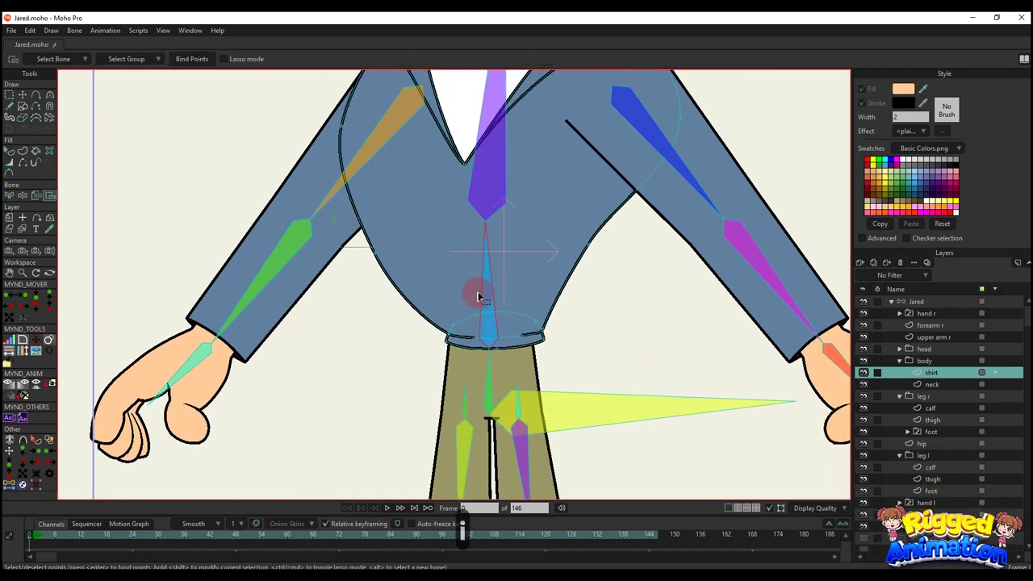
pyautogui.moveTo(334, 242); pyautogui.dragTo(691, 436)
pyautogui.click(200, 63)
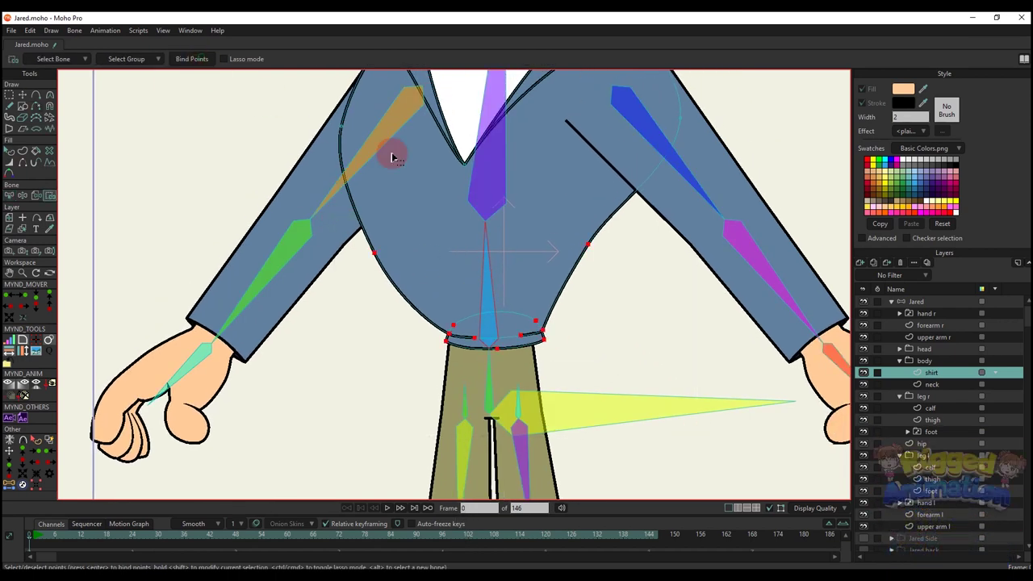
# Bind the upper points of the shirt layer, around the chest and collar, to the upper torso bone
pyautogui.scroll(-2, 496, 300)
pyautogui.scroll(3, 498, 301)
pyautogui.scroll(-2, 494, 255)
pyautogui.moveTo(493, 255); pyautogui.dragTo(497, 331)
pyautogui.press('b')
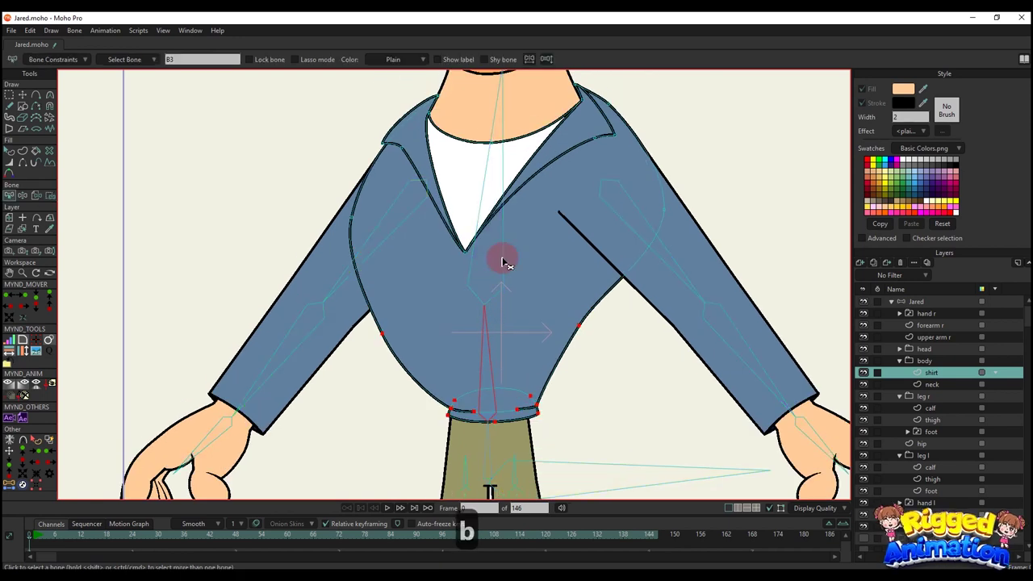
pyautogui.click(504, 262)
pyautogui.scroll(-2, 503, 262)
pyautogui.moveTo(505, 226); pyautogui.dragTo(496, 310)
pyautogui.press('i')
pyautogui.moveTo(281, 149); pyautogui.dragTo(697, 360)
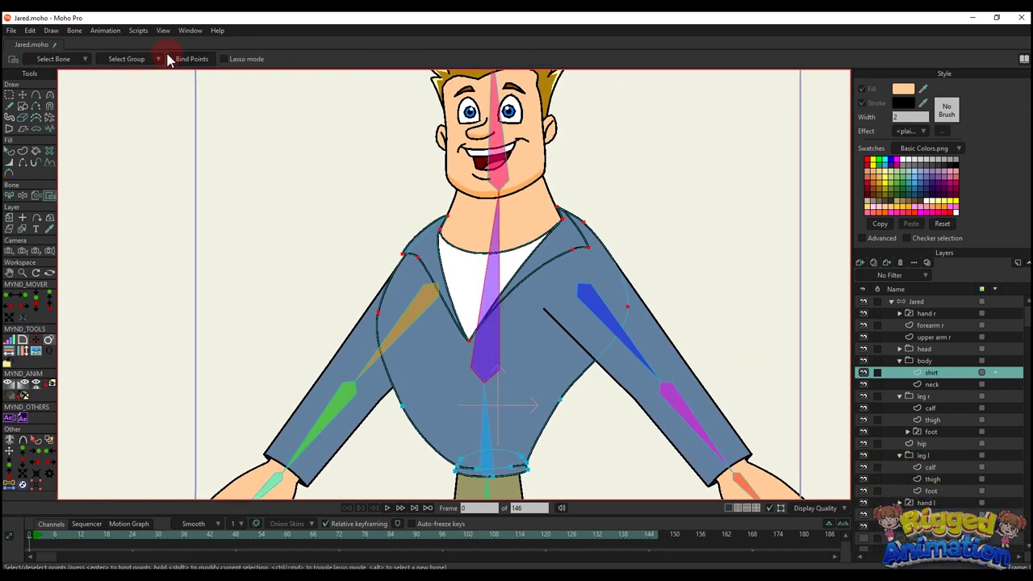
# Bind all points of the neck layer to the upper torso bone
pyautogui.keyDown('alt'); pyautogui.rightClick(529, 222); pyautogui.keyUp('alt')
pyautogui.scroll(-2, 529, 222)
pyautogui.moveTo(528, 223); pyautogui.dragTo(535, 289)
pyautogui.moveTo(398, 189); pyautogui.dragTo(646, 401)
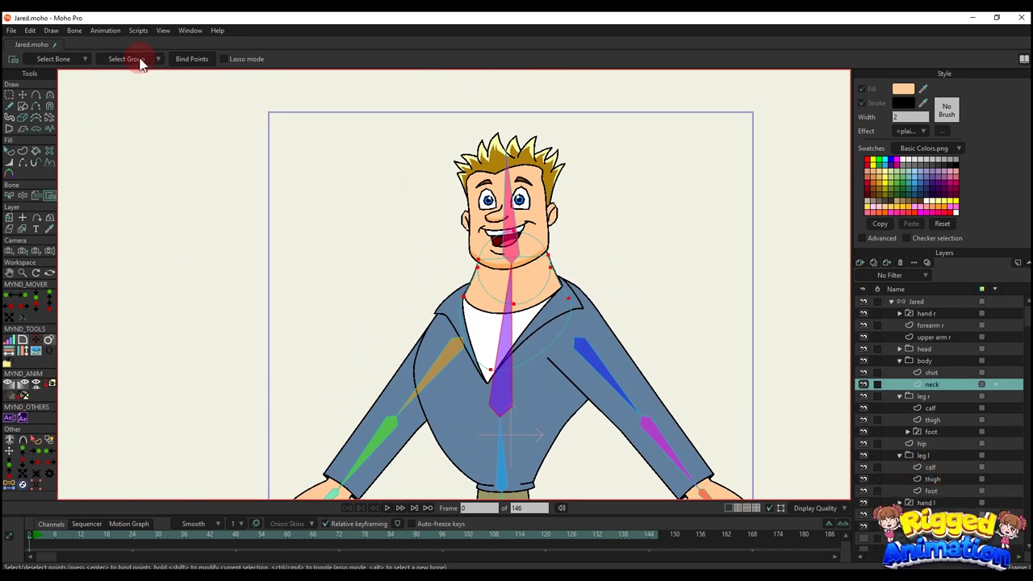
pyautogui.click(202, 61)
# Bind all points of the upper arm l layer to the upper arm bone of that arm
pyautogui.scroll(1, 494, 228)
pyautogui.press('b')
pyautogui.scroll(-1, 490, 276)
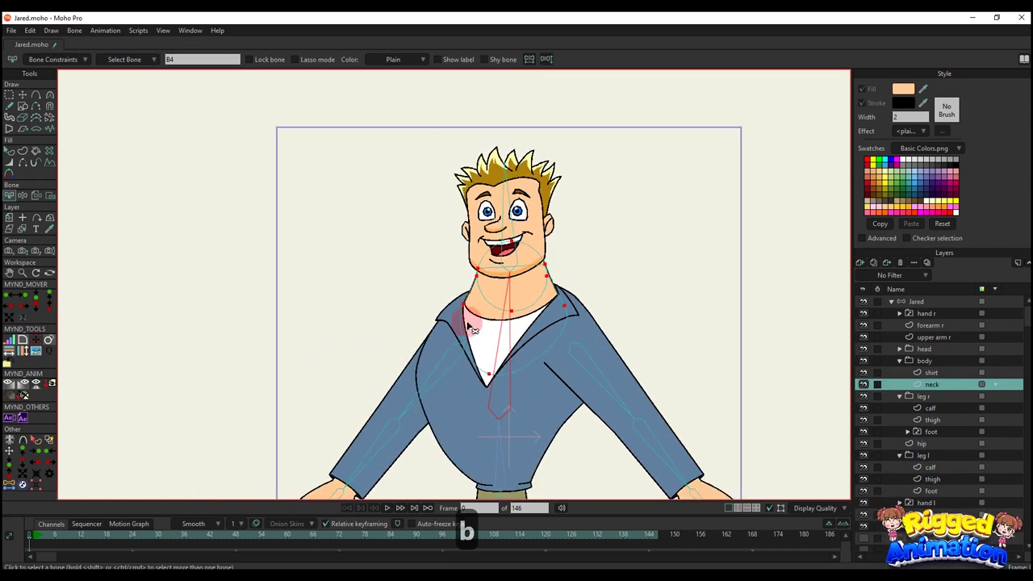
pyautogui.moveTo(411, 375); pyautogui.dragTo(440, 297)
pyautogui.scroll(2, 443, 313)
pyautogui.keyDown('alt'); pyautogui.rightClick(445, 324); pyautogui.keyUp('alt')
pyautogui.click(458, 331)
pyautogui.scroll(-2, 457, 329)
pyautogui.press('i')
pyautogui.moveTo(323, 164); pyautogui.dragTo(573, 447)
pyautogui.click(357, 233)
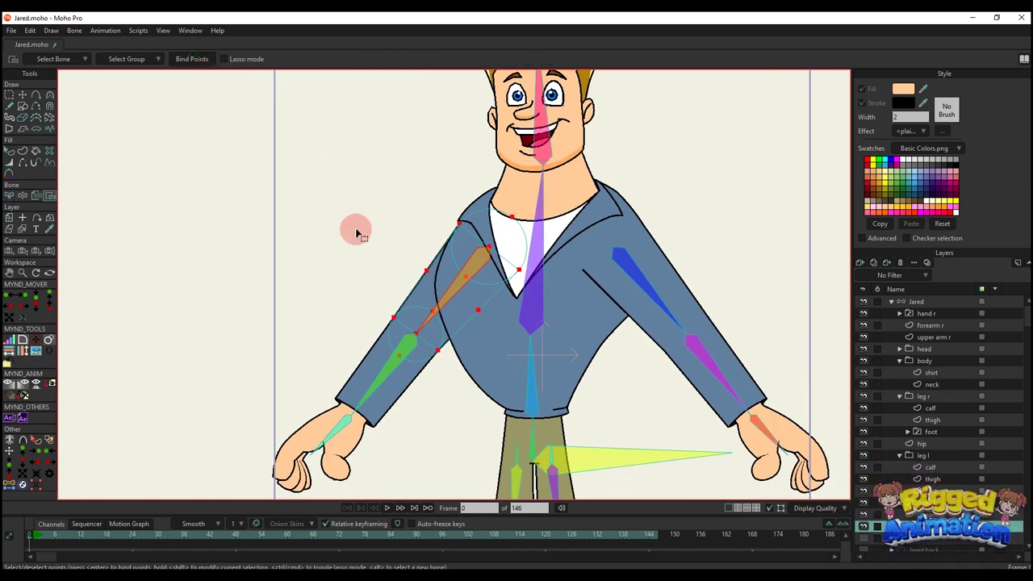
# Bind all points of the forearm l layer to the forearm bone of that arm
pyautogui.press('b')
pyautogui.keyDown('alt'); pyautogui.rightClick(392, 383); pyautogui.keyUp('alt')
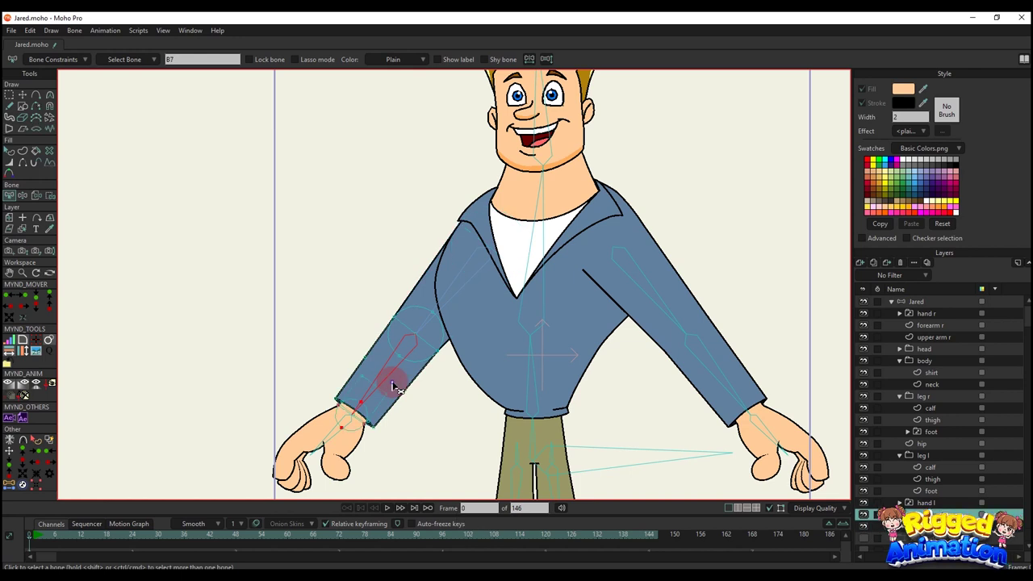
pyautogui.moveTo(392, 384); pyautogui.dragTo(379, 346)
pyautogui.press('i')
pyautogui.moveTo(269, 226); pyautogui.dragTo(431, 400)
pyautogui.click(148, 77)
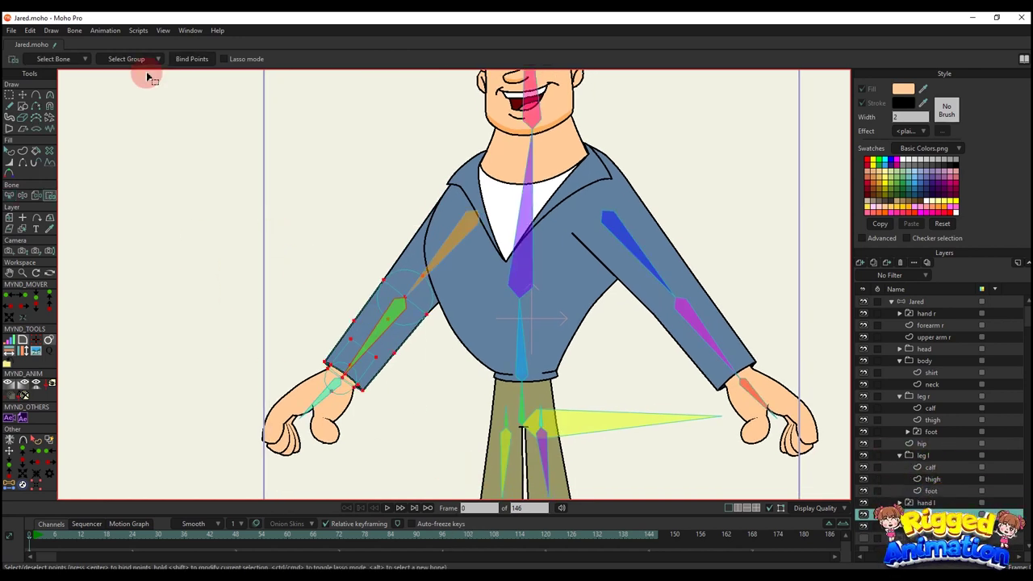
# Bind the whole hand l layer to the hand bone of that arm
pyautogui.click(924, 503)
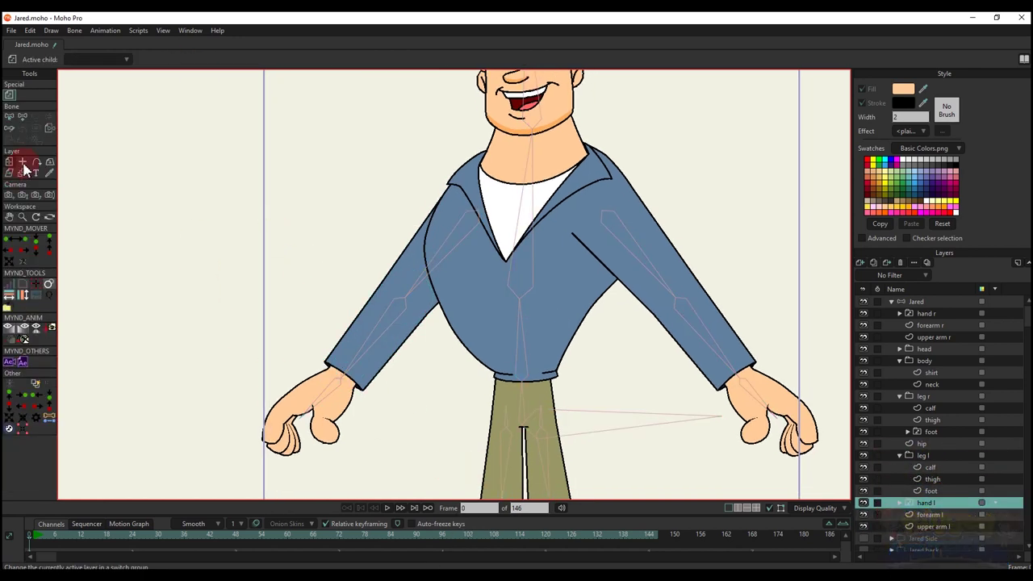
pyautogui.click(50, 128)
pyautogui.click(337, 412)
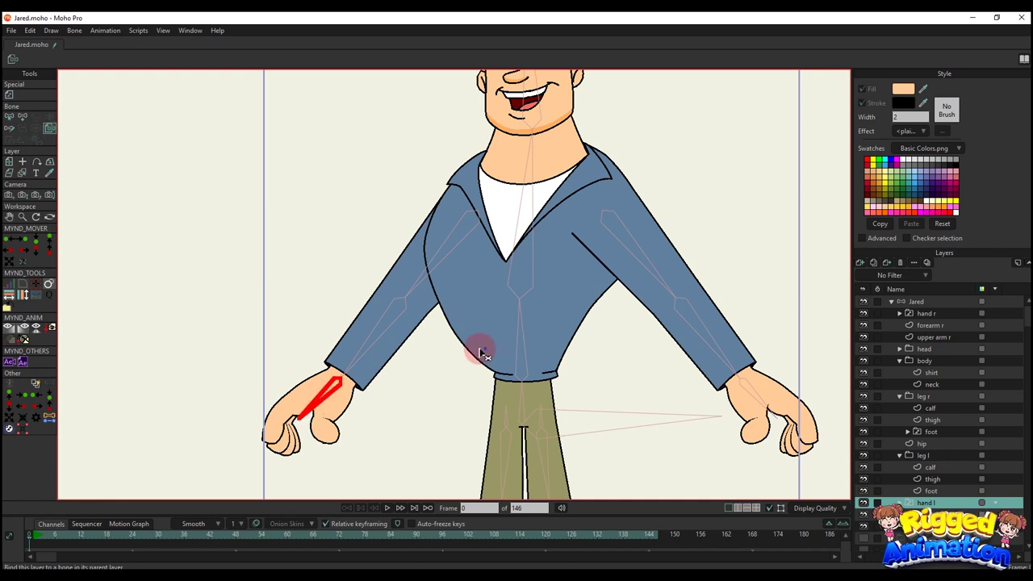
# Bind all points of the upper arm r layer to the upper arm bone of that arm
pyautogui.scroll(2, 582, 268)
pyautogui.keyDown('alt'); pyautogui.rightClick(636, 255); pyautogui.keyUp('alt')
pyautogui.press('b')
pyautogui.click(636, 257)
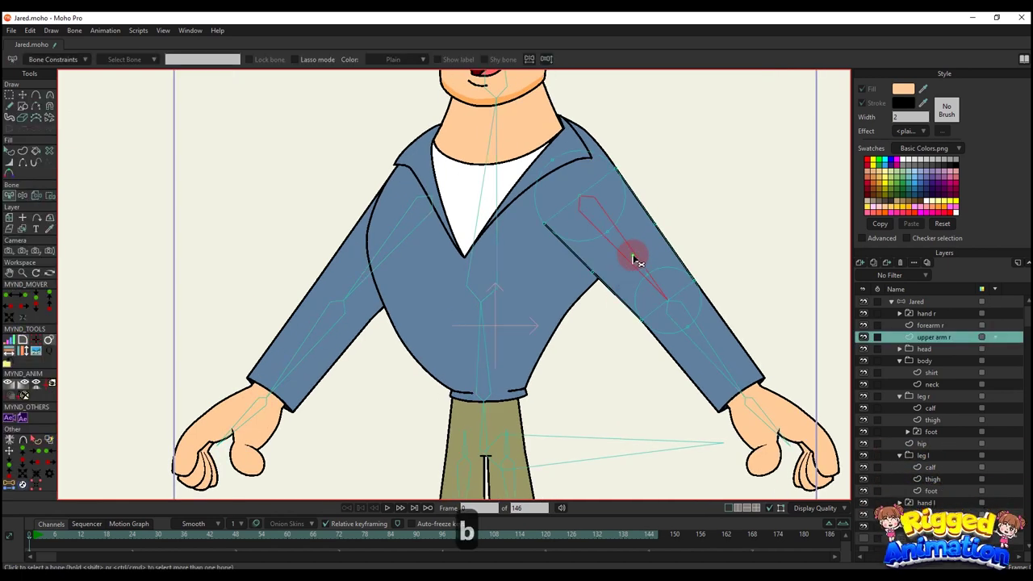
pyautogui.scroll(-2, 635, 257)
pyautogui.moveTo(595, 258); pyautogui.dragTo(512, 264)
pyautogui.press('i')
pyautogui.click(530, 236)
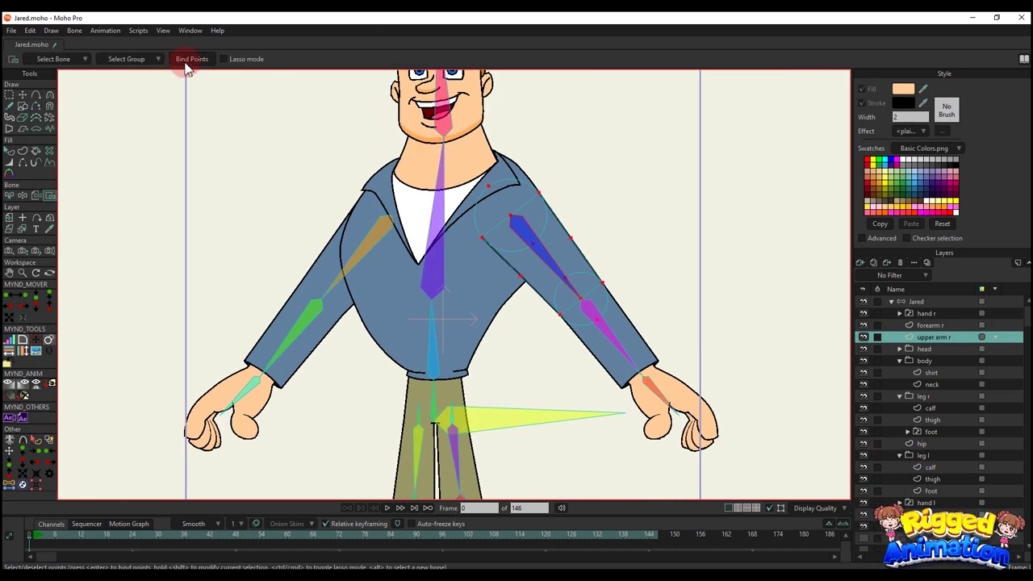
# Bind all points of the forearm r layer to the forearm bone of that arm
pyautogui.press('b')
pyautogui.keyDown('alt'); pyautogui.rightClick(624, 336); pyautogui.keyUp('alt')
pyautogui.moveTo(584, 329); pyautogui.dragTo(515, 258)
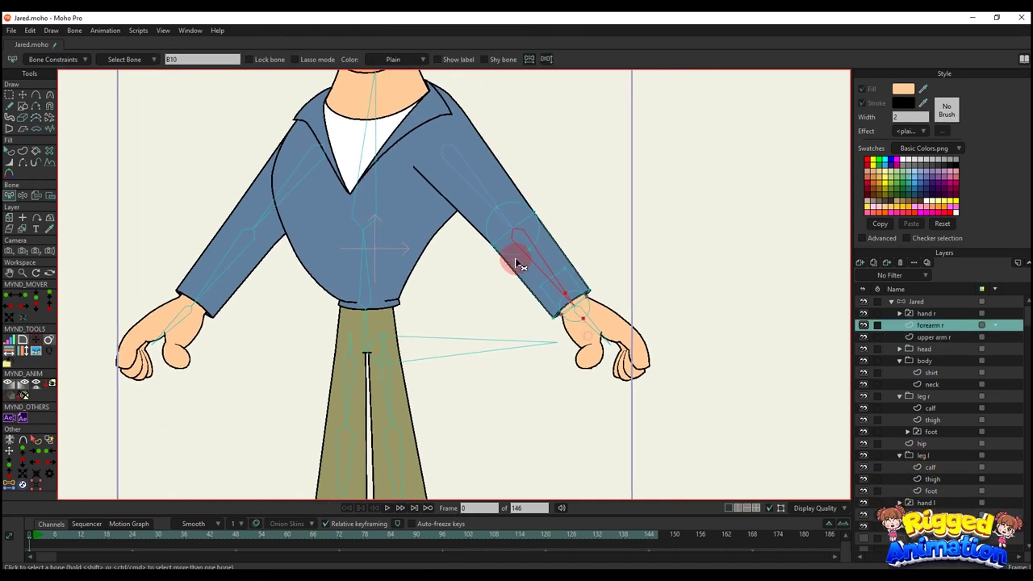
pyautogui.press('i')
pyautogui.moveTo(454, 172); pyautogui.dragTo(723, 465)
pyautogui.click(196, 60)
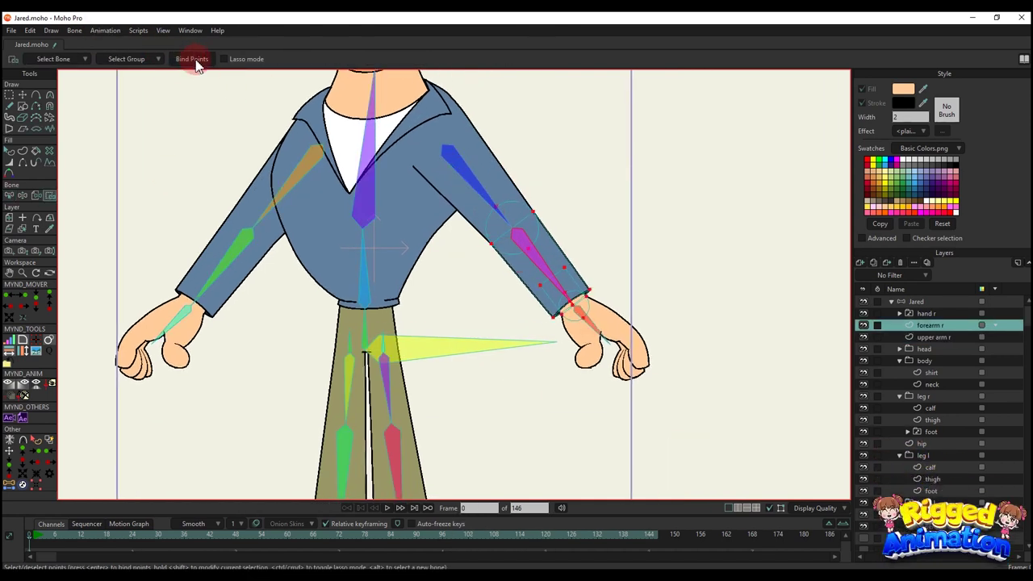
# Bind the whole hand r layer to the hand bone of that arm
pyautogui.keyDown('ctrl'); pyautogui.keyDown('alt'); pyautogui.click(621, 305); pyautogui.keyUp('alt'); pyautogui.keyUp('ctrl')
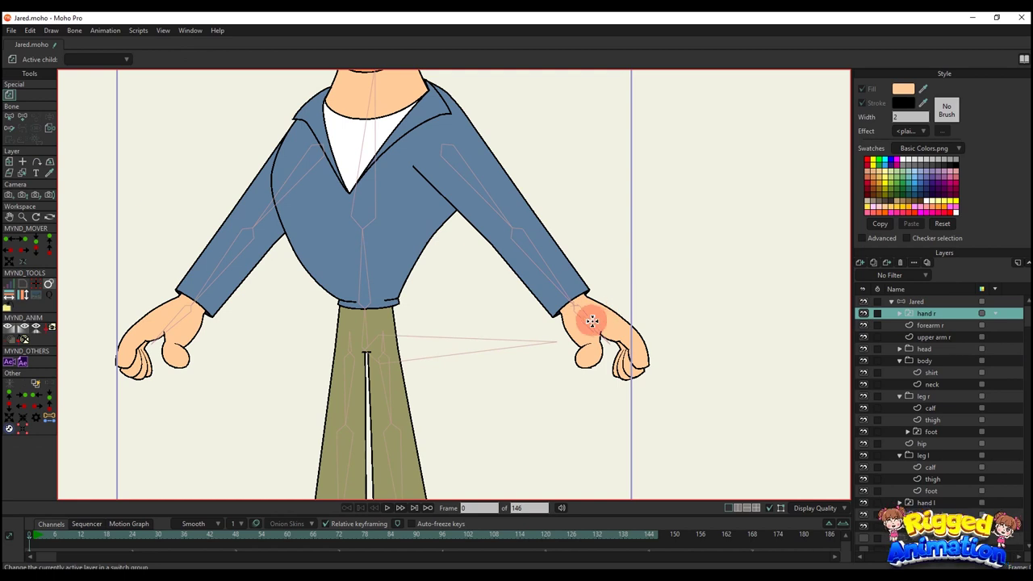
pyautogui.click(48, 127)
pyautogui.click(595, 328)
# Bind all points of the face shape and its Shadow layer inside the face group to the head bone
pyautogui.scroll(-3, 428, 258)
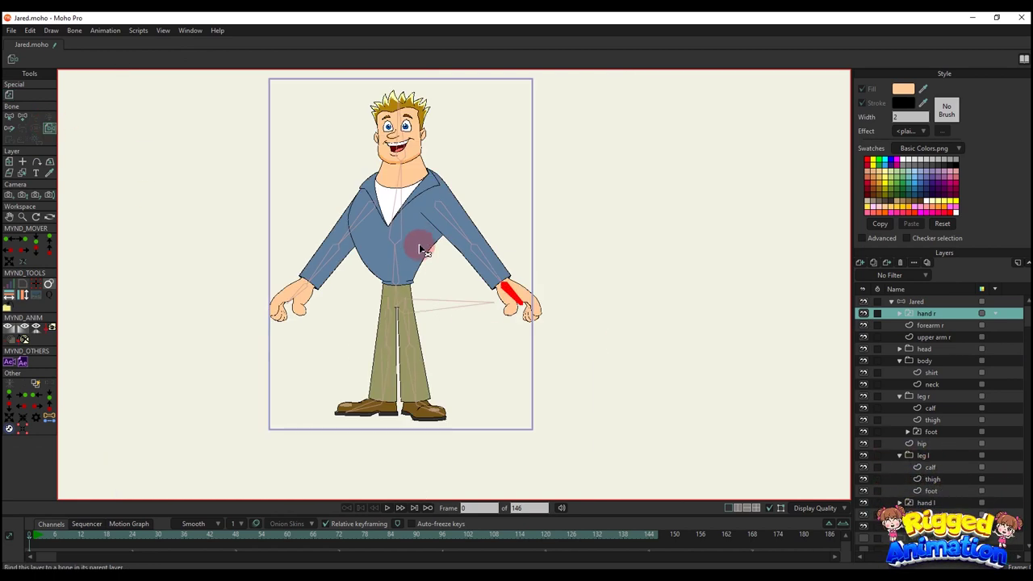
pyautogui.moveTo(397, 183); pyautogui.dragTo(445, 245)
pyautogui.scroll(4, 446, 245)
pyautogui.keyDown('ctrl'); pyautogui.keyDown('alt'); pyautogui.click(501, 291); pyautogui.keyUp('alt'); pyautogui.keyUp('ctrl')
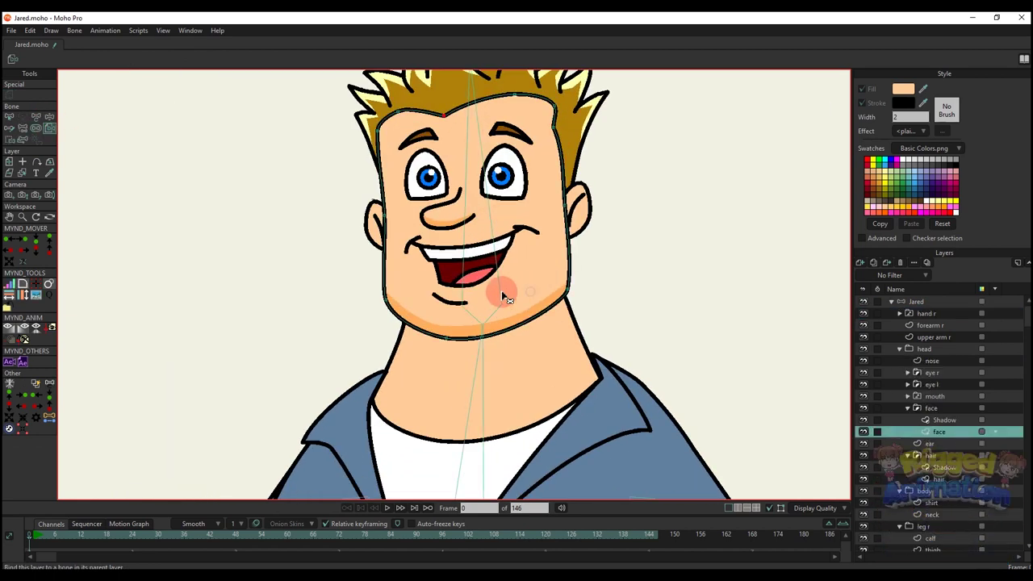
pyautogui.press('b')
pyautogui.scroll(-5, 504, 296)
pyautogui.press('i')
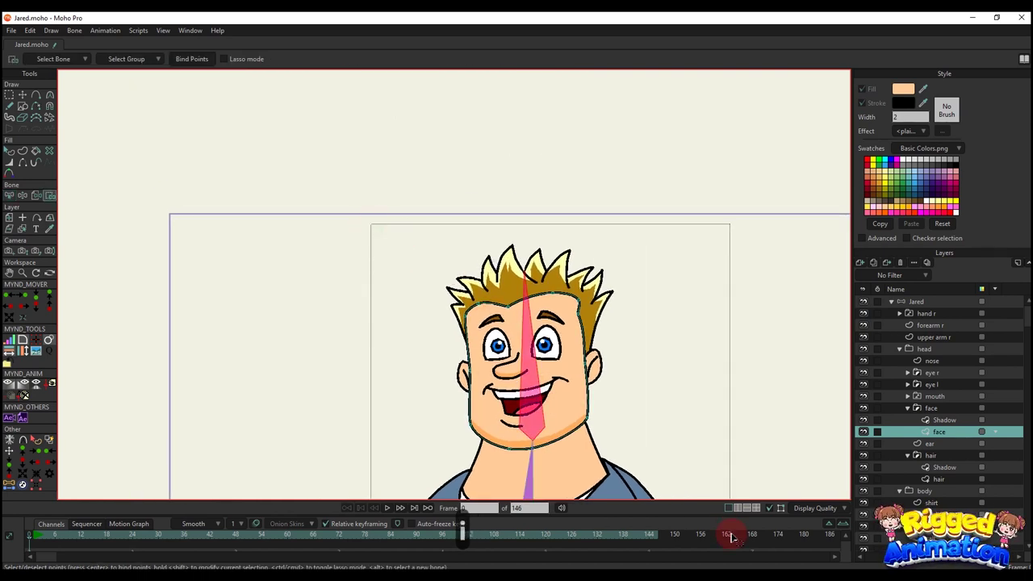
pyautogui.click(943, 420)
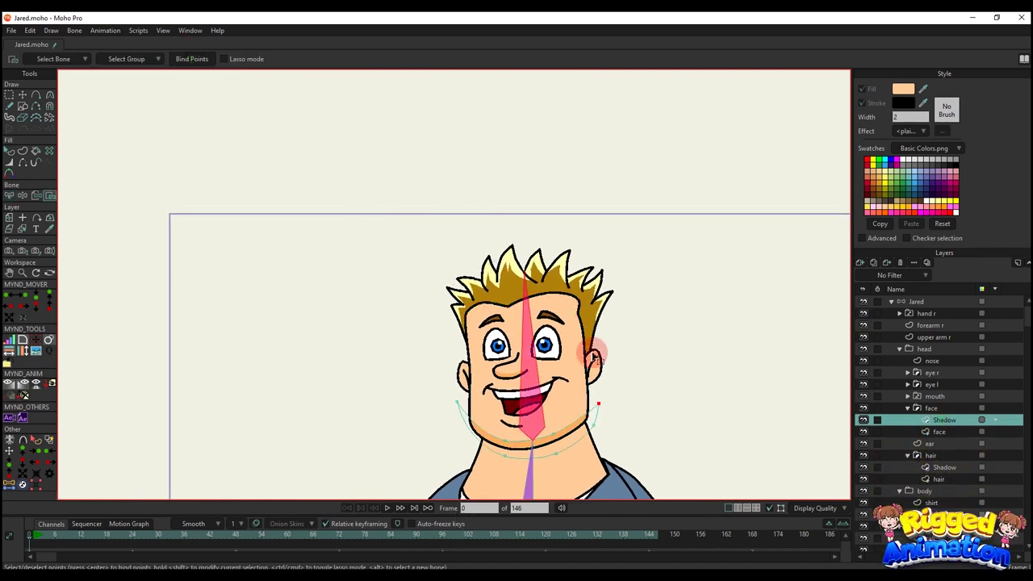
pyautogui.scroll(-3, 495, 318)
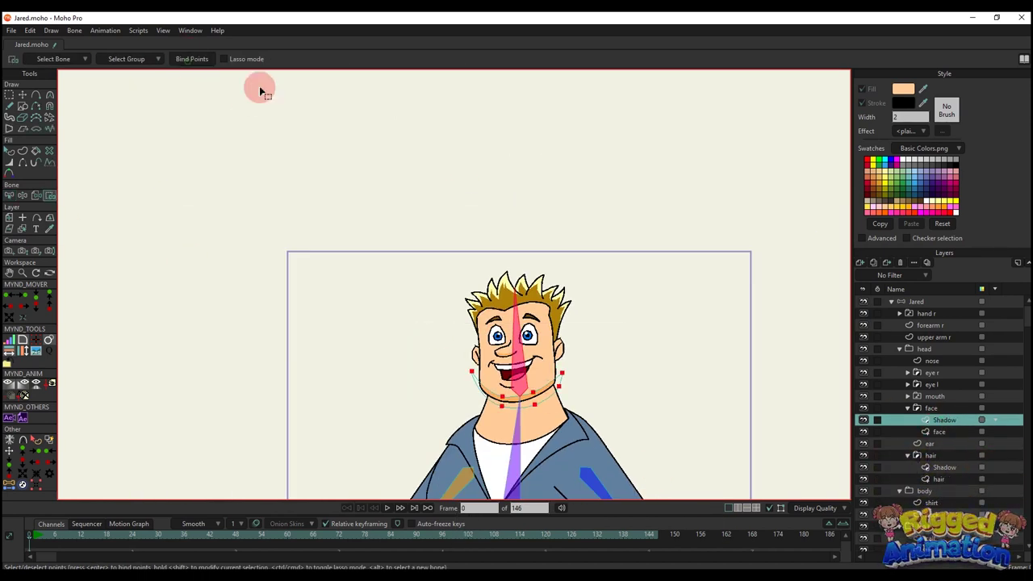
# Bind the face group layer and the mouth layer as whole layers to the head bone
pyautogui.click(905, 411)
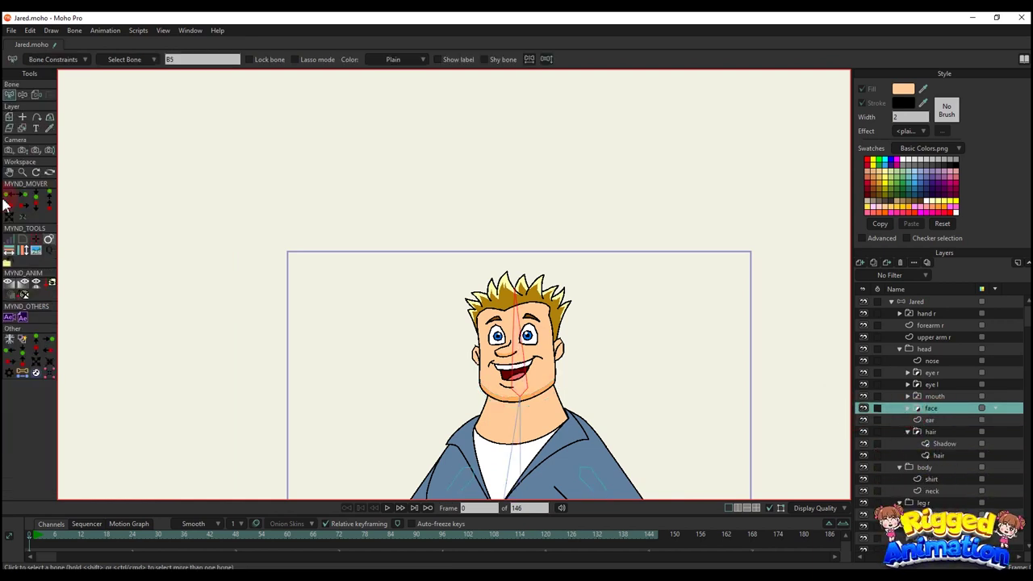
pyautogui.click(36, 94)
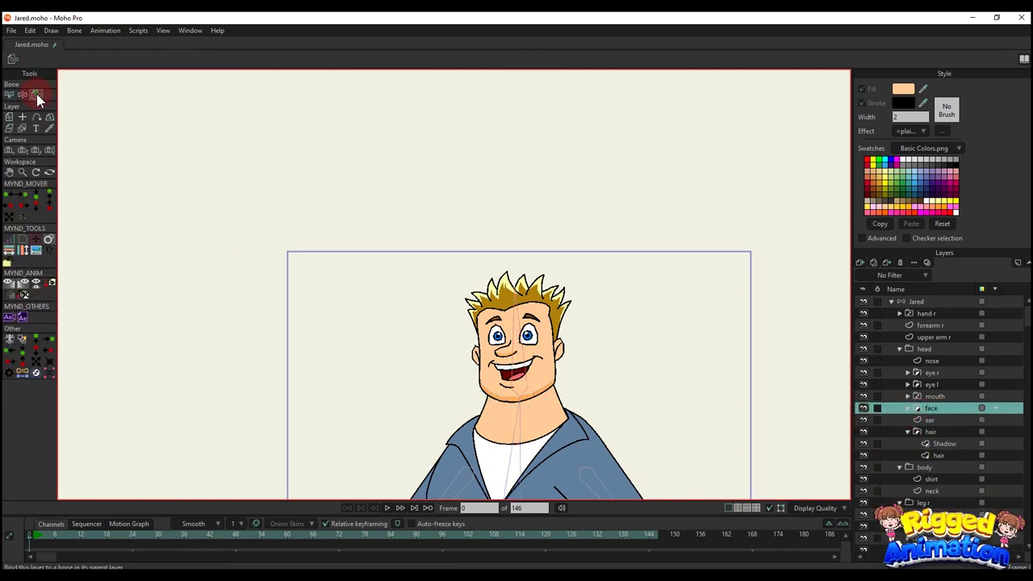
pyautogui.click(520, 346)
pyautogui.scroll(3, 521, 347)
pyautogui.click(933, 396)
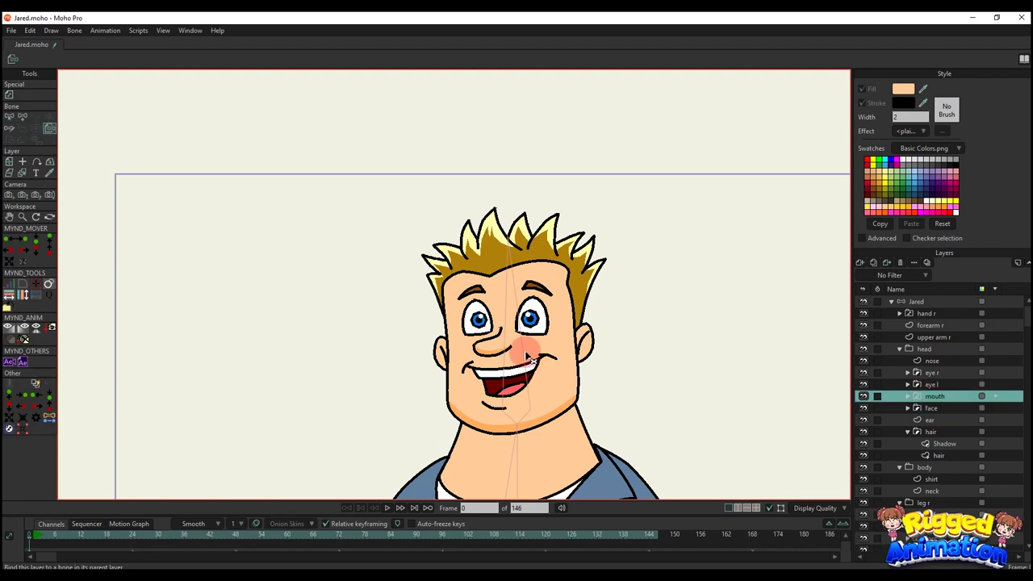
pyautogui.click(726, 394)
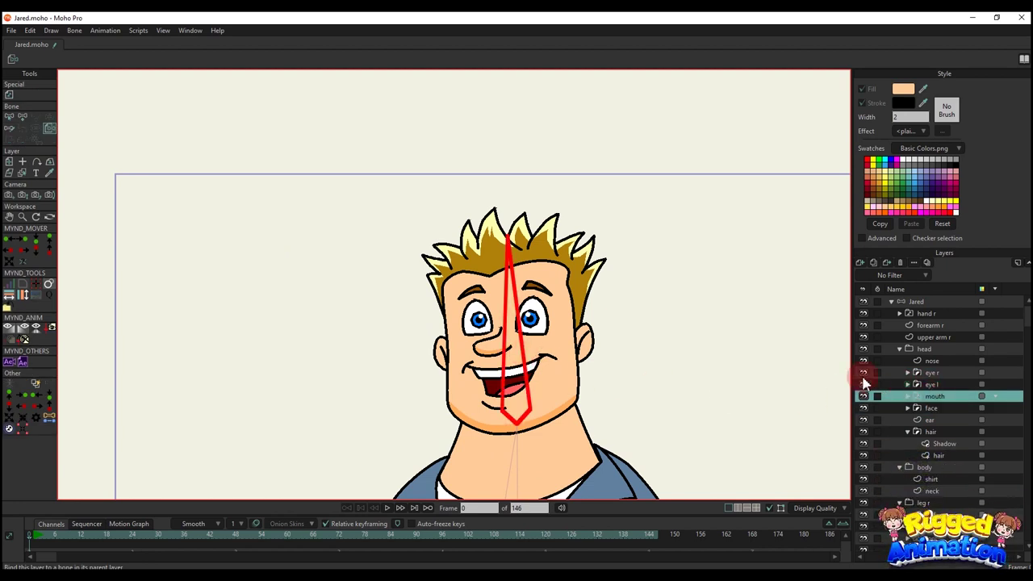
# On the Jared bone layer, add an unparented horizontal bone beside the head and two pin bones near it
pyautogui.click(907, 384)
pyautogui.click(915, 302)
pyautogui.press('b')
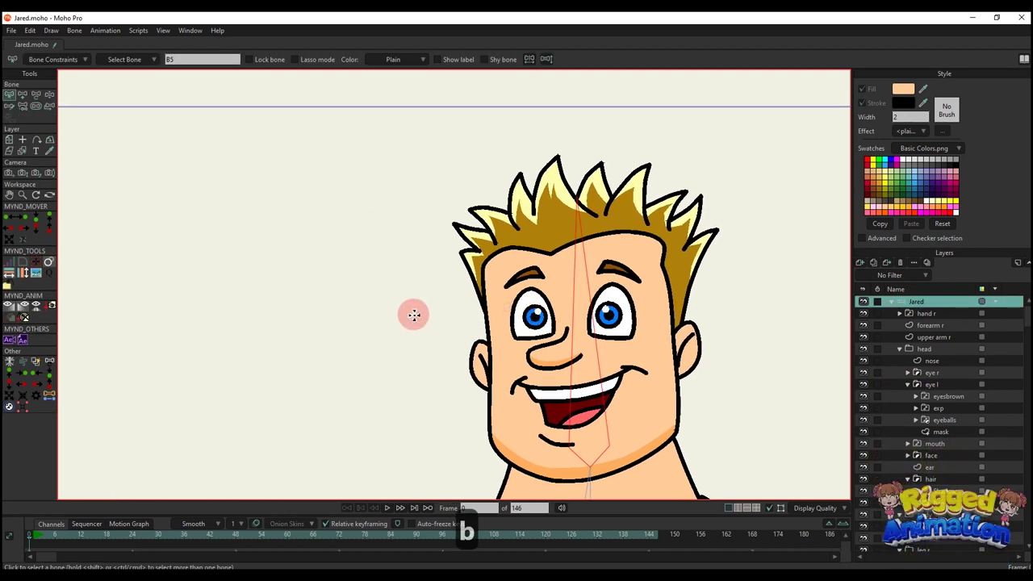
pyautogui.press('a')
pyautogui.moveTo(429, 328); pyautogui.dragTo(324, 333)
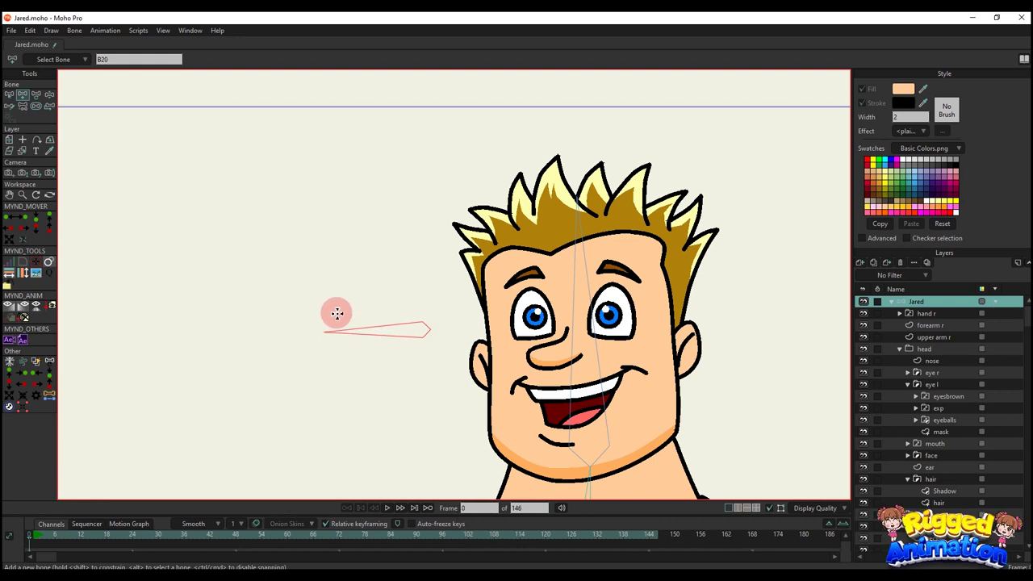
pyautogui.click(419, 300)
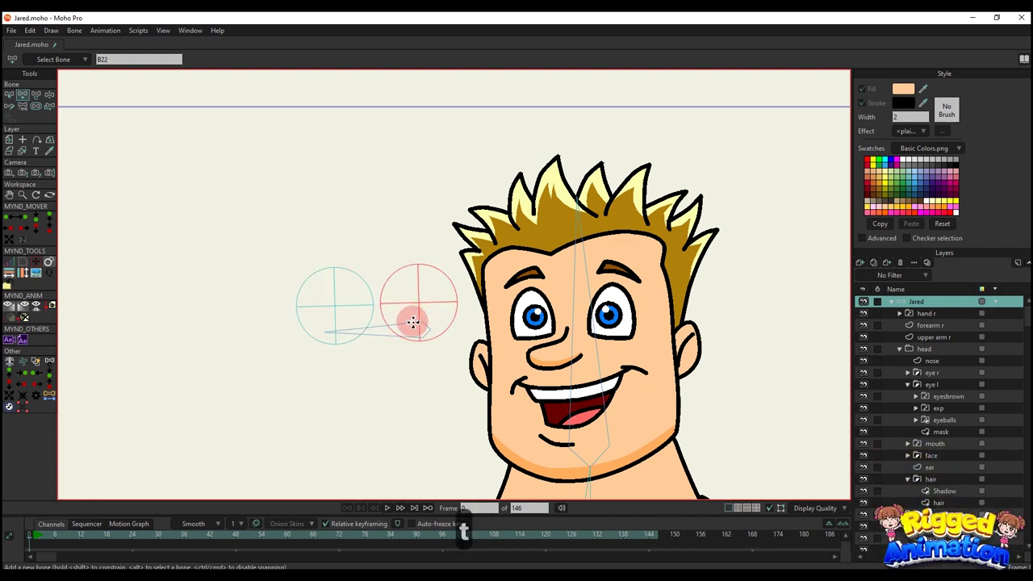
# Move the two pin bones up so they sit side by side above the horizontal bone
pyautogui.press('t')
pyautogui.moveTo(340, 317); pyautogui.dragTo(420, 284)
pyautogui.moveTo(339, 291)
pyautogui.mouseDown()
pyautogui.moveTo(345, 280)
pyautogui.moveTo(338, 284)
pyautogui.mouseUp()
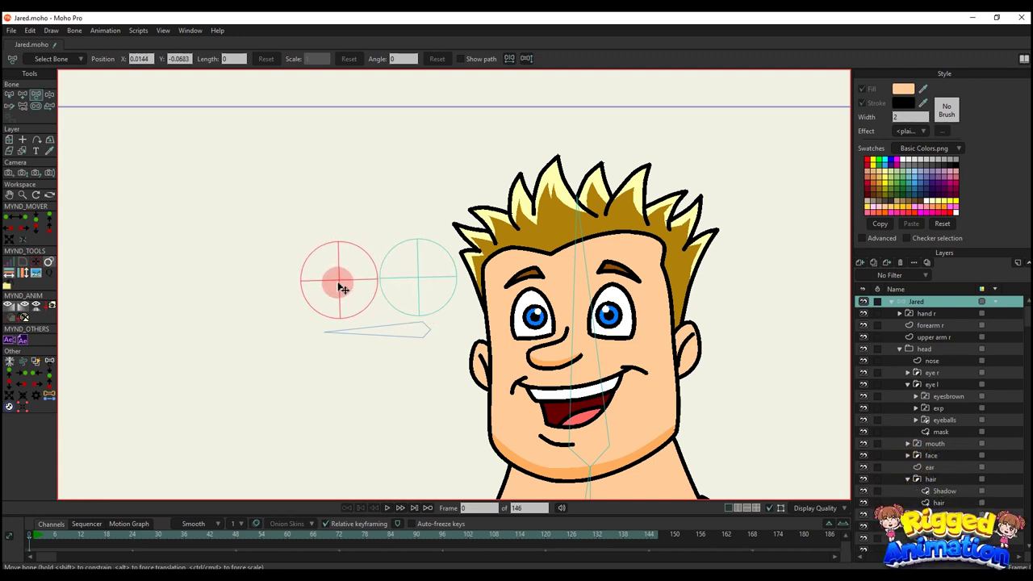
# Rename the horizontal bone beside the head as eyeballs and show its label
pyautogui.click(422, 333)
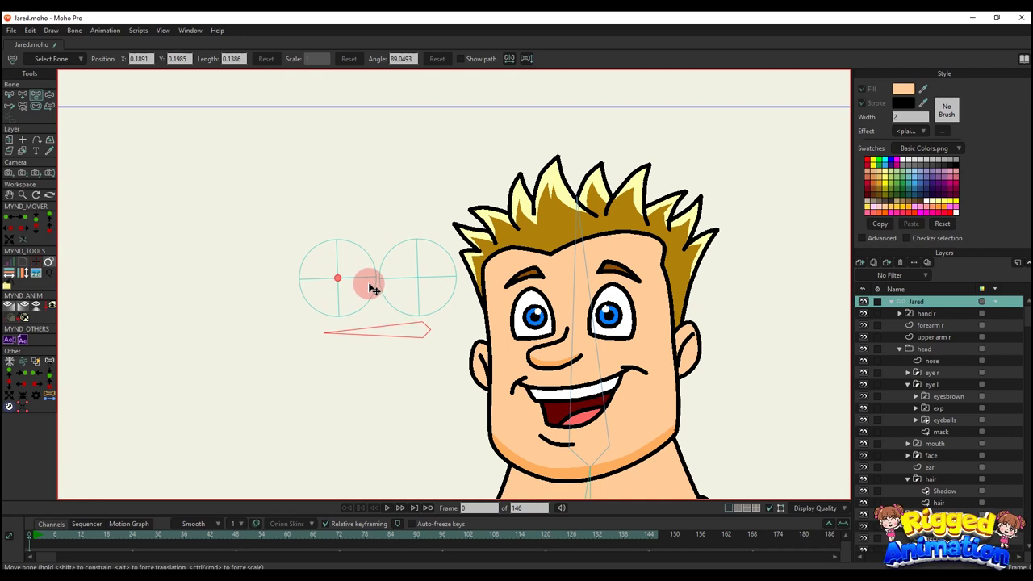
pyautogui.press('b')
pyautogui.click(202, 59)
pyautogui.write('eye')
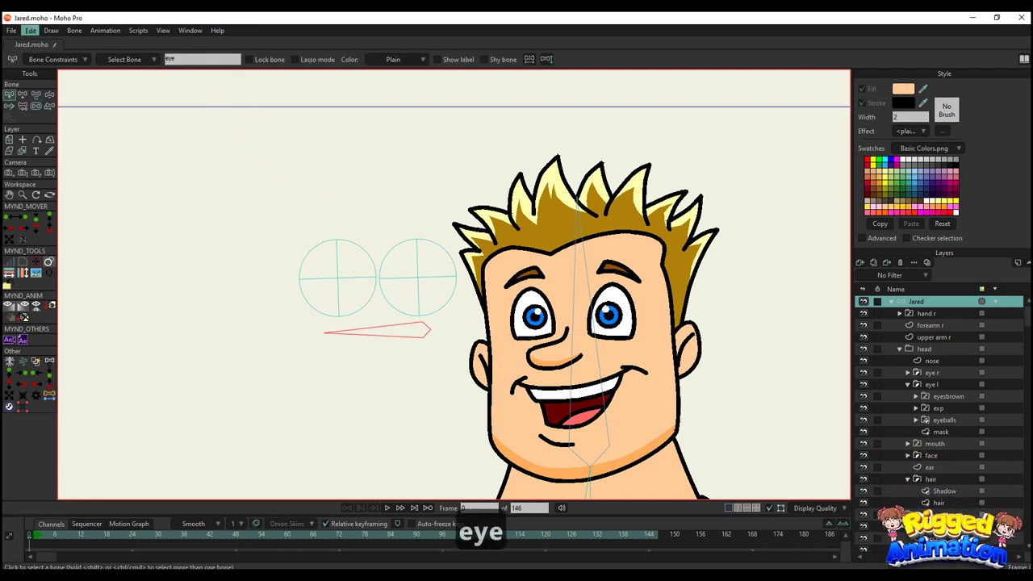
pyautogui.write('balls')
pyautogui.press('Return')
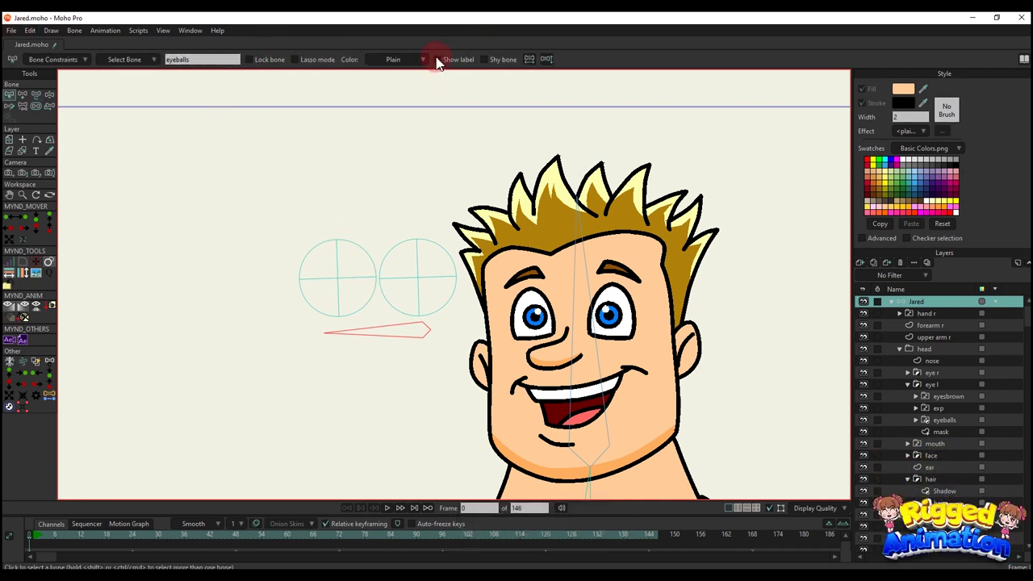
pyautogui.scroll(-2, 471, 283)
pyautogui.scroll(2, 463, 330)
pyautogui.press('b')
pyautogui.click(464, 342)
# Bind the eyeballs layer of eye l to the pin bone farther from the head
pyautogui.scroll(1, 510, 331)
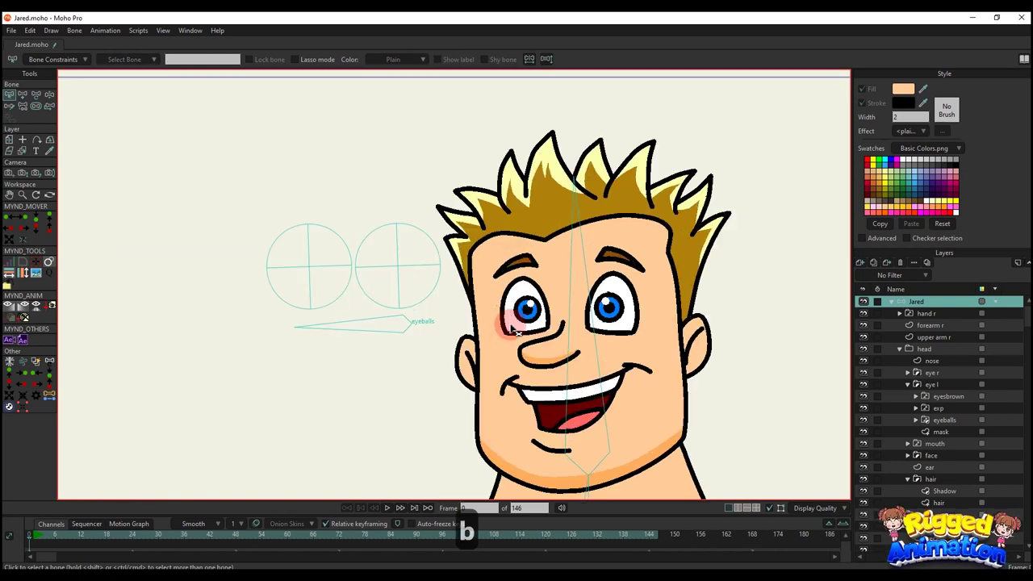
pyautogui.keyDown('alt'); pyautogui.rightClick(535, 311); pyautogui.keyUp('alt')
pyautogui.click(945, 420)
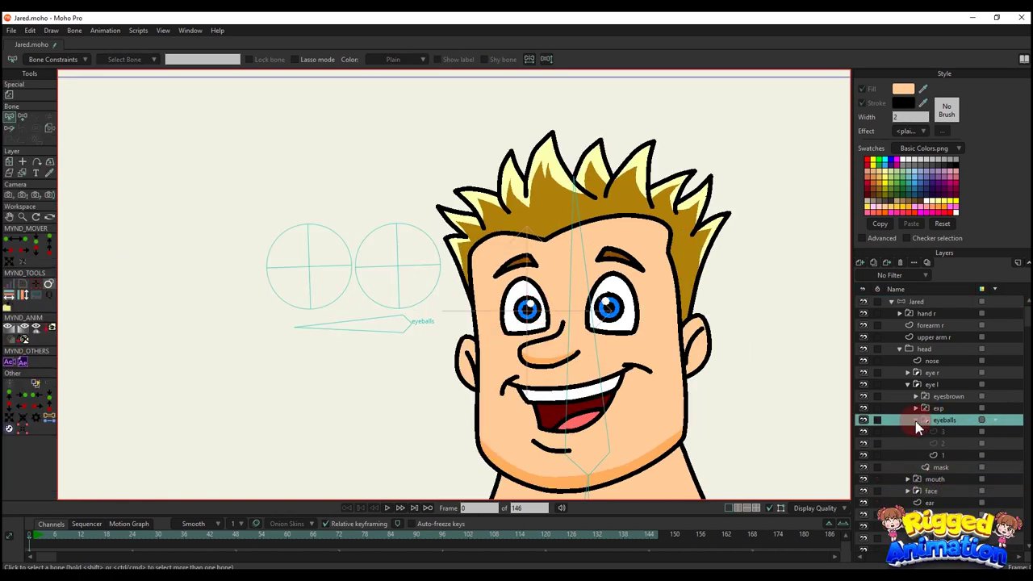
pyautogui.click(863, 420)
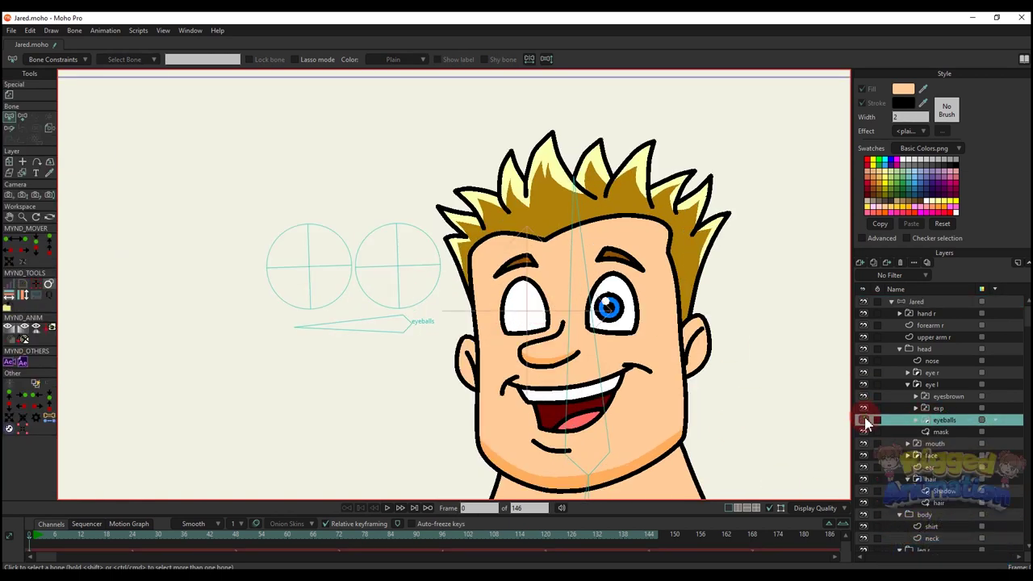
pyautogui.click(863, 420)
pyautogui.click(49, 130)
pyautogui.click(279, 260)
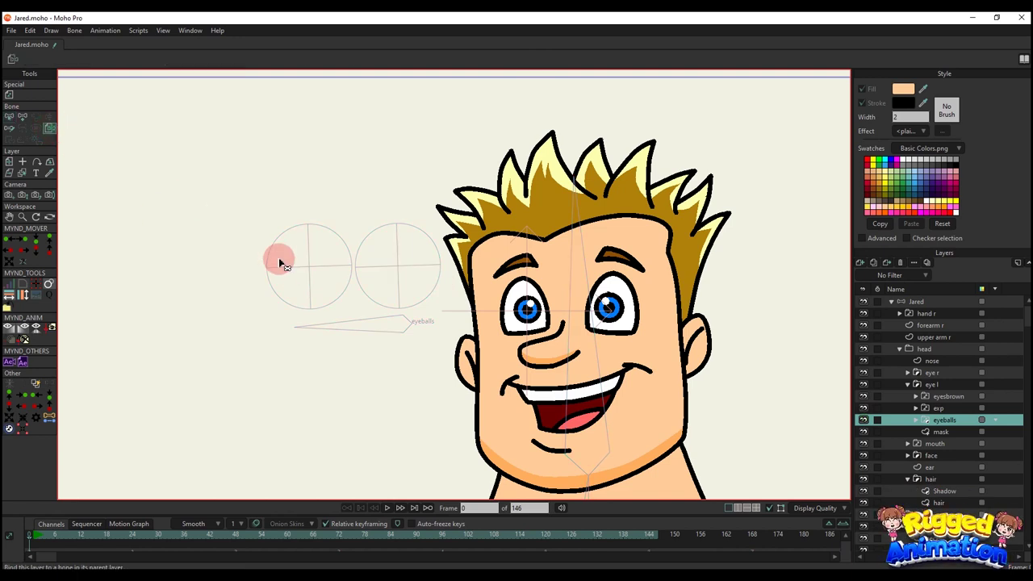
pyautogui.click(403, 327)
pyautogui.click(317, 273)
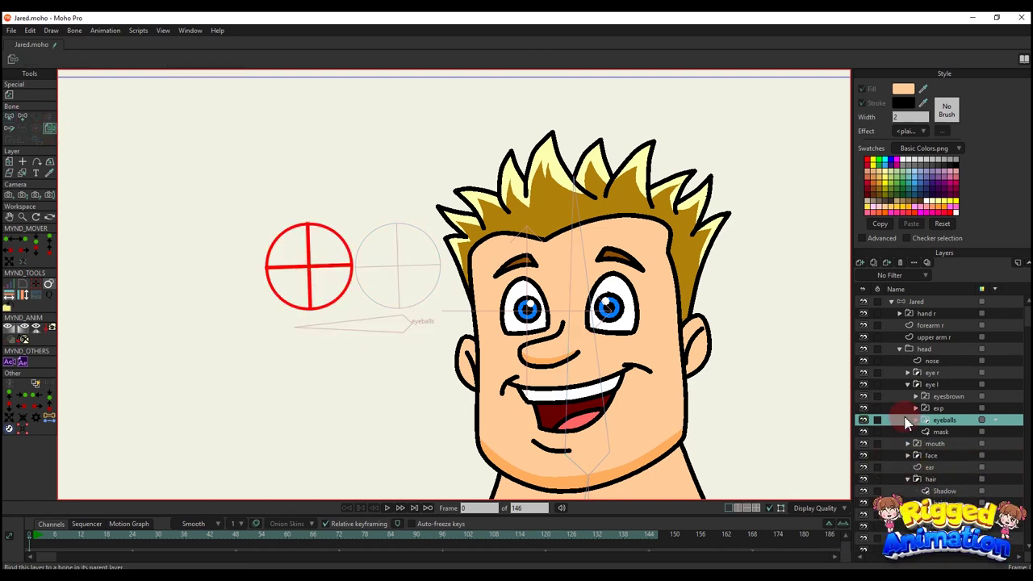
# Bind the eyeballs layer of eye r to the pin bone nearer the head
pyautogui.click(907, 374)
pyautogui.click(944, 407)
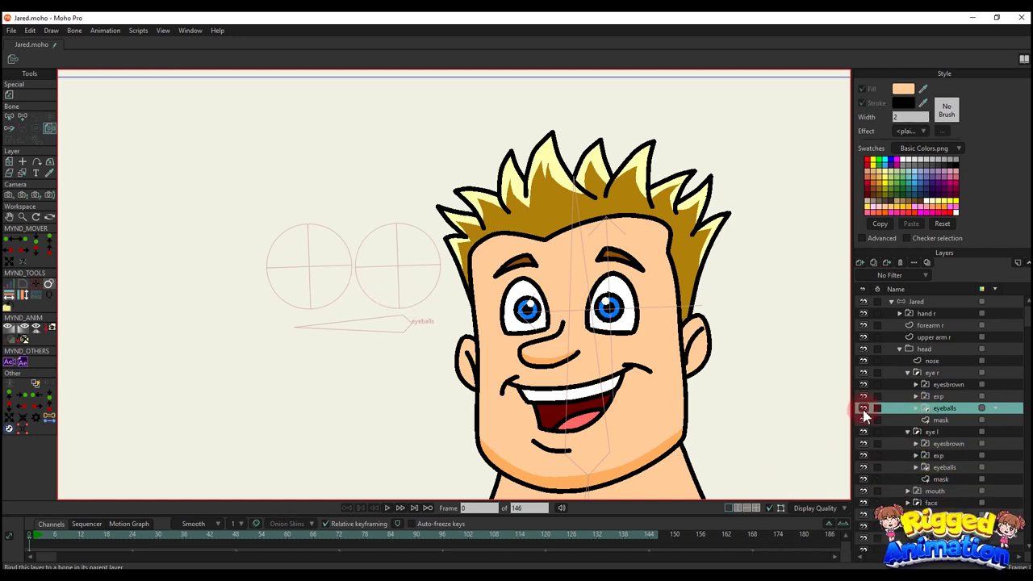
pyautogui.click(402, 268)
# Bind the points of eye r's mask and the eye r exp layer to the head bone
pyautogui.click(936, 420)
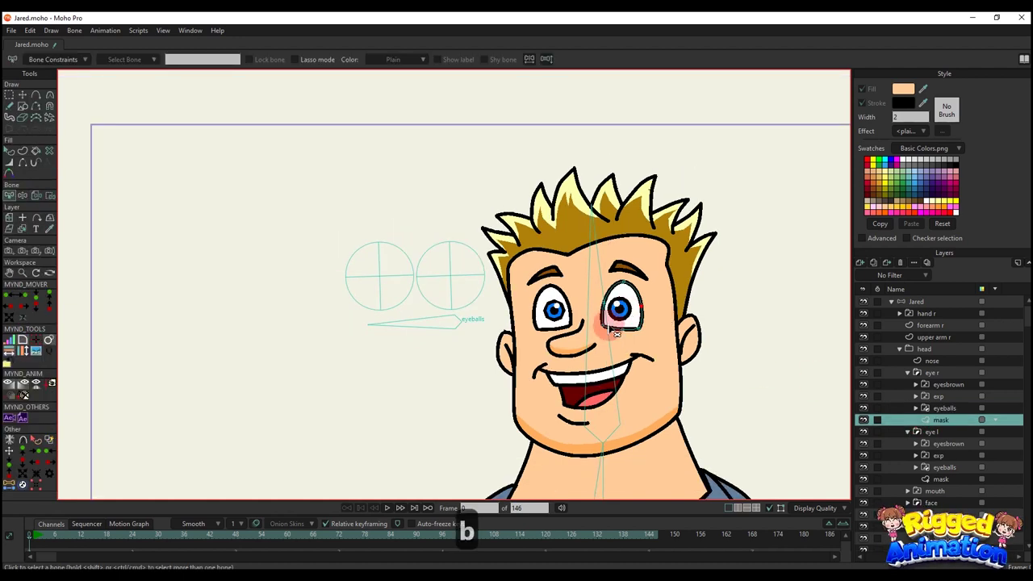
pyautogui.press('i')
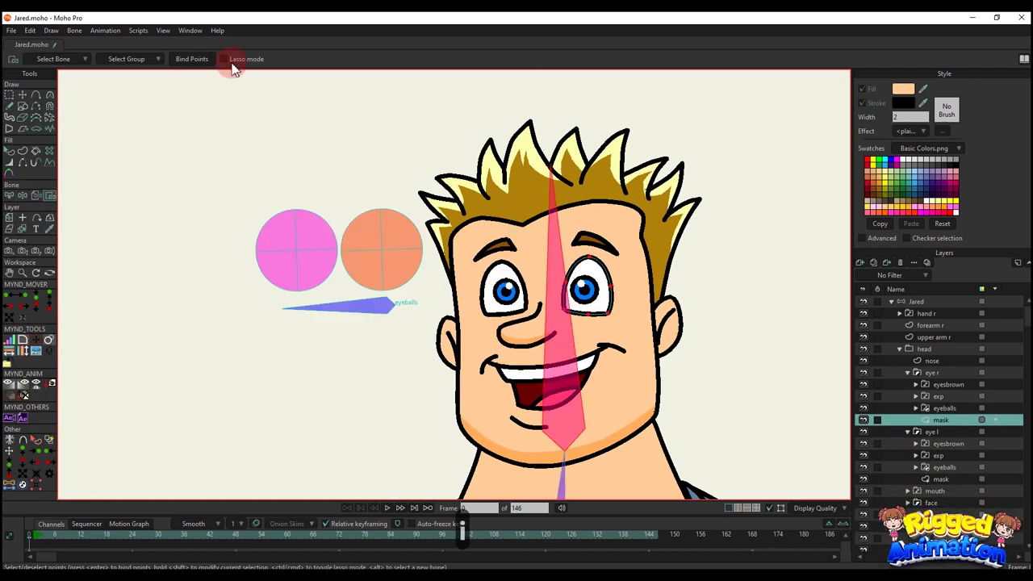
pyautogui.click(943, 397)
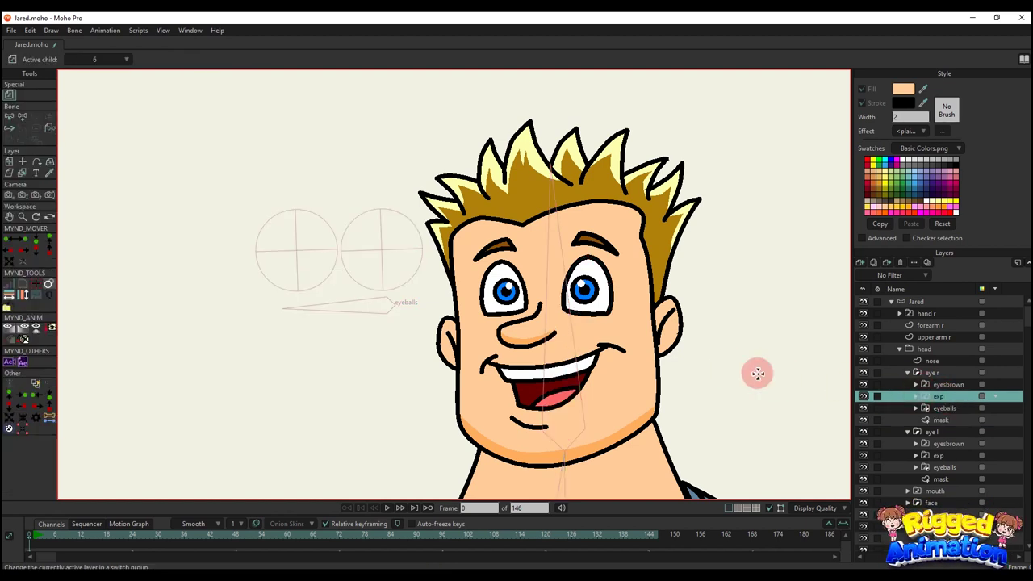
pyautogui.click(915, 396)
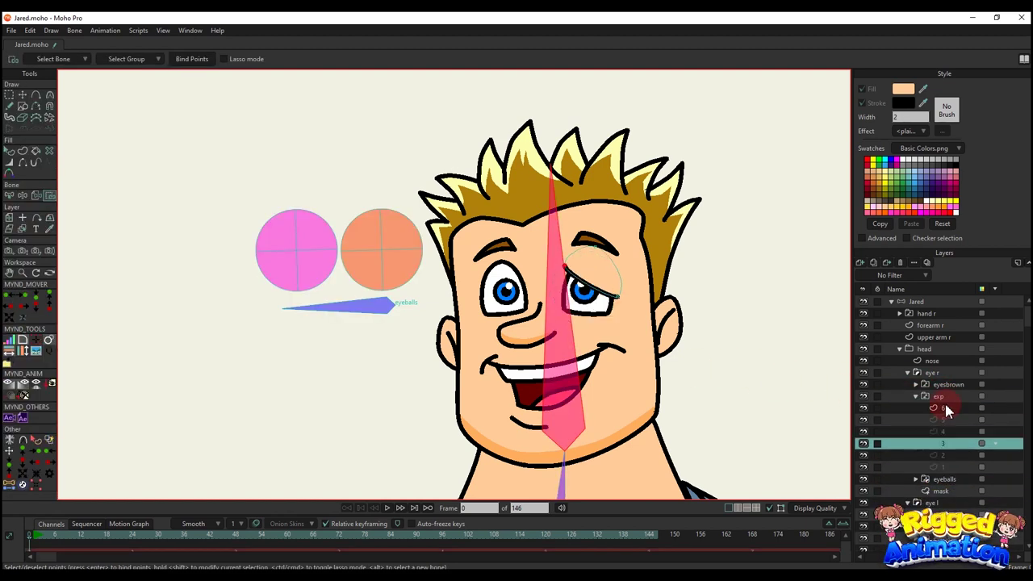
pyautogui.click(918, 397)
pyautogui.click(565, 305)
pyautogui.click(49, 127)
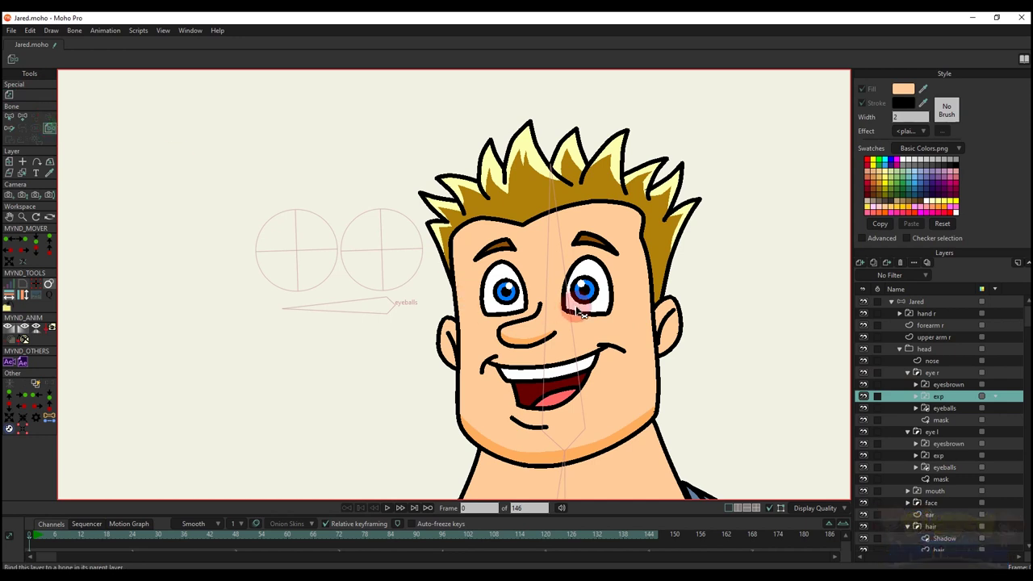
pyautogui.click(571, 300)
# Bind the eyesbrown layer of eye r to the head bone
pyautogui.click(951, 385)
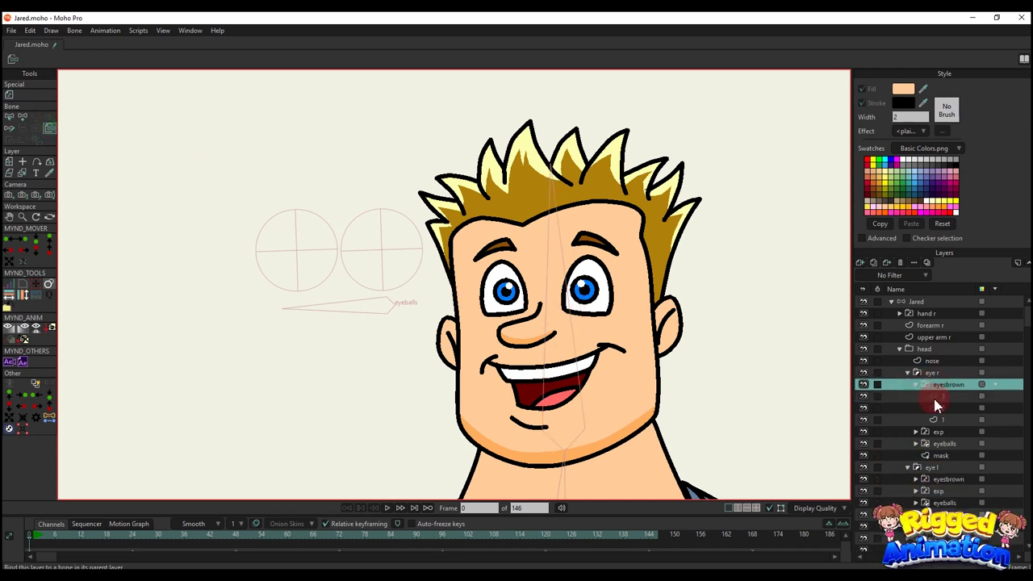
pyautogui.click(927, 397)
pyautogui.click(931, 409)
pyautogui.click(932, 419)
pyautogui.click(937, 384)
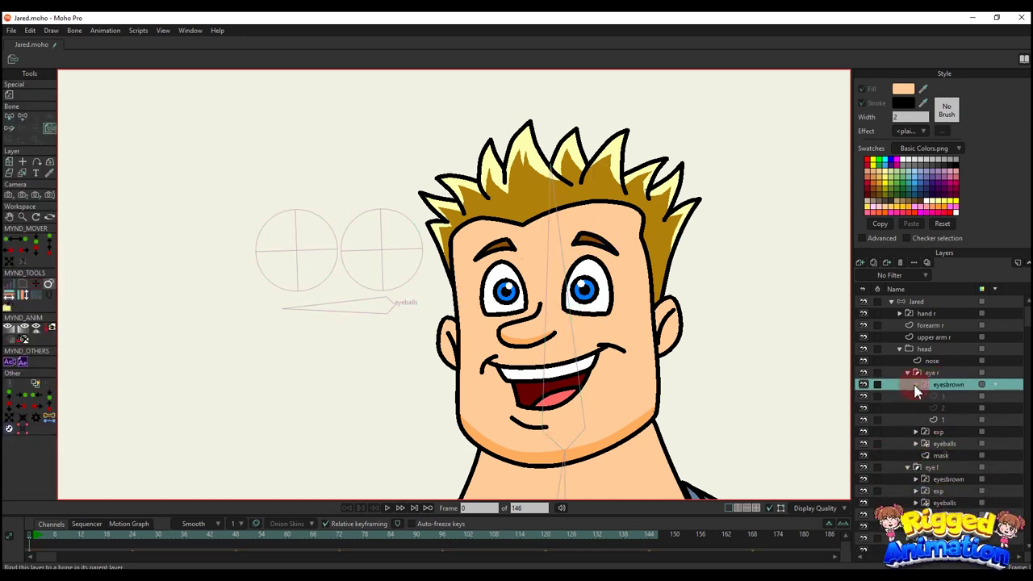
pyautogui.click(916, 385)
pyautogui.click(553, 272)
# Bind the eyesbrown layer of eye l to the head bone
pyautogui.scroll(1, 517, 251)
pyautogui.keyDown('alt'); pyautogui.rightClick(498, 244); pyautogui.keyUp('alt')
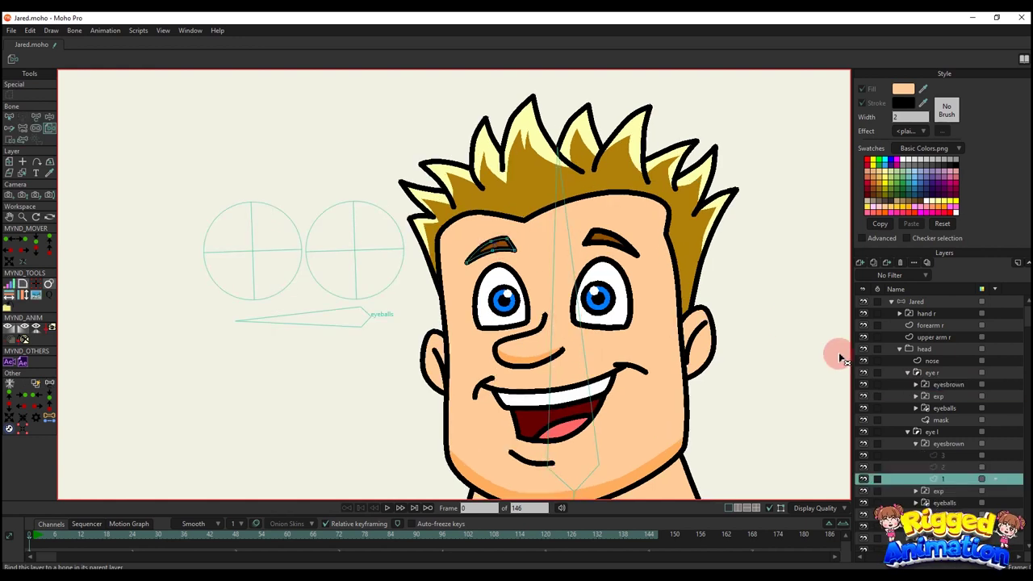
pyautogui.click(928, 444)
pyautogui.click(559, 299)
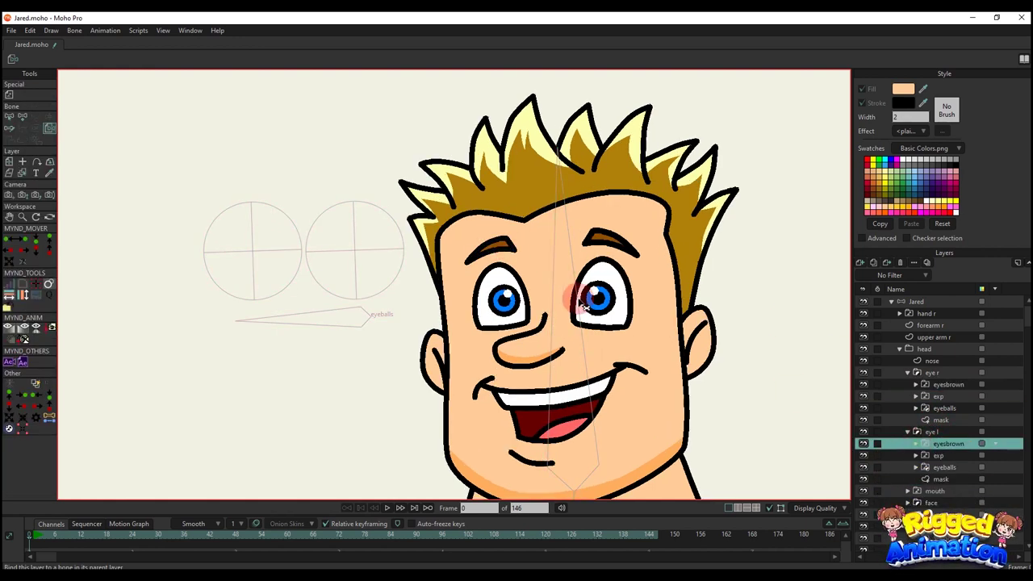
# Bind the points of eye l's mask and the eye l exp layer to the head bone
pyautogui.click(513, 315)
pyautogui.keyDown('alt'); pyautogui.rightClick(516, 325); pyautogui.keyUp('alt')
pyautogui.press('b')
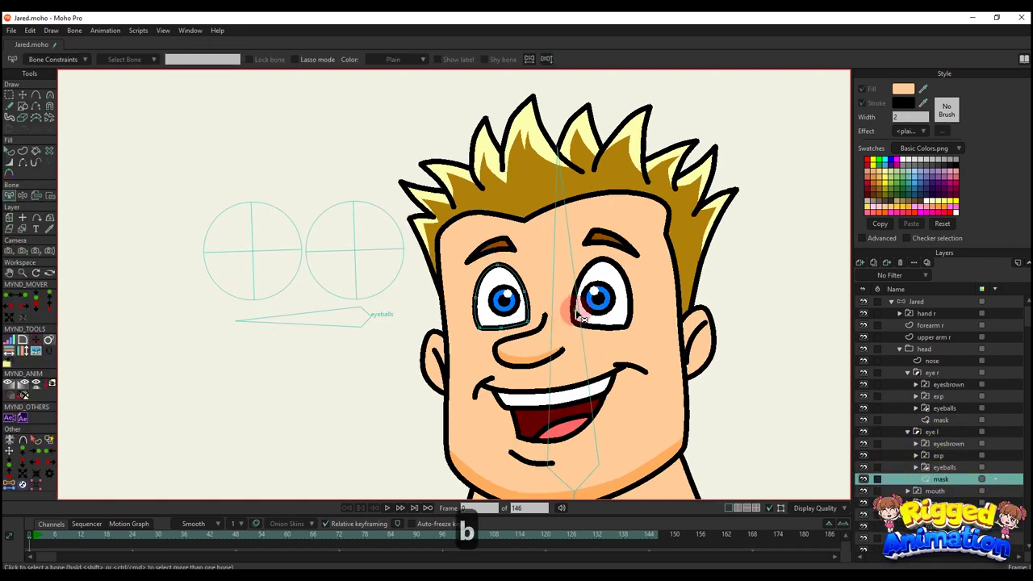
pyautogui.click(581, 315)
pyautogui.scroll(-3, 574, 309)
pyautogui.press('i')
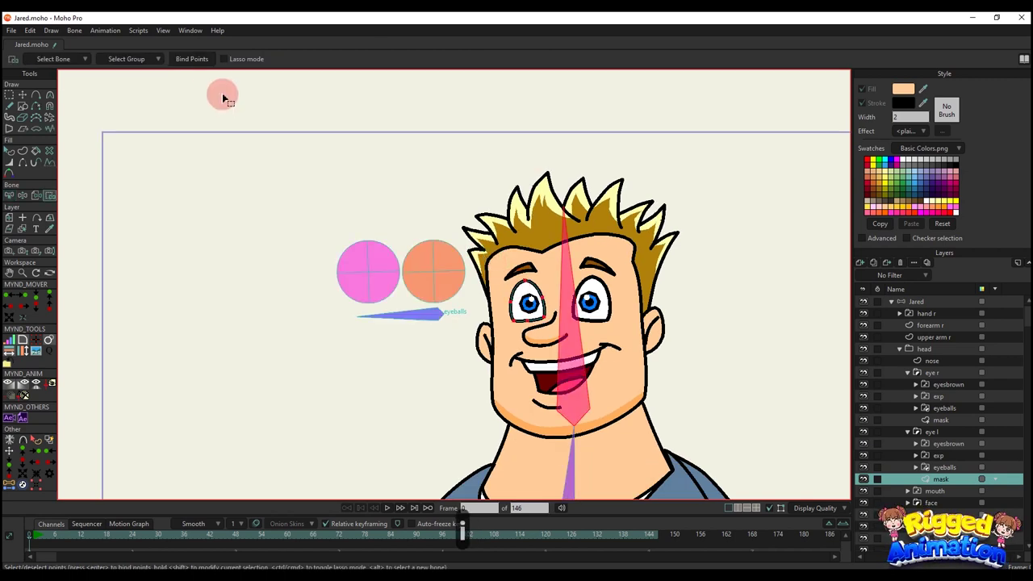
pyautogui.click(199, 65)
pyautogui.click(940, 456)
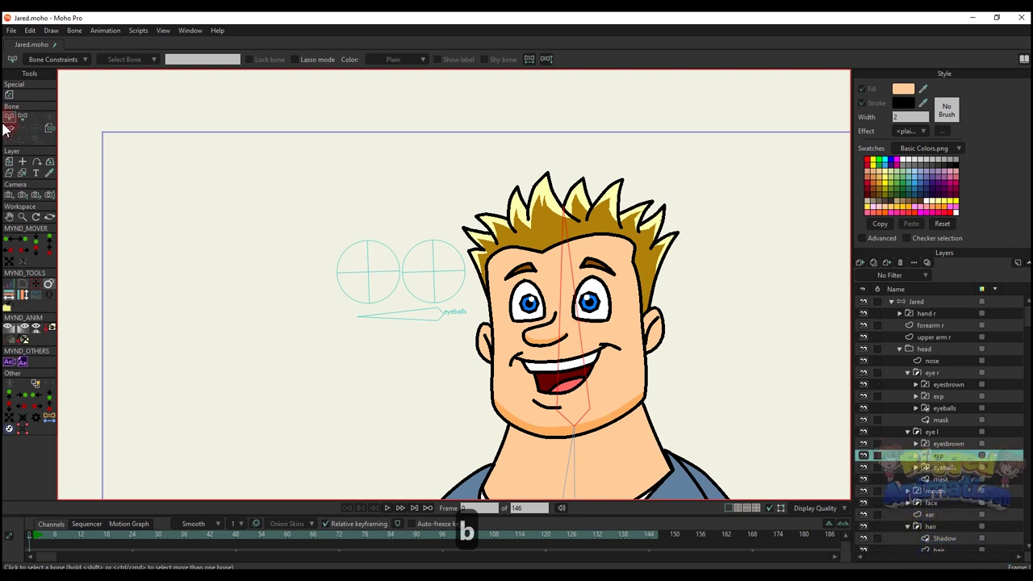
pyautogui.click(47, 131)
pyautogui.click(579, 342)
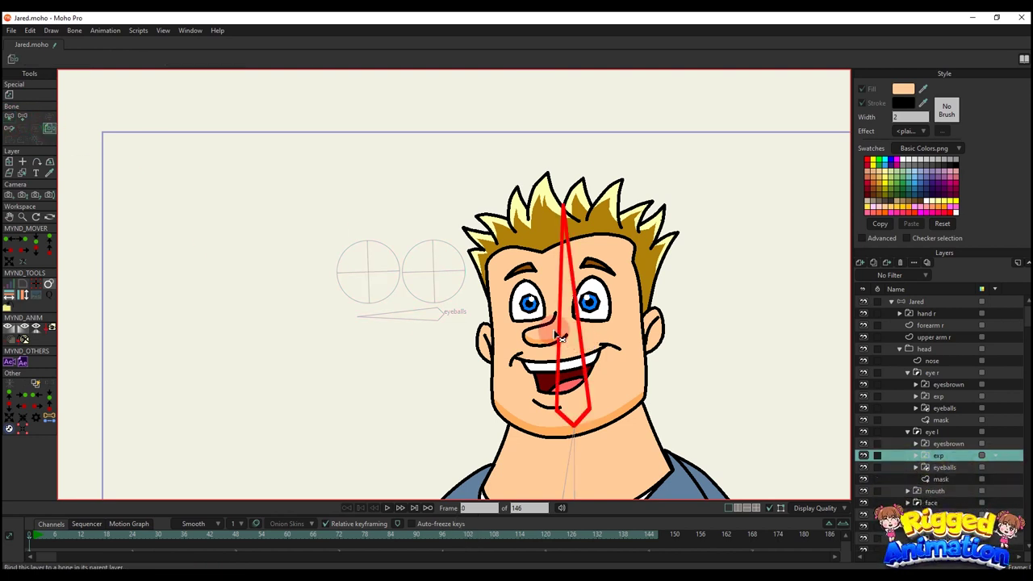
# Bind all points of the nose and of both ears to the head bone
pyautogui.keyDown('alt'); pyautogui.rightClick(554, 334); pyautogui.keyUp('alt')
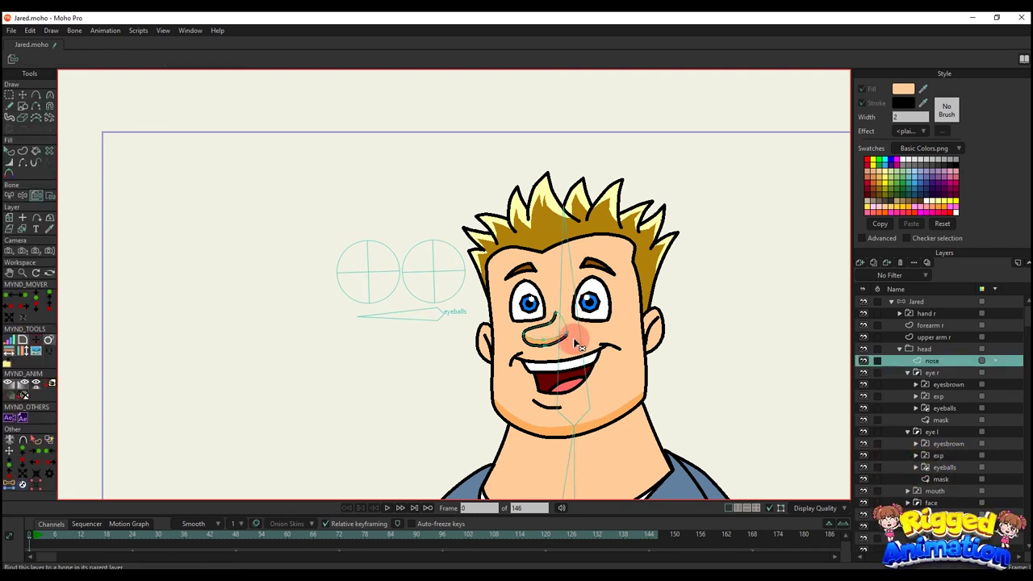
pyautogui.press('b')
pyautogui.click(581, 342)
pyautogui.press('i')
pyautogui.moveTo(495, 287); pyautogui.dragTo(618, 406)
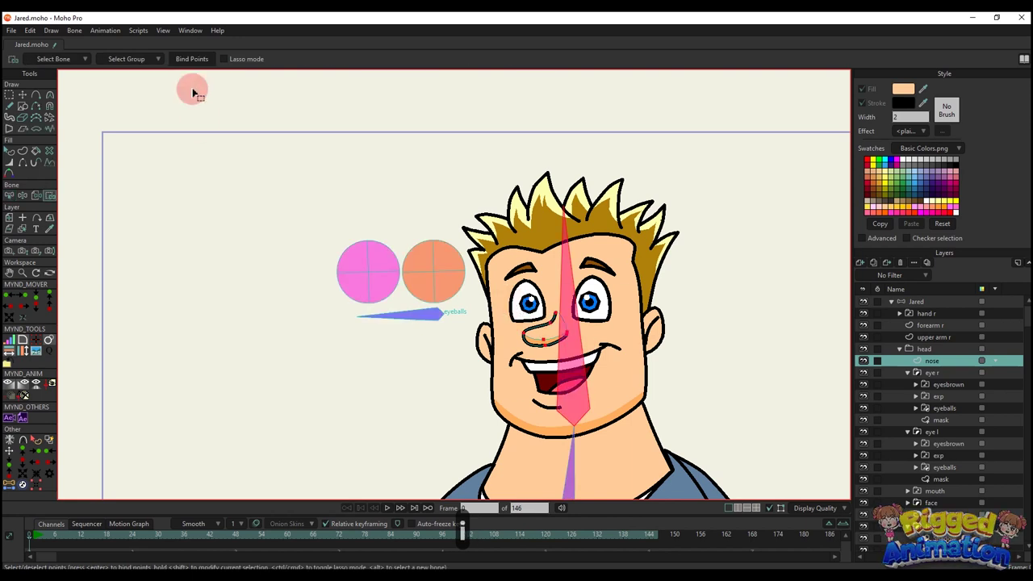
pyautogui.keyDown('ctrl'); pyautogui.keyDown('alt'); pyautogui.click(484, 333); pyautogui.keyUp('alt'); pyautogui.keyUp('ctrl')
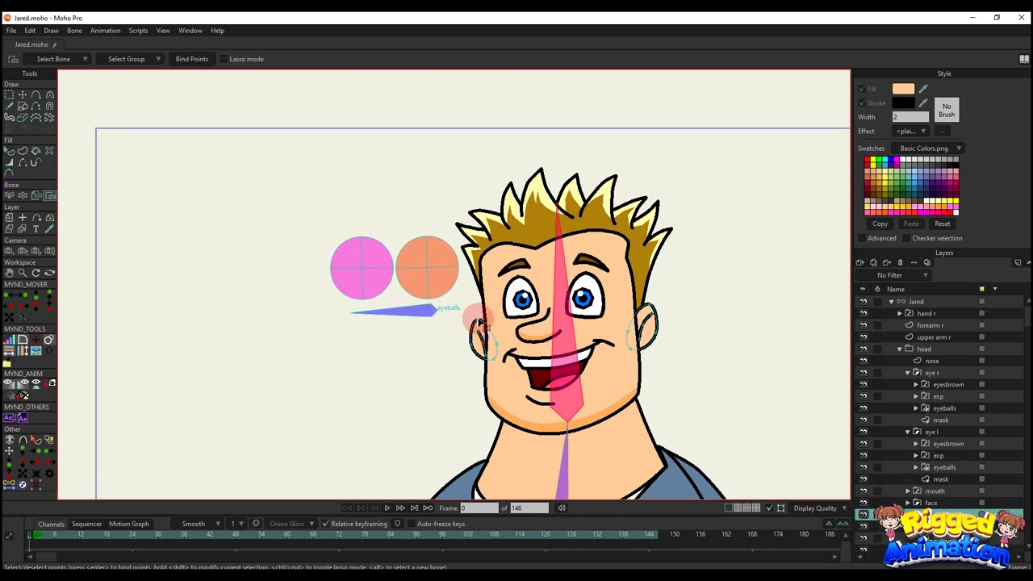
pyautogui.moveTo(429, 252); pyautogui.dragTo(769, 467)
pyautogui.click(192, 60)
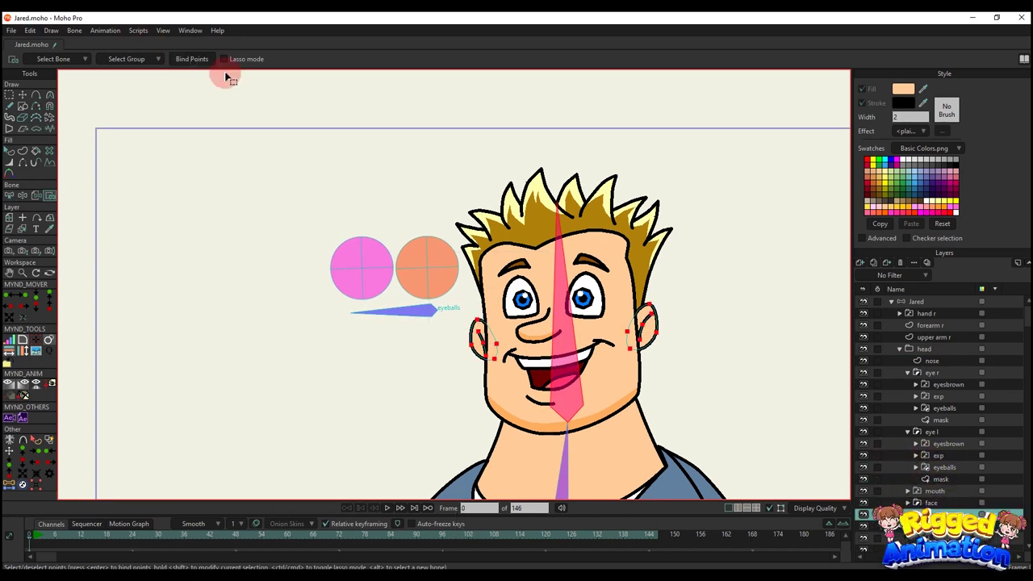
# Examine which bone the hair layer is bound to
pyautogui.scroll(-2, 513, 302)
pyautogui.scroll(2, 565, 266)
pyautogui.keyDown('ctrl'); pyautogui.keyDown('alt'); pyautogui.click(574, 234); pyautogui.keyUp('alt'); pyautogui.keyUp('ctrl')
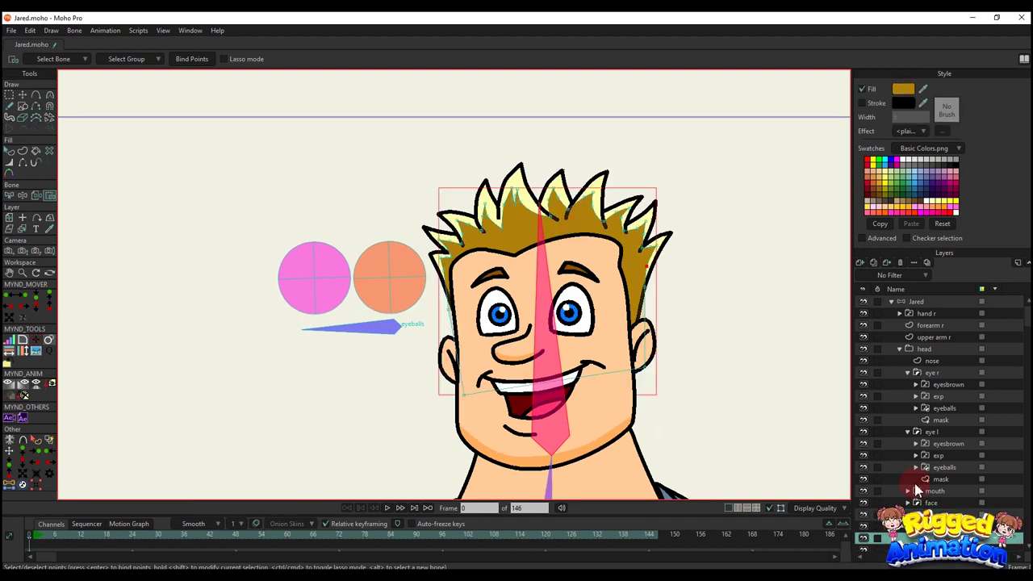
pyautogui.click(934, 526)
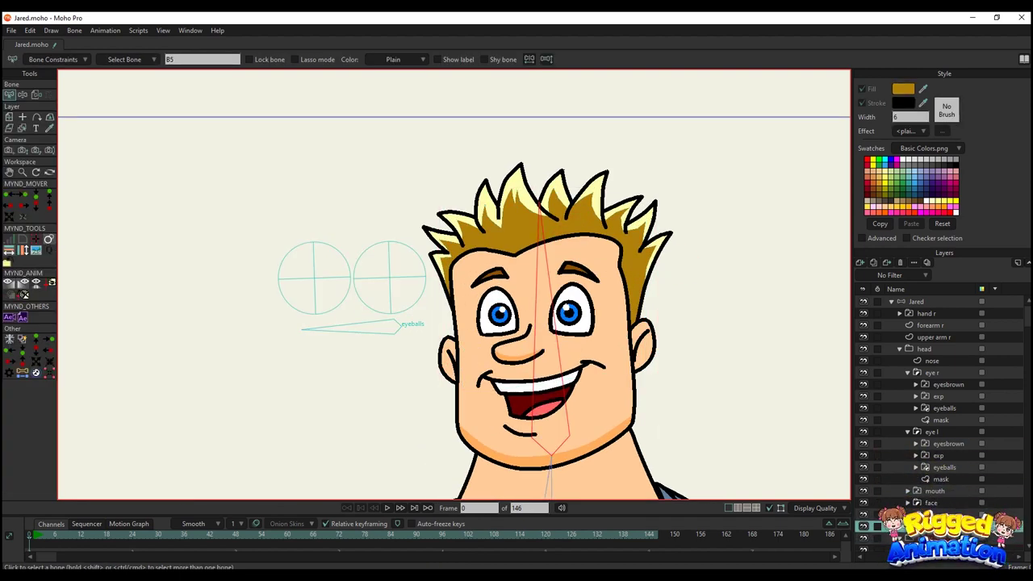
pyautogui.scroll(-1, 867, 524)
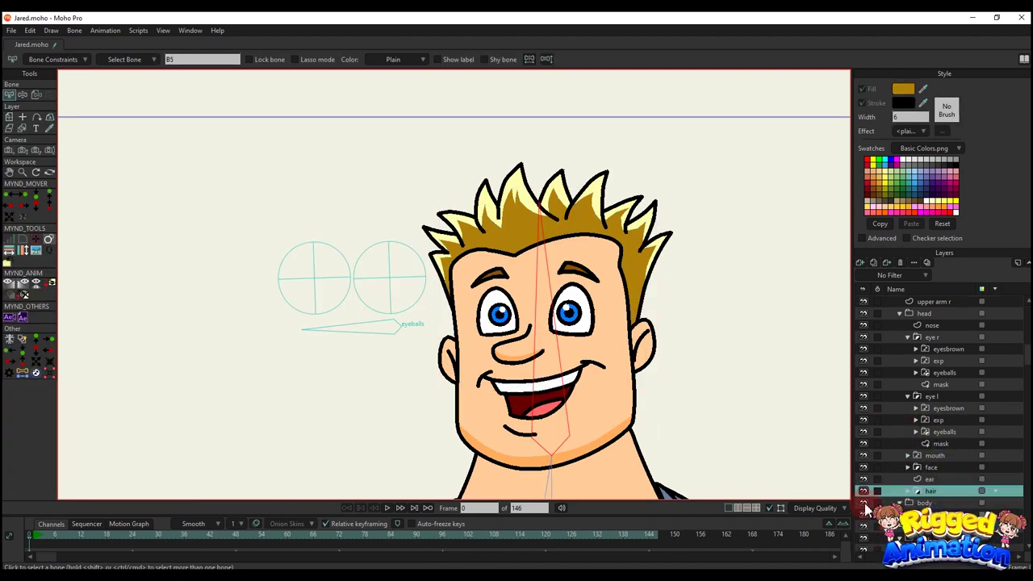
pyautogui.click(38, 95)
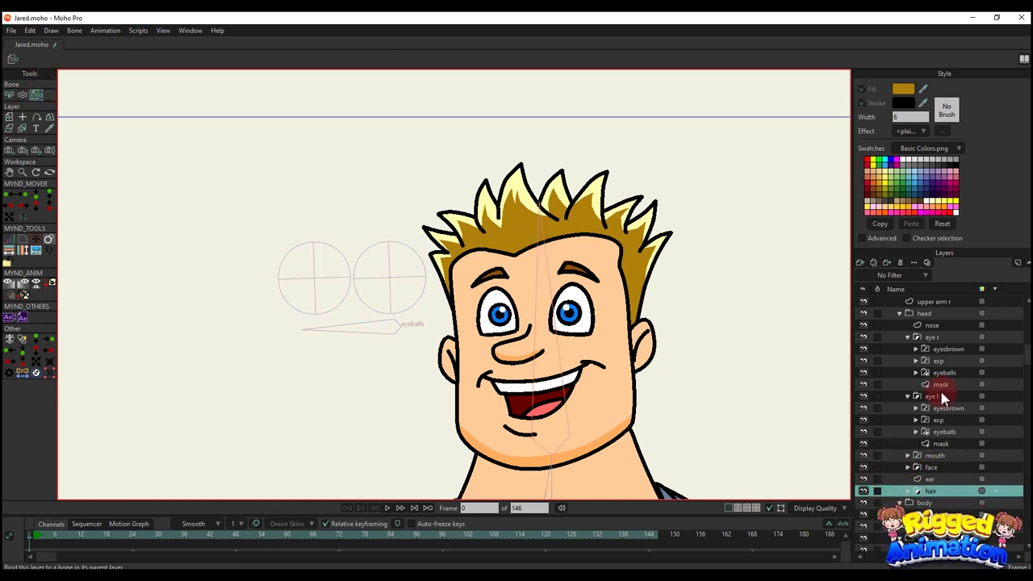
# Add a child bone of the head bone on the Jared layer, inside the lowest hair spike beside the eyeballs controls
pyautogui.scroll(1, 944, 397)
pyautogui.click(914, 301)
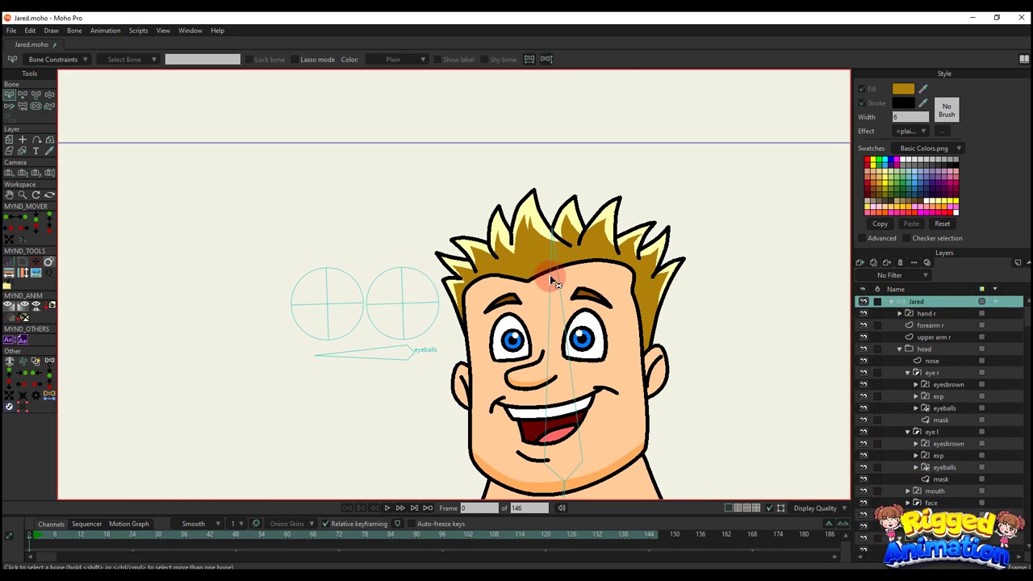
pyautogui.scroll(3, 461, 288)
pyautogui.press('a')
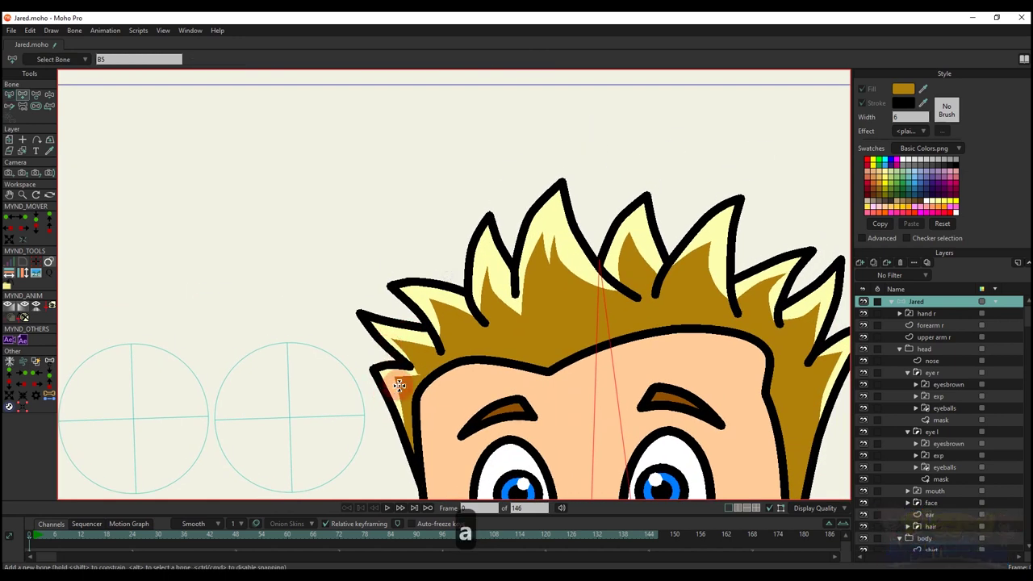
pyautogui.press('b')
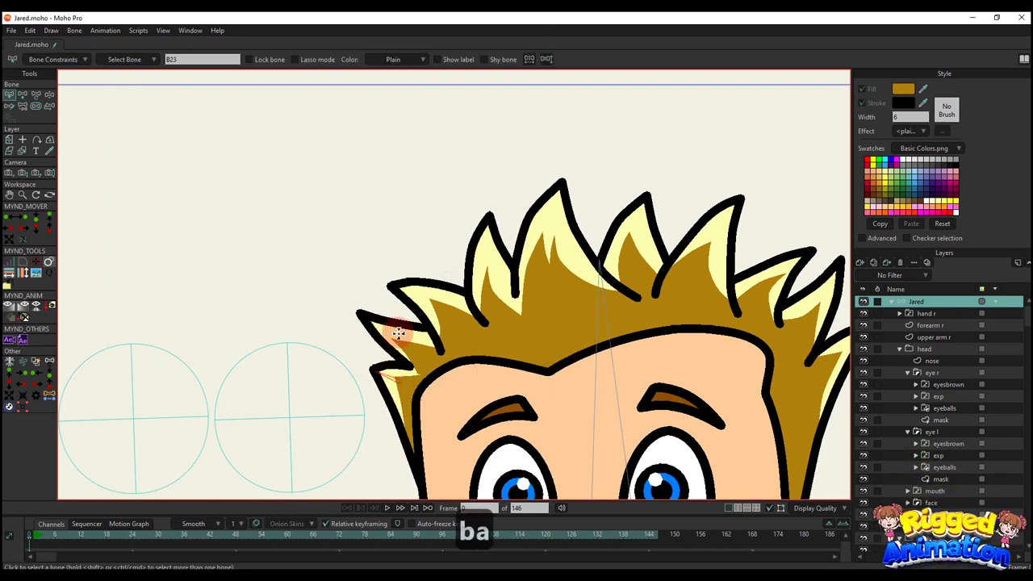
pyautogui.press('v')
pyautogui.press('b')
pyautogui.press('b')
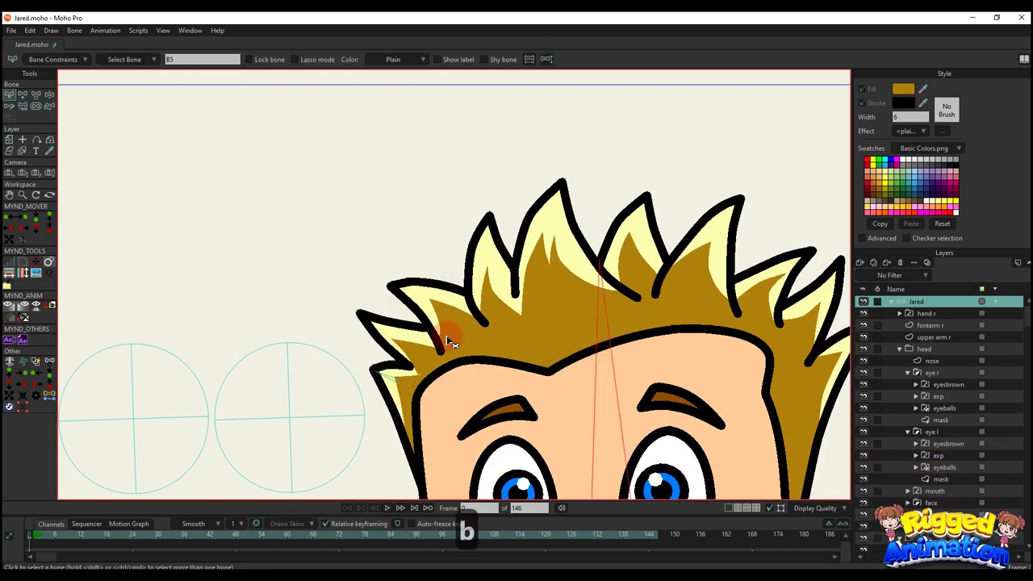
# Add child bones of the head bone in the second and third hair spikes, each pointing to the spike's tip
pyautogui.press('a')
pyautogui.moveTo(409, 342); pyautogui.dragTo(364, 314)
pyautogui.press('b')
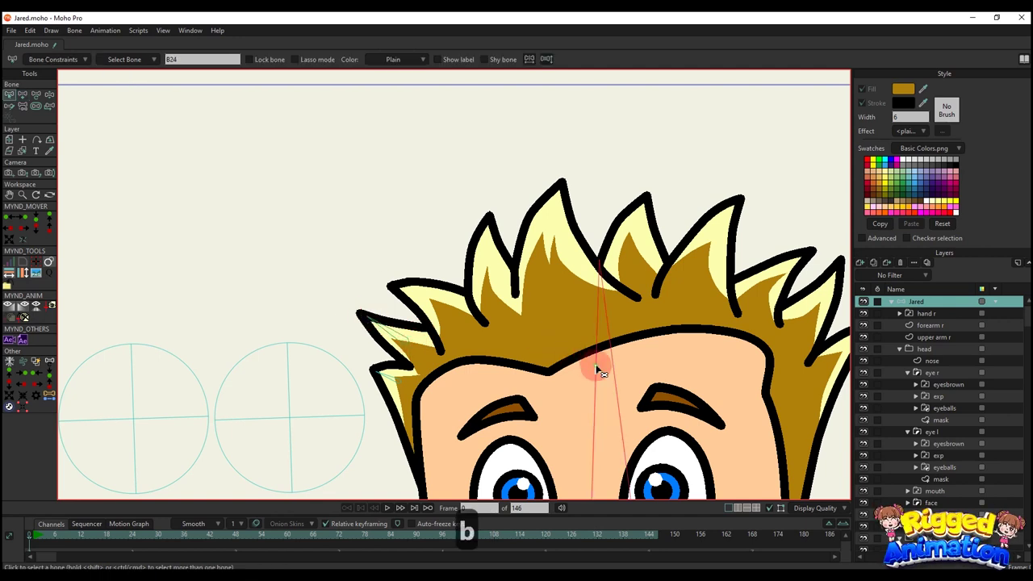
pyautogui.press('a')
pyautogui.moveTo(438, 299); pyautogui.dragTo(396, 282)
pyautogui.press('b')
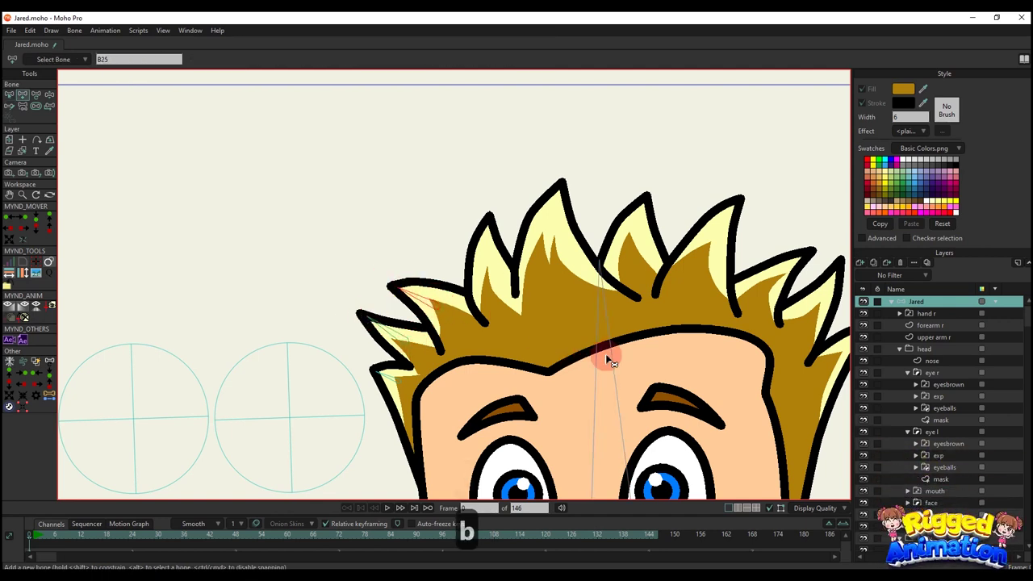
# Add child bones of the head bone in the fourth and fifth hair spikes, up to the tallest spike
pyautogui.click(599, 357)
pyautogui.press('a')
pyautogui.moveTo(489, 282); pyautogui.dragTo(489, 218)
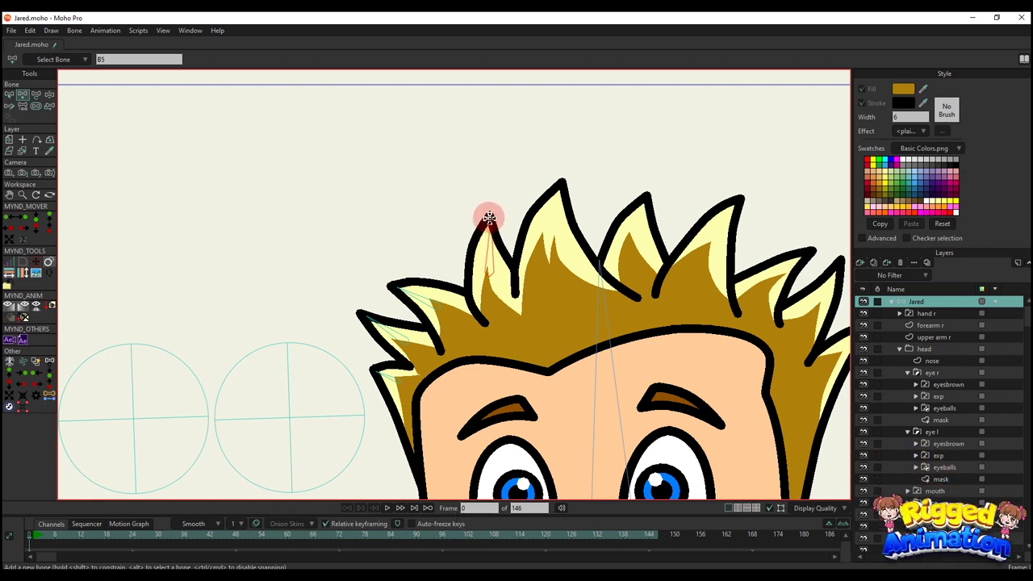
pyautogui.press('b')
pyautogui.press('a')
pyautogui.moveTo(549, 262); pyautogui.dragTo(560, 194)
# Add child bones of the head bone in the two large hair spikes just past the tallest one
pyautogui.press('b')
pyautogui.click(608, 339)
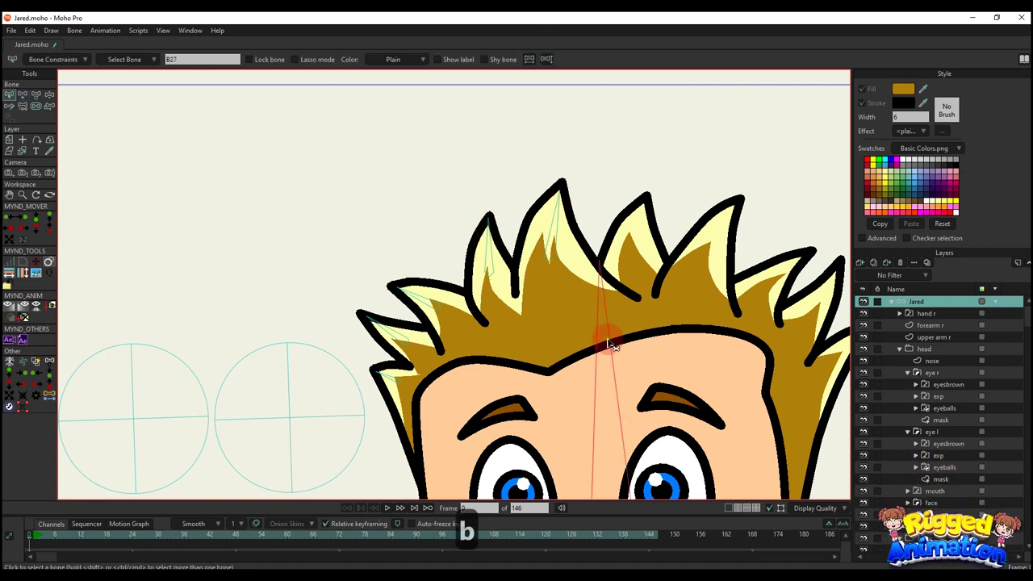
pyautogui.press('a')
pyautogui.moveTo(637, 258); pyautogui.dragTo(643, 201)
pyautogui.press('a')
pyautogui.moveTo(707, 266)
pyautogui.mouseDown()
pyautogui.moveTo(763, 184)
pyautogui.moveTo(737, 200)
pyautogui.moveTo(742, 223)
pyautogui.mouseUp()
# Add child bones of the head bone in the last three hair spikes on the side away from the eyeballs controls
pyautogui.press('b')
pyautogui.click(543, 337)
pyautogui.press('a')
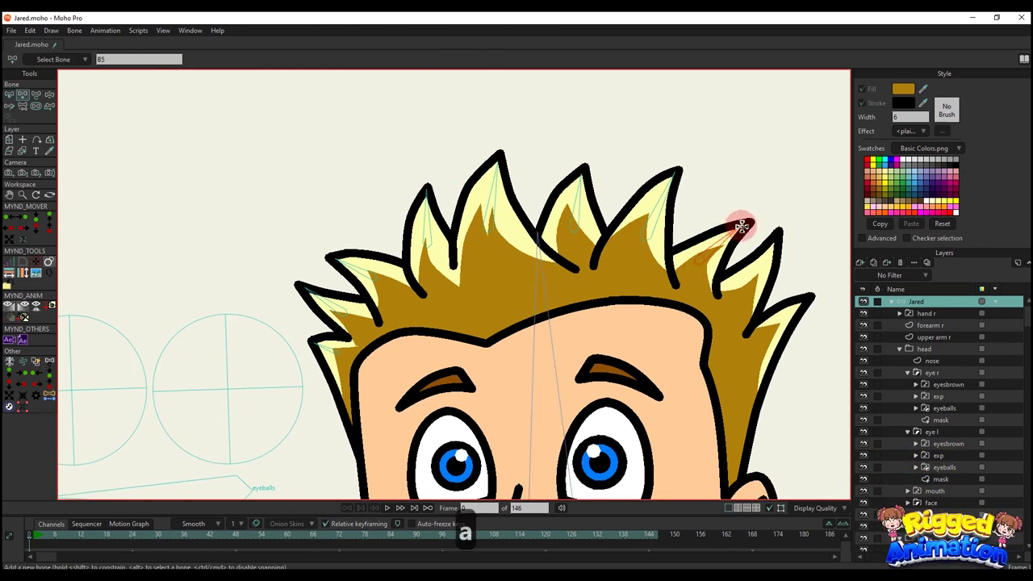
pyautogui.moveTo(744, 284)
pyautogui.mouseDown()
pyautogui.moveTo(754, 256)
pyautogui.moveTo(776, 245)
pyautogui.mouseUp()
pyautogui.moveTo(773, 333); pyautogui.dragTo(808, 298)
pyautogui.scroll(-5, 750, 319)
pyautogui.press('b')
pyautogui.press('b')
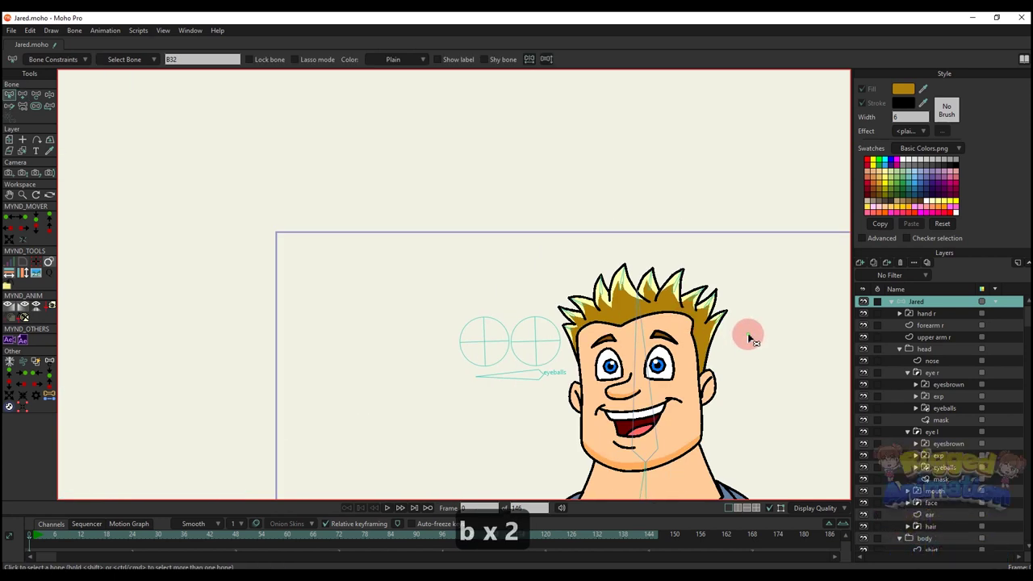
# Select the head, hair and eyeball control bones together, adjust their bone strength, and clear the selection
pyautogui.moveTo(747, 335); pyautogui.dragTo(395, 228)
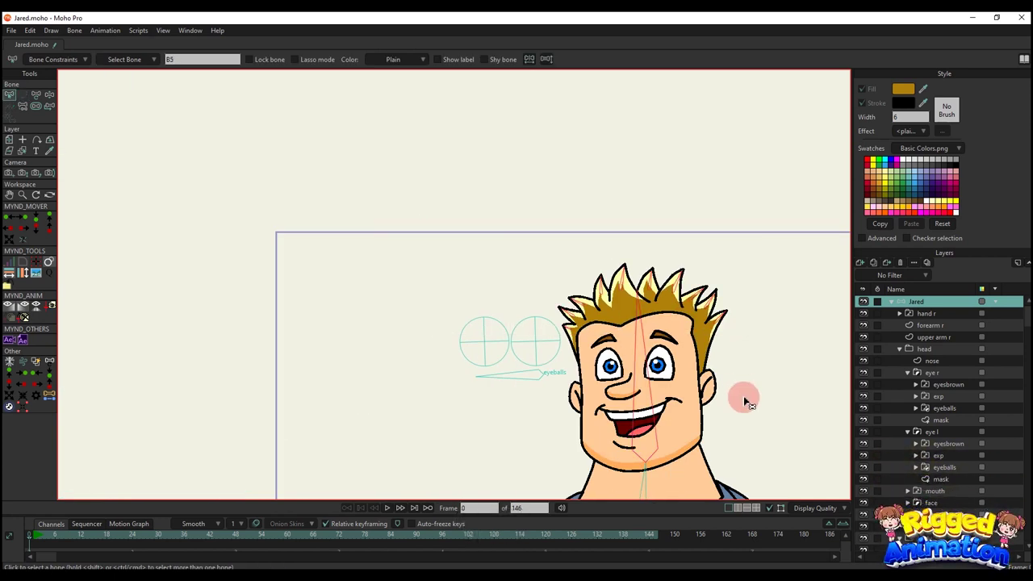
pyautogui.moveTo(744, 401); pyautogui.dragTo(260, 219)
pyautogui.press('s')
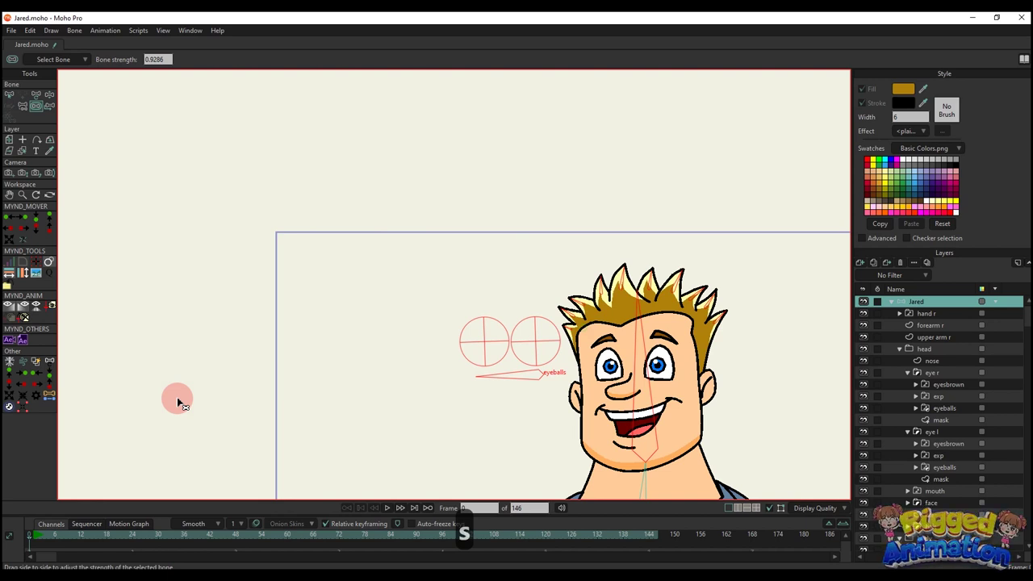
pyautogui.press('b')
pyautogui.click(717, 341)
# Select the hair's Shadow layer and bind all of its points to the head bone
pyautogui.scroll(3, 645, 307)
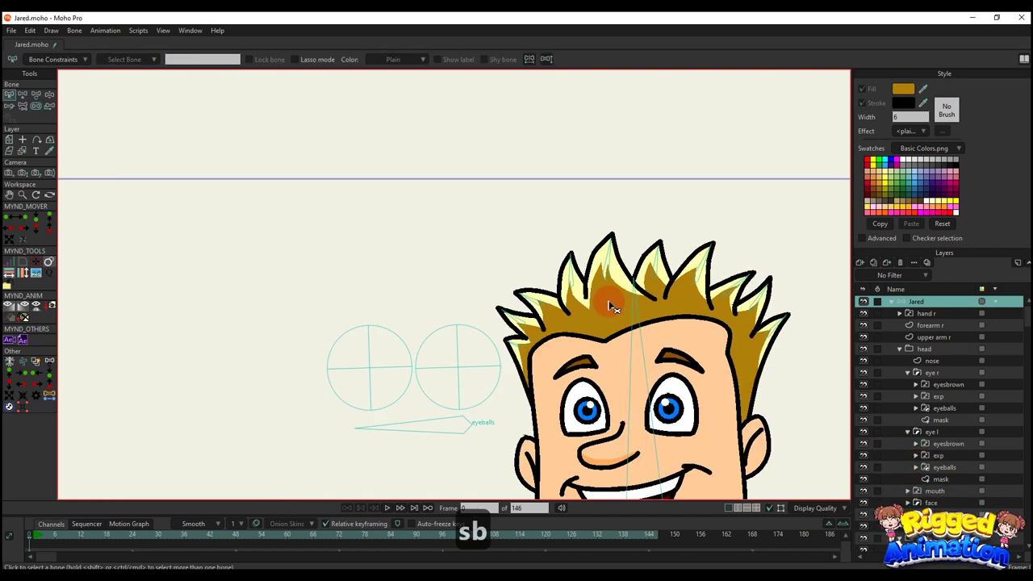
pyautogui.keyDown('alt'); pyautogui.rightClick(613, 305); pyautogui.keyUp('alt')
pyautogui.moveTo(589, 315); pyautogui.dragTo(553, 296)
pyautogui.scroll(-2, 553, 303)
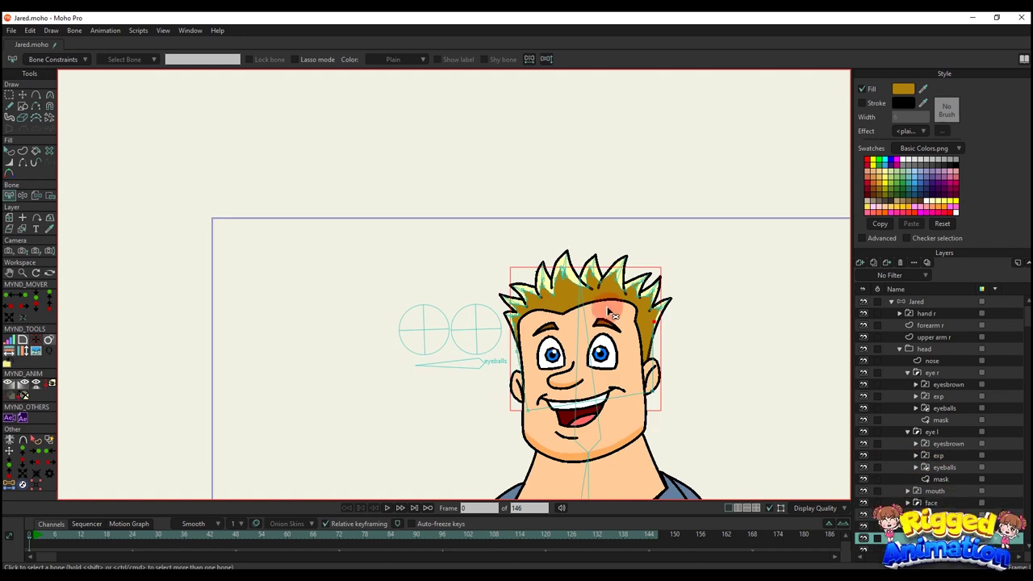
pyautogui.press('b')
pyautogui.moveTo(566, 338); pyautogui.dragTo(548, 324)
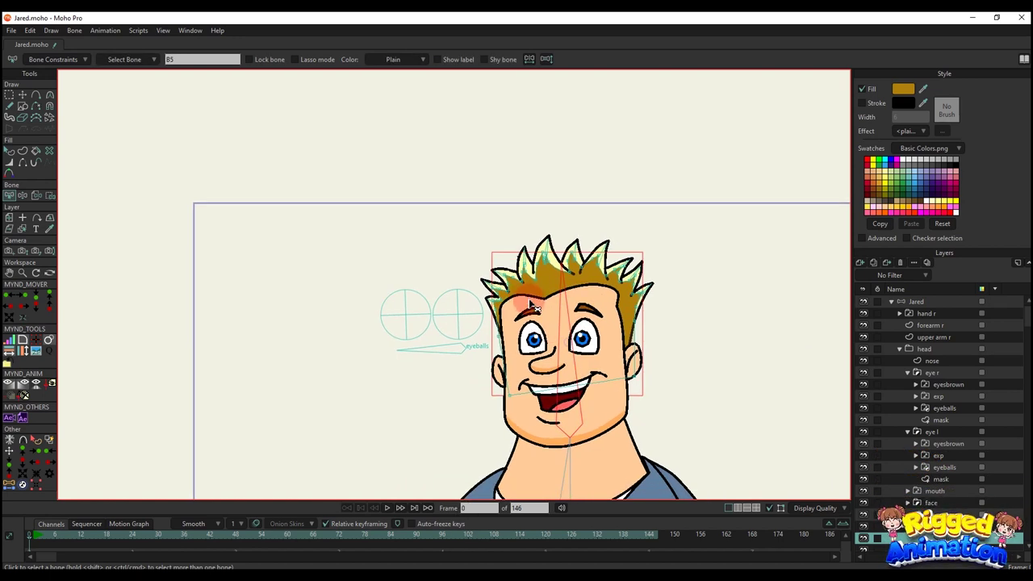
pyautogui.press('i')
pyautogui.moveTo(442, 218); pyautogui.dragTo(752, 485)
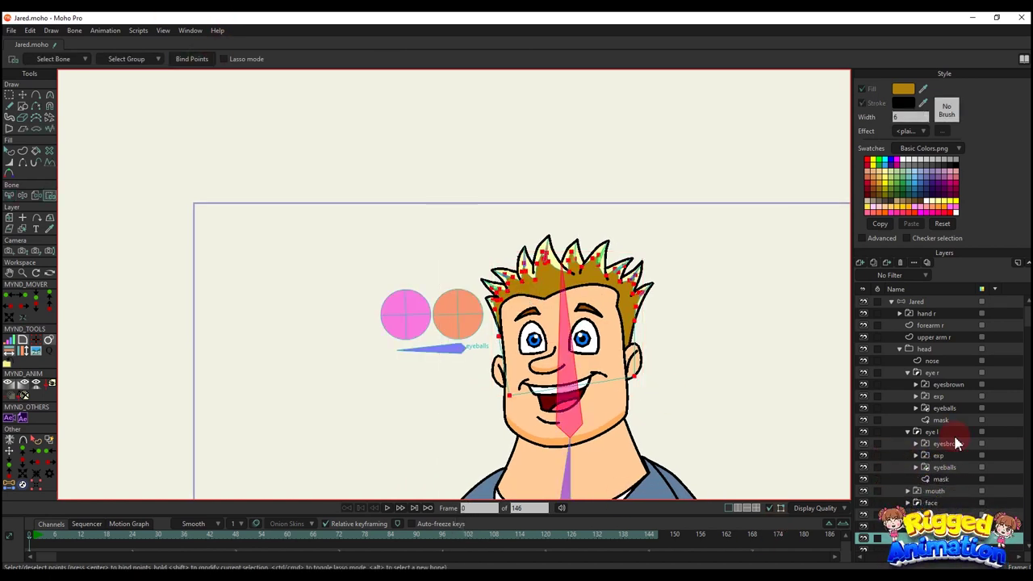
# Switch to the hair layer and bind all of its points to the head bone
pyautogui.scroll(-1, 928, 529)
pyautogui.click(927, 526)
pyautogui.moveTo(434, 159); pyautogui.dragTo(790, 534)
pyautogui.click(198, 89)
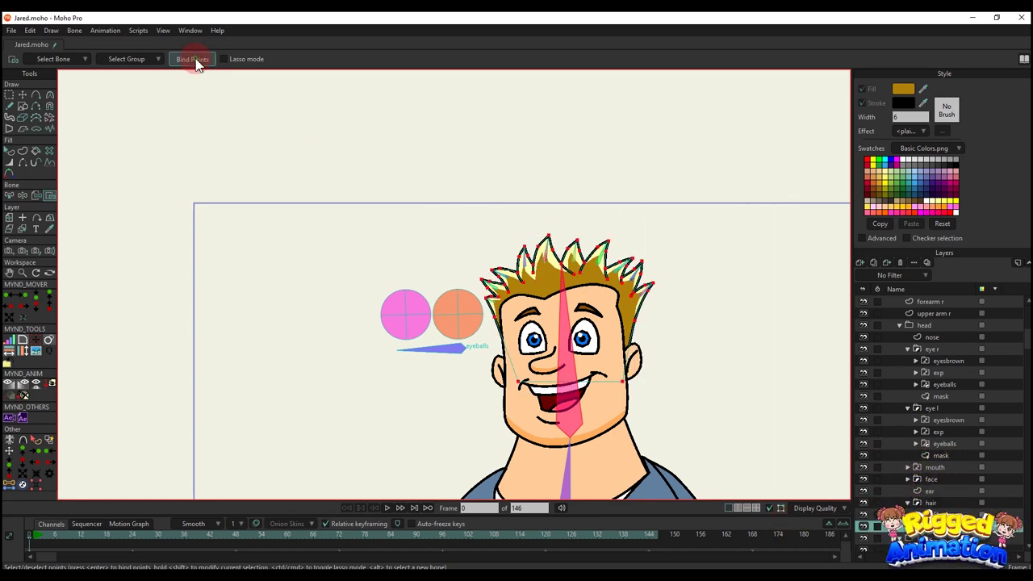
# Bind the hair outline's tip points of the two lowest spikes on the eyeballs controls' side to their own spike bones
pyautogui.scroll(10, 484, 315)
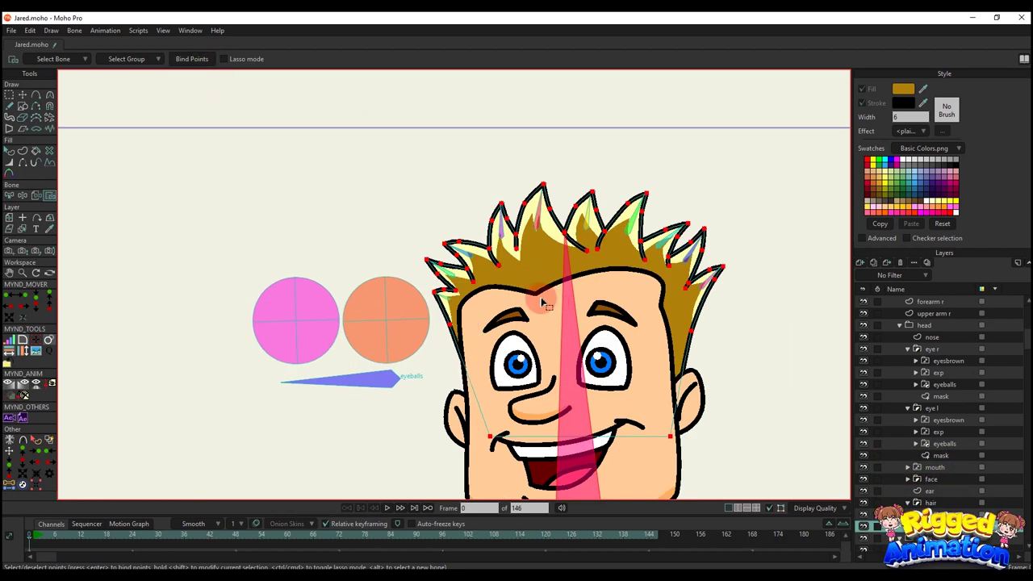
pyautogui.press('b')
pyautogui.scroll(3, 433, 333)
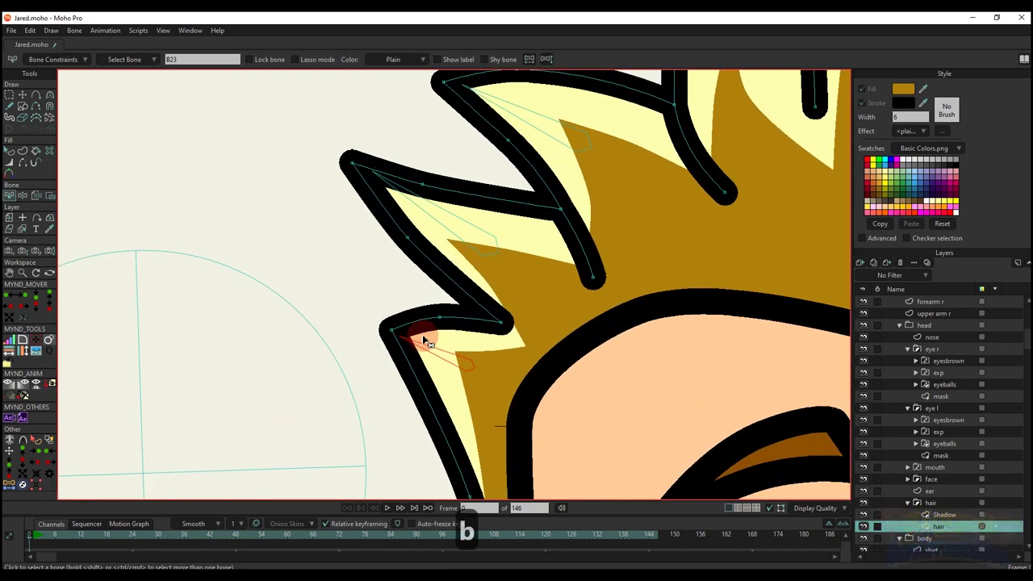
pyautogui.press('i')
pyautogui.moveTo(396, 273); pyautogui.dragTo(426, 320)
pyautogui.press('b')
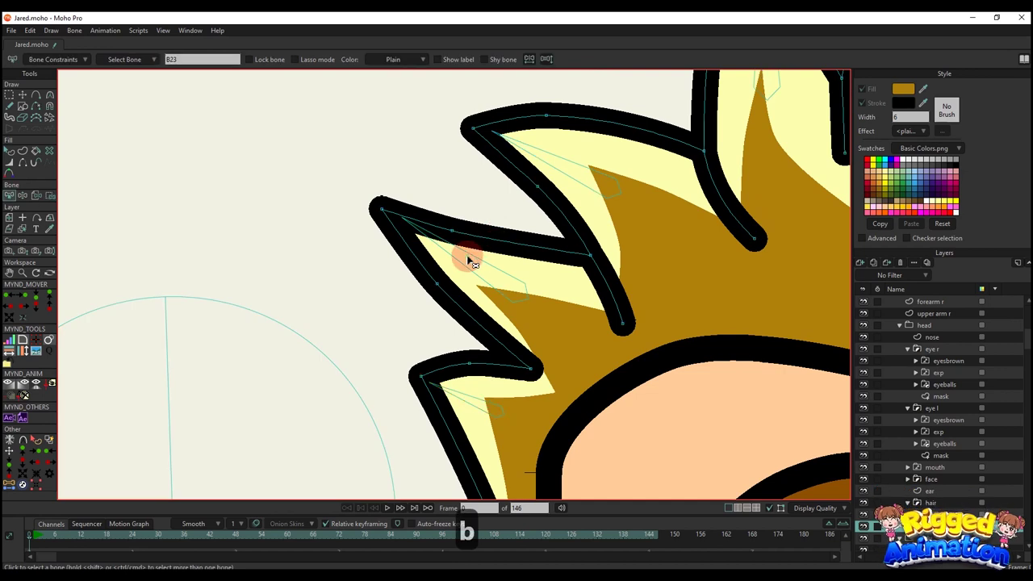
pyautogui.click(477, 255)
pyautogui.moveTo(444, 276); pyautogui.dragTo(422, 329)
pyautogui.press('i')
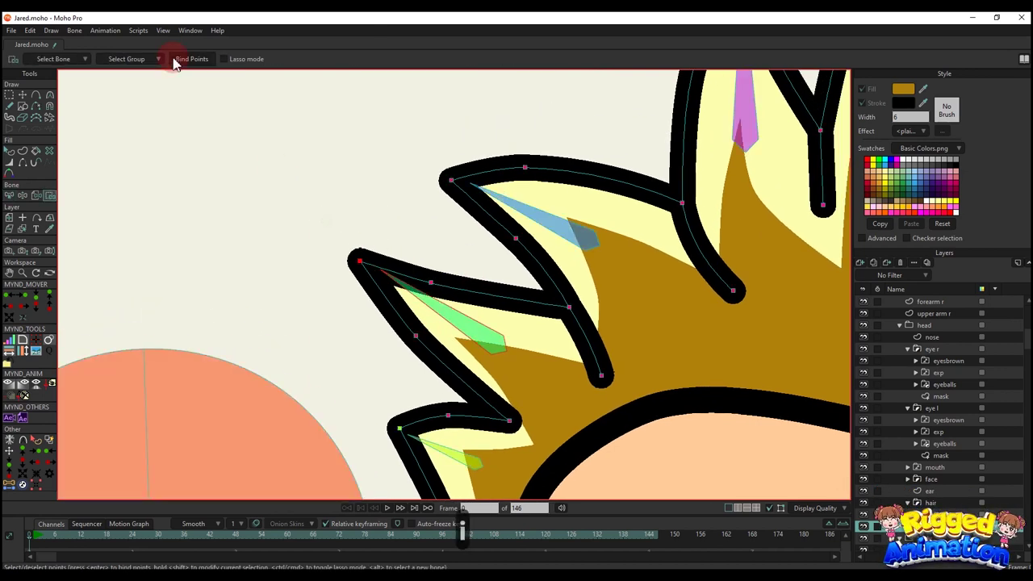
# Bind the hair outline's tip point of the third spike from the eyeballs controls to that spike's bone
pyautogui.moveTo(510, 216); pyautogui.dragTo(502, 261)
pyautogui.press('b')
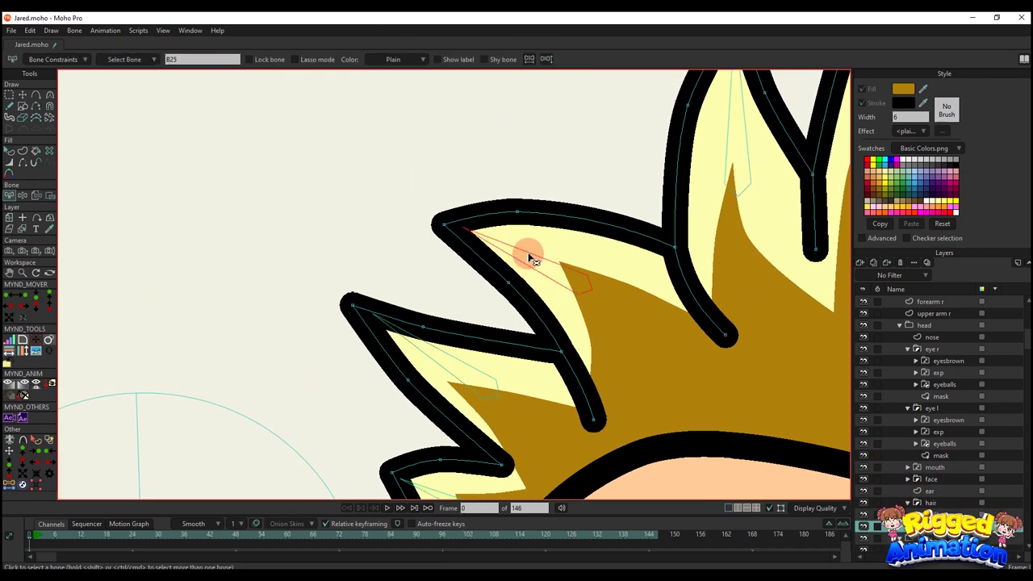
pyautogui.press('i')
pyautogui.moveTo(417, 208); pyautogui.dragTo(456, 246)
pyautogui.click(198, 64)
# Bind the hair outline's tip points of the fourth spike and the tallest spike to their respective bones
pyautogui.scroll(-1, 686, 161)
pyautogui.moveTo(686, 161); pyautogui.dragTo(549, 237)
pyautogui.press('b')
pyautogui.click(576, 202)
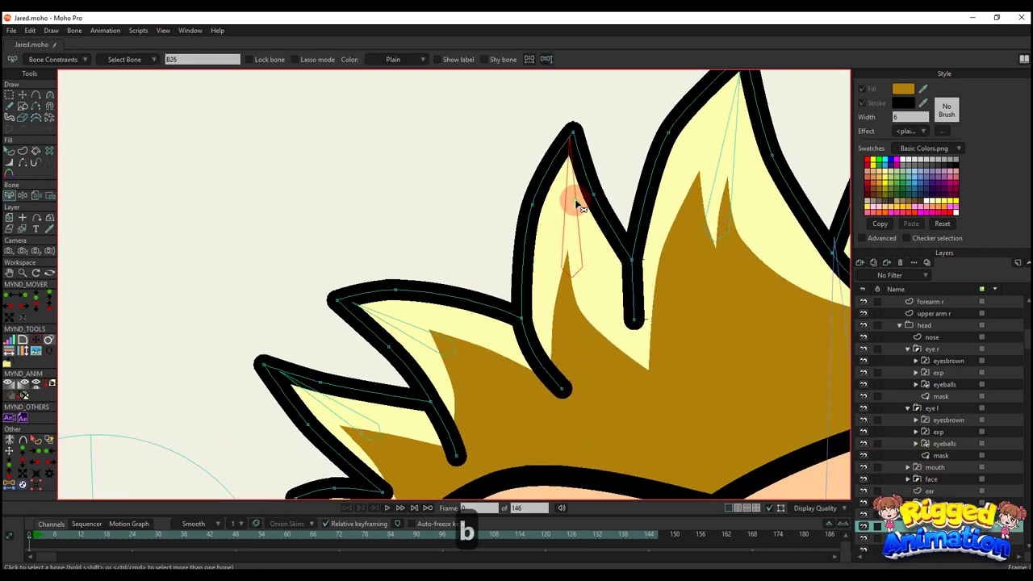
pyautogui.moveTo(574, 202); pyautogui.dragTo(516, 250)
pyautogui.press('i')
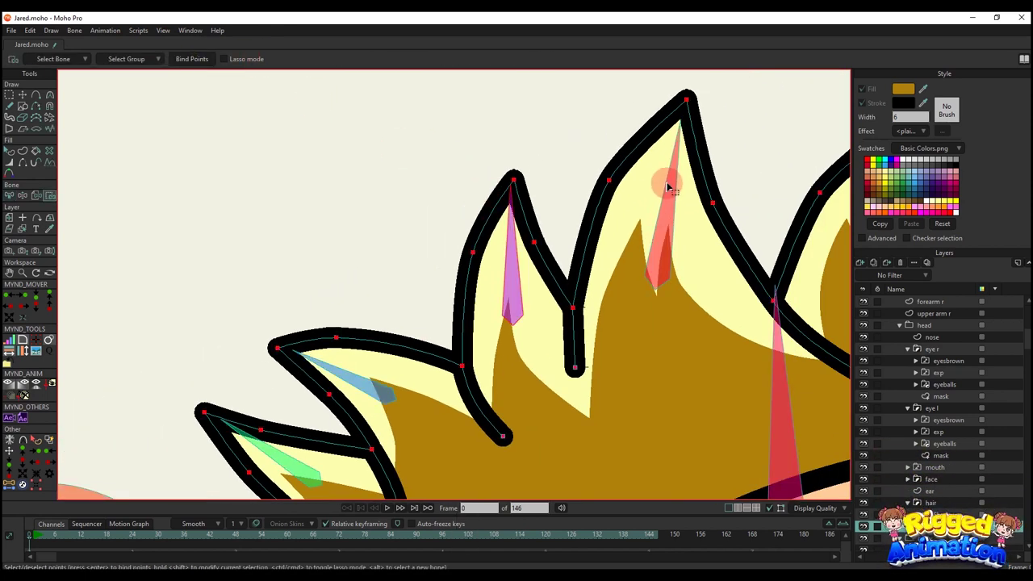
pyautogui.moveTo(668, 187); pyautogui.dragTo(535, 240)
pyautogui.press('b')
pyautogui.press('i')
# Bind the hair outline's tip points of the two large spikes just past the tallest one to their bones
pyautogui.scroll(-1, 710, 282)
pyautogui.moveTo(710, 282); pyautogui.dragTo(576, 242)
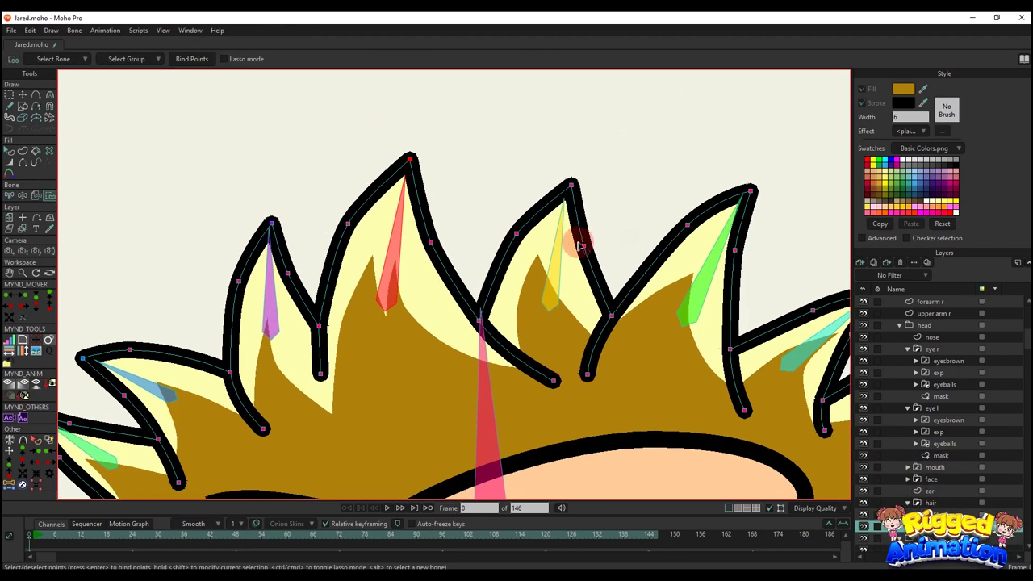
pyautogui.press('b')
pyautogui.click(561, 198)
pyautogui.press('i')
pyautogui.moveTo(560, 153); pyautogui.dragTo(587, 200)
pyautogui.click(192, 61)
pyautogui.scroll(-1, 685, 202)
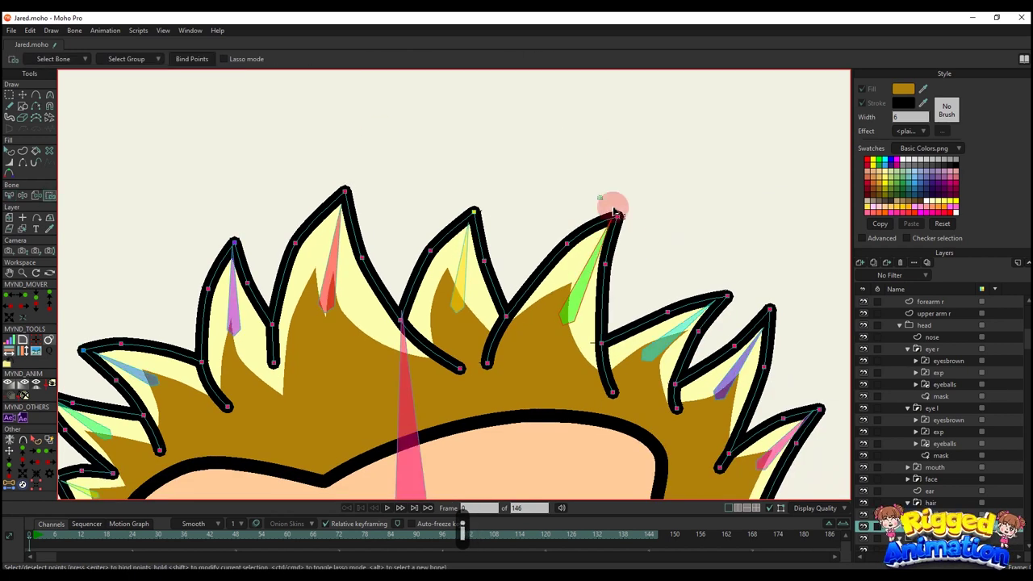
pyautogui.click(177, 56)
# Bind the hair outline's tip points of the last three spikes, away from the eyeballs controls, to their bones
pyautogui.press('b')
pyautogui.click(679, 326)
pyautogui.moveTo(682, 277); pyautogui.dragTo(628, 254)
pyautogui.press('i')
pyautogui.press('b')
pyautogui.press('i')
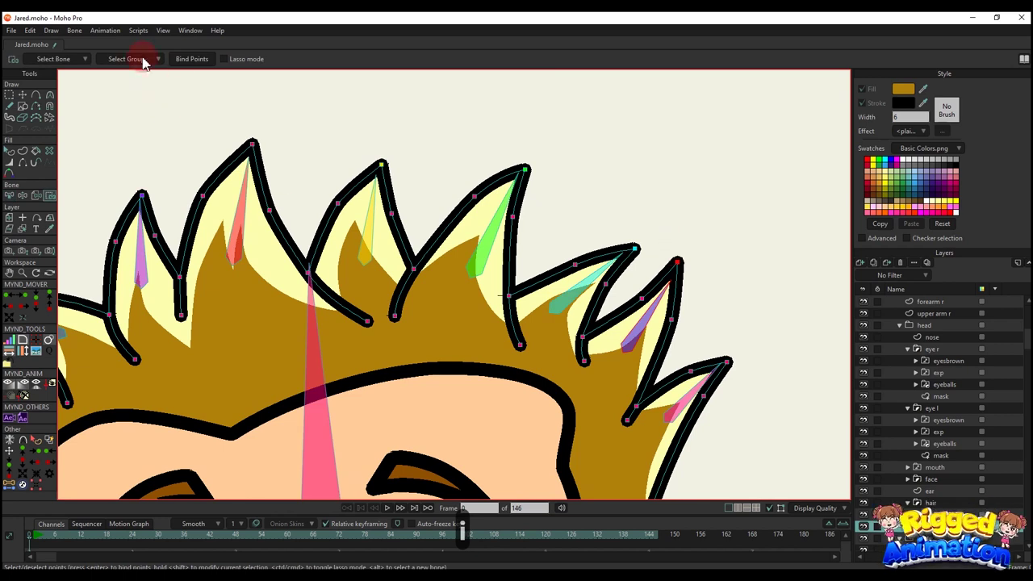
pyautogui.press('b')
pyautogui.moveTo(718, 351); pyautogui.dragTo(710, 335)
pyautogui.press('i')
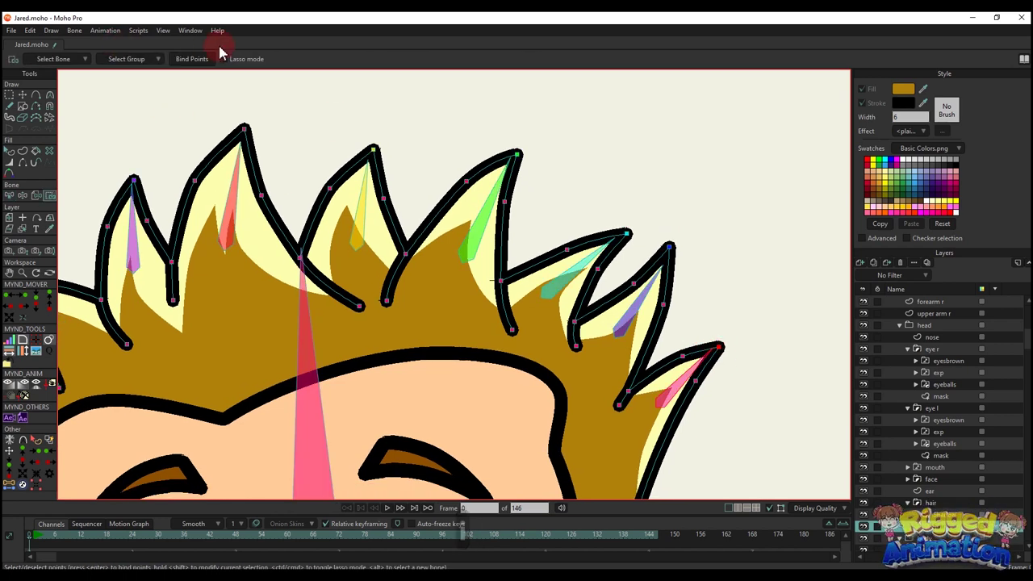
# Select the hair's Shadow layer and bind its tip points in the two outermost spikes away from the eyeballs controls to their bones
pyautogui.scroll(-2, 541, 250)
pyautogui.moveTo(554, 307); pyautogui.dragTo(571, 283)
pyautogui.press('v')
pyautogui.scroll(5, 651, 345)
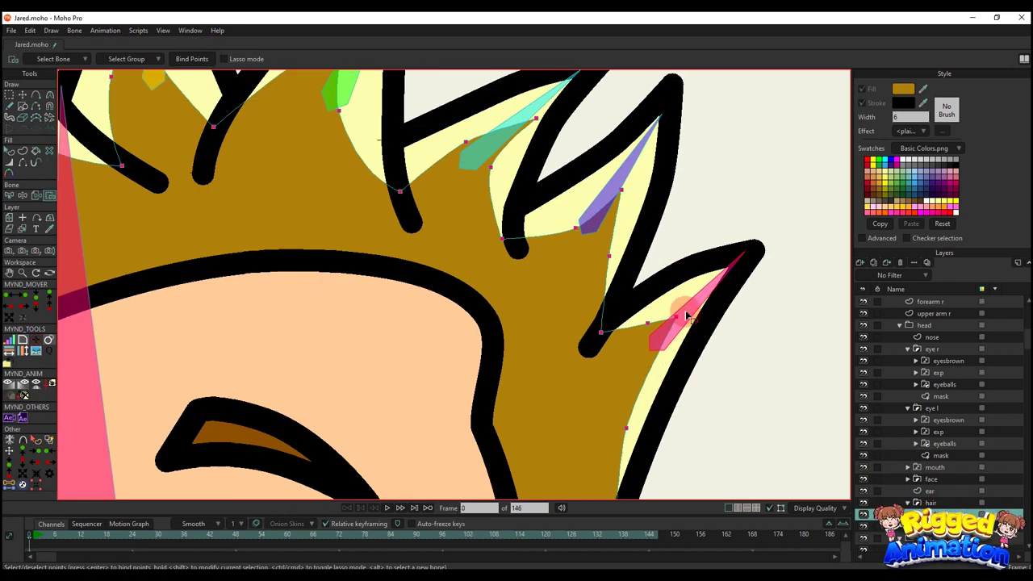
pyautogui.moveTo(518, 246); pyautogui.dragTo(562, 320)
pyautogui.press('b')
pyautogui.click(647, 276)
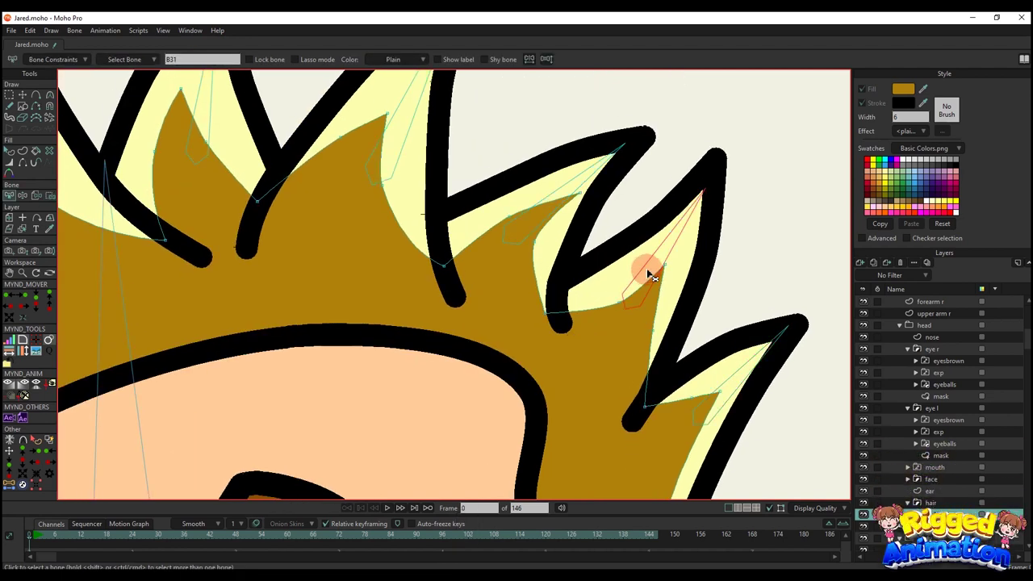
pyautogui.press('i')
pyautogui.click(663, 266)
pyautogui.click(192, 60)
# Bind the Shadow layer's tip points in the third and fourth spikes from the side away from the eyeballs controls to their bones
pyautogui.press('b')
pyautogui.moveTo(573, 215); pyautogui.dragTo(663, 255)
pyautogui.press('i')
pyautogui.moveTo(658, 218); pyautogui.dragTo(692, 245)
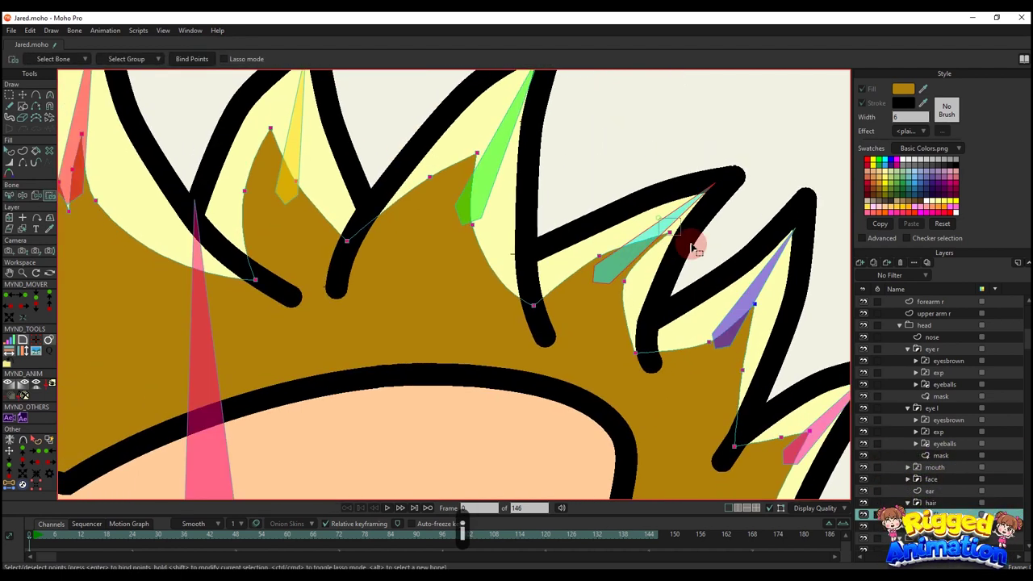
pyautogui.click(190, 62)
pyautogui.press('b')
pyautogui.click(480, 169)
pyautogui.press('i')
pyautogui.moveTo(463, 137); pyautogui.dragTo(553, 234)
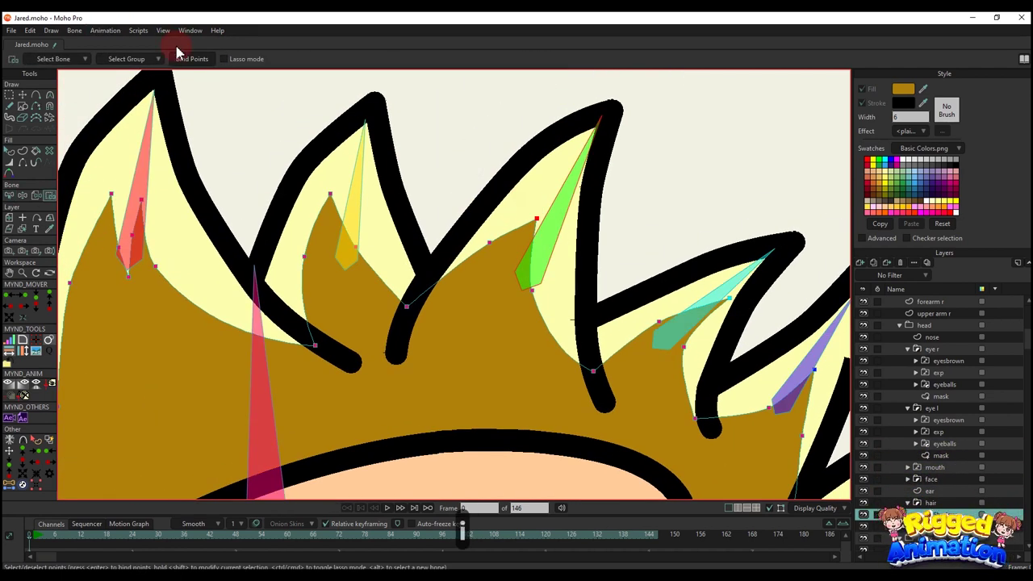
# Bind the Shadow layer's tip point in the spike just past the tallest one to that spike's bone
pyautogui.press('b')
pyautogui.click(358, 242)
pyautogui.moveTo(366, 228); pyautogui.dragTo(407, 245)
pyautogui.press('i')
pyautogui.moveTo(358, 198); pyautogui.dragTo(408, 224)
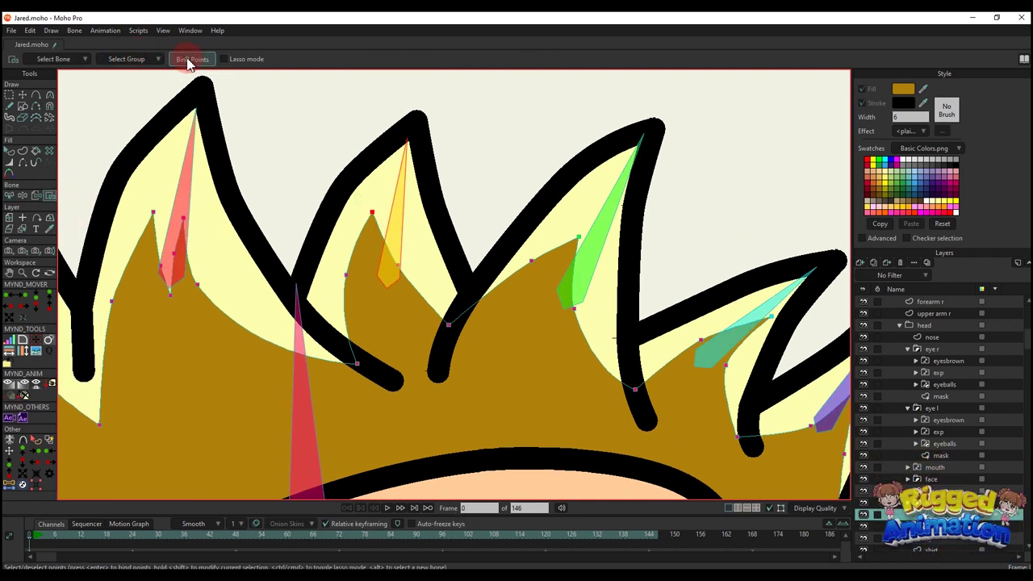
pyautogui.click(187, 63)
# Bind the Shadow layer's tip points in the tallest spike and the narrow spike beside it to their respective bones
pyautogui.moveTo(233, 258); pyautogui.dragTo(344, 269)
pyautogui.press('b')
pyautogui.click(279, 230)
pyautogui.moveTo(284, 237); pyautogui.dragTo(380, 253)
pyautogui.press('i')
pyautogui.press('b')
pyautogui.press('i')
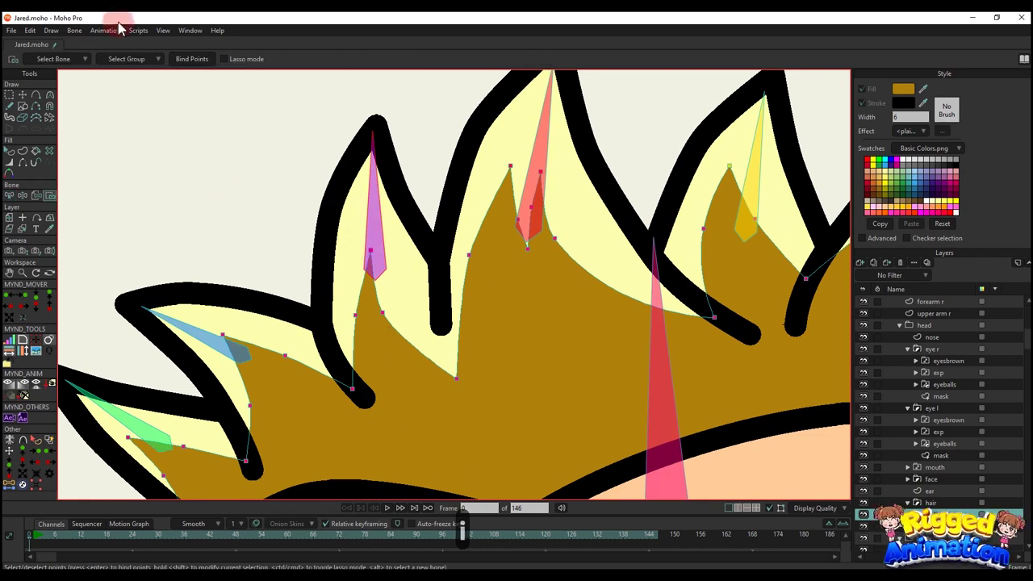
# Bind the Shadow layer's tip point in the third spike from the eyeballs controls to its bone
pyautogui.moveTo(264, 250); pyautogui.dragTo(330, 197)
pyautogui.press('n')
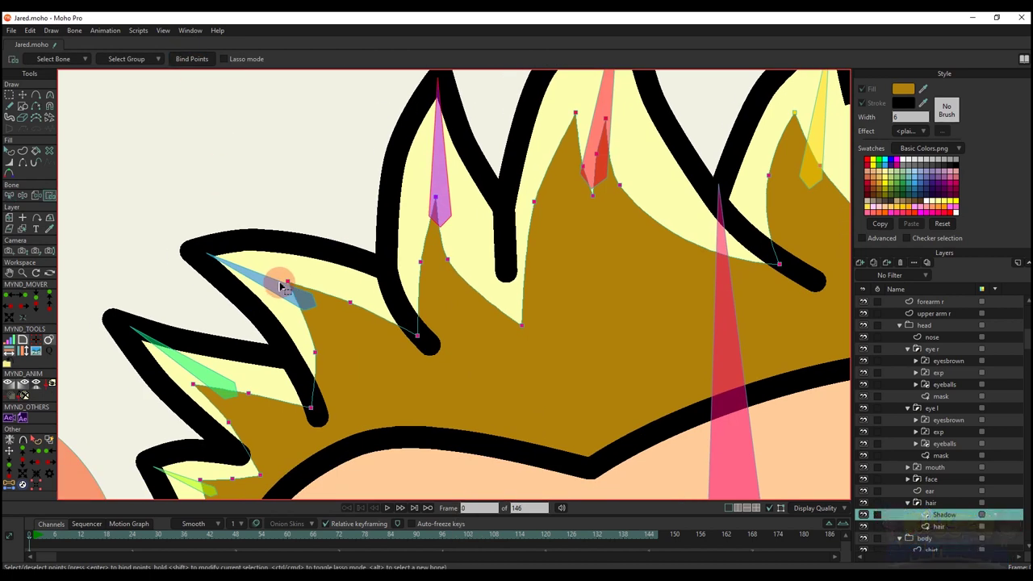
pyautogui.press('b')
pyautogui.scroll(-2, 282, 278)
pyautogui.press('i')
pyautogui.click(192, 59)
# Bind the Shadow layer's tip points in the two lowest spikes nearest the eyeballs controls to their bones
pyautogui.moveTo(241, 340); pyautogui.dragTo(350, 245)
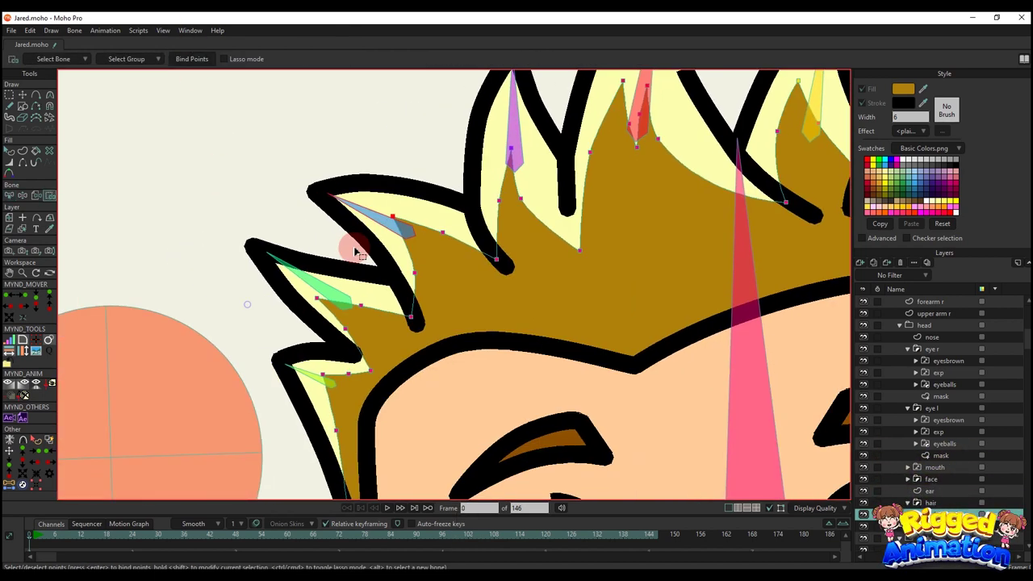
pyautogui.press('b')
pyautogui.click(336, 275)
pyautogui.press('i')
pyautogui.moveTo(278, 228); pyautogui.dragTo(334, 282)
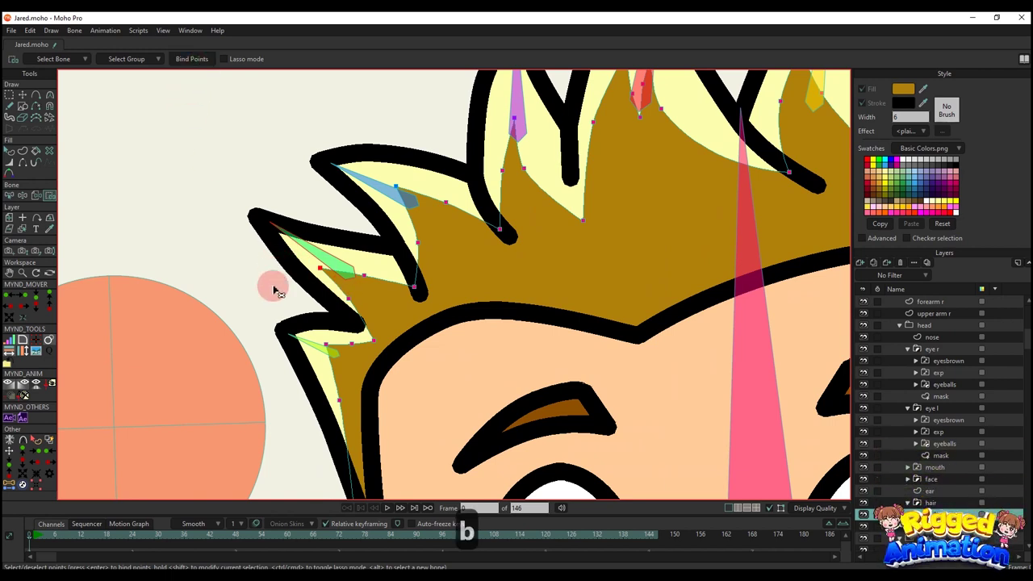
pyautogui.press('b')
pyautogui.click(324, 342)
pyautogui.moveTo(322, 339); pyautogui.dragTo(307, 304)
pyautogui.press('u')
pyautogui.press('i')
pyautogui.click(191, 60)
# On the Jared bone layer, select all hair spike bones and enable bone dynamics with a torque force of 0.5
pyautogui.scroll(-7, 291, 193)
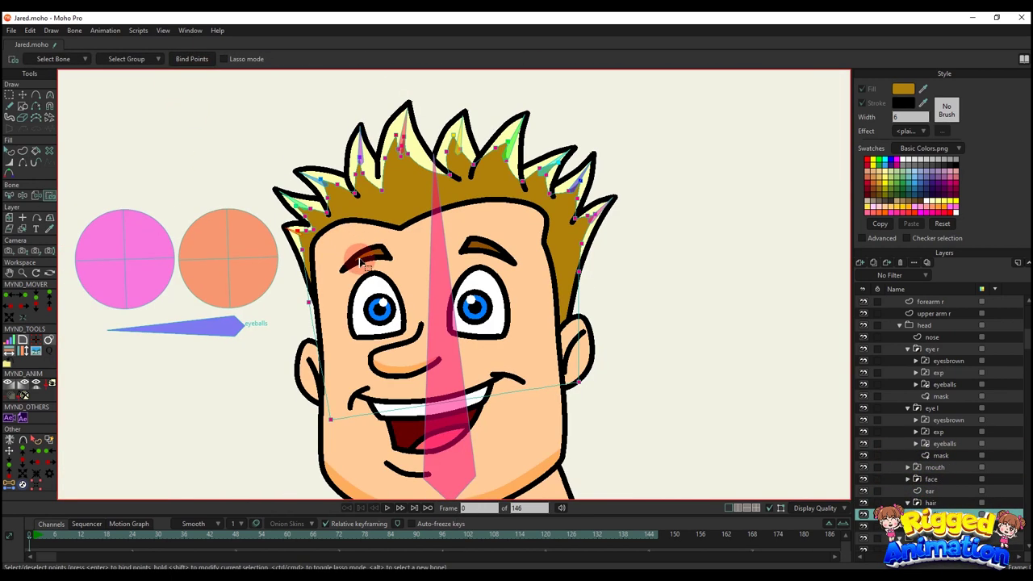
pyautogui.moveTo(394, 379); pyautogui.dragTo(391, 347)
pyautogui.scroll(2, 383, 293)
pyautogui.moveTo(382, 258); pyautogui.dragTo(384, 300)
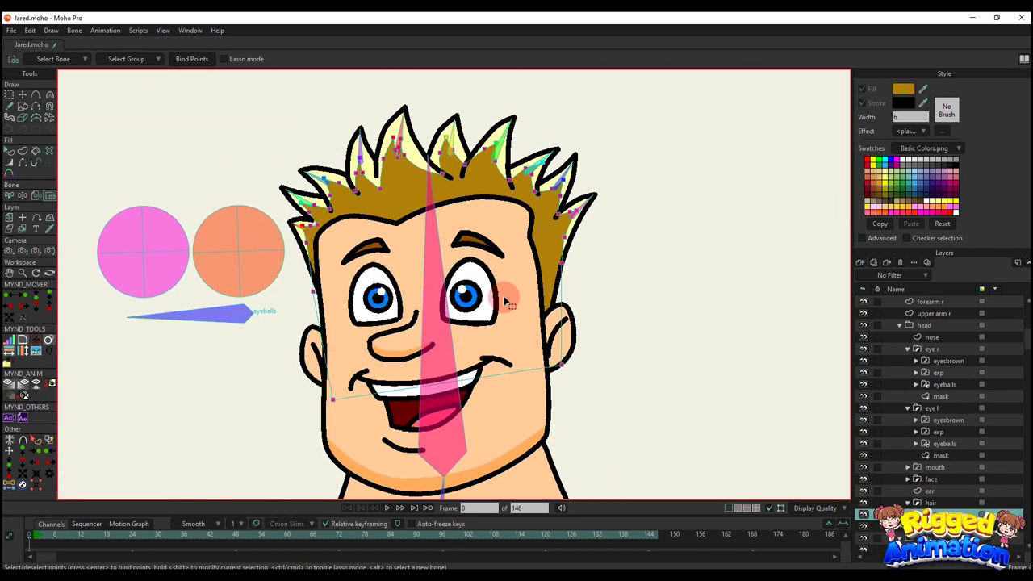
pyautogui.scroll(1, 922, 327)
pyautogui.click(916, 301)
pyautogui.press('b')
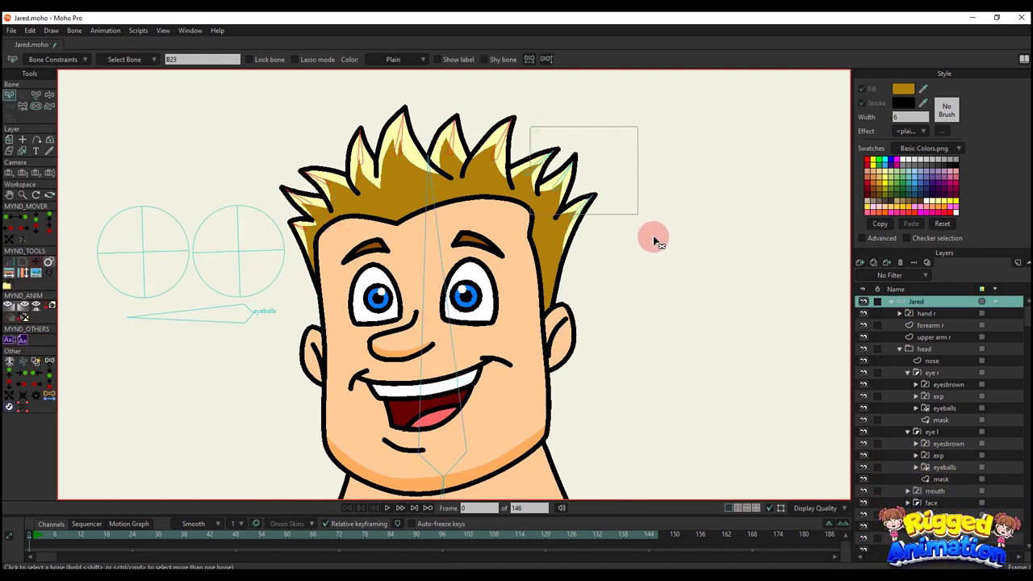
pyautogui.click(43, 61)
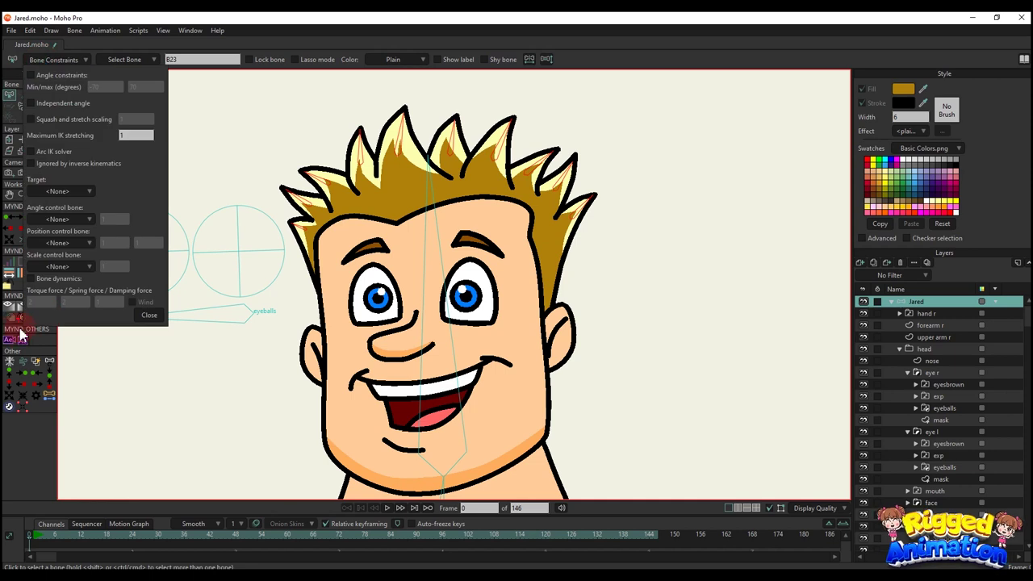
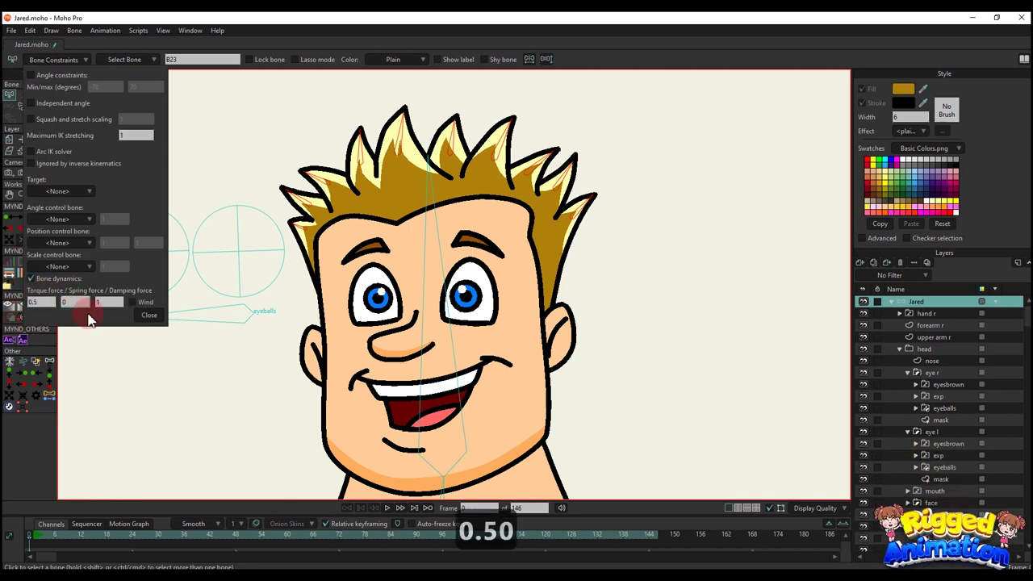
pyautogui.click(153, 315)
# At frame 5, shift the whole character sideways with the horizontal bone at the hips to test the hair dynamics
pyautogui.scroll(-6, 484, 343)
pyautogui.moveTo(550, 319); pyautogui.dragTo(545, 234)
pyautogui.press('b')
pyautogui.click(51, 534)
pyautogui.moveTo(554, 417); pyautogui.dragTo(530, 341)
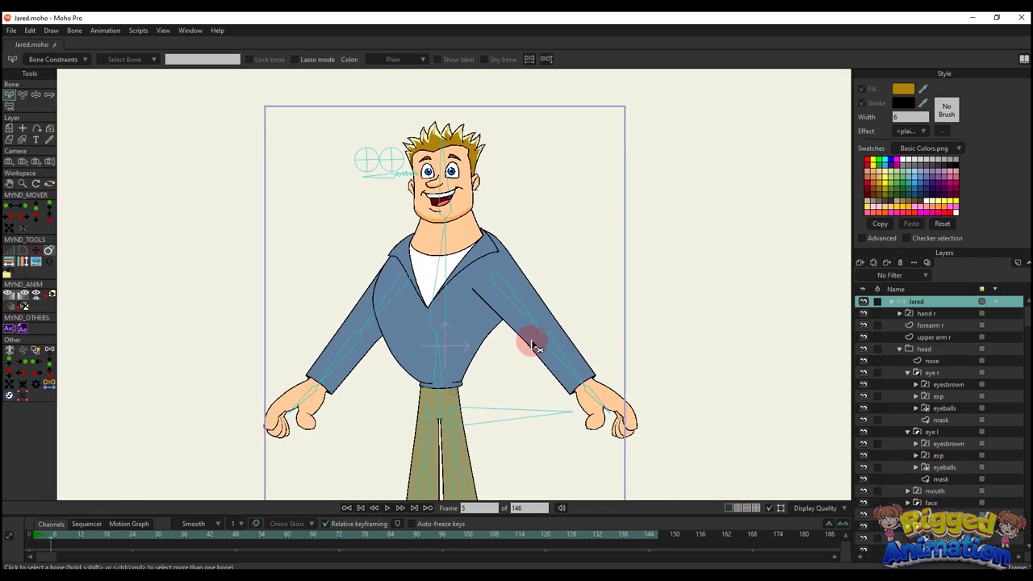
pyautogui.press('z')
pyautogui.moveTo(506, 416); pyautogui.dragTo(626, 414)
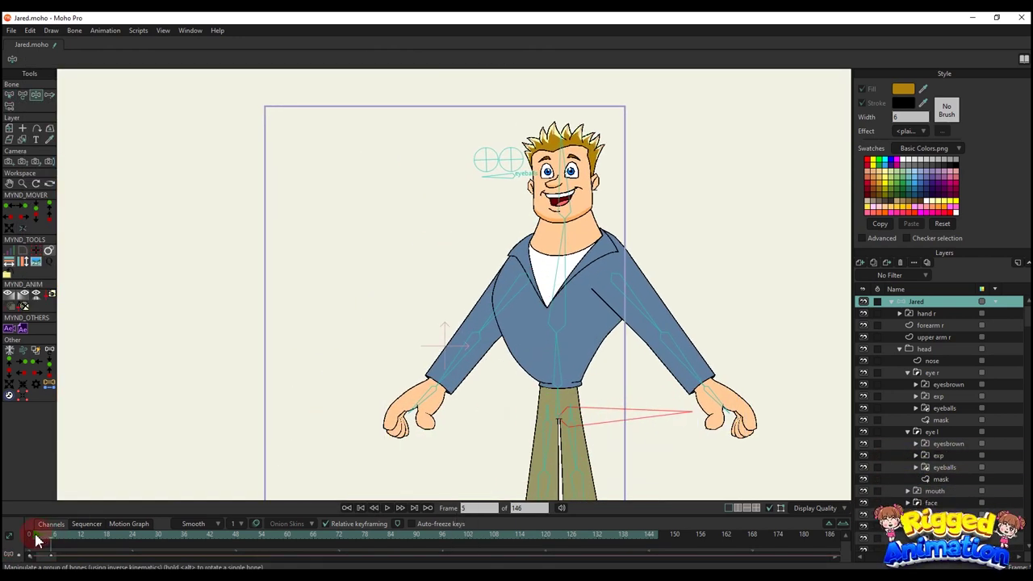
# Play the animation from frame 1 and examine how the hair spikes swing with the body's movement
pyautogui.click(36, 539)
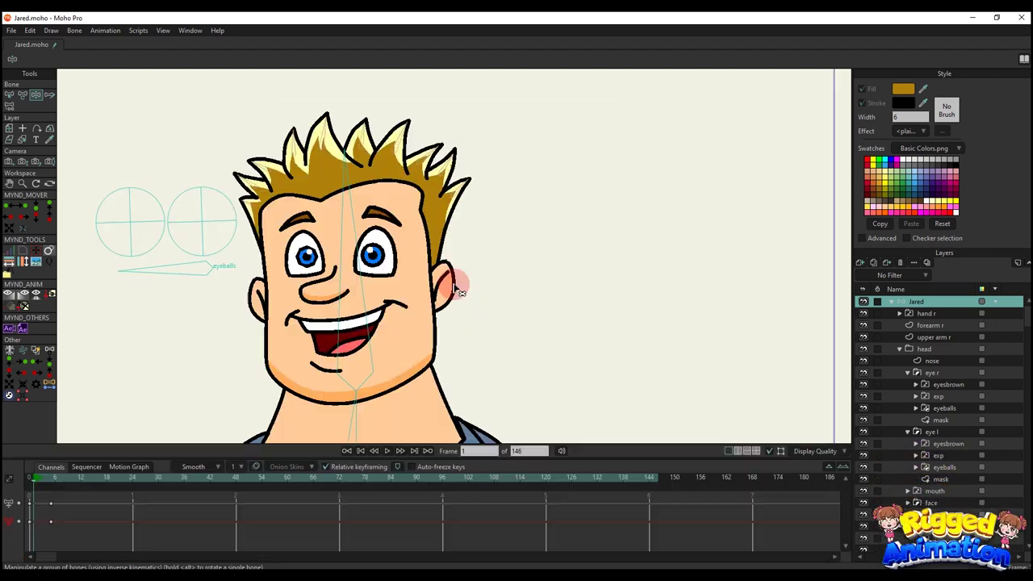
pyautogui.press('space')
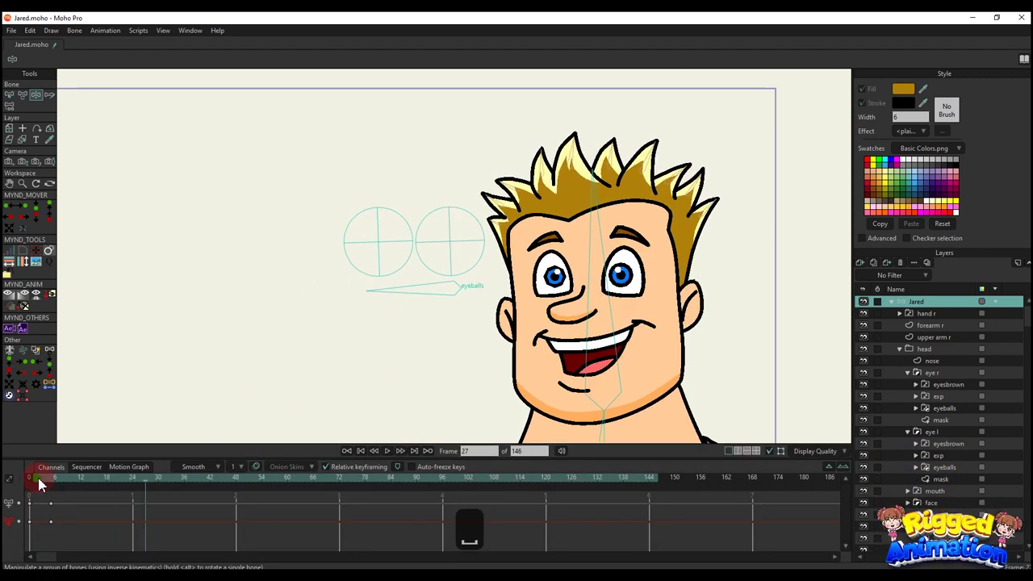
pyautogui.press('space')
pyautogui.press('space')
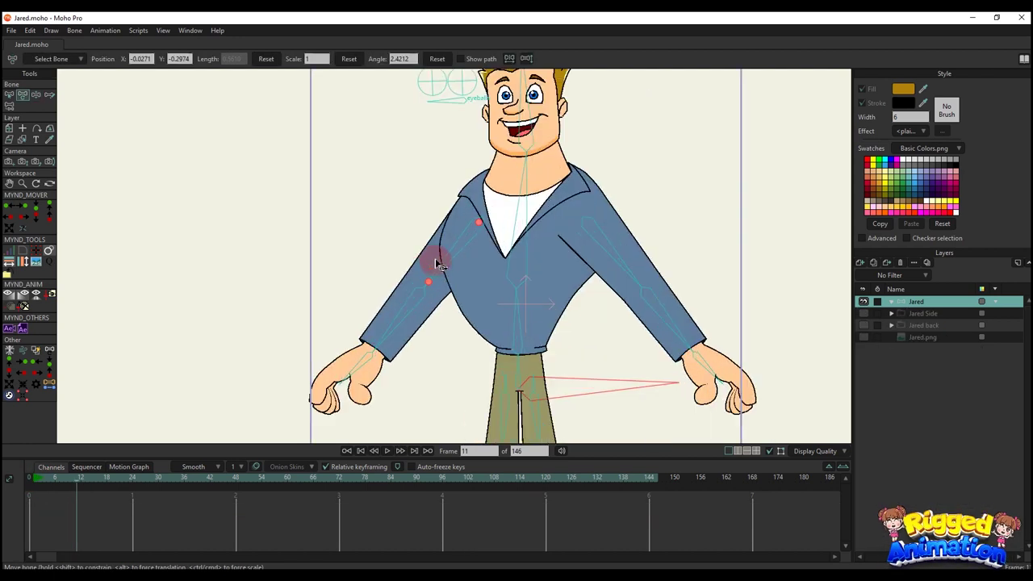
# At frame 11, raise the upper arm, forearm and hand bones on the eyeballs-control side to test how the arm bends
pyautogui.moveTo(436, 262); pyautogui.dragTo(426, 296)
pyautogui.press('t')
pyautogui.moveTo(404, 344); pyautogui.dragTo(415, 240)
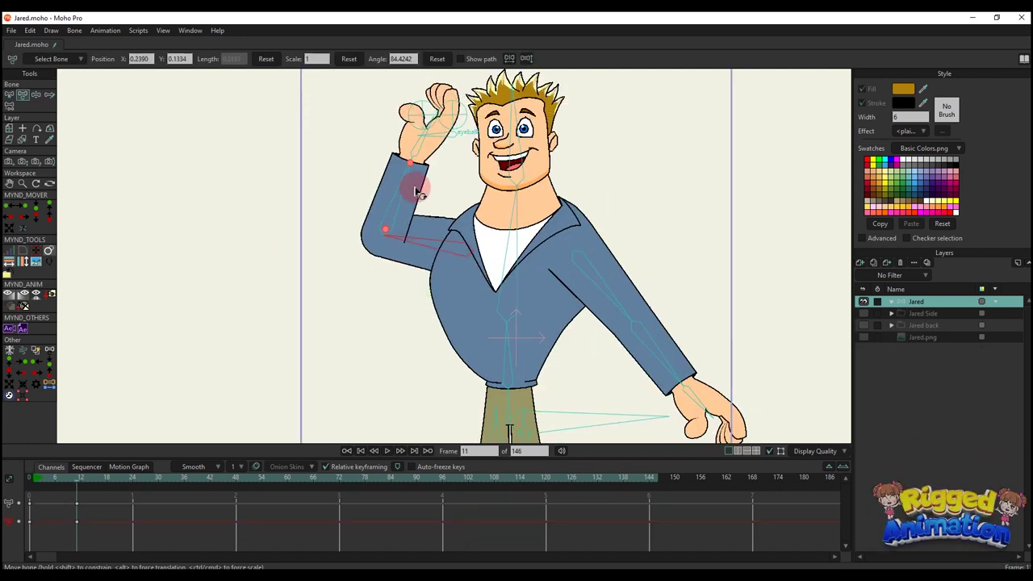
pyautogui.moveTo(415, 191); pyautogui.dragTo(347, 137)
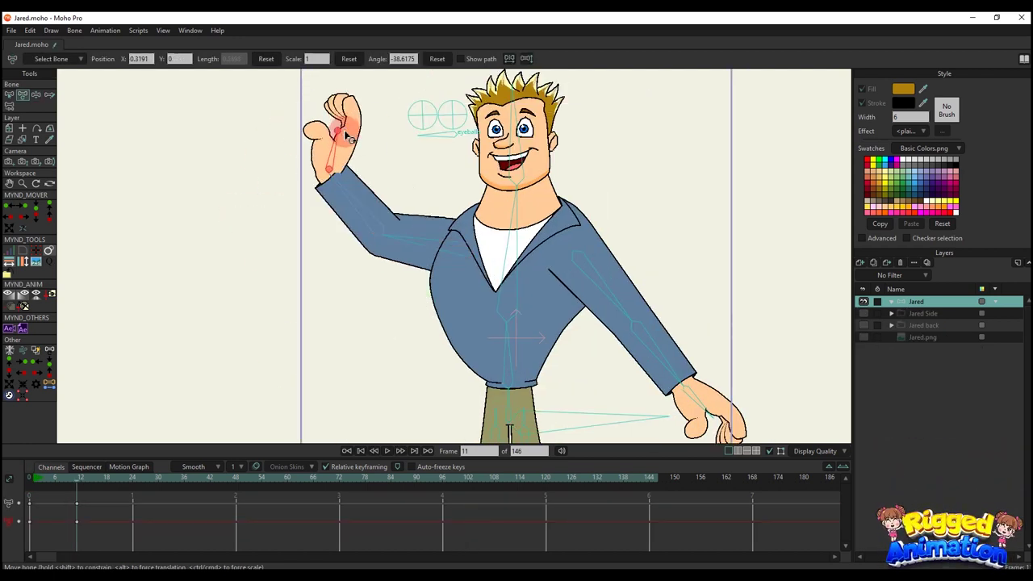
pyautogui.scroll(3, 349, 152)
pyautogui.moveTo(344, 222); pyautogui.dragTo(358, 212)
pyautogui.moveTo(360, 144); pyautogui.dragTo(309, 138)
# Return to frame 0 and select the cuff points at the wrist end of the forearm l layer
pyautogui.moveTo(58, 478); pyautogui.dragTo(28, 480)
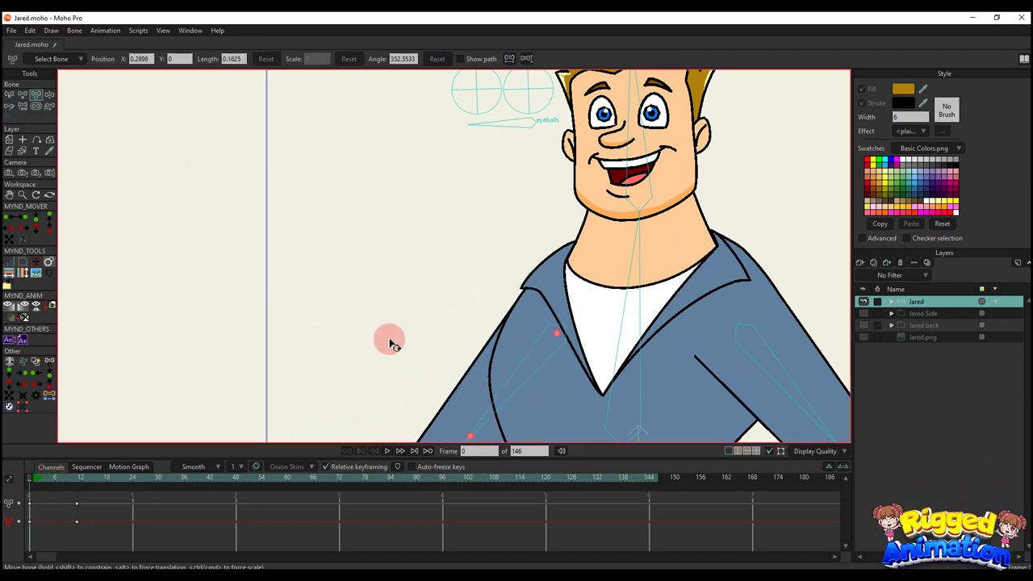
pyautogui.scroll(-3, 389, 343)
pyautogui.moveTo(401, 381); pyautogui.dragTo(433, 270)
pyautogui.scroll(4, 432, 270)
pyautogui.rightClick(442, 361)
pyautogui.moveTo(438, 361); pyautogui.dragTo(426, 287)
pyautogui.scroll(2, 389, 298)
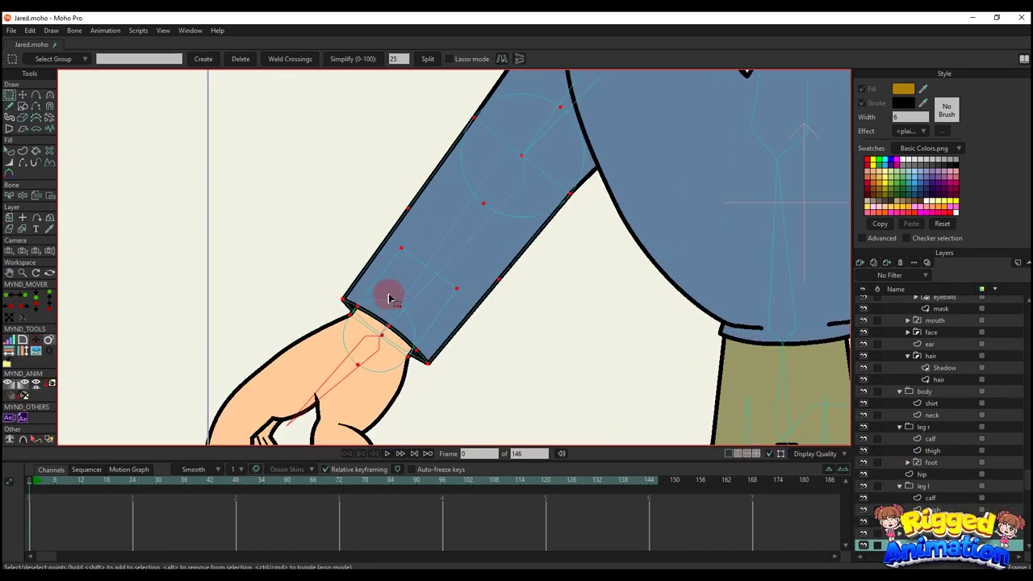
pyautogui.scroll(3, 360, 313)
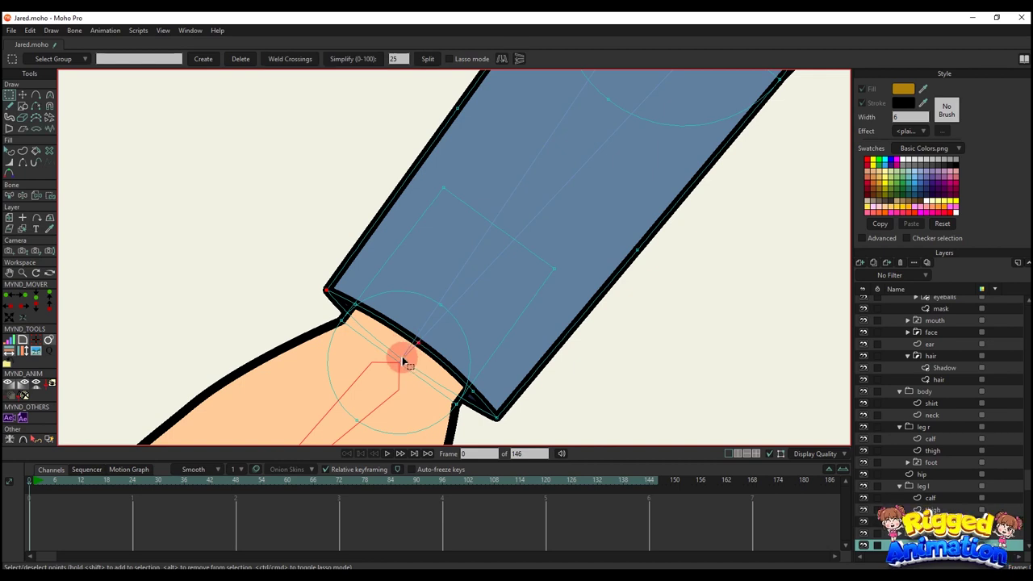
pyautogui.press('t')
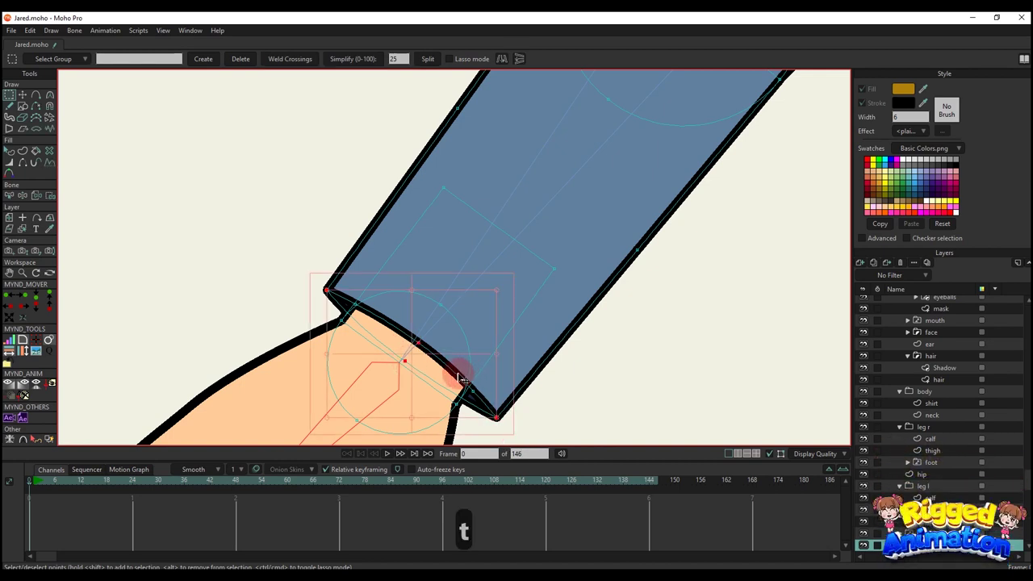
pyautogui.moveTo(449, 372); pyautogui.dragTo(458, 361)
pyautogui.hotkey('ctrl', 'z')
# Select all points of the forearm l sleeve cuff and move them up the arm to expose more of the wrist
pyautogui.scroll(4, 392, 323)
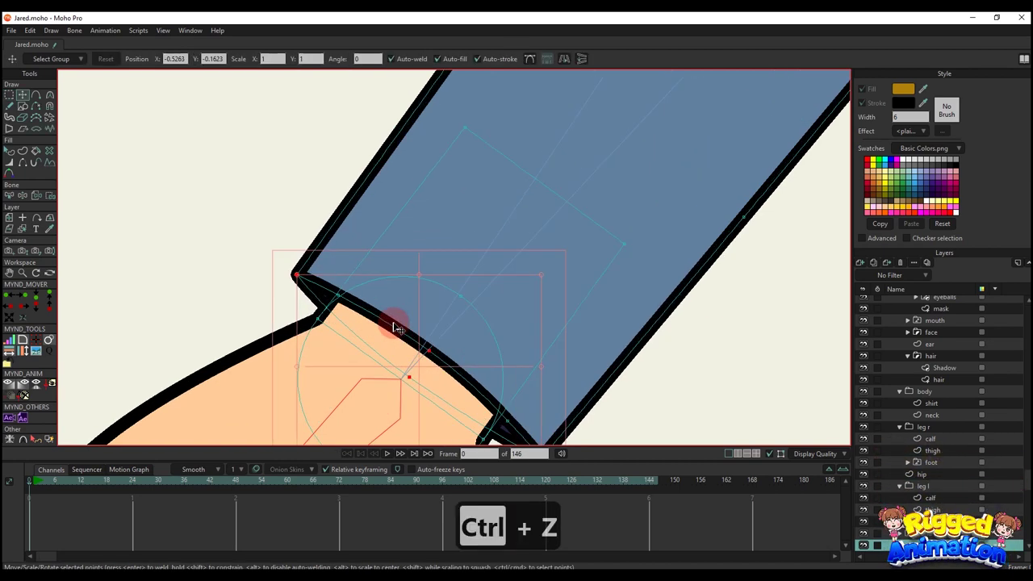
pyautogui.press('f')
pyautogui.press('g')
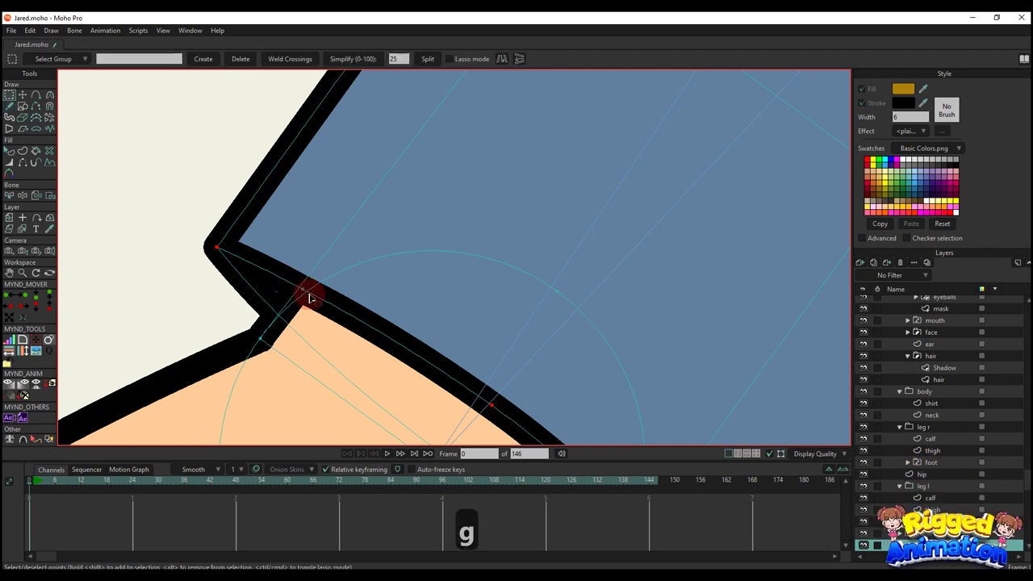
pyautogui.scroll(-5, 335, 312)
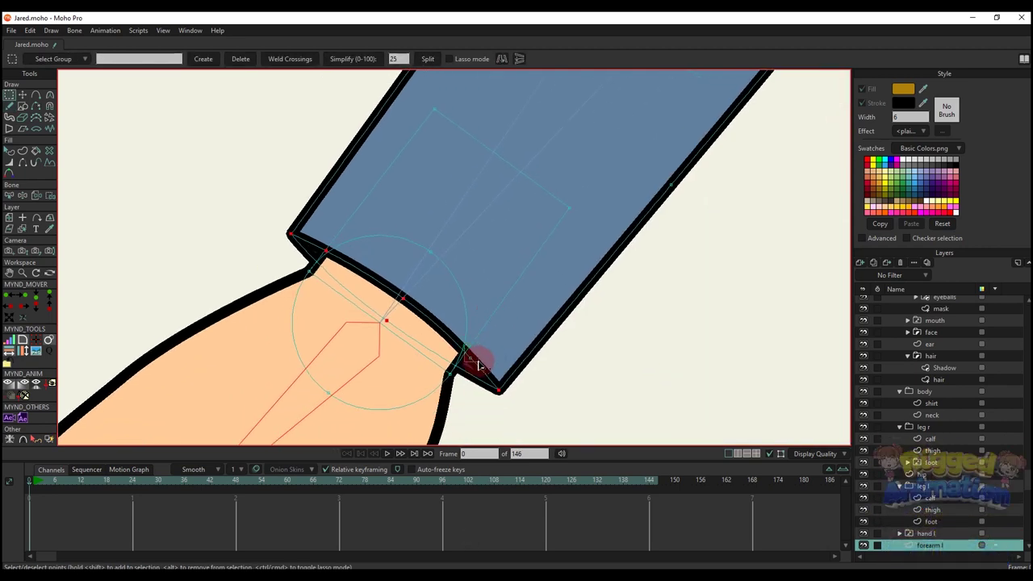
pyautogui.scroll(-3, 439, 347)
pyautogui.press('t')
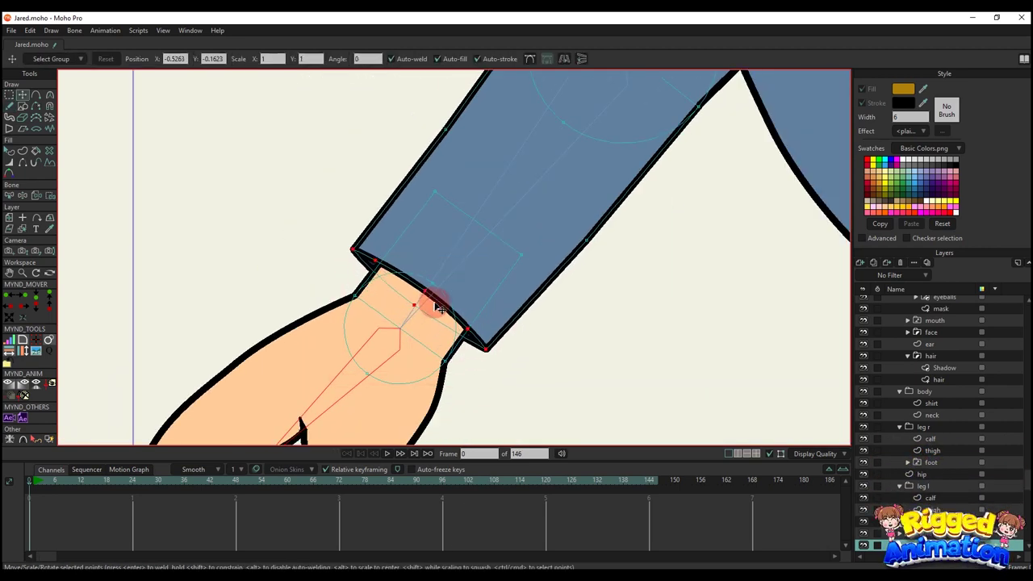
pyautogui.moveTo(443, 304); pyautogui.dragTo(452, 295)
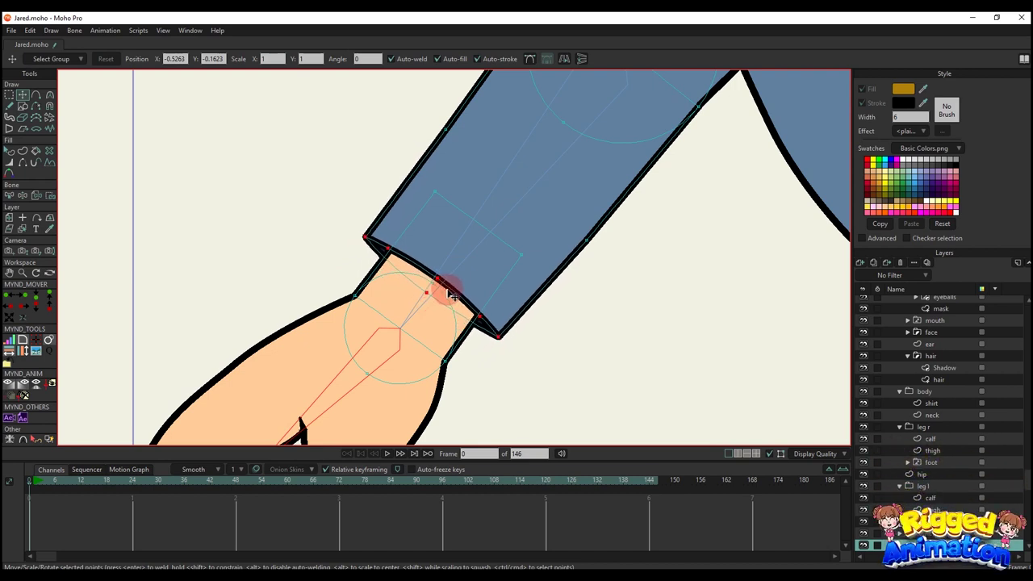
pyautogui.press('q')
pyautogui.scroll(-8, 446, 301)
pyautogui.scroll(1, 585, 320)
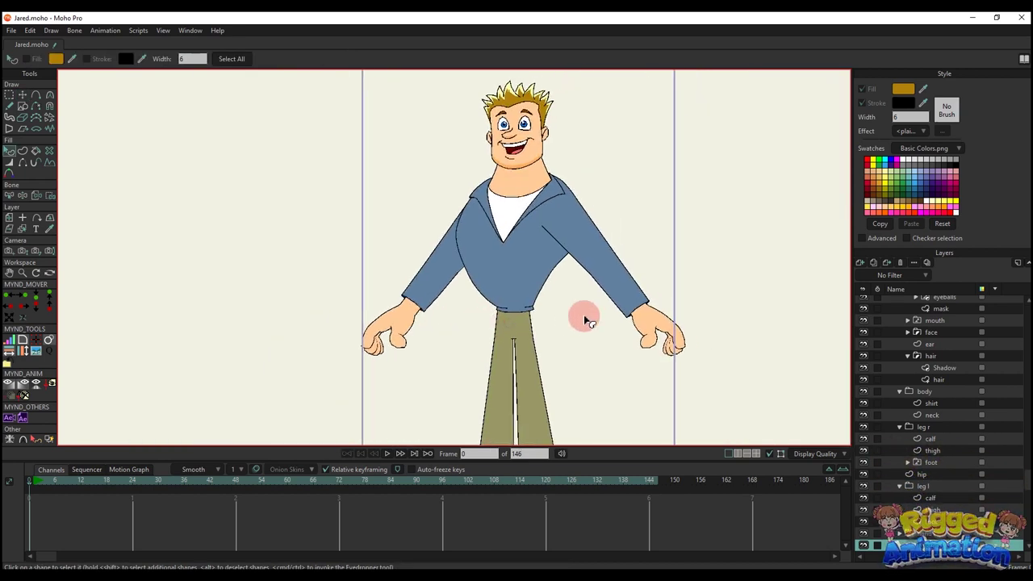
# Select the cuff points on the forearm r layer and move them up the arm to expose more of the wrist
pyautogui.press('t')
pyautogui.scroll(3, 628, 311)
pyautogui.keyDown('alt'); pyautogui.rightClick(656, 282); pyautogui.keyUp('alt')
pyautogui.scroll(2, 655, 283)
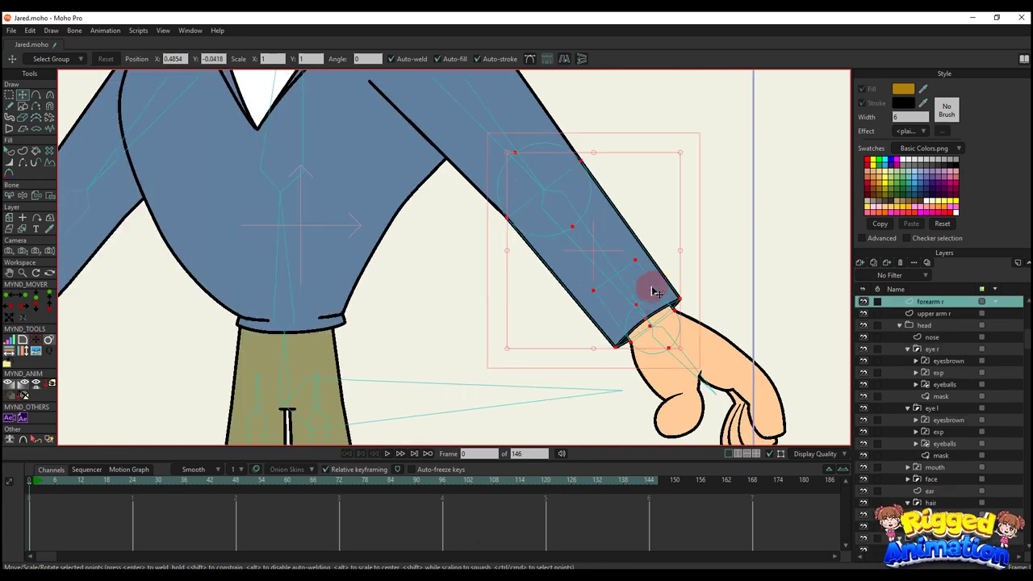
pyautogui.press('g')
pyautogui.moveTo(603, 335); pyautogui.dragTo(626, 367)
pyautogui.scroll(7, 632, 337)
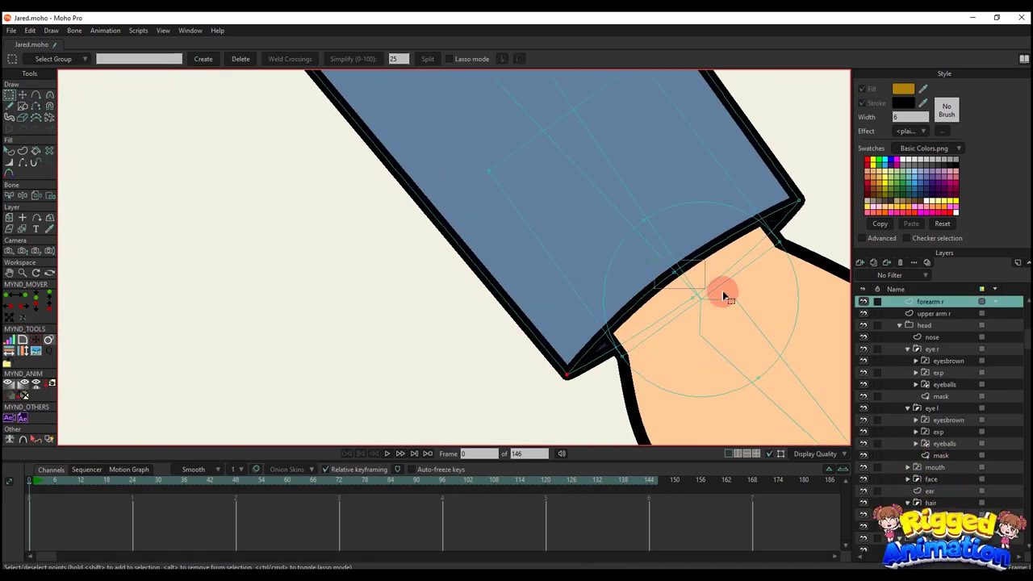
pyautogui.press('t')
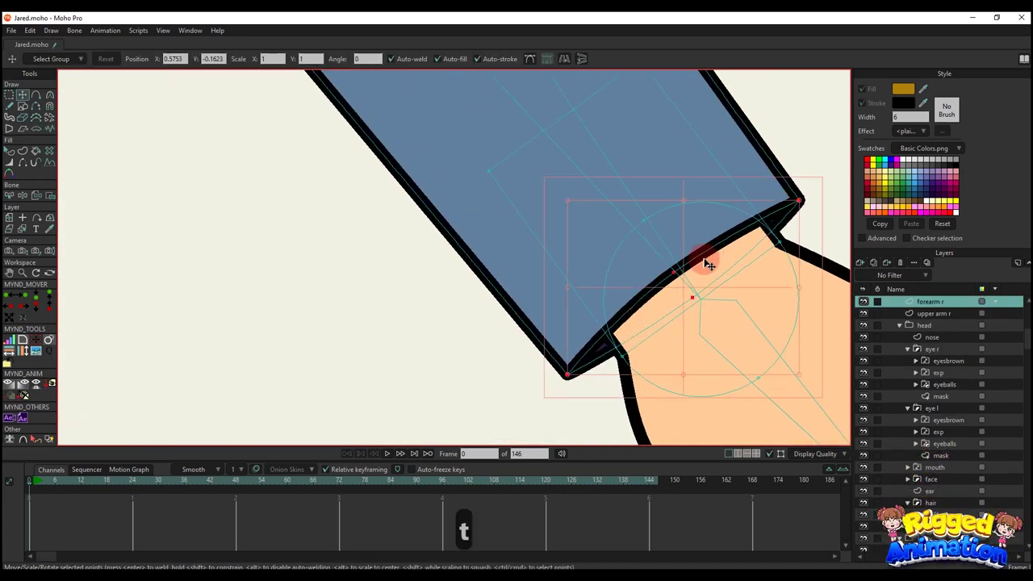
pyautogui.moveTo(698, 261); pyautogui.dragTo(662, 212)
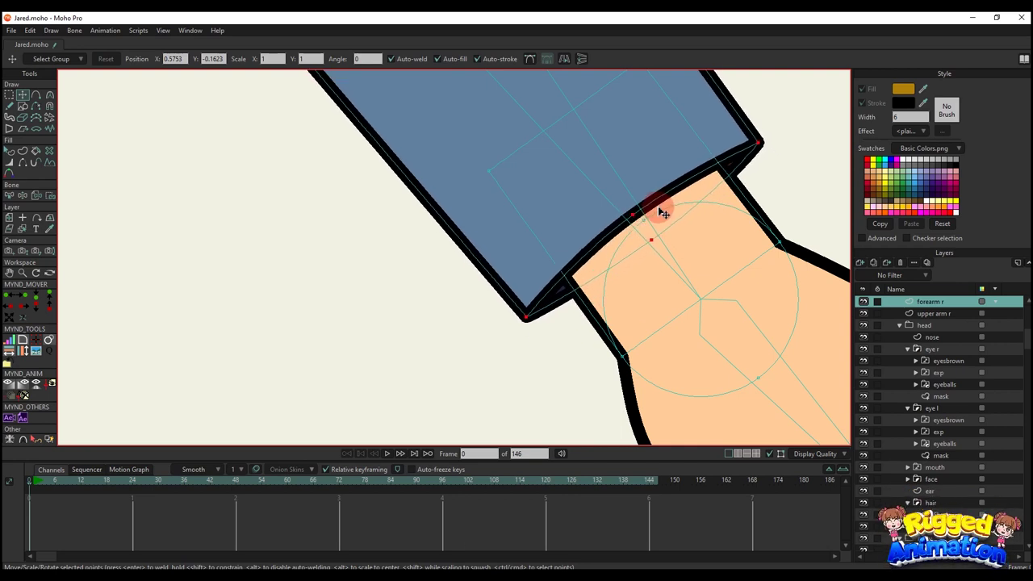
pyautogui.press('q')
pyautogui.scroll(-5, 629, 223)
pyautogui.scroll(-2, 570, 282)
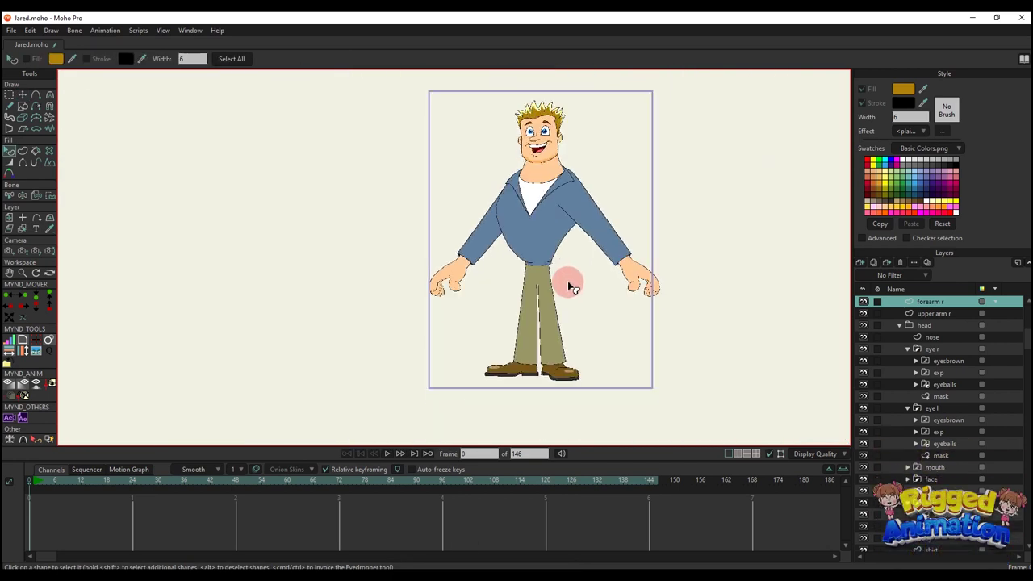
# Delete the test pose keyframes from the Jared bone layer
pyautogui.scroll(1, 910, 310)
pyautogui.click(916, 303)
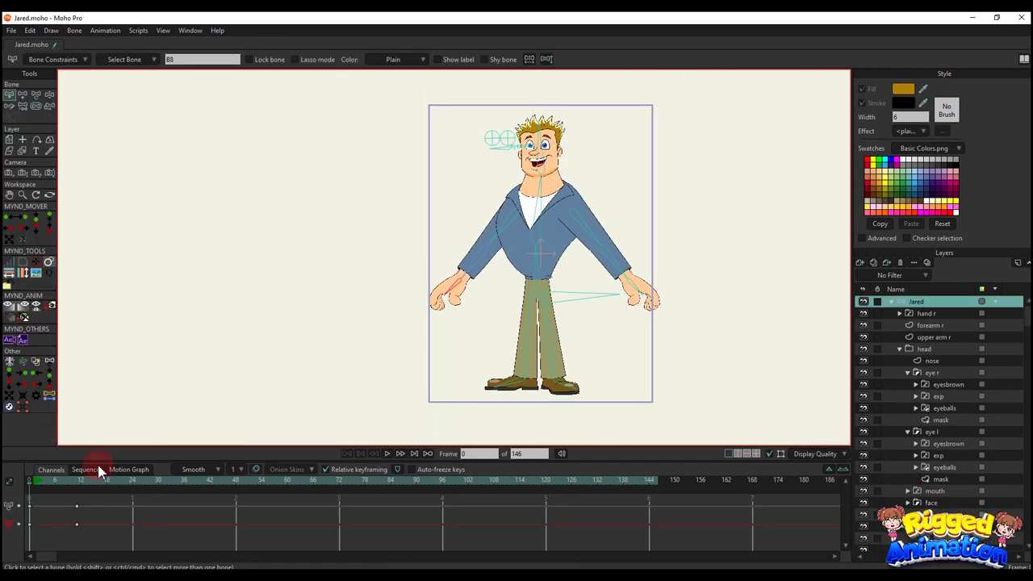
pyautogui.moveTo(4, 462); pyautogui.dragTo(5, 462)
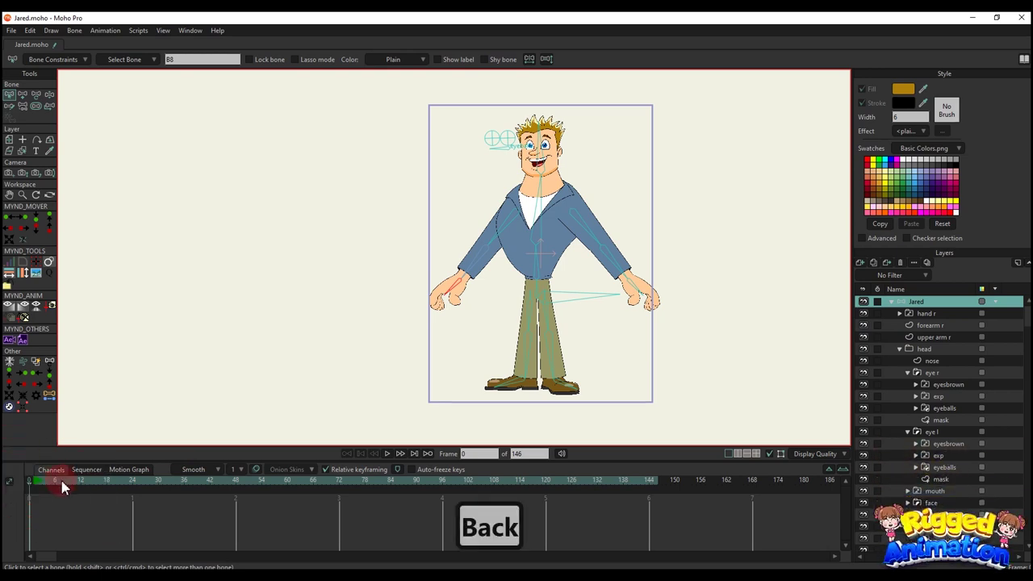
# At frame 7, raise and bend the arm on the eyeballs-control side and rotate the opposite upper arm to test both arms
pyautogui.click(61, 482)
pyautogui.press('t')
pyautogui.scroll(3, 427, 301)
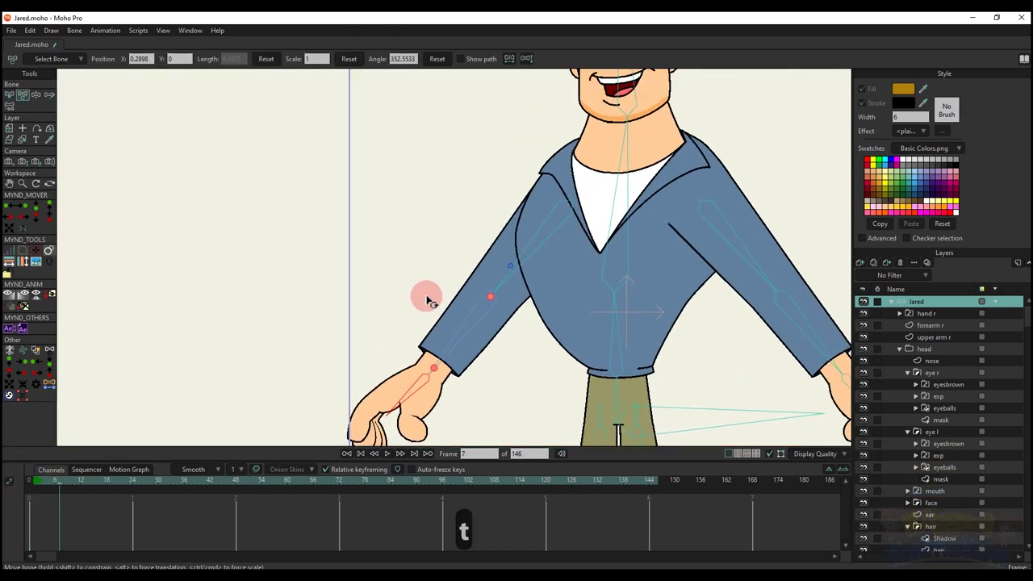
pyautogui.scroll(-4, 427, 298)
pyautogui.moveTo(489, 269); pyautogui.dragTo(455, 176)
pyautogui.scroll(4, 404, 246)
pyautogui.moveTo(446, 185); pyautogui.dragTo(436, 233)
pyautogui.click(426, 195)
pyautogui.scroll(-2, 487, 221)
pyautogui.scroll(2, 484, 219)
pyautogui.moveTo(449, 184); pyautogui.dragTo(398, 185)
pyautogui.scroll(-1, 397, 199)
pyautogui.scroll(-2, 605, 224)
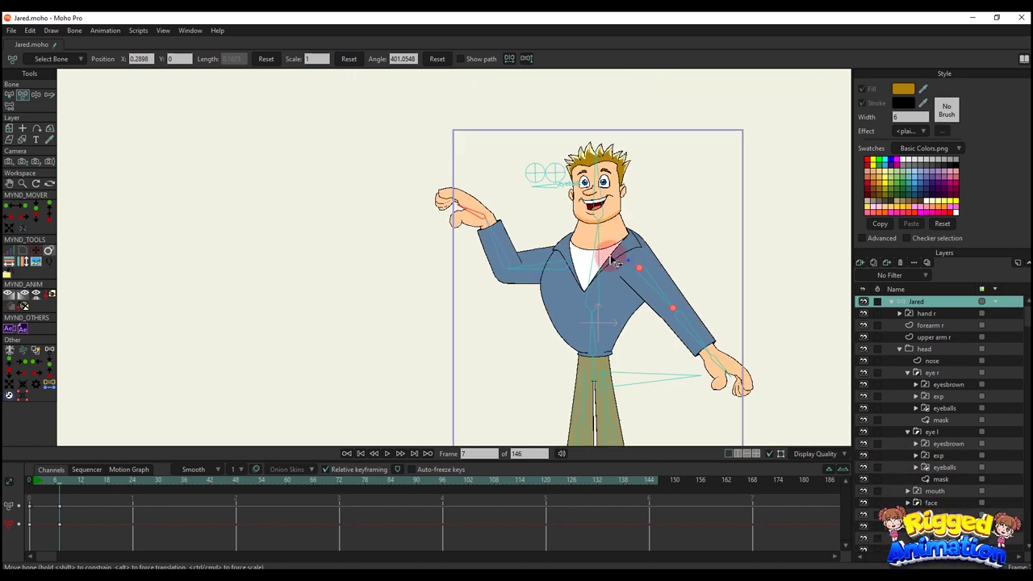
pyautogui.scroll(2, 613, 260)
pyautogui.moveTo(583, 270)
pyautogui.mouseDown()
pyautogui.moveTo(604, 184)
pyautogui.moveTo(583, 145)
pyautogui.moveTo(603, 284)
pyautogui.moveTo(572, 173)
pyautogui.moveTo(511, 143)
pyautogui.moveTo(449, 188)
pyautogui.moveTo(601, 196)
pyautogui.moveTo(605, 299)
pyautogui.moveTo(509, 323)
pyautogui.moveTo(422, 191)
pyautogui.moveTo(575, 319)
pyautogui.moveTo(602, 265)
pyautogui.mouseUp()
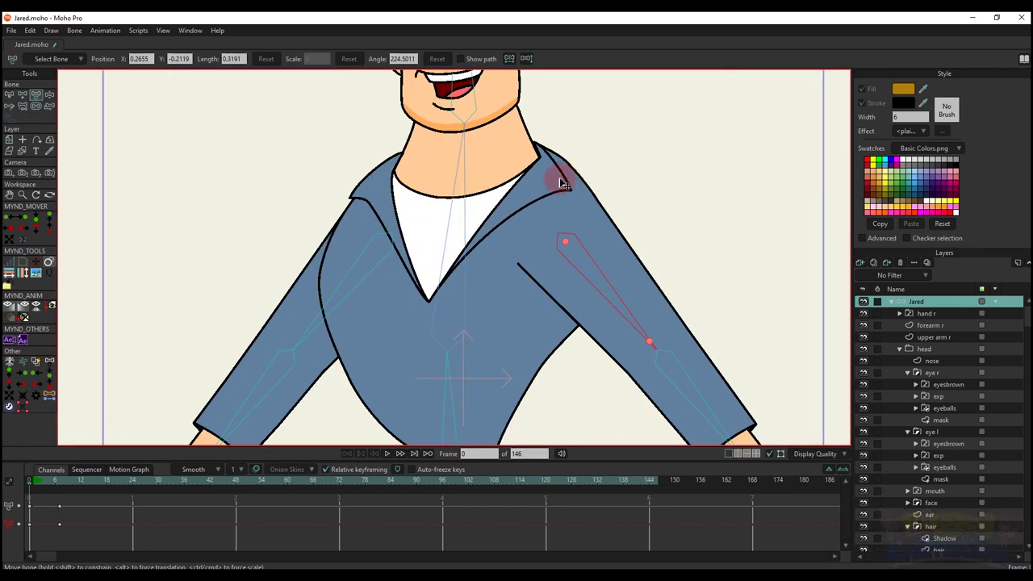
# At frame 0, cut the shirt layer's collar flap points on the forearm r side to the clipboard and restore the originals
pyautogui.keyDown('ctrl'); pyautogui.keyDown('alt'); pyautogui.click(560, 178); pyautogui.keyUp('alt'); pyautogui.keyUp('ctrl')
pyautogui.press('g')
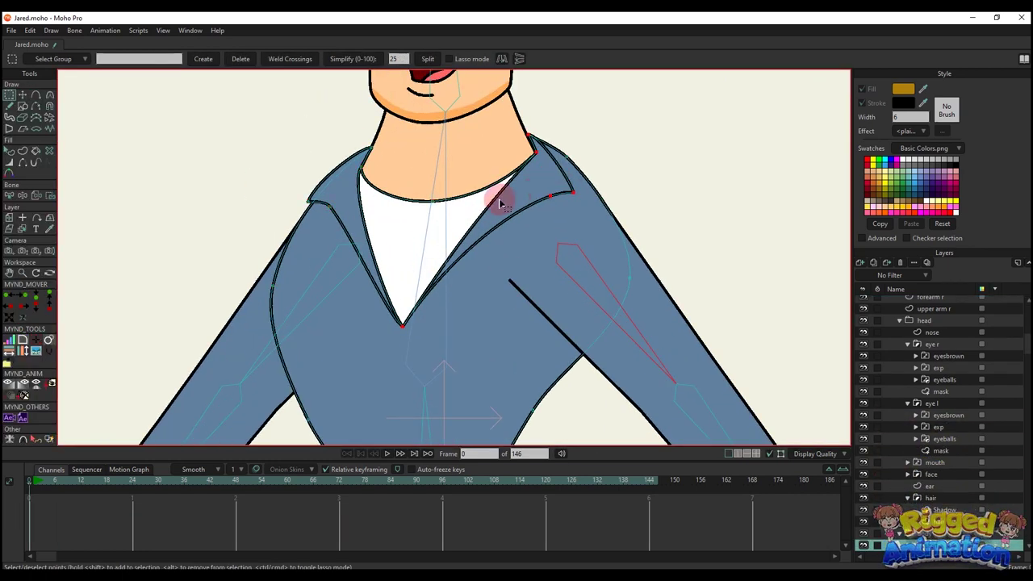
pyautogui.hotkey('ctrl', 'x')
pyautogui.hotkey('ctrl', 'z')
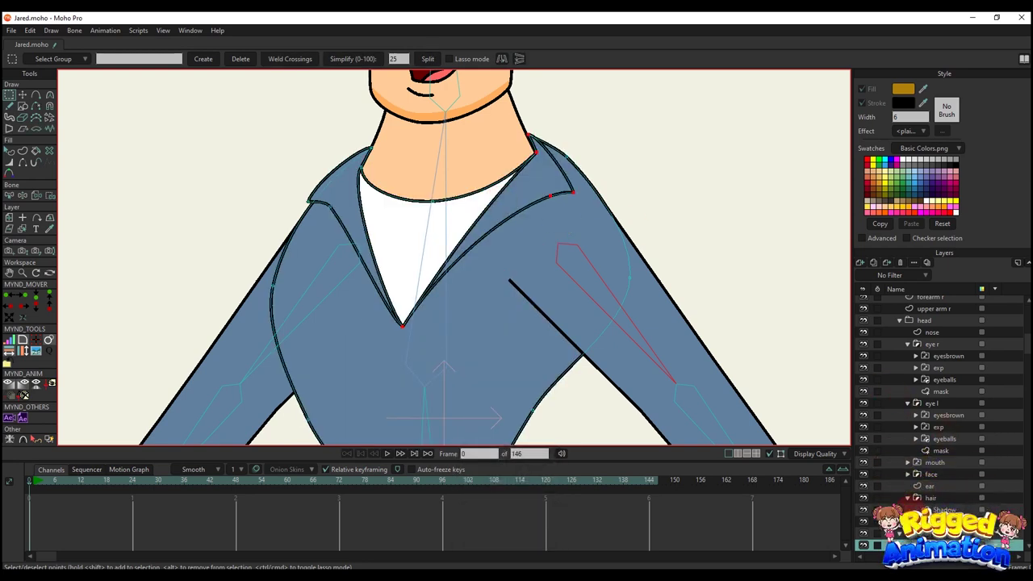
# Collapse the body and head groups, add a vector layer above hand r, and paste the collar points into it
pyautogui.click(899, 533)
pyautogui.scroll(3, 899, 387)
pyautogui.click(899, 349)
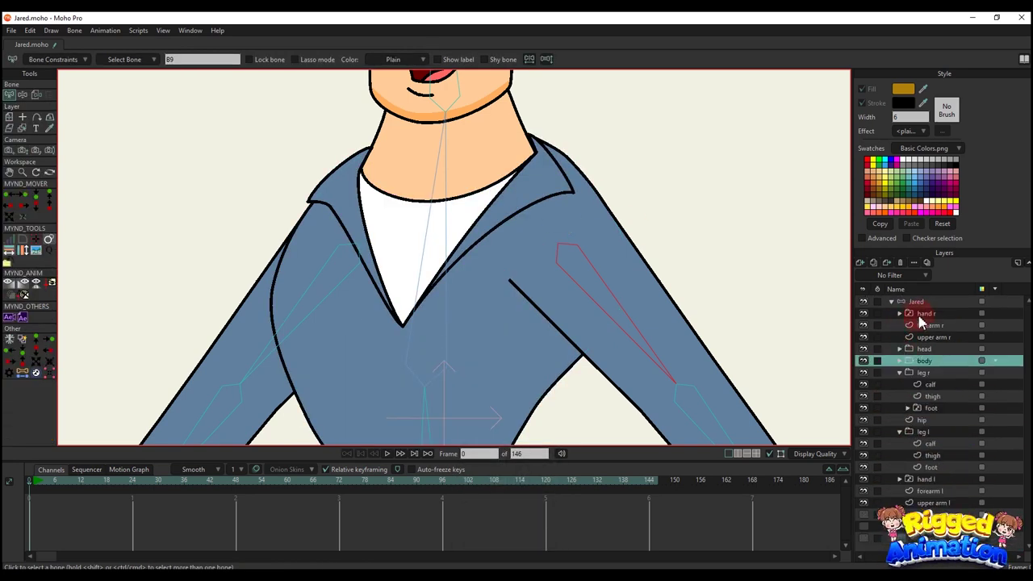
pyautogui.click(919, 315)
pyautogui.click(860, 269)
pyautogui.click(903, 316)
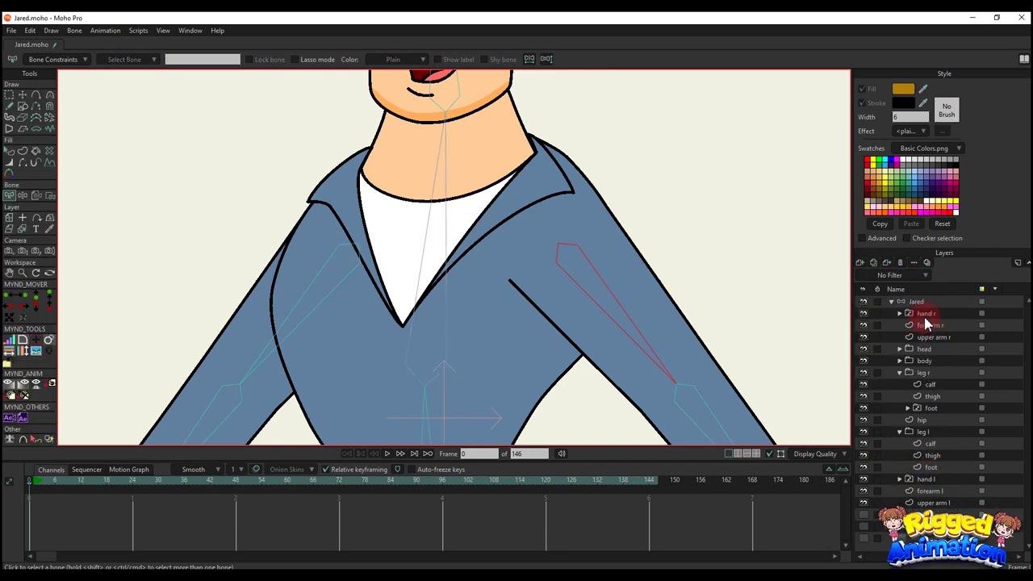
pyautogui.hotkey('ctrl', 'v')
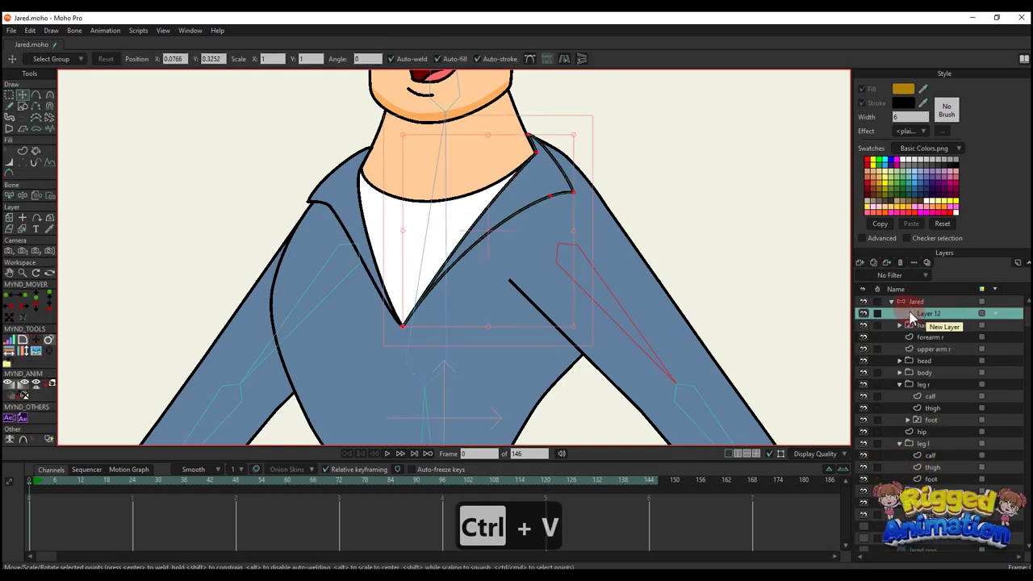
# Create a filled and stroked shape from the pasted collar points, using the shirt's blue fill and a black stroke
pyautogui.moveTo(660, 267); pyautogui.dragTo(637, 188)
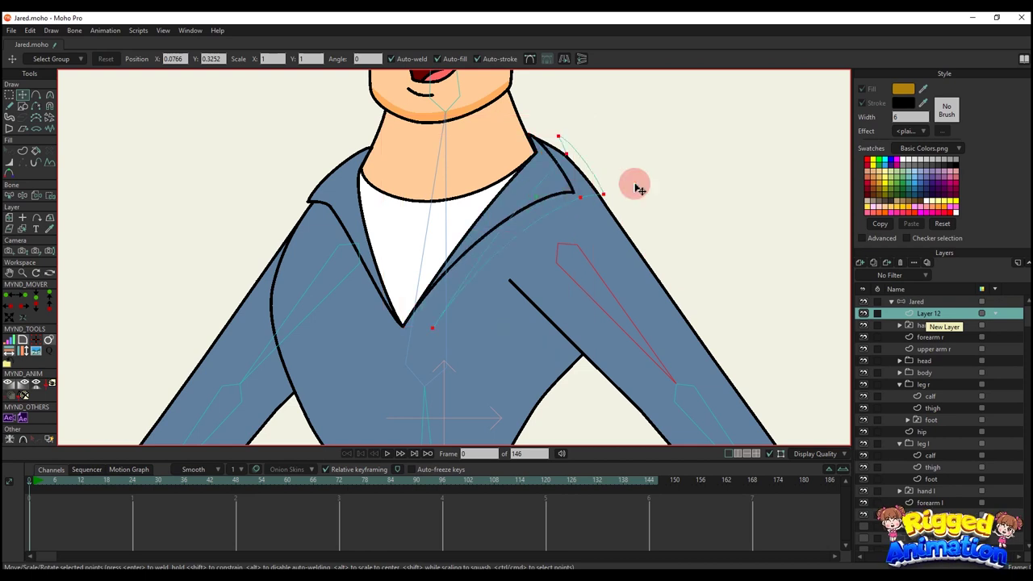
pyautogui.hotkey('ctrl', 'z')
pyautogui.click(23, 151)
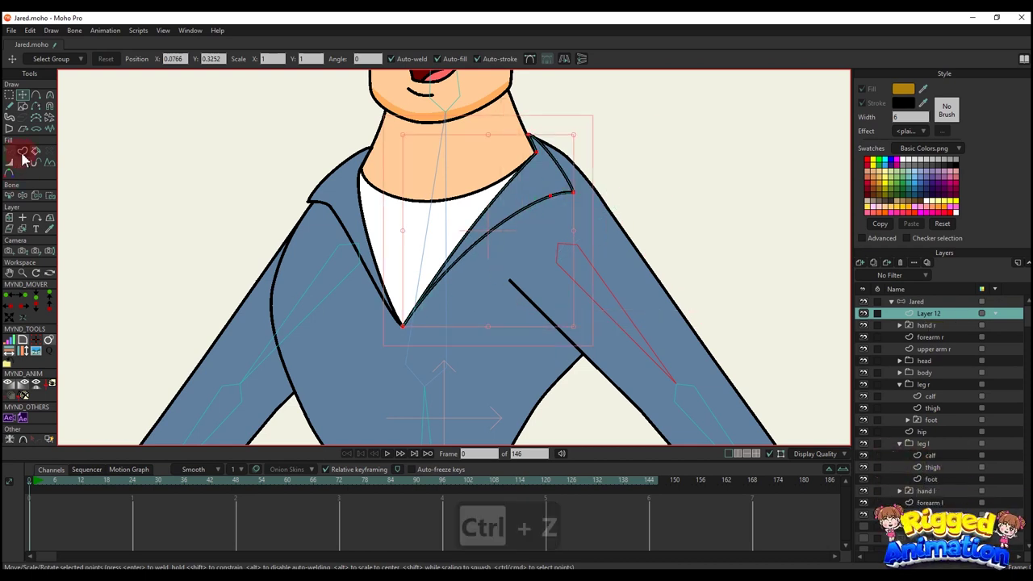
pyautogui.click(121, 58)
pyautogui.click(724, 148)
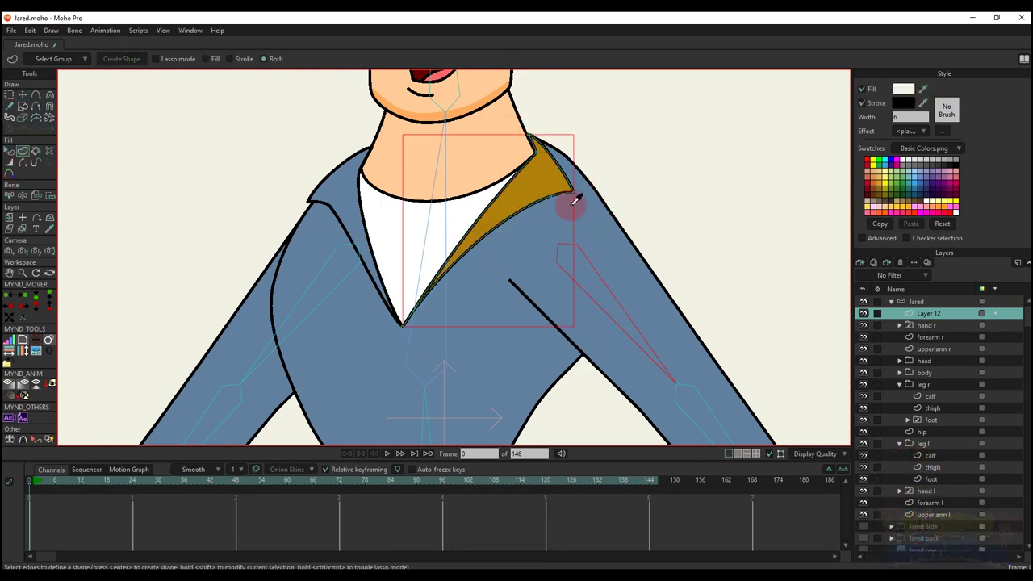
pyautogui.press('q')
pyautogui.click(663, 177)
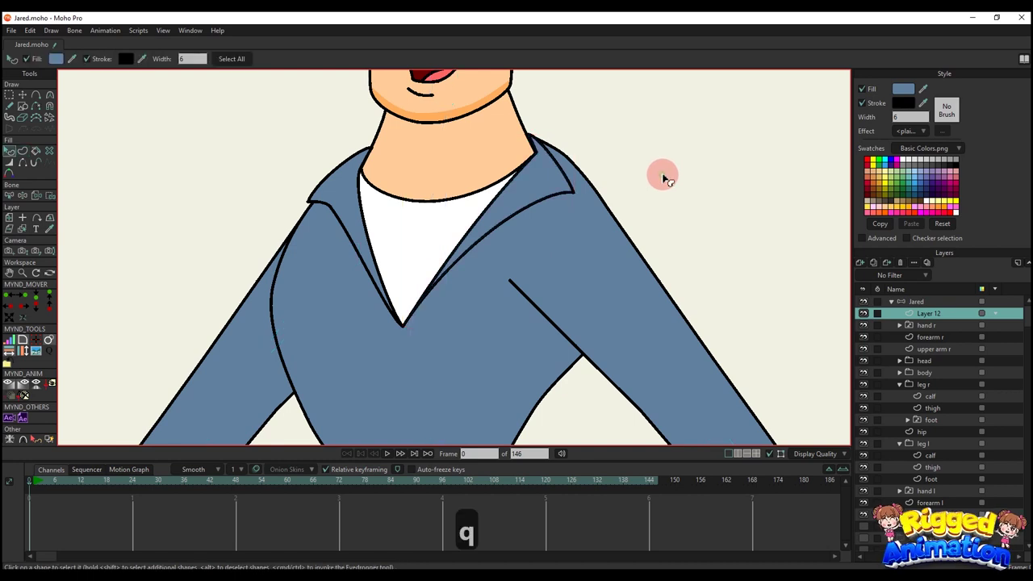
# Rename the new vector layer to collar and reselect the Jared bone layer
pyautogui.scroll(-2, 662, 175)
pyautogui.doubleClick(934, 314)
pyautogui.write('c')
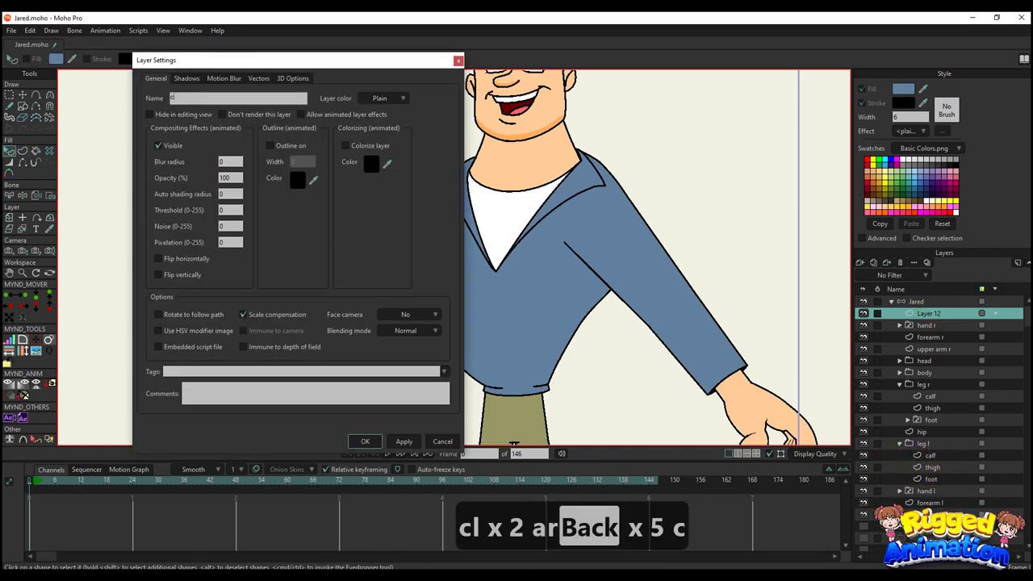
pyautogui.write('ollar')
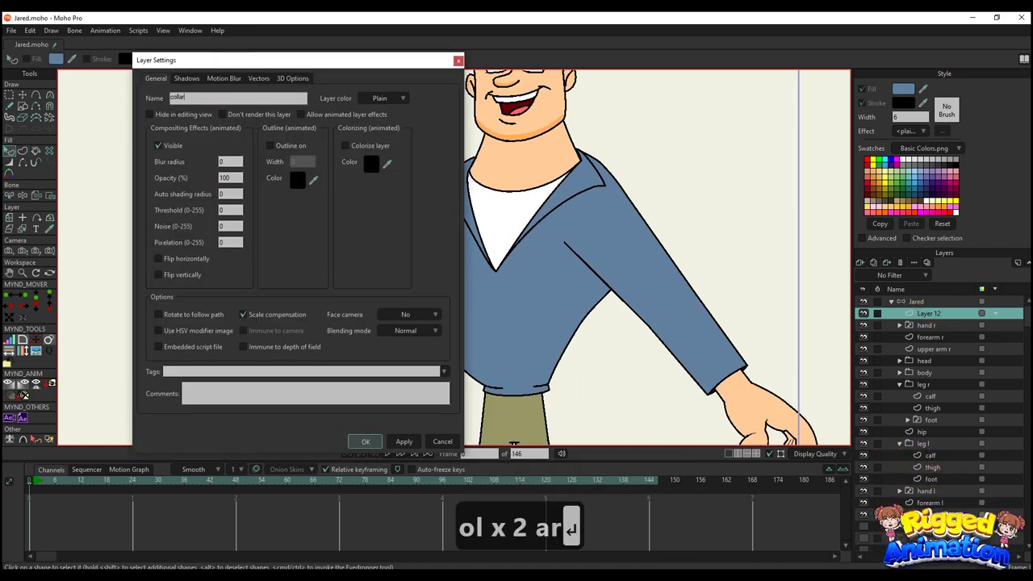
pyautogui.press('Return')
pyautogui.scroll(-2, 554, 202)
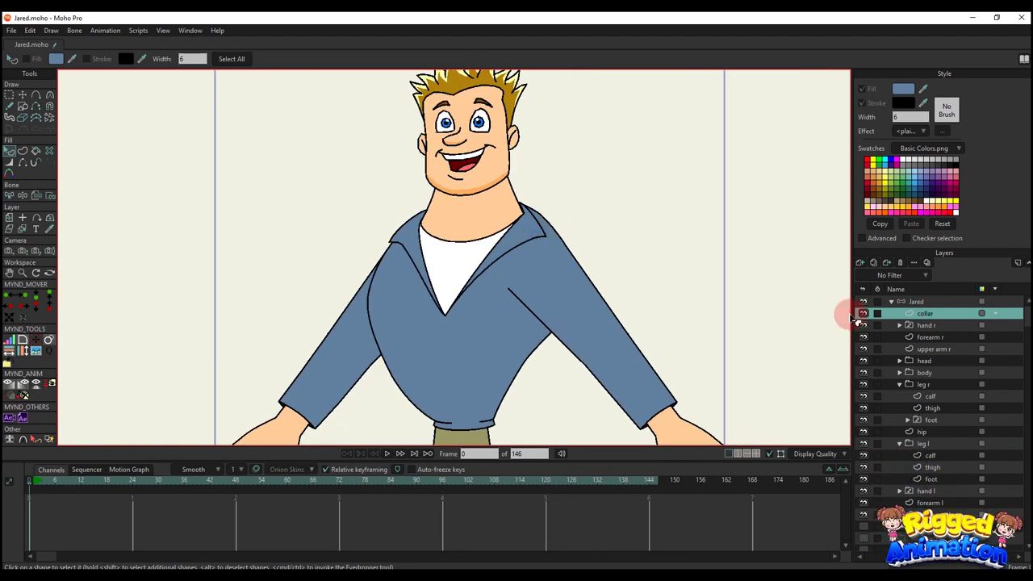
pyautogui.click(915, 303)
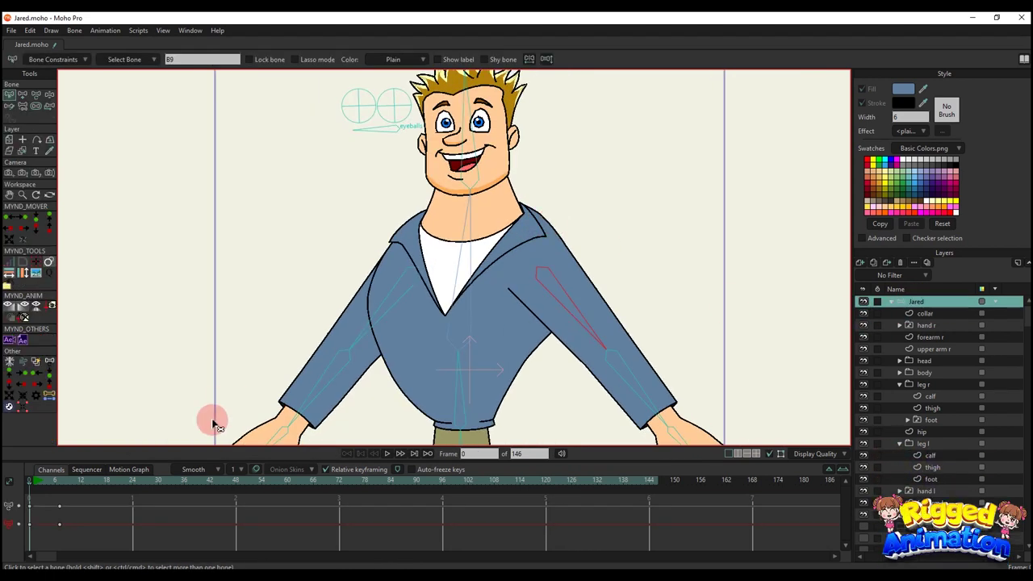
# At frame 7, rotate the forearm r side's arm bones to bring the bent arm up across the chest as a test pose
pyautogui.click(59, 486)
pyautogui.press('t')
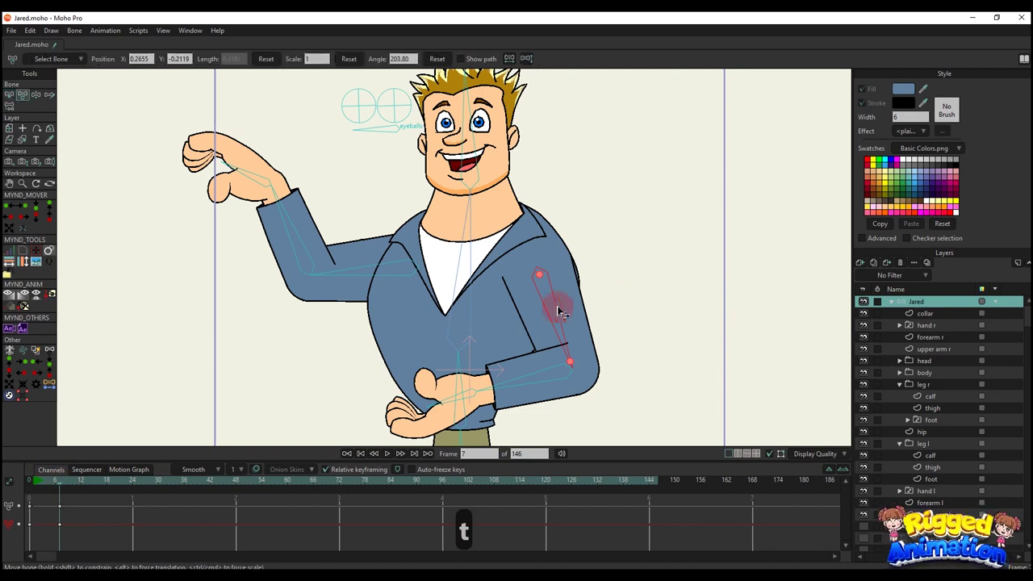
pyautogui.moveTo(557, 302); pyautogui.dragTo(442, 331)
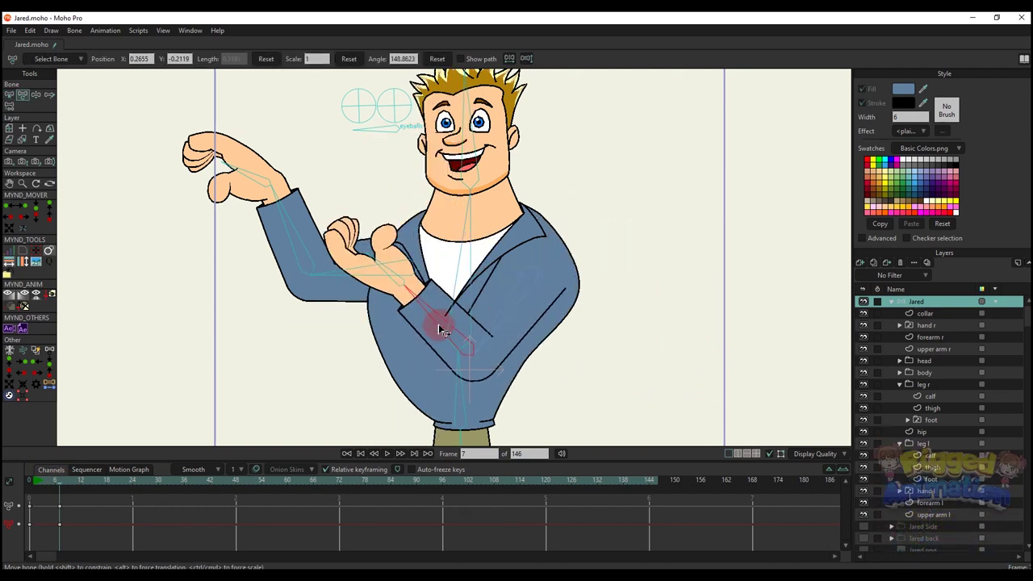
# Move the collar layer between forearm r and upper arm r, and test the arm pose again on the Jared layer
pyautogui.click(925, 314)
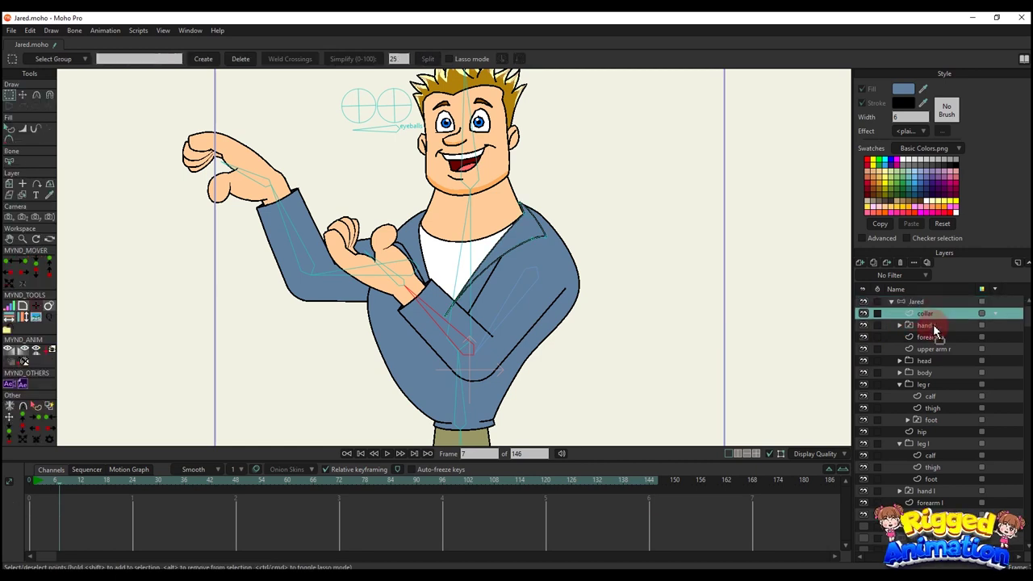
pyautogui.moveTo(932, 345); pyautogui.dragTo(929, 343)
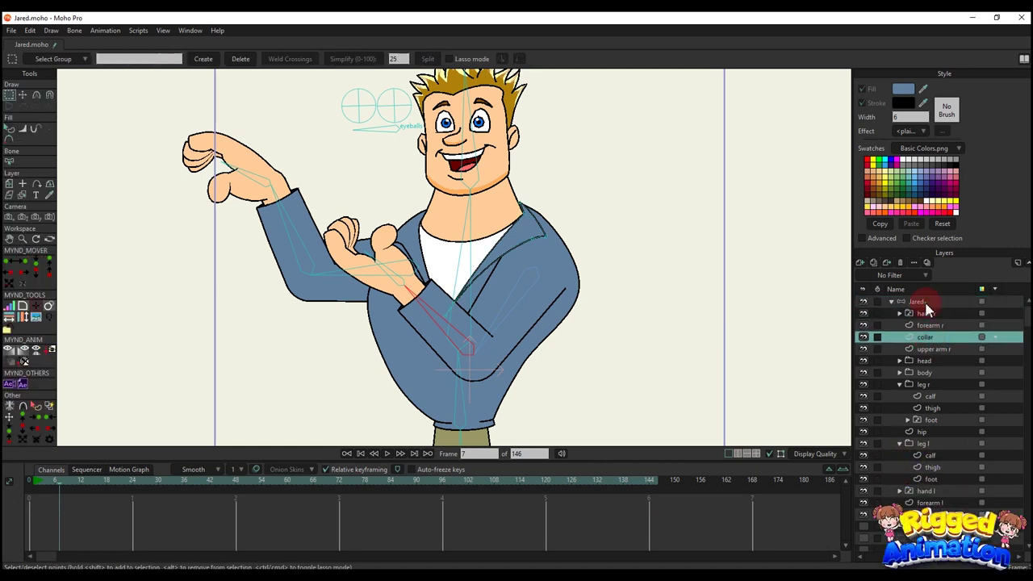
pyautogui.click(926, 310)
pyautogui.press('t')
pyautogui.moveTo(488, 288); pyautogui.dragTo(484, 362)
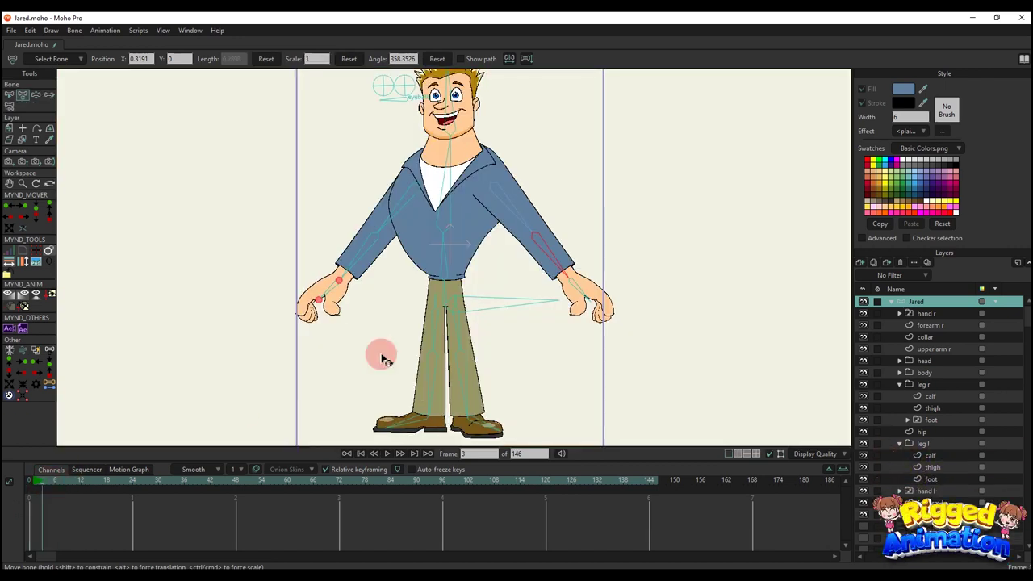
# At frame 3, bend both legs outward at the hips and knees to test how the trouser joints deform
pyautogui.scroll(3, 380, 352)
pyautogui.press('t')
pyautogui.moveTo(463, 314); pyautogui.dragTo(470, 344)
pyautogui.moveTo(451, 270); pyautogui.dragTo(491, 299)
pyautogui.moveTo(393, 312); pyautogui.dragTo(336, 284)
pyautogui.scroll(-5, 401, 260)
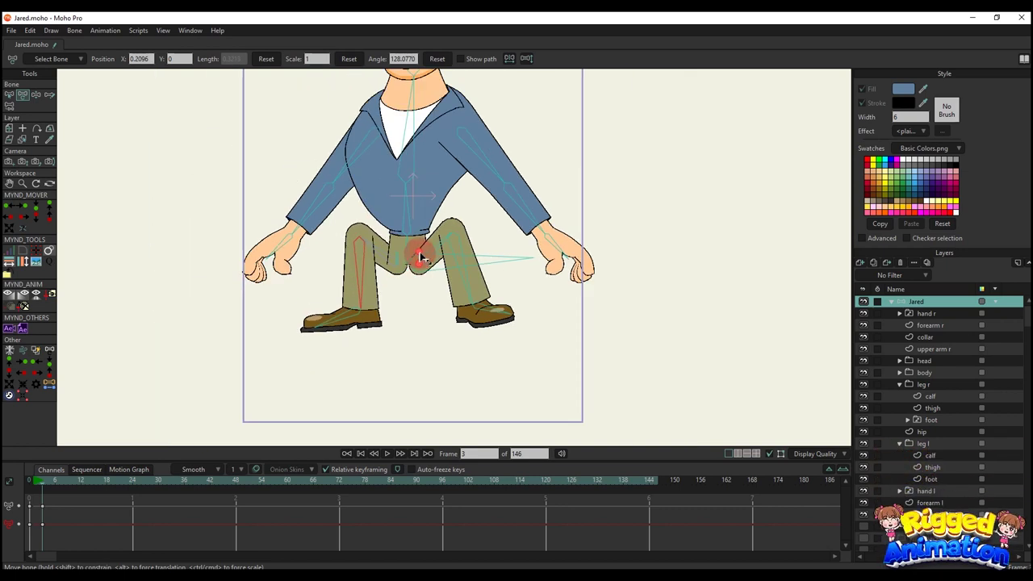
pyautogui.scroll(4, 421, 253)
pyautogui.moveTo(450, 242); pyautogui.dragTo(467, 267)
pyautogui.scroll(3, 466, 263)
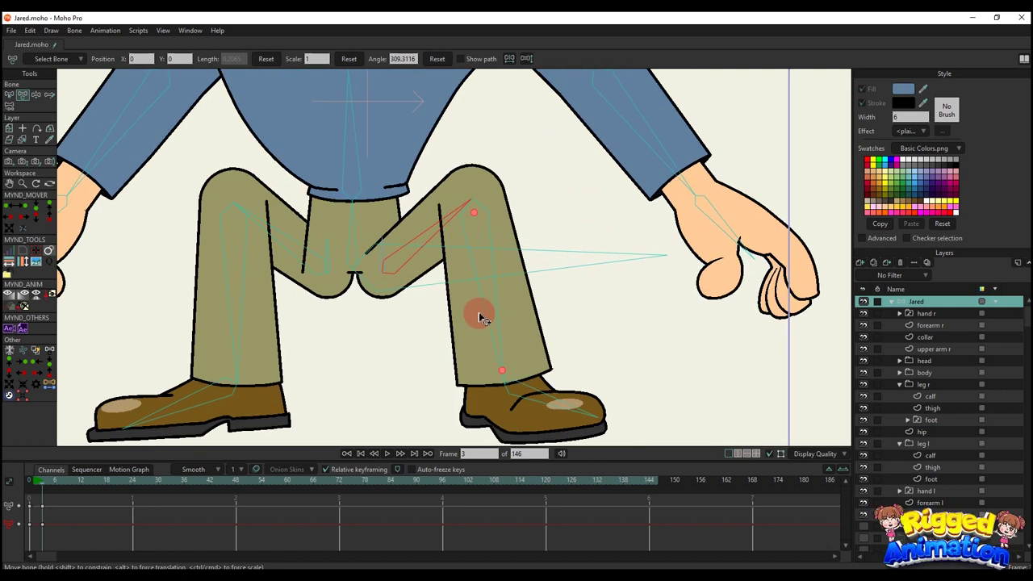
pyautogui.moveTo(480, 315); pyautogui.dragTo(502, 341)
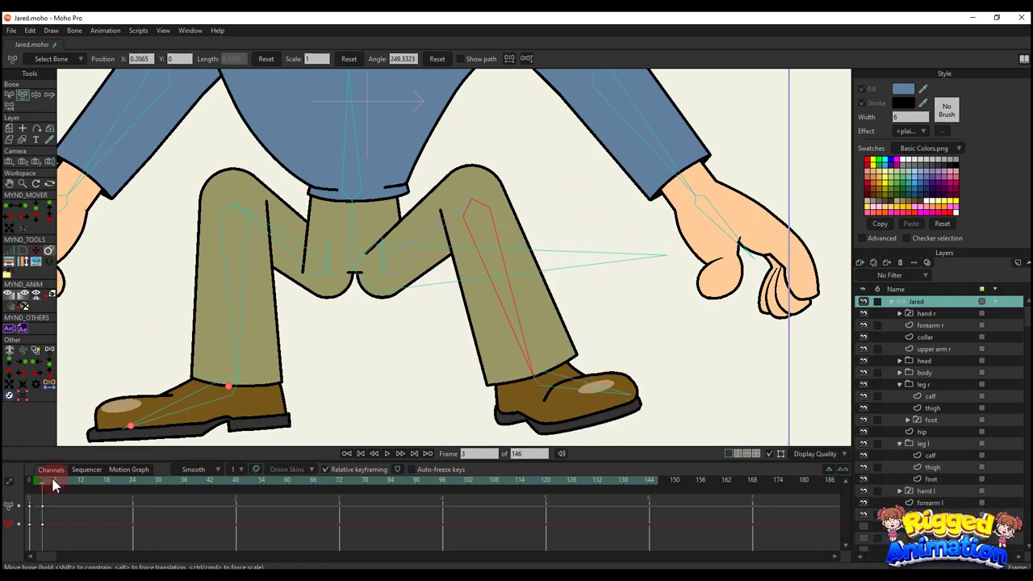
# Return to frame 0, select the hip layer, collapse the leg l group and move hip directly below it
pyautogui.moveTo(54, 484)
pyautogui.mouseDown()
pyautogui.moveTo(11, 484)
pyautogui.moveTo(52, 485)
pyautogui.moveTo(29, 484)
pyautogui.mouseUp()
pyautogui.click(266, 289)
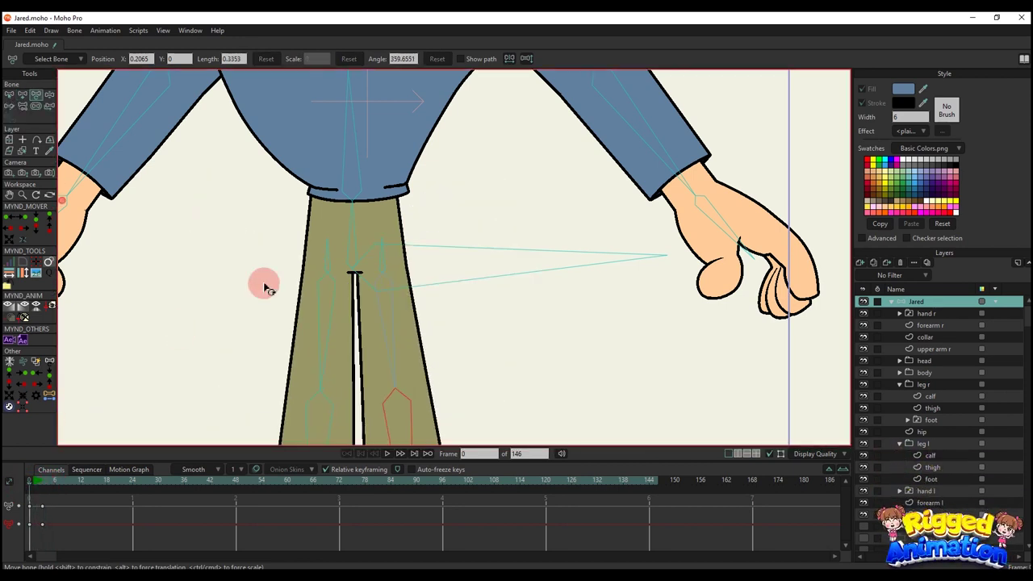
pyautogui.scroll(-5, 298, 283)
pyautogui.moveTo(320, 288); pyautogui.dragTo(430, 240)
pyautogui.scroll(4, 430, 240)
pyautogui.keyDown('alt'); pyautogui.rightClick(417, 157); pyautogui.keyUp('alt')
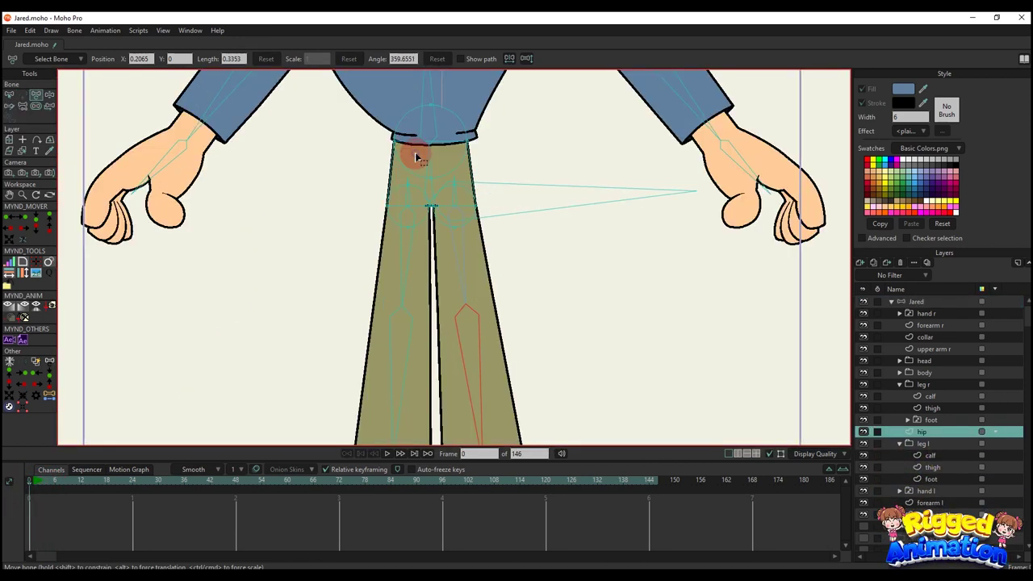
pyautogui.click(899, 444)
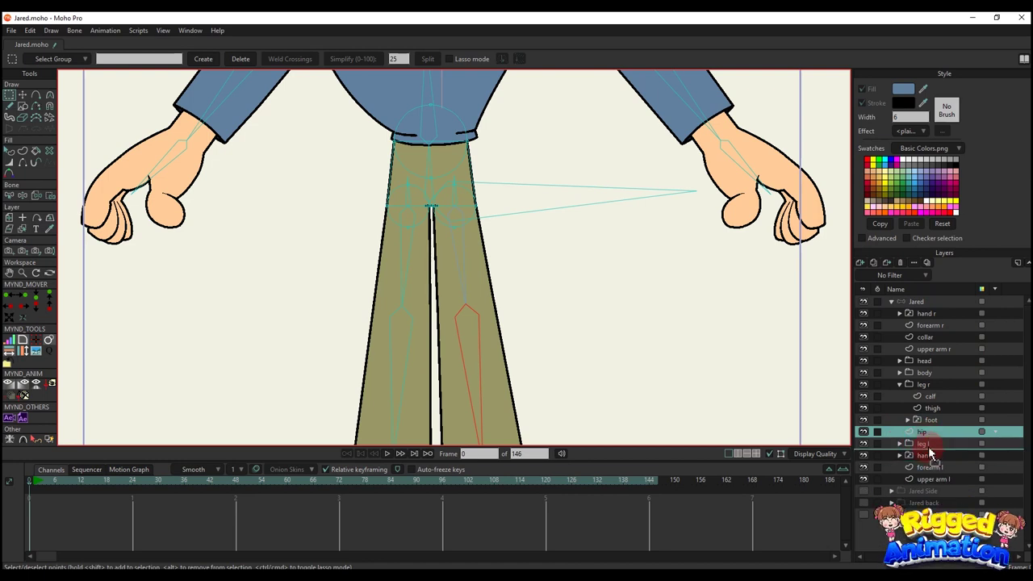
pyautogui.moveTo(930, 455); pyautogui.dragTo(930, 455)
# Hide leg l and create a filled and stroked shape from the hip layer's circle points at that leg's joint
pyautogui.scroll(2, 461, 258)
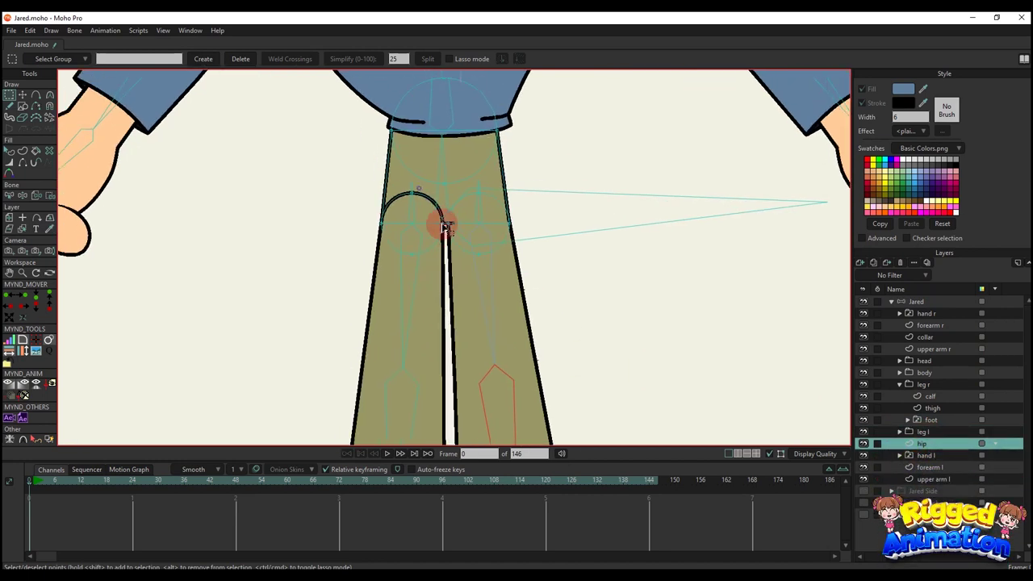
pyautogui.click(864, 433)
pyautogui.scroll(2, 365, 188)
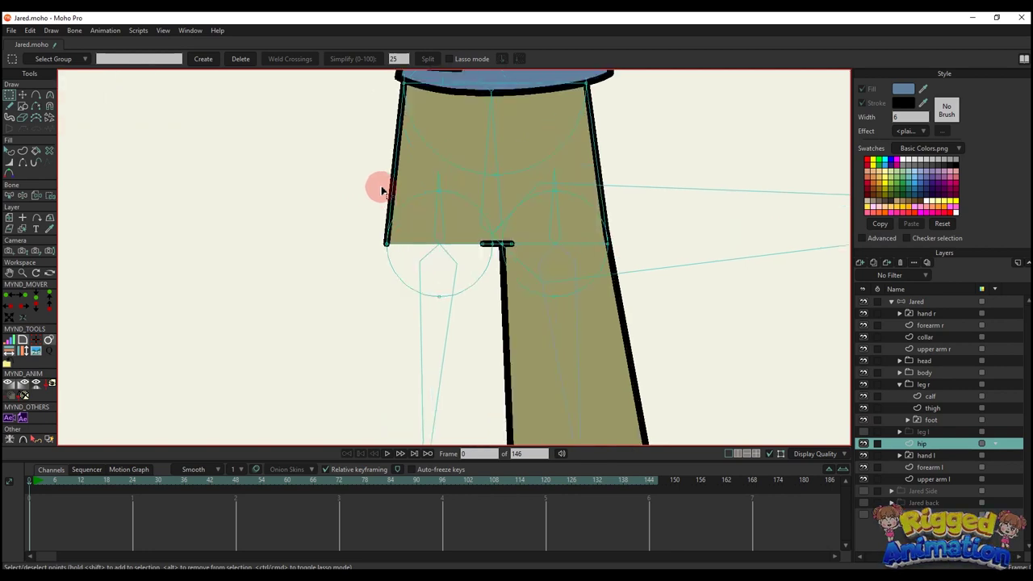
pyautogui.press('g')
pyautogui.click(416, 198)
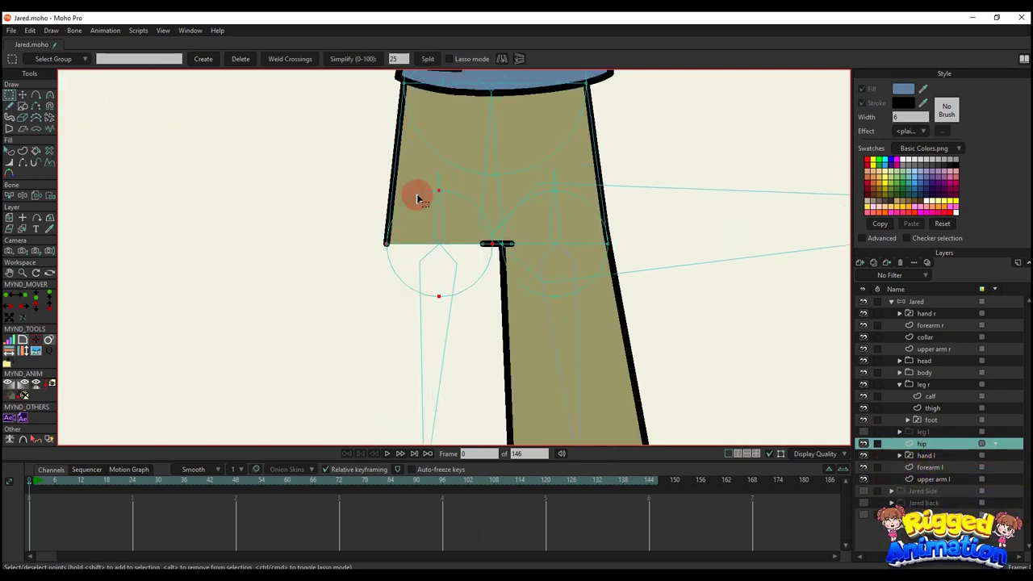
pyautogui.click(24, 151)
pyautogui.click(122, 58)
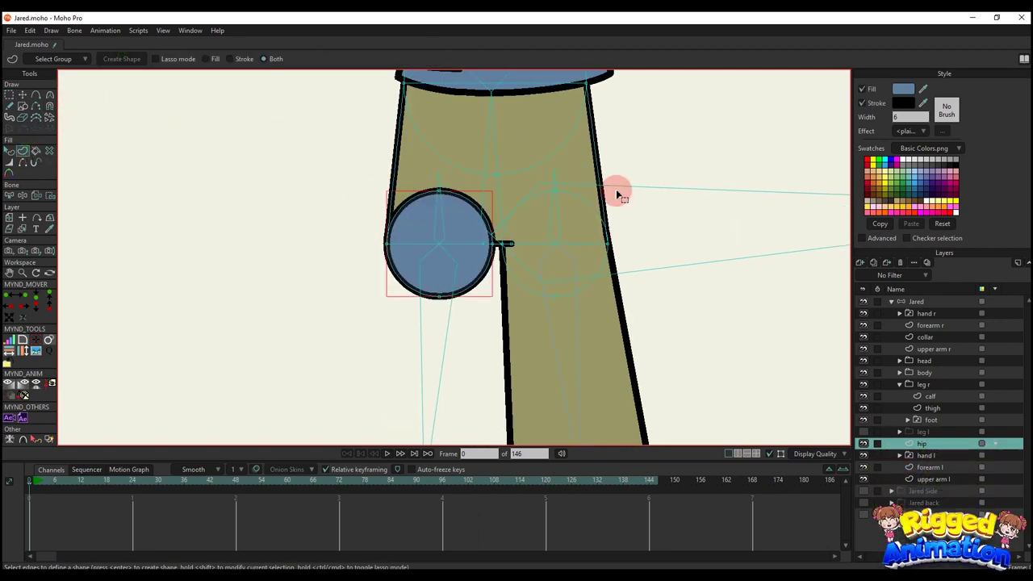
# Lower the new hip circle shape behind the trouser shape and give it the trousers' olive fill and black stroke
pyautogui.press('q')
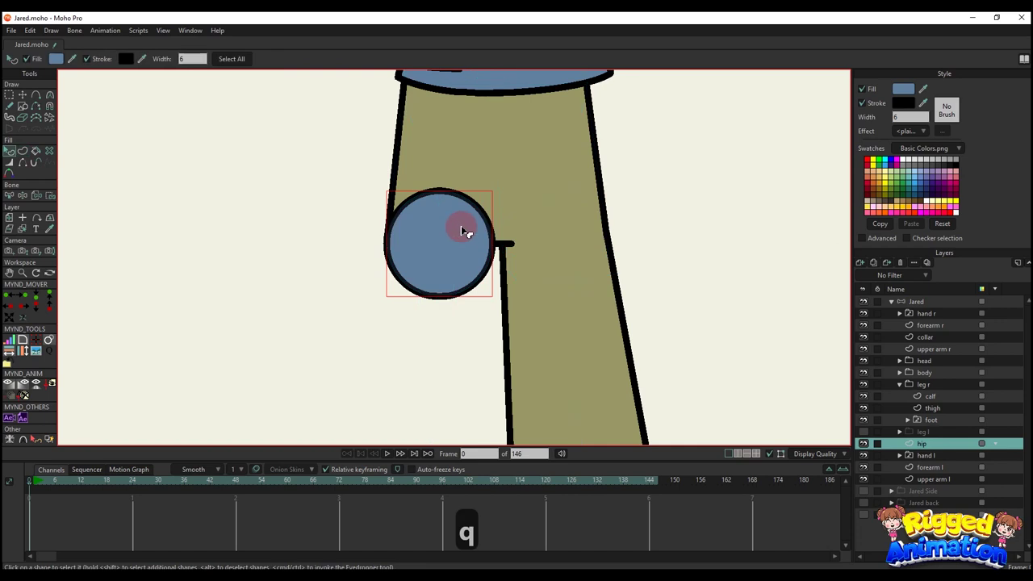
pyautogui.hotkey('alt', 'Down')
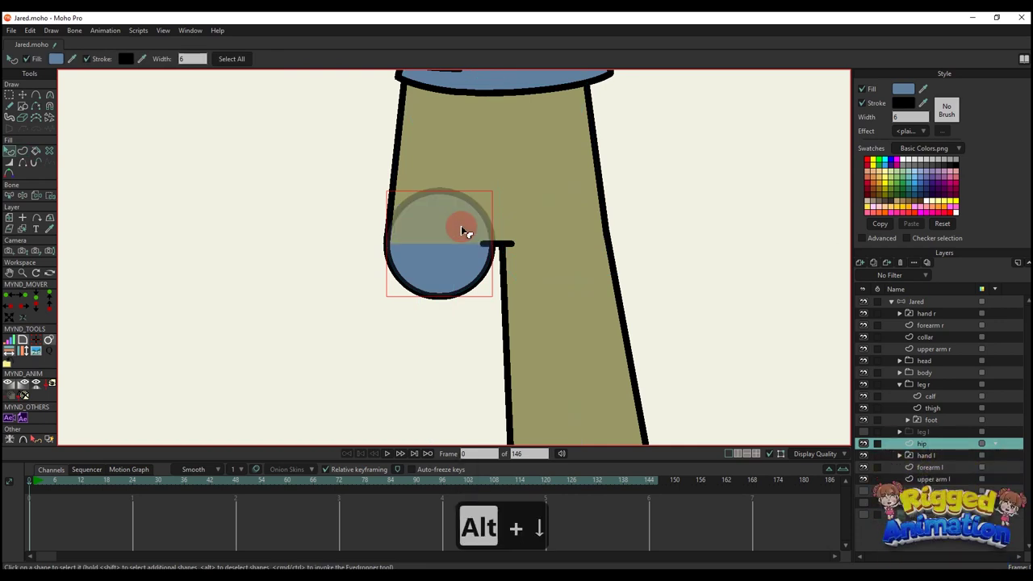
pyautogui.keyDown('ctrl'); pyautogui.click(578, 153); pyautogui.keyUp('ctrl')
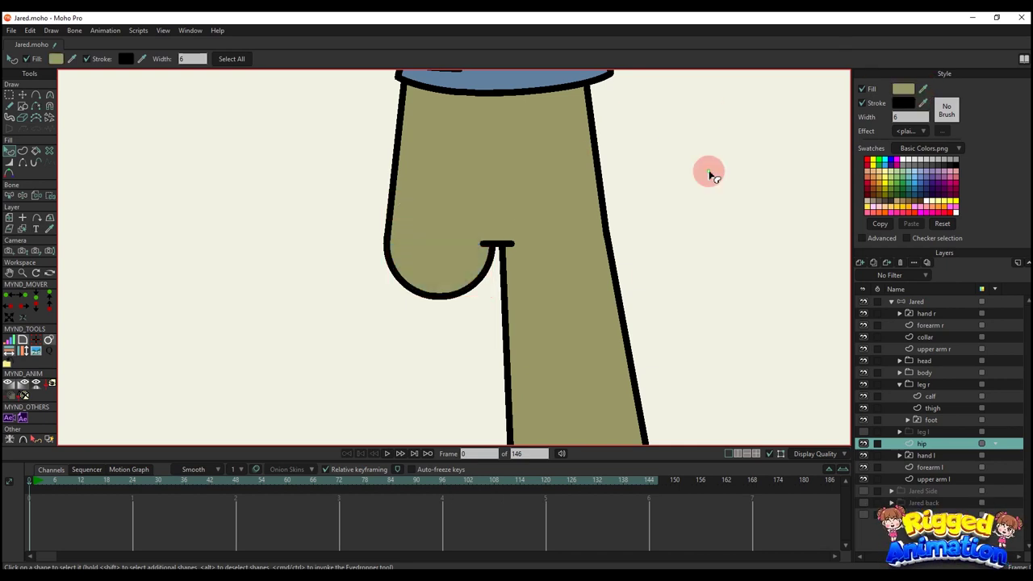
# Show leg l again and turn off the stroke of the circle shape at the top of its thigh layer
pyautogui.click(863, 432)
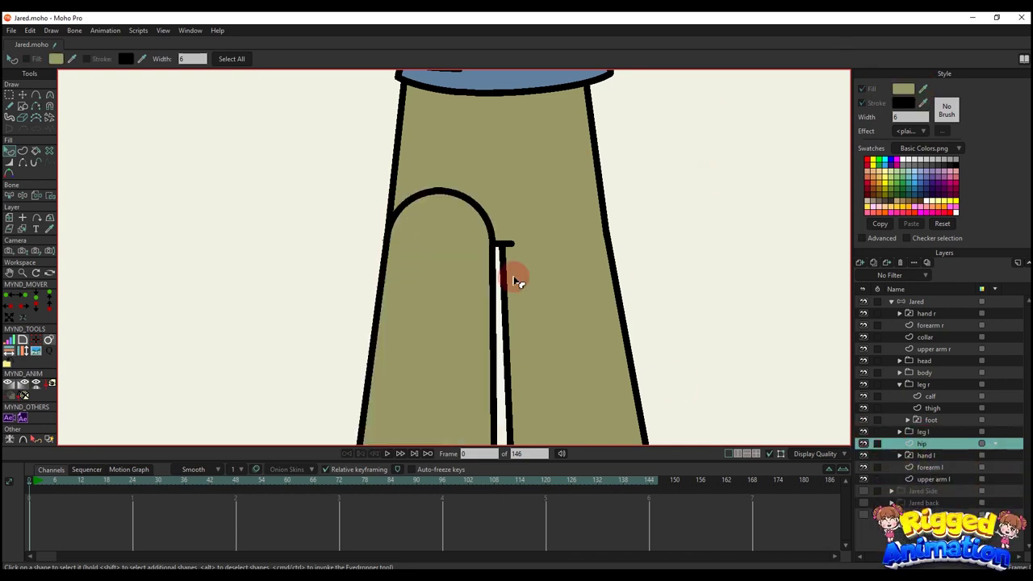
pyautogui.click(454, 202)
pyautogui.click(862, 104)
pyautogui.click(773, 179)
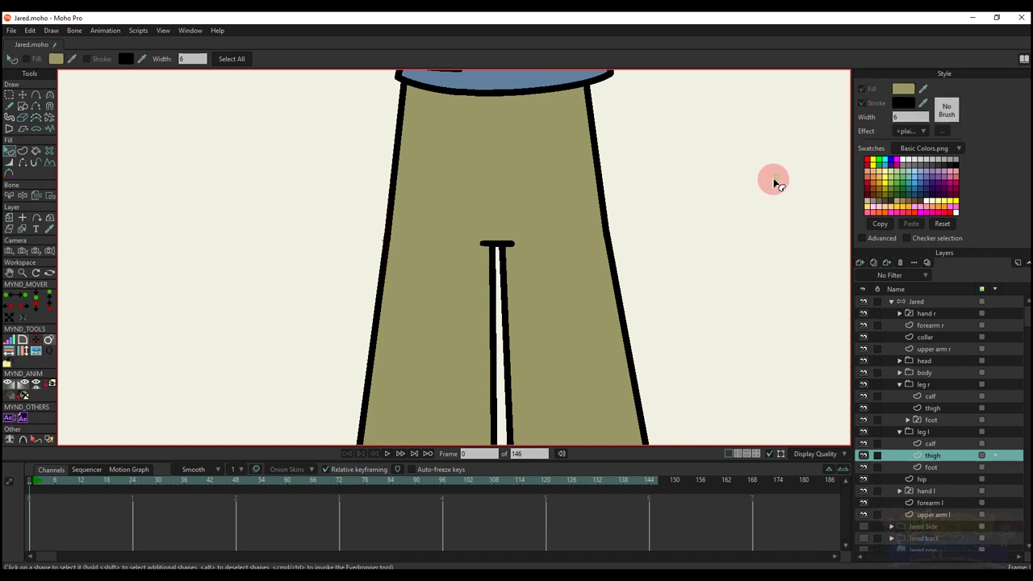
# Reselect and collapse the Jared layer, and at frame 2 repose both legs to test the corrected hip joints
pyautogui.click(916, 302)
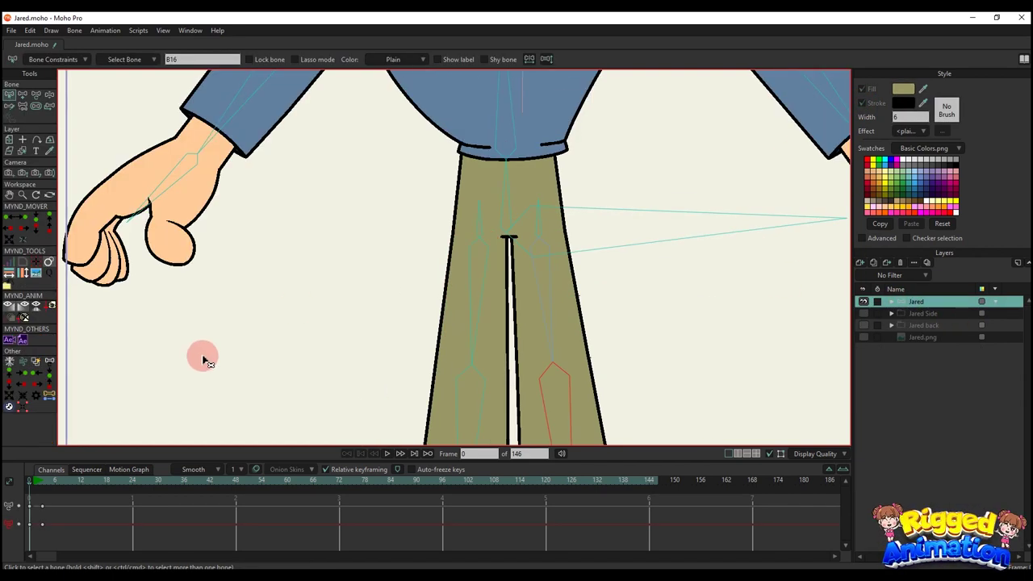
pyautogui.click(39, 482)
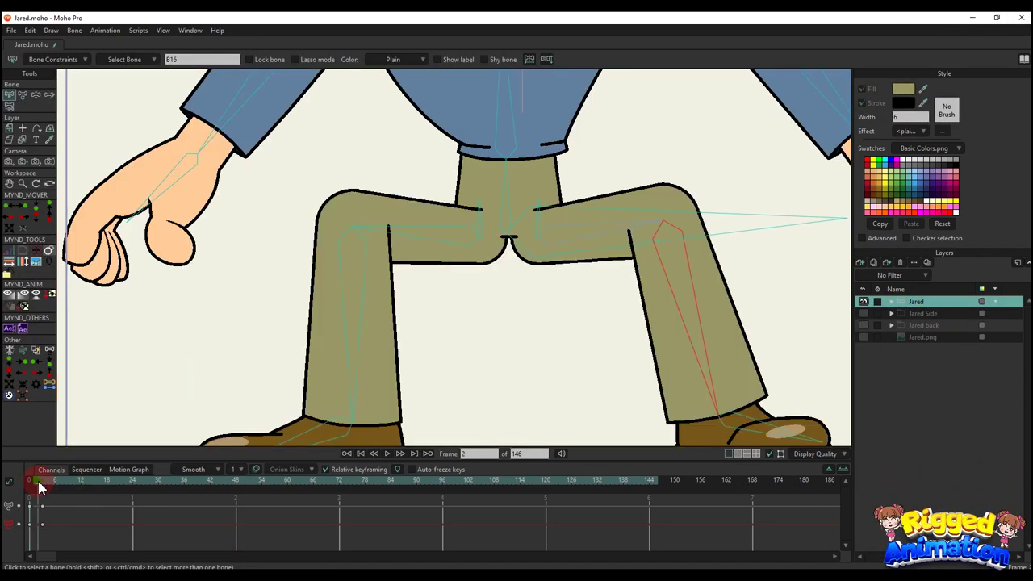
pyautogui.scroll(-5, 359, 286)
pyautogui.scroll(2, 340, 281)
pyautogui.press('t')
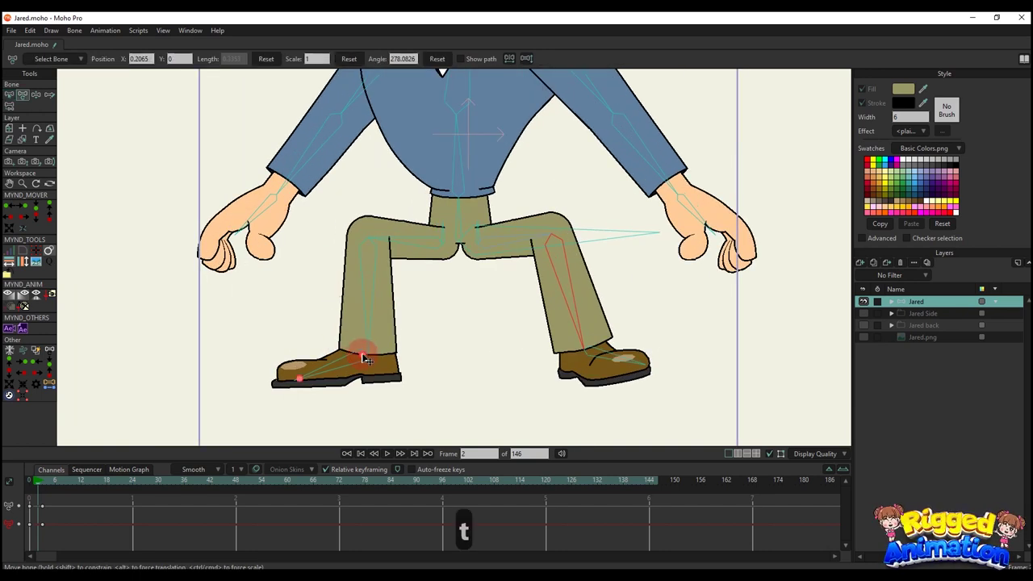
pyautogui.moveTo(365, 359); pyautogui.dragTo(390, 250)
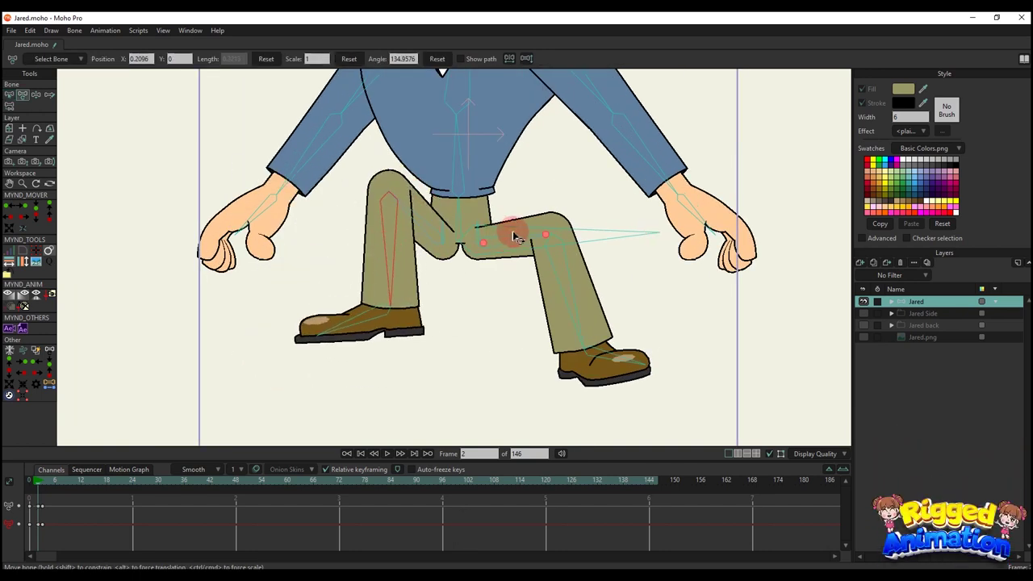
pyautogui.moveTo(514, 237); pyautogui.dragTo(536, 282)
# Delete all the leg test keyframes from the timeline
pyautogui.scroll(-4, 500, 253)
pyautogui.moveTo(89, 538); pyautogui.dragTo(6, 456)
pyautogui.press('BackSpace')
pyautogui.scroll(4, 472, 312)
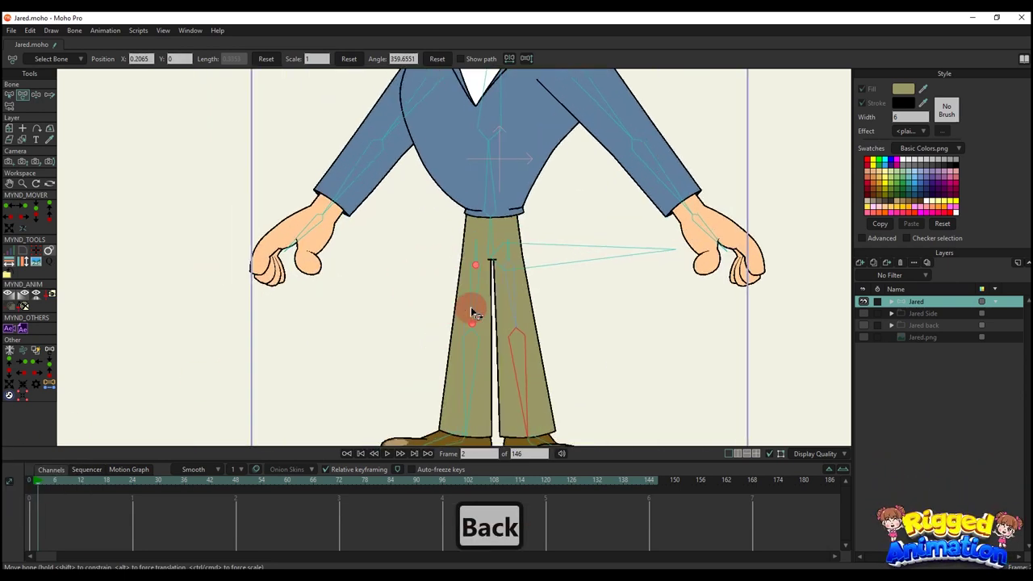
# Try pulling the hip bone downward with Manipulate Bones, and delete the resulting test keyframe
pyautogui.scroll(-4, 436, 297)
pyautogui.click(46, 486)
pyautogui.press('z')
pyautogui.press('z')
pyautogui.moveTo(481, 267); pyautogui.dragTo(486, 301)
pyautogui.press('BackSpace')
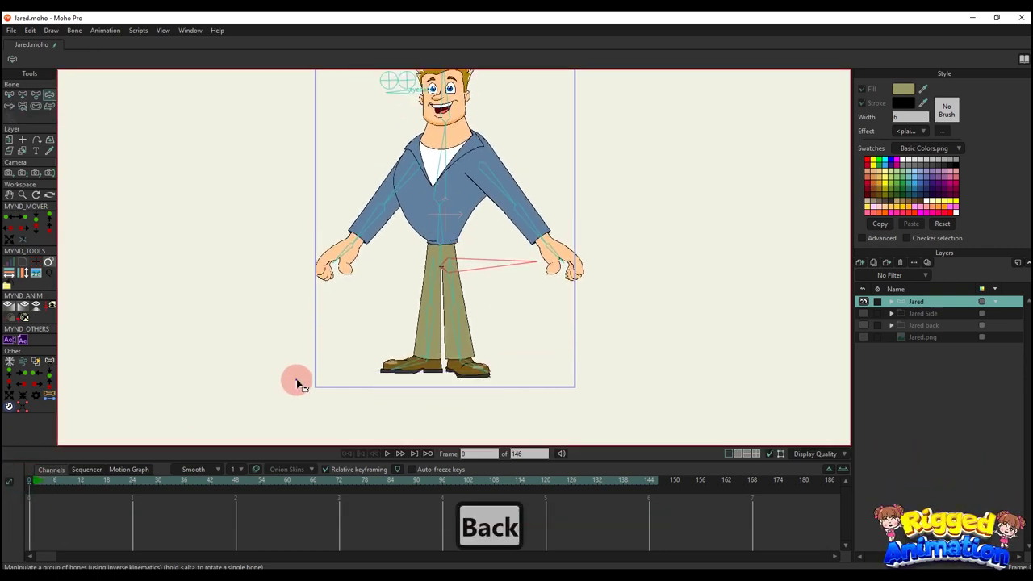
# At frame 0, add a separate bone at each ankle, pointing straight down below the shoe
pyautogui.press('b')
pyautogui.scroll(2, 442, 329)
pyautogui.scroll(4, 442, 330)
pyautogui.press('a')
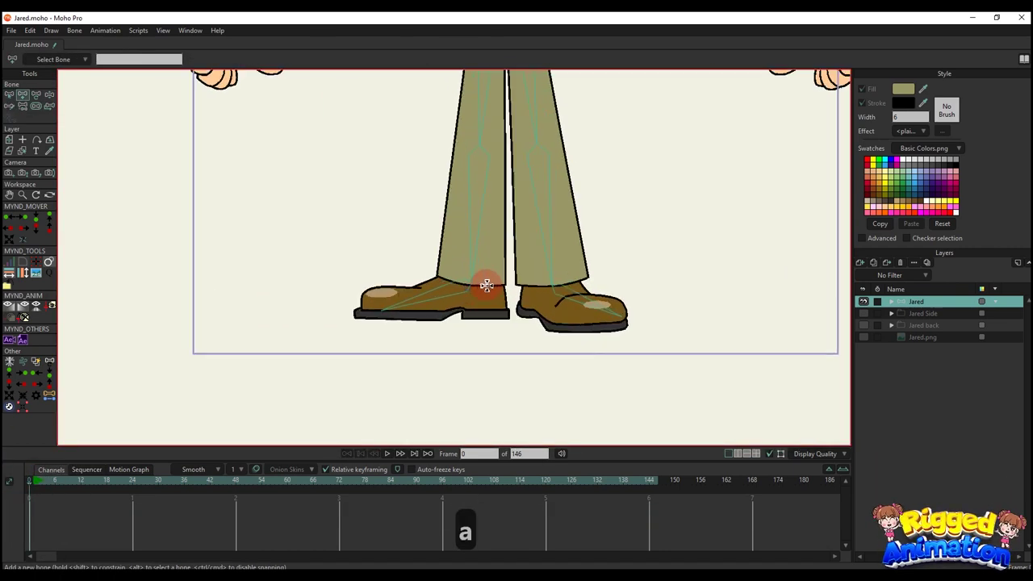
pyautogui.moveTo(465, 284); pyautogui.dragTo(465, 445)
pyautogui.scroll(-2, 463, 404)
pyautogui.press('s')
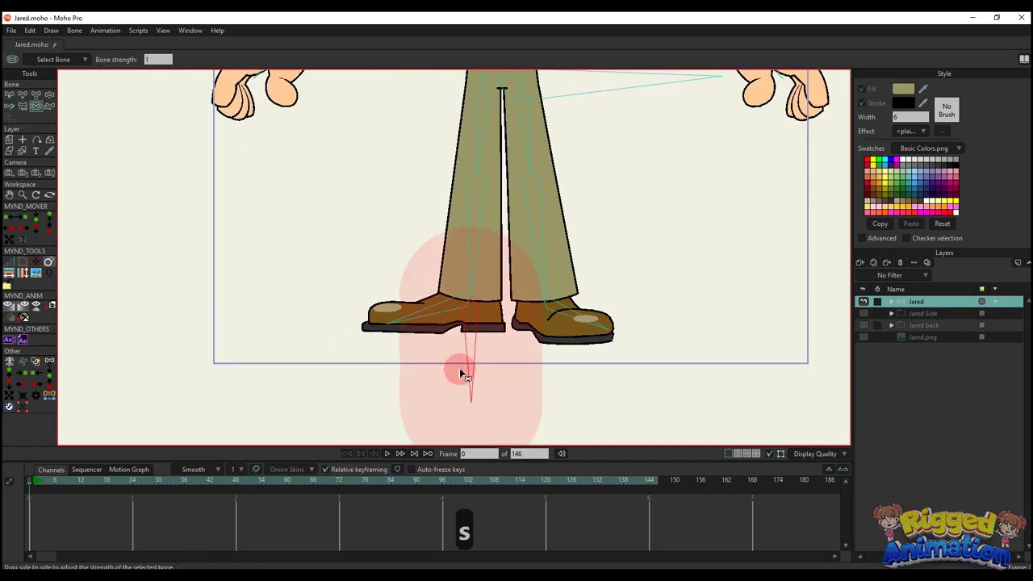
pyautogui.press('b')
pyautogui.press('a')
pyautogui.moveTo(541, 348); pyautogui.dragTo(541, 405)
# Set the bone strength of the two new ankle bones to 0 and select both
pyautogui.press('s')
pyautogui.moveTo(443, 371); pyautogui.dragTo(388, 369)
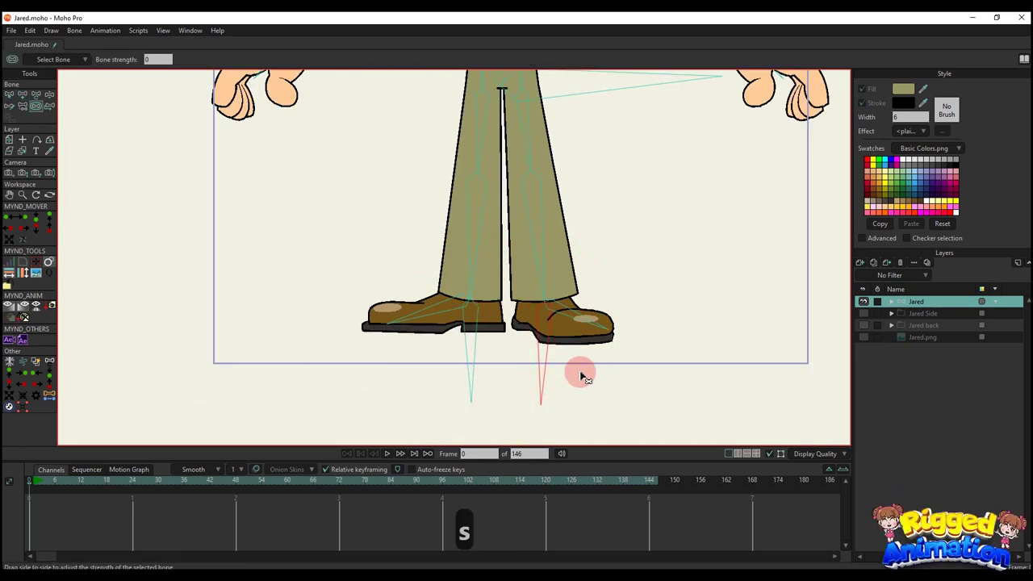
pyautogui.moveTo(321, 362); pyautogui.dragTo(363, 364)
pyautogui.moveTo(509, 369); pyautogui.dragTo(398, 374)
# Check the parenting of the two new ankle bones with Reparent Bone, and deselect them
pyautogui.press('b')
pyautogui.press('p')
pyautogui.scroll(1, 487, 278)
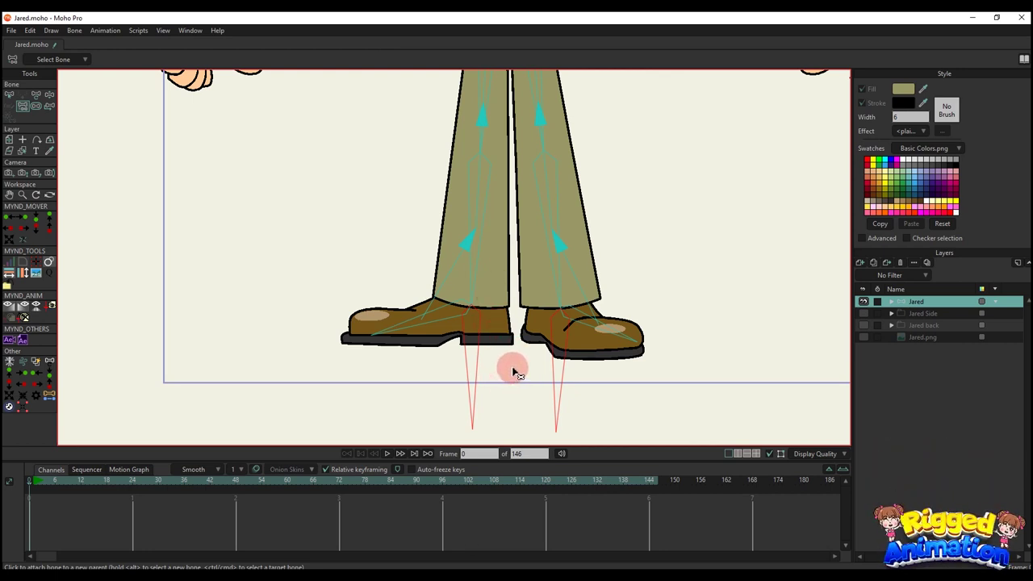
pyautogui.press('b')
pyautogui.click(498, 350)
pyautogui.scroll(-1, 486, 343)
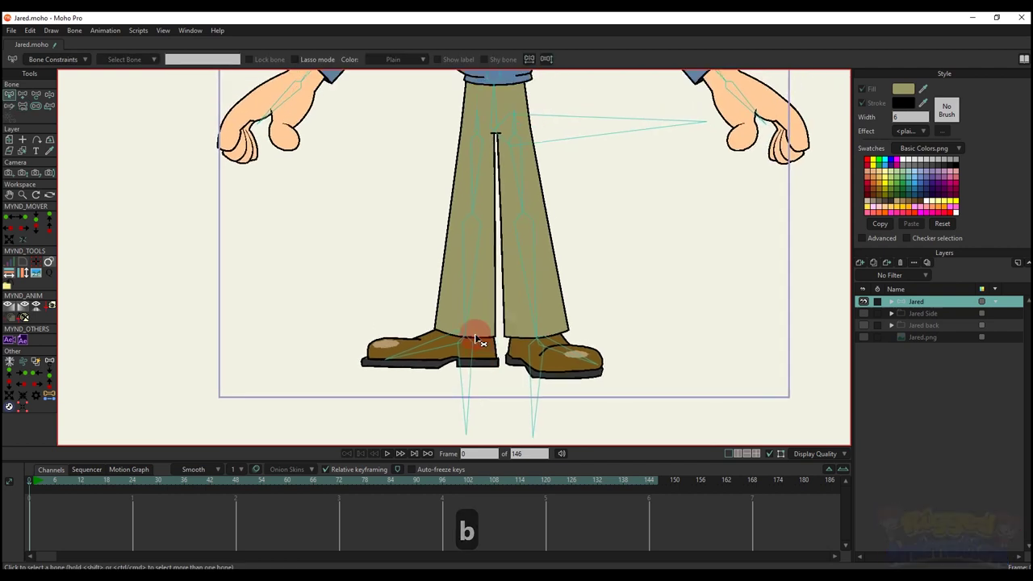
# Check the two ankle bones' names and set ankle bone B33 as the target of shin bone B13
pyautogui.scroll(1, 474, 338)
pyautogui.press('b')
pyautogui.click(474, 373)
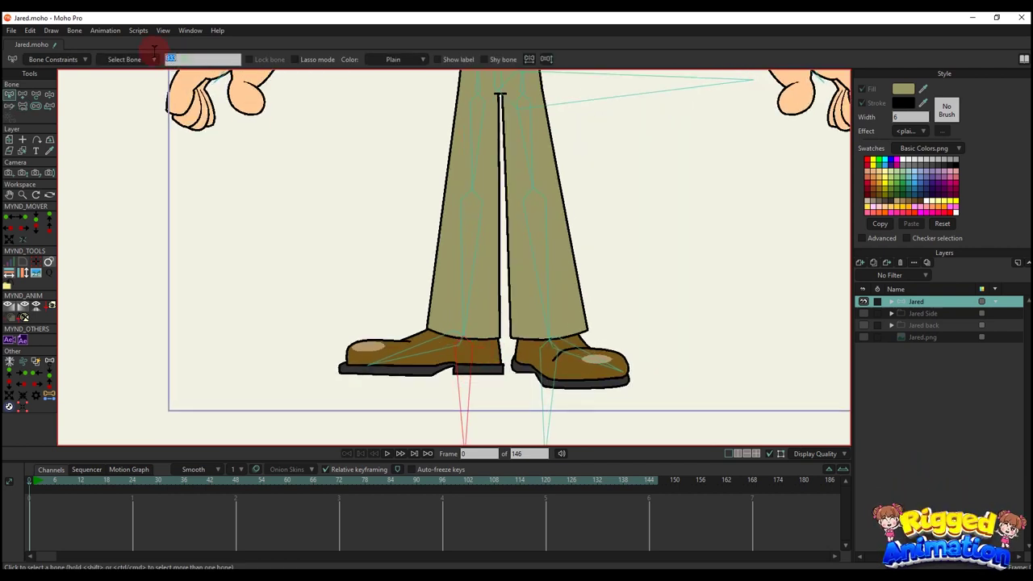
pyautogui.click(545, 367)
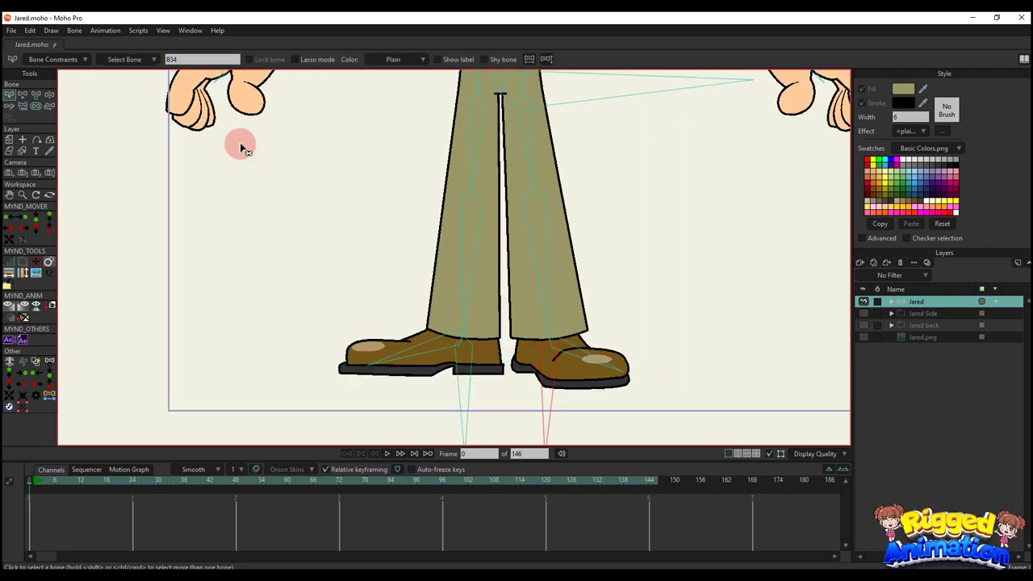
pyautogui.click(475, 339)
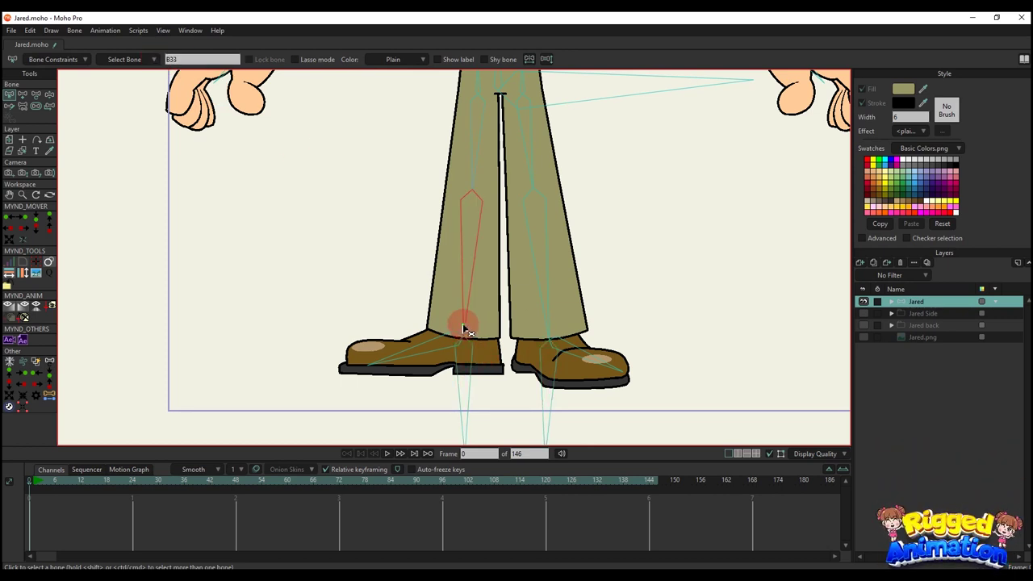
pyautogui.click(465, 330)
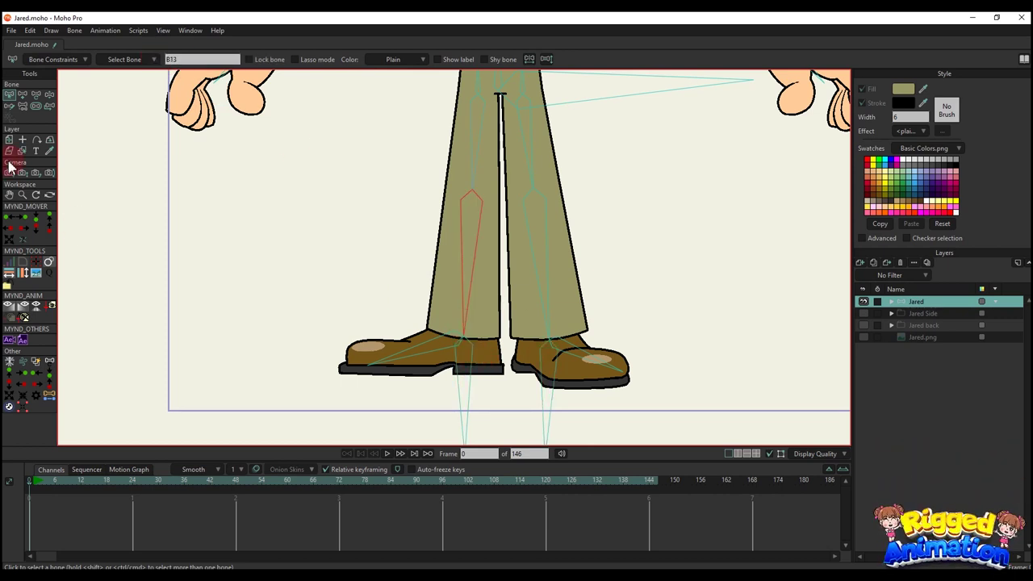
pyautogui.click(39, 62)
pyautogui.click(59, 193)
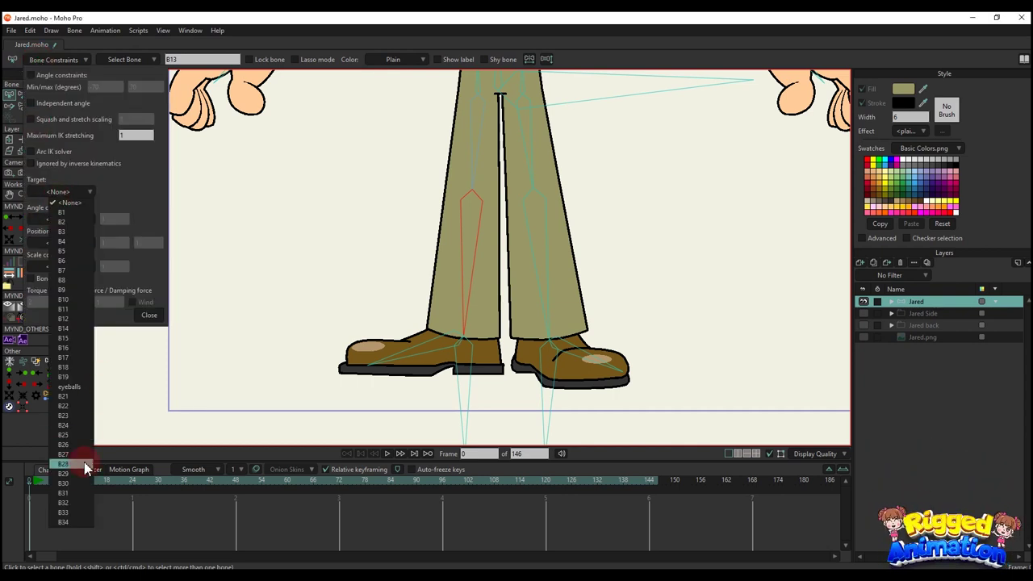
pyautogui.click(369, 404)
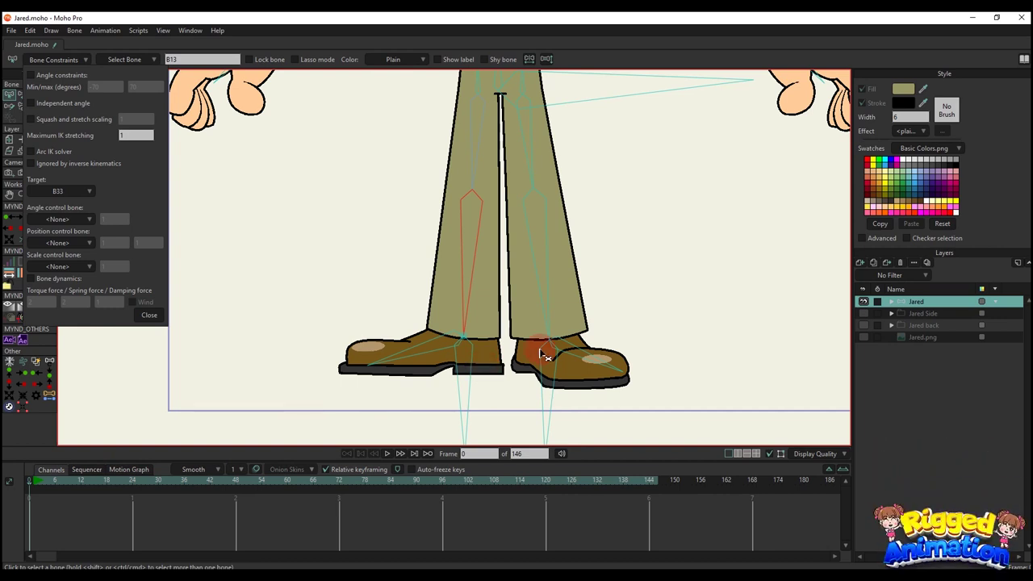
# Set ankle bone B34 as the target of the other leg's shin bone B16
pyautogui.click(54, 192)
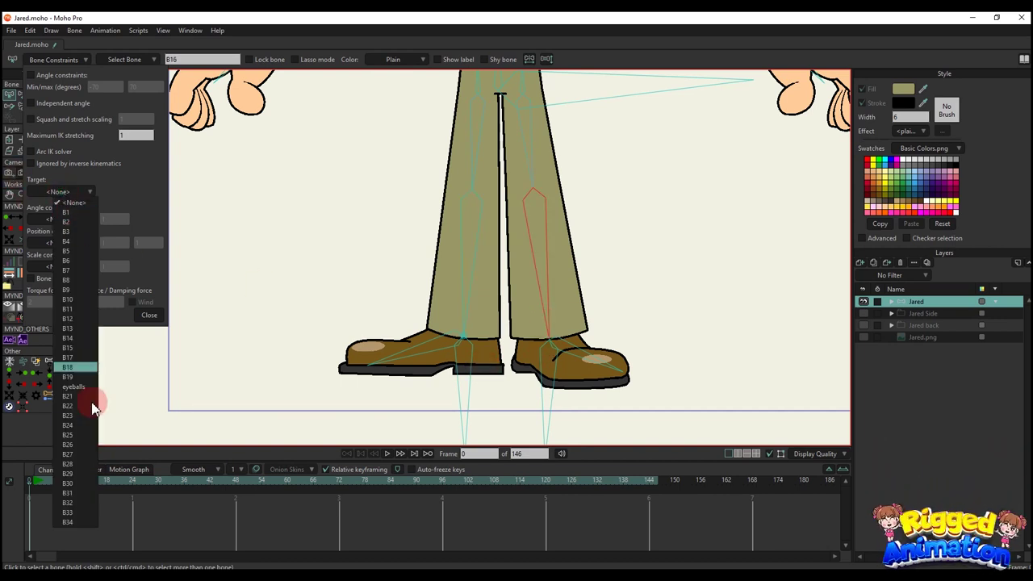
pyautogui.click(65, 520)
pyautogui.click(148, 318)
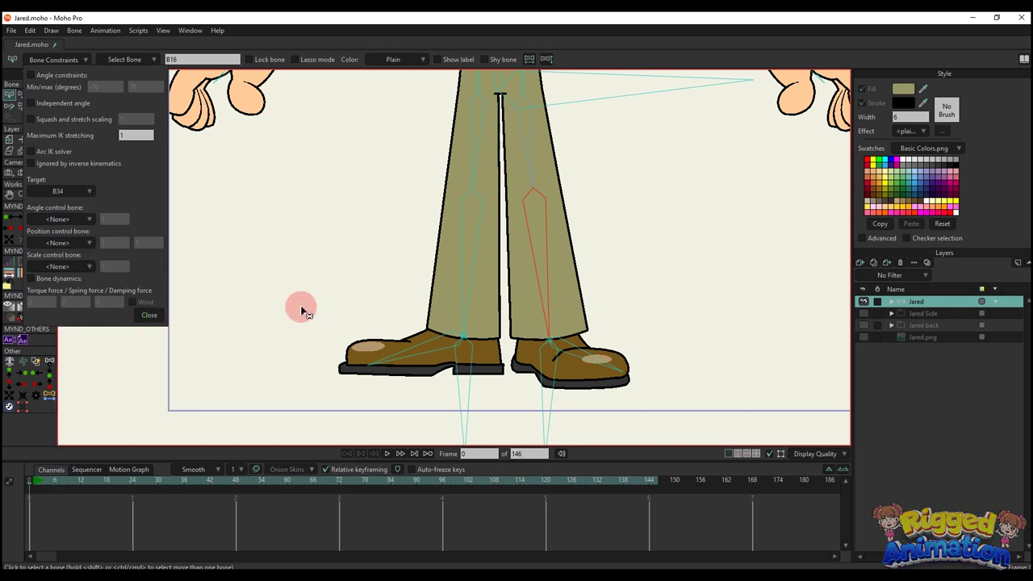
# Try moving the hip bone up and down at frame 5 with Manipulate Bones, and delete the test keyframes
pyautogui.scroll(-3, 303, 313)
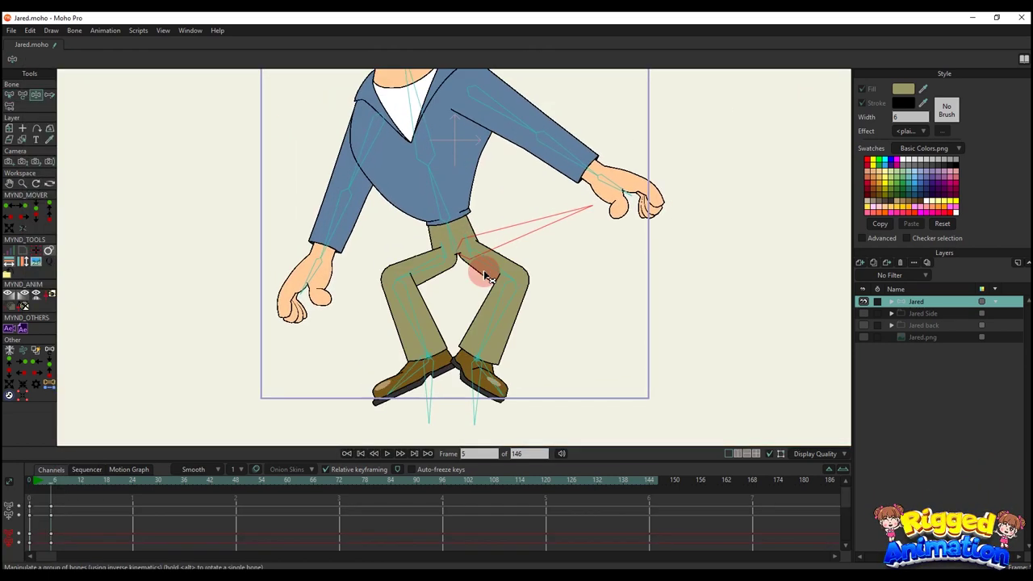
pyautogui.moveTo(484, 275); pyautogui.dragTo(490, 219)
pyautogui.press('t')
pyautogui.press('z')
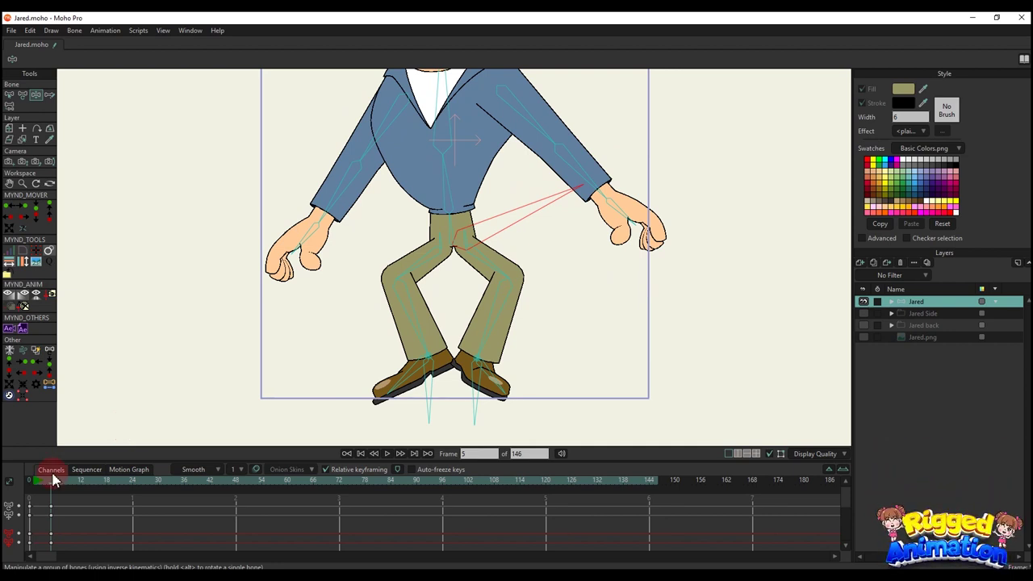
pyautogui.press('z')
pyautogui.moveTo(492, 242); pyautogui.dragTo(484, 217)
pyautogui.press('BackSpace')
# Turn on Independent angle for both foot bones at frame 0
pyautogui.scroll(2, 396, 338)
pyautogui.press('b')
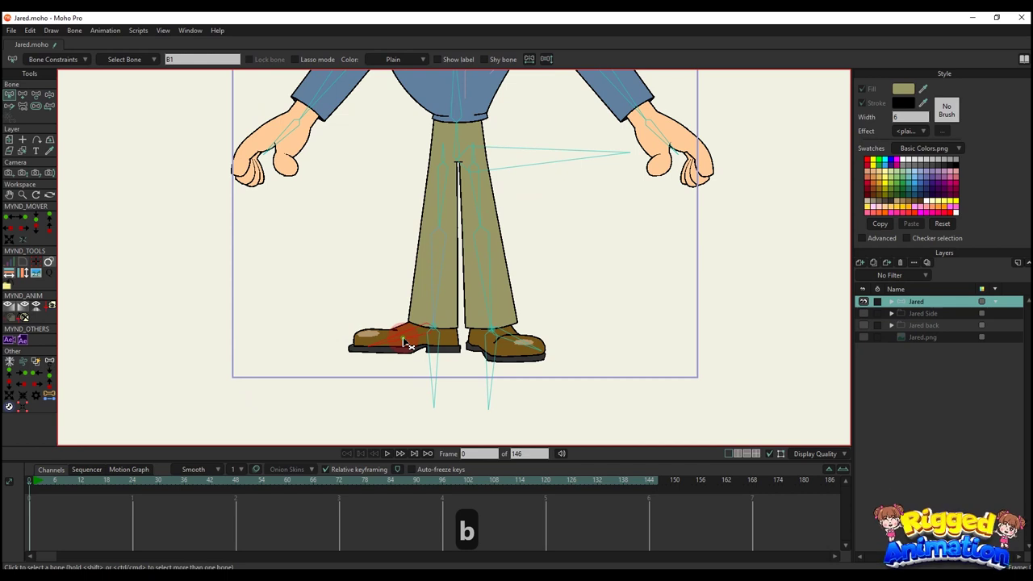
pyautogui.click(43, 61)
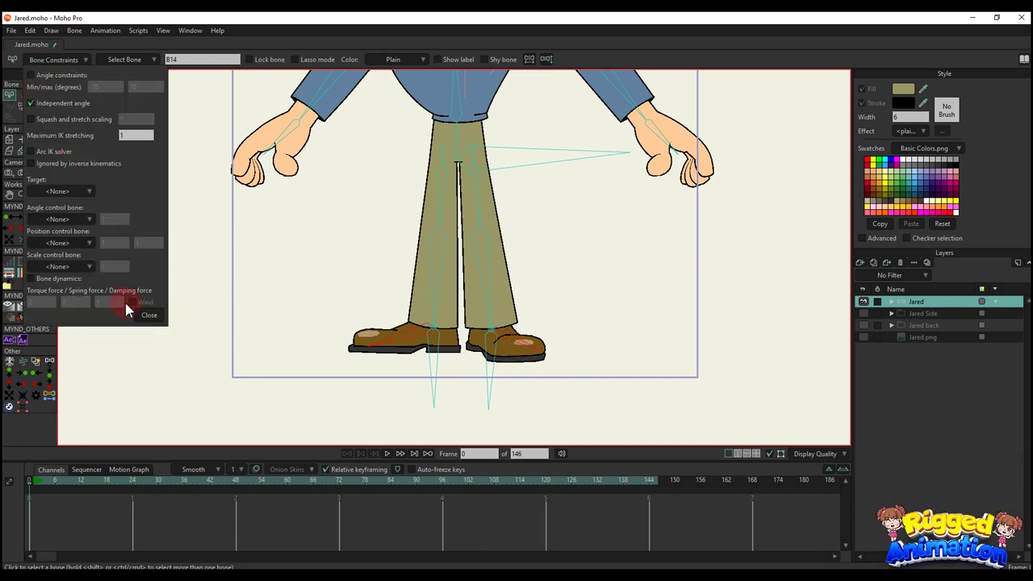
pyautogui.click(149, 316)
# Try lowering the hip bone with Manipulate Bones at frames 5 and 6, and delete the test keyframes
pyautogui.scroll(-1, 519, 333)
pyautogui.press('b')
pyautogui.click(553, 329)
pyautogui.click(49, 484)
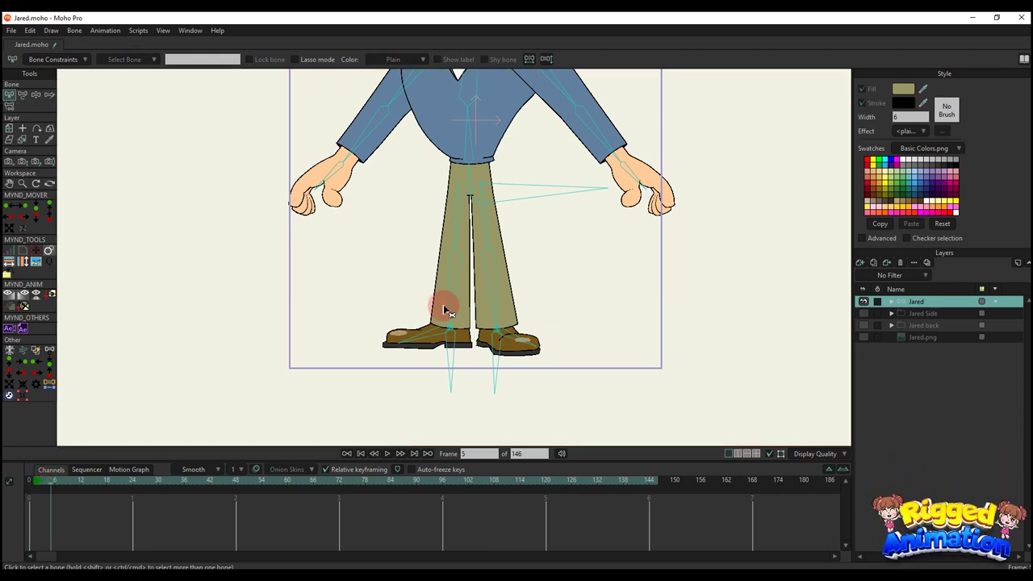
pyautogui.press('z')
pyautogui.moveTo(497, 194); pyautogui.dragTo(507, 236)
pyautogui.press('t')
pyautogui.press('z')
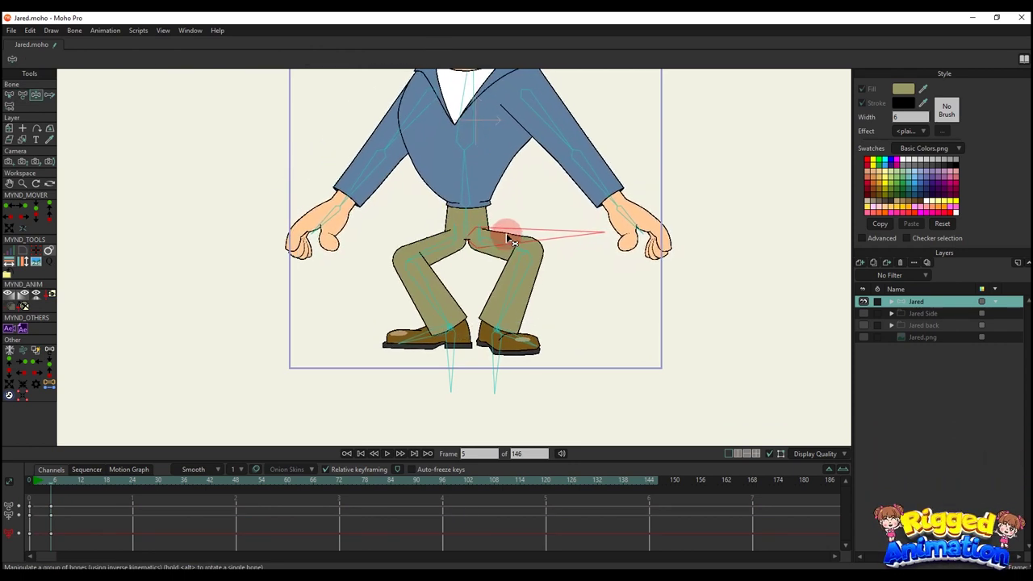
pyautogui.press('z')
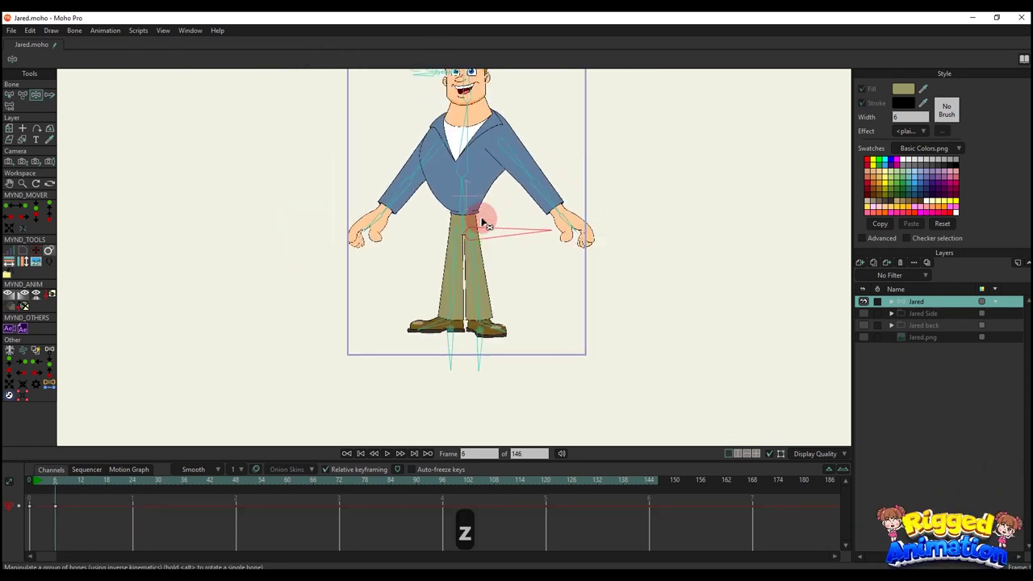
pyautogui.moveTo(482, 223); pyautogui.dragTo(469, 255)
pyautogui.press('z')
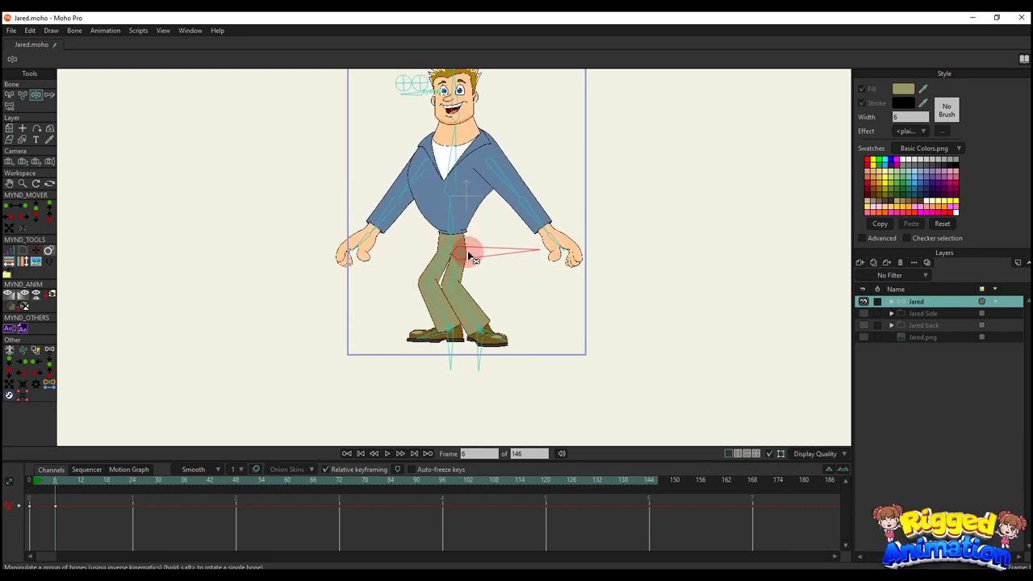
pyautogui.press('BackSpace')
# Select both thigh bones at frame 0 and review their bone constraints
pyautogui.click(30, 482)
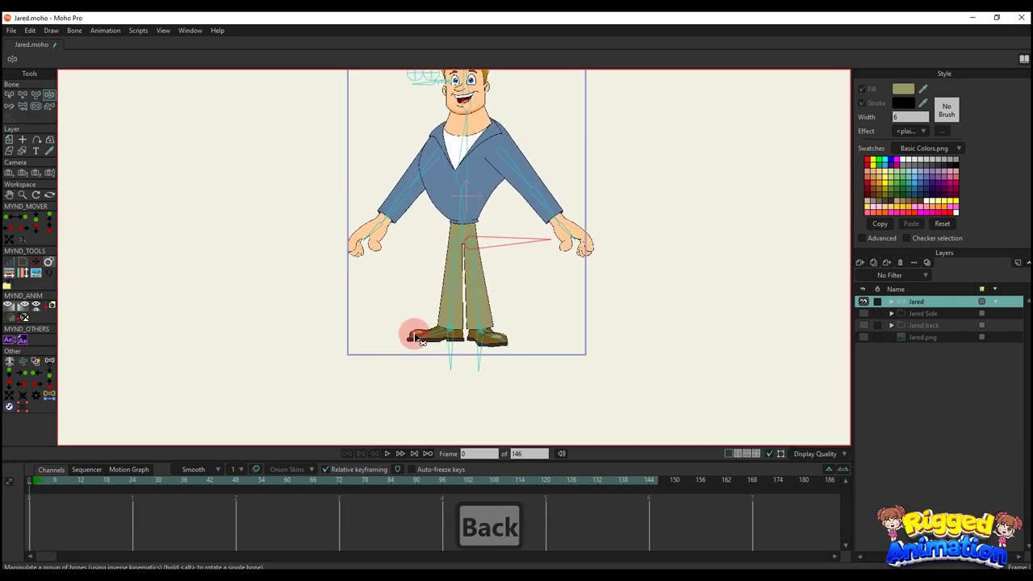
pyautogui.scroll(1, 416, 331)
pyautogui.press('b')
pyautogui.click(463, 244)
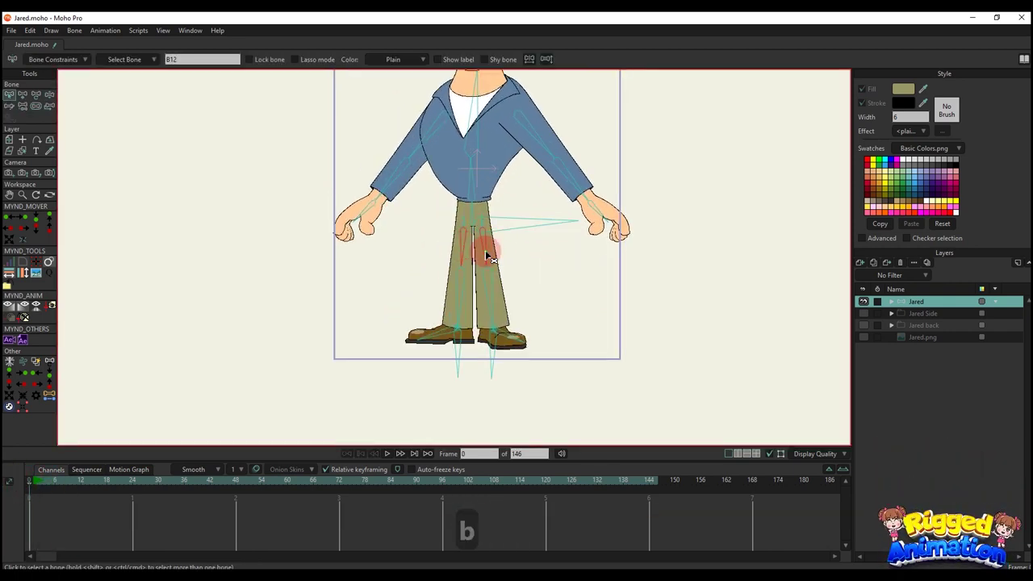
pyautogui.click(50, 59)
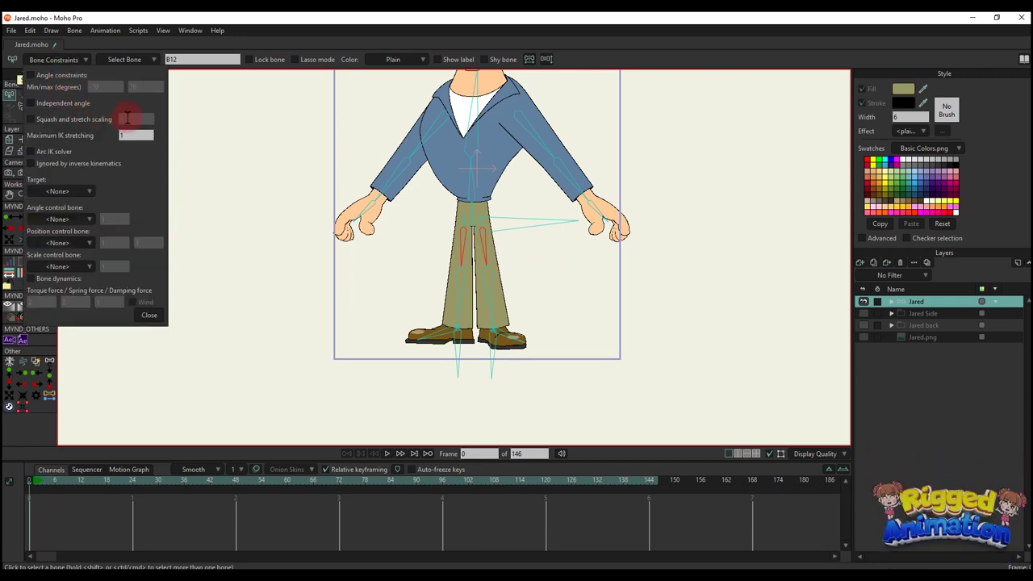
pyautogui.click(147, 316)
# Try pulling the hip bone up at frame 3 so the feet leave the ankle targets, and delete the test keyframes
pyautogui.press('b')
pyautogui.click(42, 481)
pyautogui.press('z')
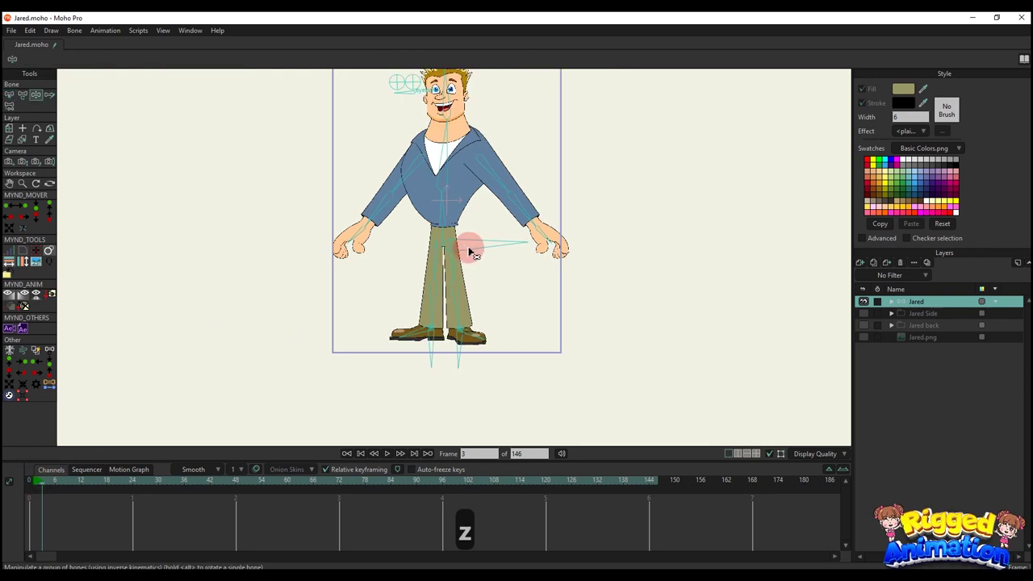
pyautogui.moveTo(473, 253); pyautogui.dragTo(428, 232)
pyautogui.press('b')
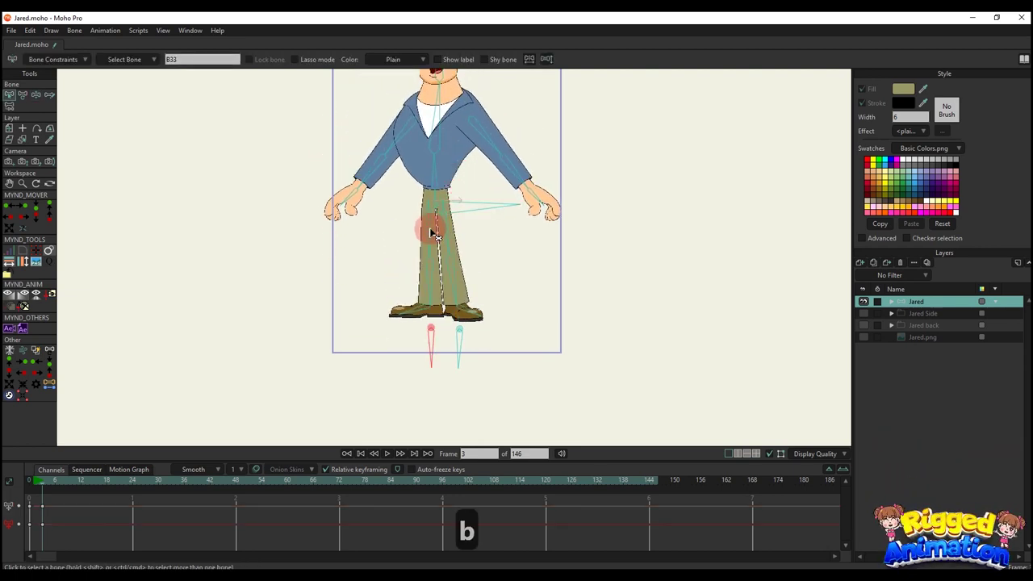
pyautogui.click(433, 232)
pyautogui.press('z')
pyautogui.moveTo(466, 211); pyautogui.dragTo(452, 188)
pyautogui.press('b')
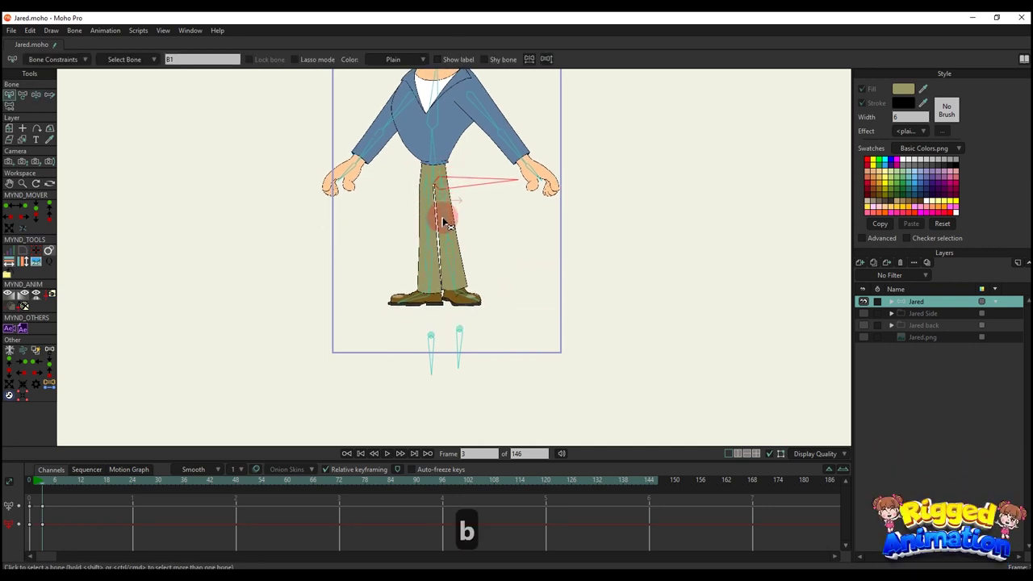
pyautogui.click(456, 220)
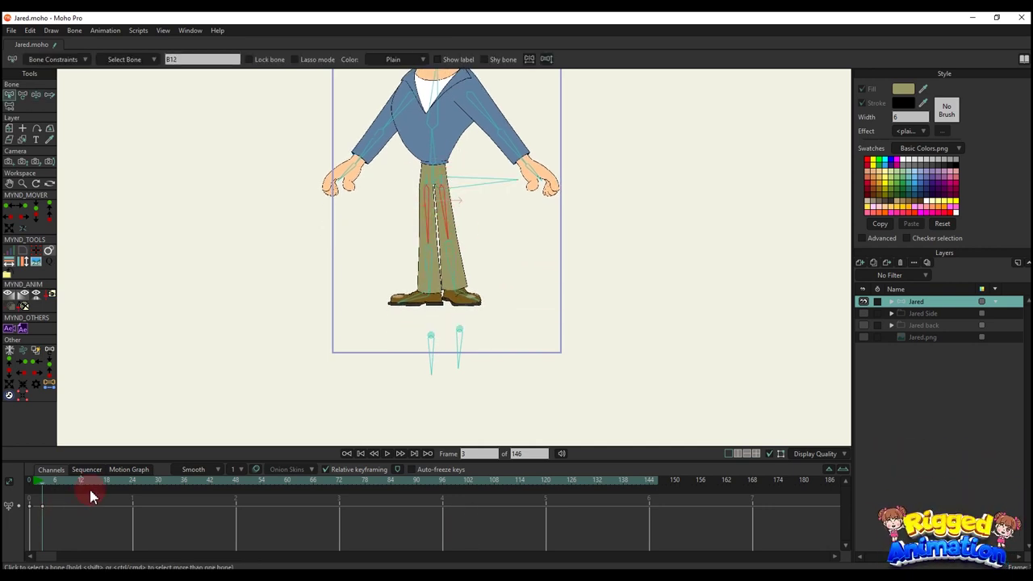
pyautogui.press('BackSpace')
pyautogui.moveTo(51, 474); pyautogui.dragTo(4, 480)
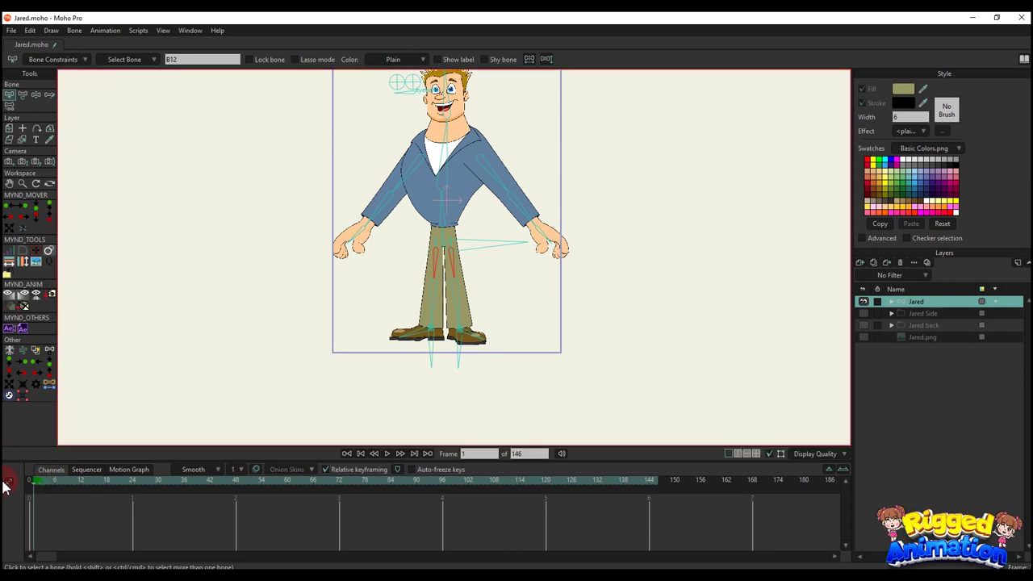
# At frame 0, add a short separate bone pointing straight up to the right of the character's shoes, and show its bone strength
pyautogui.scroll(2, 474, 280)
pyautogui.press('b')
pyautogui.click(393, 360)
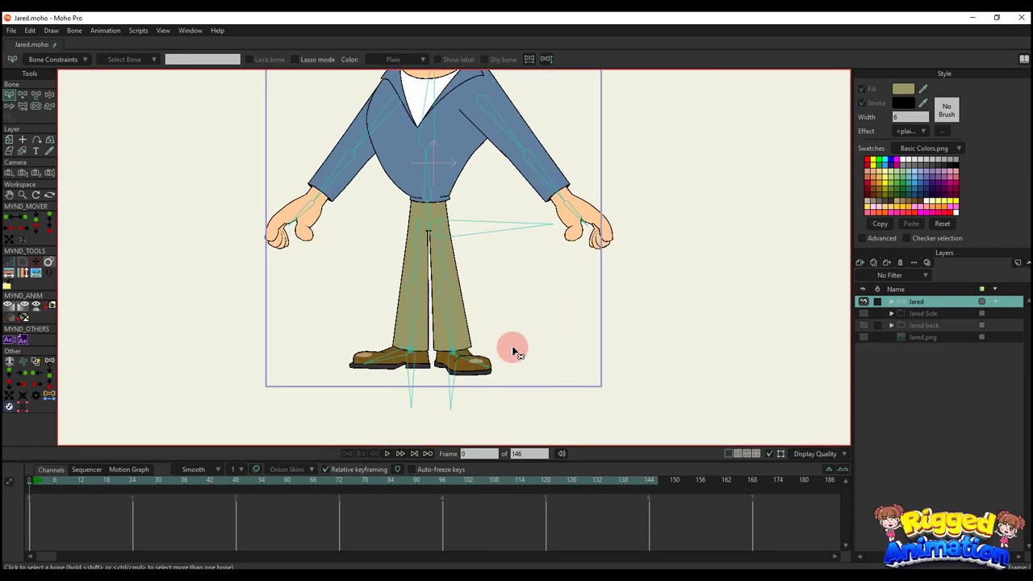
pyautogui.scroll(2, 513, 347)
pyautogui.press('a')
pyautogui.moveTo(530, 361); pyautogui.dragTo(530, 309)
pyautogui.press('s')
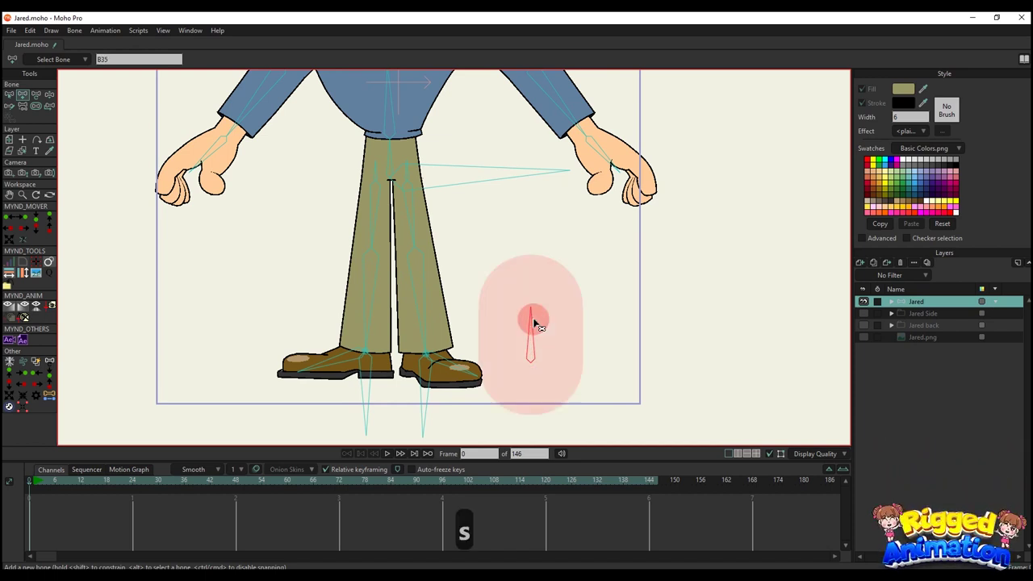
# Rename the new bone beside the shoes to leg r and show its label
pyautogui.write('ble')
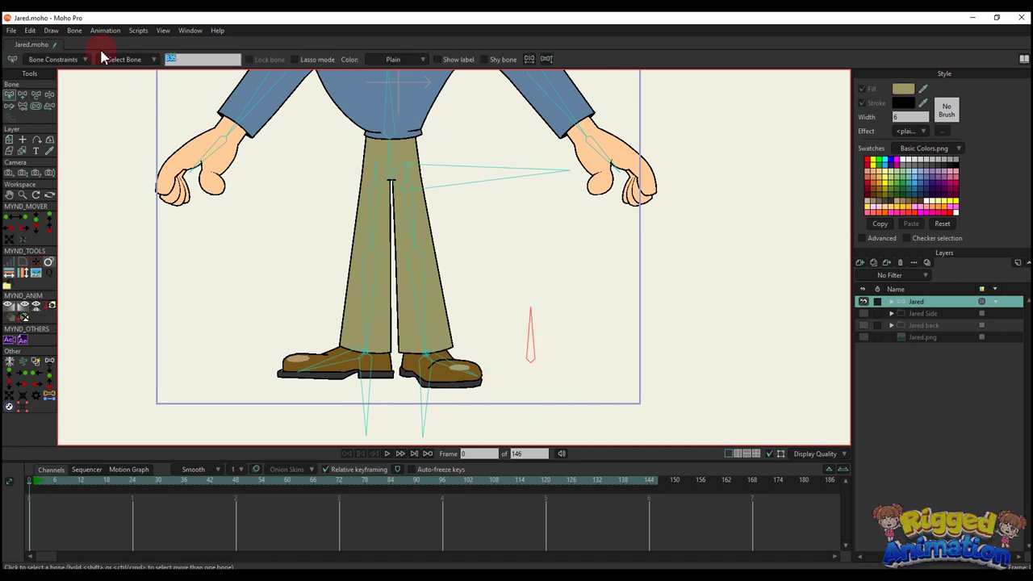
pyautogui.write('g r')
pyautogui.press('Return')
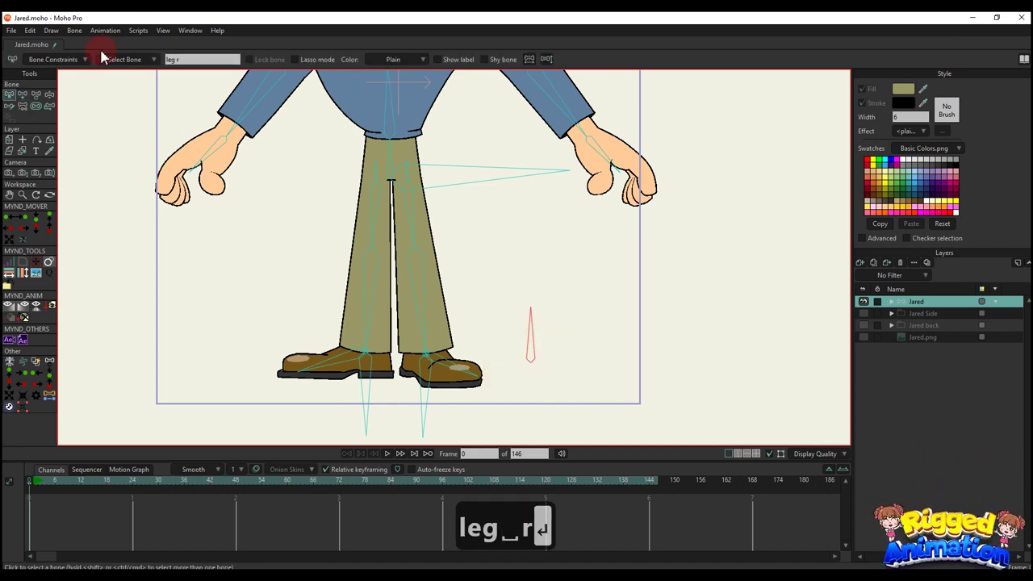
pyautogui.click(436, 59)
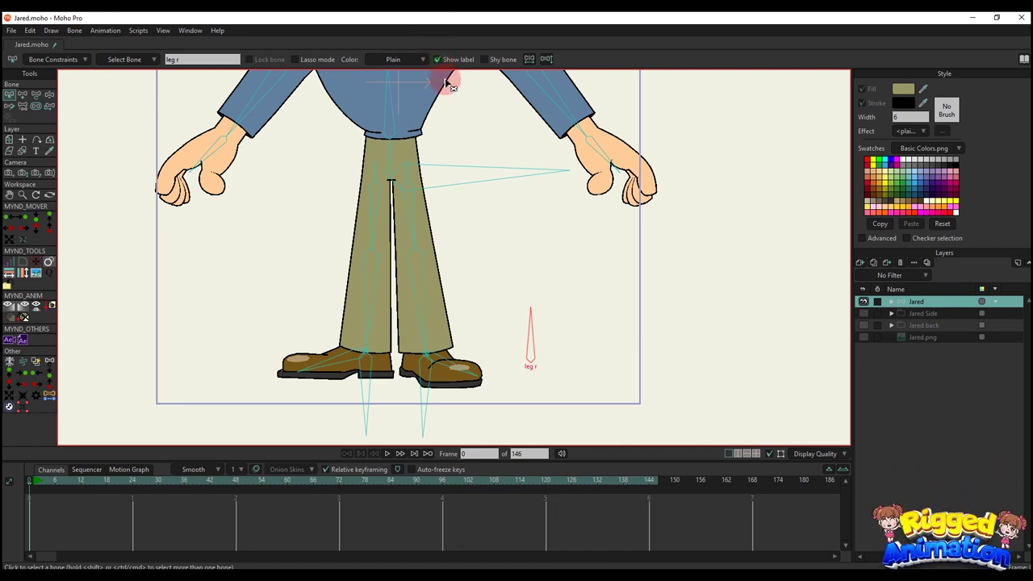
# Turn on angle constraints for the leg r bone with a minimum of 0 and a maximum of 30 degrees
pyautogui.scroll(-2, 475, 325)
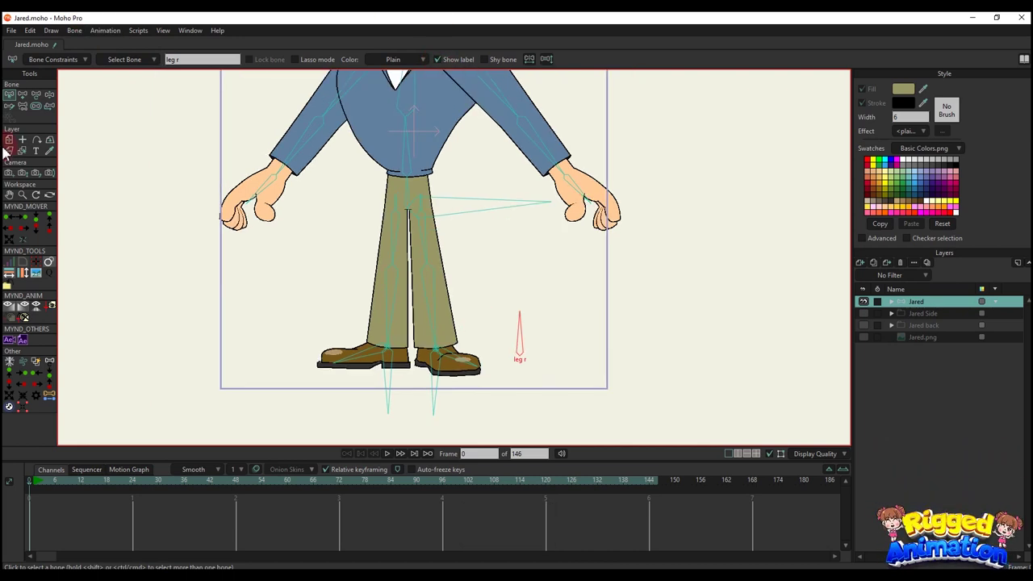
pyautogui.click(38, 62)
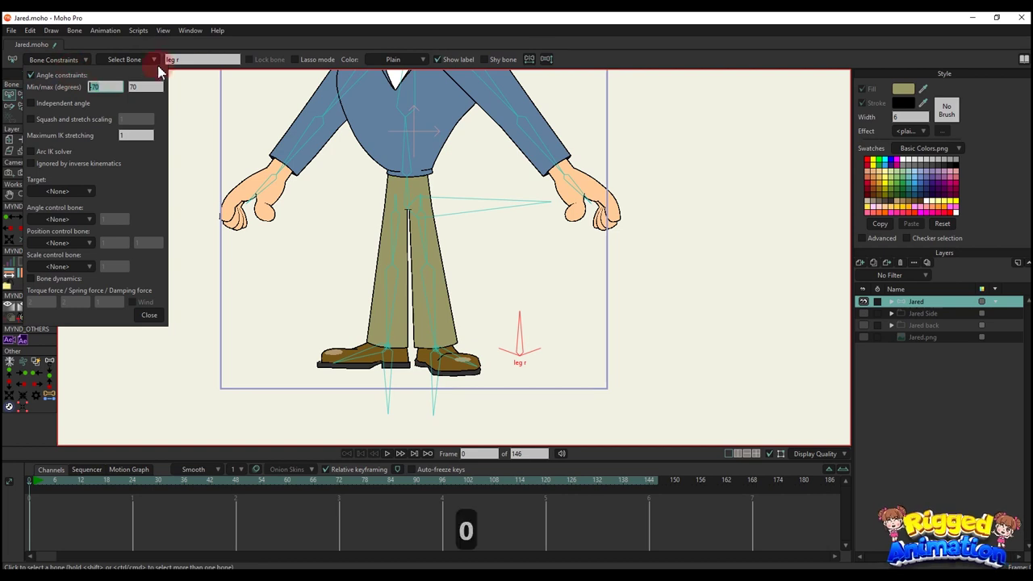
pyautogui.write('30')
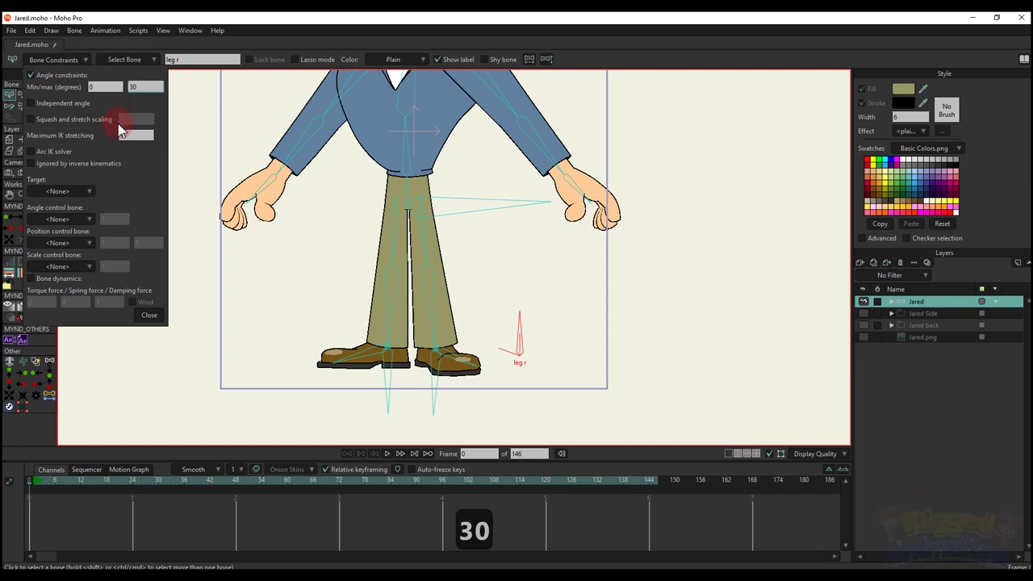
pyautogui.click(159, 318)
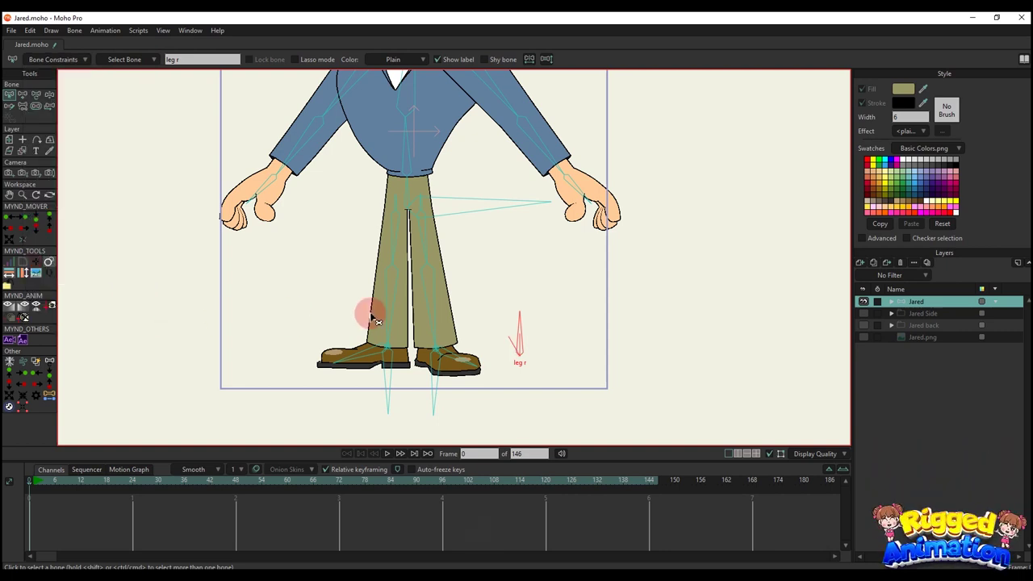
# Create a smart bone action for leg r and rotate the leg r bone to 120 degrees at frame 24
pyautogui.hotkey('ctrl', 'k')
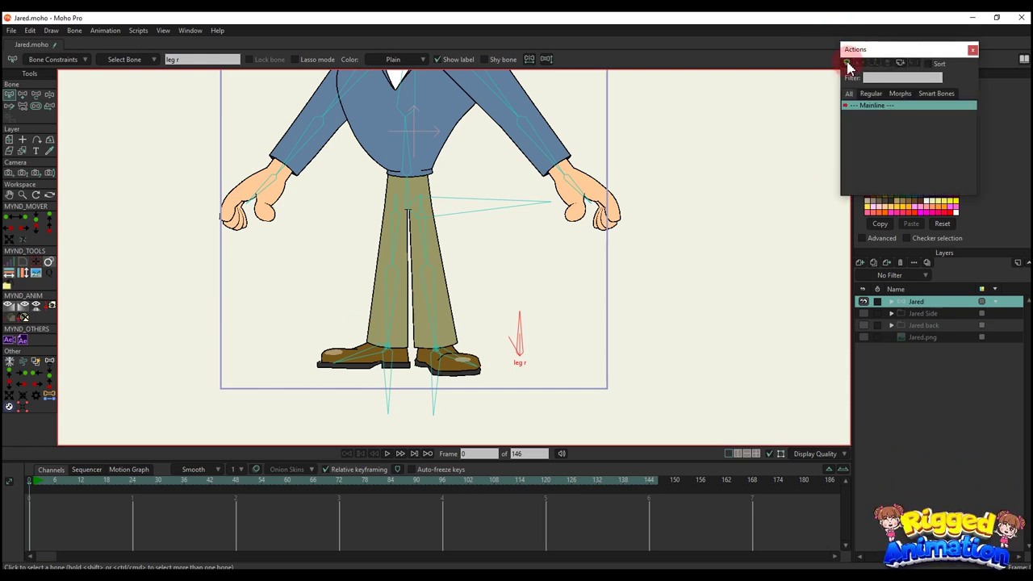
pyautogui.click(847, 62)
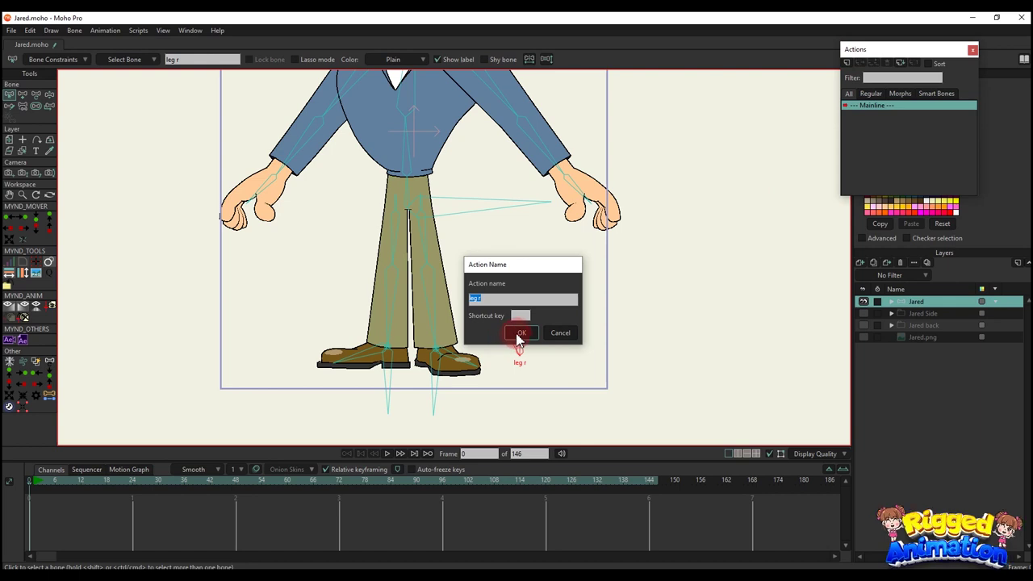
pyautogui.click(520, 333)
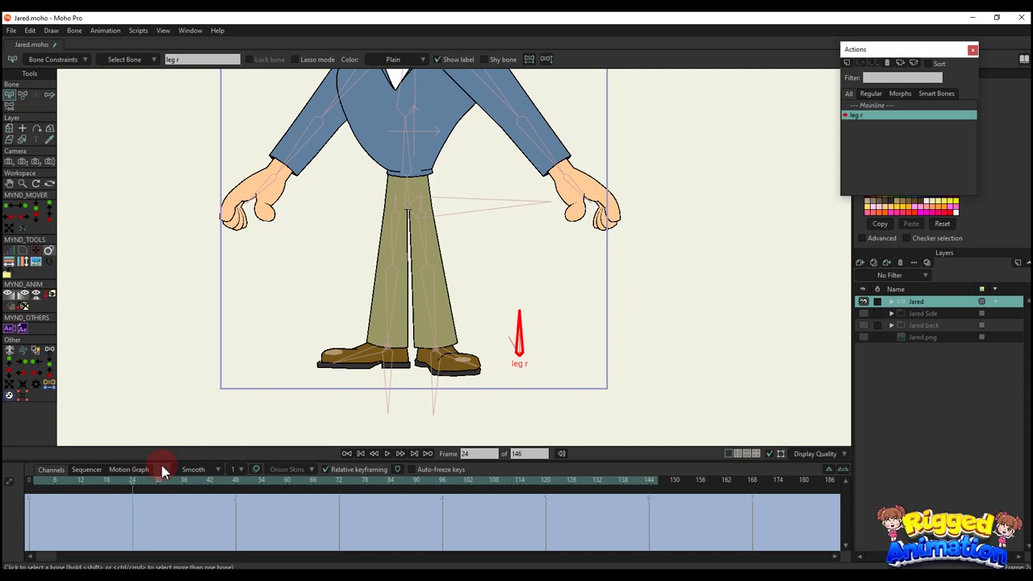
pyautogui.moveTo(533, 335); pyautogui.dragTo(449, 368)
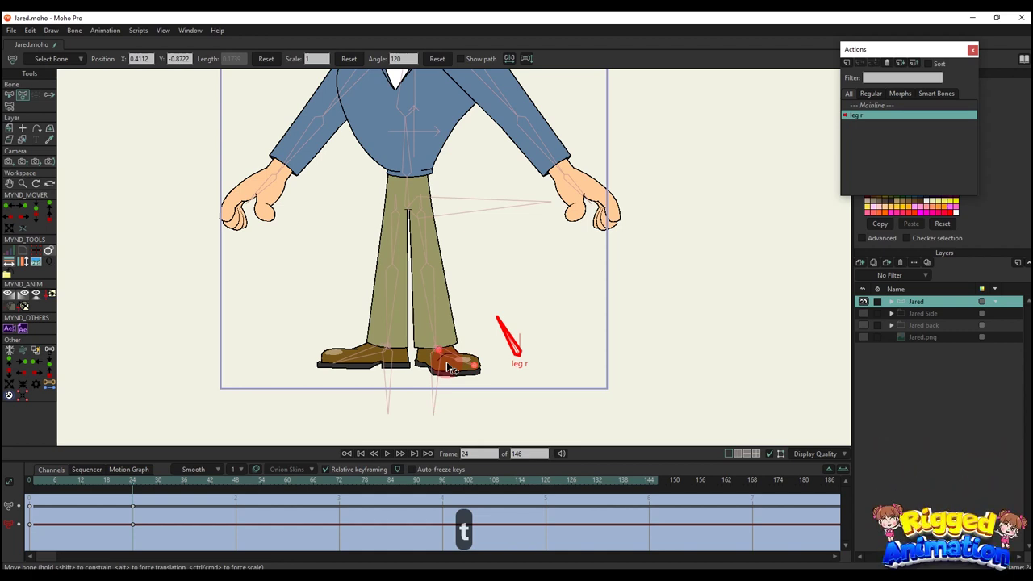
# At frame 24 of the leg r action, flip the right foot bone and rotate it so the toes face the other foot's direction
pyautogui.scroll(3, 451, 368)
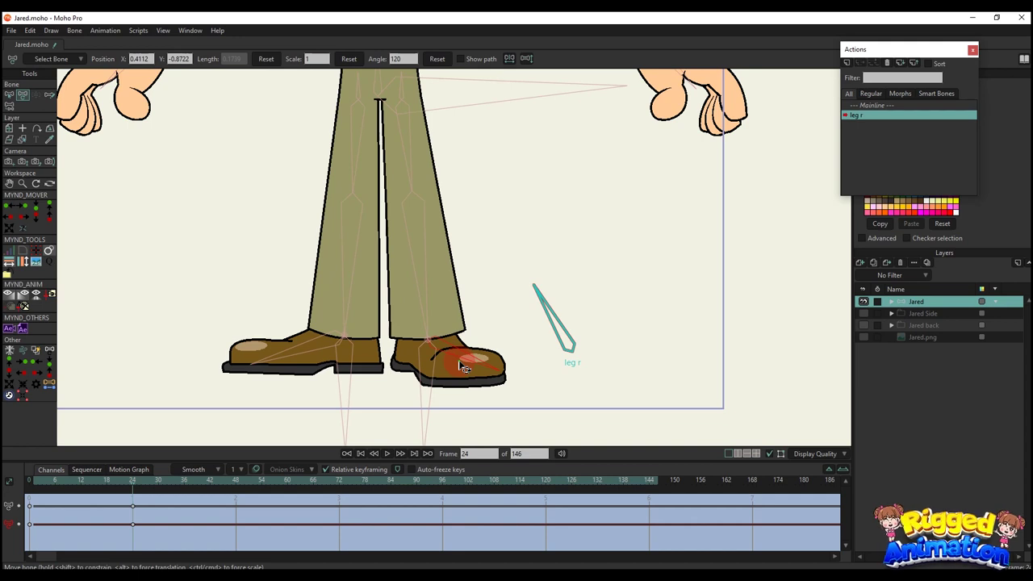
pyautogui.click(460, 365)
pyautogui.click(130, 485)
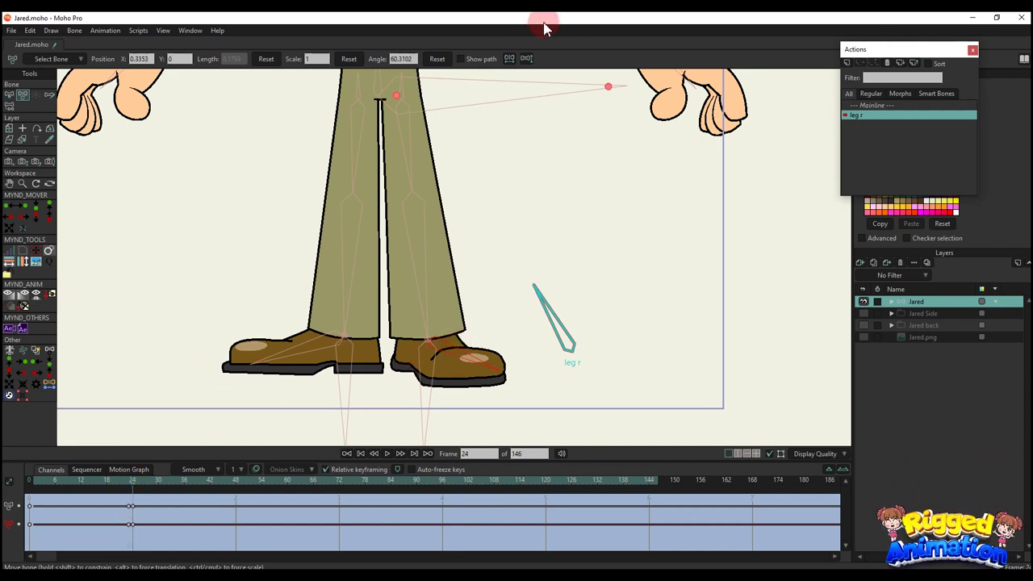
pyautogui.click(526, 61)
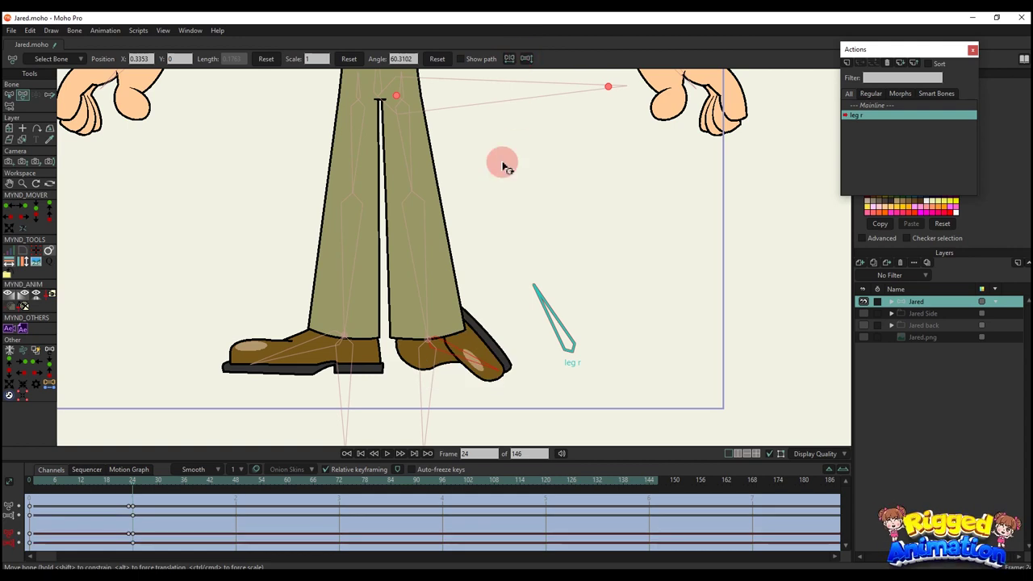
pyautogui.moveTo(468, 360); pyautogui.dragTo(377, 367)
pyautogui.scroll(-5, 377, 368)
pyautogui.moveTo(131, 484)
pyautogui.mouseDown()
pyautogui.moveTo(122, 482)
pyautogui.moveTo(146, 481)
pyautogui.moveTo(100, 482)
pyautogui.moveTo(138, 483)
pyautogui.mouseUp()
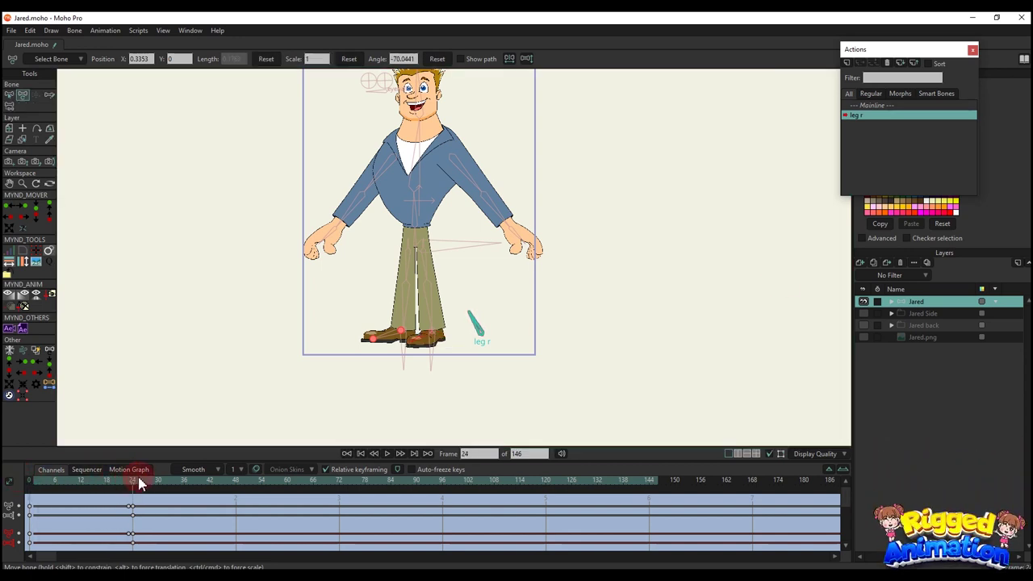
# Expand the leg r group and switch its foot layer to the side-view shoe at frame 24
pyautogui.click(890, 301)
pyautogui.click(898, 396)
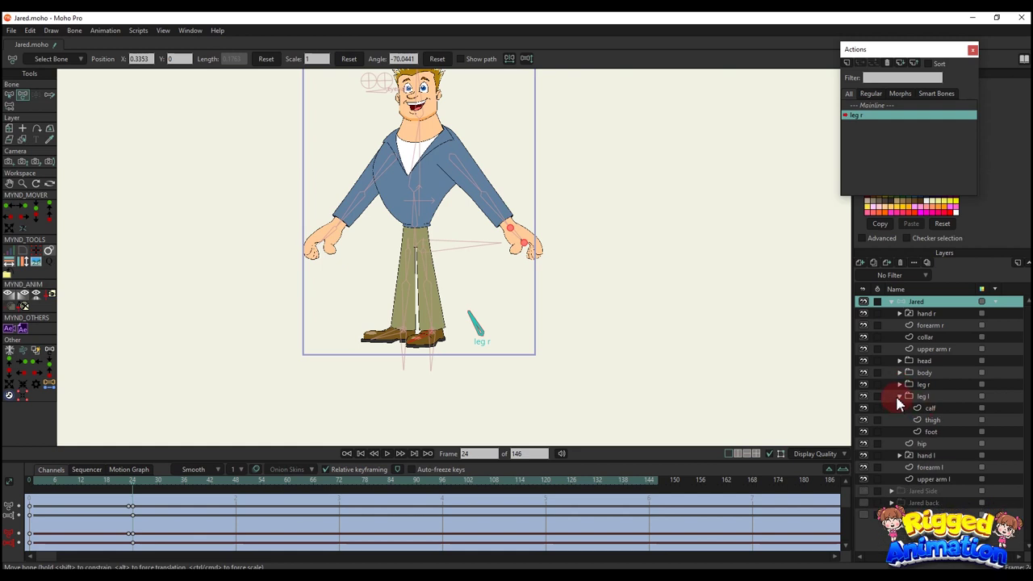
pyautogui.click(897, 396)
pyautogui.click(898, 383)
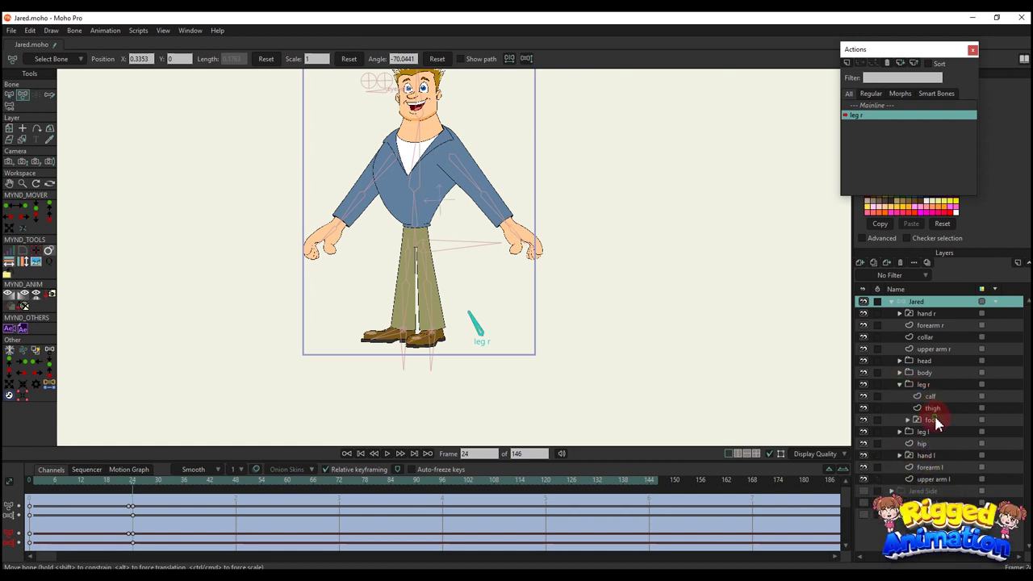
pyautogui.rightClick(933, 420)
pyautogui.click(771, 422)
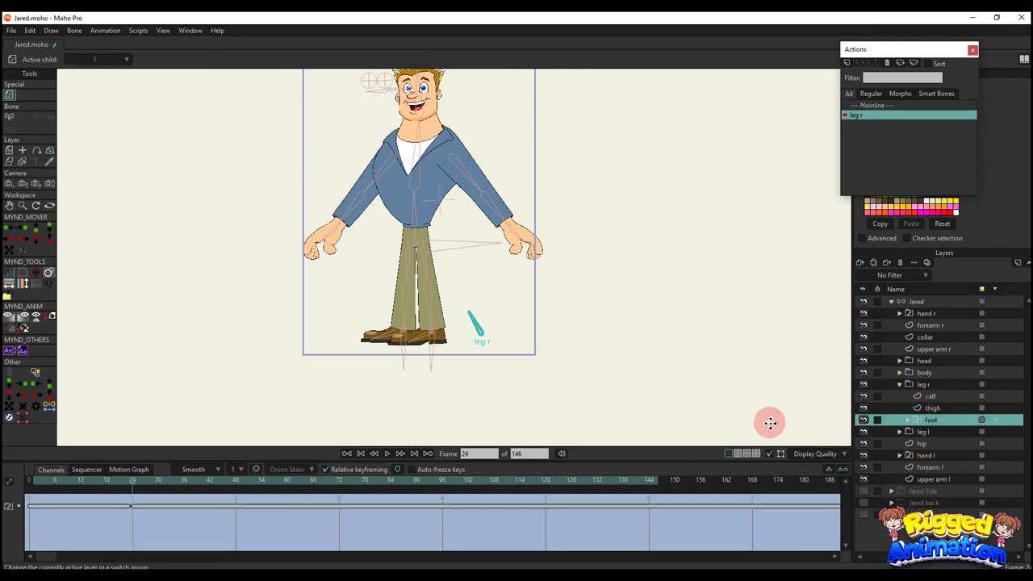
# Key the leg r calf points at frame 24 and move the two hem corner points to fit the side-view shoe
pyautogui.scroll(5, 398, 295)
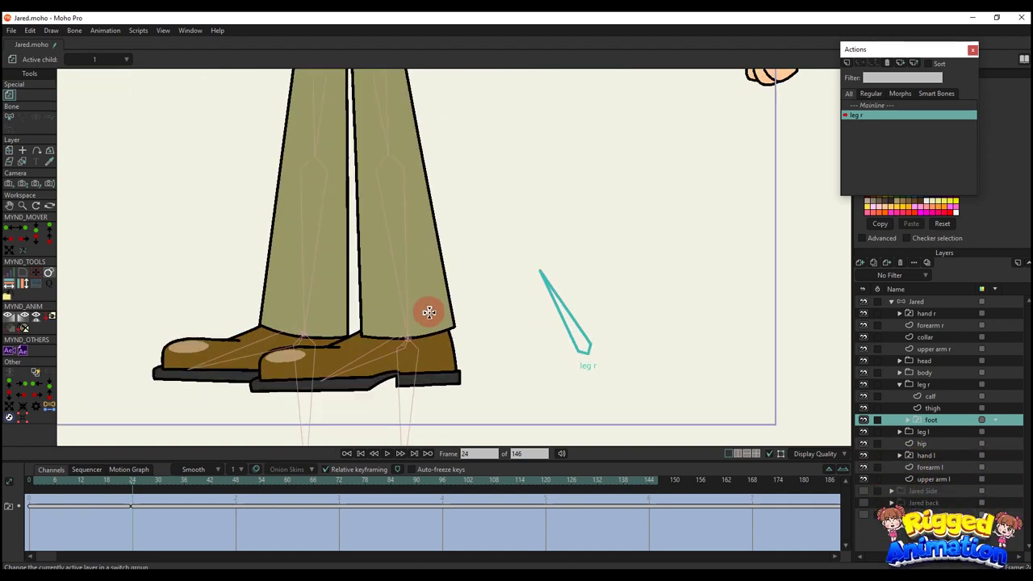
pyautogui.keyDown('ctrl'); pyautogui.keyDown('alt'); pyautogui.click(429, 312); pyautogui.keyUp('alt'); pyautogui.keyUp('ctrl')
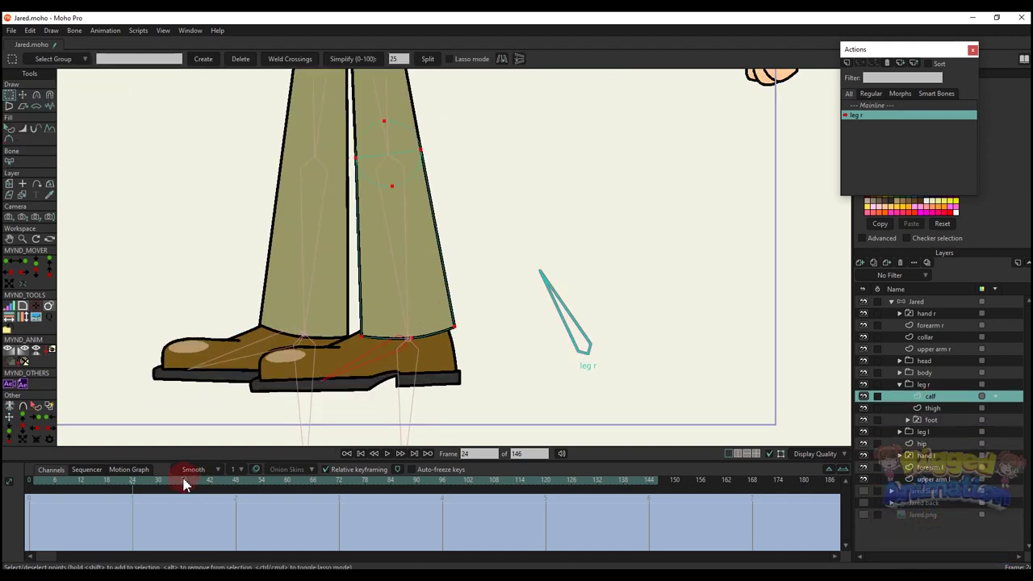
pyautogui.hotkey('ctrl', 'f')
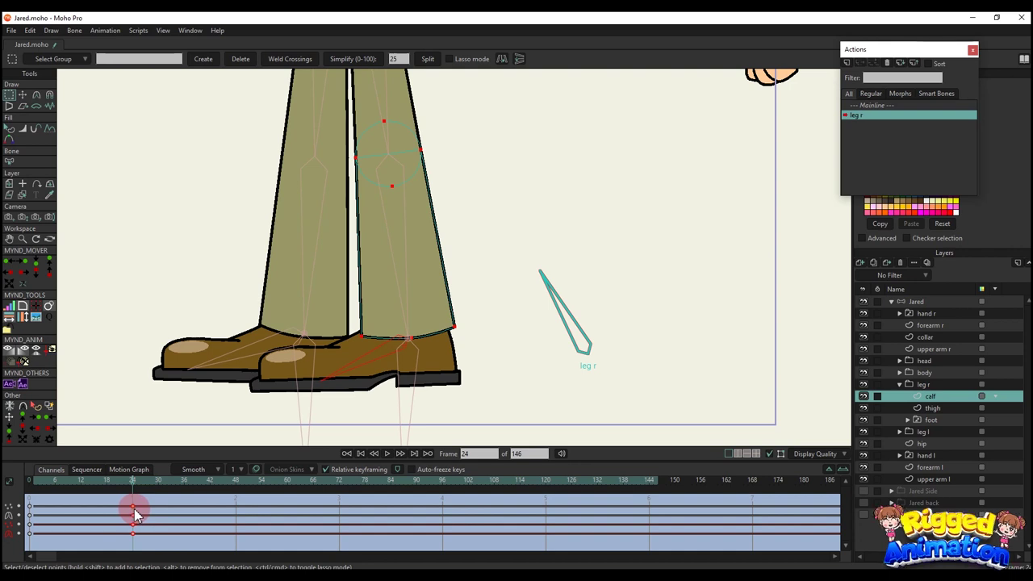
pyautogui.moveTo(135, 509); pyautogui.dragTo(131, 510)
pyautogui.press('t')
pyautogui.scroll(2, 374, 327)
pyautogui.click(355, 337)
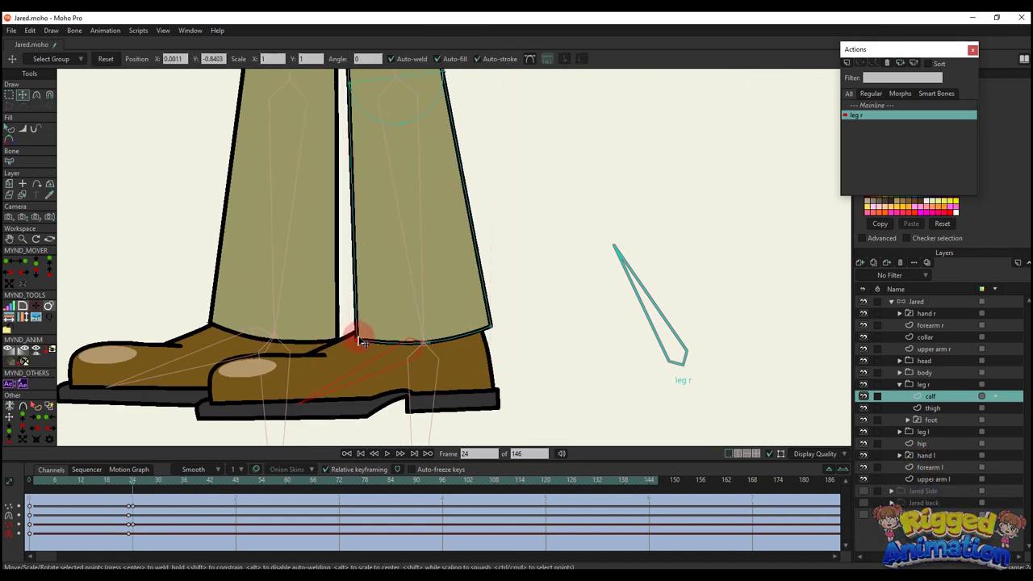
pyautogui.moveTo(359, 339); pyautogui.dragTo(352, 333)
pyautogui.moveTo(489, 331); pyautogui.dragTo(484, 333)
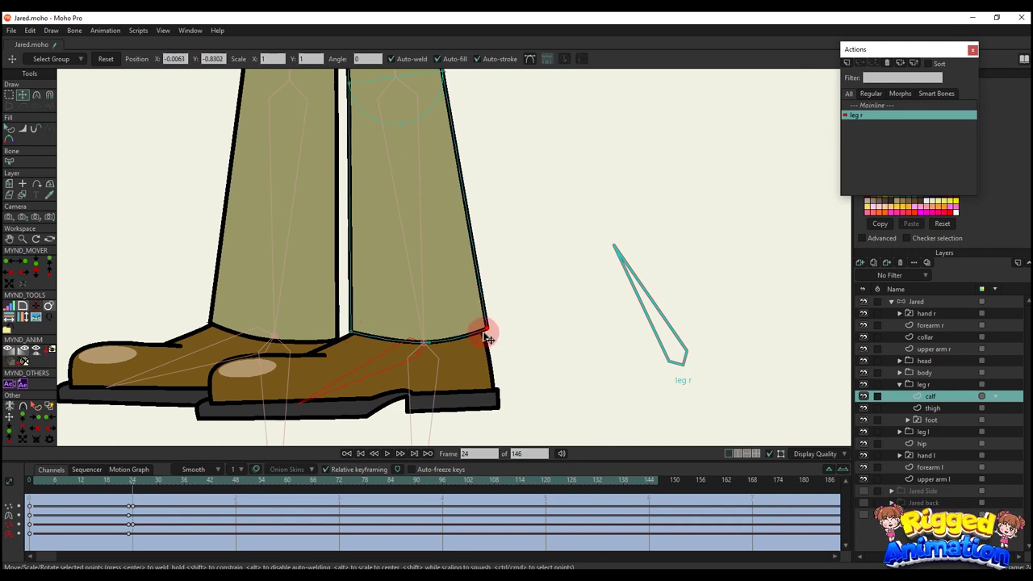
pyautogui.scroll(-4, 487, 336)
# Check the reshaped trouser hem without overlays and scrub through the leg r action
pyautogui.press('q')
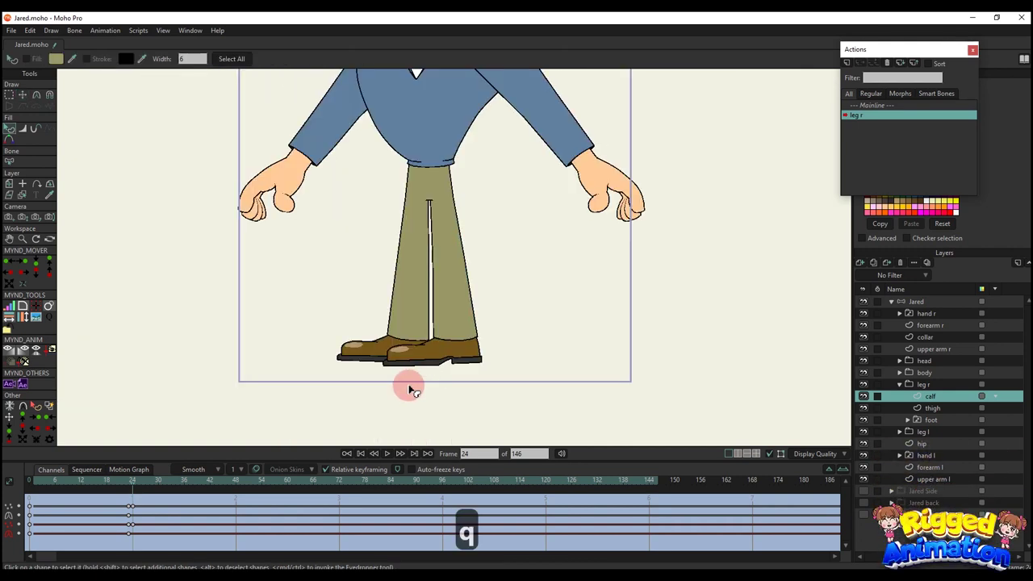
pyautogui.scroll(5, 452, 363)
pyautogui.press('t')
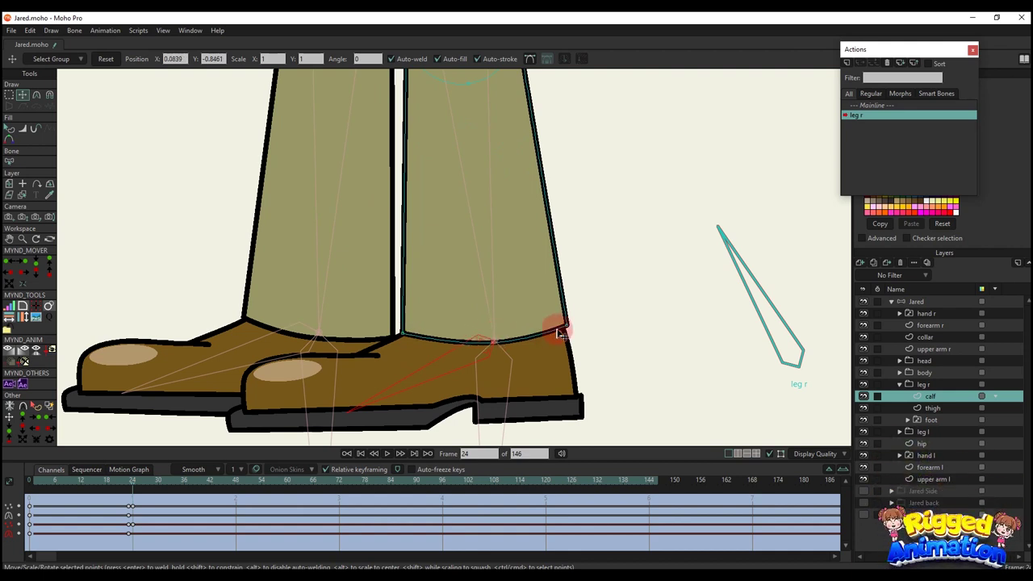
pyautogui.press('q')
pyautogui.scroll(-3, 546, 329)
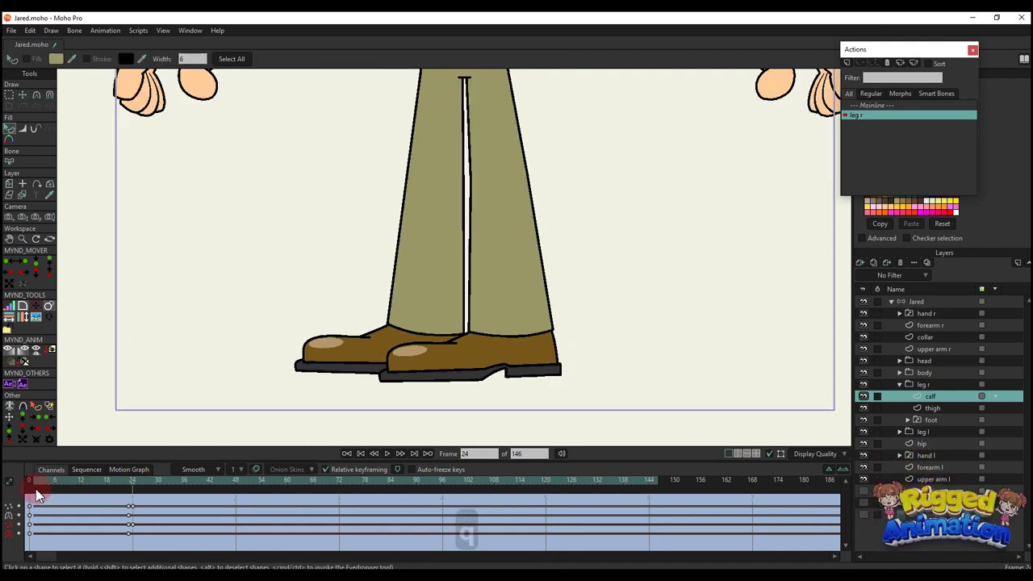
pyautogui.hotkey('ctrl', 'f')
pyautogui.moveTo(51, 480); pyautogui.dragTo(171, 483)
pyautogui.scroll(-4, 696, 215)
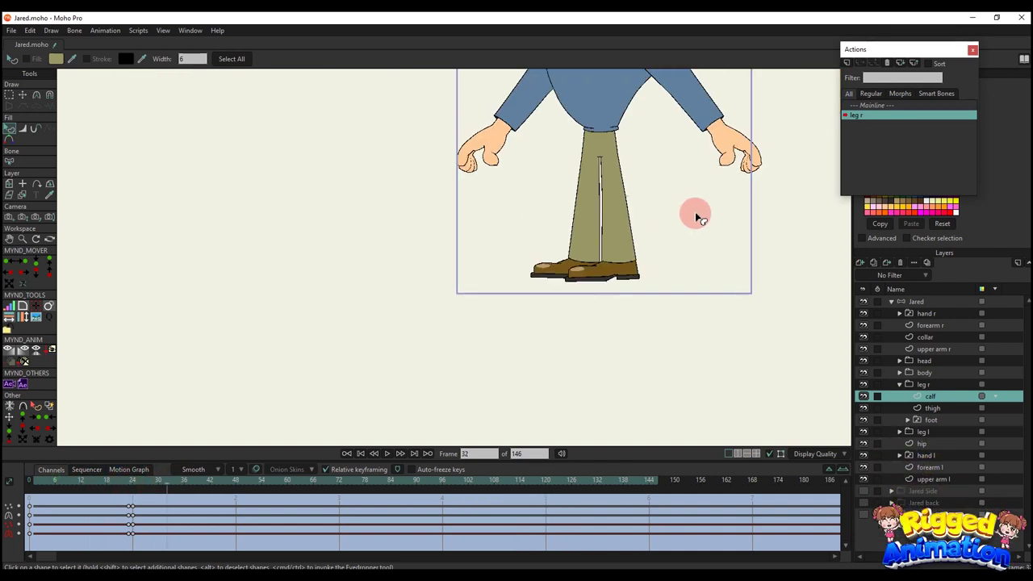
# Return to the Mainline action and, at frame 5, test the rig by turning the leg r bone and lowering the hip
pyautogui.doubleClick(869, 107)
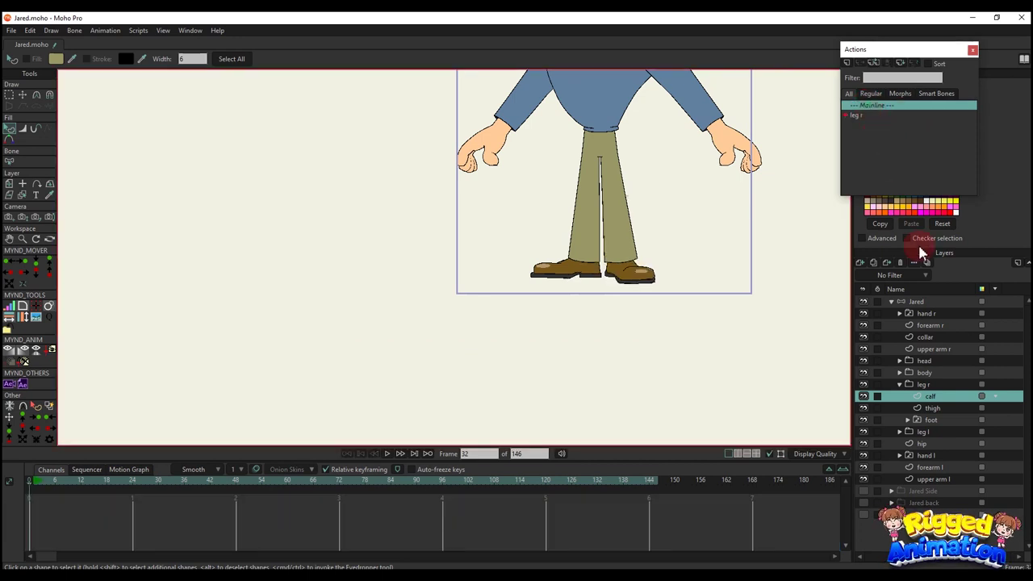
pyautogui.click(917, 301)
pyautogui.moveTo(603, 320); pyautogui.dragTo(552, 356)
pyautogui.click(50, 482)
pyautogui.scroll(2, 662, 269)
pyautogui.press('t')
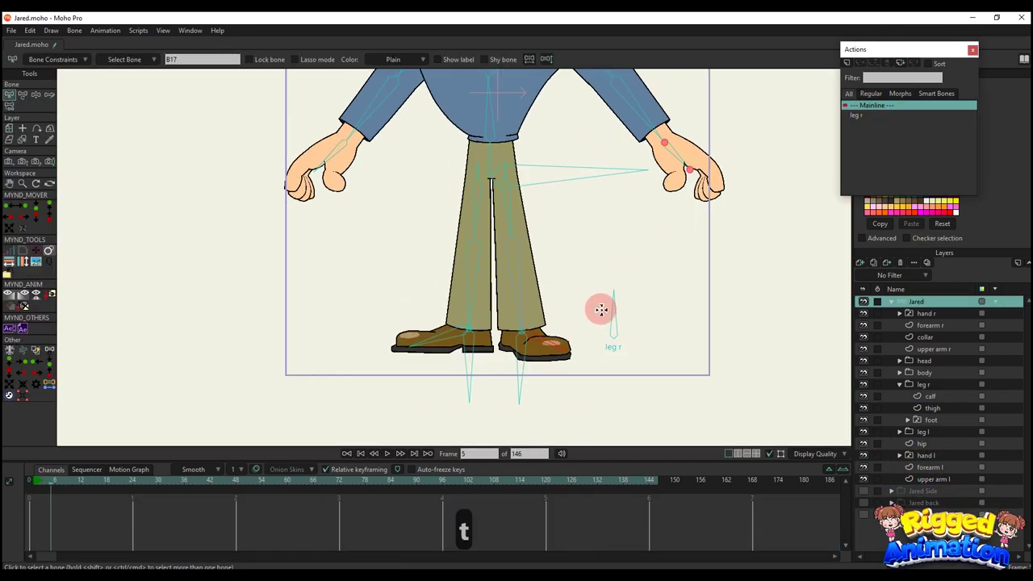
pyautogui.moveTo(614, 303); pyautogui.dragTo(584, 303)
pyautogui.scroll(-2, 579, 262)
pyautogui.press('z')
pyautogui.moveTo(555, 200); pyautogui.dragTo(568, 277)
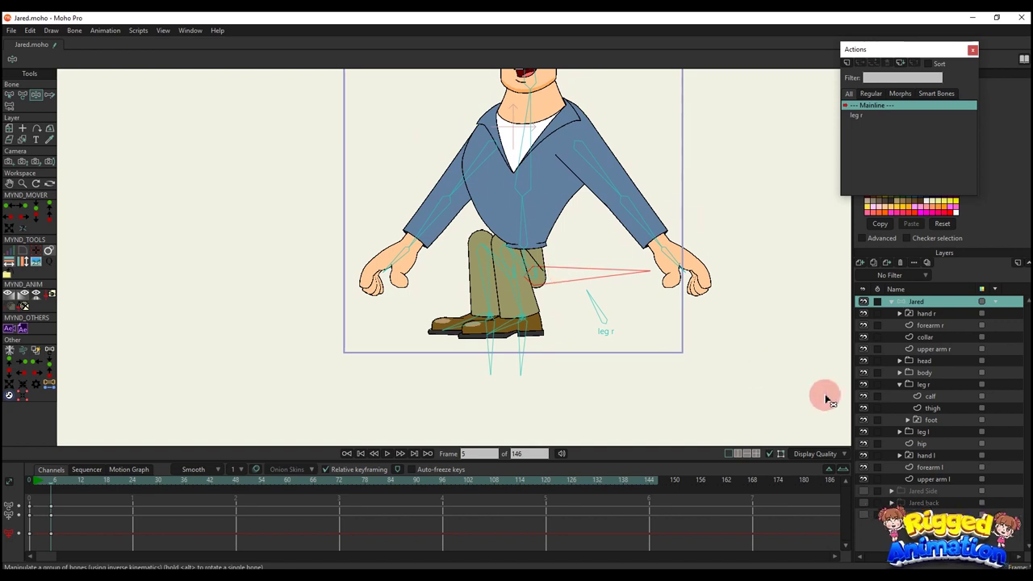
# Identify the two leg groups by toggling their visibility and move leg r and leg l above the body layer
pyautogui.click(899, 385)
pyautogui.click(863, 385)
pyautogui.click(862, 386)
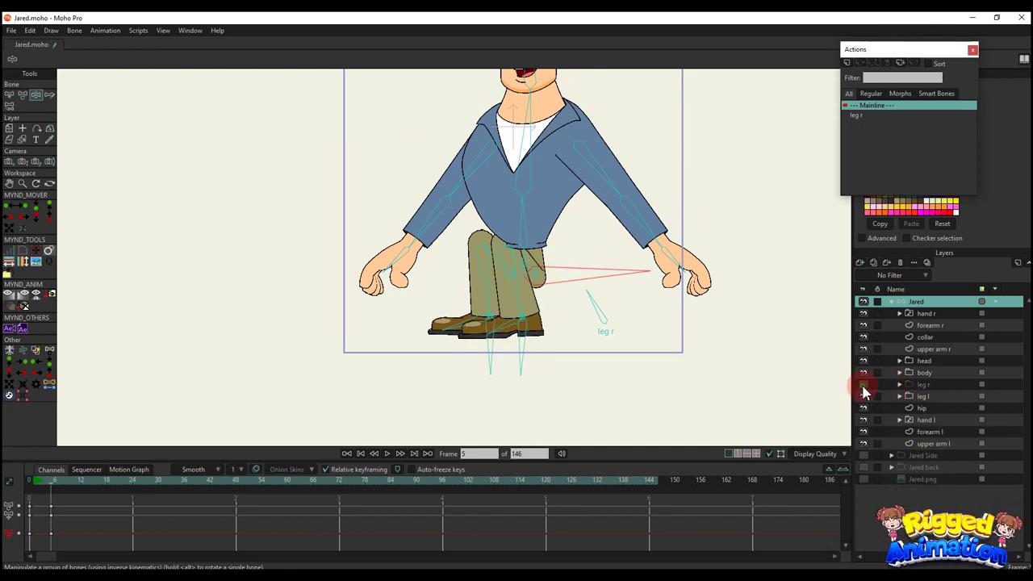
pyautogui.click(863, 396)
pyautogui.click(863, 396)
pyautogui.click(923, 385)
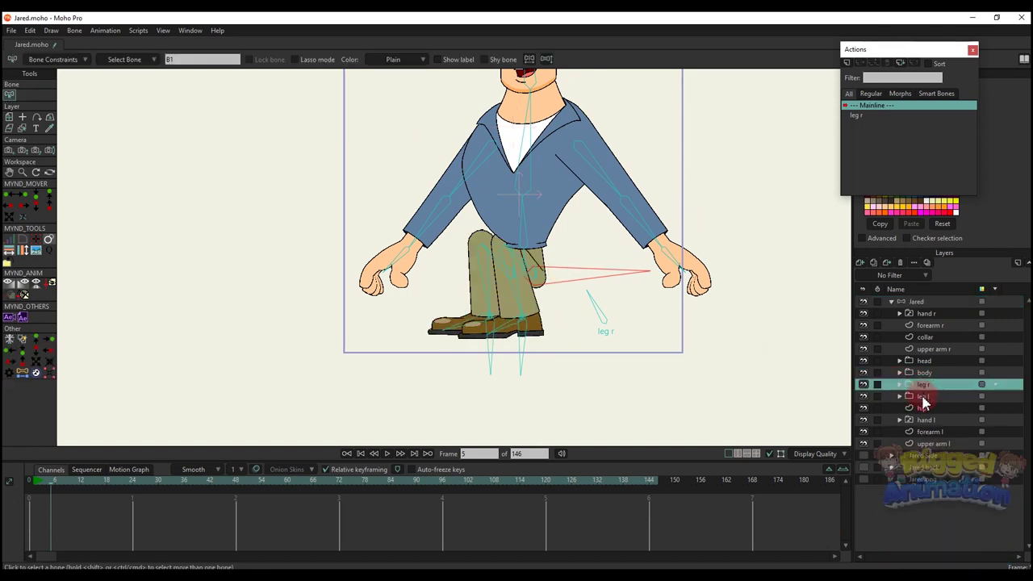
pyautogui.keyDown('ctrl'); pyautogui.click(922, 397); pyautogui.keyUp('ctrl')
pyautogui.moveTo(930, 384); pyautogui.dragTo(928, 374)
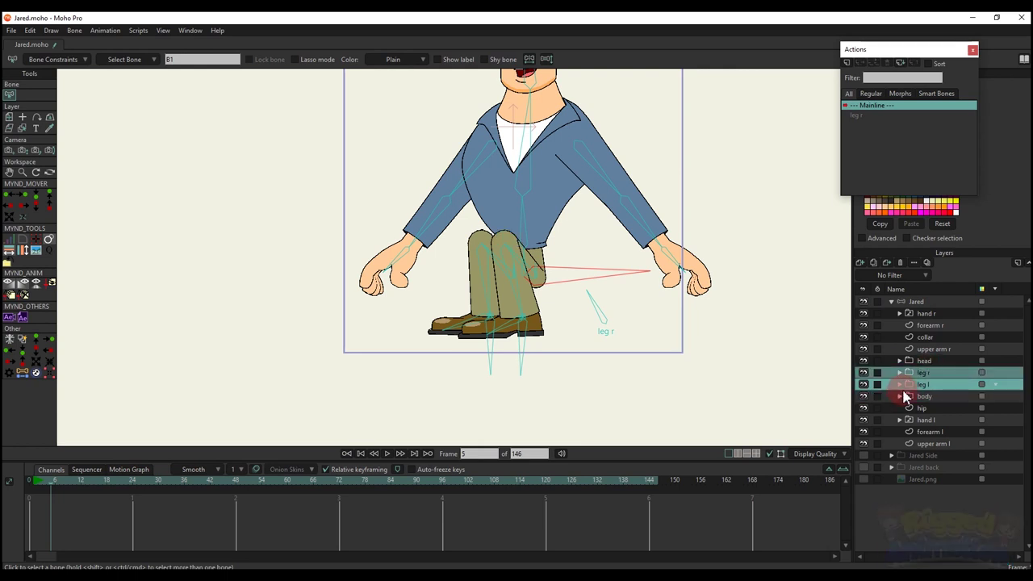
# Try the crouch again by moving the hip bone with the legs in front, and delete the test keyframes
pyautogui.click(917, 304)
pyautogui.press('t')
pyautogui.press('z')
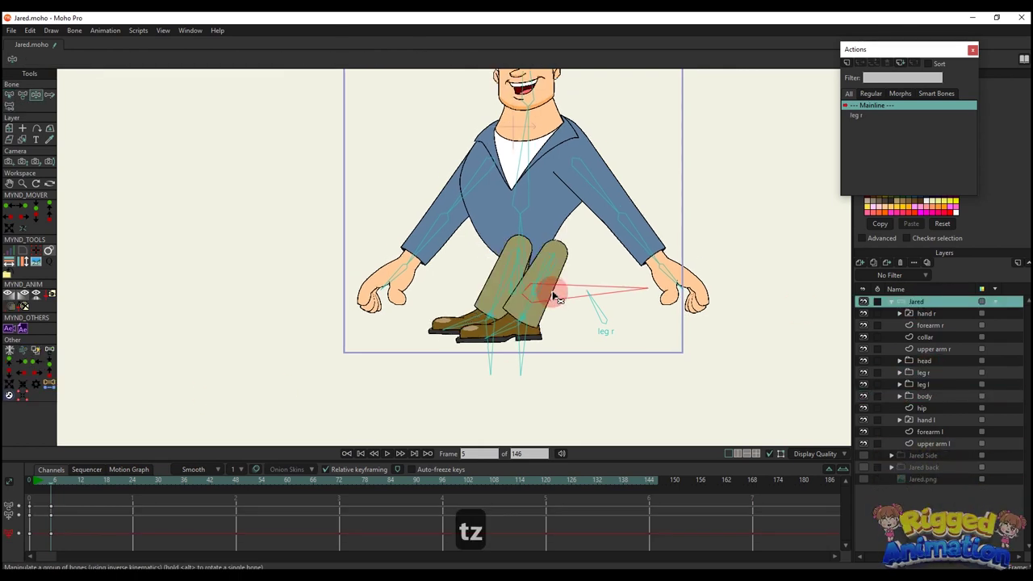
pyautogui.moveTo(553, 291); pyautogui.dragTo(536, 304)
pyautogui.moveTo(97, 537); pyautogui.dragTo(5, 503)
pyautogui.press('BackSpace')
pyautogui.scroll(-3, 479, 250)
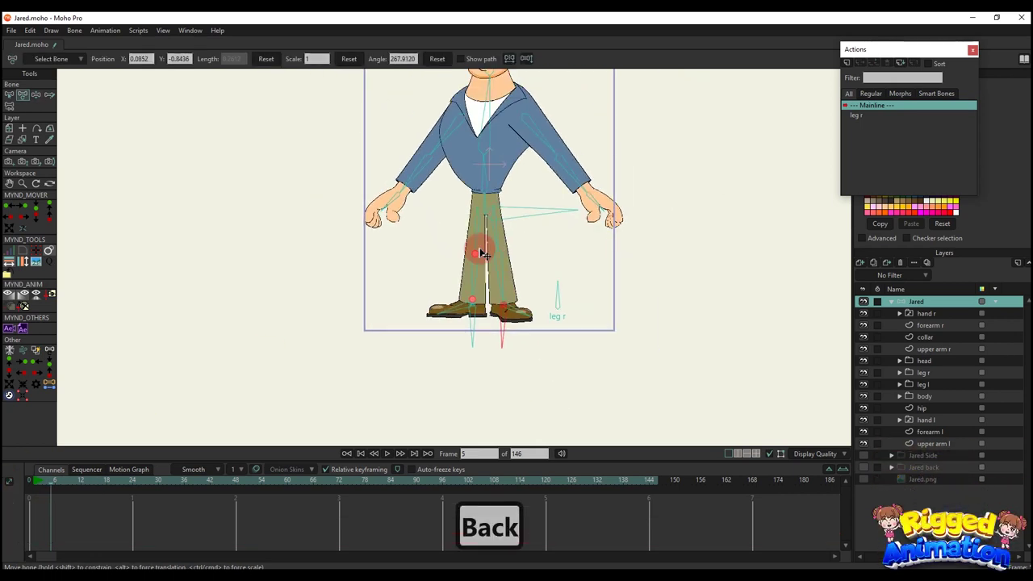
# At frame 0, start the Add Bone tool for the head area and expand the head group to reach the eye layers
pyautogui.moveTo(476, 245); pyautogui.dragTo(442, 328)
pyautogui.click(30, 481)
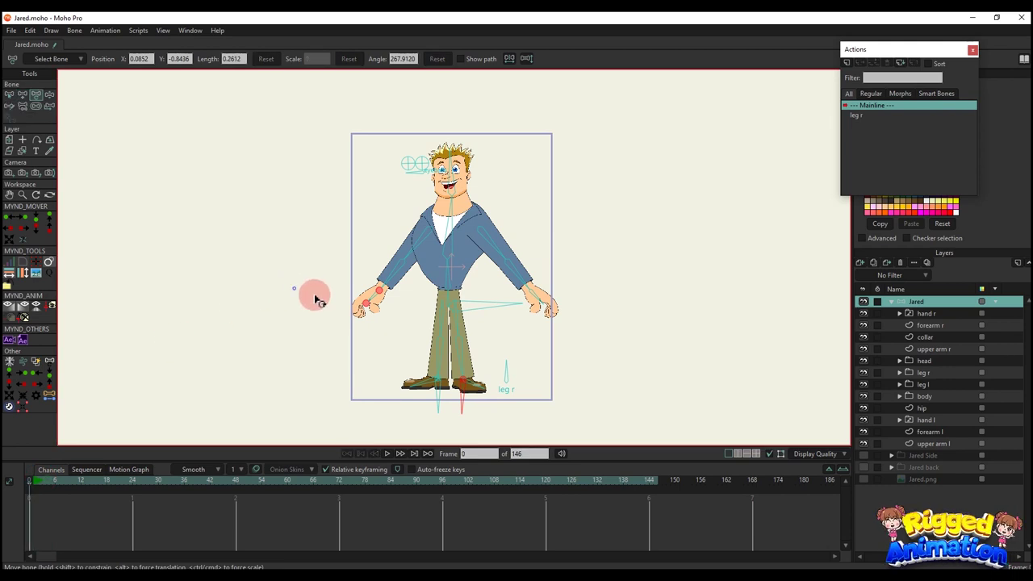
pyautogui.scroll(4, 528, 266)
pyautogui.press('b')
pyautogui.moveTo(528, 266); pyautogui.dragTo(529, 423)
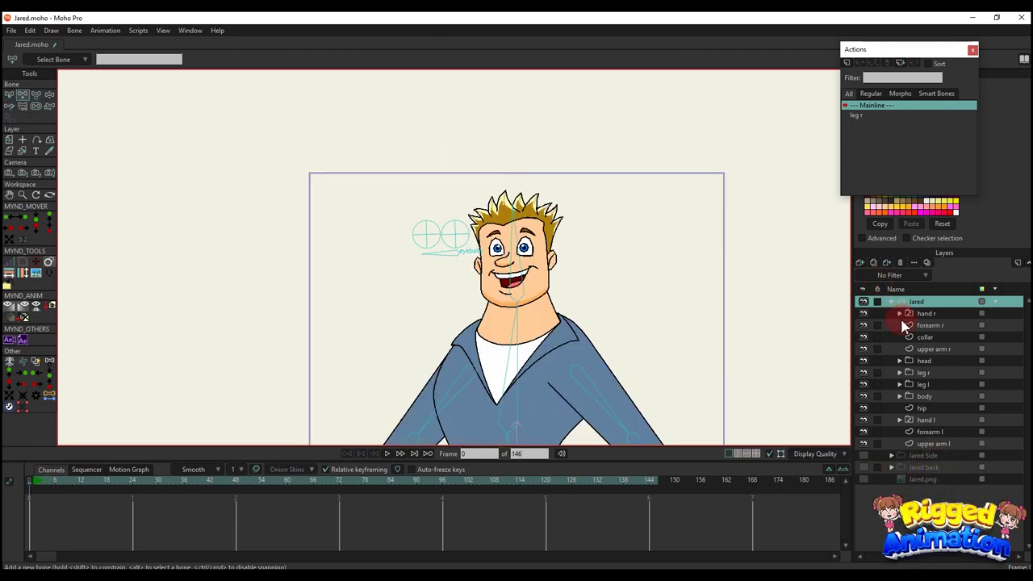
pyautogui.click(900, 362)
pyautogui.scroll(-1, 892, 448)
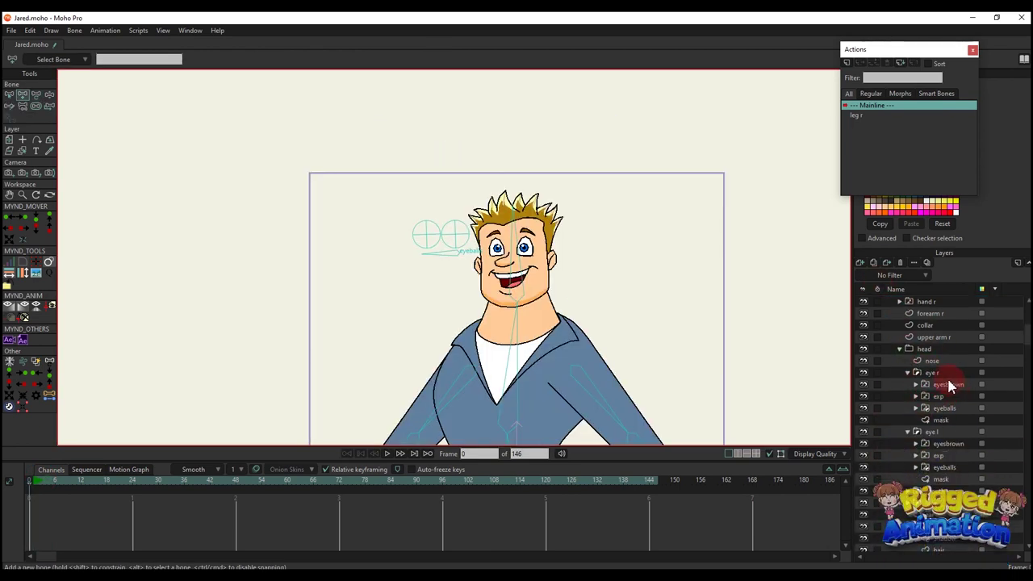
# Examine the eyesbrown, exp and eyeballs layers of eye r and the bones they are bound to
pyautogui.click(948, 387)
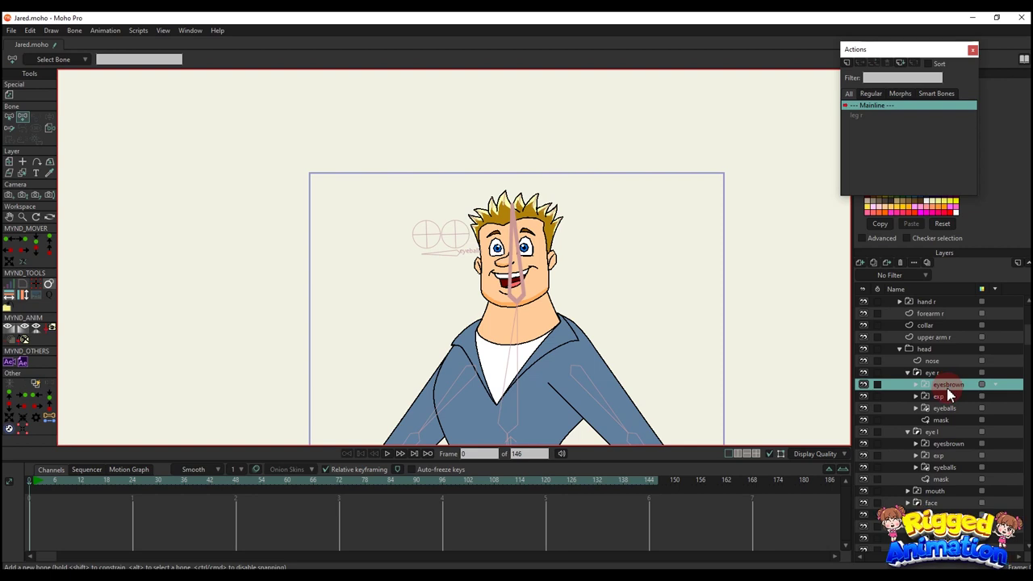
pyautogui.click(863, 396)
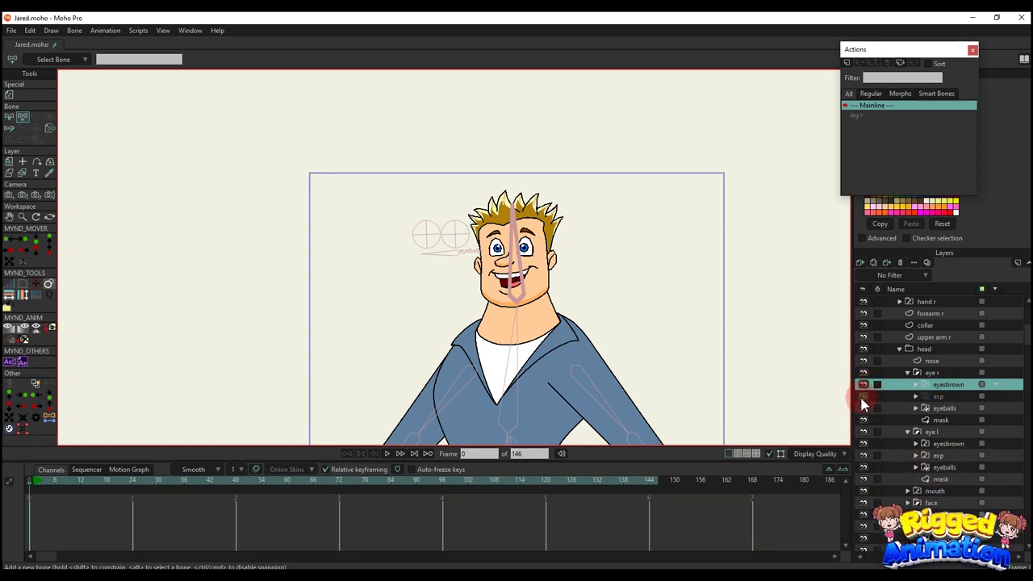
pyautogui.click(915, 397)
pyautogui.click(935, 418)
pyautogui.click(939, 442)
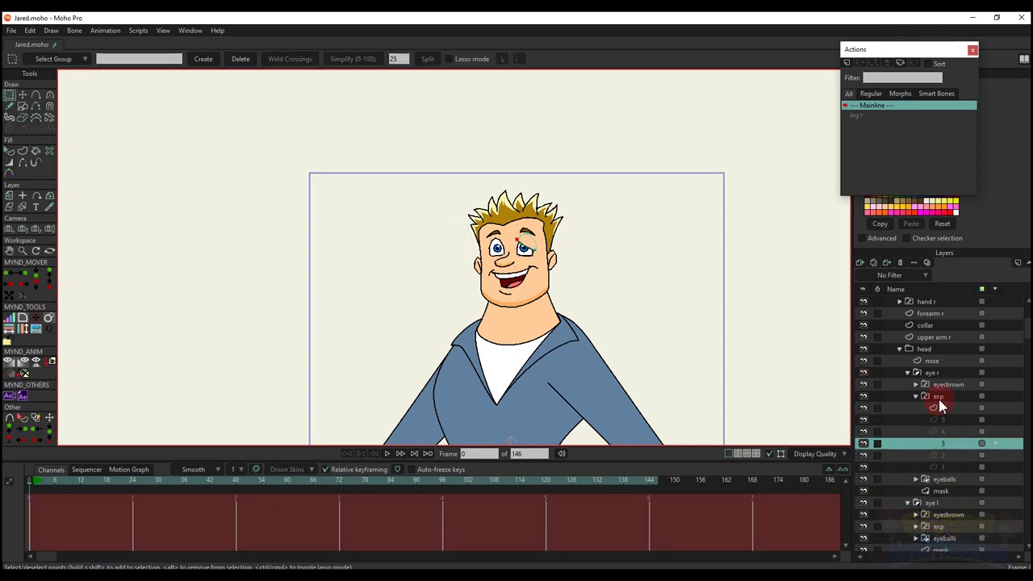
pyautogui.click(938, 396)
pyautogui.click(916, 398)
pyautogui.click(944, 410)
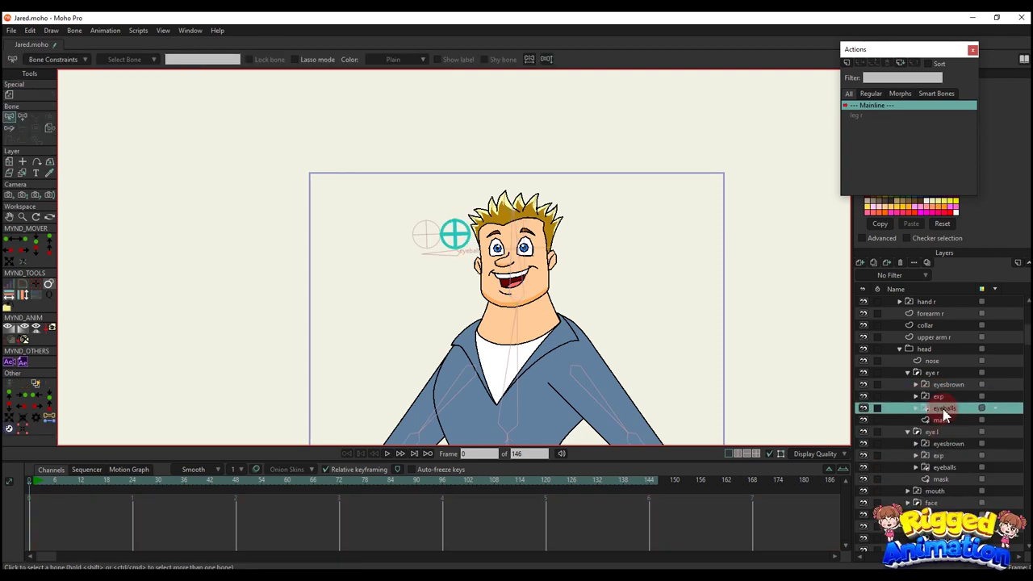
# Examine the individual layers inside the eye r group's eyeballs layer
pyautogui.click(917, 408)
pyautogui.click(943, 420)
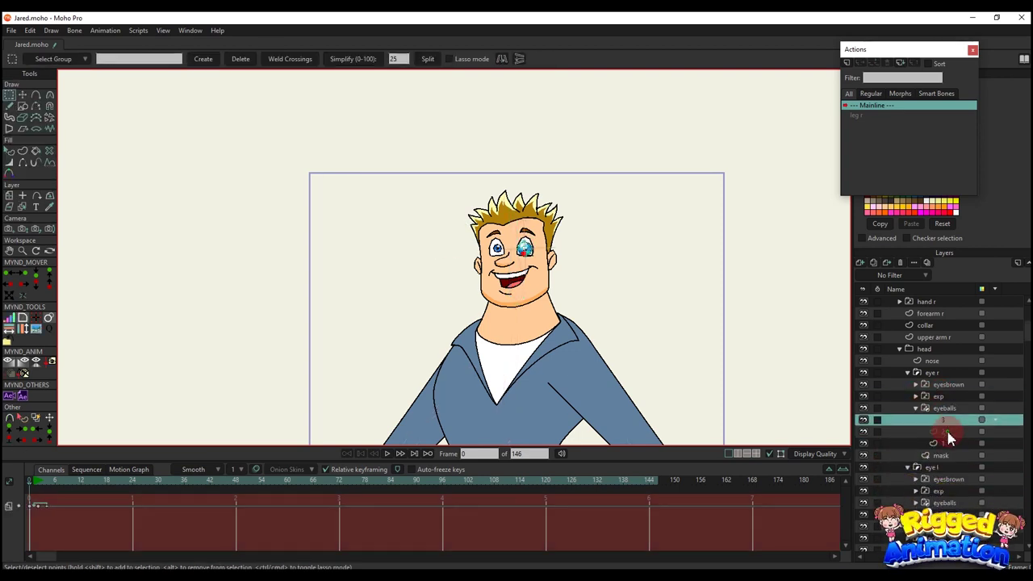
pyautogui.click(947, 443)
pyautogui.click(943, 408)
pyautogui.click(916, 408)
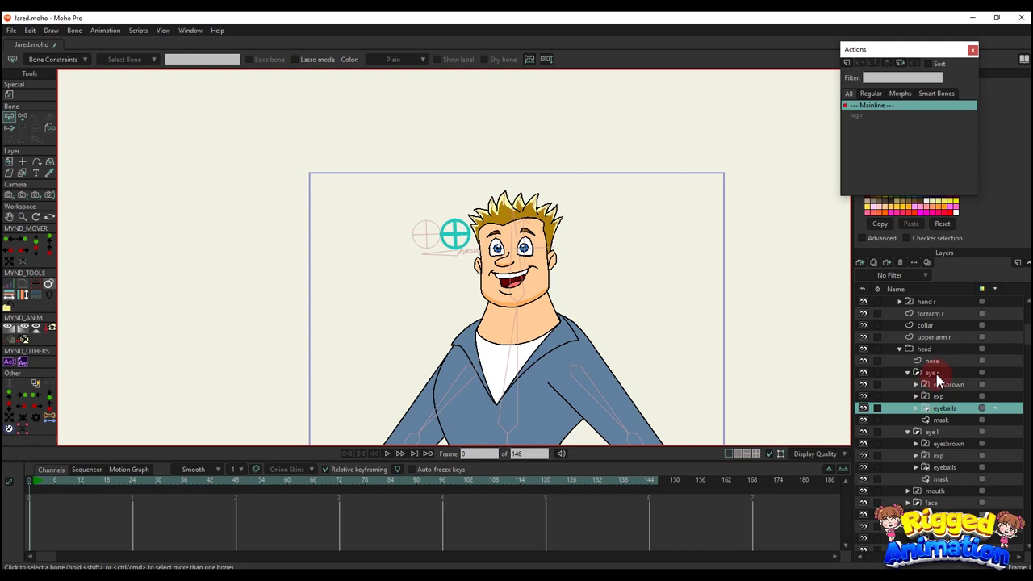
# On the Jared bone layer, add a zero-length pin bone above the character's head
pyautogui.scroll(1, 925, 310)
pyautogui.click(925, 304)
pyautogui.scroll(2, 507, 224)
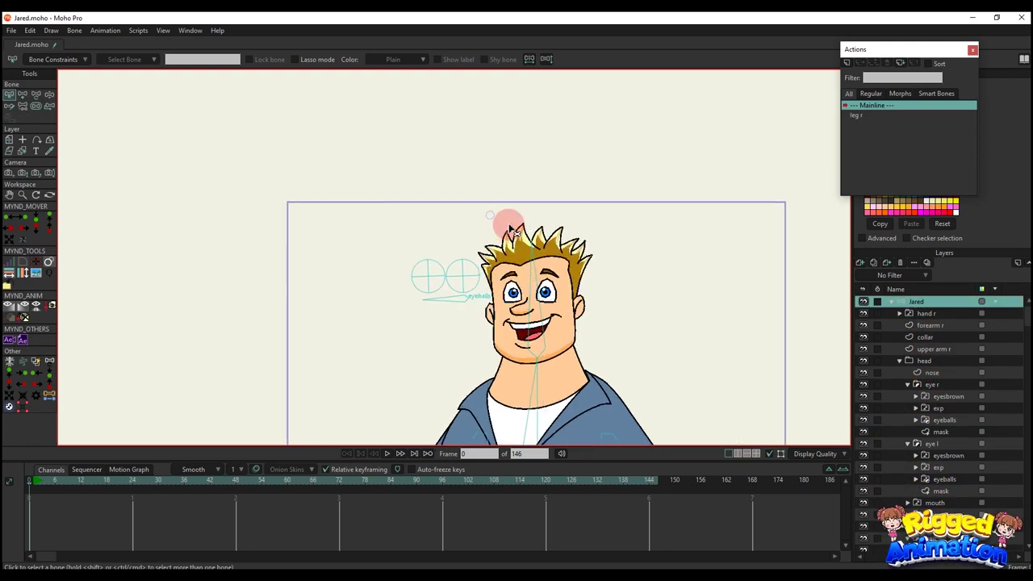
pyautogui.press('b')
pyautogui.scroll(2, 481, 232)
pyautogui.press('a')
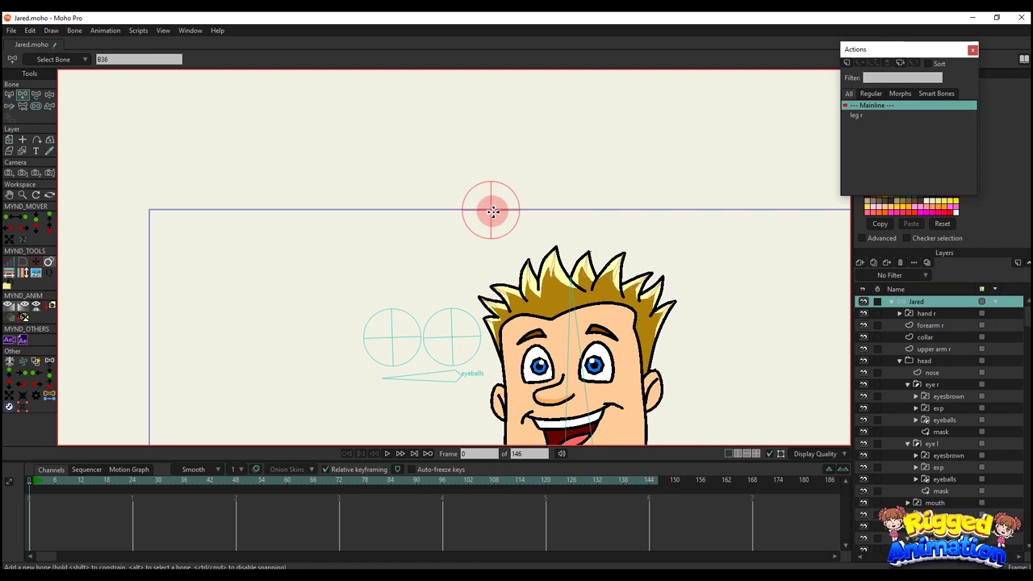
pyautogui.scroll(-1, 492, 211)
pyautogui.moveTo(491, 207); pyautogui.dragTo(491, 258)
pyautogui.press('t')
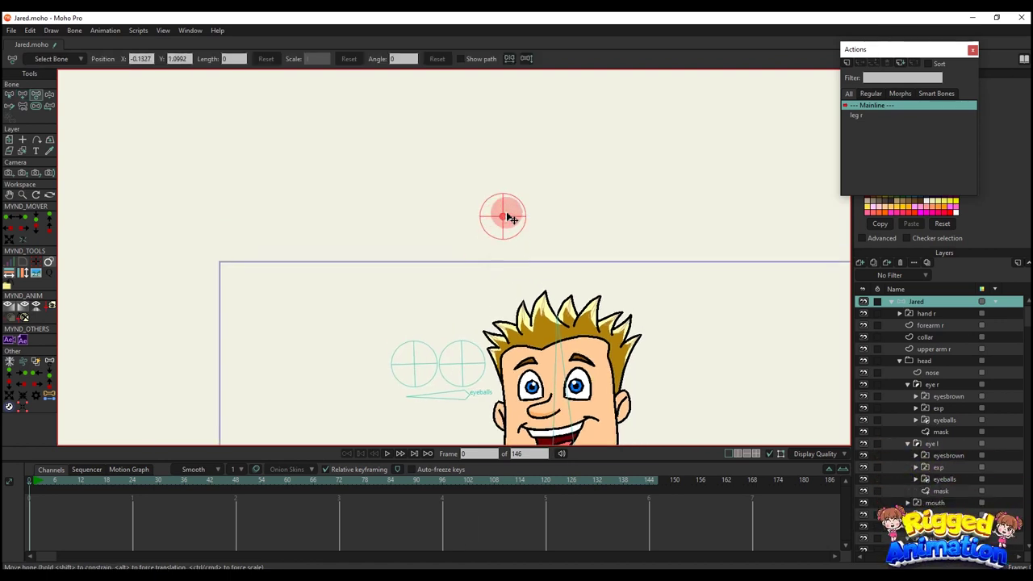
# Draw two bones starting at the pin bone, one pointing up and one pointing left
pyautogui.press('a')
pyautogui.moveTo(503, 216); pyautogui.dragTo(499, 133)
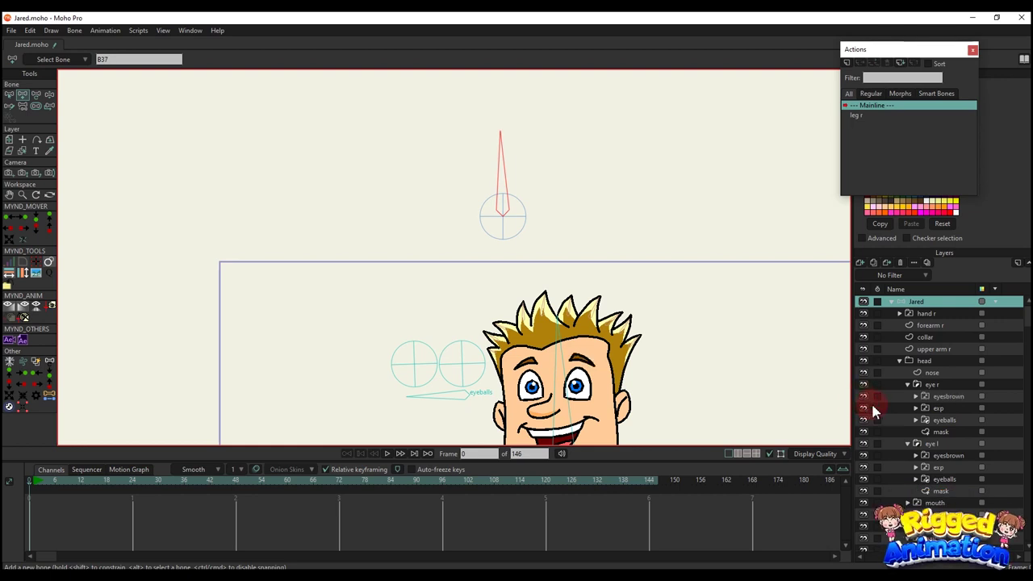
pyautogui.press('b')
pyautogui.click(516, 217)
pyautogui.press('a')
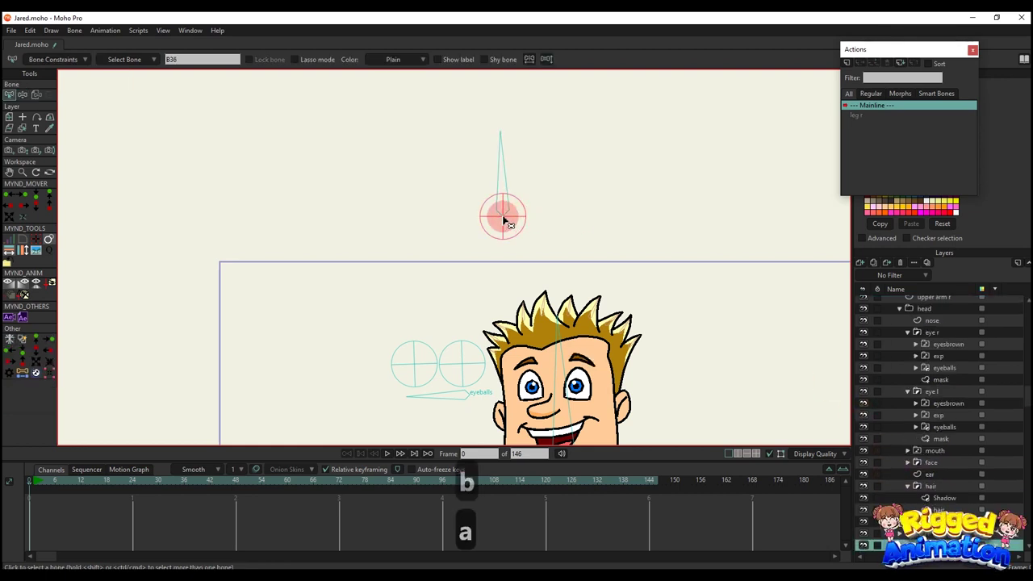
pyautogui.scroll(3, 944, 323)
pyautogui.click(917, 309)
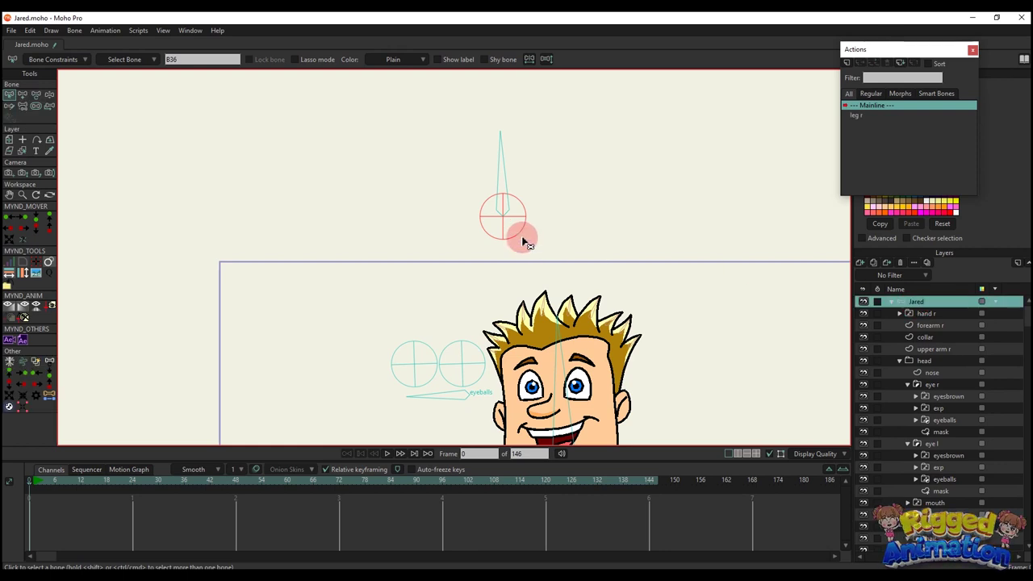
pyautogui.press('a')
pyautogui.moveTo(500, 214); pyautogui.dragTo(407, 216)
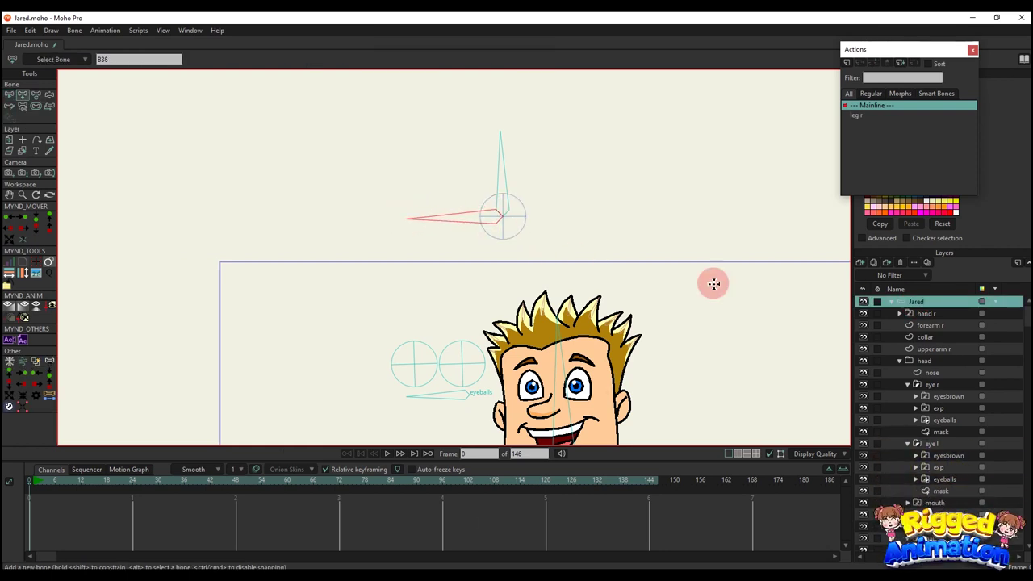
# Select the pin bone on the Jared layer and draw a third bone from it pointing down
pyautogui.click(876, 421)
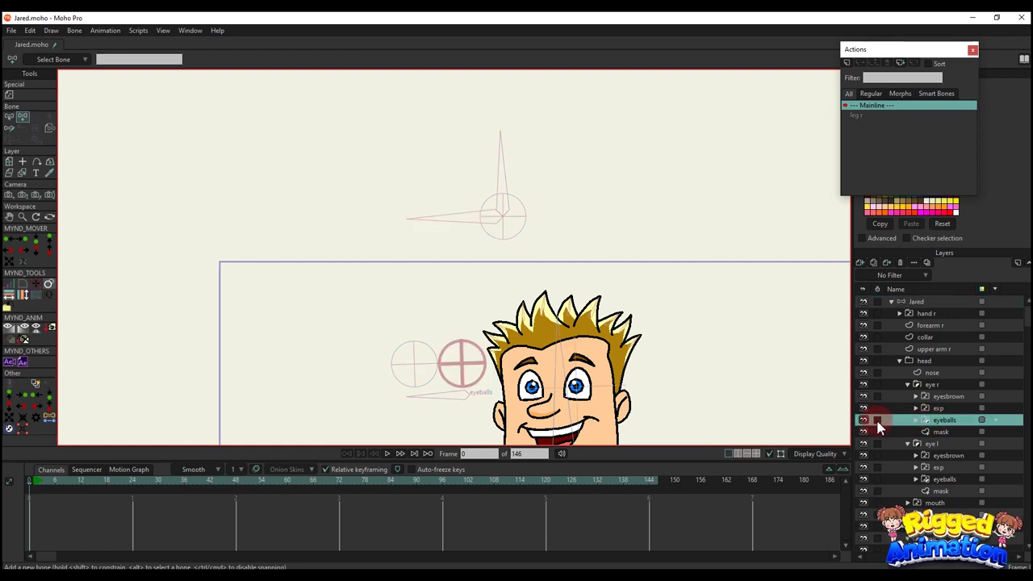
pyautogui.click(906, 302)
pyautogui.press('b')
pyautogui.click(524, 210)
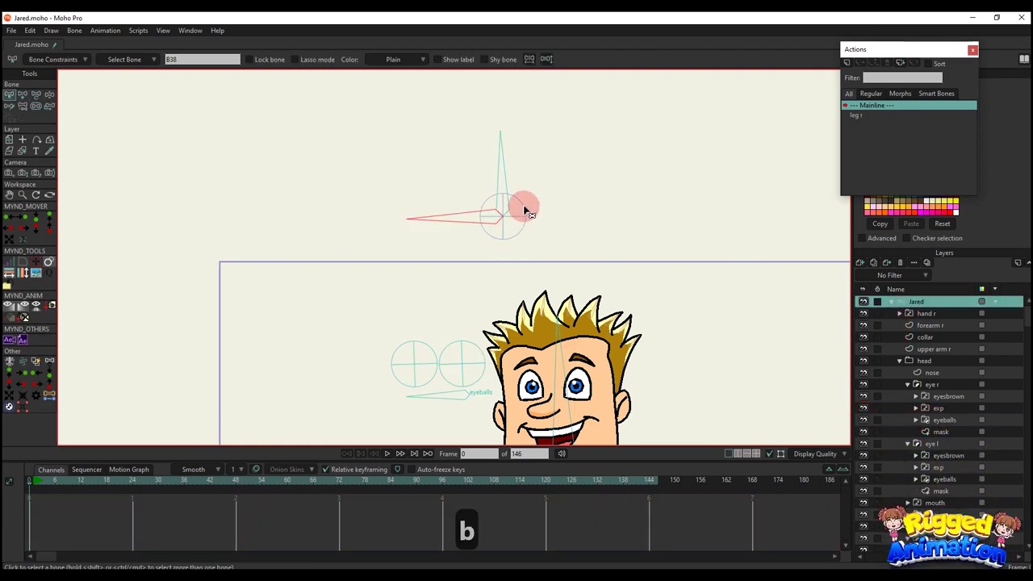
pyautogui.press('a')
pyautogui.moveTo(503, 216); pyautogui.dragTo(505, 299)
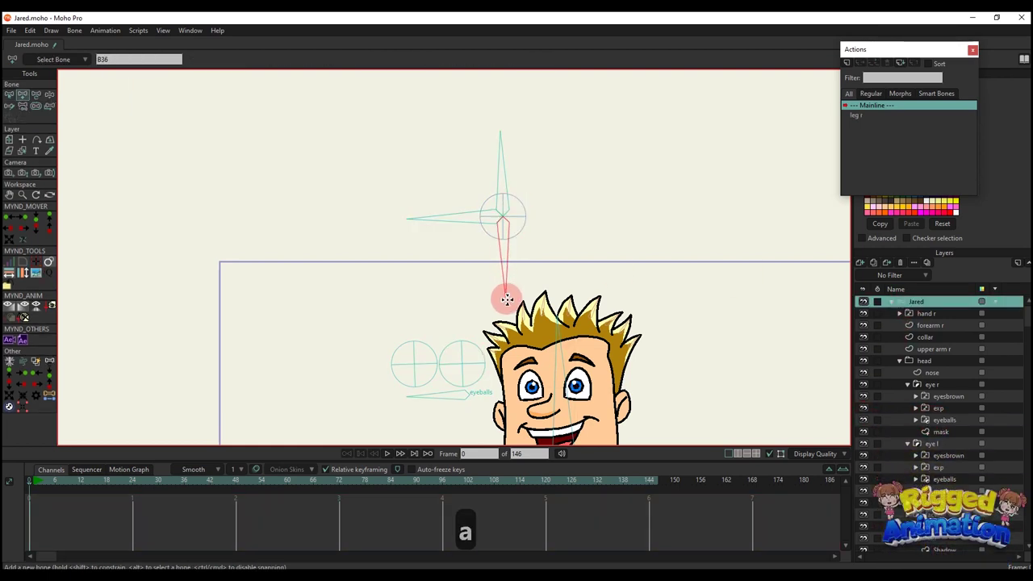
# Select the upward, left and downward bones and parent all three to the pin bone
pyautogui.press('s')
pyautogui.press('b')
pyautogui.moveTo(549, 258); pyautogui.dragTo(428, 169)
pyautogui.press('s')
pyautogui.press('b')
pyautogui.click(489, 239)
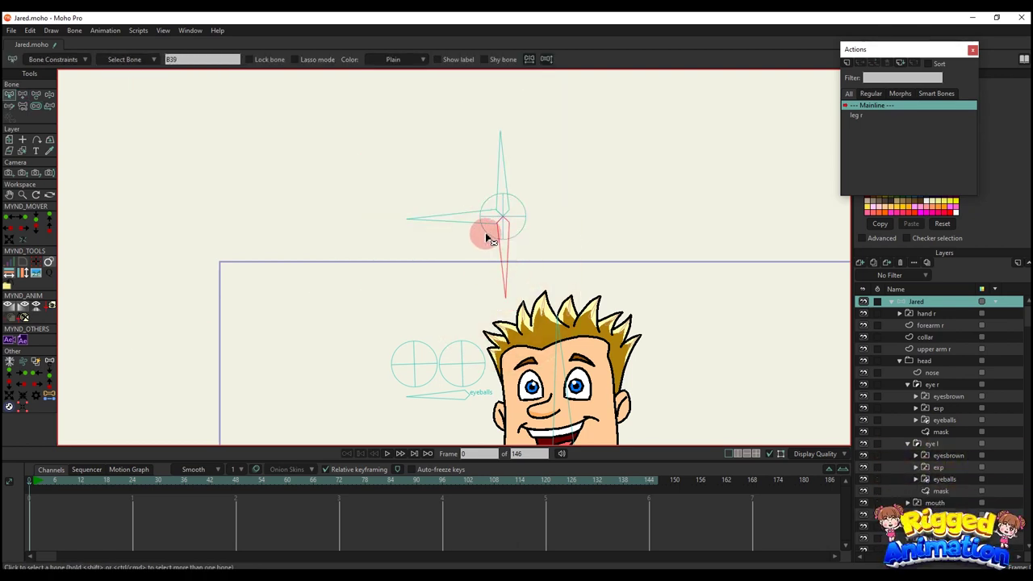
pyautogui.keyDown('shift'); pyautogui.click(498, 180); pyautogui.keyUp('shift')
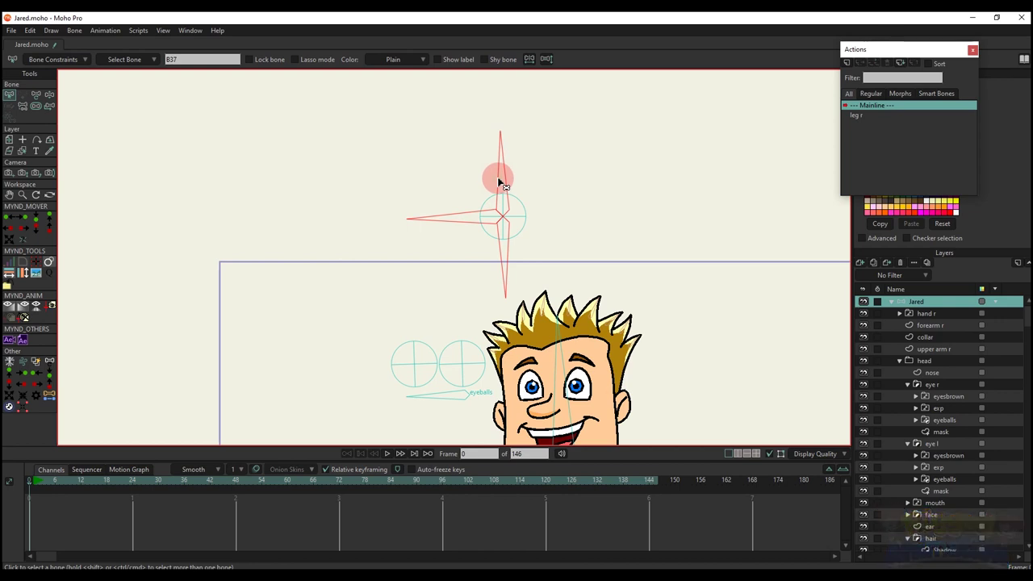
pyautogui.press('p')
pyautogui.click(520, 213)
# Enable angle constraints on the three bones around the pin and set their minimum angle to 0 degrees
pyautogui.press('b')
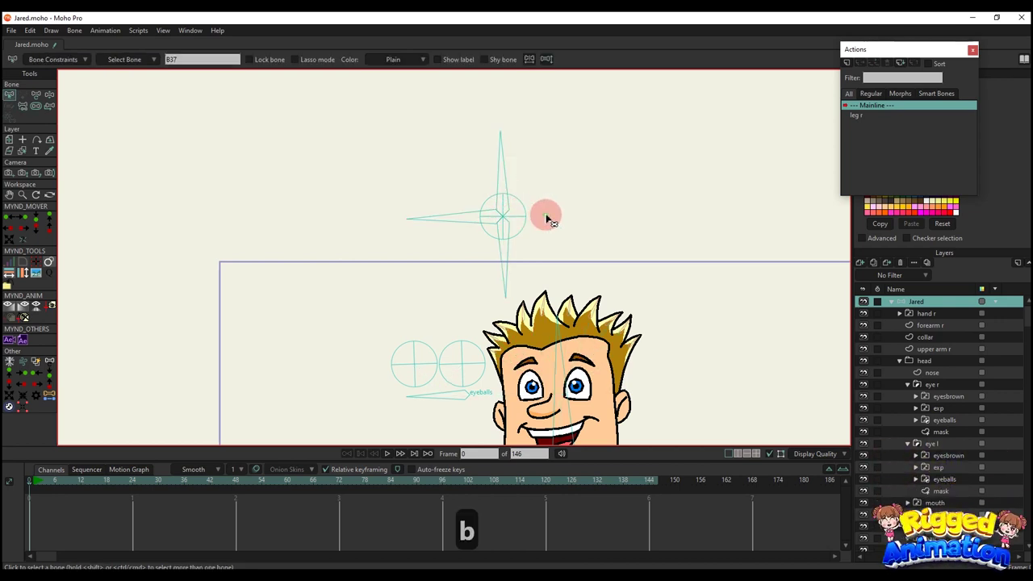
pyautogui.click(477, 234)
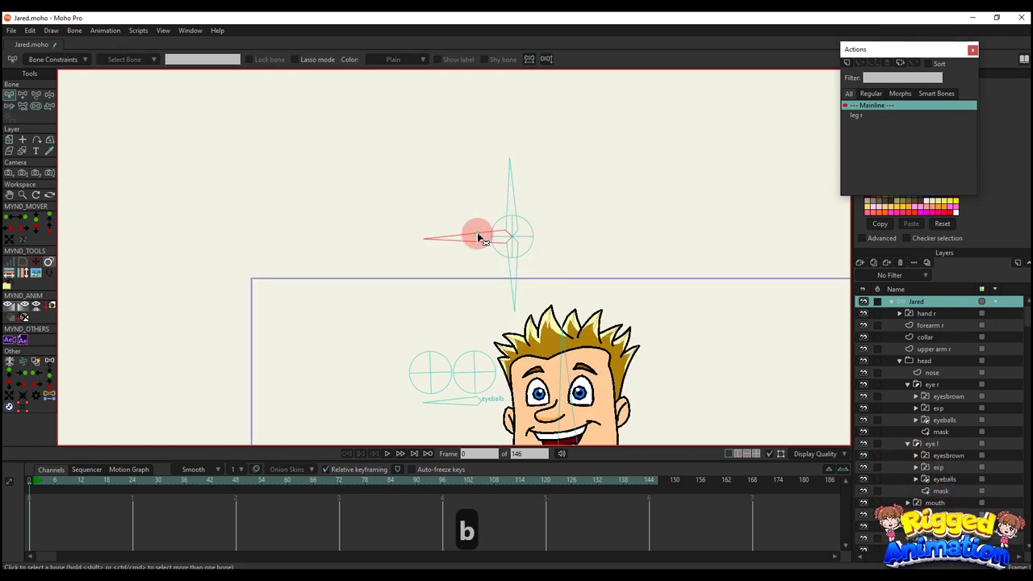
pyautogui.keyDown('shift'); pyautogui.click(509, 198); pyautogui.keyUp('shift')
pyautogui.keyDown('shift'); pyautogui.click(516, 272); pyautogui.keyUp('shift')
pyautogui.click(148, 31)
pyautogui.click(36, 59)
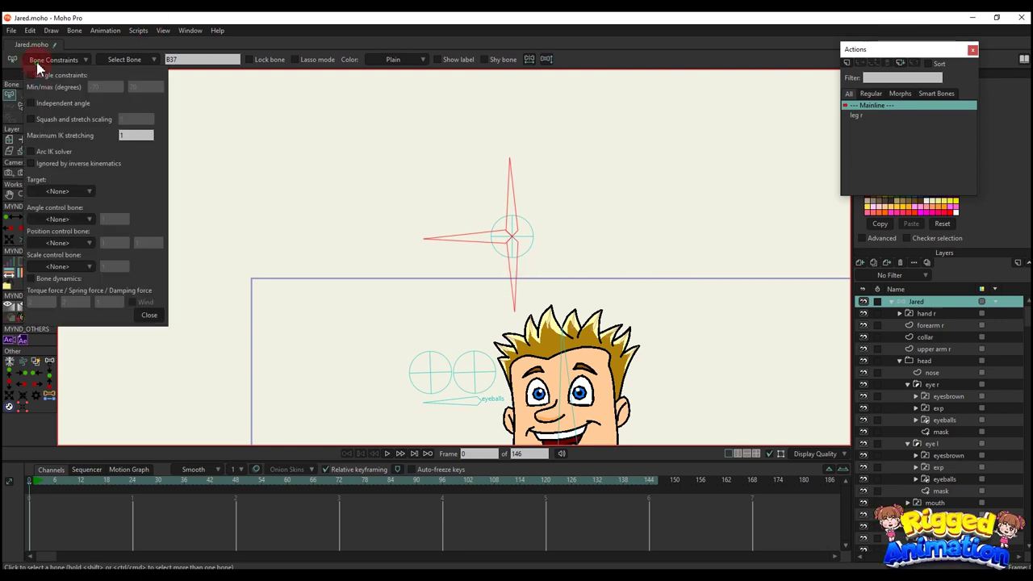
pyautogui.click(31, 75)
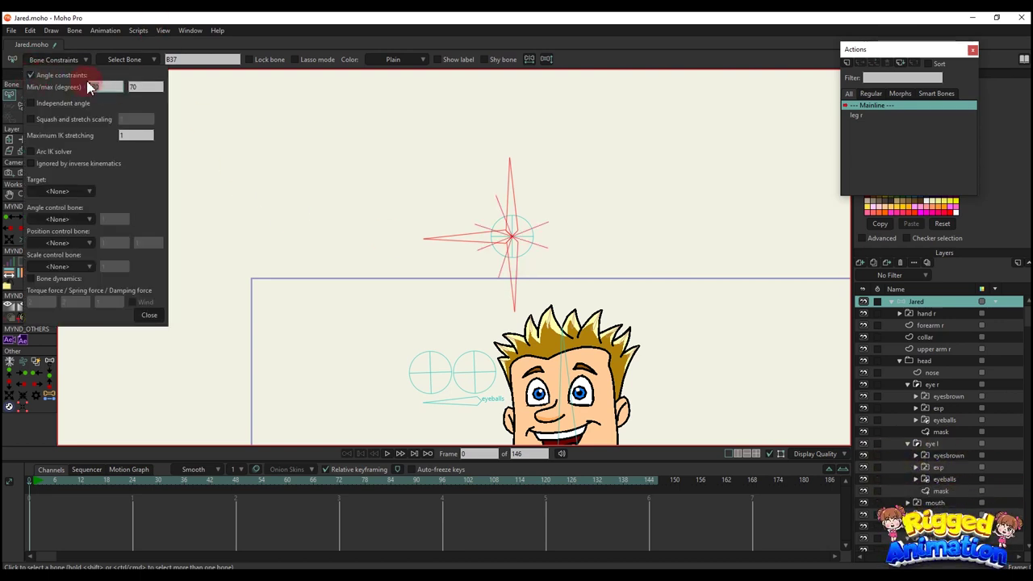
pyautogui.write('0')
pyautogui.click(165, 88)
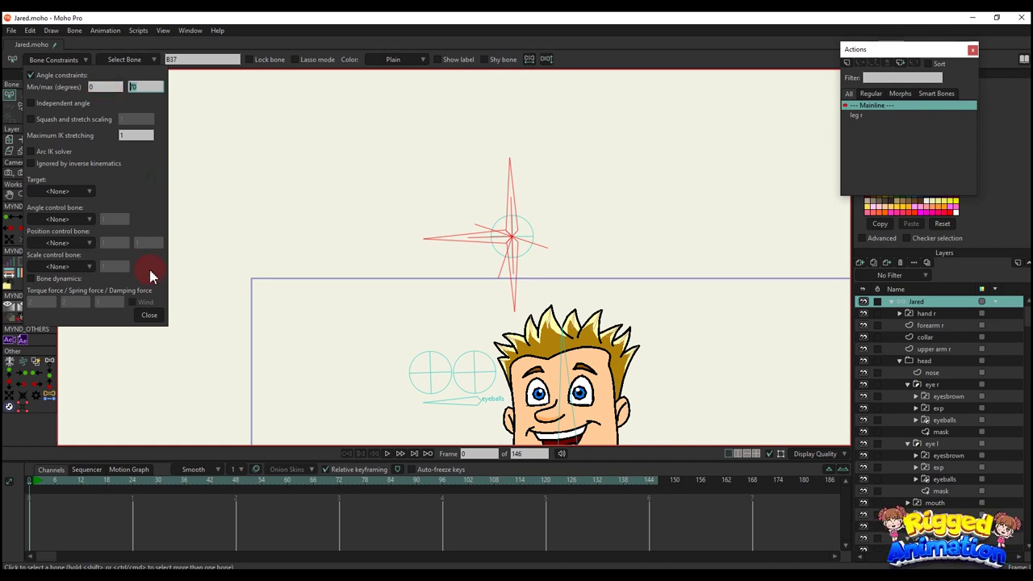
pyautogui.click(149, 314)
# Test the constrained bones' rotation at frame 11, delete the resulting keyframes and return to frame 0
pyautogui.press('b')
pyautogui.click(618, 218)
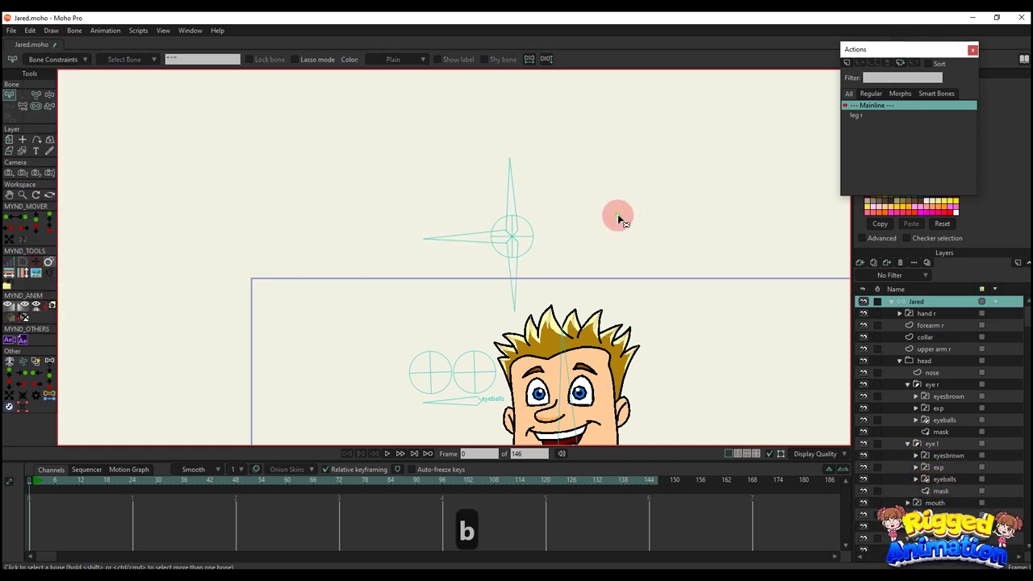
pyautogui.click(77, 482)
pyautogui.press('t')
pyautogui.moveTo(457, 236); pyautogui.dragTo(591, 258)
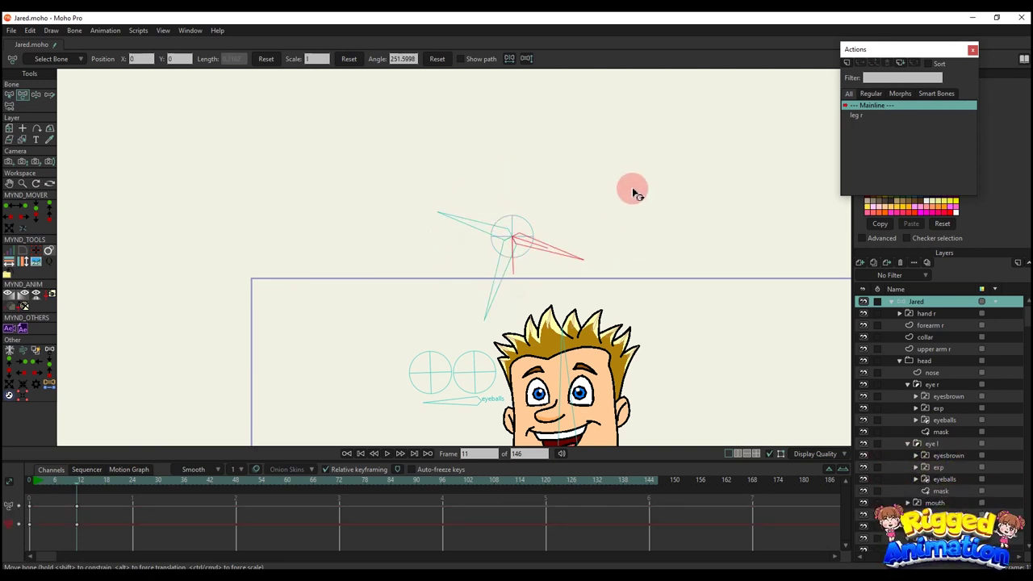
pyautogui.scroll(-3, 388, 316)
pyautogui.moveTo(127, 539); pyautogui.dragTo(21, 478)
pyautogui.press('BackSpace')
pyautogui.click(27, 483)
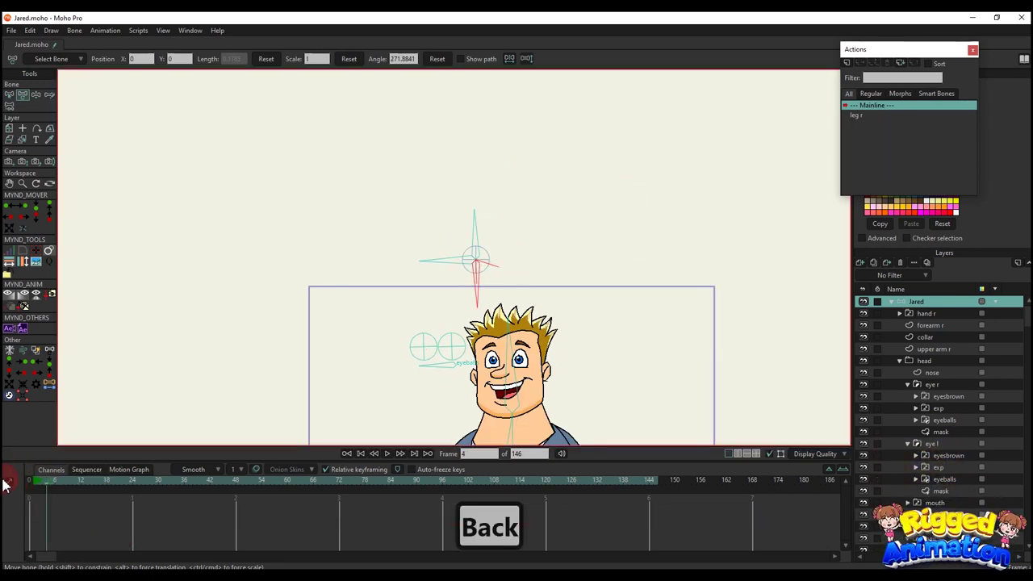
# Rename the pin bone EYE L and show its label
pyautogui.scroll(1, 468, 229)
pyautogui.click(466, 223)
pyautogui.press('b')
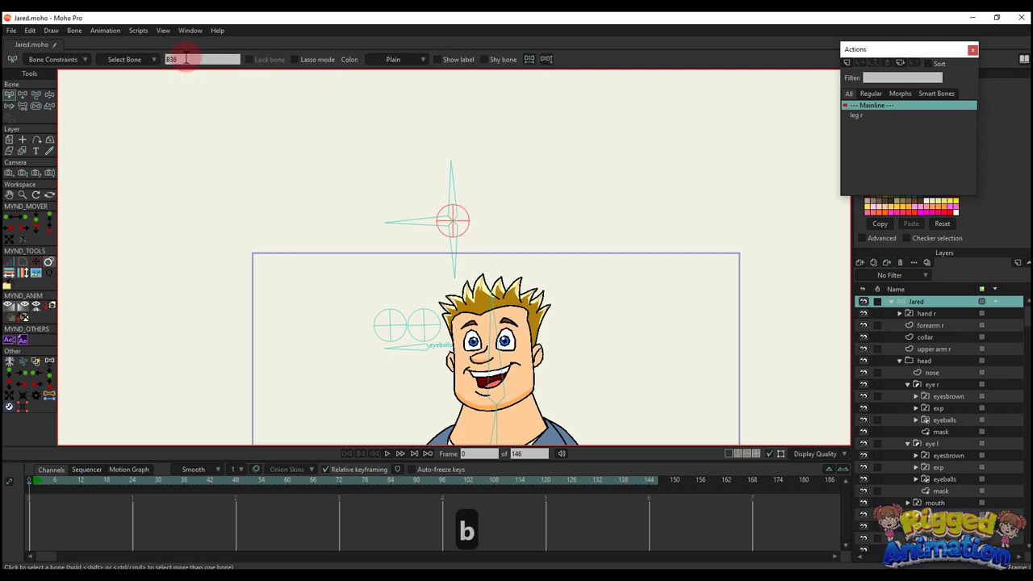
pyautogui.press('capslock')
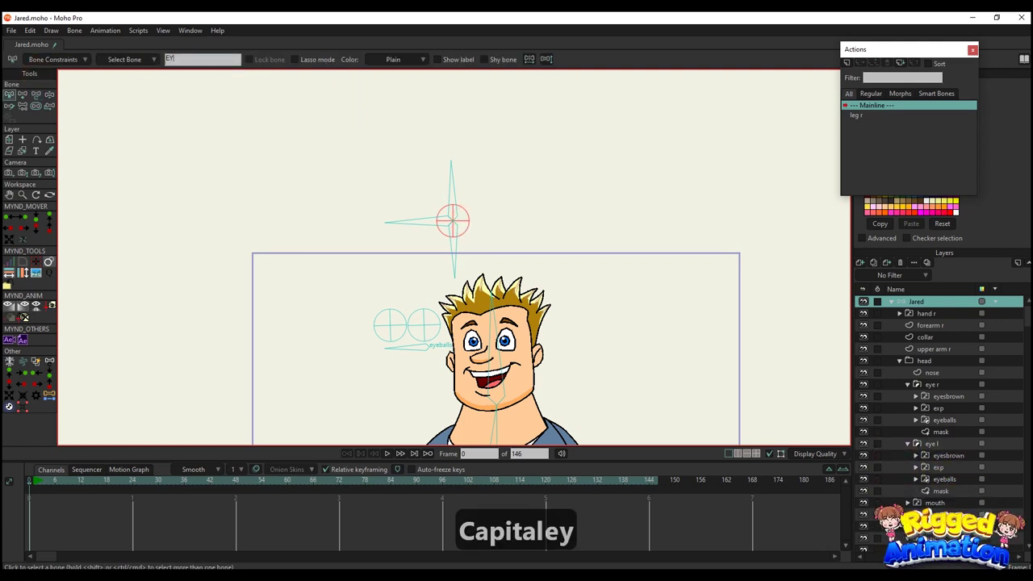
pyautogui.write('EYE L')
pyautogui.press('Return')
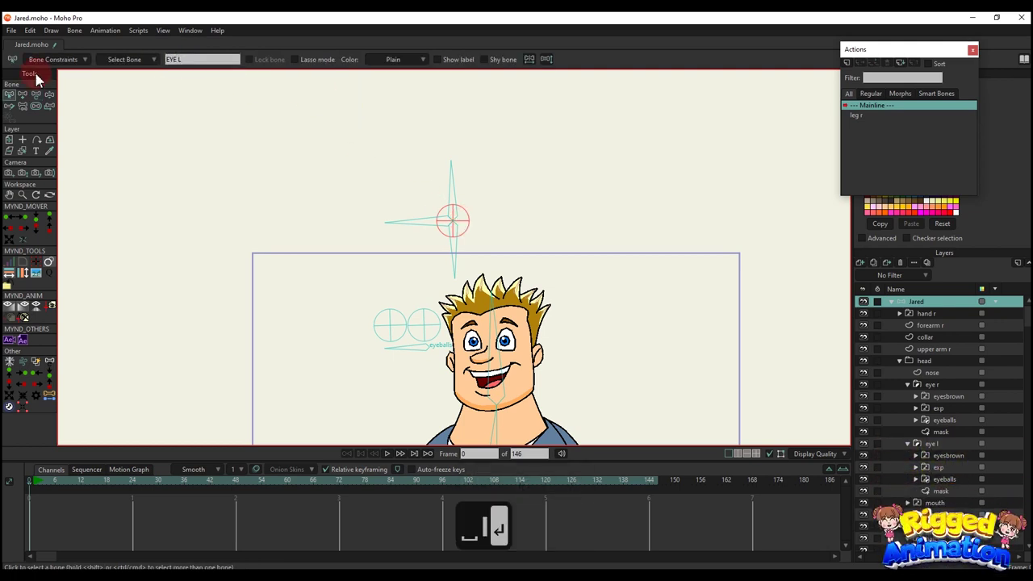
pyautogui.click(438, 59)
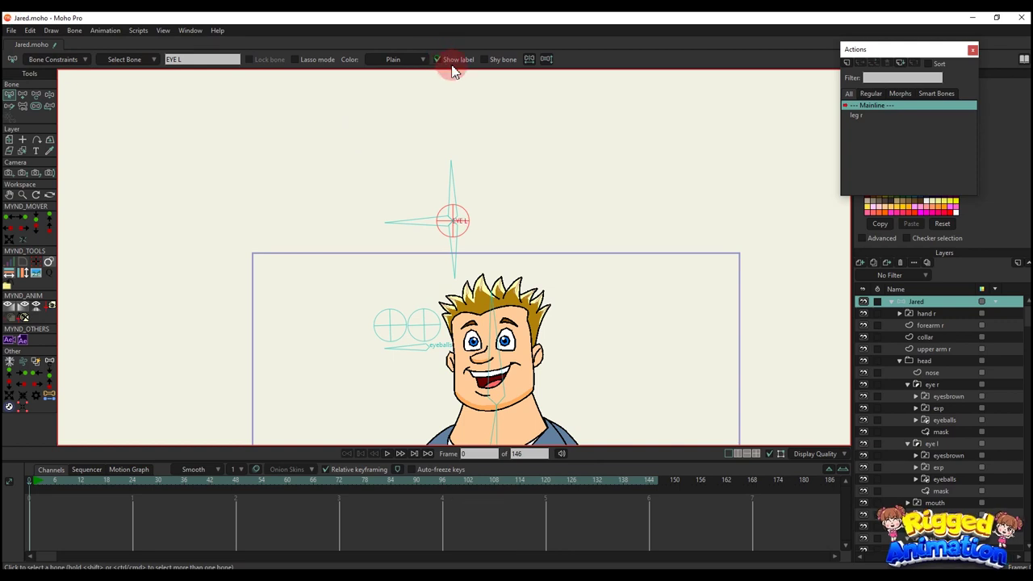
# Straighten the upward bone on the EYE L pin to an angle of 90 degrees
pyautogui.press('t')
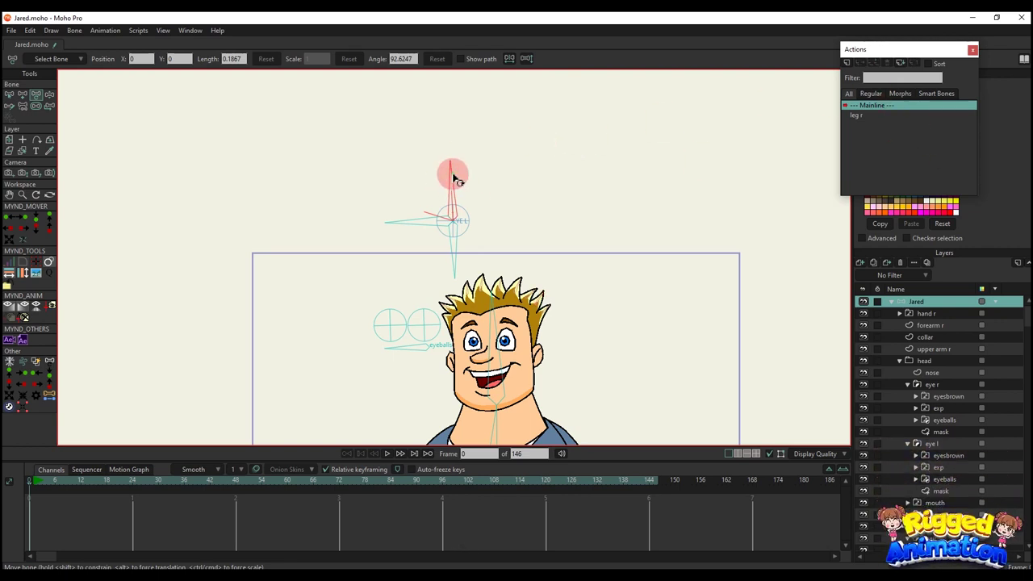
pyautogui.moveTo(449, 173); pyautogui.dragTo(476, 185)
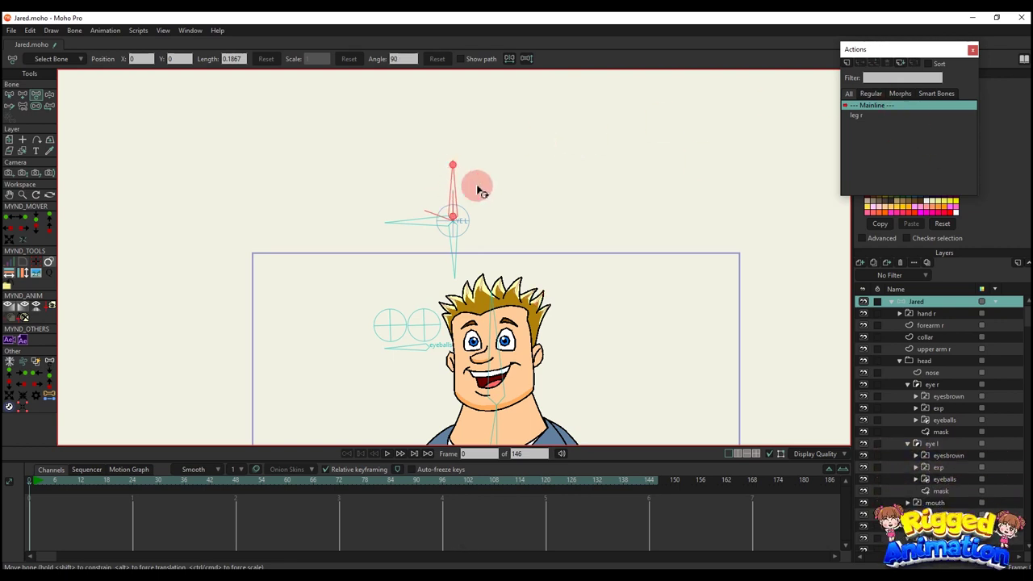
# Examine each eyebrow shape layer inside the eye l group's eyesbrown switch layer
pyautogui.click(907, 384)
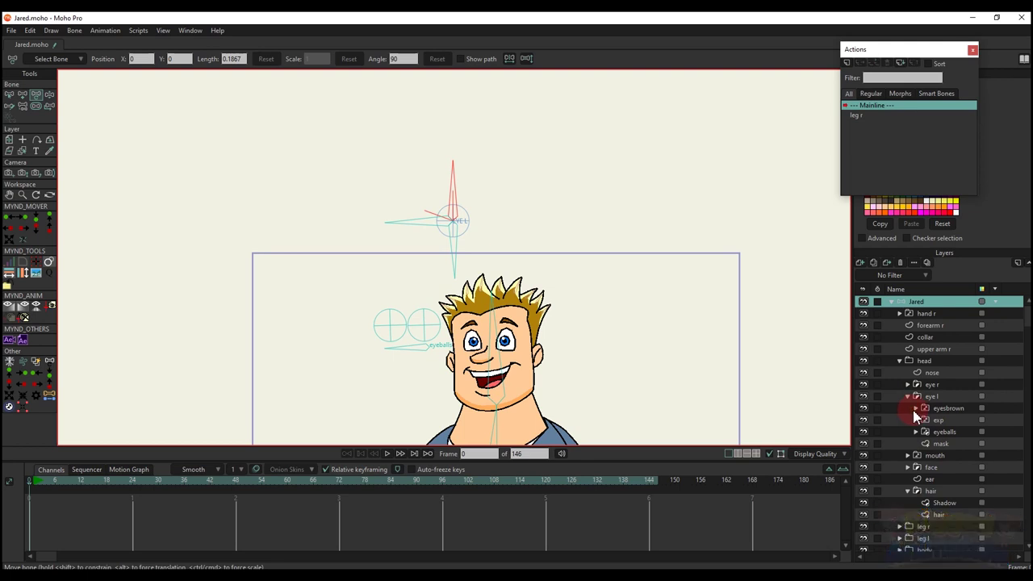
pyautogui.click(915, 408)
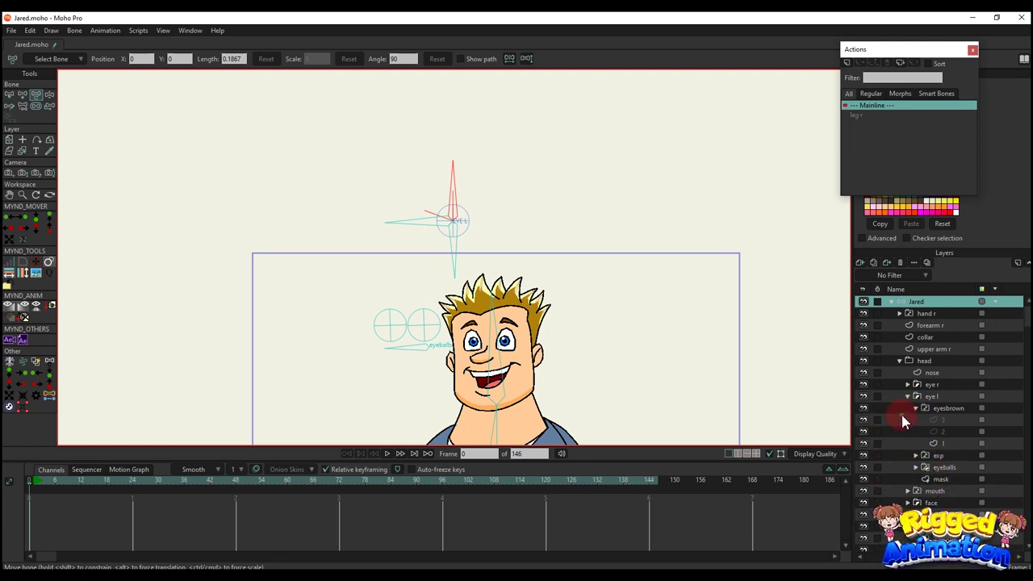
pyautogui.click(904, 420)
pyautogui.click(915, 432)
pyautogui.click(927, 443)
pyautogui.click(936, 432)
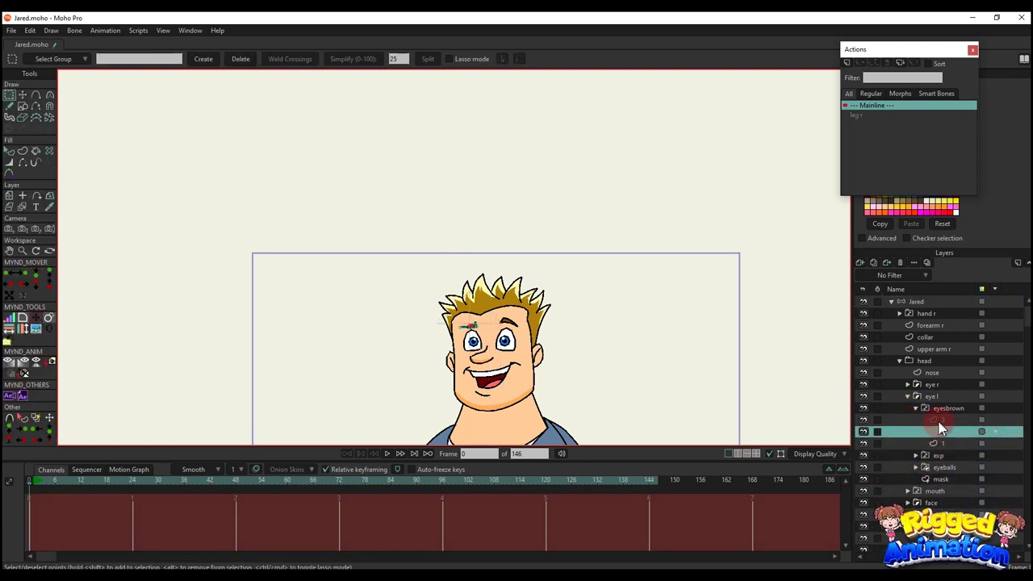
pyautogui.click(941, 421)
pyautogui.scroll(8, 533, 327)
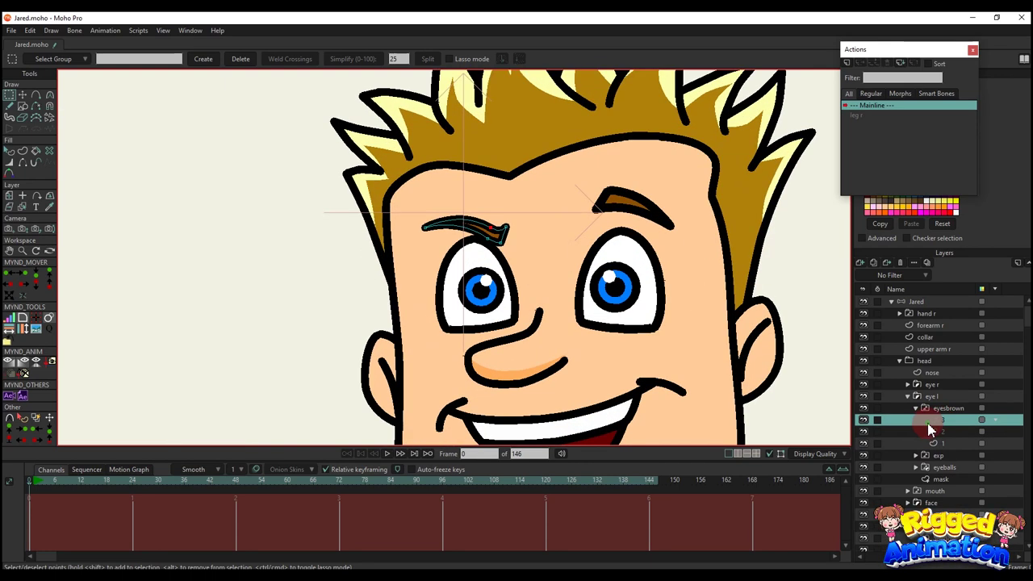
pyautogui.click(939, 445)
pyautogui.click(947, 410)
pyautogui.click(916, 409)
pyautogui.scroll(-6, 585, 271)
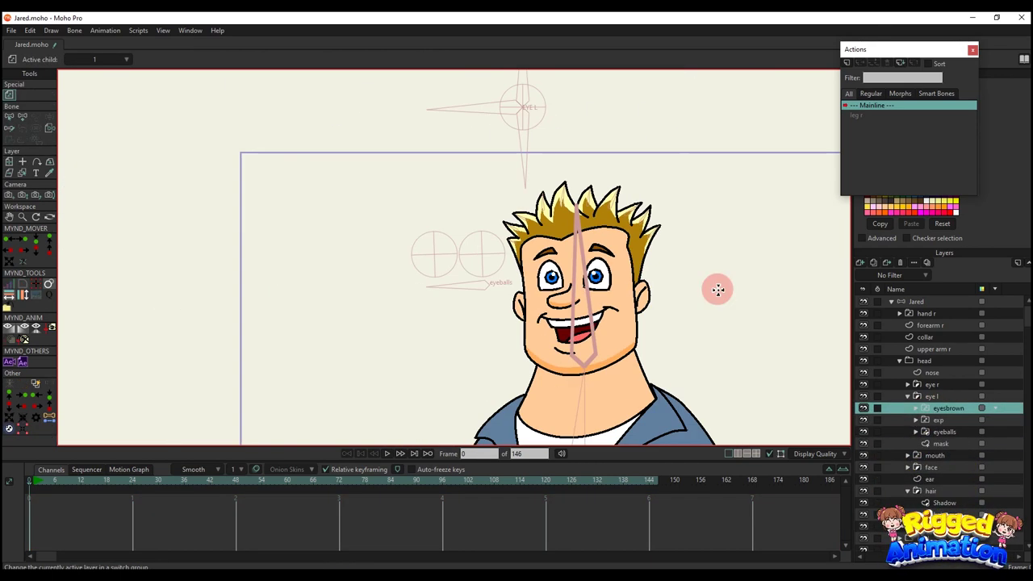
# Create an action named B37 for the upward EYE L bone and rotate the bone counterclockwise to its limit at frame 24
pyautogui.click(917, 302)
pyautogui.scroll(-3, 576, 172)
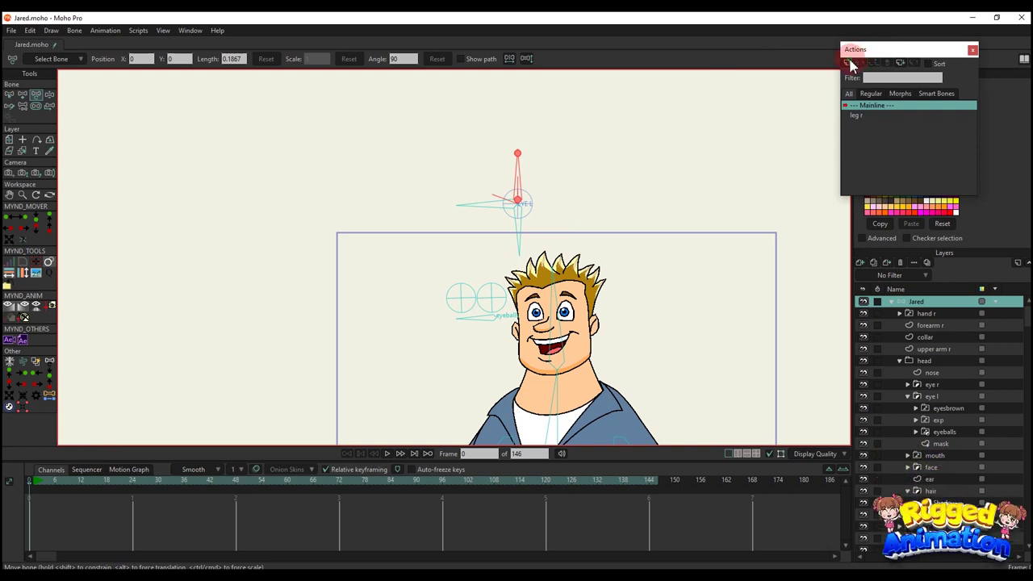
pyautogui.click(846, 63)
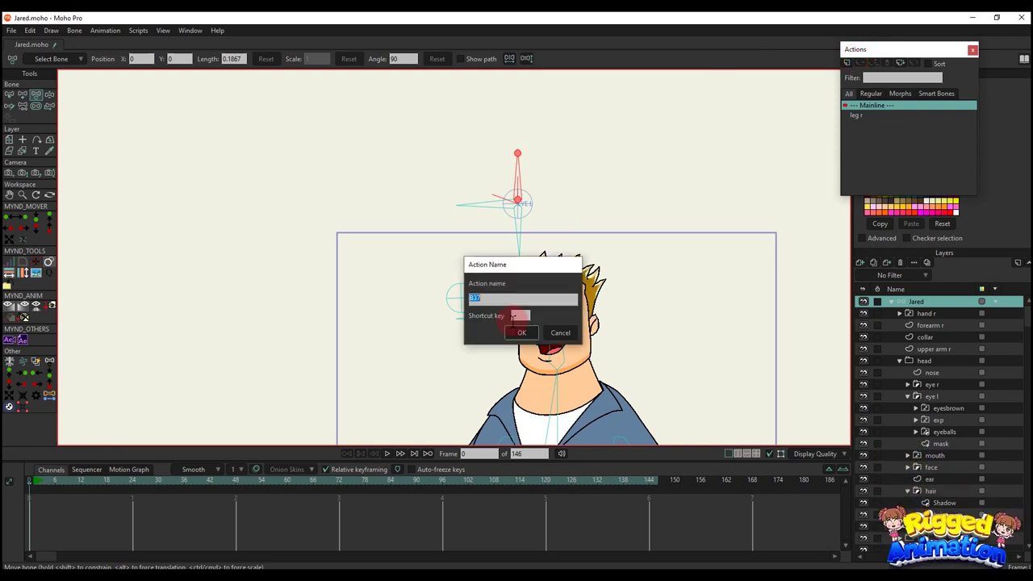
pyautogui.write('B37')
pyautogui.click(516, 330)
pyautogui.click(131, 488)
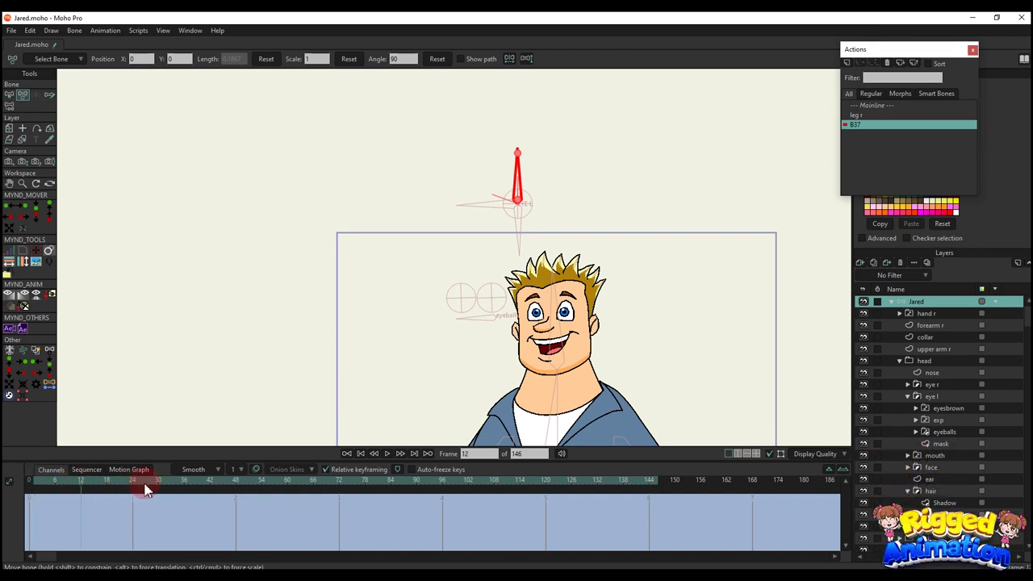
pyautogui.moveTo(530, 166); pyautogui.dragTo(472, 185)
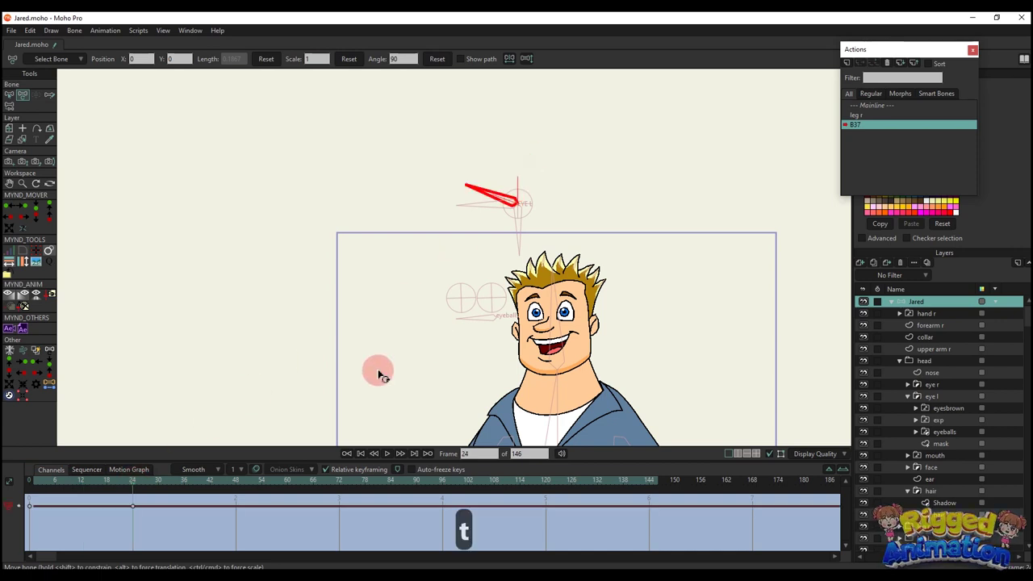
# In action B37, switch the eyesbrown layer to child 2 at frame 12 and child 3 at frame 24, and return to Mainline
pyautogui.rightClick(950, 413)
pyautogui.click(894, 395)
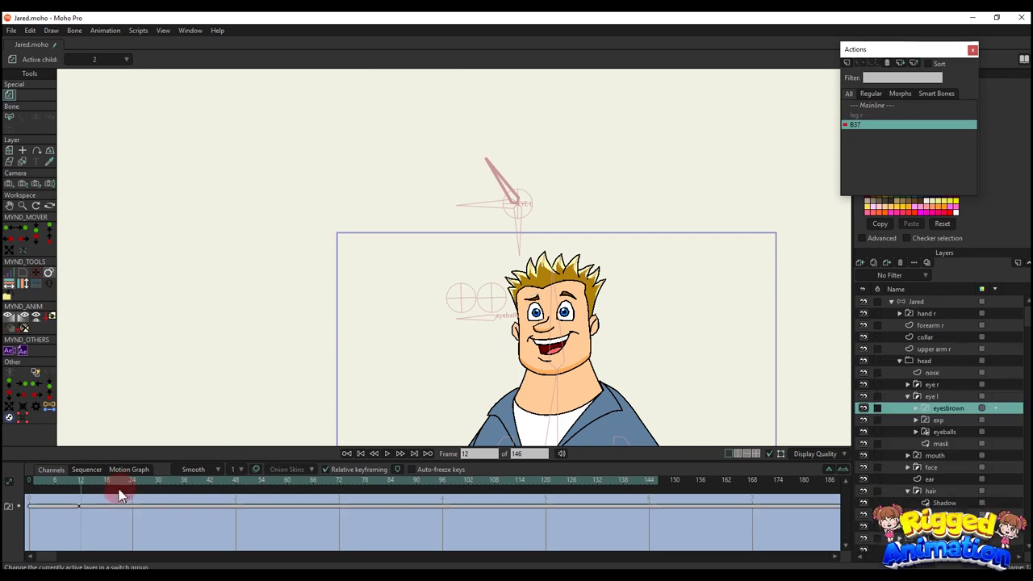
pyautogui.click(133, 482)
pyautogui.rightClick(951, 411)
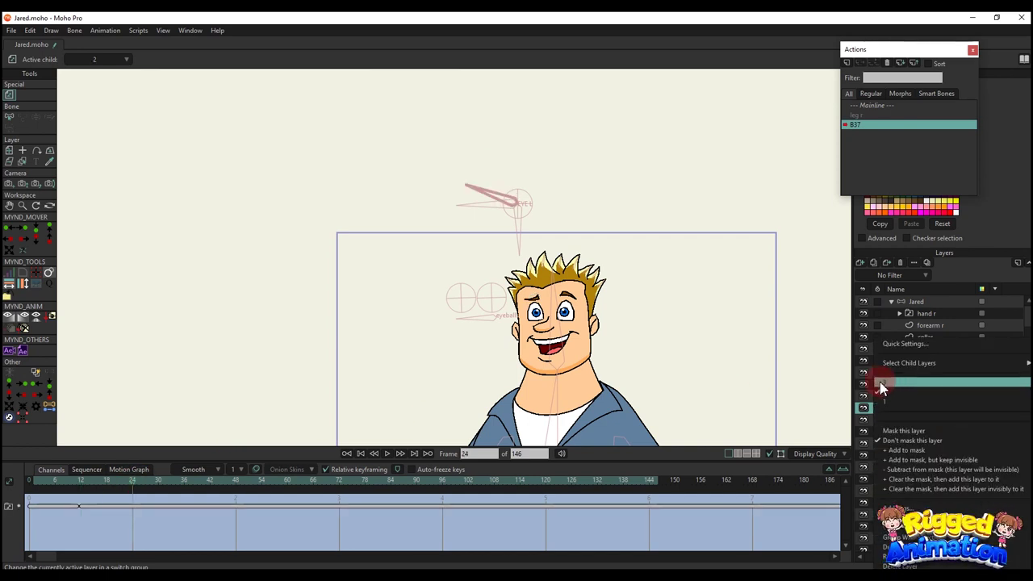
pyautogui.click(883, 394)
pyautogui.doubleClick(875, 107)
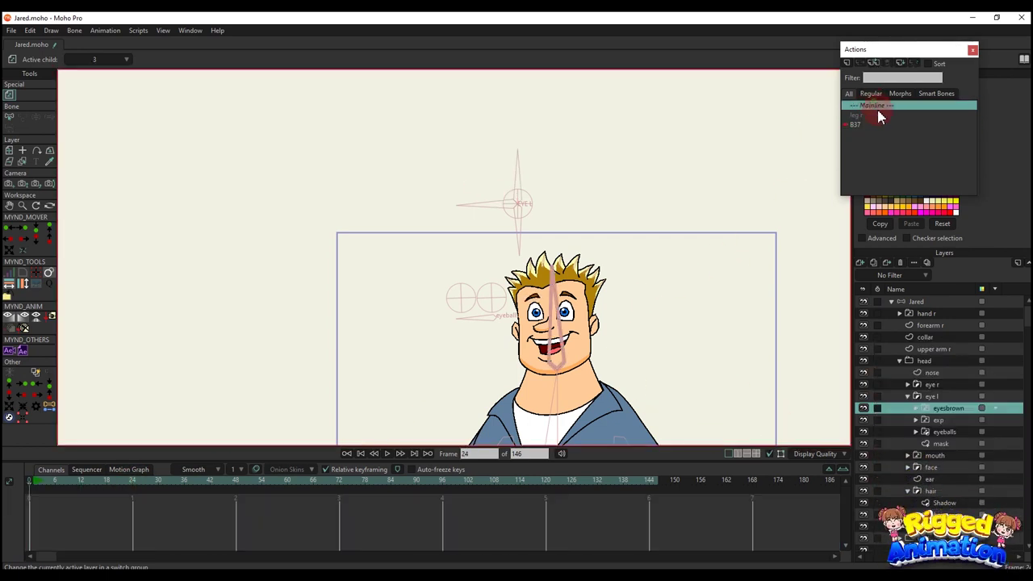
# Select the left-pointing bone on the EYE L pin and examine each shape in the eye l group's exp switch layer
pyautogui.click(921, 303)
pyautogui.press('t')
pyautogui.click(493, 211)
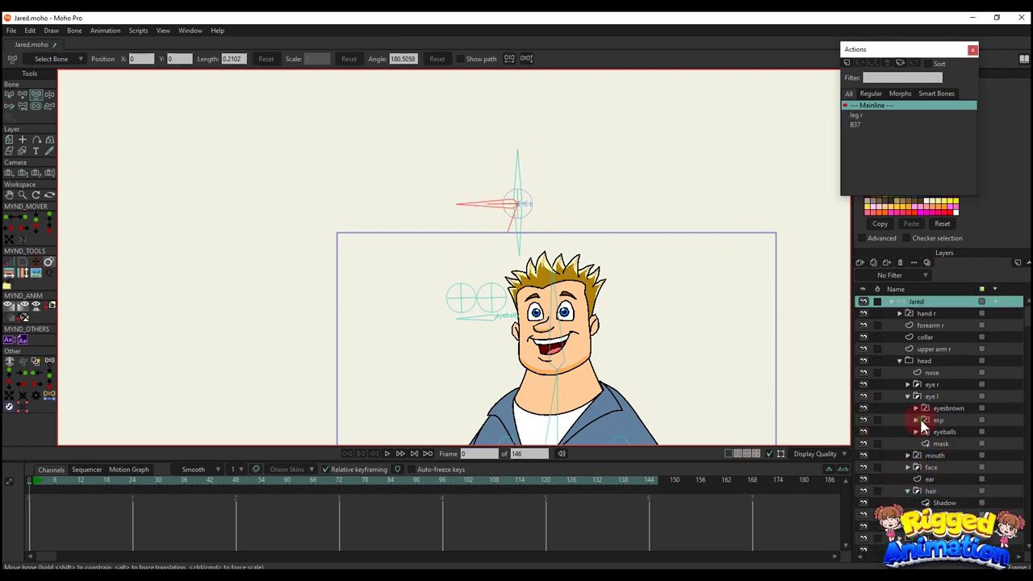
pyautogui.click(942, 432)
pyautogui.click(943, 444)
pyautogui.click(943, 455)
pyautogui.click(943, 468)
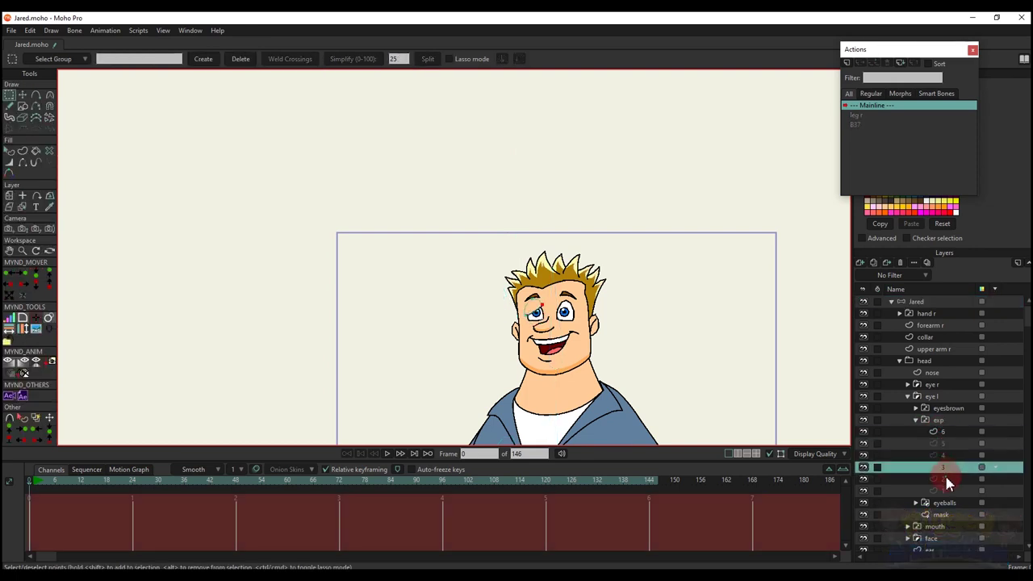
pyautogui.click(943, 479)
pyautogui.click(942, 489)
# Create an action named B38 for the left-pointing bone on the EYE L pin
pyautogui.click(920, 301)
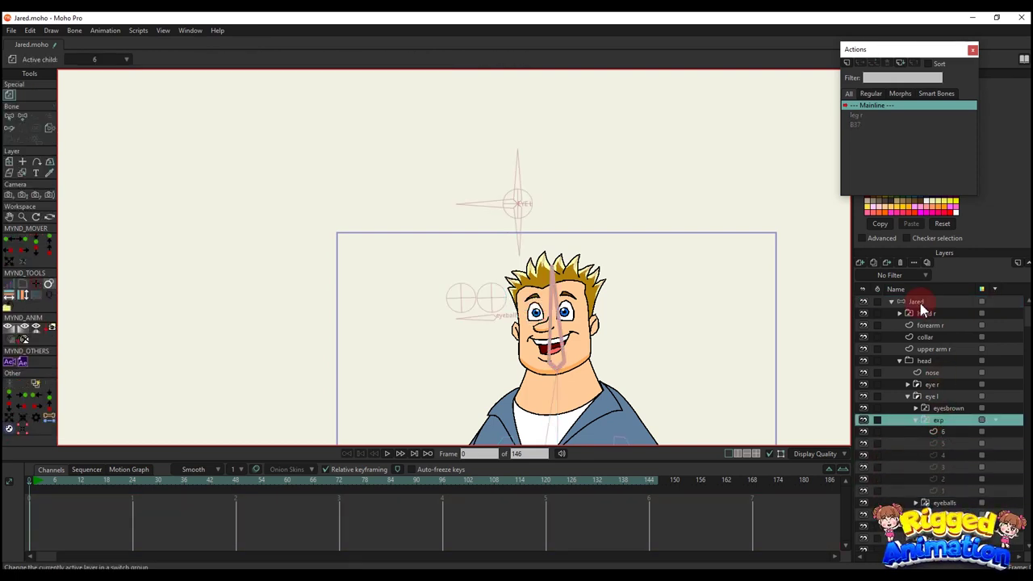
pyautogui.click(497, 228)
pyautogui.click(846, 62)
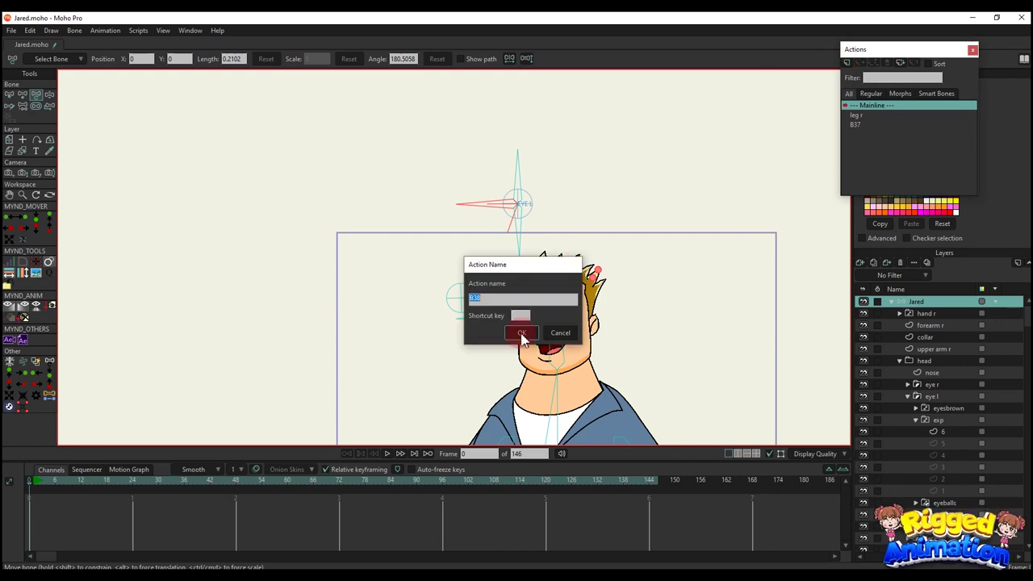
pyautogui.click(522, 332)
# Rotate the left-pointing bone downward to an angle of 250.5058 degrees at frame 30 of action B38
pyautogui.click(56, 484)
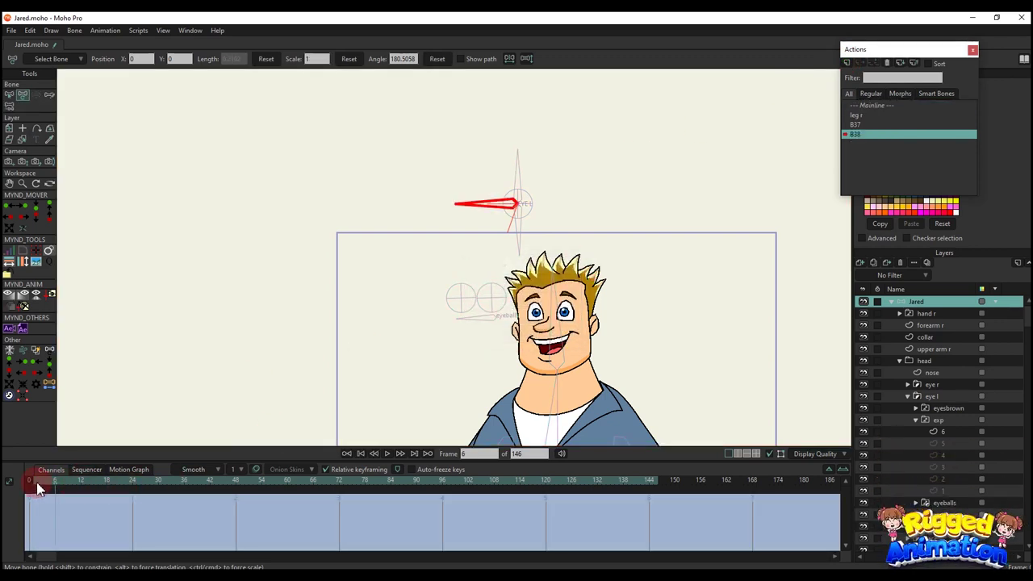
pyautogui.moveTo(34, 486); pyautogui.dragTo(111, 484)
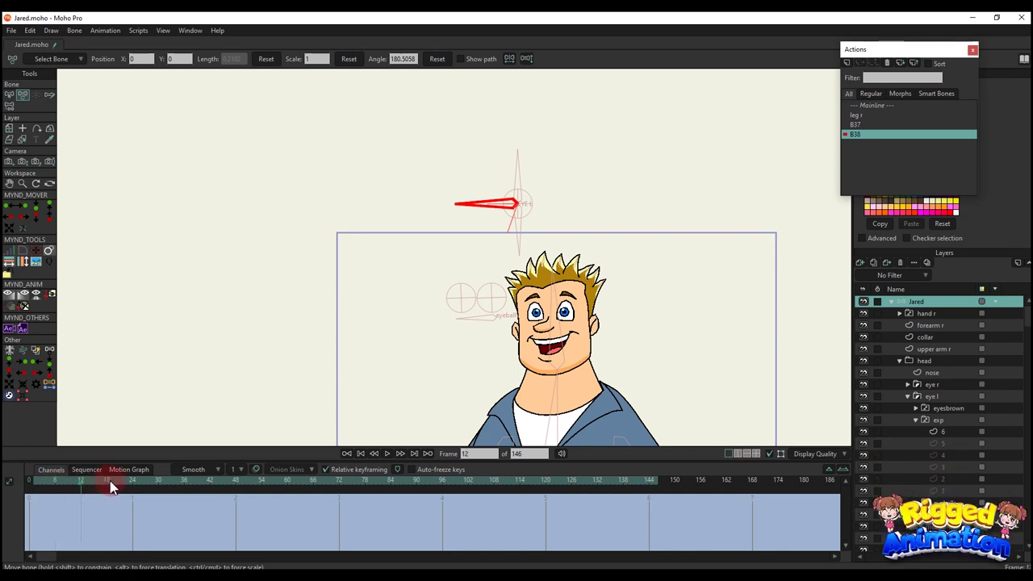
pyautogui.click(131, 485)
pyautogui.click(159, 484)
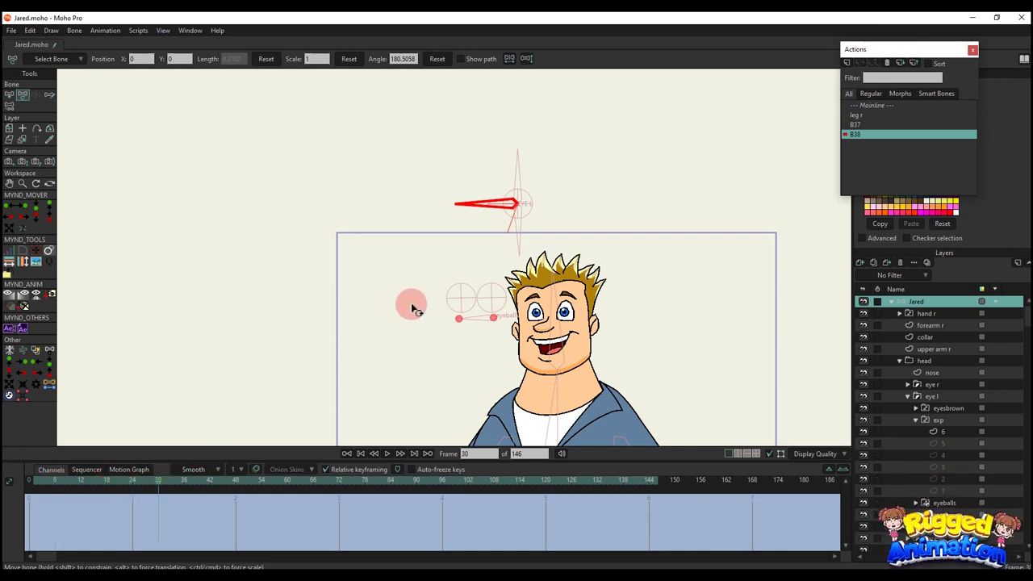
pyautogui.press('t')
pyautogui.moveTo(478, 211); pyautogui.dragTo(519, 330)
# In action B38, switch the exp layer to child 5 at frame 6, child 4 at frame 12 and child 3 at frame 18
pyautogui.click(56, 485)
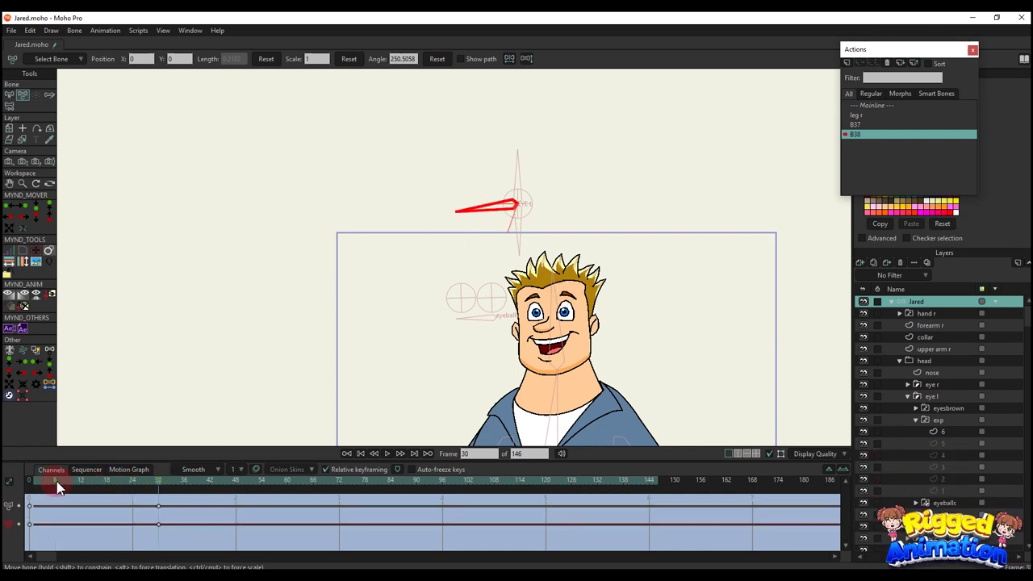
pyautogui.rightClick(939, 418)
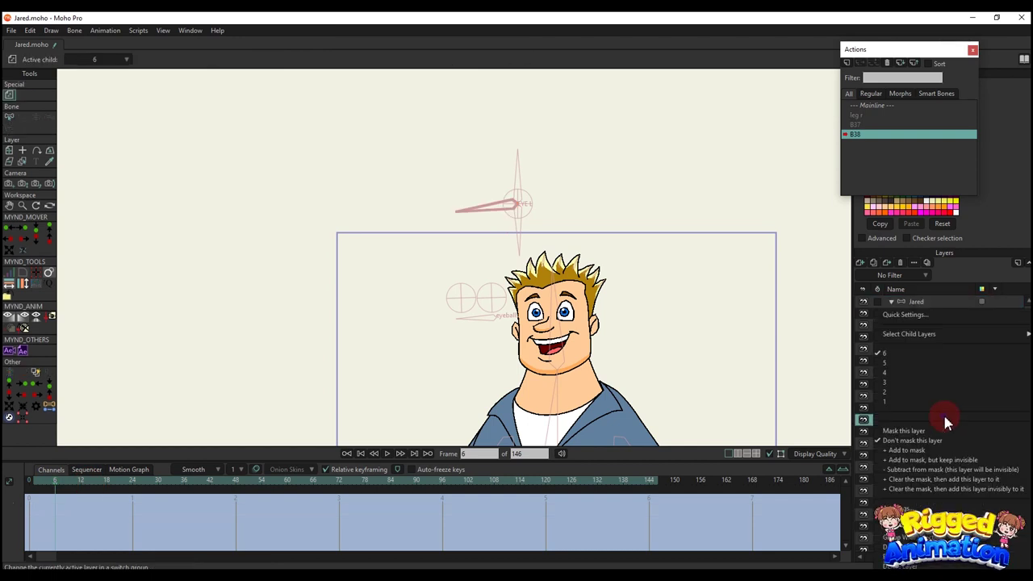
pyautogui.click(885, 363)
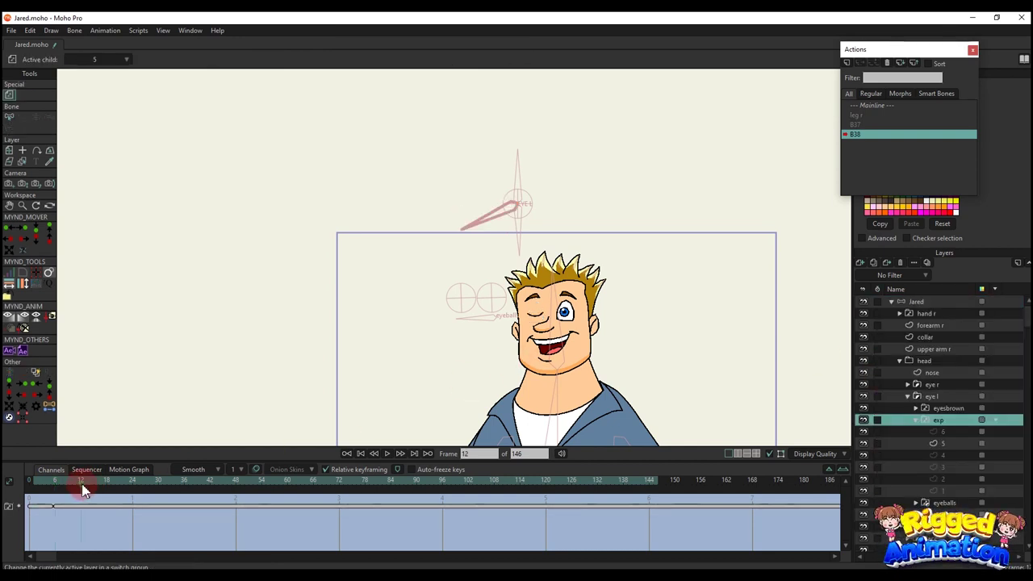
pyautogui.rightClick(940, 421)
pyautogui.click(882, 373)
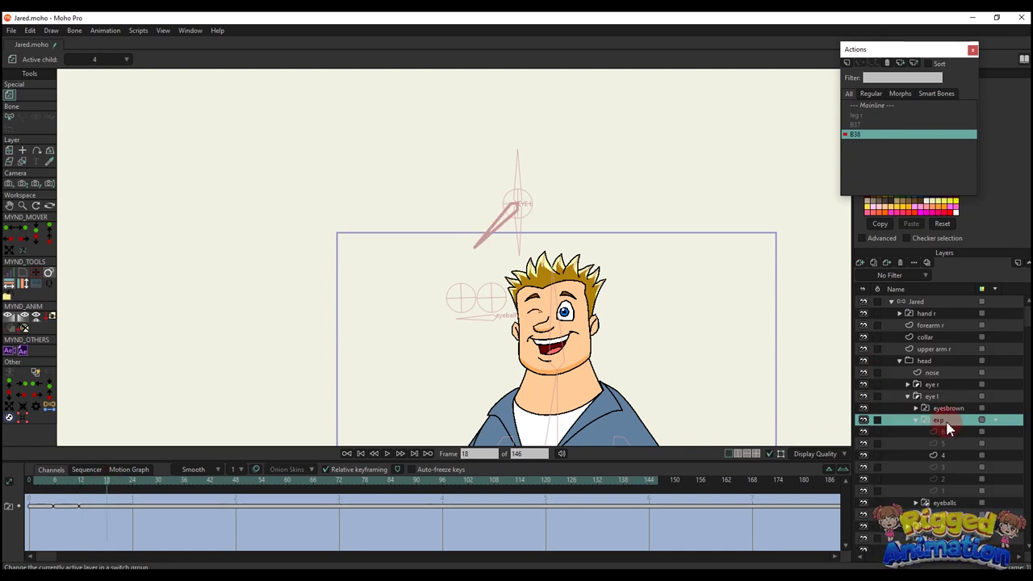
pyautogui.rightClick(948, 429)
pyautogui.click(888, 380)
# Switch the exp layer to child 2 at frame 24 and child 1 at frame 30, and return to Mainline
pyautogui.click(136, 484)
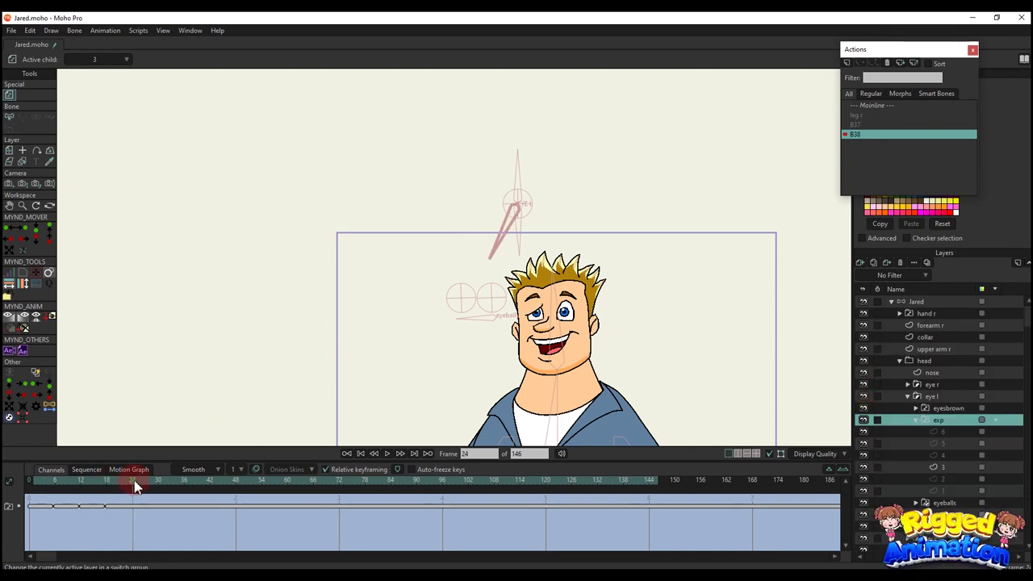
pyautogui.rightClick(960, 424)
pyautogui.click(884, 391)
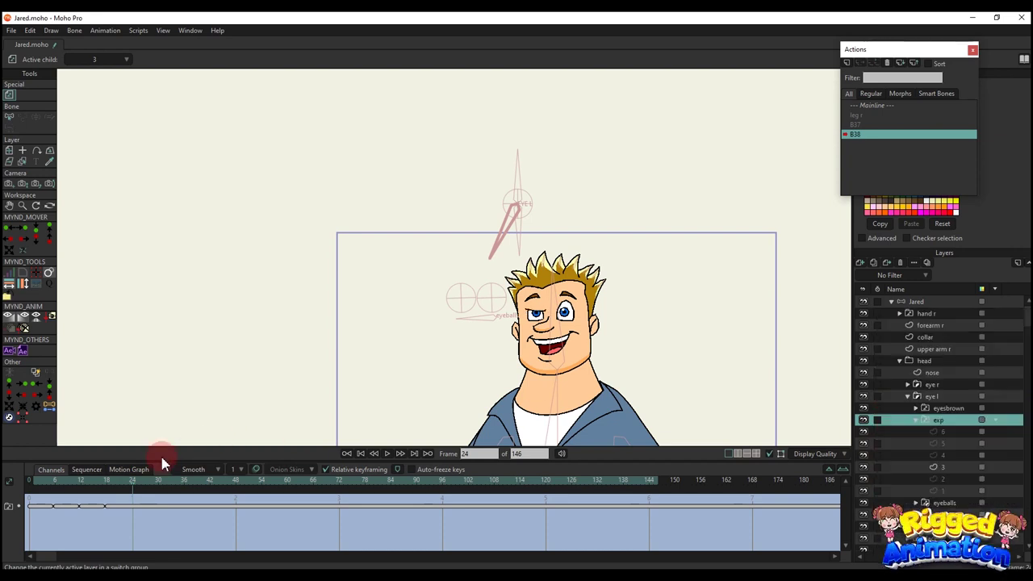
pyautogui.rightClick(929, 430)
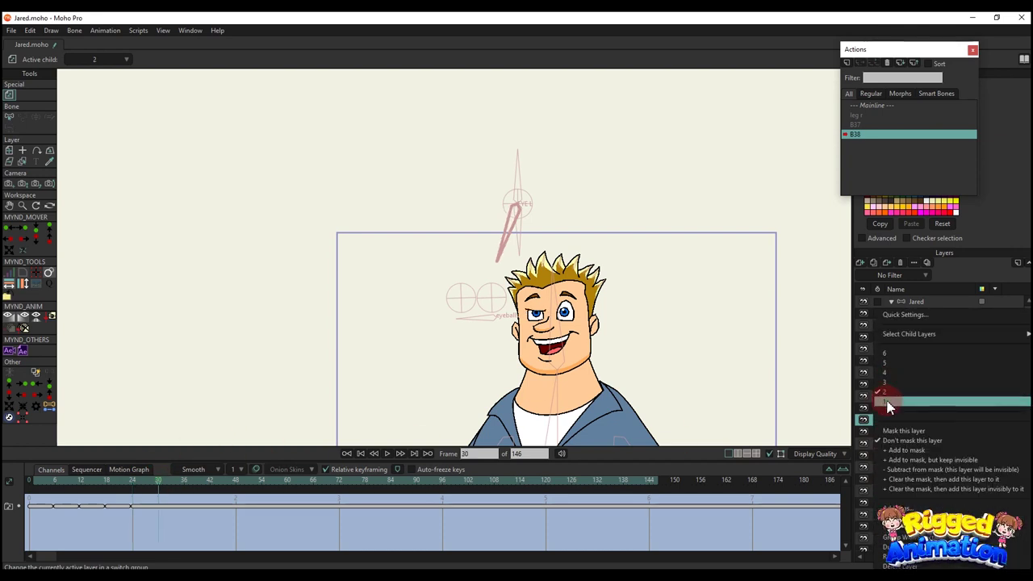
pyautogui.click(882, 397)
pyautogui.doubleClick(878, 106)
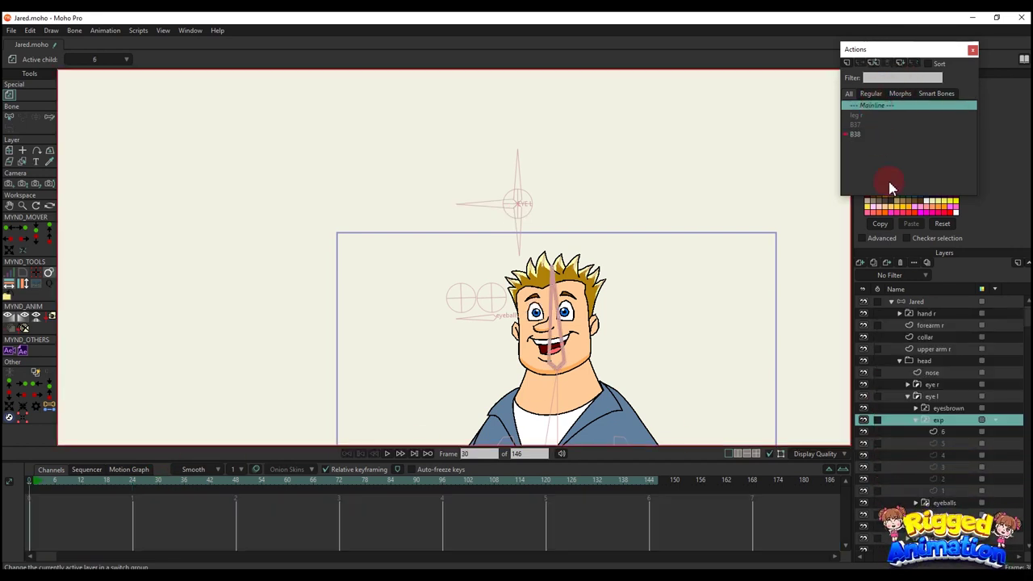
# Select the downward bone on the EYE L pin and examine the shapes in the eye l group's eyeballs switch layer
pyautogui.click(927, 301)
pyautogui.moveTo(556, 235); pyautogui.dragTo(553, 251)
pyautogui.click(518, 238)
pyautogui.press('t')
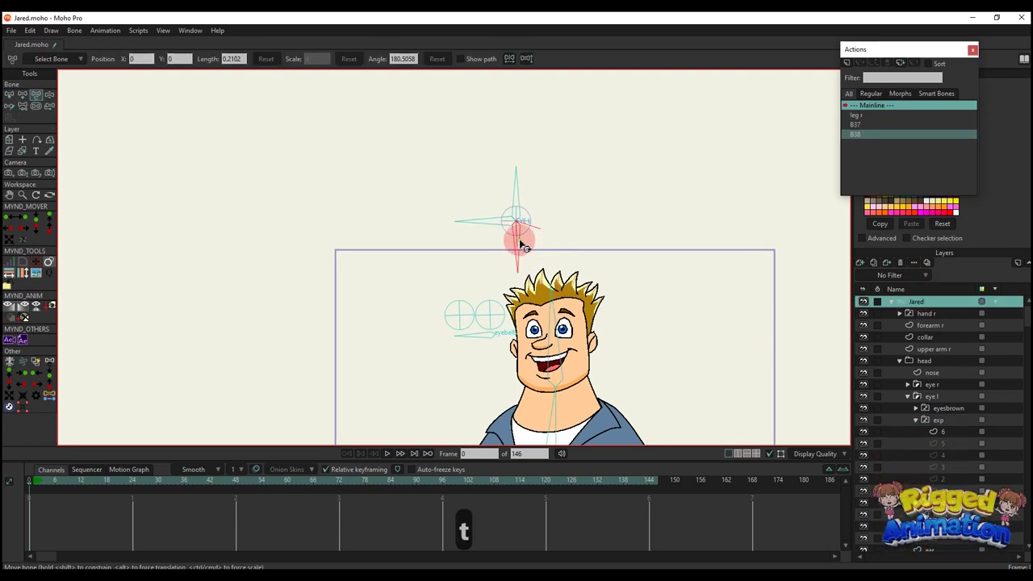
pyautogui.click(929, 399)
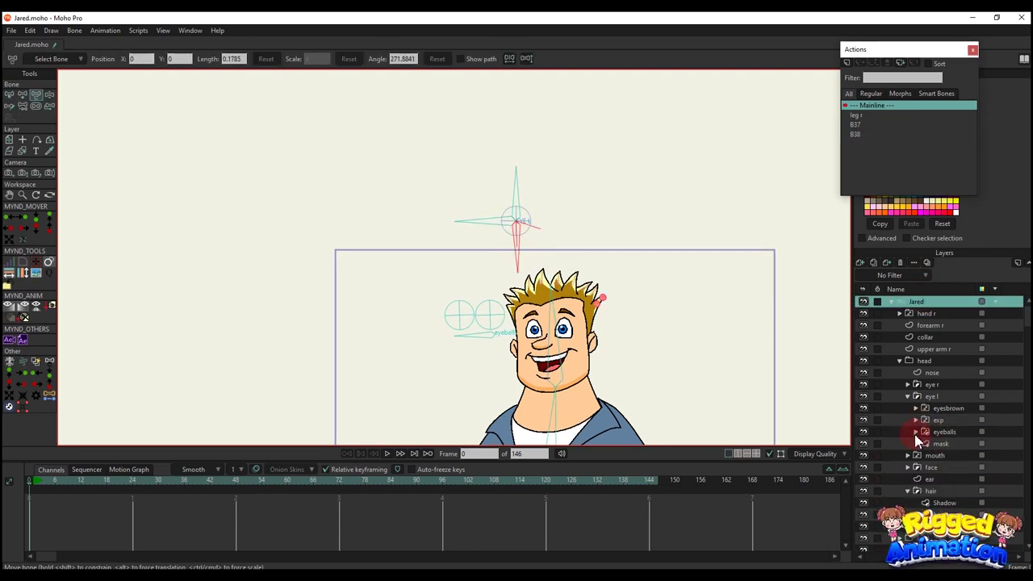
pyautogui.click(940, 445)
pyautogui.click(942, 456)
pyautogui.click(943, 466)
pyautogui.click(939, 432)
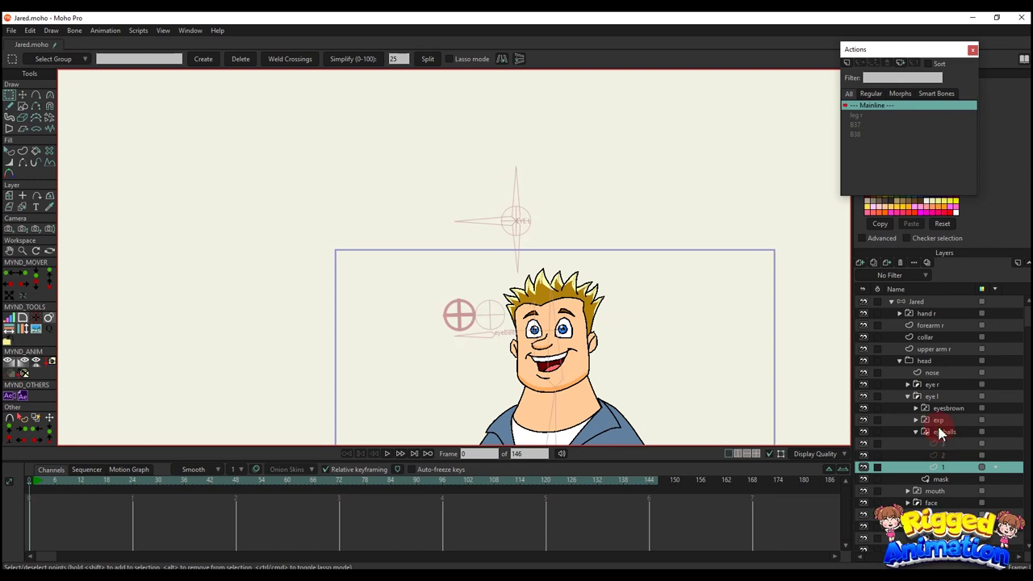
# Create action B39 for the downward EYE L bone and rotate the bone to an angle of 341.8841 degrees at frame 24
pyautogui.click(924, 303)
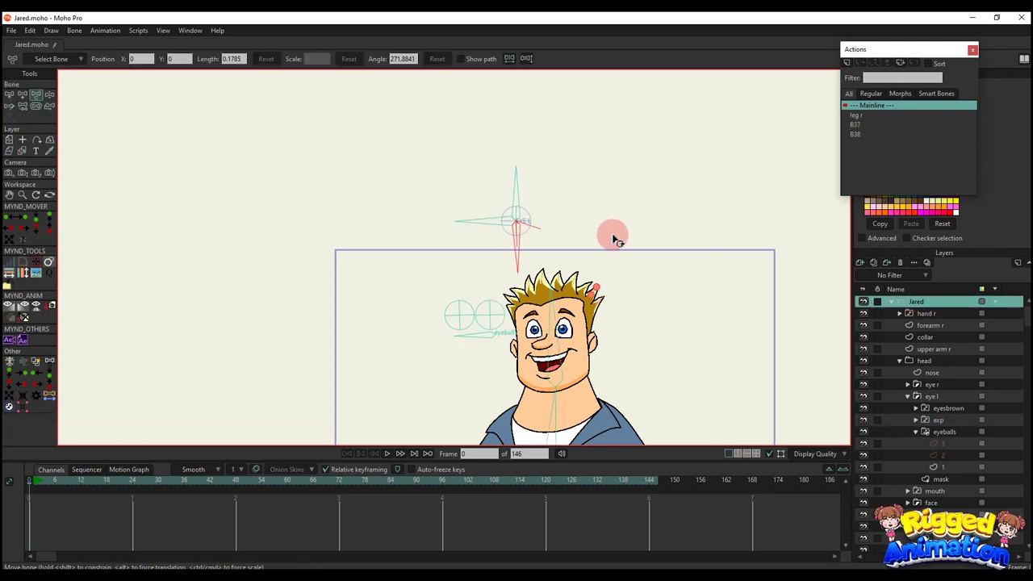
pyautogui.click(844, 63)
pyautogui.click(530, 332)
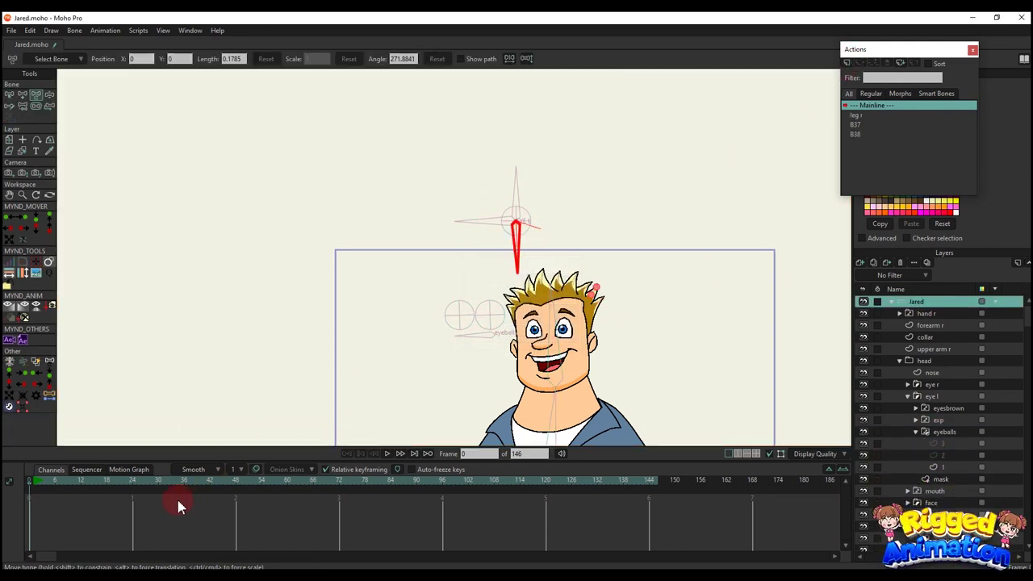
pyautogui.click(134, 484)
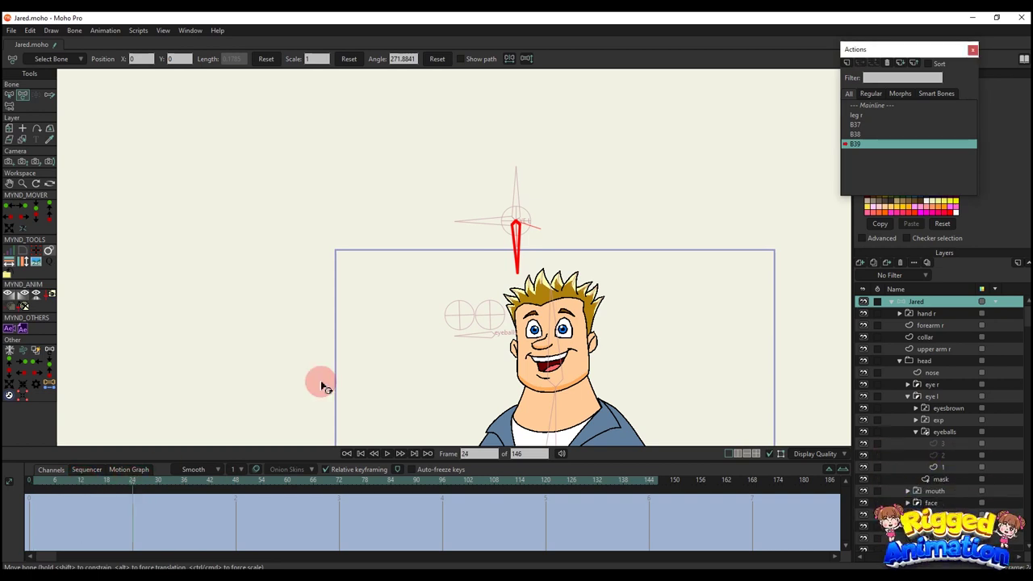
pyautogui.press('t')
pyautogui.click(529, 251)
pyautogui.moveTo(533, 254); pyautogui.dragTo(566, 238)
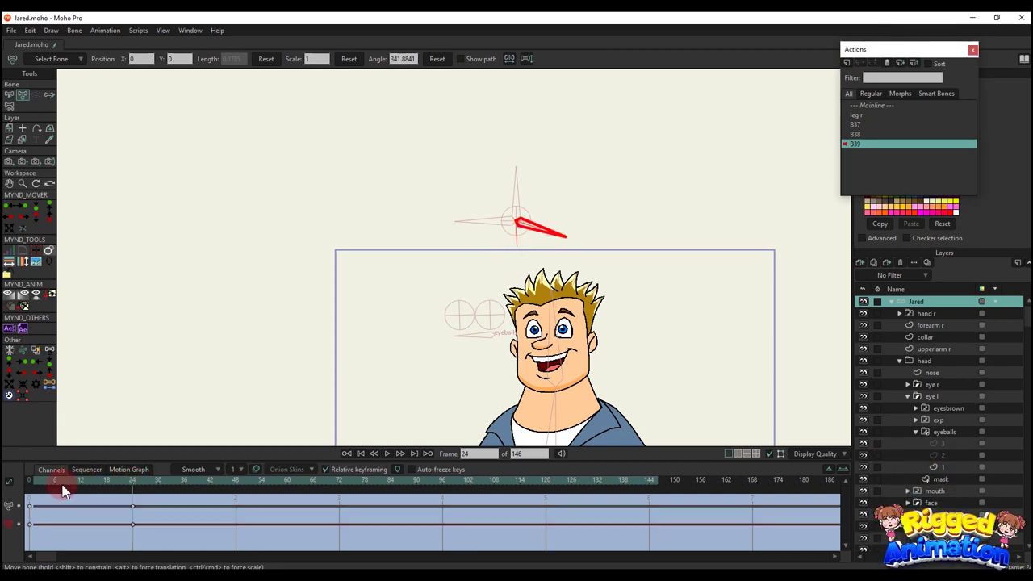
# In action B39, switch the eyeballs layer to child 2 at frame 12 and child 3 at frame 24, and return to Mainline
pyautogui.click(81, 481)
pyautogui.rightClick(948, 436)
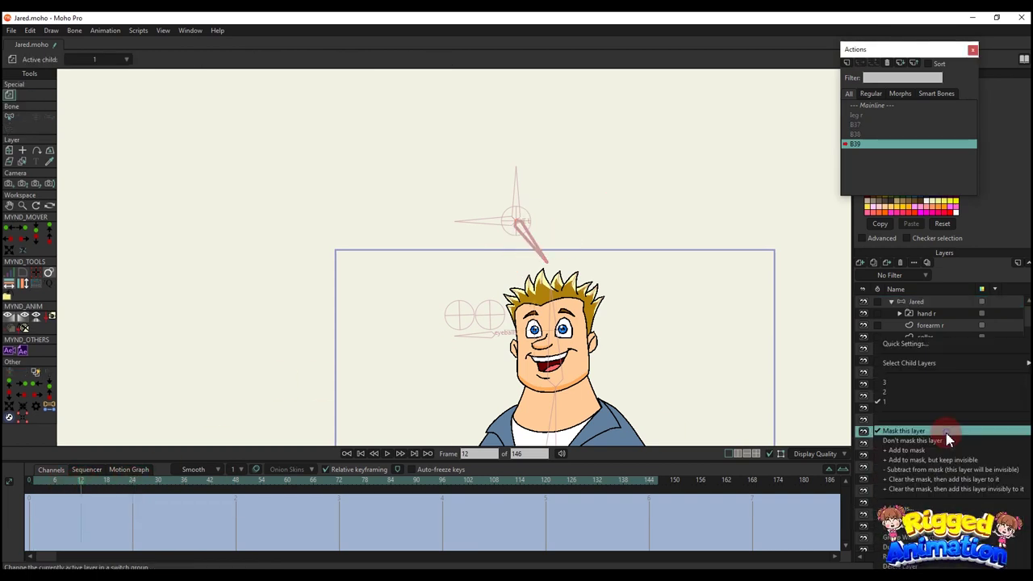
pyautogui.click(885, 392)
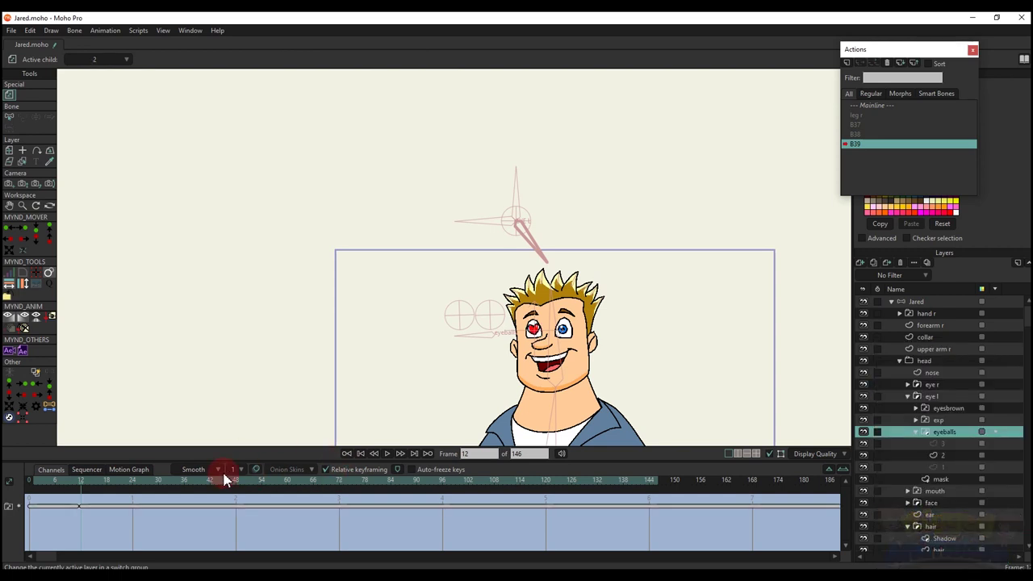
pyautogui.click(132, 481)
pyautogui.scroll(6, 590, 334)
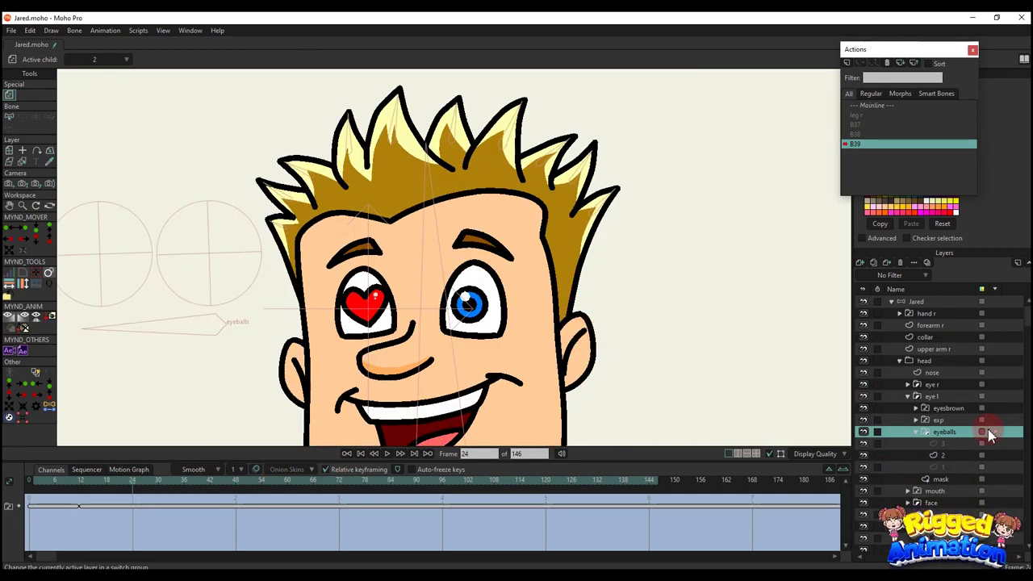
pyautogui.rightClick(956, 434)
pyautogui.click(903, 382)
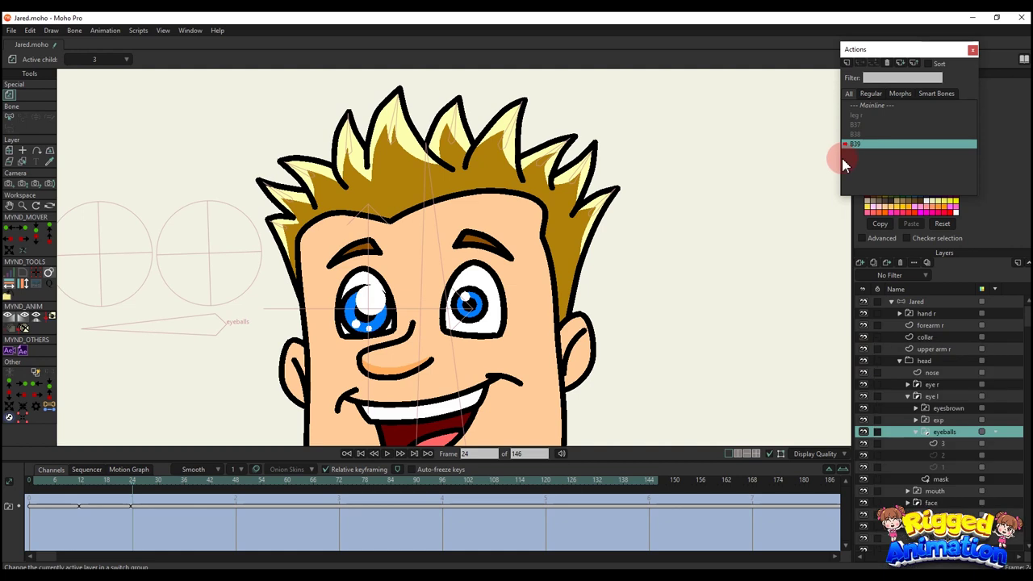
pyautogui.doubleClick(871, 106)
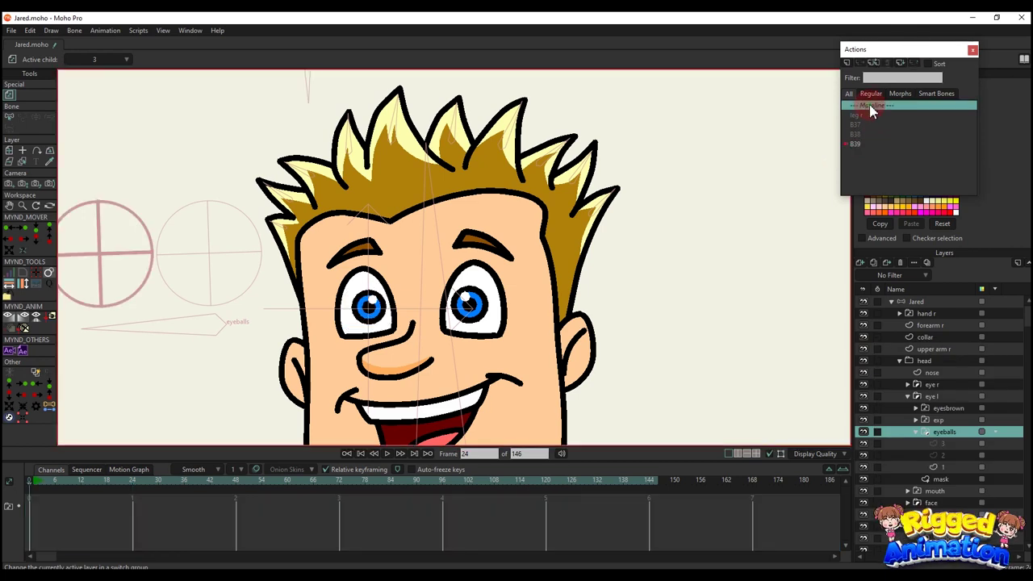
# Rotate the upward EYE L bone at frame 16 in Mainline to test the left eyebrow switching
pyautogui.click(917, 301)
pyautogui.press('t')
pyautogui.click(507, 100)
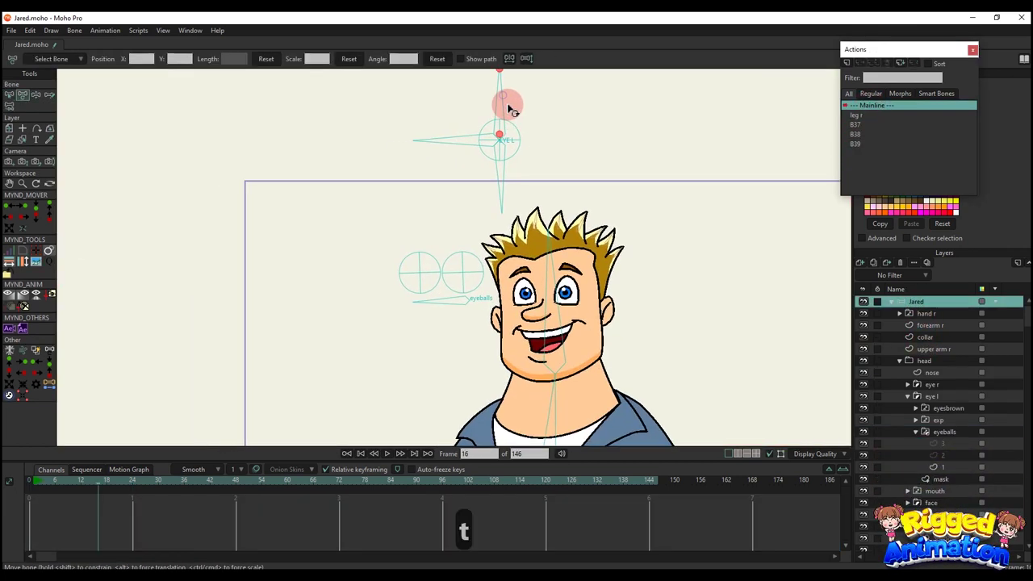
pyautogui.moveTo(497, 102); pyautogui.dragTo(479, 111)
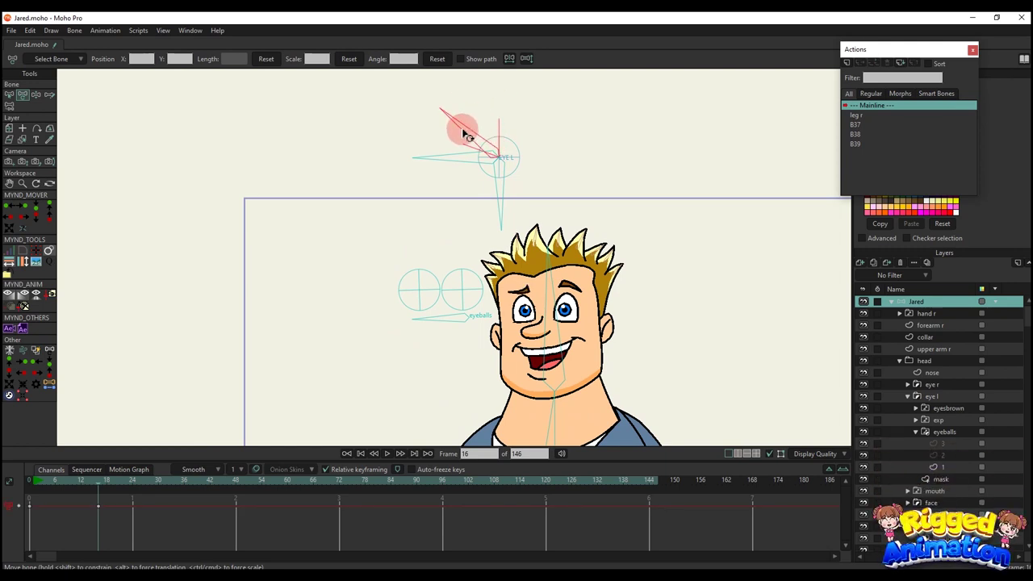
pyautogui.moveTo(444, 188)
pyautogui.mouseDown()
pyautogui.moveTo(470, 120)
pyautogui.moveTo(525, 108)
pyautogui.moveTo(440, 157)
pyautogui.moveTo(460, 191)
pyautogui.mouseUp()
# Swing the sideways EYE L bone through several angles at frame 16 to test the left eye expression switching
pyautogui.scroll(4, 505, 234)
pyautogui.moveTo(503, 324); pyautogui.dragTo(452, 286)
pyautogui.scroll(-1, 458, 269)
pyautogui.scroll(1, 422, 227)
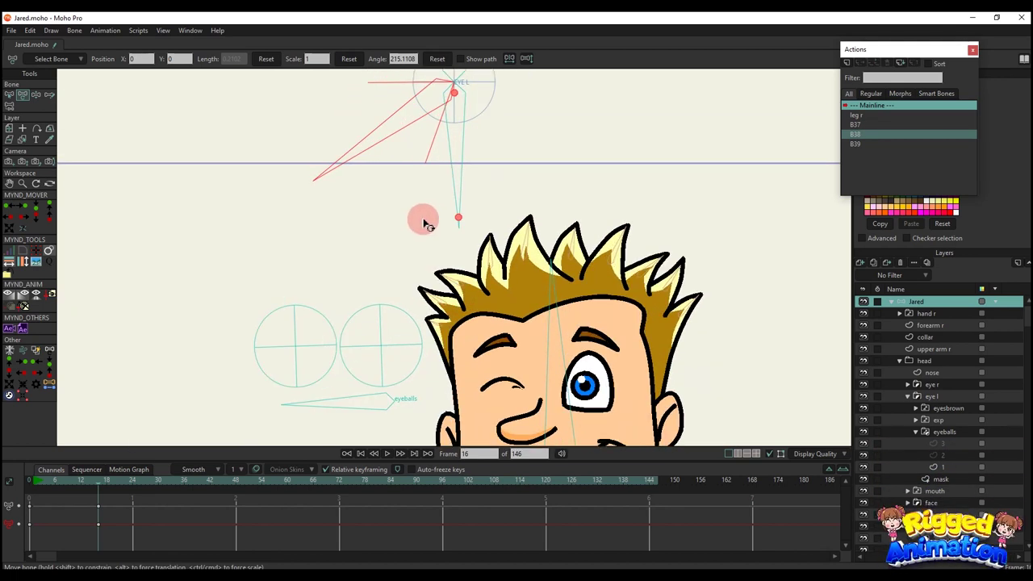
pyautogui.moveTo(426, 218); pyautogui.dragTo(422, 249)
pyautogui.moveTo(360, 192); pyautogui.dragTo(415, 252)
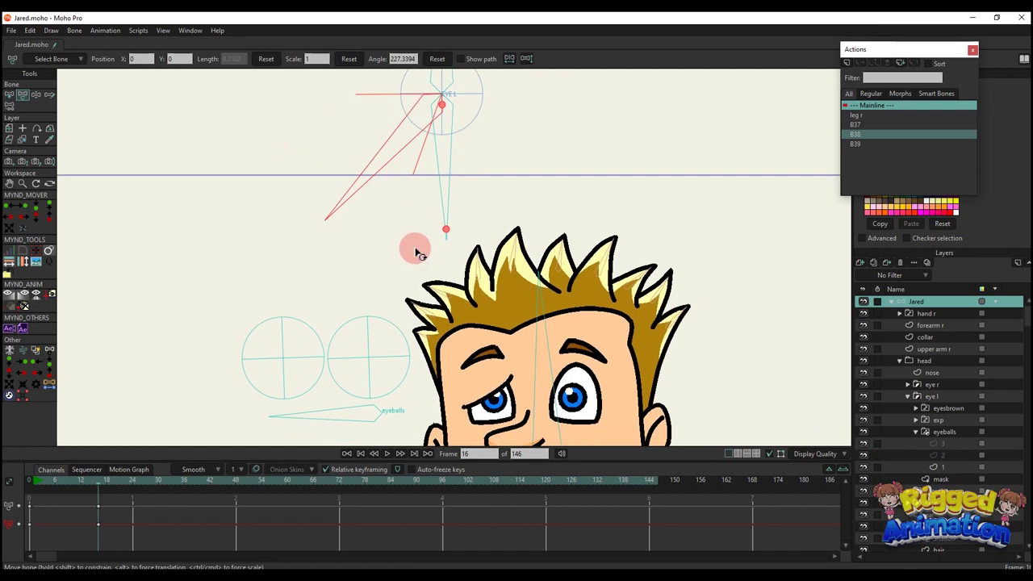
pyautogui.moveTo(373, 187); pyautogui.dragTo(330, 126)
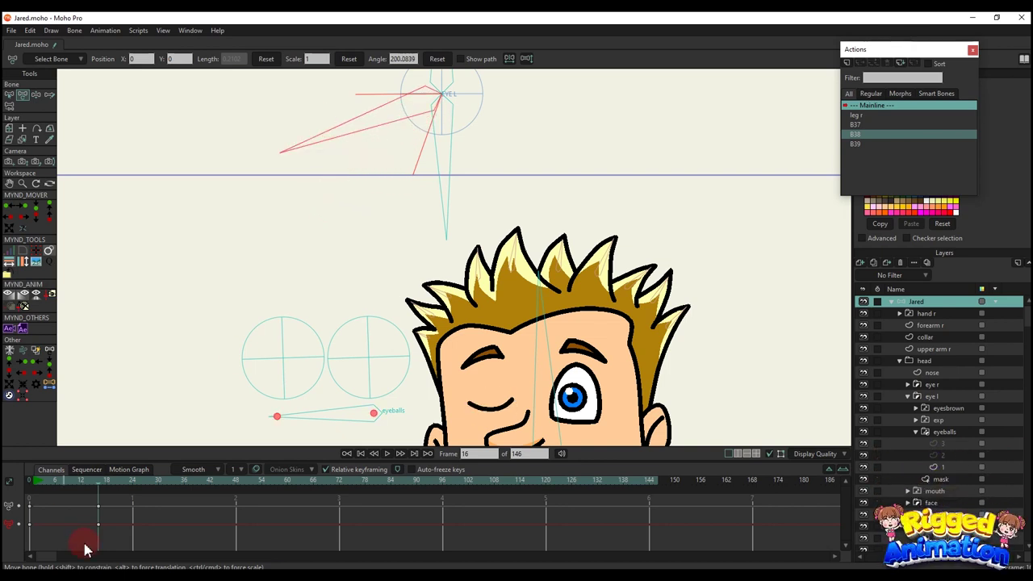
# Delete the test keyframes of the EYE L bones at frame 16
pyautogui.moveTo(84, 502); pyautogui.dragTo(115, 536)
pyautogui.press('BackSpace')
pyautogui.scroll(-3, 573, 202)
pyautogui.moveTo(573, 203); pyautogui.dragTo(536, 260)
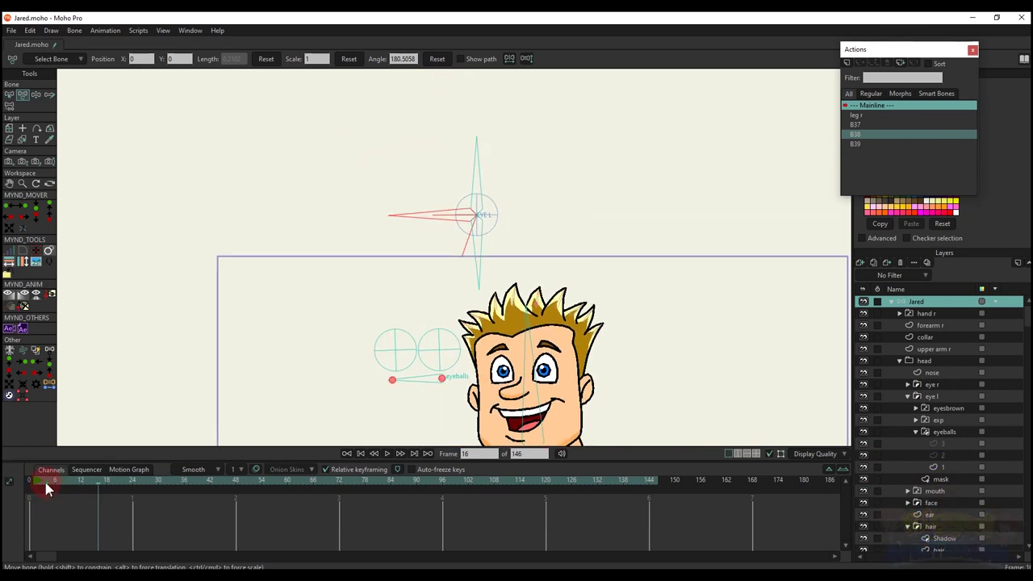
# Add a new pin bone at frame 0 to the right of EYE L and draw an upward and a leftward bone from it
pyautogui.press('b')
pyautogui.press('a')
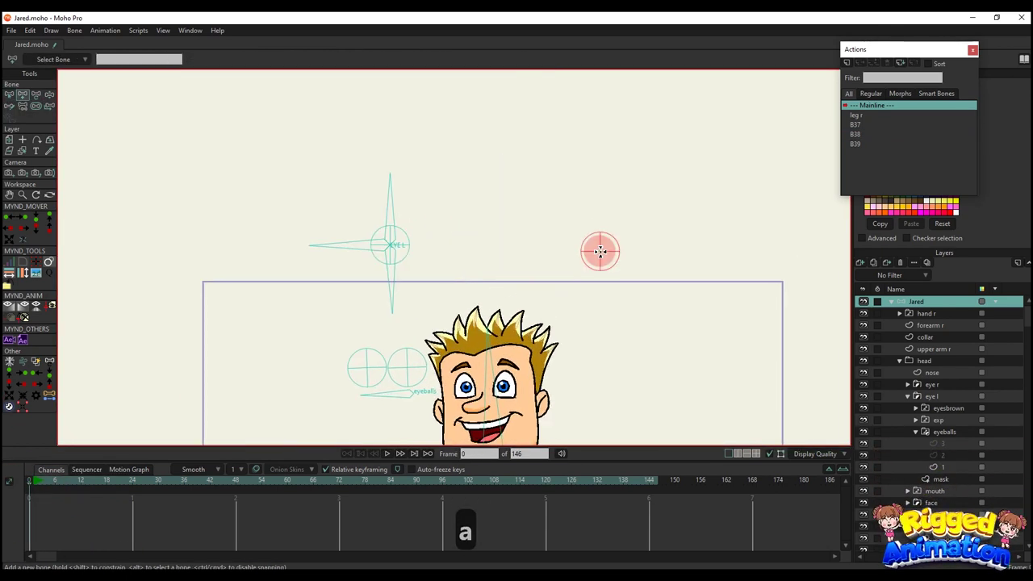
pyautogui.moveTo(603, 181); pyautogui.dragTo(601, 175)
pyautogui.press('b')
pyautogui.click(615, 256)
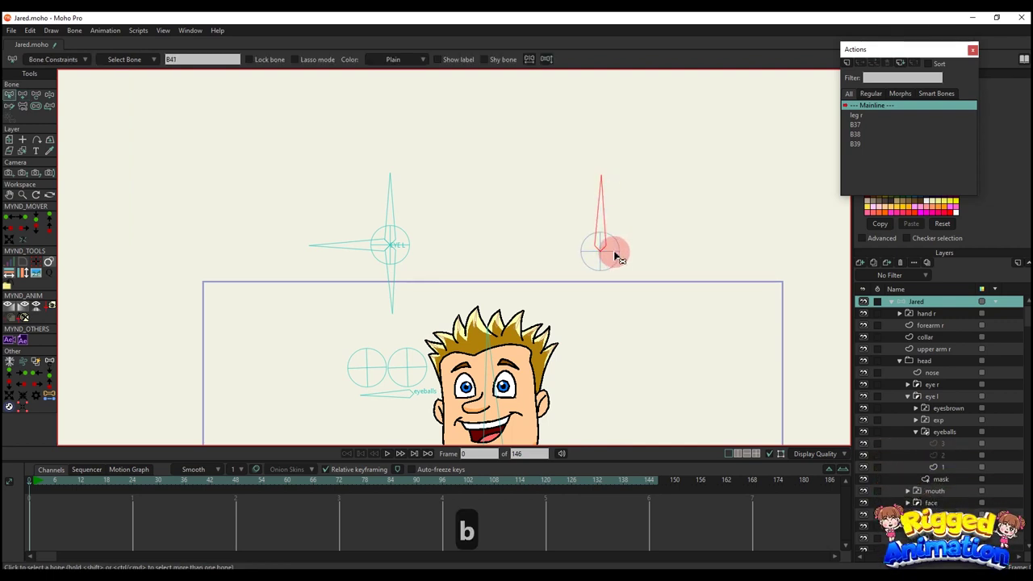
pyautogui.moveTo(598, 252); pyautogui.dragTo(546, 249)
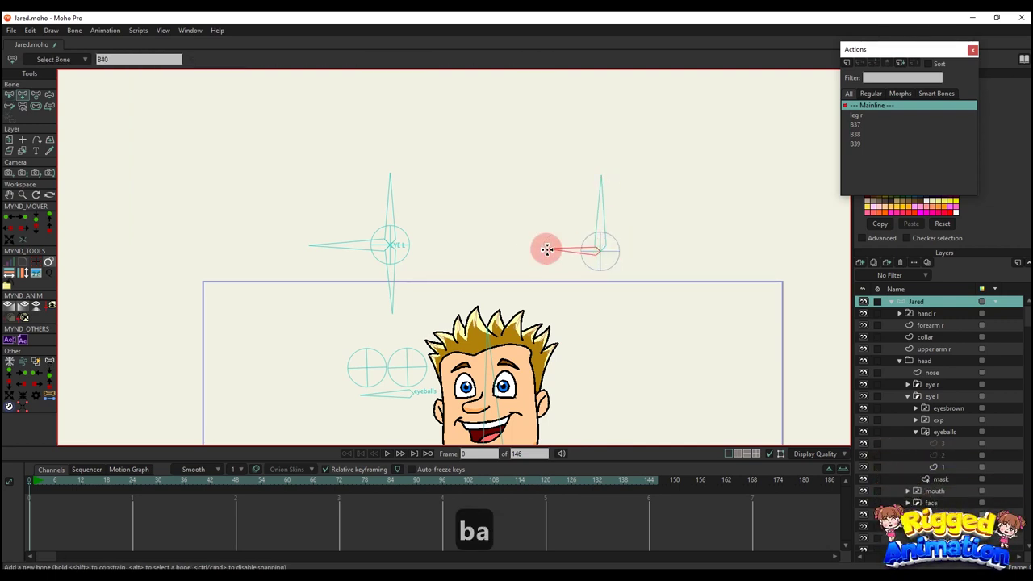
# Reselect the new pin bone and draw a third bone from it pointing downward
pyautogui.press('b')
pyautogui.click(618, 254)
pyautogui.press('a')
pyautogui.press('b')
pyautogui.click(600, 253)
pyautogui.press('a')
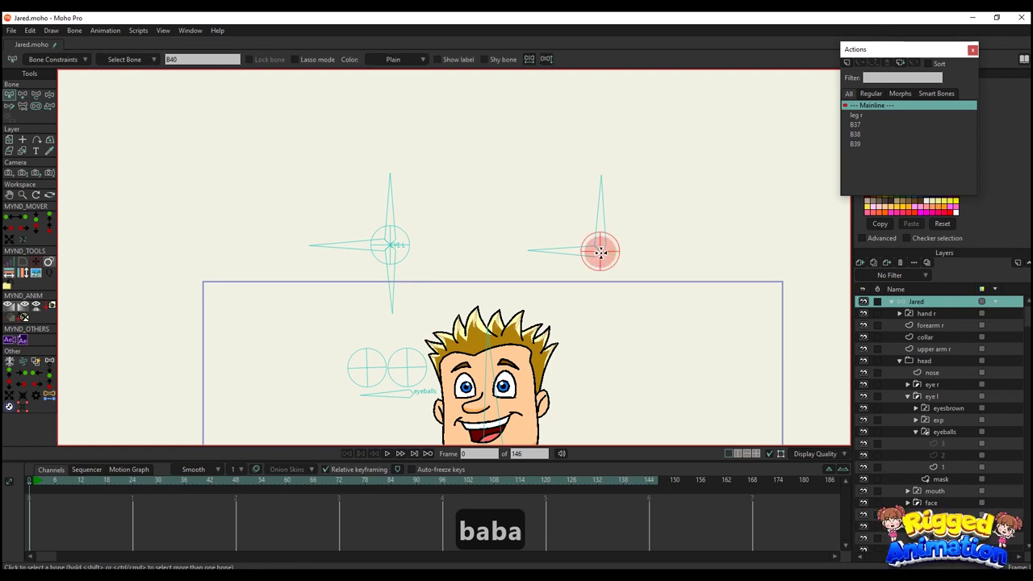
pyautogui.moveTo(599, 252); pyautogui.dragTo(601, 320)
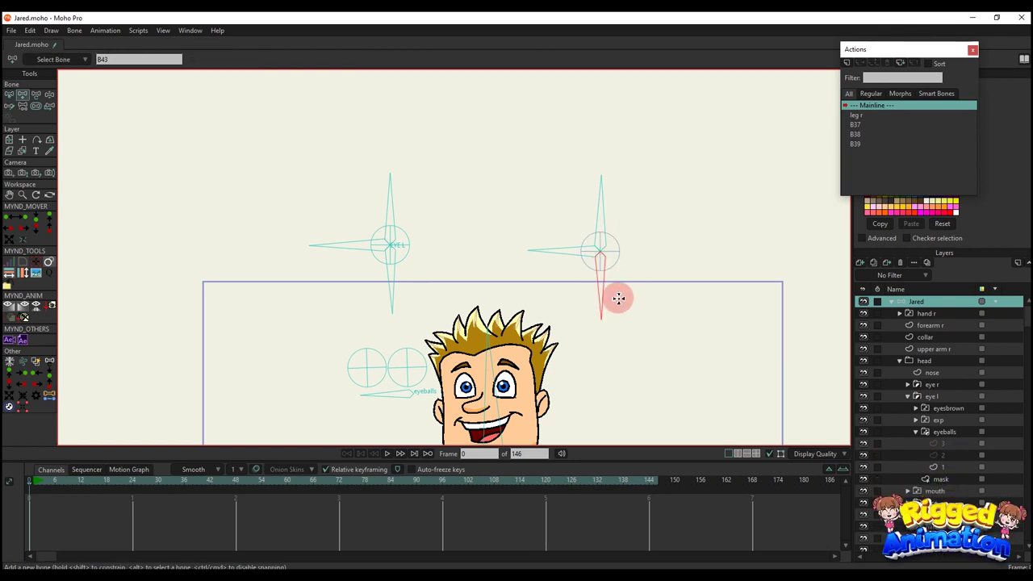
# Set the bone strength of the new pin and its three bones to 0
pyautogui.press('b')
pyautogui.click(606, 247)
pyautogui.press('s')
pyautogui.press('b')
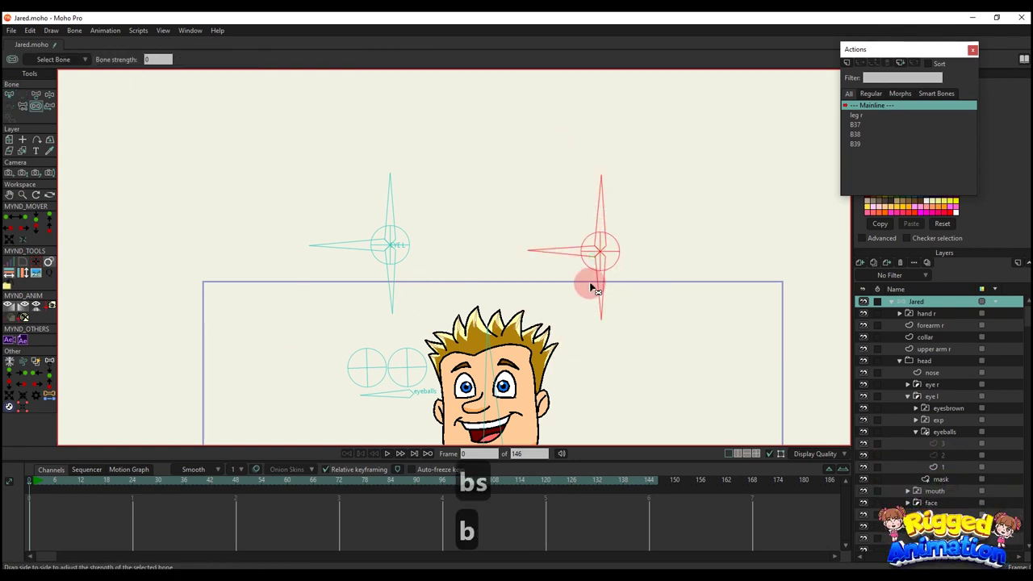
# Move the new pin slightly upward with its bones and name it EYE R
pyautogui.press('t')
pyautogui.moveTo(615, 253); pyautogui.dragTo(614, 243)
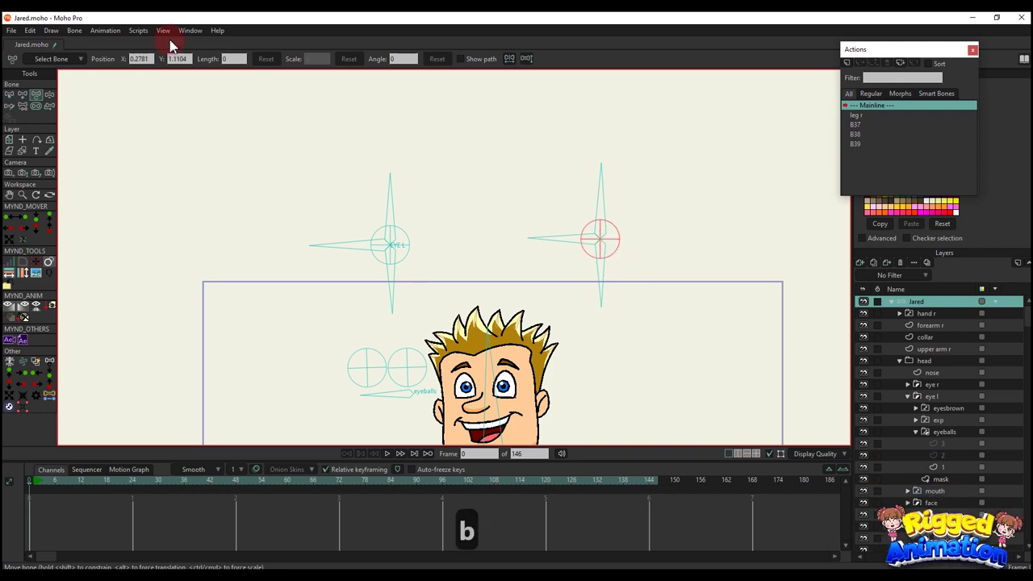
pyautogui.press('b')
pyautogui.write('EYE')
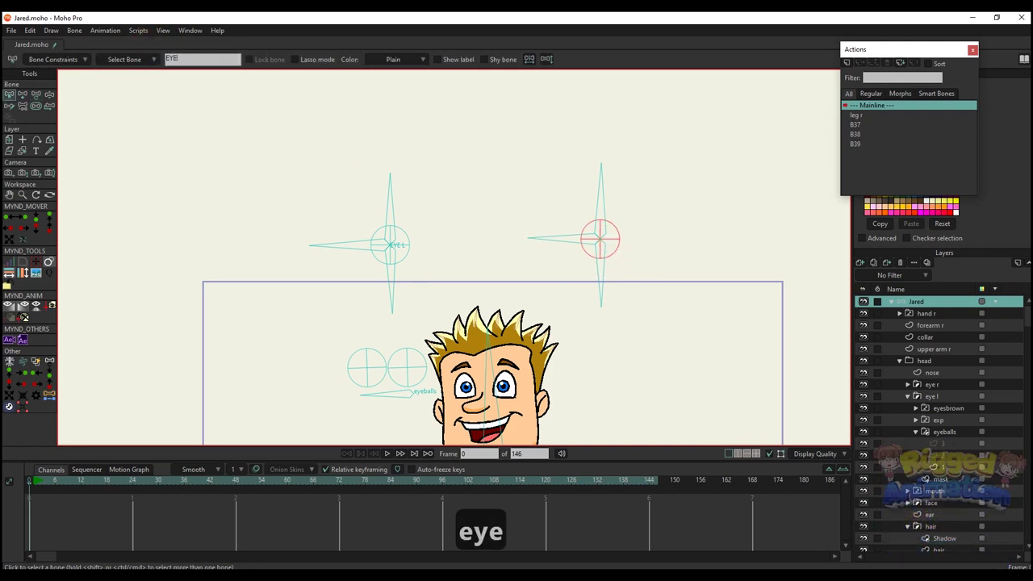
pyautogui.write(' R')
pyautogui.press('Return')
pyautogui.press('b')
# Enable angle constraints on the three EYE R bones with a minimum of 0 and a maximum of 70 degrees
pyautogui.scroll(2, 600, 255)
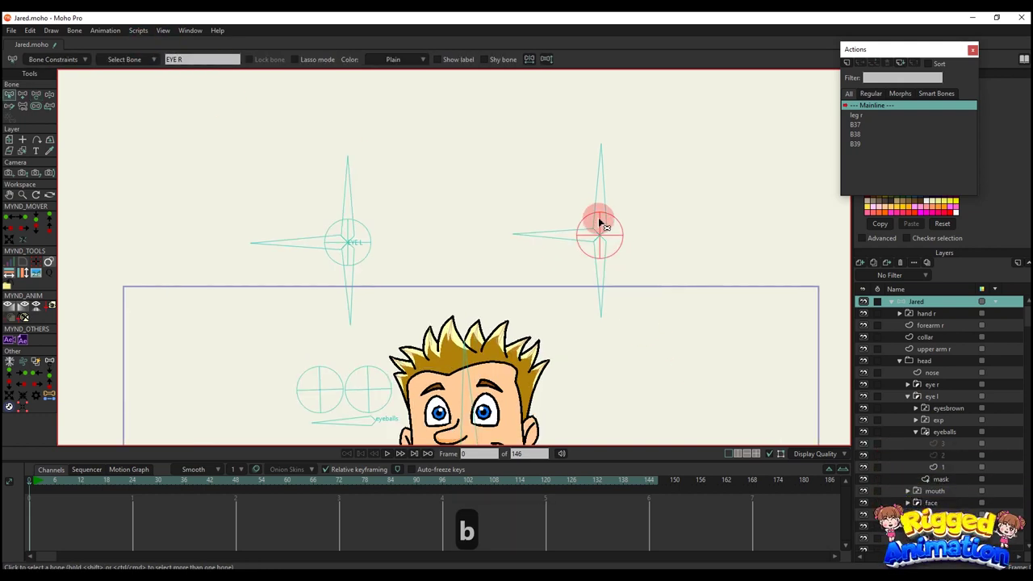
pyautogui.click(576, 233)
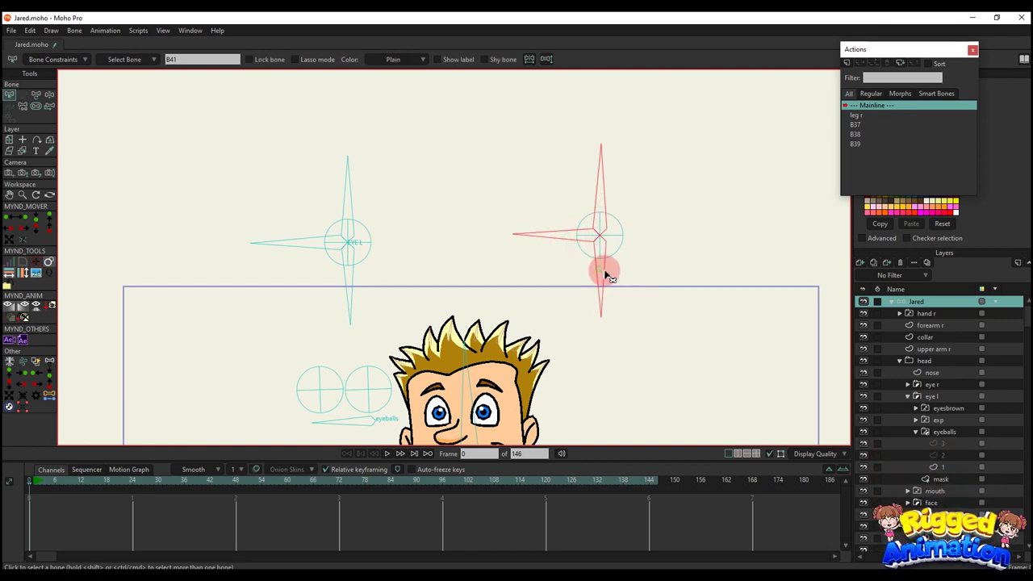
pyautogui.click(55, 60)
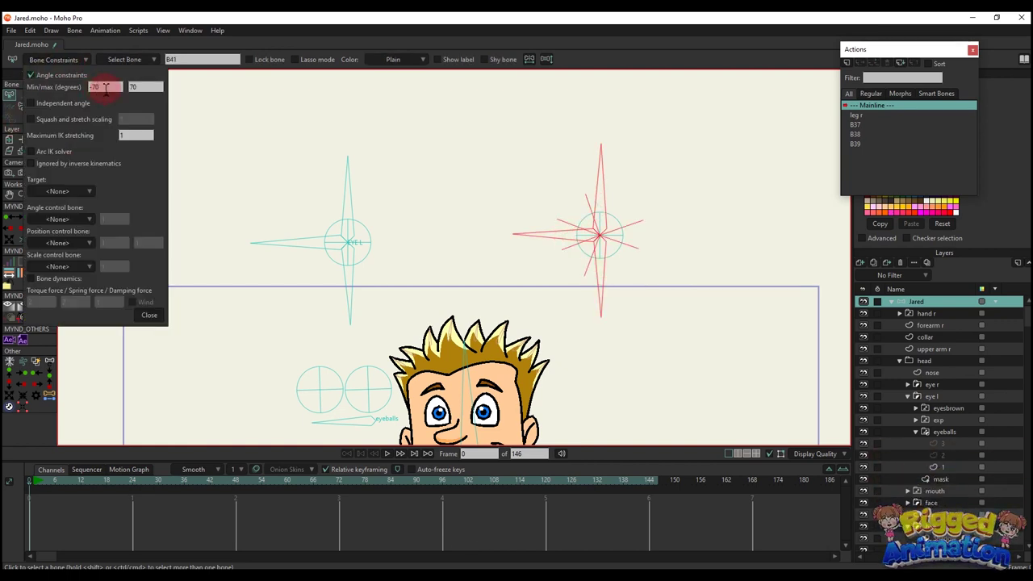
pyautogui.write('0')
pyautogui.press('Tab')
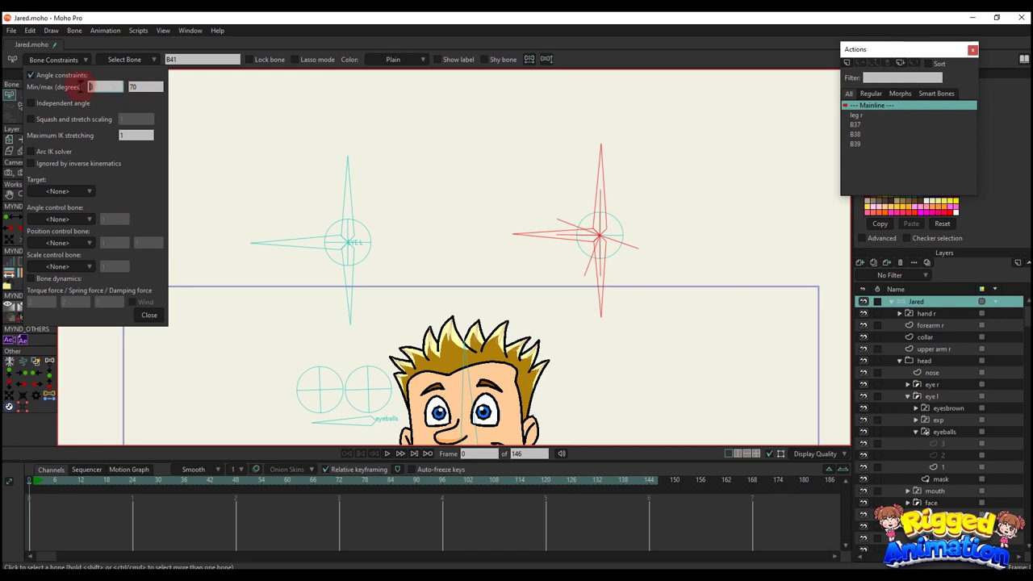
pyautogui.click(151, 315)
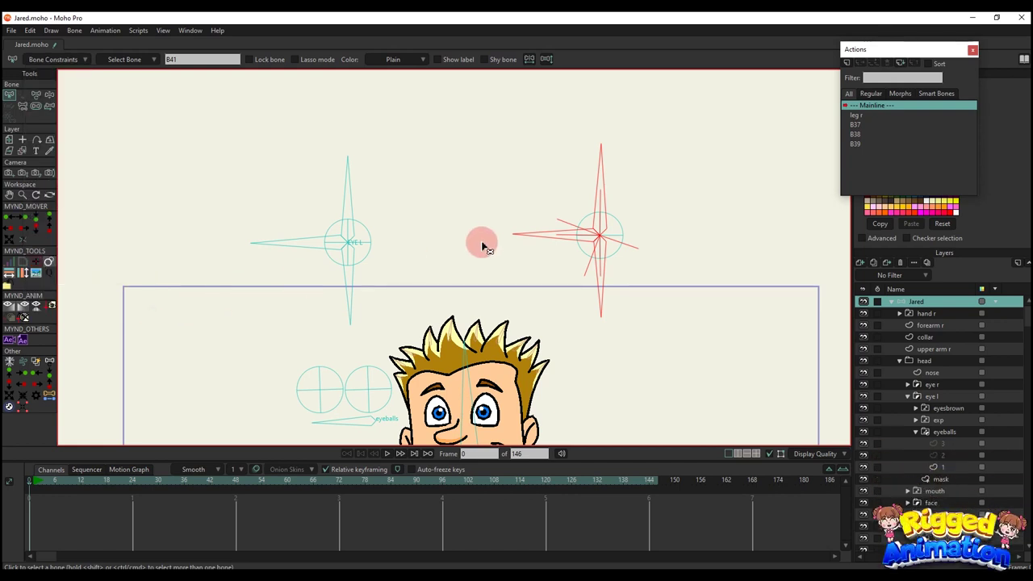
pyautogui.press('b')
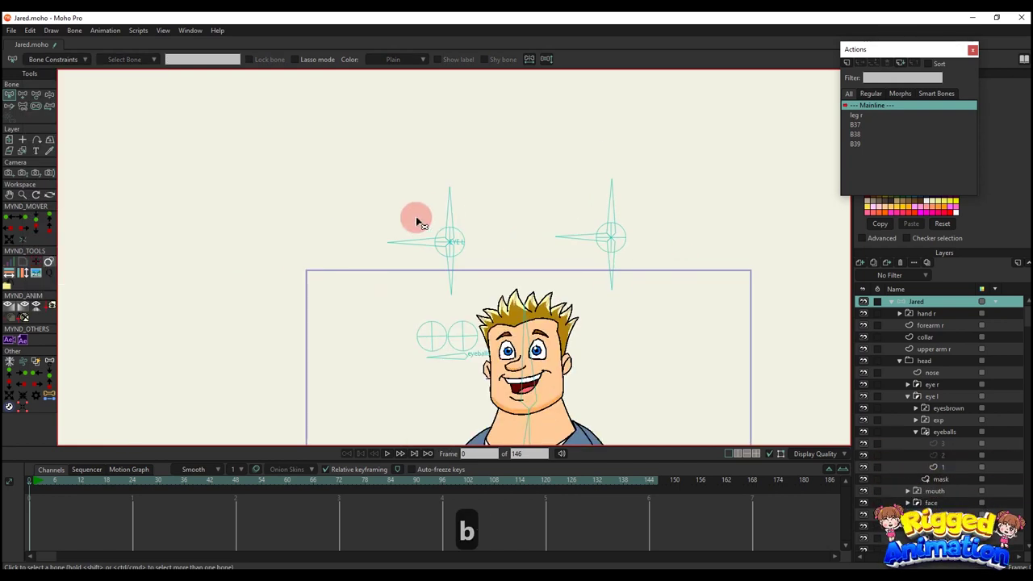
# In action B37, copy the switch keyframes of eye l's eyesbrown layer and return to Mainline
pyautogui.press('t')
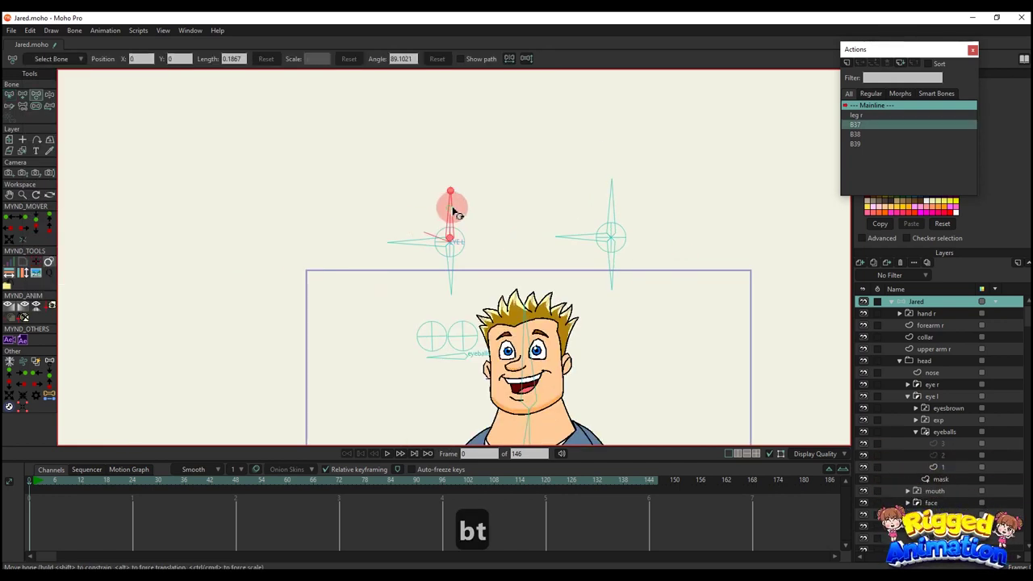
pyautogui.click(446, 192)
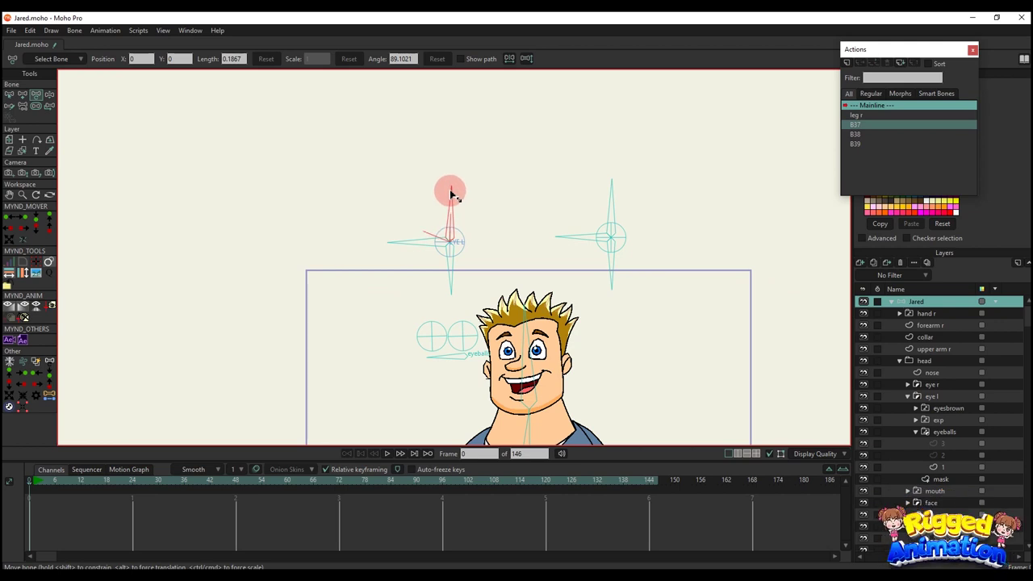
pyautogui.click(757, 168)
pyautogui.click(860, 126)
pyautogui.click(115, 505)
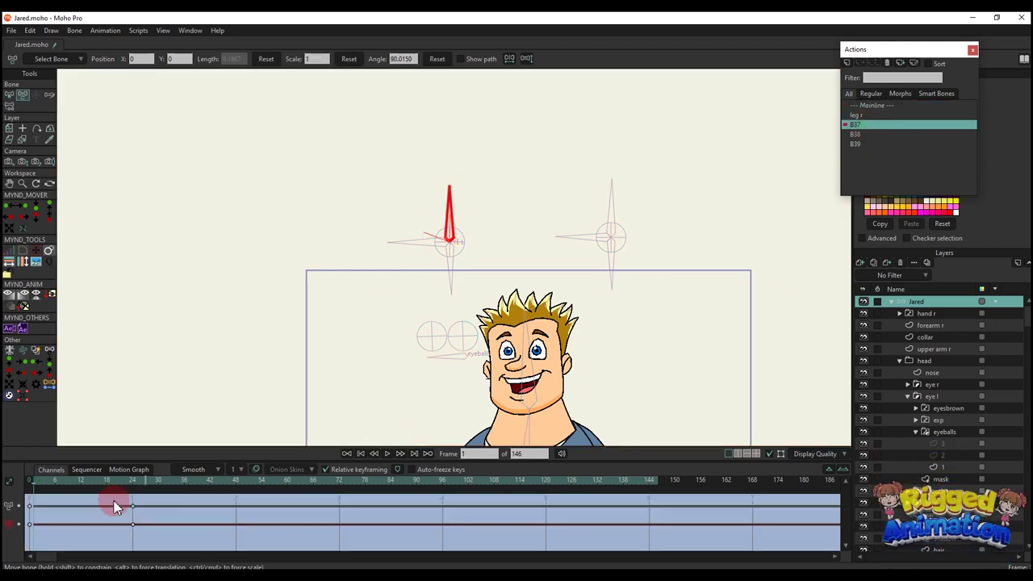
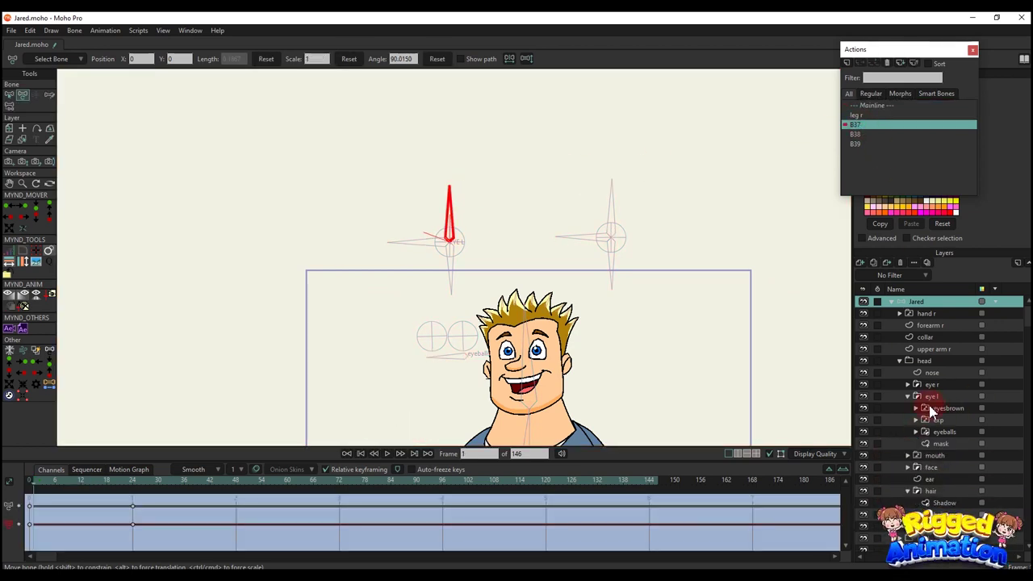
pyautogui.click(906, 385)
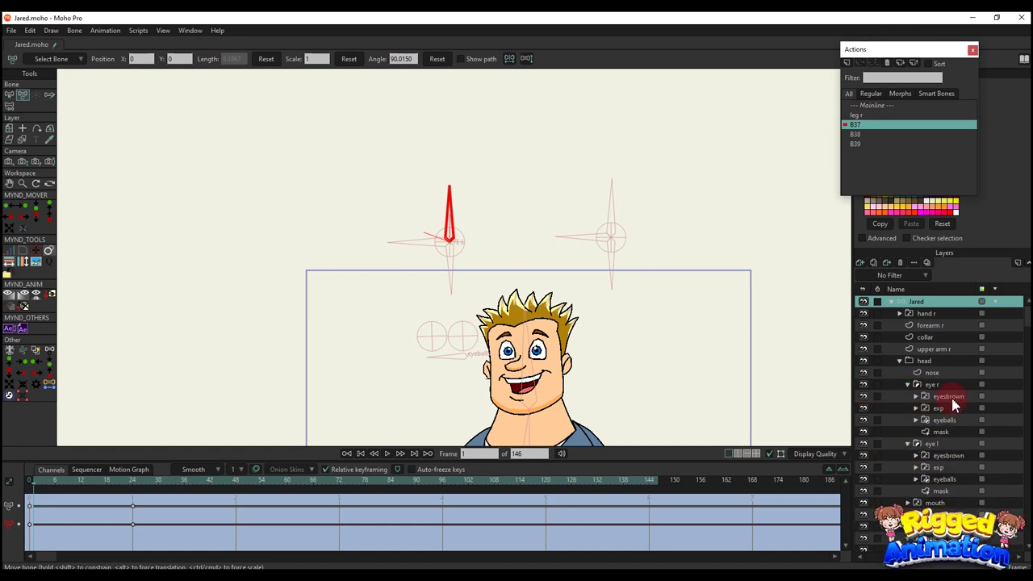
pyautogui.click(942, 456)
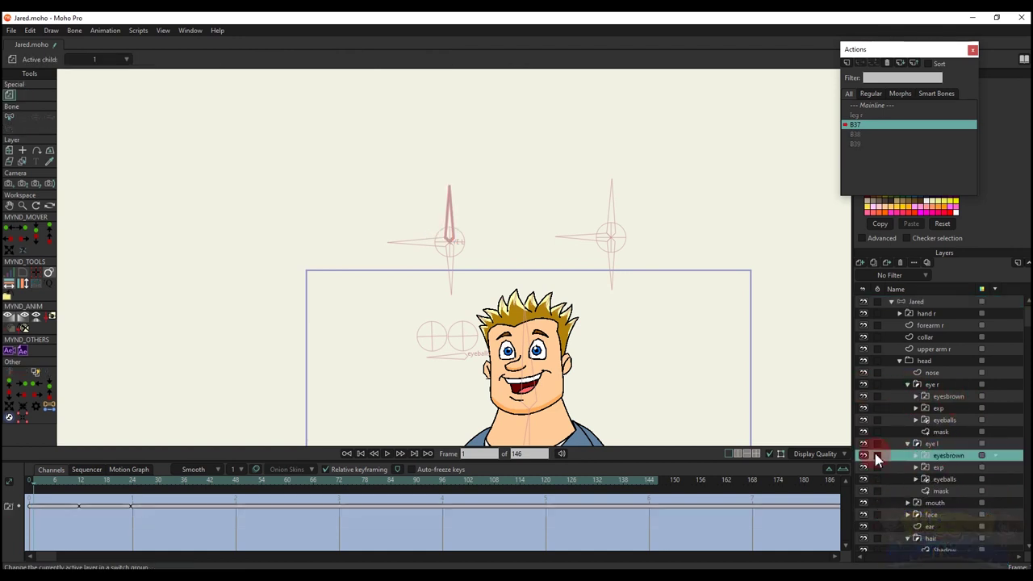
pyautogui.hotkey('ctrl', 'c')
pyautogui.click(942, 124)
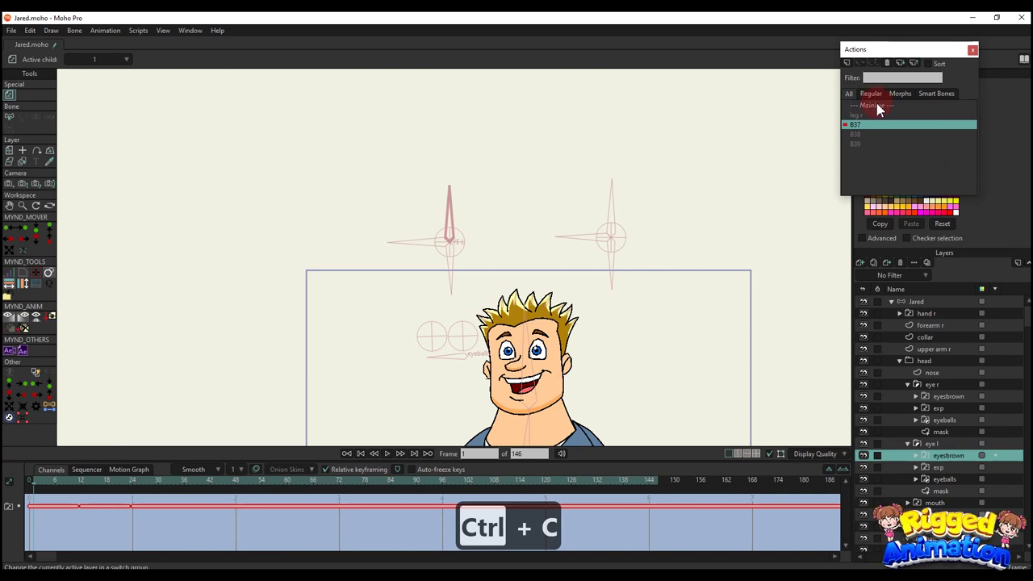
pyautogui.click(878, 105)
# Create action B41 for the upward EYE R bone and rotate the bone leftward to its limit at frame 24
pyautogui.click(918, 298)
pyautogui.press('t')
pyautogui.click(646, 179)
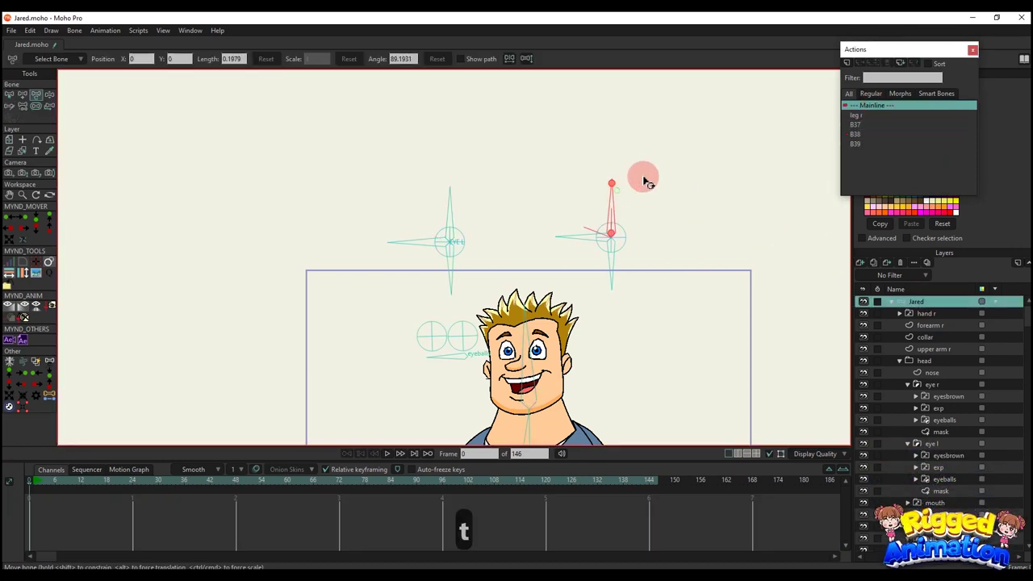
pyautogui.click(846, 63)
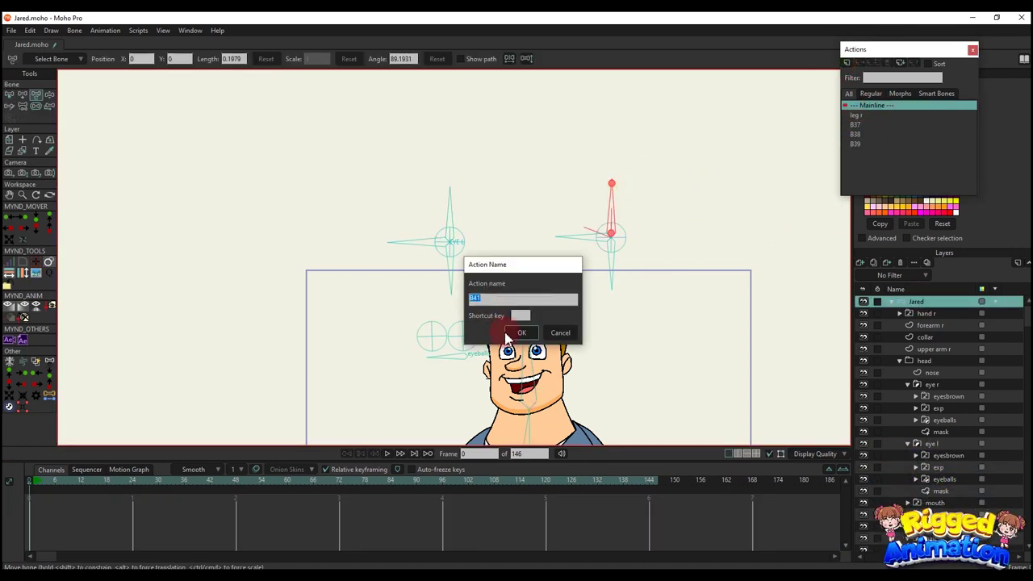
pyautogui.click(521, 332)
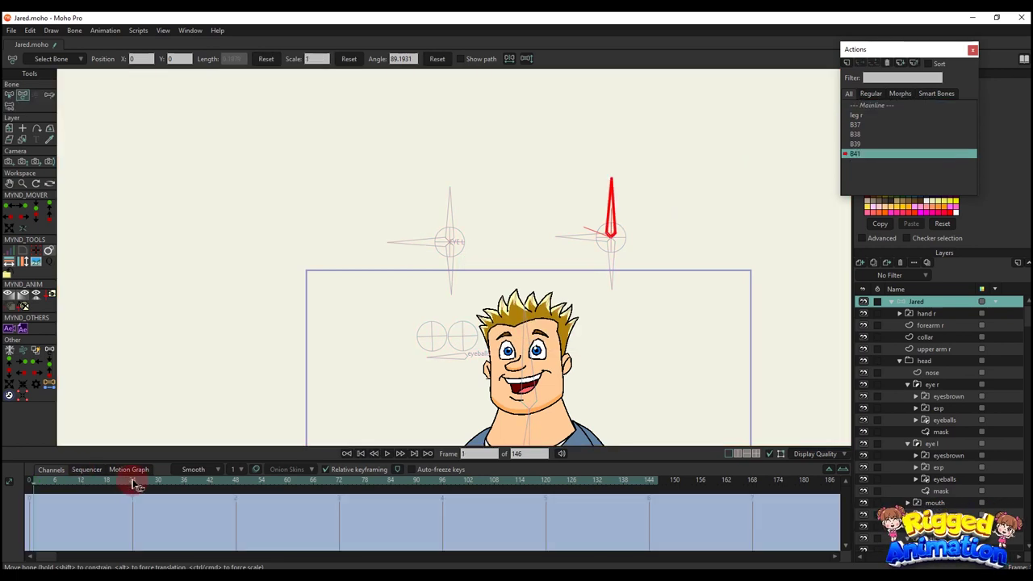
pyautogui.moveTo(567, 213); pyautogui.dragTo(378, 417)
pyautogui.moveTo(432, 356); pyautogui.dragTo(432, 358)
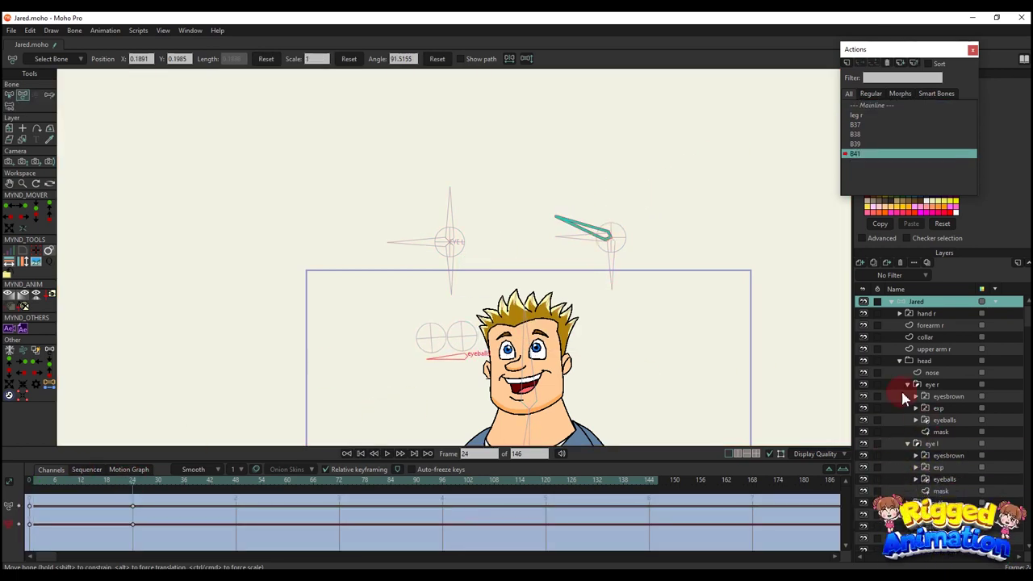
# Paste the copied keyframes at frame 1 onto eye r's eyesbrown layer in action B41, preview the switching, and return to Mainline
pyautogui.click(947, 398)
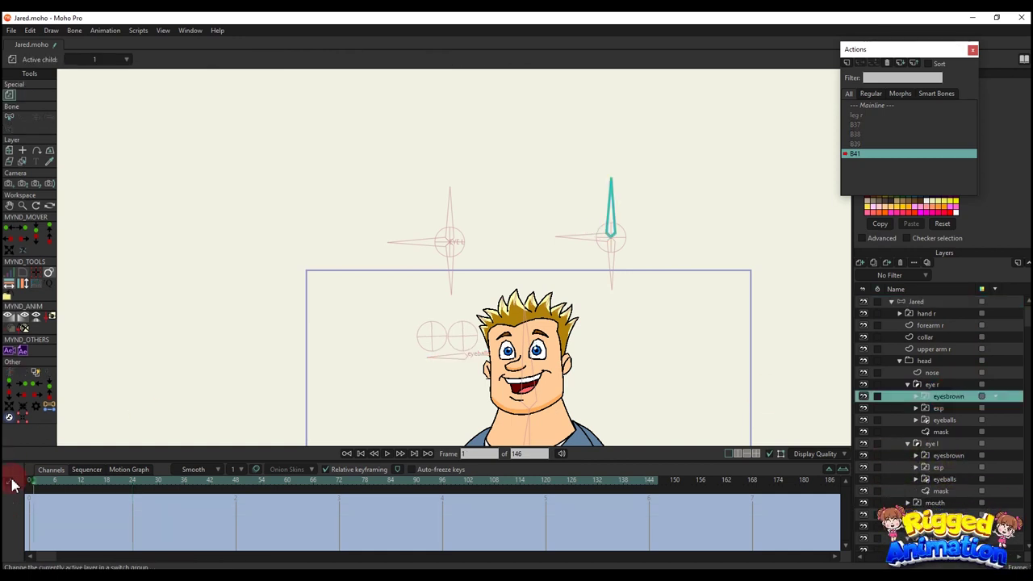
pyautogui.hotkey('ctrl', 'v')
pyautogui.moveTo(70, 485); pyautogui.dragTo(210, 513)
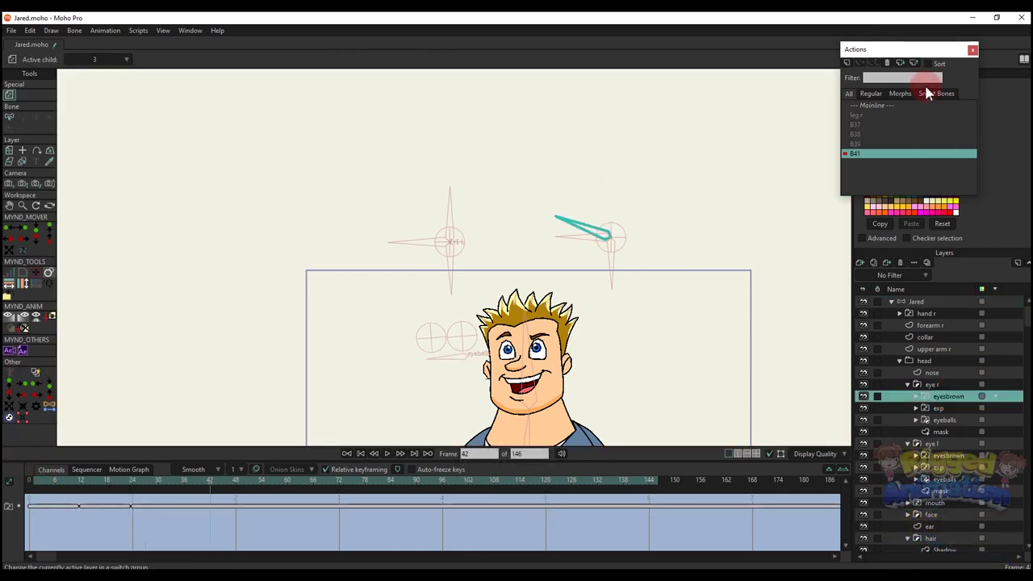
pyautogui.doubleClick(880, 106)
# In action B38, copy the switch keyframes of eye l's exp layer and return to Mainline
pyautogui.click(918, 300)
pyautogui.press('t')
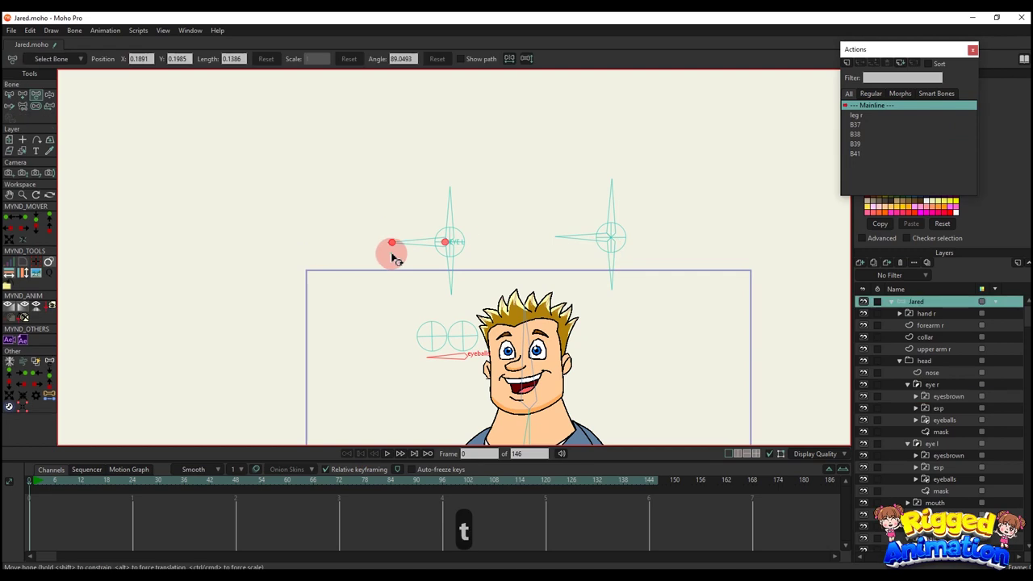
pyautogui.click(393, 246)
pyautogui.click(858, 134)
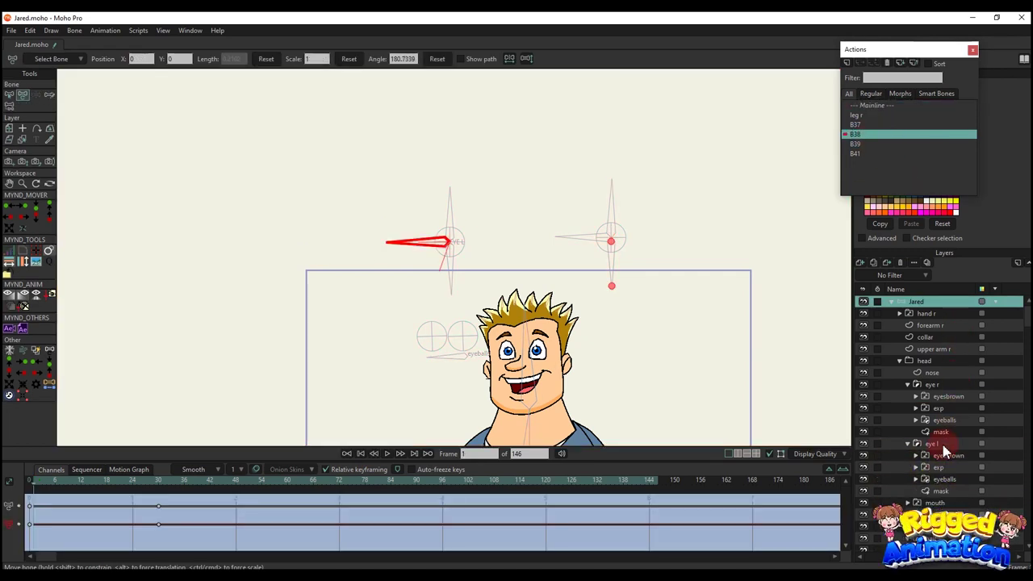
pyautogui.click(938, 468)
pyautogui.moveTo(46, 495); pyautogui.dragTo(196, 520)
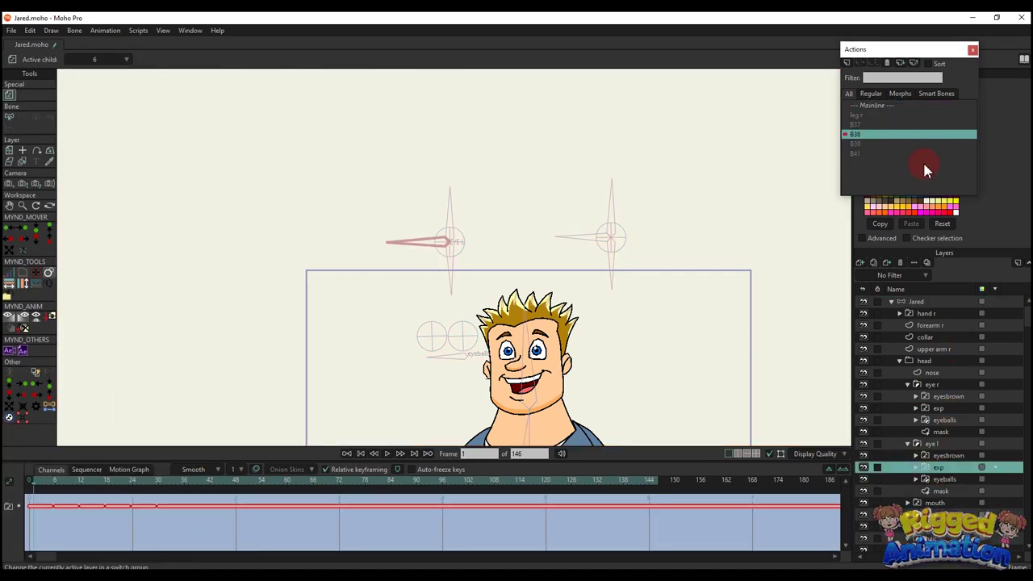
pyautogui.hotkey('ctrl', 'c')
pyautogui.click(879, 106)
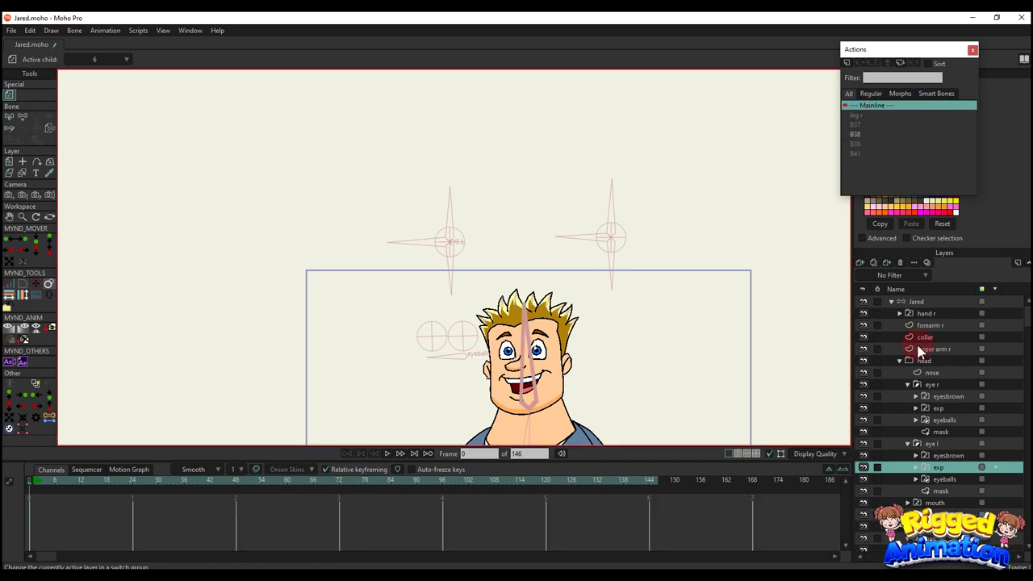
# Create action B42 for the leftward EYE R bone and rotate the bone downward to its limit at frame 30
pyautogui.click(928, 301)
pyautogui.click(594, 230)
pyautogui.click(847, 63)
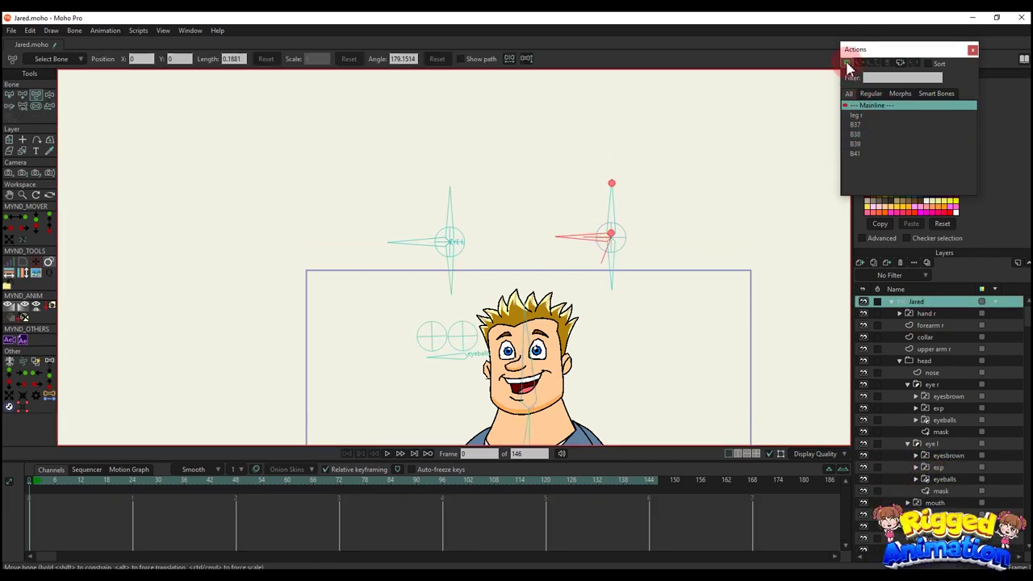
pyautogui.click(519, 331)
pyautogui.click(159, 479)
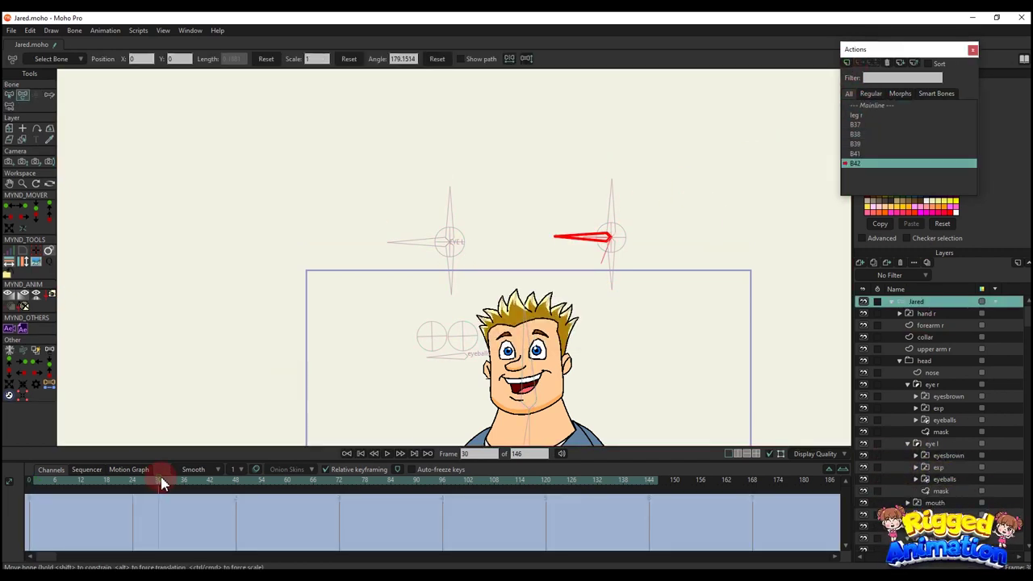
pyautogui.press('t')
pyautogui.click(570, 232)
pyautogui.moveTo(569, 233); pyautogui.dragTo(593, 286)
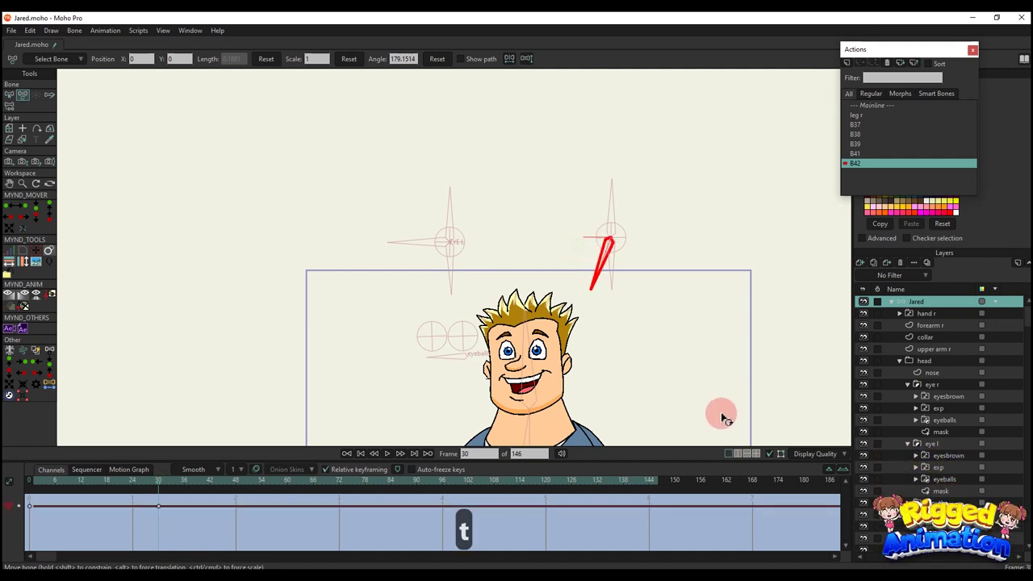
# Paste the copied keyframes at frame 1 onto eye r's exp layer in action B42, preview the switching, and return to Mainline
pyautogui.click(938, 409)
pyautogui.click(31, 486)
pyautogui.hotkey('ctrl', 'v')
pyautogui.moveTo(33, 486); pyautogui.dragTo(507, 484)
pyautogui.click(869, 105)
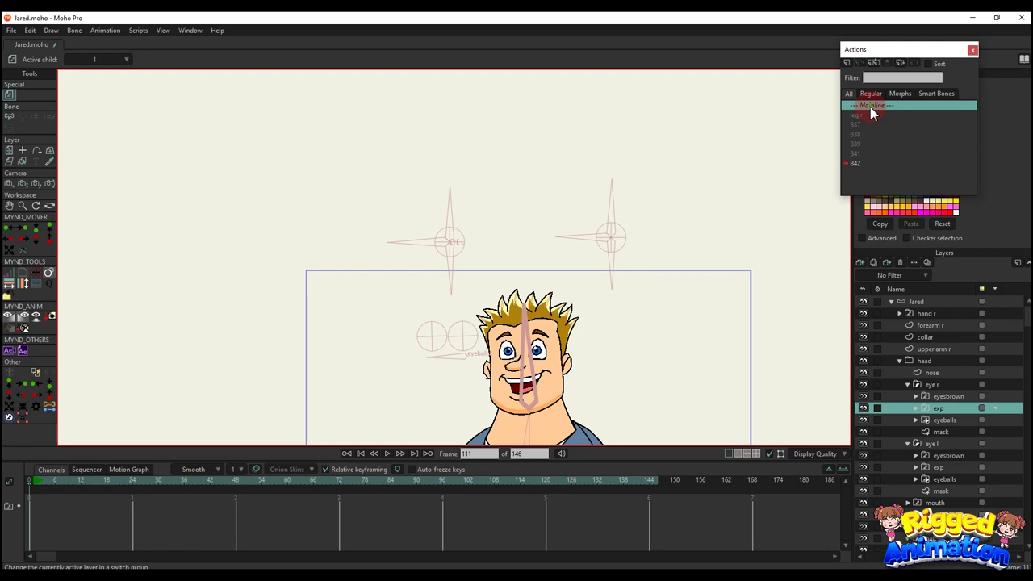
# In action B39, copy the switch keyframes of eye l's eyeballs layer and return to Mainline
pyautogui.click(903, 301)
pyautogui.press('t')
pyautogui.moveTo(628, 269); pyautogui.dragTo(843, 81)
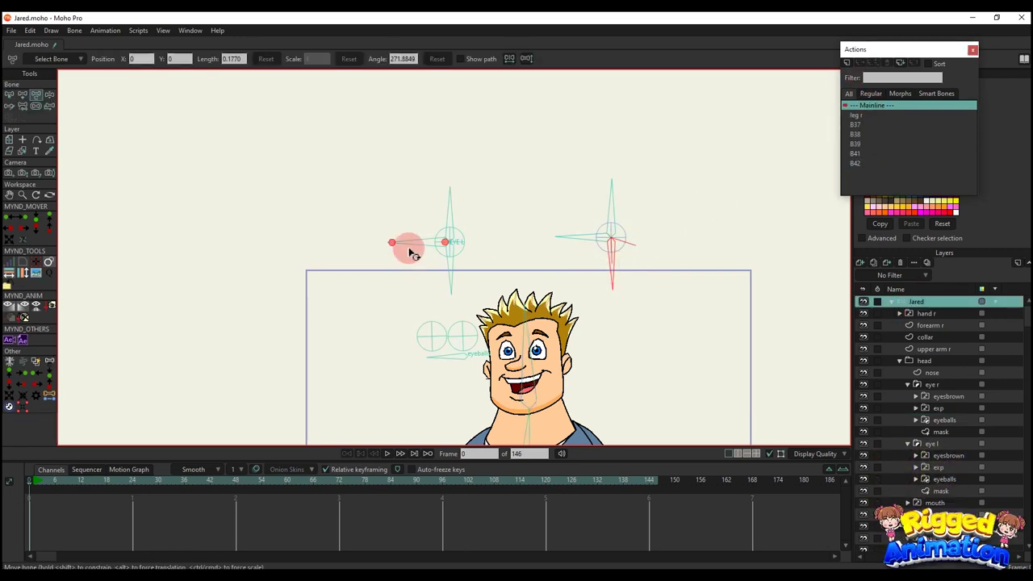
pyautogui.moveTo(411, 254); pyautogui.dragTo(461, 267)
pyautogui.click(855, 143)
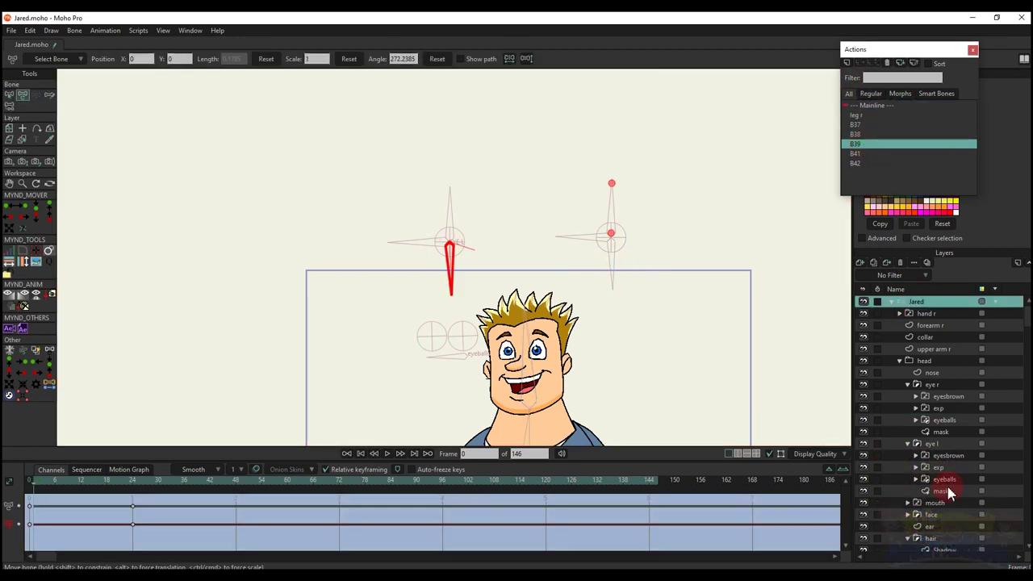
pyautogui.click(943, 480)
pyautogui.hotkey('ctrl', 'c')
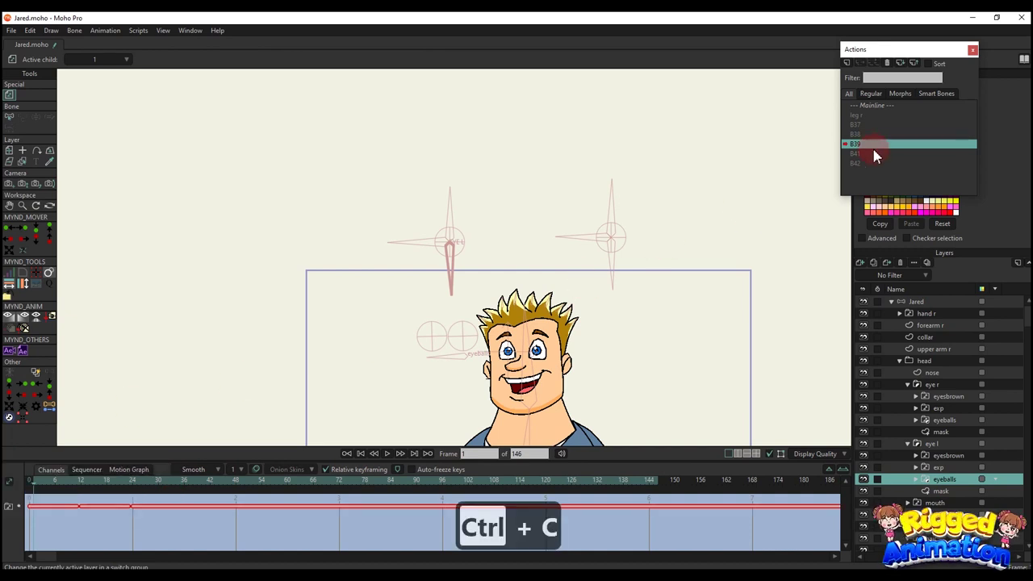
pyautogui.click(877, 107)
# Create action B43 for the downward EYE R bone and rotate the bone rightward to its limit at frame 24
pyautogui.click(916, 301)
pyautogui.press('t')
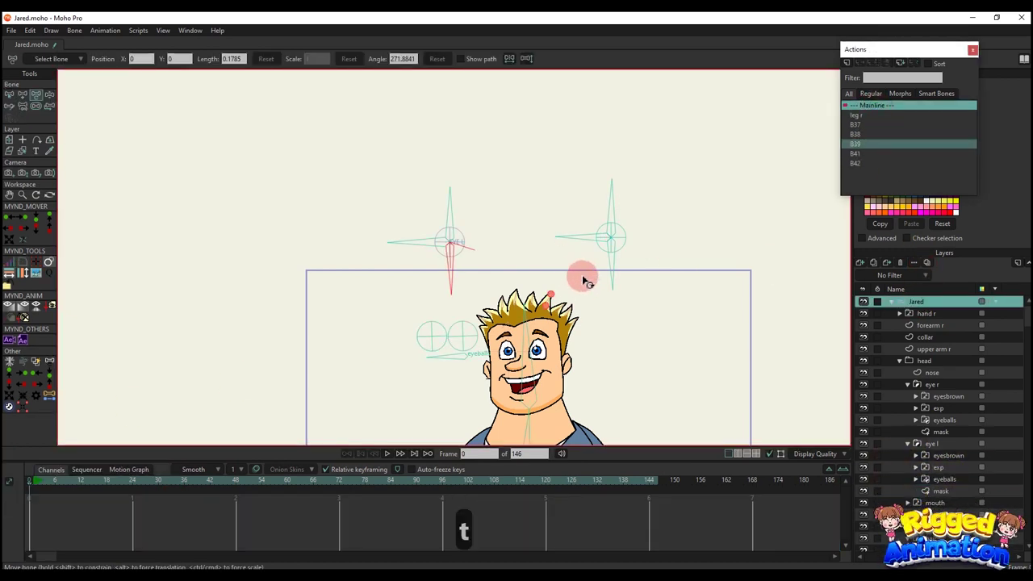
pyautogui.click(613, 276)
pyautogui.click(847, 70)
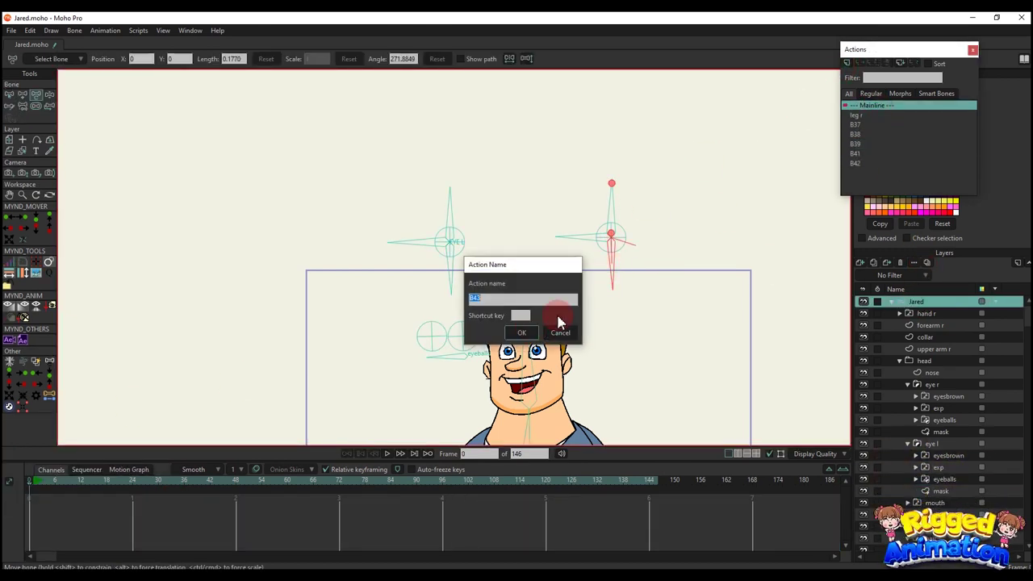
pyautogui.write('B43')
pyautogui.press('Return')
pyautogui.click(134, 481)
pyautogui.press('t')
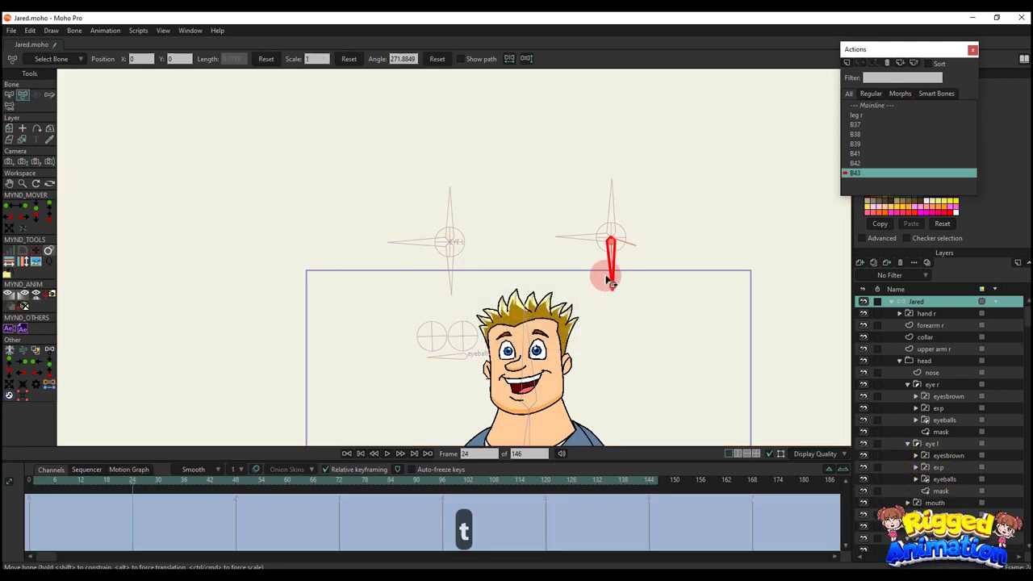
pyautogui.moveTo(605, 275); pyautogui.dragTo(885, 325)
# Paste the copied keyframes at frame 1 onto eye r's eyeballs layer in action B43, preview the switching, and return to Mainline
pyautogui.click(950, 421)
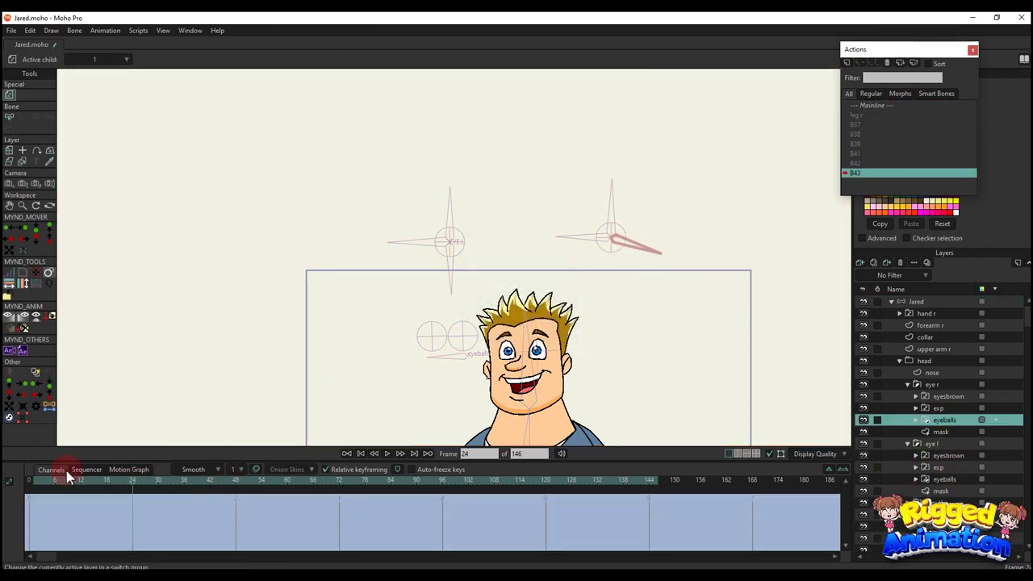
pyautogui.click(30, 486)
pyautogui.hotkey('ctrl', 'v')
pyautogui.moveTo(49, 487); pyautogui.dragTo(351, 488)
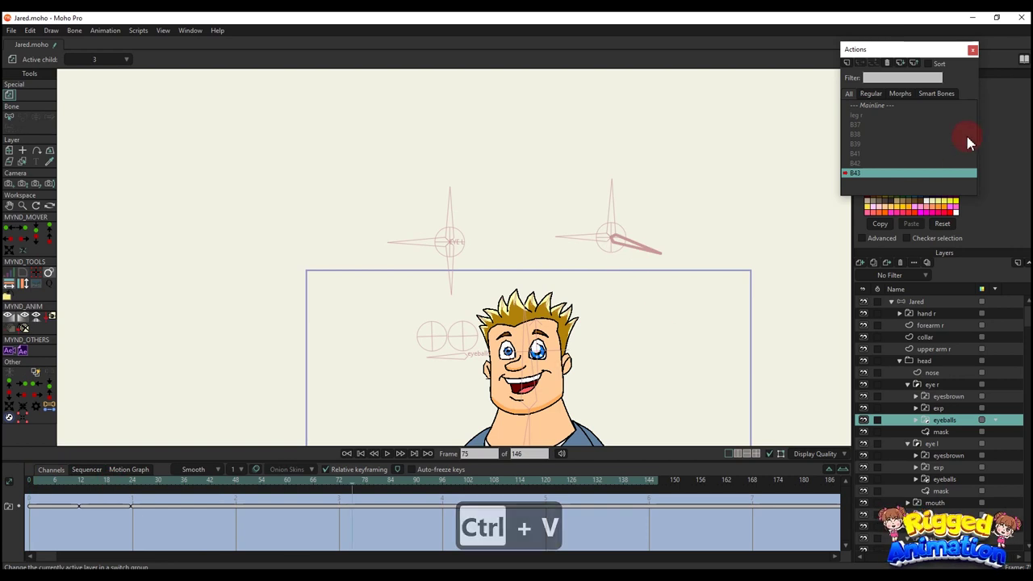
pyautogui.click(882, 107)
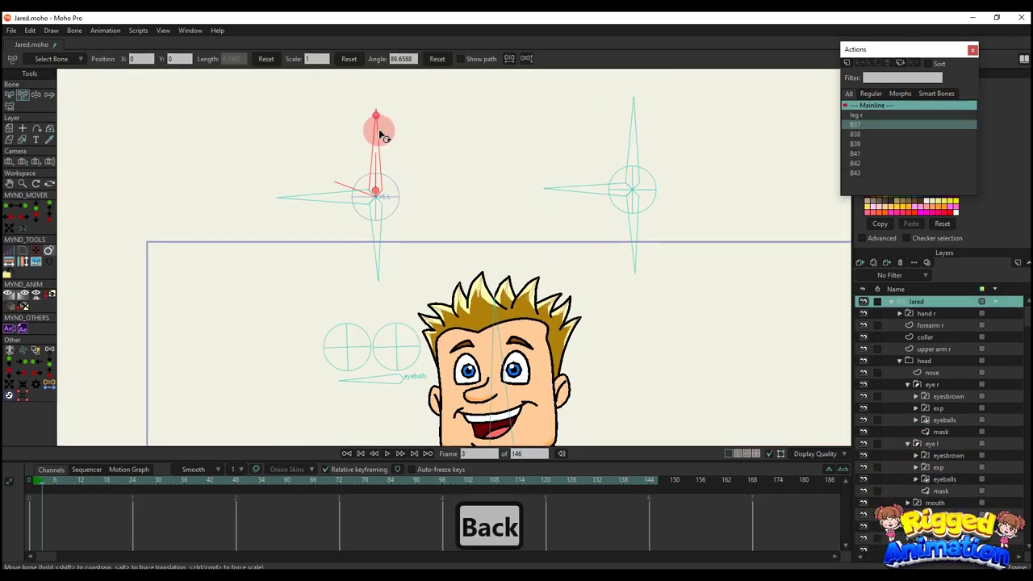
# At frame 3 in Mainline, rotate the upward EYE L bone leftward to test the eyebrow switching
pyautogui.moveTo(380, 126); pyautogui.dragTo(293, 253)
pyautogui.click(609, 150)
pyautogui.moveTo(605, 147); pyautogui.dragTo(667, 86)
pyautogui.moveTo(416, 297); pyautogui.dragTo(429, 244)
pyautogui.scroll(1, 434, 234)
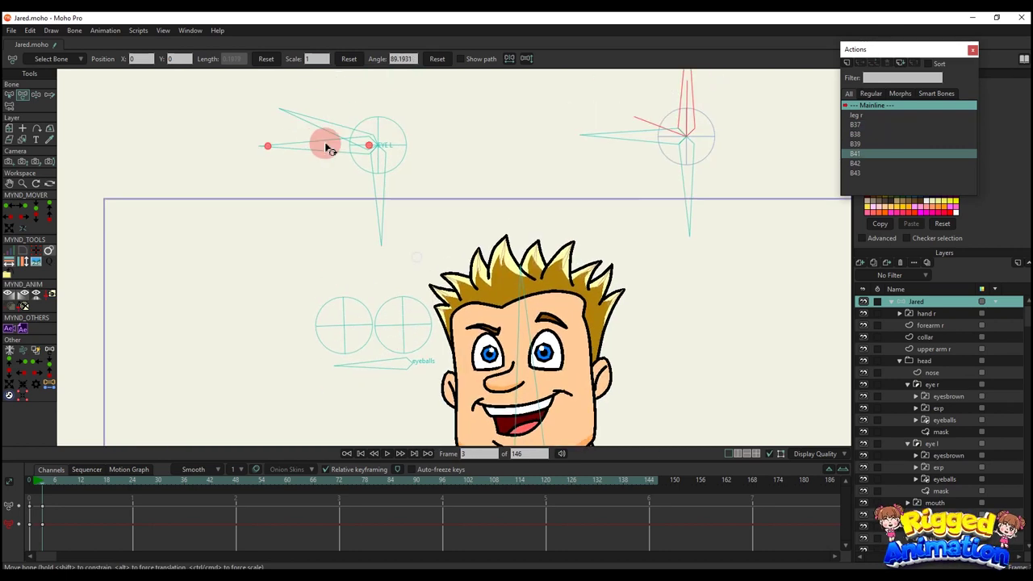
# Rotate the leftward EYE L bone downward, tilt the head, and rotate the upward EYE R bone leftward to test a combined expression
pyautogui.moveTo(325, 146); pyautogui.dragTo(343, 220)
pyautogui.scroll(-1, 383, 217)
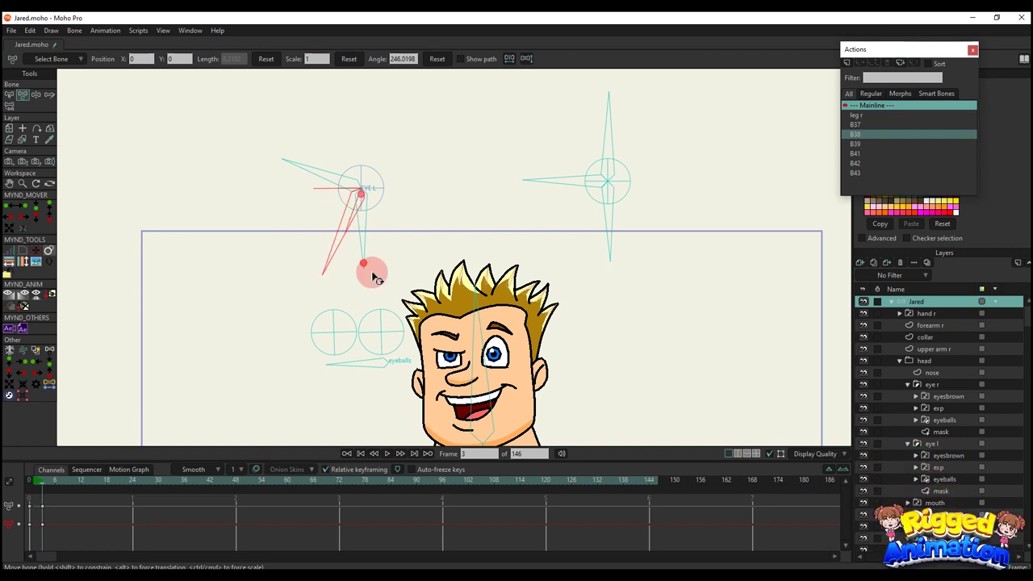
pyautogui.scroll(-1, 543, 270)
pyautogui.scroll(1, 490, 347)
pyautogui.moveTo(500, 337); pyautogui.dragTo(513, 331)
pyautogui.moveTo(603, 136); pyautogui.dragTo(652, 98)
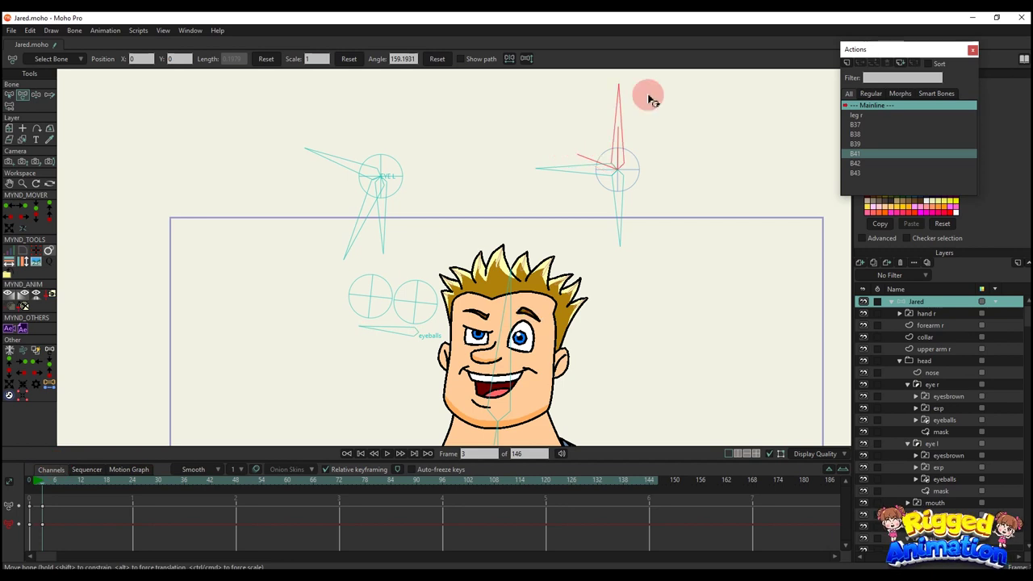
# Freeze the bone pose at frame 1 and scrub to frame 3 to check the transition
pyautogui.moveTo(31, 482); pyautogui.dragTo(62, 482)
pyautogui.click(317, 179)
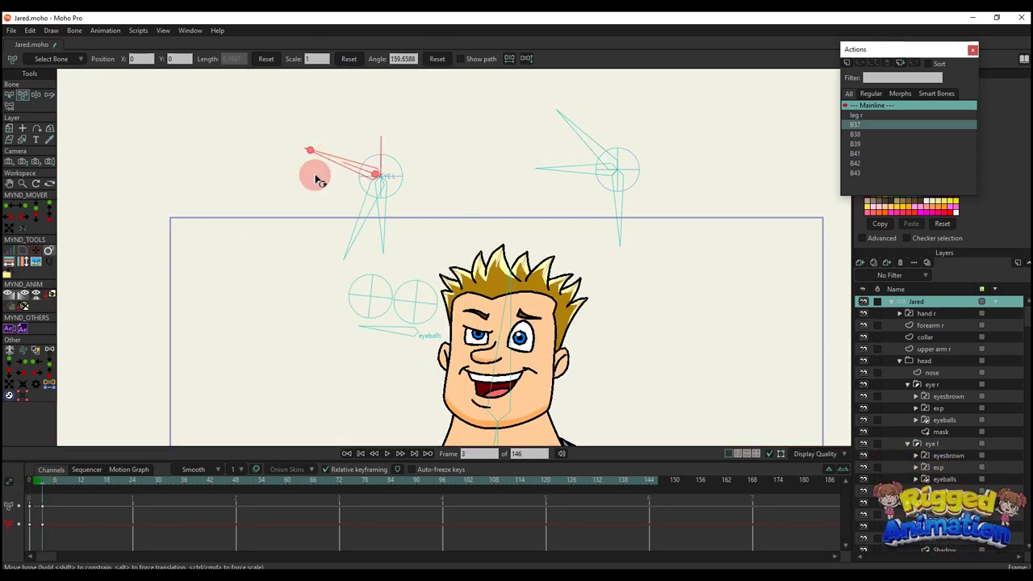
pyautogui.click(33, 481)
pyautogui.hotkey('ctrl', 'f')
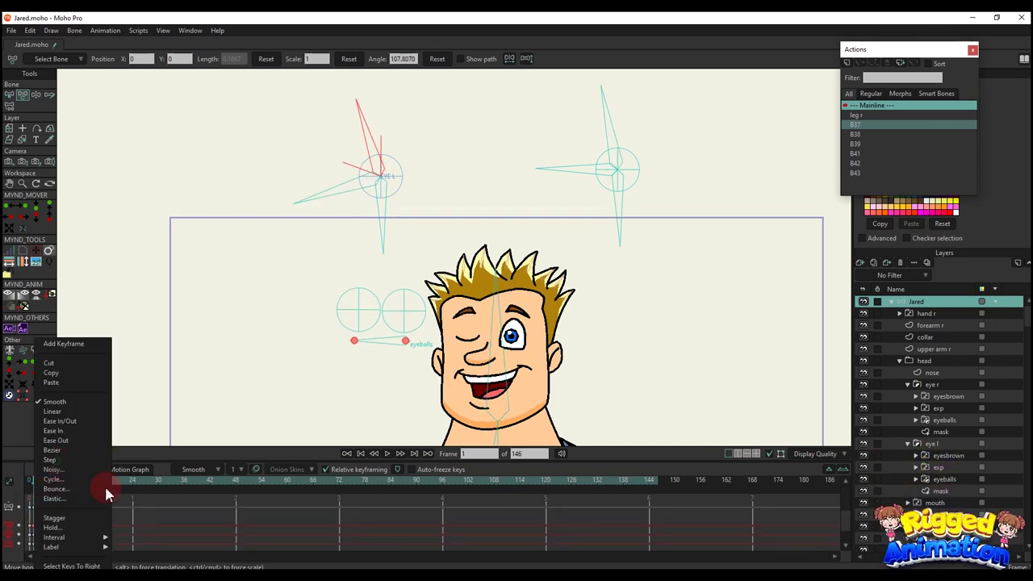
pyautogui.click(27, 489)
pyautogui.moveTo(36, 480); pyautogui.dragTo(43, 483)
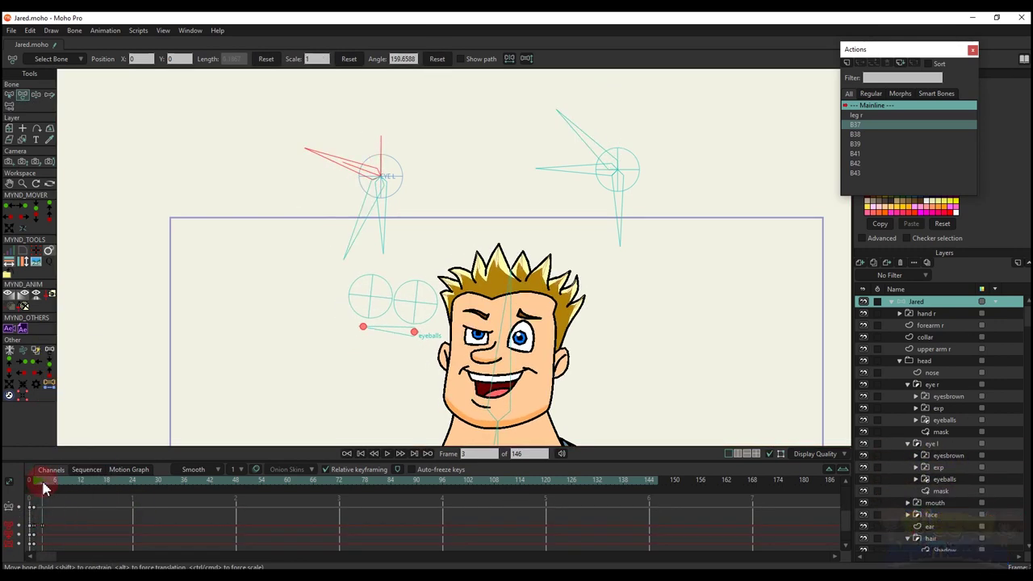
# Review the keyframe options of the leftward EYE L bone and play back the expression change
pyautogui.click(351, 230)
pyautogui.rightClick(40, 526)
pyautogui.click(40, 527)
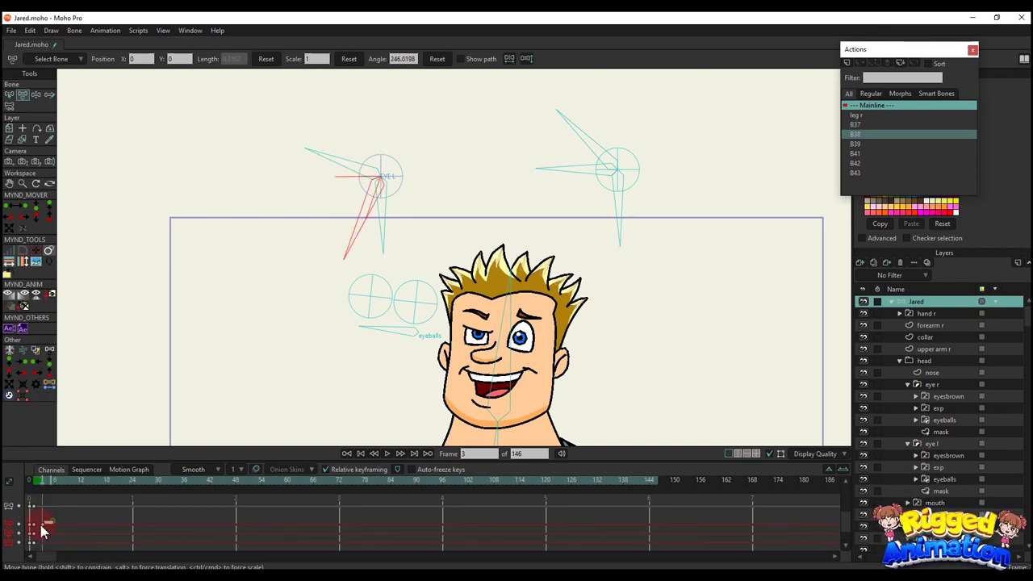
pyautogui.rightClick(35, 526)
pyautogui.click(113, 512)
pyautogui.moveTo(40, 482); pyautogui.dragTo(35, 493)
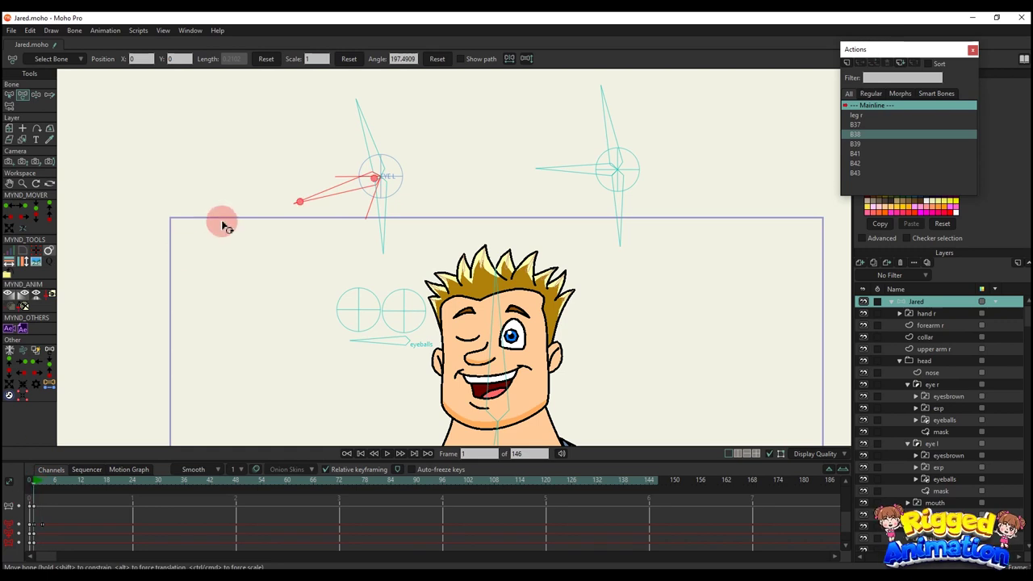
pyautogui.press('space')
pyautogui.press('space')
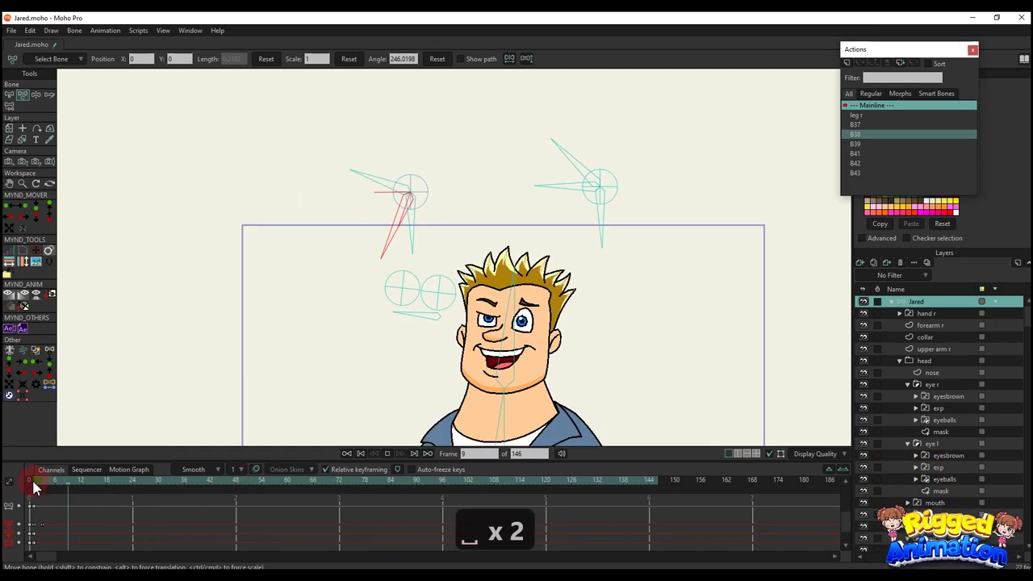
pyautogui.press('space')
pyautogui.press('space')
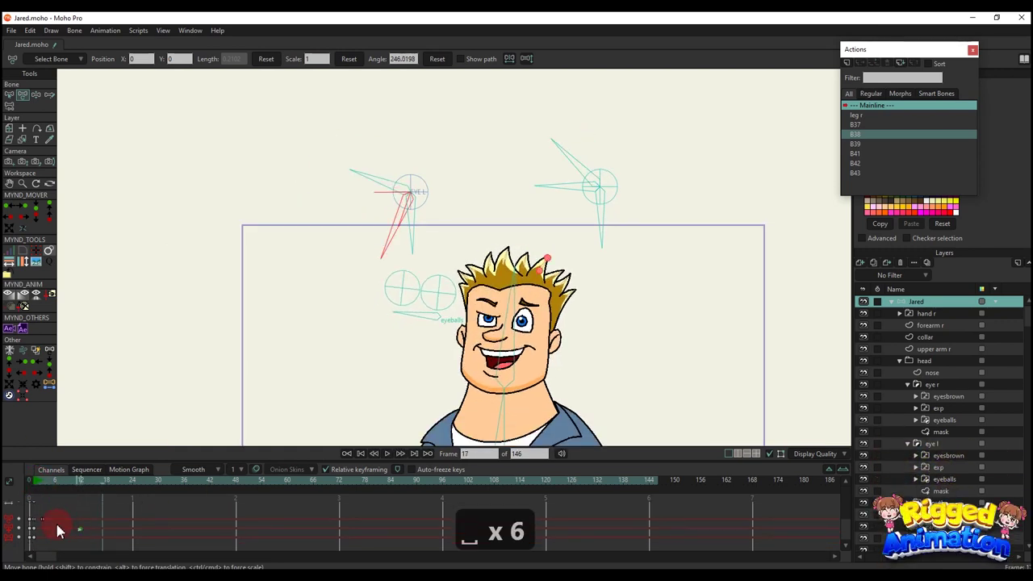
# Clear the test keyframes, freeze the rest pose at frame 4, and go to frame 11
pyautogui.press('BackSpace')
pyautogui.click(47, 481)
pyautogui.hotkey('ctrl', 'f')
pyautogui.click(77, 483)
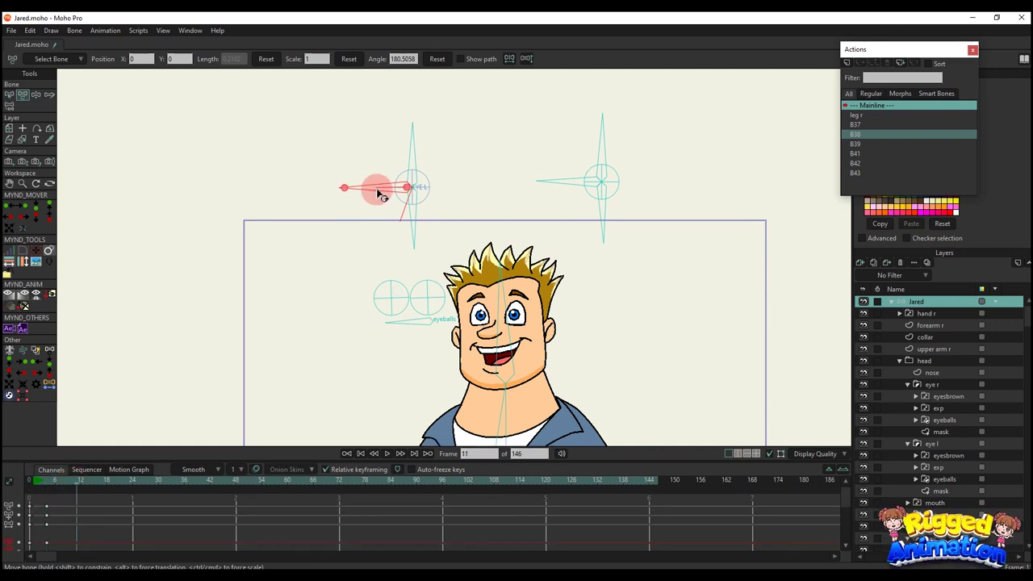
# At frame 11, rotate the upward and leftward bones of EYE L and EYE R to test eyebrow and eye expression combinations
pyautogui.moveTo(407, 159); pyautogui.dragTo(380, 168)
pyautogui.moveTo(639, 171); pyautogui.dragTo(575, 145)
pyautogui.scroll(5, 542, 248)
pyautogui.scroll(-2, 601, 182)
pyautogui.moveTo(580, 183); pyautogui.dragTo(628, 105)
pyautogui.scroll(-2, 618, 180)
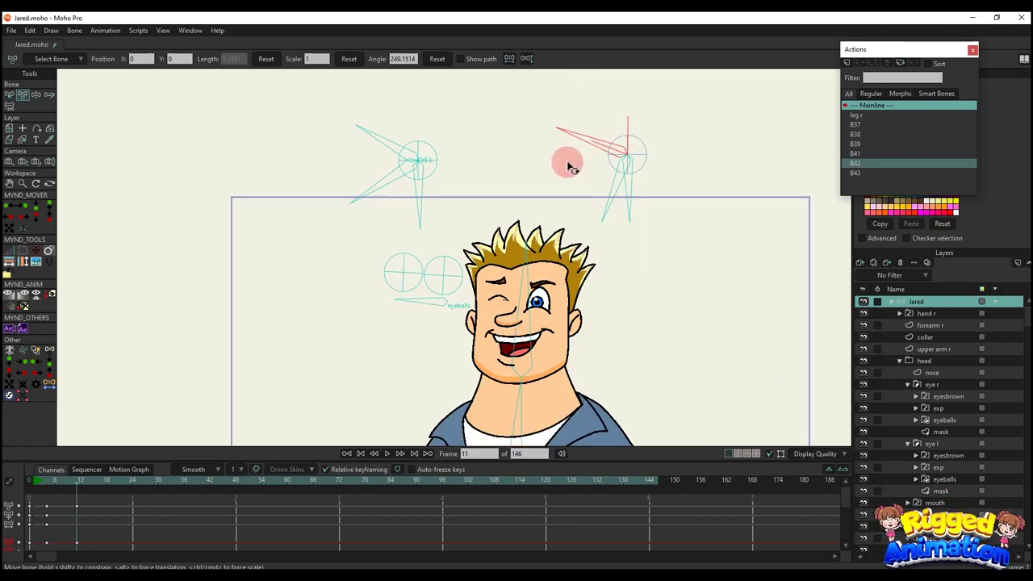
pyautogui.moveTo(568, 166); pyautogui.dragTo(566, 169)
# Tilt the head and return the EYE L bones to their rest angles, then clear the test keyframes
pyautogui.scroll(2, 533, 278)
pyautogui.moveTo(530, 277); pyautogui.dragTo(542, 274)
pyautogui.moveTo(362, 136); pyautogui.dragTo(463, 112)
pyautogui.scroll(-2, 406, 121)
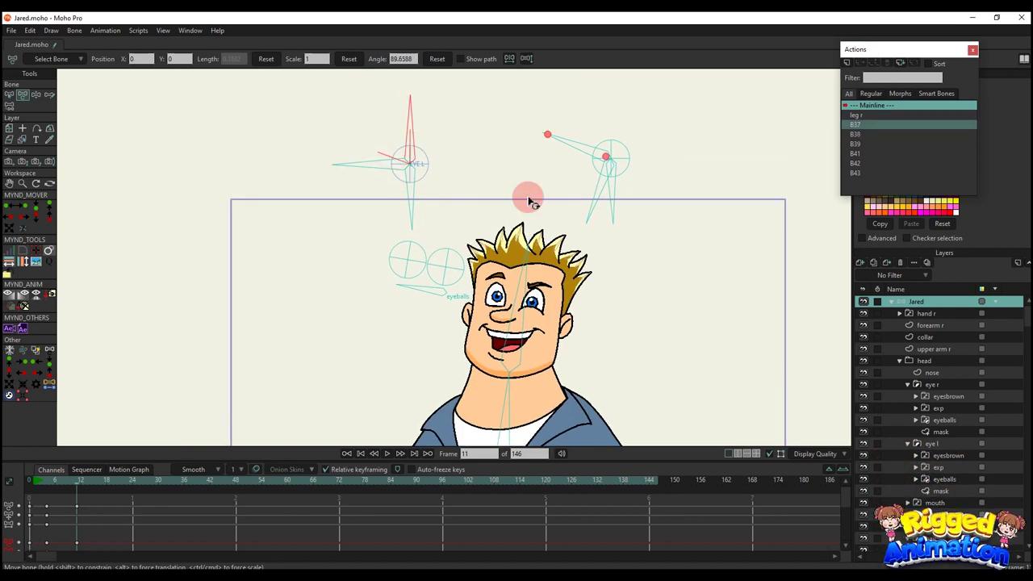
pyautogui.scroll(2, 542, 292)
pyautogui.moveTo(558, 293); pyautogui.dragTo(549, 323)
pyautogui.press('BackSpace')
# Rotate the downward EYE L and EYE R bones rightward to their limits at frame 11 and play back the eyeball switching
pyautogui.scroll(-2, 355, 306)
pyautogui.moveTo(356, 198); pyautogui.dragTo(413, 165)
pyautogui.scroll(2, 504, 163)
pyautogui.moveTo(578, 201); pyautogui.dragTo(660, 115)
pyautogui.press('space')
pyautogui.scroll(1, 435, 349)
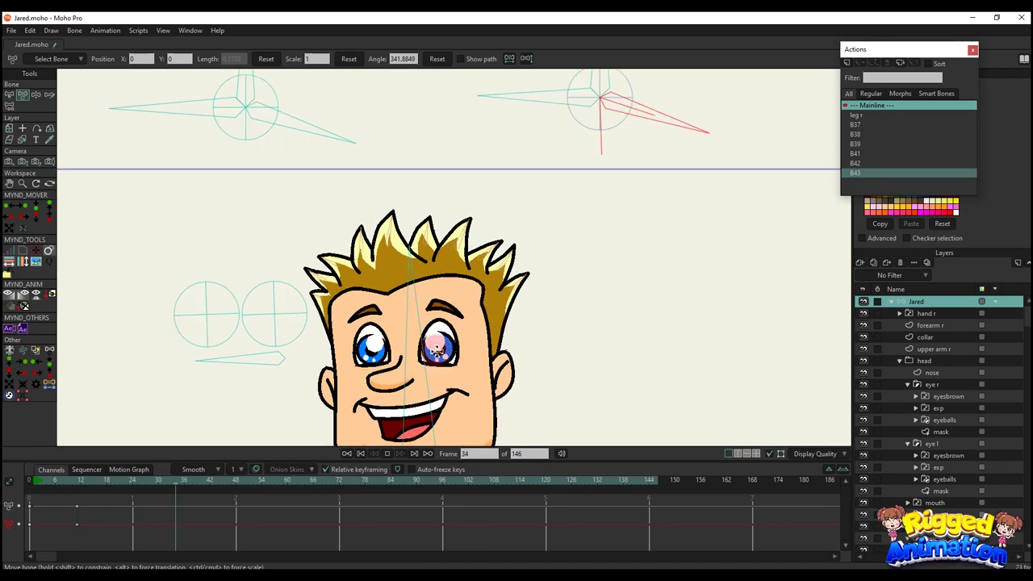
pyautogui.moveTo(435, 348); pyautogui.dragTo(538, 371)
pyautogui.press('space')
# Rotate the downward EYE R and EYE L bones partway back to test the other eyeball shapes, then clear the test keyframes
pyautogui.moveTo(772, 161); pyautogui.dragTo(752, 175)
pyautogui.press('space')
pyautogui.press('space')
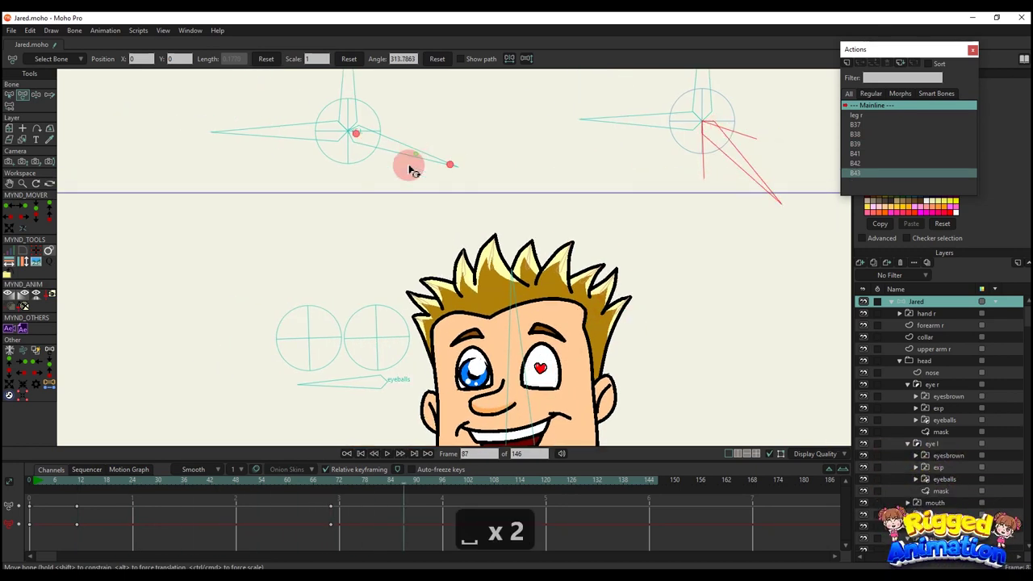
pyautogui.moveTo(409, 166); pyautogui.dragTo(404, 189)
pyautogui.press('space')
pyautogui.press('space')
pyautogui.click(704, 161)
pyautogui.press('BackSpace')
pyautogui.scroll(-5, 549, 206)
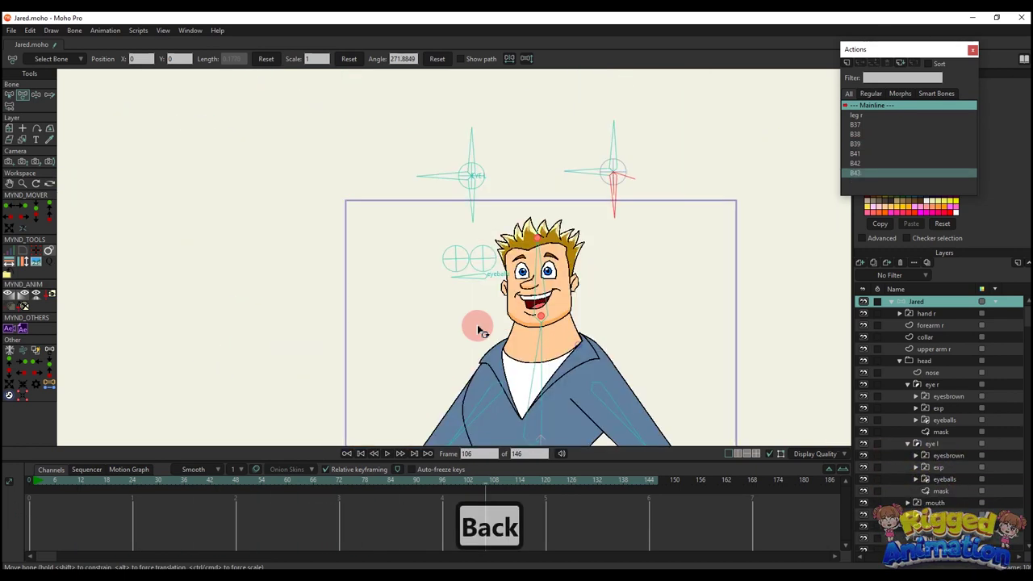
# At frame 0, add a round control bone and an upward bone from its centre, beside Jared's head
pyautogui.click(80, 469)
pyautogui.click(51, 469)
pyautogui.press('b')
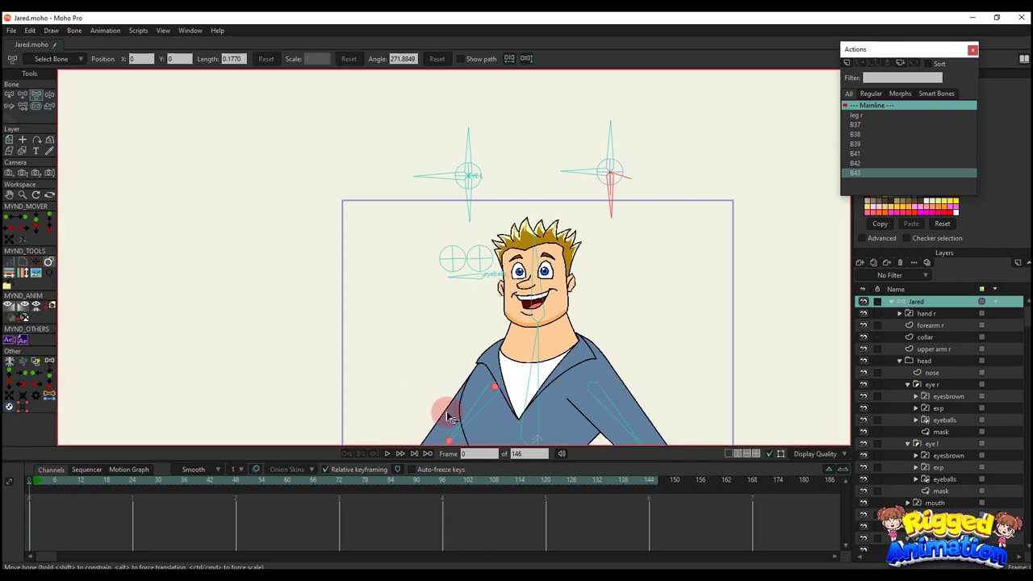
pyautogui.press('a')
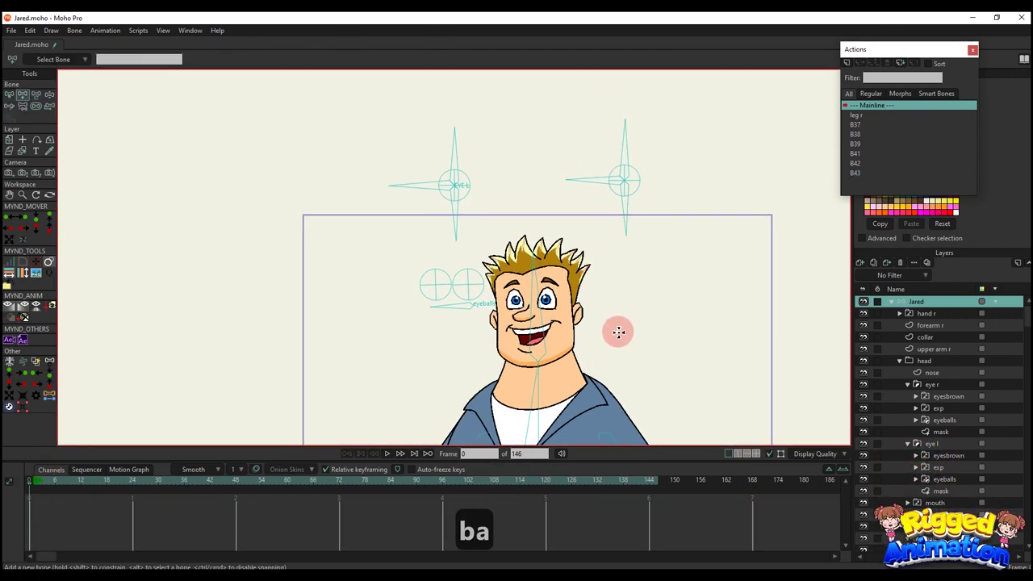
pyautogui.moveTo(532, 294); pyautogui.dragTo(538, 263)
pyautogui.scroll(1, 539, 263)
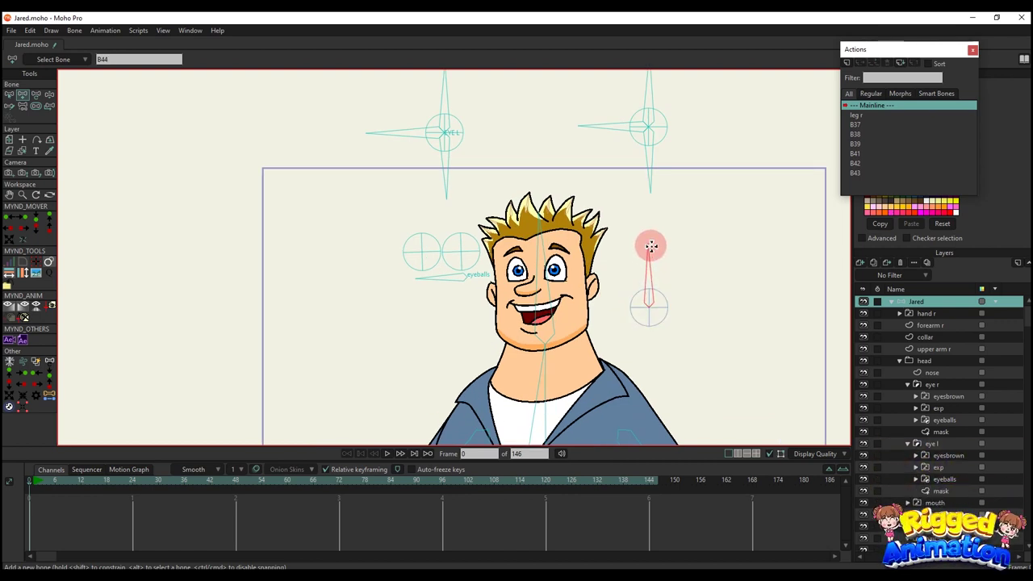
# Add a downward bone from the centre of the new round control bone, opposite the upward bone
pyautogui.press('b')
pyautogui.press('a')
pyautogui.press('b')
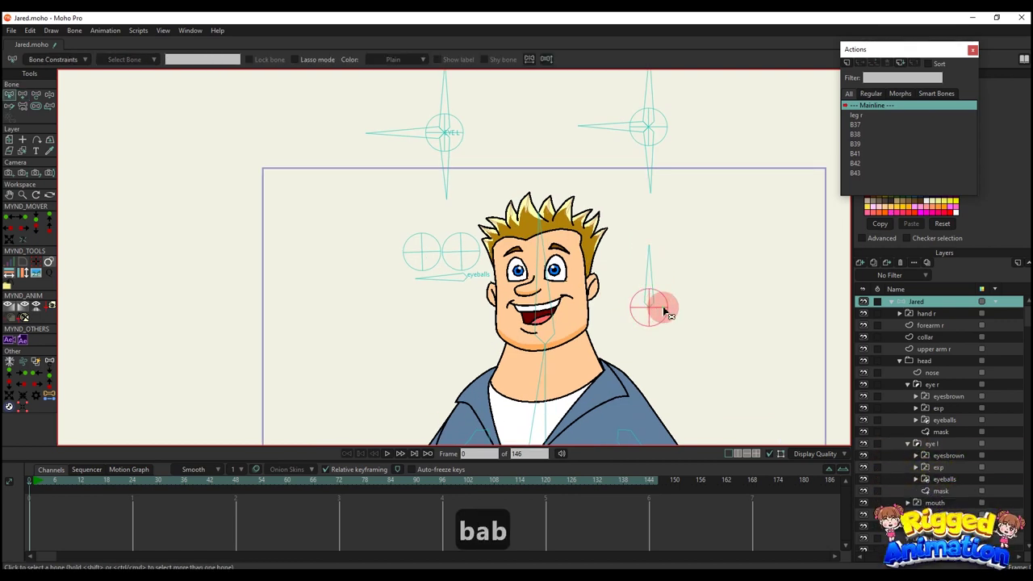
pyautogui.press('a')
# Reduce the influence strength of the round bone and its upward and downward bones to zero
pyautogui.press('b')
pyautogui.press('s')
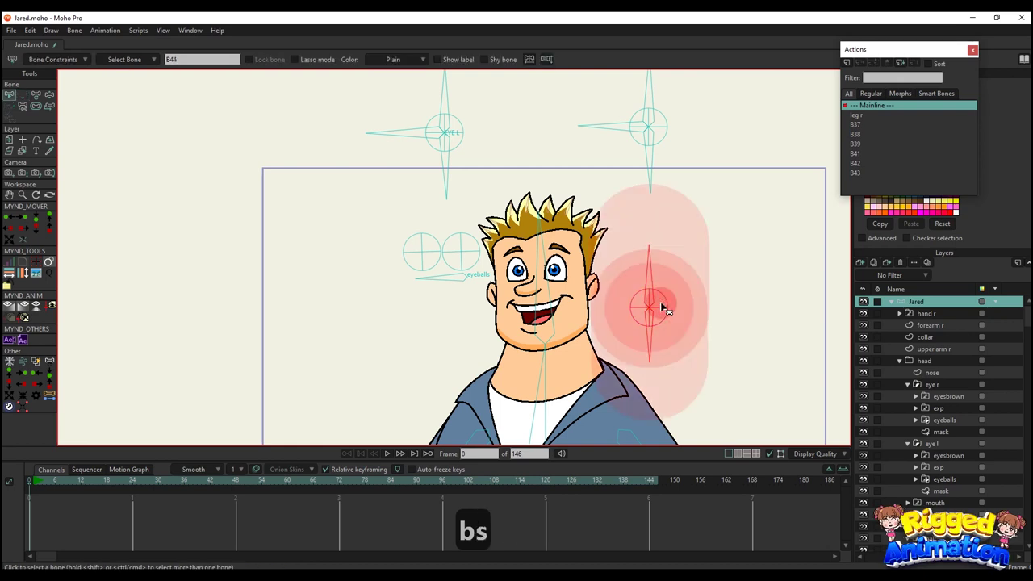
pyautogui.press('b')
pyautogui.click(741, 321)
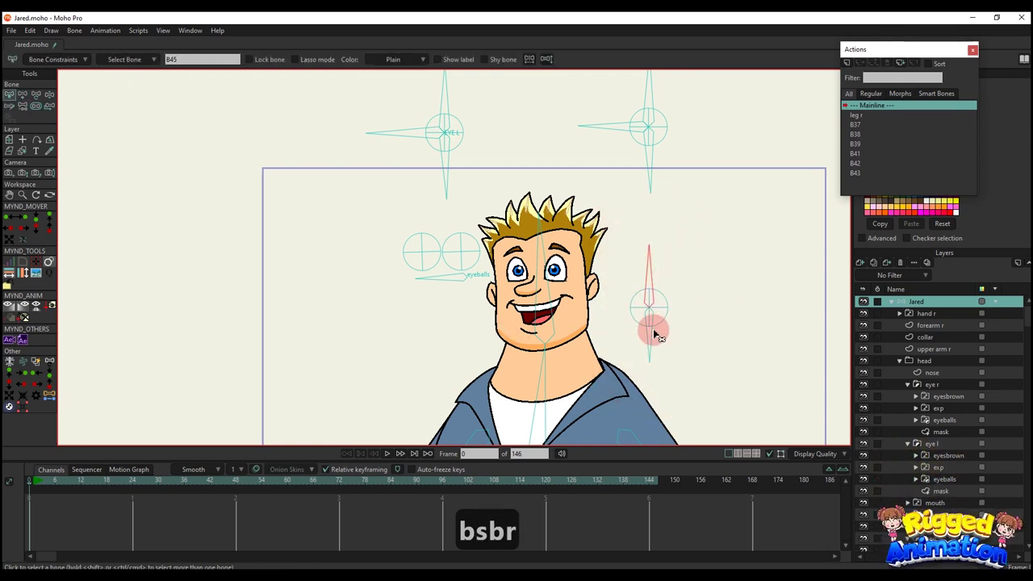
# Parent the upward and downward bones to the round control bone beside the head
pyautogui.press('o')
pyautogui.press('p')
pyautogui.press('b')
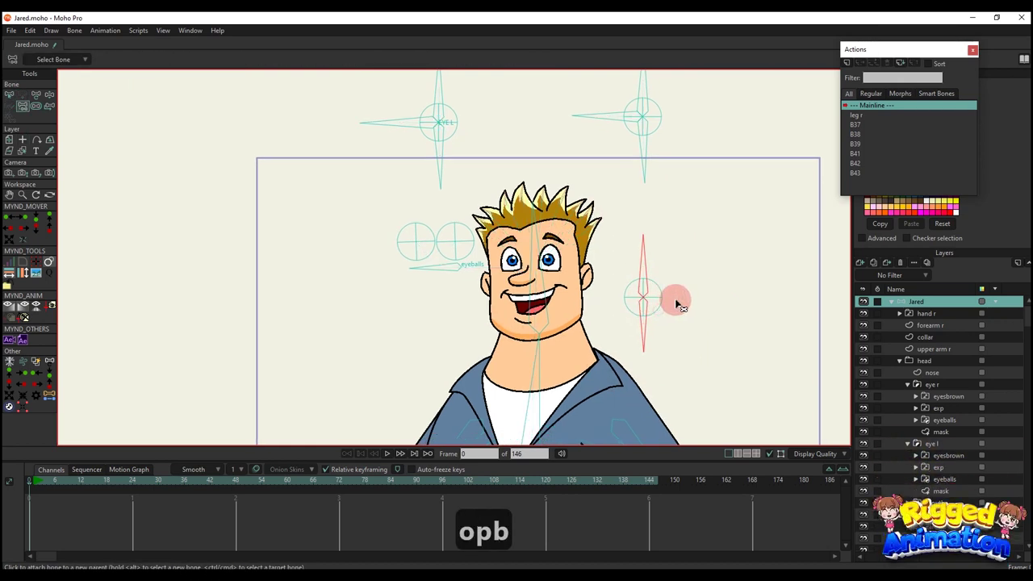
pyautogui.click(676, 304)
pyautogui.click(656, 300)
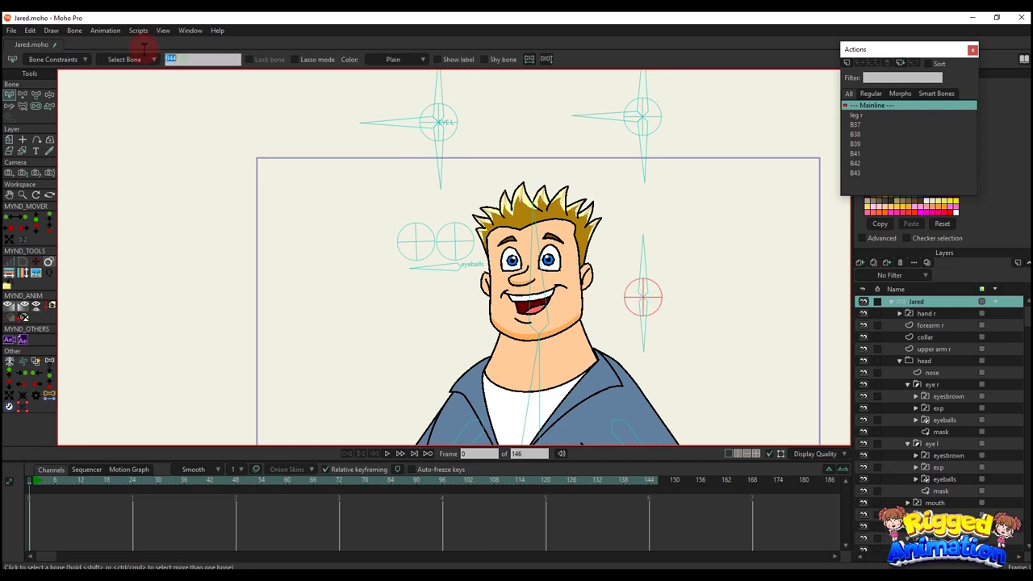
# Rename the round control bone beside the head as MOUTH and show its label
pyautogui.write('Mi')
pyautogui.press('BackSpace')
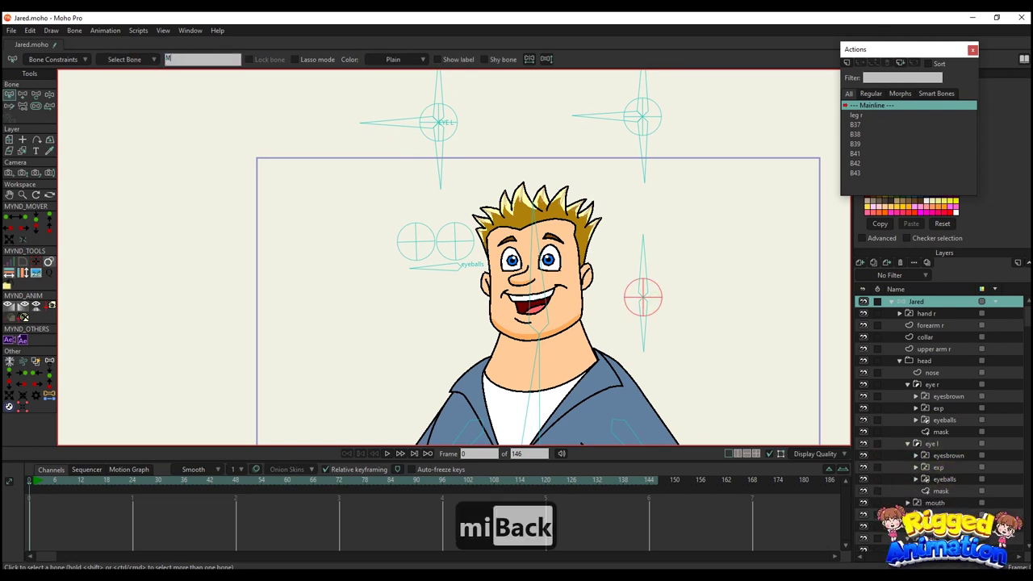
pyautogui.write('OYU')
pyautogui.press('BackSpace')
pyautogui.press('BackSpace')
pyautogui.press('BackSpace')
pyautogui.write('MOUTH')
pyautogui.press('Return')
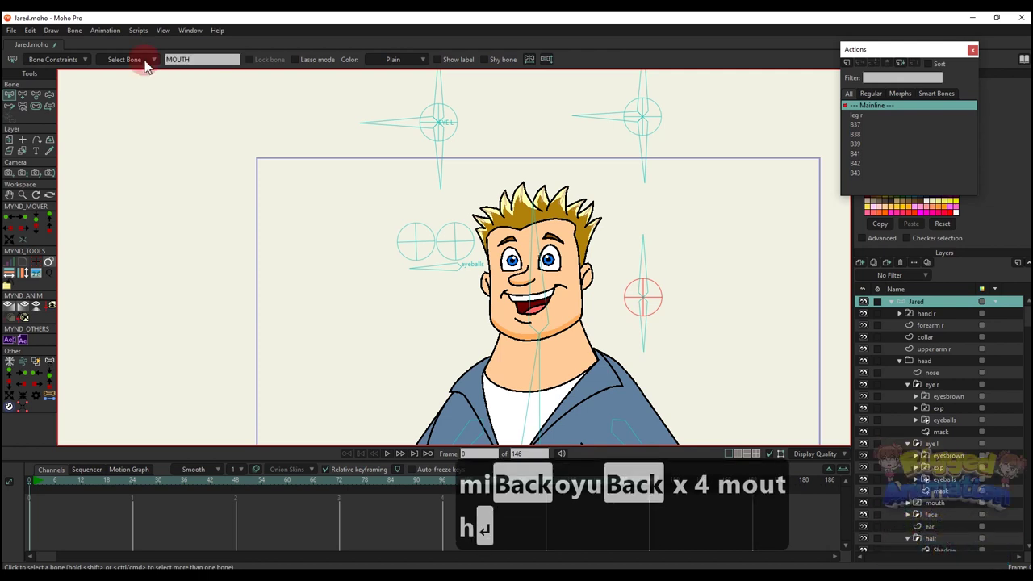
pyautogui.click(720, 242)
# Enable angle constraints of 0 minimum and 70 maximum degrees for the MOUTH bone's upward and downward bones
pyautogui.scroll(-4, 561, 238)
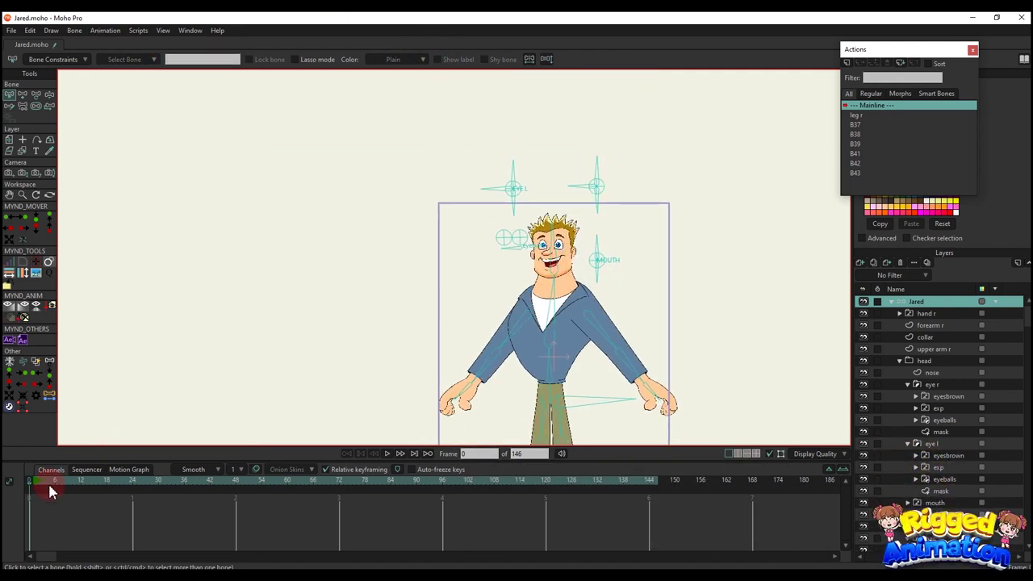
pyautogui.scroll(5, 585, 223)
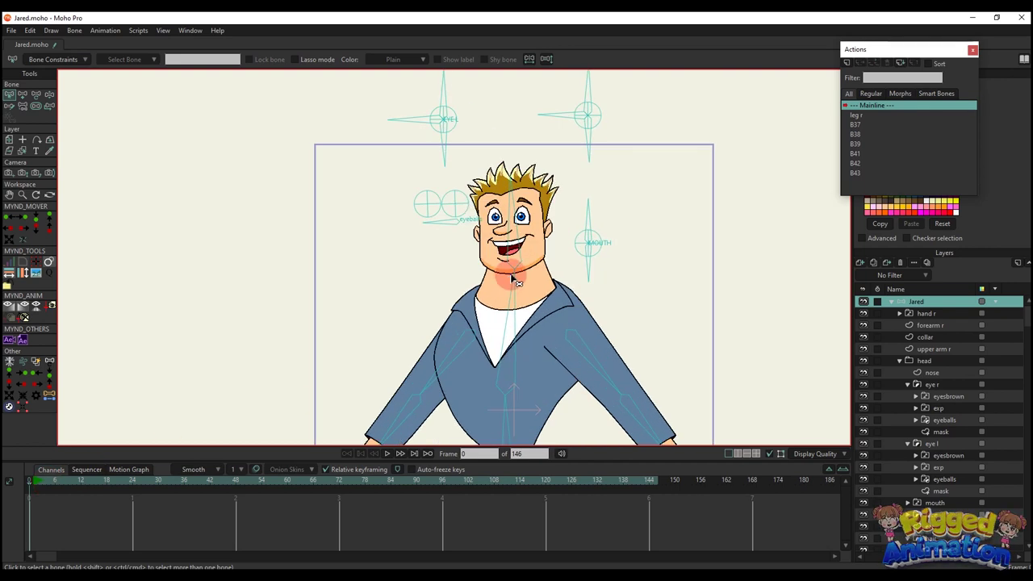
pyautogui.press('t')
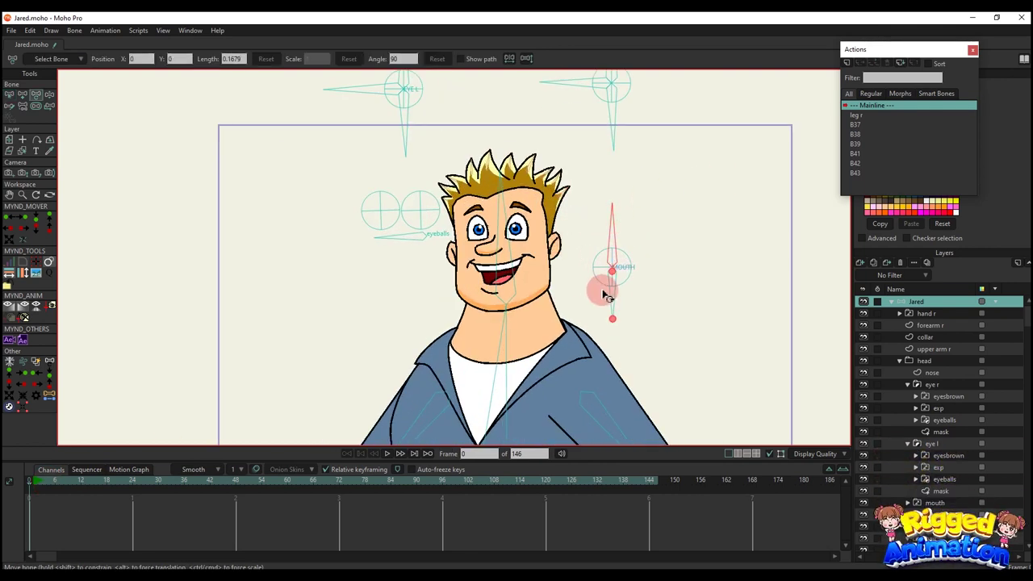
pyautogui.click(37, 63)
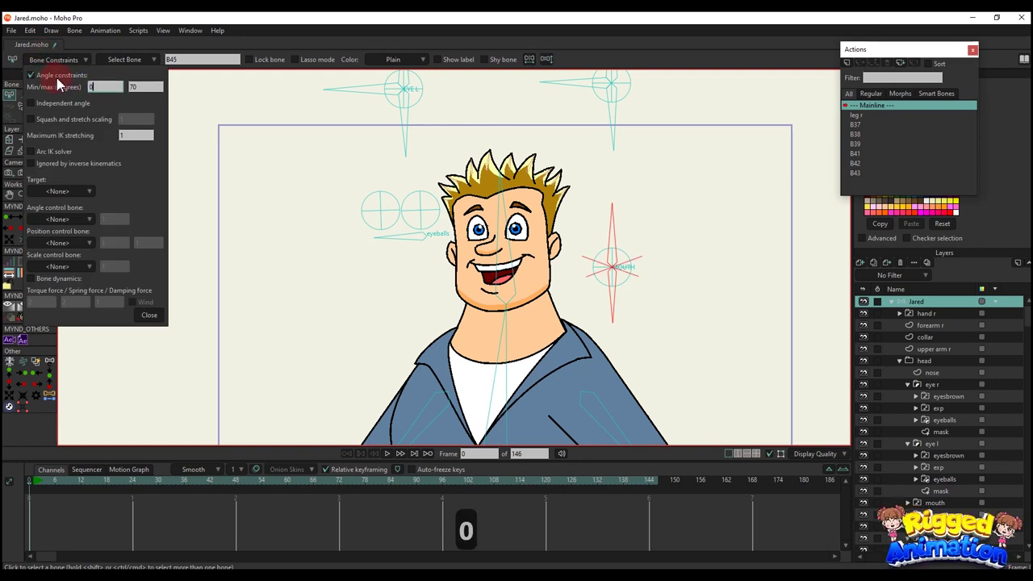
# Set the maximum angle constraint of the downward MOUTH bone to 30 degrees
pyautogui.click(614, 291)
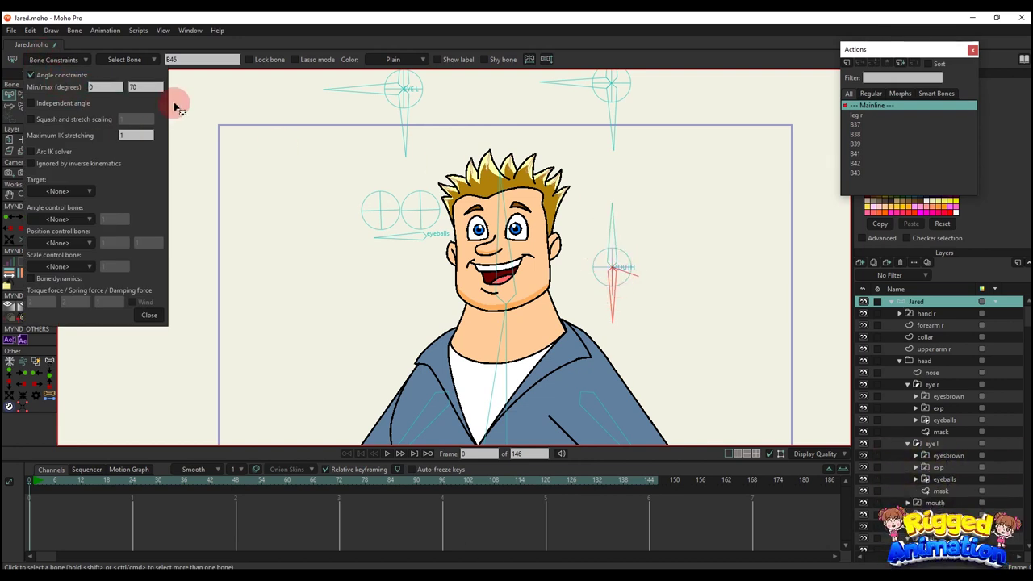
pyautogui.click(134, 87)
pyautogui.write('30')
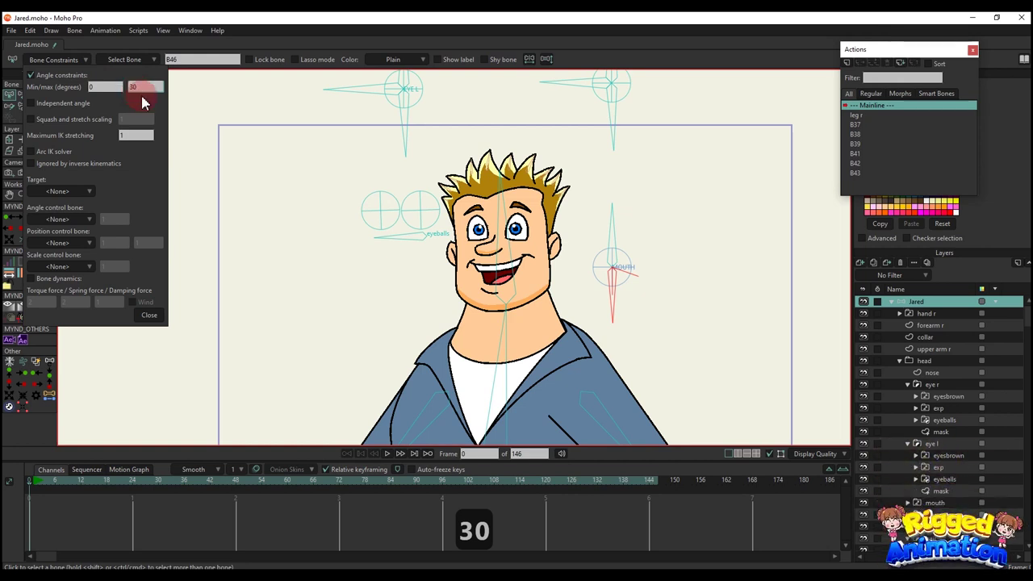
pyautogui.click(151, 315)
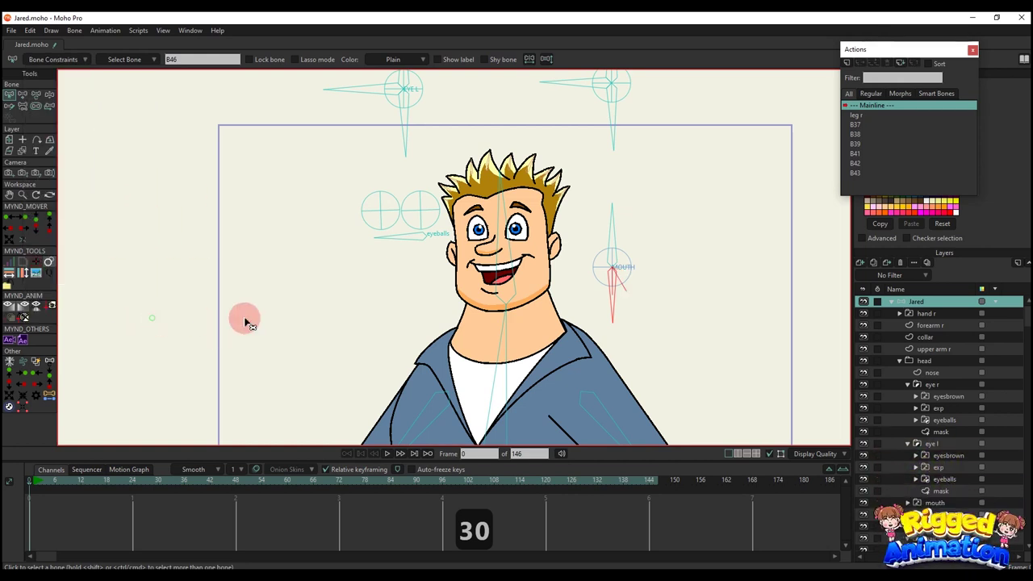
# Create a smart bone action for the upward MOUTH bone, keeping the suggested action name
pyautogui.click(611, 222)
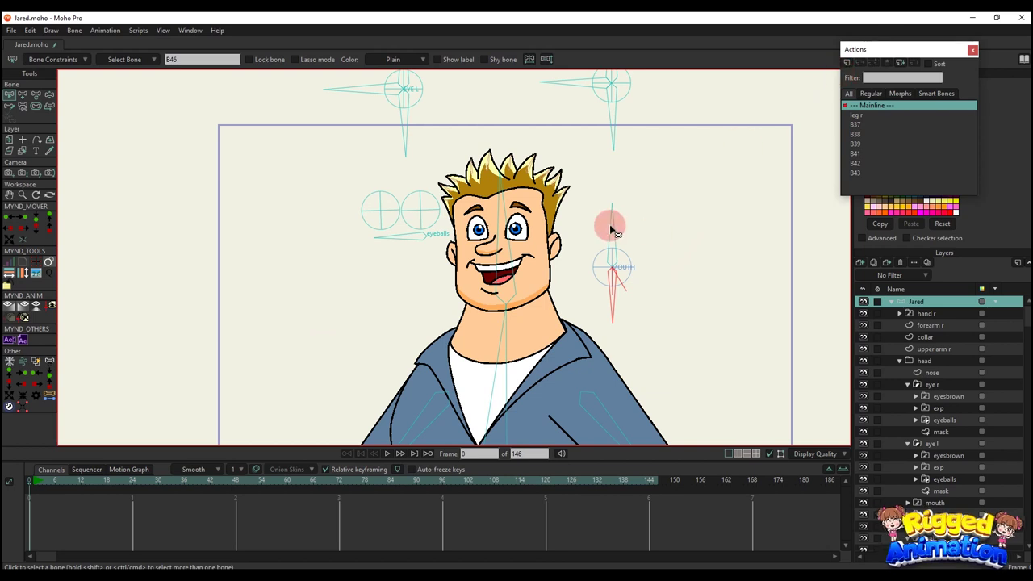
pyautogui.click(845, 64)
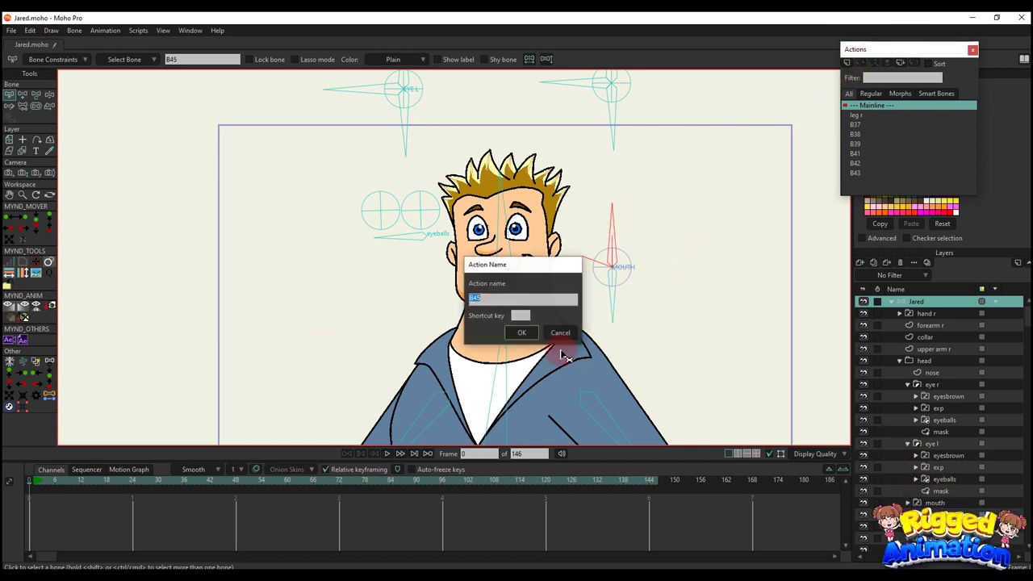
pyautogui.click(522, 332)
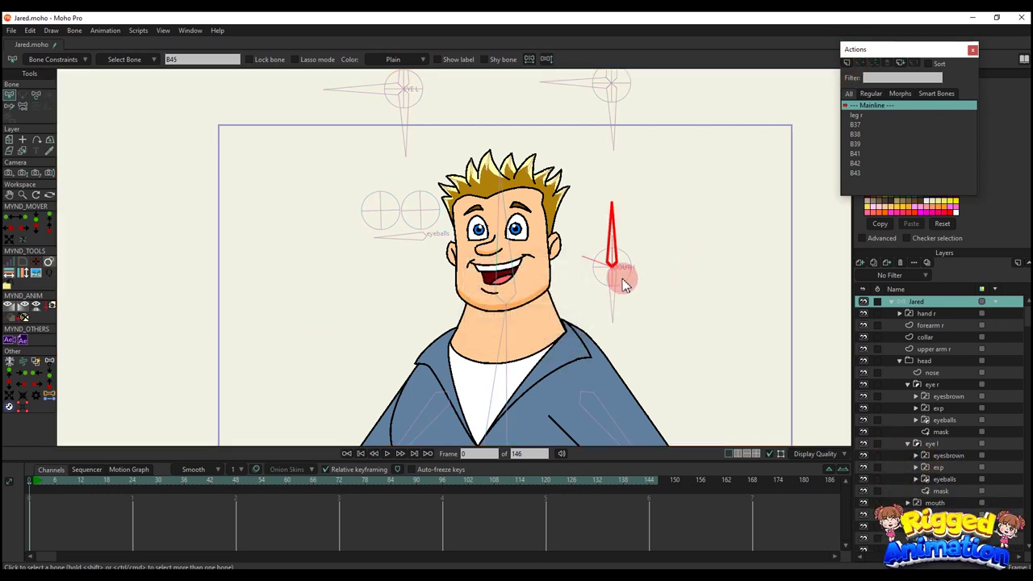
pyautogui.scroll(-1, 968, 447)
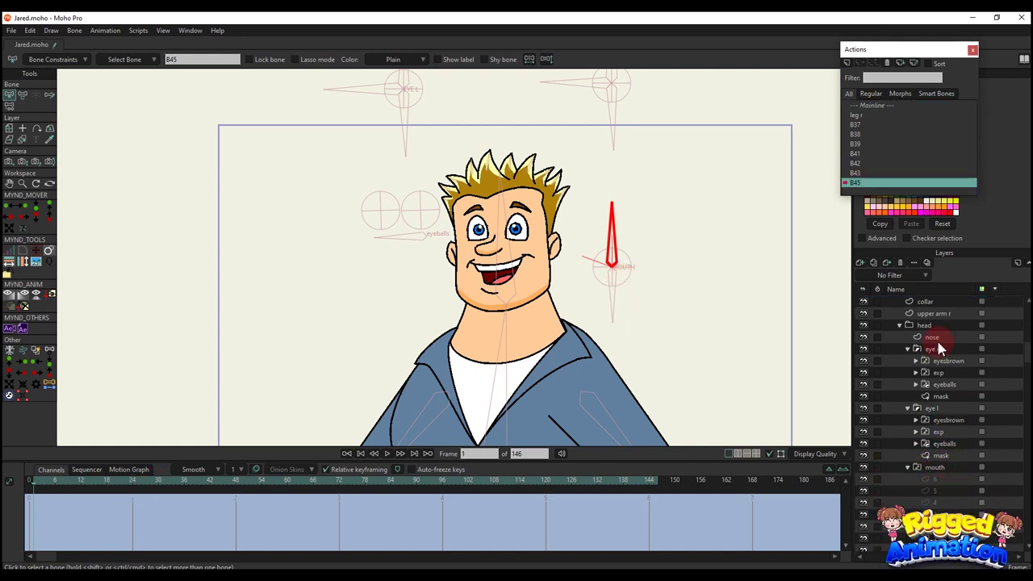
pyautogui.scroll(1, 928, 331)
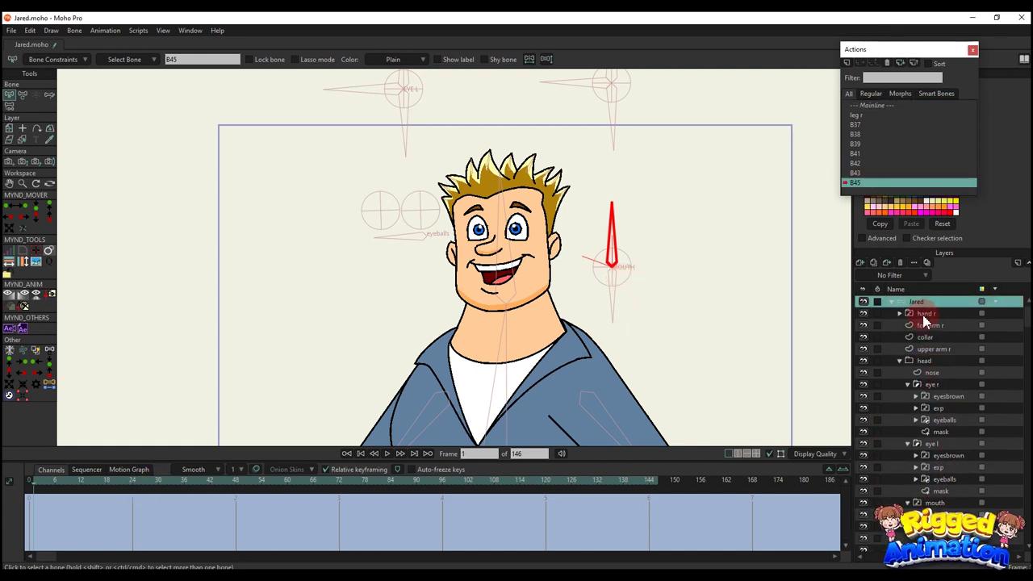
# At frame 30 of the action, rotate the upward MOUTH bone leftward to its constraint limit
pyautogui.click(54, 481)
pyautogui.moveTo(81, 481); pyautogui.dragTo(158, 479)
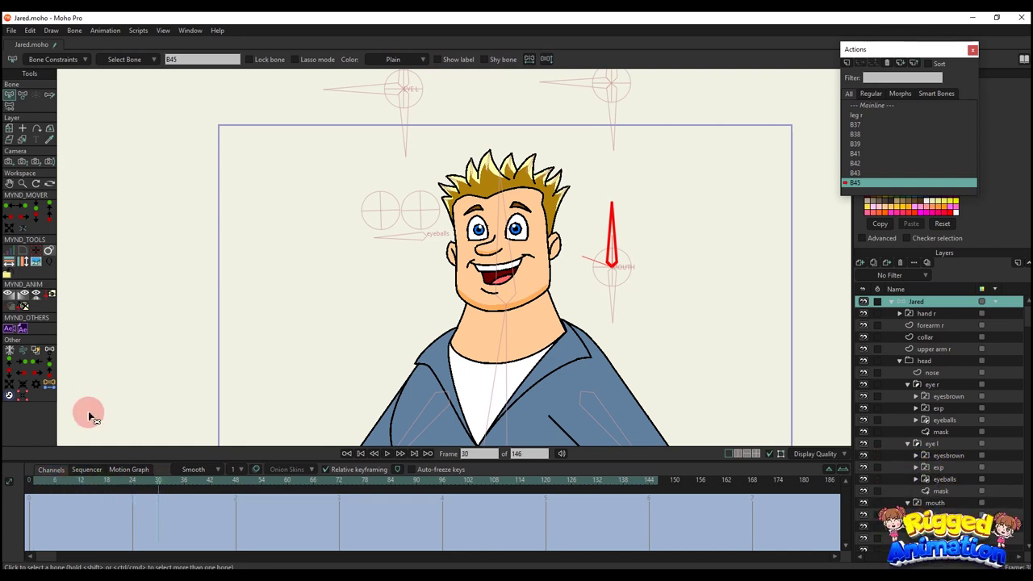
pyautogui.click(22, 94)
pyautogui.moveTo(610, 231); pyautogui.dragTo(578, 253)
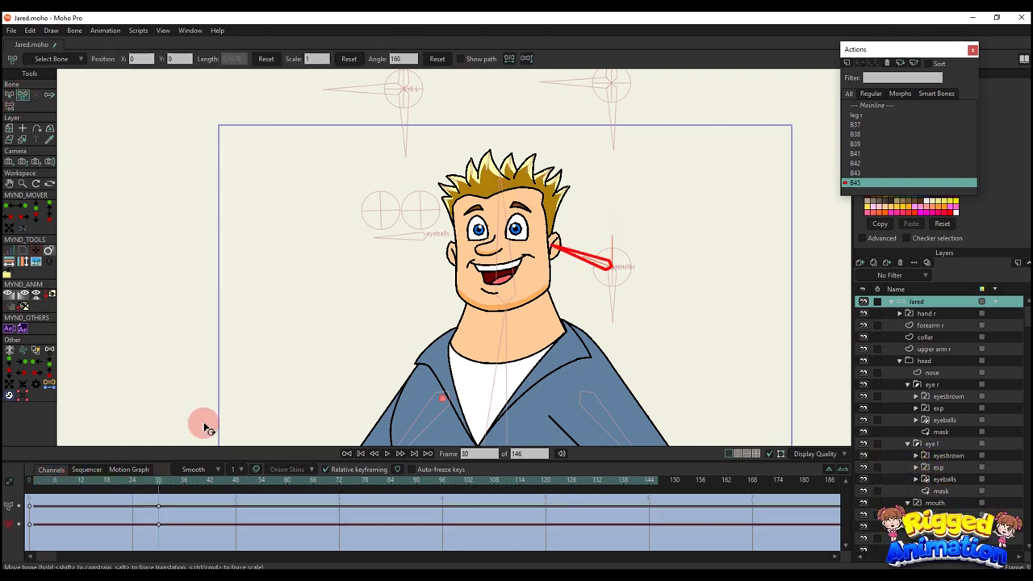
# Switch the mouth layer to shape 2 at frame 6 and shape 3 at frame 12 of the action
pyautogui.click(54, 482)
pyautogui.scroll(-1, 940, 476)
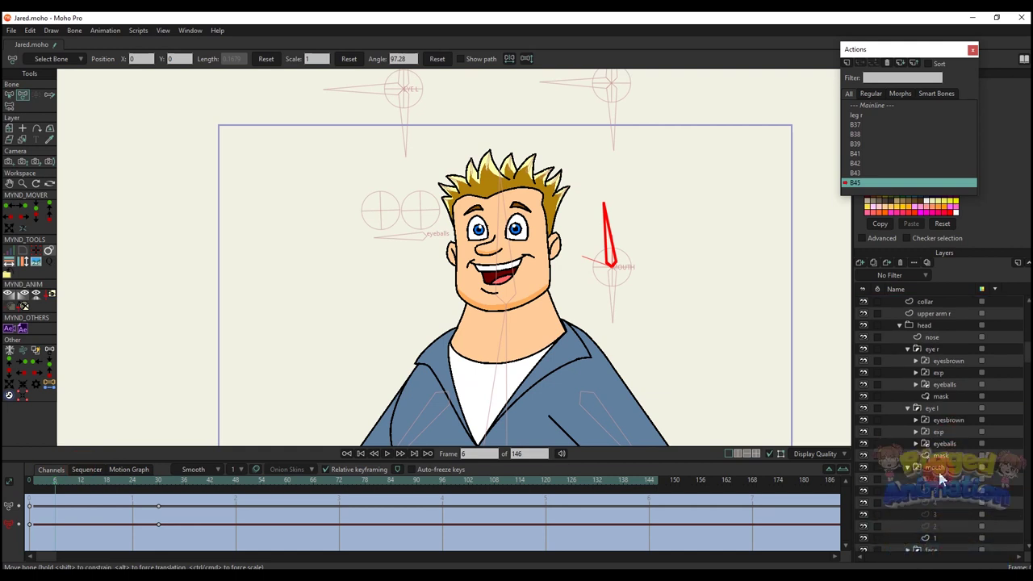
pyautogui.click(935, 468)
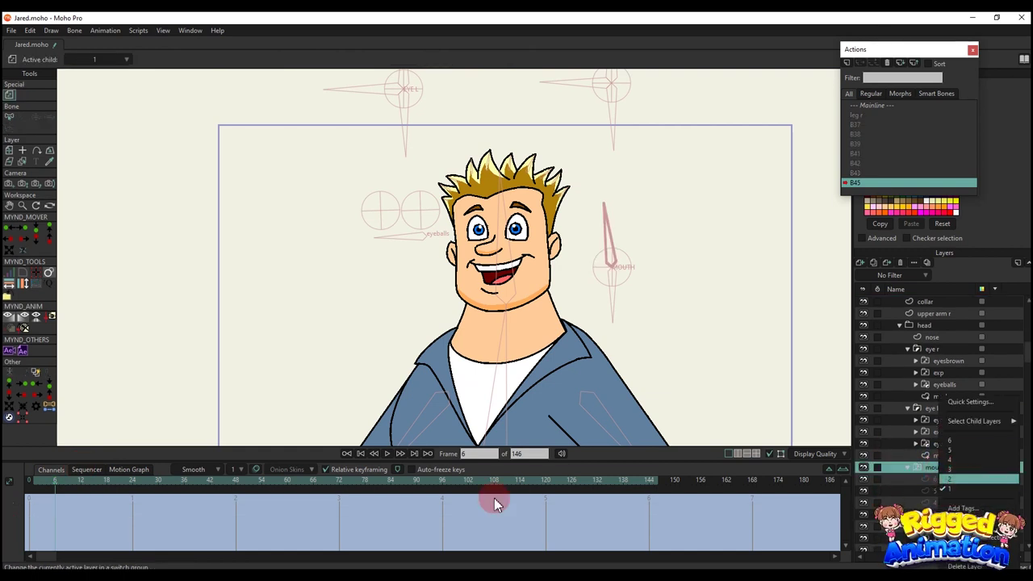
pyautogui.click(80, 481)
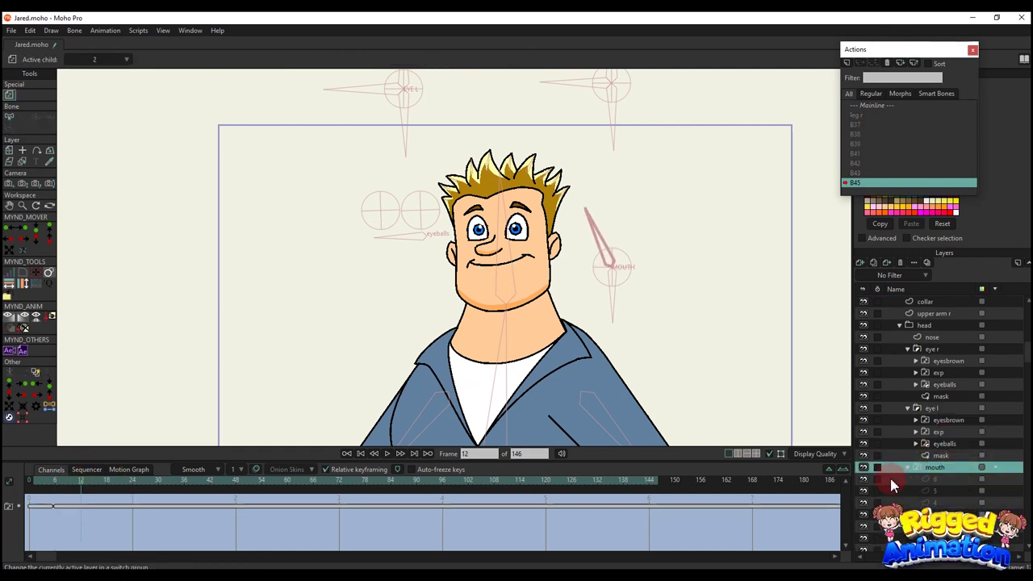
pyautogui.rightClick(933, 470)
pyautogui.click(933, 471)
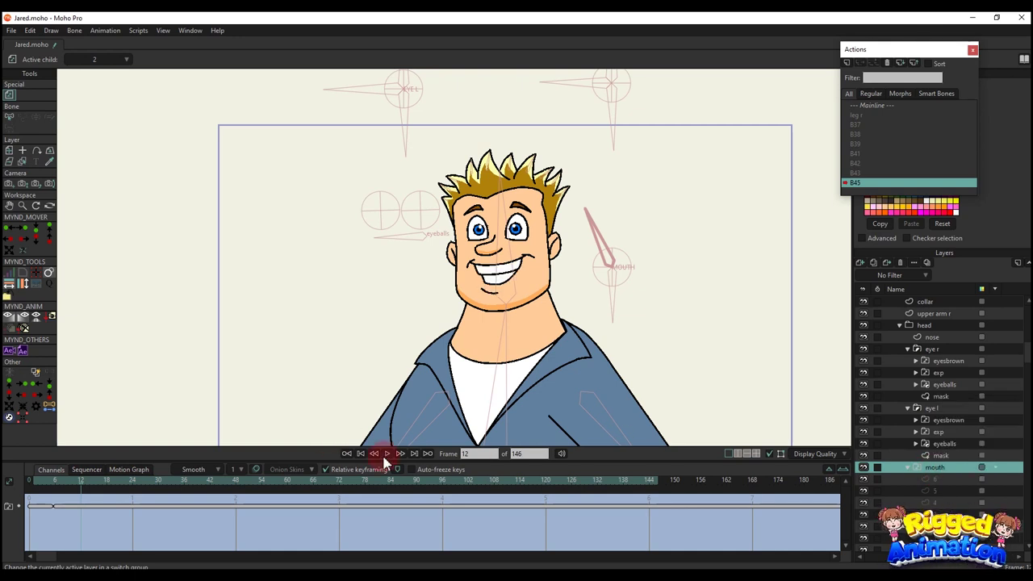
# Switch the mouth layer to shape 4 at frame 18 and shape 5 at frame 24 of the action
pyautogui.click(107, 484)
pyautogui.rightClick(951, 470)
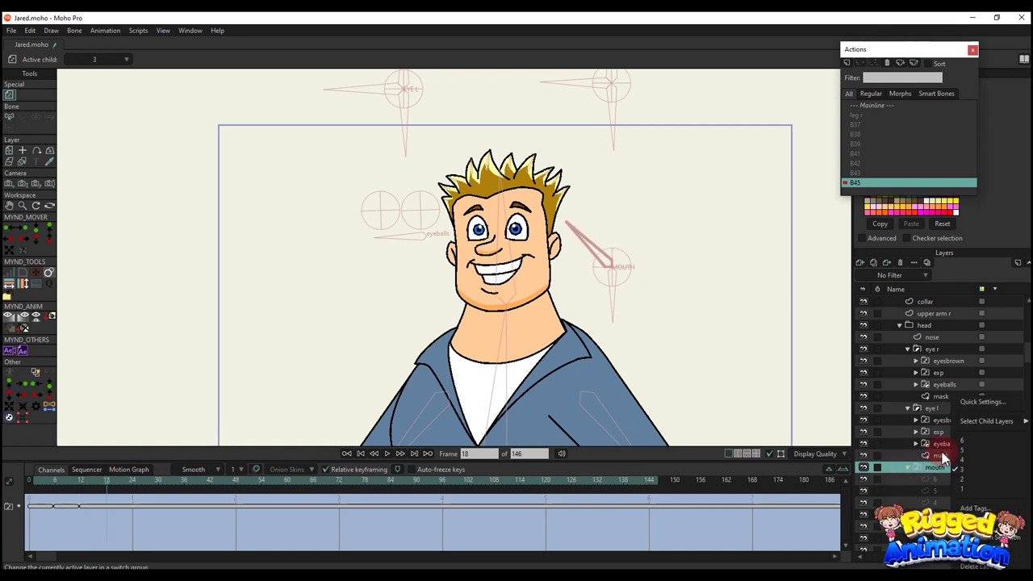
pyautogui.click(940, 457)
pyautogui.click(134, 483)
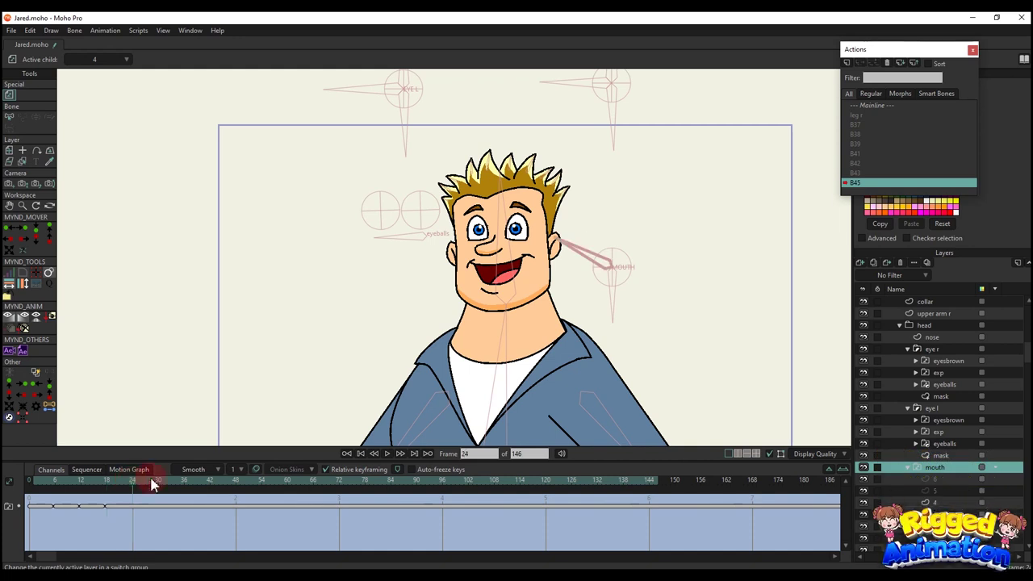
pyautogui.rightClick(940, 467)
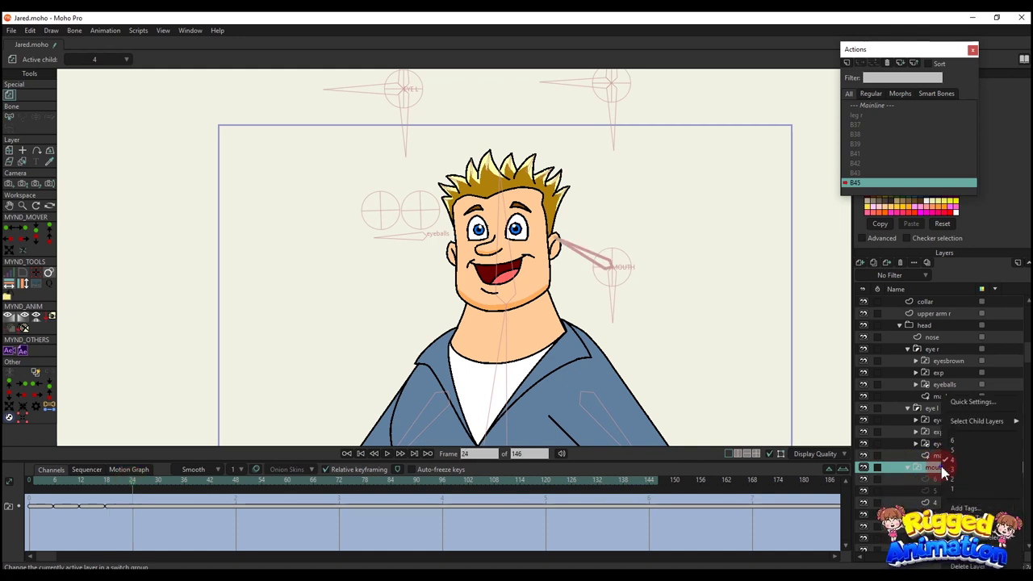
pyautogui.click(944, 445)
# Switch the mouth layer to shape 6 at frame 30 of the action
pyautogui.click(159, 482)
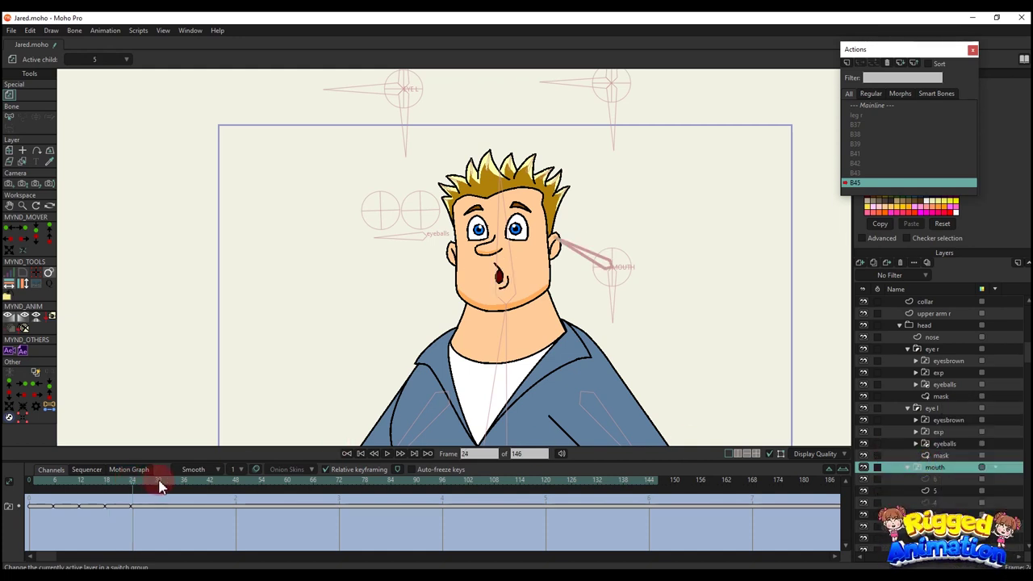
pyautogui.rightClick(937, 467)
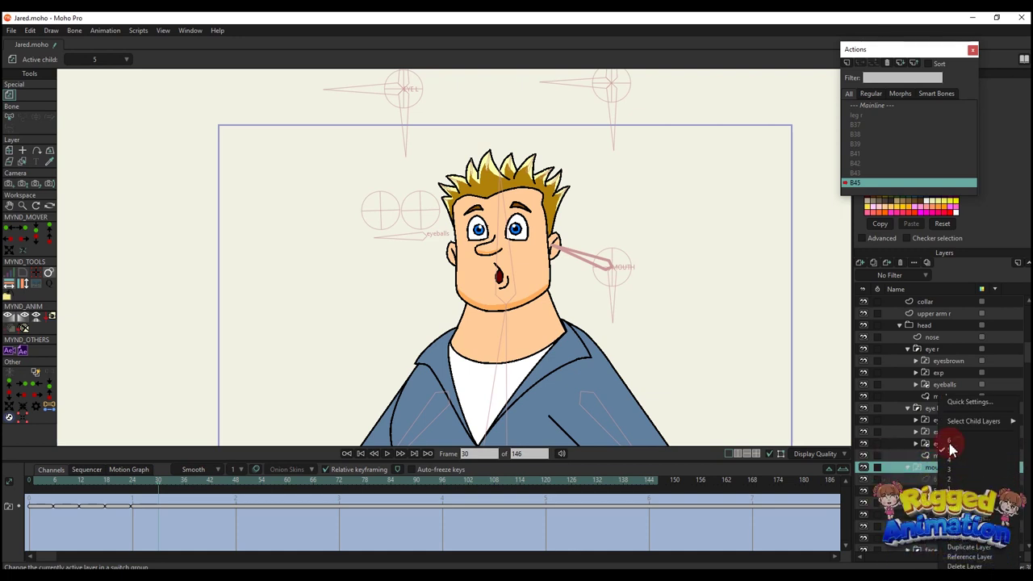
pyautogui.click(958, 442)
# Return to the Mainline and select the Jared bone layer for posing the MOUTH bones
pyautogui.click(875, 106)
pyautogui.doubleClick(875, 106)
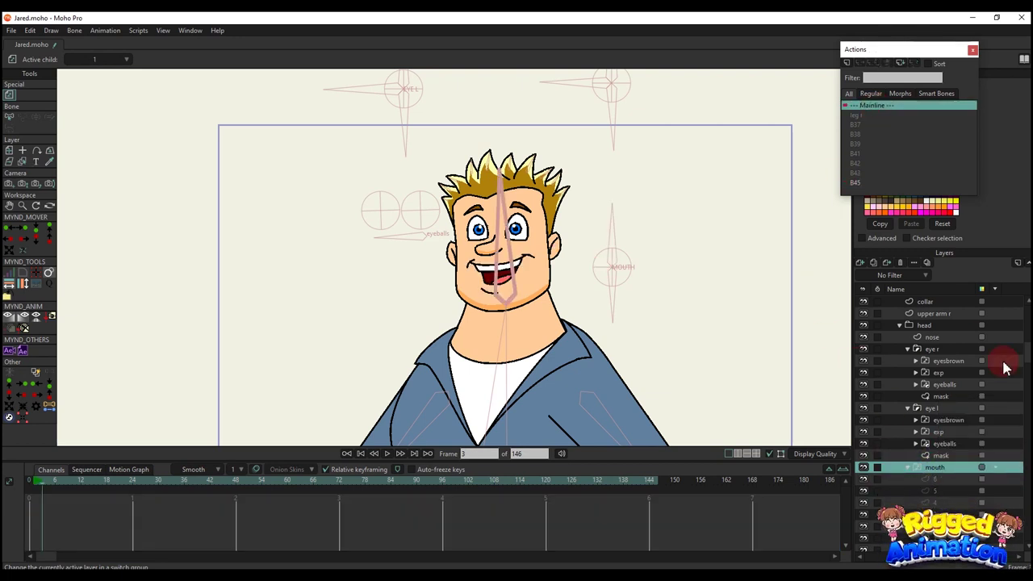
pyautogui.scroll(1, 984, 347)
pyautogui.click(925, 301)
pyautogui.scroll(-2, 532, 290)
pyautogui.scroll(-1, 535, 292)
pyautogui.scroll(3, 534, 274)
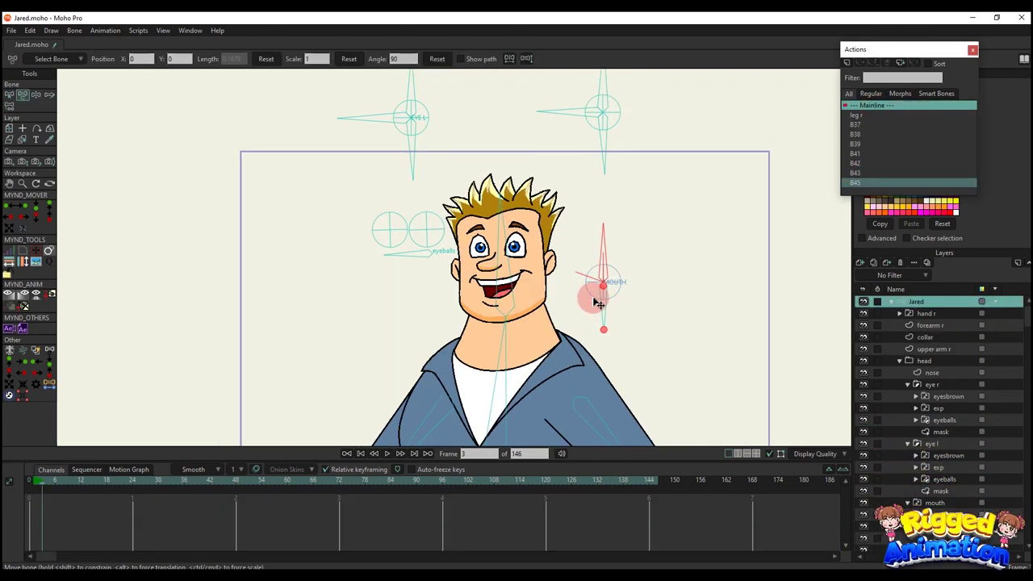
# Select the lower MOUTH bone and create an action for it under the suggested name
pyautogui.press('t')
pyautogui.click(605, 304)
pyautogui.click(846, 65)
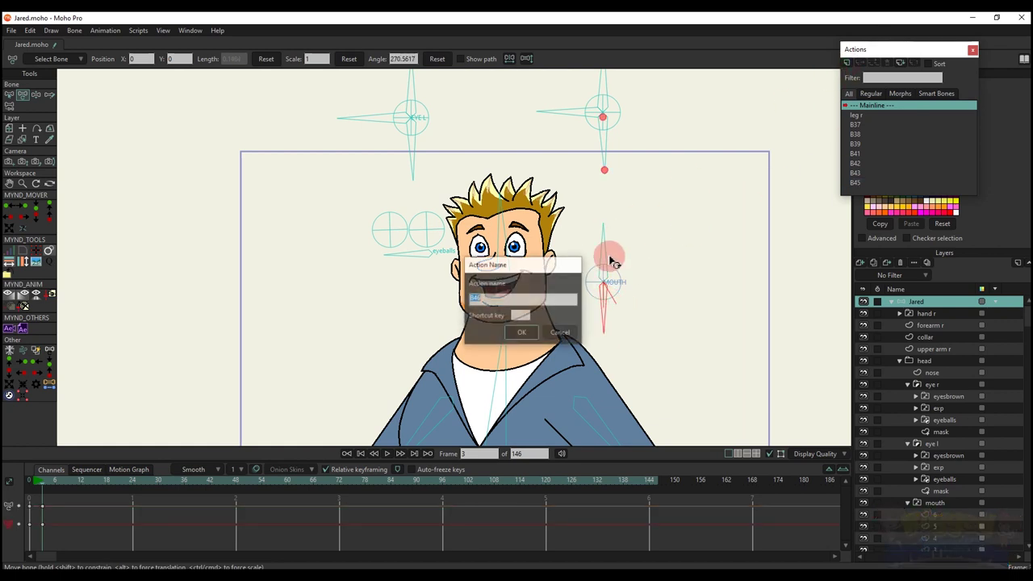
pyautogui.click(525, 337)
pyautogui.click(138, 468)
# Rotate the lower MOUTH bone toward the lower right to its angle limit at frame 24 of the action
pyautogui.click(132, 481)
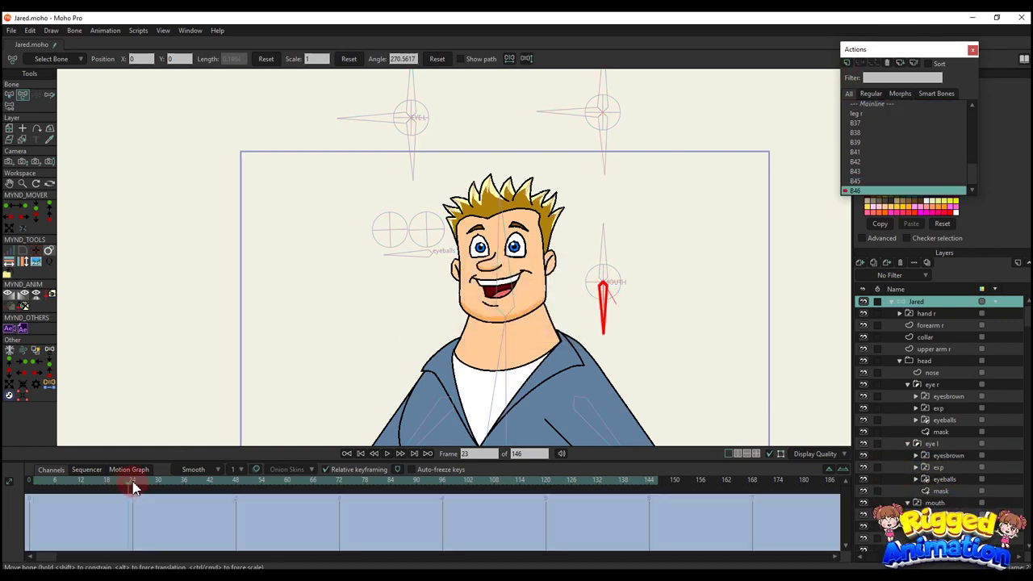
pyautogui.press('t')
pyautogui.moveTo(545, 334); pyautogui.dragTo(629, 314)
# Scale the mouth layer down uniformly to about 0.81 at frame 24 of the action
pyautogui.scroll(2, 543, 323)
pyautogui.click(920, 503)
pyautogui.moveTo(501, 254); pyautogui.dragTo(526, 267)
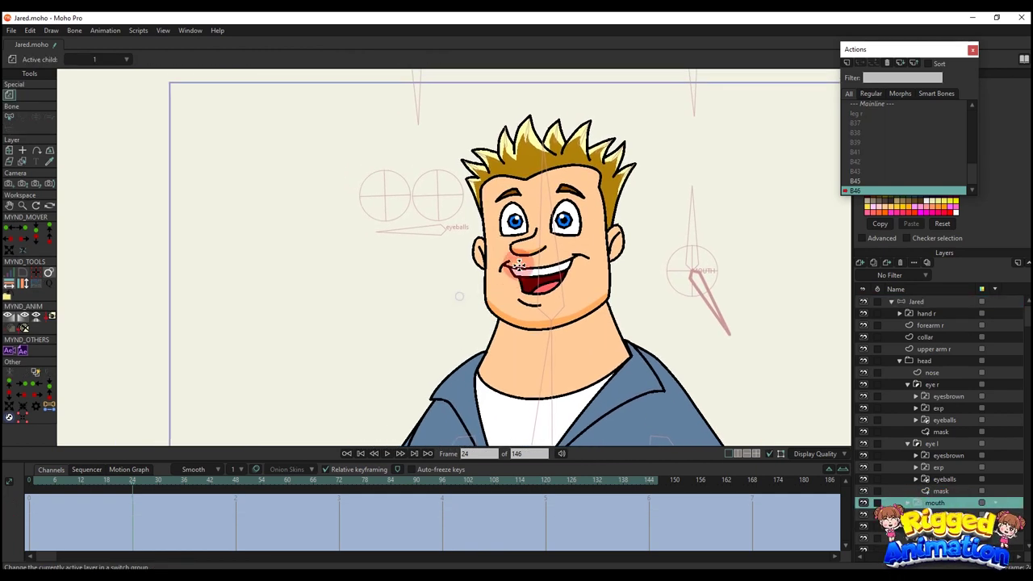
pyautogui.scroll(2, 526, 264)
pyautogui.press('o')
pyautogui.click(556, 277)
pyautogui.press('m')
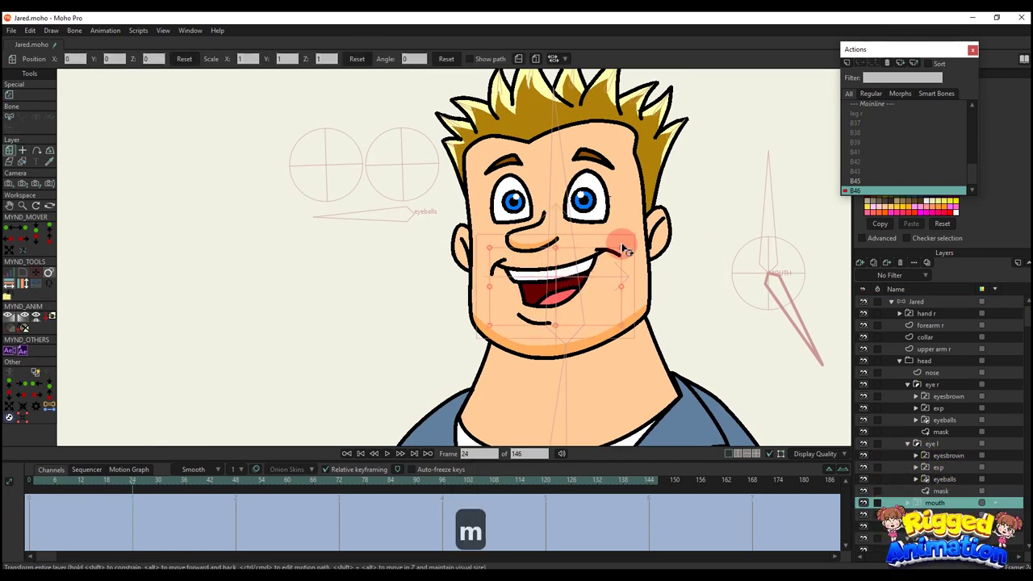
pyautogui.moveTo(622, 253); pyautogui.dragTo(608, 244)
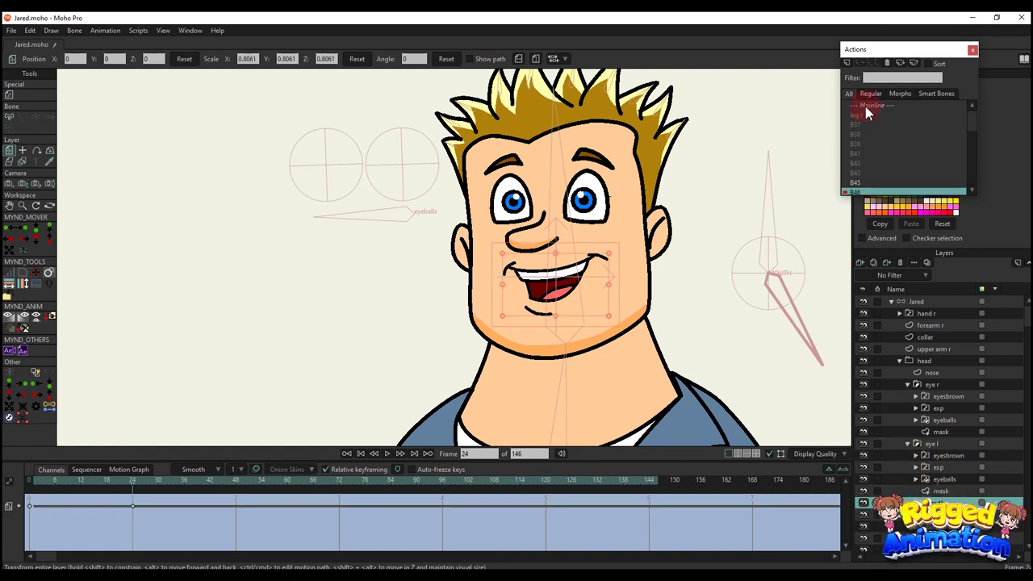
# Test the MOUTH bones on the Jared layer in the Mainline and delete the test keyframes
pyautogui.doubleClick(867, 107)
pyautogui.click(920, 301)
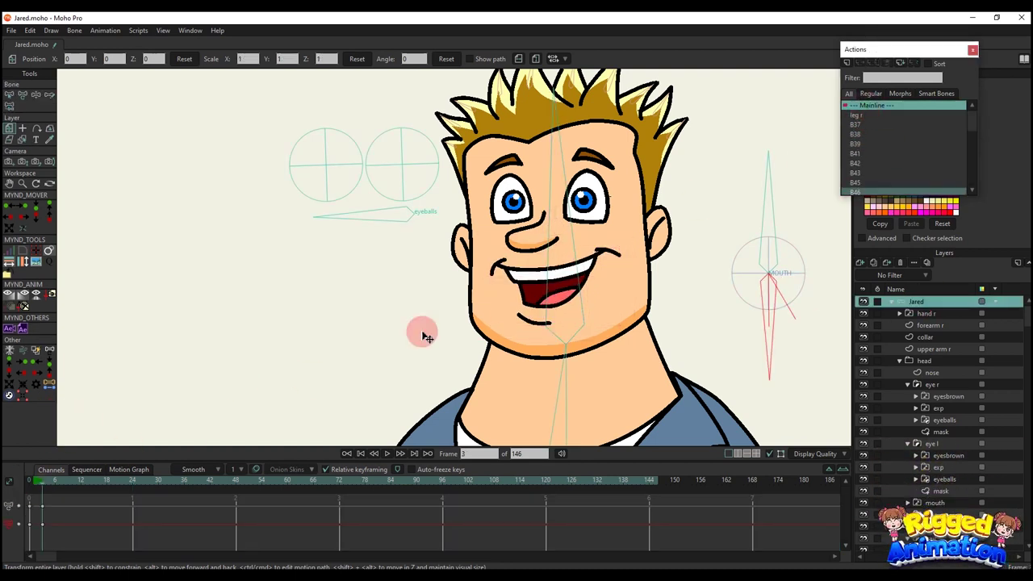
pyautogui.scroll(-2, 509, 307)
pyautogui.press('t')
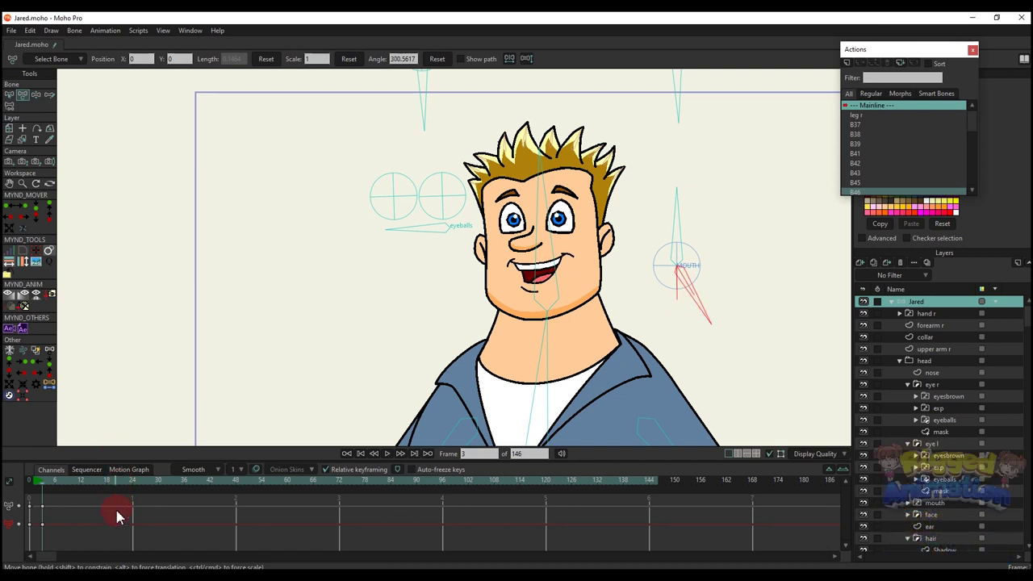
pyautogui.press('BackSpace')
pyautogui.moveTo(658, 211); pyautogui.dragTo(692, 300)
pyautogui.click(47, 526)
pyautogui.press('BackSpace')
# Add a pin bone between EYE L and EYE R at frame 0, with child bones pointing up and down
pyautogui.scroll(-5, 508, 276)
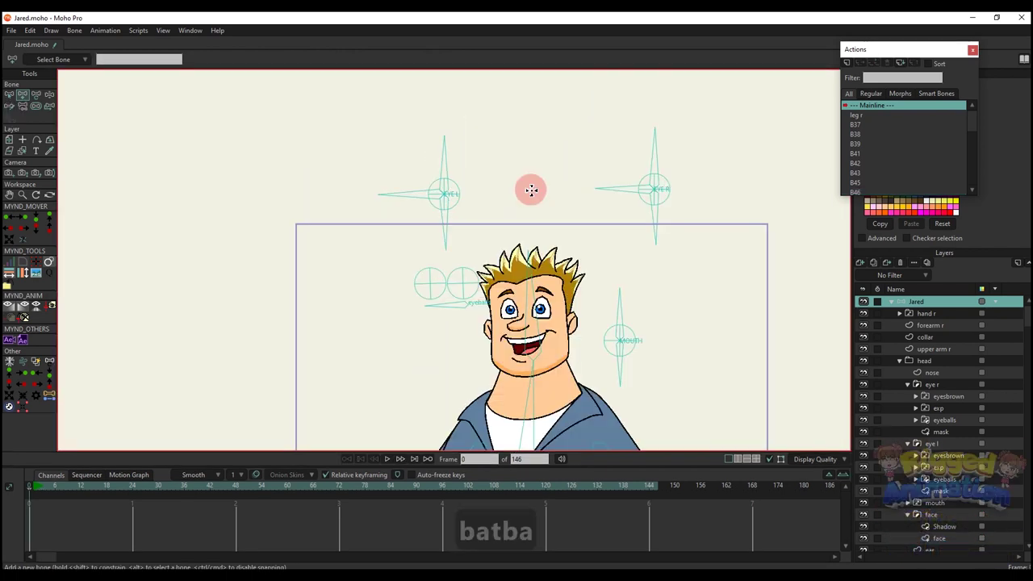
pyautogui.click(530, 189)
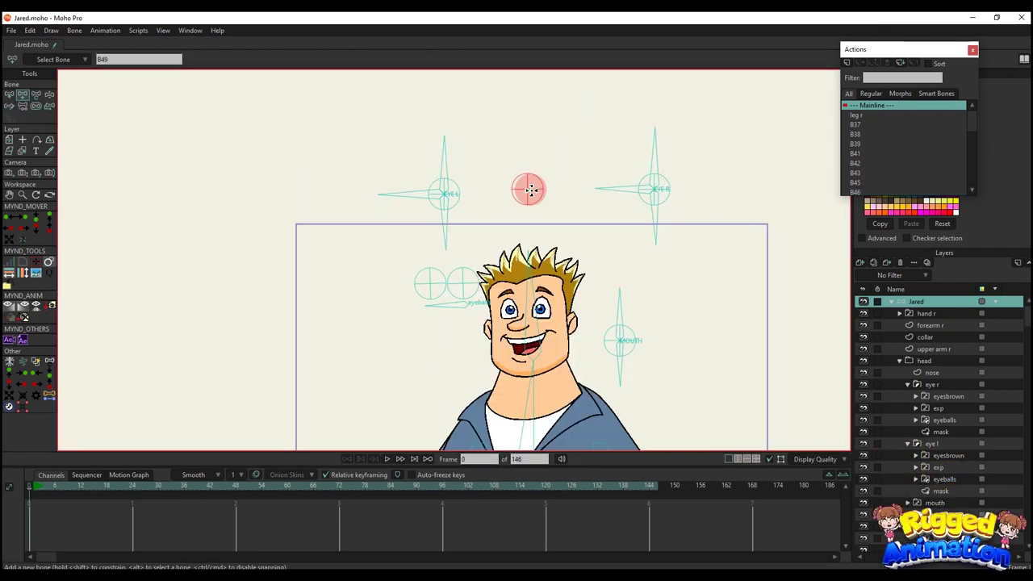
pyautogui.press('b')
pyautogui.click(533, 190)
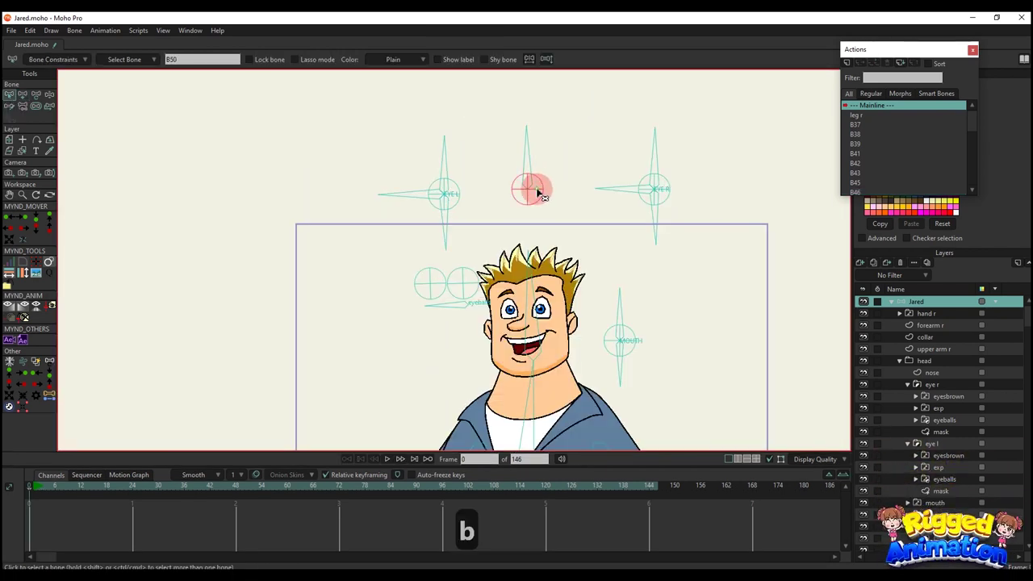
pyautogui.press('a')
pyautogui.press('b')
pyautogui.click(545, 191)
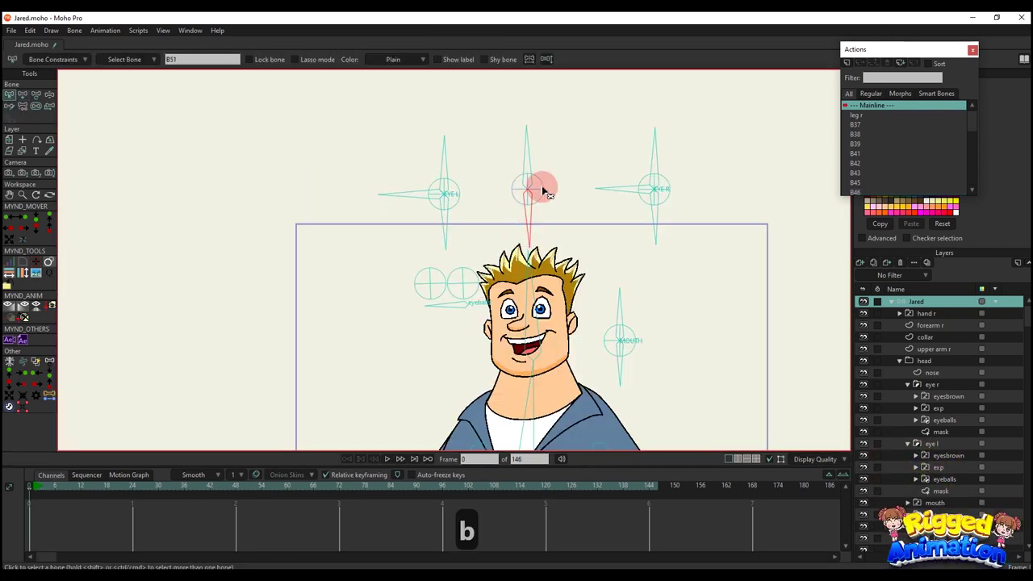
# Add two more child bones to the new pin bone, one pointing left and one pointing right
pyautogui.press('a')
pyautogui.click(502, 192)
pyautogui.press('b')
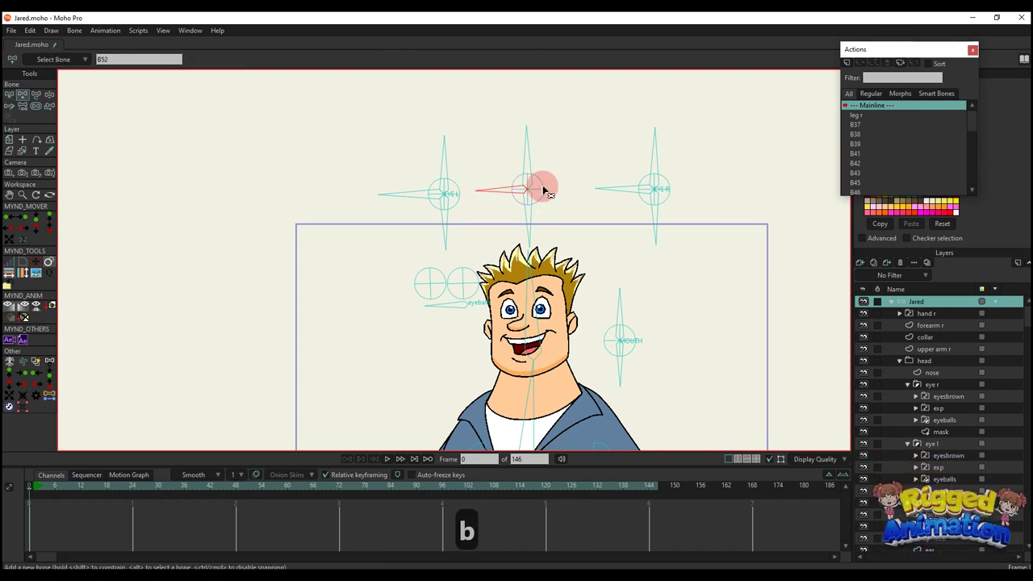
pyautogui.click(525, 188)
pyautogui.press('a')
pyautogui.moveTo(526, 189); pyautogui.dragTo(569, 185)
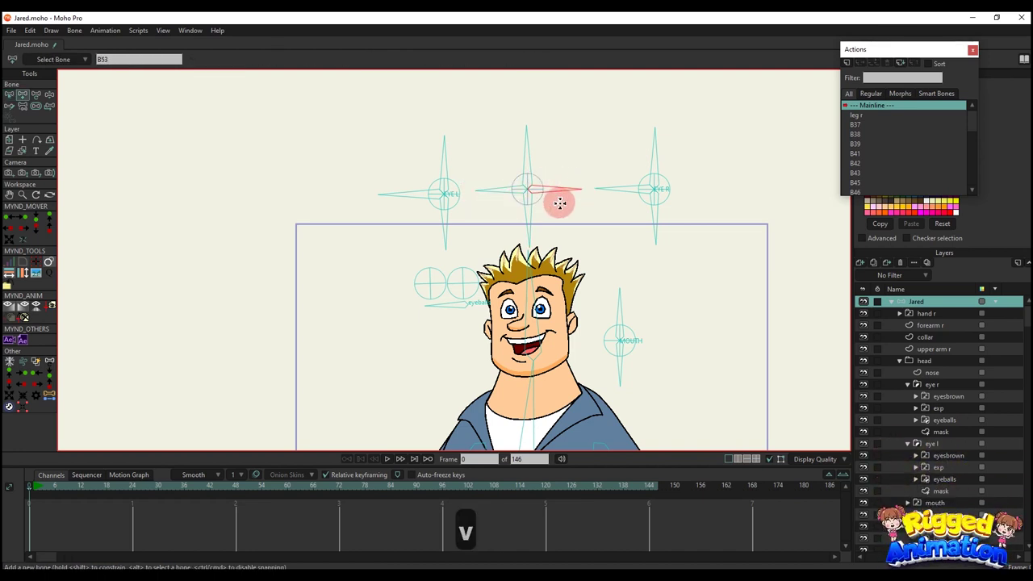
# Set the bone strength of the new pin bone and its four child bones to 0
pyautogui.press('b')
pyautogui.press('s')
pyautogui.press('b')
pyautogui.click(551, 202)
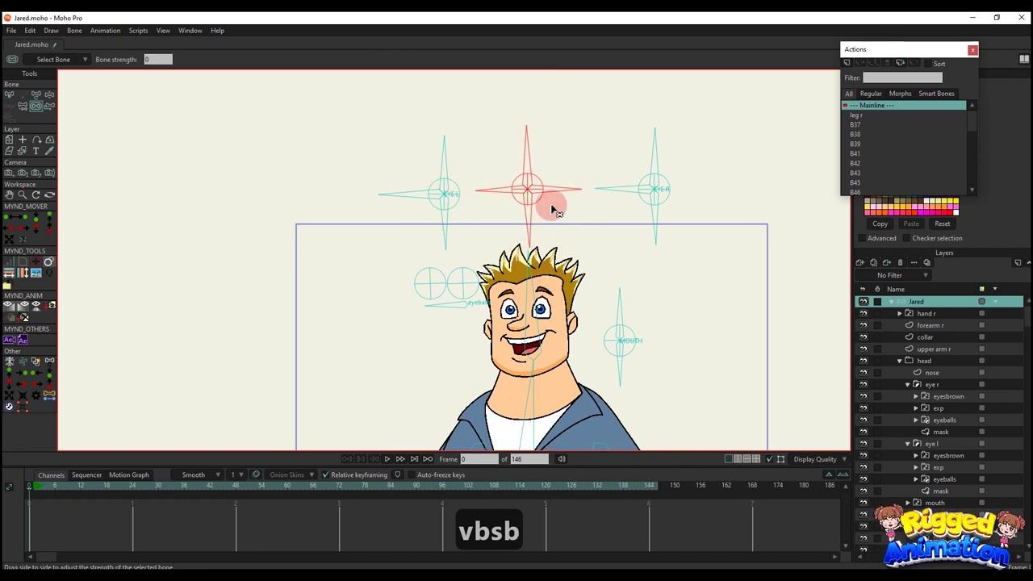
# Move the new controller up slightly and line up the EYE L and EYE R controllers with it
pyautogui.press('t')
pyautogui.click(543, 204)
pyautogui.moveTo(543, 204); pyautogui.dragTo(545, 212)
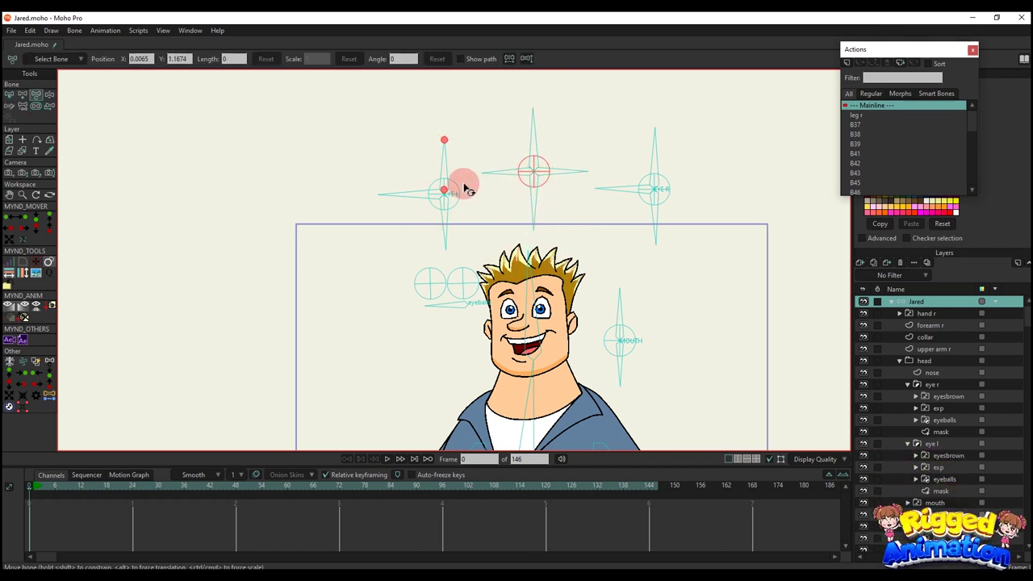
pyautogui.click(651, 176)
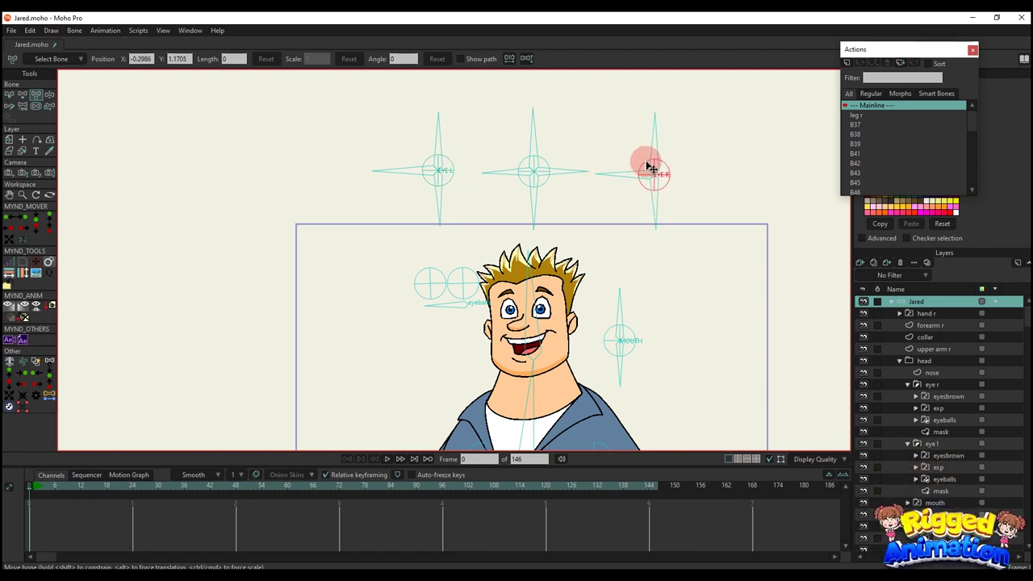
# Rename the middle pin bone HEAD TURN and show its label
pyautogui.press('b')
pyautogui.click(509, 147)
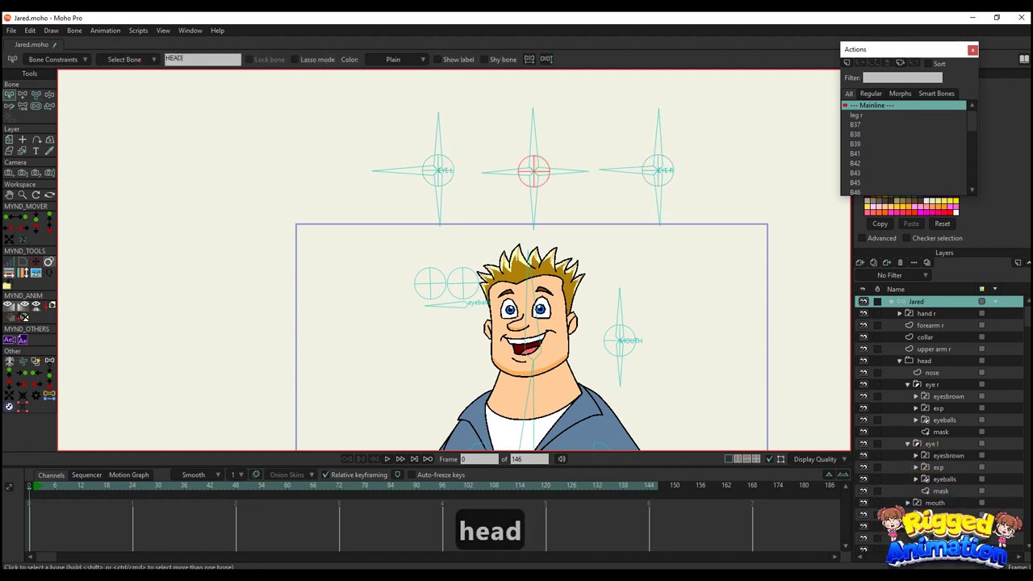
pyautogui.press('Return')
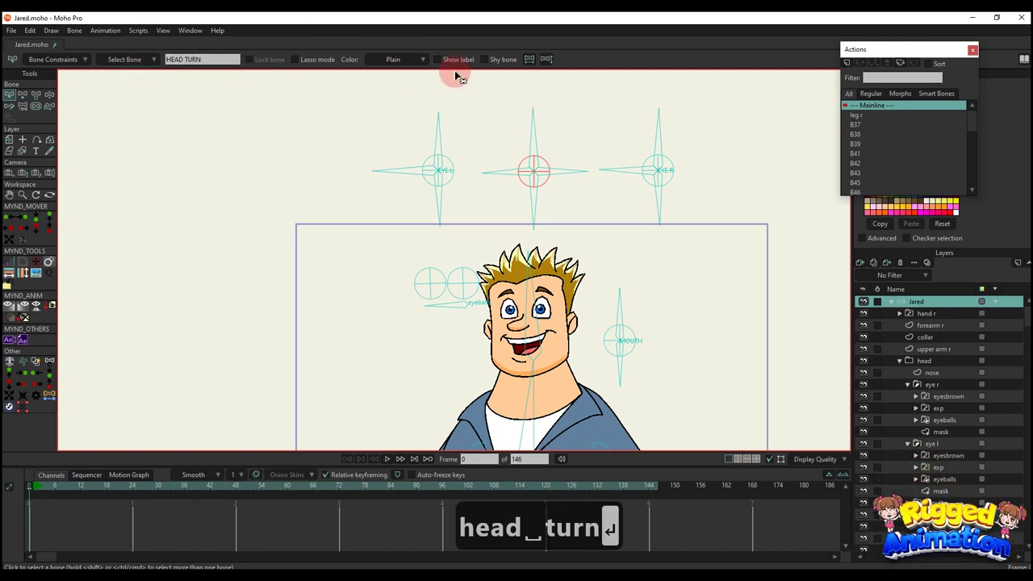
pyautogui.click(438, 60)
pyautogui.scroll(-1, 535, 230)
pyautogui.moveTo(570, 222); pyautogui.dragTo(565, 200)
pyautogui.press('b')
pyautogui.click(564, 200)
pyautogui.scroll(2, 555, 182)
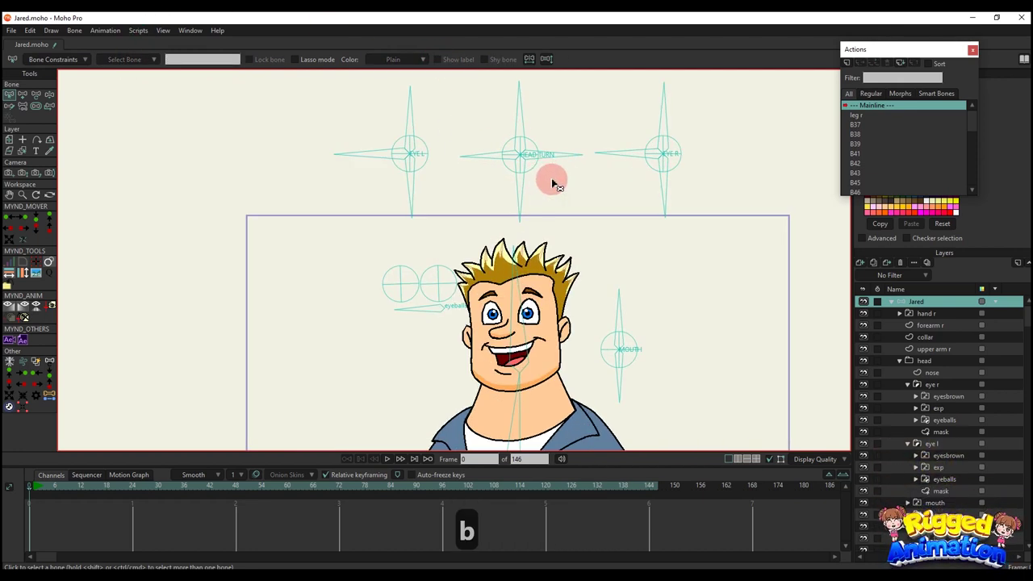
# Apply angle constraints to the four child bones of the HEAD TURN controller
pyautogui.press('t')
pyautogui.moveTo(530, 138); pyautogui.dragTo(507, 178)
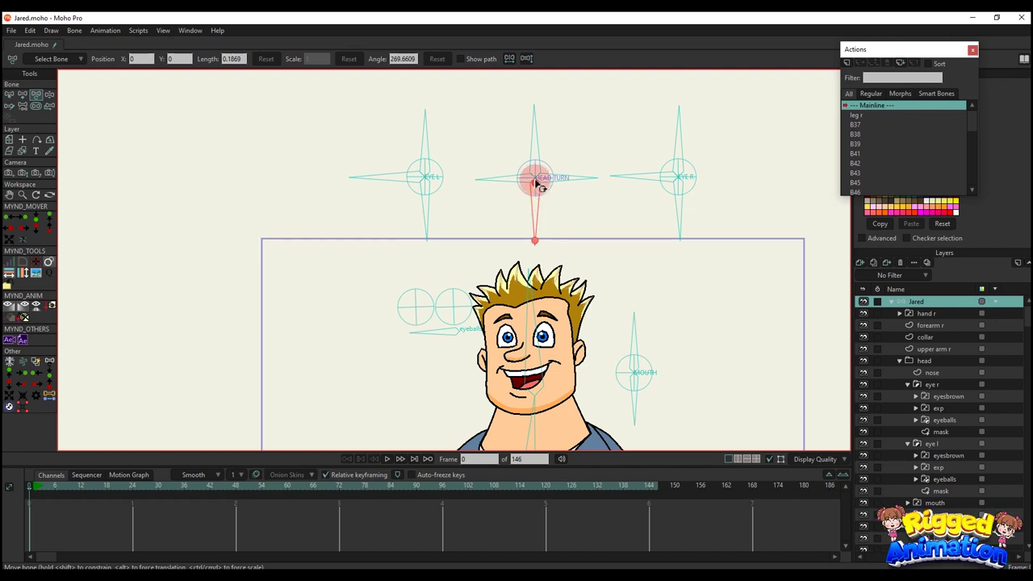
pyautogui.press('b')
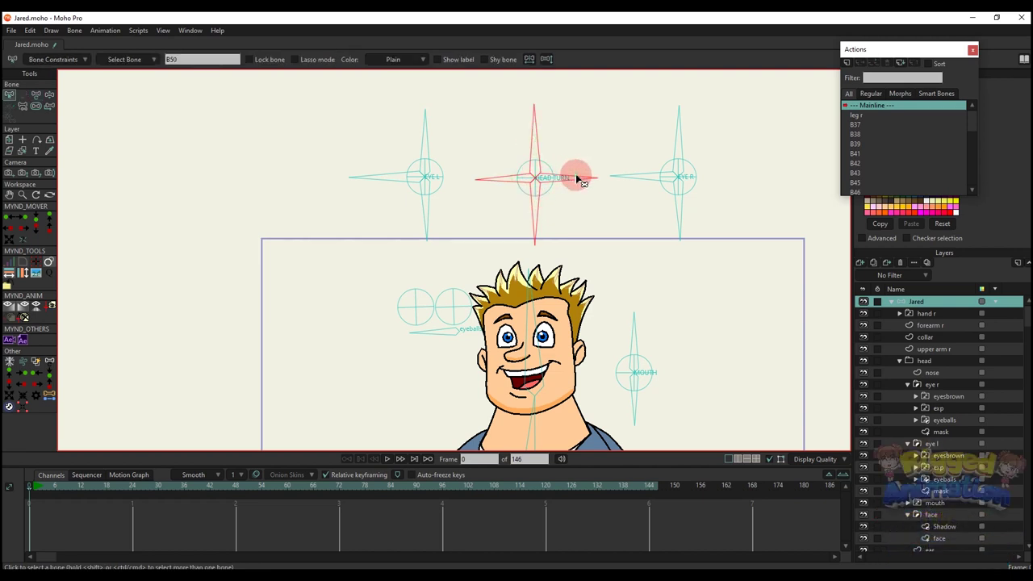
pyautogui.click(47, 62)
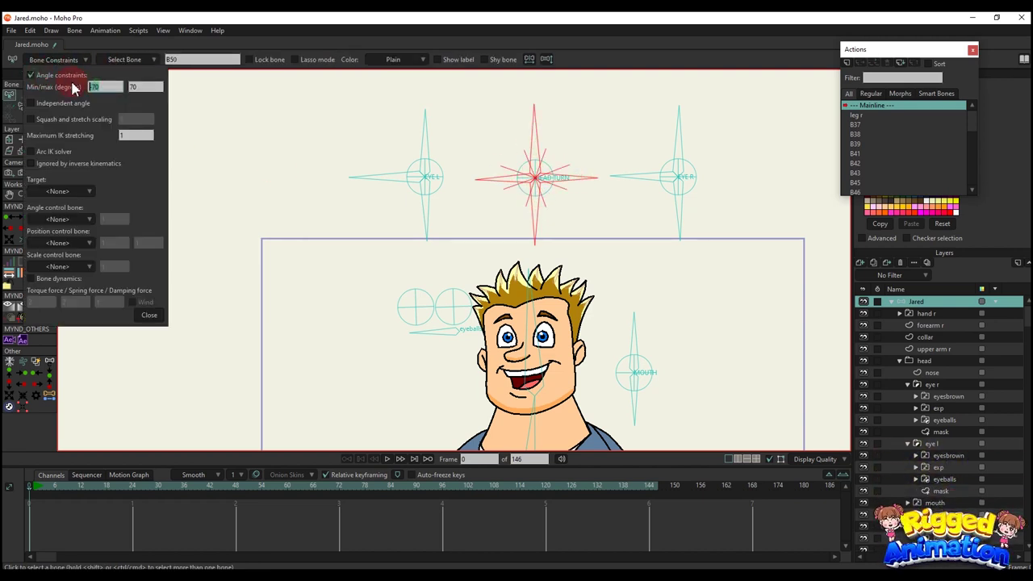
pyautogui.click(151, 315)
pyautogui.press('b')
pyautogui.click(591, 249)
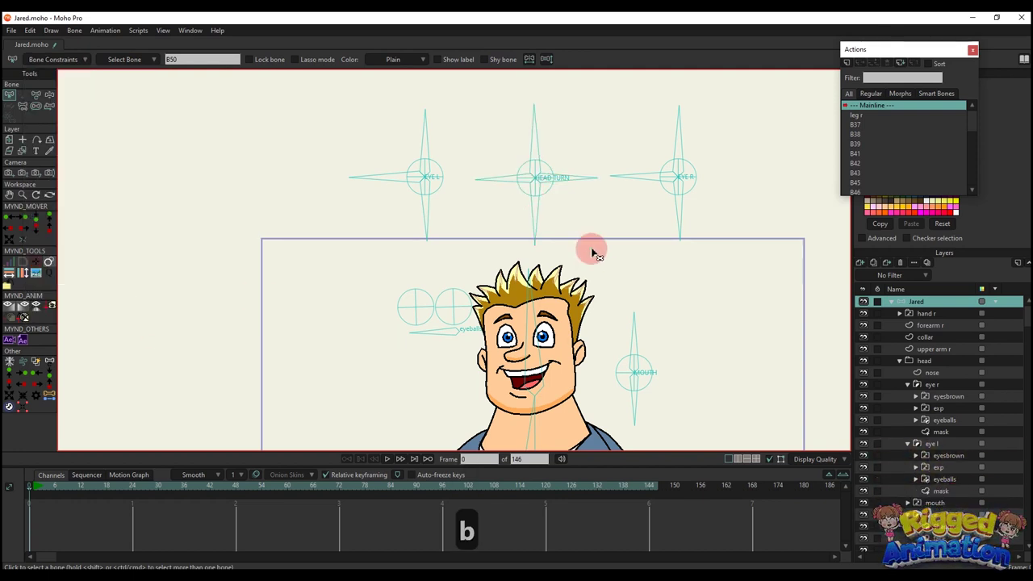
# Test the rotation limits of the HEAD TURN bones at frame 5 and delete the test keyframes
pyautogui.click(51, 485)
pyautogui.press('t')
pyautogui.moveTo(533, 129); pyautogui.dragTo(510, 202)
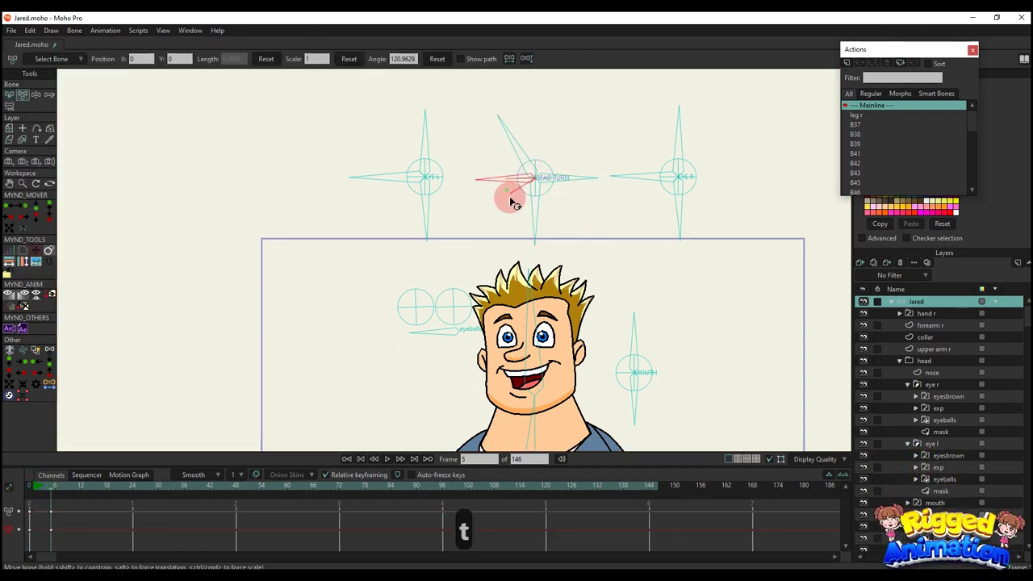
pyautogui.moveTo(87, 503); pyautogui.dragTo(34, 536)
pyautogui.press('BackSpace')
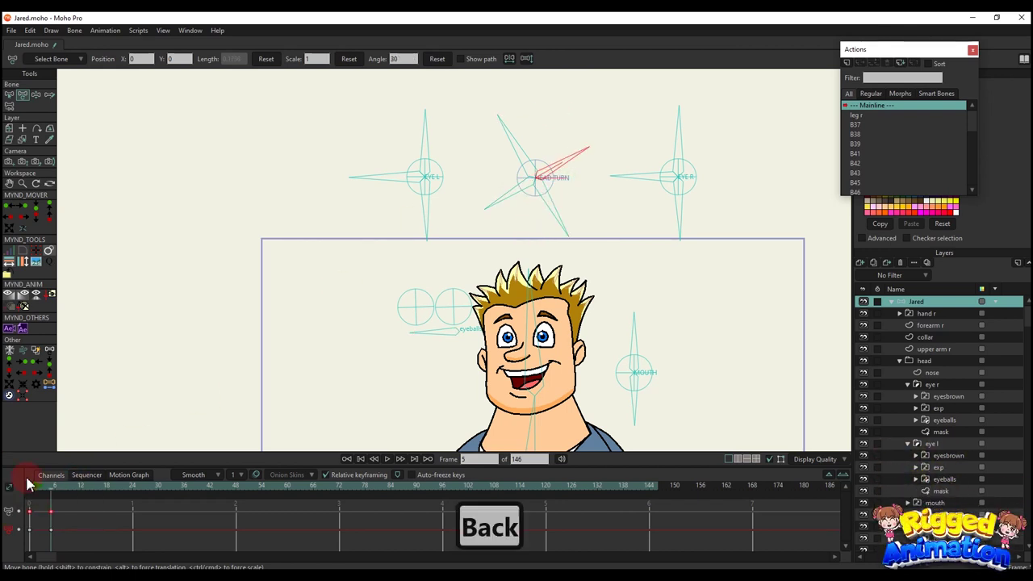
# Select the upper HEAD TURN bone at frame 0 and create an action for it under the suggested name
pyautogui.click(31, 486)
pyautogui.press('t')
pyautogui.click(541, 97)
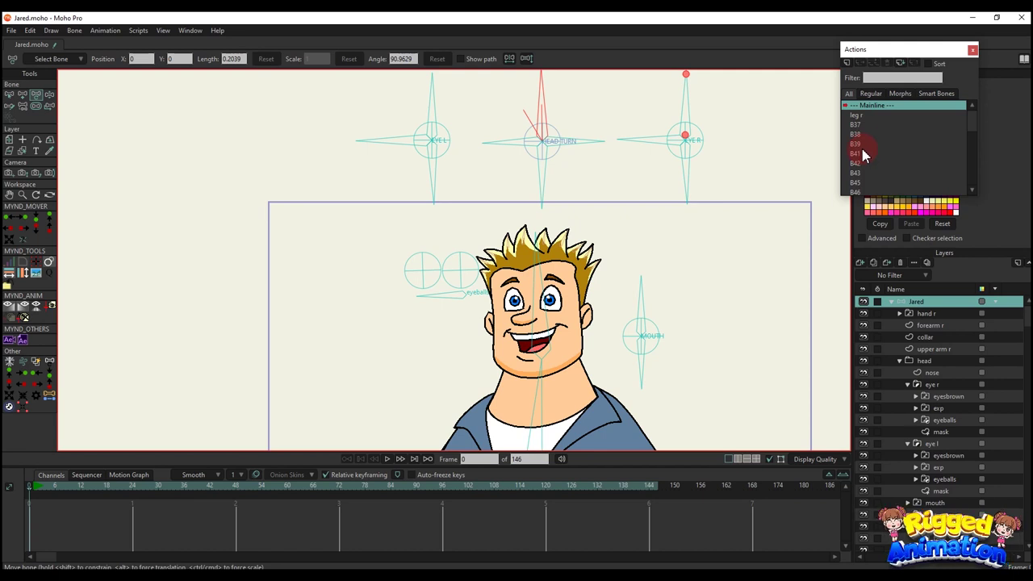
pyautogui.click(847, 63)
pyautogui.click(521, 332)
# Rotate the upper HEAD TURN bone left to its angle limit, about 121 degrees, at frame 24 of the action
pyautogui.click(132, 492)
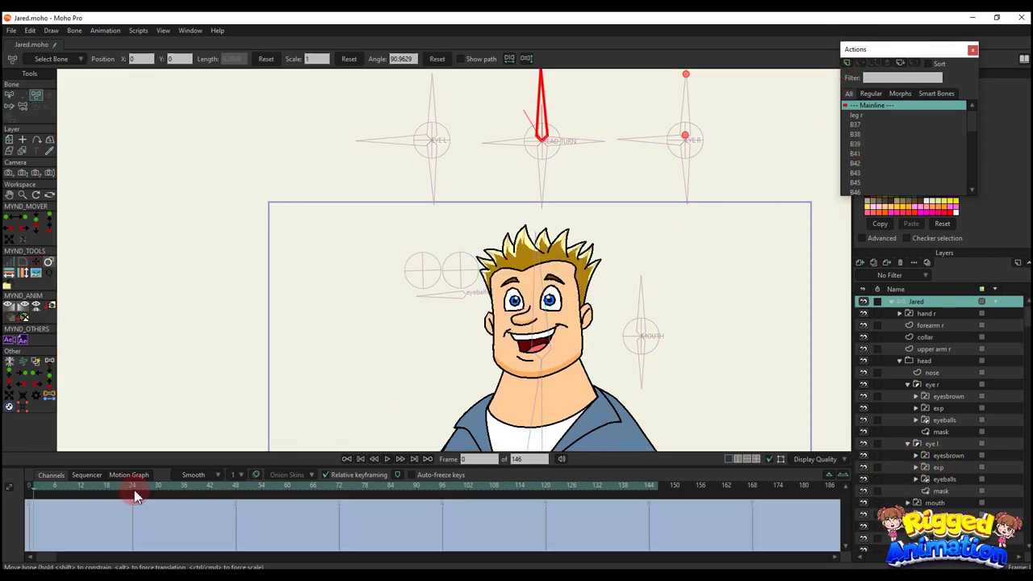
pyautogui.scroll(-2, 433, 287)
pyautogui.moveTo(506, 242); pyautogui.dragTo(516, 259)
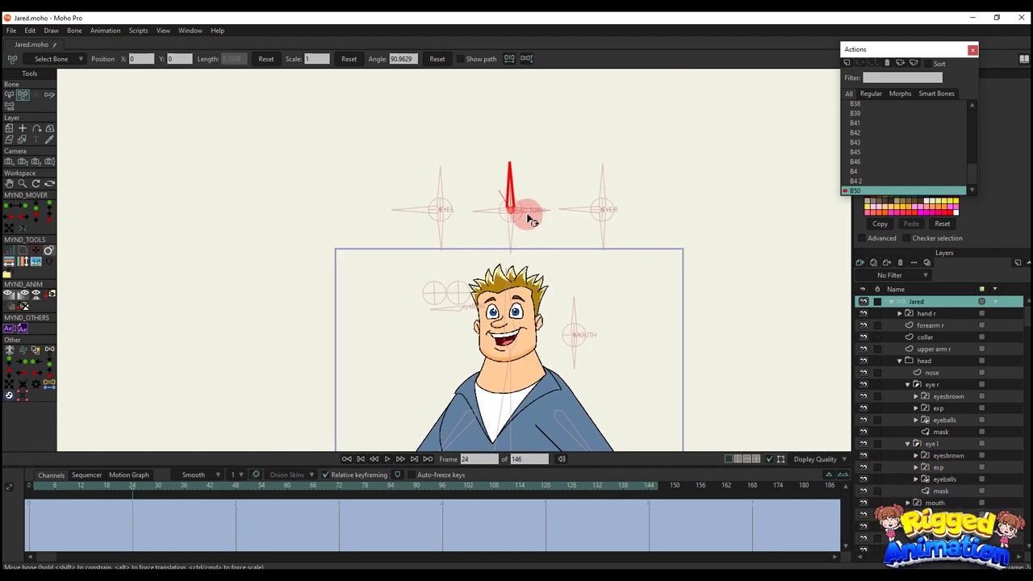
pyautogui.moveTo(515, 178); pyautogui.dragTo(462, 233)
# Select the nose, eye r, eye l and mouth layers together and move them up by about 0.03 at frame 24
pyautogui.scroll(5, 511, 315)
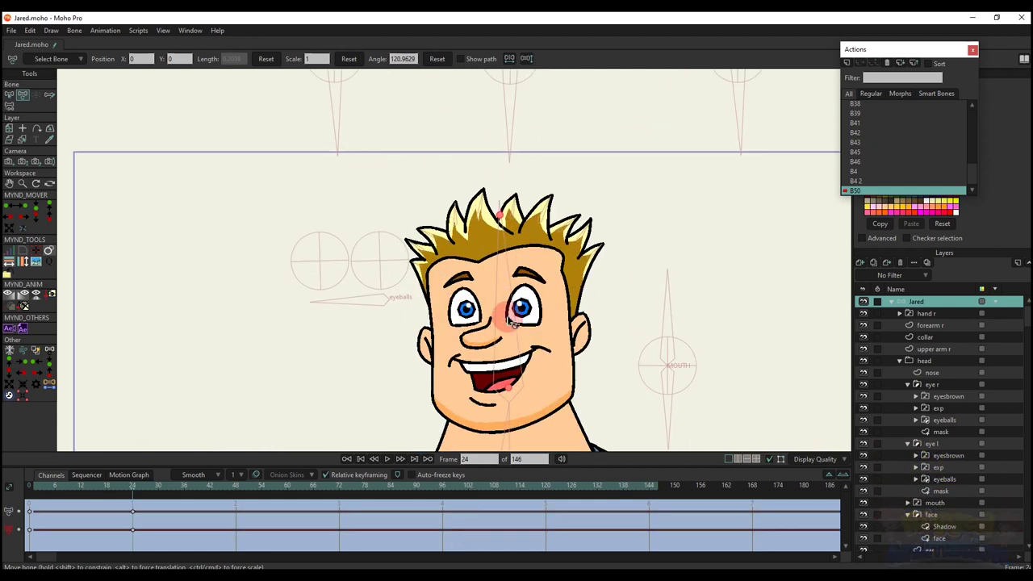
pyautogui.moveTo(511, 317); pyautogui.dragTo(539, 288)
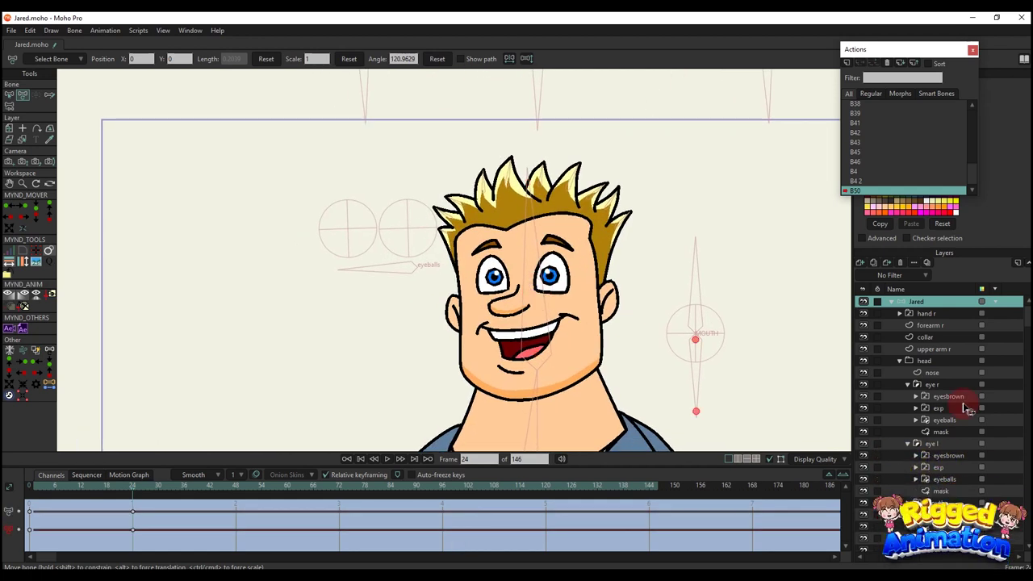
pyautogui.click(938, 444)
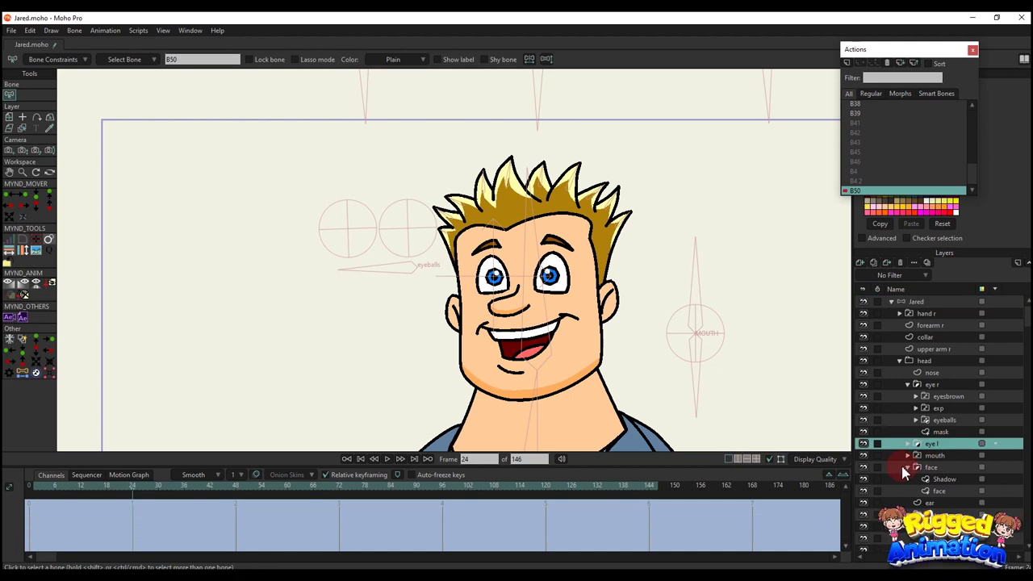
pyautogui.click(907, 385)
pyautogui.keyDown('ctrl'); pyautogui.click(934, 383); pyautogui.keyUp('ctrl')
pyautogui.keyDown('ctrl'); pyautogui.click(932, 372); pyautogui.keyUp('ctrl')
pyautogui.keyDown('ctrl'); pyautogui.click(935, 409); pyautogui.keyUp('ctrl')
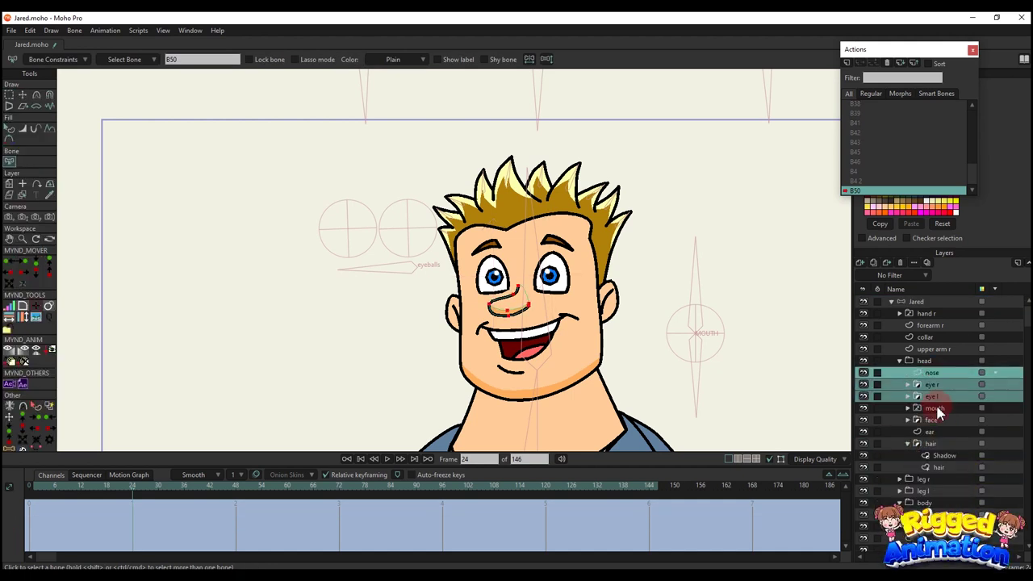
pyautogui.scroll(-2, 625, 347)
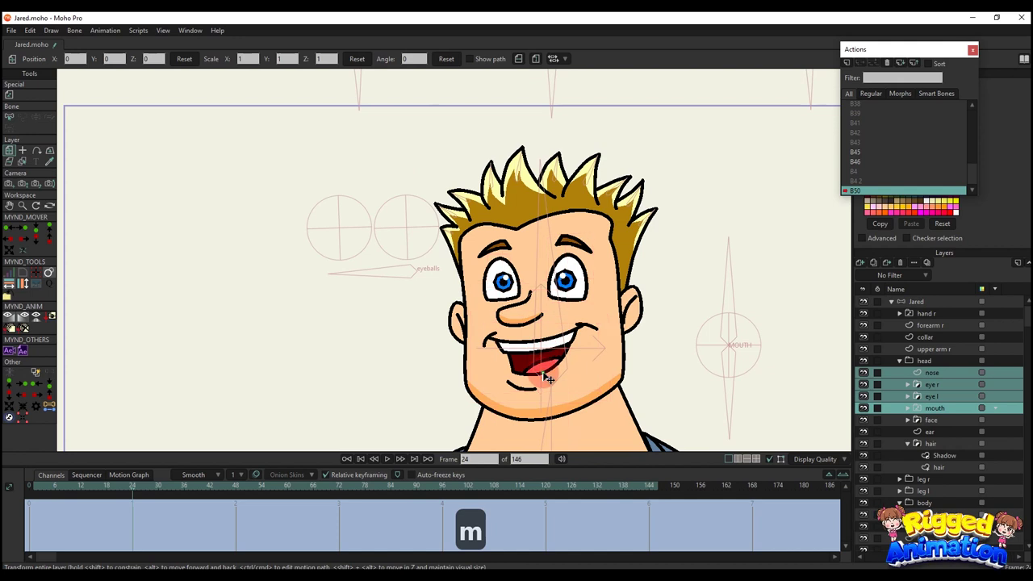
pyautogui.moveTo(547, 377); pyautogui.dragTo(545, 357)
pyautogui.moveTo(545, 358); pyautogui.dragTo(547, 308)
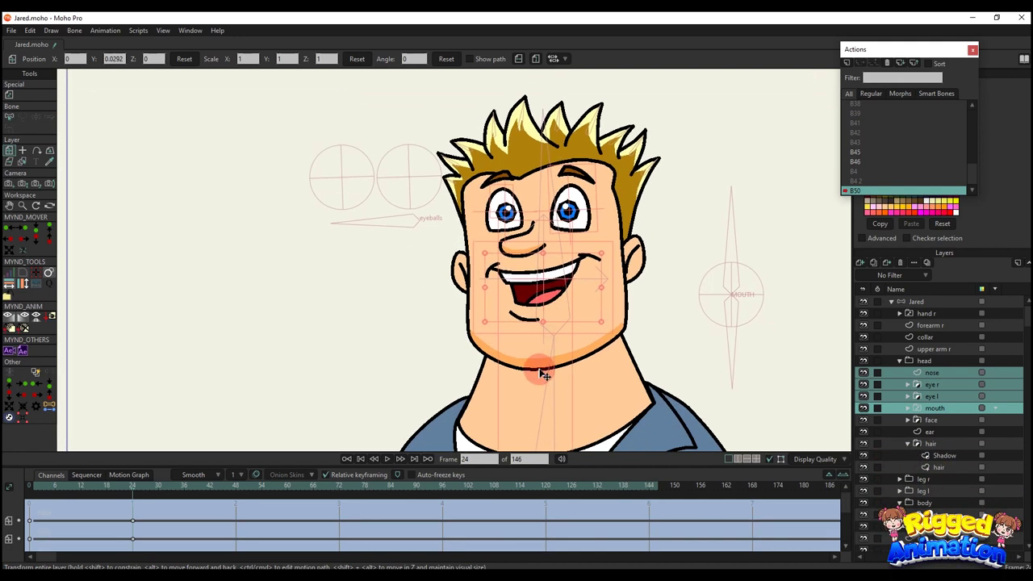
# Reshape the jaw and chin points of the face layer upward at frame 24 and preview the motion from frame 0
pyautogui.keyDown('alt'); pyautogui.rightClick(540, 371); pyautogui.keyUp('alt')
pyautogui.click(938, 443)
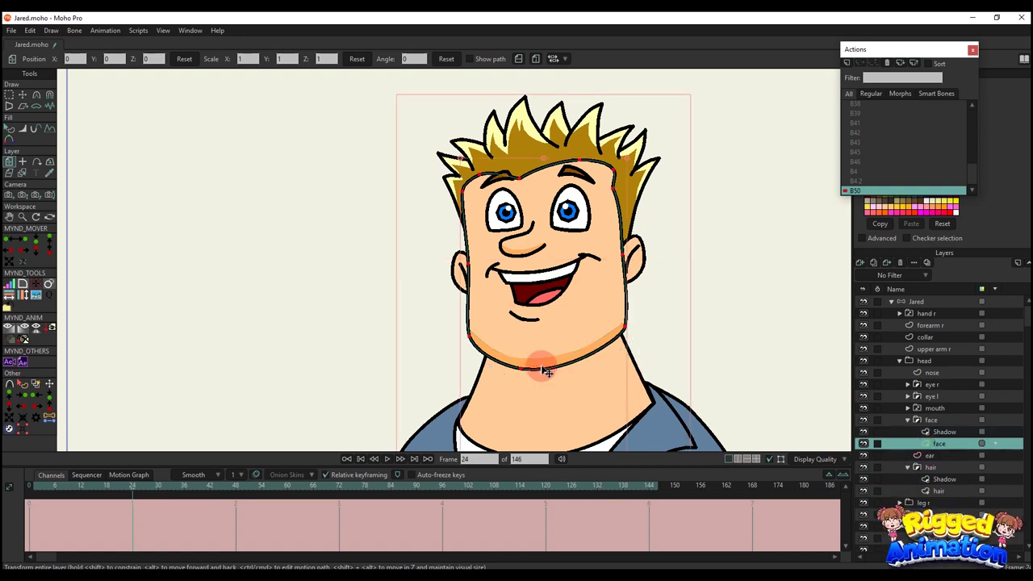
pyautogui.press('t')
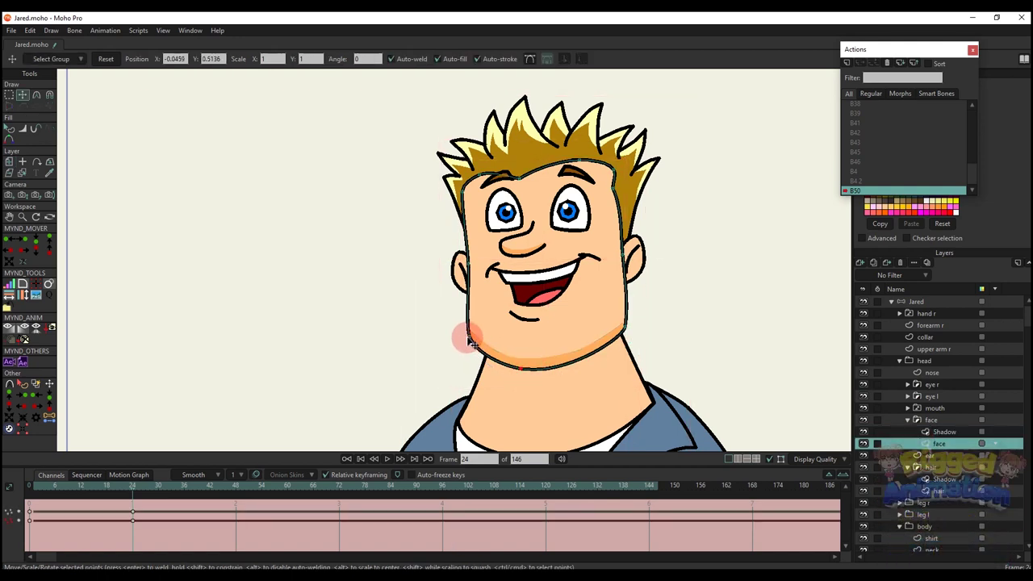
pyautogui.moveTo(472, 343); pyautogui.dragTo(467, 341)
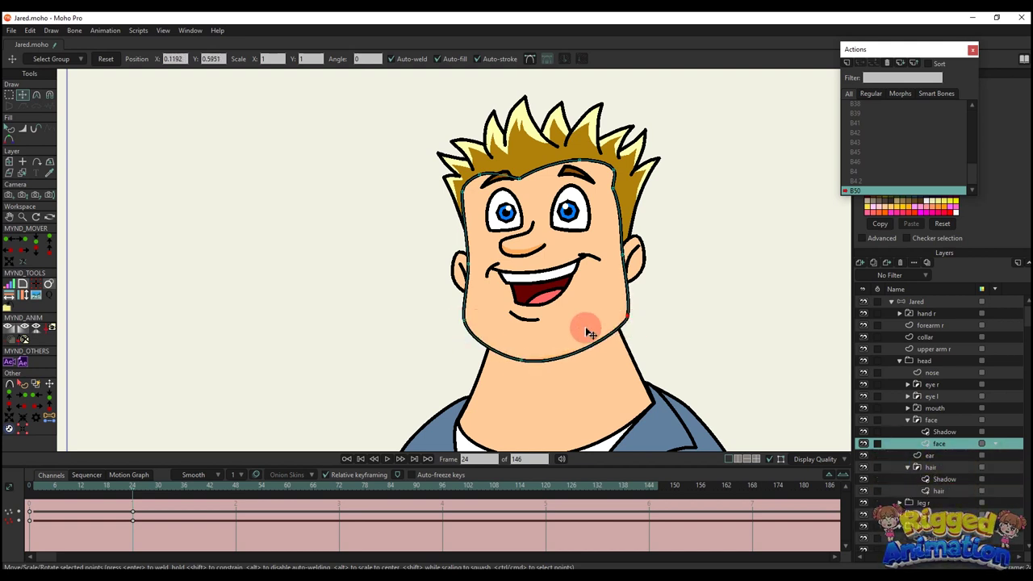
pyautogui.scroll(-2, 589, 333)
pyautogui.moveTo(44, 494); pyautogui.dragTo(127, 502)
pyautogui.scroll(2, 651, 319)
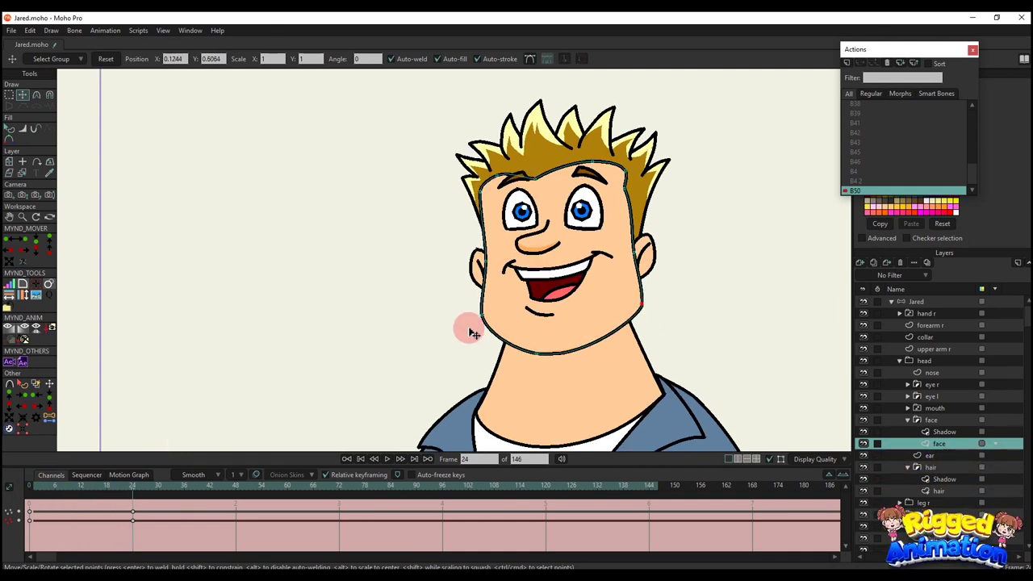
# Move the two inner curve points of the face's Shadow layer up to follow the raised chin at frame 24, undoing the distorting adjustment
pyautogui.click(944, 431)
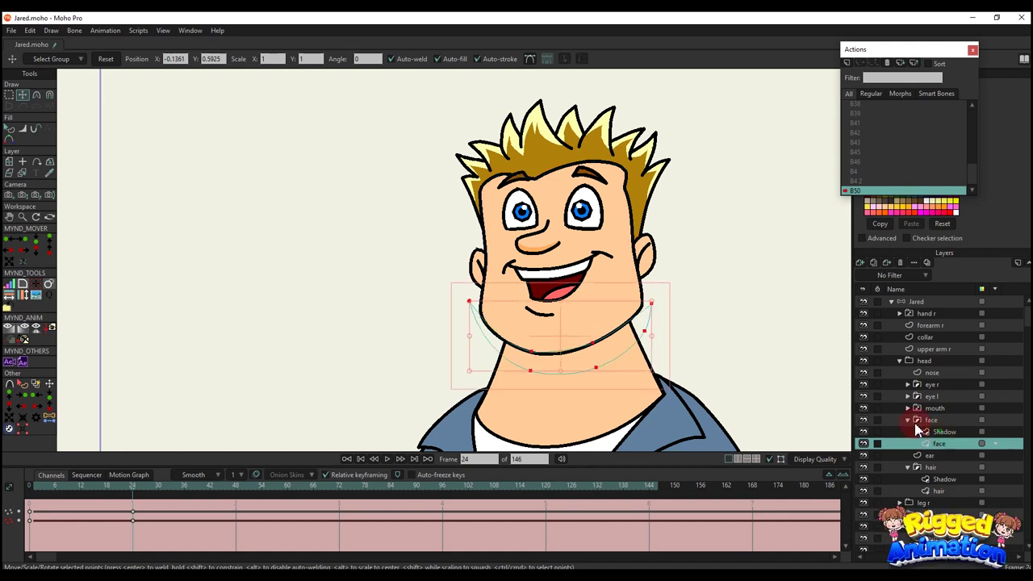
pyautogui.press('t')
pyautogui.click(537, 346)
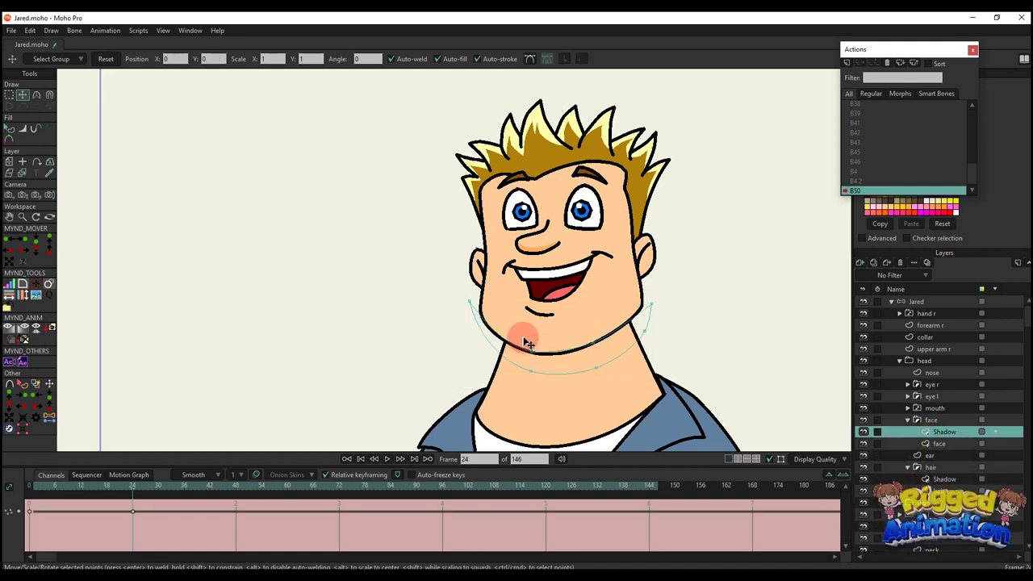
pyautogui.press('g')
pyautogui.moveTo(524, 338); pyautogui.dragTo(604, 364)
pyautogui.press('r')
pyautogui.press('t')
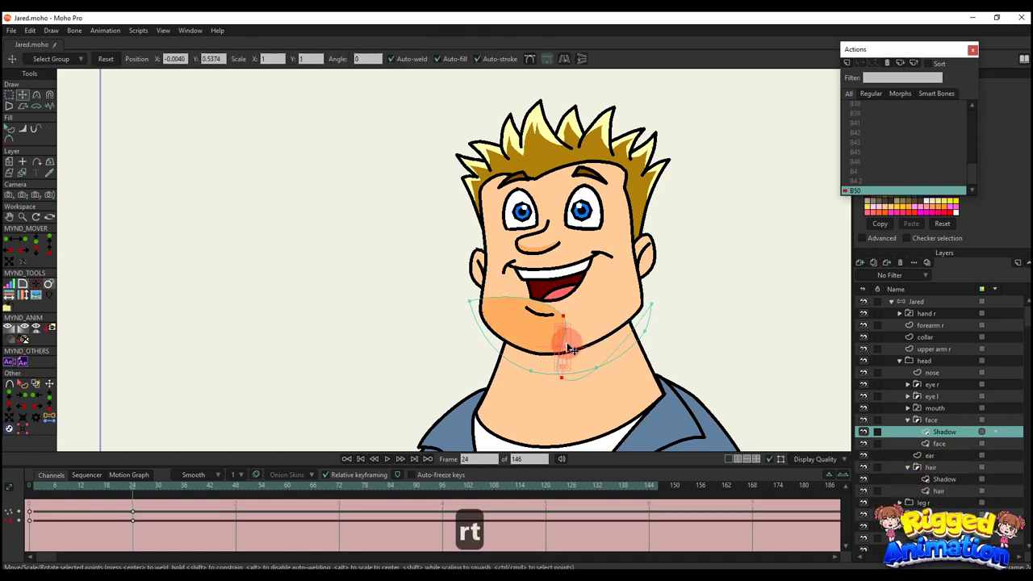
pyautogui.hotkey('ctrl', 'z')
pyautogui.scroll(2, 569, 349)
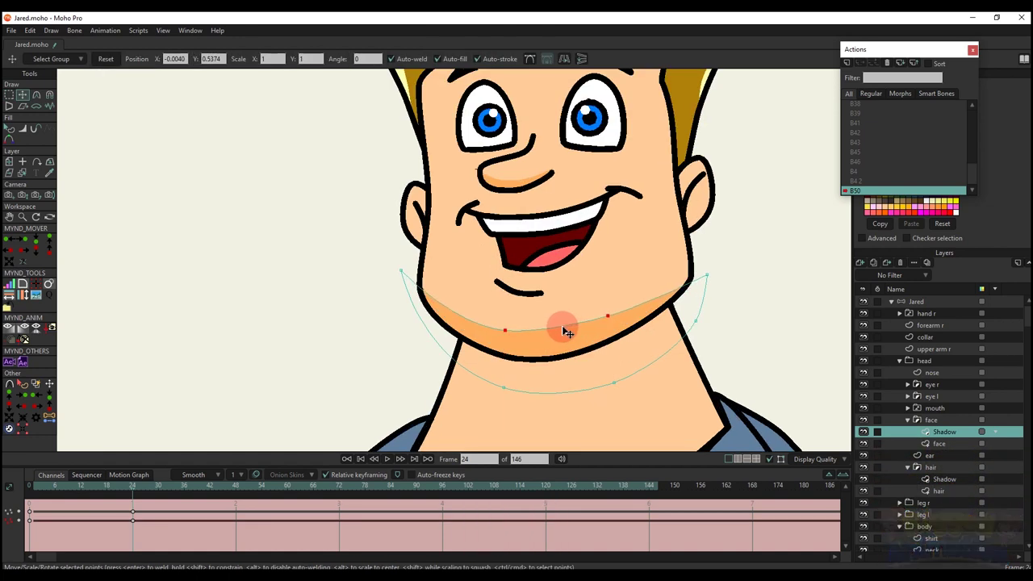
# Nudge the right end point of the chin shadow slightly up beside the jaw and preview frames 0 to 24
pyautogui.press('q')
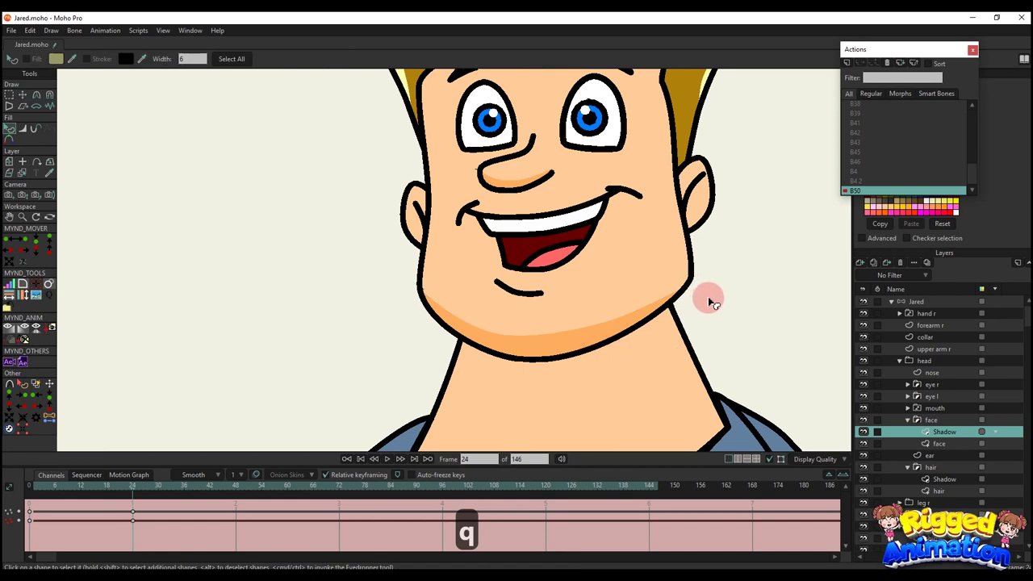
pyautogui.press('r')
pyautogui.press('r')
pyautogui.press('t')
pyautogui.moveTo(713, 281); pyautogui.dragTo(707, 272)
pyautogui.press('q')
pyautogui.scroll(-3, 713, 275)
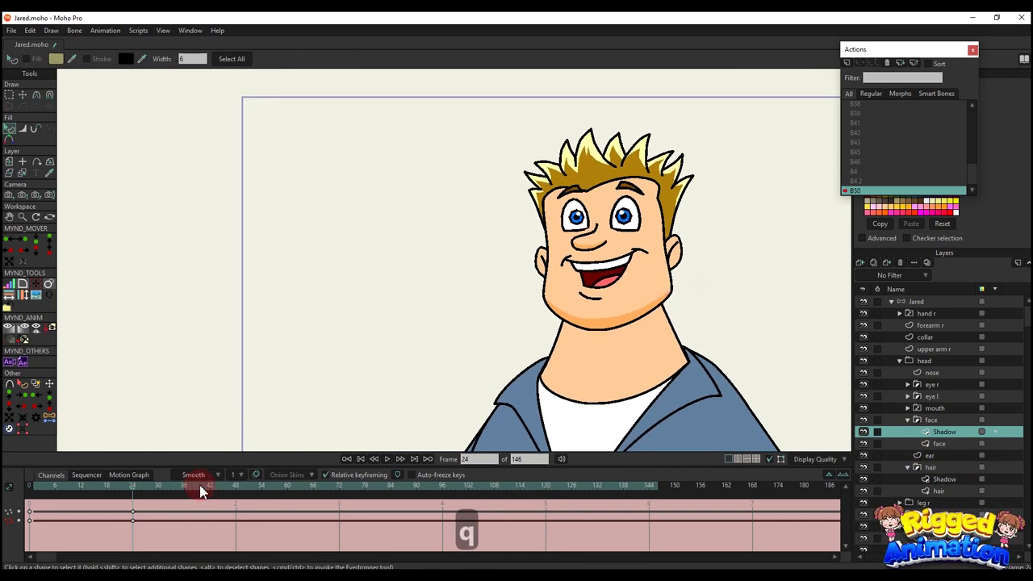
pyautogui.moveTo(38, 490); pyautogui.dragTo(132, 492)
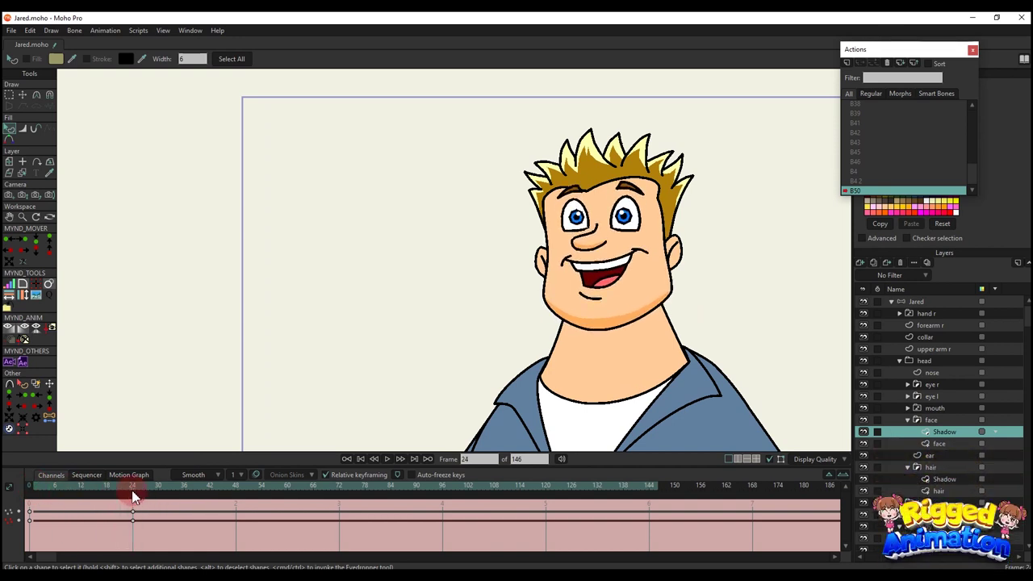
# Select the three hairline points at the top of the face layer, move them up at frame 24 and preview the motion
pyautogui.scroll(2, 575, 229)
pyautogui.keyDown('alt'); pyautogui.rightClick(575, 228); pyautogui.keyUp('alt')
pyautogui.press('t')
pyautogui.scroll(3, 575, 228)
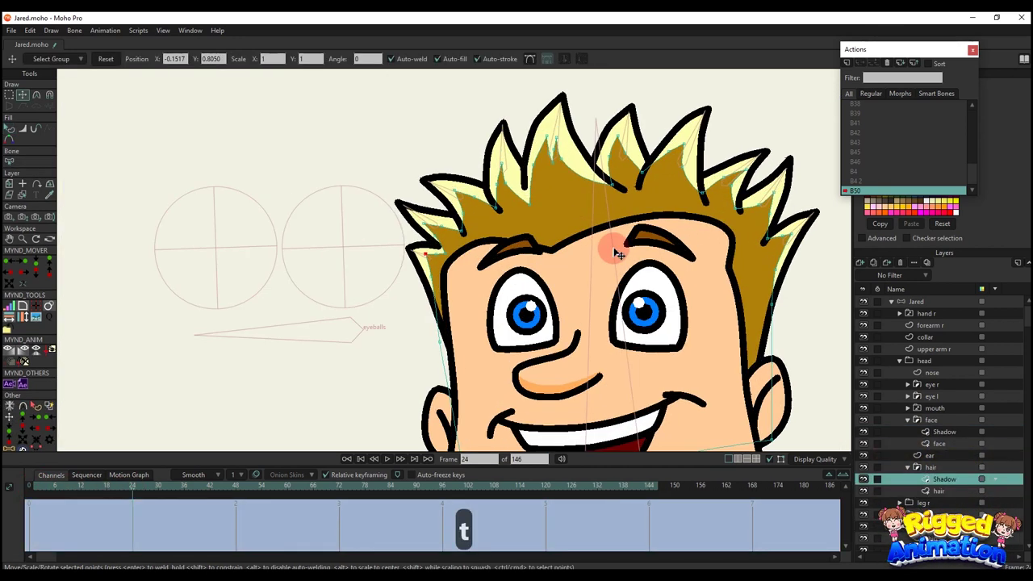
pyautogui.keyDown('ctrl'); pyautogui.keyDown('alt'); pyautogui.click(557, 253); pyautogui.keyUp('alt'); pyautogui.keyUp('ctrl')
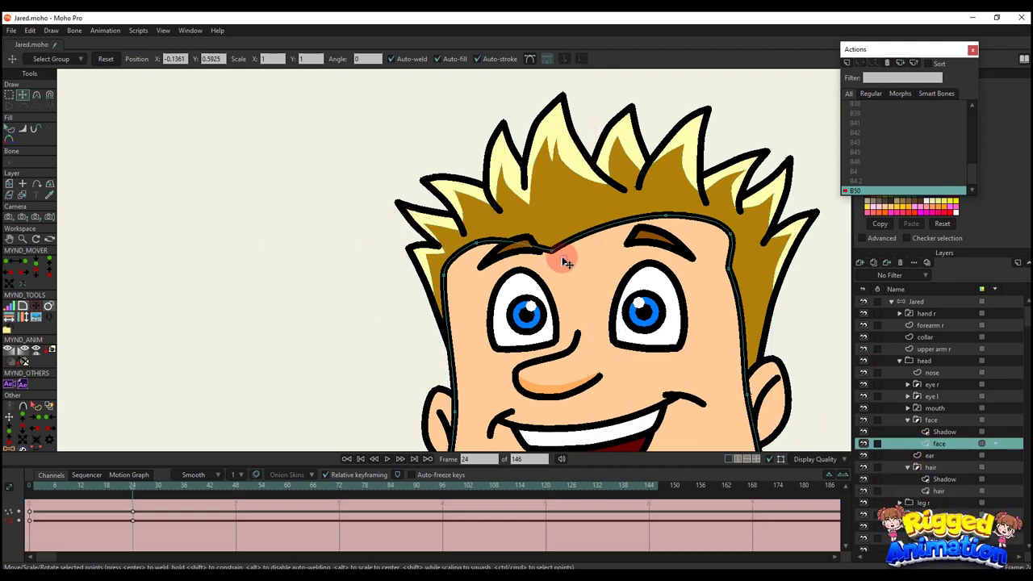
pyautogui.press('g')
pyautogui.click(469, 237)
pyautogui.keyDown('shift'); pyautogui.click(553, 247); pyautogui.keyUp('shift')
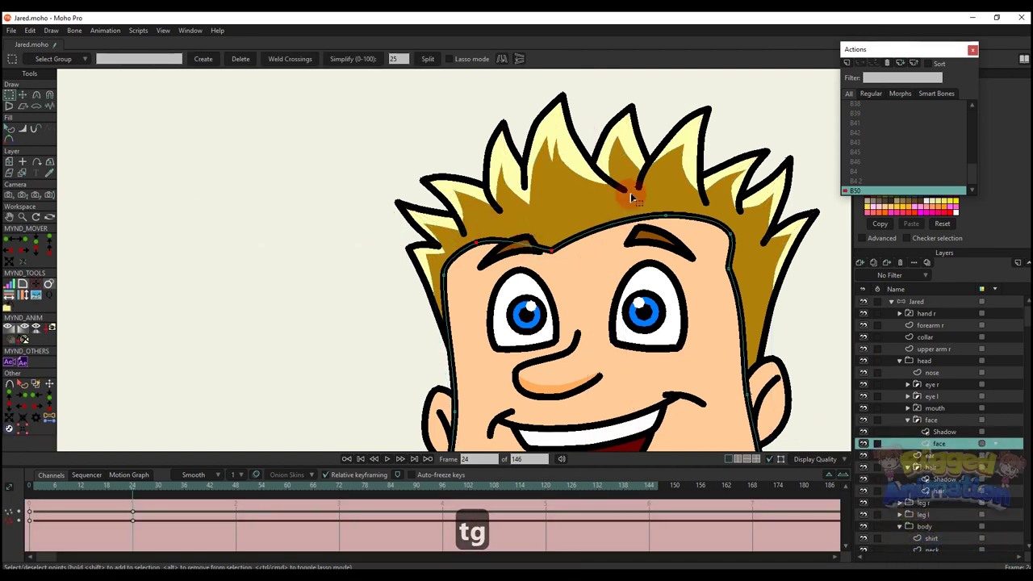
pyautogui.keyDown('shift'); pyautogui.click(666, 216); pyautogui.keyUp('shift')
pyautogui.press('t')
pyautogui.press('q')
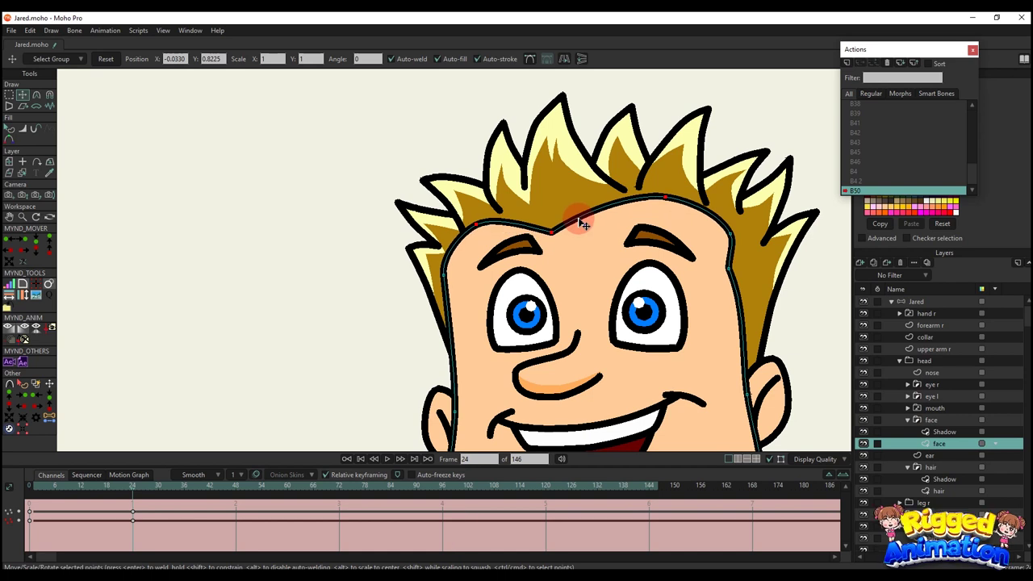
pyautogui.scroll(-4, 587, 234)
pyautogui.moveTo(33, 487); pyautogui.dragTo(132, 509)
# Select the eyesbrown layers of eye r and eye l together and move them down to a Y position of about -0.008 at frame 24
pyautogui.click(914, 301)
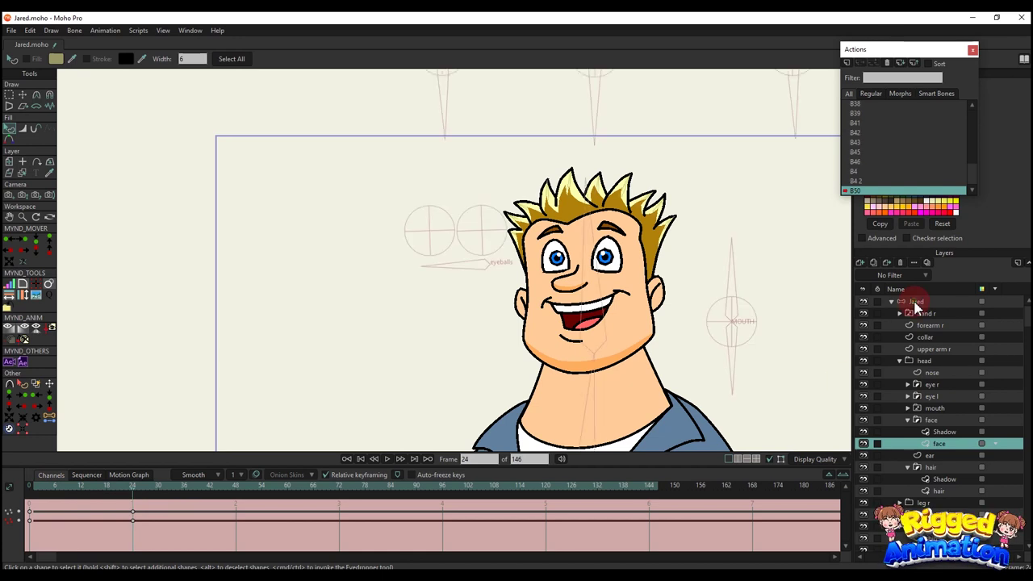
pyautogui.click(905, 385)
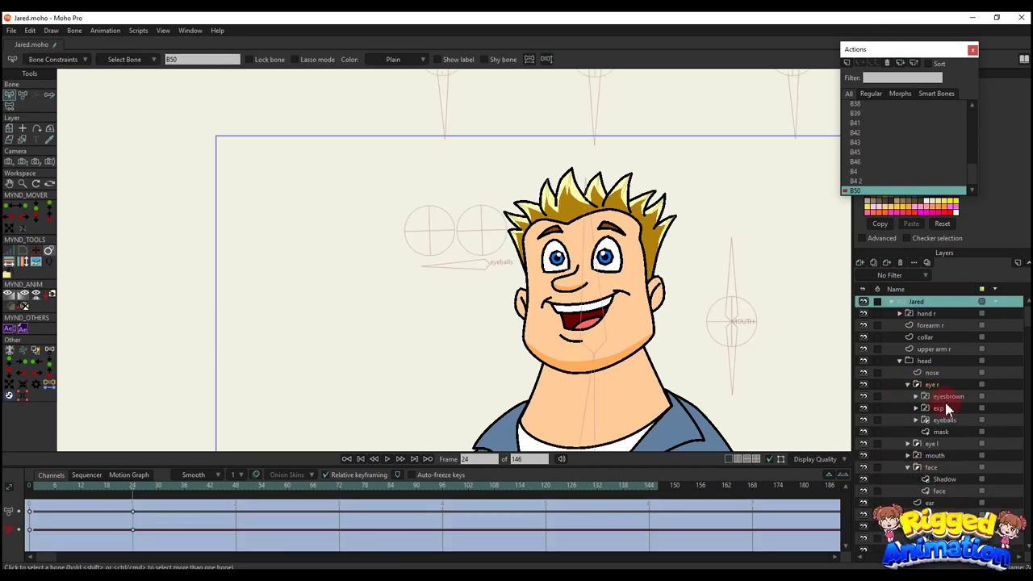
pyautogui.click(941, 397)
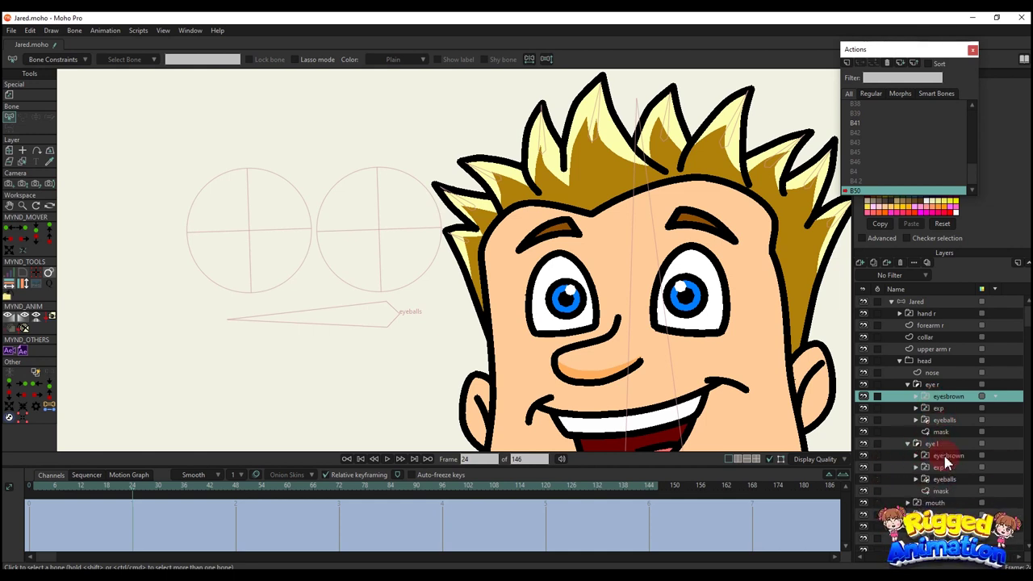
pyautogui.keyDown('ctrl'); pyautogui.click(943, 456); pyautogui.keyUp('ctrl')
pyautogui.moveTo(516, 255); pyautogui.dragTo(512, 270)
pyautogui.press('m')
pyautogui.scroll(2, 539, 234)
pyautogui.moveTo(632, 253); pyautogui.dragTo(634, 268)
pyautogui.scroll(-4, 634, 269)
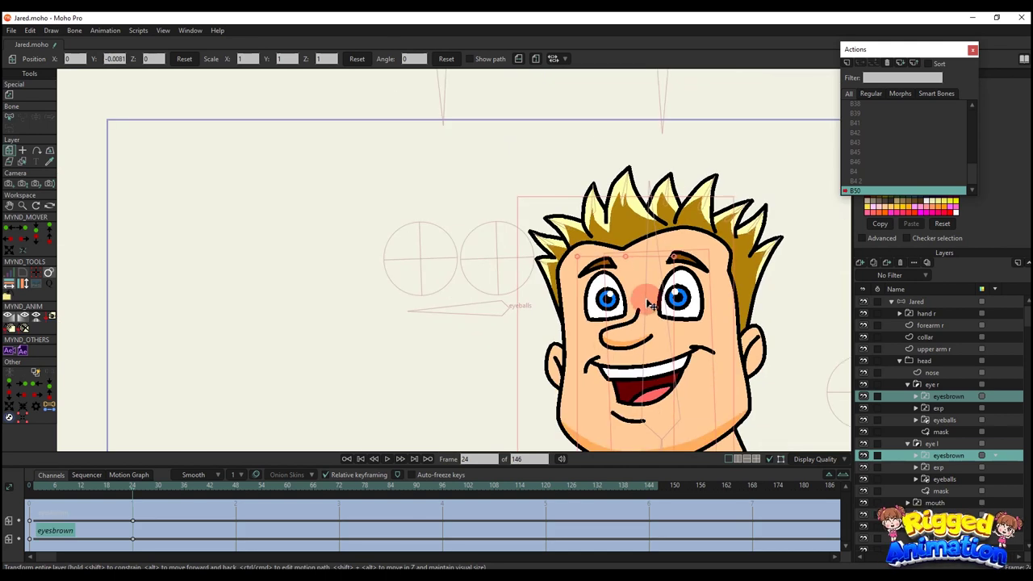
pyautogui.moveTo(20, 500); pyautogui.dragTo(135, 509)
# Select all points of both ears in the ear layer and move them up by about 0.013 at frame 24, previewing the motion
pyautogui.moveTo(630, 227); pyautogui.dragTo(536, 125)
pyautogui.keyDown('alt'); pyautogui.rightClick(460, 260); pyautogui.keyUp('alt')
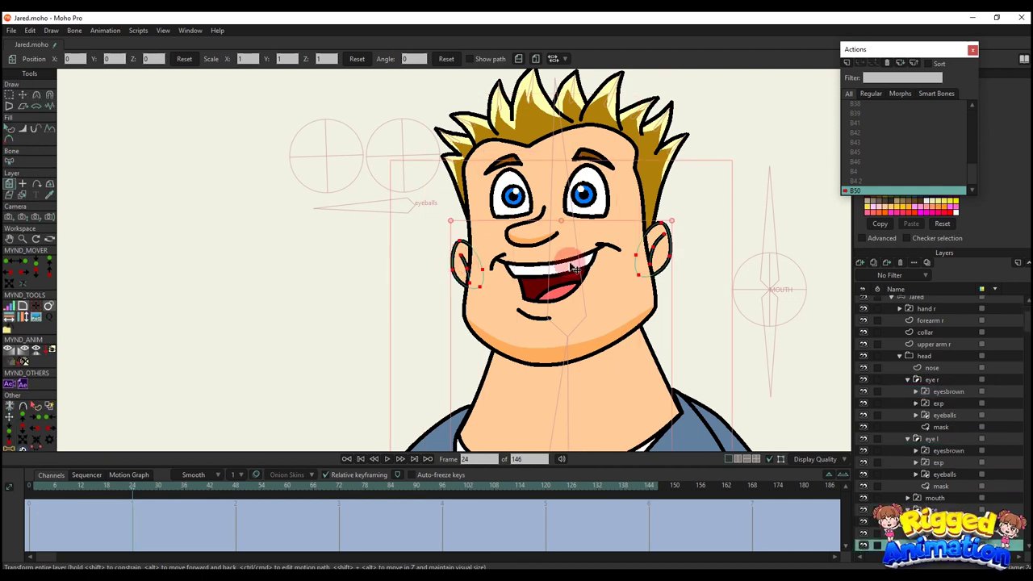
pyautogui.press('g')
pyautogui.moveTo(426, 184); pyautogui.dragTo(742, 330)
pyautogui.press('t')
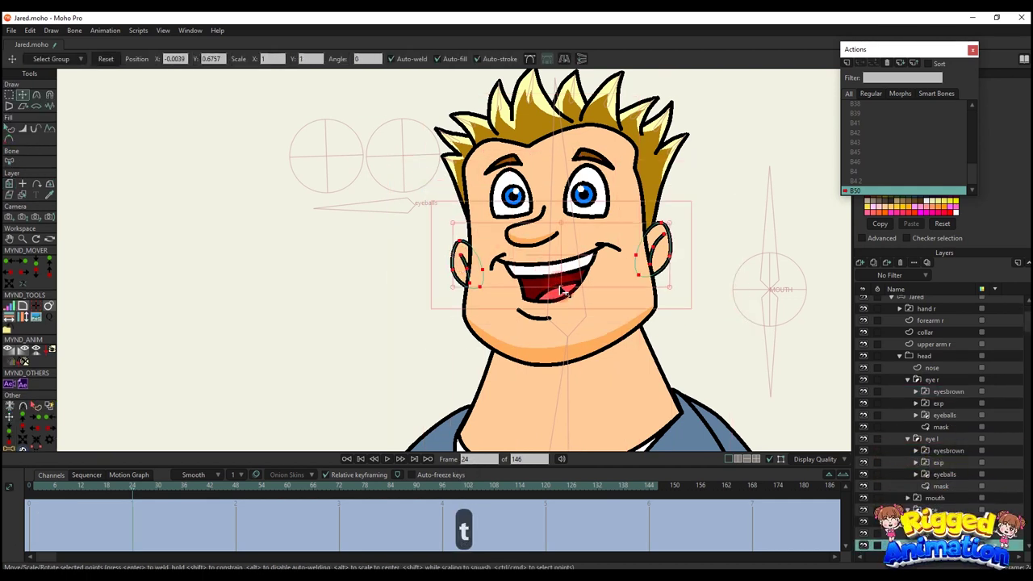
pyautogui.moveTo(564, 282); pyautogui.dragTo(556, 251)
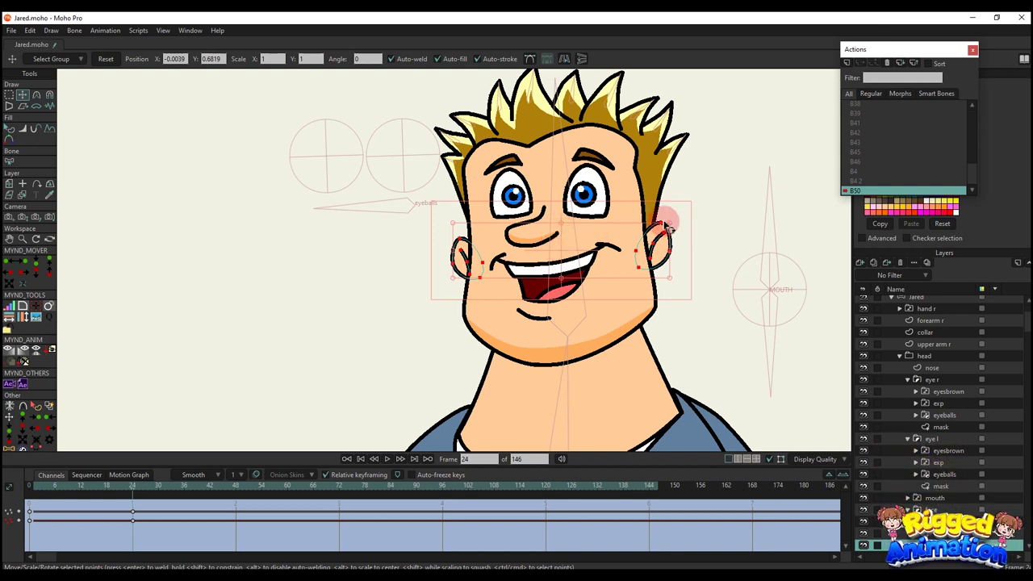
pyautogui.moveTo(56, 494); pyautogui.dragTo(150, 494)
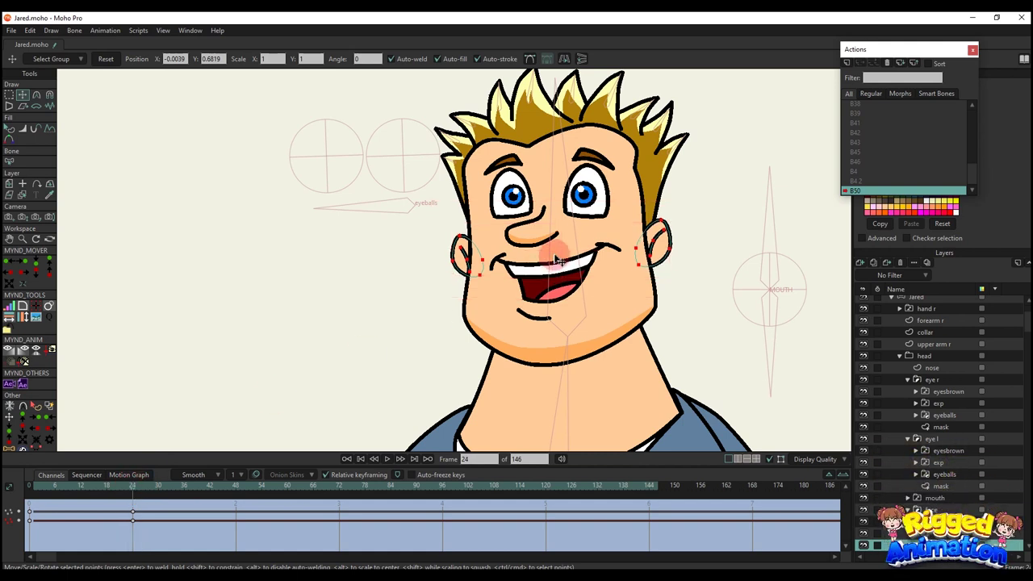
pyautogui.moveTo(556, 261); pyautogui.dragTo(559, 216)
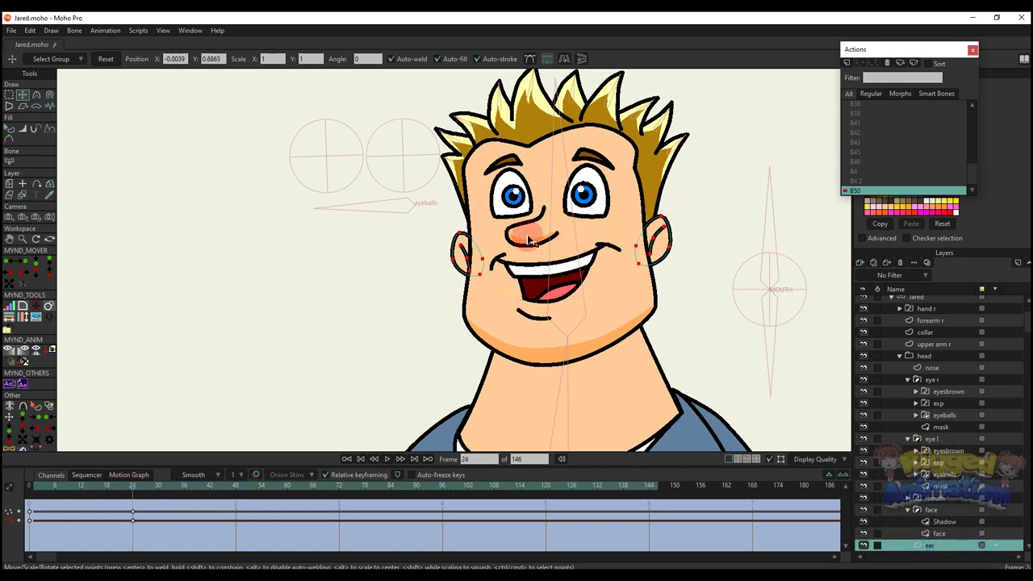
pyautogui.moveTo(50, 490); pyautogui.dragTo(136, 503)
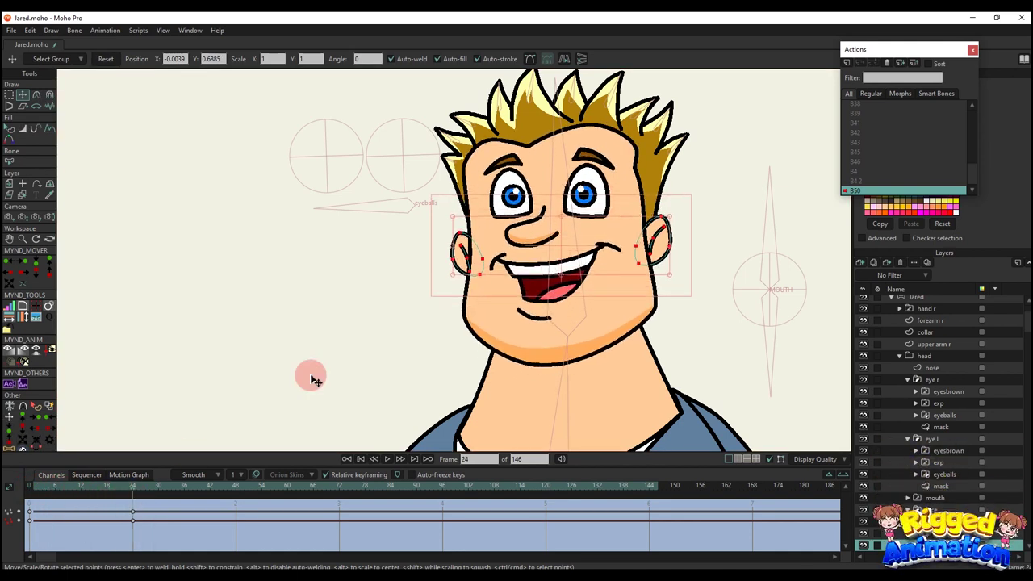
# Select the hair layer and set its origin on the forehead between the eyebrows
pyautogui.moveTo(622, 153); pyautogui.dragTo(620, 219)
pyautogui.scroll(1, 890, 332)
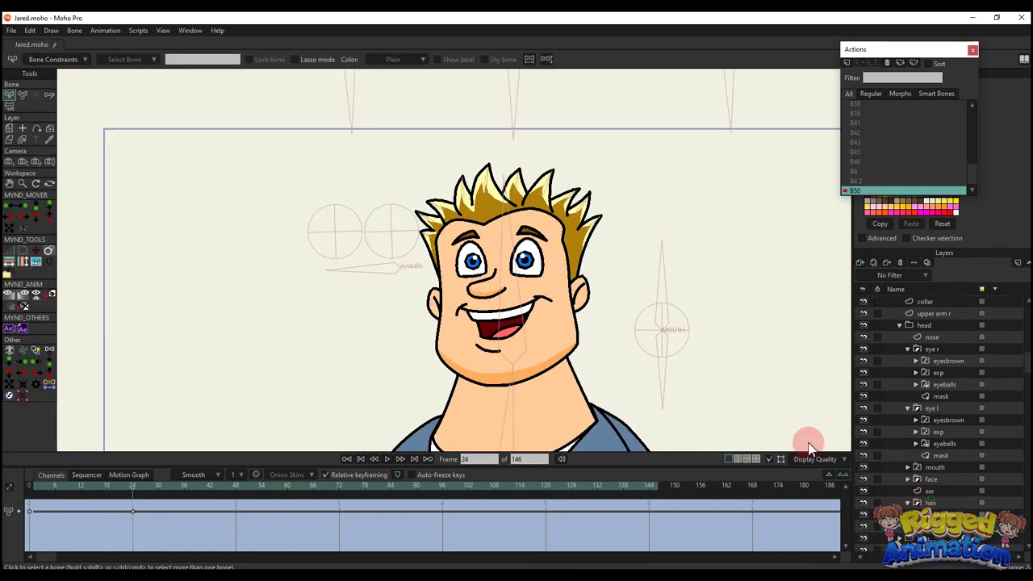
pyautogui.moveTo(546, 289); pyautogui.dragTo(562, 304)
pyautogui.press('m')
pyautogui.click(525, 258)
pyautogui.press('o')
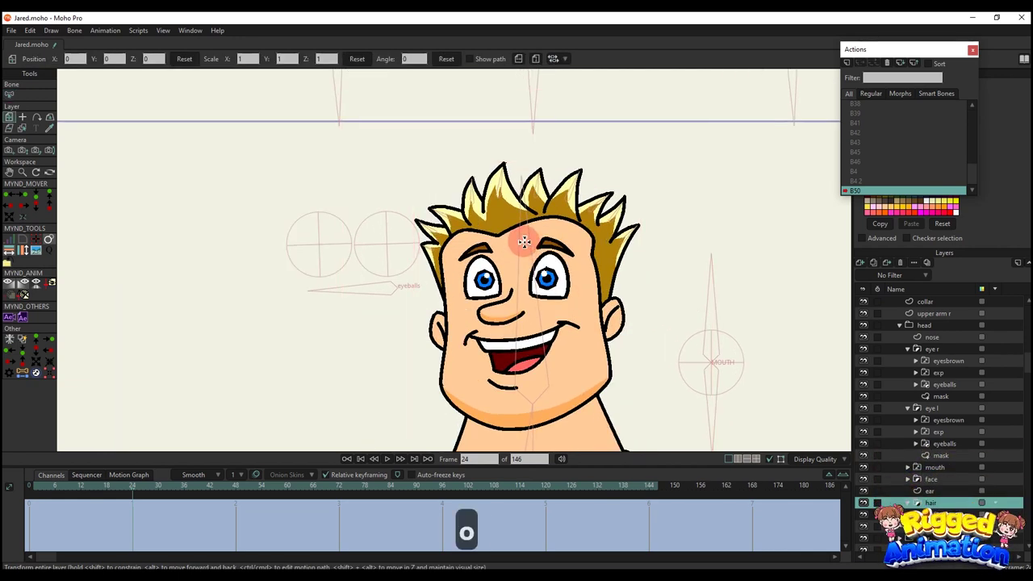
pyautogui.click(520, 258)
pyautogui.scroll(-4, 520, 258)
pyautogui.press('m')
pyautogui.scroll(3, 526, 258)
pyautogui.scroll(-1, 526, 256)
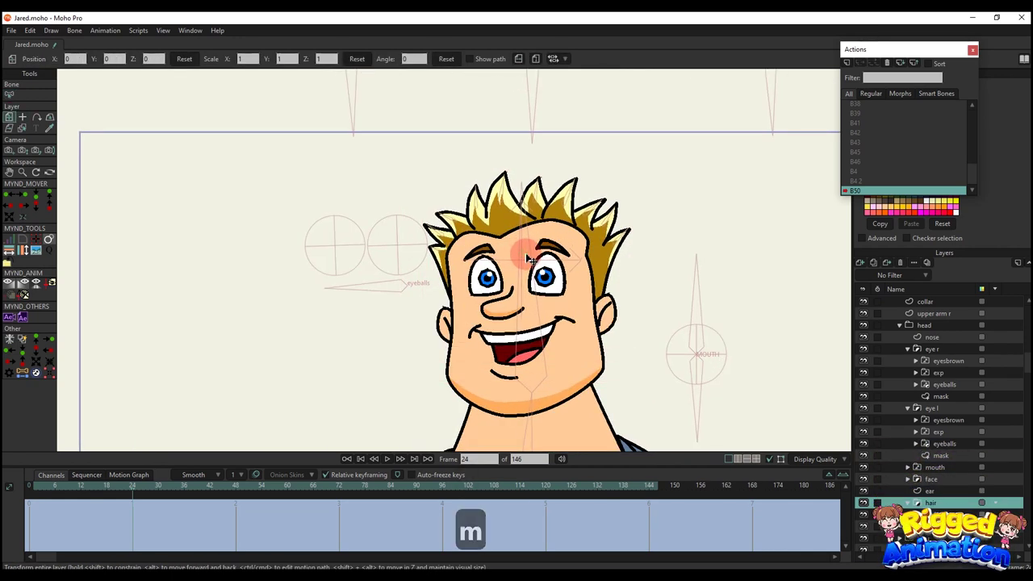
pyautogui.scroll(1, 525, 263)
pyautogui.click(526, 262)
pyautogui.scroll(-1, 525, 261)
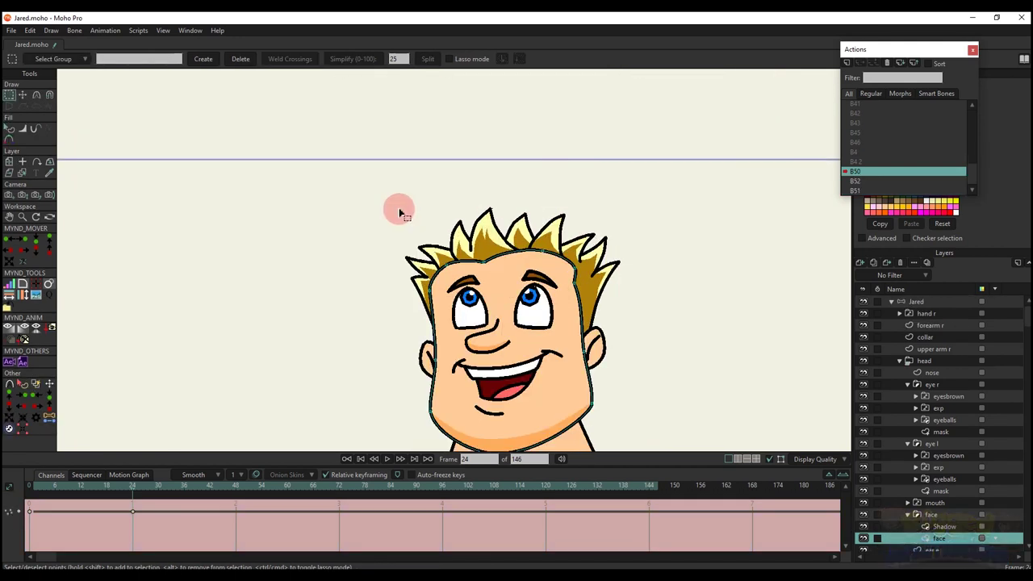
# Select the forehead points of the face layer, scale them slightly narrower at frame 24 and preview the motion from frame 0
pyautogui.moveTo(399, 209); pyautogui.dragTo(622, 326)
pyautogui.press('t')
pyautogui.click(582, 246)
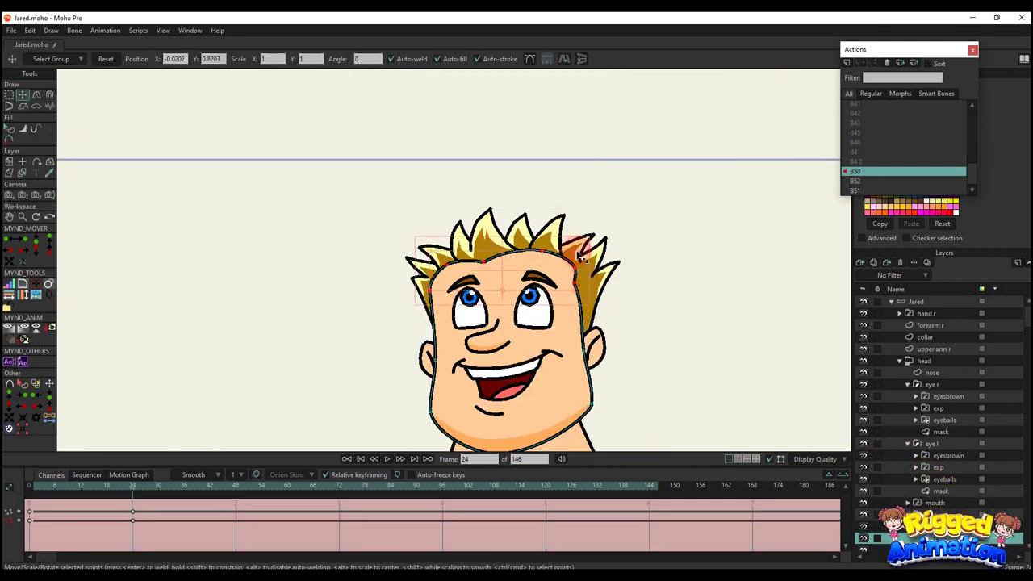
pyautogui.moveTo(577, 251); pyautogui.dragTo(568, 252)
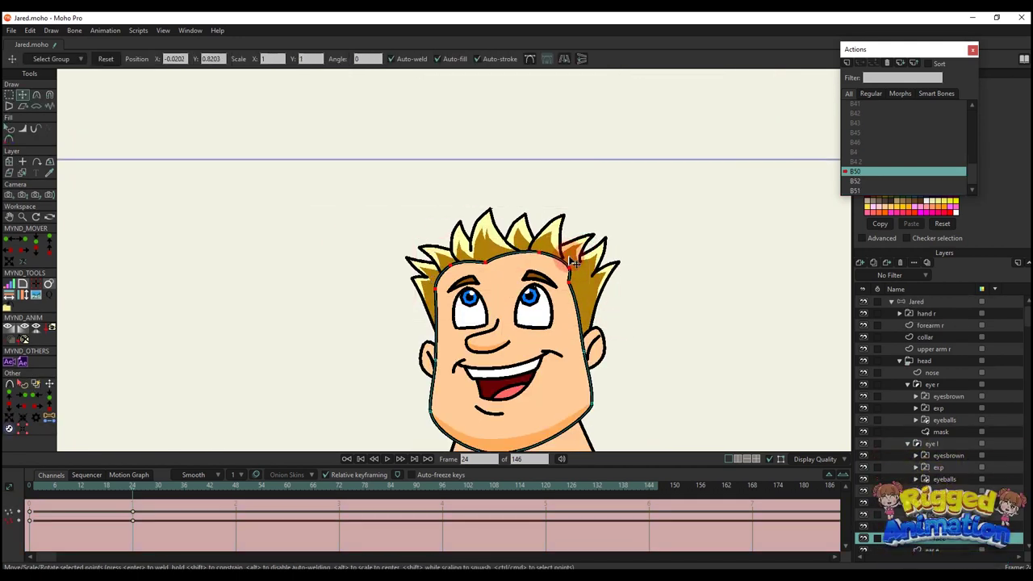
pyautogui.click(385, 362)
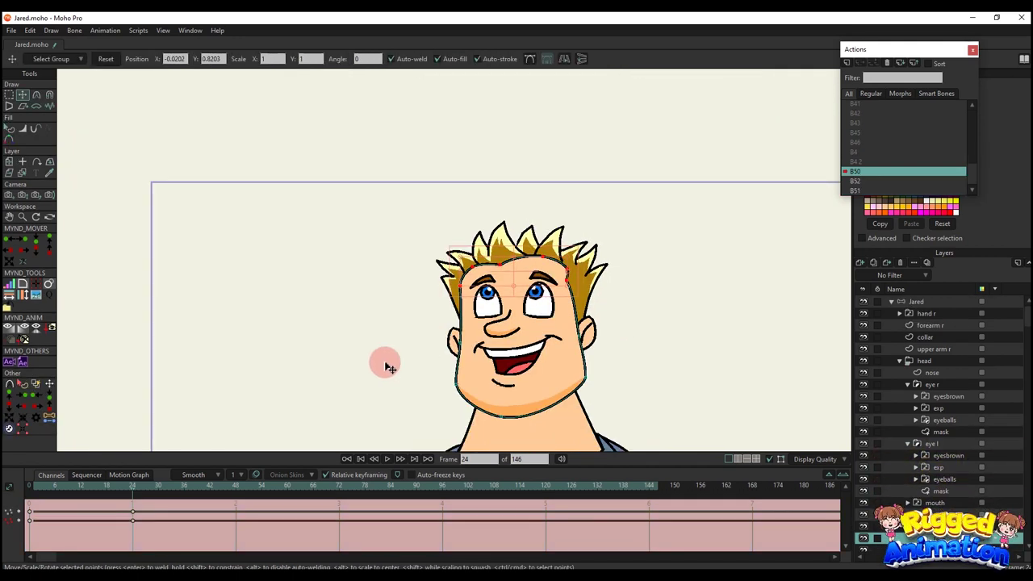
pyautogui.press('q')
pyautogui.moveTo(43, 486); pyautogui.dragTo(137, 482)
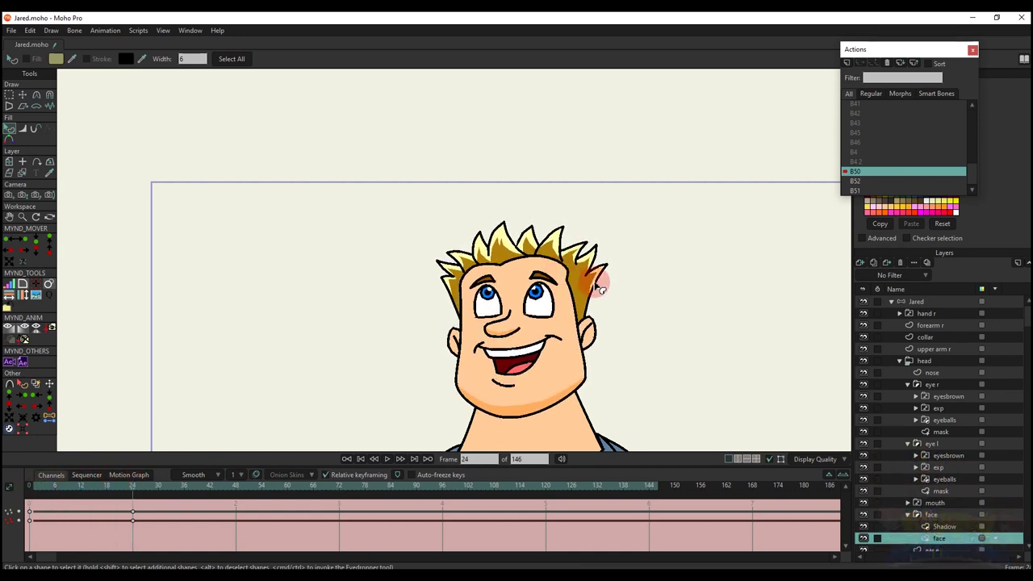
pyautogui.moveTo(42, 485); pyautogui.dragTo(142, 507)
pyautogui.click(131, 514)
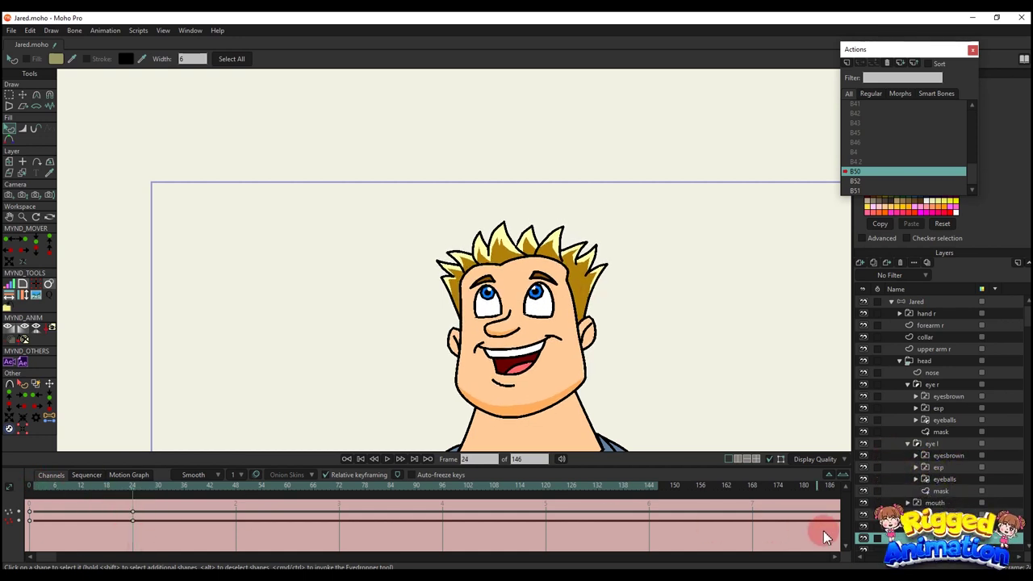
pyautogui.scroll(-1, 939, 419)
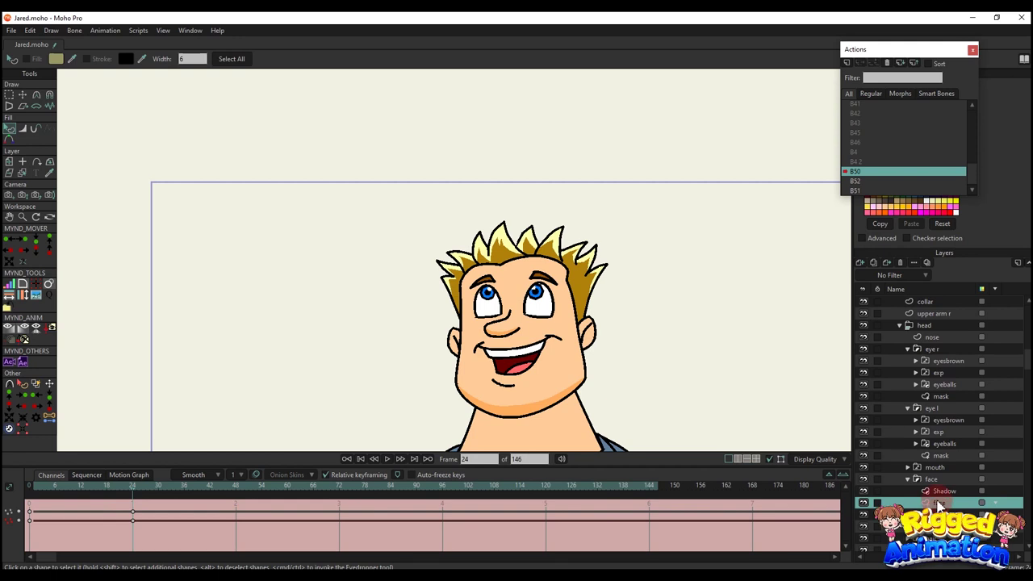
# Select all points of the hair layer and scale them slightly smaller at frame 24 of the B50 action
pyautogui.keyDown('alt'); pyautogui.rightClick(584, 300); pyautogui.keyUp('alt')
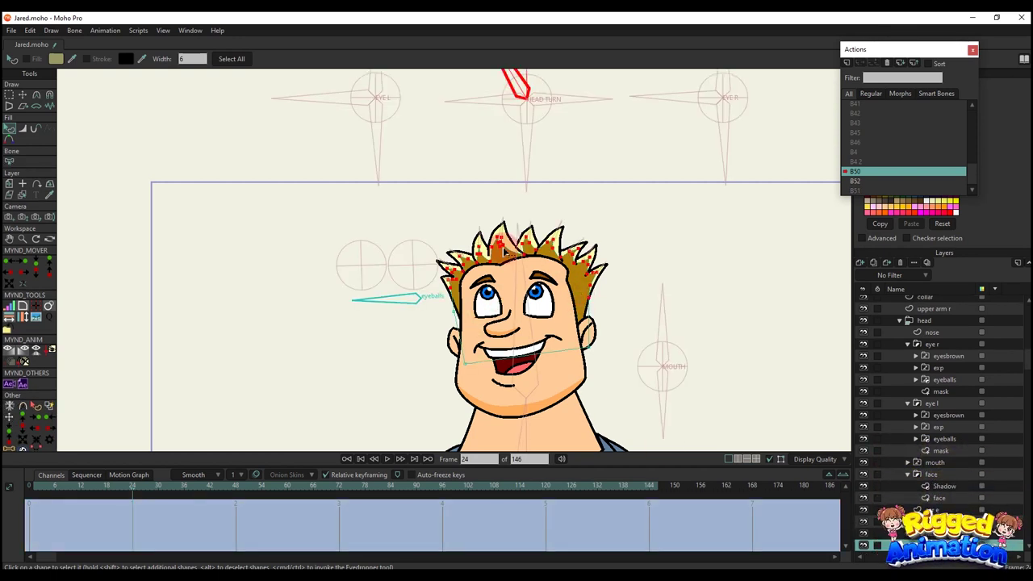
pyautogui.press('g')
pyautogui.moveTo(412, 185); pyautogui.dragTo(663, 400)
pyautogui.scroll(-1, 931, 539)
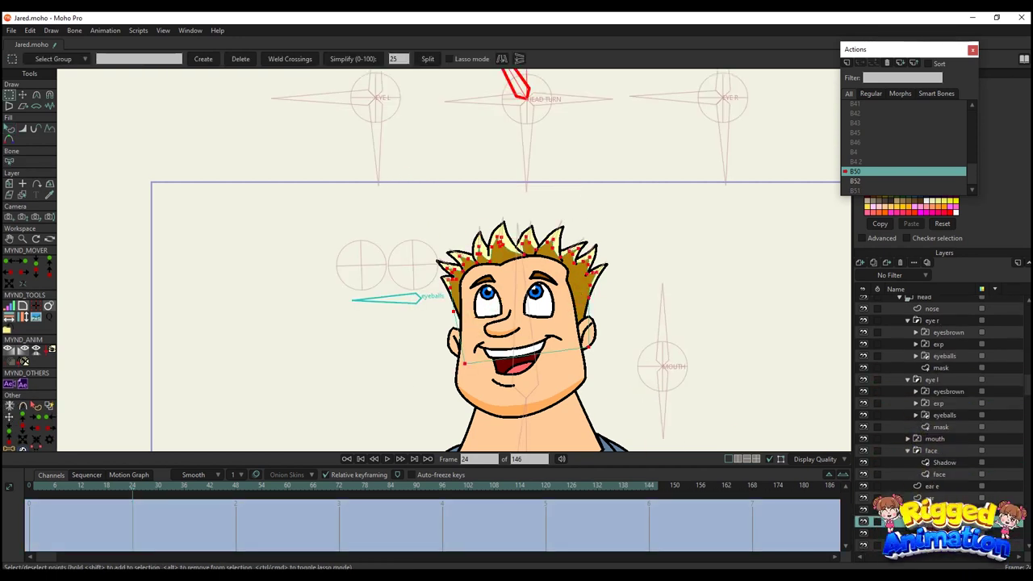
pyautogui.click(931, 533)
pyautogui.moveTo(388, 196); pyautogui.dragTo(707, 433)
pyautogui.press('t')
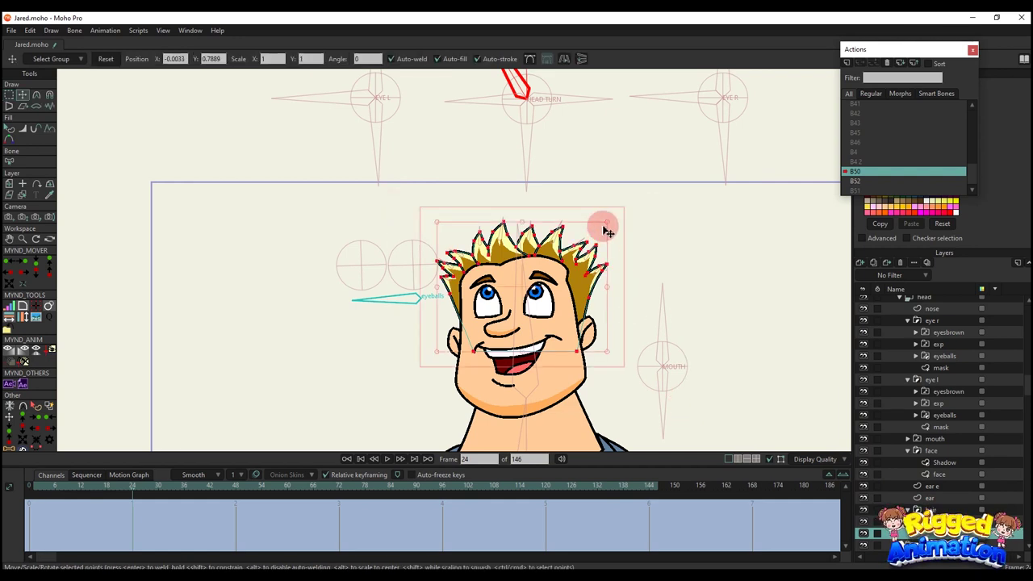
pyautogui.moveTo(607, 223); pyautogui.dragTo(599, 224)
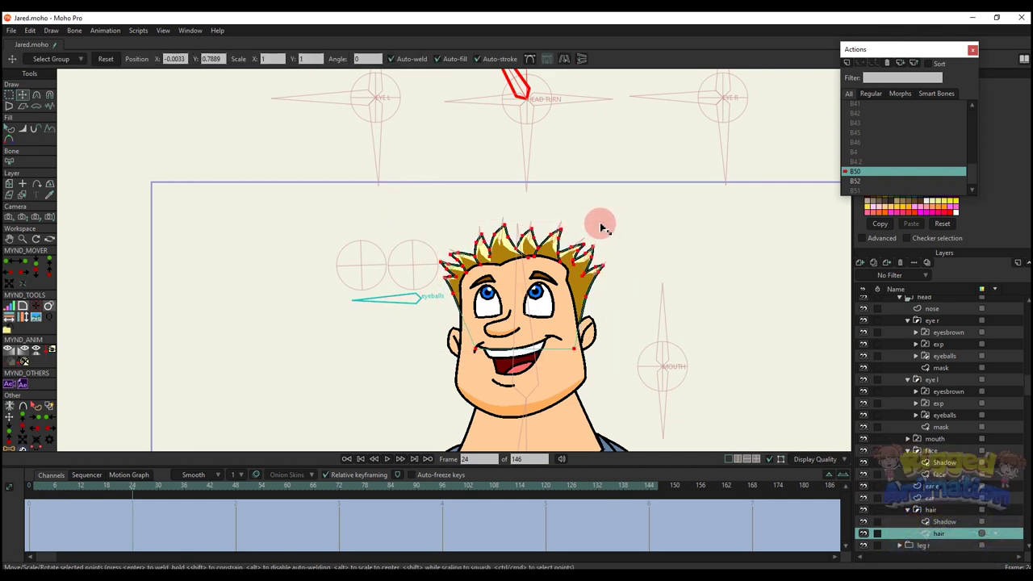
# Scale the points of the hair group's Shadow layer slightly smaller at frame 24 and preview the upward head turn
pyautogui.click(935, 521)
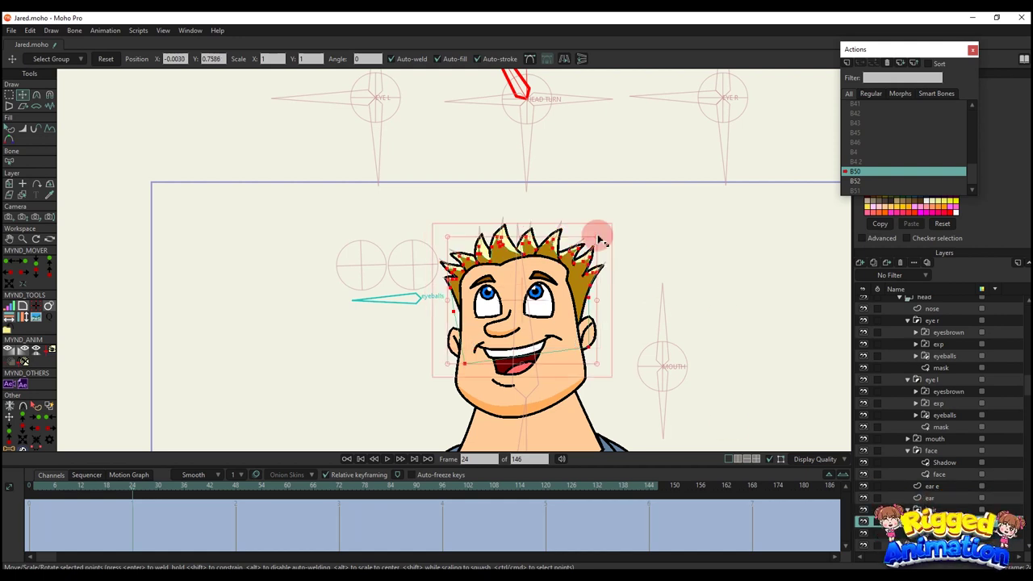
pyautogui.moveTo(601, 242); pyautogui.dragTo(598, 241)
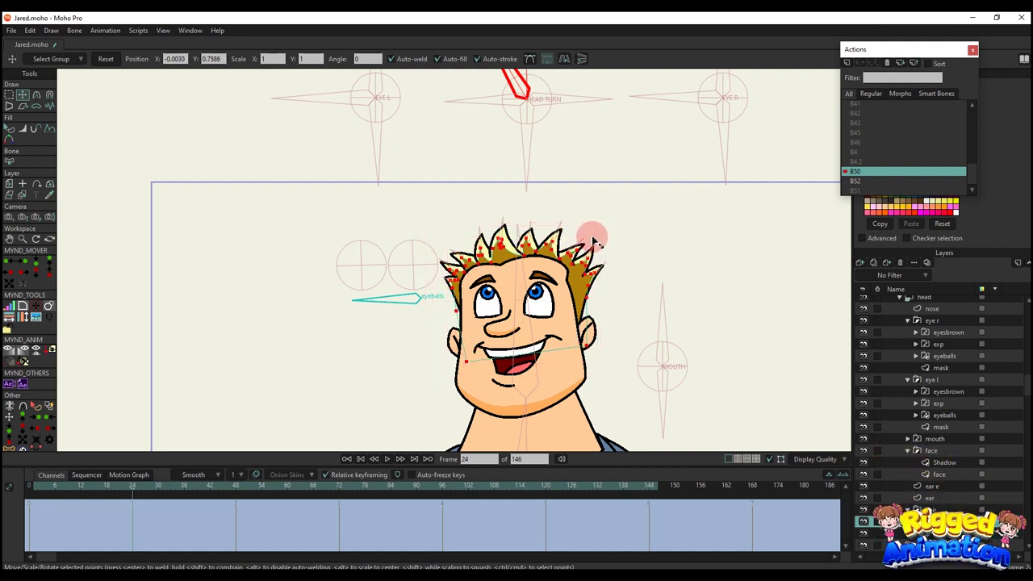
pyautogui.press('q')
pyautogui.scroll(-3, 596, 245)
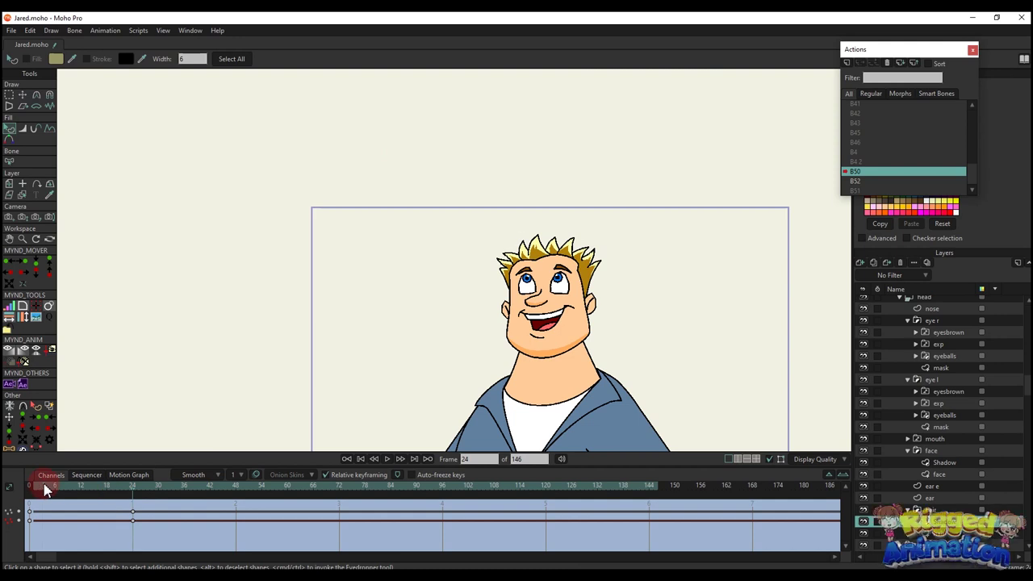
pyautogui.moveTo(46, 490); pyautogui.dragTo(134, 489)
# Return to the Mainline, select the Jared bone layer and create a new smart bone action named B52
pyautogui.scroll(3, 859, 111)
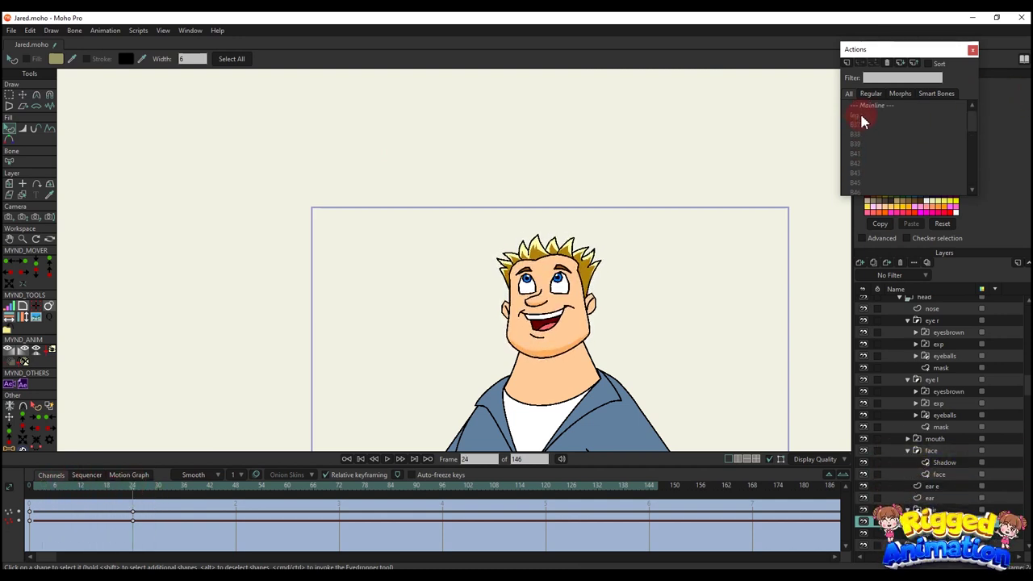
pyautogui.click(859, 106)
pyautogui.click(963, 408)
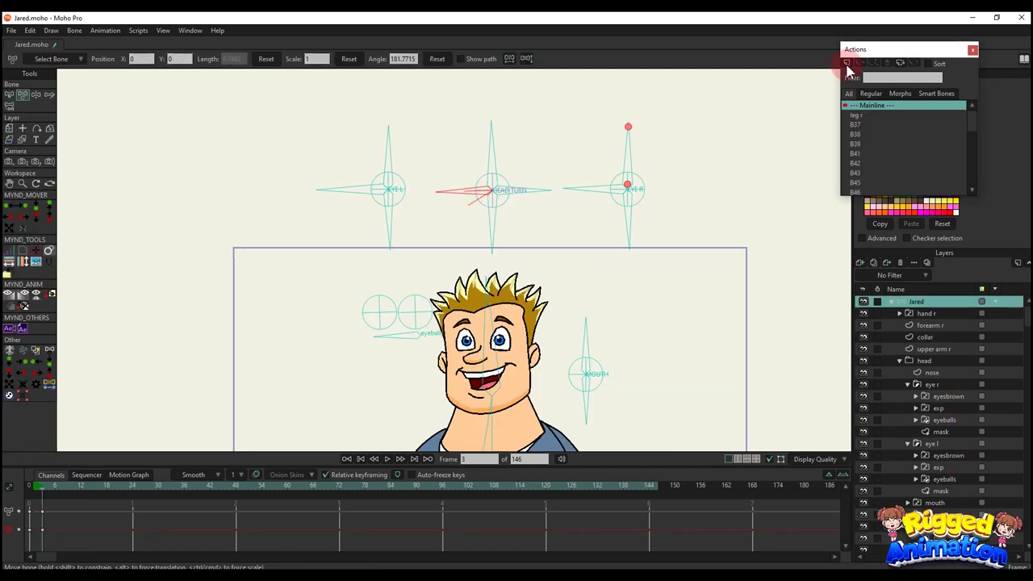
pyautogui.click(847, 64)
pyautogui.click(518, 332)
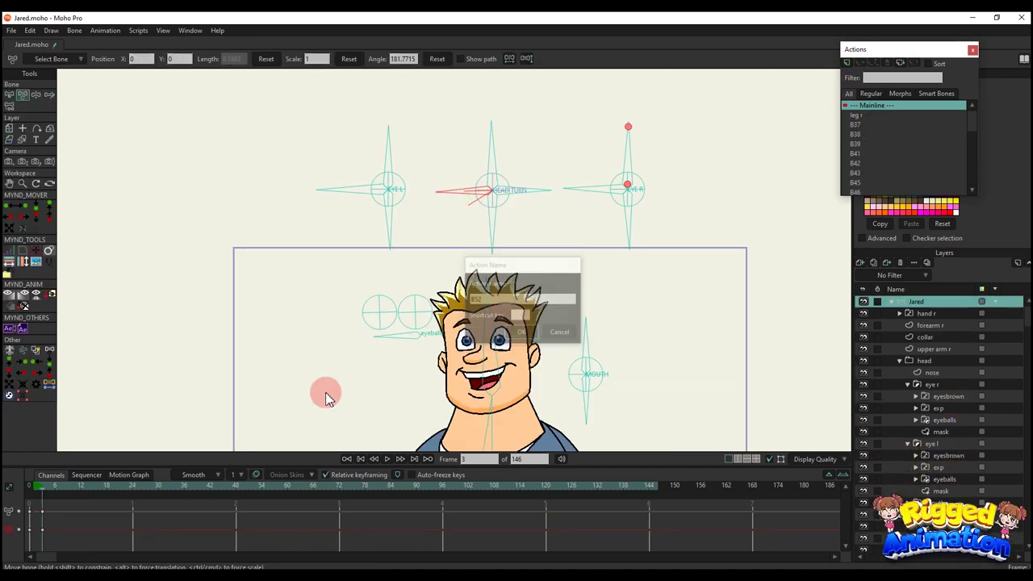
# Rotate the left-pointing HEAD TURN bone to an angle of about 211.77 at frame 24 of the B52 action
pyautogui.click(133, 488)
pyautogui.press('t')
pyautogui.moveTo(459, 191); pyautogui.dragTo(532, 243)
pyautogui.scroll(-4, 465, 252)
pyautogui.scroll(5, 533, 254)
pyautogui.moveTo(546, 323); pyautogui.dragTo(516, 305)
pyautogui.scroll(2, 534, 317)
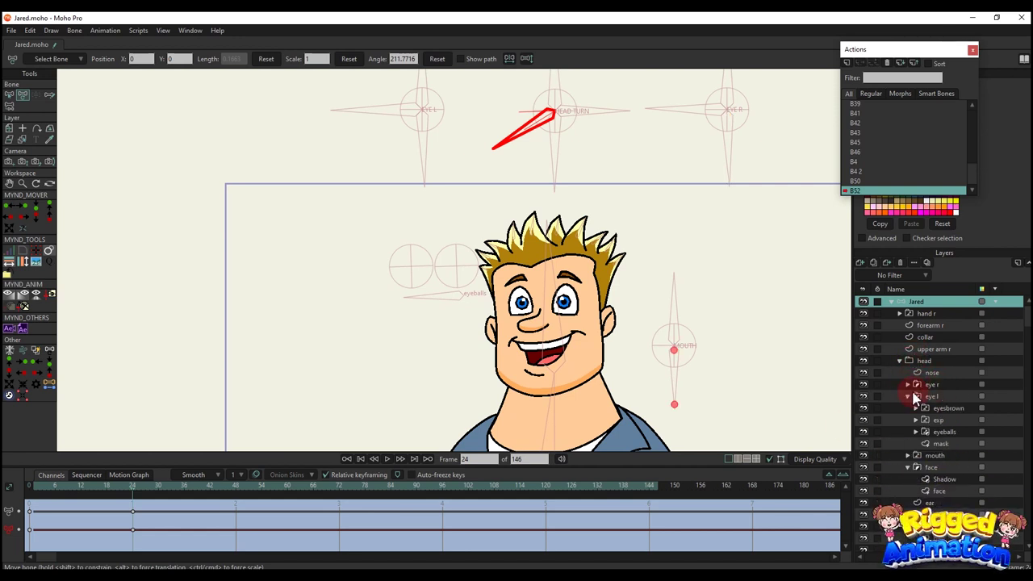
# Select the nose, eye r, eye l and mouth layers together and move them slightly left at frame 24
pyautogui.click(935, 397)
pyautogui.keyDown('ctrl'); pyautogui.click(936, 385); pyautogui.keyUp('ctrl')
pyautogui.keyDown('ctrl'); pyautogui.click(933, 374); pyautogui.keyUp('ctrl')
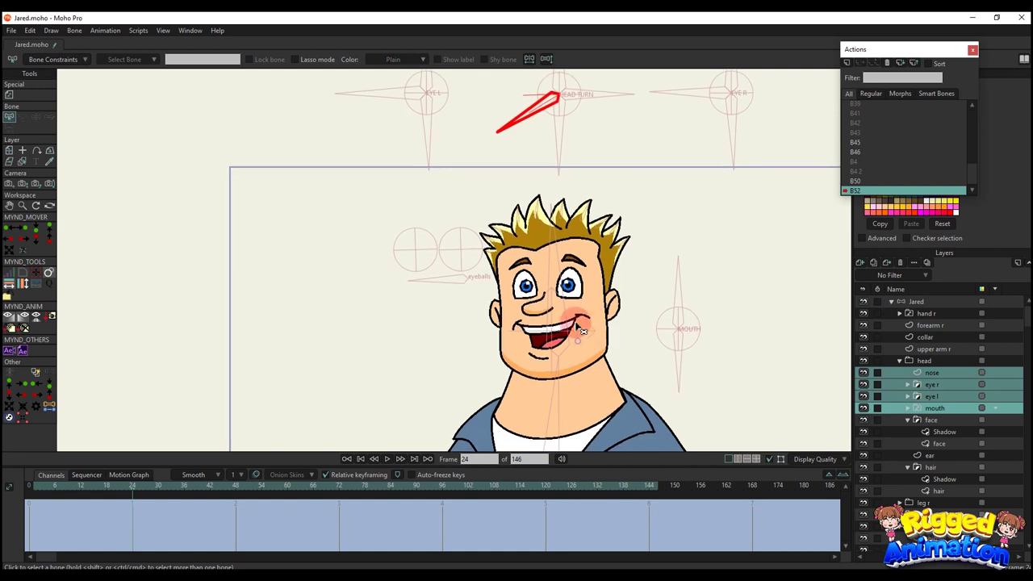
pyautogui.press('m')
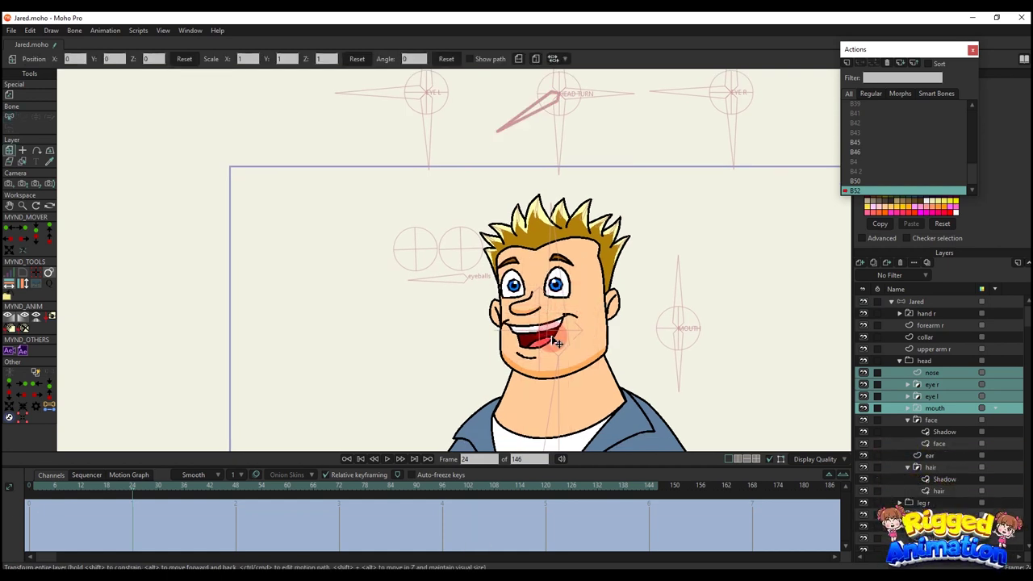
pyautogui.moveTo(553, 337); pyautogui.dragTo(548, 338)
# Move the points of the ear left of the face inward to an X of about -0.1128 at frame 24, previewing the motion
pyautogui.scroll(-3, 549, 335)
pyautogui.scroll(5, 564, 326)
pyautogui.scroll(3, 481, 317)
pyautogui.keyDown('alt'); pyautogui.rightClick(483, 317); pyautogui.keyUp('alt')
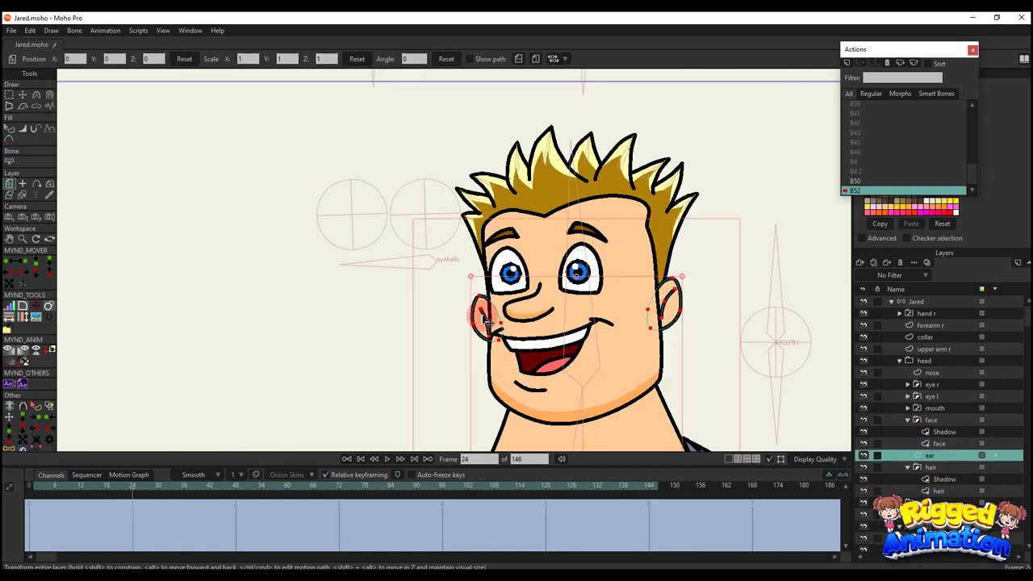
pyautogui.press('g')
pyautogui.press('t')
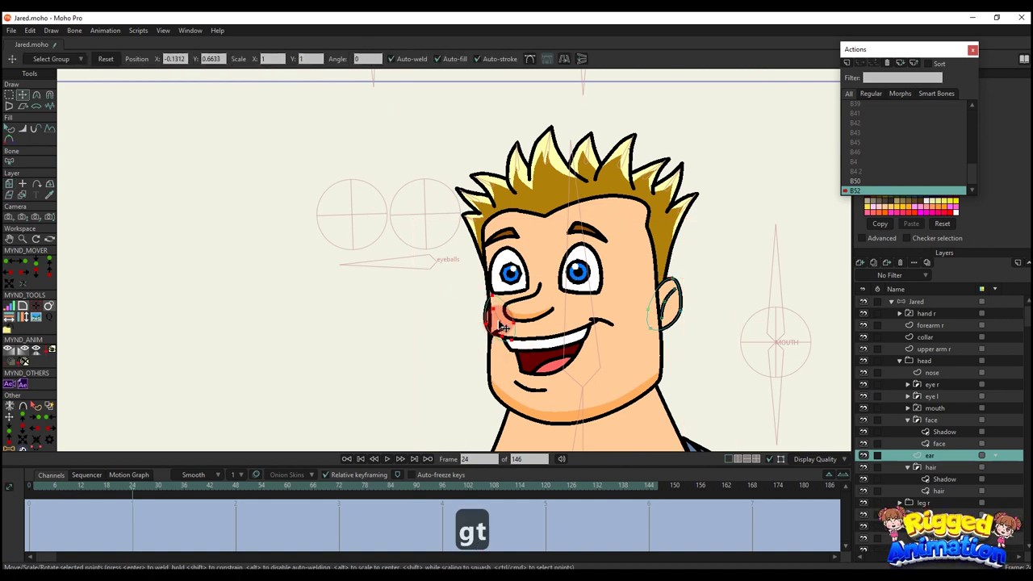
pyautogui.moveTo(502, 326); pyautogui.dragTo(507, 324)
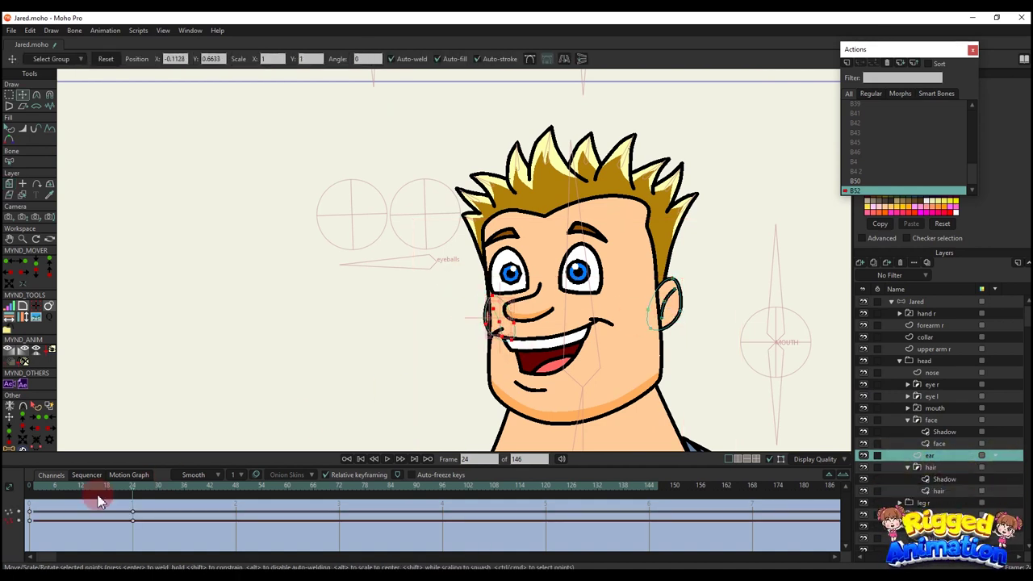
pyautogui.moveTo(35, 487)
pyautogui.mouseDown()
pyautogui.moveTo(114, 500)
pyautogui.moveTo(29, 493)
pyautogui.mouseUp()
# Return to the Mainline and cut the ear on the right of the face out of the ear layer
pyautogui.scroll(1, 870, 113)
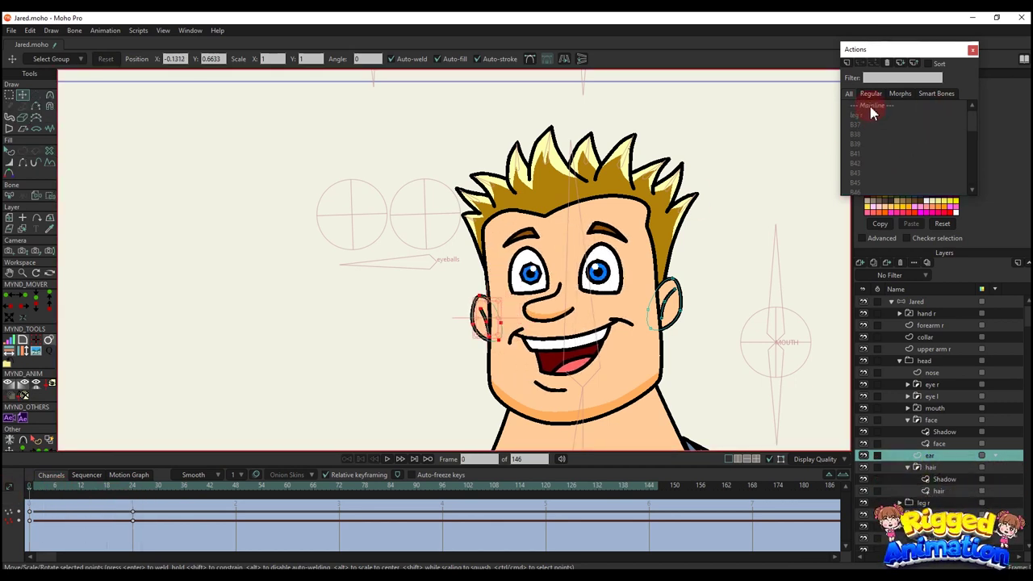
pyautogui.click(866, 104)
pyautogui.press('g')
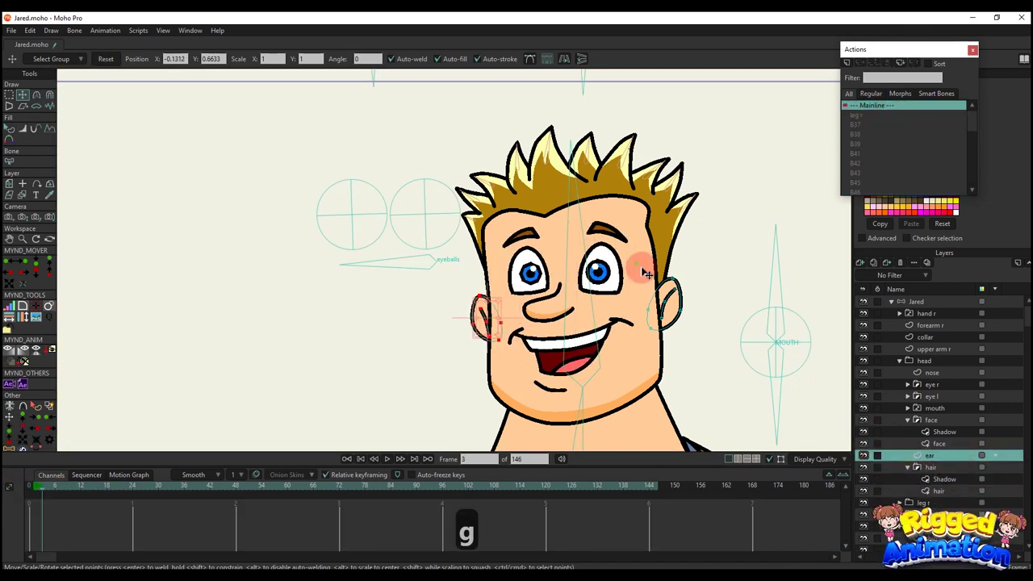
pyautogui.moveTo(642, 271); pyautogui.dragTo(730, 387)
pyautogui.hotkey('ctrl', 'z')
pyautogui.press('g')
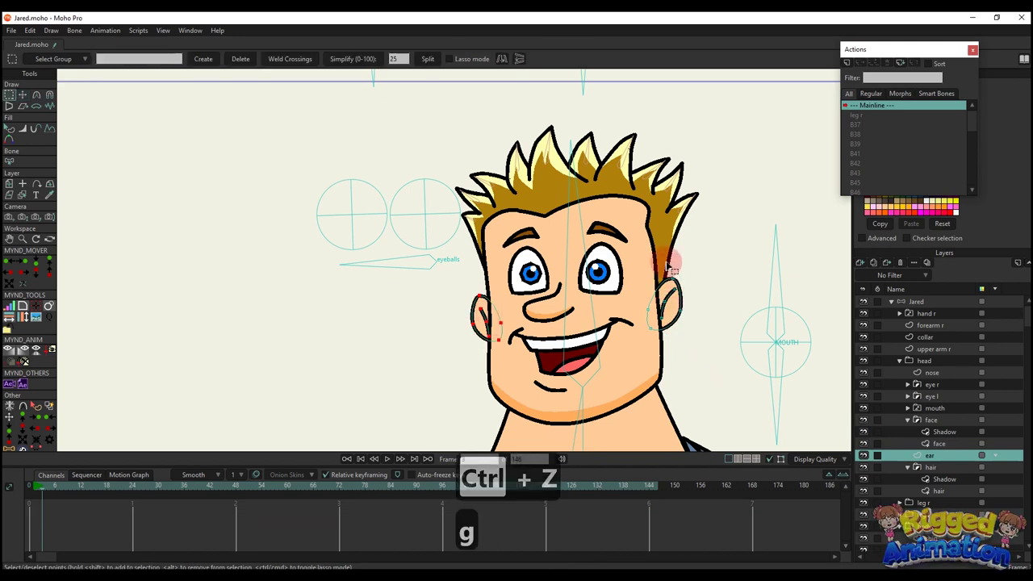
pyautogui.hotkey('ctrl', 'x')
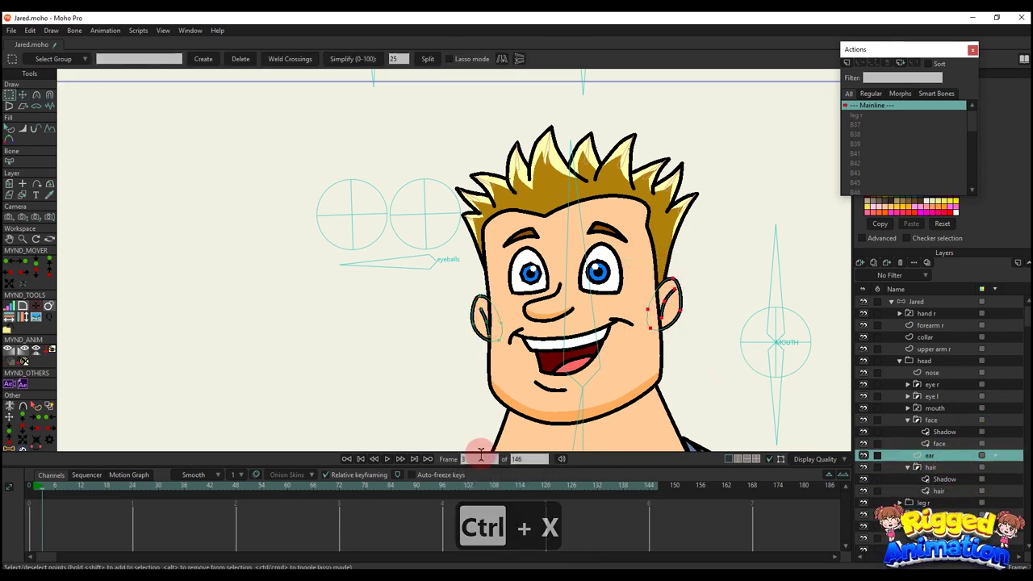
# Create a new vector layer named "ear e" at frame 0 and paste the cut ear into it
pyautogui.click(32, 485)
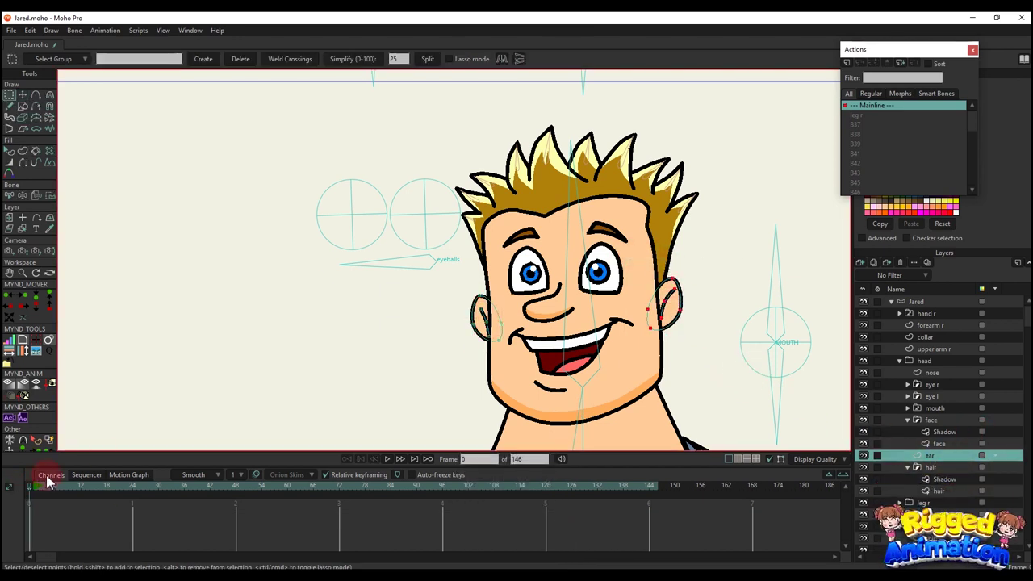
pyautogui.click(860, 262)
pyautogui.click(879, 275)
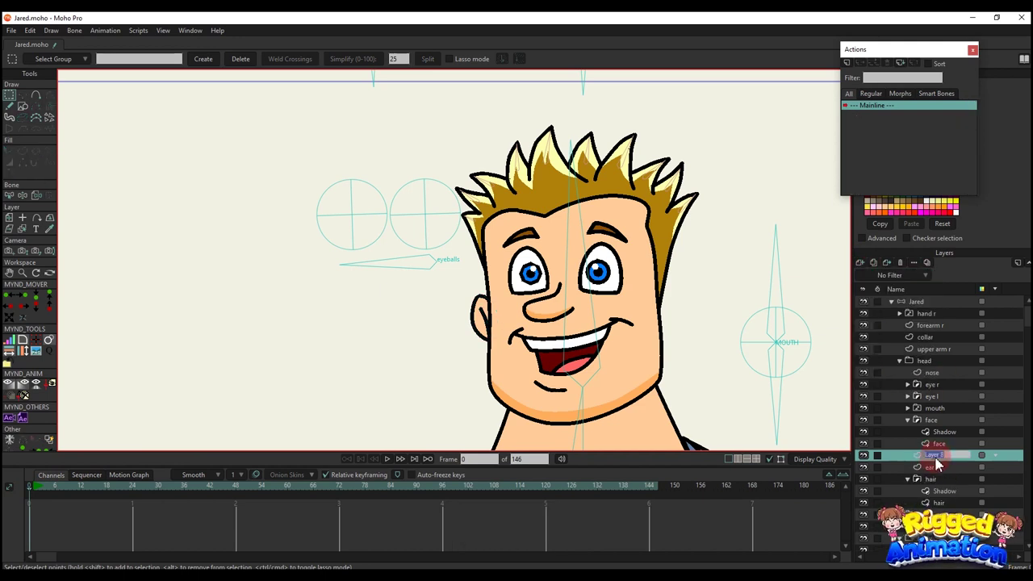
pyautogui.doubleClick(934, 457)
pyautogui.write('ea')
pyautogui.press('BackSpace')
pyautogui.press('BackSpace')
pyautogui.press('BackSpace')
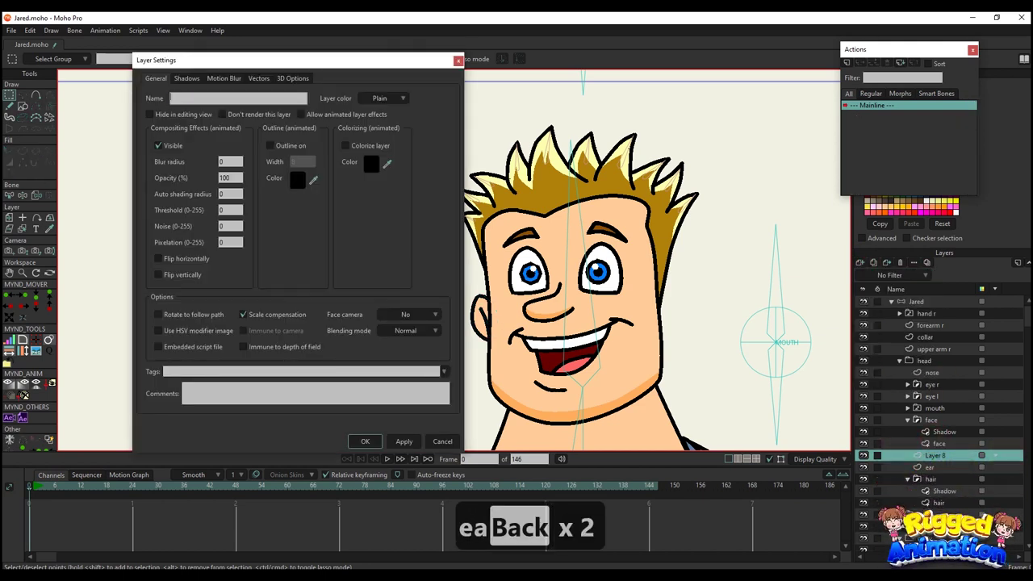
pyautogui.press('capslock')
pyautogui.write('ear e')
pyautogui.press('Return')
pyautogui.hotkey('ctrl', 'v')
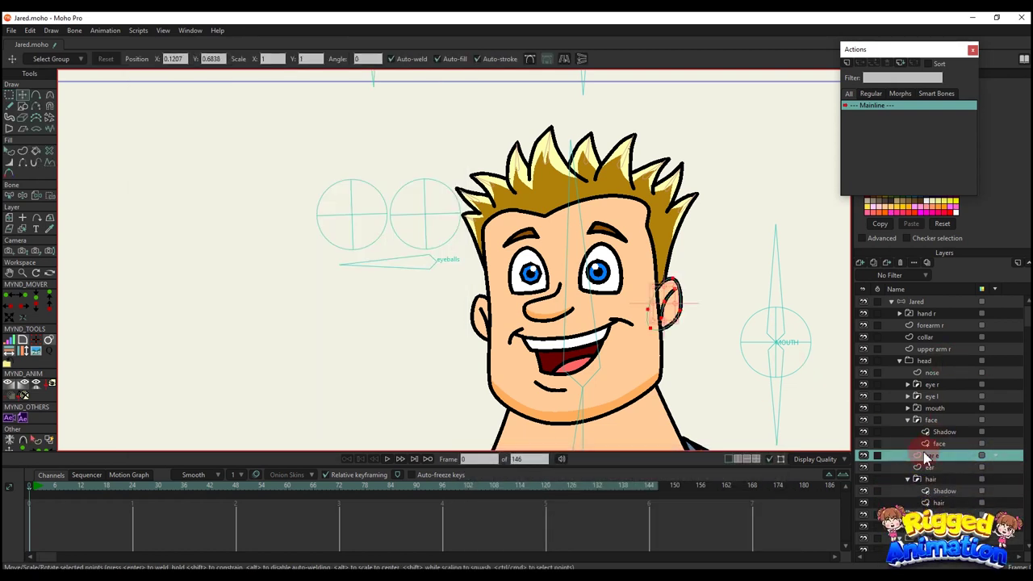
# Collapse the face and hair groups and enable animated layer order for the head group
pyautogui.click(907, 419)
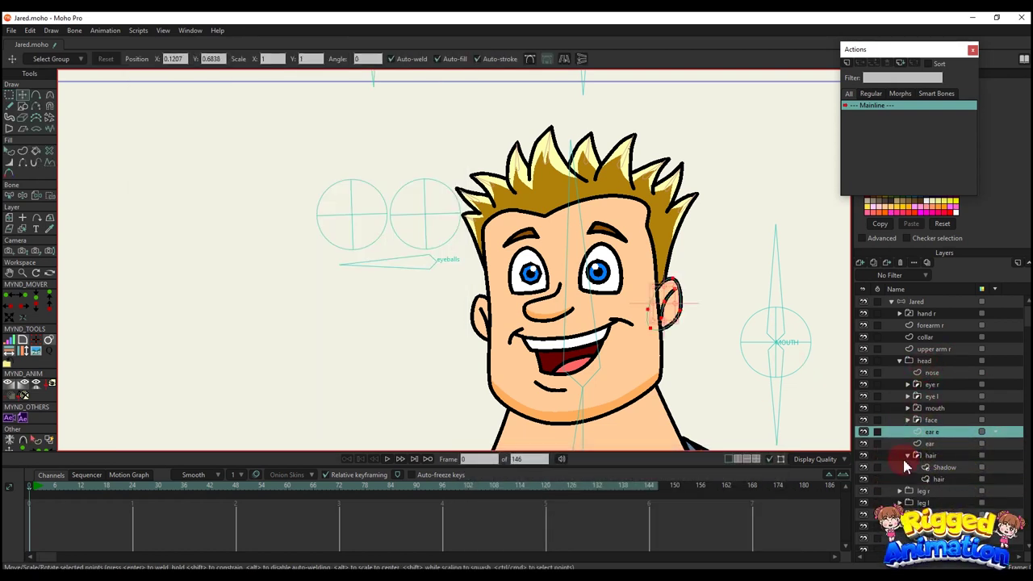
pyautogui.click(906, 456)
pyautogui.doubleClick(935, 363)
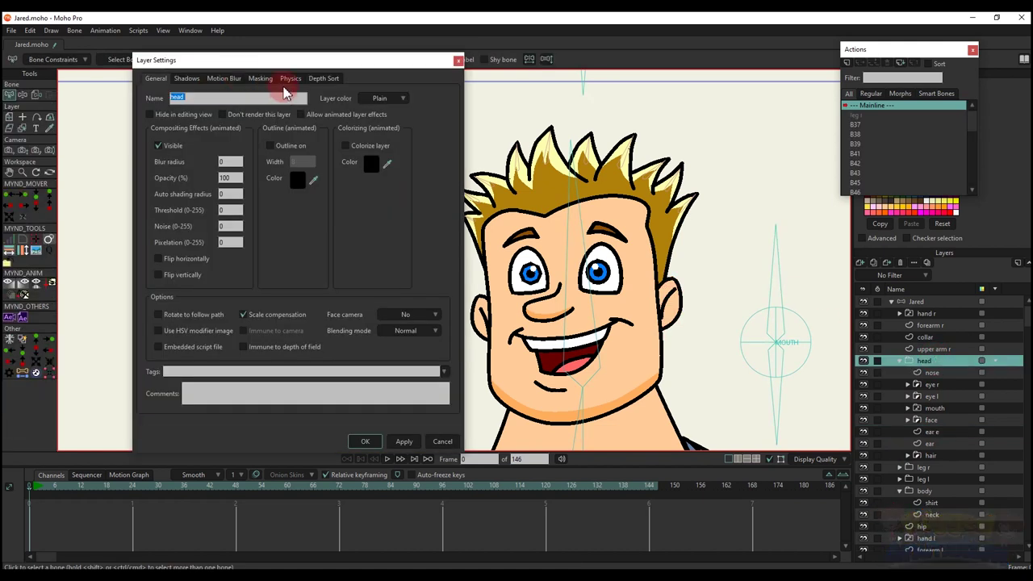
pyautogui.click(324, 78)
pyautogui.click(258, 146)
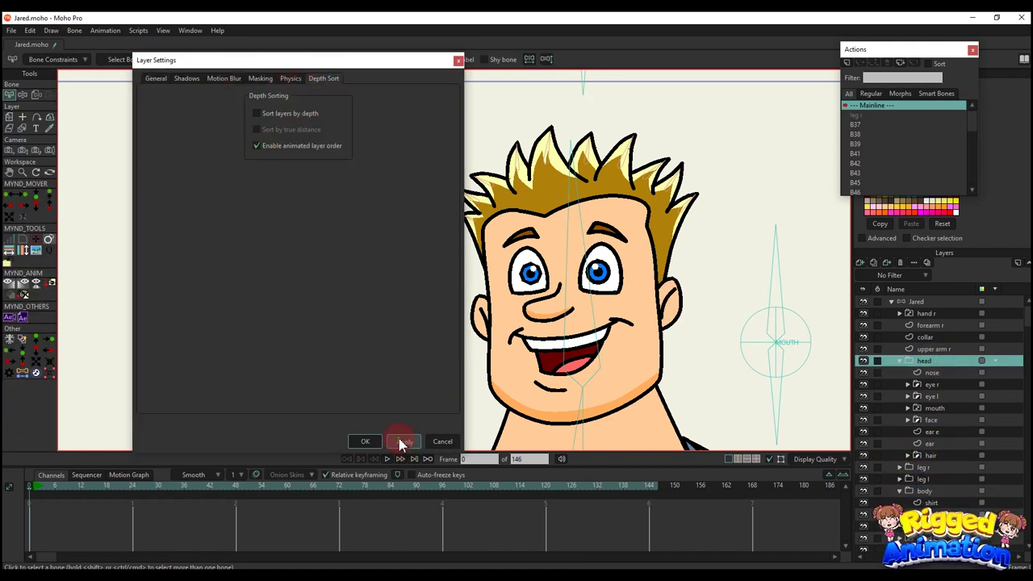
pyautogui.click(365, 441)
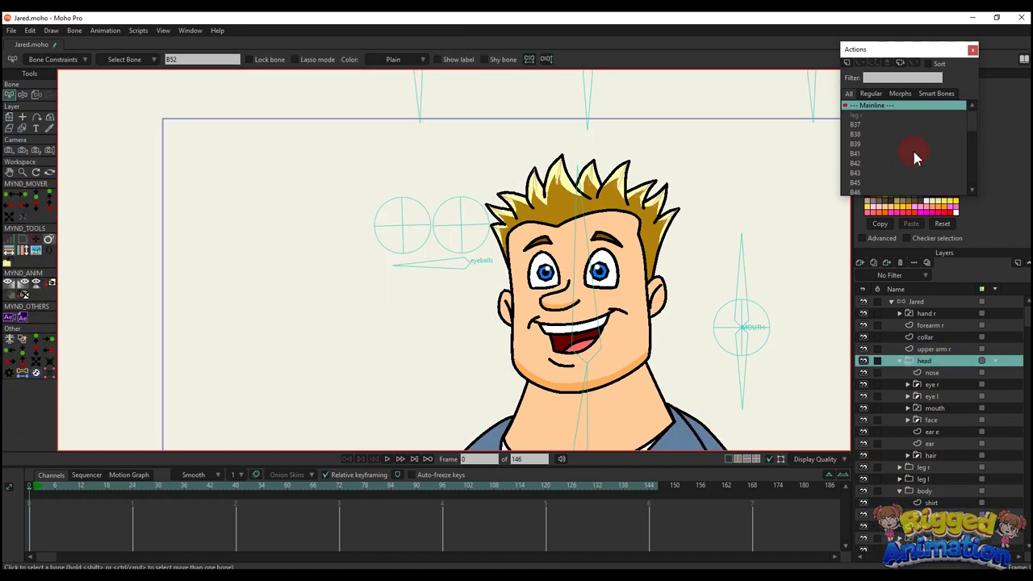
# Select the Jared bone layer and reopen its B52 action for editing
pyautogui.click(916, 301)
pyautogui.moveTo(648, 274); pyautogui.dragTo(619, 272)
pyautogui.press('t')
pyautogui.scroll(-2, 509, 85)
pyautogui.moveTo(510, 89); pyautogui.dragTo(496, 194)
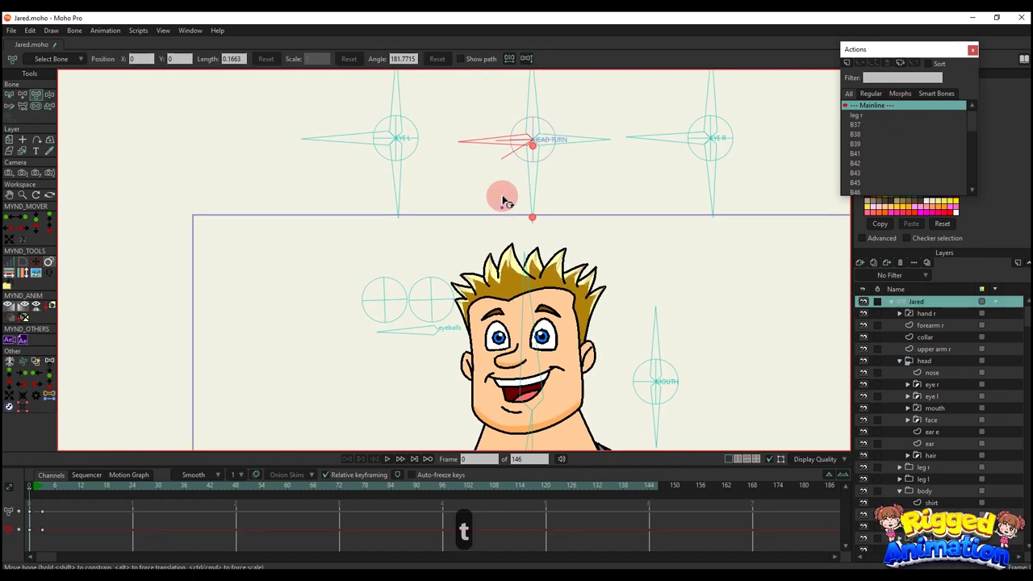
pyautogui.scroll(-3, 878, 167)
pyautogui.doubleClick(857, 190)
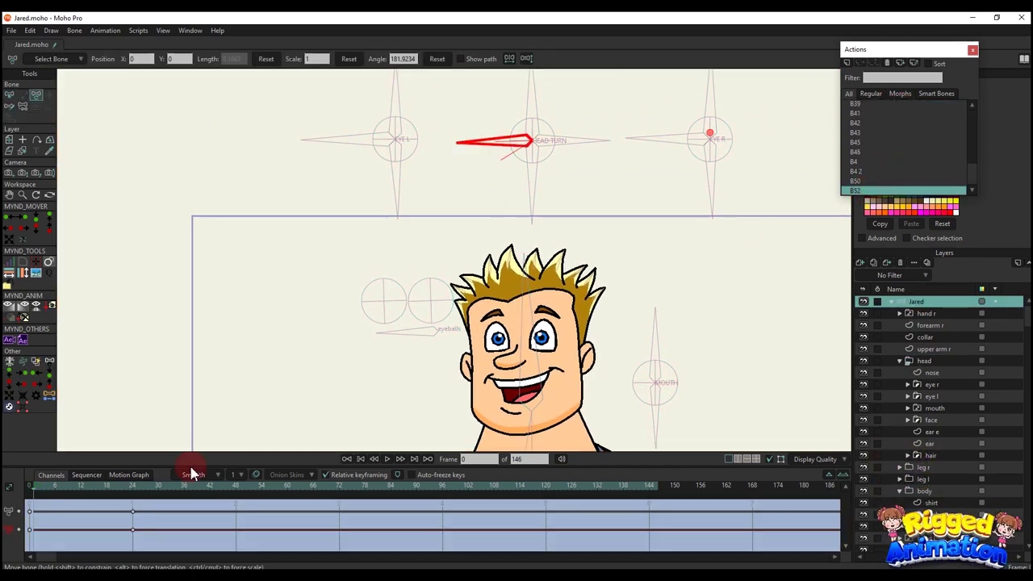
# Reorder the ear e layer directly above the face group at frame 2 of the B52 action
pyautogui.click(39, 496)
pyautogui.moveTo(545, 365); pyautogui.dragTo(547, 335)
pyautogui.scroll(2, 550, 336)
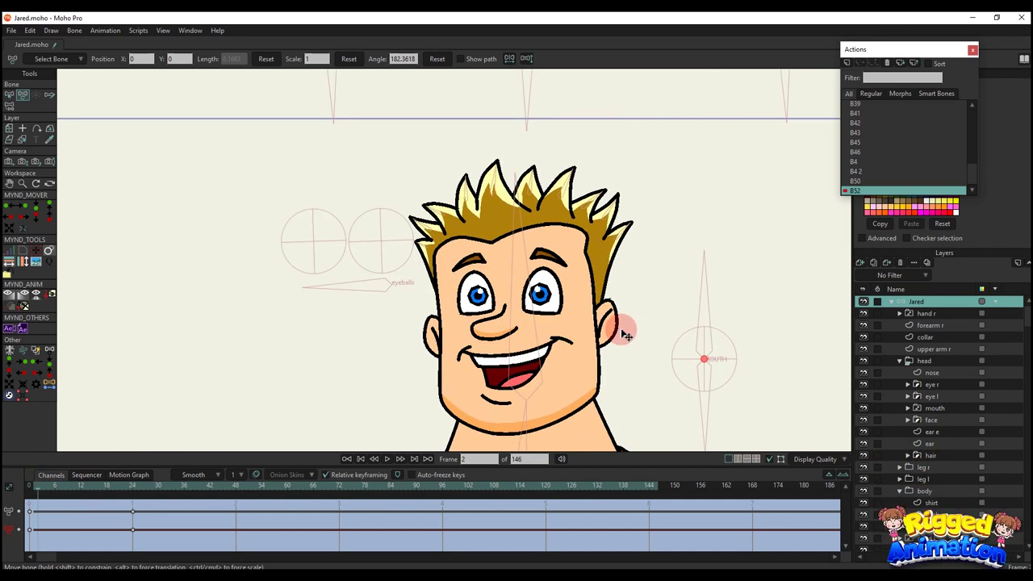
pyautogui.click(914, 432)
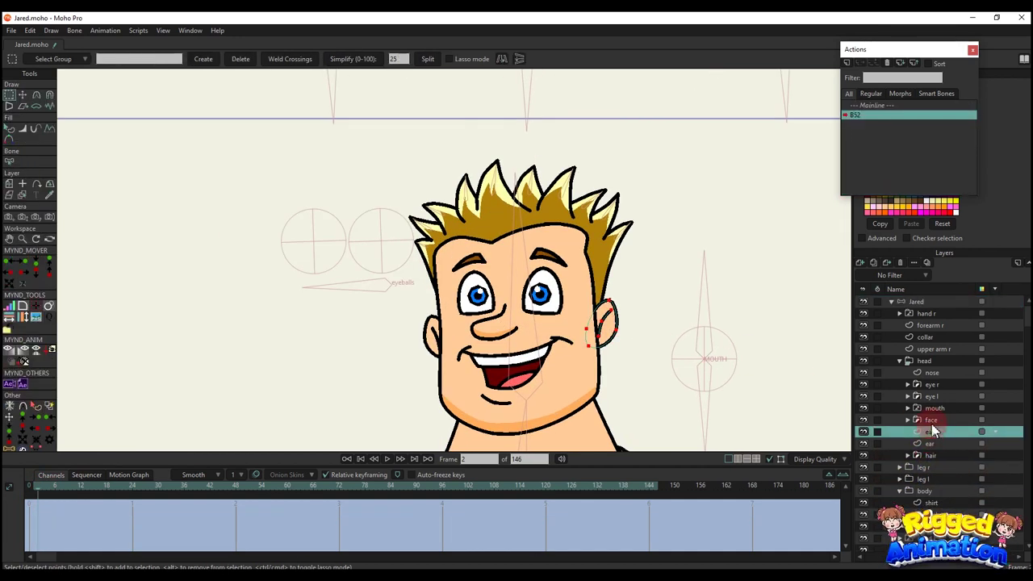
pyautogui.moveTo(930, 432)
pyautogui.mouseDown()
pyautogui.moveTo(931, 411)
pyautogui.moveTo(942, 430)
pyautogui.moveTo(929, 408)
pyautogui.mouseUp()
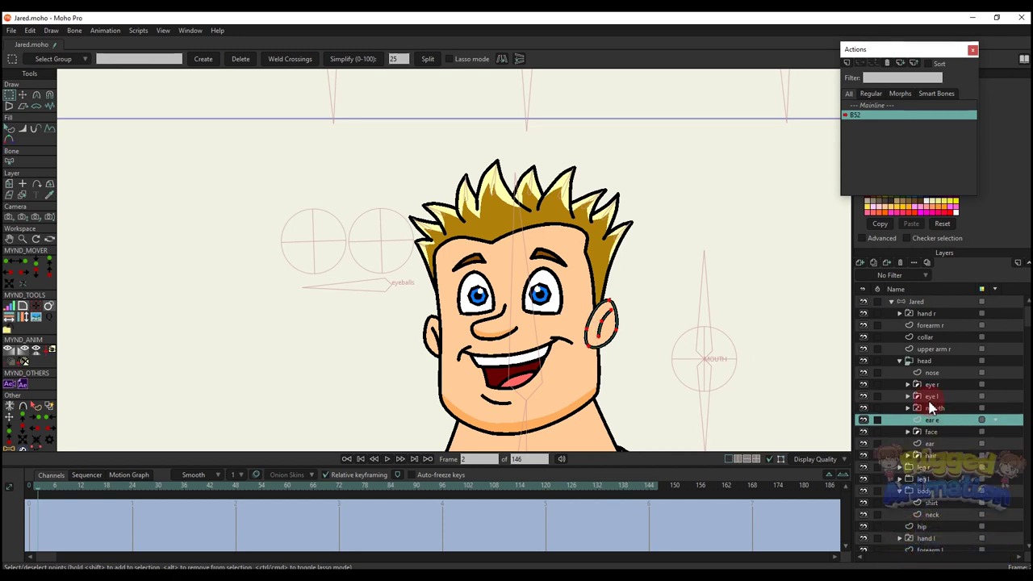
# Move the ear e points inward onto the face to an X of about 0.0999 at frame 24 and preview the turn
pyautogui.click(916, 302)
pyautogui.click(156, 410)
pyautogui.moveTo(38, 496); pyautogui.dragTo(133, 495)
pyautogui.keyDown('ctrl'); pyautogui.keyDown('alt'); pyautogui.click(586, 342); pyautogui.keyUp('alt'); pyautogui.keyUp('ctrl')
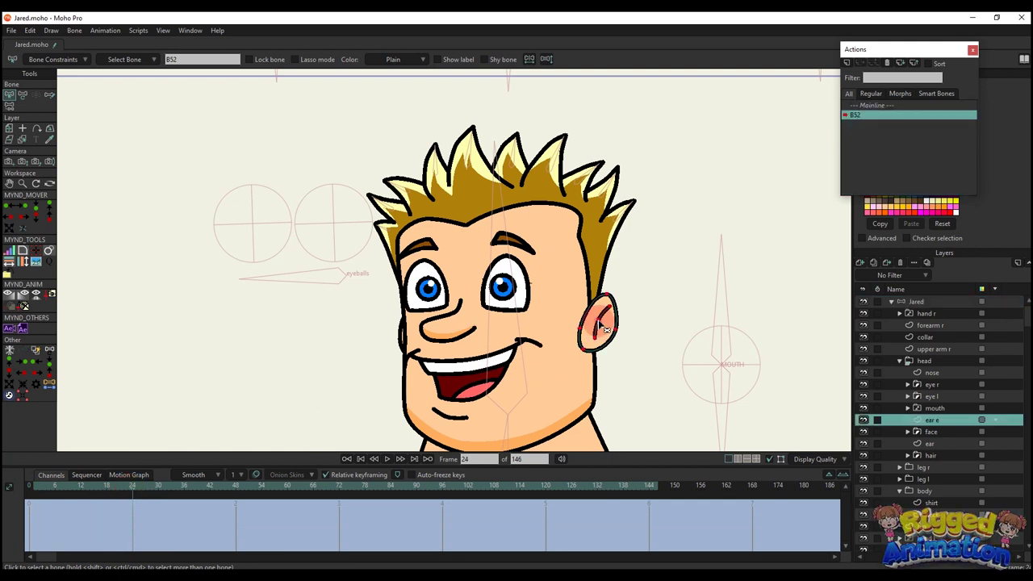
pyautogui.press('t')
pyautogui.moveTo(603, 332); pyautogui.dragTo(580, 333)
pyautogui.moveTo(38, 492); pyautogui.dragTo(133, 500)
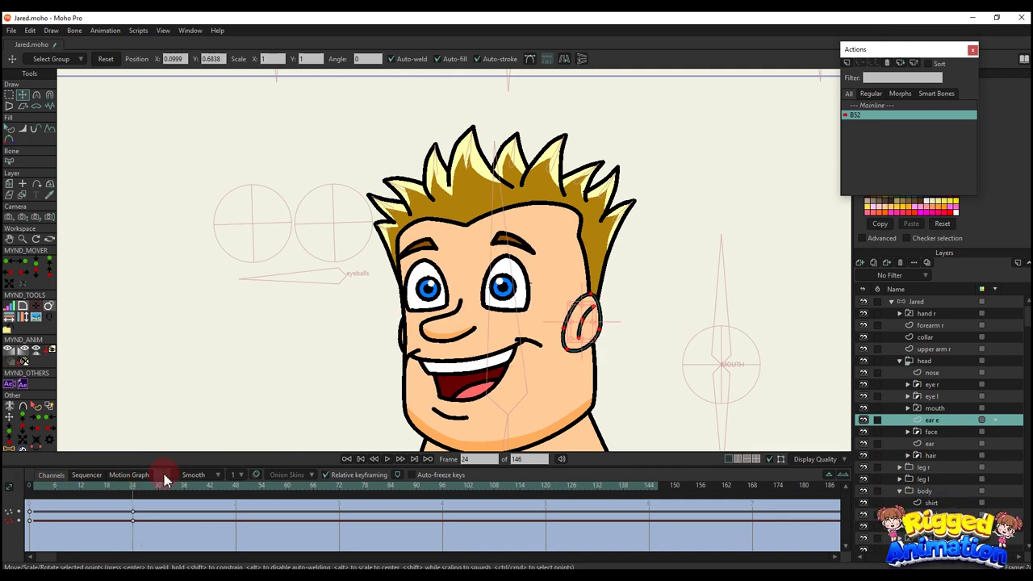
# Pull the face outline's near-side points beside the ear and temple inward at frame 24, narrowing the turned face
pyautogui.scroll(-2, 625, 266)
pyautogui.keyDown('alt'); pyautogui.rightClick(586, 269); pyautogui.keyUp('alt')
pyautogui.scroll(3, 599, 310)
pyautogui.press('t')
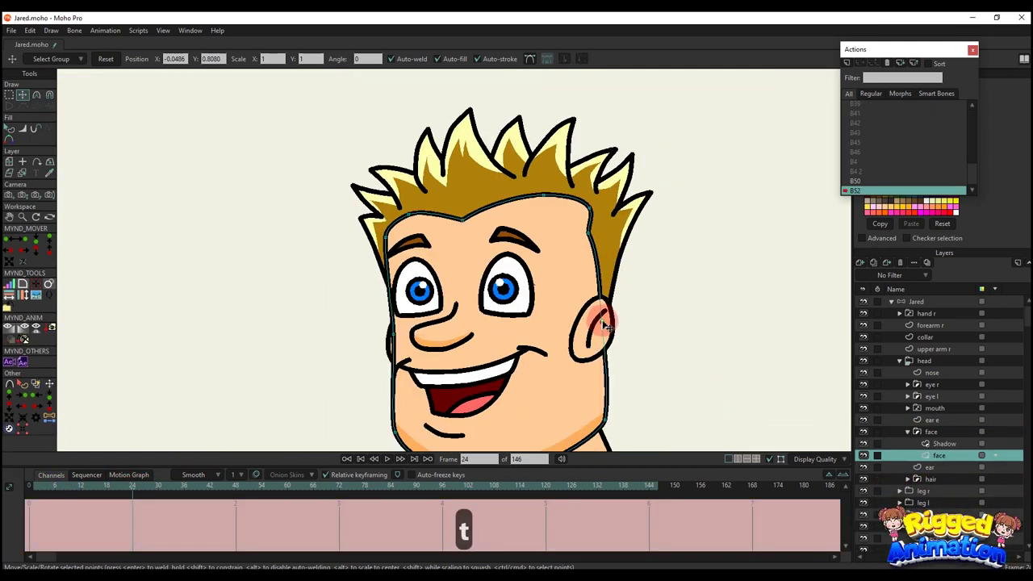
pyautogui.moveTo(606, 324); pyautogui.dragTo(575, 332)
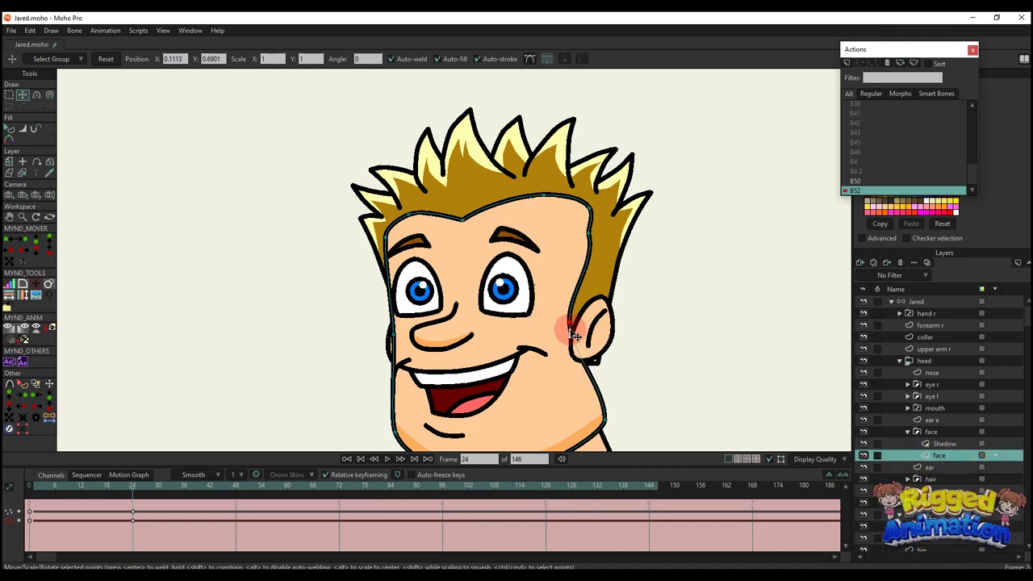
pyautogui.click(589, 210)
pyautogui.moveTo(591, 238); pyautogui.dragTo(505, 205)
pyautogui.hotkey('ctrl', 'z')
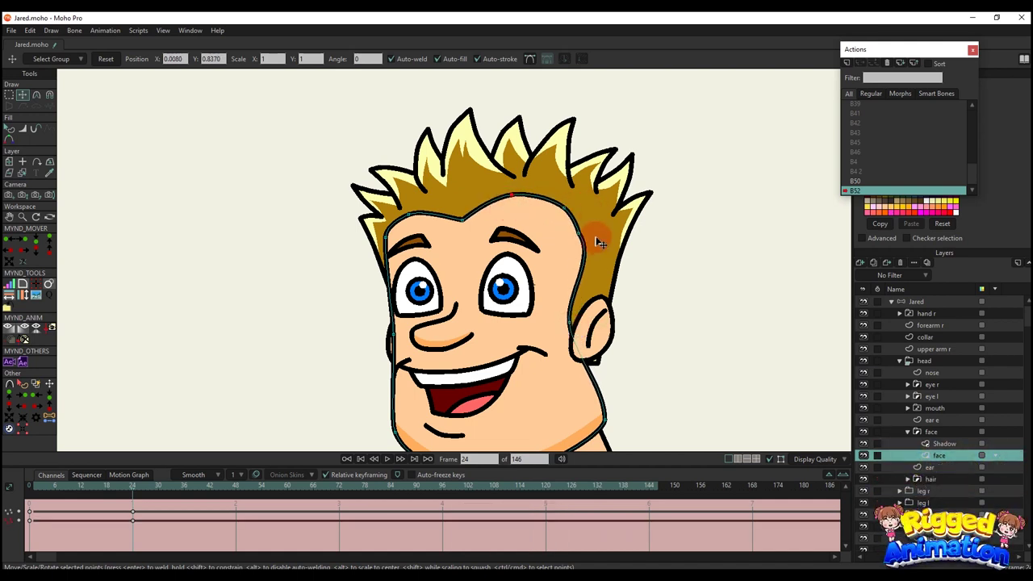
pyautogui.moveTo(585, 245); pyautogui.dragTo(570, 244)
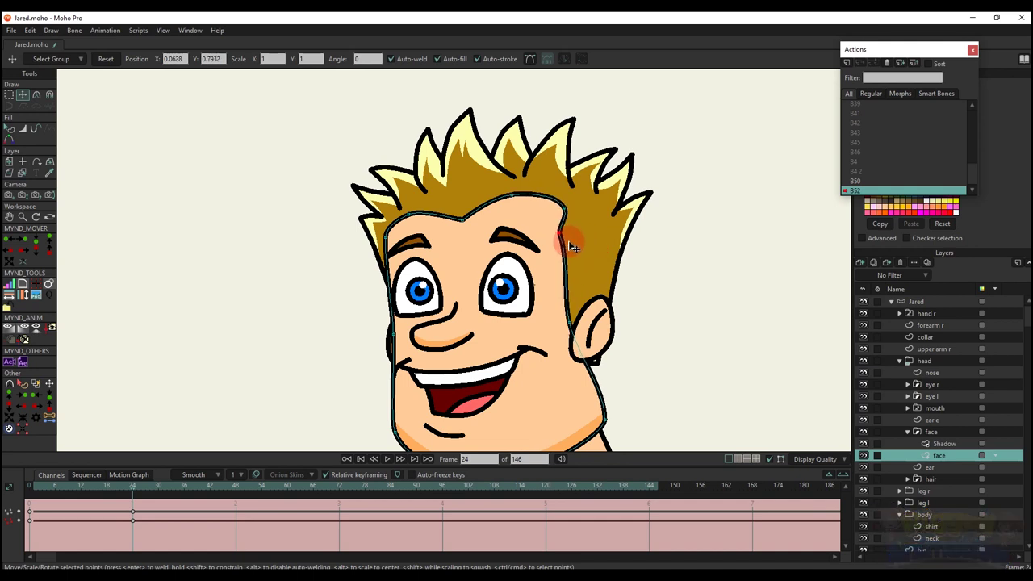
# Shift the face outline's hairline notch toward the far side and move the near jaw point inward at frame 24
pyautogui.scroll(-2, 570, 245)
pyautogui.moveTo(46, 491); pyautogui.dragTo(132, 496)
pyautogui.scroll(2, 379, 303)
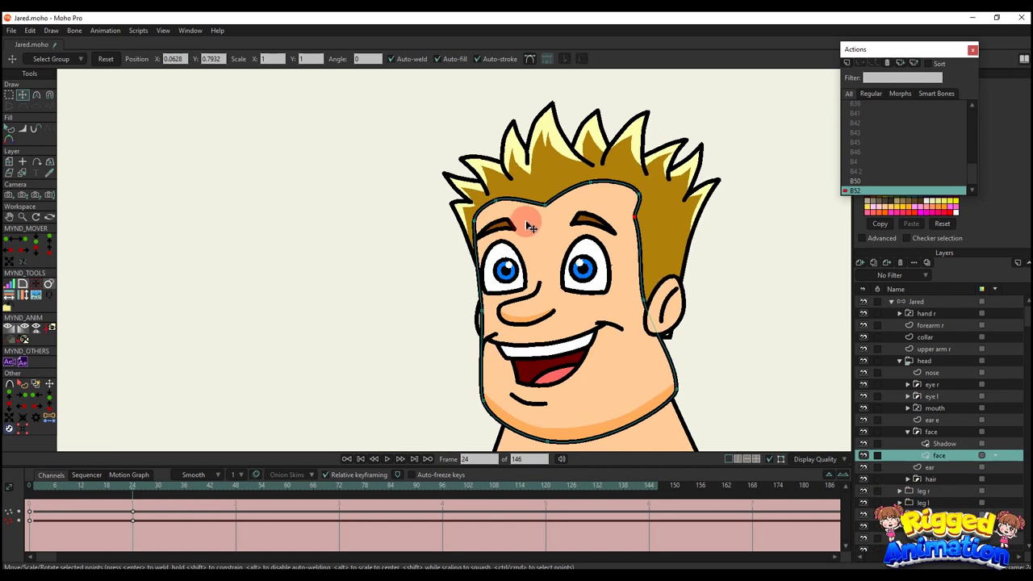
pyautogui.moveTo(545, 213); pyautogui.dragTo(504, 224)
pyautogui.scroll(-1, 571, 291)
pyautogui.scroll(1, 587, 316)
pyautogui.moveTo(637, 366); pyautogui.dragTo(607, 374)
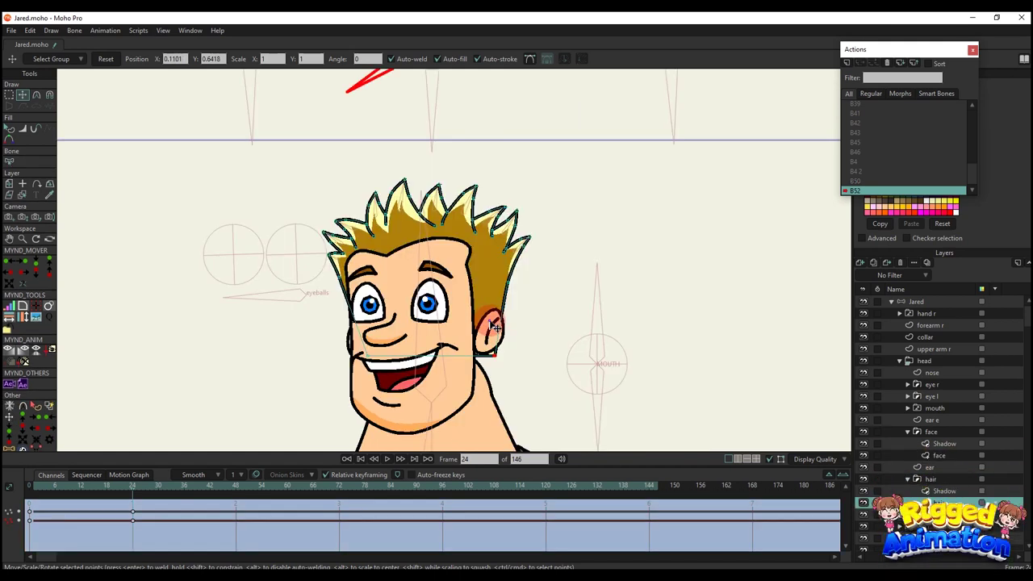
# Nudge the ear e points slightly toward the face at frame 24 and preview the head turn
pyautogui.keyDown('alt'); pyautogui.rightClick(488, 329); pyautogui.keyUp('alt')
pyautogui.scroll(1, 488, 302)
pyautogui.moveTo(524, 315); pyautogui.dragTo(500, 321)
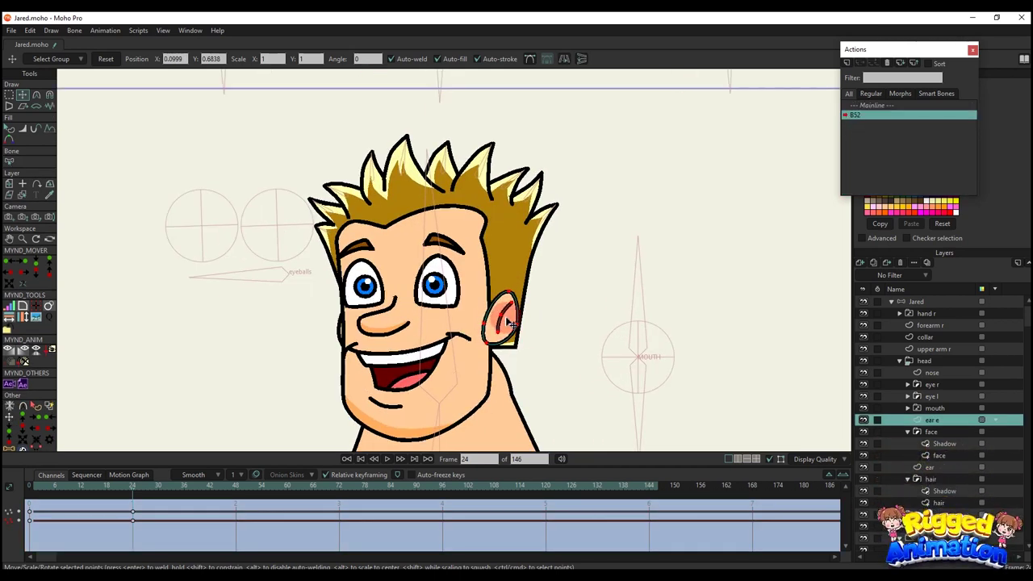
pyautogui.press('q')
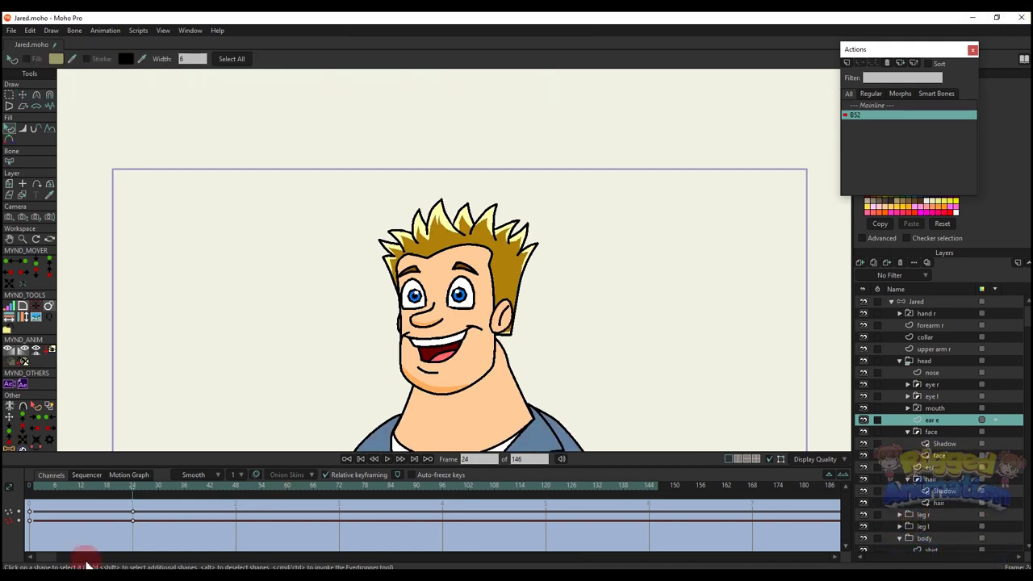
pyautogui.moveTo(33, 486); pyautogui.dragTo(133, 490)
pyautogui.press('r')
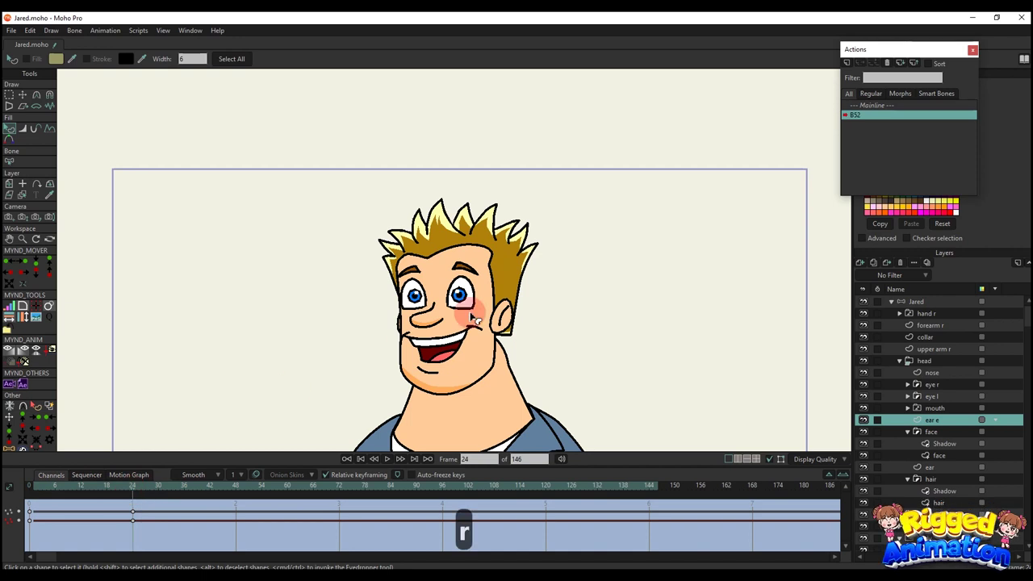
# Tuck the hair layer's lower corner point behind the near ear, to about X 0.1053 and Y 0.6735
pyautogui.scroll(3, 488, 313)
pyautogui.keyDown('alt'); pyautogui.rightClick(525, 348); pyautogui.keyUp('alt')
pyautogui.press('t')
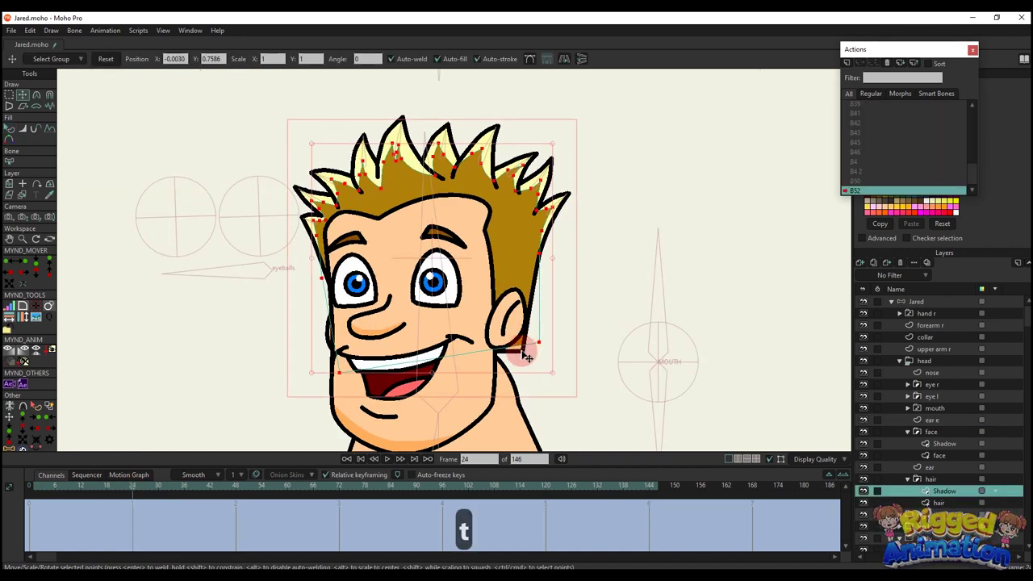
pyautogui.keyDown('ctrl'); pyautogui.keyDown('alt'); pyautogui.click(526, 355); pyautogui.keyUp('alt'); pyautogui.keyUp('ctrl')
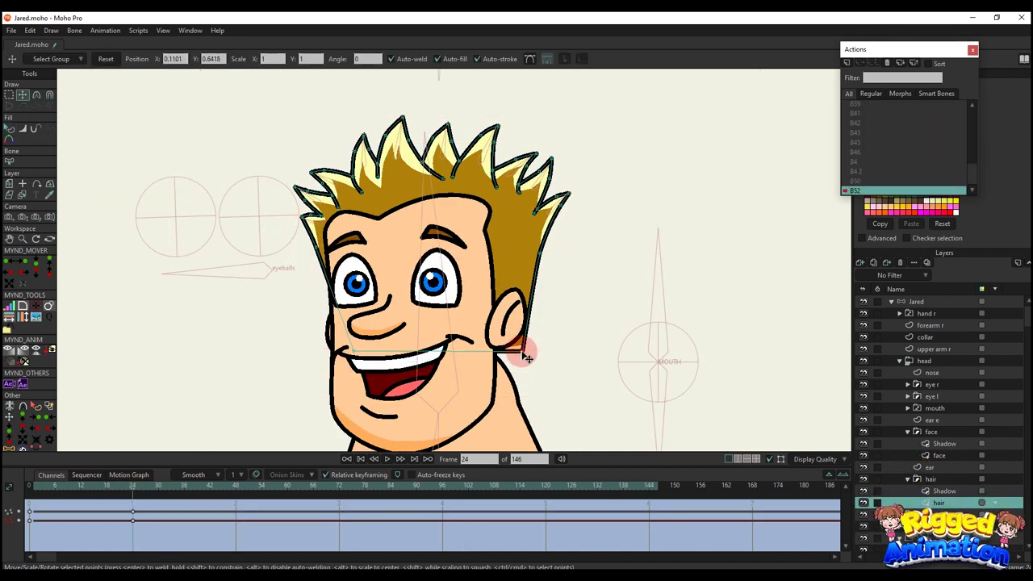
pyautogui.moveTo(524, 355); pyautogui.dragTo(522, 316)
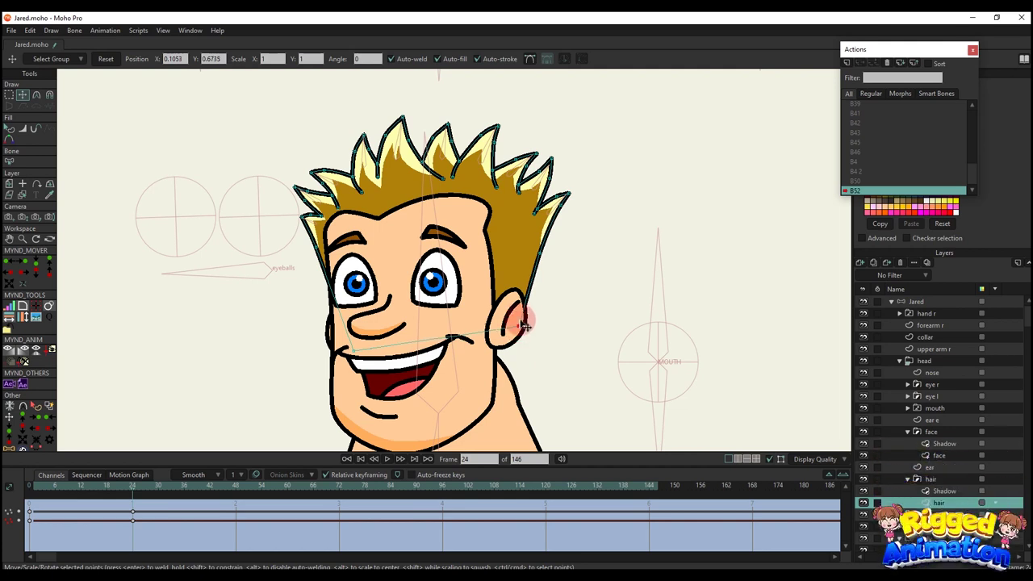
pyautogui.press('q')
pyautogui.scroll(-3, 532, 313)
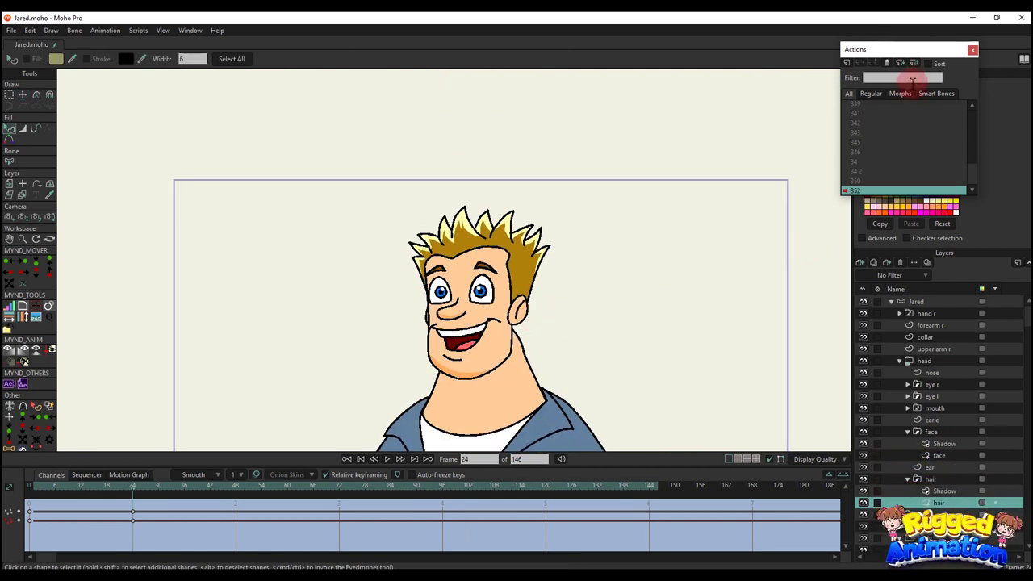
# Move the face outline's sideburn point inward to about X 0.0605, adjust the near jaw point, and reshape the curve behind the ear
pyautogui.scroll(3, 869, 134)
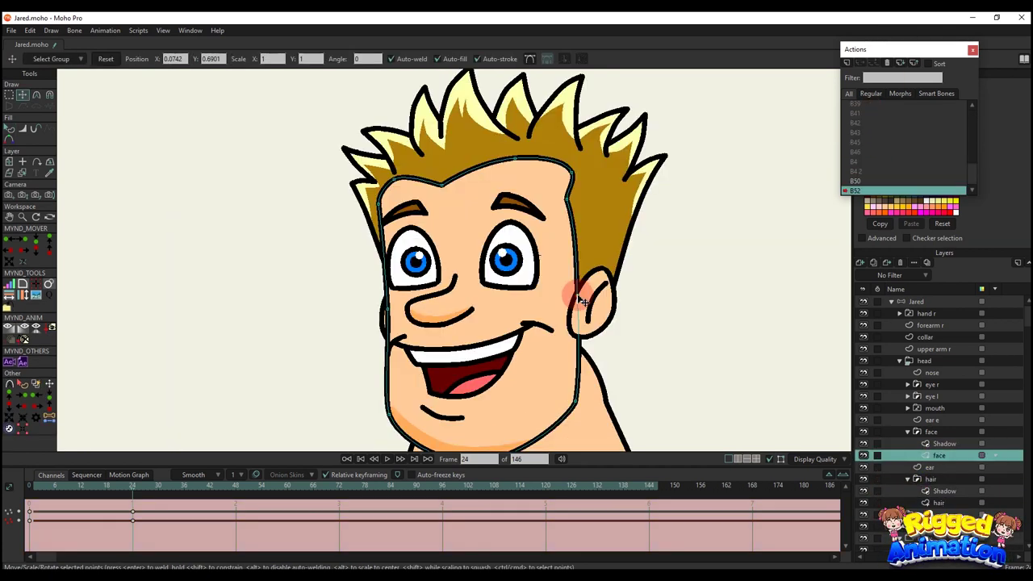
pyautogui.moveTo(581, 300); pyautogui.dragTo(568, 302)
pyautogui.moveTo(583, 374); pyautogui.dragTo(601, 370)
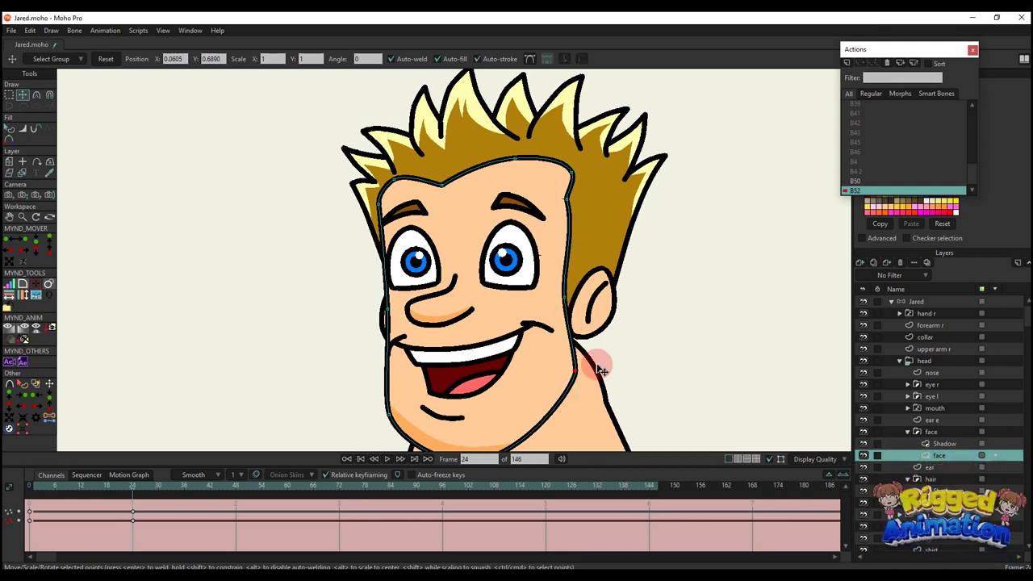
pyautogui.press('c')
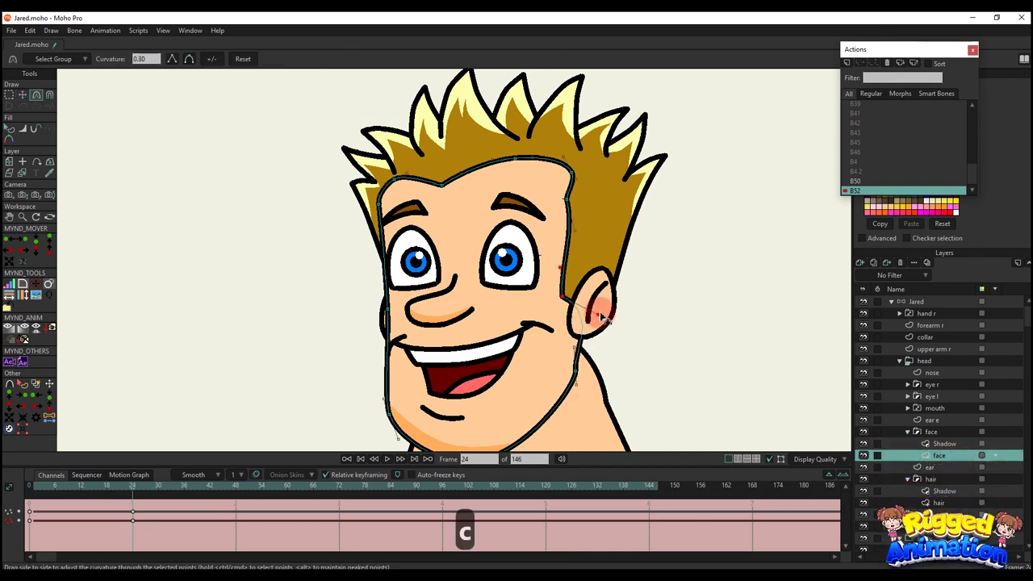
pyautogui.scroll(-2, 605, 322)
pyautogui.press('q')
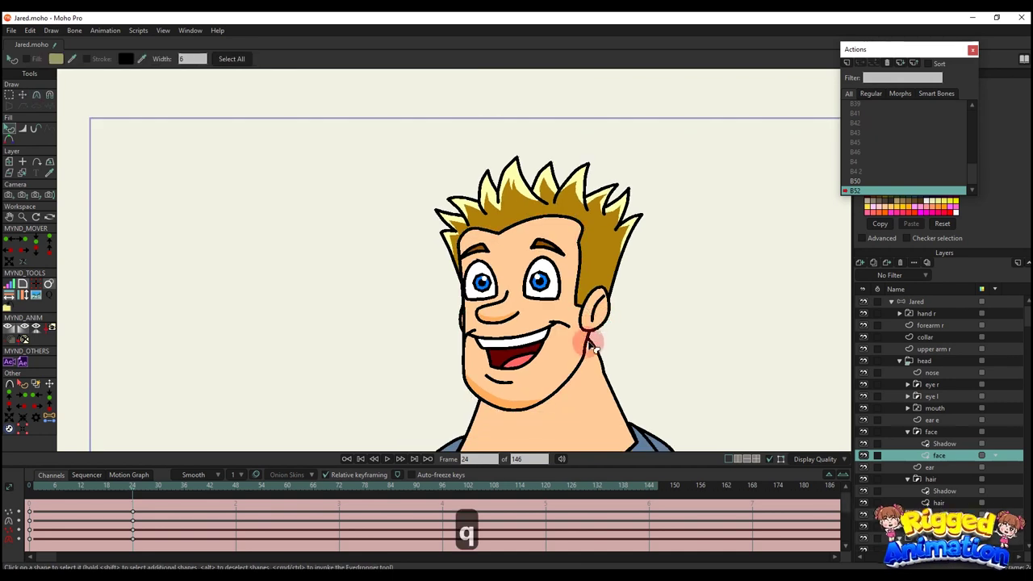
# Refine the curve of the near jaw point below the ear and preview the turn from the start to frame 24
pyautogui.press('t')
pyautogui.scroll(2, 589, 343)
pyautogui.press('c')
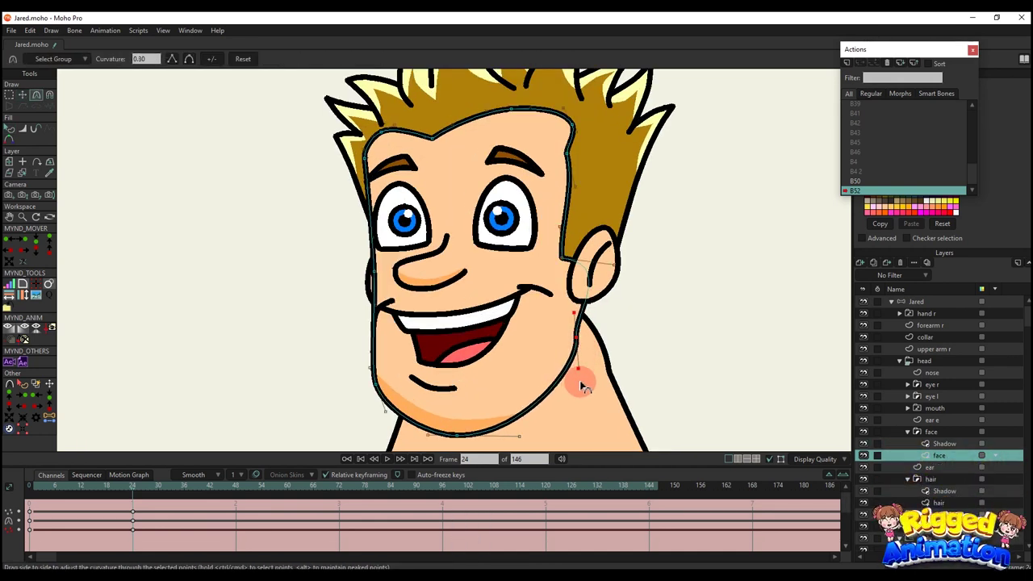
pyautogui.click(578, 337)
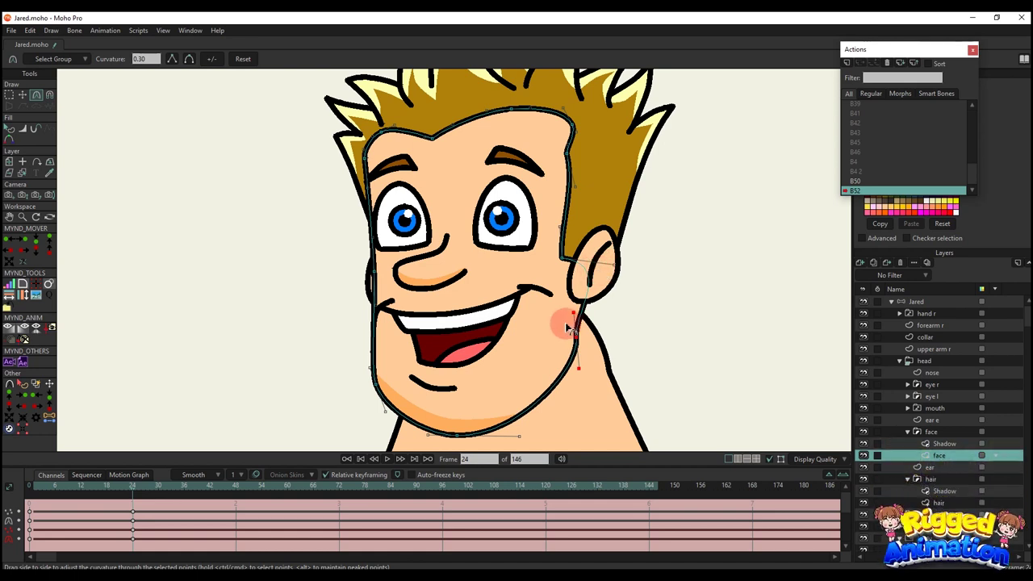
pyautogui.press('q')
pyautogui.scroll(-5, 573, 327)
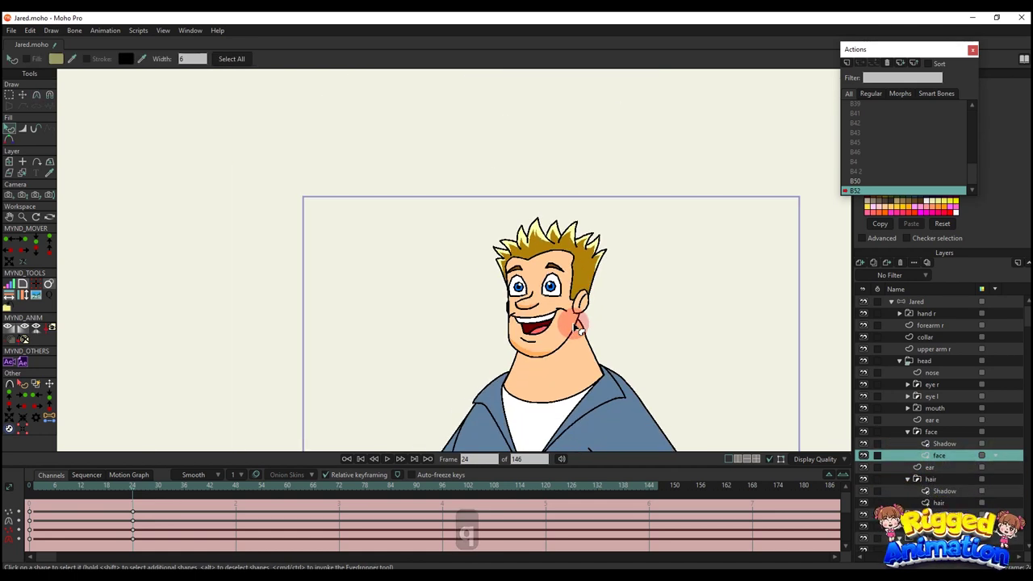
pyautogui.scroll(4, 565, 327)
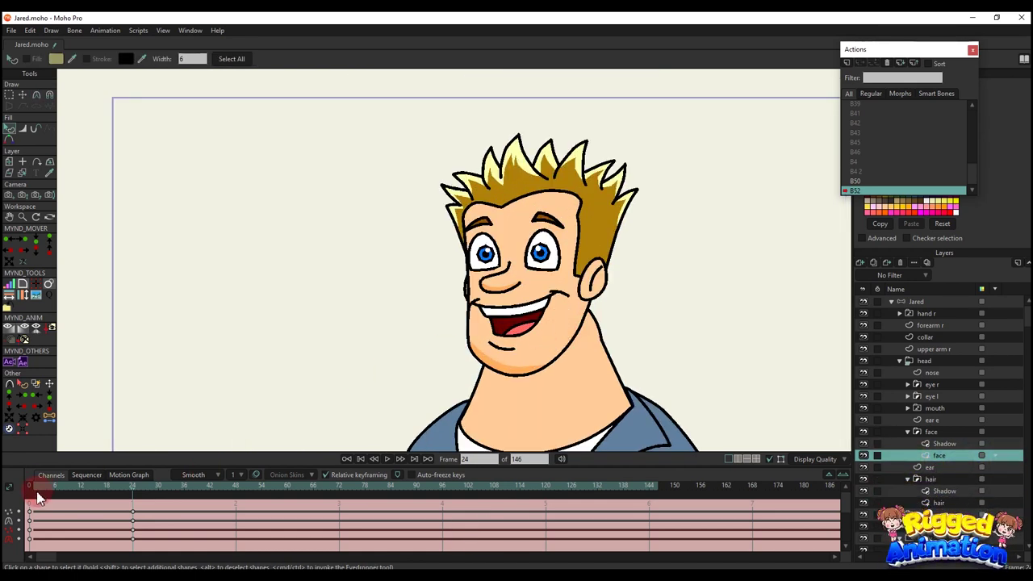
pyautogui.moveTo(38, 497); pyautogui.dragTo(132, 506)
# Reposition the near jaw point and adjust the curve handles beneath the ear for a rounder jawline, previewing the head turn
pyautogui.press('r')
pyautogui.press('t')
pyautogui.scroll(2, 576, 330)
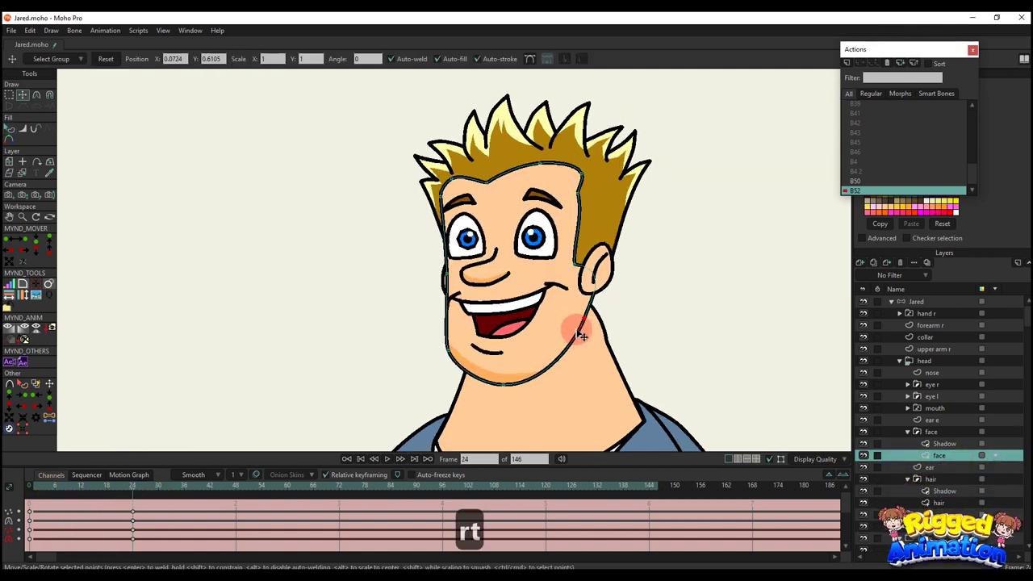
pyautogui.moveTo(577, 330); pyautogui.dragTo(588, 343)
pyautogui.press('c')
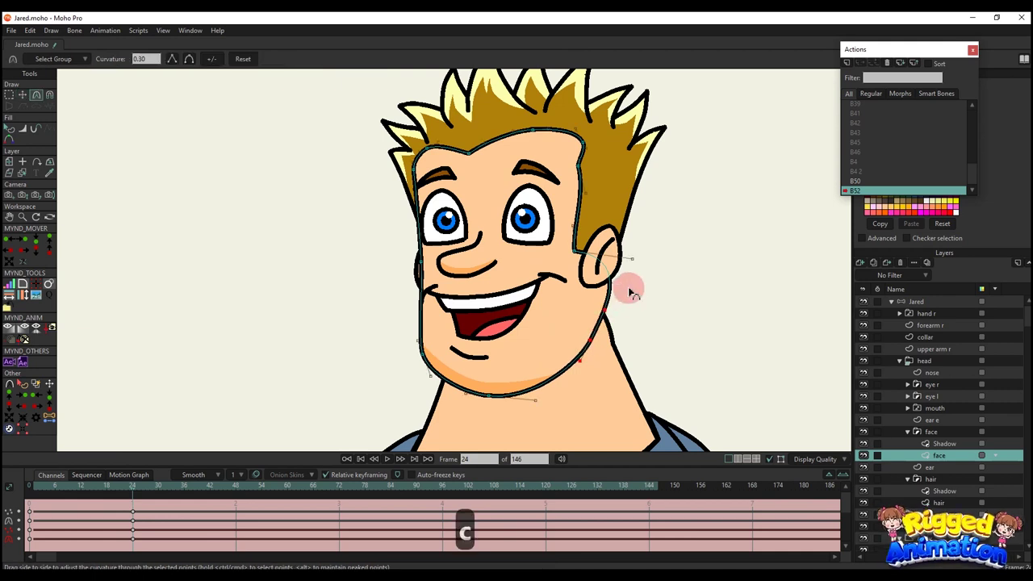
pyautogui.moveTo(634, 268); pyautogui.dragTo(608, 273)
pyautogui.moveTo(604, 309); pyautogui.dragTo(589, 292)
pyautogui.press('q')
pyautogui.scroll(-3, 397, 358)
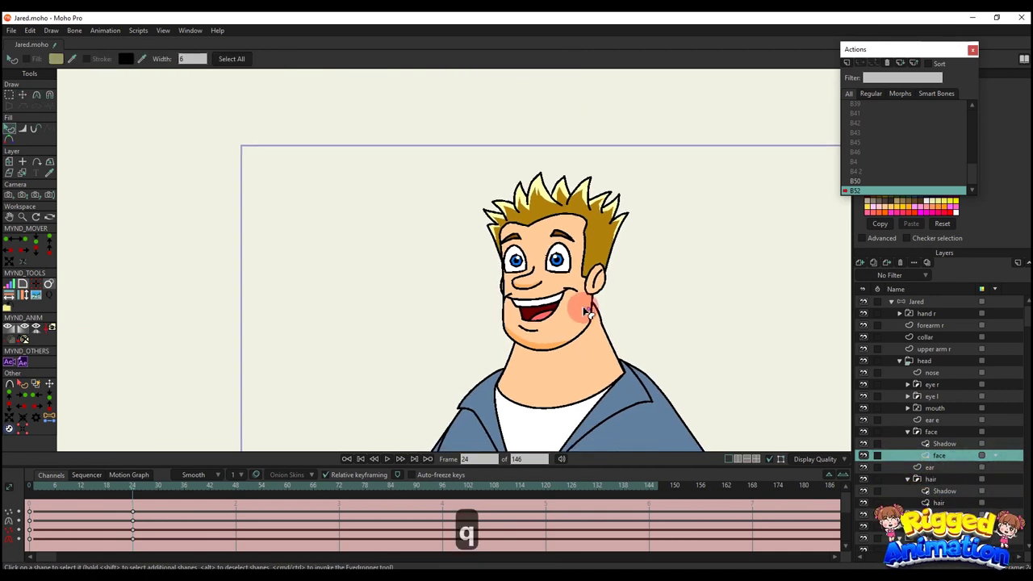
pyautogui.click(398, 357)
pyautogui.moveTo(56, 485); pyautogui.dragTo(134, 489)
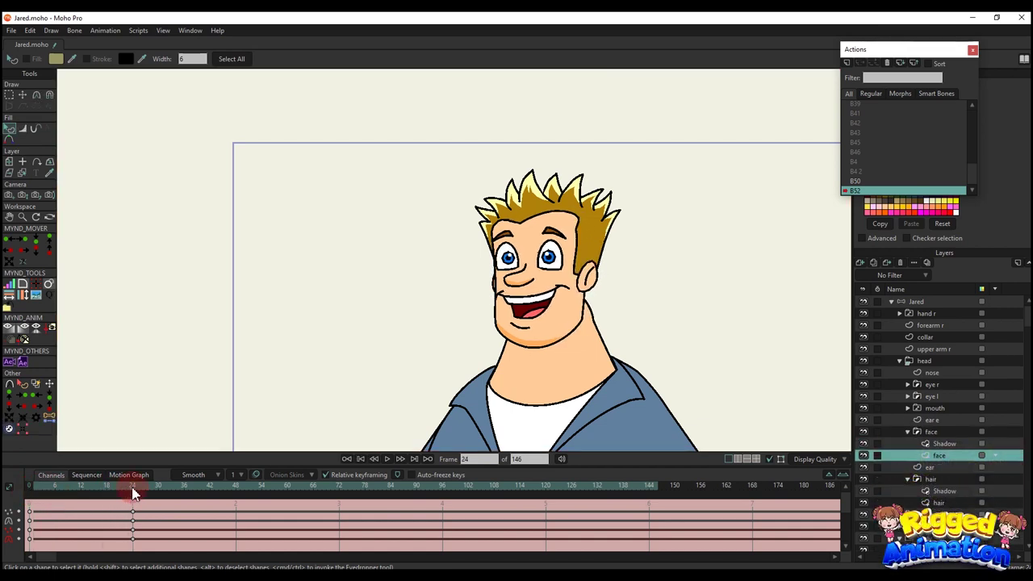
# Reshape the near side of the face group's Shadow layer at frame 24 so it follows the turned jawline
pyautogui.press('t')
pyautogui.scroll(1, 545, 323)
pyautogui.keyDown('alt'); pyautogui.rightClick(535, 355); pyautogui.keyUp('alt')
pyautogui.press('t')
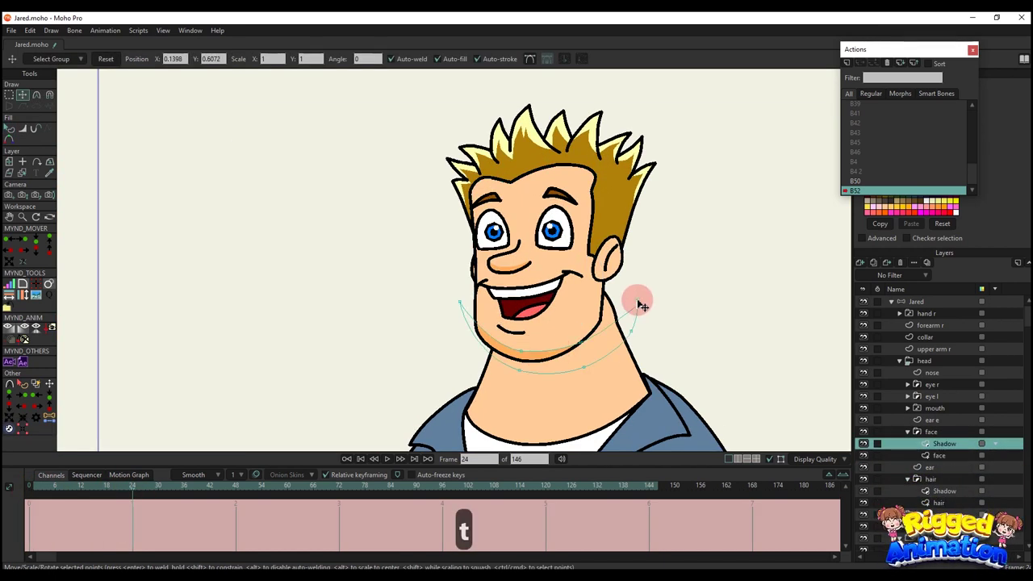
pyautogui.moveTo(636, 303); pyautogui.dragTo(578, 344)
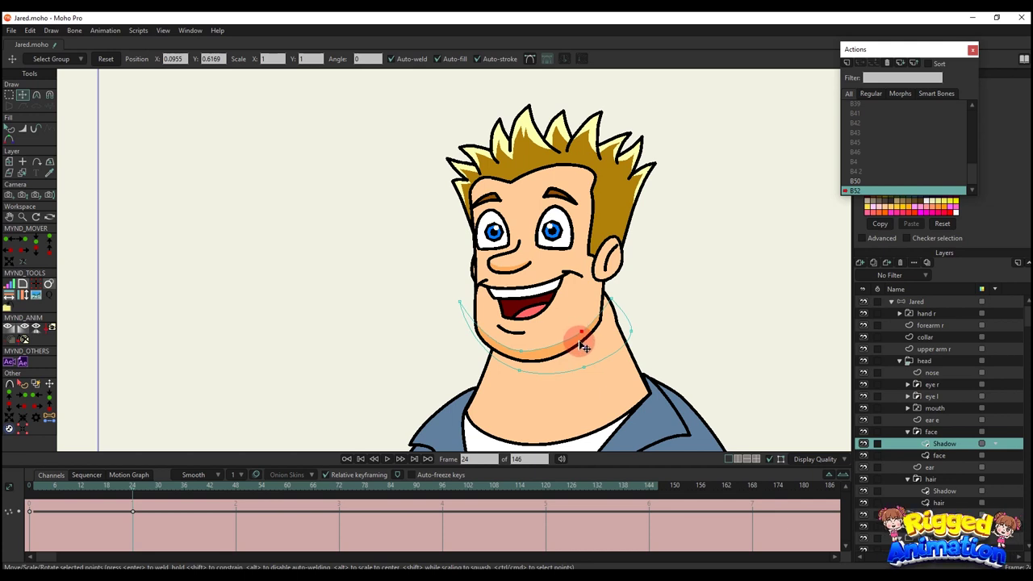
pyautogui.moveTo(614, 297); pyautogui.dragTo(618, 296)
# Move the face outline's far jaw corner outward and raise its bottom chin point slightly at frame 24
pyautogui.scroll(3, 428, 339)
pyautogui.press('t')
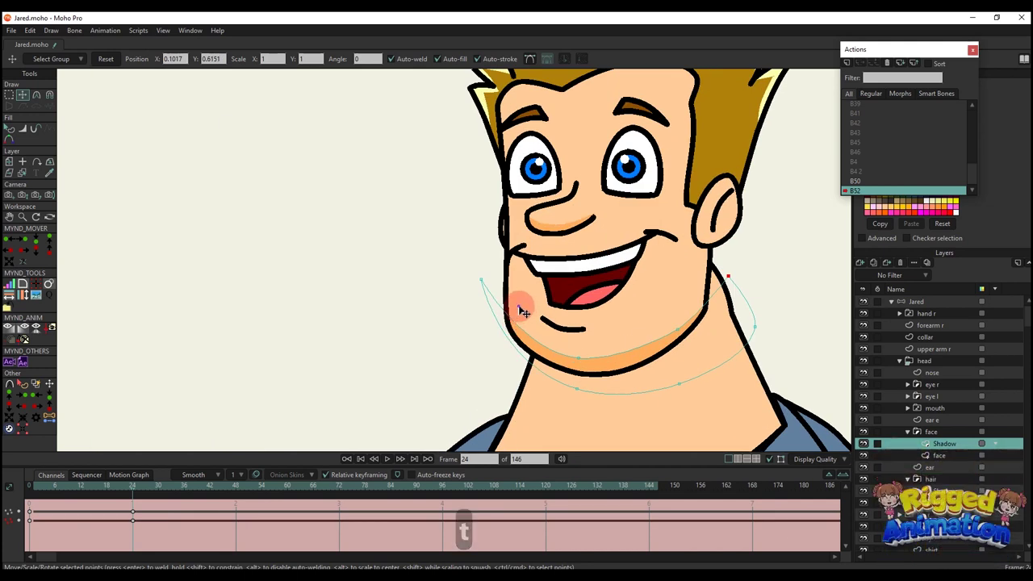
pyautogui.keyDown('alt'); pyautogui.rightClick(521, 308); pyautogui.keyUp('alt')
pyautogui.moveTo(508, 337); pyautogui.dragTo(509, 329)
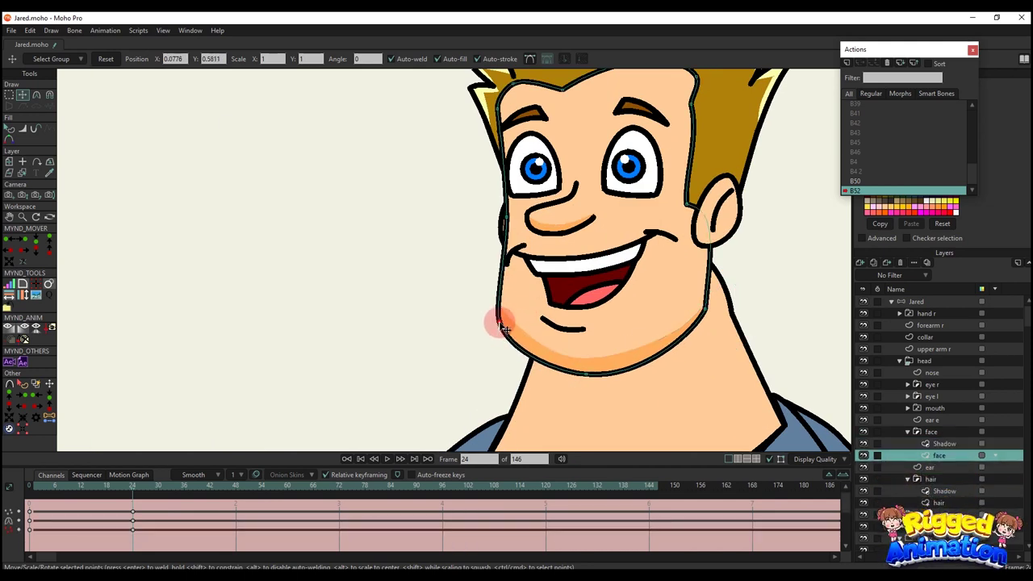
pyautogui.moveTo(581, 377); pyautogui.dragTo(578, 363)
pyautogui.press('q')
pyautogui.scroll(-3, 507, 219)
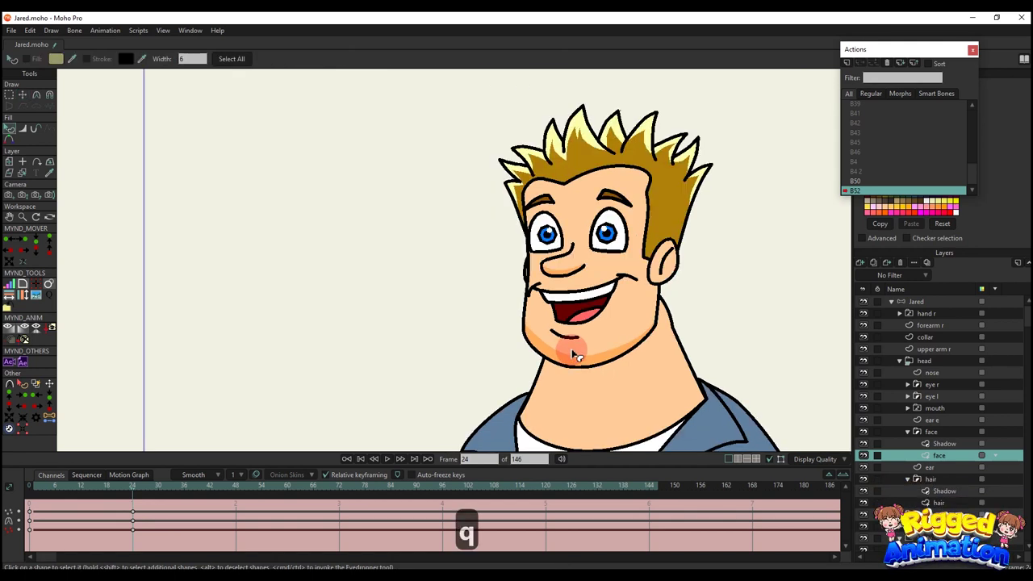
# Narrow the hair group from its far side at frame 24 to an X scale of about 0.9353 and X position of 0.0151
pyautogui.scroll(2, 506, 219)
pyautogui.scroll(-1, 928, 451)
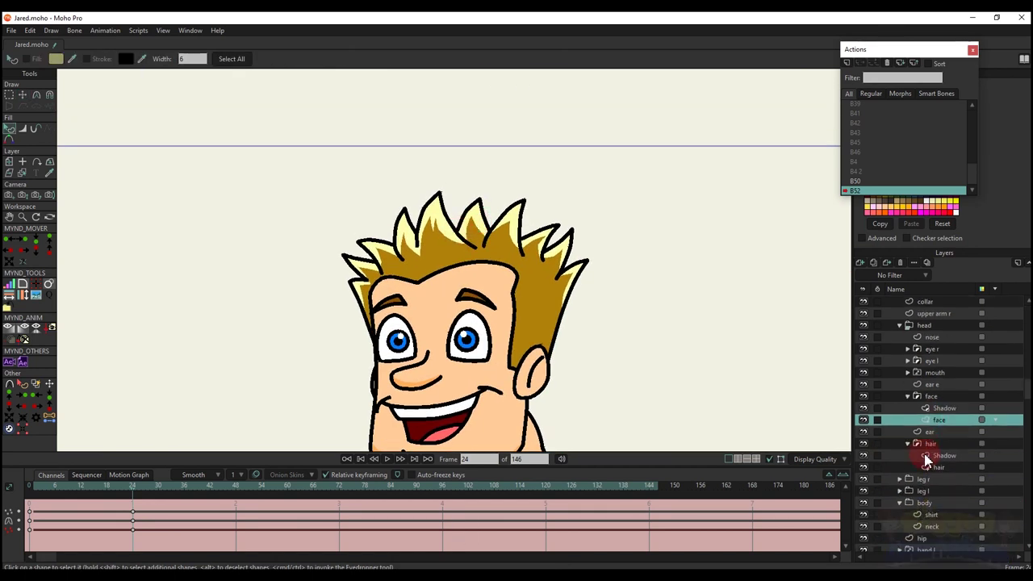
pyautogui.scroll(-1, 927, 465)
pyautogui.scroll(-2, 513, 243)
pyautogui.scroll(4, 920, 316)
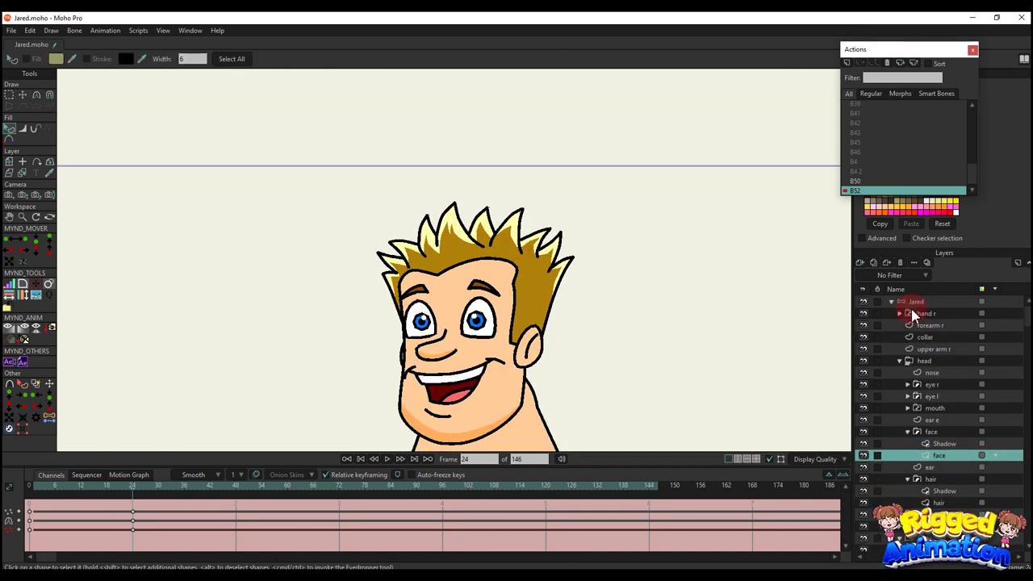
pyautogui.click(912, 302)
pyautogui.scroll(-2, 613, 331)
pyautogui.click(928, 479)
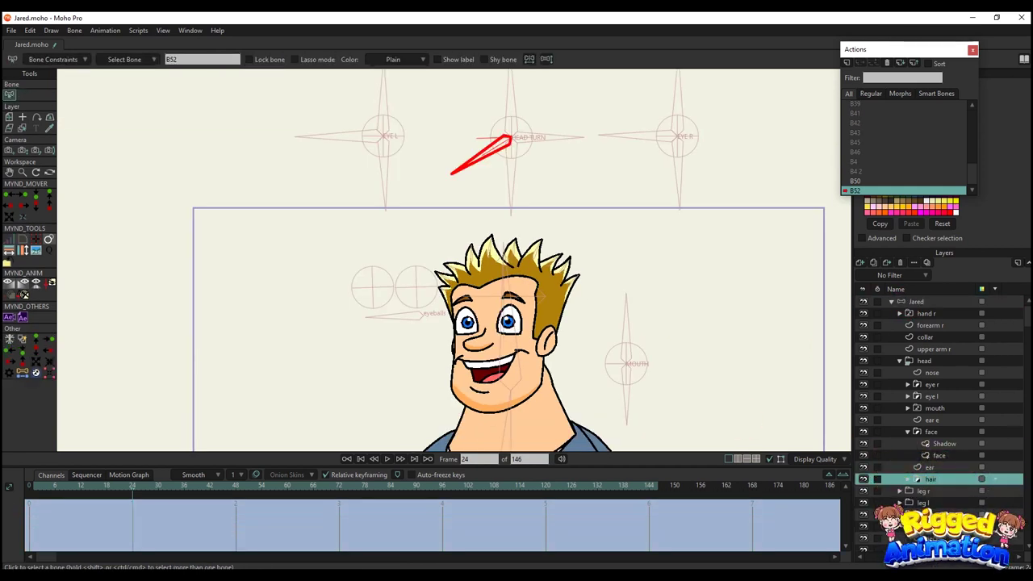
pyautogui.press('m')
pyautogui.scroll(2, 418, 330)
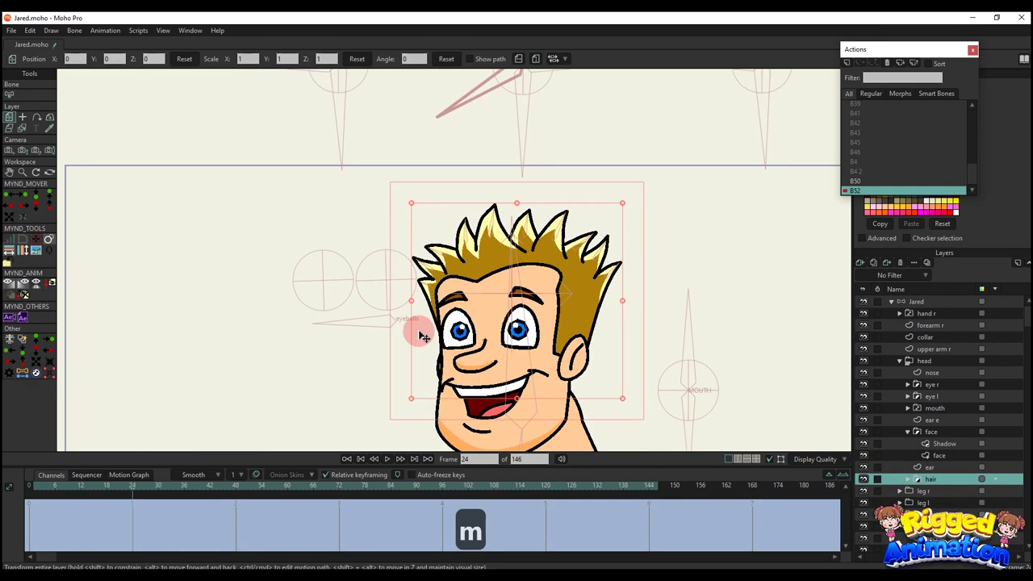
pyautogui.moveTo(412, 301); pyautogui.dragTo(478, 292)
pyautogui.scroll(3, 449, 257)
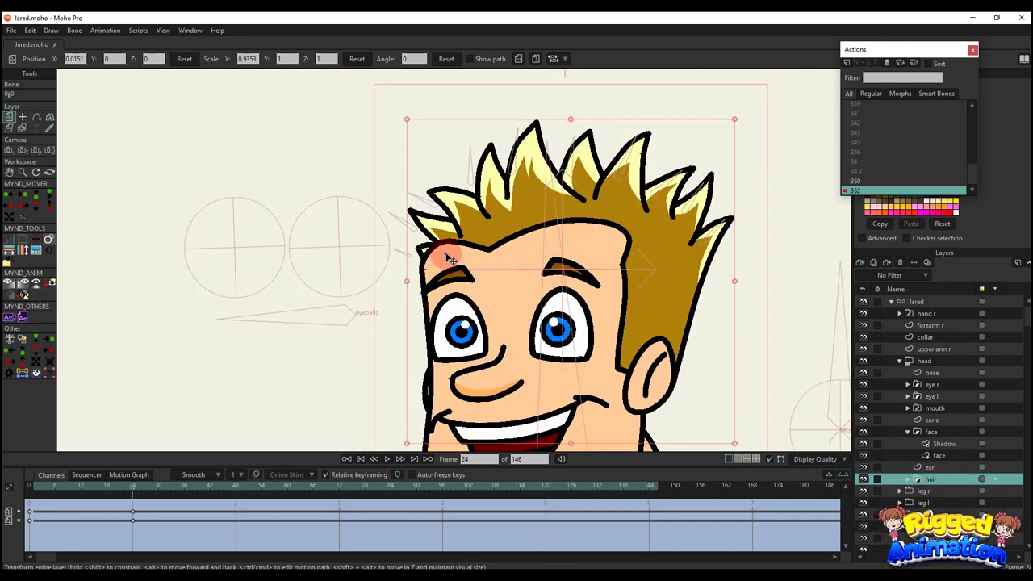
# Reposition the face outline's upper points at the far temple at frame 24 so the edge meets the hairline
pyautogui.keyDown('alt'); pyautogui.rightClick(449, 256); pyautogui.keyUp('alt')
pyautogui.scroll(2, 448, 256)
pyautogui.press('t')
pyautogui.moveTo(414, 284); pyautogui.dragTo(449, 255)
pyautogui.moveTo(413, 297)
pyautogui.mouseDown()
pyautogui.moveTo(425, 297)
pyautogui.moveTo(415, 303)
pyautogui.mouseUp()
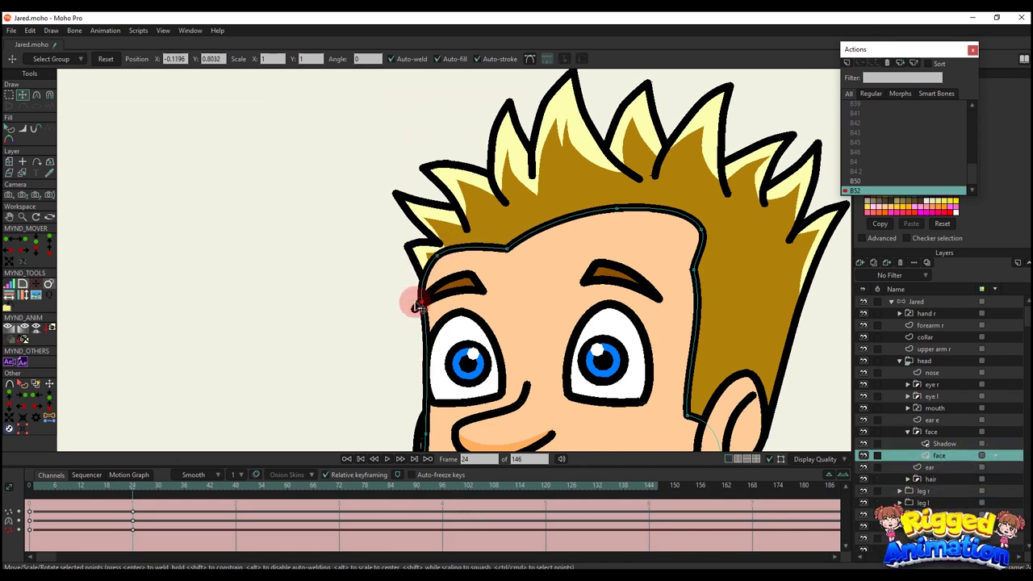
pyautogui.scroll(-8, 424, 272)
pyautogui.press('q')
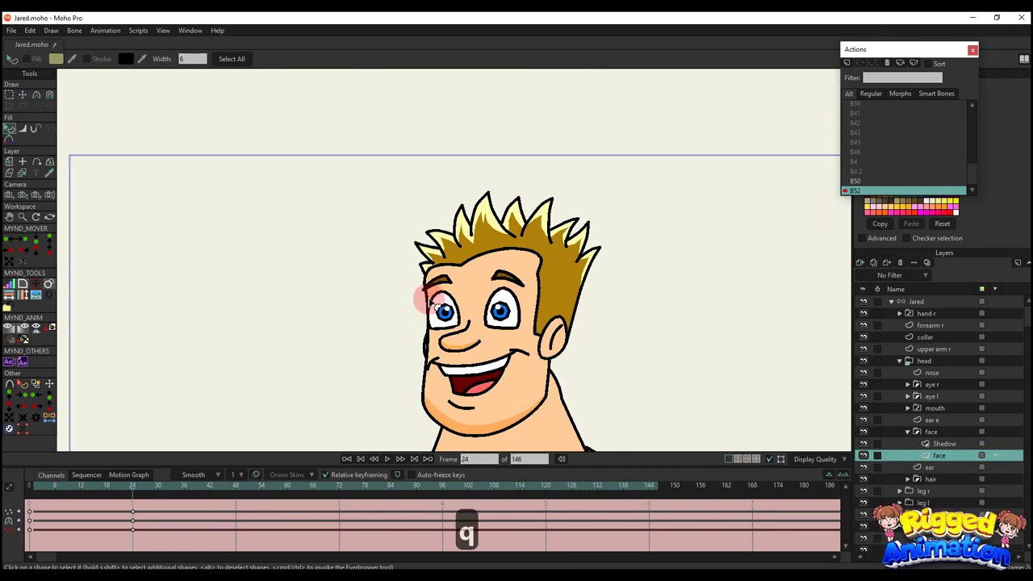
pyautogui.scroll(5, 394, 274)
pyautogui.press('t')
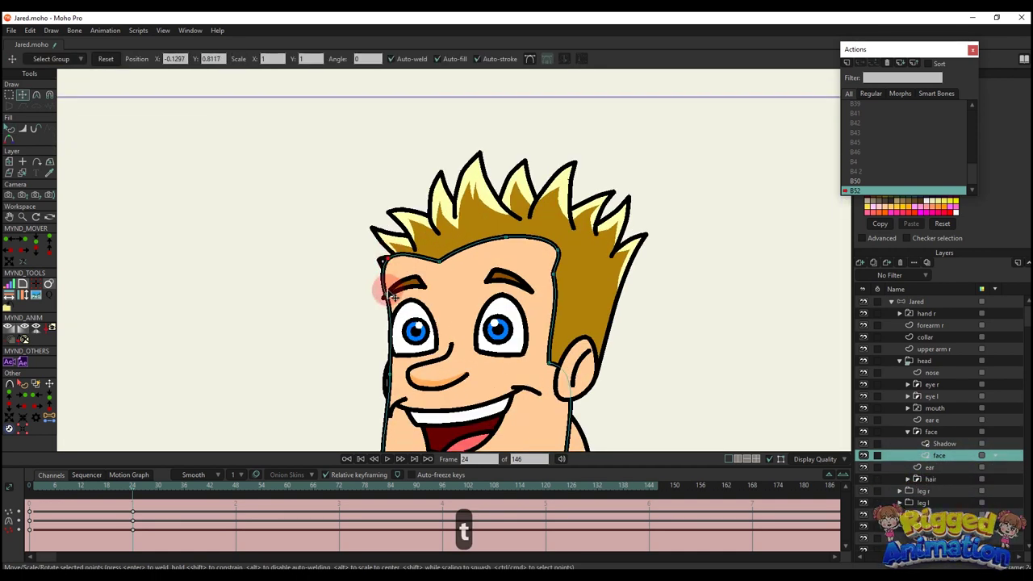
pyautogui.moveTo(388, 292); pyautogui.dragTo(394, 264)
pyautogui.press('q')
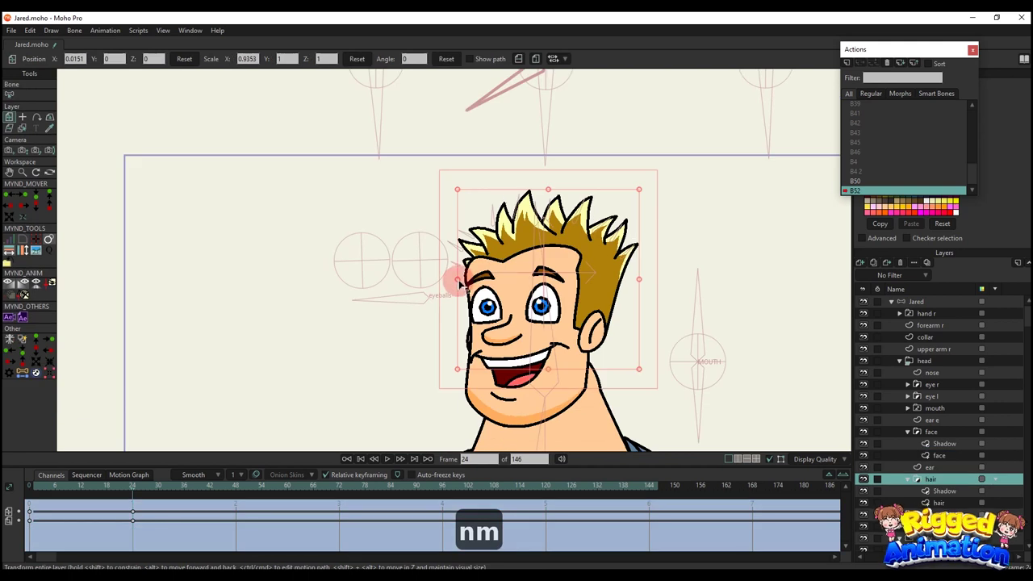
# Adjust the hair group's width at frame 24 to an X scale of 0.9785 and X position of 0.0025, previewing the turn
pyautogui.moveTo(456, 280); pyautogui.dragTo(524, 279)
pyautogui.scroll(-2, 548, 274)
pyautogui.hotkey('ctrl', 'z')
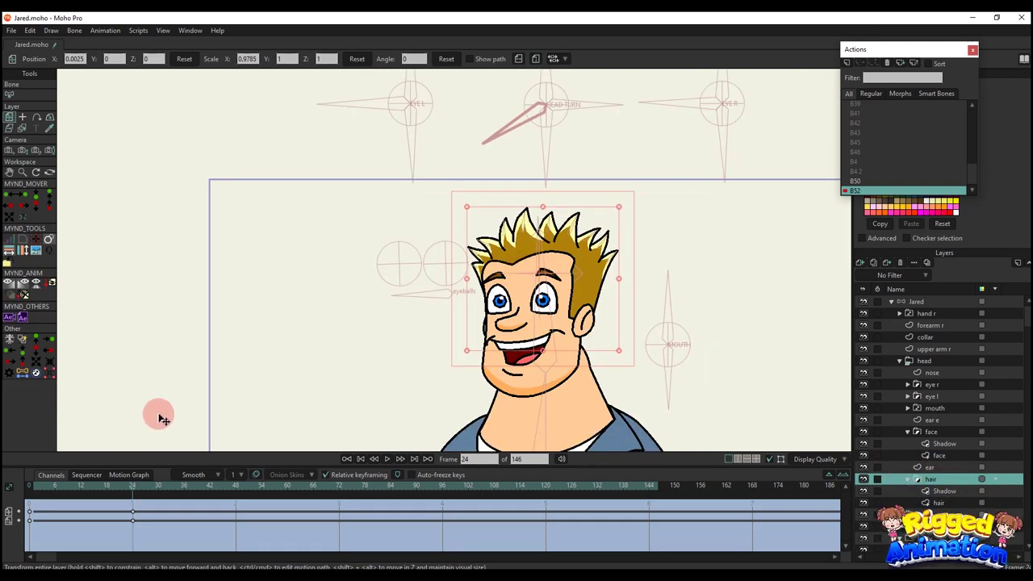
pyautogui.moveTo(46, 485); pyautogui.dragTo(120, 492)
pyautogui.scroll(2, 570, 332)
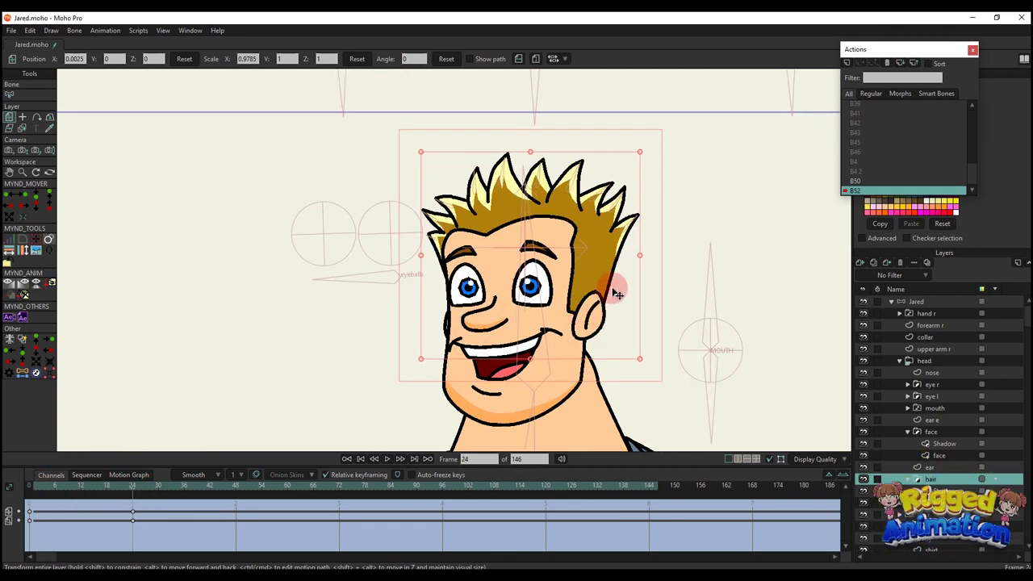
# Try to move the hair layer's lowest near-side point outward behind the ear at frame 24
pyautogui.keyDown('alt'); pyautogui.rightClick(596, 271); pyautogui.keyUp('alt')
pyautogui.press('g')
pyautogui.click(936, 502)
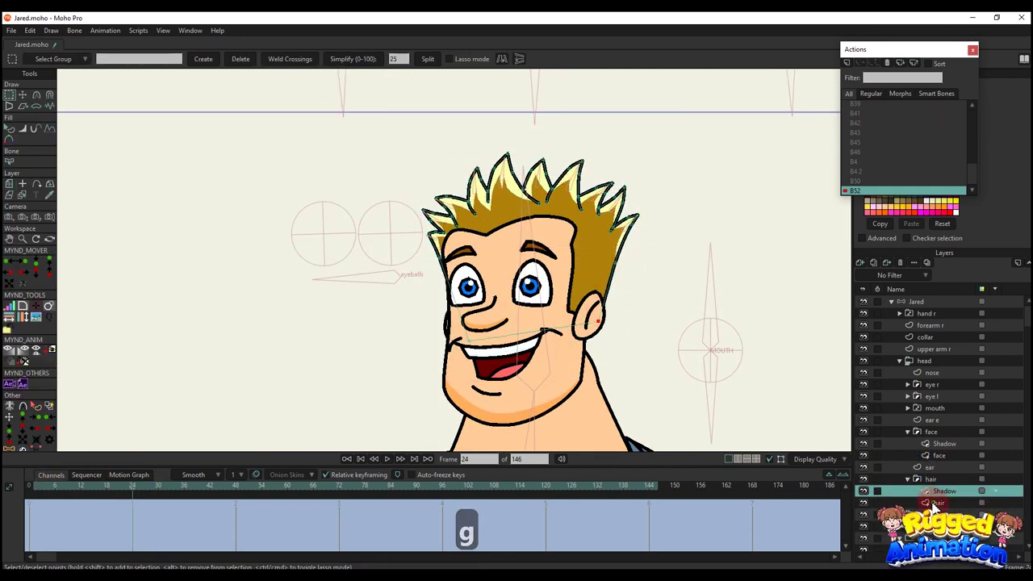
pyautogui.press('t')
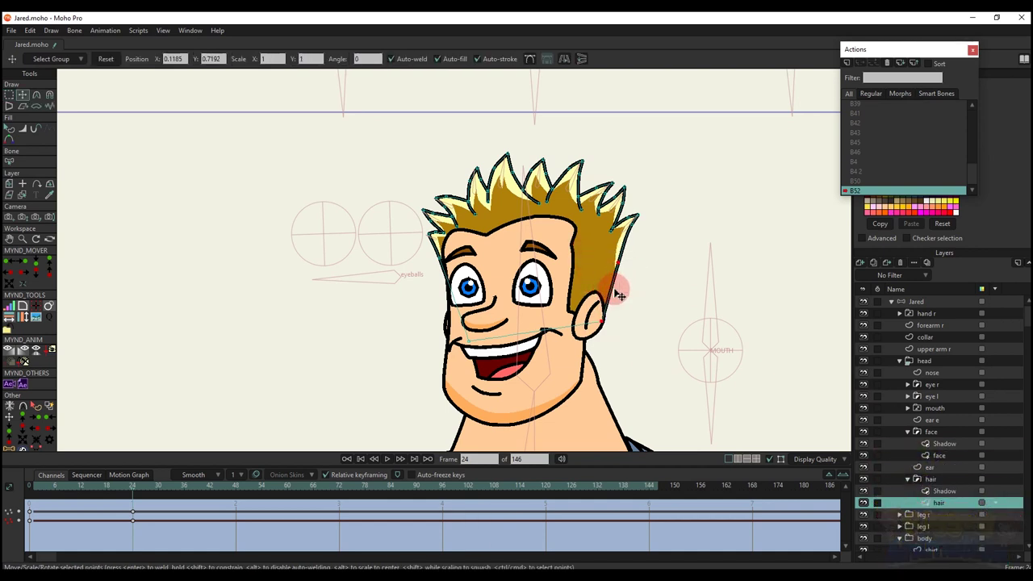
pyautogui.press('q')
pyautogui.scroll(-4, 618, 295)
pyautogui.press('BackSpace')
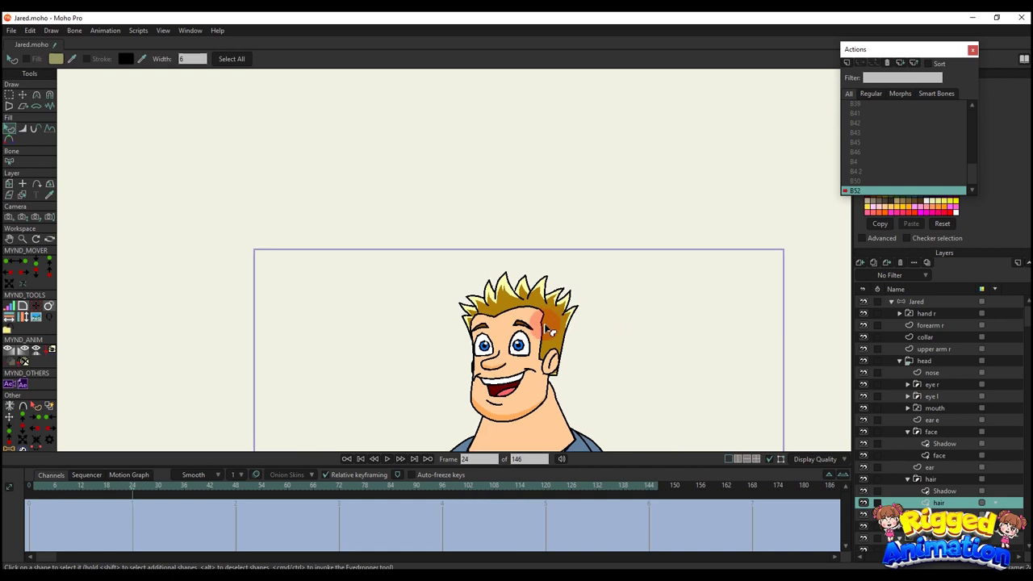
# Rotate the hair layer's spikes slightly and shift them toward the near side of the head at frame 24
pyautogui.press('g')
pyautogui.scroll(5, 562, 288)
pyautogui.press('t')
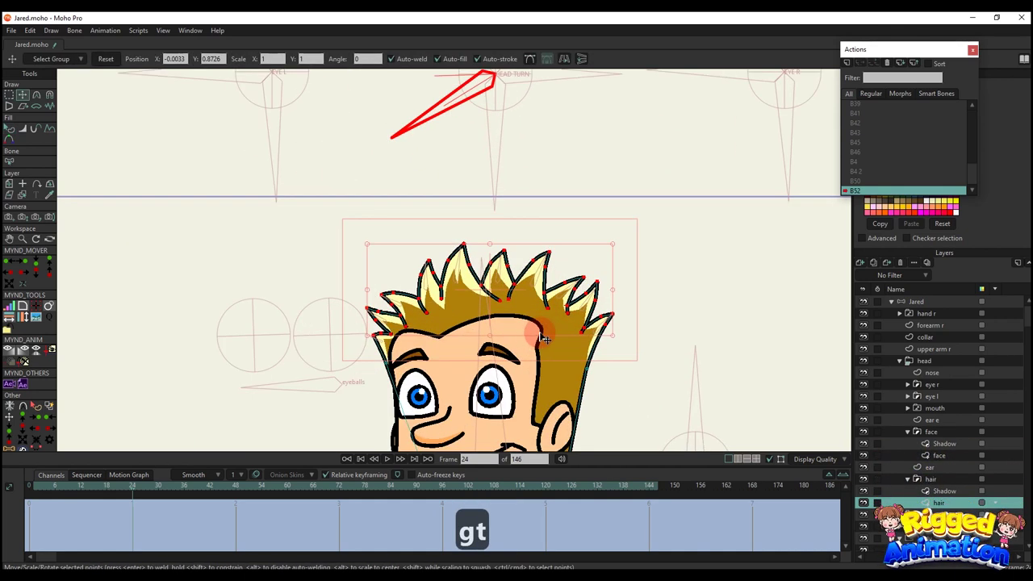
pyautogui.moveTo(620, 327); pyautogui.dragTo(625, 341)
pyautogui.moveTo(574, 316); pyautogui.dragTo(580, 318)
# Select the spike points of the hair group's Shadow layer and fit them to the adjusted hair at frame 24
pyautogui.click(940, 491)
pyautogui.press('g')
pyautogui.moveTo(342, 240); pyautogui.dragTo(615, 341)
pyautogui.press('t')
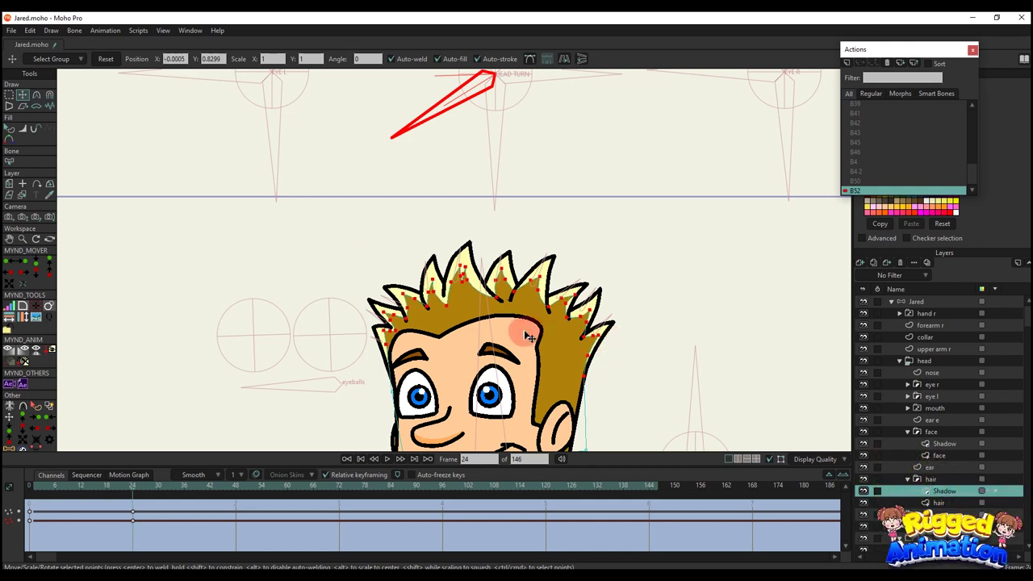
pyautogui.press('q')
pyautogui.press('t')
pyautogui.moveTo(573, 447); pyautogui.dragTo(503, 294)
pyautogui.scroll(3, 504, 356)
# Undo the last point change and nudge the hair layer's near-side point slightly outward, then check the whole head
pyautogui.click(920, 502)
pyautogui.hotkey('ctrl', 'z')
pyautogui.press('t')
pyautogui.press('t')
pyautogui.moveTo(530, 222); pyautogui.dragTo(533, 226)
pyautogui.scroll(-3, 532, 226)
pyautogui.press('q')
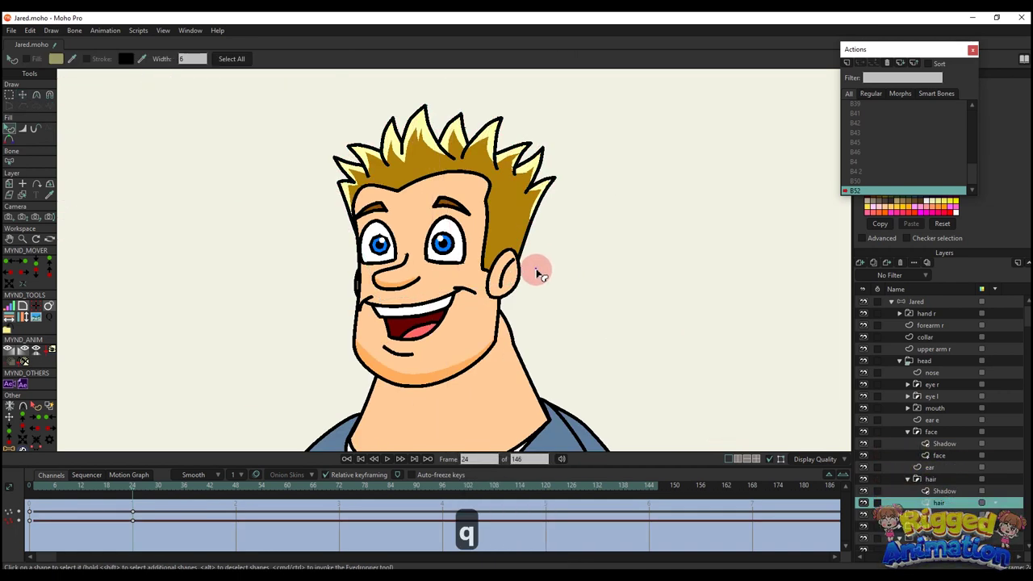
pyautogui.scroll(-3, 549, 323)
pyautogui.scroll(3, 894, 117)
# Return to the Mainline and hide the edge of the ear e outline that overlaps the cheek at frame 0
pyautogui.click(884, 115)
pyautogui.scroll(5, 516, 323)
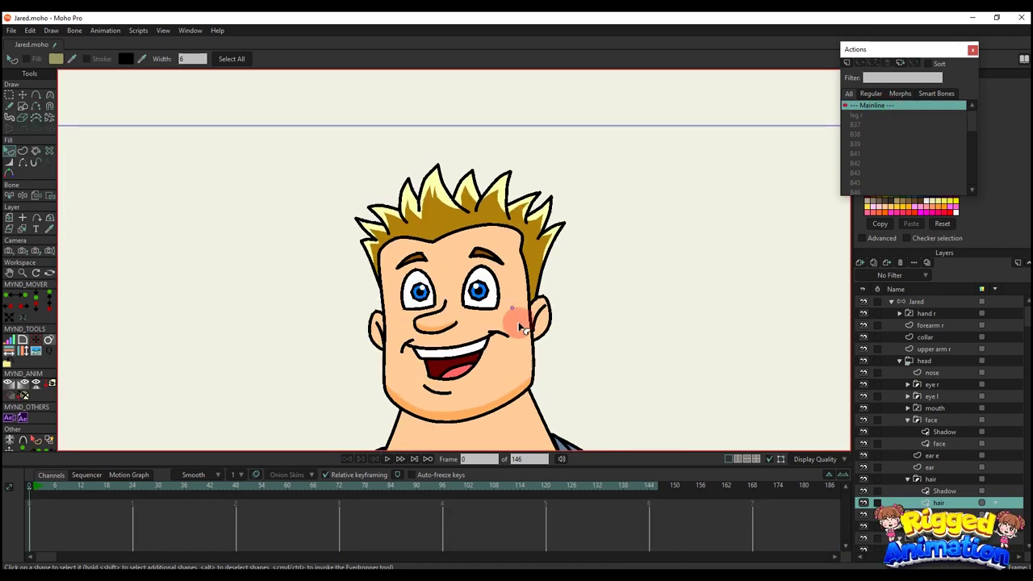
pyautogui.keyDown('alt'); pyautogui.rightClick(592, 324); pyautogui.keyUp('alt')
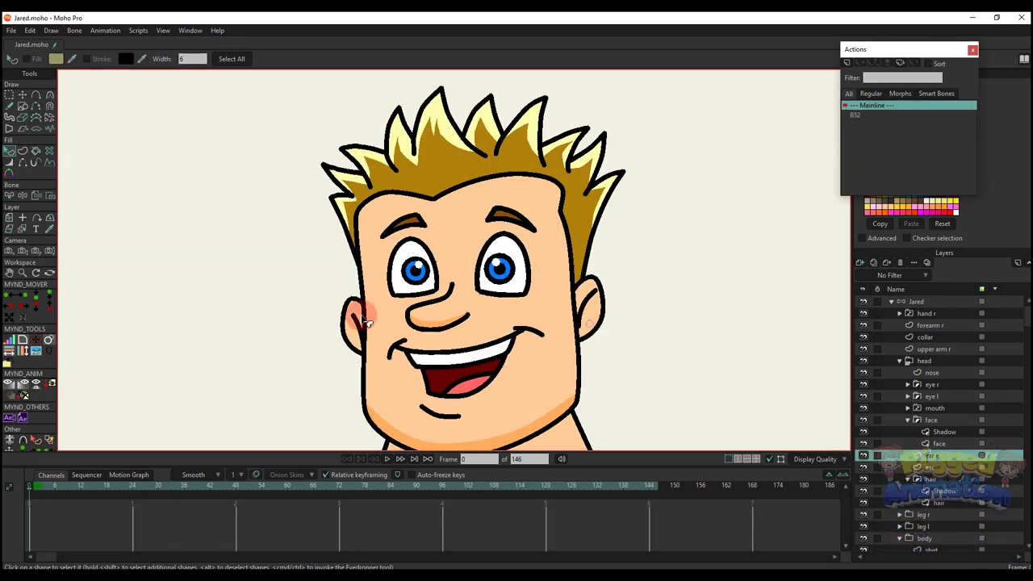
pyautogui.click(22, 163)
pyautogui.scroll(3, 540, 302)
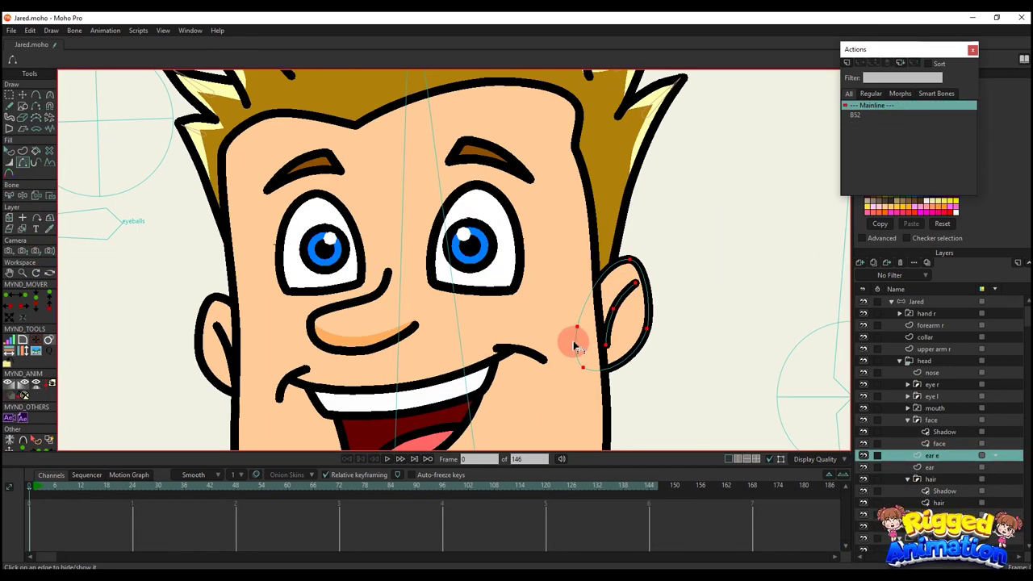
pyautogui.click(577, 347)
pyautogui.press('t')
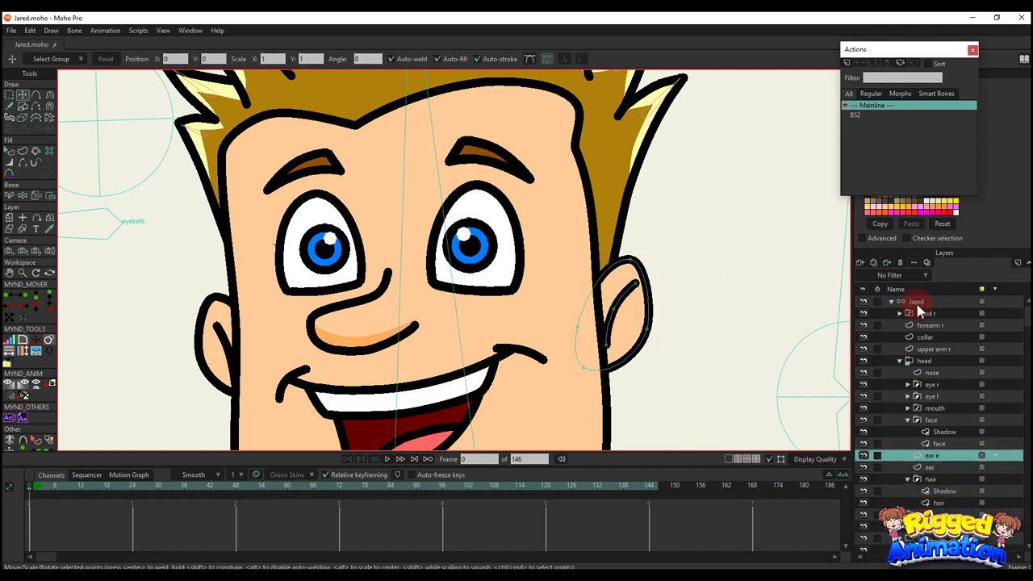
# Test the head turn on the Jared bone layer by rotating the HEAD TURN bone B52 to 211.7716 degrees at frame 13
pyautogui.click(917, 302)
pyautogui.moveTo(37, 487); pyautogui.dragTo(84, 488)
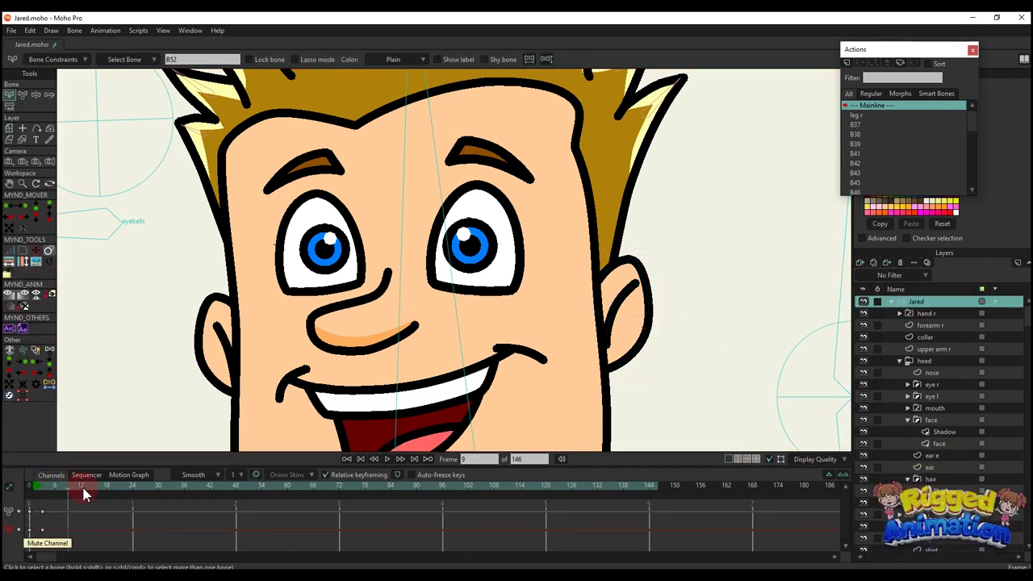
pyautogui.scroll(-7, 409, 318)
pyautogui.moveTo(396, 145); pyautogui.dragTo(421, 191)
pyautogui.scroll(7, 397, 283)
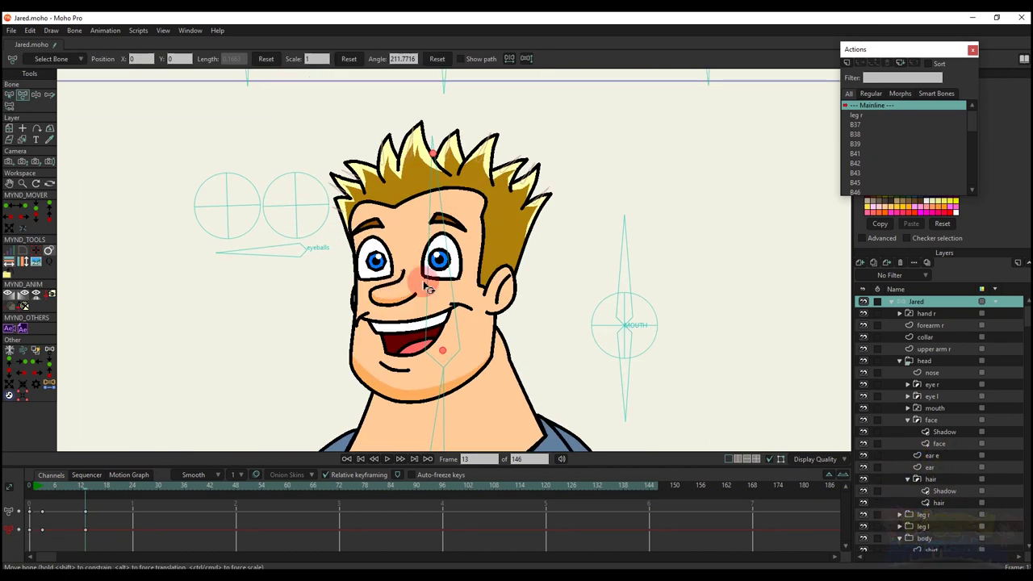
# Open the B52 action and shift all points of the far ear slightly upward and outward at frame 24
pyautogui.scroll(-3, 902, 164)
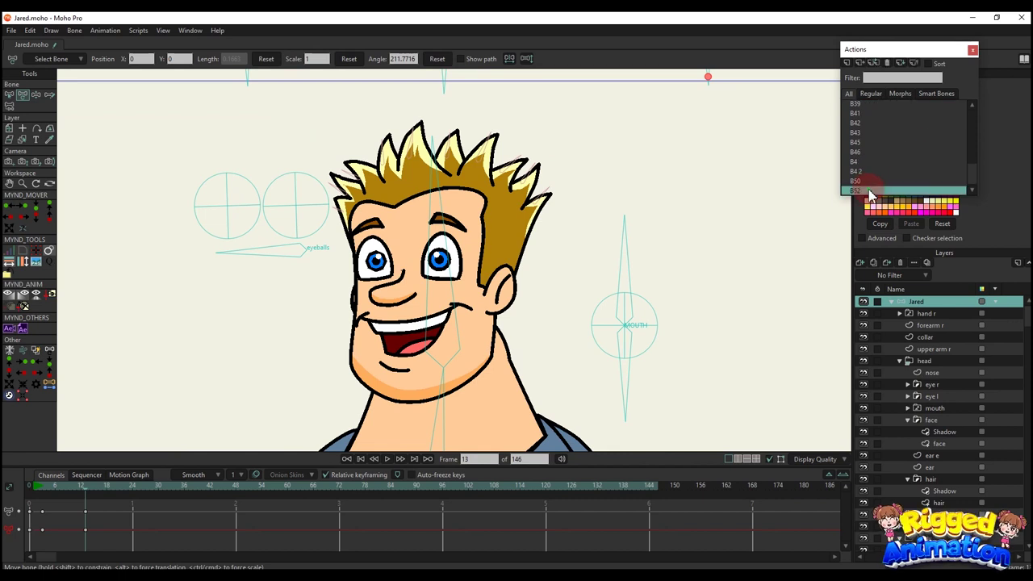
pyautogui.doubleClick(869, 192)
pyautogui.click(158, 520)
pyautogui.click(133, 489)
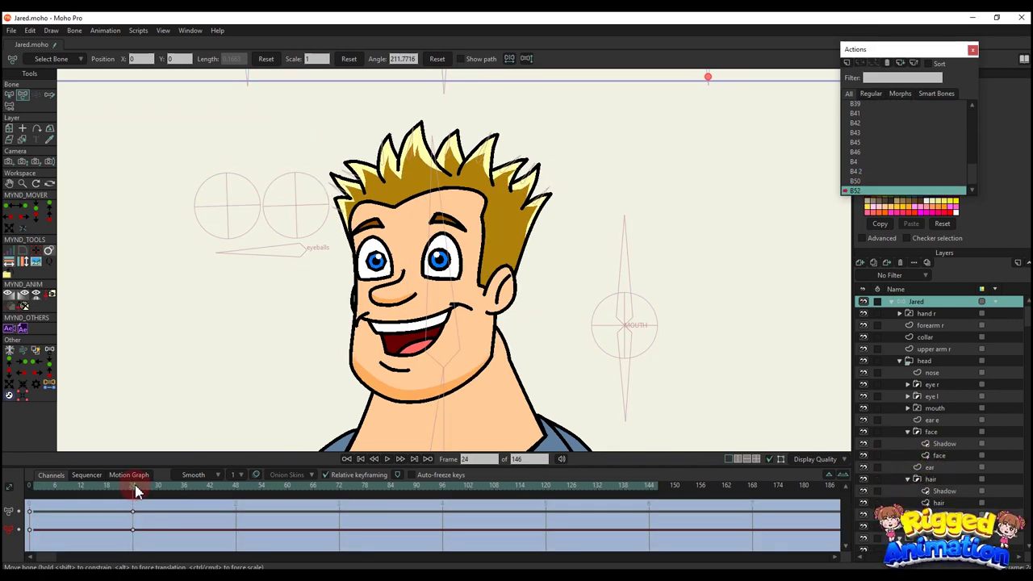
pyautogui.click(928, 467)
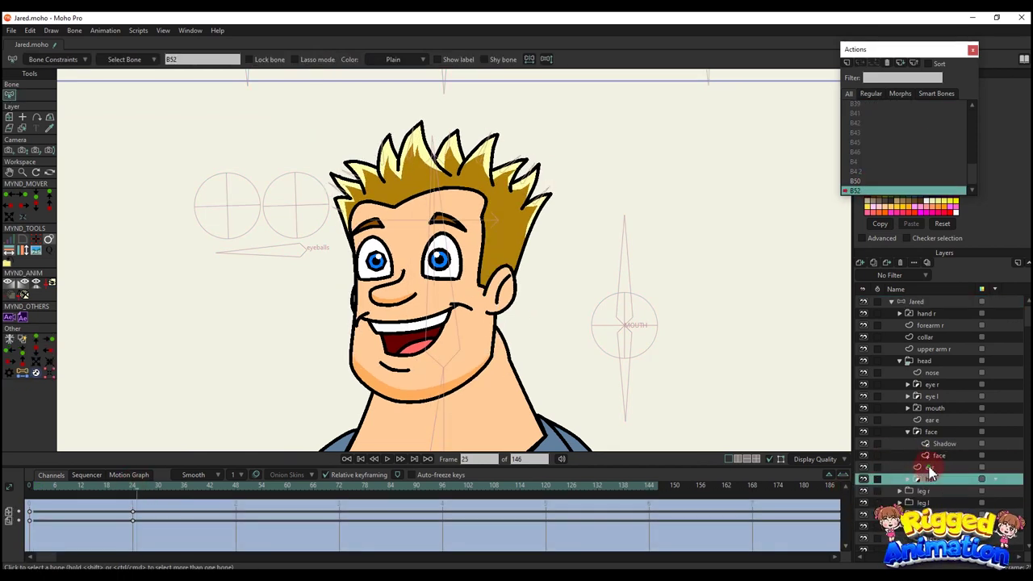
pyautogui.scroll(3, 369, 299)
pyautogui.press('g')
pyautogui.moveTo(341, 249); pyautogui.dragTo(431, 335)
pyautogui.press('t')
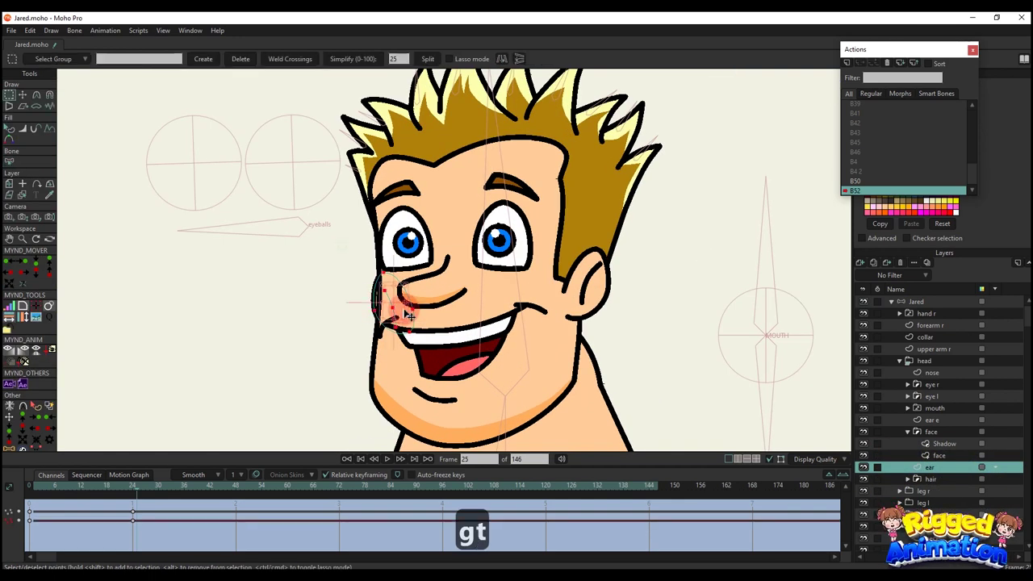
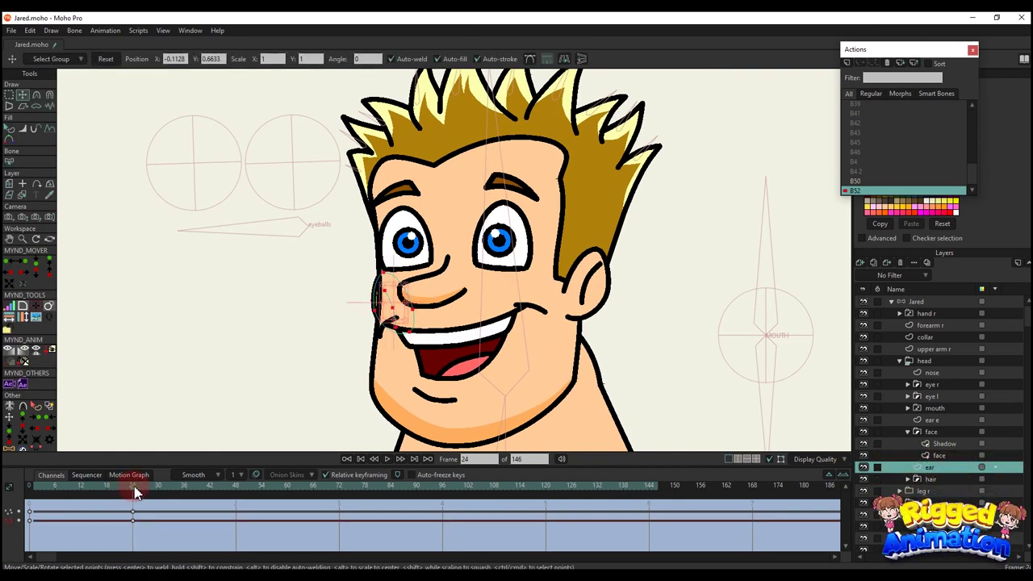
pyautogui.press('t')
pyautogui.moveTo(396, 313); pyautogui.dragTo(391, 306)
# Preview the head turn in the B52 action by scrubbing between the start and frame 24
pyautogui.press('q')
pyautogui.press('w')
pyautogui.scroll(-6, 382, 342)
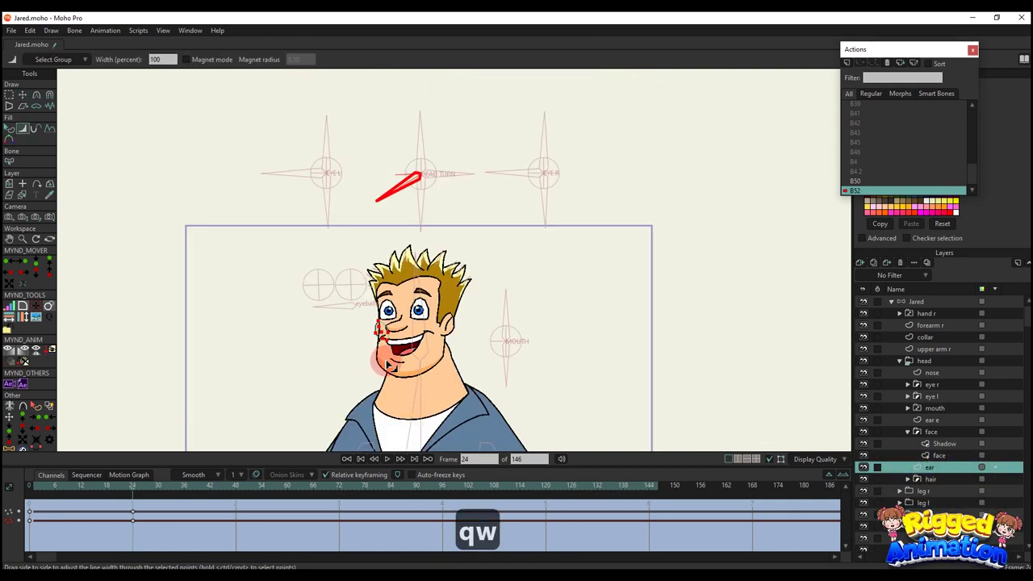
pyautogui.press('q')
pyautogui.scroll(-3, 394, 363)
pyautogui.moveTo(35, 484); pyautogui.dragTo(127, 487)
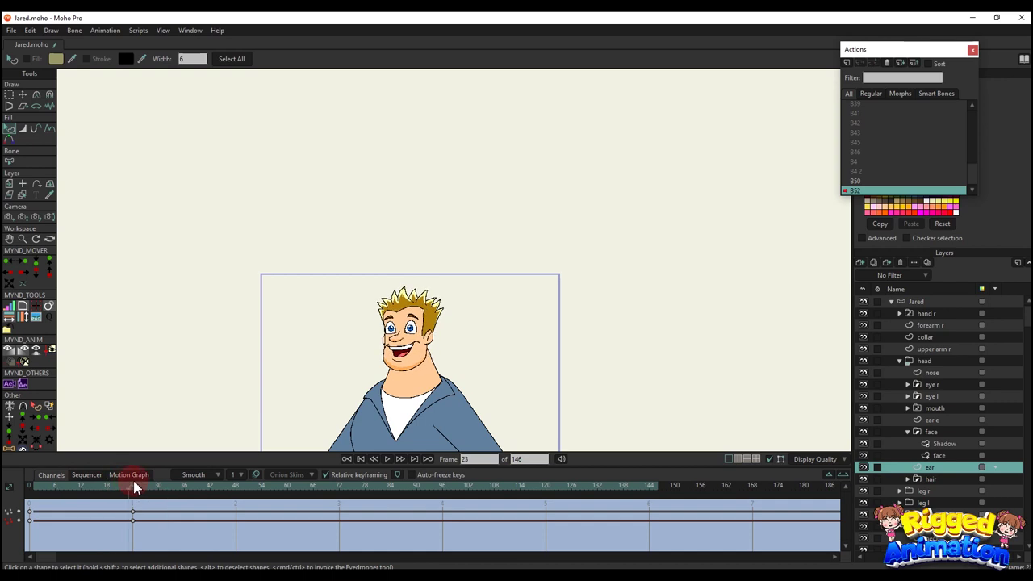
pyautogui.scroll(2, 874, 132)
# Return to the Mainline and delete the HEAD TURN bone's test key at frame 13 on the Jared layer
pyautogui.click(873, 106)
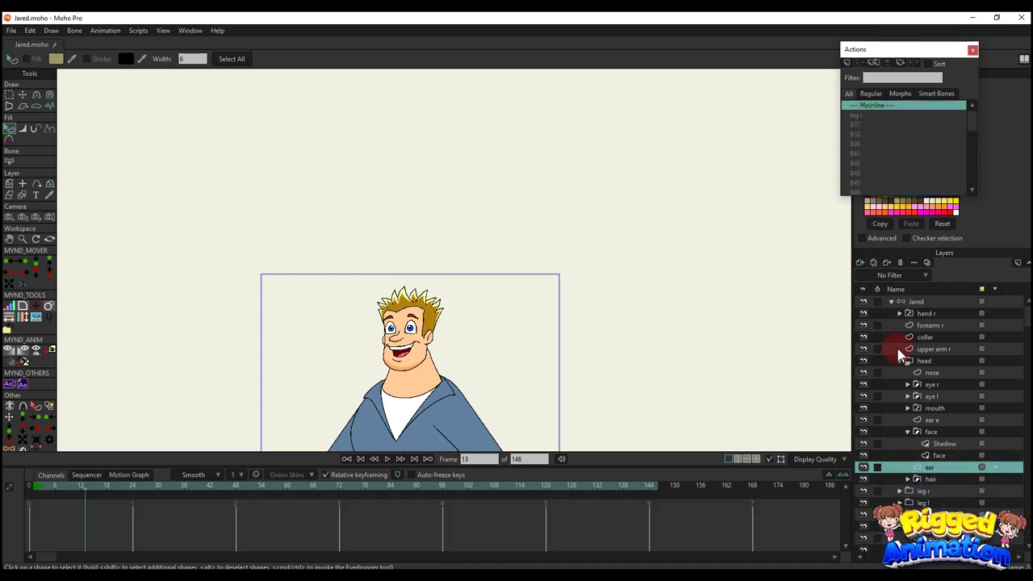
pyautogui.click(915, 304)
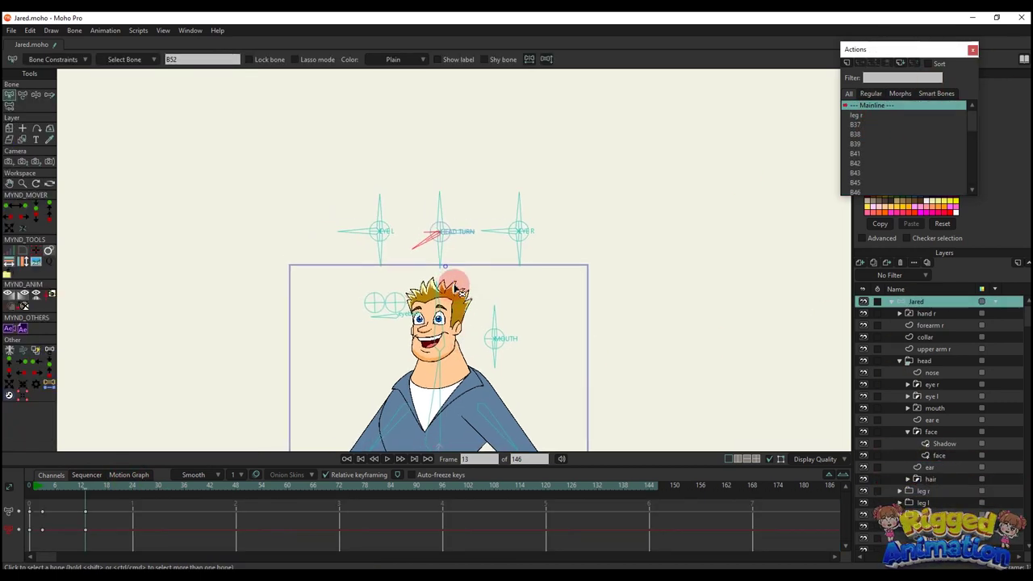
pyautogui.scroll(2, 442, 230)
pyautogui.press('t')
pyautogui.press('BackSpace')
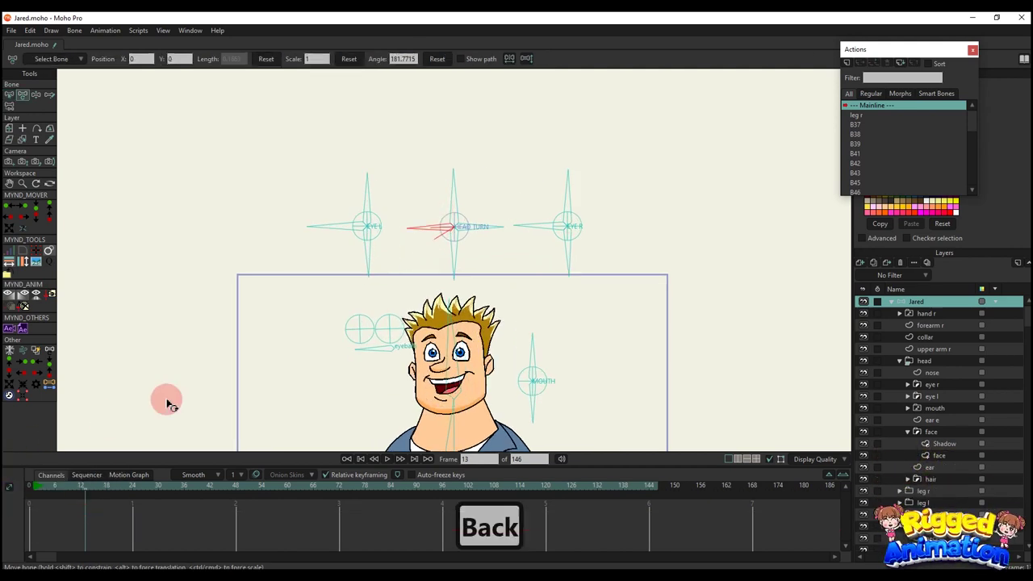
# Select the downward-pointing HEAD TURN bone B51 at frame 0 and create its smart bone action
pyautogui.click(29, 486)
pyautogui.click(242, 376)
pyautogui.press('t')
pyautogui.click(457, 273)
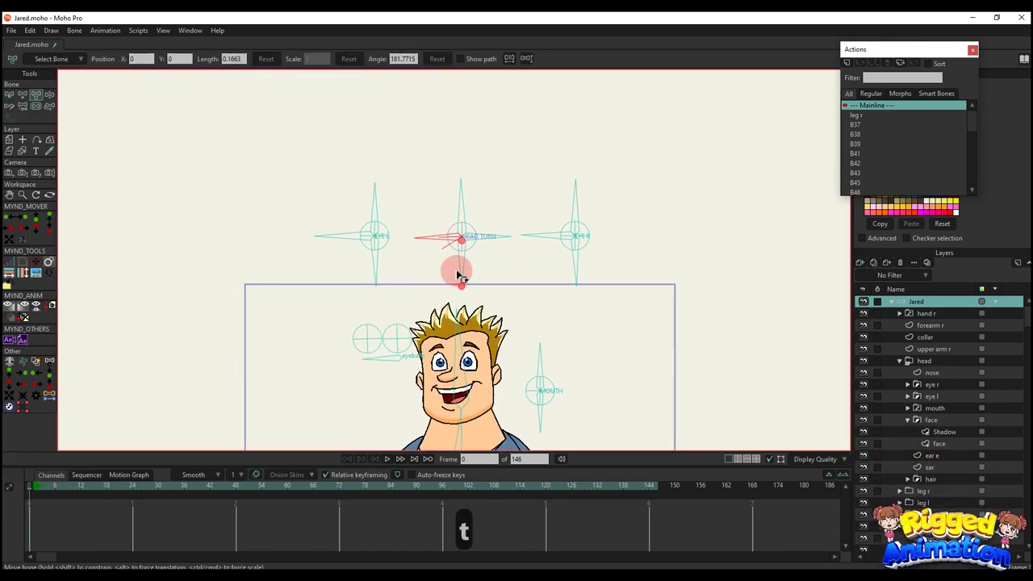
pyautogui.click(847, 71)
pyautogui.click(522, 329)
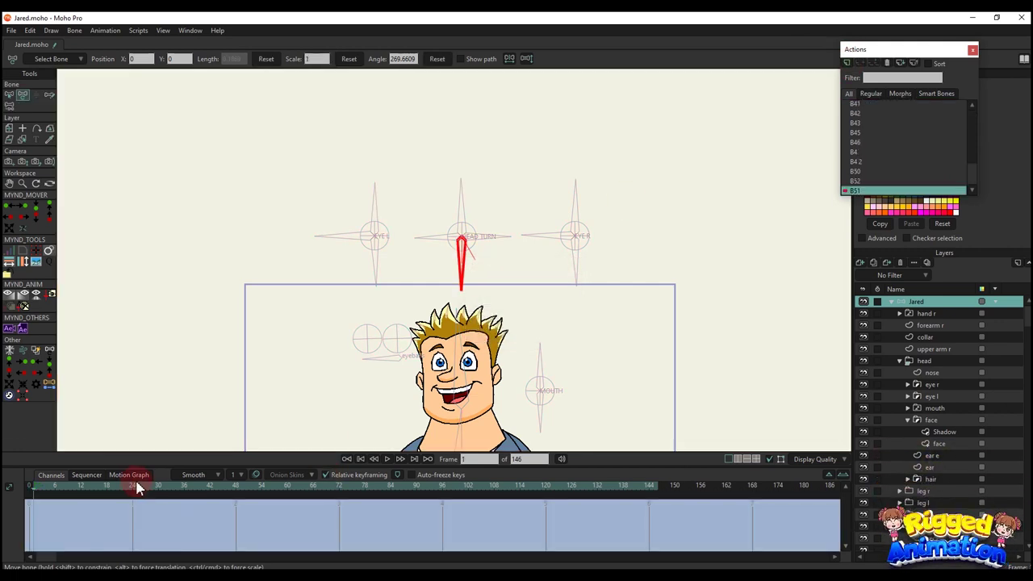
# Rotate bone B51 to 299.6609 degrees at frame 24 of its action
pyautogui.click(133, 489)
pyautogui.press('t')
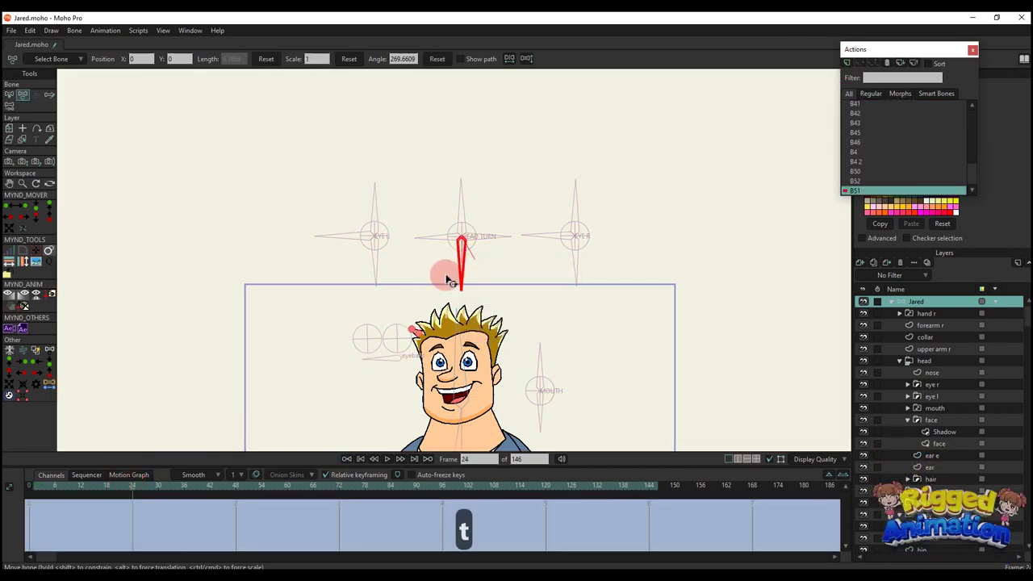
pyautogui.moveTo(460, 276); pyautogui.dragTo(590, 205)
pyautogui.scroll(3, 452, 311)
pyautogui.moveTo(464, 301); pyautogui.dragTo(522, 203)
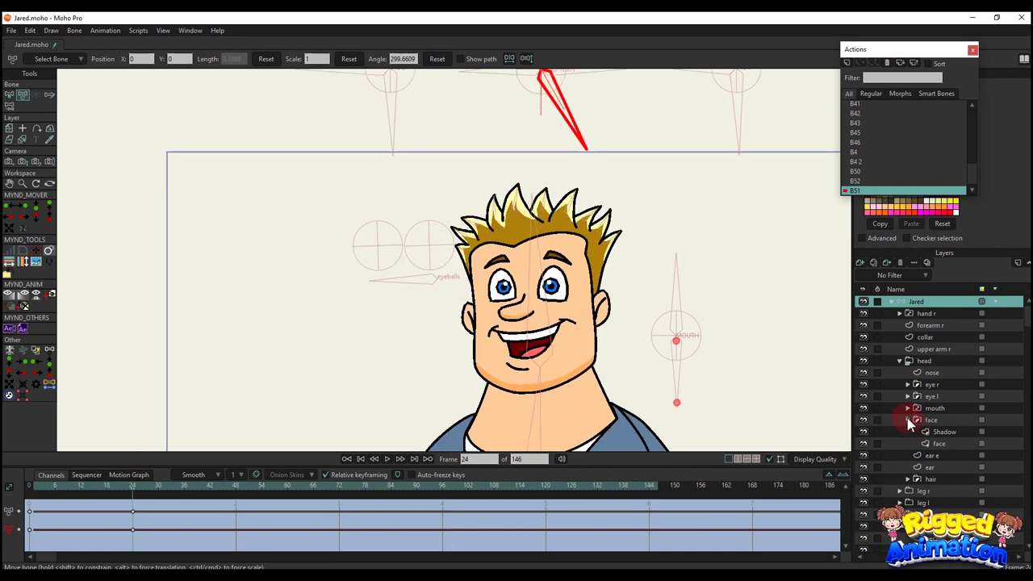
# Select the mouth, eye l, eye r and nose layers and move them down together to Y -0.0312 at frame 24
pyautogui.click(934, 409)
pyautogui.keyDown('ctrl'); pyautogui.click(934, 396); pyautogui.keyUp('ctrl')
pyautogui.keyDown('ctrl'); pyautogui.click(934, 384); pyautogui.keyUp('ctrl')
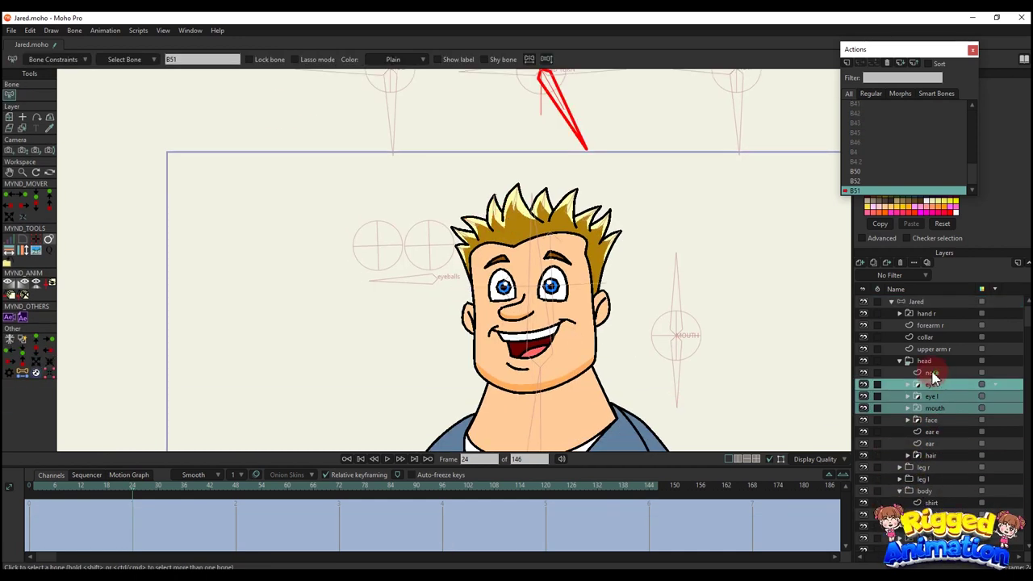
pyautogui.keyDown('ctrl'); pyautogui.click(931, 373); pyautogui.keyUp('ctrl')
pyautogui.moveTo(632, 345); pyautogui.dragTo(651, 305)
pyautogui.press('m')
pyautogui.scroll(2, 626, 299)
pyautogui.scroll(-1, 520, 284)
pyautogui.moveTo(516, 292); pyautogui.dragTo(564, 315)
# Squash the mouth group vertically to a Y scale of 0.8504 at frame 24
pyautogui.click(934, 408)
pyautogui.scroll(3, 580, 360)
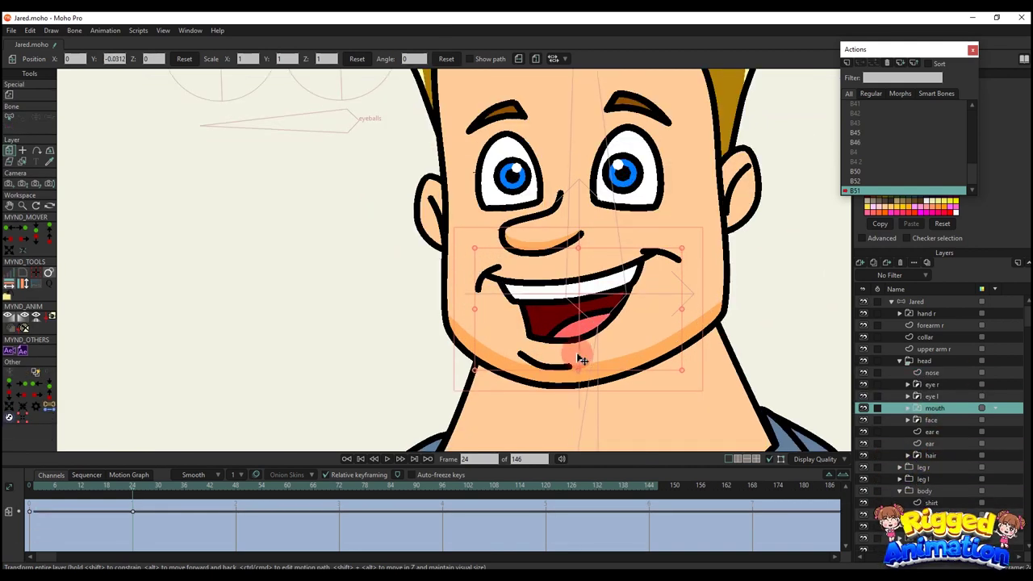
pyautogui.moveTo(579, 373); pyautogui.dragTo(578, 356)
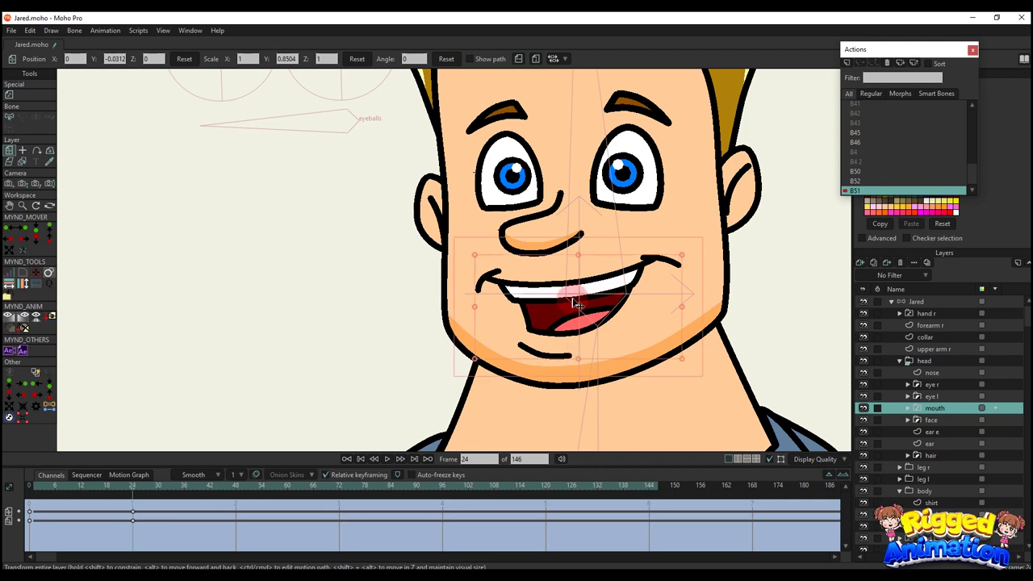
# Move the eyeballs control bone downward at frame 24 of action B51 so both pupils look down
pyautogui.scroll(-1, 576, 302)
pyautogui.scroll(-2, 576, 301)
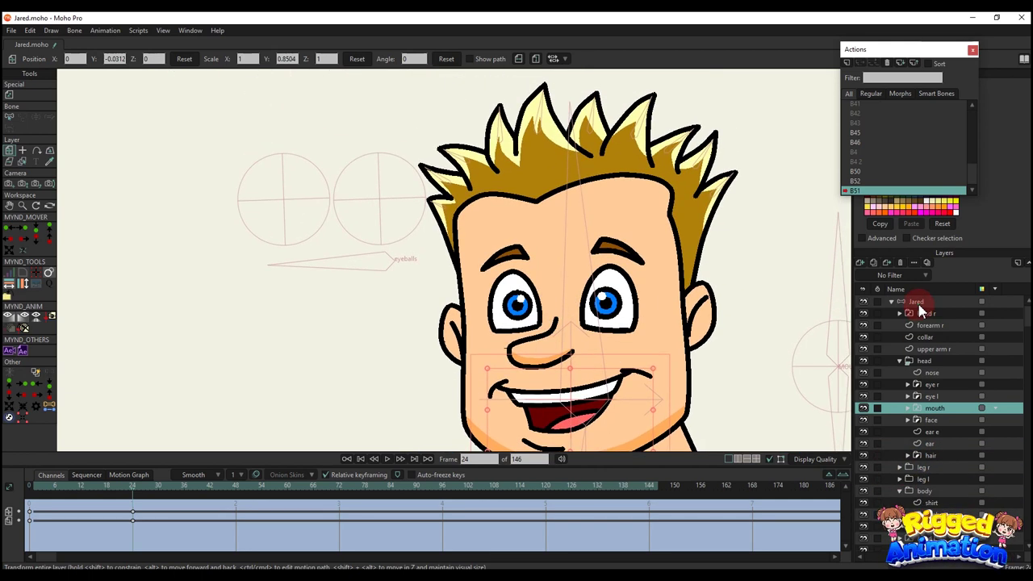
pyautogui.click(916, 301)
pyautogui.moveTo(387, 260); pyautogui.dragTo(387, 281)
pyautogui.scroll(-1, 450, 274)
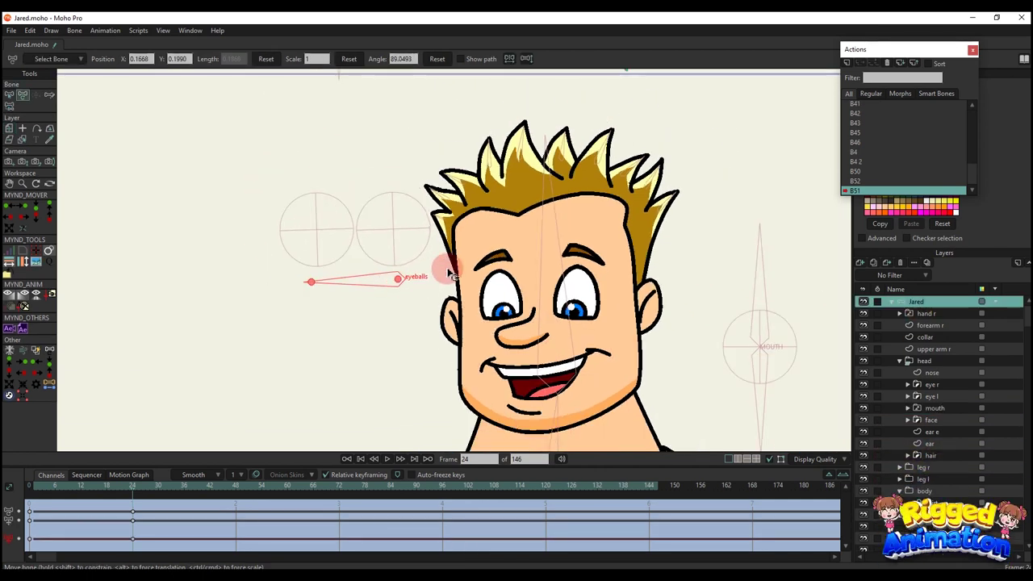
pyautogui.moveTo(449, 275); pyautogui.dragTo(465, 315)
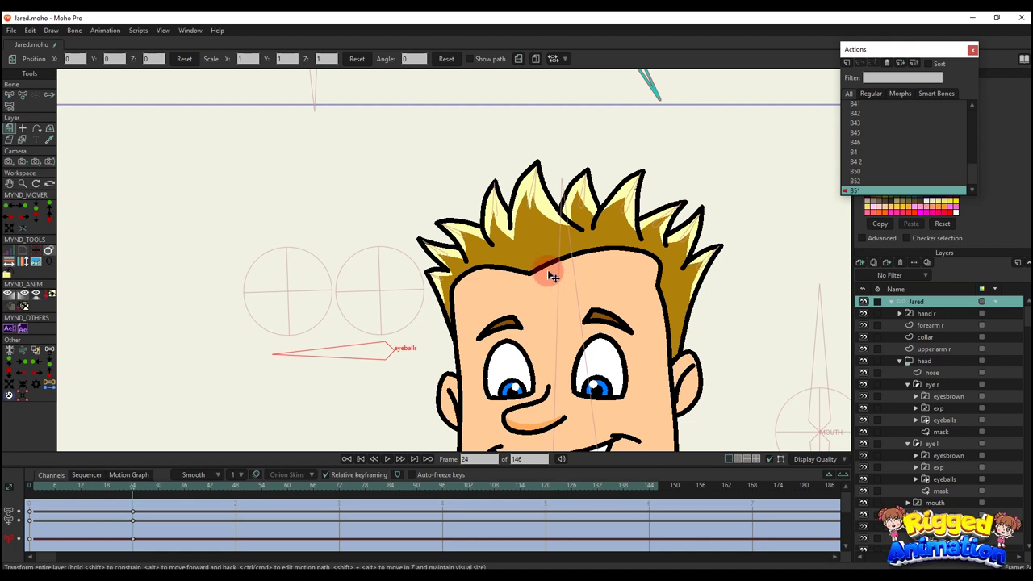
# Move the hairline points of the face layer down at frame 24 and scrub the action to check the motion
pyautogui.keyDown('alt'); pyautogui.rightClick(485, 284); pyautogui.keyUp('alt')
pyautogui.press('g')
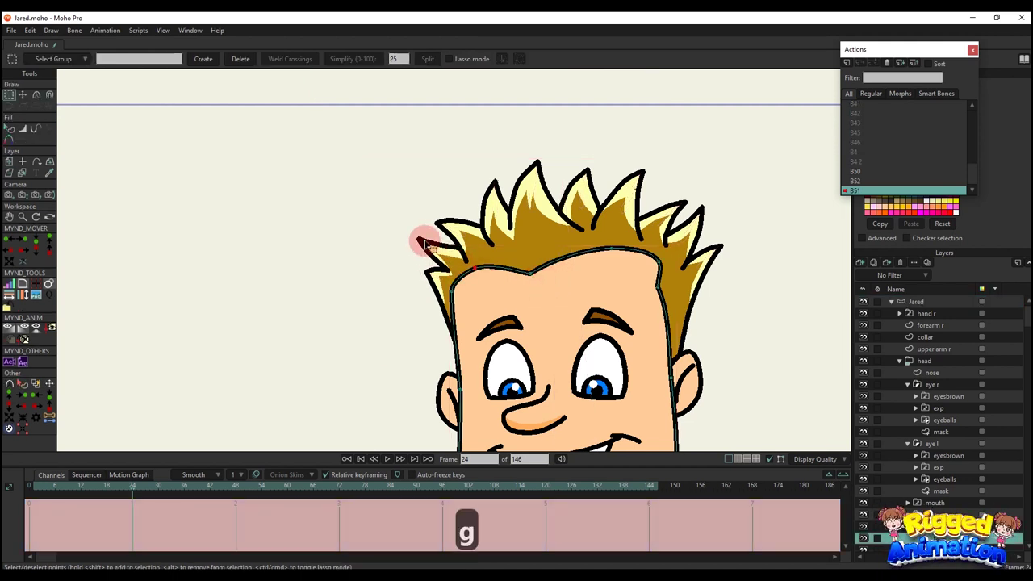
pyautogui.moveTo(588, 309); pyautogui.dragTo(589, 309)
pyautogui.moveTo(571, 225); pyautogui.dragTo(687, 290)
pyautogui.press('y')
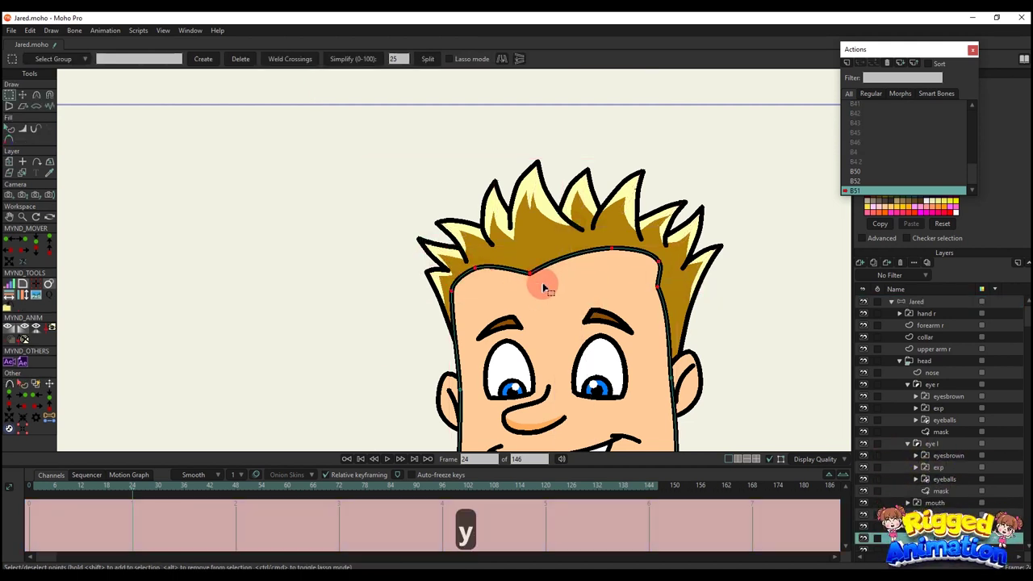
pyautogui.press('t')
pyautogui.moveTo(556, 283); pyautogui.dragTo(561, 308)
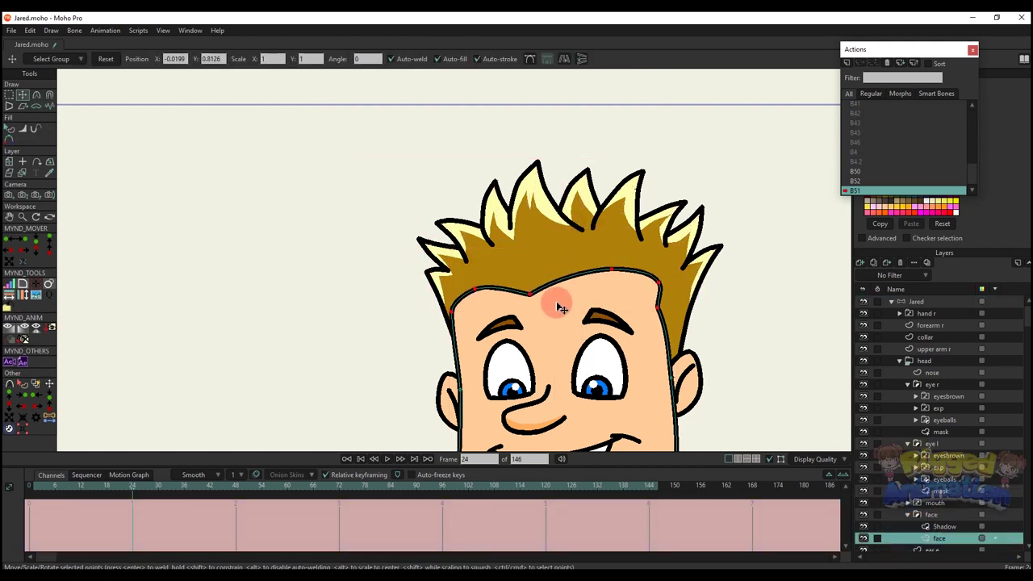
pyautogui.press('q')
pyautogui.scroll(-2, 702, 274)
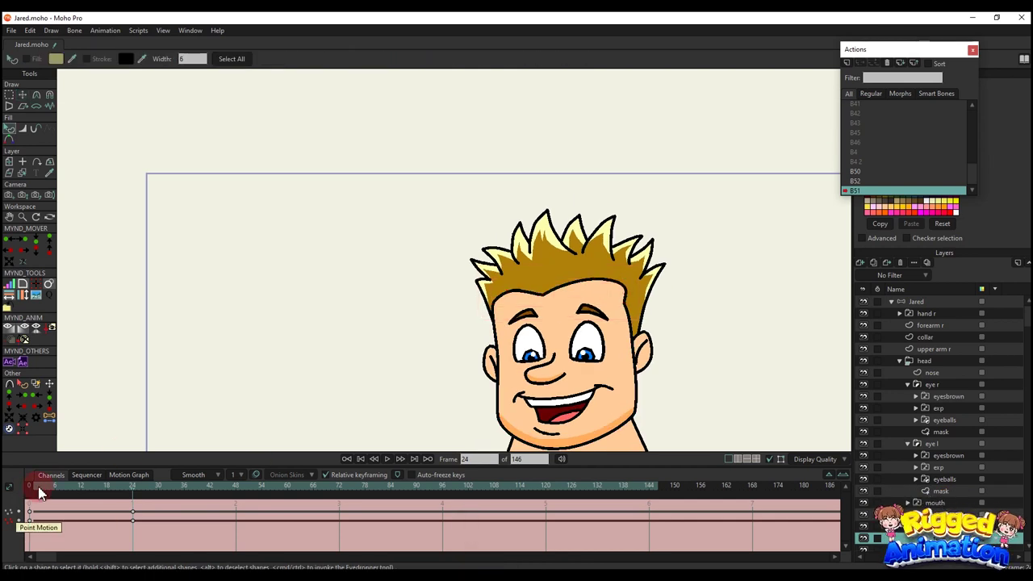
pyautogui.moveTo(39, 488); pyautogui.dragTo(146, 489)
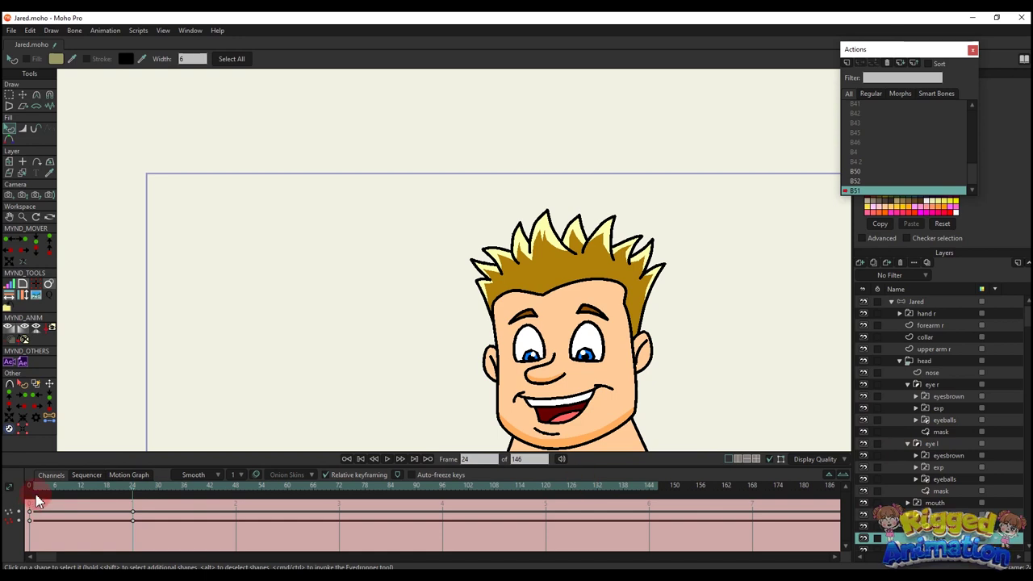
pyautogui.moveTo(36, 494); pyautogui.dragTo(137, 497)
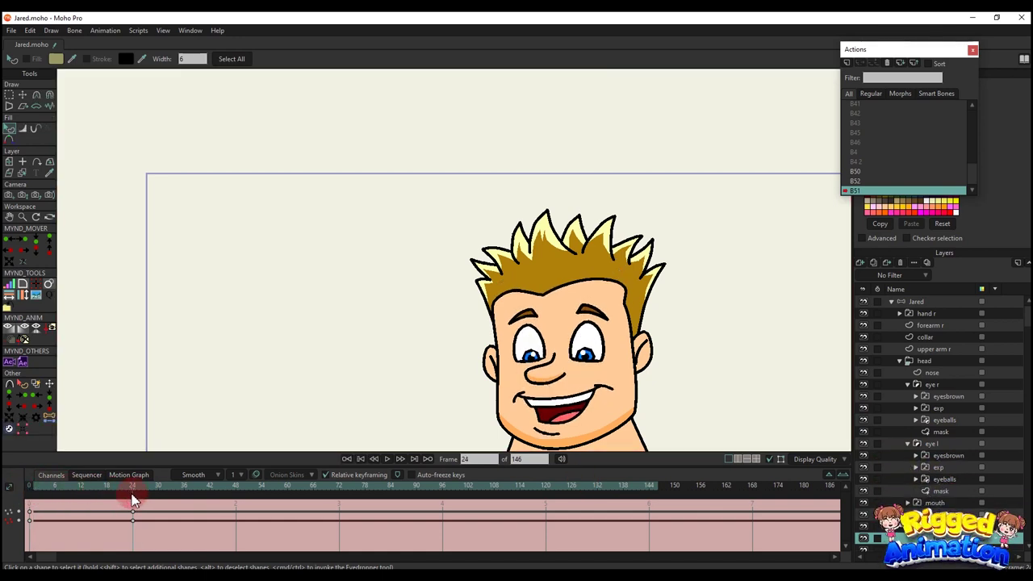
# Scale the hair group to 1.0567, move it to X -0.0016, Y 0.0008 at frame 24, and scrub the action
pyautogui.scroll(-3, 956, 521)
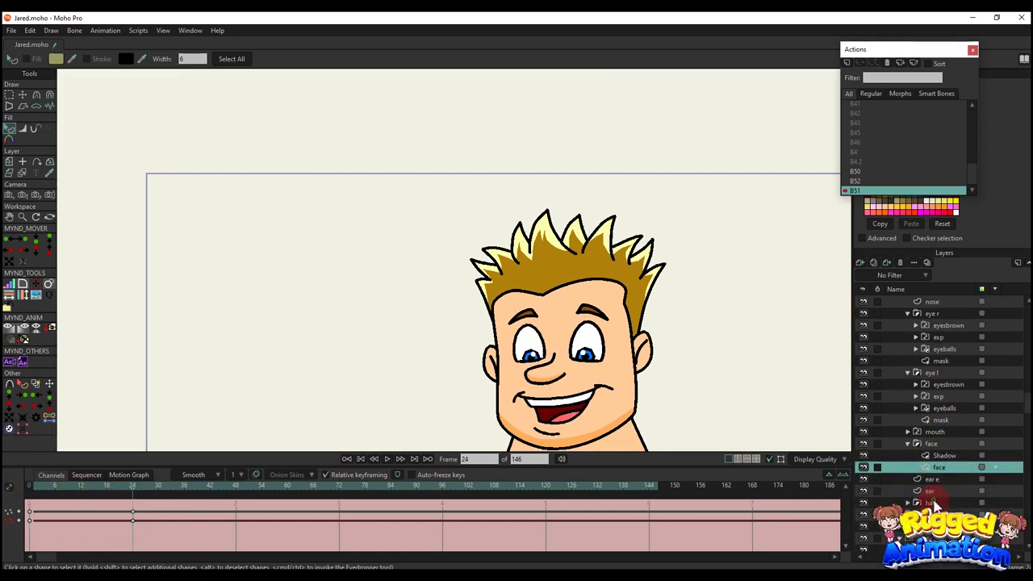
pyautogui.click(931, 503)
pyautogui.moveTo(557, 321); pyautogui.dragTo(507, 358)
pyautogui.press('m')
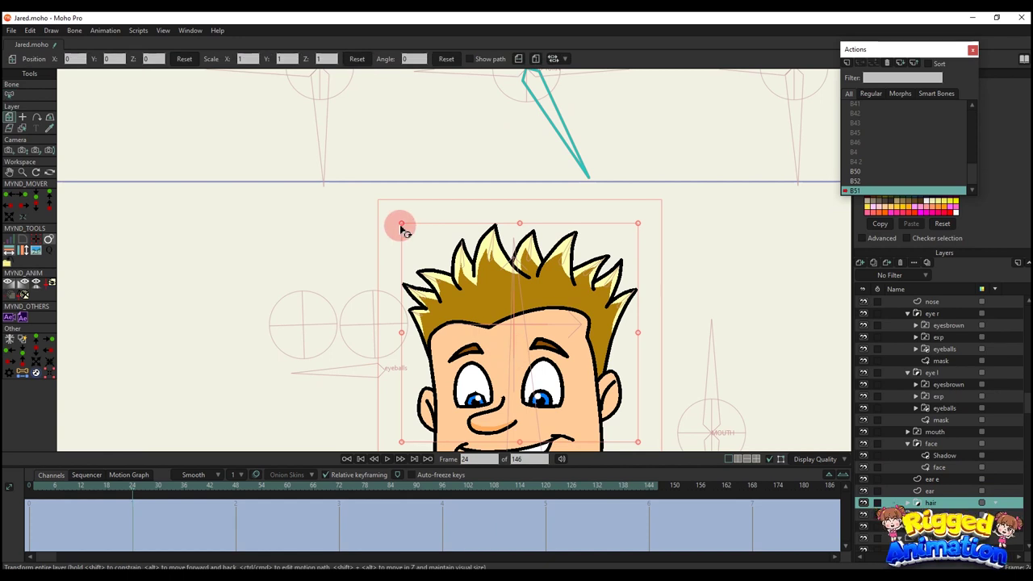
pyautogui.moveTo(402, 223); pyautogui.dragTo(425, 237)
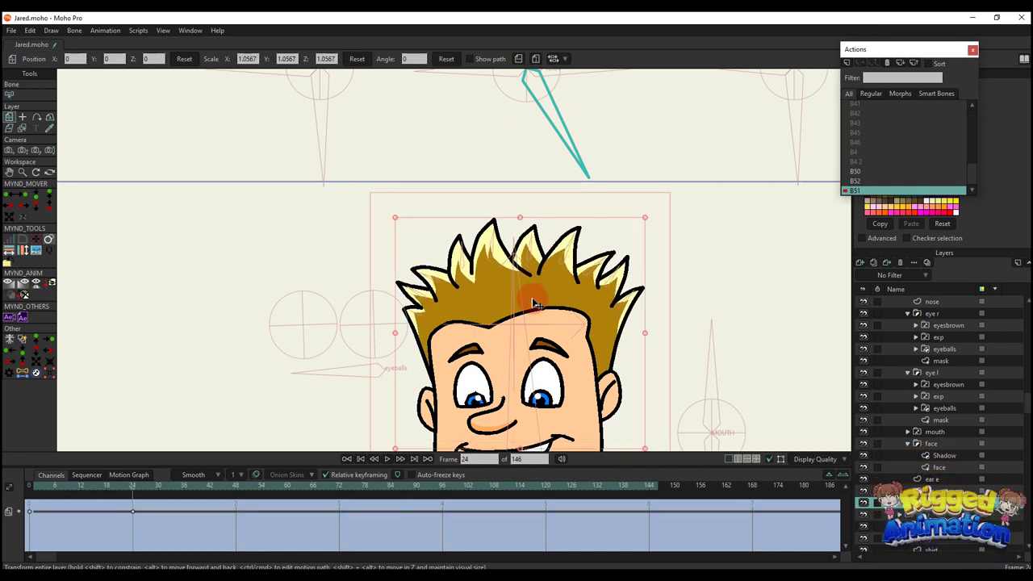
pyautogui.moveTo(533, 298); pyautogui.dragTo(529, 296)
pyautogui.scroll(-3, 529, 295)
pyautogui.press('q')
pyautogui.scroll(-2, 539, 298)
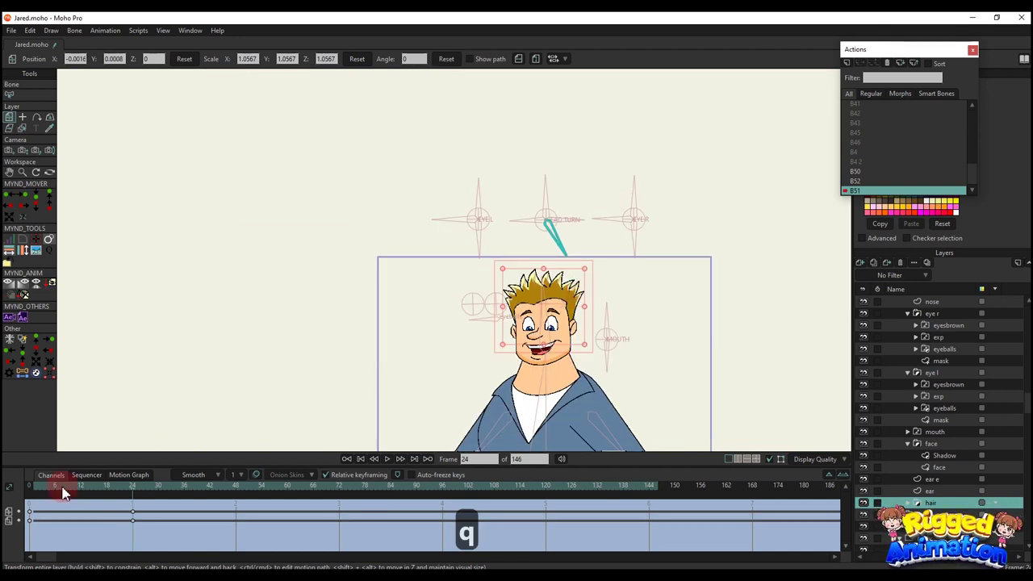
pyautogui.moveTo(34, 488); pyautogui.dragTo(132, 500)
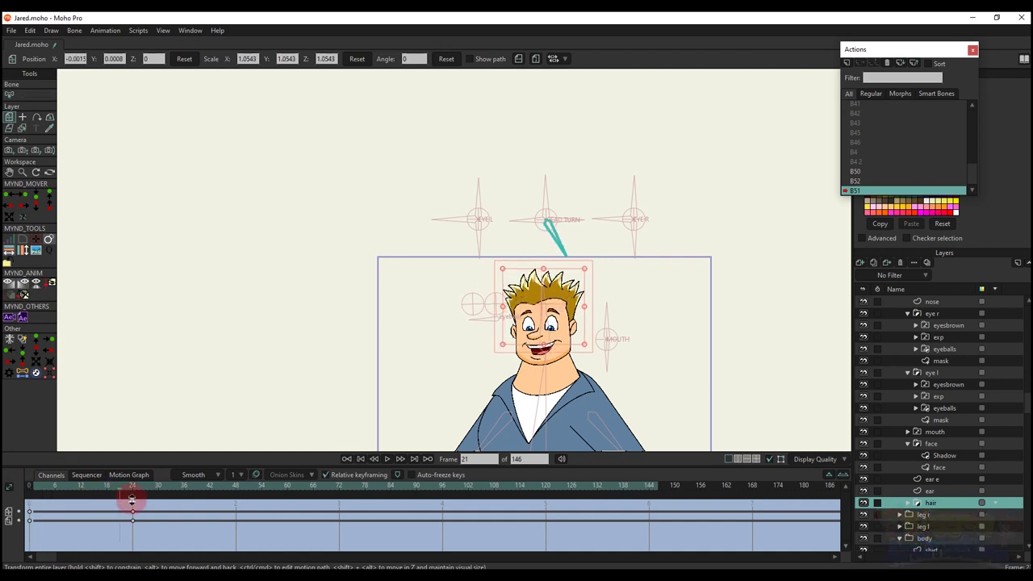
# Narrow the jaw and chin points of the face layer slightly at frame 24
pyautogui.press('g')
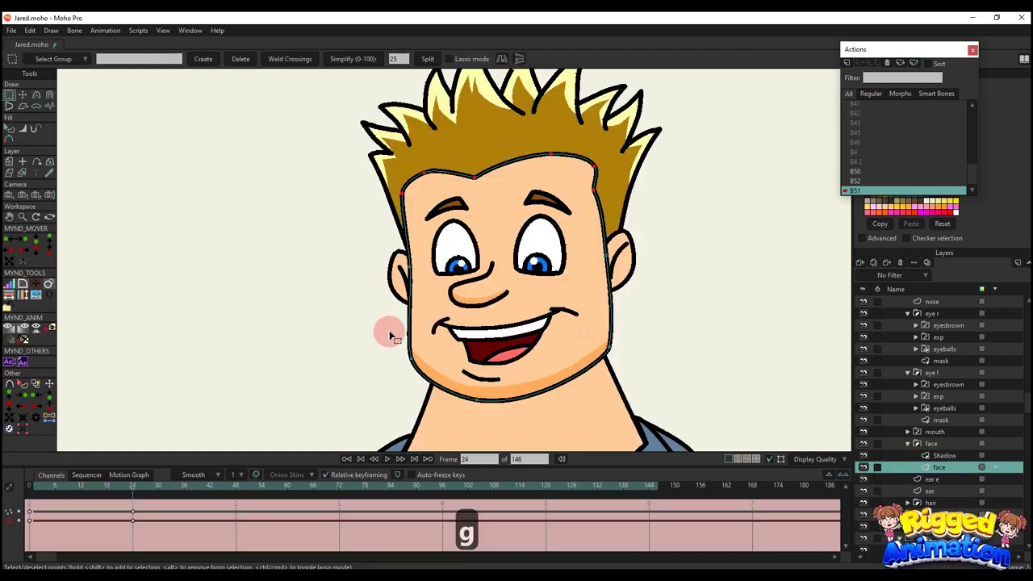
pyautogui.moveTo(380, 325); pyautogui.dragTo(669, 465)
pyautogui.press('t')
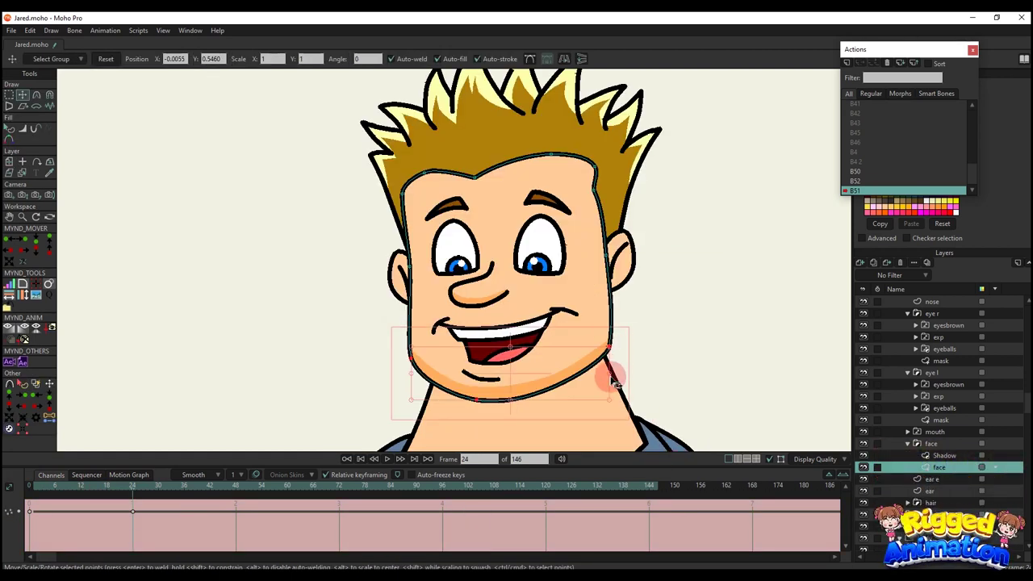
pyautogui.moveTo(613, 378); pyautogui.dragTo(611, 369)
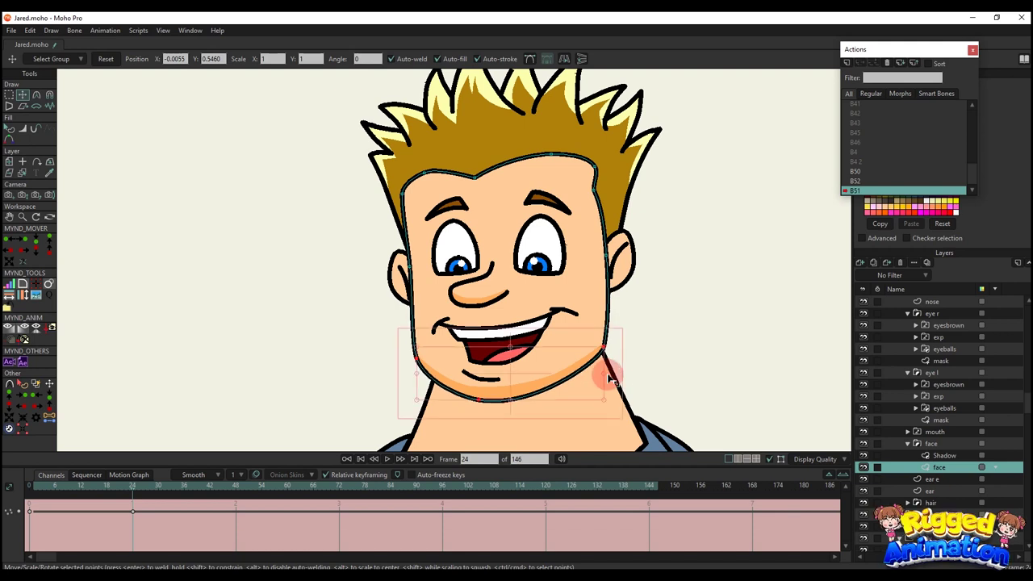
pyautogui.scroll(-3, 541, 295)
# Widen the upper points of the face outline slightly at frame 24 and scrub the action to check it
pyautogui.press('g')
pyautogui.moveTo(436, 228); pyautogui.dragTo(653, 334)
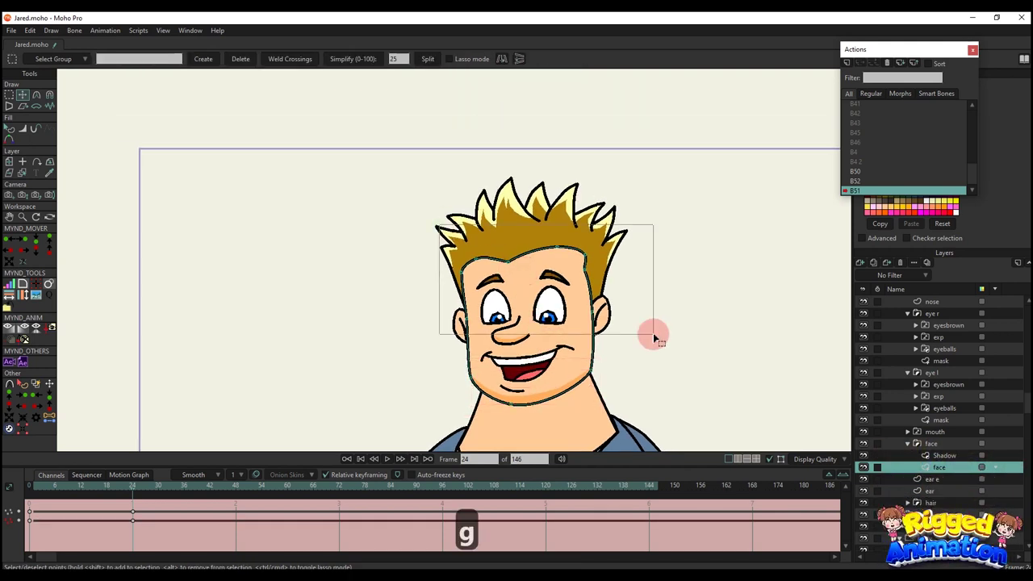
pyautogui.scroll(2, 604, 272)
pyautogui.press('t')
pyautogui.moveTo(596, 243); pyautogui.dragTo(606, 252)
pyautogui.scroll(-3, 605, 255)
pyautogui.press('q')
pyautogui.moveTo(38, 487); pyautogui.dragTo(133, 517)
# Enlarge the upper points of the ear e layer slightly at frame 24, leaving its lowest points out of the selection
pyautogui.scroll(3, 593, 286)
pyautogui.keyDown('alt'); pyautogui.rightClick(620, 321); pyautogui.keyUp('alt')
pyautogui.press('g')
pyautogui.moveTo(593, 273); pyautogui.dragTo(647, 385)
pyautogui.scroll(2, 622, 315)
pyautogui.press('t')
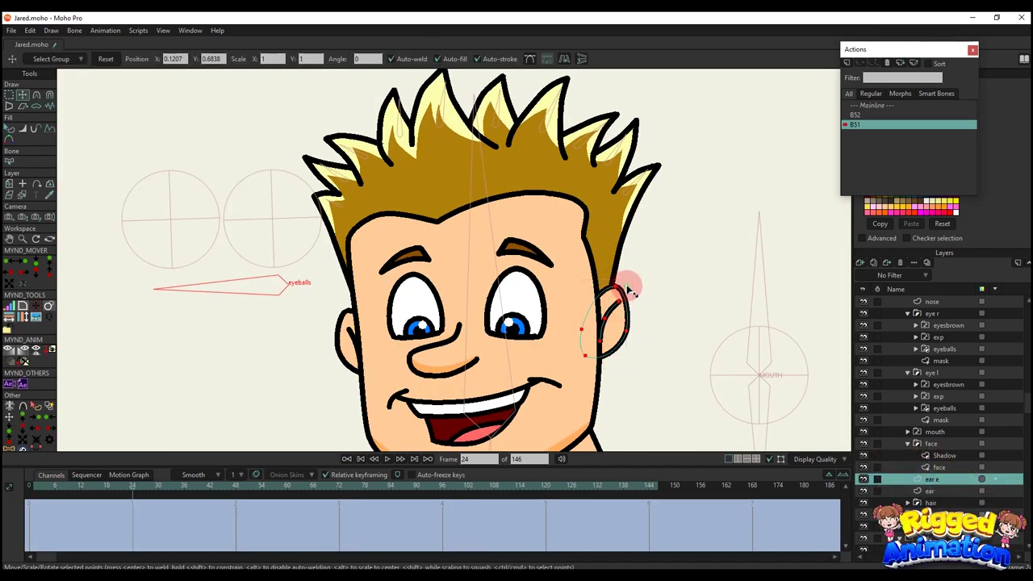
pyautogui.hotkey('ctrl', 'z')
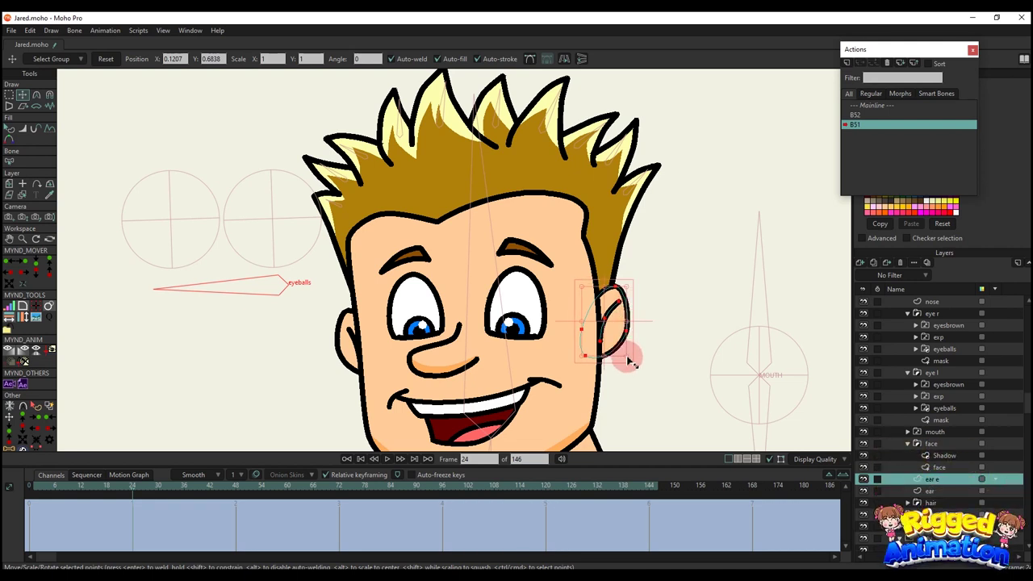
pyautogui.press('g')
pyautogui.click(650, 303)
pyautogui.press('t')
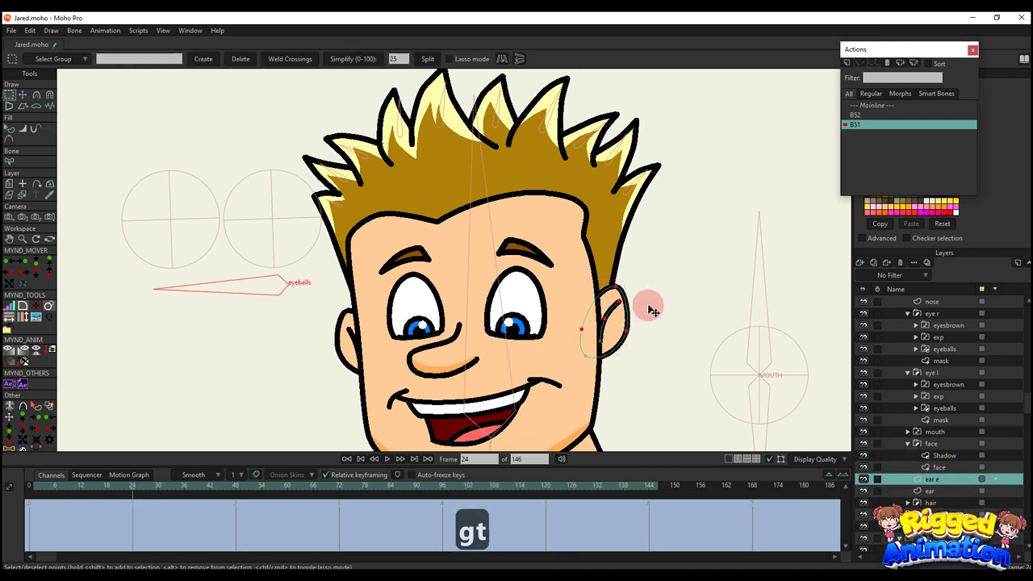
pyautogui.moveTo(620, 295); pyautogui.dragTo(623, 292)
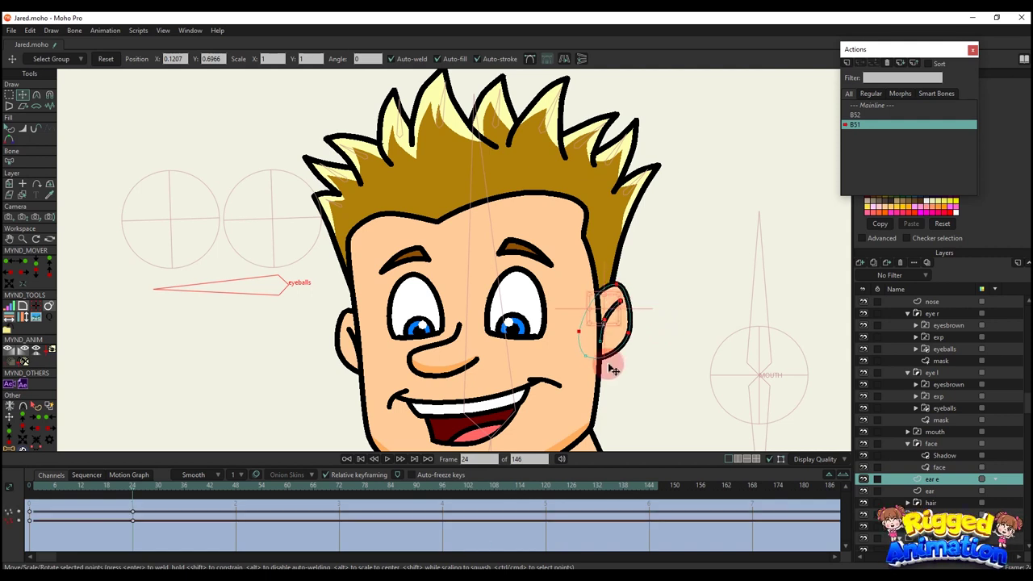
# Enlarge the upper points of the opposite ear layer slightly at frame 24 and scrub the action to check it
pyautogui.keyDown('alt'); pyautogui.rightClick(346, 355); pyautogui.keyUp('alt')
pyautogui.press('g')
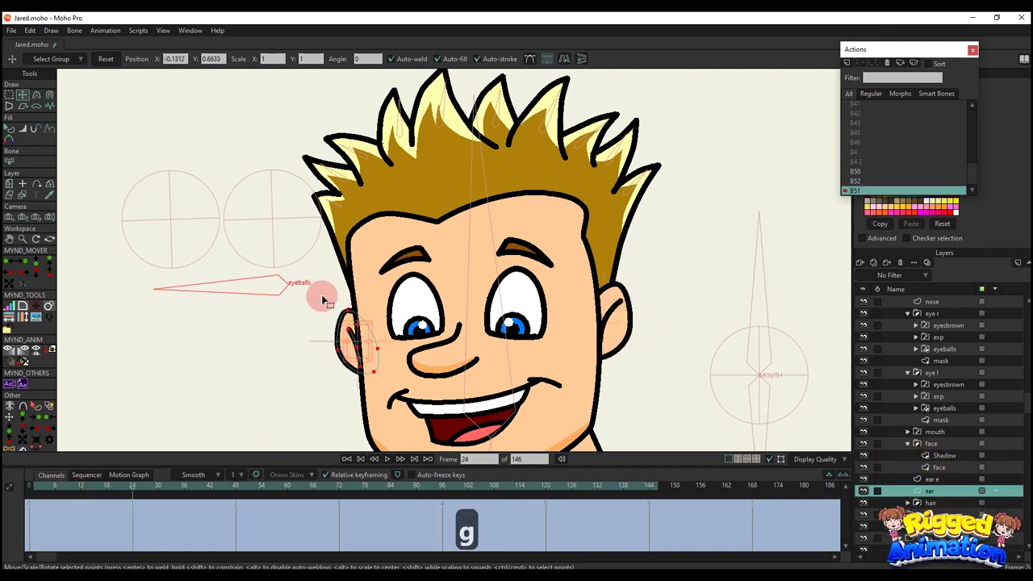
pyautogui.moveTo(310, 288); pyautogui.dragTo(405, 356)
pyautogui.press('t')
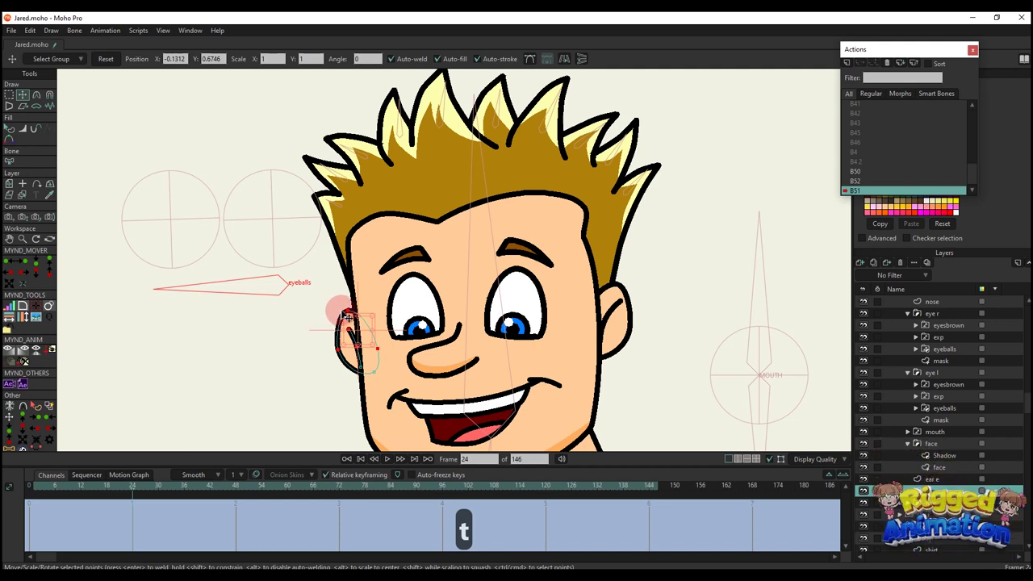
pyautogui.moveTo(345, 319); pyautogui.dragTo(347, 321)
pyautogui.press('q')
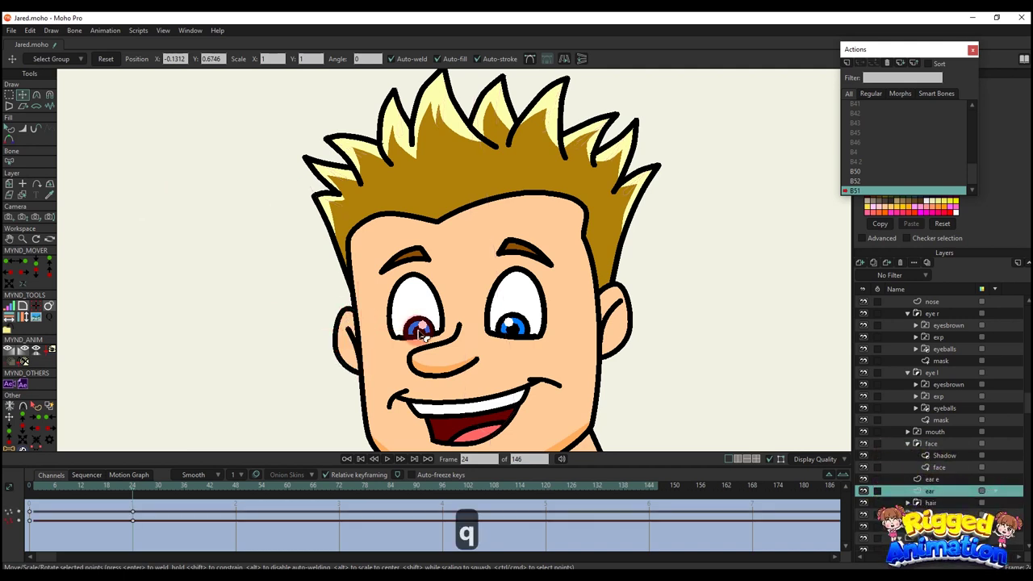
pyautogui.scroll(-2, 420, 329)
pyautogui.moveTo(66, 489); pyautogui.dragTo(157, 496)
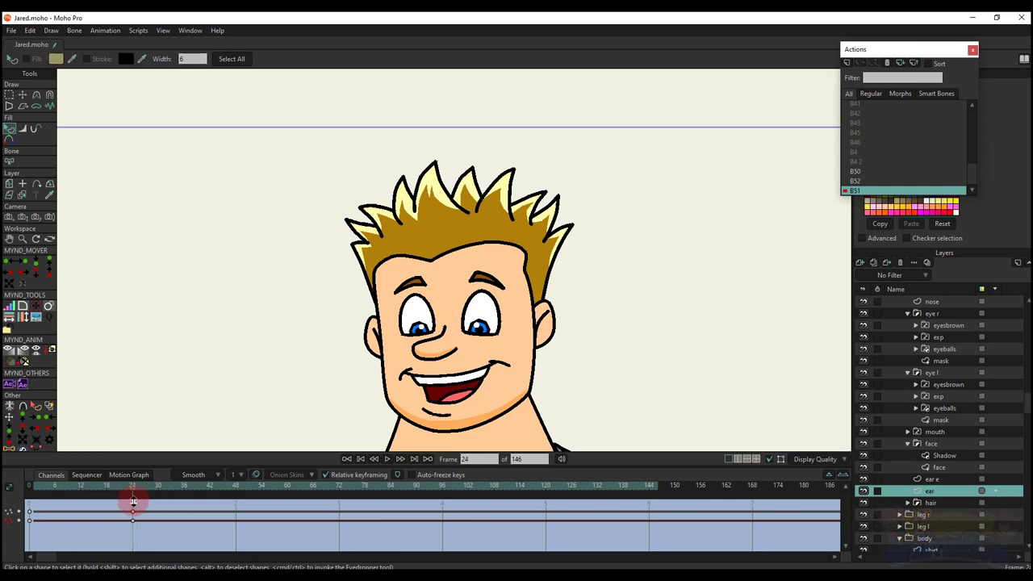
# Adjust the upper-edge points of the chin's Shadow layer at frame 24 and scrub the action to check it
pyautogui.scroll(-2, 484, 428)
pyautogui.scroll(2, 479, 403)
pyautogui.press('t')
pyautogui.scroll(2, 479, 401)
pyautogui.keyDown('alt'); pyautogui.rightClick(479, 397); pyautogui.keyUp('alt')
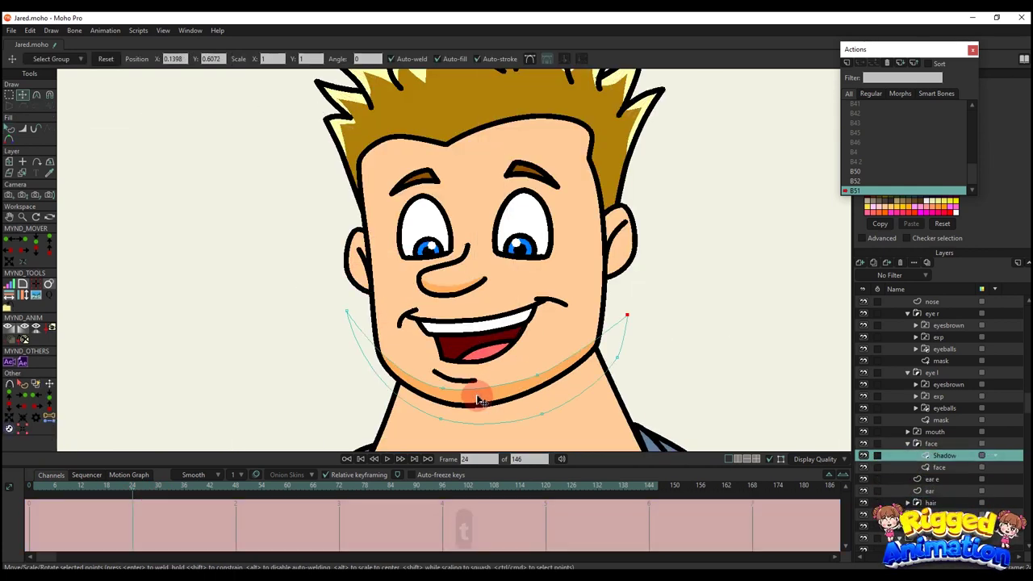
pyautogui.press('g')
pyautogui.moveTo(433, 364); pyautogui.dragTo(510, 381)
pyautogui.press('t')
pyautogui.press('q')
pyautogui.scroll(-3, 509, 378)
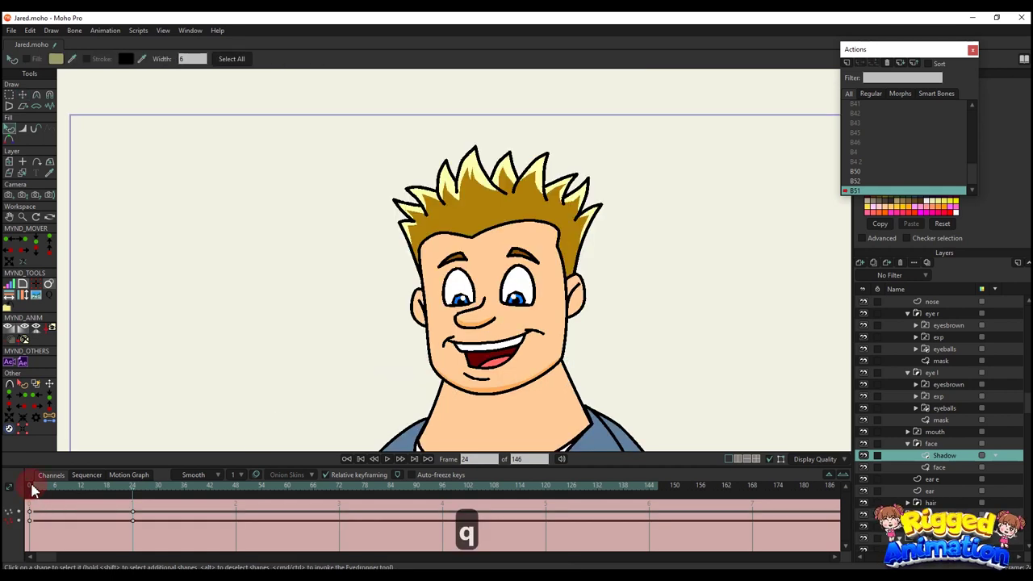
pyautogui.moveTo(32, 489); pyautogui.dragTo(141, 491)
pyautogui.scroll(-4, 443, 377)
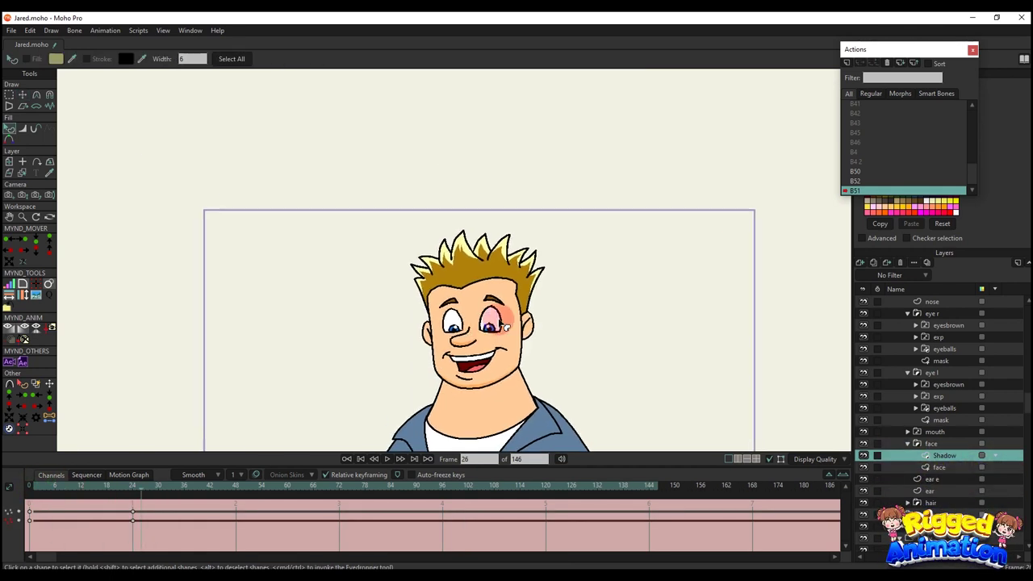
# Return to the Mainline and rotate the HEAD TURN control bones to test the sideways and downward head turns
pyautogui.scroll(2, 878, 118)
pyautogui.click(875, 106)
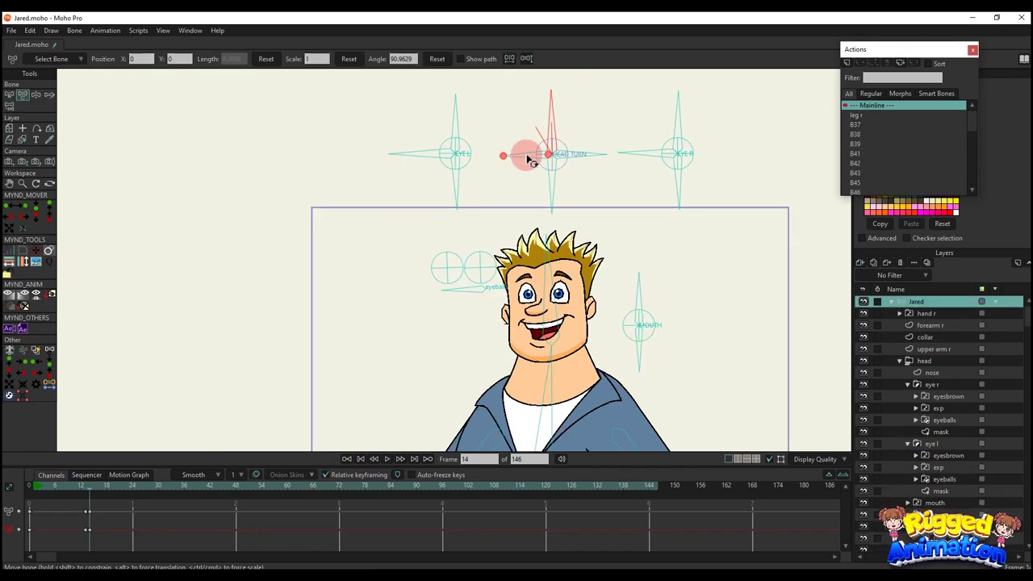
pyautogui.moveTo(529, 160); pyautogui.dragTo(538, 196)
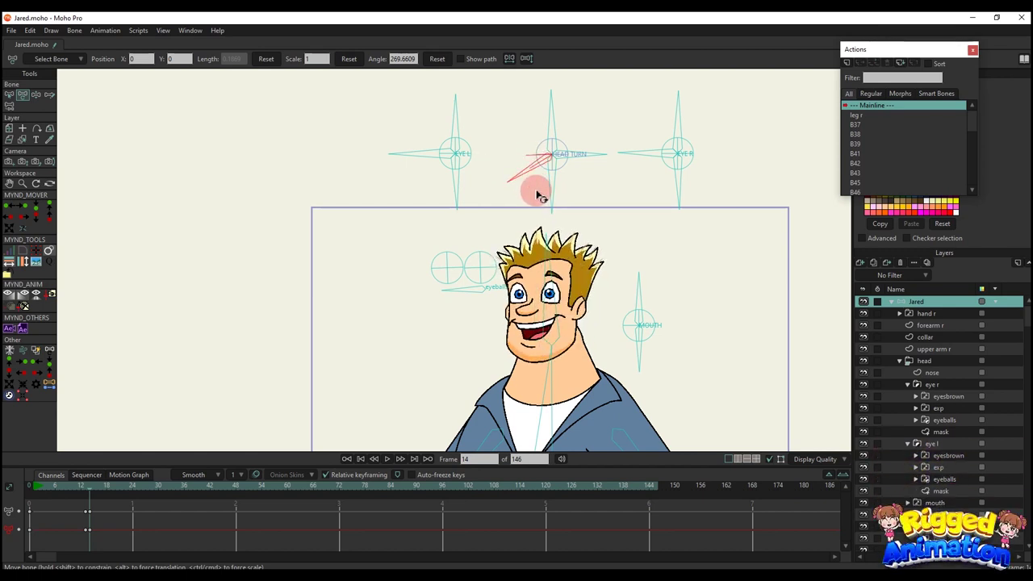
# In the B52 action at frame 24, move the end point of the chin's Shadow layer outward and downward, and scrub the action to check it
pyautogui.scroll(-3, 855, 184)
pyautogui.doubleClick(862, 182)
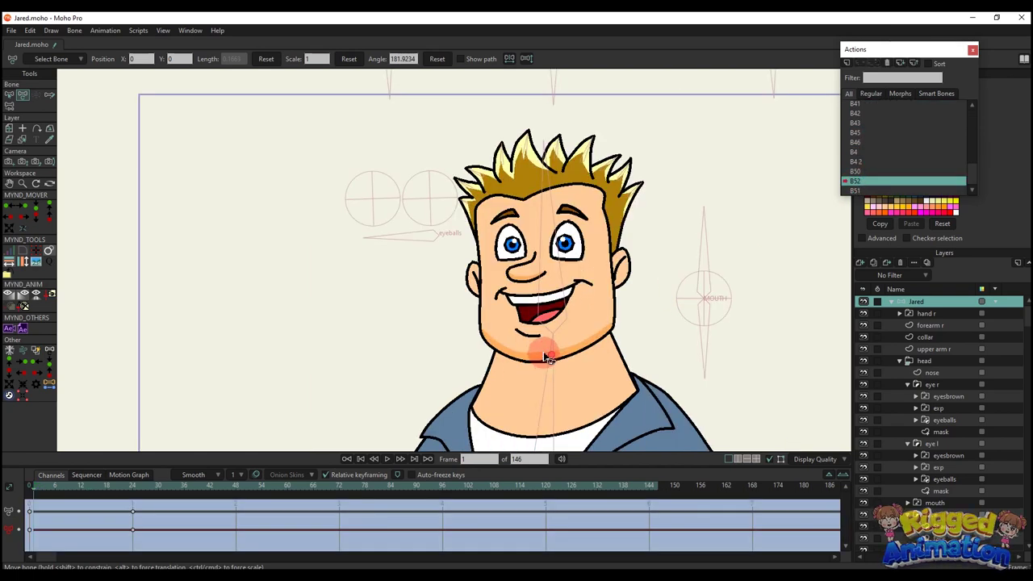
pyautogui.click(134, 487)
pyautogui.scroll(3, 500, 319)
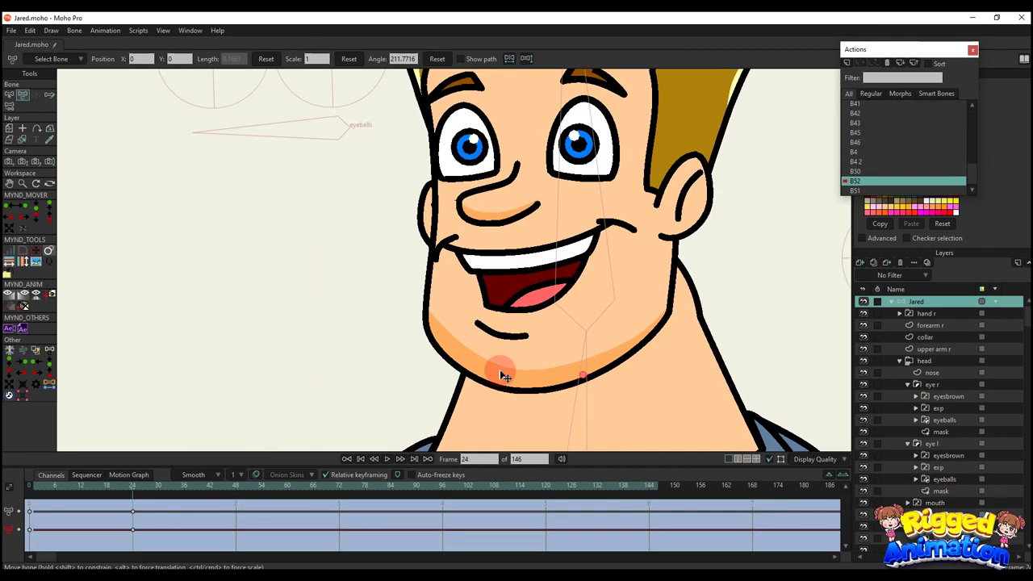
pyautogui.keyDown('alt'); pyautogui.rightClick(494, 369); pyautogui.keyUp('alt')
pyautogui.press('t')
pyautogui.click(405, 279)
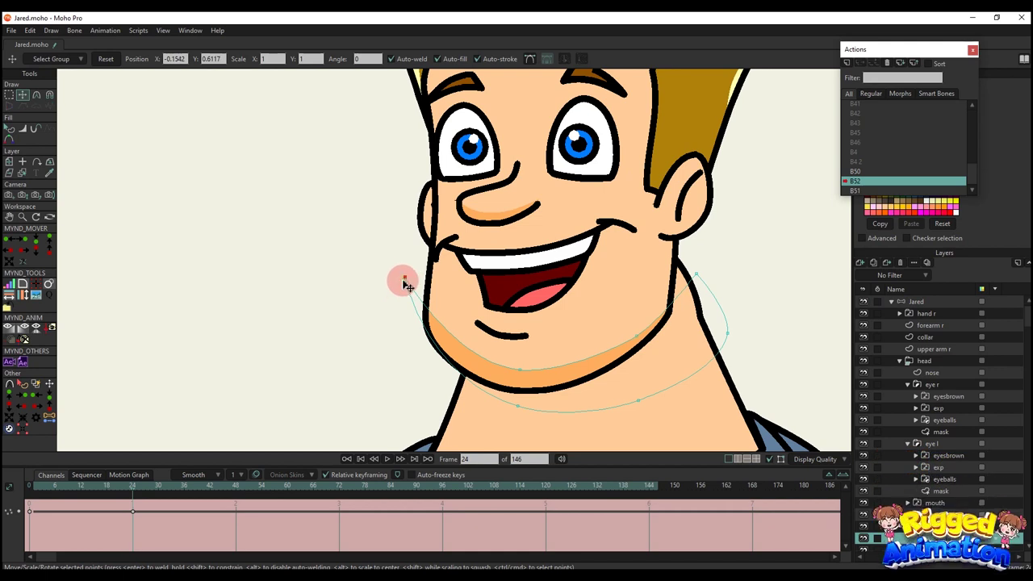
pyautogui.moveTo(401, 305); pyautogui.dragTo(428, 314)
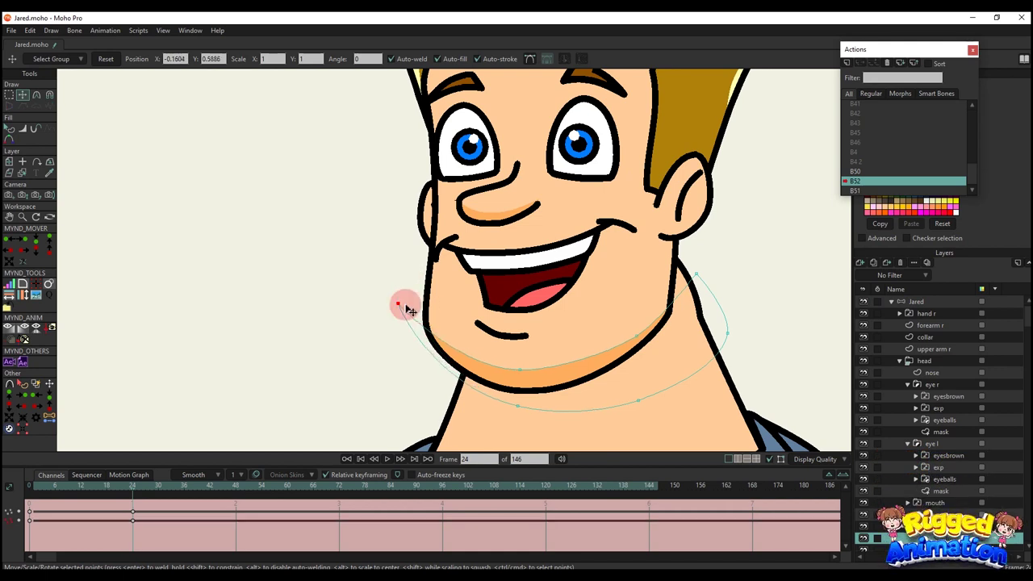
pyautogui.press('q')
pyautogui.scroll(-4, 506, 321)
pyautogui.moveTo(44, 506); pyautogui.dragTo(162, 486)
# Return to the Mainline, select the Jared bone layer and rotate the sideways HEAD TURN control bone to test the turn
pyautogui.scroll(5, 880, 129)
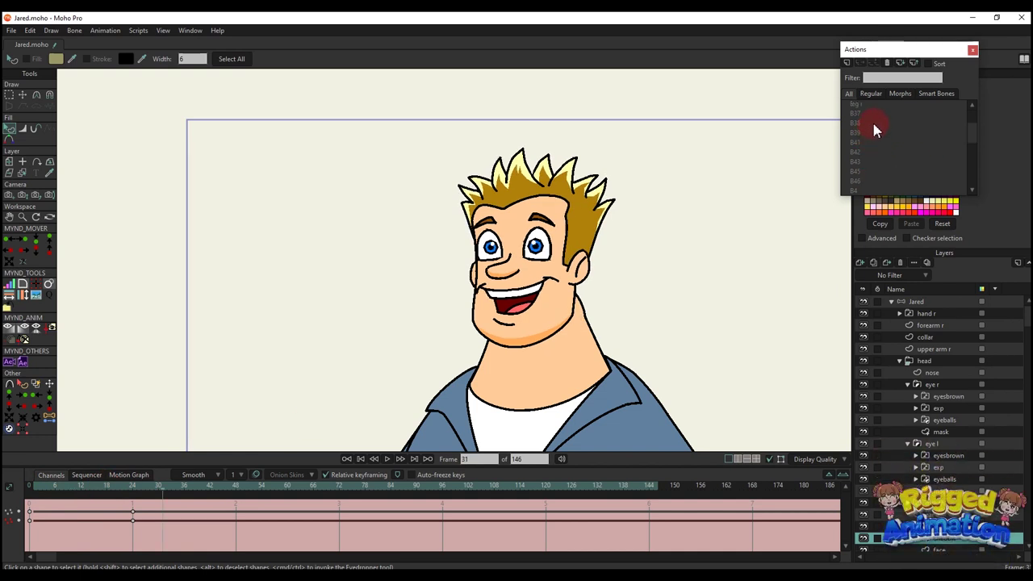
pyautogui.click(888, 106)
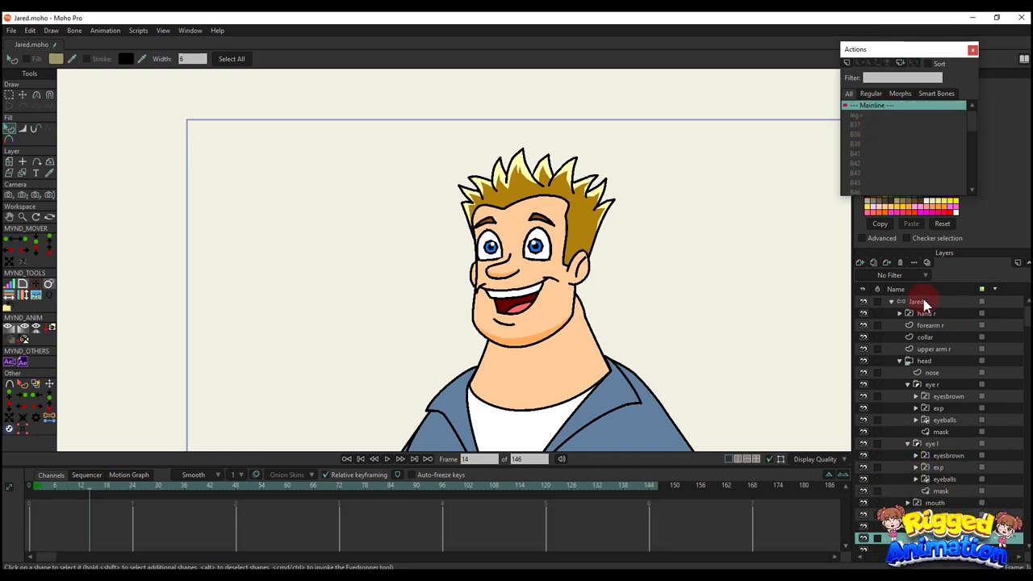
pyautogui.click(924, 303)
pyautogui.scroll(-4, 643, 224)
pyautogui.moveTo(643, 223); pyautogui.dragTo(637, 278)
# Reopen the B52 action and move the eyeballs bone slightly at frame 24 to shift the gaze toward the turn
pyautogui.scroll(-3, 858, 163)
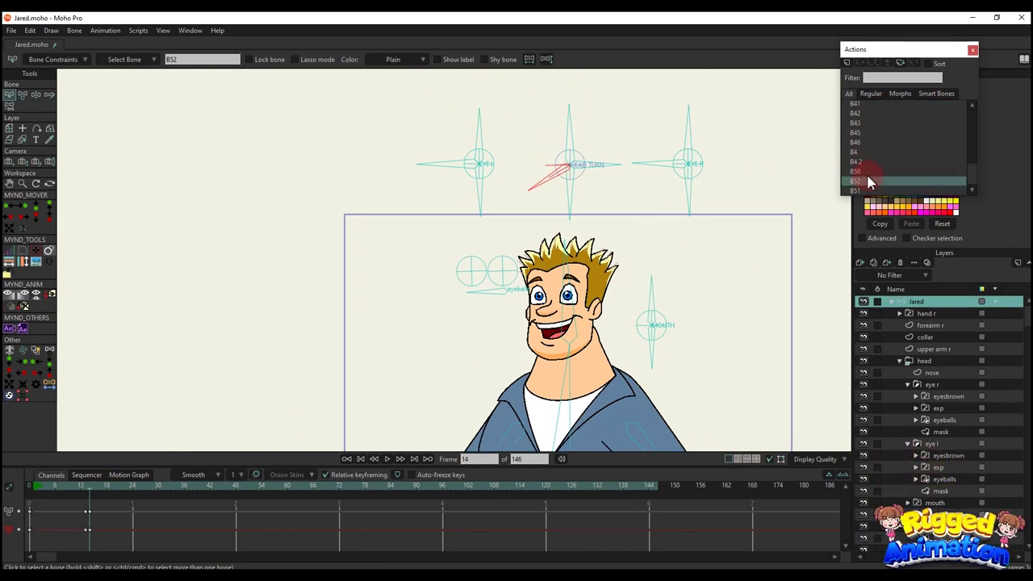
pyautogui.doubleClick(869, 182)
pyautogui.click(133, 487)
pyautogui.scroll(3, 492, 300)
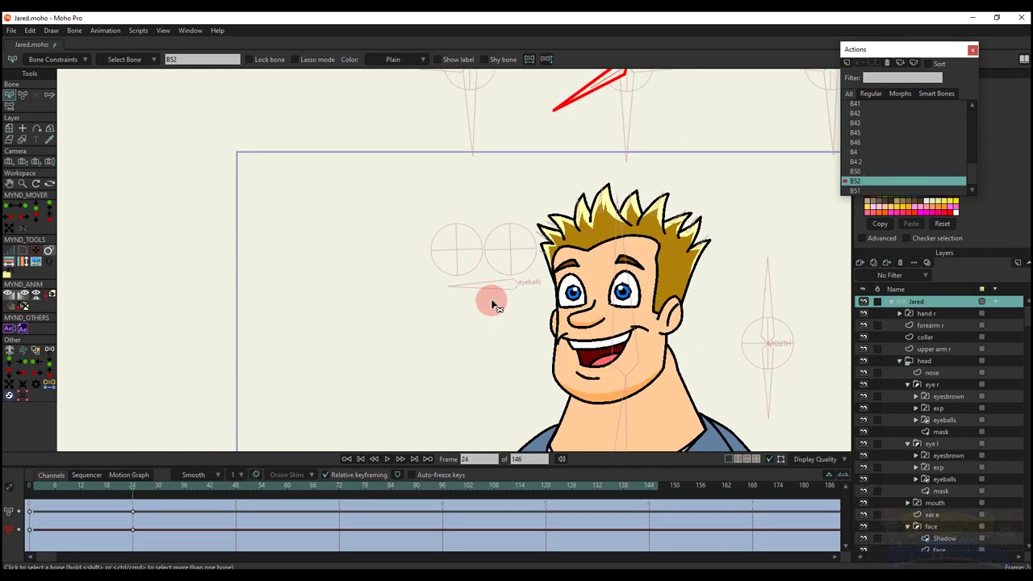
pyautogui.press('t')
pyautogui.moveTo(516, 284); pyautogui.dragTo(509, 285)
# Return to the Mainline, test the head turn with its control bone and delete the test keyframes
pyautogui.scroll(-4, 562, 263)
pyautogui.scroll(2, 865, 121)
pyautogui.doubleClick(868, 105)
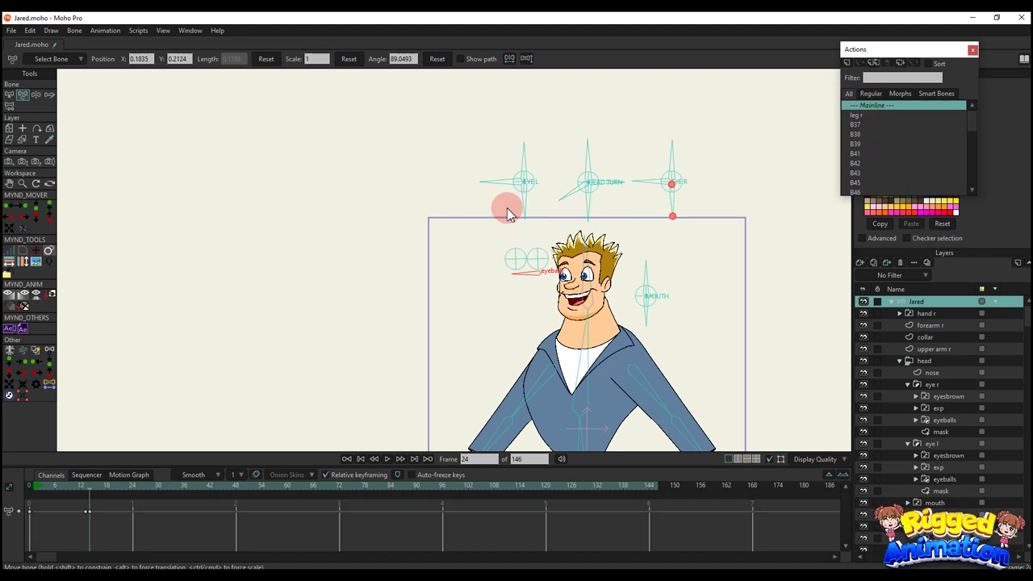
pyautogui.scroll(-2, 519, 214)
pyautogui.scroll(2, 548, 219)
pyautogui.moveTo(549, 221)
pyautogui.mouseDown()
pyautogui.moveTo(542, 192)
pyautogui.moveTo(549, 223)
pyautogui.mouseUp()
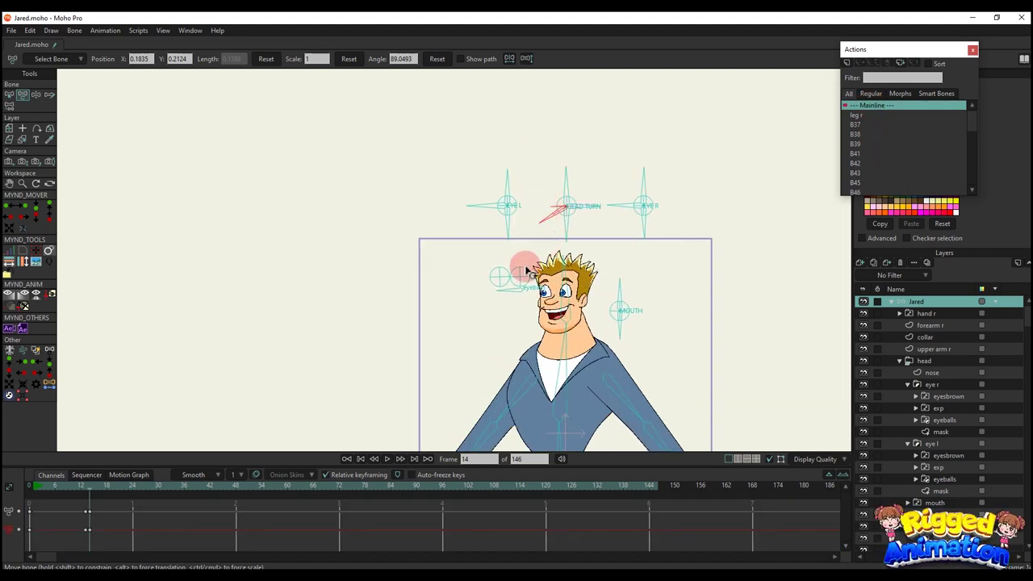
pyautogui.moveTo(134, 530); pyautogui.dragTo(76, 499)
pyautogui.press('Delete')
# Create the smart-bone action B53 for the opposite HEAD TURN control bone and rotate that bone upward at frame 24
pyautogui.scroll(3, 568, 247)
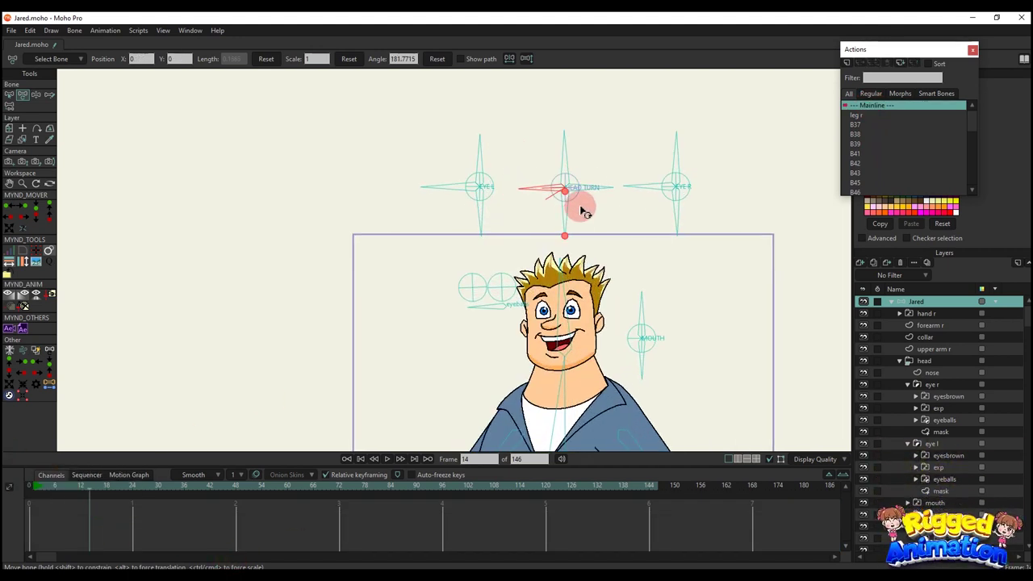
pyautogui.moveTo(584, 189); pyautogui.dragTo(710, 172)
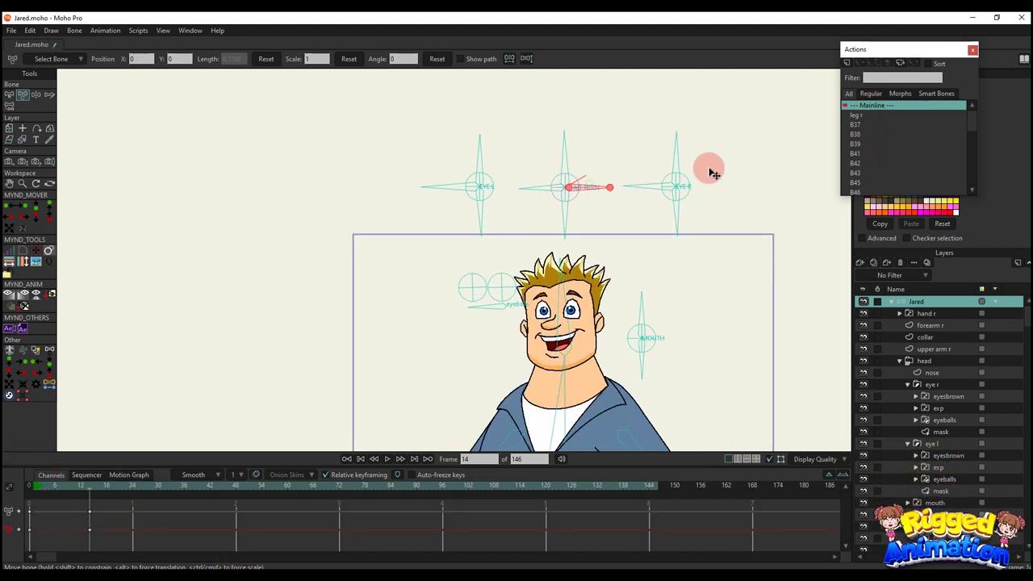
pyautogui.click(847, 63)
pyautogui.click(516, 332)
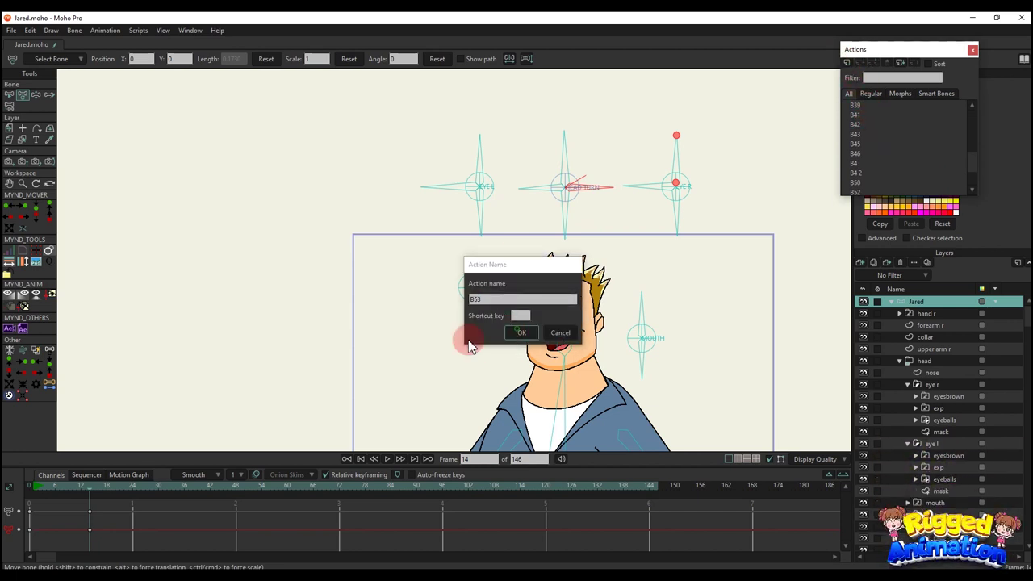
pyautogui.click(134, 489)
pyautogui.scroll(2, 560, 254)
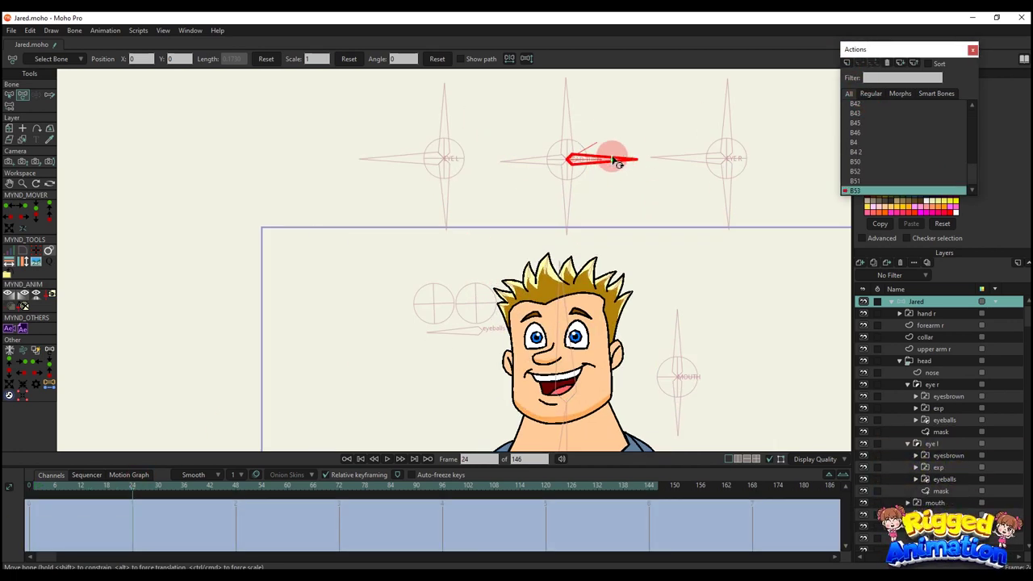
pyautogui.moveTo(617, 162); pyautogui.dragTo(615, 136)
# Flip the head bone horizontally at frame 1 of B53 and rotate the B52 control bone to its full turn at frame 24
pyautogui.scroll(-2, 562, 308)
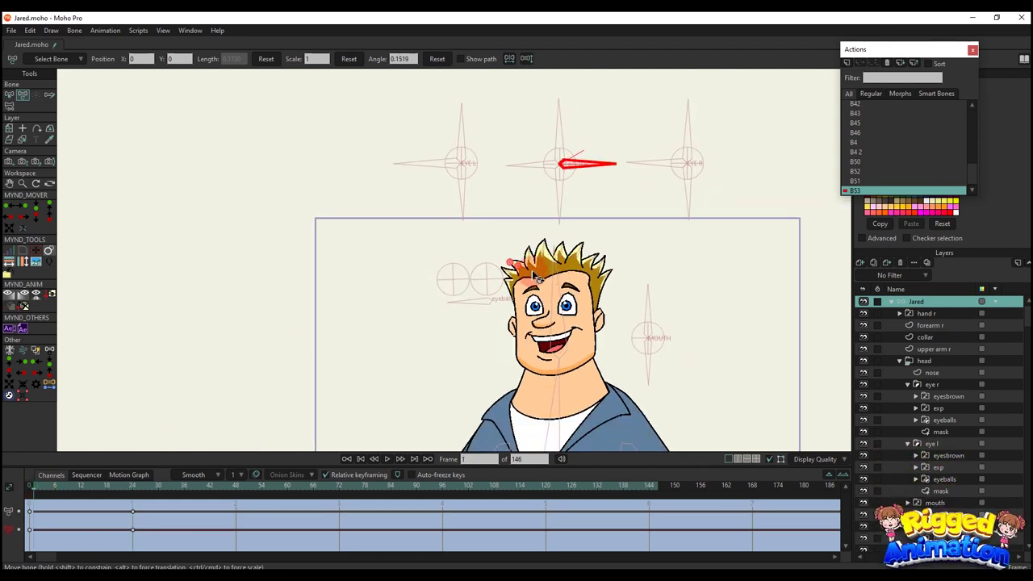
pyautogui.click(526, 60)
pyautogui.click(547, 158)
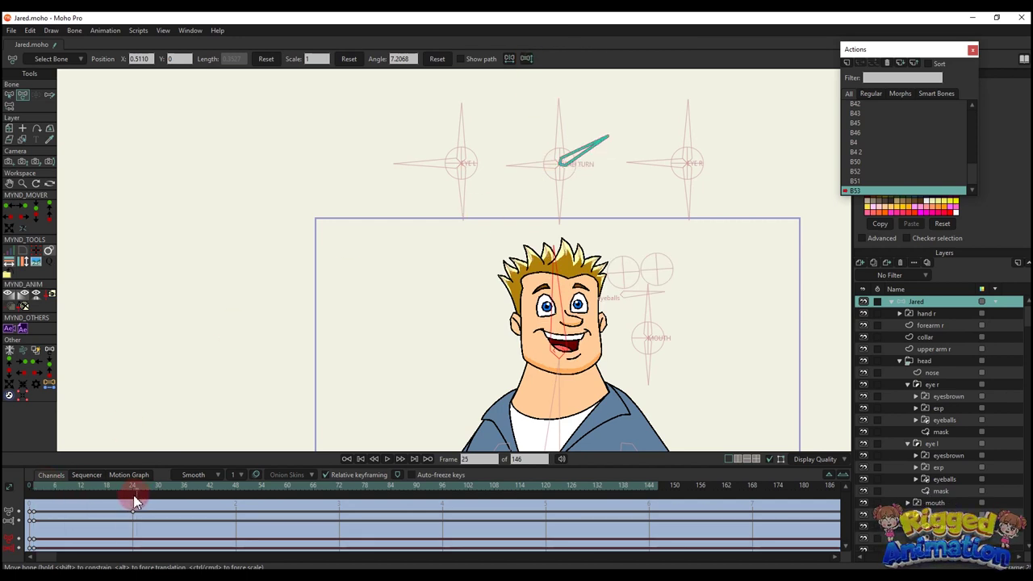
pyautogui.click(365, 266)
pyautogui.moveTo(526, 166); pyautogui.dragTo(548, 229)
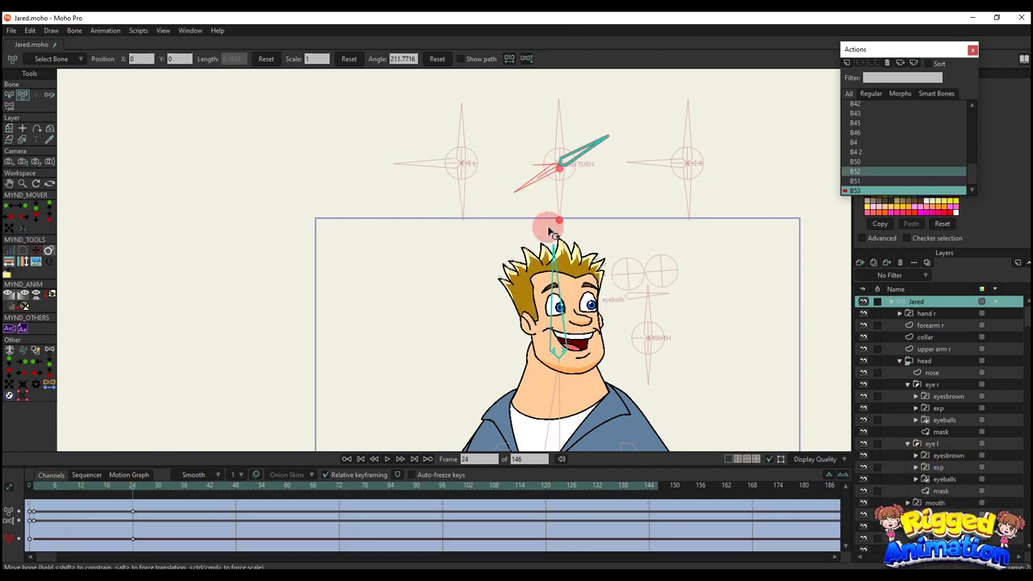
# Scrub the B53 action from its start to frame 24 to check the mirrored head turn
pyautogui.scroll(-2, 551, 228)
pyautogui.click(31, 486)
pyautogui.click(34, 488)
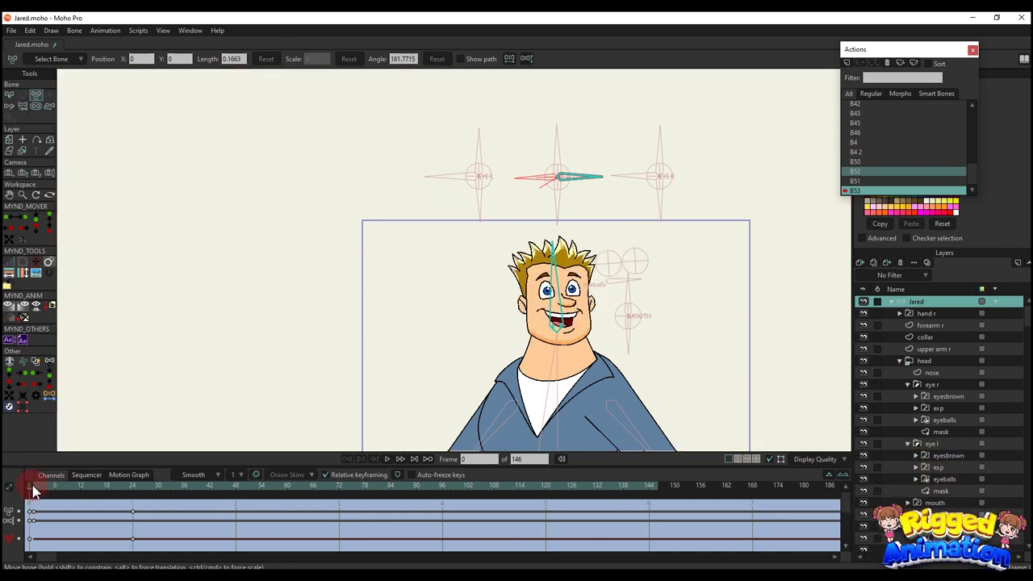
pyautogui.click(31, 488)
pyautogui.click(34, 487)
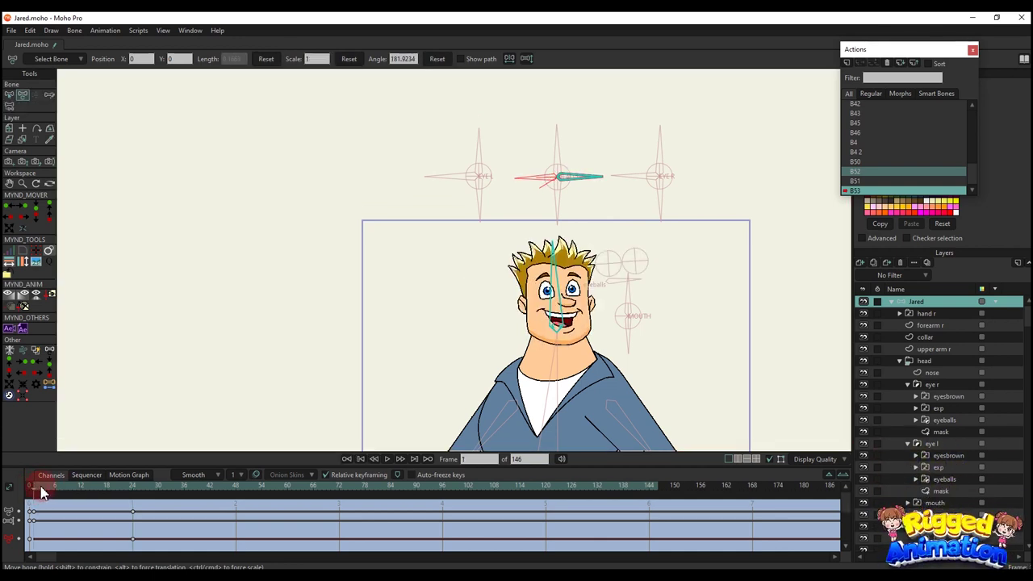
pyautogui.scroll(2, 561, 331)
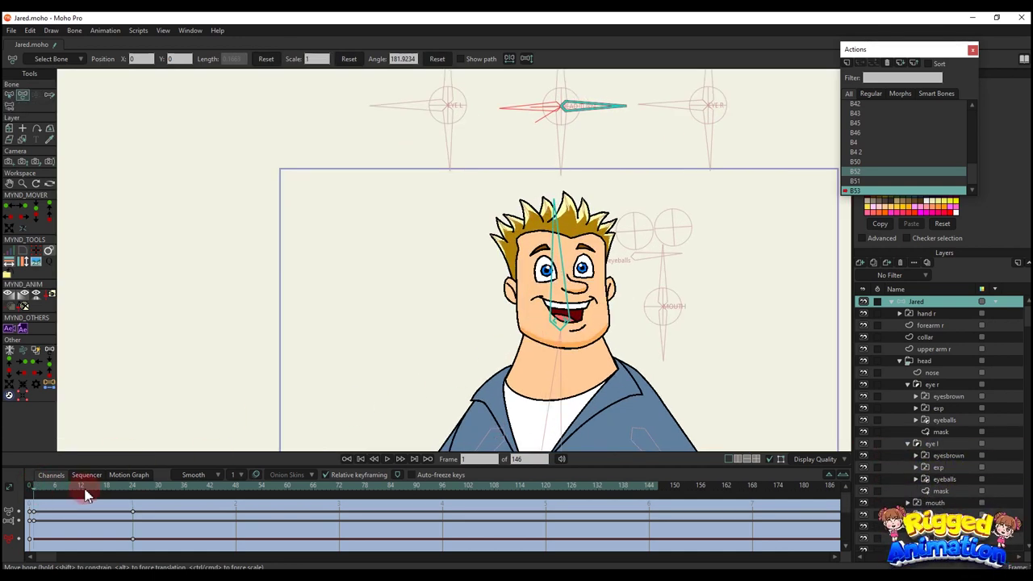
pyautogui.moveTo(47, 491); pyautogui.dragTo(155, 501)
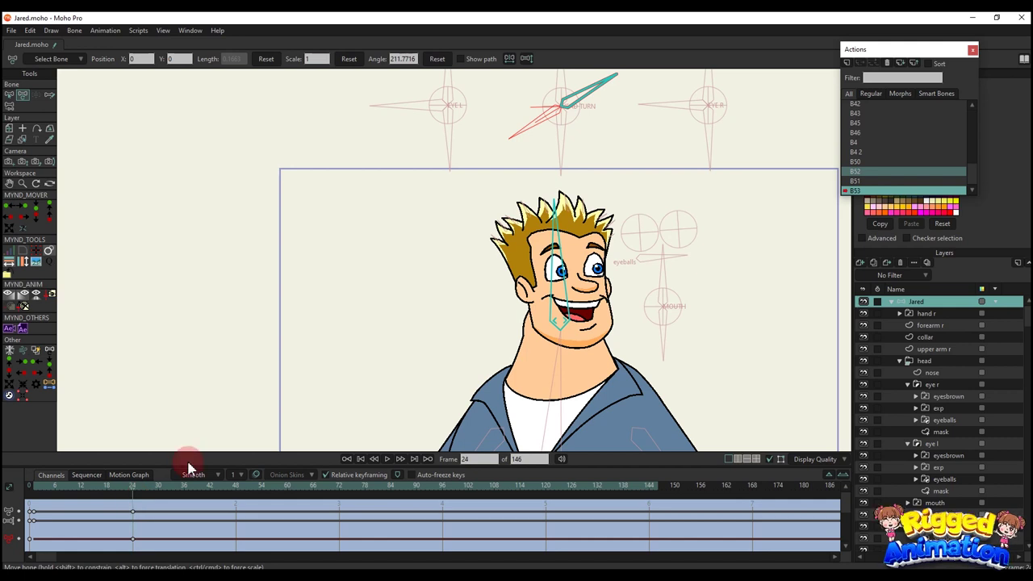
# Return to the Mainline and rotate the B52 control bone to test the original sideways head turn
pyautogui.scroll(2, 871, 115)
pyautogui.click(872, 106)
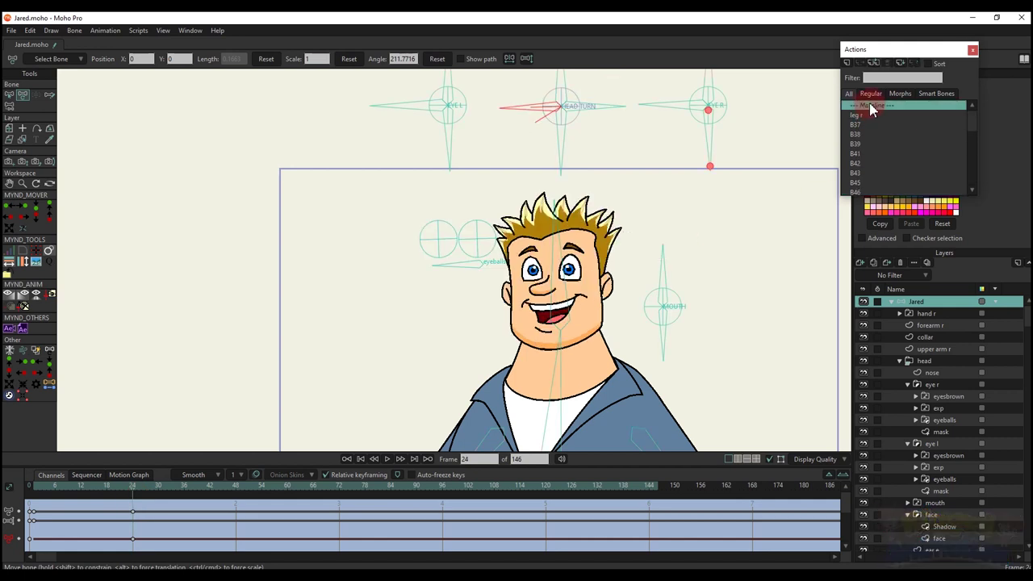
pyautogui.scroll(-3, 388, 293)
pyautogui.moveTo(472, 222)
pyautogui.mouseDown()
pyautogui.moveTo(460, 226)
pyautogui.moveTo(473, 244)
pyautogui.moveTo(449, 178)
pyautogui.moveTo(472, 275)
pyautogui.moveTo(451, 291)
pyautogui.moveTo(465, 239)
pyautogui.mouseUp()
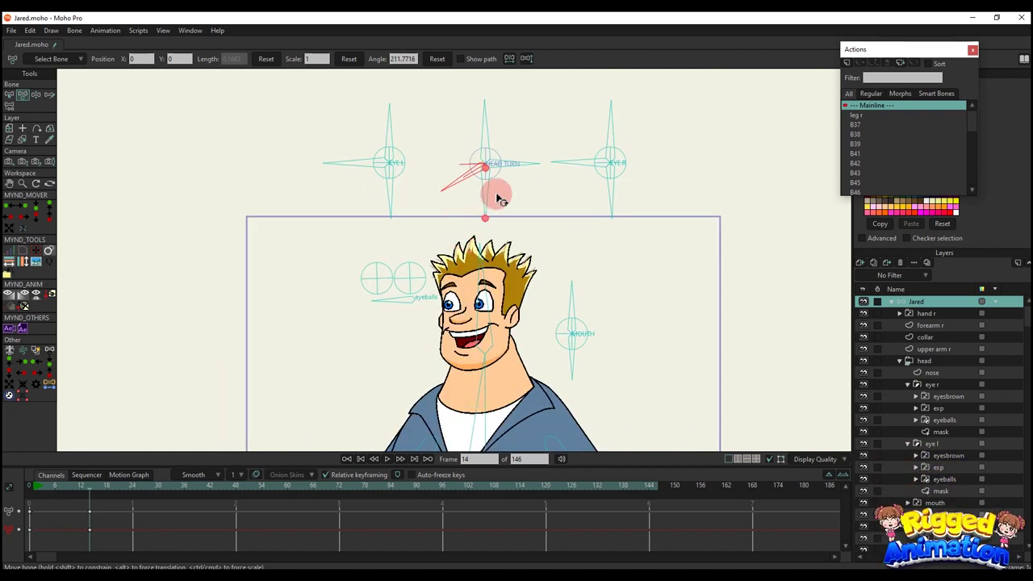
# Reopen the B52 action and scrub it to frame 24 to examine the sideways head turn
pyautogui.scroll(-2, 881, 153)
pyautogui.click(852, 171)
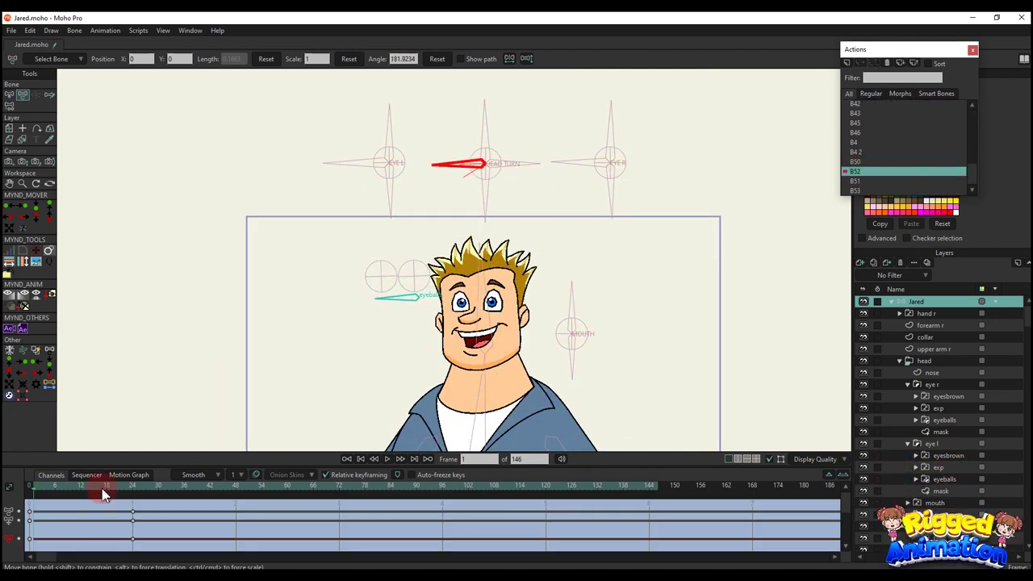
pyautogui.moveTo(103, 494); pyautogui.dragTo(143, 499)
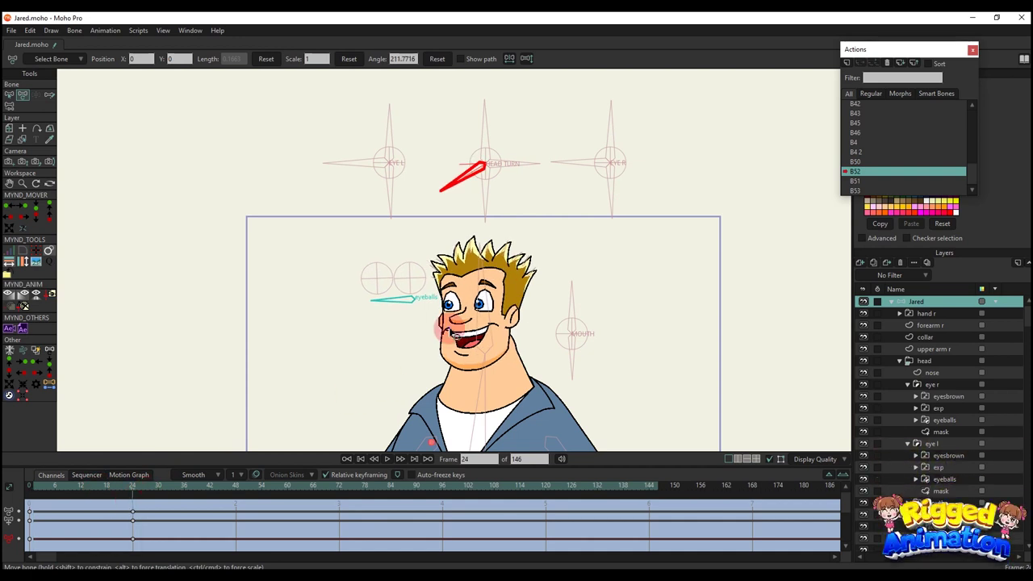
# Select the neck's upper points on the neck layer and rotate them to follow the head turn at frame 24 of B52
pyautogui.scroll(3, 539, 355)
pyautogui.keyDown('alt'); pyautogui.rightClick(525, 371); pyautogui.keyUp('alt')
pyautogui.moveTo(528, 334); pyautogui.dragTo(532, 307)
pyautogui.scroll(3, 538, 310)
pyautogui.moveTo(529, 337); pyautogui.dragTo(333, 250)
pyautogui.moveTo(525, 426); pyautogui.dragTo(528, 444)
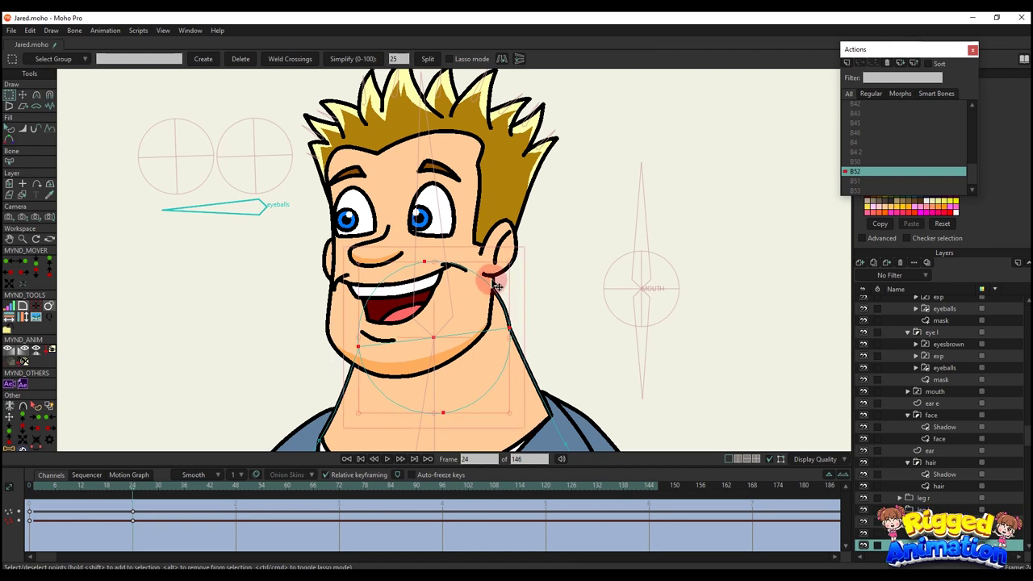
pyautogui.press('t')
pyautogui.moveTo(514, 270); pyautogui.dragTo(471, 277)
pyautogui.scroll(-2, 478, 304)
pyautogui.press('q')
pyautogui.press('t')
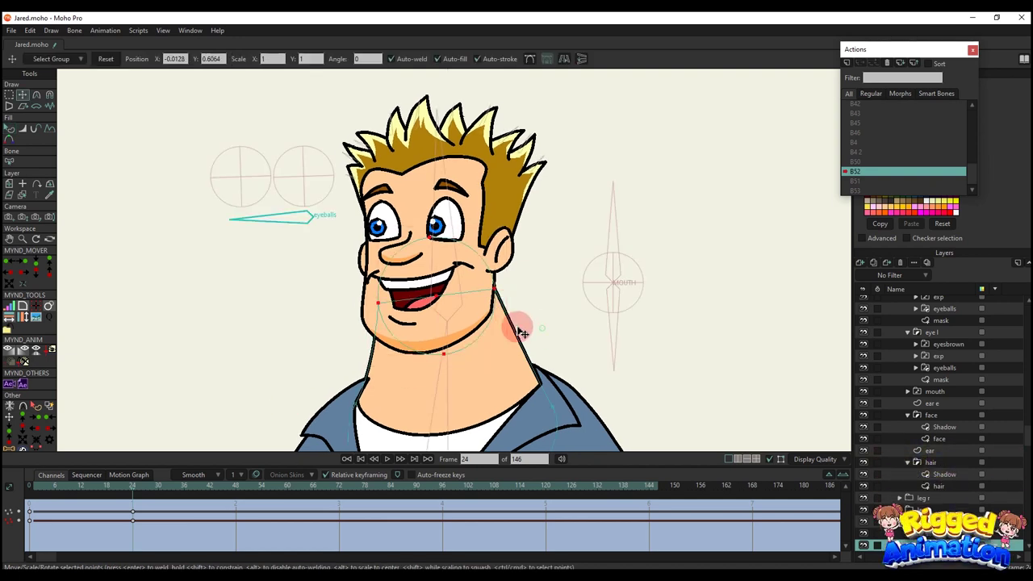
# Adjust the curvature of the neck outline at frame 24 and scrub the timeline to check the turn
pyautogui.scroll(2, 373, 342)
pyautogui.press('c')
pyautogui.scroll(-4, 391, 381)
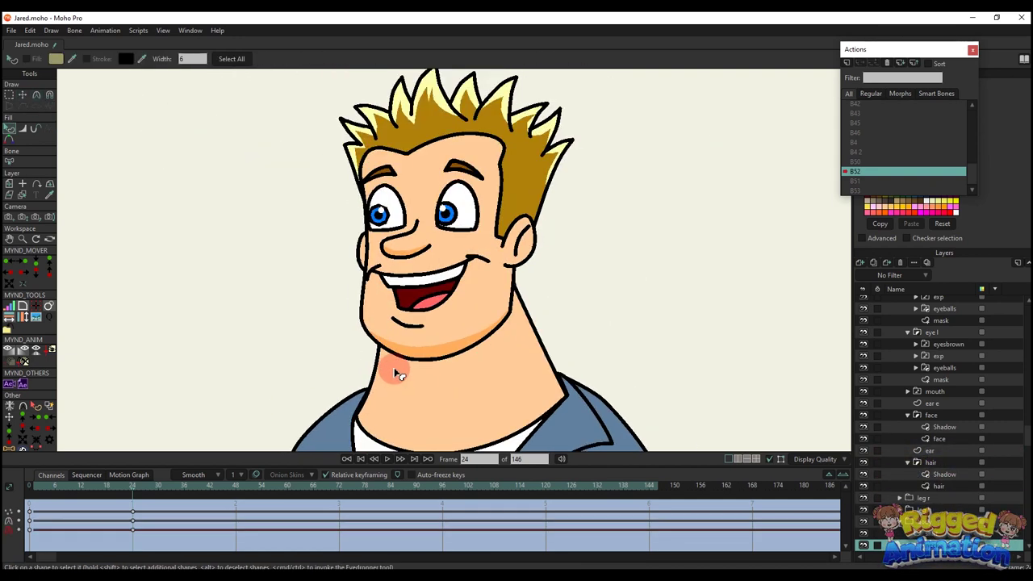
pyautogui.press('q')
pyautogui.moveTo(39, 492); pyautogui.dragTo(134, 508)
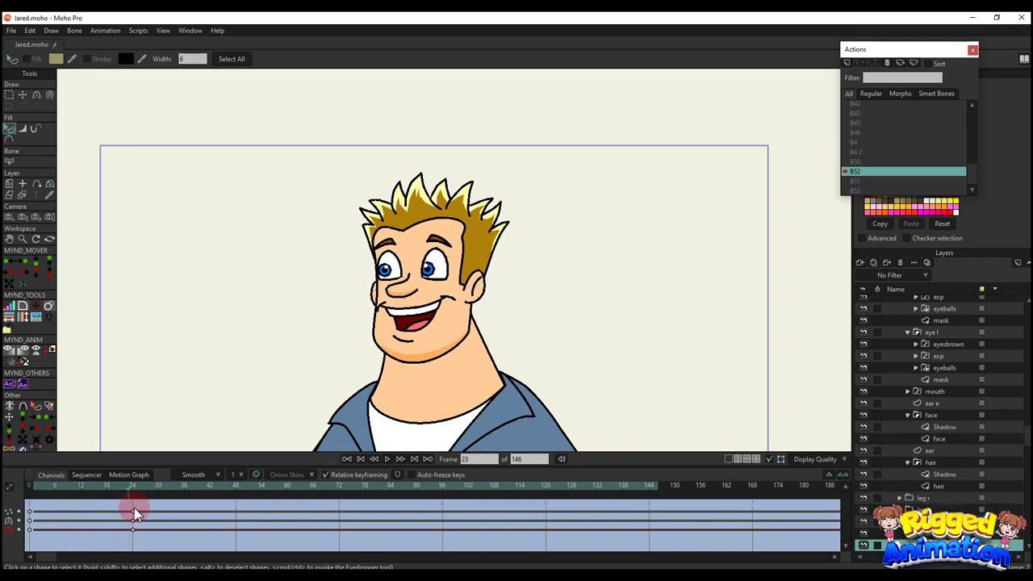
# Select the neck's upper points again and rotate them further counterclockwise so the neck meets the jaw below the ear
pyautogui.press('t')
pyautogui.scroll(1, 428, 351)
pyautogui.click(538, 287)
pyautogui.scroll(2, 476, 313)
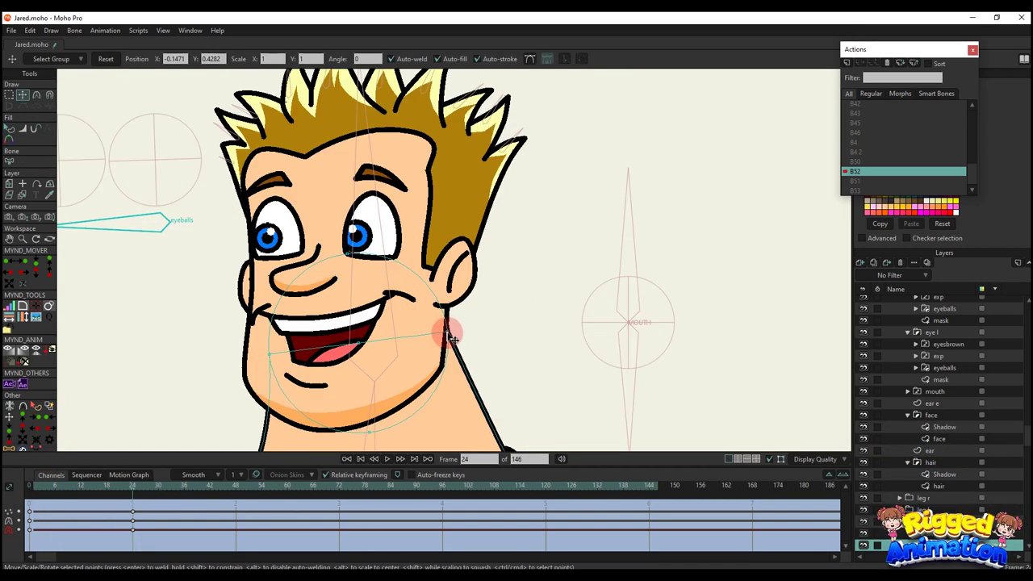
pyautogui.press('g')
pyautogui.moveTo(389, 353); pyautogui.dragTo(456, 440)
pyautogui.press('t')
pyautogui.moveTo(458, 352); pyautogui.dragTo(456, 327)
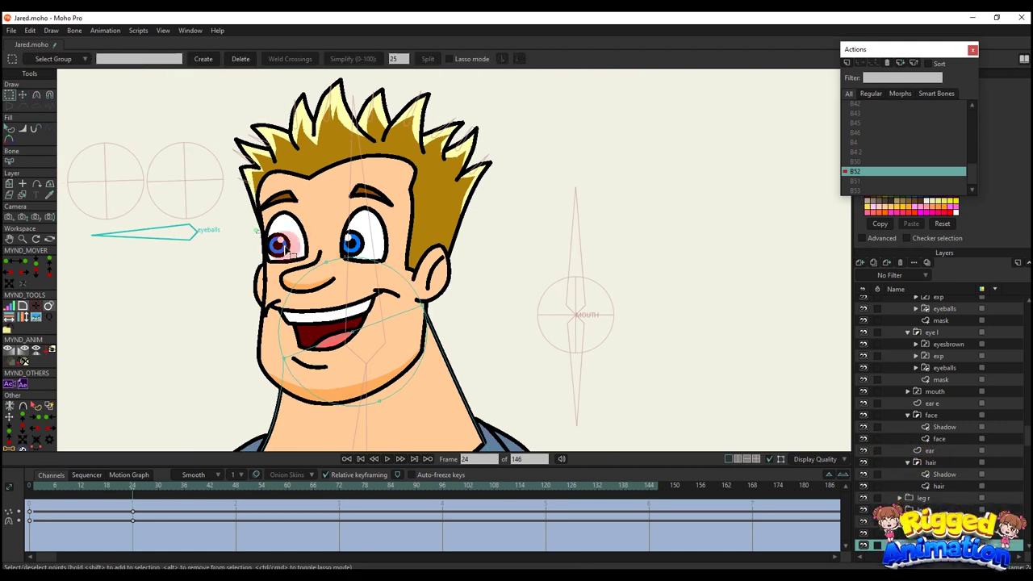
# Fine-tune the position of the neck's upper points beneath the jaw in the B52 pose
pyautogui.click(433, 414)
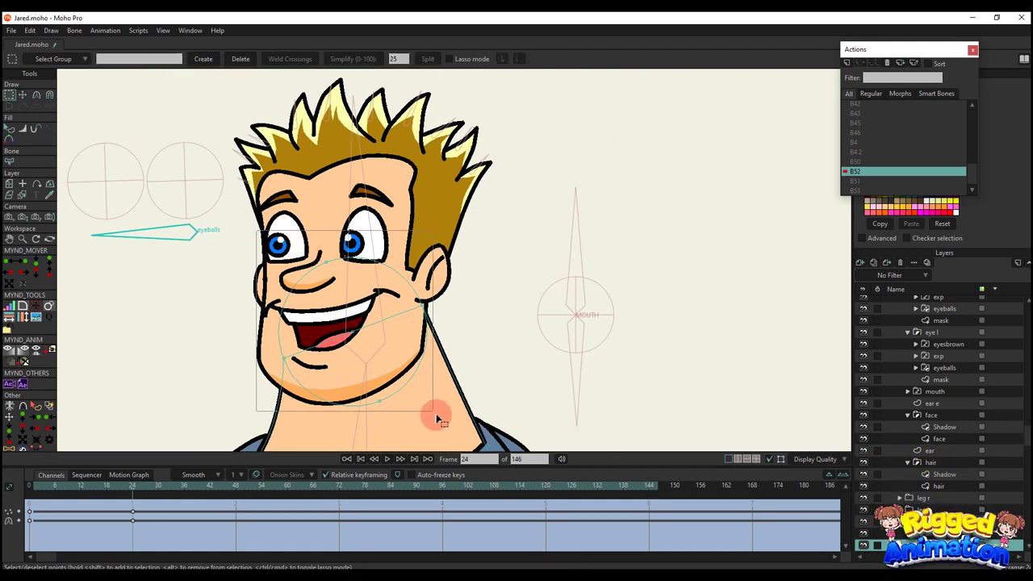
pyautogui.click(369, 363)
pyautogui.moveTo(370, 364); pyautogui.dragTo(378, 362)
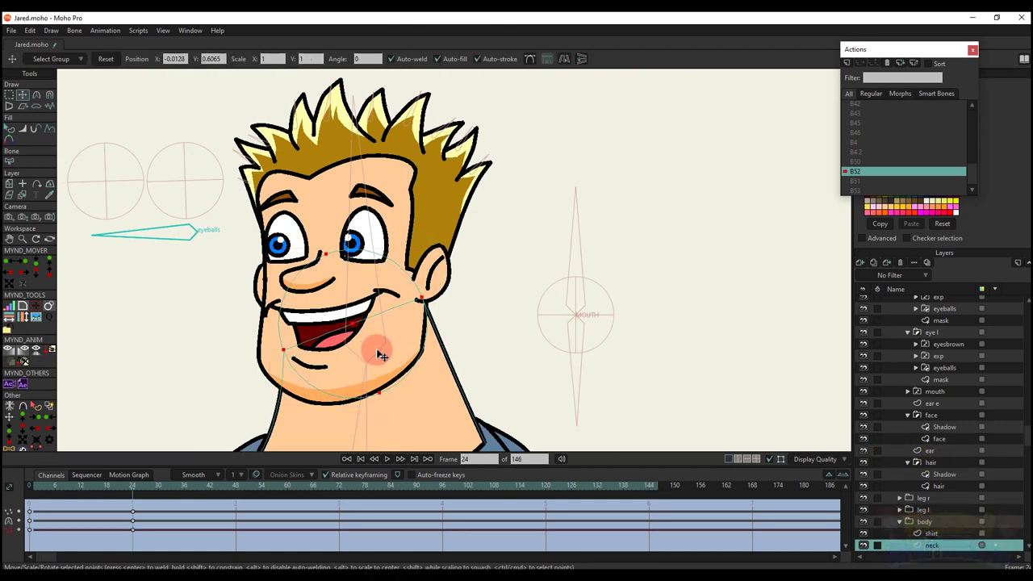
pyautogui.hotkey('ctrl', 'z')
pyautogui.hotkey('ctrl', 'z')
pyautogui.press('q')
pyautogui.scroll(-6, 379, 353)
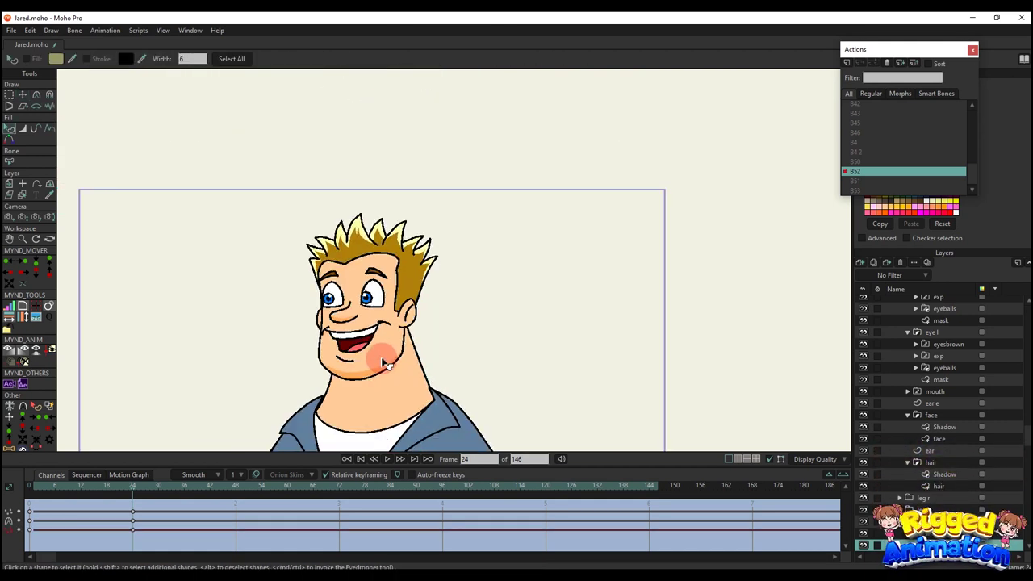
# Adjust the curvature of both sides of the neck near the collar and scrub to frame 24 to check the turn
pyautogui.moveTo(384, 362); pyautogui.dragTo(446, 324)
pyautogui.scroll(5, 419, 334)
pyautogui.press('t')
pyautogui.press('c')
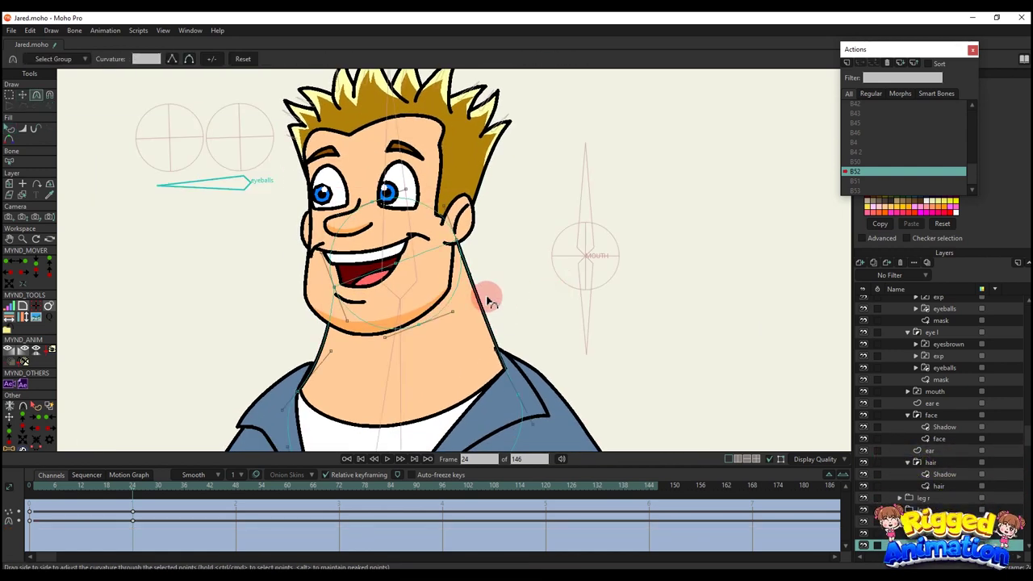
pyautogui.scroll(2, 496, 335)
pyautogui.moveTo(489, 365); pyautogui.dragTo(491, 362)
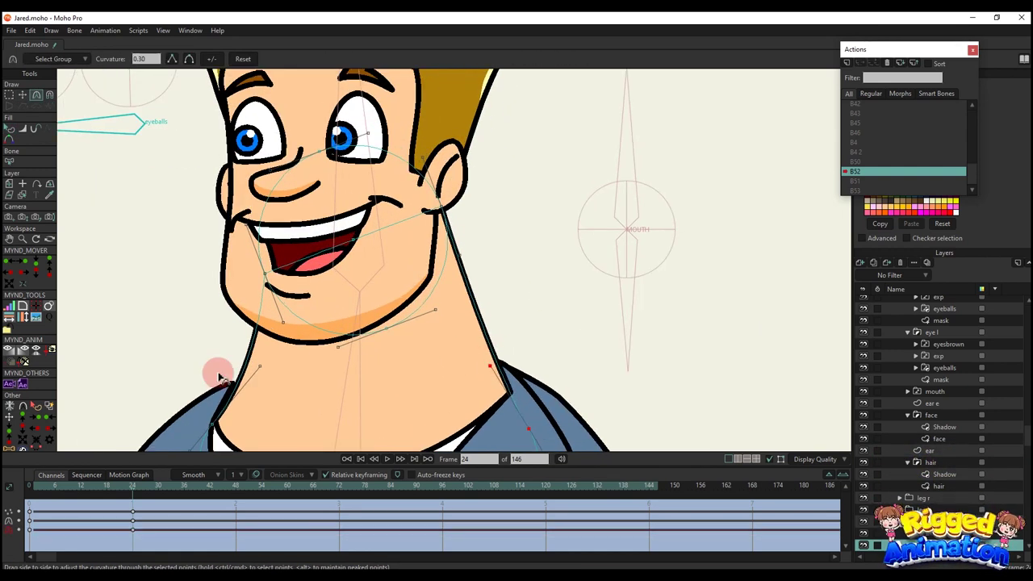
pyautogui.moveTo(260, 373); pyautogui.dragTo(252, 370)
pyautogui.scroll(-5, 290, 356)
pyautogui.press('q')
pyautogui.scroll(-2, 347, 358)
pyautogui.press('q')
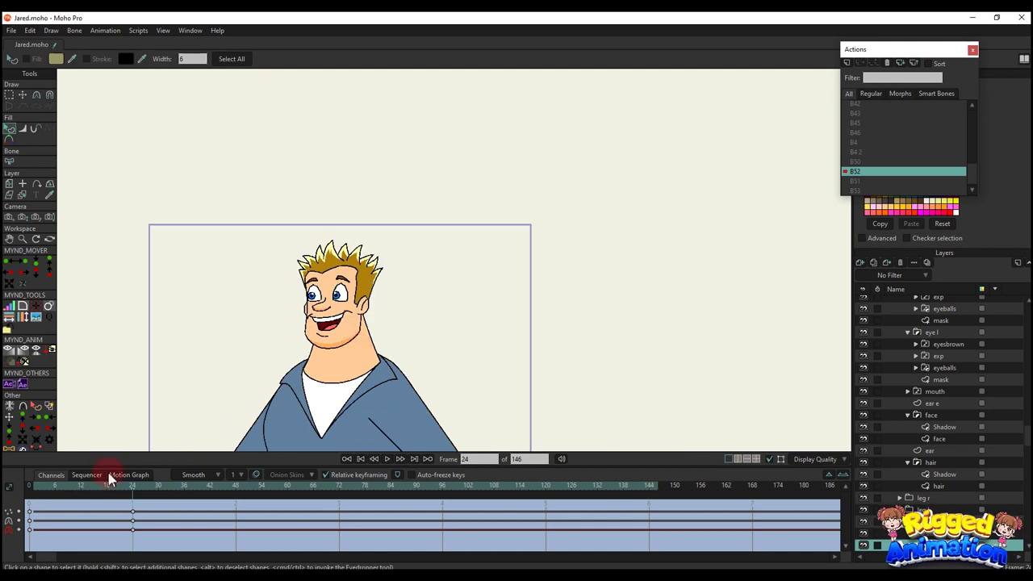
pyautogui.moveTo(49, 487); pyautogui.dragTo(134, 503)
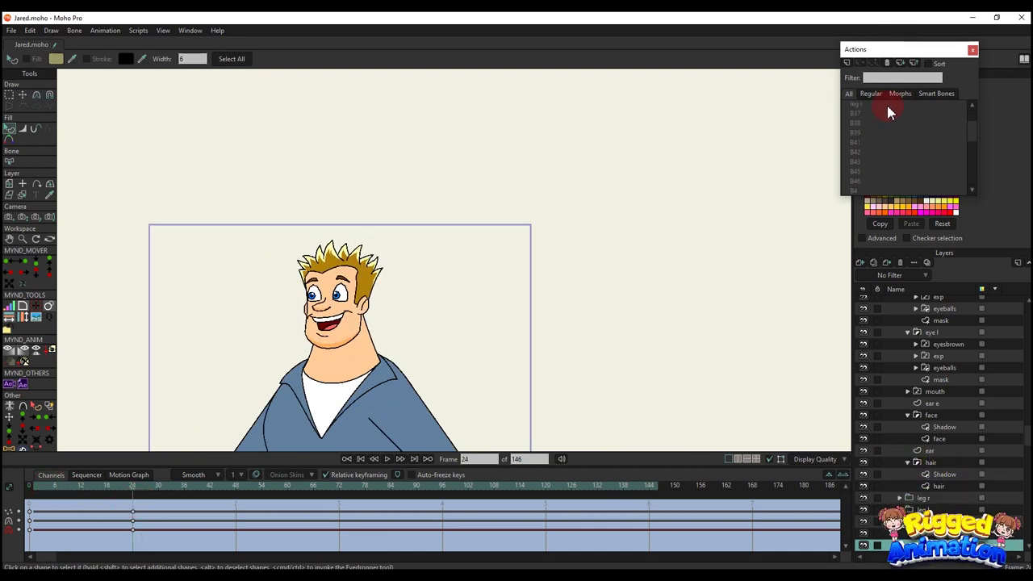
# Return to the Mainline and select the B53 head turn control bone on the Jared layer
pyautogui.click(878, 110)
pyautogui.scroll(5, 918, 323)
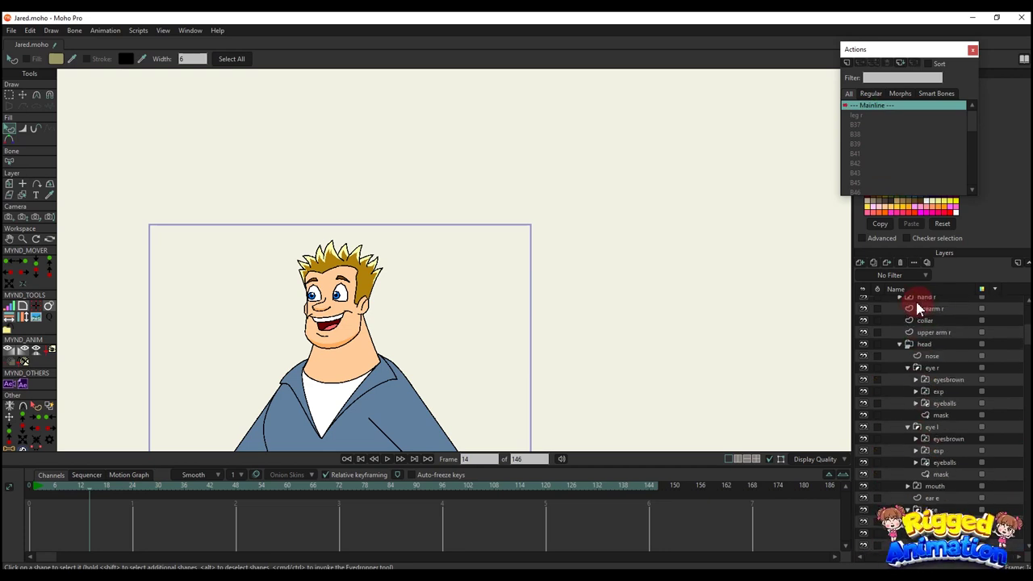
pyautogui.click(915, 302)
pyautogui.moveTo(483, 284); pyautogui.dragTo(529, 288)
pyautogui.press('t')
pyautogui.click(423, 188)
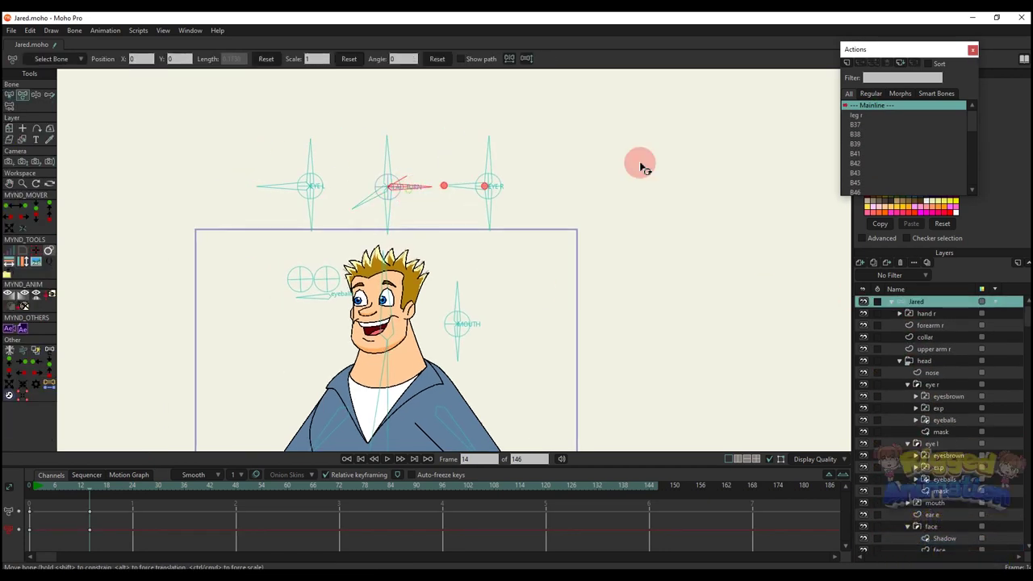
# Open the B53 action for editing and go to frame 24
pyautogui.scroll(-5, 892, 162)
pyautogui.doubleClick(869, 192)
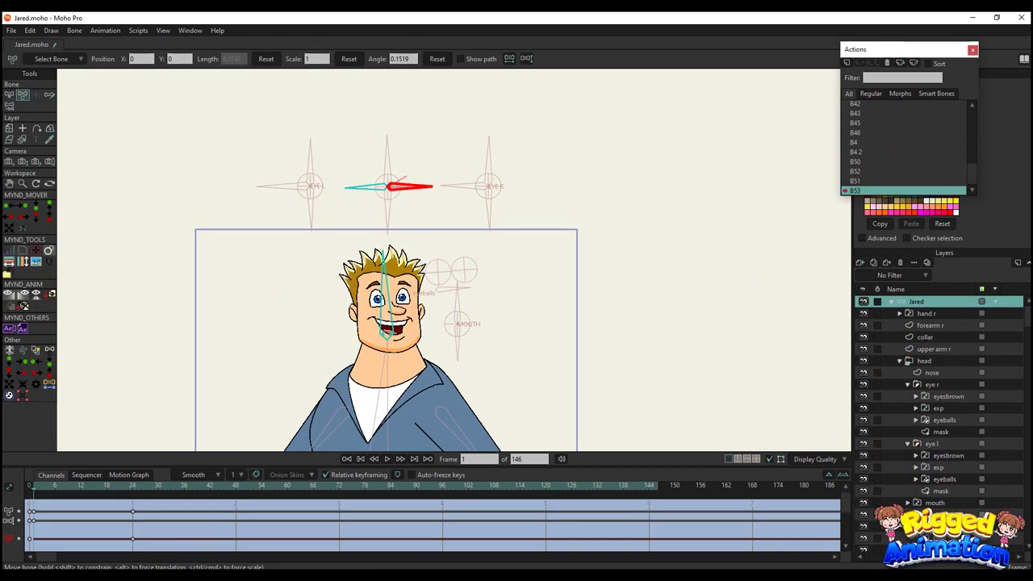
pyautogui.scroll(2, 362, 428)
pyautogui.moveTo(38, 489); pyautogui.dragTo(134, 499)
# Select the neck's upper points on the neck layer and rotate them slightly clockwise to fit the B53 head turn
pyautogui.moveTo(313, 389); pyautogui.dragTo(374, 424)
pyautogui.scroll(1, 424, 362)
pyautogui.keyDown('alt'); pyautogui.rightClick(428, 371); pyautogui.keyUp('alt')
pyautogui.moveTo(428, 371); pyautogui.dragTo(414, 338)
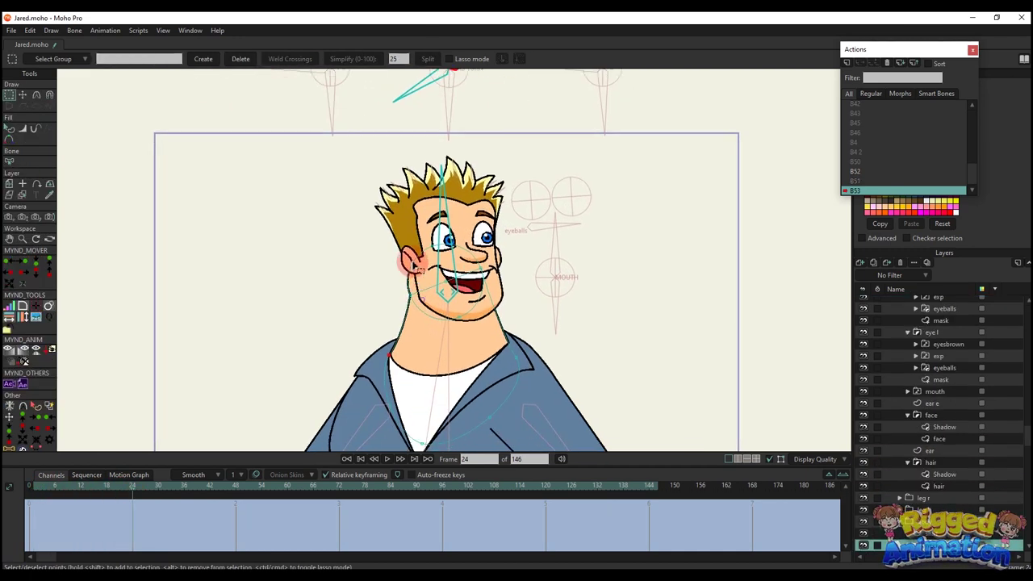
pyautogui.moveTo(389, 226); pyautogui.dragTo(500, 335)
pyautogui.scroll(1, 474, 314)
pyautogui.press('t')
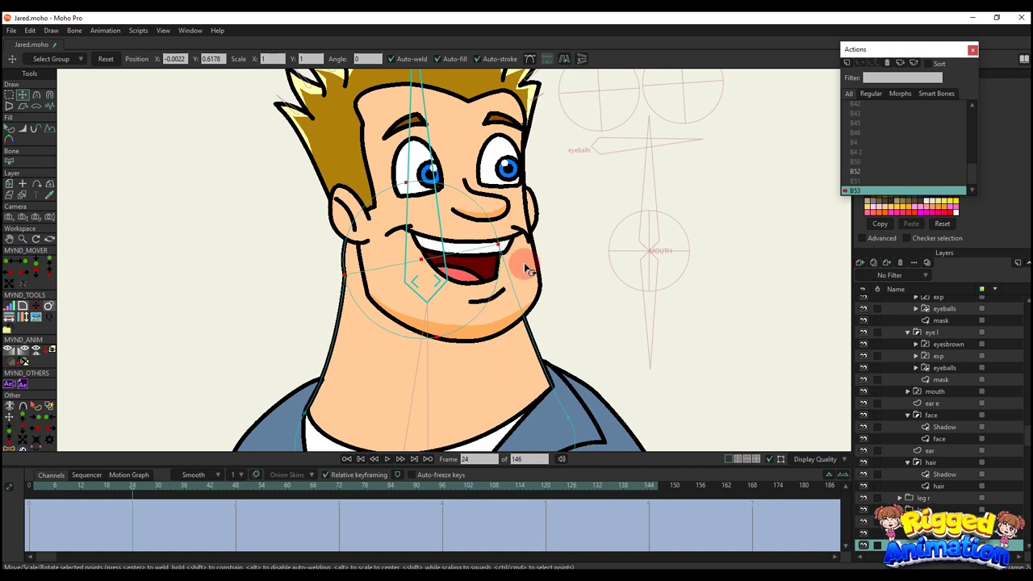
pyautogui.keyDown('ctrl'); pyautogui.keyDown('alt'); pyautogui.click(426, 282); pyautogui.keyUp('alt'); pyautogui.keyUp('ctrl')
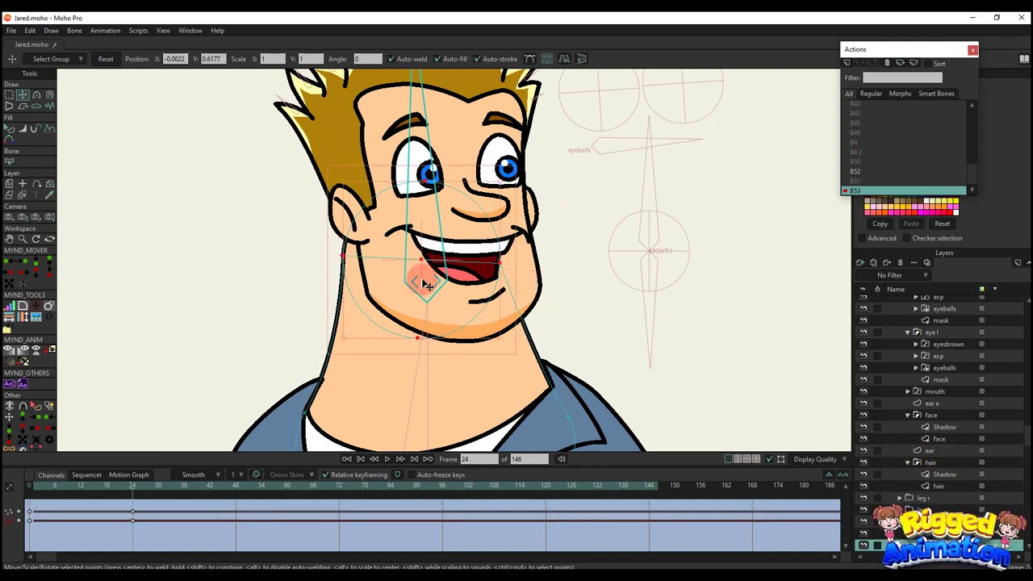
pyautogui.press('q')
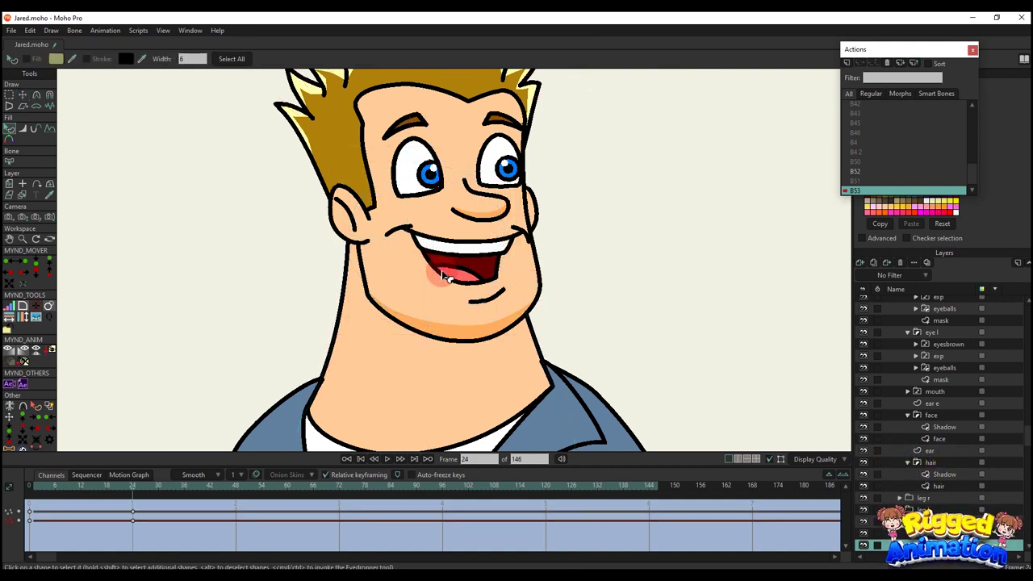
# Adjust the curvature of both neck sides at frame 24 of B53 and scrub the timeline to check the motion
pyautogui.scroll(1, 368, 334)
pyautogui.press('c')
pyautogui.scroll(2, 334, 346)
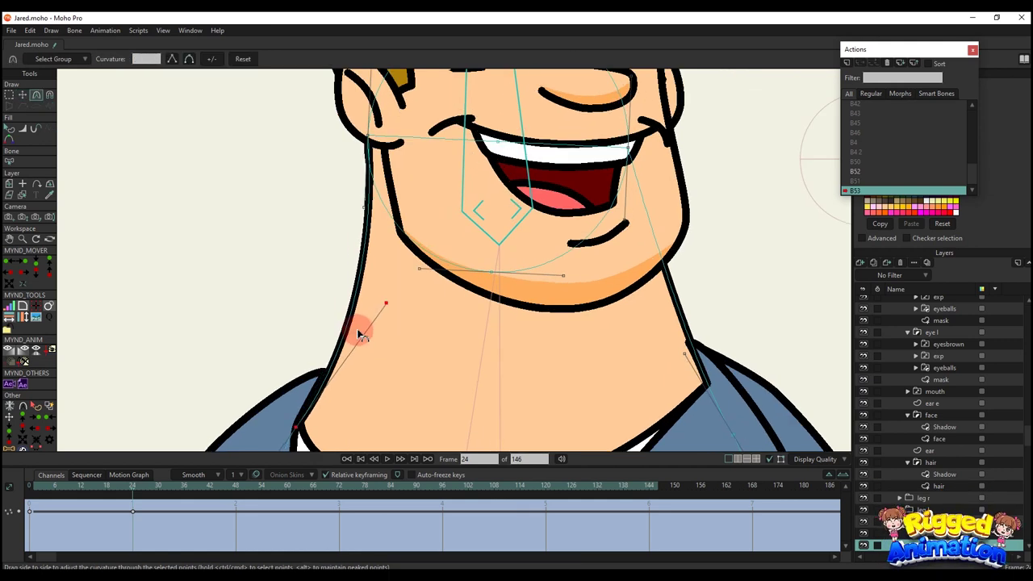
pyautogui.moveTo(357, 331); pyautogui.dragTo(352, 329)
pyautogui.scroll(-1, 653, 318)
pyautogui.moveTo(668, 334)
pyautogui.mouseDown()
pyautogui.moveTo(676, 337)
pyautogui.moveTo(669, 325)
pyautogui.mouseUp()
pyautogui.scroll(-1, 669, 322)
pyautogui.press('q')
pyautogui.scroll(-2, 592, 299)
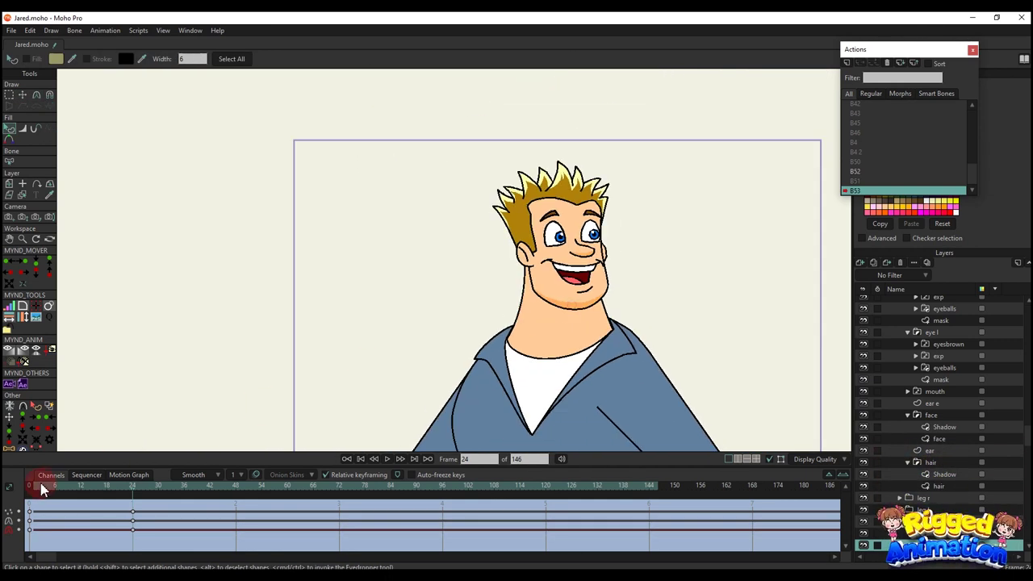
pyautogui.moveTo(41, 483); pyautogui.dragTo(171, 486)
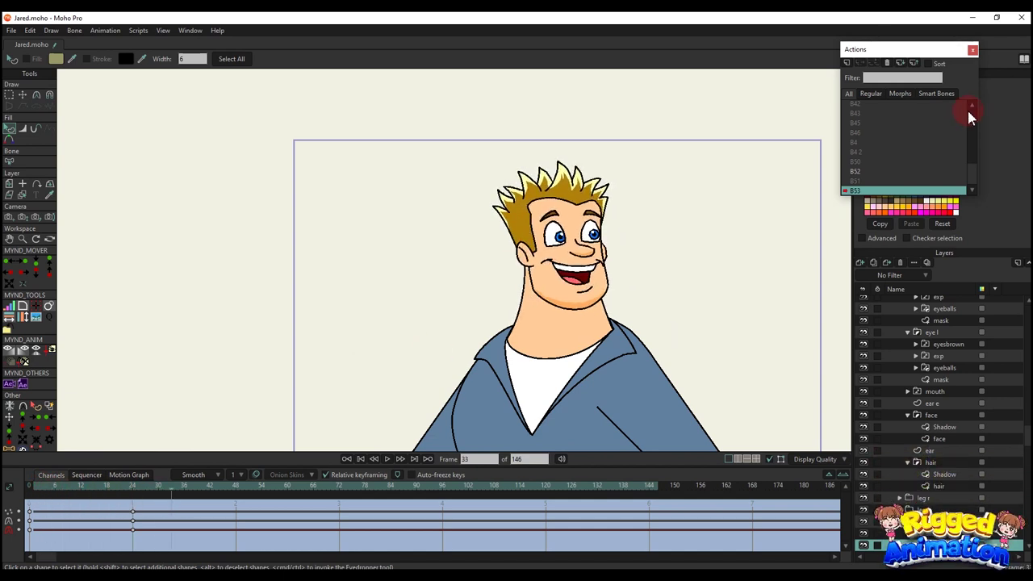
# Return to the Mainline and rotate the head turn control bones on the Jared layer to test both turns
pyautogui.click(870, 106)
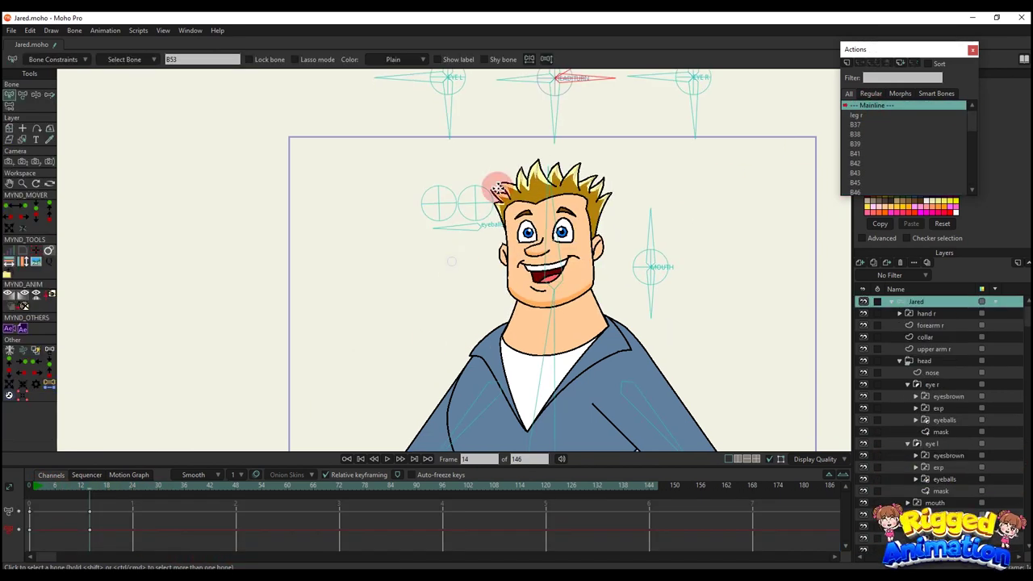
pyautogui.scroll(3, 524, 166)
pyautogui.click(569, 131)
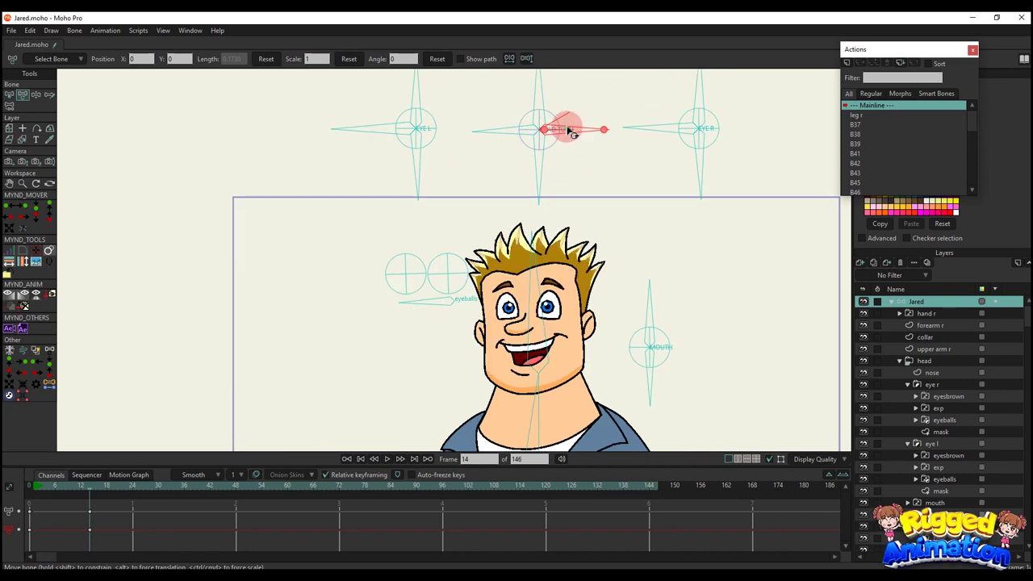
pyautogui.moveTo(569, 131); pyautogui.dragTo(577, 189)
pyautogui.scroll(-2, 559, 107)
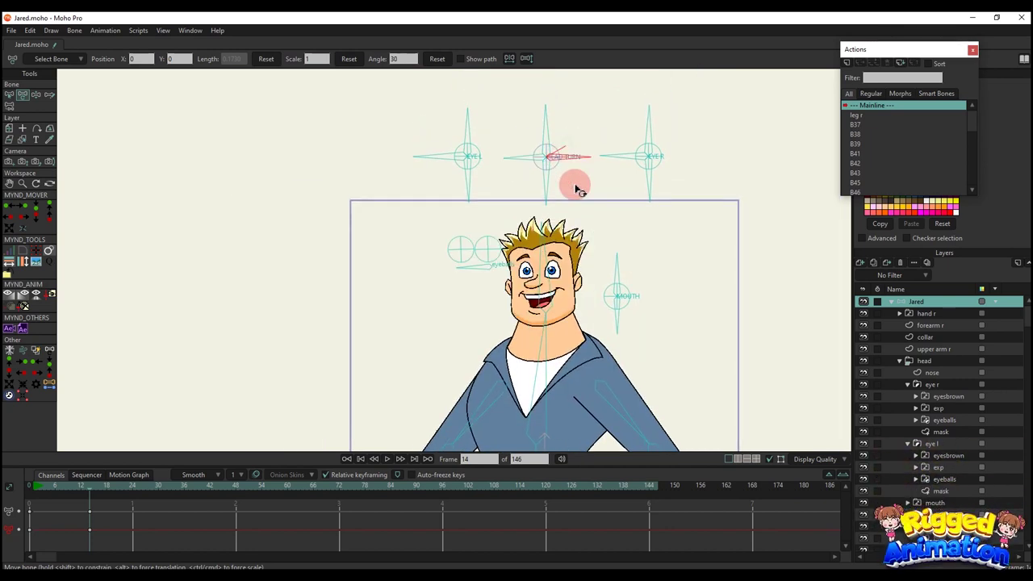
pyautogui.moveTo(533, 129); pyautogui.dragTo(560, 215)
pyautogui.scroll(-1, 857, 177)
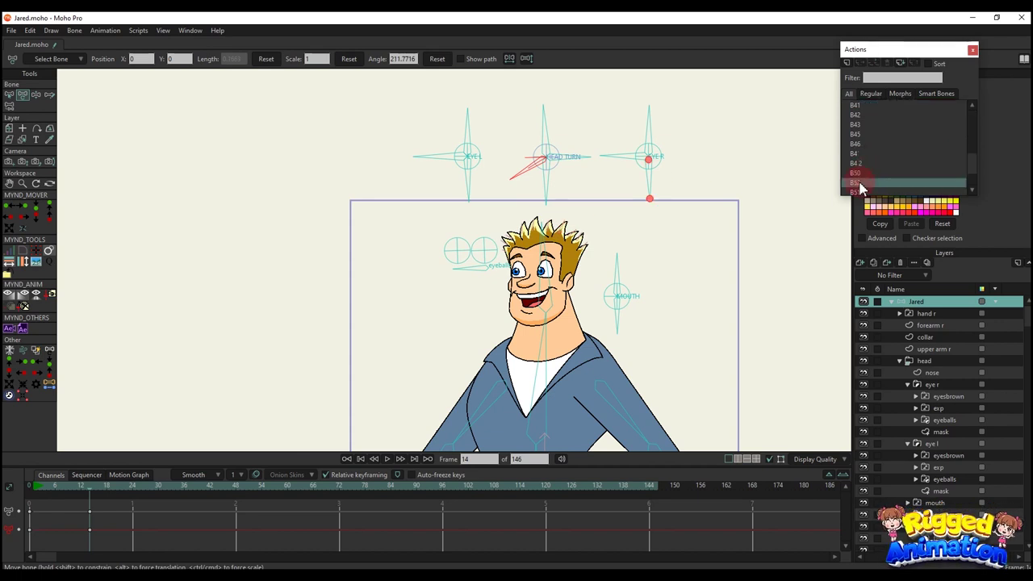
# Reopen the B52 action for editing at frame 24
pyautogui.doubleClick(859, 184)
pyautogui.click(133, 487)
pyautogui.scroll(4, 545, 322)
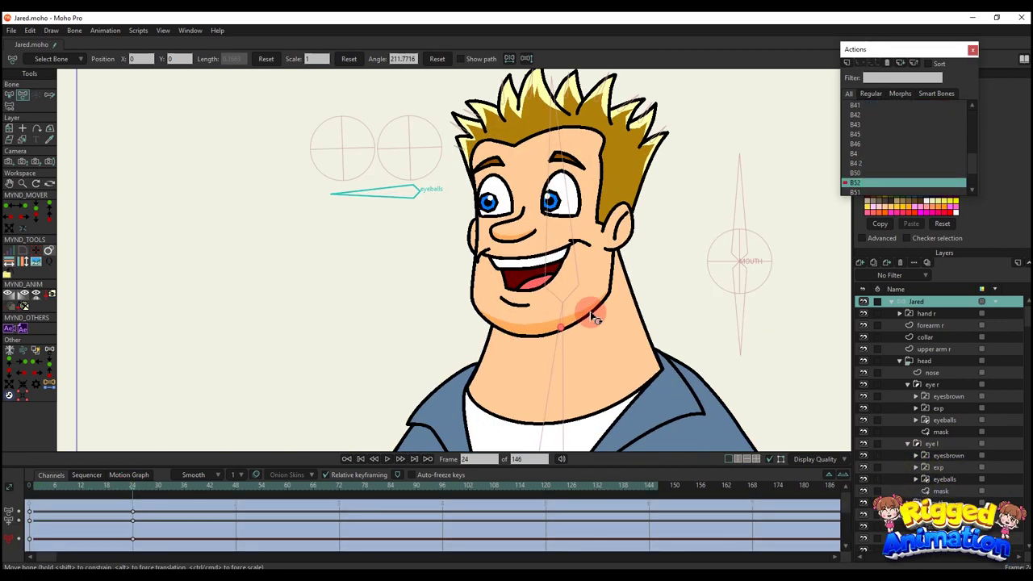
# Select the neck layer's upper points and rotate them slightly clockwise to refine the neck in the B52 pose
pyautogui.keyDown('alt'); pyautogui.rightClick(621, 327); pyautogui.keyUp('alt')
pyautogui.keyDown('alt'); pyautogui.rightClick(636, 356); pyautogui.keyUp('alt')
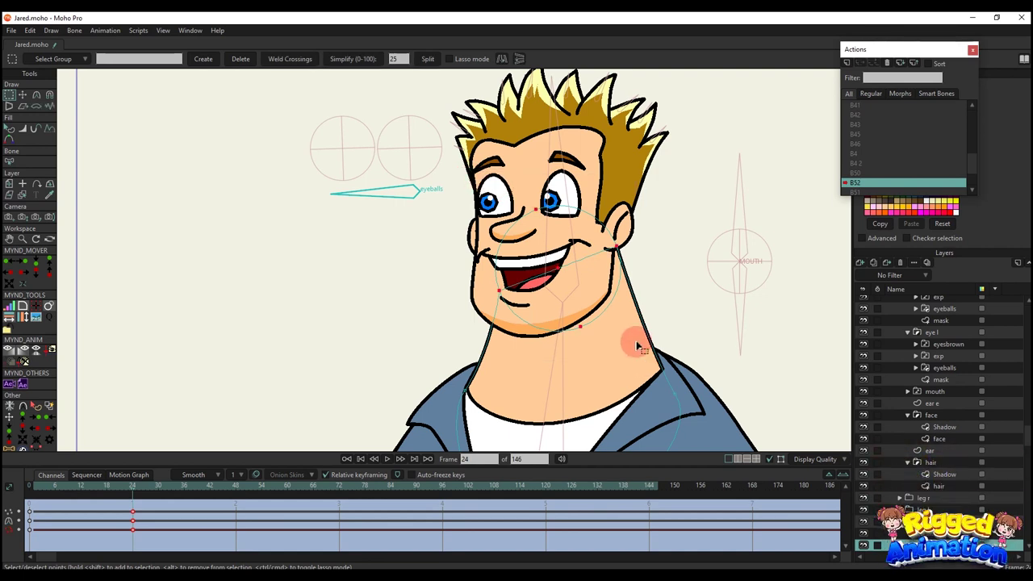
pyautogui.press('t')
pyautogui.scroll(2, 622, 264)
pyautogui.moveTo(644, 263); pyautogui.dragTo(608, 265)
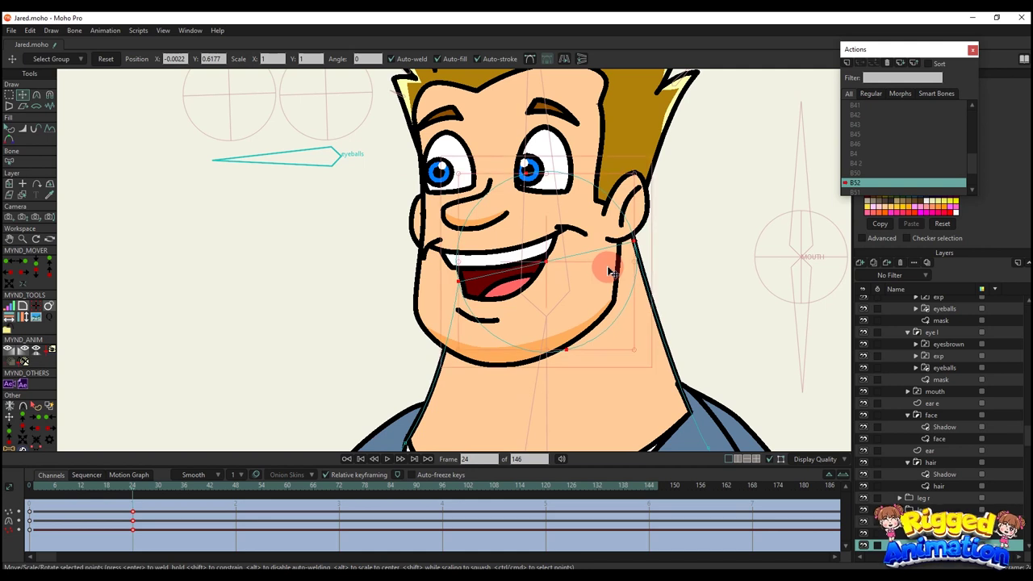
pyautogui.press('q')
pyautogui.scroll(-4, 607, 275)
pyautogui.scroll(3, 611, 297)
# Refine the curvature of the neck's side outline at frame 24 of B52 and scrub the timeline to check it
pyautogui.press('t')
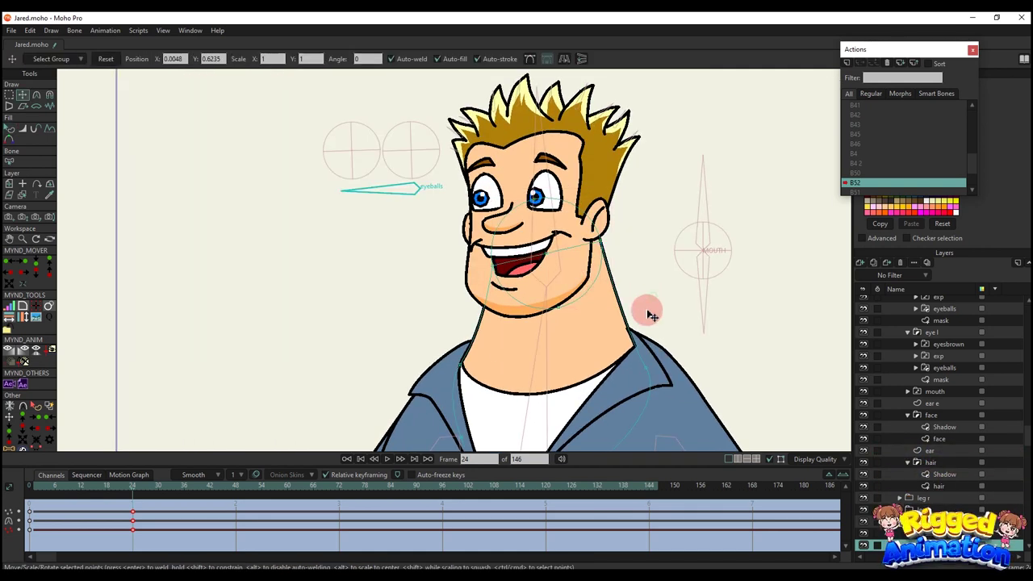
pyautogui.scroll(2, 645, 306)
pyautogui.scroll(2, 626, 340)
pyautogui.press('c')
pyautogui.press('q')
pyautogui.scroll(-5, 603, 348)
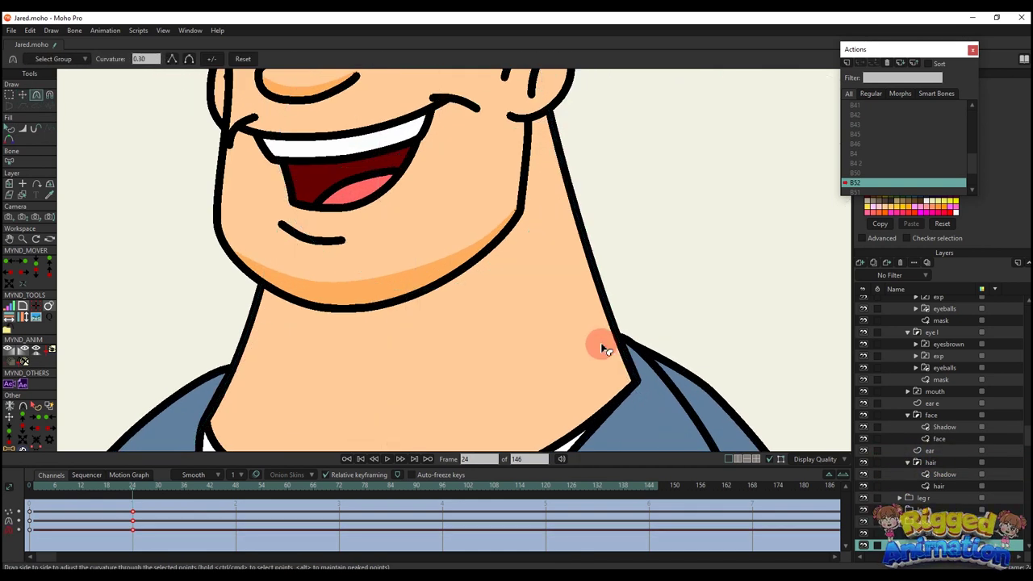
pyautogui.moveTo(71, 485); pyautogui.dragTo(159, 485)
# Return to the Mainline and move the B52 head turn control bone on the Jared layer to test the corrected neck
pyautogui.scroll(2, 942, 117)
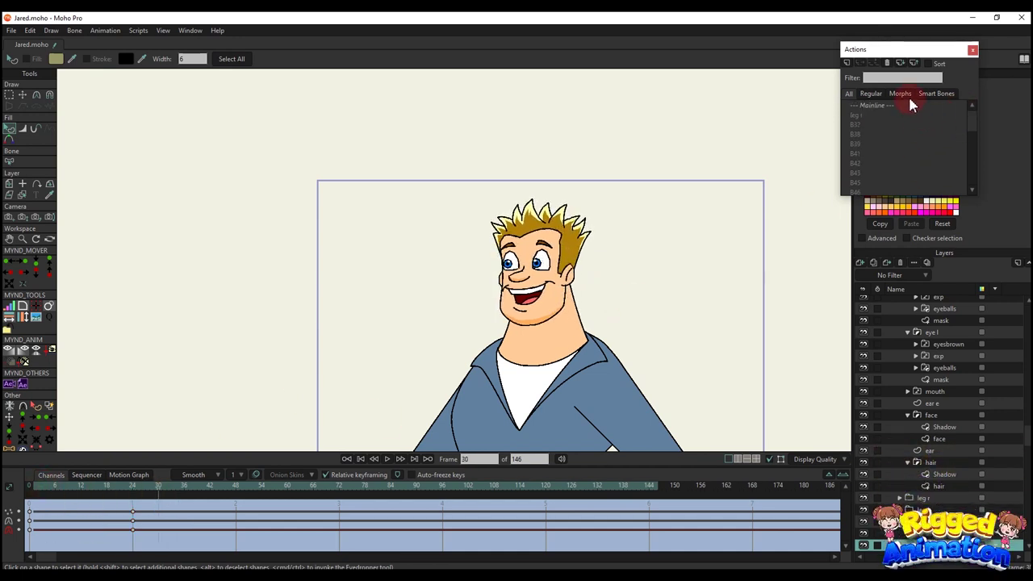
pyautogui.doubleClick(905, 105)
pyautogui.scroll(3, 942, 338)
pyautogui.click(923, 302)
pyautogui.scroll(-2, 314, 294)
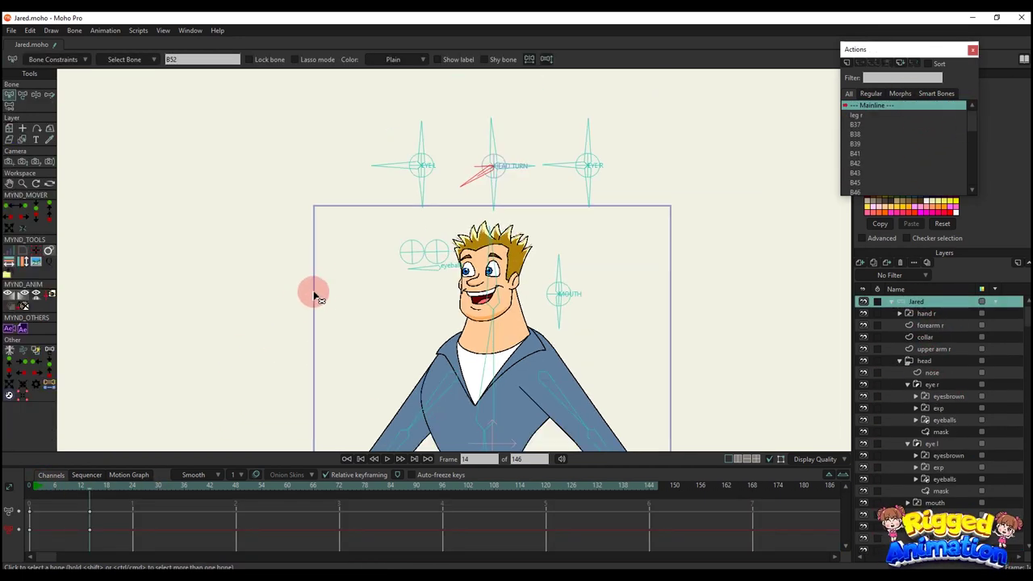
pyautogui.press('t')
pyautogui.moveTo(477, 181); pyautogui.dragTo(471, 187)
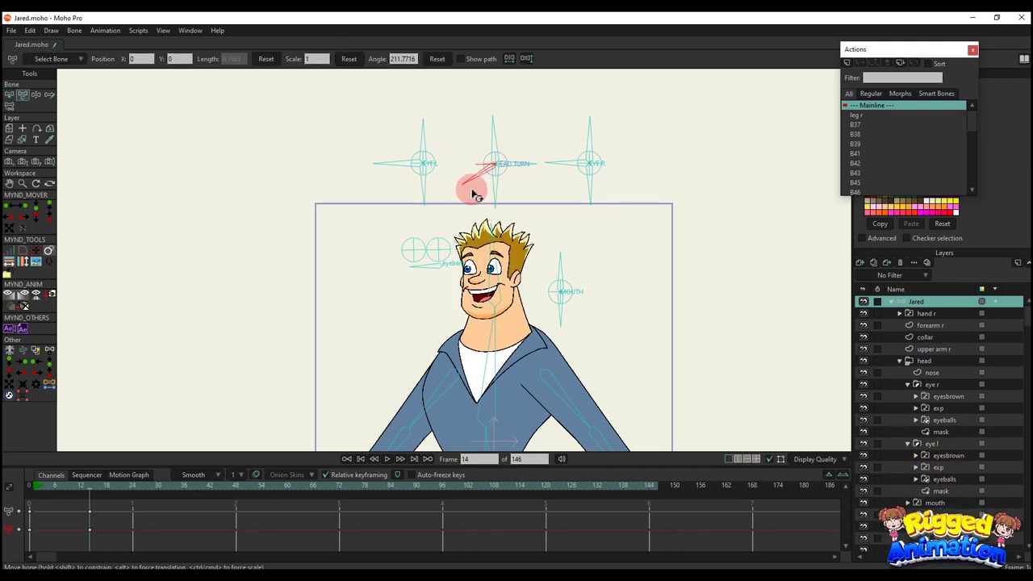
# Swing the head turn control bone in both directions to test the corrected neck
pyautogui.click(409, 88)
pyautogui.scroll(1, 489, 166)
pyautogui.click(489, 166)
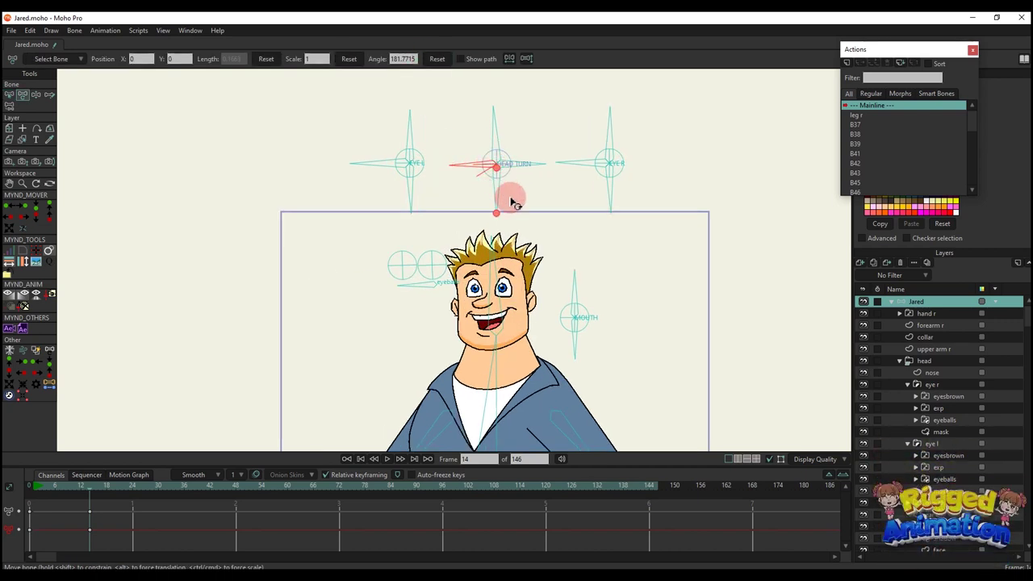
pyautogui.moveTo(521, 165); pyautogui.dragTo(467, 194)
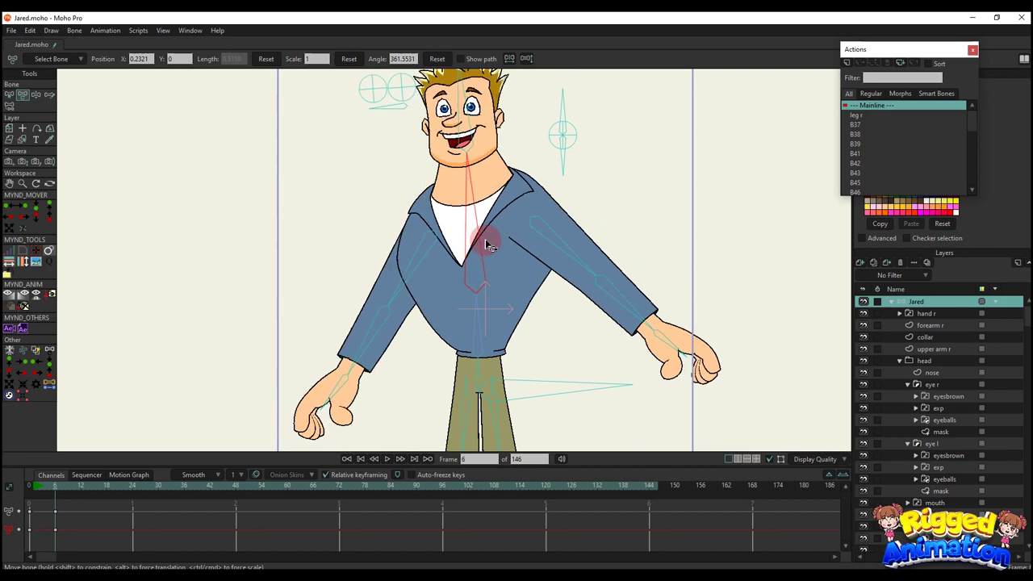
# Bend the upper torso bone B4 sideways and enable angle constraints on it with a range of -30 to 30 degrees
pyautogui.moveTo(489, 235); pyautogui.dragTo(435, 250)
pyautogui.click(9, 94)
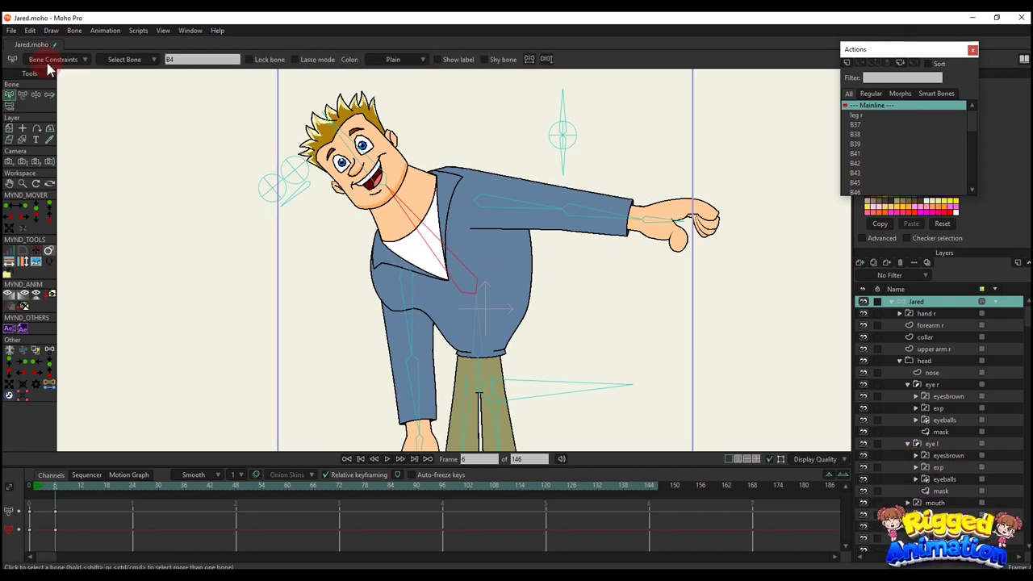
pyautogui.click(53, 59)
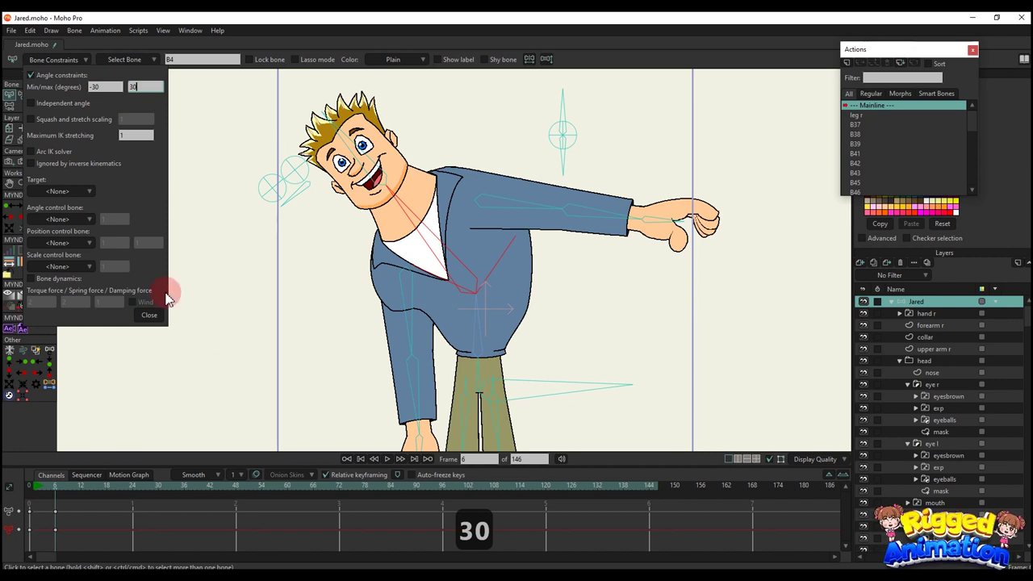
pyautogui.click(149, 314)
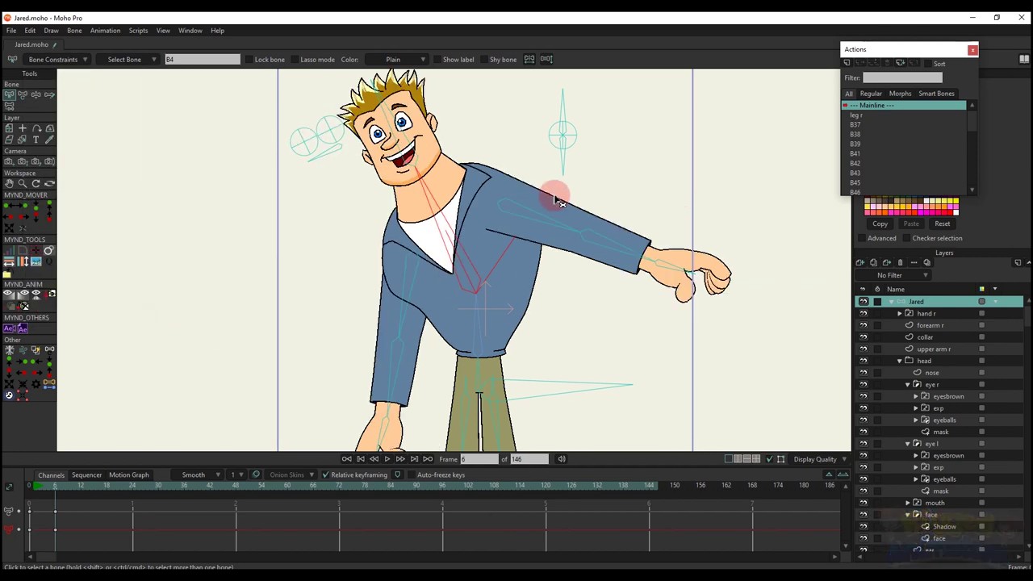
# Create the B4 smart bone action and rotate the upper torso bone to its left-leaning limit at frame 24
pyautogui.click(846, 68)
pyautogui.click(526, 334)
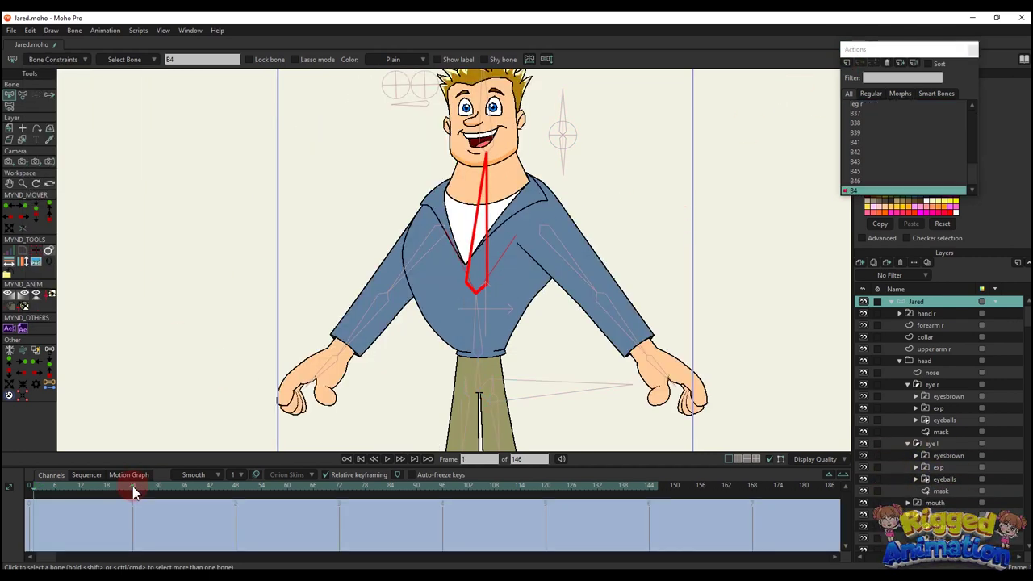
pyautogui.click(133, 489)
pyautogui.press('t')
pyautogui.moveTo(482, 229); pyautogui.dragTo(447, 236)
# Adjust the shirt layer's side point for the left-leaning pose at frame 24 and scrub the timeline to check the deformation
pyautogui.scroll(2, 447, 272)
pyautogui.keyDown('alt'); pyautogui.rightClick(439, 335); pyautogui.keyUp('alt')
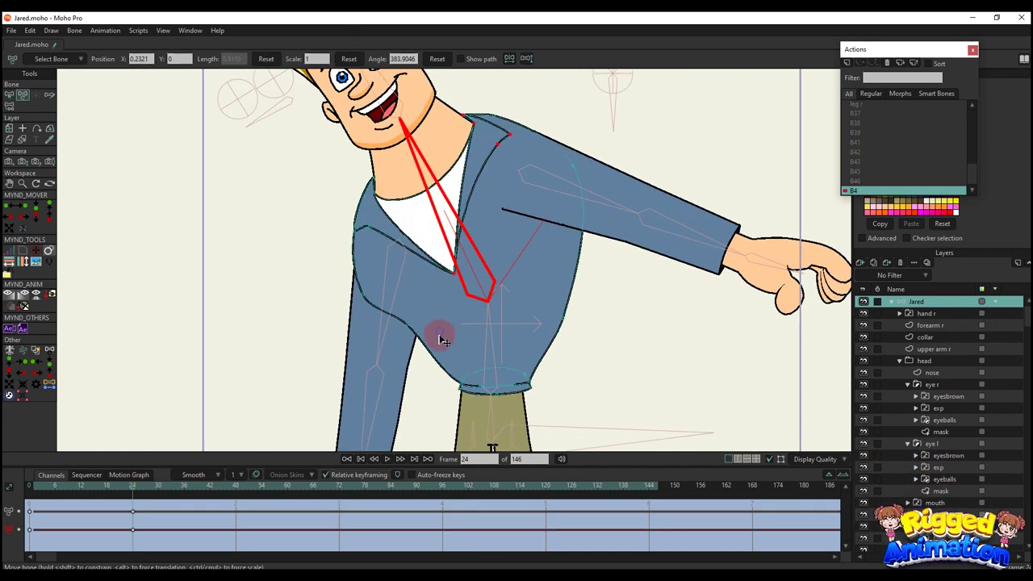
pyautogui.press('t')
pyautogui.moveTo(421, 333); pyautogui.dragTo(400, 308)
pyautogui.scroll(3, 407, 278)
pyautogui.scroll(-3, 400, 308)
pyautogui.press('q')
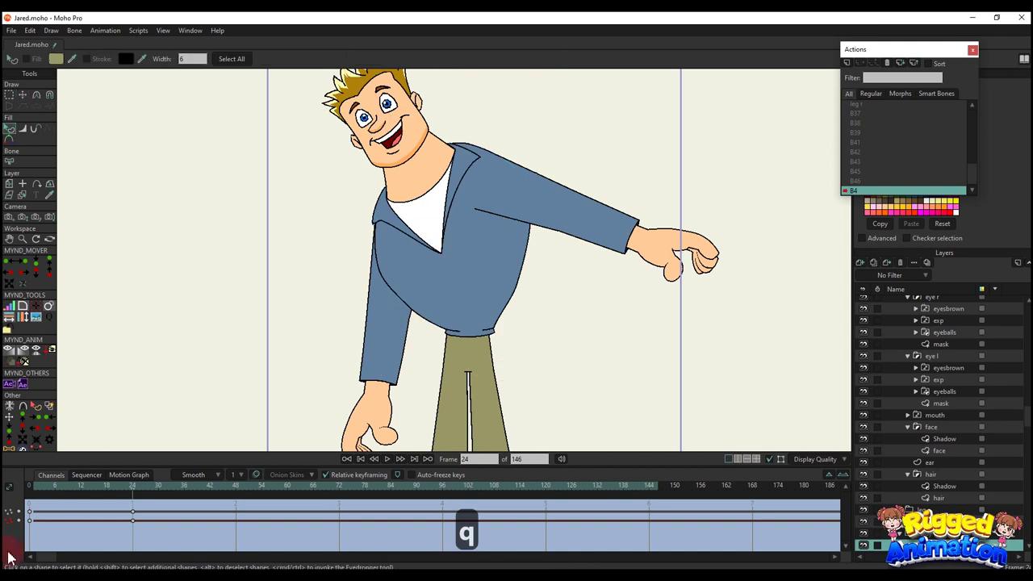
pyautogui.moveTo(39, 494); pyautogui.dragTo(134, 486)
# Move the shirt's side points inward on both sides of the waist at frame 24 of B4
pyautogui.press('t')
pyautogui.scroll(2, 536, 271)
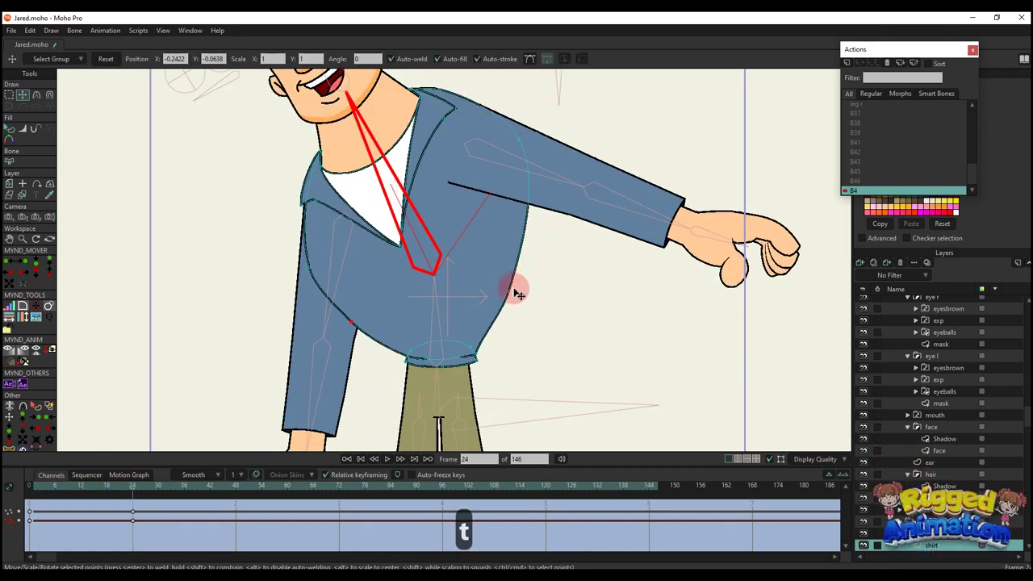
pyautogui.moveTo(513, 289); pyautogui.dragTo(497, 290)
pyautogui.scroll(2, 363, 328)
pyautogui.moveTo(363, 327); pyautogui.dragTo(389, 322)
# Refine the curvature and point positions of the shirt's lower side outline in the B4 pose
pyautogui.press('c')
pyautogui.scroll(2, 387, 331)
pyautogui.press('q')
pyautogui.scroll(-3, 498, 282)
pyautogui.moveTo(453, 279); pyautogui.dragTo(444, 306)
pyautogui.press('t')
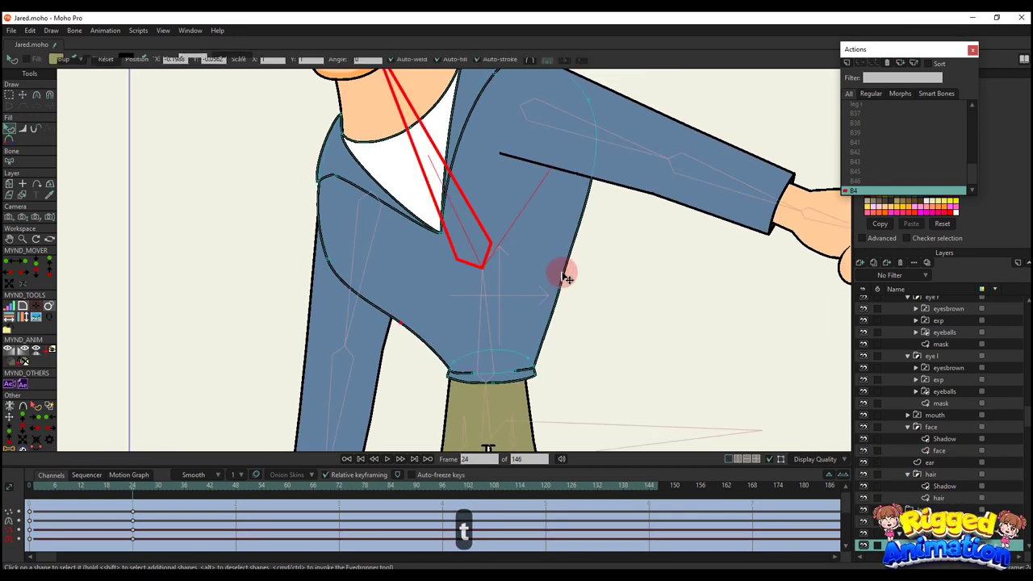
# Smooth the curvature of the shirt's outer side under the raised arm and scrub B4 to check the bend
pyautogui.press('c')
pyautogui.click(576, 237)
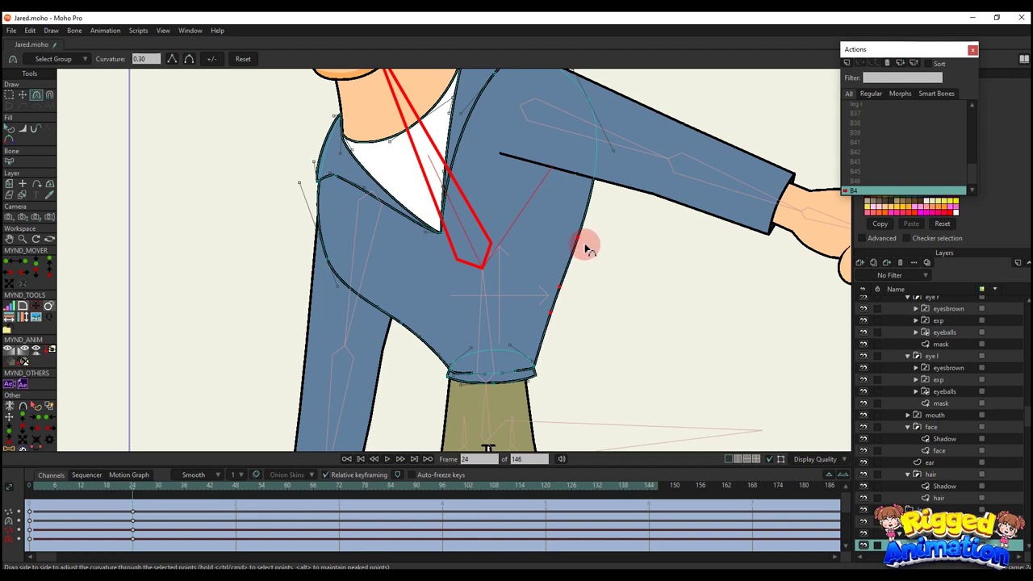
pyautogui.scroll(-3, 587, 248)
pyautogui.press('q')
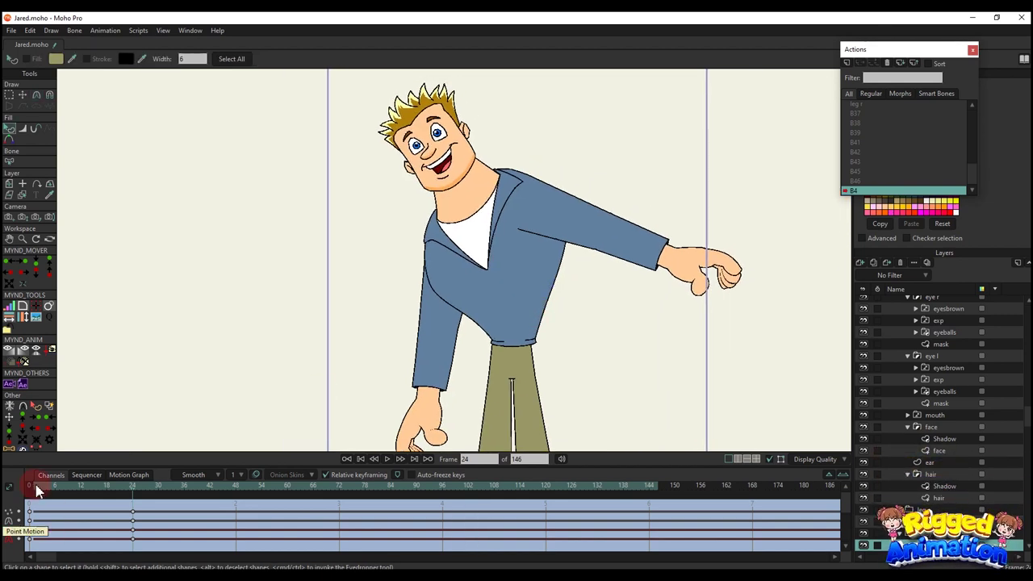
pyautogui.moveTo(36, 488); pyautogui.dragTo(132, 485)
pyautogui.click(283, 393)
pyautogui.scroll(1, 895, 129)
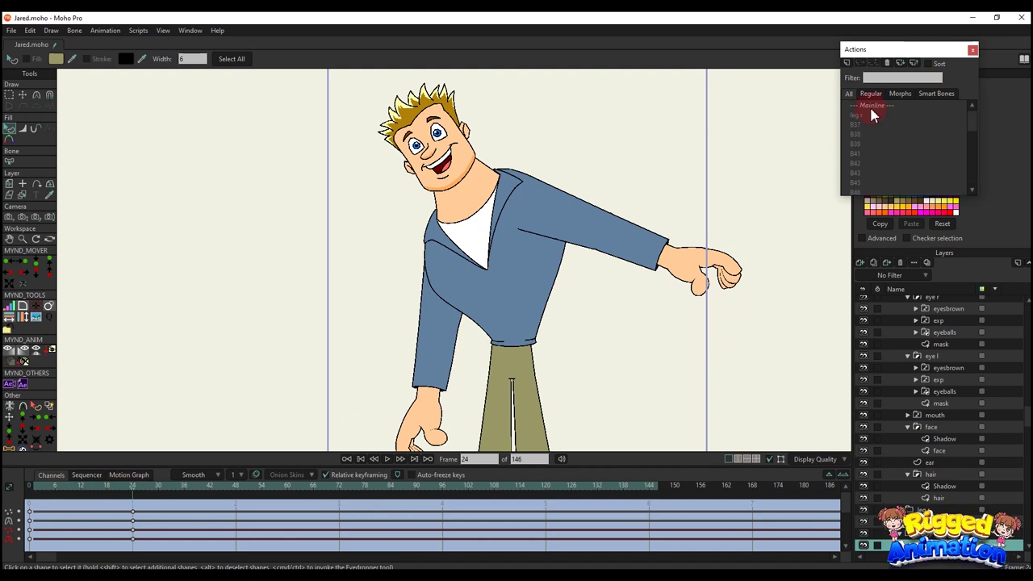
# From the Mainline, create the B4 2 action for the Jared layer and rotate the upper torso bone to its opposite limit at frame 24
pyautogui.click(869, 105)
pyautogui.scroll(3, 928, 331)
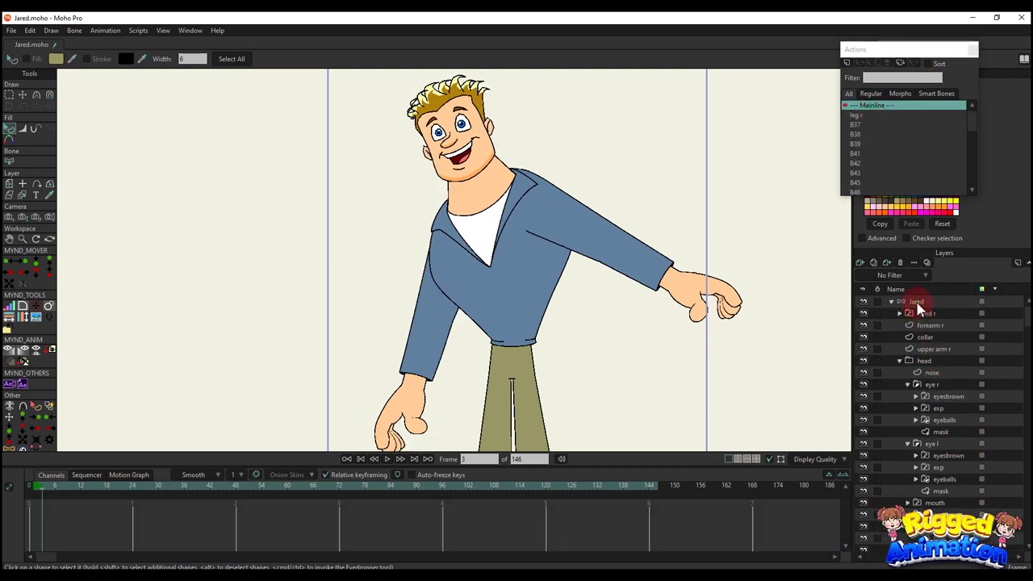
pyautogui.click(917, 303)
pyautogui.click(846, 63)
pyautogui.click(528, 337)
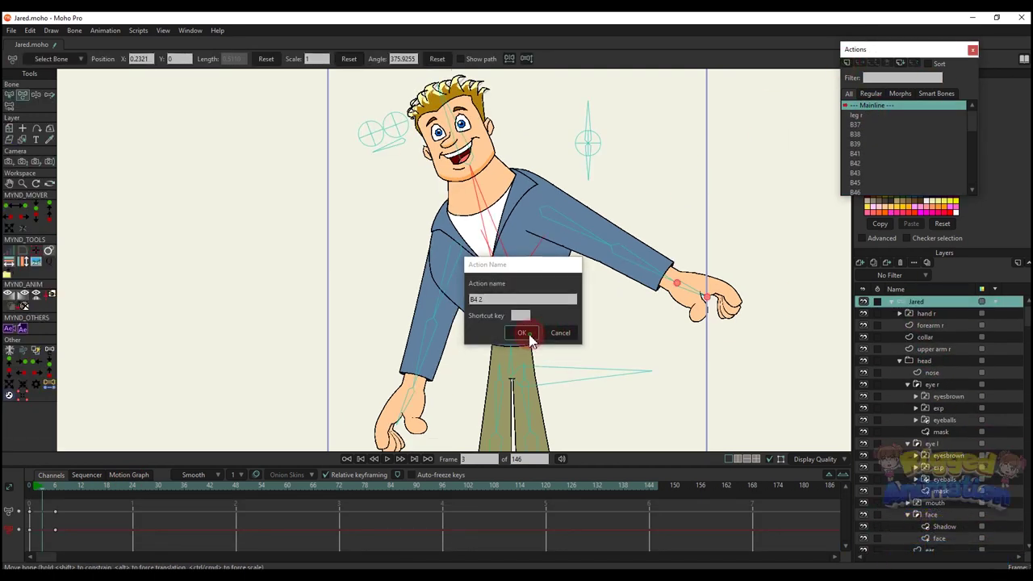
pyautogui.click(132, 486)
pyautogui.press('t')
pyautogui.moveTo(537, 241); pyautogui.dragTo(583, 320)
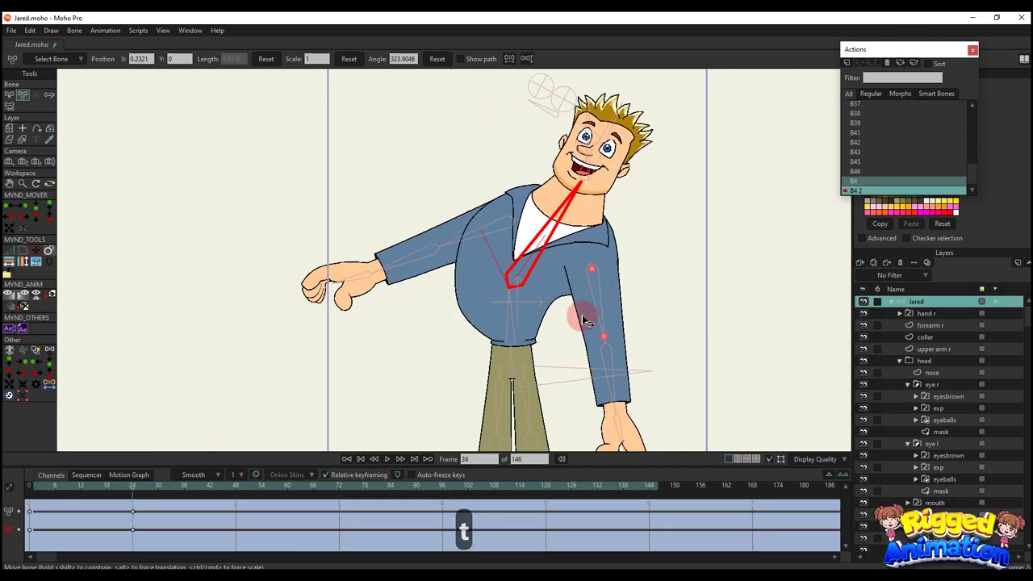
# On the shirt layer, lower the point under the lowered arm and move the opposite side points inward at frame 24 of B4 2
pyautogui.scroll(2, 583, 320)
pyautogui.keyDown('alt'); pyautogui.rightClick(539, 291); pyautogui.keyUp('alt')
pyautogui.press('t')
pyautogui.scroll(2, 543, 289)
pyautogui.click(554, 290)
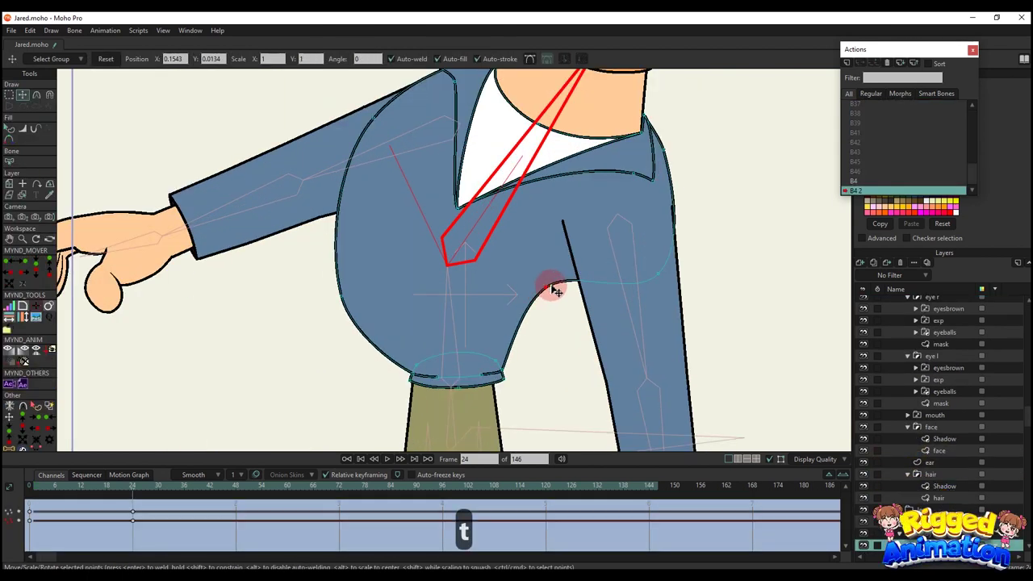
pyautogui.moveTo(545, 304); pyautogui.dragTo(539, 324)
pyautogui.moveTo(329, 295); pyautogui.dragTo(367, 292)
# Refine the curvature of the shirt's side outline down to the hem in B4 2 and scrub the timeline to check it
pyautogui.press('c')
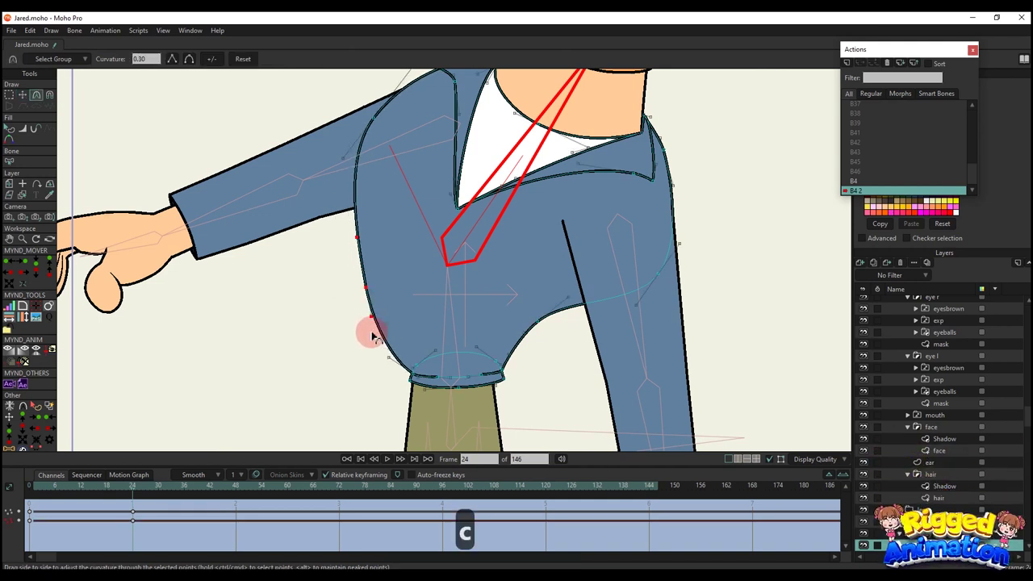
pyautogui.moveTo(384, 355); pyautogui.dragTo(383, 340)
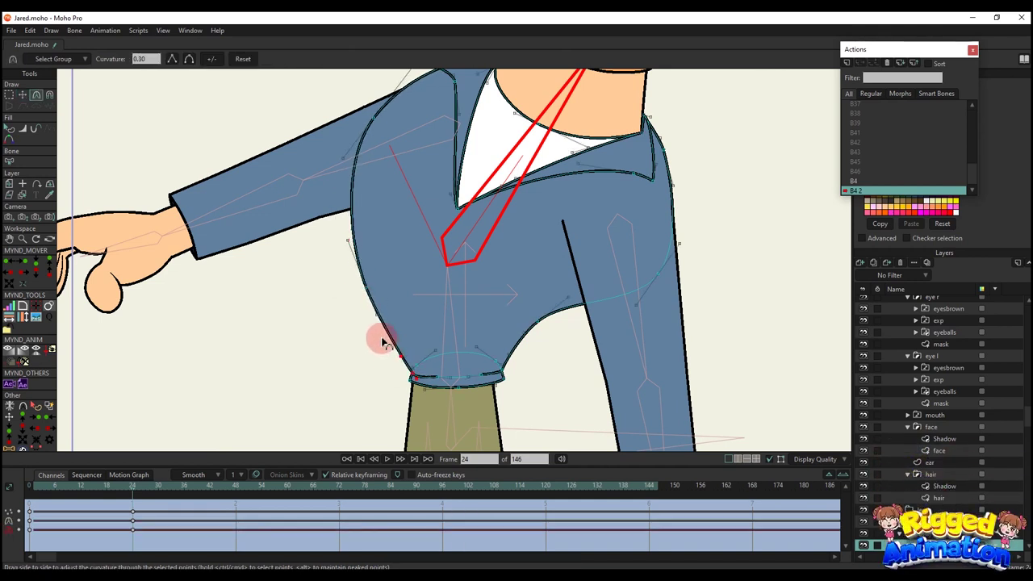
pyautogui.press('q')
pyautogui.scroll(-3, 487, 282)
pyautogui.moveTo(45, 495); pyautogui.dragTo(123, 495)
# Return to the Mainline and swing the B4 bone on the Jared layer to test the corrected shirt
pyautogui.click(871, 94)
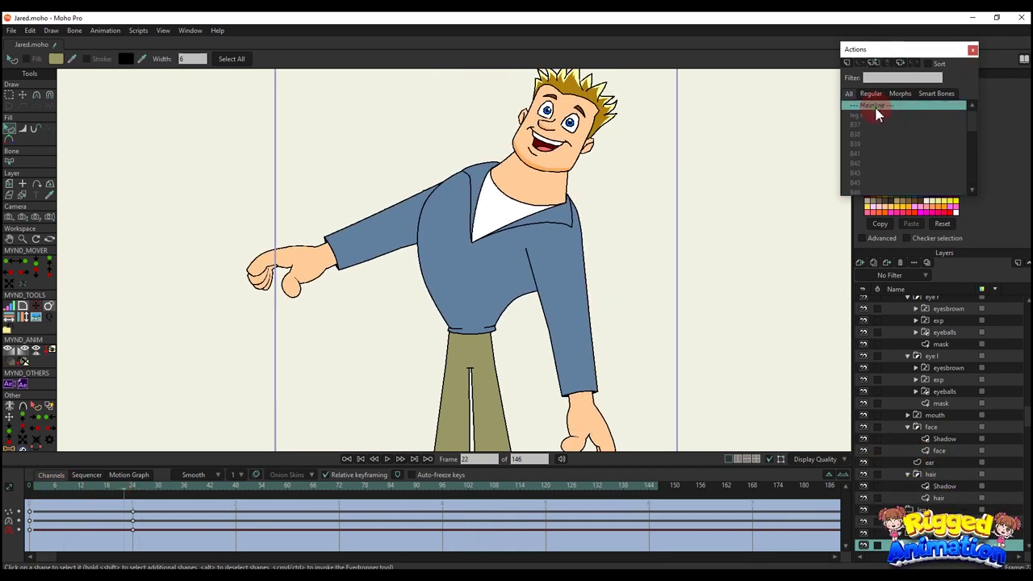
pyautogui.doubleClick(877, 108)
pyautogui.scroll(3, 929, 329)
pyautogui.click(898, 303)
pyautogui.scroll(-2, 477, 300)
pyautogui.press('t')
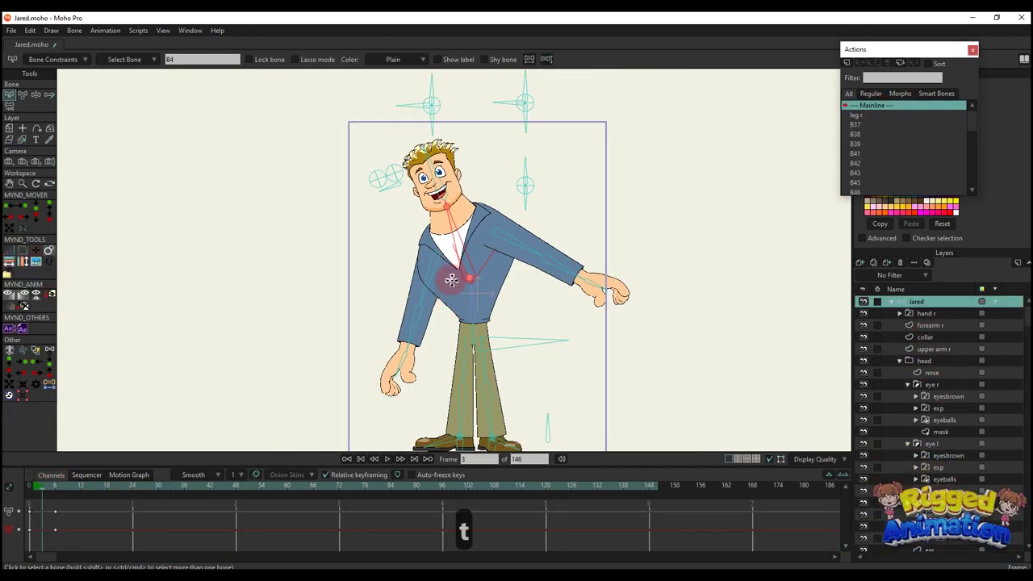
pyautogui.moveTo(469, 248); pyautogui.dragTo(516, 257)
# Test rotating the lower torso bone B3, and delete the test keyframes
pyautogui.scroll(3, 507, 275)
pyautogui.moveTo(449, 320); pyautogui.dragTo(505, 222)
pyautogui.moveTo(80, 534); pyautogui.dragTo(33, 499)
pyautogui.press('BackSpace')
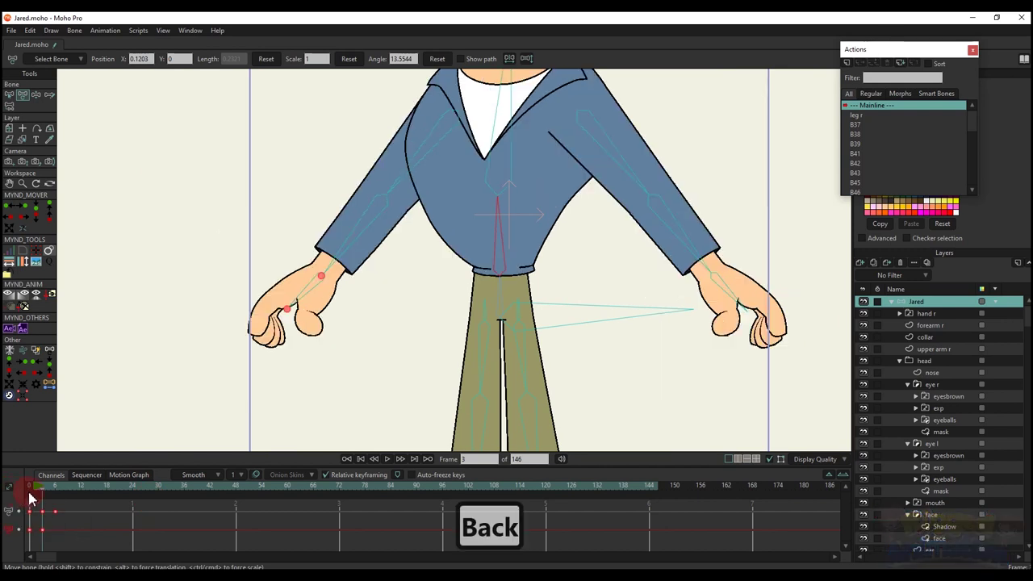
# At frame 0, add a small bone parented to B3 at each corner of the shirt hem and set their bone strength to 0
pyautogui.click(30, 488)
pyautogui.scroll(4, 484, 257)
pyautogui.press('b')
pyautogui.press('a')
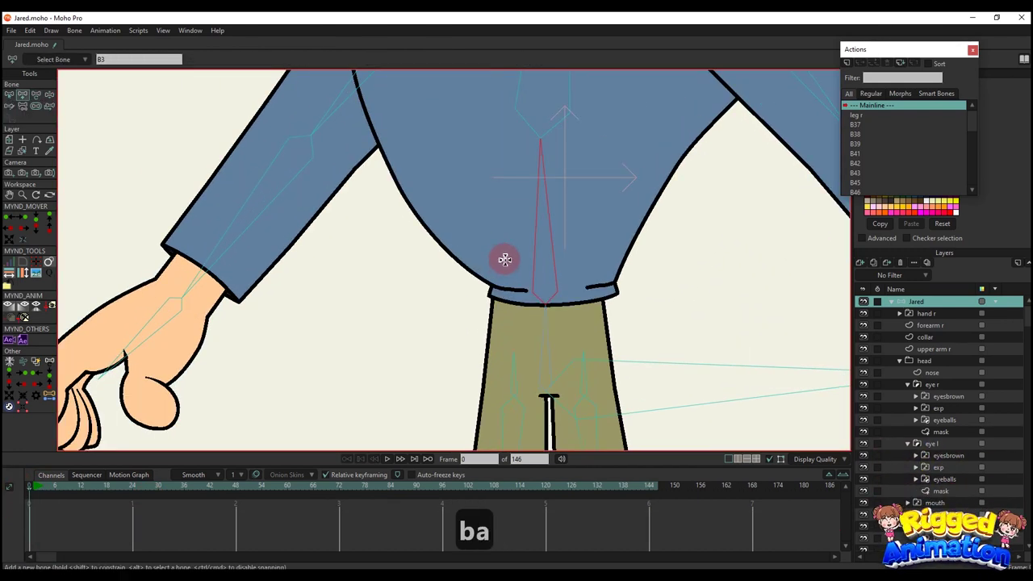
pyautogui.moveTo(502, 284); pyautogui.dragTo(494, 294)
pyautogui.press('b')
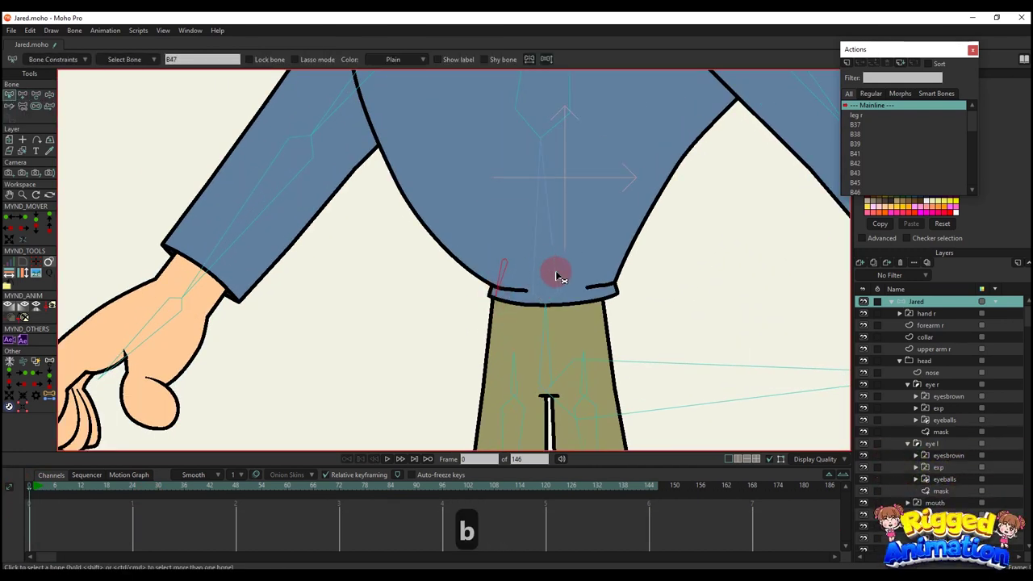
pyautogui.press('a')
pyautogui.moveTo(597, 261); pyautogui.dragTo(217, 351)
pyautogui.press('s')
pyautogui.scroll(3, 499, 269)
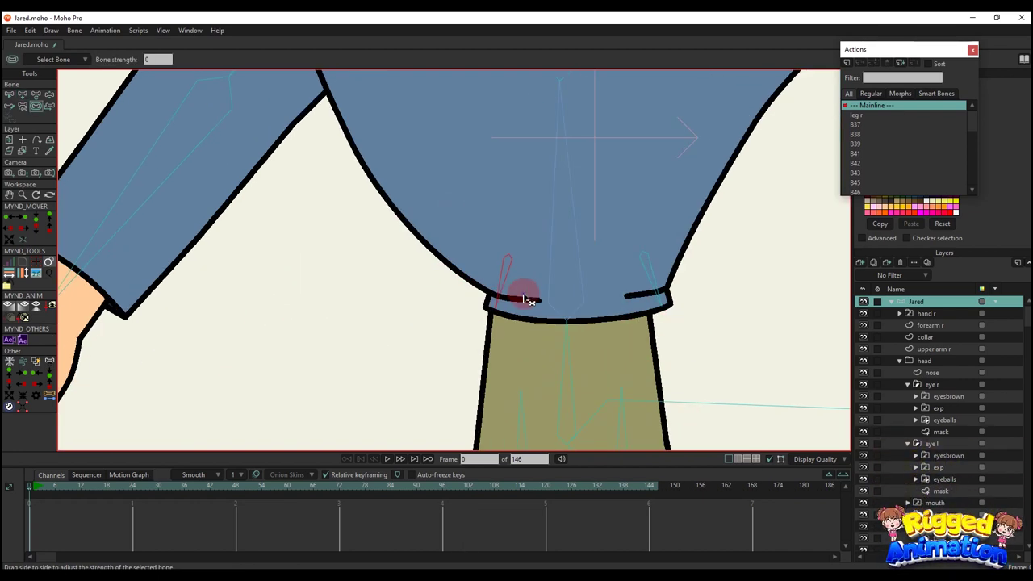
# On the shirt layer, bind the points of the hem's left corner to the new bone beside them
pyautogui.keyDown('alt'); pyautogui.rightClick(502, 293); pyautogui.keyUp('alt')
pyautogui.press('b')
pyautogui.scroll(-2, 502, 293)
pyautogui.press('i')
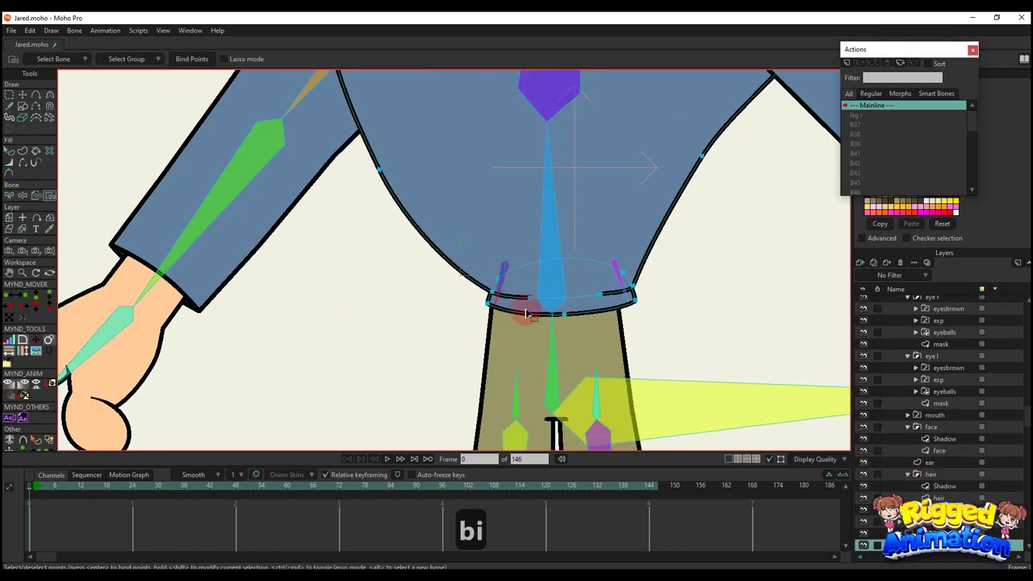
pyautogui.click(189, 59)
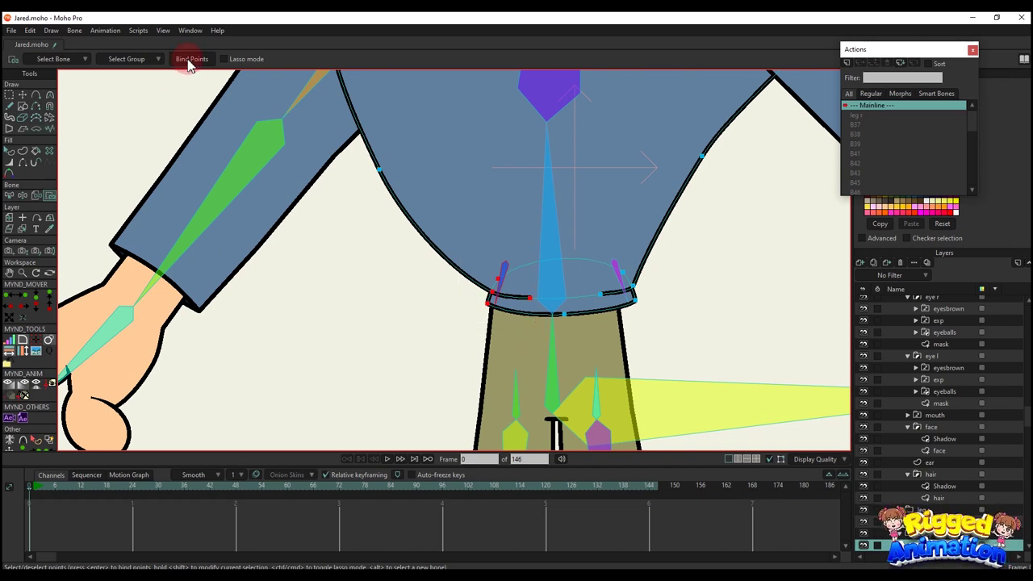
# Refine the left hem bone's point binding to the outer corner points, and bind the right corner points to the other hem bone
pyautogui.press('b')
pyautogui.click(501, 290)
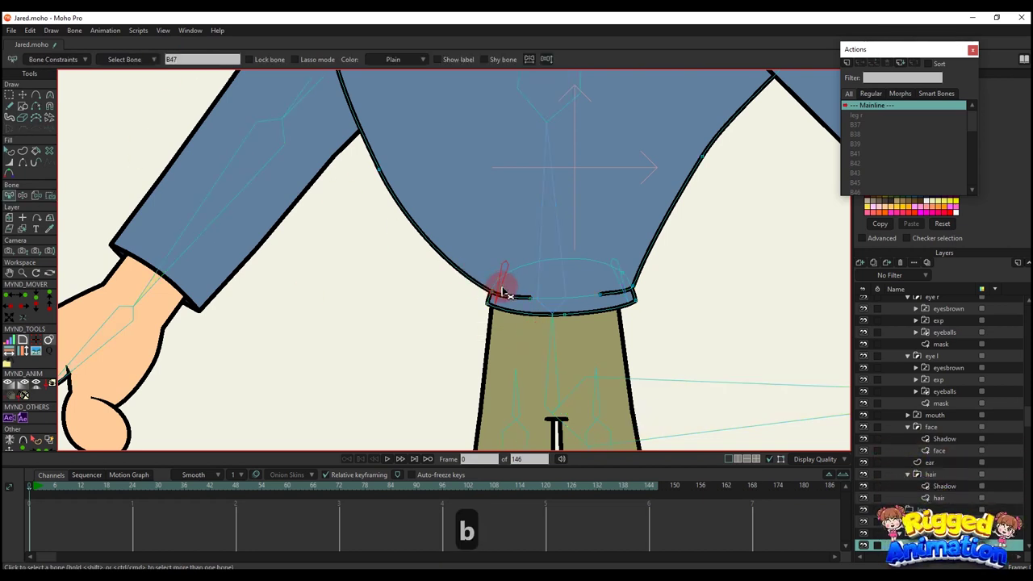
pyautogui.press('i')
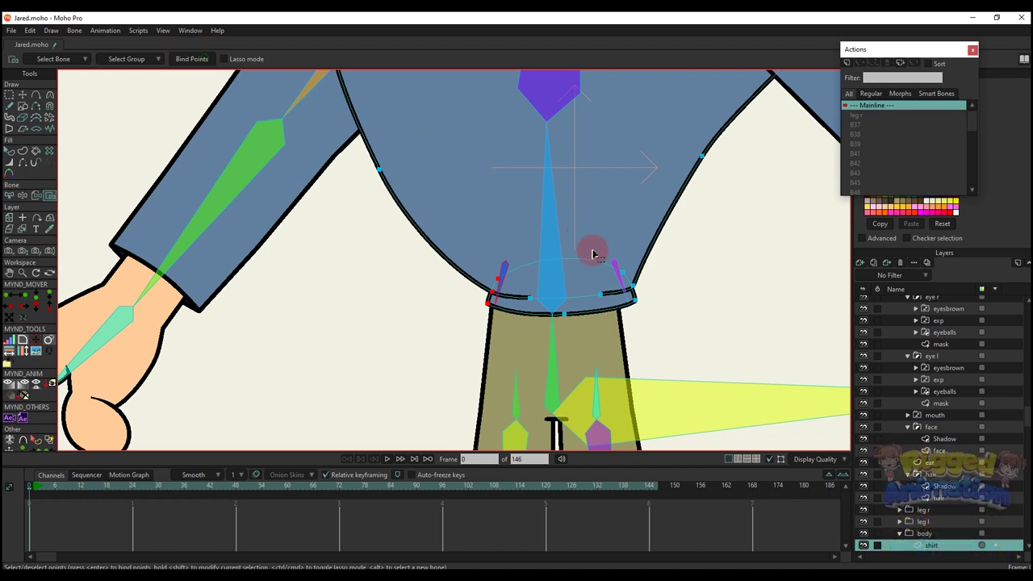
pyautogui.press('b')
pyautogui.press('i')
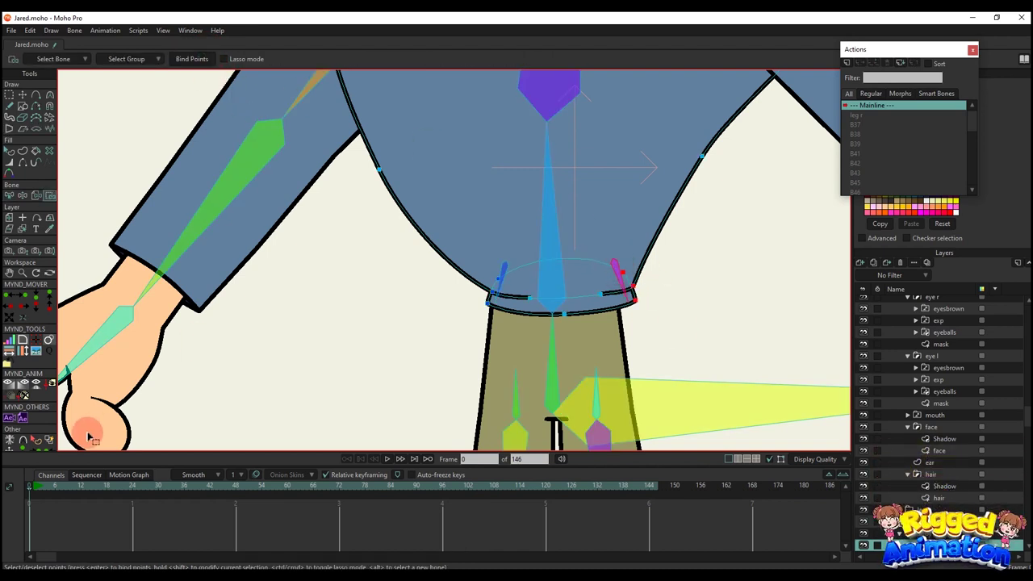
# At frame 5 on the Jared layer, lean the lower torso bone left and rotate both hem bones to test the hem fit
pyautogui.click(51, 488)
pyautogui.scroll(-4, 512, 277)
pyautogui.press('t')
pyautogui.scroll(4, 941, 324)
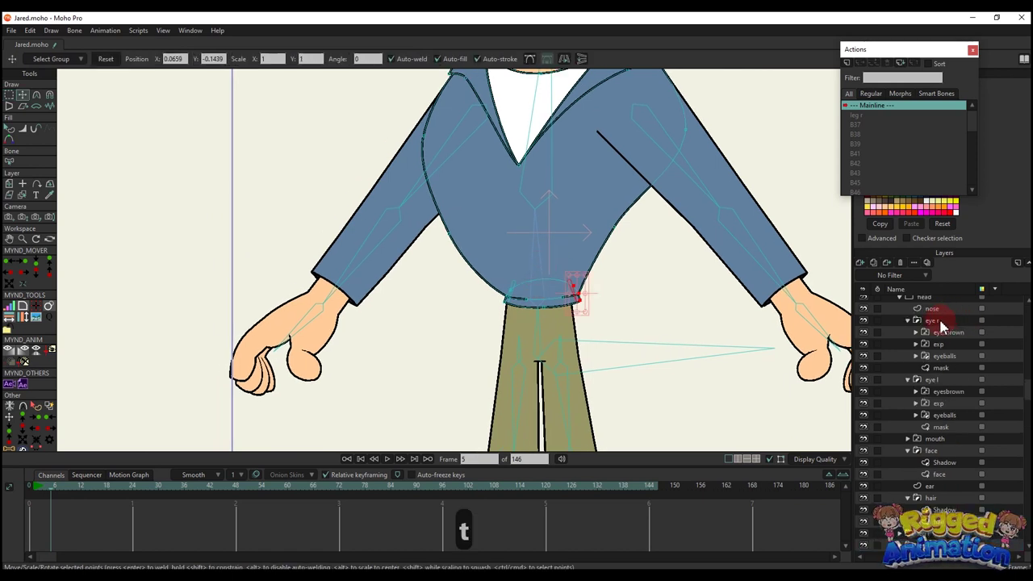
pyautogui.click(893, 303)
pyautogui.press('t')
pyautogui.moveTo(538, 252); pyautogui.dragTo(500, 255)
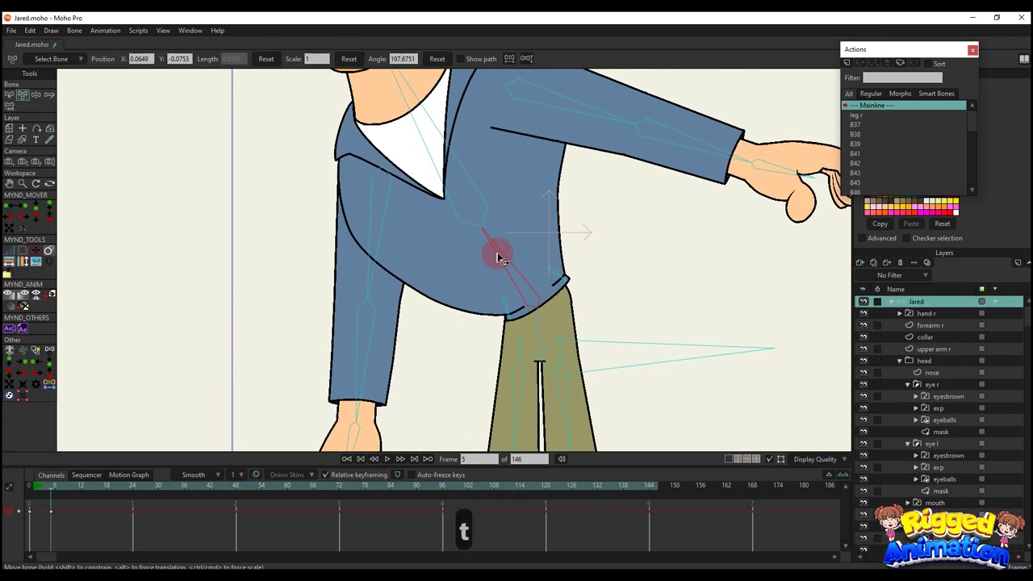
pyautogui.scroll(4, 504, 305)
pyautogui.click(497, 325)
pyautogui.click(593, 255)
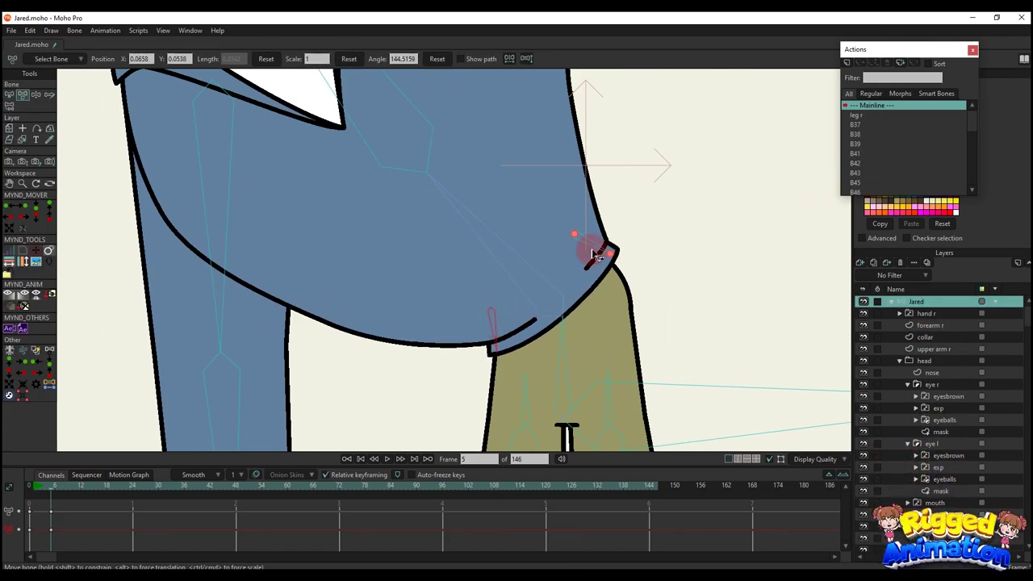
# At frame 5, lean the lower torso bone right and rotate both hem bones to fit the shirt hem over the trousers
pyautogui.click(54, 492)
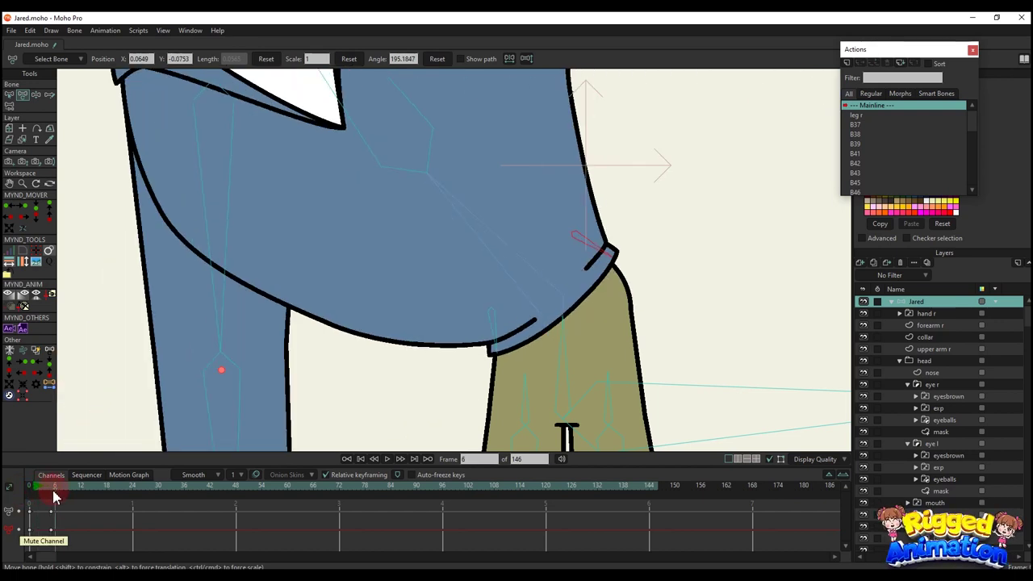
pyautogui.click(52, 492)
pyautogui.scroll(-2, 513, 215)
pyautogui.moveTo(515, 218); pyautogui.dragTo(608, 243)
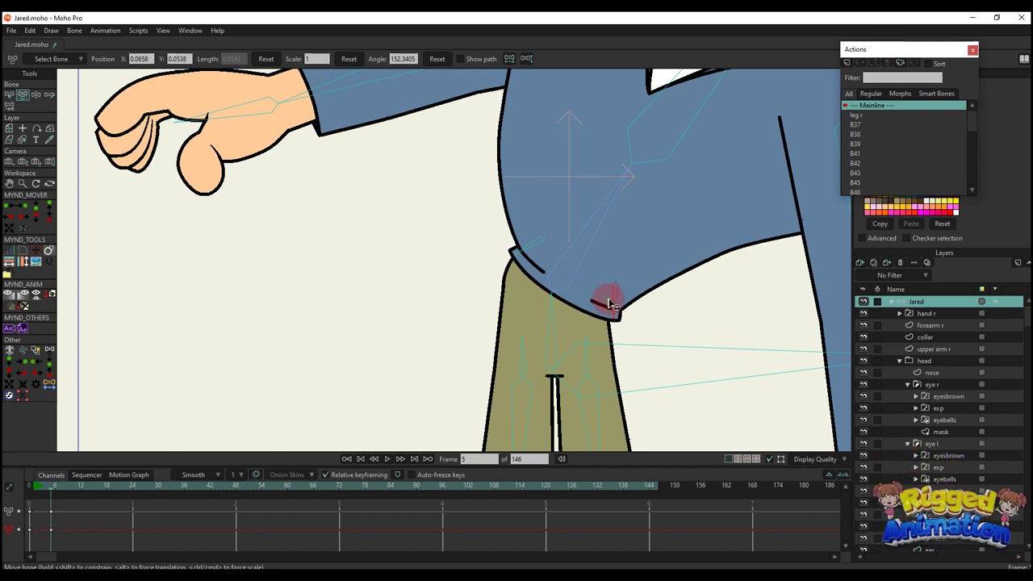
pyautogui.click(601, 303)
pyautogui.scroll(-2, 597, 297)
pyautogui.moveTo(622, 242); pyautogui.dragTo(618, 283)
pyautogui.scroll(3, 615, 296)
pyautogui.moveTo(595, 325); pyautogui.dragTo(606, 332)
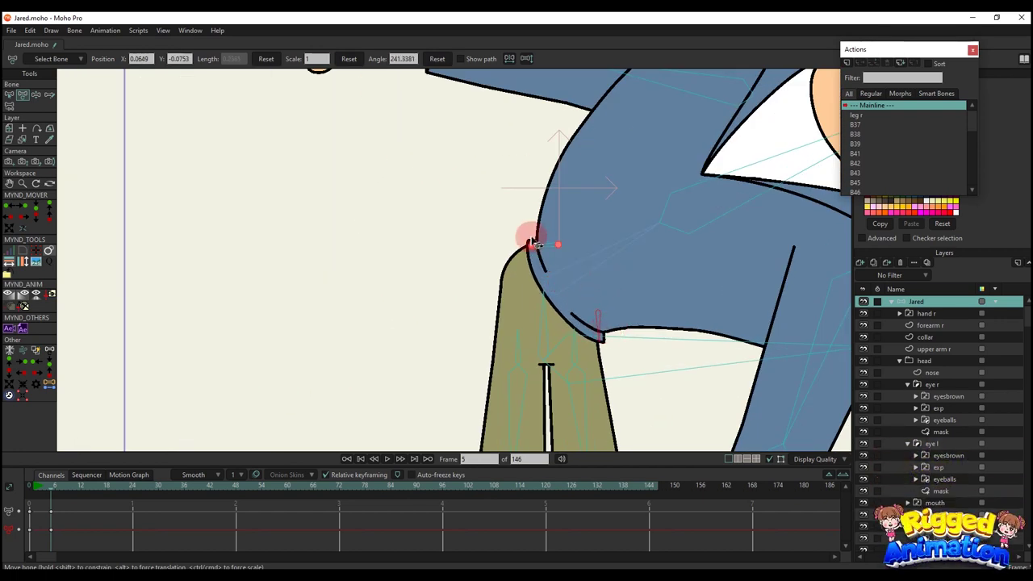
# Lean the torso back left at frame 5, rotate both hem bones to match, and delete the test pose keyframes
pyautogui.scroll(-2, 536, 242)
pyautogui.scroll(3, 548, 234)
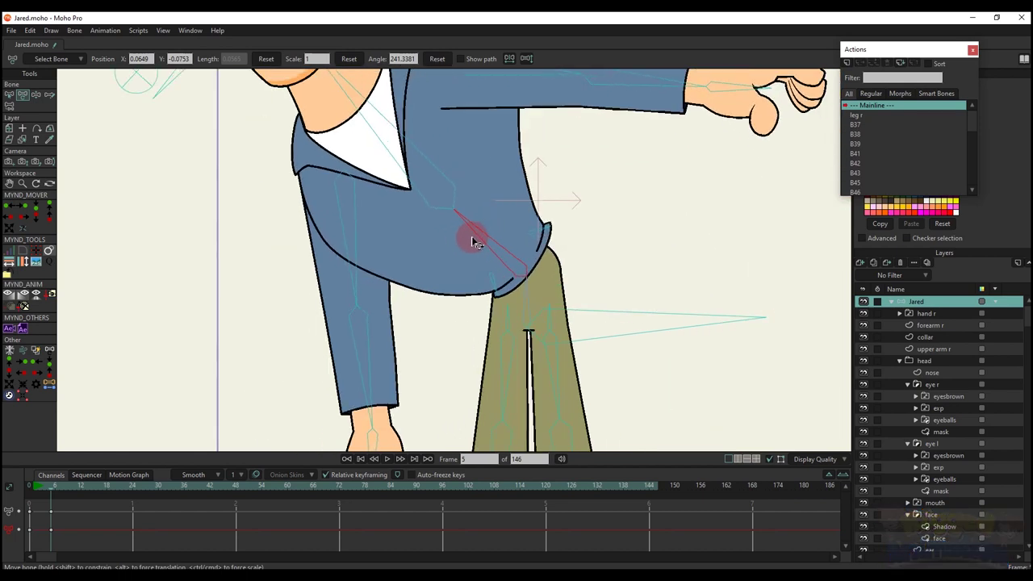
pyautogui.scroll(1, 476, 242)
pyautogui.click(498, 288)
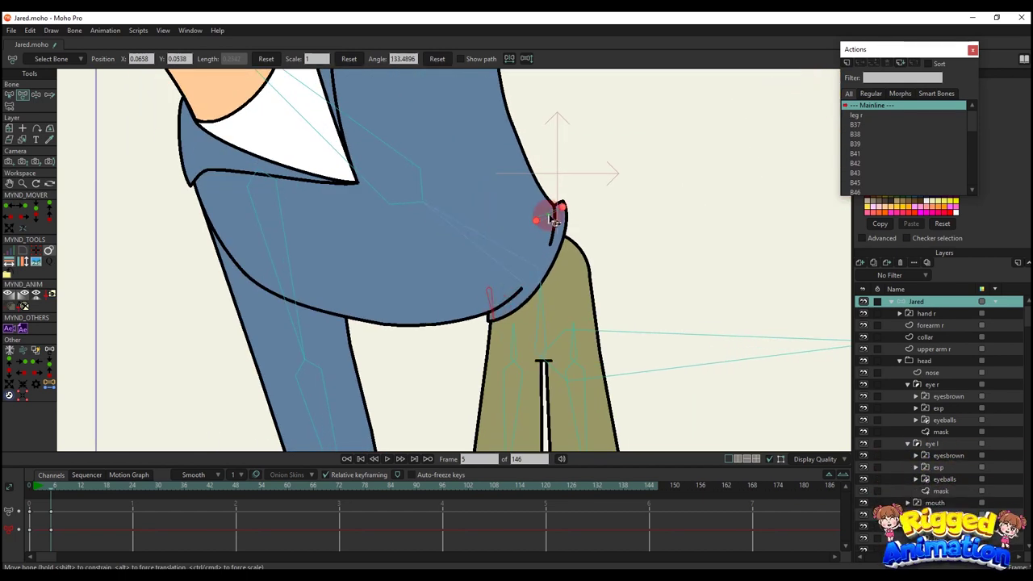
pyautogui.click(551, 222)
pyautogui.scroll(-4, 554, 231)
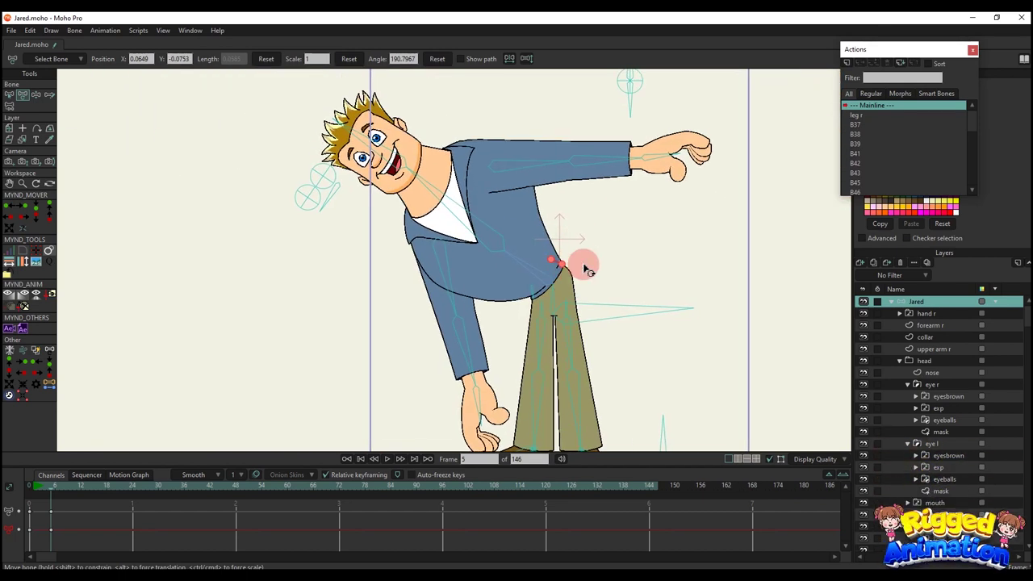
pyautogui.scroll(-2, 586, 272)
pyautogui.scroll(3, 581, 283)
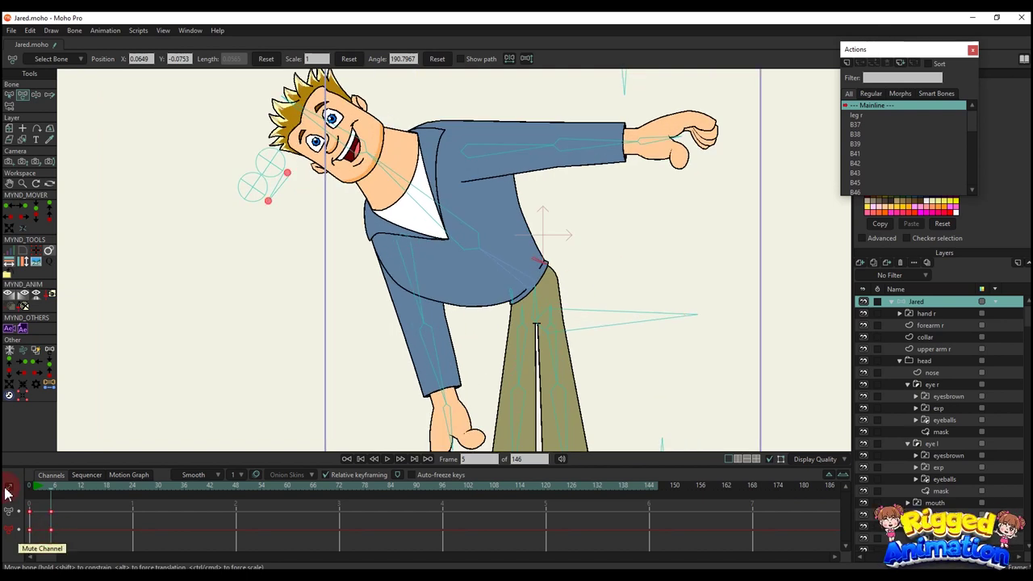
pyautogui.press('BackSpace')
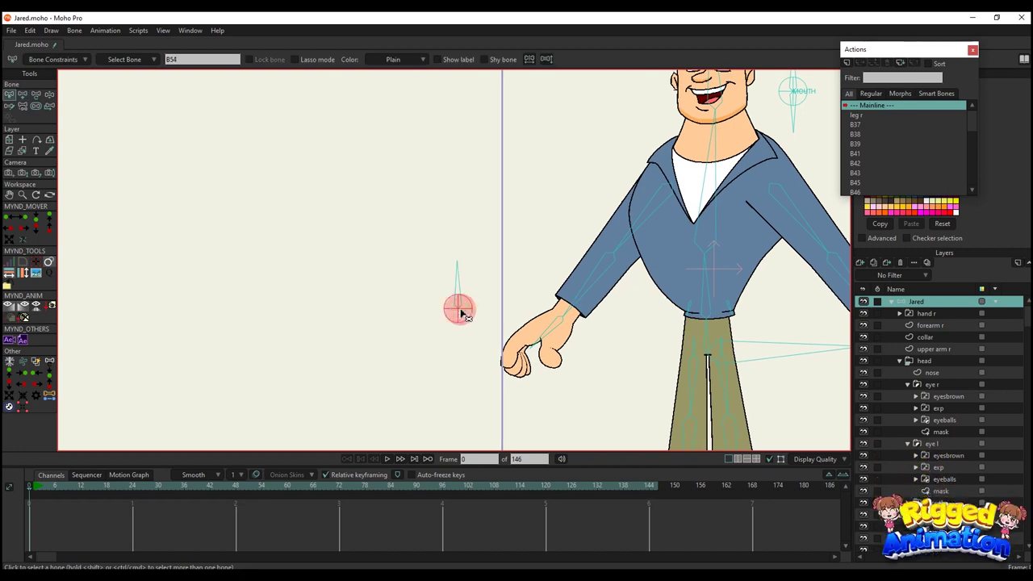
# At frame 0, add a downward bone to the control beside the left hand and set the control bones' strength to 0
pyautogui.moveTo(457, 307); pyautogui.dragTo(454, 356)
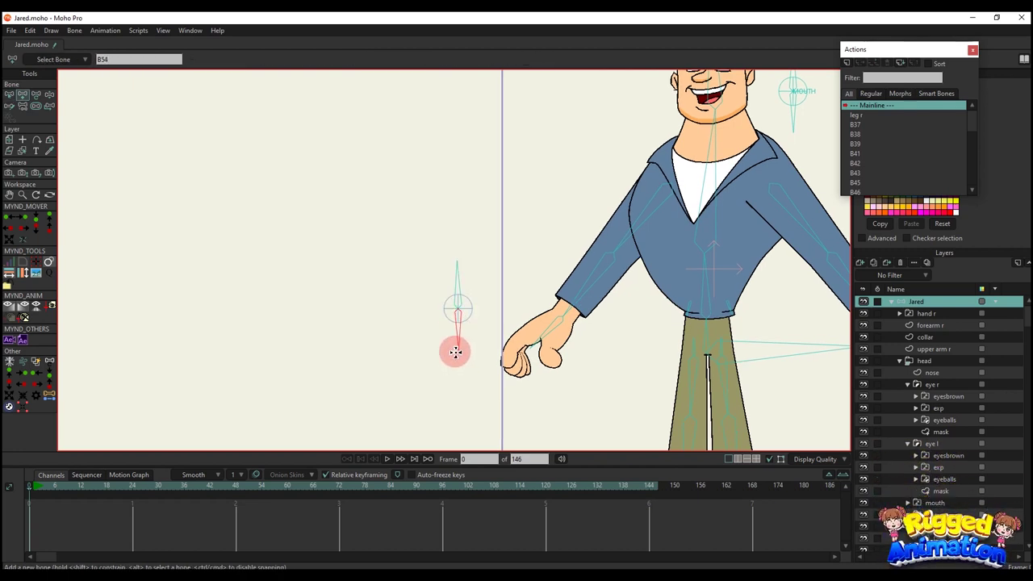
pyautogui.press('b')
pyautogui.moveTo(487, 335); pyautogui.dragTo(419, 269)
pyautogui.press('s')
pyautogui.moveTo(462, 311); pyautogui.dragTo(185, 327)
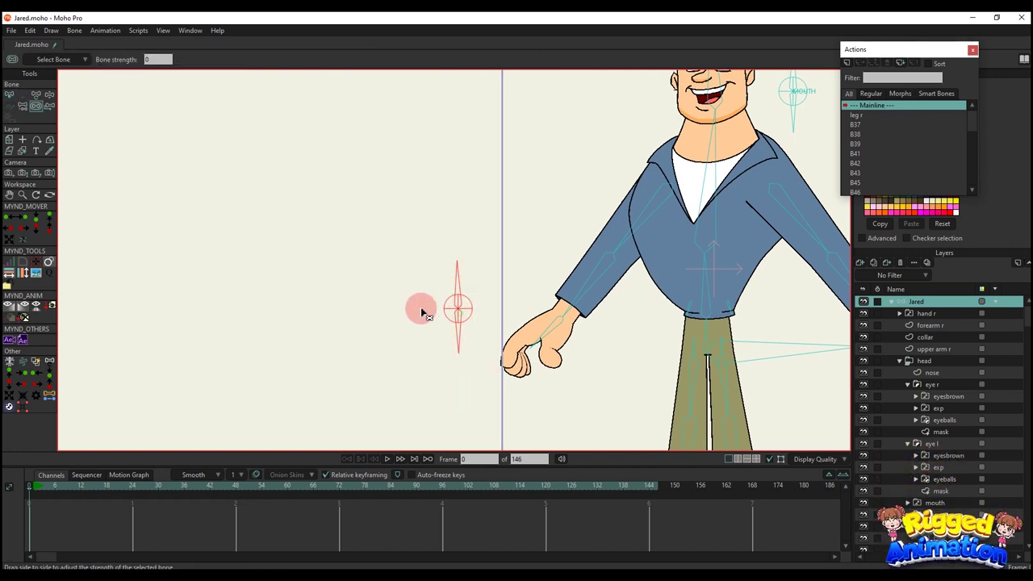
# Name the new control HAND L with its label shown, and constrain B55's angle to 0 minimum and 70 maximum
pyautogui.press('b')
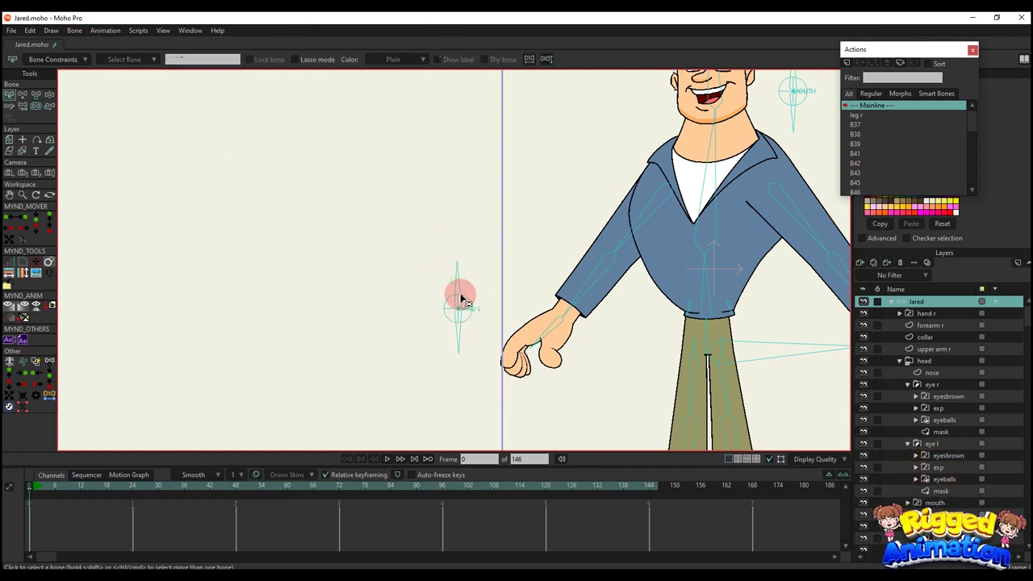
pyautogui.click(462, 345)
pyautogui.click(36, 60)
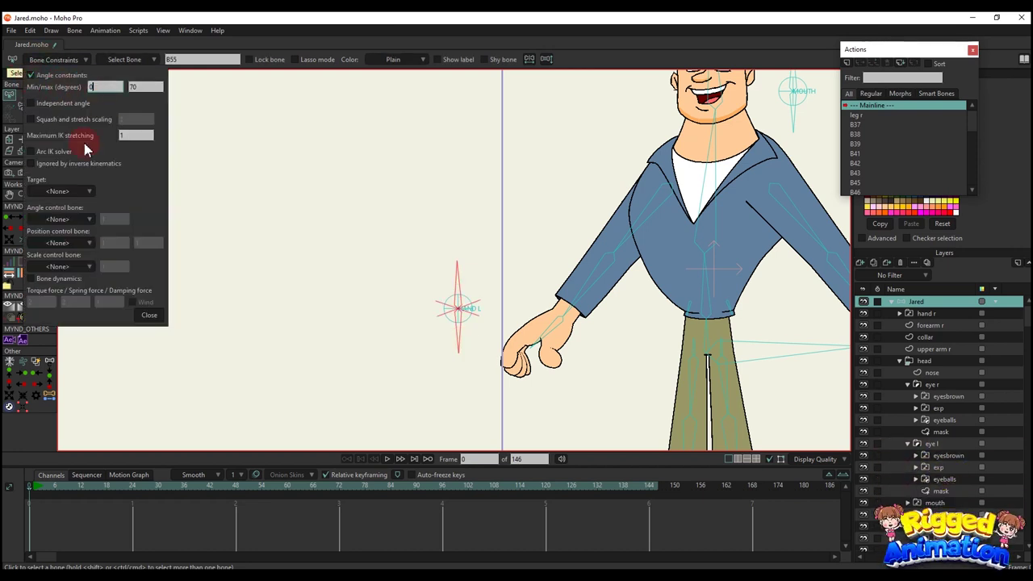
pyautogui.click(150, 315)
# Collapse the head group and group the hand r and forearm r layers together
pyautogui.scroll(-2, 357, 291)
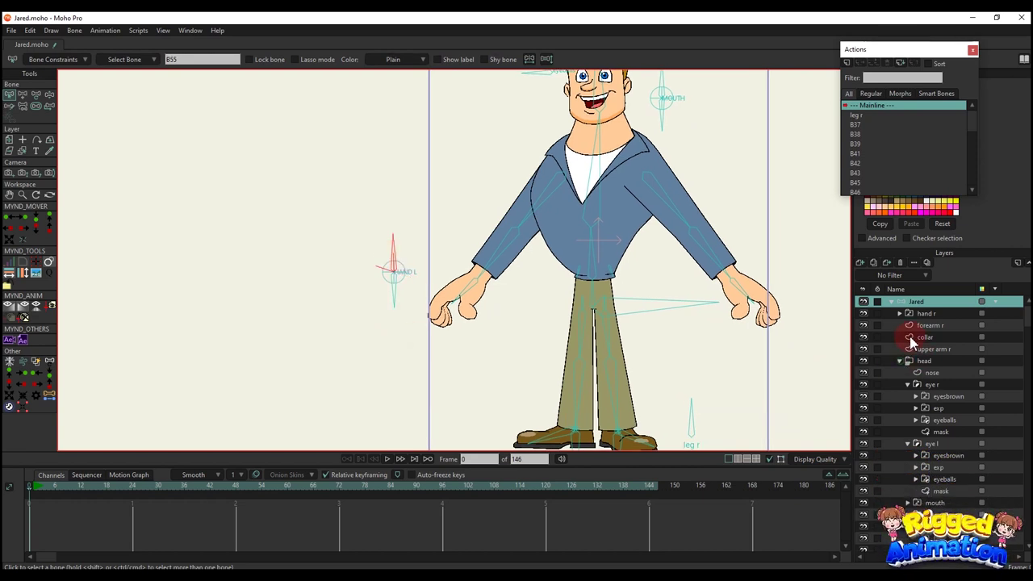
pyautogui.click(899, 361)
pyautogui.click(863, 314)
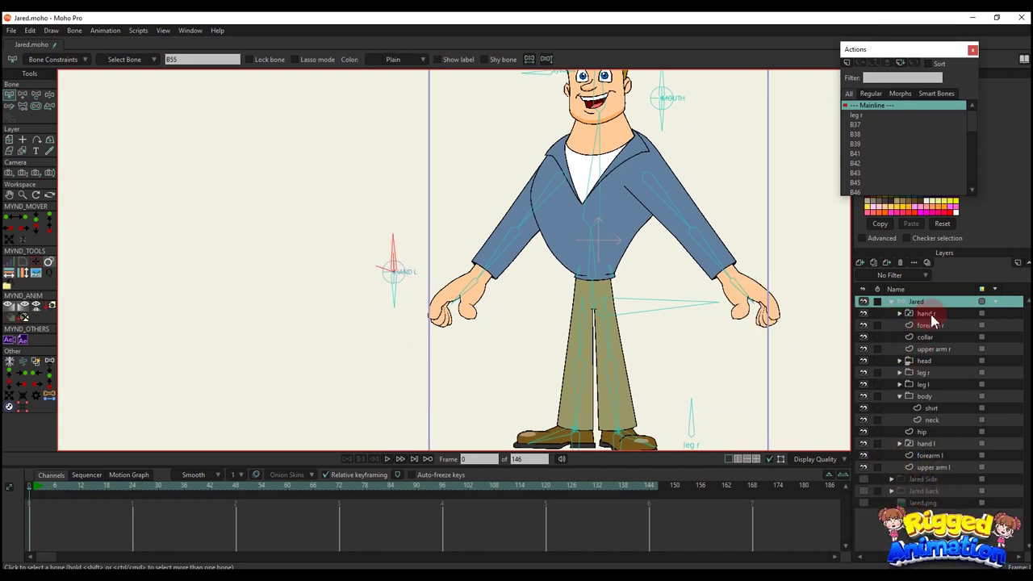
pyautogui.click(932, 316)
pyautogui.keyDown('shift'); pyautogui.click(935, 327); pyautogui.keyUp('shift')
pyautogui.rightClick(937, 326)
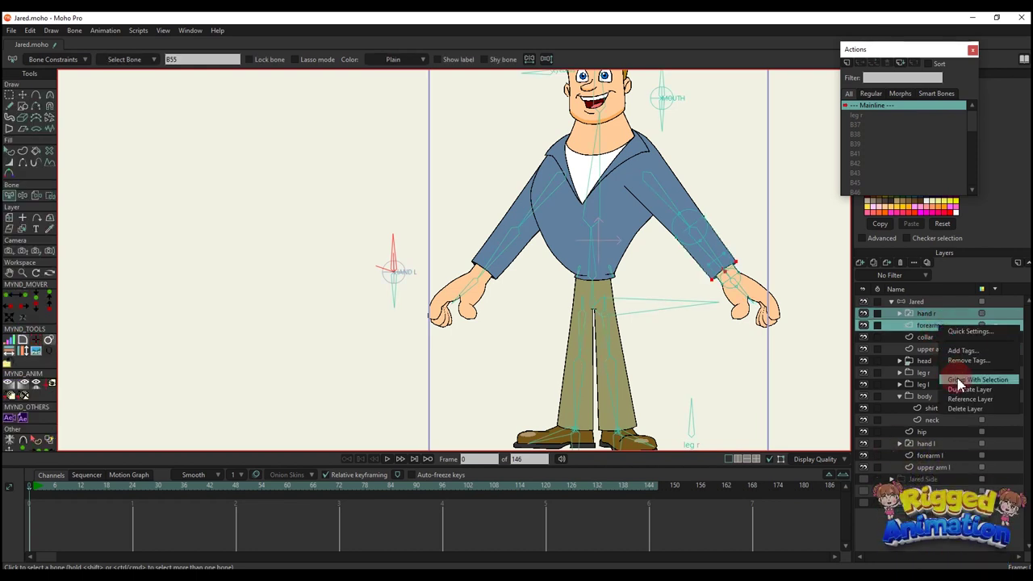
pyautogui.click(918, 327)
pyautogui.hotkey('ctrl', 'shift', 'g')
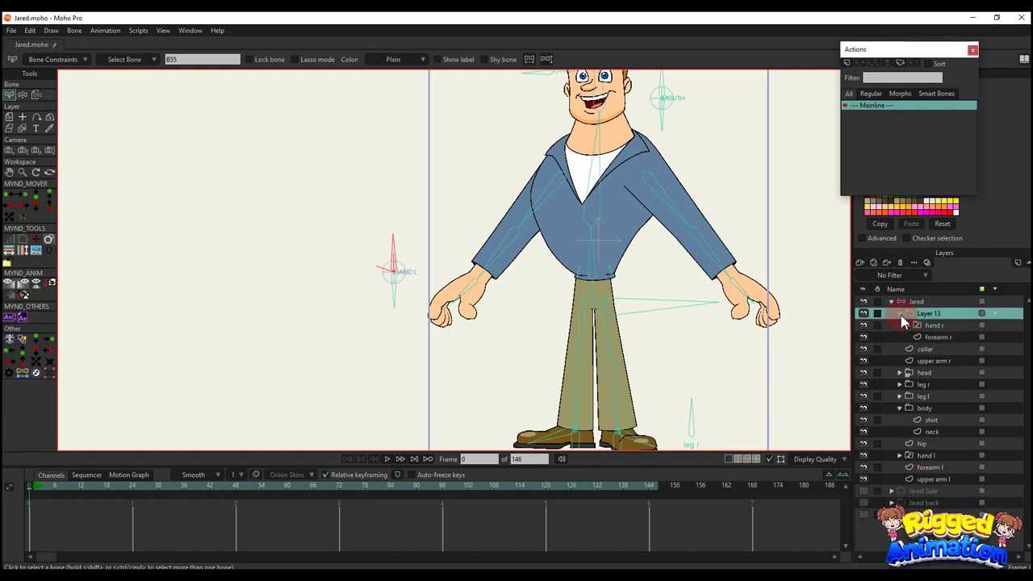
# Rename the new group holding the right hand and forearm layers as forearm r
pyautogui.click(900, 314)
pyautogui.click(864, 313)
pyautogui.click(864, 313)
pyautogui.doubleClick(928, 314)
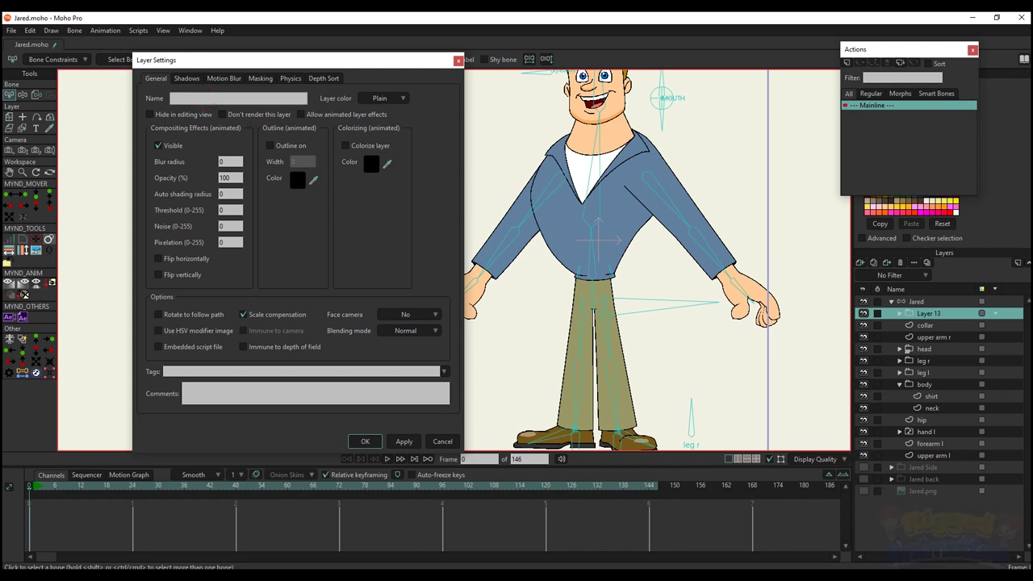
pyautogui.write('forearm r')
pyautogui.press('Return')
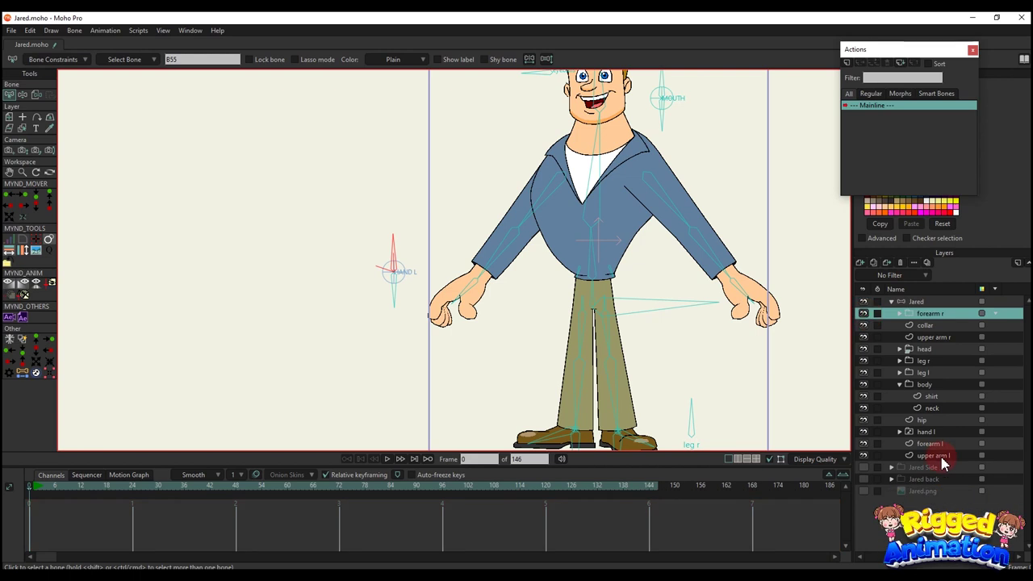
# Group the hand l and forearm l layers and name the group forearm l
pyautogui.click(924, 432)
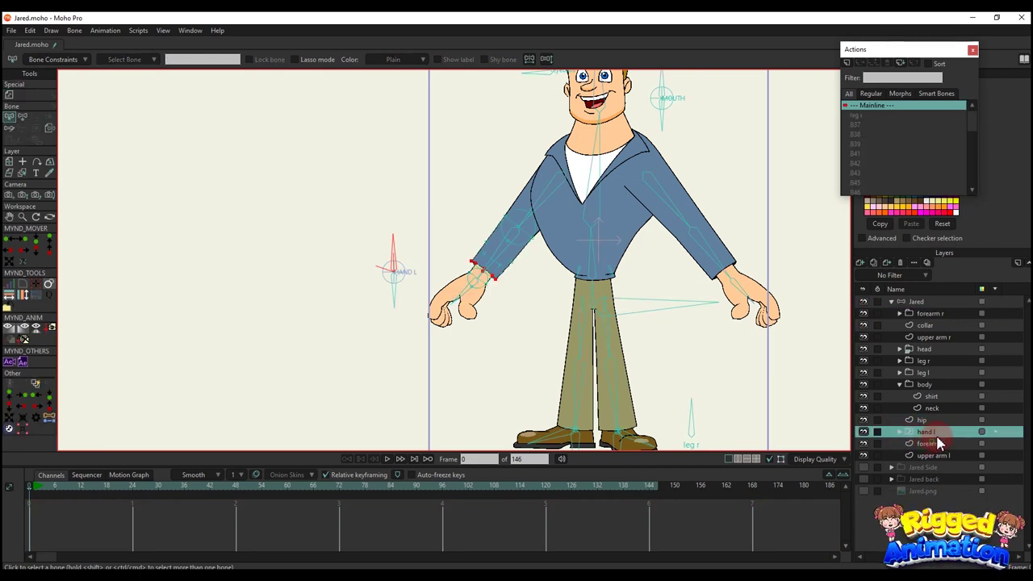
pyautogui.keyDown('ctrl'); pyautogui.click(935, 444); pyautogui.keyUp('ctrl')
pyautogui.rightClick(940, 446)
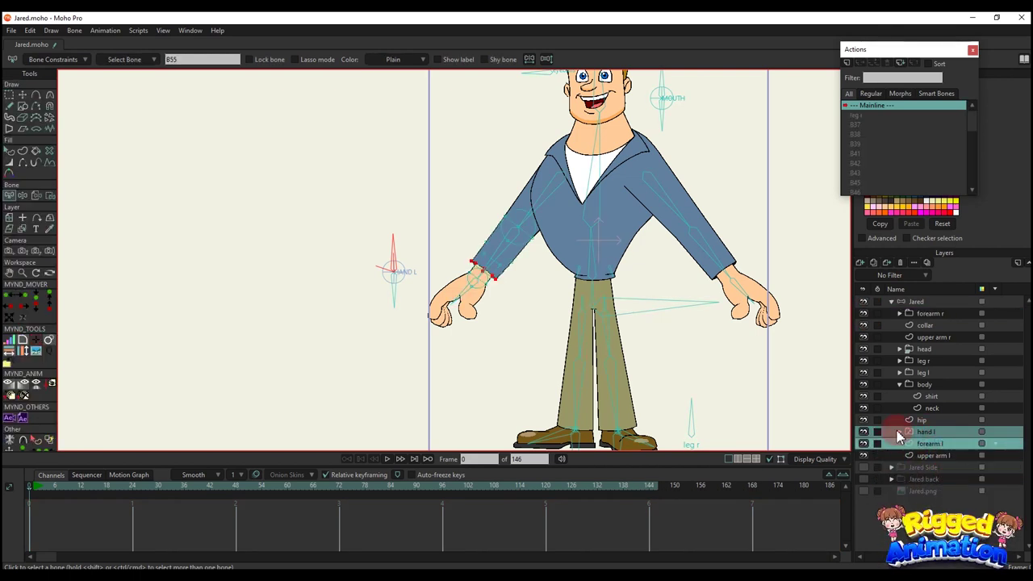
pyautogui.doubleClick(904, 434)
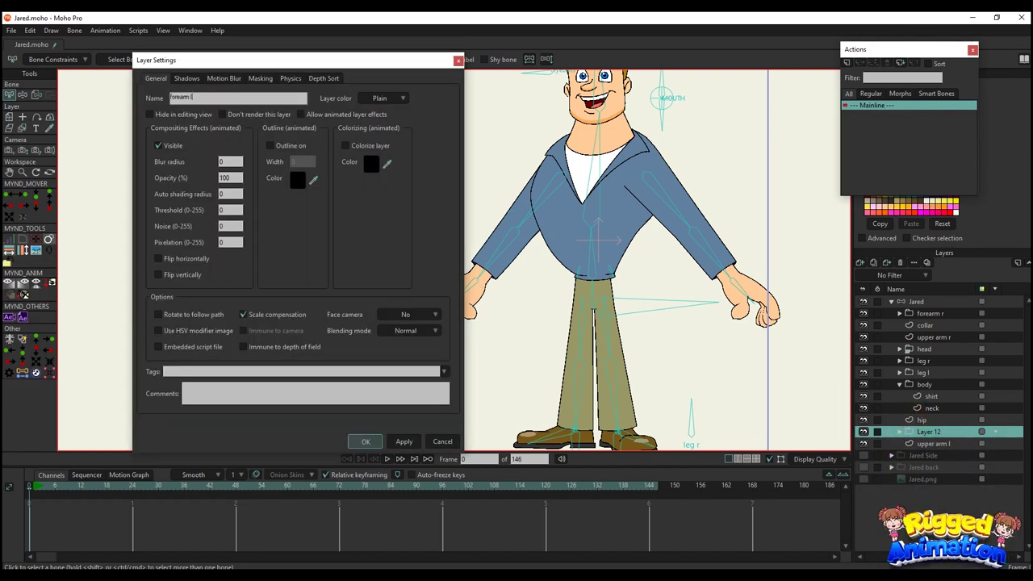
pyautogui.press('Return')
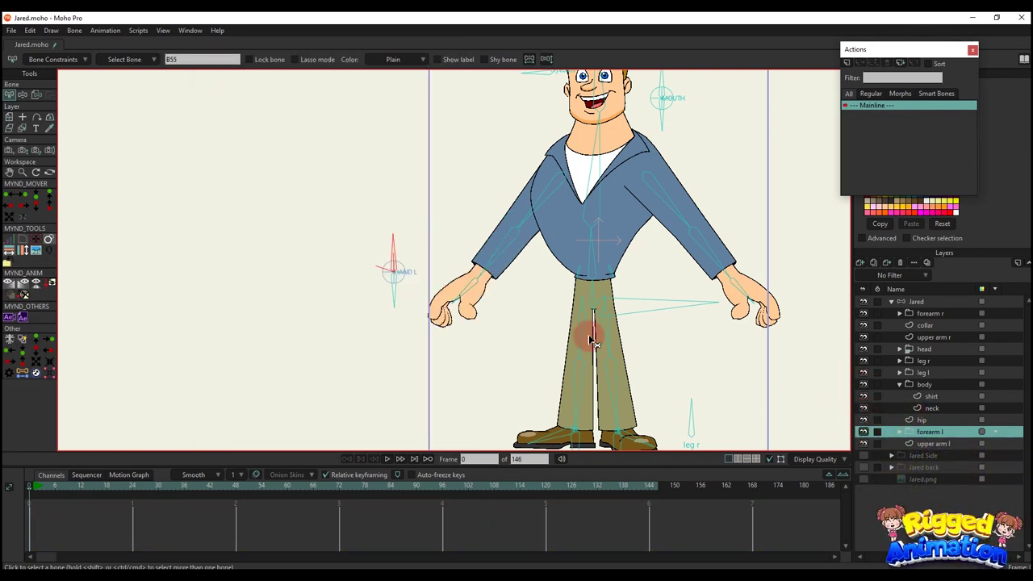
# Expand the forearm r and hand r groups, and on the Jared layer create an action named B55 for the hand control bone
pyautogui.moveTo(780, 299); pyautogui.dragTo(782, 307)
pyautogui.click(907, 303)
pyautogui.moveTo(475, 267); pyautogui.dragTo(458, 274)
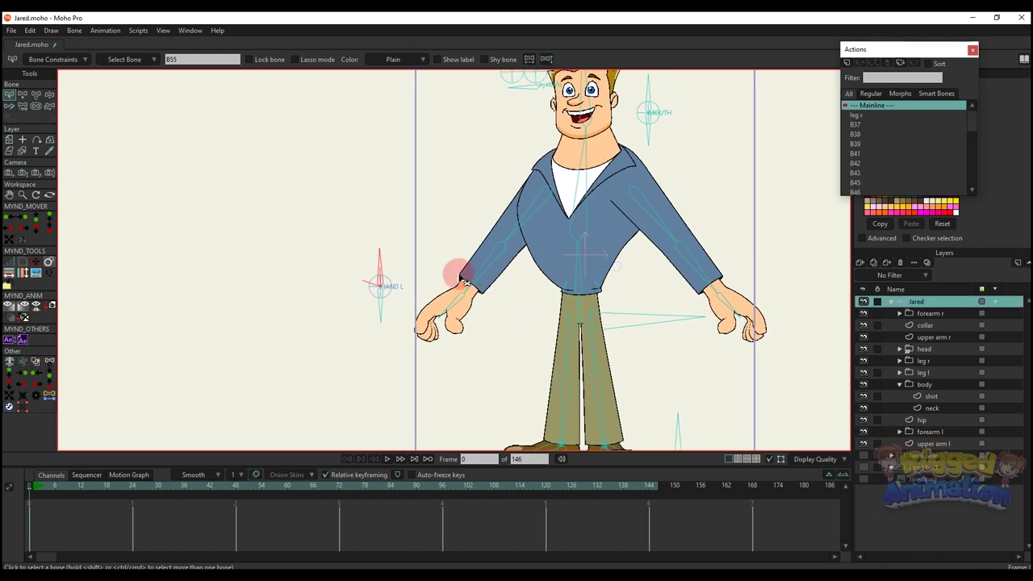
pyautogui.click(899, 313)
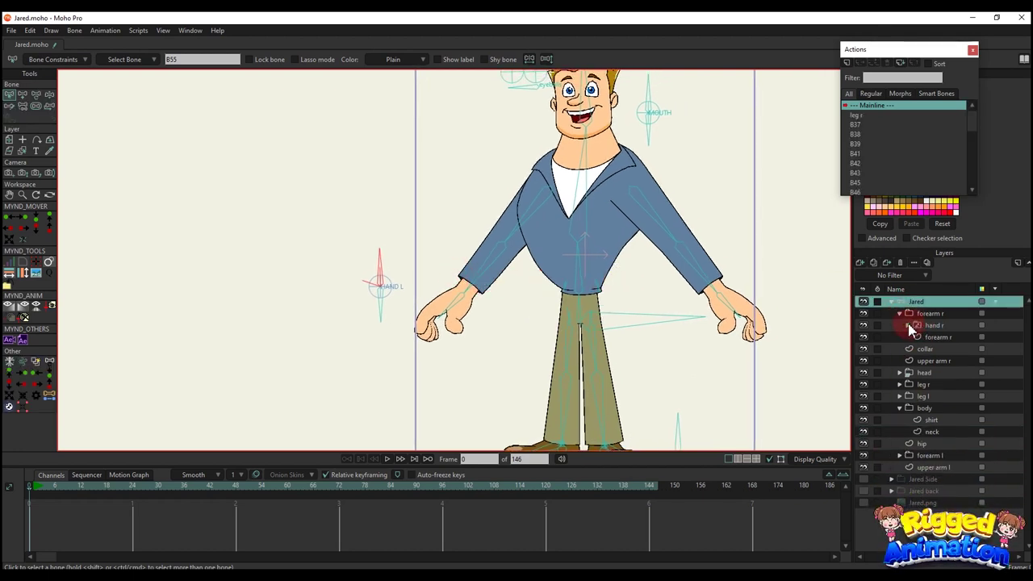
pyautogui.click(907, 325)
pyautogui.click(932, 339)
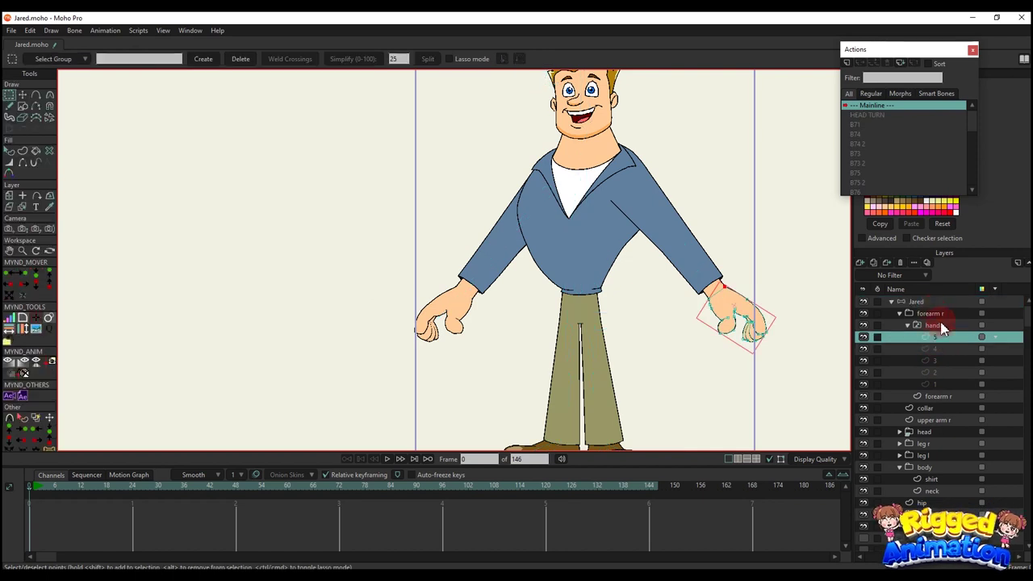
pyautogui.click(924, 303)
pyautogui.click(413, 276)
pyautogui.press('t')
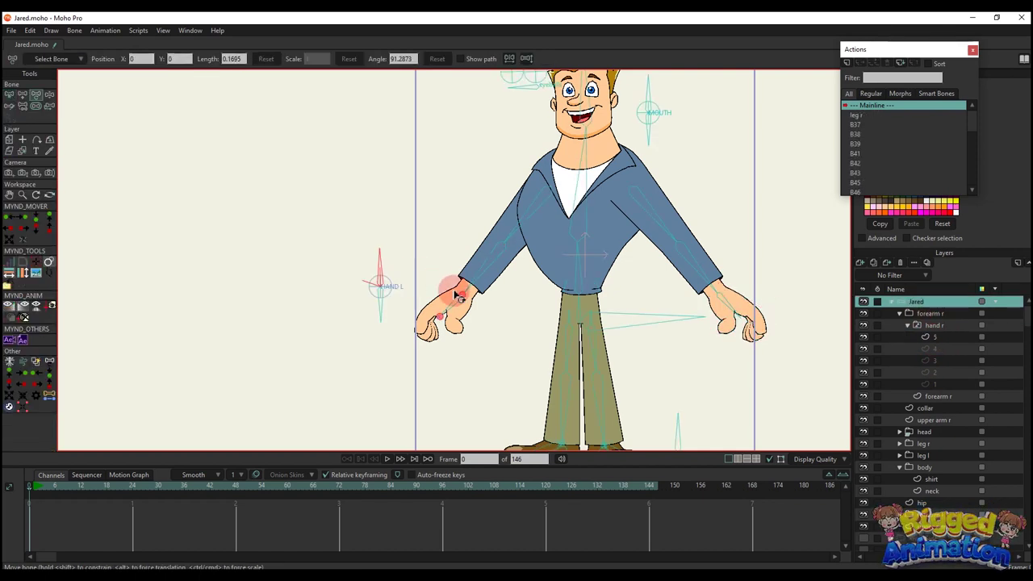
pyautogui.click(851, 67)
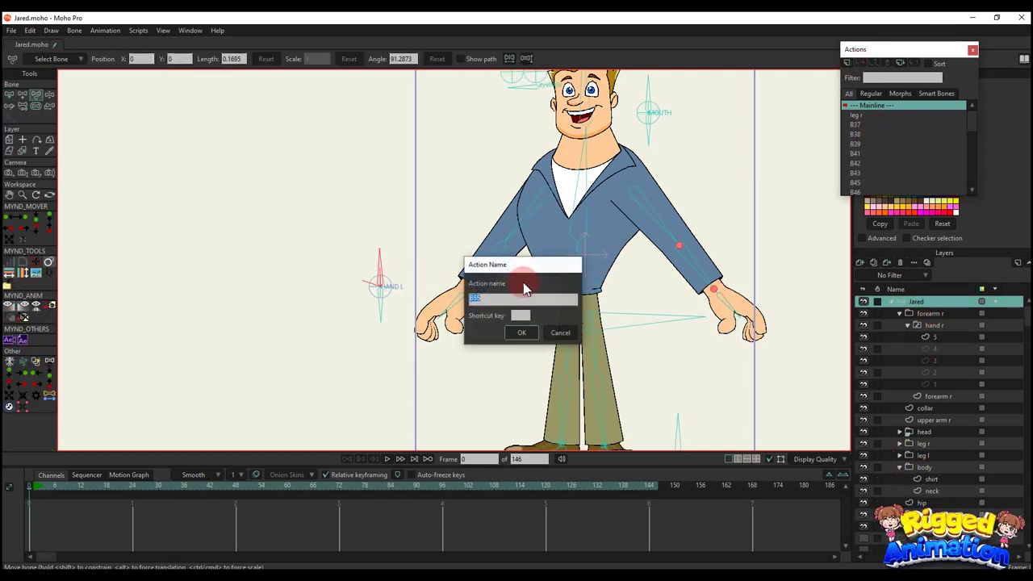
pyautogui.click(521, 332)
# At frame 24 of the B55 action, rotate the hand control bone left to its limit
pyautogui.click(56, 488)
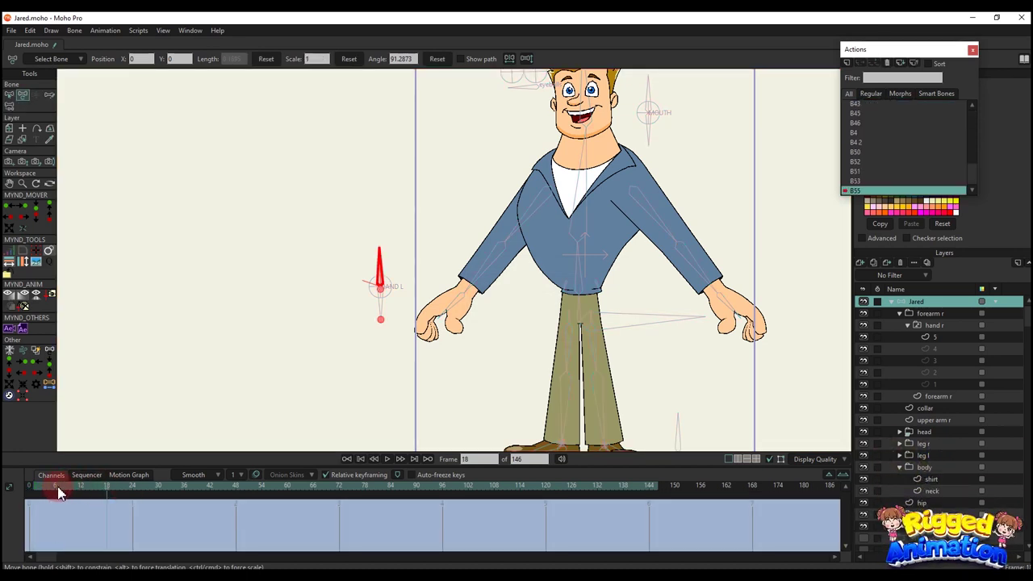
pyautogui.click(133, 484)
pyautogui.click(313, 304)
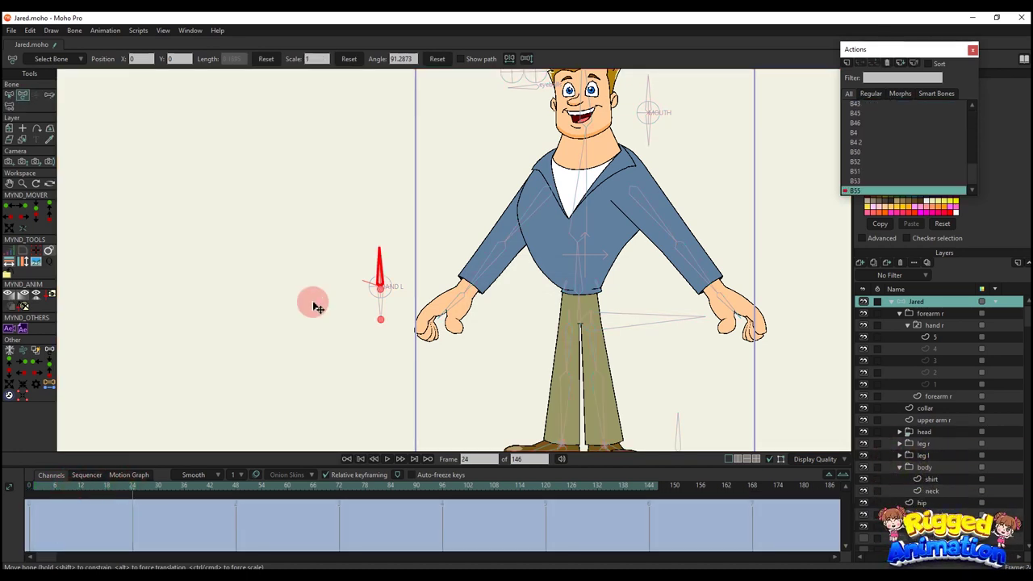
pyautogui.moveTo(373, 267); pyautogui.dragTo(347, 278)
# In the B55 action, switch the hand l layer to shape 4 at frame 6 and to shape 3 at frame 12
pyautogui.click(57, 488)
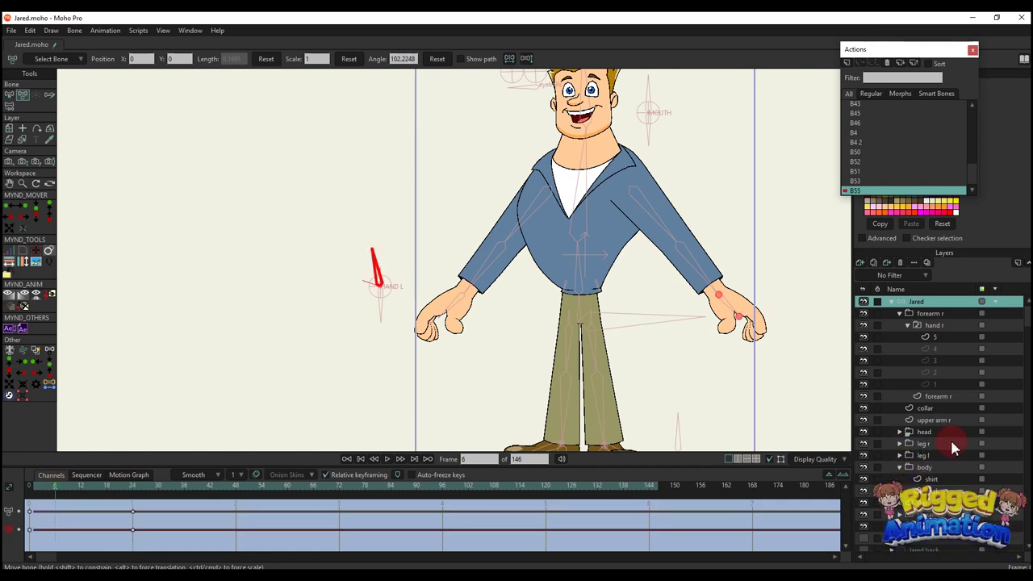
pyautogui.scroll(-1, 948, 457)
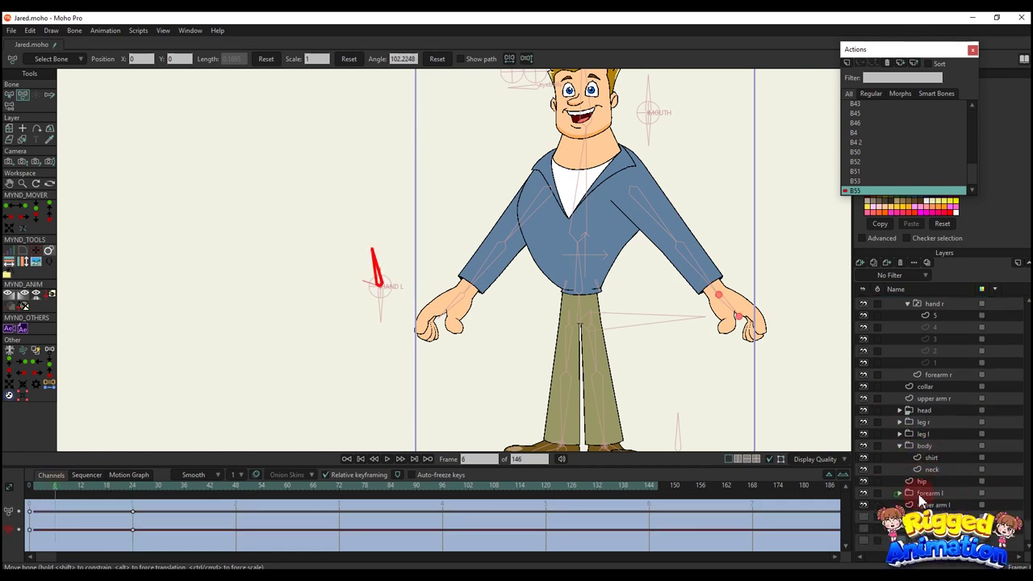
pyautogui.click(899, 493)
pyautogui.rightClick(939, 484)
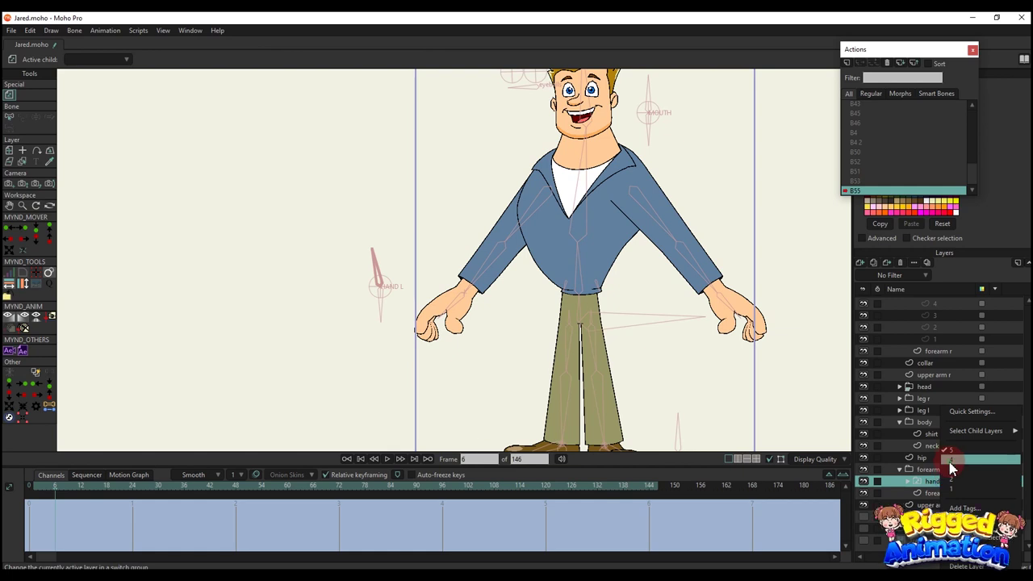
pyautogui.click(950, 460)
pyautogui.click(80, 485)
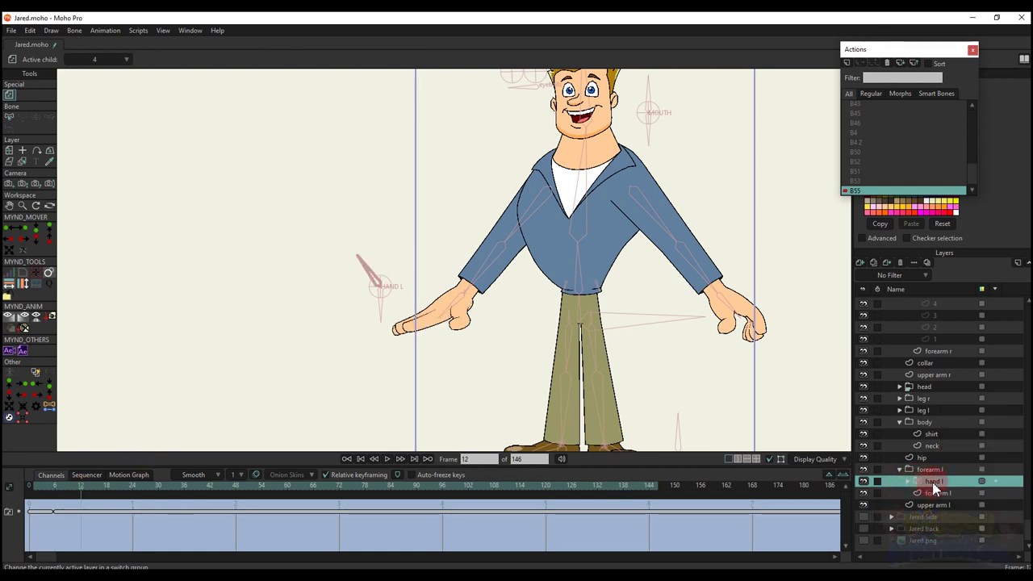
pyautogui.rightClick(933, 483)
pyautogui.click(952, 449)
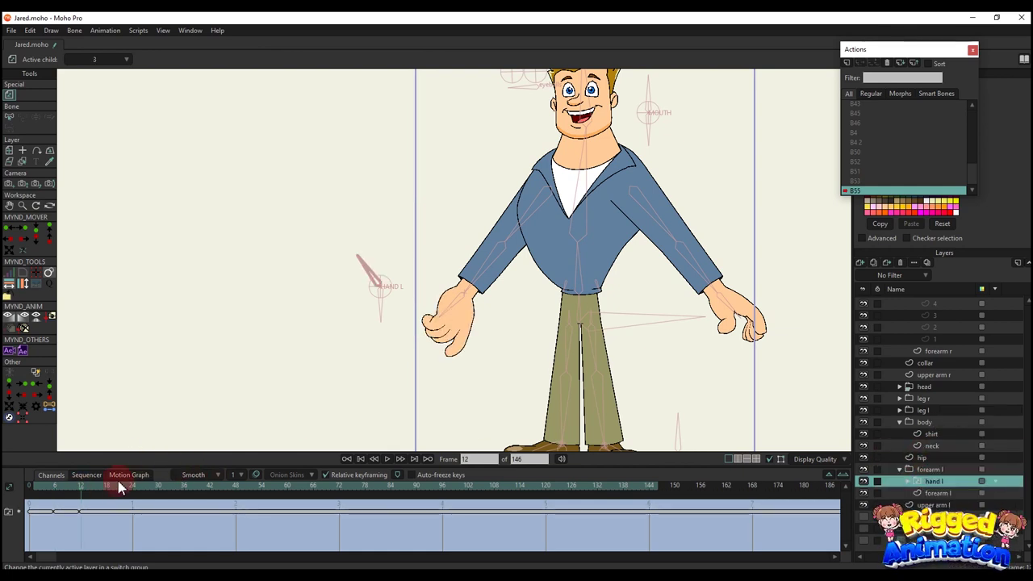
# In the B55 action, switch the hand l layer to shape 2 at frame 18 and to shape 1 at frame 24
pyautogui.click(117, 484)
pyautogui.rightClick(932, 482)
pyautogui.moveTo(982, 430)
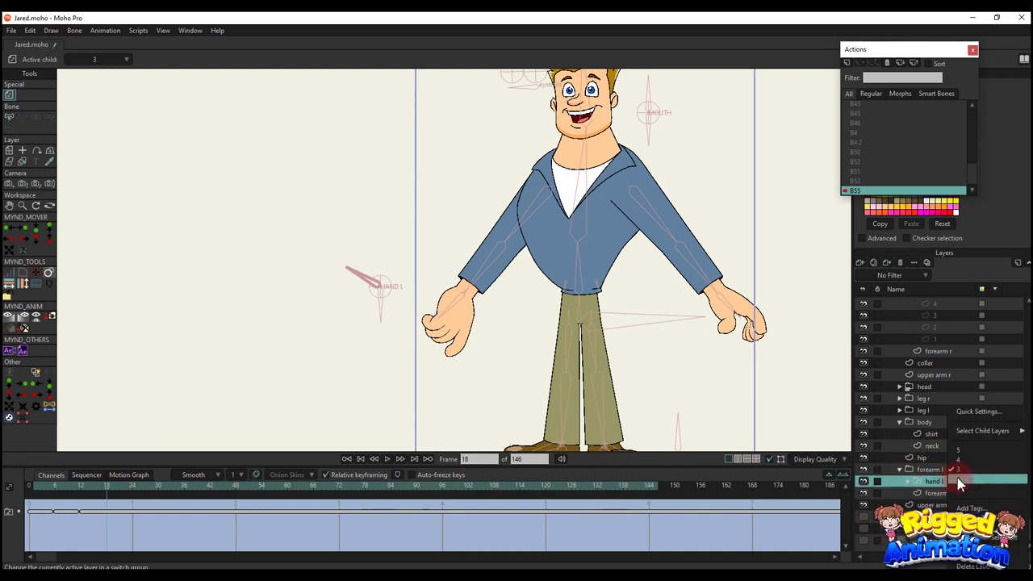
pyautogui.click(959, 481)
pyautogui.click(131, 484)
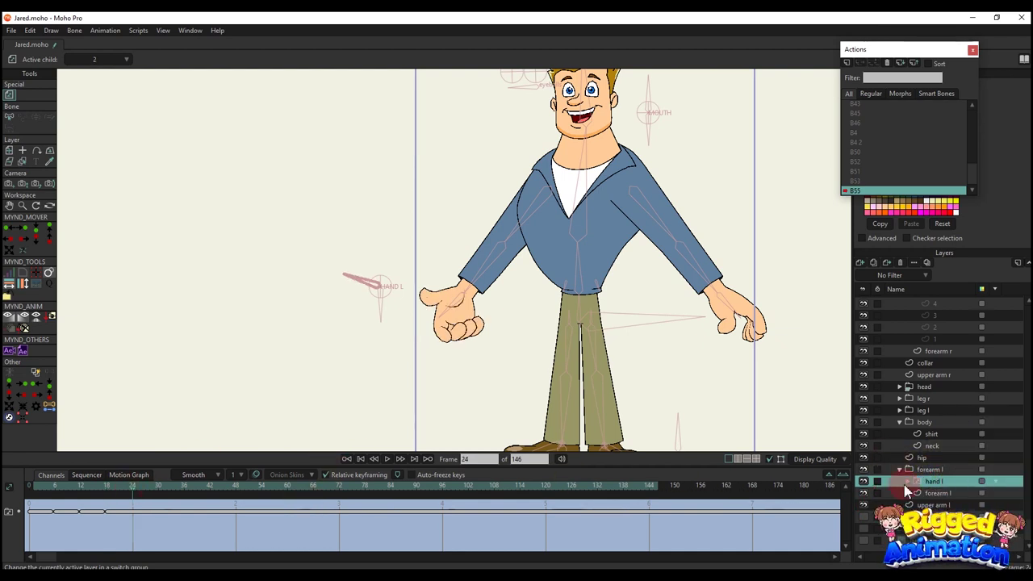
pyautogui.rightClick(929, 482)
pyautogui.moveTo(970, 431)
pyautogui.click(942, 490)
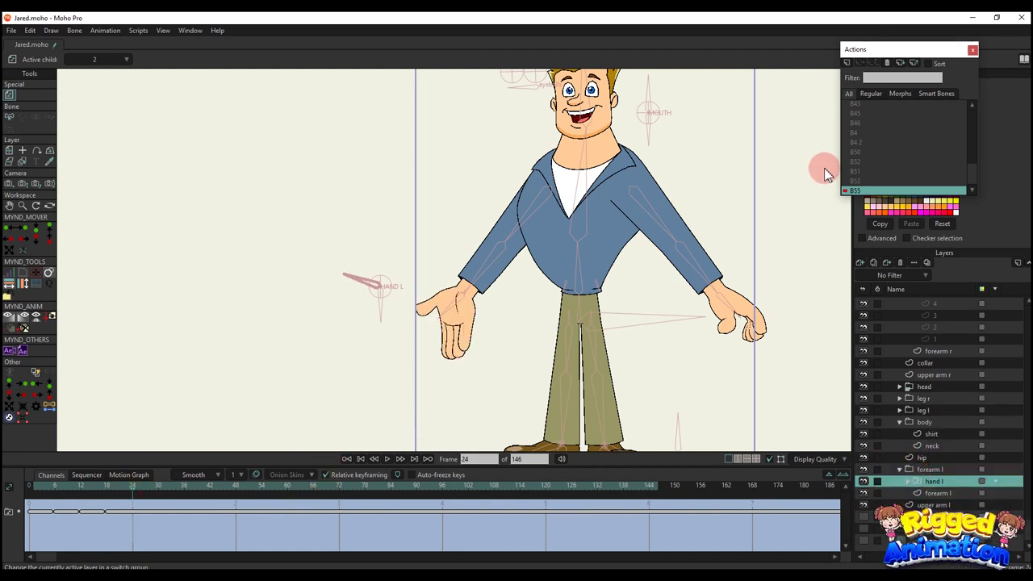
# On the Jared layer at frame 0 of the Mainline, draw a round bone beside hand r with one bone pointing up and one down
pyautogui.scroll(5, 879, 117)
pyautogui.click(872, 106)
pyautogui.scroll(2, 967, 350)
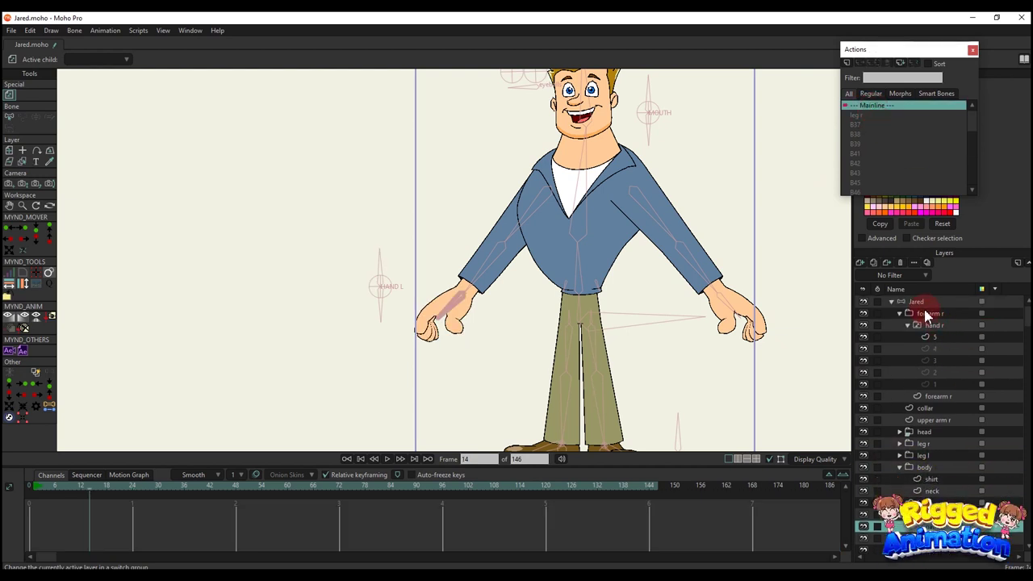
pyautogui.click(916, 301)
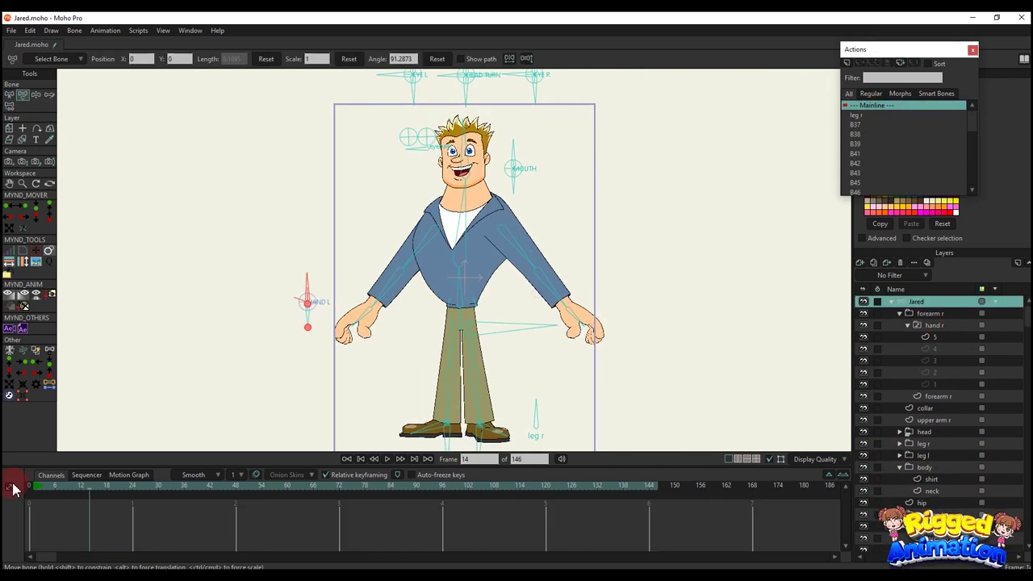
pyautogui.click(14, 489)
pyautogui.moveTo(281, 379); pyautogui.dragTo(304, 382)
pyautogui.press('b')
pyautogui.click(712, 320)
pyautogui.moveTo(622, 312)
pyautogui.mouseDown()
pyautogui.moveTo(639, 325)
pyautogui.moveTo(668, 282)
pyautogui.mouseUp()
pyautogui.scroll(2, 638, 325)
pyautogui.press('a')
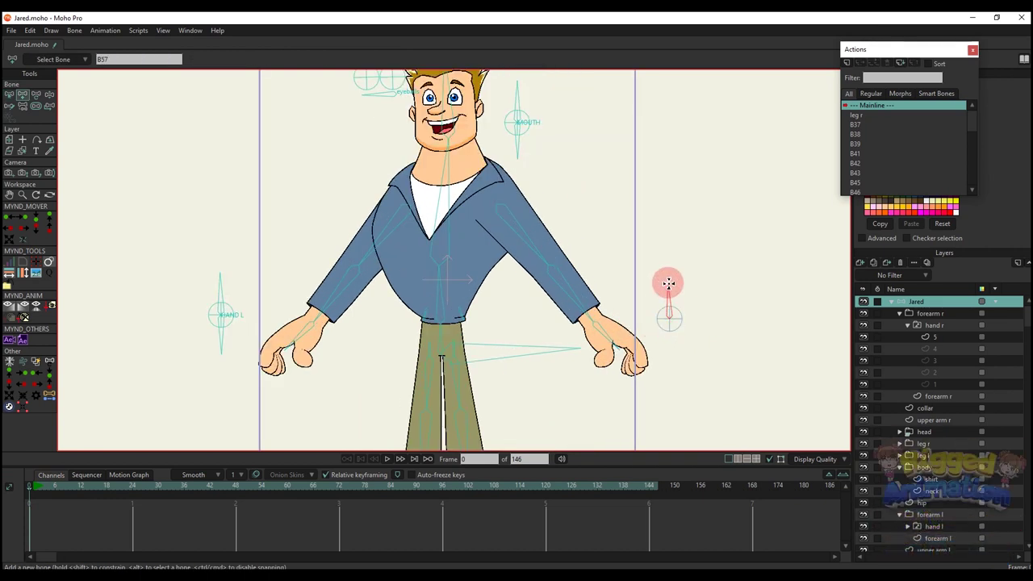
pyautogui.moveTo(670, 318); pyautogui.dragTo(673, 365)
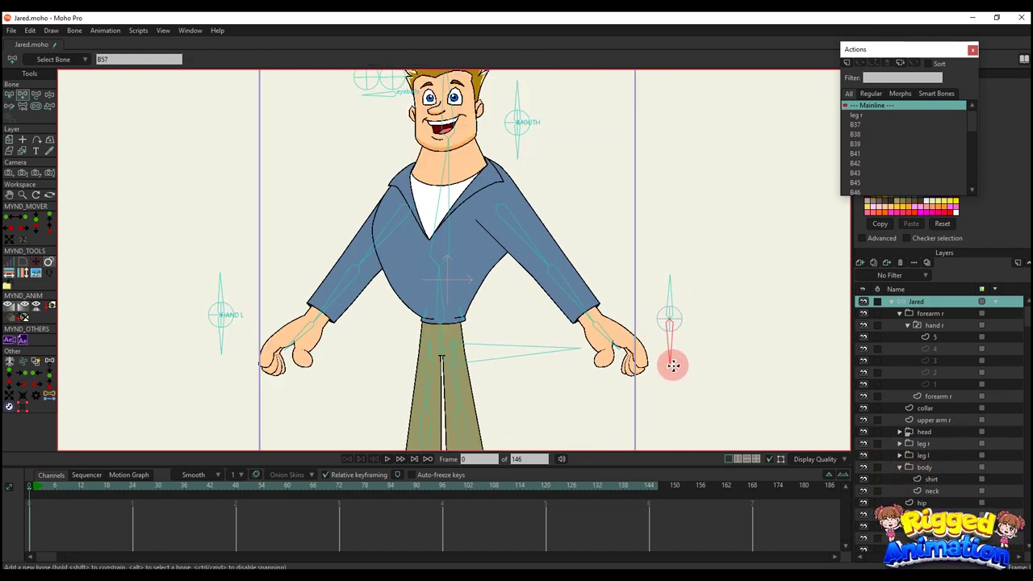
# Select the round bone of the new hand r control and name it HAND R
pyautogui.press('b')
pyautogui.moveTo(663, 299); pyautogui.dragTo(676, 326)
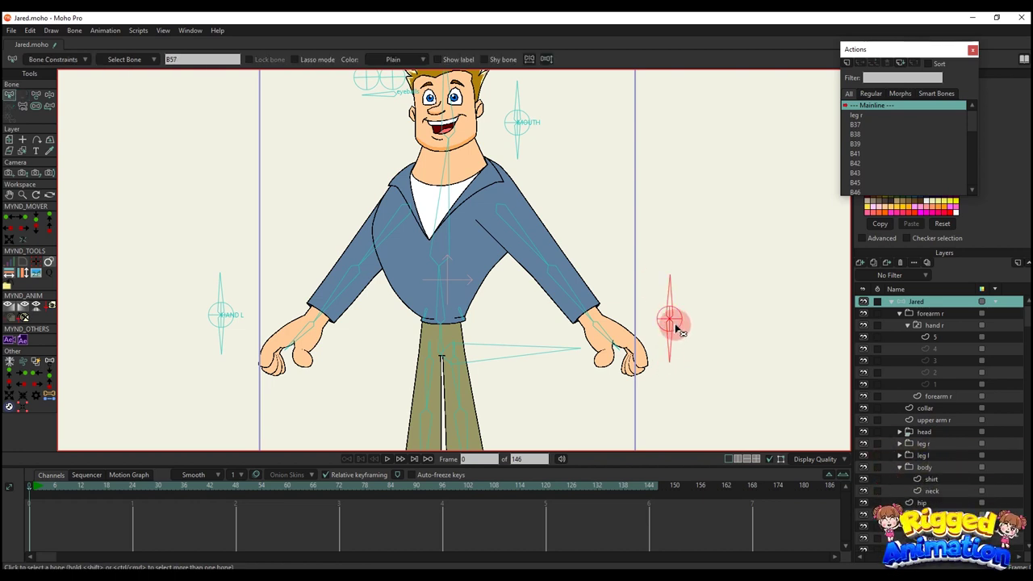
pyautogui.click(687, 315)
pyautogui.click(177, 232)
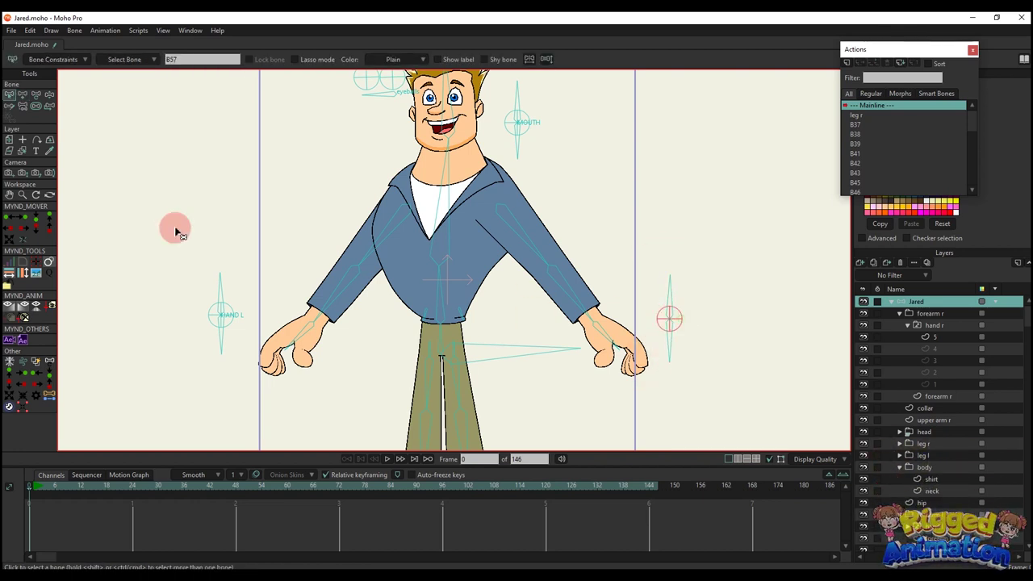
pyautogui.moveTo(185, 59); pyautogui.dragTo(138, 59)
pyautogui.write('H')
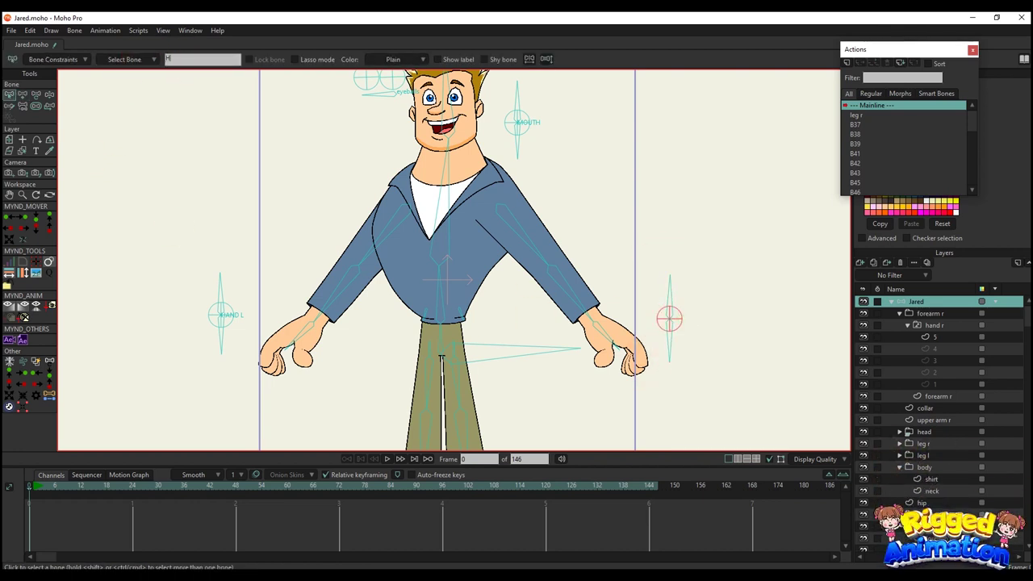
pyautogui.write('AND R')
pyautogui.click(136, 54)
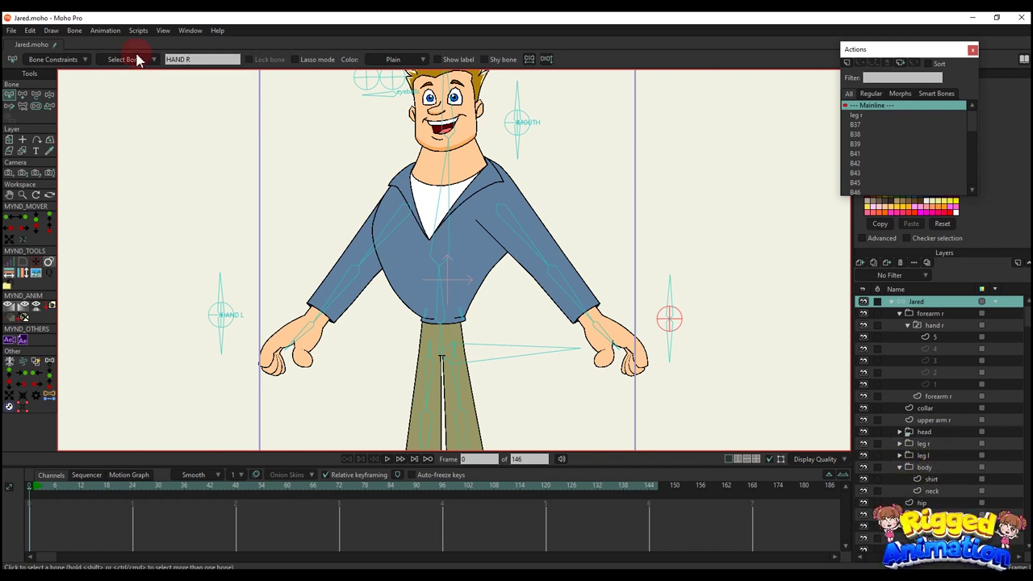
# Enable angle constraints on the upper bone B58 of the HAND R control, with a minimum of 0 and maximum of 70 degrees
pyautogui.moveTo(647, 225); pyautogui.dragTo(655, 209)
pyautogui.click(680, 270)
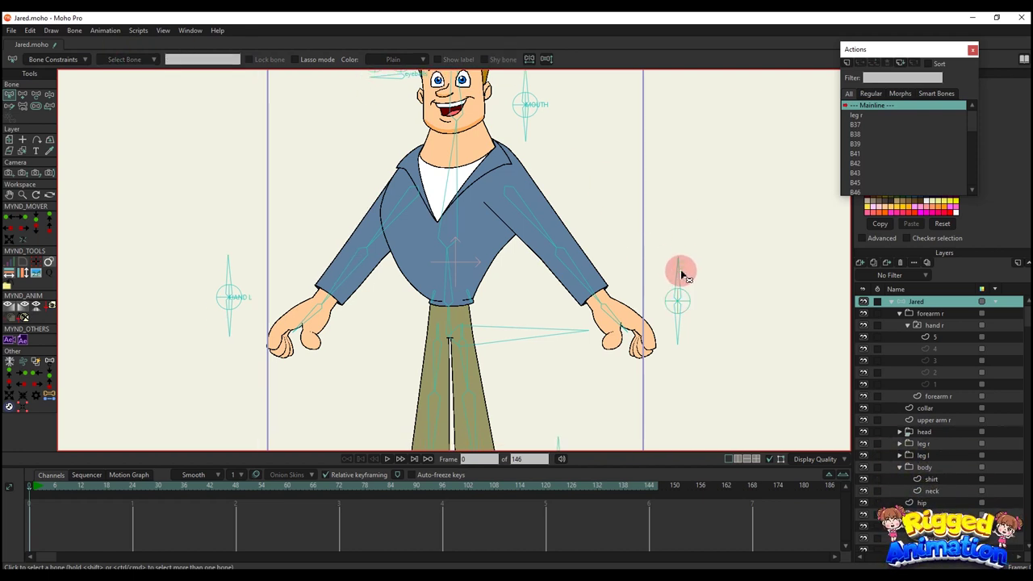
pyautogui.click(677, 321)
pyautogui.click(57, 59)
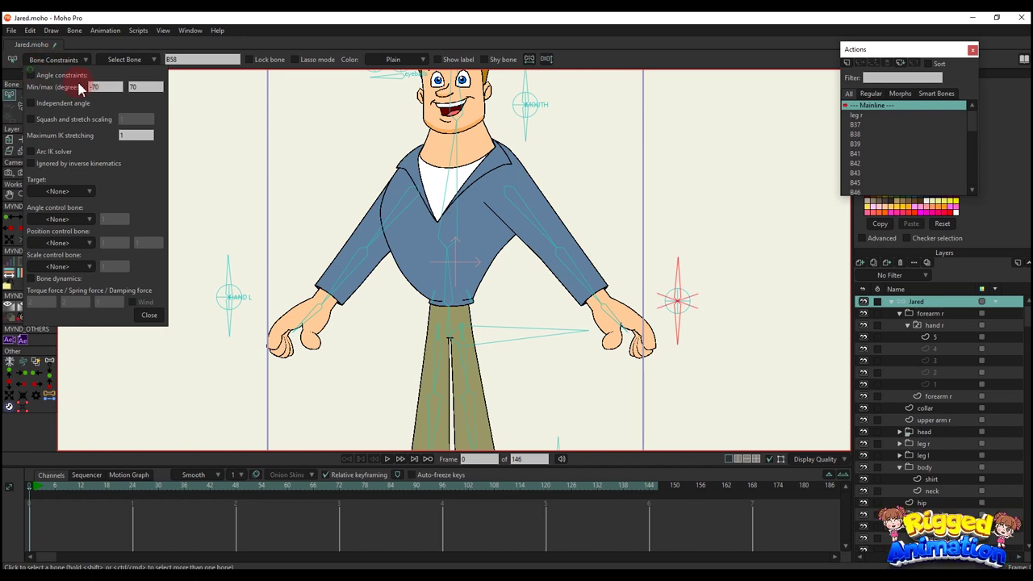
pyautogui.moveTo(104, 87); pyautogui.dragTo(56, 82)
pyautogui.write('0')
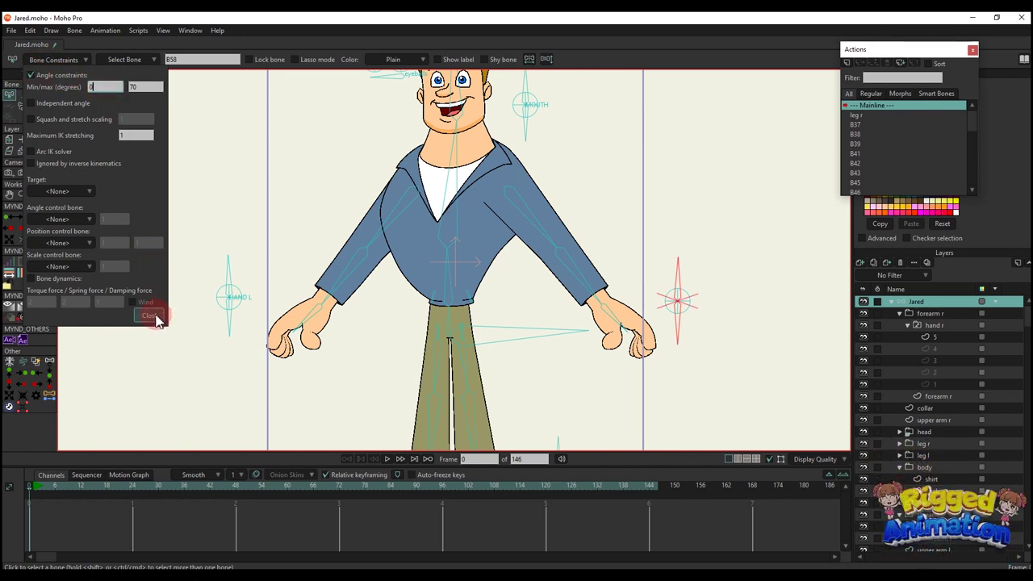
# Open the B55 action of the HAND L control and copy all of the hand l layer's switch keyframes
pyautogui.write('t')
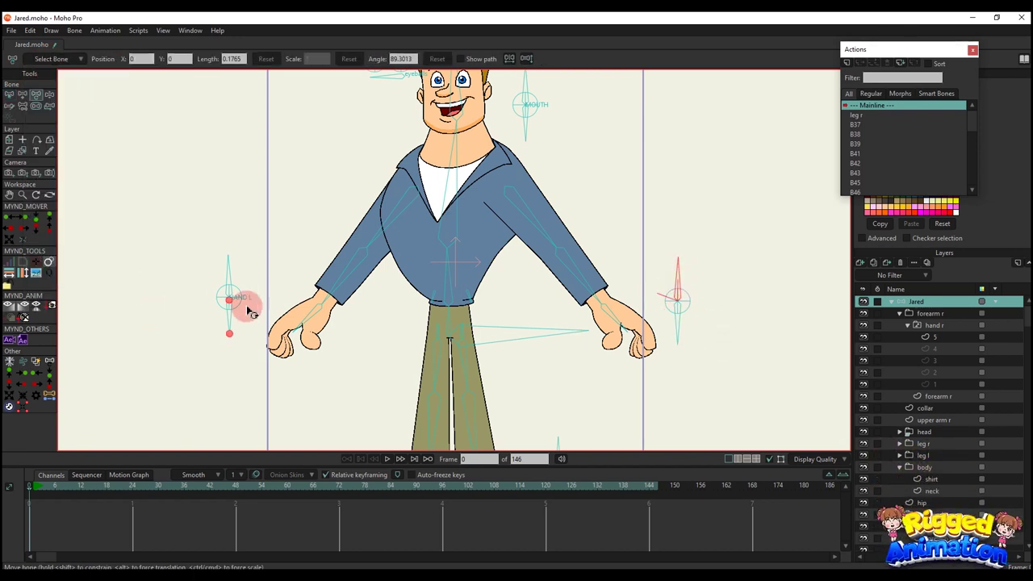
pyautogui.click(233, 266)
pyautogui.scroll(-4, 921, 145)
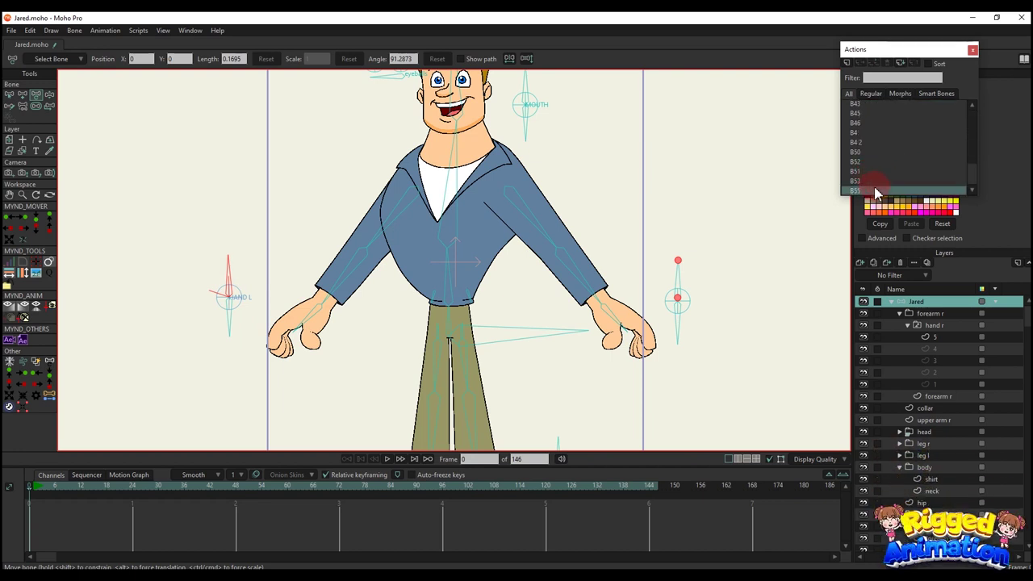
pyautogui.doubleClick(874, 190)
pyautogui.scroll(-2, 945, 462)
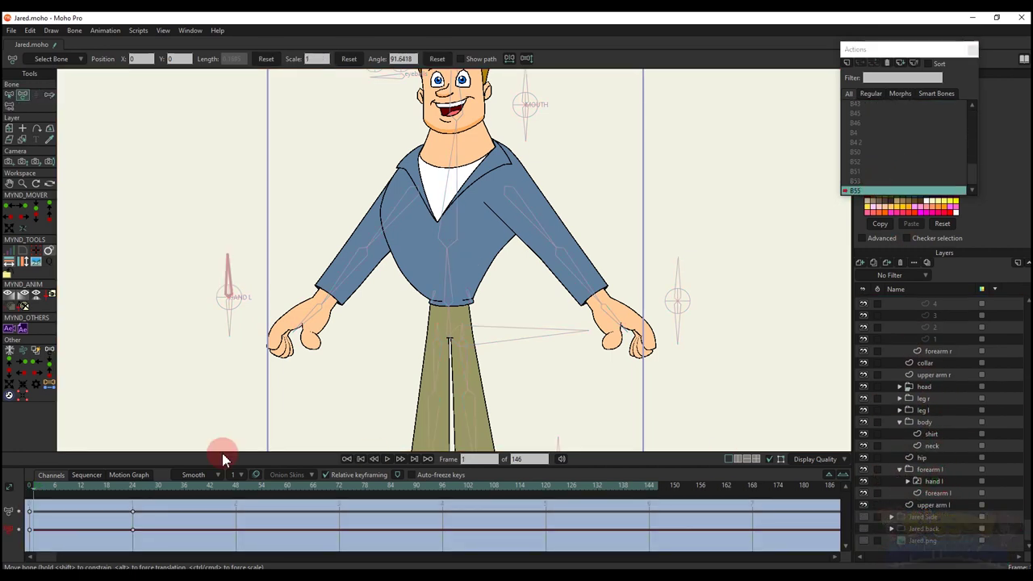
pyautogui.click(934, 481)
pyautogui.click(189, 538)
pyautogui.hotkey('ctrl', 'a')
pyautogui.scroll(3, 872, 112)
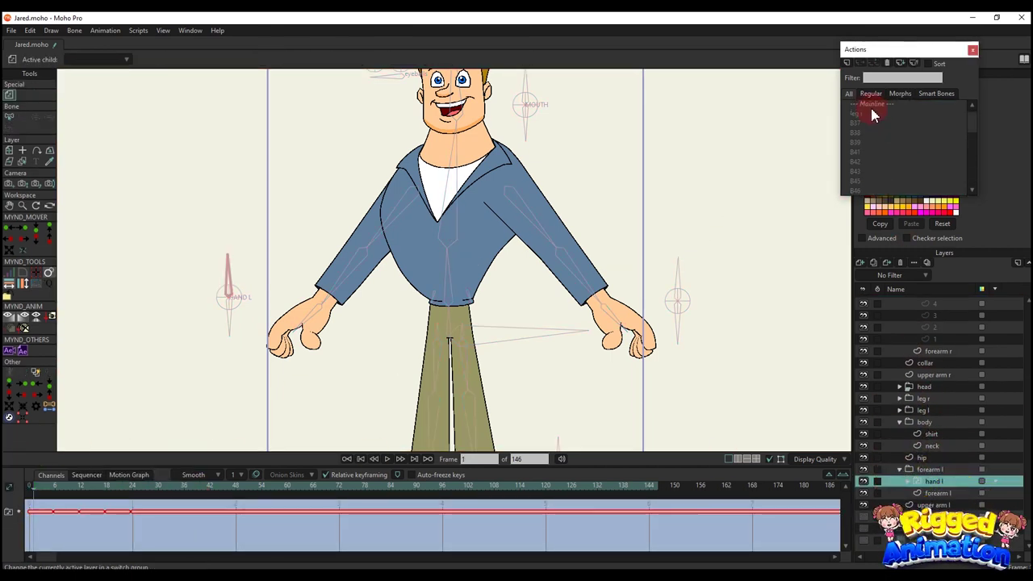
pyautogui.click(67, 517)
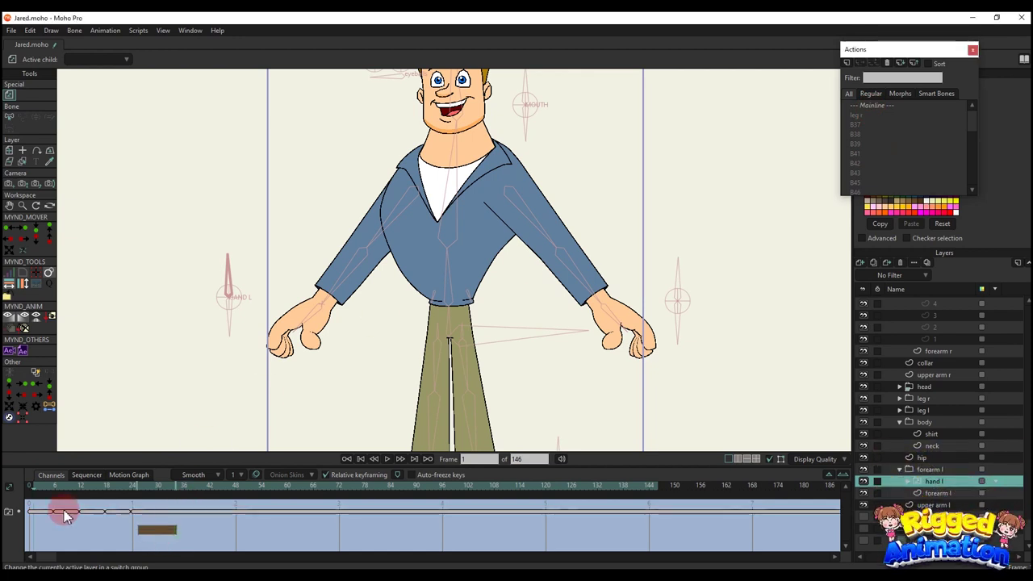
pyautogui.moveTo(65, 511); pyautogui.dragTo(22, 501)
pyautogui.hotkey('ctrl', 'c')
# Return to the Mainline and, on the Jared layer, create an action named B58 for the HAND R control's upper bone
pyautogui.scroll(3, 889, 133)
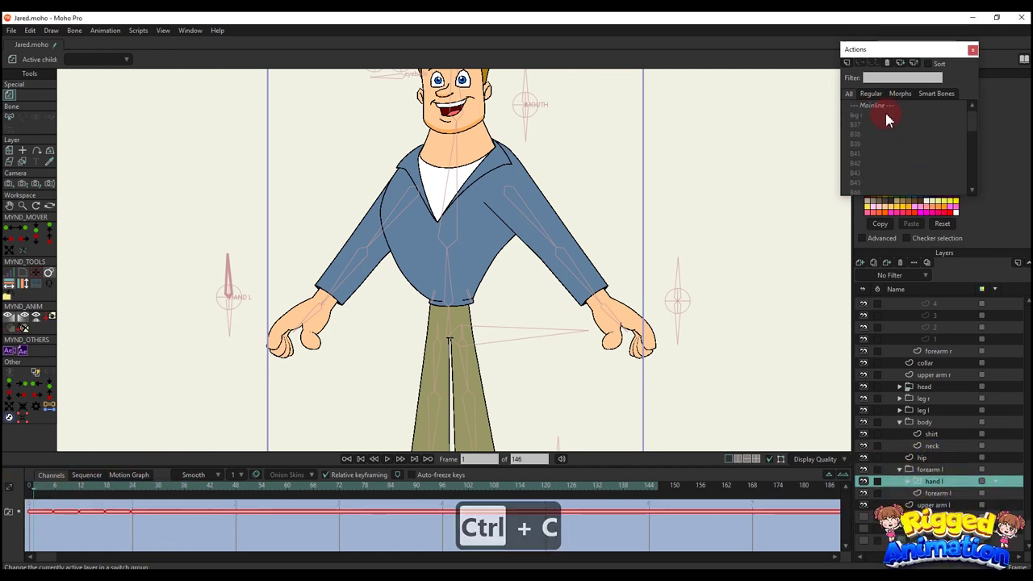
pyautogui.doubleClick(873, 105)
pyautogui.scroll(3, 925, 356)
pyautogui.click(922, 302)
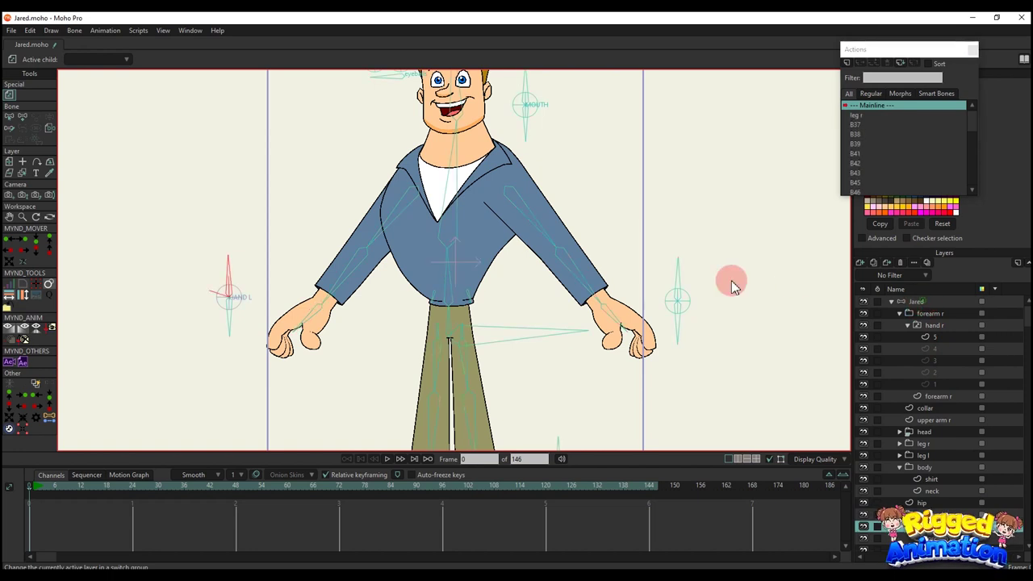
pyautogui.click(682, 275)
pyautogui.click(846, 62)
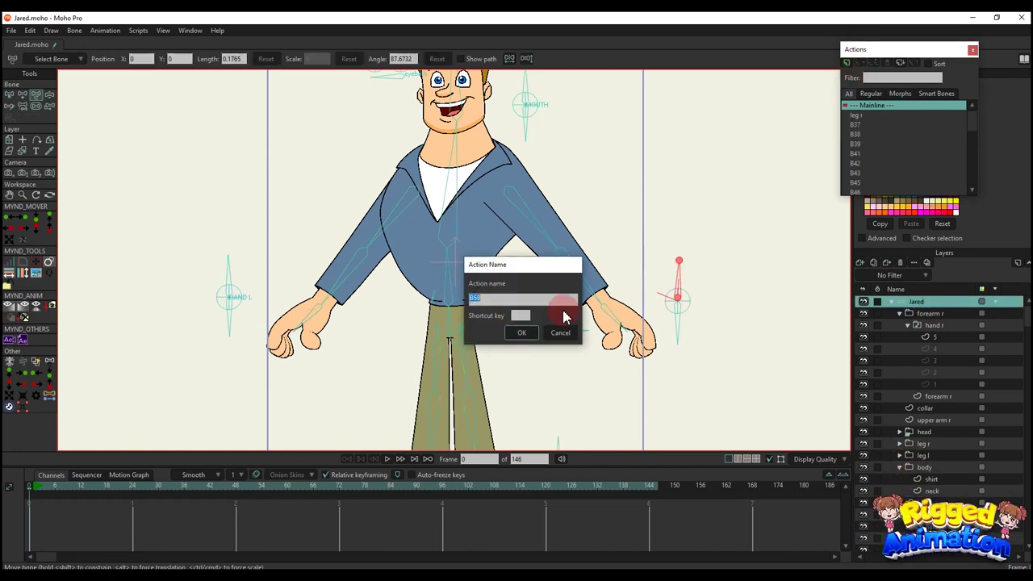
pyautogui.click(525, 335)
# At frame 24 of the B58 action, rotate the HAND R control's upper bone inward to its limit
pyautogui.click(120, 495)
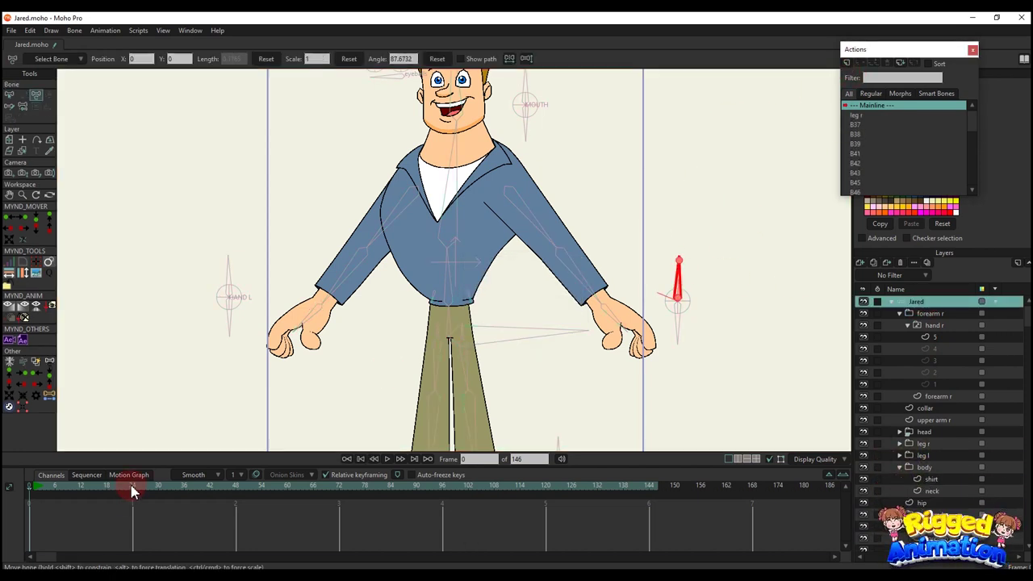
pyautogui.click(133, 491)
pyautogui.press('t')
pyautogui.moveTo(618, 282); pyautogui.dragTo(588, 364)
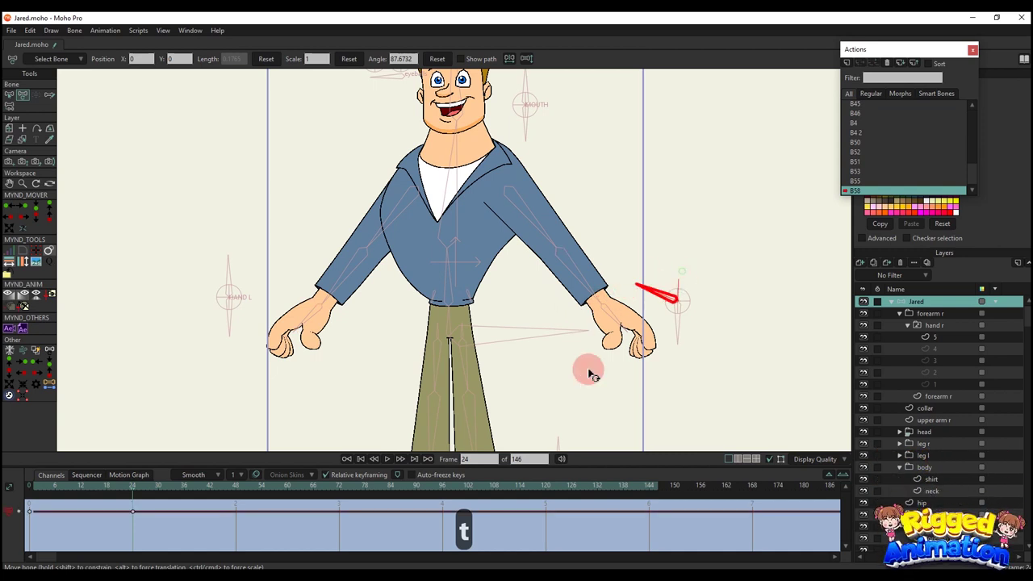
# Paste the copied switch keyframes onto the hand r layer in the B58 action and scrub the timeline to check the shapes
pyautogui.click(936, 326)
pyautogui.hotkey('ctrl', 'v')
pyautogui.moveTo(4, 494); pyautogui.dragTo(339, 488)
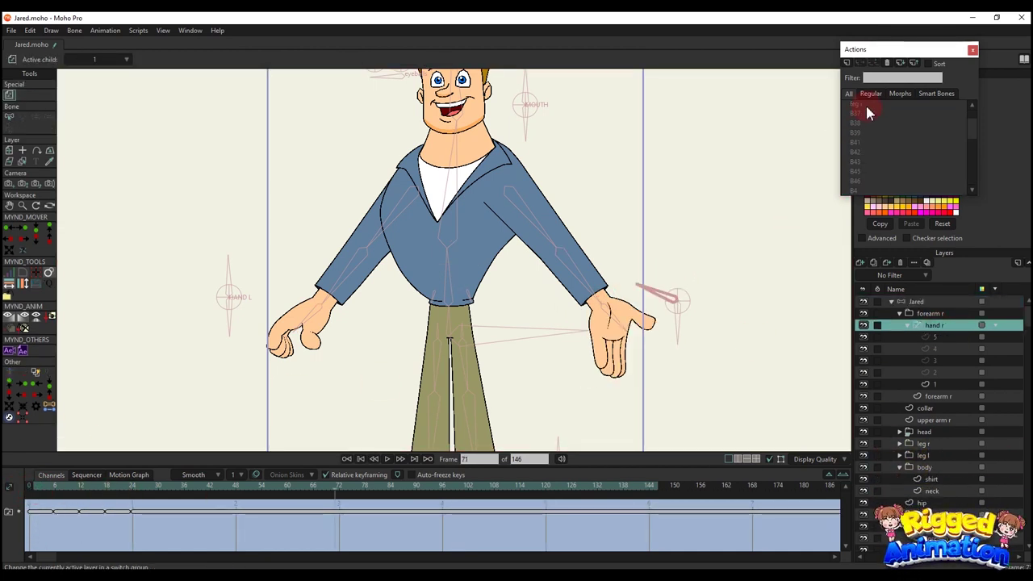
# On the Mainline at frame 5, rotate both hand control bones to test the hand shapes, and delete the test keyframes
pyautogui.click(871, 109)
pyautogui.click(661, 302)
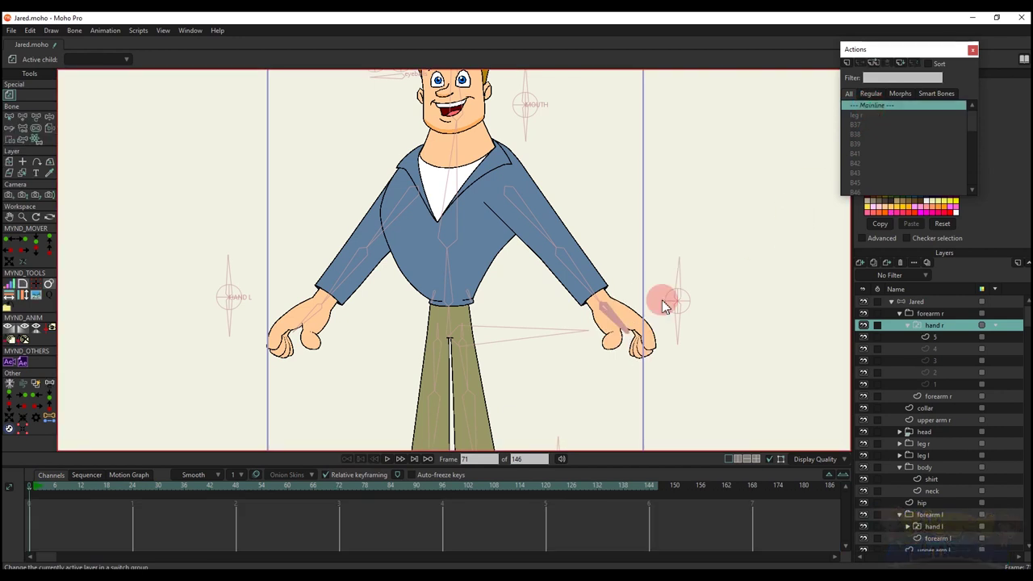
pyautogui.click(917, 301)
pyautogui.press('t')
pyautogui.click(51, 485)
pyautogui.press('t')
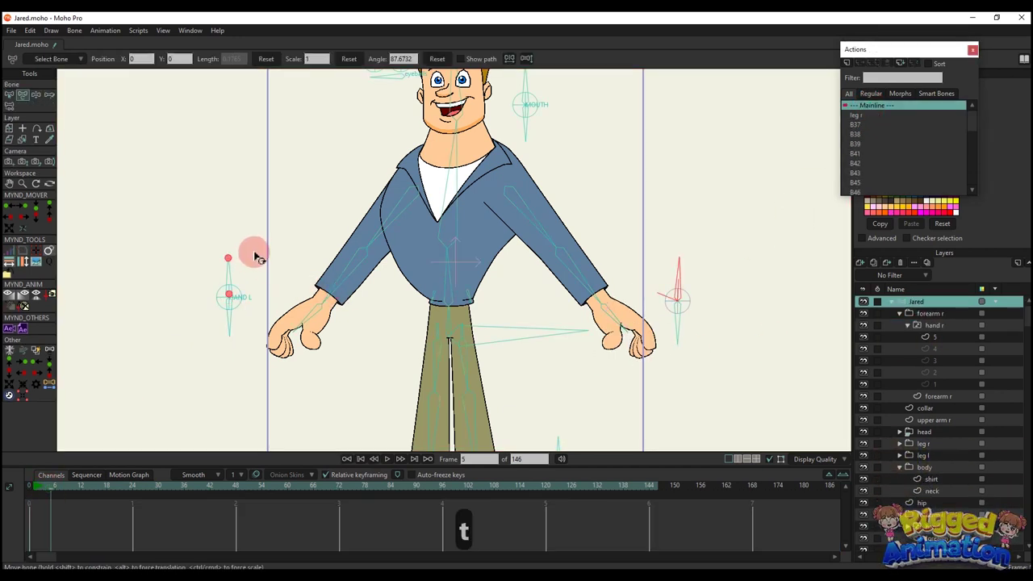
pyautogui.moveTo(230, 270); pyautogui.dragTo(201, 320)
pyautogui.click(673, 274)
pyautogui.moveTo(676, 274)
pyautogui.mouseDown()
pyautogui.moveTo(654, 286)
pyautogui.moveTo(628, 330)
pyautogui.mouseUp()
pyautogui.moveTo(112, 546); pyautogui.dragTo(17, 492)
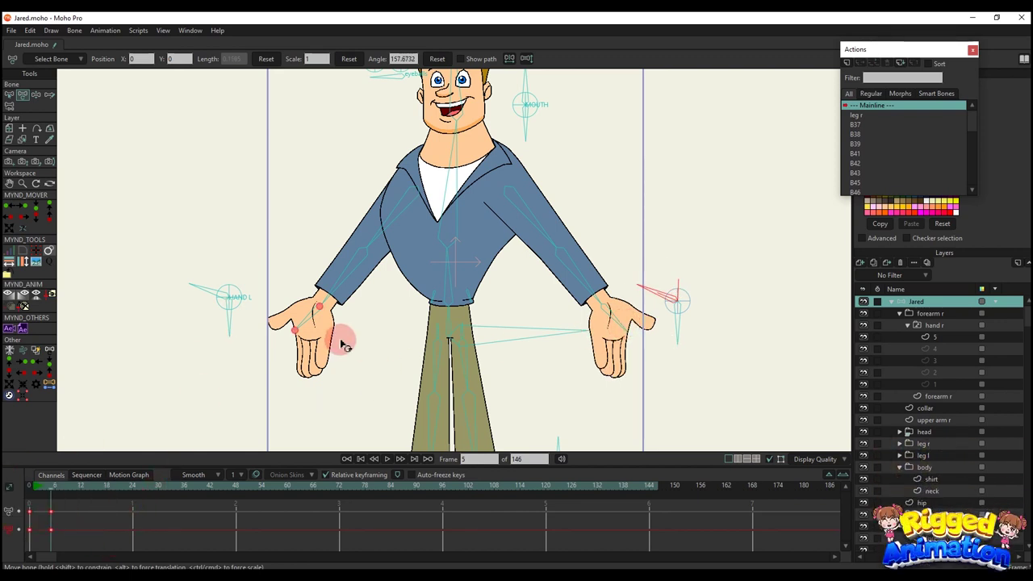
pyautogui.press('BackSpace')
pyautogui.scroll(-2, 392, 316)
pyautogui.scroll(2, 375, 316)
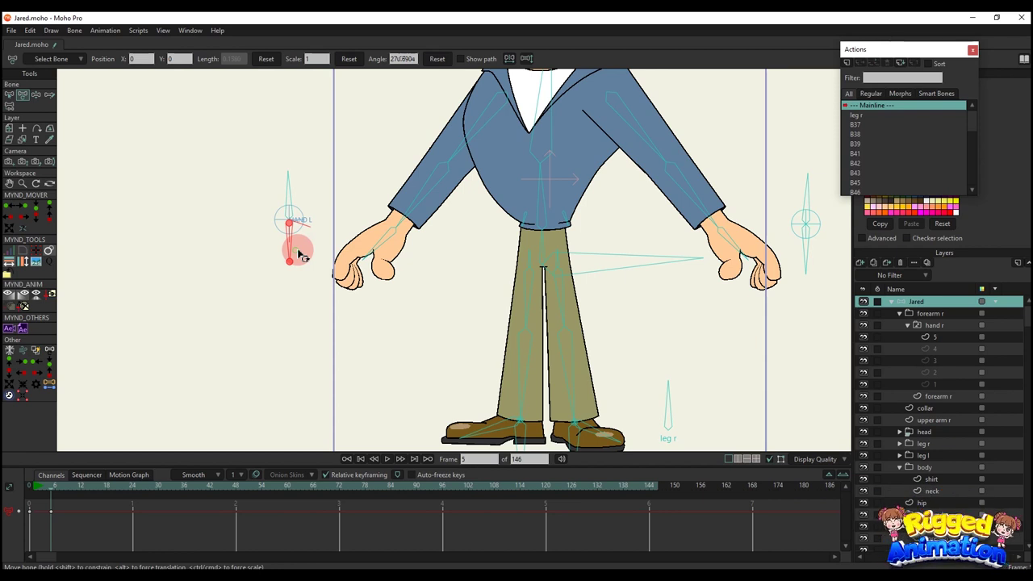
pyautogui.click(302, 254)
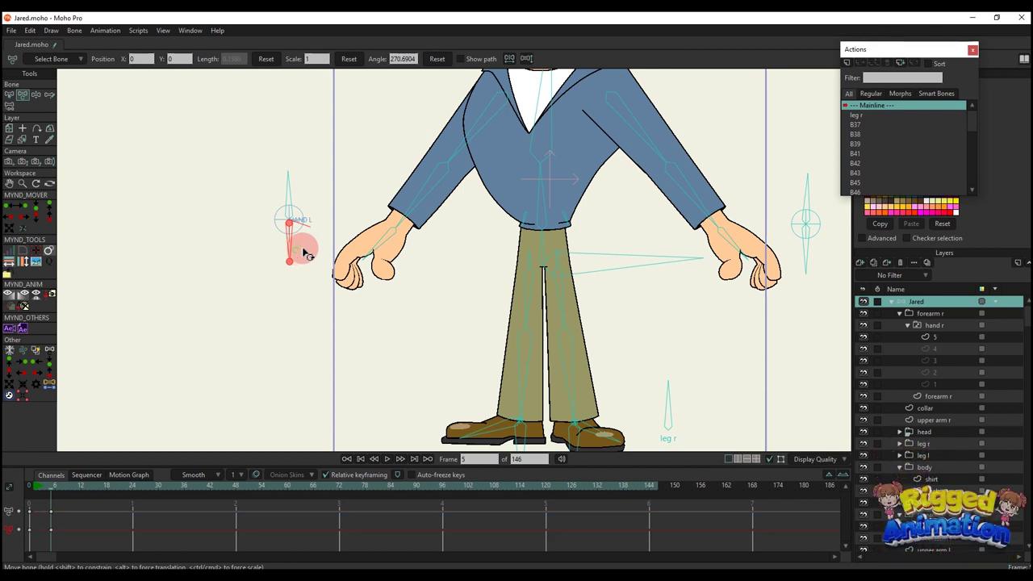
pyautogui.scroll(-1, 367, 230)
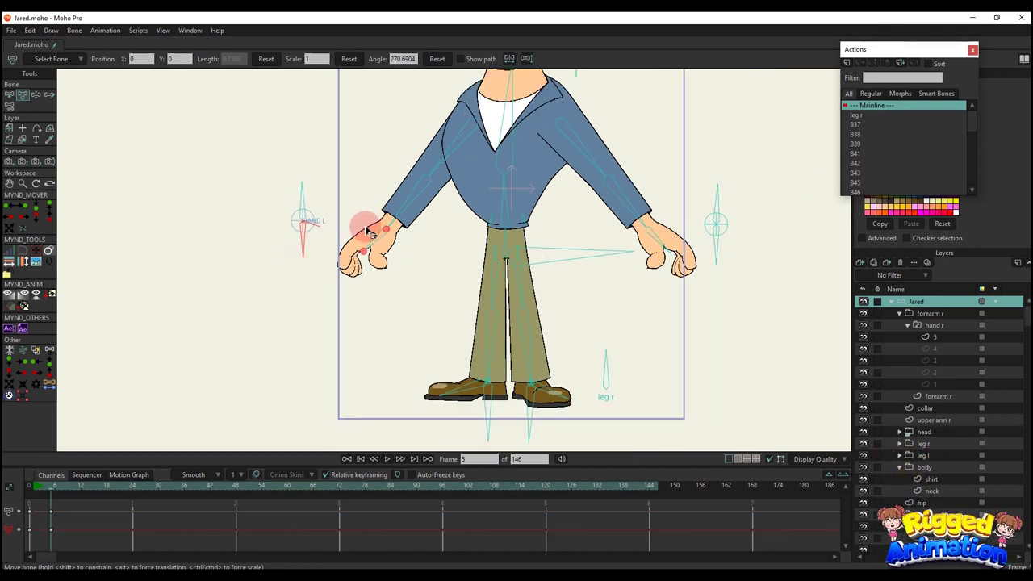
pyautogui.moveTo(377, 232); pyautogui.dragTo(363, 273)
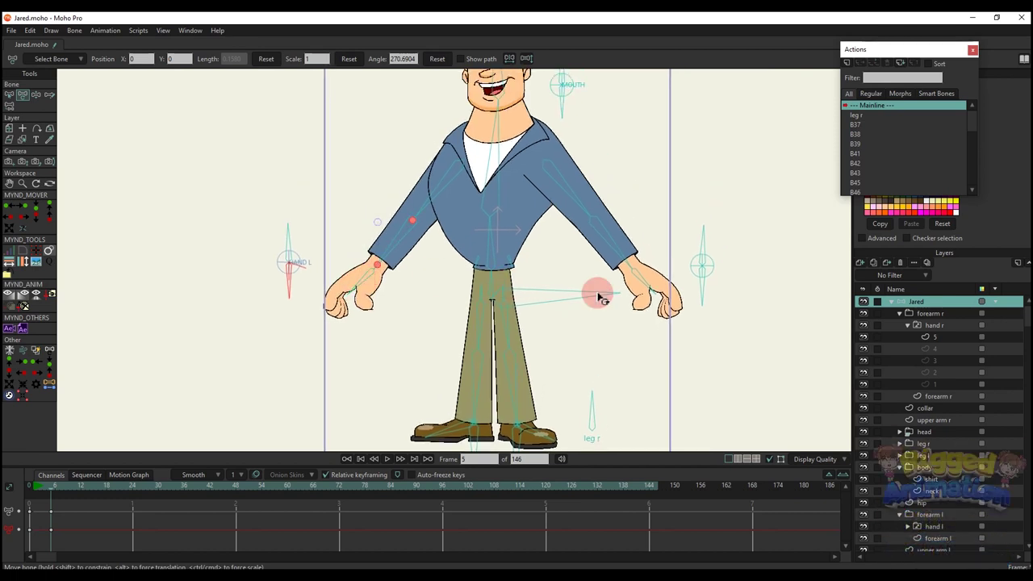
# Enable animated layer order in the Jared layer's depth sorting settings
pyautogui.click(892, 301)
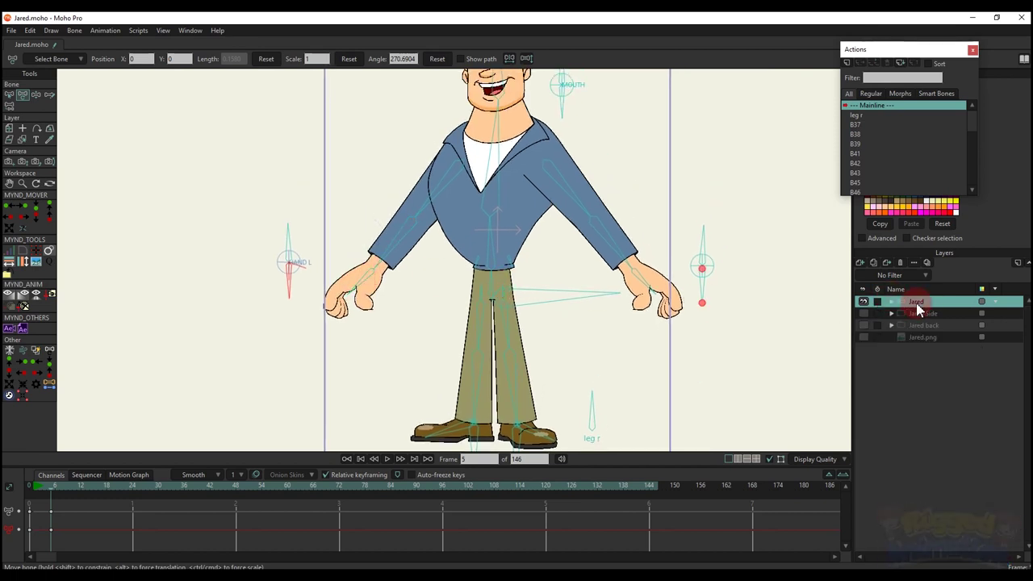
pyautogui.doubleClick(916, 304)
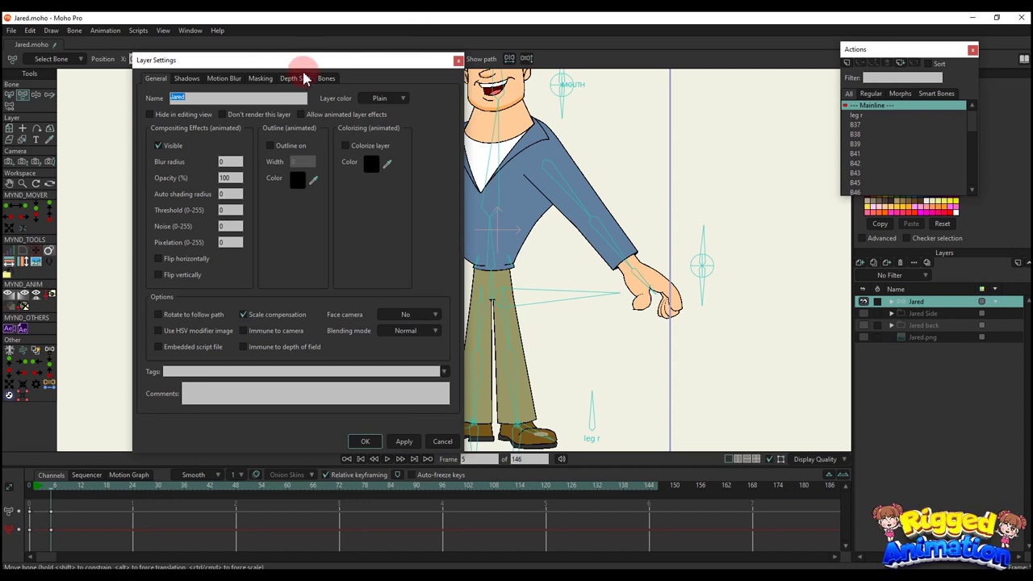
pyautogui.click(296, 78)
pyautogui.click(257, 146)
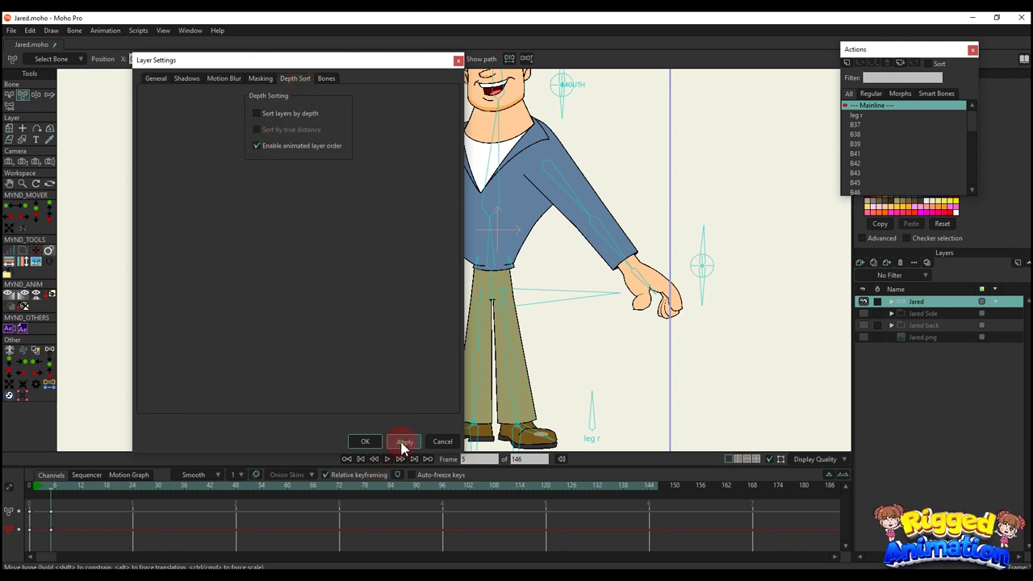
pyautogui.click(367, 440)
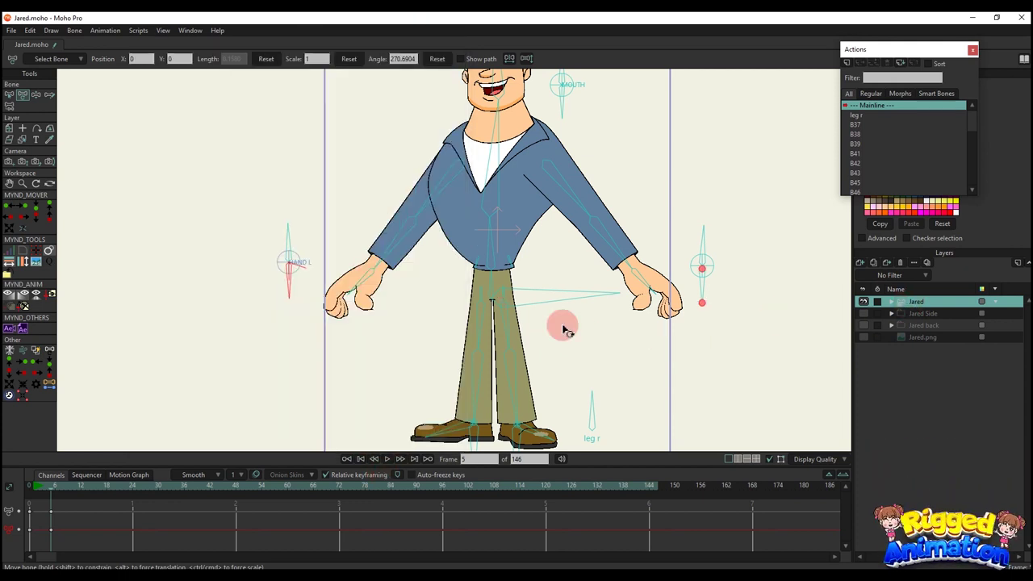
# Delete the remaining hand control bone test keyframes from the Mainline timeline of the Jared layer
pyautogui.moveTo(563, 329); pyautogui.dragTo(585, 339)
pyautogui.scroll(1, 265, 314)
pyautogui.moveTo(77, 539); pyautogui.dragTo(35, 495)
pyautogui.press('BackSpace')
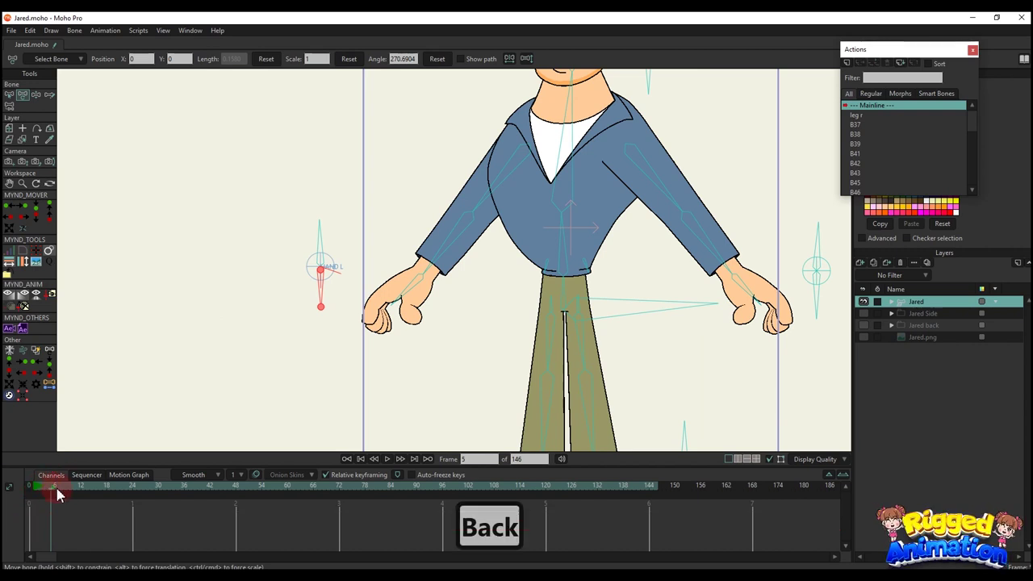
# Create an action named B56 for the HAND L control's lower bone and rotate that bone inward to about 340.7 degrees at frame 24
pyautogui.click(130, 492)
pyautogui.click(613, 225)
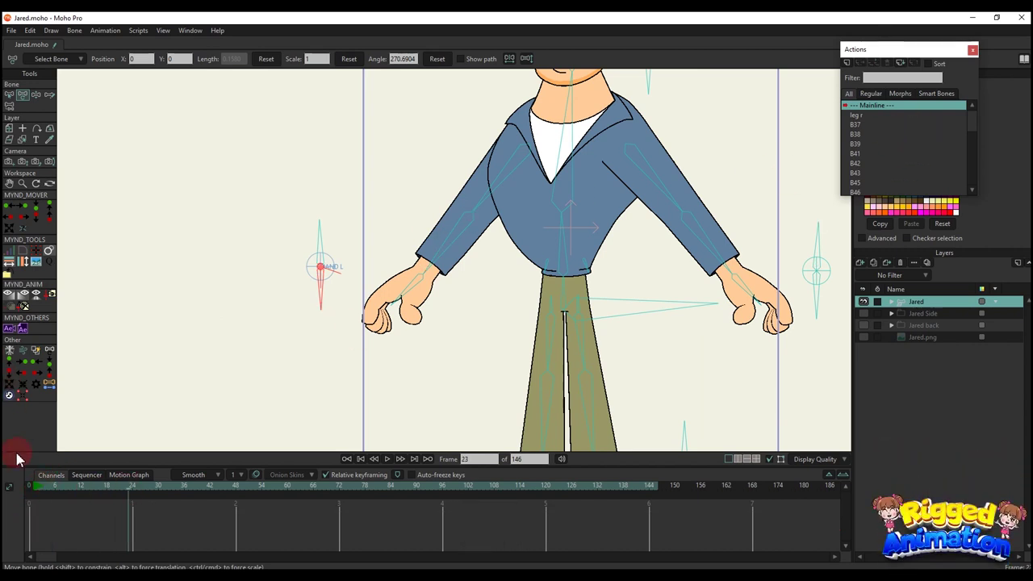
pyautogui.click(29, 492)
pyautogui.click(849, 65)
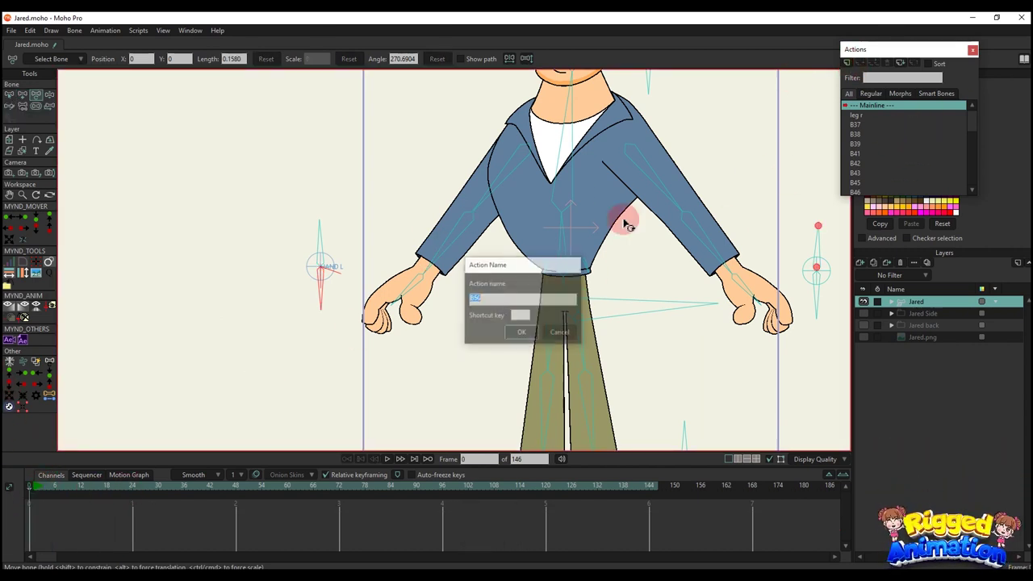
pyautogui.click(526, 335)
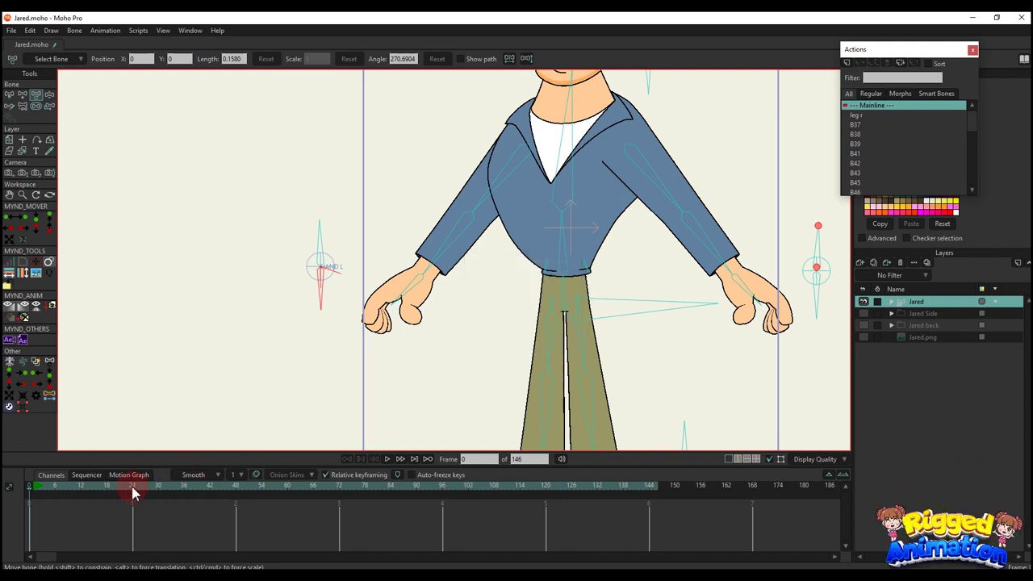
pyautogui.moveTo(316, 285); pyautogui.dragTo(526, 258)
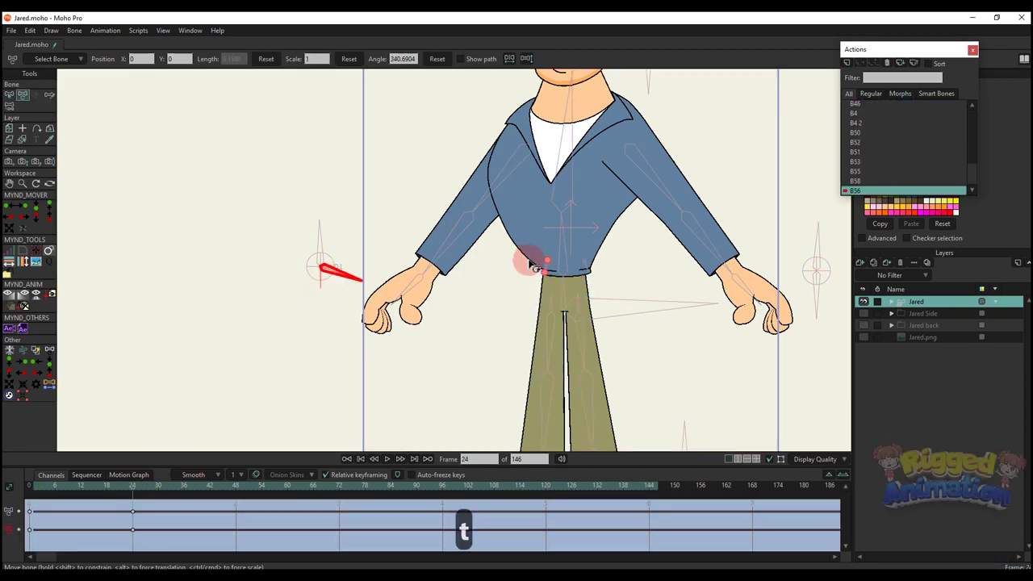
# At frame 24 of the B56 action, move the forearm l group directly below forearm r, and return to Jared's Mainline
pyautogui.click(891, 302)
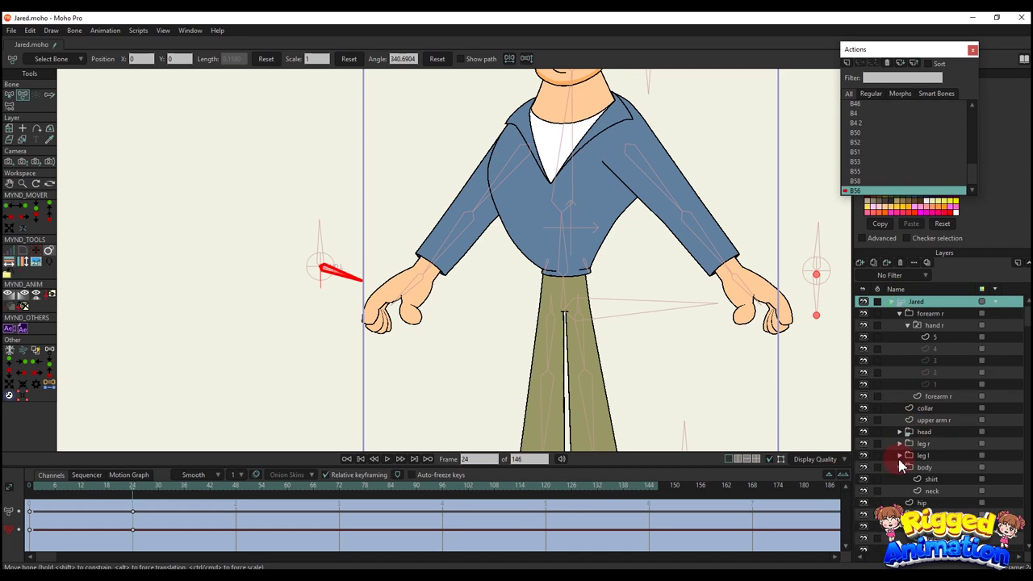
pyautogui.click(898, 313)
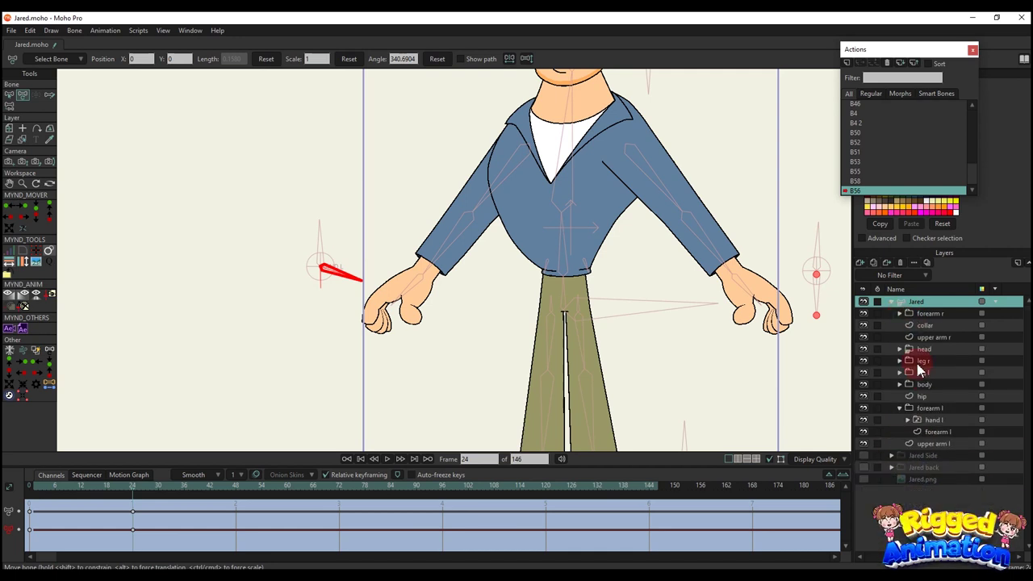
pyautogui.click(899, 409)
pyautogui.click(946, 410)
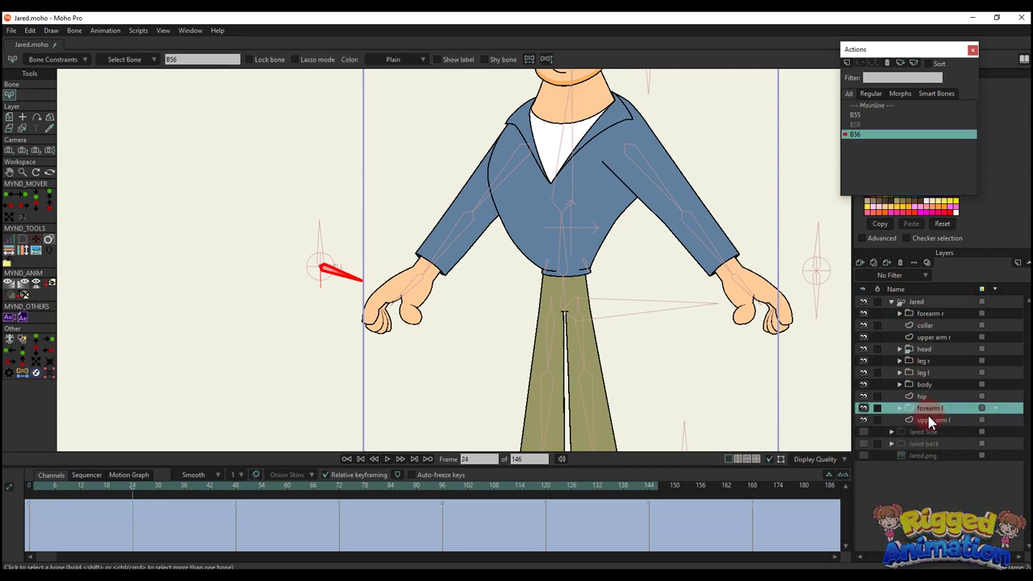
pyautogui.click(865, 408)
pyautogui.click(865, 408)
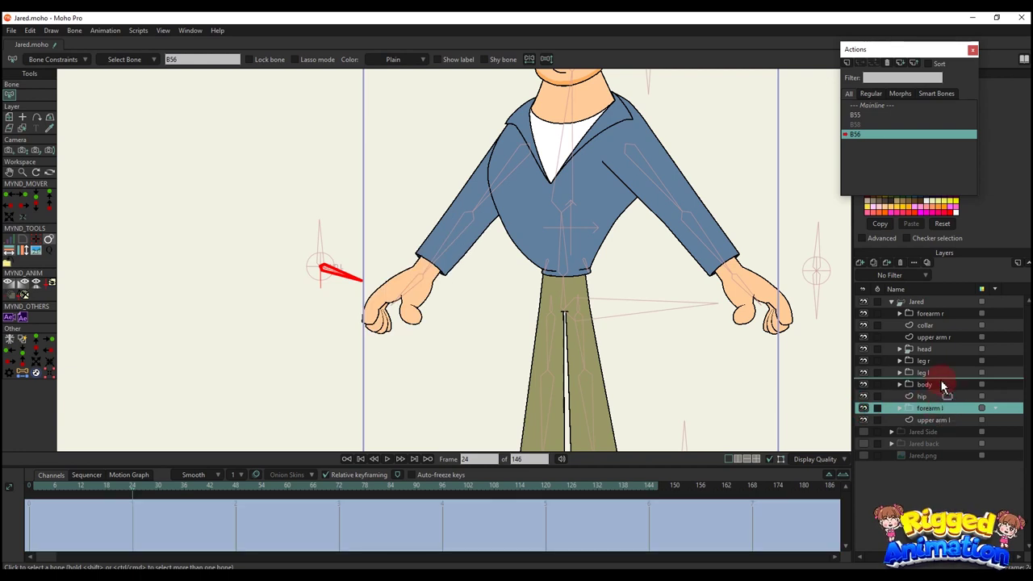
pyautogui.moveTo(933, 327); pyautogui.dragTo(941, 334)
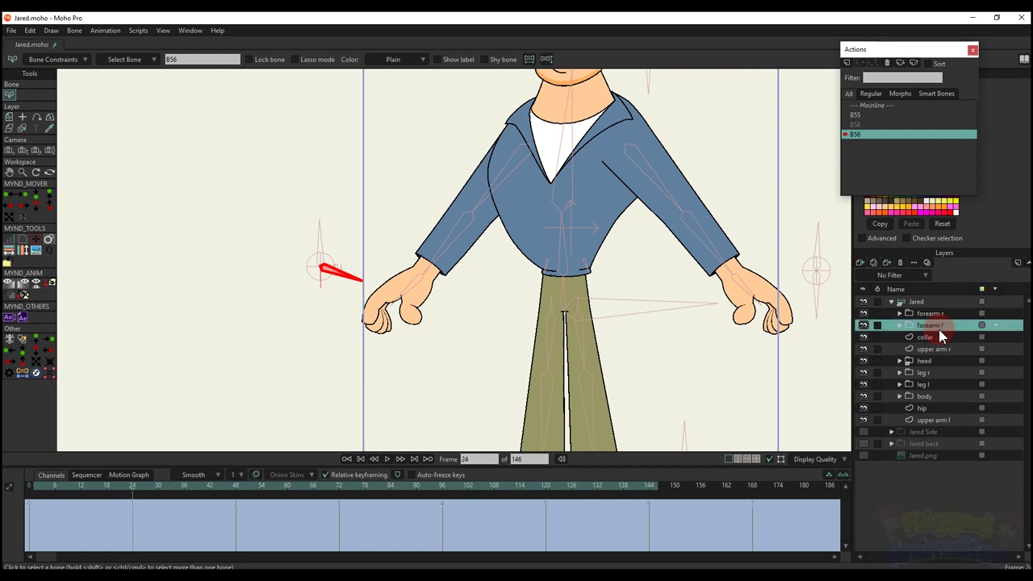
pyautogui.click(883, 105)
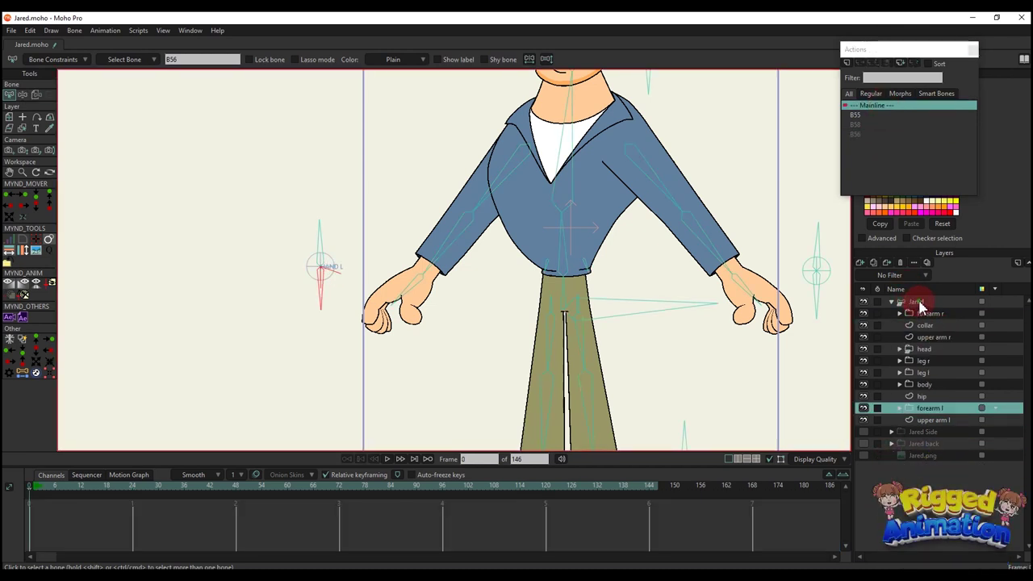
pyautogui.click(914, 301)
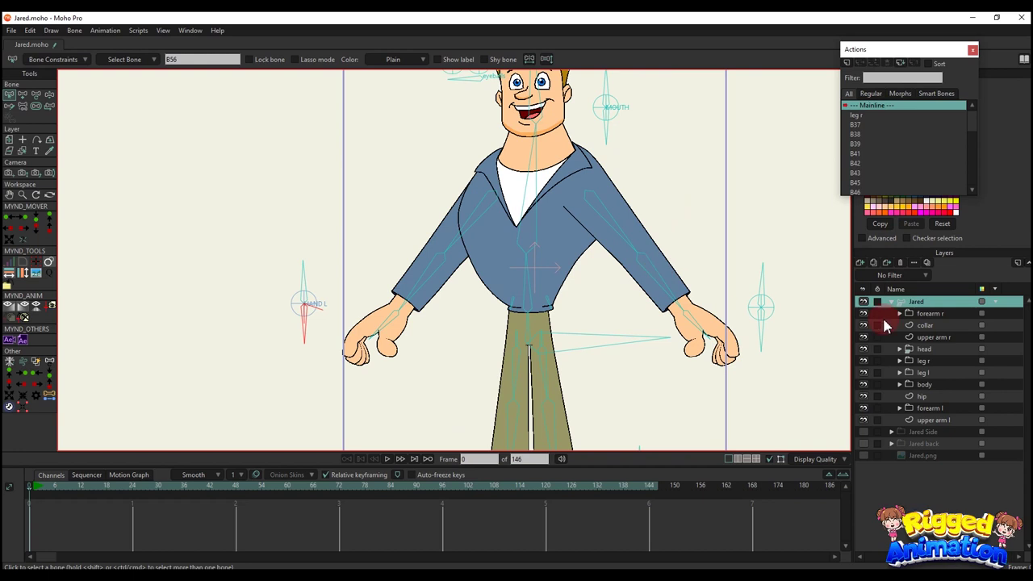
# Move the forearm r group below the hip layer to check the elbow overlap, and move it back above collar
pyautogui.click(944, 316)
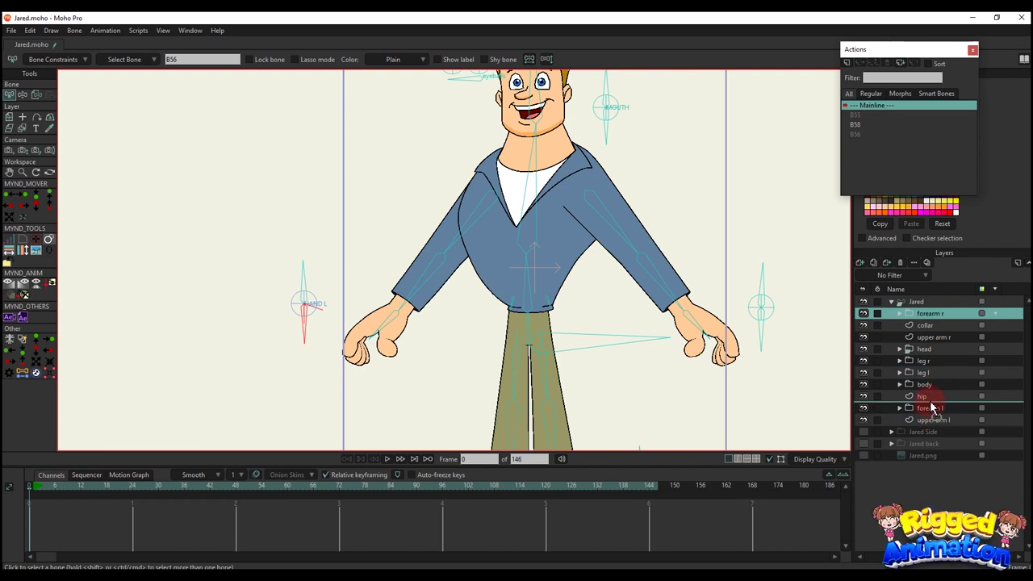
pyautogui.scroll(6, 649, 256)
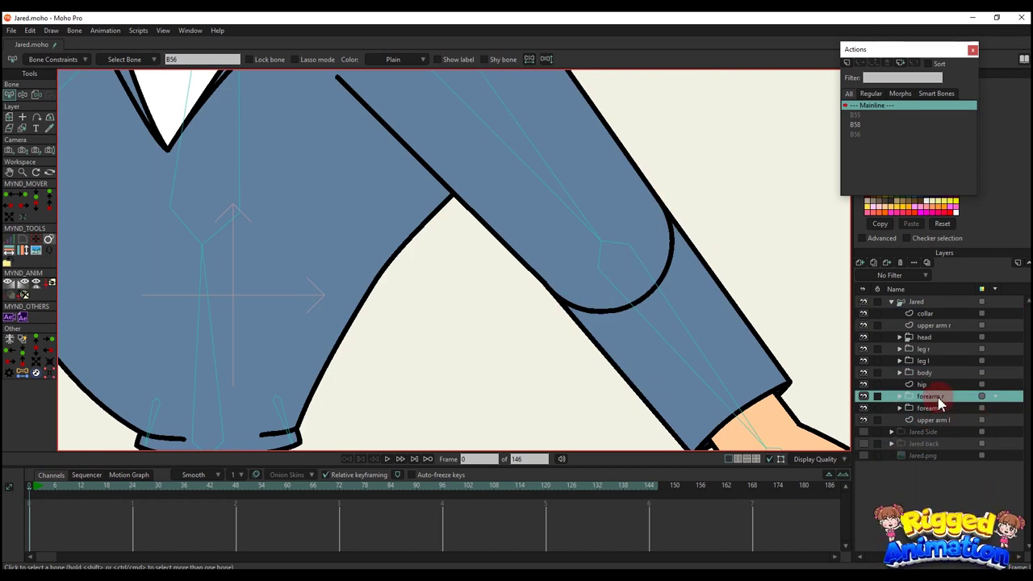
pyautogui.moveTo(938, 404); pyautogui.dragTo(931, 331)
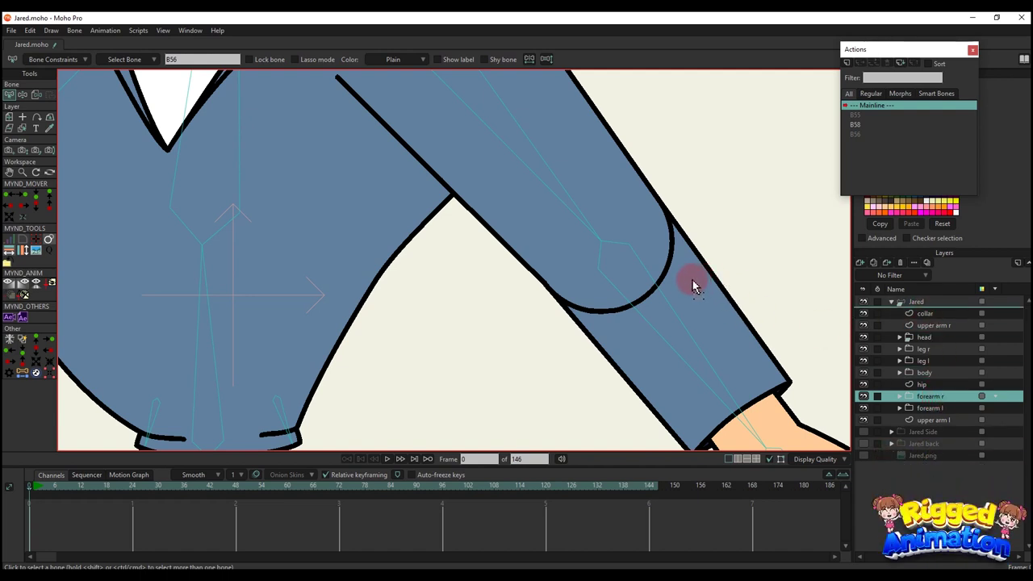
pyautogui.scroll(-3, 646, 269)
# Add a patch layer inside the forearm r group with the forearm r vector layer as its target
pyautogui.click(901, 315)
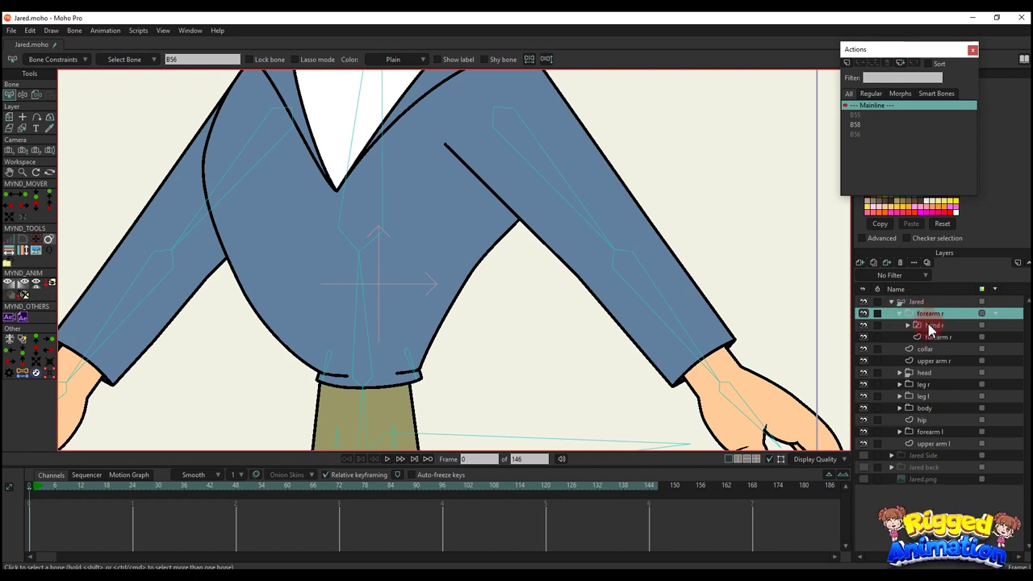
pyautogui.click(937, 337)
pyautogui.scroll(-4, 728, 334)
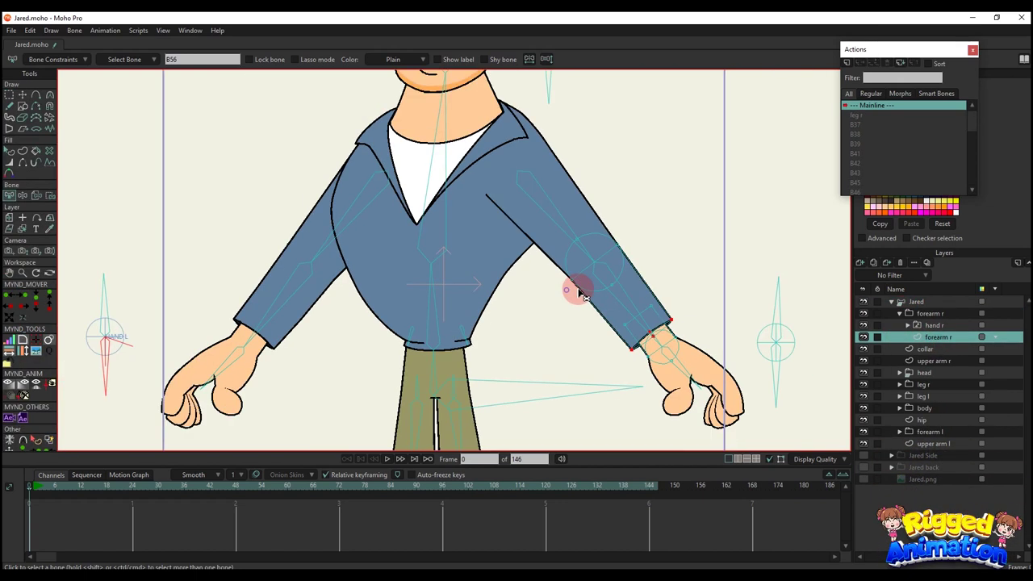
pyautogui.scroll(2, 591, 292)
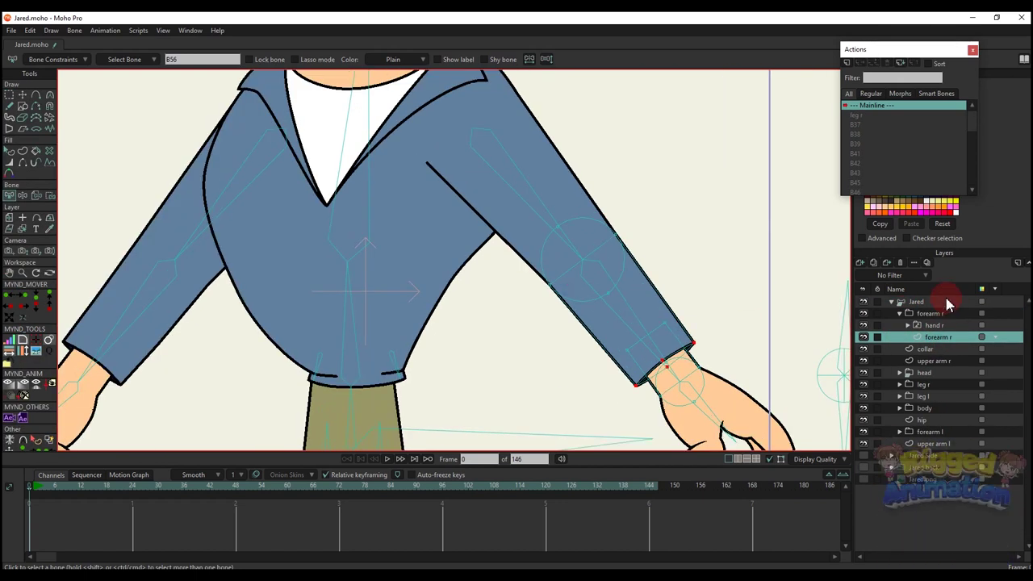
pyautogui.click(859, 262)
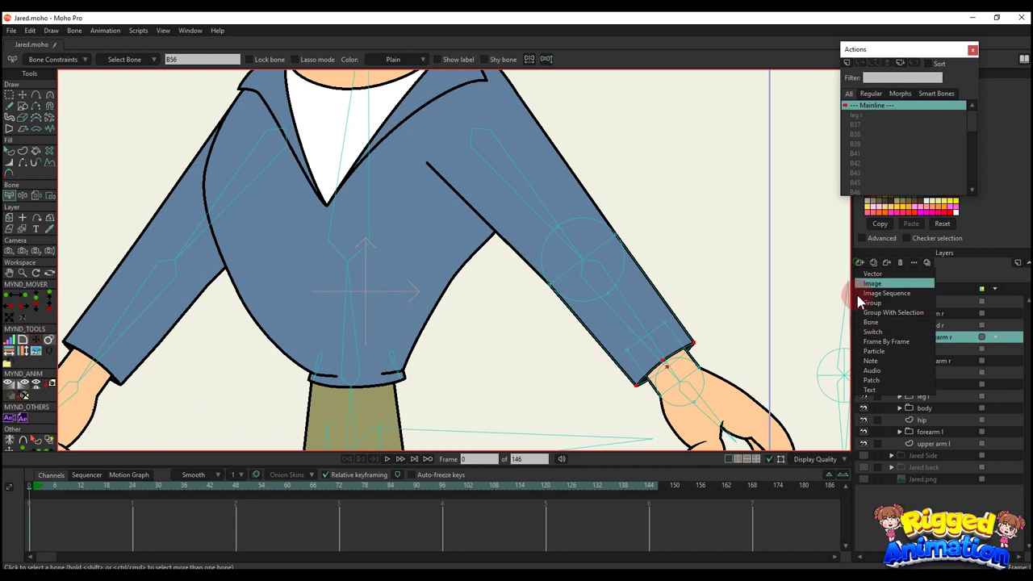
pyautogui.click(870, 382)
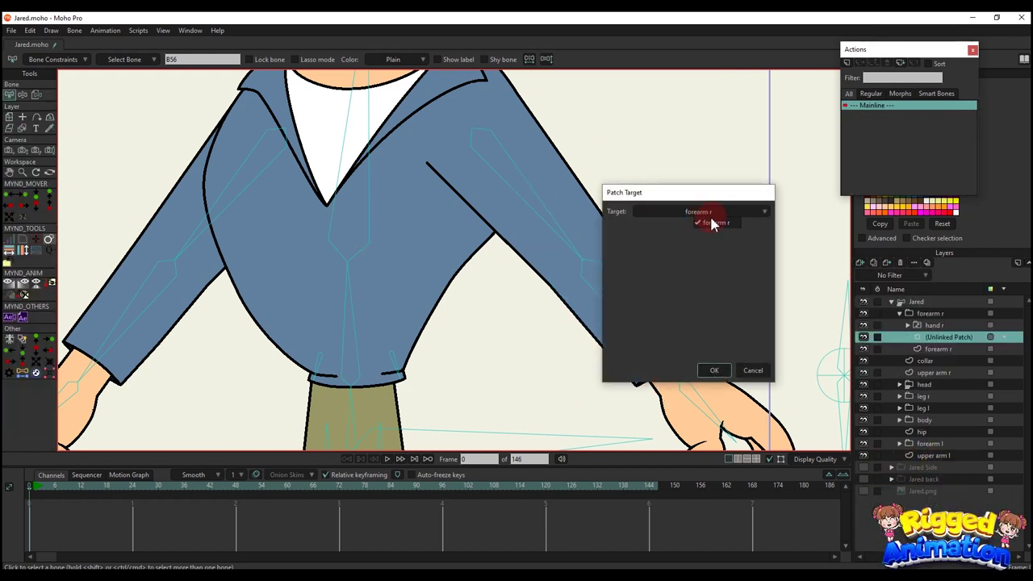
pyautogui.click(712, 371)
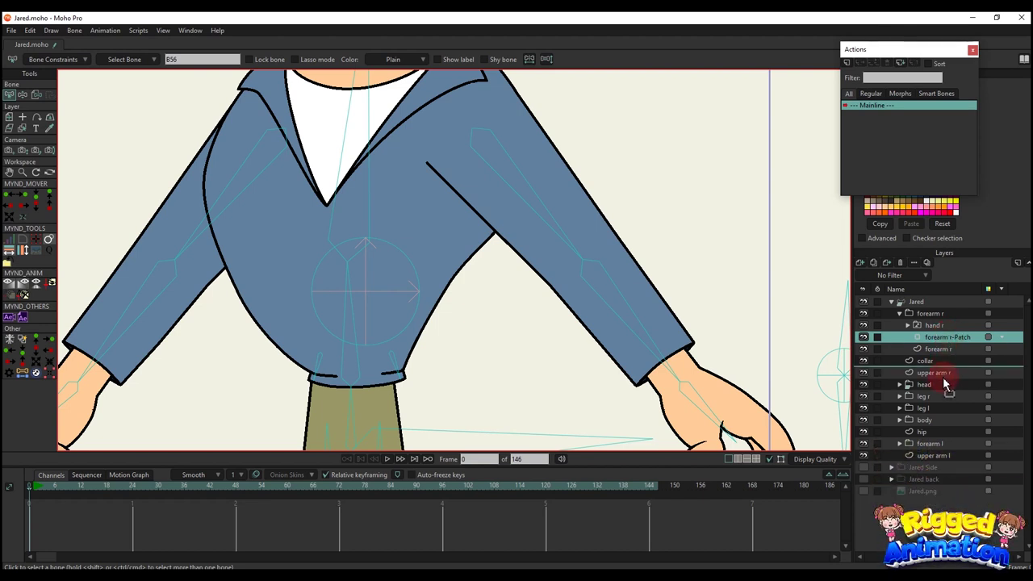
# Move the forearm r-Patch layer out of its group and place it between collar and upper arm r
pyautogui.moveTo(938, 382); pyautogui.dragTo(934, 379)
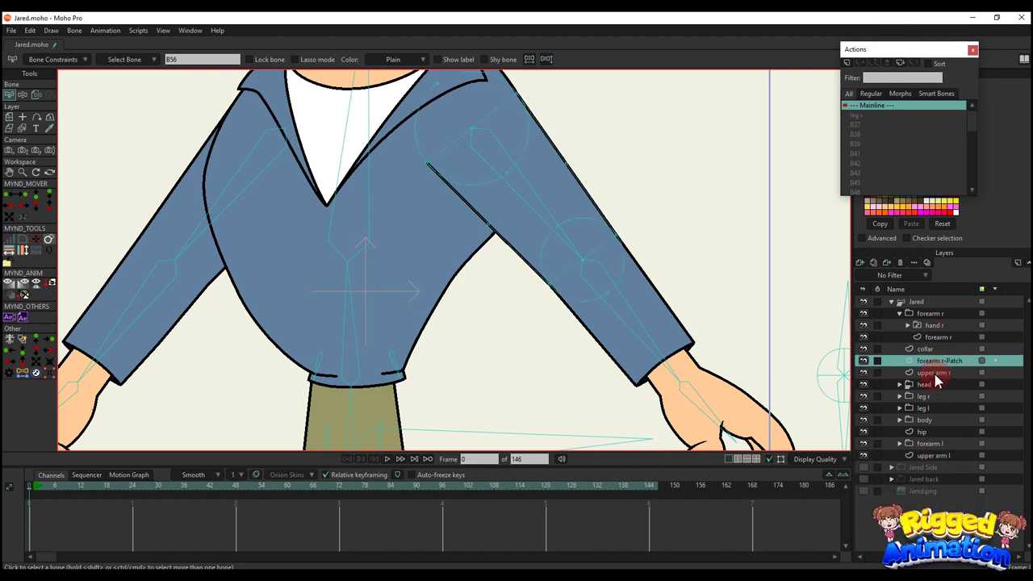
pyautogui.click(933, 375)
pyautogui.click(918, 360)
# Move the forearm r-Patch circle from the torso onto the elbow joint between upper arm r and forearm r
pyautogui.scroll(-5, 750, 280)
pyautogui.moveTo(702, 274); pyautogui.dragTo(683, 315)
pyautogui.press('m')
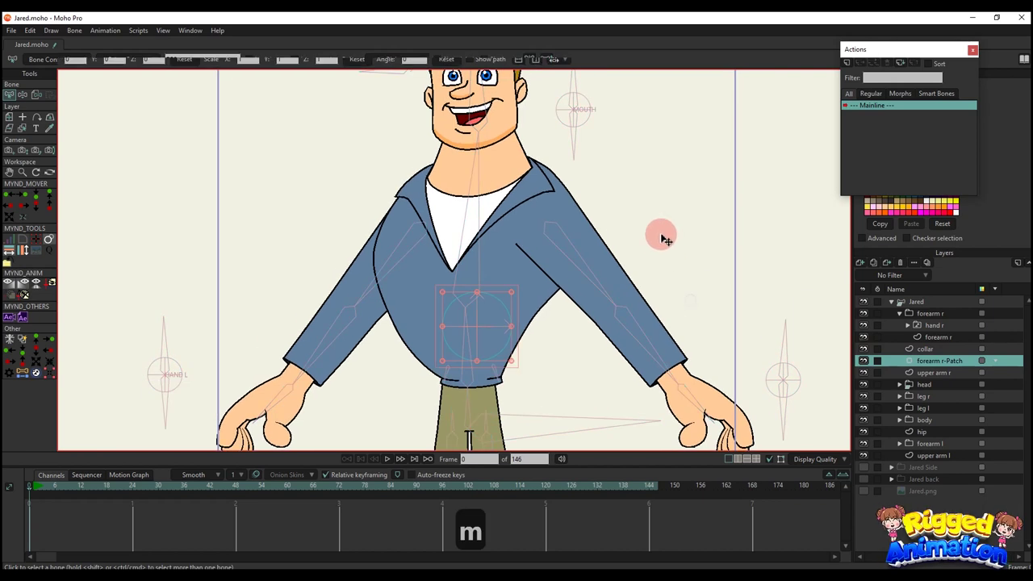
pyautogui.scroll(4, 504, 342)
pyautogui.moveTo(476, 339); pyautogui.dragTo(675, 294)
pyautogui.scroll(5, 682, 299)
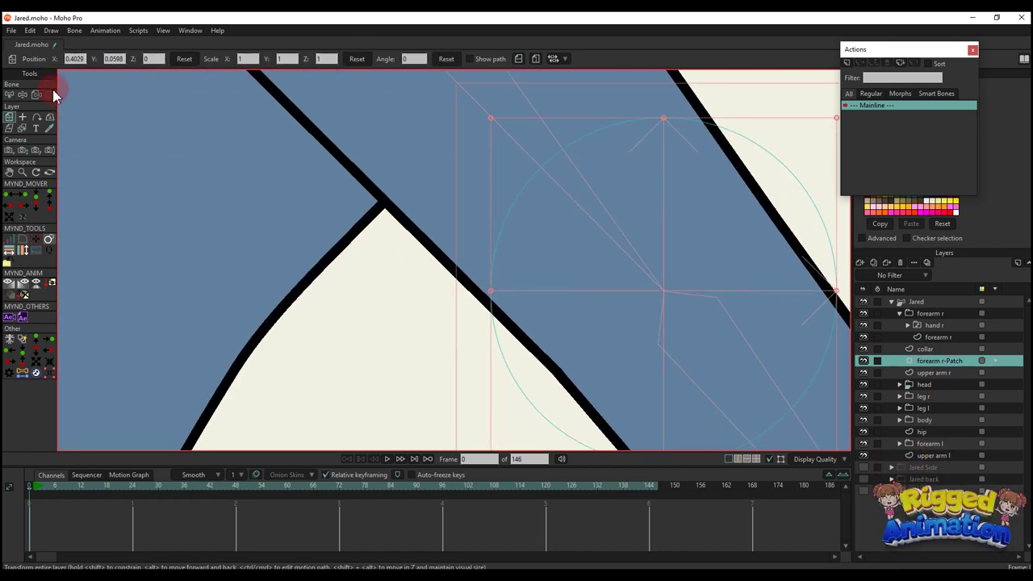
# Bind the forearm r-Patch layer to the upper arm r bone
pyautogui.click(36, 94)
pyautogui.click(609, 217)
pyautogui.scroll(-5, 604, 212)
pyautogui.click(944, 363)
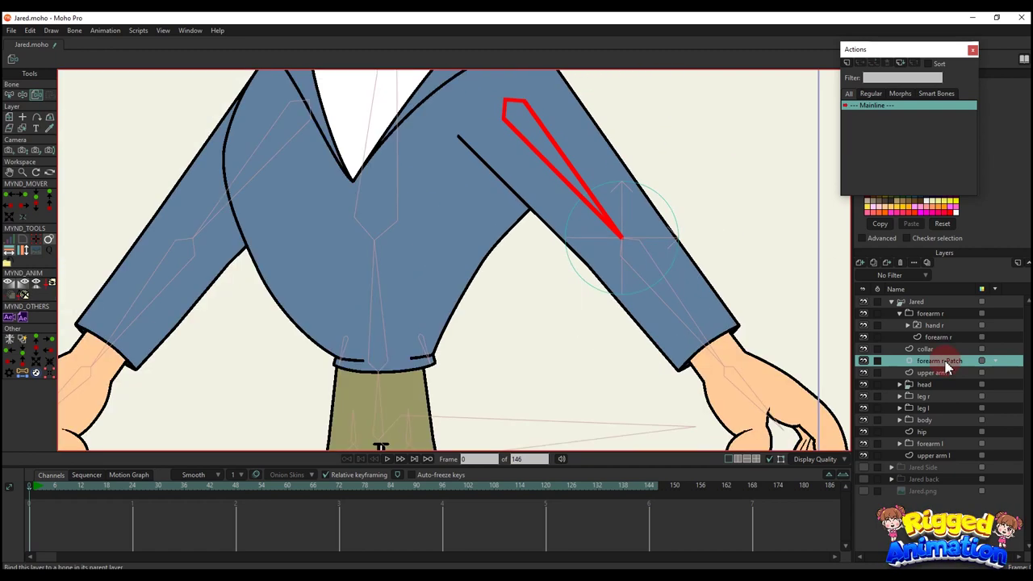
# On the Jared layer, create an action named B59 for the HAND R control's lower bone
pyautogui.click(915, 301)
pyautogui.scroll(-5, 652, 237)
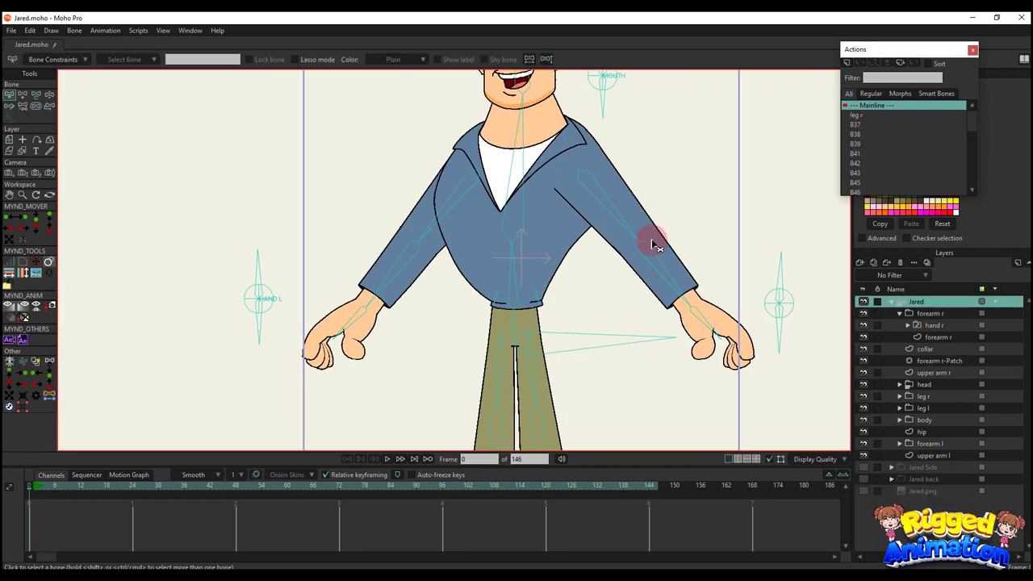
pyautogui.press('t')
pyautogui.click(746, 344)
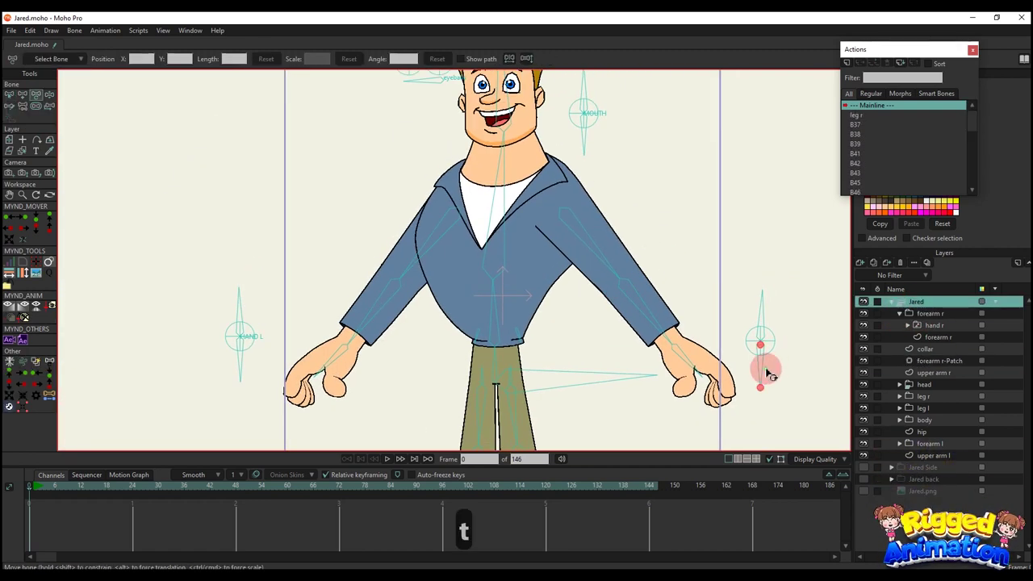
pyautogui.click(849, 64)
pyautogui.click(524, 334)
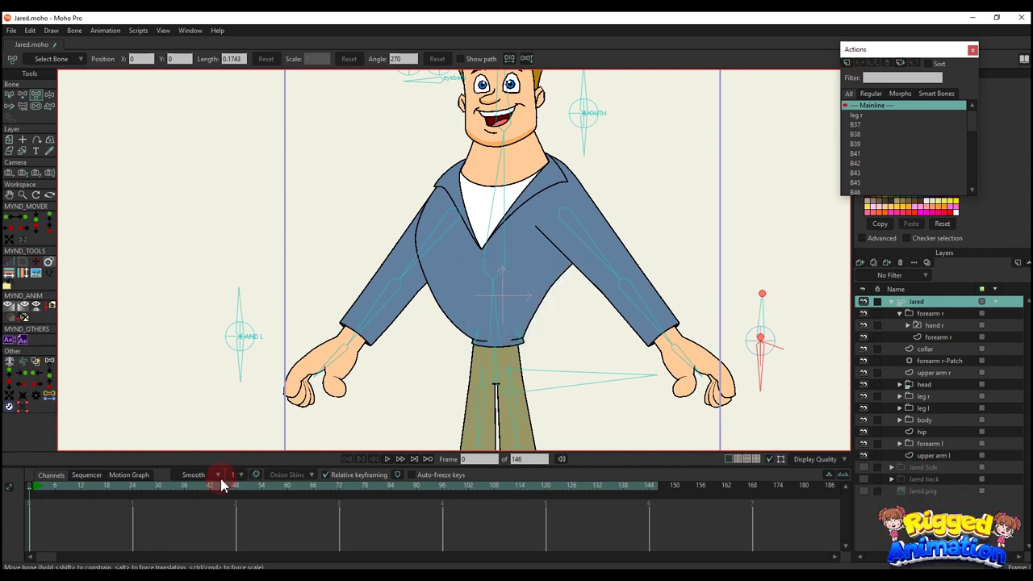
# At frame 24 of the B59 action, rotate the HAND R control's lower bone outward to 340 degrees
pyautogui.click(133, 488)
pyautogui.click(748, 370)
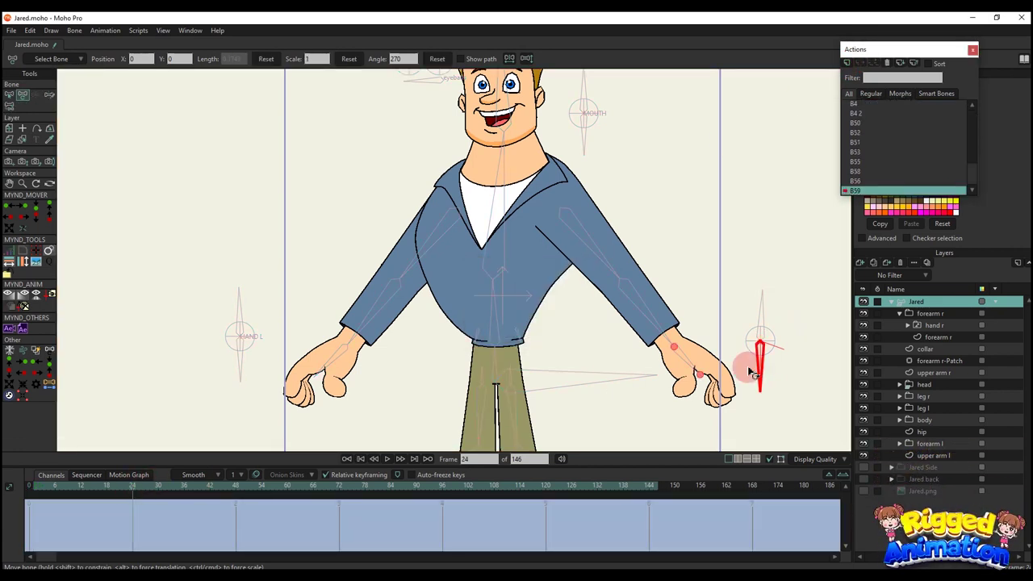
pyautogui.moveTo(773, 373); pyautogui.dragTo(835, 339)
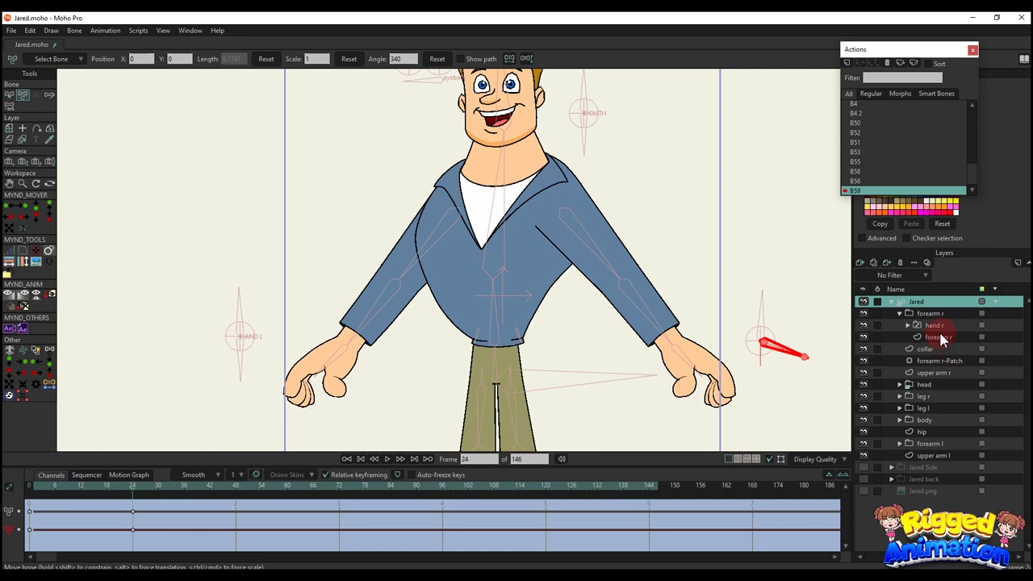
# At frame 24 of the B59 action, move the forearm r group down the layer order to just above forearm l
pyautogui.click(953, 325)
pyautogui.click(899, 313)
pyautogui.click(940, 314)
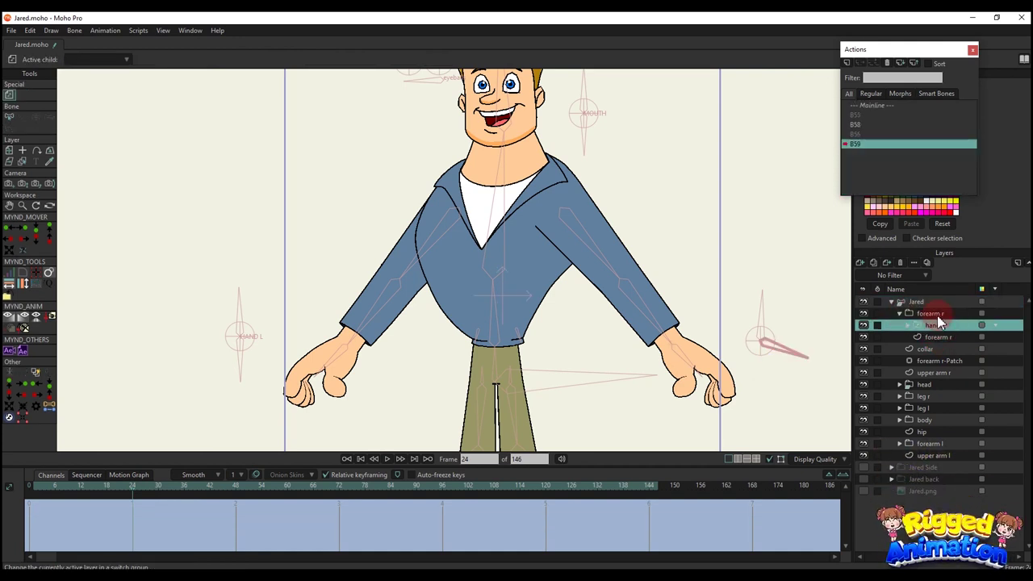
pyautogui.moveTo(950, 343); pyautogui.dragTo(938, 420)
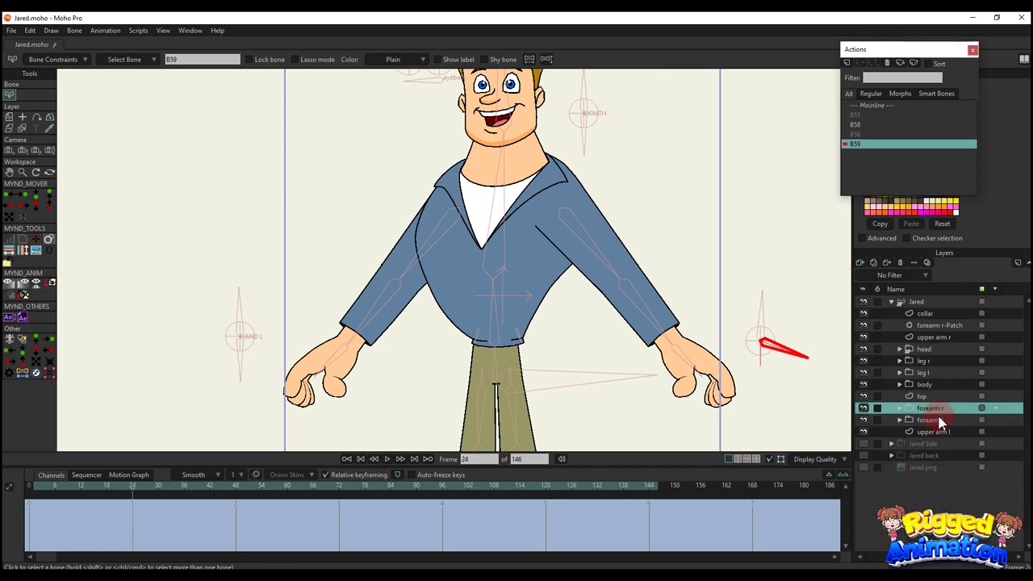
# Return to Mainline and, at frame 4, bend the forearms and swing the HAND R control to test the forearm layer order
pyautogui.click(870, 105)
pyautogui.click(918, 301)
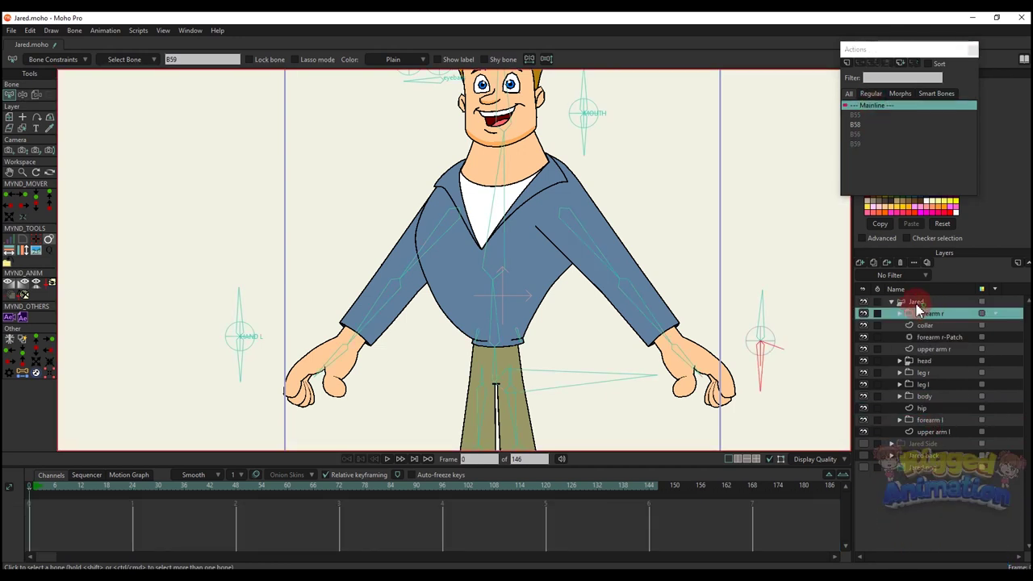
pyautogui.click(46, 488)
pyautogui.moveTo(380, 399); pyautogui.dragTo(367, 384)
pyautogui.press('t')
pyautogui.moveTo(756, 360); pyautogui.dragTo(791, 333)
pyautogui.moveTo(613, 296); pyautogui.dragTo(544, 296)
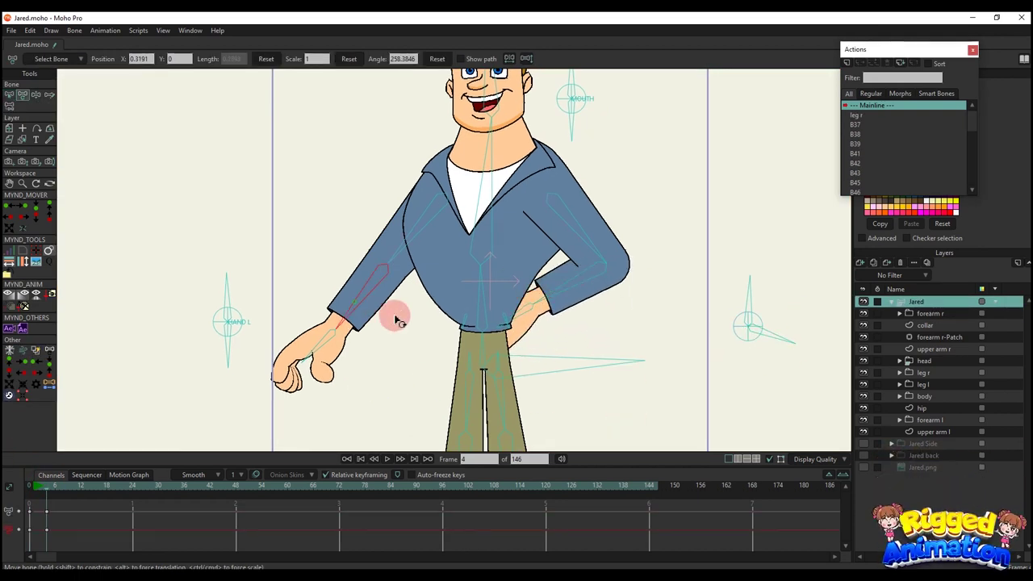
pyautogui.moveTo(396, 318); pyautogui.dragTo(346, 307)
pyautogui.moveTo(634, 322); pyautogui.dragTo(779, 339)
pyautogui.moveTo(638, 330); pyautogui.dragTo(484, 304)
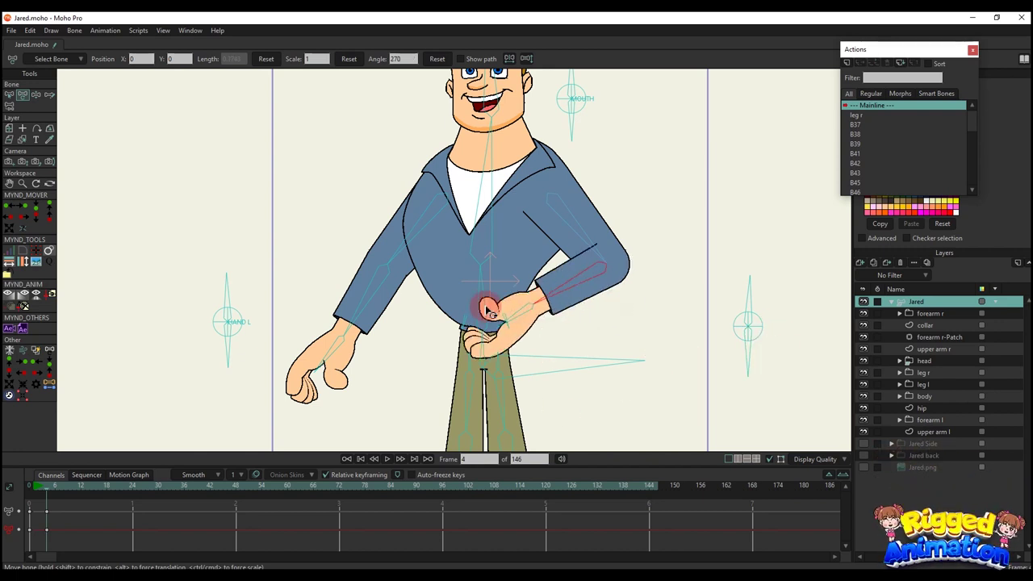
pyautogui.moveTo(359, 301); pyautogui.dragTo(490, 321)
# Show only the Jared Side layer and convert it to a bone layer
pyautogui.scroll(-2, 543, 284)
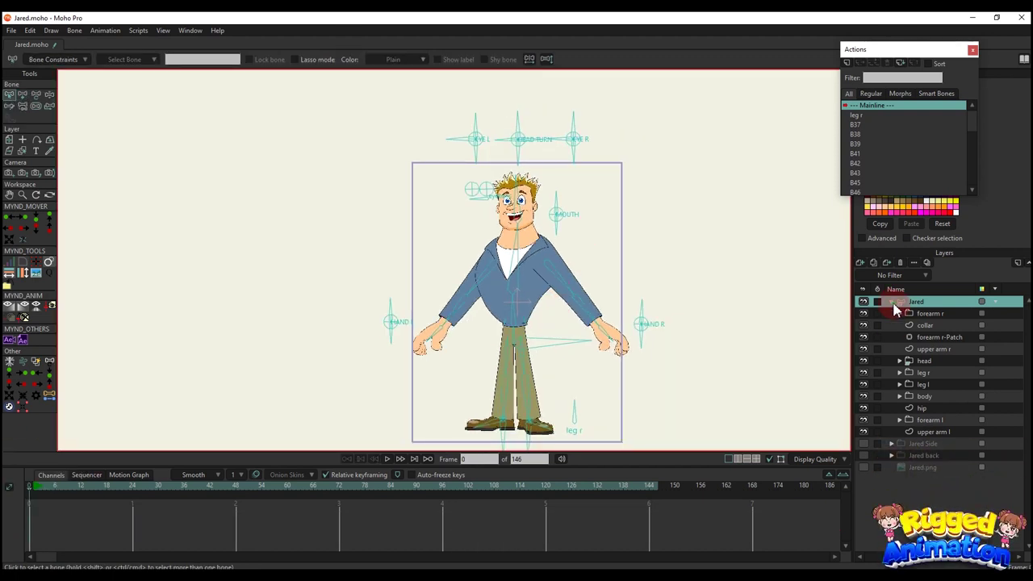
pyautogui.click(891, 303)
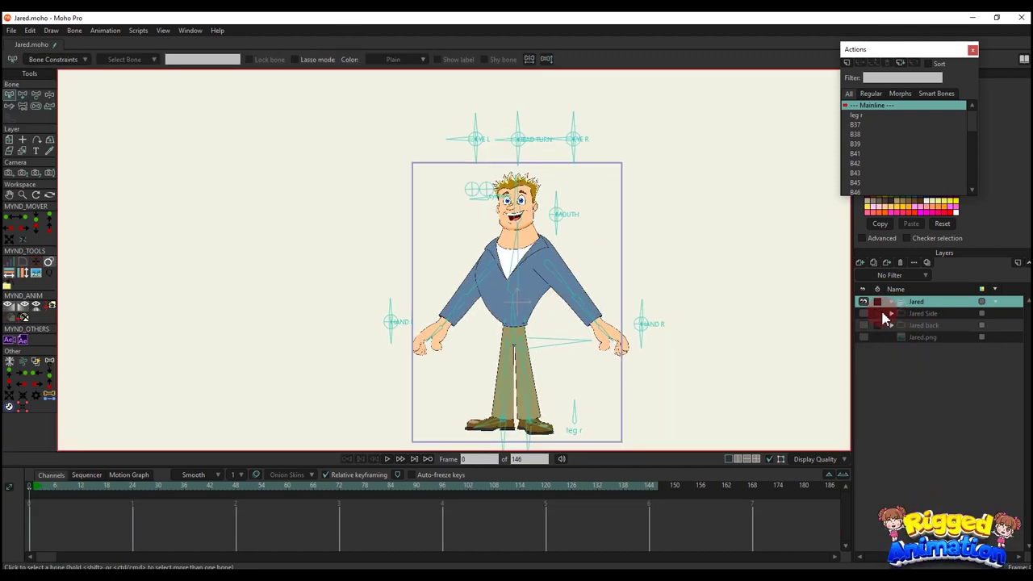
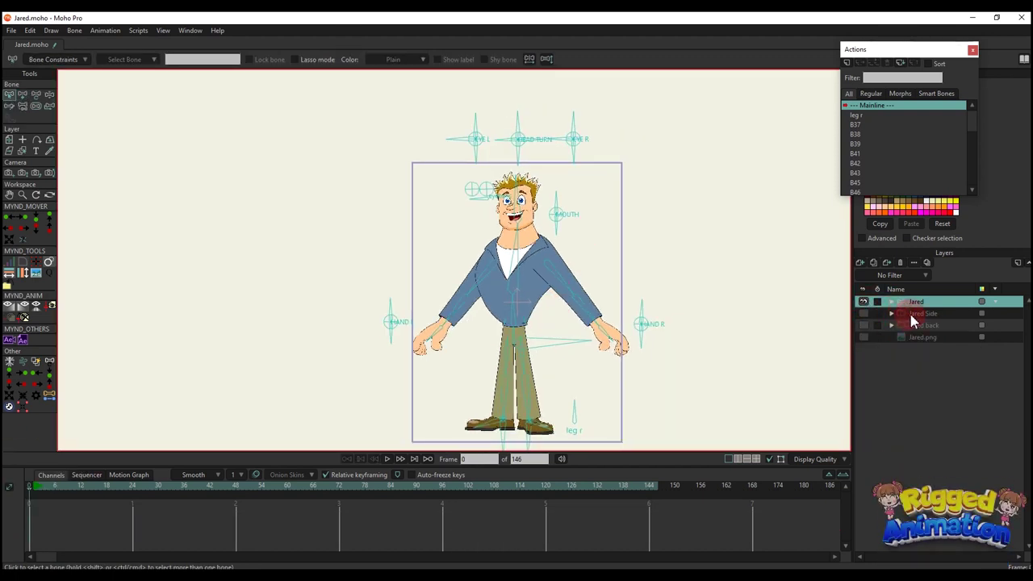
pyautogui.click(865, 314)
pyautogui.click(914, 315)
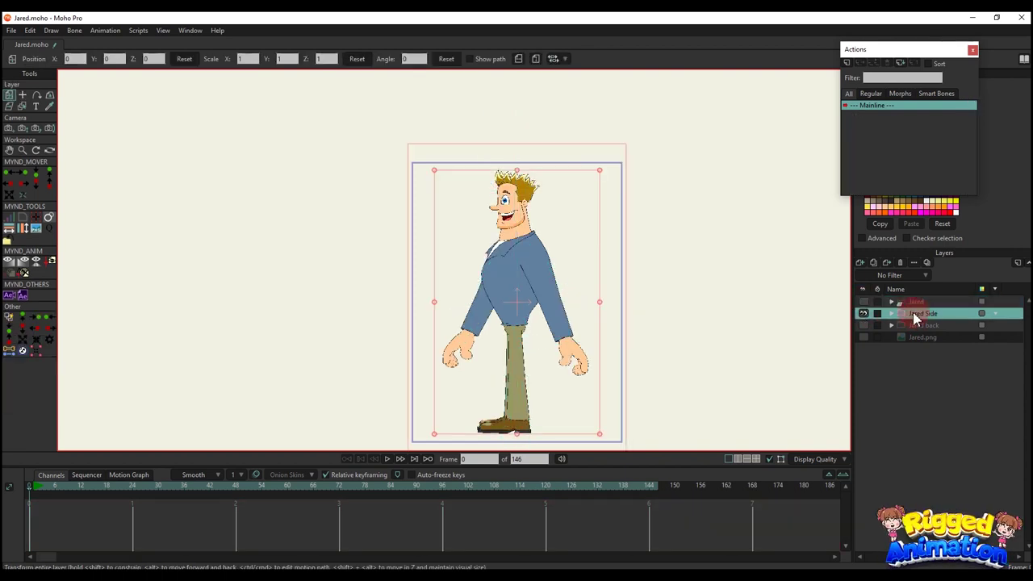
pyautogui.rightClick(918, 317)
pyautogui.click(954, 359)
# Draw a nearly horizontal hip bone from the side view's waist toward the character's back, about 0.49 long
pyautogui.scroll(-2, 549, 310)
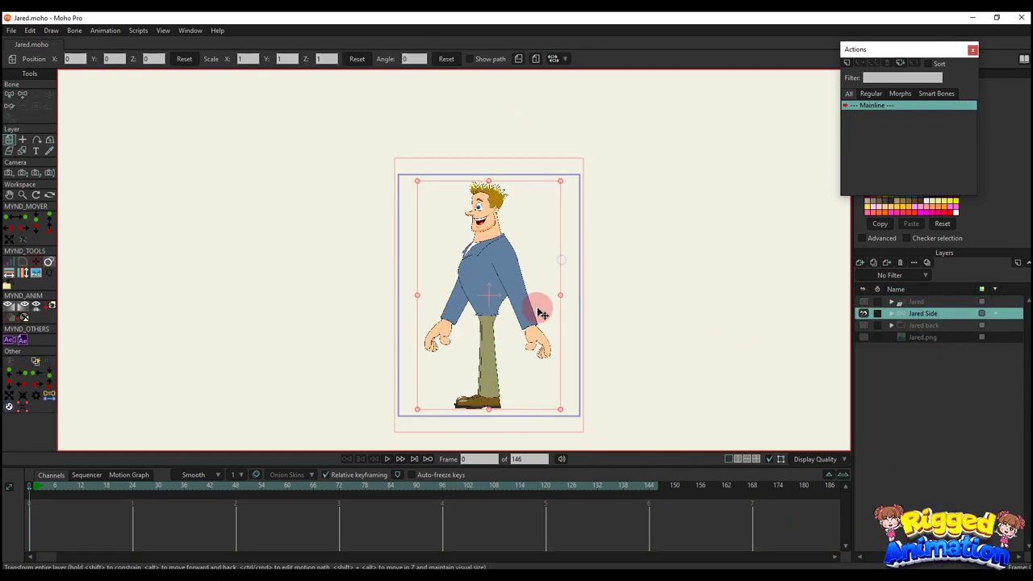
pyautogui.scroll(4, 538, 312)
pyautogui.scroll(3, 566, 308)
pyautogui.press('a')
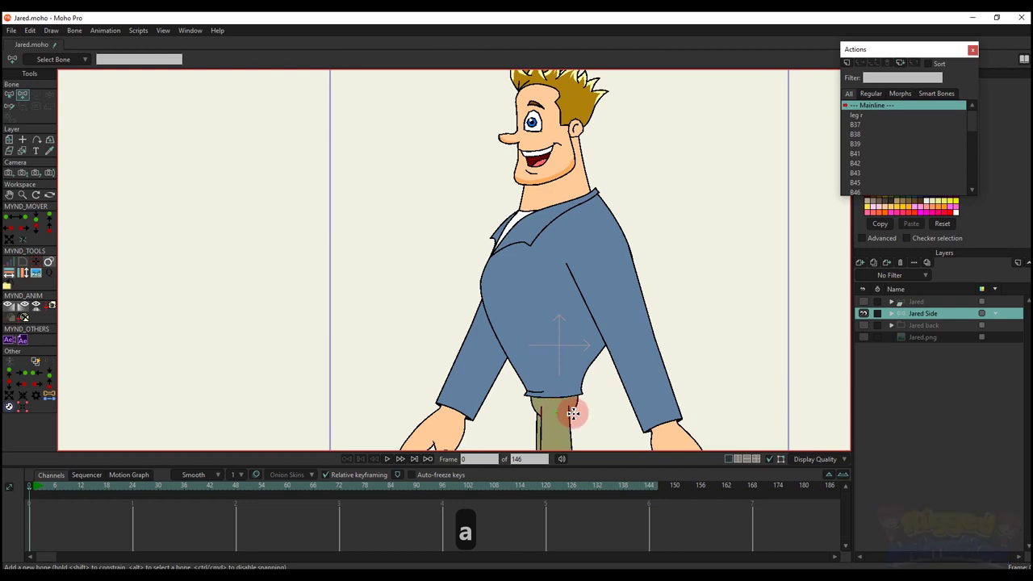
pyautogui.moveTo(573, 413); pyautogui.dragTo(651, 409)
pyautogui.press('t')
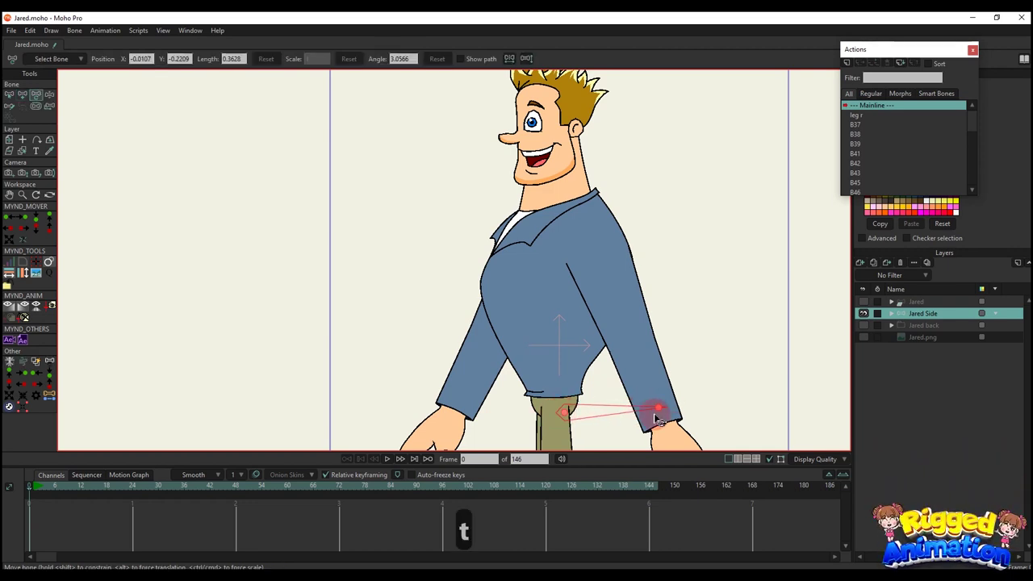
pyautogui.moveTo(658, 411); pyautogui.dragTo(697, 409)
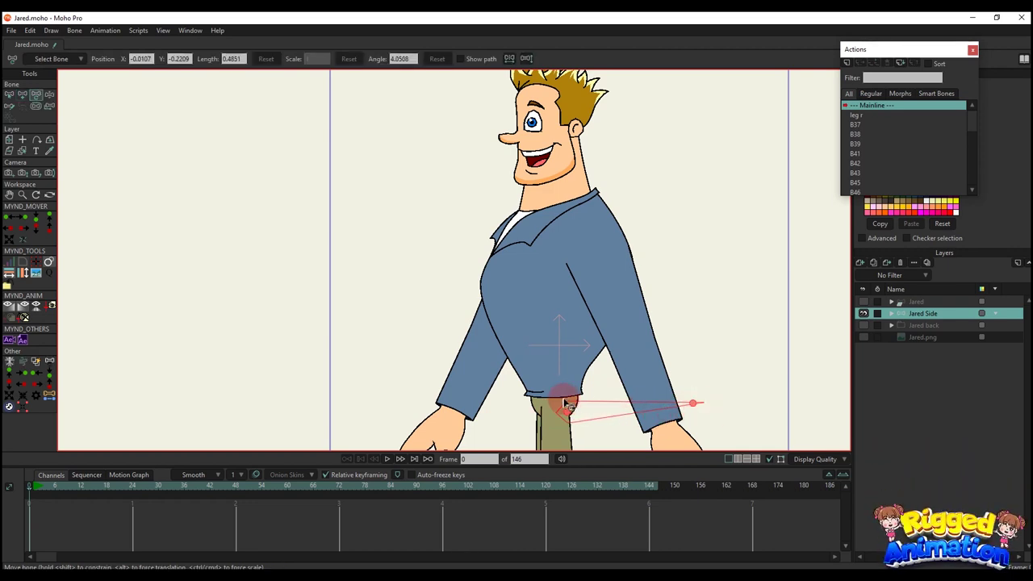
# Draw a chain of lower torso, upper torso, neck and head bones upward from the hip bone
pyautogui.press('a')
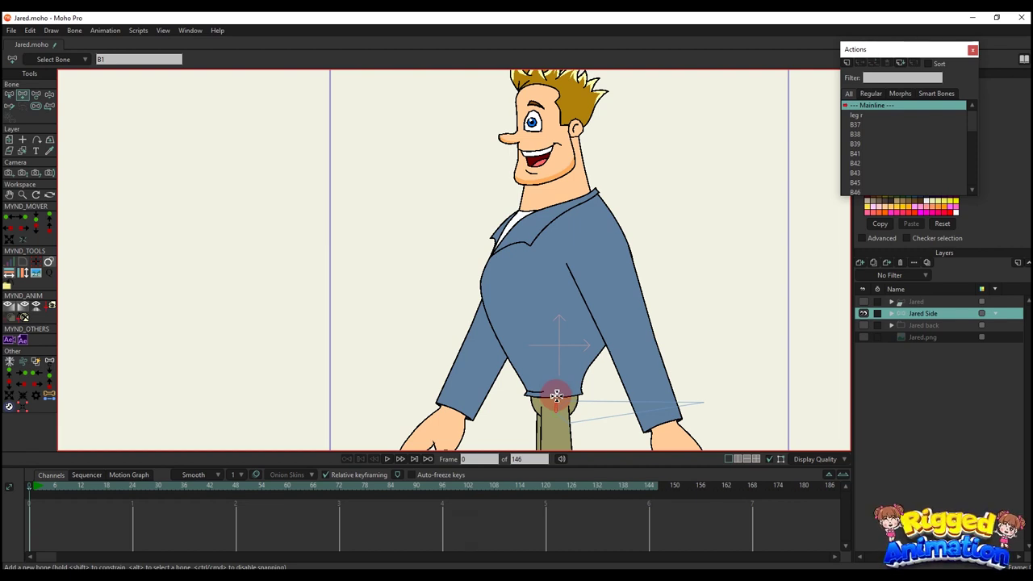
pyautogui.moveTo(556, 395); pyautogui.dragTo(544, 276)
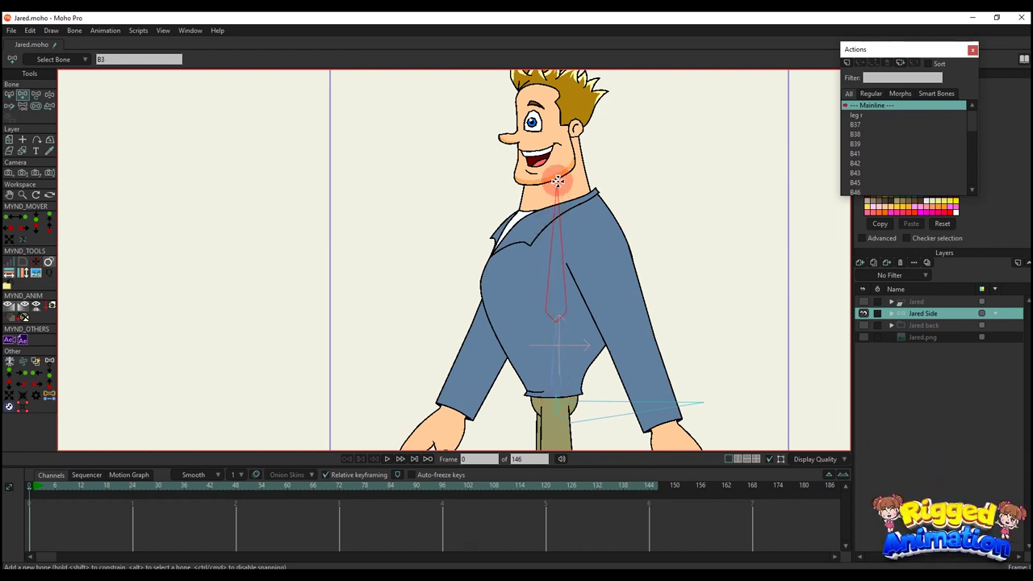
pyautogui.moveTo(558, 182); pyautogui.dragTo(550, 300)
pyautogui.moveTo(549, 298); pyautogui.dragTo(546, 204)
pyautogui.moveTo(544, 212); pyautogui.dragTo(541, 241)
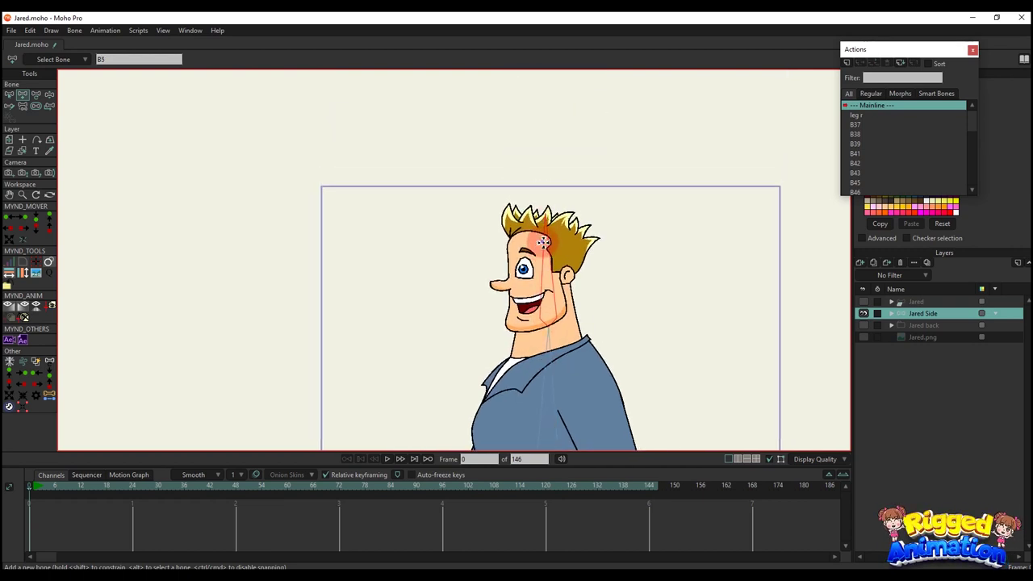
# Add a bone in each of the two frontmost hair spikes, parented to the head bone
pyautogui.scroll(6, 528, 230)
pyautogui.press('a')
pyautogui.moveTo(486, 224)
pyautogui.mouseDown()
pyautogui.moveTo(484, 299)
pyautogui.moveTo(469, 233)
pyautogui.mouseUp()
pyautogui.press('b')
pyautogui.click(626, 362)
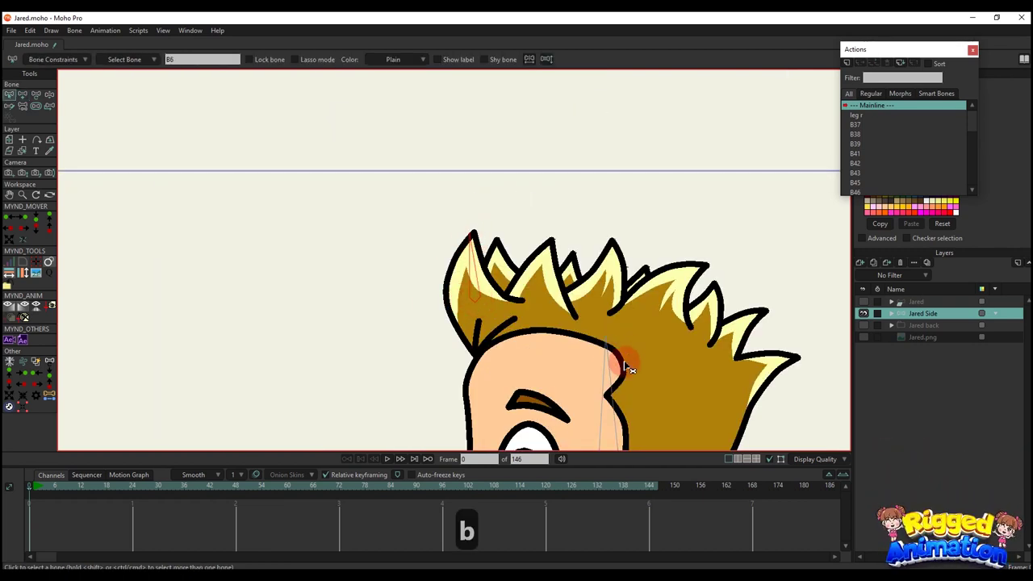
pyautogui.press('a')
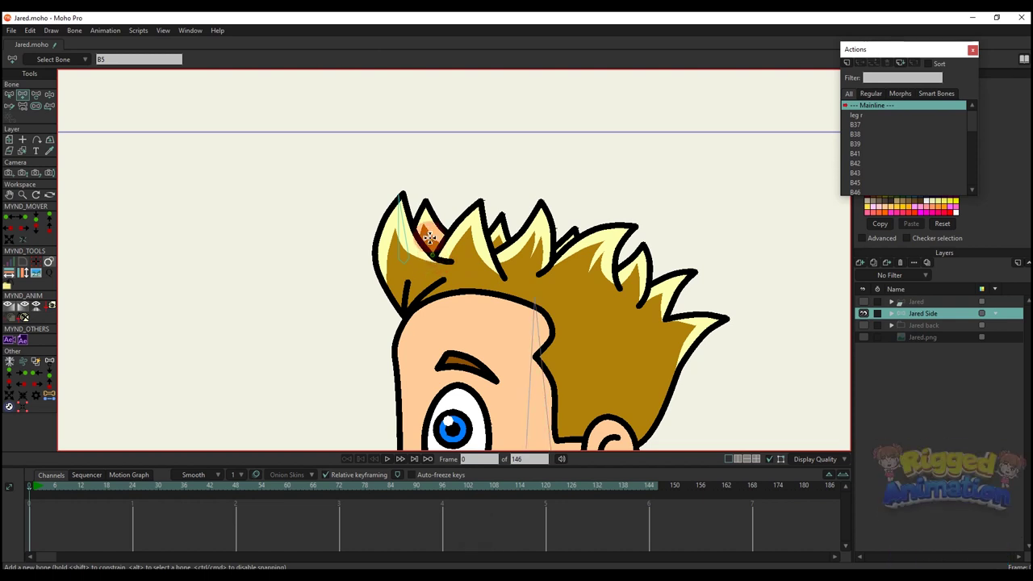
pyautogui.moveTo(442, 260); pyautogui.dragTo(424, 208)
pyautogui.press('b')
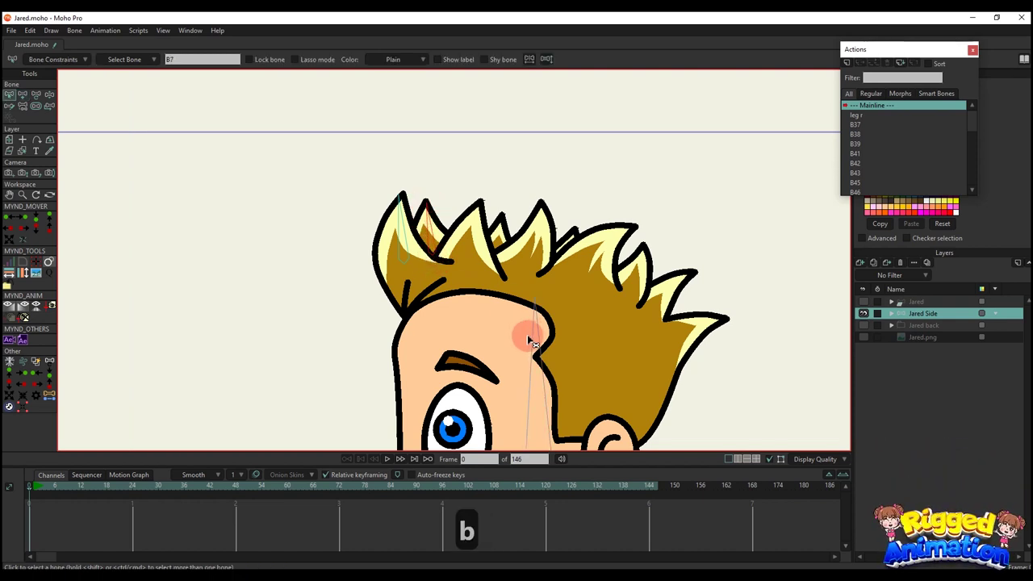
# Add bones to the next three hair spikes above the forehead, each parented to the head bone
pyautogui.click(526, 338)
pyautogui.press('a')
pyautogui.moveTo(479, 206); pyautogui.dragTo(479, 204)
pyautogui.press('b')
pyautogui.click(533, 308)
pyautogui.press('a')
pyautogui.moveTo(507, 240)
pyautogui.mouseDown()
pyautogui.moveTo(501, 229)
pyautogui.moveTo(538, 212)
pyautogui.mouseUp()
# Add head-parented bones to the large backswept hair spike on the crown and the small spike just in front of it
pyautogui.press('b')
pyautogui.click(530, 334)
pyautogui.press('a')
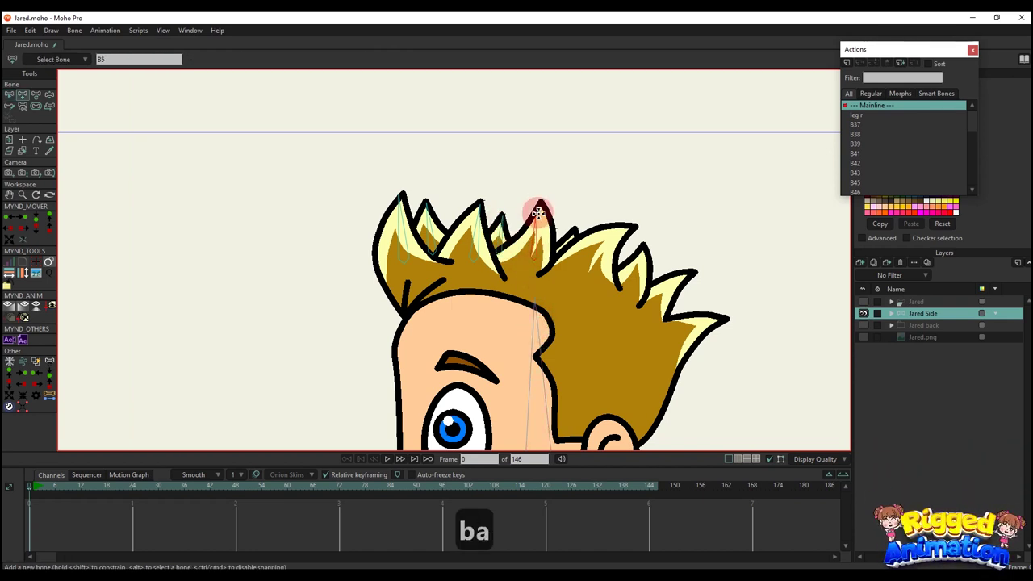
pyautogui.press('b')
pyautogui.click(539, 329)
pyautogui.press('a')
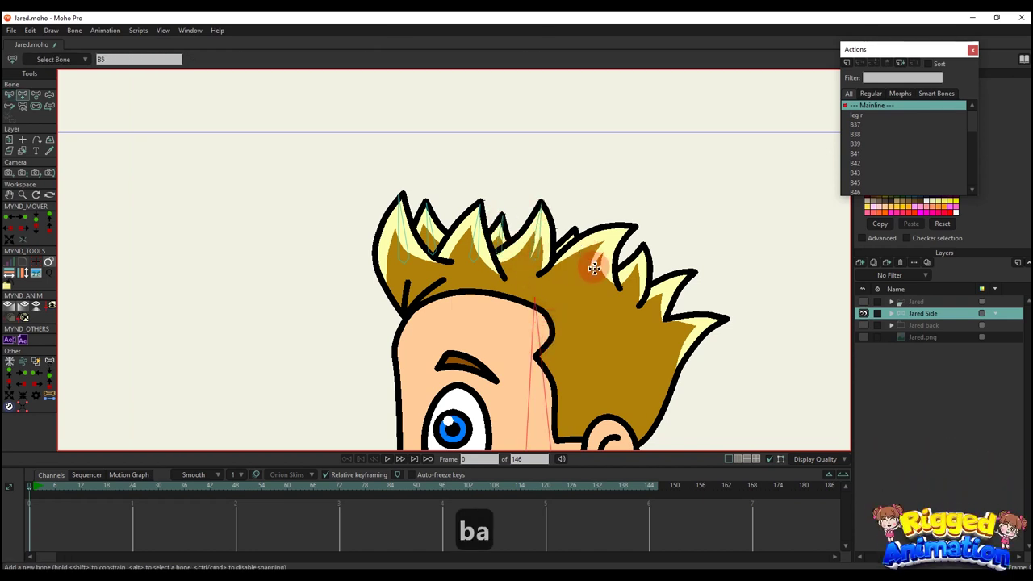
pyautogui.moveTo(594, 268); pyautogui.dragTo(627, 224)
pyautogui.press('b')
pyautogui.click(540, 357)
pyautogui.press('a')
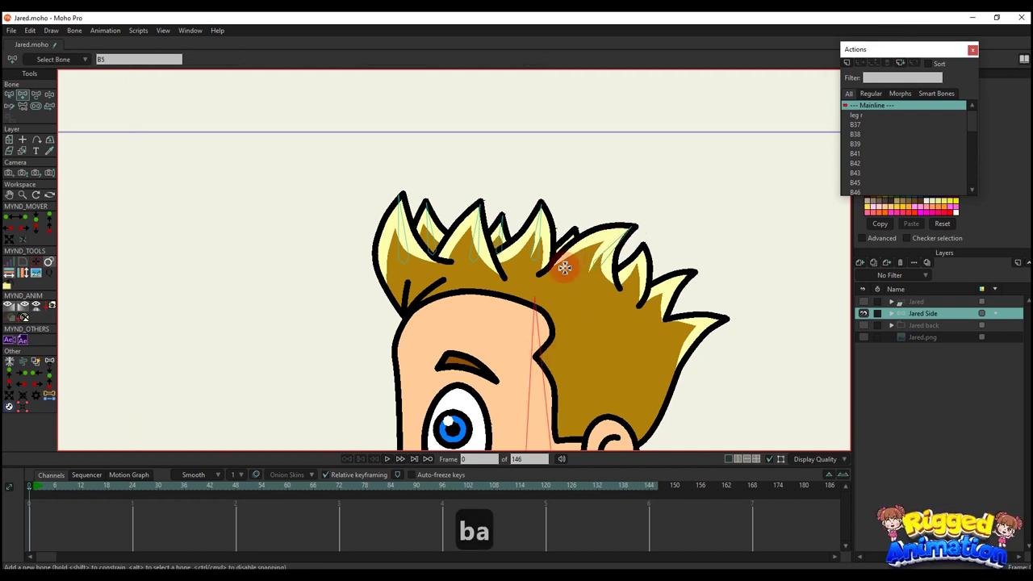
pyautogui.moveTo(563, 268); pyautogui.dragTo(572, 230)
# Add head-parented bones to the next two hair spikes behind the large backswept one
pyautogui.press('b')
pyautogui.click(548, 352)
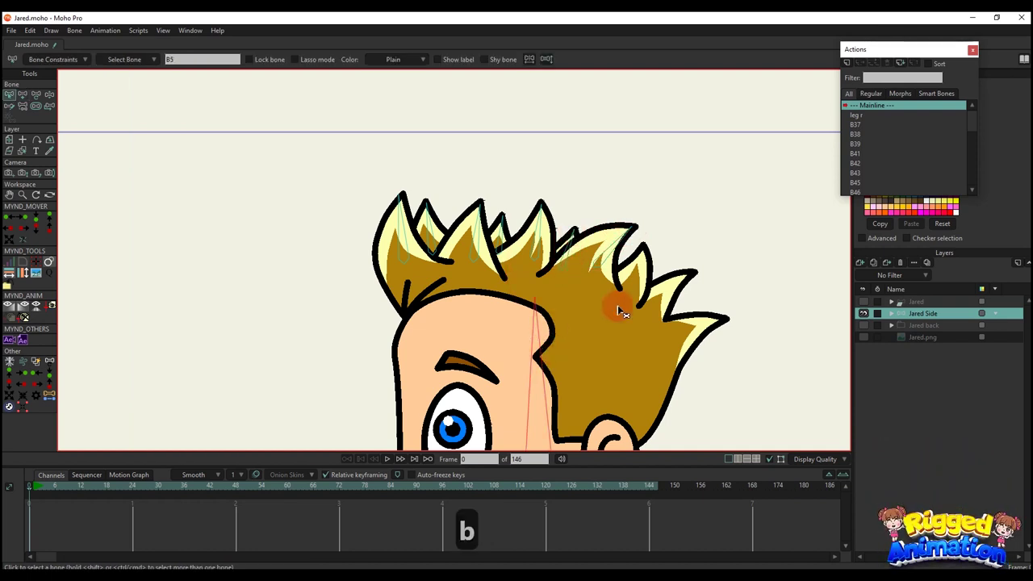
pyautogui.press('a')
pyautogui.moveTo(646, 246); pyautogui.dragTo(646, 245)
pyautogui.press('b')
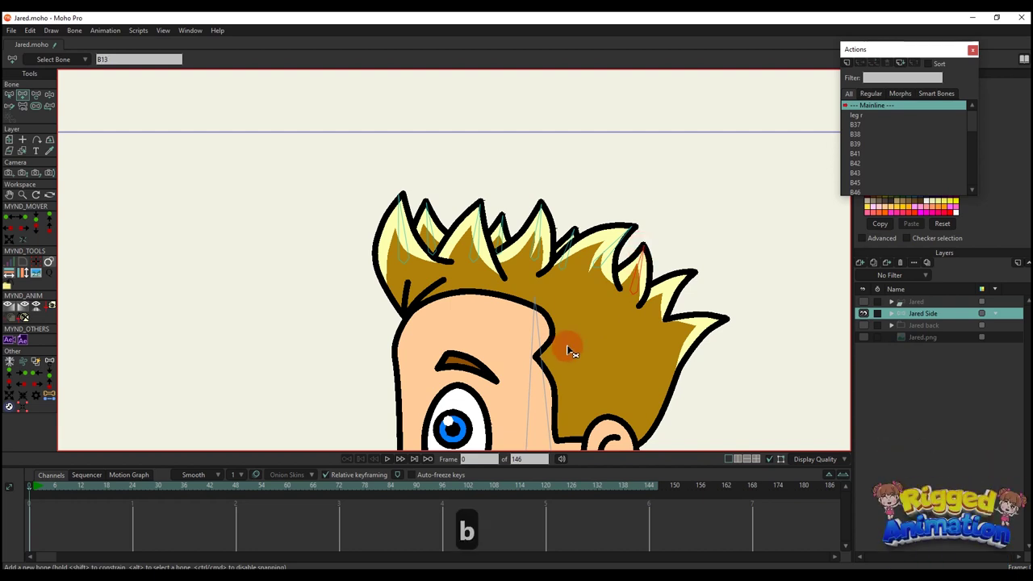
pyautogui.click(539, 359)
pyautogui.press('a')
pyautogui.moveTo(667, 306); pyautogui.dragTo(691, 270)
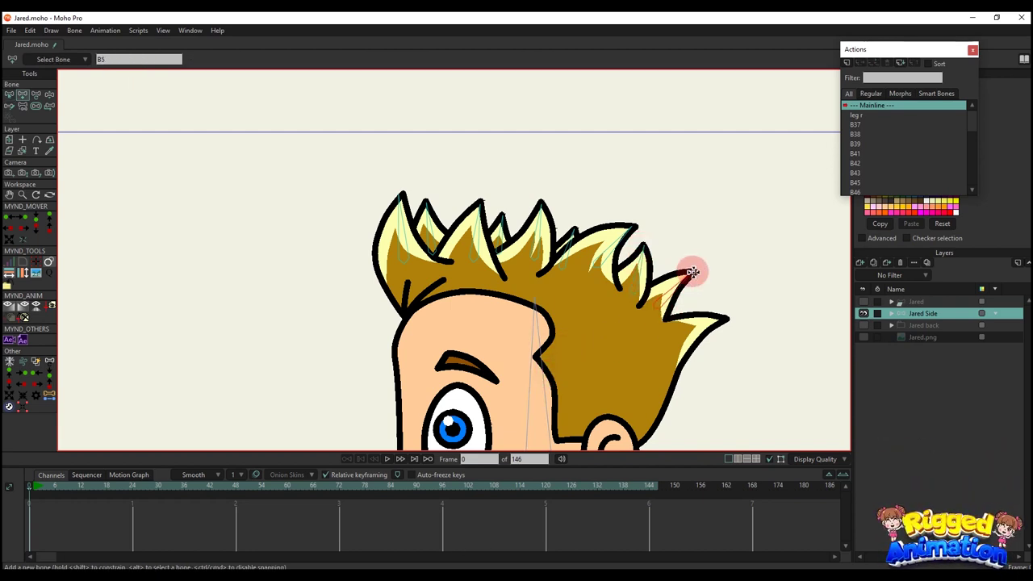
# Add a bone to the rearmost hair spike, parented to the head bone
pyautogui.press('b')
pyautogui.click(543, 397)
pyautogui.press('a')
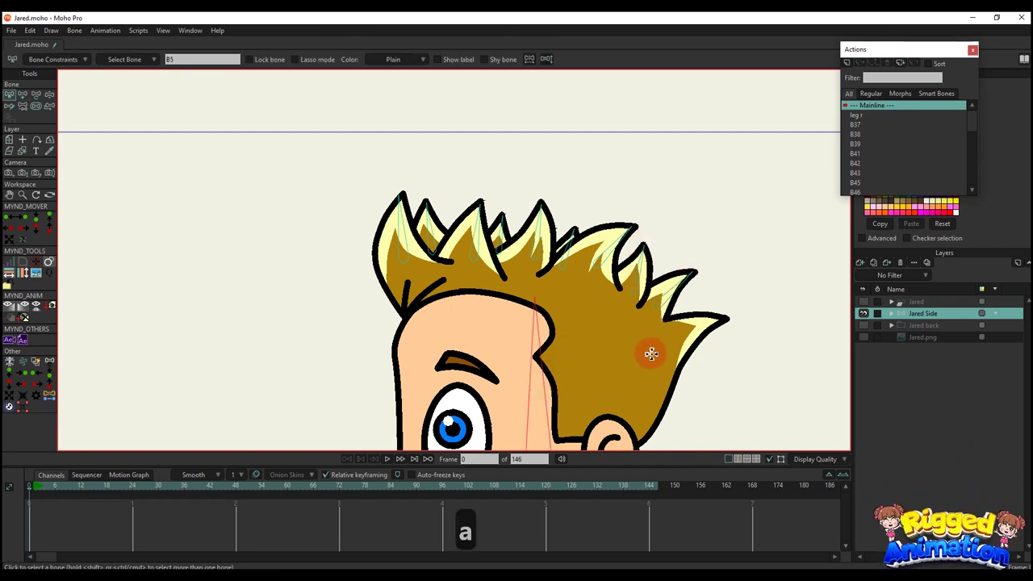
pyautogui.moveTo(680, 334); pyautogui.dragTo(724, 319)
pyautogui.scroll(-5, 712, 312)
pyautogui.press('b')
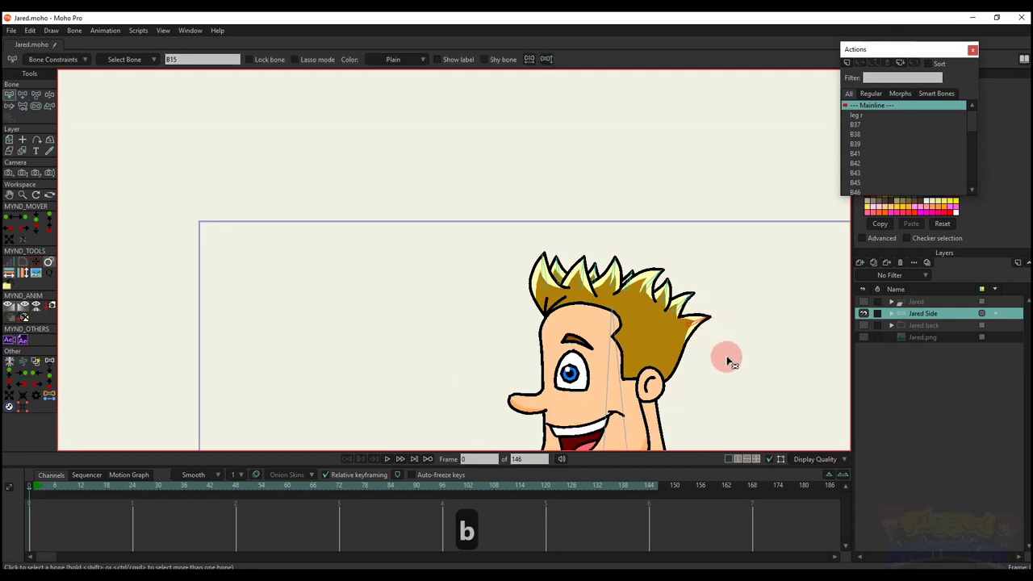
# Split the upper arm r layer's segments to add centre points in the shoulder and elbow circles
pyautogui.keyDown('alt'); pyautogui.rightClick(625, 260); pyautogui.keyUp('alt')
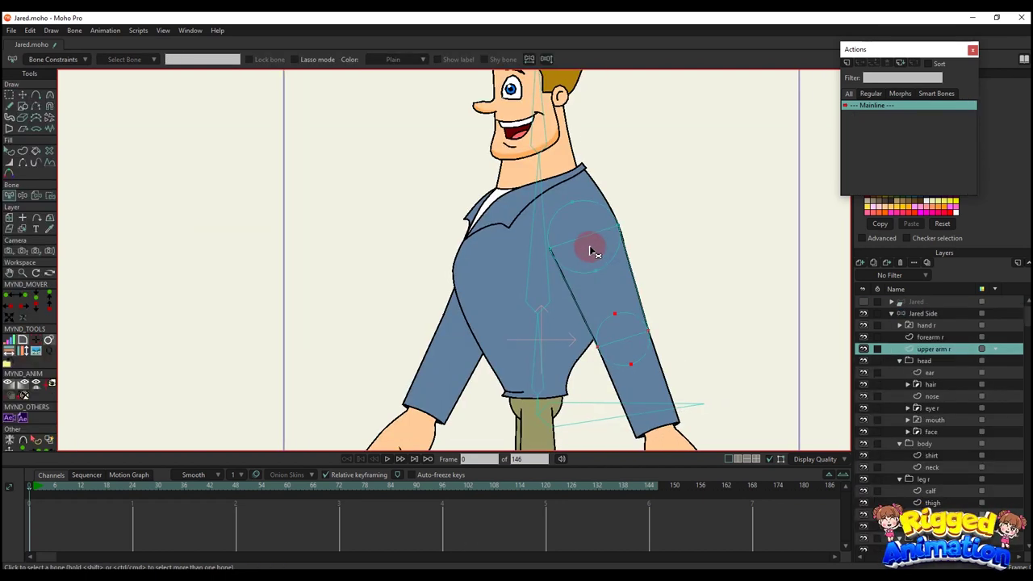
pyautogui.scroll(2, 597, 266)
pyautogui.press('g')
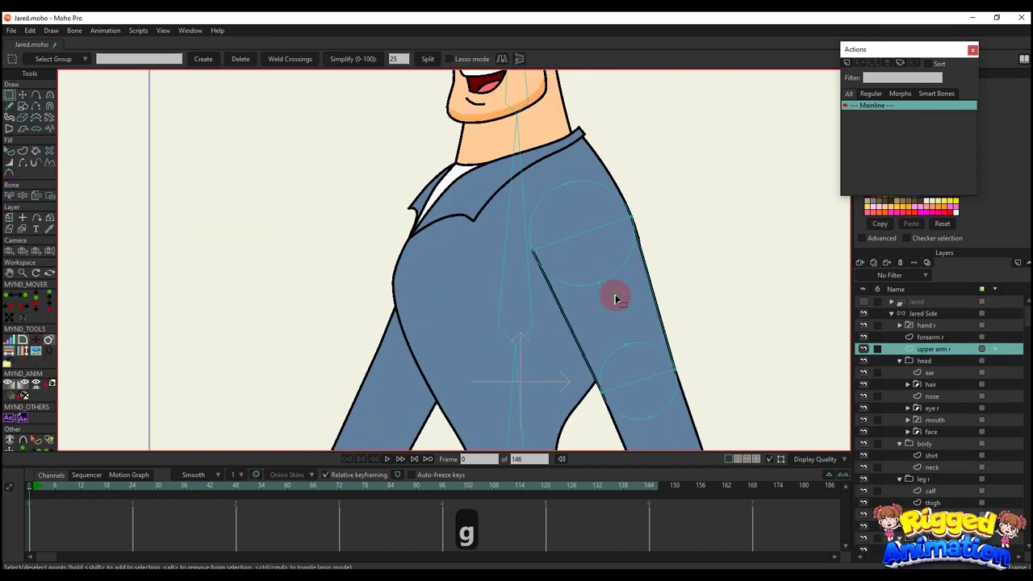
pyautogui.click(429, 64)
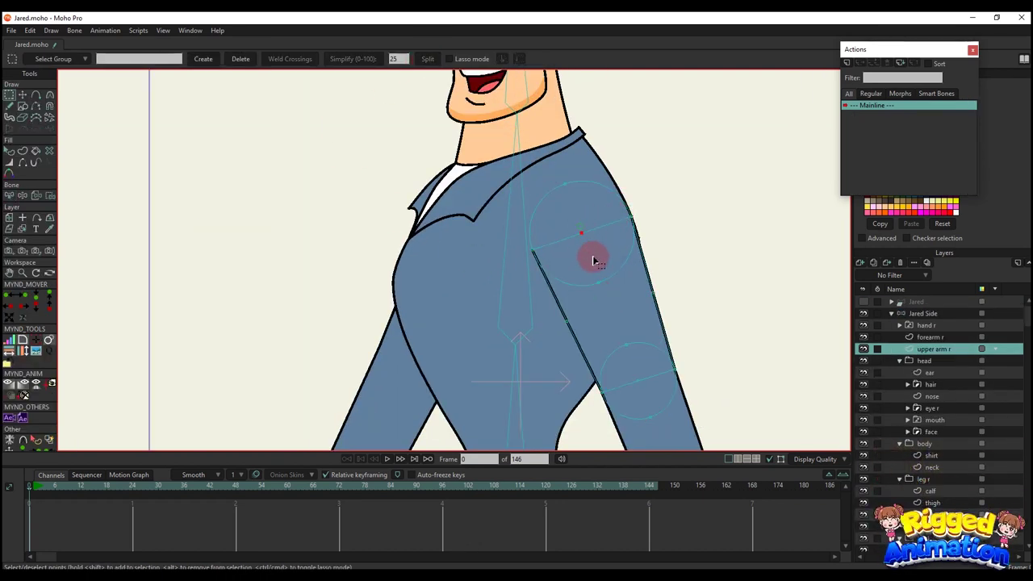
# Create an upper arm bone on Jared Side from the shoulder centre (0.1238, 0.2999) to the elbow centre (0.2379, 0.0019)
pyautogui.moveTo(28, 469); pyautogui.dragTo(28, 518)
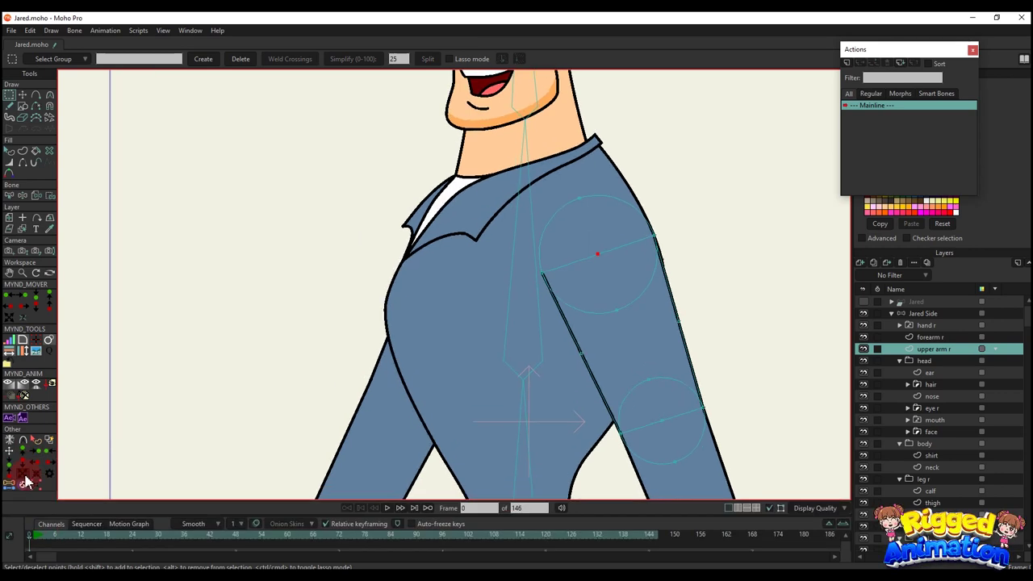
pyautogui.click(36, 485)
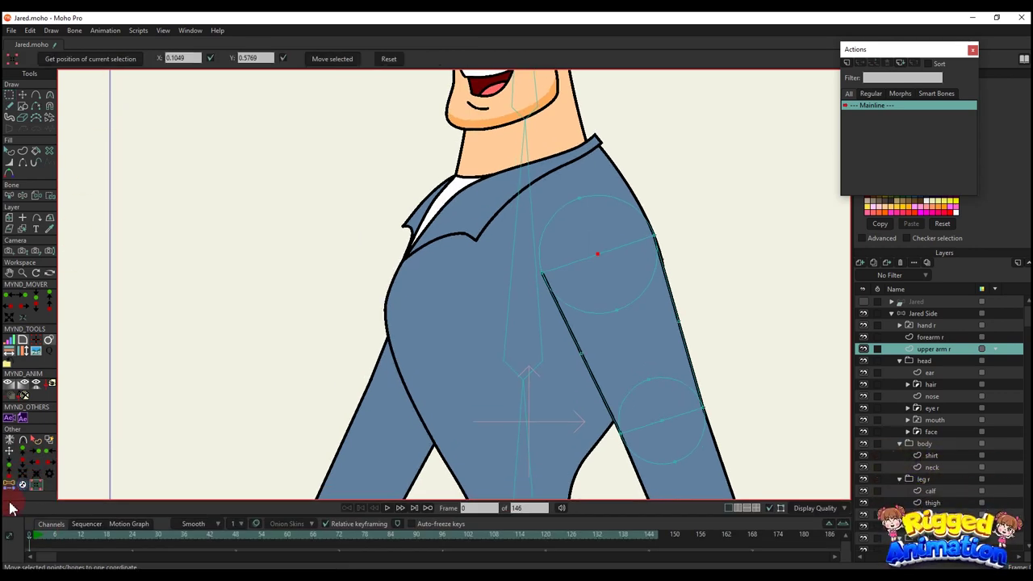
pyautogui.click(36, 164)
pyautogui.scroll(-1, 484, 301)
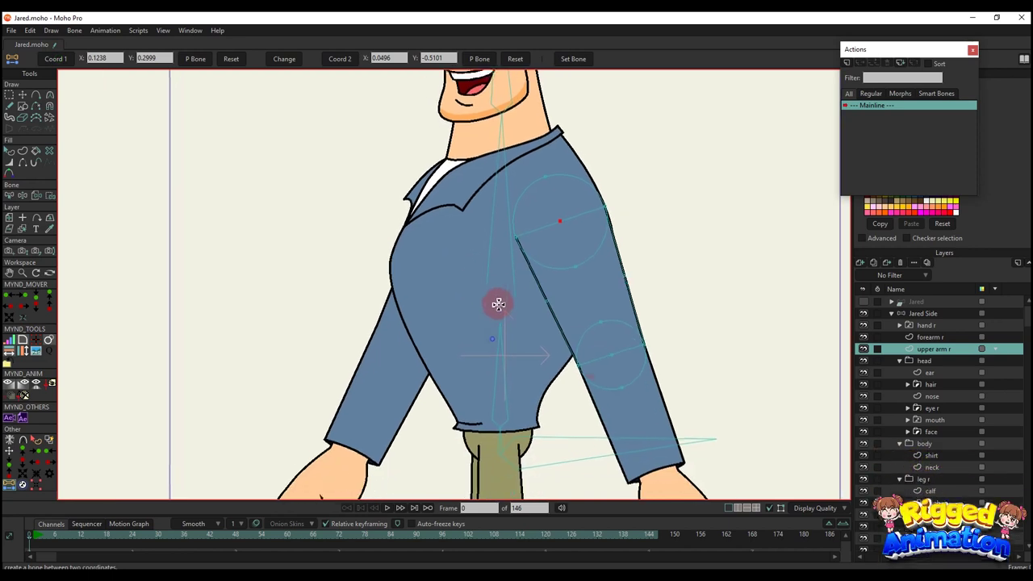
pyautogui.moveTo(598, 337); pyautogui.dragTo(605, 345)
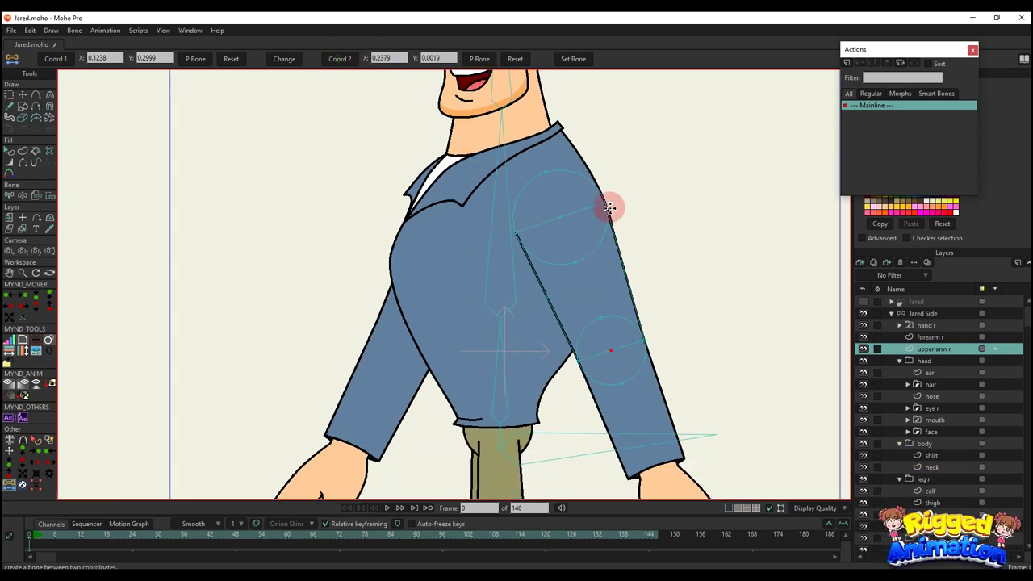
pyautogui.click(922, 314)
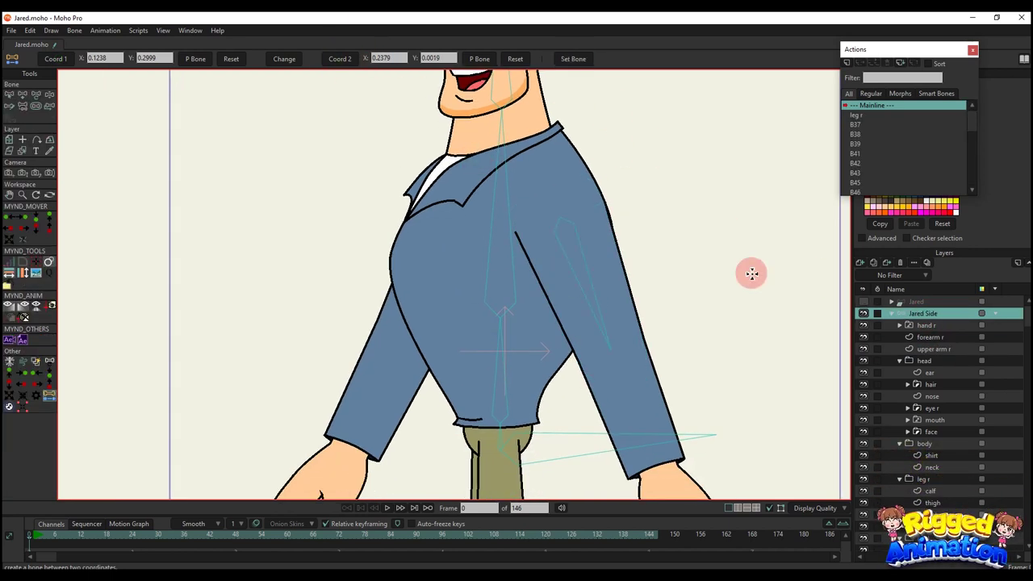
# Select the upper arm r bone on Jared Side as the parent for the forearm bone
pyautogui.moveTo(614, 361); pyautogui.dragTo(611, 327)
pyautogui.keyDown('alt'); pyautogui.rightClick(610, 327); pyautogui.keyUp('alt')
pyautogui.moveTo(589, 282); pyautogui.dragTo(548, 197)
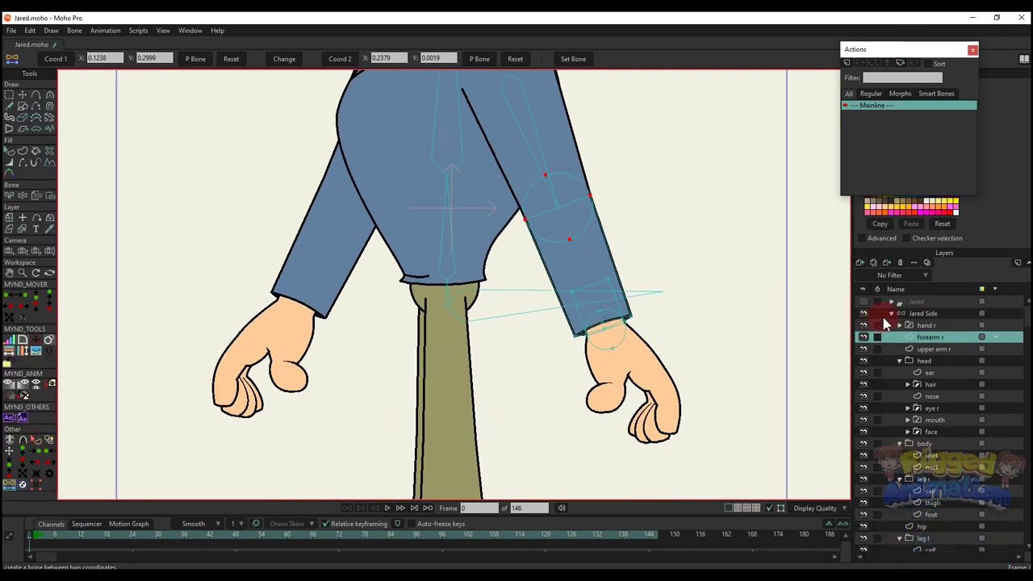
pyautogui.click(913, 313)
pyautogui.scroll(1, 605, 231)
pyautogui.keyDown('ctrl'); pyautogui.keyDown('alt'); pyautogui.click(605, 232); pyautogui.keyUp('alt'); pyautogui.keyUp('ctrl')
pyautogui.press('b')
pyautogui.click(546, 197)
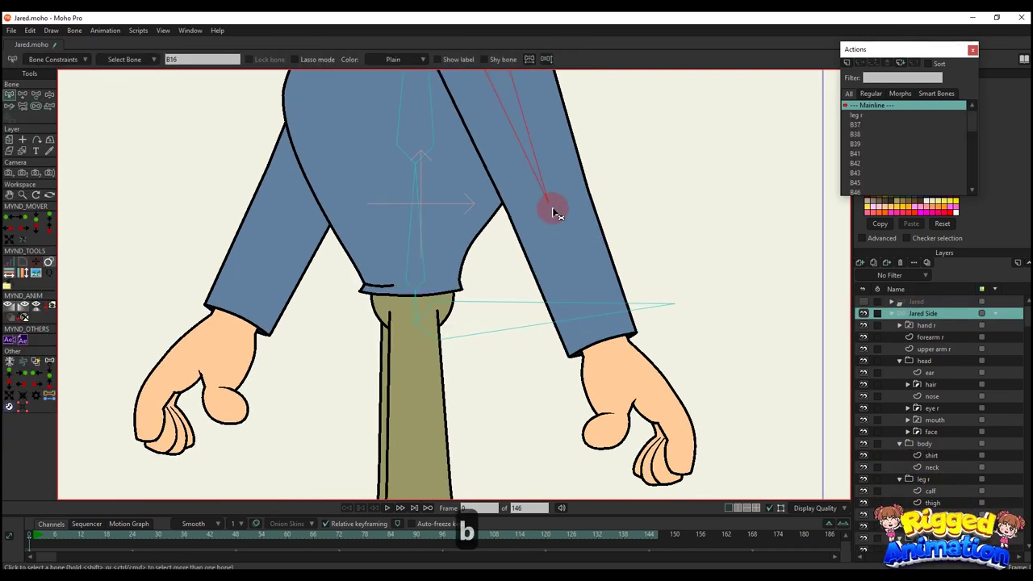
# Copy the wrist circle from the forearm r layer
pyautogui.scroll(1, 612, 322)
pyautogui.keyDown('alt'); pyautogui.rightClick(614, 349); pyautogui.keyUp('alt')
pyautogui.scroll(-1, 614, 348)
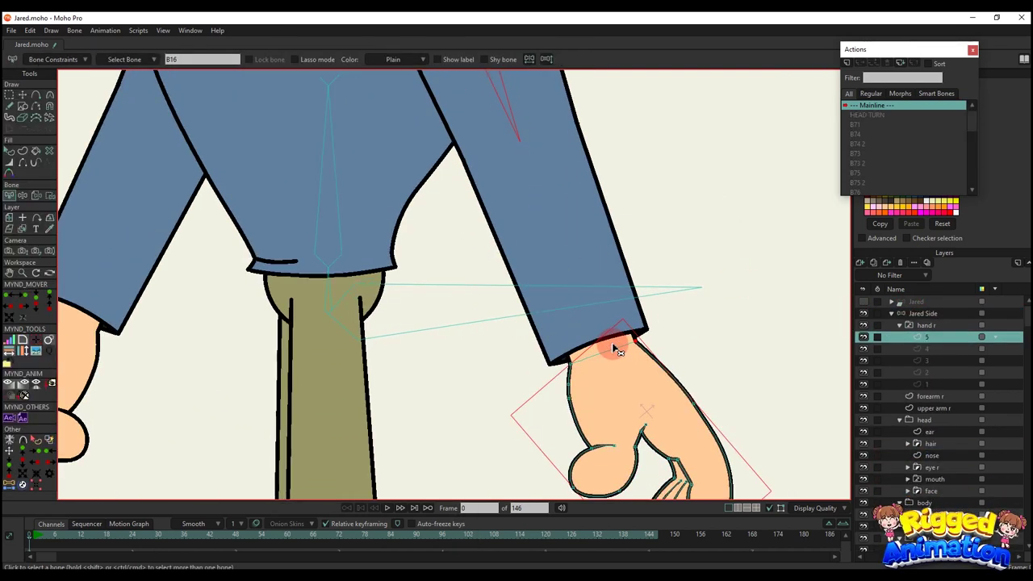
pyautogui.keyDown('ctrl'); pyautogui.keyDown('alt'); pyautogui.click(616, 345); pyautogui.keyUp('alt'); pyautogui.keyUp('ctrl')
pyautogui.press('t')
pyautogui.hotkey('ctrl', 'c')
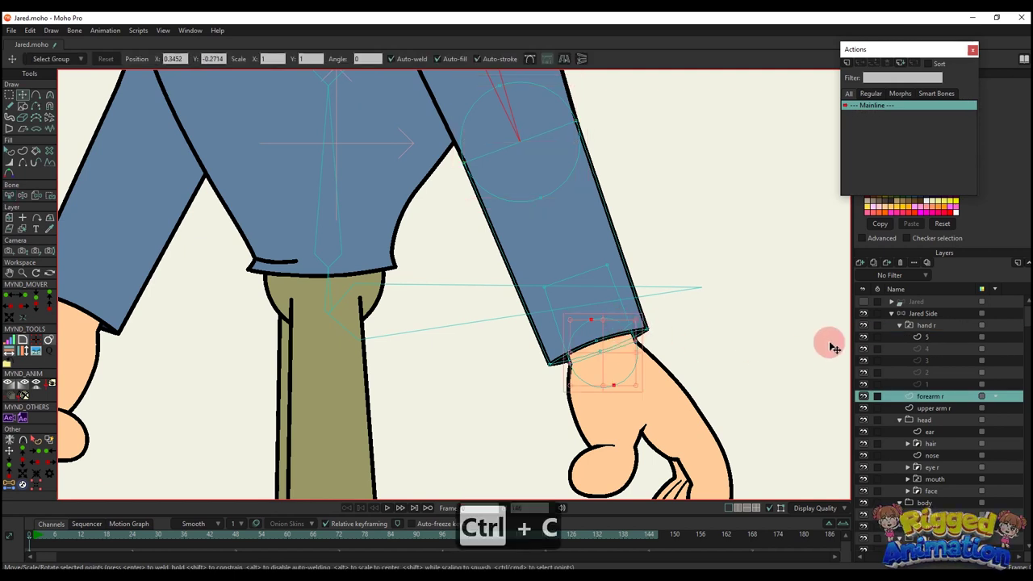
# Create a new vector layer above the hand r switch layer and paste the wrist circle into it
pyautogui.click(922, 326)
pyautogui.click(899, 325)
pyautogui.click(860, 262)
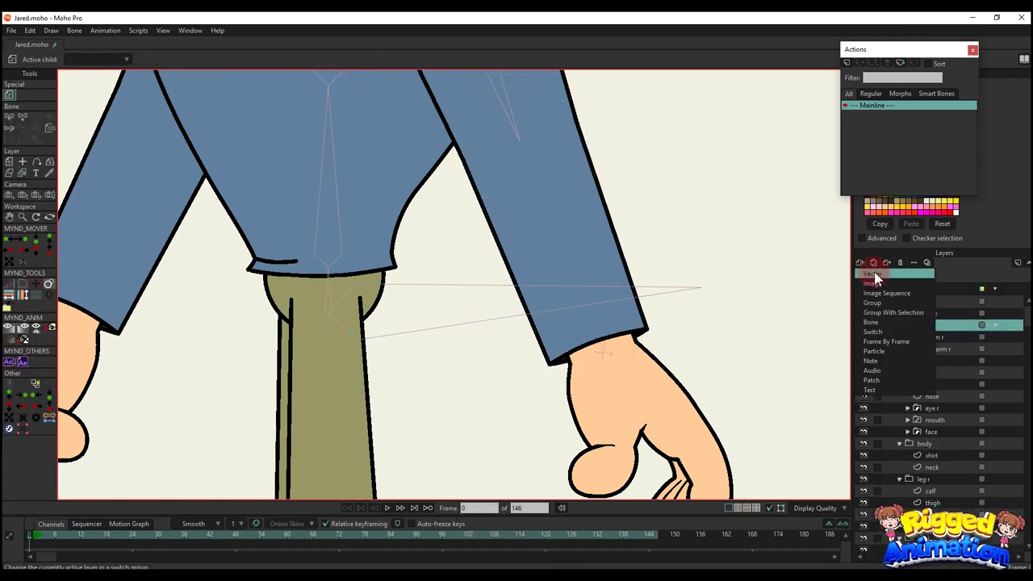
pyautogui.click(879, 278)
pyautogui.hotkey('ctrl', 'v')
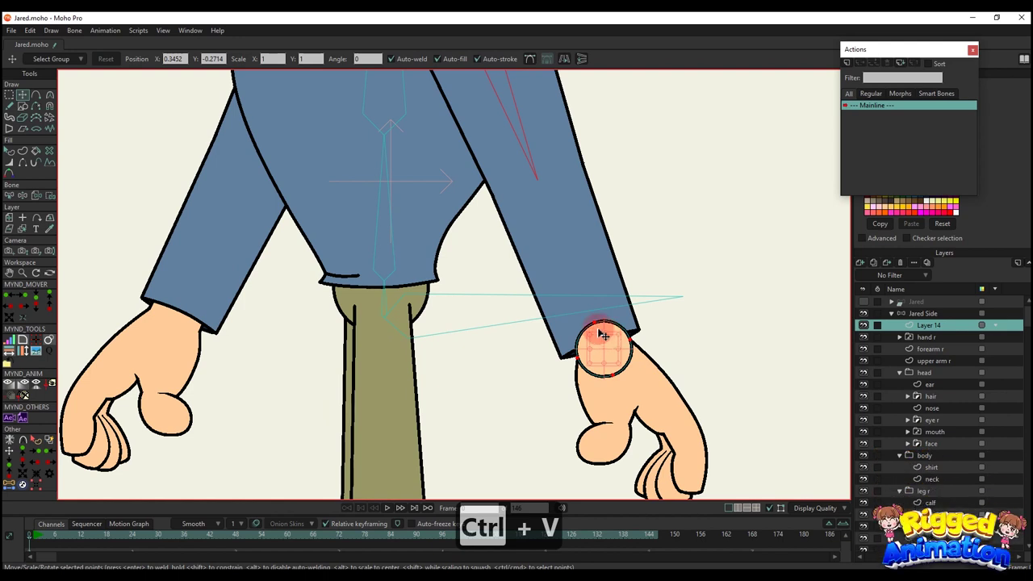
# Connect the opposite points of the pasted right wrist circle with two crossing lines to mark its centre
pyautogui.press('a')
pyautogui.moveTo(615, 377); pyautogui.dragTo(577, 361)
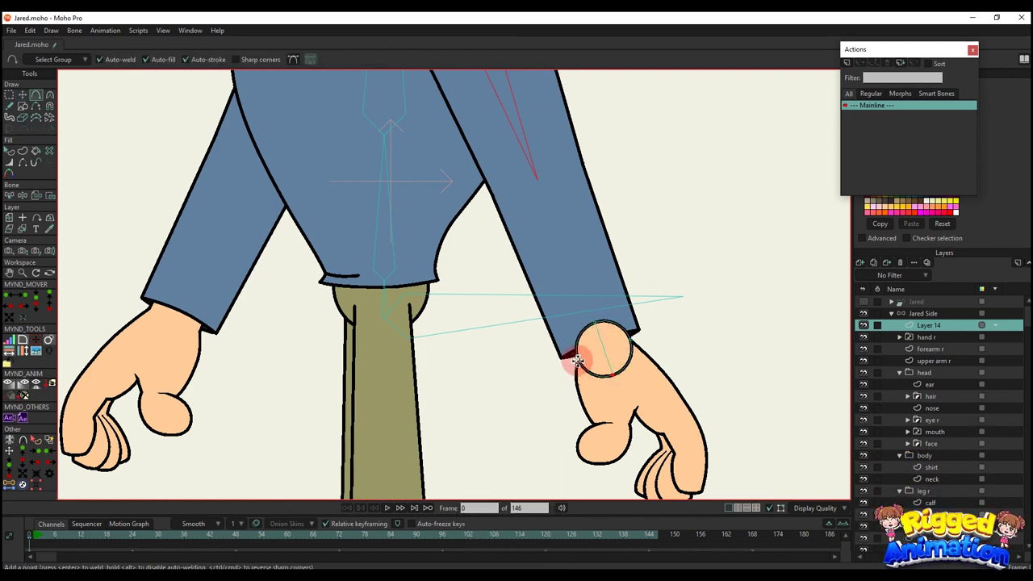
pyautogui.click(634, 342)
pyautogui.press('g')
pyautogui.click(603, 405)
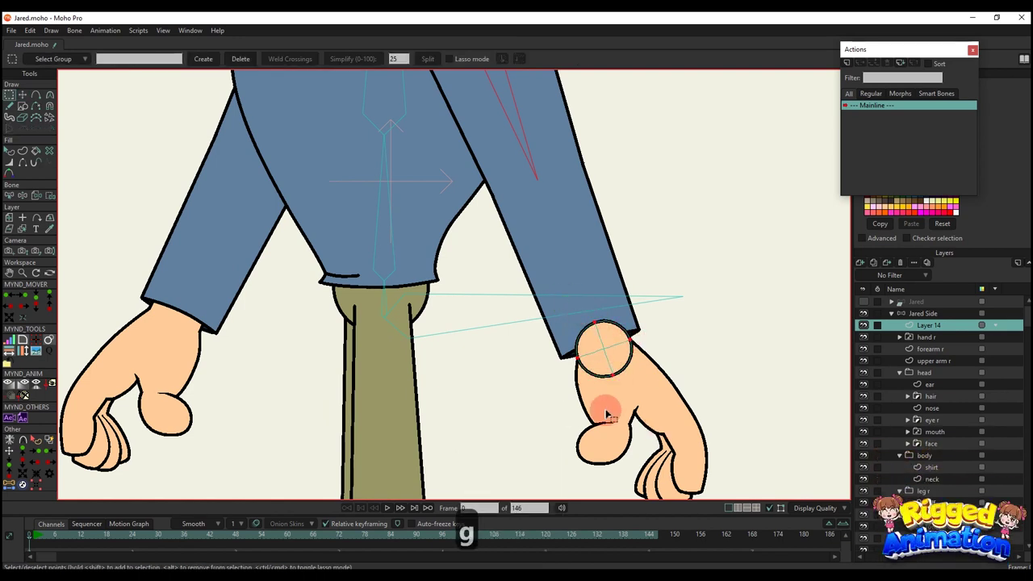
# Create a stroke shape from the right wrist circle and its crossing lines, with a line width of 2
pyautogui.click(22, 153)
pyautogui.click(121, 59)
pyautogui.press('q')
pyautogui.click(776, 261)
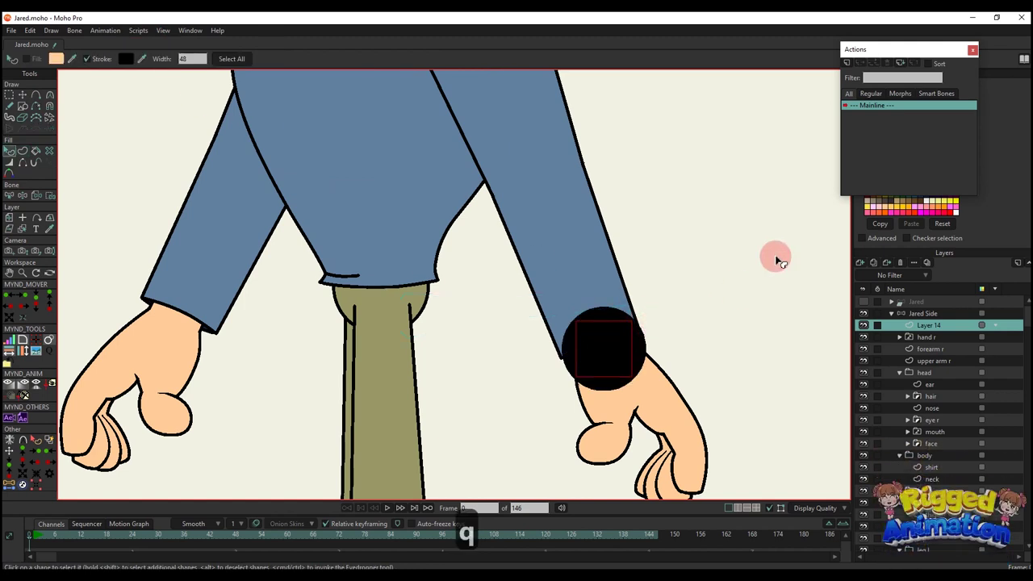
pyautogui.click(968, 42)
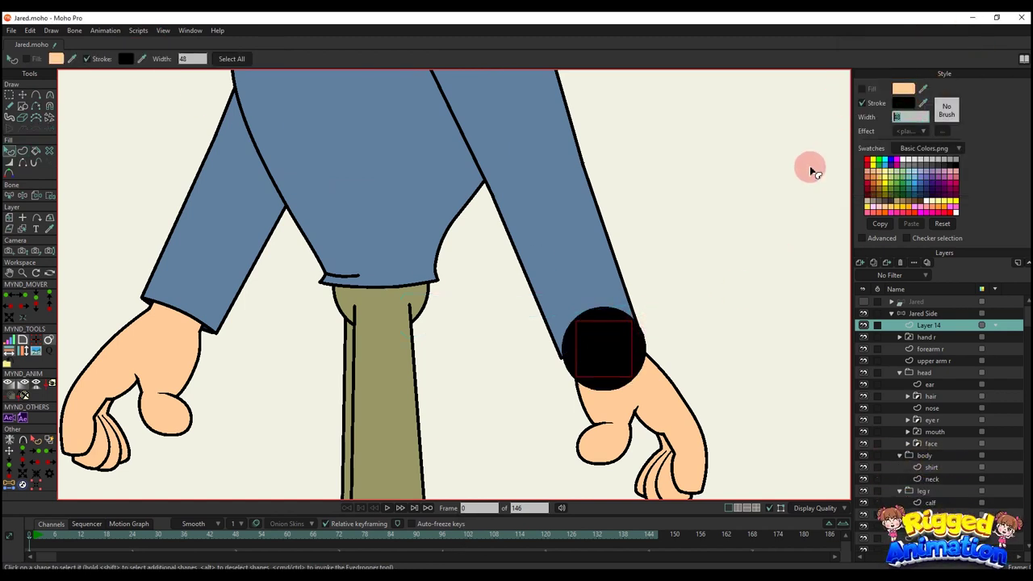
pyautogui.write('1')
pyautogui.click(784, 185)
# Add a forearm bone on Jared Side from the upper arm bone's tip and place its end precisely on the right wrist circle's centre
pyautogui.scroll(2, 612, 314)
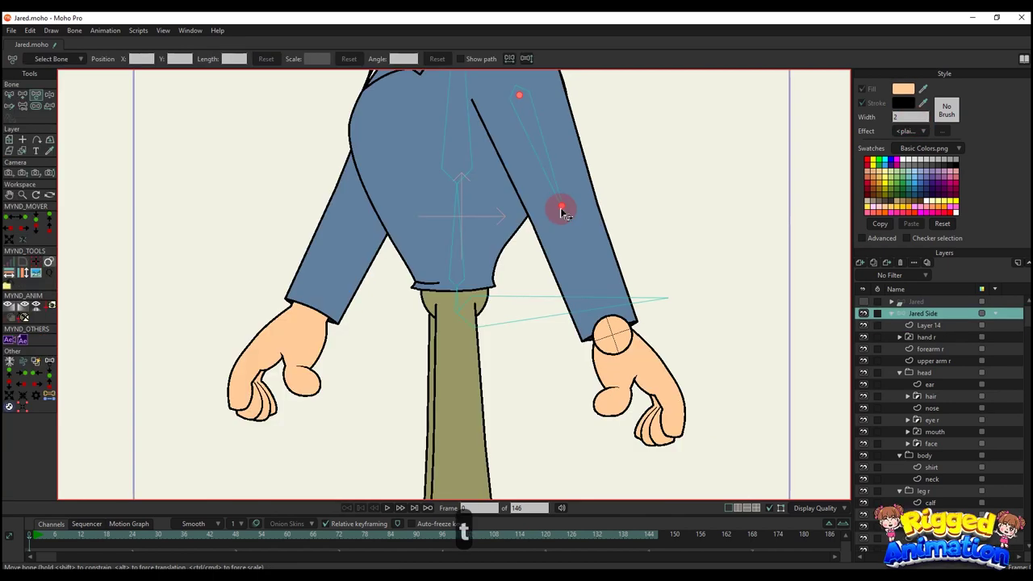
pyautogui.scroll(2, 560, 208)
pyautogui.press('a')
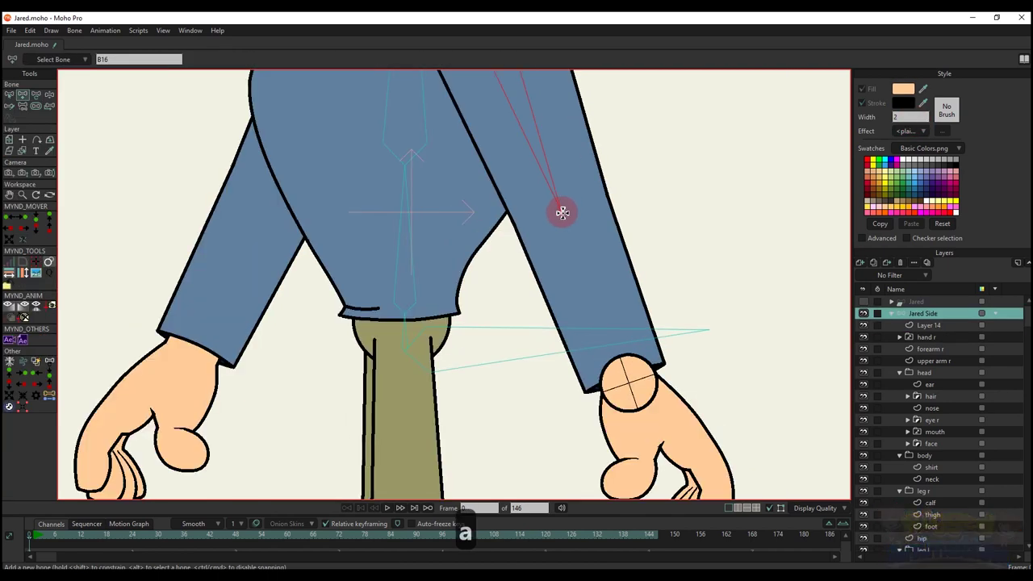
pyautogui.moveTo(591, 294); pyautogui.dragTo(625, 375)
pyautogui.scroll(4, 629, 381)
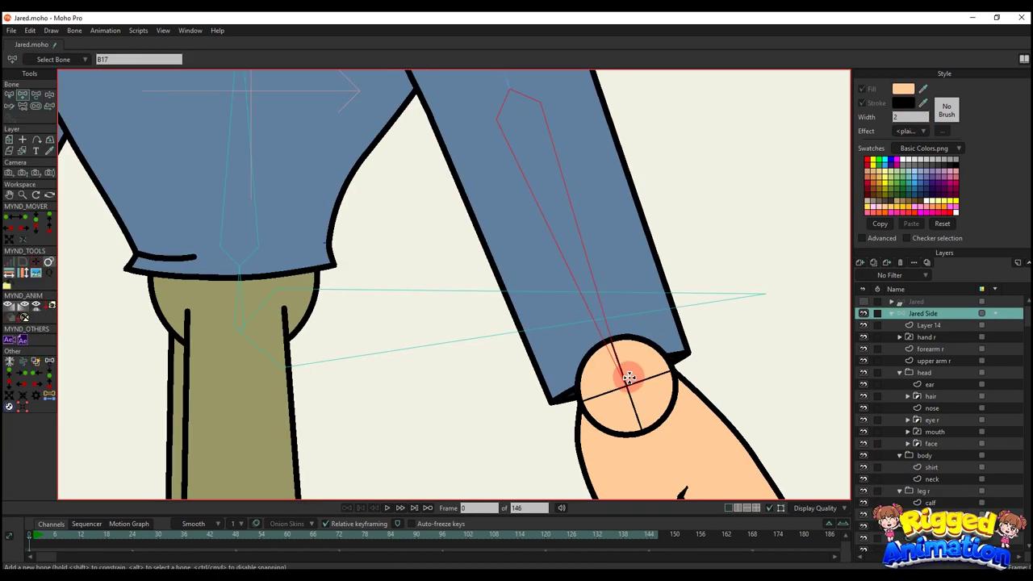
pyautogui.press('t')
pyautogui.moveTo(588, 320); pyautogui.dragTo(596, 334)
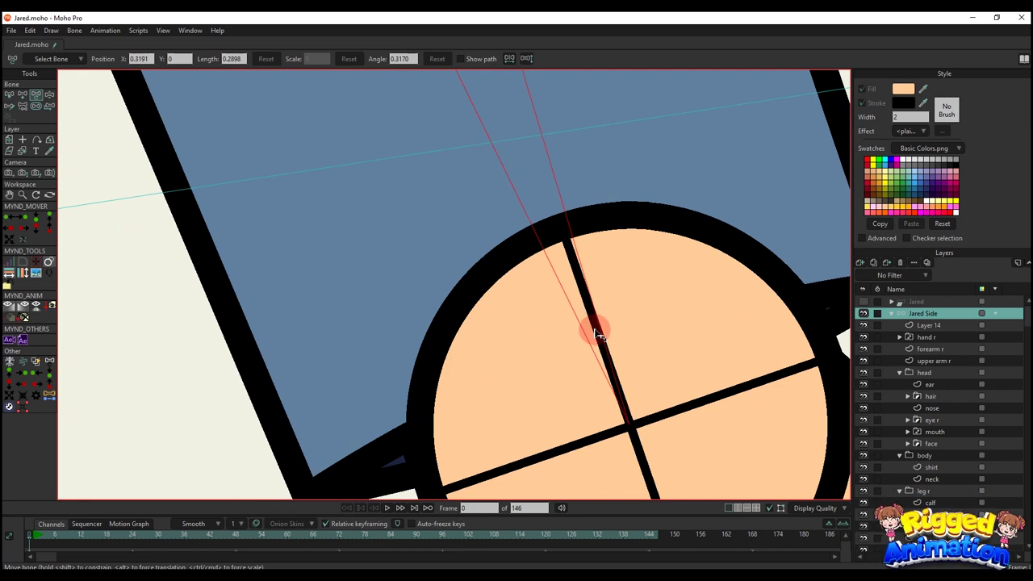
pyautogui.scroll(-5, 598, 337)
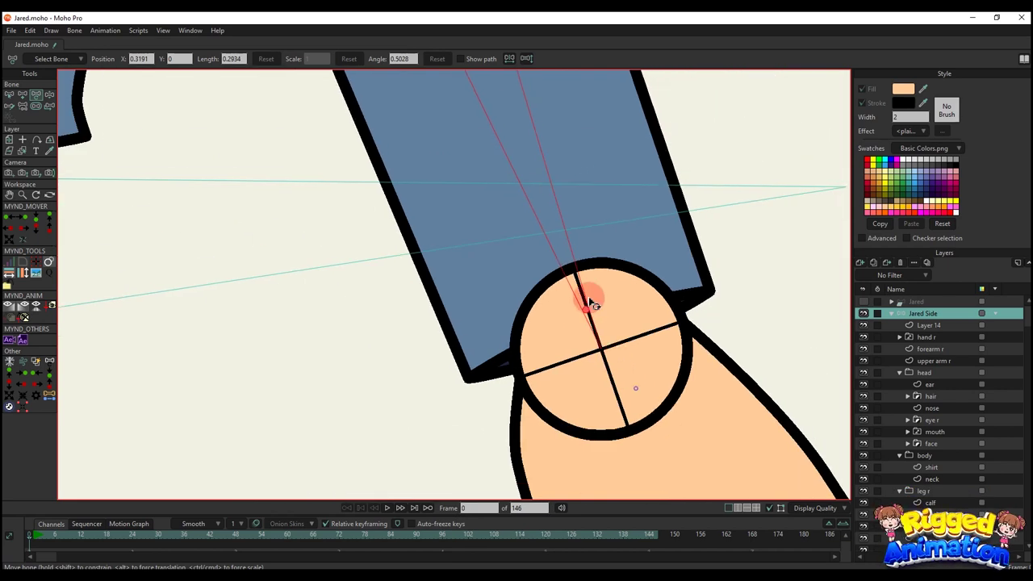
# Add a hand bone from the right wrist centre down to the fingers of hand r
pyautogui.press('a')
pyautogui.moveTo(568, 256); pyautogui.dragTo(645, 389)
pyautogui.scroll(-5, 605, 331)
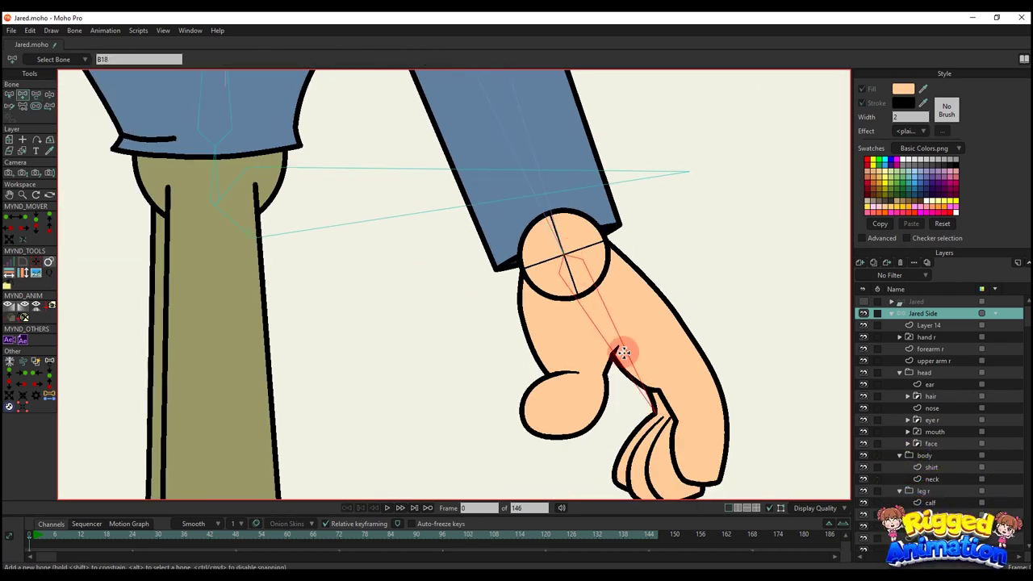
pyautogui.moveTo(588, 295); pyautogui.dragTo(596, 296)
pyautogui.press('n')
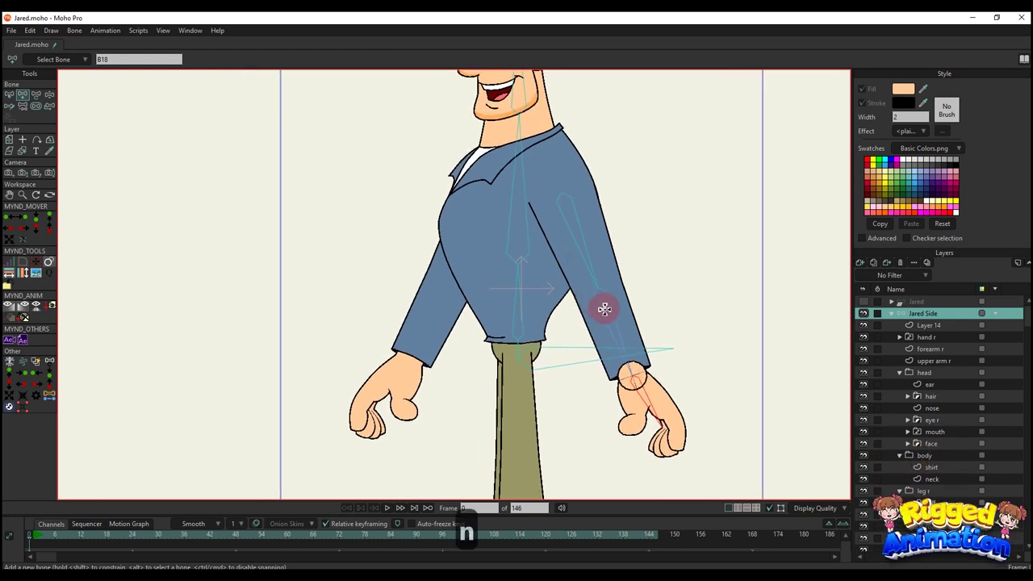
# Parent the upper arm r bone to the upper torso bone
pyautogui.press('b')
pyautogui.scroll(2, 611, 299)
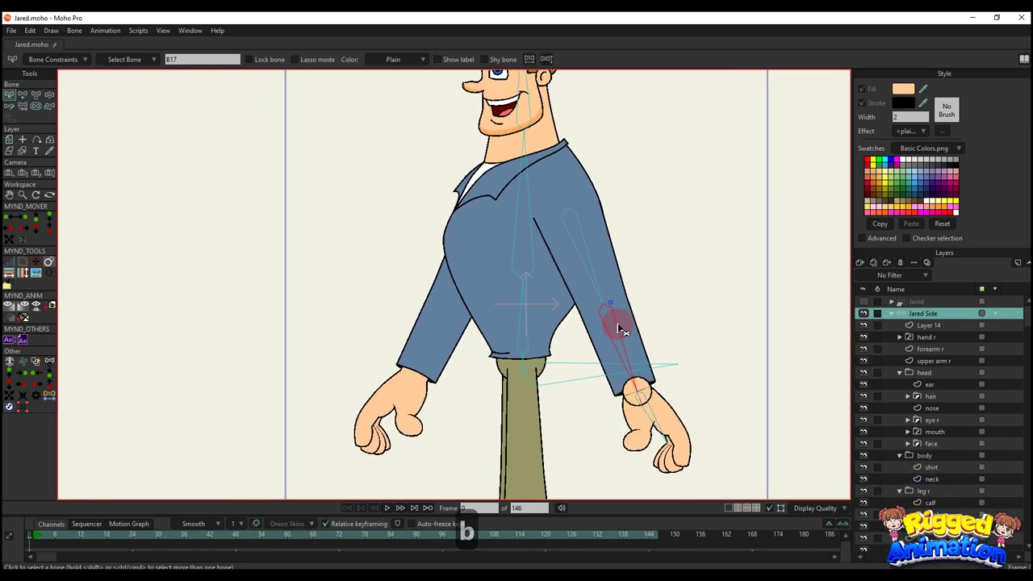
pyautogui.press('p')
pyautogui.press('b')
pyautogui.moveTo(583, 263); pyautogui.dragTo(625, 305)
pyautogui.click(597, 266)
pyautogui.press('p')
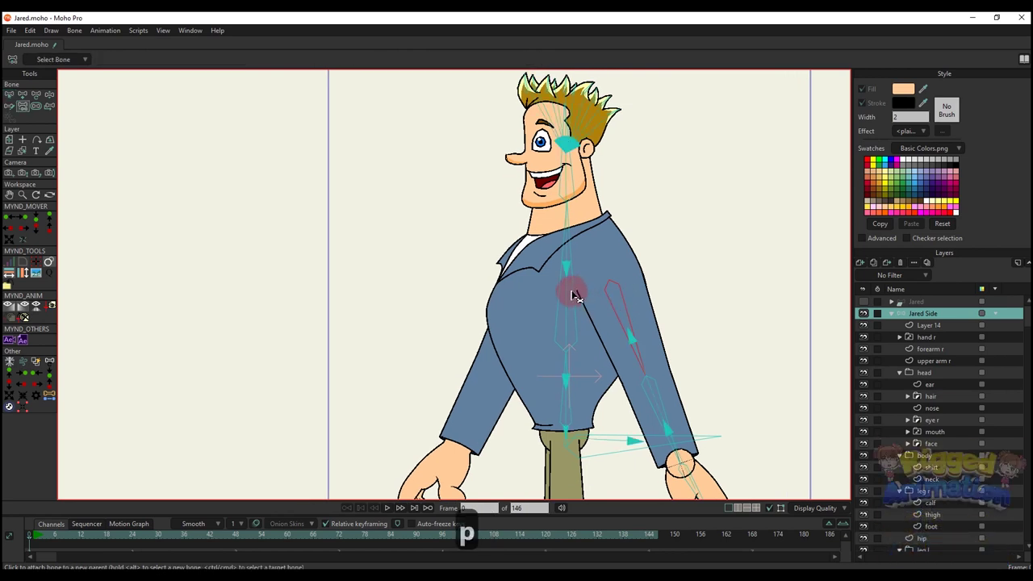
pyautogui.moveTo(553, 330); pyautogui.dragTo(509, 285)
pyautogui.press('b')
# Split the upper arm l layer's segments to add centre points in the elbow and shoulder circles
pyautogui.keyDown('alt'); pyautogui.rightClick(506, 310); pyautogui.keyUp('alt')
pyautogui.keyDown('alt'); pyautogui.rightClick(503, 279); pyautogui.keyUp('alt')
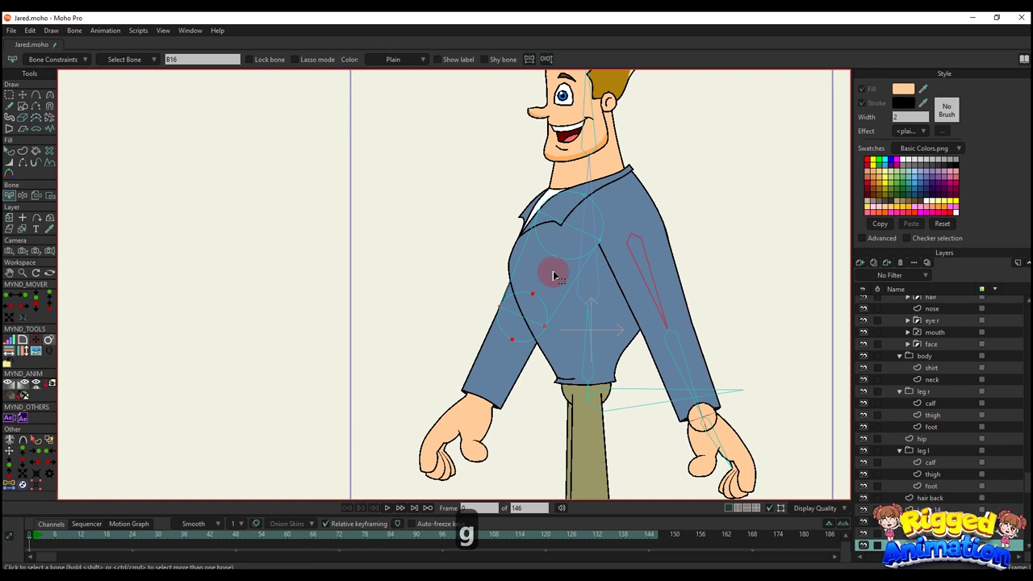
pyautogui.press('g')
pyautogui.click(428, 61)
pyautogui.scroll(4, 592, 240)
pyautogui.moveTo(552, 237); pyautogui.dragTo(551, 219)
# Create an upper arm bone on Jared Side from the left shoulder centre (-0.0689, 0.3255) to the elbow centre (-0.2137, 0.0411)
pyautogui.click(559, 200)
pyautogui.click(7, 487)
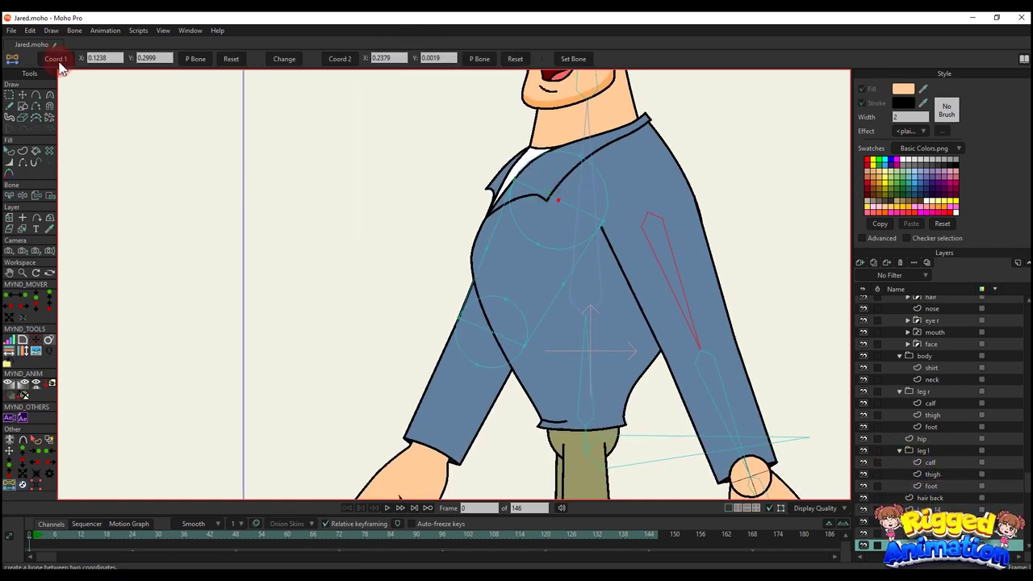
pyautogui.click(343, 60)
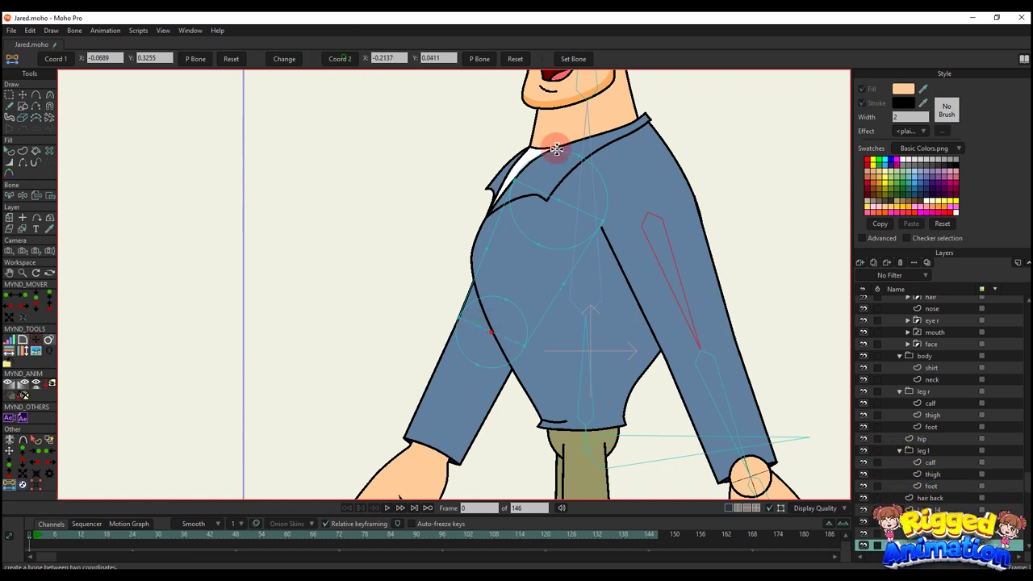
pyautogui.scroll(5, 934, 310)
pyautogui.click(900, 356)
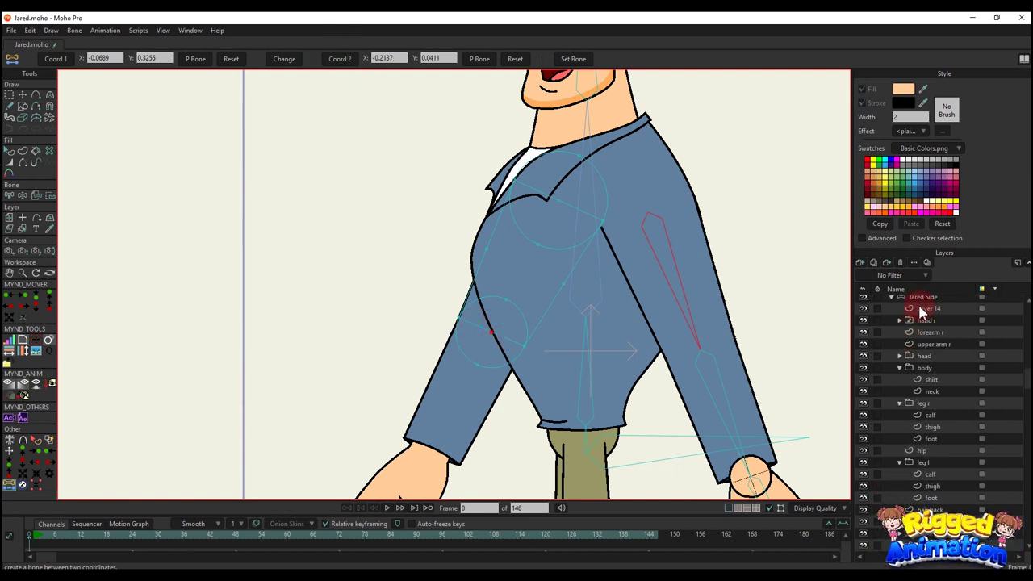
pyautogui.click(872, 285)
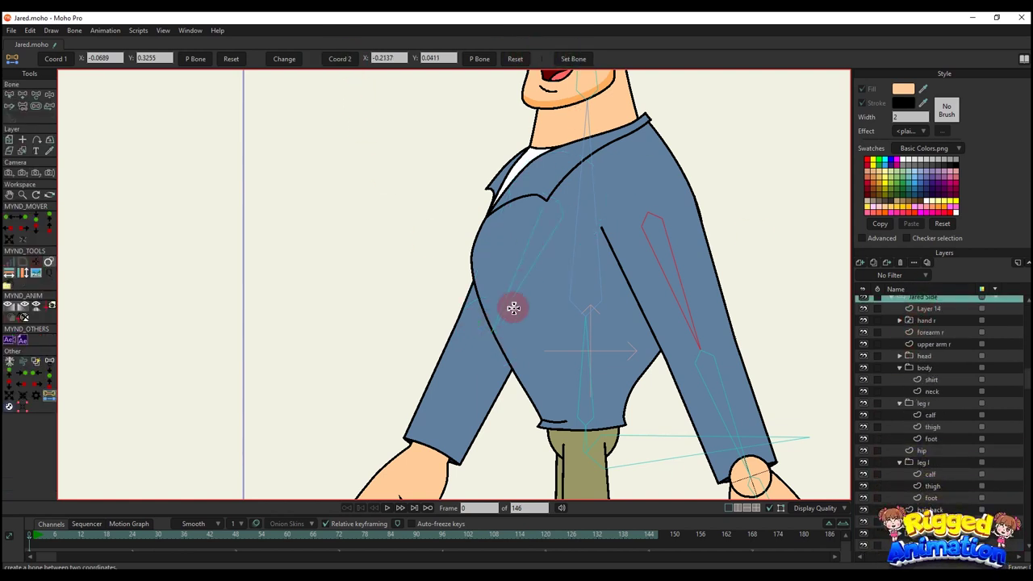
# Copy the wrist circle from the forearm l layer
pyautogui.scroll(-3, 513, 307)
pyautogui.scroll(3, 486, 364)
pyautogui.keyDown('alt'); pyautogui.rightClick(472, 388); pyautogui.keyUp('alt')
pyautogui.scroll(2, 470, 384)
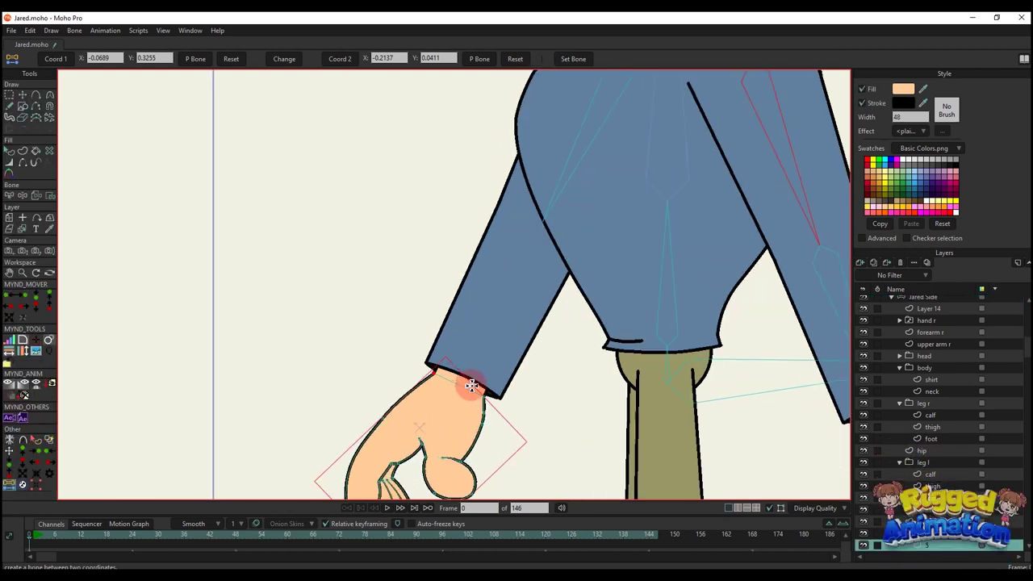
pyautogui.keyDown('alt'); pyautogui.rightClick(471, 365); pyautogui.keyUp('alt')
pyautogui.press('t')
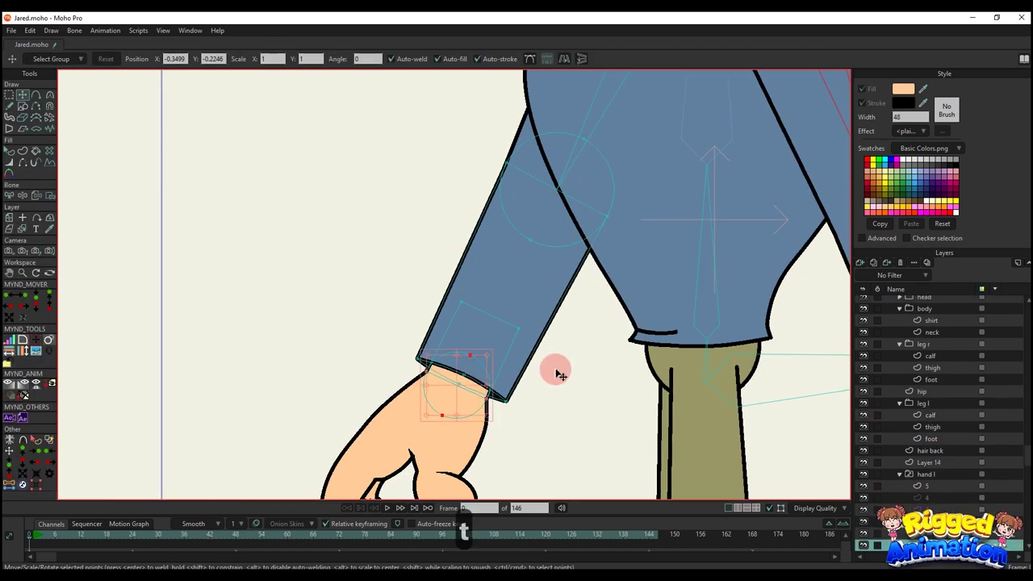
pyautogui.hotkey('ctrl', 'c')
# Paste the copied wrist circle into the empty Layer 14 above hand l
pyautogui.scroll(1, 906, 479)
pyautogui.click(929, 481)
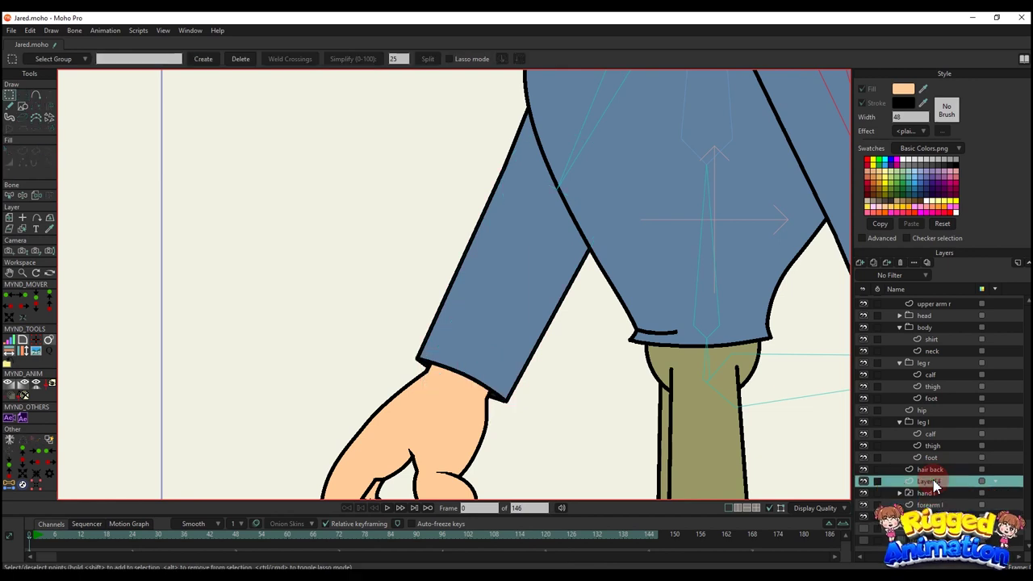
pyautogui.scroll(-4, 560, 279)
pyautogui.hotkey('ctrl', 'v')
pyautogui.scroll(5, 568, 300)
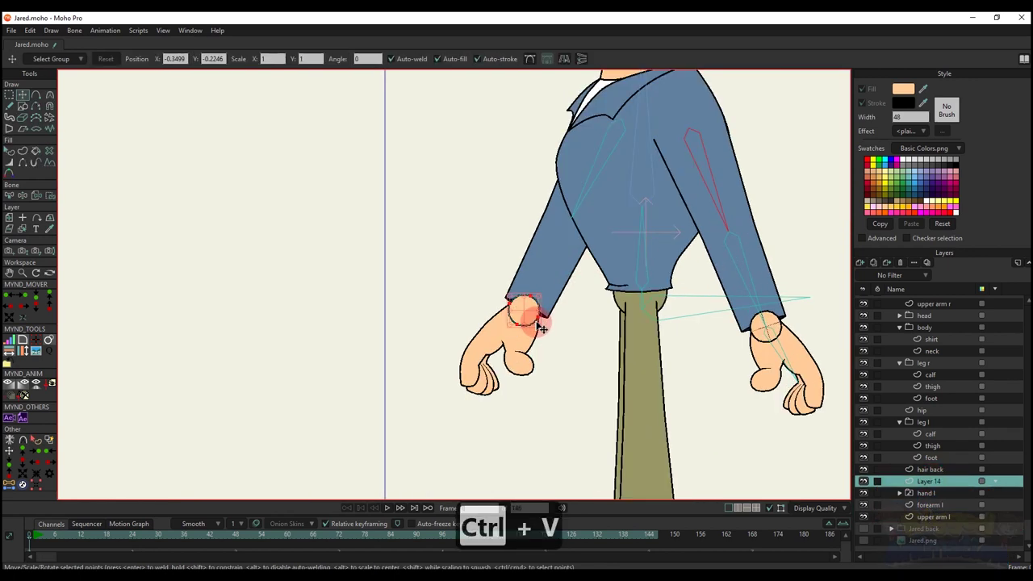
# Connect the opposite points of the pasted left wrist circle with two crossing lines to mark its centre
pyautogui.press('a')
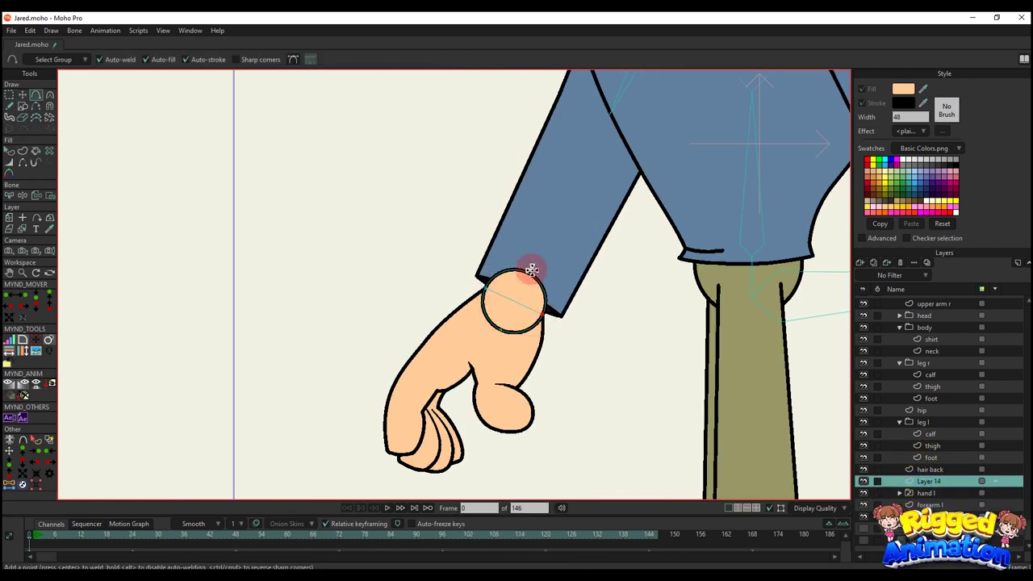
pyautogui.press('g')
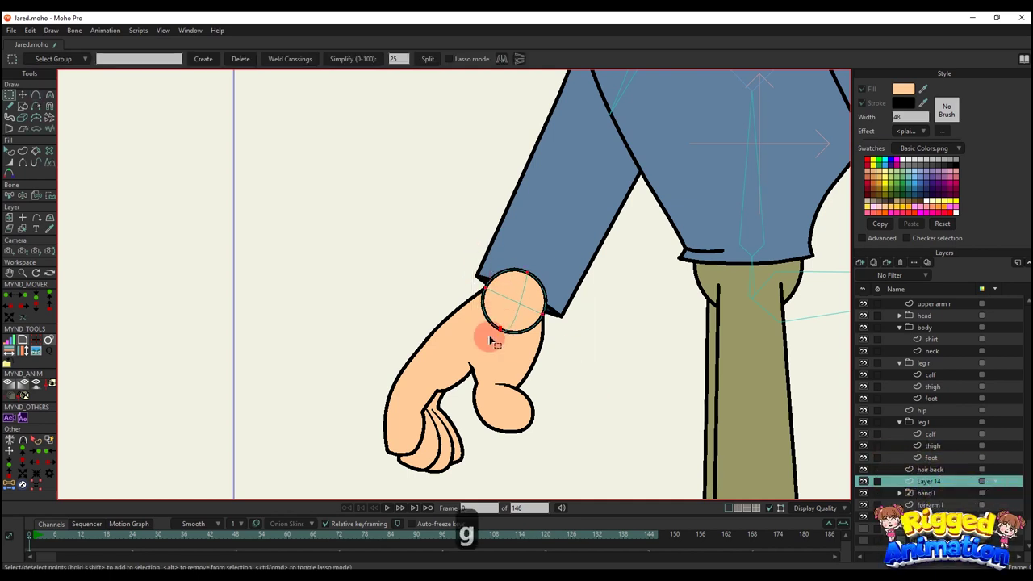
pyautogui.hotkey('ctrl', 'z')
pyautogui.scroll(2, 513, 321)
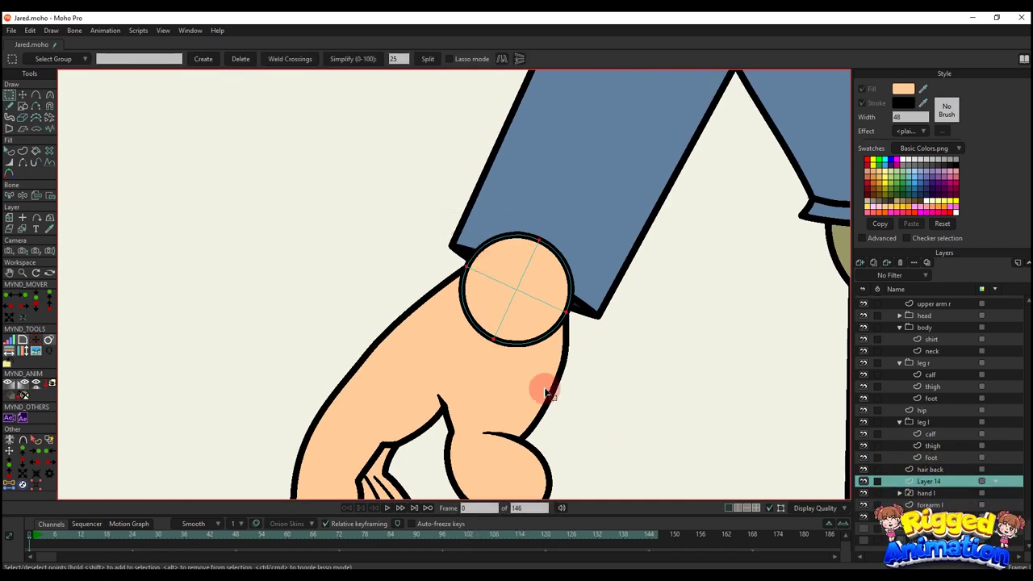
# Create a stroke shape from the left wrist circle and its crossing lines, with a line width of 2
pyautogui.click(23, 150)
pyautogui.click(112, 63)
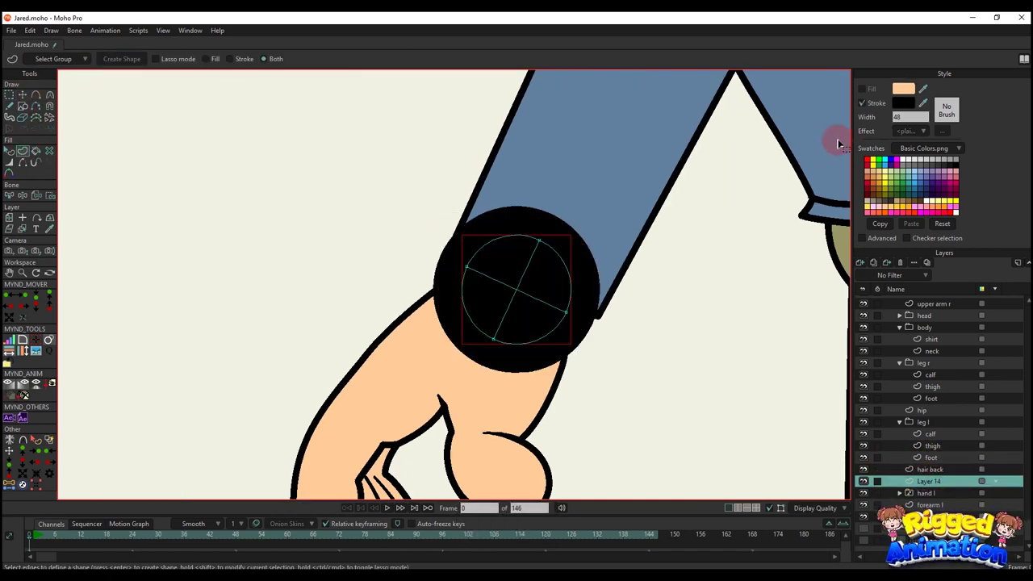
pyautogui.write('2')
pyautogui.scroll(-6, 666, 299)
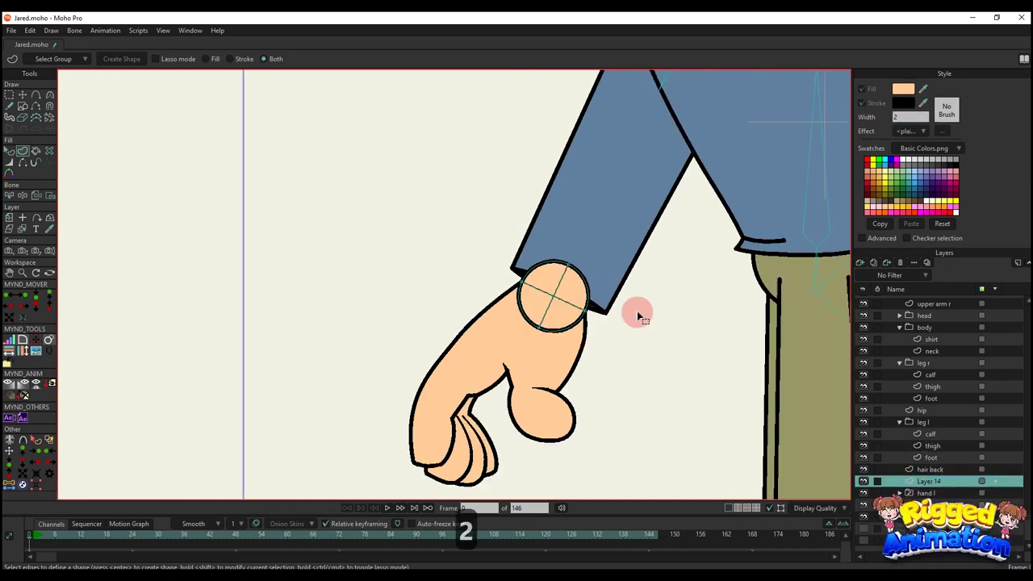
# In the Jared Side layer, add a left forearm bone ending at the wrist circle's centre and a hand bone running towards the fingers
pyautogui.scroll(1, 939, 331)
pyautogui.scroll(1, 936, 326)
pyautogui.click(921, 316)
pyautogui.scroll(-2, 579, 189)
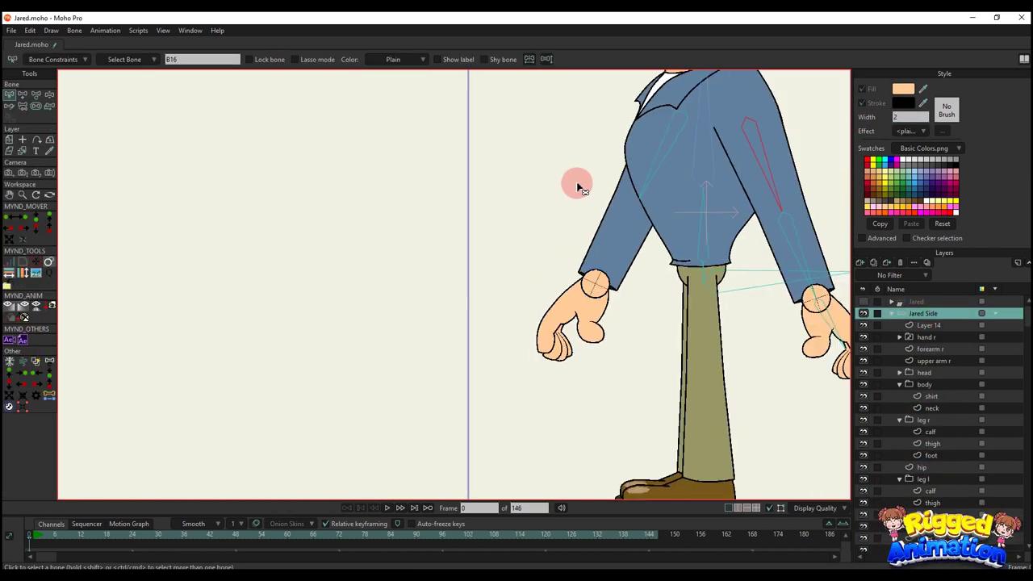
pyautogui.scroll(4, 607, 200)
pyautogui.press('t')
pyautogui.press('a')
pyautogui.scroll(1, 672, 205)
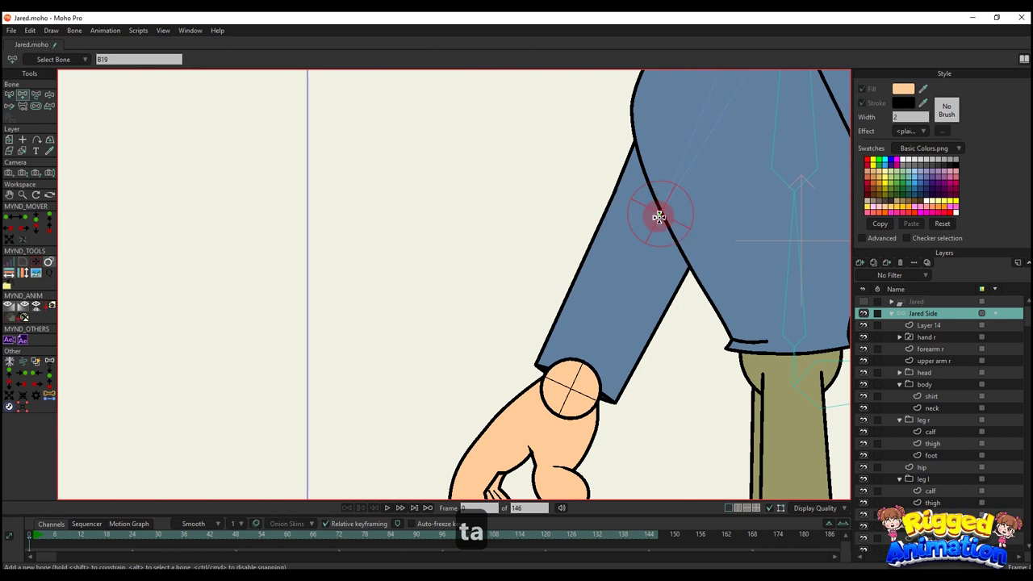
pyautogui.moveTo(659, 216); pyautogui.dragTo(571, 390)
pyautogui.scroll(4, 570, 390)
pyautogui.moveTo(588, 185); pyautogui.dragTo(438, 452)
pyautogui.scroll(-4, 512, 343)
# Examine the bones' strength areas and the parenting of the left upper arm bone
pyautogui.press('s')
pyautogui.scroll(-4, 512, 343)
pyautogui.scroll(3, 548, 287)
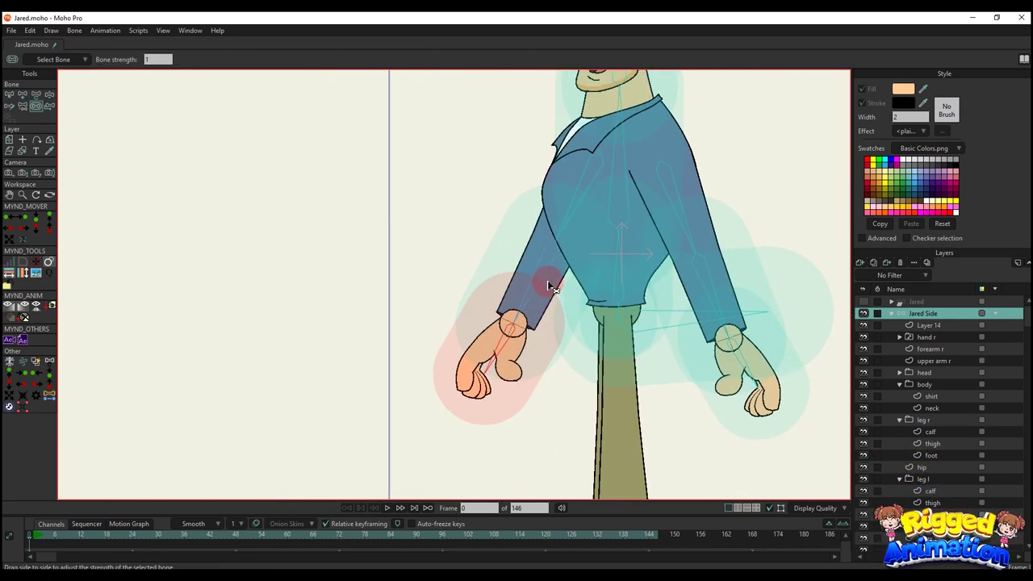
pyautogui.press('b')
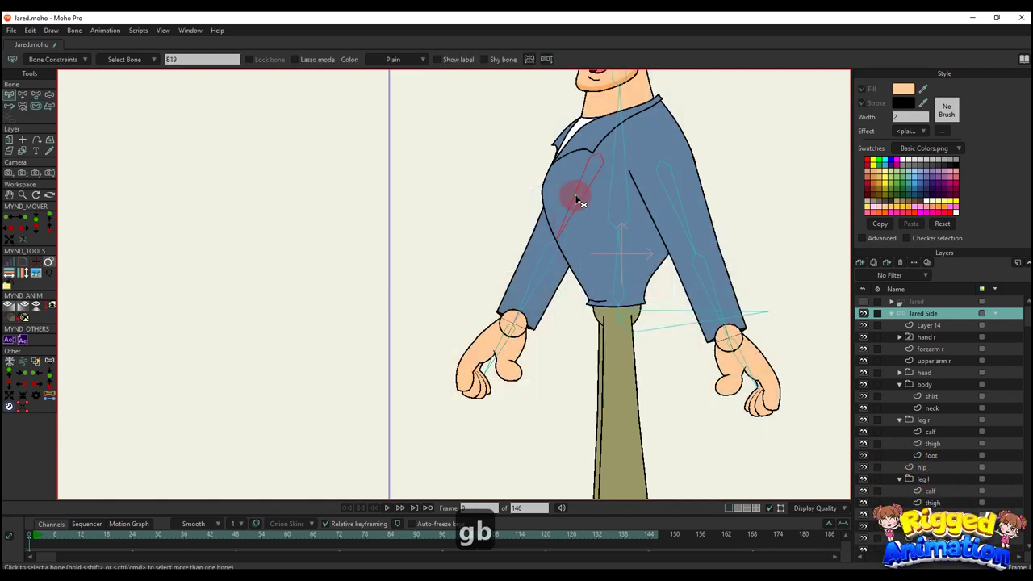
pyautogui.press('p')
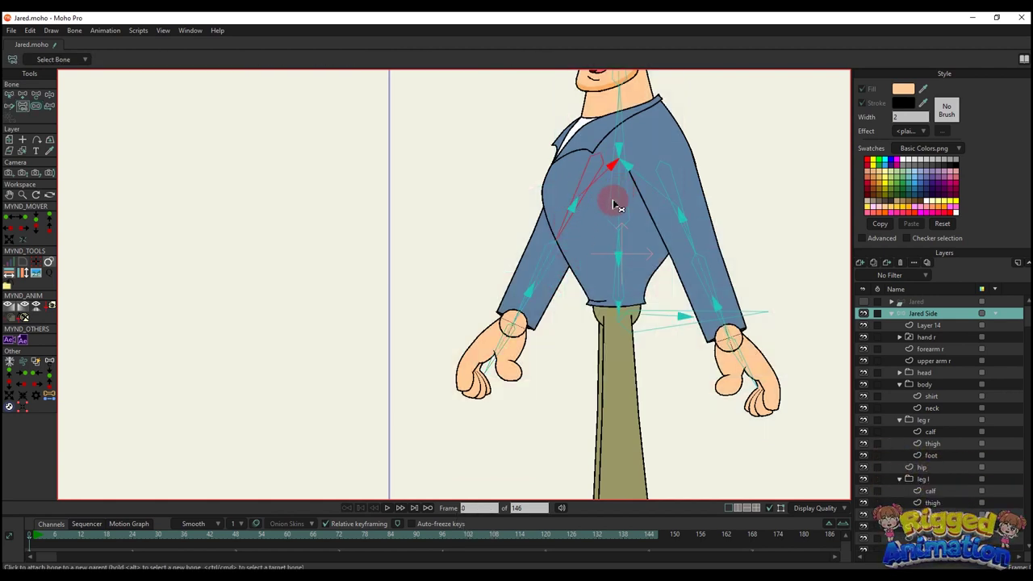
# Delete the two temporary wrist circle layers above the left and right hands
pyautogui.scroll(-2, 577, 292)
pyautogui.scroll(5, 526, 316)
pyautogui.keyDown('alt'); pyautogui.rightClick(533, 322); pyautogui.keyUp('alt')
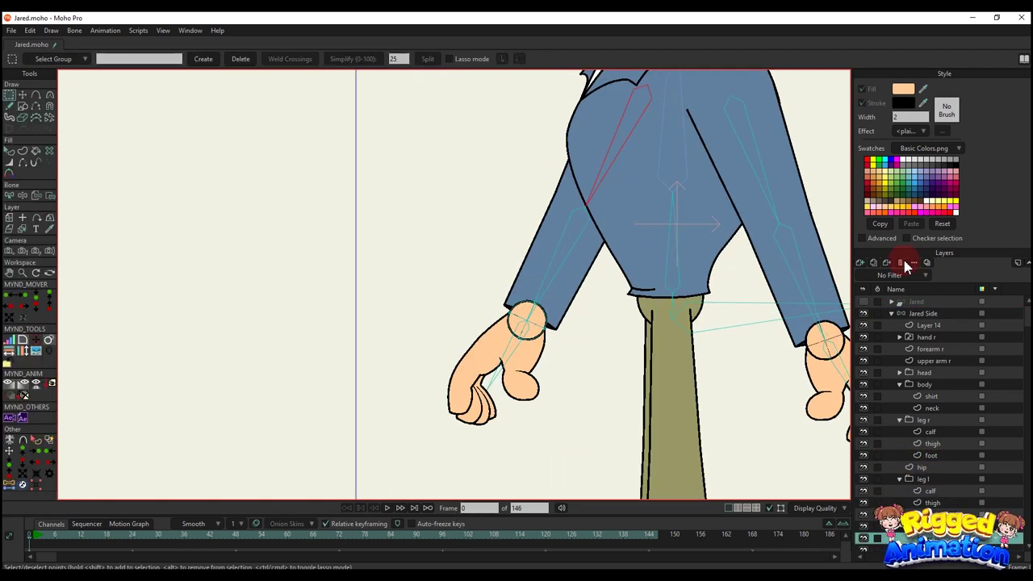
pyautogui.click(902, 263)
pyautogui.scroll(-3, 682, 286)
pyautogui.keyDown('alt'); pyautogui.rightClick(720, 311); pyautogui.keyUp('alt')
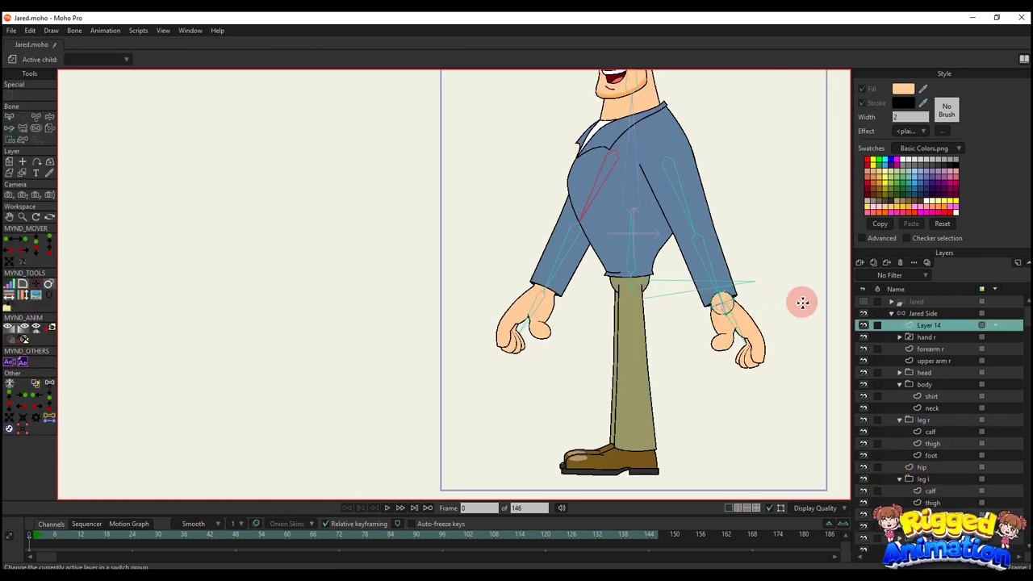
pyautogui.keyDown('ctrl'); pyautogui.keyDown('alt'); pyautogui.click(702, 284); pyautogui.keyUp('alt'); pyautogui.keyUp('ctrl')
pyautogui.scroll(-3, 675, 276)
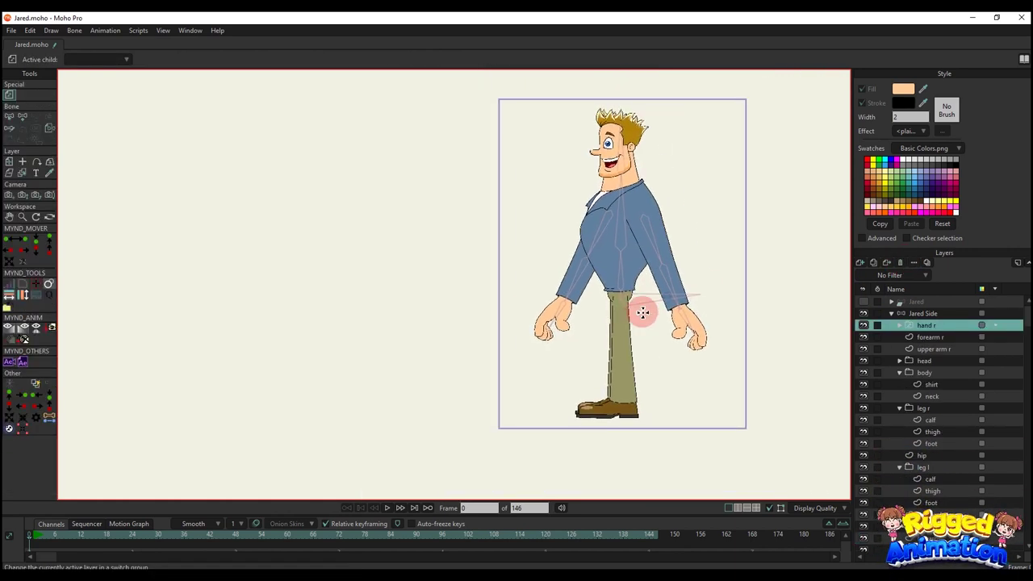
# Create the leg r thigh bone from the hip circle's centre (-0.0140, -0.2013) to the knee circle's centre (-0.0047, -0.5256)
pyautogui.scroll(3, 642, 313)
pyautogui.scroll(4, 611, 260)
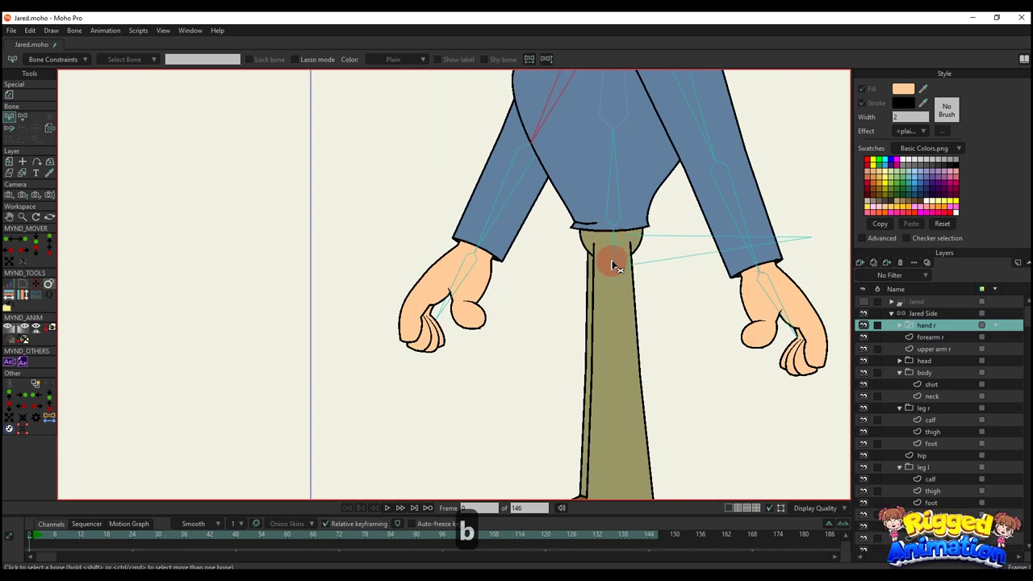
pyautogui.click(608, 259)
pyautogui.press('g')
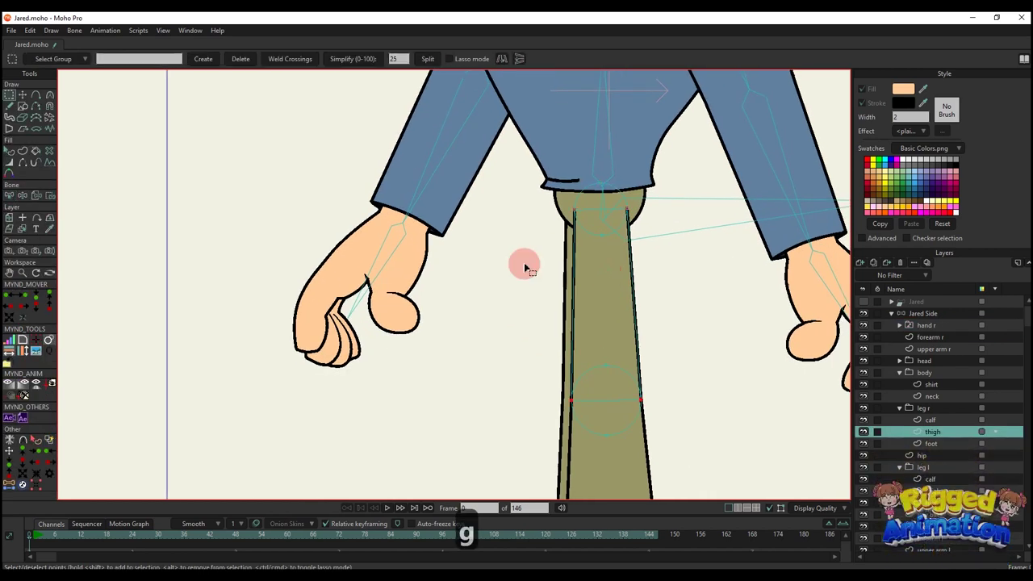
pyautogui.click(597, 206)
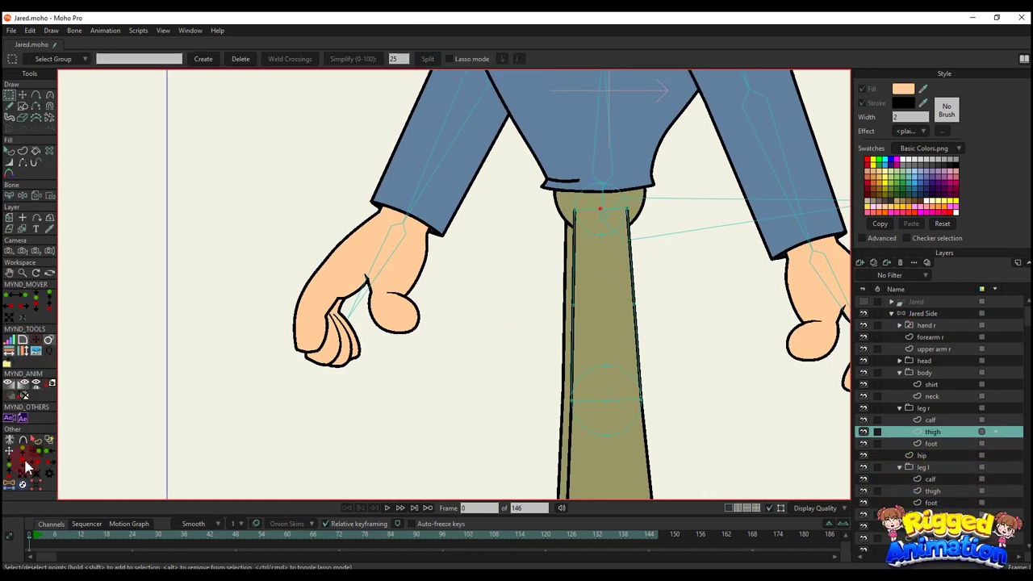
pyautogui.click(10, 486)
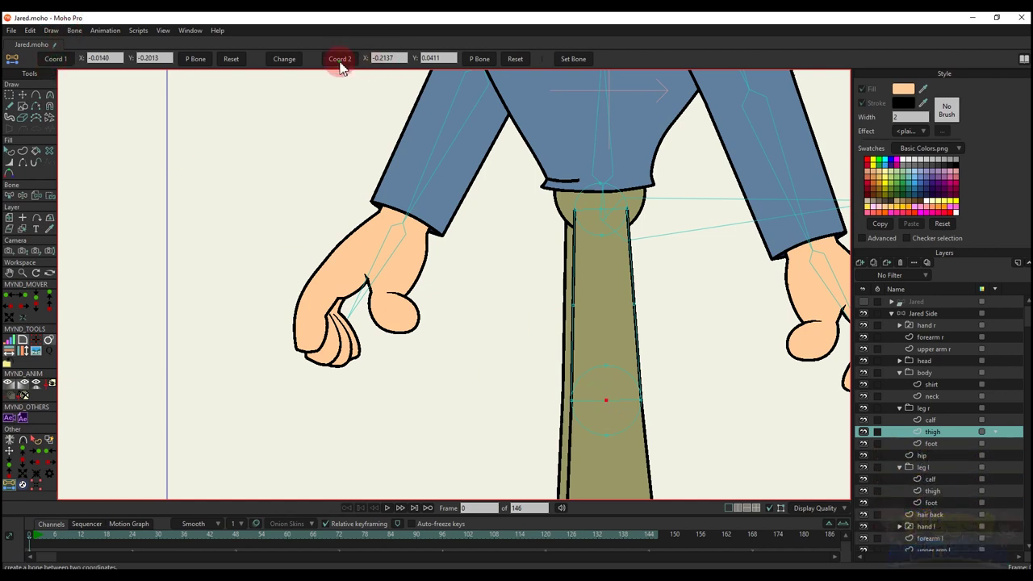
pyautogui.click(922, 315)
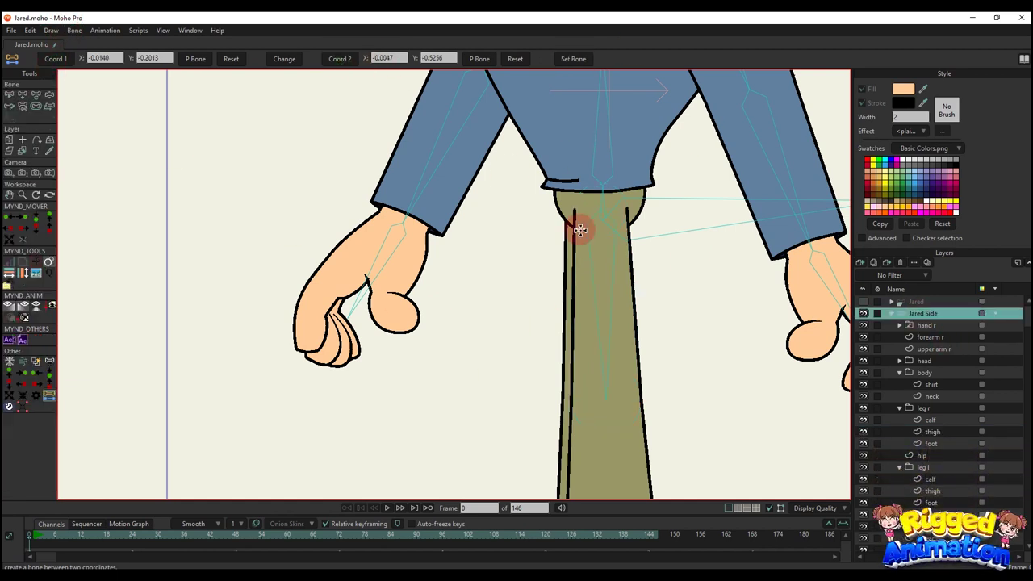
# Extend the leg r thigh bone with a calf bone down to the ankle and a foot bone towards the shoe's toe
pyautogui.scroll(-2, 584, 283)
pyautogui.press('b')
pyautogui.click(597, 275)
pyautogui.moveTo(594, 305); pyautogui.dragTo(596, 217)
pyautogui.press('a')
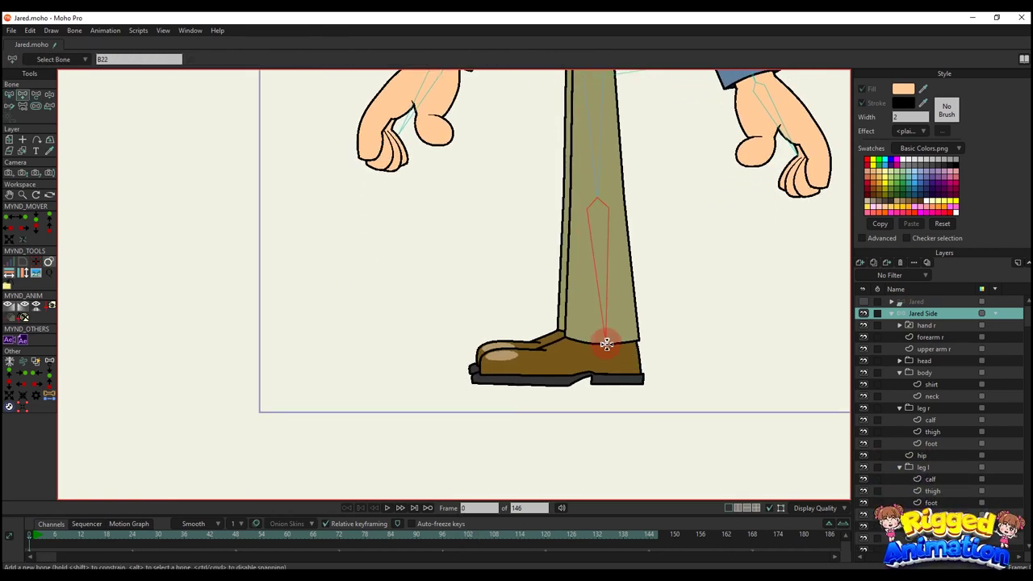
pyautogui.moveTo(607, 345); pyautogui.dragTo(608, 347)
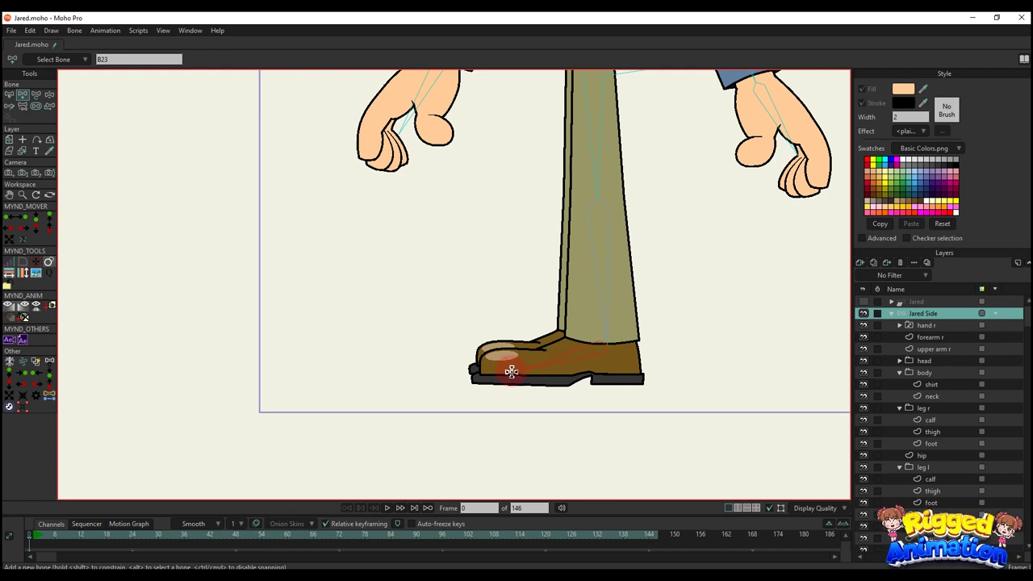
pyautogui.moveTo(500, 368); pyautogui.dragTo(501, 368)
# Create the leg l thigh bone from the hip circle's centre (-0.0284, -0.2013) to the knee circle's centre (-0.0190, -0.5082)
pyautogui.scroll(-2, 552, 335)
pyautogui.moveTo(574, 325); pyautogui.dragTo(576, 360)
pyautogui.scroll(3, 574, 278)
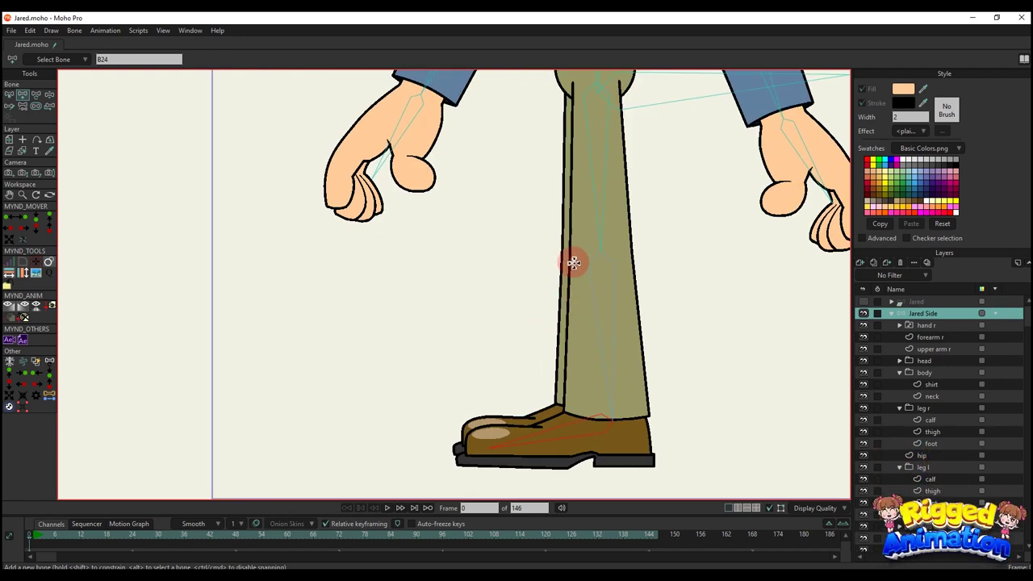
pyautogui.keyDown('ctrl'); pyautogui.keyDown('alt'); pyautogui.click(566, 230); pyautogui.keyUp('alt'); pyautogui.keyUp('ctrl')
pyautogui.keyDown('ctrl'); pyautogui.keyDown('alt'); pyautogui.click(567, 206); pyautogui.keyUp('alt'); pyautogui.keyUp('ctrl')
pyautogui.moveTo(592, 106); pyautogui.dragTo(591, 208)
pyautogui.press('g')
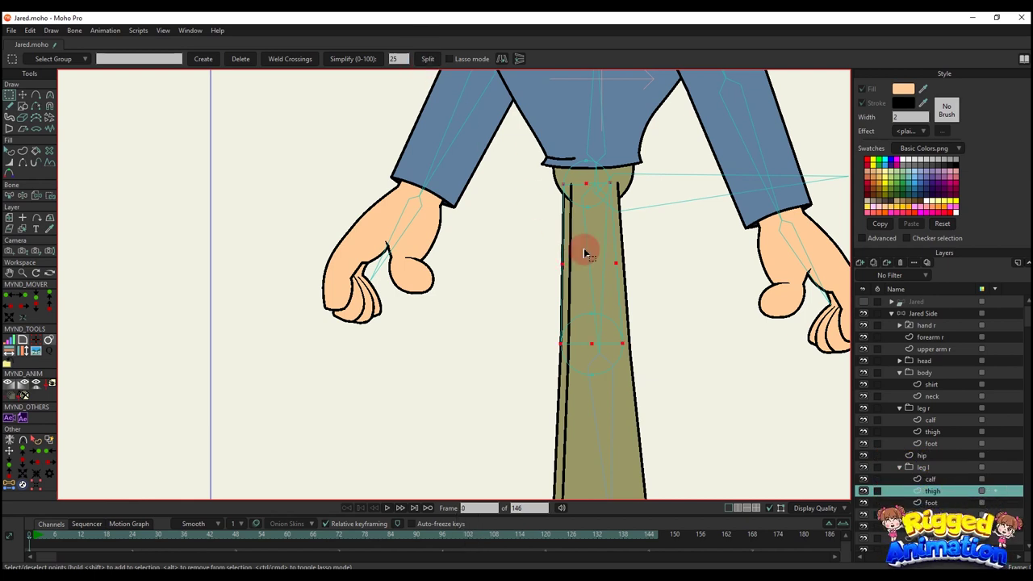
pyautogui.scroll(2, 586, 252)
pyautogui.moveTo(594, 164); pyautogui.dragTo(597, 167)
pyautogui.click(10, 485)
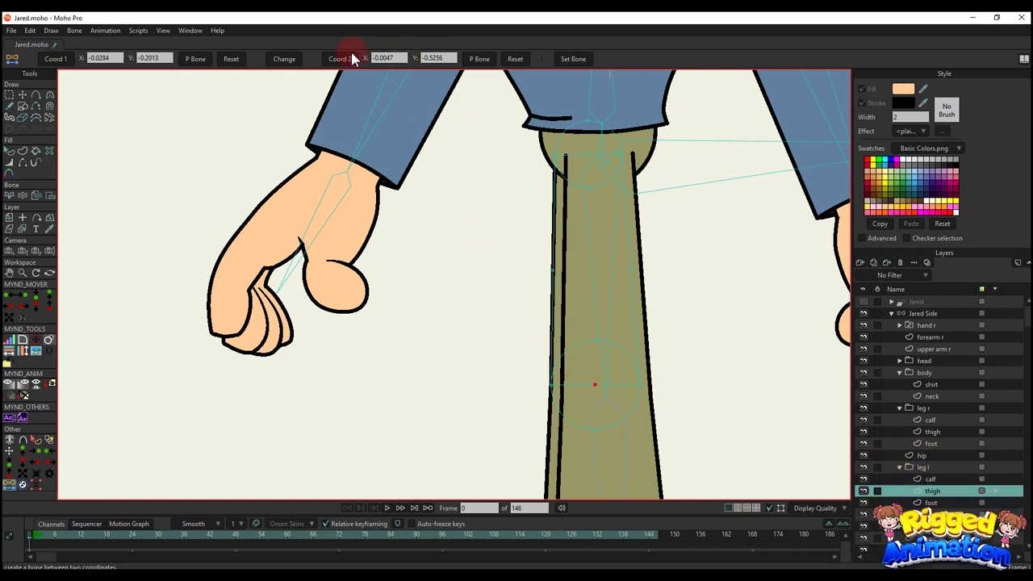
pyautogui.click(921, 313)
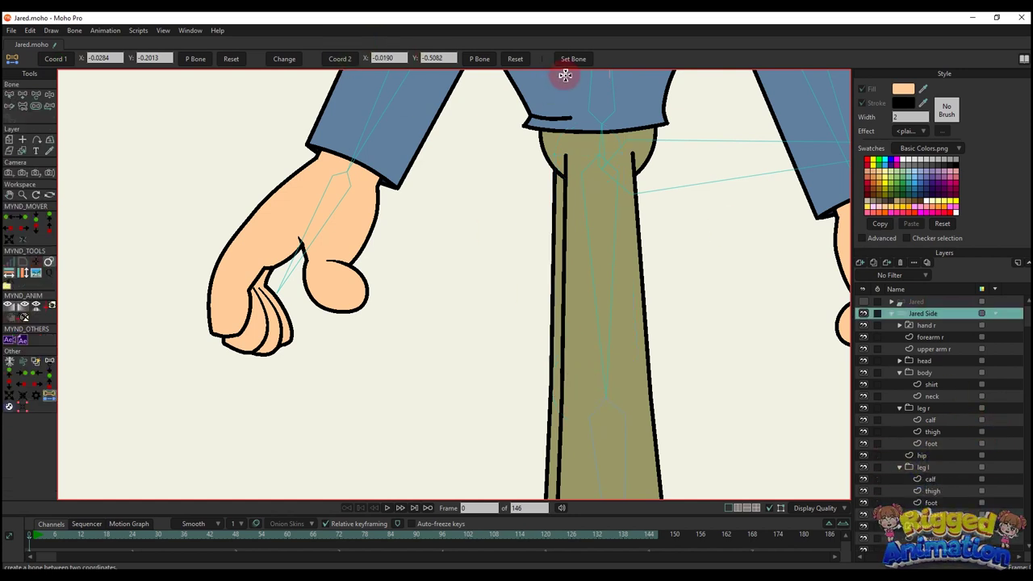
pyautogui.click(571, 62)
# Add a calf bone for leg l from the end of its thigh bone down to the ankle
pyautogui.scroll(-2, 565, 242)
pyautogui.moveTo(561, 282); pyautogui.dragTo(560, 205)
pyautogui.scroll(-2, 569, 197)
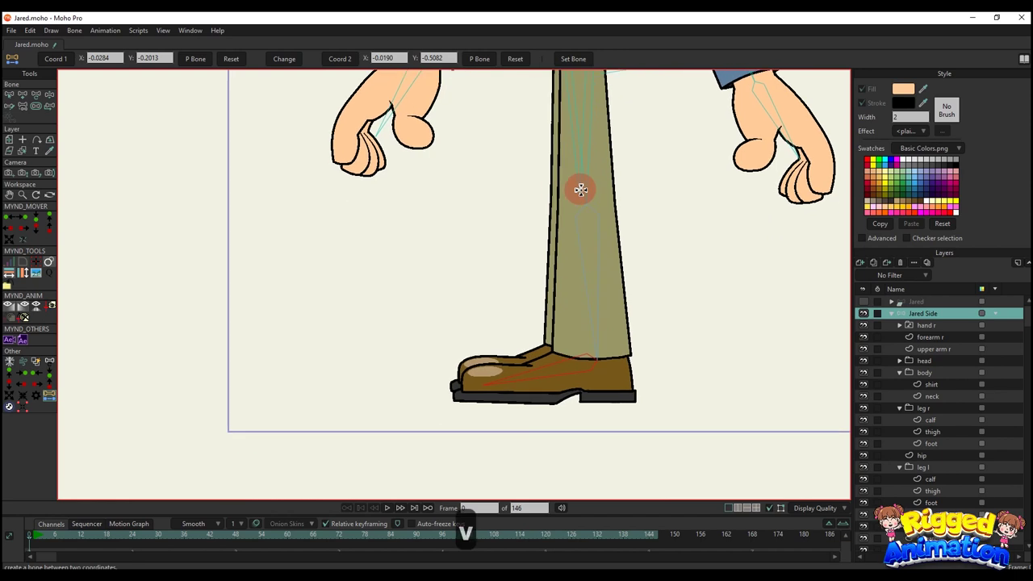
pyautogui.press('b')
pyautogui.scroll(2, 586, 208)
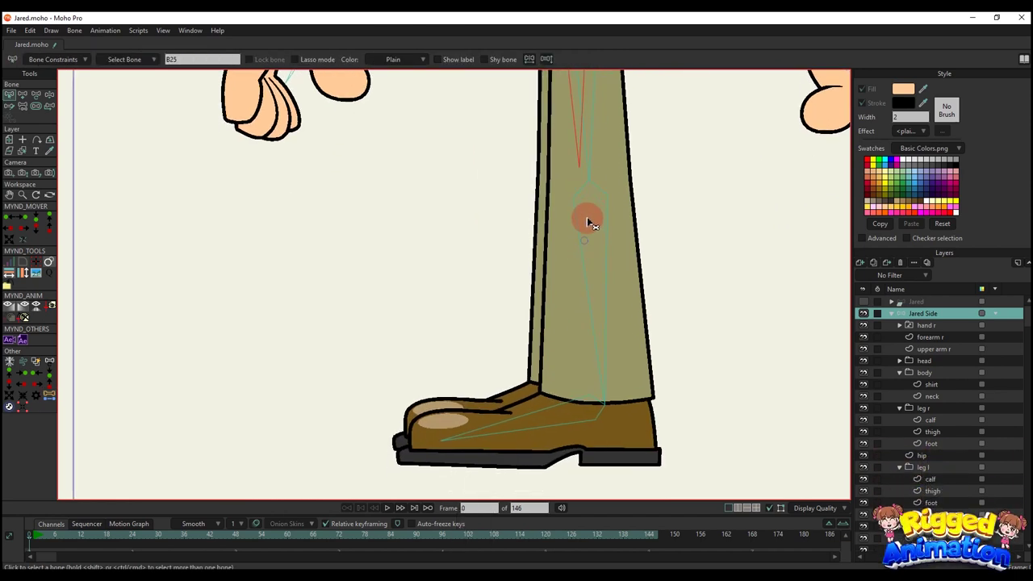
pyautogui.press('a')
pyautogui.moveTo(581, 166); pyautogui.dragTo(595, 389)
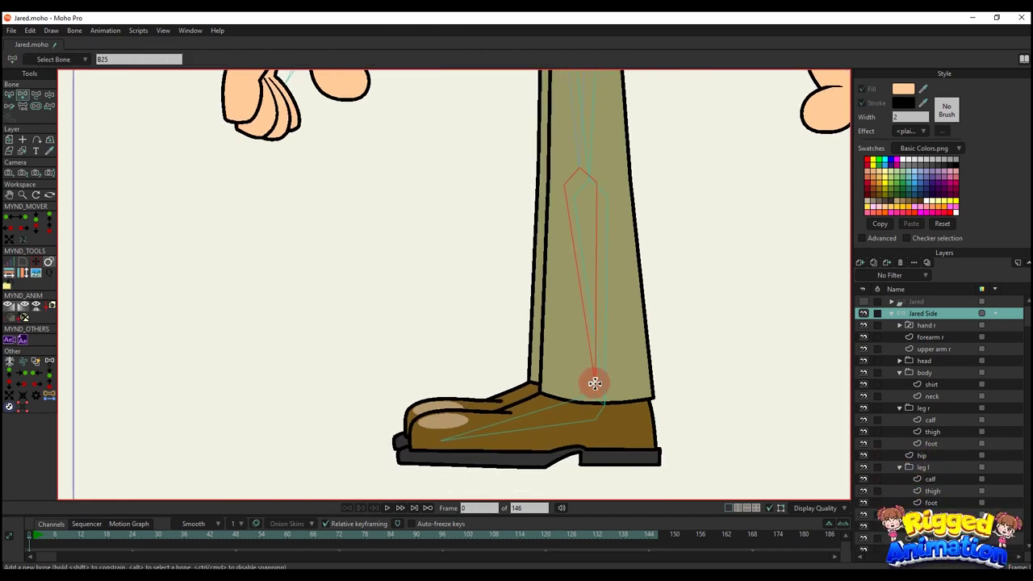
# With leg r temporarily hidden, adjust the leg l calf bone's tip at the ankle and add a foot bone towards the shoe's toe
pyautogui.click(862, 408)
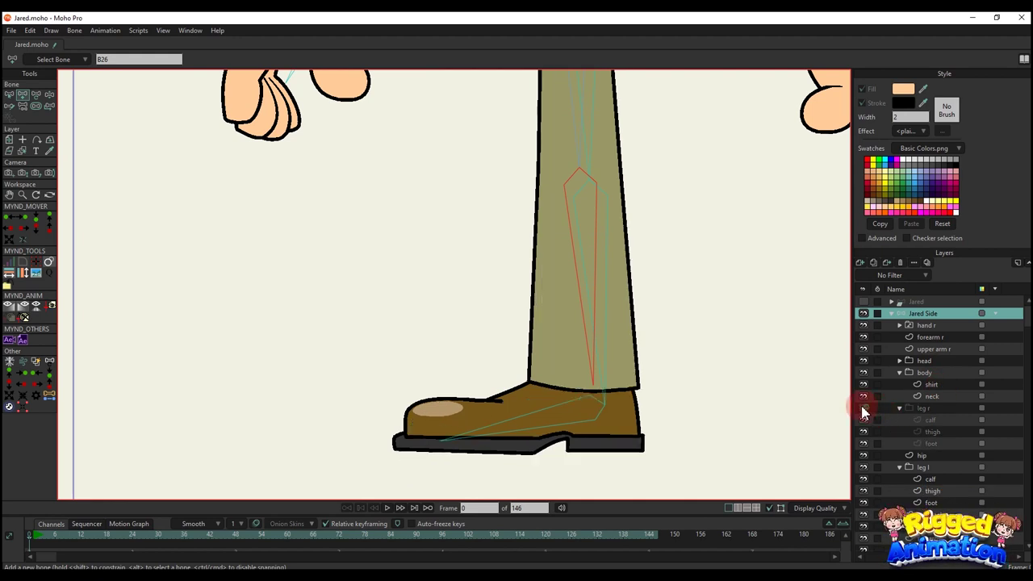
pyautogui.press('t')
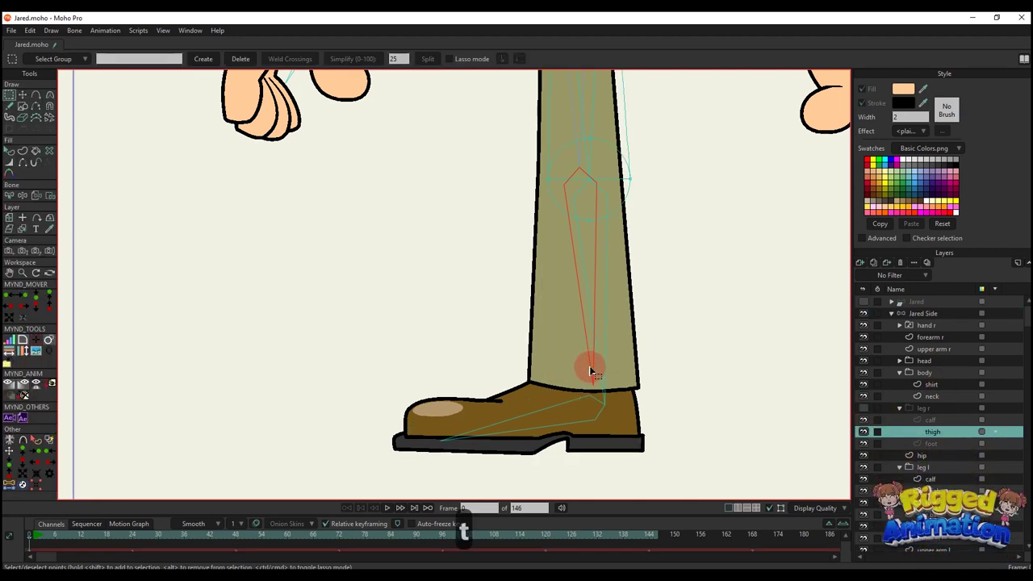
pyautogui.click(927, 314)
pyautogui.press('t')
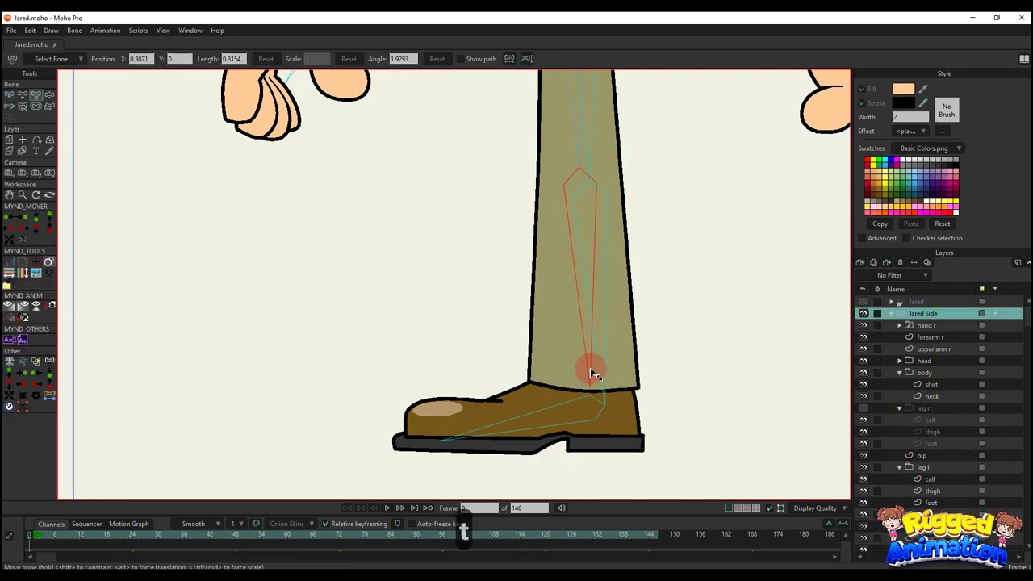
pyautogui.press('a')
pyautogui.moveTo(587, 385); pyautogui.dragTo(446, 429)
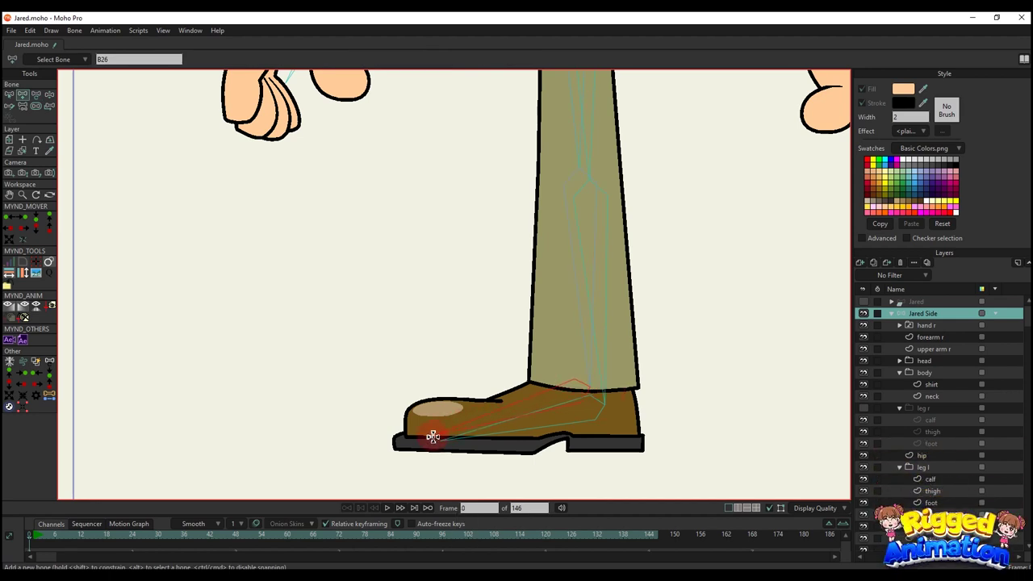
pyautogui.scroll(-2, 451, 416)
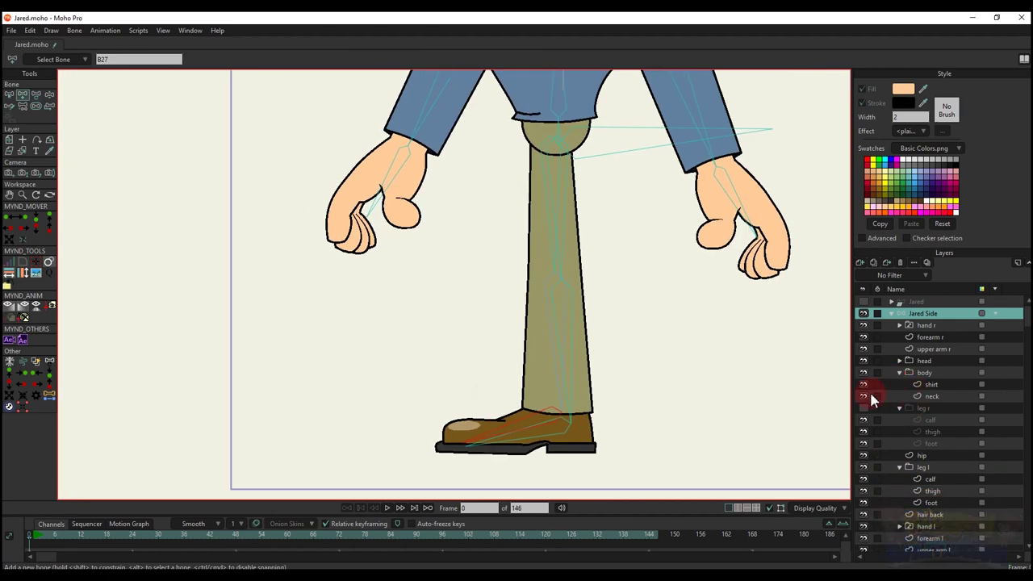
pyautogui.scroll(-4, 583, 350)
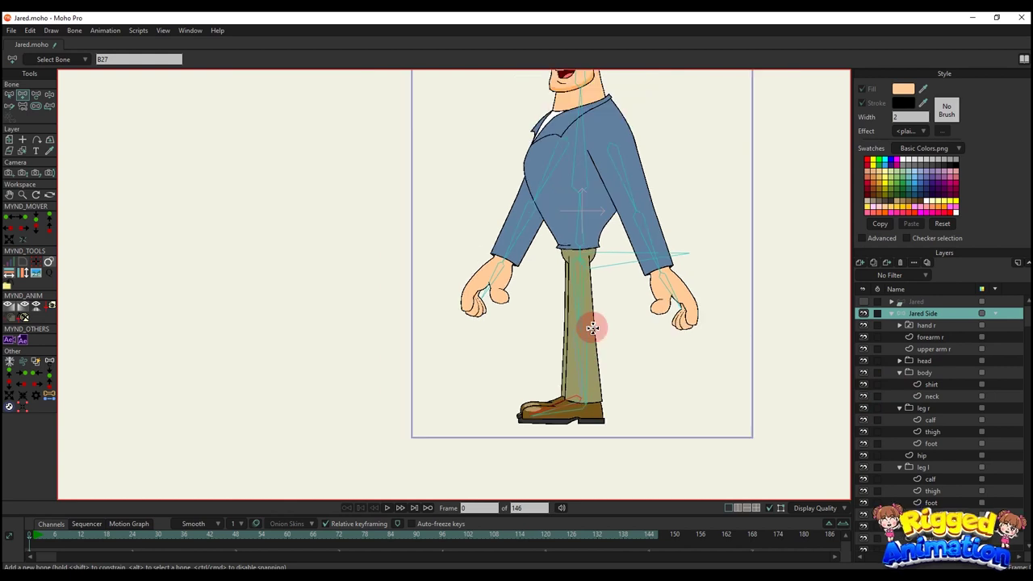
# Select all bones of the side view skeleton and reduce their bone strength together
pyautogui.press('b')
pyautogui.moveTo(594, 329); pyautogui.dragTo(608, 357)
pyautogui.scroll(-2, 601, 390)
pyautogui.scroll(2, 614, 360)
pyautogui.scroll(-2, 634, 374)
pyautogui.press('v')
pyautogui.press('b')
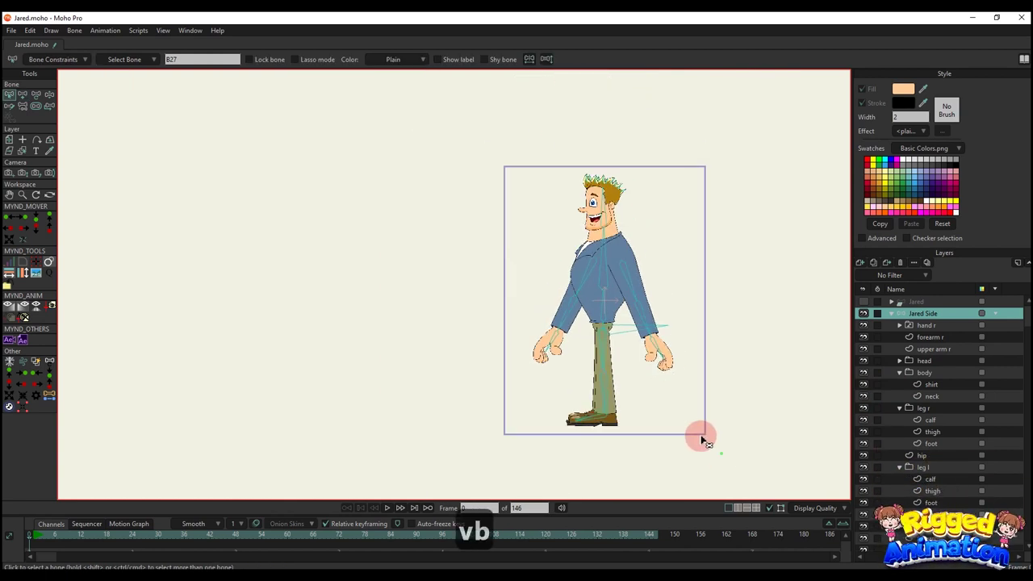
pyautogui.moveTo(721, 453); pyautogui.dragTo(453, 139)
pyautogui.press('s')
pyautogui.moveTo(588, 263); pyautogui.dragTo(171, 337)
pyautogui.press('b')
pyautogui.click(751, 383)
# Bind all points of the leg r foot layer to its foot bone
pyautogui.moveTo(566, 457); pyautogui.dragTo(484, 484)
pyautogui.scroll(4, 616, 276)
pyautogui.scroll(-2, 544, 366)
pyautogui.scroll(2, 537, 350)
pyautogui.keyDown('alt'); pyautogui.rightClick(543, 443); pyautogui.keyUp('alt')
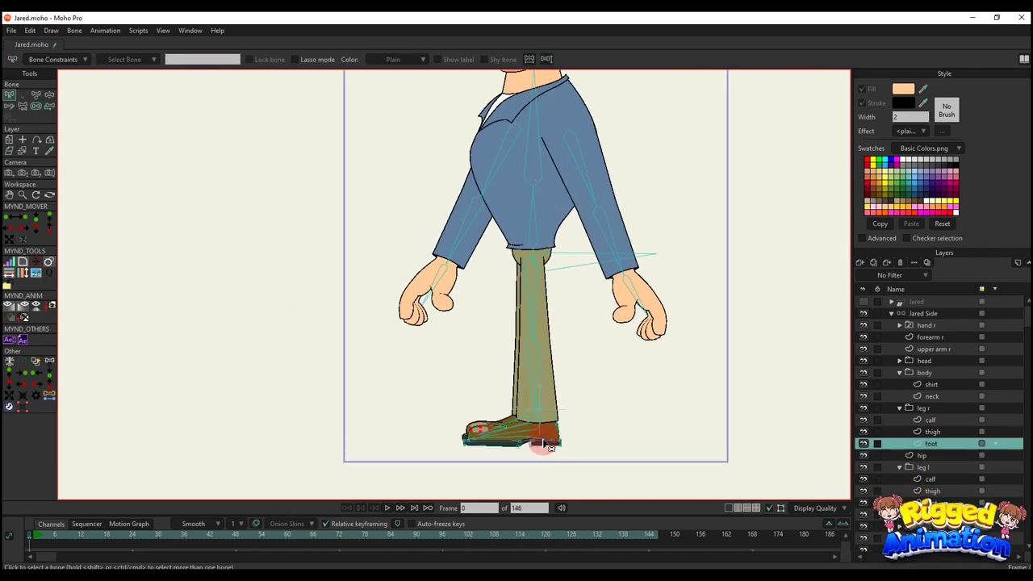
pyautogui.scroll(3, 547, 446)
pyautogui.press('b')
pyautogui.scroll(-1, 545, 348)
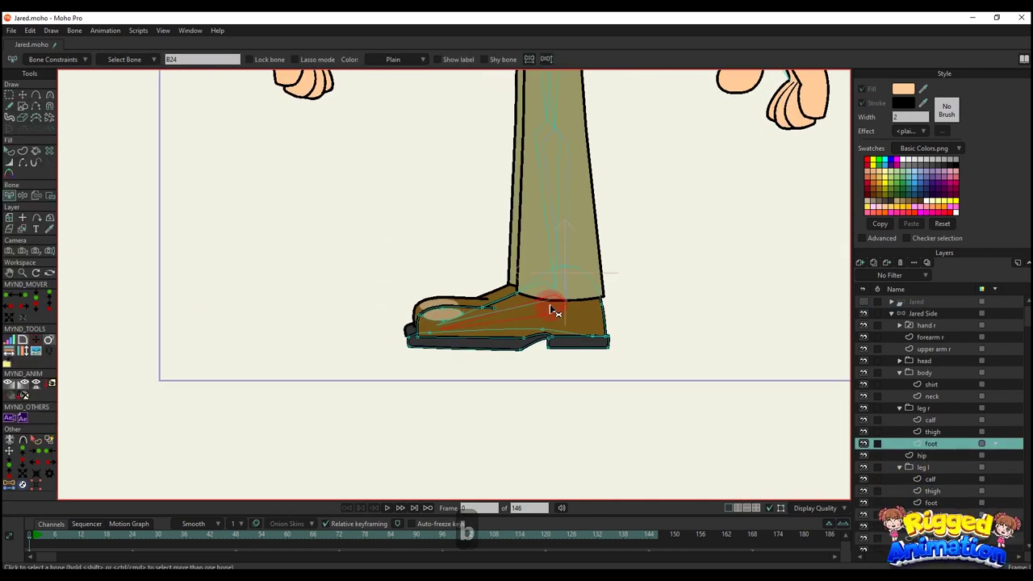
pyautogui.press('i')
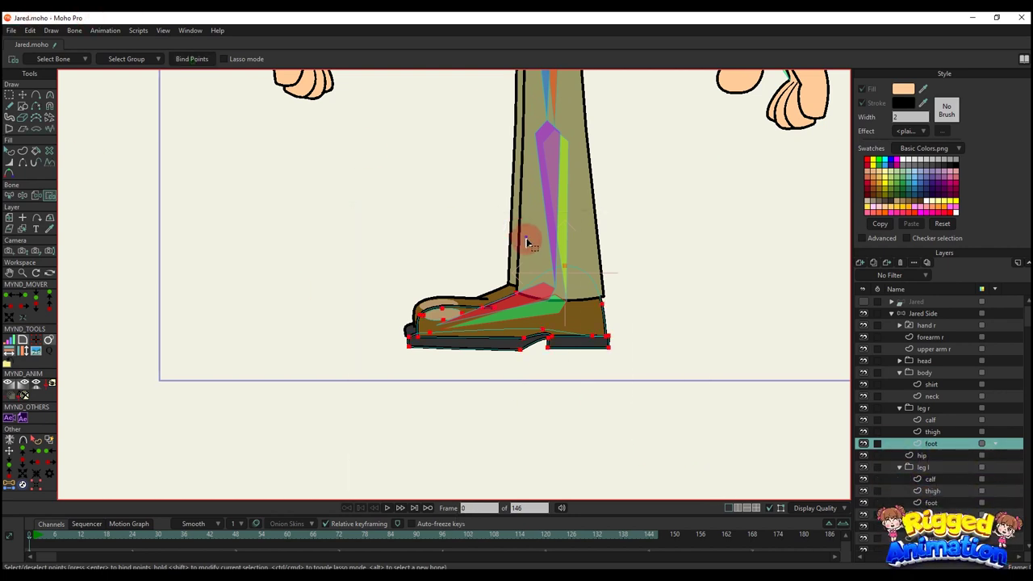
# Bind all points of the leg r calf layer to its calf bone
pyautogui.press('b')
pyautogui.scroll(-2, 565, 290)
pyautogui.click(581, 314)
pyautogui.scroll(1, 579, 318)
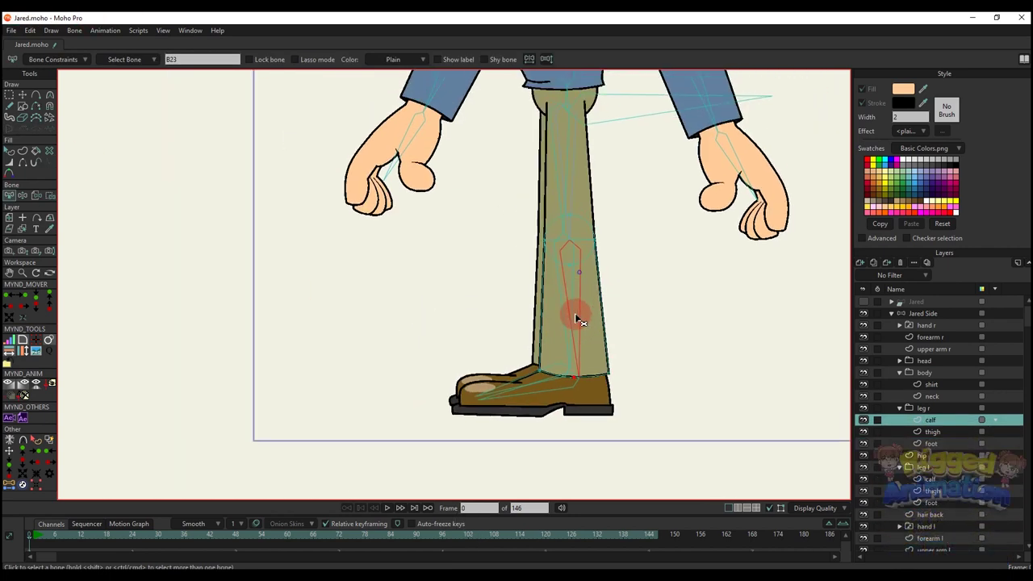
pyautogui.scroll(1, 557, 300)
pyautogui.press('i')
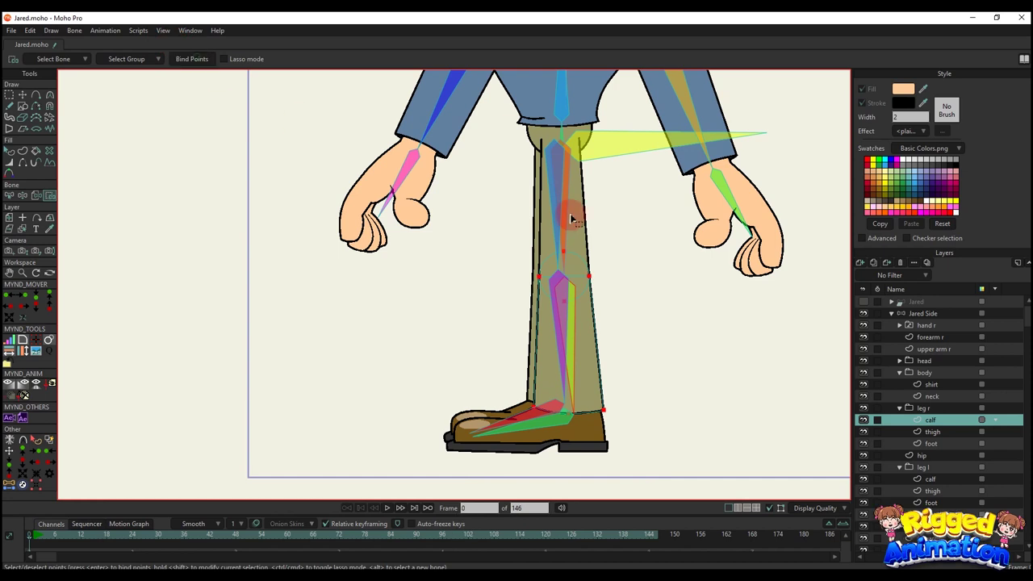
# Bind all points of the leg r thigh layer to its thigh bone
pyautogui.scroll(2, 570, 218)
pyautogui.keyDown('alt'); pyautogui.rightClick(557, 223); pyautogui.keyUp('alt')
pyautogui.moveTo(557, 223); pyautogui.dragTo(559, 238)
pyautogui.press('b')
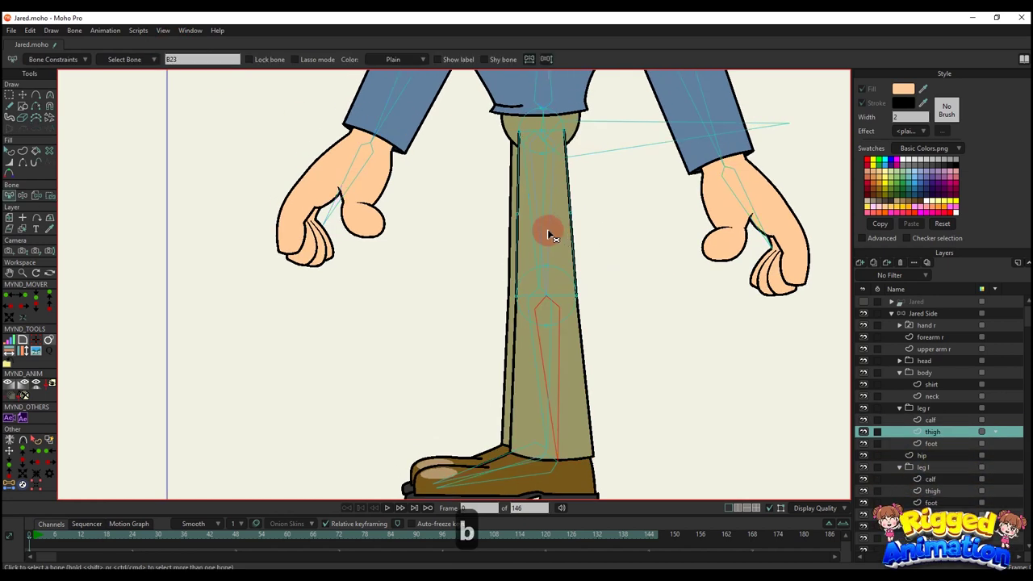
pyautogui.scroll(-2, 554, 239)
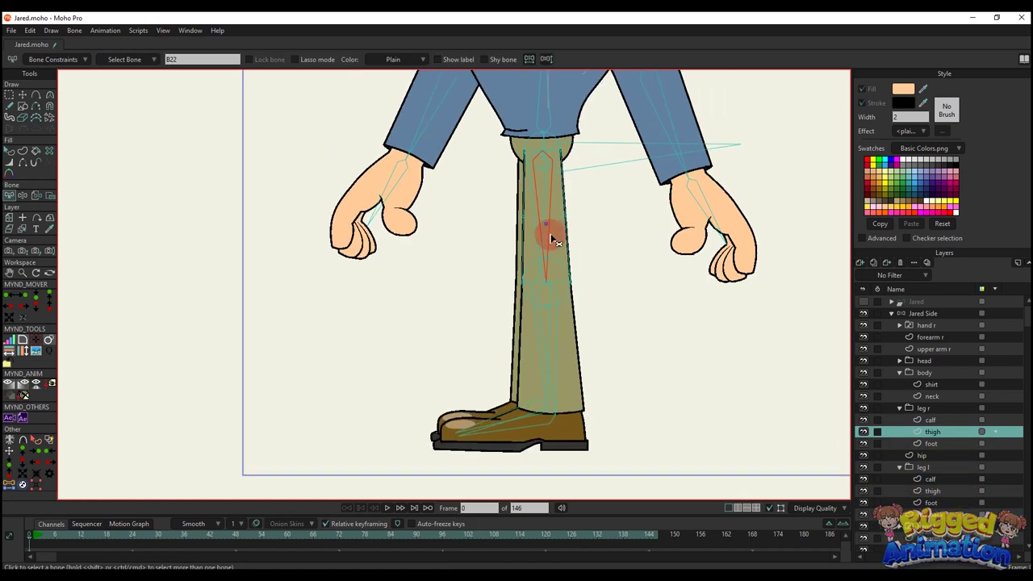
pyautogui.scroll(1, 551, 233)
pyautogui.press('i')
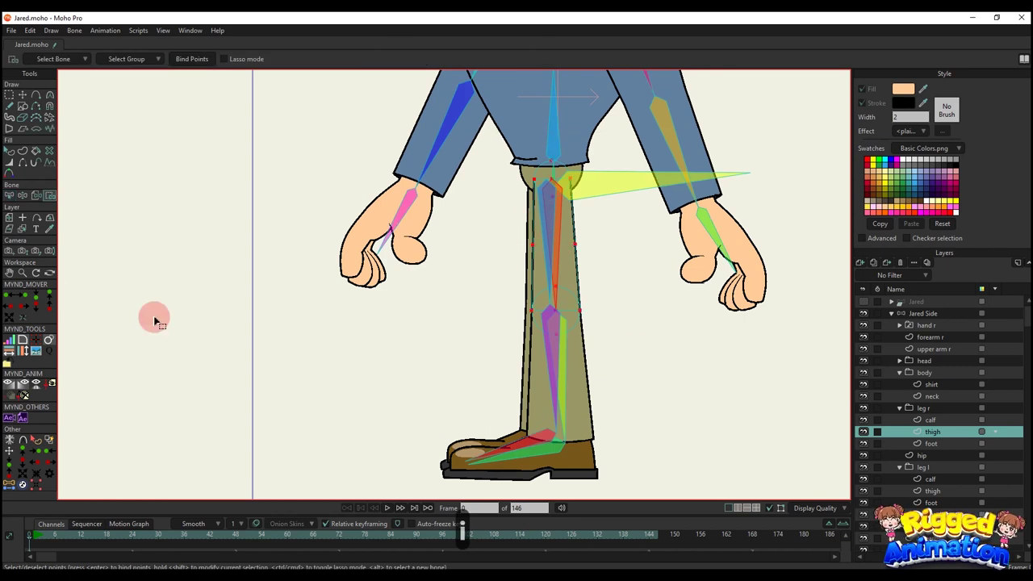
# Bind all points of the leg l foot layer to its foot bone
pyautogui.scroll(1, 516, 435)
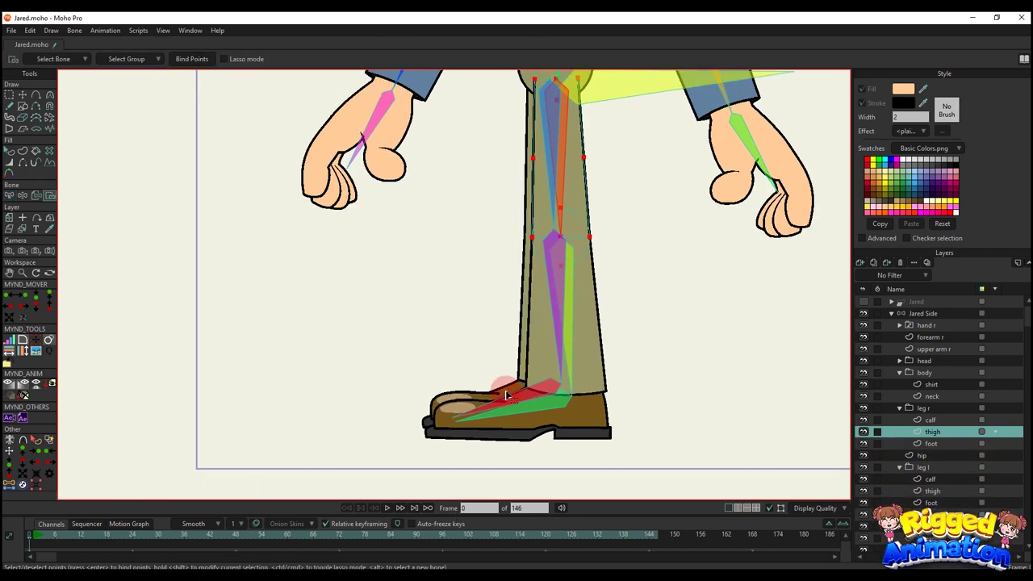
pyautogui.keyDown('alt'); pyautogui.click(520, 394); pyautogui.keyUp('alt')
pyautogui.press('b')
pyautogui.press('i')
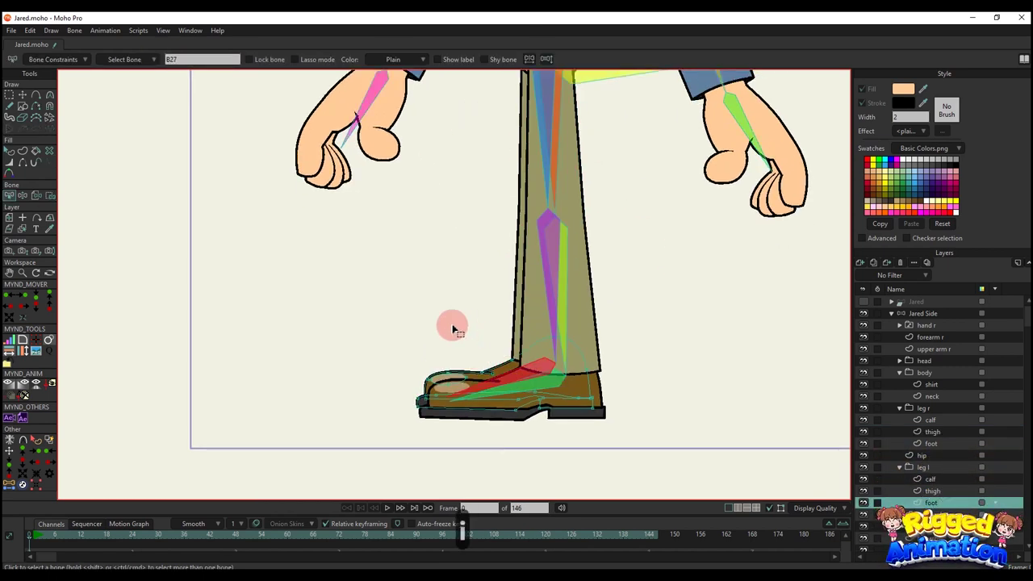
pyautogui.moveTo(385, 288); pyautogui.dragTo(656, 495)
pyautogui.scroll(2, 524, 345)
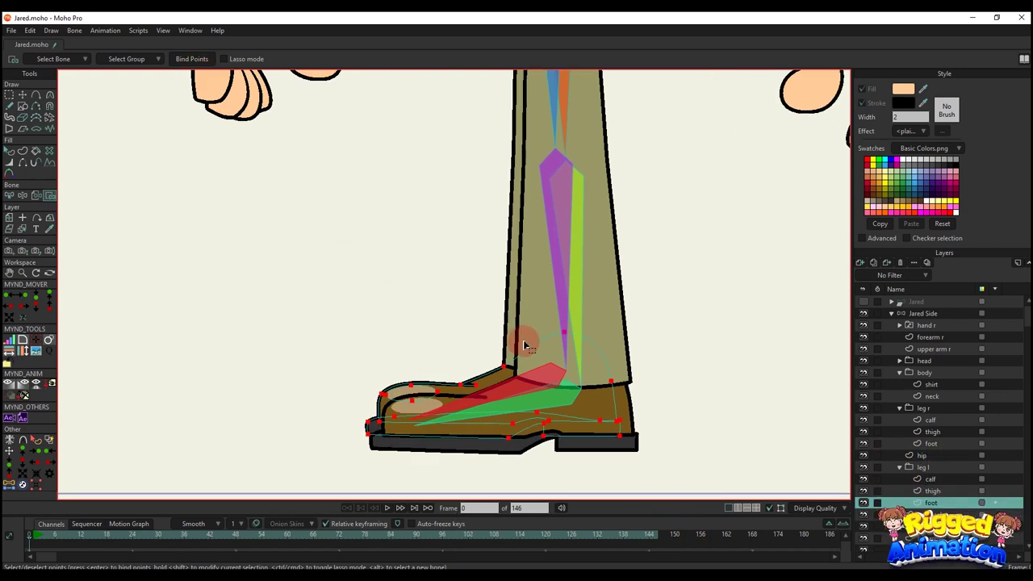
# Bind all points of the leg l calf layer to its calf bone
pyautogui.keyDown('alt'); pyautogui.click(509, 337); pyautogui.keyUp('alt')
pyautogui.press('b')
pyautogui.click(556, 286)
pyautogui.scroll(-2, 555, 286)
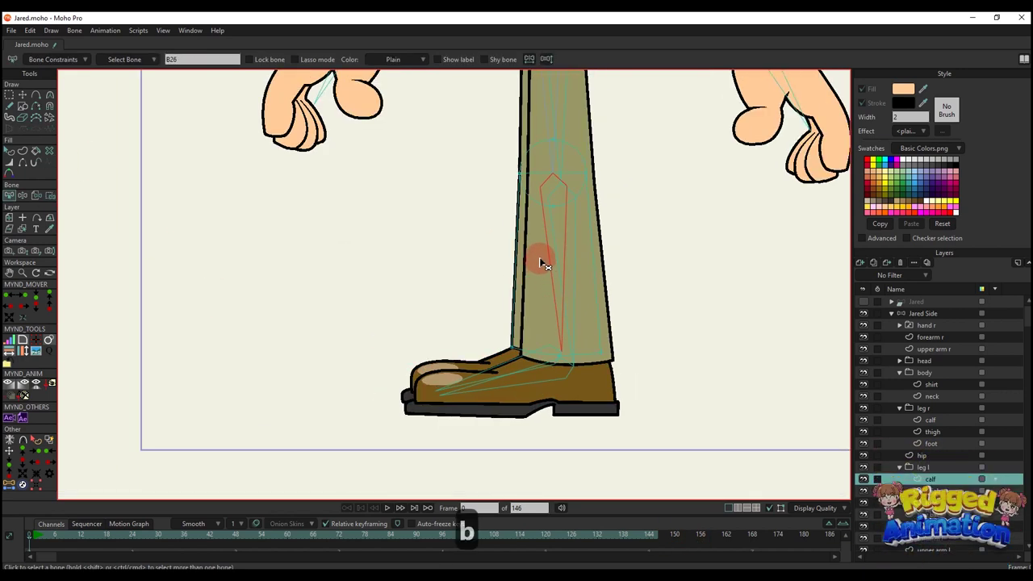
pyautogui.moveTo(542, 260); pyautogui.dragTo(547, 320)
pyautogui.press('i')
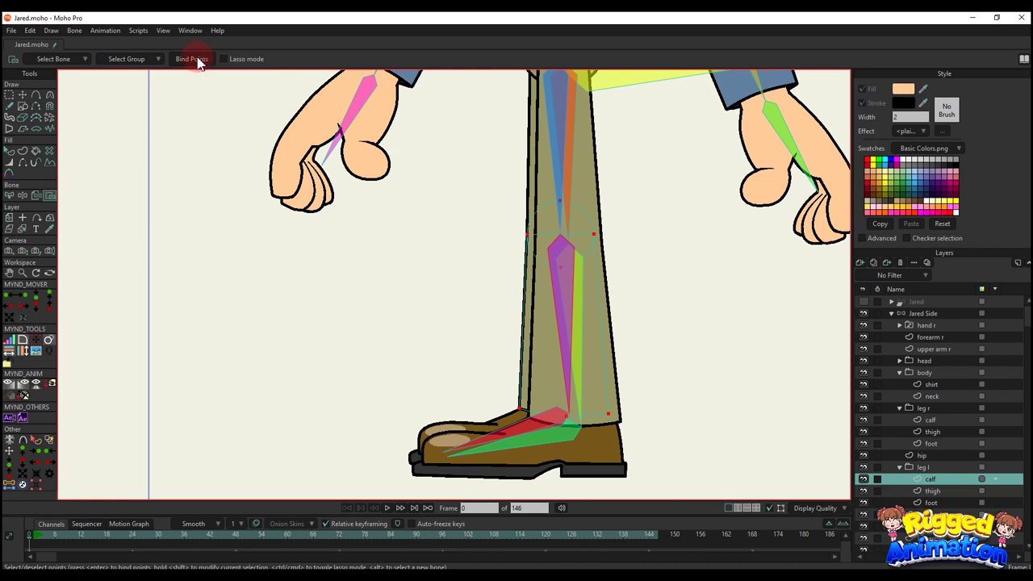
# Bind all points of the leg l thigh layer to its thigh bone
pyautogui.scroll(2, 521, 288)
pyautogui.press('b')
pyautogui.click(531, 284)
pyautogui.keyDown('alt'); pyautogui.click(545, 275); pyautogui.keyUp('alt')
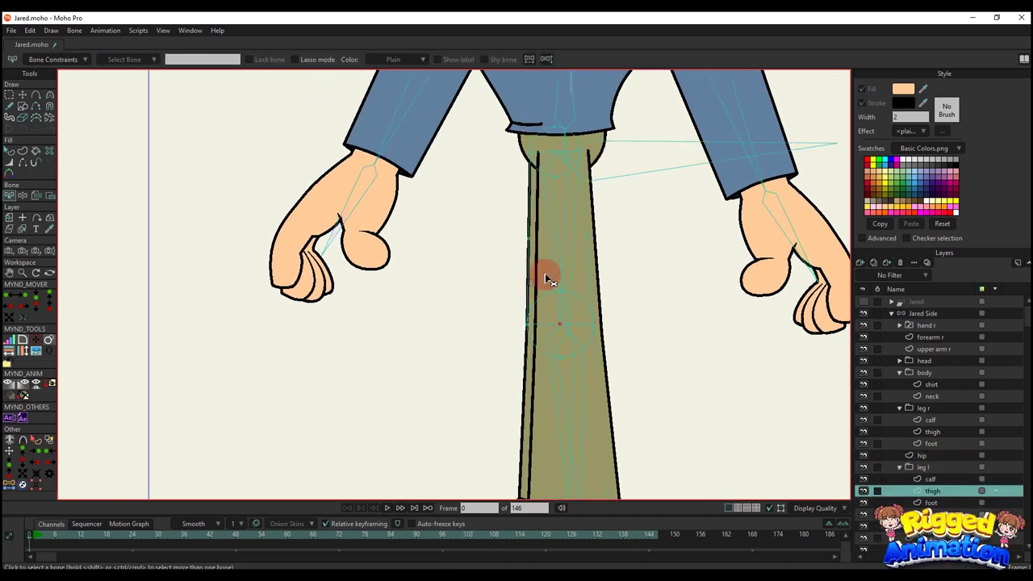
pyautogui.scroll(-2, 551, 260)
pyautogui.press('i')
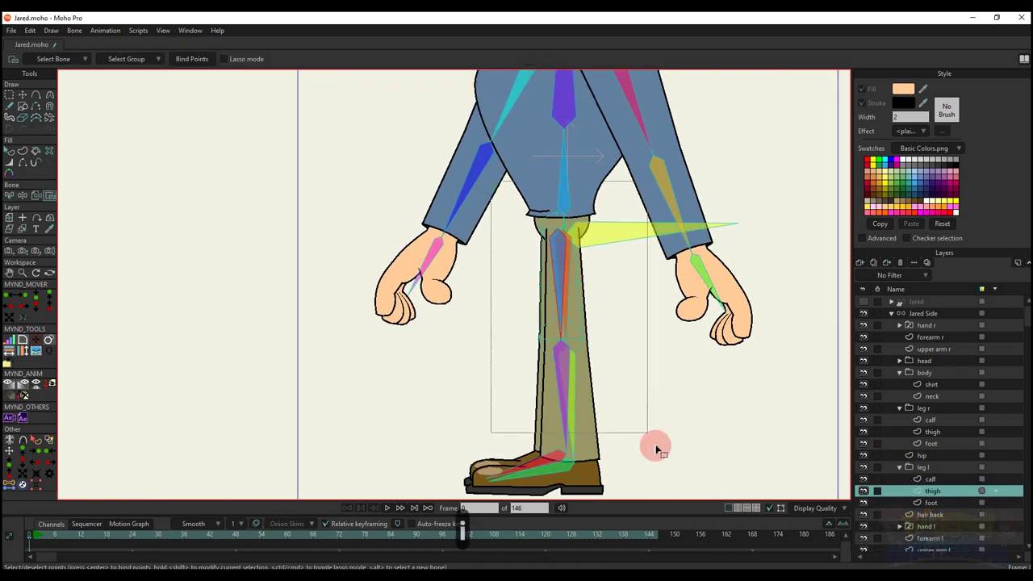
pyautogui.moveTo(566, 236); pyautogui.dragTo(558, 277)
pyautogui.press('b')
# Bind all points of the hip layer to the short hip bone at the waist
pyautogui.scroll(4, 558, 276)
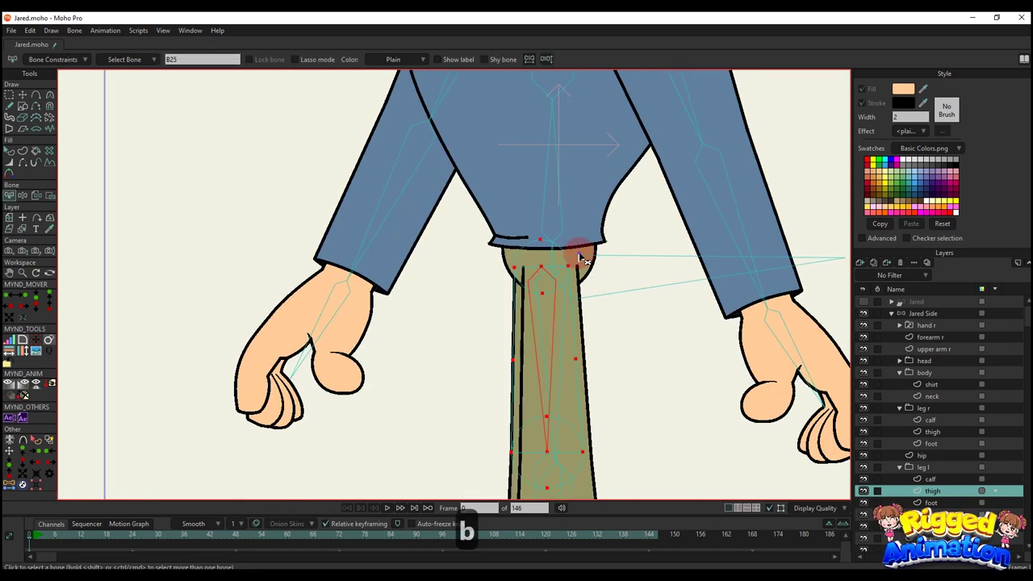
pyautogui.keyDown('alt'); pyautogui.click(578, 255); pyautogui.keyUp('alt')
pyautogui.press('b')
pyautogui.click(552, 260)
pyautogui.scroll(-2, 552, 260)
pyautogui.press('i')
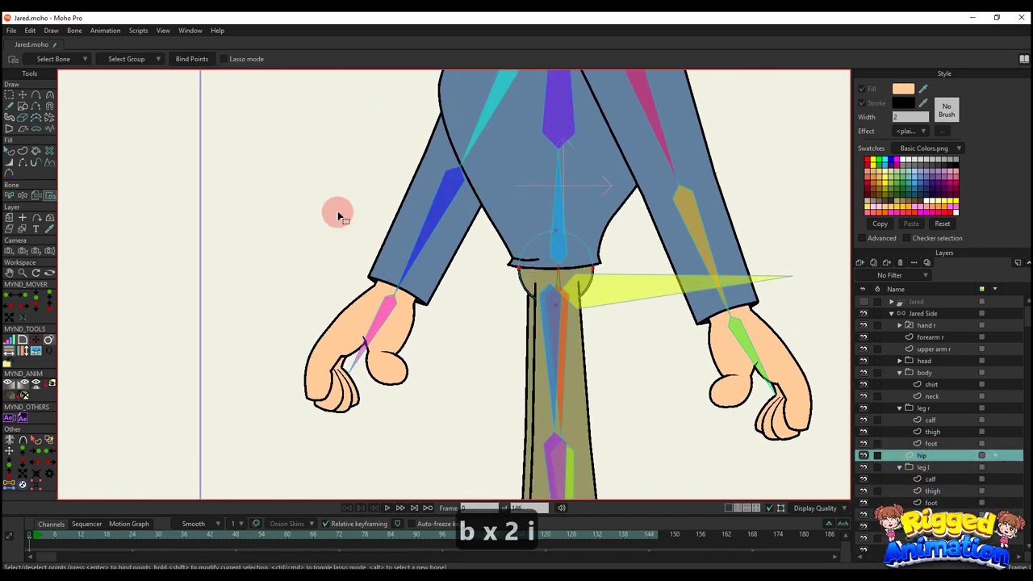
# Bind the lower points of the shirt layer, around the waist and hem, to the lower spine bone
pyautogui.press('b')
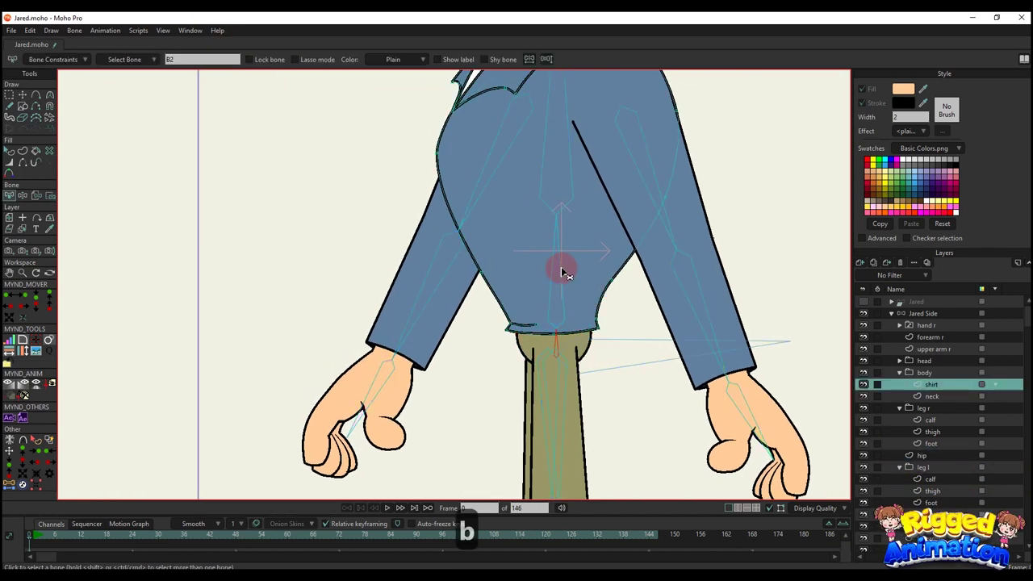
pyautogui.scroll(-2, 555, 269)
pyautogui.keyDown('alt'); pyautogui.click(524, 275); pyautogui.keyUp('alt')
pyautogui.press('i')
pyautogui.moveTo(456, 238); pyautogui.dragTo(609, 395)
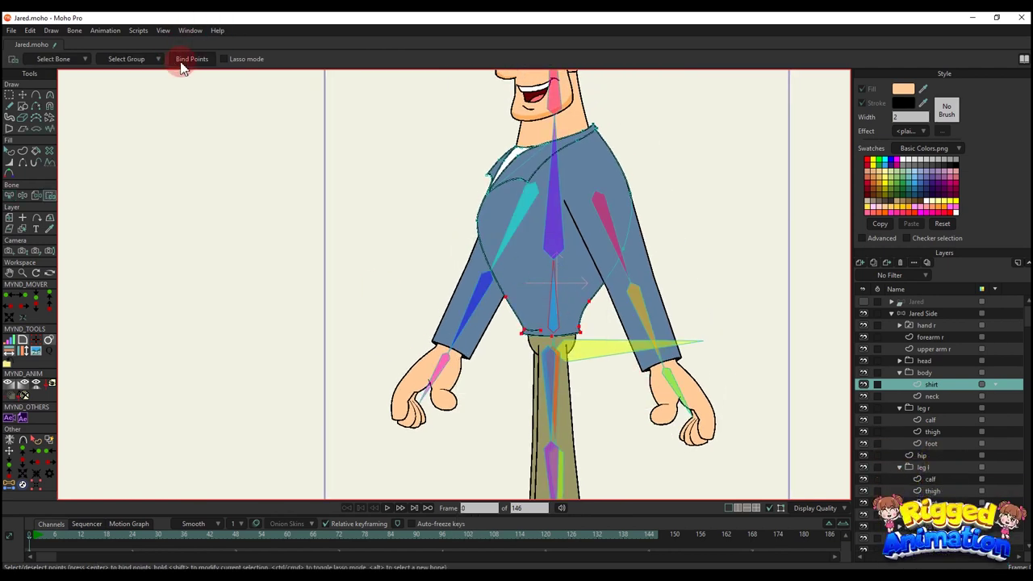
# Bind the upper points of the shirt layer, around the chest, collar and back, to the upper spine bone
pyautogui.press('b')
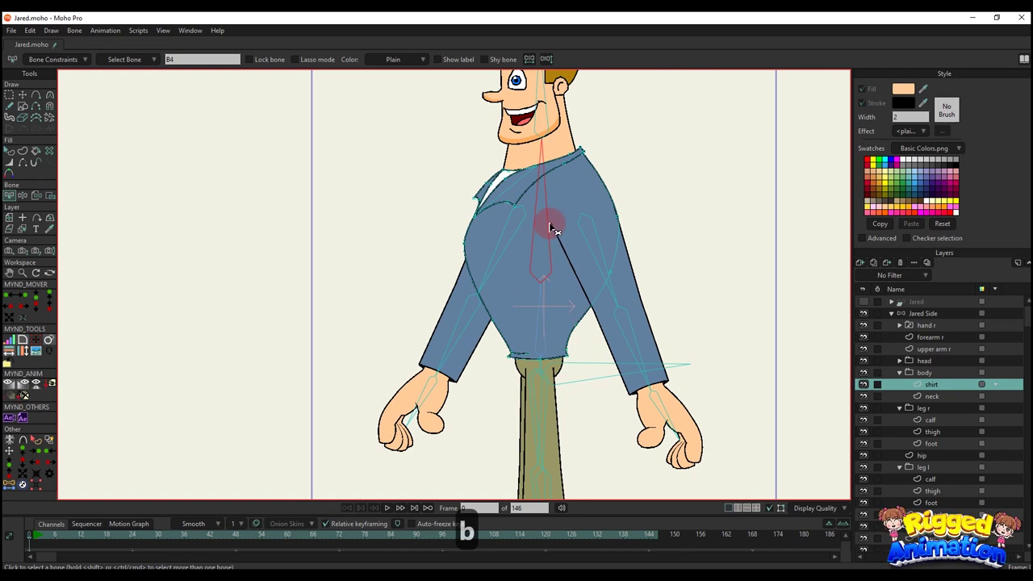
pyautogui.moveTo(549, 227); pyautogui.dragTo(549, 260)
pyautogui.press('i')
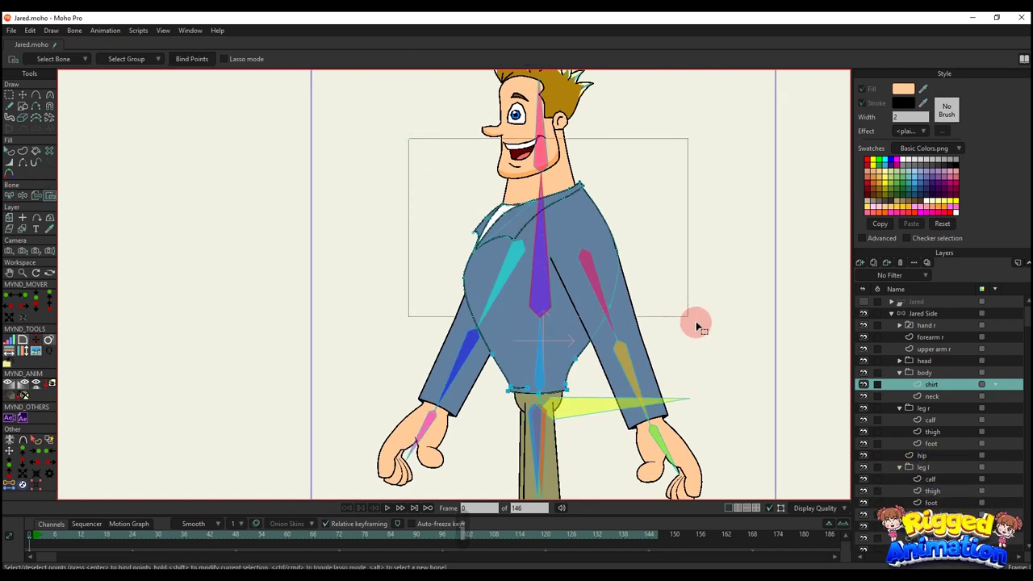
pyautogui.moveTo(697, 325); pyautogui.dragTo(697, 326)
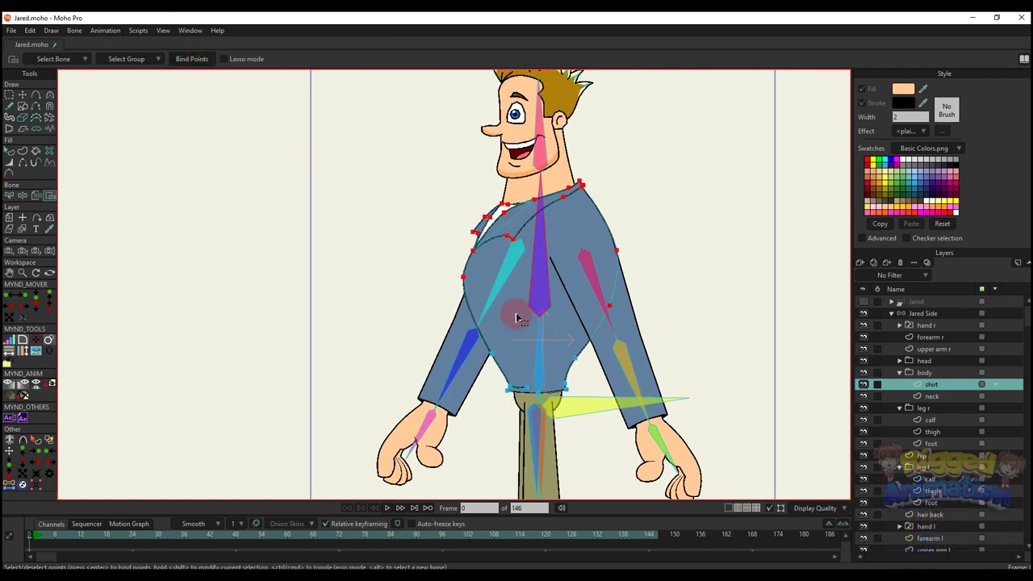
pyautogui.scroll(3, 519, 298)
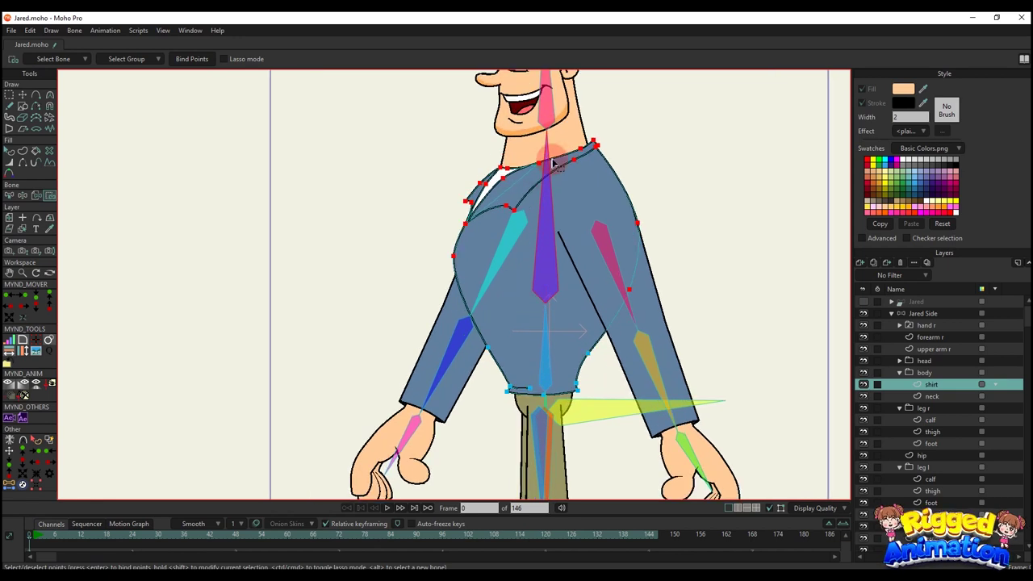
# Bind all points of the neck layer to the upper spine bone
pyautogui.moveTo(553, 163); pyautogui.dragTo(545, 260)
pyautogui.keyDown('alt'); pyautogui.rightClick(554, 198); pyautogui.keyUp('alt')
pyautogui.press('b')
pyautogui.scroll(-1, 549, 229)
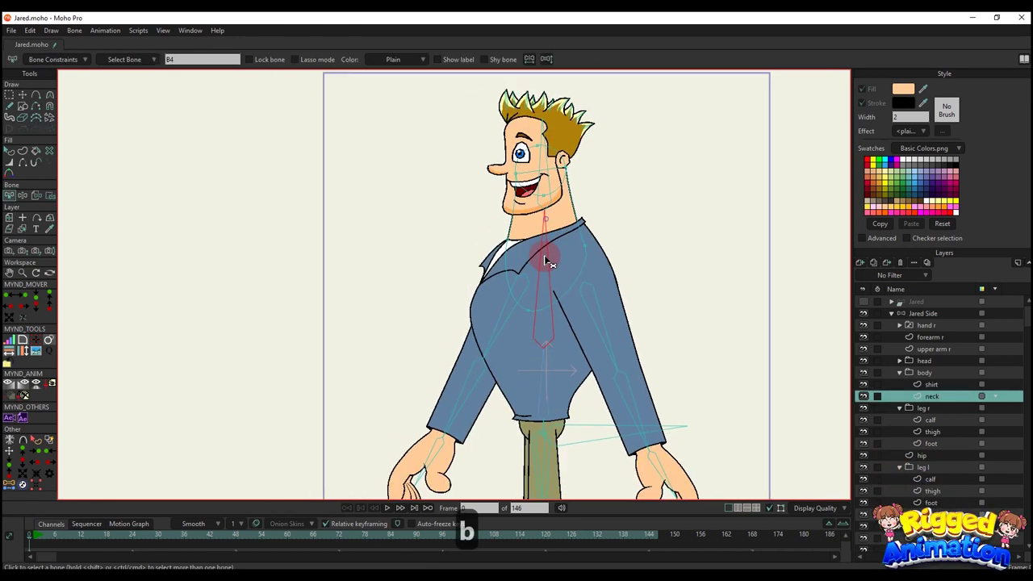
pyautogui.press('i')
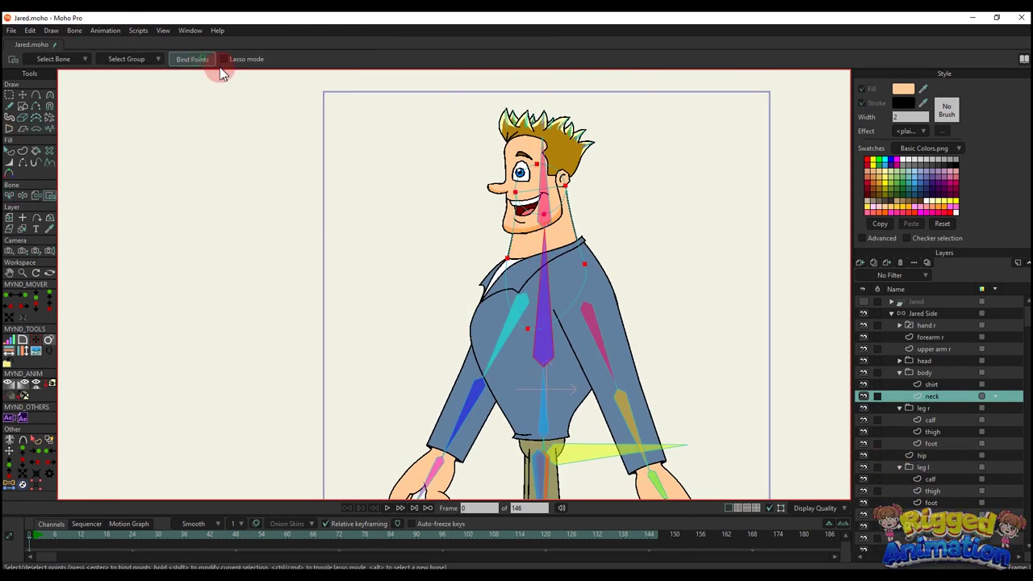
# On the Jared Side bone layer, add a small bone at the shirt hem's front corner, parented to the lower spine bone
pyautogui.scroll(-1, 487, 297)
pyautogui.scroll(5, 512, 299)
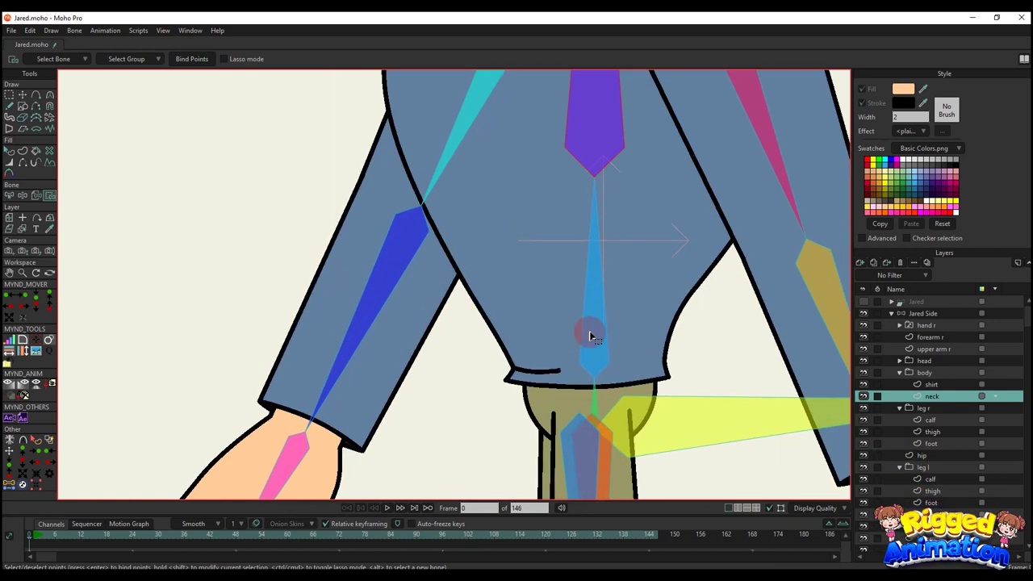
pyautogui.press('b')
pyautogui.scroll(2, 548, 339)
pyautogui.press('a')
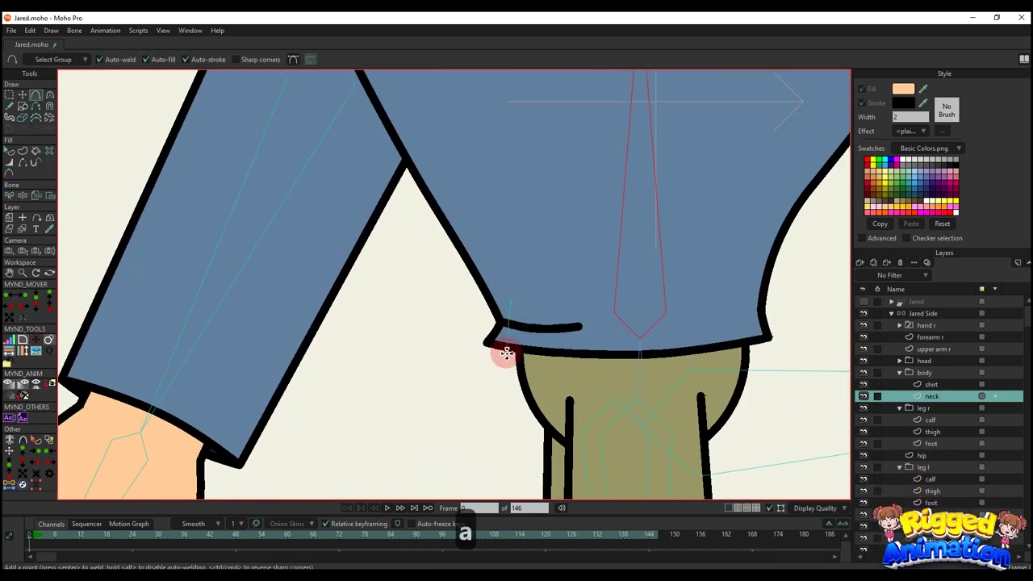
pyautogui.hotkey('ctrl', 'z')
pyautogui.click(918, 313)
pyautogui.press('b')
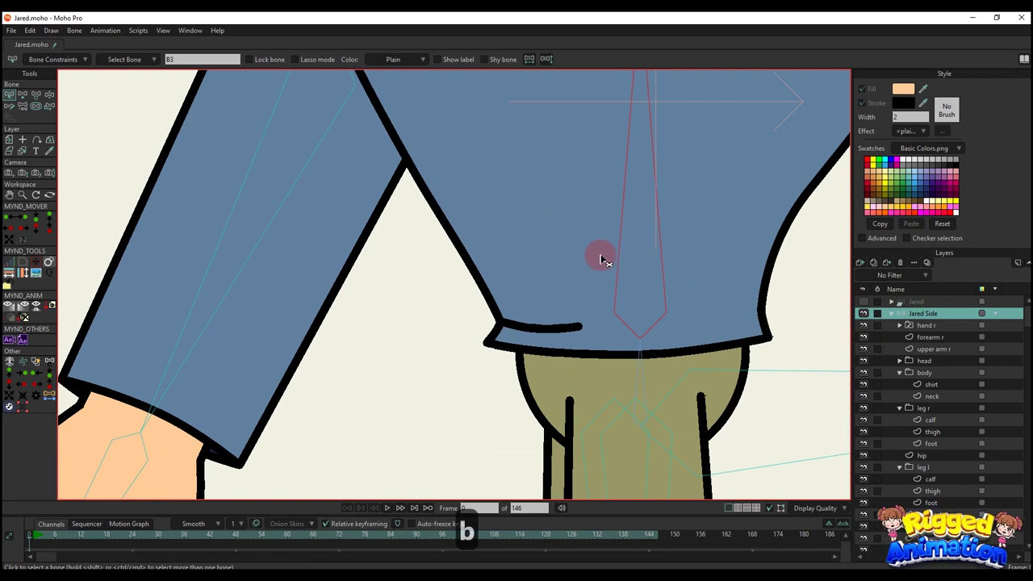
pyautogui.press('a')
pyautogui.moveTo(520, 312); pyautogui.dragTo(496, 354)
# Add a second small bone at the shirt hem's back corner, parented to the lower spine bone
pyautogui.press('b')
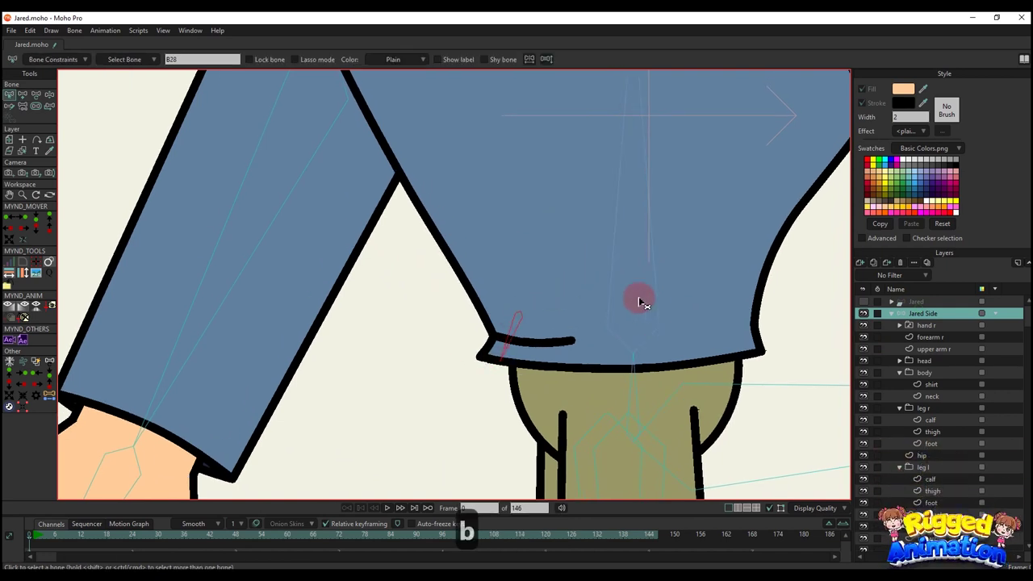
pyautogui.press('a')
pyautogui.moveTo(717, 292); pyautogui.dragTo(390, 422)
# Reduce the bone strength of the two small shirt hem bones, setting the back one to 0
pyautogui.press('s')
pyautogui.scroll(-2, 729, 324)
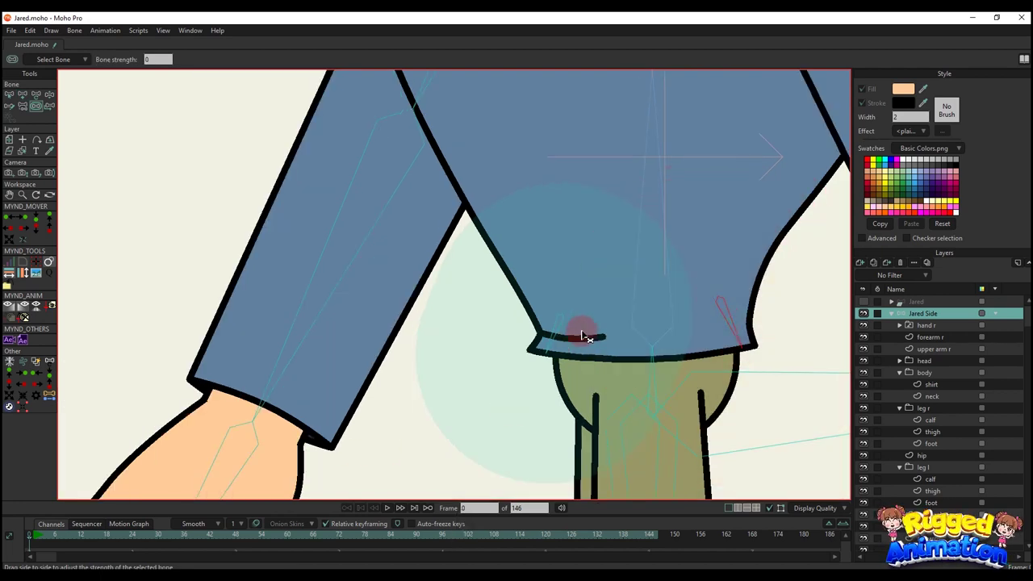
pyautogui.moveTo(579, 336); pyautogui.dragTo(208, 426)
# Bind the shirt layer's front hem corner points to the small front hem bone
pyautogui.keyDown('alt'); pyautogui.rightClick(718, 312); pyautogui.keyUp('alt')
pyautogui.scroll(2, 719, 313)
pyautogui.scroll(-6, 687, 316)
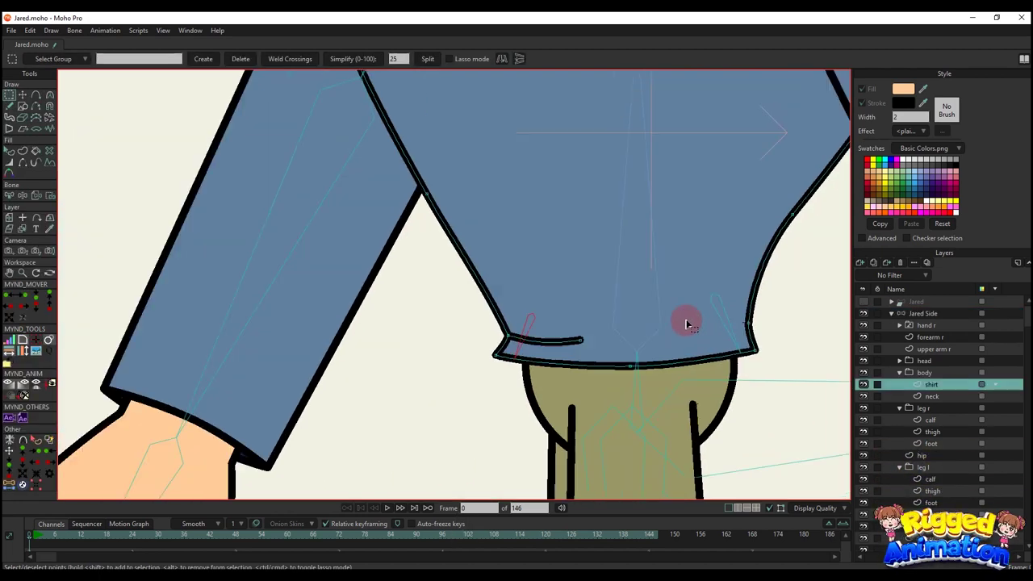
pyautogui.scroll(-3, 656, 319)
pyautogui.scroll(6, 653, 330)
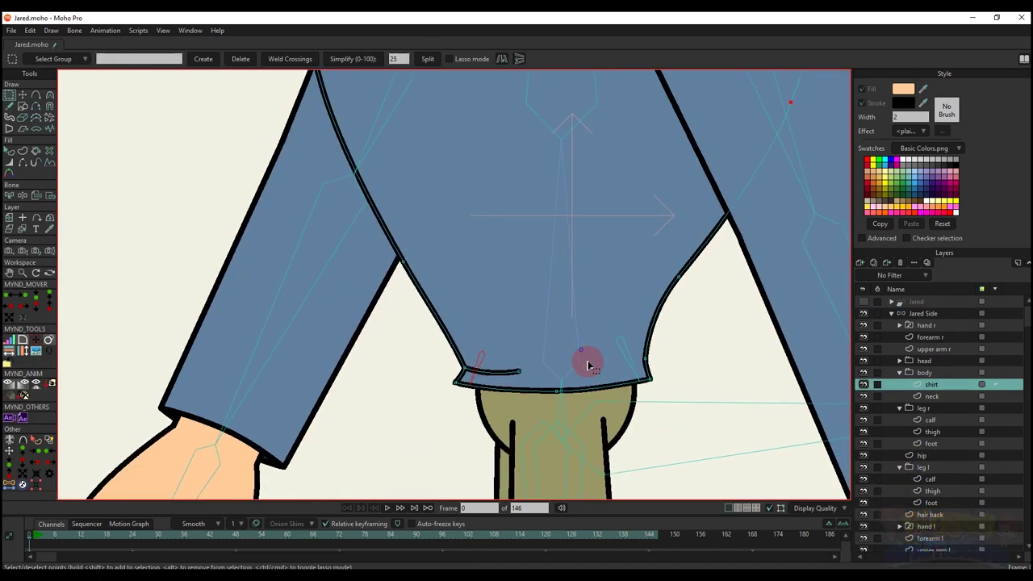
pyautogui.moveTo(592, 366); pyautogui.dragTo(597, 371)
pyautogui.press('i')
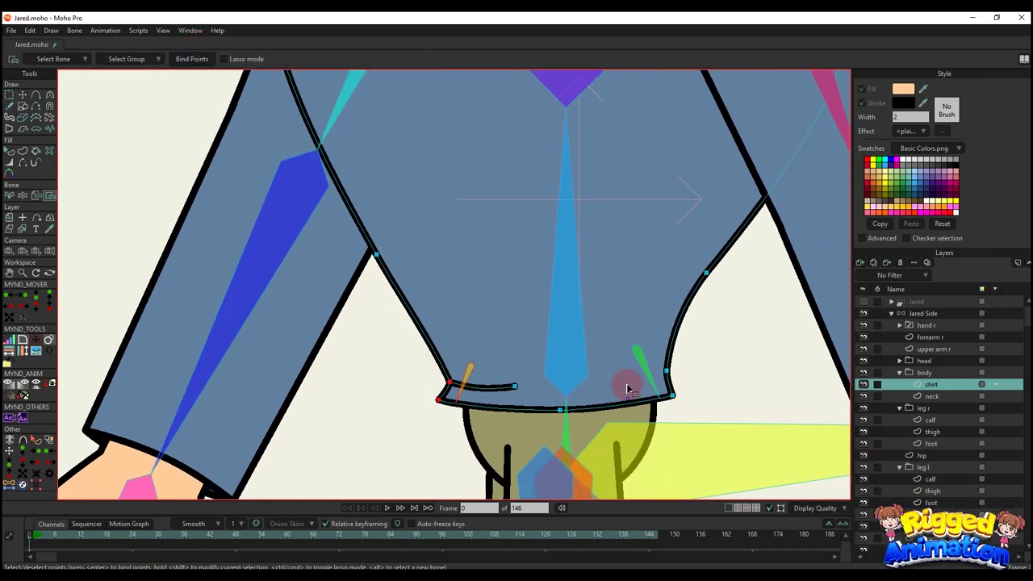
# Bind the shirt layer's back hem corner points to the small back hem bone
pyautogui.press('b')
pyautogui.press('i')
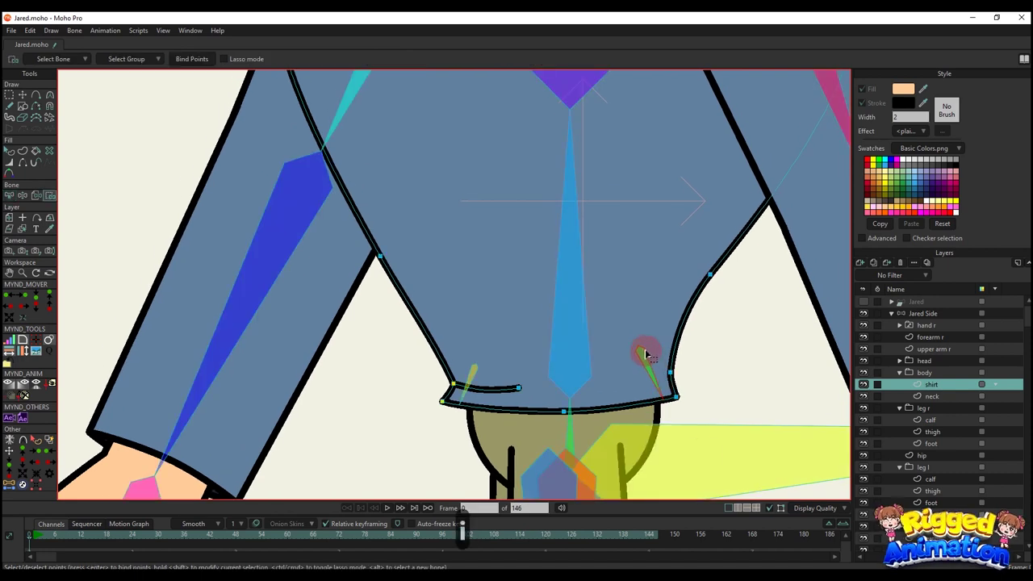
pyautogui.scroll(-3, 541, 339)
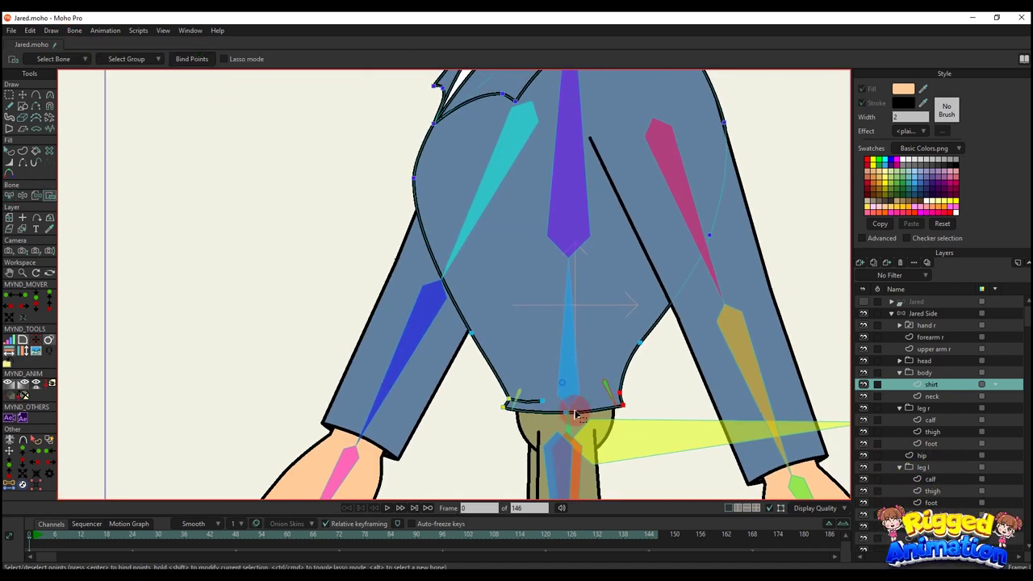
# Bind all points of the upper arm r layer to its upper arm bone
pyautogui.click(926, 313)
pyautogui.scroll(-2, 572, 283)
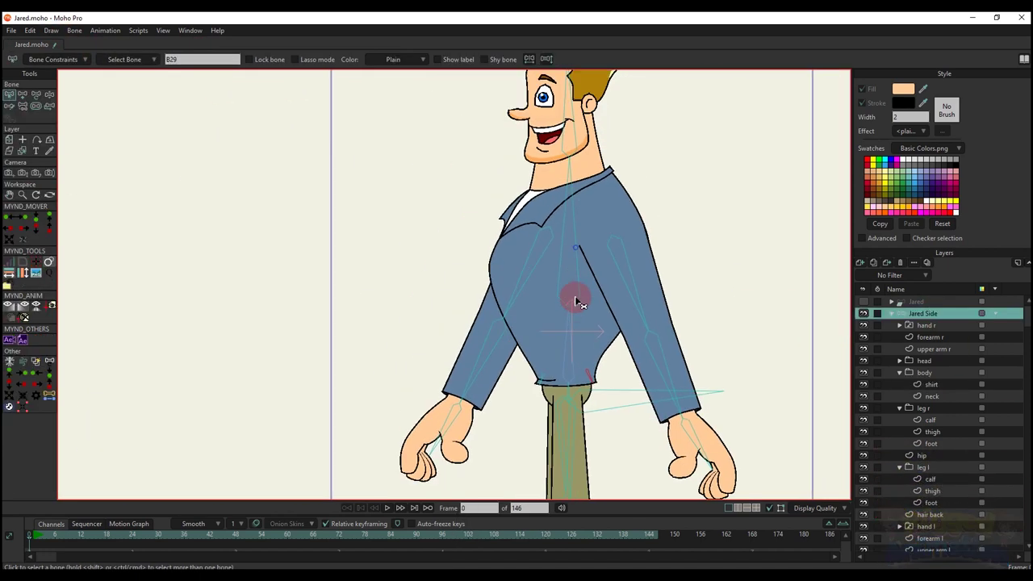
pyautogui.click(633, 280)
pyautogui.press('i')
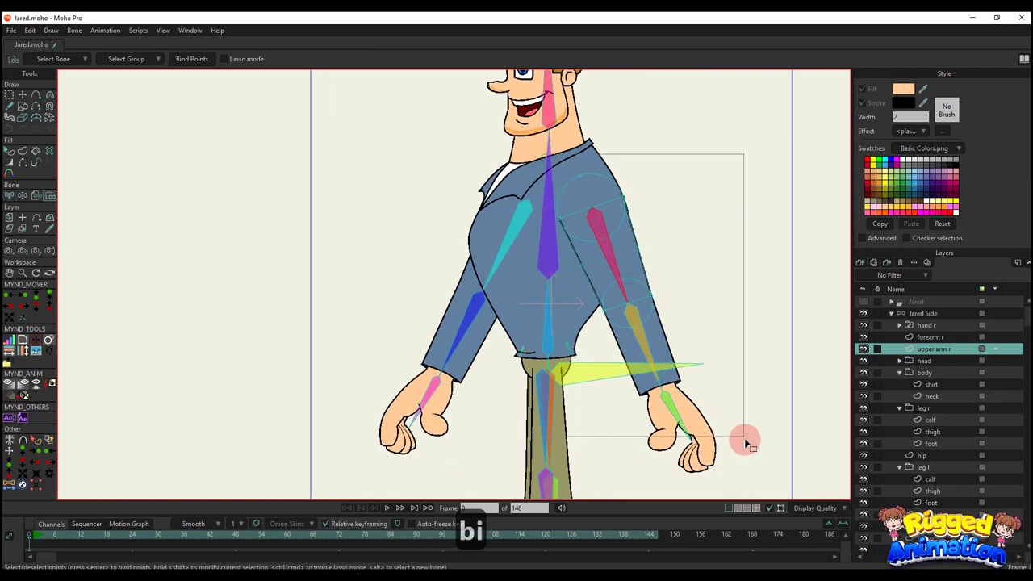
pyautogui.moveTo(506, 155); pyautogui.dragTo(698, 355)
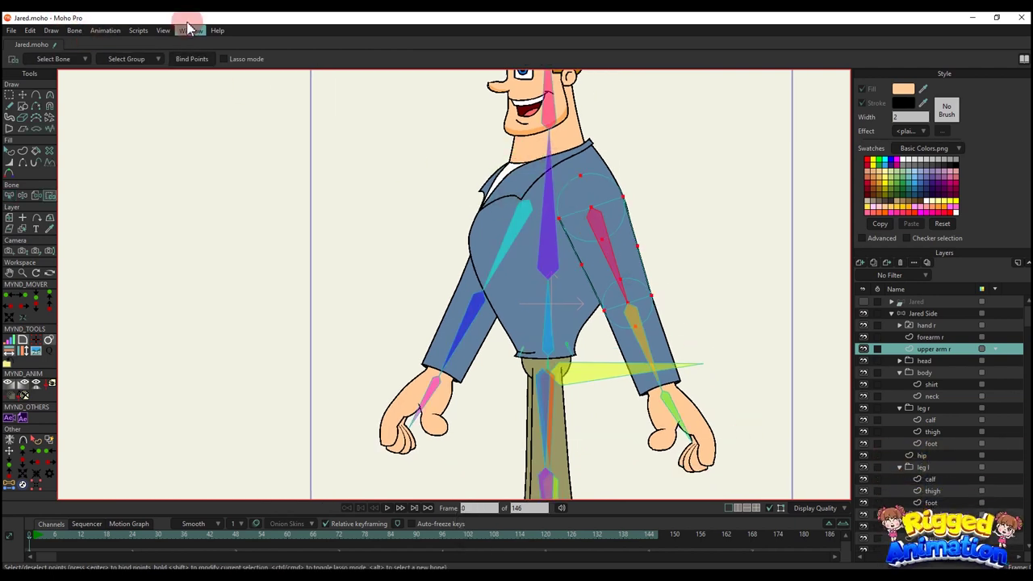
# Bind all points of the forearm r layer to its forearm bone
pyautogui.press('b')
pyautogui.click(647, 351)
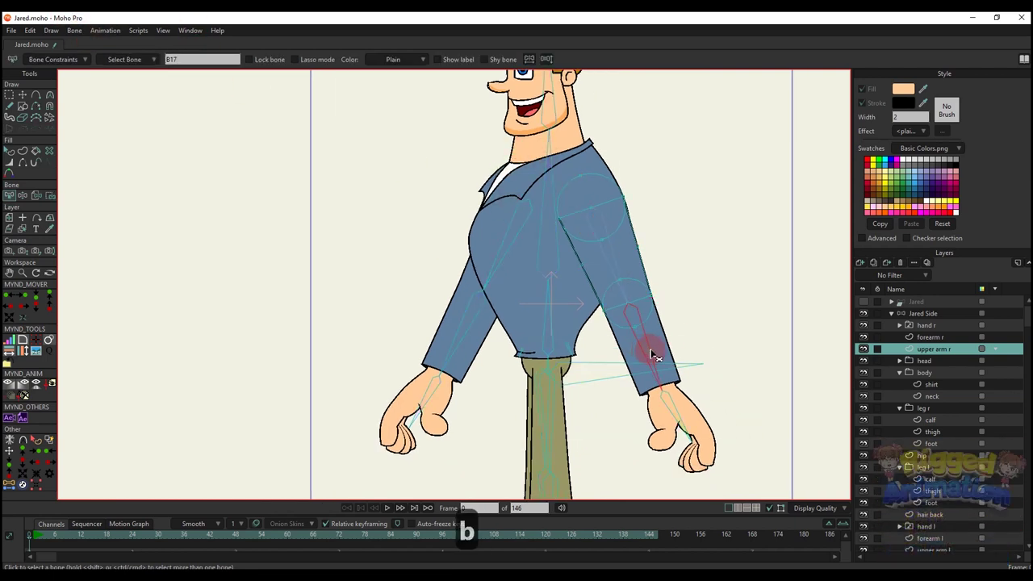
pyautogui.keyDown('alt'); pyautogui.rightClick(629, 332); pyautogui.keyUp('alt')
pyautogui.press('i')
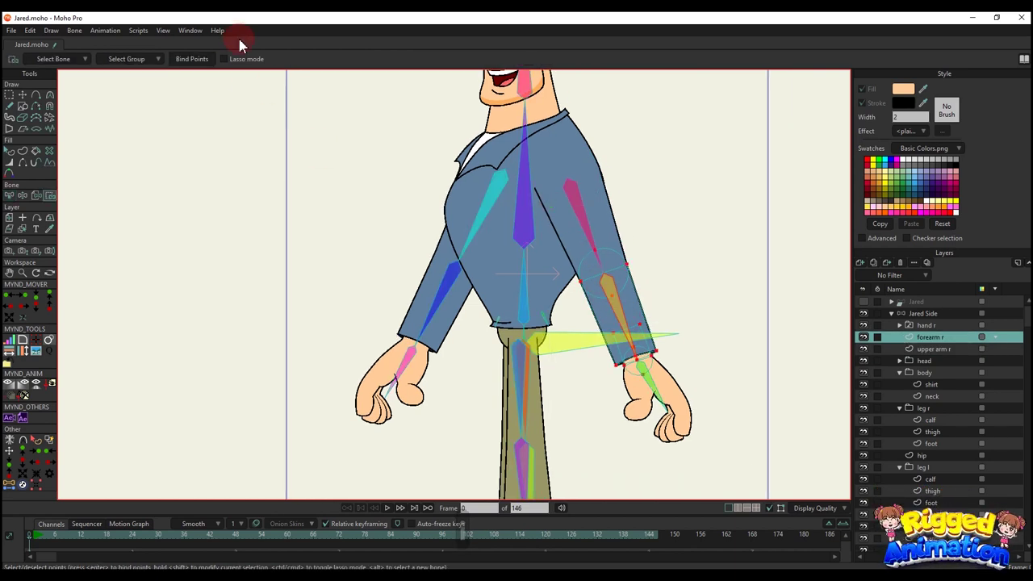
# Bind the hand r layer and the opposite hand's layer each to their own hand bone
pyautogui.click(928, 325)
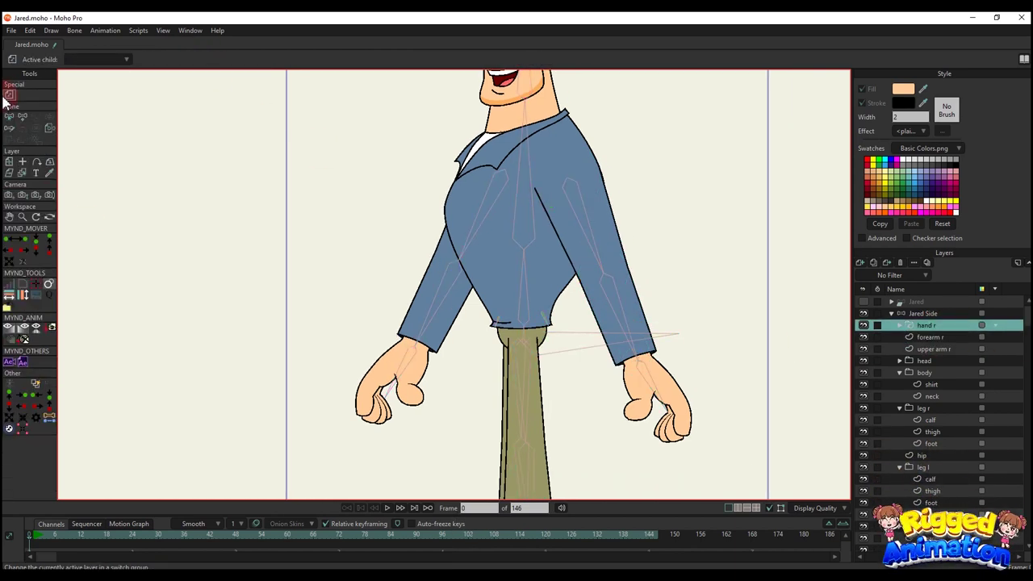
pyautogui.click(50, 129)
pyautogui.click(646, 379)
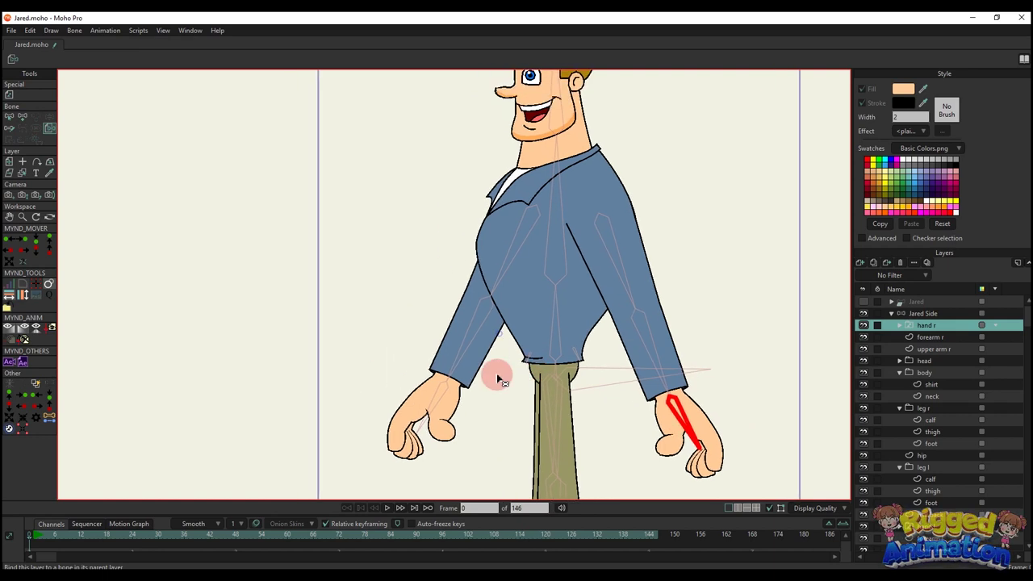
pyautogui.keyDown('alt'); pyautogui.rightClick(445, 413); pyautogui.keyUp('alt')
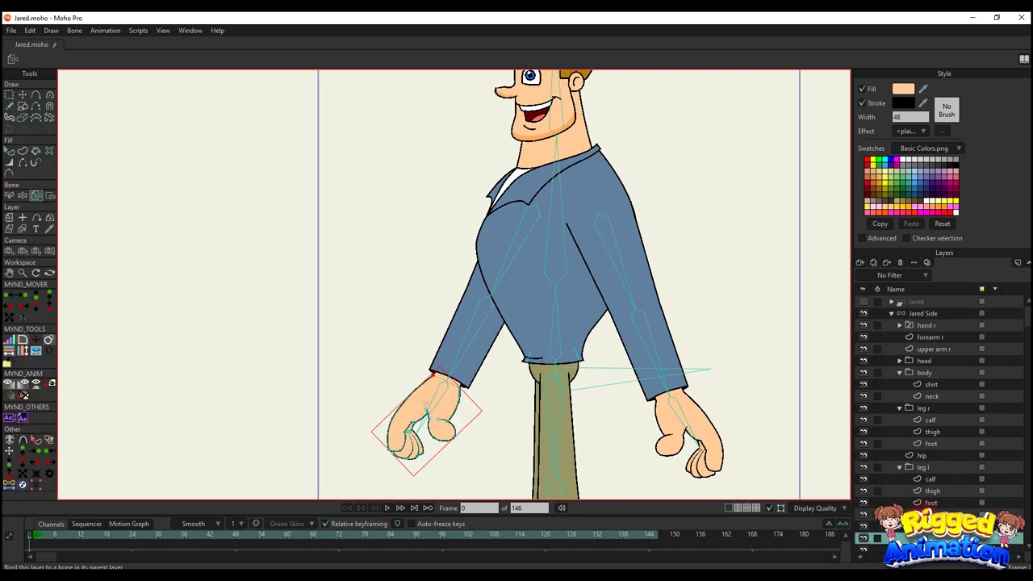
pyautogui.click(928, 526)
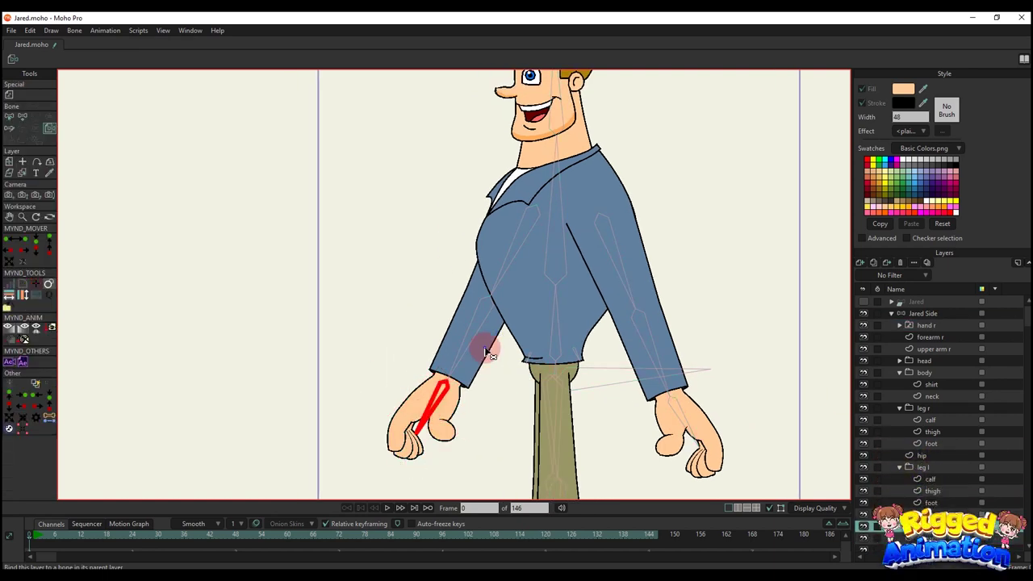
# Bind all points of the front (left) forearm layer to its forearm bone
pyautogui.press('b')
pyautogui.press('i')
pyautogui.moveTo(396, 253); pyautogui.dragTo(625, 536)
pyautogui.click(192, 59)
# Bind all points of the front (left) upper arm layer to its upper arm bone
pyautogui.press('b')
pyautogui.click(478, 270)
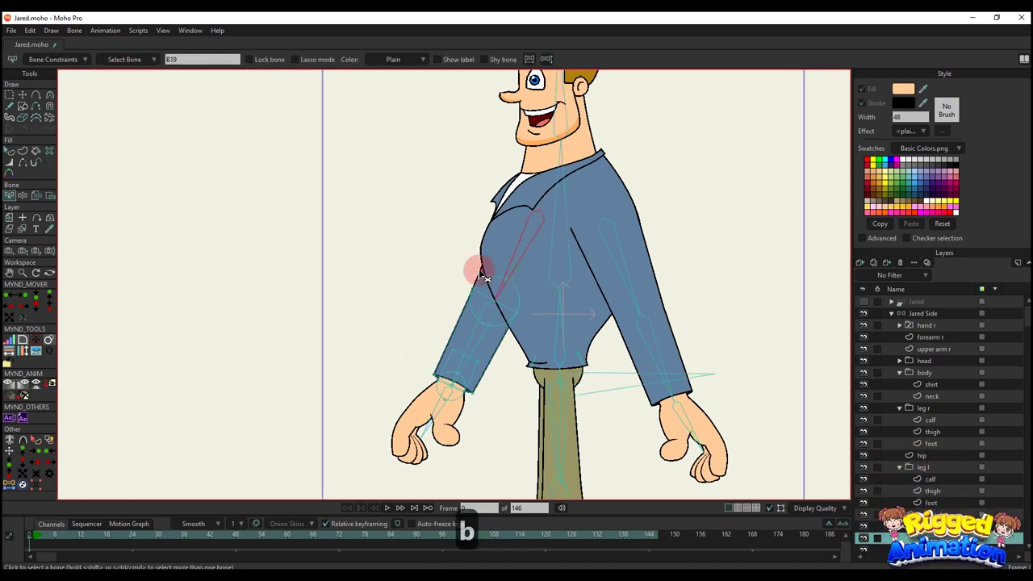
pyautogui.scroll(2, 480, 272)
pyautogui.press('i')
pyautogui.moveTo(411, 134); pyautogui.dragTo(664, 428)
# Bind the whole face group layer, inside the head group, to the head bone
pyautogui.scroll(-3, 540, 256)
pyautogui.scroll(5, 553, 176)
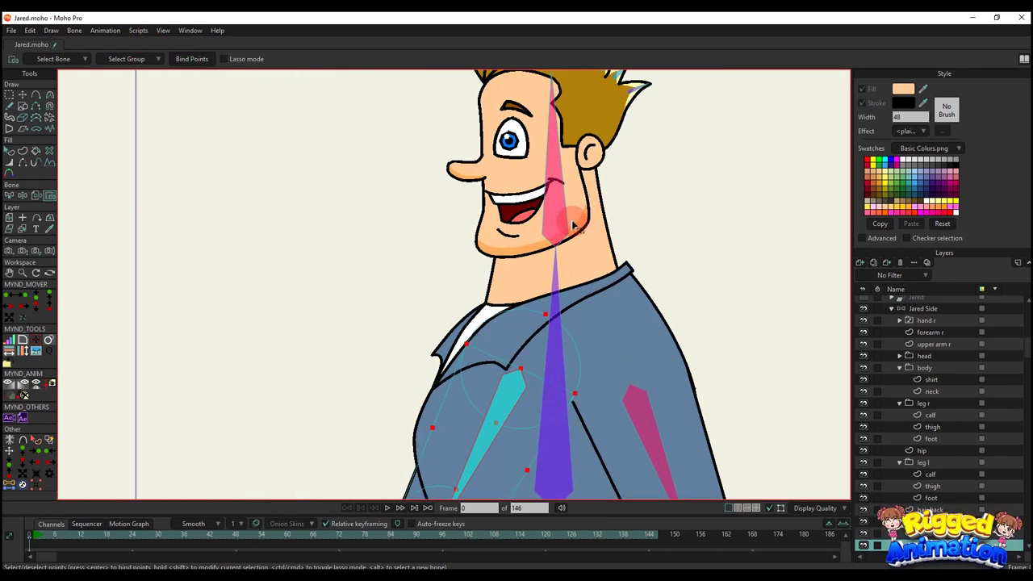
pyautogui.keyDown('alt'); pyautogui.rightClick(583, 222); pyautogui.keyUp('alt')
pyautogui.press('b')
pyautogui.press('b')
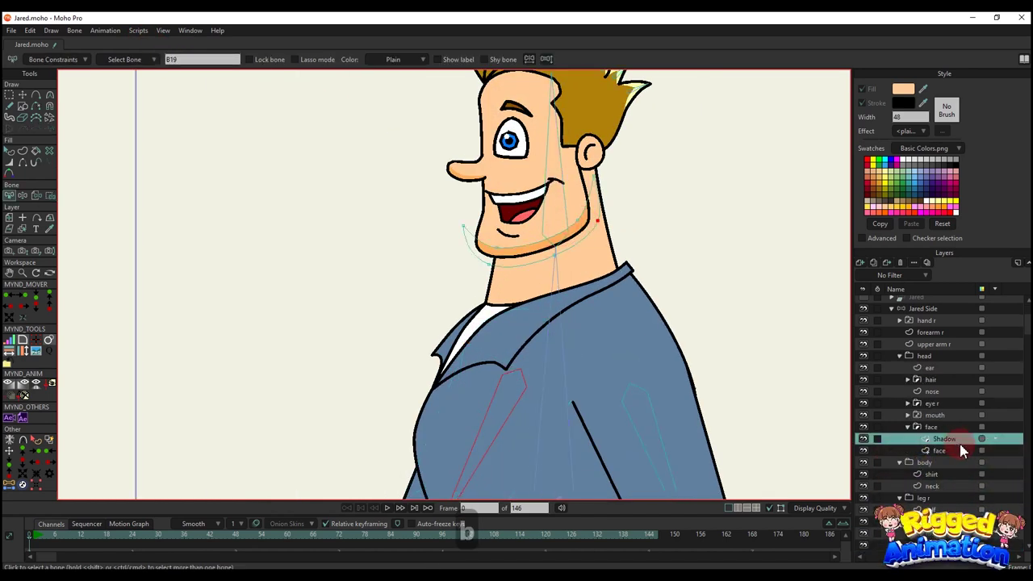
pyautogui.click(928, 427)
pyautogui.click(907, 427)
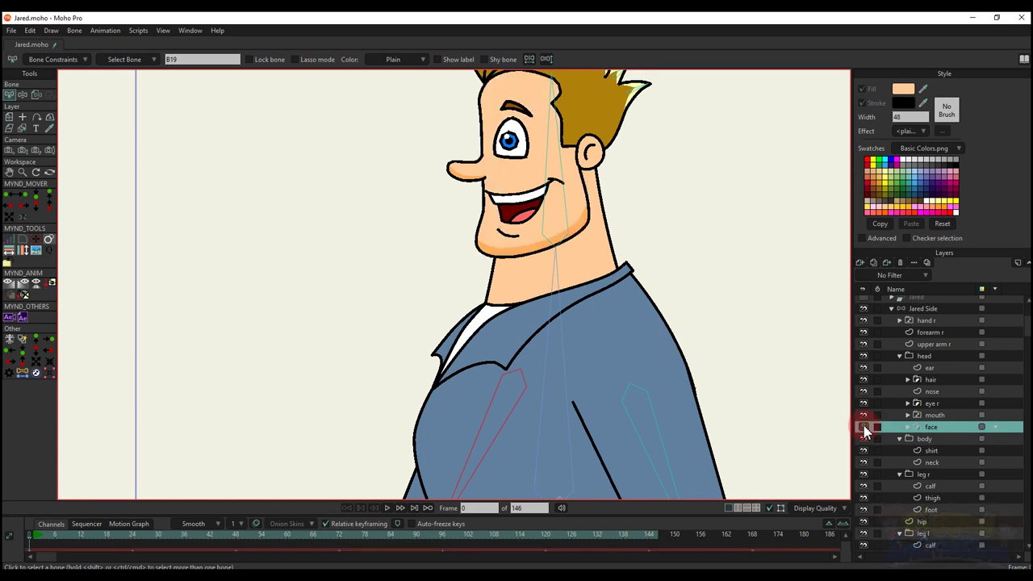
pyautogui.click(558, 146)
pyautogui.moveTo(557, 146); pyautogui.dragTo(553, 178)
pyautogui.scroll(3, 553, 179)
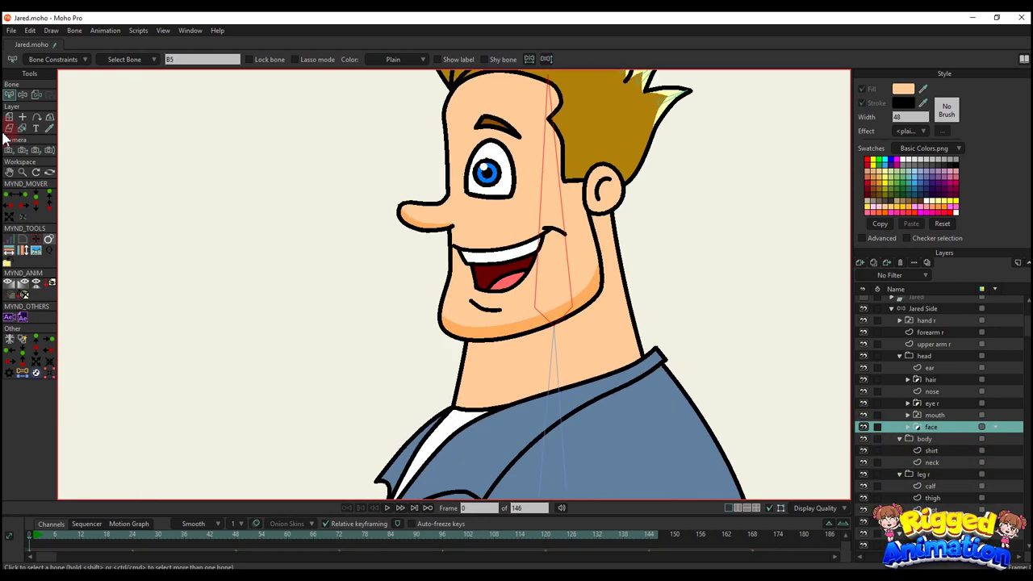
pyautogui.click(35, 94)
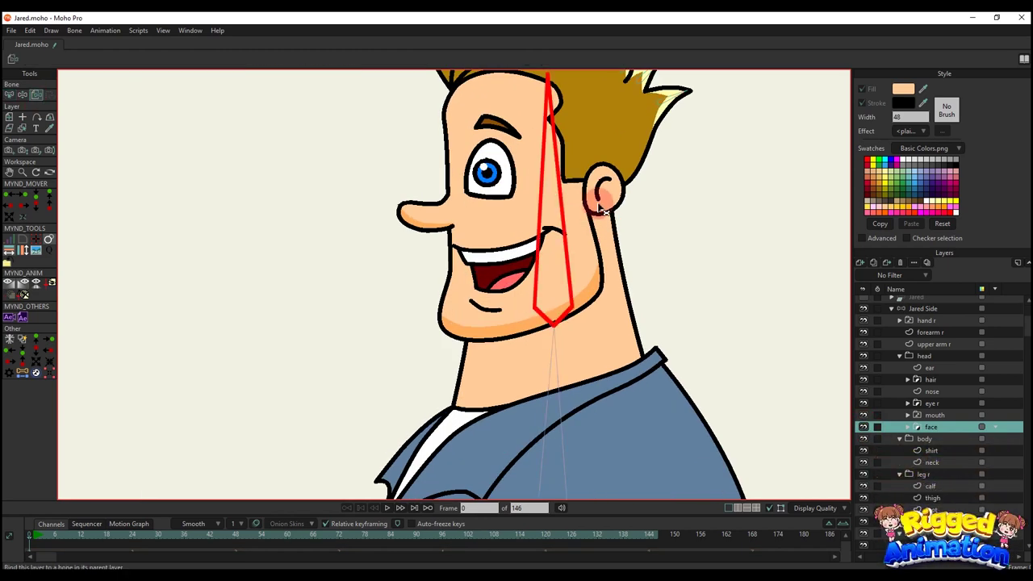
# Hide the edge of the ear outline on the side where the ear meets the face
pyautogui.keyDown('ctrl'); pyautogui.keyDown('alt'); pyautogui.click(605, 208); pyautogui.keyUp('alt'); pyautogui.keyUp('ctrl')
pyautogui.moveTo(599, 202); pyautogui.dragTo(595, 229)
pyautogui.scroll(-2, 595, 229)
pyautogui.press('q')
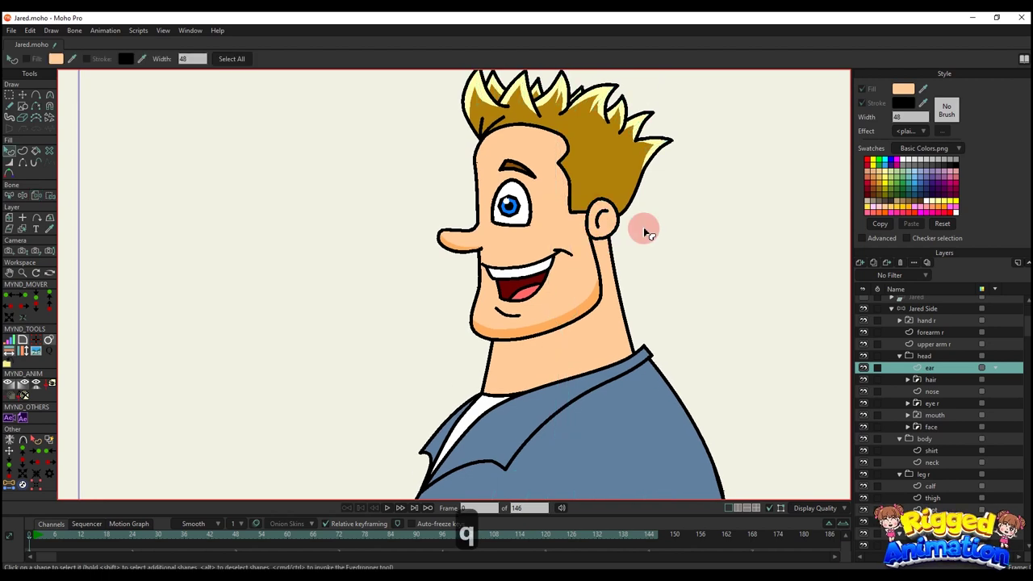
pyautogui.scroll(1, 601, 242)
pyautogui.click(23, 162)
pyautogui.scroll(2, 611, 254)
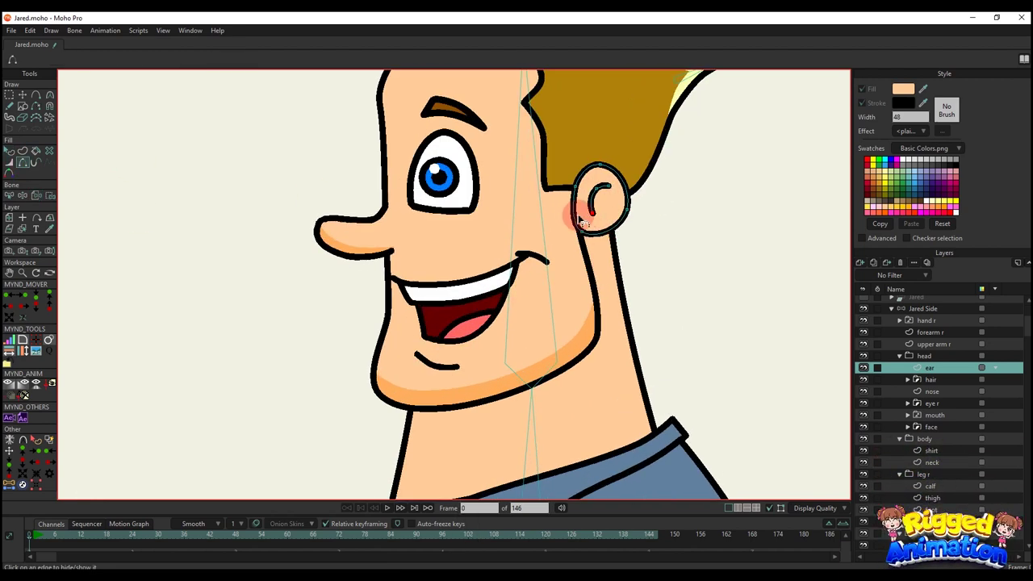
pyautogui.scroll(-2, 625, 234)
pyautogui.press('q')
pyautogui.press('t')
pyautogui.scroll(3, 576, 214)
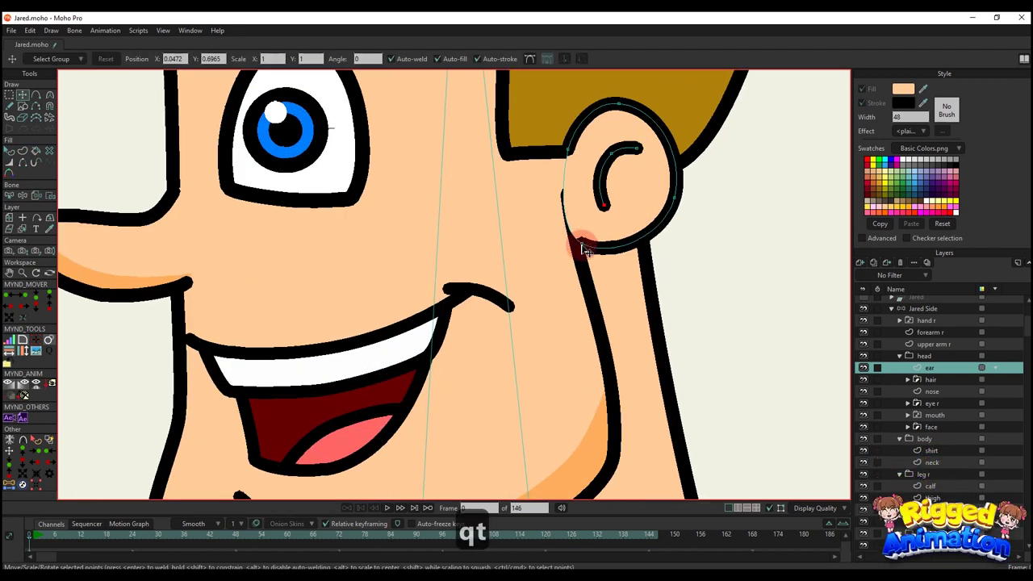
pyautogui.scroll(-4, 571, 249)
pyautogui.press('q')
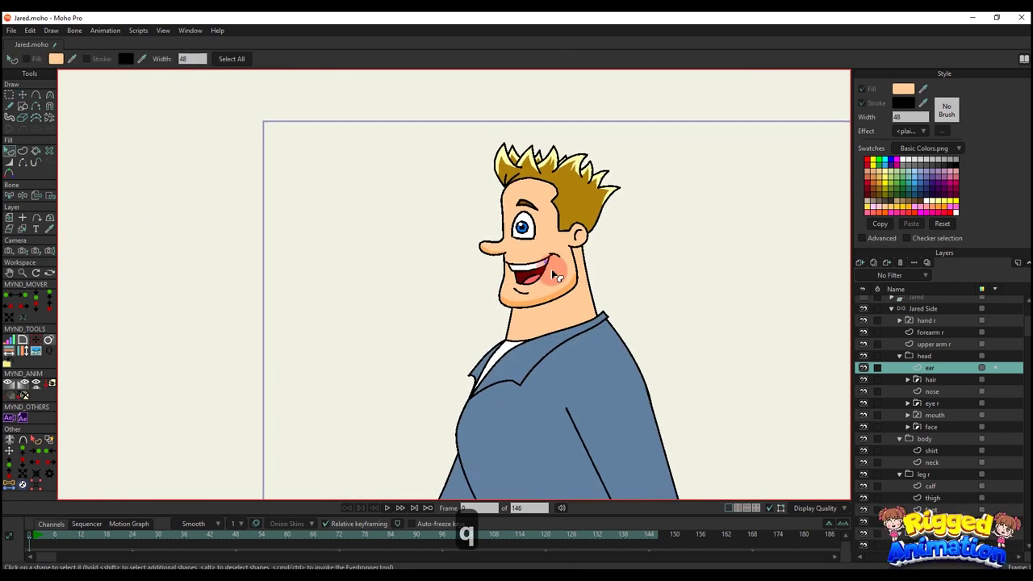
# Bind all points of the ear layer to the head bone
pyautogui.scroll(2, 549, 269)
pyautogui.press('b')
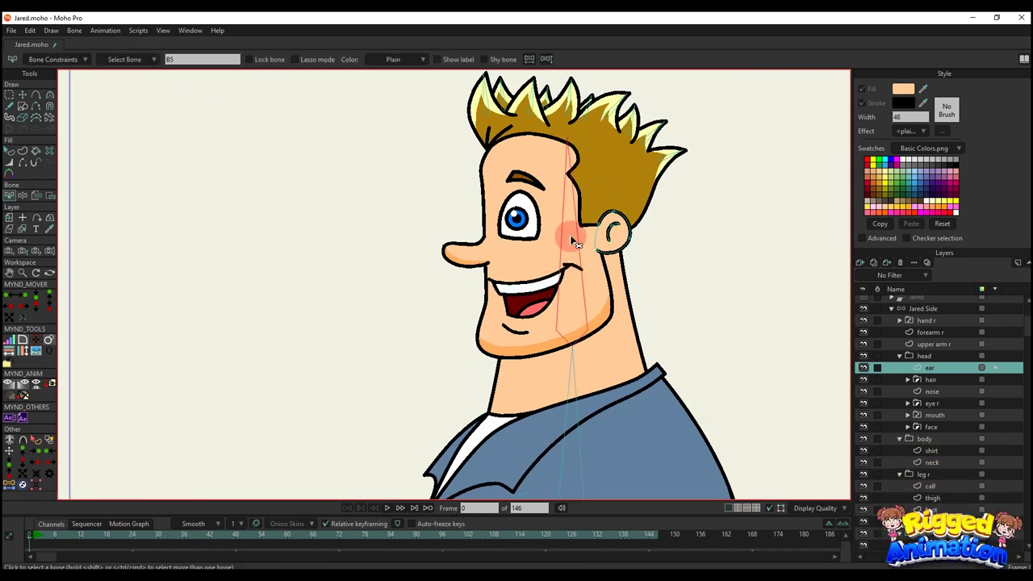
pyautogui.scroll(-2, 584, 255)
pyautogui.press('i')
pyautogui.moveTo(539, 153); pyautogui.dragTo(696, 323)
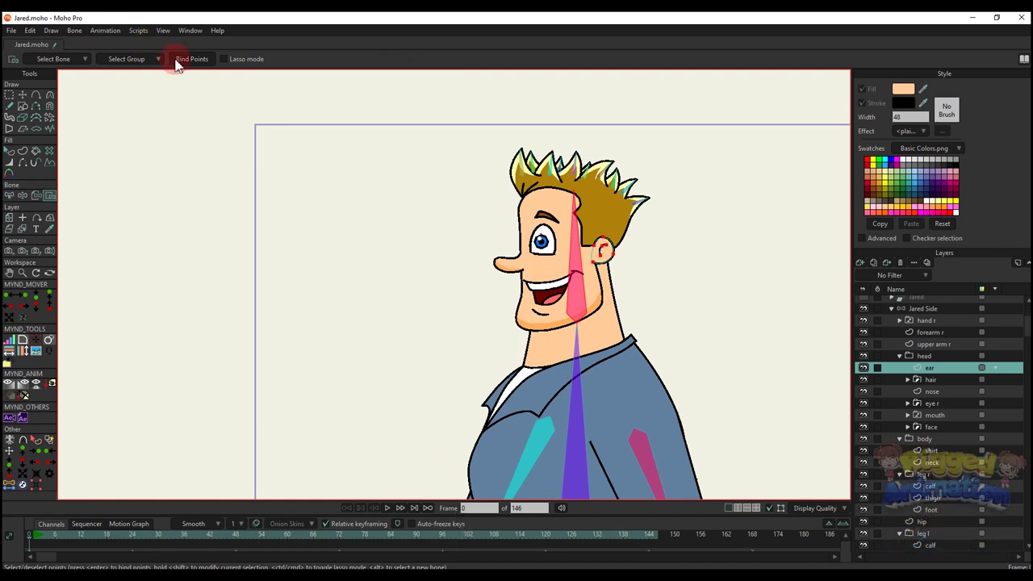
pyautogui.click(192, 59)
# Bind all points of the nose layer to the head bone
pyautogui.scroll(1, 493, 245)
pyautogui.keyDown('alt'); pyautogui.rightClick(513, 276); pyautogui.keyUp('alt')
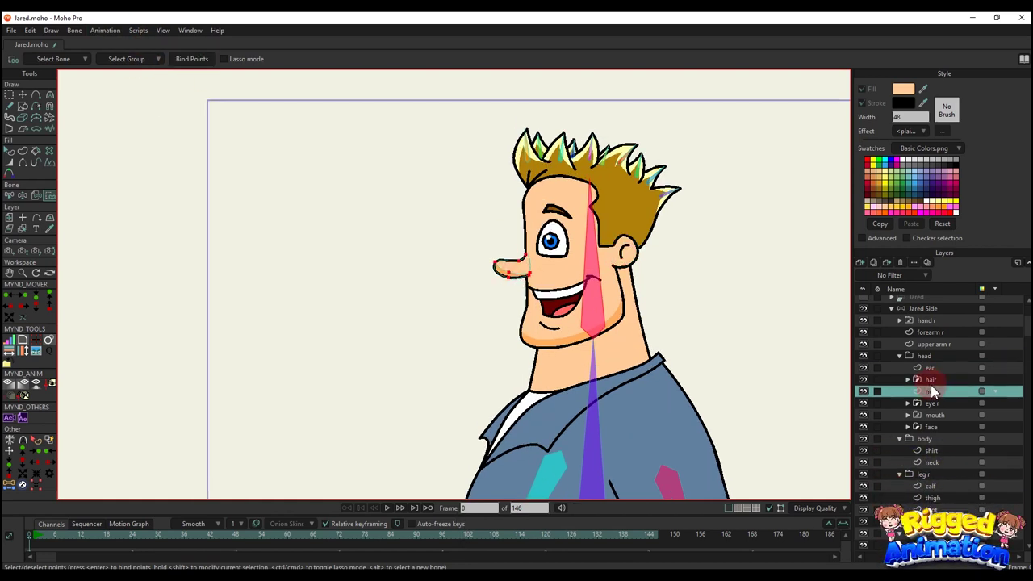
pyautogui.click(192, 59)
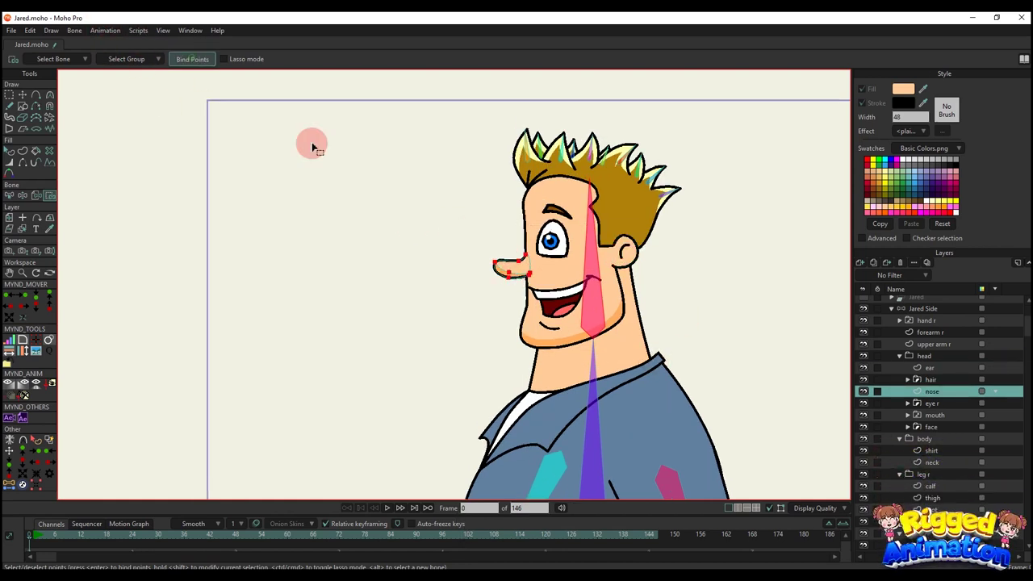
# Bind the mouth switch layer to the head bone
pyautogui.scroll(1, 563, 274)
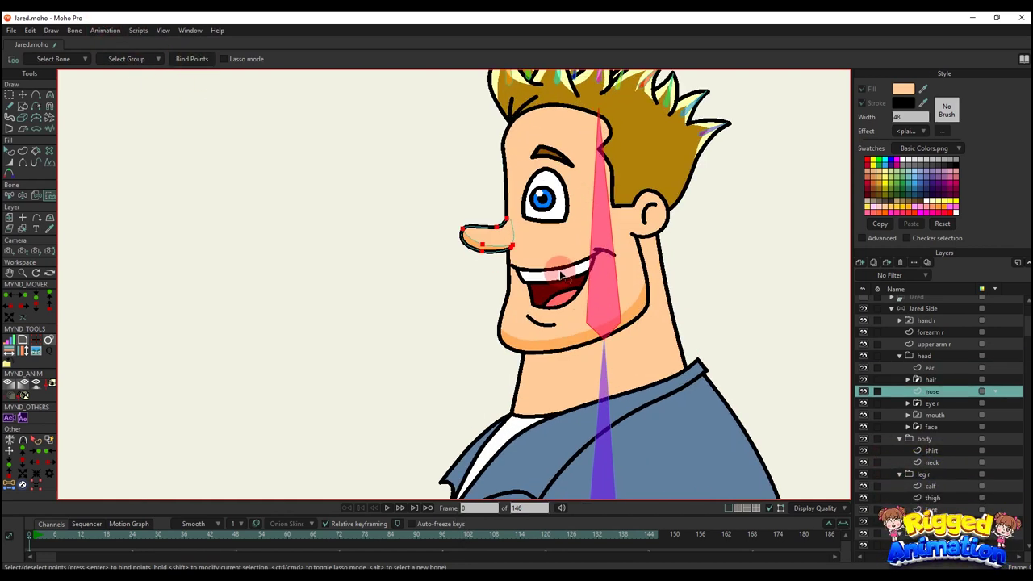
pyautogui.click(935, 416)
pyautogui.click(49, 128)
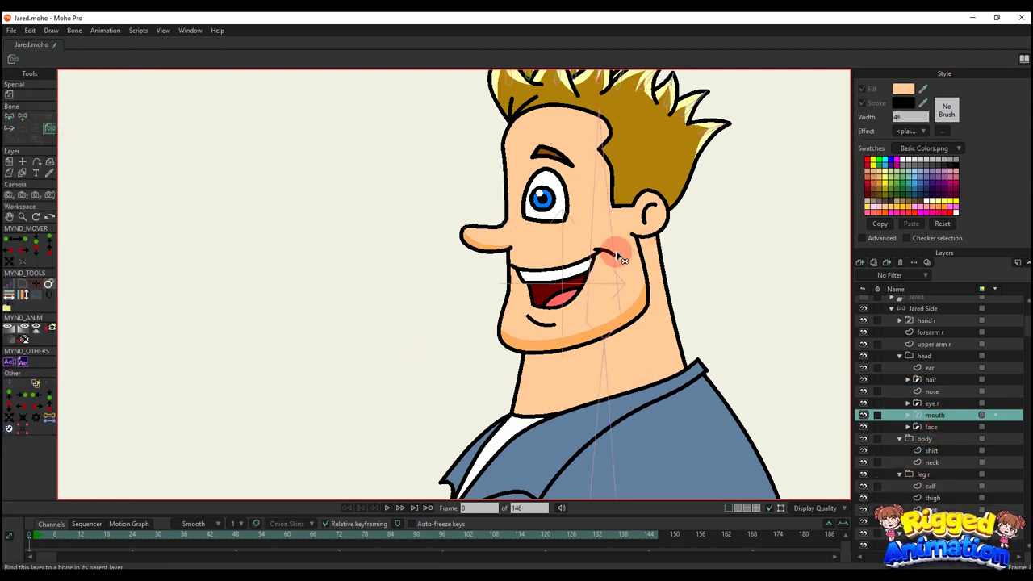
pyautogui.scroll(2, 575, 213)
pyautogui.scroll(-3, 561, 250)
# Bind all points of the eye's mask layer to the head bone
pyautogui.keyDown('alt'); pyautogui.rightClick(561, 249); pyautogui.keyUp('alt')
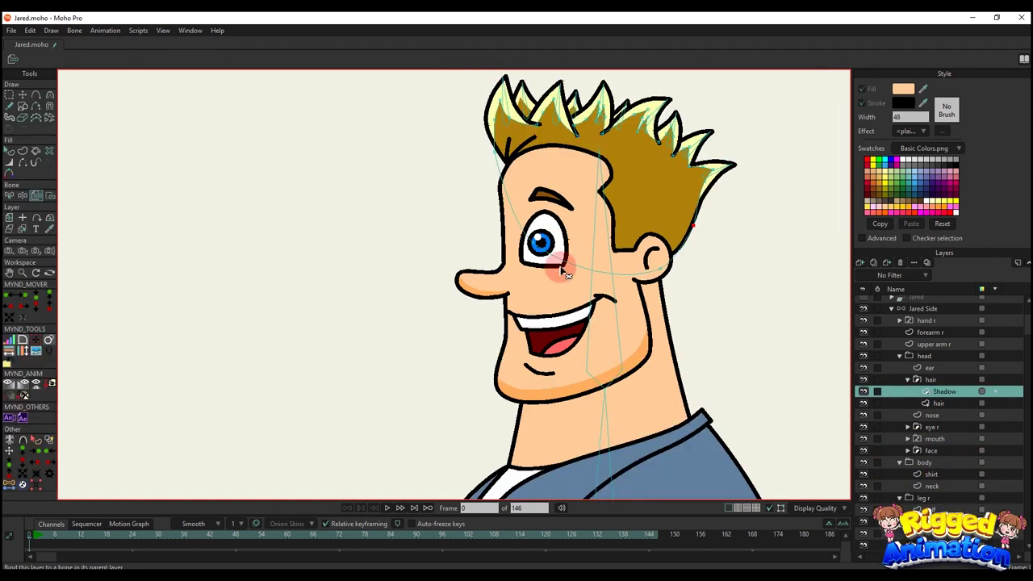
pyautogui.keyDown('alt'); pyautogui.rightClick(552, 266); pyautogui.keyUp('alt')
pyautogui.moveTo(550, 263); pyautogui.dragTo(556, 295)
pyautogui.press('i')
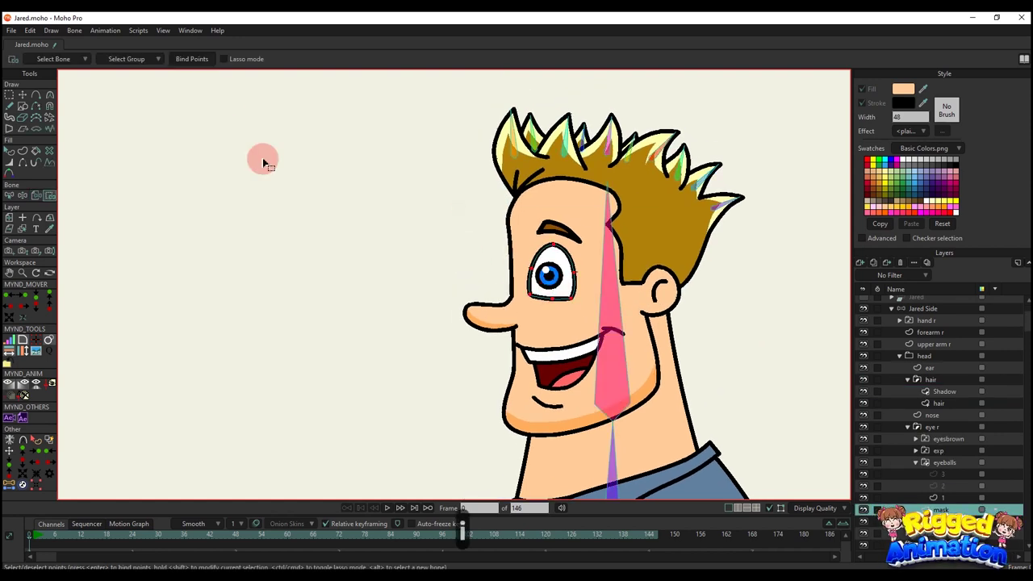
pyautogui.click(195, 58)
# Bind the exp and eyesbrown layers of the eye r group to the head bone
pyautogui.scroll(2, 481, 261)
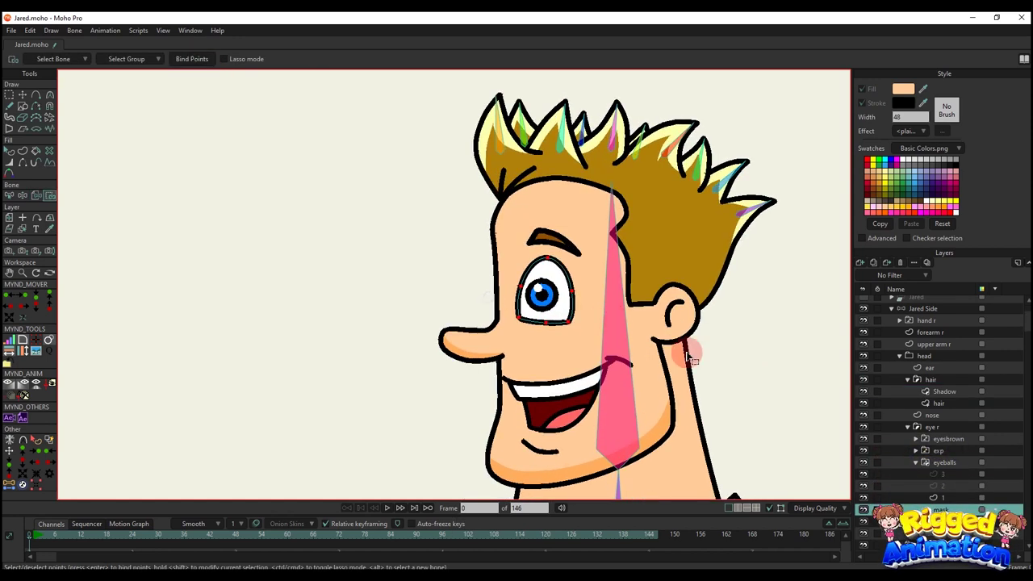
pyautogui.click(940, 465)
pyautogui.click(864, 463)
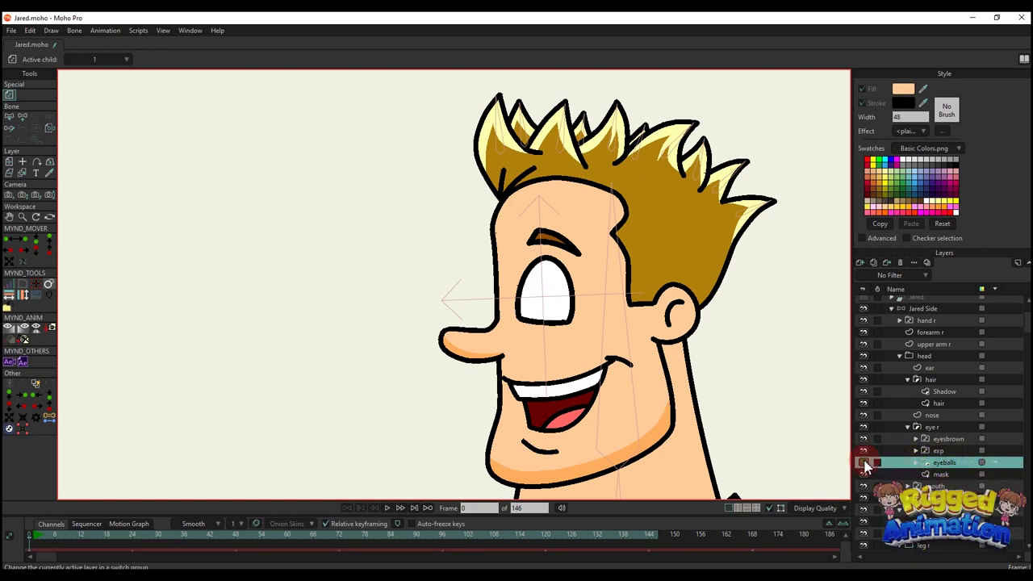
pyautogui.click(864, 463)
pyautogui.click(938, 450)
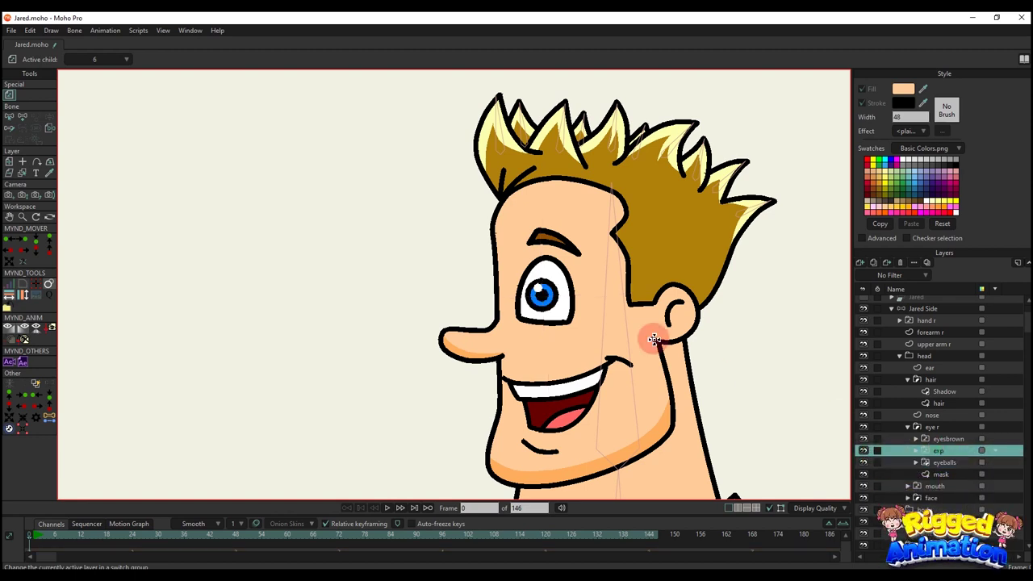
pyautogui.click(48, 126)
pyautogui.click(625, 304)
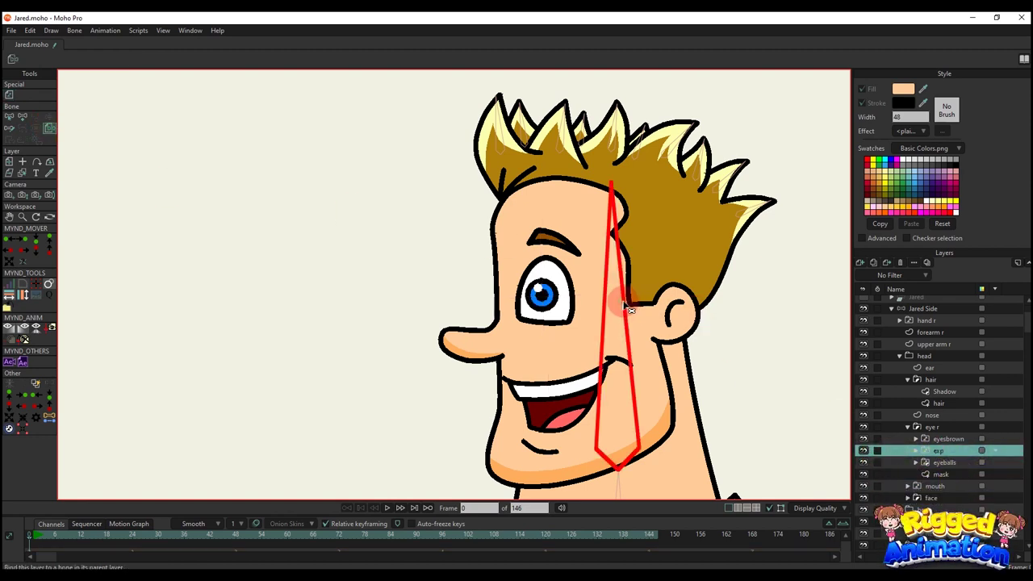
pyautogui.click(949, 437)
pyautogui.click(626, 319)
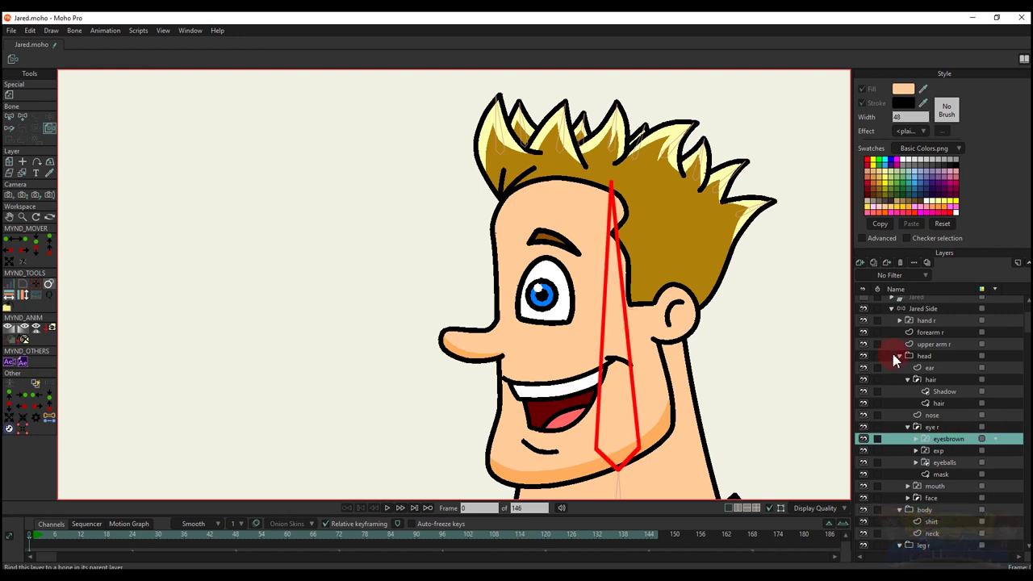
# Add a short horizontal bone in front of the face at eye level on the Jared Side layer and name it EYEBALLS
pyautogui.click(923, 313)
pyautogui.press('a')
pyautogui.scroll(2, 476, 302)
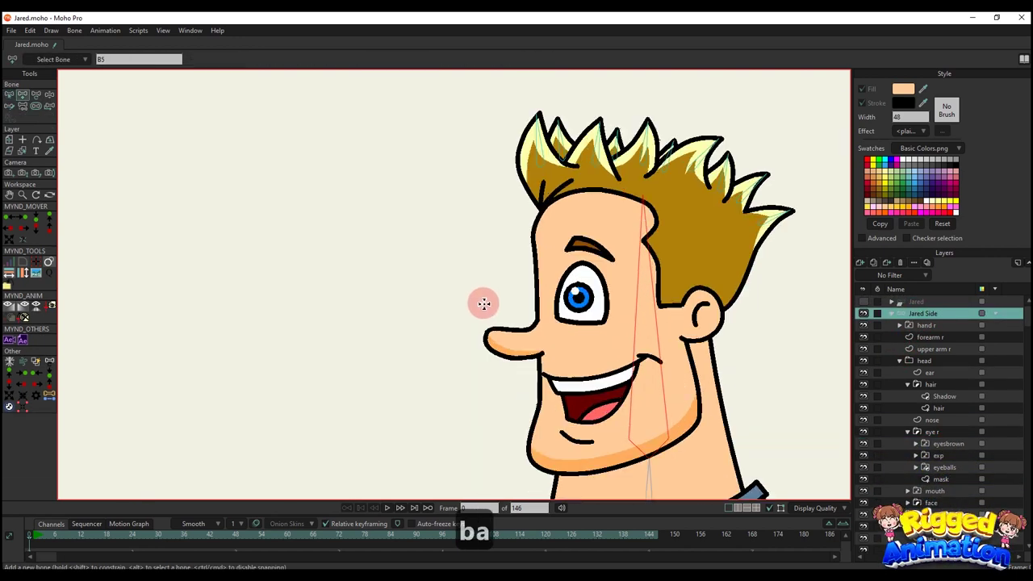
pyautogui.moveTo(482, 302); pyautogui.dragTo(405, 303)
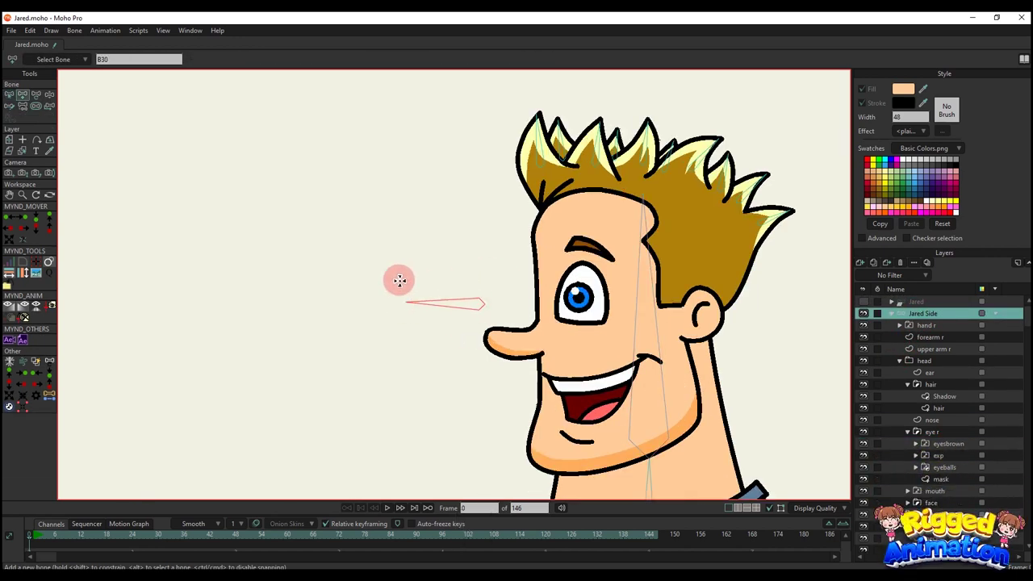
pyautogui.press('b')
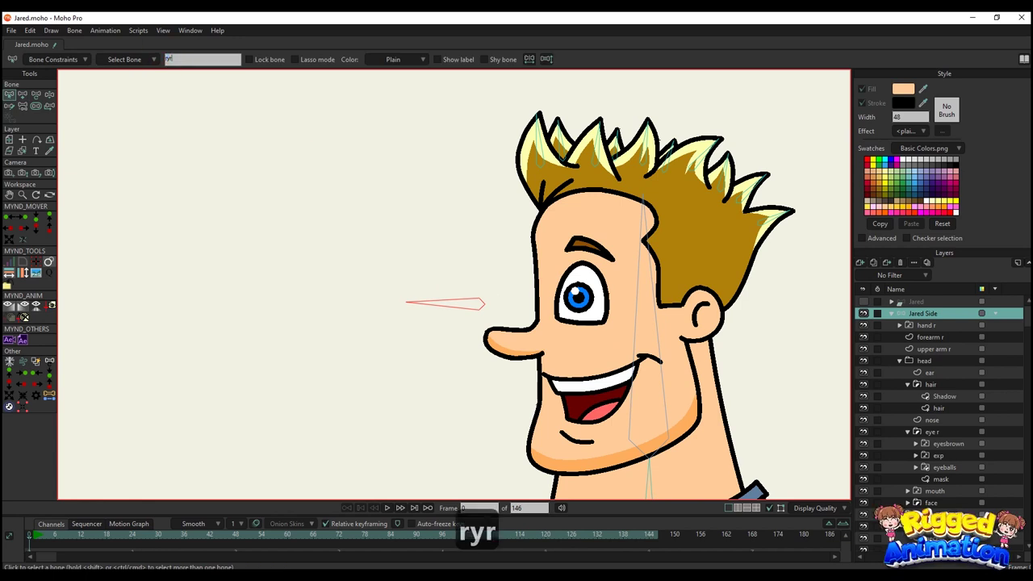
pyautogui.press('BackSpace')
pyautogui.press('BackSpace')
pyautogui.press('BackSpace')
pyautogui.press('capslock')
pyautogui.write('EYE')
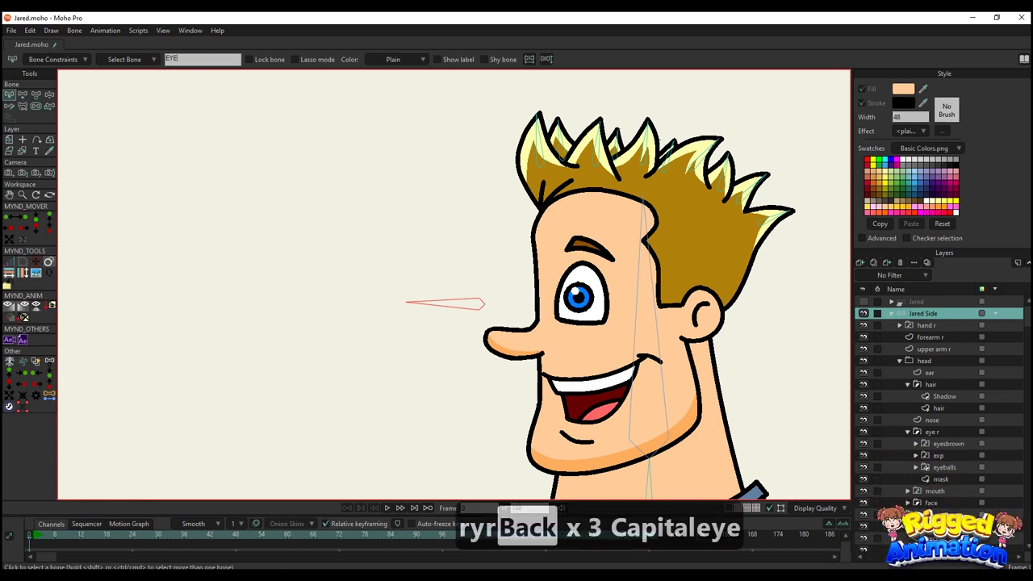
pyautogui.write('BALLS')
pyautogui.press('Return')
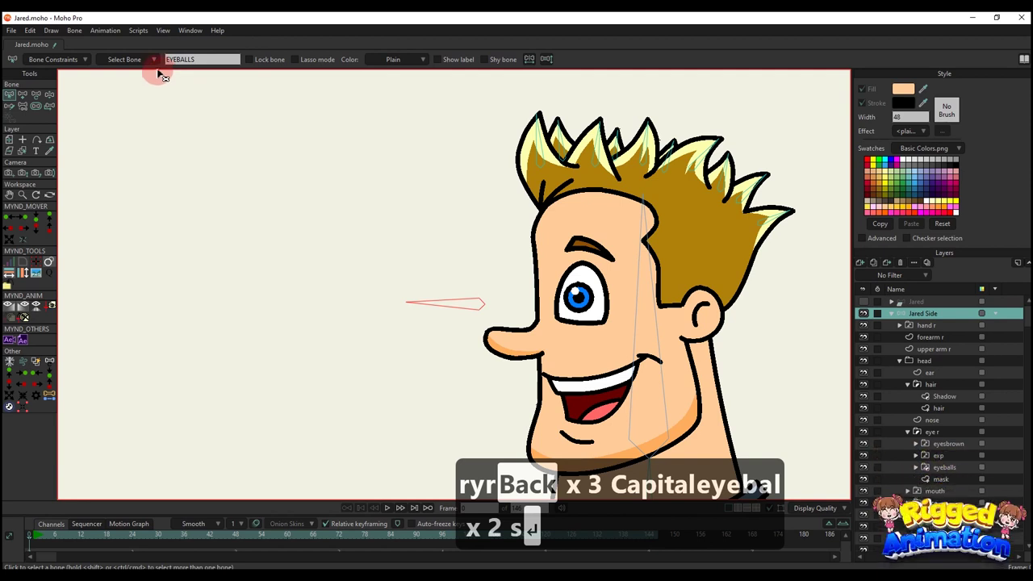
# Bind the eyeballs switch layer to the EYEBALLS bone in front of the face
pyautogui.click(942, 466)
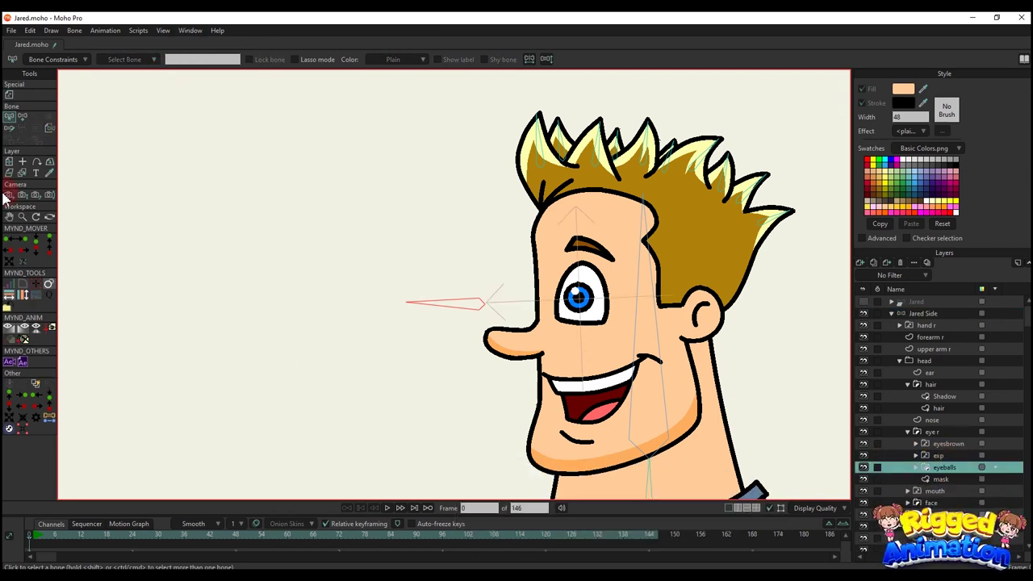
pyautogui.click(49, 129)
pyautogui.click(483, 302)
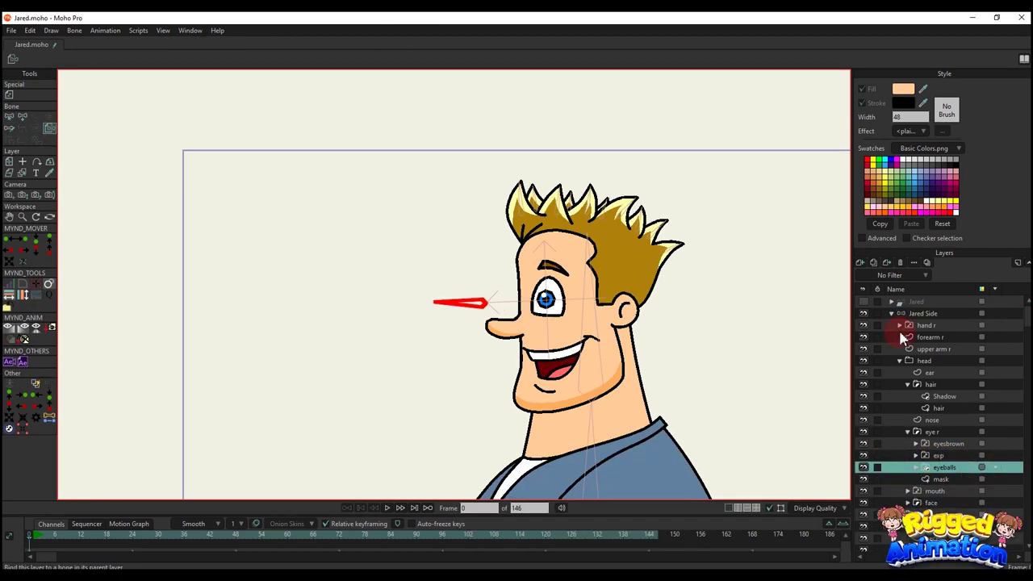
# Parent the EYEBALLS bone to the head bone in the Jared Side skeleton
pyautogui.click(920, 314)
pyautogui.press('p')
pyautogui.scroll(2, 668, 330)
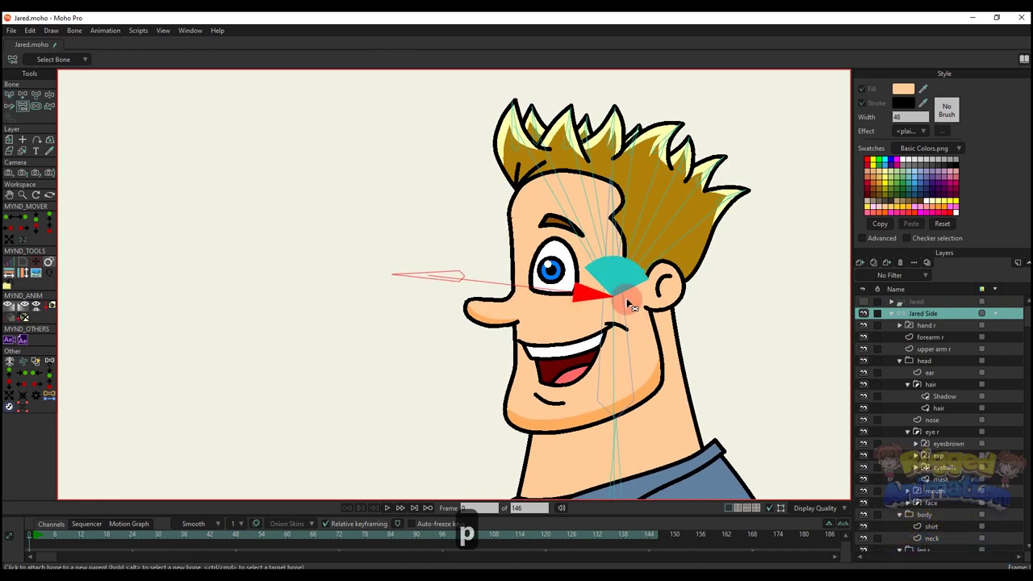
pyautogui.scroll(3, 584, 277)
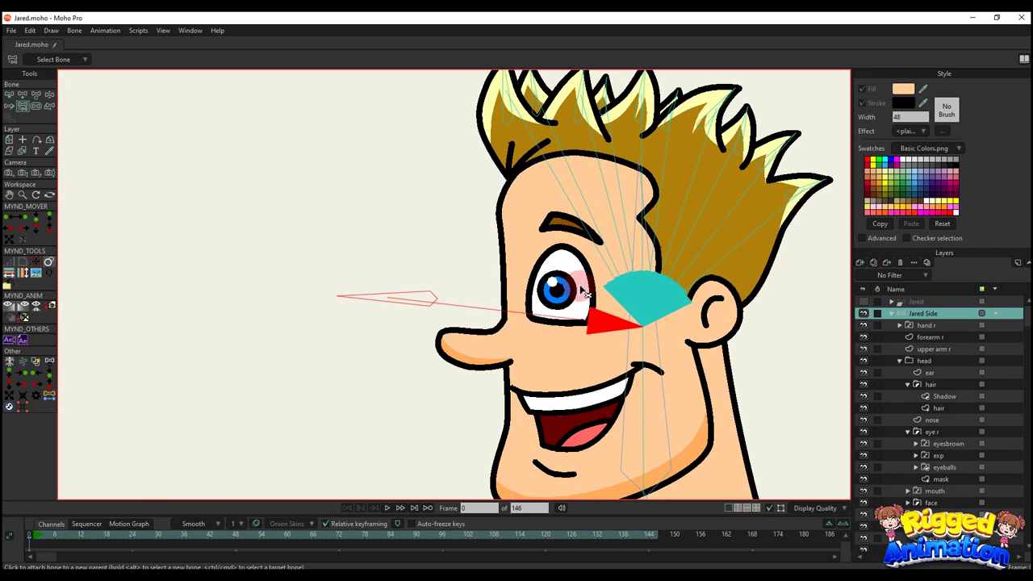
pyautogui.click(938, 468)
pyautogui.moveTo(636, 296); pyautogui.dragTo(634, 314)
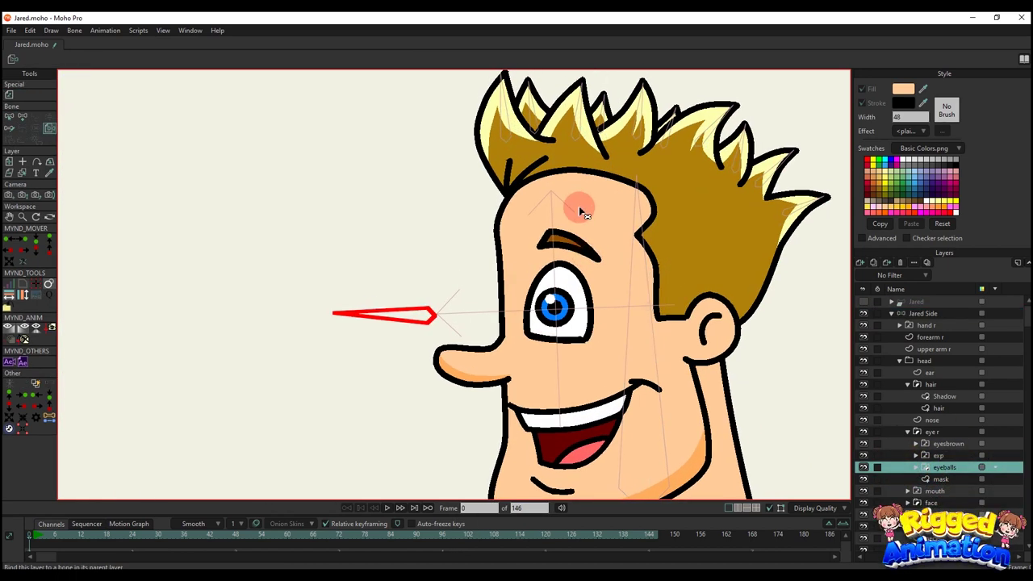
# Bind all points of the Shadow and hair layers in the hair group to the head bone
pyautogui.keyDown('alt'); pyautogui.rightClick(582, 244); pyautogui.keyUp('alt')
pyautogui.moveTo(696, 204); pyautogui.dragTo(688, 221)
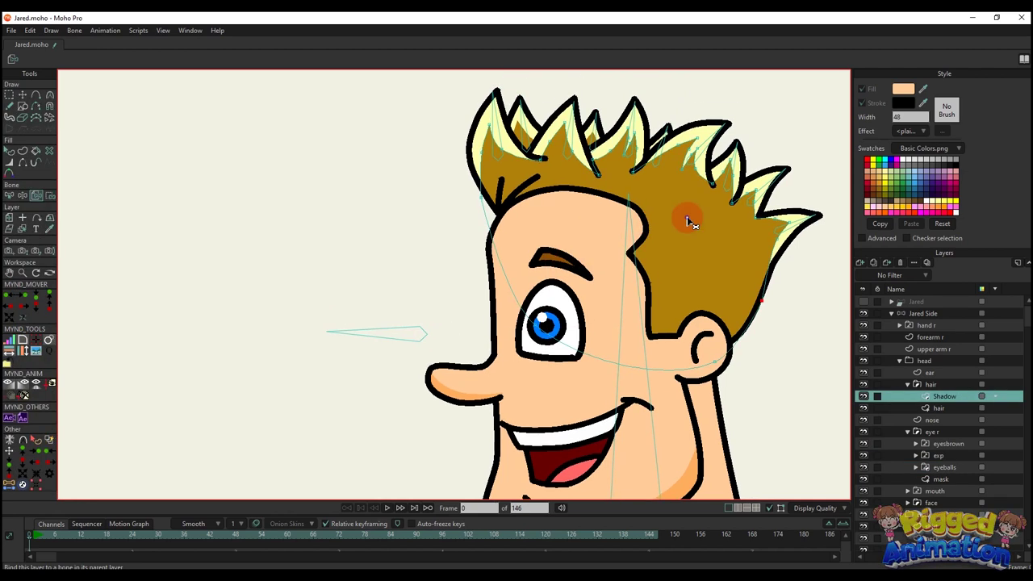
pyautogui.click(914, 386)
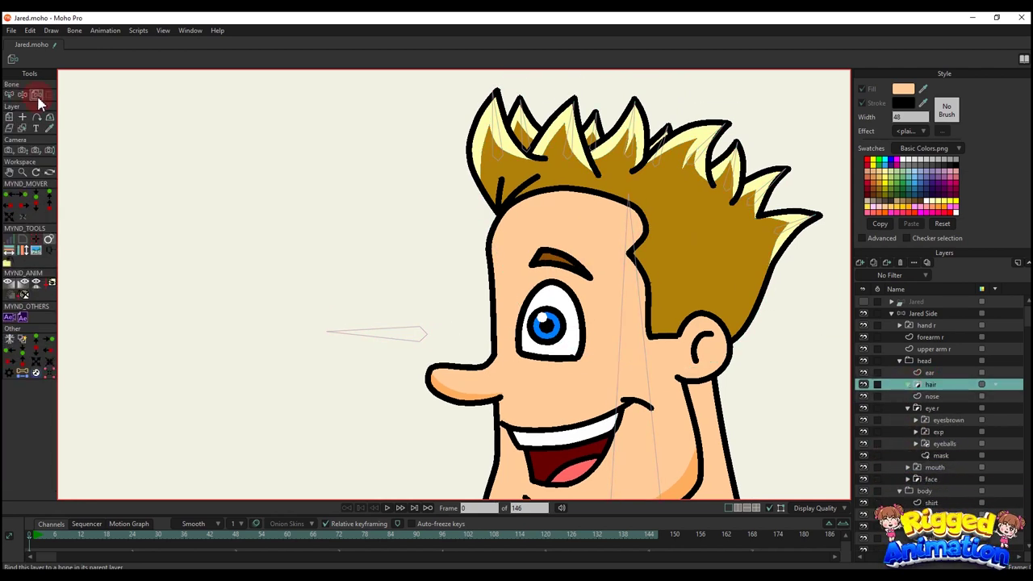
pyautogui.keyDown('ctrl'); pyautogui.keyDown('alt'); pyautogui.click(655, 265); pyautogui.keyUp('alt'); pyautogui.keyUp('ctrl')
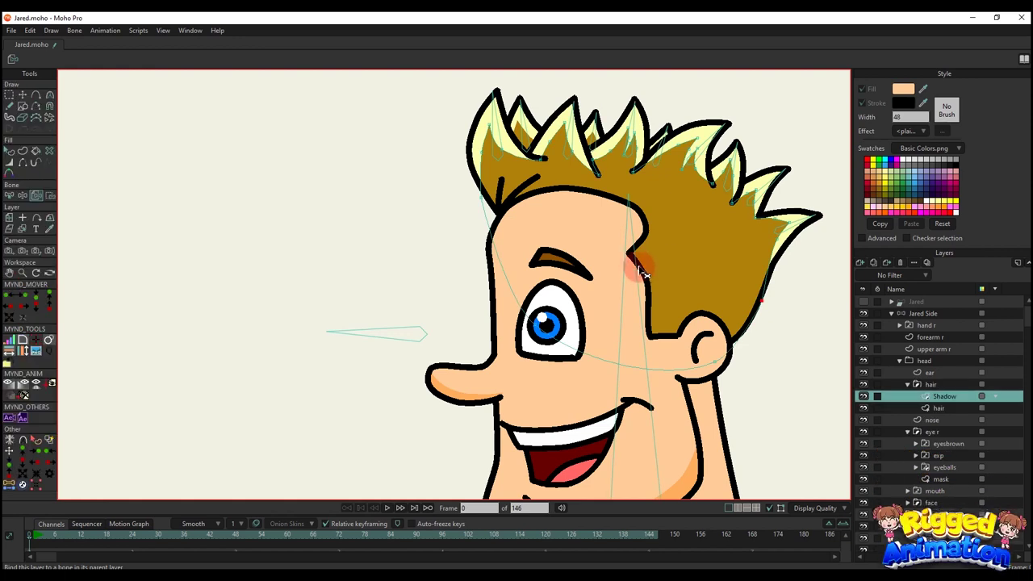
pyautogui.press('b')
pyautogui.moveTo(625, 273); pyautogui.dragTo(601, 309)
pyautogui.press('i')
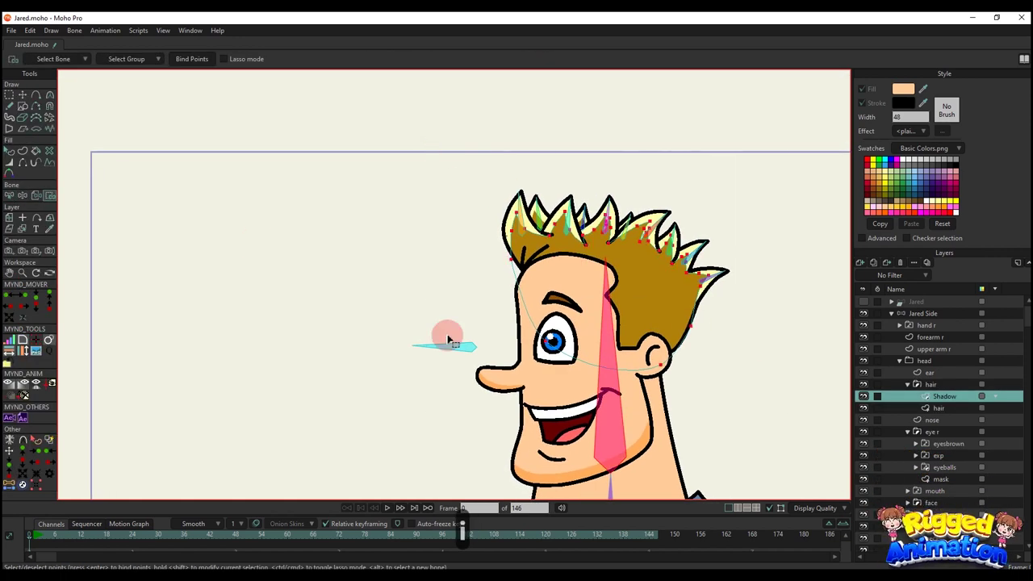
pyautogui.click(192, 62)
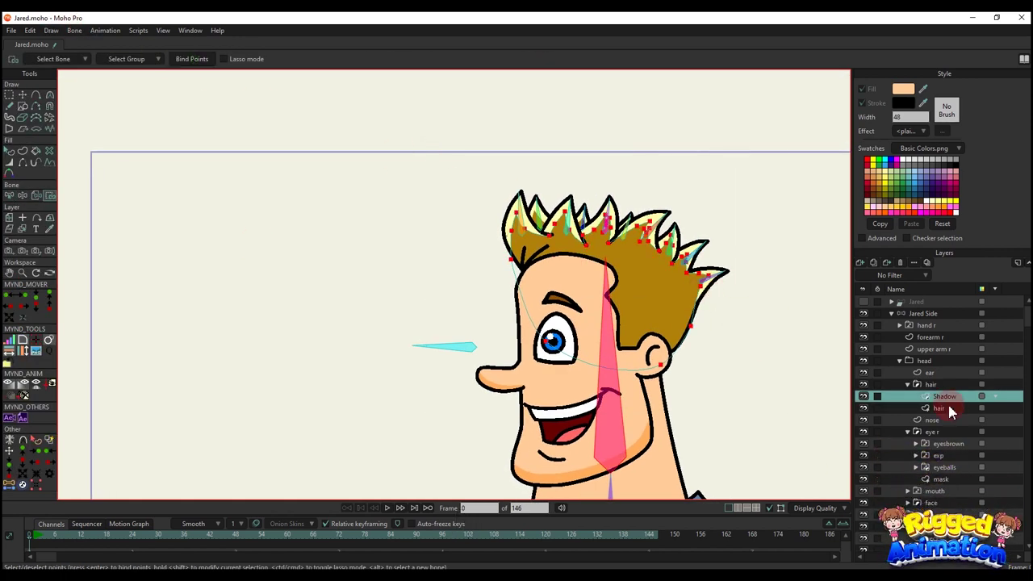
pyautogui.click(948, 408)
pyautogui.moveTo(448, 107); pyautogui.dragTo(805, 403)
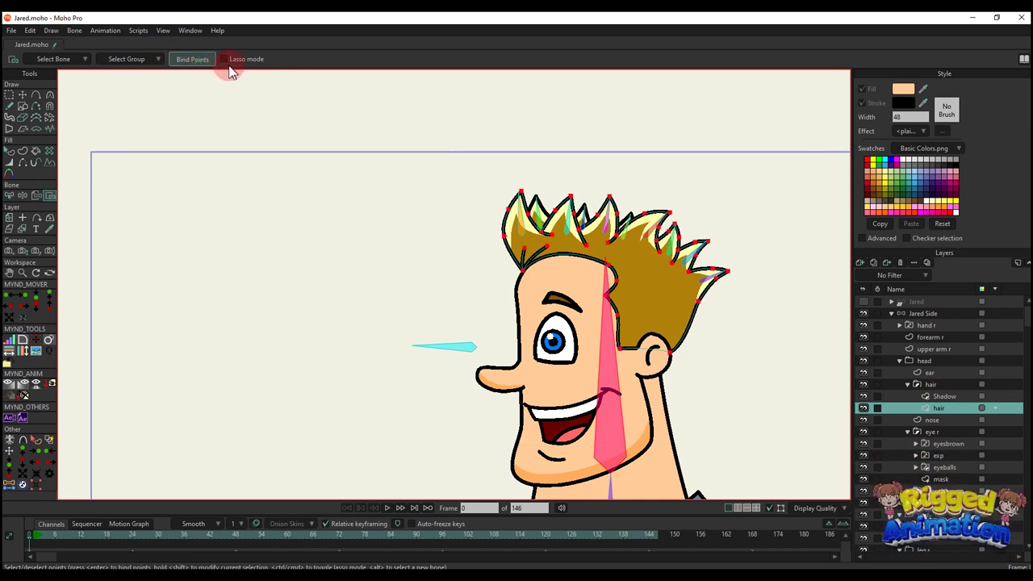
# Bind the tip point of the frontmost large spike on the hair layer to the bone inside that spike
pyautogui.press('b')
pyautogui.scroll(3, 472, 234)
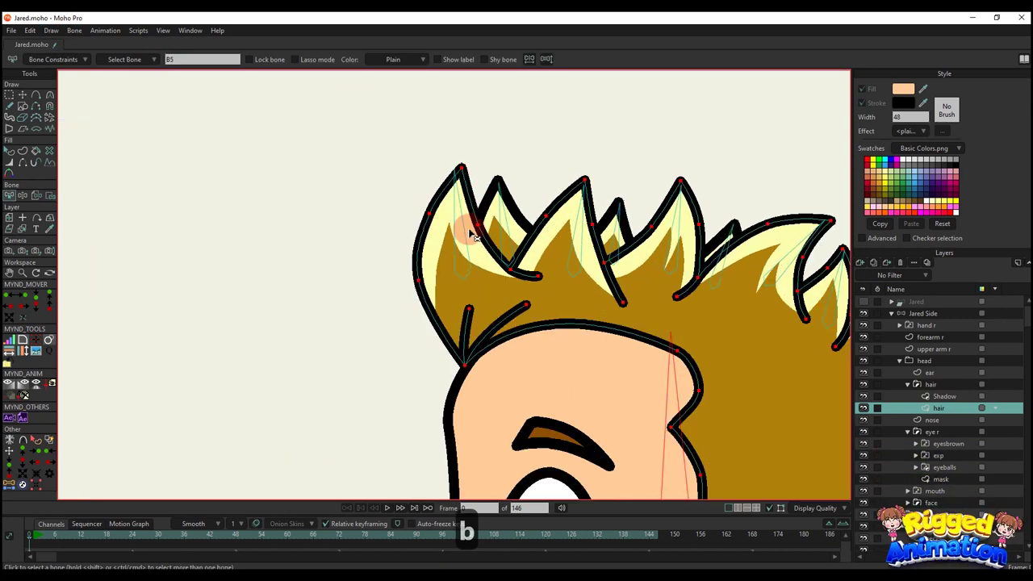
pyautogui.moveTo(459, 194); pyautogui.dragTo(443, 208)
pyautogui.scroll(2, 444, 208)
pyautogui.press('i')
pyautogui.moveTo(437, 152); pyautogui.dragTo(474, 205)
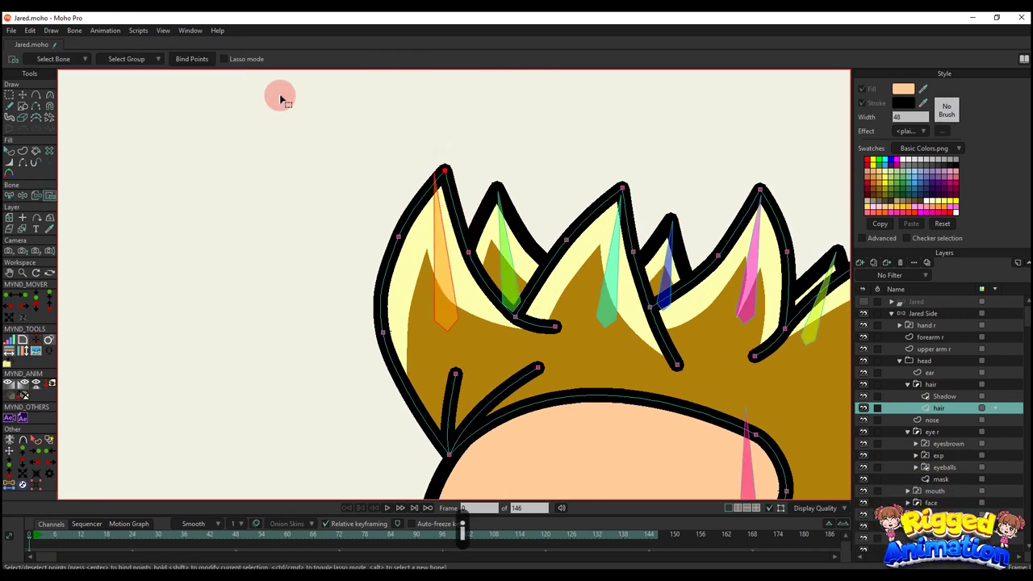
# Make the layer holding the small back hair spikes active
pyautogui.press('b')
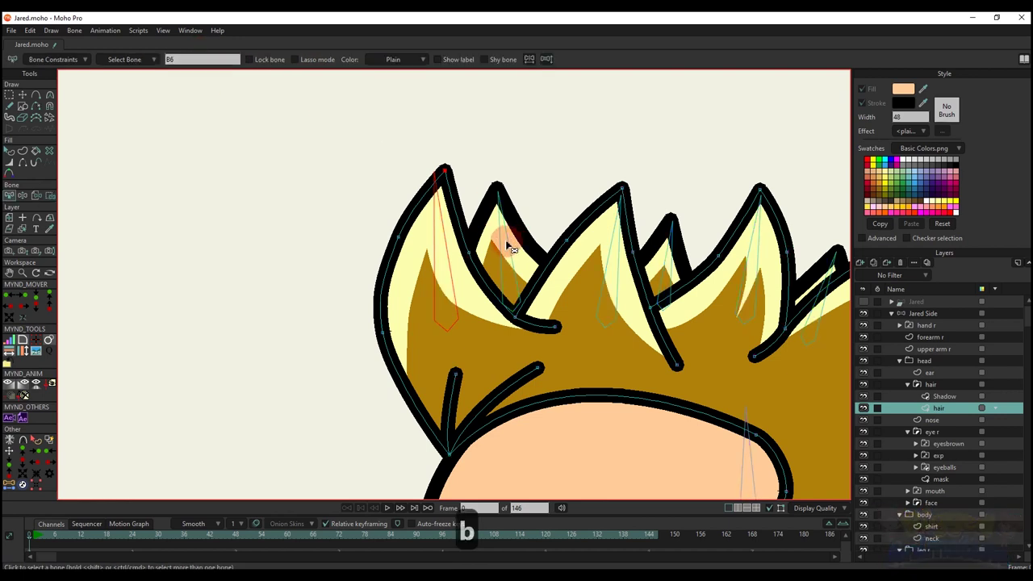
pyautogui.click(499, 229)
pyautogui.keyDown('alt'); pyautogui.rightClick(513, 240); pyautogui.keyUp('alt')
pyautogui.moveTo(494, 239); pyautogui.dragTo(479, 250)
pyautogui.press('i')
pyautogui.moveTo(456, 186); pyautogui.dragTo(512, 225)
pyautogui.scroll(-2, 561, 246)
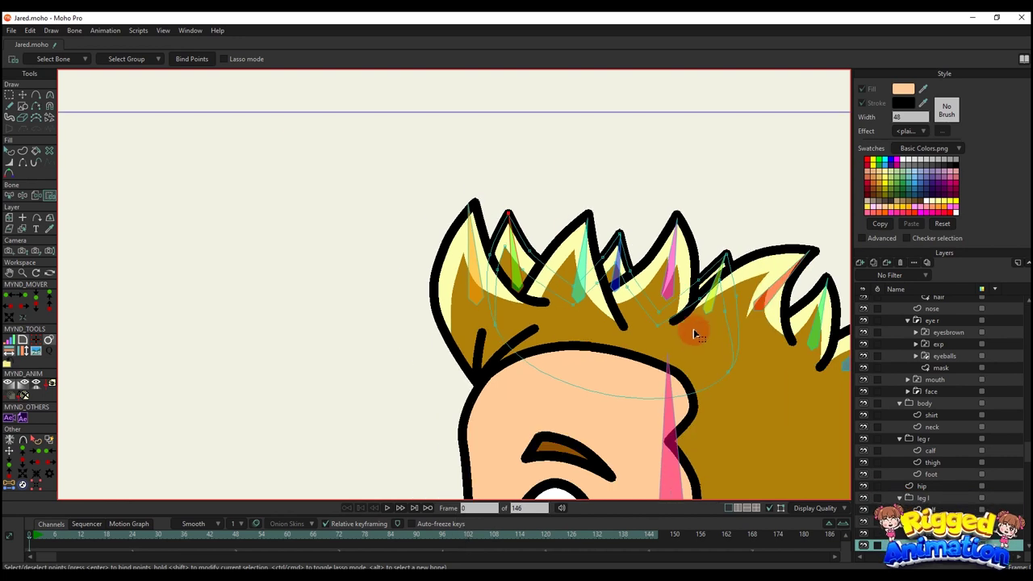
# Bind all points of the small back spikes layer to the head bone
pyautogui.moveTo(692, 331); pyautogui.dragTo(632, 283)
pyautogui.press('b')
pyautogui.click(613, 372)
pyautogui.click(615, 361)
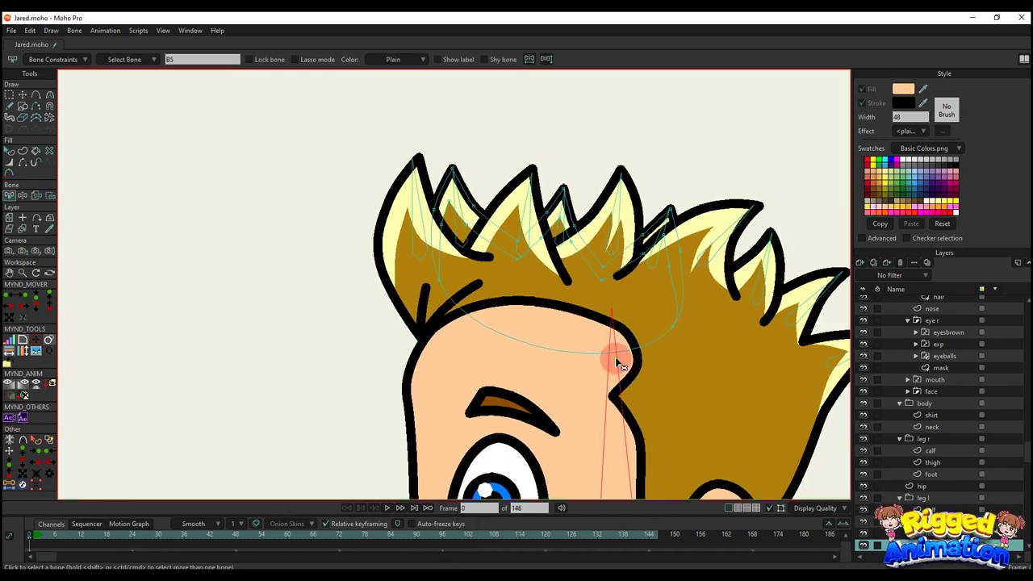
pyautogui.scroll(-3, 614, 363)
pyautogui.press('i')
pyautogui.moveTo(463, 180); pyautogui.dragTo(786, 412)
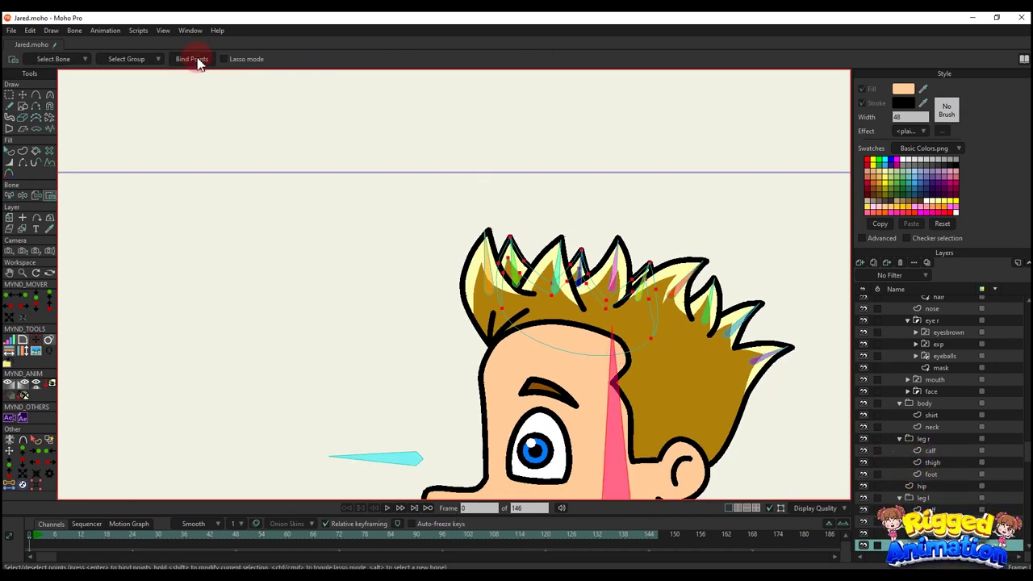
# Bind the outer and inner tip points of the frontmost small back spike to bone B7
pyautogui.scroll(3, 537, 263)
pyautogui.press('b')
pyautogui.click(468, 234)
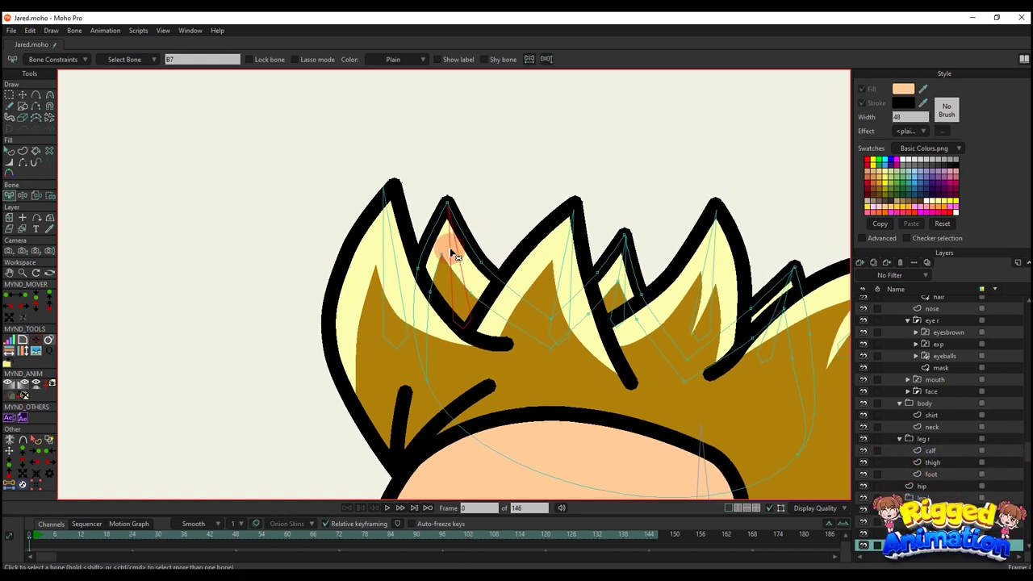
pyautogui.press('i')
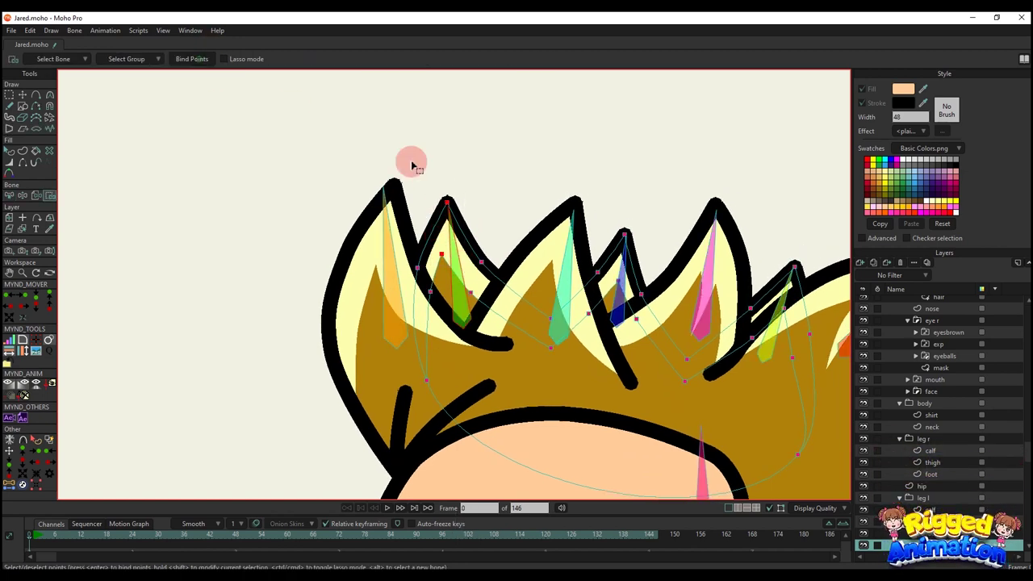
# Bind the outer and inner tip points of the middle small back spike to the neighbouring bone B8
pyautogui.press('b')
pyautogui.click(573, 262)
pyautogui.moveTo(577, 263); pyautogui.dragTo(528, 250)
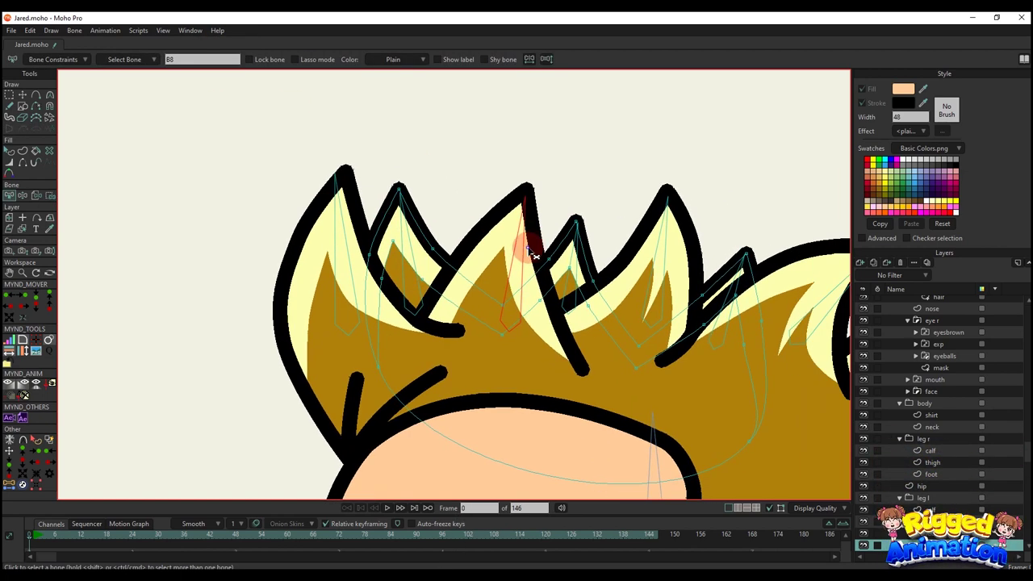
pyautogui.press('i')
pyautogui.moveTo(561, 201); pyautogui.dragTo(600, 296)
pyautogui.click(198, 62)
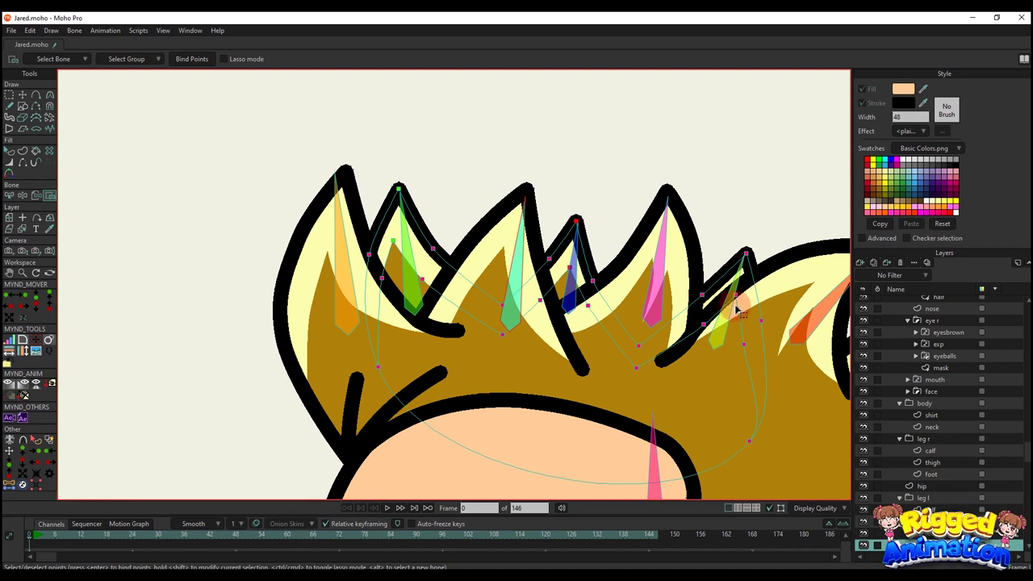
# Bind the tip points of the rearmost small back spike to the bone inside it
pyautogui.press('b')
pyautogui.press('i')
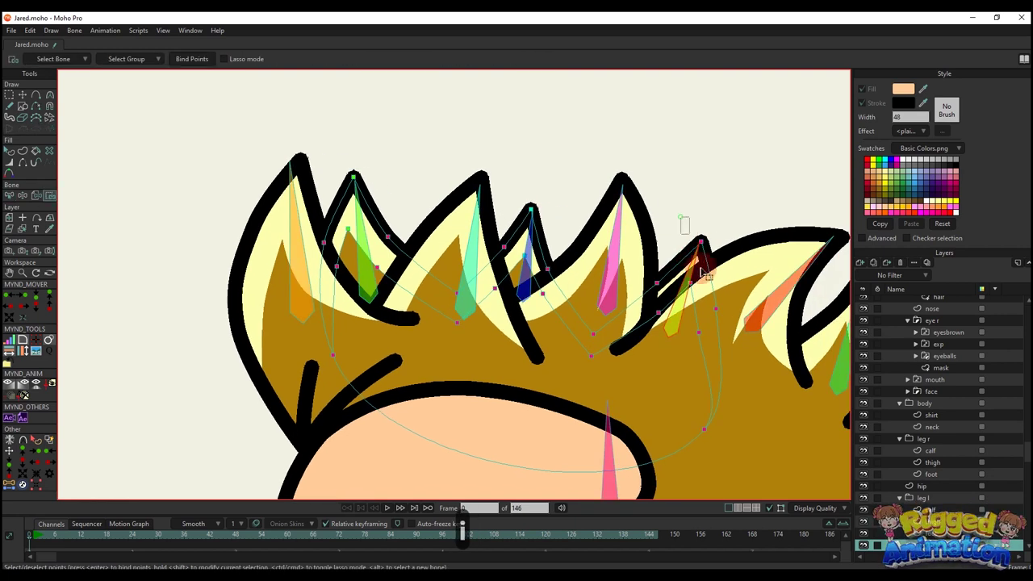
pyautogui.click(200, 64)
# Bind the tip point of the second large spike on the hair layer to its spike bone
pyautogui.scroll(-4, 369, 176)
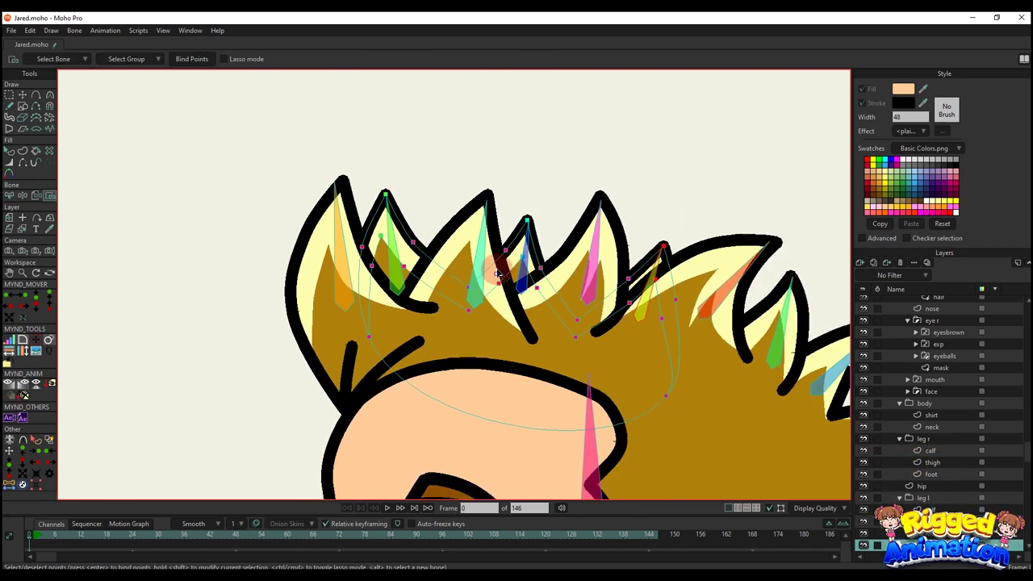
pyautogui.keyDown('alt'); pyautogui.rightClick(482, 263); pyautogui.keyUp('alt')
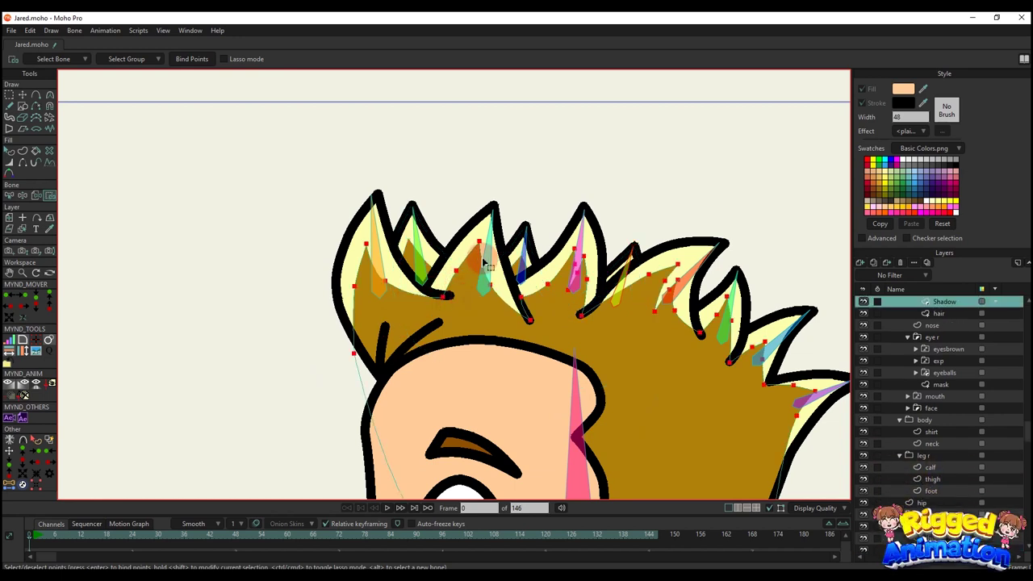
pyautogui.keyDown('alt'); pyautogui.rightClick(478, 238); pyautogui.keyUp('alt')
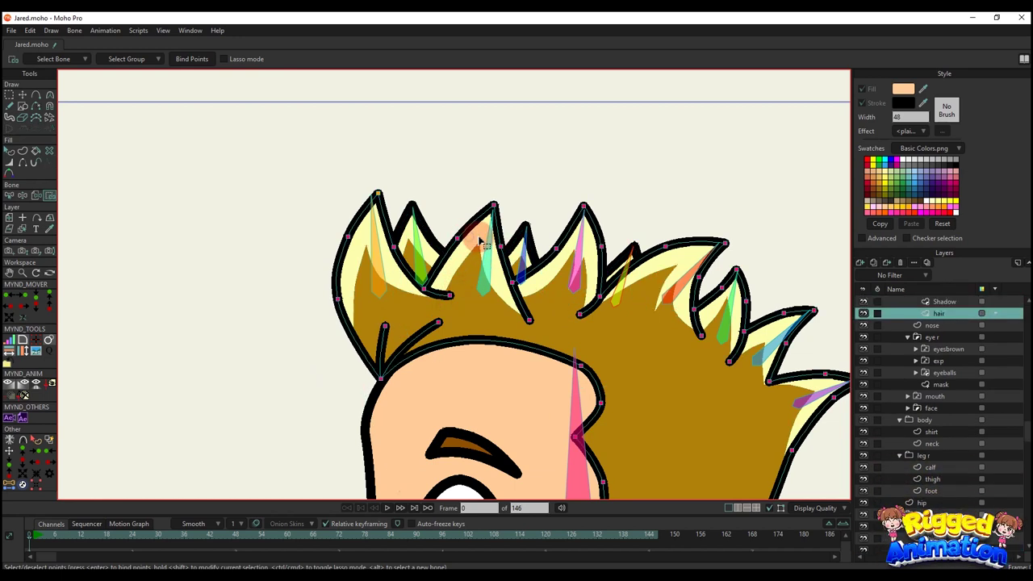
pyautogui.press('b')
pyautogui.press('i')
pyautogui.moveTo(479, 171); pyautogui.dragTo(554, 225)
pyautogui.click(198, 61)
# Bind the tip point of the third large spike on the hair layer to its spike bone
pyautogui.press('b')
pyautogui.click(582, 240)
pyautogui.press('i')
pyautogui.click(280, 88)
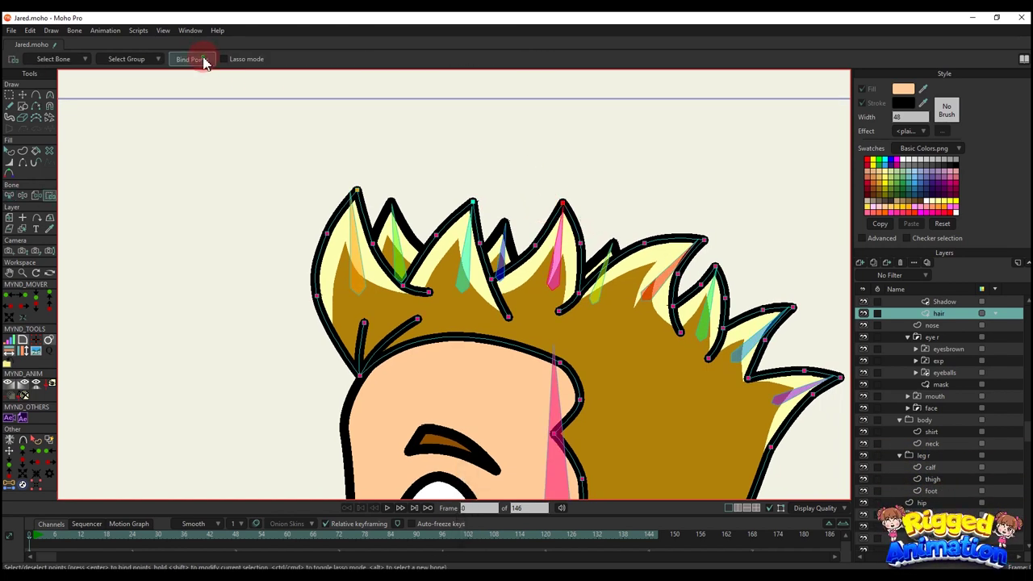
# Bind the tip point of the fourth large spike on the hair layer to bone B11
pyautogui.press('b')
pyautogui.click(668, 272)
pyautogui.moveTo(666, 271); pyautogui.dragTo(608, 257)
pyautogui.press('i')
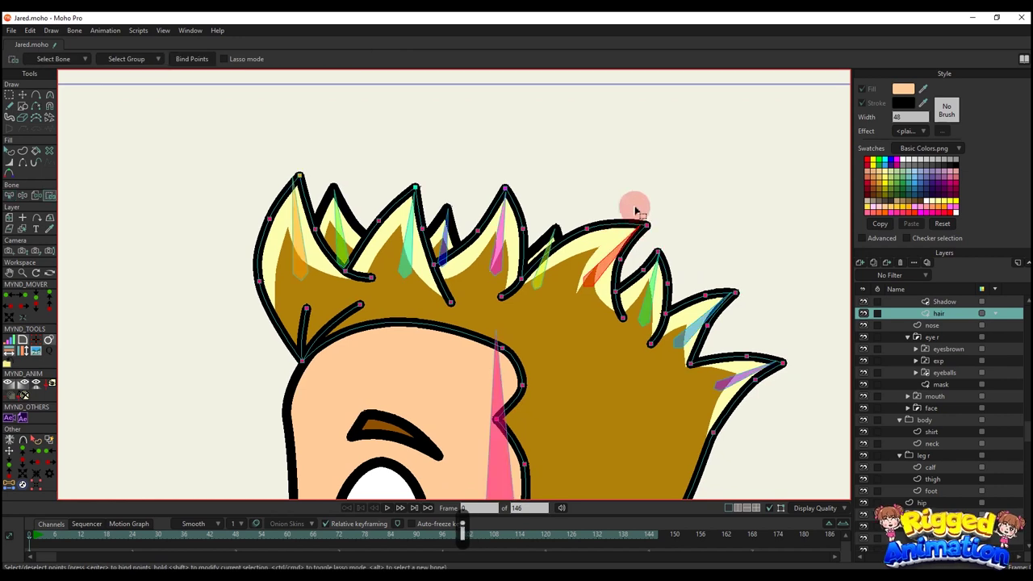
pyautogui.moveTo(634, 208); pyautogui.dragTo(660, 235)
# Bind the tip point of the fifth large spike on the hair layer to its spike bone
pyautogui.press('b')
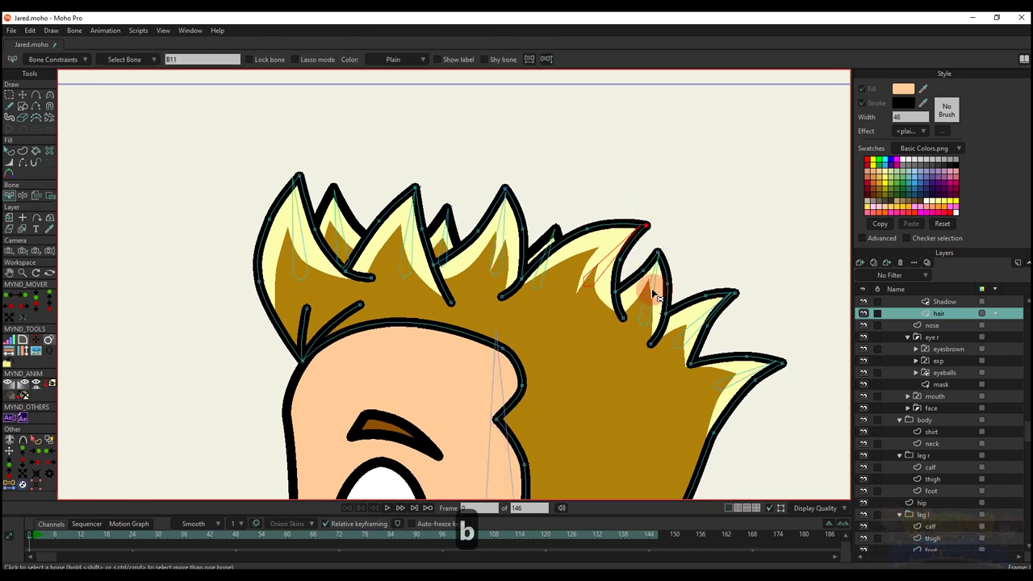
pyautogui.click(652, 298)
pyautogui.moveTo(634, 273); pyautogui.dragTo(655, 251)
pyautogui.press('i')
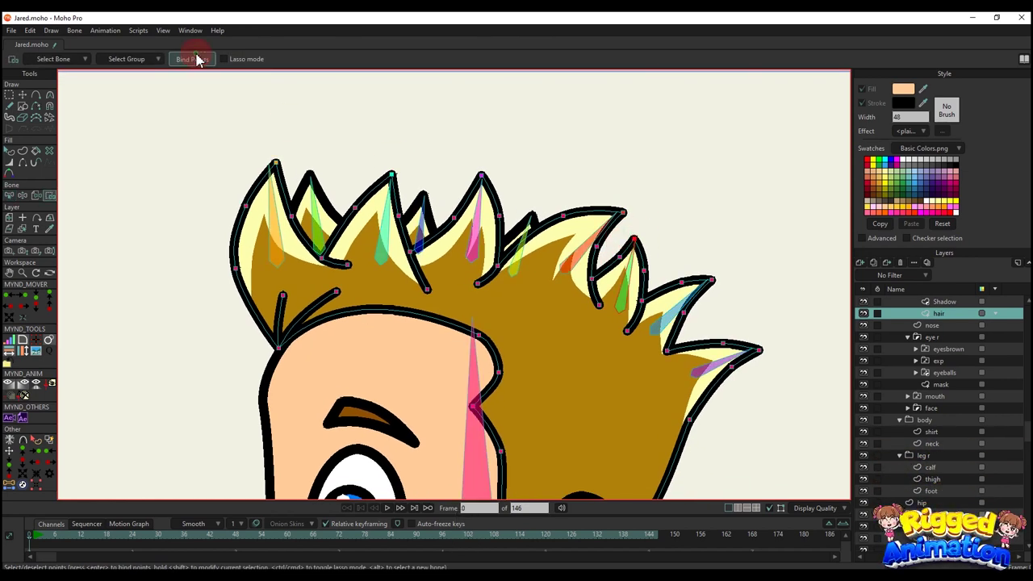
# Bind the tip point of the sixth large spike on the hair layer to its spike bone
pyautogui.press('b')
pyautogui.click(684, 297)
pyautogui.moveTo(687, 289); pyautogui.dragTo(714, 282)
pyautogui.press('i')
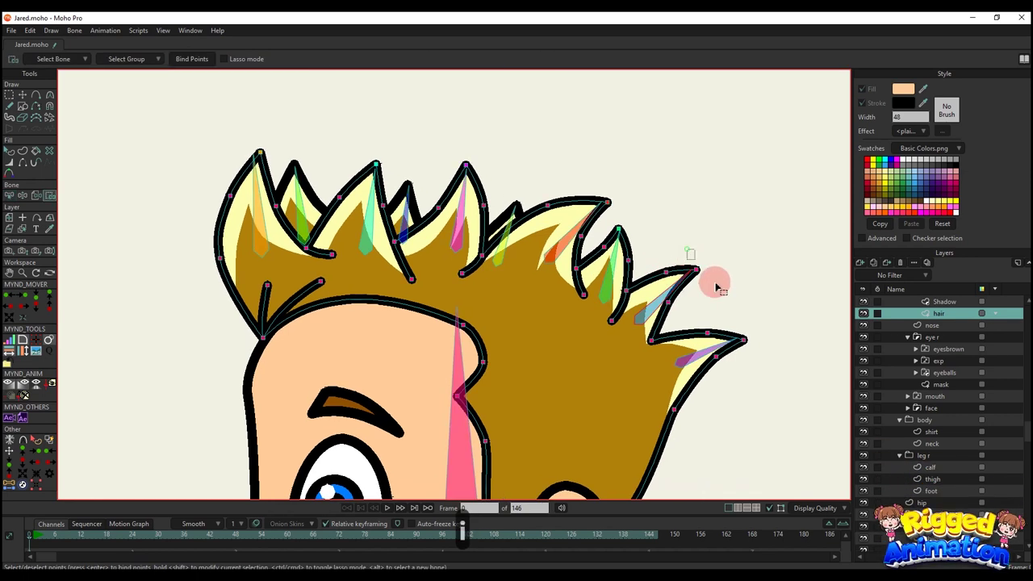
# Bind the tip point of the rearmost large spike on the hair layer to bone B15
pyautogui.press('b')
pyautogui.click(715, 349)
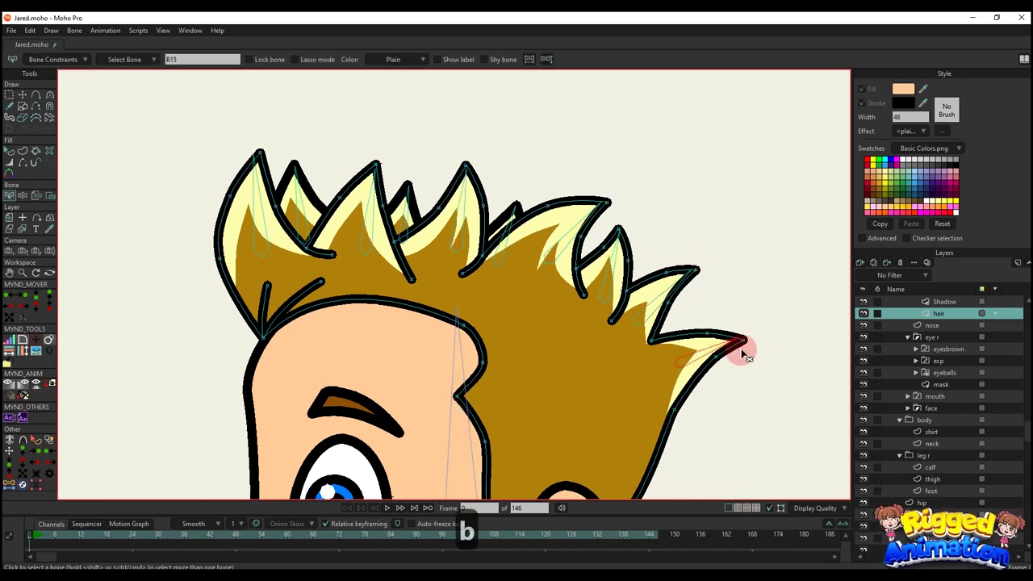
pyautogui.press('i')
pyautogui.click(742, 341)
pyautogui.click(195, 65)
# On the Shadow layer, bind the tip point of the frontmost spike's shading to bone B6
pyautogui.scroll(2, 347, 221)
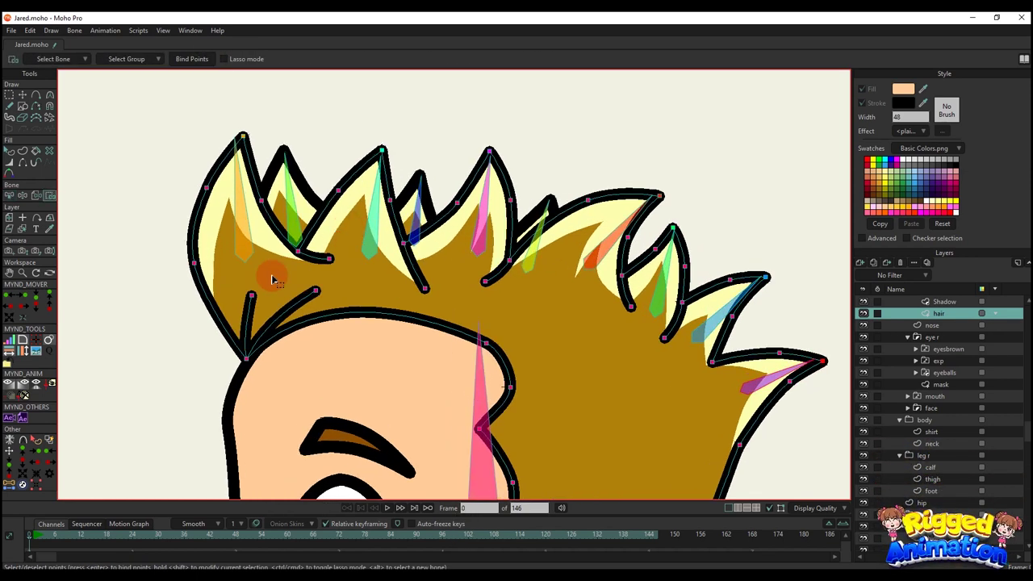
pyautogui.keyDown('alt'); pyautogui.rightClick(267, 275); pyautogui.keyUp('alt')
pyautogui.press('b')
pyautogui.click(252, 205)
pyautogui.press('i')
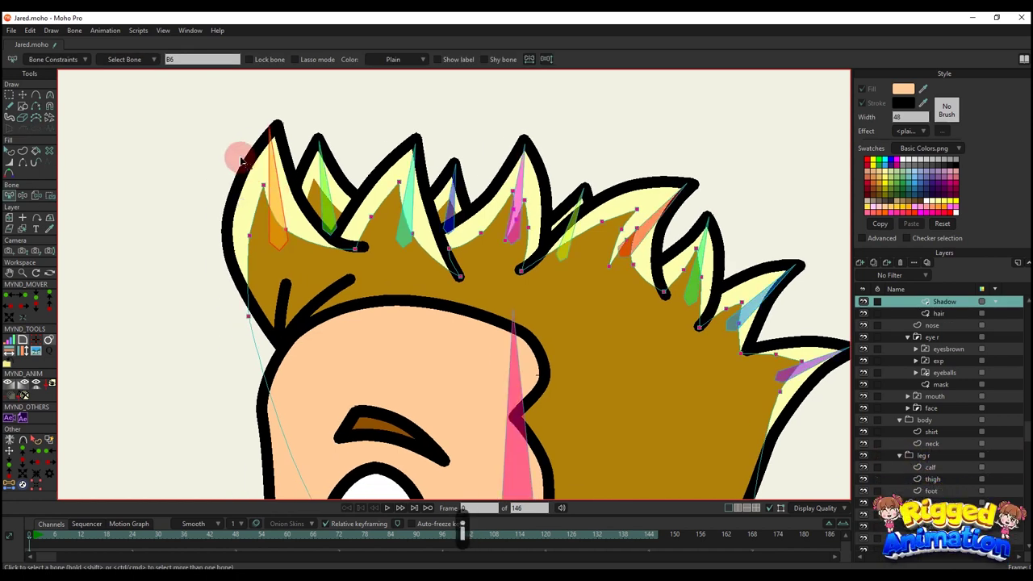
pyautogui.click(187, 63)
# Bind the Shadow layer's tip point in the second large spike to that spike's bone
pyautogui.press('b')
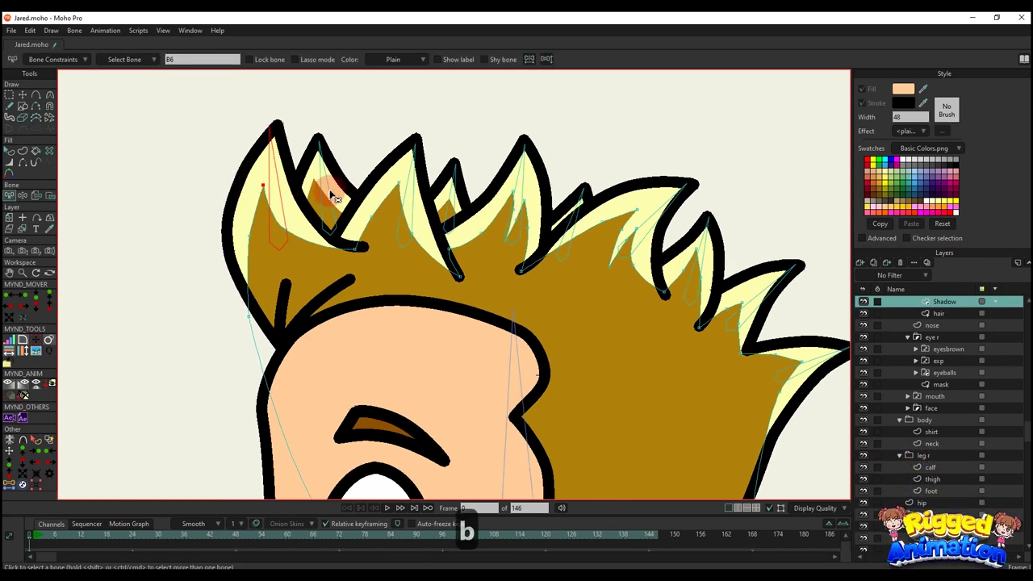
pyautogui.click(408, 205)
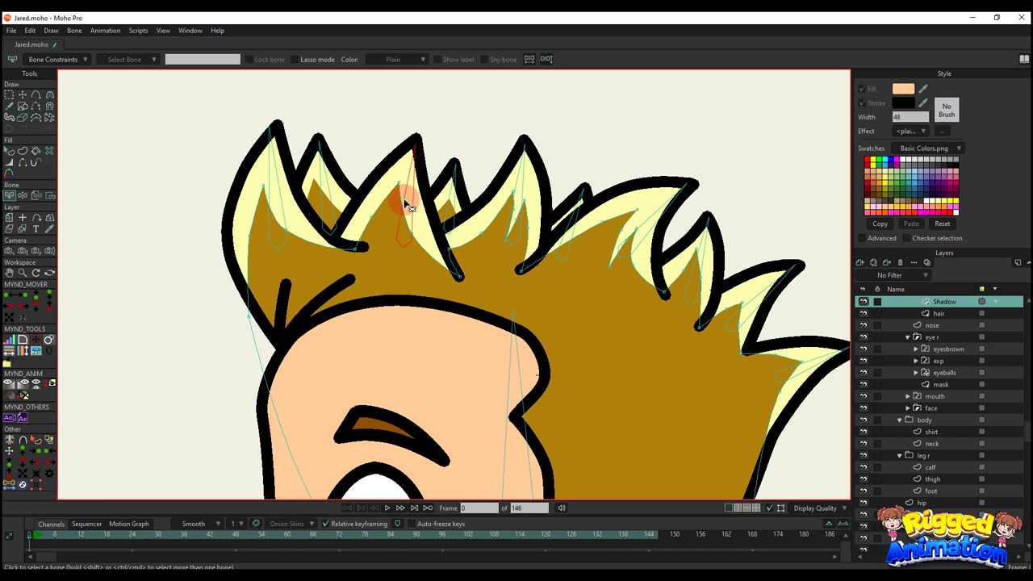
pyautogui.press('i')
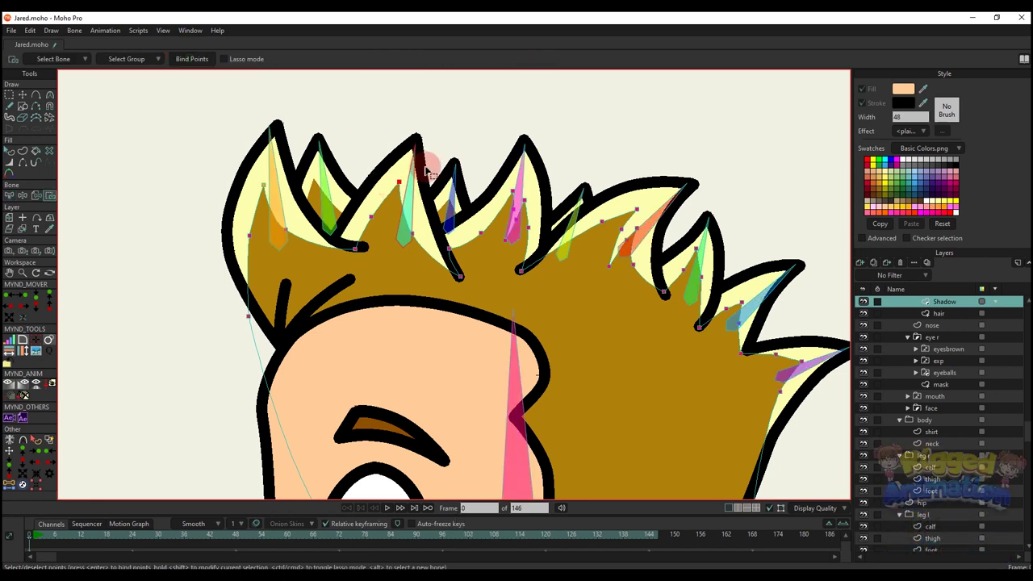
# Bind the cluster of Shadow layer points in the third large spike to that spike's bone
pyautogui.press('b')
pyautogui.press('i')
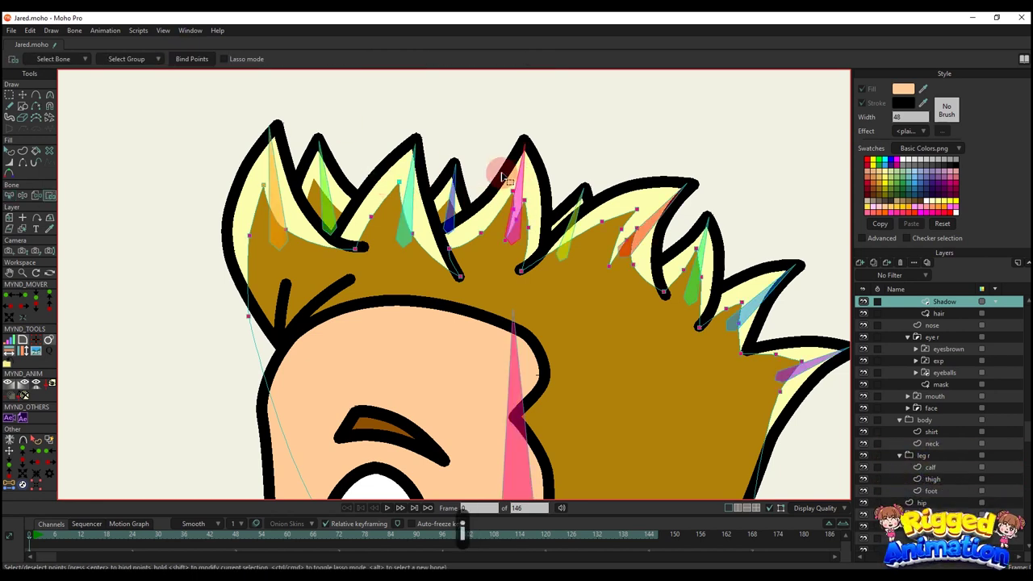
pyautogui.moveTo(488, 168); pyautogui.dragTo(563, 235)
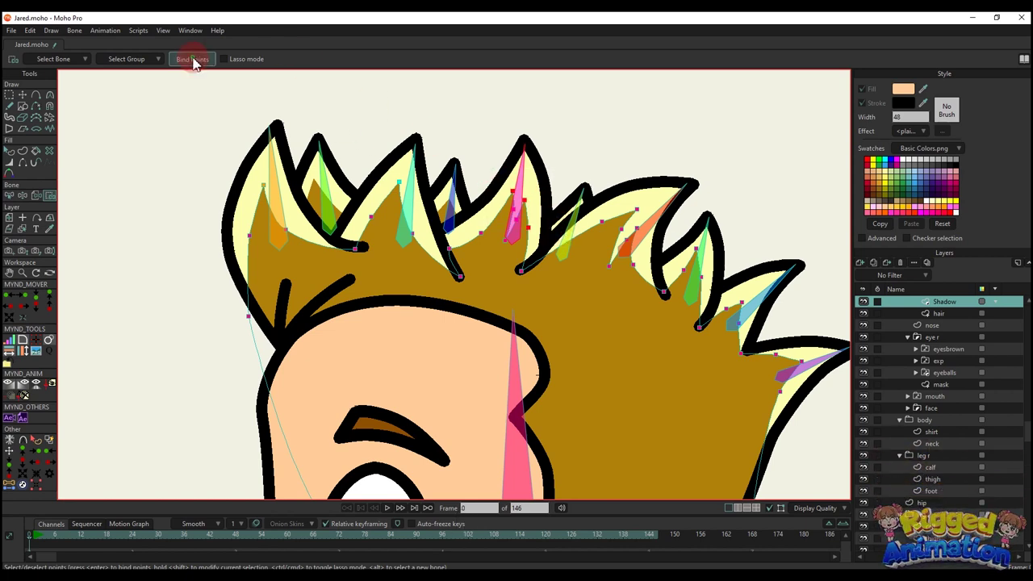
# Bind the Shadow layer's points in the wide B11 spike and the smaller B13 spike behind it to those bones
pyautogui.press('b')
pyautogui.click(655, 216)
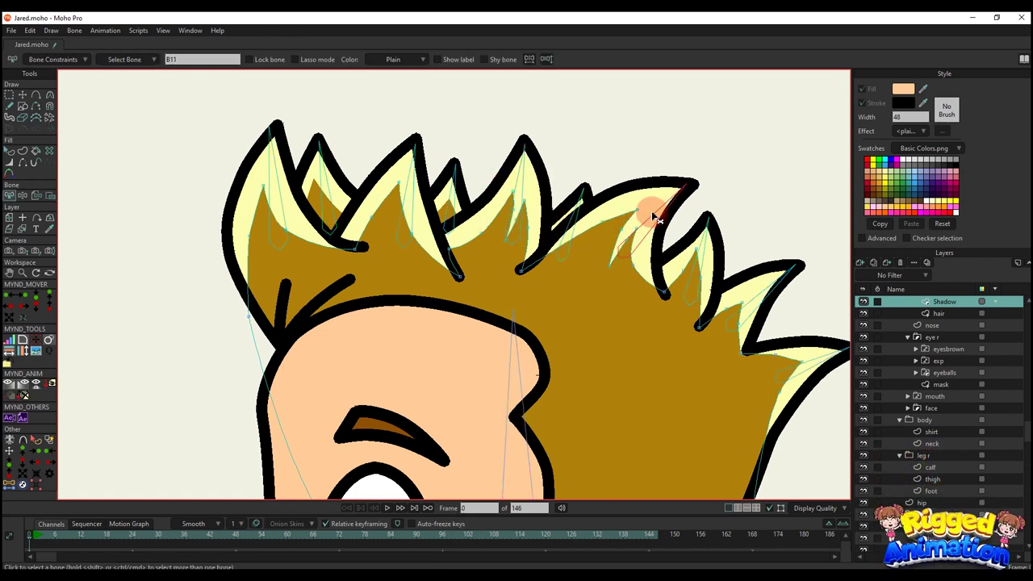
pyautogui.press('i')
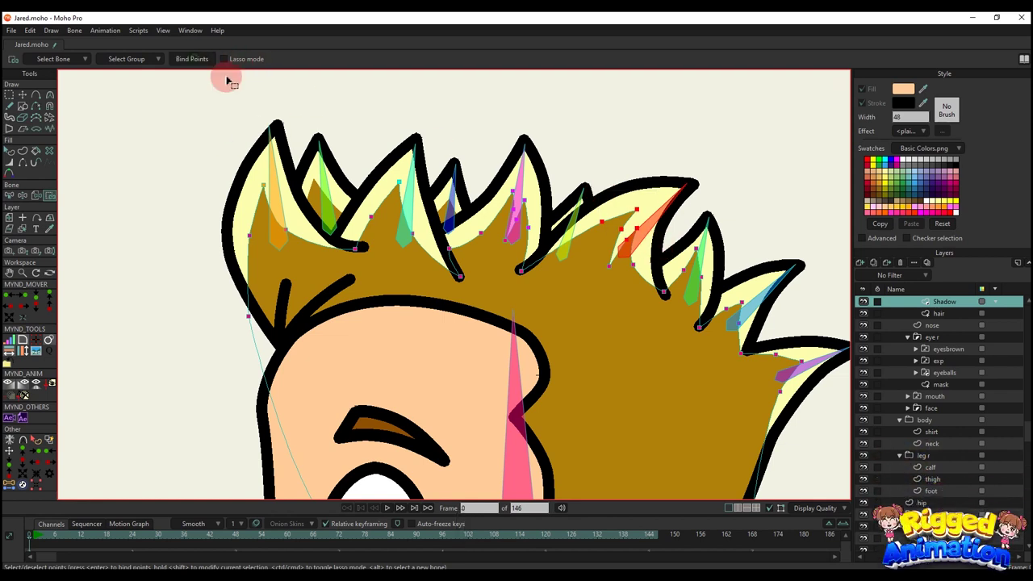
pyautogui.press('b')
pyautogui.moveTo(695, 255)
pyautogui.mouseDown()
pyautogui.moveTo(656, 242)
pyautogui.moveTo(686, 272)
pyautogui.mouseUp()
pyautogui.press('i')
# Bind the Shadow layer's points in the last two rear spikes to their own bones, using B15 for the rearmost
pyautogui.press('b')
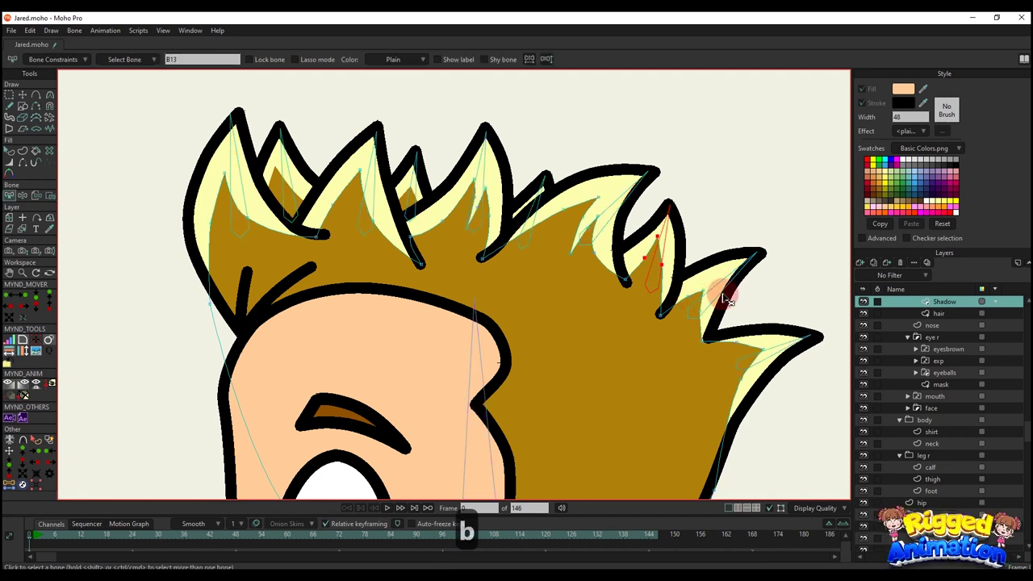
pyautogui.press('i')
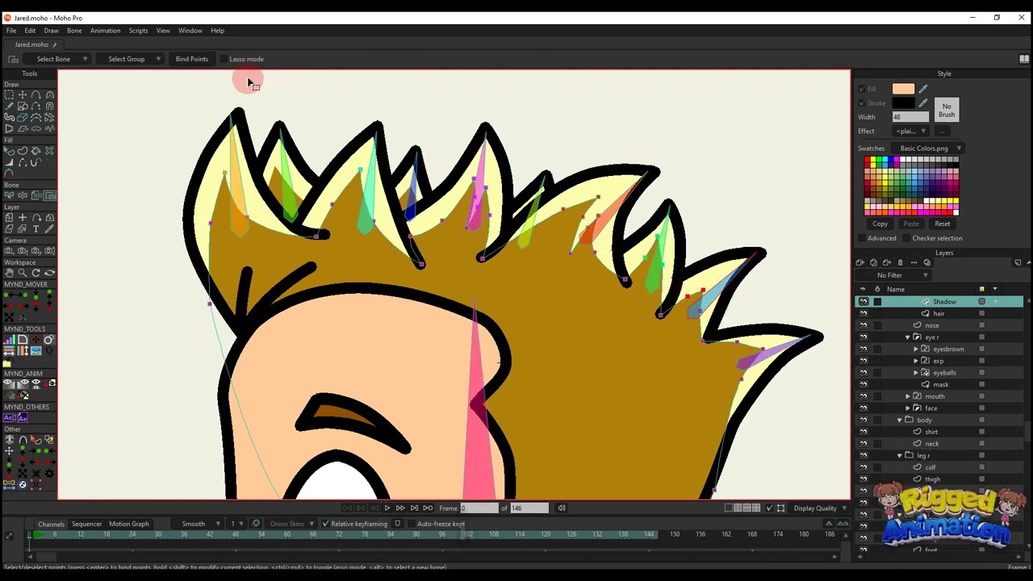
pyautogui.press('b')
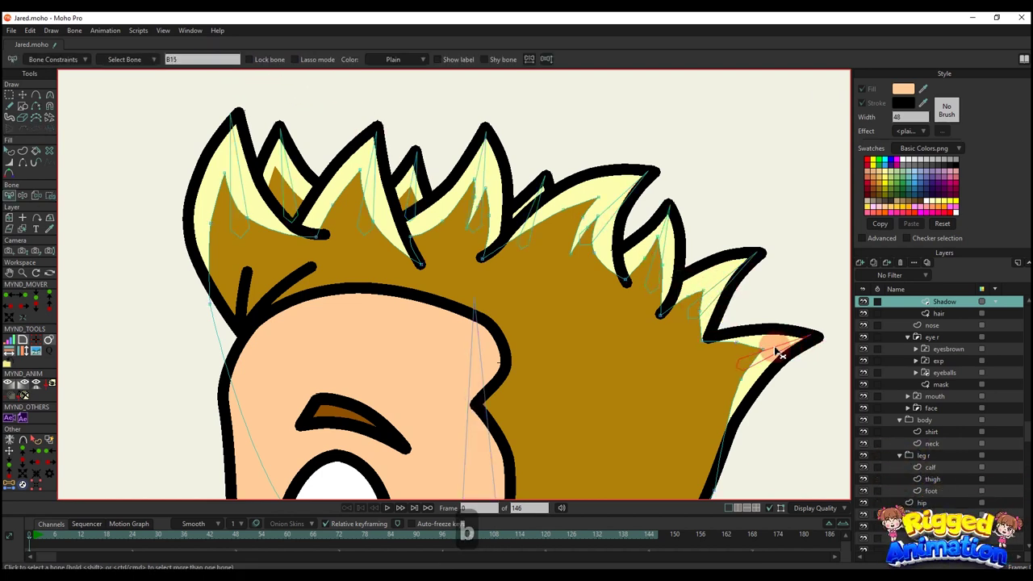
pyautogui.press('i')
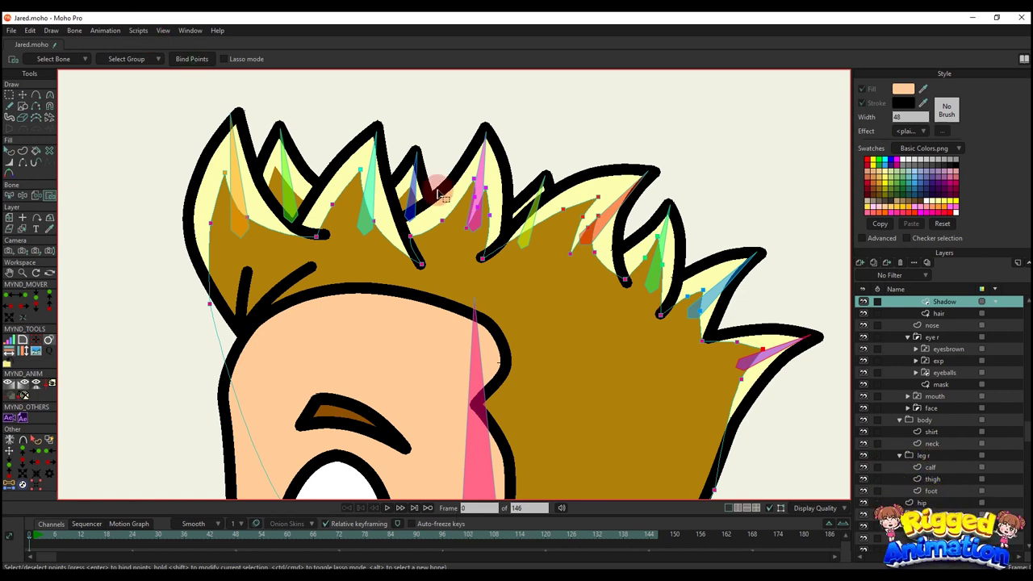
pyautogui.scroll(-5, 440, 193)
pyautogui.scroll(4, 928, 339)
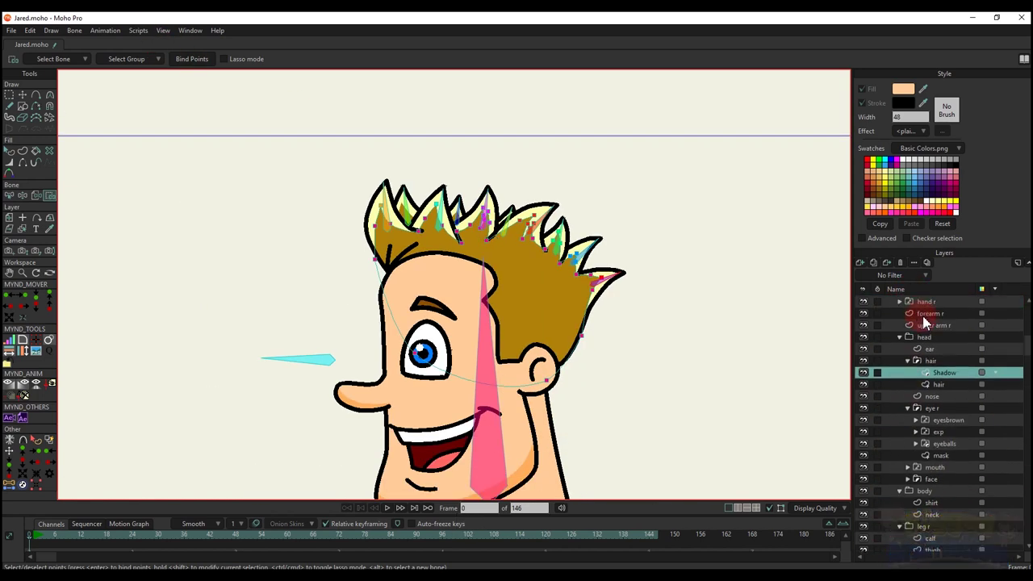
# On the Jared Side layer at frame 9, move the upper torso bone to test how the bound layers follow
pyautogui.click(922, 313)
pyautogui.scroll(-2, 509, 304)
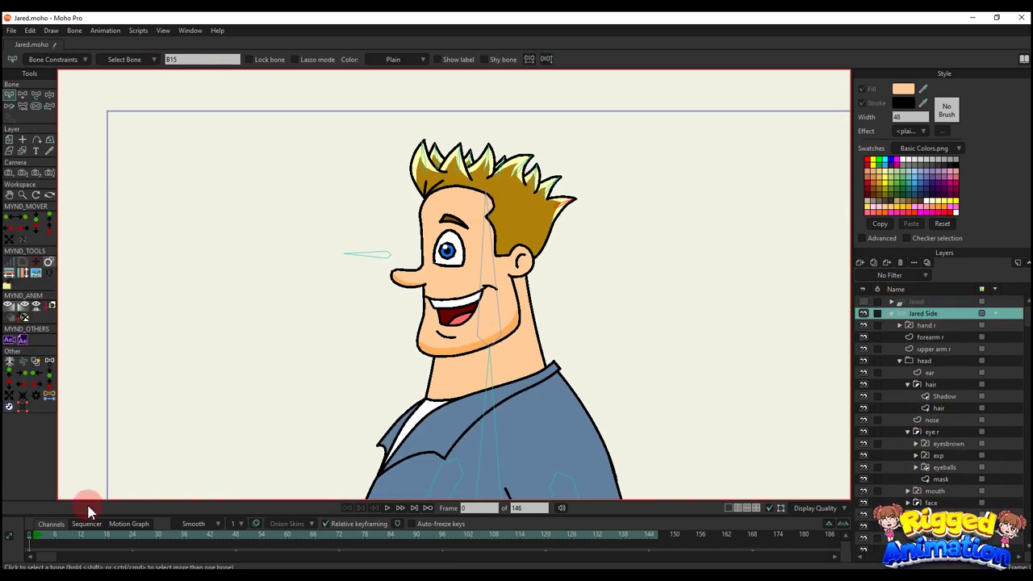
pyautogui.moveTo(96, 515); pyautogui.dragTo(97, 448)
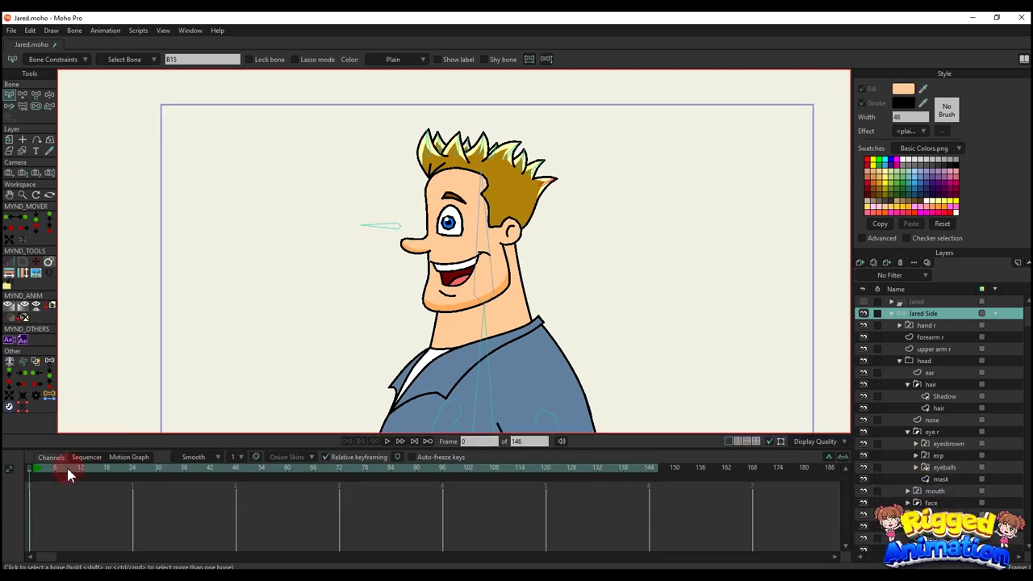
pyautogui.click(69, 469)
pyautogui.scroll(-3, 500, 258)
pyautogui.press('t')
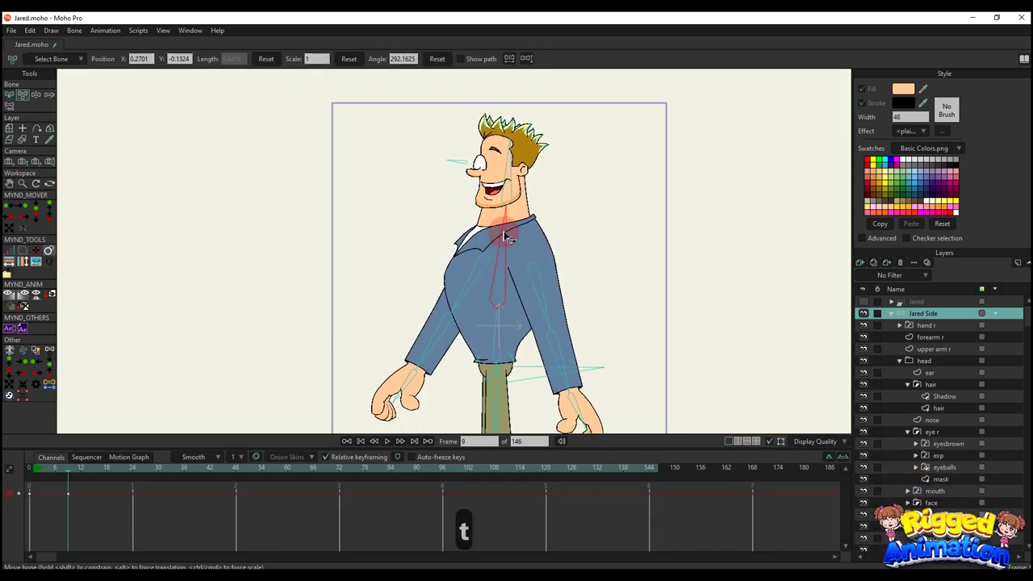
pyautogui.moveTo(504, 235); pyautogui.dragTo(490, 237)
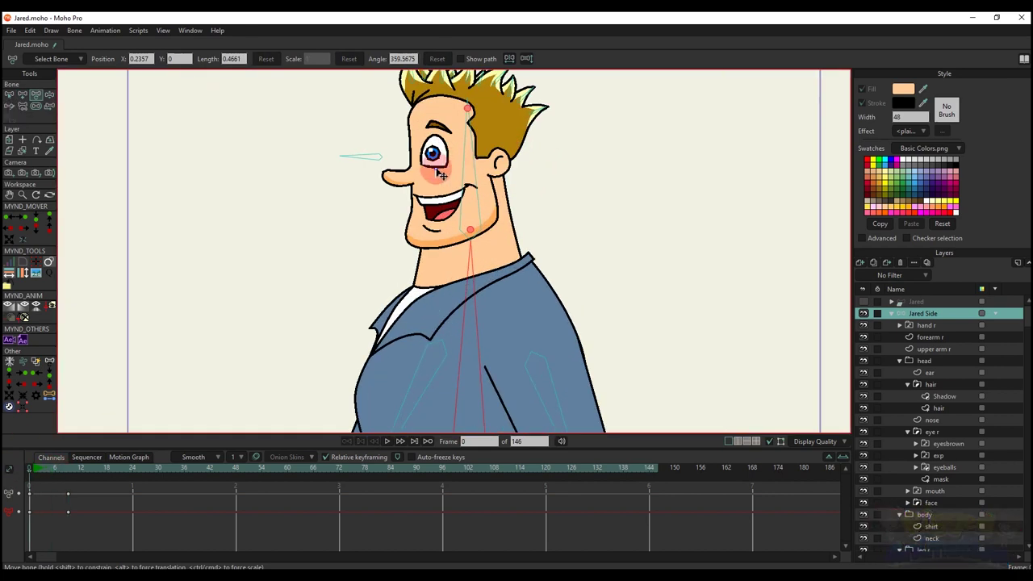
# At frame 0, bind all points of the eye's mask layer to the head bone
pyautogui.keyDown('alt'); pyautogui.rightClick(436, 172); pyautogui.keyUp('alt')
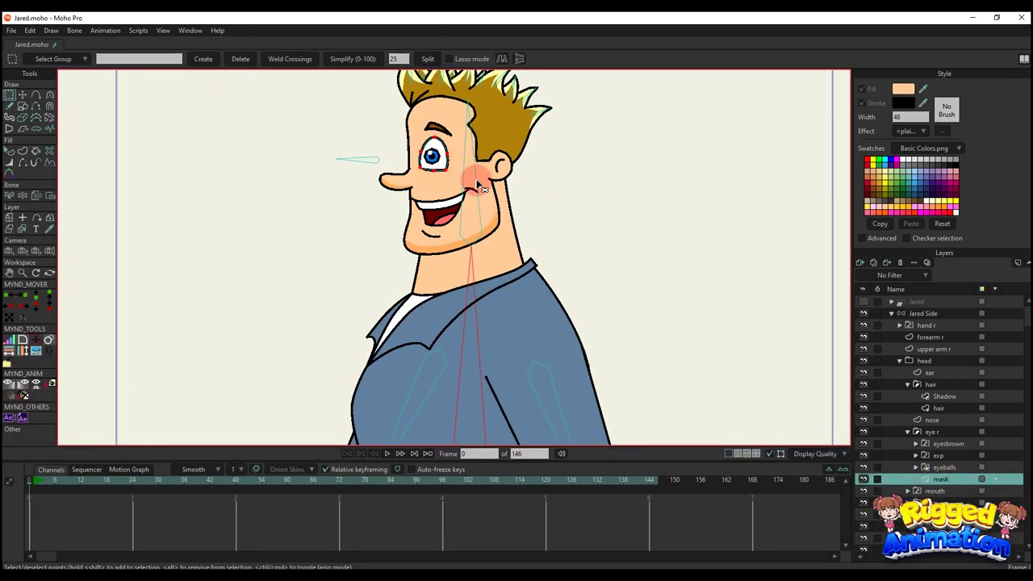
pyautogui.press('b')
pyautogui.moveTo(474, 171); pyautogui.dragTo(493, 230)
pyautogui.press('i')
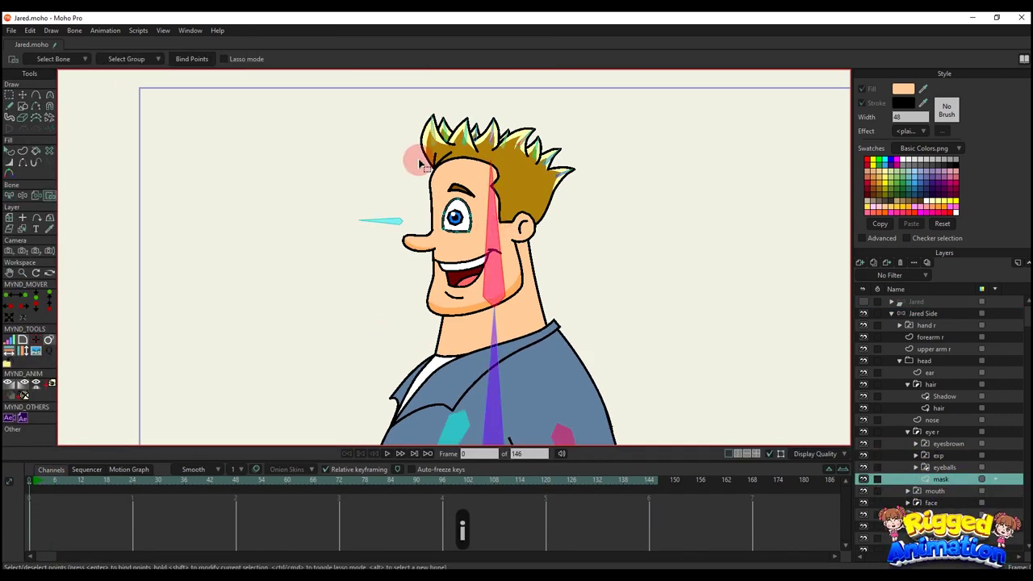
pyautogui.moveTo(418, 161); pyautogui.dragTo(492, 264)
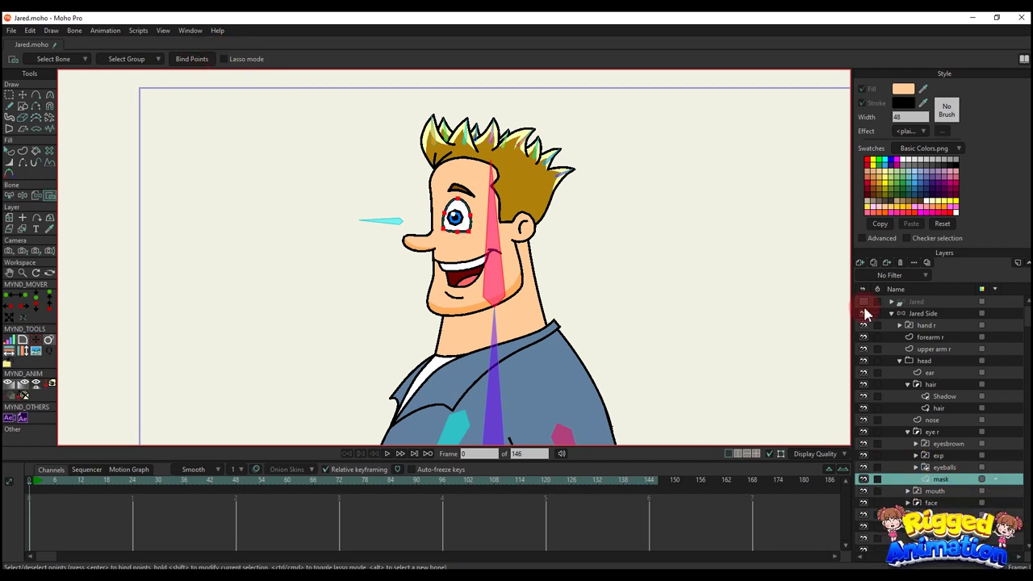
# Collapse the Jared Side layer and rotate the head bone at frame 9 to test the head's binding
pyautogui.click(904, 313)
pyautogui.click(891, 313)
pyautogui.click(389, 386)
pyautogui.click(89, 498)
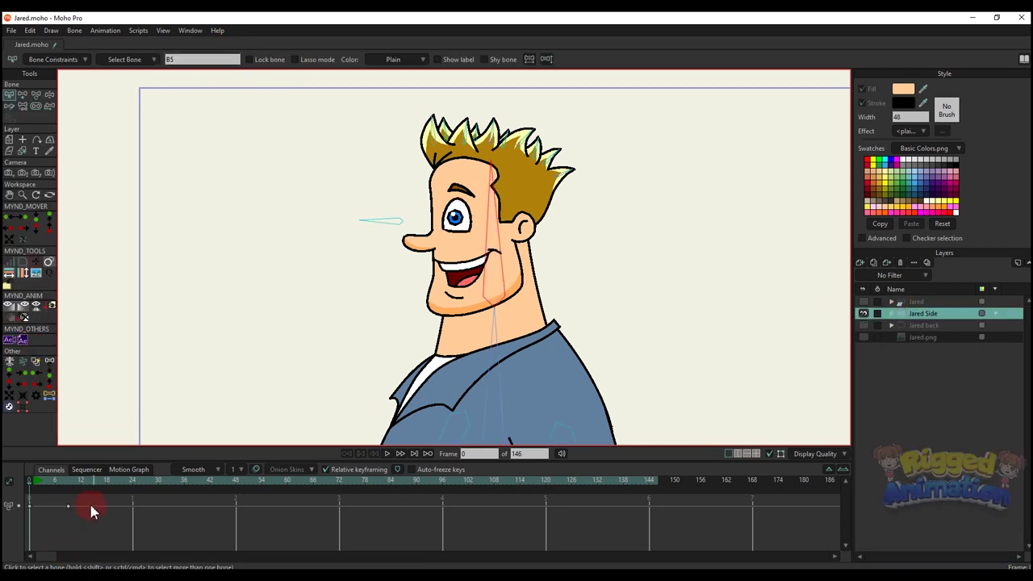
pyautogui.click(67, 482)
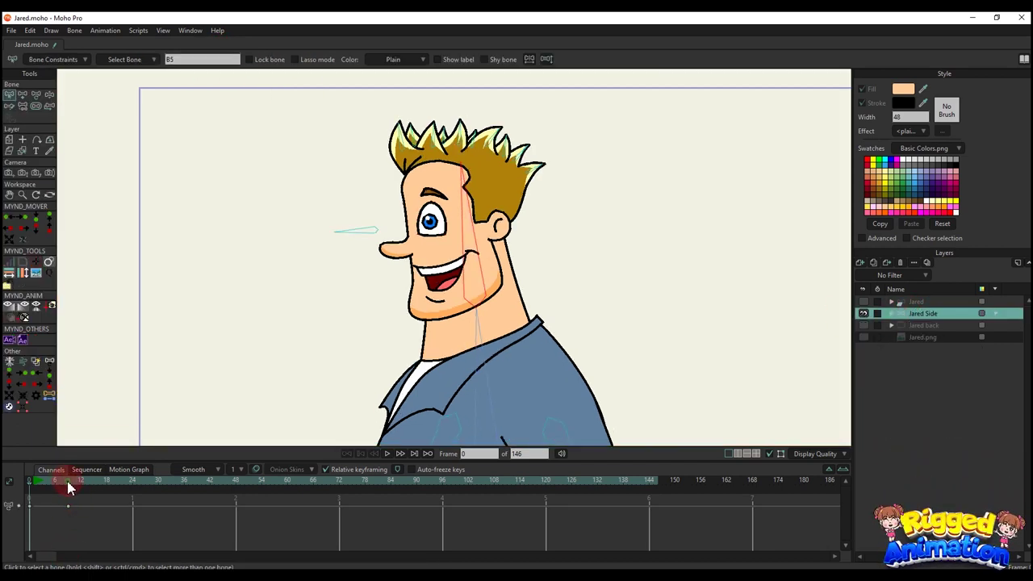
pyautogui.scroll(-4, 484, 258)
pyautogui.press('t')
pyautogui.moveTo(473, 269); pyautogui.dragTo(482, 175)
pyautogui.click(95, 423)
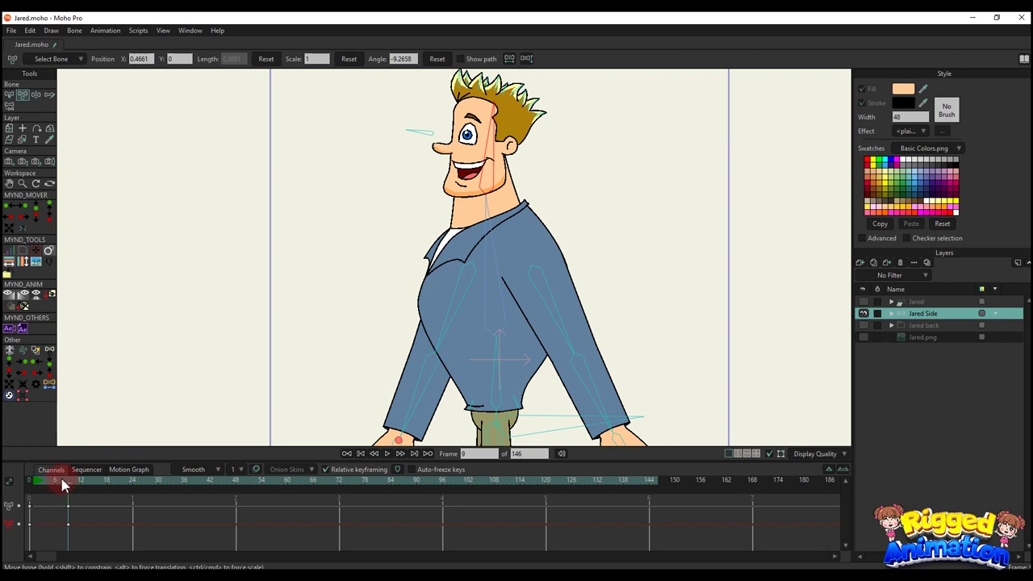
# At frame 0, add a point to the neck layer's front outline just below the chin
pyautogui.moveTo(63, 484); pyautogui.dragTo(29, 482)
pyautogui.scroll(1, 507, 187)
pyautogui.keyDown('alt'); pyautogui.rightClick(526, 196); pyautogui.keyUp('alt')
pyautogui.moveTo(492, 179); pyautogui.dragTo(484, 226)
pyautogui.scroll(5, 482, 237)
pyautogui.press('a')
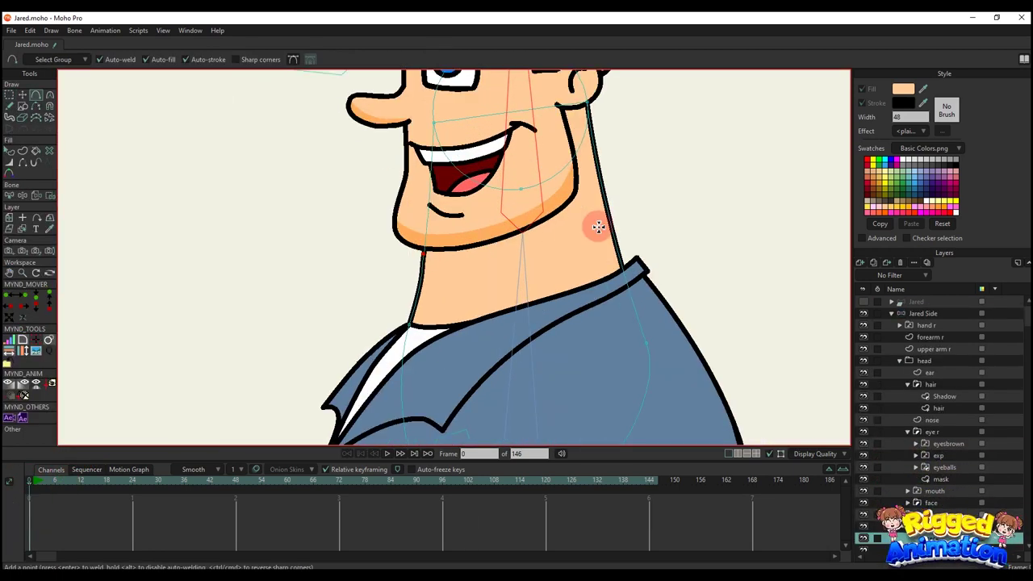
# Adjust the curve handles on the neck layer's back and front outlines to reshape both sides of the neck
pyautogui.press('t')
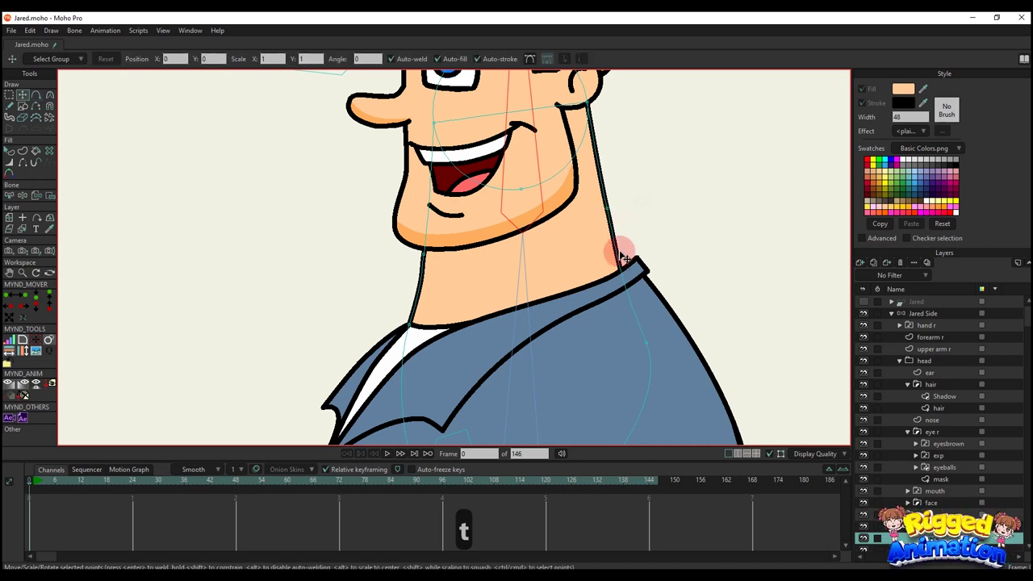
pyautogui.press('c')
pyautogui.moveTo(620, 276); pyautogui.dragTo(621, 277)
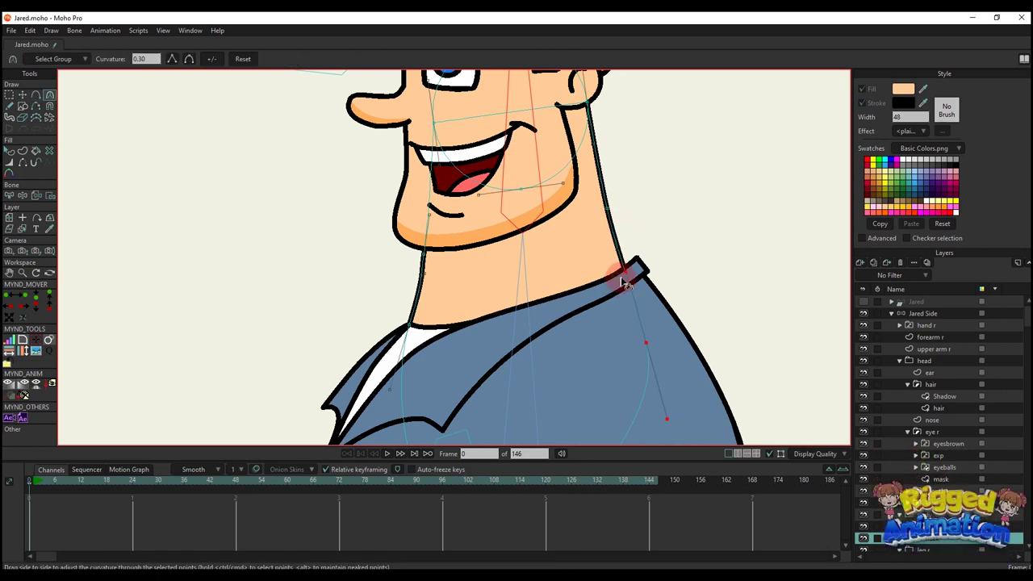
pyautogui.scroll(2, 420, 299)
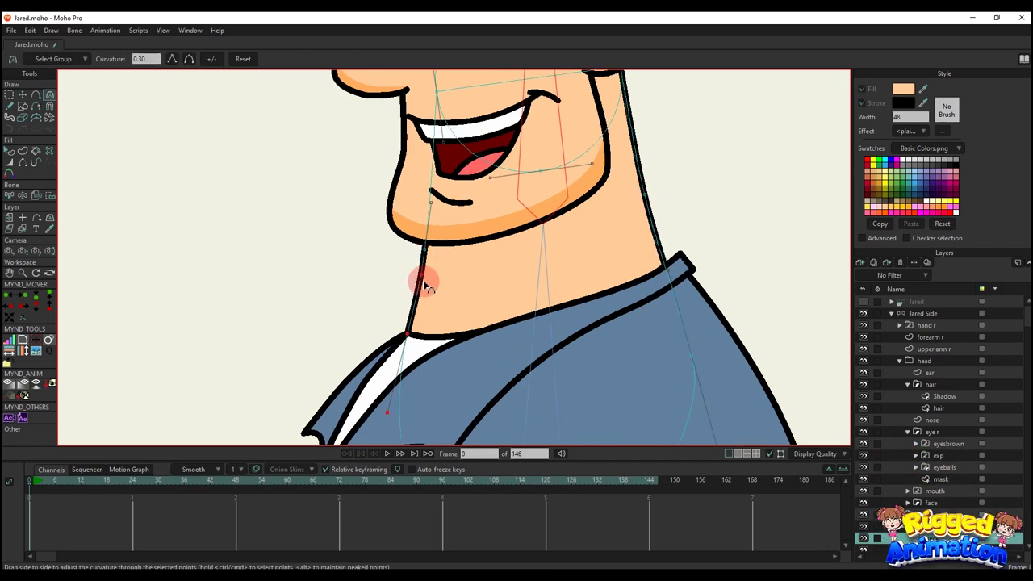
pyautogui.moveTo(431, 201); pyautogui.dragTo(437, 199)
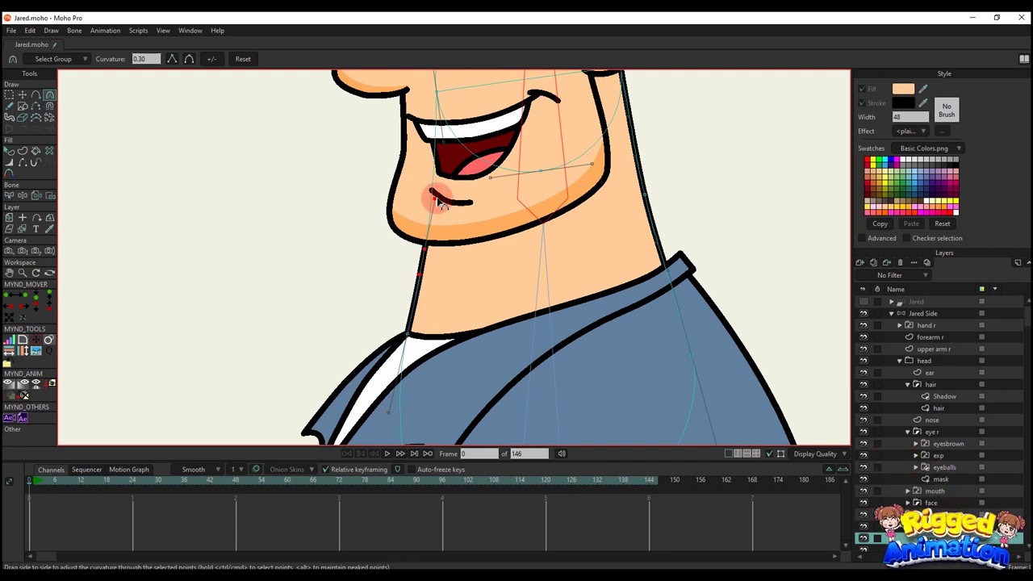
# Select the head bone and bind the upper neck points around the jaw to it
pyautogui.press('q')
pyautogui.press('b')
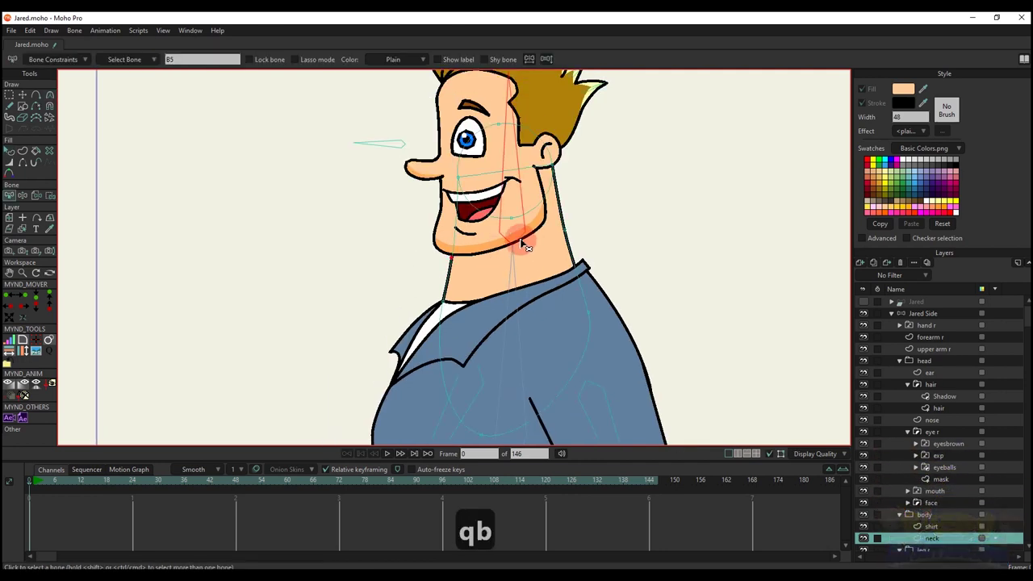
pyautogui.press('i')
pyautogui.moveTo(456, 144); pyautogui.dragTo(639, 288)
pyautogui.click(204, 59)
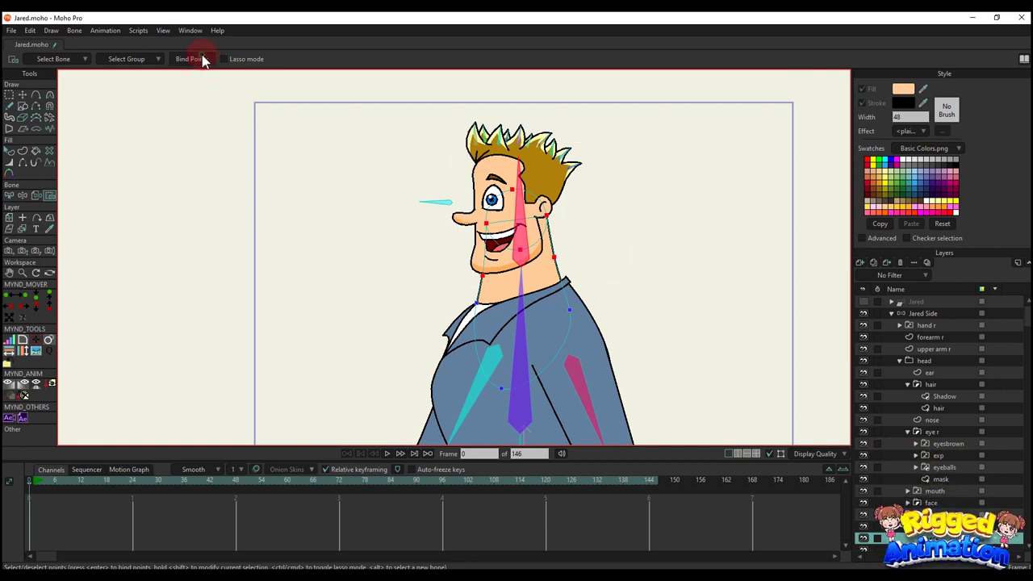
# On the Jared Side layer, go to frame 9 and delete the existing bone keyframes
pyautogui.click(923, 314)
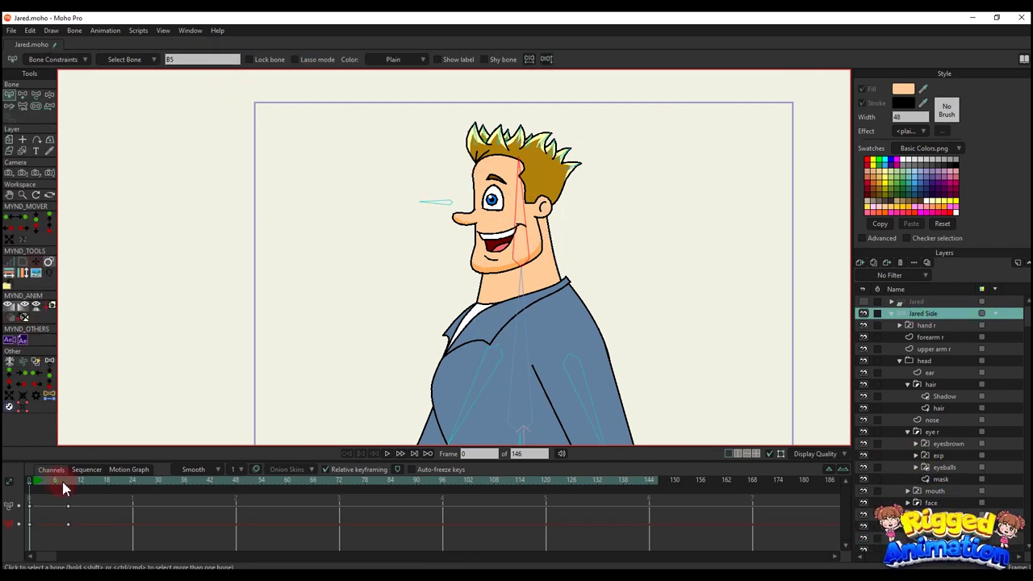
pyautogui.click(67, 481)
pyautogui.moveTo(114, 531); pyautogui.dragTo(9, 452)
pyautogui.press('BackSpace')
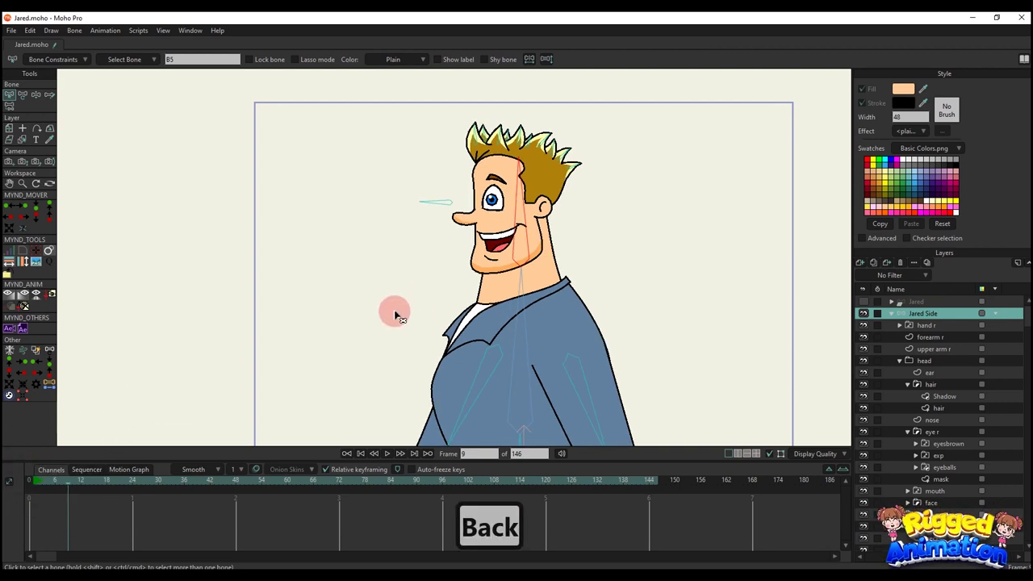
# Rotate the head bone backward at frame 9 to check how the neck deforms
pyautogui.press('t')
pyautogui.moveTo(515, 222); pyautogui.dragTo(539, 220)
pyautogui.scroll(2, 517, 256)
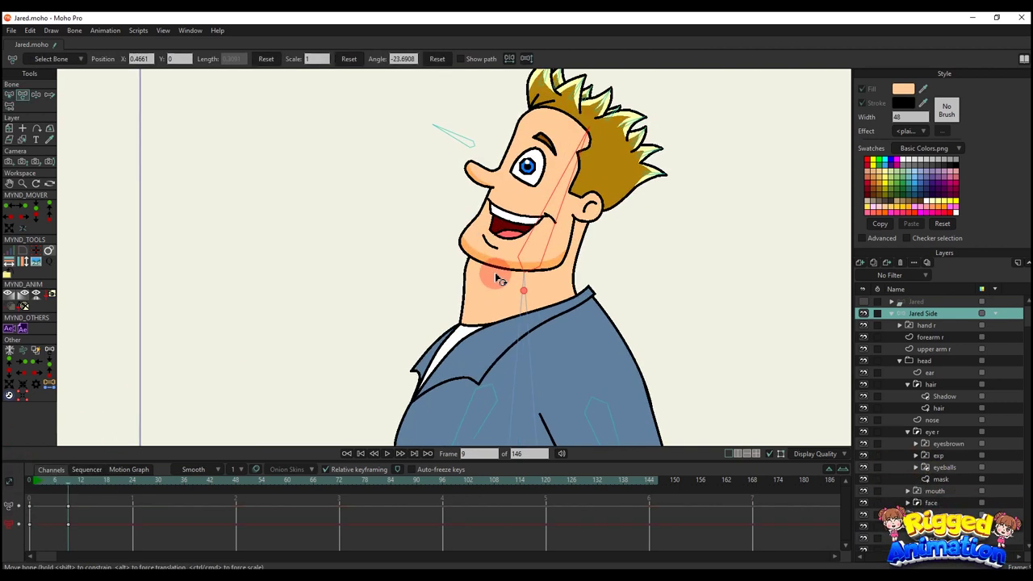
pyautogui.scroll(2, 496, 279)
# In the neck layer at frame 0, shift the front neck point under the chin slightly up and inward
pyautogui.keyDown('alt'); pyautogui.rightClick(495, 286); pyautogui.keyUp('alt')
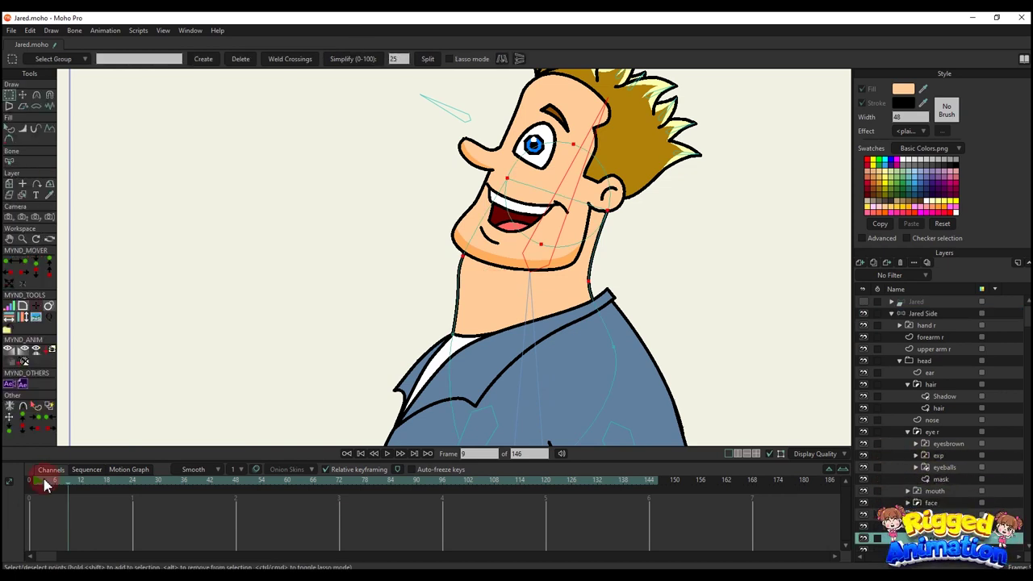
pyautogui.moveTo(44, 480); pyautogui.dragTo(10, 481)
pyautogui.scroll(2, 459, 387)
pyautogui.press('t')
pyautogui.press('q')
pyautogui.press('t')
pyautogui.moveTo(459, 240); pyautogui.dragTo(470, 227)
# Return to Jared Side at frame 9 and rotate the head bone again to test the adjusted neck
pyautogui.click(923, 317)
pyautogui.click(208, 421)
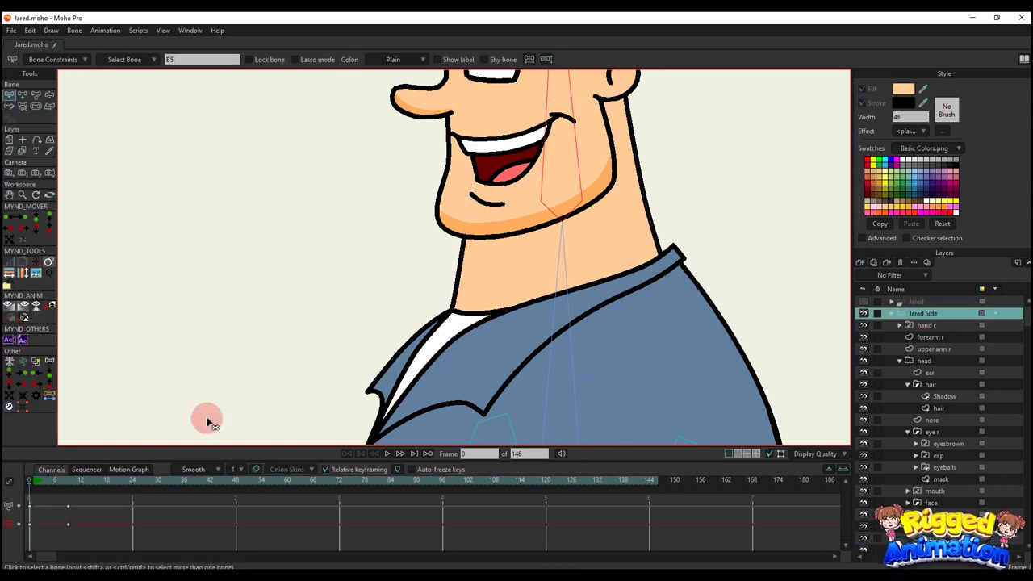
pyautogui.click(68, 489)
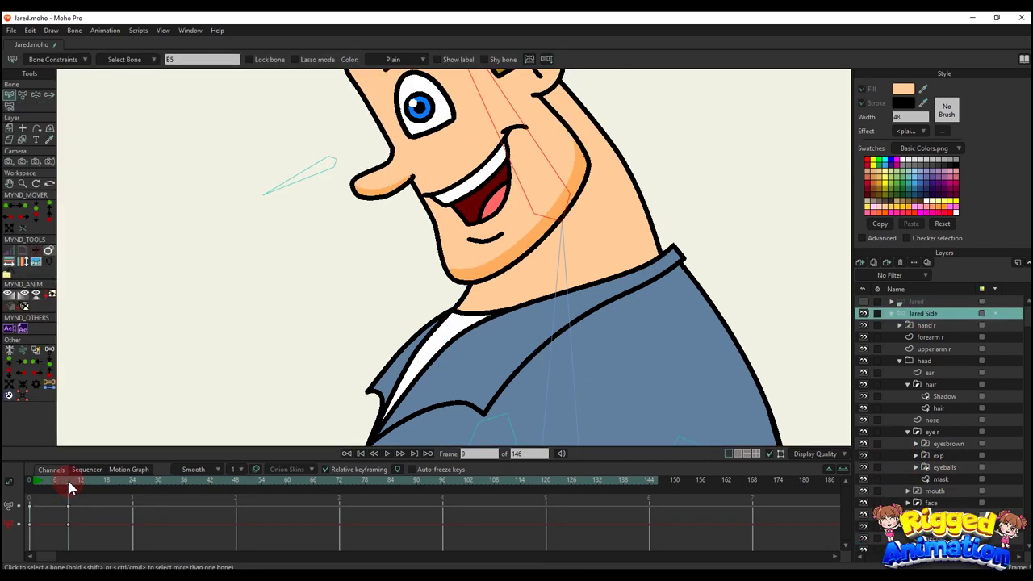
pyautogui.press('t')
pyautogui.moveTo(448, 228); pyautogui.dragTo(539, 194)
pyautogui.scroll(-2, 549, 162)
pyautogui.moveTo(539, 194)
pyautogui.mouseDown()
pyautogui.moveTo(527, 196)
pyautogui.moveTo(560, 190)
pyautogui.moveTo(539, 188)
pyautogui.mouseUp()
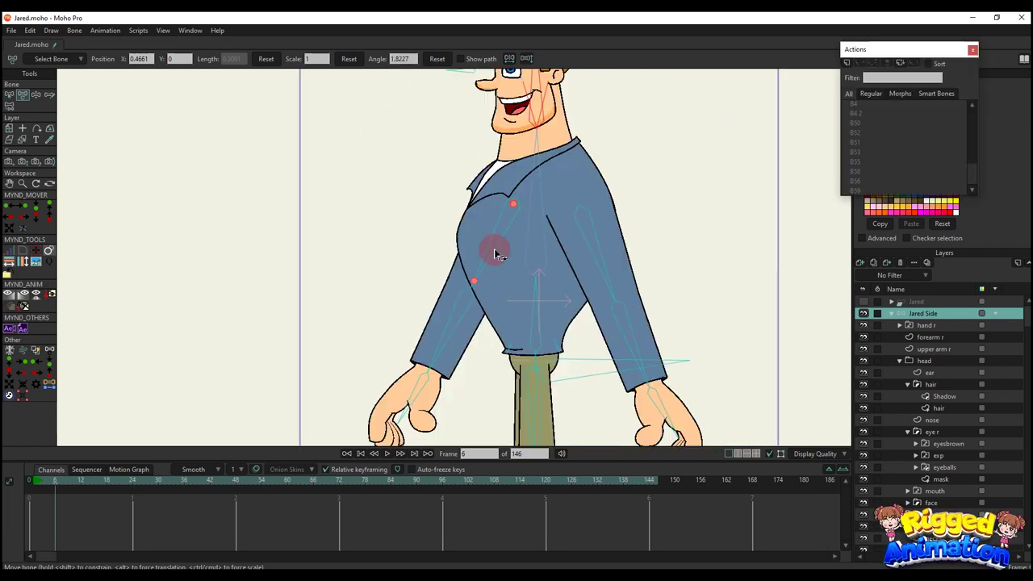
# Raise both arms with bent elbows toward the face at frame 6 to test the arm bones
pyautogui.press('t')
pyautogui.moveTo(491, 247); pyautogui.dragTo(553, 132)
pyautogui.scroll(2, 385, 250)
pyautogui.scroll(-2, 454, 207)
pyautogui.scroll(-2, 629, 229)
pyautogui.moveTo(629, 229); pyautogui.dragTo(585, 169)
pyautogui.scroll(2, 580, 215)
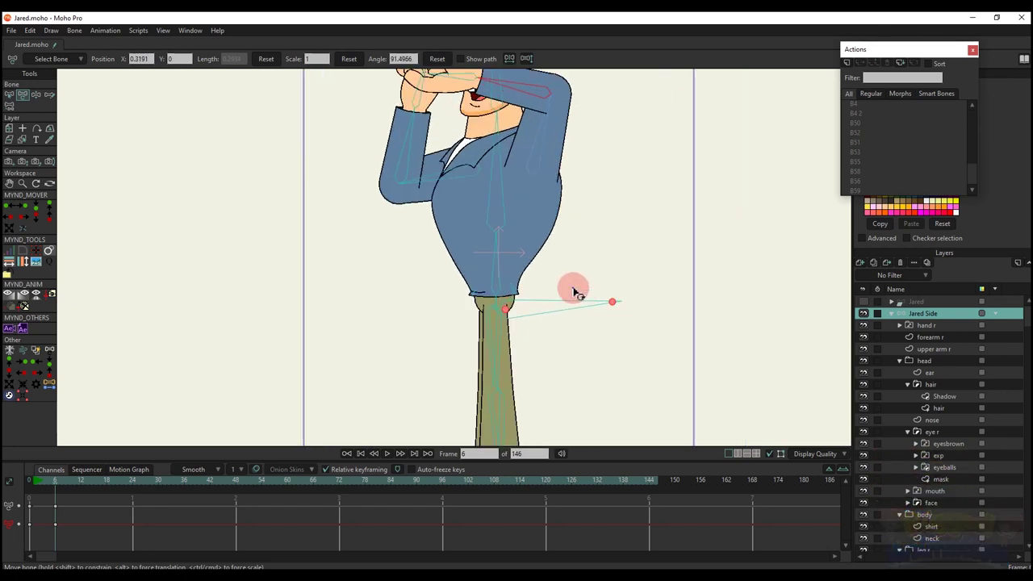
# Raise the right leg forward with a bent knee at frame 6 to test the leg bones
pyautogui.moveTo(573, 289); pyautogui.dragTo(563, 215)
pyautogui.scroll(2, 477, 256)
pyautogui.moveTo(477, 256); pyautogui.dragTo(395, 163)
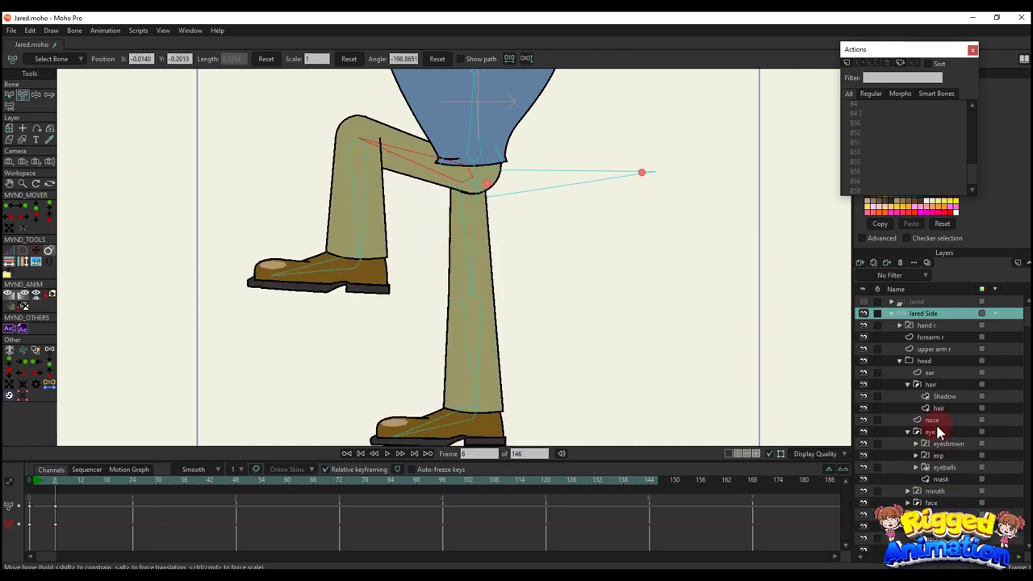
# Collapse the head and leg layer groups and move the leg r group directly above the body group
pyautogui.click(907, 432)
pyautogui.click(899, 361)
pyautogui.click(895, 412)
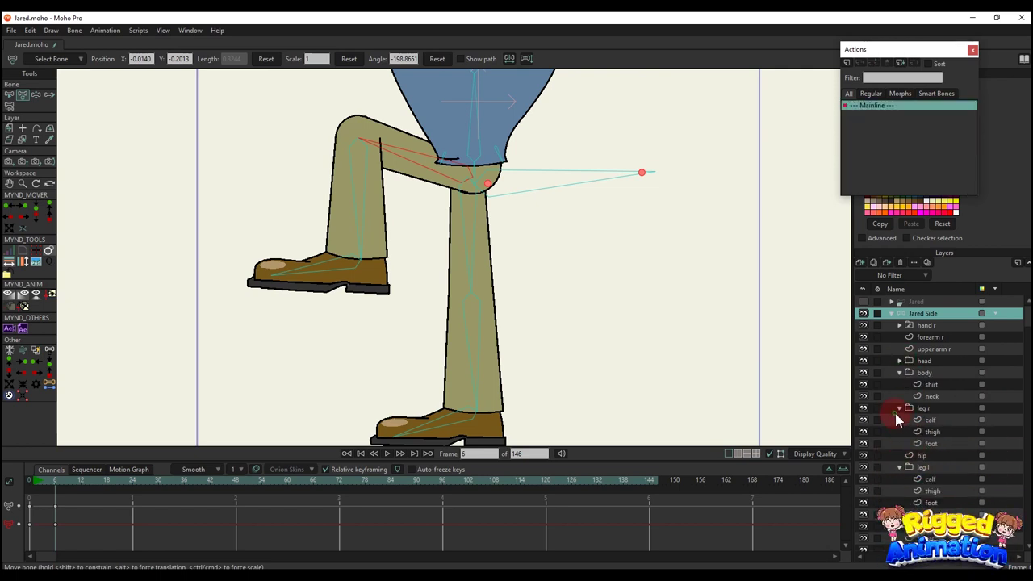
pyautogui.click(894, 413)
pyautogui.click(898, 408)
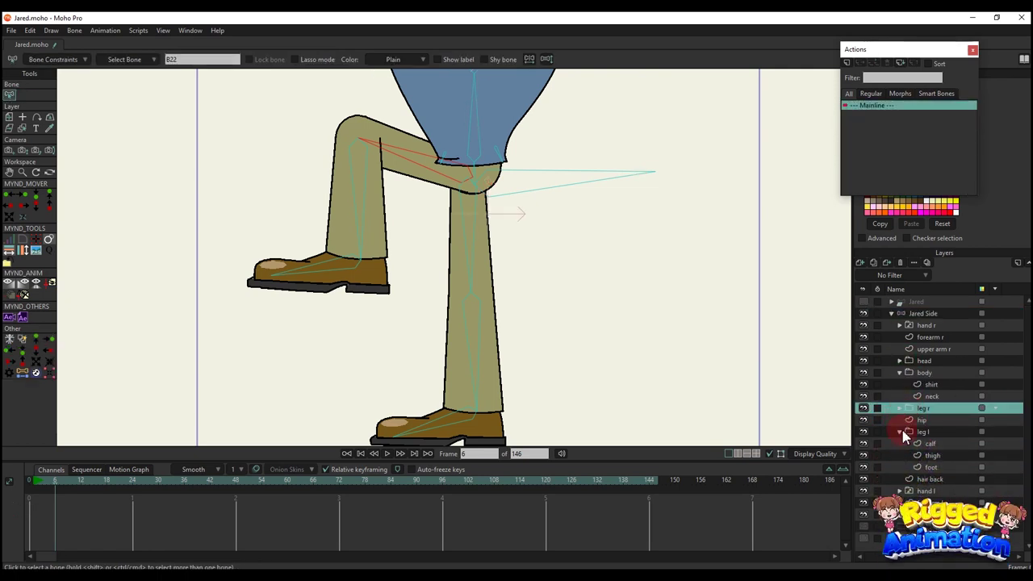
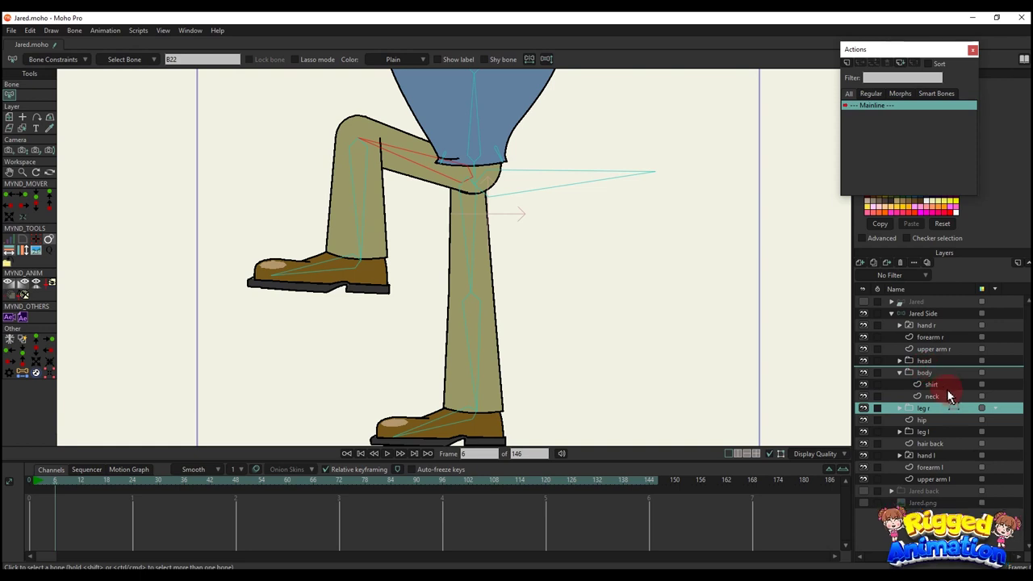
pyautogui.moveTo(946, 389)
pyautogui.mouseDown()
pyautogui.moveTo(950, 397)
pyautogui.moveTo(939, 392)
pyautogui.mouseUp()
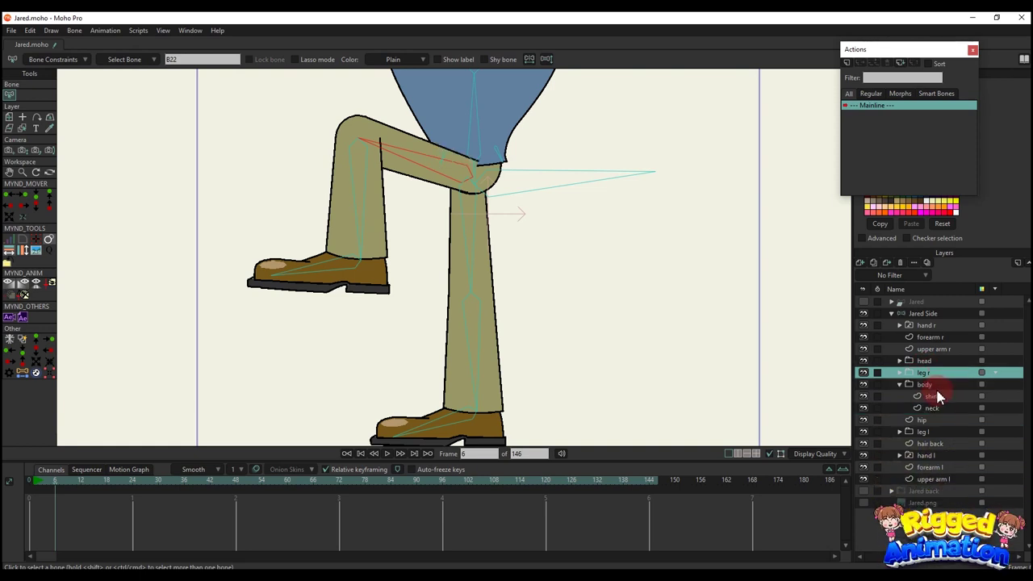
# On Jared Side, scrub to frame 6 and rotate the right thigh bone to check the joint with the hip
pyautogui.click(924, 314)
pyautogui.click(208, 418)
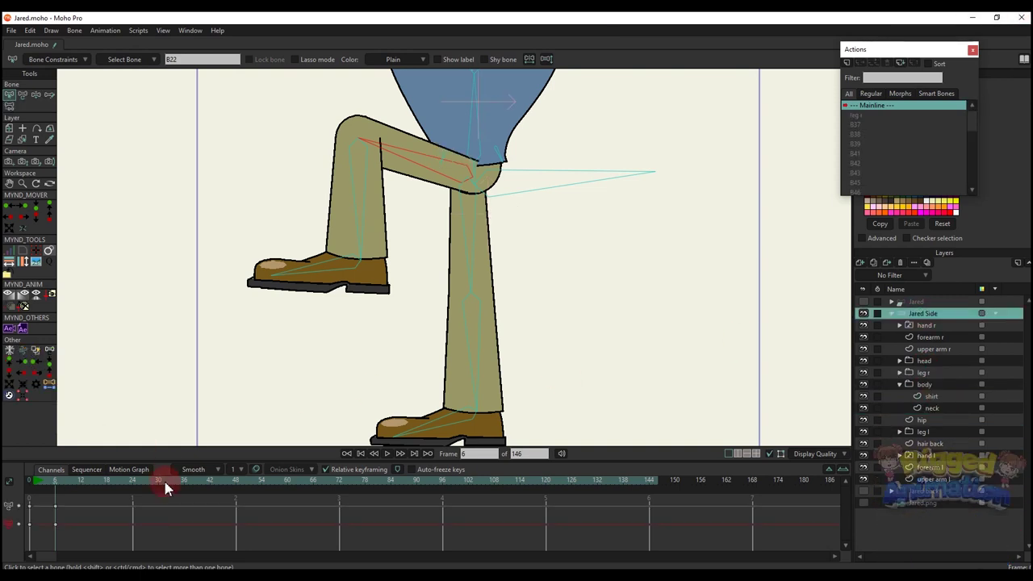
pyautogui.moveTo(34, 480)
pyautogui.mouseDown()
pyautogui.moveTo(49, 480)
pyautogui.moveTo(28, 485)
pyautogui.mouseUp()
pyautogui.click(55, 491)
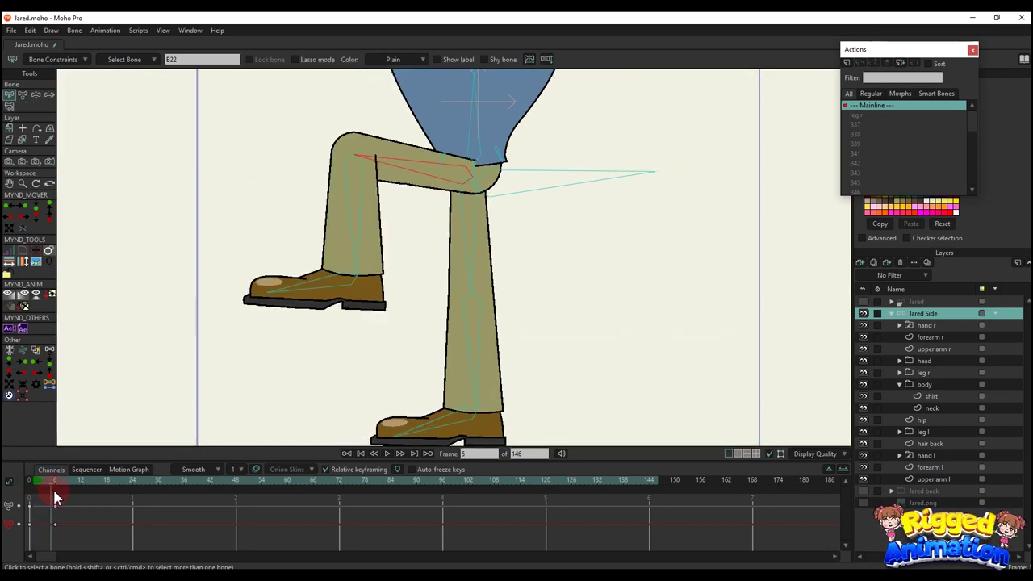
pyautogui.scroll(5, 436, 203)
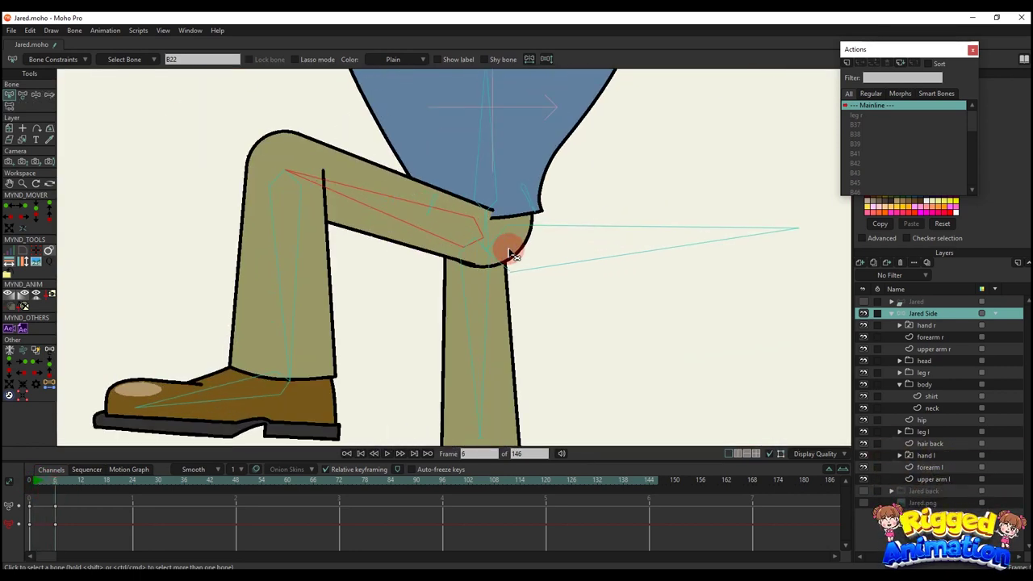
pyautogui.press('t')
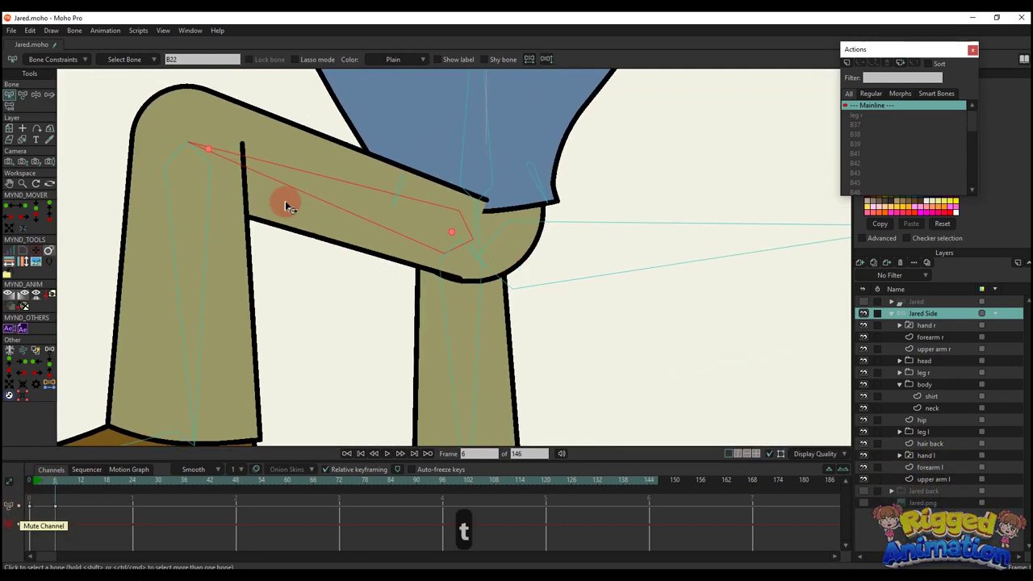
pyautogui.moveTo(286, 202); pyautogui.dragTo(426, 364)
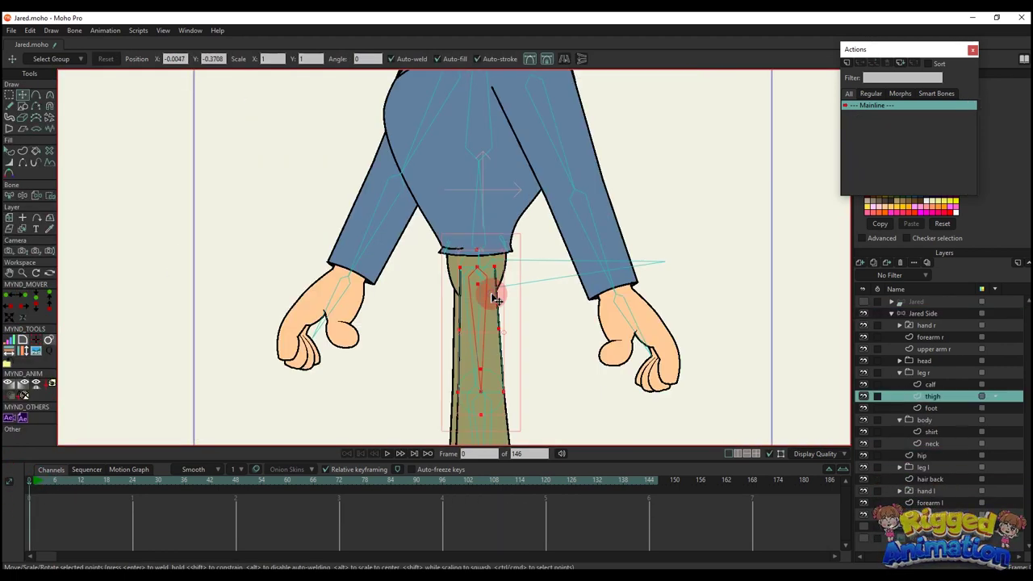
# At frame 0, move the right thigh layer's upper points, including its rounded joint circle, slightly down
pyautogui.scroll(4, 484, 287)
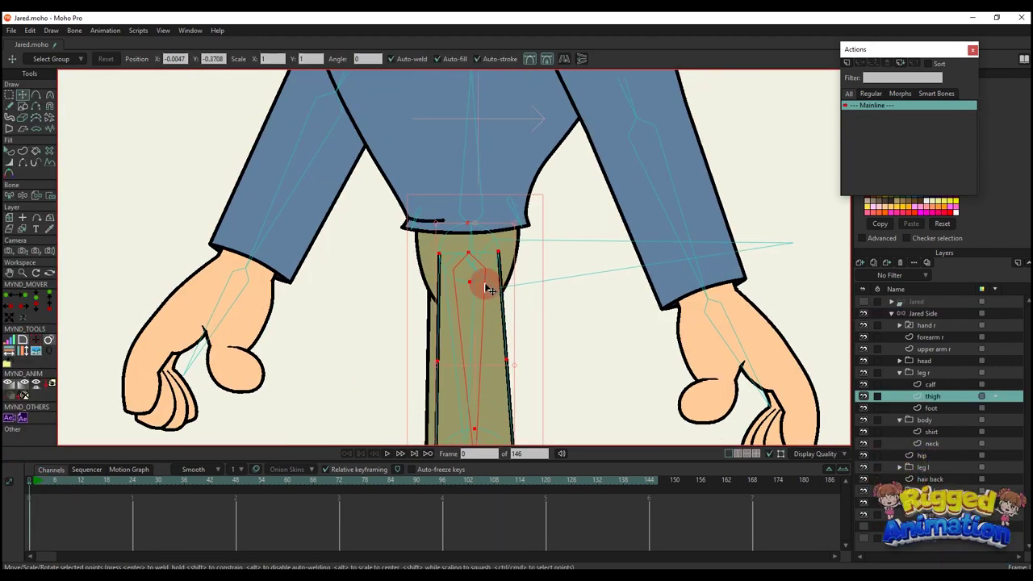
pyautogui.press('g')
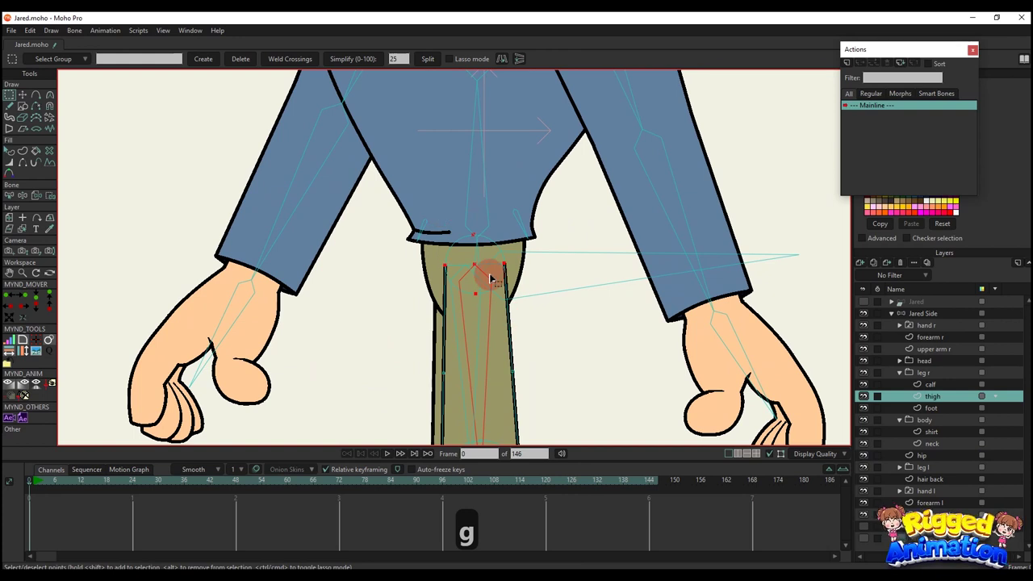
pyautogui.scroll(2, 484, 274)
pyautogui.press('t')
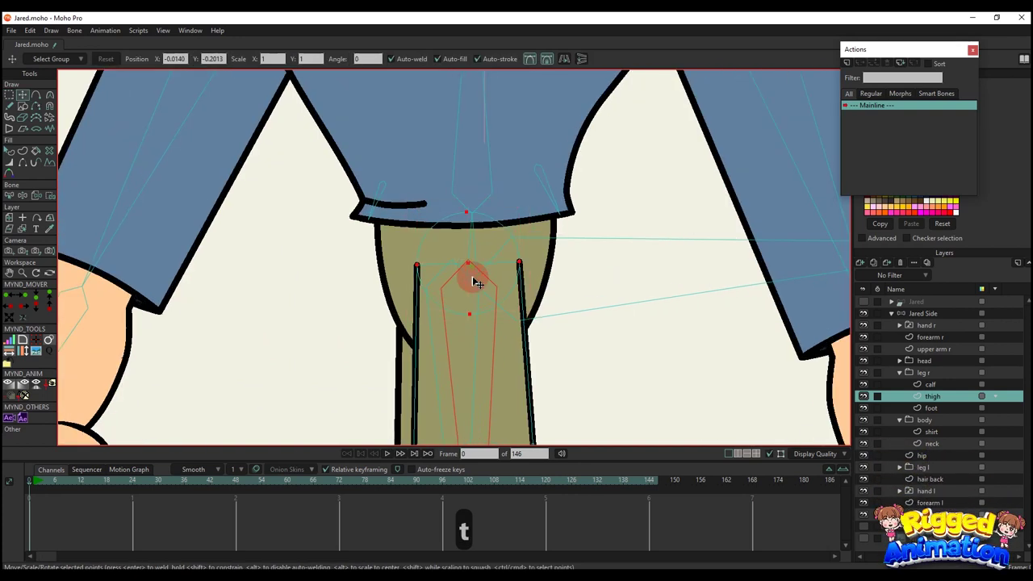
pyautogui.moveTo(476, 282); pyautogui.dragTo(479, 294)
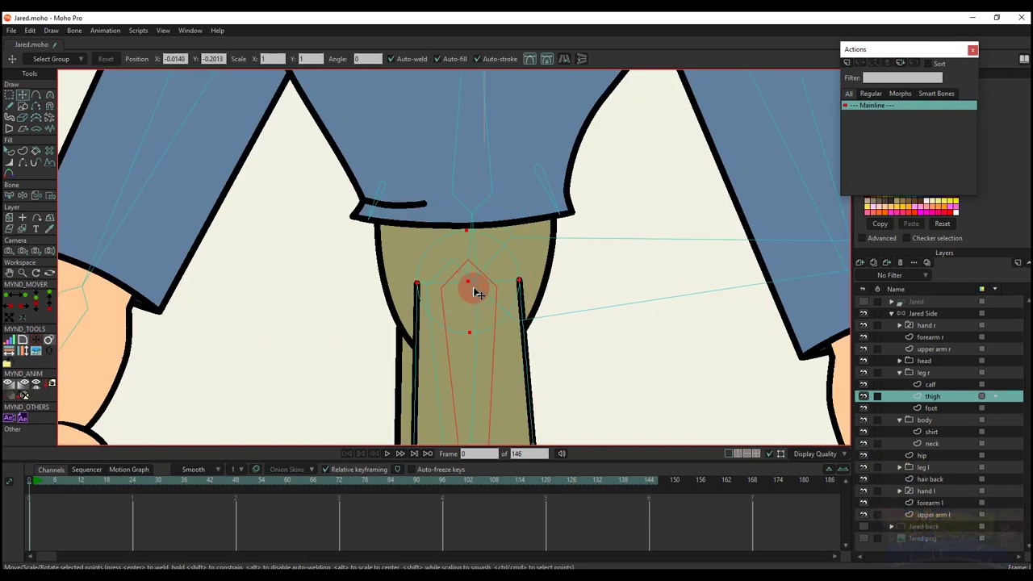
# Paste the thigh's joint circle into the hip layer and create a shape from it with a stroke width of 1
pyautogui.hotkey('ctrl', 'v')
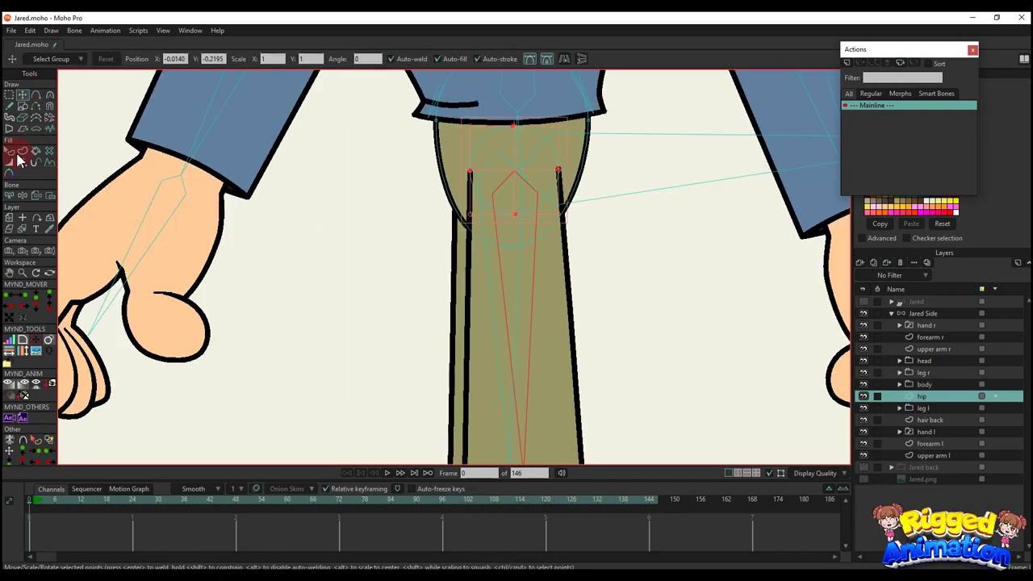
pyautogui.click(23, 150)
pyautogui.click(137, 61)
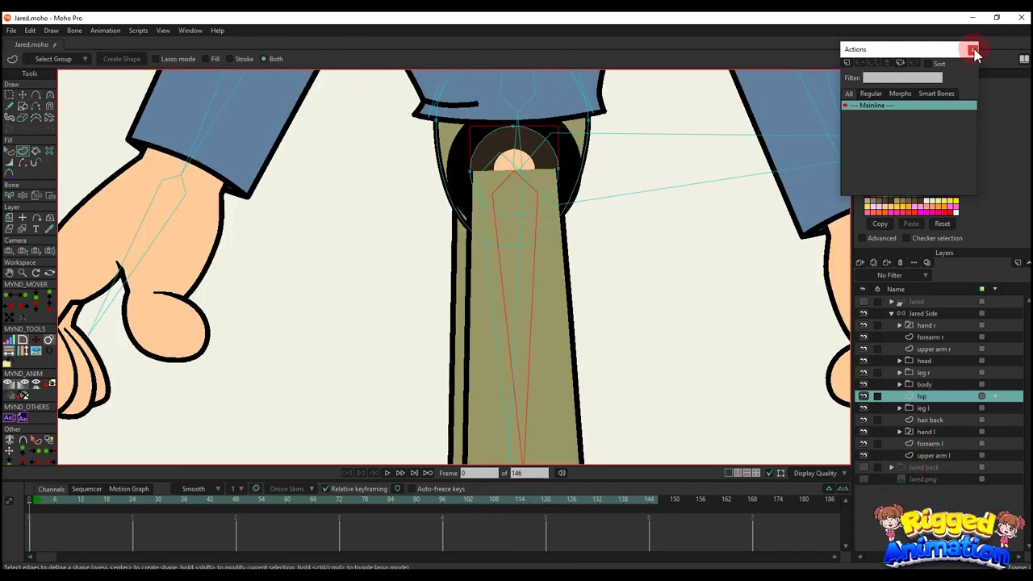
pyautogui.click(972, 50)
pyautogui.write('1')
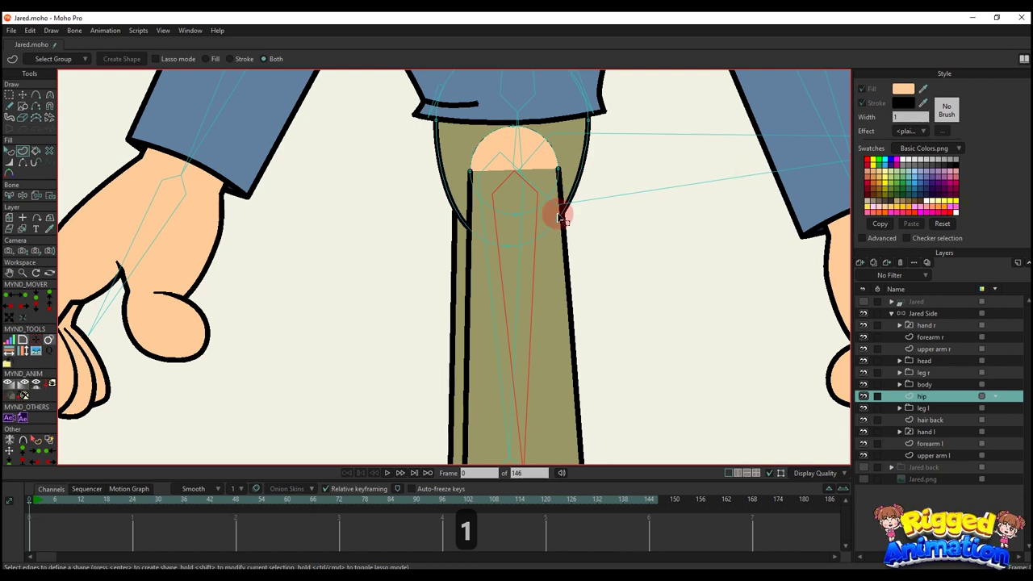
# Turn off the fill of the pasted circle, keeping only its stroke
pyautogui.scroll(3, 545, 202)
pyautogui.press('q')
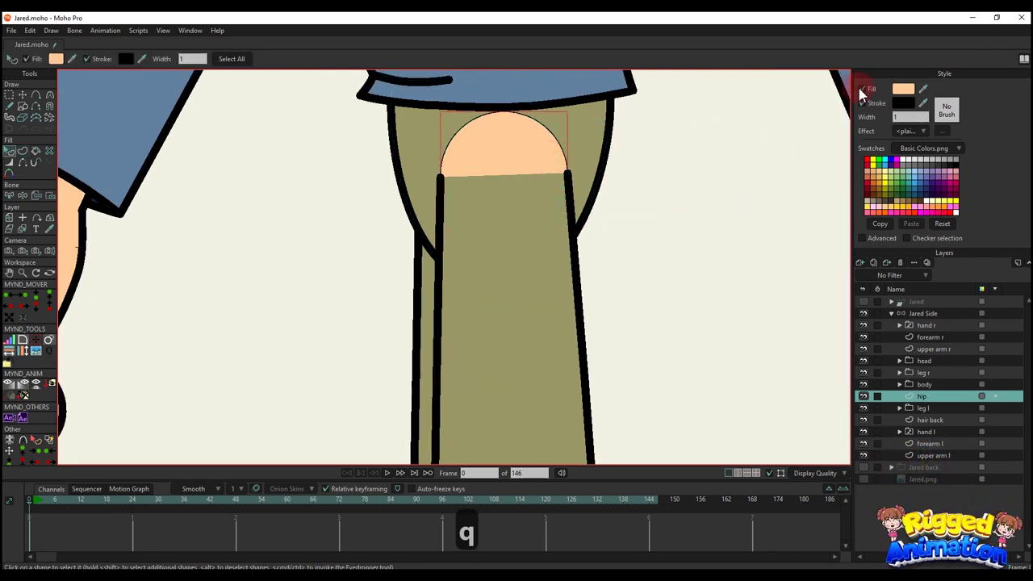
pyautogui.click(860, 90)
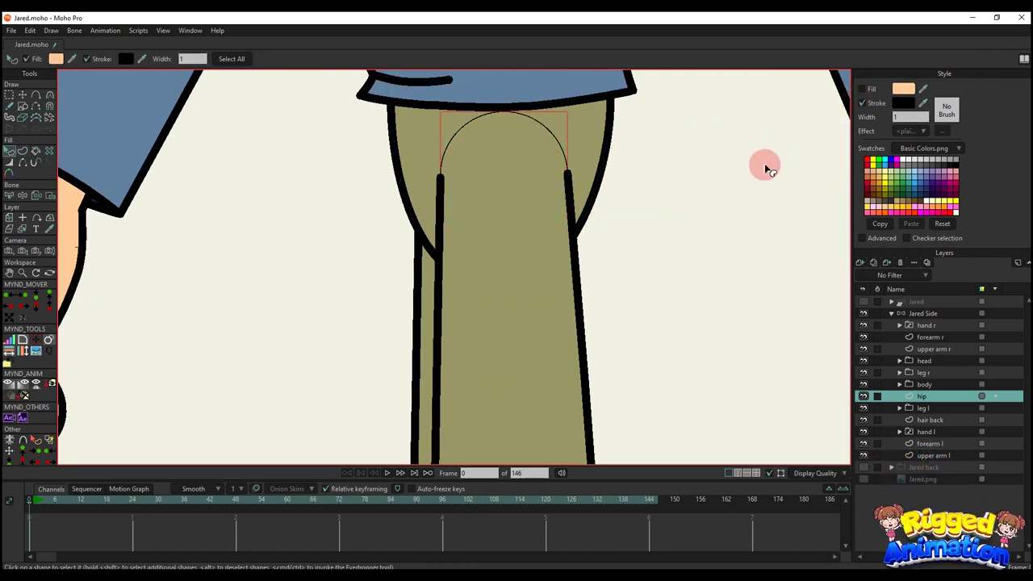
# Hide the leg r group and raise the hip outline's lowest point to the bottom of the guide circle
pyautogui.click(863, 384)
pyautogui.click(863, 384)
pyautogui.click(863, 372)
pyautogui.scroll(2, 546, 320)
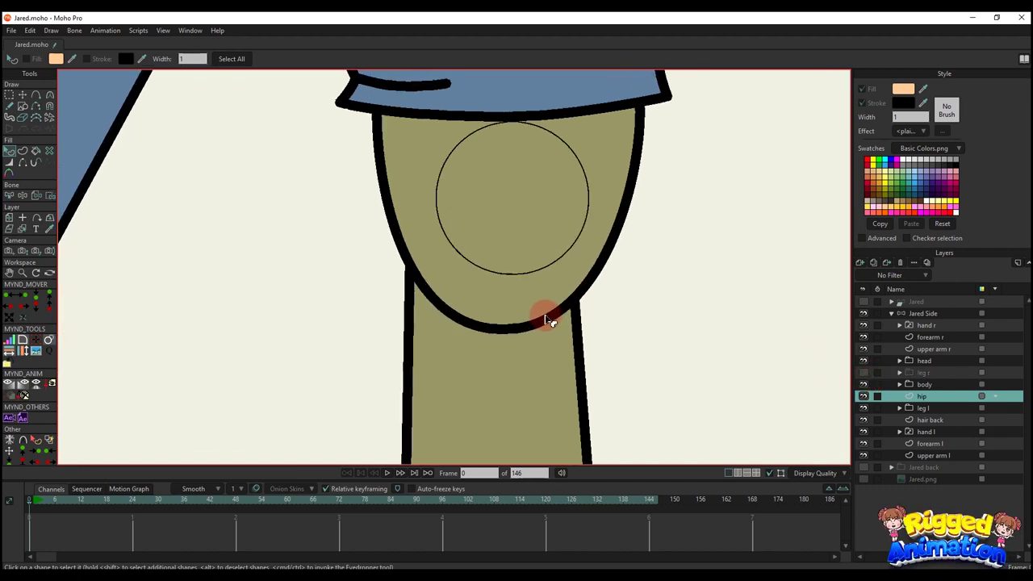
pyautogui.press('g')
pyautogui.press('t')
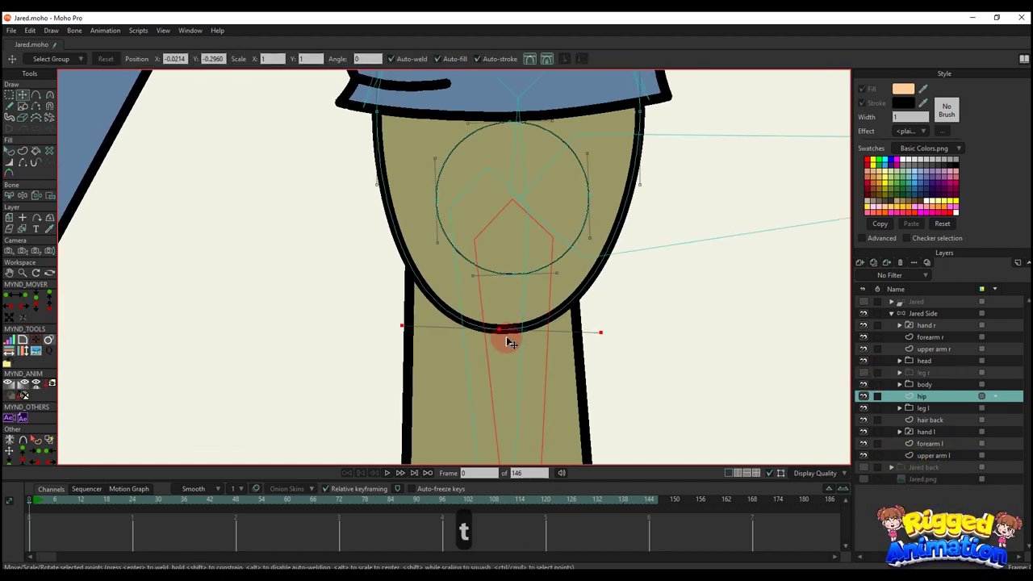
pyautogui.scroll(4, 496, 322)
pyautogui.moveTo(516, 313); pyautogui.dragTo(523, 300)
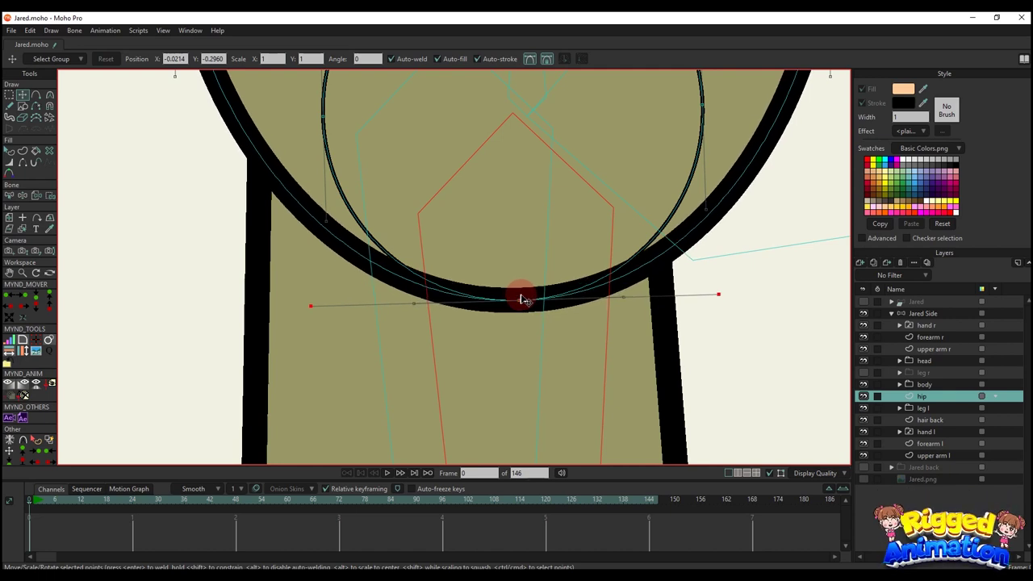
# Fine-tune the hip outline's lowest point so its curve follows the bottom of the guide circle
pyautogui.scroll(-3, 523, 298)
pyautogui.press('q')
pyautogui.scroll(-2, 526, 299)
pyautogui.scroll(2, 549, 283)
pyautogui.press('t')
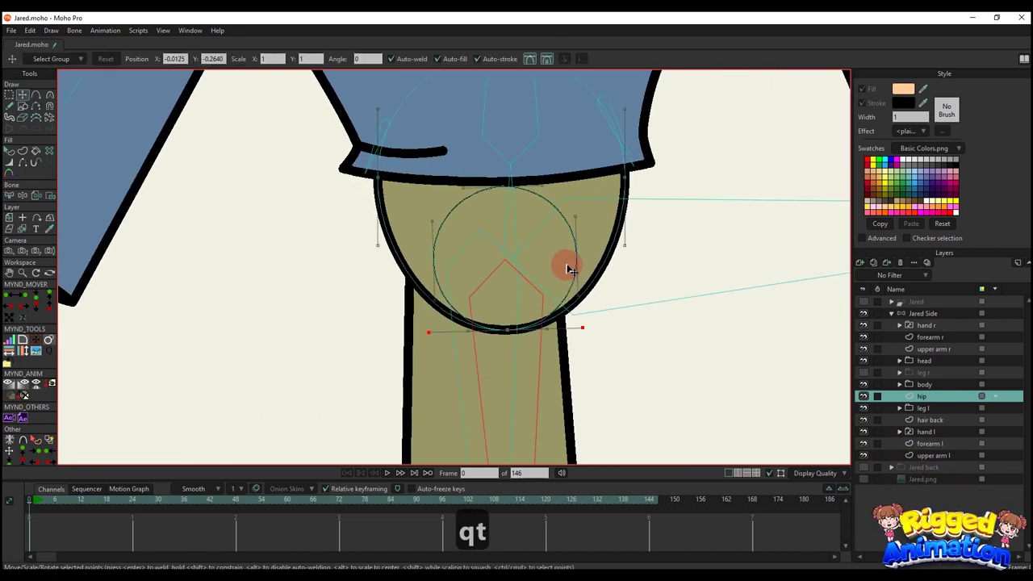
pyautogui.scroll(8, 511, 323)
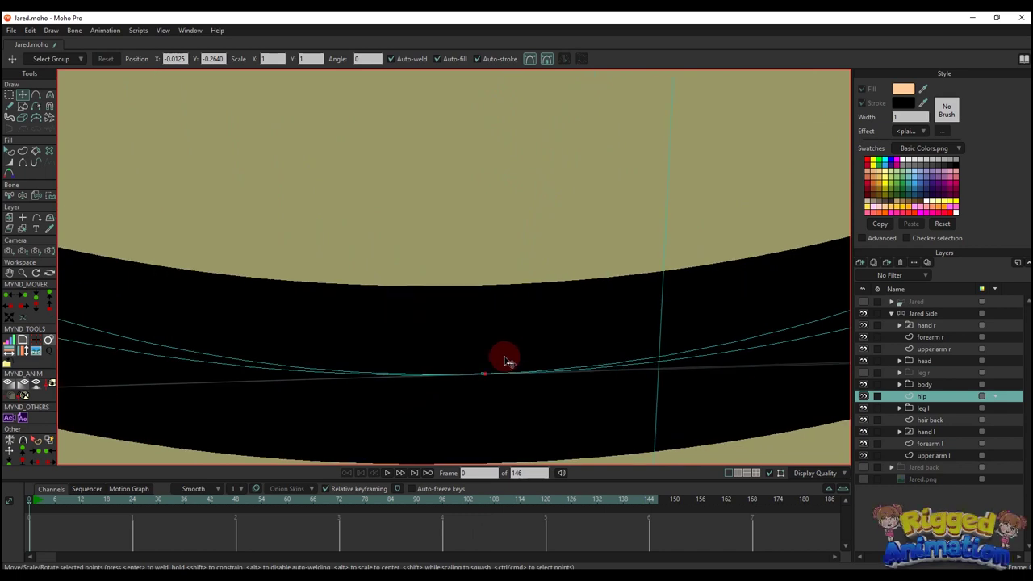
pyautogui.scroll(5, 492, 371)
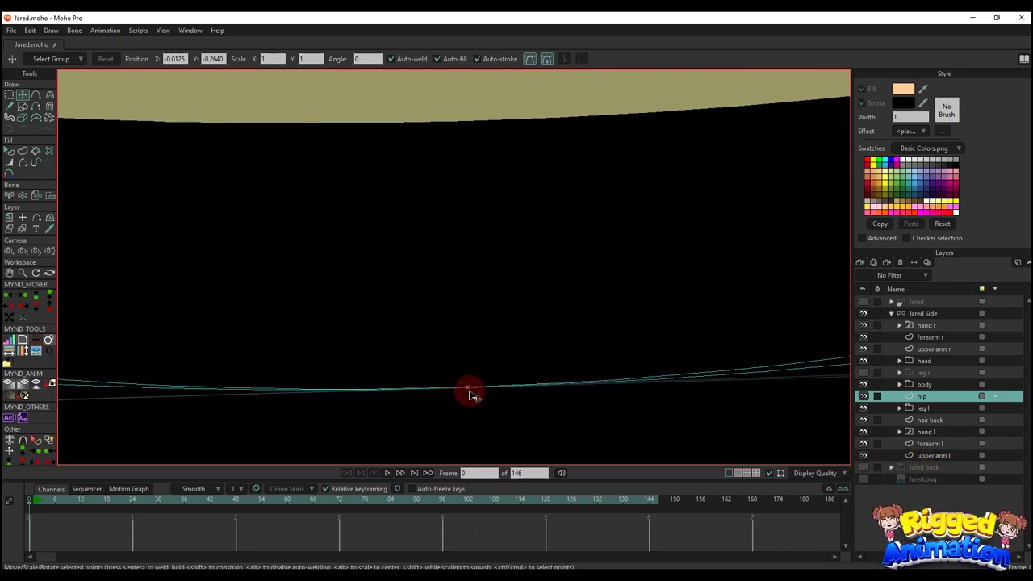
pyautogui.scroll(-10, 597, 301)
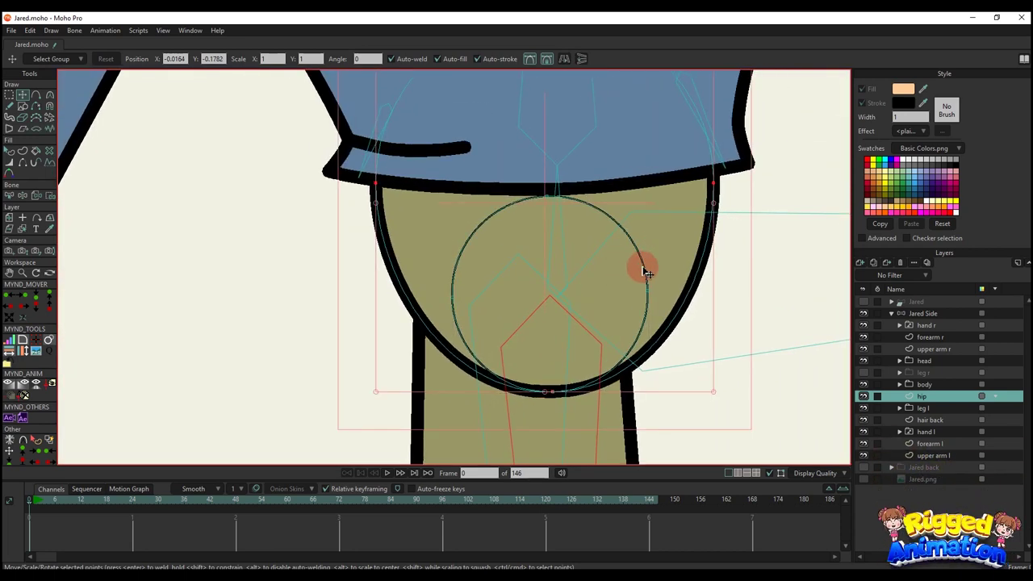
# Delete the guide circle from the hip layer and show the leg r group
pyautogui.press('BackSpace')
pyautogui.click(863, 373)
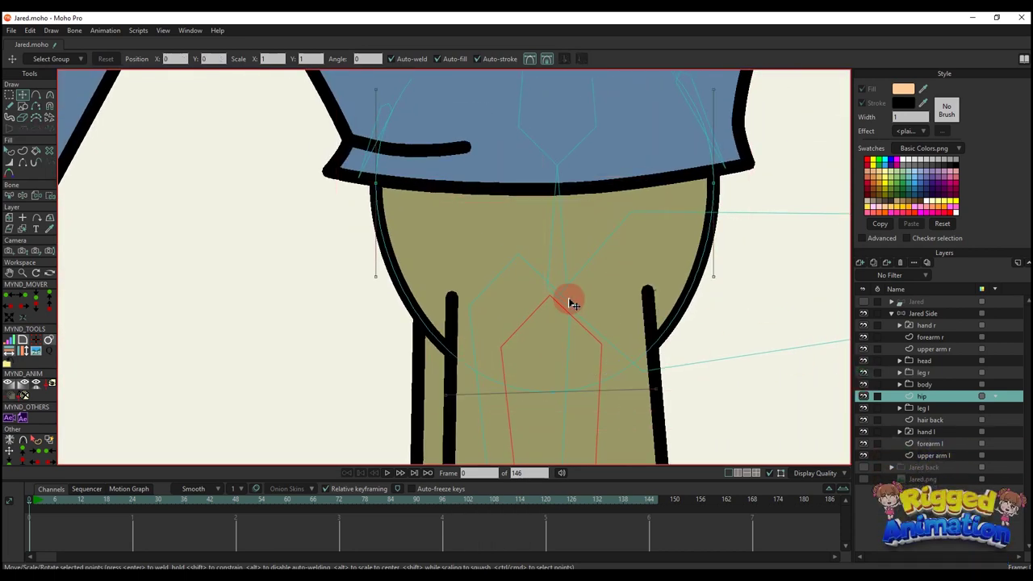
pyautogui.scroll(-4, 570, 301)
# On the Jared Side layer at frame 4, swing the right thigh bone backward and forward to test the hip joint, and delete the test keyframes
pyautogui.click(922, 314)
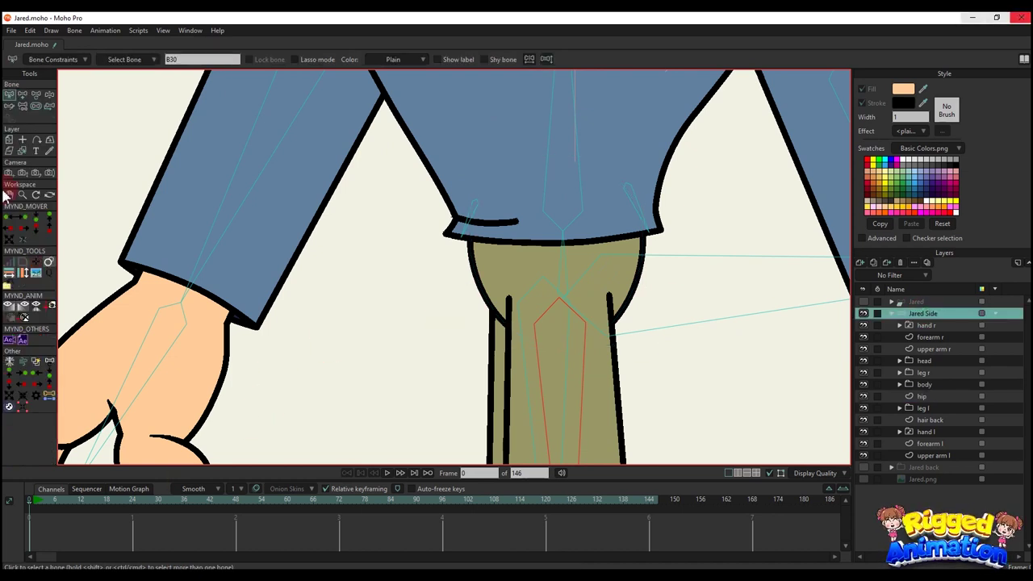
pyautogui.click(46, 501)
pyautogui.scroll(-3, 269, 362)
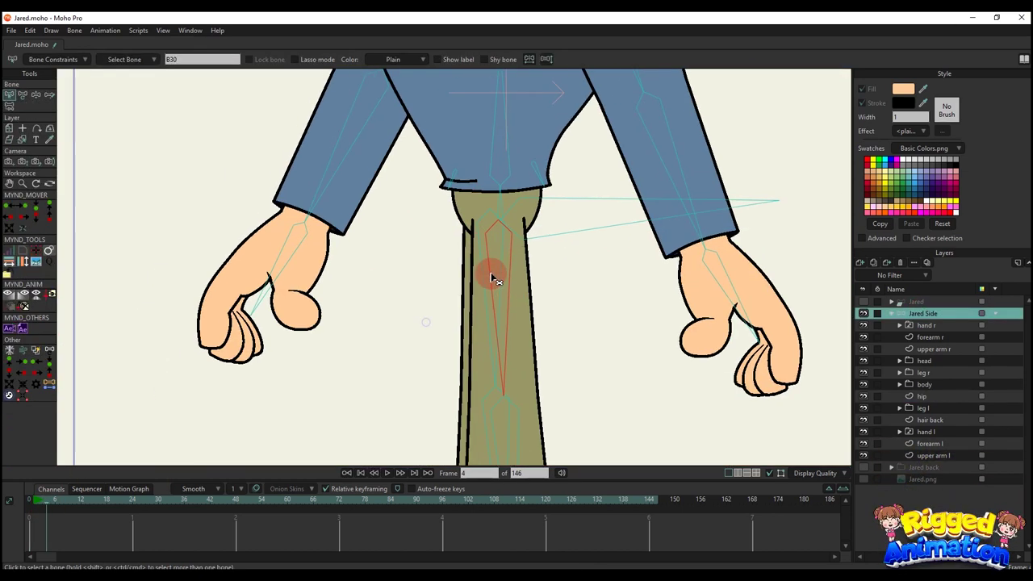
pyautogui.press('t')
pyautogui.moveTo(500, 325); pyautogui.dragTo(702, 173)
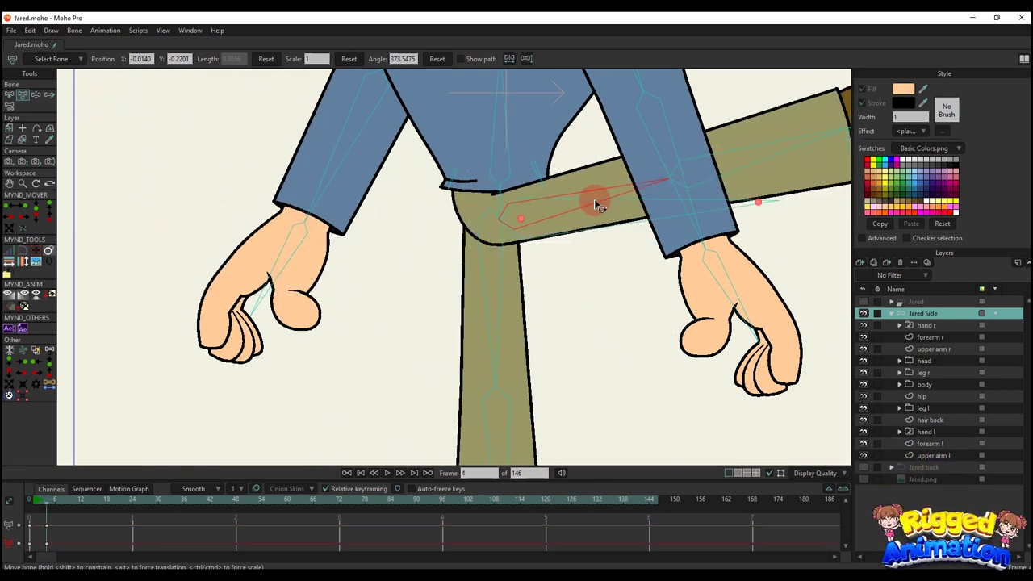
pyautogui.scroll(-3, 557, 266)
pyautogui.moveTo(556, 266); pyautogui.dragTo(522, 392)
pyautogui.scroll(-2, 508, 310)
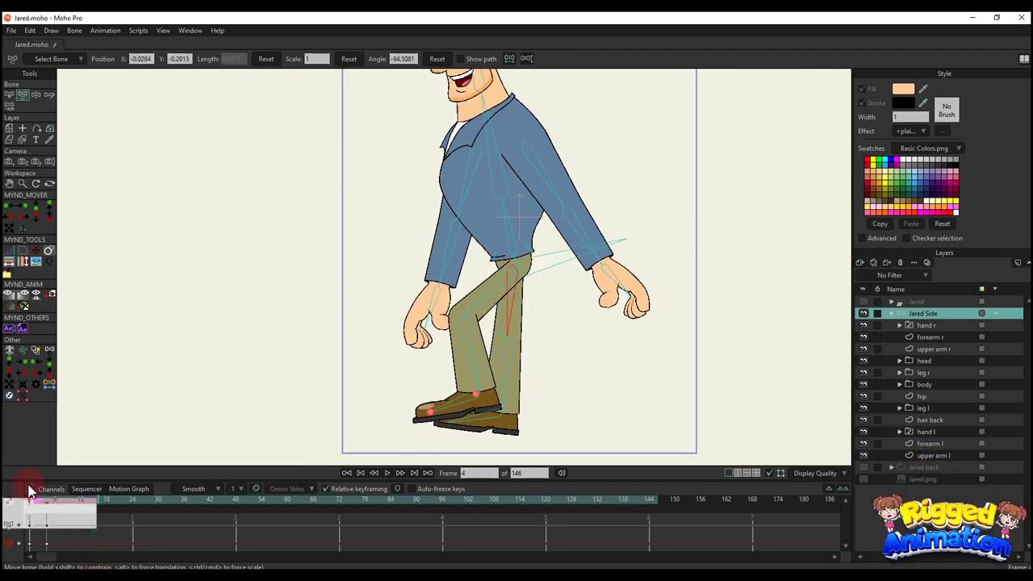
pyautogui.press('BackSpace')
# Enable bone dynamics for the selected hair bones with torque force 0.5, spring force 2 and damping force 1
pyautogui.press('b')
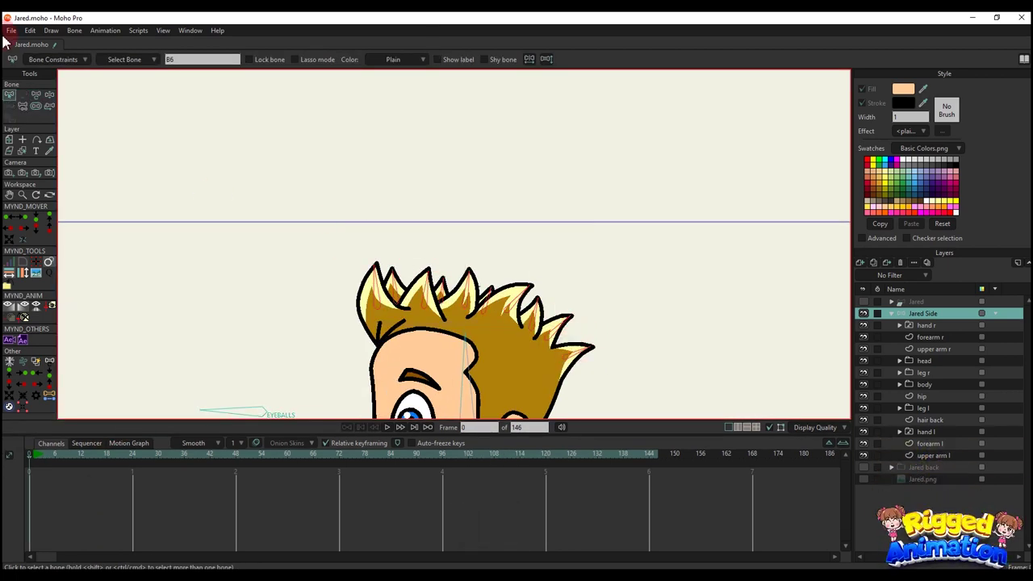
pyautogui.click(50, 61)
pyautogui.click(32, 279)
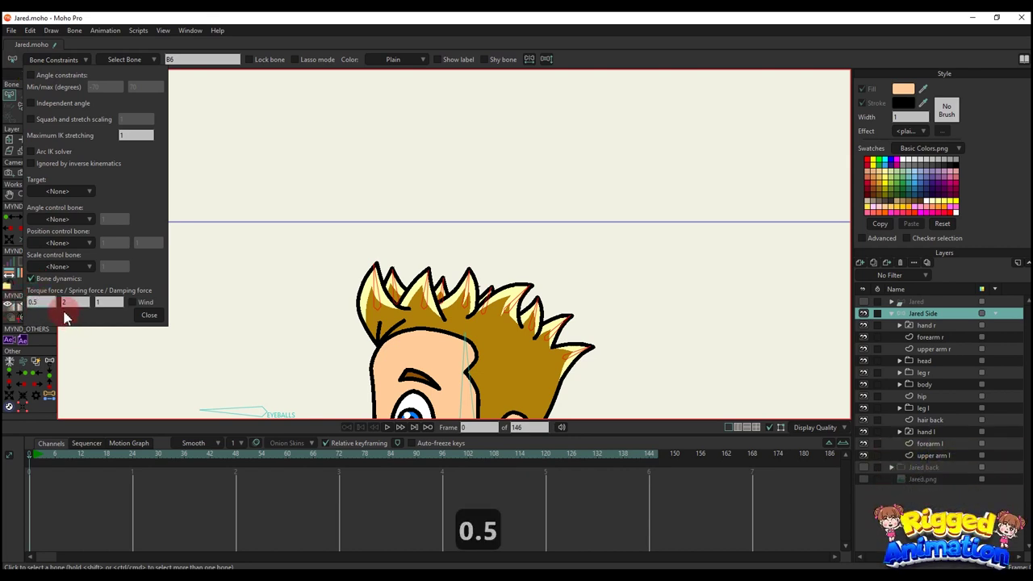
pyautogui.click(161, 317)
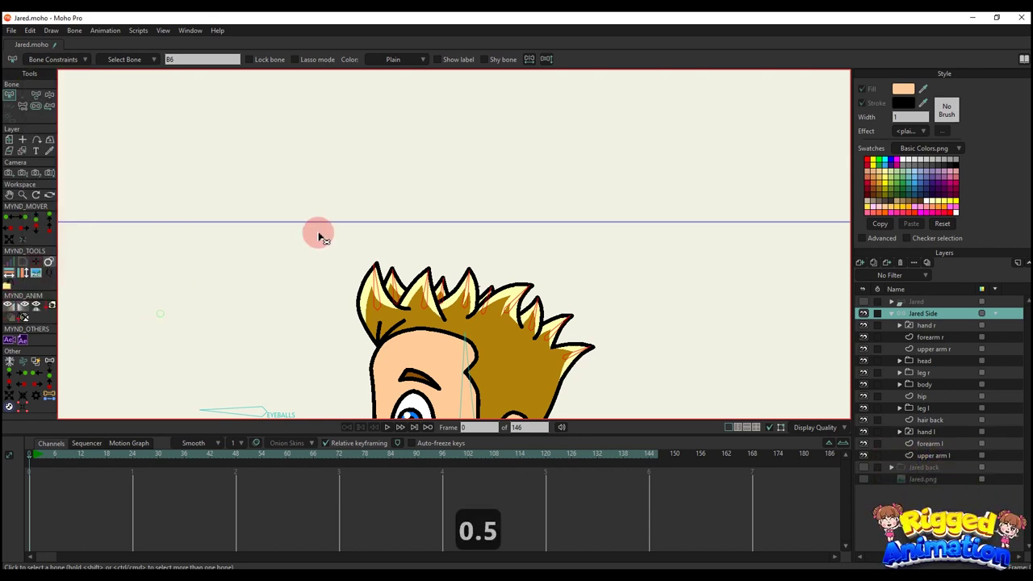
# At frame 5, pose the body with Manipulate Bones to create a test movement for the hair dynamics
pyautogui.press('b')
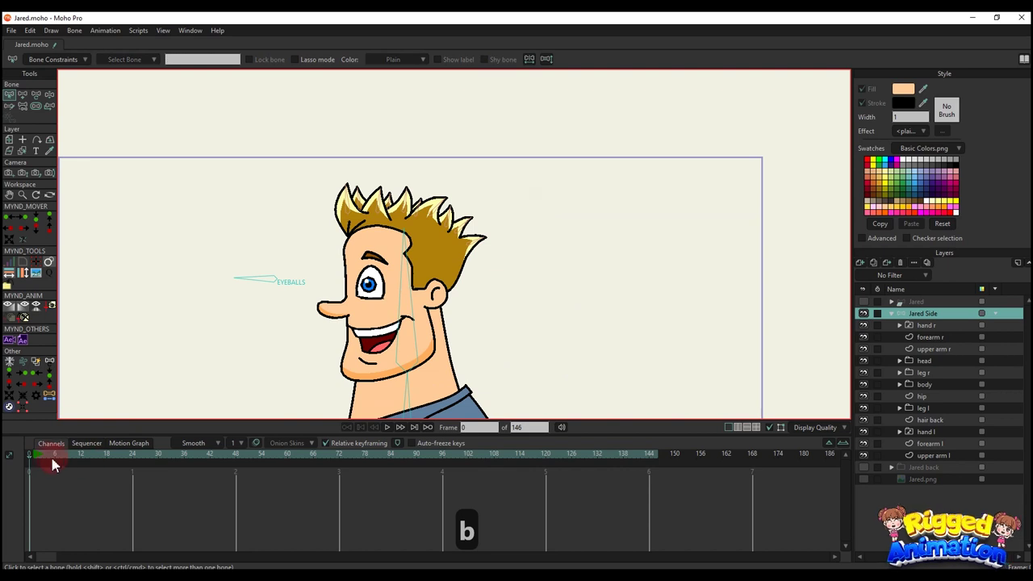
pyautogui.click(52, 458)
pyautogui.scroll(-1, 347, 330)
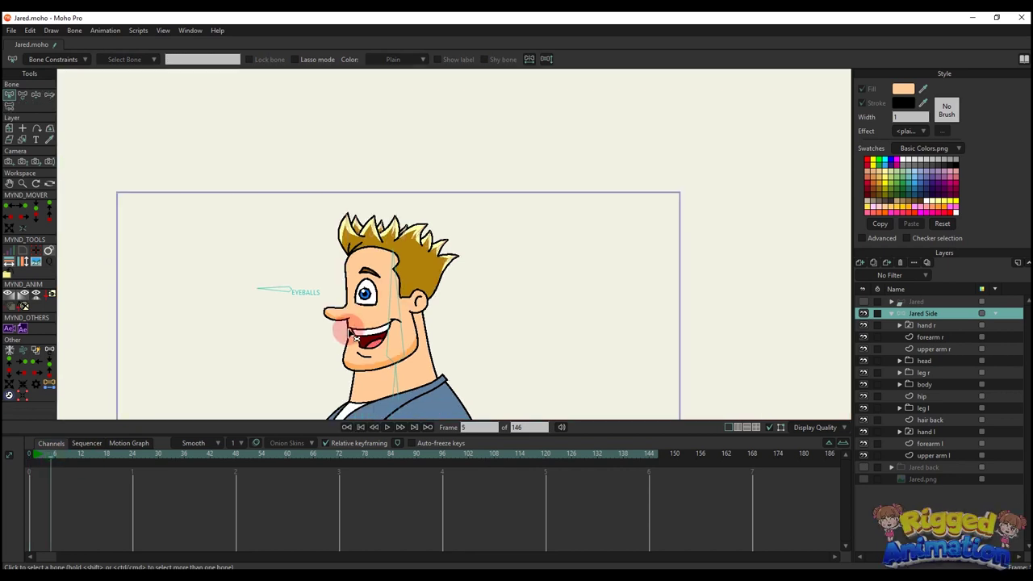
pyautogui.press('z')
pyautogui.scroll(-4, 406, 375)
pyautogui.moveTo(414, 405); pyautogui.dragTo(391, 350)
pyautogui.scroll(2, 392, 354)
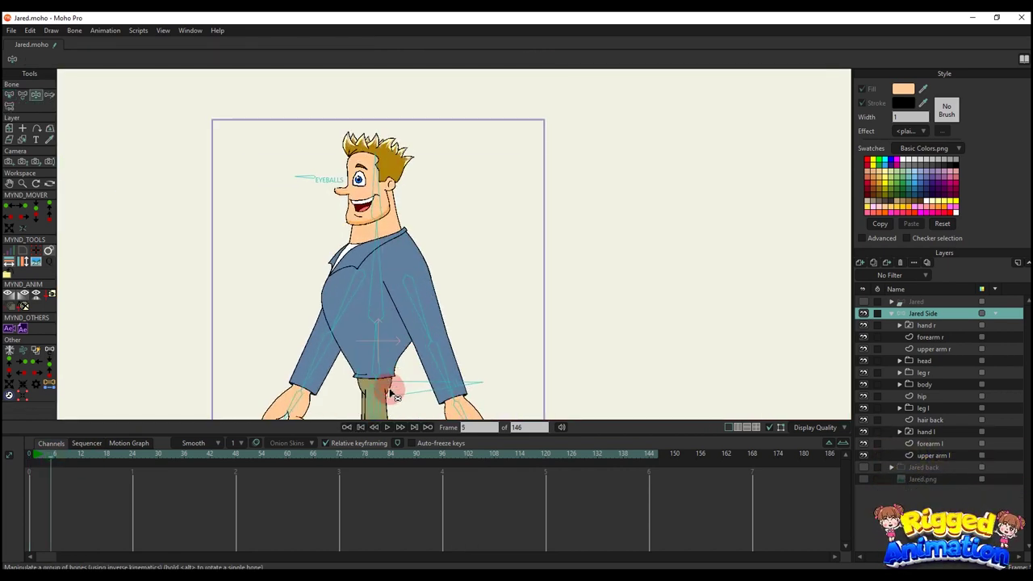
pyautogui.moveTo(390, 393); pyautogui.dragTo(473, 385)
pyautogui.moveTo(448, 242); pyautogui.dragTo(424, 307)
pyautogui.scroll(3, 423, 278)
pyautogui.scroll(2, 441, 217)
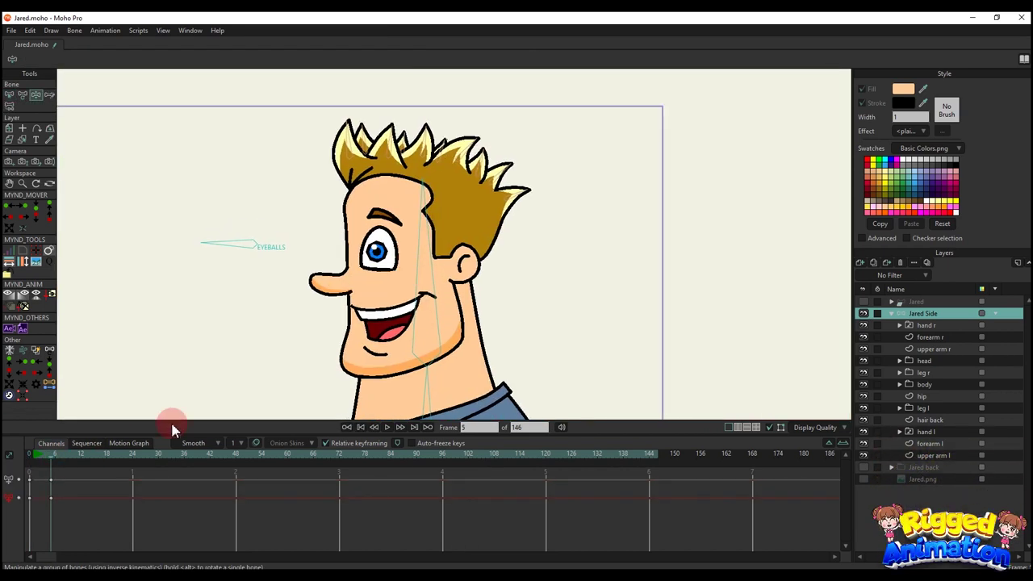
# Play the animation to check the hair motion, delete the test keyframes and return to frame 0
pyautogui.press('space')
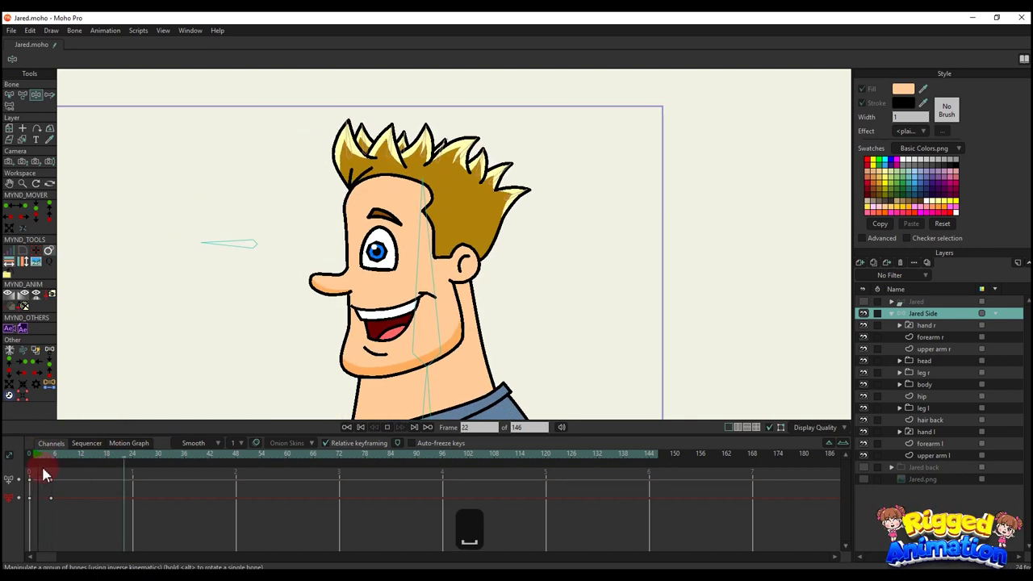
pyautogui.click(34, 455)
pyautogui.press('space')
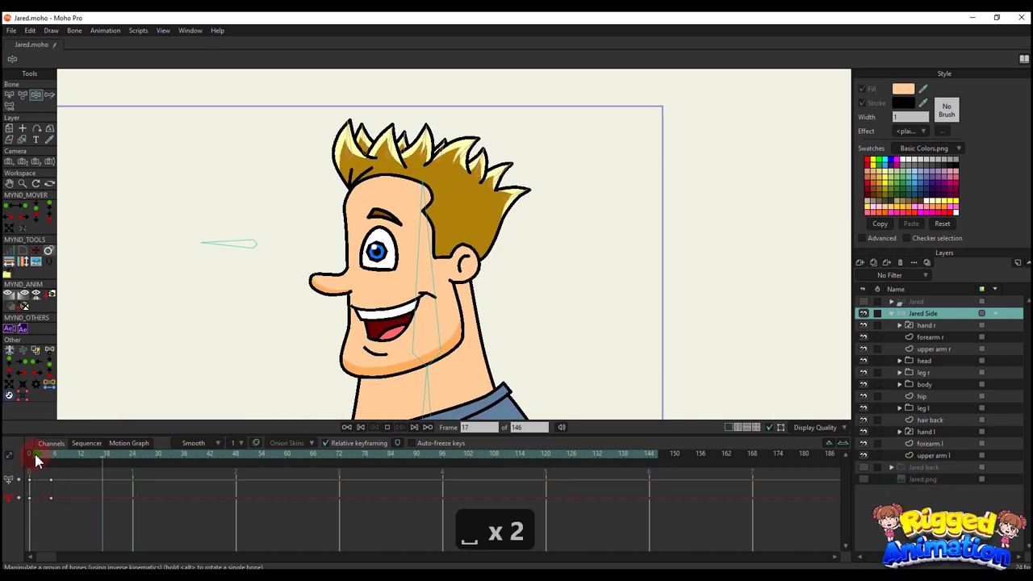
pyautogui.press('space')
pyautogui.moveTo(99, 512); pyautogui.dragTo(11, 432)
pyautogui.press('BackSpace')
pyautogui.click(32, 455)
# At frame 0, reparent both thigh bones to the small hip bone at the waist
pyautogui.scroll(-7, 429, 286)
pyautogui.moveTo(429, 286); pyautogui.dragTo(459, 172)
pyautogui.scroll(4, 415, 309)
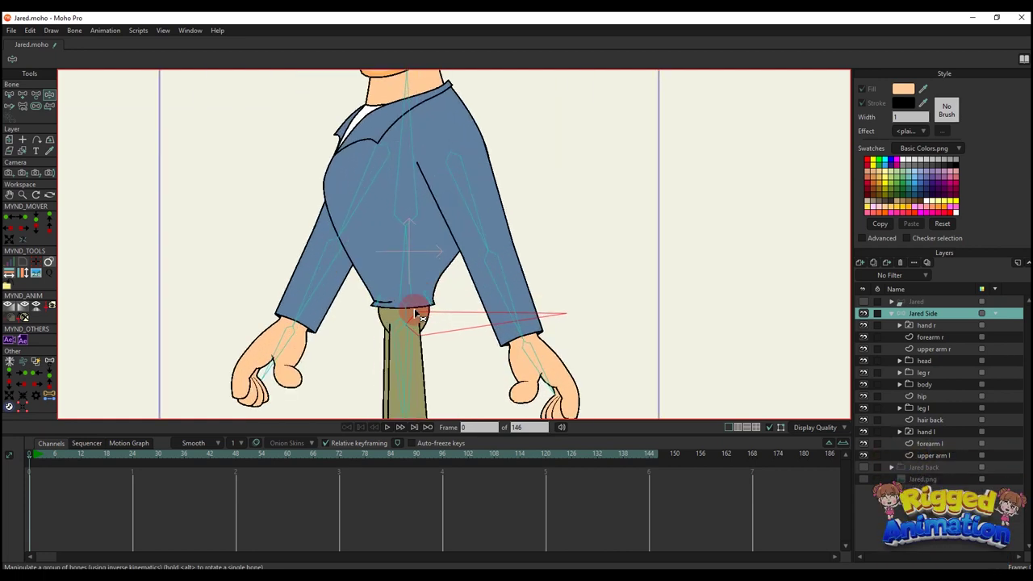
pyautogui.press('b')
pyautogui.scroll(1, 412, 342)
pyautogui.press('p')
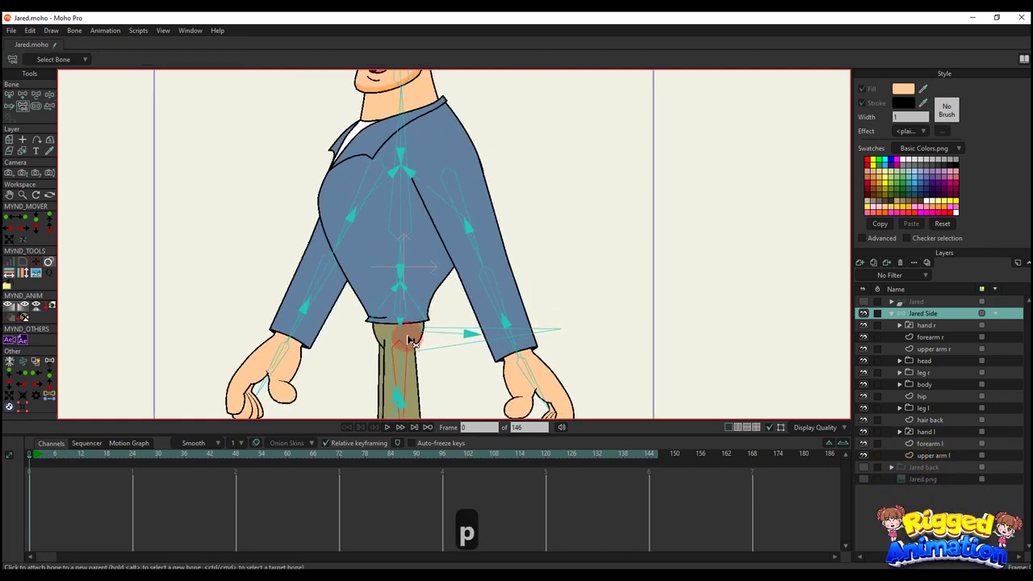
pyautogui.scroll(4, 412, 341)
pyautogui.press('b')
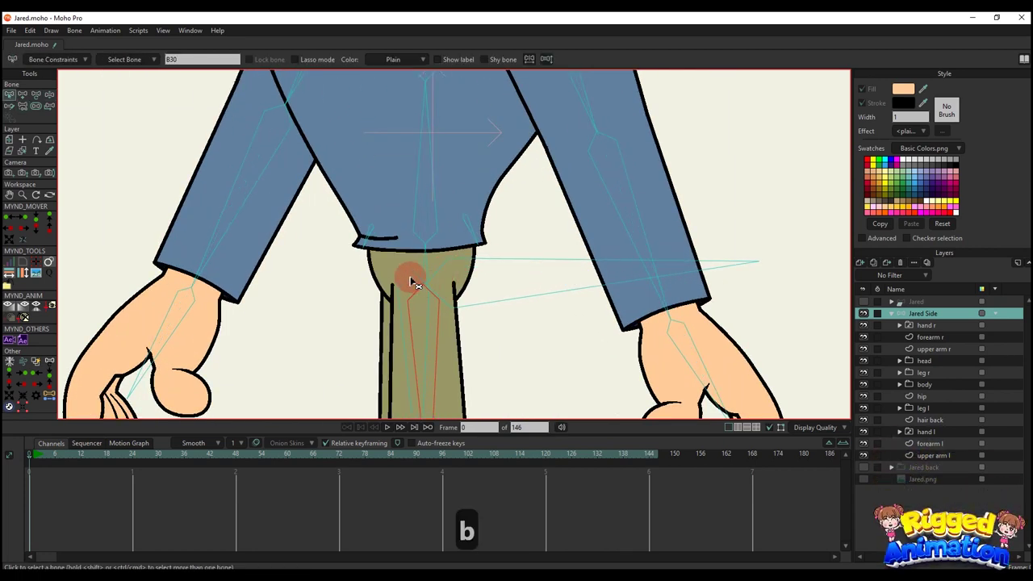
pyautogui.press('p')
pyautogui.scroll(1, 411, 282)
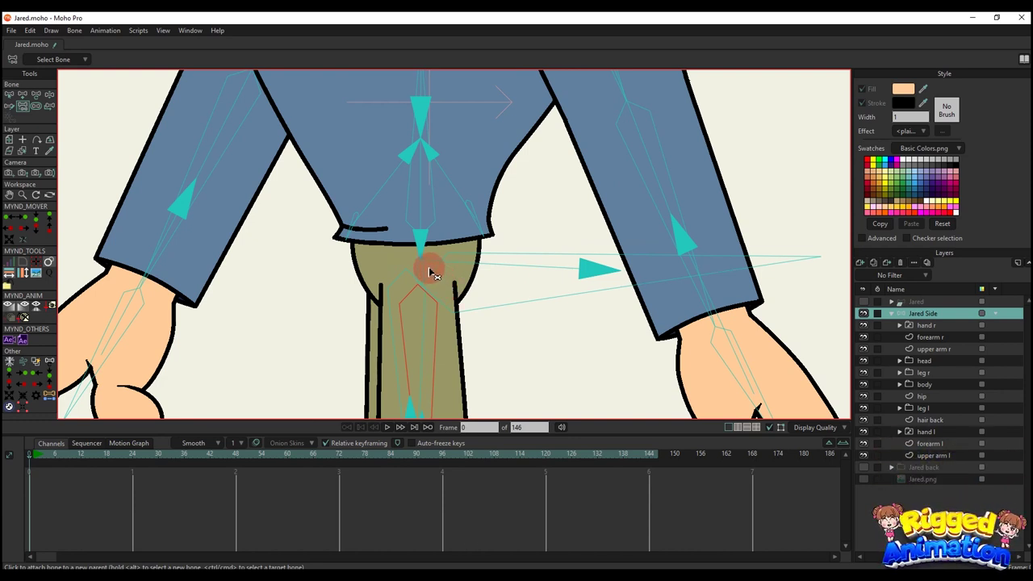
pyautogui.press('b')
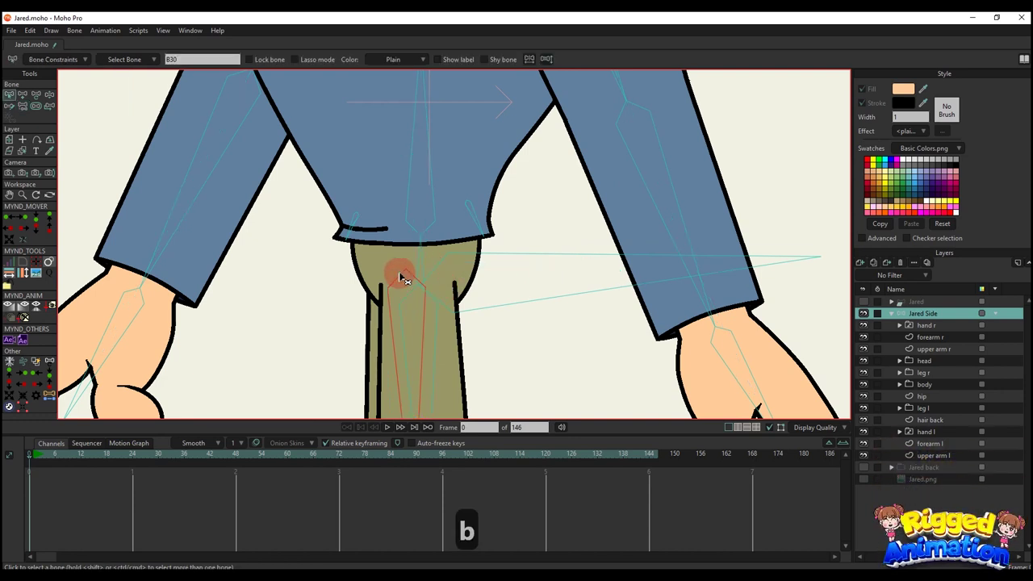
pyautogui.press('p')
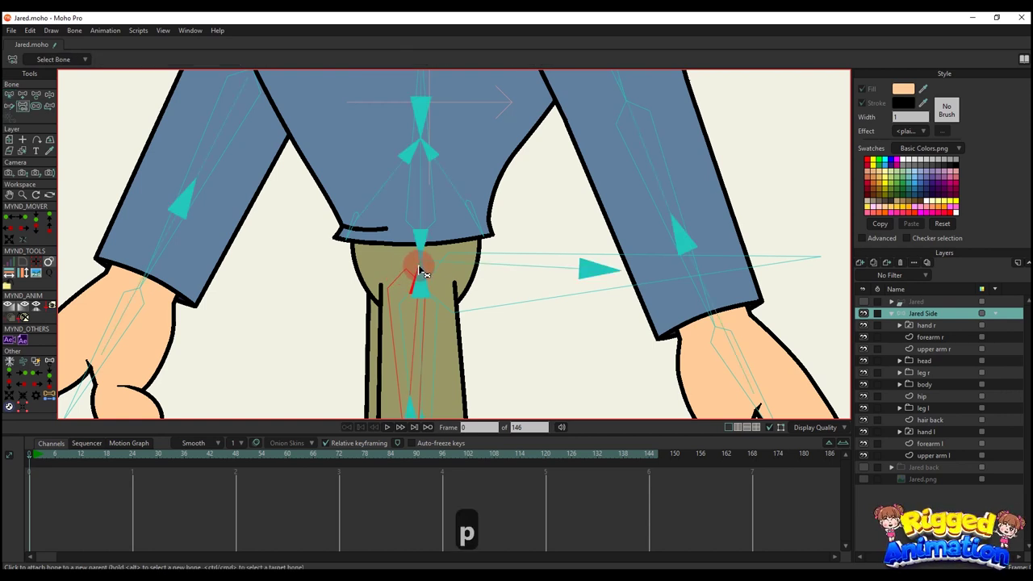
# Check the parent links of the hip bone and the lower torso bone
pyautogui.press('b')
pyautogui.scroll(-2, 420, 273)
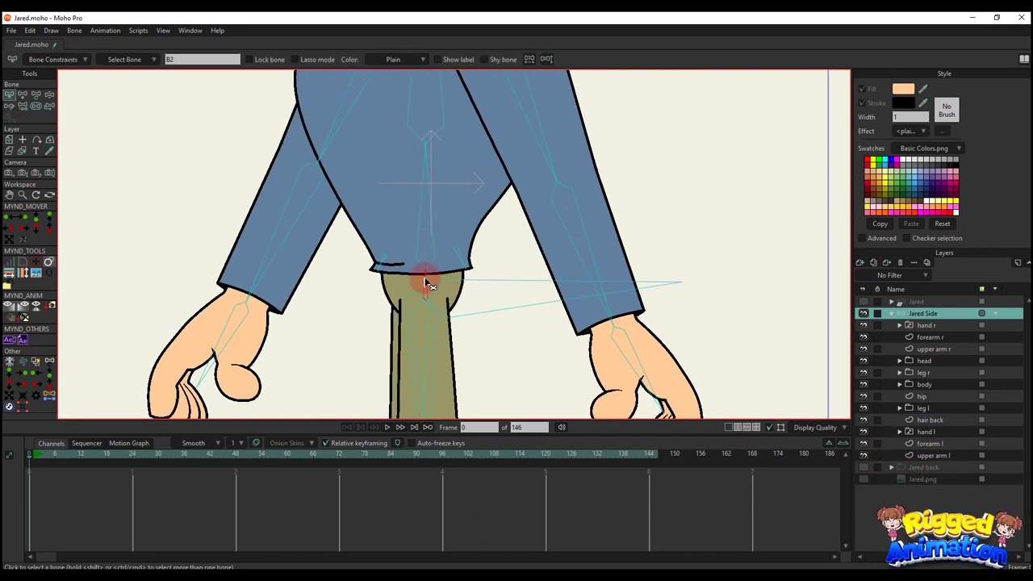
pyautogui.press('p')
pyautogui.scroll(-2, 436, 278)
pyautogui.press('b')
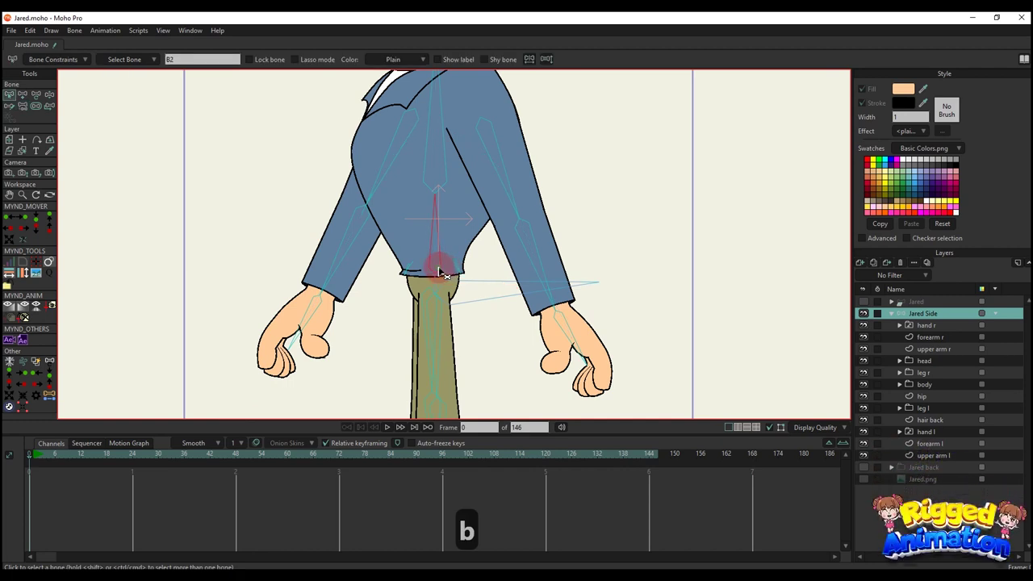
pyautogui.press('p')
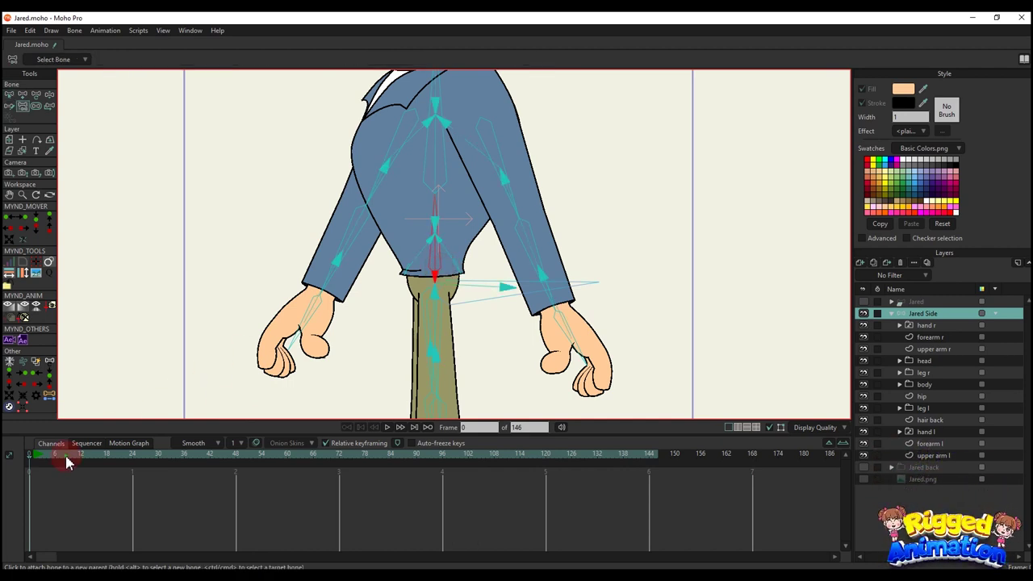
pyautogui.scroll(-3, 431, 282)
pyautogui.press('z')
pyautogui.scroll(-2, 376, 272)
pyautogui.moveTo(491, 105); pyautogui.dragTo(465, 179)
pyautogui.scroll(-4, 376, 275)
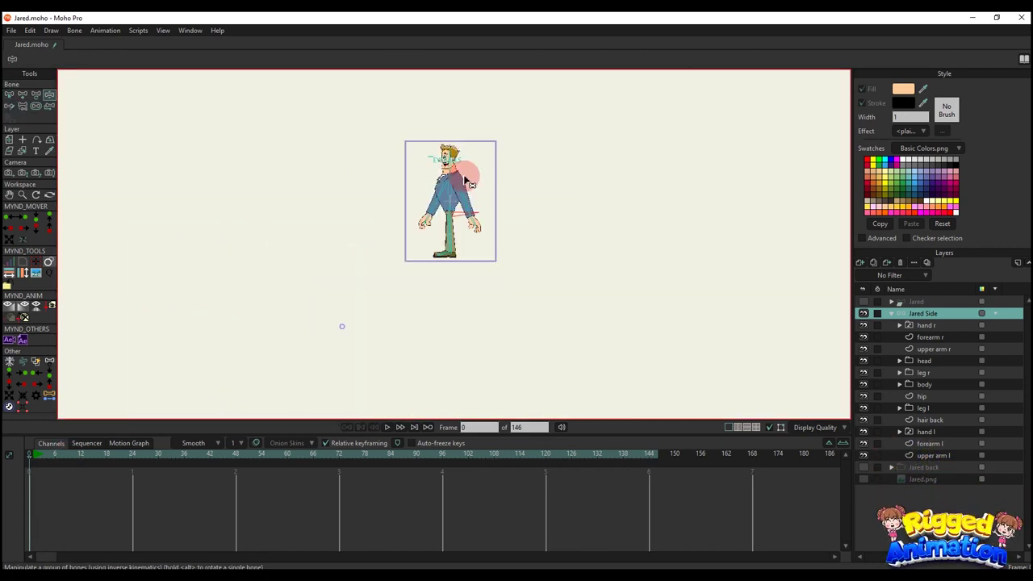
# Add a long bone starting at the front leg's ankle and extending down behind the heel
pyautogui.scroll(8, 471, 184)
pyautogui.press('b')
pyautogui.scroll(3, 516, 242)
pyautogui.press('a')
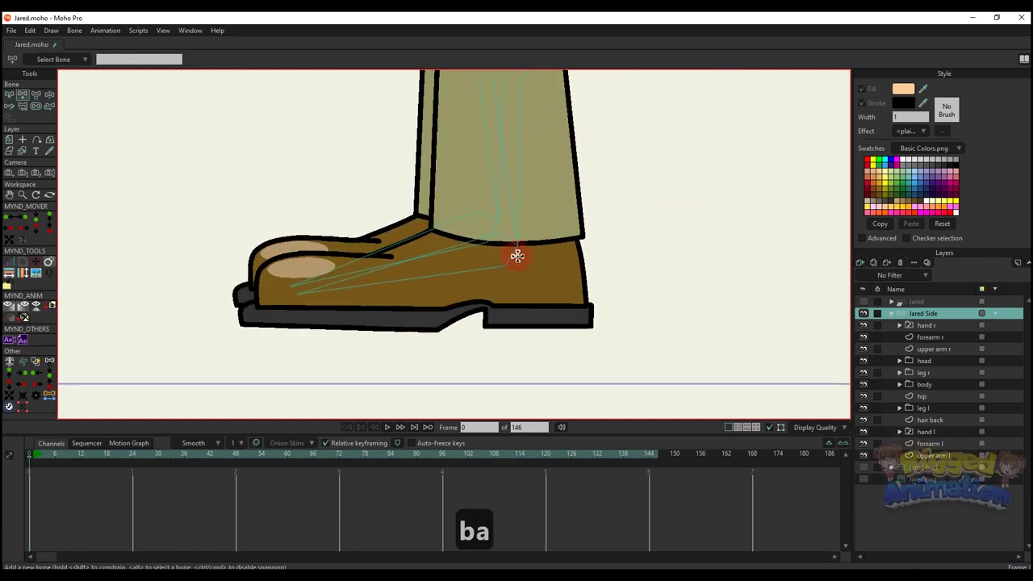
pyautogui.moveTo(517, 249); pyautogui.dragTo(850, 399)
pyautogui.scroll(-3, 577, 270)
# With no bone selected, add a second unparented bone from the back leg's ankle down below the shoe
pyautogui.press('b')
pyautogui.click(568, 313)
pyautogui.press('a')
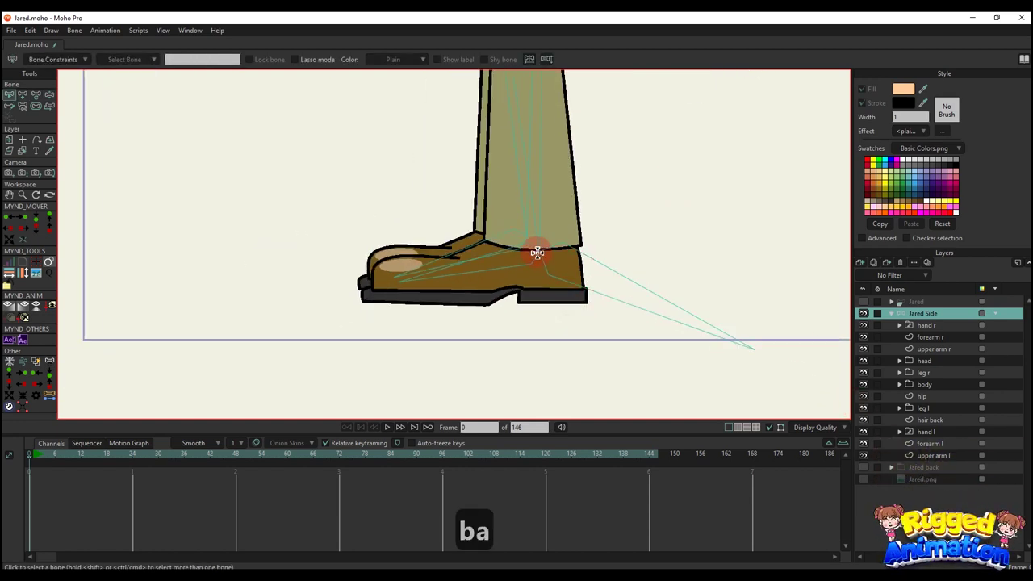
pyautogui.press('a')
pyautogui.moveTo(527, 238); pyautogui.dragTo(573, 393)
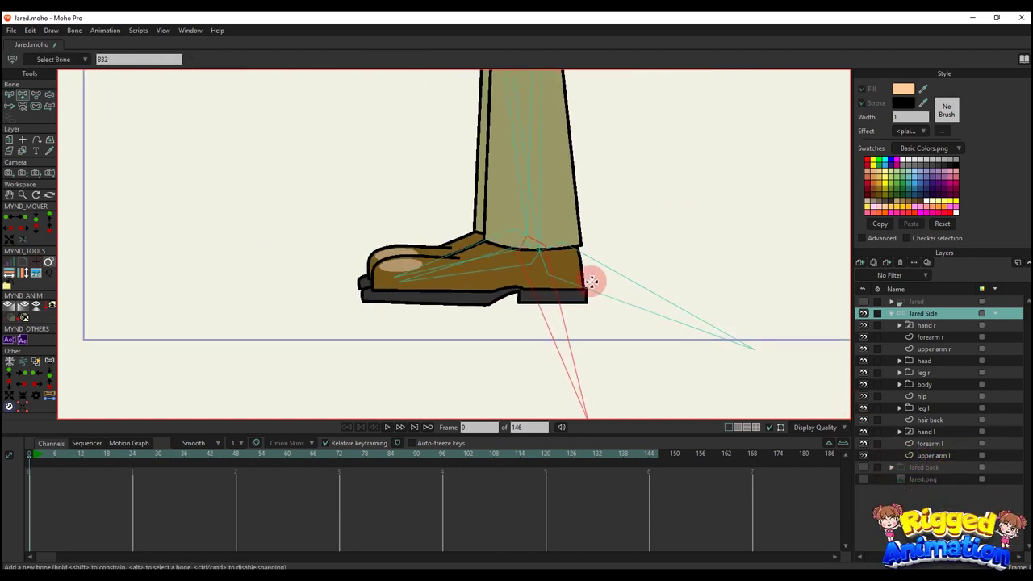
pyautogui.scroll(-3, 591, 282)
# Rotate the back ankle's new bone to about 171° toward the toes and the front ankle's new bone to about 12° behind the heel
pyautogui.press('t')
pyautogui.moveTo(578, 274); pyautogui.dragTo(577, 331)
pyautogui.moveTo(534, 309); pyautogui.dragTo(274, 187)
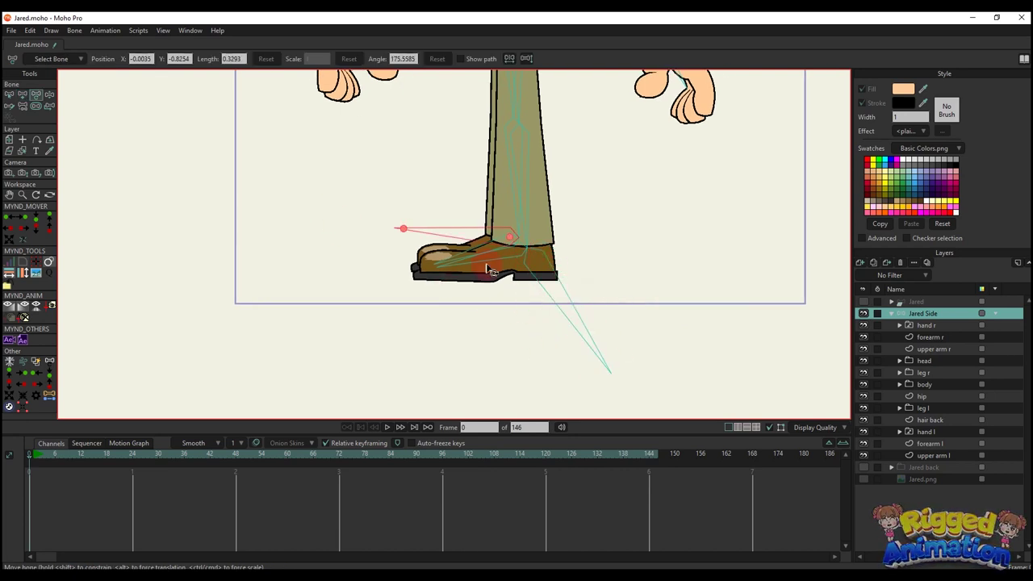
pyautogui.moveTo(584, 336); pyautogui.dragTo(627, 227)
pyautogui.scroll(3, 502, 223)
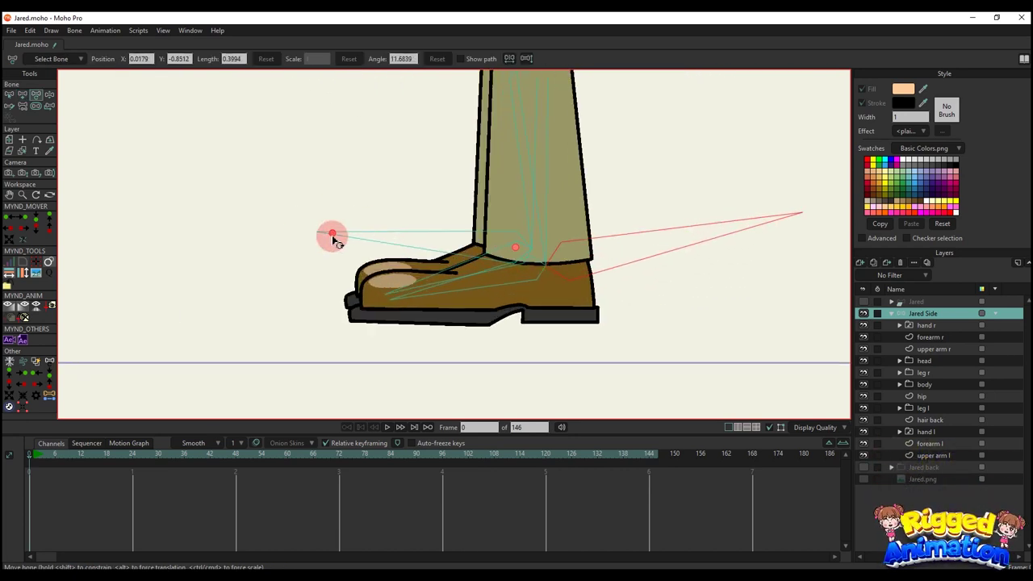
pyautogui.moveTo(332, 236); pyautogui.dragTo(433, 233)
pyautogui.scroll(-2, 436, 291)
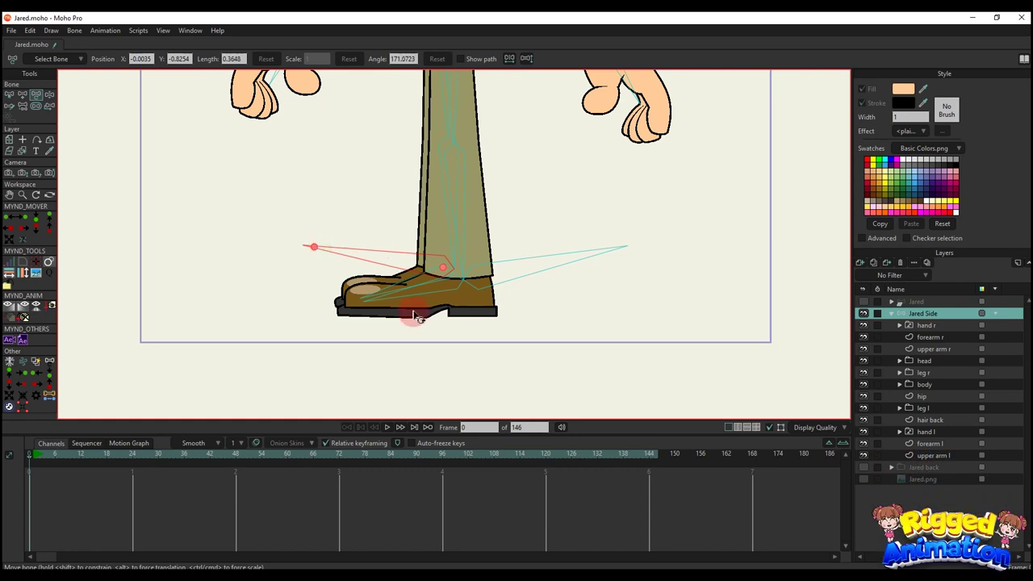
# Set B31, the ankle bone behind the heel, as the target of the front shin bone
pyautogui.press('b')
pyautogui.click(415, 261)
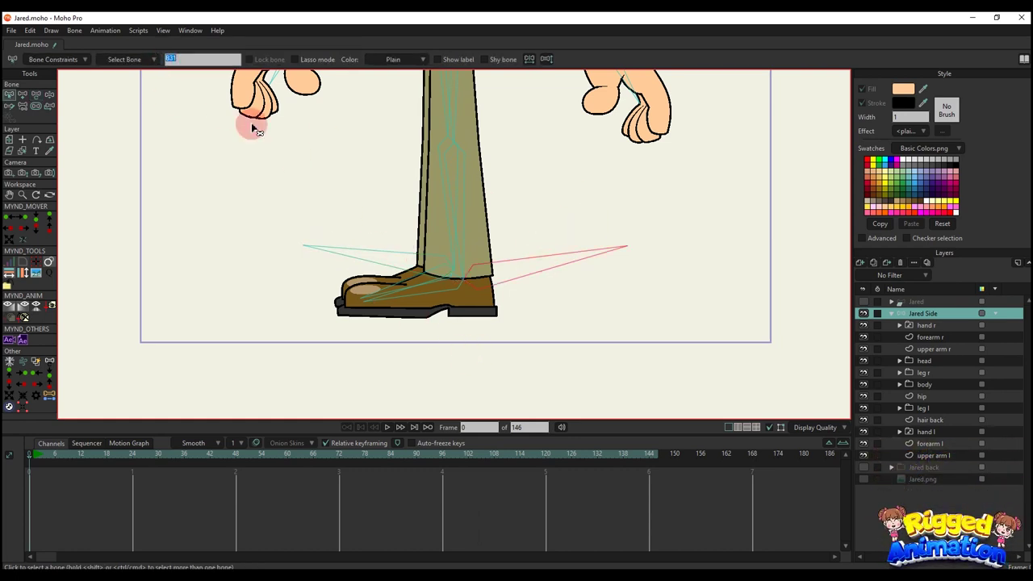
pyautogui.scroll(2, 452, 256)
pyautogui.click(466, 262)
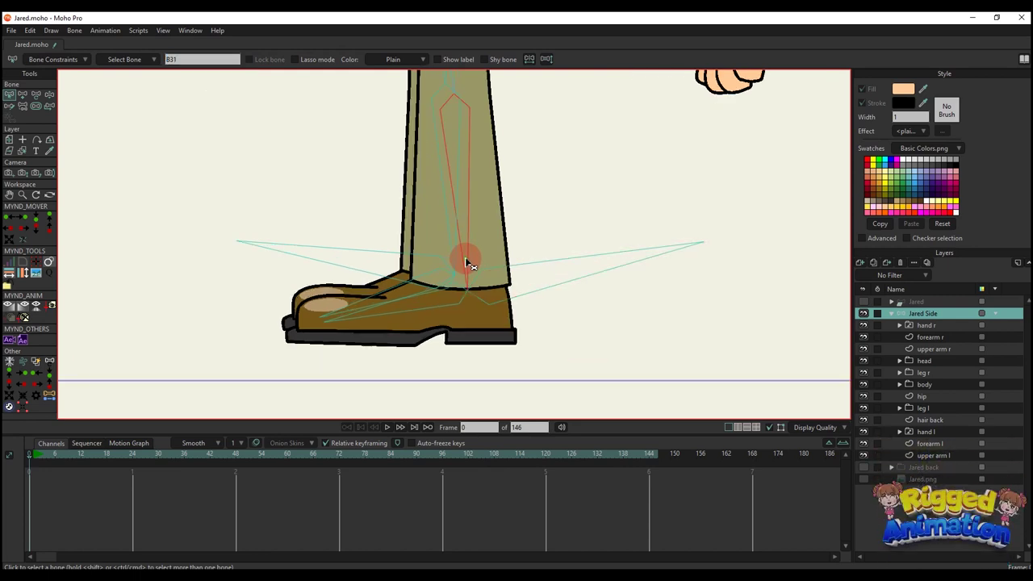
pyautogui.click(53, 60)
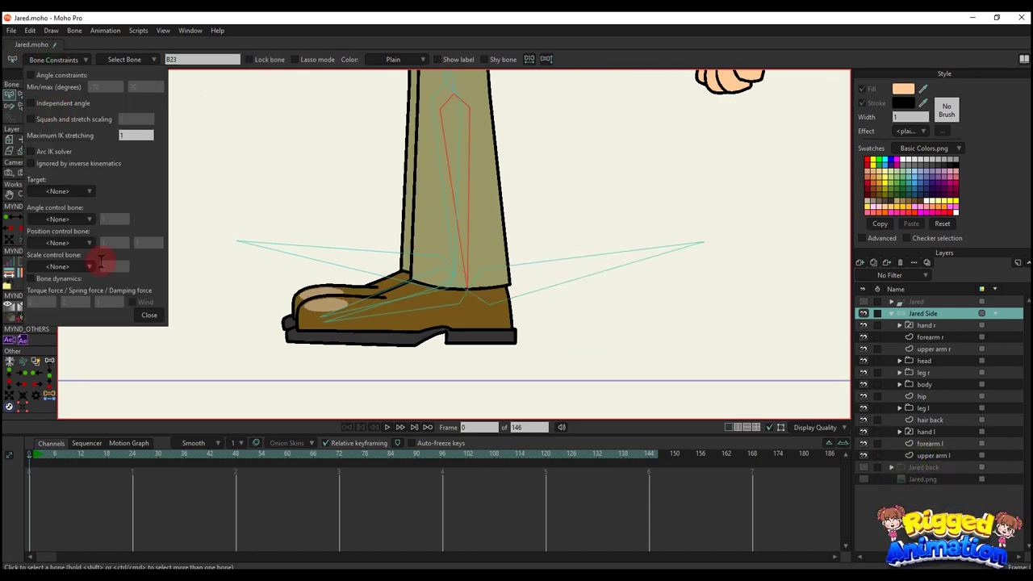
pyautogui.click(57, 194)
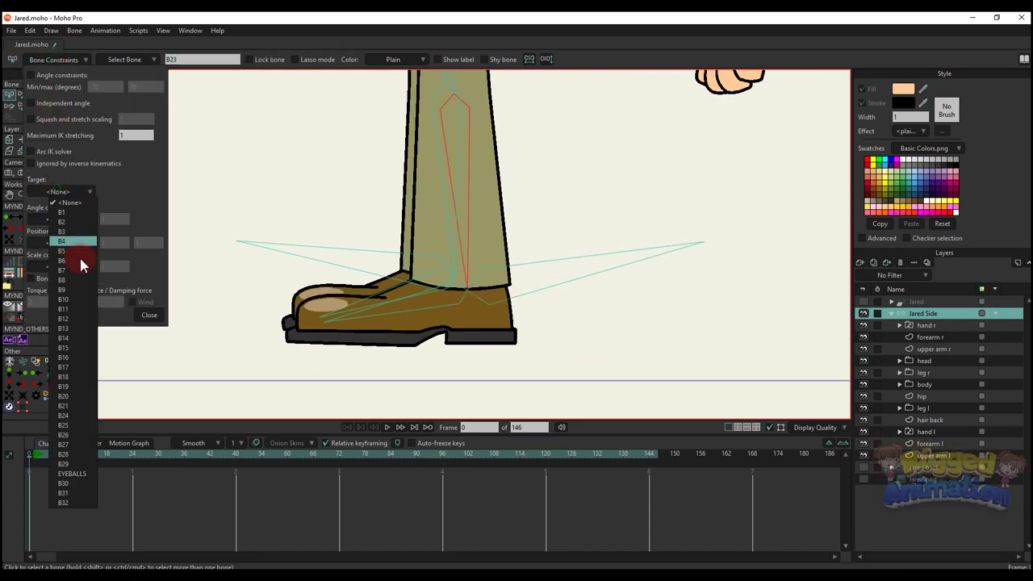
pyautogui.click(71, 493)
# Set B32, the ankle bone in front of the toes, as the target of the back shin bone
pyautogui.click(454, 260)
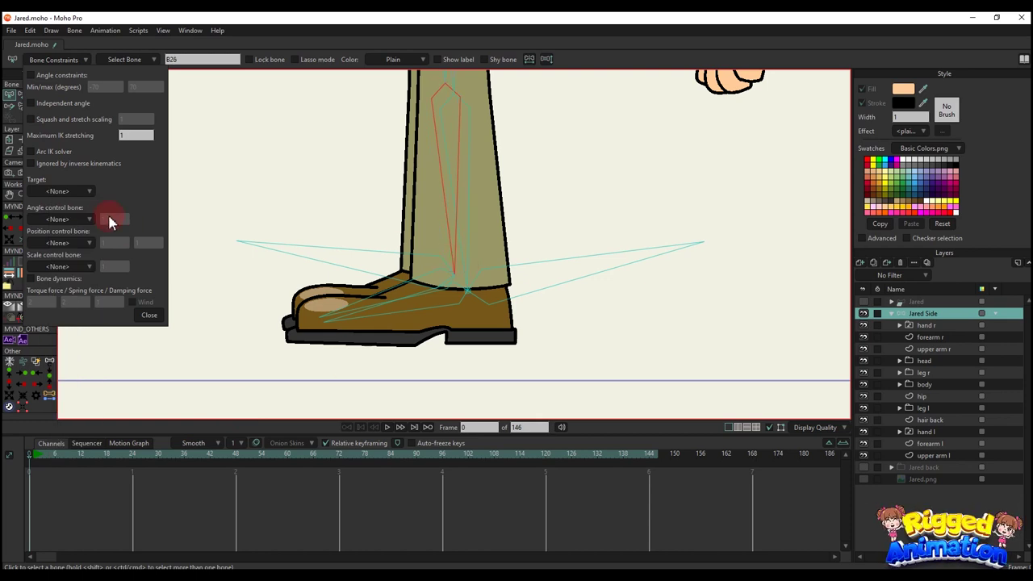
pyautogui.click(69, 189)
pyautogui.click(91, 502)
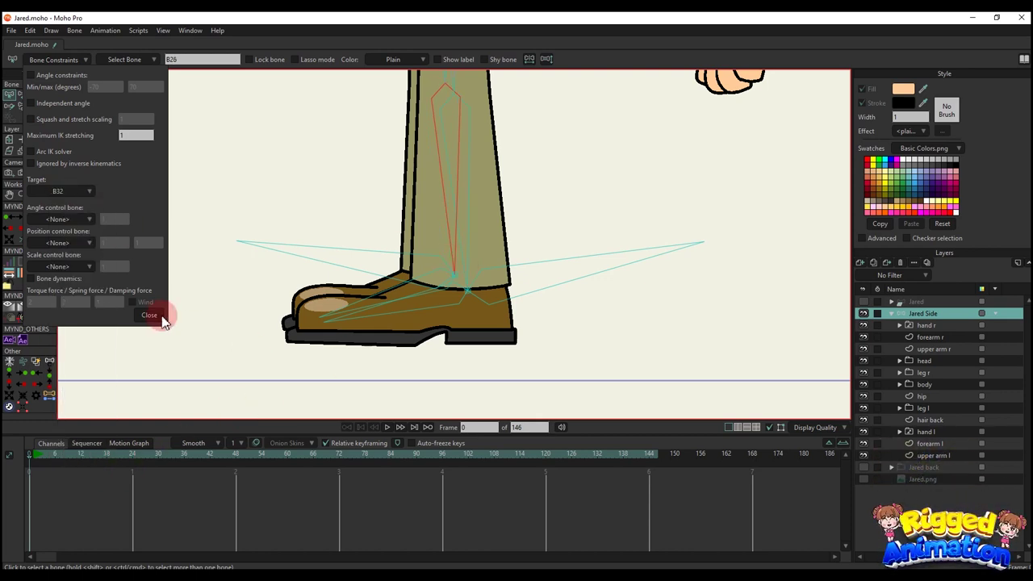
# Test the ankle targets at frame 5 by lowering the hip bone until the knees bend
pyautogui.scroll(-5, 481, 229)
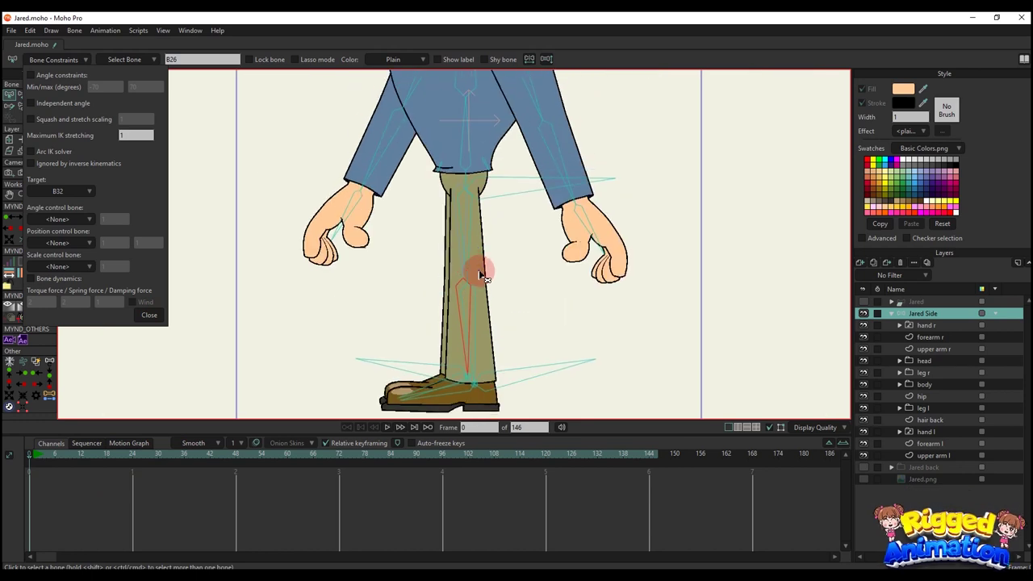
pyautogui.press('b')
pyautogui.click(51, 453)
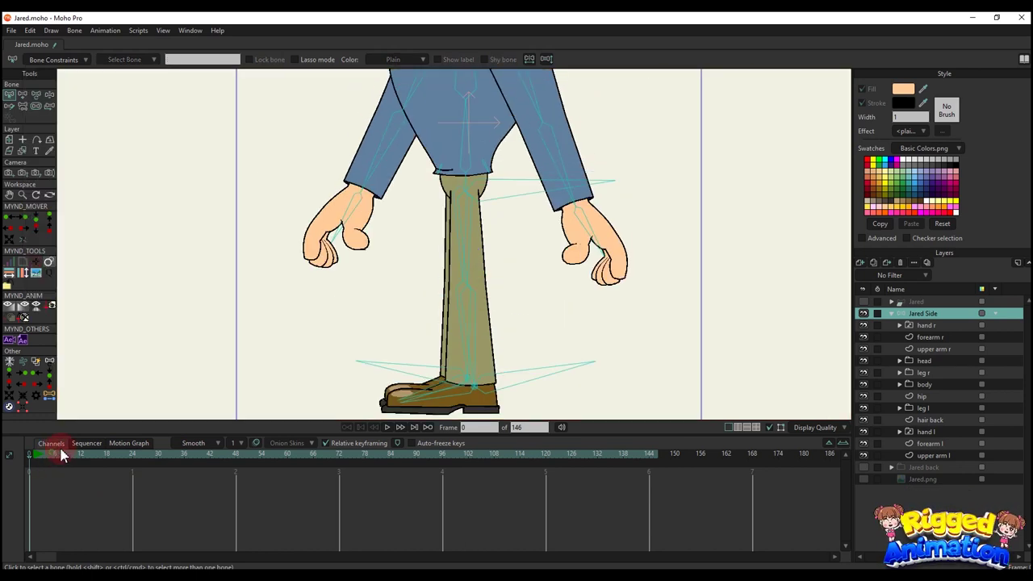
pyautogui.press('z')
pyautogui.moveTo(525, 175); pyautogui.dragTo(450, 372)
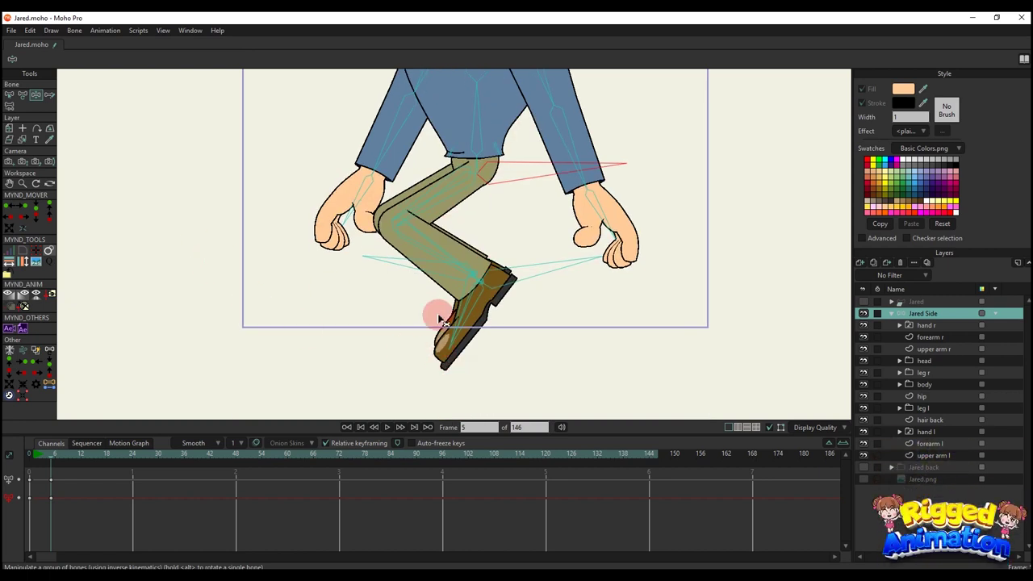
# Select foot bone B24, return to frame 0 and open its bone constraints
pyautogui.scroll(2, 470, 327)
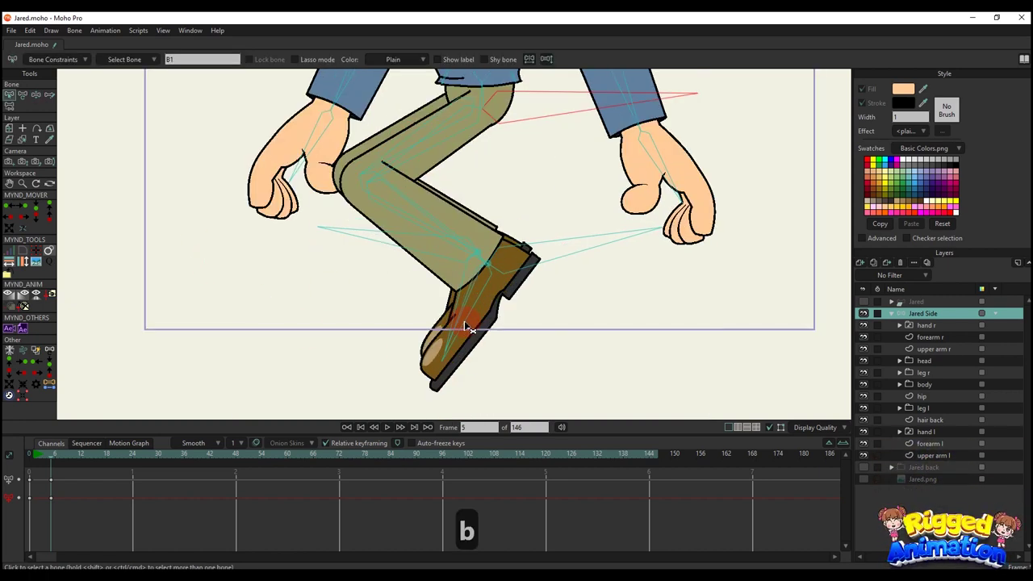
pyautogui.click(463, 317)
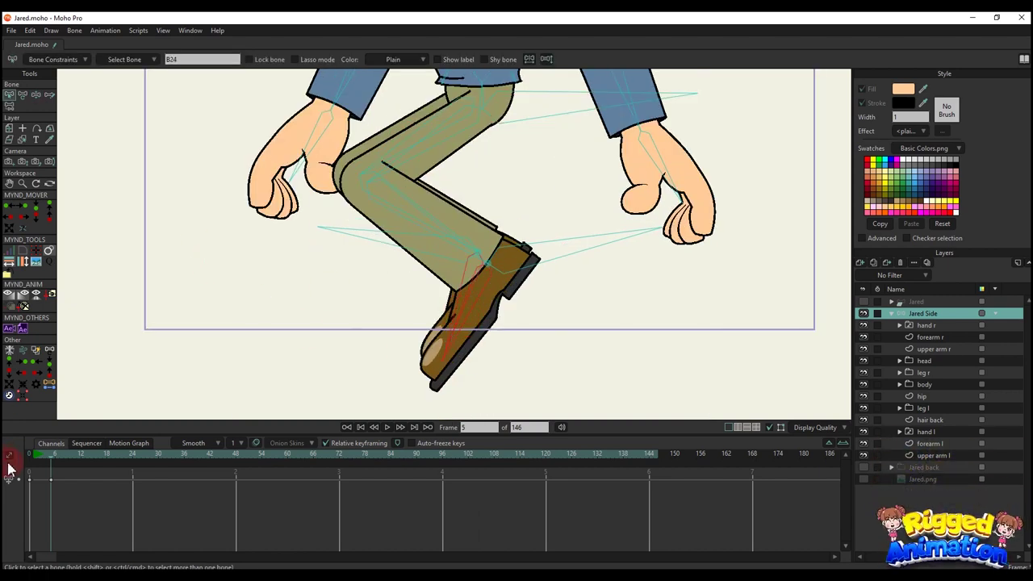
pyautogui.click(29, 454)
pyautogui.click(57, 62)
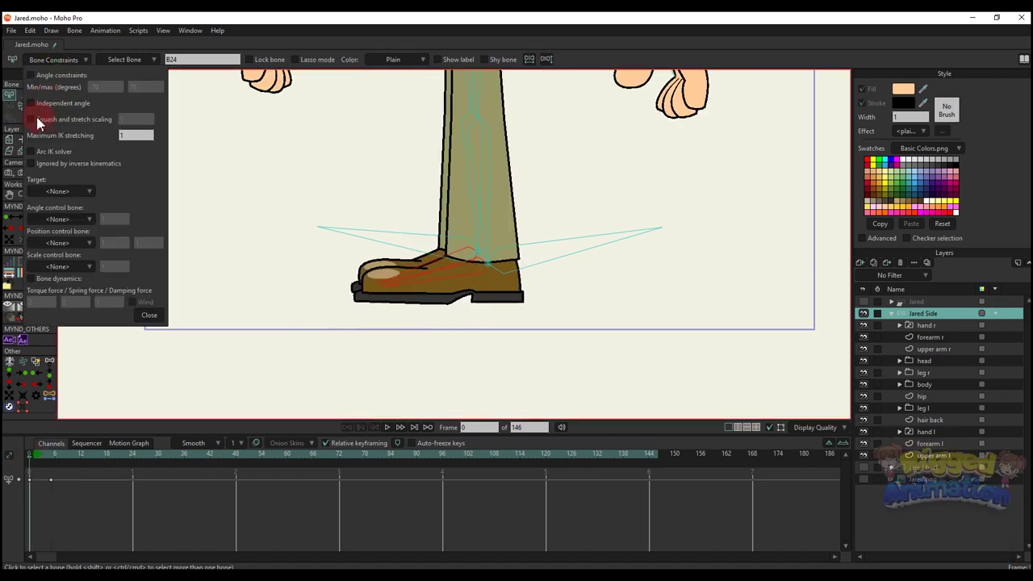
pyautogui.click(149, 315)
pyautogui.scroll(-2, 361, 287)
pyautogui.press('b')
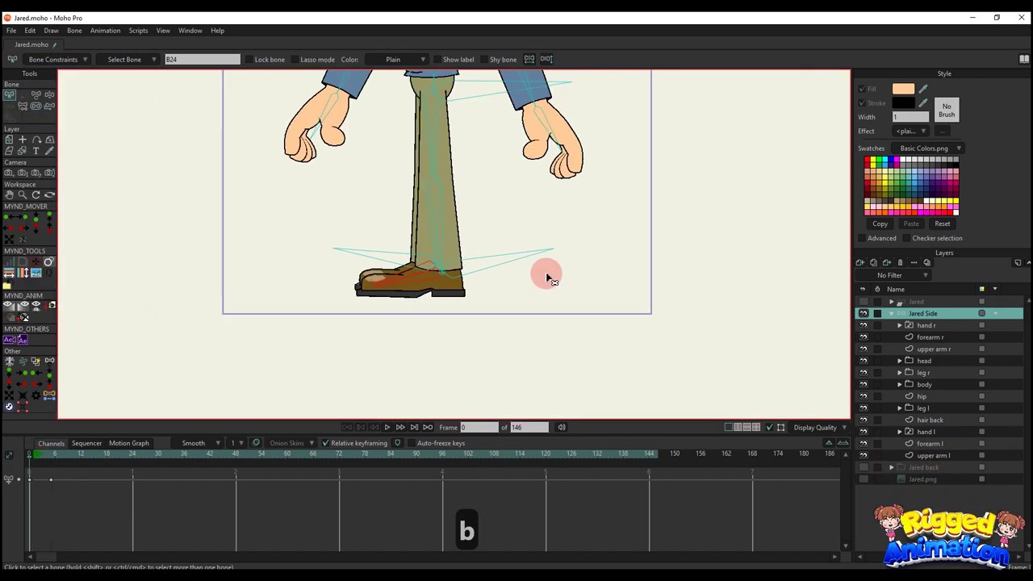
# Try moving the hip bone at frame 6 against the ankle targets and delete the test keyframes
pyautogui.click(547, 274)
pyautogui.moveTo(37, 459)
pyautogui.mouseDown()
pyautogui.moveTo(62, 466)
pyautogui.moveTo(21, 459)
pyautogui.mouseUp()
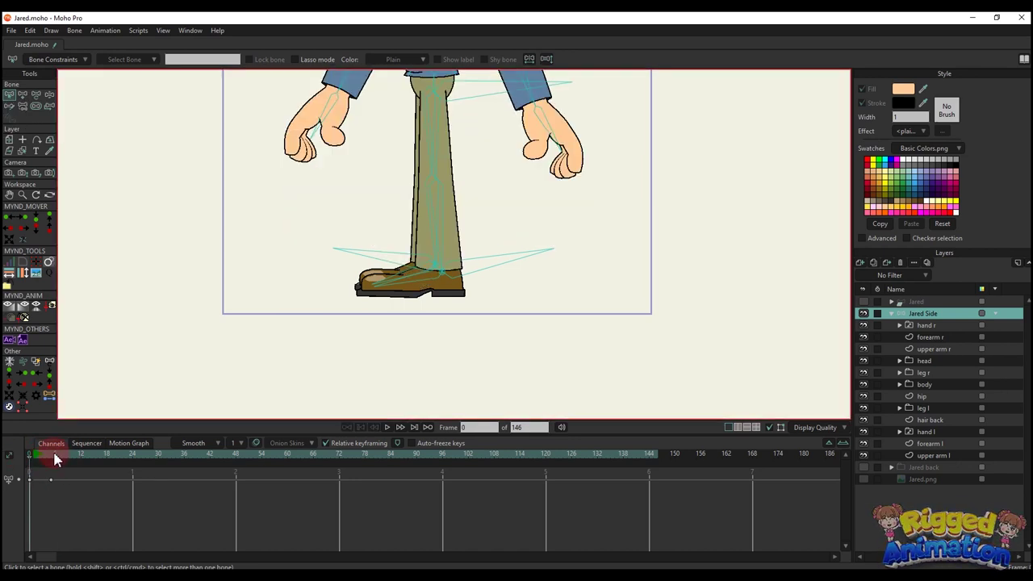
pyautogui.click(56, 457)
pyautogui.press('z')
pyautogui.moveTo(458, 147); pyautogui.dragTo(479, 108)
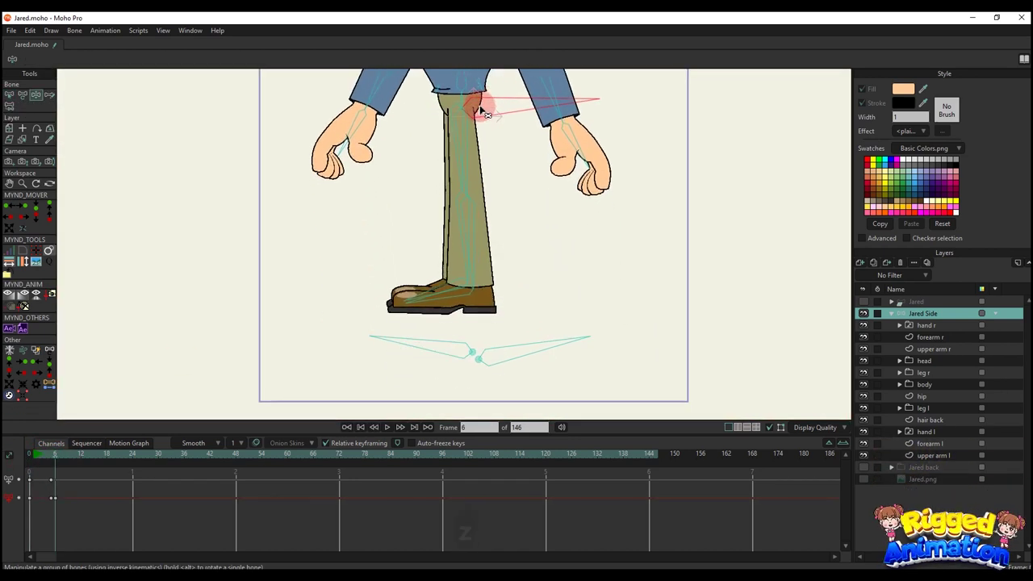
pyautogui.scroll(-3, 476, 113)
pyautogui.press('BackSpace')
# Reduce the bone strength of both ankle target bones at frame 0
pyautogui.scroll(2, 400, 224)
pyautogui.press('b')
pyautogui.press('s')
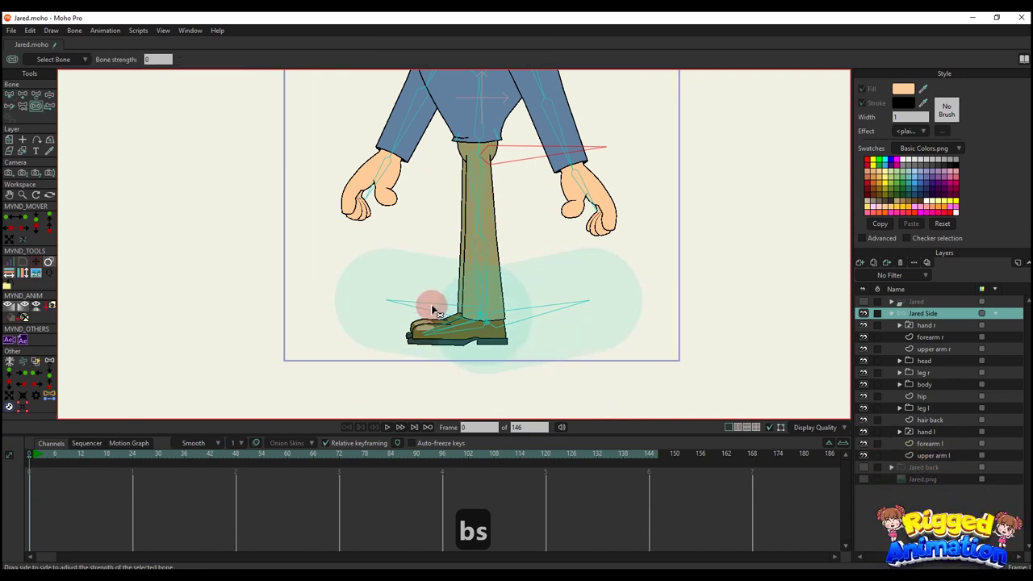
pyautogui.moveTo(432, 307); pyautogui.dragTo(57, 403)
pyautogui.moveTo(538, 308); pyautogui.dragTo(129, 430)
# Set the maximum IK stretching of the thigh bones to 2
pyautogui.press('b')
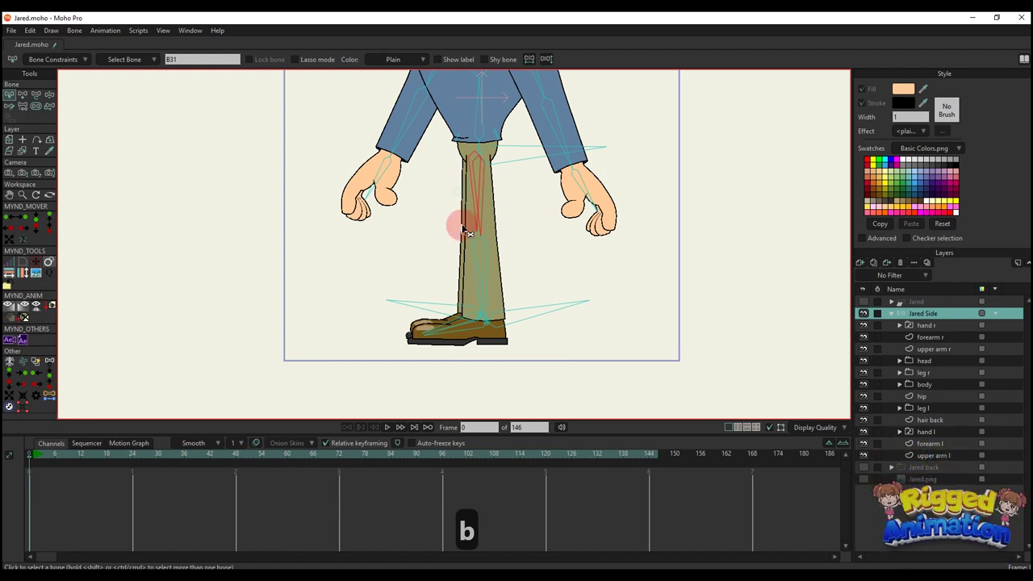
pyautogui.click(38, 62)
pyautogui.click(131, 134)
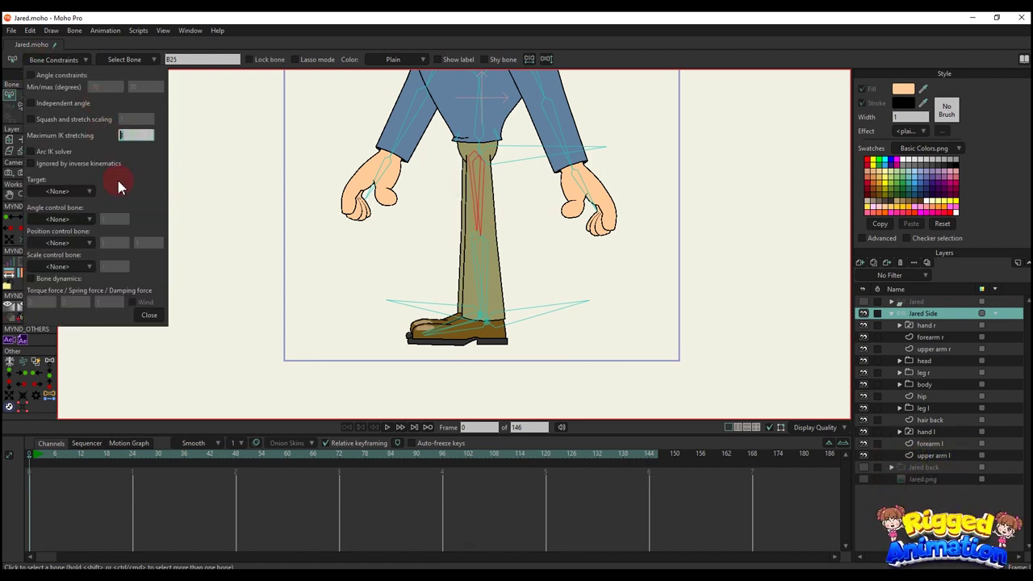
pyautogui.click(148, 314)
pyautogui.click(113, 401)
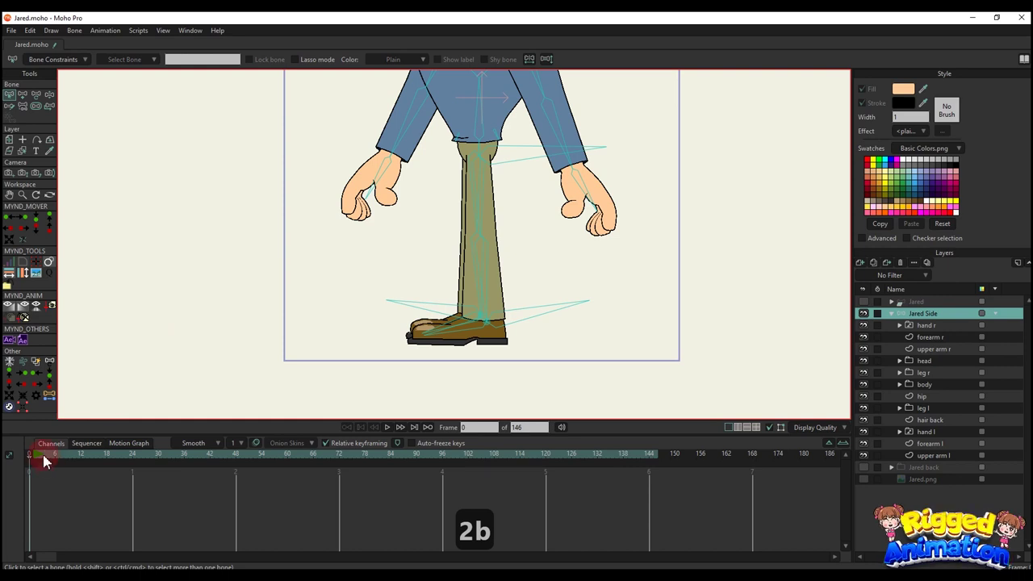
# Test the leg stretching with a trial pose at frame 4, delete the test keyframes and return to frame 0
pyautogui.click(45, 457)
pyautogui.press('z')
pyautogui.moveTo(479, 203); pyautogui.dragTo(409, 259)
pyautogui.press('b')
pyautogui.press('Return')
pyautogui.scroll(1, 402, 168)
pyautogui.scroll(-5, 395, 176)
pyautogui.press('BackSpace')
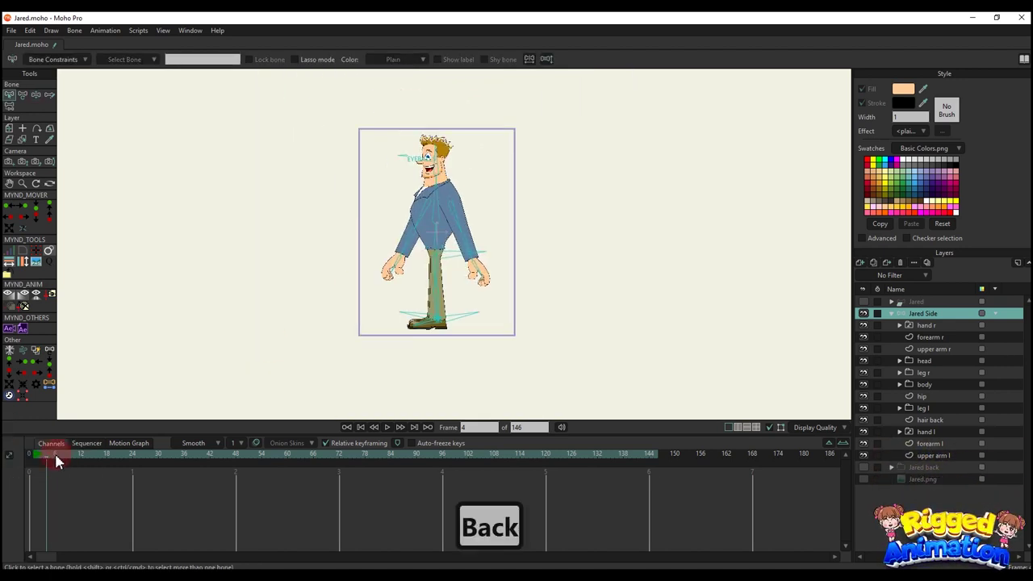
pyautogui.moveTo(55, 455); pyautogui.dragTo(10, 455)
pyautogui.moveTo(427, 270); pyautogui.dragTo(414, 290)
pyautogui.scroll(2, 409, 274)
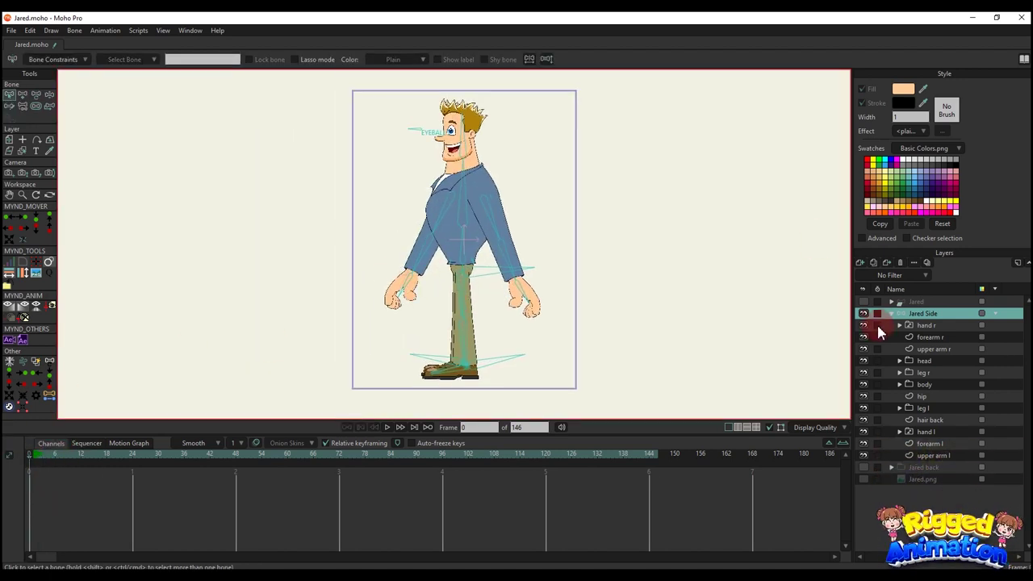
# In the Jared layer, select the HAND L, HAND R, MOUTH and EYE R control bones and copy them
pyautogui.click(890, 314)
pyautogui.click(909, 302)
pyautogui.scroll(-2, 521, 262)
pyautogui.moveTo(523, 260); pyautogui.dragTo(531, 267)
pyautogui.press('b')
pyautogui.press('b')
pyautogui.click(390, 288)
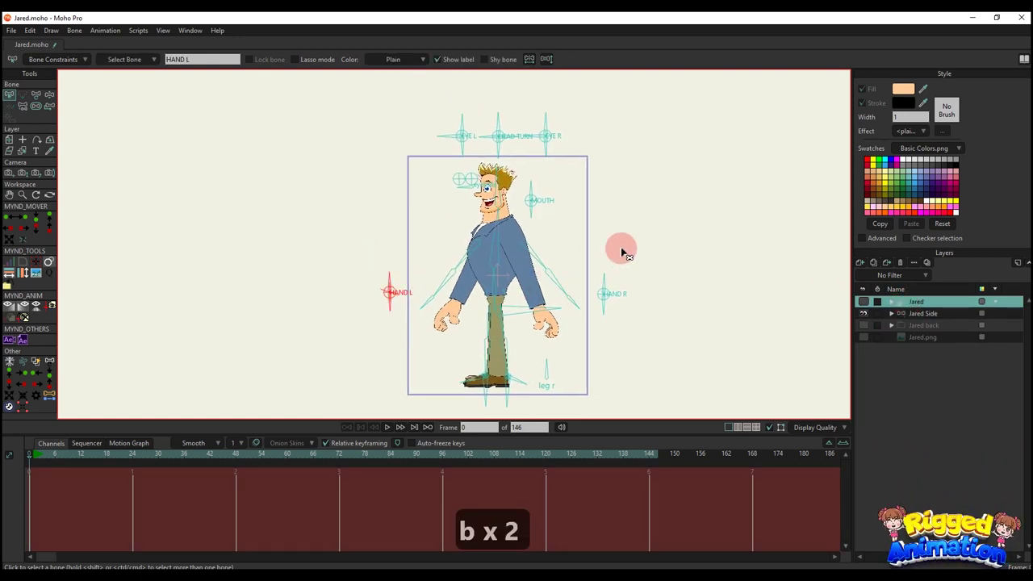
pyautogui.keyDown('shift'); pyautogui.click(639, 337); pyautogui.keyUp('shift')
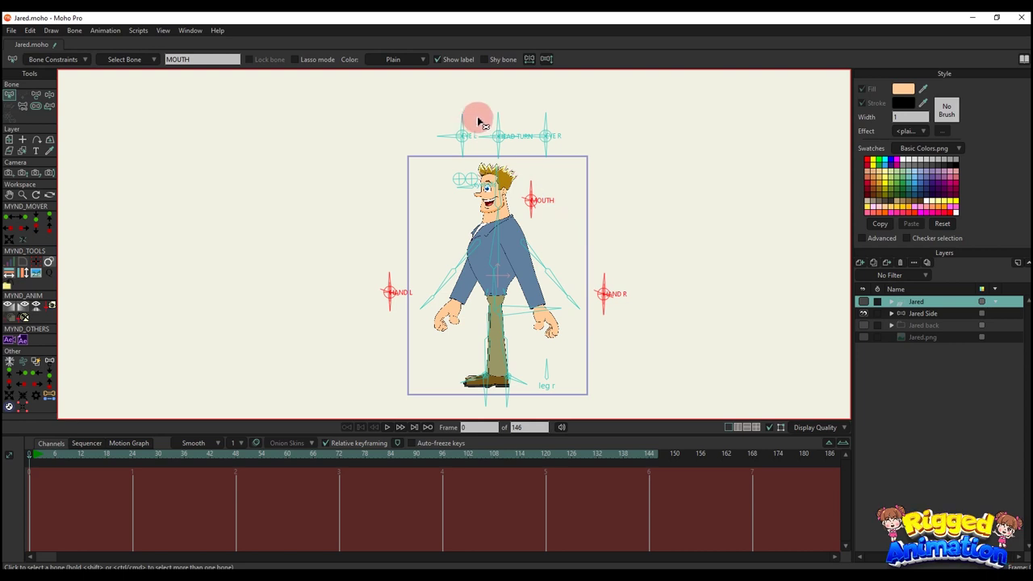
pyautogui.moveTo(529, 105); pyautogui.dragTo(601, 197)
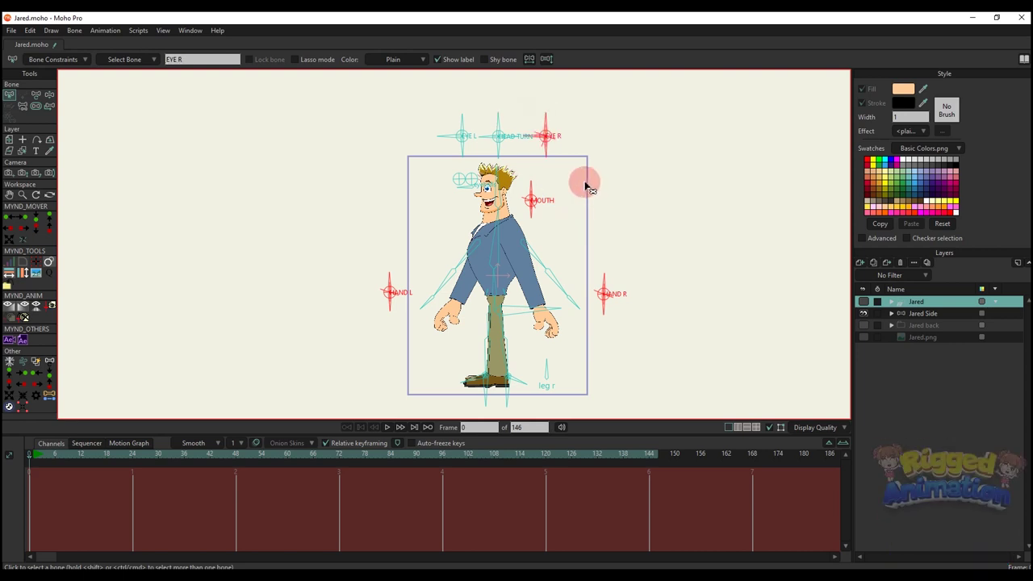
pyautogui.hotkey('ctrl', 'c')
# Paste the copied hand, mouth and eye control bones into the Jared Side layer
pyautogui.click(920, 313)
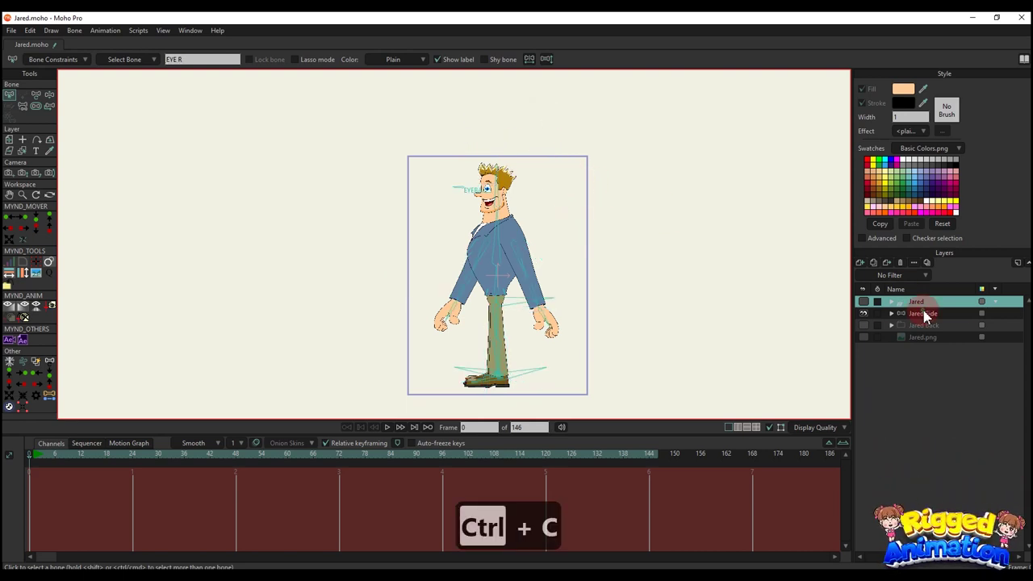
pyautogui.hotkey('ctrl', 'v')
pyautogui.moveTo(601, 217); pyautogui.dragTo(616, 231)
pyautogui.press('b')
pyautogui.click(616, 232)
# Move the EYE R control above the head to about X 0.01, Y 1.13, and the MOUTH control slightly closer to the face
pyautogui.scroll(5, 557, 140)
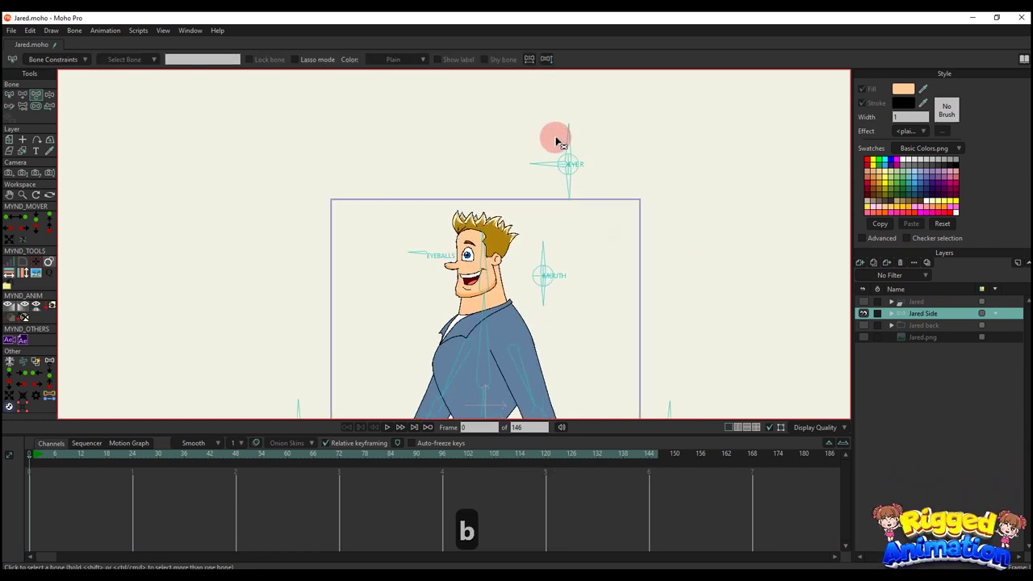
pyautogui.press('t')
pyautogui.moveTo(586, 174); pyautogui.dragTo(488, 184)
pyautogui.moveTo(468, 191); pyautogui.dragTo(475, 184)
pyautogui.scroll(-1, 500, 216)
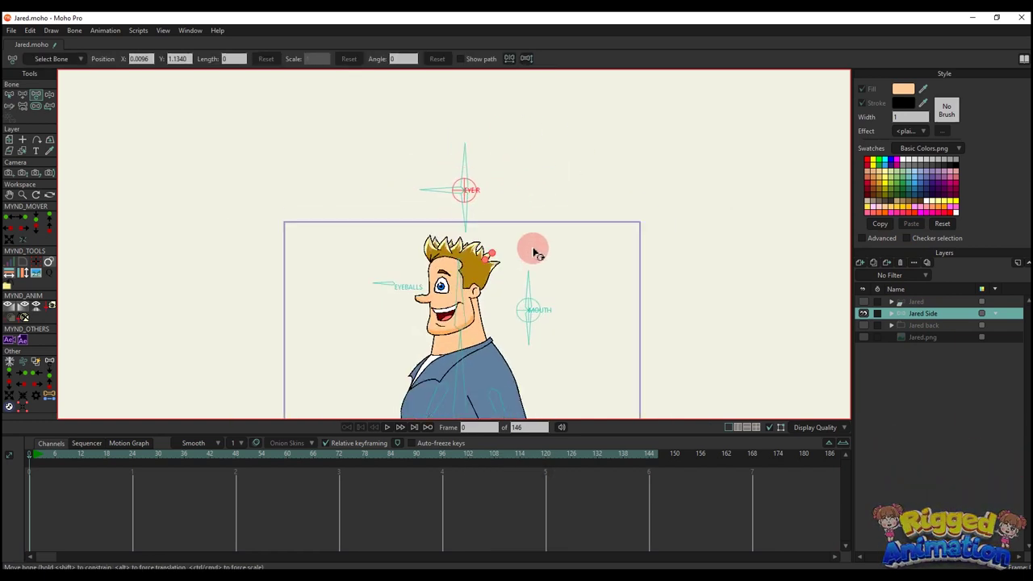
pyautogui.moveTo(538, 288); pyautogui.dragTo(570, 192)
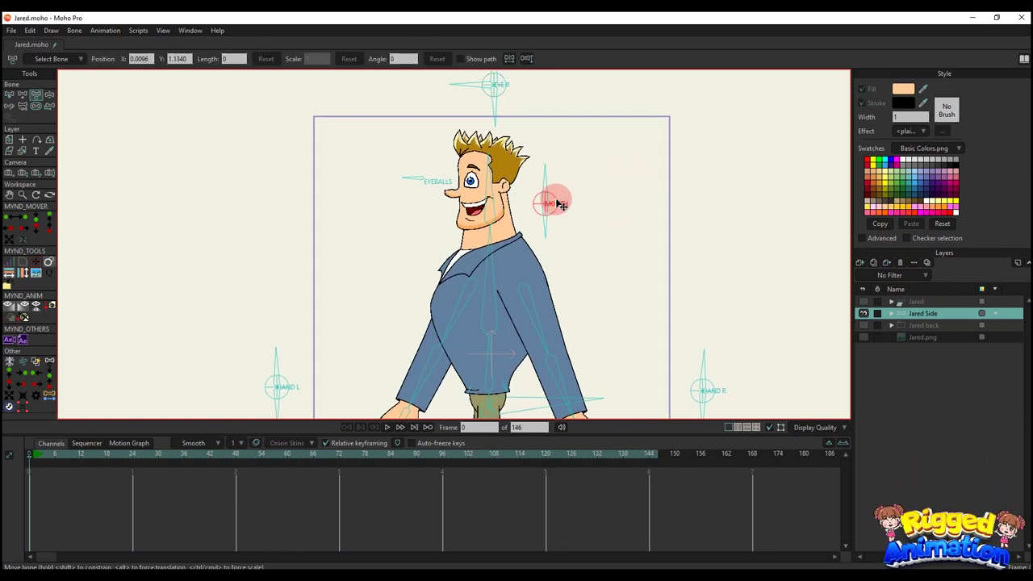
# Move the HAND L control to about X -0.63, Y -0.15 and place the HAND R control beside the other hand
pyautogui.scroll(-3, 436, 233)
pyautogui.scroll(4, 413, 267)
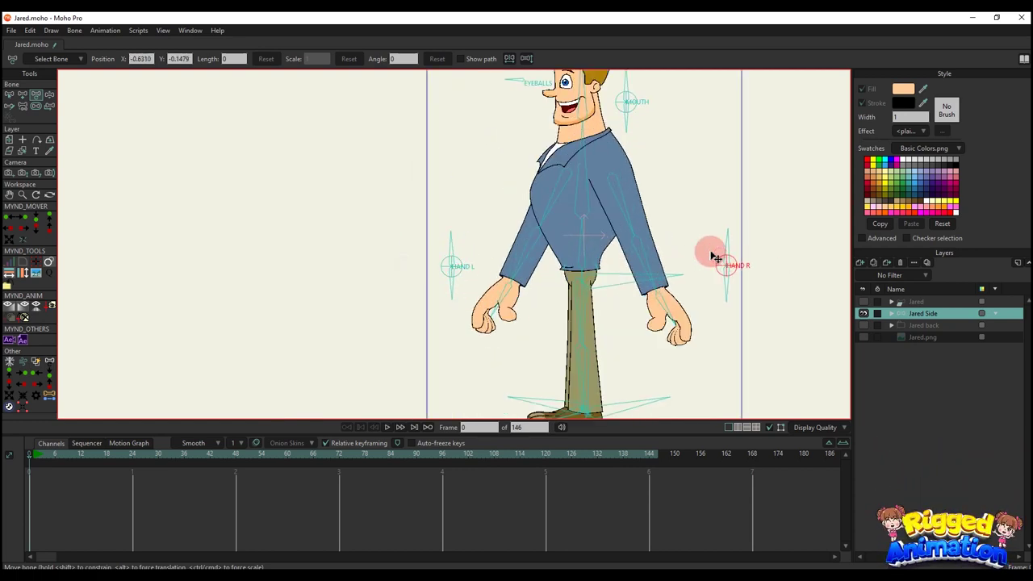
pyautogui.moveTo(684, 227); pyautogui.dragTo(558, 261)
pyautogui.scroll(-2, 460, 223)
# Create a smart bone action for the upper torso bone and open the B4 action for editing
pyautogui.hotkey('ctrl', 'k')
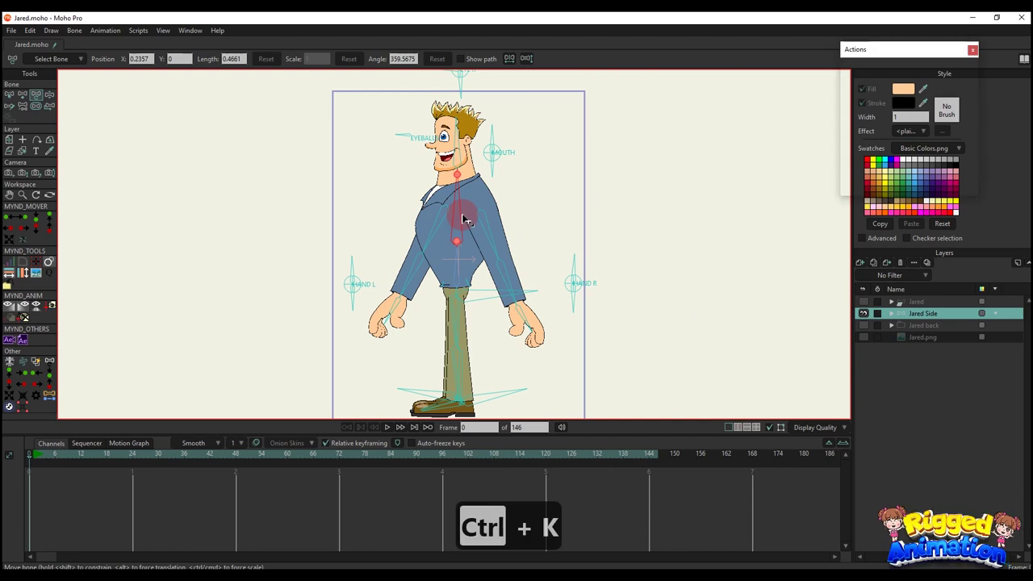
pyautogui.scroll(-3, 855, 142)
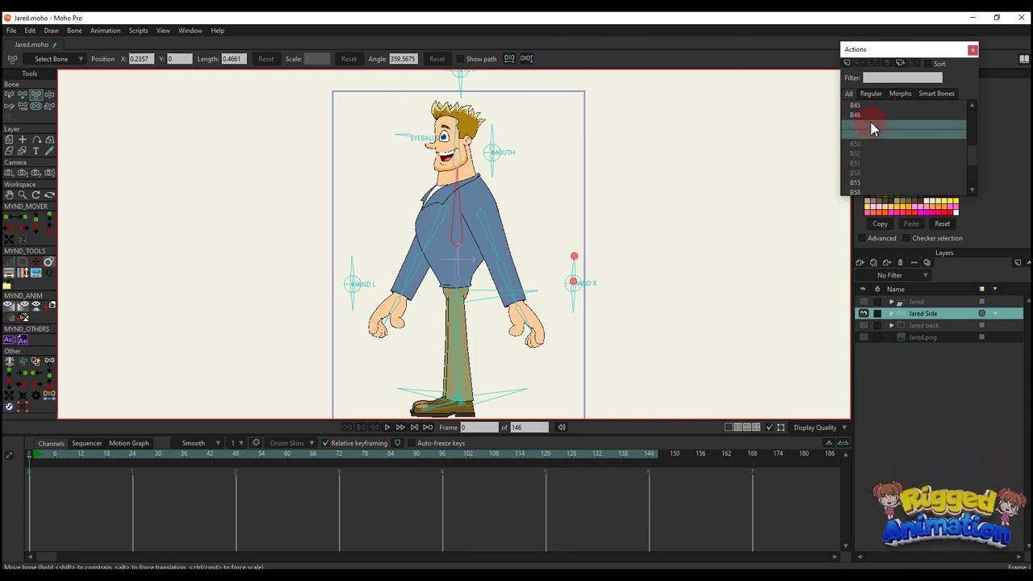
pyautogui.doubleClick(868, 123)
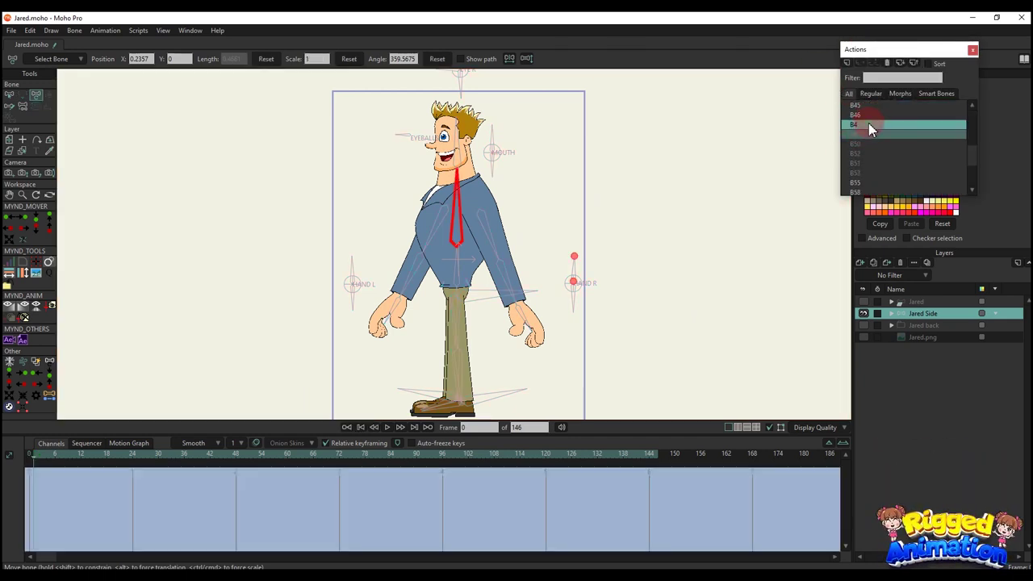
# Enable angle constraints on the upper torso bone with a minimum of -30 and a maximum of 30 degrees
pyautogui.click(9, 95)
pyautogui.click(43, 61)
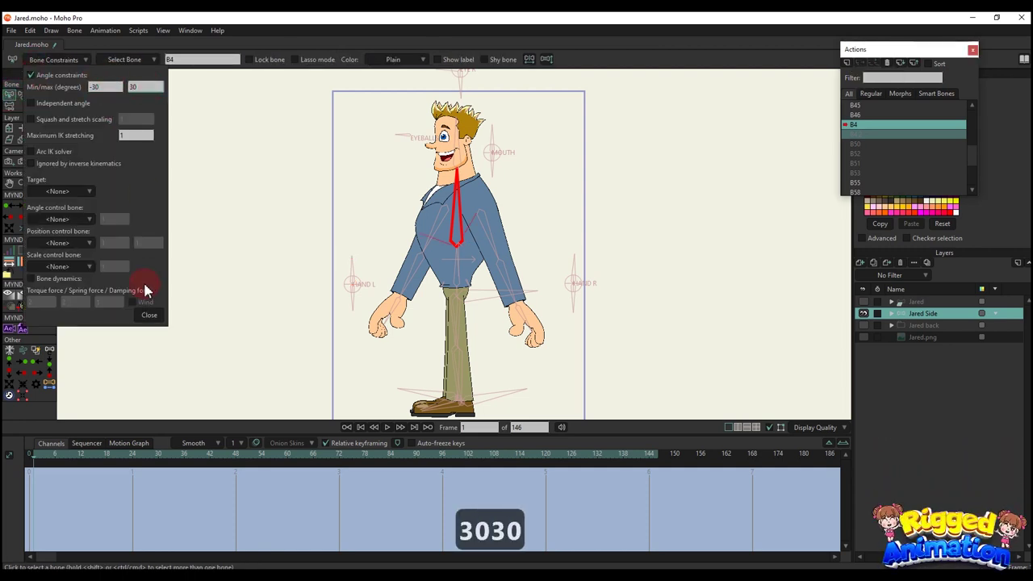
pyautogui.click(150, 315)
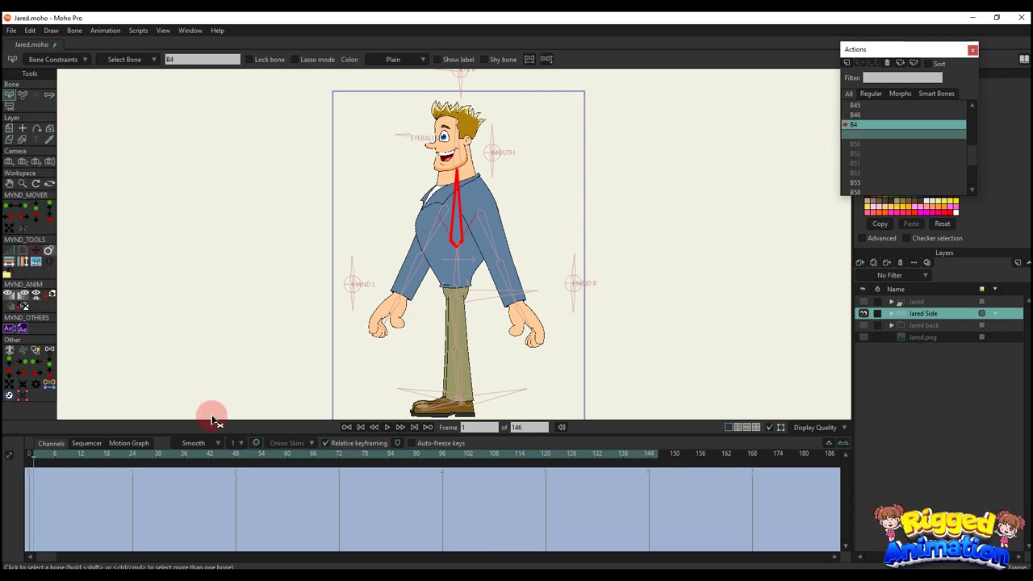
# Bend the upper torso bone forward at frame 24 of the B4 action
pyautogui.scroll(2, 395, 246)
pyautogui.press('t')
pyautogui.moveTo(471, 194); pyautogui.dragTo(422, 224)
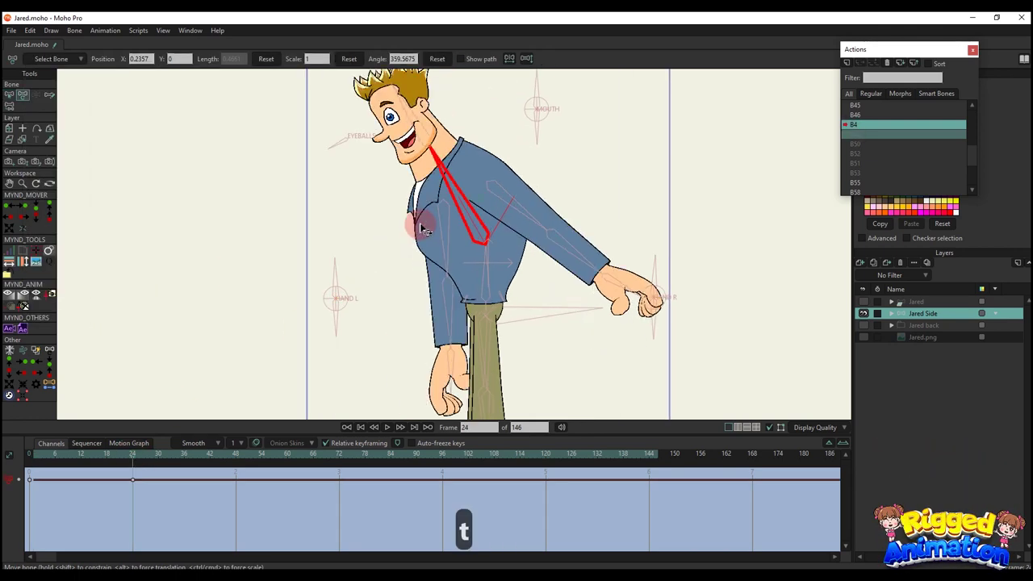
# Reshape the shirt's lower back edge at frame 24 of the B4 action by adjusting its point position and curvature
pyautogui.scroll(1, 454, 261)
pyautogui.moveTo(467, 256); pyautogui.dragTo(414, 240)
pyautogui.scroll(5, 417, 242)
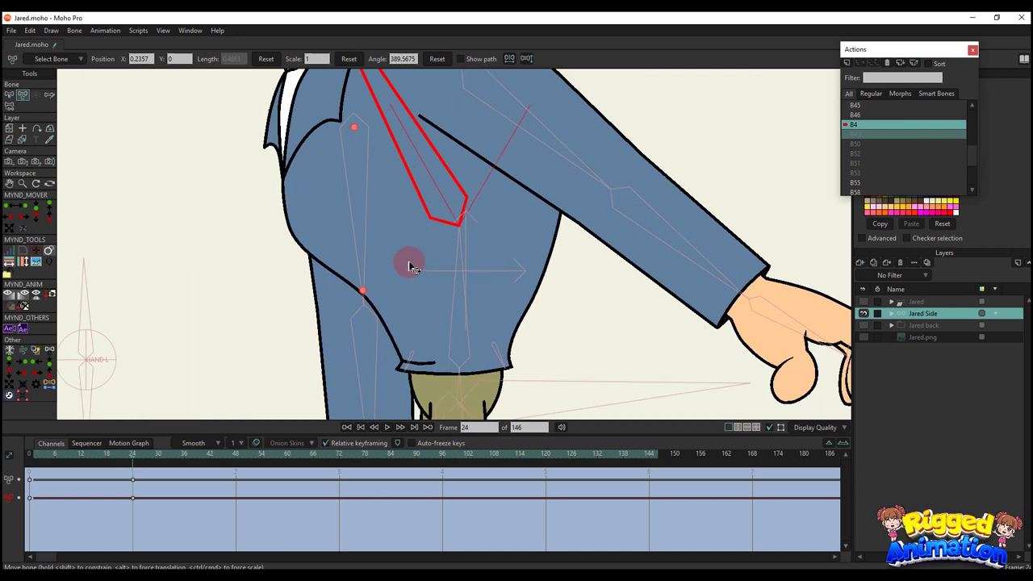
pyautogui.press('c')
pyautogui.keyDown('ctrl'); pyautogui.keyDown('alt'); pyautogui.click(415, 323); pyautogui.keyUp('alt'); pyautogui.keyUp('ctrl')
pyautogui.scroll(-1, 387, 298)
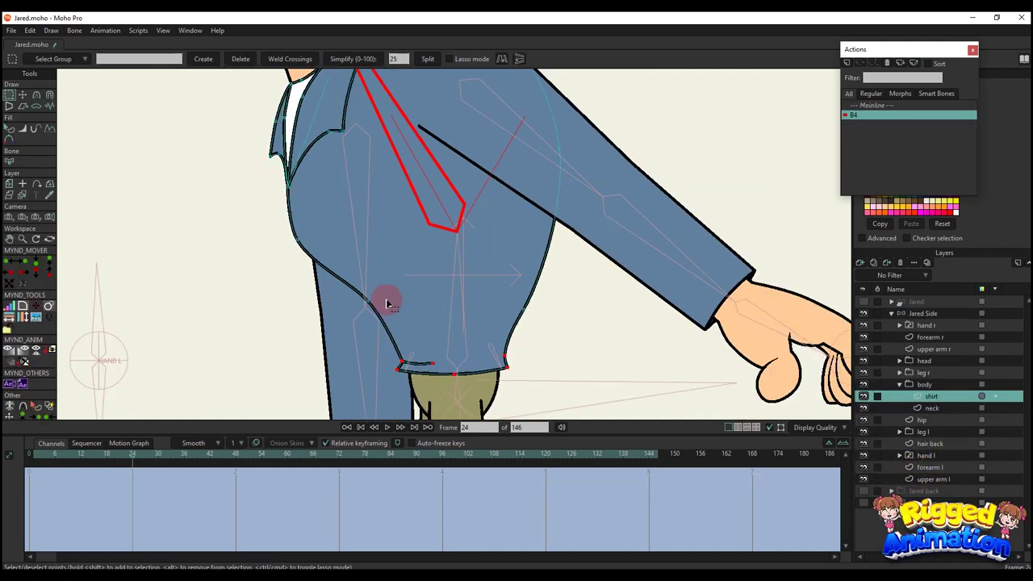
pyautogui.press('t')
pyautogui.press('c')
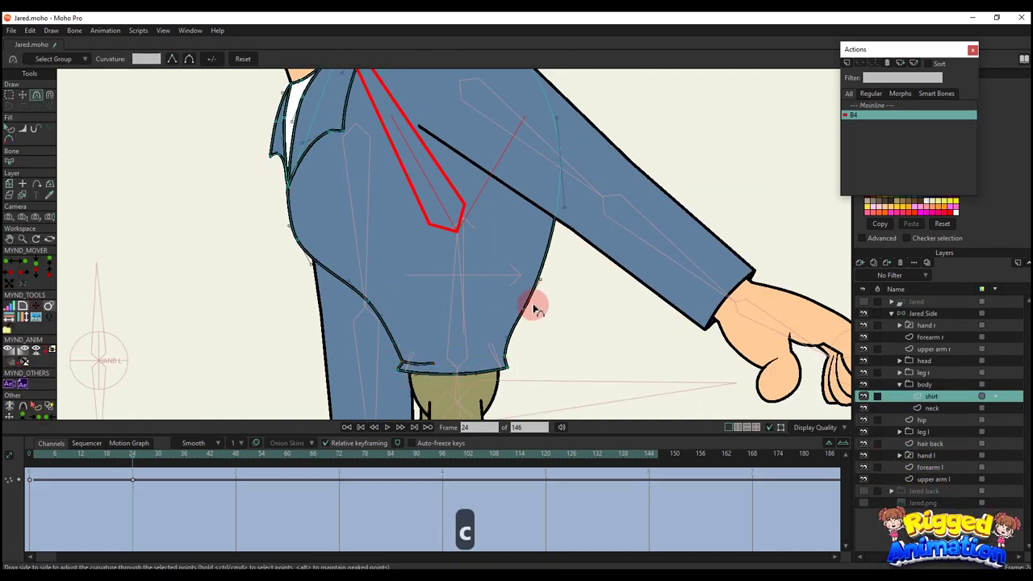
pyautogui.press('t')
pyautogui.press('c')
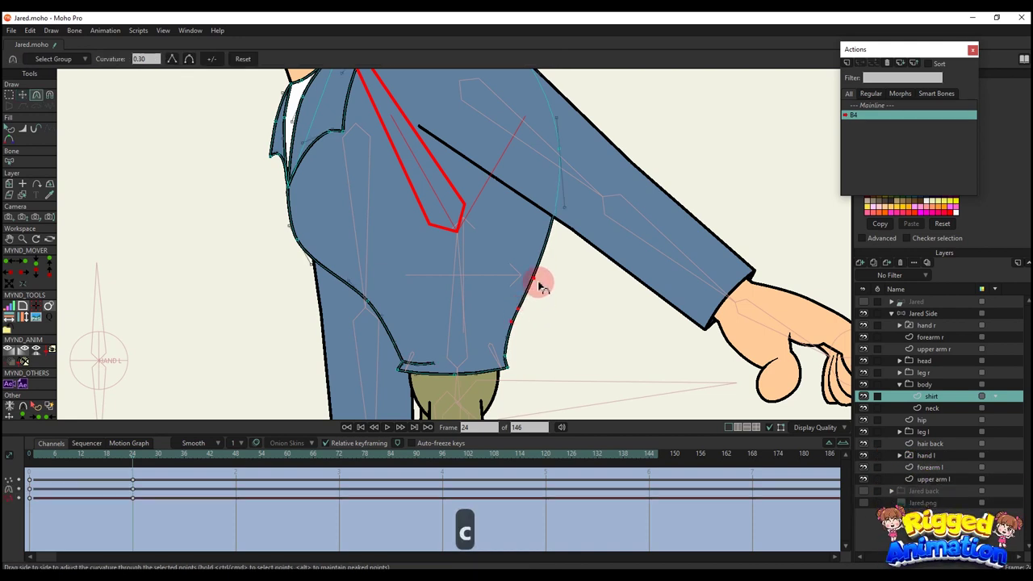
pyautogui.moveTo(529, 281); pyautogui.dragTo(489, 285)
pyautogui.press('q')
pyautogui.scroll(-7, 413, 298)
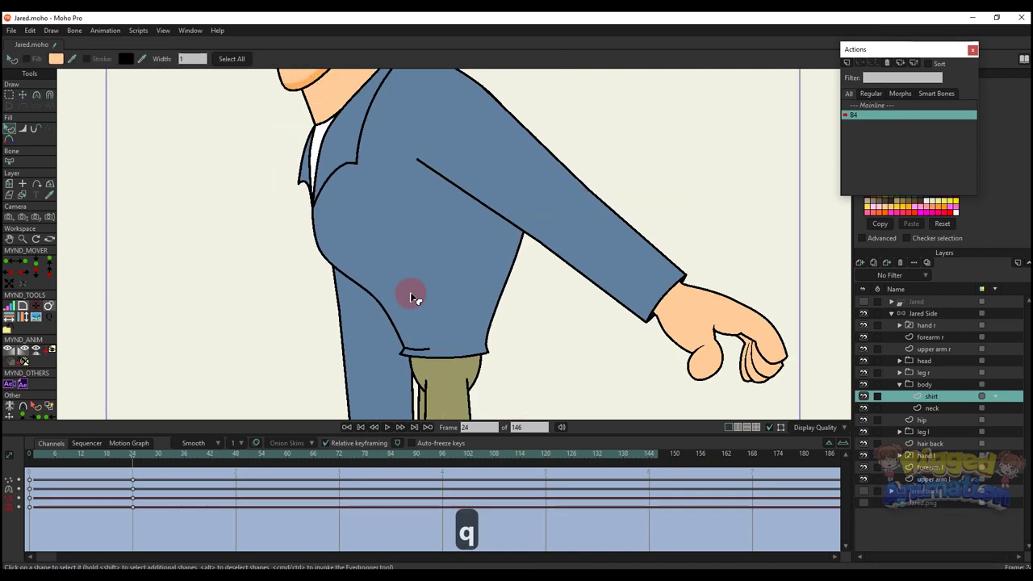
# Scrub the timeline of the B4 action to check how the shirt deforms during the forward bend
pyautogui.press('t')
pyautogui.scroll(5, 410, 301)
pyautogui.scroll(-4, 387, 301)
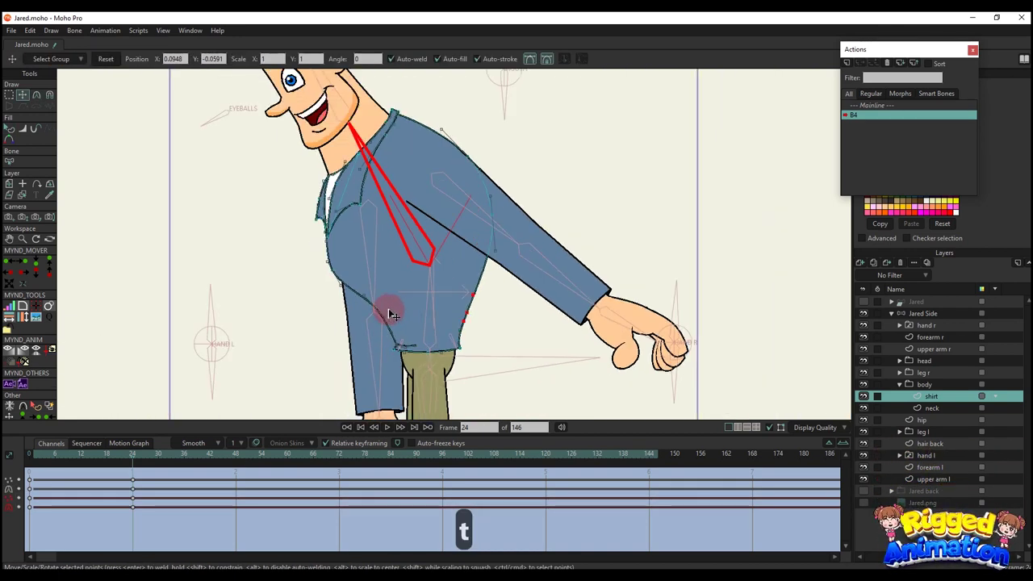
pyautogui.press('q')
pyautogui.moveTo(37, 463); pyautogui.dragTo(158, 458)
pyautogui.scroll(-4, 371, 258)
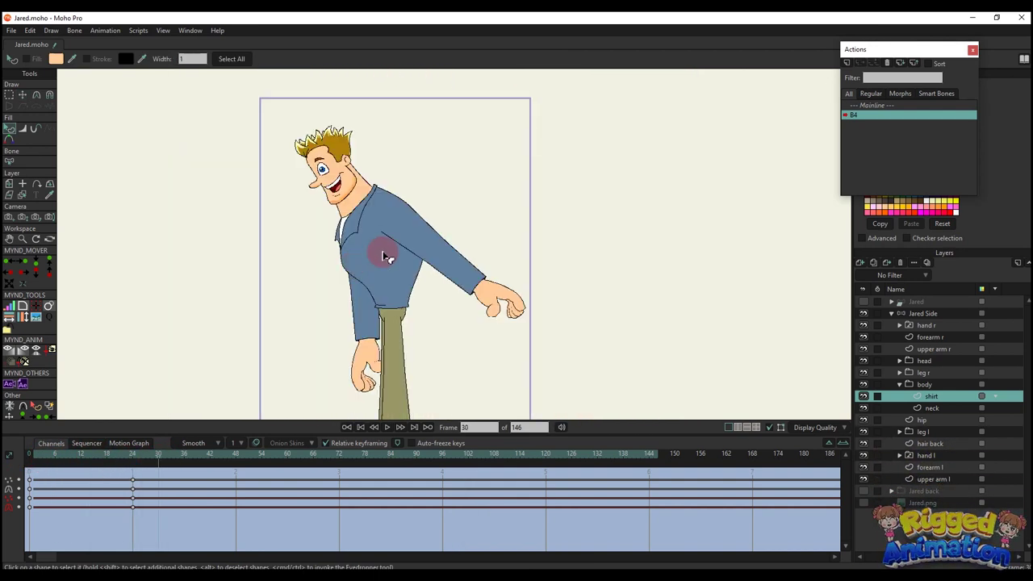
# Return to the mainline and create a second smart bone action for the upper torso bone of Jared Side
pyautogui.click(860, 106)
pyautogui.scroll(1, 818, 202)
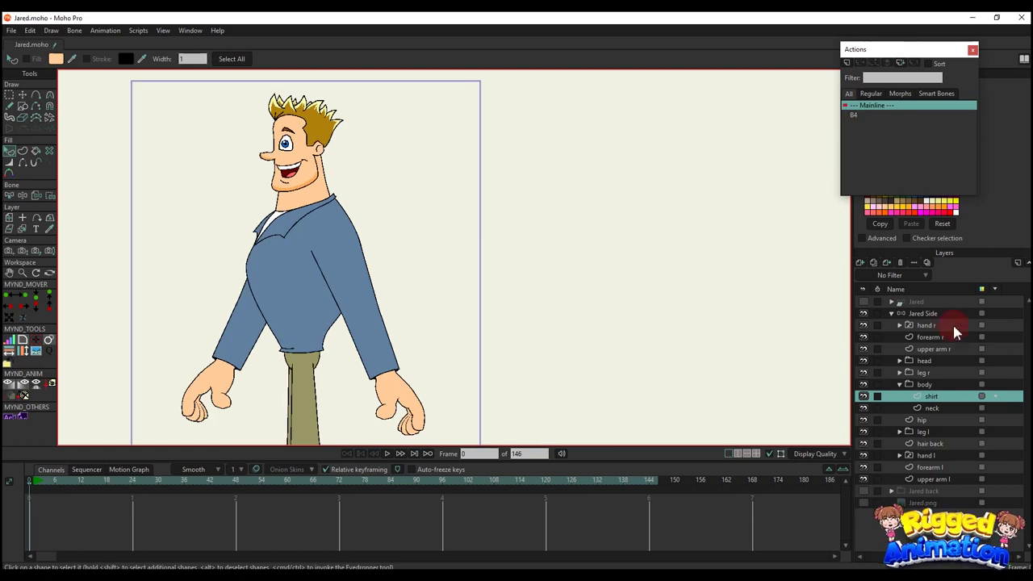
pyautogui.click(921, 315)
pyautogui.press('t')
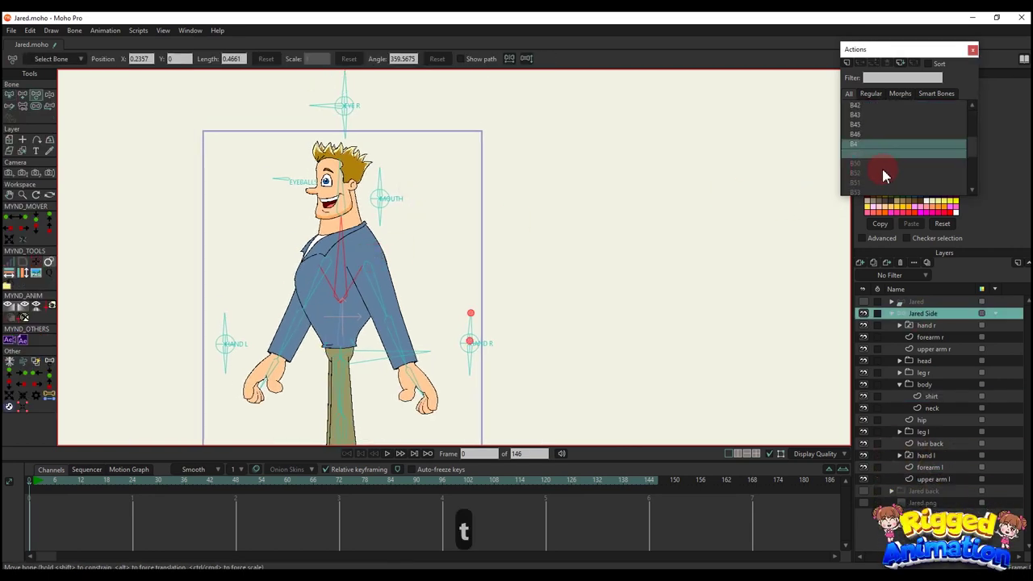
pyautogui.doubleClick(860, 145)
pyautogui.click(484, 334)
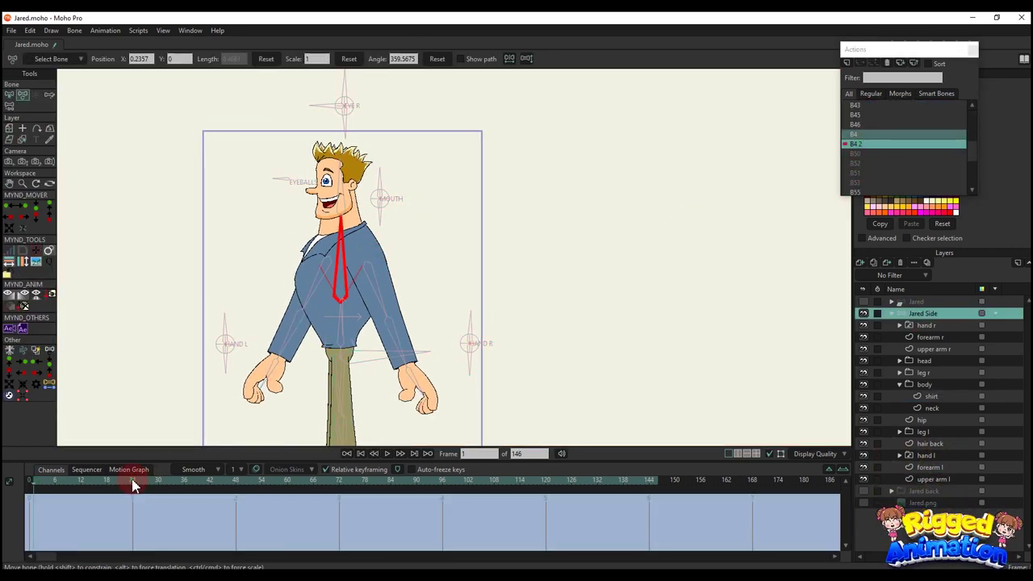
# Bend the upper torso bone backward to an angle of 329.5675 at frame 24 of the B4 2 action
pyautogui.scroll(2, 289, 282)
pyautogui.press('t')
pyautogui.moveTo(384, 279); pyautogui.dragTo(428, 300)
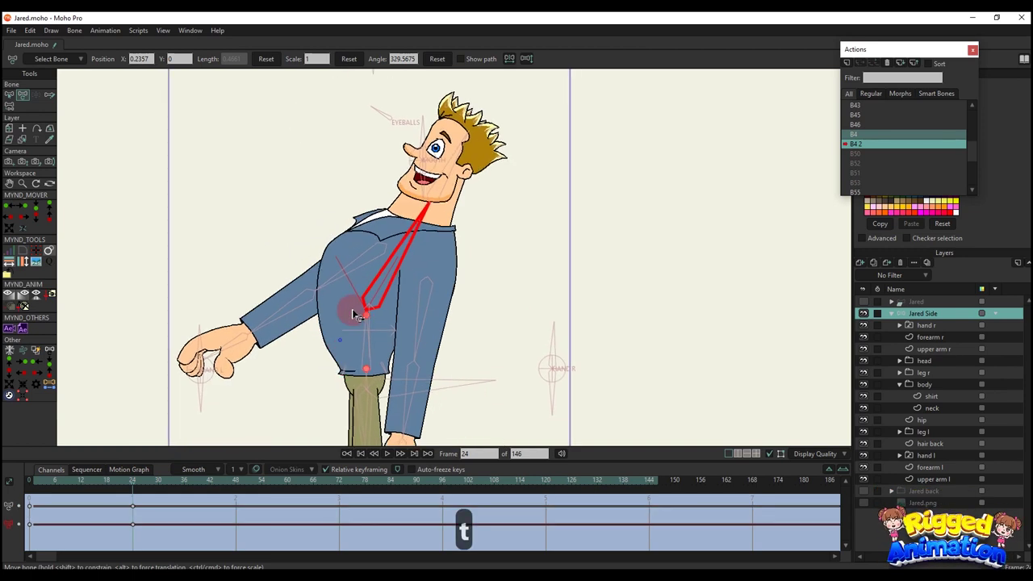
pyautogui.moveTo(352, 314); pyautogui.dragTo(373, 269)
# Hide the hand r, forearm r and upper arm r layers to expose the shirt's back
pyautogui.click(863, 336)
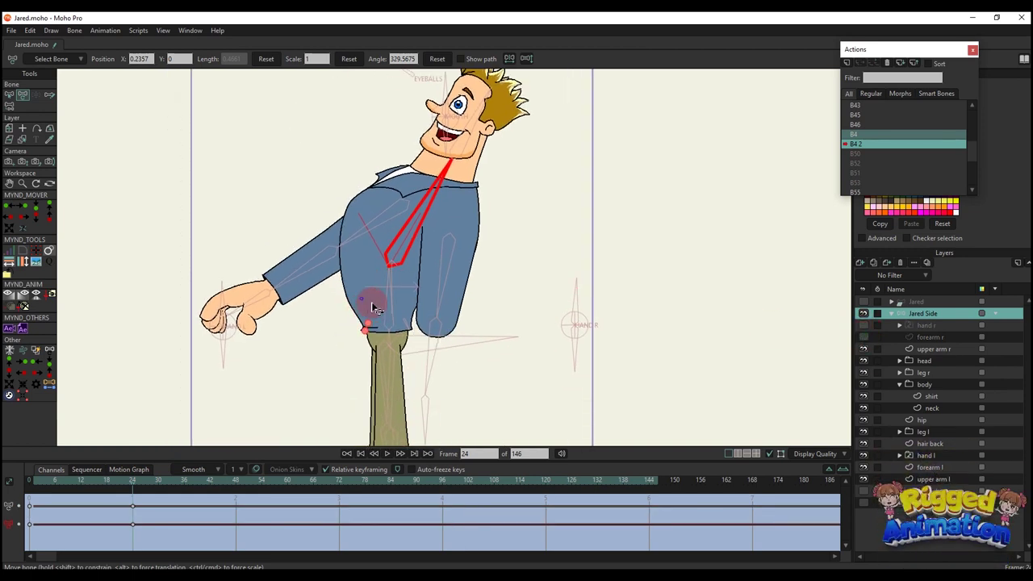
pyautogui.click(863, 349)
pyautogui.scroll(4, 491, 302)
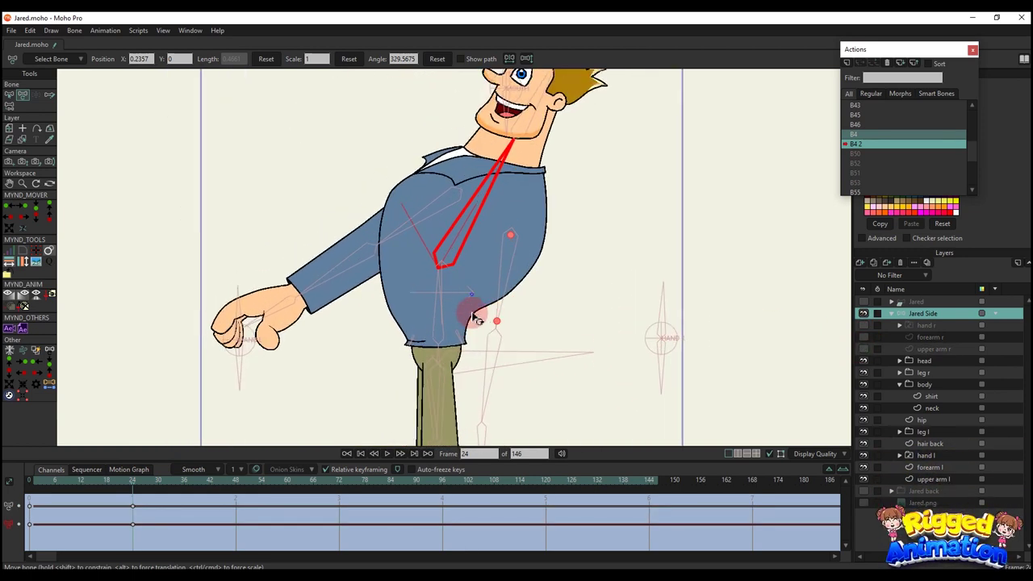
# Adjust the curve of the shirt's lower back edge at frame 24 of the B4 2 action
pyautogui.click(392, 328)
pyautogui.press('t')
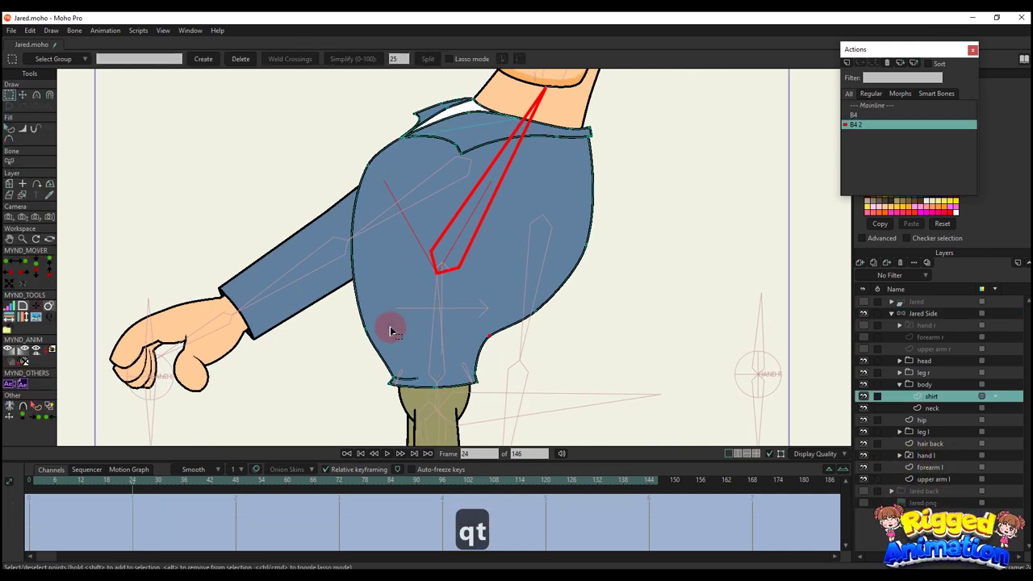
pyautogui.scroll(2, 536, 320)
pyautogui.scroll(1, 540, 322)
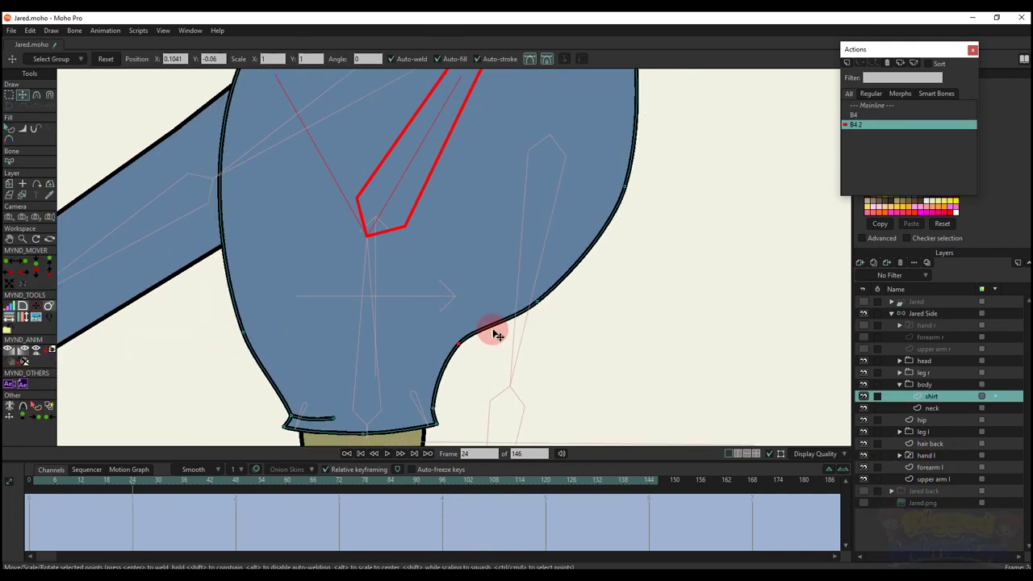
pyautogui.moveTo(496, 336); pyautogui.dragTo(581, 270)
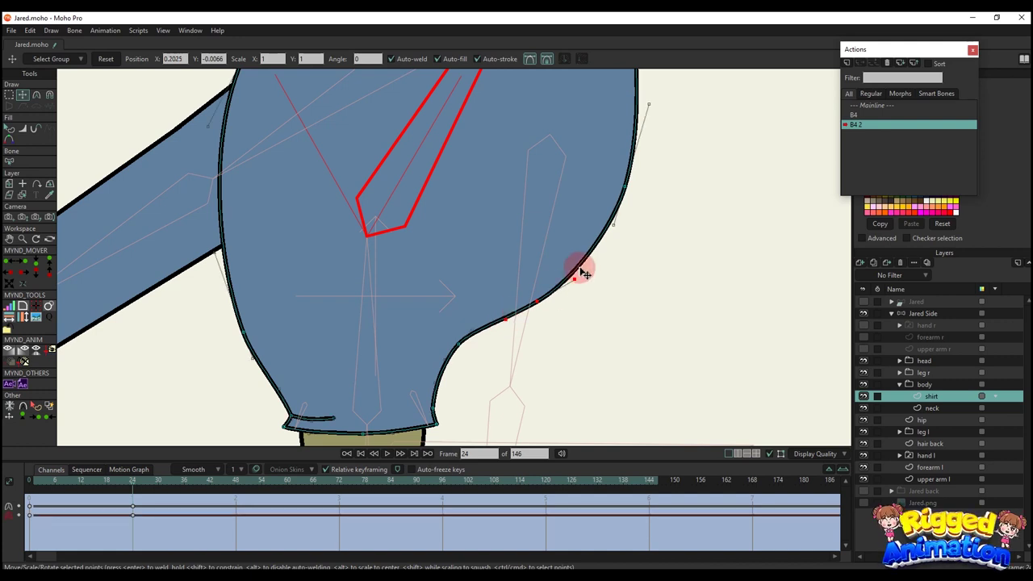
pyautogui.scroll(-2, 585, 256)
pyautogui.press('q')
pyautogui.press('t')
pyautogui.scroll(1, 388, 334)
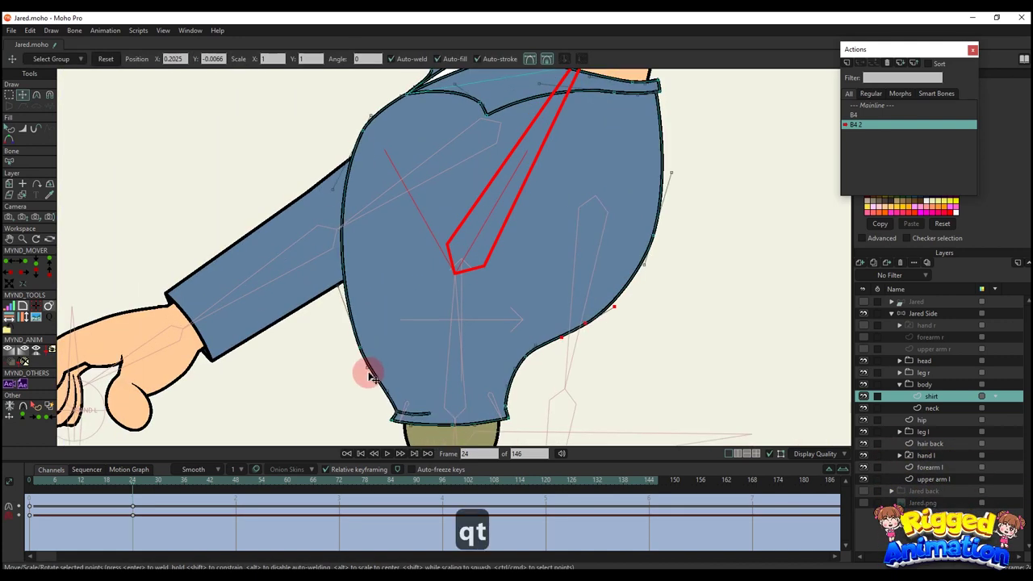
# Reshape the shirt's lower front edge near the waist for the backward bend at frame 24
pyautogui.click(372, 373)
pyautogui.press('t')
pyautogui.moveTo(373, 376); pyautogui.dragTo(367, 360)
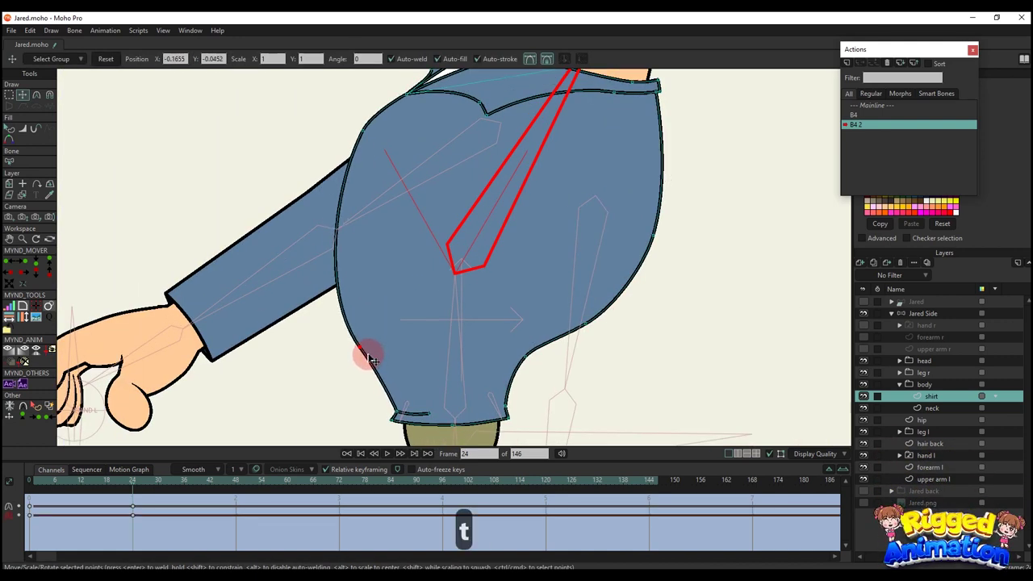
# Scrub the timeline of the B4 2 action to check the shirt's shape during the backward bend
pyautogui.press('q')
pyautogui.scroll(-2, 363, 350)
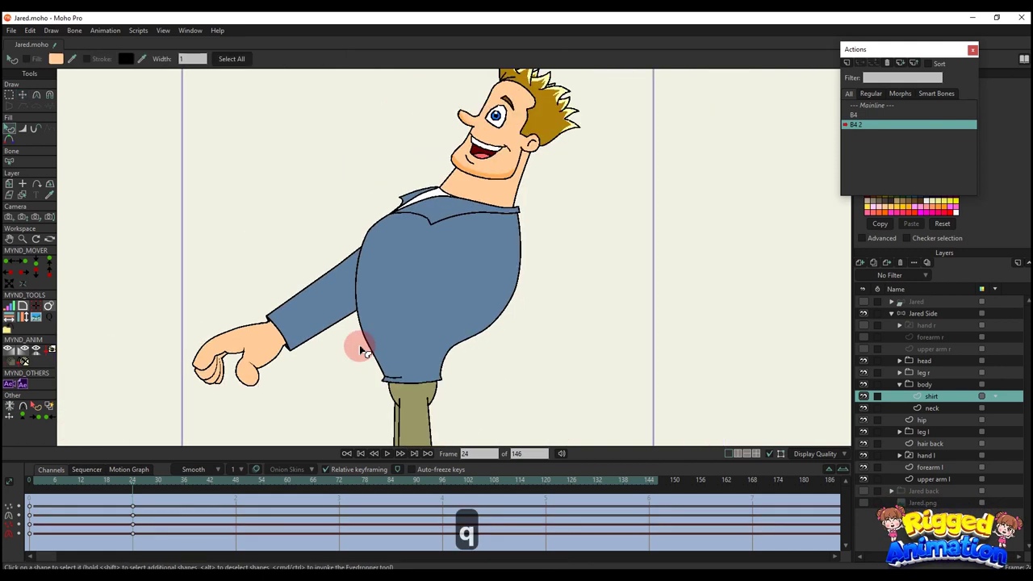
pyautogui.moveTo(56, 494); pyautogui.dragTo(162, 482)
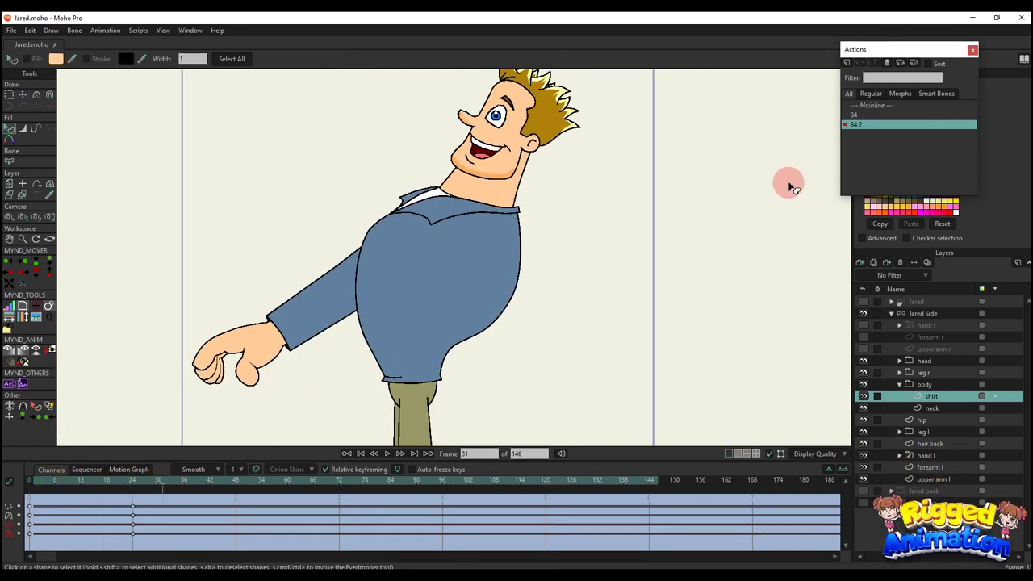
# Return to the mainline and show the upper arm r, forearm r and hand r layers again
pyautogui.doubleClick(870, 108)
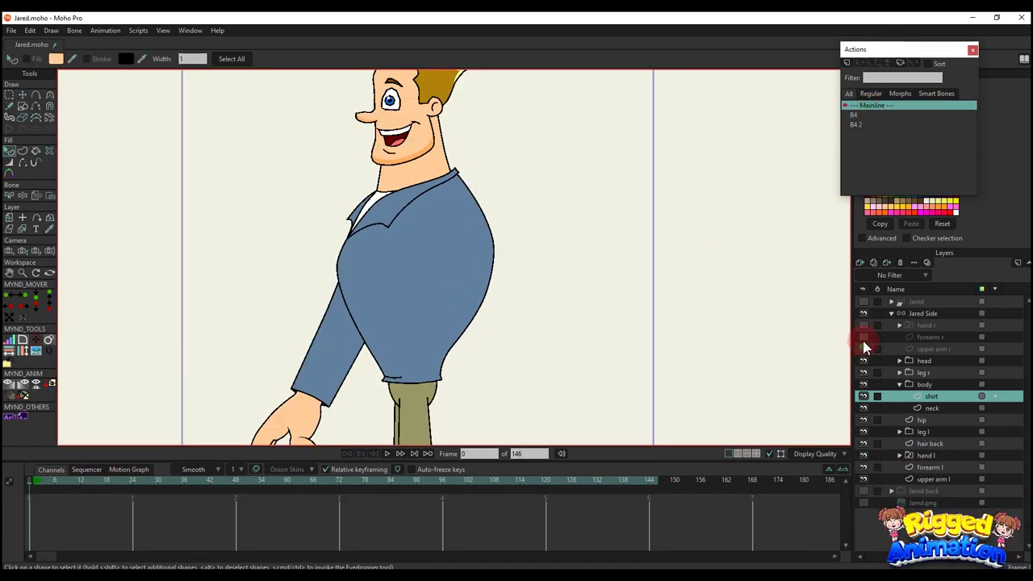
pyautogui.click(863, 347)
pyautogui.click(863, 338)
pyautogui.click(863, 325)
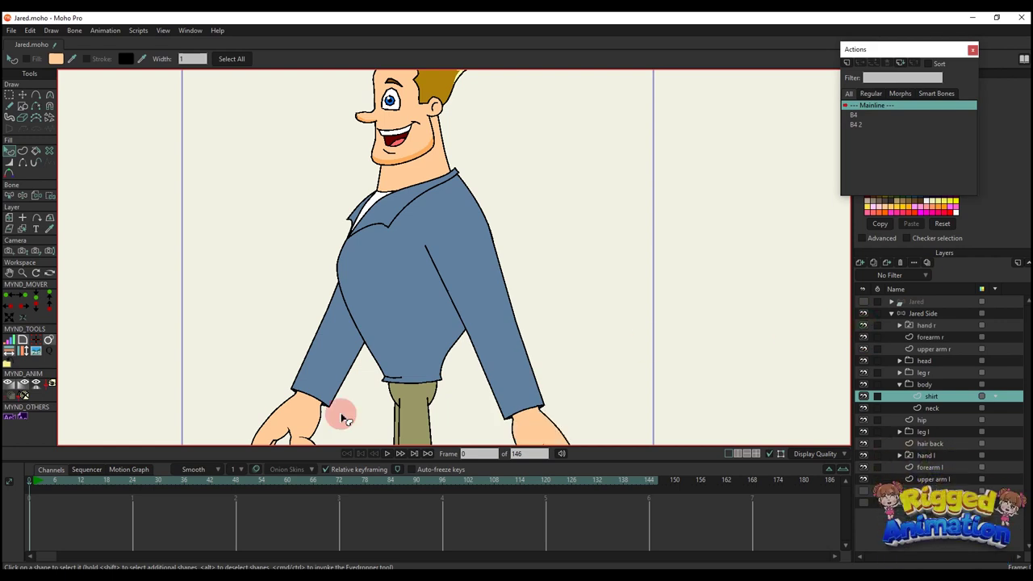
# Group the hand r and forearm r layers and name the group forearm r
pyautogui.click(929, 337)
pyautogui.keyDown('shift'); pyautogui.click(930, 326); pyautogui.keyUp('shift')
pyautogui.rightClick(932, 334)
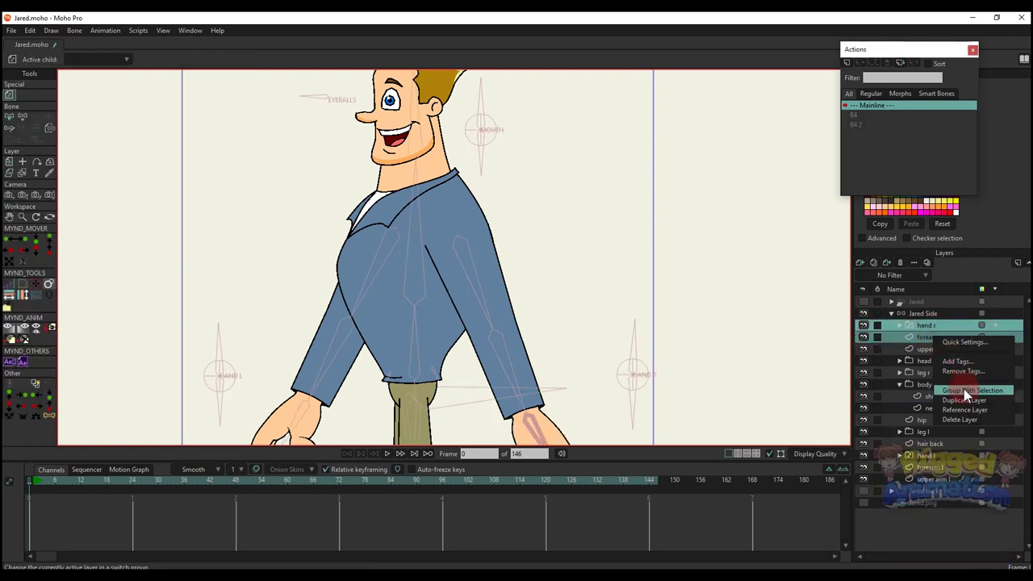
pyautogui.click(902, 327)
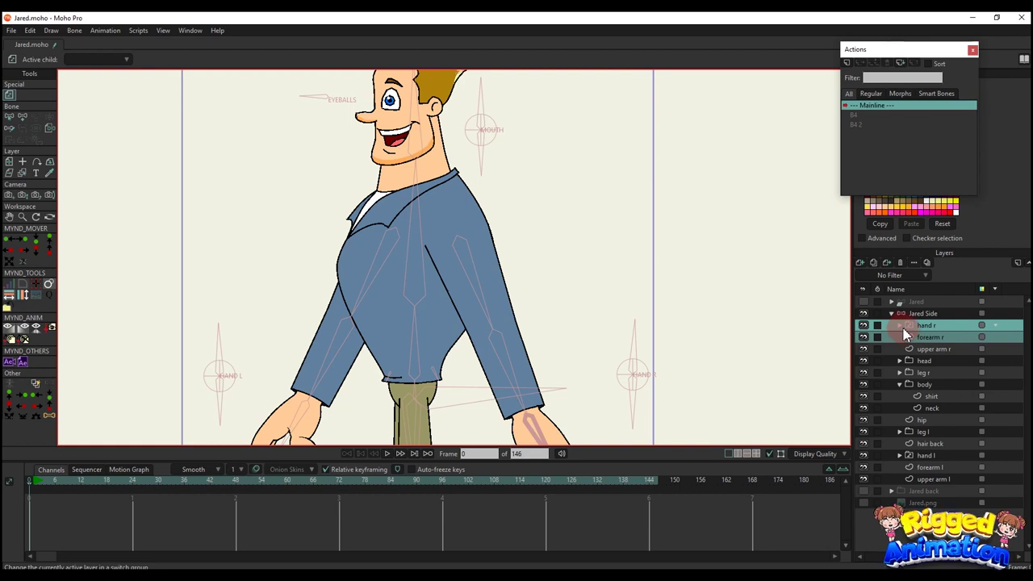
pyautogui.click(900, 326)
pyautogui.doubleClick(929, 326)
pyautogui.press('BackSpace')
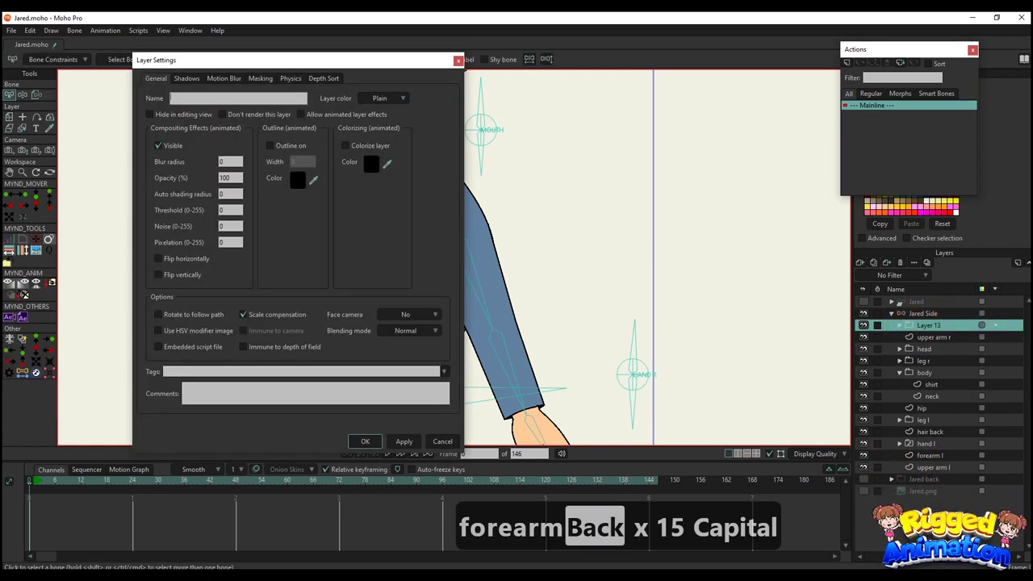
pyautogui.write('forearm')
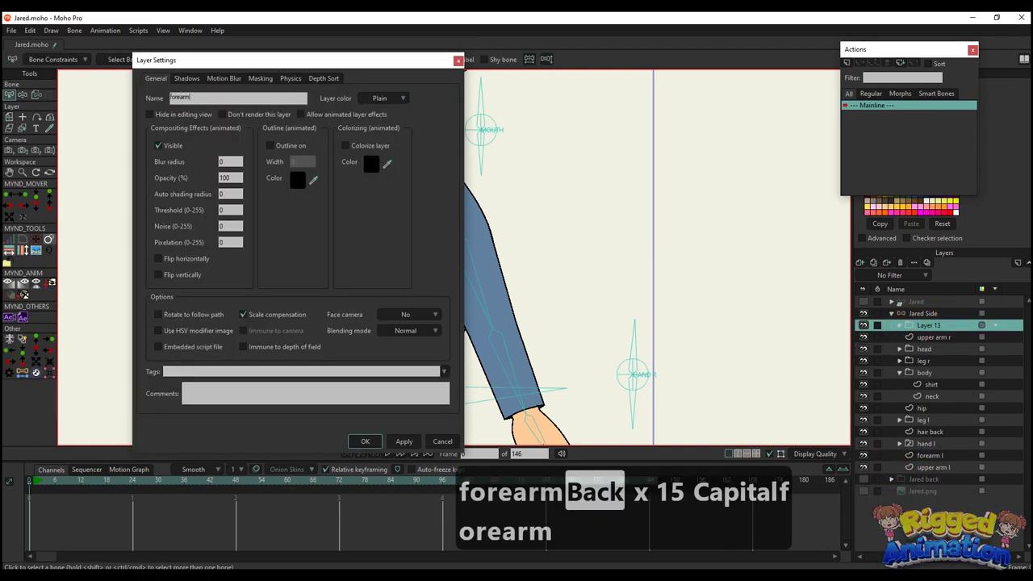
pyautogui.write(' r')
pyautogui.press('Return')
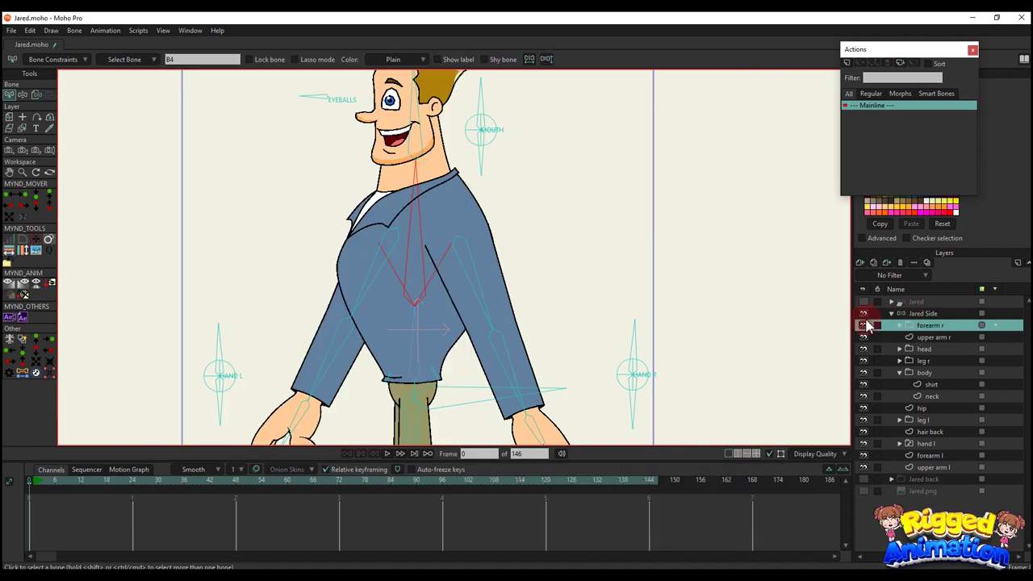
# Group the hand l and forearm l layers and name the group forearm l
pyautogui.scroll(-4, 462, 295)
pyautogui.scroll(4, 385, 369)
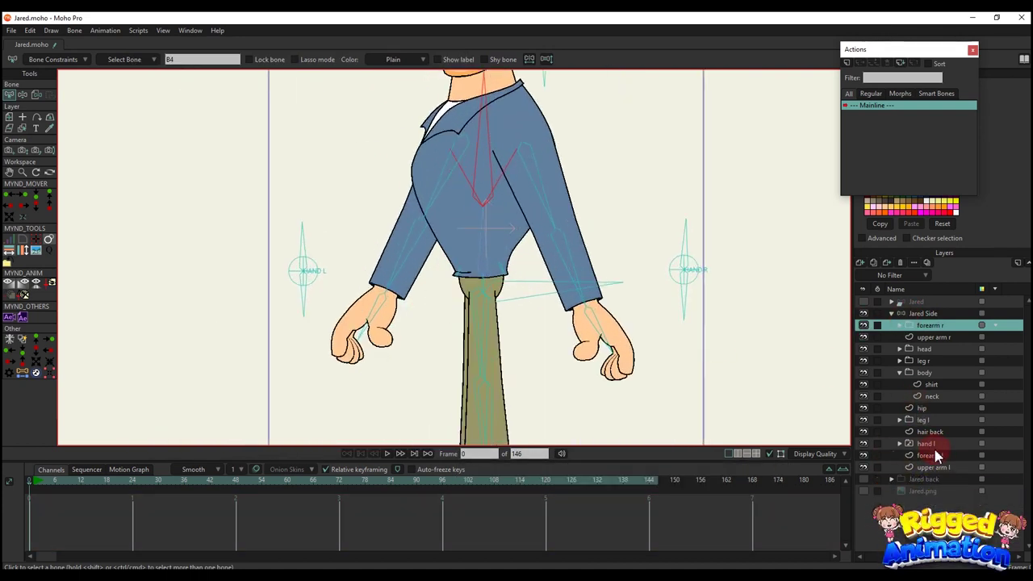
pyautogui.click(941, 446)
pyautogui.rightClick(948, 452)
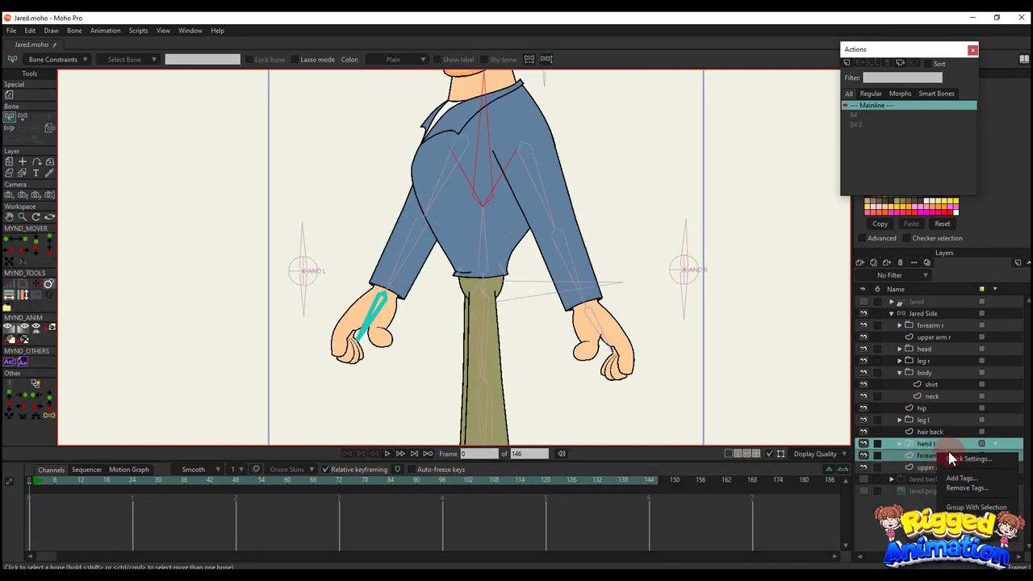
pyautogui.click(975, 506)
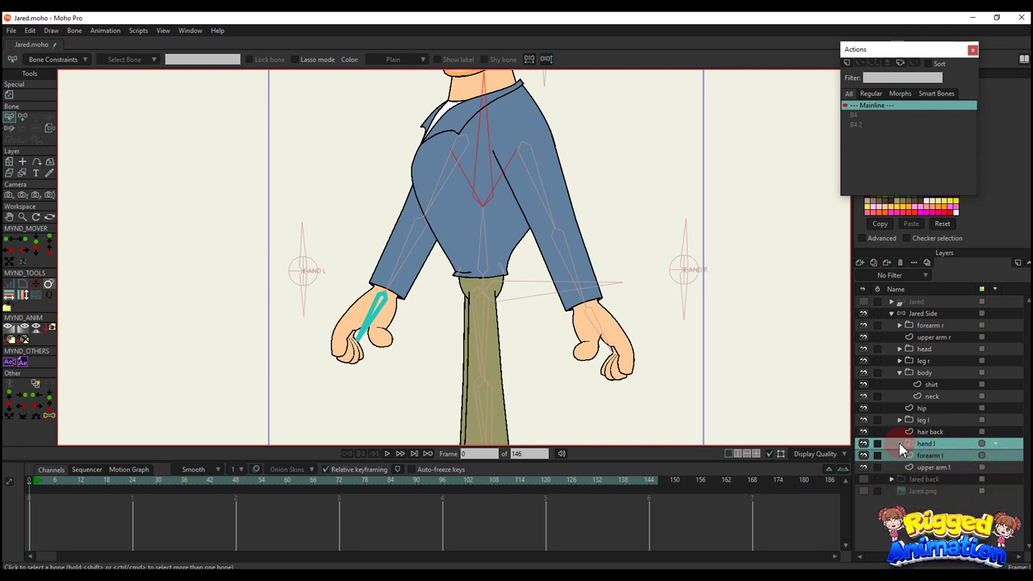
pyautogui.click(899, 444)
pyautogui.doubleClick(926, 444)
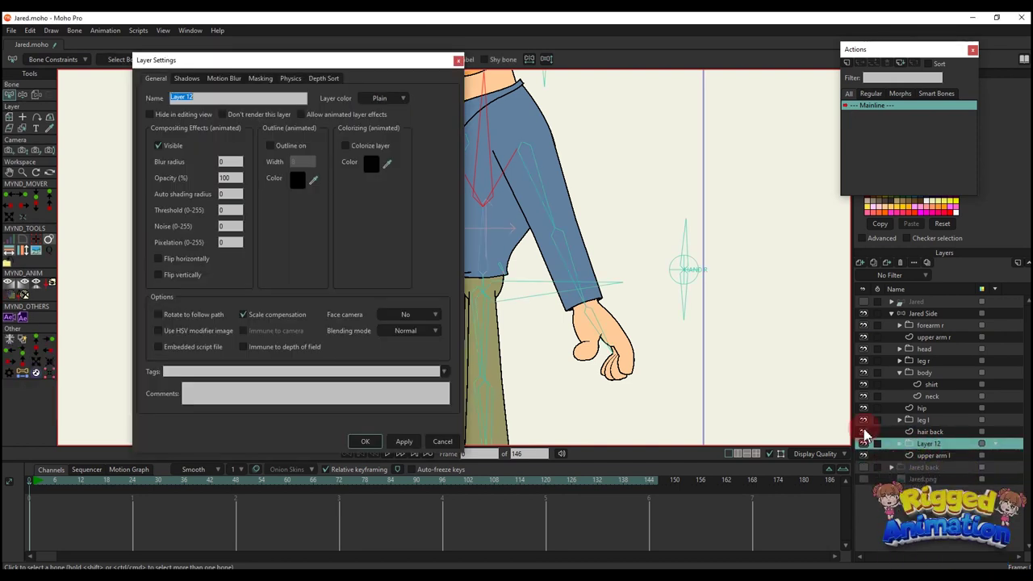
pyautogui.write('forearm l')
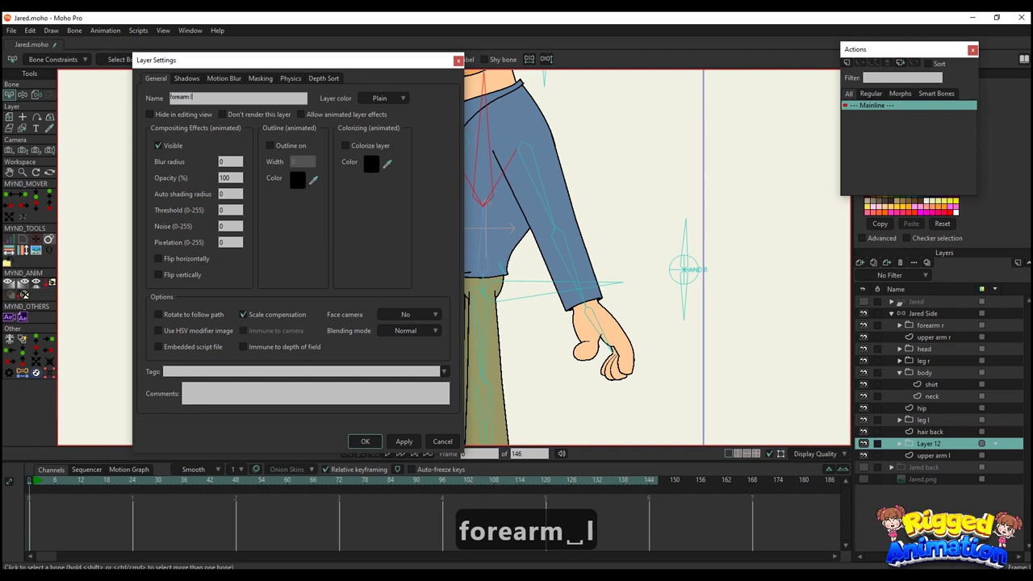
pyautogui.press('Return')
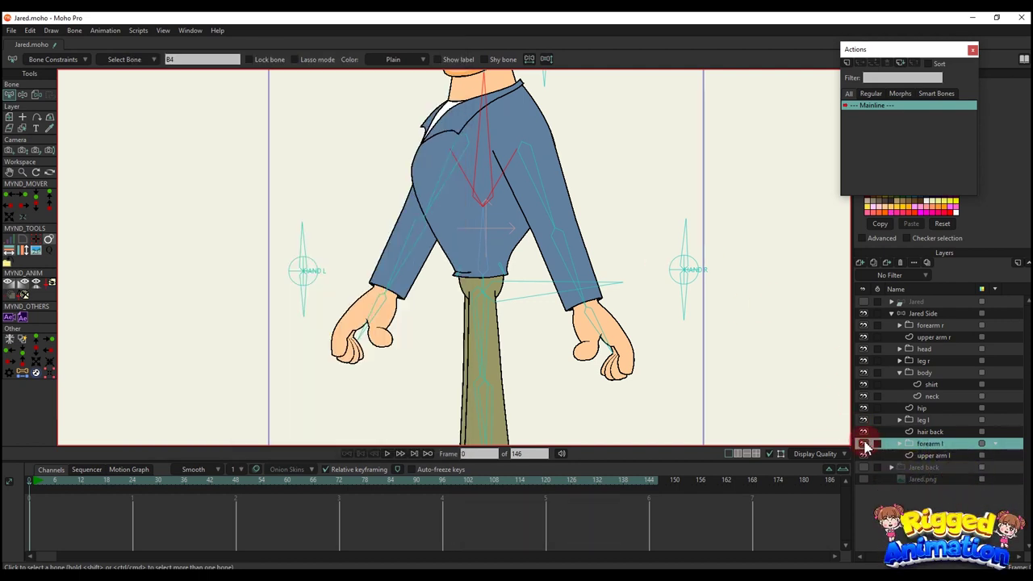
# Toggle the visibility of the forearm l group off and on to check what it contains
pyautogui.click(865, 444)
pyautogui.click(865, 444)
pyautogui.scroll(-2, 466, 263)
pyautogui.moveTo(465, 263); pyautogui.dragTo(471, 308)
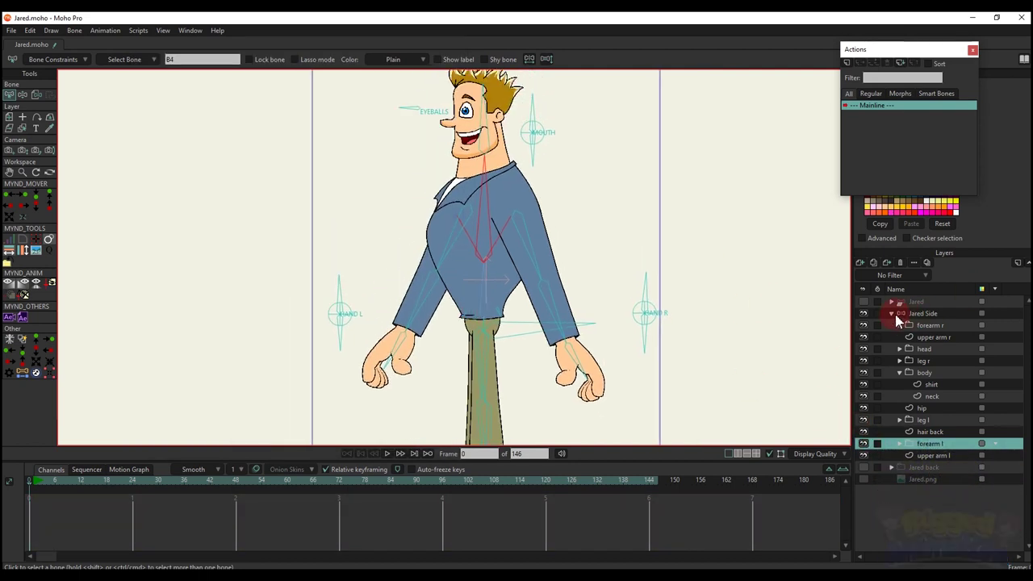
# Collapse the Jared Side layer, make it the active layer and bring the head into view
pyautogui.click(891, 314)
pyautogui.scroll(-3, 550, 218)
pyautogui.scroll(4, 539, 198)
pyautogui.moveTo(524, 175); pyautogui.dragTo(539, 226)
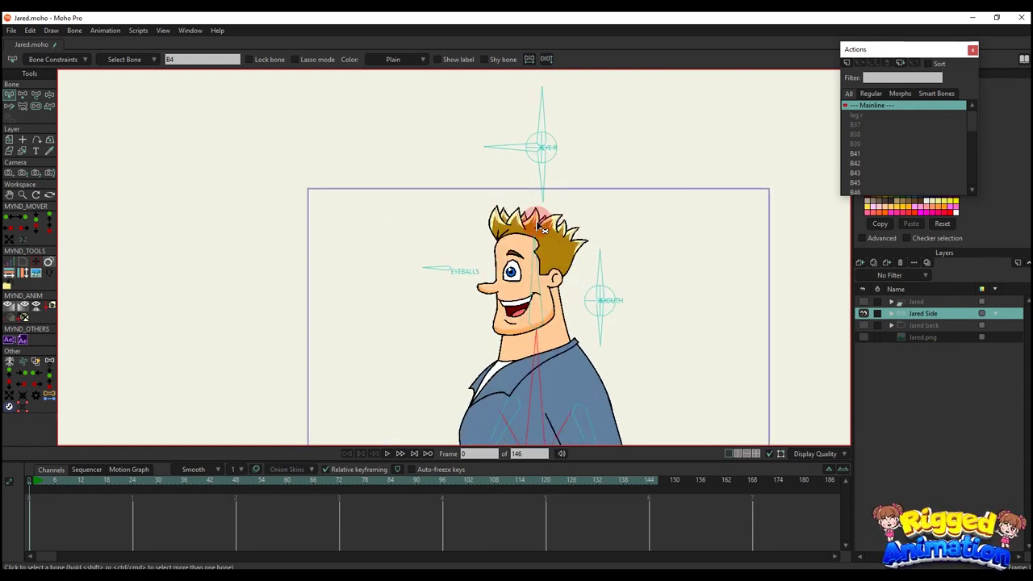
# Open the B45 action of Jared Side's upward mouth control and scrub its first frames to check what it drives
pyautogui.moveTo(595, 266); pyautogui.dragTo(603, 251)
pyautogui.scroll(-2, 602, 270)
pyautogui.press('t')
pyautogui.click(607, 257)
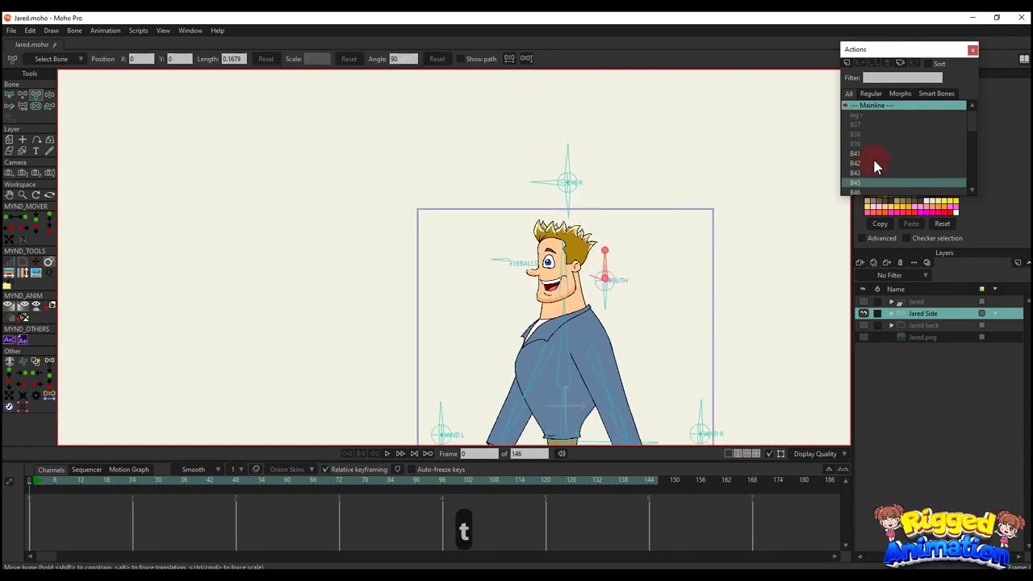
pyautogui.click(861, 185)
pyautogui.click(229, 410)
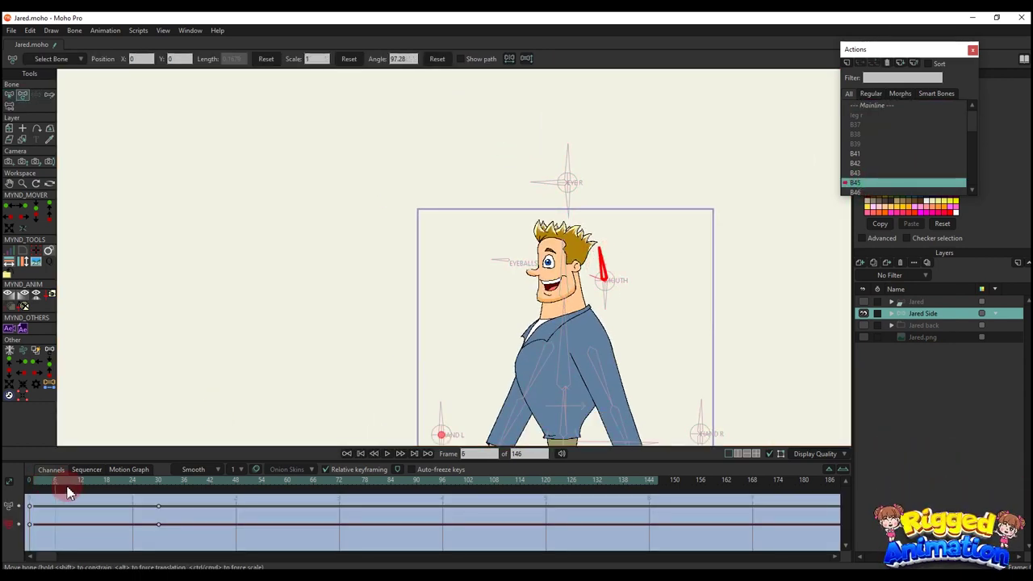
pyautogui.click(25, 480)
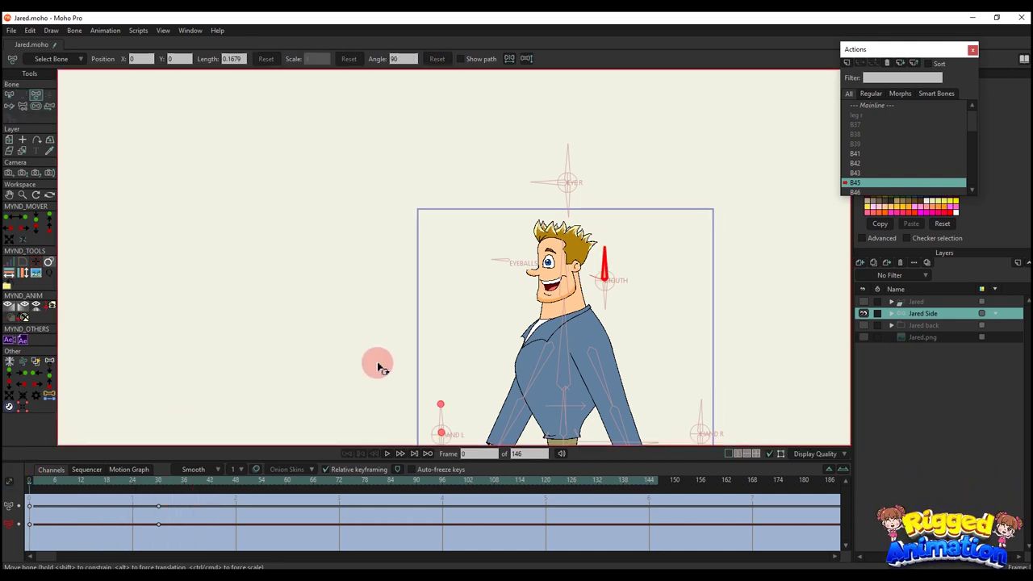
pyautogui.scroll(3, 379, 367)
# Show the front-view Jared layer, make it active and open the B45 action of its mouth control
pyautogui.click(863, 301)
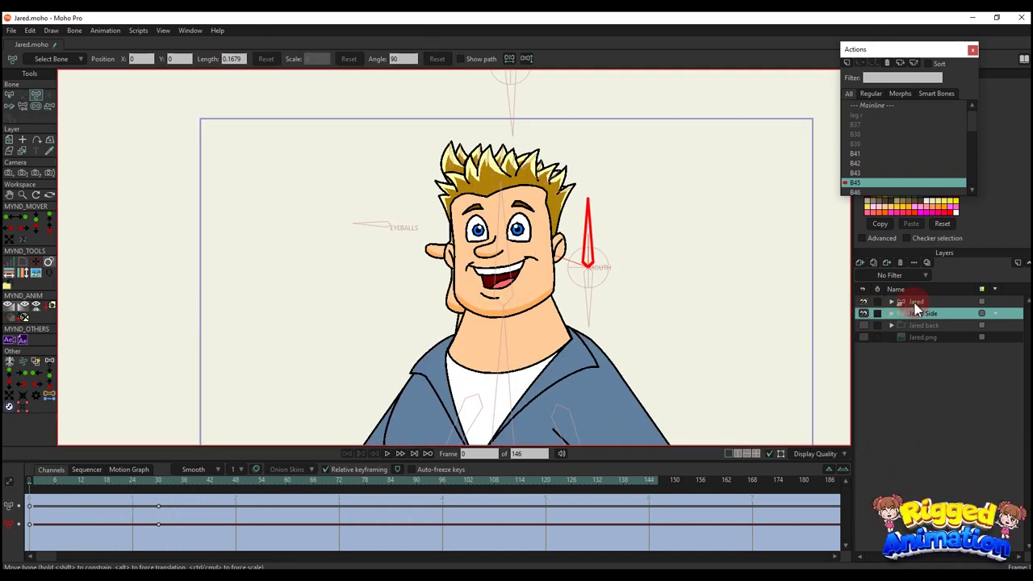
pyautogui.click(916, 301)
pyautogui.scroll(-2, 669, 301)
pyautogui.press('b')
pyautogui.press('t')
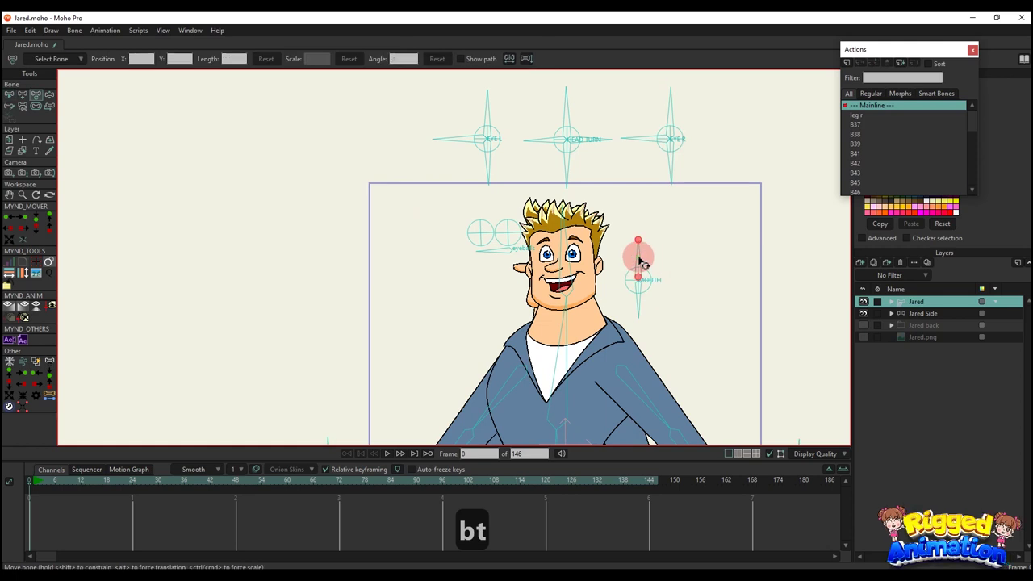
pyautogui.click(861, 182)
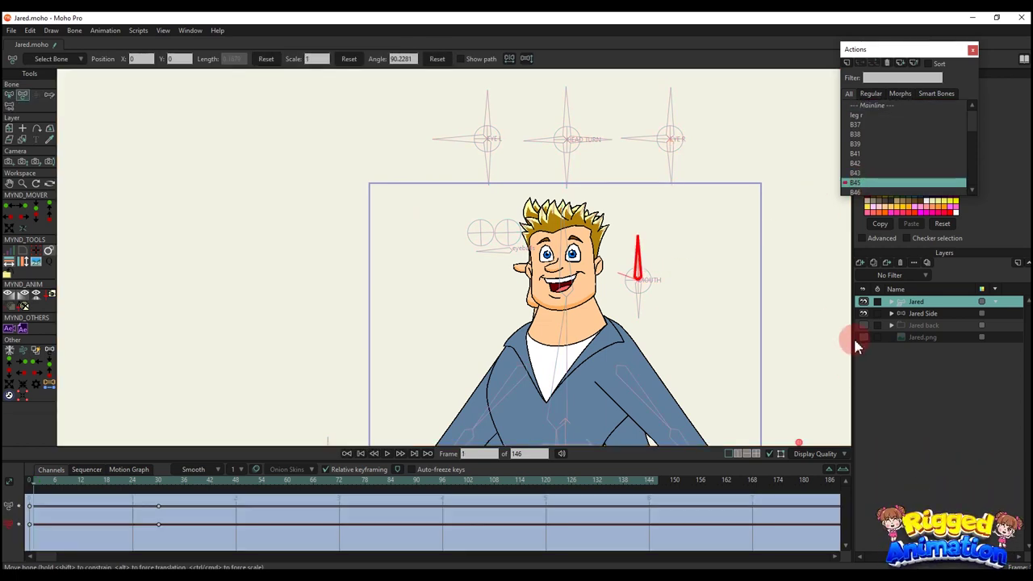
# Copy all keyframes of the mouth layer in Jared's B45 action, return to Mainline and collapse the Jared layer
pyautogui.click(890, 301)
pyautogui.scroll(-2, 939, 479)
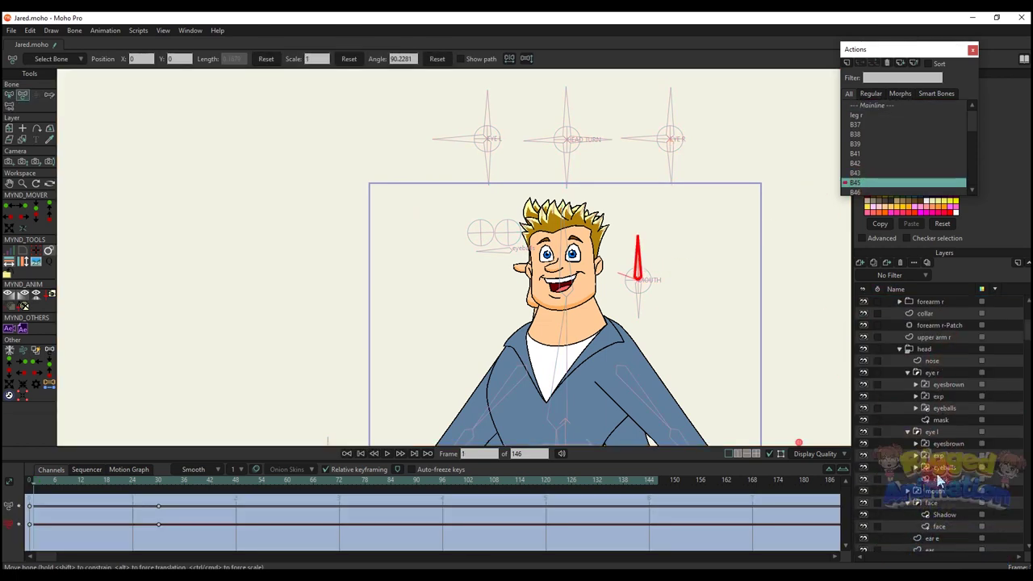
pyautogui.click(939, 480)
pyautogui.moveTo(192, 534); pyautogui.dragTo(44, 434)
pyautogui.hotkey('ctrl', 'c')
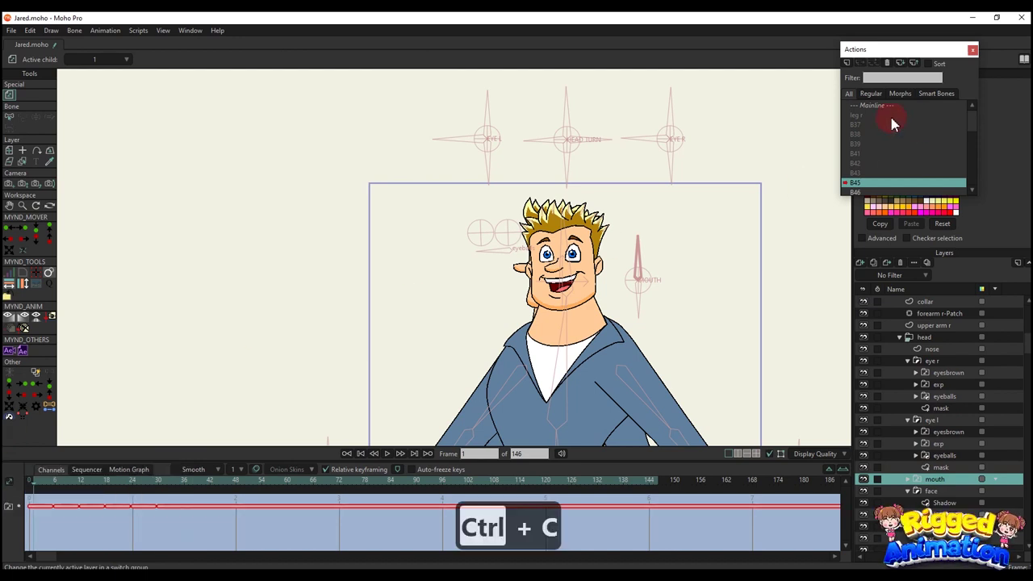
pyautogui.click(874, 103)
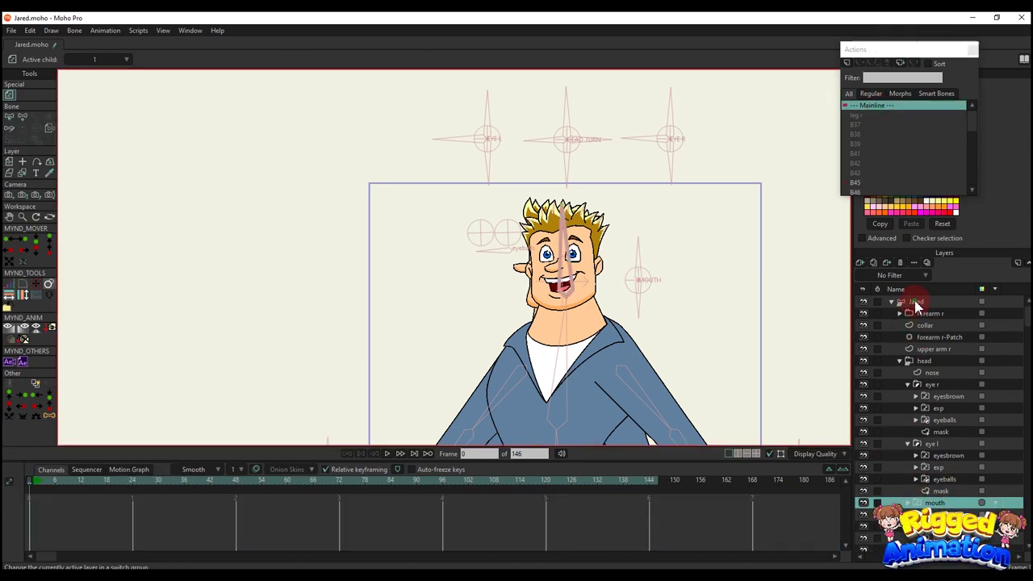
pyautogui.click(917, 301)
pyautogui.click(889, 302)
# Paste the copied mouth keyframes onto Jared Side's mouth layer in the B45 action, scrub through them and return to Mainline
pyautogui.click(915, 314)
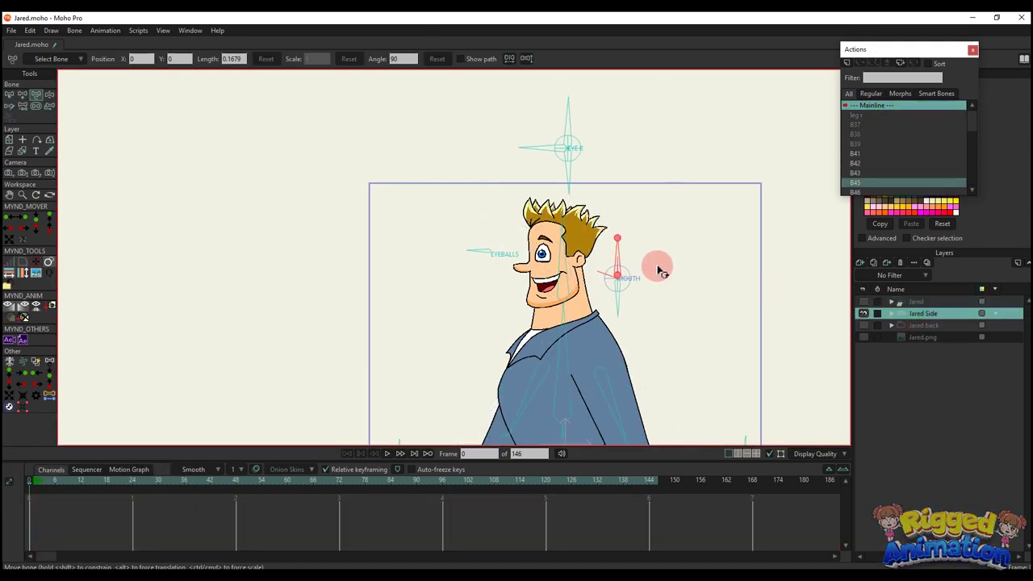
pyautogui.doubleClick(852, 183)
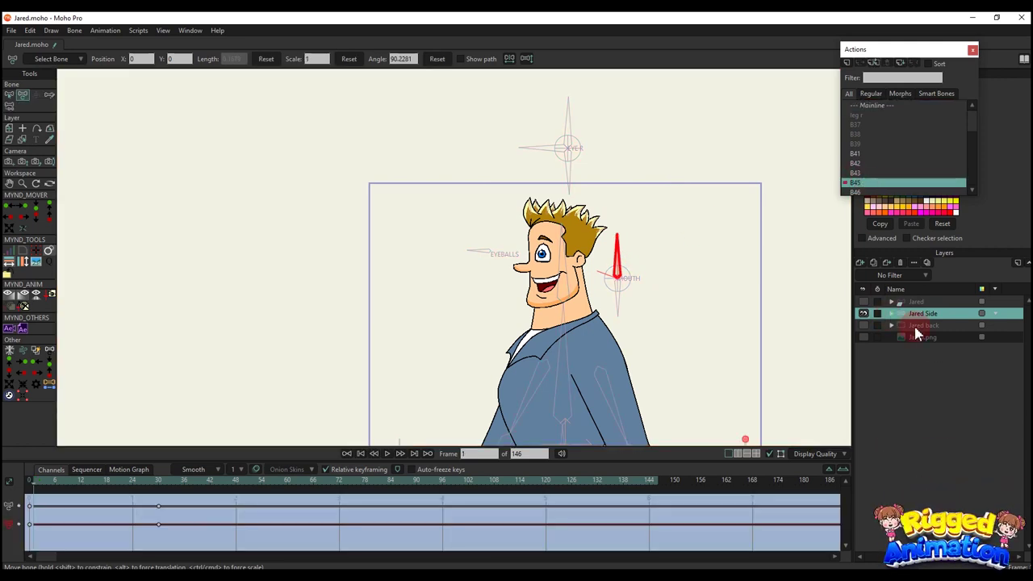
pyautogui.click(892, 313)
pyautogui.click(899, 348)
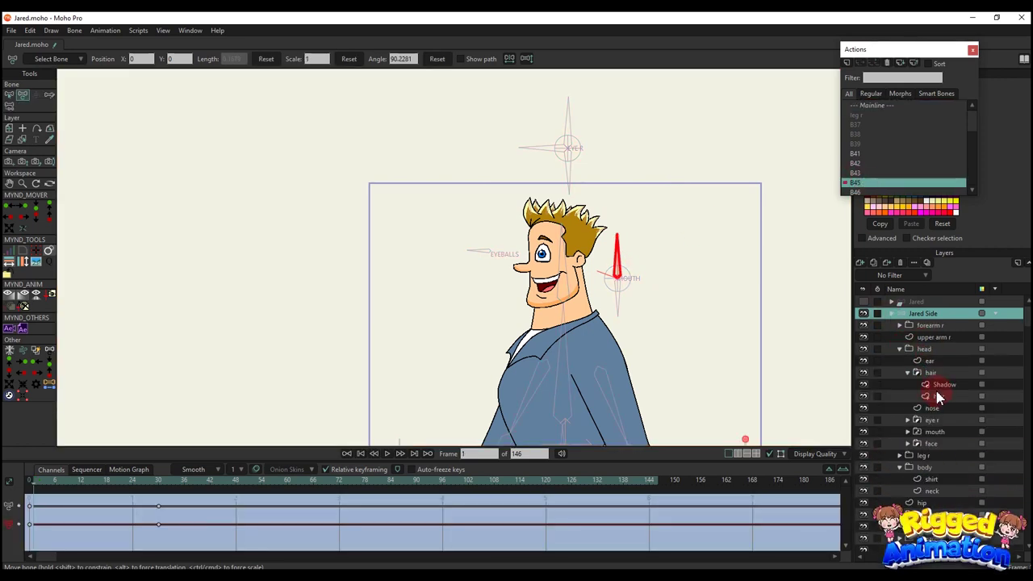
pyautogui.click(932, 432)
pyautogui.click(32, 484)
pyautogui.hotkey('ctrl', 'v')
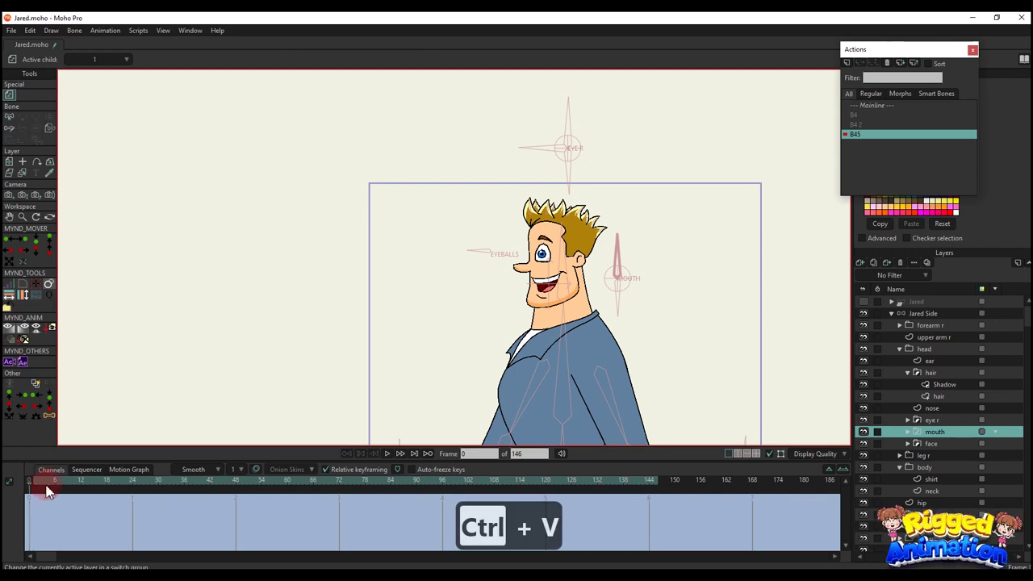
pyautogui.moveTo(45, 486); pyautogui.dragTo(334, 490)
pyautogui.click(876, 106)
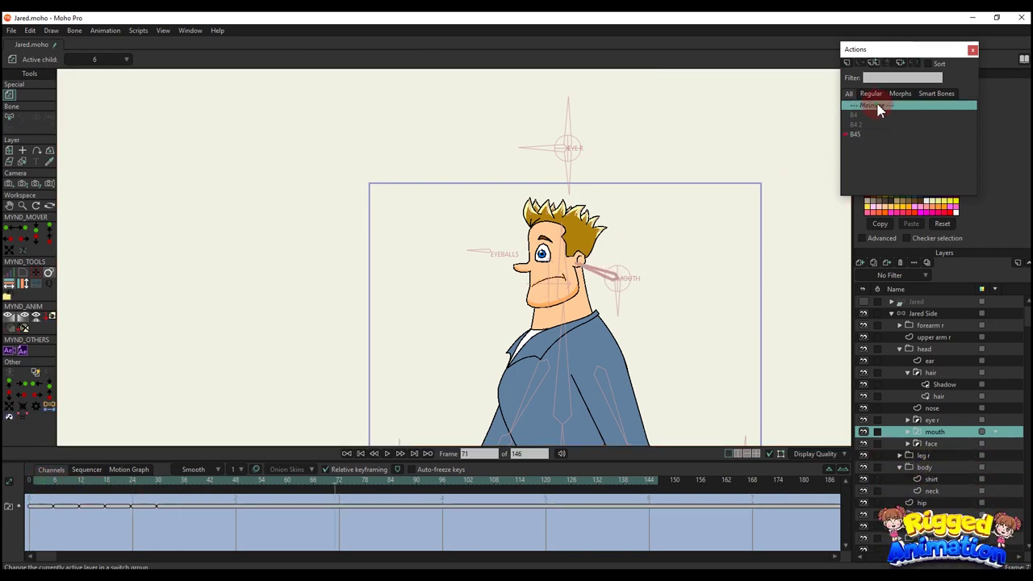
# In Jared Side's B46 action, scale the mouth layer at frame 24 to 0.7095 in X and 0.8444 in Y, then return to Mainline
pyautogui.click(909, 314)
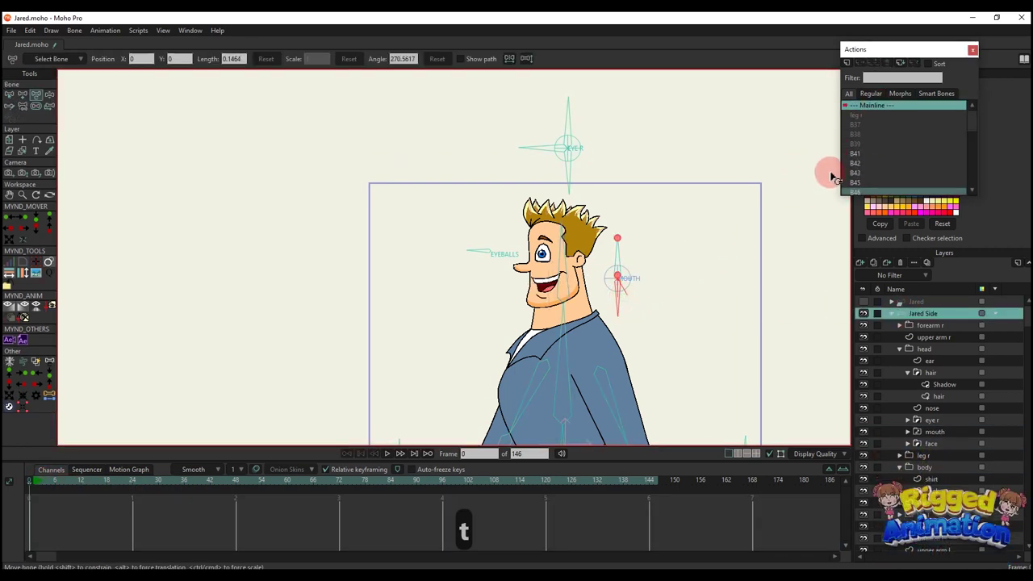
pyautogui.click(851, 190)
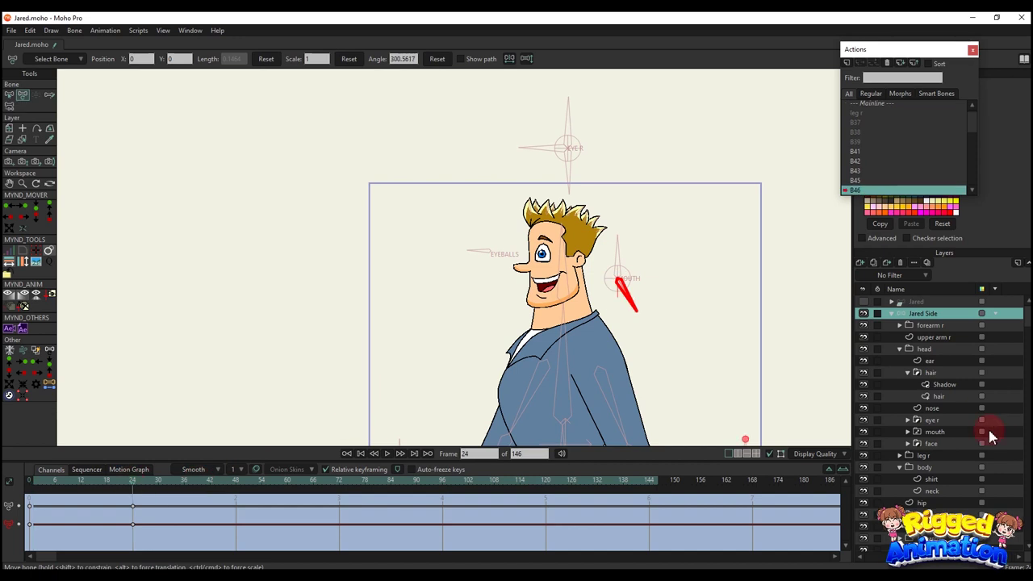
pyautogui.click(937, 432)
pyautogui.scroll(6, 569, 273)
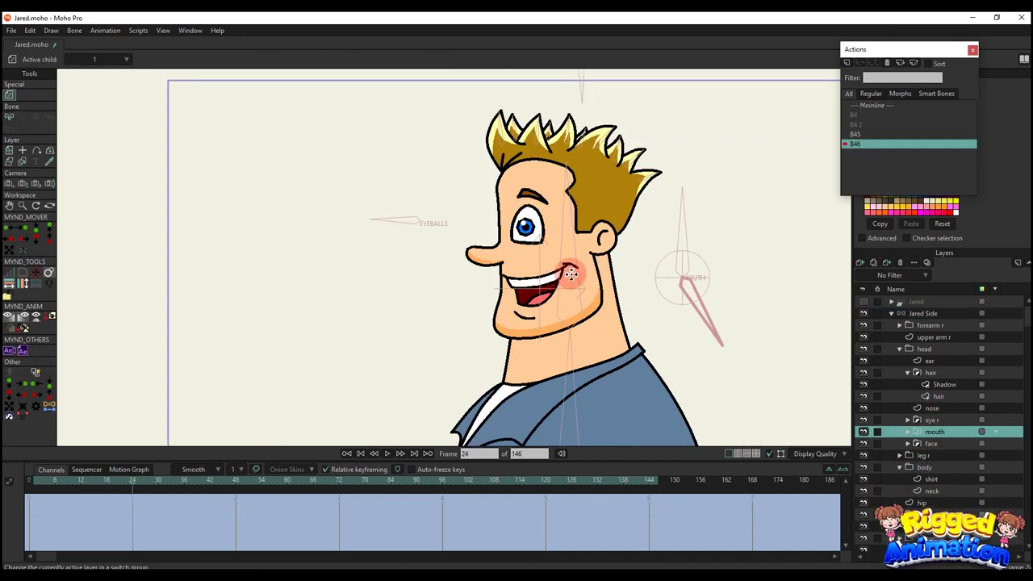
pyautogui.press('m')
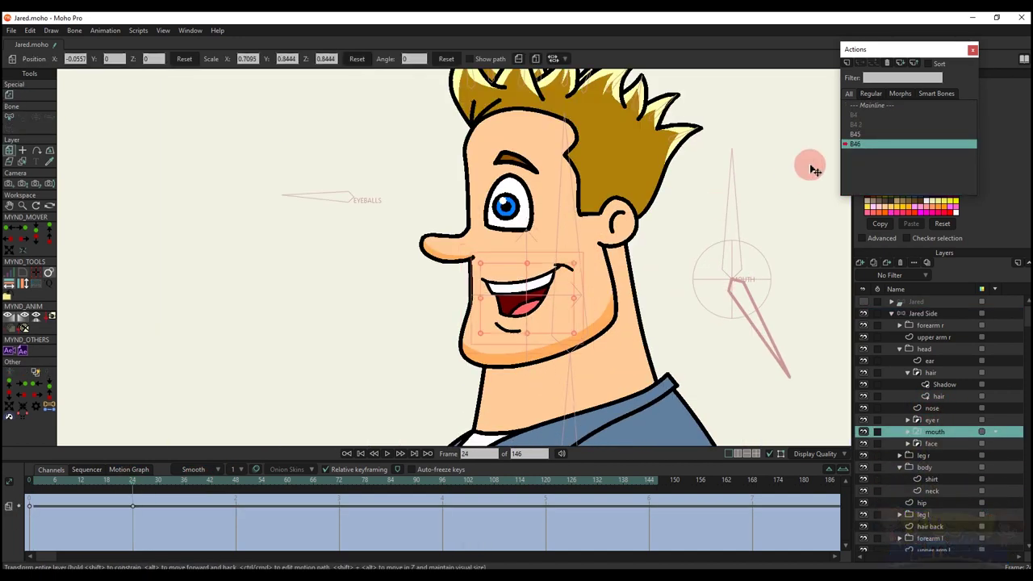
pyautogui.click(875, 105)
pyautogui.click(922, 315)
pyautogui.scroll(-6, 534, 263)
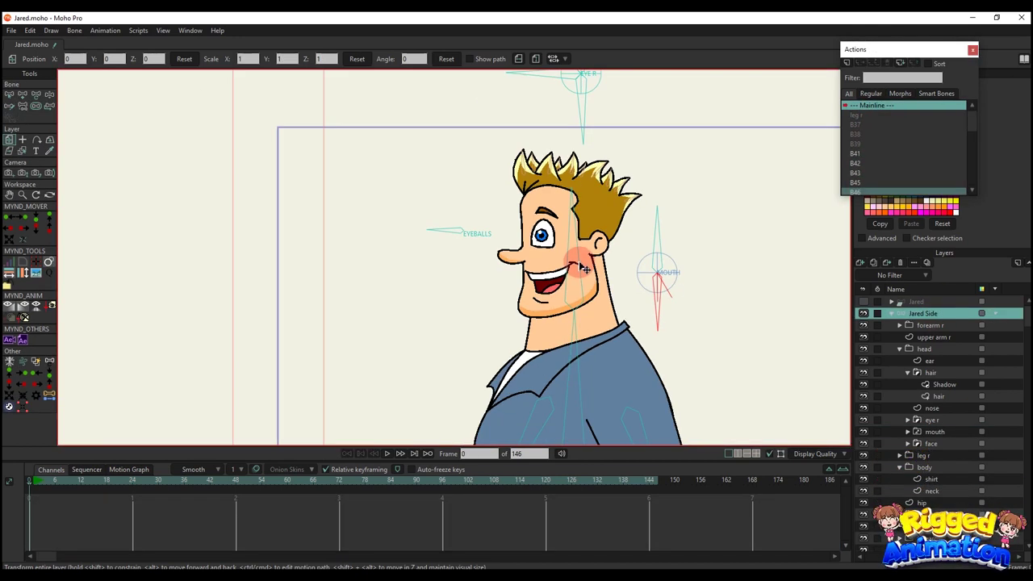
# Collapse Jared Side, show the Jared layer and move it sideways to X 0.6843 so both characters stand apart
pyautogui.press('t')
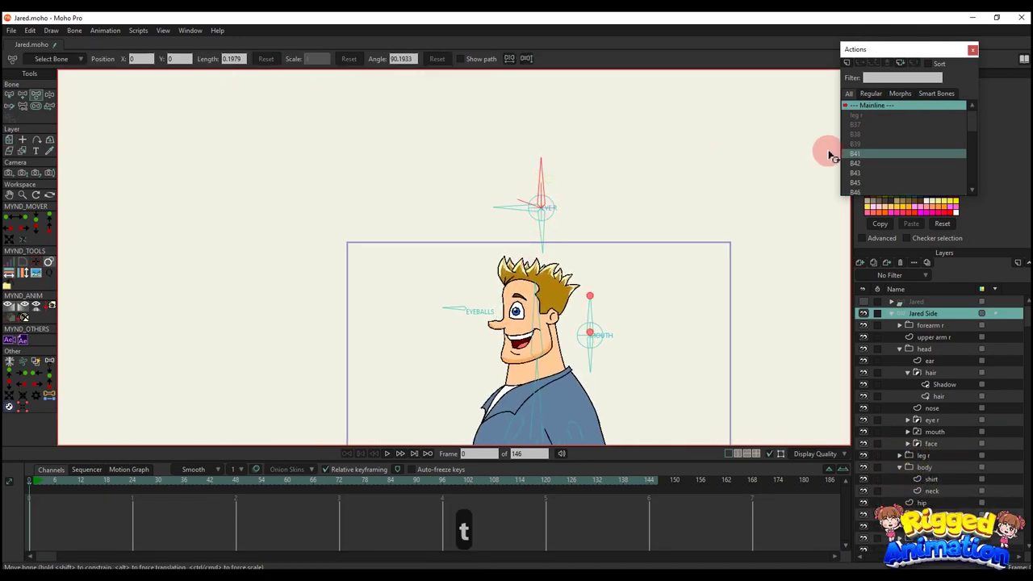
pyautogui.click(890, 314)
pyautogui.click(902, 303)
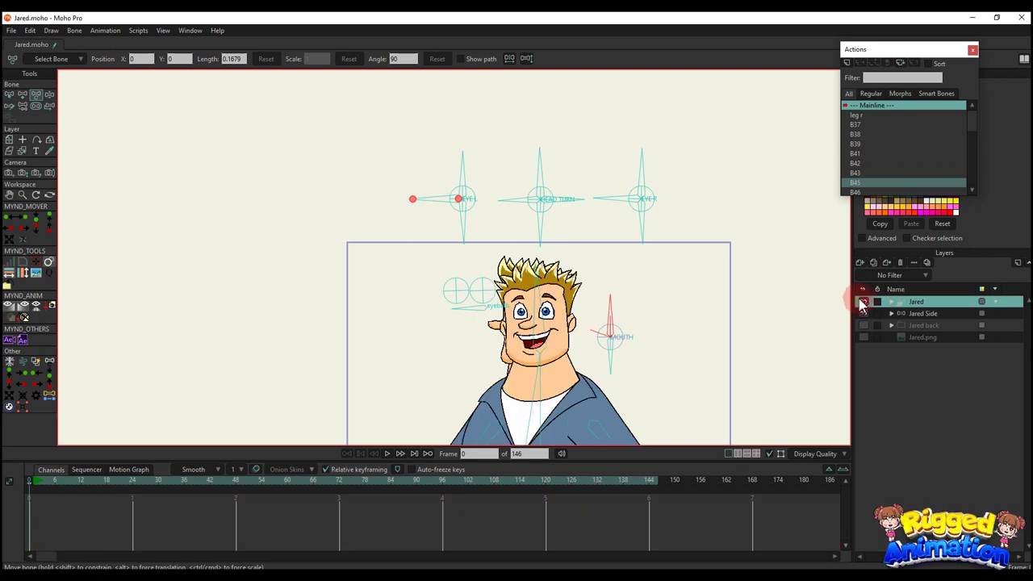
pyautogui.scroll(-2, 678, 234)
pyautogui.moveTo(654, 261); pyautogui.dragTo(620, 256)
pyautogui.press('m')
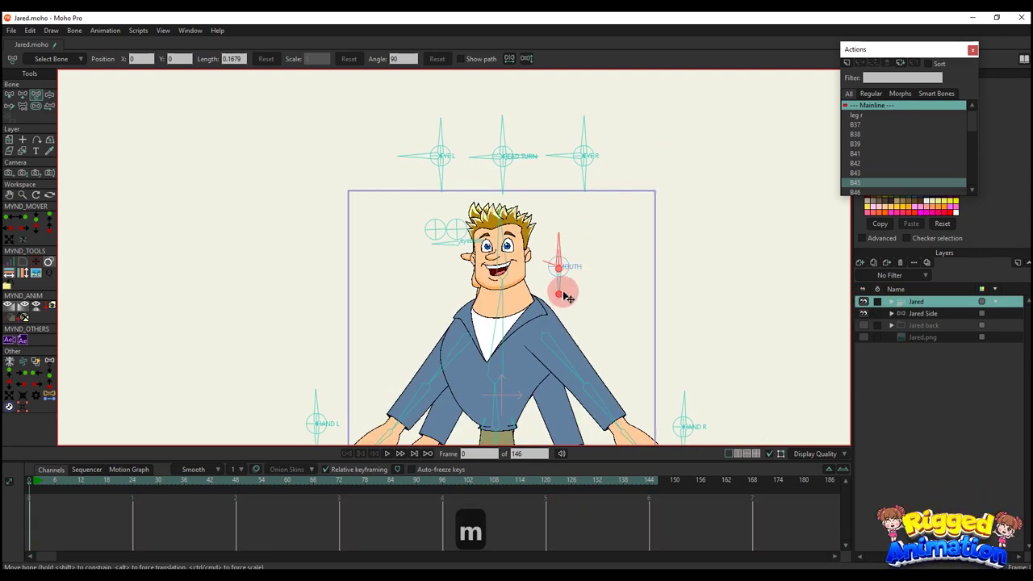
pyautogui.moveTo(538, 340); pyautogui.dragTo(670, 342)
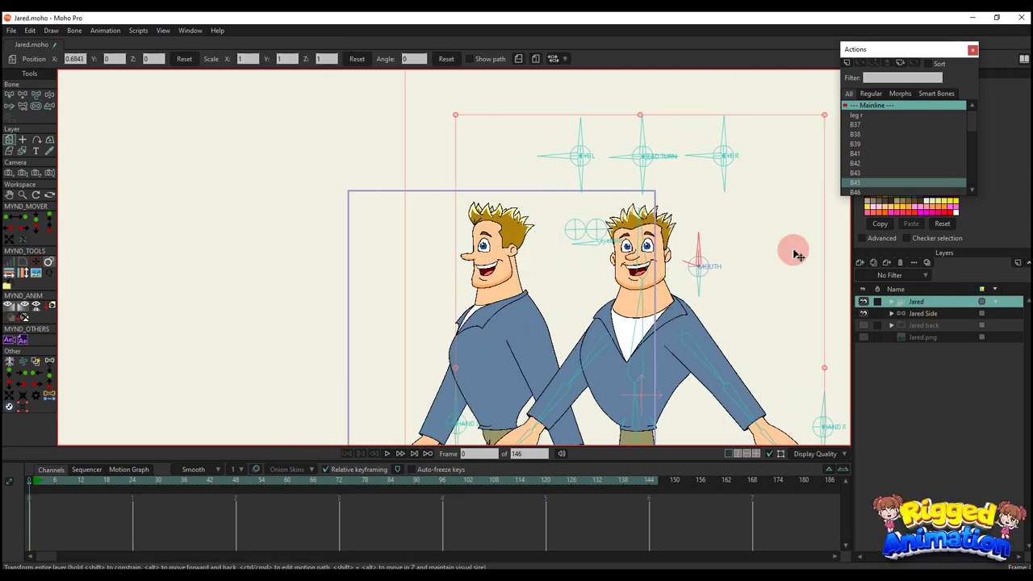
# Copy all keyframes of the eyesbrown layer under eye r in Jared's B41 action, return to Mainline and collapse Jared
pyautogui.press('t')
pyautogui.click(719, 127)
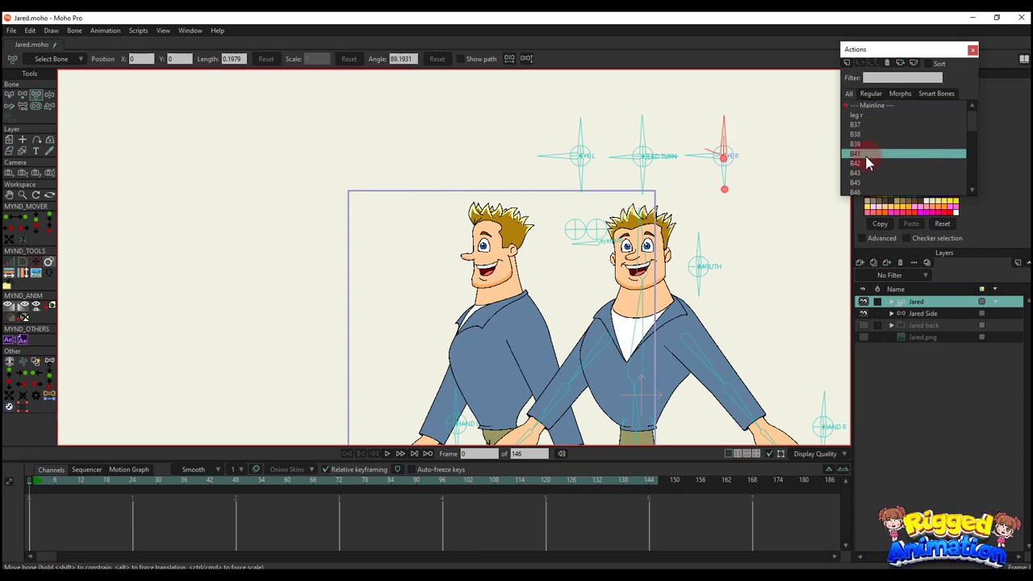
pyautogui.doubleClick(867, 155)
pyautogui.click(891, 300)
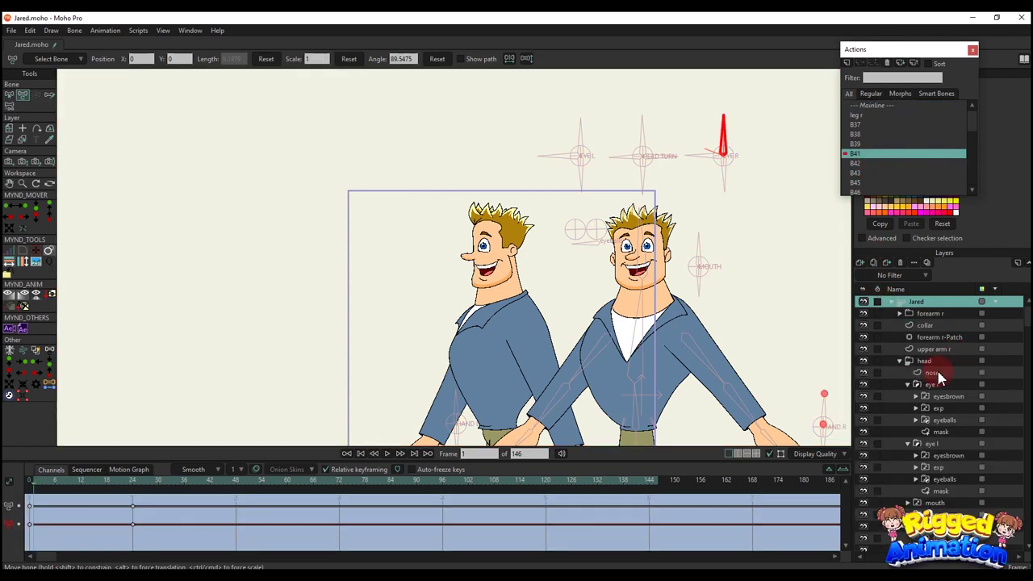
pyautogui.click(935, 397)
pyautogui.moveTo(253, 520); pyautogui.dragTo(103, 414)
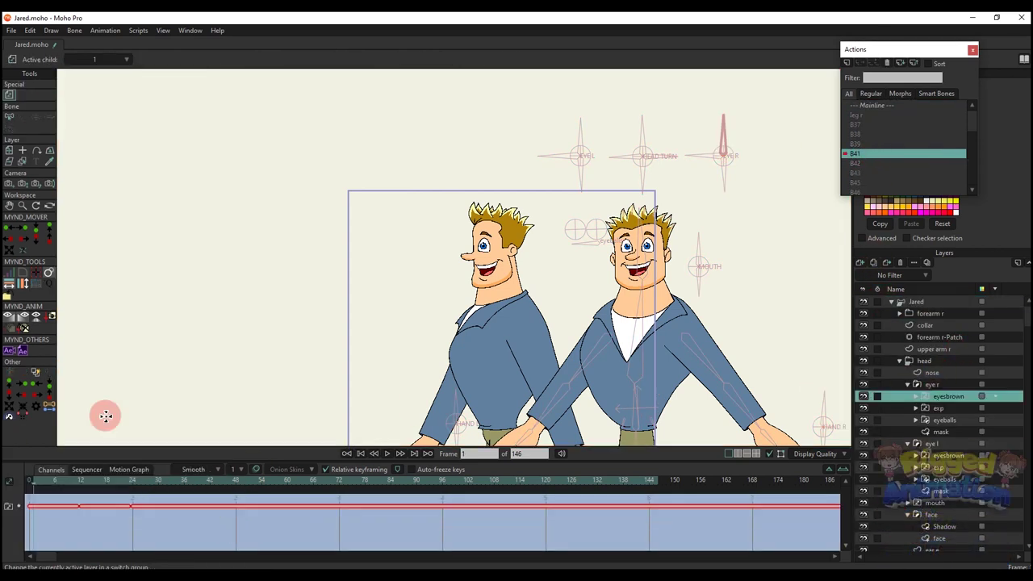
pyautogui.hotkey('ctrl', 'c')
pyautogui.doubleClick(876, 105)
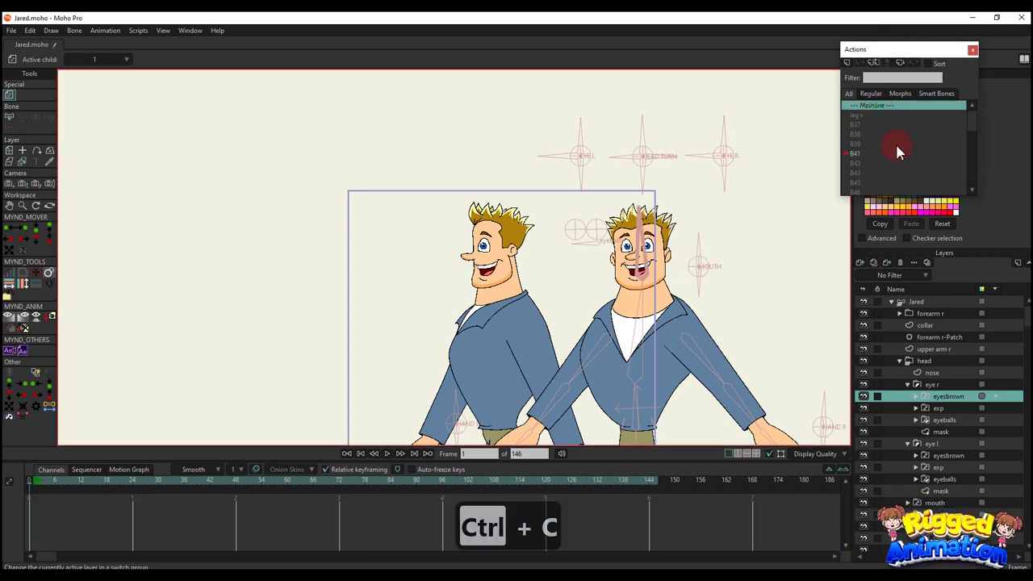
pyautogui.click(928, 301)
pyautogui.click(892, 302)
# Paste the copied eyebrow keyframes onto Jared Side's eyesbrown layer in the B41 action, scrub through them and return to Mainline
pyautogui.click(924, 314)
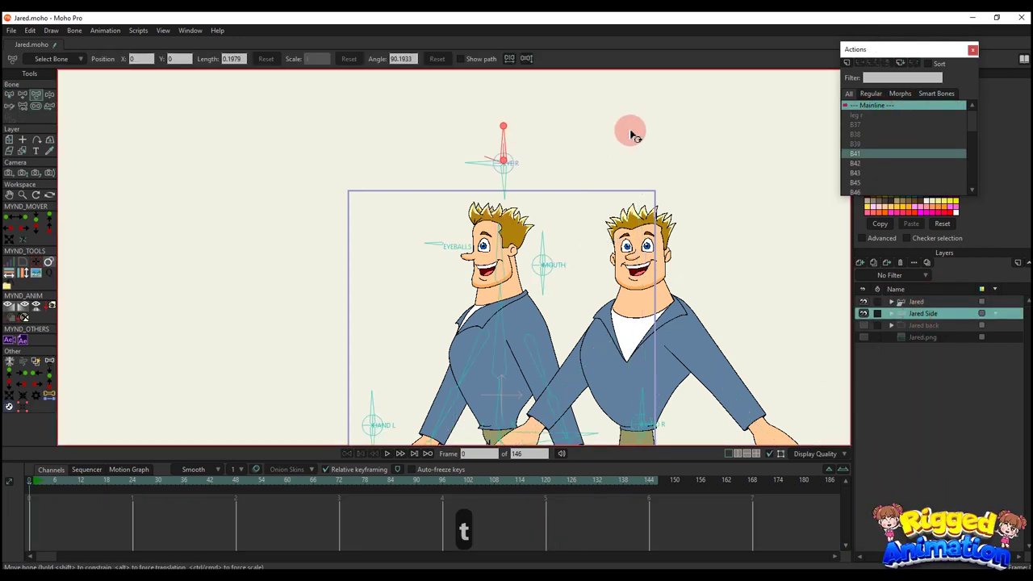
pyautogui.doubleClick(867, 153)
pyautogui.click(890, 313)
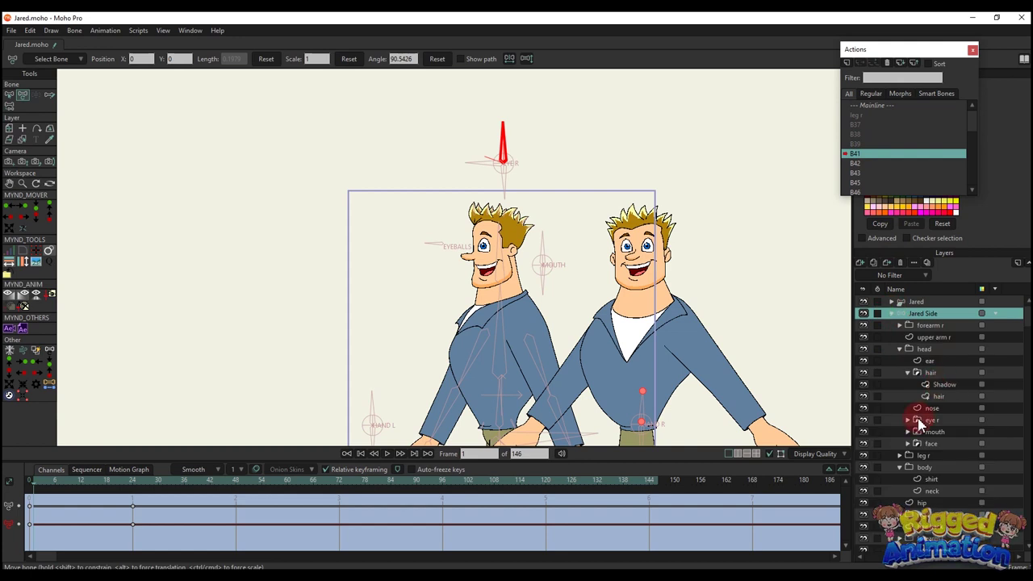
pyautogui.click(947, 432)
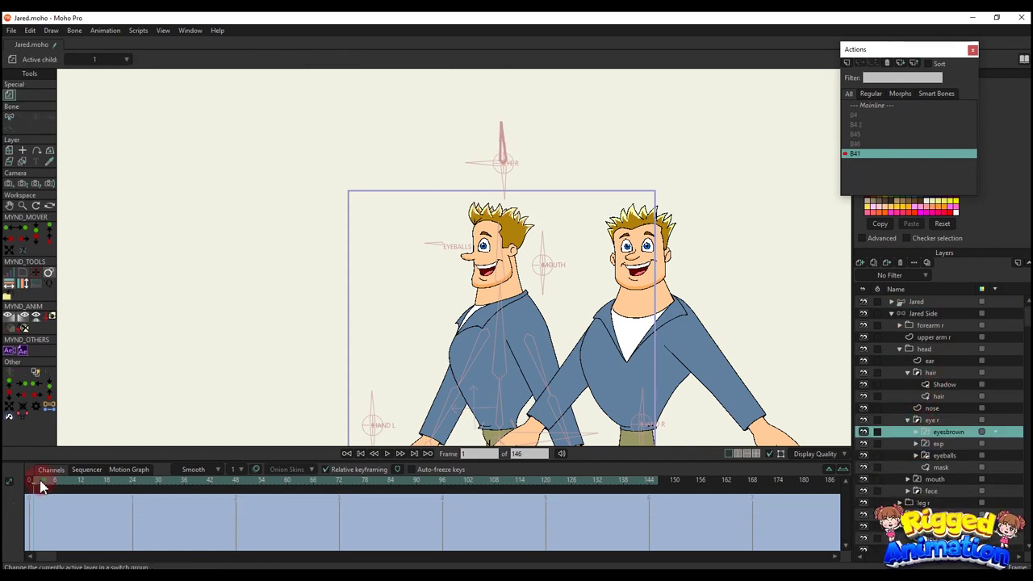
pyautogui.hotkey('ctrl', 'v')
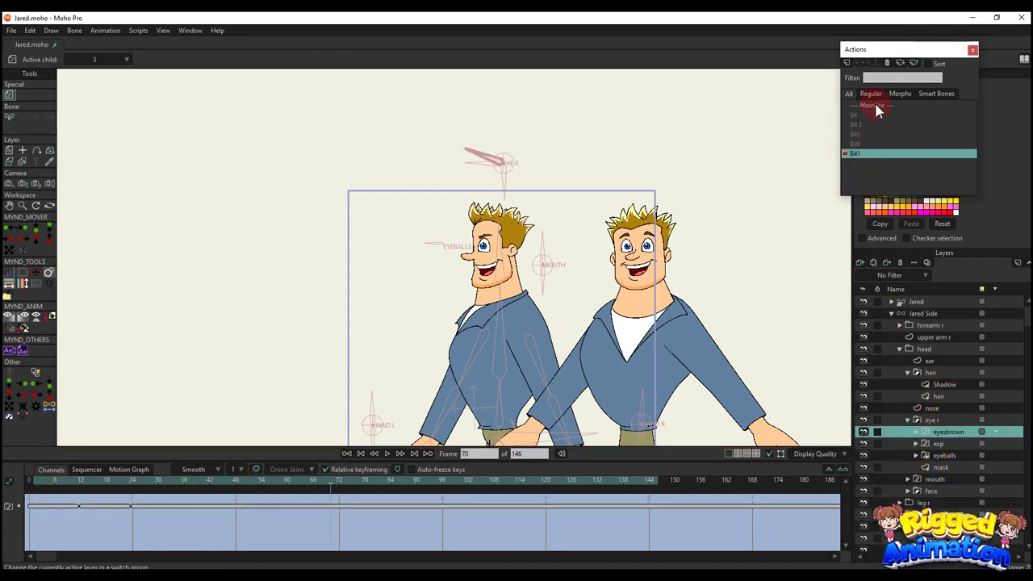
pyautogui.click(877, 110)
# Copy all keyframes of the exp layer under eye r in Jared's B42 action, return to Mainline and collapse Jared
pyautogui.click(915, 301)
pyautogui.click(709, 156)
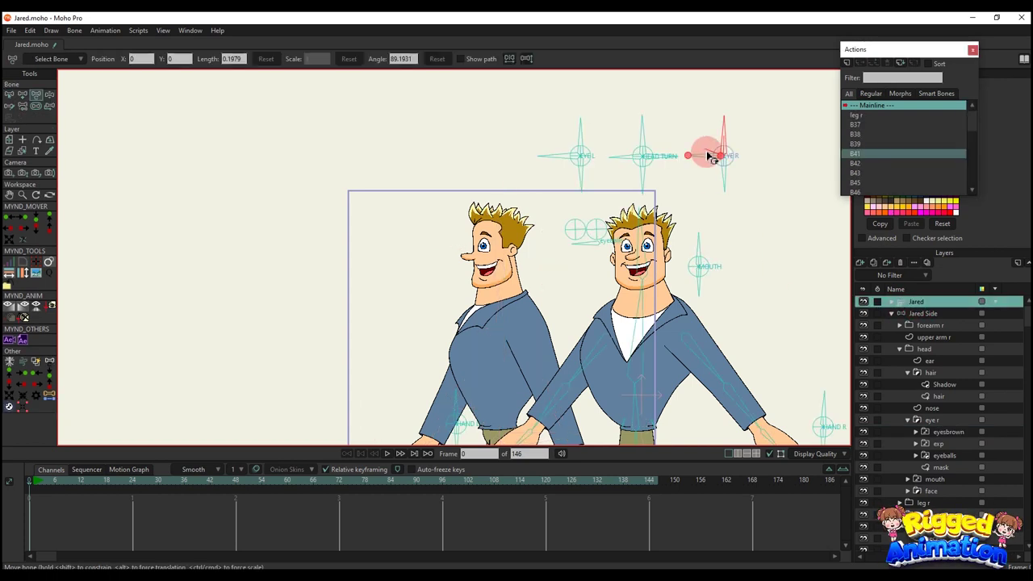
pyautogui.click(852, 160)
pyautogui.doubleClick(869, 165)
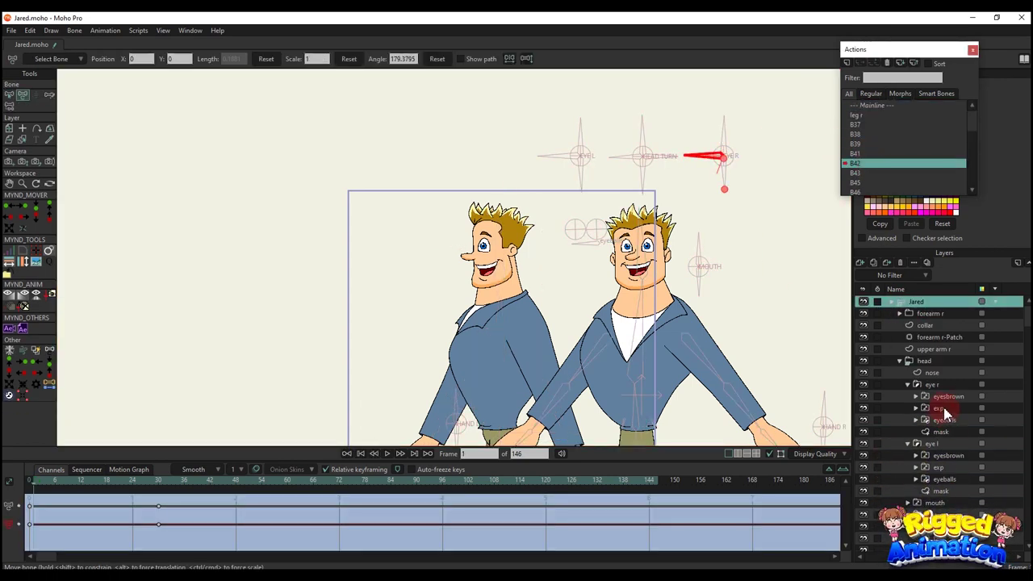
pyautogui.click(942, 408)
pyautogui.hotkey('ctrl', 'c')
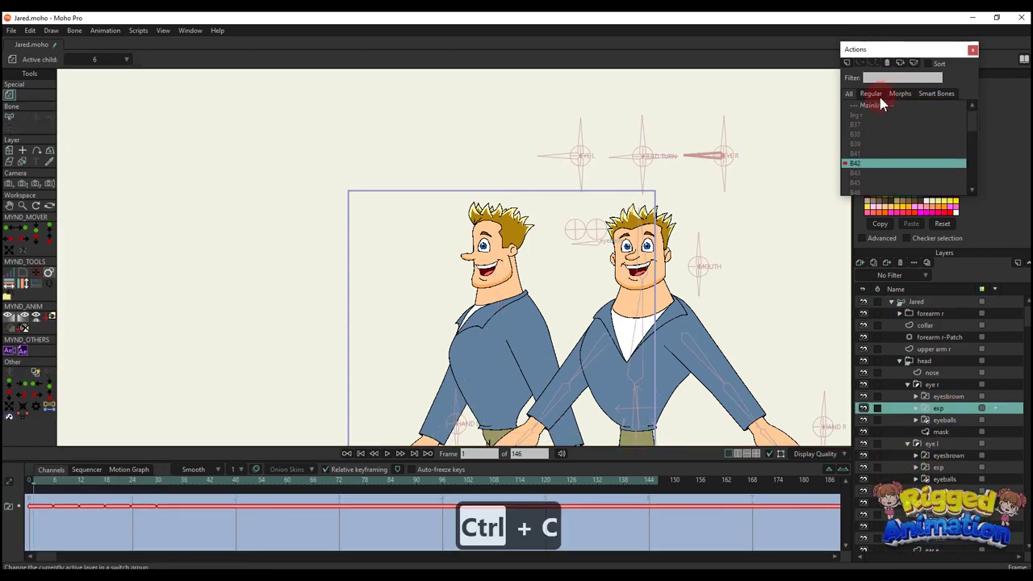
pyautogui.doubleClick(870, 104)
pyautogui.click(918, 304)
pyautogui.click(891, 303)
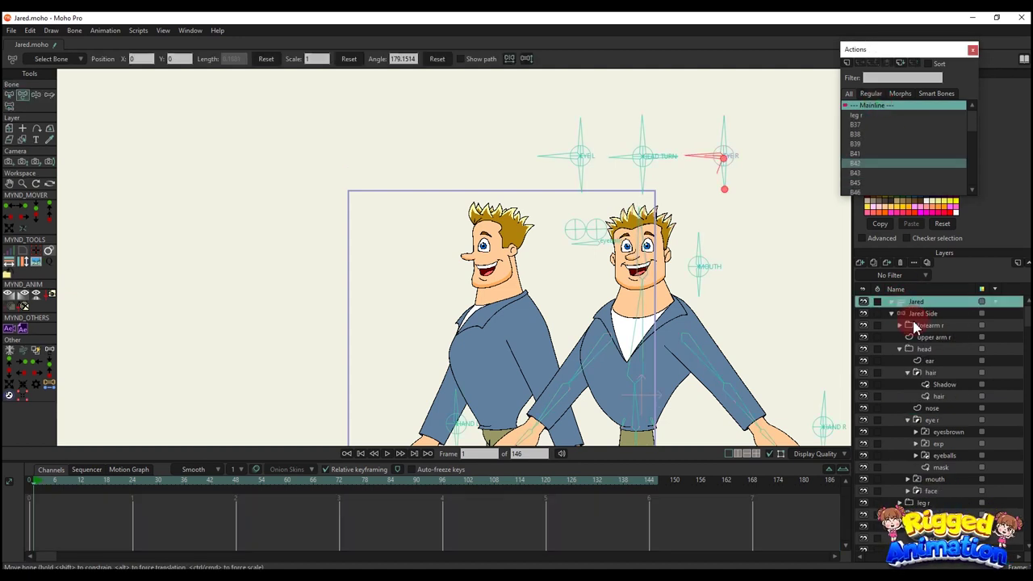
# Paste the copied keyframes onto Jared Side's exp layer in the B42 action, scrub through them and return to Mainline
pyautogui.click(914, 315)
pyautogui.doubleClick(857, 163)
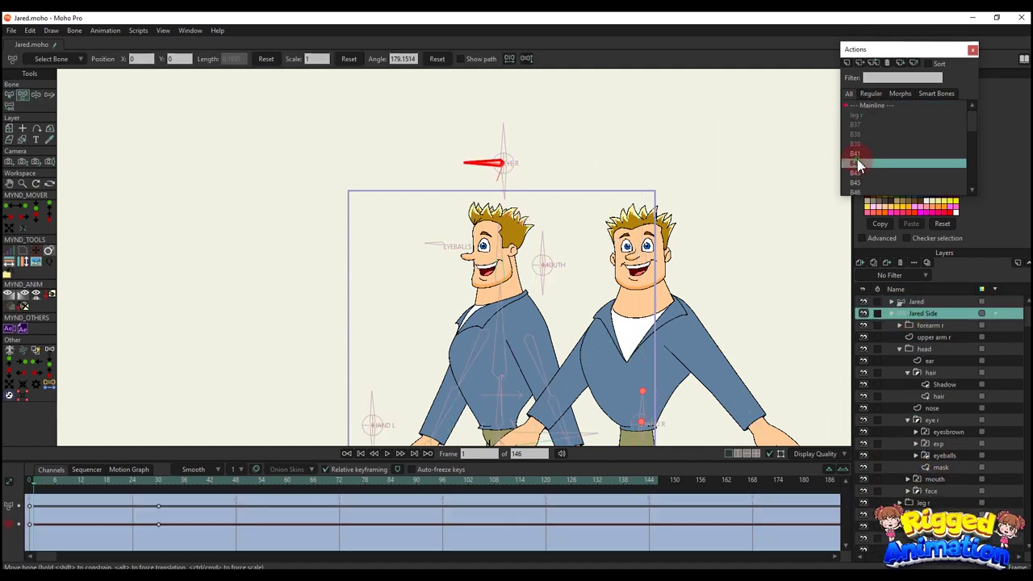
pyautogui.click(937, 443)
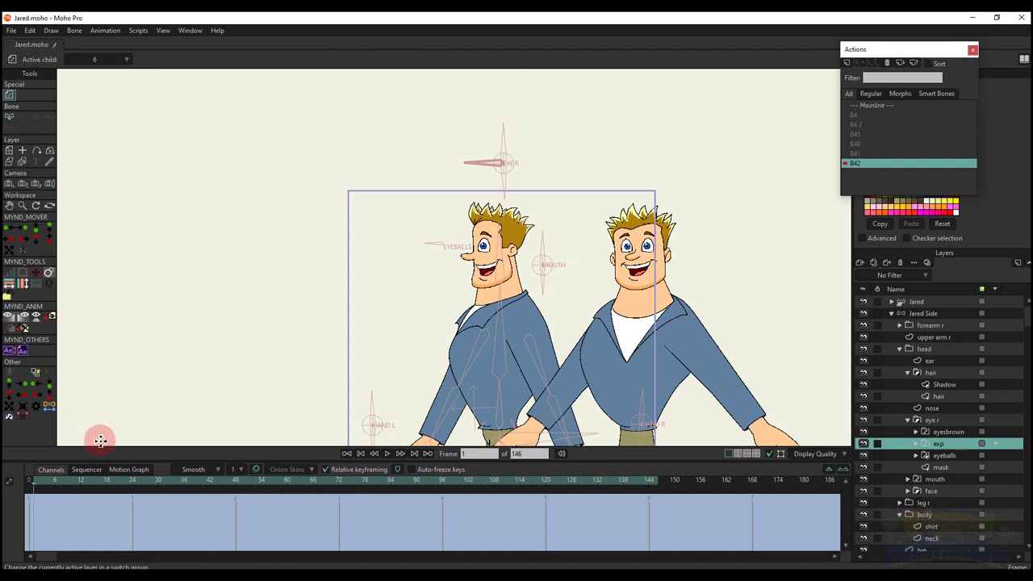
pyautogui.hotkey('ctrl', 'v')
pyautogui.click(399, 489)
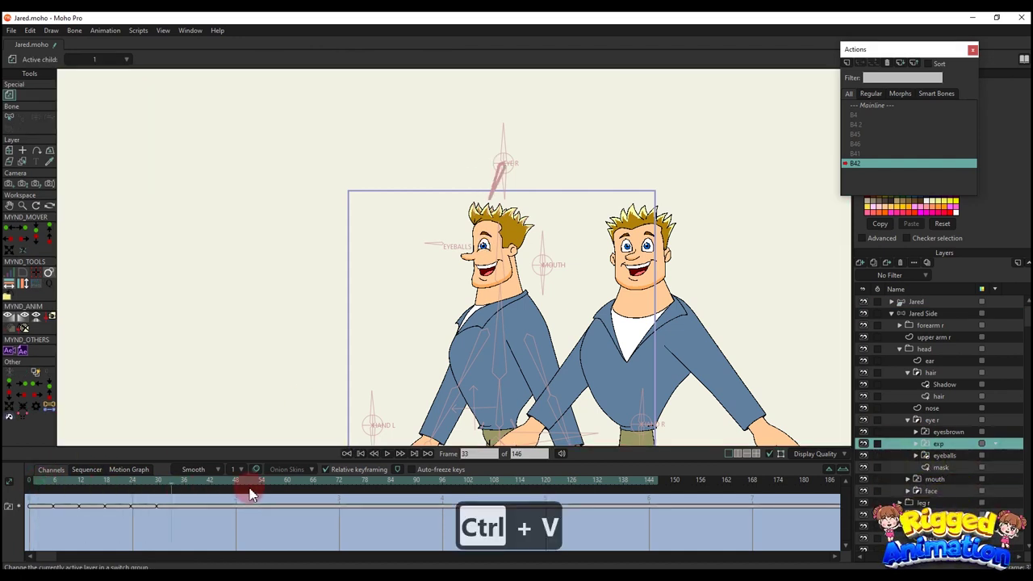
pyautogui.doubleClick(865, 105)
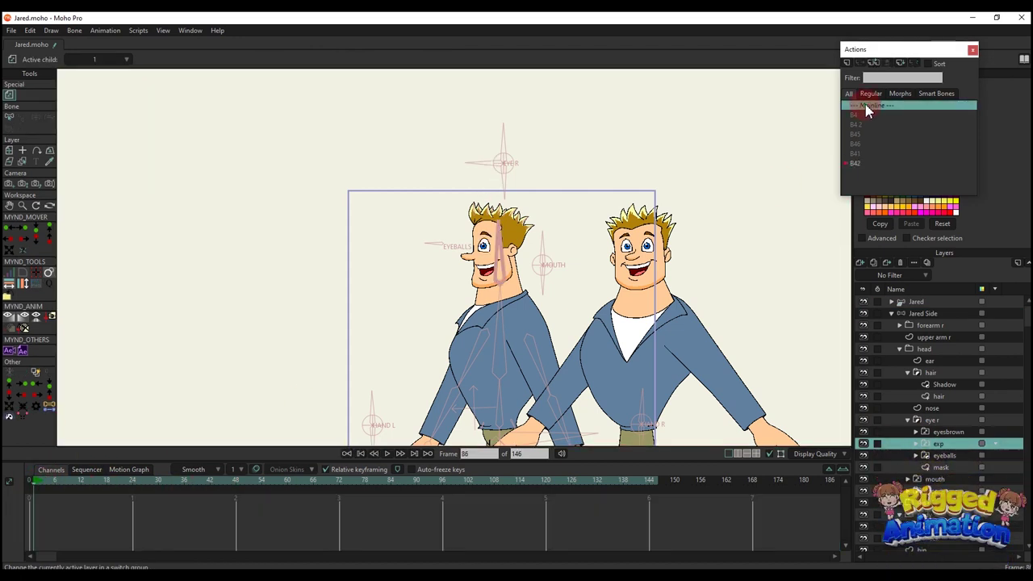
# Copy all keyframes of the eyeballs layer under eye r in Jared's B43 action, return to Mainline and collapse Jared
pyautogui.click(914, 301)
pyautogui.press('t')
pyautogui.click(722, 179)
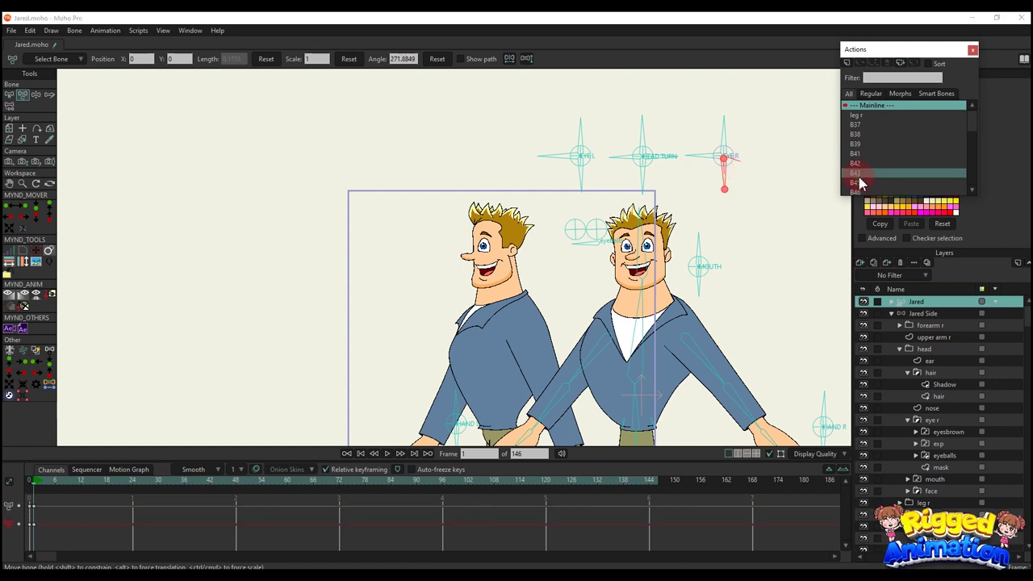
pyautogui.doubleClick(856, 173)
pyautogui.click(890, 303)
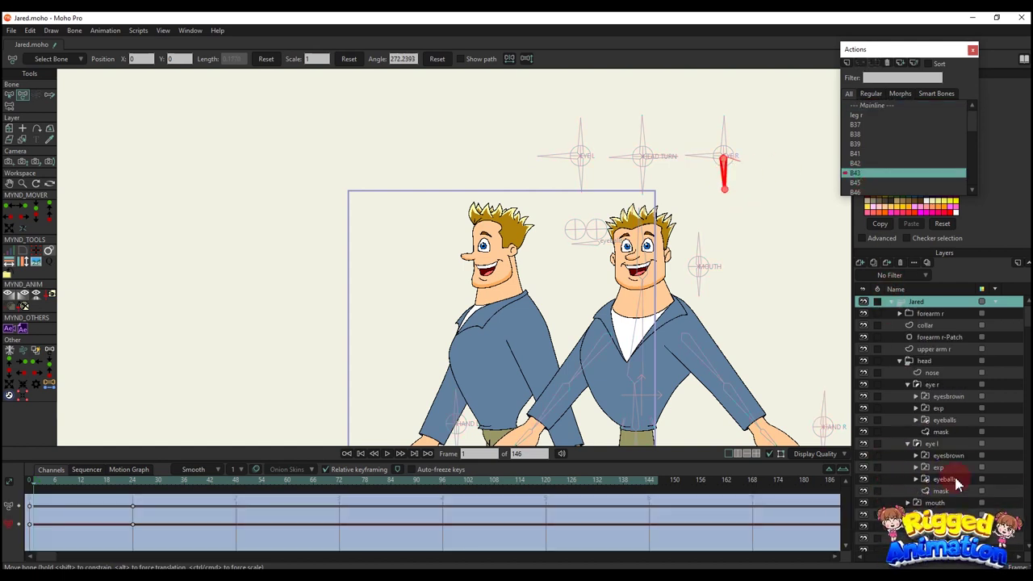
pyautogui.click(945, 420)
pyautogui.moveTo(293, 517); pyautogui.dragTo(65, 462)
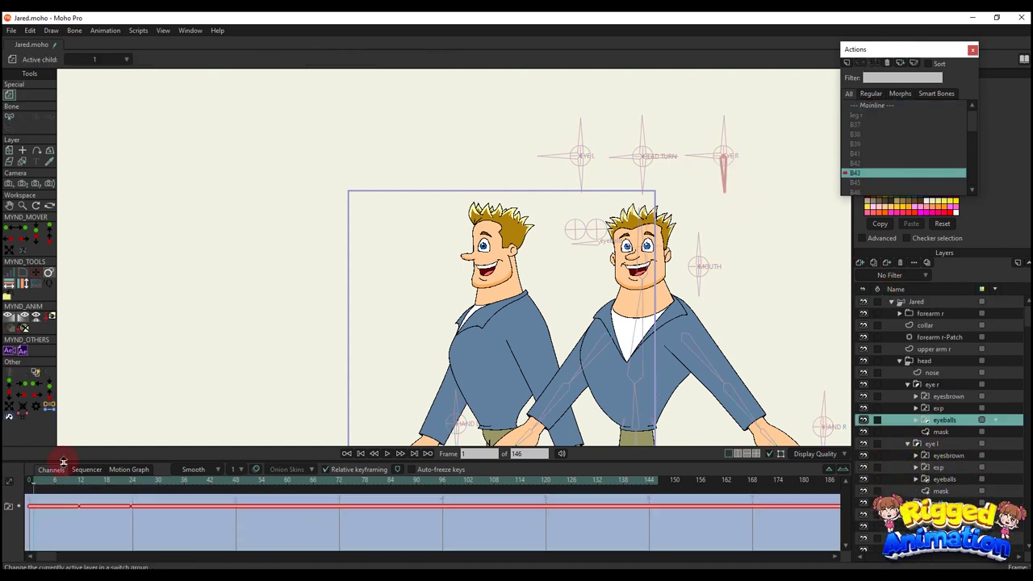
pyautogui.hotkey('ctrl', 'c')
pyautogui.doubleClick(868, 106)
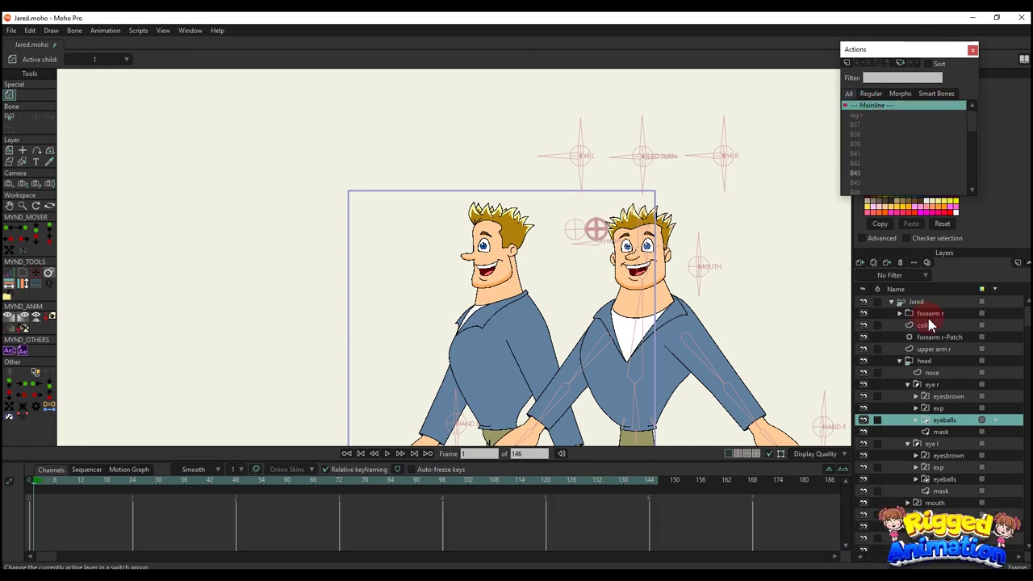
pyautogui.click(901, 301)
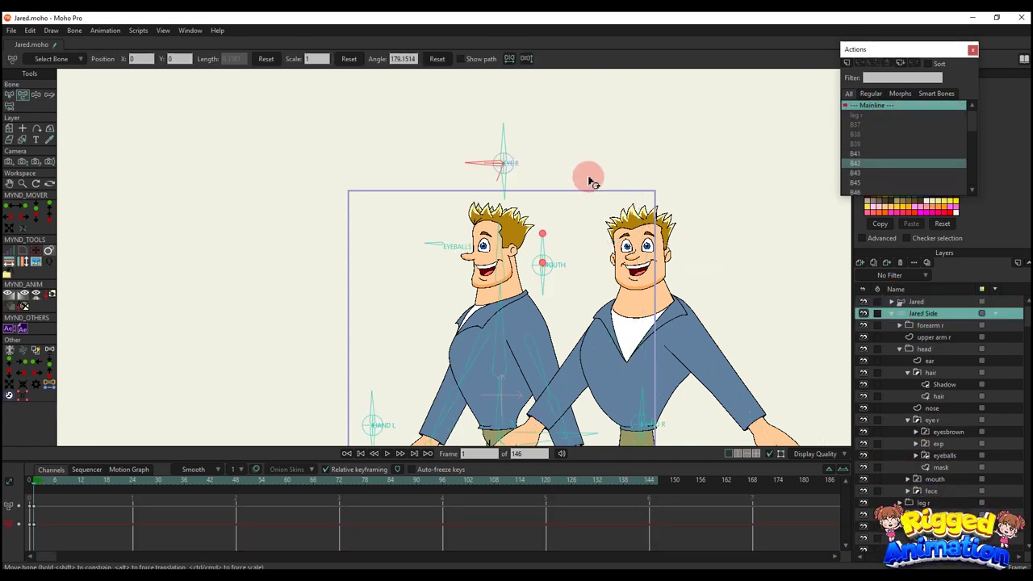
# Paste the copied eyeball keyframes onto Jared Side's eyeballs layer in the B43 action, scrub through them and return to Mainline
pyautogui.click(518, 184)
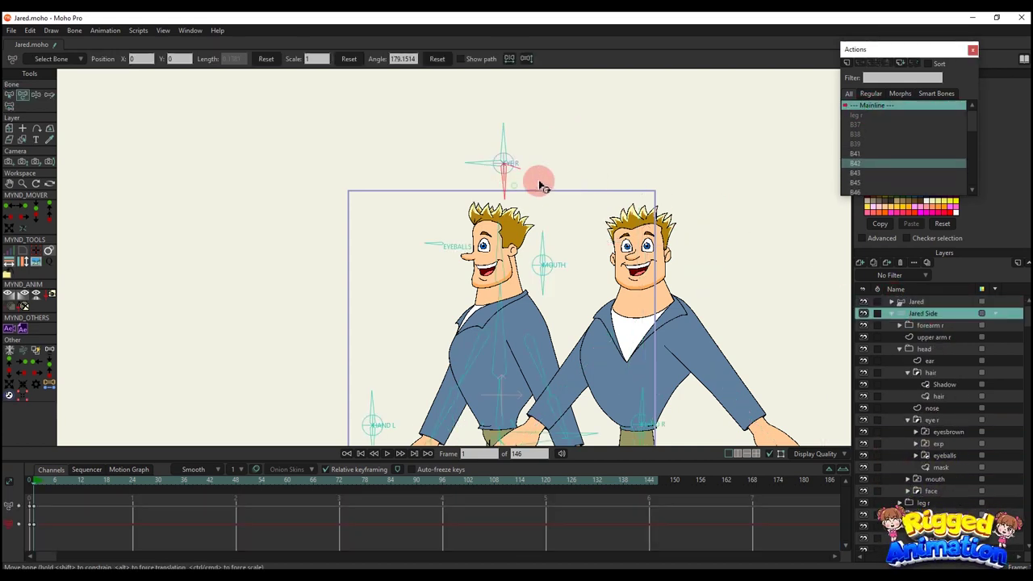
pyautogui.doubleClick(854, 174)
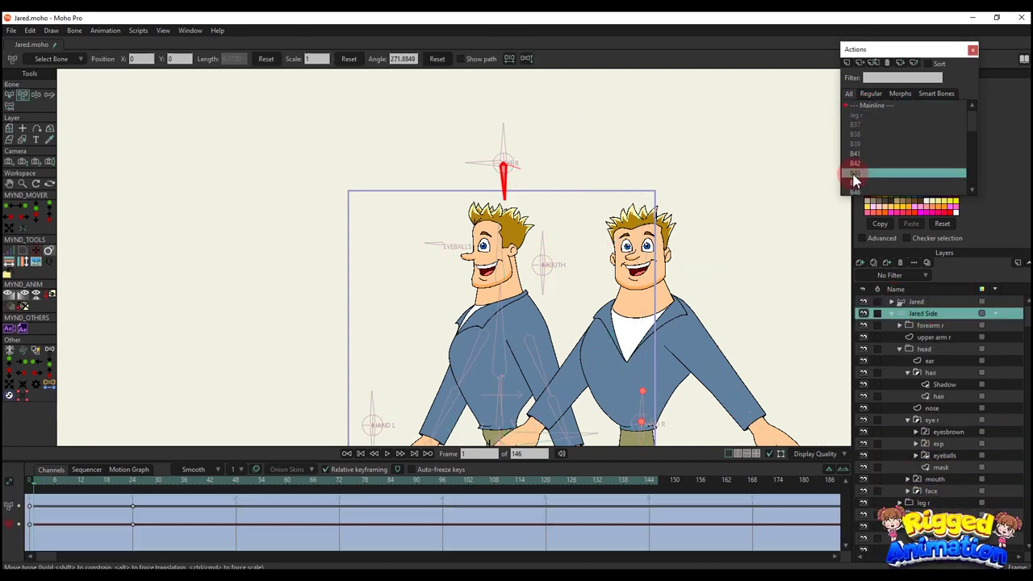
pyautogui.click(944, 455)
pyautogui.click(29, 481)
pyautogui.hotkey('ctrl', 'v')
pyautogui.moveTo(59, 482); pyautogui.dragTo(485, 478)
pyautogui.doubleClick(884, 106)
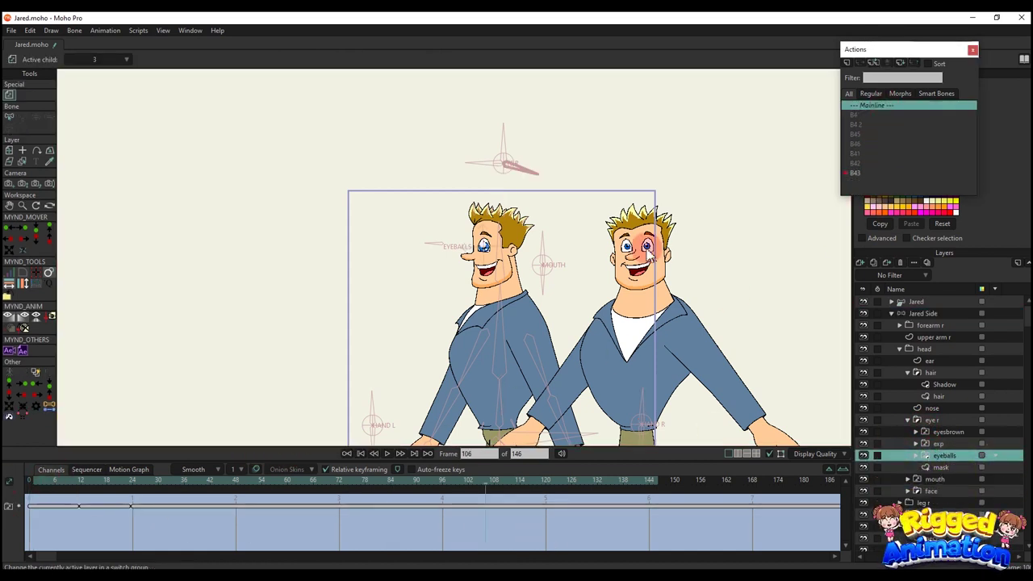
# Copy the Mainline keyframes of the heart-shaped layer 2 inside the eyeballs group under Jared's eye r
pyautogui.scroll(2, 363, 330)
pyautogui.click(30, 482)
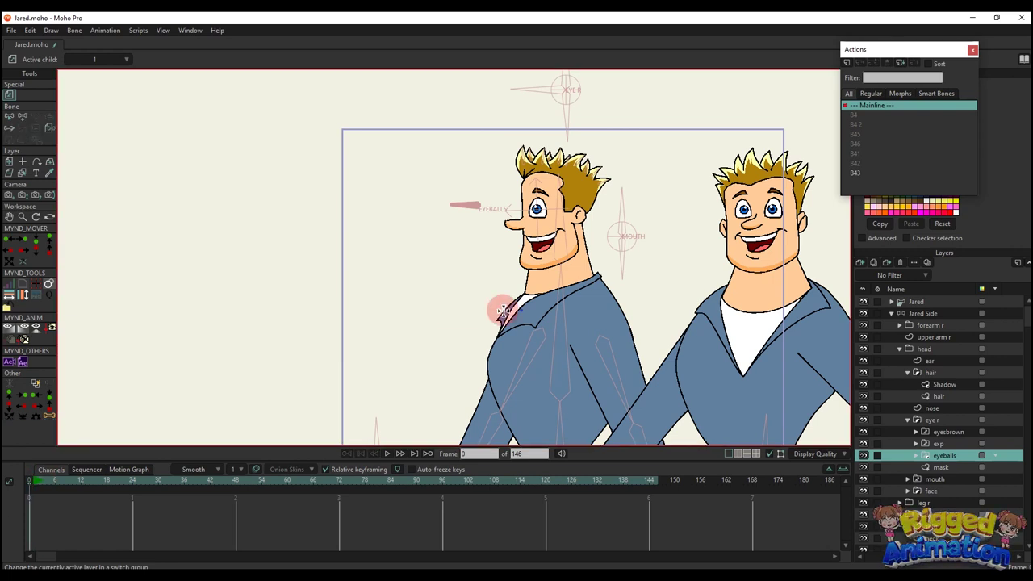
pyautogui.moveTo(500, 307); pyautogui.dragTo(376, 315)
pyautogui.scroll(3, 594, 275)
pyautogui.moveTo(685, 214); pyautogui.dragTo(640, 261)
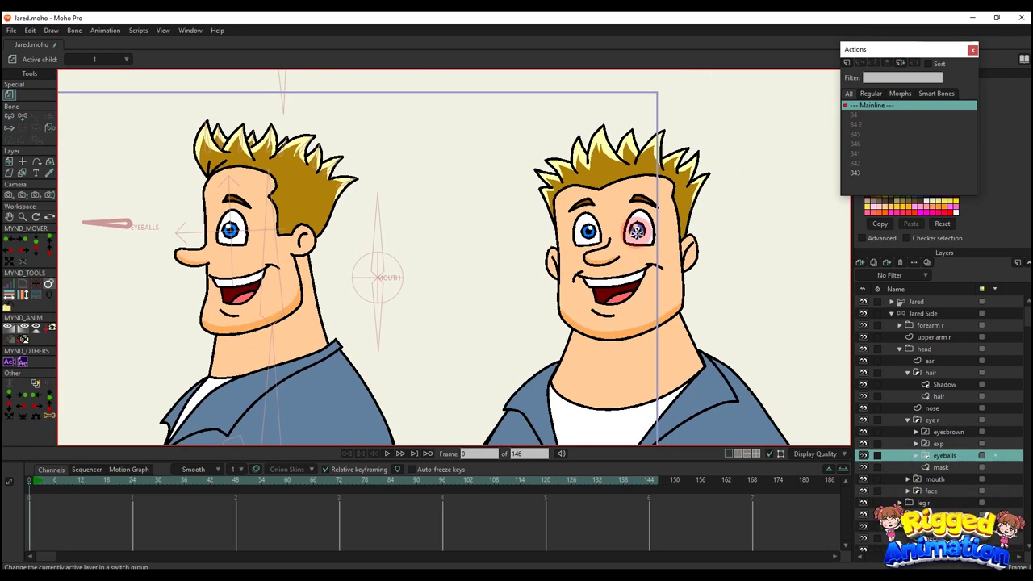
pyautogui.keyDown('alt'); pyautogui.rightClick(636, 232); pyautogui.keyUp('alt')
pyautogui.click(943, 442)
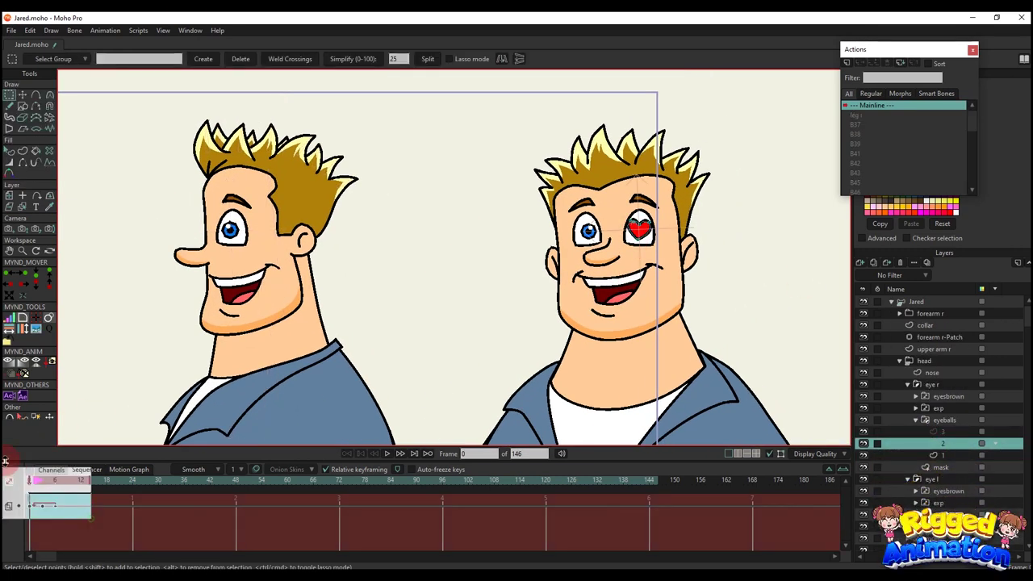
pyautogui.hotkey('ctrl', 'c')
# Examine the Mainline animation of the heart eyeball layer and its neighbouring alternative eyeball on Jared Side by scrubbing and playing back
pyautogui.keyDown('ctrl'); pyautogui.keyDown('alt'); pyautogui.click(226, 274); pyautogui.keyUp('alt'); pyautogui.keyUp('ctrl')
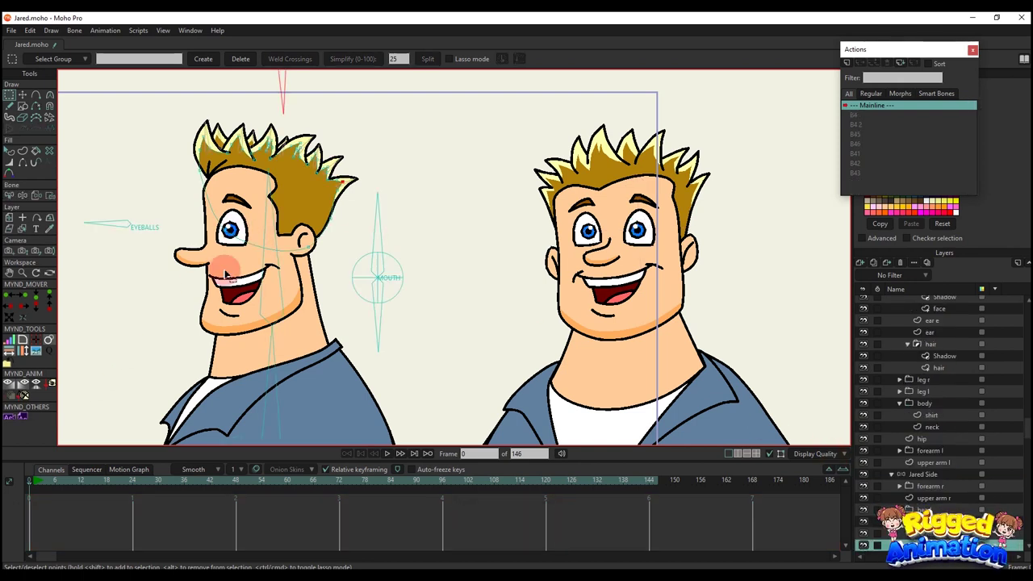
pyautogui.keyDown('alt'); pyautogui.rightClick(227, 234); pyautogui.keyUp('alt')
pyautogui.click(944, 533)
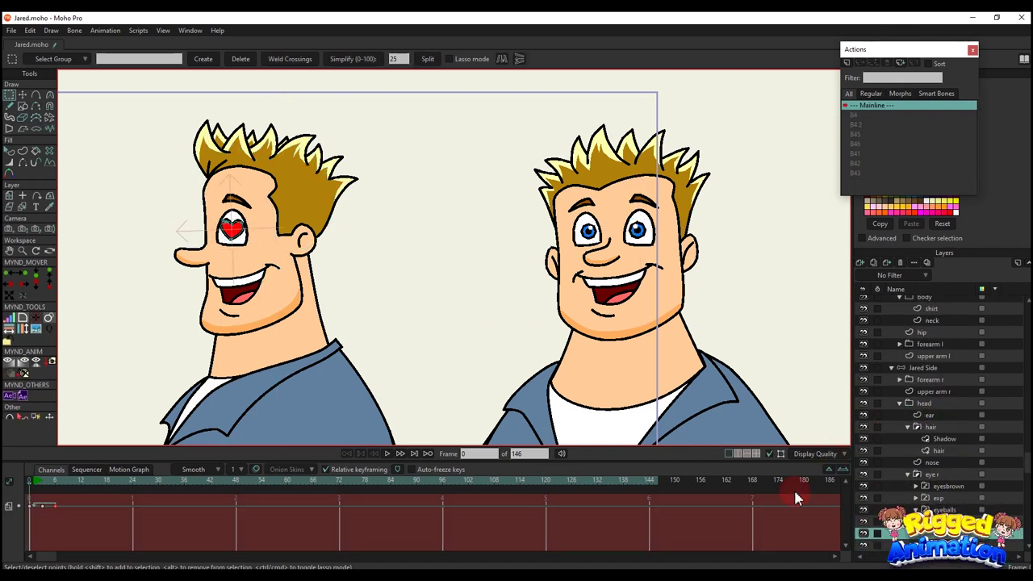
pyautogui.moveTo(78, 496); pyautogui.dragTo(89, 494)
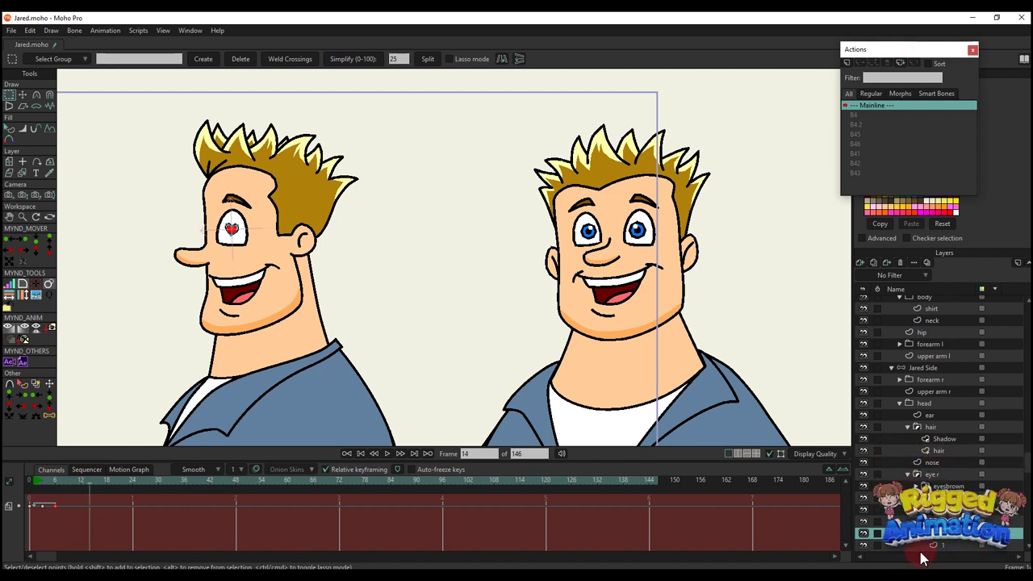
pyautogui.press('space')
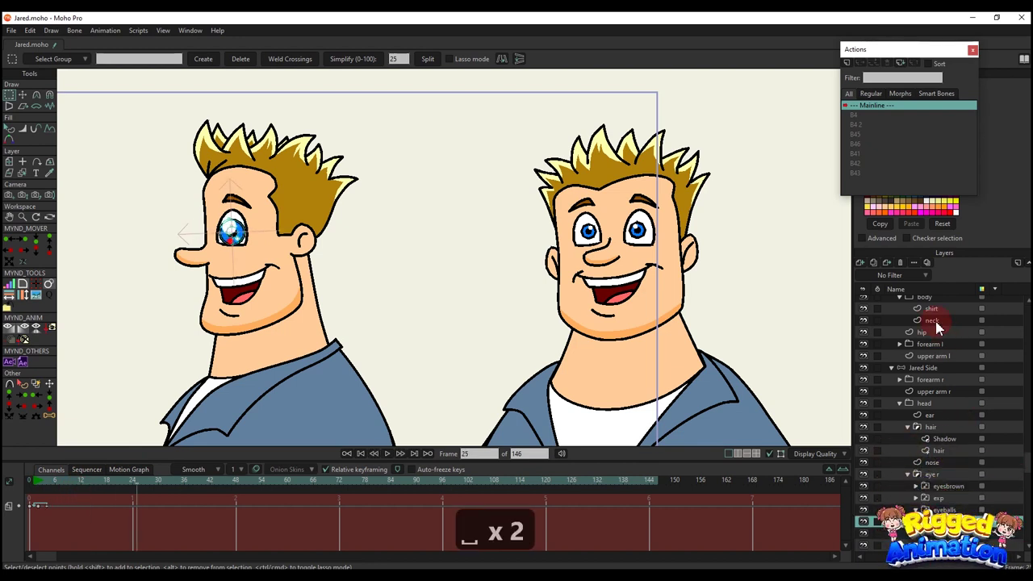
# Collapse the Jared Side and Jared layer groups and bring both full characters into view
pyautogui.scroll(2, 927, 419)
pyautogui.click(893, 438)
pyautogui.scroll(5, 912, 380)
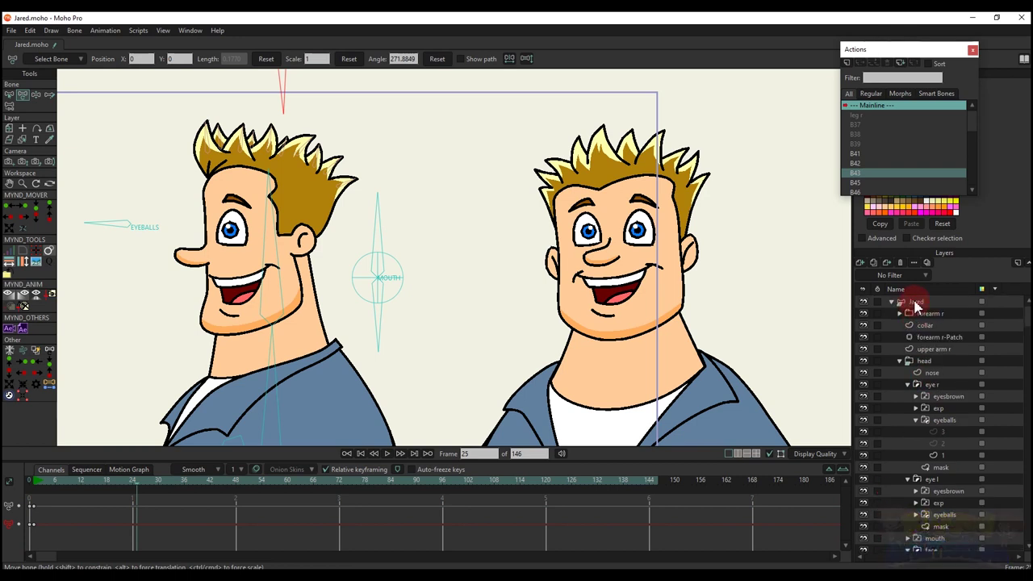
pyautogui.click(915, 303)
pyautogui.click(891, 301)
pyautogui.scroll(-5, 437, 215)
pyautogui.moveTo(192, 381); pyautogui.dragTo(214, 420)
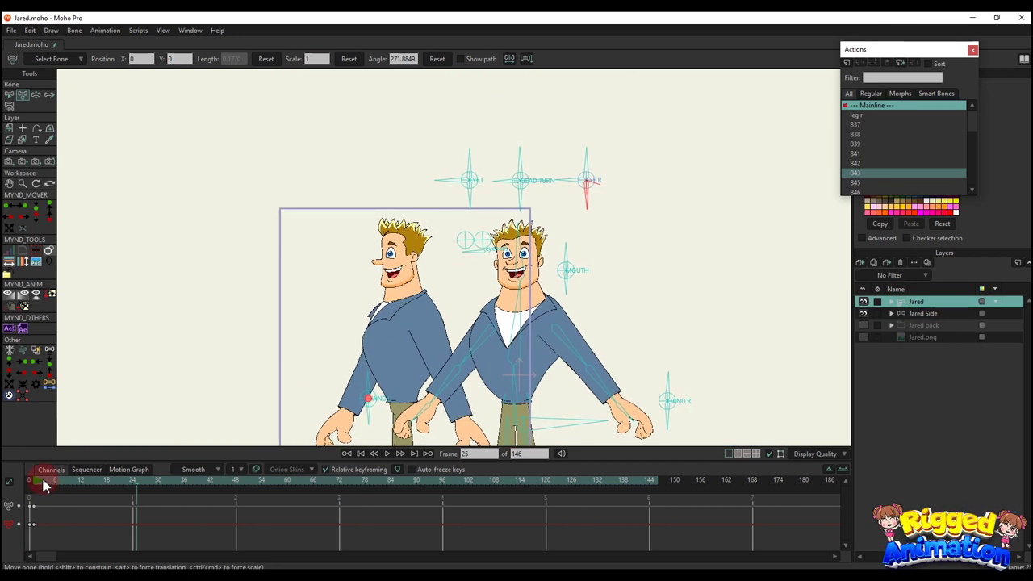
# Test Jared Side's EYE R smart bones at frame 6, then delete the test keyframes
pyautogui.click(926, 313)
pyautogui.scroll(3, 379, 230)
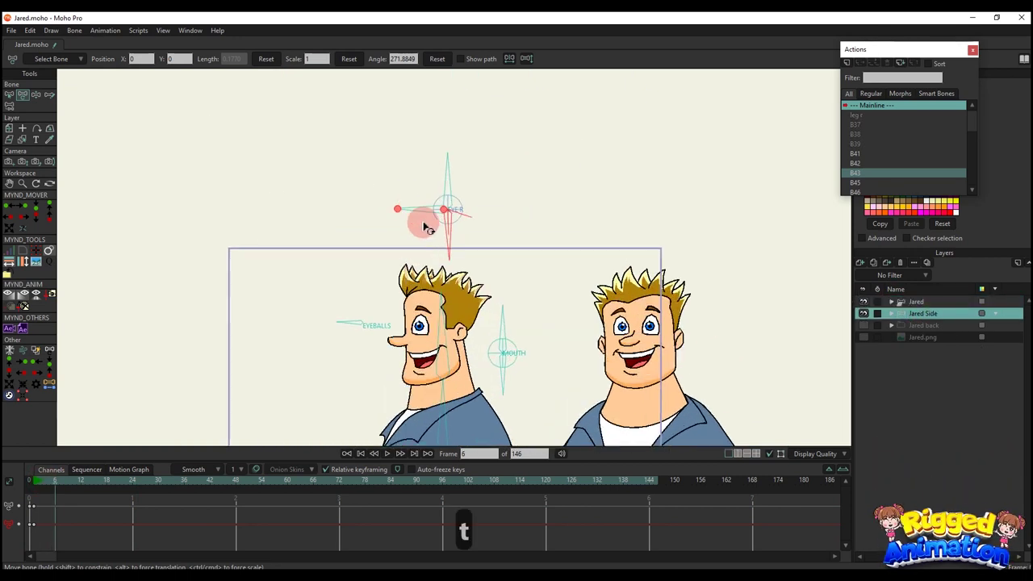
pyautogui.moveTo(489, 229); pyautogui.dragTo(438, 219)
pyautogui.click(417, 213)
pyautogui.scroll(-2, 420, 252)
pyautogui.moveTo(124, 526); pyautogui.dragTo(14, 484)
pyautogui.press('BackSpace')
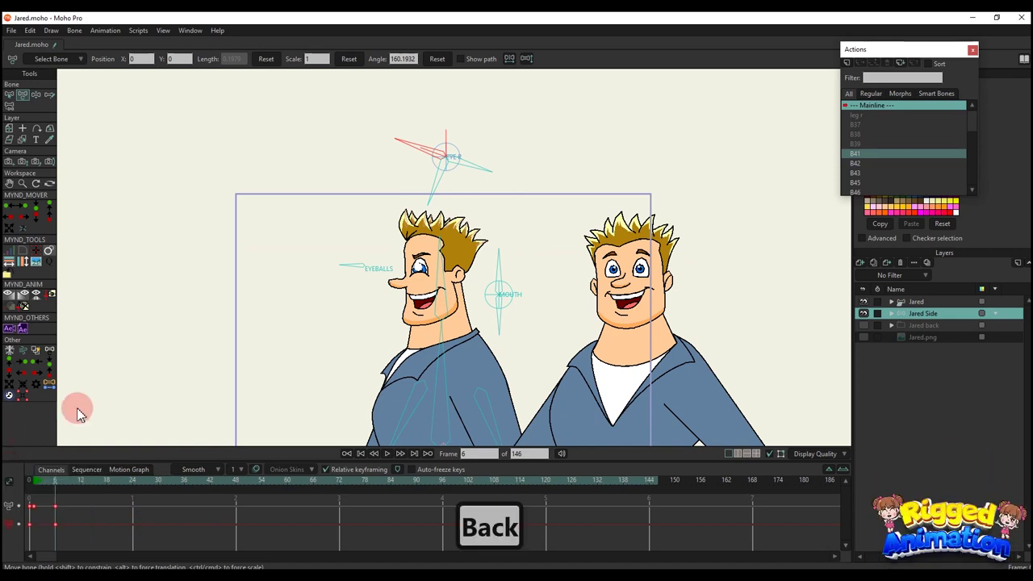
# Test Jared Side's MOUTH smart bones at frame 6, then delete the test keyframes
pyautogui.moveTo(395, 333); pyautogui.dragTo(396, 307)
pyautogui.moveTo(503, 243); pyautogui.dragTo(468, 273)
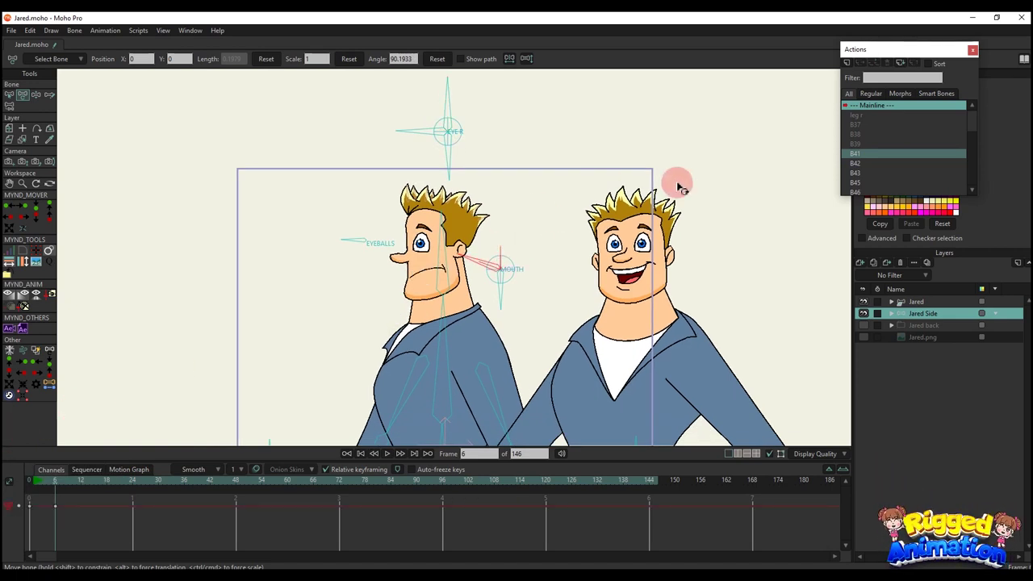
pyautogui.moveTo(676, 186); pyautogui.dragTo(530, 273)
pyautogui.moveTo(500, 287); pyautogui.dragTo(565, 254)
pyautogui.moveTo(484, 266); pyautogui.dragTo(601, 231)
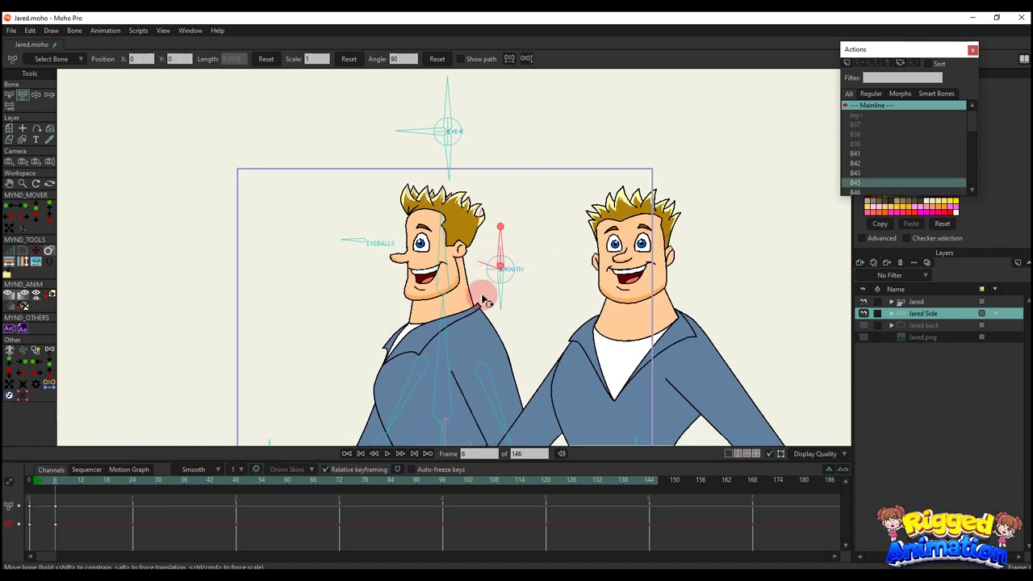
pyautogui.moveTo(484, 300)
pyautogui.mouseDown()
pyautogui.moveTo(530, 276)
pyautogui.moveTo(489, 269)
pyautogui.moveTo(581, 271)
pyautogui.moveTo(502, 310)
pyautogui.mouseUp()
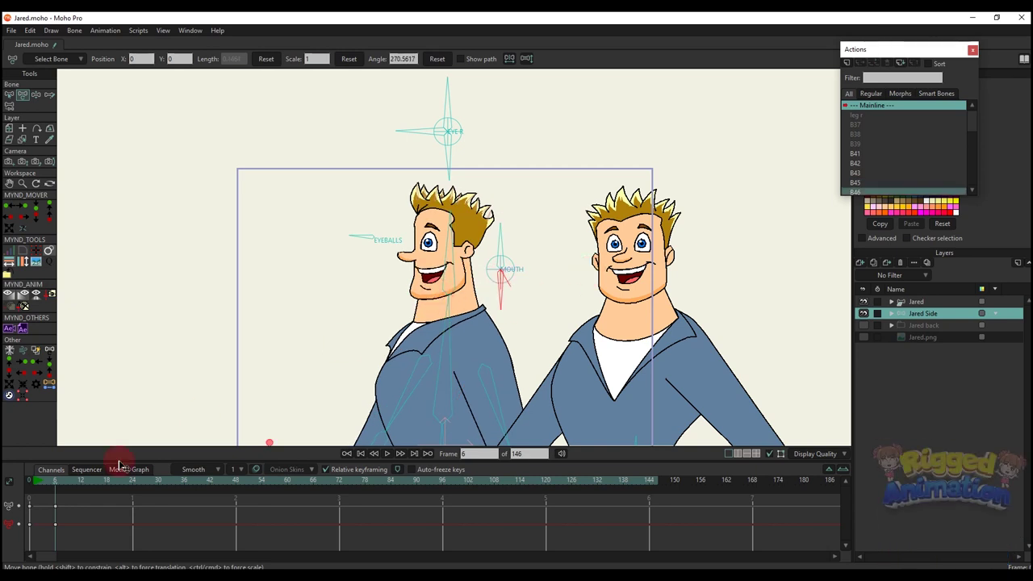
pyautogui.moveTo(119, 466); pyautogui.dragTo(16, 533)
pyautogui.press('BackSpace')
# Test moving Jared Side's EYEBALLS bone at frame 6, then delete its keyframes
pyautogui.click(362, 262)
pyautogui.moveTo(367, 243); pyautogui.dragTo(368, 247)
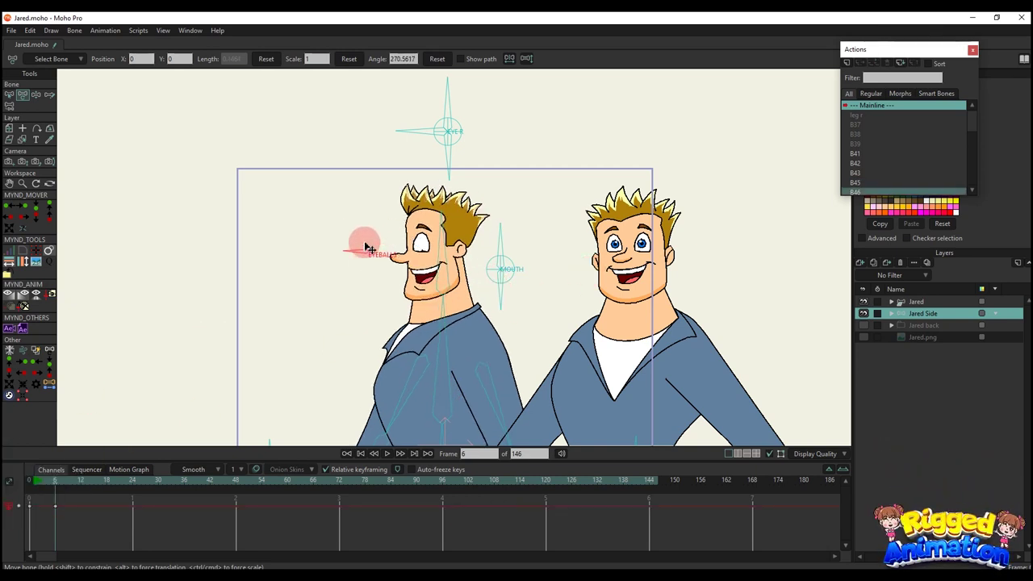
pyautogui.moveTo(153, 487); pyautogui.dragTo(16, 529)
pyautogui.press('BackSpace')
# Test Jared Side's body bones at frame 6, then delete the test keyframes
pyautogui.scroll(-2, 365, 298)
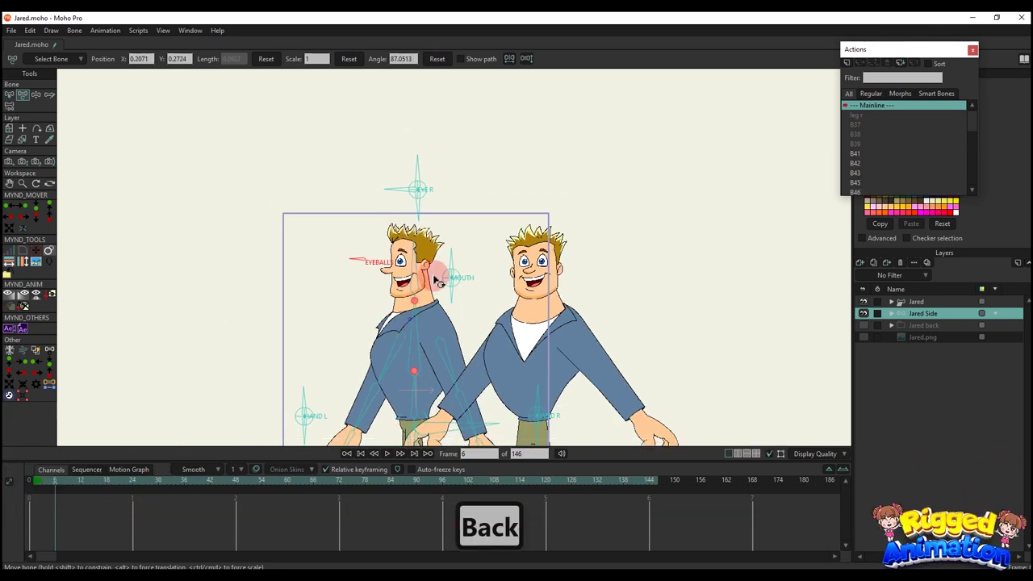
pyautogui.scroll(-1, 439, 286)
pyautogui.moveTo(409, 327); pyautogui.dragTo(445, 263)
pyautogui.scroll(2, 445, 263)
pyautogui.moveTo(448, 261); pyautogui.dragTo(497, 252)
pyautogui.moveTo(513, 207); pyautogui.dragTo(545, 229)
pyautogui.moveTo(105, 536); pyautogui.dragTo(9, 423)
pyautogui.press('BackSpace')
# Hide the Jared layer, test bending Jared Side's torso and shirt hem bones both ways over the hip, and delete the test keyframes
pyautogui.scroll(3, 455, 244)
pyautogui.moveTo(438, 332); pyautogui.dragTo(419, 282)
pyautogui.scroll(4, 511, 249)
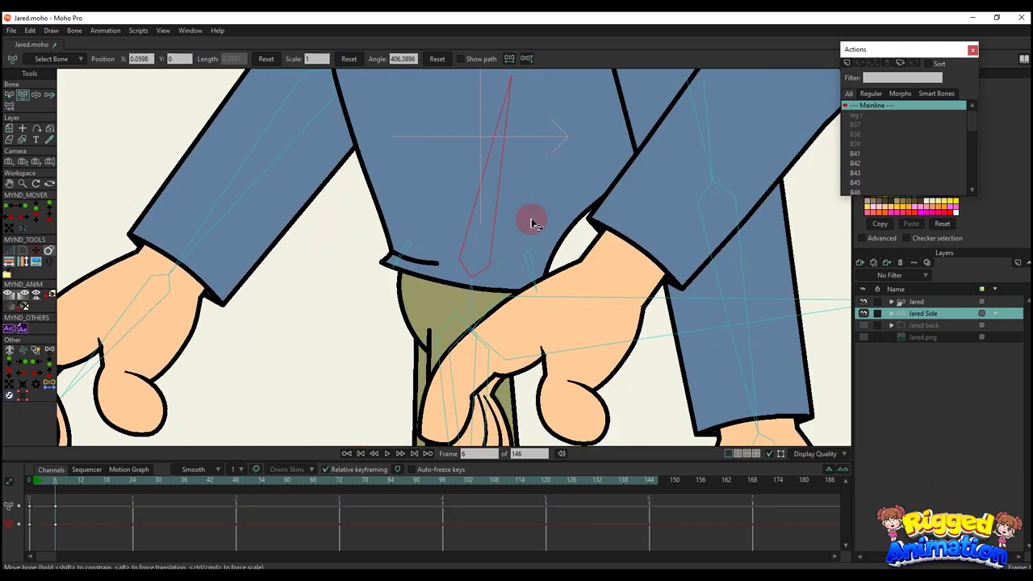
pyautogui.moveTo(851, 300); pyautogui.dragTo(547, 274)
pyautogui.click(431, 234)
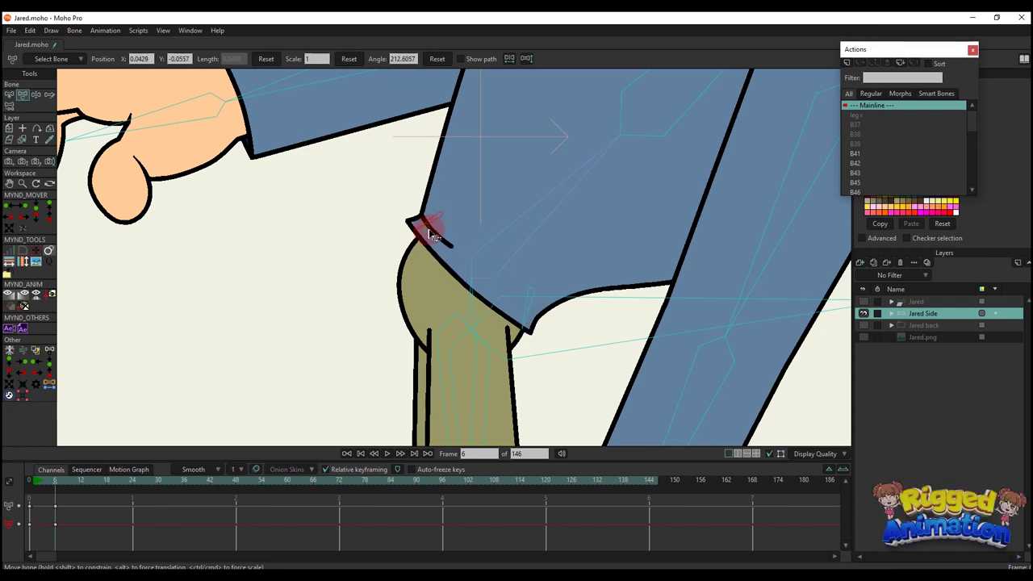
pyautogui.moveTo(487, 222); pyautogui.dragTo(411, 323)
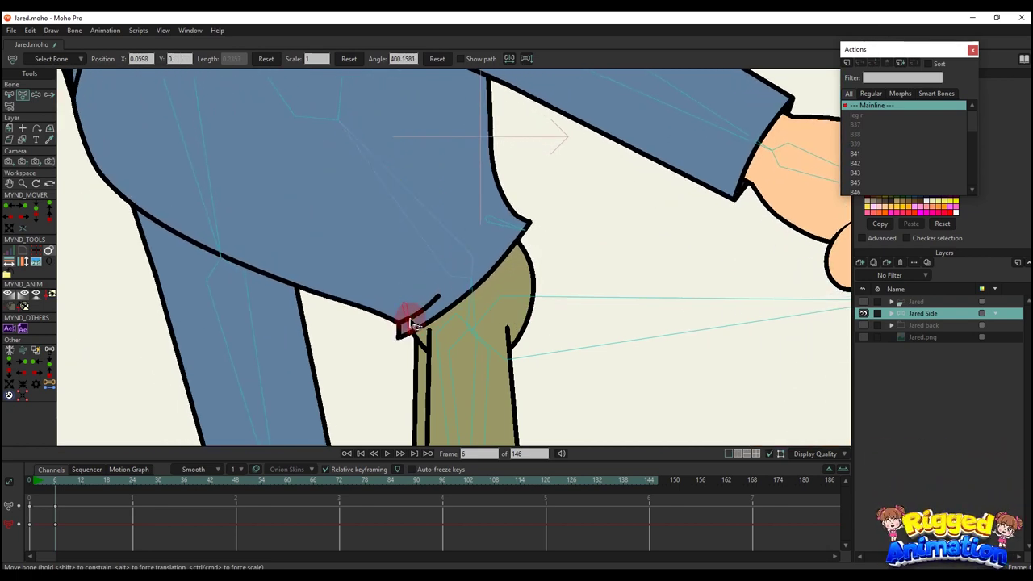
pyautogui.scroll(-5, 500, 238)
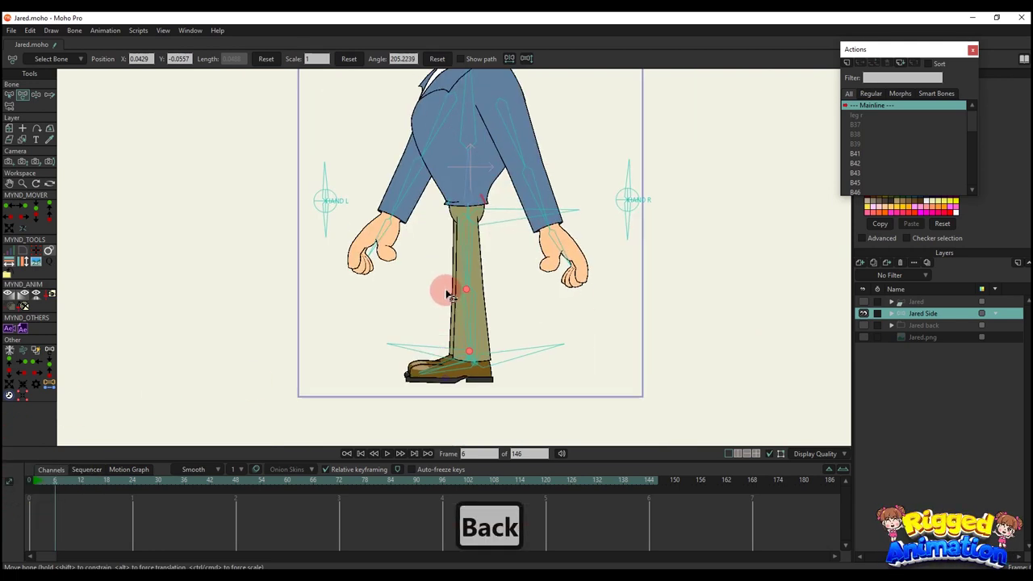
# Pose Jared Side's leg bones at frame 6 with bent knee and lifted foot to test the leg deformation
pyautogui.scroll(3, 445, 288)
pyautogui.moveTo(476, 353); pyautogui.dragTo(519, 237)
pyautogui.scroll(-4, 516, 245)
pyautogui.scroll(2, 496, 309)
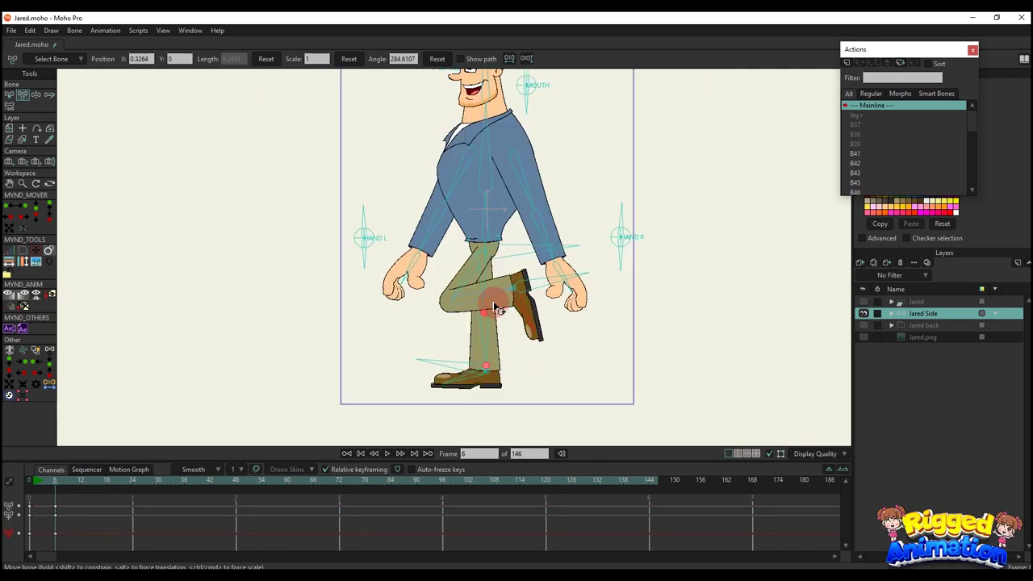
pyautogui.moveTo(524, 288); pyautogui.dragTo(498, 321)
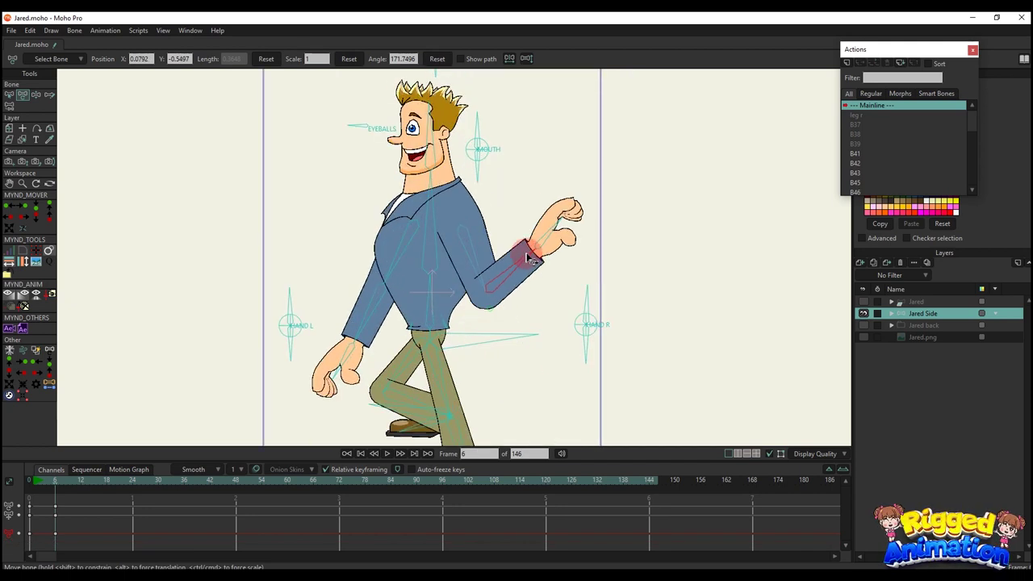
# Bend Jared Side's raised forearm downward and rotate the torso bone at frame 6 to test the full-body pose
pyautogui.moveTo(532, 246); pyautogui.dragTo(460, 242)
pyautogui.moveTo(499, 250); pyautogui.dragTo(548, 225)
pyautogui.moveTo(433, 307); pyautogui.dragTo(414, 290)
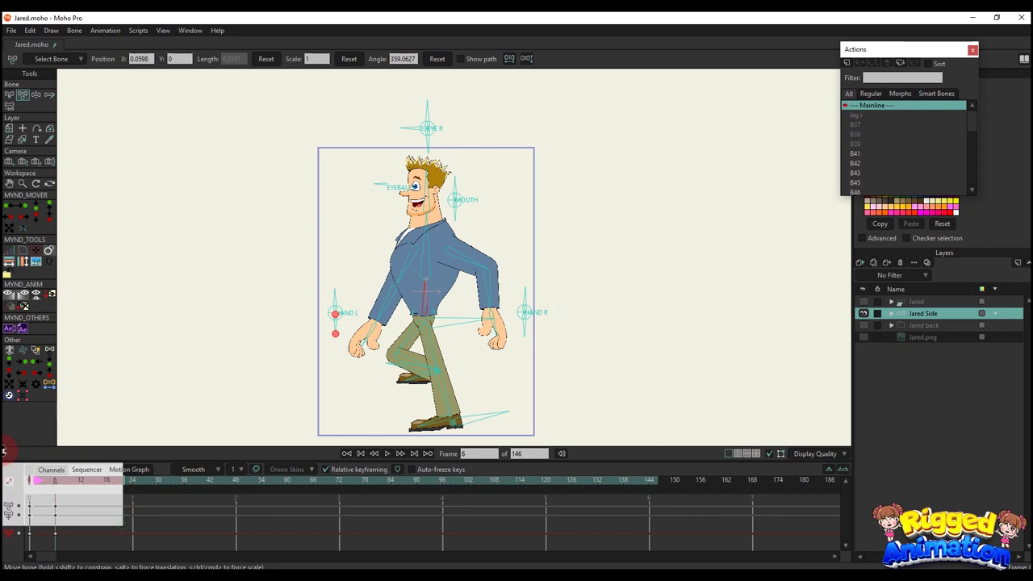
# Delete Jared Side's test pose keyframes and return to frame 0
pyautogui.moveTo(360, 300); pyautogui.dragTo(376, 330)
pyautogui.click(28, 481)
pyautogui.scroll(3, 427, 238)
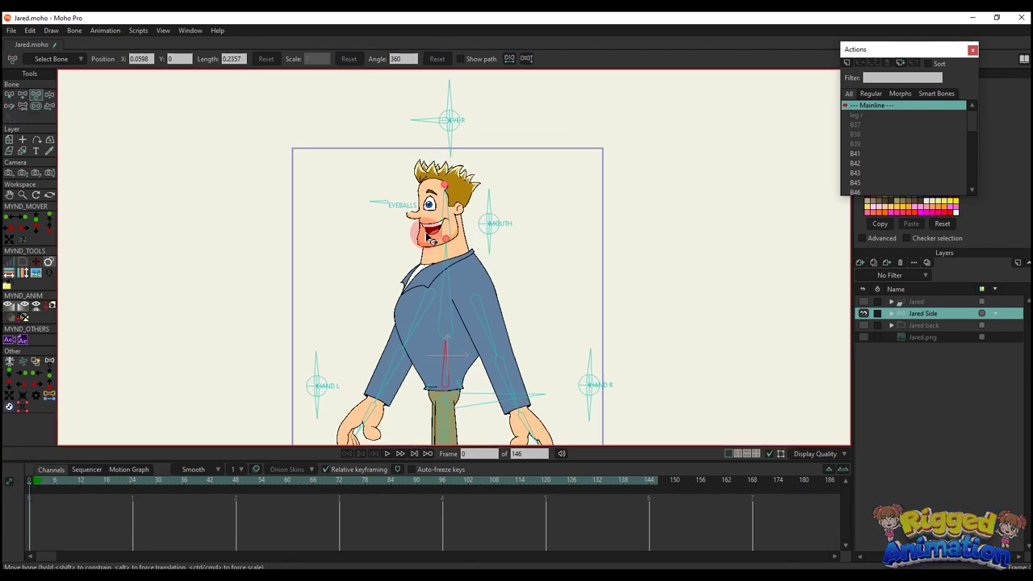
# Draw a vertical control bone above Jared Side's head, beside the EYE R controller
pyautogui.moveTo(429, 233); pyautogui.dragTo(435, 277)
pyautogui.scroll(1, 481, 181)
pyautogui.moveTo(465, 158); pyautogui.dragTo(410, 168)
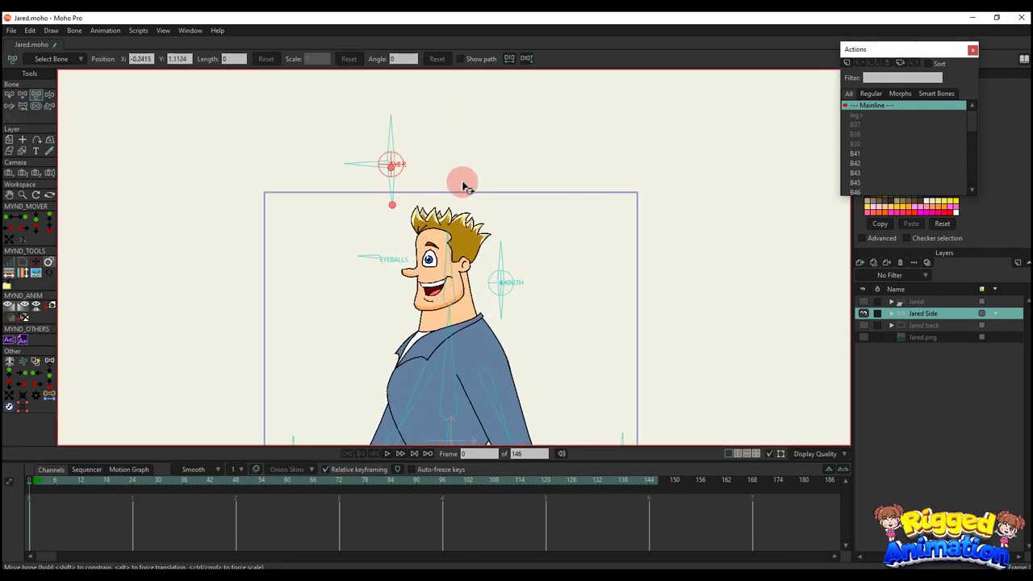
pyautogui.press('a')
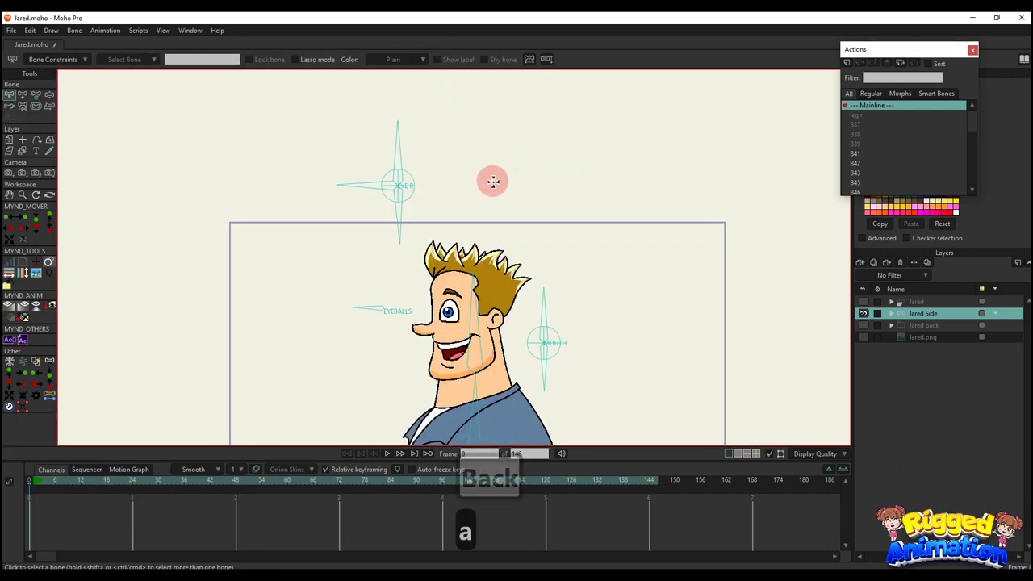
pyautogui.moveTo(482, 184); pyautogui.dragTo(478, 122)
pyautogui.press('s')
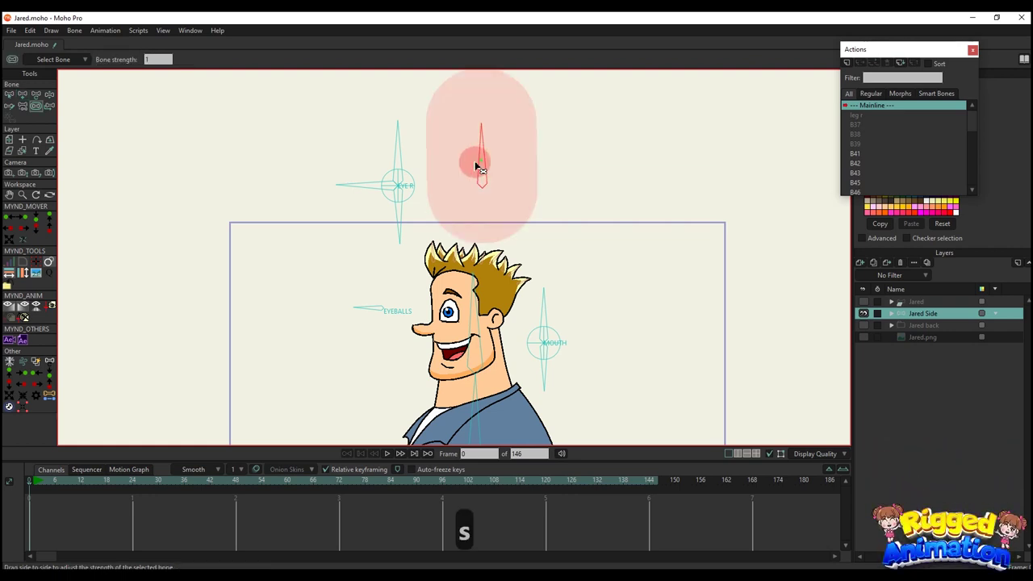
# Name the new bone above the head HEAD TURN
pyautogui.write('bhead')
pyautogui.press('BackSpace')
pyautogui.press('BackSpace')
pyautogui.press('BackSpace')
pyautogui.press('BackSpace')
pyautogui.press('BackSpace')
pyautogui.press('capslock')
pyautogui.write('HEAD TUN')
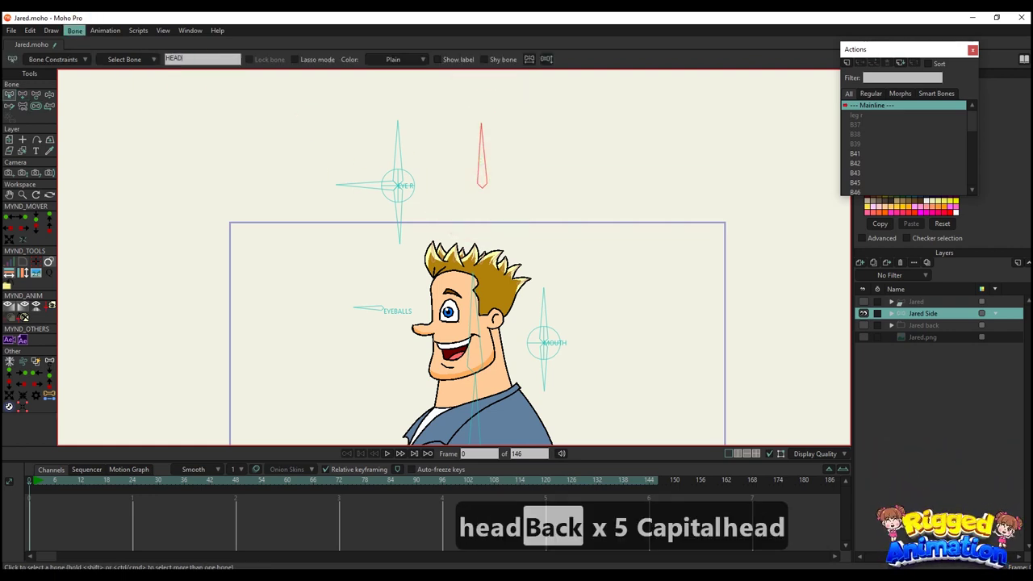
pyautogui.press('BackSpace')
pyautogui.write('RBN')
pyautogui.press('BackSpace')
pyautogui.press('BackSpace')
pyautogui.write('N')
pyautogui.press('Return')
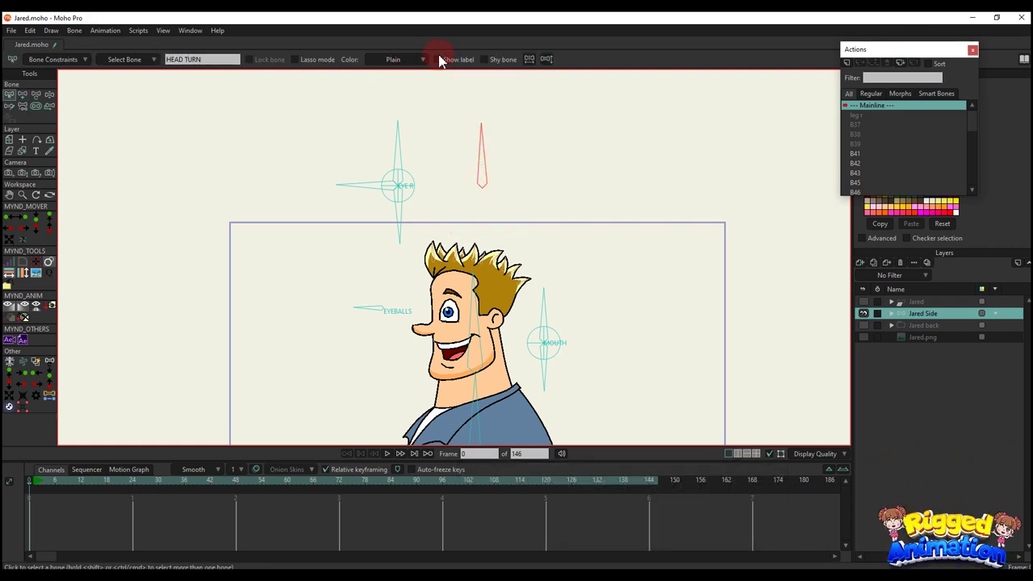
# Show the HEAD TURN bone's label and constrain its angle between -70 and 0 degrees
pyautogui.click(54, 59)
pyautogui.click(139, 87)
pyautogui.write('0')
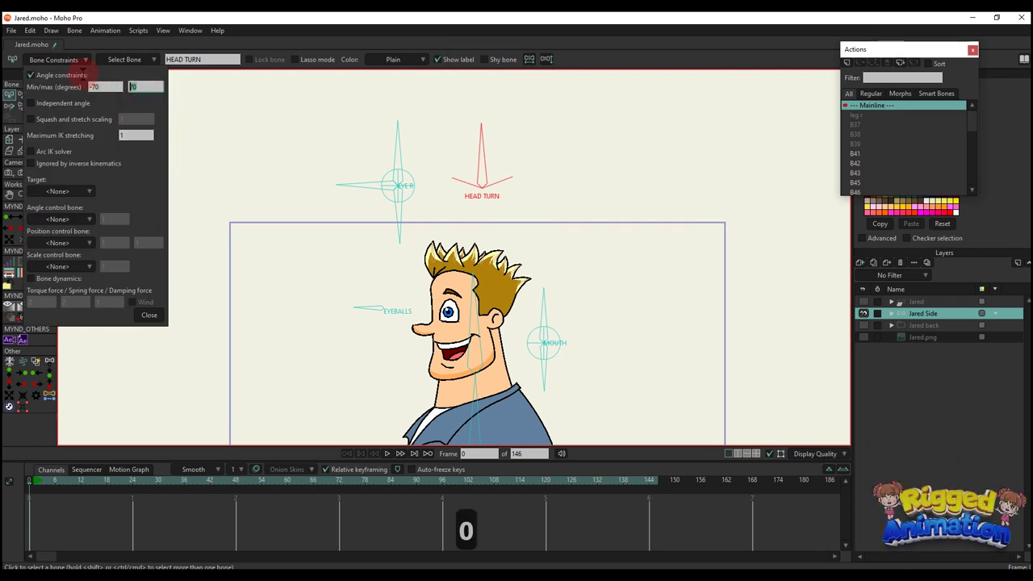
pyautogui.click(147, 315)
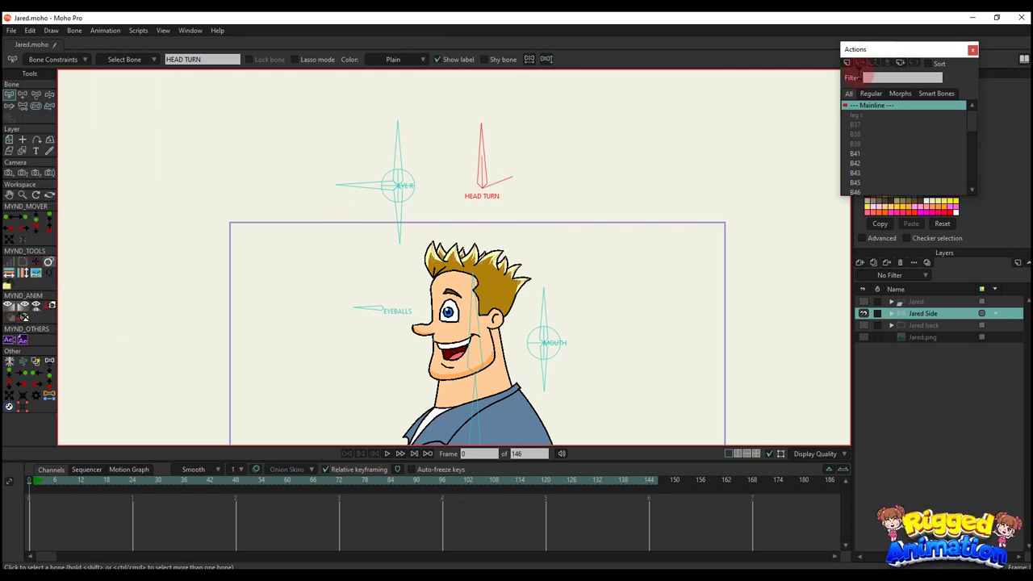
# Create a smart bone action for the HEAD TURN bone
pyautogui.click(846, 65)
pyautogui.press('Return')
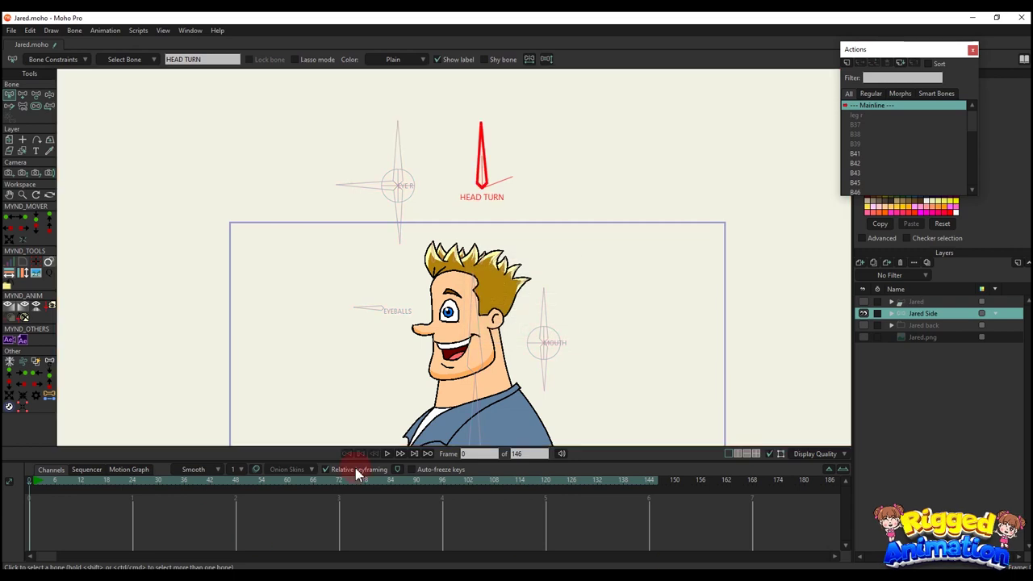
pyautogui.click(133, 483)
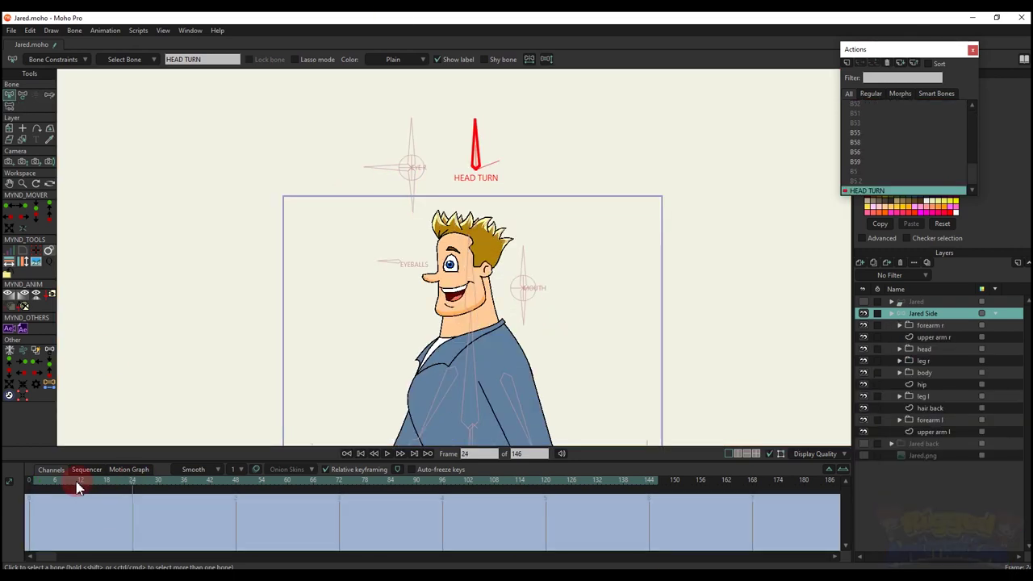
# Hold the head bone's pose at frame 11 of the HEAD TURN action and flip the head horizontally at frame 12
pyautogui.press('t')
pyautogui.scroll(1, 250, 380)
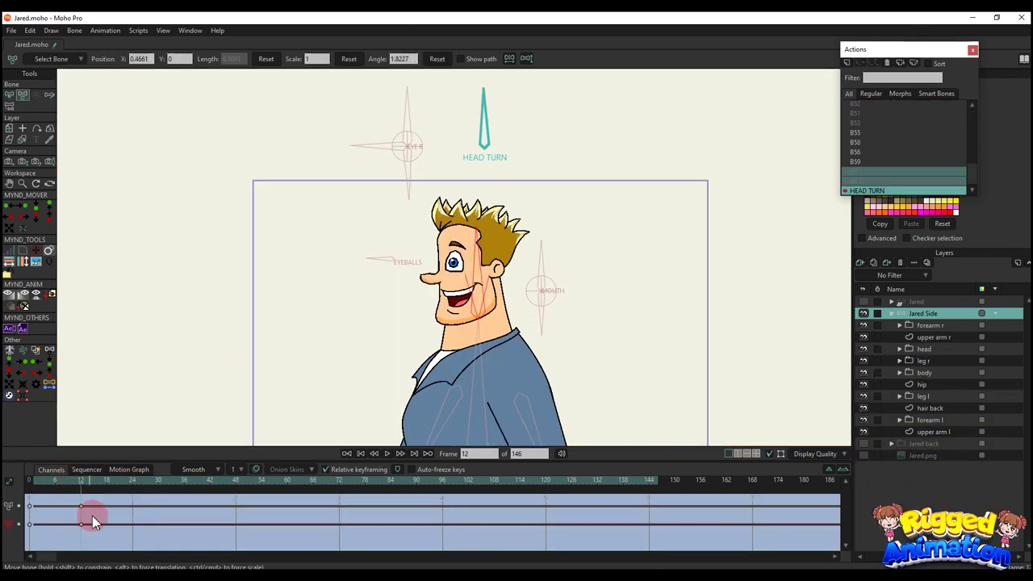
pyautogui.click(300, 291)
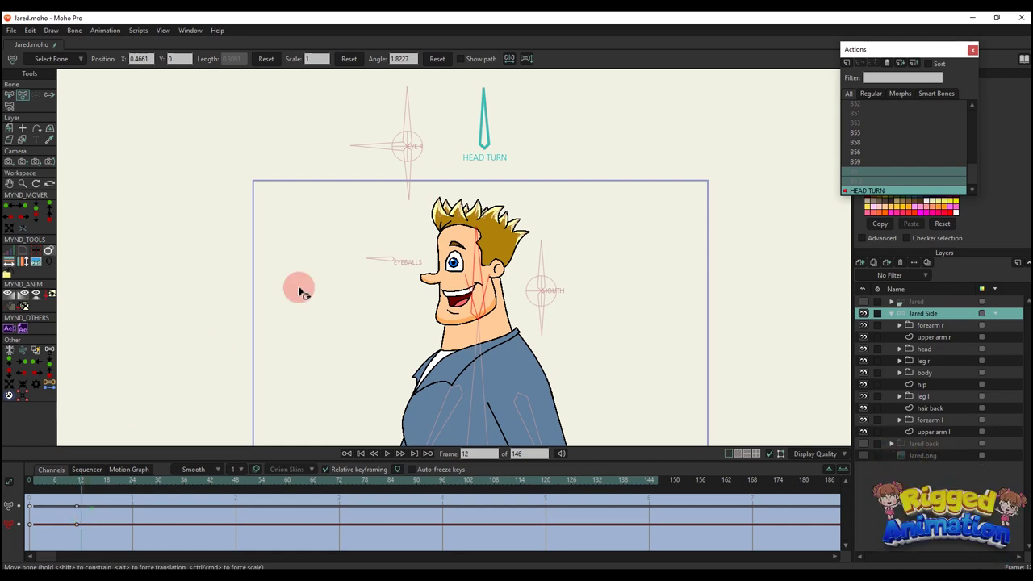
pyautogui.click(526, 60)
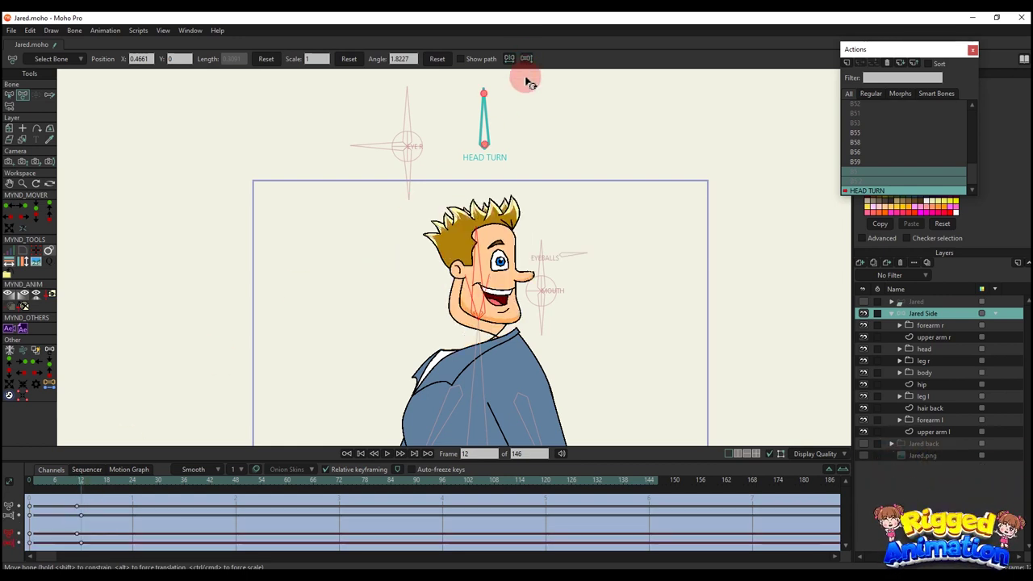
pyautogui.scroll(1, 472, 293)
pyautogui.click(234, 386)
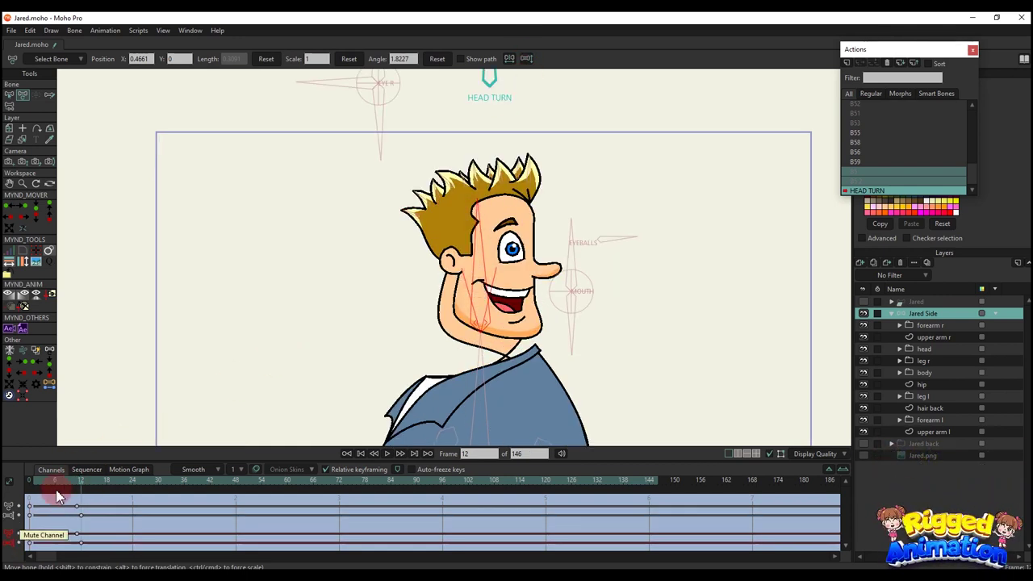
# Select the neck layer and key its unflipped shape at frame 11 of the HEAD TURN action
pyautogui.moveTo(57, 497); pyautogui.dragTo(80, 505)
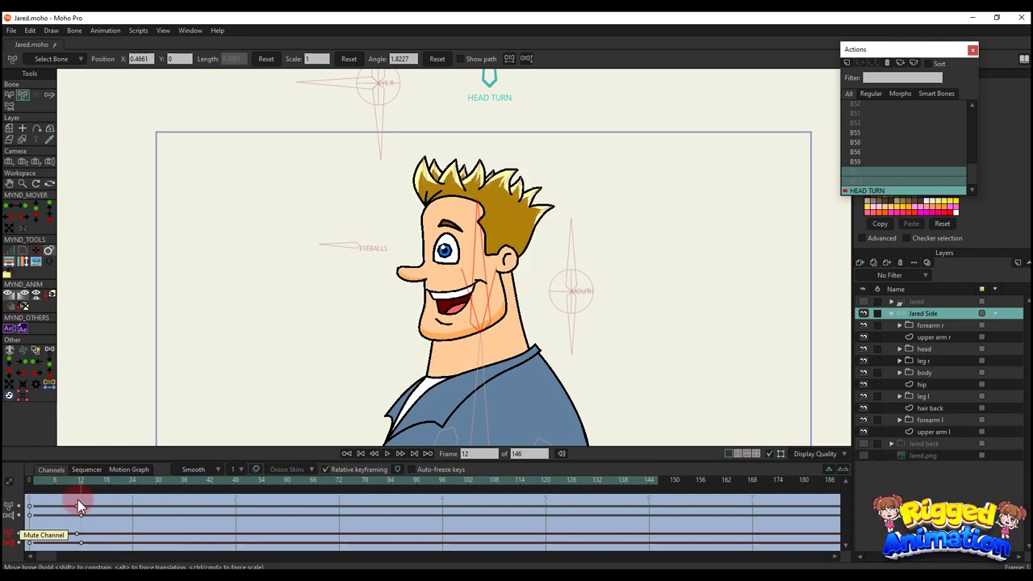
pyautogui.scroll(1, 335, 355)
pyautogui.keyDown('alt'); pyautogui.rightClick(478, 355); pyautogui.keyUp('alt')
pyautogui.scroll(-2, 499, 333)
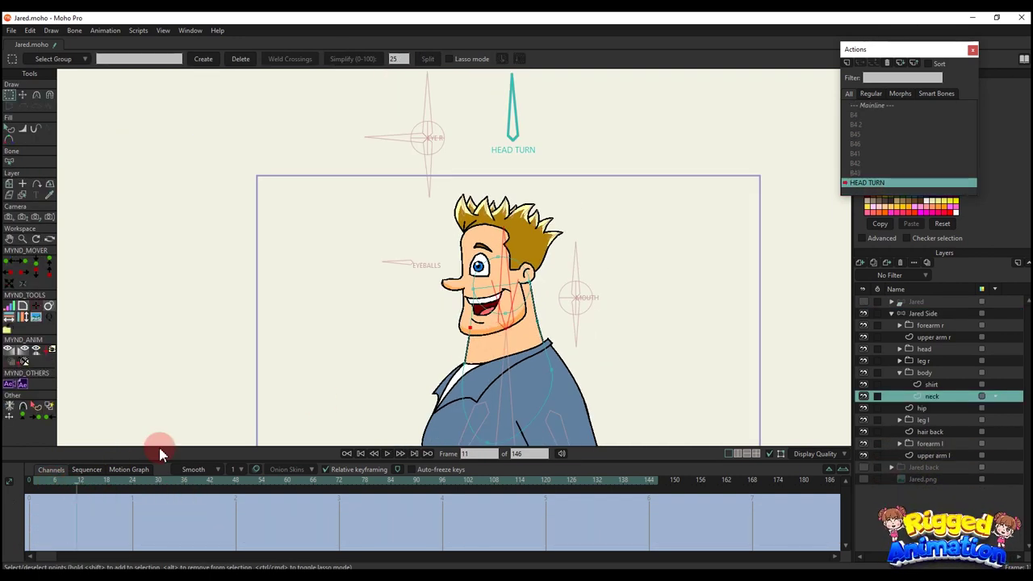
pyautogui.hotkey('ctrl', 'f')
pyautogui.click(82, 487)
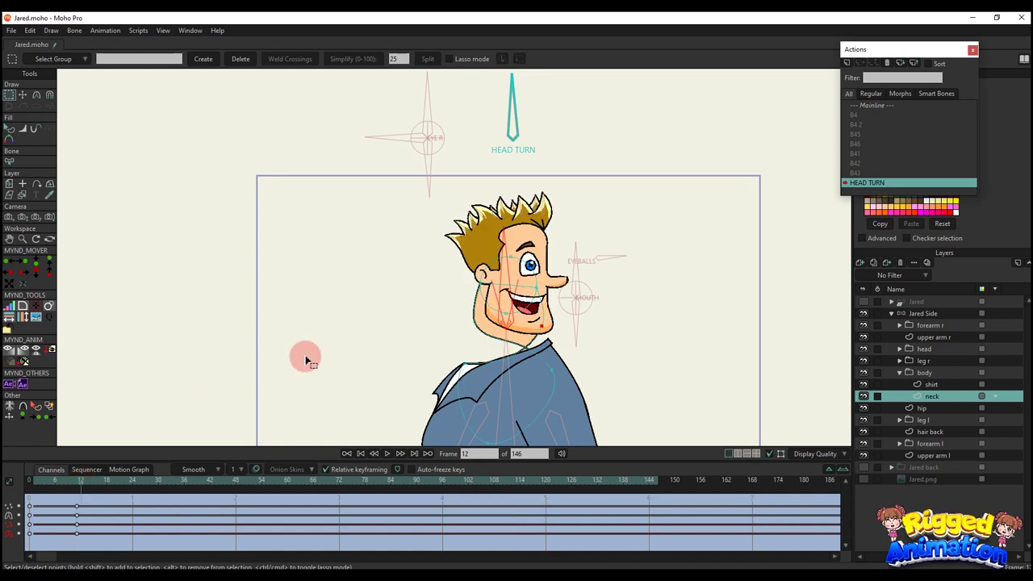
# Reposition the neck points at frame 12 so the neck joins the flipped head to the shirt collar
pyautogui.press('t')
pyautogui.scroll(1, 533, 338)
pyautogui.moveTo(534, 338); pyautogui.dragTo(518, 277)
pyautogui.click(610, 285)
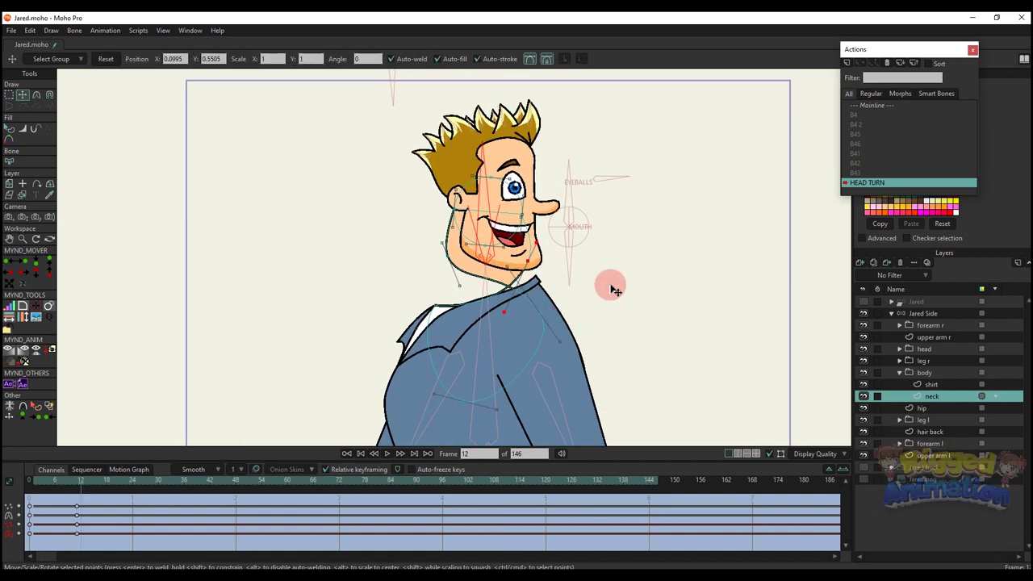
pyautogui.scroll(3, 532, 300)
pyautogui.scroll(-2, 545, 329)
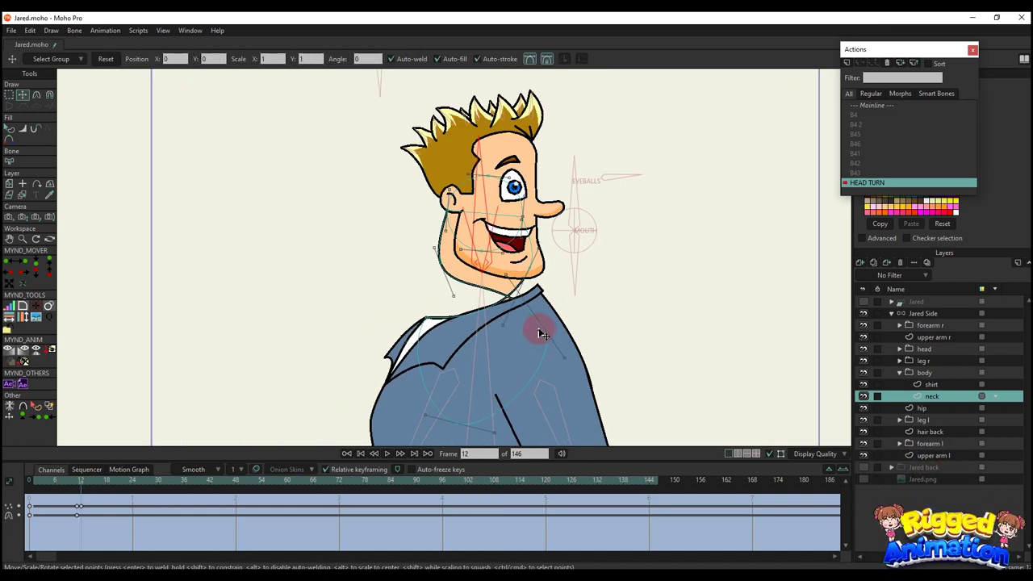
pyautogui.scroll(2, 533, 314)
pyautogui.moveTo(537, 287); pyautogui.dragTo(547, 256)
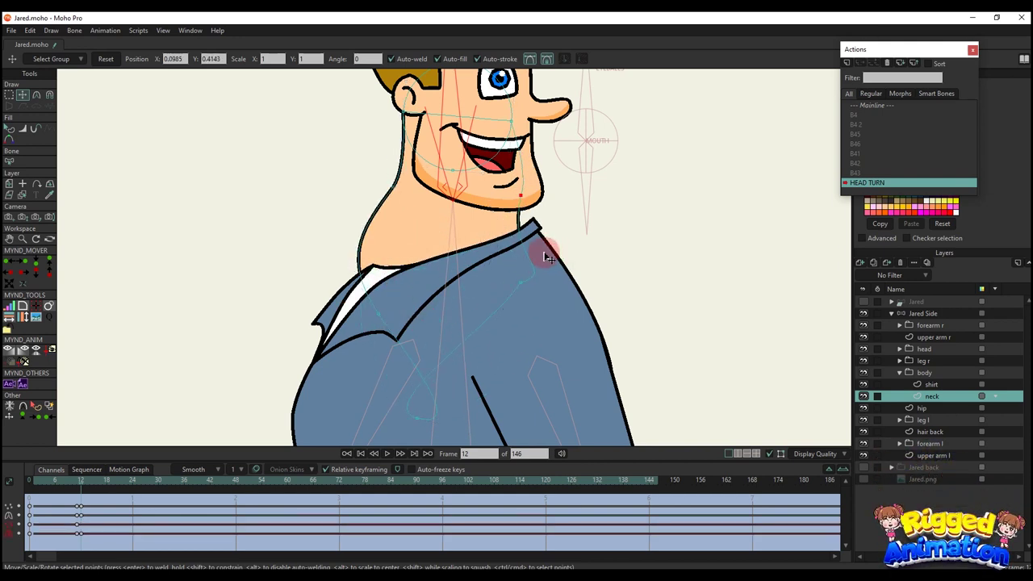
# Smooth the neck's front and back edges at frame 12, tuck the lower points under the shirt, and preview the head turn
pyautogui.moveTo(465, 320); pyautogui.dragTo(458, 403)
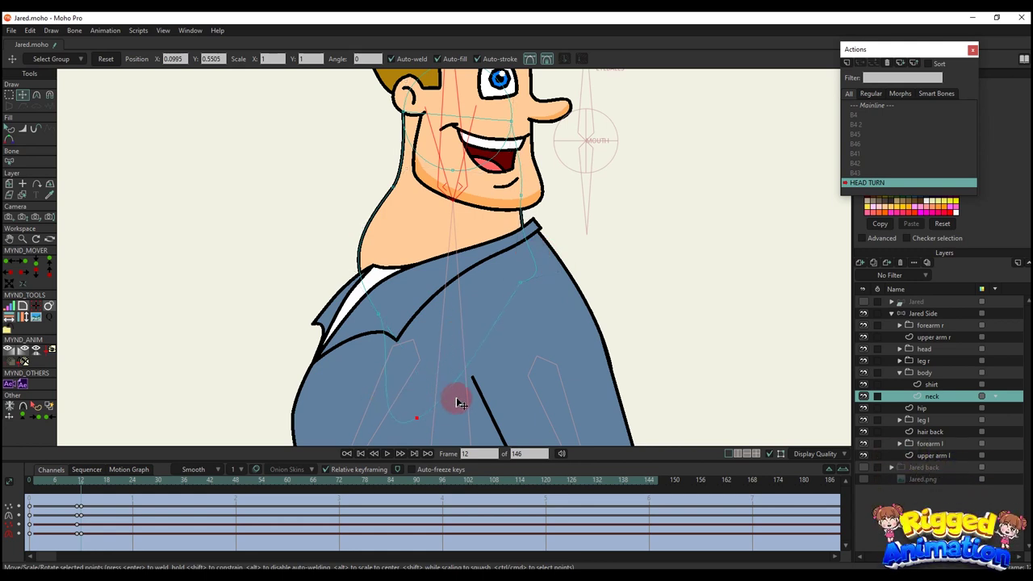
pyautogui.moveTo(456, 443); pyautogui.dragTo(379, 260)
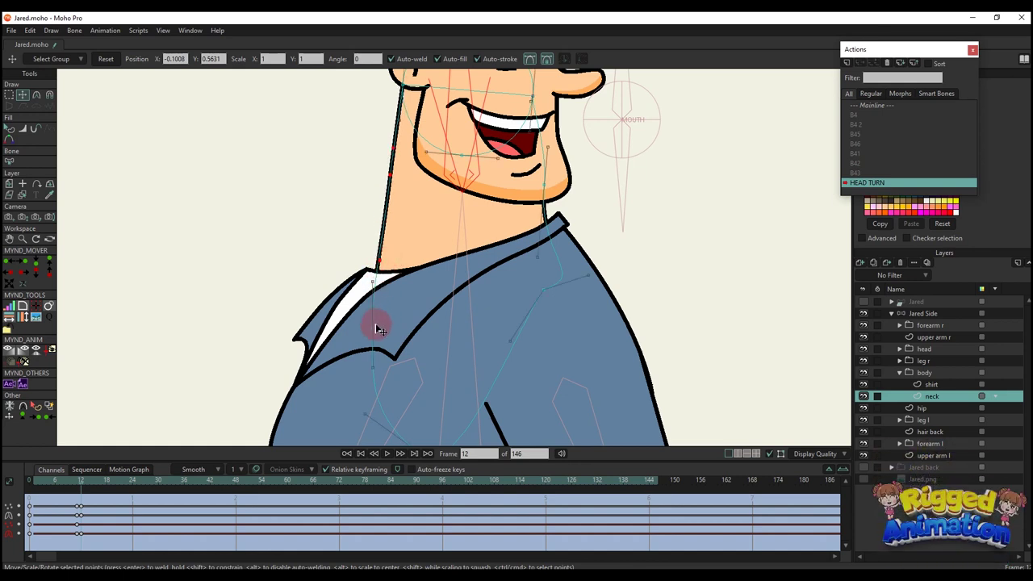
pyautogui.moveTo(363, 330)
pyautogui.mouseDown()
pyautogui.moveTo(562, 281)
pyautogui.moveTo(553, 299)
pyautogui.moveTo(564, 277)
pyautogui.moveTo(540, 280)
pyautogui.mouseUp()
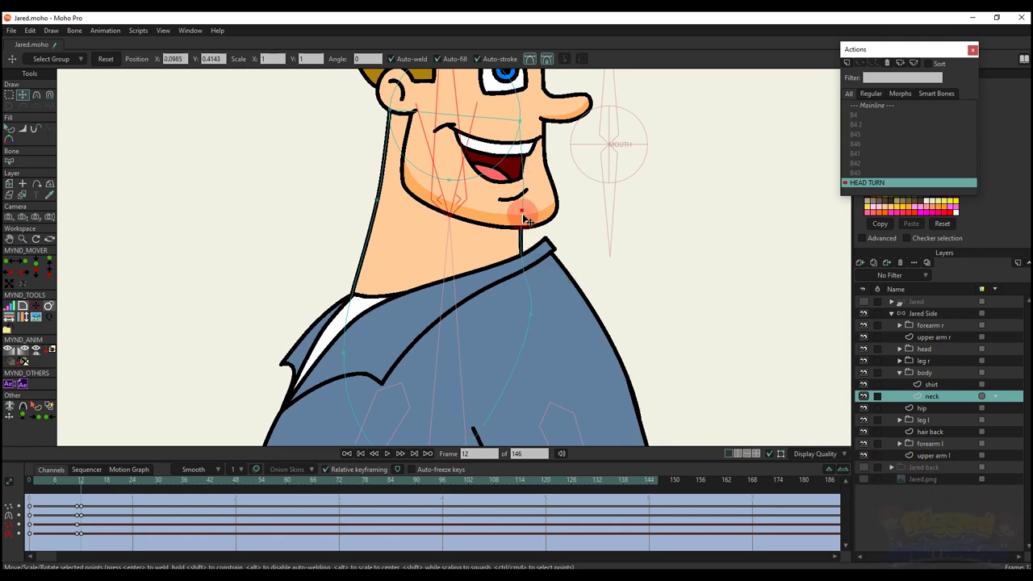
pyautogui.moveTo(523, 218); pyautogui.dragTo(523, 260)
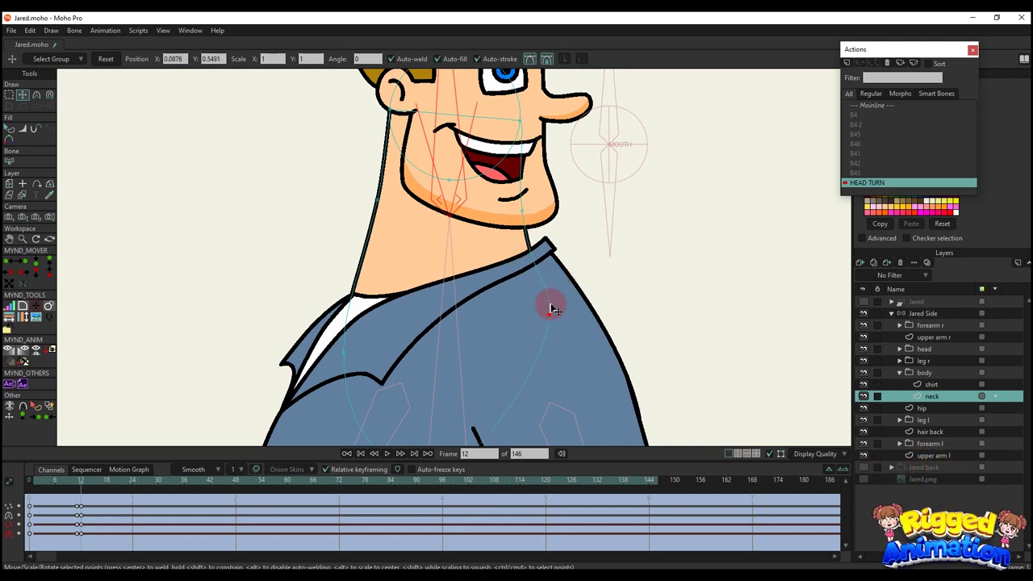
pyautogui.scroll(-2, 453, 251)
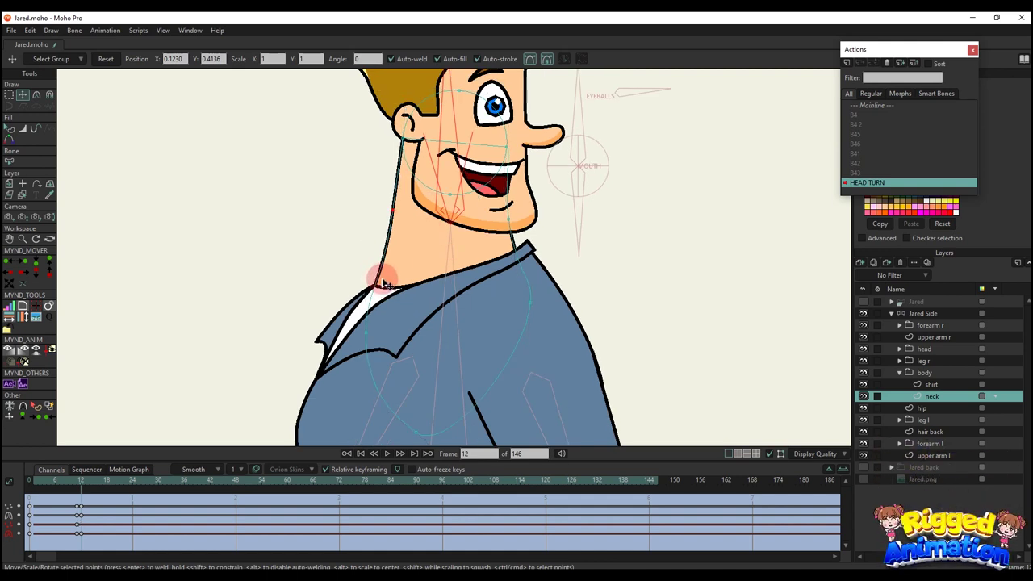
pyautogui.press('q')
pyautogui.scroll(-4, 426, 291)
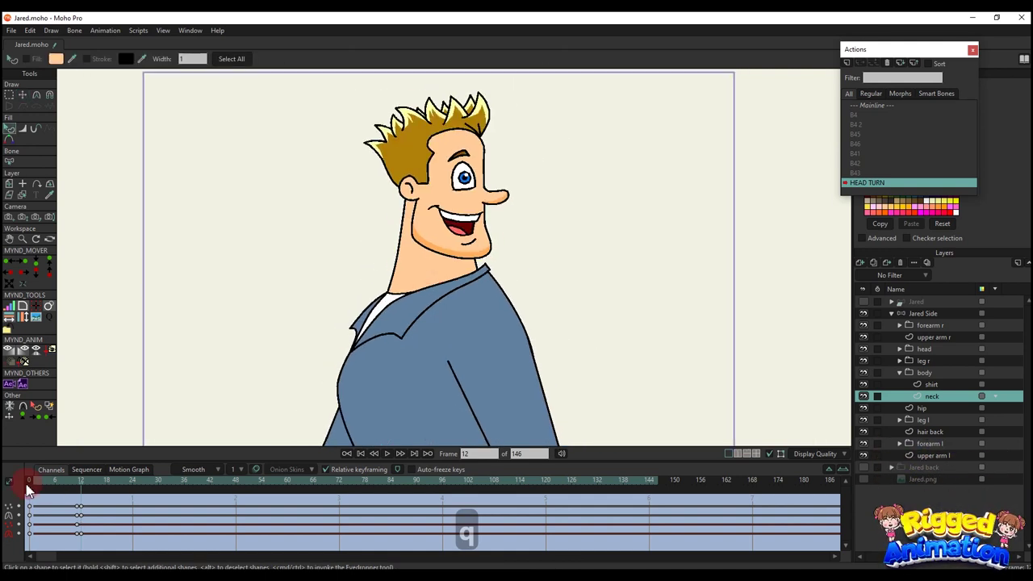
pyautogui.moveTo(28, 484); pyautogui.dragTo(111, 493)
pyautogui.moveTo(192, 480); pyautogui.dragTo(151, 480)
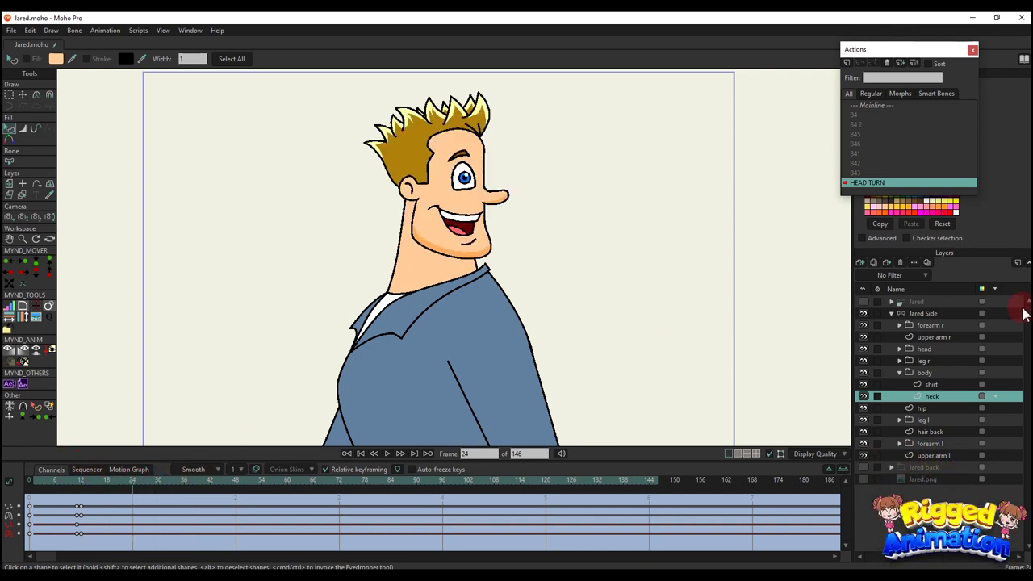
# Squash the upper torso bone to scale 0.9434 at frame 12 of HEAD TURN, and reset the torso and head bone scales at frame 24
pyautogui.click(925, 314)
pyautogui.scroll(-2, 530, 256)
pyautogui.moveTo(530, 256); pyautogui.dragTo(448, 299)
pyautogui.press('t')
pyautogui.moveTo(446, 238); pyautogui.dragTo(452, 236)
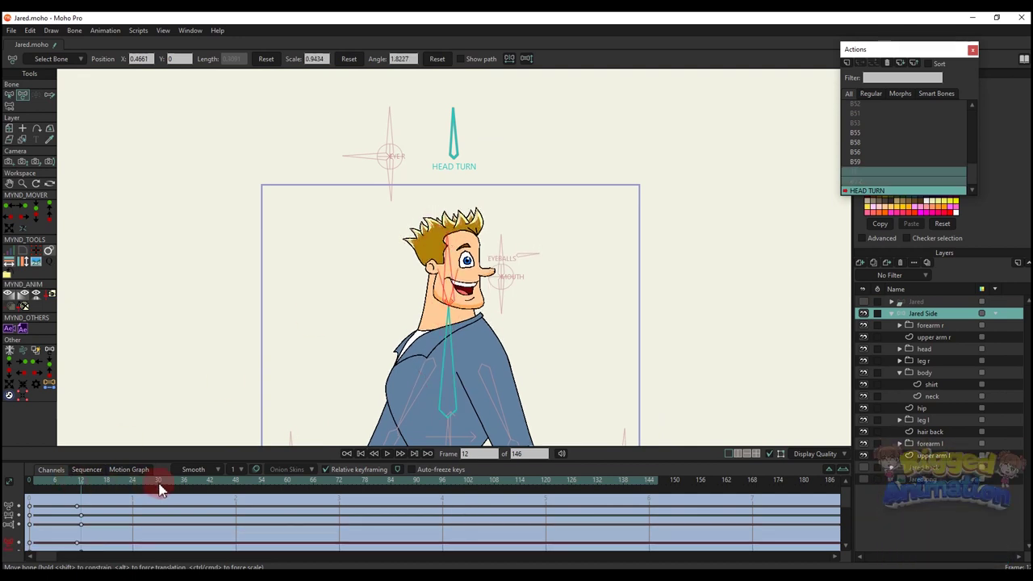
pyautogui.click(349, 68)
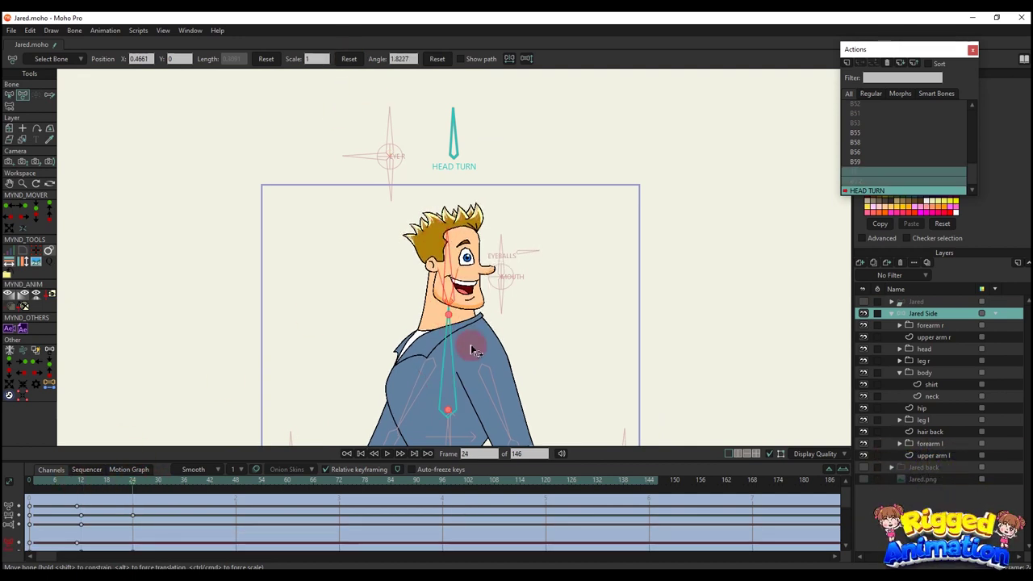
pyautogui.click(446, 301)
pyautogui.click(350, 63)
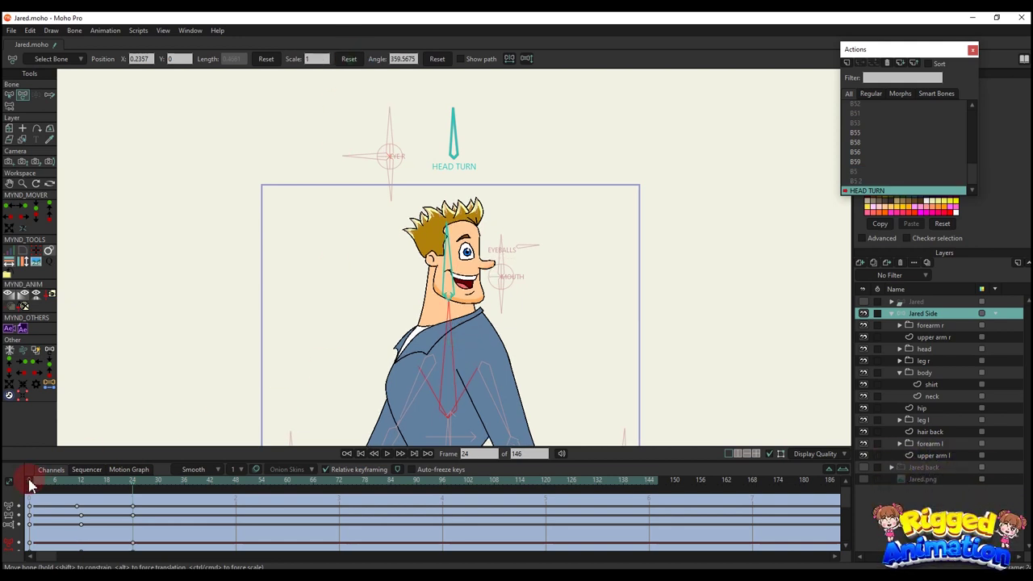
# Key a blink with the EYE R side bone at frame 12, between matching open-eye keyframes at frames 6 and 18
pyautogui.moveTo(31, 484); pyautogui.dragTo(57, 482)
pyautogui.click(337, 168)
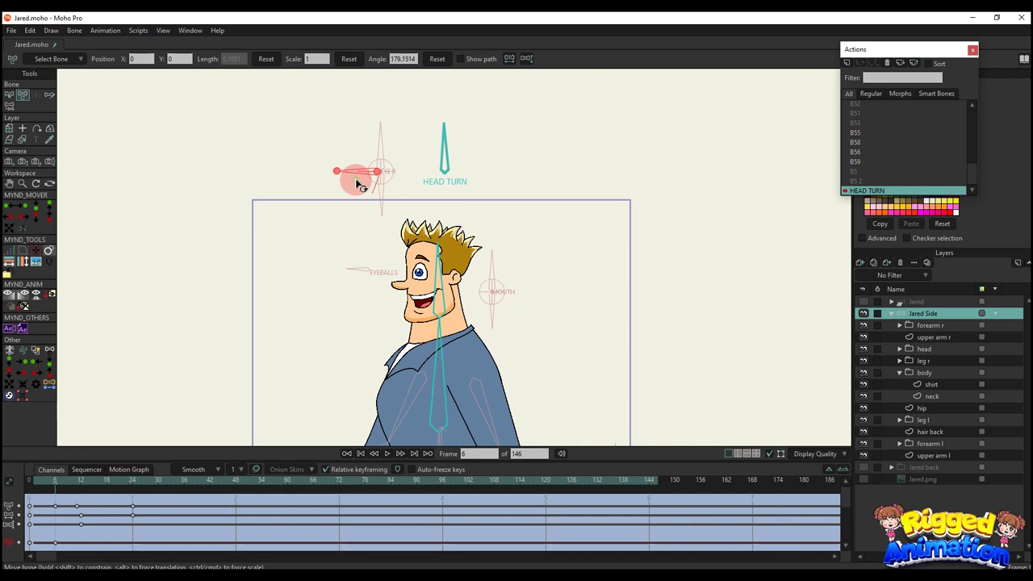
pyautogui.click(78, 480)
pyautogui.scroll(3, 318, 202)
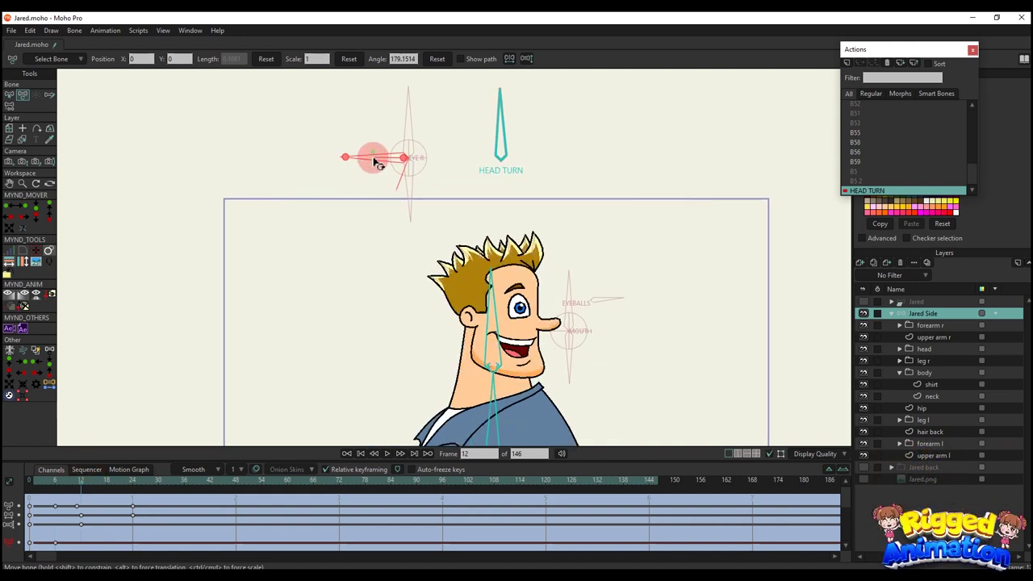
pyautogui.click(108, 482)
pyautogui.moveTo(311, 189); pyautogui.dragTo(368, 134)
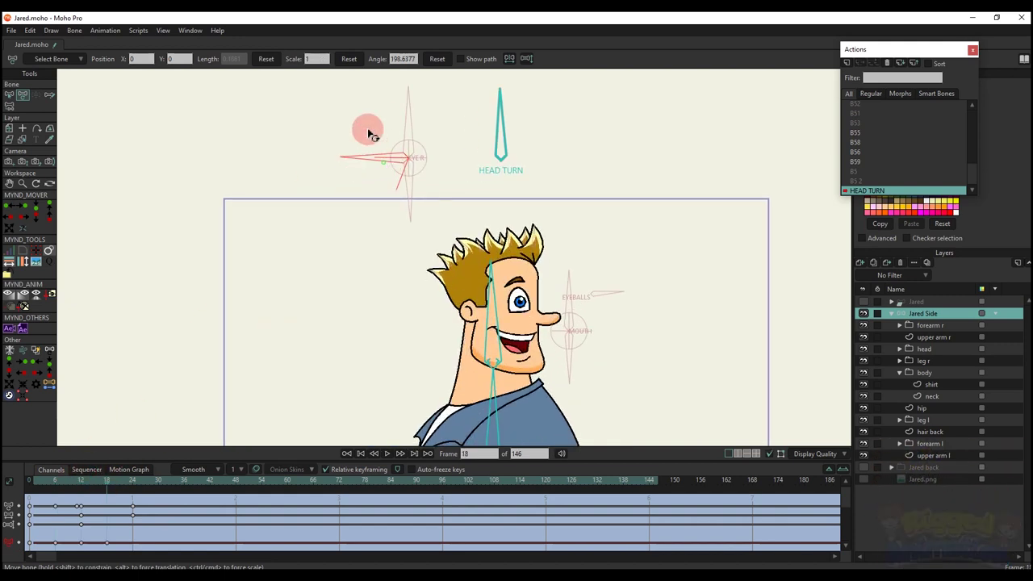
pyautogui.rightClick(57, 547)
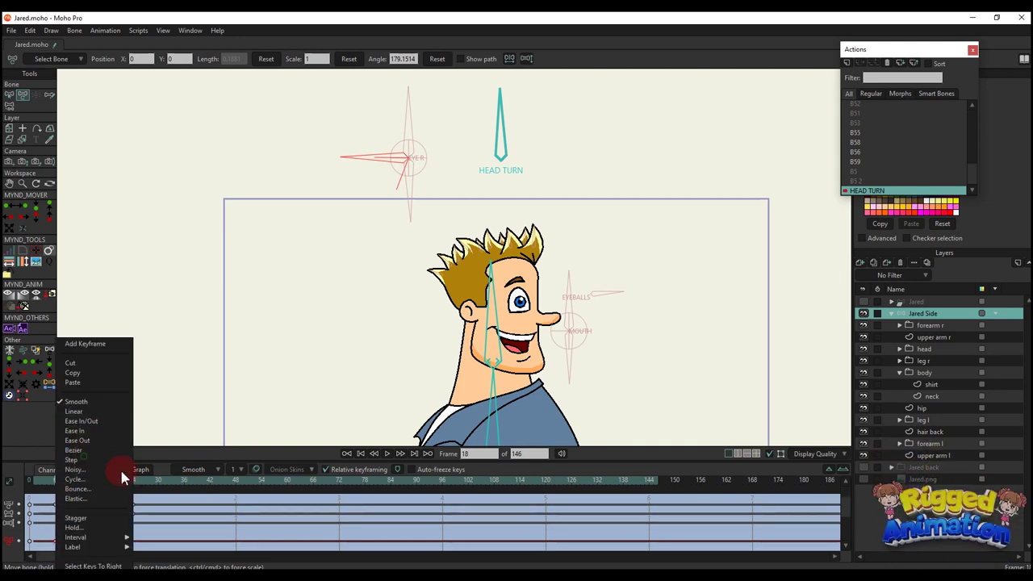
pyautogui.click(182, 512)
# Preview the HEAD TURN action, return to the mainline, and test the head turn by rotating the HEAD TURN bone to 20.947 degrees at frame 7
pyautogui.moveTo(36, 490); pyautogui.dragTo(149, 480)
pyautogui.click(672, 271)
pyautogui.click(900, 118)
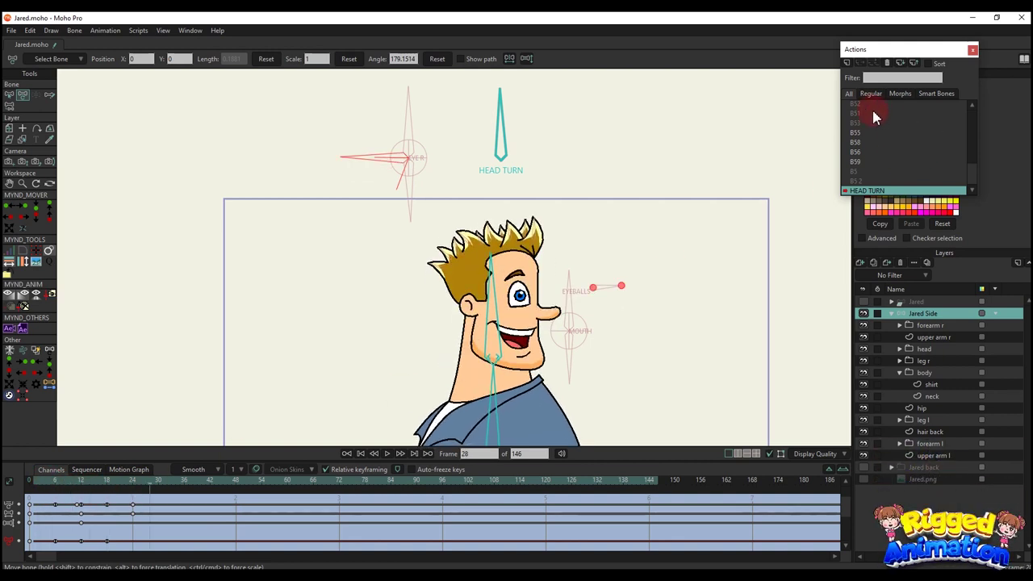
pyautogui.moveTo(971, 176); pyautogui.dragTo(908, 96)
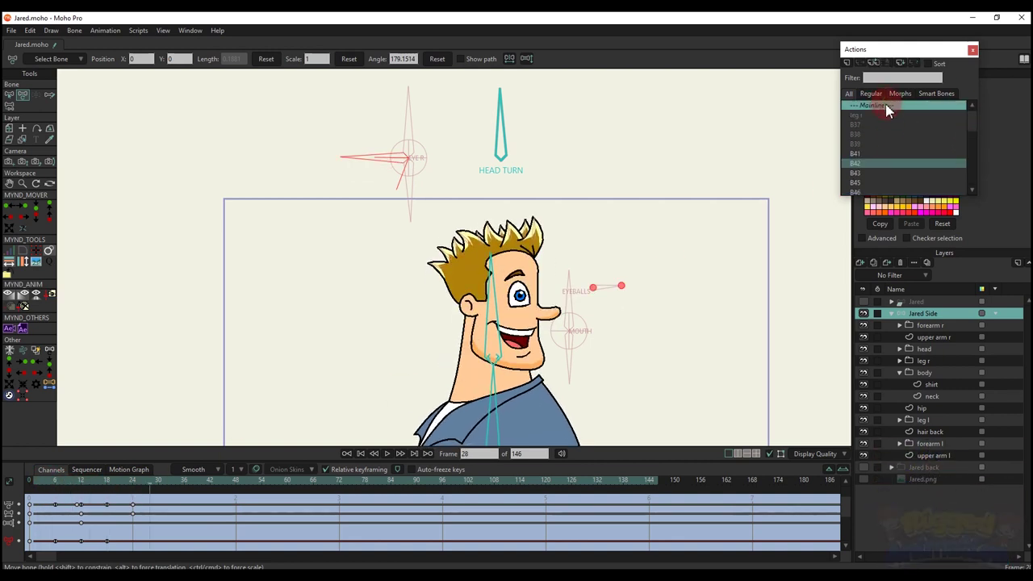
pyautogui.doubleClick(887, 108)
pyautogui.click(451, 170)
pyautogui.press('t')
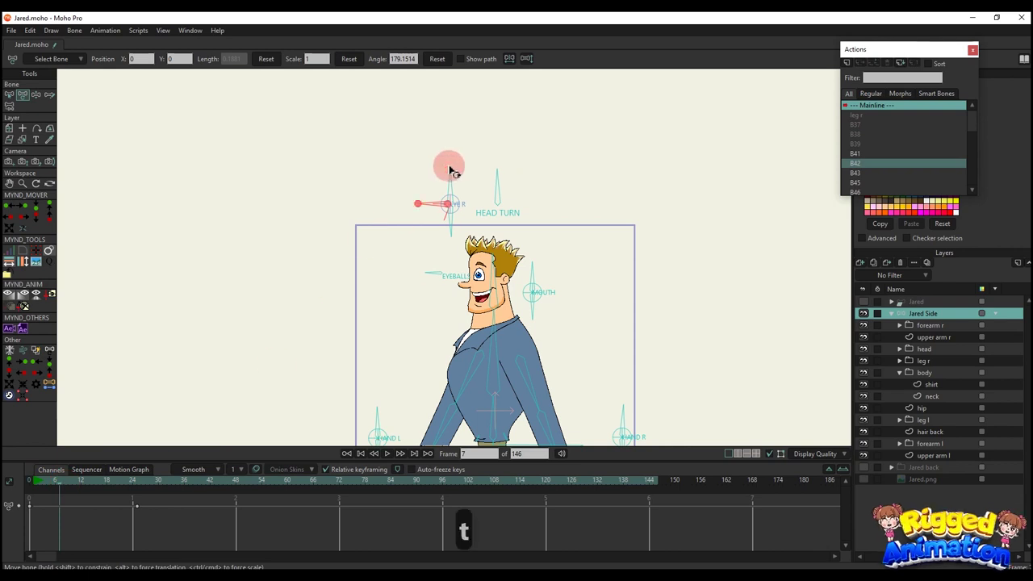
pyautogui.moveTo(510, 189); pyautogui.dragTo(527, 189)
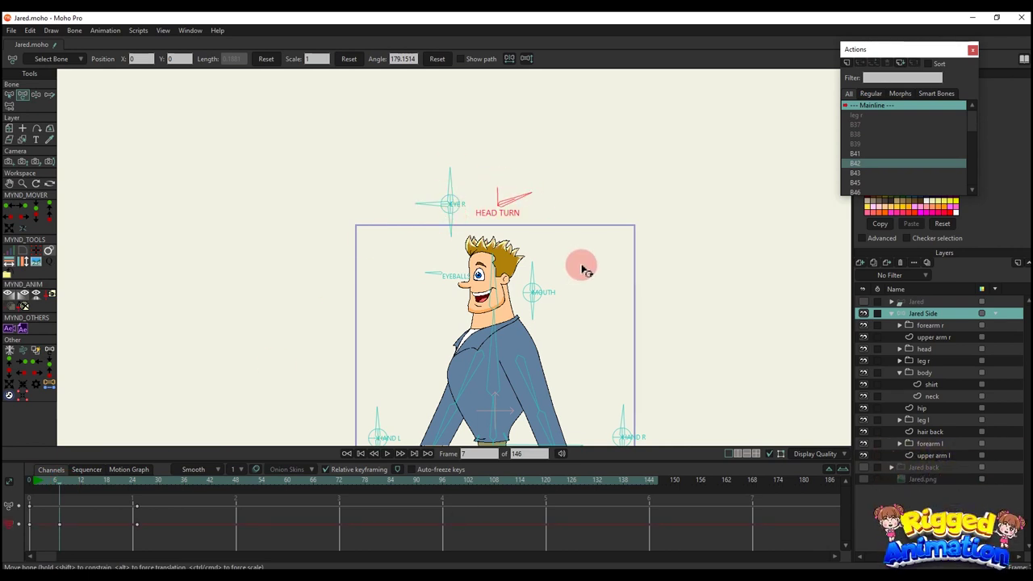
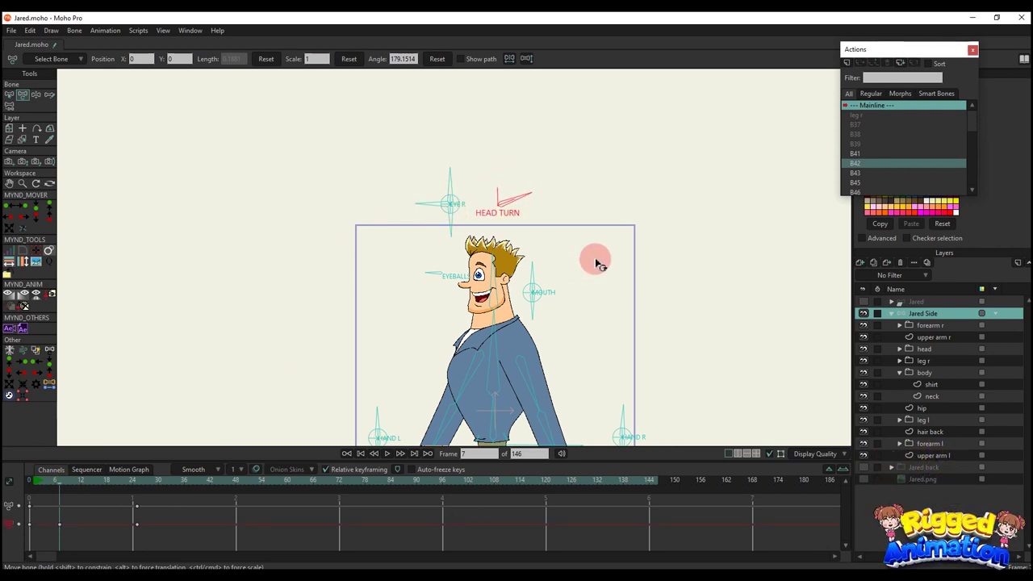
pyautogui.moveTo(595, 258); pyautogui.dragTo(451, 217)
pyautogui.press('t')
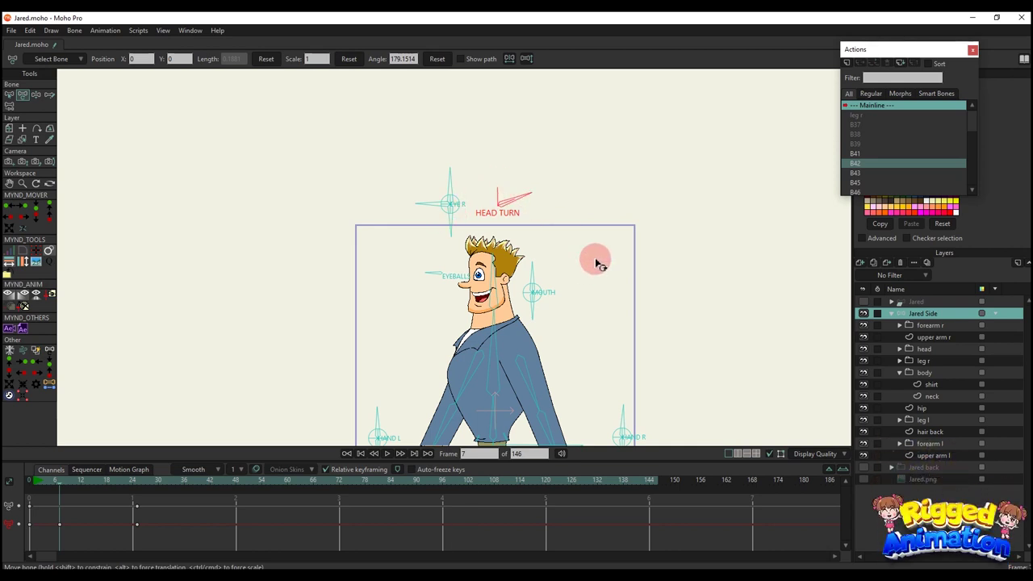
pyautogui.moveTo(597, 263); pyautogui.dragTo(776, 191)
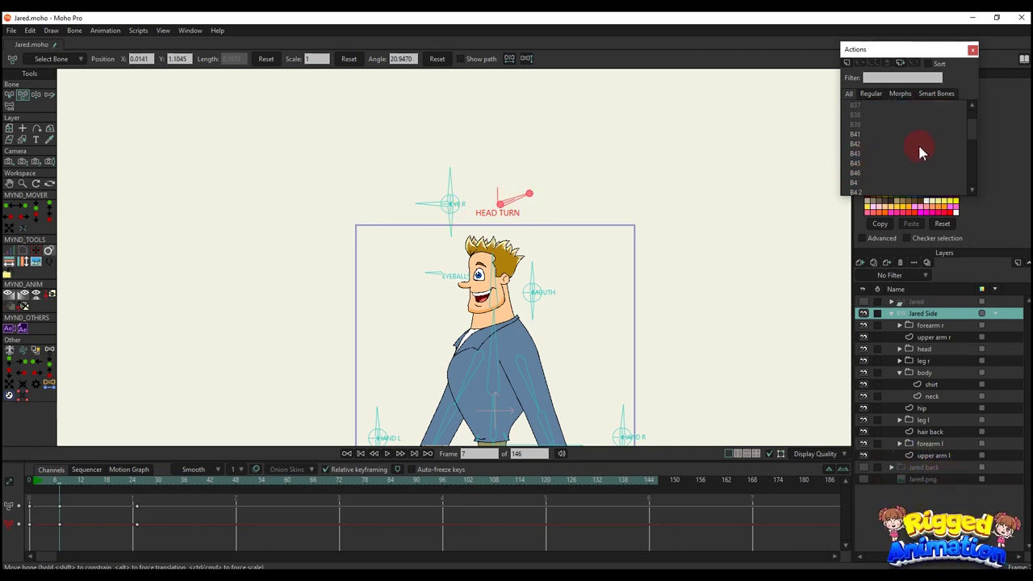
# Reopen the HEAD TURN action and check the turned head pose and the HEAD TURN bone's rotation at frame 24
pyautogui.scroll(-5, 918, 149)
pyautogui.doubleClick(866, 191)
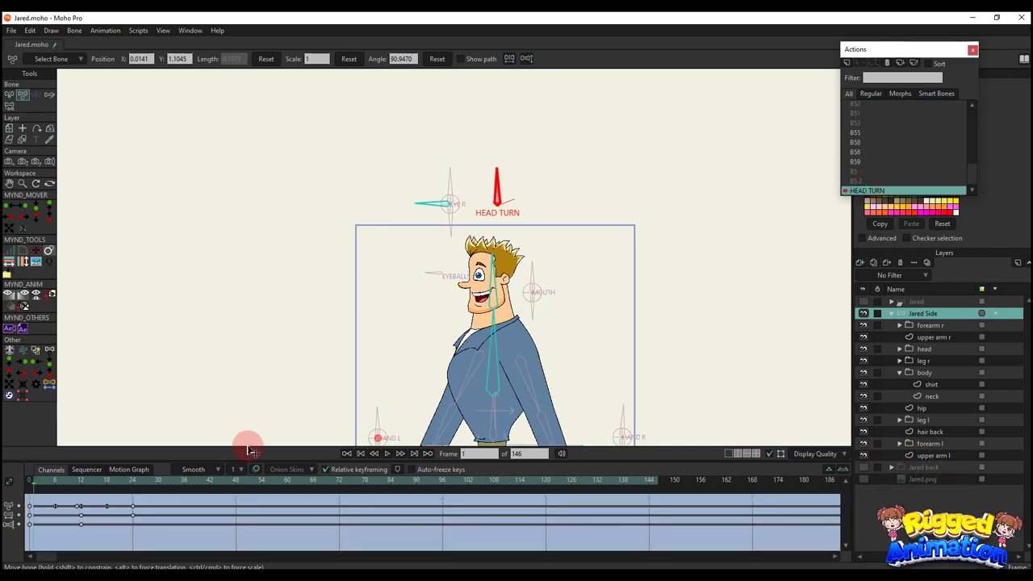
pyautogui.click(133, 483)
pyautogui.moveTo(497, 185); pyautogui.dragTo(698, 209)
pyautogui.scroll(4, 886, 121)
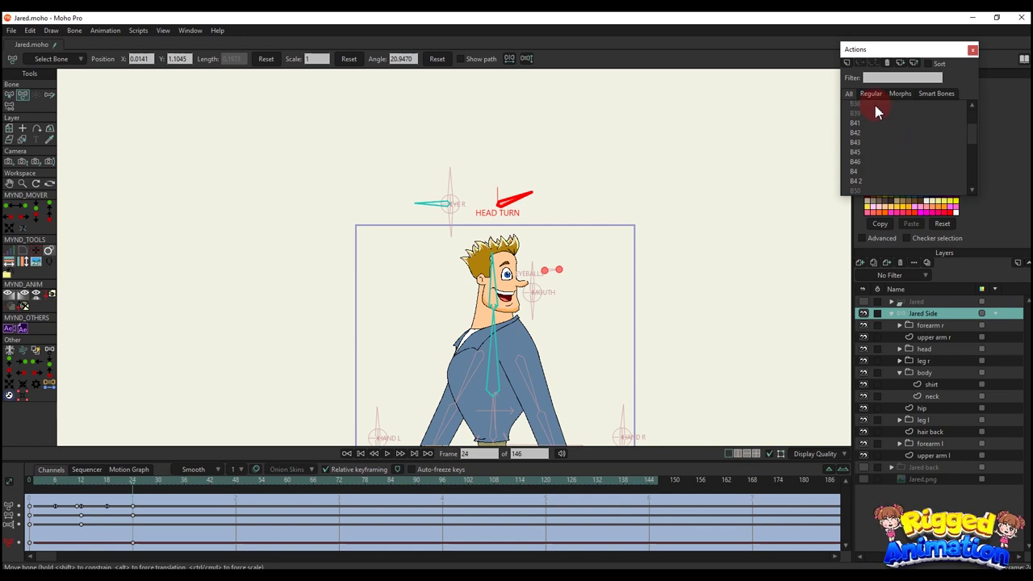
# Return to the mainline, check the turned head, delete the HEAD TURN bone's test keyframes, and go back to frame 0
pyautogui.click(871, 106)
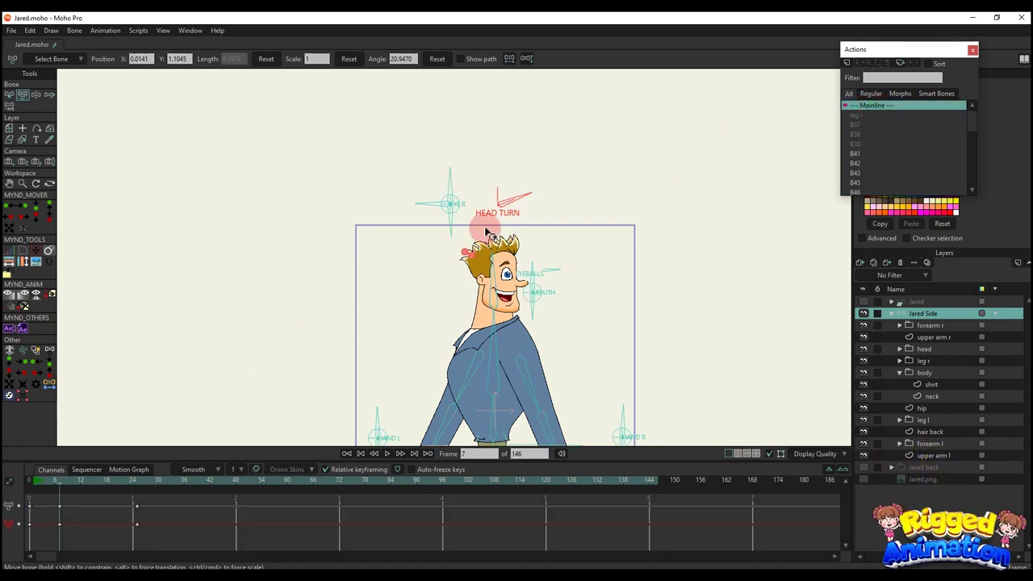
pyautogui.moveTo(484, 232); pyautogui.dragTo(532, 202)
pyautogui.moveTo(164, 525); pyautogui.dragTo(3, 420)
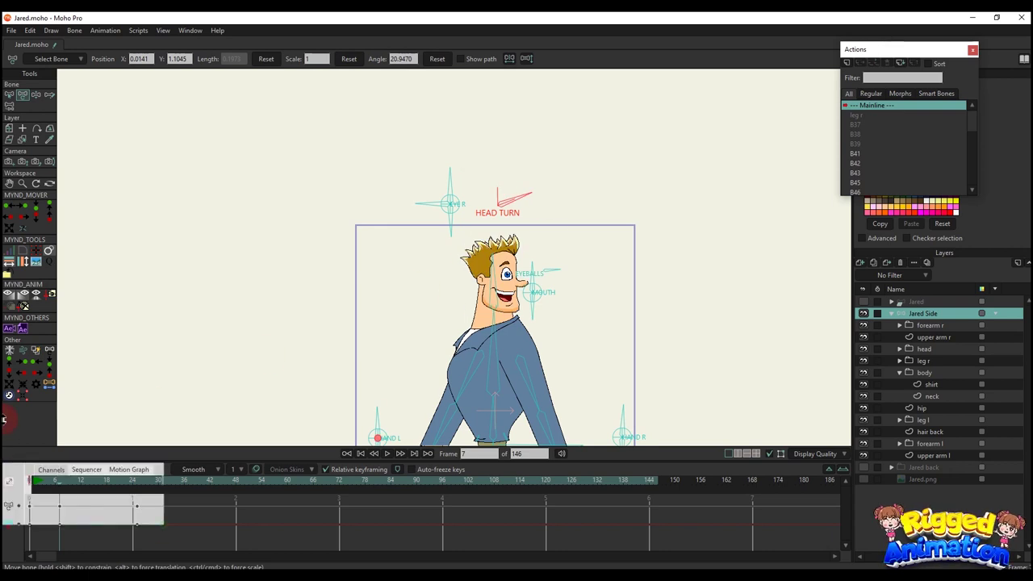
pyautogui.press('BackSpace')
pyautogui.click(21, 481)
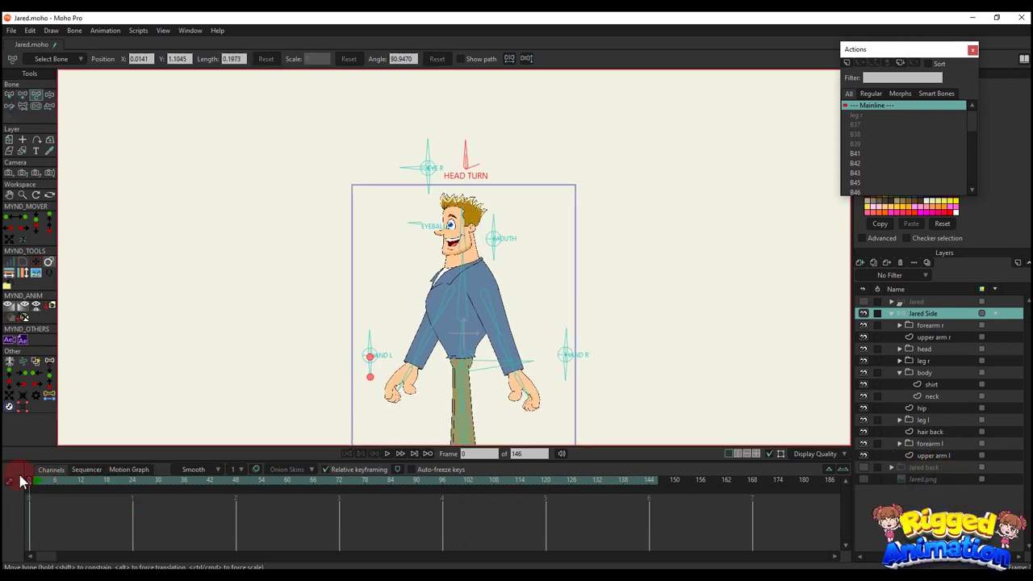
# Test the HAND L control bone of the side character by rotating it at frame 7 of the mainline
pyautogui.scroll(3, 411, 319)
pyautogui.click(325, 358)
pyautogui.click(60, 486)
pyautogui.press('t')
pyautogui.click(343, 352)
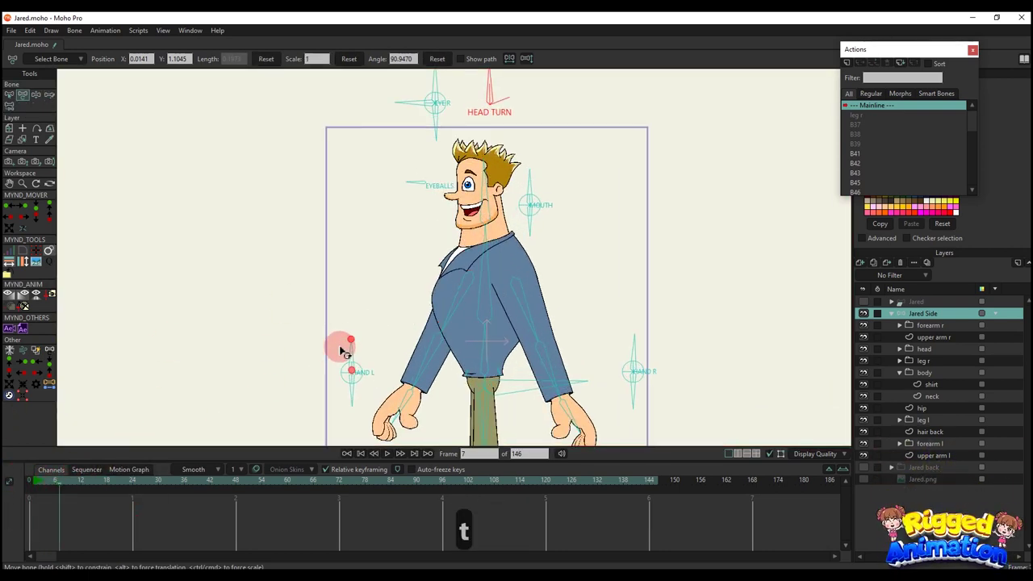
pyautogui.moveTo(340, 350); pyautogui.dragTo(545, 293)
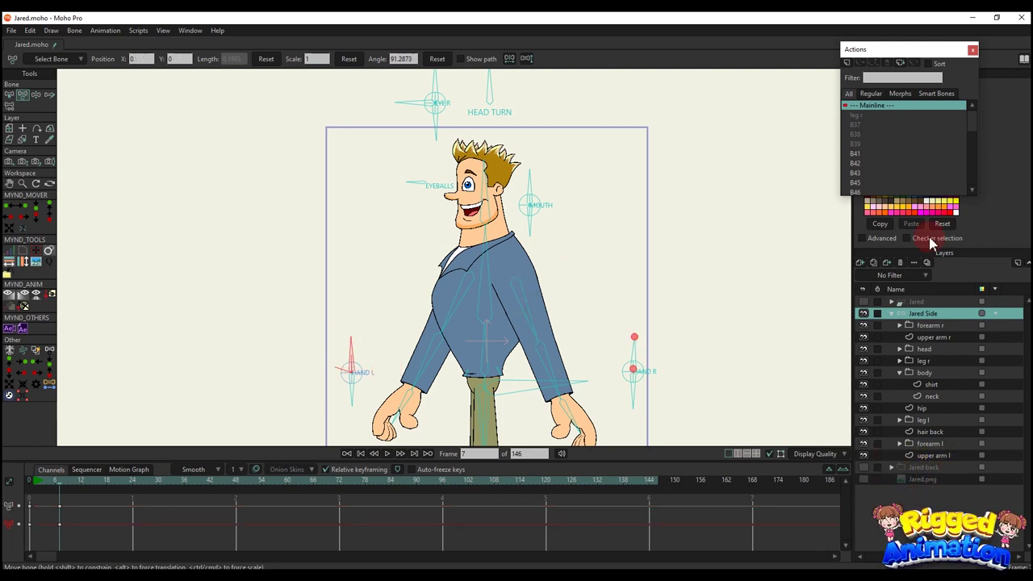
# Show the front-view Jared rig and open the B55 smart bone action that drives its HAND L control
pyautogui.click(892, 313)
pyautogui.click(914, 302)
pyautogui.click(863, 302)
pyautogui.moveTo(702, 268); pyautogui.dragTo(640, 210)
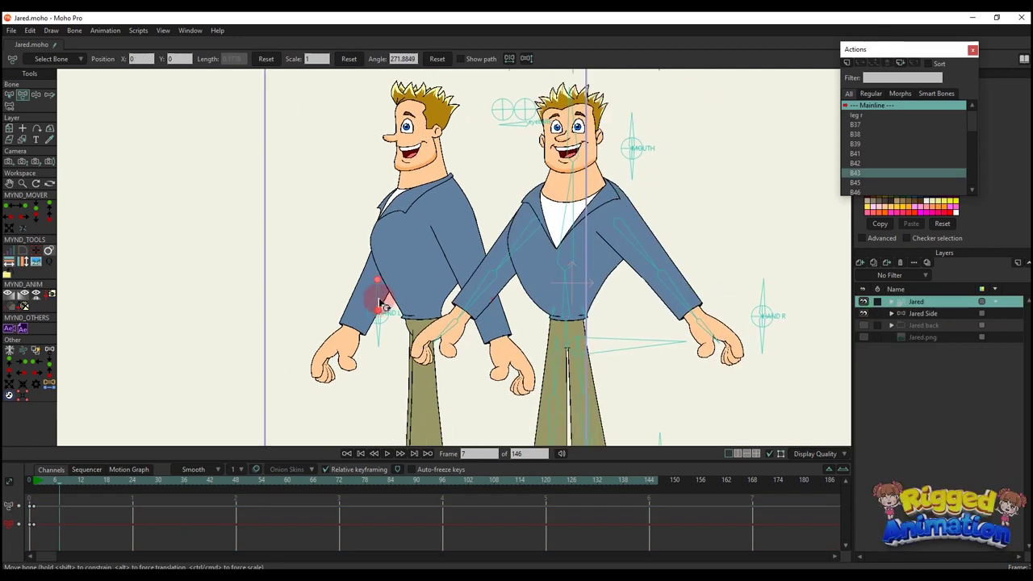
pyautogui.click(761, 314)
pyautogui.scroll(-3, 870, 169)
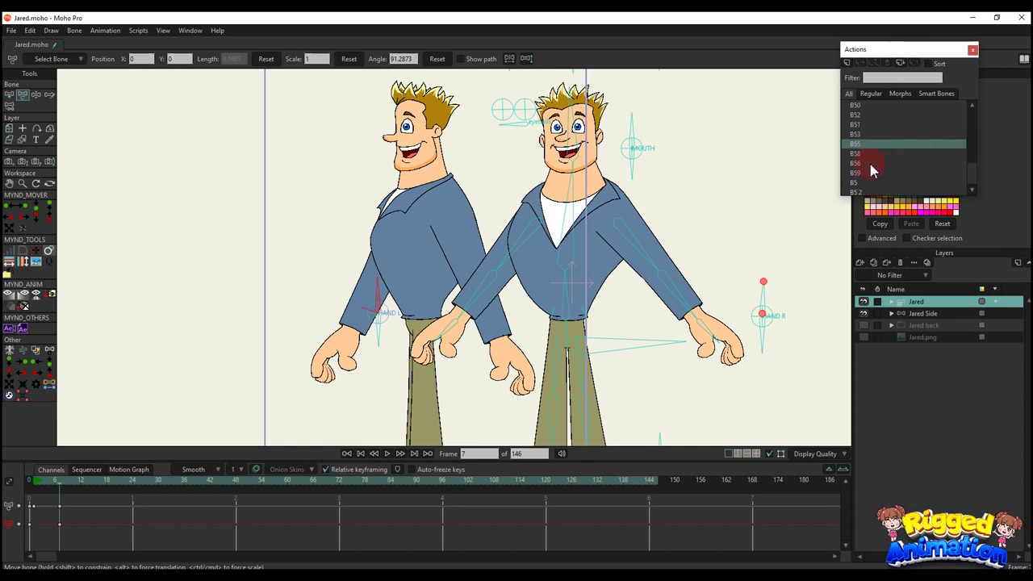
pyautogui.doubleClick(857, 143)
# Copy the B55 hand switch keyframes up to frame 24 from the hand layer in Jared's forearm l group
pyautogui.click(899, 301)
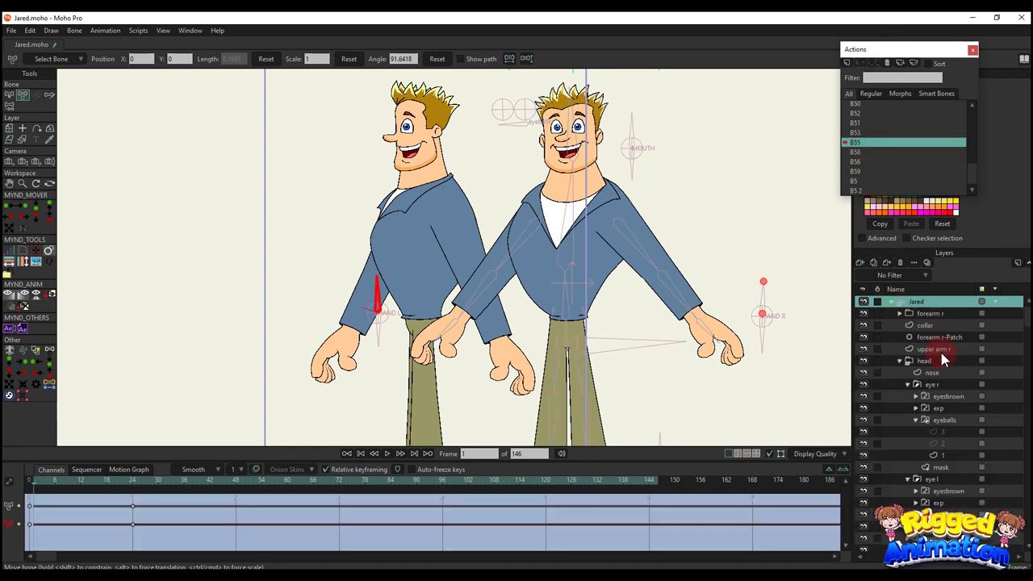
pyautogui.scroll(-2, 949, 459)
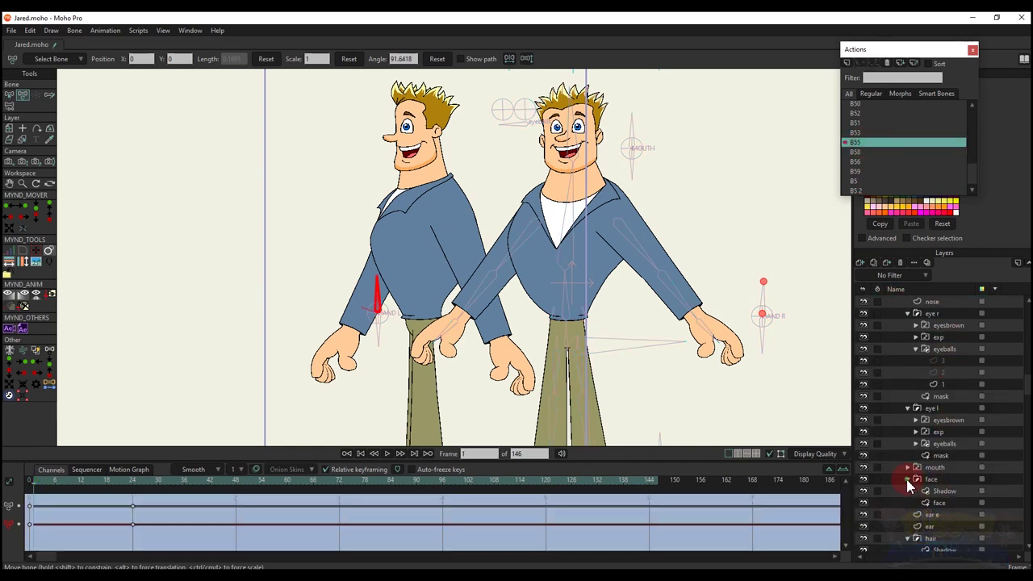
pyautogui.click(906, 479)
pyautogui.scroll(-3, 911, 484)
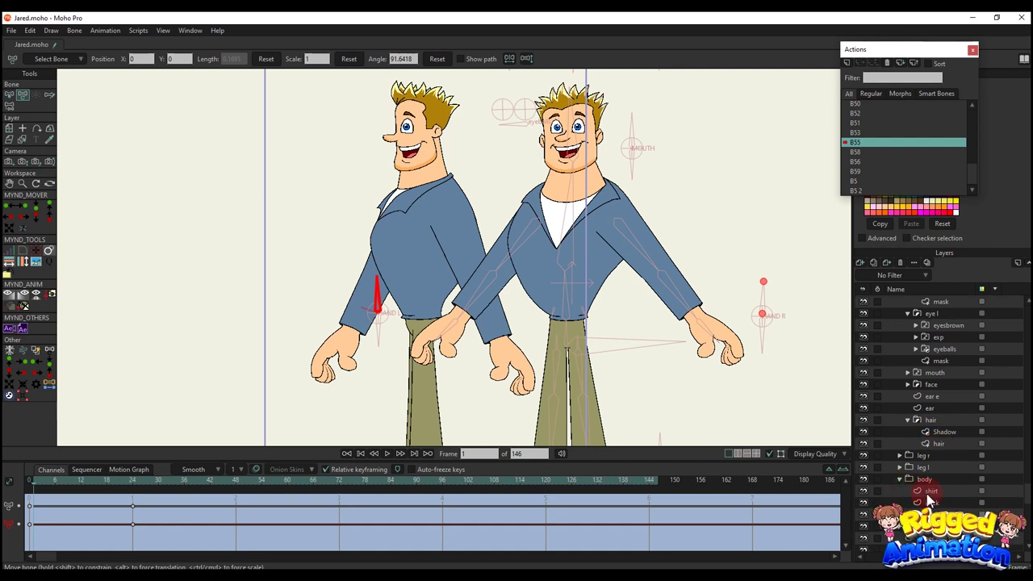
pyautogui.click(899, 479)
pyautogui.click(936, 514)
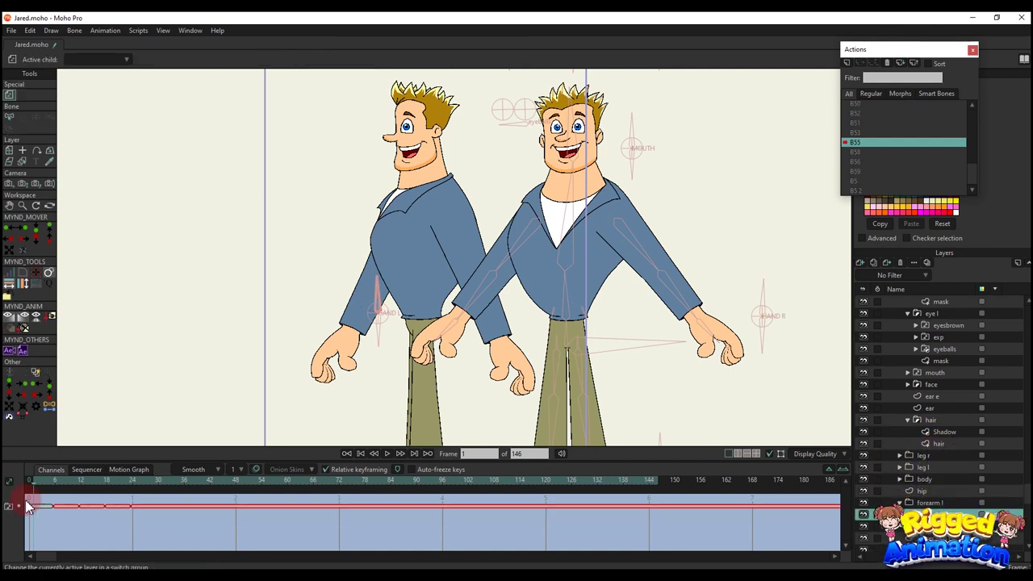
pyautogui.moveTo(29, 500); pyautogui.dragTo(186, 526)
pyautogui.hotkey('ctrl', 'c')
# Return to the mainline and select the Jared Side rig for bone manipulation
pyautogui.scroll(1, 917, 108)
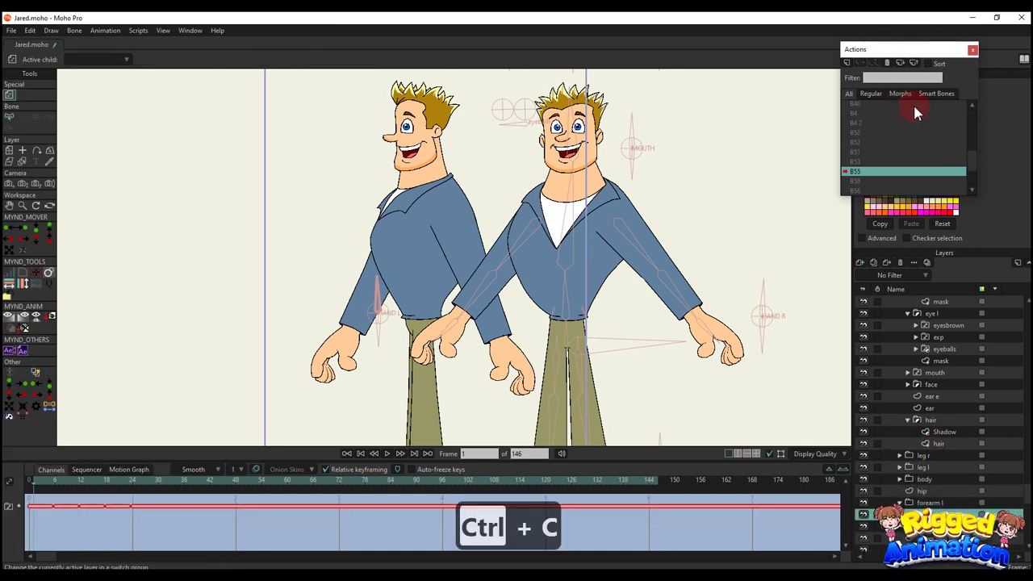
pyautogui.moveTo(972, 150); pyautogui.dragTo(972, 113)
pyautogui.doubleClick(891, 108)
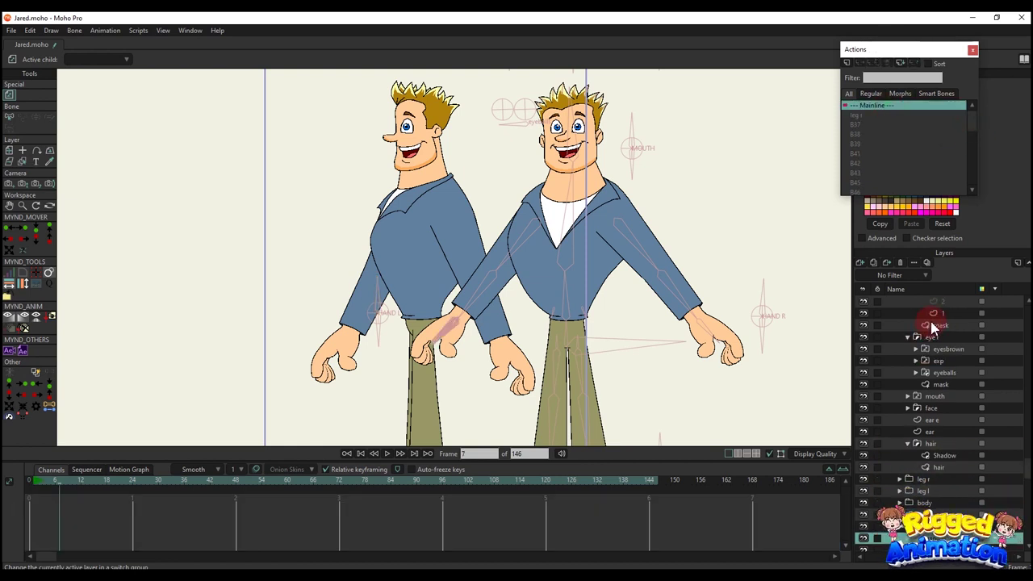
pyautogui.scroll(2, 1014, 414)
pyautogui.moveTo(1026, 420); pyautogui.dragTo(1014, 299)
pyautogui.click(917, 298)
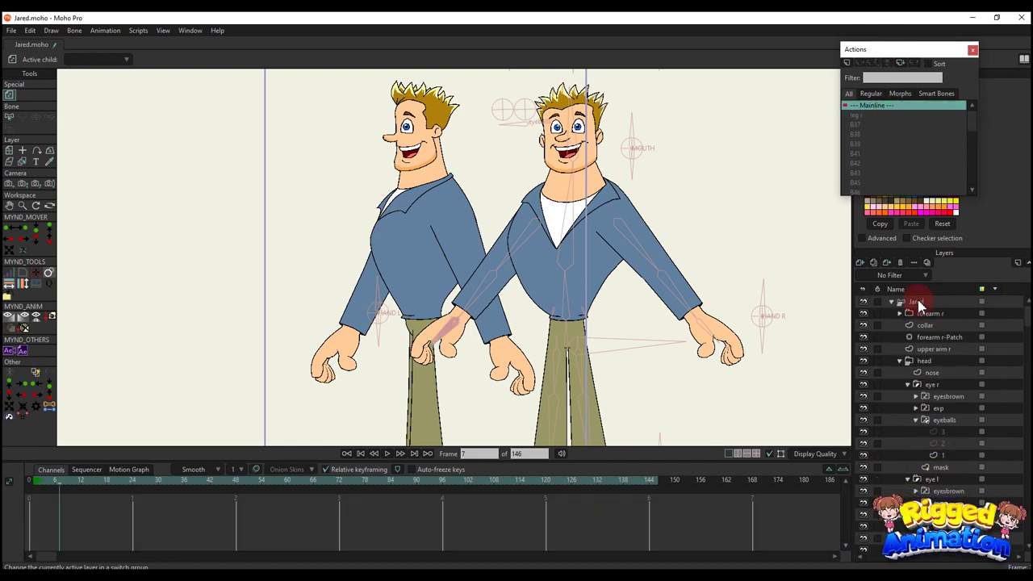
pyautogui.click(916, 316)
pyautogui.scroll(2, 400, 313)
pyautogui.press('t')
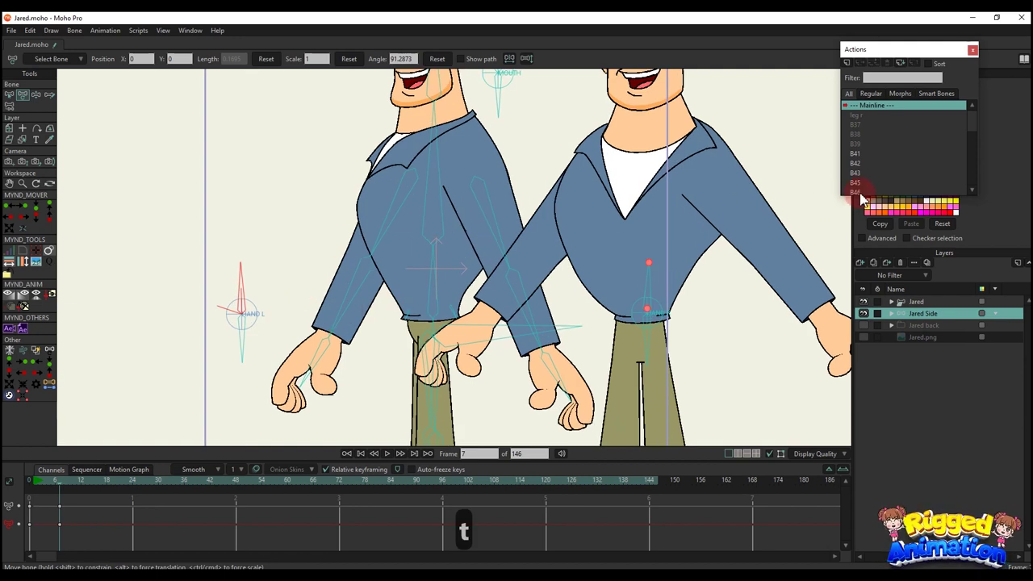
# Open the existing B55 action for Jared Side's HAND L bone and check it at frame 24, without creating a new action
pyautogui.scroll(-2, 859, 154)
pyautogui.click(845, 66)
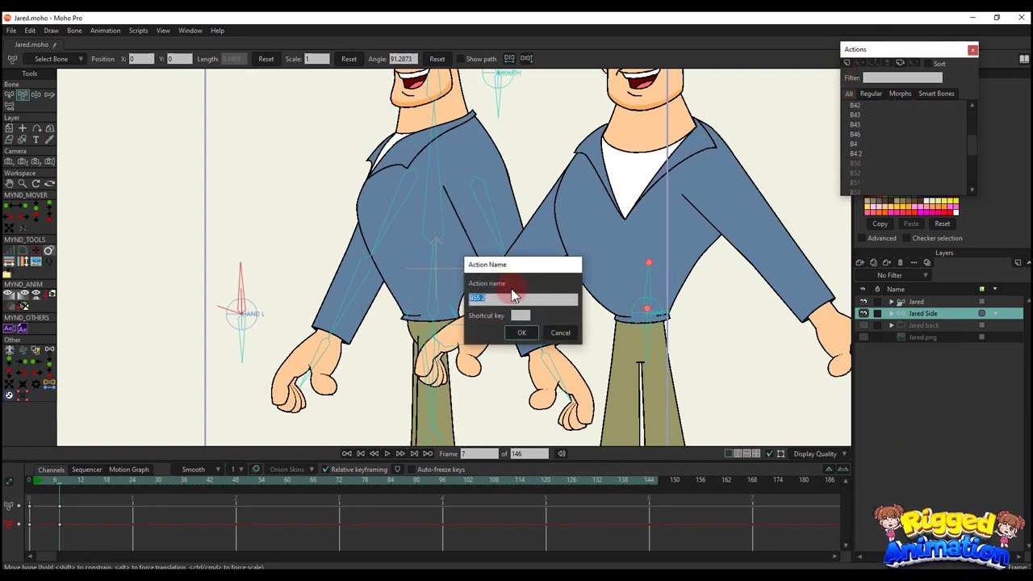
pyautogui.click(558, 333)
pyautogui.moveTo(973, 147); pyautogui.dragTo(972, 159)
pyautogui.doubleClick(876, 153)
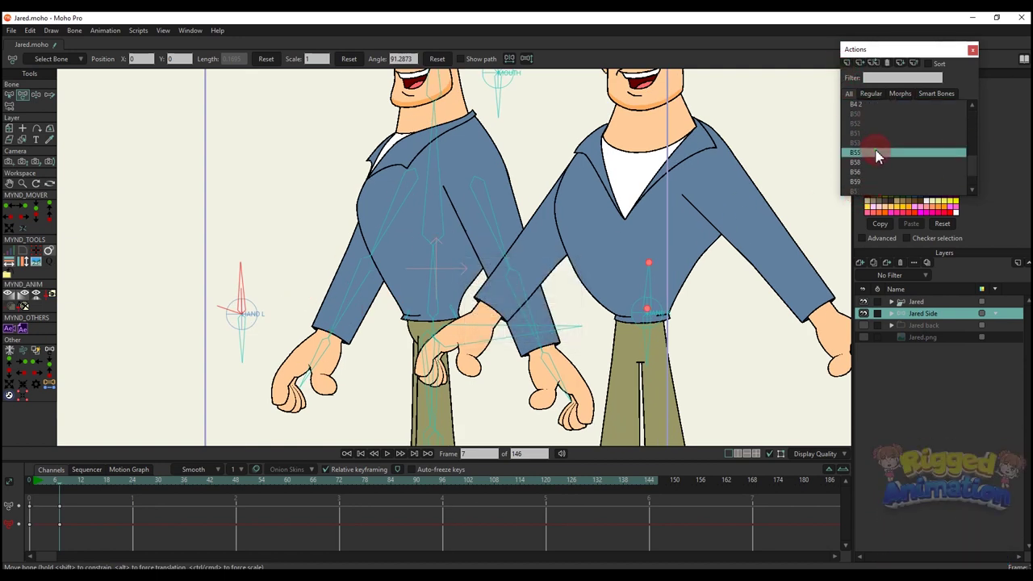
pyautogui.click(133, 481)
# Paste the copied switch keyframes at frame 0 of B55 on the hand l layer in Jared Side's forearm l group, and scrub through them
pyautogui.click(886, 370)
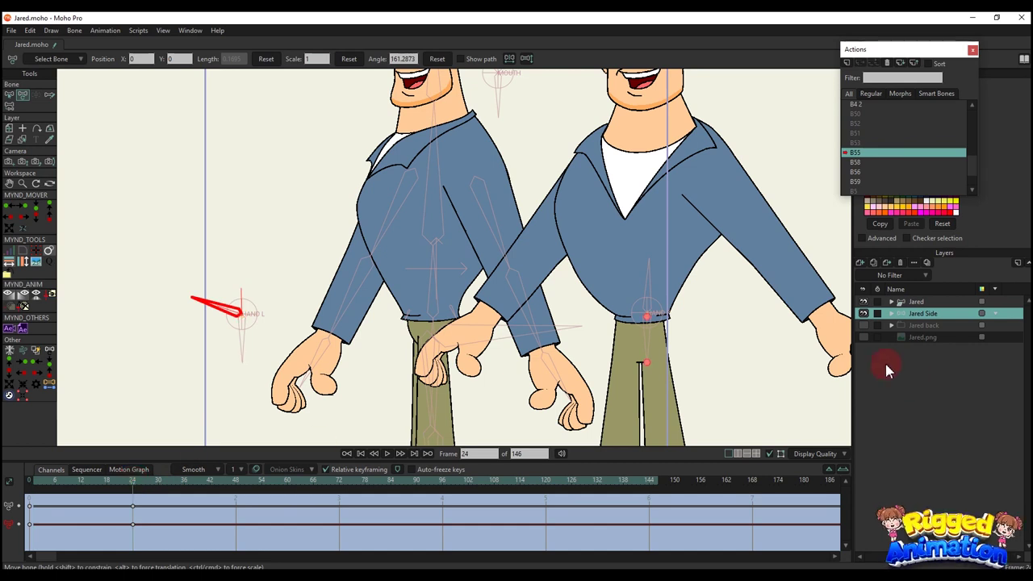
pyautogui.click(890, 313)
pyautogui.click(897, 444)
pyautogui.click(934, 455)
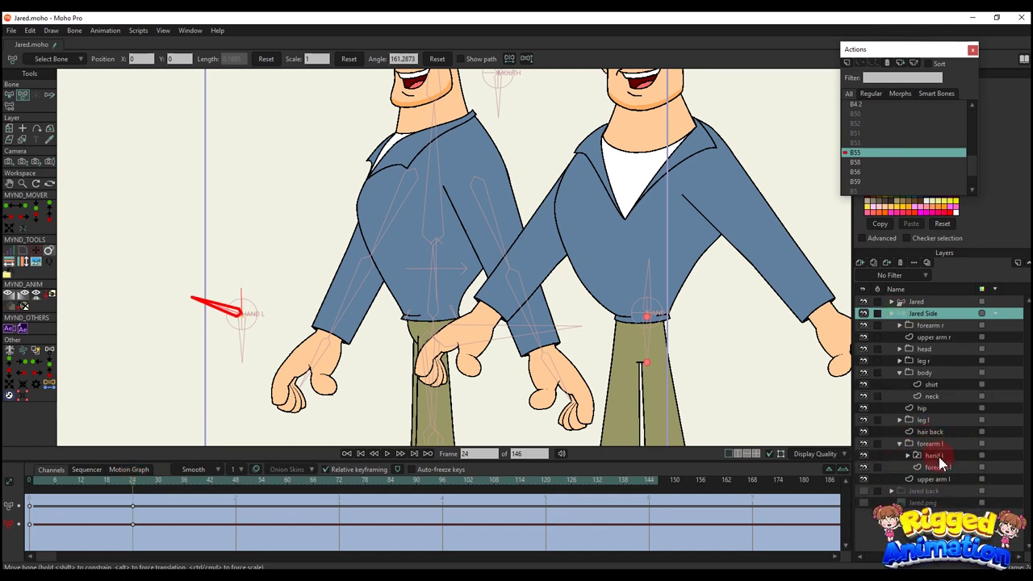
pyautogui.click(30, 482)
pyautogui.hotkey('ctrl', 'v')
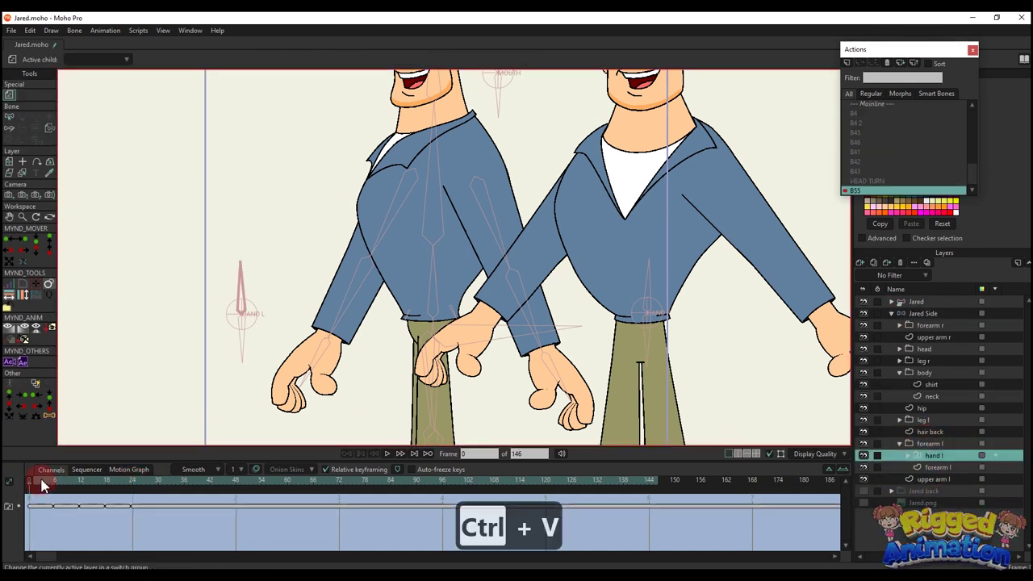
pyautogui.moveTo(39, 481); pyautogui.dragTo(383, 482)
# Return to the mainline, select Jared Side's HAND R control bone, and open its B58 action
pyautogui.click(870, 105)
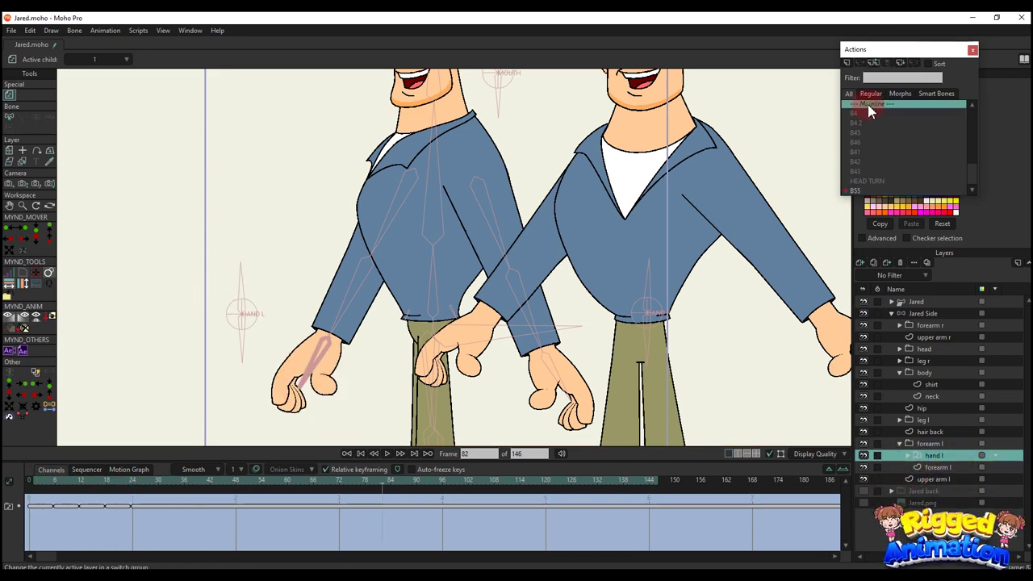
pyautogui.click(918, 311)
pyautogui.press('t')
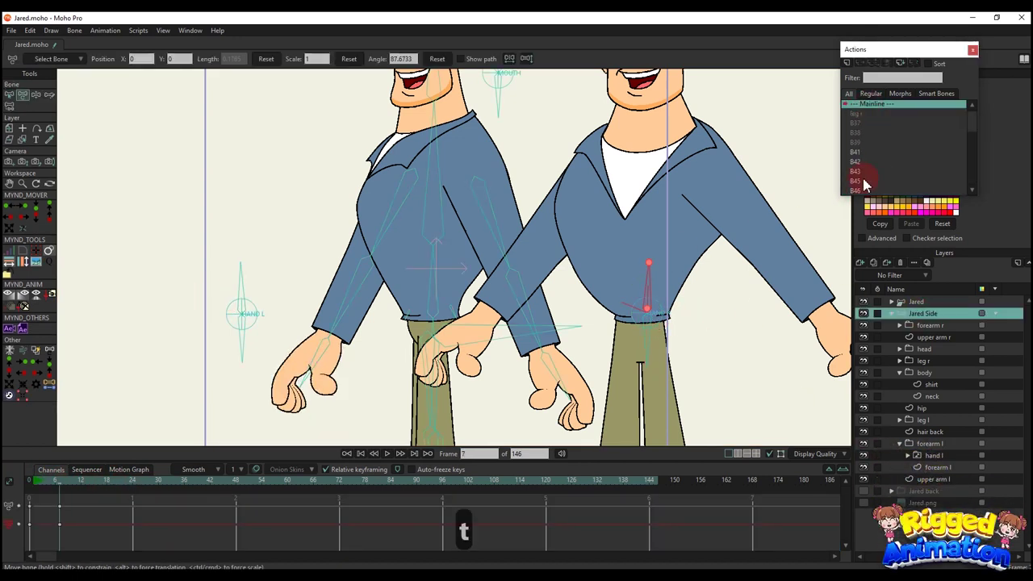
pyautogui.scroll(-3, 879, 164)
pyautogui.click(857, 163)
pyautogui.doubleClick(858, 163)
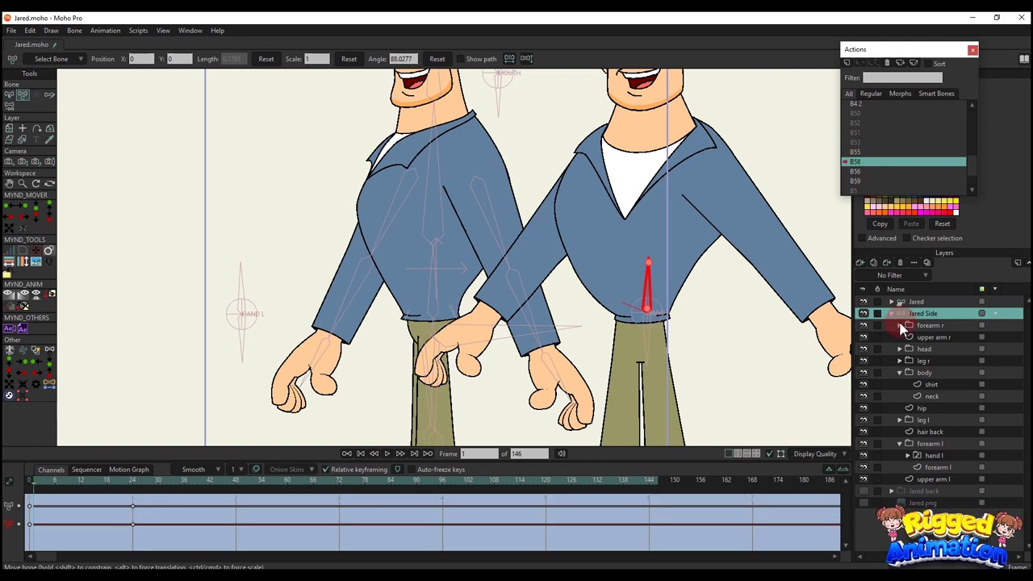
# Paste the copied switch keyframes into B58 on the hand r layer in Jared Side's forearm r group, and scrub through the action
pyautogui.click(899, 325)
pyautogui.click(933, 336)
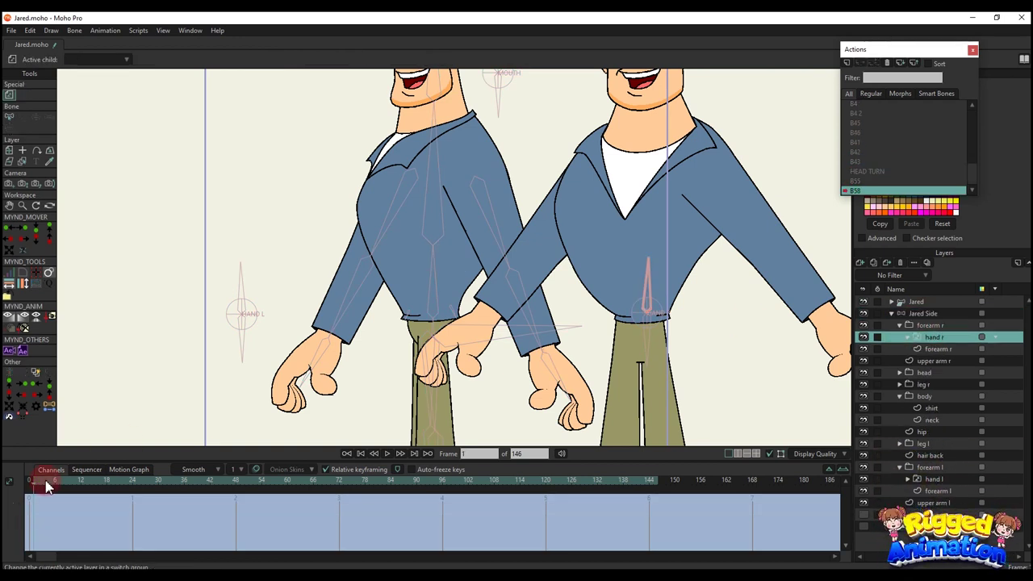
pyautogui.click(76, 481)
pyautogui.moveTo(110, 492)
pyautogui.mouseDown()
pyautogui.moveTo(137, 487)
pyautogui.moveTo(130, 494)
pyautogui.mouseUp()
pyautogui.press('t')
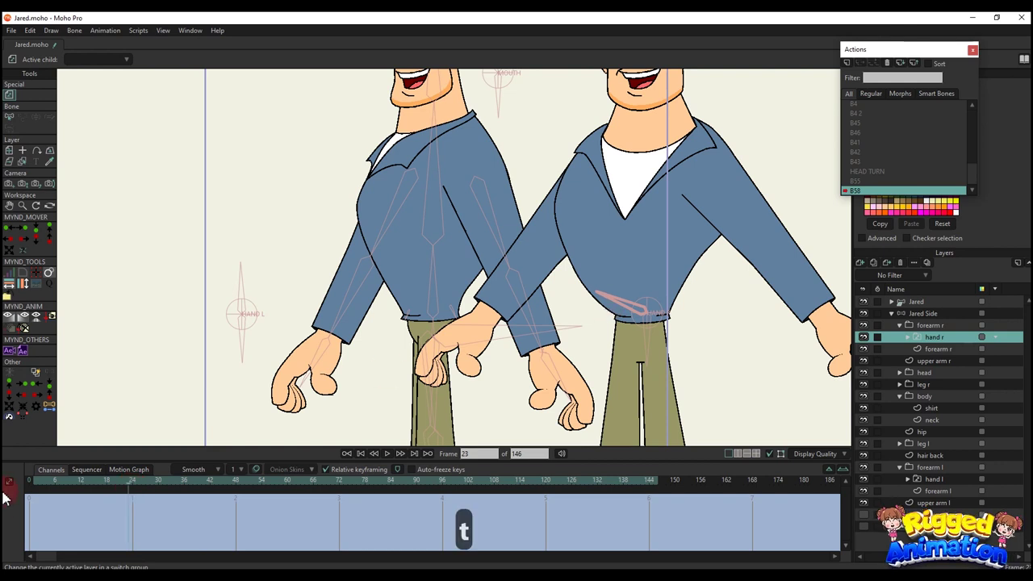
pyautogui.moveTo(50, 488); pyautogui.dragTo(193, 489)
pyautogui.hotkey('ctrl', 'v')
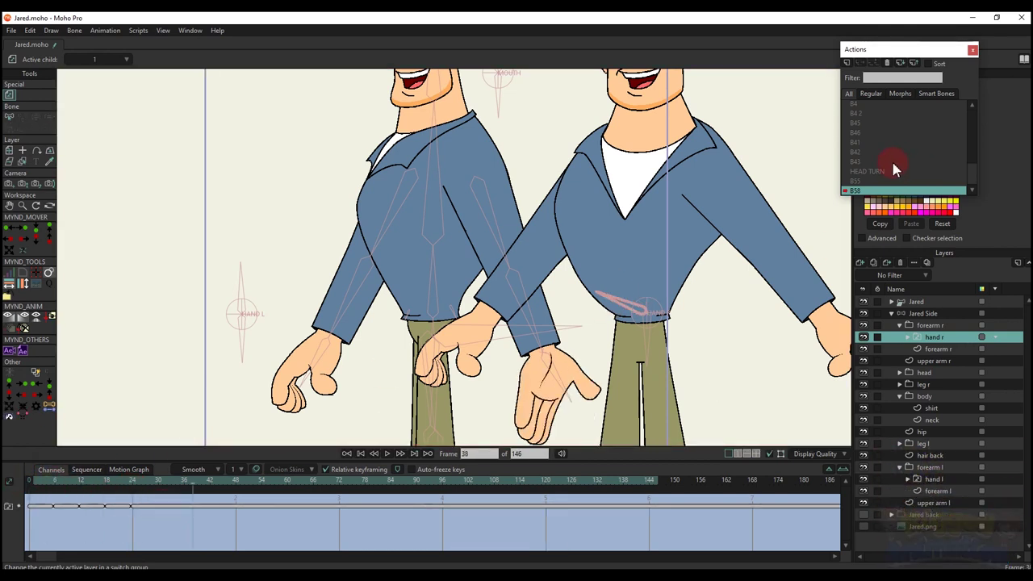
# Return to the mainline and select Jared Side's HAND L control bone
pyautogui.scroll(2, 884, 137)
pyautogui.doubleClick(876, 107)
pyautogui.click(925, 313)
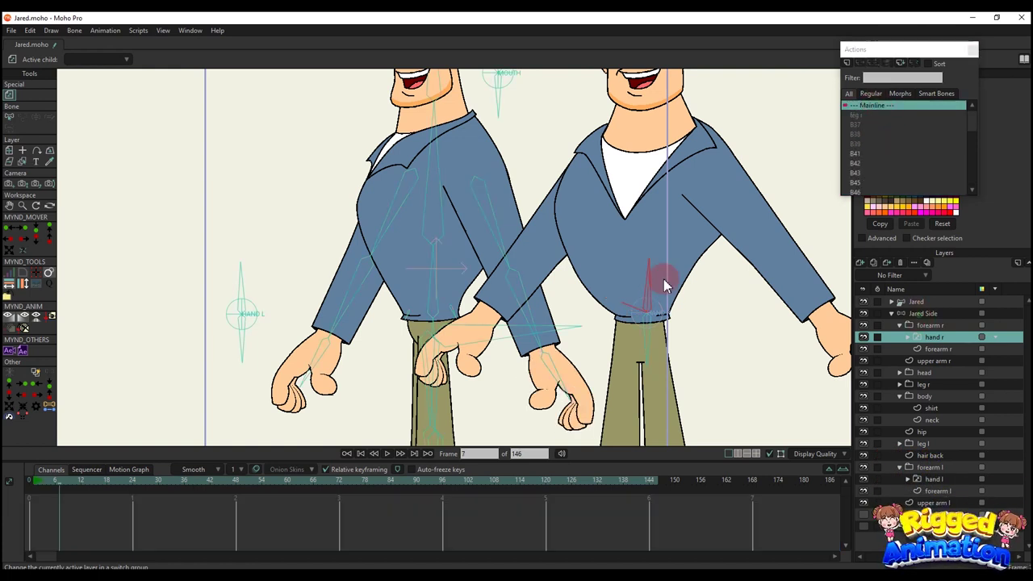
pyautogui.scroll(-3, 434, 337)
pyautogui.click(311, 343)
pyautogui.scroll(-5, 892, 183)
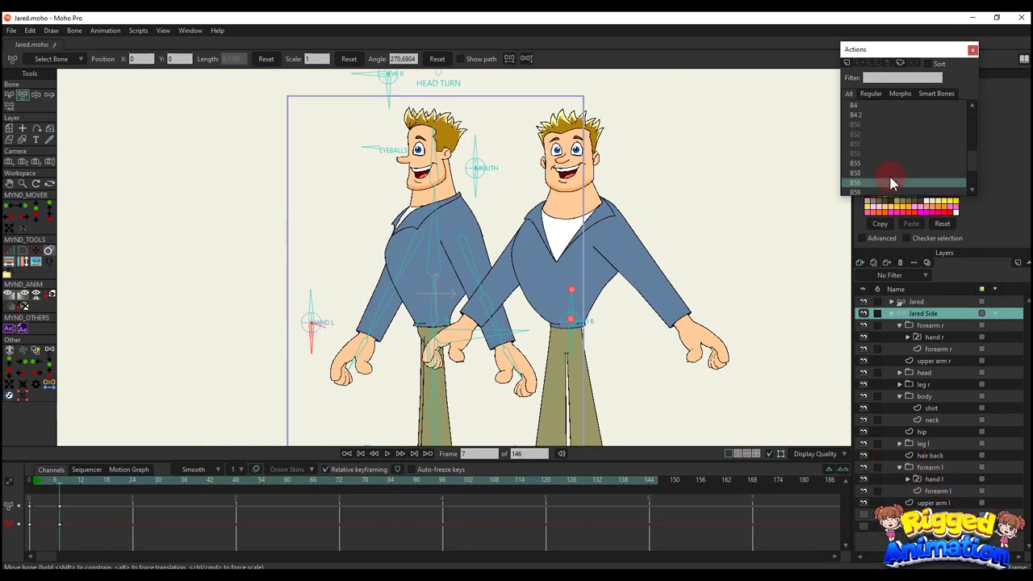
# Enable animated layer order in the depth sort settings of the Jared Side layer
pyautogui.doubleClick(926, 315)
pyautogui.click(294, 78)
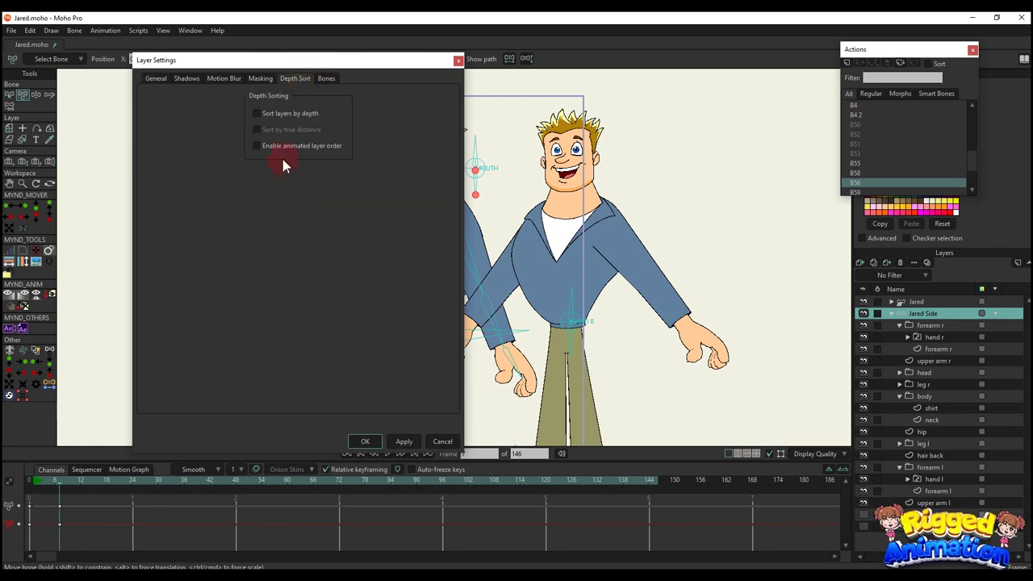
pyautogui.click(256, 145)
pyautogui.click(371, 441)
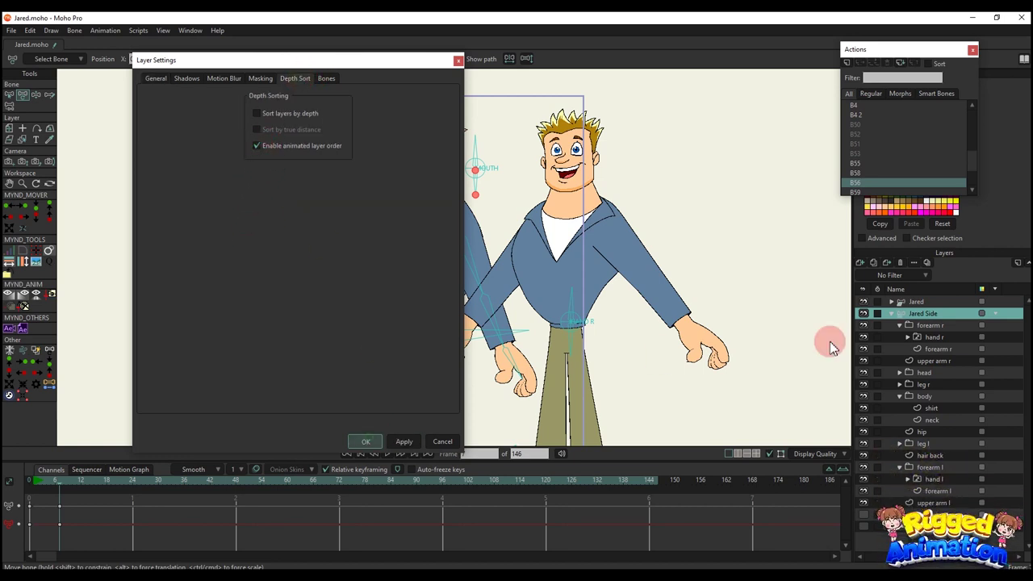
# Open Jared Side's B56 action and, at frame 24, move the forearm l group between upper arm r and head
pyautogui.scroll(2, 464, 318)
pyautogui.doubleClick(879, 183)
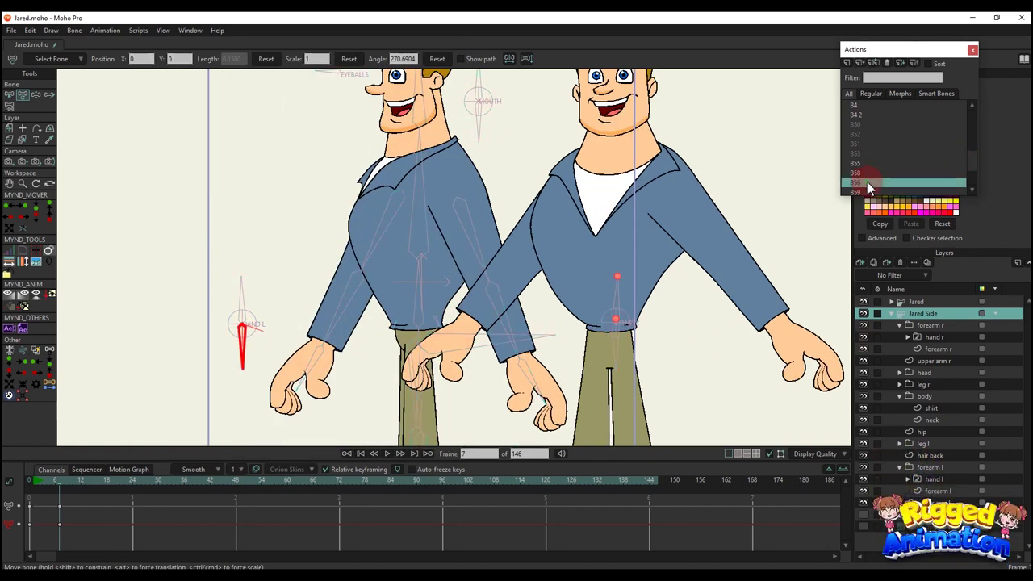
pyautogui.click(133, 484)
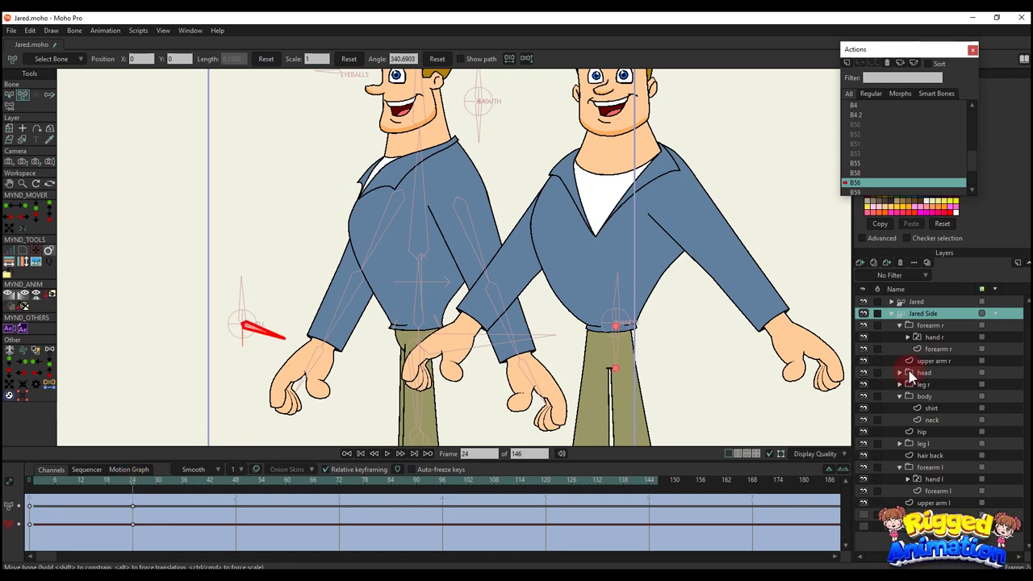
pyautogui.click(901, 395)
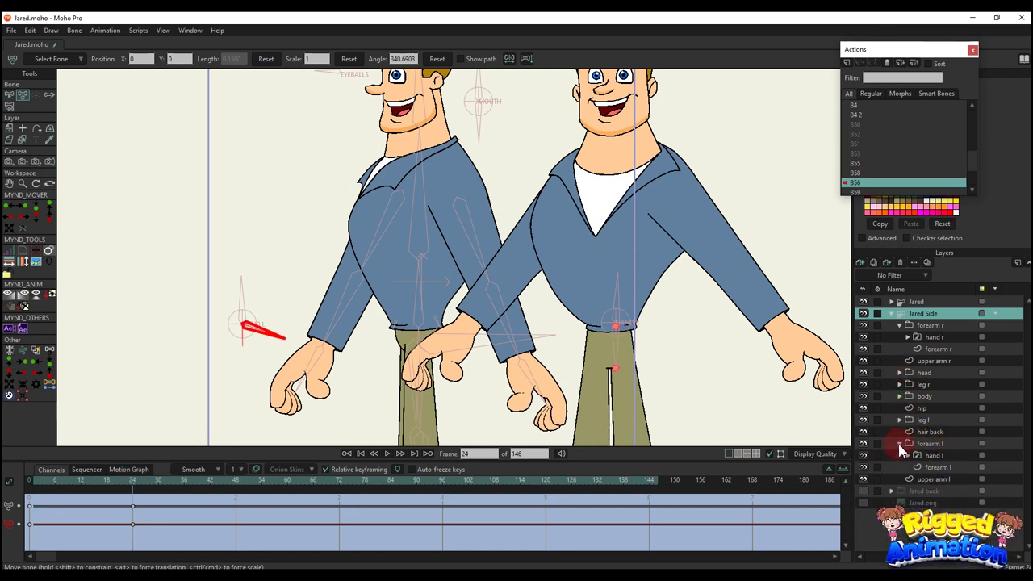
pyautogui.click(900, 443)
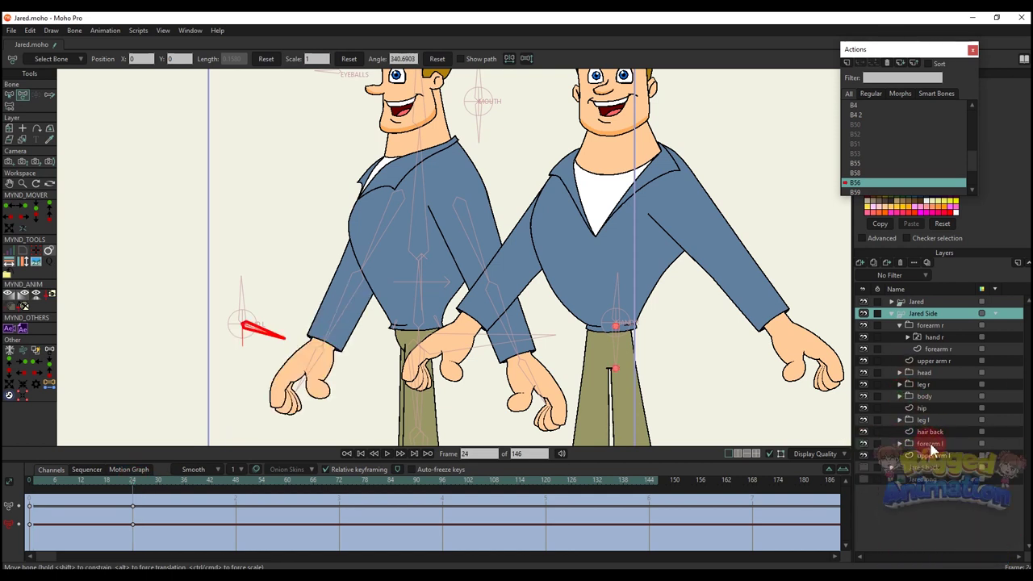
pyautogui.click(931, 444)
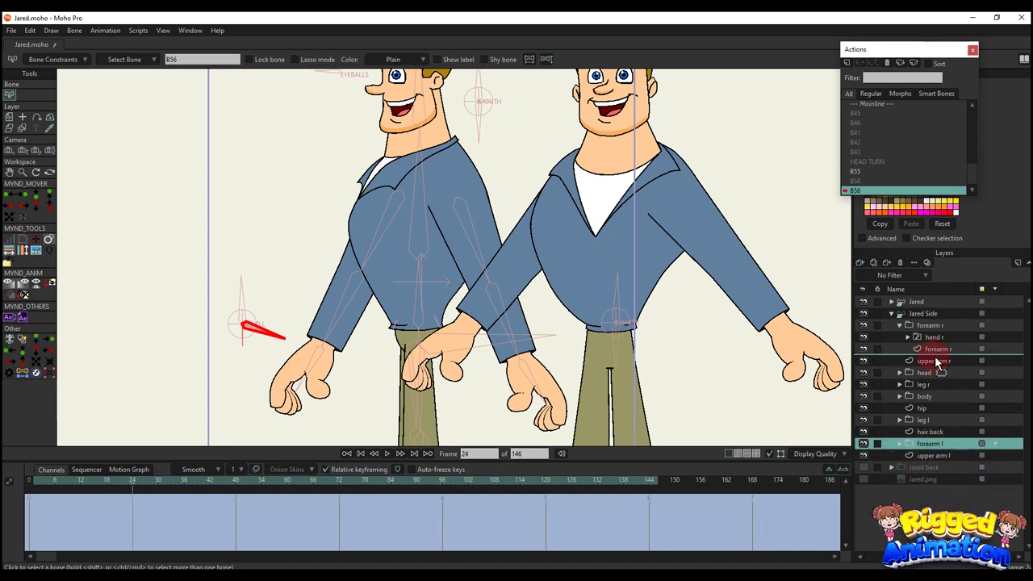
pyautogui.moveTo(936, 361); pyautogui.dragTo(936, 359)
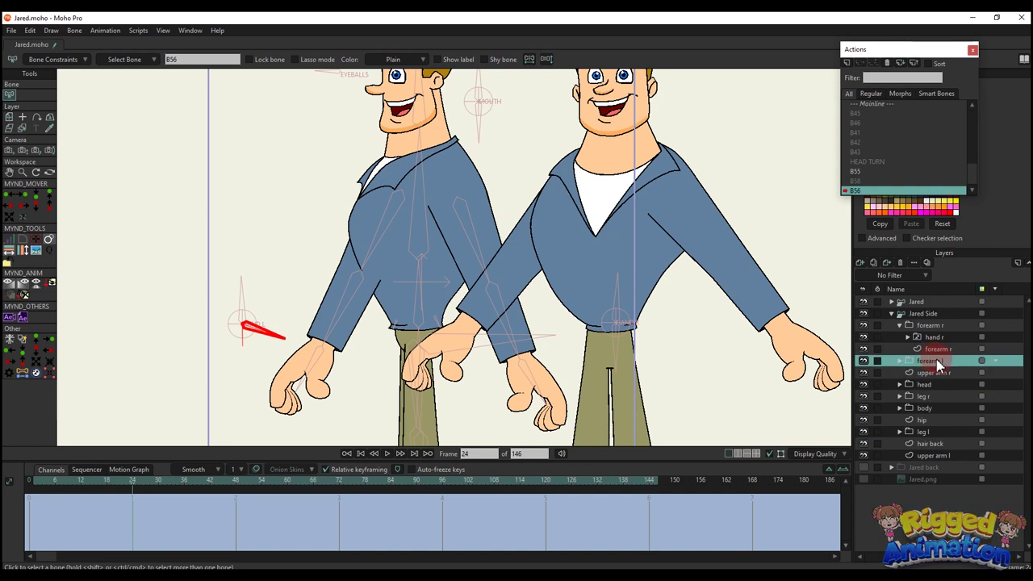
pyautogui.click(900, 324)
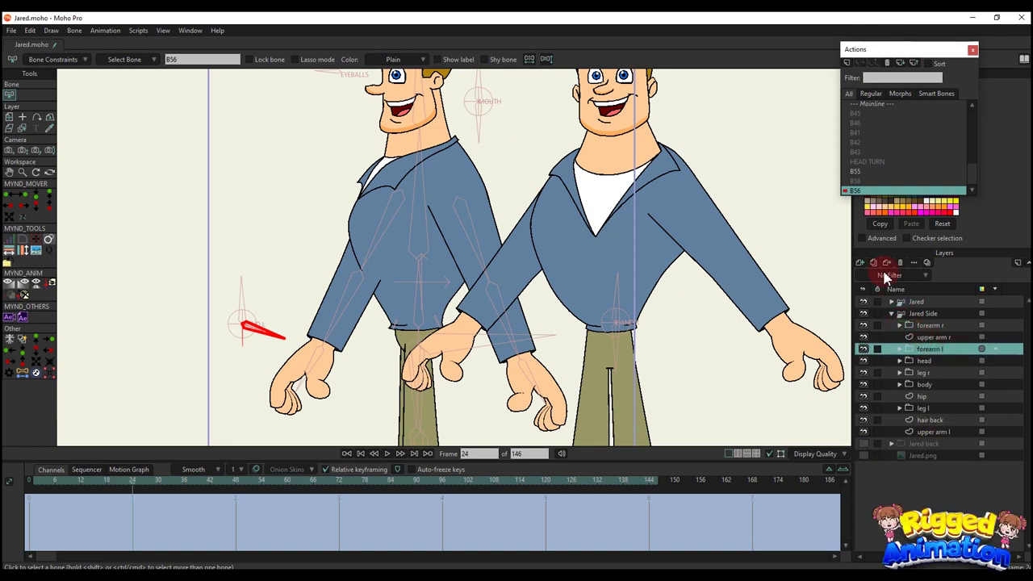
# Return to the mainline, hide the front Jared layer, and show the sublayers of Jared Side
pyautogui.click(879, 107)
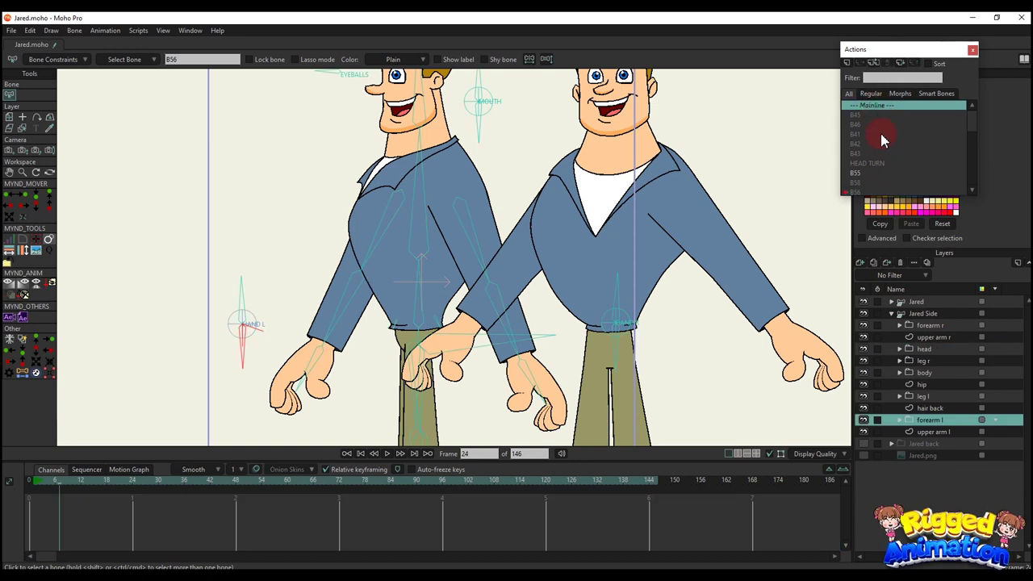
pyautogui.click(911, 314)
pyautogui.click(891, 313)
pyautogui.click(864, 301)
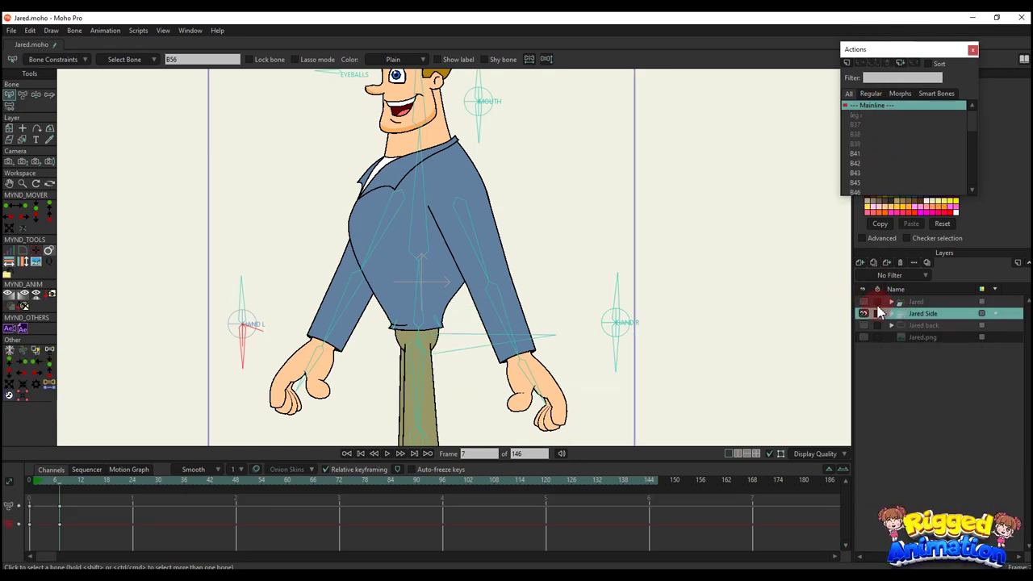
pyautogui.click(891, 313)
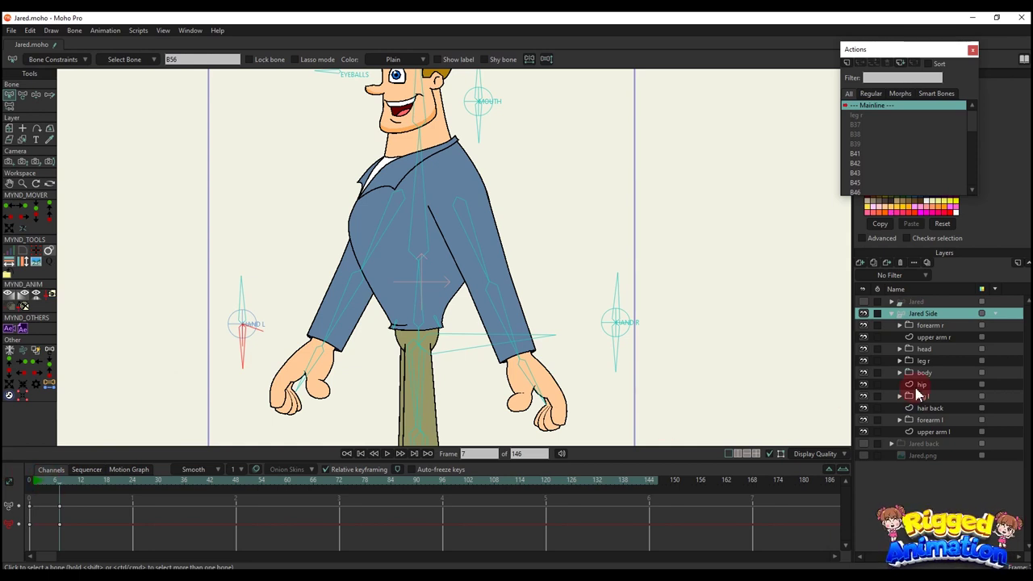
# Toggle the visibility of the forearm r group and try moving it below upper arm r on the mainline
pyautogui.click(862, 325)
pyautogui.click(861, 326)
pyautogui.click(861, 325)
pyautogui.click(862, 325)
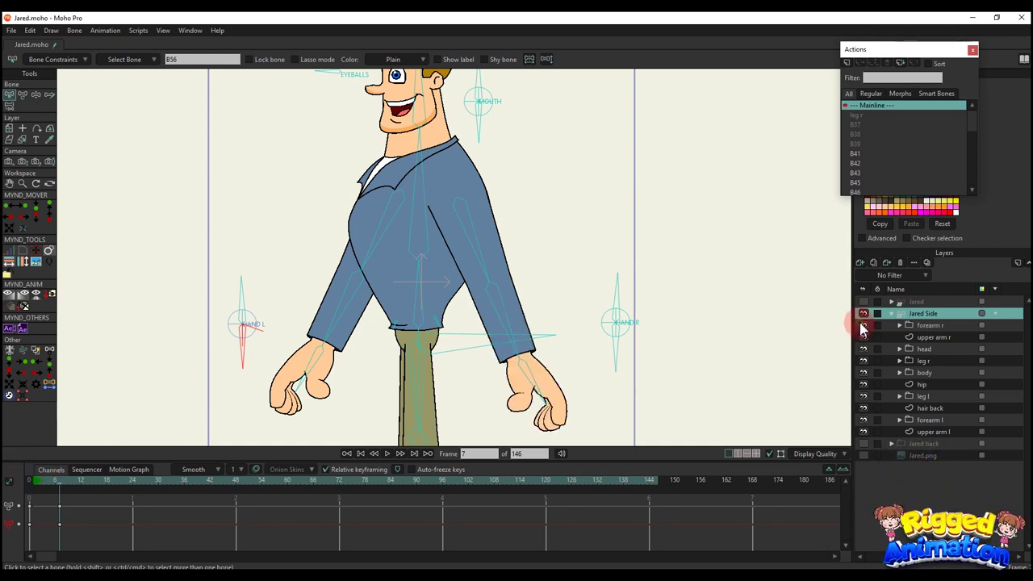
pyautogui.click(929, 326)
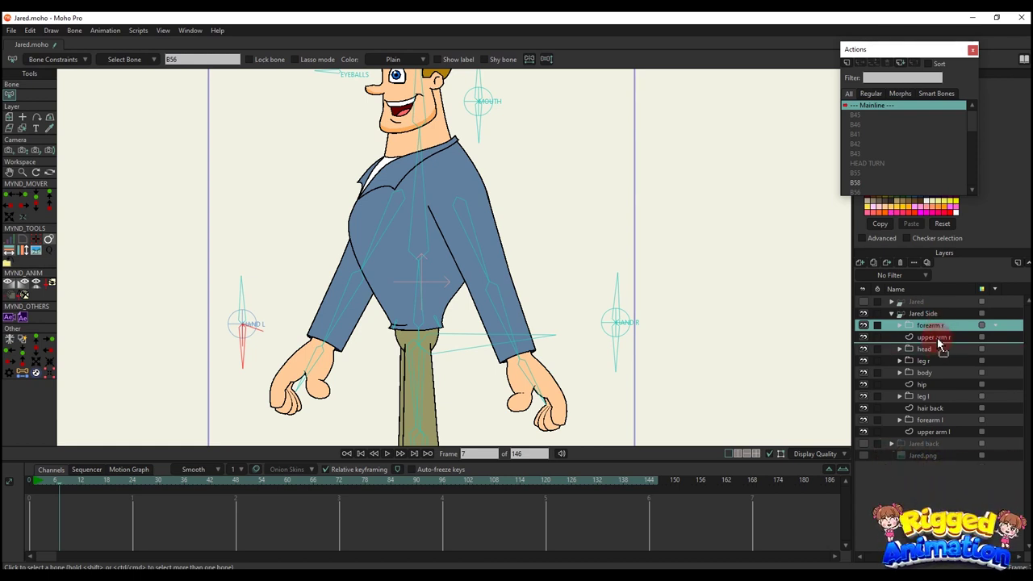
pyautogui.moveTo(939, 343); pyautogui.dragTo(933, 342)
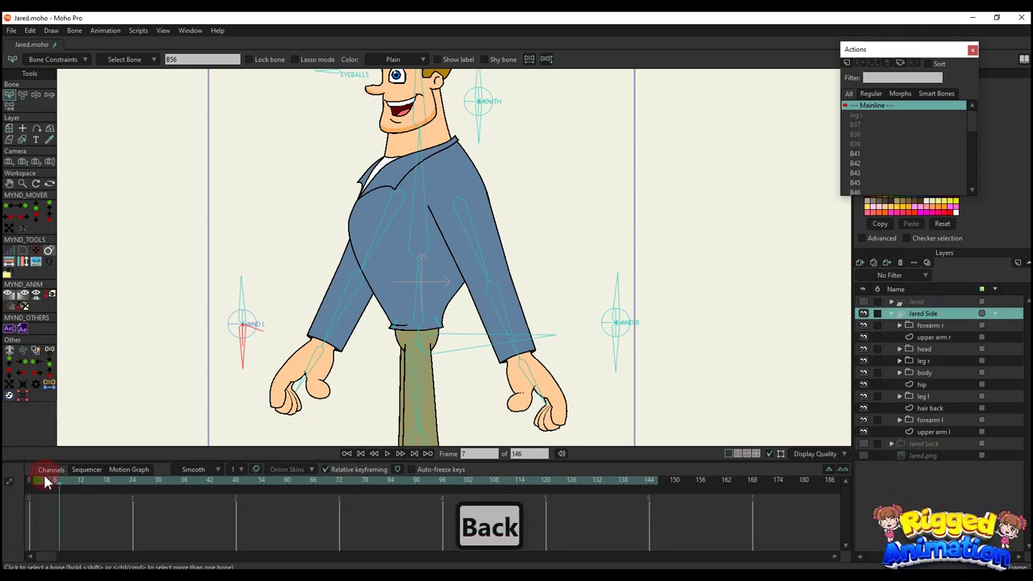
# At frame 0, add a patch layer targeting forearm r and place it directly below the forearm r group
pyautogui.moveTo(46, 482); pyautogui.dragTo(19, 479)
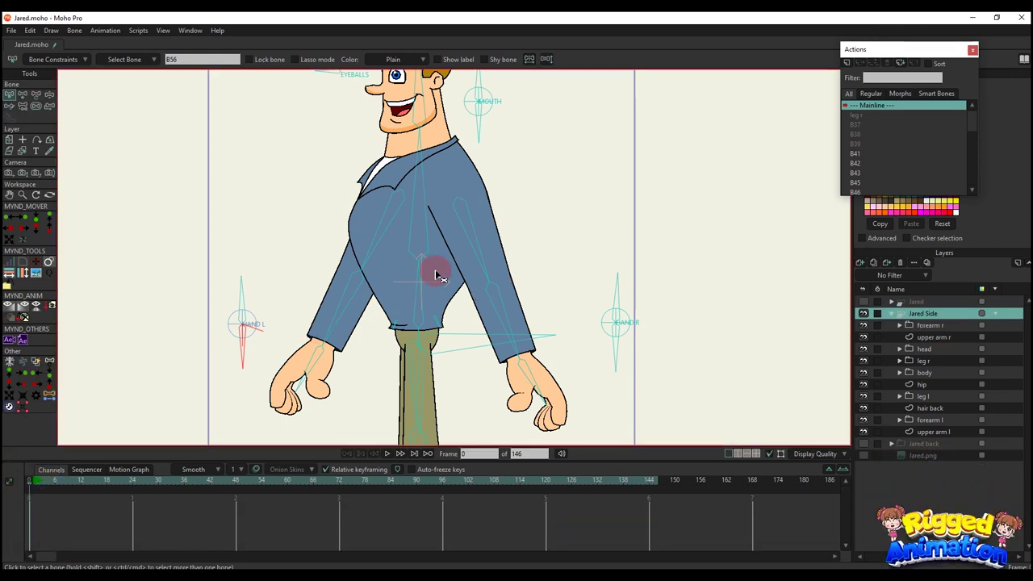
pyautogui.click(899, 325)
pyautogui.click(924, 348)
pyautogui.click(860, 264)
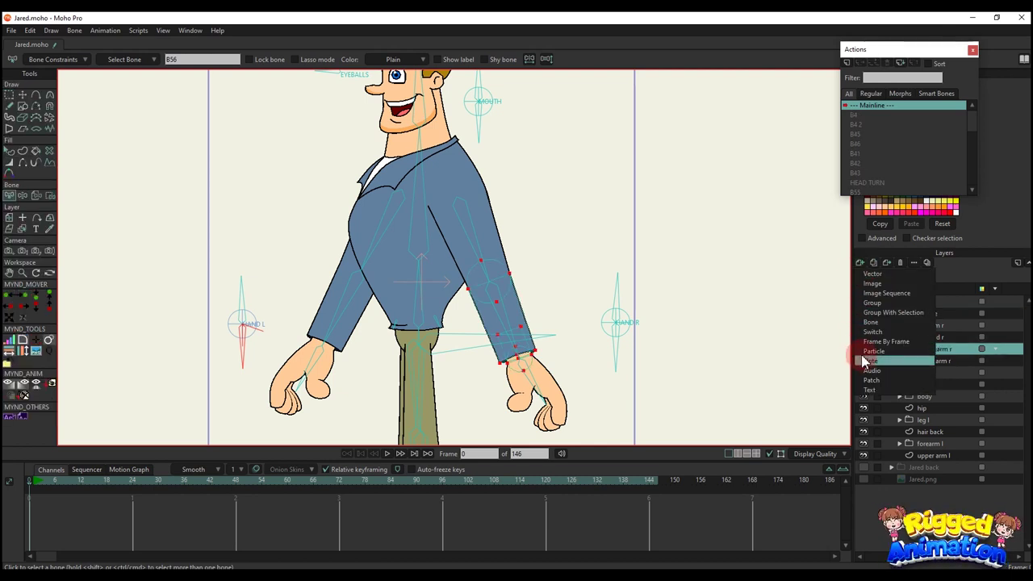
pyautogui.click(869, 369)
pyautogui.click(394, 194)
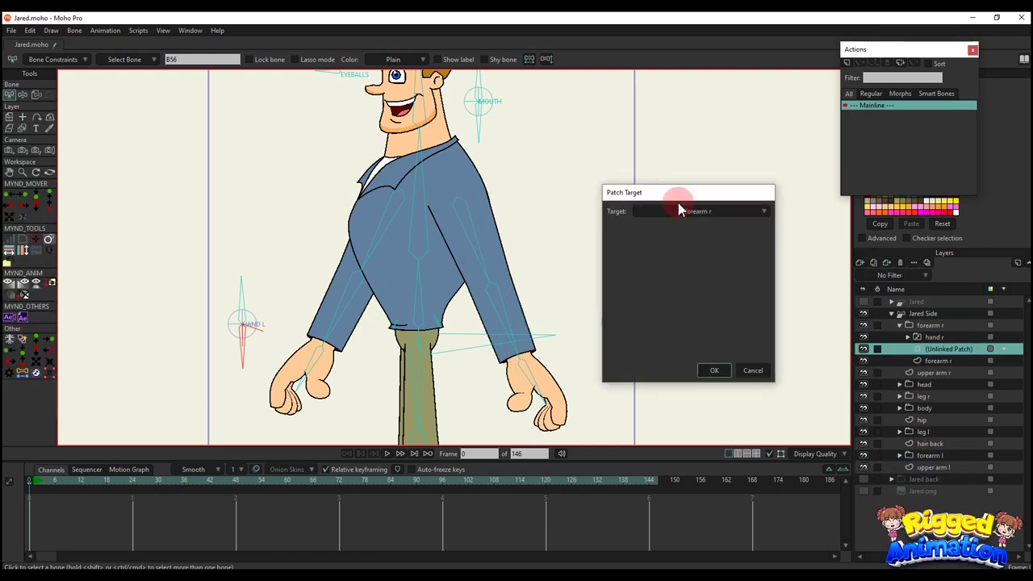
pyautogui.click(714, 371)
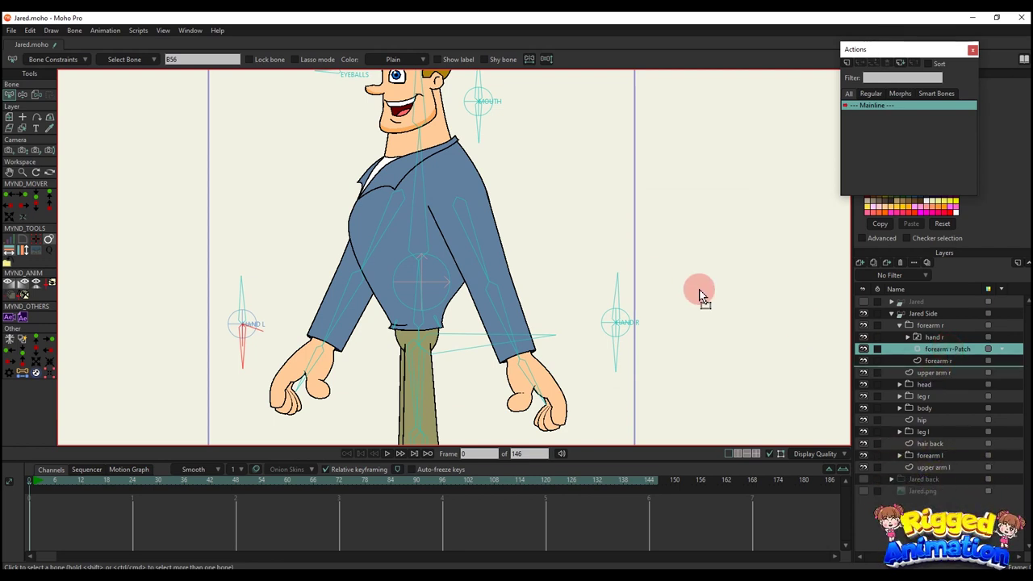
# Position the forearm r-Patch layer over the elbow of the right arm and bind it to the upper arm bone
pyautogui.scroll(2, 456, 267)
pyautogui.press('m')
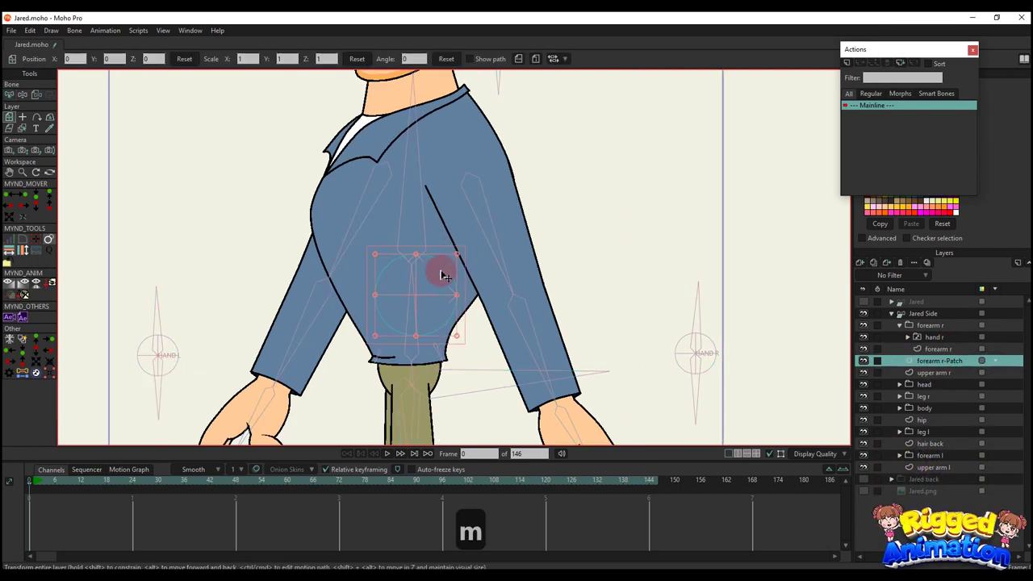
pyautogui.scroll(2, 511, 311)
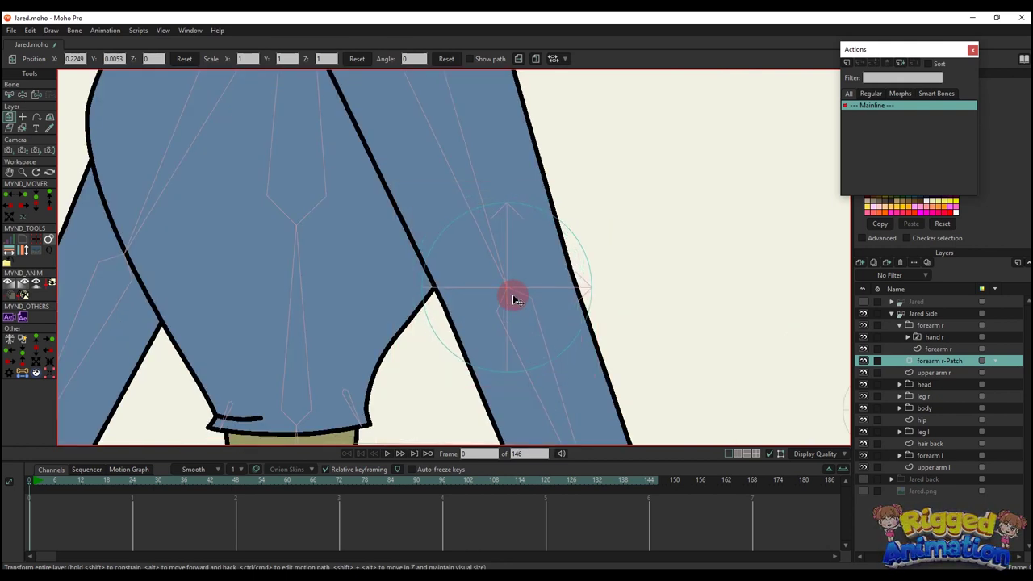
pyautogui.click(36, 95)
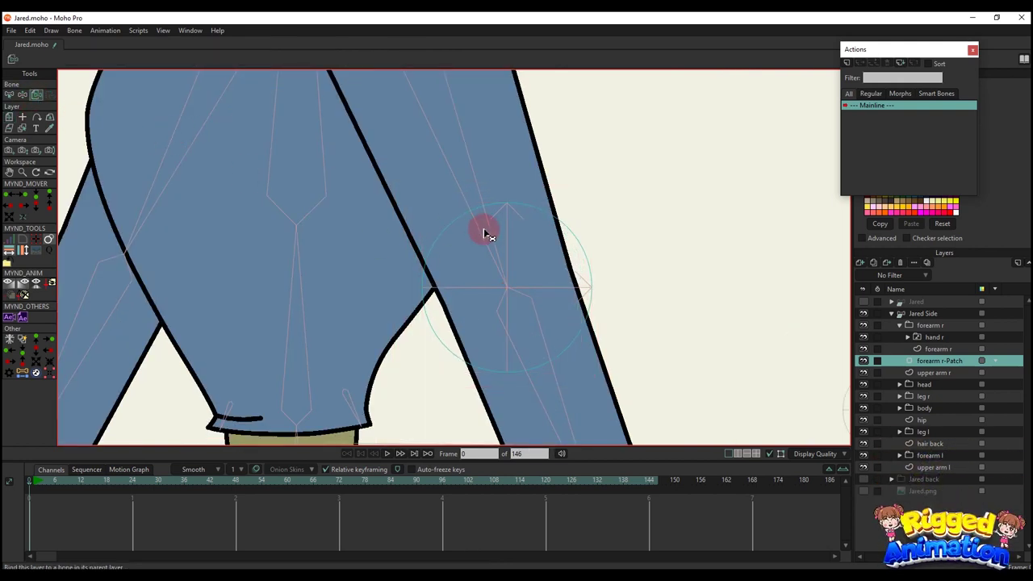
pyautogui.scroll(-5, 484, 233)
# Select Jared Side's HAND R control bone and open its B59 action at frame 24
pyautogui.click(940, 313)
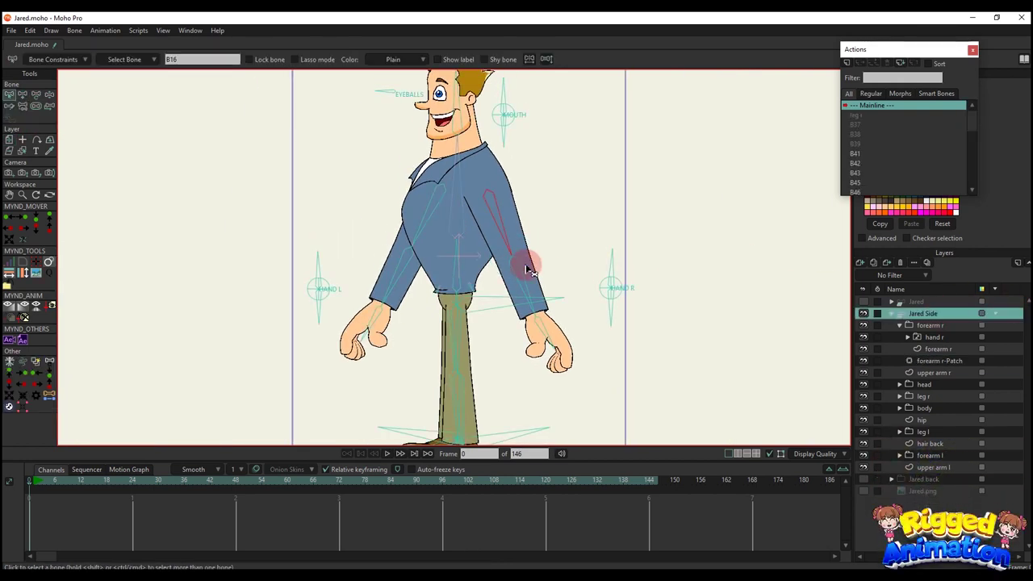
pyautogui.press('t')
pyautogui.click(591, 323)
pyautogui.scroll(-2, 855, 171)
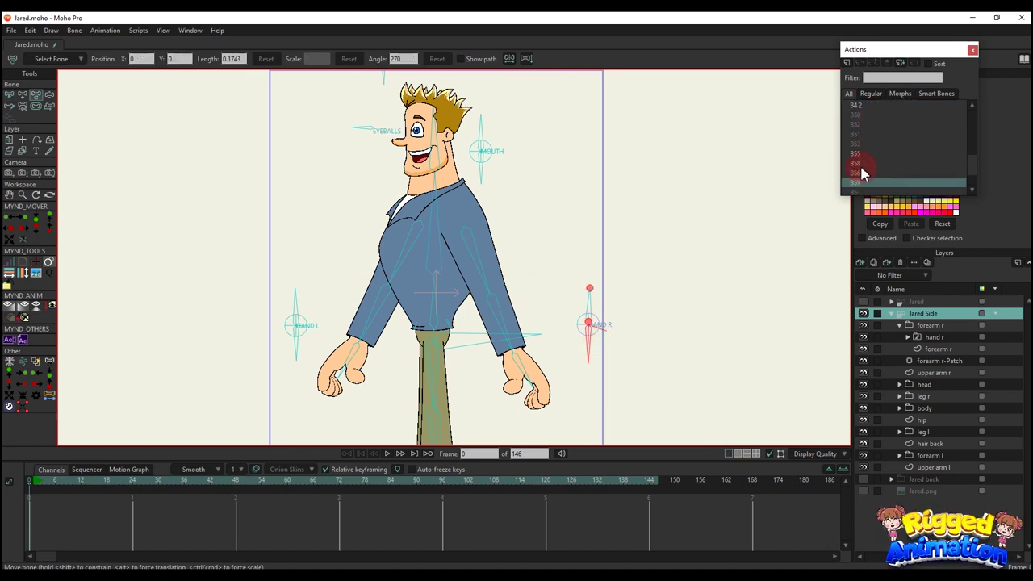
pyautogui.scroll(-1, 861, 171)
pyautogui.doubleClick(860, 165)
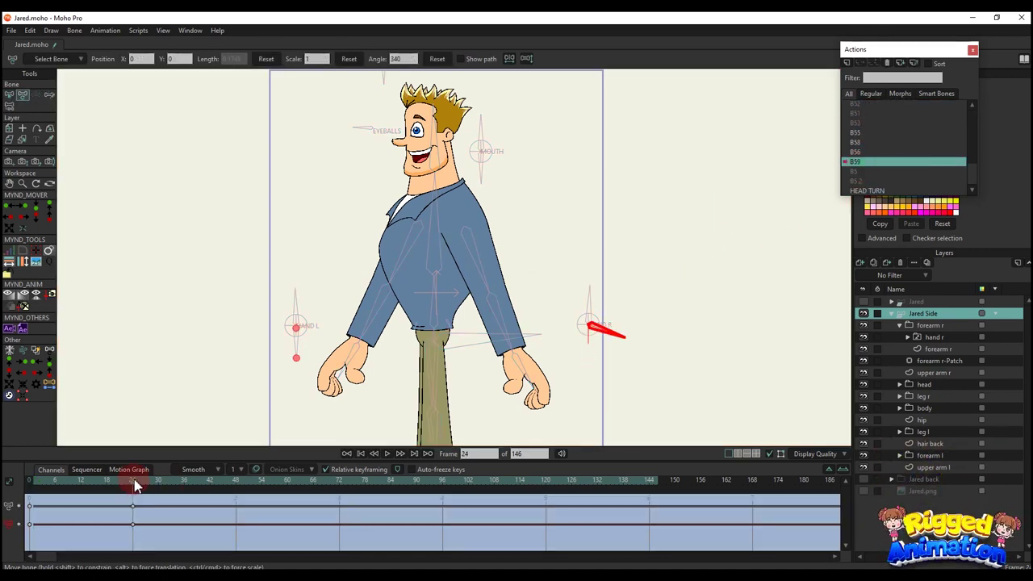
# At frame 24 of B59, move the forearm r group between hair back and forearm l
pyautogui.scroll(2, 789, 335)
pyautogui.click(898, 324)
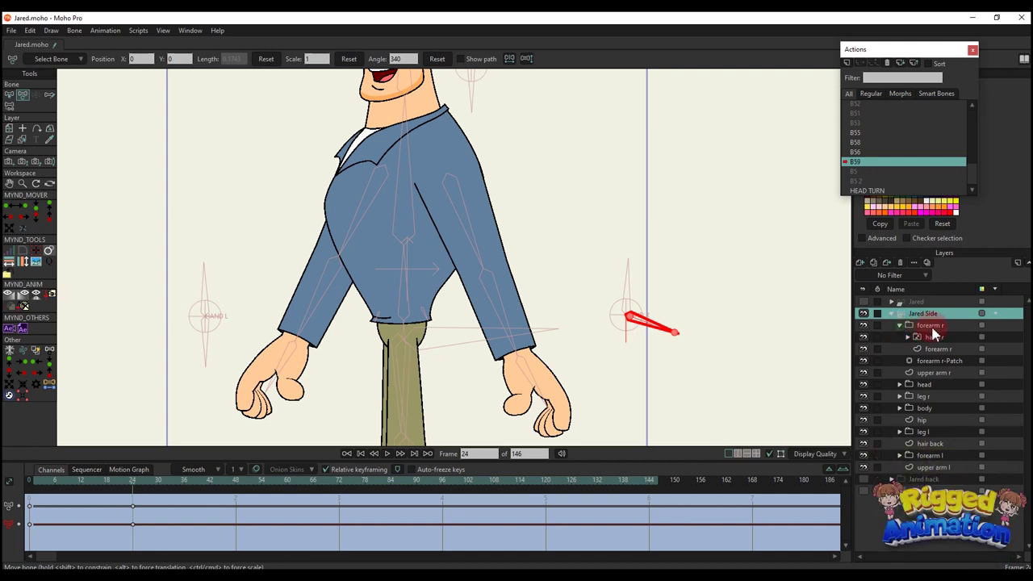
pyautogui.click(944, 326)
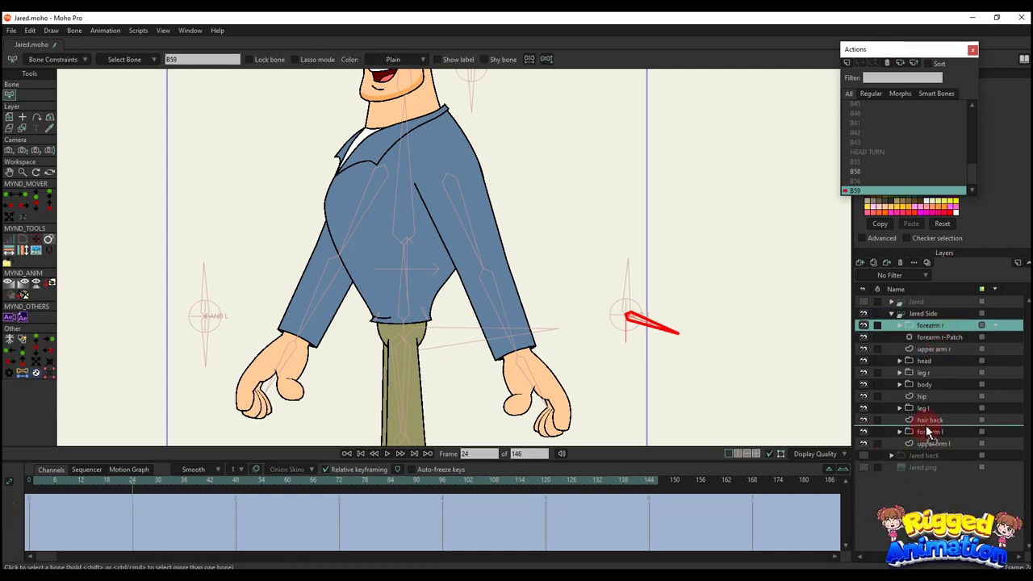
pyautogui.click(606, 293)
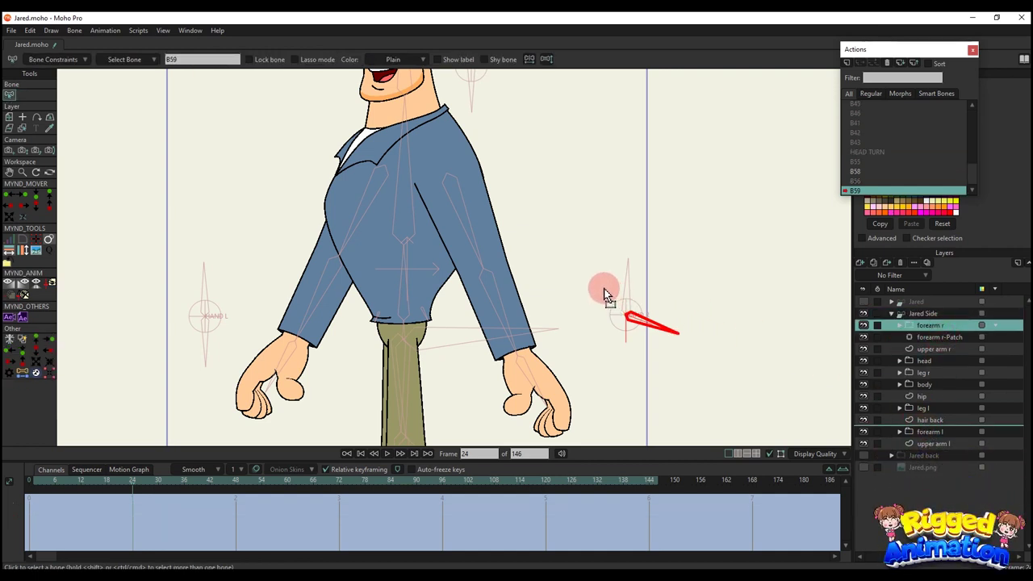
pyautogui.click(641, 249)
pyautogui.scroll(1, 878, 127)
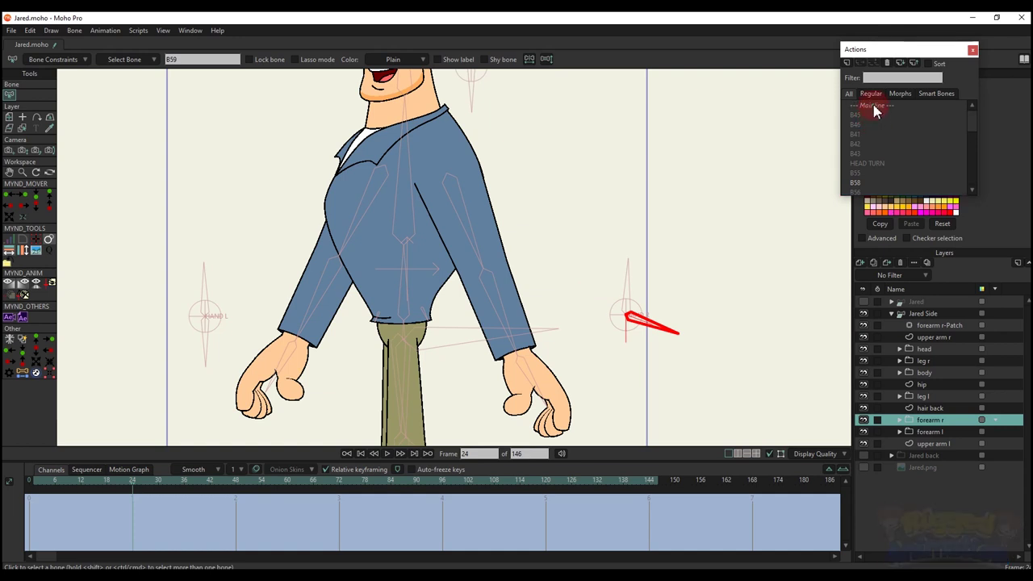
# Return to the mainline, select the Jared Side layer, and go to frame 6
pyautogui.doubleClick(876, 108)
pyautogui.click(925, 314)
pyautogui.click(55, 480)
pyautogui.scroll(-2, 168, 383)
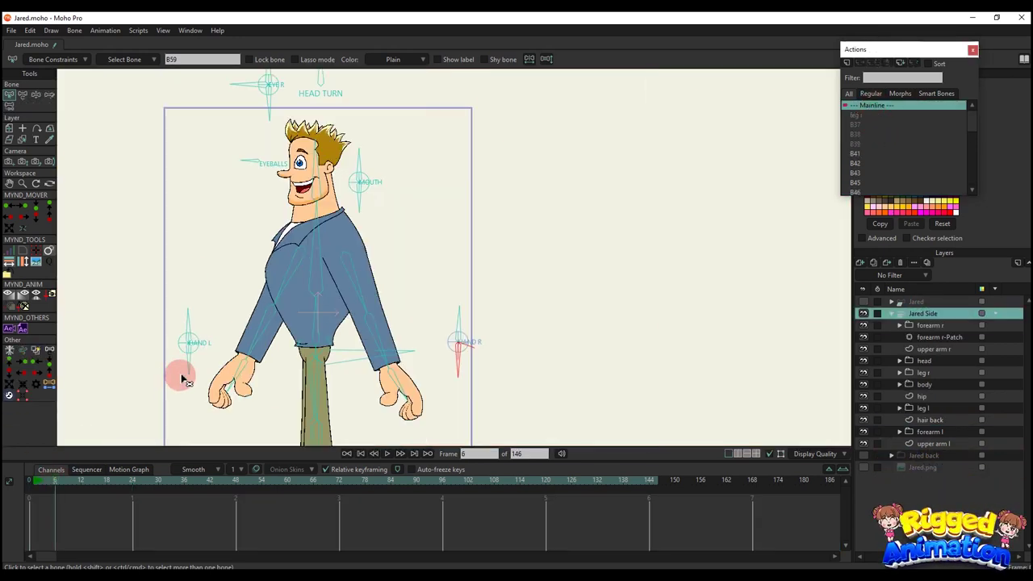
# Test the HAND L control by turning its lower bone and bending the left arm in front of the body
pyautogui.moveTo(315, 318); pyautogui.dragTo(364, 299)
pyautogui.press('t')
pyautogui.moveTo(332, 267); pyautogui.dragTo(355, 296)
pyautogui.scroll(3, 428, 272)
pyautogui.moveTo(104, 390); pyautogui.dragTo(158, 370)
pyautogui.moveTo(239, 291)
pyautogui.mouseDown()
pyautogui.moveTo(261, 270)
pyautogui.moveTo(250, 285)
pyautogui.mouseUp()
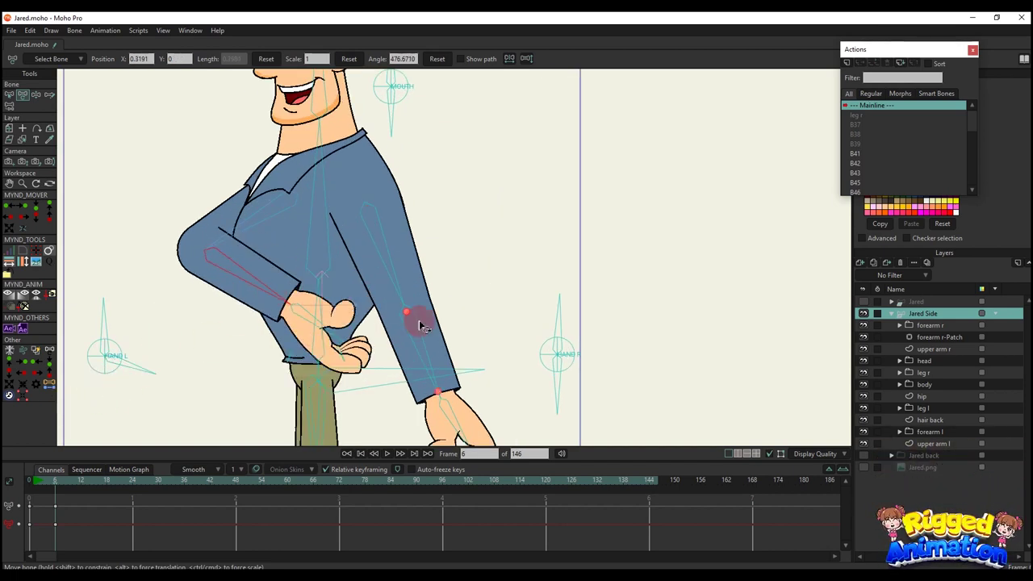
# Try further arm poses with the right forearm bent across the body, and delete the test pose keyframes at frame 6
pyautogui.moveTo(420, 325); pyautogui.dragTo(311, 341)
pyautogui.moveTo(237, 303); pyautogui.dragTo(229, 187)
pyautogui.scroll(-2, 328, 218)
pyautogui.moveTo(342, 279); pyautogui.dragTo(301, 228)
pyautogui.moveTo(368, 235); pyautogui.dragTo(305, 241)
pyautogui.moveTo(247, 209); pyautogui.dragTo(271, 199)
pyautogui.scroll(-4, 270, 199)
pyautogui.moveTo(82, 524); pyautogui.dragTo(4, 490)
pyautogui.press('BackSpace')
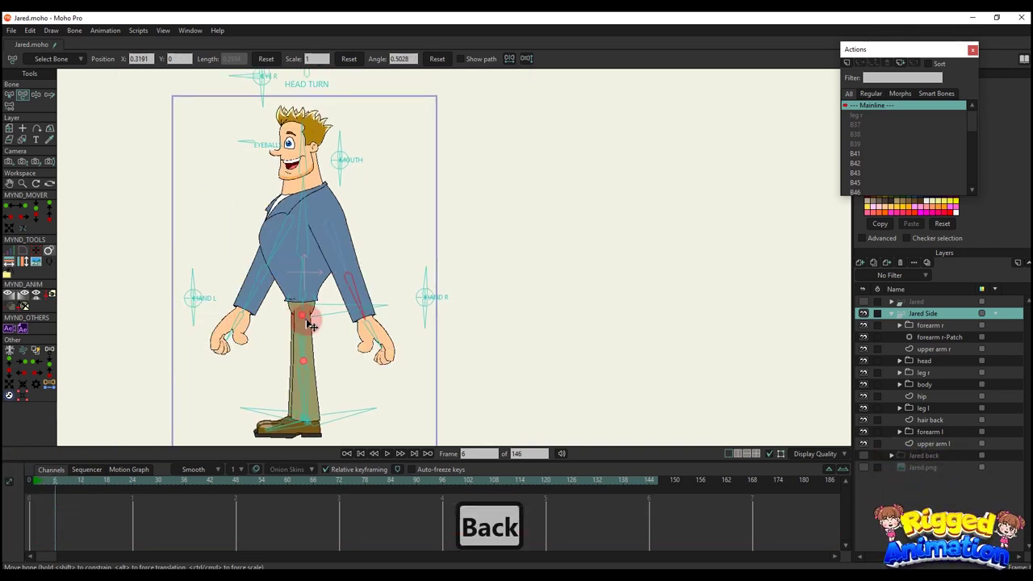
# Try poses with both forearms bent across the front of the body, and delete the test pose keyframes at frame 6
pyautogui.scroll(3, 460, 288)
pyautogui.click(460, 288)
pyautogui.moveTo(369, 313); pyautogui.dragTo(311, 300)
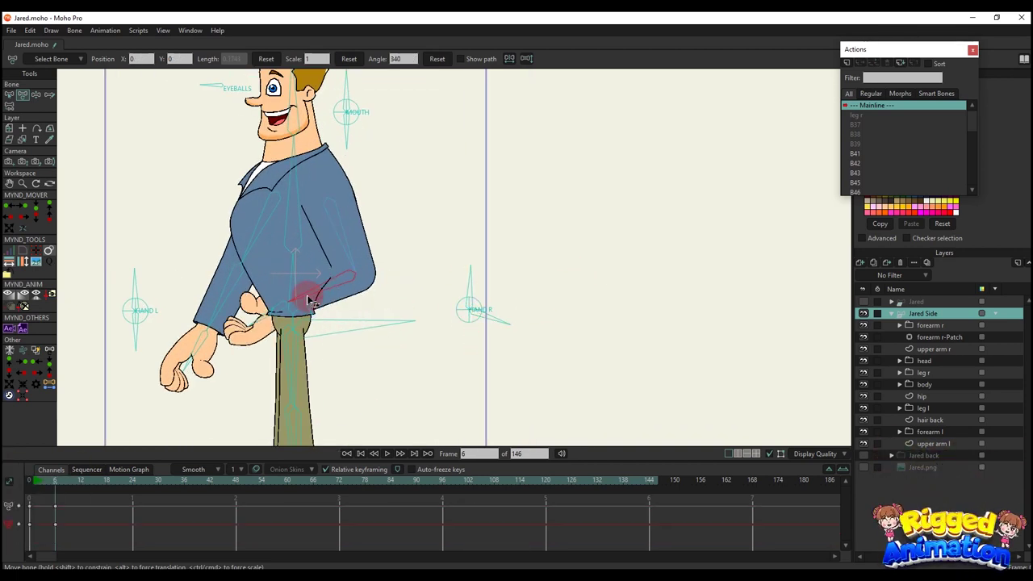
pyautogui.moveTo(343, 255); pyautogui.dragTo(321, 328)
pyautogui.scroll(-4, 327, 297)
pyautogui.scroll(3, 258, 317)
pyautogui.moveTo(192, 357); pyautogui.dragTo(315, 314)
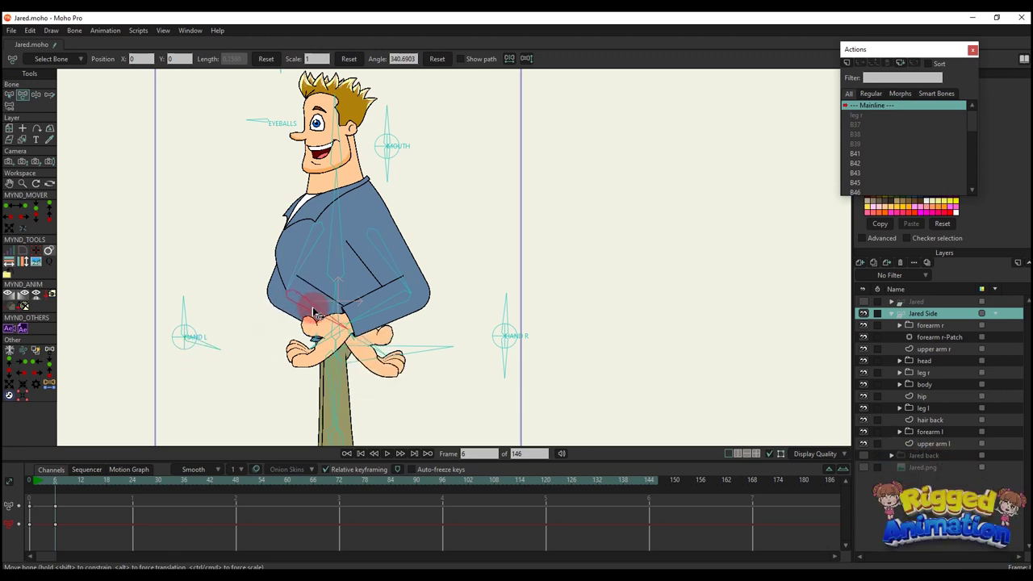
pyautogui.moveTo(305, 266); pyautogui.dragTo(346, 296)
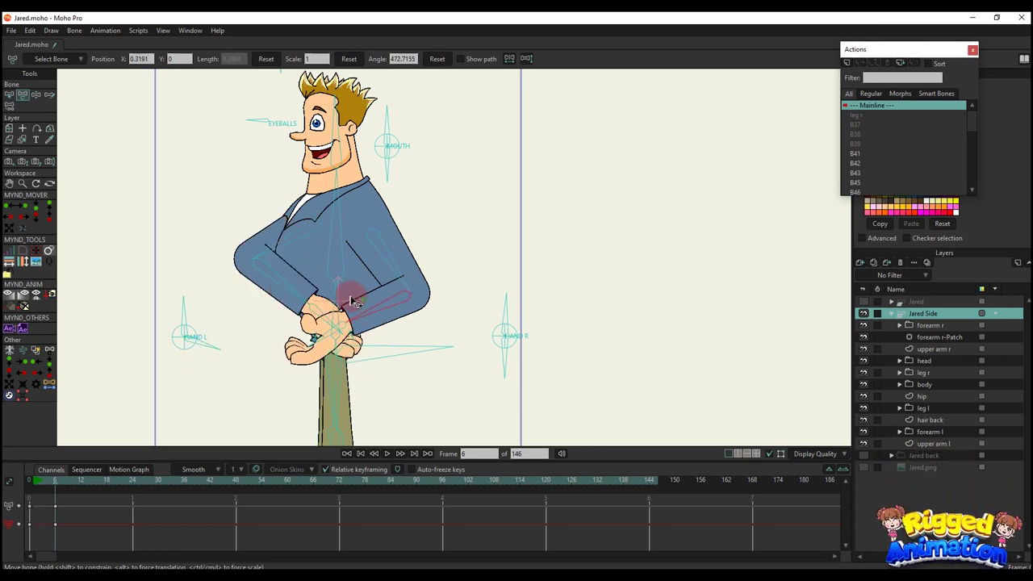
pyautogui.scroll(-2, 370, 269)
pyautogui.scroll(-2, 369, 269)
pyautogui.click(53, 517)
pyautogui.press('BackSpace')
# Test the leg rig by spreading both feet into a wide stride, and delete the test pose keyframes
pyautogui.moveTo(307, 346); pyautogui.dragTo(325, 357)
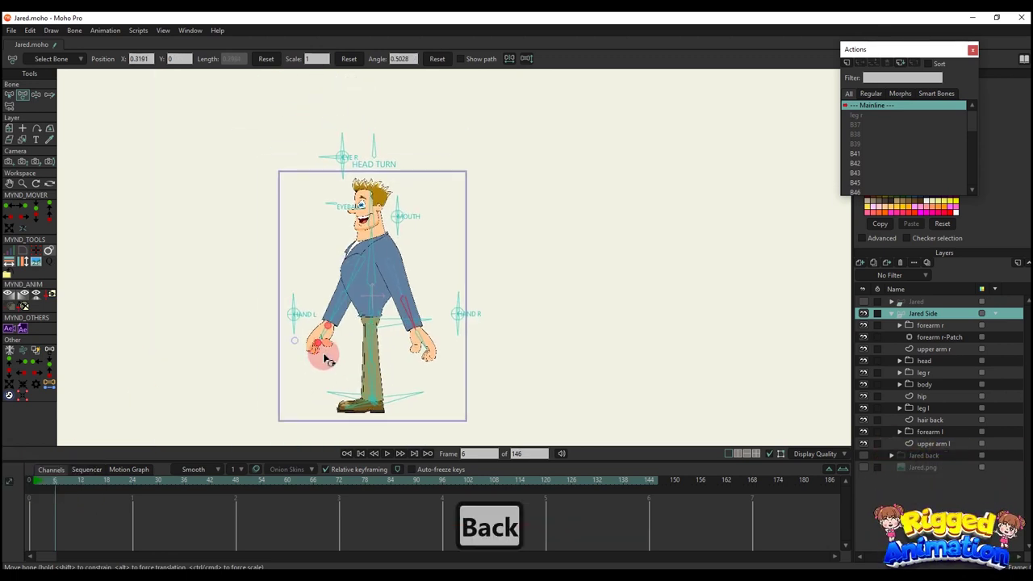
pyautogui.scroll(2, 353, 354)
pyautogui.scroll(2, 395, 413)
pyautogui.moveTo(409, 414); pyautogui.dragTo(546, 406)
pyautogui.moveTo(388, 413); pyautogui.dragTo(266, 418)
pyautogui.scroll(-2, 436, 276)
pyautogui.moveTo(436, 256); pyautogui.dragTo(418, 284)
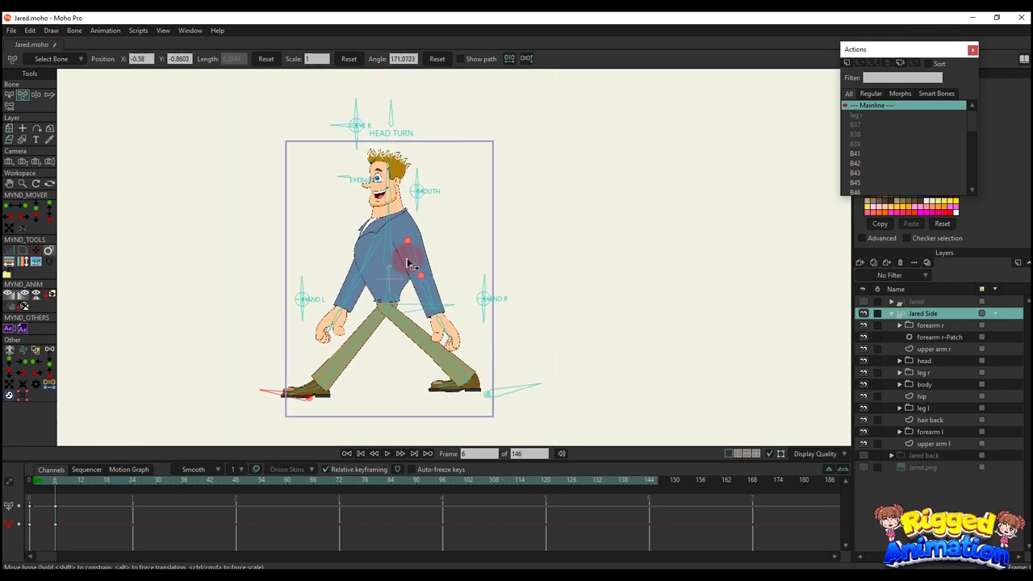
pyautogui.scroll(-2, 407, 264)
pyautogui.moveTo(85, 521); pyautogui.dragTo(19, 494)
pyautogui.press('BackSpace')
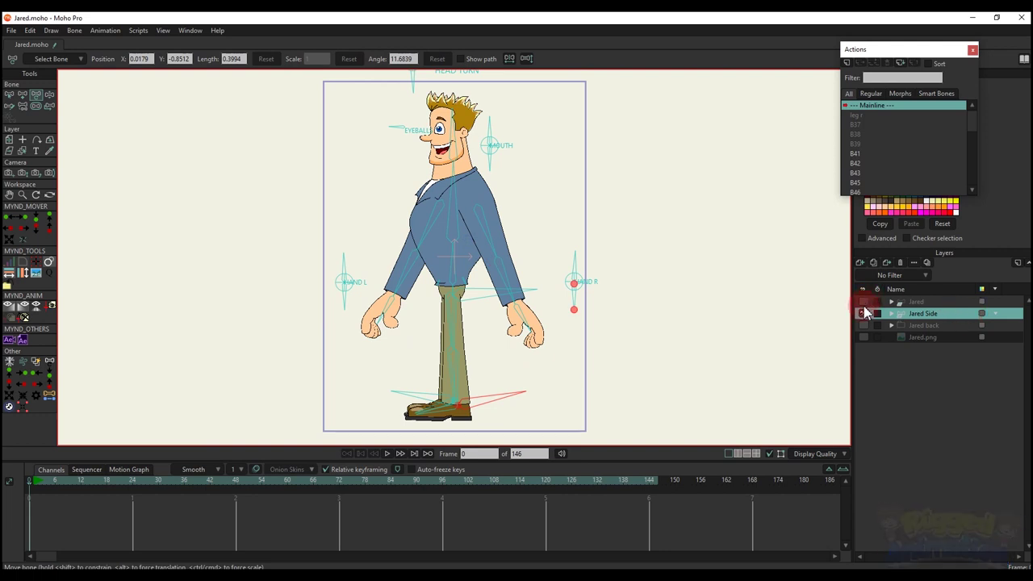
# Hide the Jared Side layer, show Jared back, and convert the Jared back group to a bone layer
pyautogui.click(863, 313)
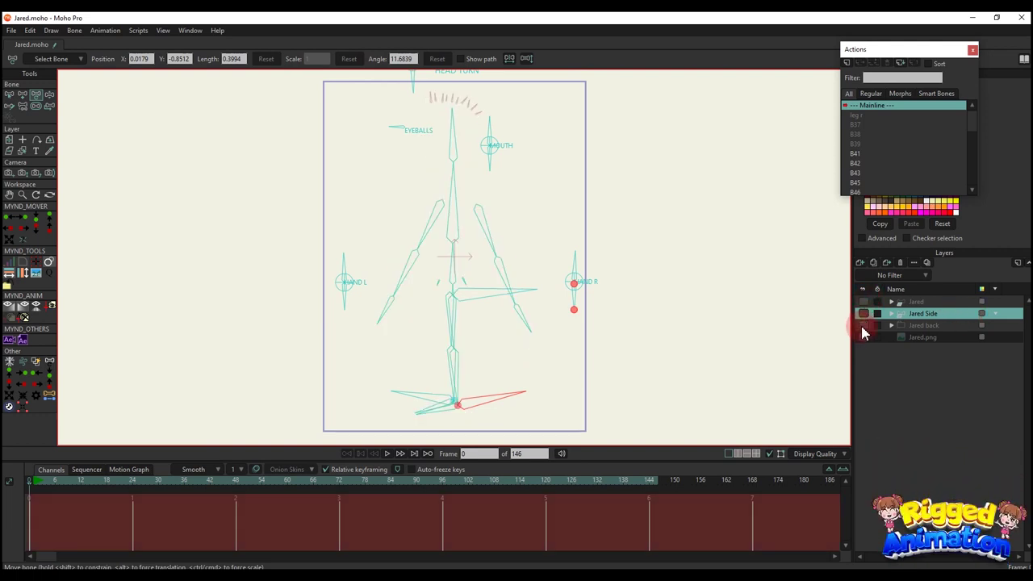
pyautogui.click(864, 325)
pyautogui.click(920, 325)
pyautogui.rightClick(939, 329)
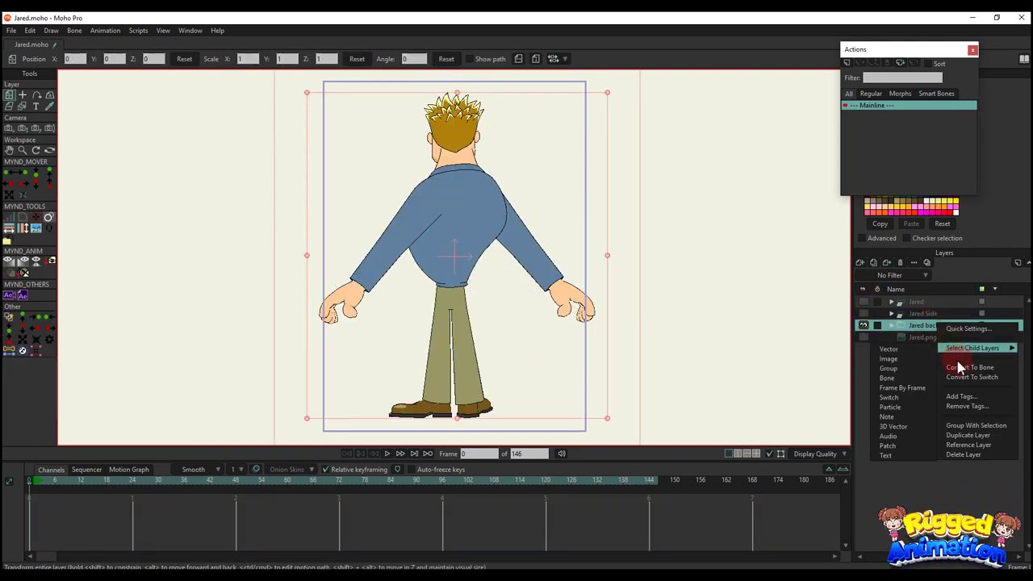
pyautogui.click(802, 341)
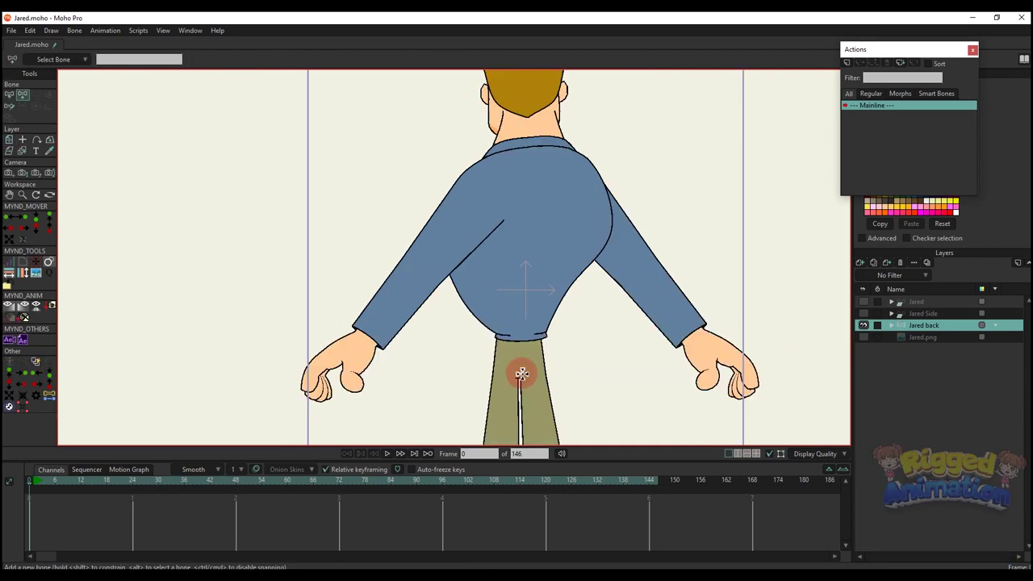
# Add a horizontal root bone at the crotch and an upward bone chain through the waist, torso, neck and head
pyautogui.moveTo(522, 378); pyautogui.dragTo(698, 378)
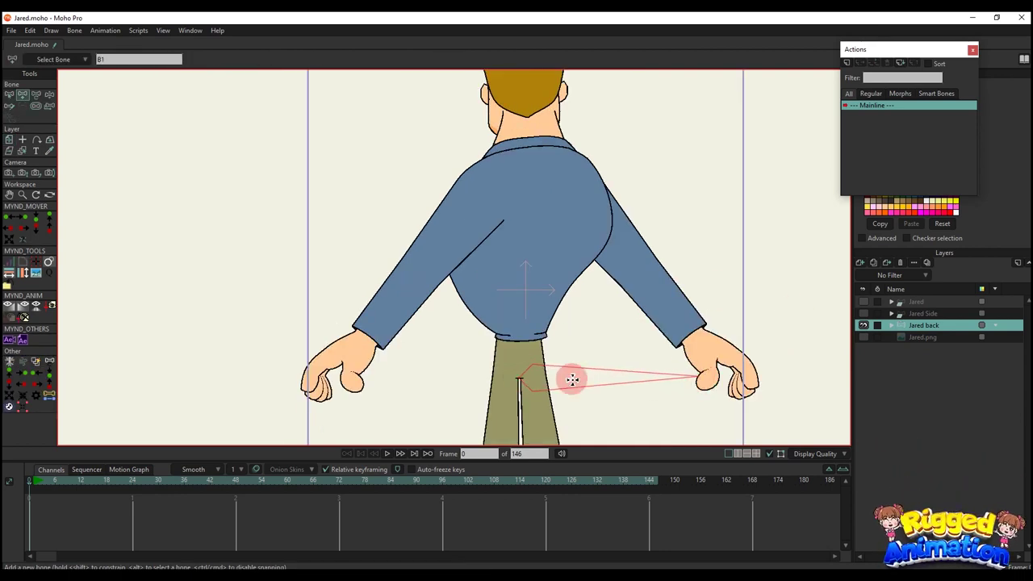
pyautogui.moveTo(522, 382); pyautogui.dragTo(518, 349)
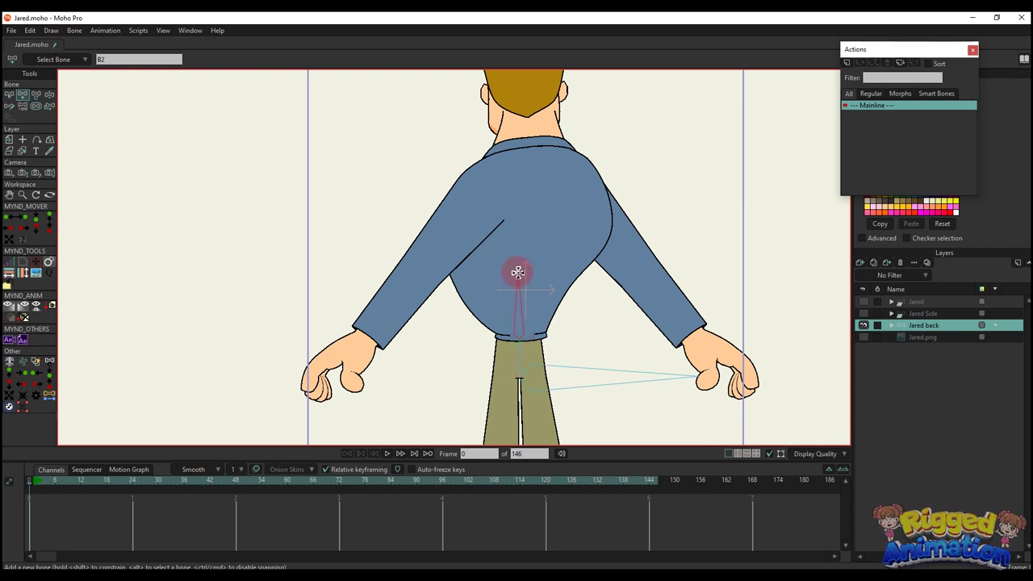
pyautogui.moveTo(517, 272); pyautogui.dragTo(516, 164)
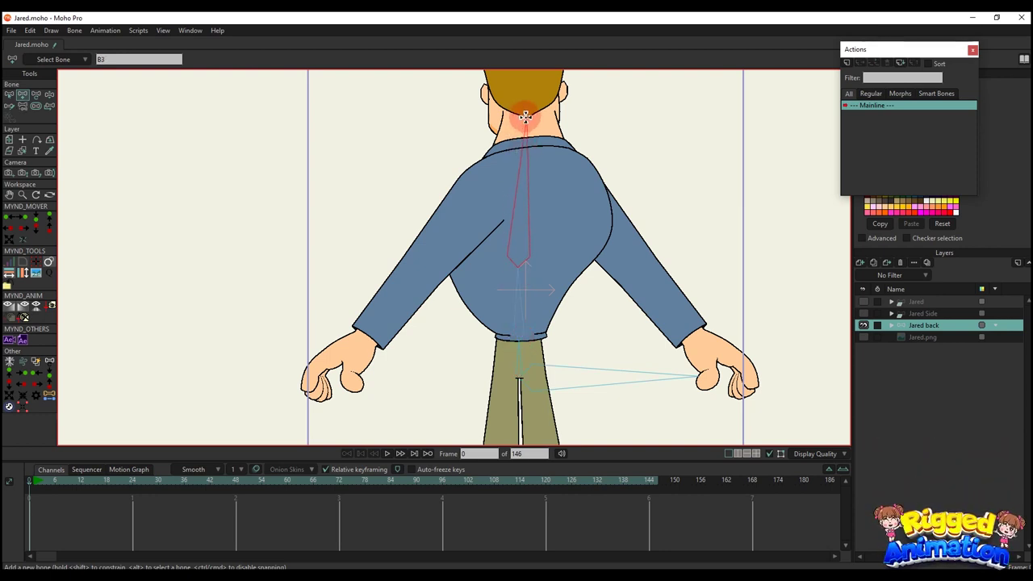
pyautogui.moveTo(529, 118); pyautogui.dragTo(508, 263)
pyautogui.moveTo(509, 264); pyautogui.dragTo(507, 186)
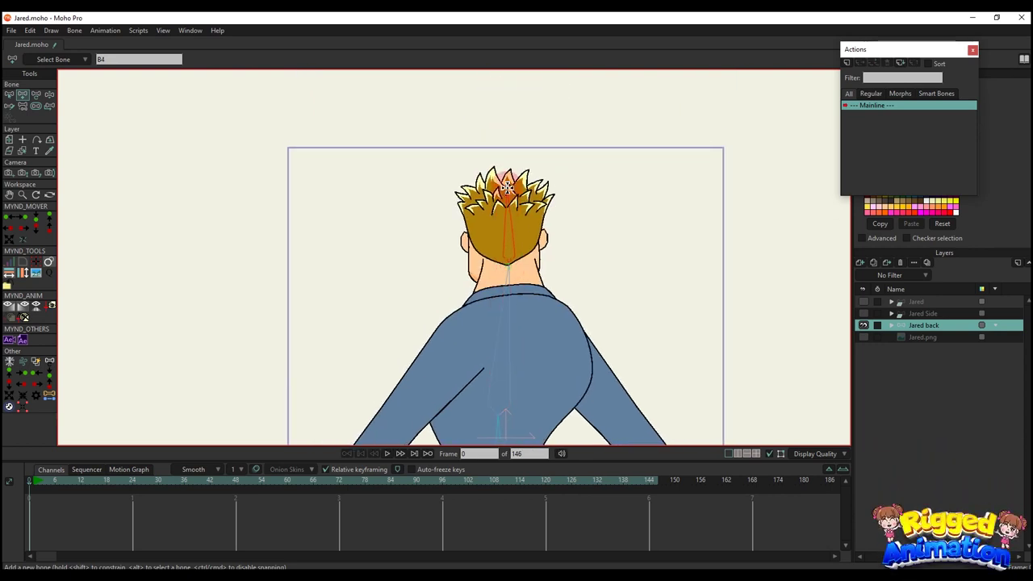
pyautogui.scroll(-2, 506, 241)
pyautogui.moveTo(498, 276); pyautogui.dragTo(500, 236)
pyautogui.scroll(3, 502, 239)
# On Jared back, create an upper arm l bone running between the centre points of the shoulder and elbow circles
pyautogui.press('b')
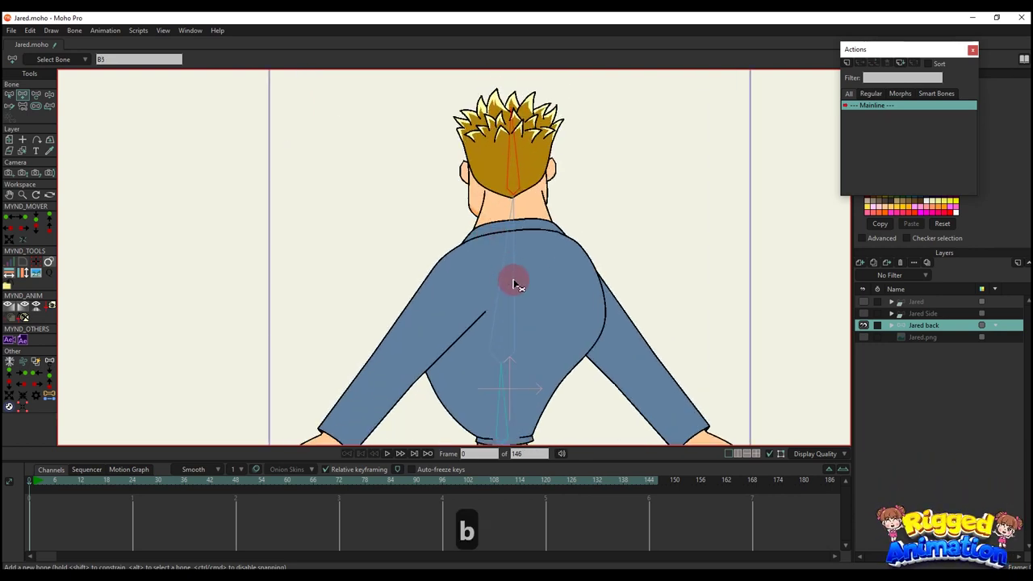
pyautogui.moveTo(509, 303); pyautogui.dragTo(528, 211)
pyautogui.scroll(4, 455, 240)
pyautogui.press('BackSpace')
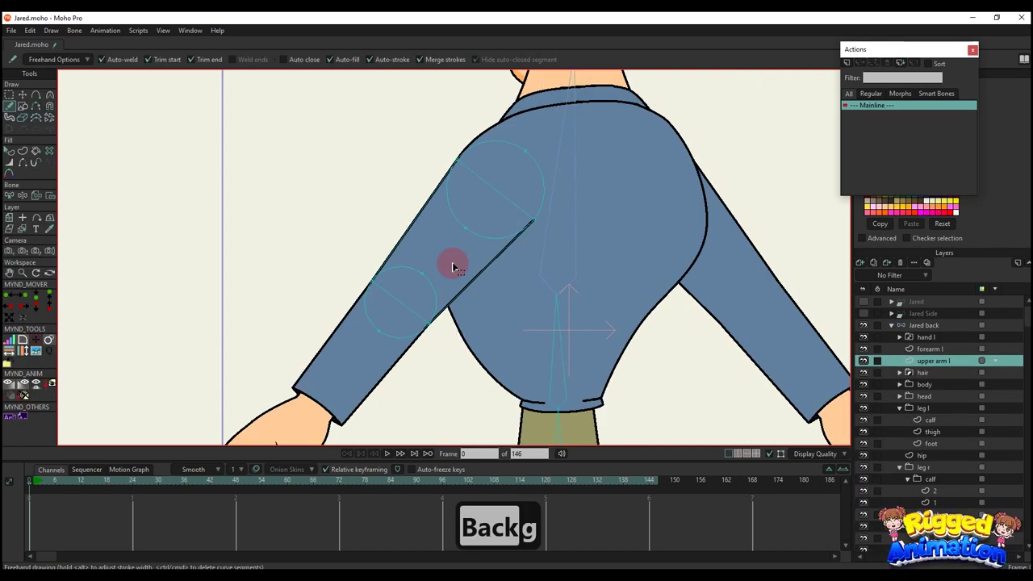
pyautogui.press('g')
pyautogui.click(495, 189)
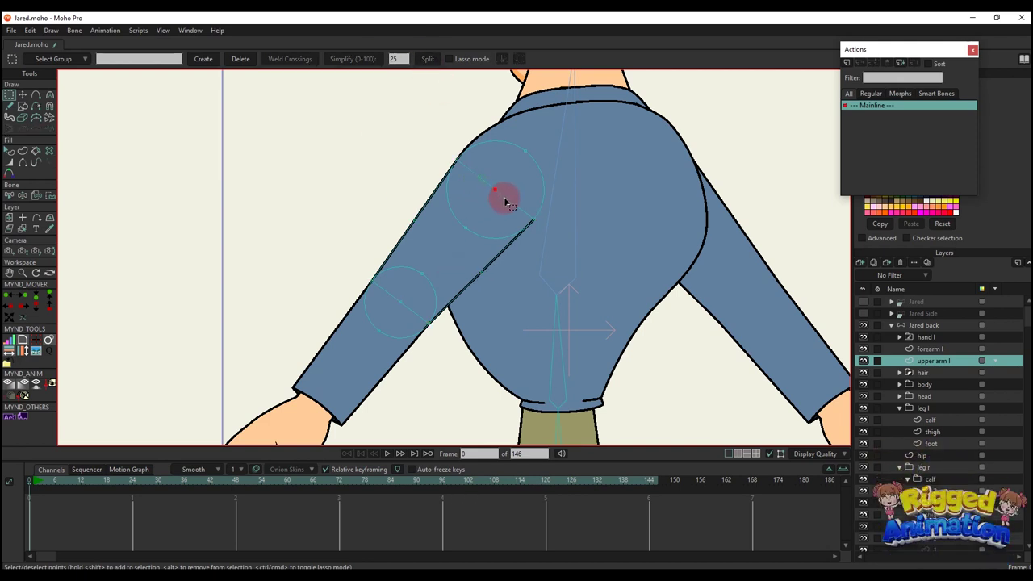
pyautogui.moveTo(26, 461); pyautogui.dragTo(27, 516)
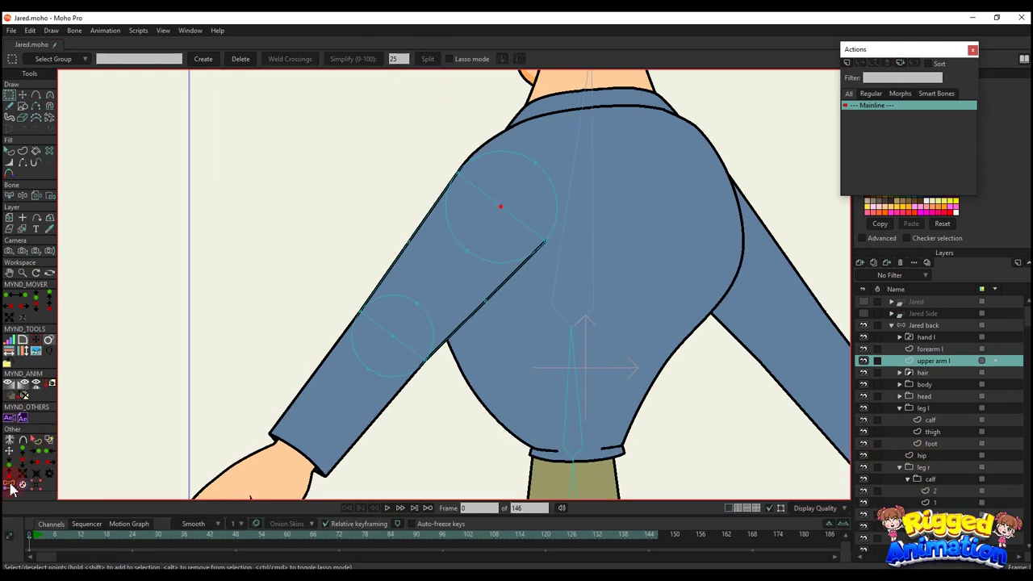
pyautogui.click(11, 487)
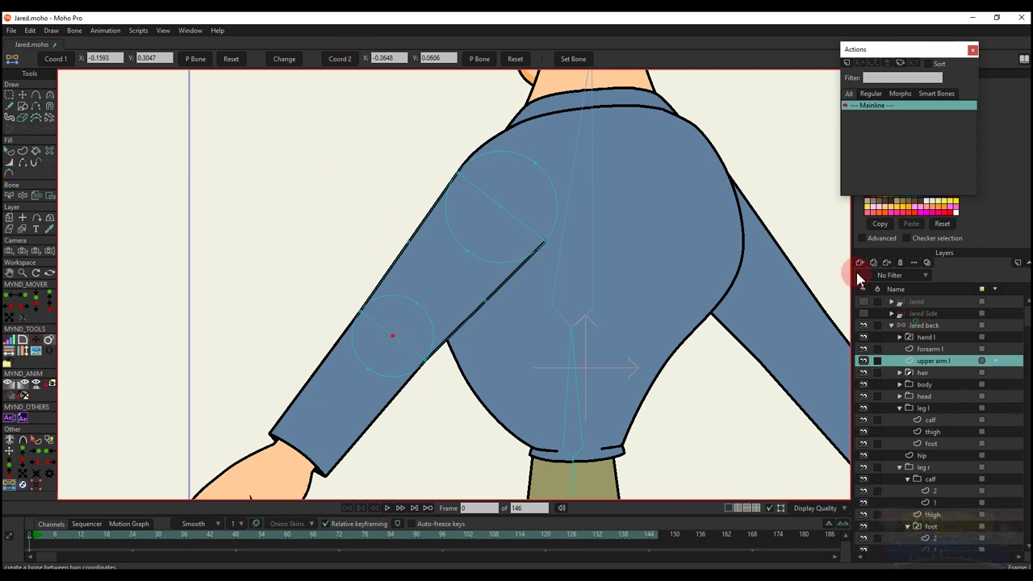
pyautogui.click(915, 323)
pyautogui.click(575, 62)
pyautogui.moveTo(381, 371); pyautogui.dragTo(468, 231)
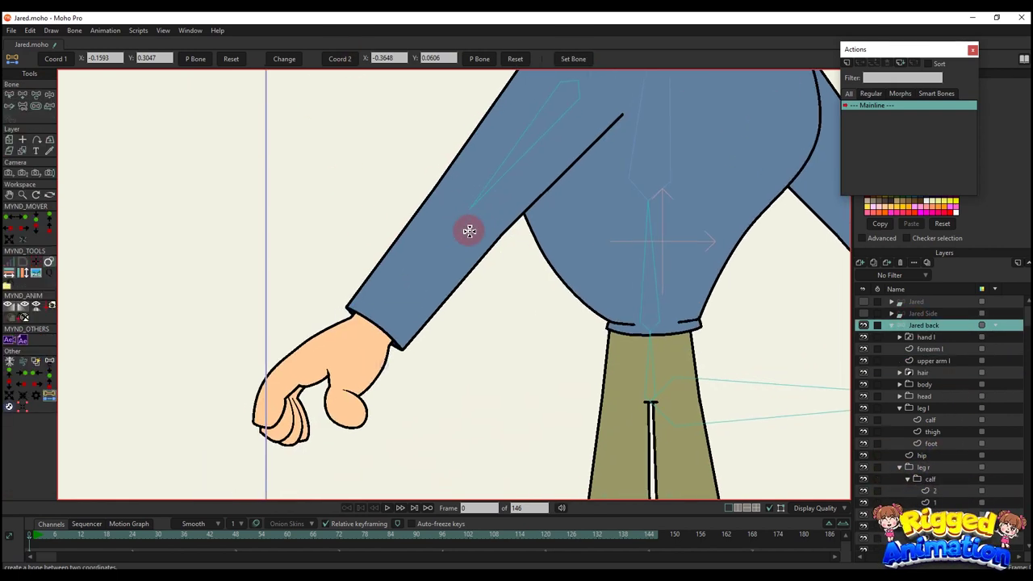
# Copy the wrist circle from forearm l and paste it into a new vector layer above hand l
pyautogui.press('b')
pyautogui.keyDown('alt'); pyautogui.rightClick(378, 329); pyautogui.keyUp('alt')
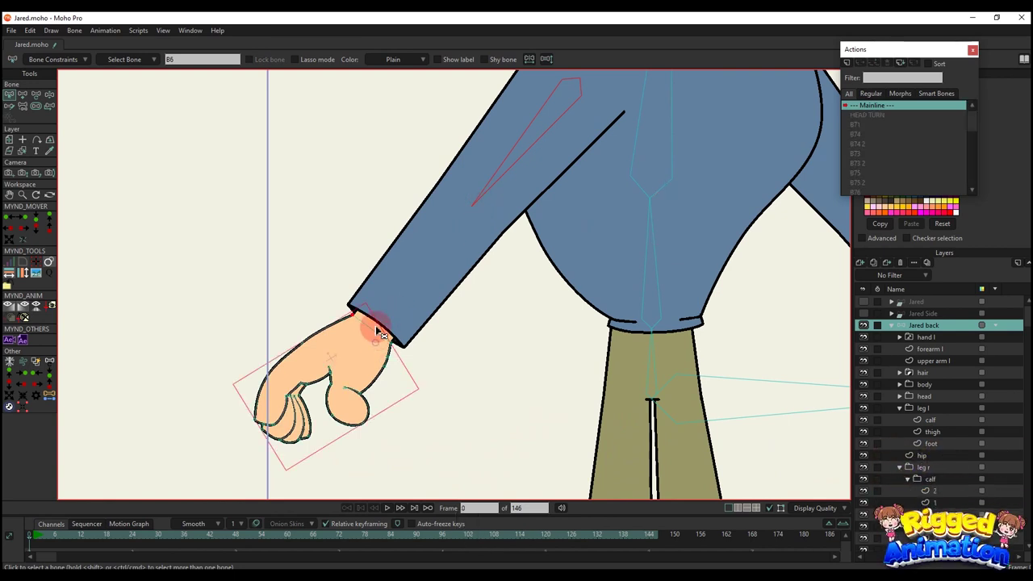
pyautogui.scroll(2, 374, 324)
pyautogui.keyDown('alt'); pyautogui.rightClick(376, 326); pyautogui.keyUp('alt')
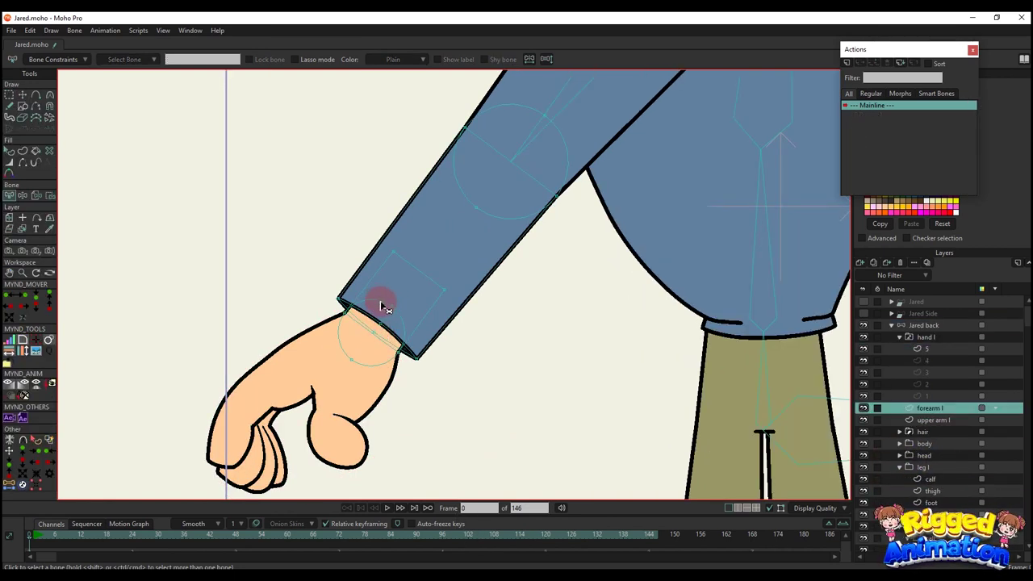
pyautogui.press('t')
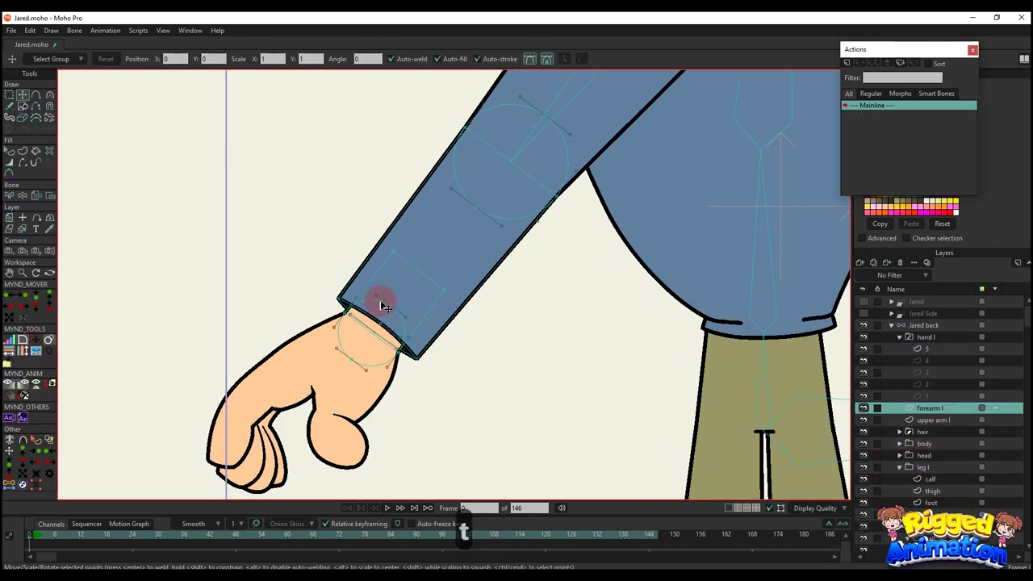
pyautogui.hotkey('ctrl', 'c')
pyautogui.click(913, 340)
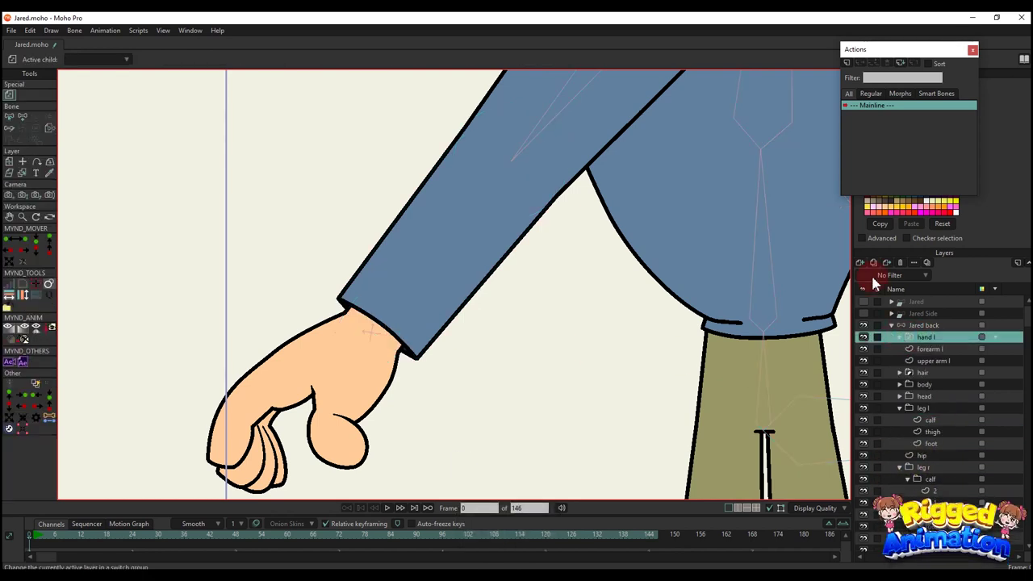
pyautogui.click(860, 263)
pyautogui.click(873, 274)
pyautogui.click(866, 339)
pyautogui.hotkey('ctrl', 'v')
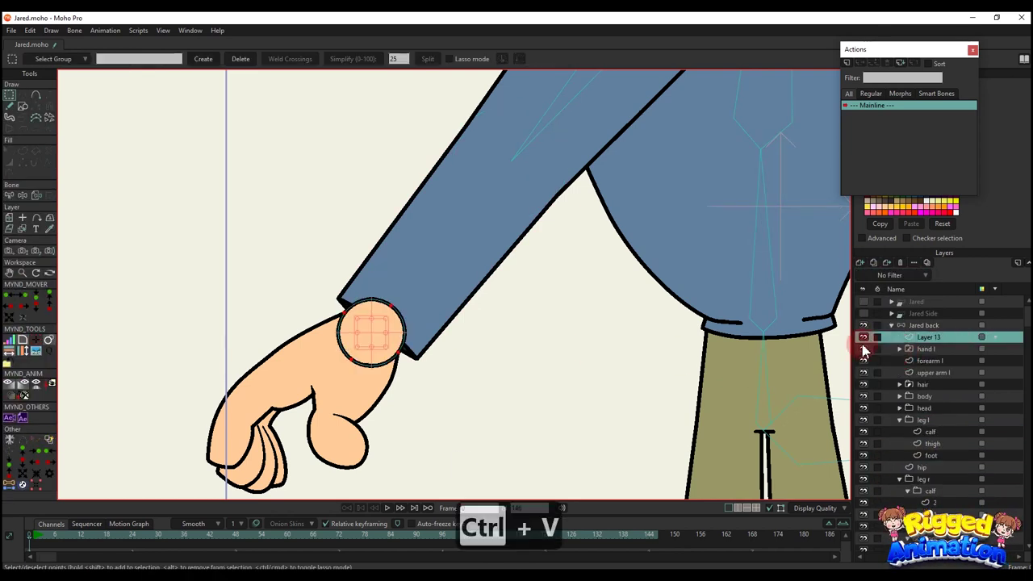
# Add two crossing lines through the pasted wrist circle to mark its centre
pyautogui.scroll(3, 371, 309)
pyautogui.press('a')
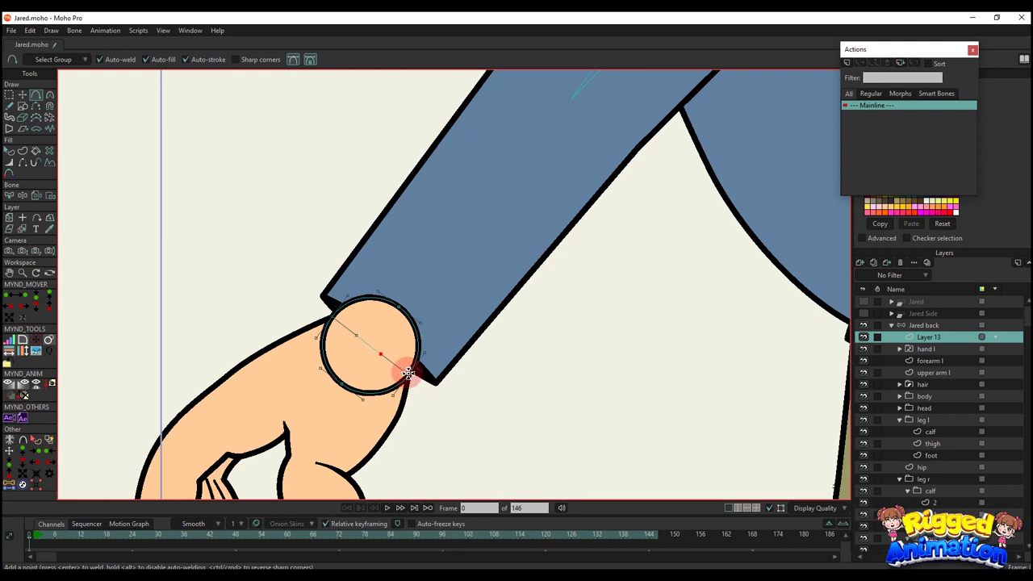
pyautogui.scroll(-3, 401, 304)
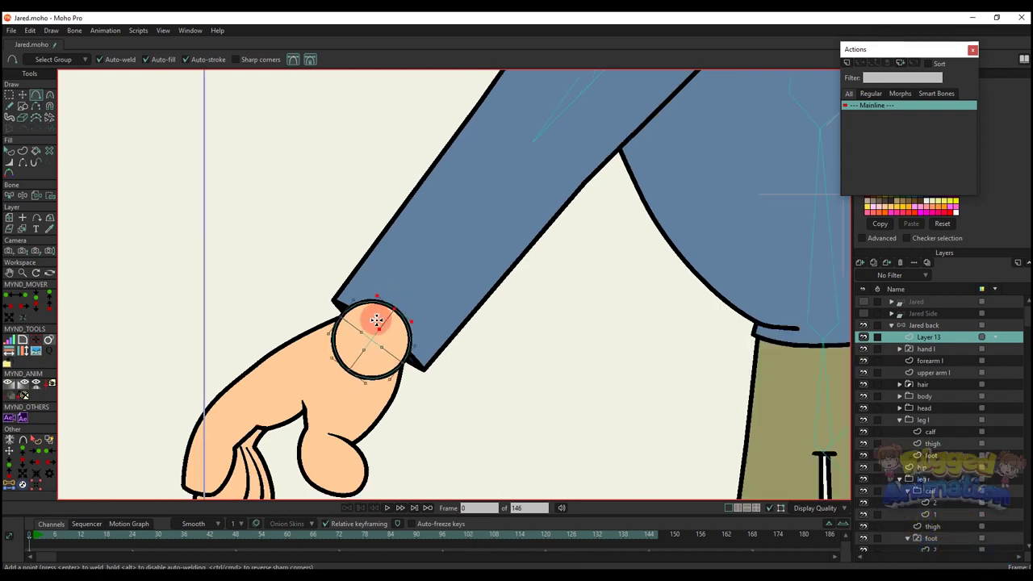
# Create a shape from the wrist circle and its crossing lines, and set the stroke width to 2
pyautogui.press('g')
pyautogui.click(23, 150)
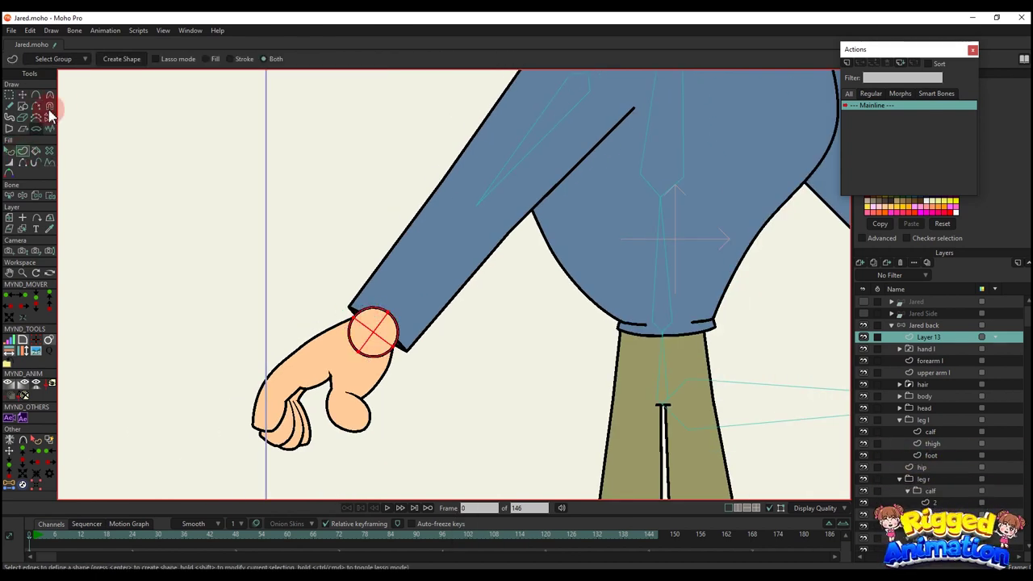
pyautogui.click(115, 61)
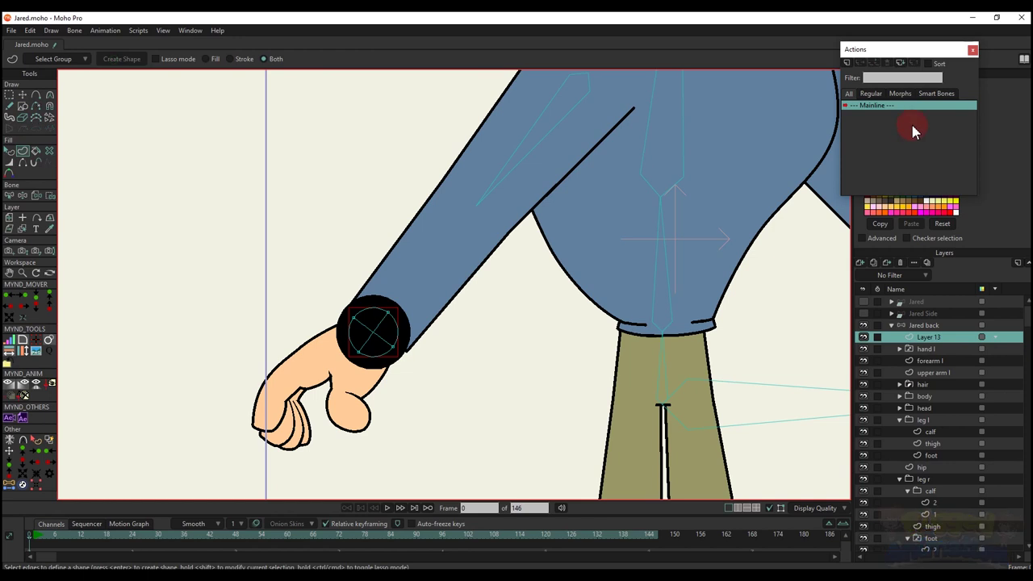
pyautogui.click(972, 51)
pyautogui.write('2')
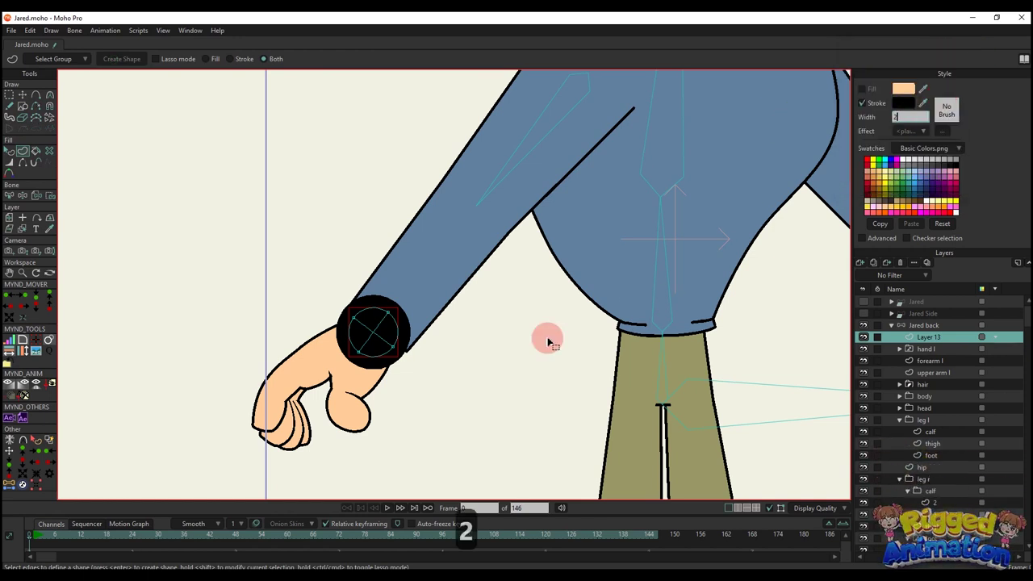
pyautogui.click(547, 342)
# Select Jared back and extend the arm chain with a forearm bone to the wrist marker's centre and a hand bone
pyautogui.scroll(3, 370, 313)
pyautogui.click(903, 324)
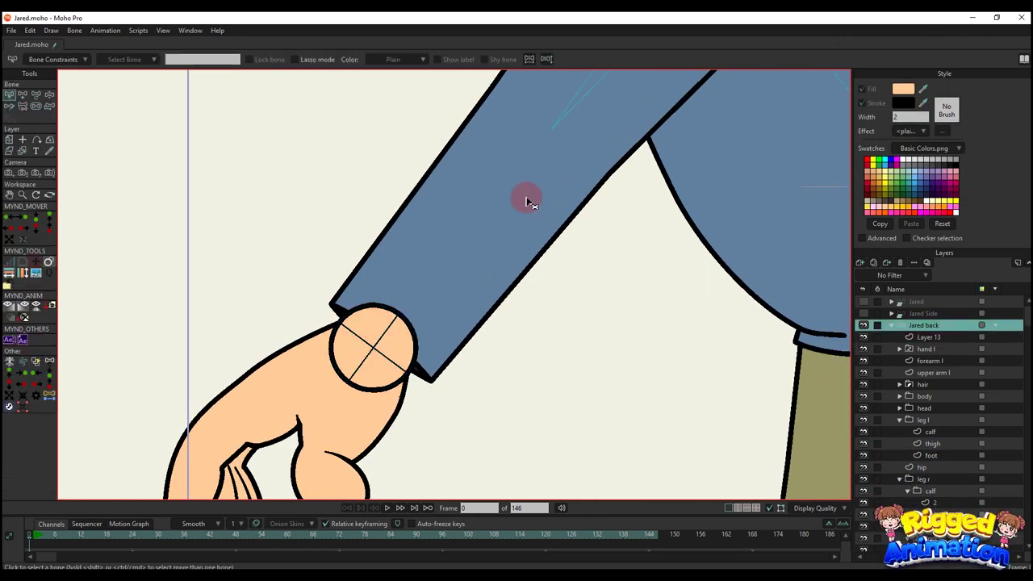
pyautogui.press('b')
pyautogui.press('a')
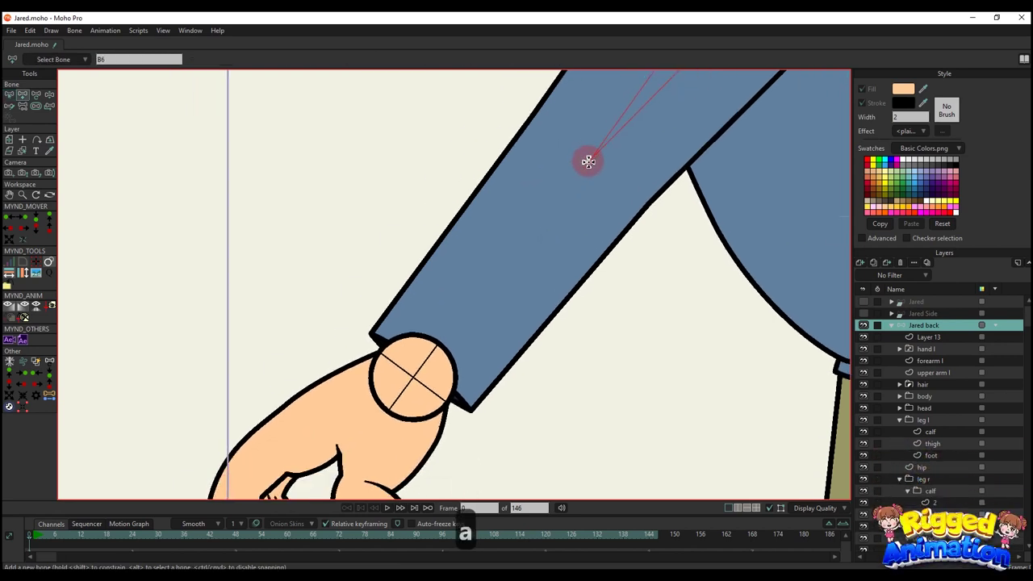
pyautogui.moveTo(572, 195); pyautogui.dragTo(412, 374)
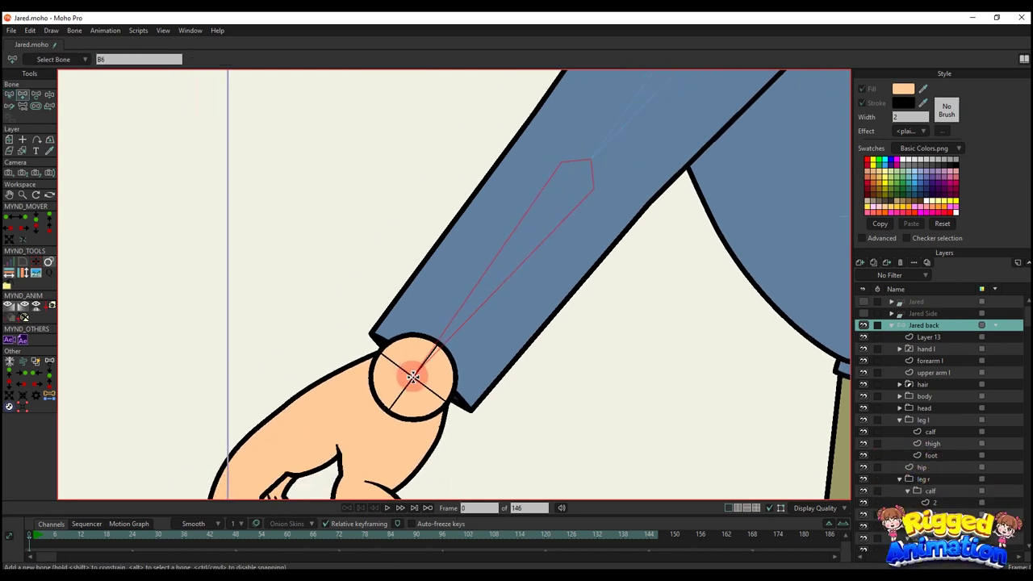
pyautogui.scroll(6, 438, 347)
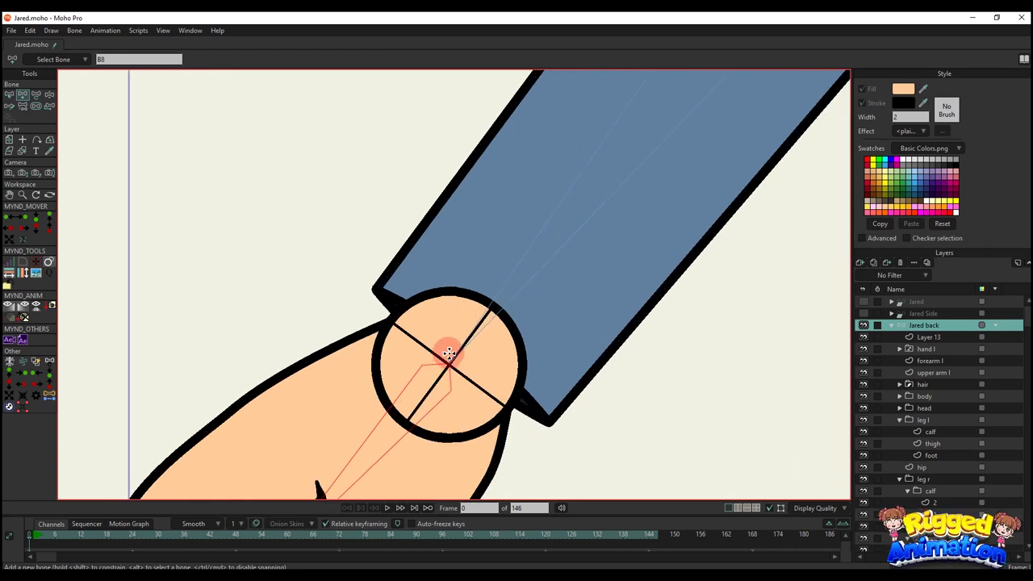
# Fine-tune the forearm bone's tip and the hand bone's base so they meet at the centre of the wrist marker
pyautogui.press('t')
pyautogui.click(495, 294)
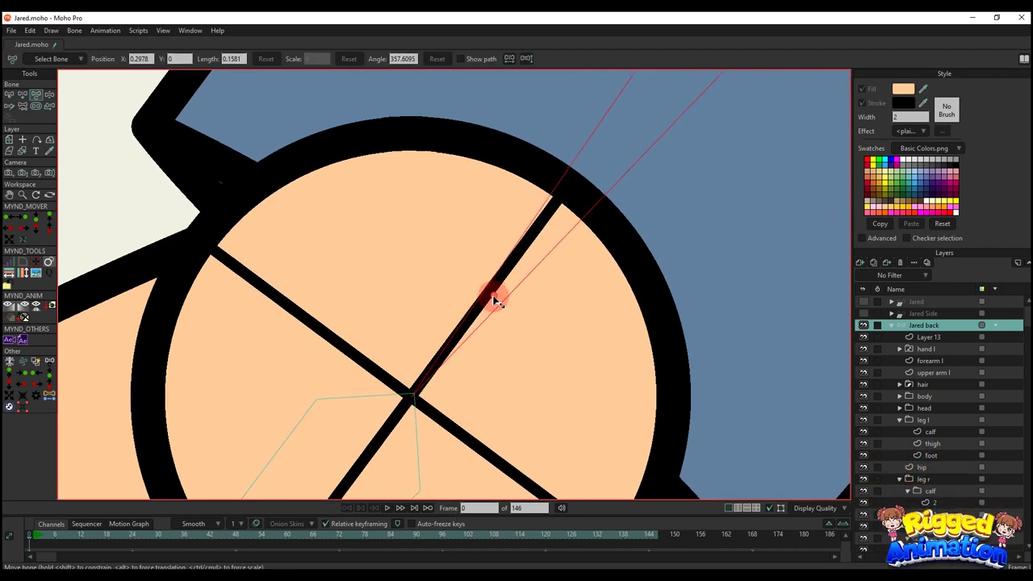
pyautogui.moveTo(432, 398); pyautogui.dragTo(442, 232)
pyautogui.moveTo(376, 276); pyautogui.dragTo(353, 336)
pyautogui.scroll(-6, 372, 288)
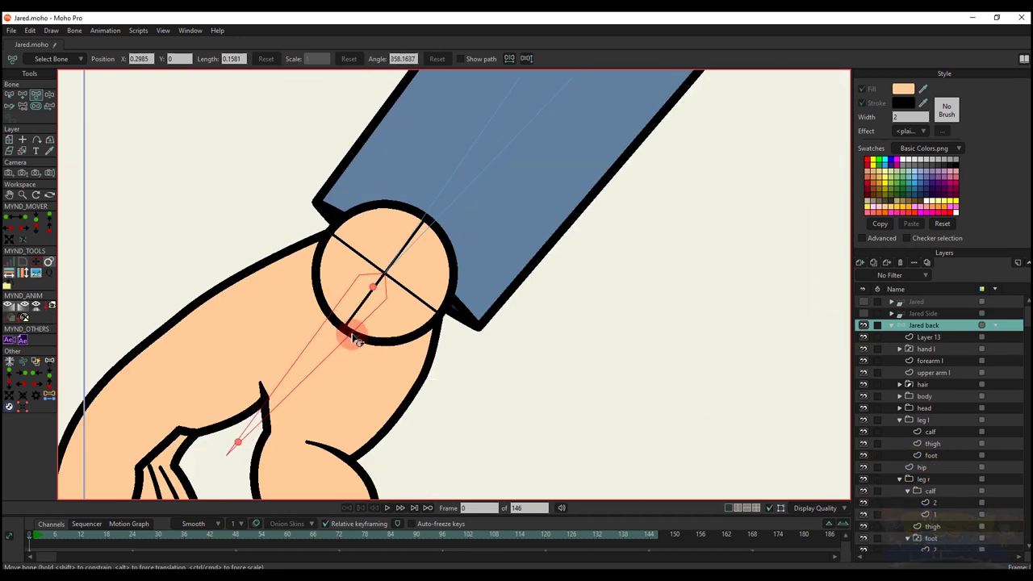
# Create the right upper arm bone in Jared back from the shoulder circle's centre to the elbow circle's centre
pyautogui.scroll(-4, 391, 293)
pyautogui.scroll(-5, 425, 323)
pyautogui.scroll(3, 500, 278)
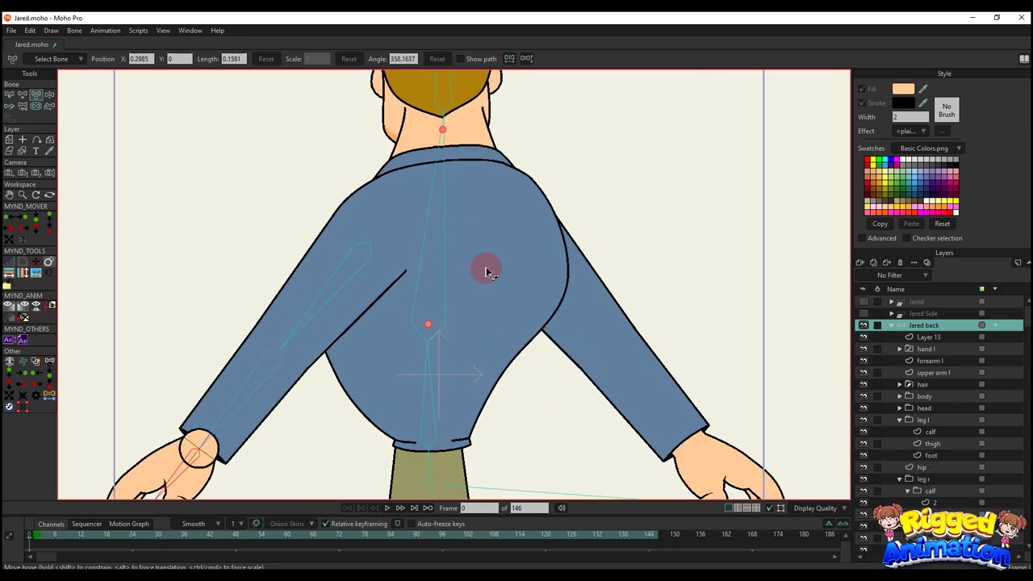
pyautogui.keyDown('alt'); pyautogui.rightClick(577, 284); pyautogui.keyUp('alt')
pyautogui.scroll(2, 569, 281)
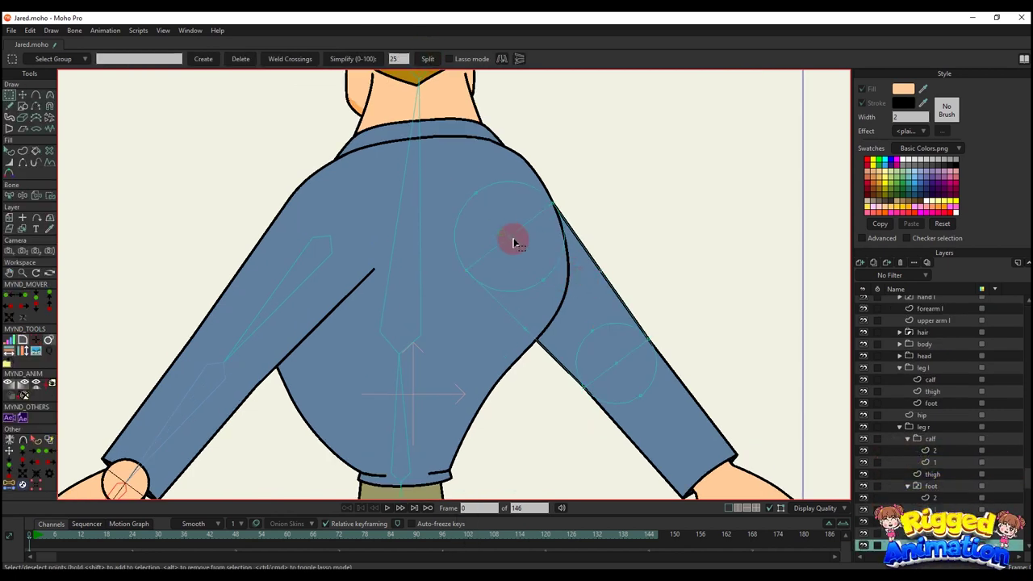
pyautogui.click(10, 472)
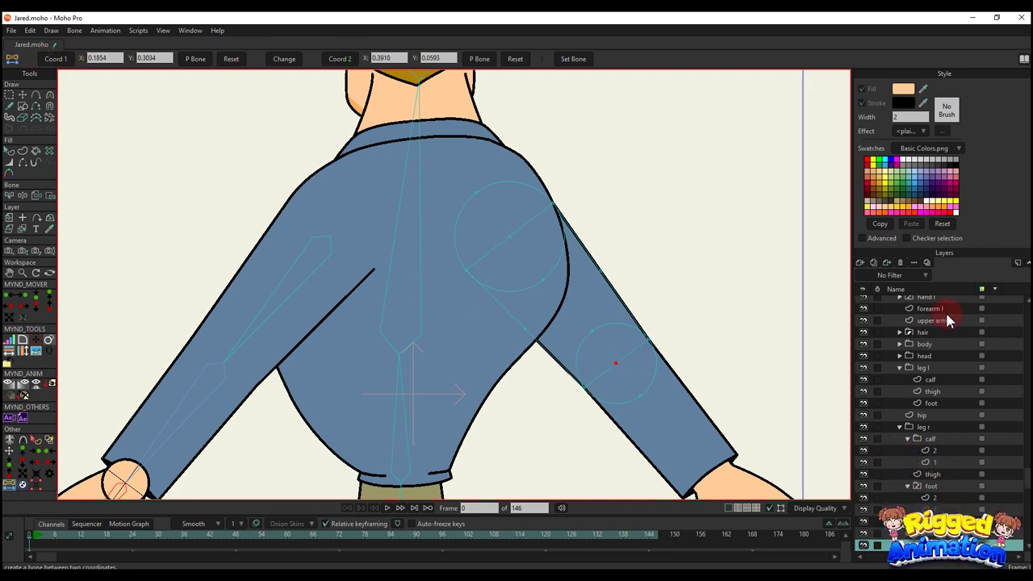
pyautogui.scroll(2, 936, 319)
pyautogui.click(901, 392)
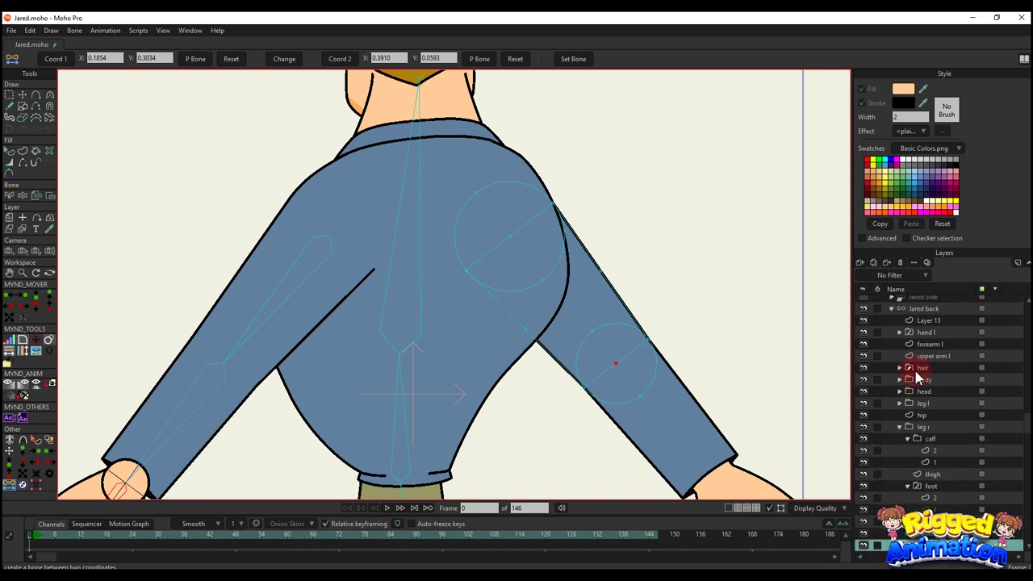
pyautogui.click(923, 325)
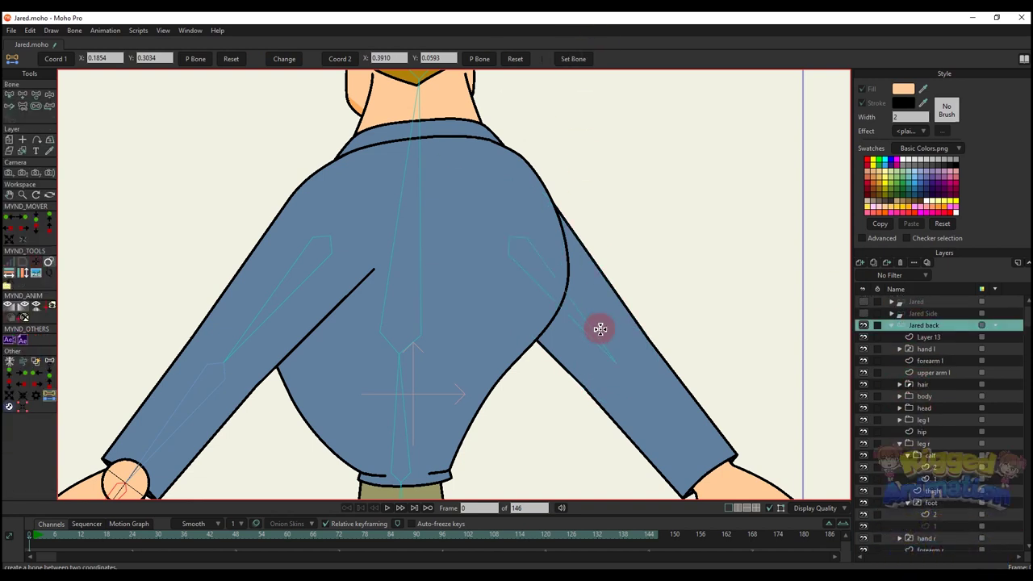
# Copy the wrist circle at the end of the right sleeve and paste it into Layer 13
pyautogui.scroll(-1, 600, 328)
pyautogui.moveTo(581, 348); pyautogui.dragTo(468, 166)
pyautogui.scroll(2, 574, 265)
pyautogui.scroll(1, 577, 267)
pyautogui.keyDown('alt'); pyautogui.rightClick(586, 242); pyautogui.keyUp('alt')
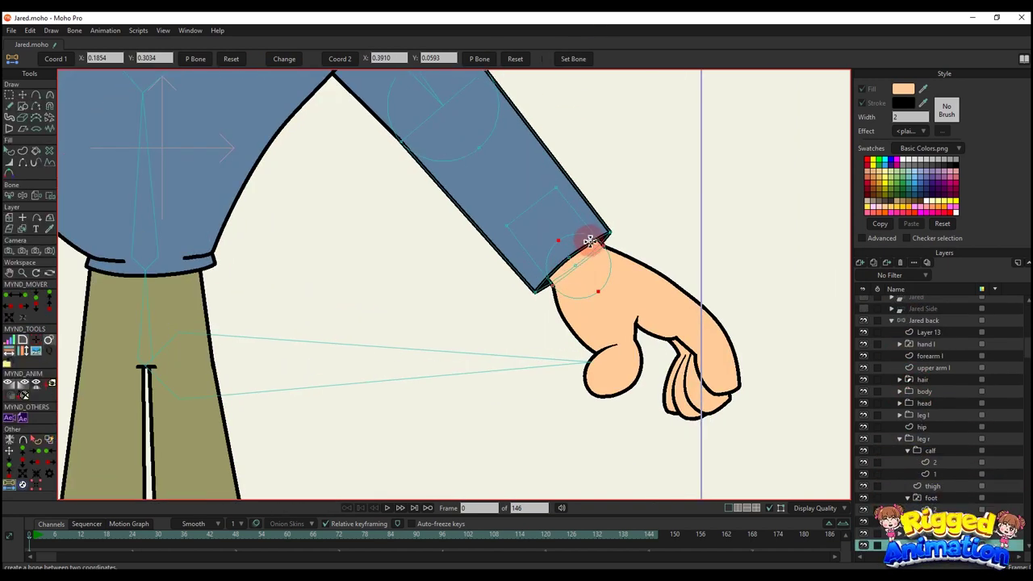
pyautogui.press('t')
pyautogui.hotkey('ctrl', 'c')
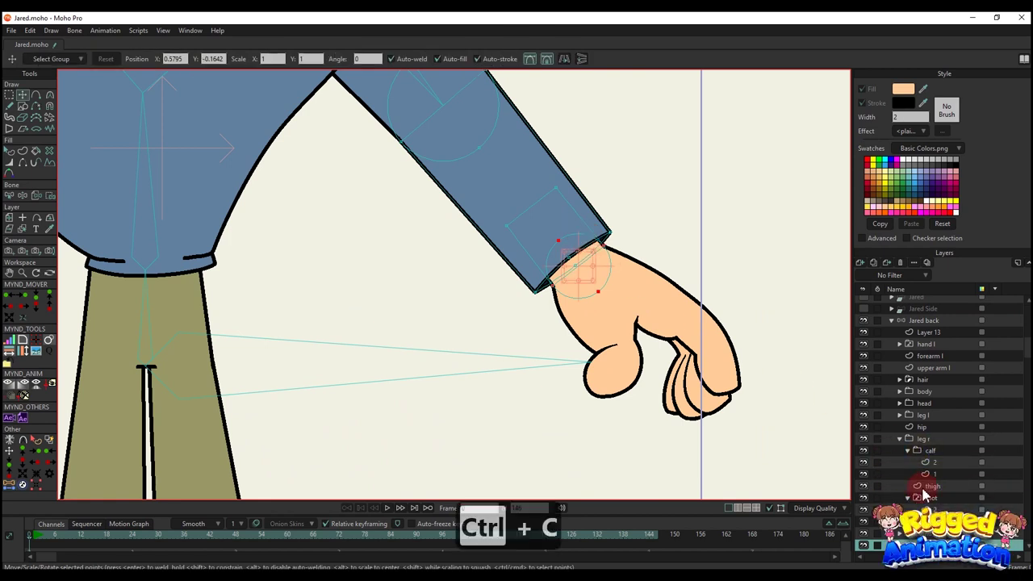
pyautogui.scroll(1, 913, 462)
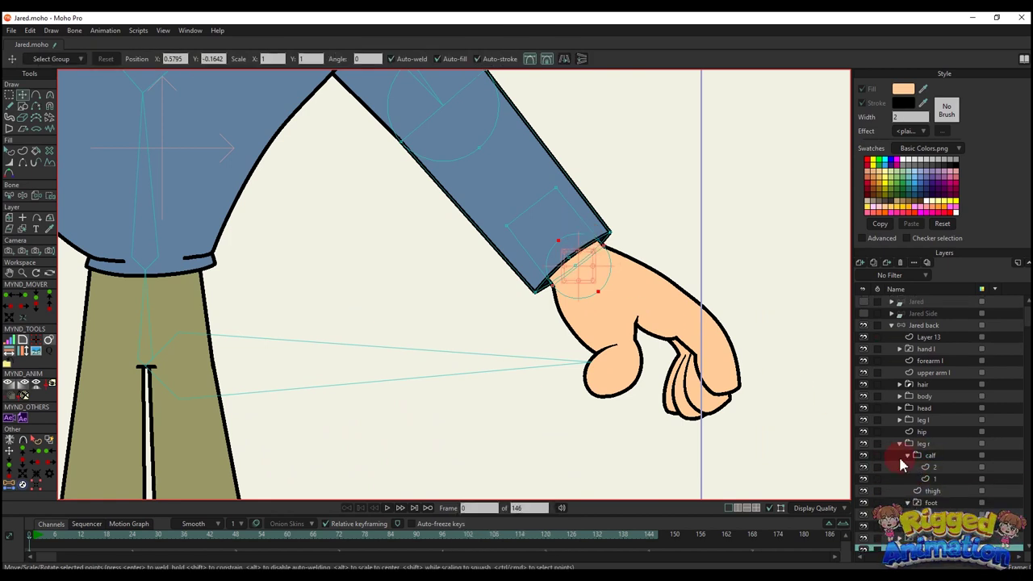
pyautogui.click(928, 337)
pyautogui.scroll(-4, 593, 242)
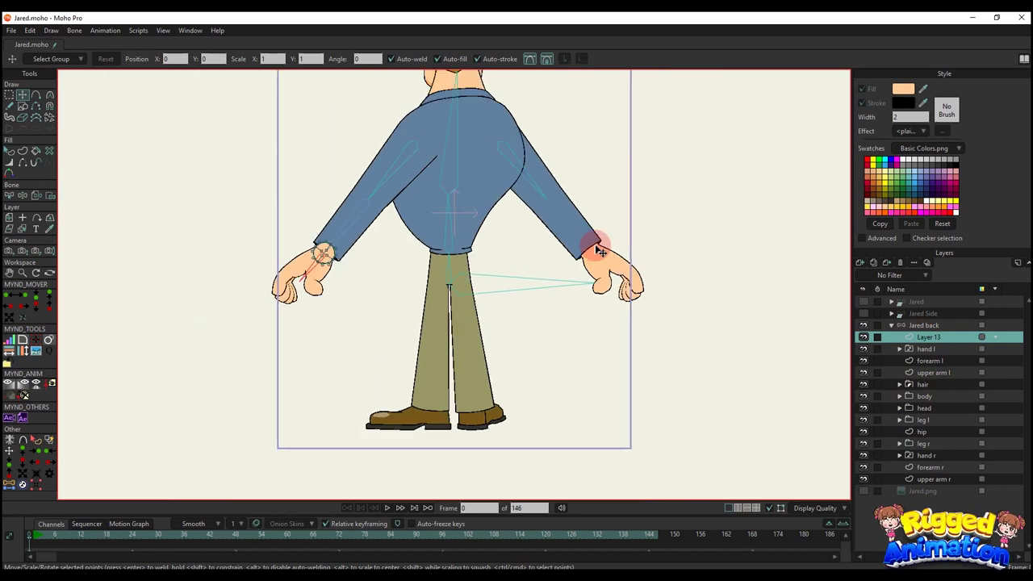
pyautogui.hotkey('ctrl', 'v')
# Add two crossing lines through the pasted right wrist circle and create a stroke shape from them with width 2
pyautogui.scroll(4, 590, 241)
pyautogui.scroll(1, 589, 242)
pyautogui.press('a')
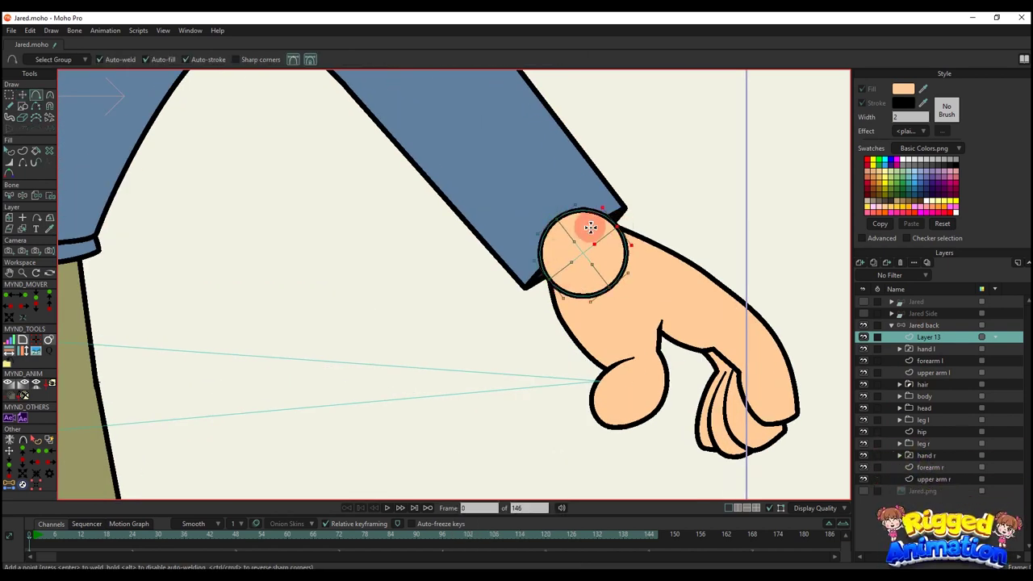
pyautogui.press('g')
pyautogui.click(22, 153)
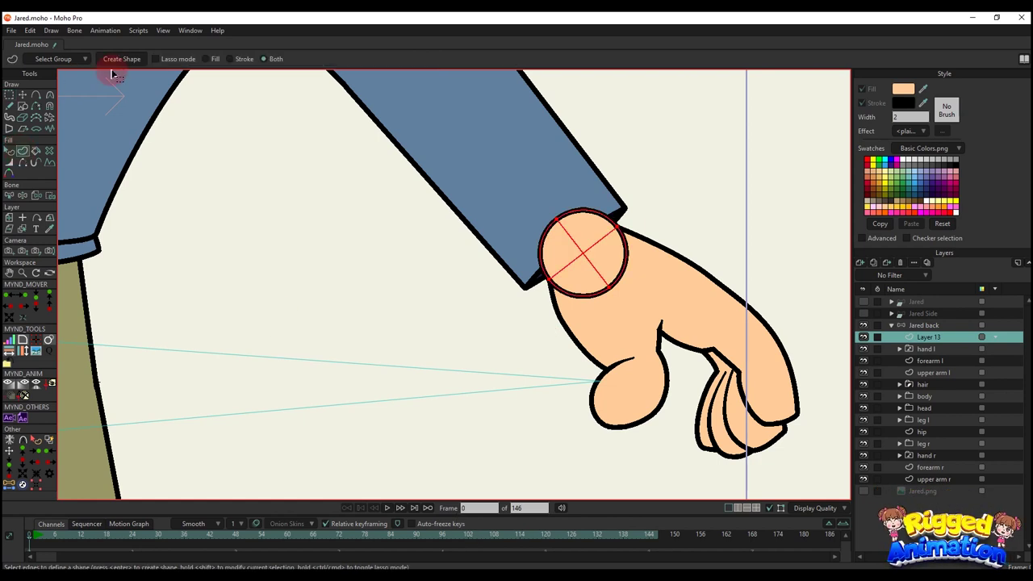
pyautogui.click(233, 58)
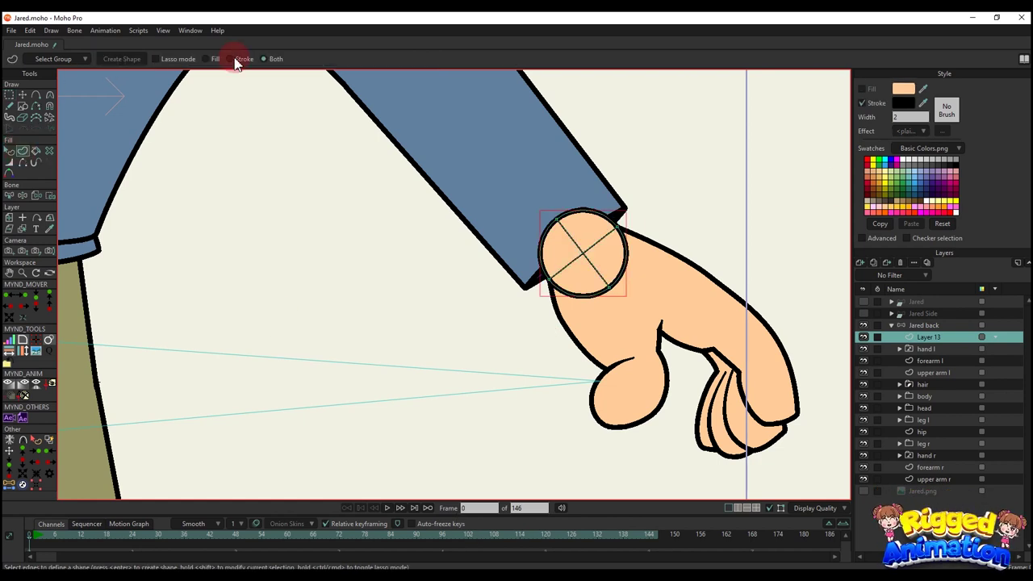
# Select Jared back and extend the right upper arm bone with a forearm bone ending at the wrist marker's centre
pyautogui.click(924, 325)
pyautogui.scroll(-2, 597, 294)
pyautogui.moveTo(597, 295); pyautogui.dragTo(597, 413)
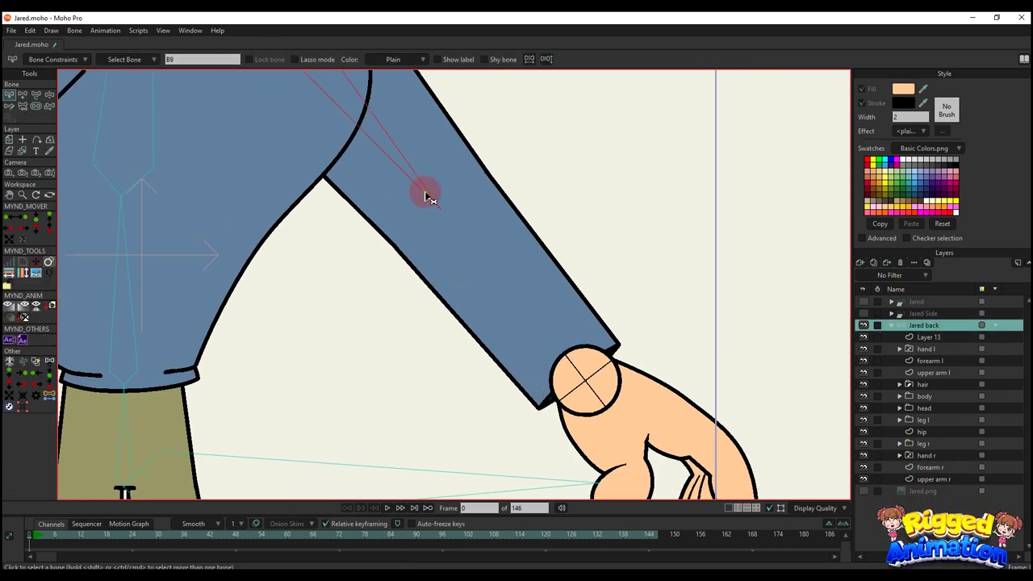
pyautogui.press('a')
pyautogui.moveTo(439, 212); pyautogui.dragTo(586, 381)
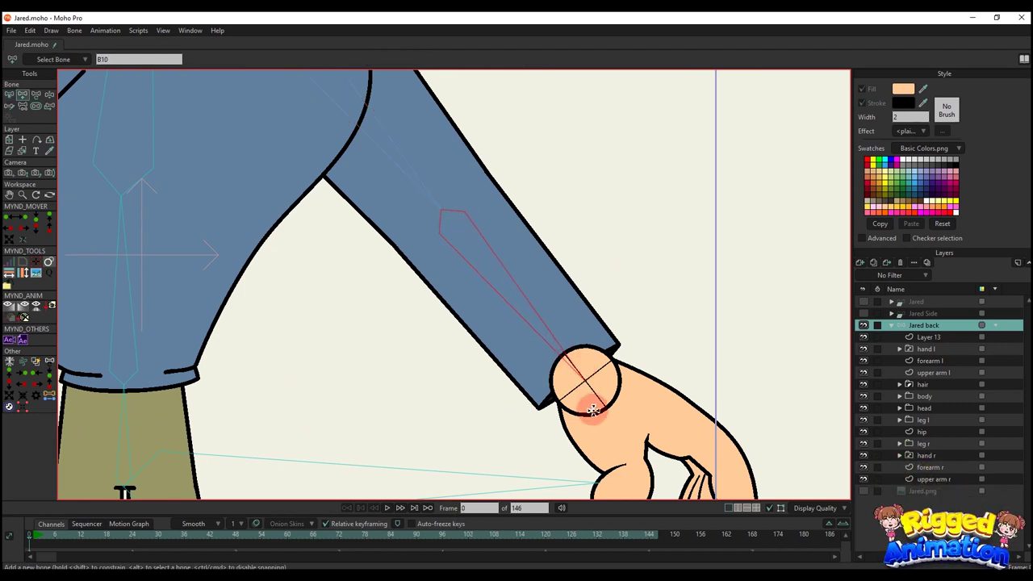
# Fine-tune the right forearm bone's tip on the wrist marker's centre and add a hand bone from there into the hand
pyautogui.scroll(5, 593, 410)
pyautogui.press('t')
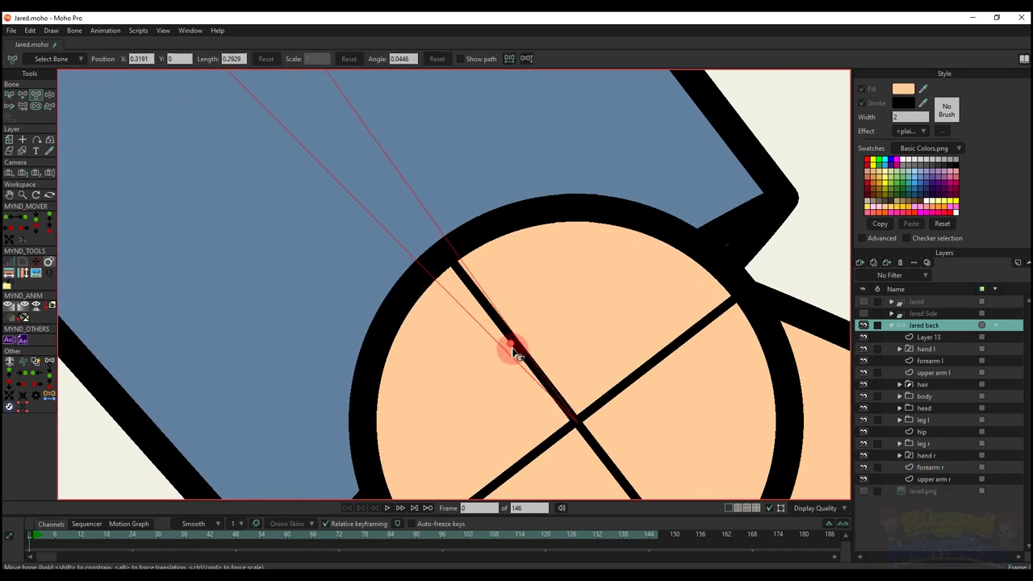
pyautogui.scroll(-3, 516, 355)
pyautogui.press('a')
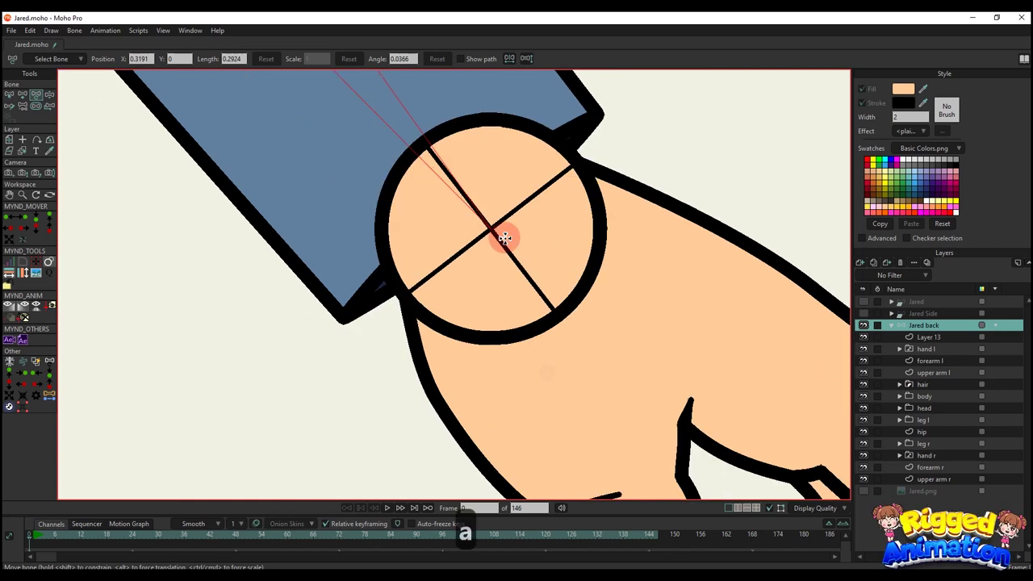
pyautogui.moveTo(493, 231); pyautogui.dragTo(608, 339)
pyautogui.scroll(-4, 609, 339)
pyautogui.click(586, 315)
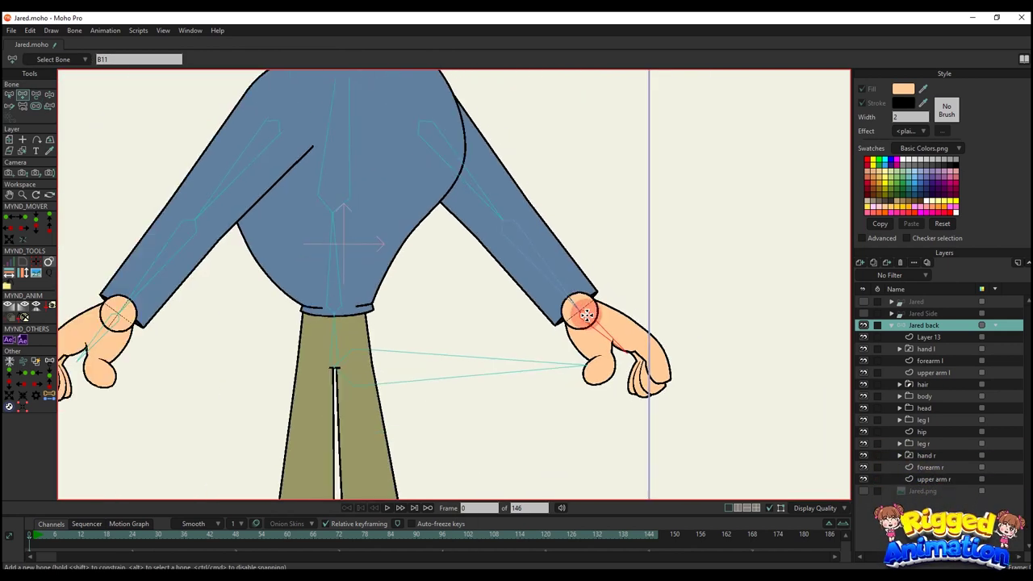
# Select the left and right upper arm bones and parent them to the upper spine bone
pyautogui.press('s')
pyautogui.scroll(-5, 565, 306)
pyautogui.press('b')
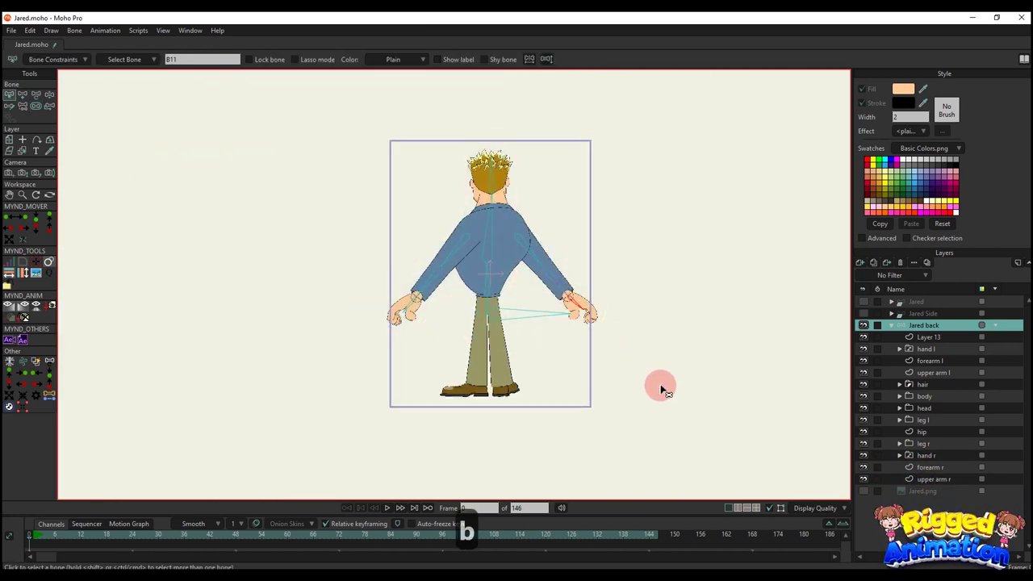
pyautogui.press('s')
pyautogui.press('b')
pyautogui.scroll(3, 526, 270)
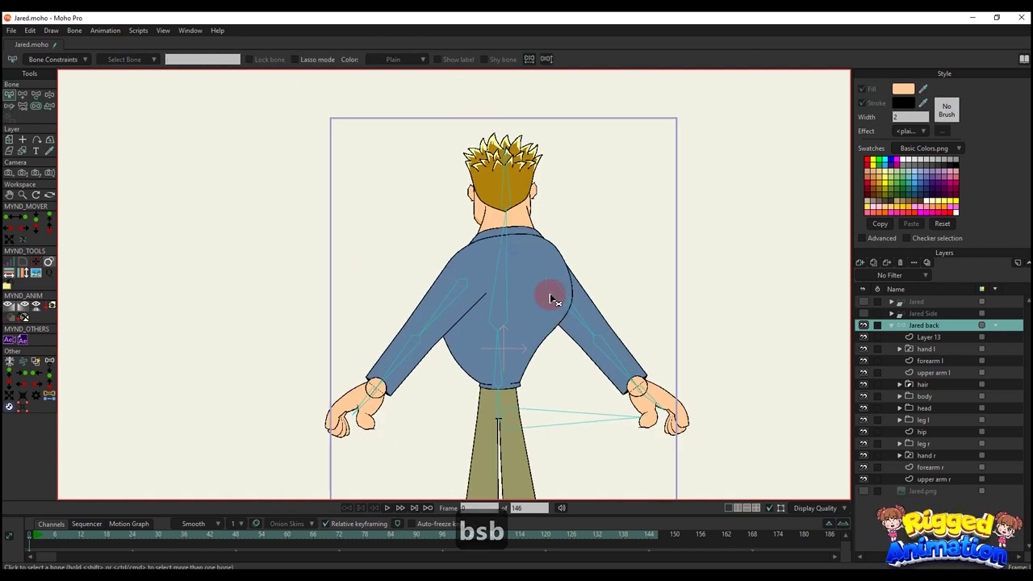
pyautogui.press('p')
pyautogui.scroll(3, 594, 327)
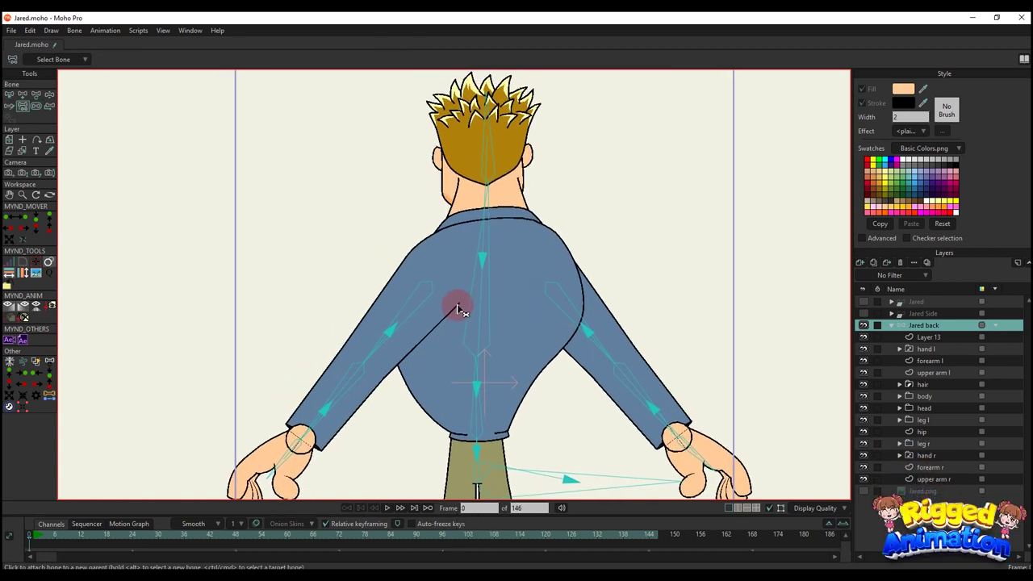
pyautogui.press('b')
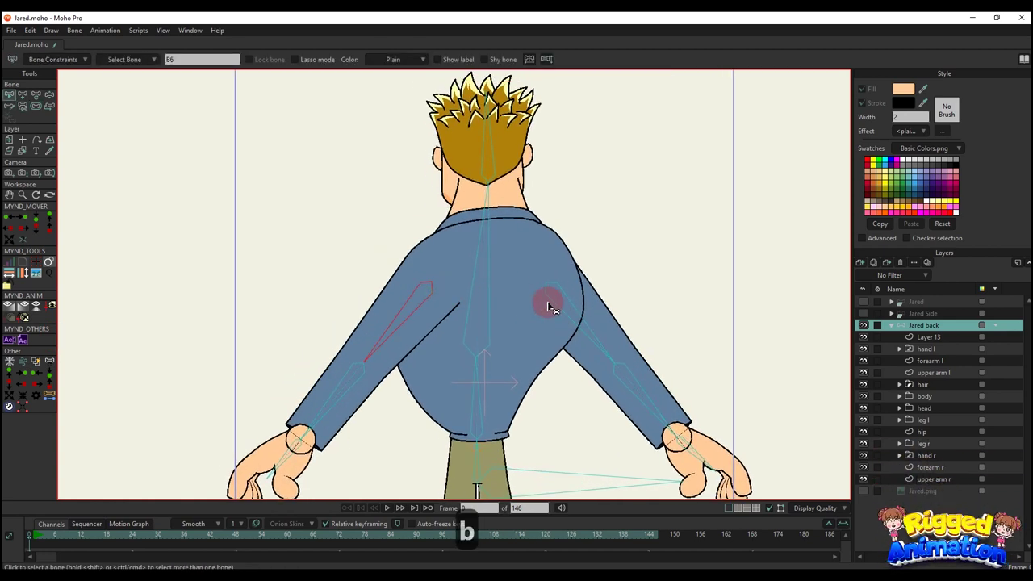
pyautogui.press('p')
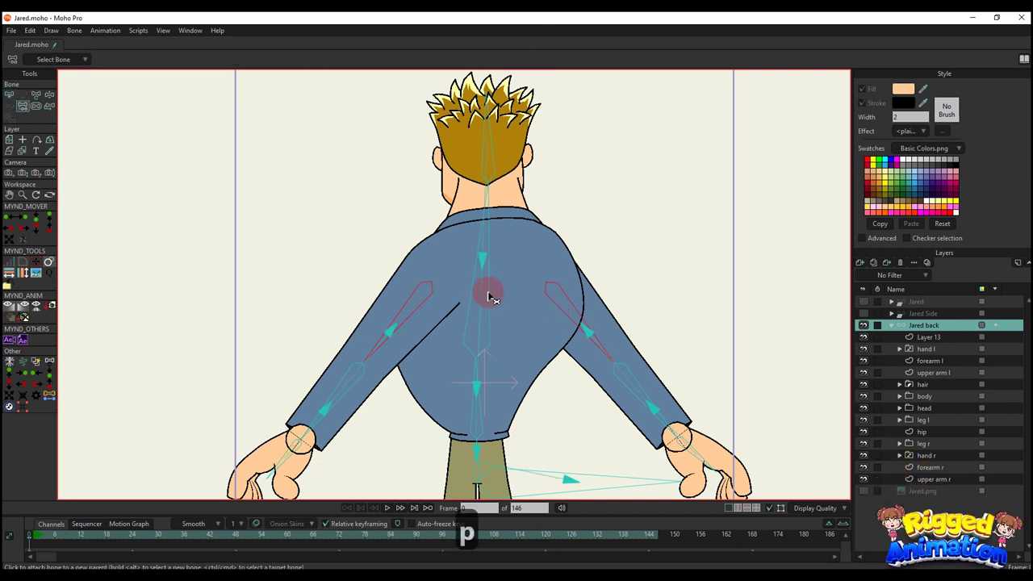
pyautogui.scroll(-4, 490, 297)
# Create the left thigh bone in Jared back from the thigh's upper circle centre to its knee circle centre
pyautogui.press('b')
pyautogui.scroll(5, 496, 341)
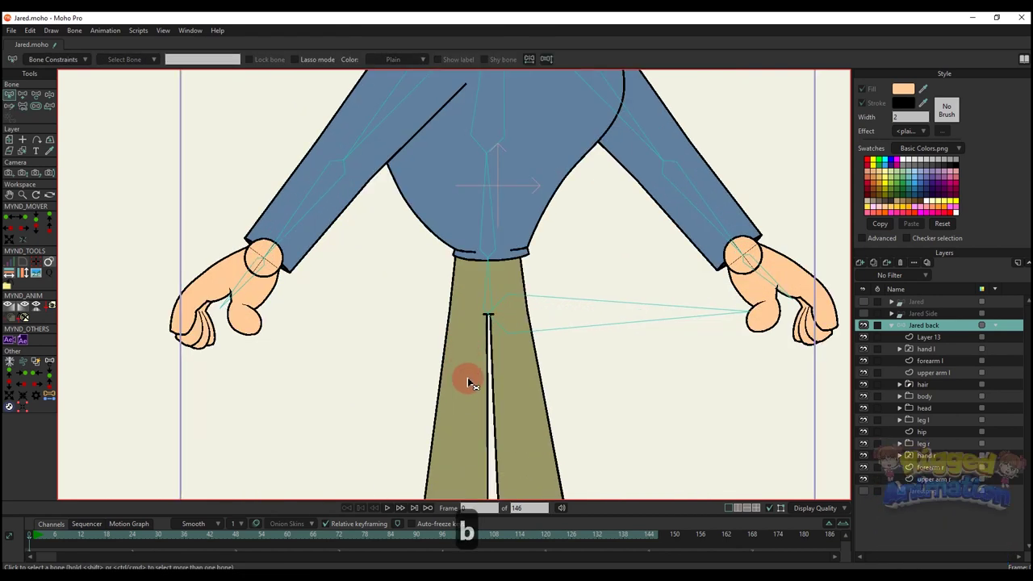
pyautogui.keyDown('alt'); pyautogui.rightClick(474, 398); pyautogui.keyUp('alt')
pyautogui.moveTo(475, 389); pyautogui.dragTo(469, 254)
pyautogui.scroll(2, 469, 249)
pyautogui.press('g')
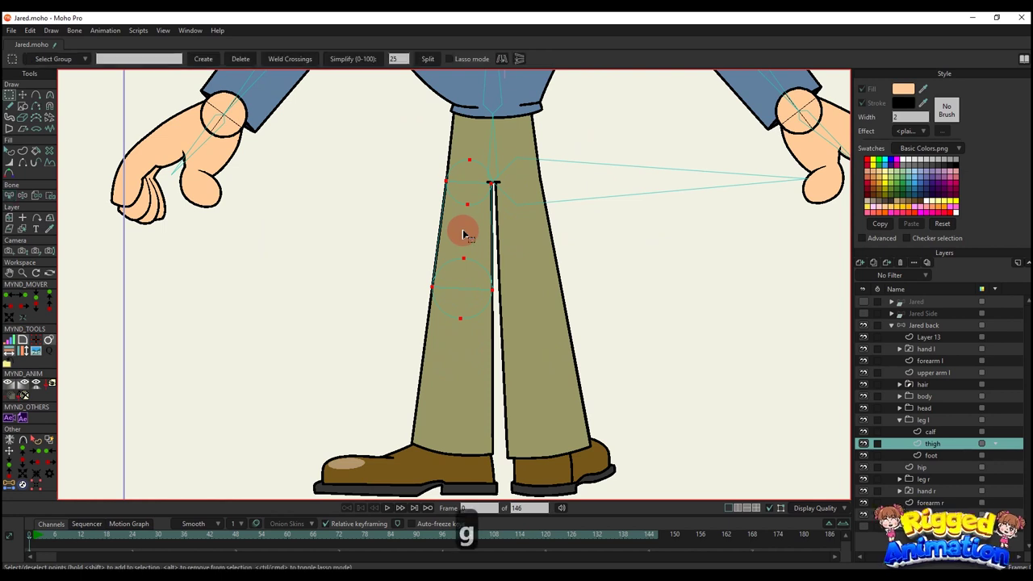
pyautogui.click(24, 486)
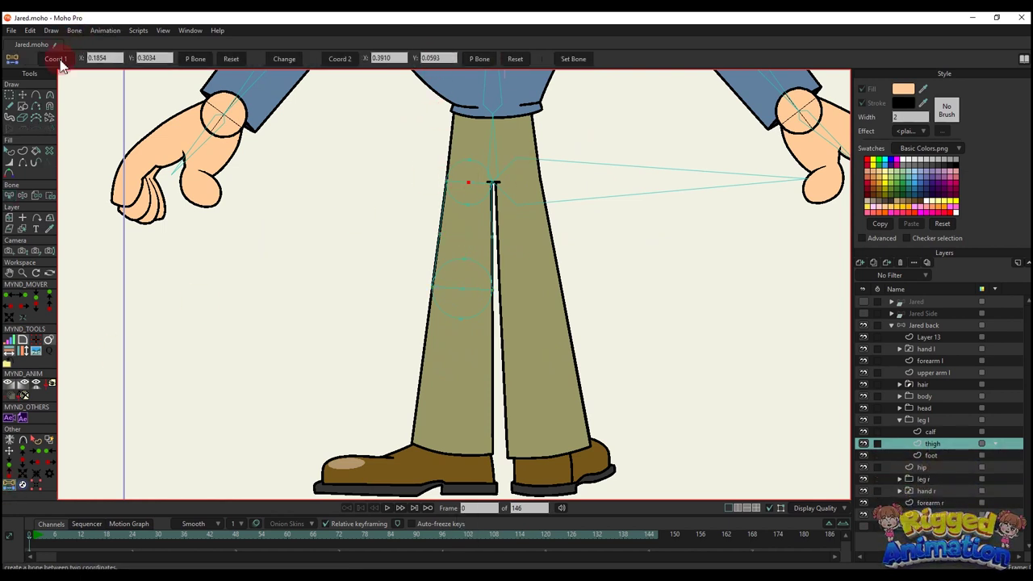
pyautogui.click(473, 274)
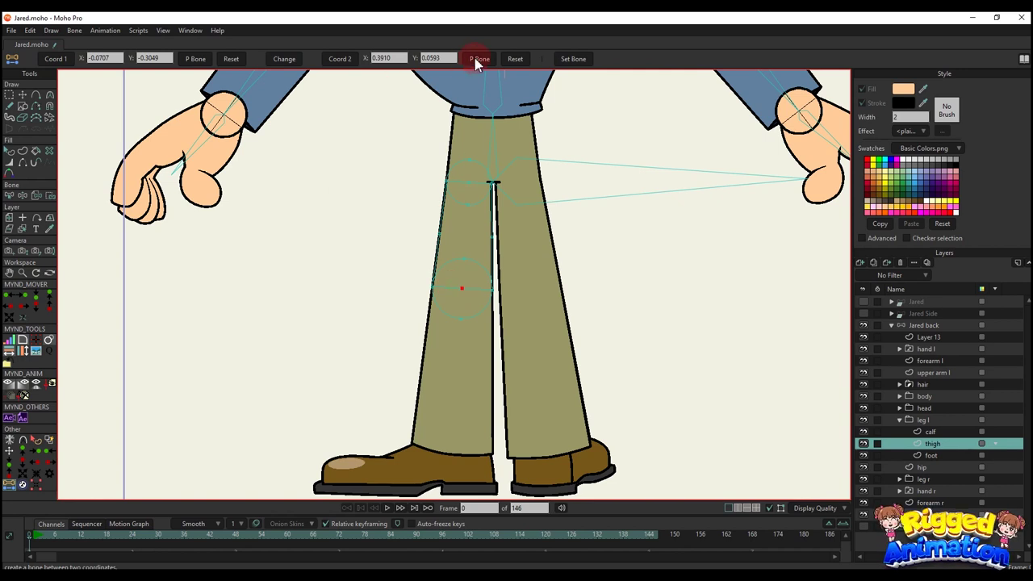
pyautogui.click(929, 327)
pyautogui.click(574, 60)
# Extend the left leg chain with a calf bone down to the ankle and a foot bone towards the shoe's toe
pyautogui.keyDown('alt'); pyautogui.rightClick(471, 382); pyautogui.keyUp('alt')
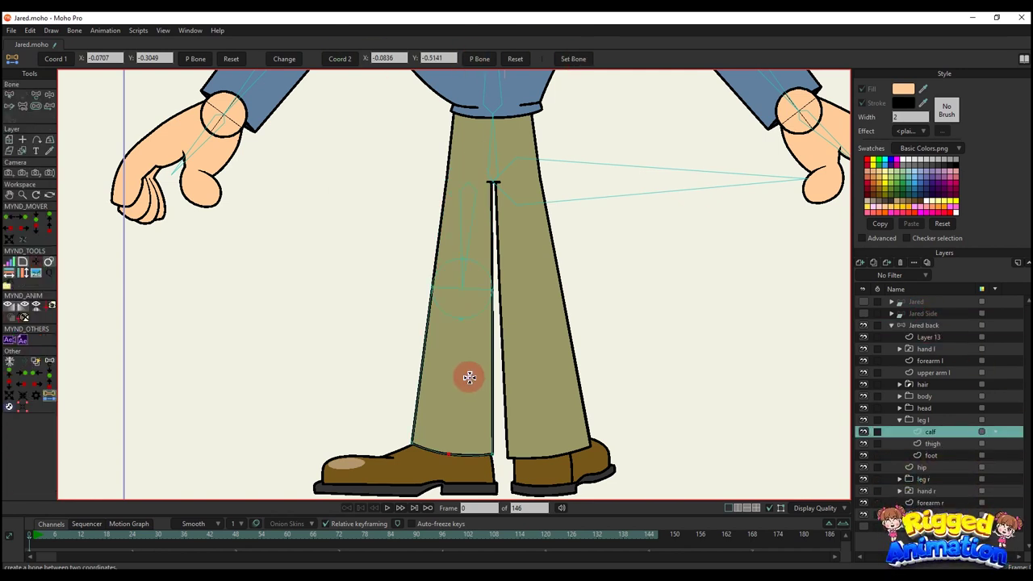
pyautogui.moveTo(827, 393); pyautogui.dragTo(849, 371)
pyautogui.press('b')
pyautogui.click(450, 250)
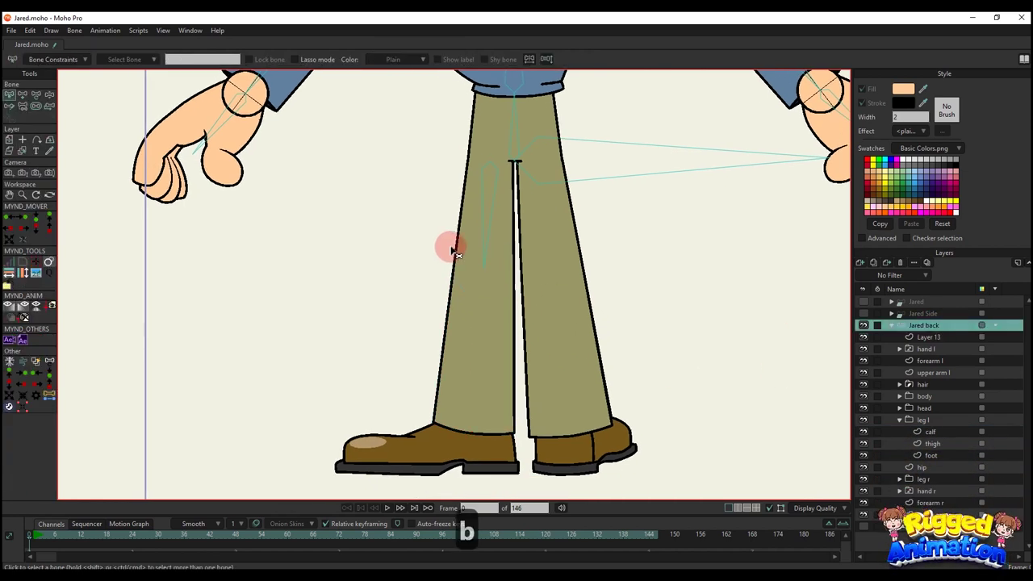
pyautogui.press('a')
pyautogui.moveTo(466, 413); pyautogui.dragTo(476, 436)
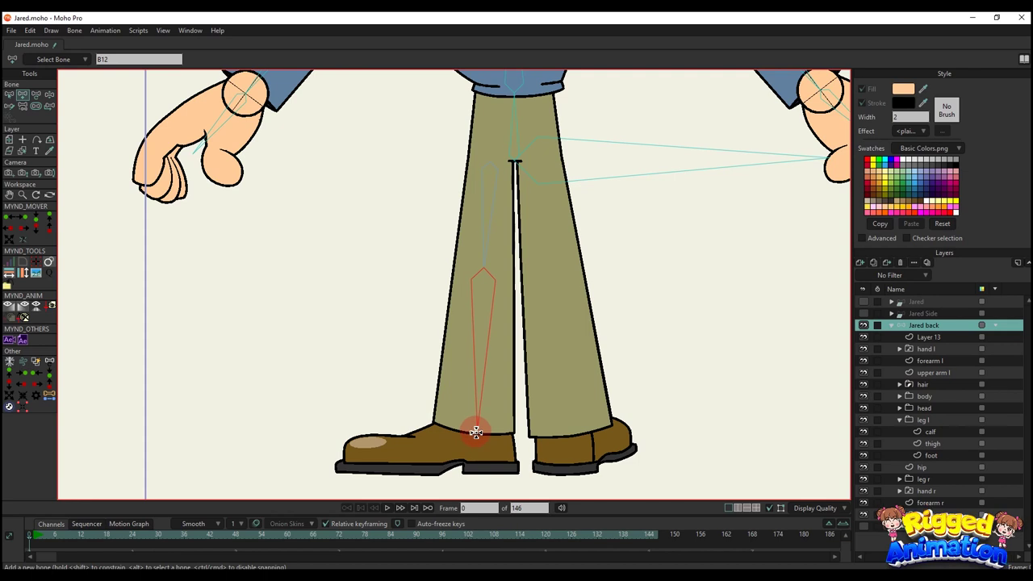
pyautogui.moveTo(476, 434); pyautogui.dragTo(361, 472)
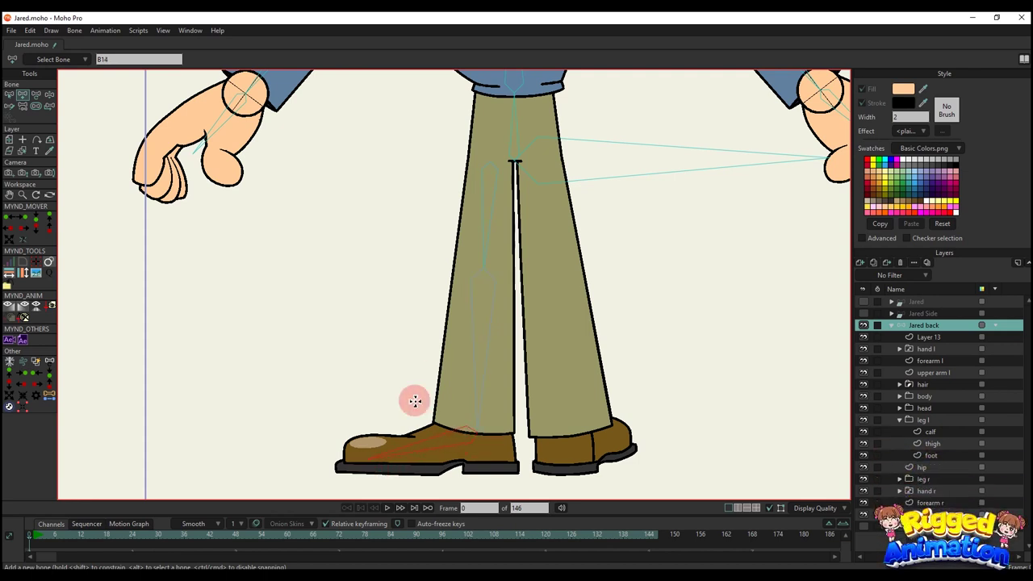
# Create the right thigh bone in Jared back from the centre of the upper leg circle to the knee circle's centre
pyautogui.scroll(-2, 485, 315)
pyautogui.moveTo(496, 312); pyautogui.dragTo(500, 344)
pyautogui.press('b')
pyautogui.scroll(4, 508, 241)
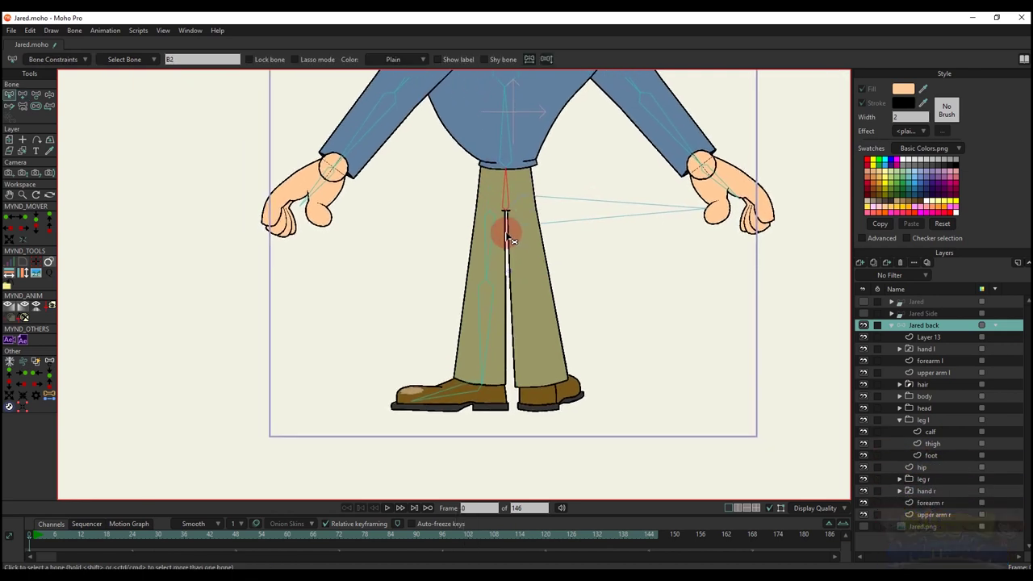
pyautogui.click(508, 215)
pyautogui.hotkey('alt', 'space')
pyautogui.hotkey('alt', 'space')
pyautogui.hotkey('alt', 'space')
pyautogui.hotkey('alt', 'space')
pyautogui.keyDown('alt'); pyautogui.click(550, 267); pyautogui.keyUp('alt')
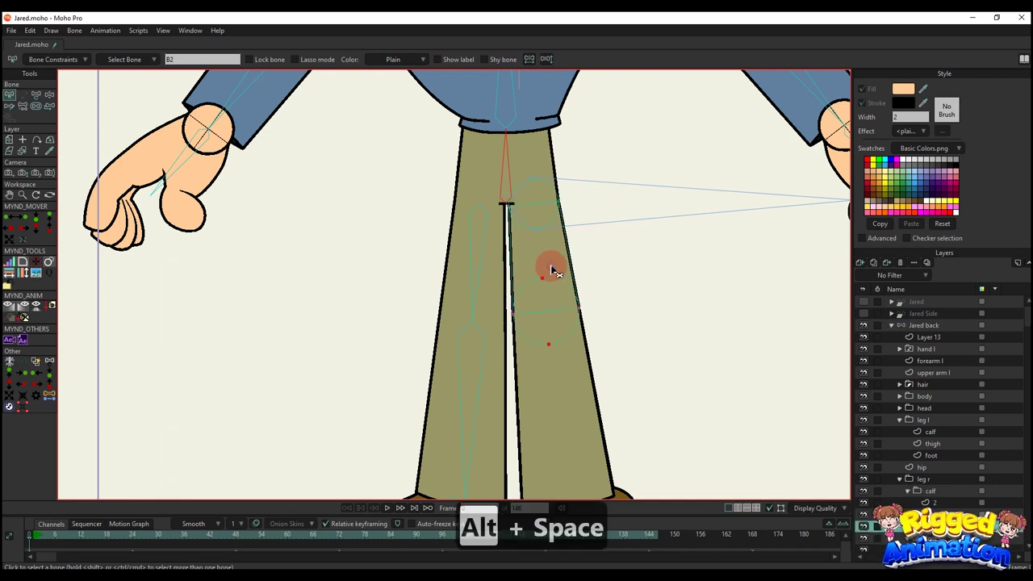
pyautogui.click(545, 249)
pyautogui.press('g')
pyautogui.click(545, 255)
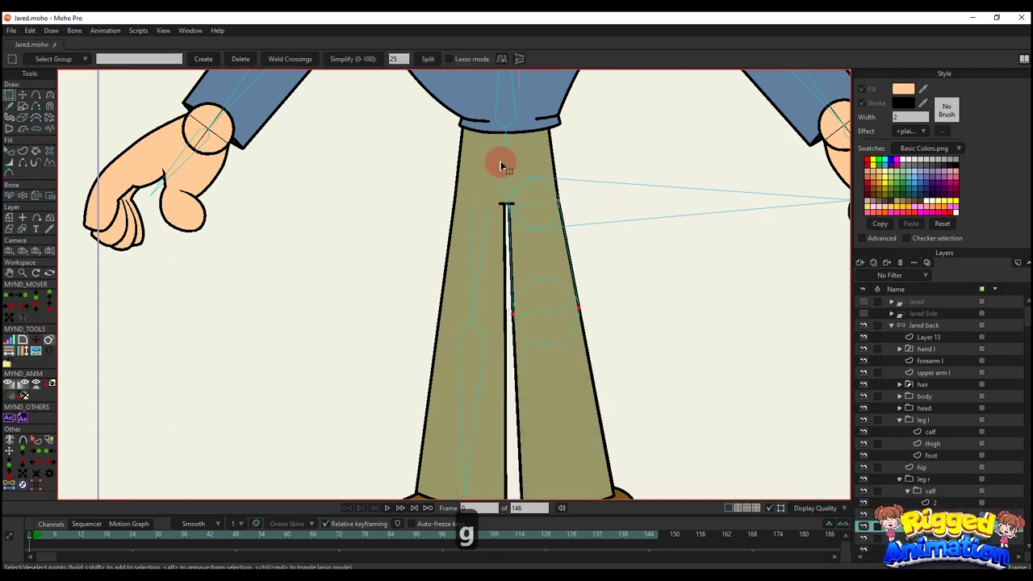
pyautogui.click(24, 464)
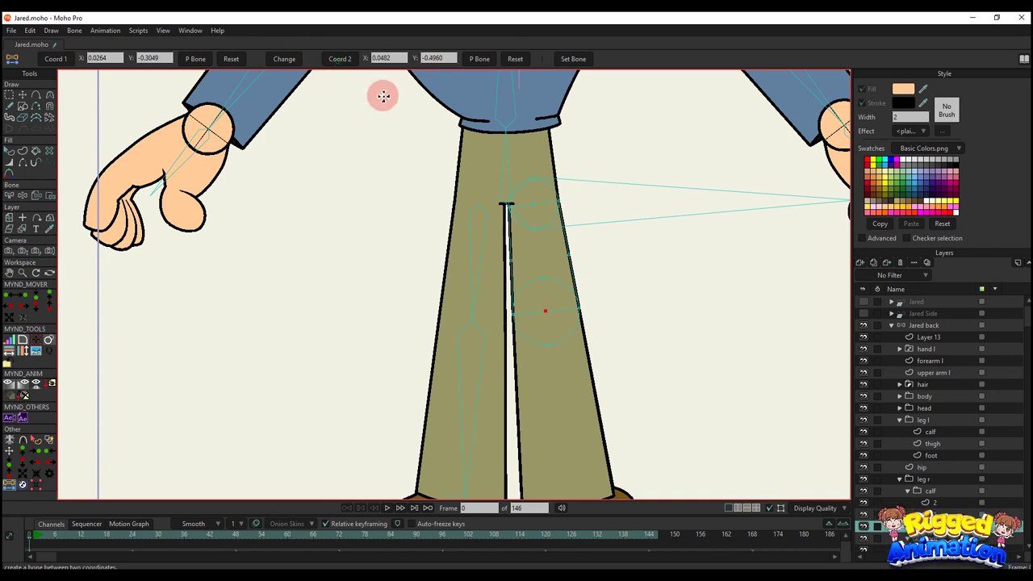
pyautogui.click(919, 325)
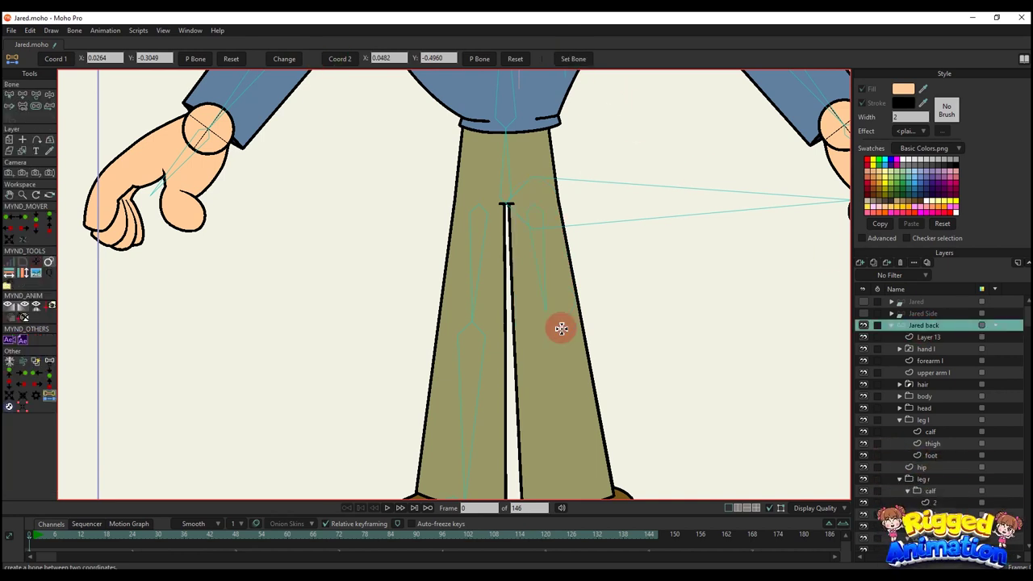
# Extend the right leg chain from the thigh bone with a calf bone down to the ankle and a foot bone towards the shoe's toe
pyautogui.moveTo(547, 321); pyautogui.dragTo(558, 211)
pyautogui.press('b')
pyautogui.click(556, 192)
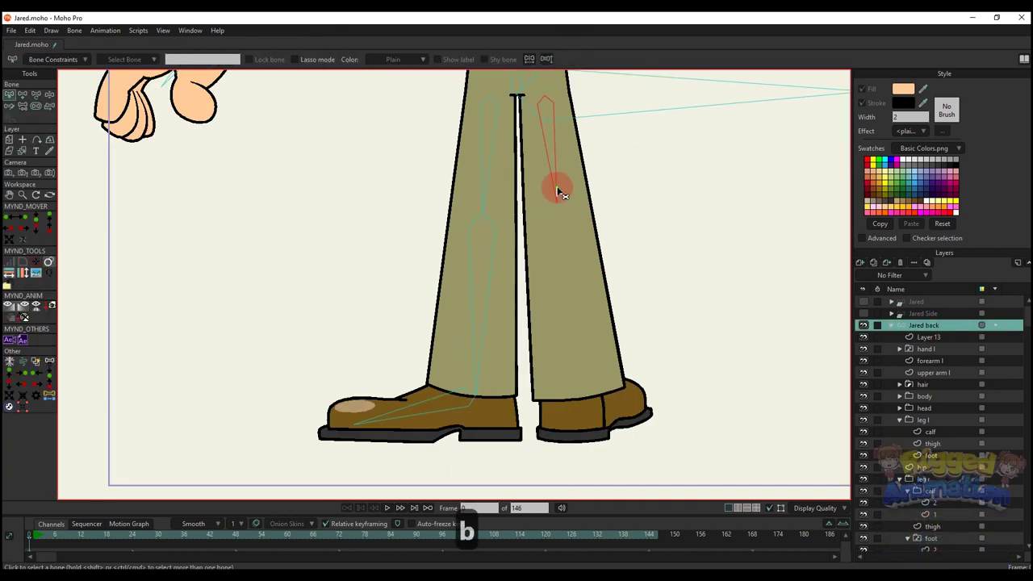
pyautogui.press('a')
pyautogui.moveTo(575, 338); pyautogui.dragTo(576, 403)
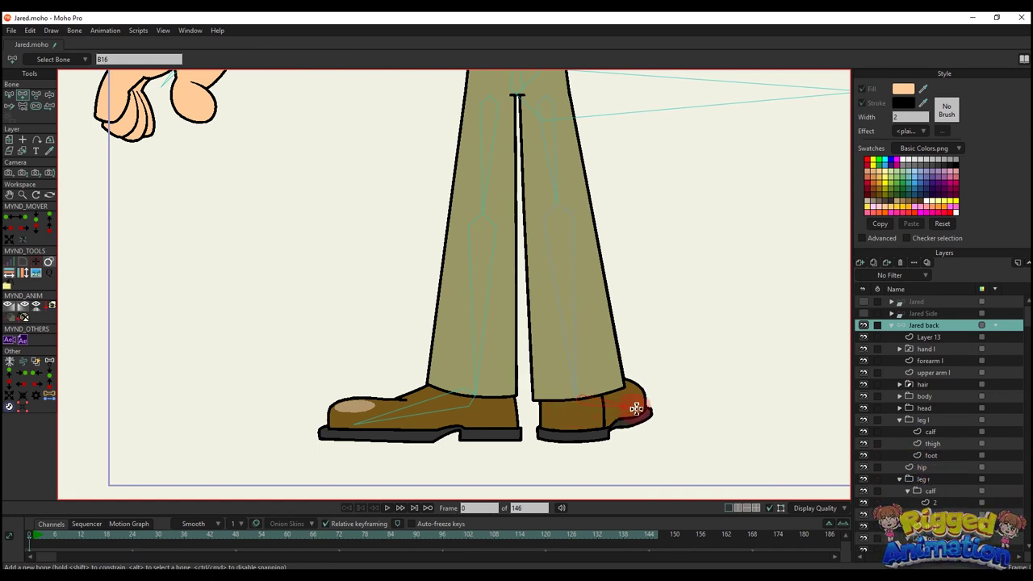
pyautogui.moveTo(635, 408); pyautogui.dragTo(645, 406)
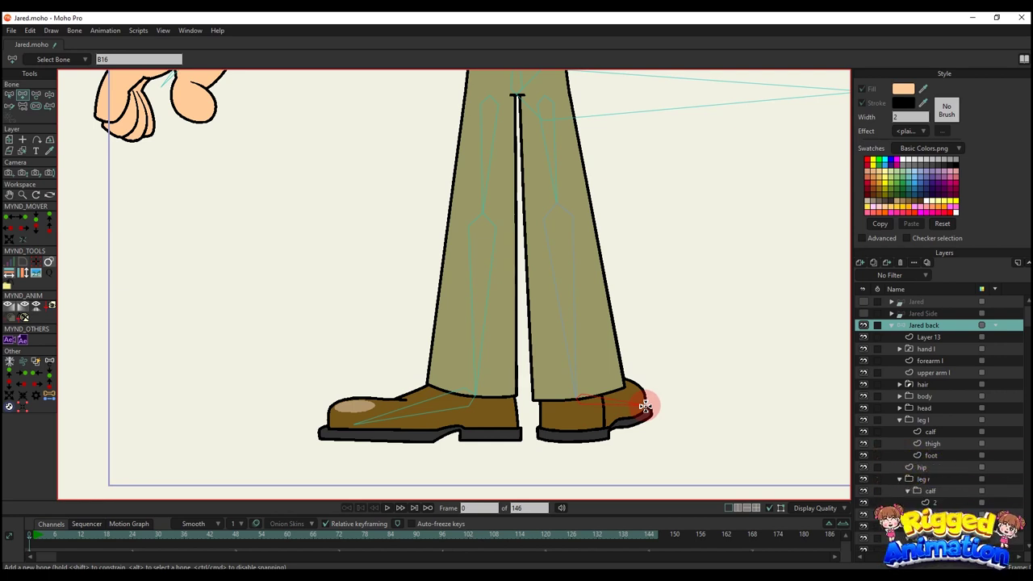
# Show drawing 1 of the right foot and move its layer across so the shoe sits under the right trouser leg
pyautogui.scroll(-2, 555, 418)
pyautogui.keyDown('alt'); pyautogui.rightClick(519, 422); pyautogui.keyUp('alt')
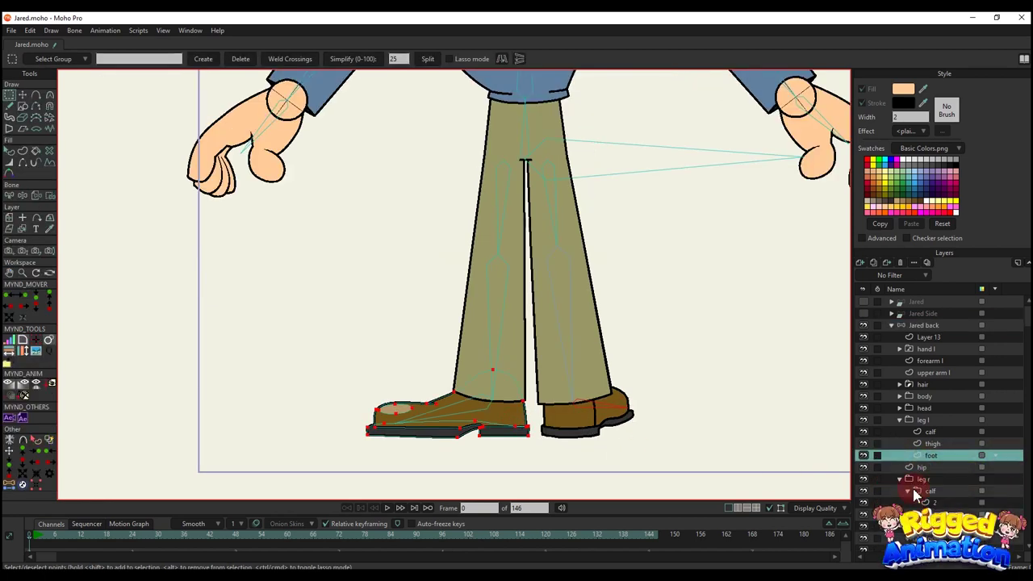
pyautogui.keyDown('ctrl'); pyautogui.keyDown('alt'); pyautogui.click(569, 425); pyautogui.keyUp('alt'); pyautogui.keyUp('ctrl')
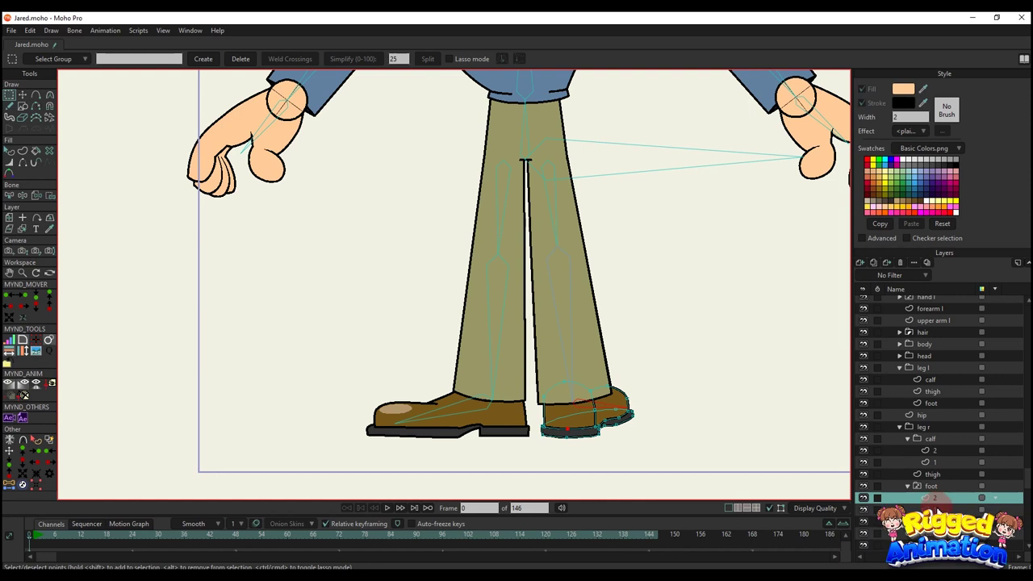
pyautogui.click(938, 510)
pyautogui.moveTo(583, 397); pyautogui.dragTo(577, 369)
pyautogui.press('m')
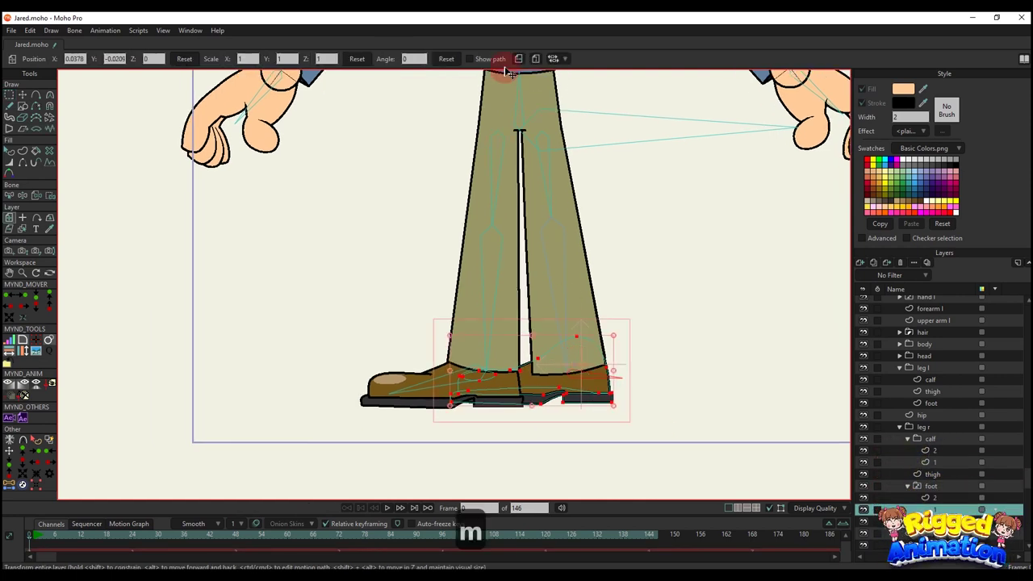
pyautogui.moveTo(482, 360); pyautogui.dragTo(583, 358)
pyautogui.scroll(2, 589, 359)
pyautogui.moveTo(615, 409)
pyautogui.mouseDown()
pyautogui.moveTo(581, 405)
pyautogui.moveTo(605, 397)
pyautogui.mouseUp()
# Set the right foot switch to drawing 1 and convert the right leg's calf group into a switch layer
pyautogui.click(955, 498)
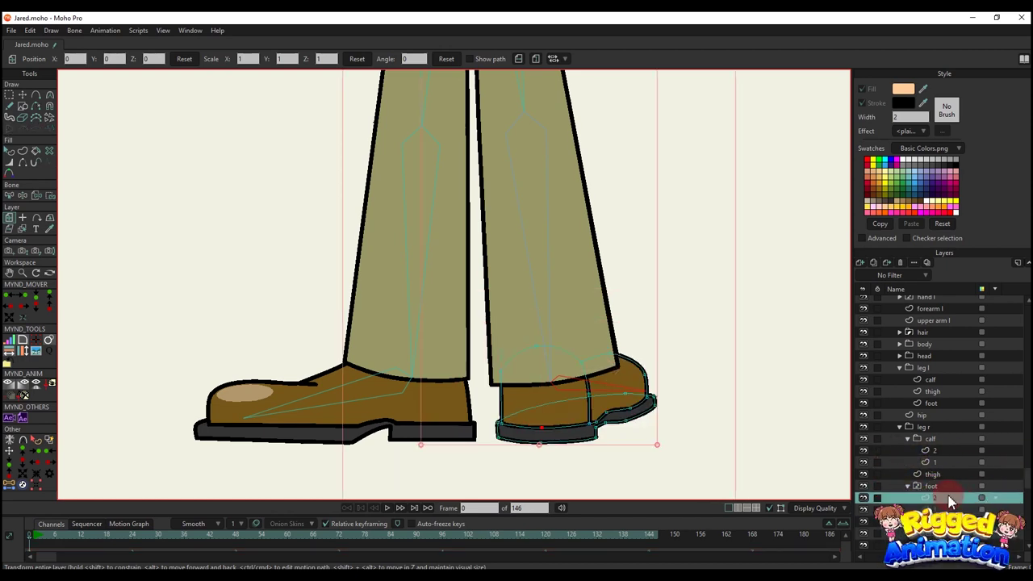
pyautogui.click(950, 507)
pyautogui.click(934, 488)
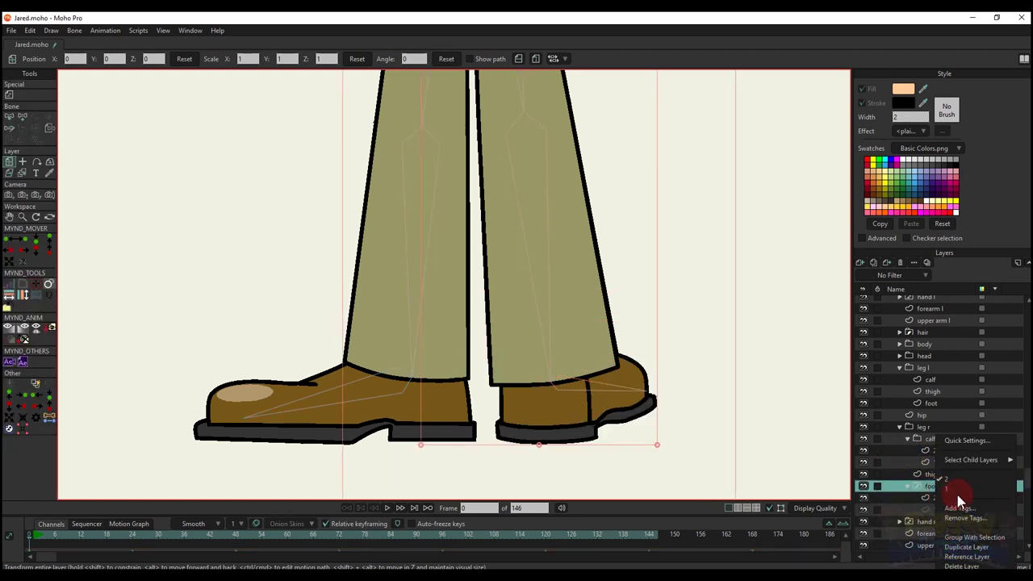
pyautogui.click(936, 438)
pyautogui.rightClick(946, 442)
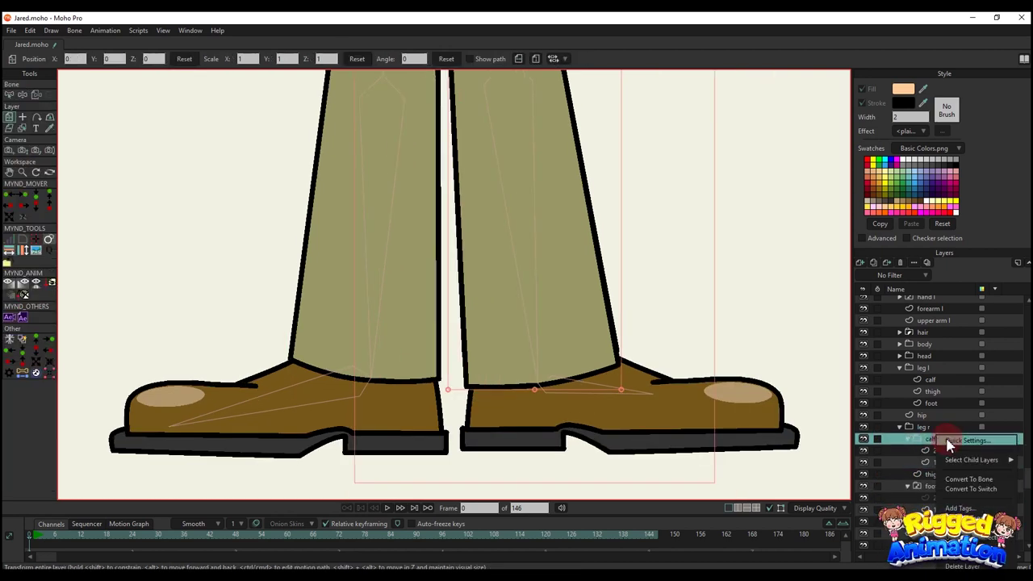
pyautogui.click(968, 488)
pyautogui.click(906, 485)
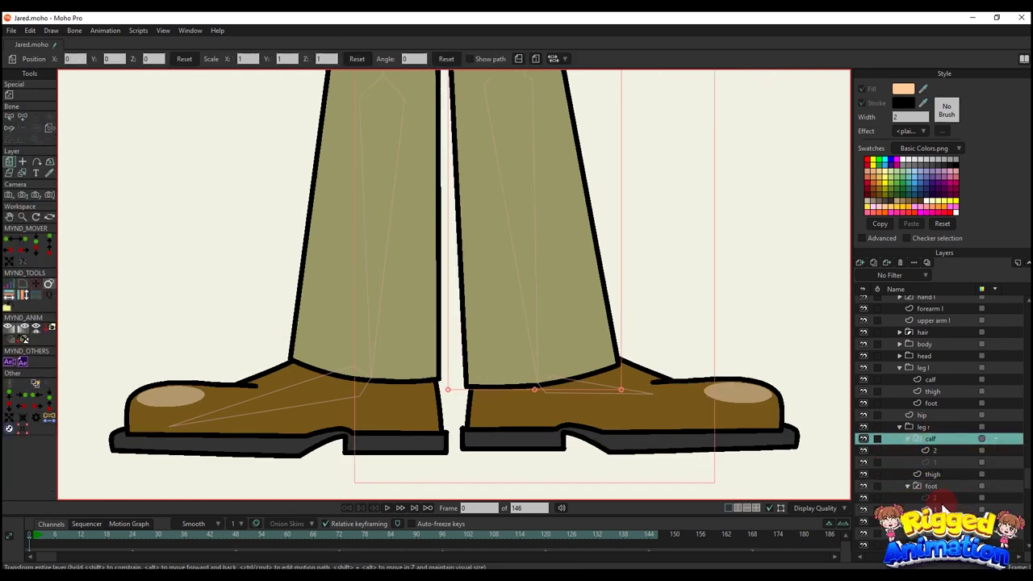
# Compare the right foot's drawings and set the right calf switch to drawing 1
pyautogui.click(931, 497)
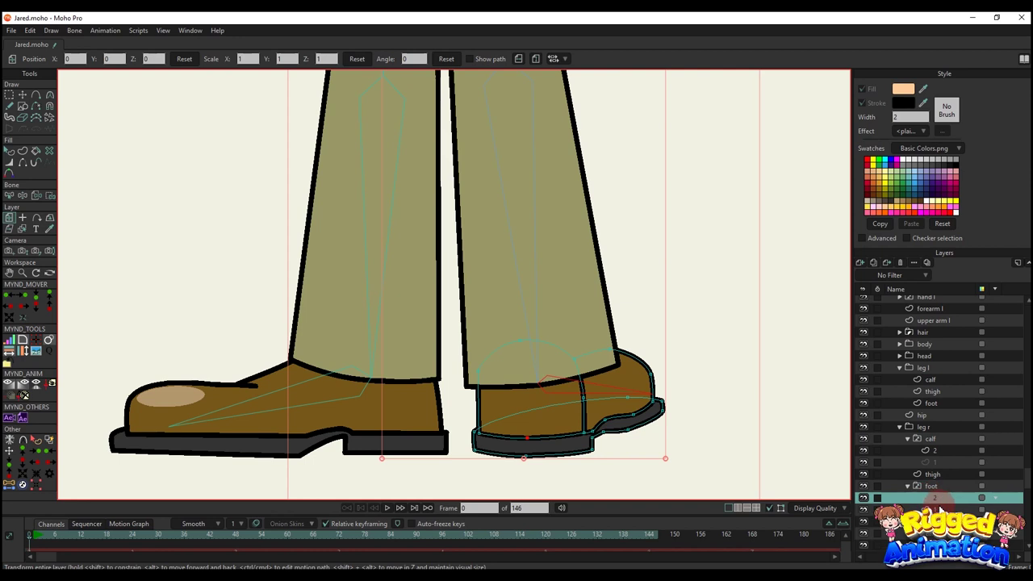
pyautogui.click(936, 508)
pyautogui.click(935, 438)
pyautogui.rightClick(936, 440)
pyautogui.click(946, 488)
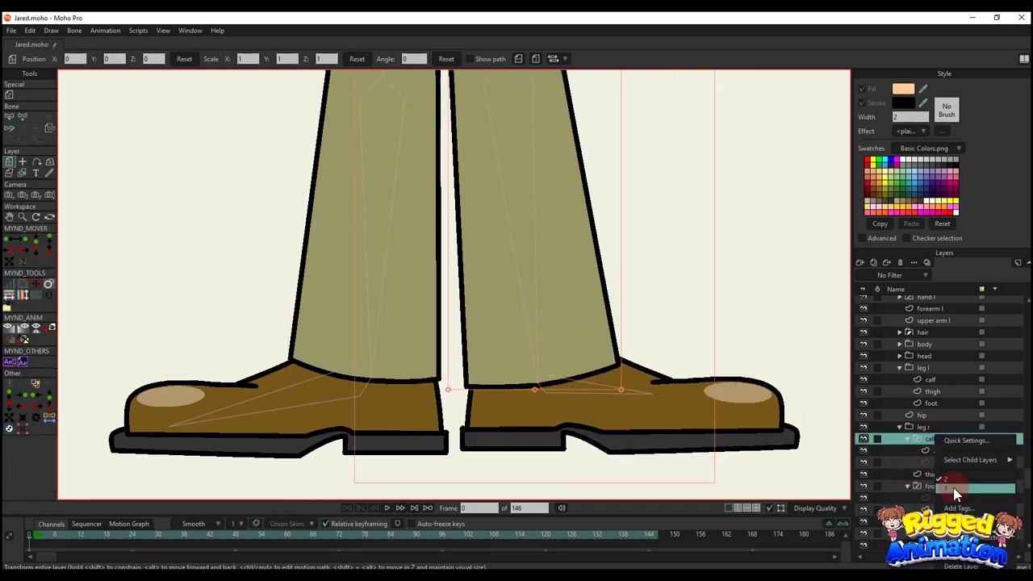
# Reposition drawing 1 of the right foot to about X -0.0134, Y -0.0230 so the shoe fits the trouser hem
pyautogui.click(937, 498)
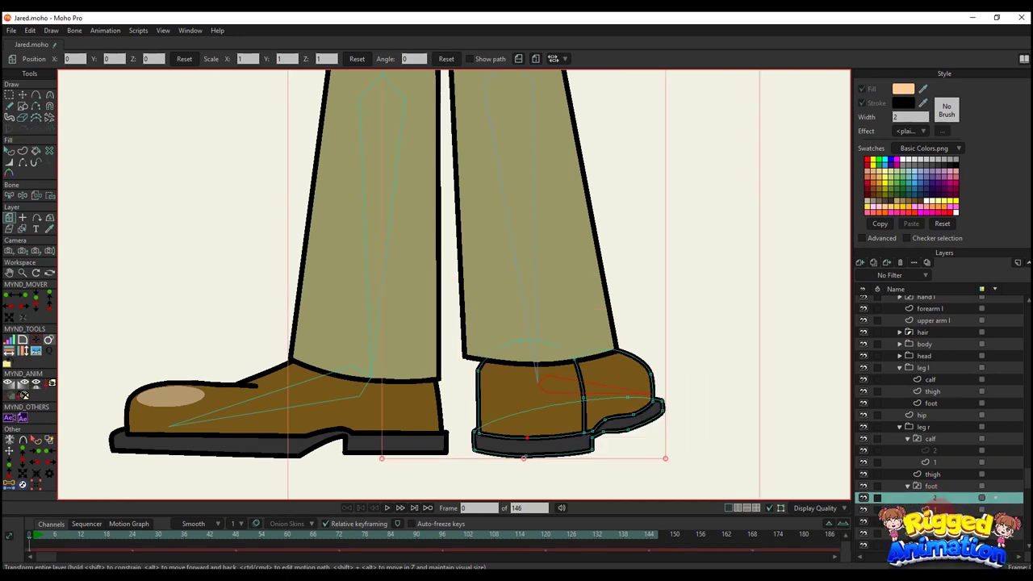
pyautogui.click(936, 509)
pyautogui.scroll(-2, 653, 432)
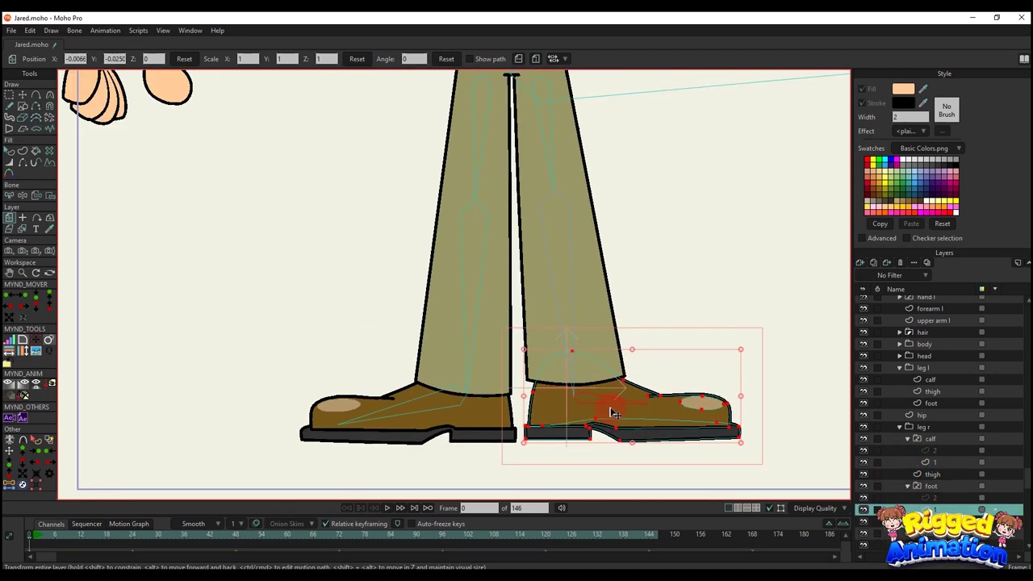
pyautogui.scroll(-2, 613, 413)
pyautogui.press('q')
pyautogui.scroll(3, 613, 414)
pyautogui.press('m')
pyautogui.scroll(2, 610, 409)
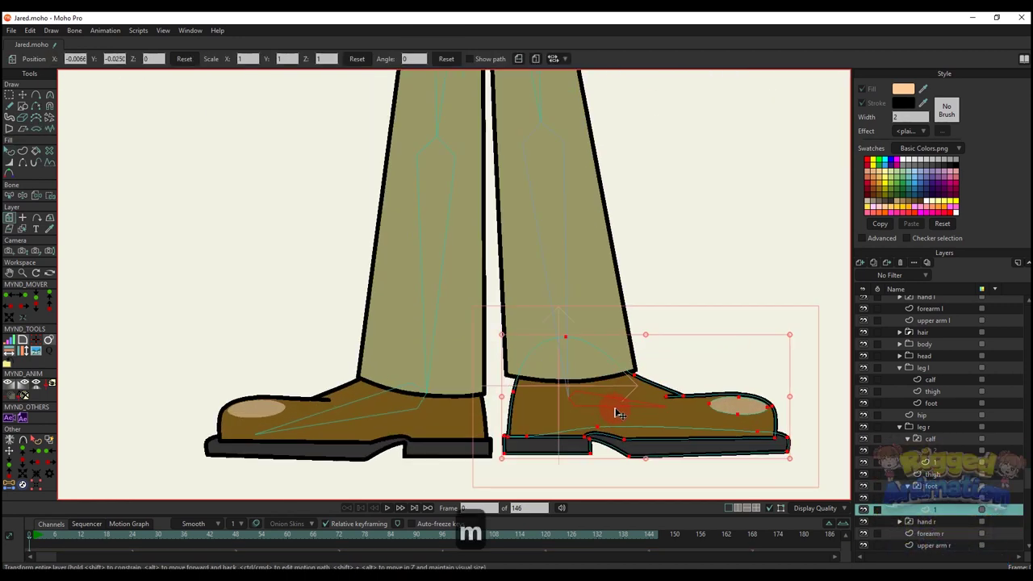
pyautogui.moveTo(614, 411); pyautogui.dragTo(609, 409)
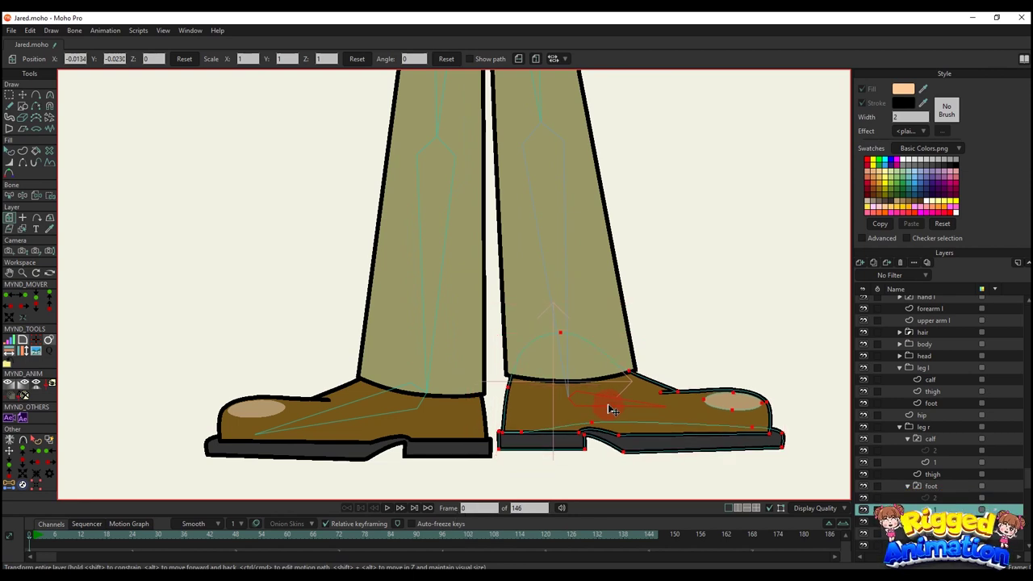
# Examine how the right shoe sits under the trouser leg on the full figure, comparing foot drawings 1 and 2
pyautogui.press('q')
pyautogui.scroll(-4, 613, 412)
pyautogui.scroll(-2, 611, 412)
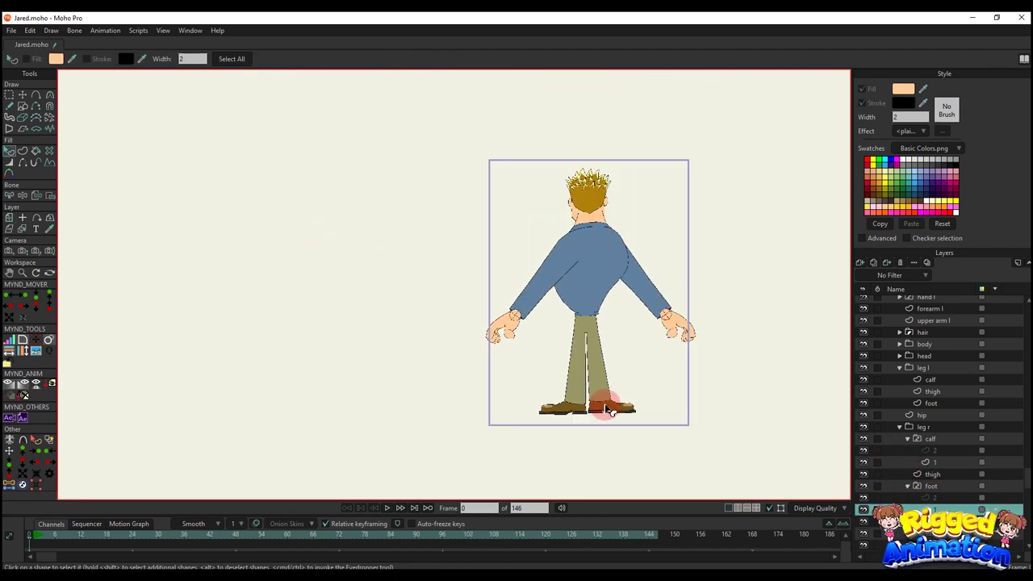
pyautogui.scroll(5, 611, 411)
pyautogui.press('t')
pyautogui.scroll(2, 609, 411)
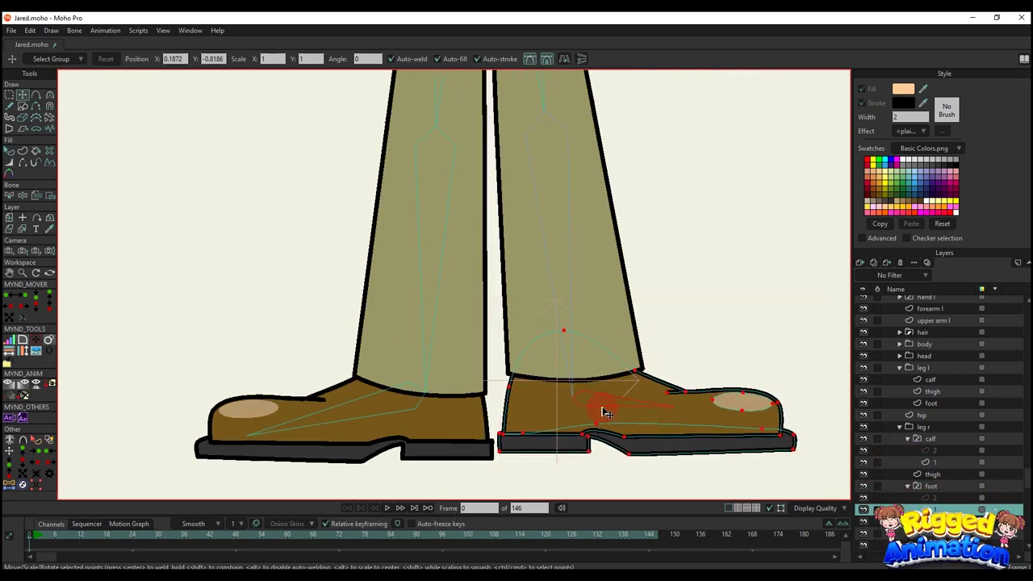
pyautogui.press('q')
pyautogui.scroll(-3, 611, 417)
pyautogui.click(939, 498)
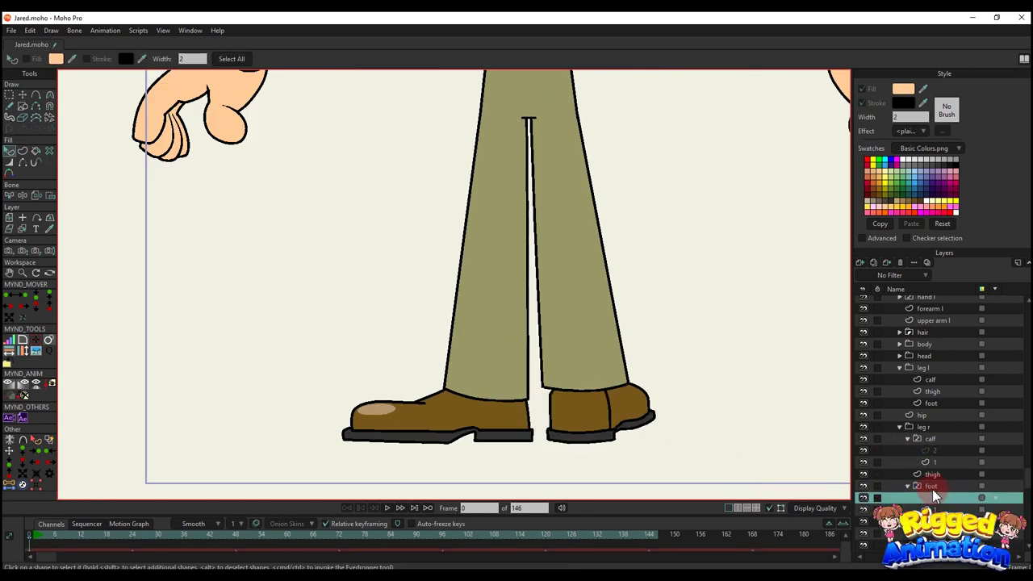
# Switch the active child of both the calf and foot groups in leg r to 2
pyautogui.click(935, 452)
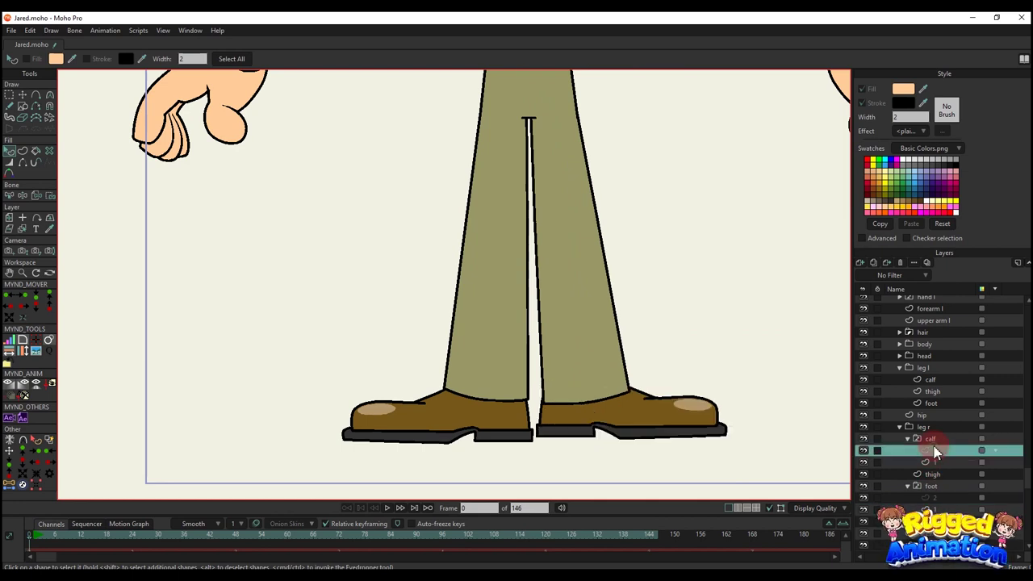
pyautogui.click(935, 439)
pyautogui.rightClick(936, 440)
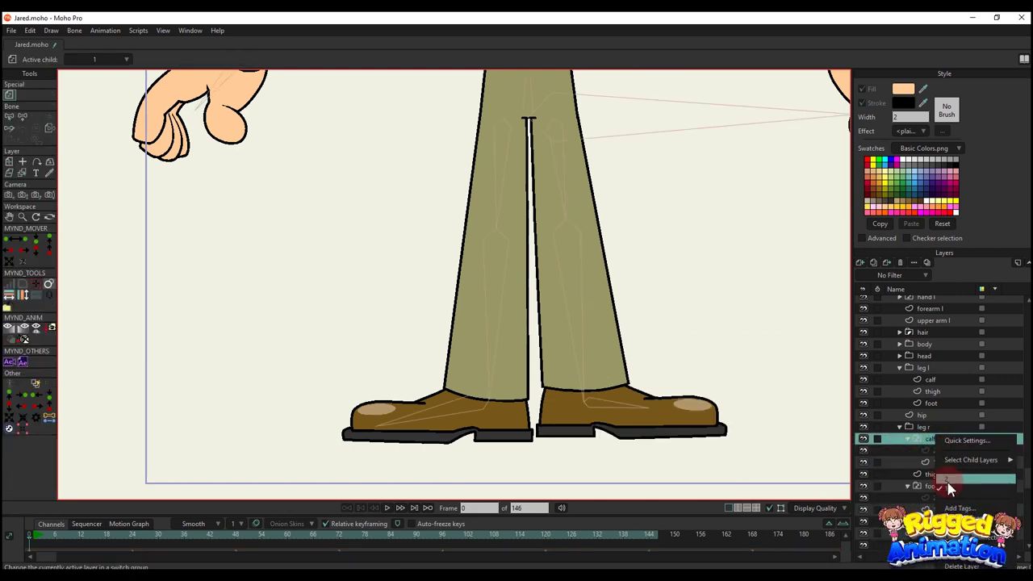
pyautogui.click(948, 479)
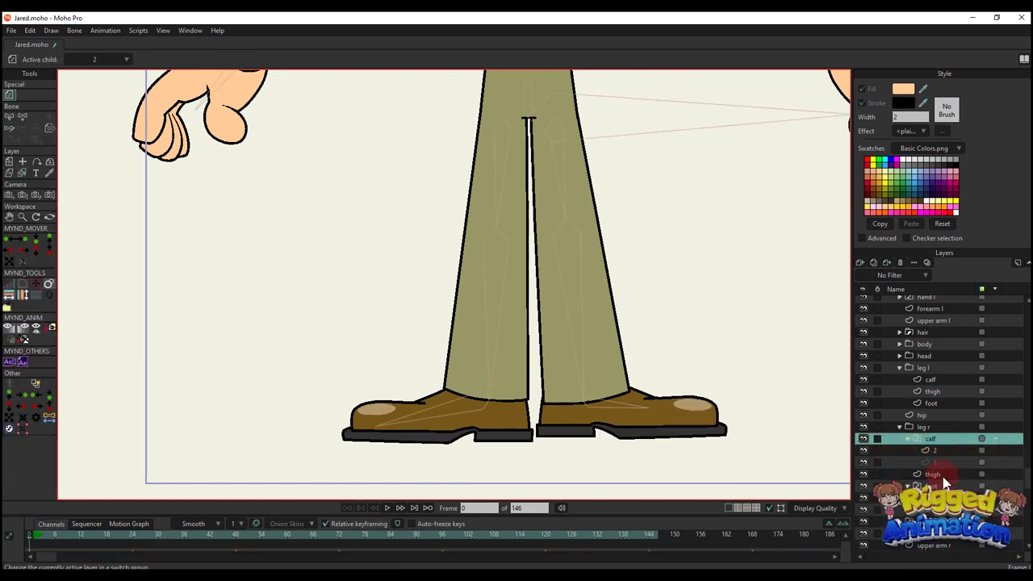
pyautogui.click(936, 486)
pyautogui.rightClick(939, 484)
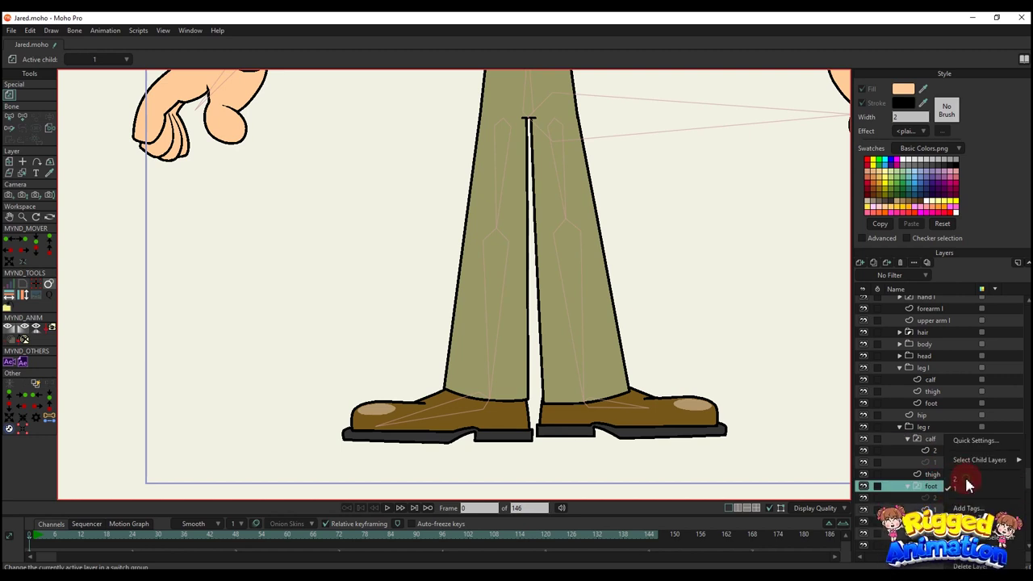
pyautogui.click(957, 479)
# Collapse the foot and calf switch groups of leg r in the layer list
pyautogui.scroll(-3, 637, 444)
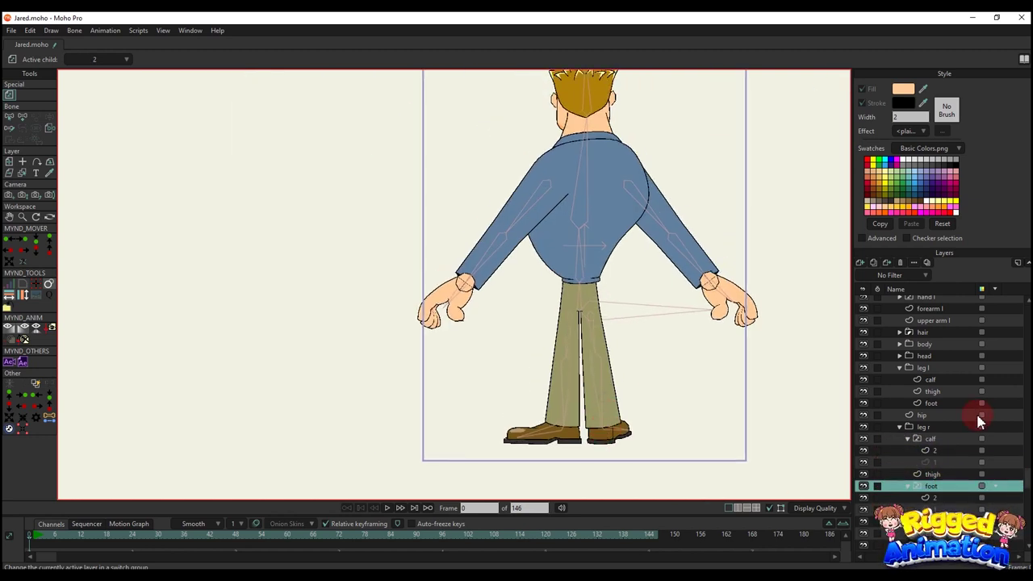
pyautogui.click(907, 485)
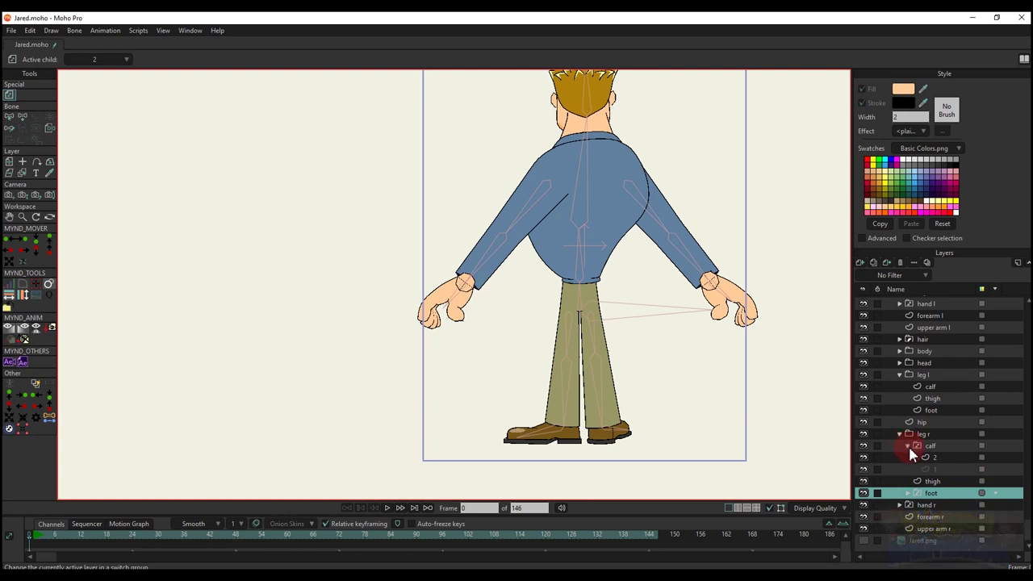
pyautogui.scroll(3, 945, 461)
pyautogui.scroll(-2, 587, 353)
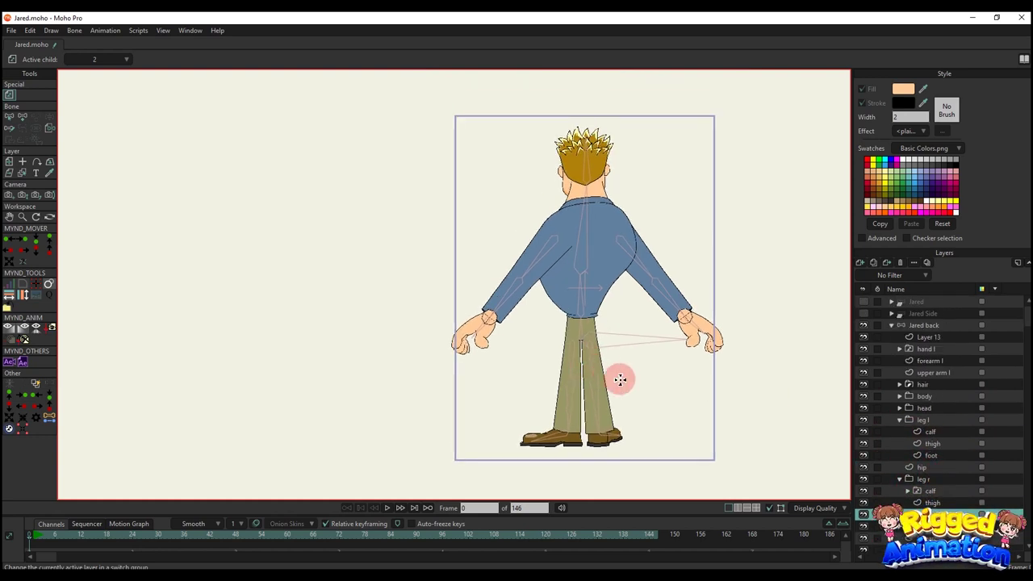
# Collapse and select the Jared back bone layer, and stretch the leg r foot bone past the shoe to a length of about 0.165
pyautogui.scroll(3, 844, 399)
pyautogui.click(896, 327)
pyautogui.click(892, 327)
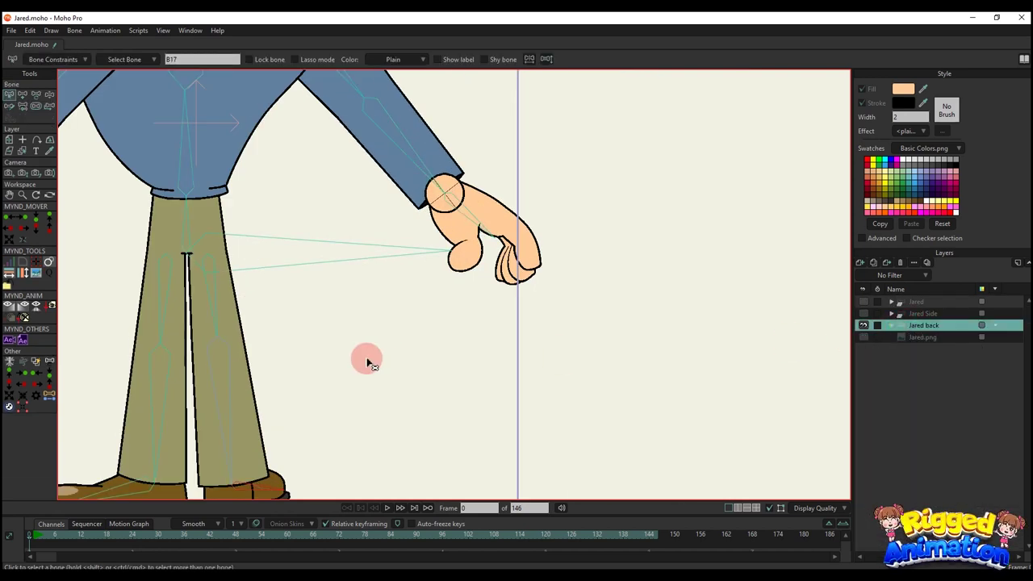
pyautogui.scroll(-4, 526, 364)
pyautogui.scroll(1, 557, 427)
pyautogui.scroll(2, 561, 431)
pyautogui.press('t')
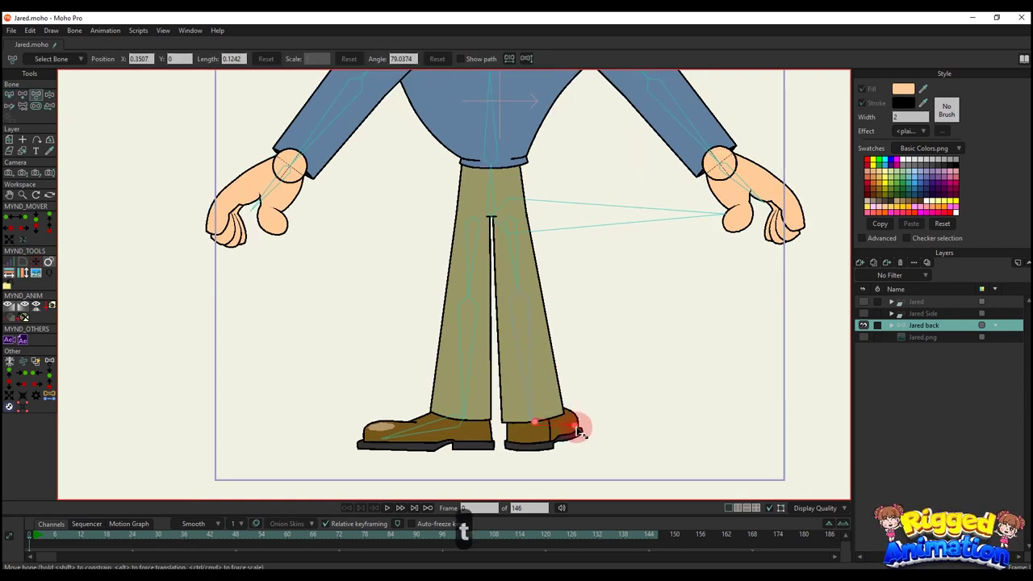
pyautogui.moveTo(589, 425); pyautogui.dragTo(588, 425)
pyautogui.scroll(-2, 572, 410)
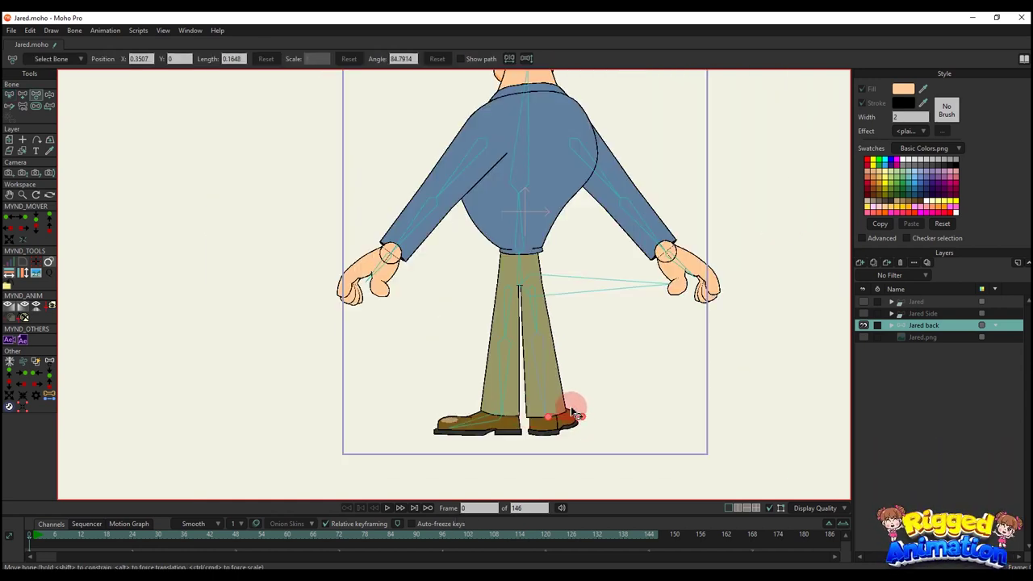
pyautogui.scroll(1, 506, 323)
# Delete Layer 13, which holds the circles drawn over the wrists
pyautogui.moveTo(502, 317); pyautogui.dragTo(509, 392)
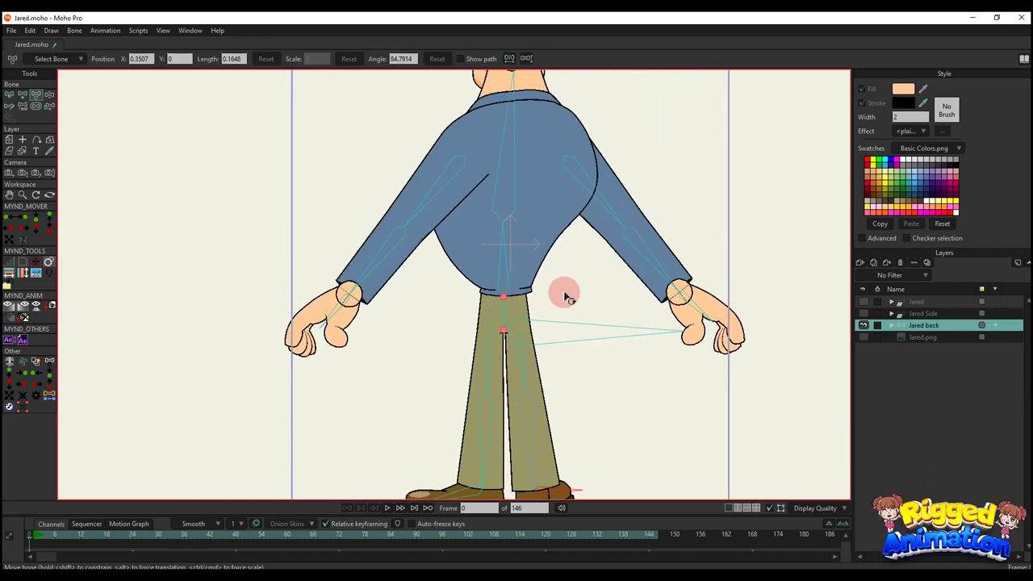
pyautogui.scroll(1, 350, 296)
pyautogui.keyDown('alt'); pyautogui.rightClick(748, 293); pyautogui.keyUp('alt')
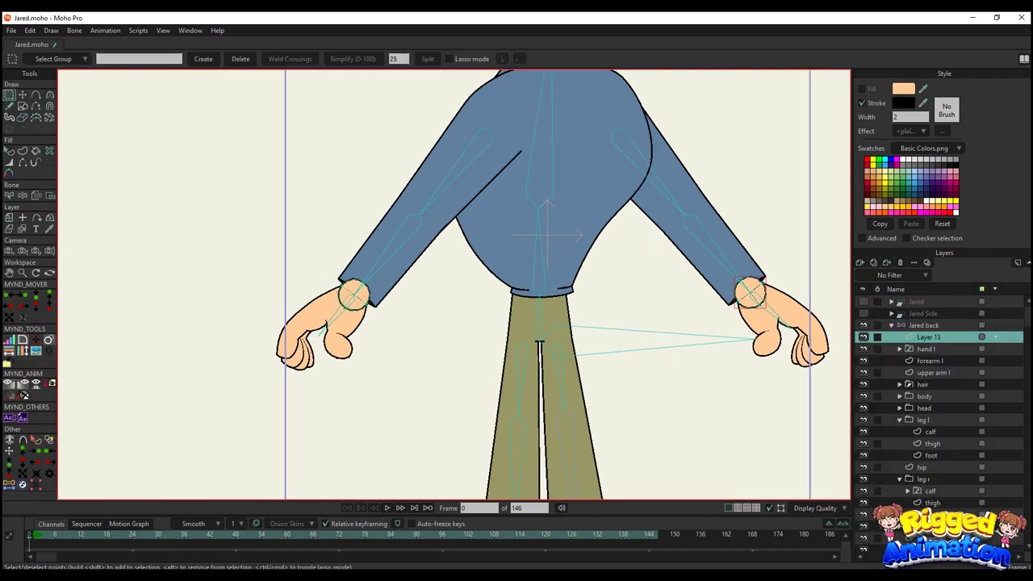
pyautogui.click(899, 263)
pyautogui.scroll(-2, 614, 303)
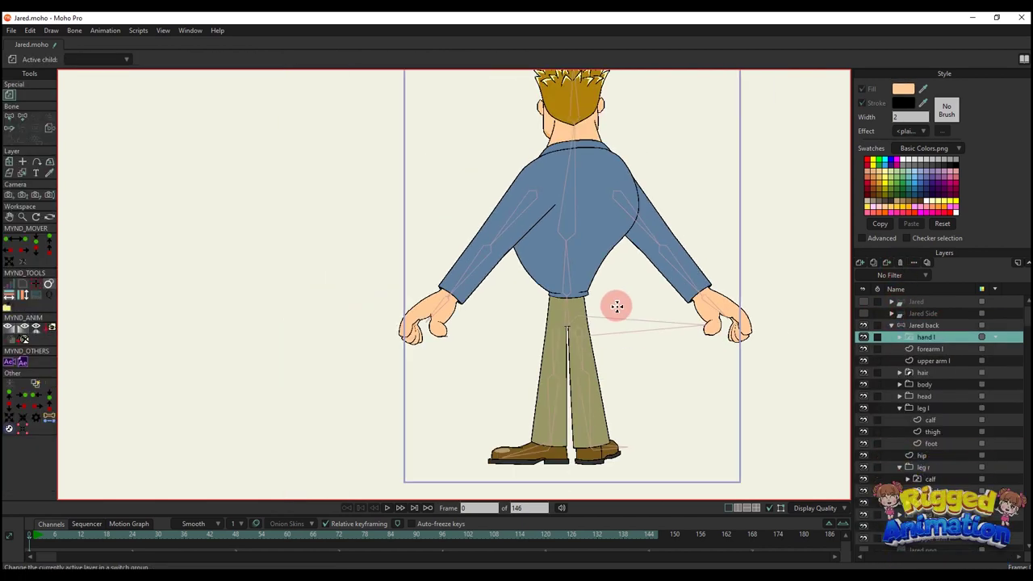
# Add a short upright bone in the Jared back layer just above each of the two thigh bones
pyautogui.click(912, 327)
pyautogui.moveTo(571, 338); pyautogui.dragTo(581, 360)
pyautogui.scroll(2, 580, 360)
pyautogui.press('b')
pyautogui.scroll(1, 549, 341)
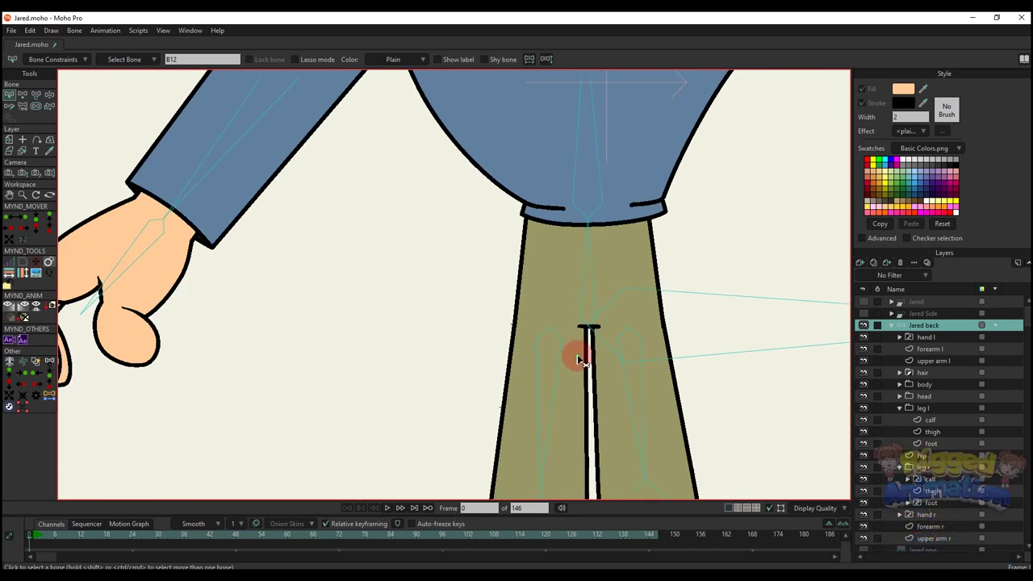
pyautogui.scroll(1, 546, 327)
pyautogui.press('a')
pyautogui.moveTo(546, 326); pyautogui.dragTo(545, 265)
pyautogui.press('b')
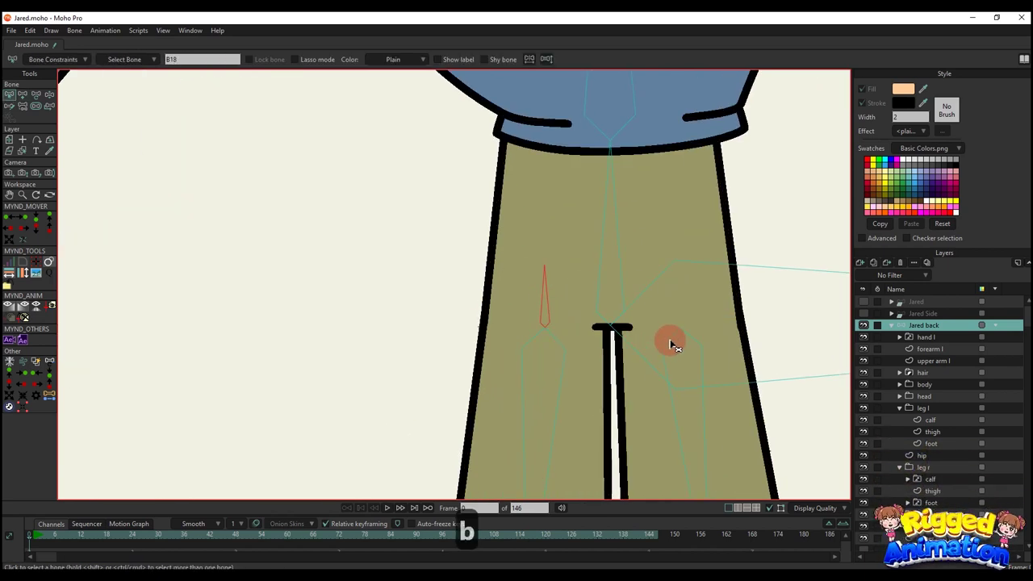
pyautogui.press('a')
pyautogui.moveTo(678, 324); pyautogui.dragTo(676, 307)
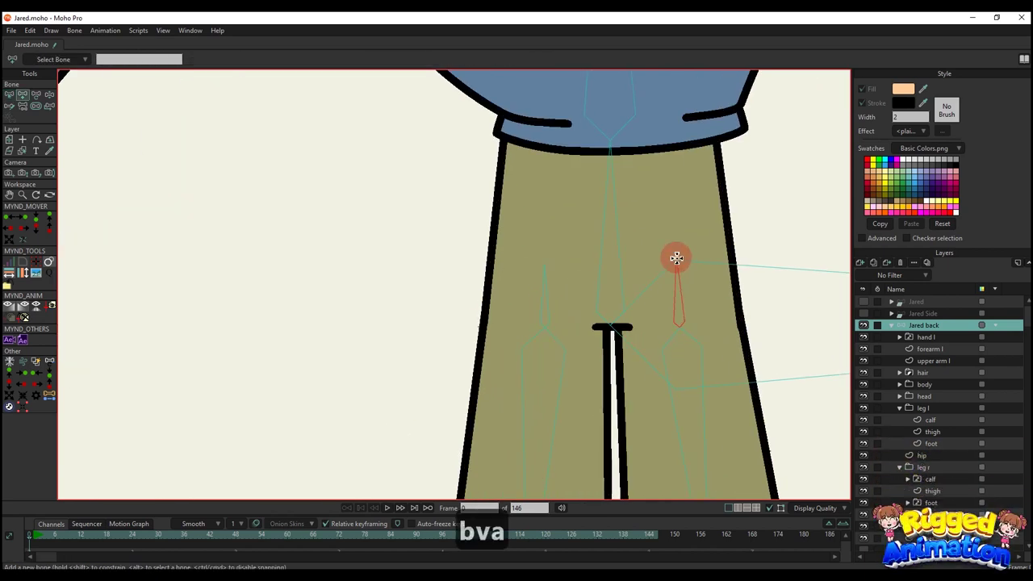
pyautogui.moveTo(676, 259); pyautogui.dragTo(676, 261)
# Set the bone strength of the two short hip bones to 0
pyautogui.press('s')
pyautogui.moveTo(668, 313); pyautogui.dragTo(484, 344)
pyautogui.moveTo(552, 285); pyautogui.dragTo(297, 388)
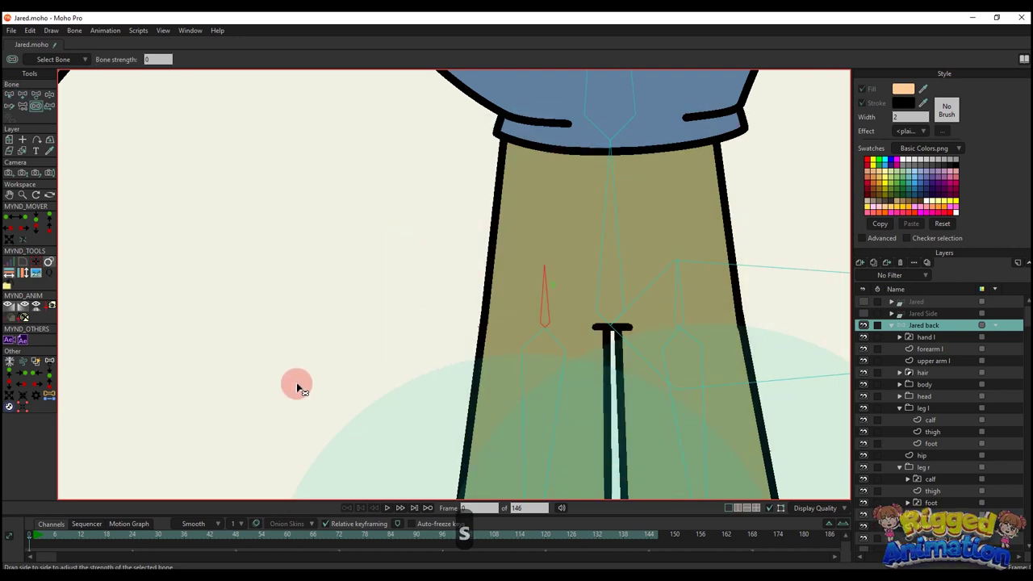
# Remove the strength areas of the thigh, calf and foot bones in both legs and deselect them
pyautogui.scroll(-3, 544, 417)
pyautogui.press('b')
pyautogui.moveTo(419, 213); pyautogui.dragTo(401, 191)
pyautogui.press('s')
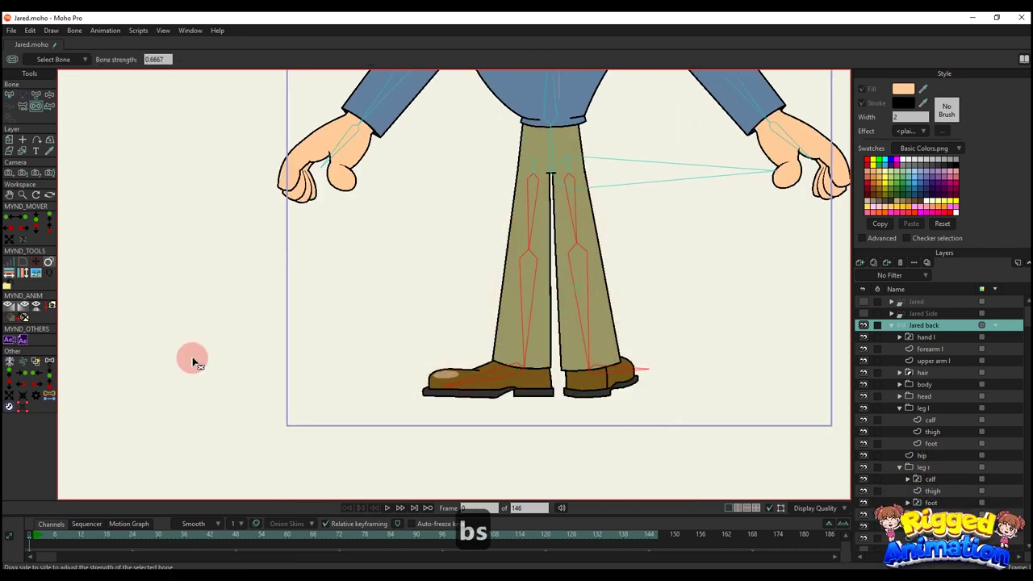
pyautogui.press('b')
pyautogui.click(639, 275)
# Parent each thigh bone to the short bone directly above it
pyautogui.scroll(2, 533, 201)
pyautogui.click(532, 211)
pyautogui.scroll(3, 536, 213)
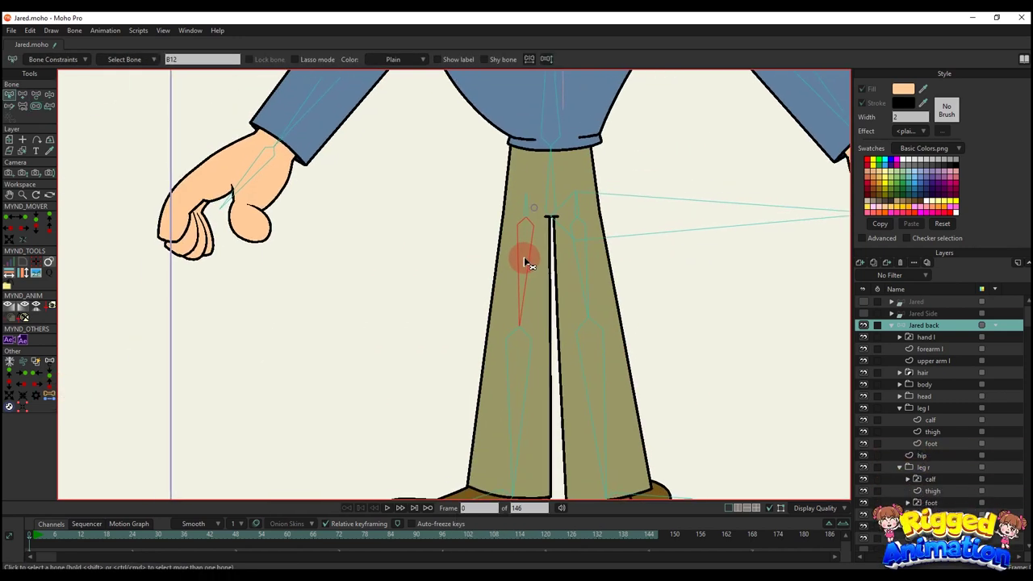
pyautogui.press('p')
pyautogui.press('b')
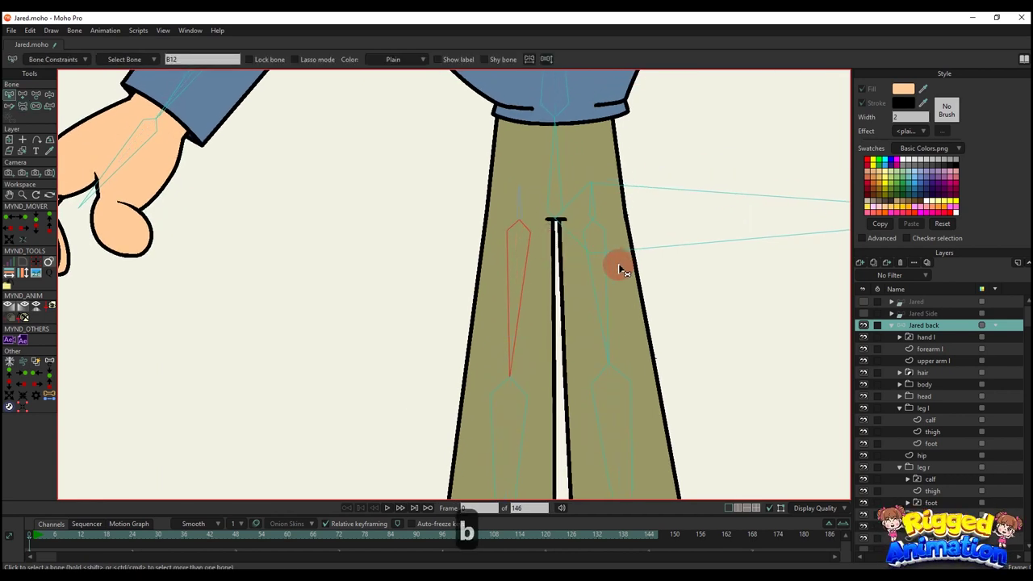
pyautogui.moveTo(606, 269); pyautogui.dragTo(596, 303)
pyautogui.press('p')
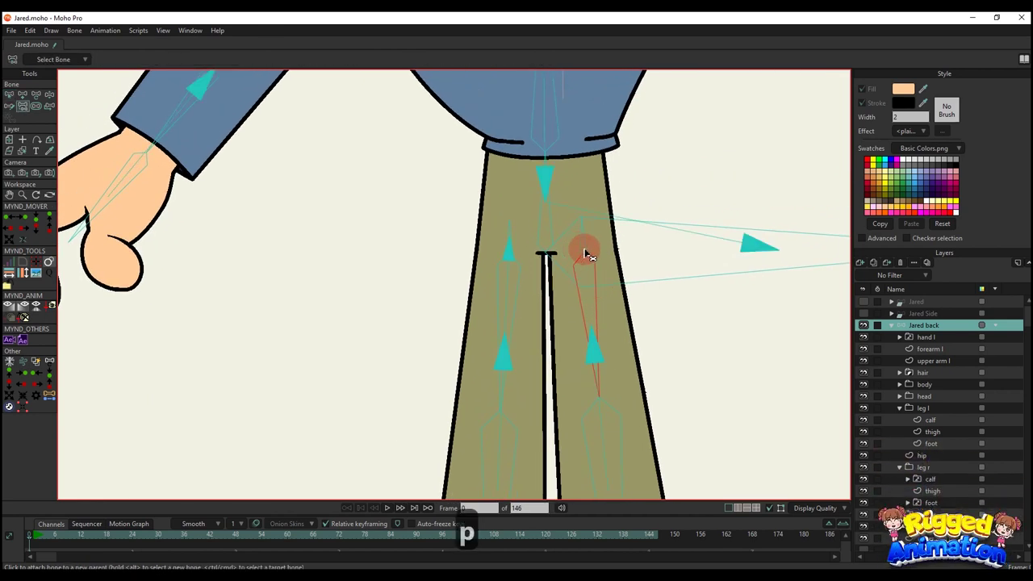
# Parent both short hip bones to the central pelvis bone and deselect them
pyautogui.press('b')
pyautogui.press('b')
pyautogui.click(577, 239)
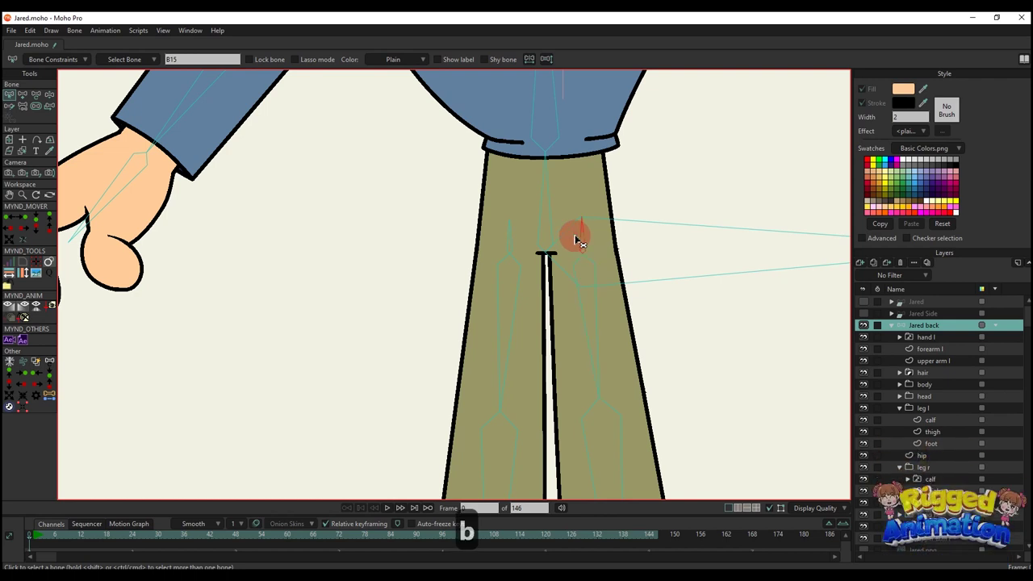
pyautogui.press('p')
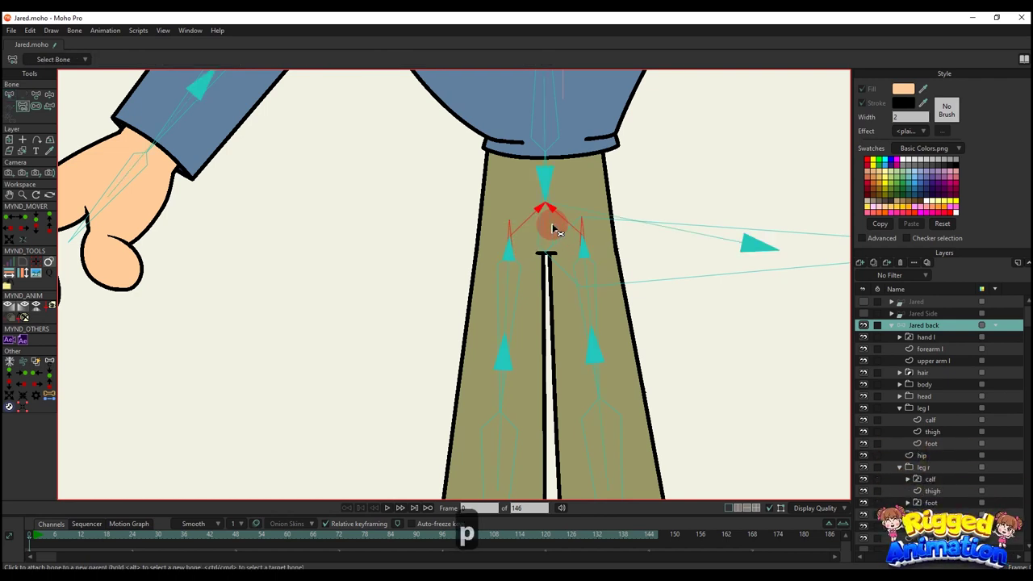
pyautogui.scroll(-3, 553, 229)
pyautogui.press('b')
pyautogui.click(644, 319)
# Bind all points of the leg l foot layer to the foot bone inside that shoe
pyautogui.scroll(-3, 644, 319)
pyautogui.moveTo(595, 364); pyautogui.dragTo(572, 329)
pyautogui.scroll(2, 531, 357)
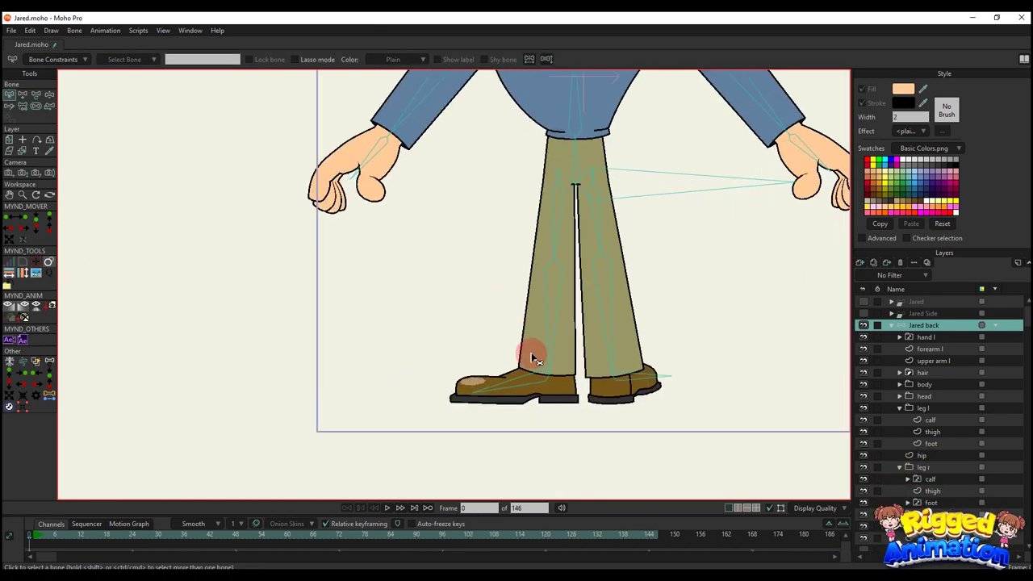
pyautogui.scroll(-2, 477, 410)
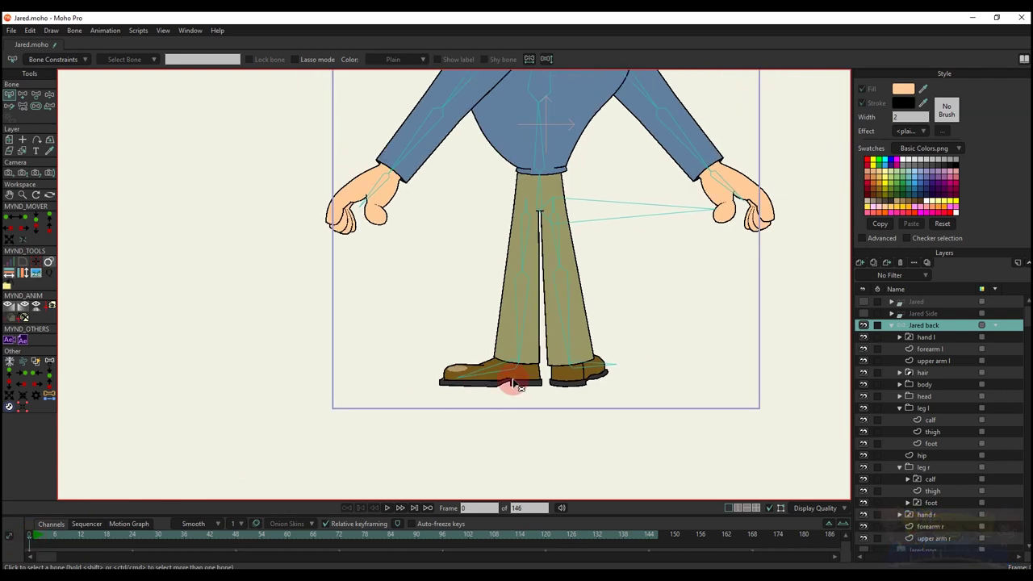
pyautogui.keyDown('alt'); pyautogui.rightClick(528, 379); pyautogui.keyUp('alt')
pyautogui.press('b')
pyautogui.click(506, 372)
pyautogui.moveTo(506, 372); pyautogui.dragTo(497, 377)
pyautogui.press('i')
pyautogui.moveTo(397, 302); pyautogui.dragTo(547, 447)
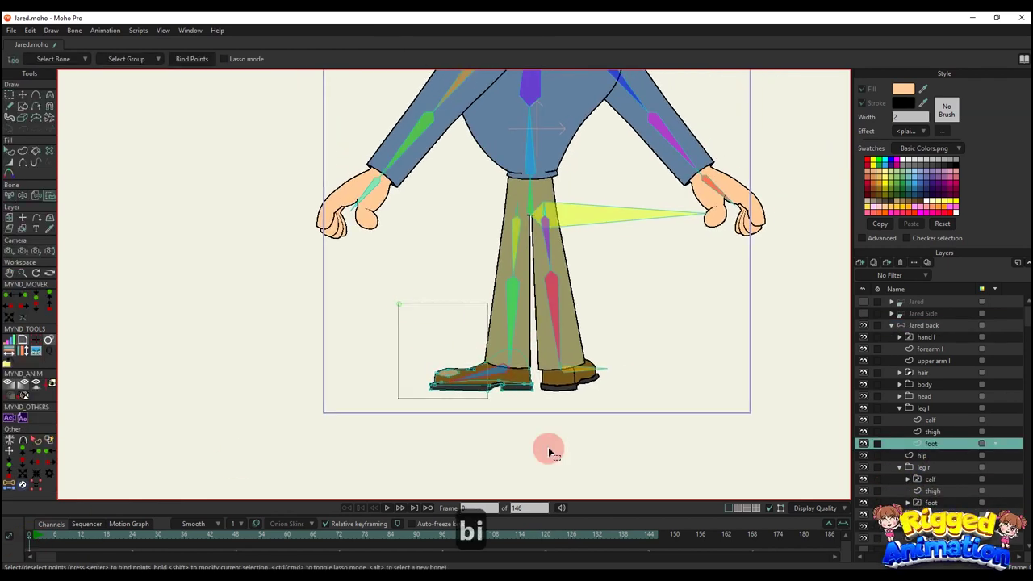
# Bind all points of the leg l thigh layer to its thigh bone
pyautogui.click(934, 431)
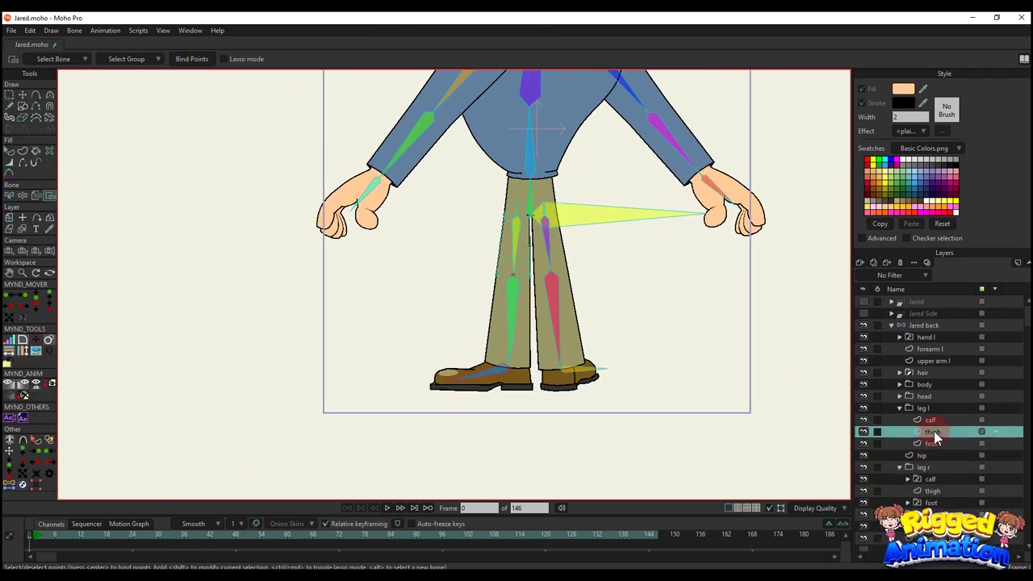
pyautogui.press('b')
pyautogui.moveTo(517, 244); pyautogui.dragTo(534, 296)
pyautogui.press('i')
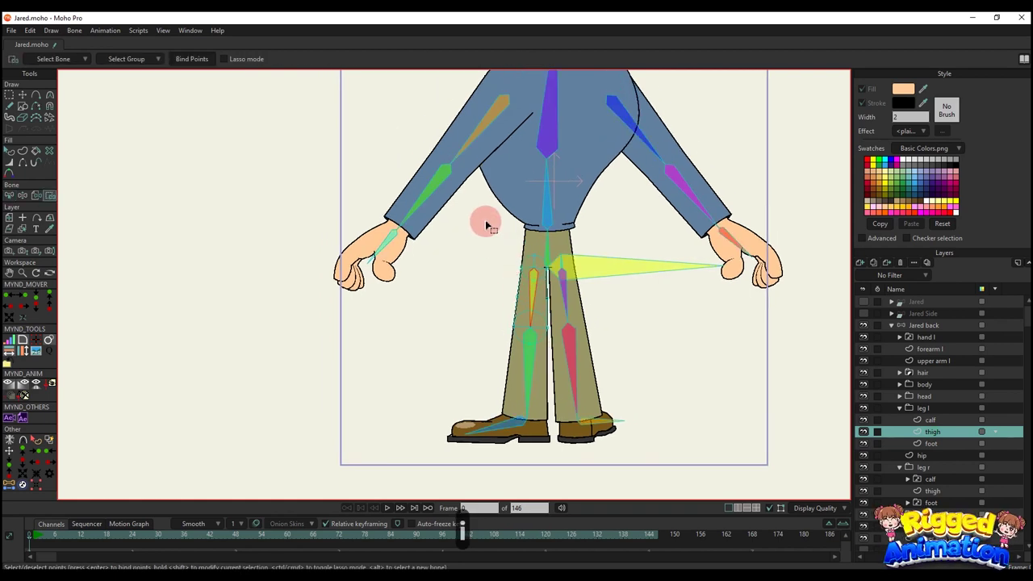
pyautogui.moveTo(486, 223); pyautogui.dragTo(628, 459)
pyautogui.click(199, 63)
# Bind all points of the leg l calf layer to its calf bone
pyautogui.keyDown('alt'); pyautogui.rightClick(525, 386); pyautogui.keyUp('alt')
pyautogui.press('b')
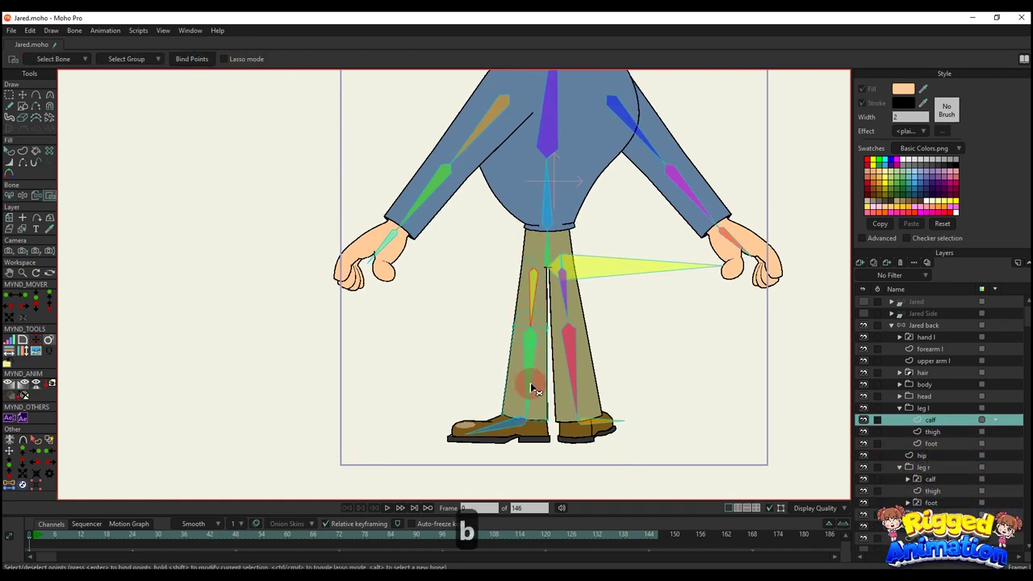
pyautogui.click(523, 376)
pyautogui.press('i')
pyautogui.moveTo(456, 282); pyautogui.dragTo(554, 438)
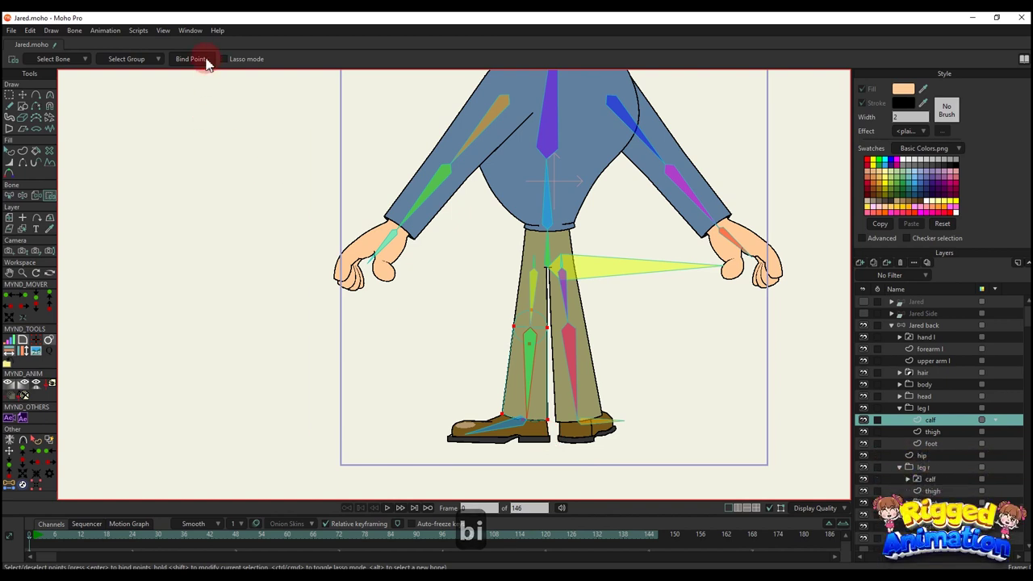
pyautogui.click(537, 281)
# Bind the points of the leg r thigh layer to its thigh bone
pyautogui.keyDown('ctrl'); pyautogui.keyDown('alt'); pyautogui.click(565, 294); pyautogui.keyUp('alt'); pyautogui.keyUp('ctrl')
pyautogui.press('b')
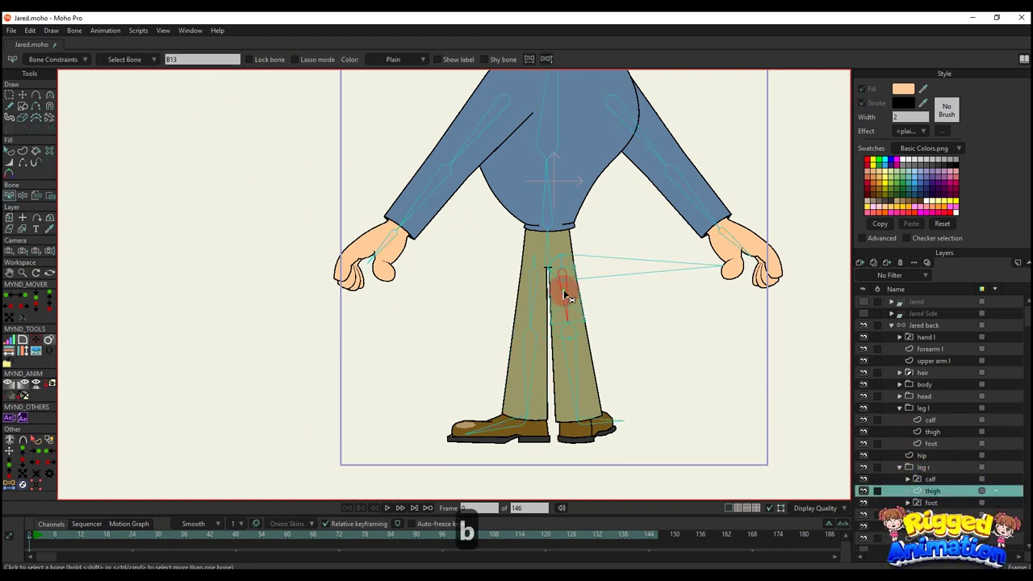
pyautogui.press('i')
pyautogui.click(255, 72)
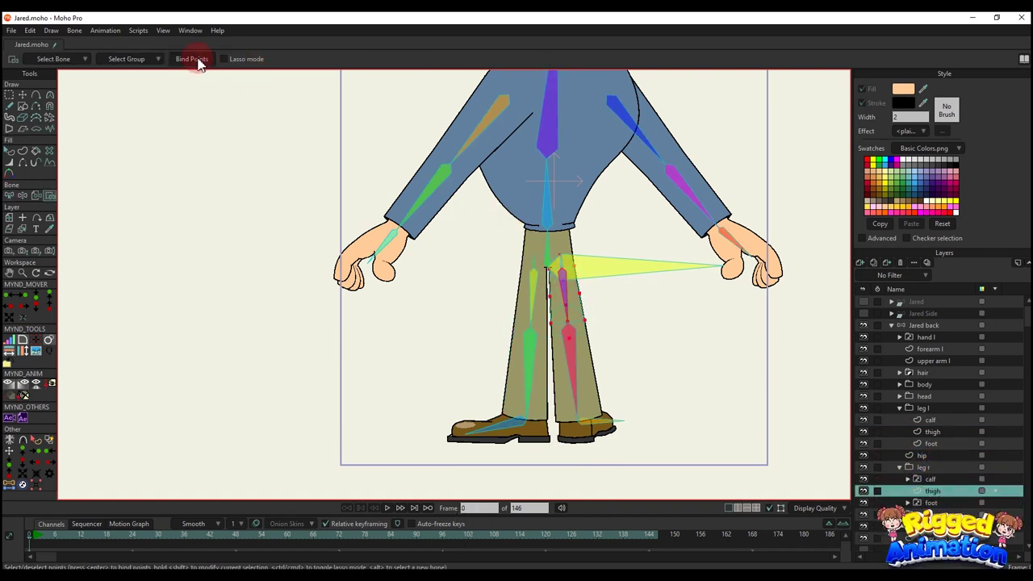
# Bind the leg r calf switch group as a whole layer to its calf bone
pyautogui.click(932, 480)
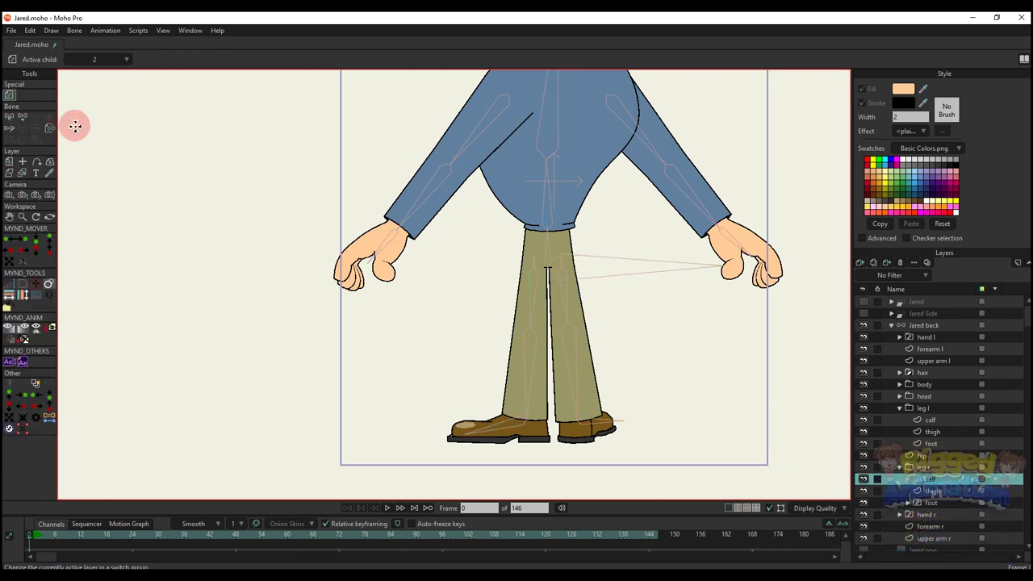
pyautogui.click(574, 373)
pyautogui.scroll(1, 597, 419)
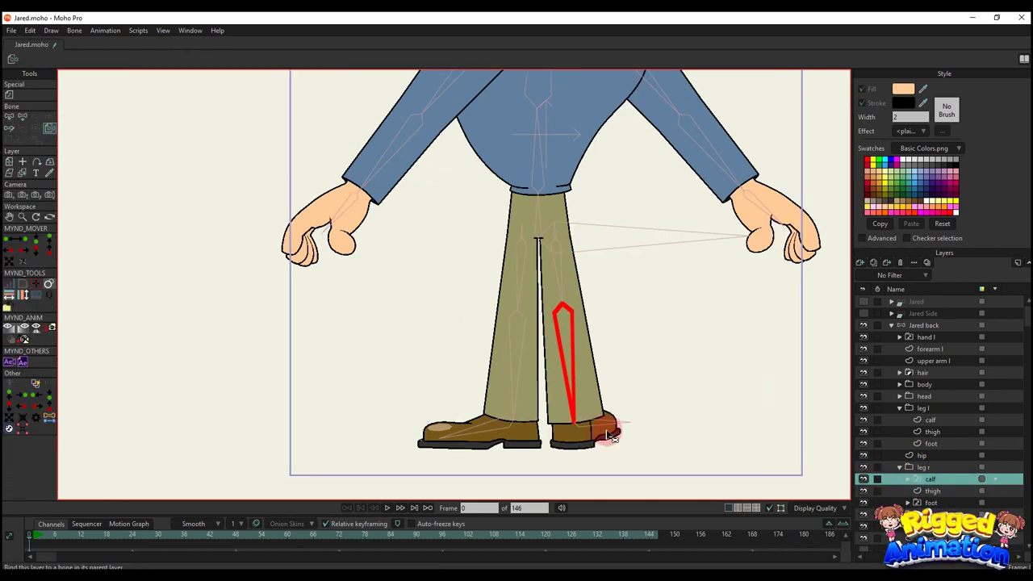
# Bind the leg r foot group as a whole layer to its foot bone
pyautogui.click(900, 515)
pyautogui.click(932, 501)
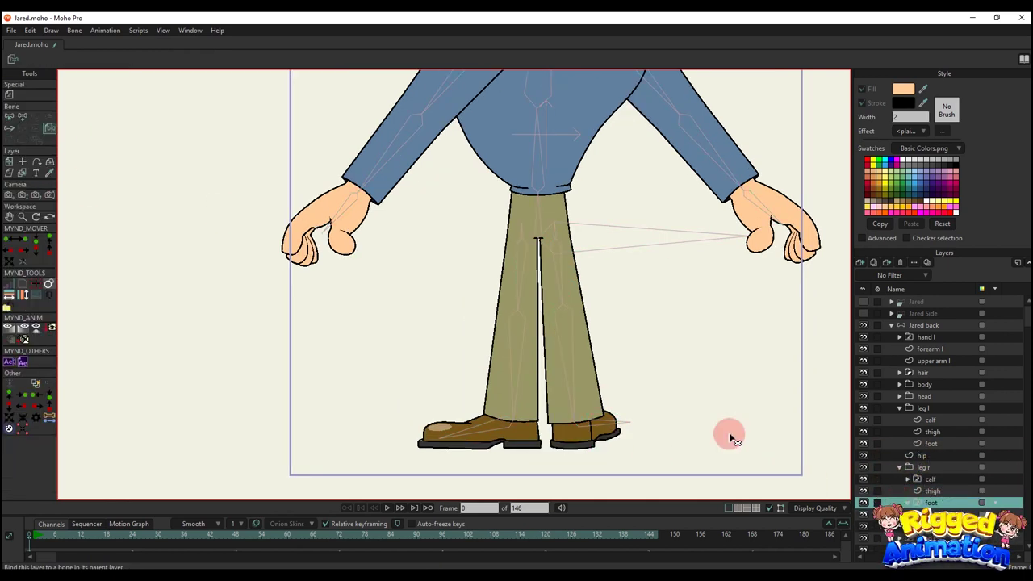
# Bind the points of the hip layer to the small hip bone below the waist
pyautogui.keyDown('alt'); pyautogui.rightClick(569, 263); pyautogui.keyUp('alt')
pyautogui.moveTo(568, 255); pyautogui.dragTo(570, 310)
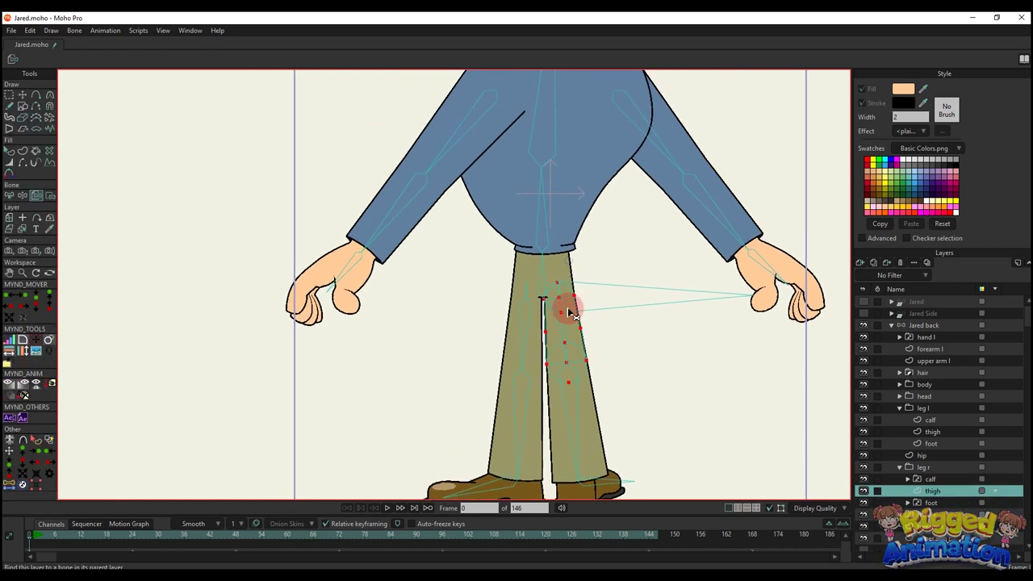
pyautogui.press('b')
pyautogui.click(559, 320)
pyautogui.keyDown('ctrl'); pyautogui.keyDown('alt'); pyautogui.click(542, 284); pyautogui.keyUp('alt'); pyautogui.keyUp('ctrl')
pyautogui.press('b')
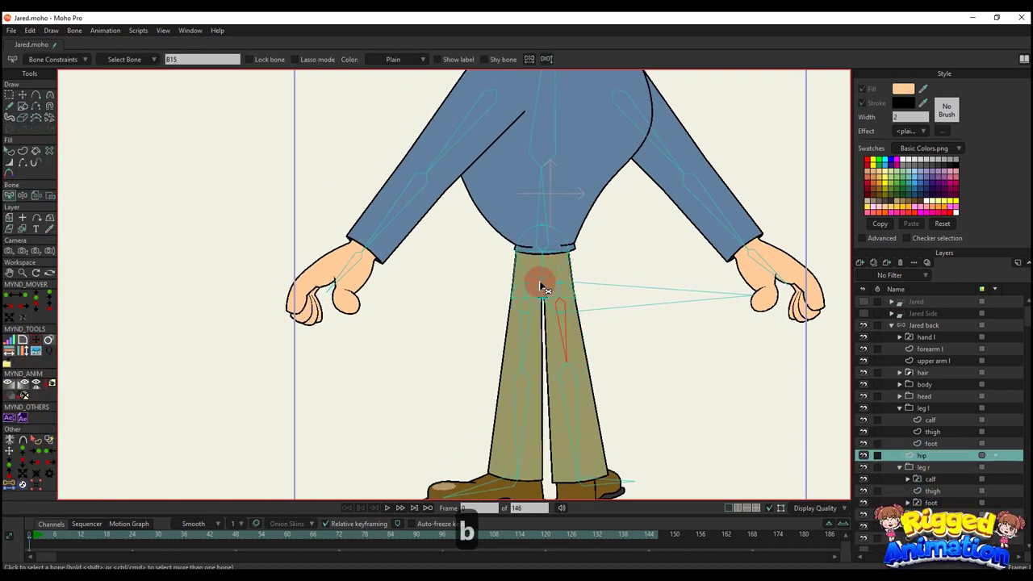
pyautogui.press('i')
pyautogui.click(488, 266)
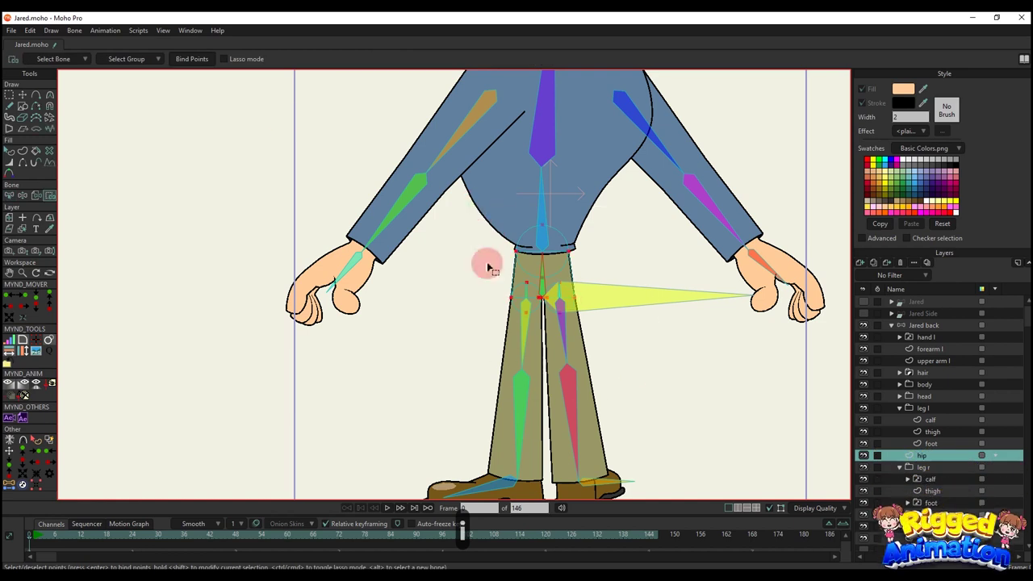
pyautogui.press('b')
pyautogui.click(542, 224)
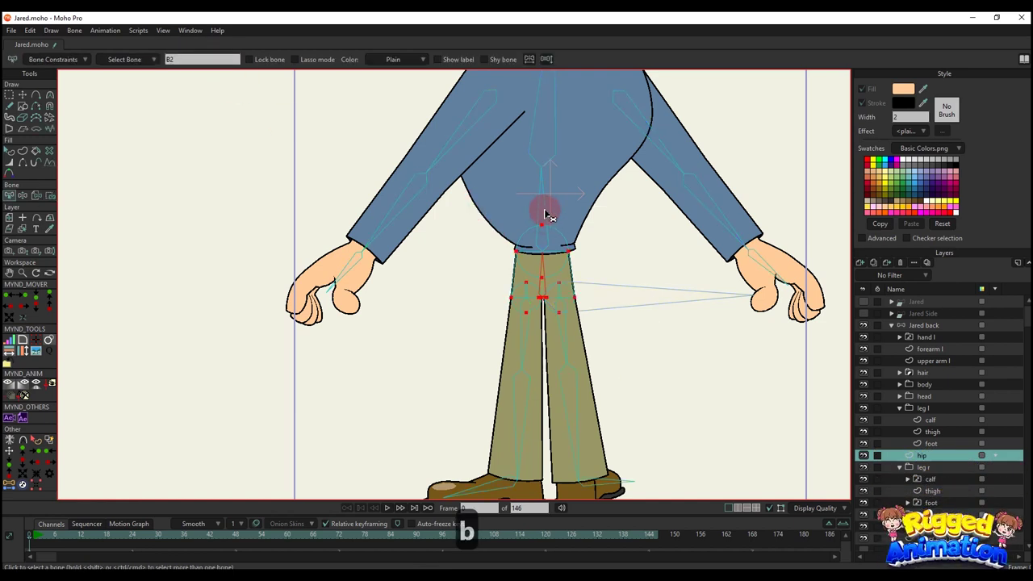
# Bind the lower points of the shirt layer to the lower spine bone
pyautogui.keyDown('ctrl'); pyautogui.keyDown('alt'); pyautogui.click(559, 211); pyautogui.keyUp('alt'); pyautogui.keyUp('ctrl')
pyautogui.moveTo(537, 216); pyautogui.dragTo(534, 285)
pyautogui.press('i')
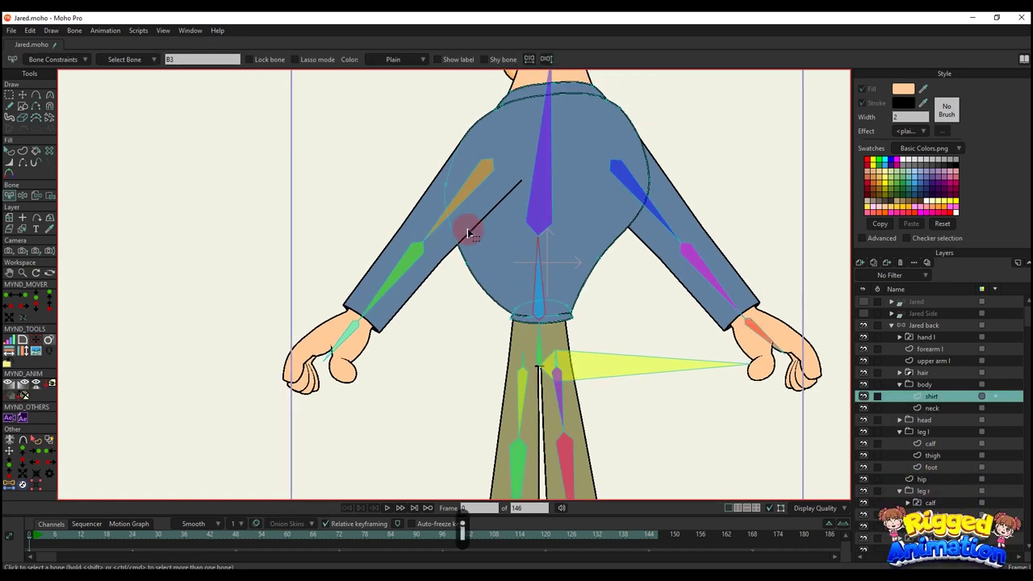
pyautogui.moveTo(445, 248); pyautogui.dragTo(644, 418)
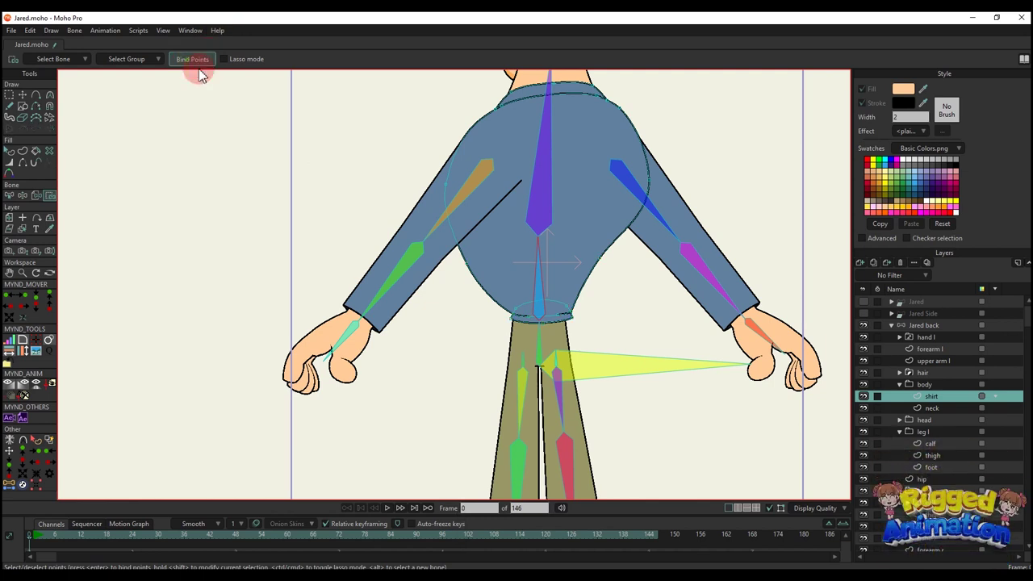
pyautogui.click(496, 293)
# Bind the shirt layer's shoulder and collar points to the upper spine bone
pyautogui.press('b')
pyautogui.click(554, 268)
pyautogui.moveTo(545, 236); pyautogui.dragTo(525, 300)
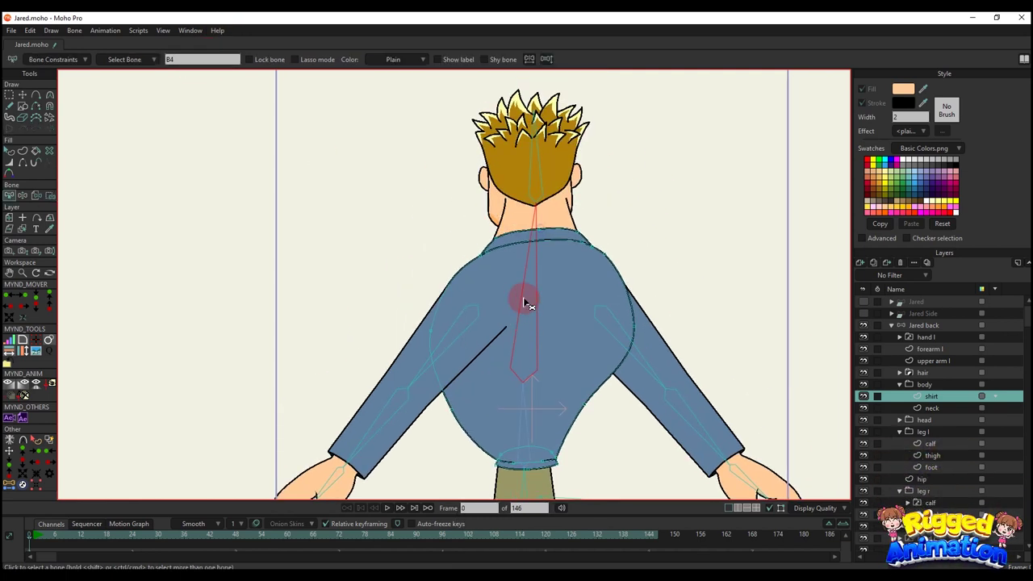
pyautogui.press('i')
pyautogui.moveTo(427, 196); pyautogui.dragTo(688, 370)
pyautogui.click(194, 83)
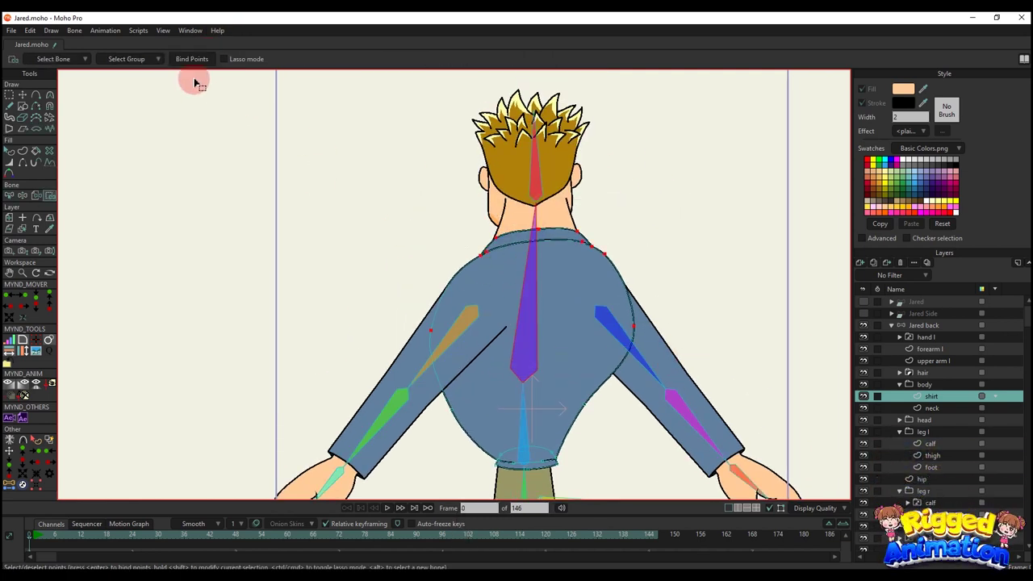
# Bind the lower points of the neck layer to the upper spine bone
pyautogui.keyDown('alt'); pyautogui.rightClick(554, 218); pyautogui.keyUp('alt')
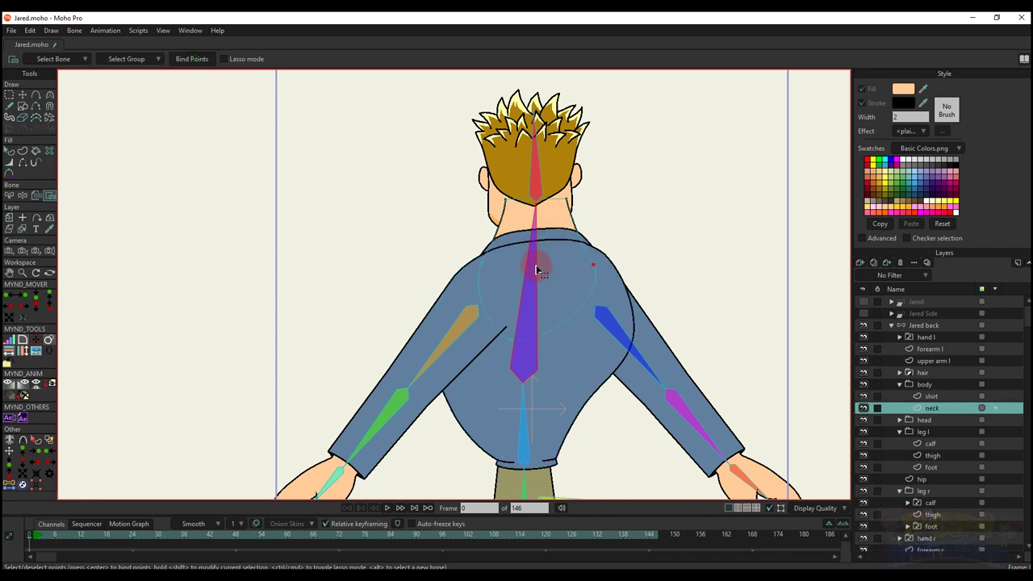
pyautogui.moveTo(435, 241); pyautogui.dragTo(574, 337)
pyautogui.scroll(5, 492, 222)
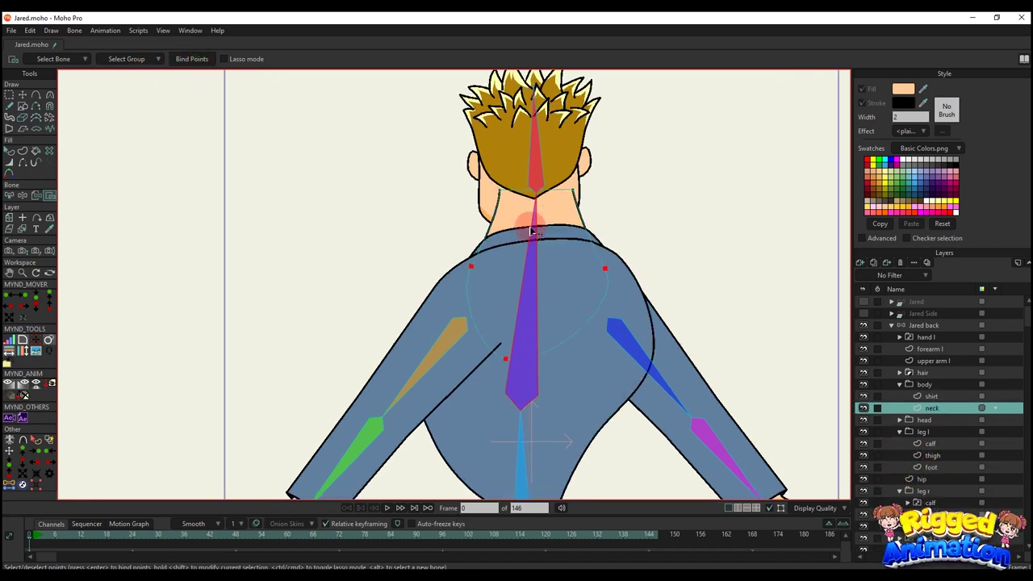
pyautogui.press('a')
pyautogui.scroll(-2, 548, 255)
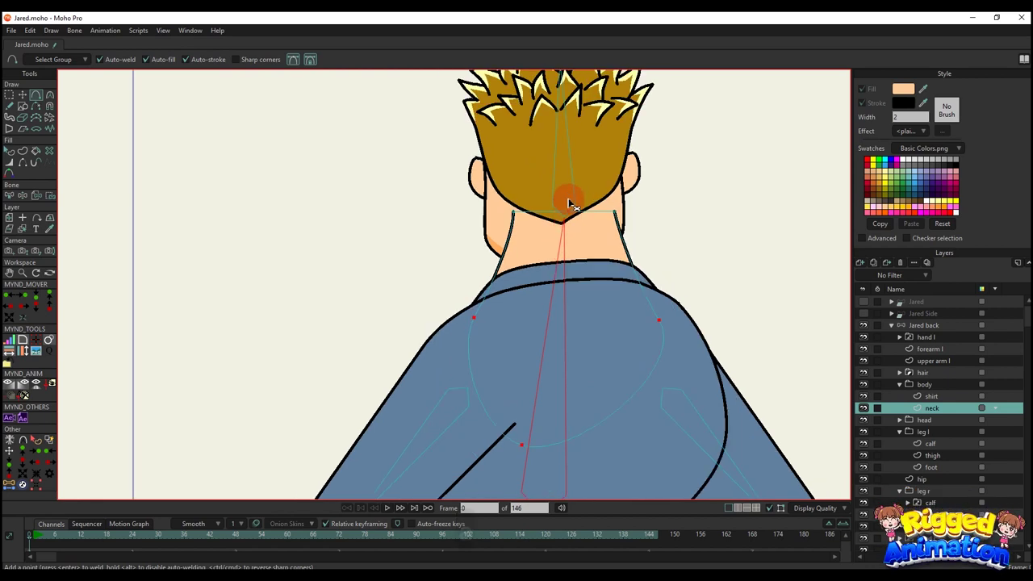
# Bind the two upper points of the neck layer to the head bone
pyautogui.press('b')
pyautogui.scroll(-2, 552, 253)
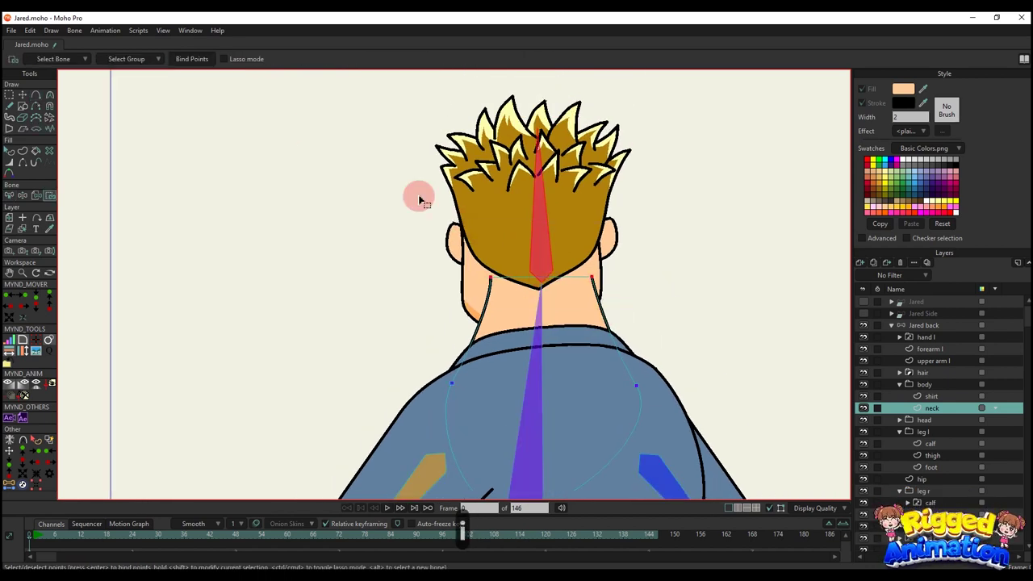
pyautogui.click(194, 61)
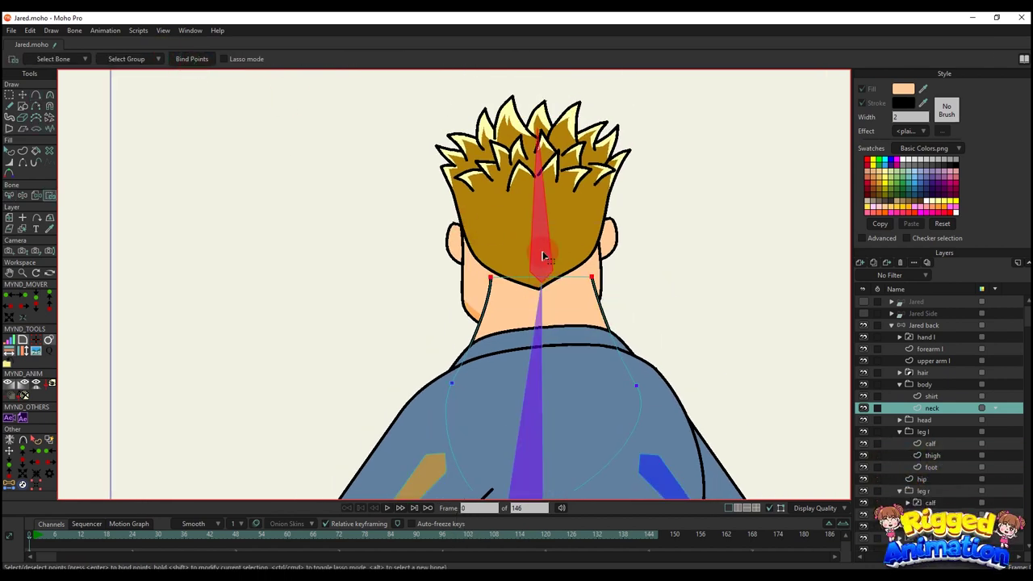
# Bind the head group as a whole layer to the head bone
pyautogui.keyDown('alt'); pyautogui.rightClick(593, 276); pyautogui.keyUp('alt')
pyautogui.click(935, 437)
pyautogui.click(907, 432)
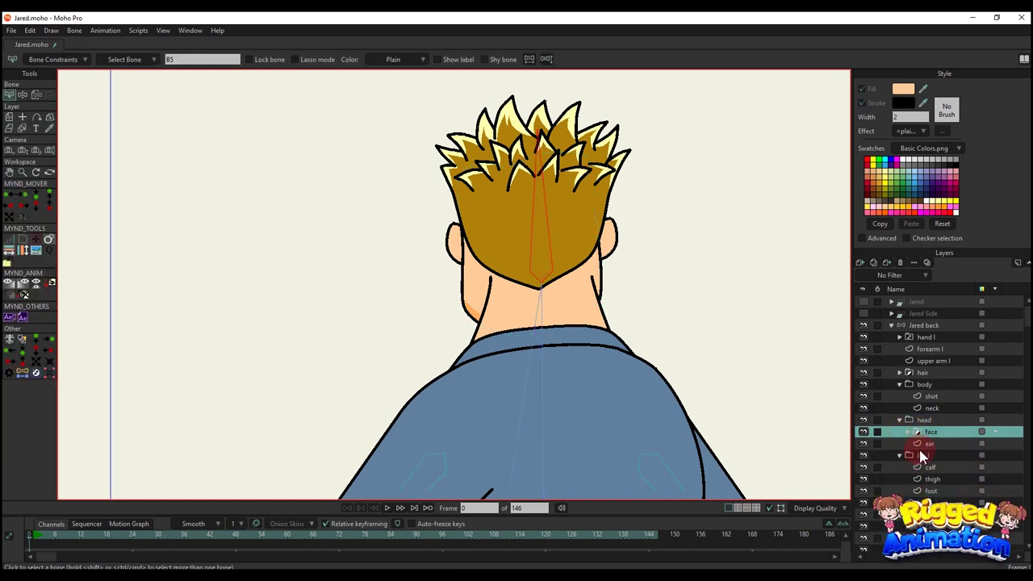
pyautogui.click(899, 422)
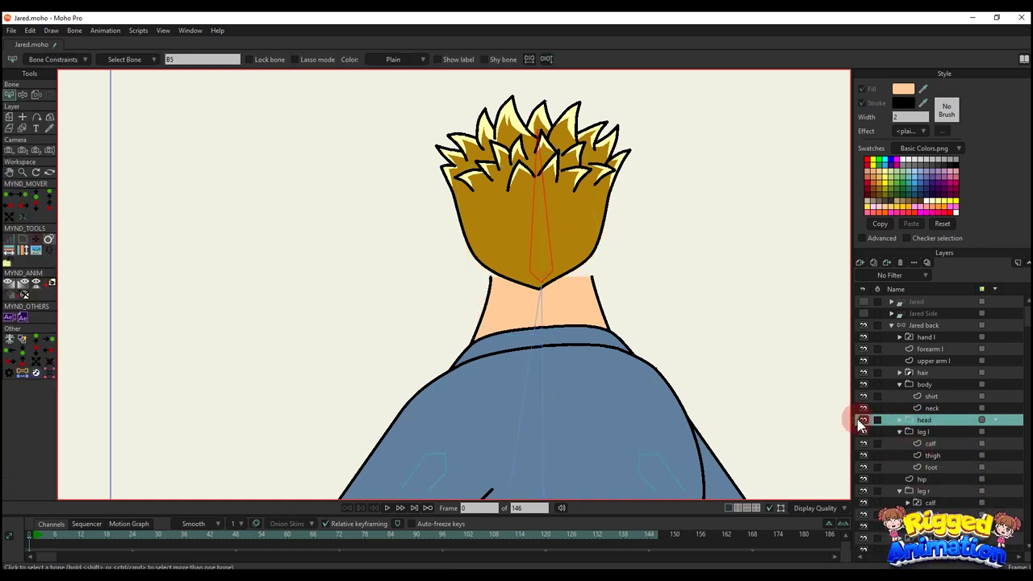
pyautogui.click(37, 95)
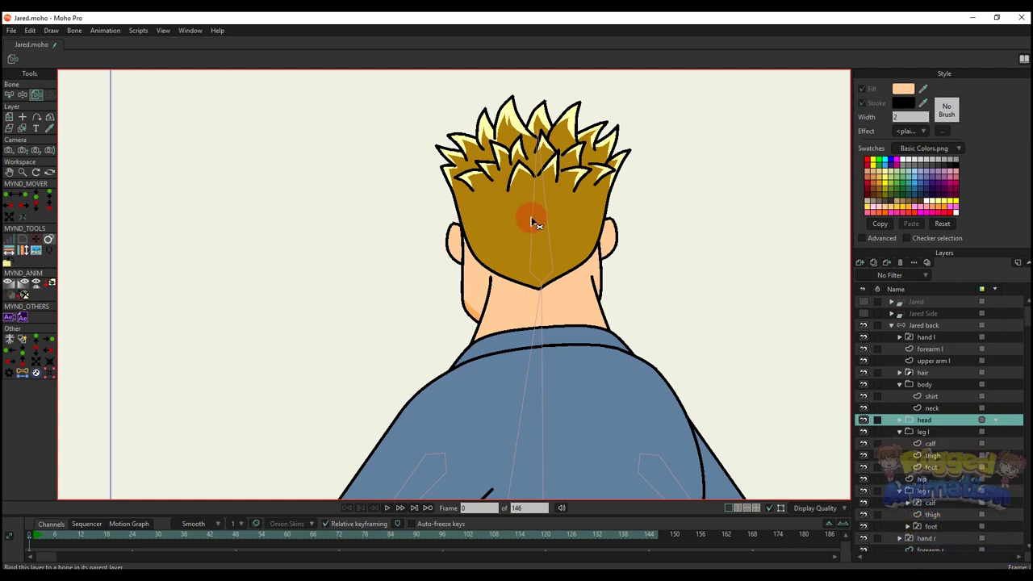
pyautogui.click(563, 225)
# Bind the hair group as a whole layer to the head bone
pyautogui.keyDown('alt'); pyautogui.rightClick(566, 224); pyautogui.keyUp('alt')
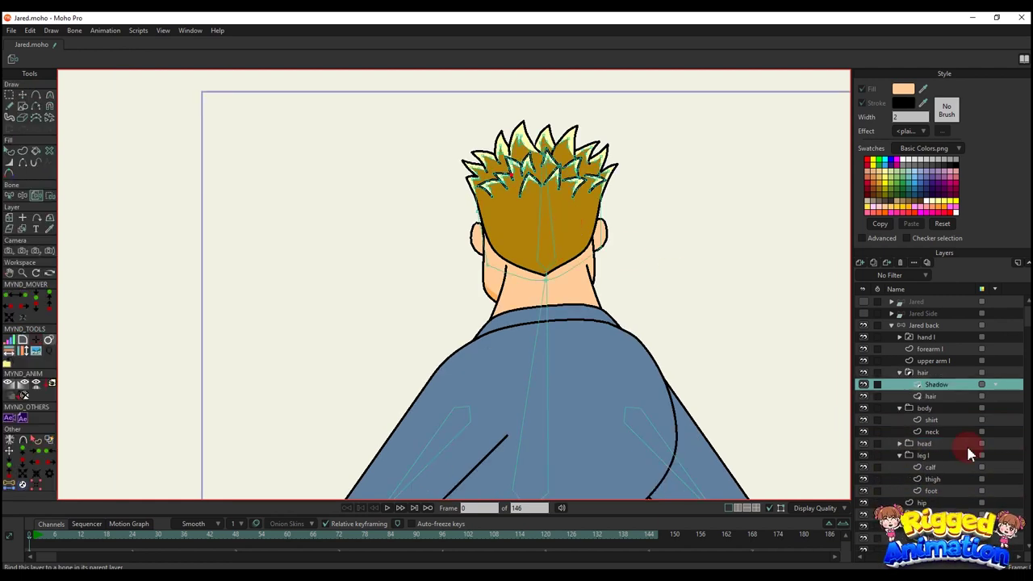
pyautogui.click(920, 372)
pyautogui.click(555, 222)
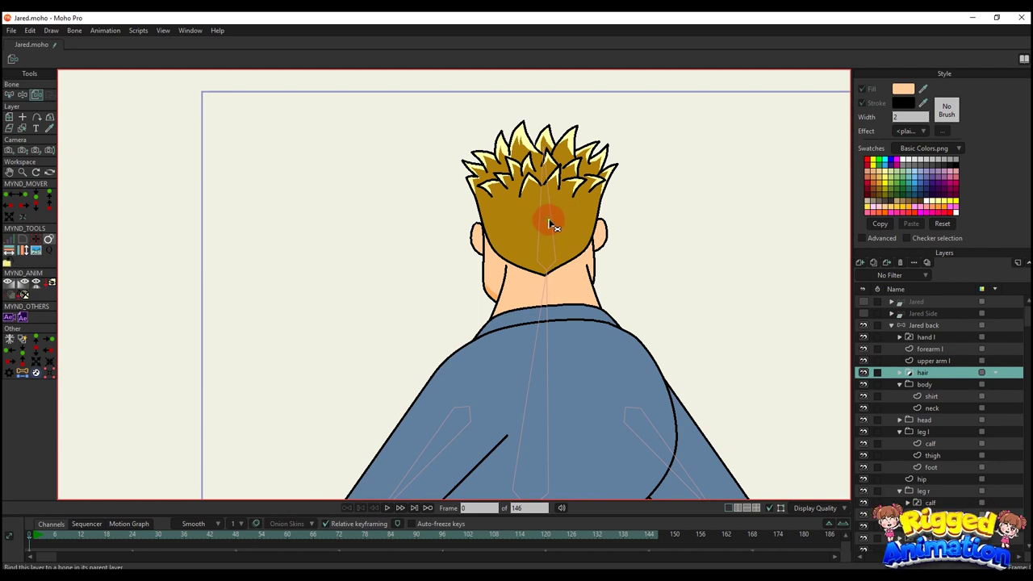
pyautogui.click(588, 226)
pyautogui.scroll(4, 569, 220)
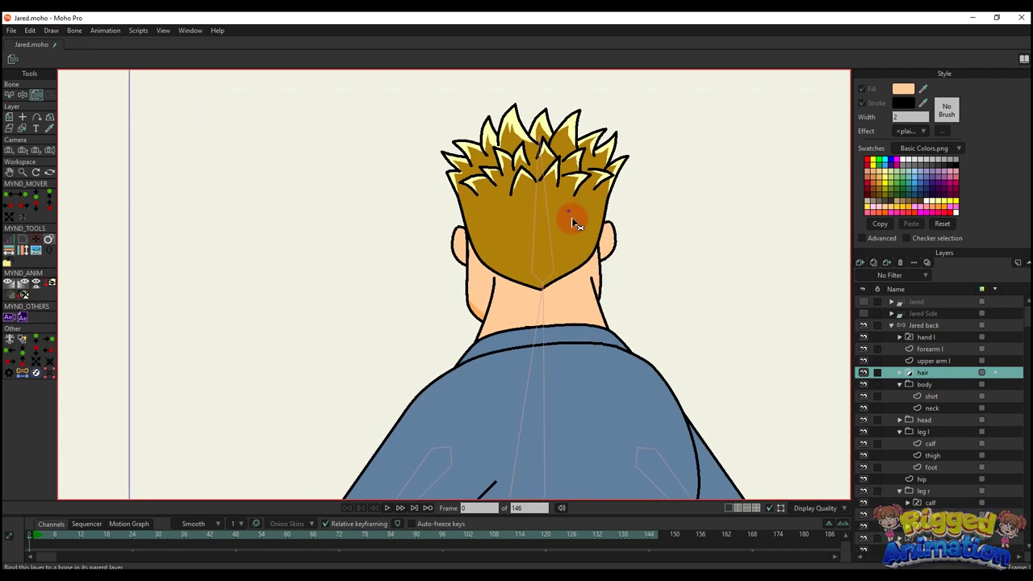
pyautogui.moveTo(571, 220); pyautogui.dragTo(530, 277)
# Add a child bone of the head bone to each of the three outermost hair spikes on the left of the Jared back head
pyautogui.click(916, 326)
pyautogui.scroll(2, 508, 289)
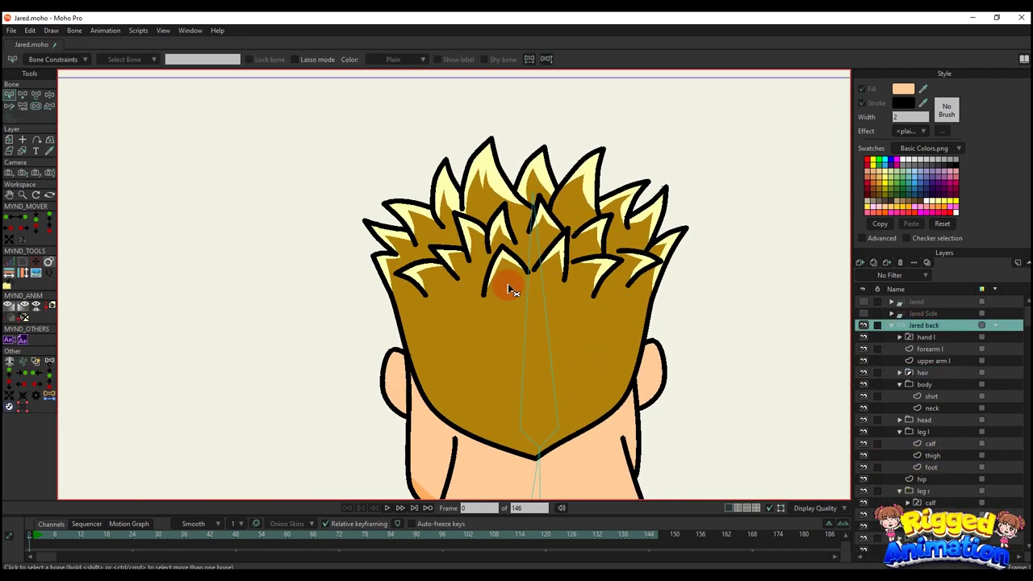
pyautogui.click(525, 303)
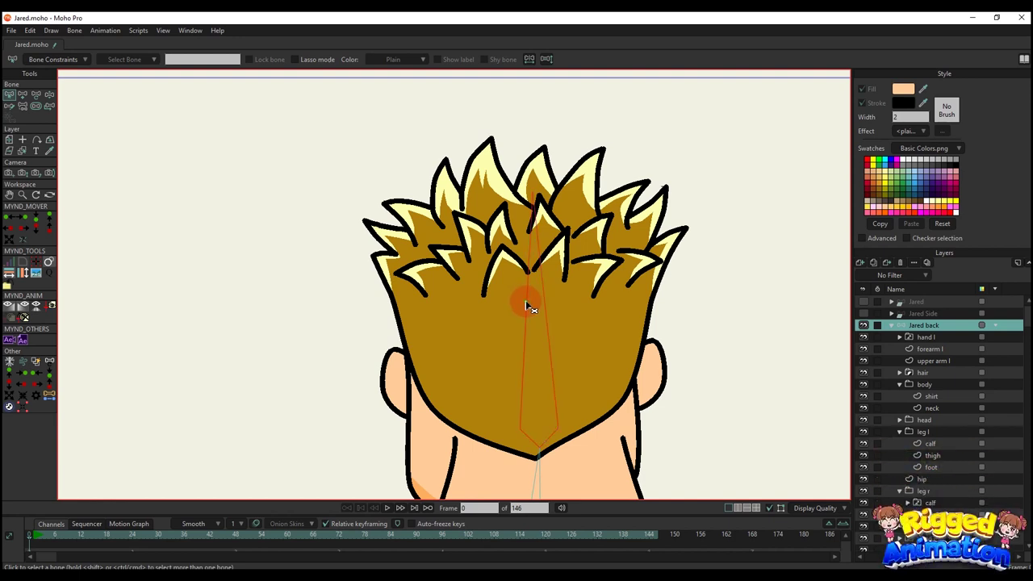
pyautogui.press('a')
pyautogui.scroll(3, 461, 295)
pyautogui.moveTo(367, 275)
pyautogui.mouseDown()
pyautogui.moveTo(375, 323)
pyautogui.moveTo(366, 323)
pyautogui.moveTo(396, 296)
pyautogui.moveTo(364, 275)
pyautogui.mouseUp()
pyautogui.press('b')
pyautogui.click(598, 369)
pyautogui.press('a')
pyautogui.press('b')
pyautogui.click(592, 364)
pyautogui.press('a')
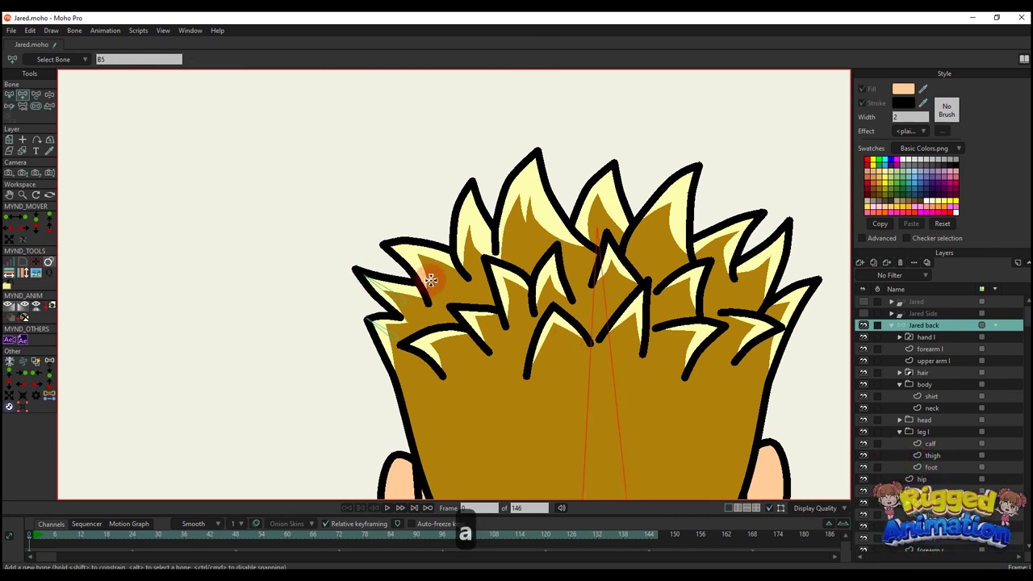
pyautogui.click(385, 245)
pyautogui.press('b')
pyautogui.click(590, 368)
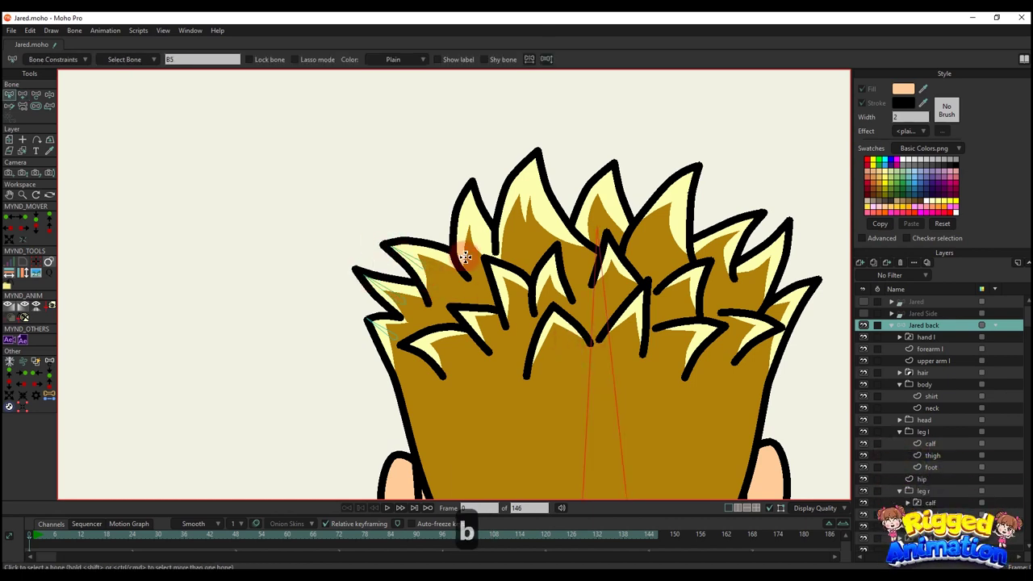
# Add head-bone child bones from base to tip in the next three outline hair spikes, up to the central top one
pyautogui.press('a')
pyautogui.moveTo(470, 239); pyautogui.dragTo(468, 185)
pyautogui.press('b')
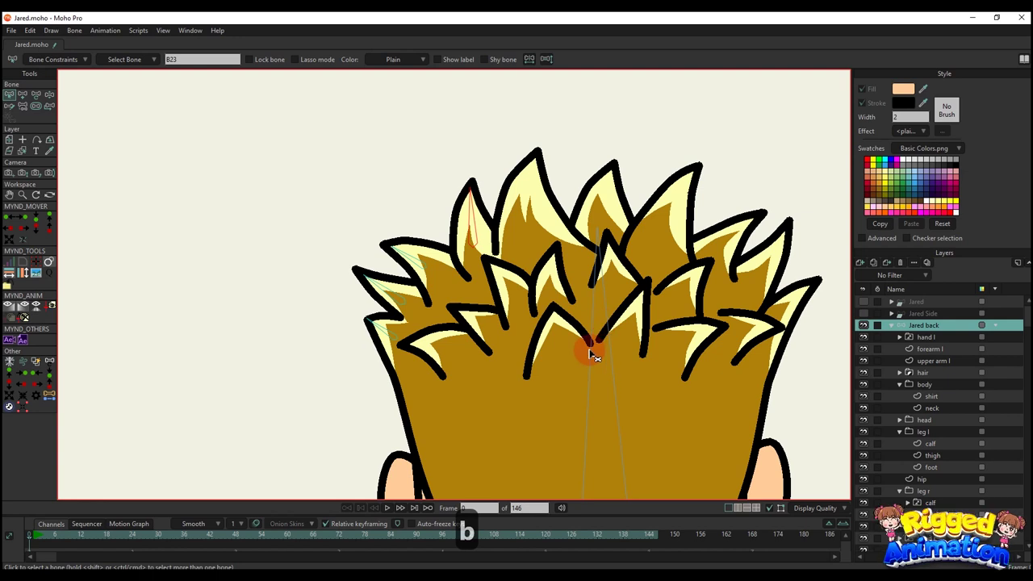
pyautogui.click(592, 355)
pyautogui.press('a')
pyautogui.moveTo(538, 158); pyautogui.dragTo(537, 157)
pyautogui.press('b')
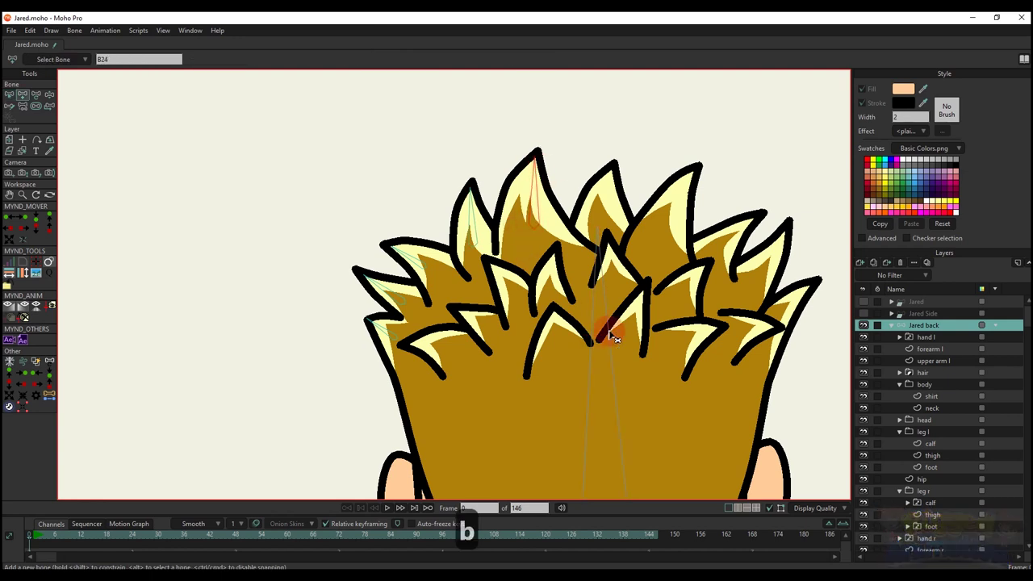
pyautogui.click(594, 352)
pyautogui.press('a')
pyautogui.moveTo(607, 252); pyautogui.dragTo(609, 167)
pyautogui.press('b')
pyautogui.click(599, 341)
# Add head-bone child bones from base to tip in the four outline hair spikes on the right side of the head
pyautogui.press('a')
pyautogui.moveTo(668, 232); pyautogui.dragTo(694, 169)
pyautogui.press('b')
pyautogui.click(607, 347)
pyautogui.press('a')
pyautogui.moveTo(712, 257); pyautogui.dragTo(752, 219)
pyautogui.press('b')
pyautogui.click(618, 393)
pyautogui.press('a')
pyautogui.moveTo(749, 281); pyautogui.dragTo(781, 233)
pyautogui.press('b')
pyautogui.click(609, 380)
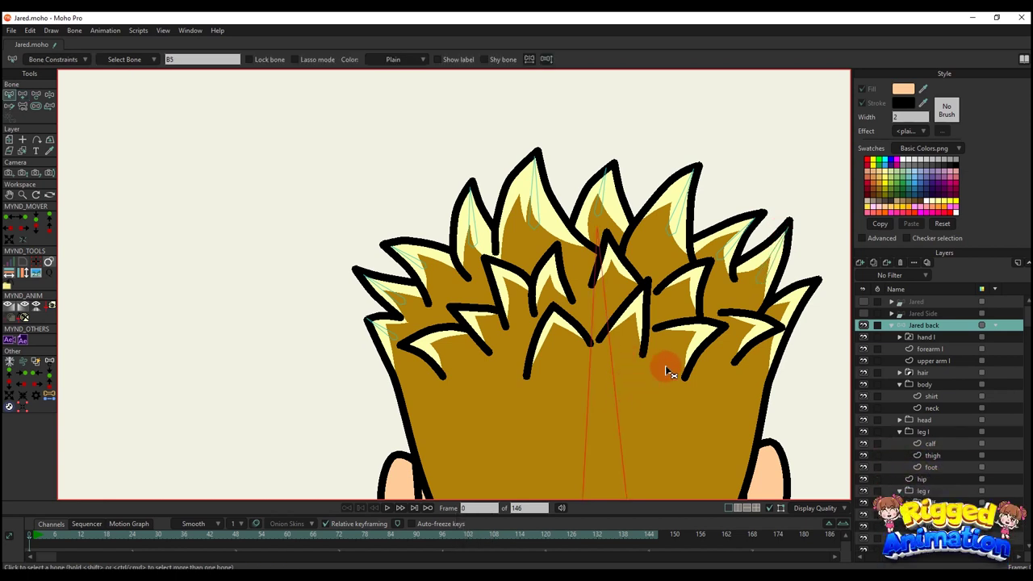
pyautogui.press('a')
pyautogui.moveTo(779, 330); pyautogui.dragTo(813, 278)
pyautogui.press('b')
pyautogui.click(567, 413)
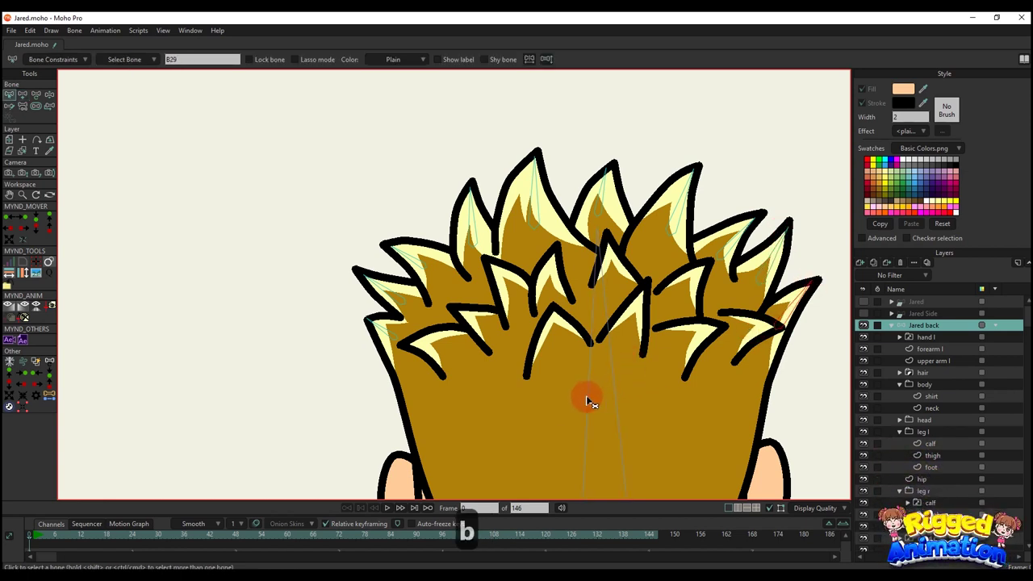
pyautogui.click(589, 398)
# Add head-bone child bones in the two lower inner hair tufts on the left side of the head
pyautogui.press('a')
pyautogui.moveTo(446, 351); pyautogui.dragTo(407, 343)
pyautogui.press('b')
pyautogui.click(581, 389)
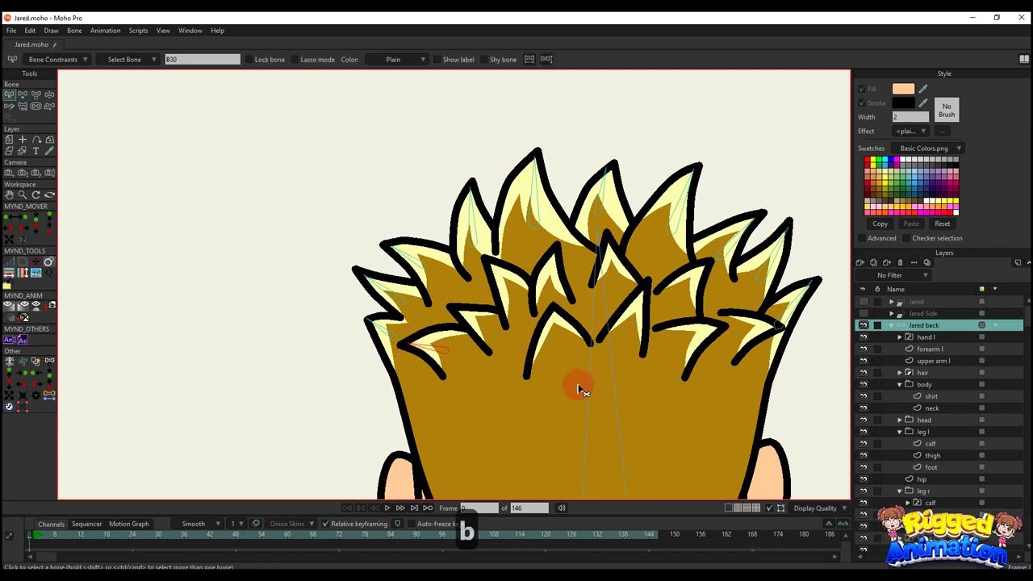
pyautogui.press('a')
pyautogui.press('b')
pyautogui.click(590, 382)
pyautogui.press('a')
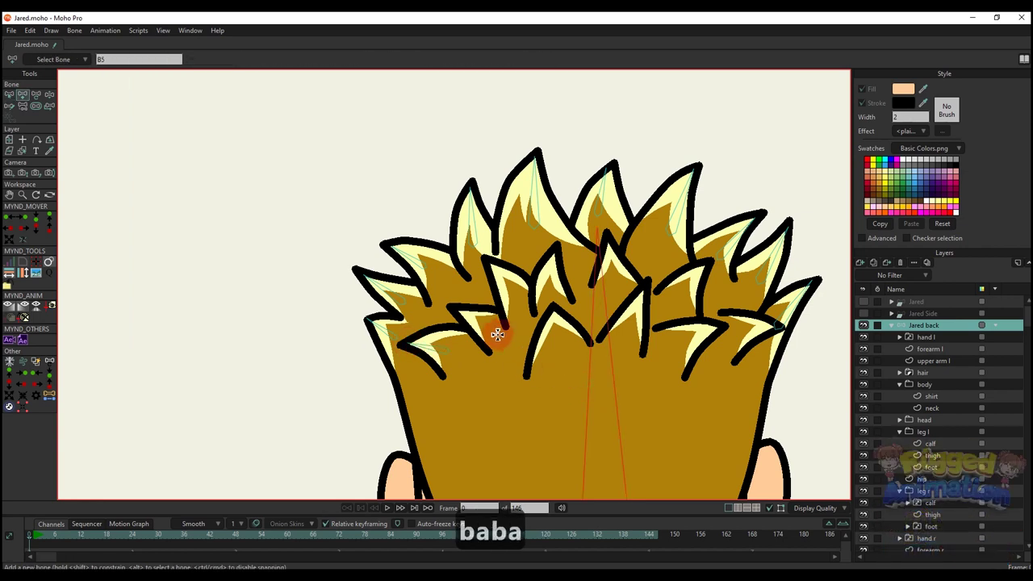
pyautogui.click(454, 310)
pyautogui.press('b')
pyautogui.click(588, 386)
# Add head-bone child bones in the three inner hair tufts running from left of center to the middle of the head
pyautogui.press('a')
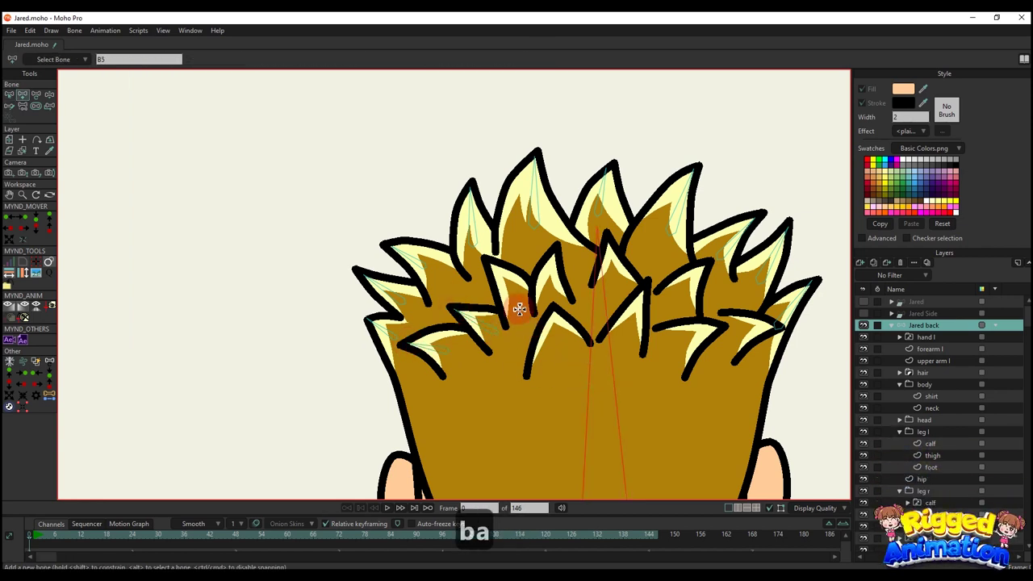
pyautogui.moveTo(514, 300); pyautogui.dragTo(493, 268)
pyautogui.press('b')
pyautogui.click(588, 368)
pyautogui.press('a')
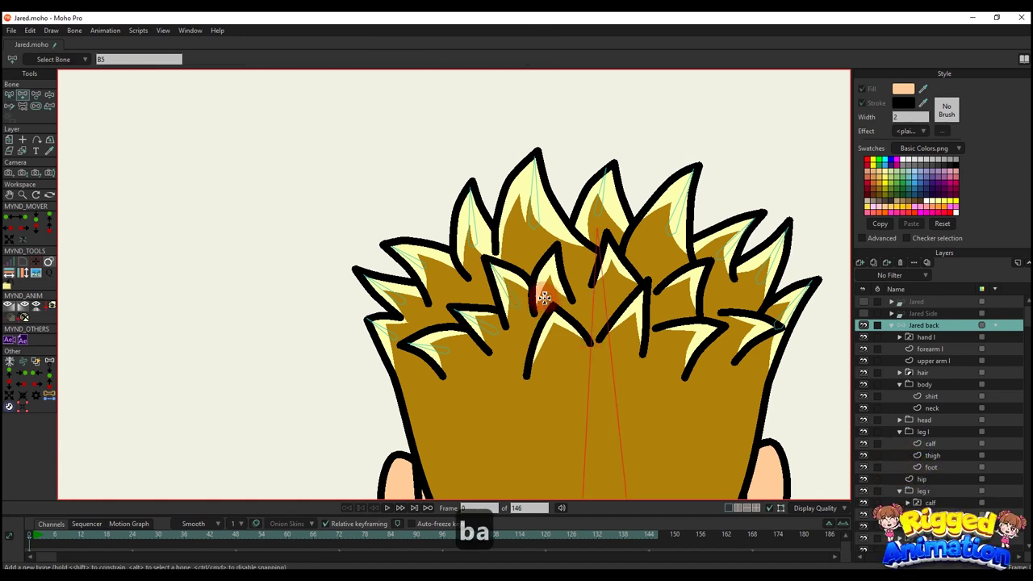
pyautogui.moveTo(548, 297); pyautogui.dragTo(555, 256)
pyautogui.press('b')
pyautogui.click(588, 362)
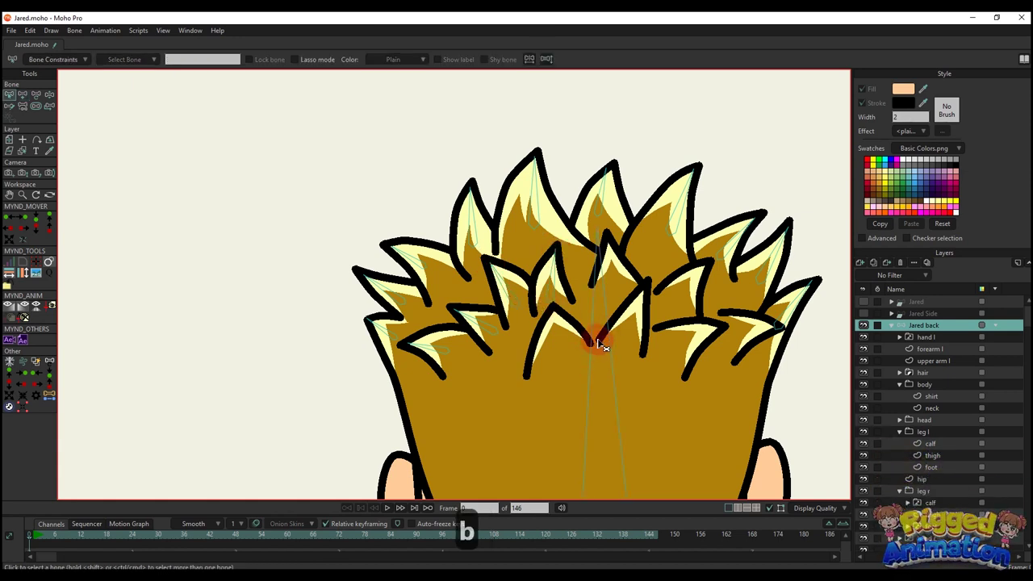
pyautogui.press('a')
pyautogui.moveTo(611, 282); pyautogui.dragTo(607, 239)
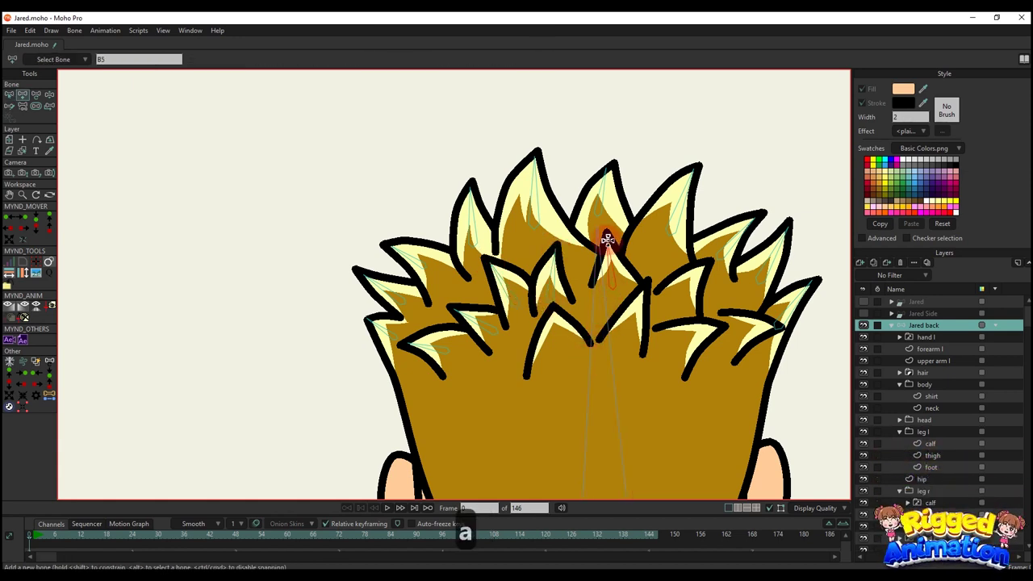
pyautogui.press('b')
pyautogui.click(588, 372)
pyautogui.press('a')
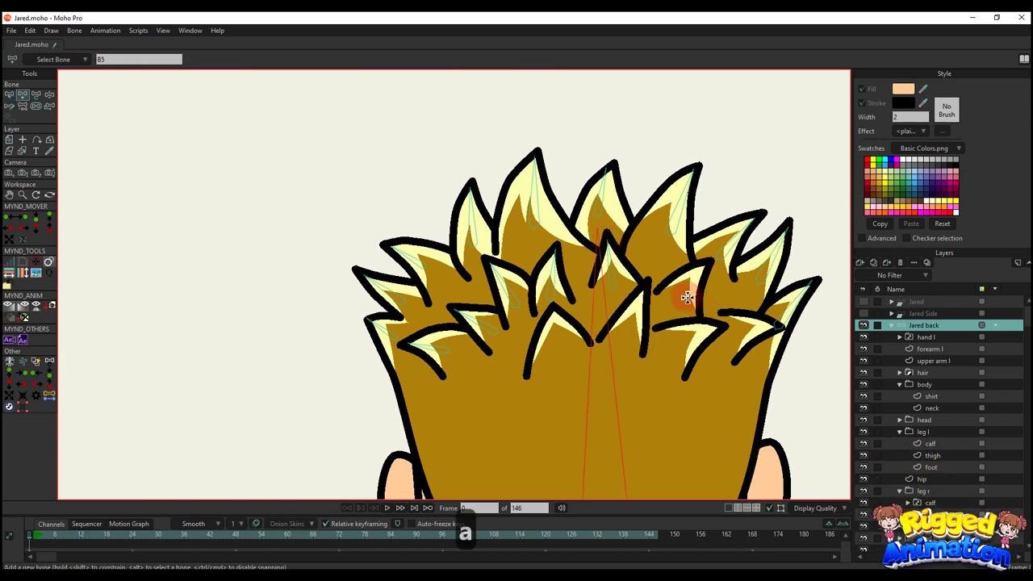
# Add head-bone child bones from base to tip in the three inner hair tufts on the right side of the head
pyautogui.moveTo(674, 307); pyautogui.dragTo(697, 276)
pyautogui.press('b')
pyautogui.click(616, 380)
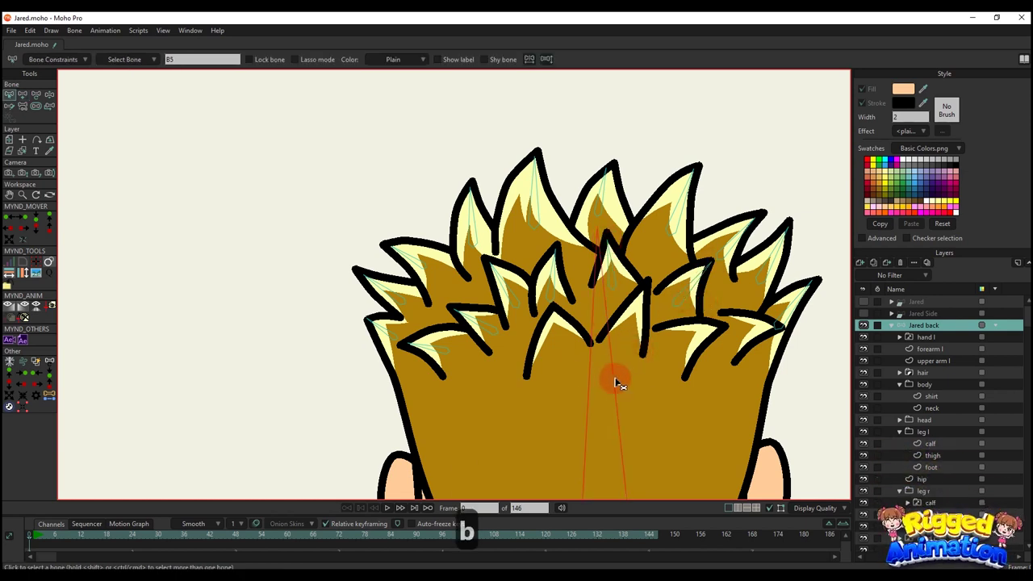
pyautogui.press('a')
pyautogui.moveTo(737, 337); pyautogui.dragTo(781, 325)
pyautogui.press('b')
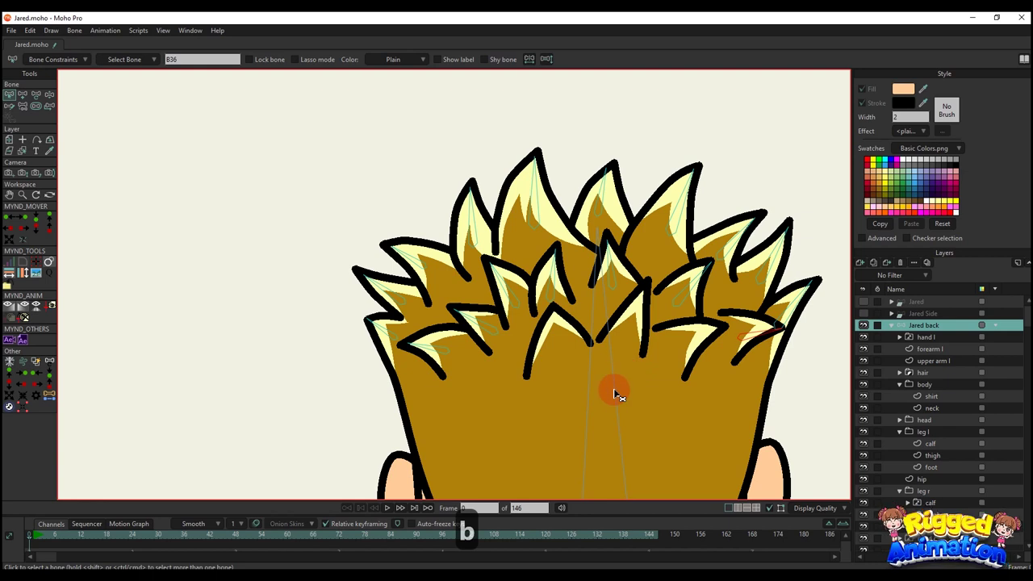
pyautogui.press('a')
pyautogui.moveTo(673, 348); pyautogui.dragTo(706, 334)
# Add head-bone child bones in the two lower inner hair tufts on either side of the head's center
pyautogui.press('b')
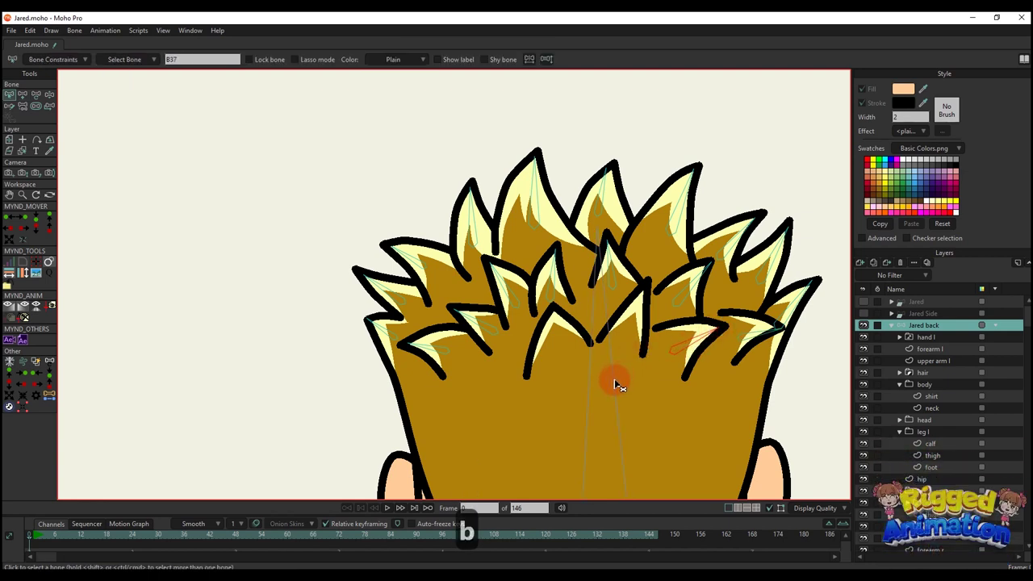
pyautogui.click(614, 378)
pyautogui.press('a')
pyautogui.moveTo(633, 345); pyautogui.dragTo(632, 319)
pyautogui.press('b')
pyautogui.click(617, 379)
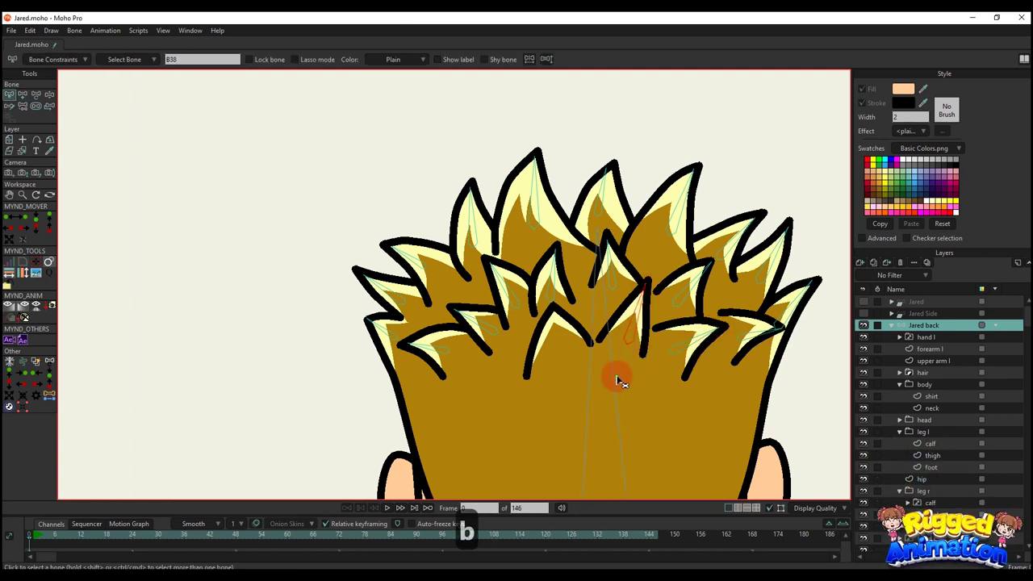
pyautogui.press('a')
pyautogui.moveTo(566, 358); pyautogui.dragTo(560, 331)
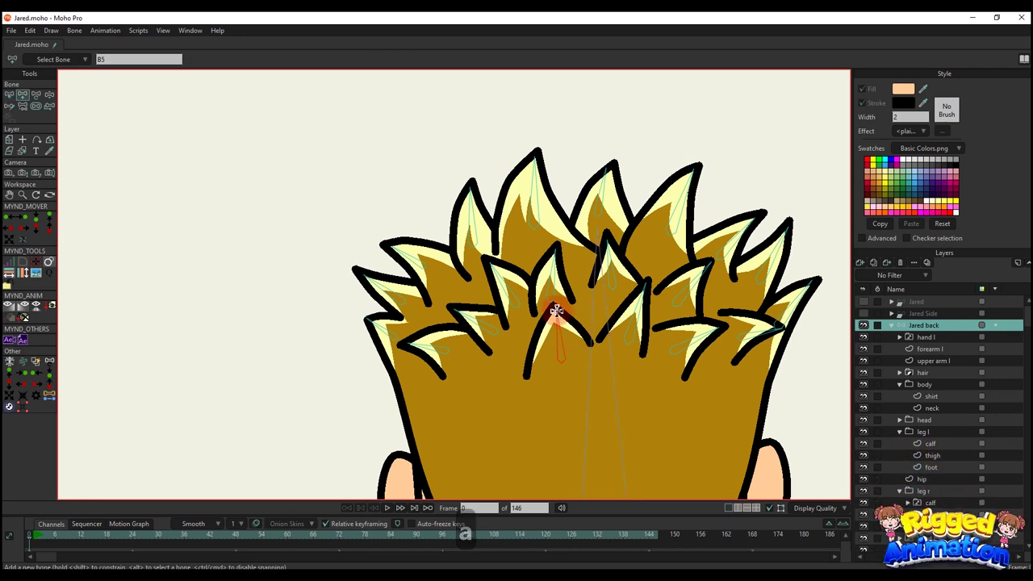
# Check the bone strength regions and parent links of the new hair bones
pyautogui.scroll(-3, 556, 311)
pyautogui.press('b')
pyautogui.press('s')
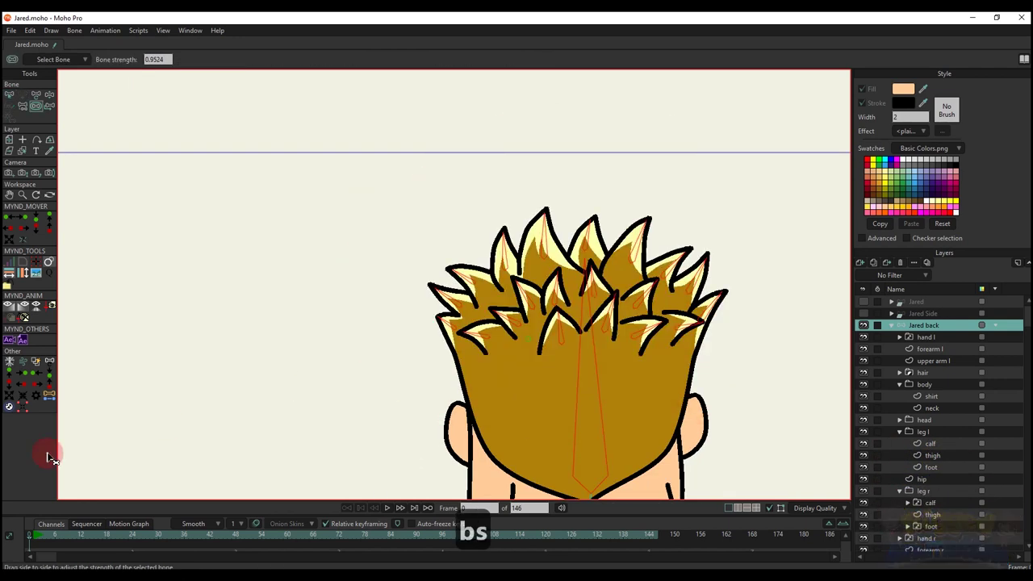
pyautogui.press('b')
pyautogui.scroll(2, 503, 342)
pyautogui.press('p')
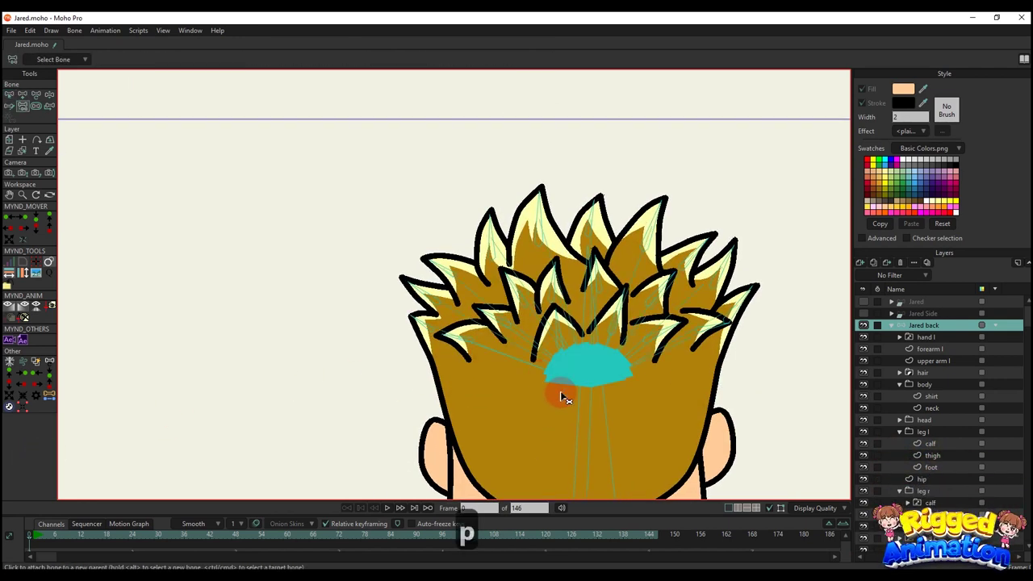
pyautogui.scroll(3, 583, 369)
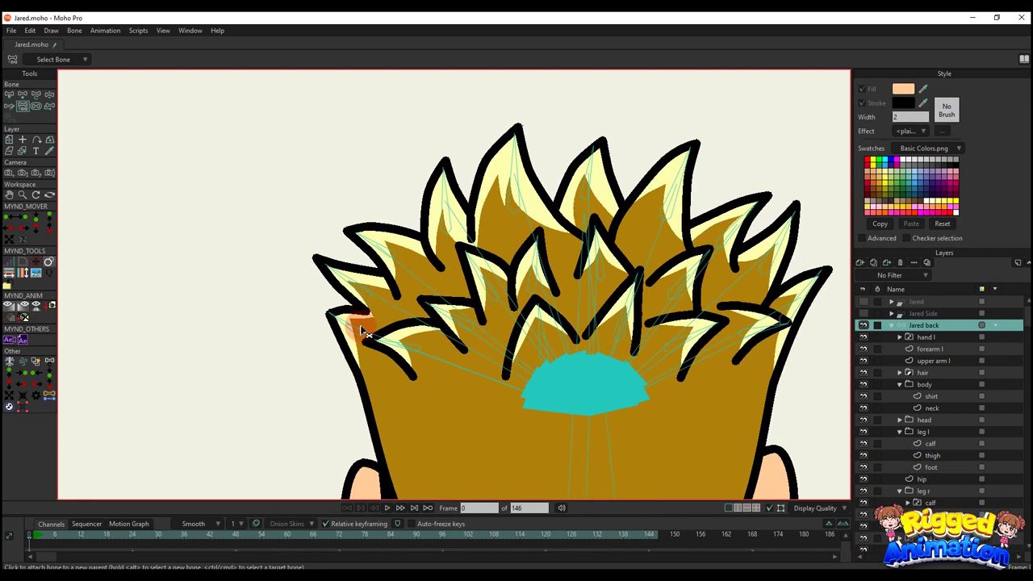
# Bind all points of the Shadow layer and the hair layer inside the hair group to the head bone
pyautogui.click(397, 403)
pyautogui.keyDown('alt'); pyautogui.rightClick(397, 403); pyautogui.keyUp('alt')
pyautogui.scroll(-6, 452, 409)
pyautogui.press('b')
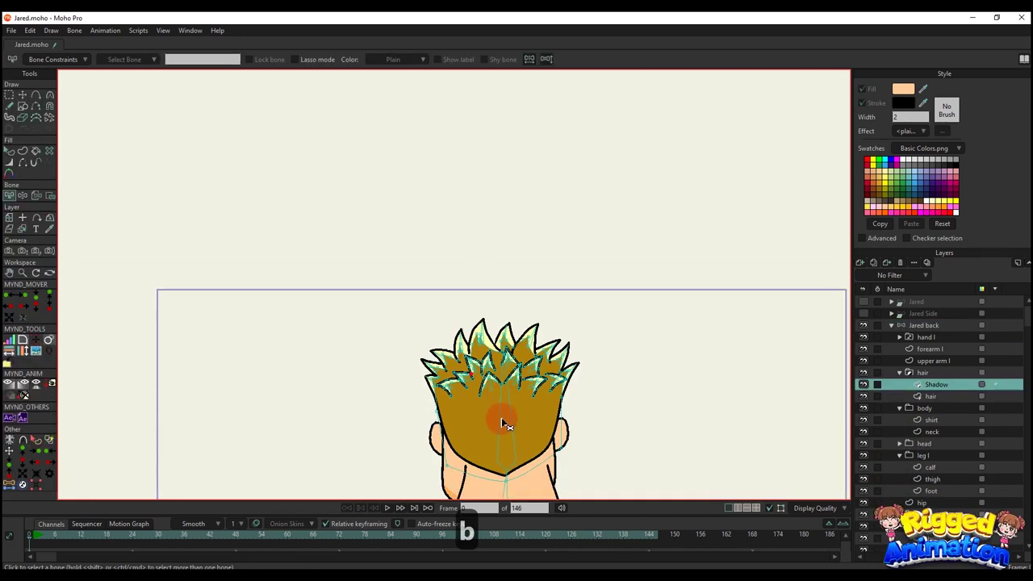
pyautogui.scroll(-2, 495, 403)
pyautogui.press('i')
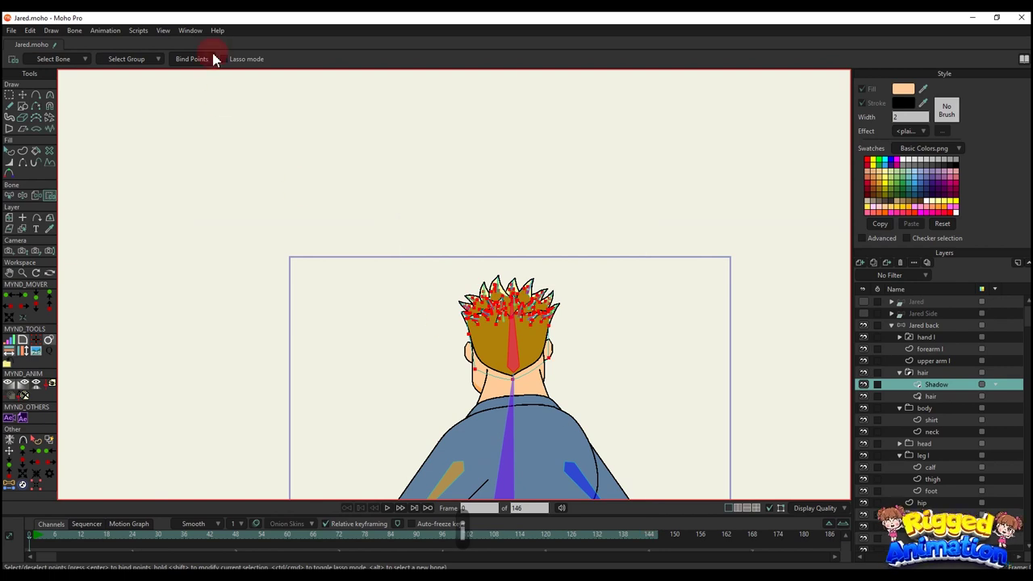
pyautogui.click(194, 59)
pyautogui.click(936, 396)
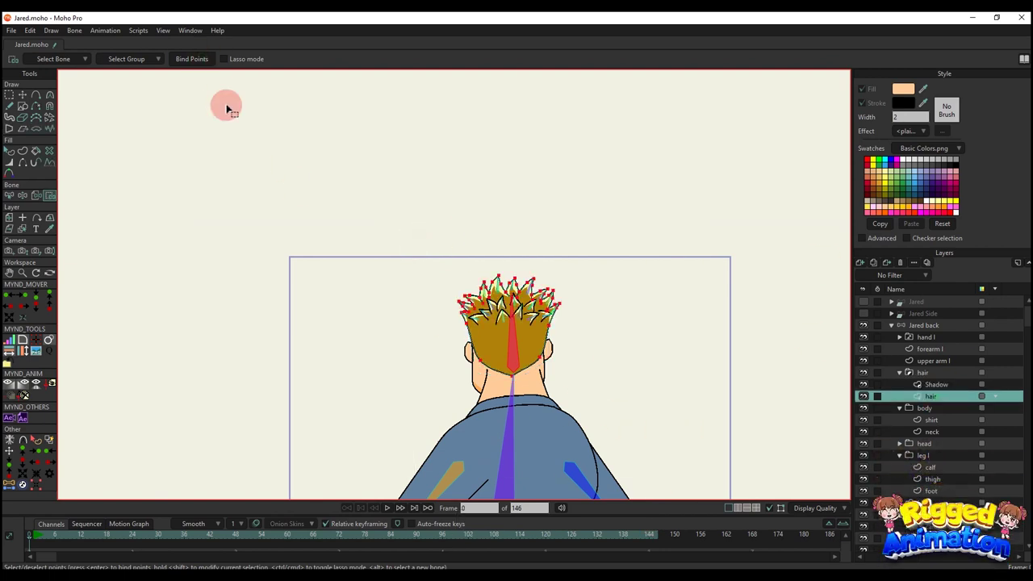
# On the hair layer, bind the tip points of the lowest outline spike on the left side to that spike's bone
pyautogui.scroll(6, 372, 294)
pyautogui.press('b')
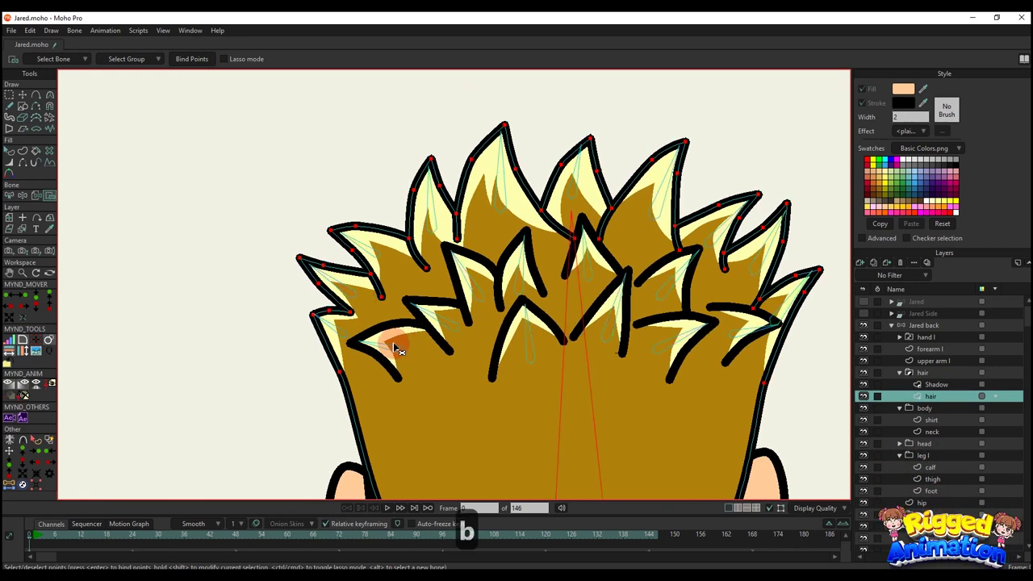
pyautogui.keyDown('alt'); pyautogui.rightClick(336, 326); pyautogui.keyUp('alt')
pyautogui.keyDown('ctrl'); pyautogui.keyDown('alt'); pyautogui.click(329, 327); pyautogui.keyUp('alt'); pyautogui.keyUp('ctrl')
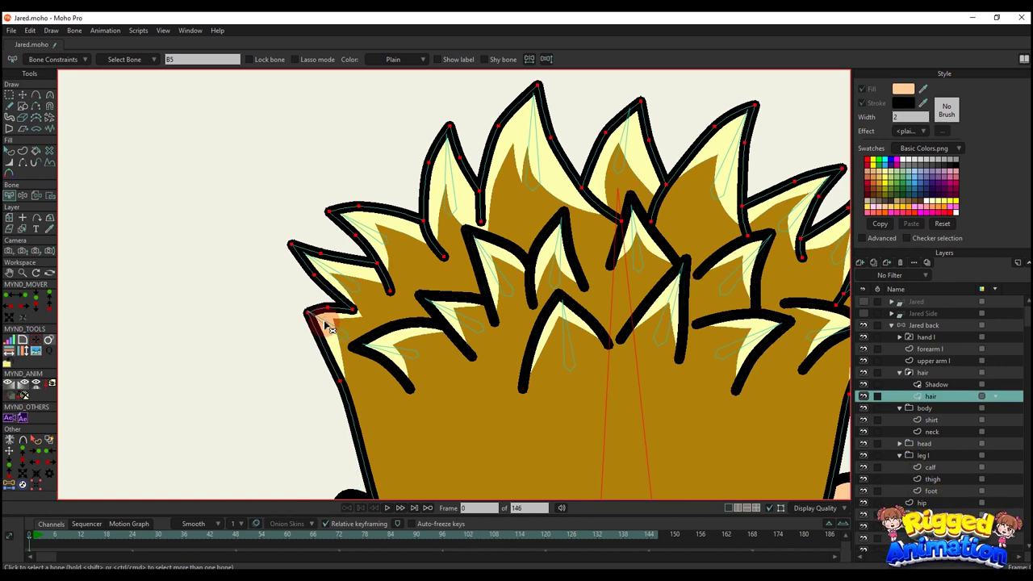
pyautogui.scroll(2, 331, 330)
pyautogui.press('i')
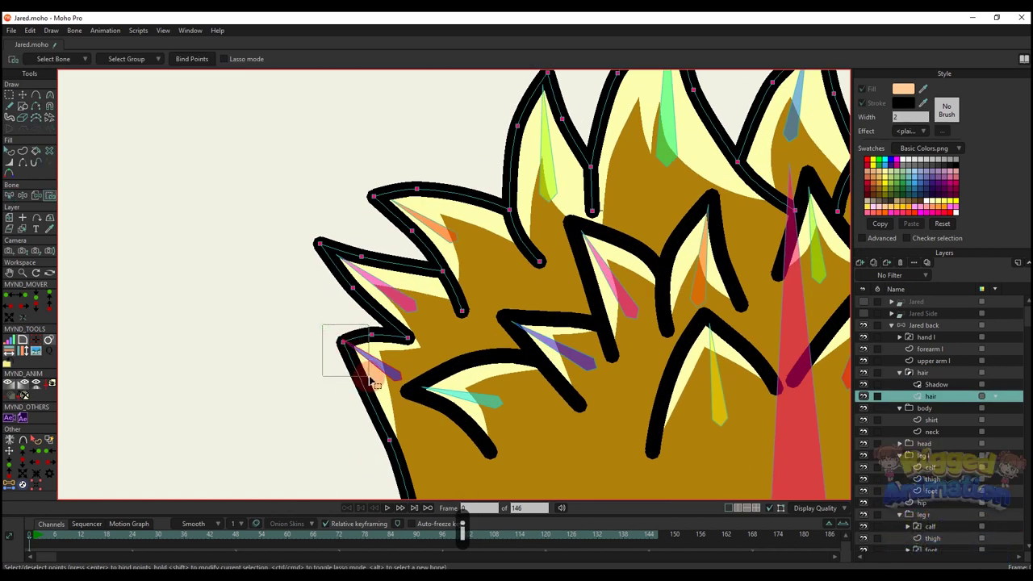
# Bind the tip point of the second outline spike from the lower left to its own bone
pyautogui.press('b')
pyautogui.click(385, 291)
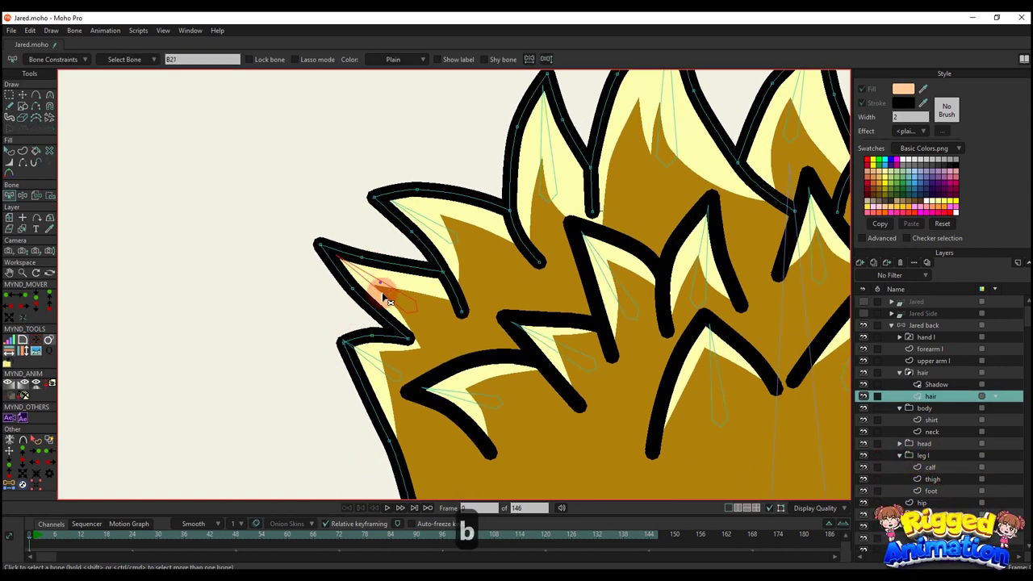
pyautogui.moveTo(387, 295); pyautogui.dragTo(390, 322)
pyautogui.press('i')
pyautogui.moveTo(293, 244); pyautogui.dragTo(326, 288)
pyautogui.click(196, 63)
# Bind the tip point of the third outline spike from the left to its own bone
pyautogui.press('b')
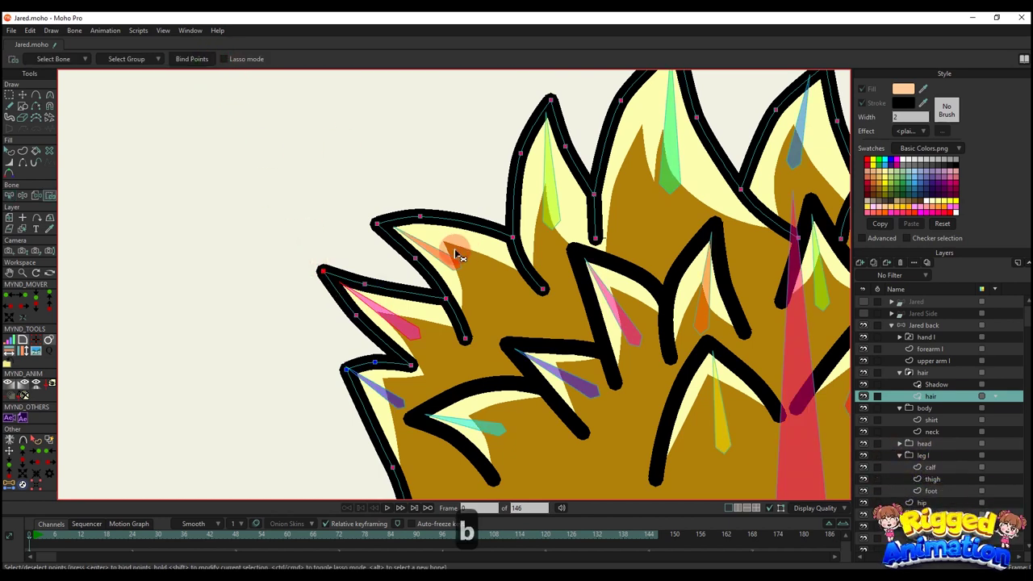
pyautogui.click(429, 249)
pyautogui.press('i')
pyautogui.moveTo(381, 227); pyautogui.dragTo(360, 208)
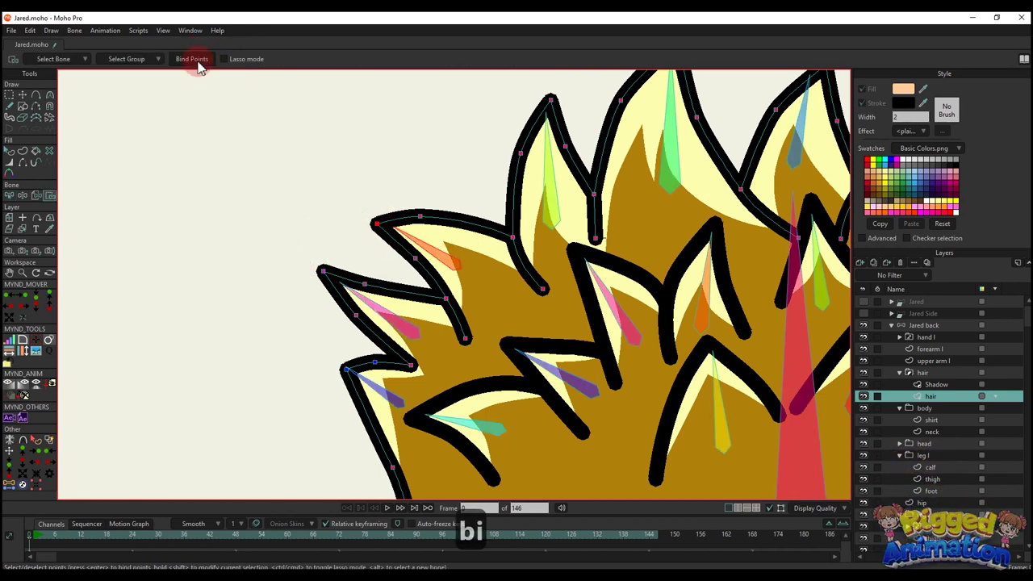
pyautogui.click(199, 62)
# Bind the tip points of the fourth outline spike from the left and the tall spike beside it to their own bones
pyautogui.moveTo(500, 167); pyautogui.dragTo(472, 224)
pyautogui.press('b')
pyautogui.click(526, 239)
pyautogui.moveTo(483, 259); pyautogui.dragTo(424, 287)
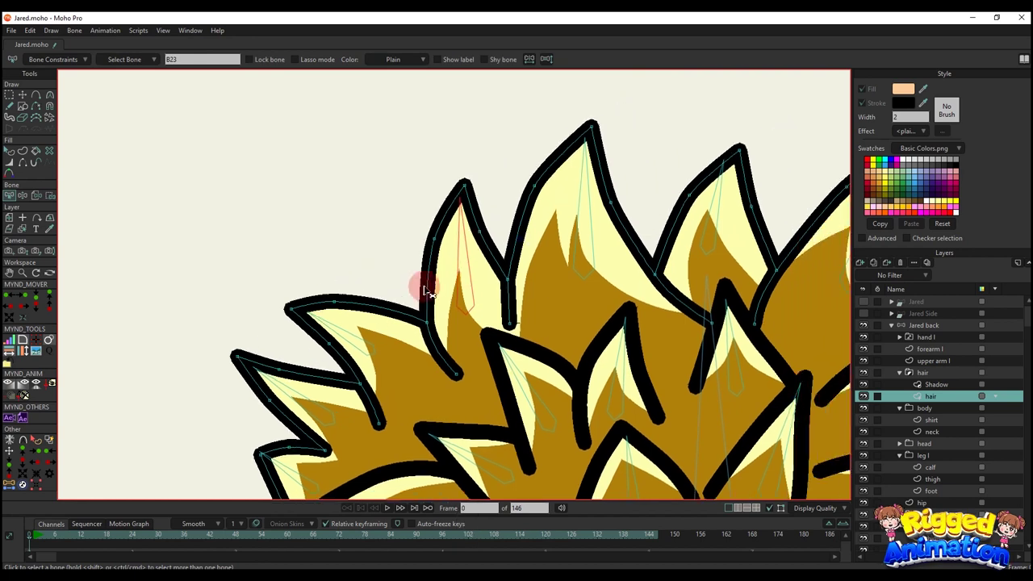
pyautogui.press('i')
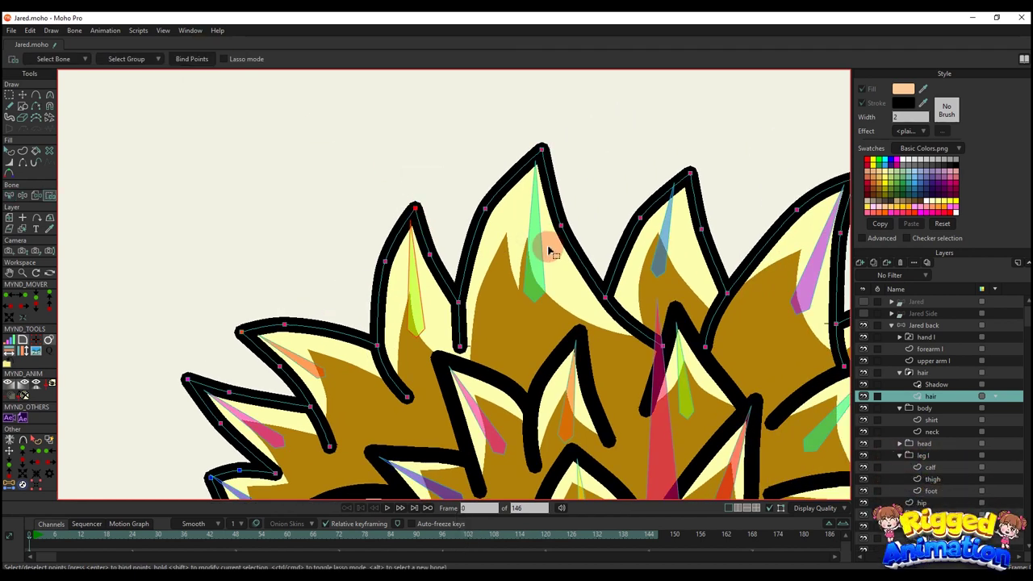
pyautogui.press('b')
pyautogui.click(420, 195)
pyautogui.press('i')
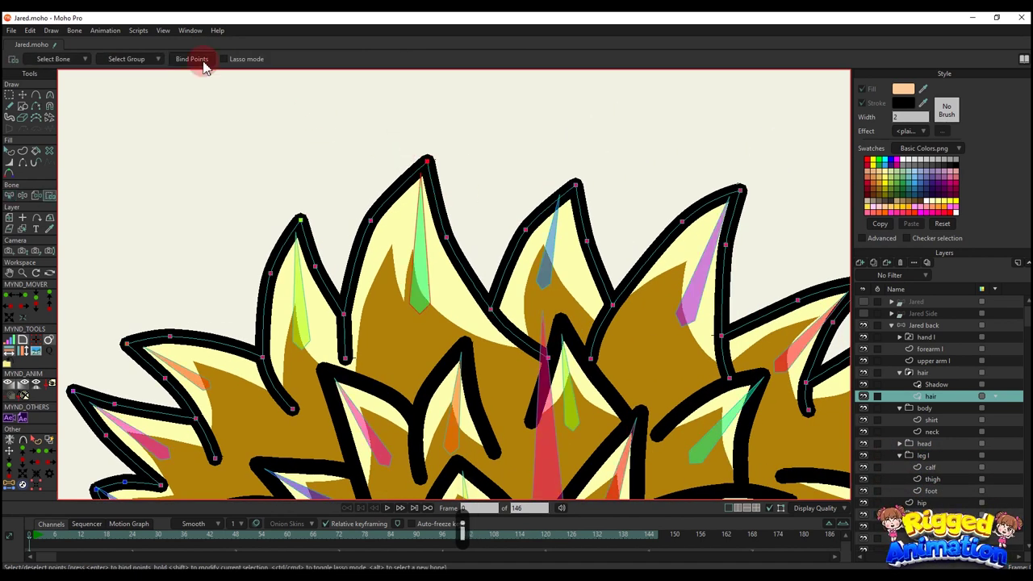
# Bind the tip point of the central top outline spike to its own bone
pyautogui.press('b')
pyautogui.click(553, 233)
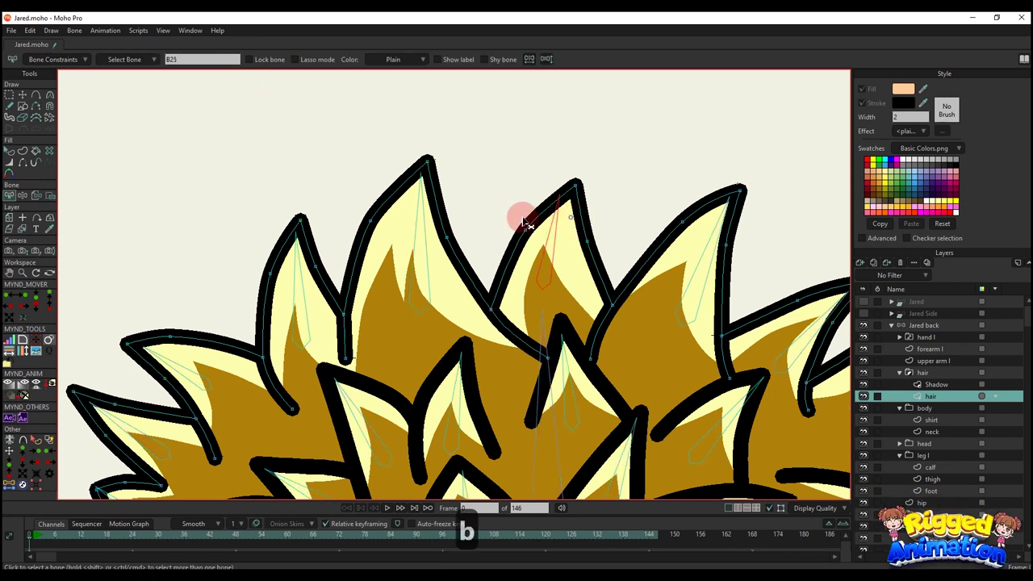
pyautogui.press('i')
pyautogui.hscroll(1, 520, 178)
pyautogui.moveTo(572, 157); pyautogui.dragTo(542, 174)
pyautogui.click(543, 175)
pyautogui.click(192, 59)
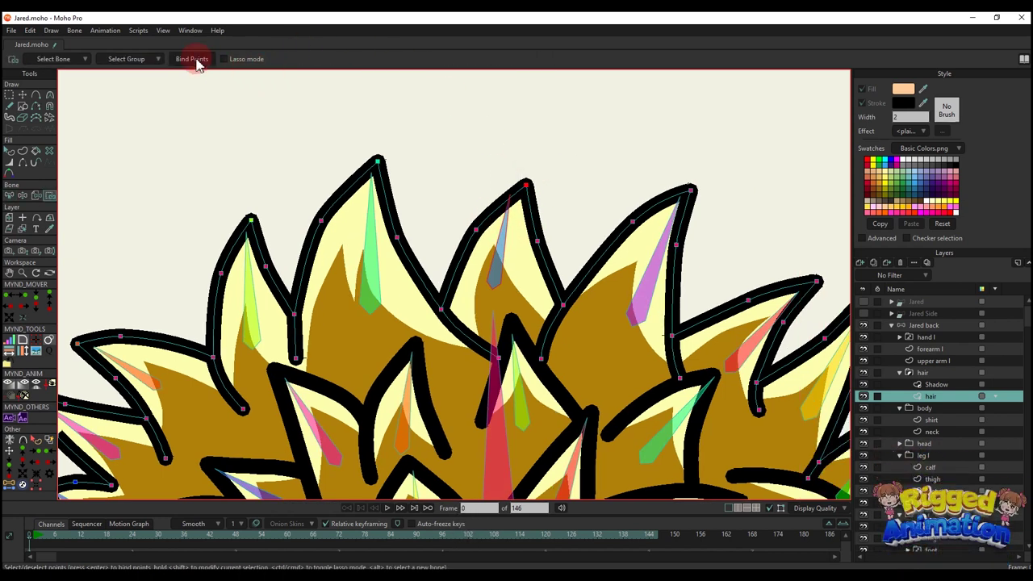
# Bind the tip points of the two outline spikes immediately right of the central top spike to their own bones
pyautogui.press('b')
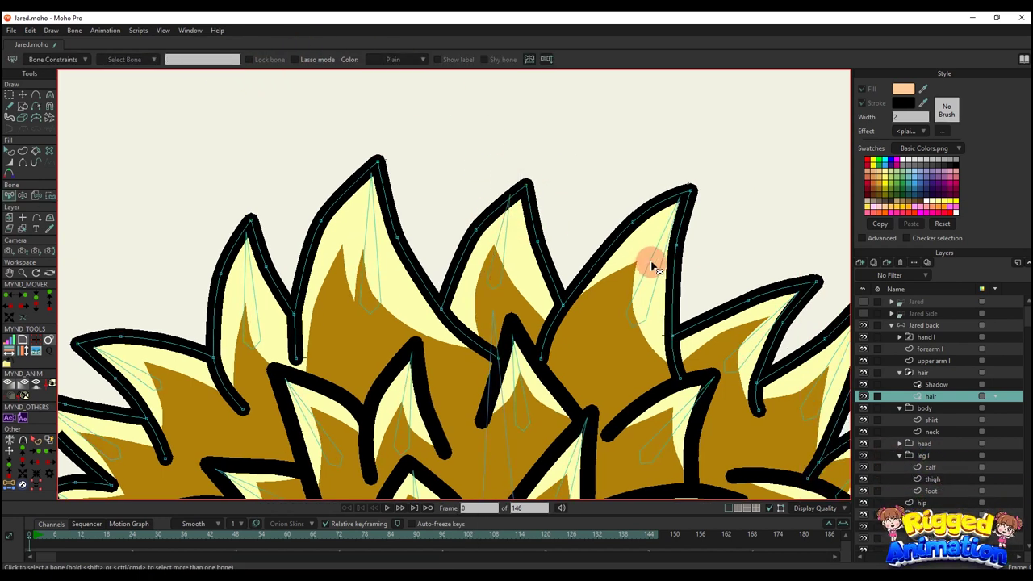
pyautogui.click(650, 259)
pyautogui.moveTo(616, 255); pyautogui.dragTo(504, 251)
pyautogui.press('i')
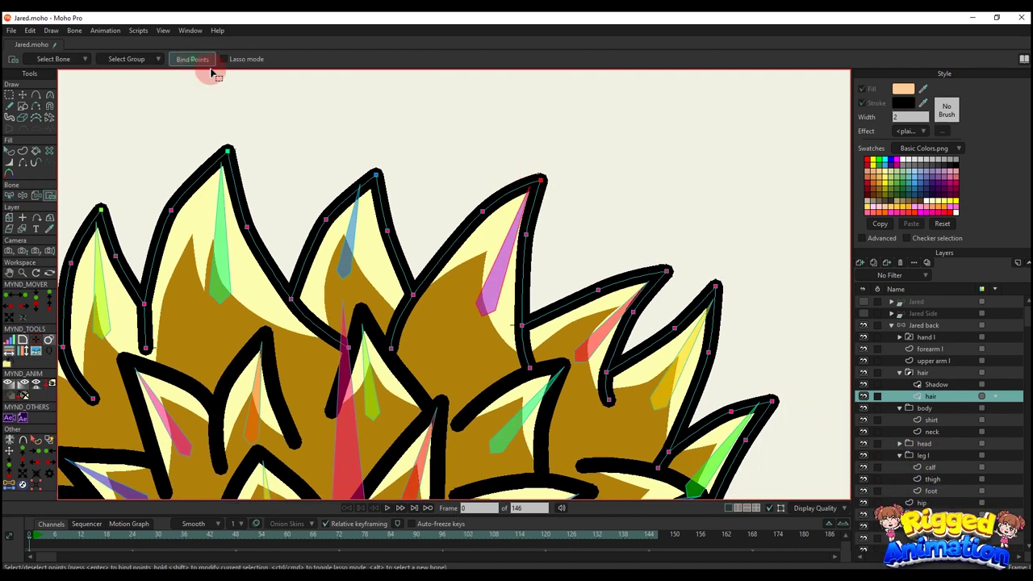
pyautogui.press('b')
pyautogui.click(615, 331)
pyautogui.press('i')
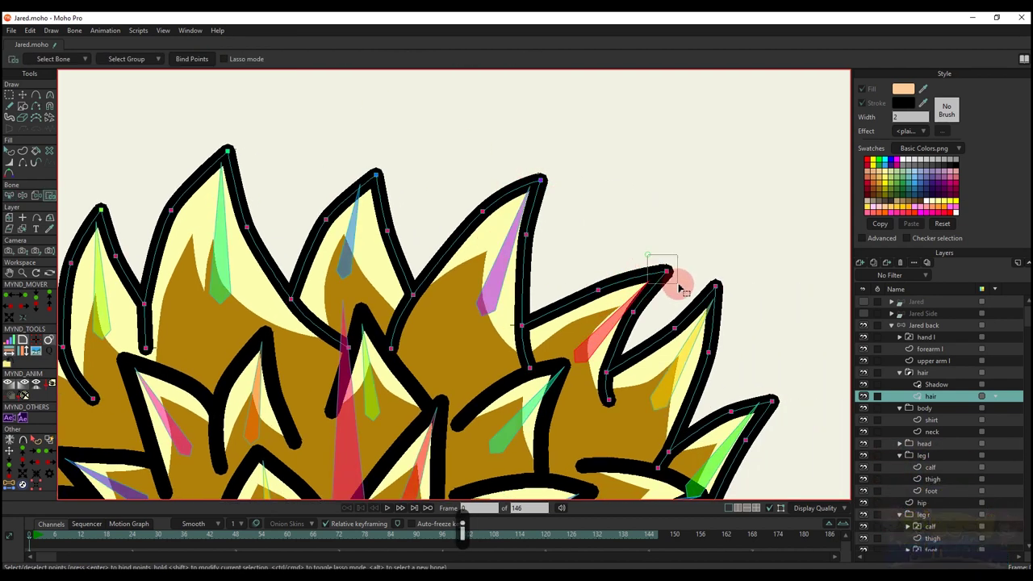
pyautogui.click(193, 59)
# Bind the tip points of the two rightmost outline spikes to their own bones
pyautogui.press('b')
pyautogui.click(673, 370)
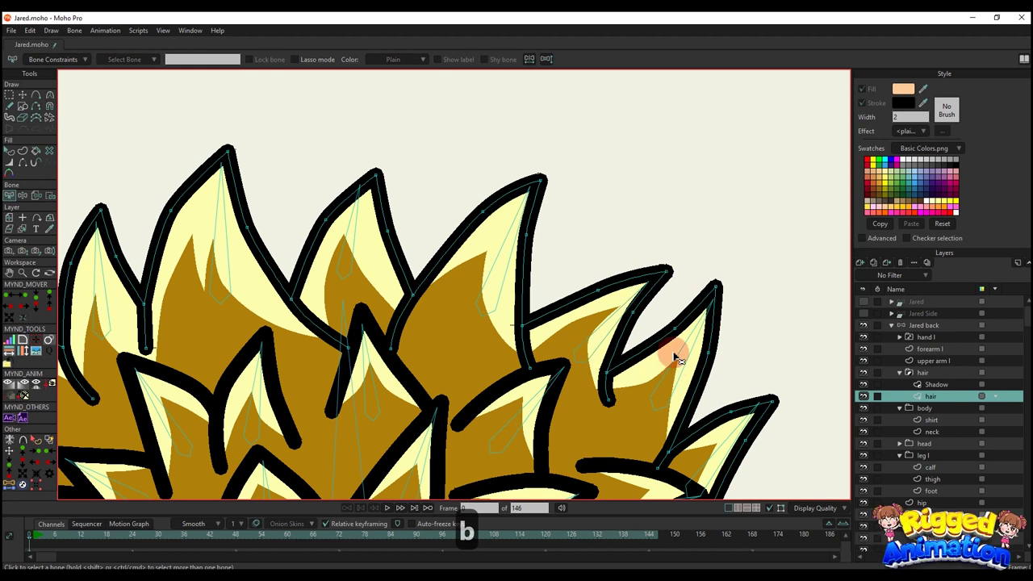
pyautogui.press('i')
pyautogui.click(716, 284)
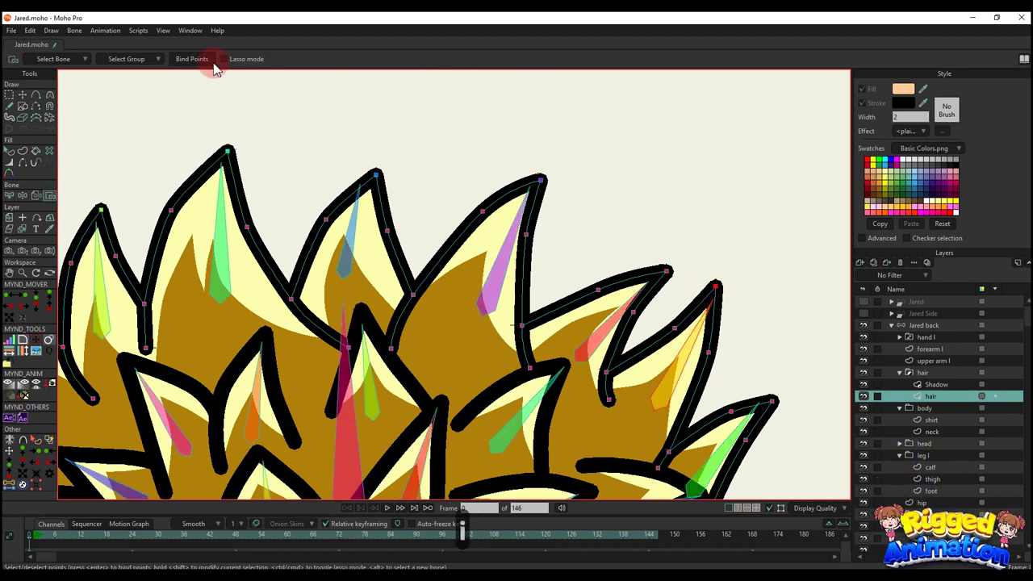
pyautogui.click(202, 60)
pyautogui.scroll(-2, 604, 243)
pyautogui.moveTo(705, 374); pyautogui.dragTo(678, 249)
pyautogui.press('b')
pyautogui.press('i')
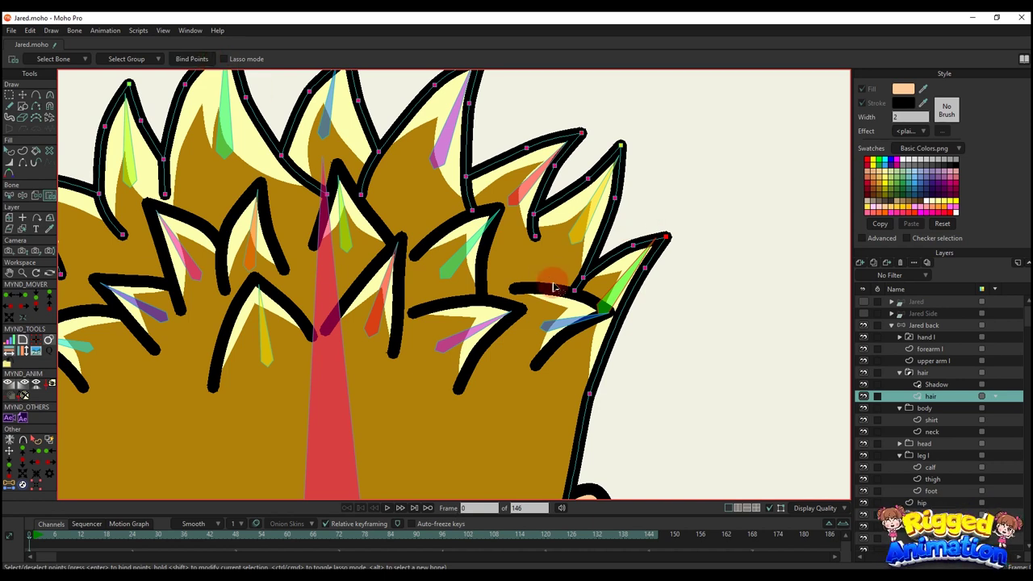
# On the Shadow layer, bind the tip point of the rightmost inner hair tuft to that tuft's bone
pyautogui.press('b')
pyautogui.click(581, 323)
pyautogui.click(611, 293)
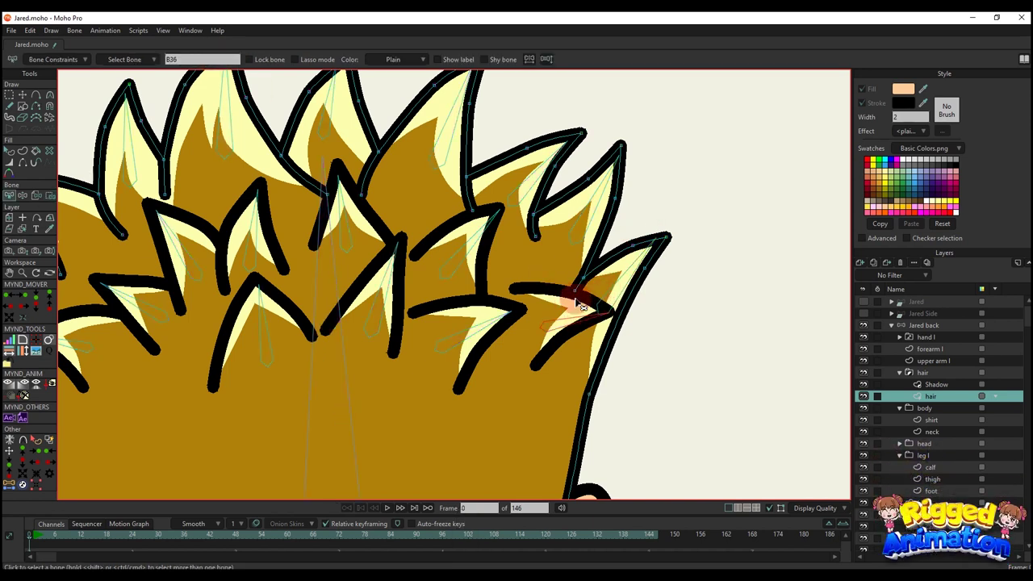
pyautogui.keyDown('alt'); pyautogui.rightClick(578, 303); pyautogui.keyUp('alt')
pyautogui.moveTo(582, 302); pyautogui.dragTo(649, 329)
pyautogui.press('u')
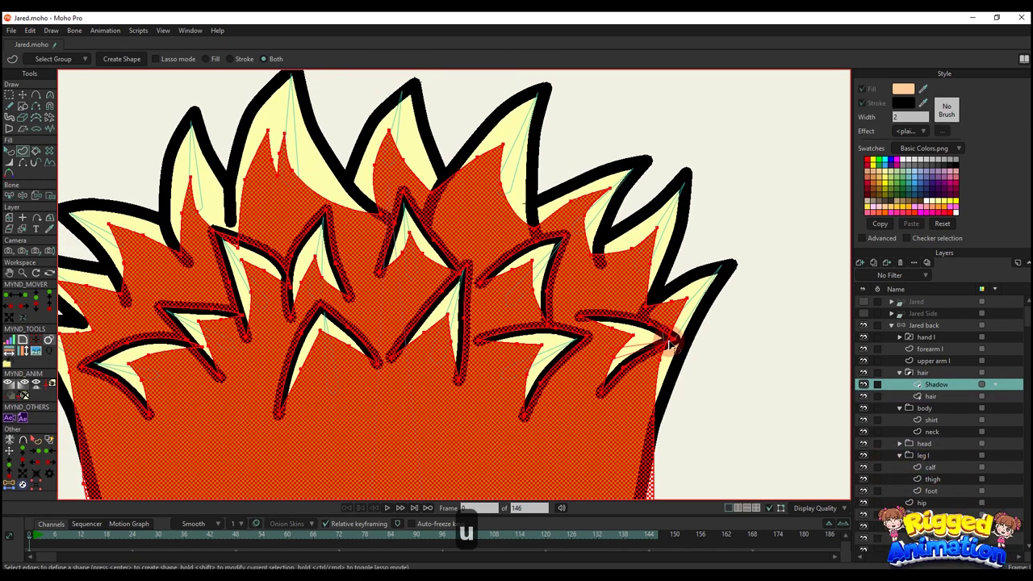
pyautogui.press('i')
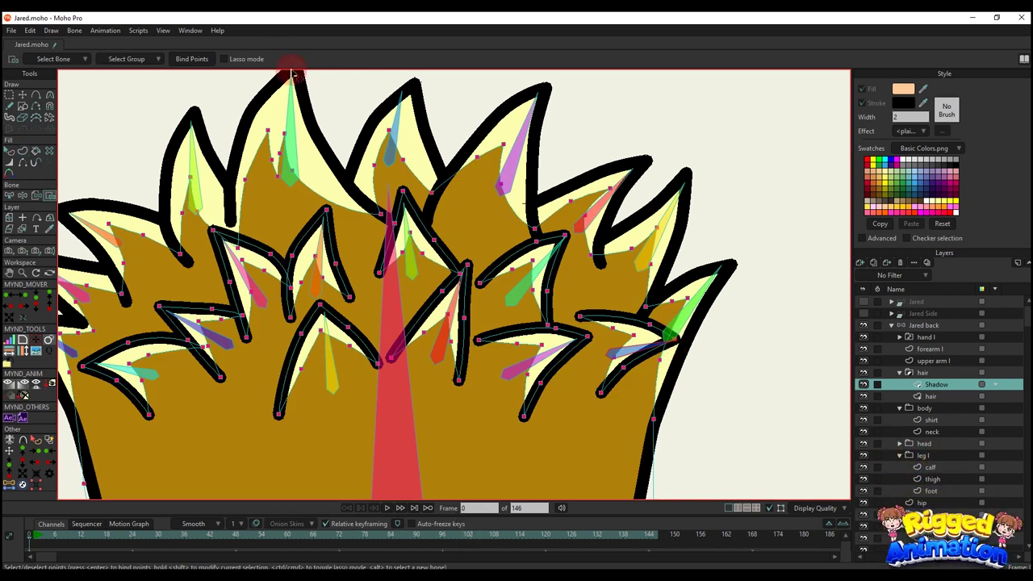
# Bind the tip points of the lower and upper inner tufts just left of the rightmost tuft to their own bones
pyautogui.moveTo(585, 342); pyautogui.dragTo(653, 380)
pyautogui.press('b')
pyautogui.click(629, 383)
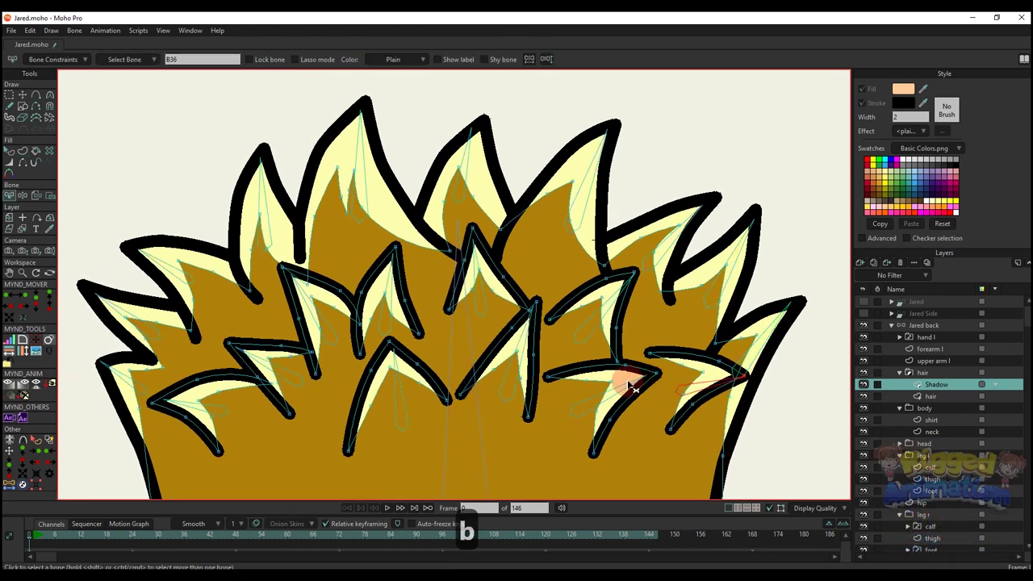
pyautogui.press('i')
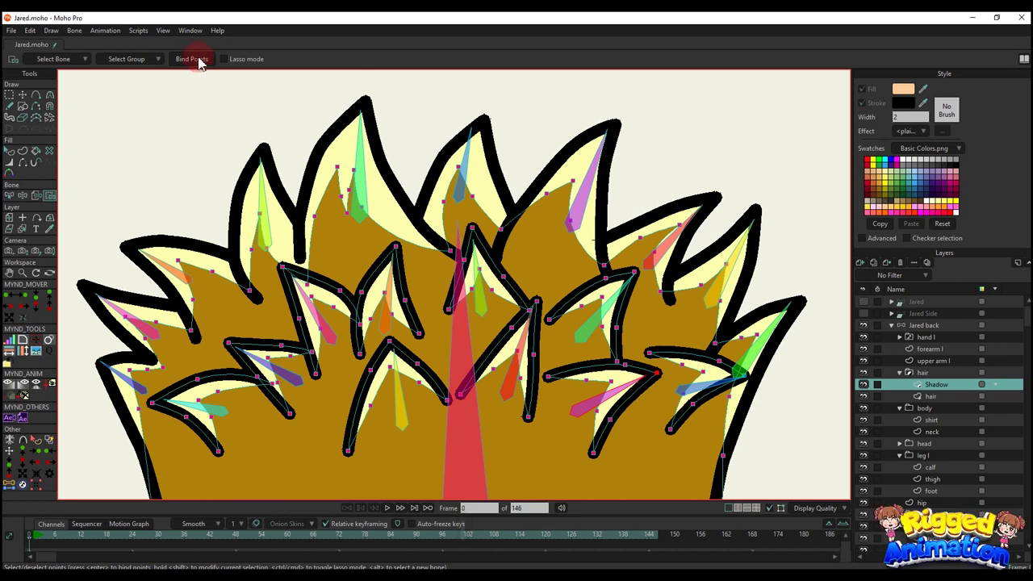
pyautogui.press('b')
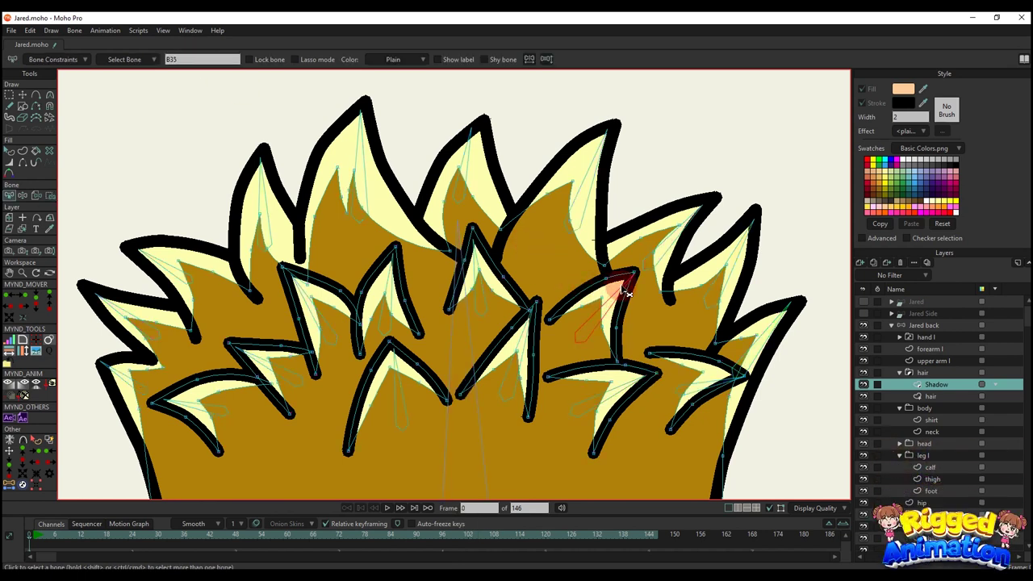
pyautogui.press('i')
pyautogui.press('n')
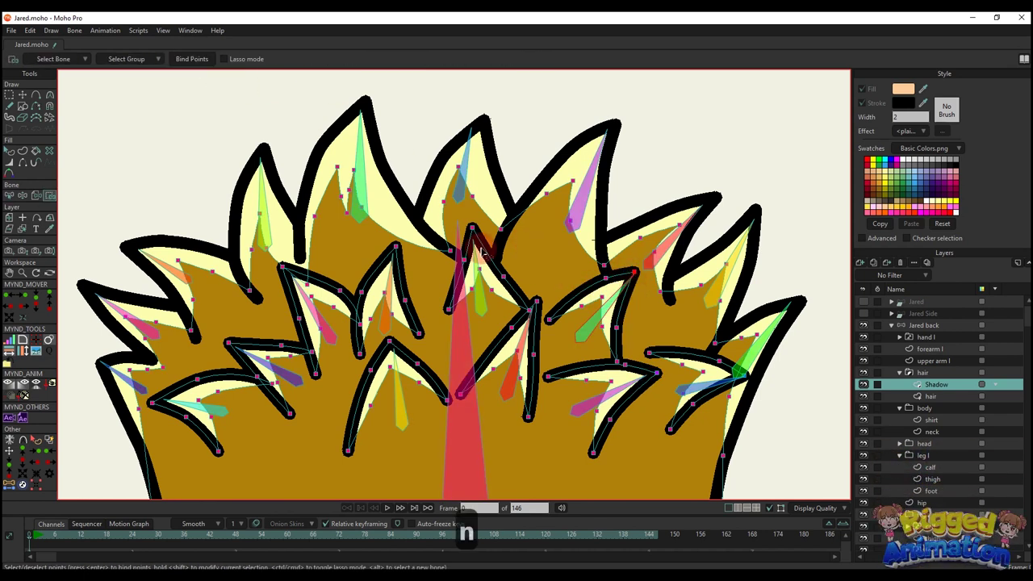
# Bind the tip points of the central upper inner tuft and the tuft just left of it to their own bones
pyautogui.press('b')
pyautogui.moveTo(475, 236); pyautogui.dragTo(530, 260)
pyautogui.scroll(2, 529, 250)
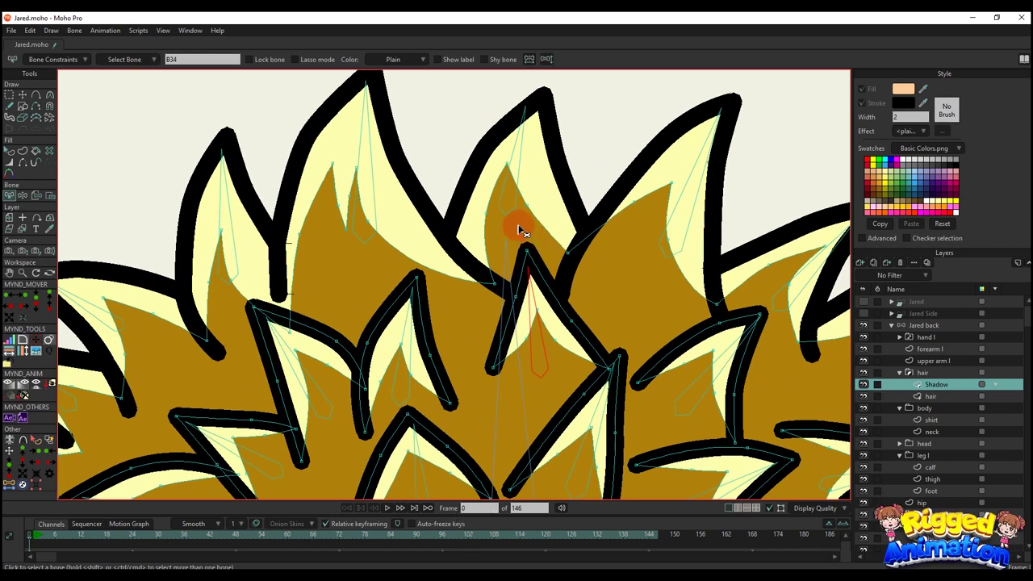
pyautogui.press('i')
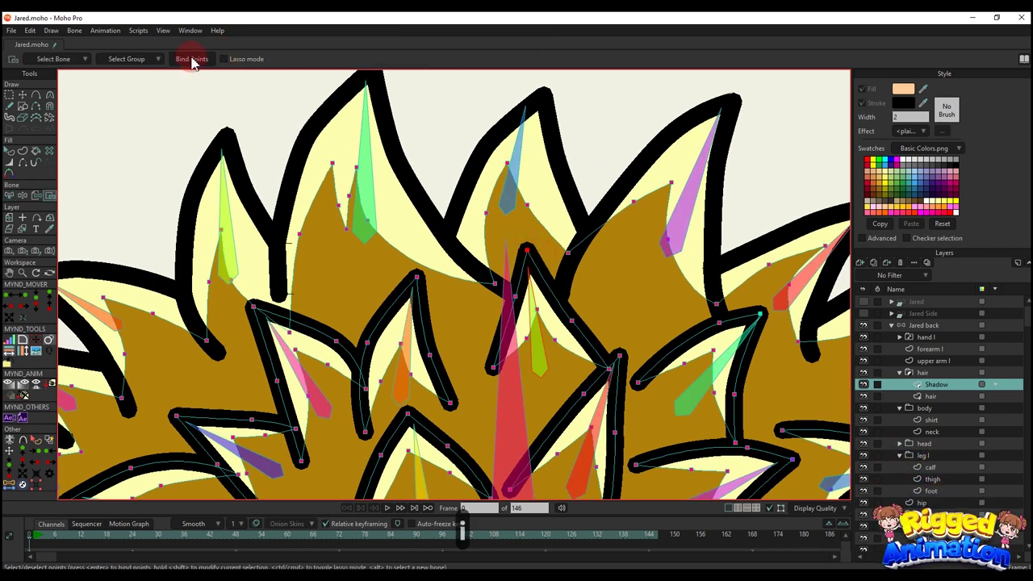
pyautogui.press('b')
pyautogui.moveTo(413, 321); pyautogui.dragTo(466, 308)
pyautogui.press('i')
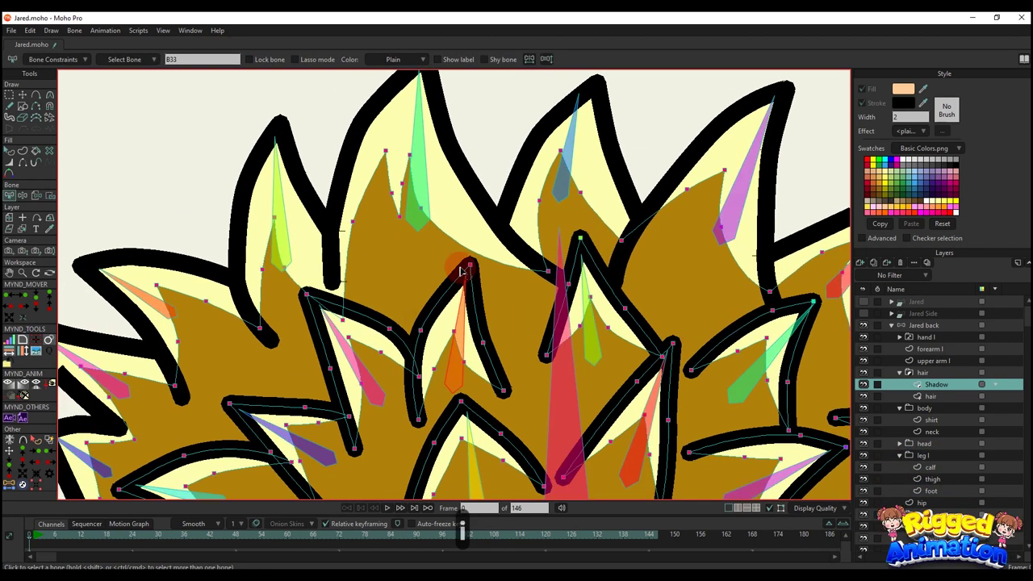
pyautogui.click(468, 262)
# Bind the tip points of the upper-left inner tuft and the smaller tuft below and left of it to their own bones
pyautogui.press('b')
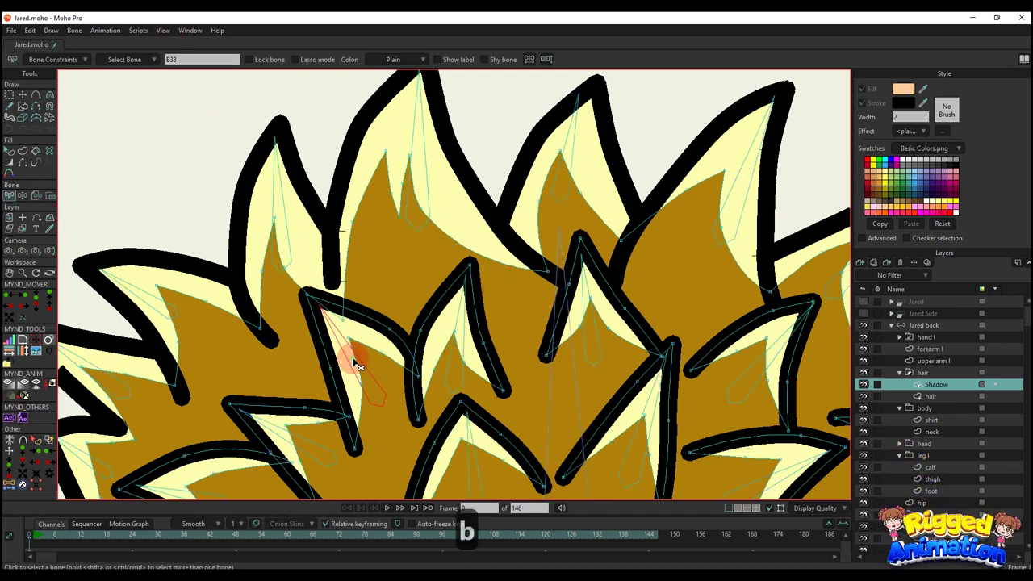
pyautogui.moveTo(350, 353); pyautogui.dragTo(398, 326)
pyautogui.press('i')
pyautogui.click(191, 59)
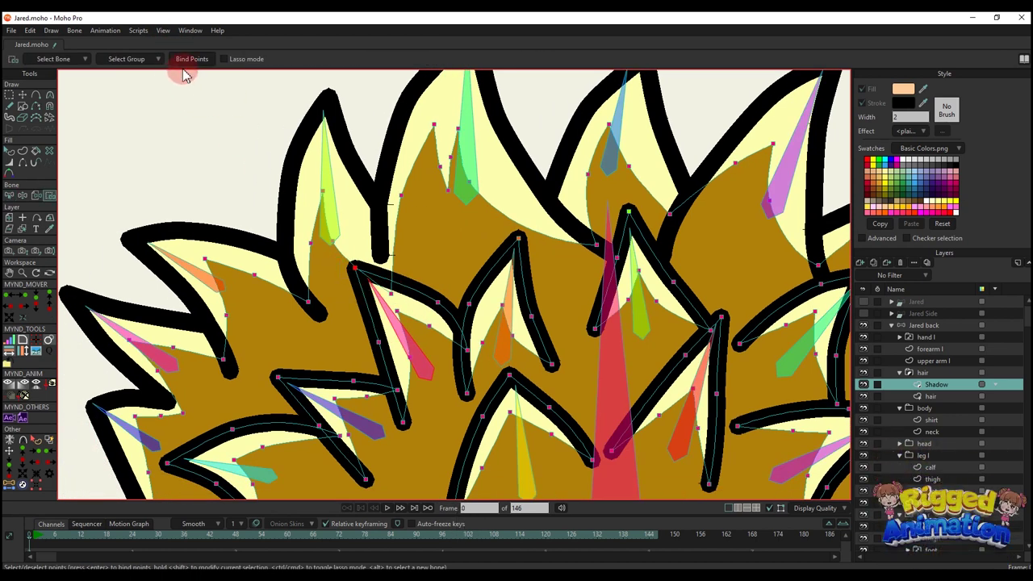
pyautogui.press('b')
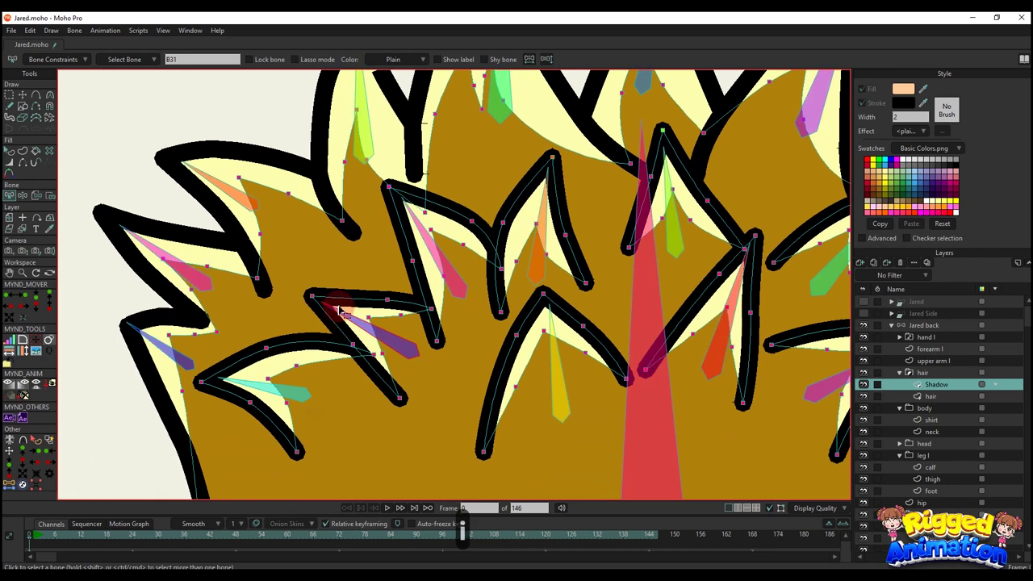
pyautogui.press('i')
# Bind the tip points of the leftmost inner tuft and the lower central inner tuft to their own bones
pyautogui.press('b')
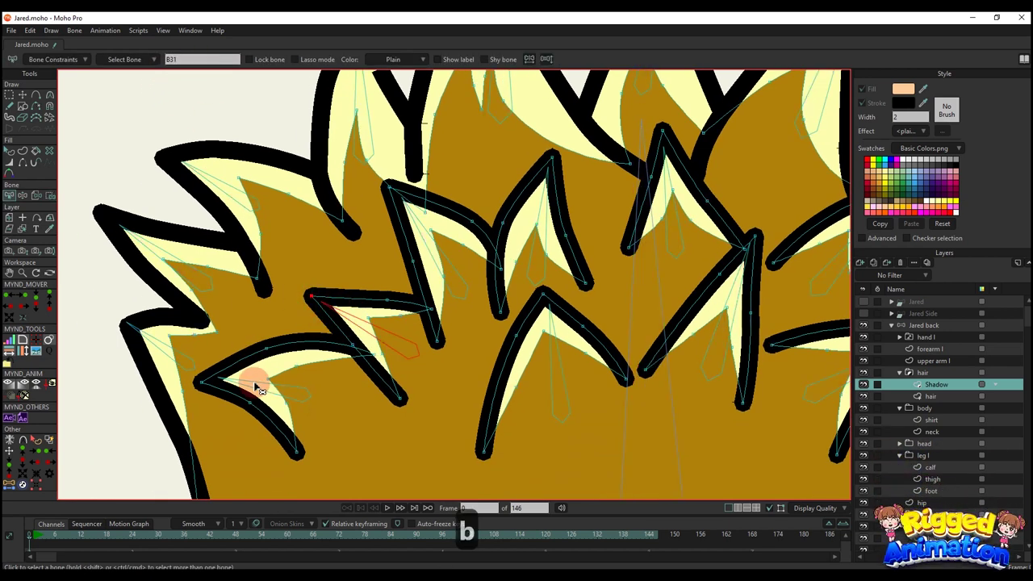
pyautogui.press('i')
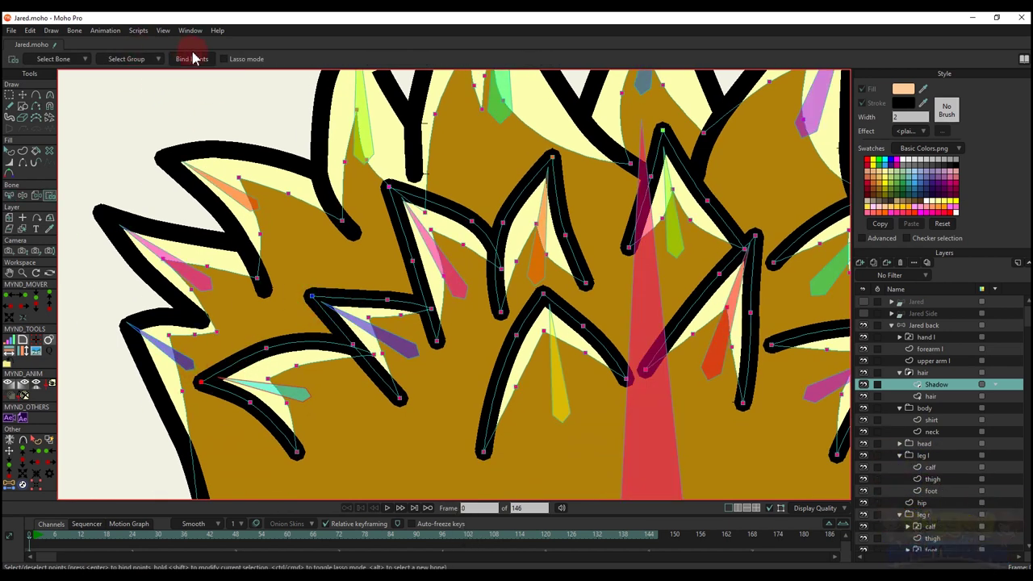
pyautogui.press('b')
pyautogui.click(555, 335)
pyautogui.moveTo(540, 340); pyautogui.dragTo(496, 329)
pyautogui.press('i')
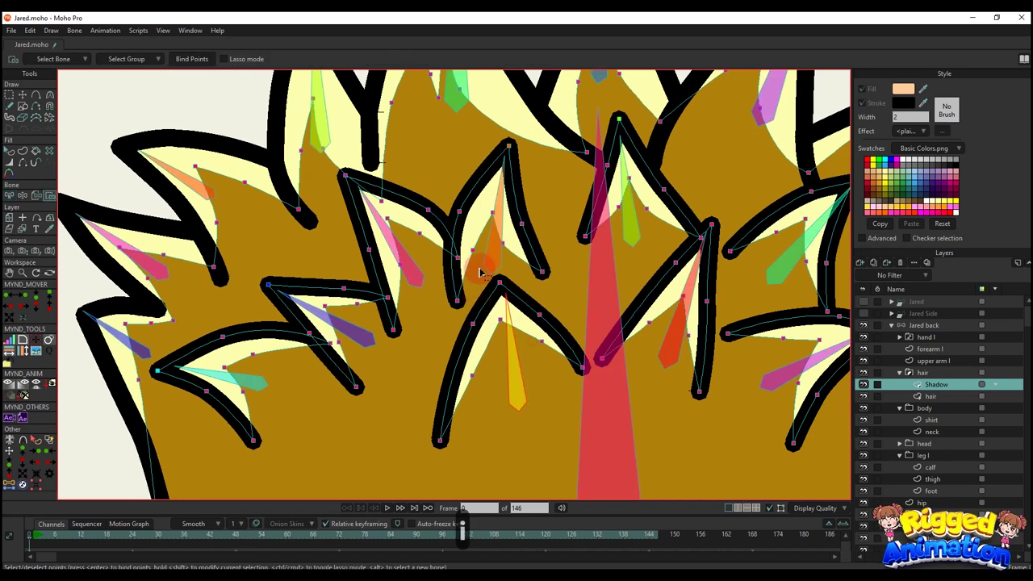
# Bind the tip point of the inner tuft just right of the lower central tuft to that tuft's bone
pyautogui.press('b')
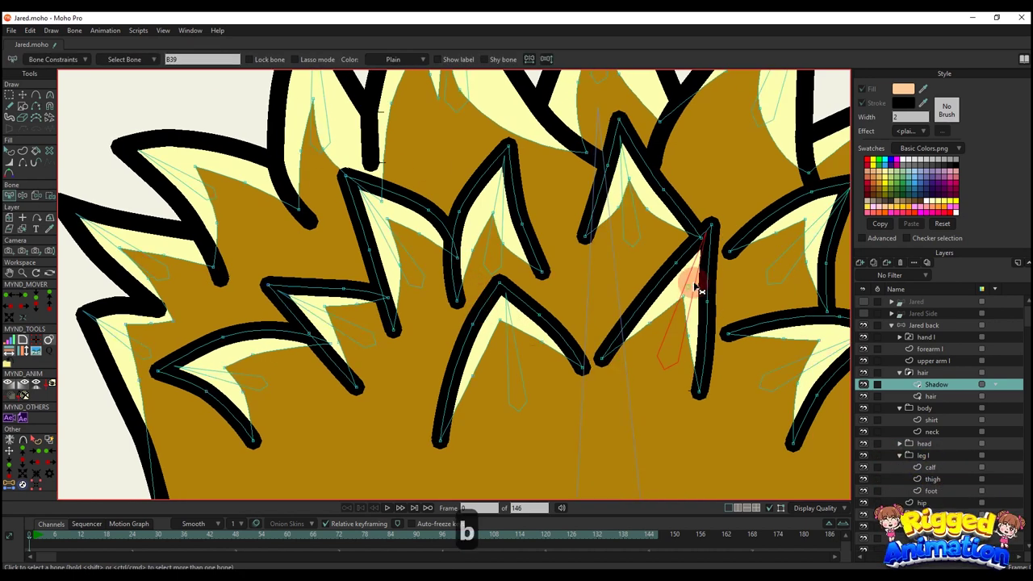
pyautogui.moveTo(691, 281); pyautogui.dragTo(606, 265)
pyautogui.press('i')
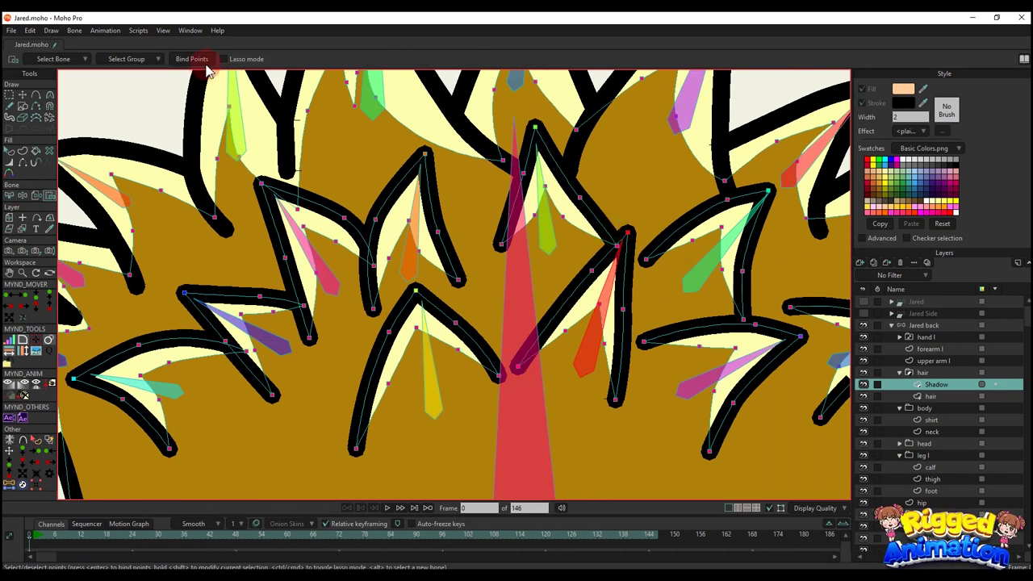
pyautogui.click(188, 60)
# Bind the inner shading point of the lower-right inner tuft to the same bone as its tip
pyautogui.scroll(-2, 710, 328)
pyautogui.moveTo(715, 328); pyautogui.dragTo(622, 316)
pyautogui.press('b')
pyautogui.click(630, 320)
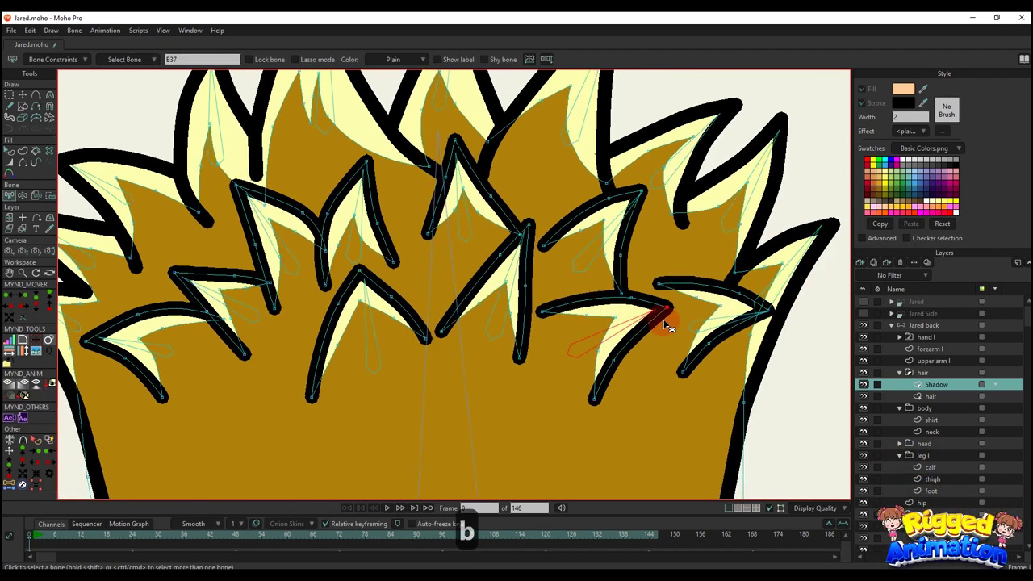
pyautogui.press('i')
pyautogui.scroll(-2, 666, 326)
pyautogui.scroll(3, 660, 323)
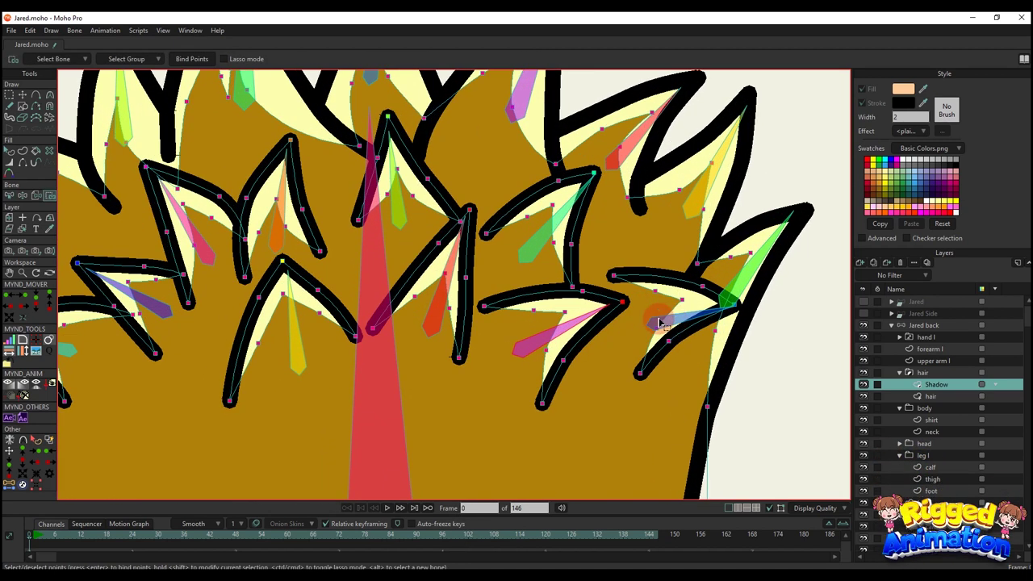
pyautogui.click(563, 310)
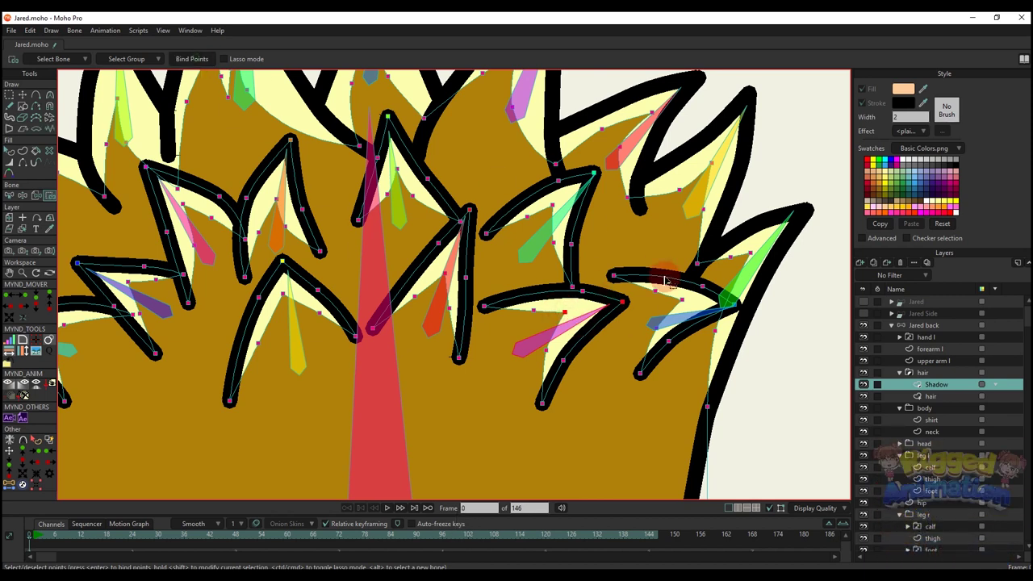
# Bind the inner shading points of the rightmost and upper-right inner tufts to their own bones
pyautogui.press('b')
pyautogui.press('i')
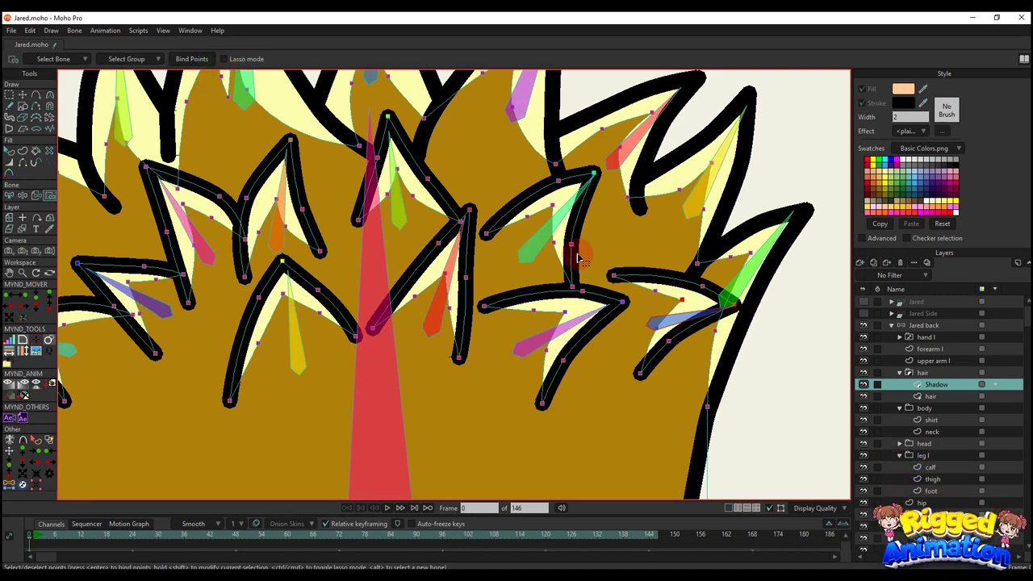
pyautogui.press('b')
pyautogui.press('i')
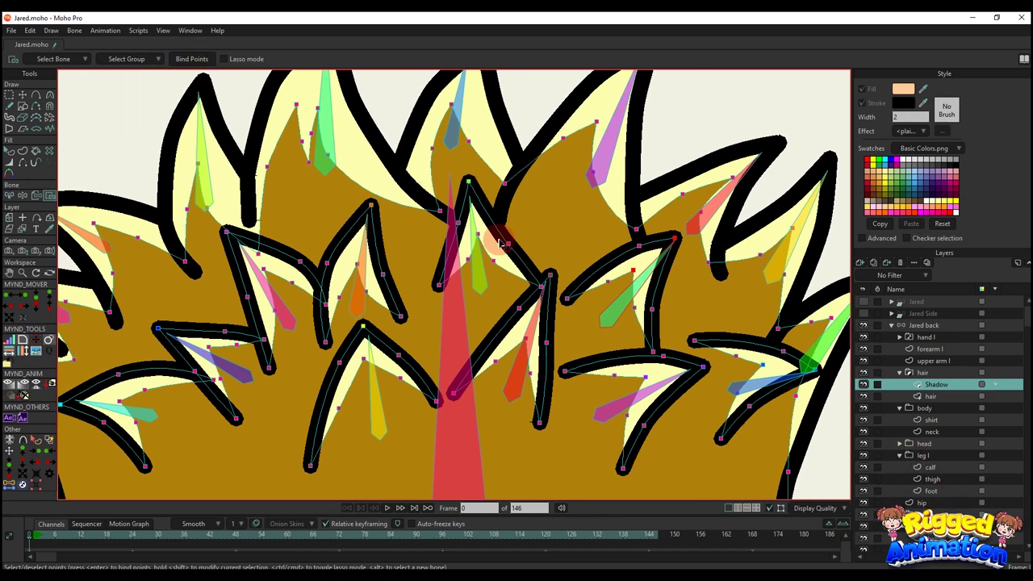
# Bind the inner shading points of the central upper tuft and the tuft below and right of it to their own bones
pyautogui.press('b')
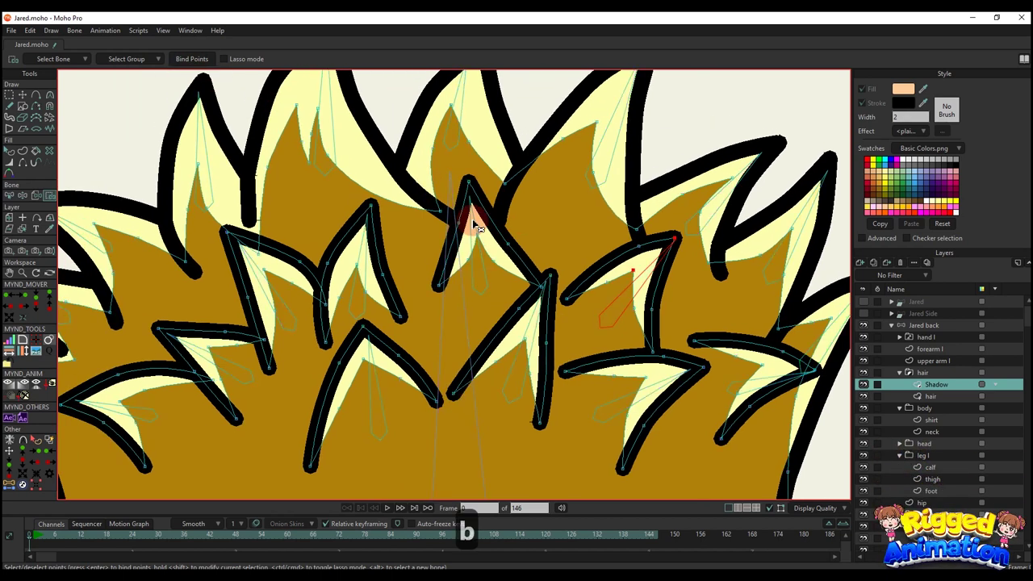
pyautogui.press('i')
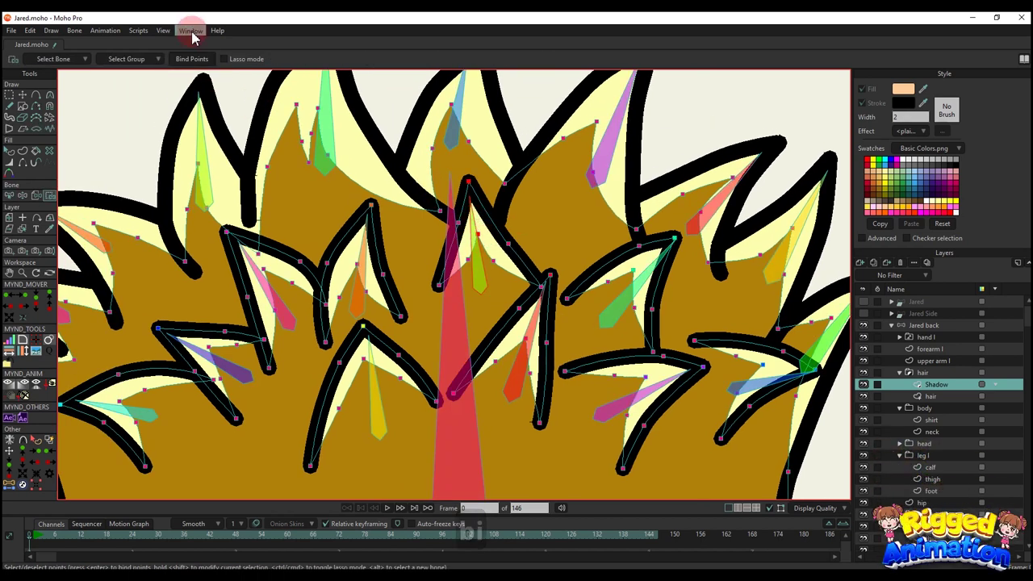
pyautogui.press('b')
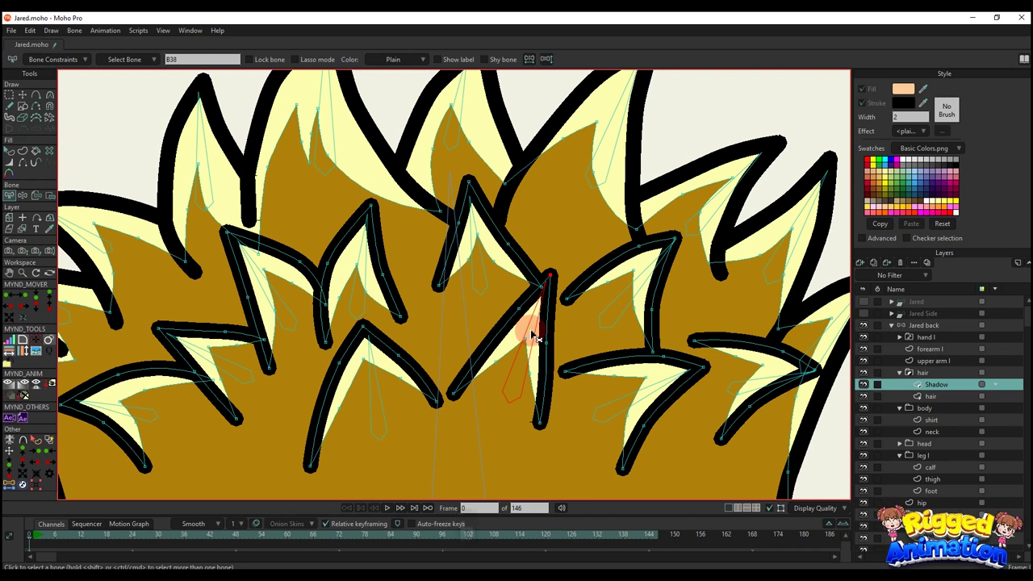
pyautogui.press('i')
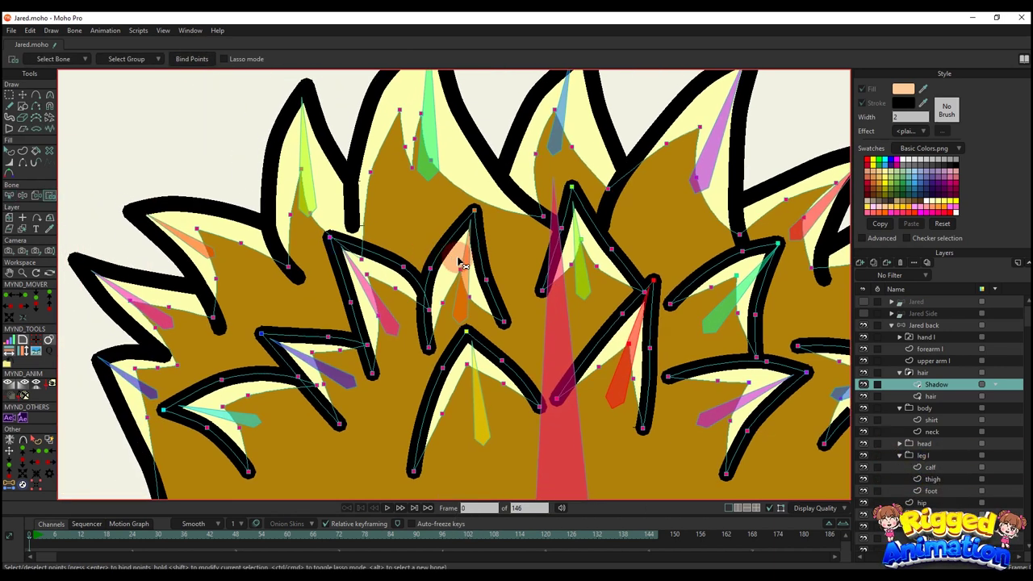
# Bind the inner shading points of the two upper inner tufts left of the central one to their own bones
pyautogui.press('b')
pyautogui.press('i')
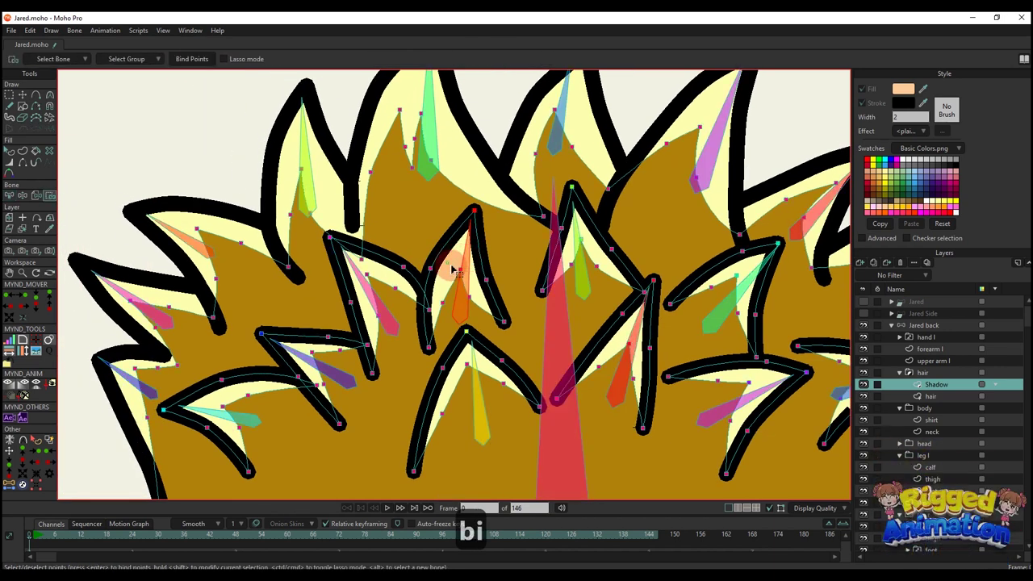
pyautogui.press('b')
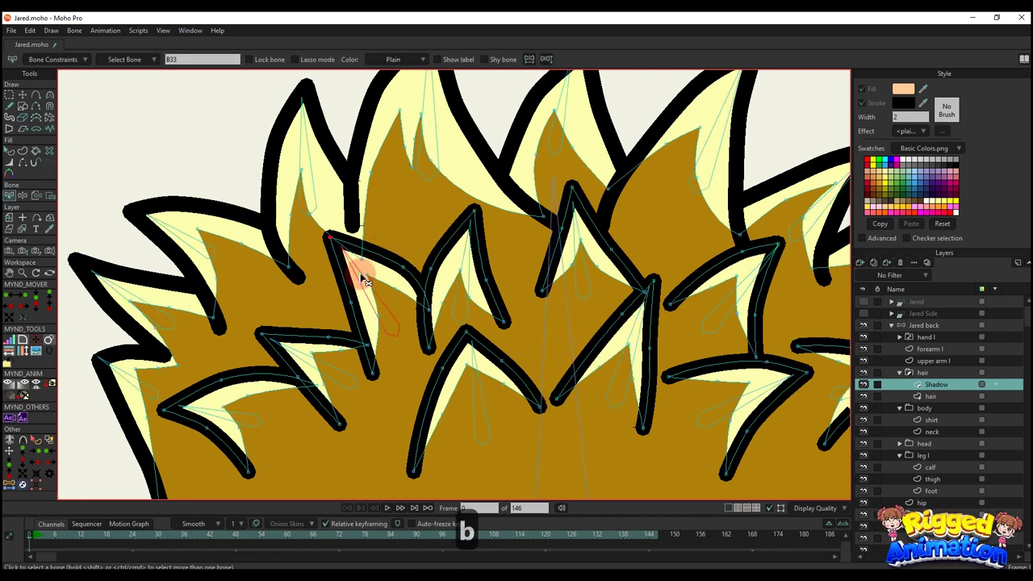
pyautogui.press('i')
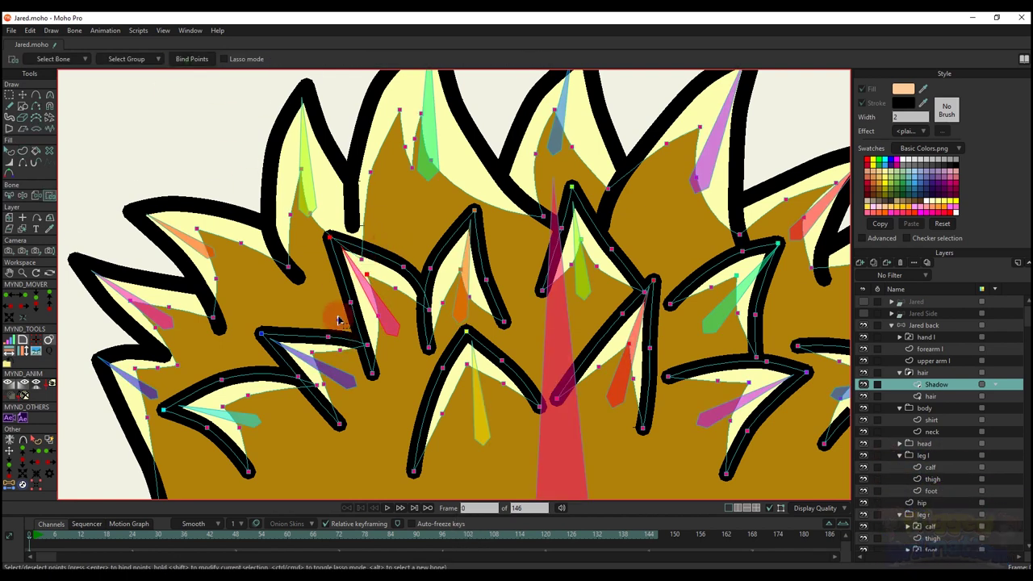
# Bind the inner shading point of the lower central tuft to that tuft's bone
pyautogui.scroll(-1, 403, 331)
pyautogui.press('b')
pyautogui.press('i')
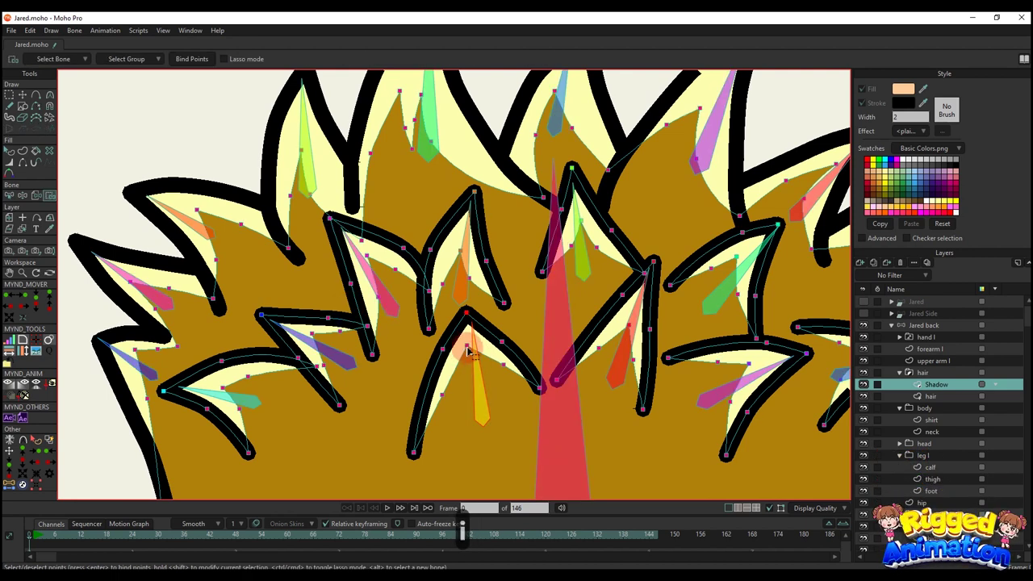
# Bind the inner shading points of the two lower-left inner tufts to their own bones
pyautogui.press('b')
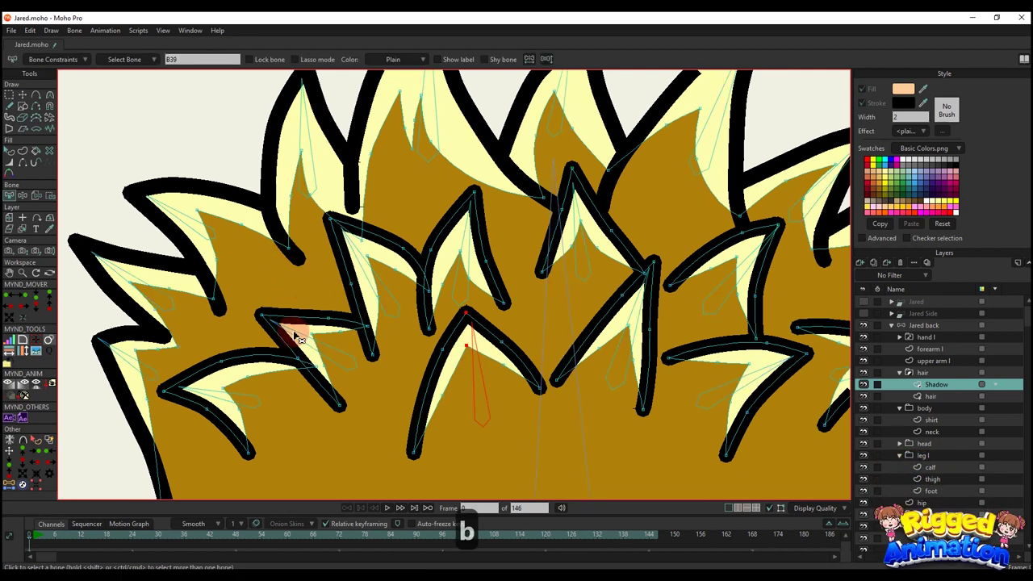
pyautogui.press('i')
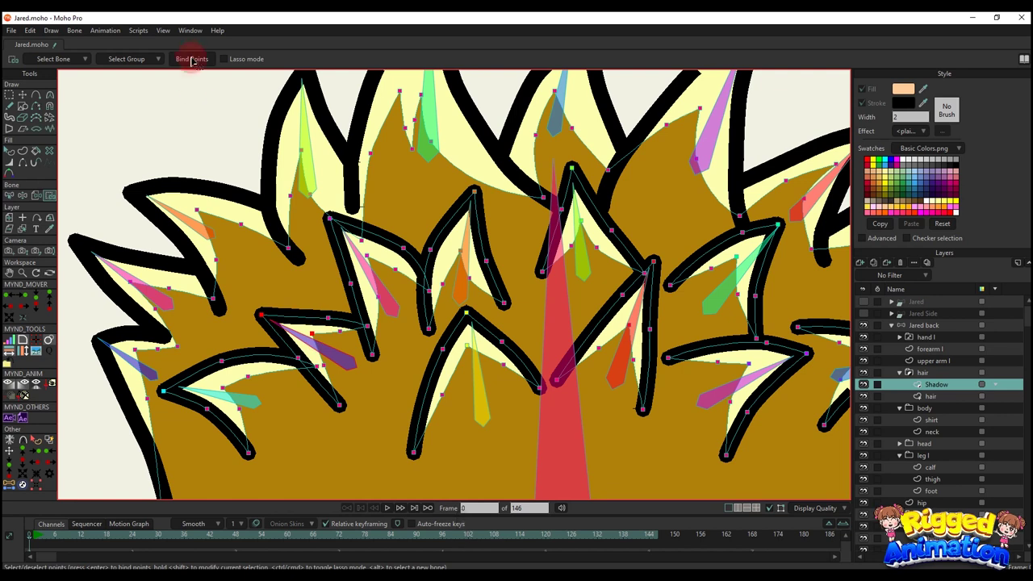
pyautogui.press('b')
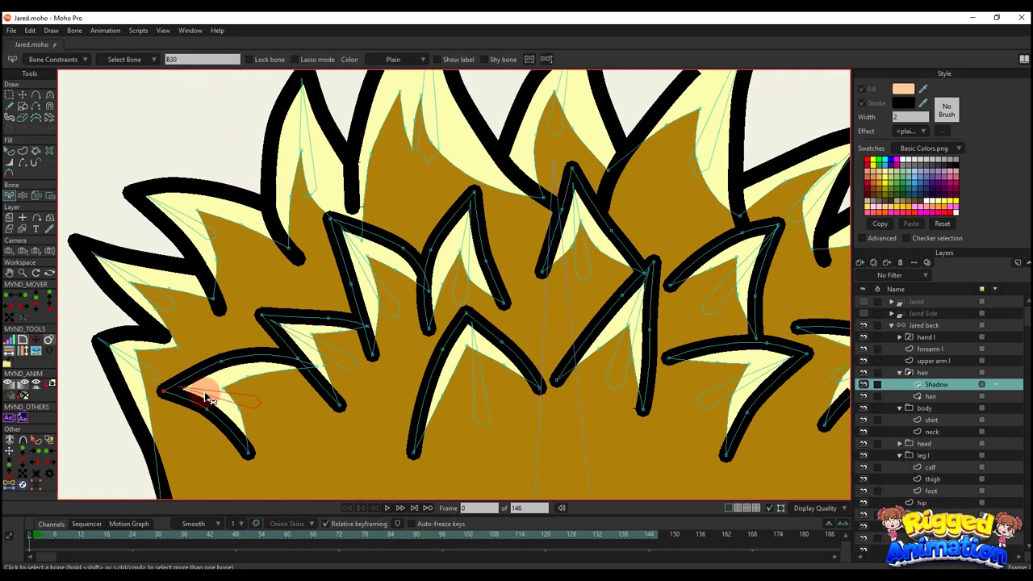
pyautogui.press('i')
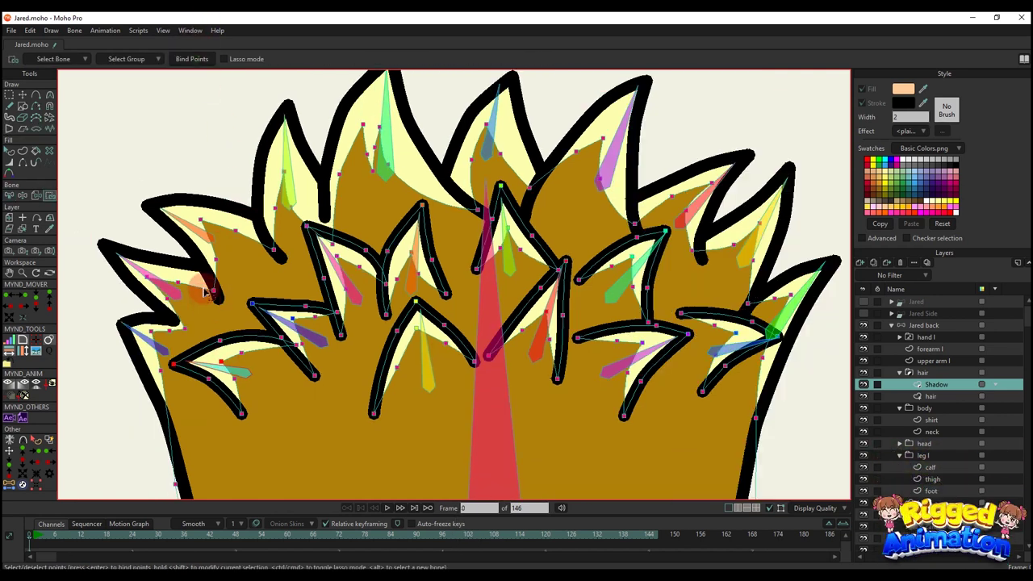
# Bind the shadow peak point inside the lowest left outline spike to that spike's bone
pyautogui.moveTo(197, 303); pyautogui.dragTo(273, 292)
pyautogui.press('b')
pyautogui.click(240, 313)
pyautogui.scroll(3, 273, 290)
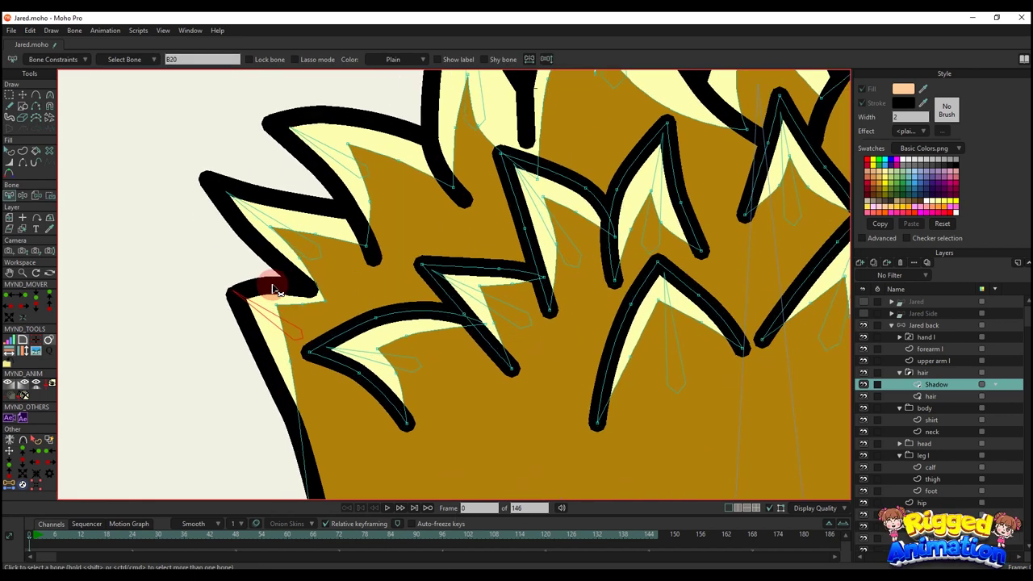
pyautogui.press('i')
pyautogui.moveTo(314, 220); pyautogui.dragTo(302, 288)
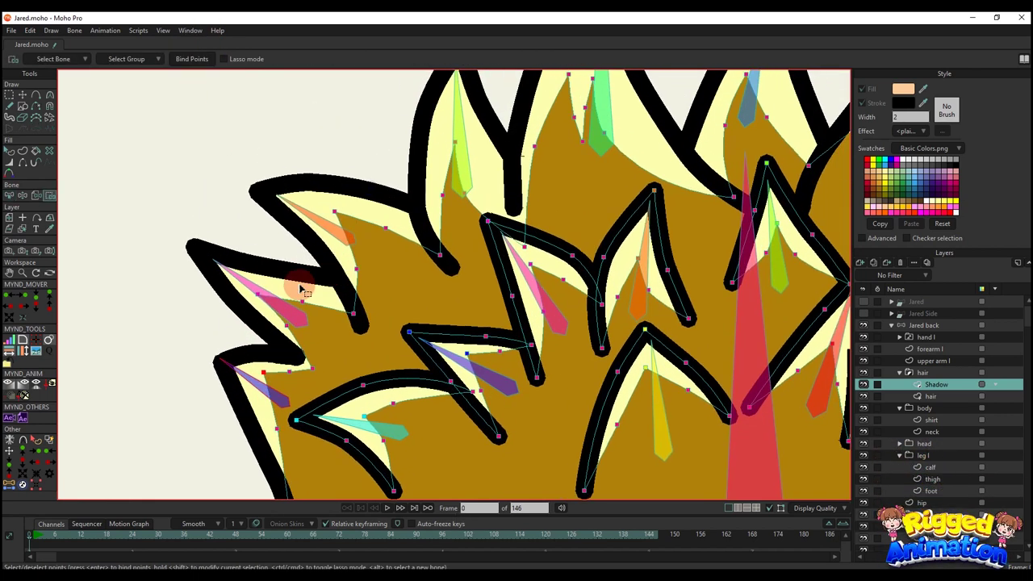
# Bind the shadow peak points inside the second and third left outline spikes, counting up from the lowest, to their own bones
pyautogui.press('b')
pyautogui.click(286, 312)
pyautogui.press('i')
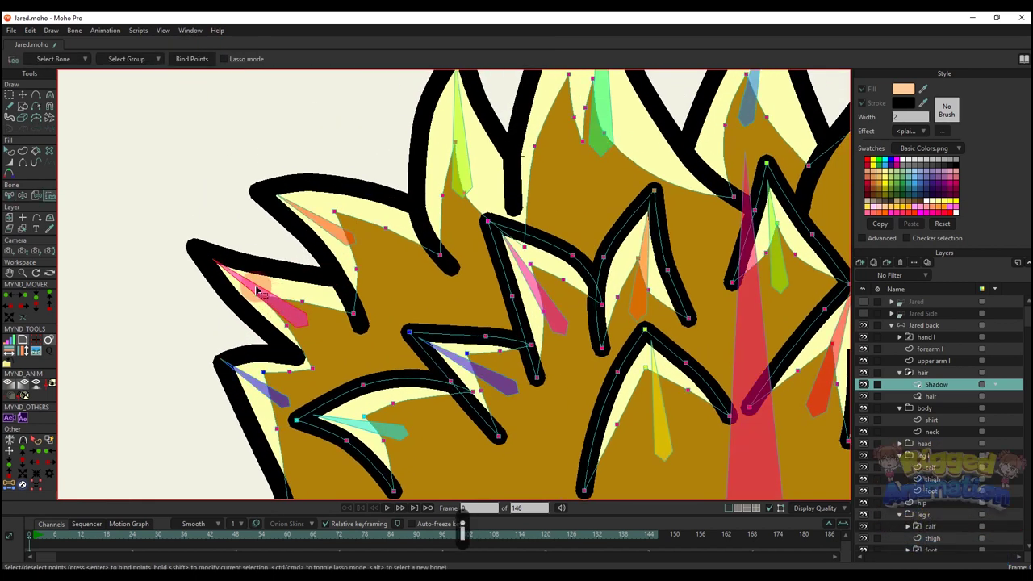
pyautogui.moveTo(401, 216); pyautogui.dragTo(386, 248)
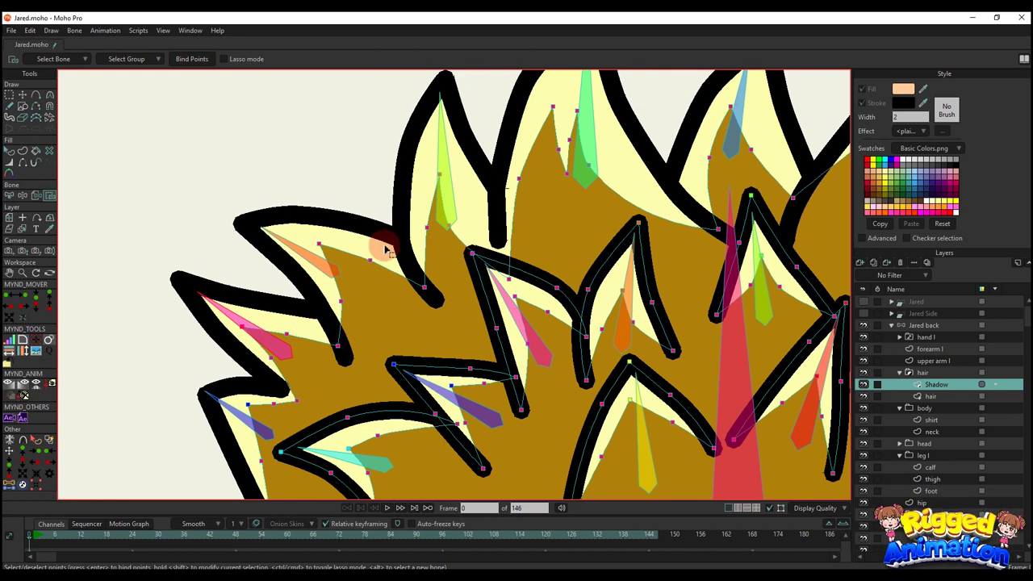
pyautogui.press('b')
pyautogui.press('i')
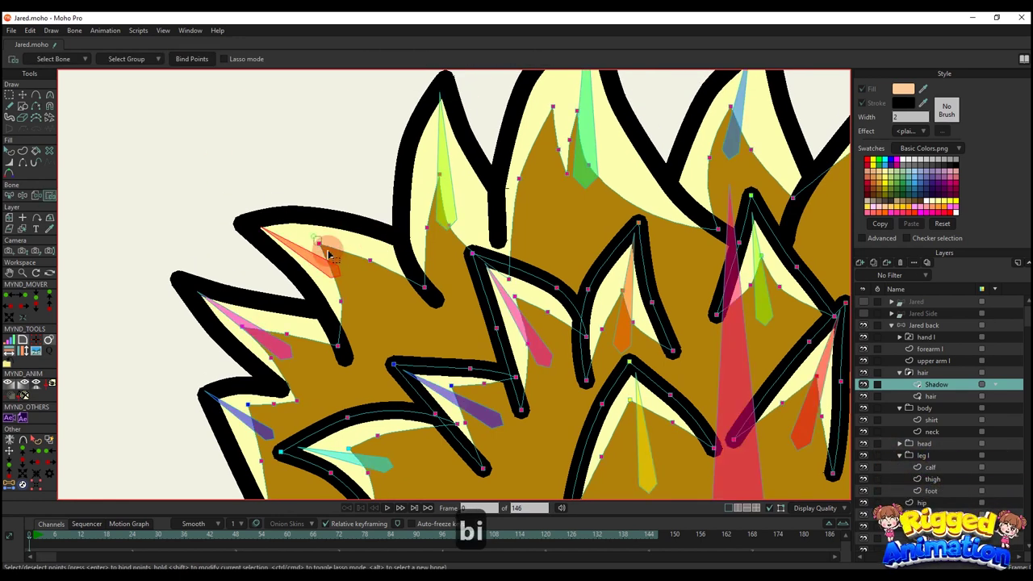
# Bind the shadow peak point inside the fourth left outline spike, counting up from the lowest, to its bone
pyautogui.press('b')
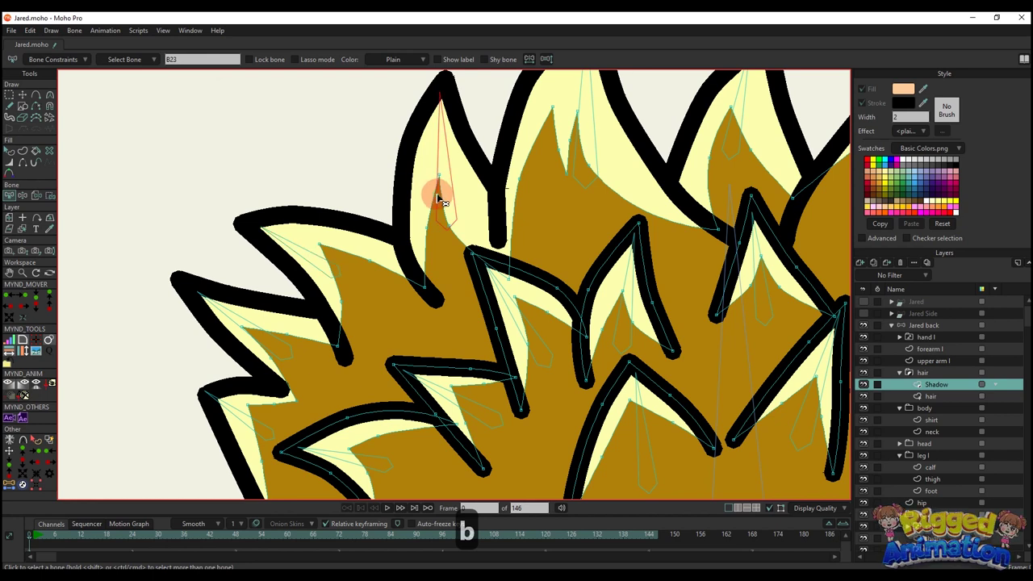
pyautogui.moveTo(438, 195); pyautogui.dragTo(372, 205)
pyautogui.press('i')
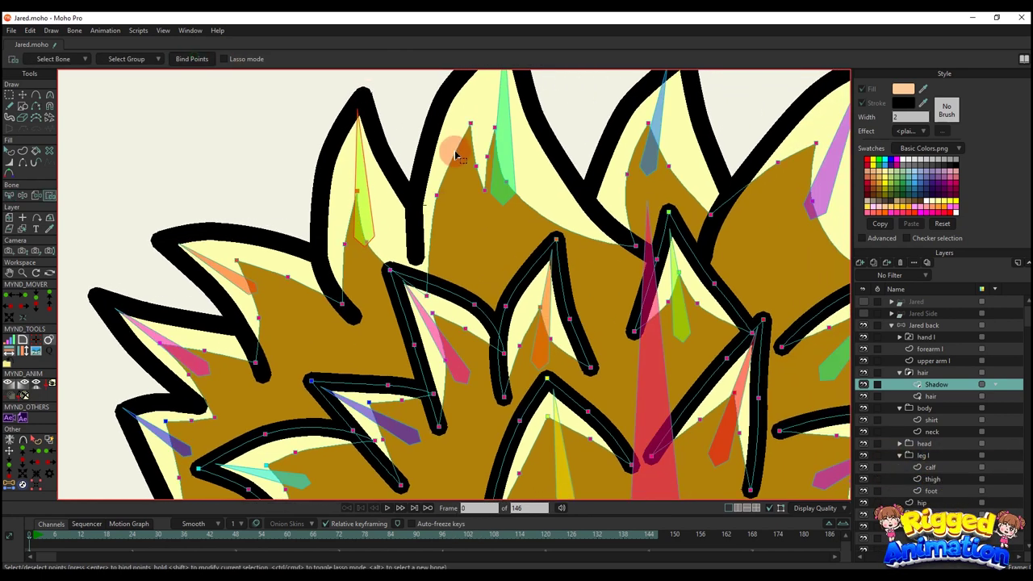
# Bind the shadow points forming the twin peaks inside the tallest outline spike to that spike's bone
pyautogui.moveTo(454, 153); pyautogui.dragTo(362, 209)
pyautogui.press('b')
pyautogui.click(406, 167)
pyautogui.press('i')
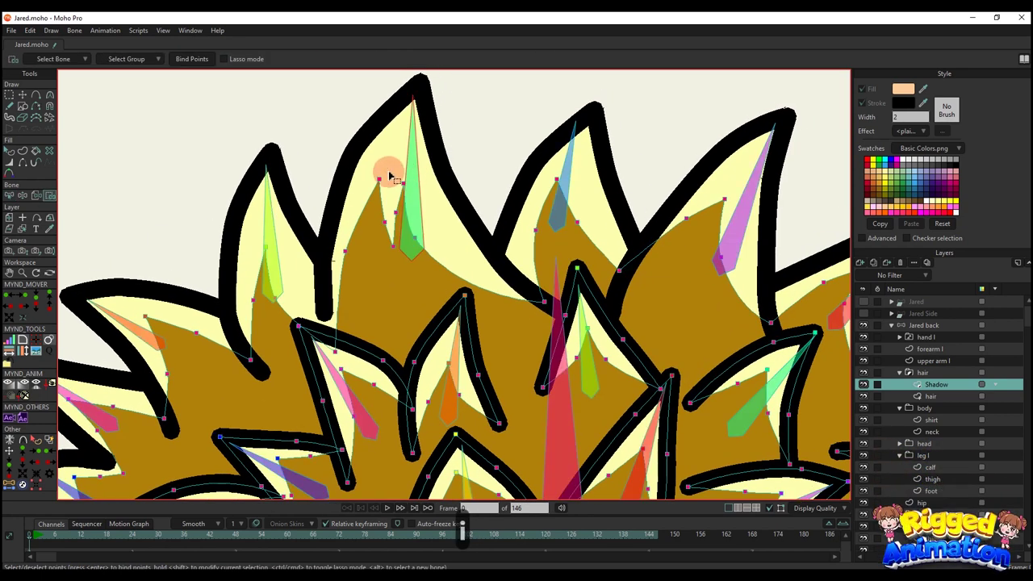
pyautogui.moveTo(390, 176); pyautogui.dragTo(465, 233)
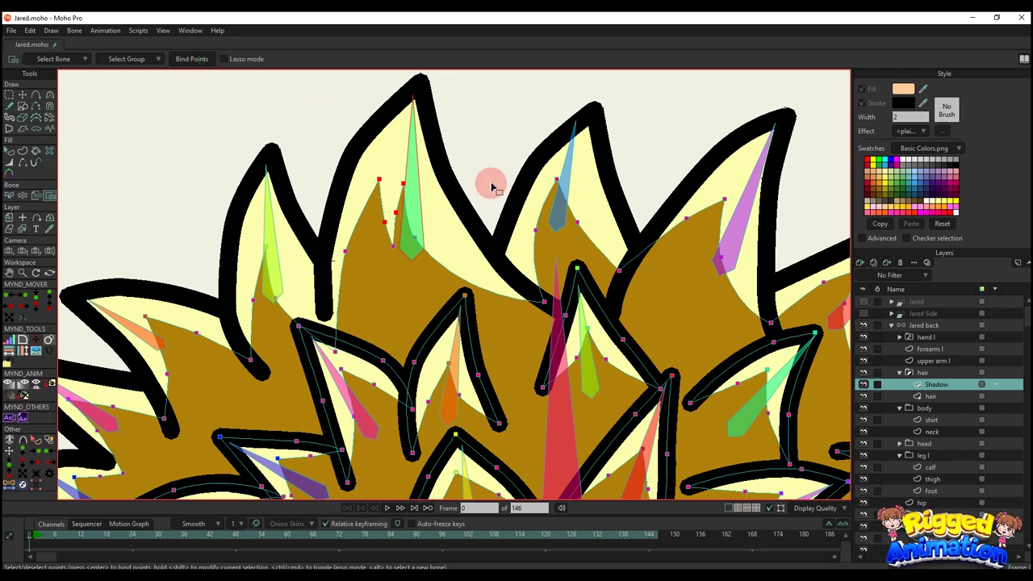
# Bind the shadow peak points inside the two outline spikes just right of the tallest one to their own bones
pyautogui.moveTo(566, 167); pyautogui.dragTo(387, 172)
pyautogui.press('n')
pyautogui.press('b')
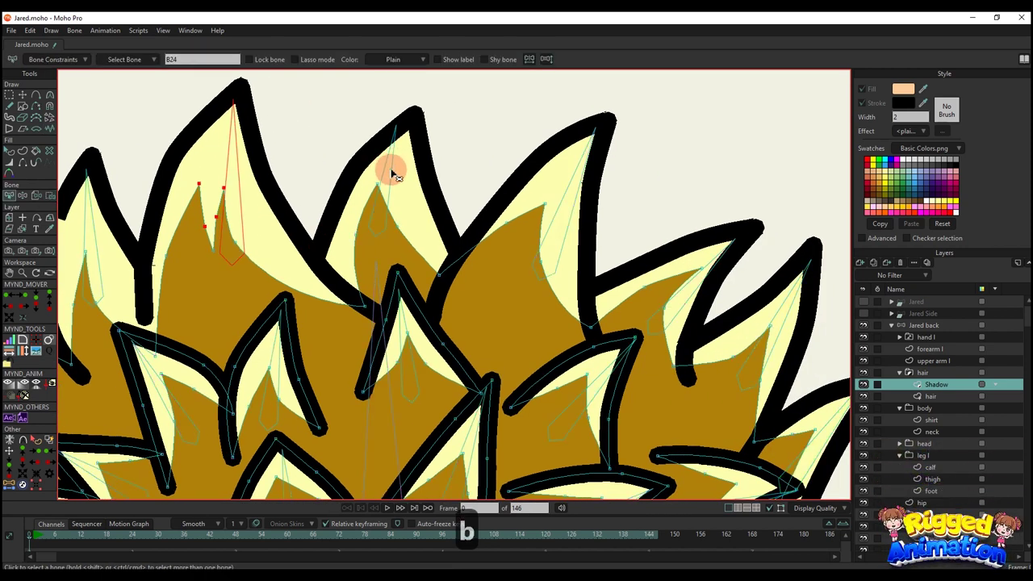
pyautogui.press('i')
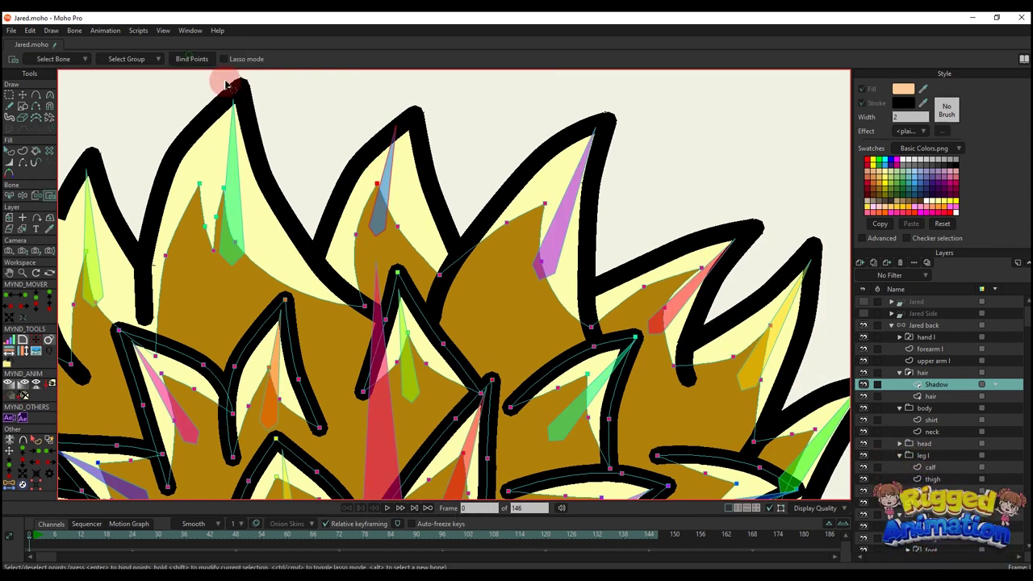
pyautogui.press('b')
pyautogui.press('o')
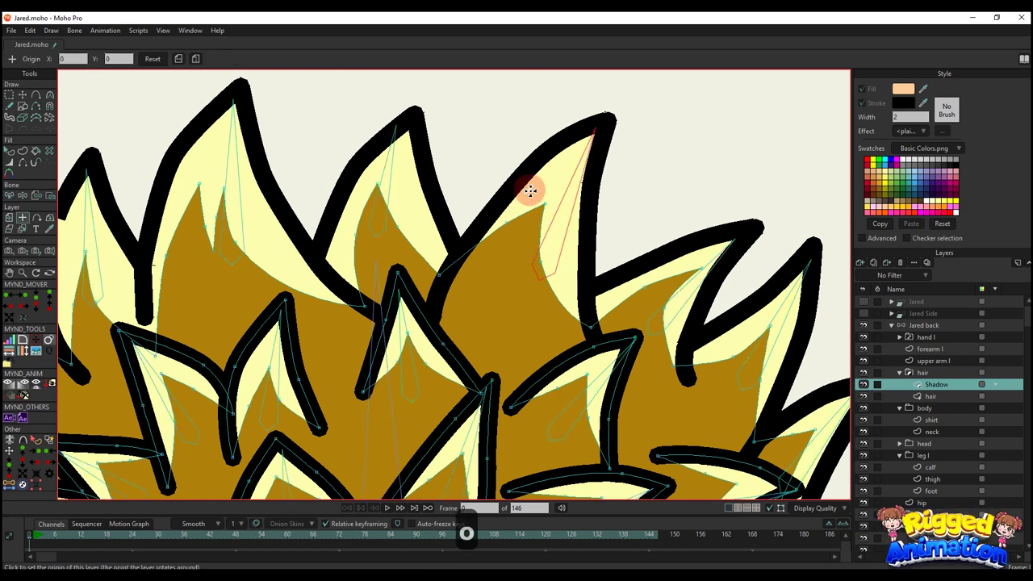
pyautogui.press('i')
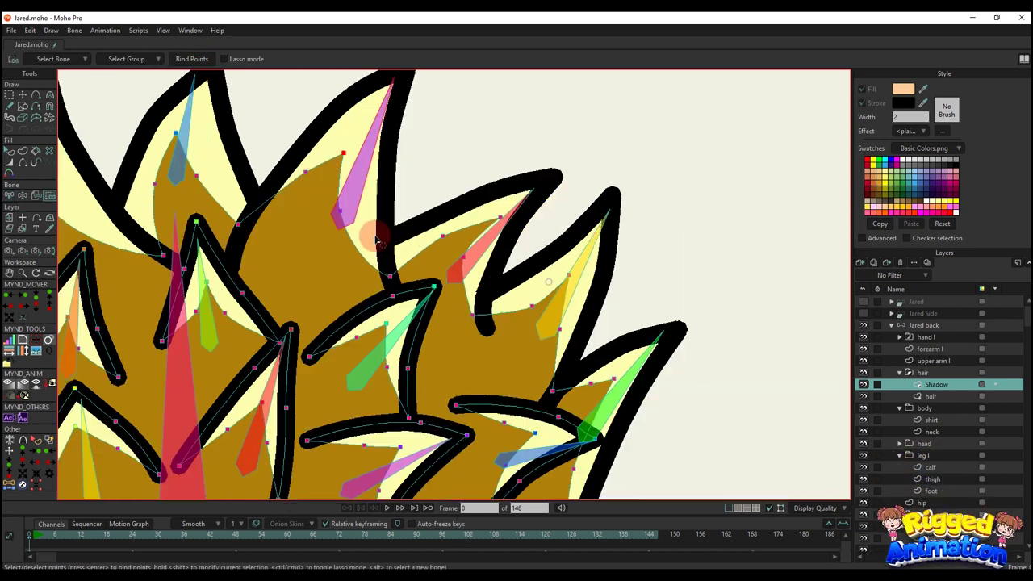
# Bind the shadow peak points inside the third and second right outline spikes, counting up from the lowest, to their own bones
pyautogui.press('b')
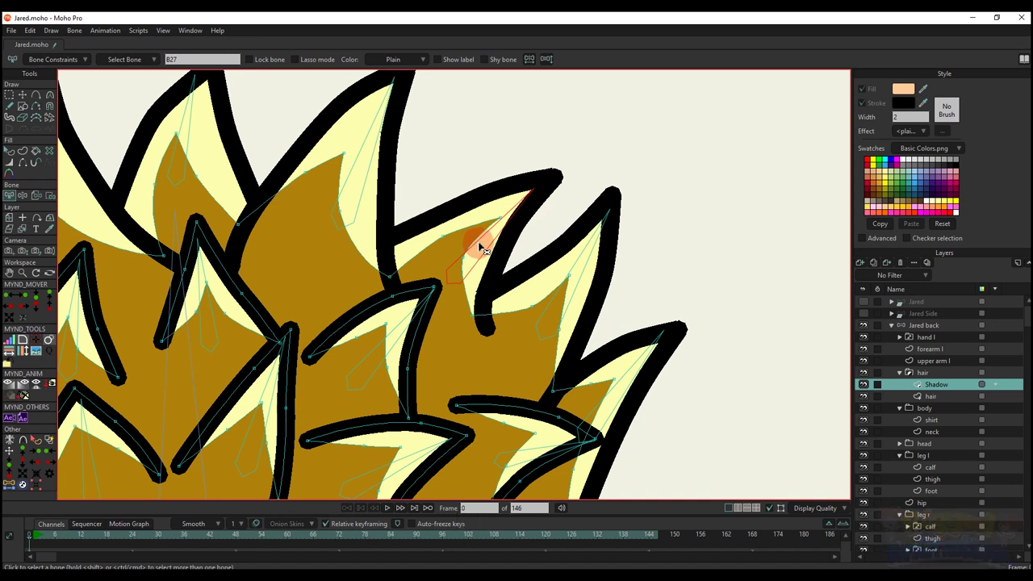
pyautogui.press('i')
pyautogui.press('b')
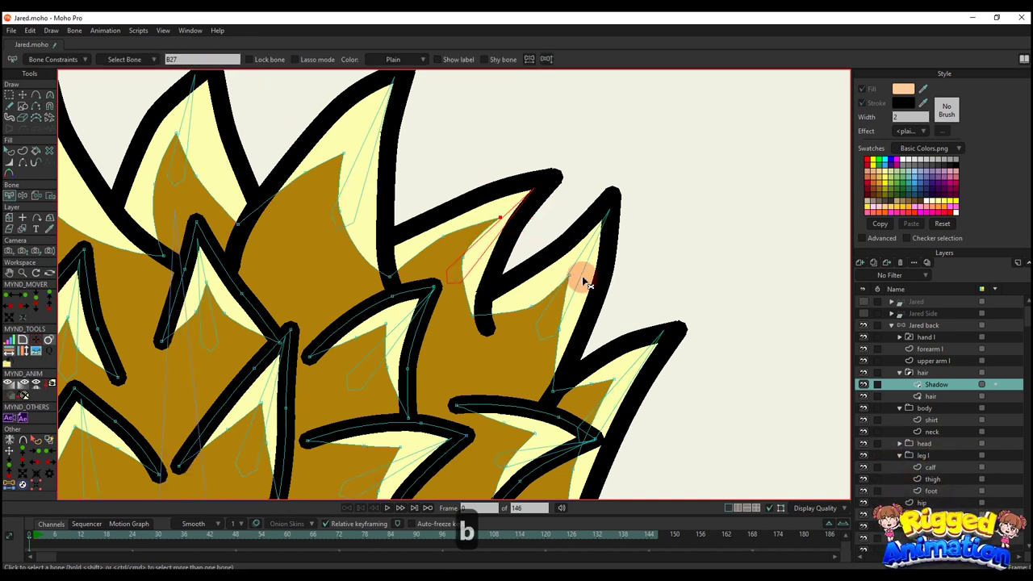
pyautogui.press('i')
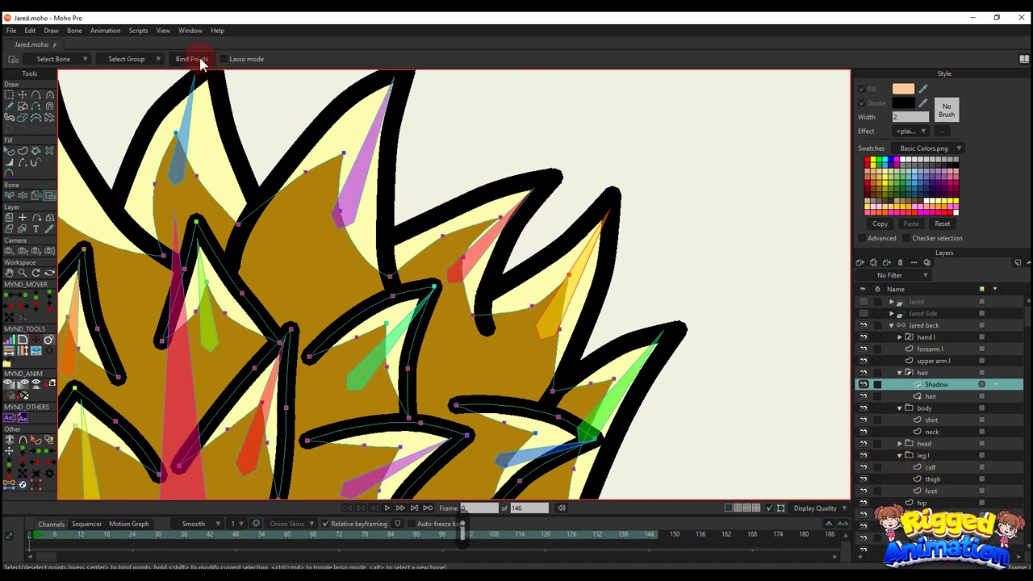
# Bind the shadow peak point inside the lowest right outline spike to that spike's bone
pyautogui.press('b')
pyautogui.click(636, 368)
pyautogui.moveTo(625, 346); pyautogui.dragTo(628, 289)
pyautogui.press('i')
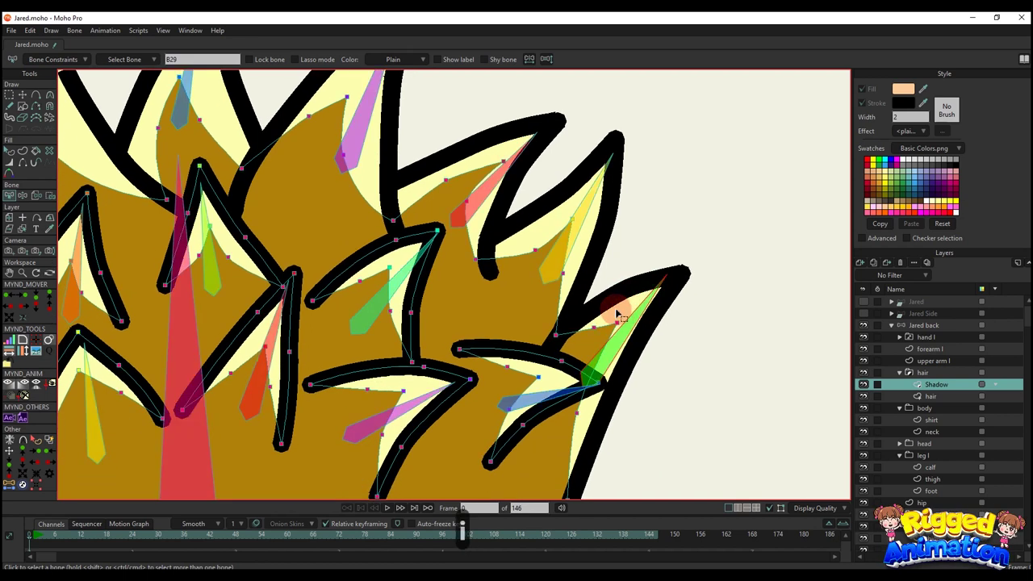
pyautogui.press('i')
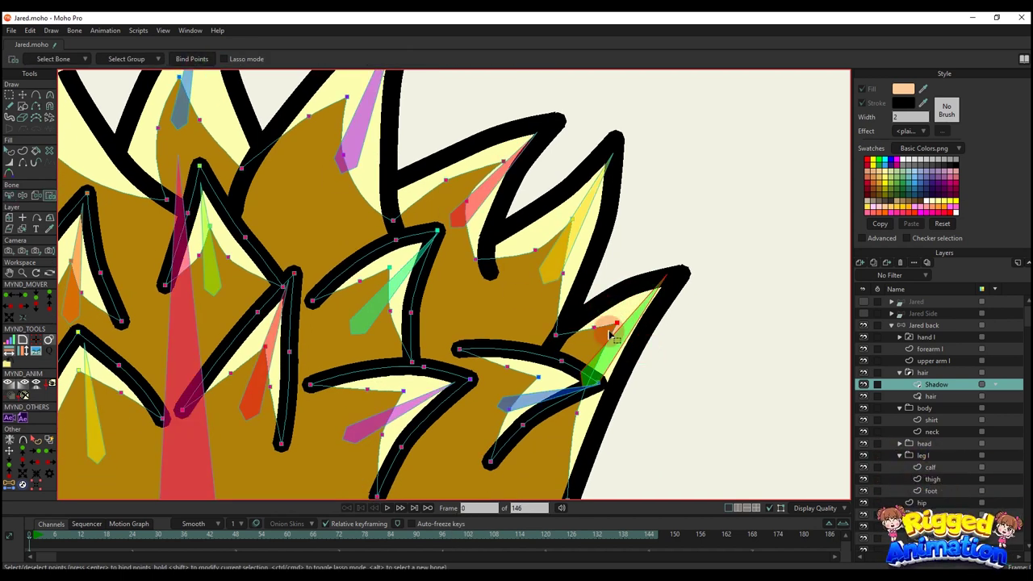
pyautogui.scroll(-5, 611, 332)
pyautogui.moveTo(692, 422); pyautogui.dragTo(680, 330)
pyautogui.press('q')
pyautogui.scroll(-2, 691, 335)
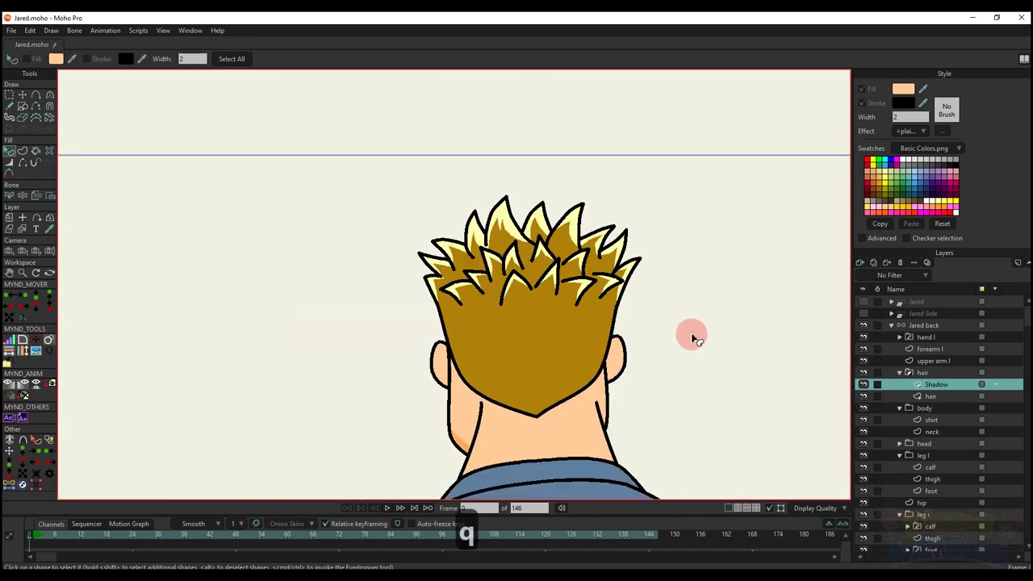
# Enable bone dynamics on all the hair spike bones of Jared back with torque force 0.5 and spring force 0.5
pyautogui.click(910, 325)
pyautogui.press('b')
pyautogui.moveTo(362, 175); pyautogui.dragTo(488, 305)
pyautogui.moveTo(474, 155); pyautogui.dragTo(539, 210)
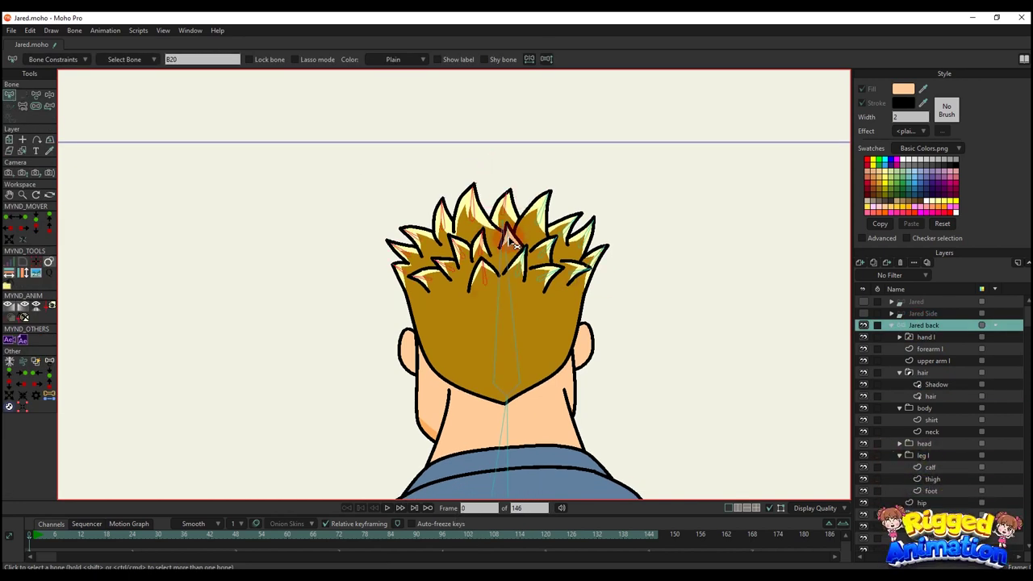
pyautogui.moveTo(644, 282); pyautogui.dragTo(675, 319)
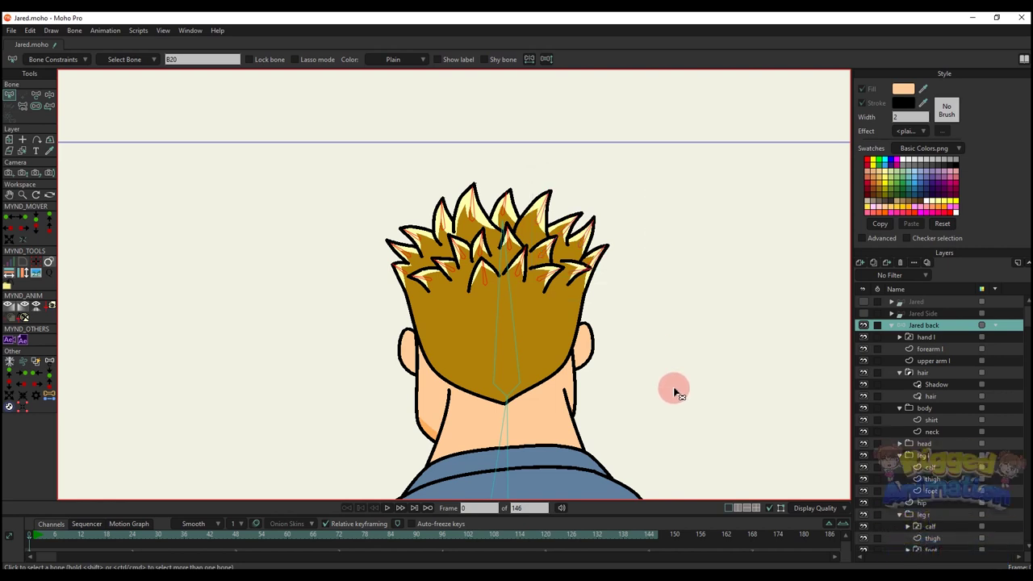
pyautogui.click(71, 59)
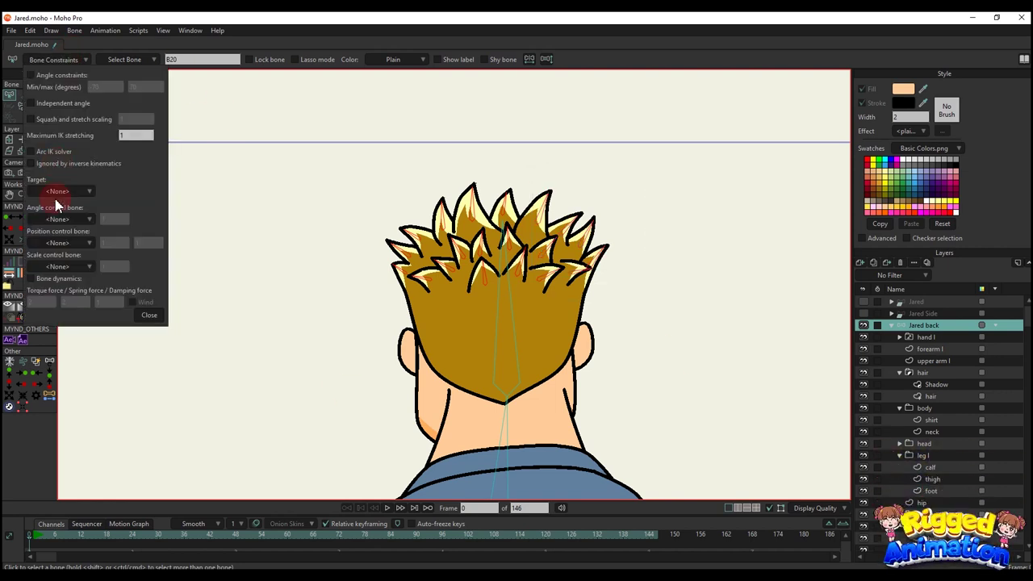
pyautogui.click(47, 298)
pyautogui.write('0.')
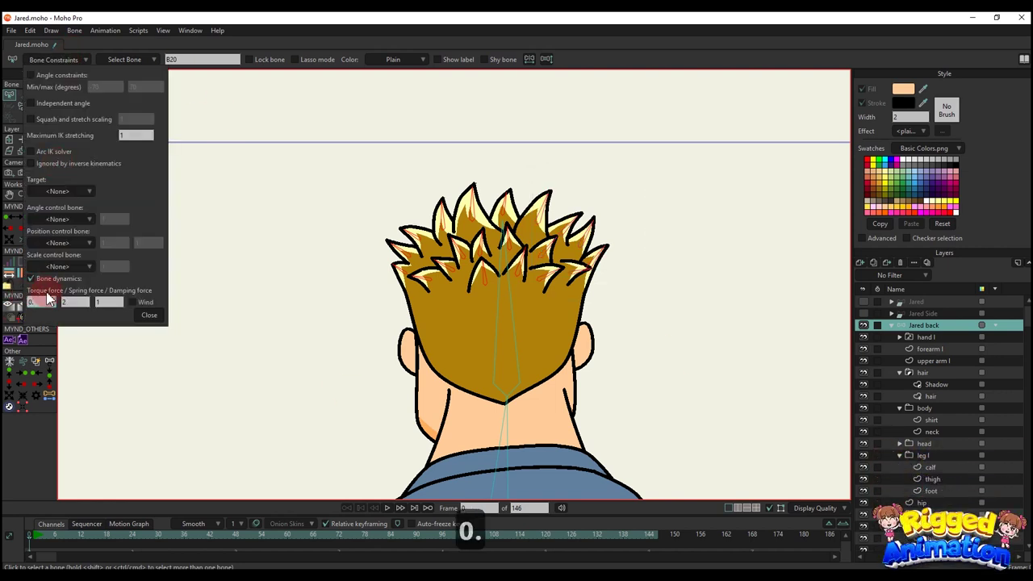
pyautogui.write('45')
pyautogui.click(79, 303)
pyautogui.press('BackSpace')
pyautogui.press('BackSpace')
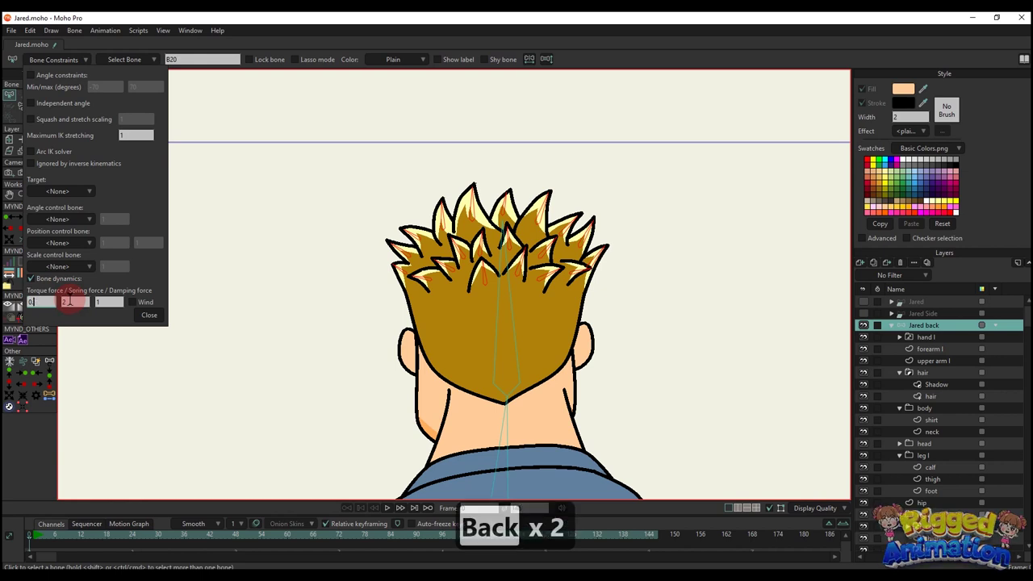
pyautogui.write('5')
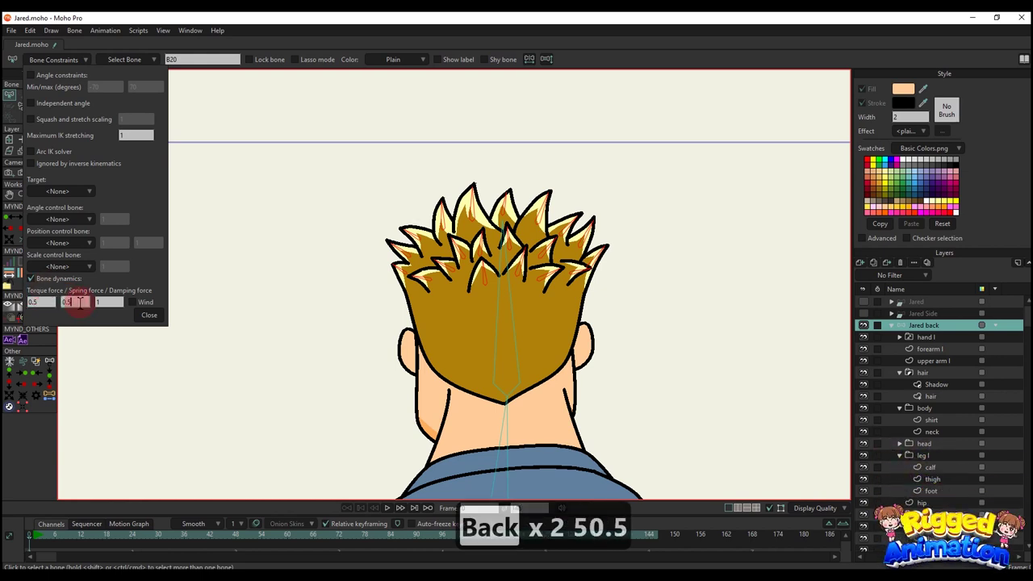
pyautogui.click(154, 314)
# Deselect the hair bones and move the upper torso bone at frame 6 as a test of the hair dynamics
pyautogui.scroll(-3, 313, 302)
pyautogui.moveTo(353, 337); pyautogui.dragTo(362, 287)
pyautogui.press('b')
pyautogui.click(712, 288)
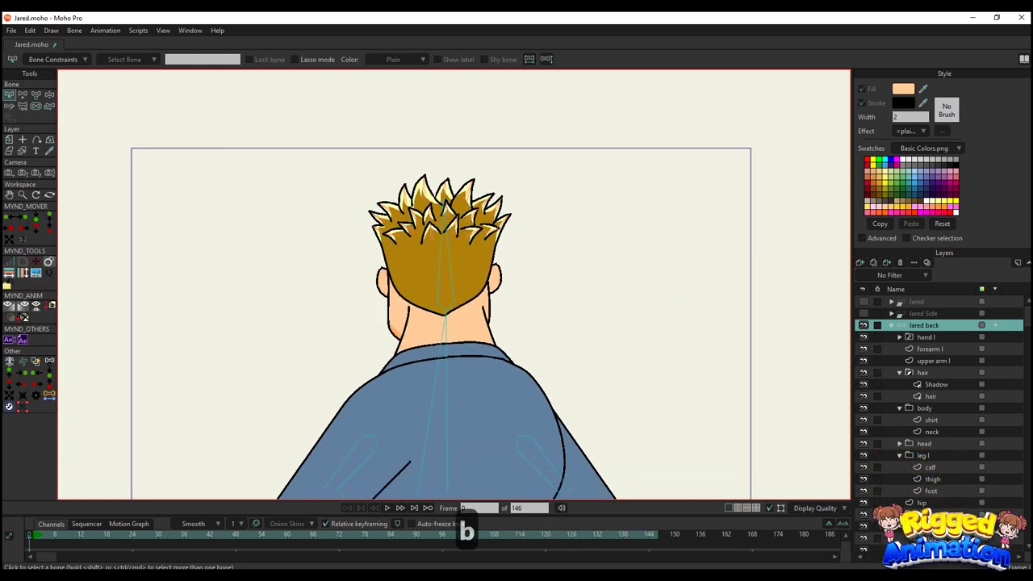
pyautogui.click(56, 535)
pyautogui.moveTo(554, 415); pyautogui.dragTo(536, 350)
pyautogui.press('z')
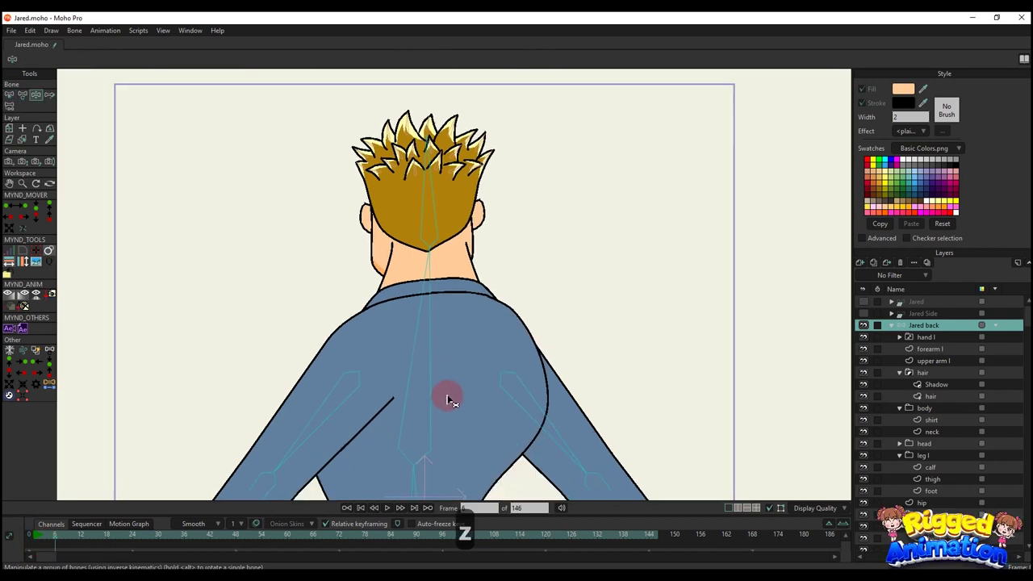
pyautogui.scroll(-1, 451, 400)
pyautogui.press('t')
pyautogui.moveTo(413, 406); pyautogui.dragTo(506, 356)
pyautogui.moveTo(555, 175); pyautogui.dragTo(519, 223)
pyautogui.scroll(3, 519, 224)
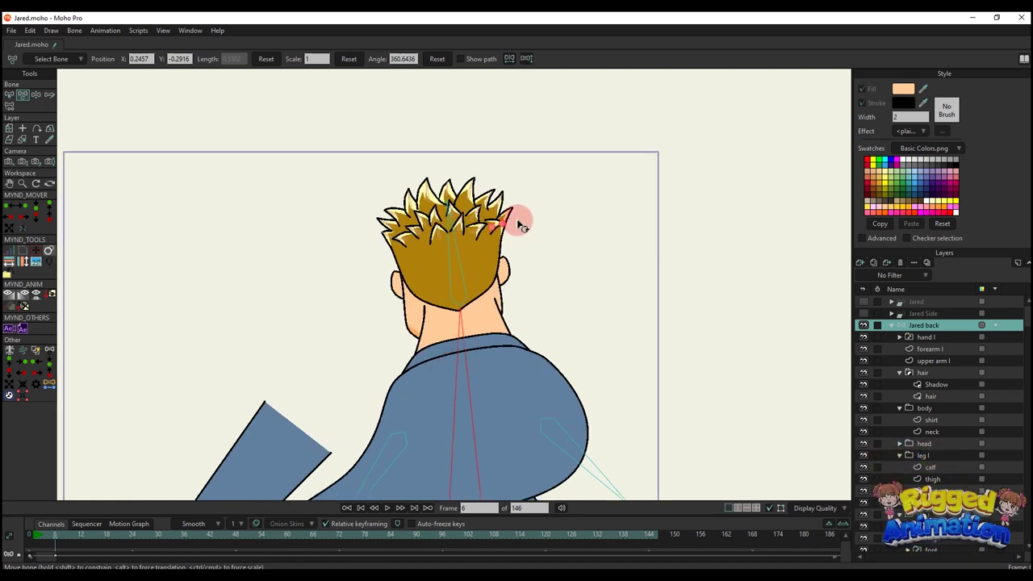
# Play the test animation from the start several times to check how the hair spikes swing
pyautogui.click(34, 540)
pyautogui.press('space')
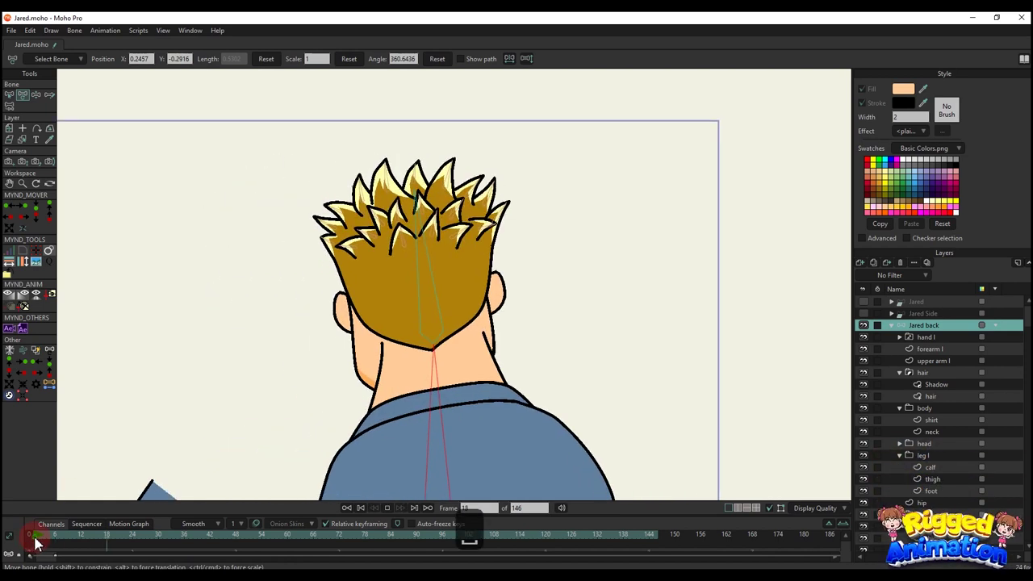
pyautogui.click(34, 539)
pyautogui.press('space')
pyautogui.click(34, 539)
pyautogui.press('space')
pyautogui.press('space')
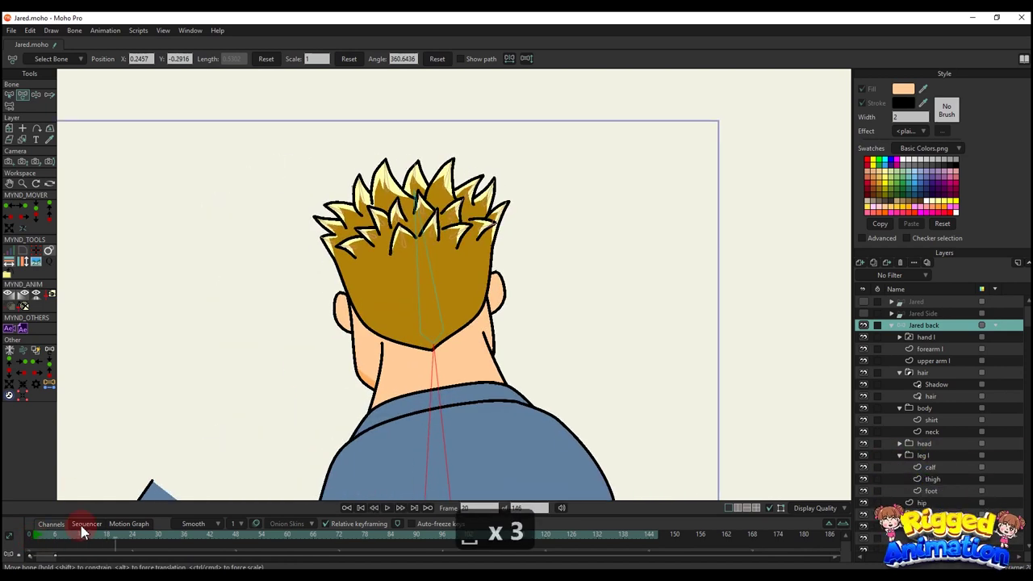
# Delete the test keyframes from the timeline and return to frame 0
pyautogui.moveTo(92, 516); pyautogui.dragTo(23, 439)
pyautogui.press('BackSpace')
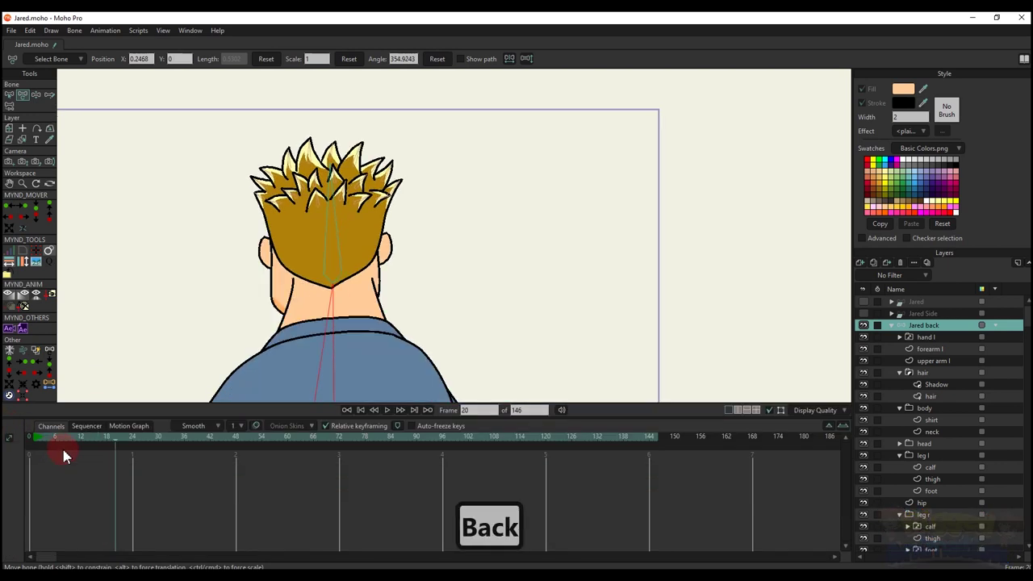
pyautogui.click(27, 437)
# Bind all points of the upper arm l layer to the upper arm bone inside it
pyautogui.moveTo(355, 363); pyautogui.dragTo(479, 150)
pyautogui.scroll(-5, 464, 185)
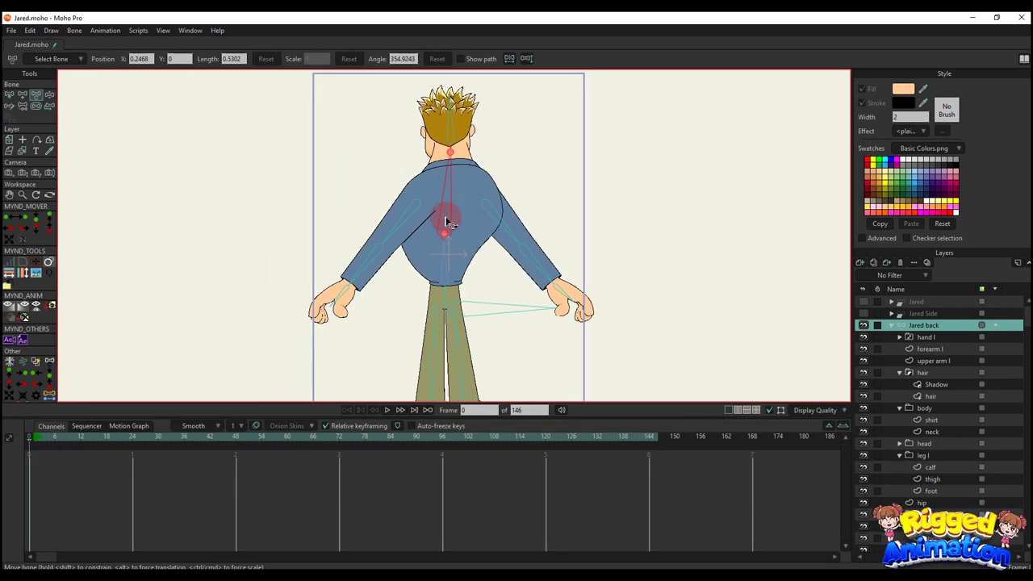
pyautogui.moveTo(449, 221); pyautogui.dragTo(456, 279)
pyautogui.scroll(3, 426, 246)
pyautogui.keyDown('alt'); pyautogui.rightClick(418, 253); pyautogui.keyUp('alt')
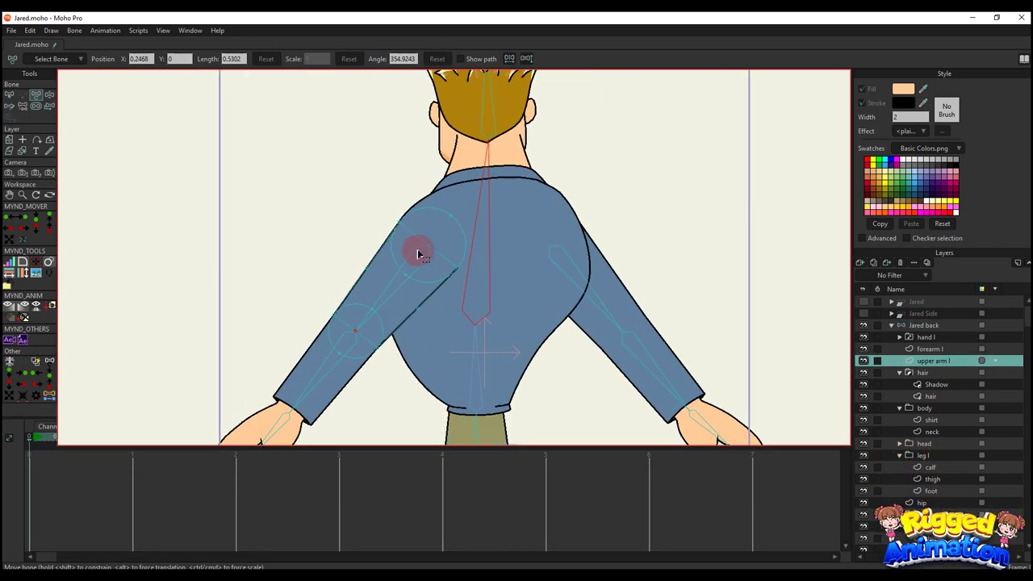
pyautogui.press('b')
pyautogui.click(386, 303)
pyautogui.scroll(-5, 388, 304)
pyautogui.press('i')
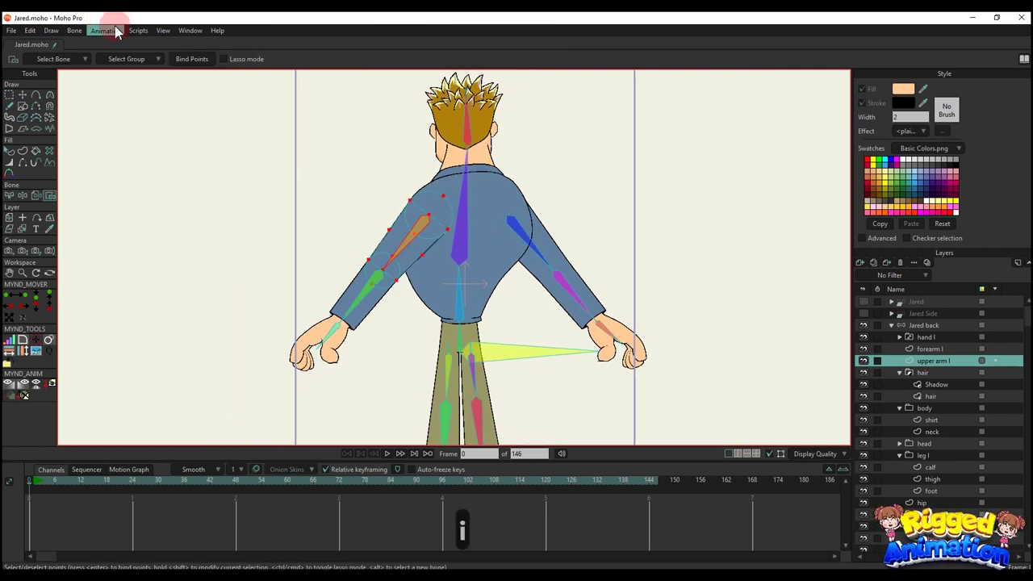
# Bind all points of the forearm l layer to its forearm bone
pyautogui.press('b')
pyautogui.keyDown('ctrl'); pyautogui.keyDown('alt'); pyautogui.click(355, 303); pyautogui.keyUp('alt'); pyautogui.keyUp('ctrl')
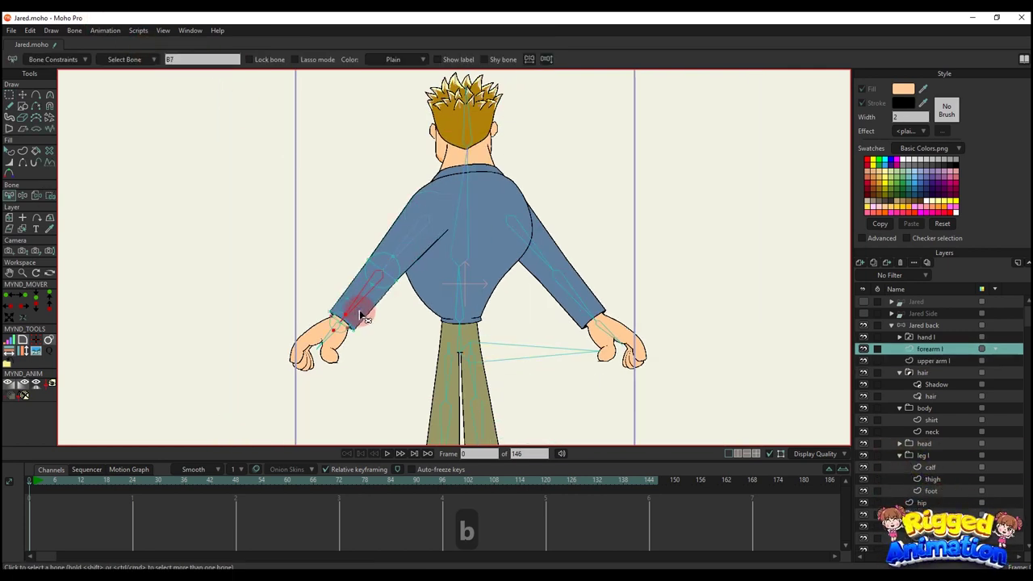
pyautogui.press('i')
pyautogui.moveTo(277, 219); pyautogui.dragTo(427, 373)
pyautogui.click(191, 59)
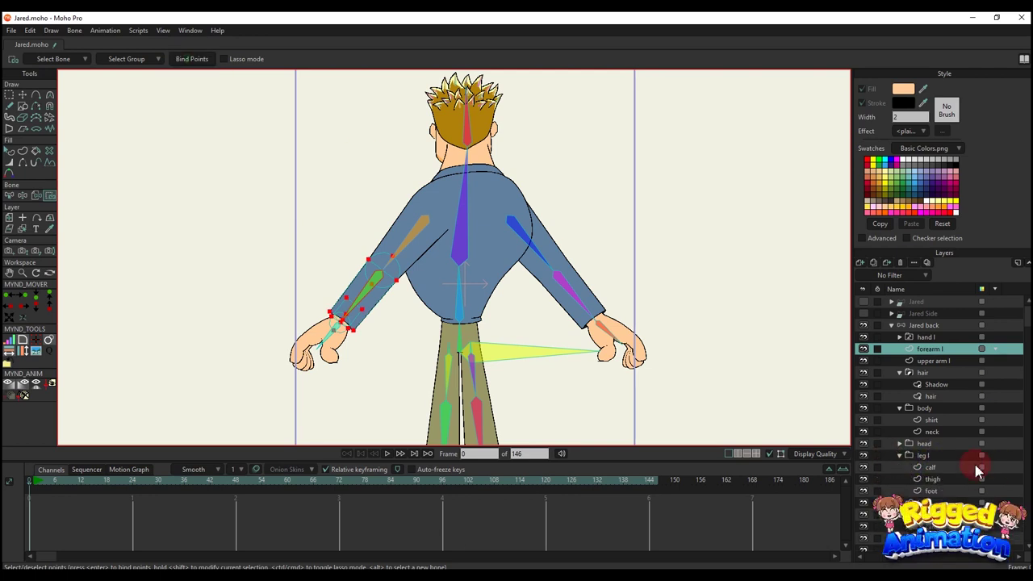
# Bind the hand l and hand r layers each to their own hand bone
pyautogui.click(925, 339)
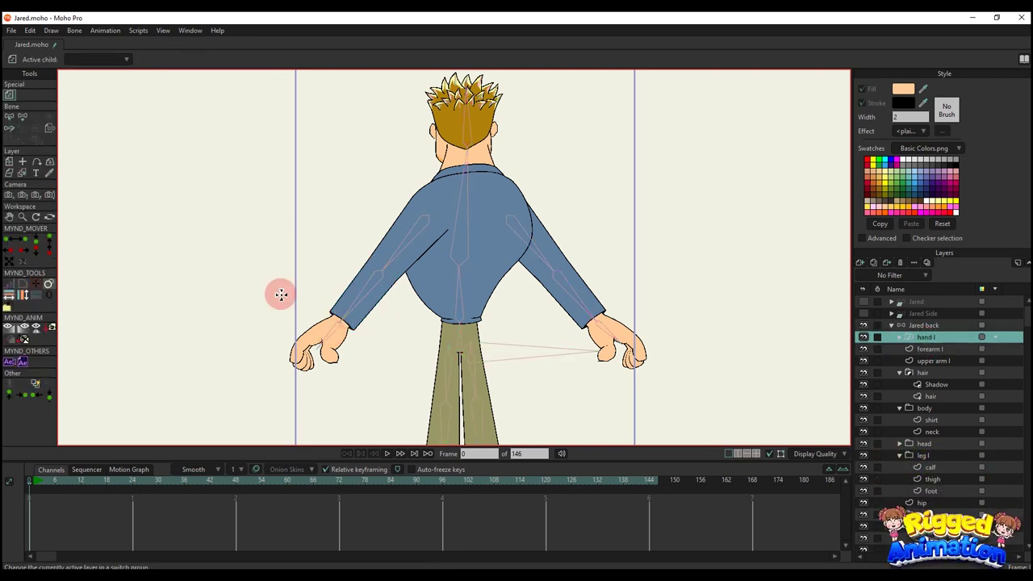
pyautogui.click(49, 127)
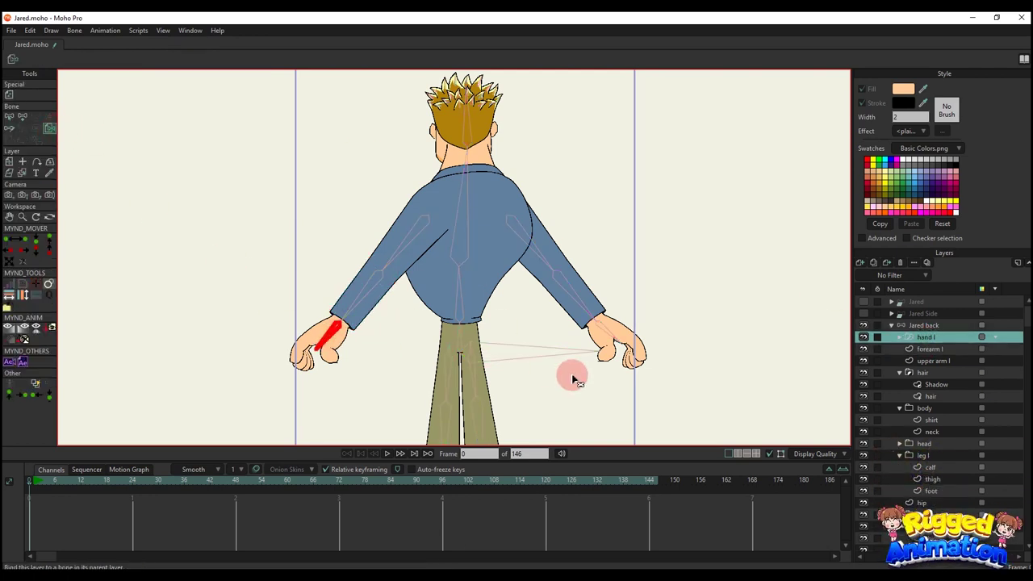
pyautogui.scroll(2, 572, 376)
pyautogui.keyDown('alt'); pyautogui.rightClick(631, 326); pyautogui.keyUp('alt')
pyautogui.click(928, 533)
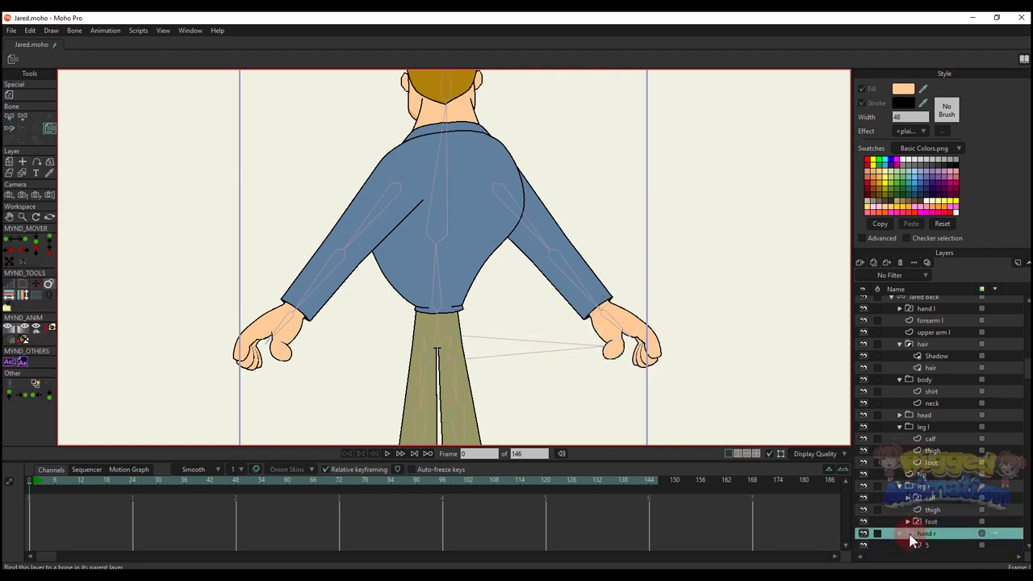
pyautogui.click(660, 368)
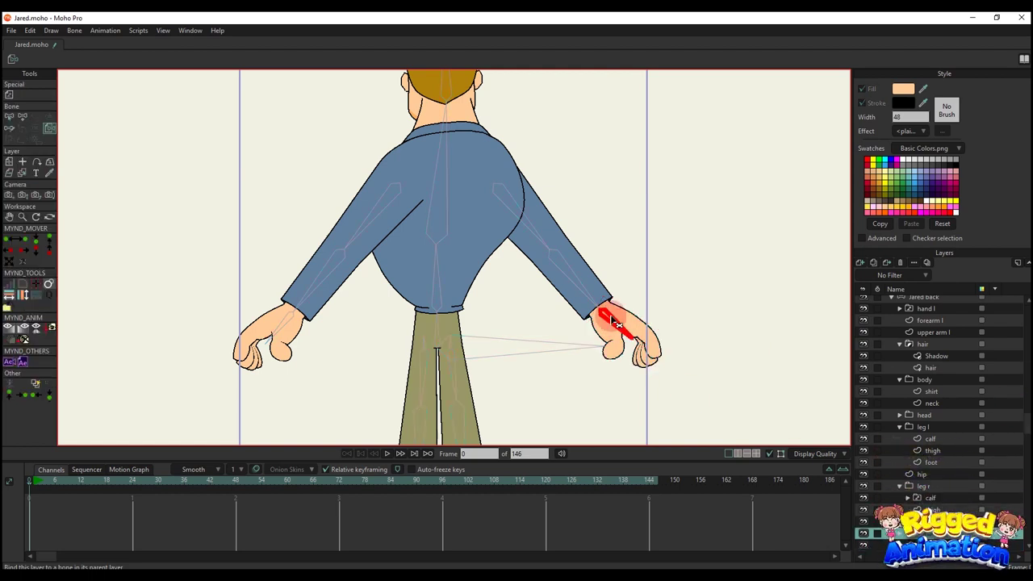
# Bind all points of the forearm r layer to the forearm bone inside it
pyautogui.press('b')
pyautogui.click(579, 292)
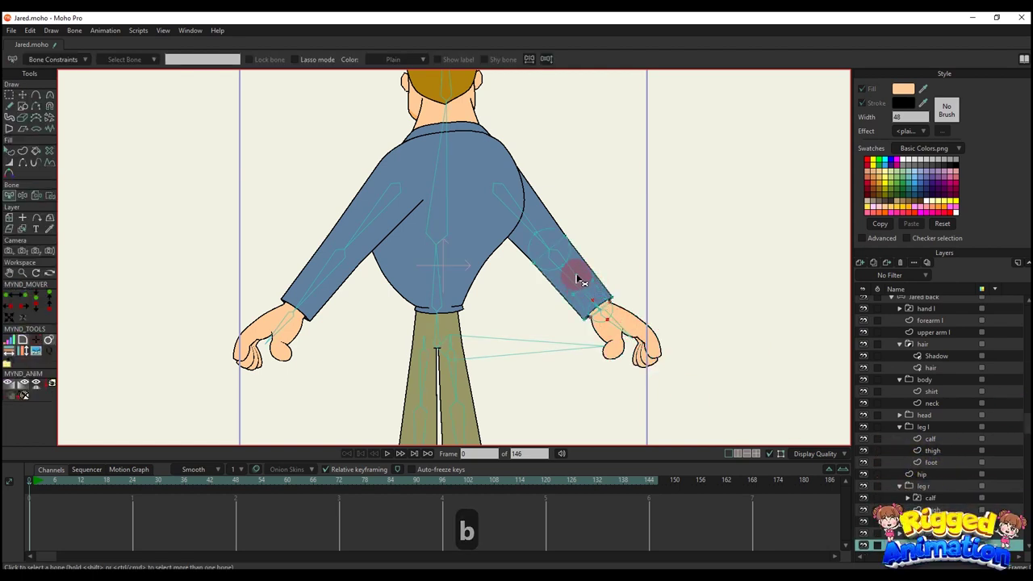
pyautogui.scroll(-5, 579, 278)
pyautogui.press('i')
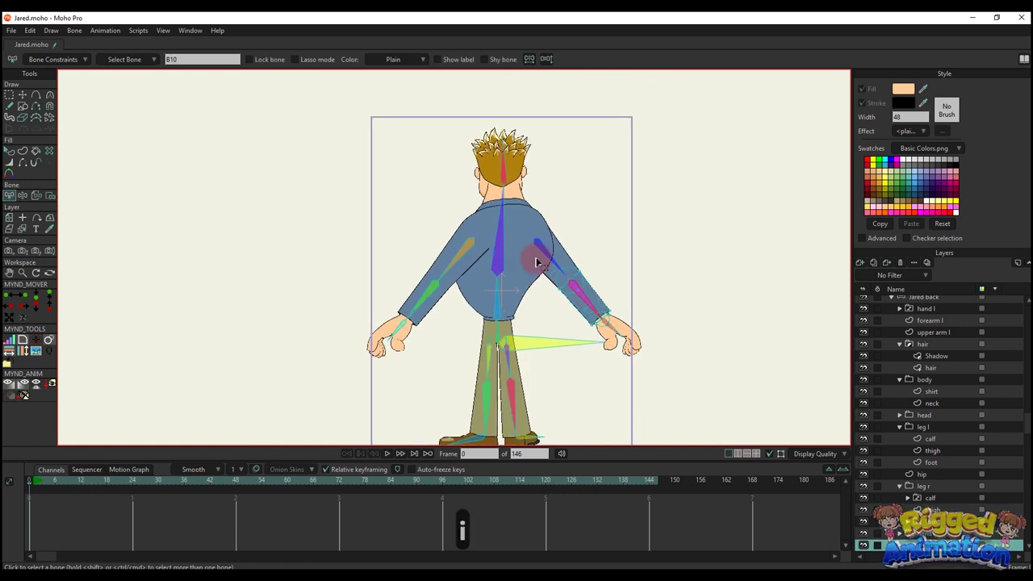
pyautogui.click(347, 200)
pyautogui.scroll(3, 557, 266)
# Bind all points of the upper arm r layer to the upper arm bone inside it
pyautogui.press('b')
pyautogui.click(562, 270)
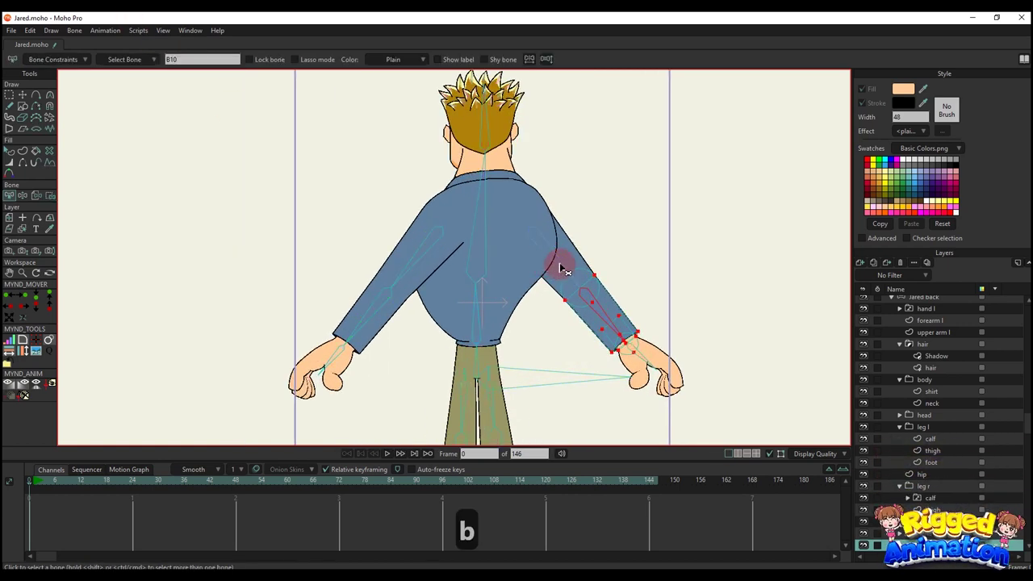
pyautogui.press('i')
pyautogui.click(236, 89)
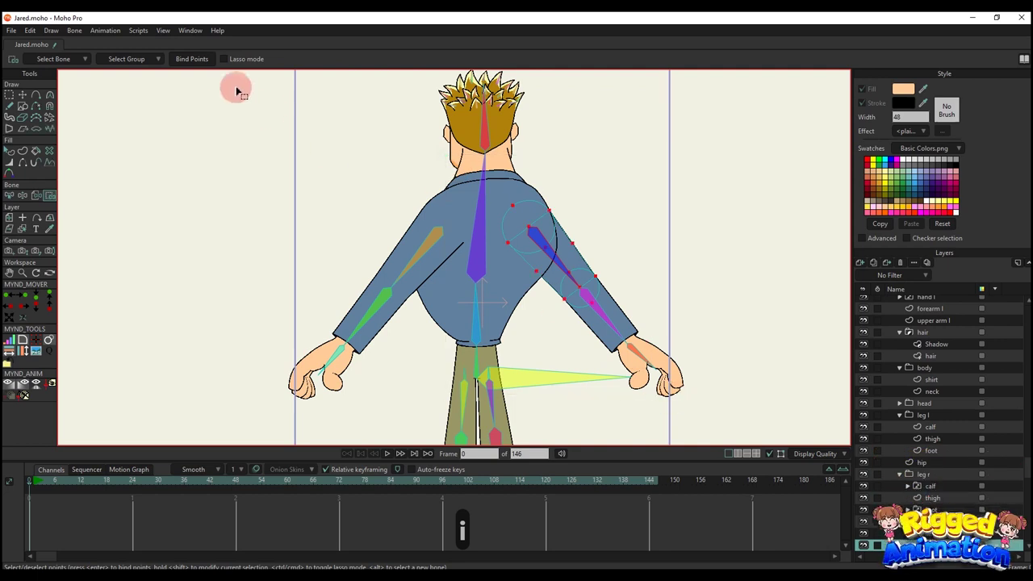
pyautogui.scroll(-3, 484, 283)
pyautogui.scroll(4, 484, 283)
pyautogui.scroll(-4, 488, 288)
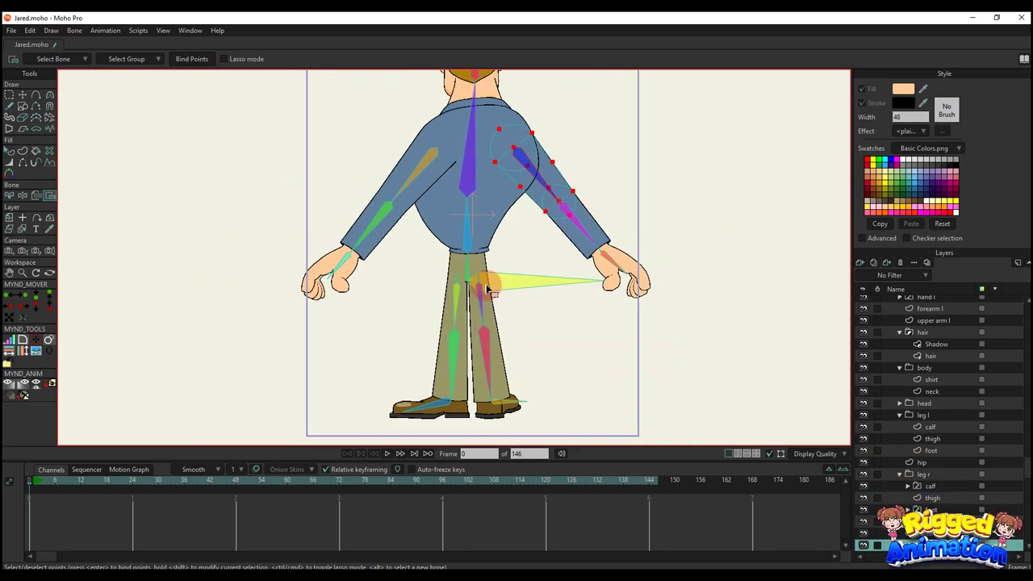
pyautogui.scroll(2, 915, 334)
# Test the Jared back rig at frame 6 by moving the horizontal hip control bone, and return to frame 0
pyautogui.click(920, 324)
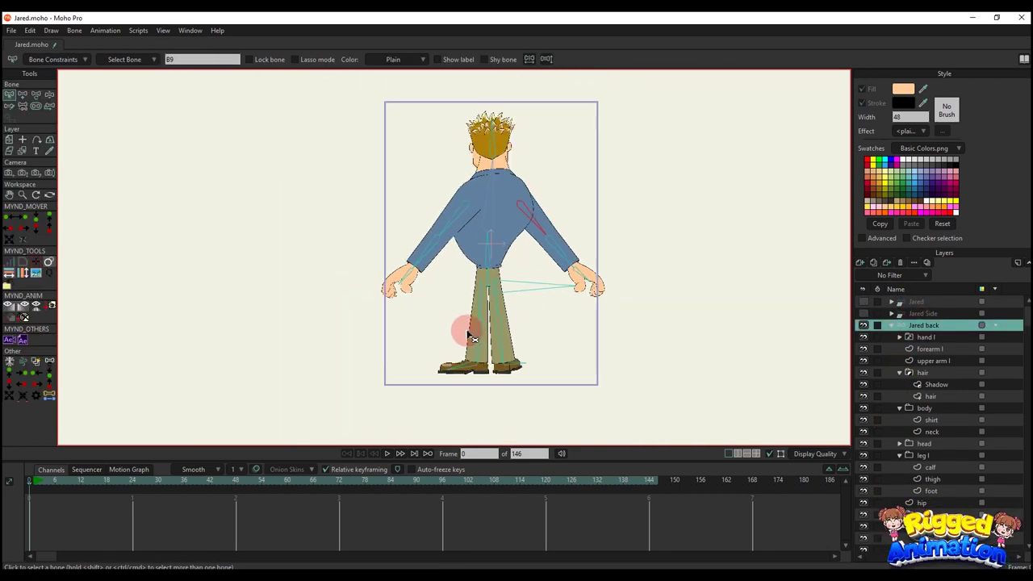
pyautogui.click(57, 481)
pyautogui.click(491, 300)
pyautogui.press('t')
pyautogui.press('z')
pyautogui.moveTo(502, 296); pyautogui.dragTo(519, 275)
pyautogui.moveTo(39, 481); pyautogui.dragTo(29, 481)
pyautogui.scroll(2, 523, 273)
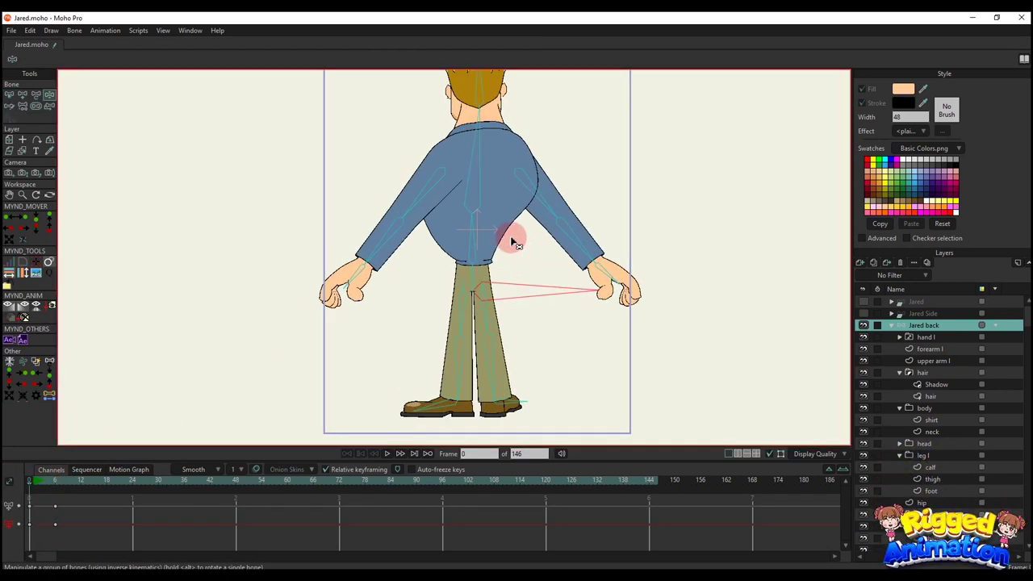
# Bind the lower points of the shirt layer, from the waist down to the hem, to the lower spine bone
pyautogui.keyDown('alt'); pyautogui.rightClick(493, 237); pyautogui.keyUp('alt')
pyautogui.scroll(3, 487, 237)
pyautogui.press('b')
pyautogui.click(466, 238)
pyautogui.moveTo(466, 238); pyautogui.dragTo(490, 284)
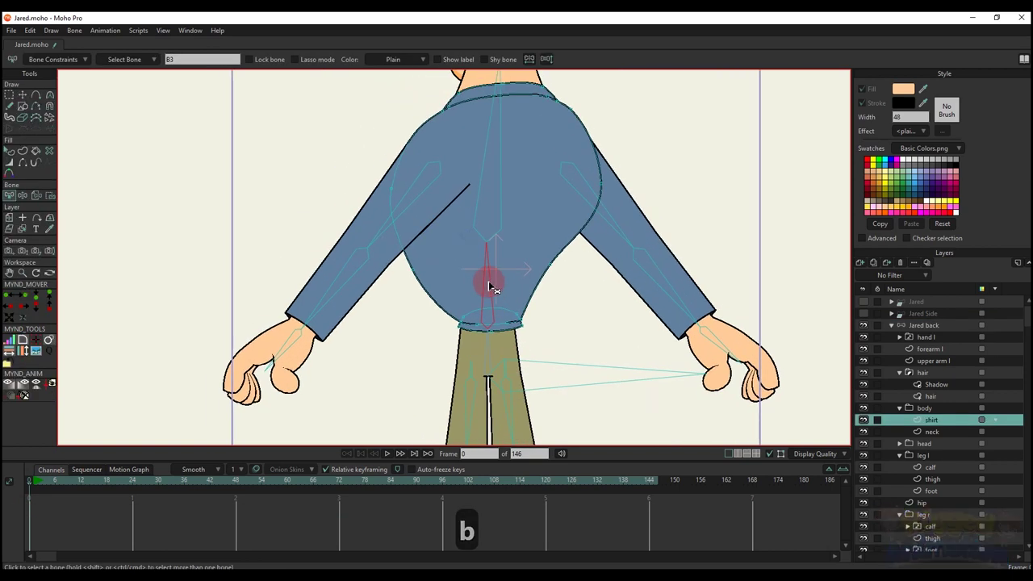
pyautogui.press('i')
pyautogui.moveTo(395, 239); pyautogui.dragTo(588, 362)
pyautogui.click(200, 58)
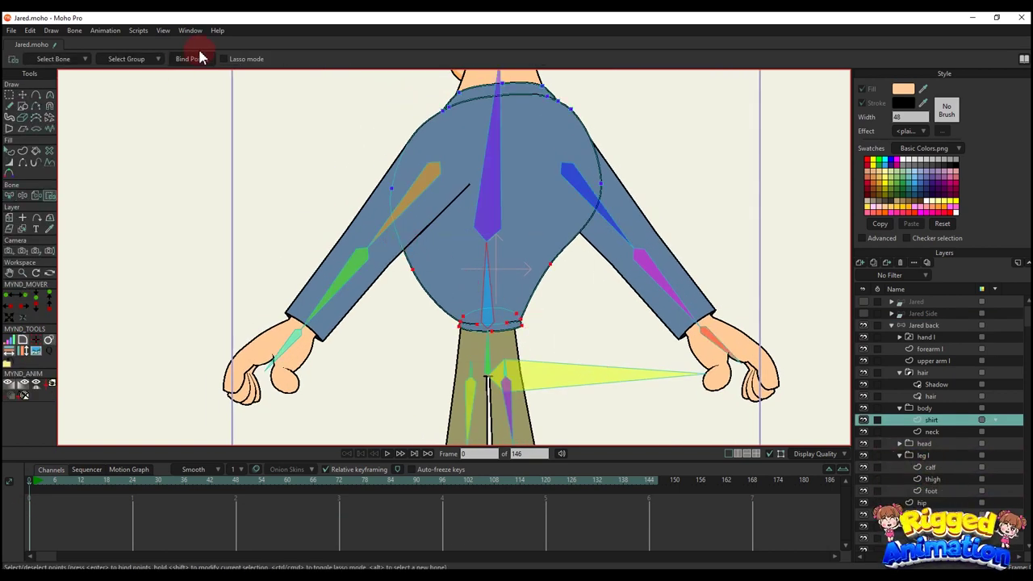
# Add two short bones to the Jared back layer, one at each end of the shirt hem
pyautogui.scroll(2, 479, 312)
pyautogui.press('b')
pyautogui.scroll(1, 468, 342)
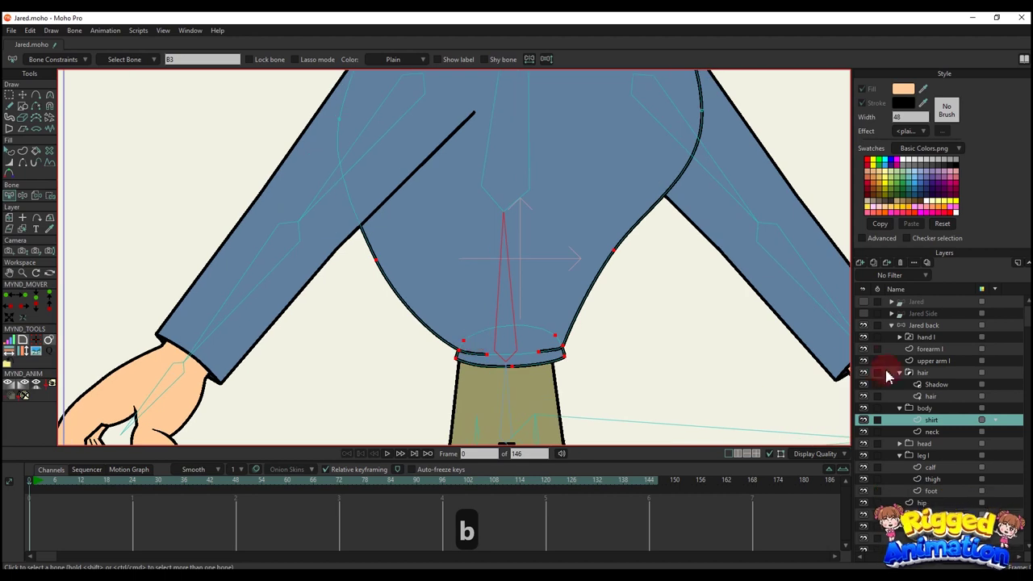
pyautogui.click(917, 326)
pyautogui.press('b')
pyautogui.press('a')
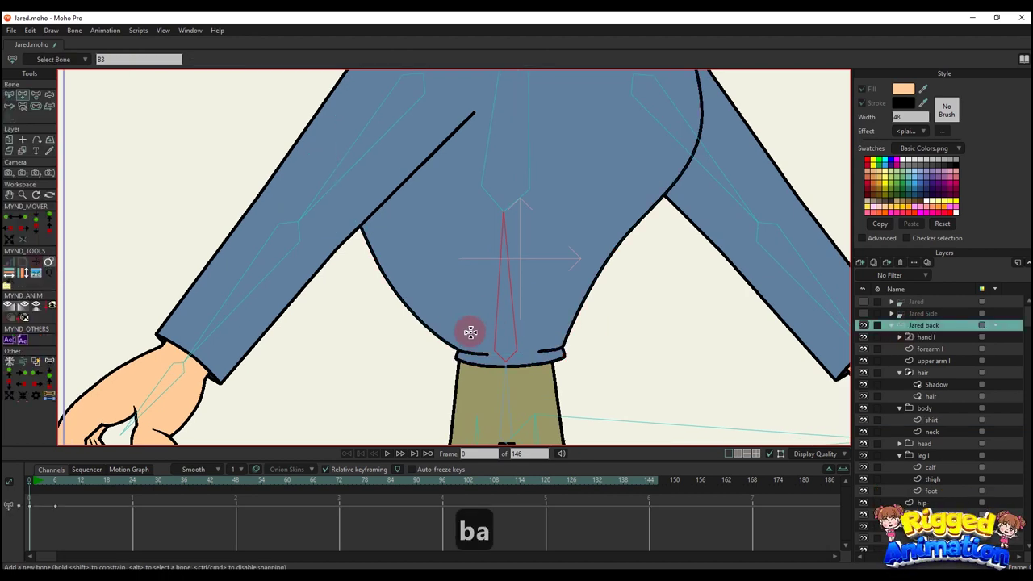
pyautogui.moveTo(467, 331); pyautogui.dragTo(461, 358)
pyautogui.press('b')
pyautogui.press('a')
pyautogui.moveTo(552, 329); pyautogui.dragTo(561, 351)
pyautogui.scroll(2, 500, 350)
pyautogui.press('b')
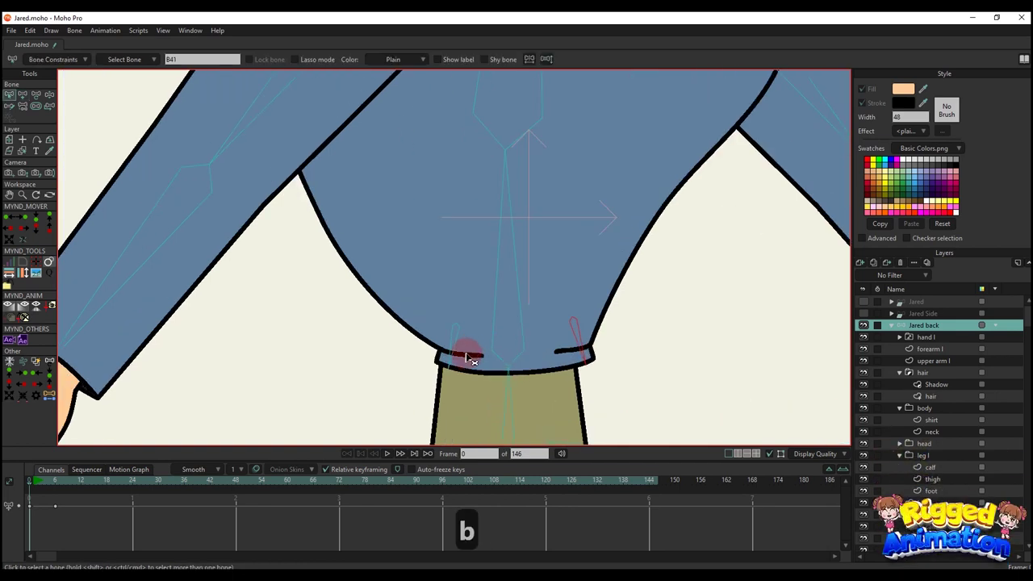
# Bind the shirt's corner points at each end of the hem to the small bone beside them
pyautogui.keyDown('alt'); pyautogui.rightClick(457, 350); pyautogui.keyUp('alt')
pyautogui.press('b')
pyautogui.click(454, 353)
pyautogui.press('i')
pyautogui.moveTo(418, 329); pyautogui.dragTo(463, 396)
pyautogui.click(192, 60)
pyautogui.press('b')
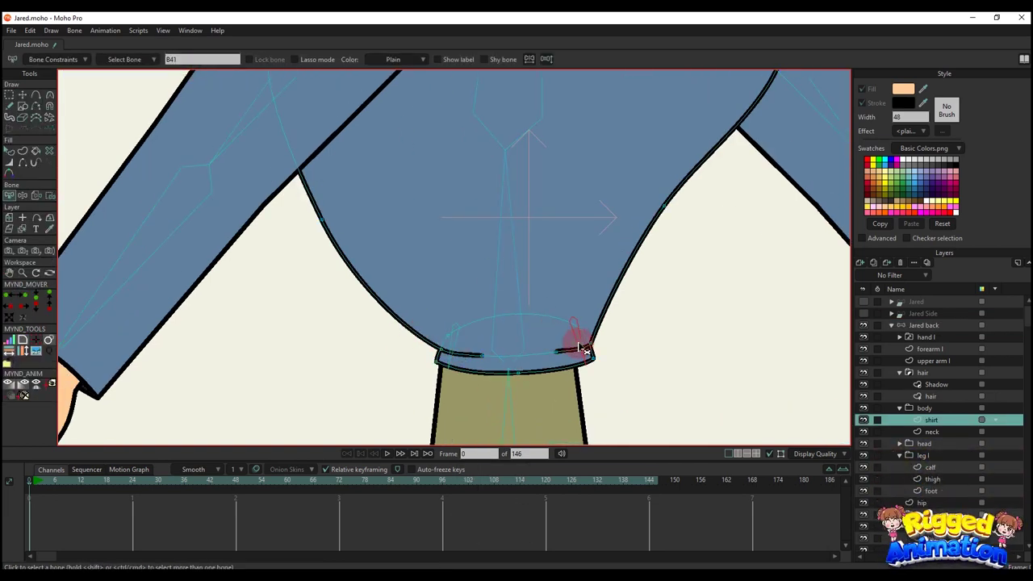
pyautogui.press('i')
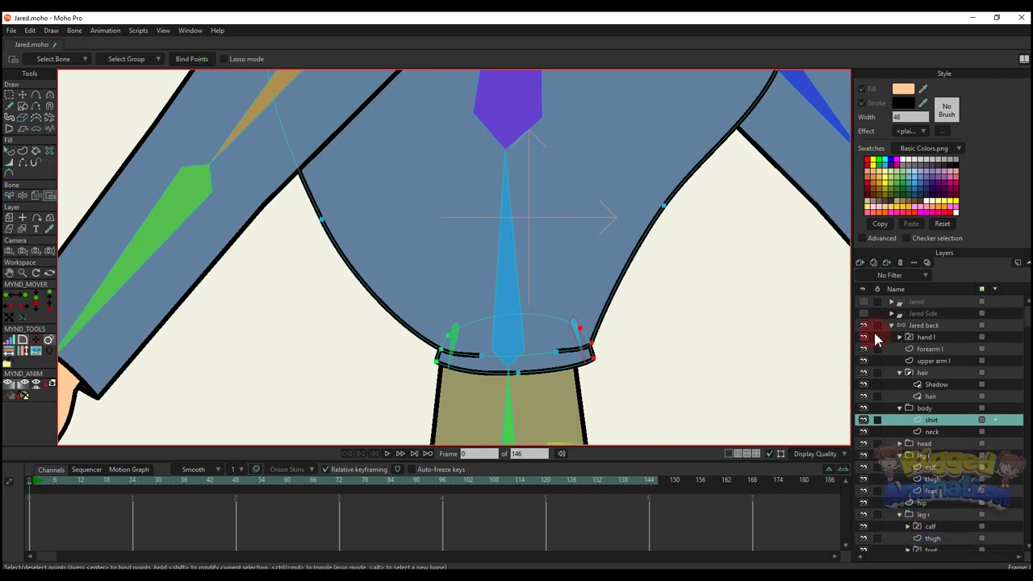
# Select and collapse the Jared back layer and delete its test keyframes from the timeline
pyautogui.click(925, 326)
pyautogui.click(891, 325)
pyautogui.scroll(-5, 549, 238)
pyautogui.moveTo(99, 525); pyautogui.dragTo(18, 489)
pyautogui.press('BackSpace')
# Test the body movement at frame 5 with the hip control bone, delete the test keyframes and return to frame 0
pyautogui.click(53, 480)
pyautogui.scroll(-5, 435, 276)
pyautogui.press('z')
pyautogui.moveTo(457, 291); pyautogui.dragTo(287, 355)
pyautogui.moveTo(23, 484); pyautogui.dragTo(19, 478)
pyautogui.press('BackSpace')
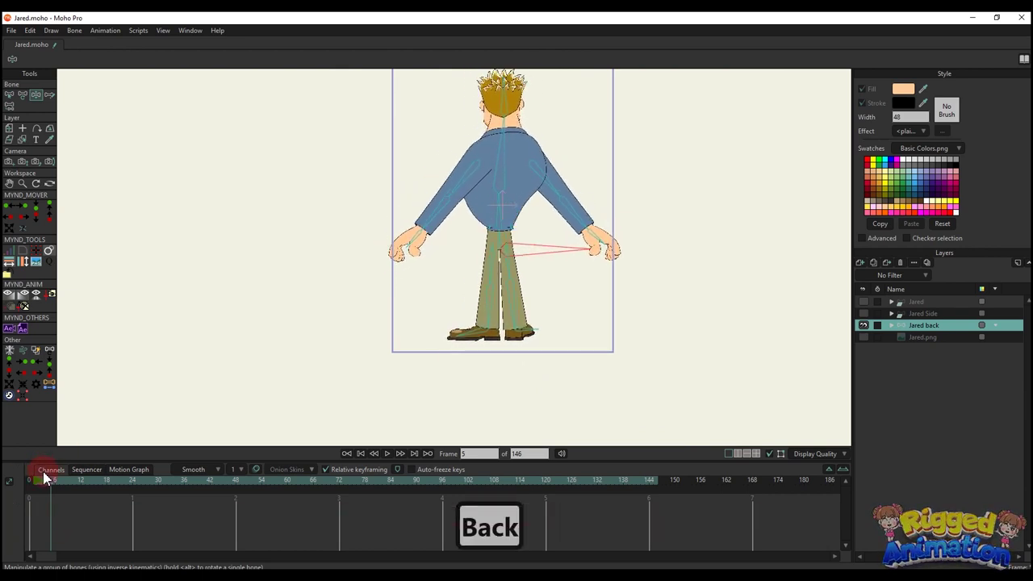
pyautogui.click(23, 477)
# Check the bone parenting and reduce the bone strength of the two small shirt hem bones
pyautogui.moveTo(232, 390); pyautogui.dragTo(244, 434)
pyautogui.scroll(3, 392, 375)
pyautogui.press('p')
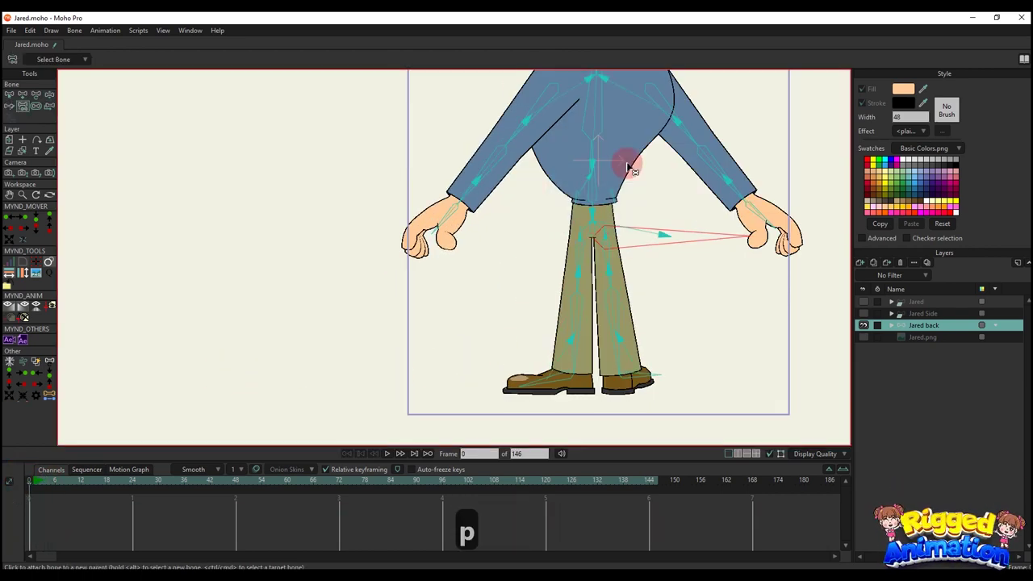
pyautogui.scroll(6, 581, 250)
pyautogui.press('b')
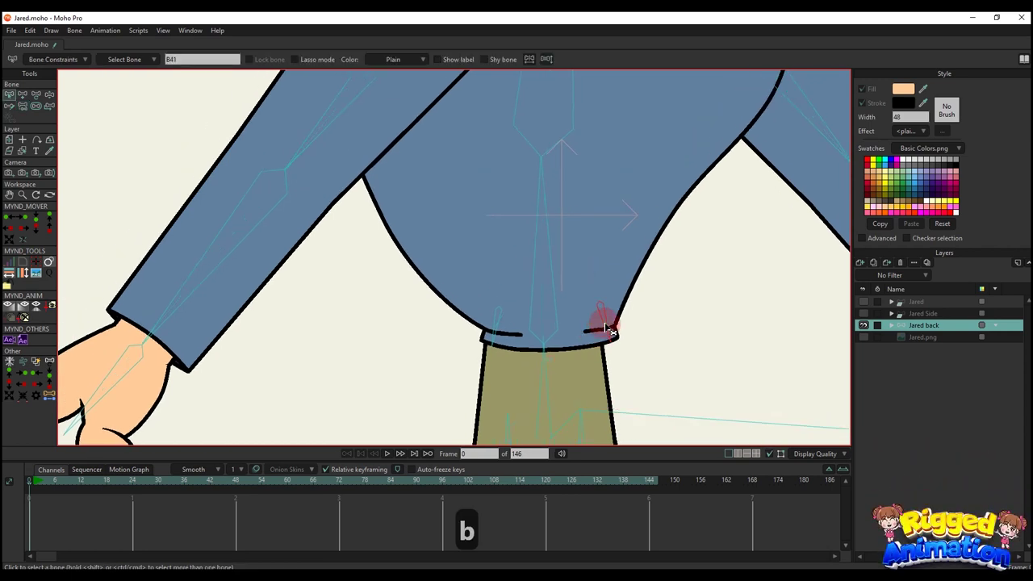
pyautogui.press('p')
pyautogui.press('s')
pyautogui.scroll(-5, 545, 284)
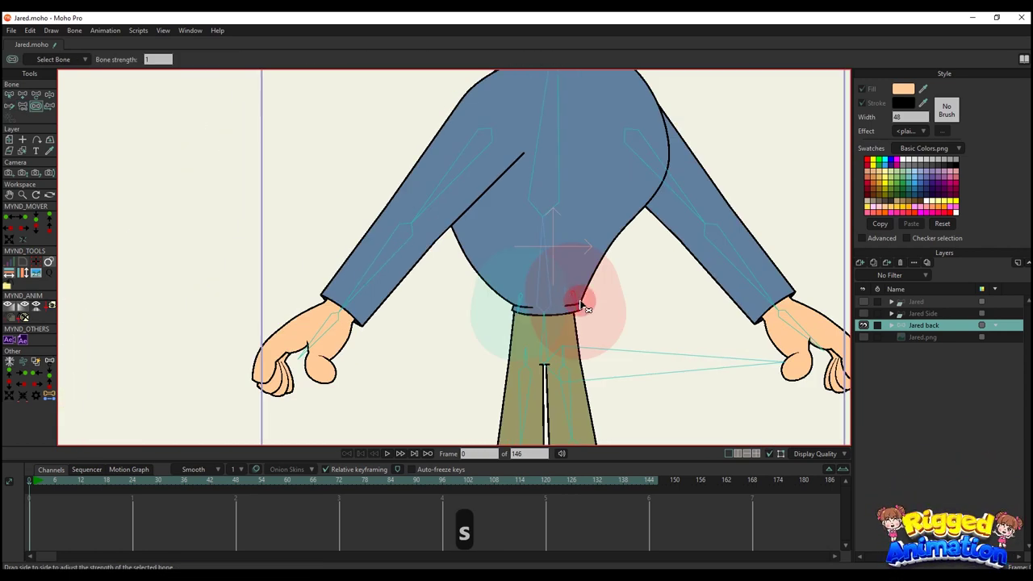
# Test the body movement with a pose at frame 7, play it back, delete the keyframes and return to frame 0
pyautogui.click(59, 482)
pyautogui.scroll(-5, 384, 297)
pyautogui.press('z')
pyautogui.moveTo(483, 322); pyautogui.dragTo(555, 315)
pyautogui.scroll(-2, 485, 313)
pyautogui.press('space')
pyautogui.press('space')
pyautogui.press('space')
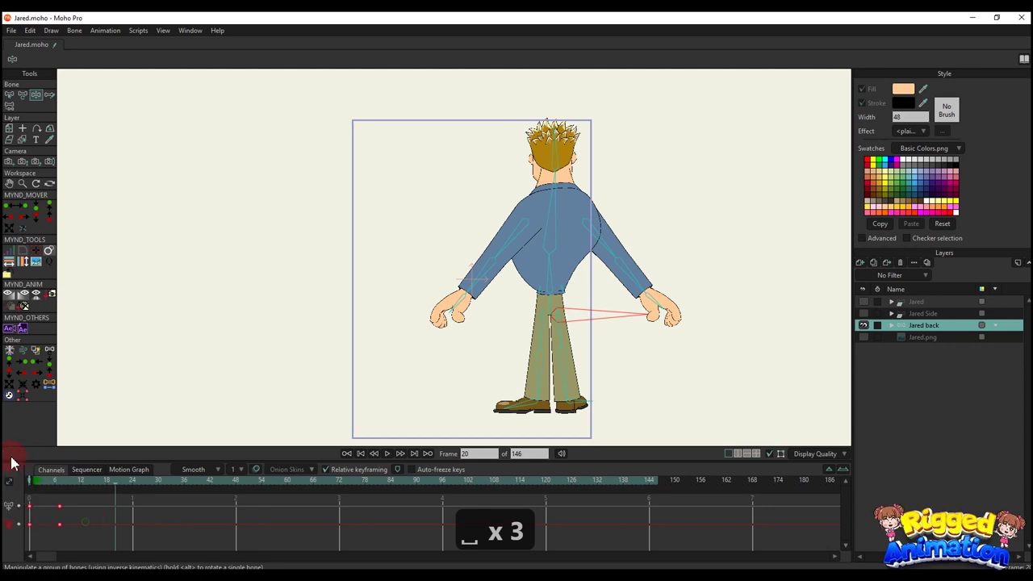
pyautogui.press('BackSpace')
pyautogui.click(25, 486)
# Add a long downward-pointing bone below each foot and adjust the bone strength of both
pyautogui.moveTo(336, 441); pyautogui.dragTo(355, 279)
pyautogui.press('b')
pyautogui.moveTo(471, 290); pyautogui.dragTo(480, 408)
pyautogui.press('a')
pyautogui.press('s')
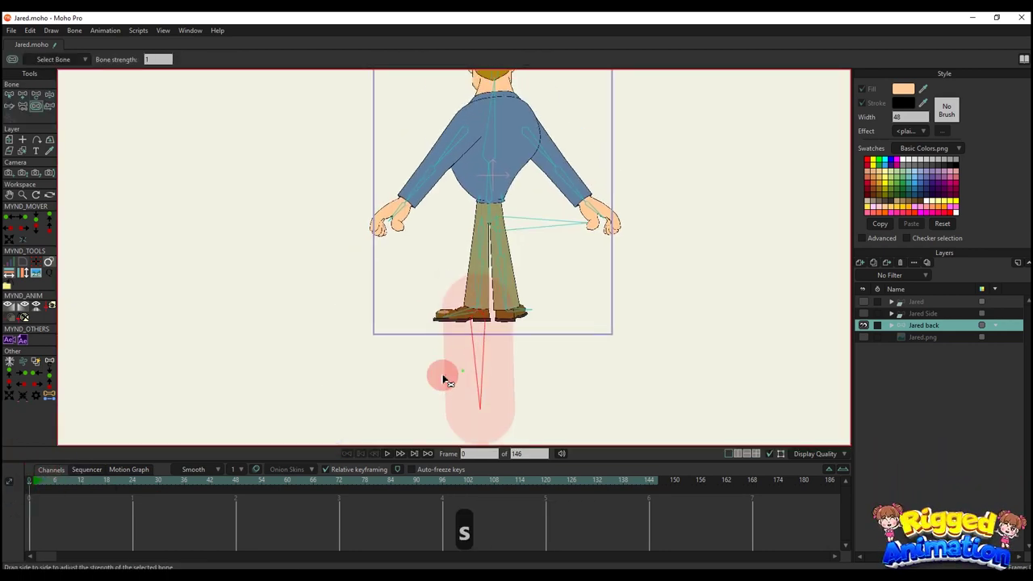
pyautogui.press('b')
pyautogui.press('a')
pyautogui.moveTo(506, 321); pyautogui.dragTo(508, 409)
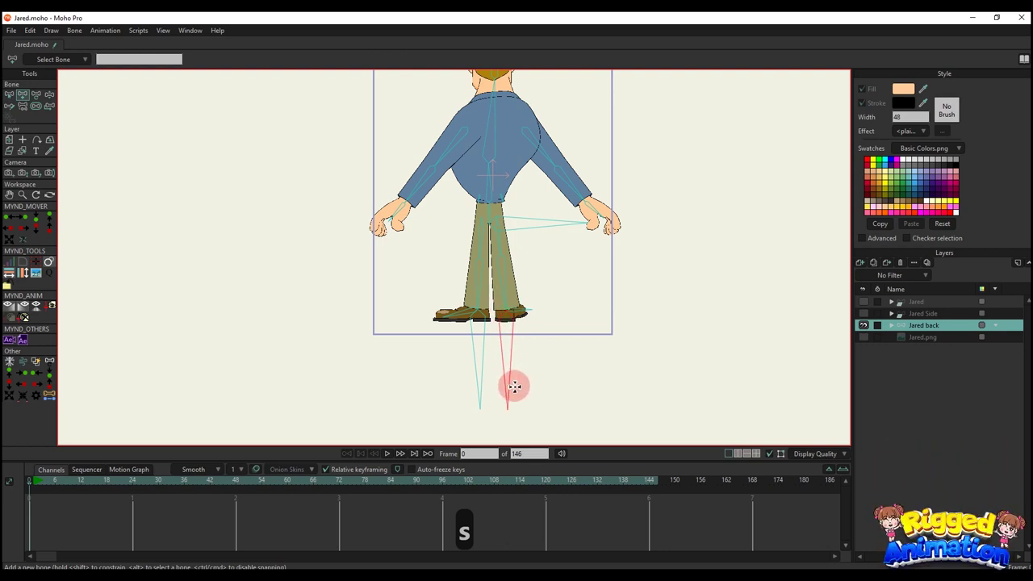
pyautogui.press('s')
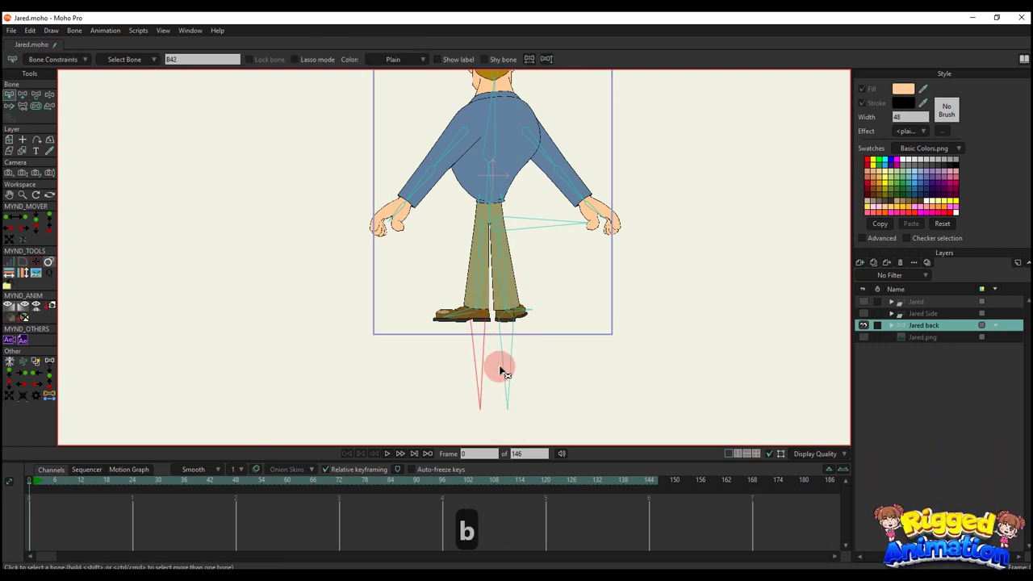
# Set the target of calf bone B13 to the new bone below its foot
pyautogui.click(167, 59)
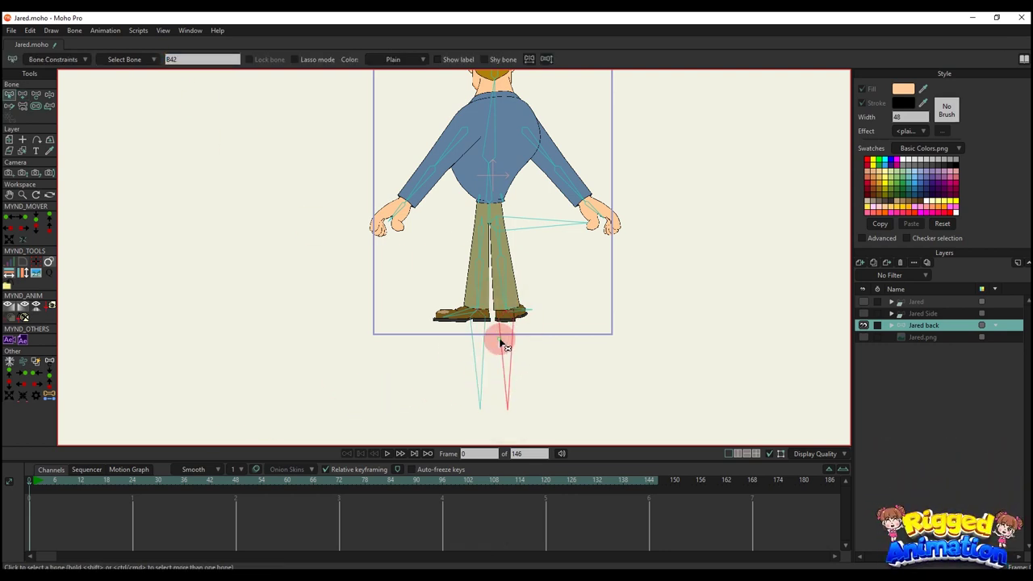
pyautogui.click(476, 281)
pyautogui.scroll(2, 475, 288)
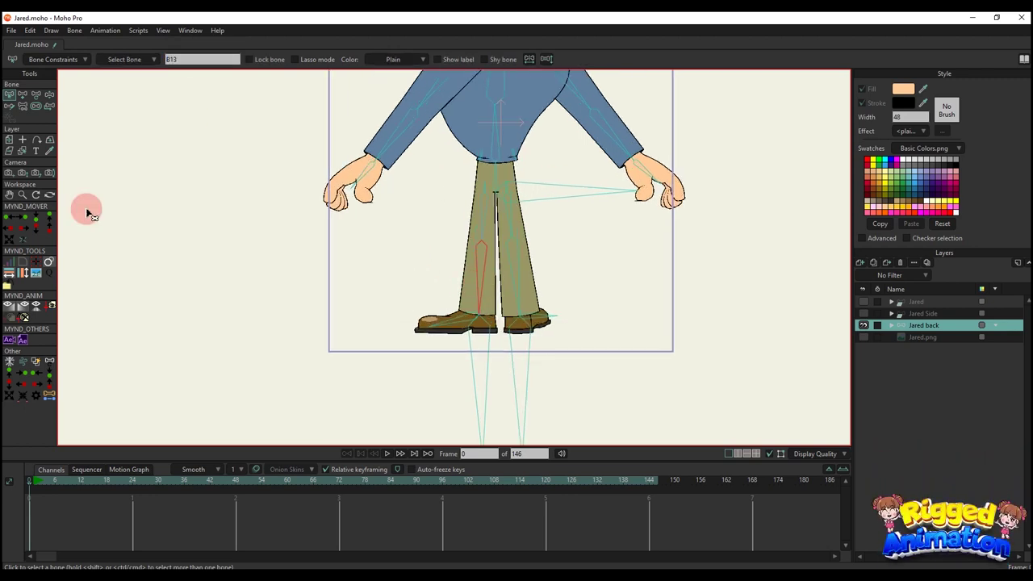
pyautogui.click(51, 60)
pyautogui.click(57, 219)
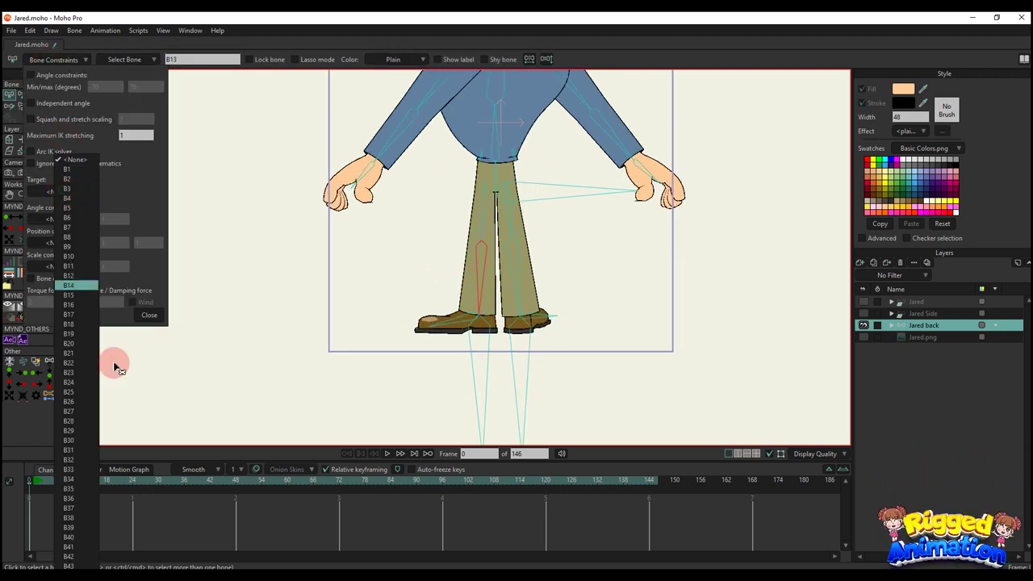
pyautogui.click(542, 313)
# Set the target of calf bone B16 to B43 and enable independent angle for the foot bones
pyautogui.click(520, 276)
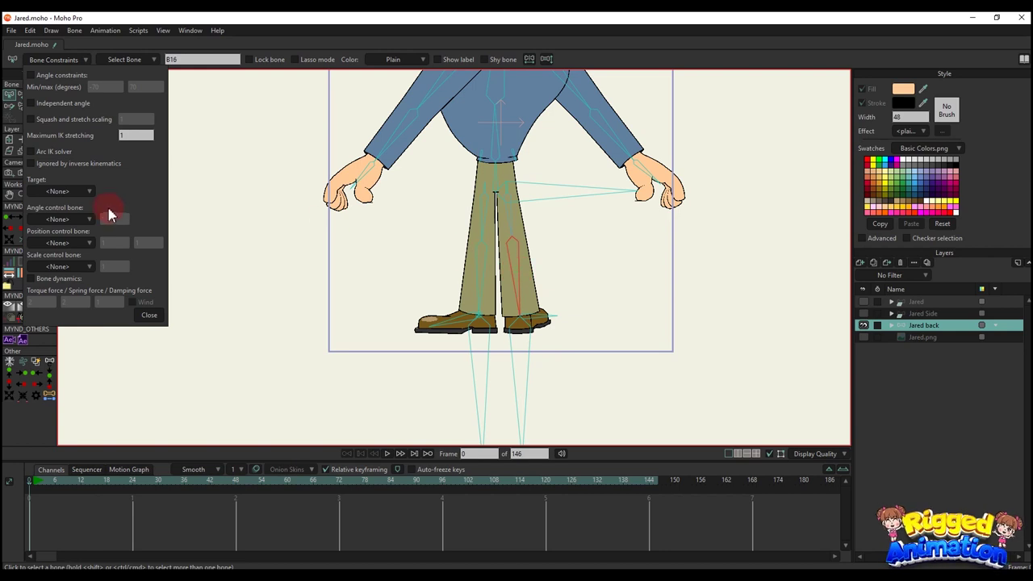
pyautogui.click(58, 191)
pyautogui.click(80, 567)
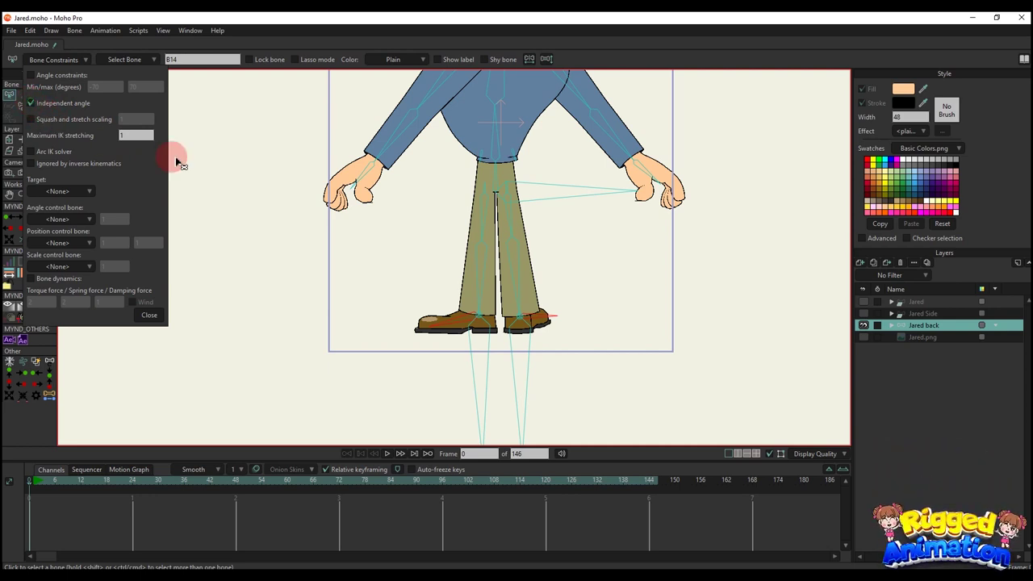
# Check the Maximum IK stretching of the two thigh bones, close the bone constraints and clear the selection
pyautogui.click(487, 208)
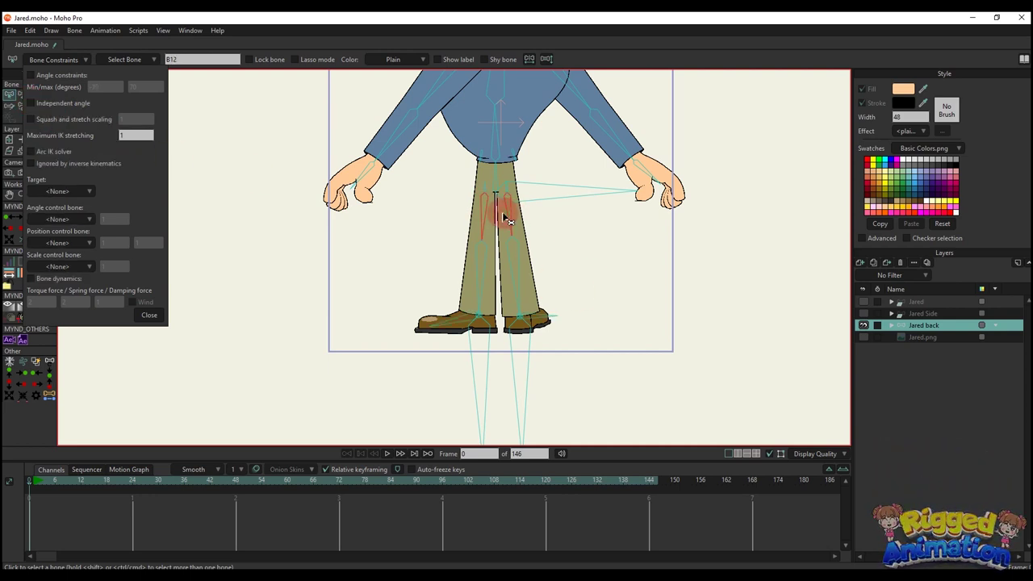
pyautogui.click(123, 142)
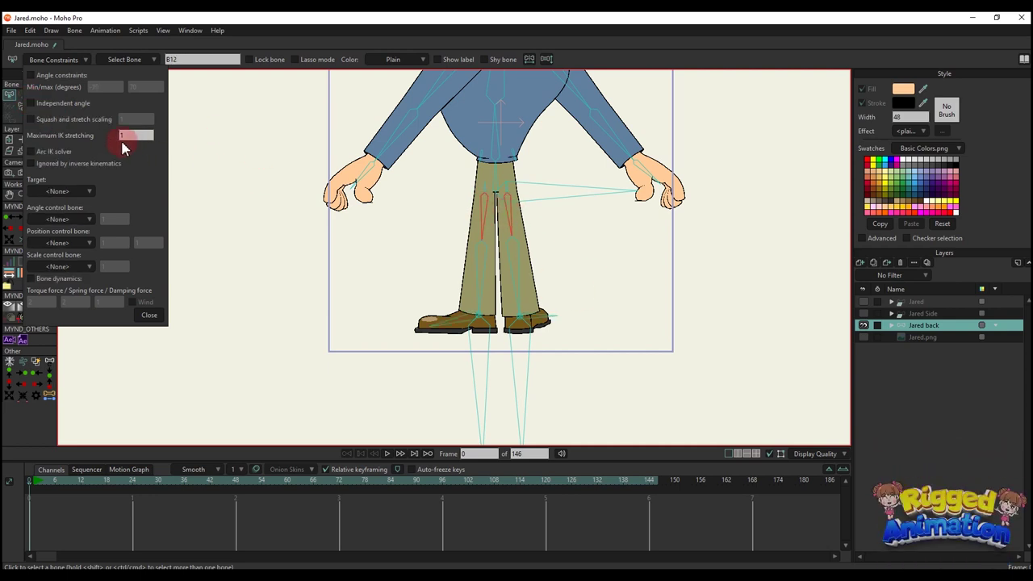
pyautogui.click(150, 318)
pyautogui.press('n')
pyautogui.click(601, 308)
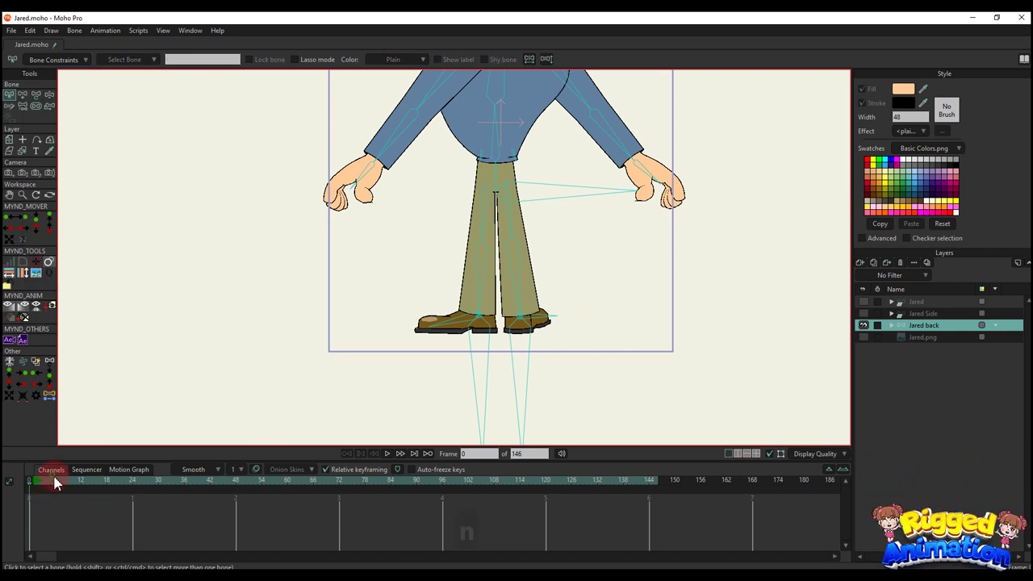
# Test the legs' inverse kinematics at frame 7 by moving the hip control bone
pyautogui.moveTo(247, 392); pyautogui.dragTo(262, 392)
pyautogui.click(59, 481)
pyautogui.scroll(-2, 111, 440)
pyautogui.press('z')
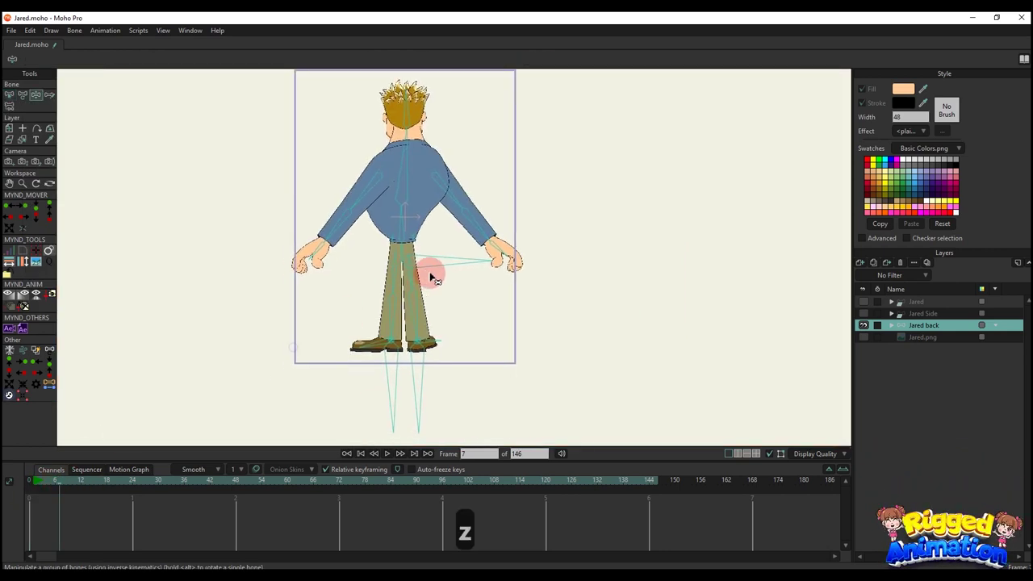
pyautogui.moveTo(430, 263)
pyautogui.mouseDown()
pyautogui.moveTo(422, 288)
pyautogui.moveTo(422, 237)
pyautogui.moveTo(421, 300)
pyautogui.moveTo(419, 251)
pyautogui.mouseUp()
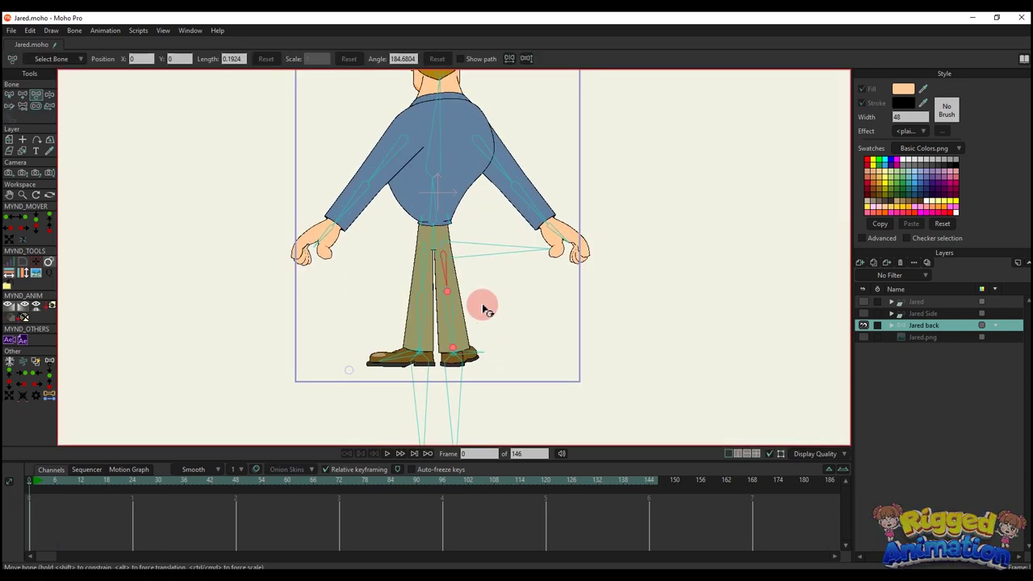
# Add a vertical bone beside the right foot, name it LEG R and show its label
pyautogui.scroll(2, 483, 306)
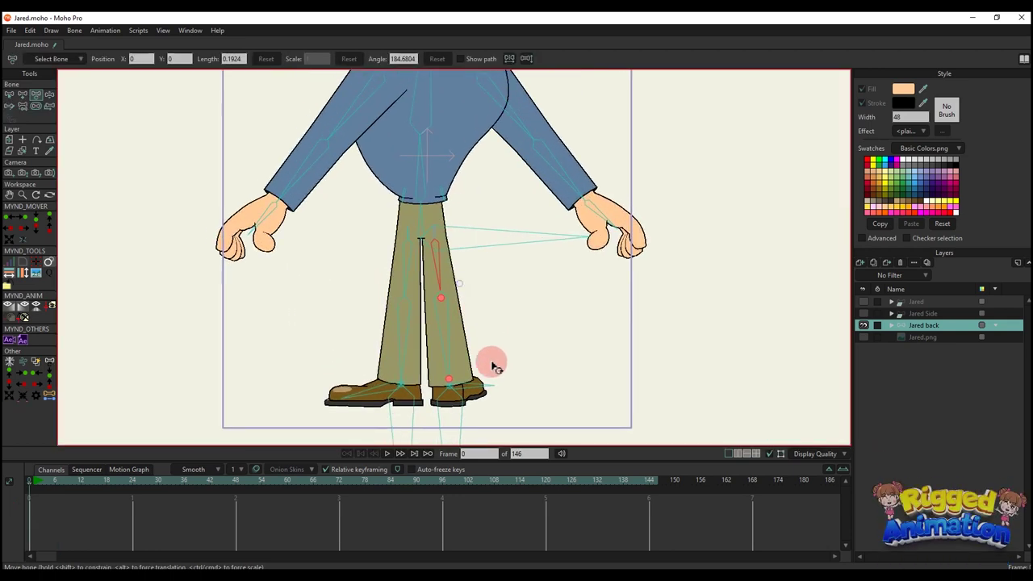
pyautogui.press('b')
pyautogui.press('a')
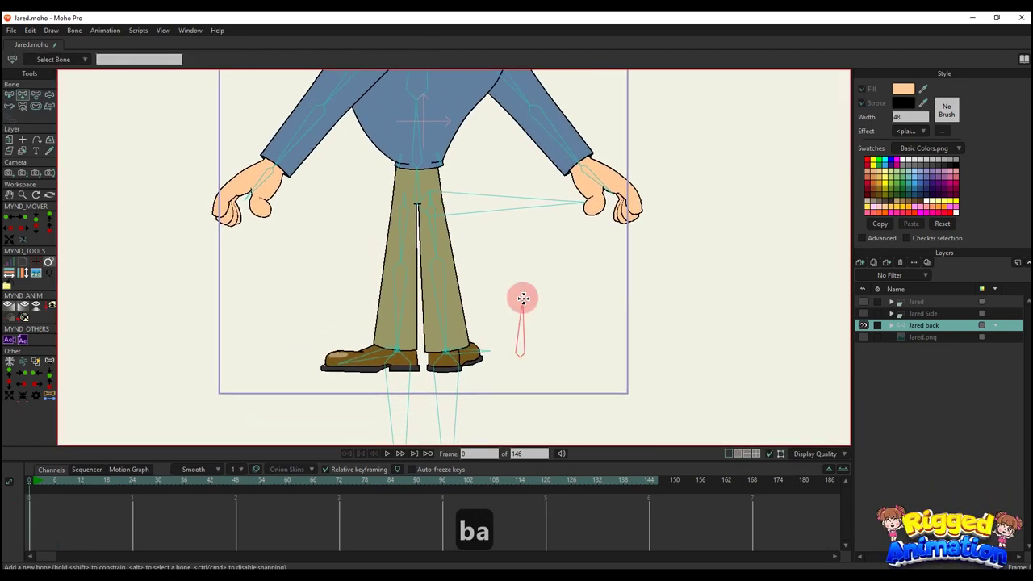
pyautogui.press('s')
pyautogui.write('b')
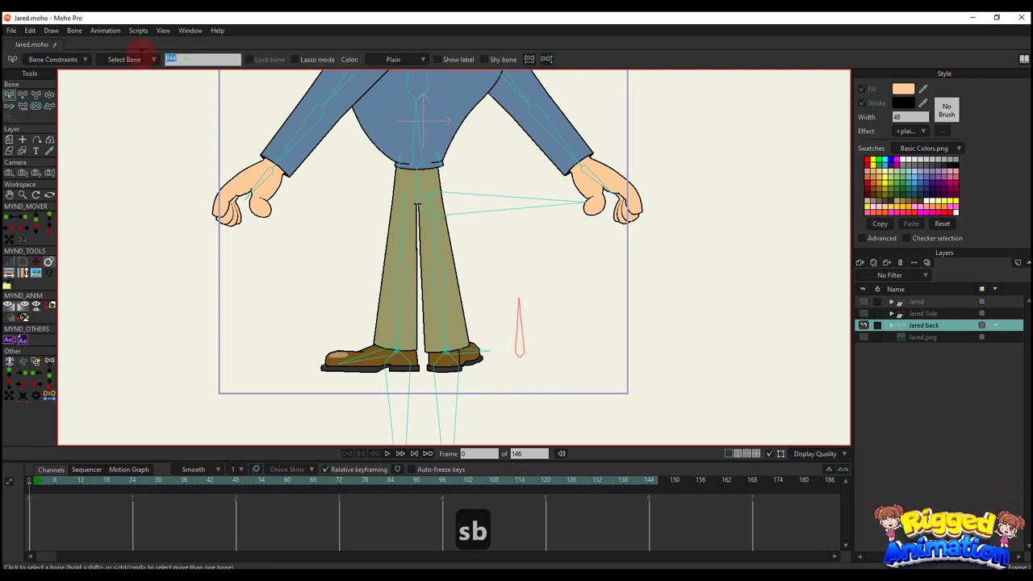
pyautogui.write('LEG R')
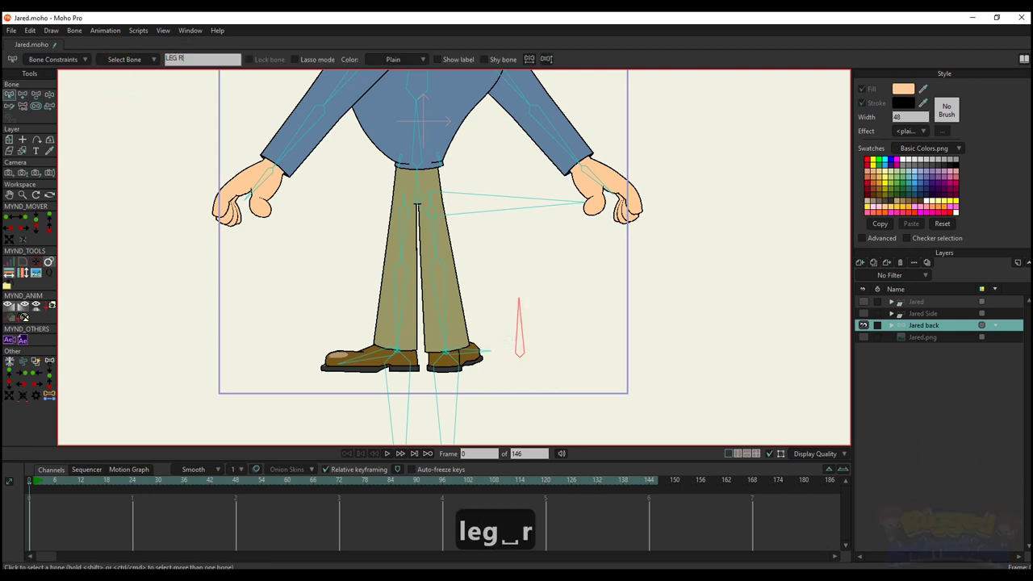
pyautogui.press('Return')
pyautogui.click(440, 59)
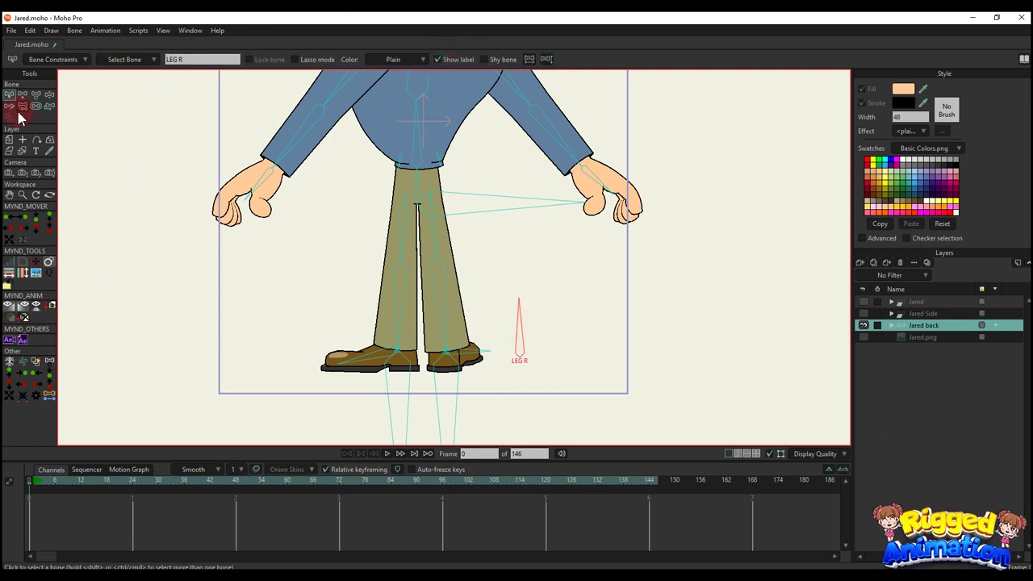
# Give the LEG R bone angle constraints of 0 minimum and 30 maximum degrees, and close the constraints
pyautogui.click(50, 60)
pyautogui.click(94, 87)
pyautogui.write('0')
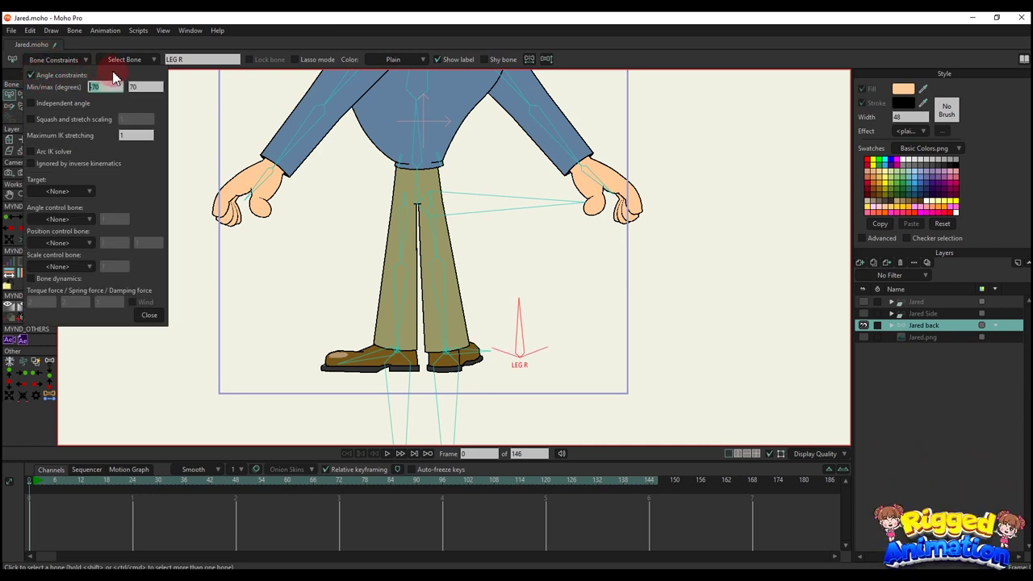
pyautogui.press('Tab')
pyautogui.write('30')
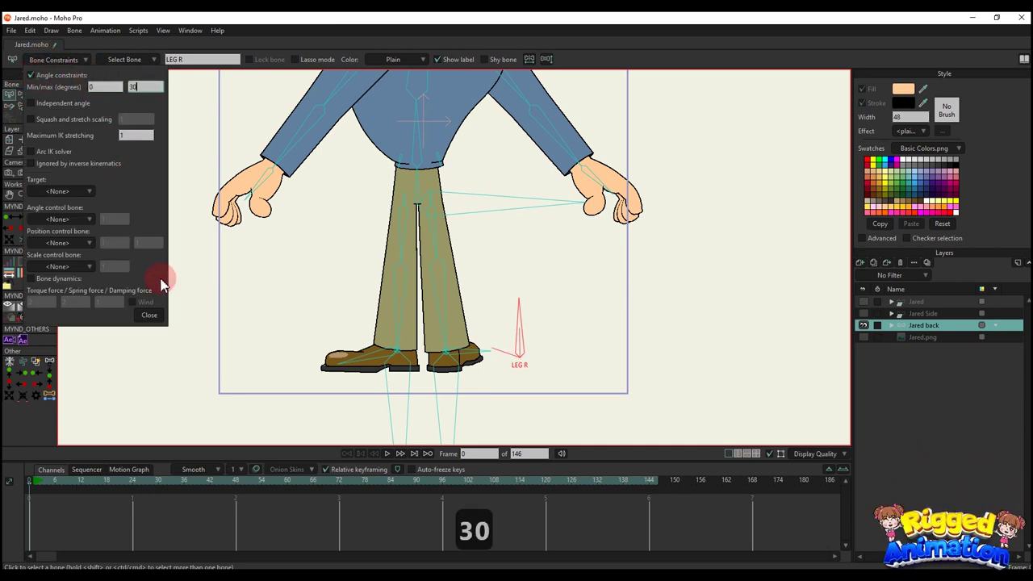
pyautogui.click(149, 315)
# Create a LEG R smart bone action and rotate the LEG R bone to its 30-degree limit at frame 24
pyautogui.hotkey('ctrl', 'k')
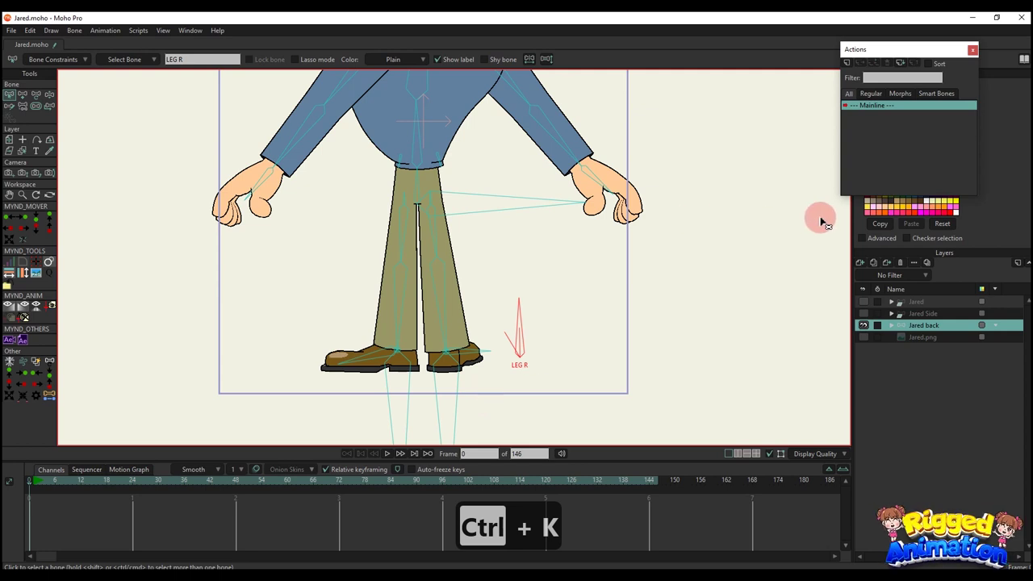
pyautogui.click(846, 62)
pyautogui.click(524, 333)
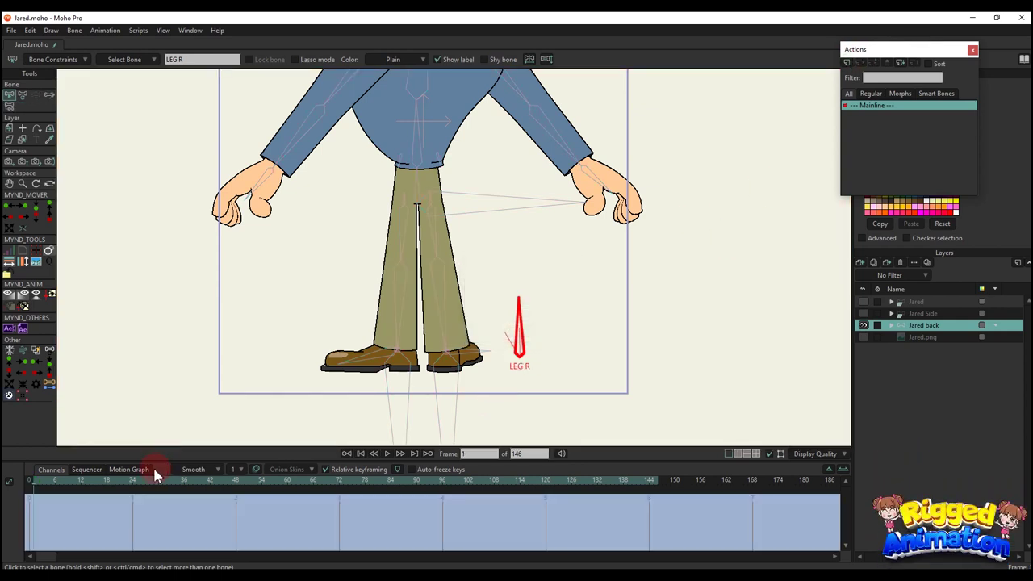
pyautogui.click(132, 479)
pyautogui.press('t')
pyautogui.click(523, 321)
pyautogui.moveTo(524, 323); pyautogui.dragTo(494, 320)
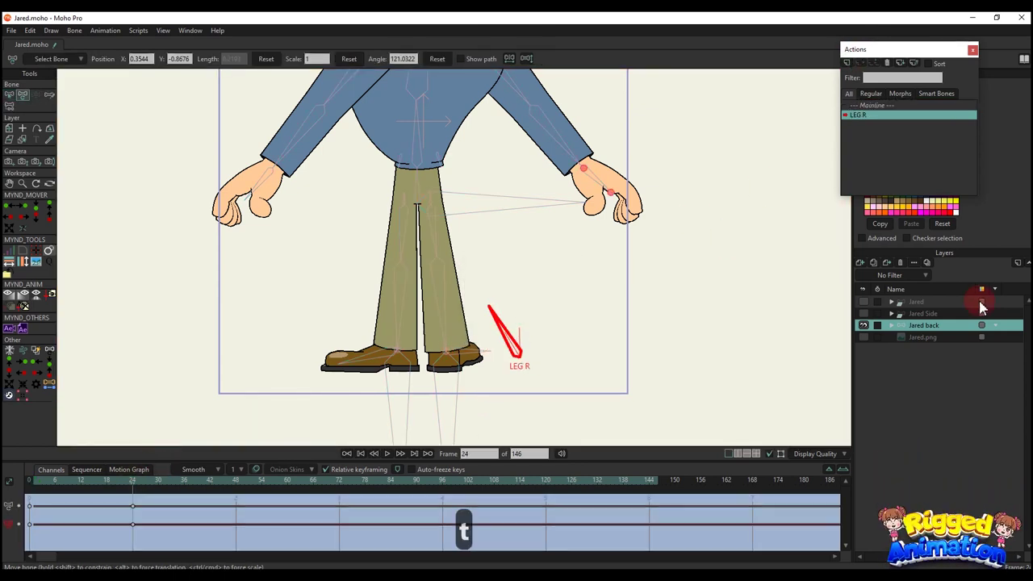
# Switch the calf layer in the leg r group to child 1 at frame 24 of the LEG R action
pyautogui.click(891, 325)
pyautogui.scroll(-1, 927, 454)
pyautogui.scroll(-1, 925, 456)
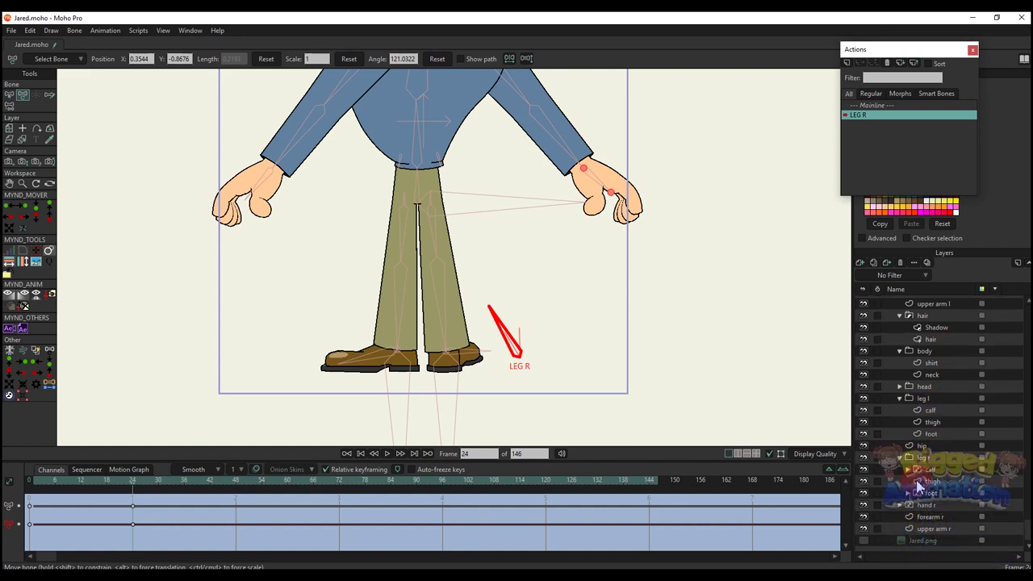
pyautogui.rightClick(931, 470)
pyautogui.moveTo(968, 459)
pyautogui.click(954, 494)
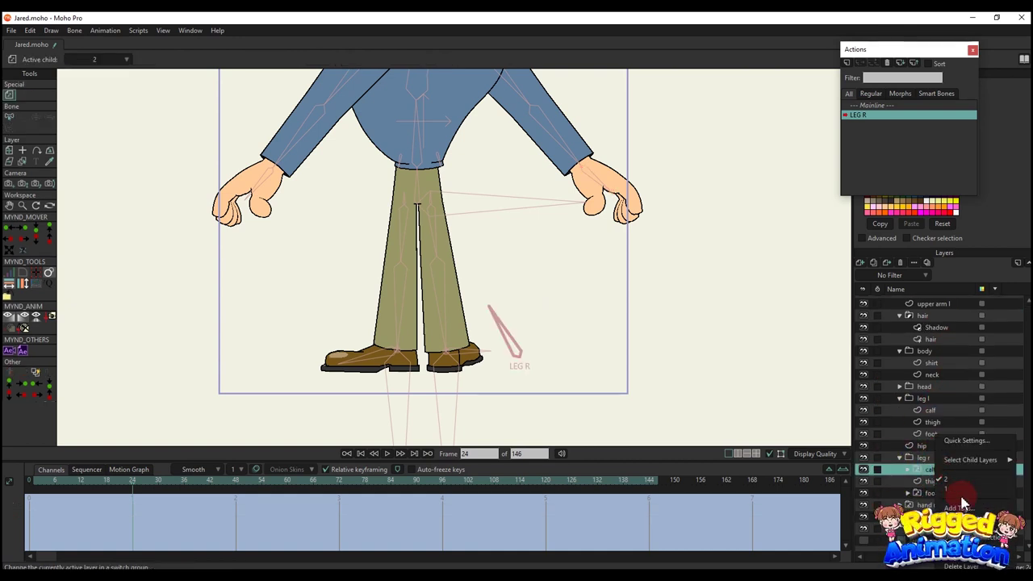
# Switch the foot layer in the leg r group to child 1 at frame 24
pyautogui.rightClick(927, 505)
pyautogui.moveTo(972, 430)
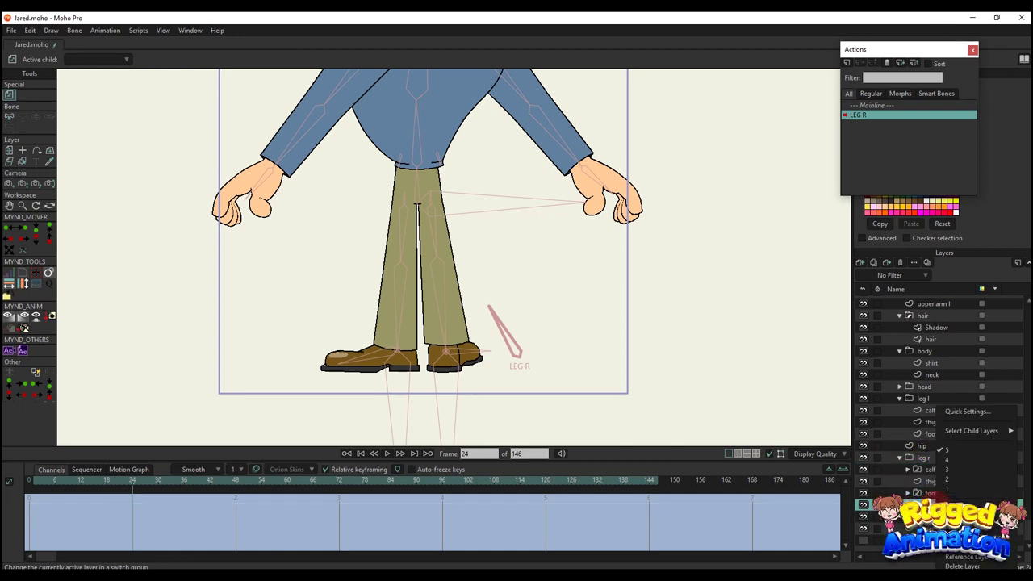
pyautogui.click(948, 478)
pyautogui.rightClick(933, 494)
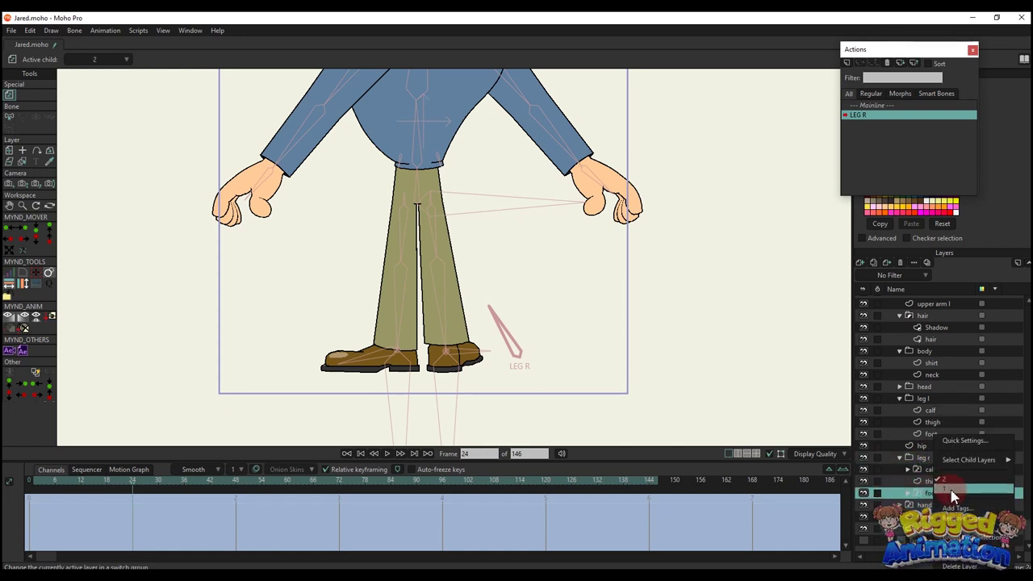
pyautogui.moveTo(971, 459)
pyautogui.click(953, 494)
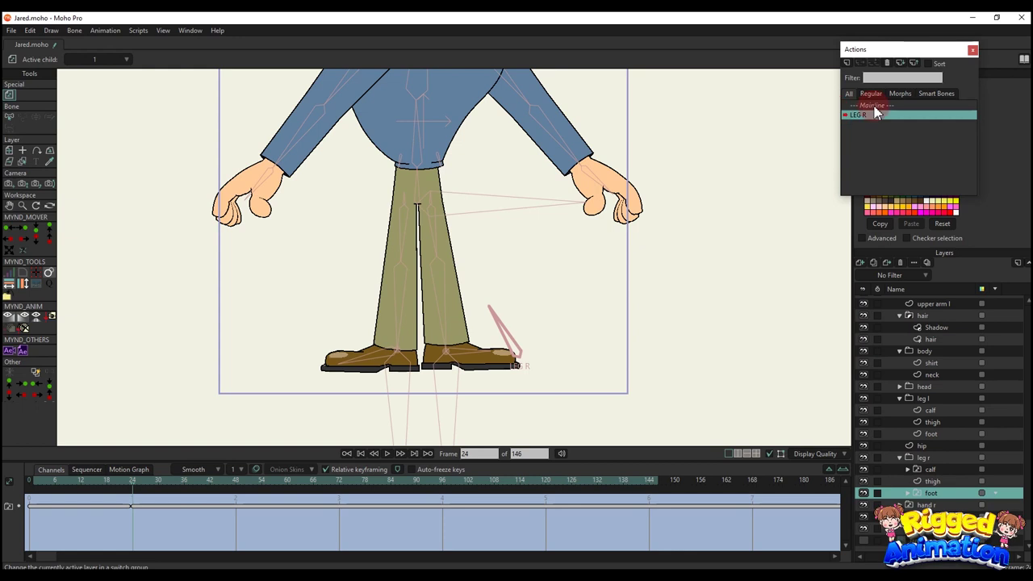
# Move the bone keys to frame 23 and flip the right foot bone at frame 24, checking by scrubbing the action
pyautogui.scroll(2, 944, 332)
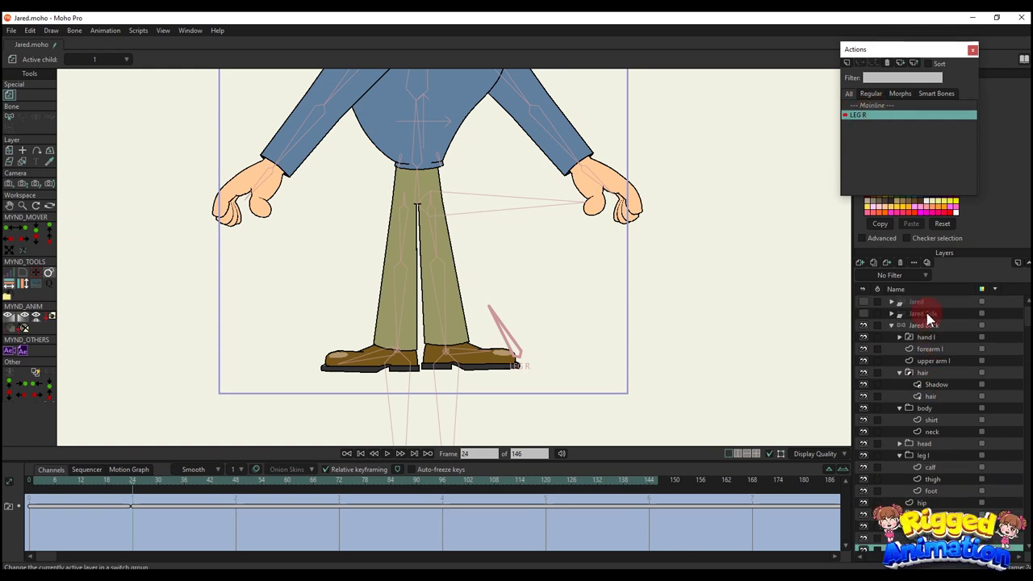
pyautogui.click(923, 325)
pyautogui.press('t')
pyautogui.scroll(1, 444, 357)
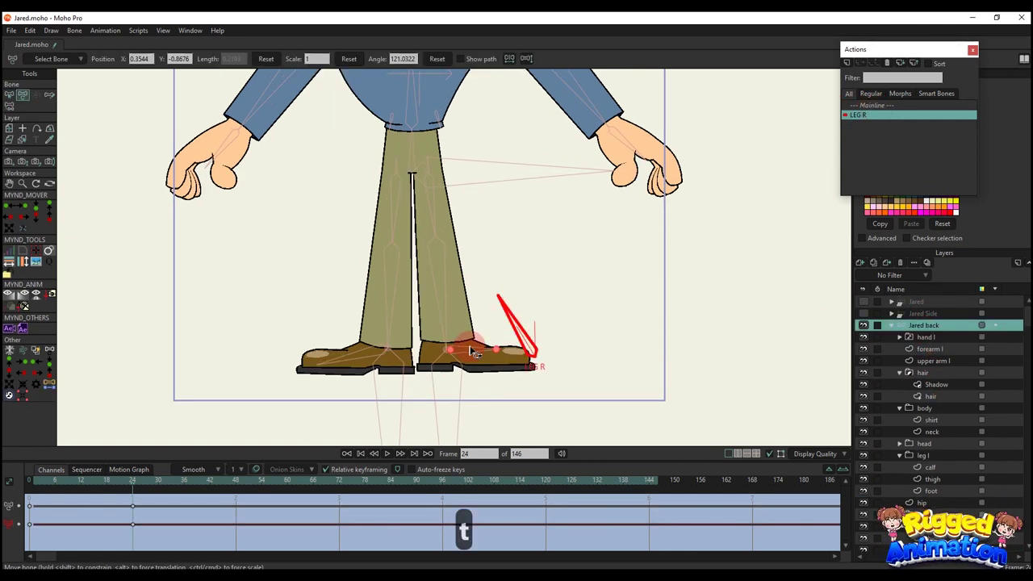
pyautogui.click(475, 350)
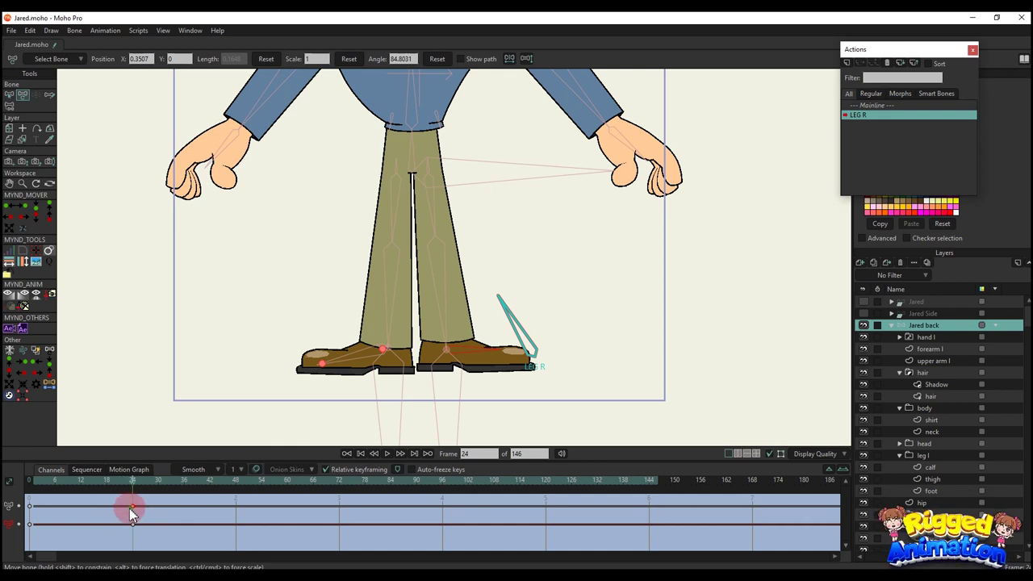
pyautogui.moveTo(132, 507); pyautogui.dragTo(128, 507)
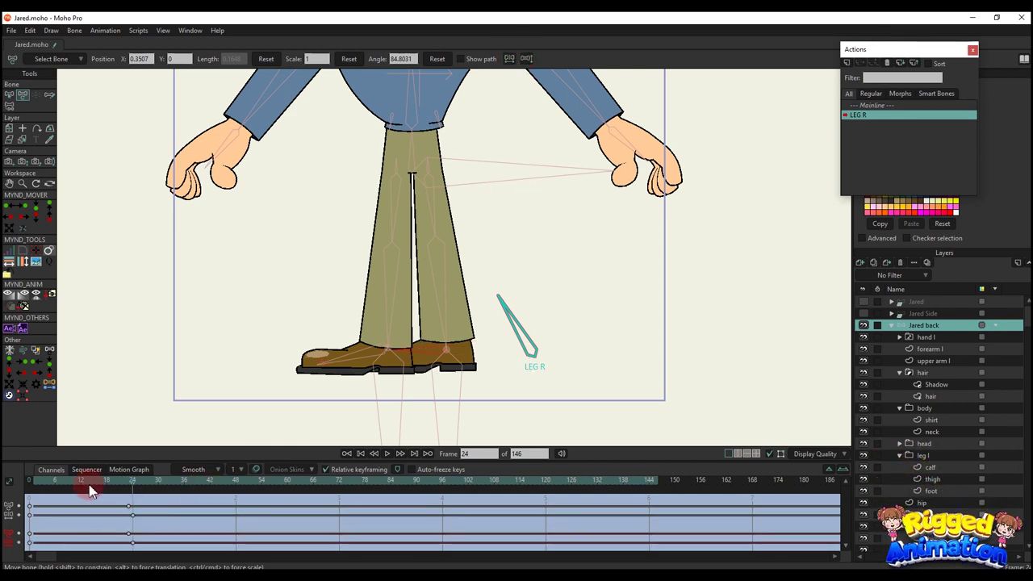
pyautogui.moveTo(89, 485); pyautogui.dragTo(136, 472)
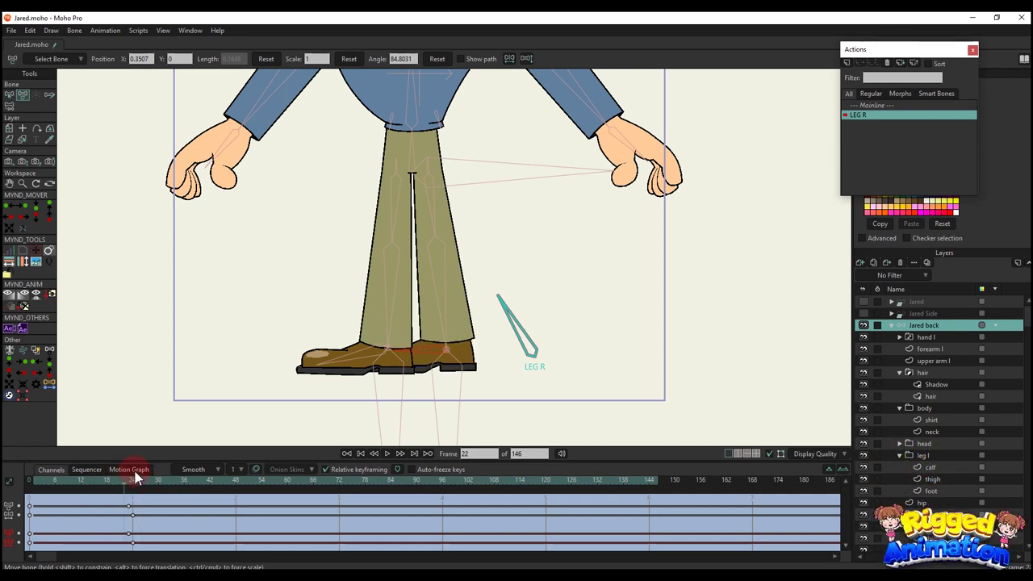
pyautogui.scroll(-3, 417, 319)
pyautogui.scroll(4, 464, 301)
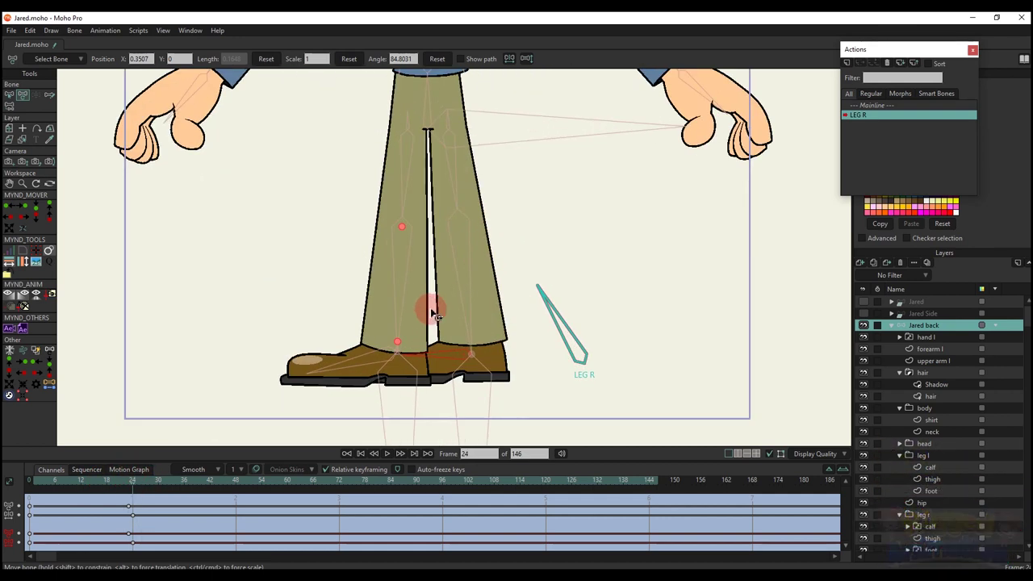
pyautogui.scroll(1, 438, 319)
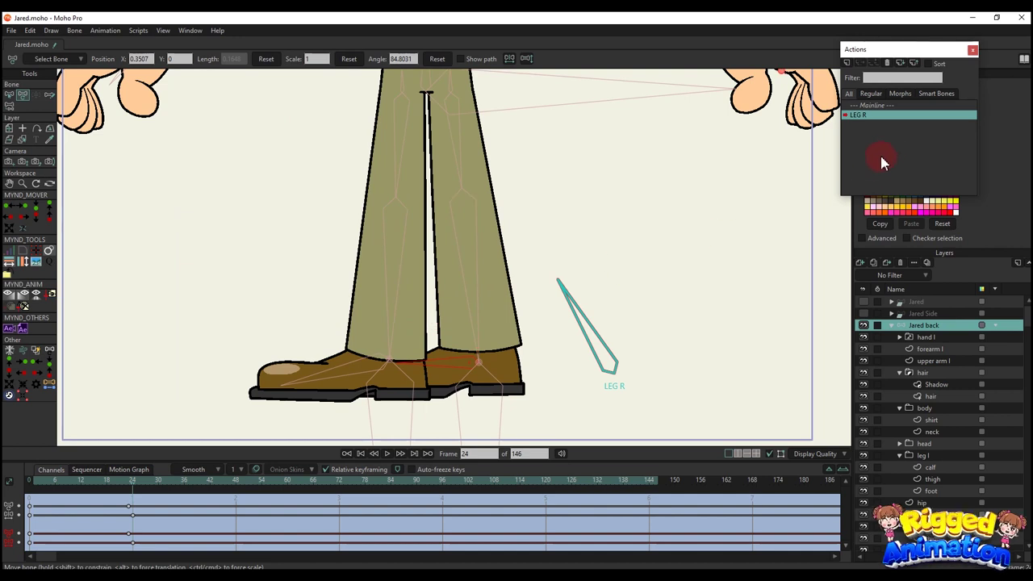
# Return to the Mainline, collapse the Jared back layer and test the LEG R bone at frame 9
pyautogui.click(873, 106)
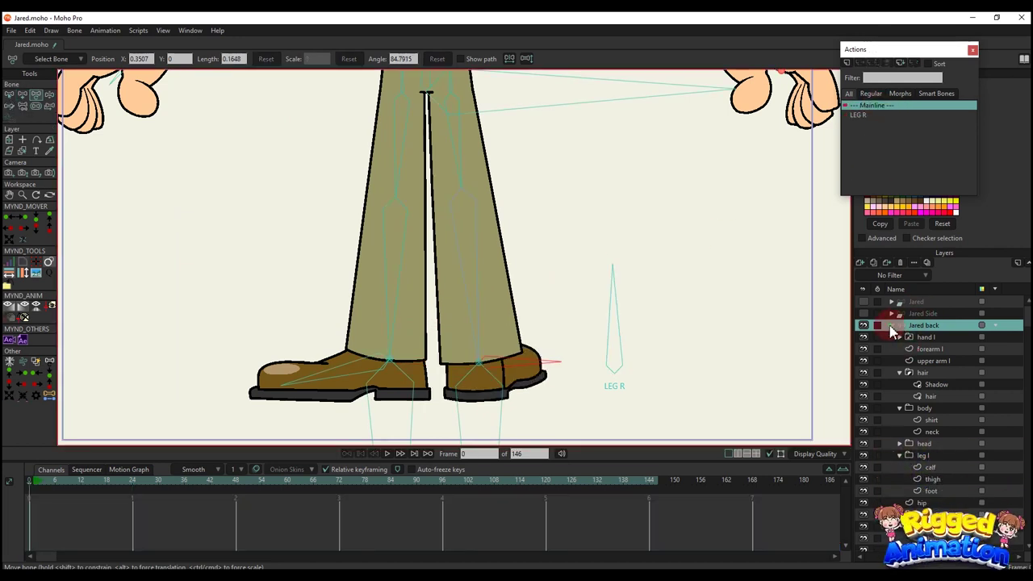
pyautogui.click(891, 326)
pyautogui.click(67, 485)
pyautogui.scroll(-2, 609, 362)
pyautogui.press('t')
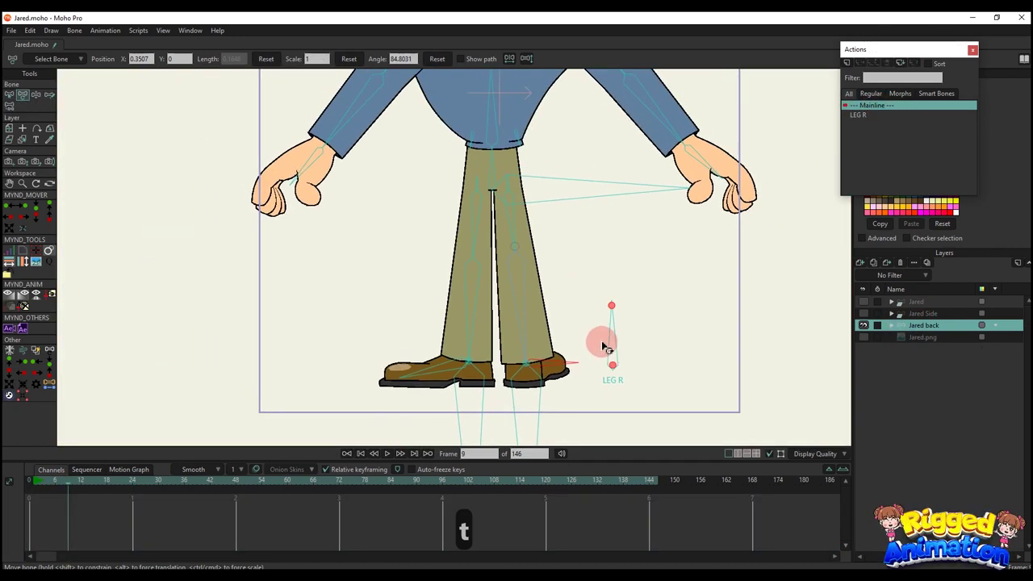
pyautogui.moveTo(608, 331); pyautogui.dragTo(629, 309)
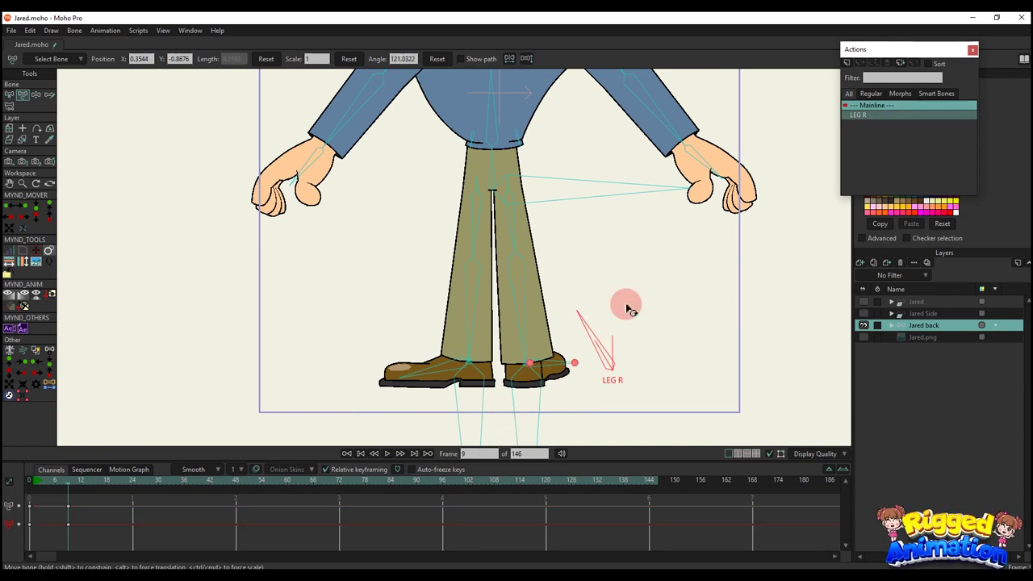
# Reopen the LEG R action, delete the LEG R bone's key at frame 23 and scrub to check the foot flip
pyautogui.doubleClick(868, 118)
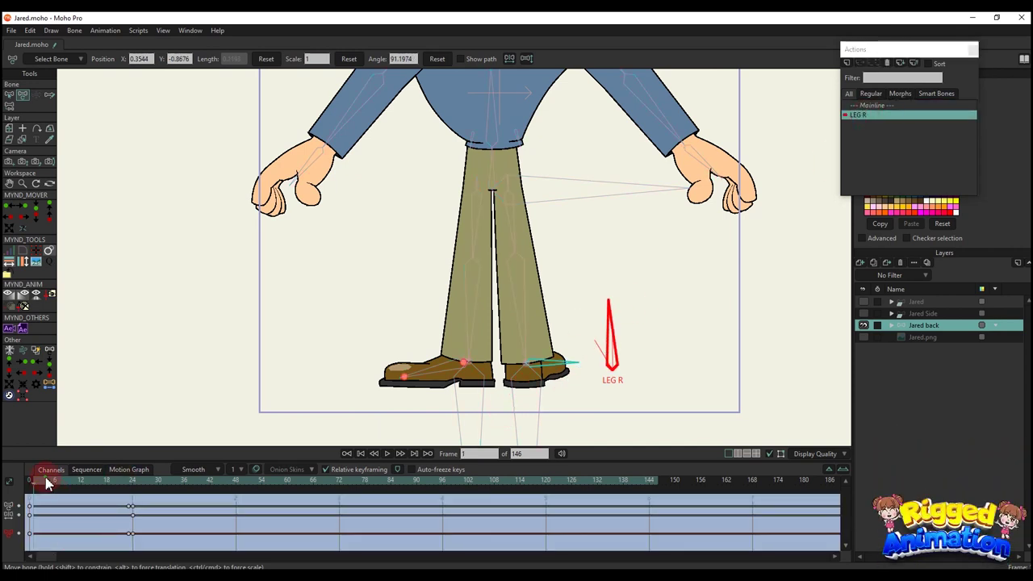
pyautogui.moveTo(80, 493); pyautogui.dragTo(157, 515)
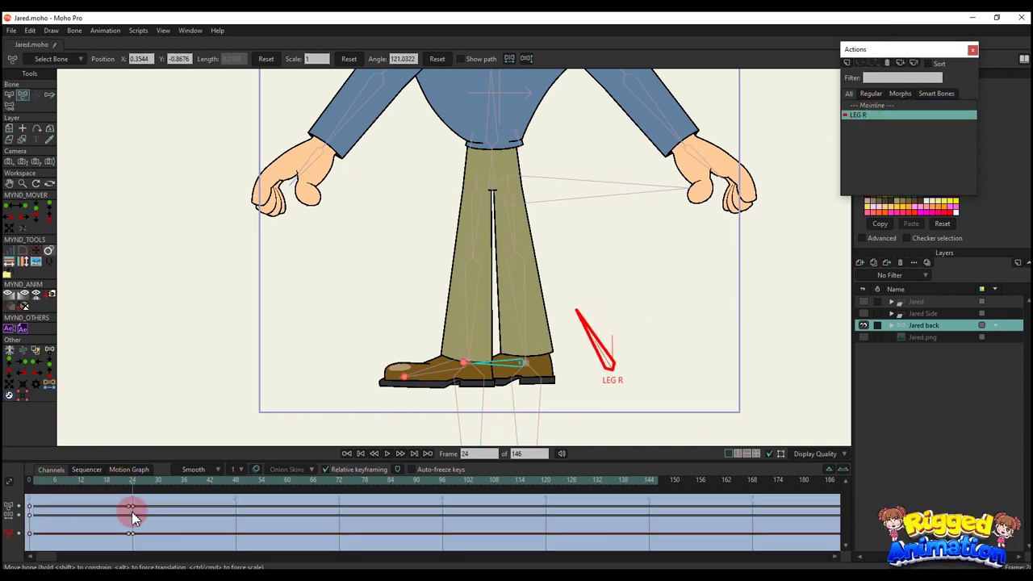
pyautogui.click(129, 512)
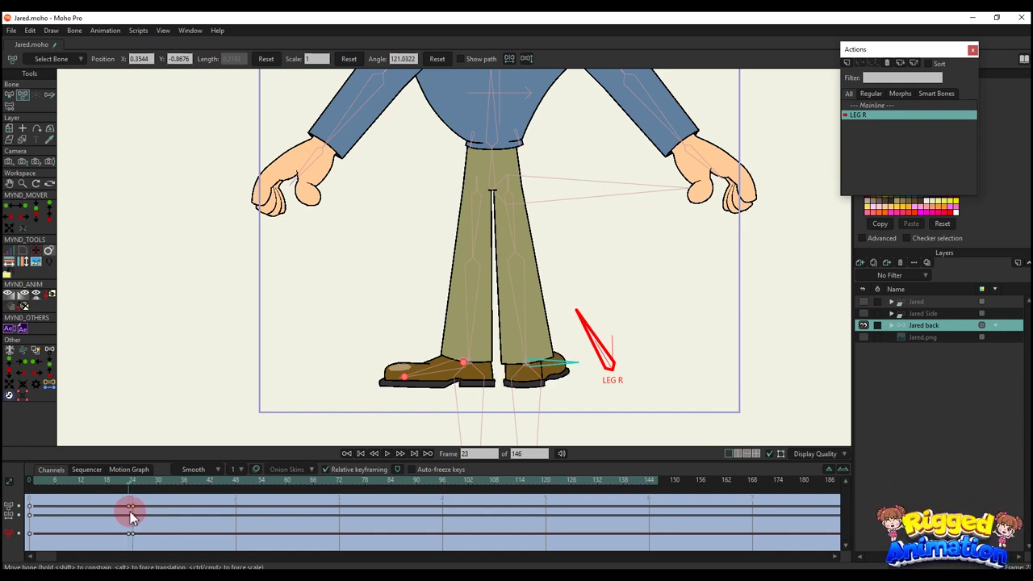
pyautogui.click(131, 482)
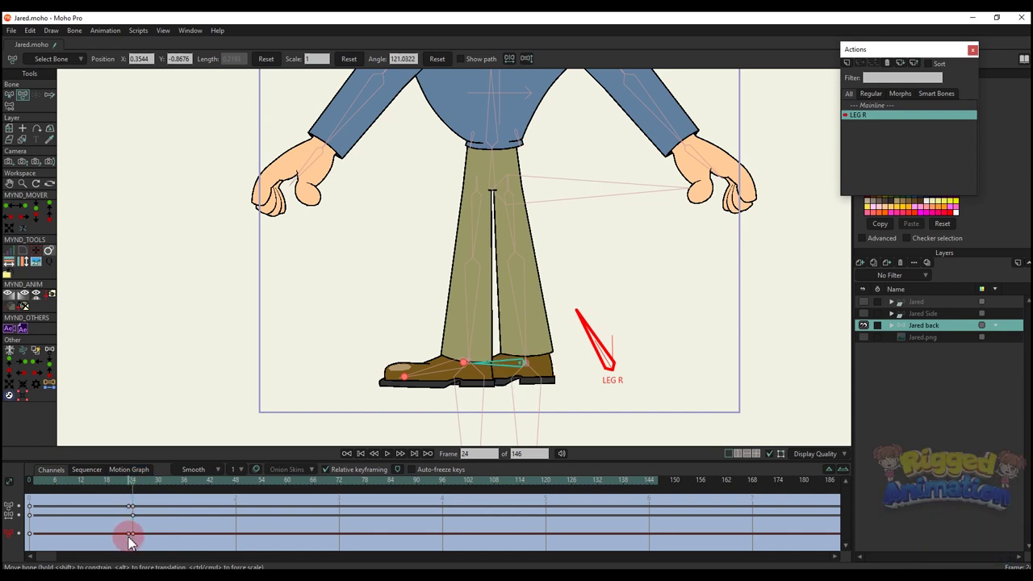
pyautogui.press('BackSpace')
pyautogui.moveTo(115, 484); pyautogui.dragTo(89, 489)
pyautogui.click(130, 490)
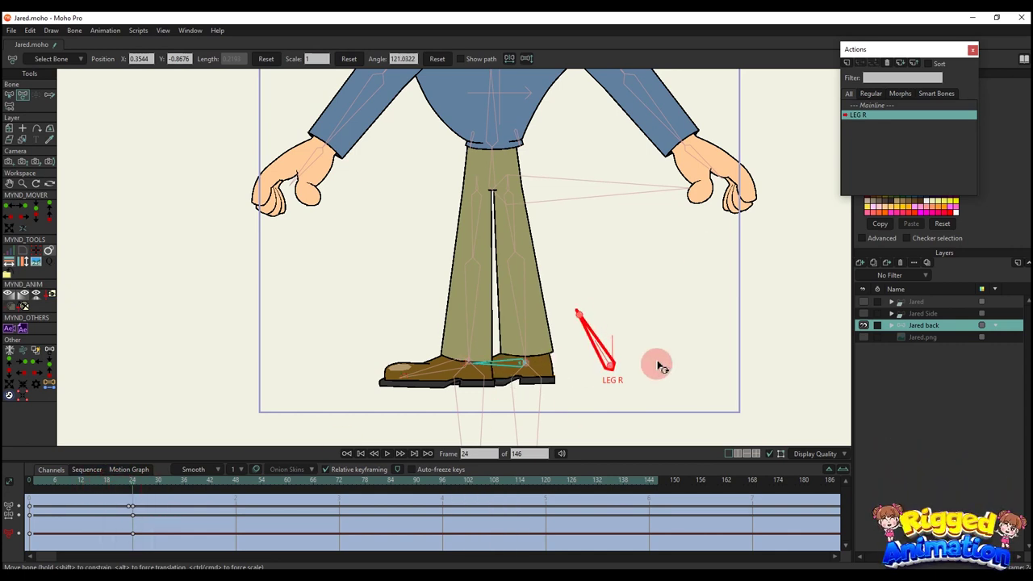
# Test the LEG R control and the right foot's target bone on the Mainline at frame 9
pyautogui.click(872, 107)
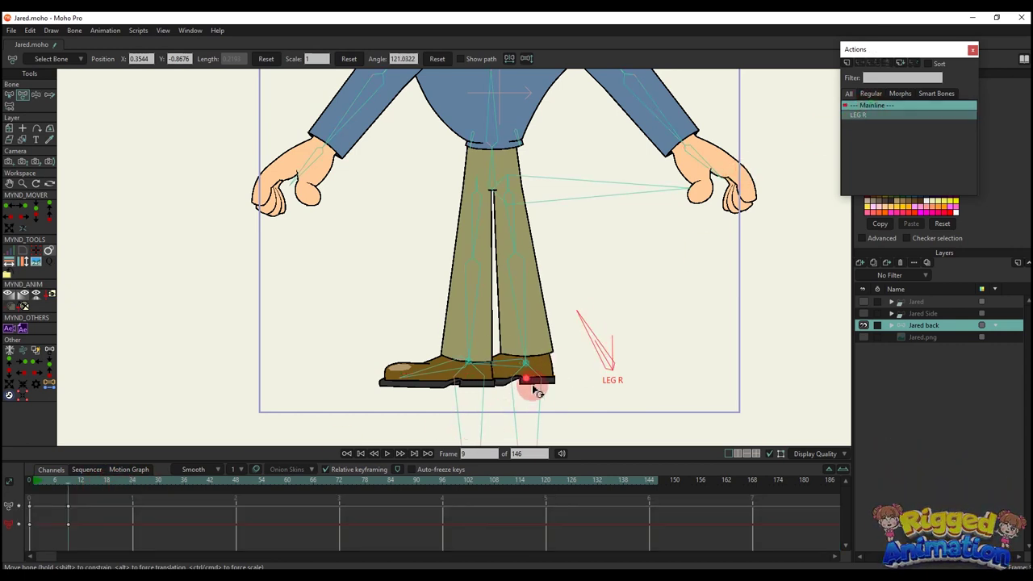
pyautogui.moveTo(606, 330); pyautogui.dragTo(615, 334)
pyautogui.hotkey('ctrl', 'z')
pyautogui.scroll(-2, 537, 367)
pyautogui.moveTo(526, 373)
pyautogui.mouseDown()
pyautogui.moveTo(539, 350)
pyautogui.moveTo(552, 371)
pyautogui.moveTo(543, 376)
pyautogui.moveTo(503, 347)
pyautogui.moveTo(517, 371)
pyautogui.moveTo(520, 347)
pyautogui.moveTo(524, 384)
pyautogui.moveTo(541, 345)
pyautogui.moveTo(540, 392)
pyautogui.moveTo(543, 381)
pyautogui.mouseUp()
pyautogui.scroll(-2, 532, 362)
pyautogui.scroll(2, 512, 357)
# Delete the test keyframes from the Mainline timeline
pyautogui.click(506, 359)
pyautogui.click(498, 280)
pyautogui.moveTo(142, 533); pyautogui.dragTo(40, 494)
pyautogui.press('BackSpace')
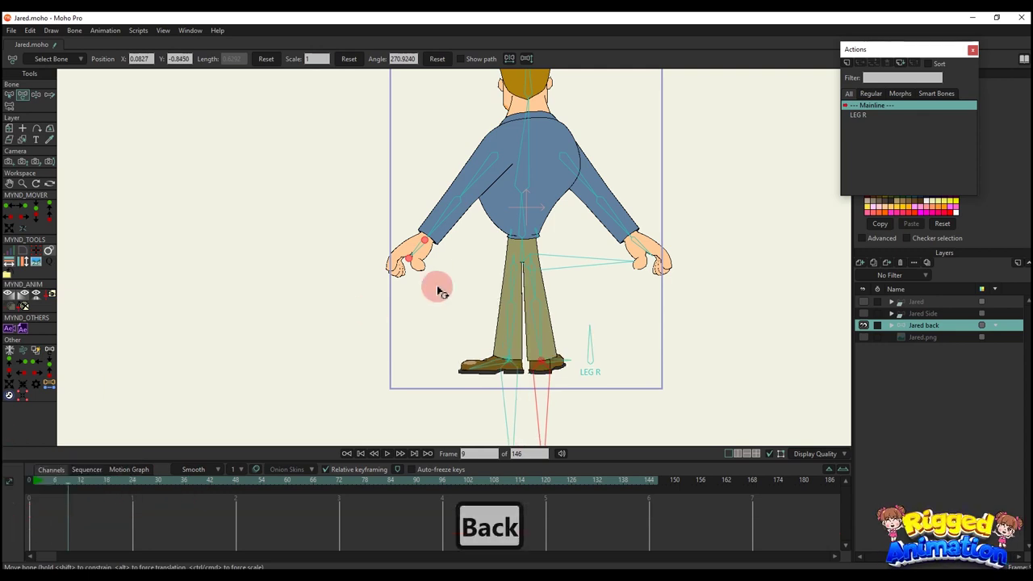
# Test the arm and upper-body bones at frame 9 by bending both arms and leaning the torso
pyautogui.moveTo(442, 229); pyautogui.dragTo(483, 290)
pyautogui.scroll(2, 476, 280)
pyautogui.moveTo(679, 270); pyautogui.dragTo(631, 291)
pyautogui.moveTo(618, 226); pyautogui.dragTo(637, 196)
pyautogui.moveTo(497, 217); pyautogui.dragTo(549, 249)
pyautogui.scroll(-2, 475, 193)
pyautogui.scroll(2, 514, 258)
# Set the angle constraints of upper spine bone B4 to -30 minimum and 30 maximum degrees
pyautogui.click(260, 153)
pyautogui.click(10, 95)
pyautogui.click(50, 60)
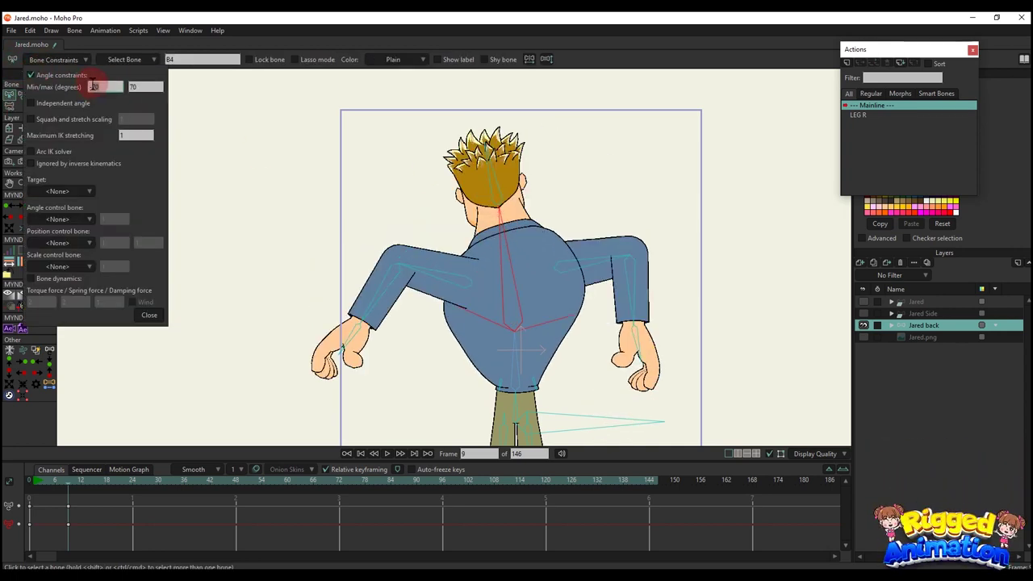
pyautogui.write('30')
pyautogui.moveTo(141, 87); pyautogui.dragTo(105, 87)
pyautogui.click(137, 110)
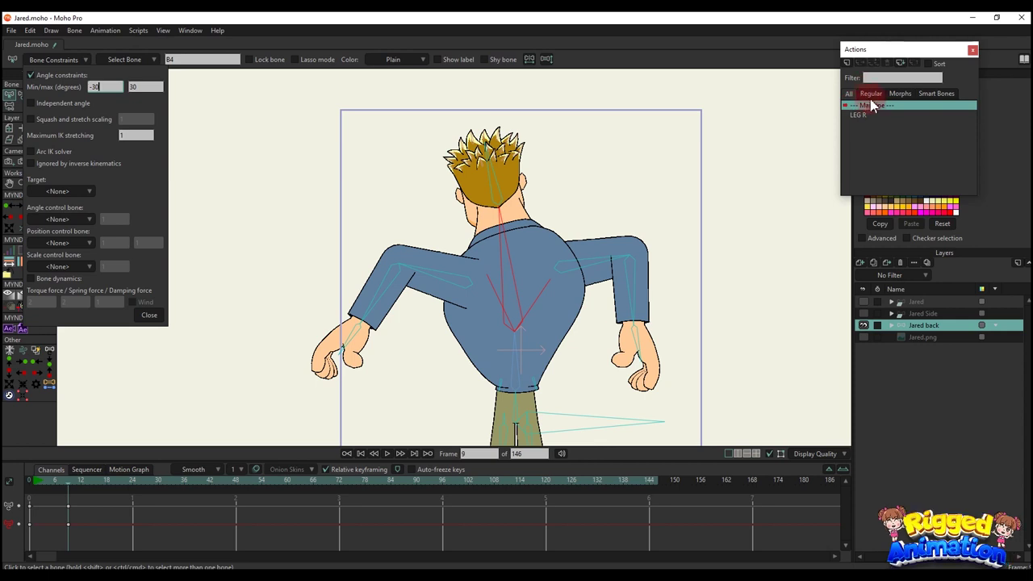
# Create a smart bone action for upper spine bone B4 and lean the bone to its left limit at frame 24
pyautogui.click(925, 317)
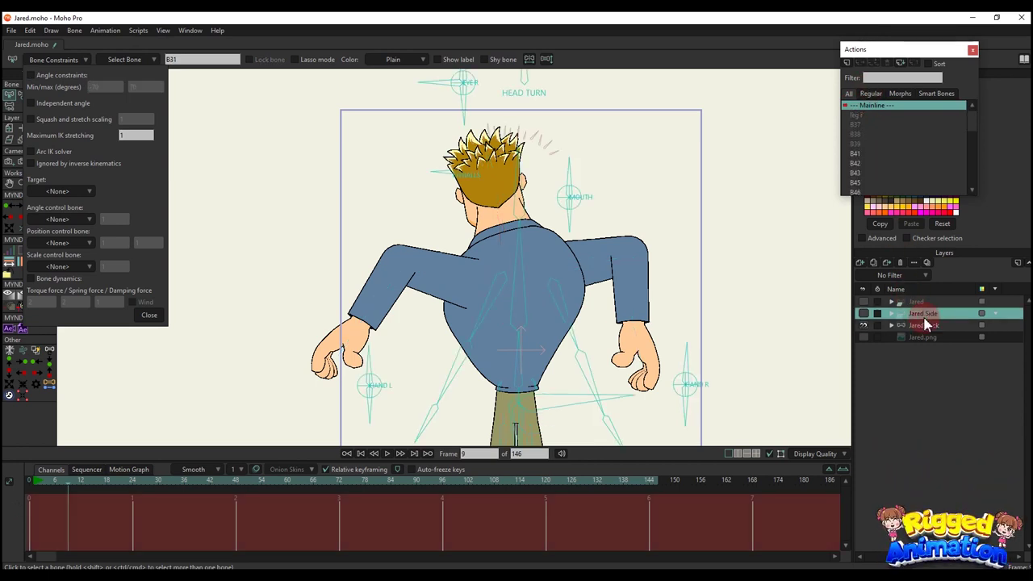
pyautogui.click(148, 315)
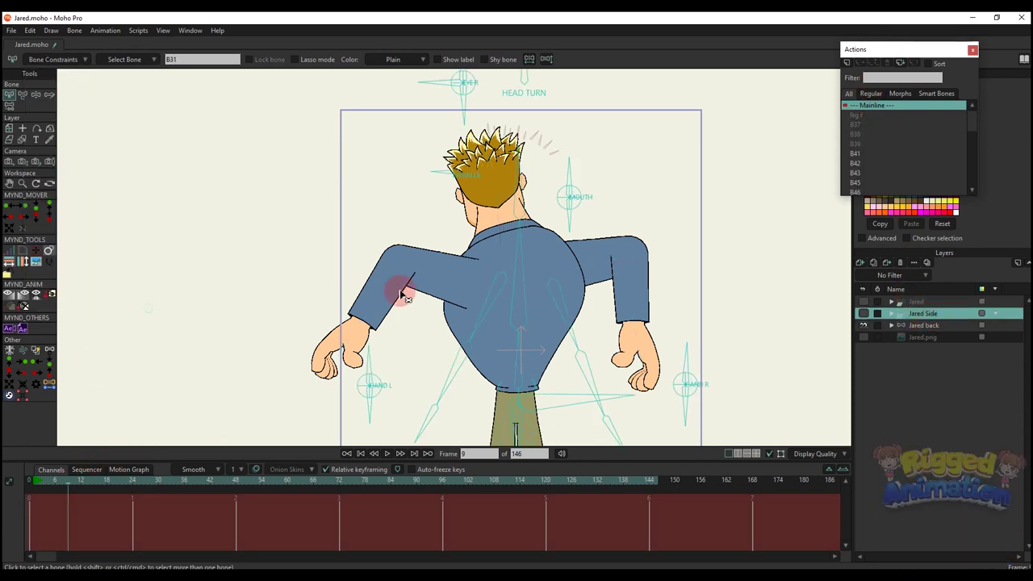
pyautogui.click(923, 326)
pyautogui.click(845, 64)
pyautogui.write('B4')
pyautogui.press('Return')
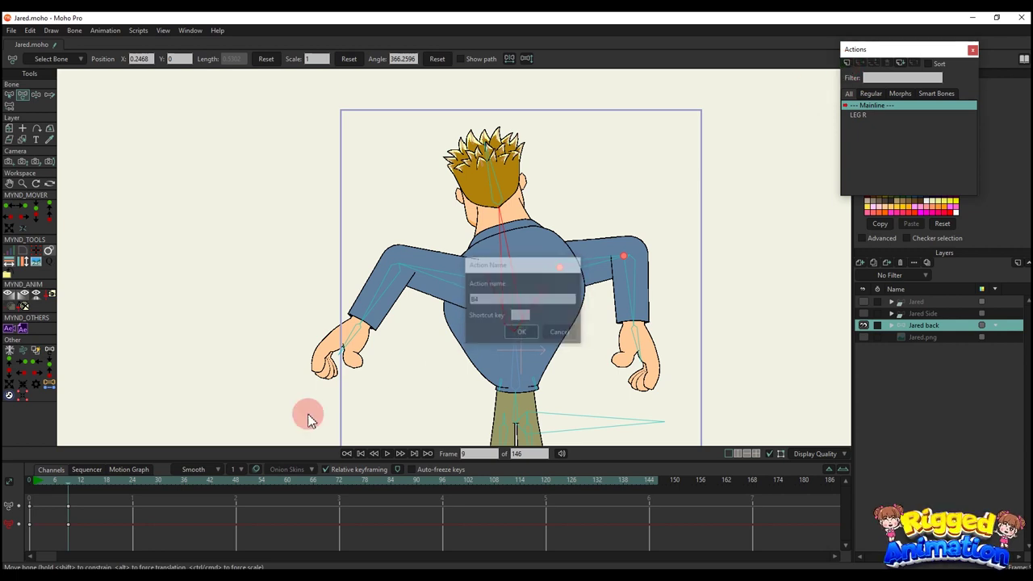
pyautogui.moveTo(520, 275); pyautogui.dragTo(475, 296)
pyautogui.scroll(2, 508, 332)
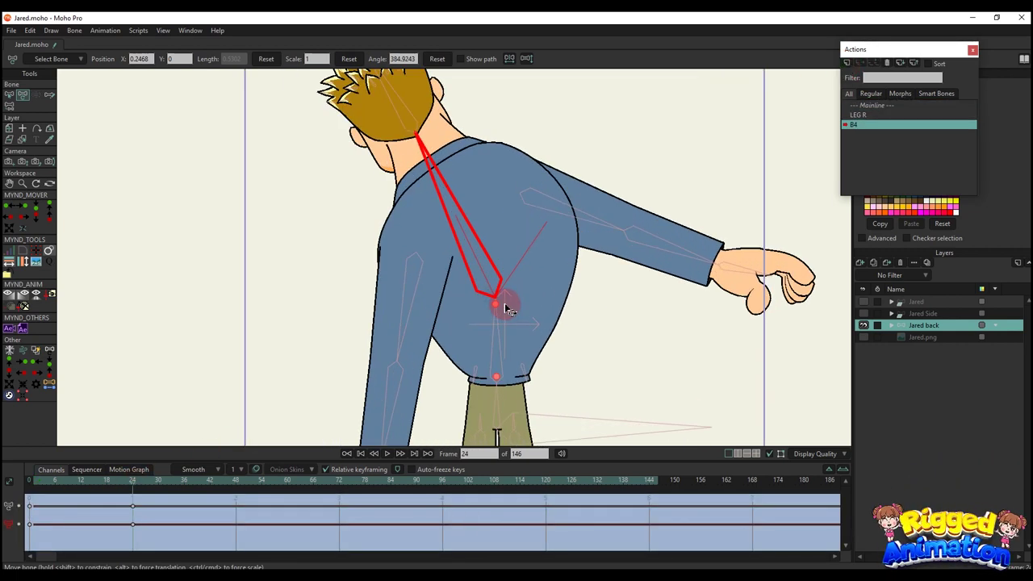
# Hide the hand l, forearm l and upper arm l layers of Jared back
pyautogui.click(892, 327)
pyautogui.click(863, 348)
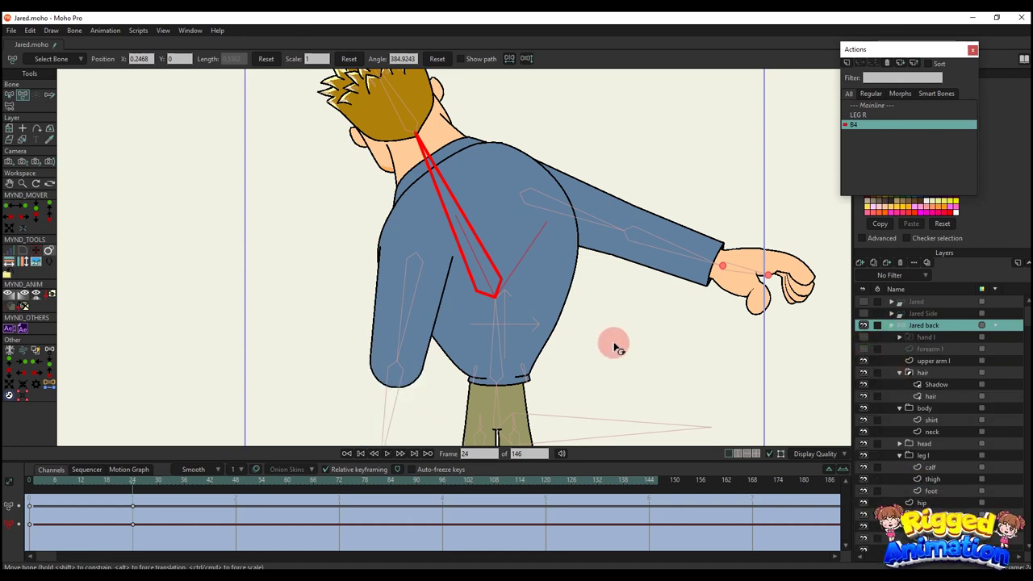
pyautogui.click(864, 361)
# In the B4 action, reshape the shirt layer's points and curvature into a smooth bend at the left waist and right side
pyautogui.keyDown('alt'); pyautogui.rightClick(438, 326); pyautogui.keyUp('alt')
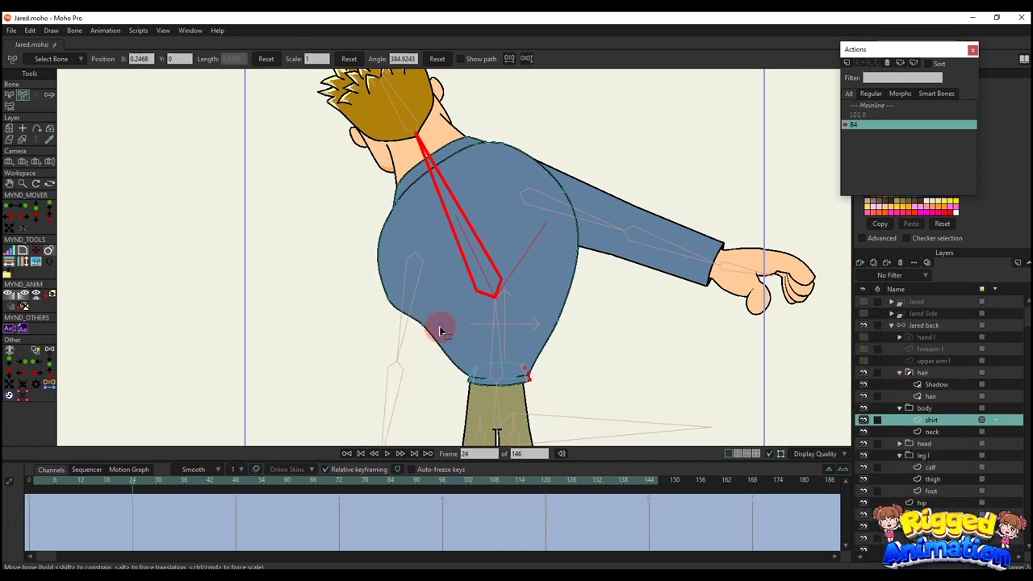
pyautogui.scroll(1, 439, 326)
pyautogui.press('t')
pyautogui.click(410, 348)
pyautogui.press('c')
pyautogui.scroll(2, 435, 346)
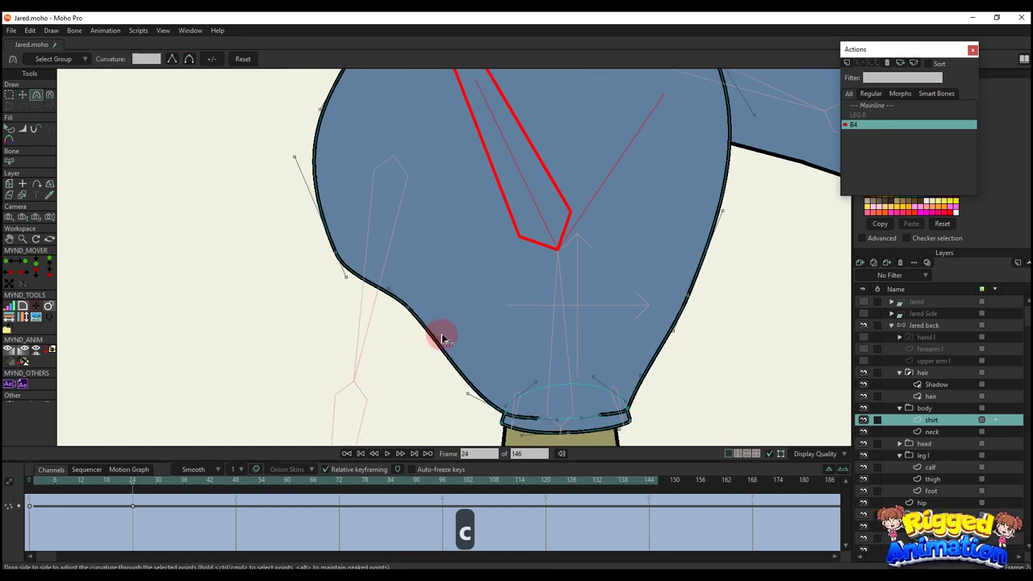
pyautogui.moveTo(442, 338)
pyautogui.mouseDown()
pyautogui.moveTo(440, 348)
pyautogui.moveTo(451, 332)
pyautogui.mouseUp()
pyautogui.moveTo(447, 394); pyautogui.dragTo(468, 382)
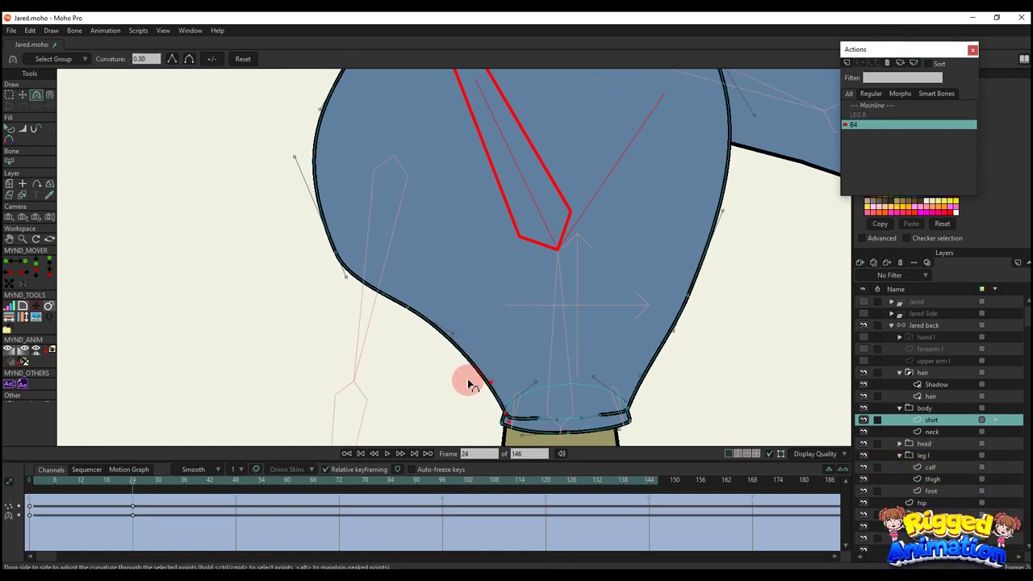
pyautogui.click(409, 320)
pyautogui.moveTo(390, 304); pyautogui.dragTo(387, 307)
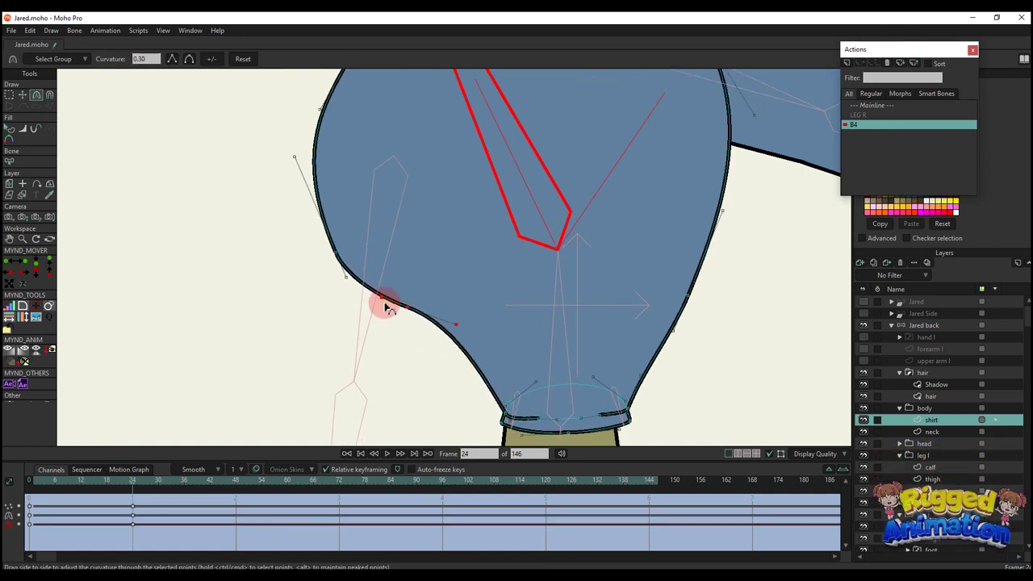
pyautogui.scroll(-2, 480, 327)
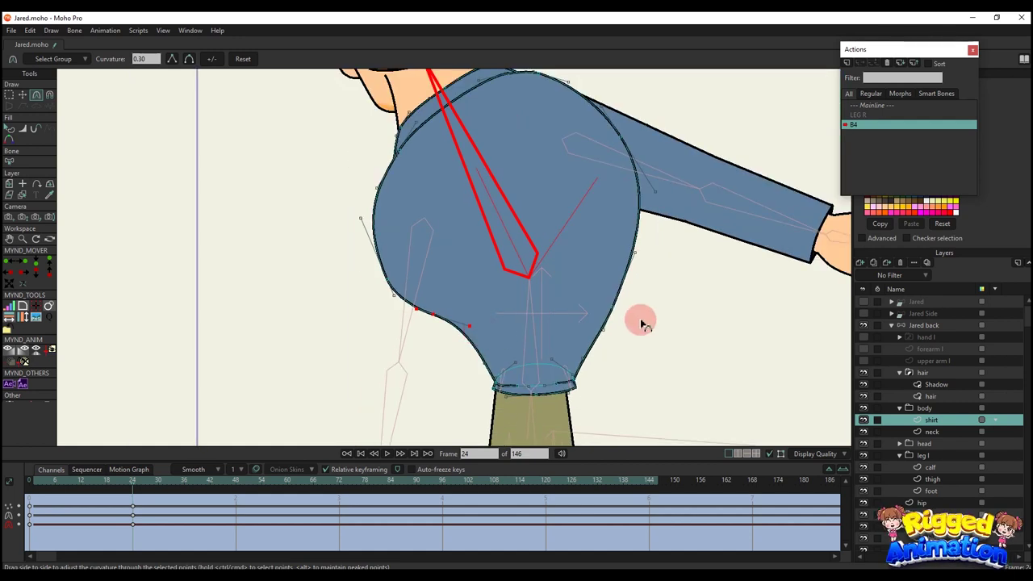
pyautogui.moveTo(609, 339); pyautogui.dragTo(607, 336)
# Preview the shirt's deformation across the B4 action and return to the Mainline
pyautogui.press('q')
pyautogui.scroll(-2, 435, 384)
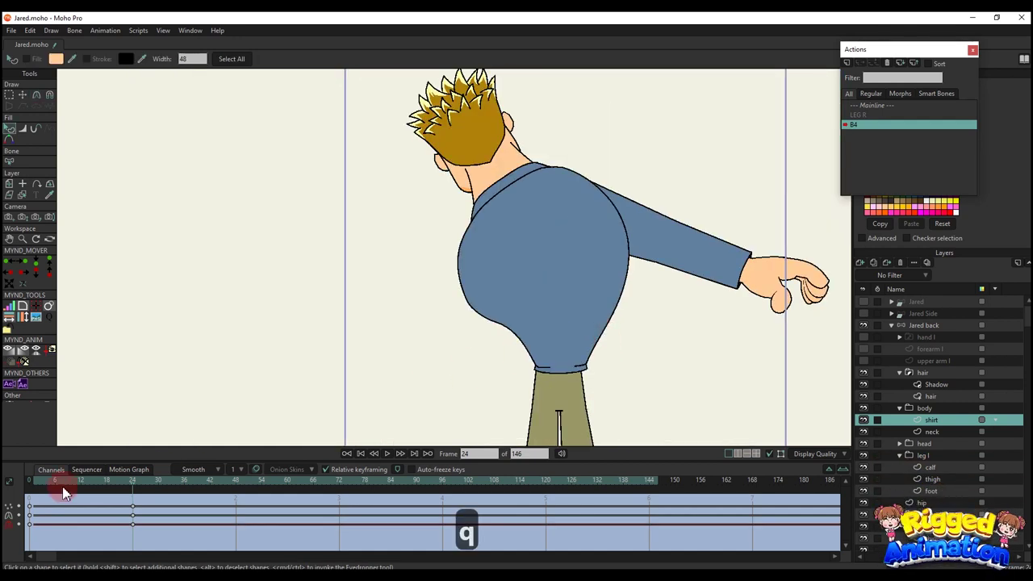
pyautogui.moveTo(65, 494); pyautogui.dragTo(166, 482)
pyautogui.click(571, 306)
pyautogui.click(871, 105)
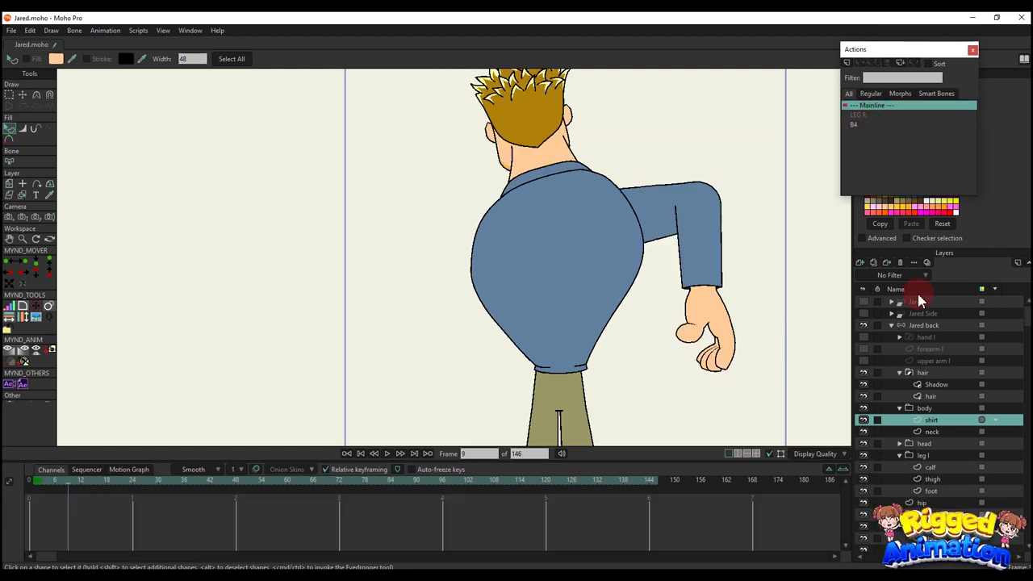
# Create a second smart bone action named B4 2 for the upper spine and lean bone B4 to its right limit
pyautogui.click(923, 326)
pyautogui.press('t')
pyautogui.click(845, 59)
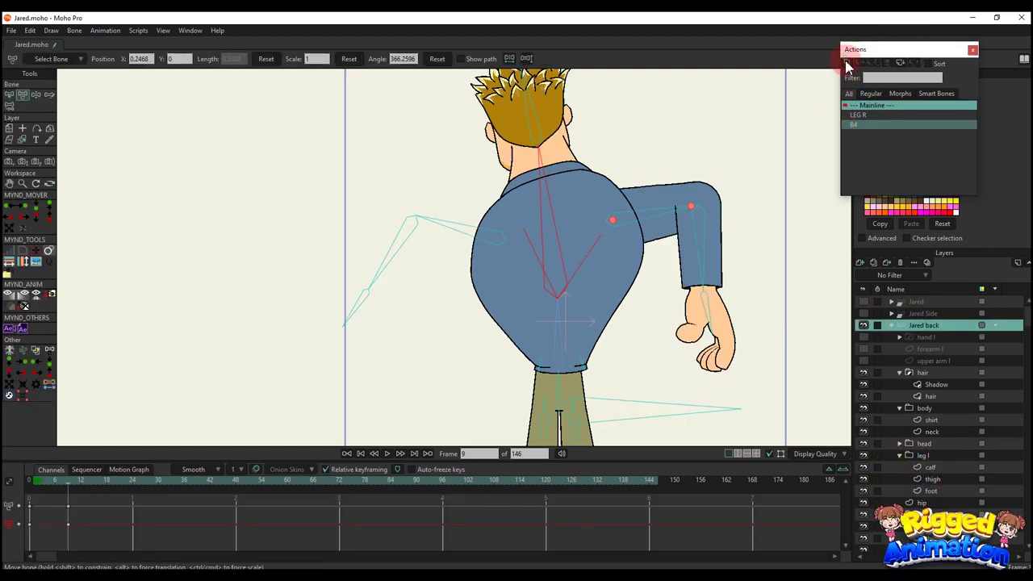
pyautogui.click(846, 62)
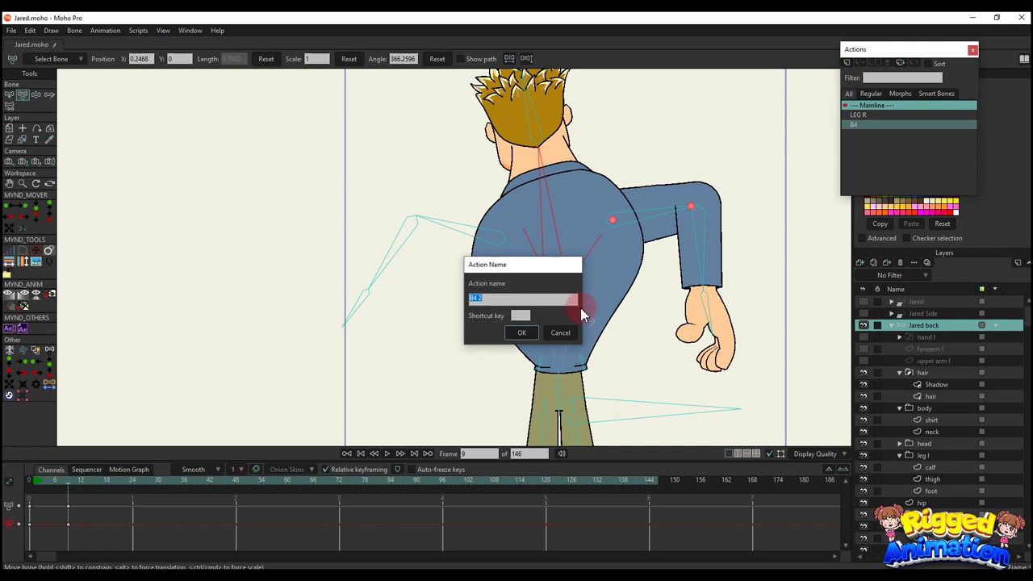
pyautogui.click(523, 333)
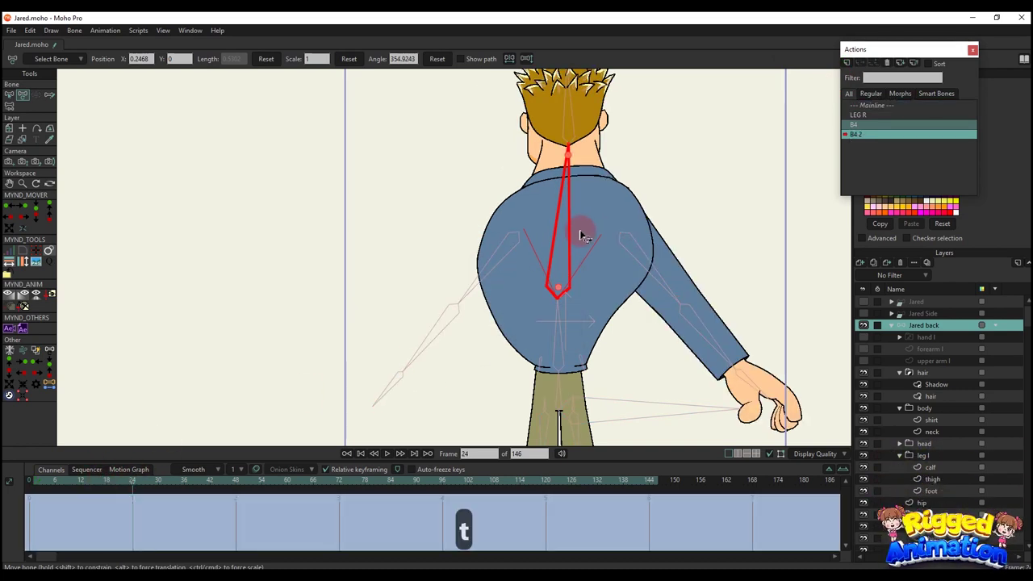
pyautogui.moveTo(580, 235); pyautogui.dragTo(631, 273)
# In the B4 2 action, reposition the shirt's side points to smooth the right waist fold and left outline
pyautogui.scroll(1, 607, 317)
pyautogui.keyDown('alt'); pyautogui.rightClick(600, 327); pyautogui.keyUp('alt')
pyautogui.press('t')
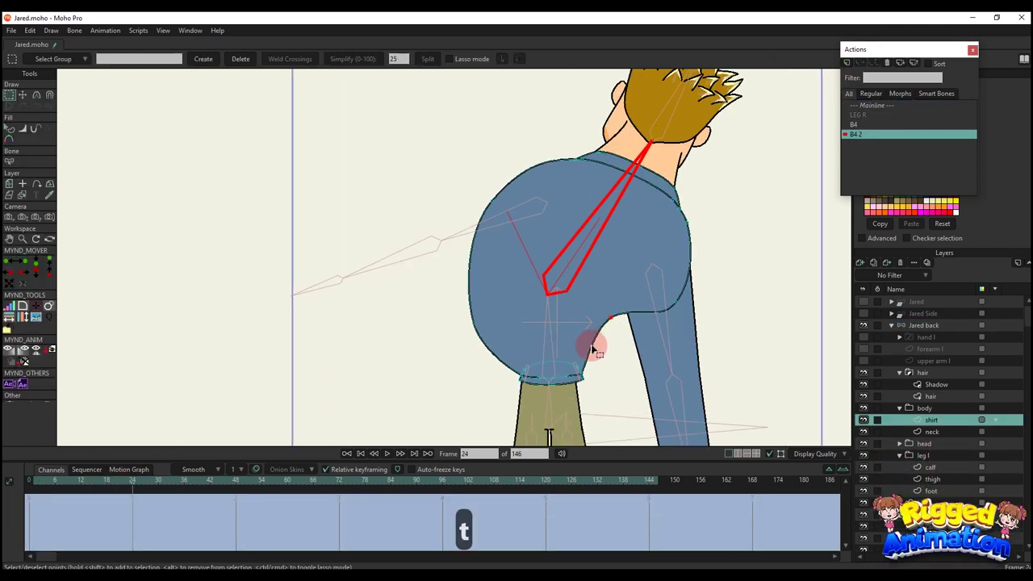
pyautogui.press('t')
pyautogui.click(630, 351)
pyautogui.scroll(2, 596, 333)
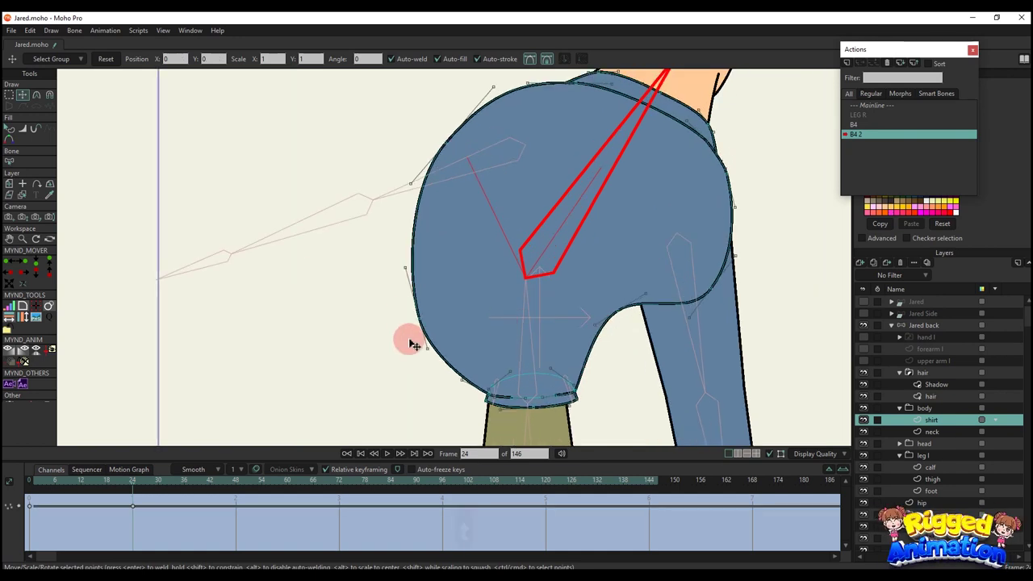
pyautogui.moveTo(418, 316); pyautogui.dragTo(431, 340)
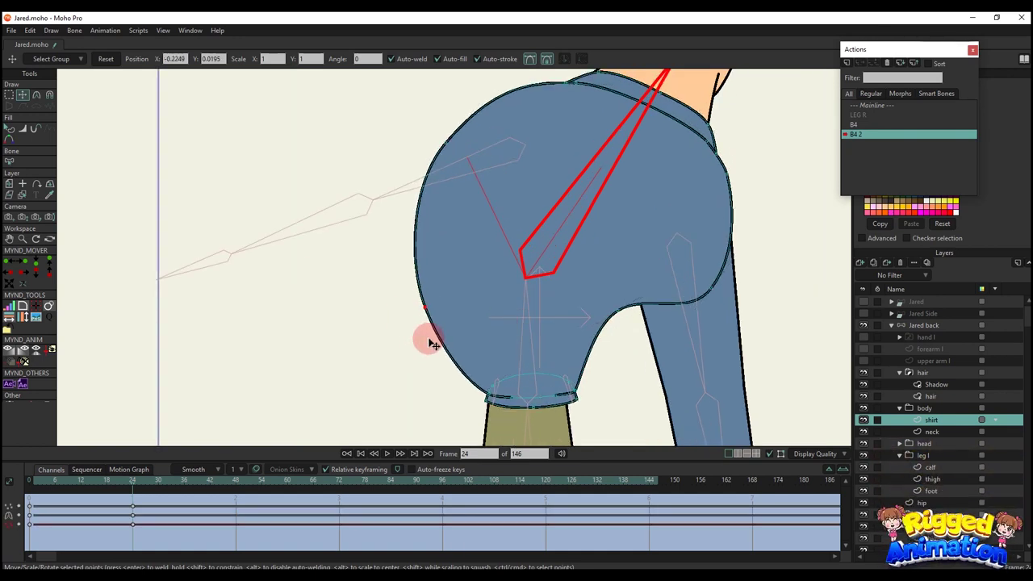
pyautogui.moveTo(621, 314); pyautogui.dragTo(652, 313)
# Refine the shirt outline just above the left side of the hem in the B4 2 action
pyautogui.press('q')
pyautogui.scroll(-1, 573, 335)
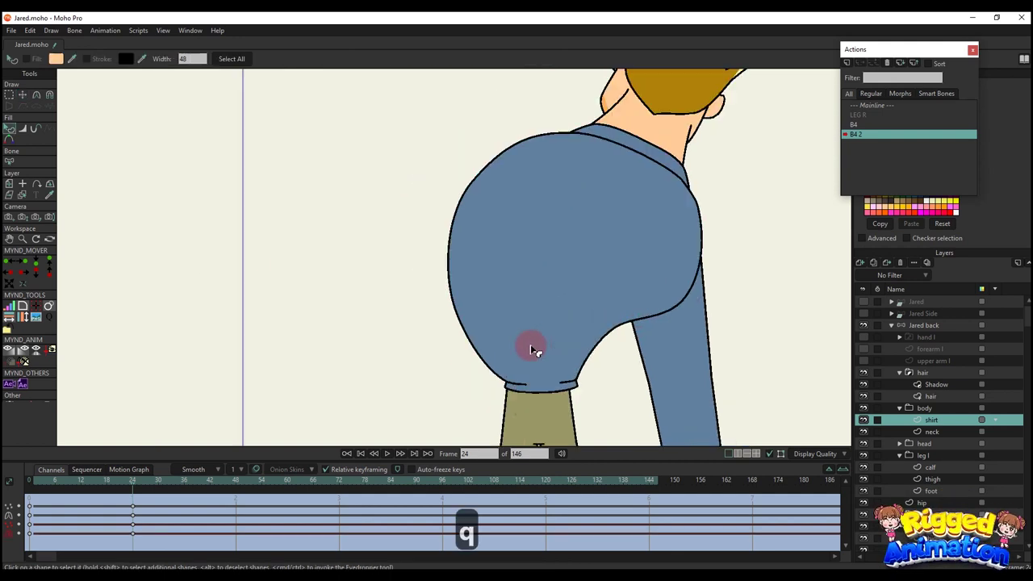
pyautogui.press('t')
pyautogui.scroll(2, 495, 363)
pyautogui.moveTo(486, 375); pyautogui.dragTo(481, 371)
# Preview the shirt's deformation across the B4 2 action and return to the Mainline
pyautogui.press('q')
pyautogui.scroll(-4, 482, 373)
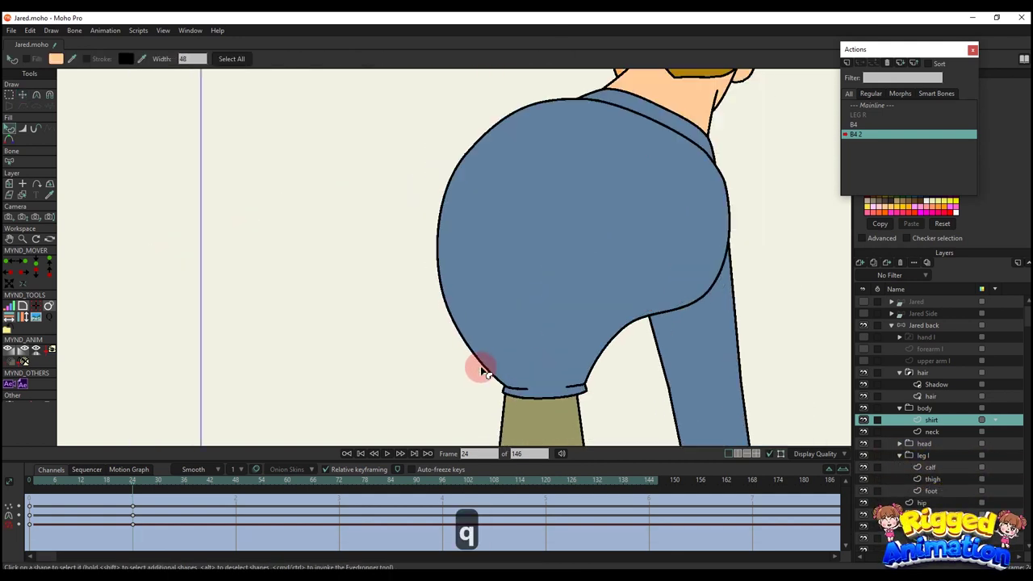
pyautogui.moveTo(35, 481); pyautogui.dragTo(92, 469)
pyautogui.doubleClick(869, 105)
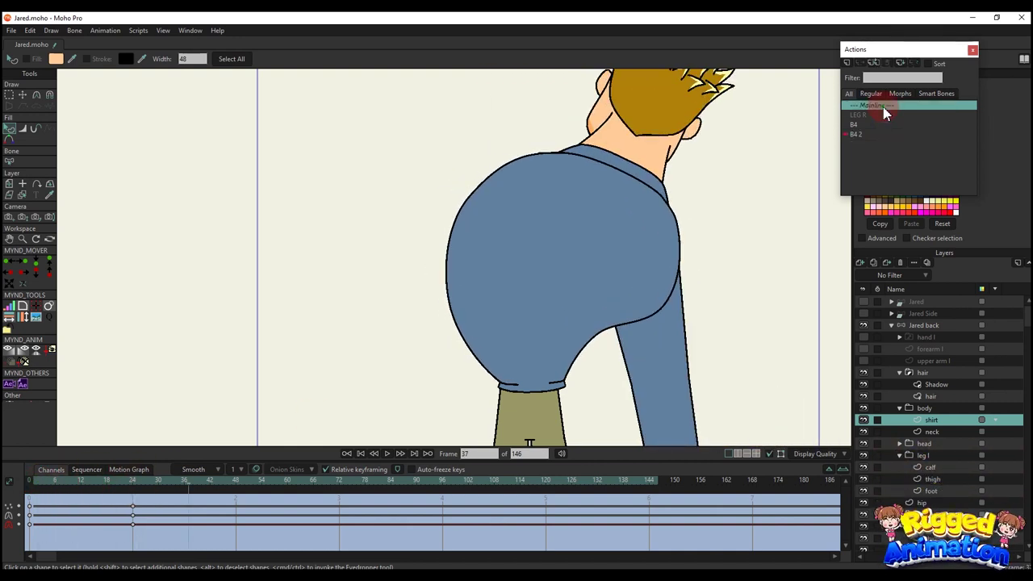
# Make the upper arm l, forearm l and hand l layers visible again
pyautogui.click(862, 361)
pyautogui.click(862, 349)
pyautogui.click(862, 336)
pyautogui.click(863, 326)
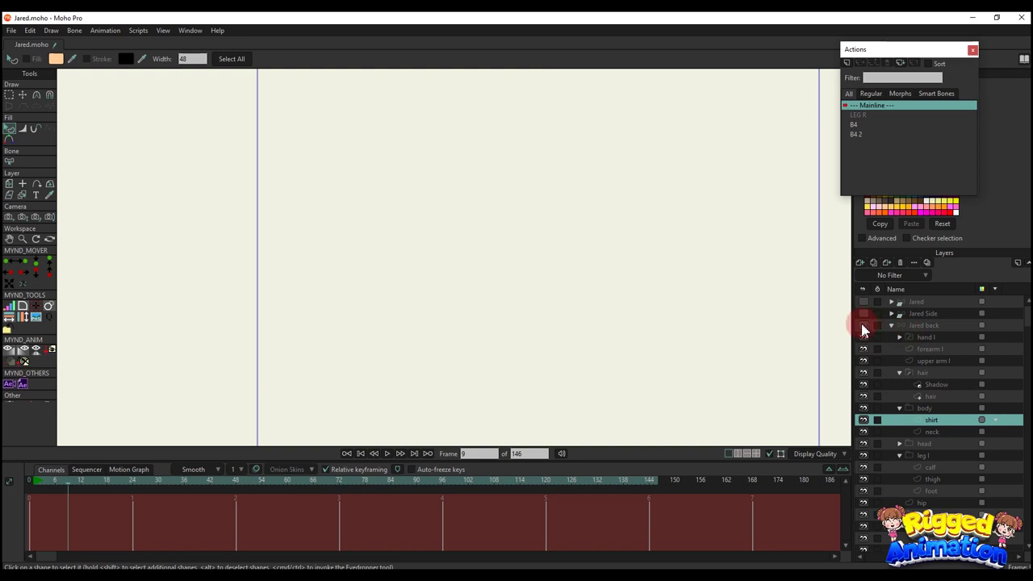
pyautogui.click(862, 325)
# Group the hand l and forearm l layers at frame 0
pyautogui.click(935, 336)
pyautogui.keyDown('ctrl'); pyautogui.click(936, 348); pyautogui.keyUp('ctrl')
pyautogui.rightClick(946, 349)
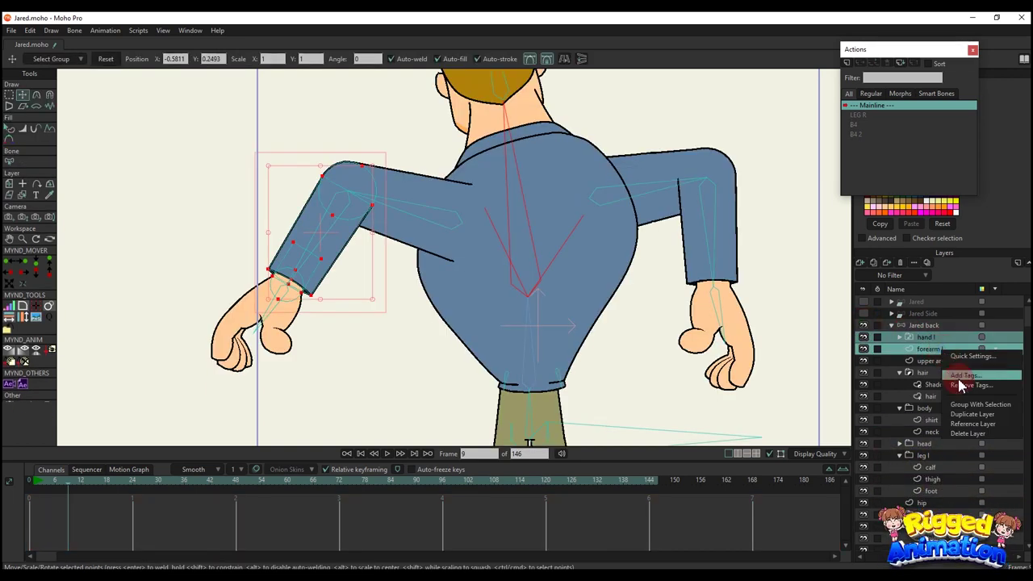
pyautogui.click(923, 352)
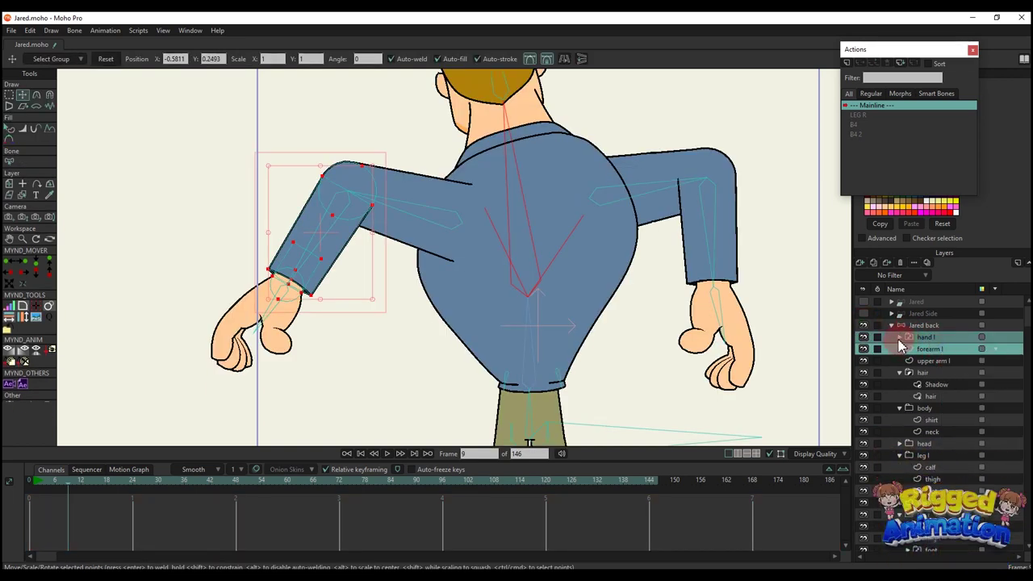
pyautogui.moveTo(46, 480); pyautogui.dragTo(29, 480)
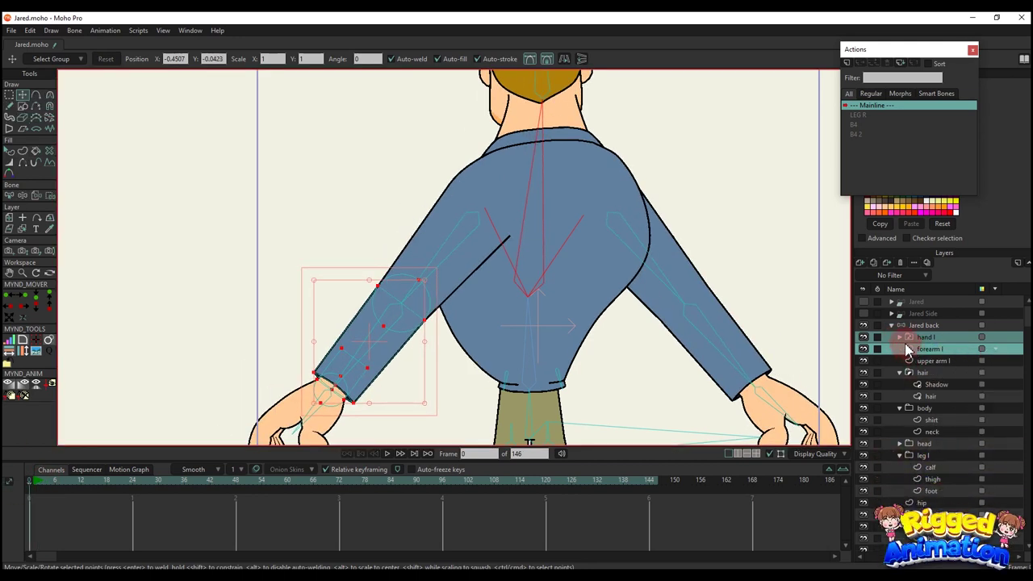
pyautogui.hotkey('ctrl', 'g')
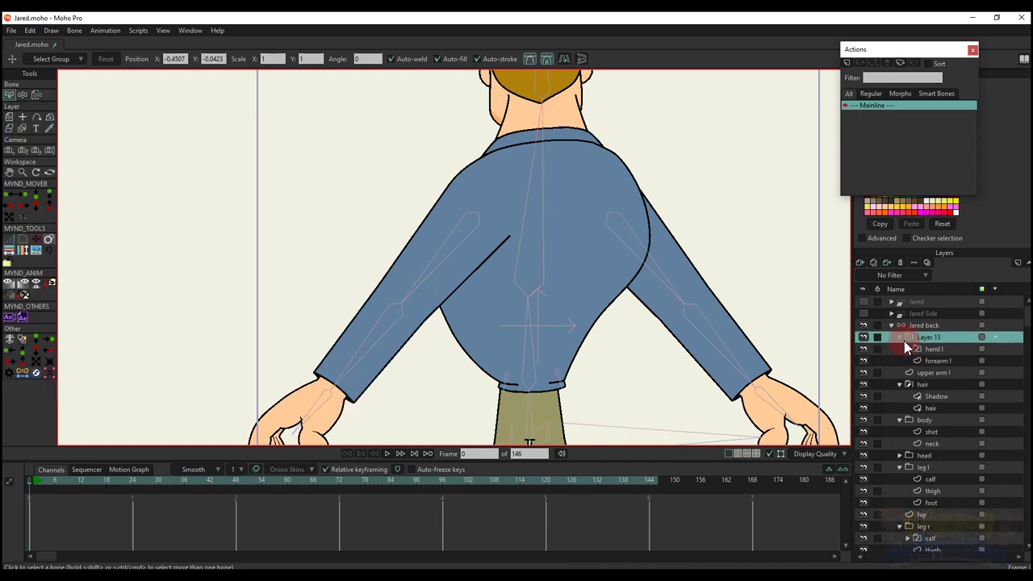
# Rename the group holding the left hand and forearm as HAND L
pyautogui.click(900, 338)
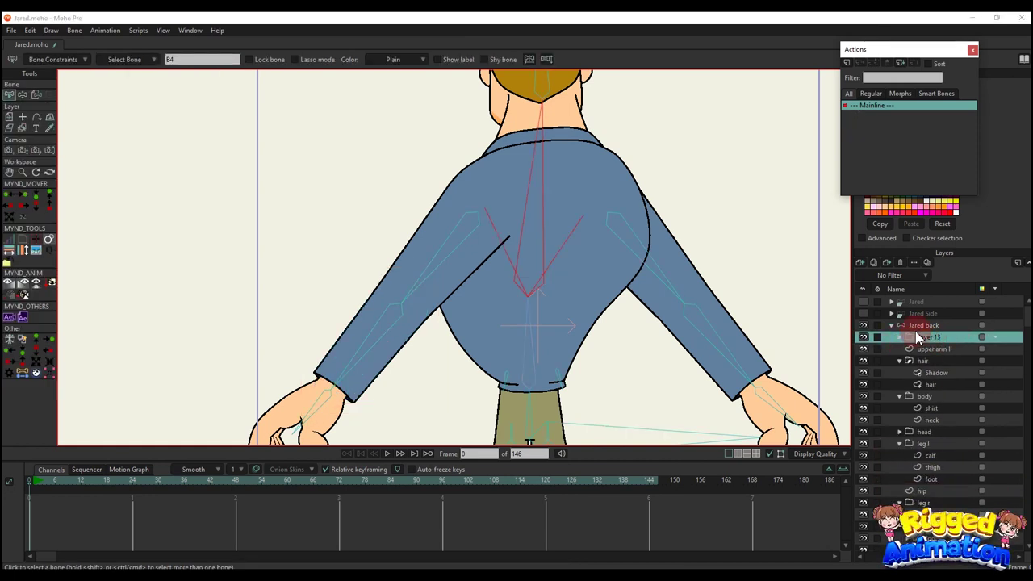
pyautogui.doubleClick(915, 338)
pyautogui.write('HAND ')
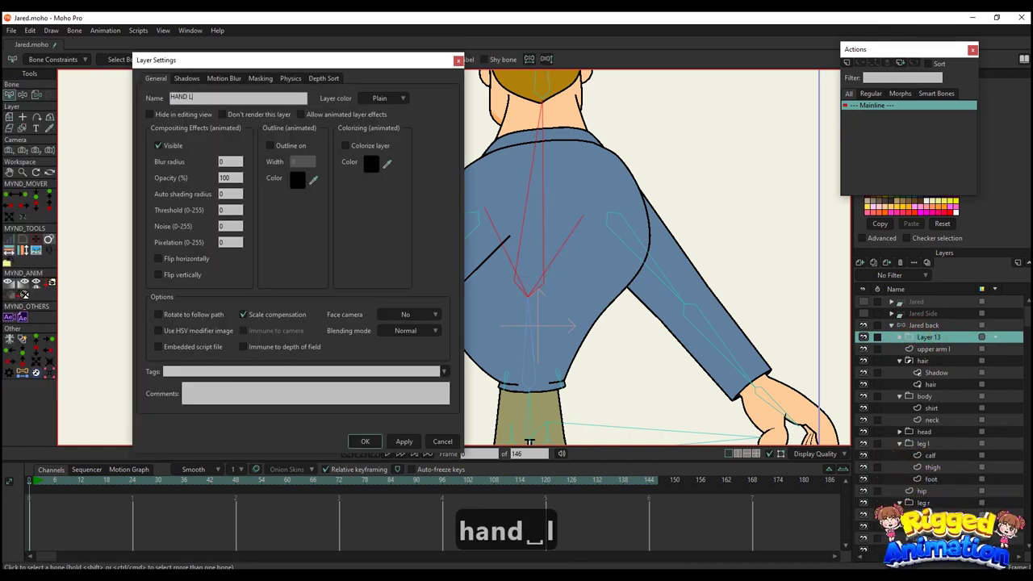
pyautogui.write('L')
pyautogui.press('Return')
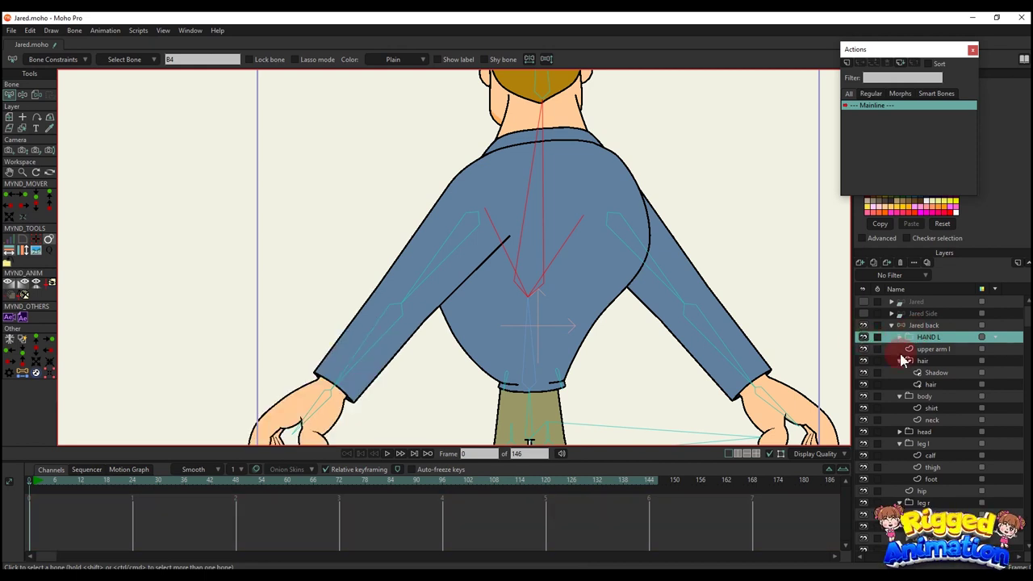
# Group the right hand and forearm layers and name the group HAND R
pyautogui.scroll(-2, 925, 503)
pyautogui.click(955, 505)
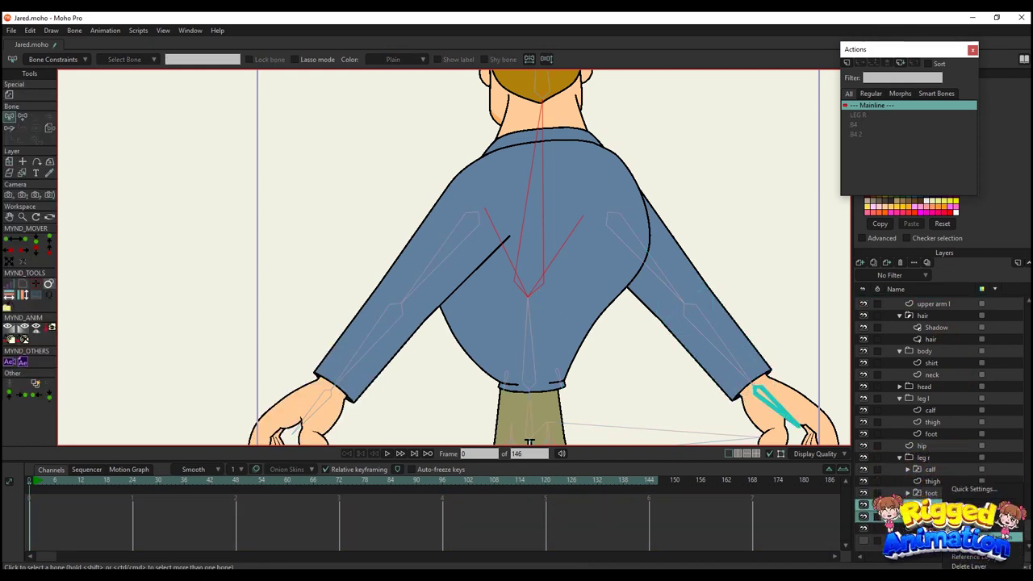
pyautogui.click(899, 505)
pyautogui.click(938, 505)
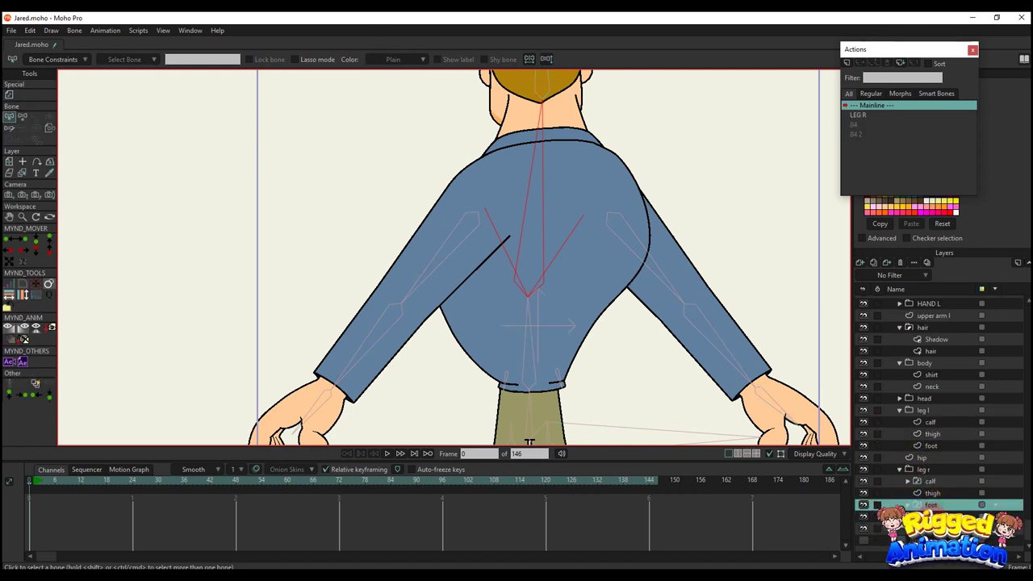
pyautogui.click(929, 514)
pyautogui.doubleClick(905, 517)
pyautogui.write('hand_r')
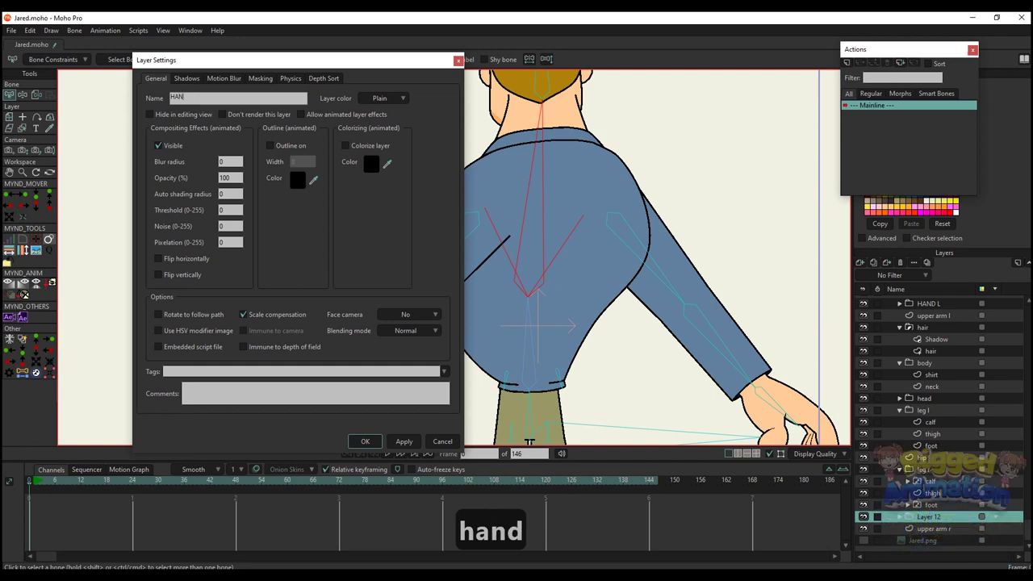
pyautogui.press('Return')
# Test the Jared back torso at frame 9 by leaning the lower spine far left and moving the bone at the shirt hem
pyautogui.scroll(-3, 503, 402)
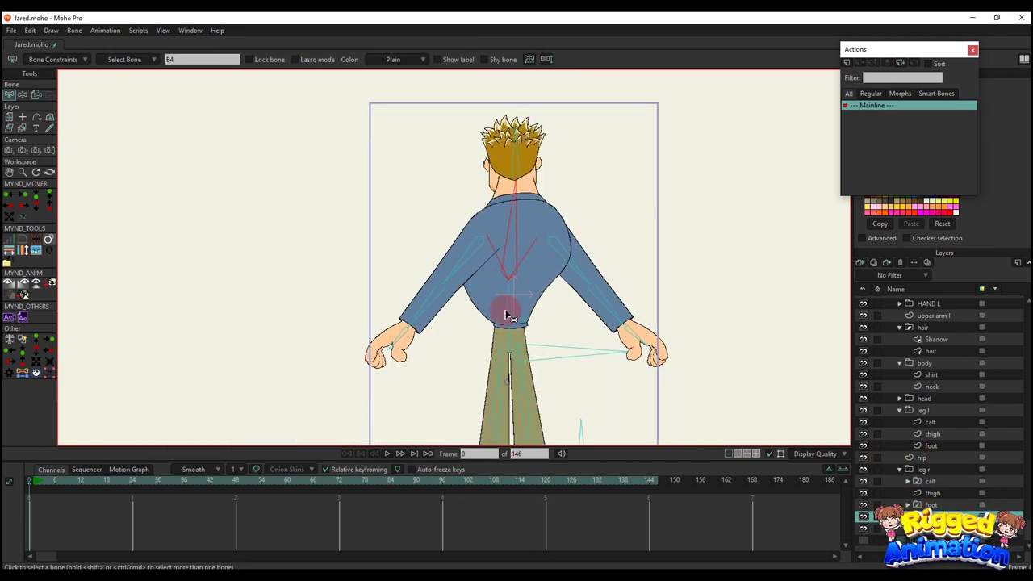
pyautogui.scroll(2, 507, 307)
pyautogui.scroll(3, 920, 323)
pyautogui.click(926, 326)
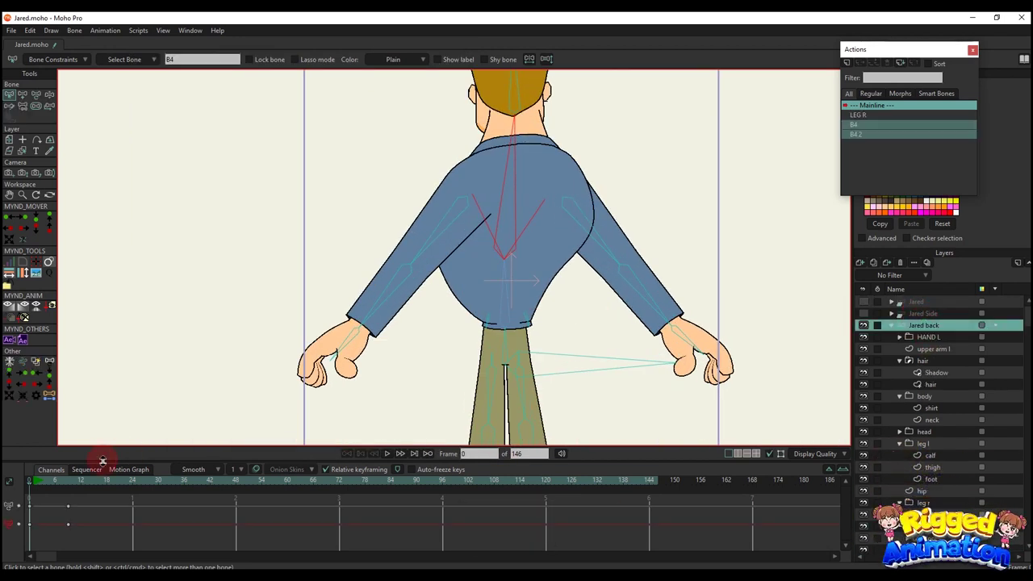
pyautogui.click(71, 488)
pyautogui.press('t')
pyautogui.moveTo(524, 283); pyautogui.dragTo(498, 322)
pyautogui.scroll(3, 494, 318)
pyautogui.moveTo(494, 366)
pyautogui.mouseDown()
pyautogui.moveTo(489, 350)
pyautogui.moveTo(489, 361)
pyautogui.mouseUp()
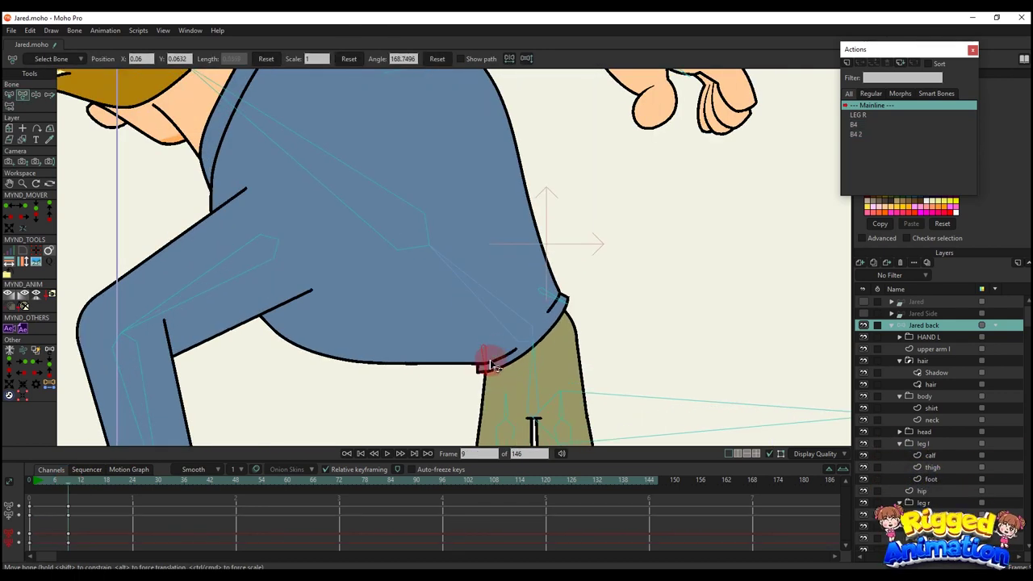
# Move the shirt hem bone at frame 9 to test the torso, and delete the test keyframes
pyautogui.moveTo(521, 293)
pyautogui.mouseDown()
pyautogui.moveTo(616, 282)
pyautogui.moveTo(581, 353)
pyautogui.moveTo(587, 363)
pyautogui.moveTo(493, 299)
pyautogui.moveTo(516, 306)
pyautogui.mouseUp()
pyautogui.scroll(-2, 516, 307)
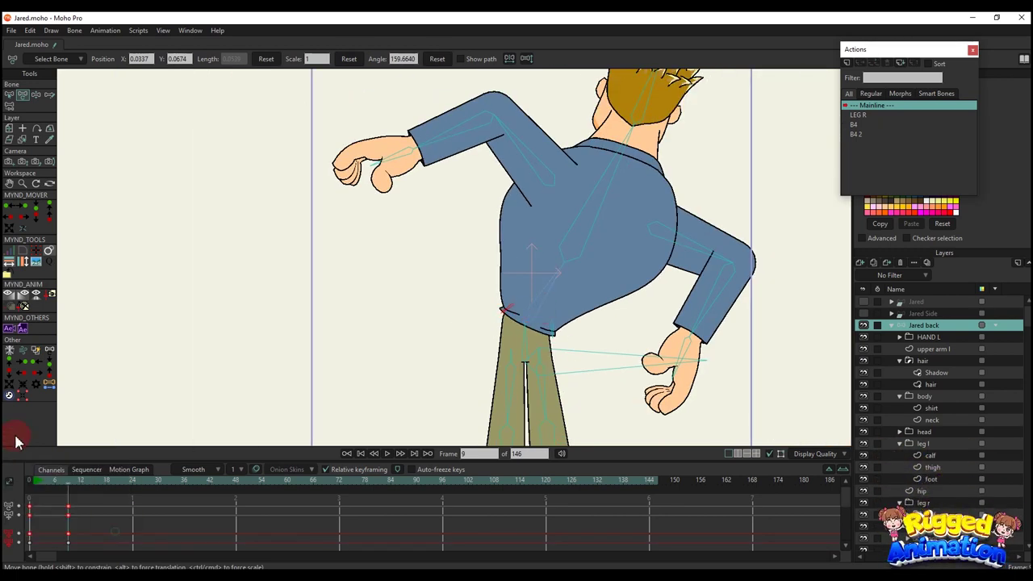
pyautogui.press('=')
pyautogui.press('BackSpace')
# Lean the upper spine bone to the left at frame 9 as a bend test, and remove the resulting keyframes
pyautogui.click(659, 224)
pyautogui.moveTo(560, 214); pyautogui.dragTo(488, 223)
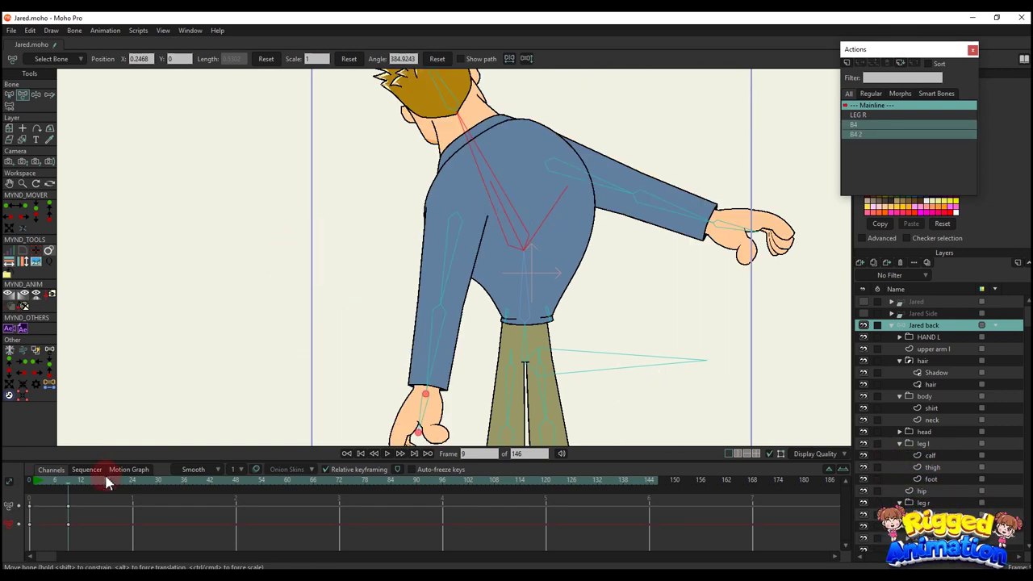
pyautogui.moveTo(91, 518); pyautogui.dragTo(11, 461)
pyautogui.press('BackSpace')
# At frame 0, add an upright control bone above the Jared back head and give it a bone strength of 0
pyautogui.moveTo(539, 96)
pyautogui.mouseDown()
pyautogui.moveTo(496, 203)
pyautogui.moveTo(522, 202)
pyautogui.moveTo(496, 200)
pyautogui.mouseUp()
pyautogui.press('b')
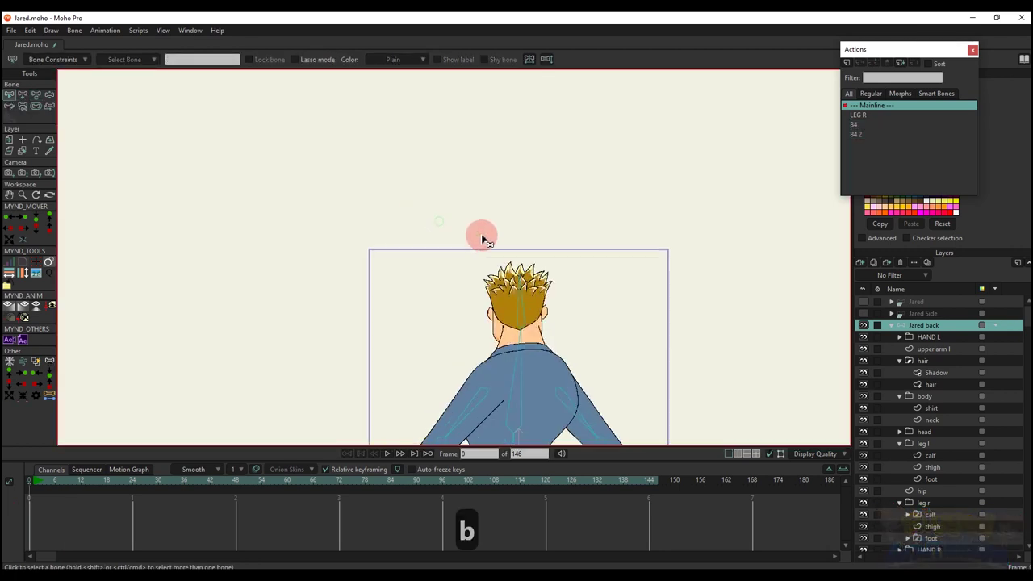
pyautogui.scroll(1, 484, 239)
pyautogui.press('a')
pyautogui.moveTo(516, 238)
pyautogui.mouseDown()
pyautogui.moveTo(521, 163)
pyautogui.moveTo(180, 259)
pyautogui.mouseUp()
pyautogui.press('s')
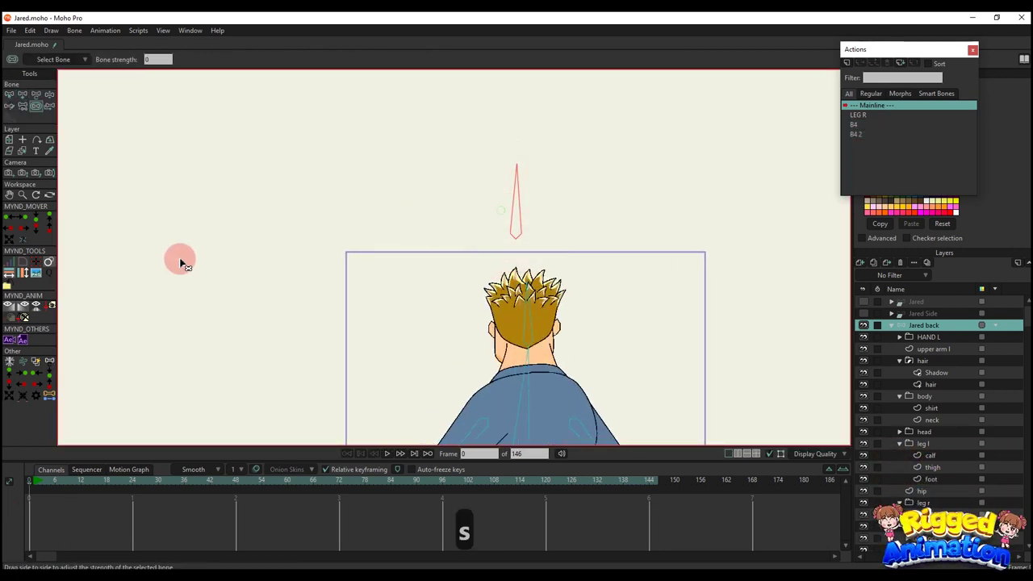
# Name the new bone above the head HEAD TURN and show its label
pyautogui.press('b')
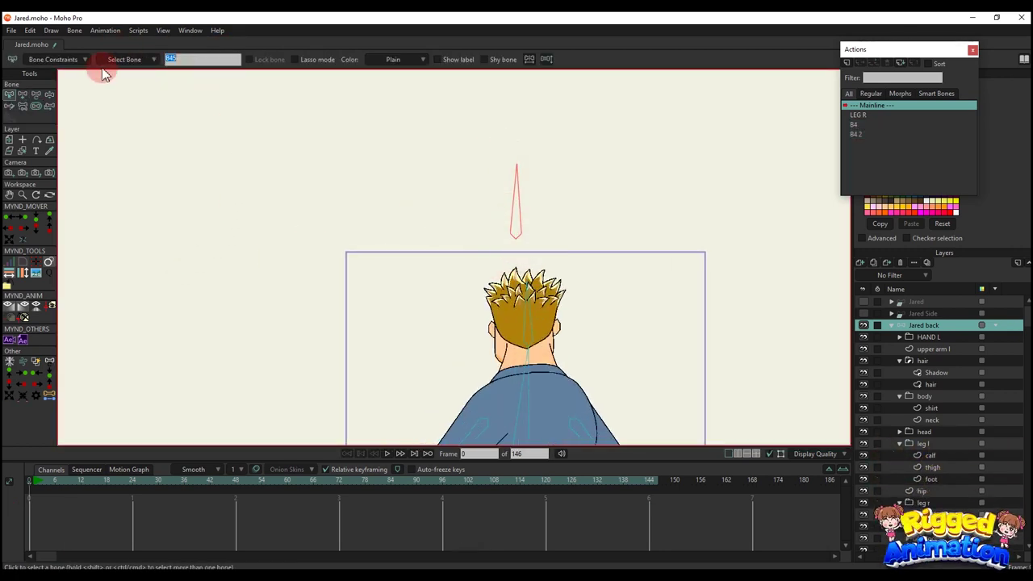
pyautogui.write('HEAD TR')
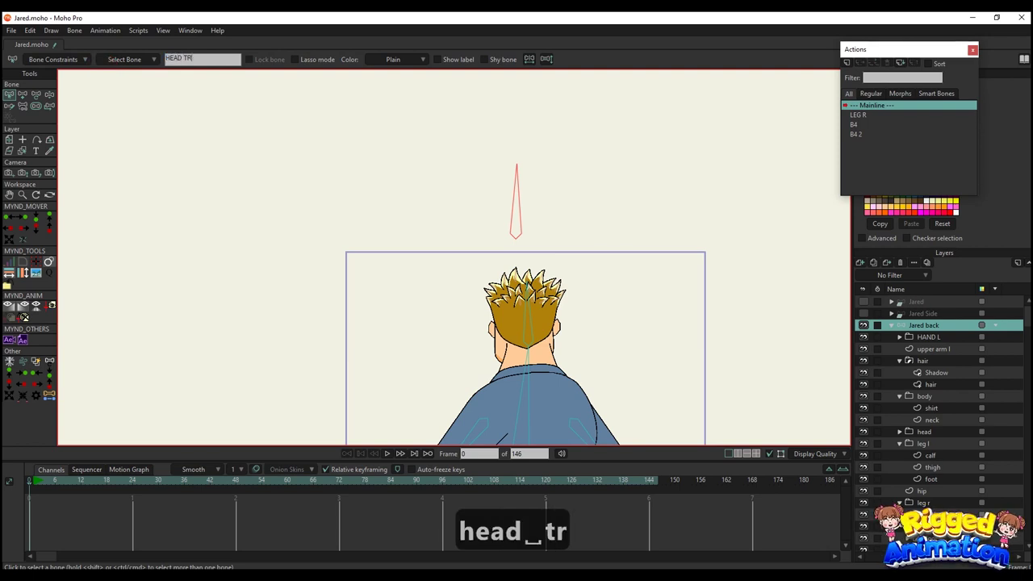
pyautogui.write('UN')
pyautogui.press('BackSpace')
pyautogui.press('BackSpace')
pyautogui.press('BackSpace')
pyautogui.write('URN')
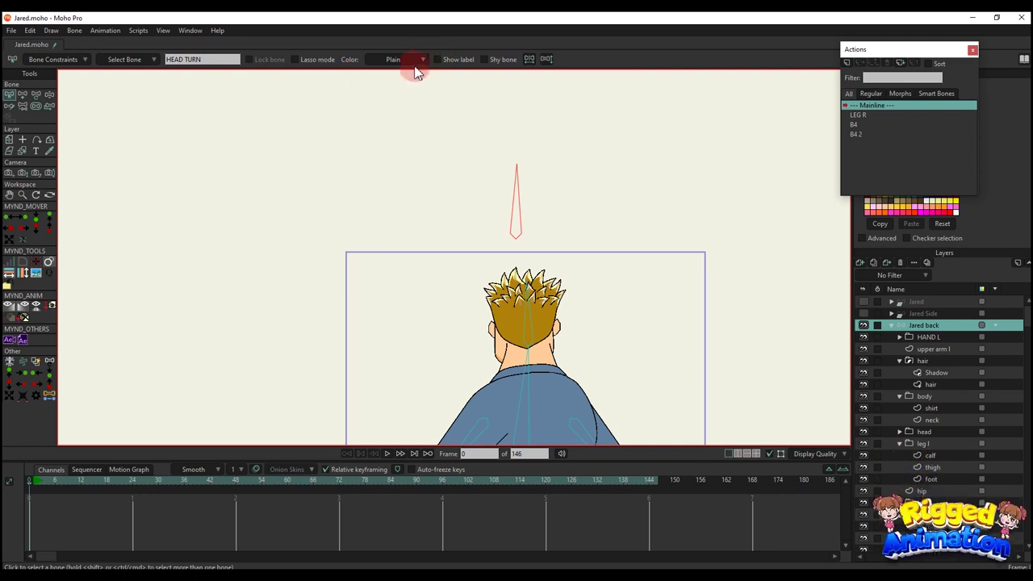
# Enable angle constraints on the HEAD TURN bone with a minimum of -70 and a maximum of 0 degrees
pyautogui.click(53, 59)
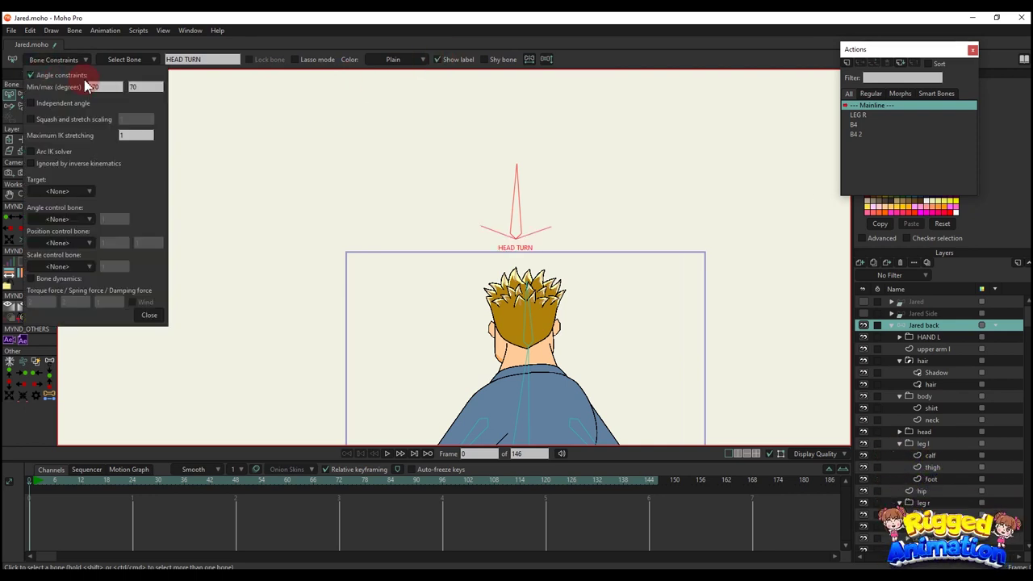
pyautogui.write('0')
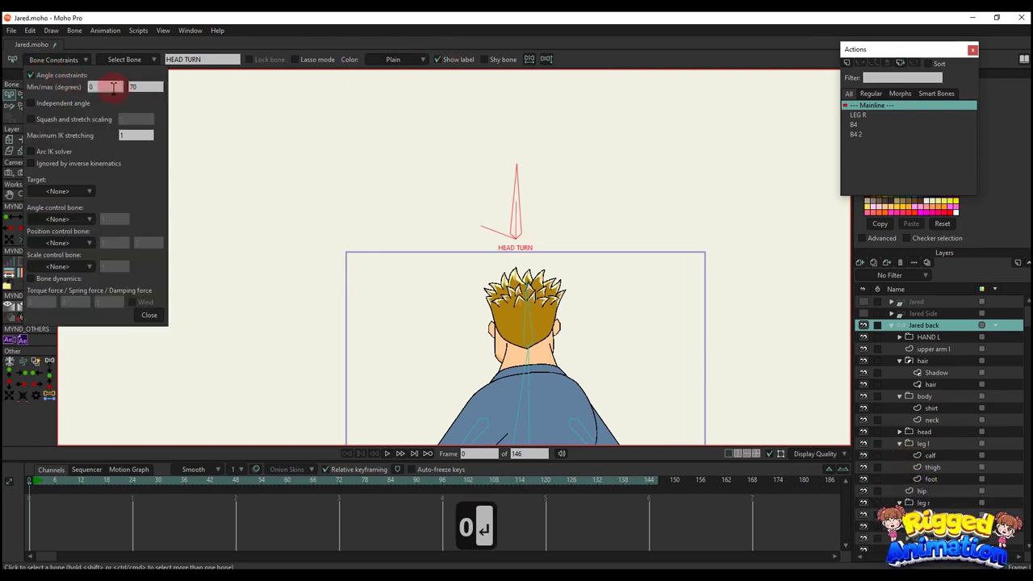
pyautogui.write('-')
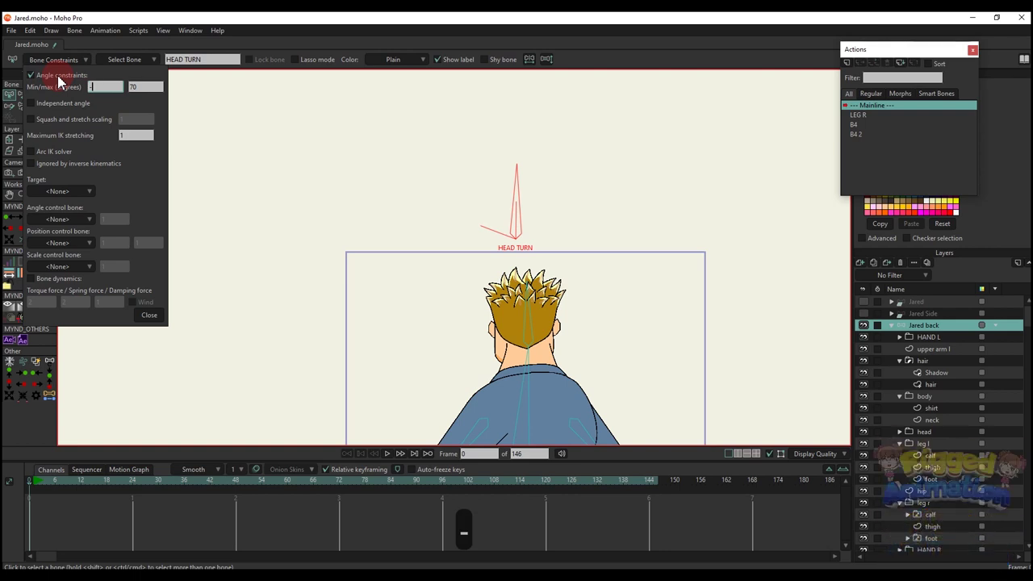
pyautogui.write('70')
pyautogui.click(149, 86)
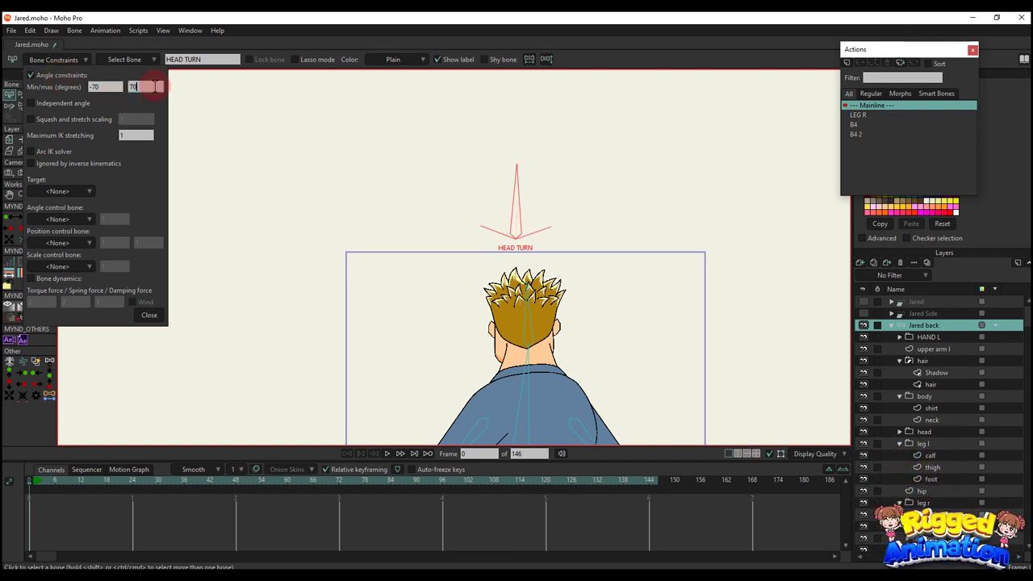
pyautogui.write('0')
pyautogui.press('Return')
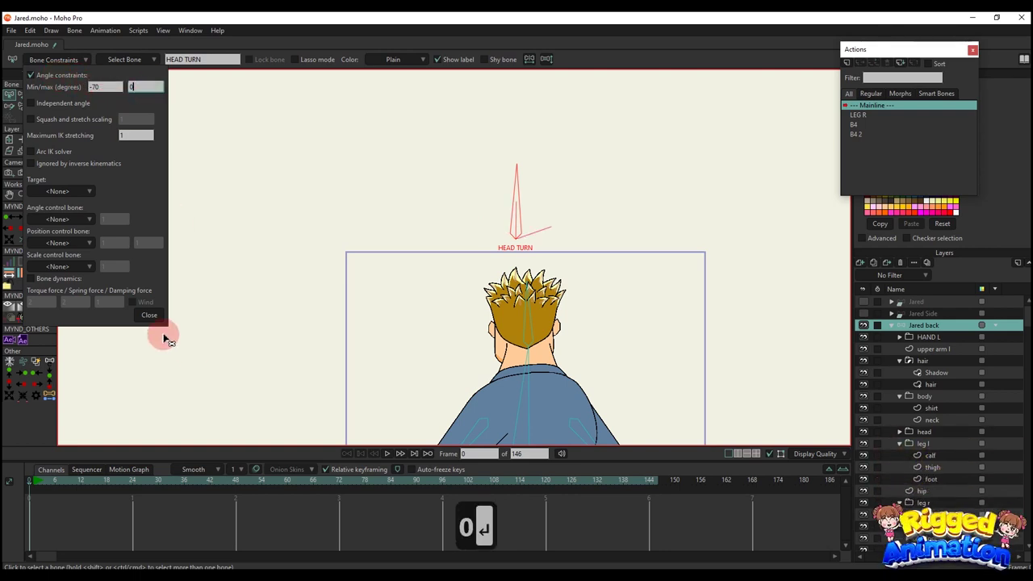
pyautogui.click(146, 315)
# Create a HEAD TURN smart bone action and rotate the control bone clockwise to its limit at frame 24
pyautogui.click(847, 63)
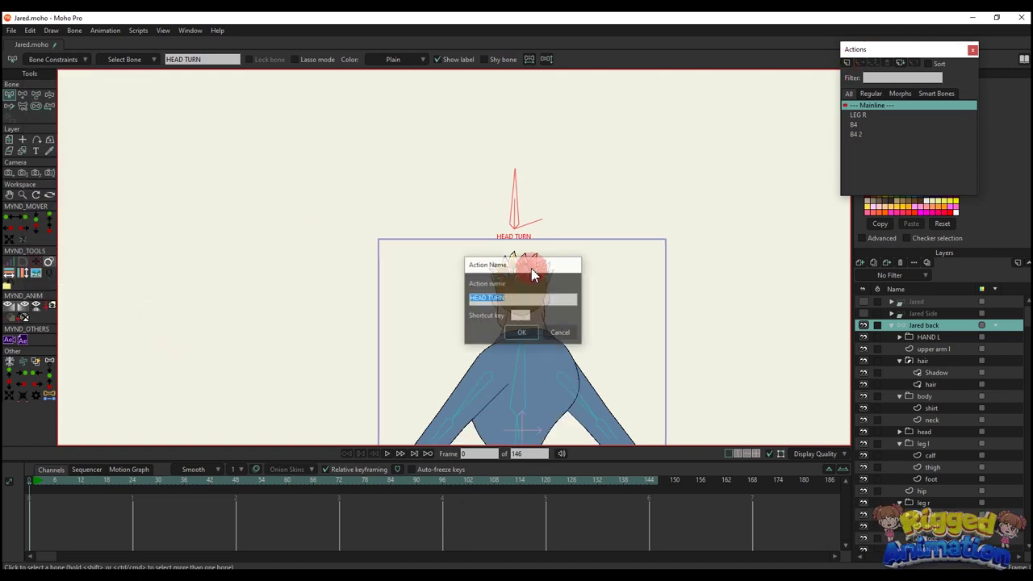
pyautogui.click(525, 330)
pyautogui.click(133, 481)
pyautogui.press('t')
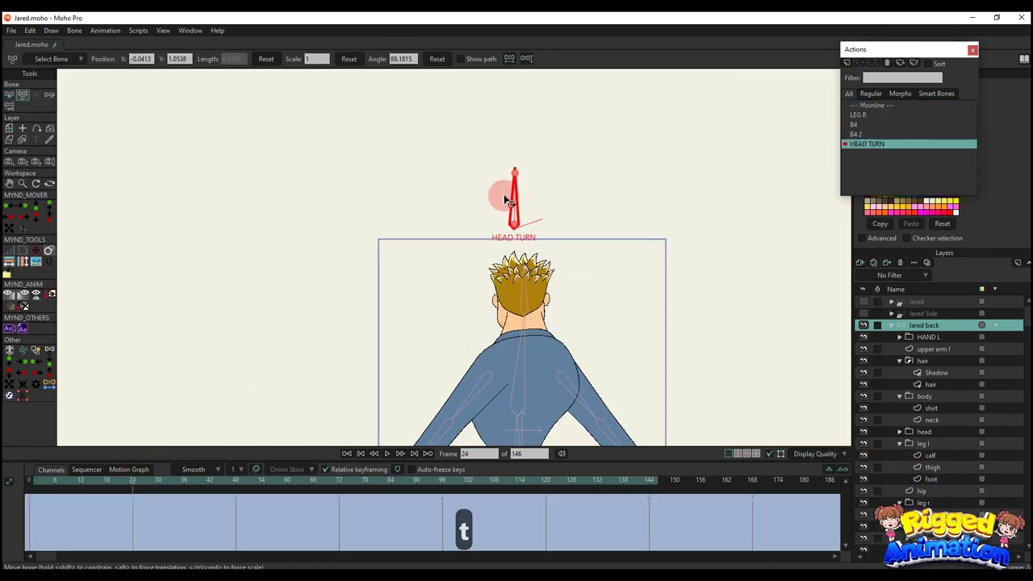
pyautogui.moveTo(510, 195); pyautogui.dragTo(552, 265)
# In the HEAD TURN action, scale the upper spine bone to 0.9091 at frame 12 and reset its scale at frame 24
pyautogui.scroll(3, 544, 264)
pyautogui.click(509, 302)
pyautogui.click(57, 519)
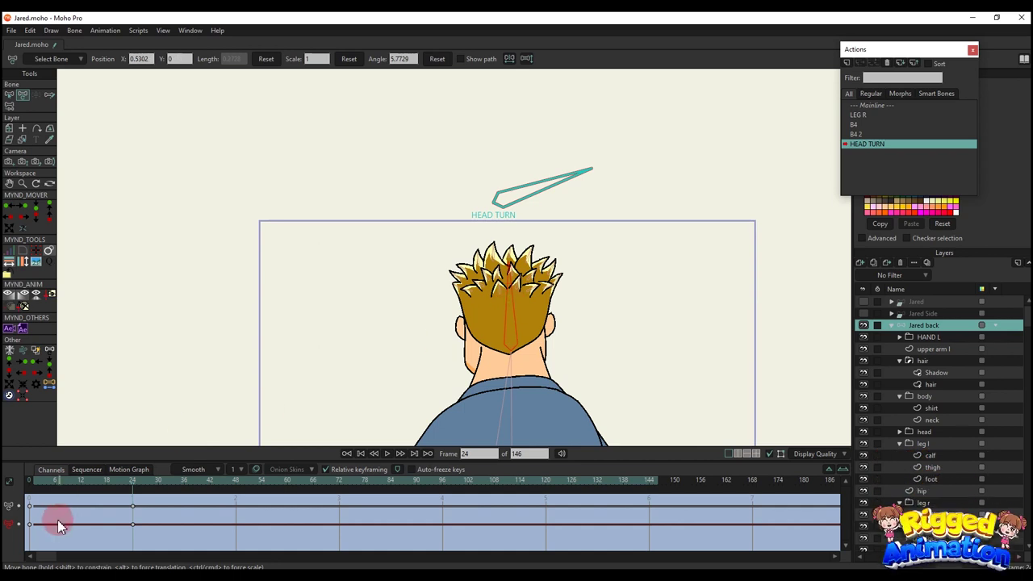
pyautogui.click(82, 481)
pyautogui.moveTo(458, 335); pyautogui.dragTo(471, 268)
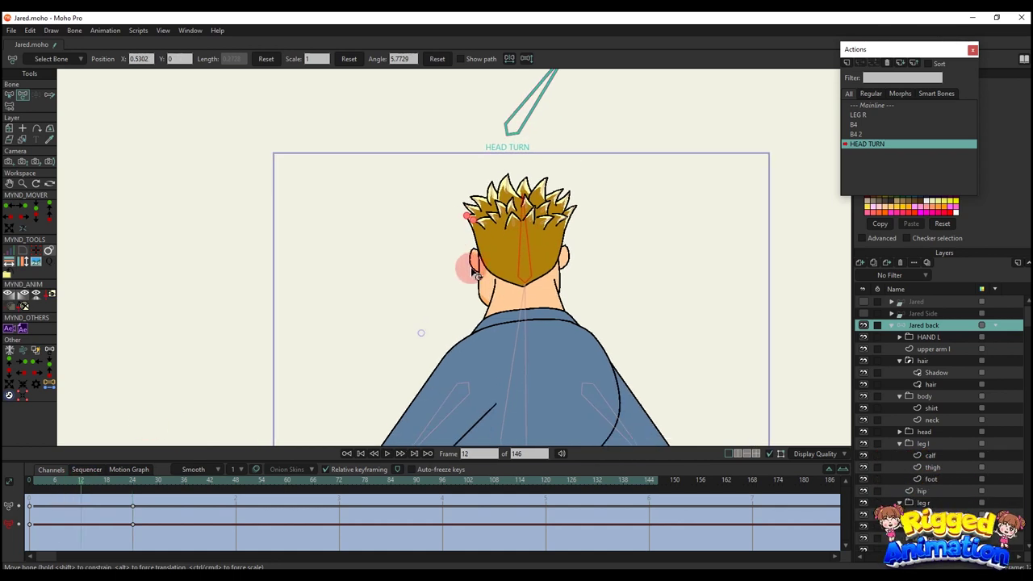
pyautogui.click(523, 295)
pyautogui.scroll(-5, 524, 299)
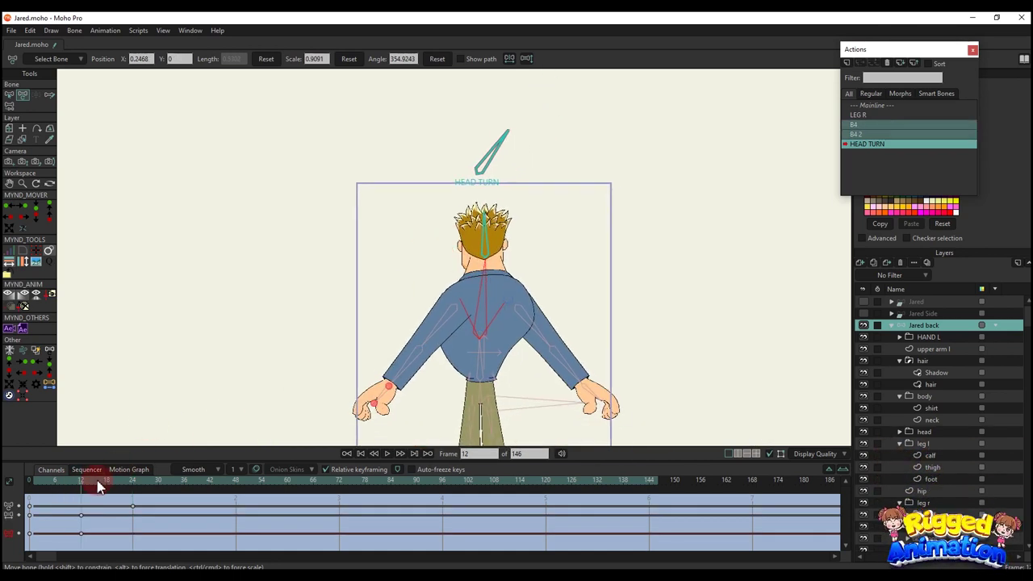
pyautogui.click(134, 488)
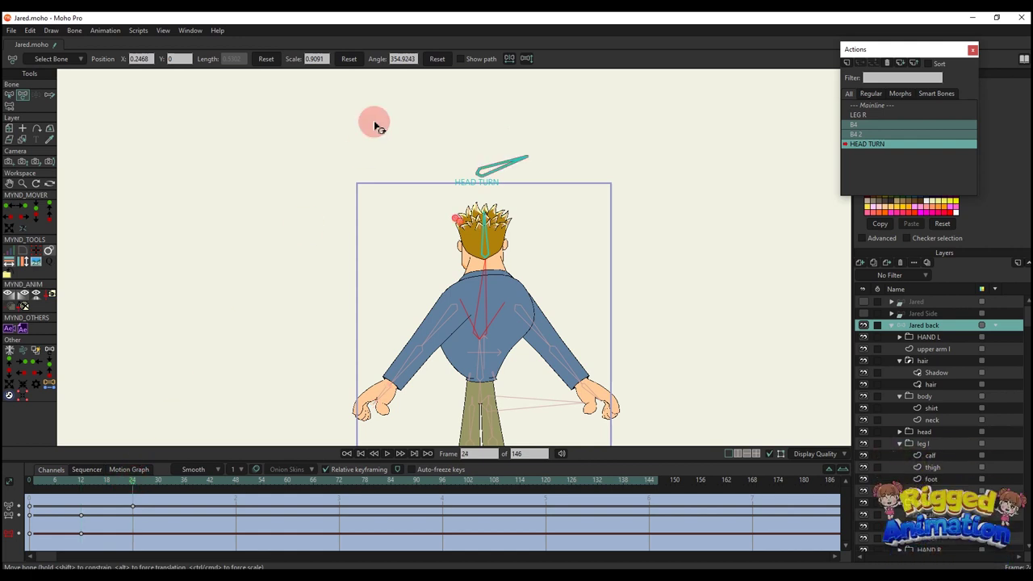
pyautogui.click(348, 59)
# Key the head bone at frame 11 and flip it at frame 12 so the head is mirrored horizontally
pyautogui.scroll(3, 498, 233)
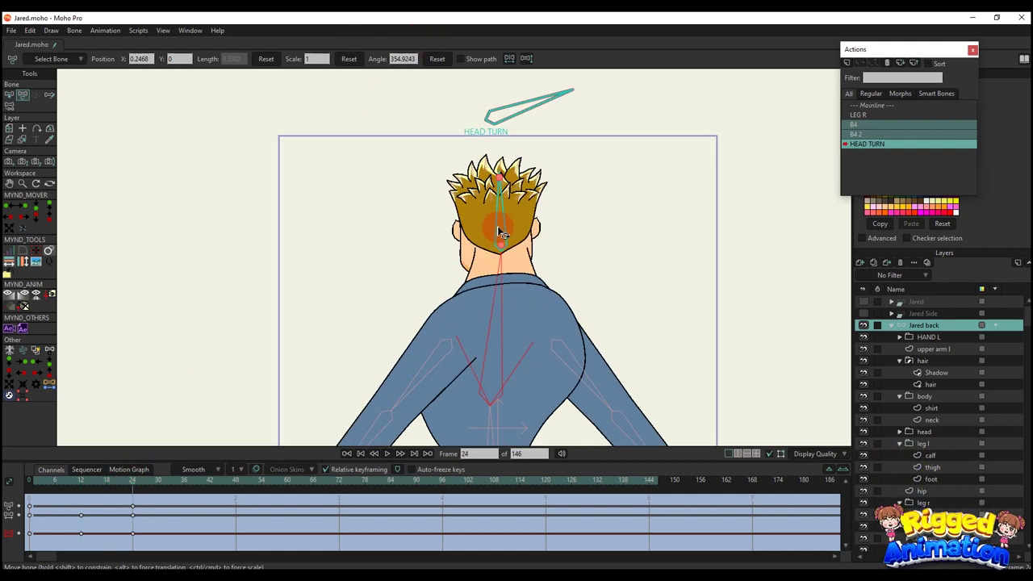
pyautogui.click(81, 488)
pyautogui.click(389, 310)
pyautogui.click(101, 521)
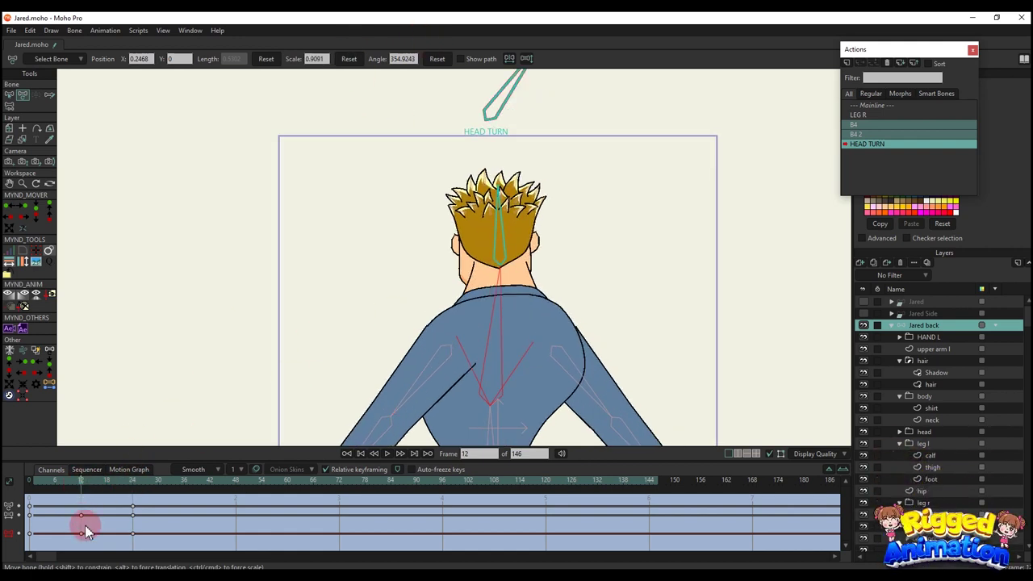
pyautogui.click(79, 485)
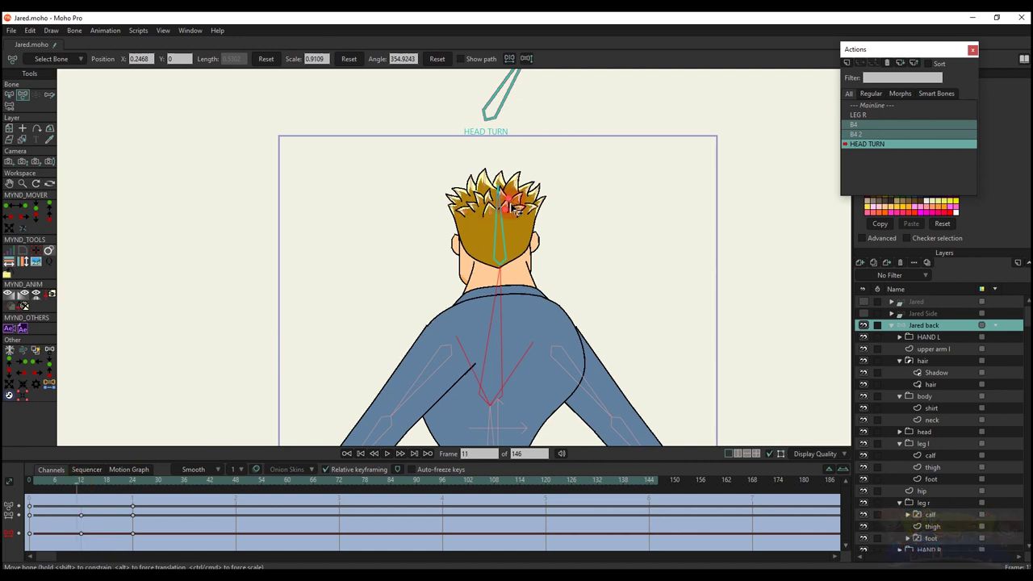
pyautogui.click(102, 479)
pyautogui.click(81, 486)
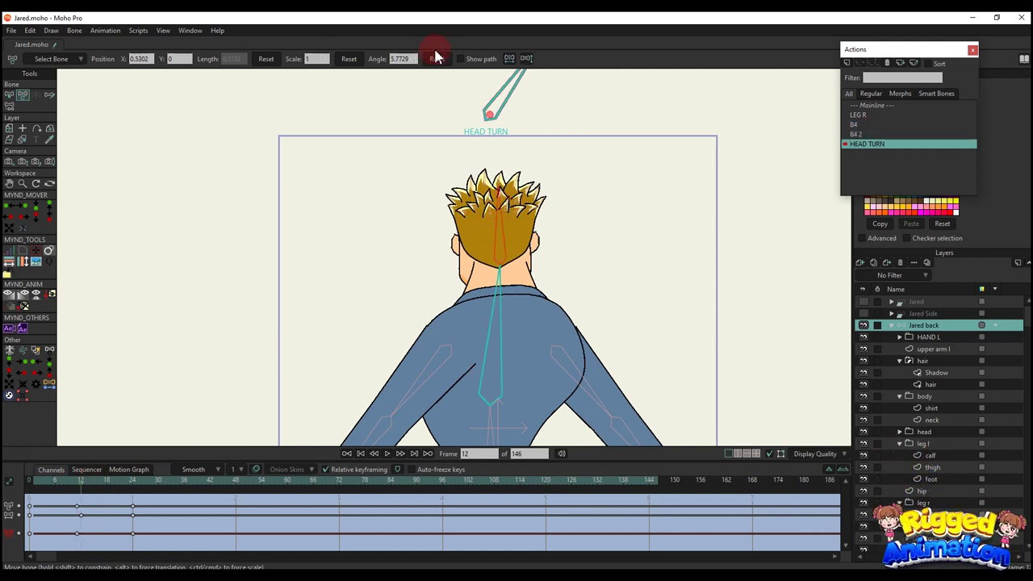
pyautogui.click(509, 59)
pyautogui.click(527, 59)
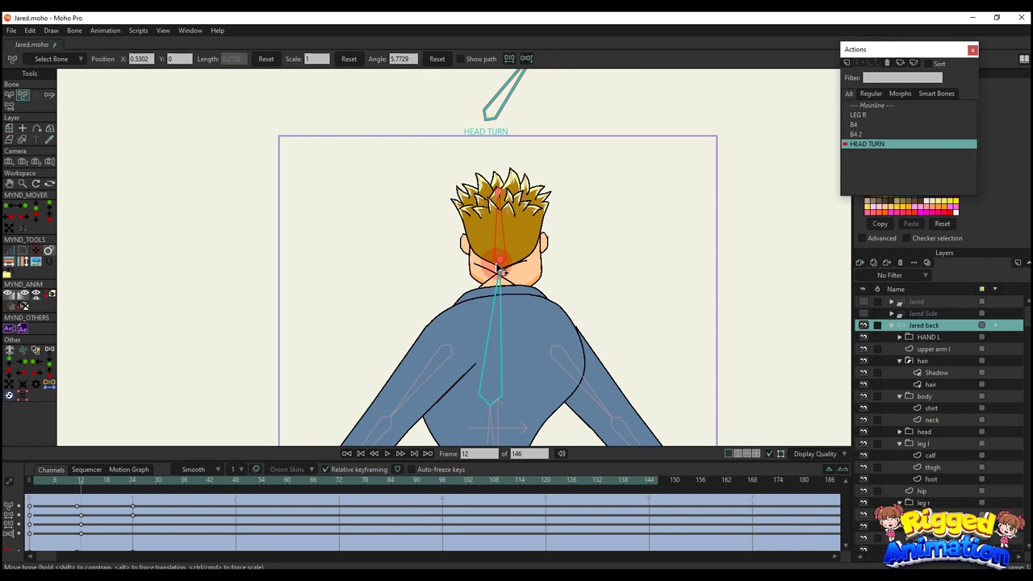
# Select the neck layer, freeze its points and place the resulting keyframes at frame 11
pyautogui.scroll(3, 500, 274)
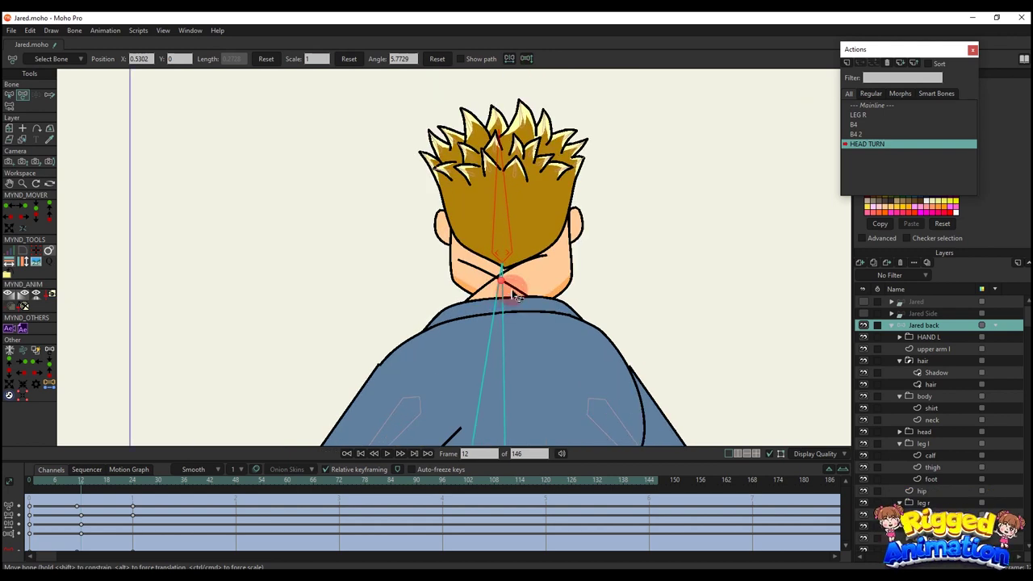
pyautogui.keyDown('alt'); pyautogui.rightClick(513, 292); pyautogui.keyUp('alt')
pyautogui.hotkey('ctrl', 'f')
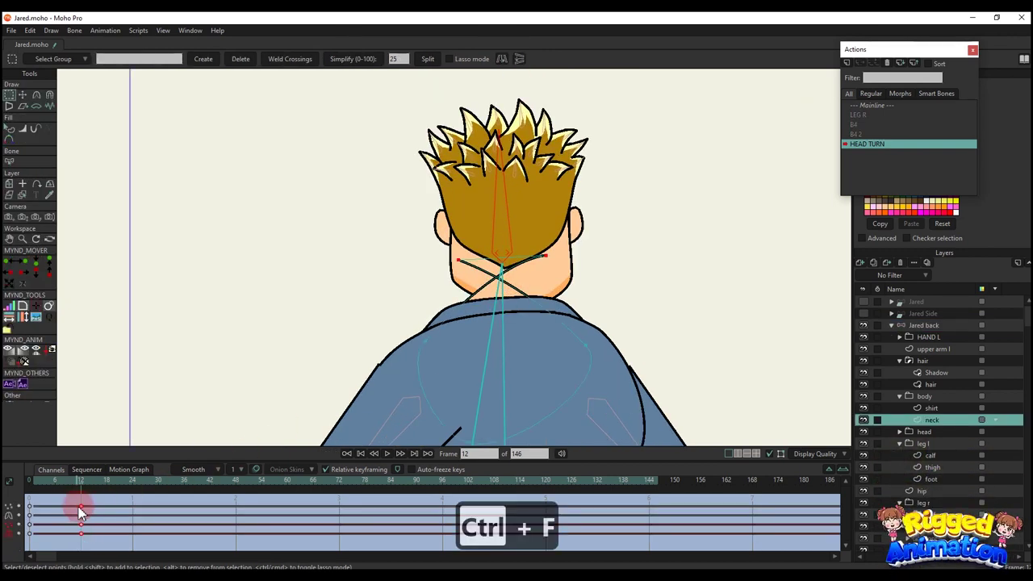
# At frame 12, reposition the neck layer's points to uncross the lines and form both sides of the neck
pyautogui.press('t')
pyautogui.scroll(2, 506, 268)
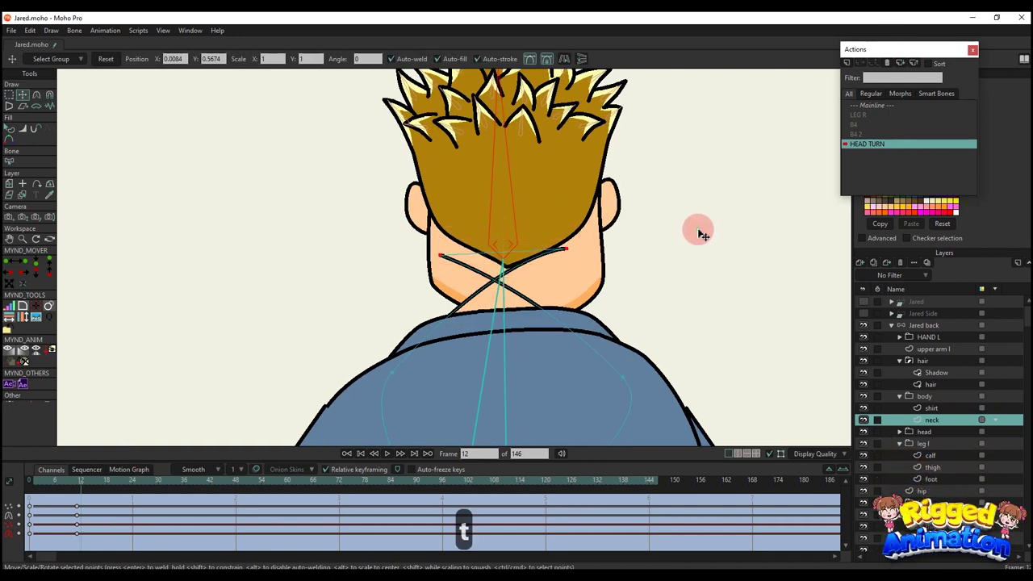
pyautogui.click(701, 231)
pyautogui.moveTo(562, 261); pyautogui.dragTo(519, 161)
pyautogui.moveTo(403, 169)
pyautogui.mouseDown()
pyautogui.moveTo(524, 170)
pyautogui.moveTo(525, 157)
pyautogui.moveTo(412, 179)
pyautogui.mouseUp()
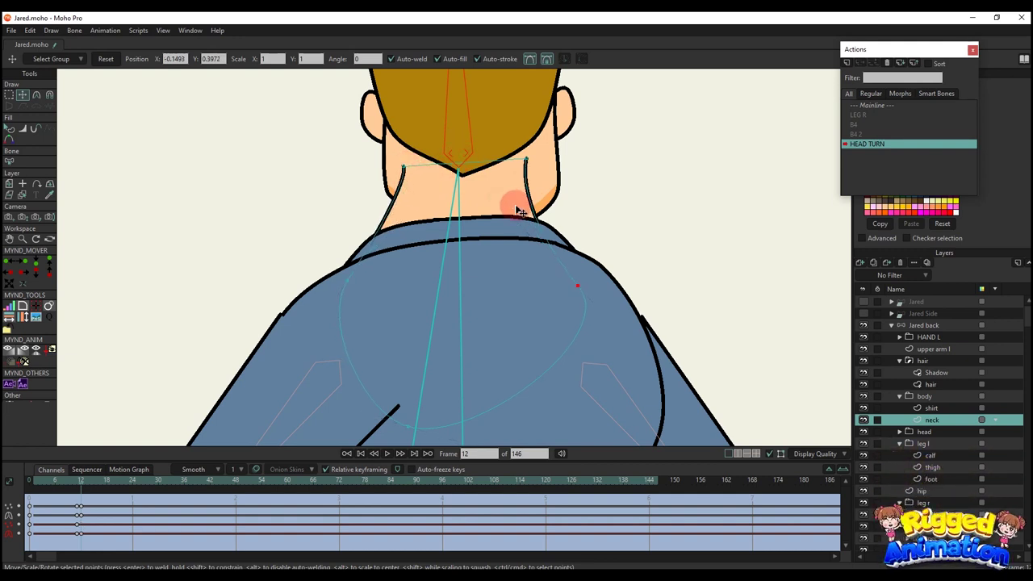
# Scrub the HEAD TURN action to frame 24, and return to the Mainline on the Jared back layer
pyautogui.press('q')
pyautogui.scroll(-2, 159, 417)
pyautogui.moveTo(45, 485); pyautogui.dragTo(132, 481)
pyautogui.scroll(-2, 248, 428)
pyautogui.click(875, 106)
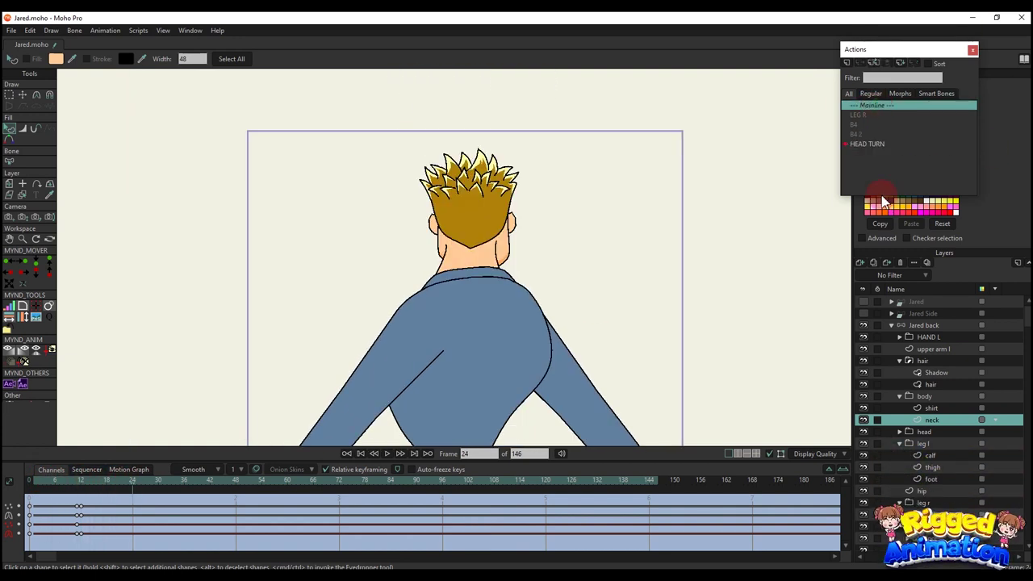
pyautogui.click(928, 325)
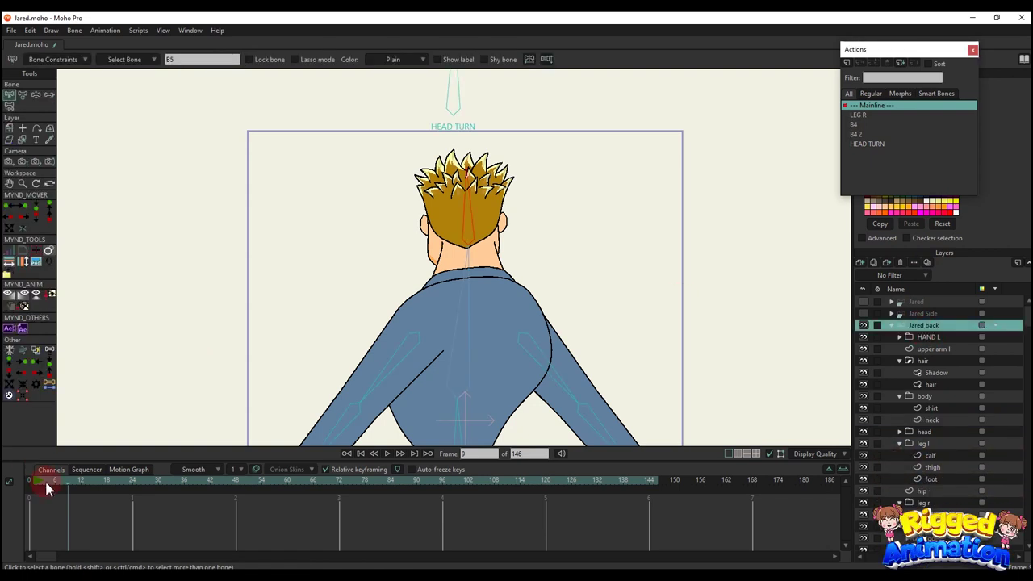
# Test the head turn by rotating the HEAD TURN bone at frame 9, and delete the test keyframes
pyautogui.scroll(-3, 435, 209)
pyautogui.press('t')
pyautogui.moveTo(420, 117)
pyautogui.mouseDown()
pyautogui.moveTo(475, 126)
pyautogui.moveTo(422, 104)
pyautogui.moveTo(486, 127)
pyautogui.moveTo(387, 120)
pyautogui.moveTo(419, 117)
pyautogui.moveTo(482, 143)
pyautogui.moveTo(420, 121)
pyautogui.moveTo(477, 131)
pyautogui.moveTo(419, 117)
pyautogui.mouseUp()
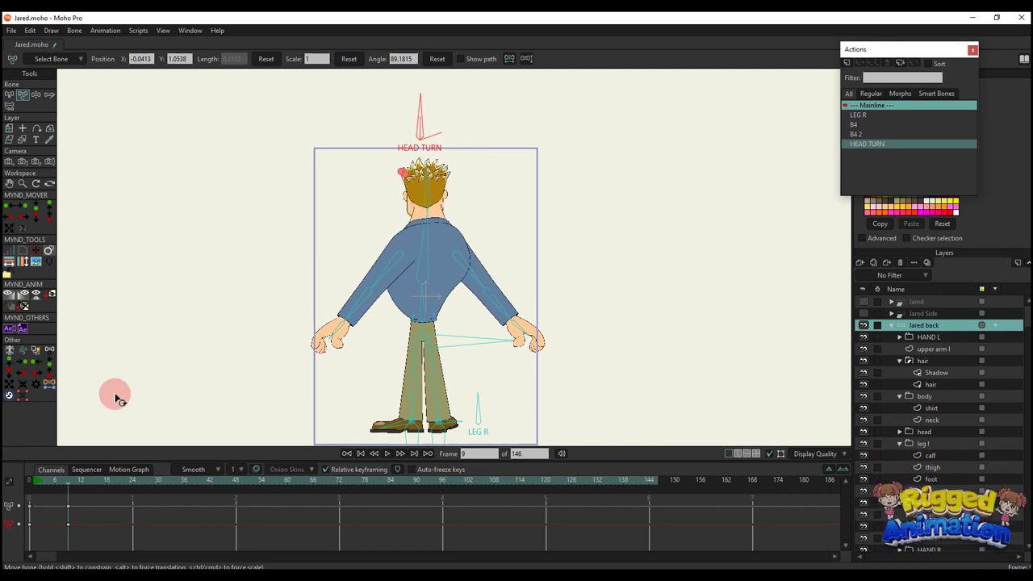
pyautogui.press('BackSpace')
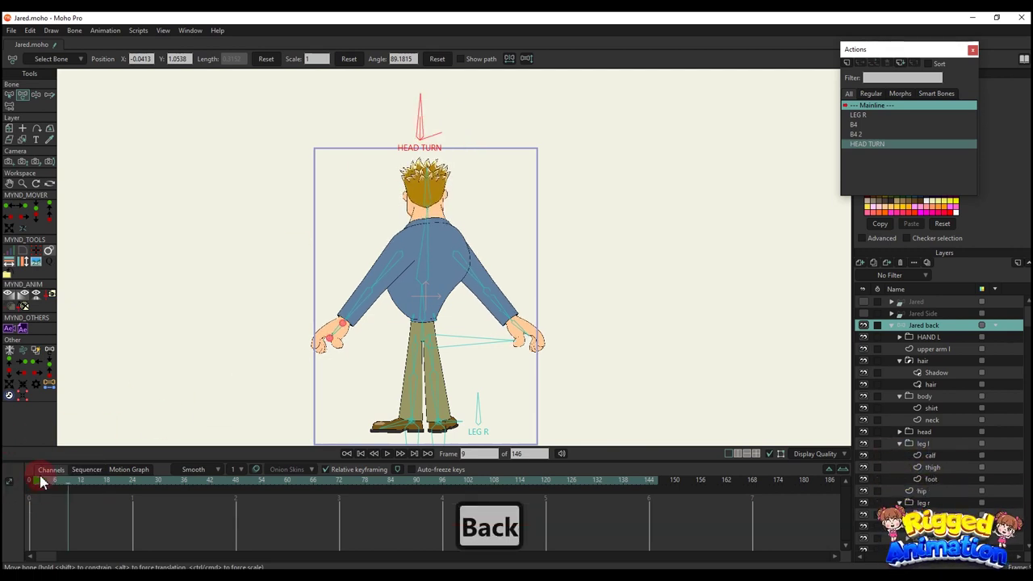
# Copy the HAND L and HAND R control bones from the Jared layer and paste them into the Jared back layer
pyautogui.press('b')
pyautogui.press('a')
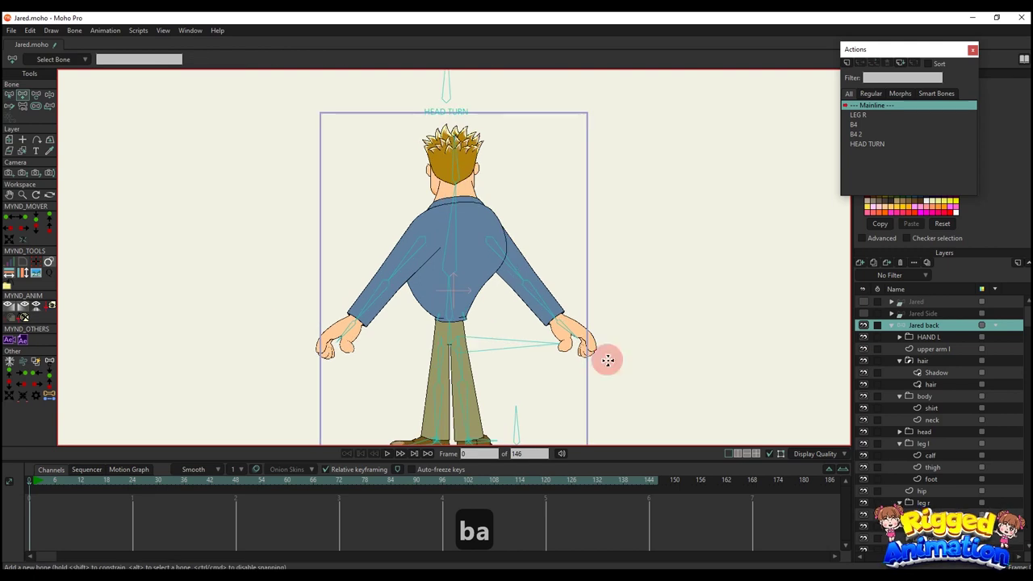
pyautogui.click(891, 325)
pyautogui.click(911, 301)
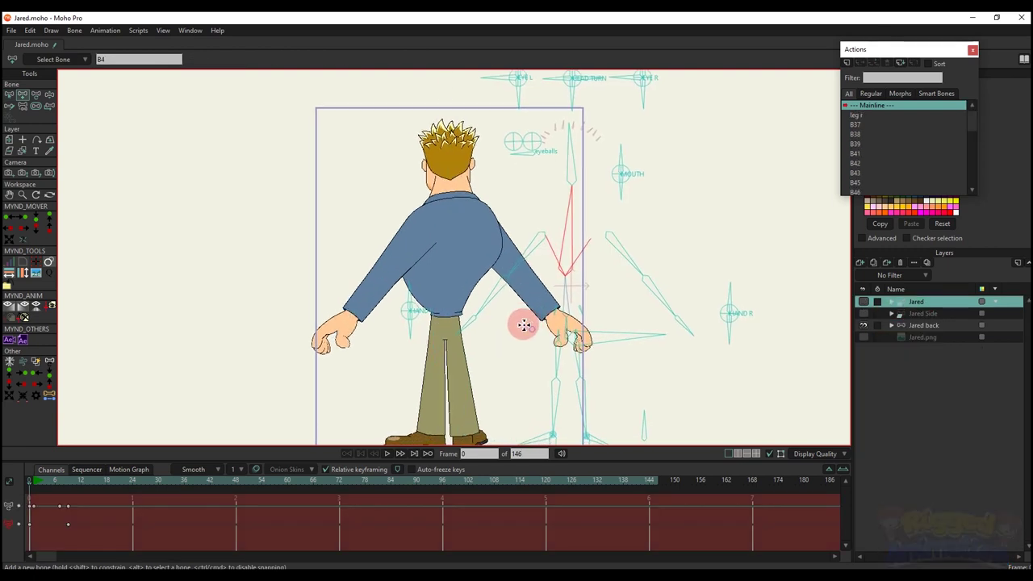
pyautogui.press('b')
pyautogui.click(411, 313)
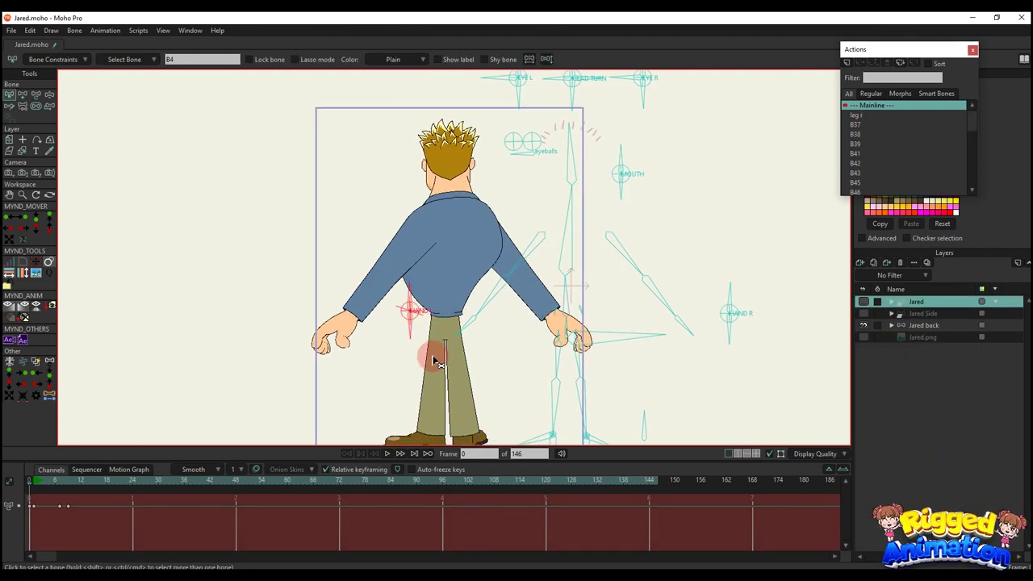
pyautogui.keyDown('shift'); pyautogui.click(729, 313); pyautogui.keyUp('shift')
pyautogui.hotkey('ctrl', 'c')
pyautogui.click(928, 325)
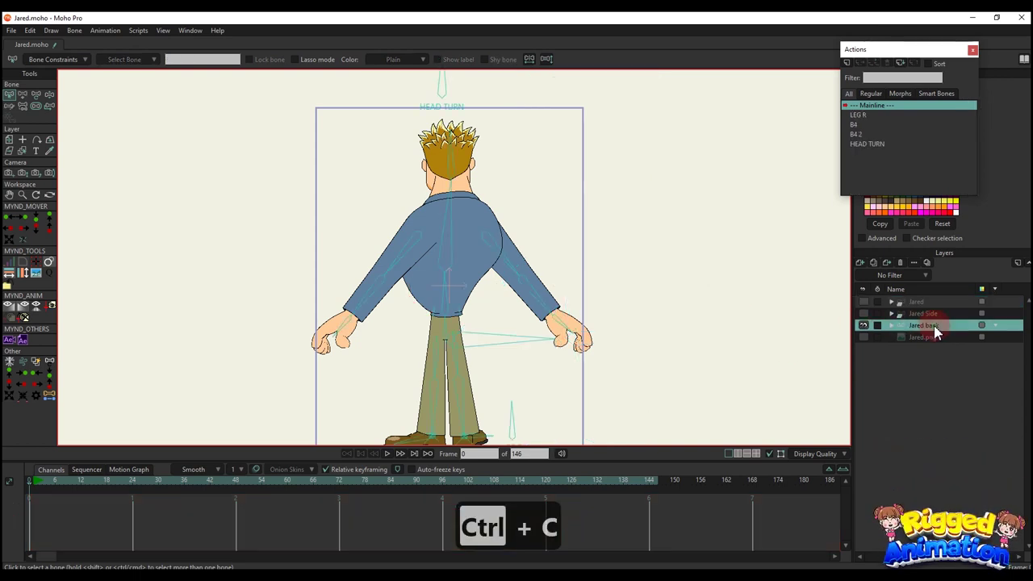
pyautogui.hotkey('ctrl', 'v')
# Position the pasted HAND L and HAND R control bones beside the back view's hands
pyautogui.press('b')
pyautogui.click(339, 367)
pyautogui.press('t')
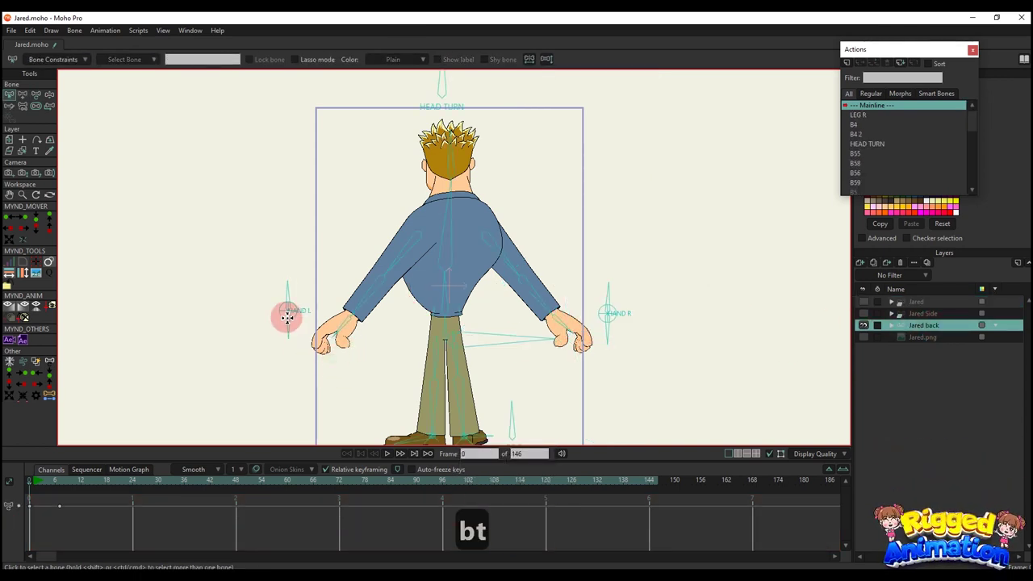
pyautogui.moveTo(297, 312); pyautogui.dragTo(298, 321)
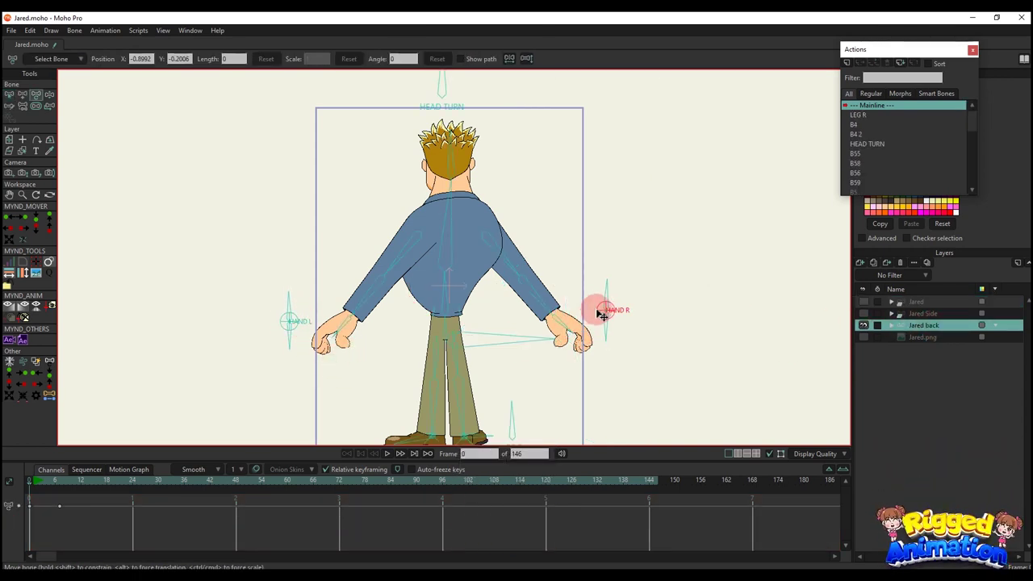
# Show the Jared layer, select its upper HAND R control bone and activate the B58 action
pyautogui.click(863, 301)
pyautogui.click(895, 301)
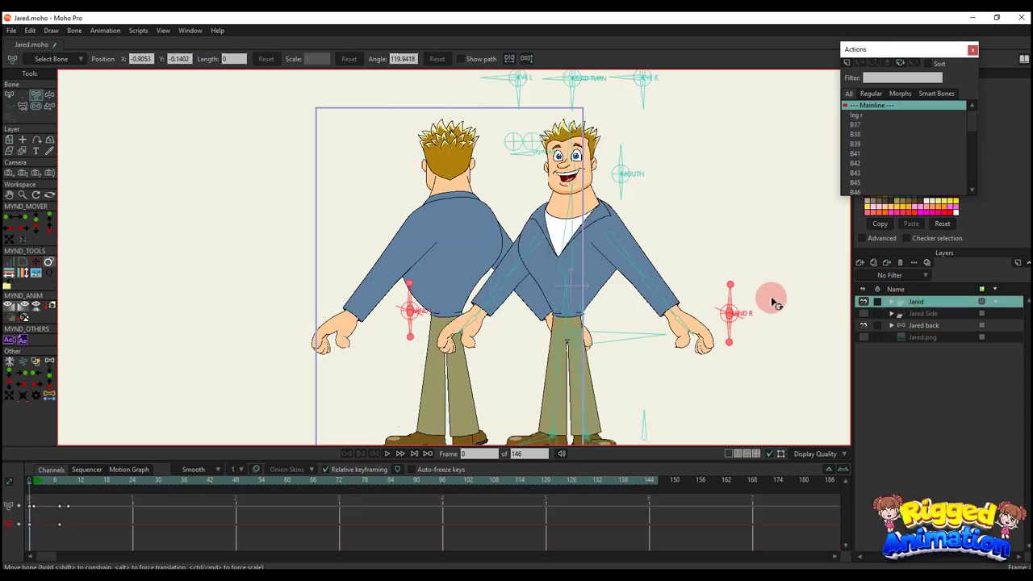
pyautogui.press('b')
pyautogui.press('b')
pyautogui.click(763, 290)
pyautogui.press('t')
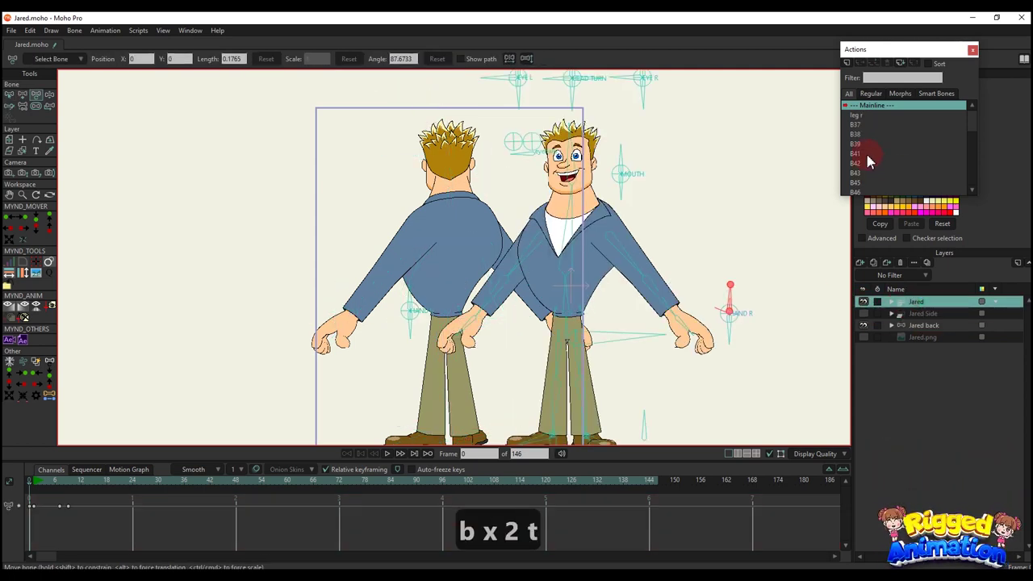
pyautogui.scroll(-3, 870, 156)
pyautogui.doubleClick(860, 191)
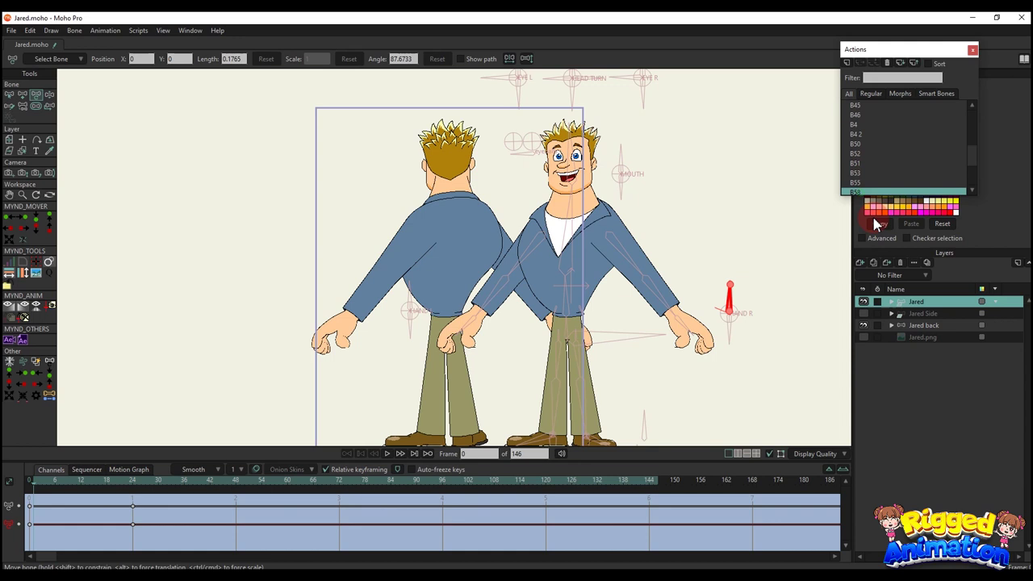
# Copy all B58 switch keyframes from the hand r layer in Jared's forearm r group
pyautogui.click(890, 302)
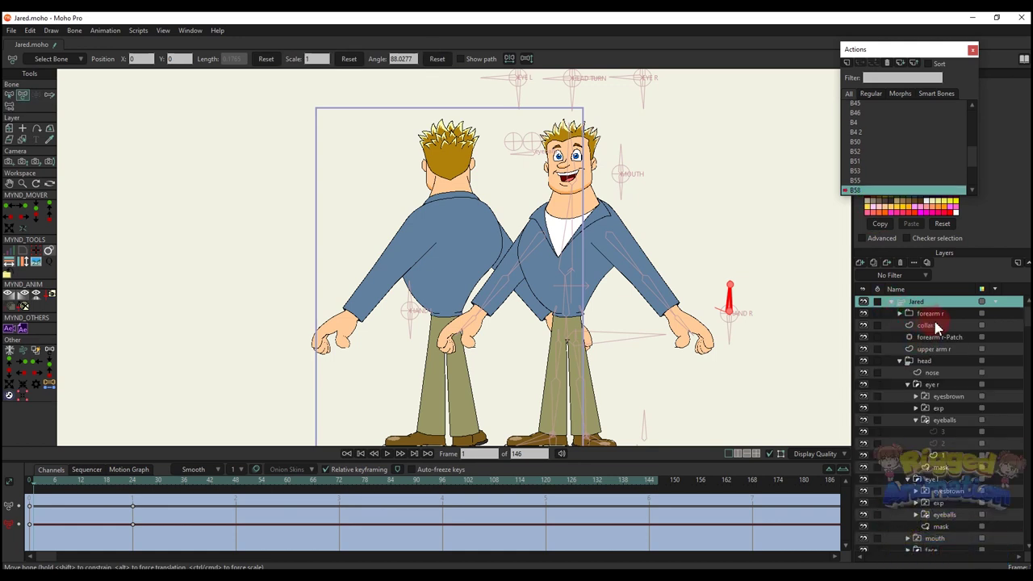
pyautogui.click(899, 313)
pyautogui.click(933, 325)
pyautogui.moveTo(185, 526); pyautogui.dragTo(7, 488)
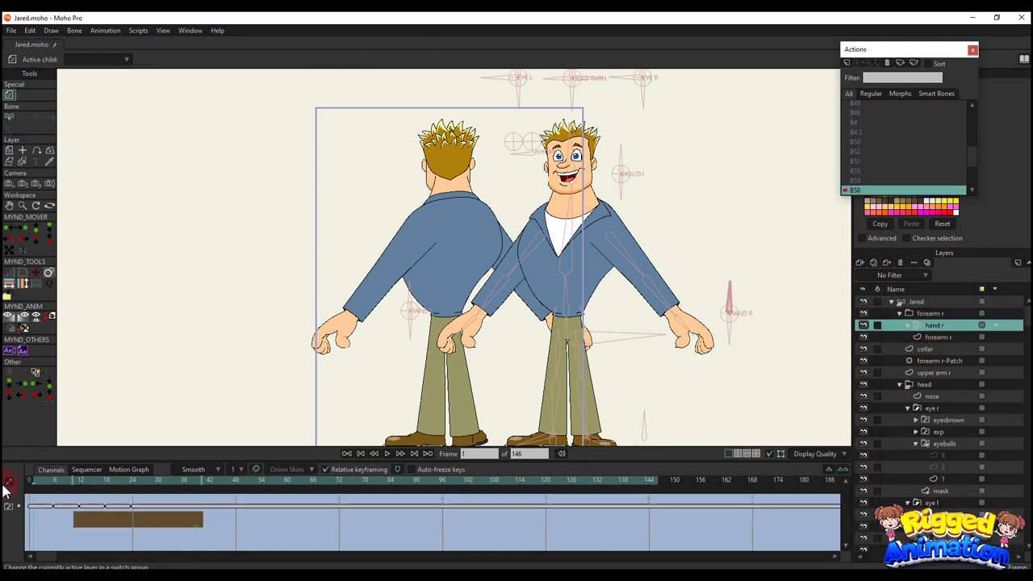
pyautogui.hotkey('ctrl', 'c')
# Return Jared to the Mainline, hide it, and activate the B58 action for Jared back's upper HAND R bone
pyautogui.scroll(1, 861, 119)
pyautogui.scroll(2, 862, 119)
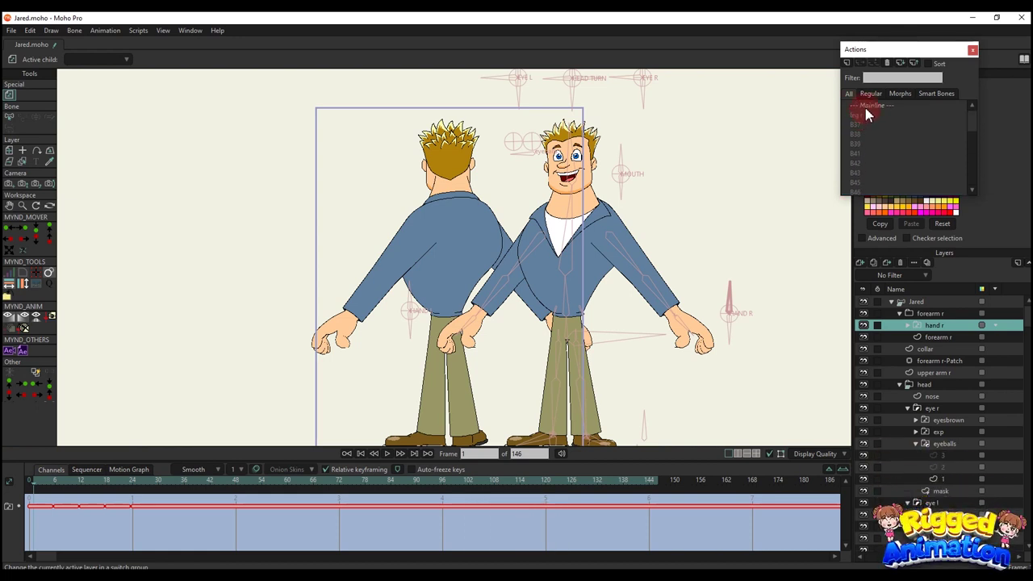
pyautogui.click(868, 106)
pyautogui.click(892, 305)
pyautogui.click(891, 302)
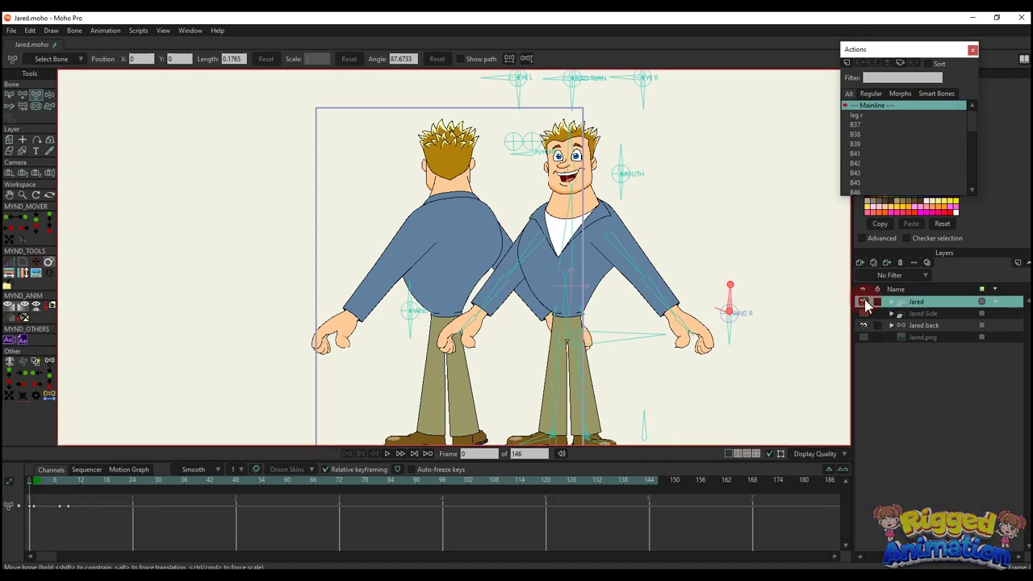
pyautogui.click(862, 301)
pyautogui.click(919, 325)
pyautogui.click(605, 307)
pyautogui.press('t')
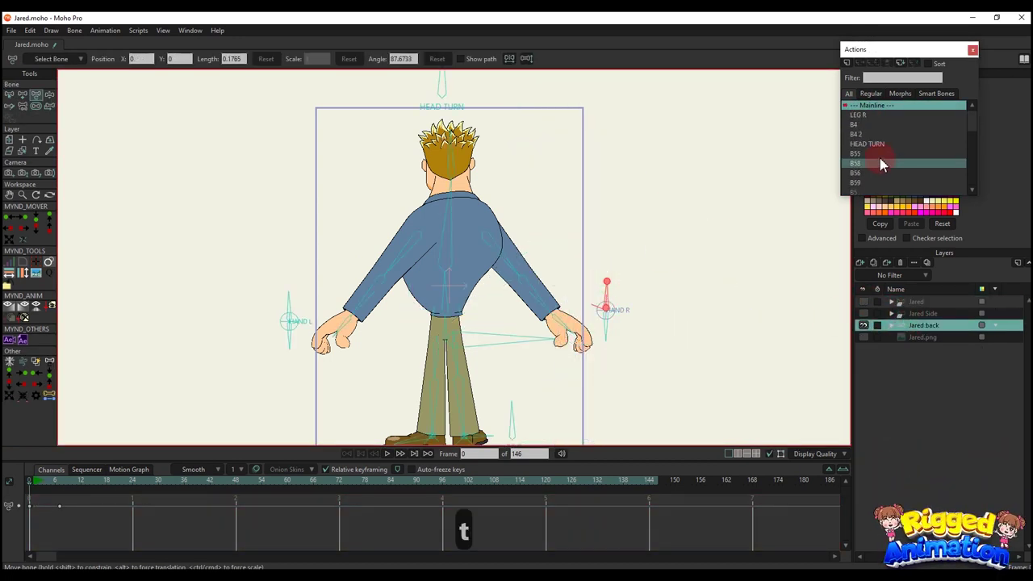
pyautogui.click(880, 164)
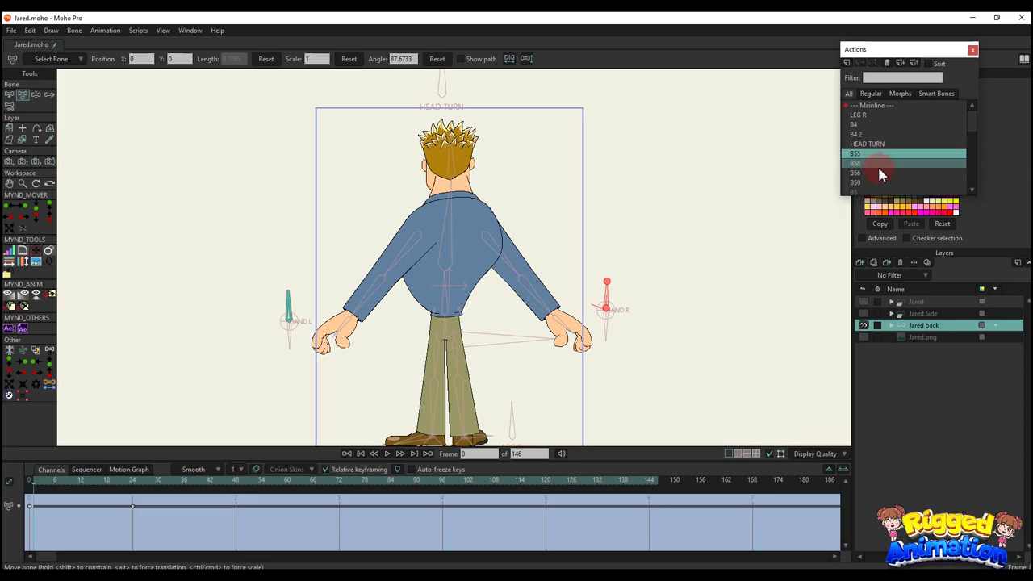
# Paste the switch keyframes into the hand r layer of Jared back and scrub the B58 action to frame 84
pyautogui.click(891, 325)
pyautogui.click(900, 337)
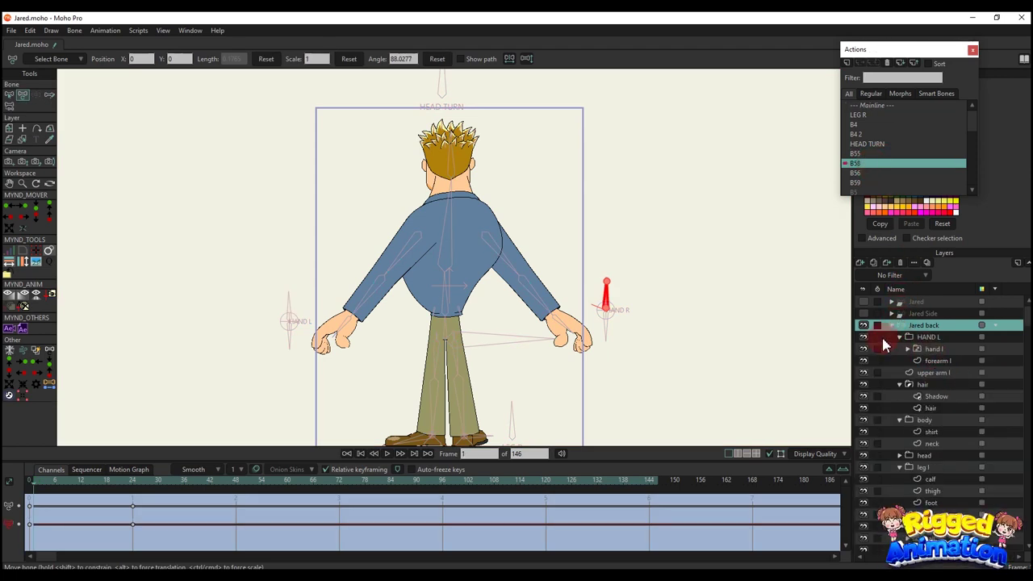
pyautogui.click(863, 337)
pyautogui.click(863, 337)
pyautogui.scroll(-2, 922, 501)
pyautogui.scroll(-1, 922, 502)
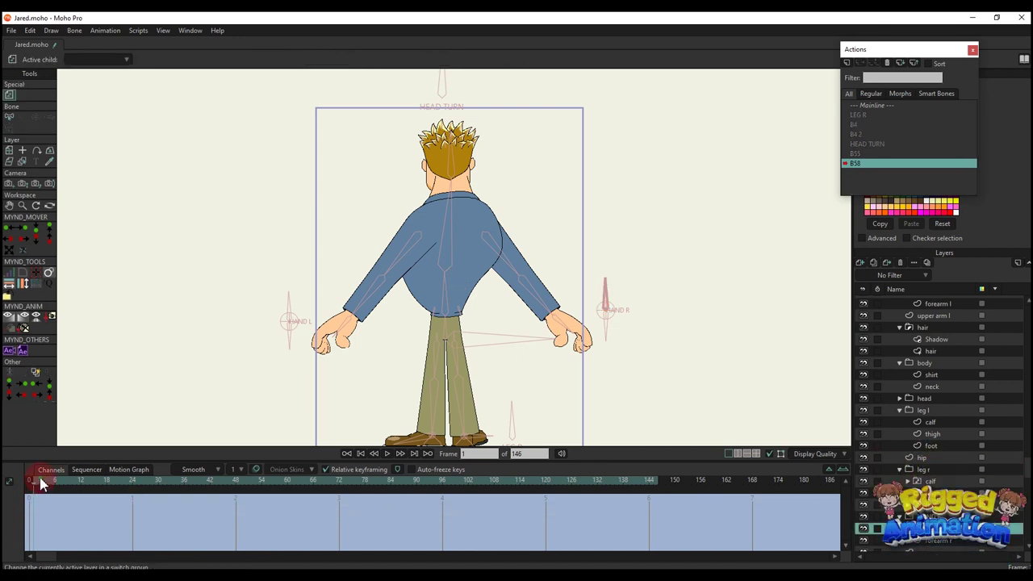
pyautogui.hotkey('ctrl', 'v')
pyautogui.moveTo(42, 481); pyautogui.dragTo(391, 489)
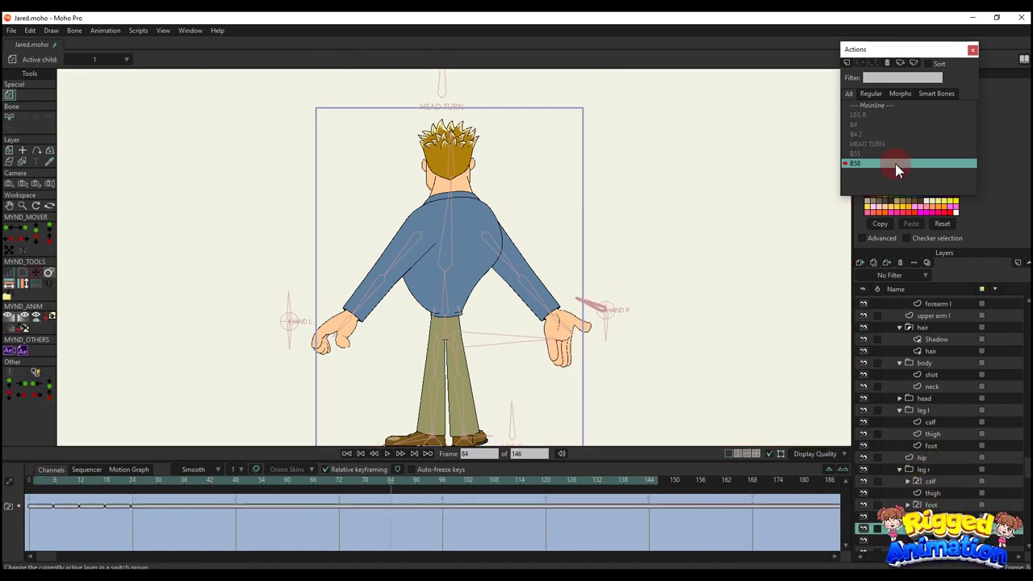
# Return to the Mainline, select Jared back's upper HAND L bone and activate the B55 action
pyautogui.click(879, 106)
pyautogui.click(934, 348)
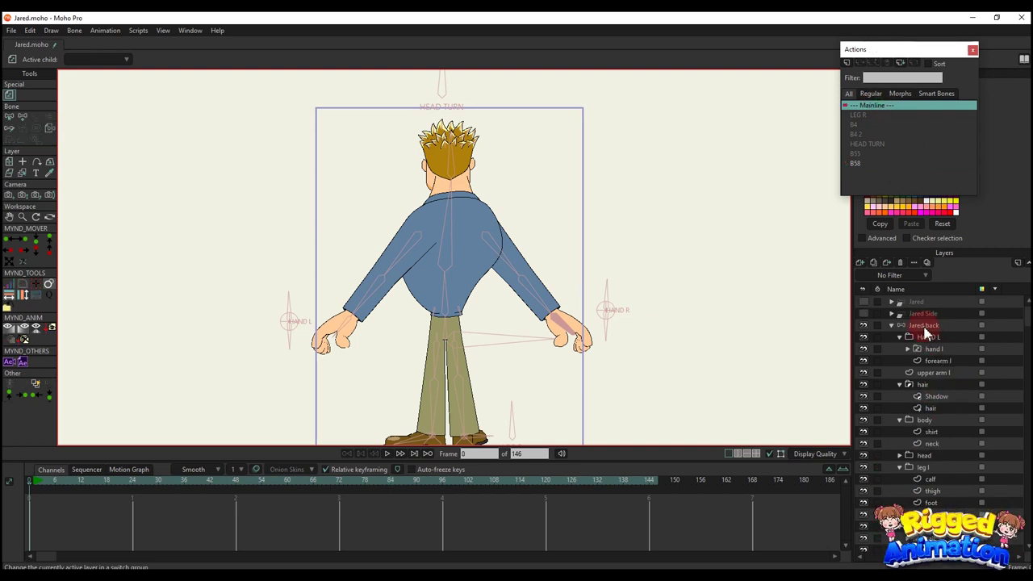
pyautogui.click(923, 327)
pyautogui.press('t')
pyautogui.click(286, 291)
pyautogui.doubleClick(864, 155)
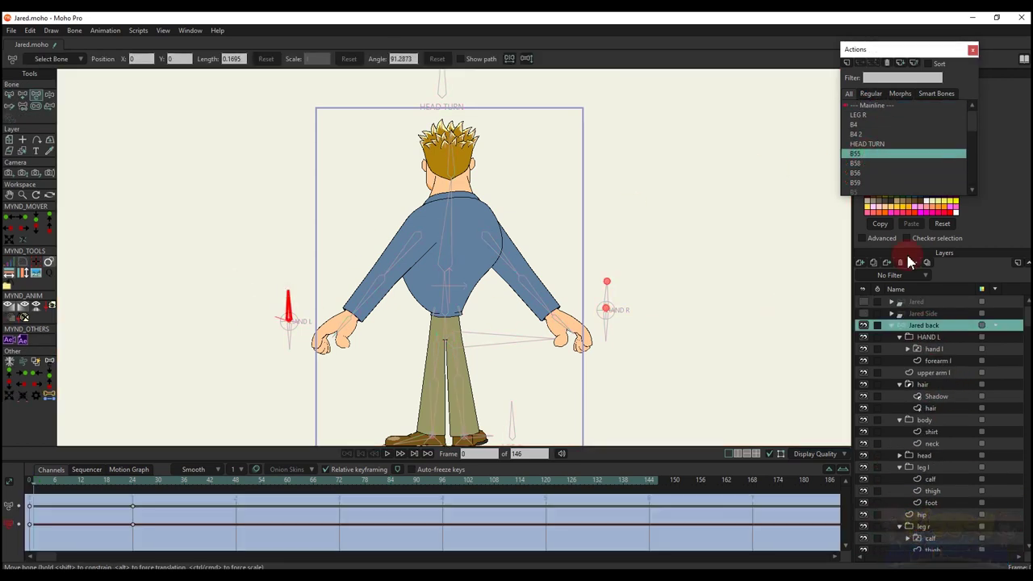
# Paste the switch keyframes into the hand l layer and scrub the B55 action to check the hand poses
pyautogui.click(927, 348)
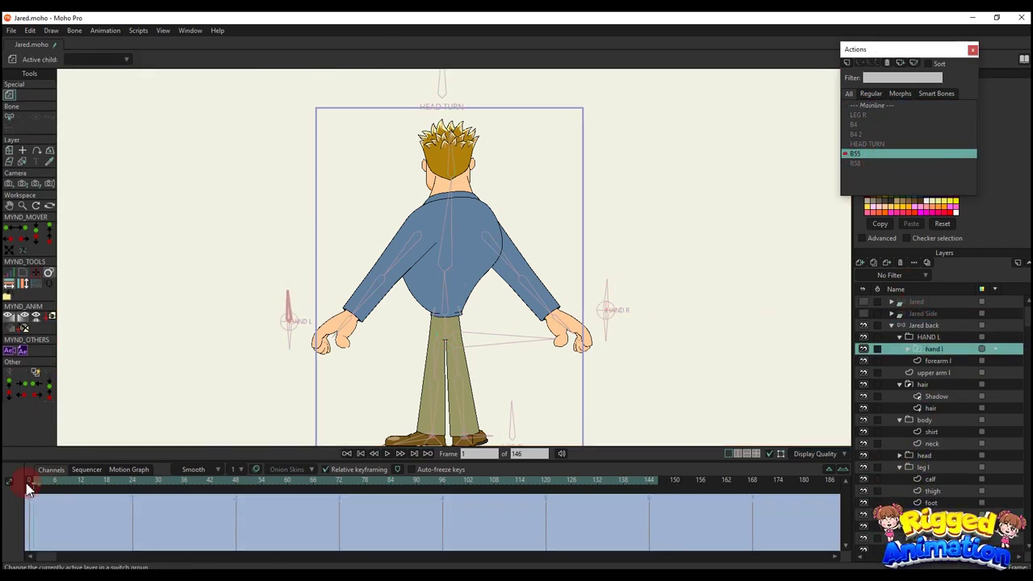
pyautogui.hotkey('ctrl', 'v')
pyautogui.moveTo(39, 480); pyautogui.dragTo(262, 478)
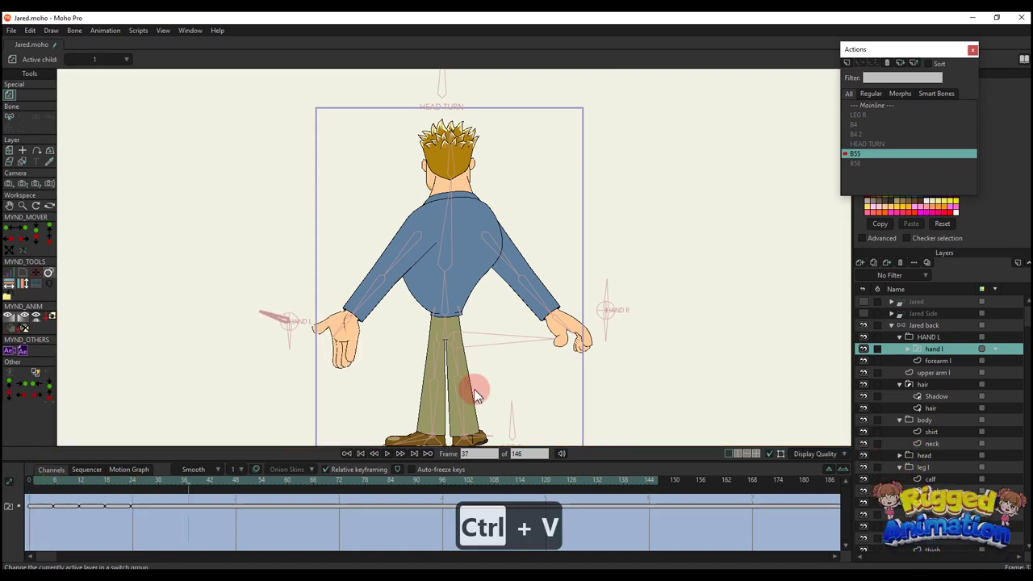
# Return to the Mainline, select Jared back's lower HAND L bone, and activate the B56 action at frame 24
pyautogui.click(867, 106)
pyautogui.press('y')
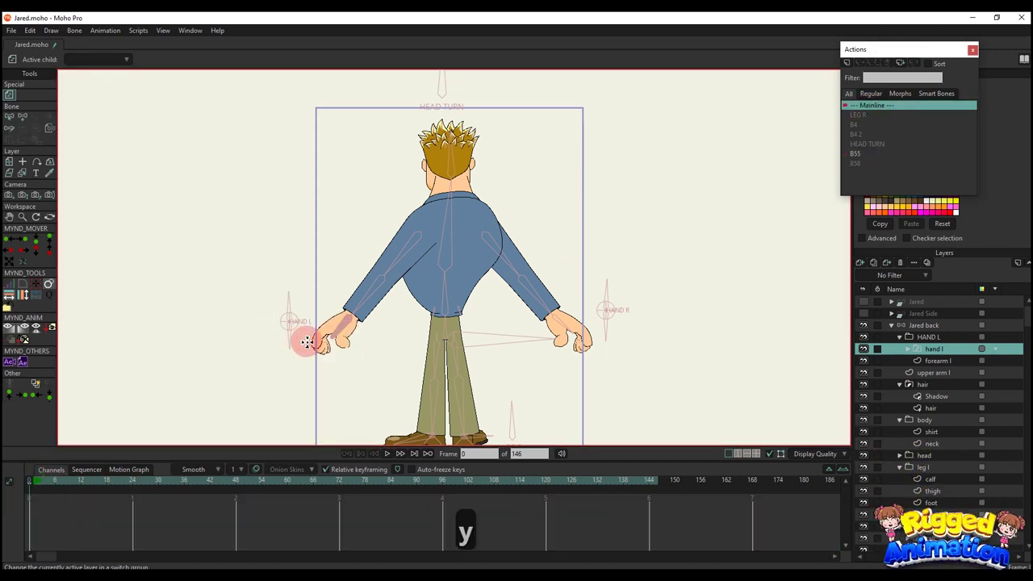
pyautogui.click(906, 326)
pyautogui.click(286, 329)
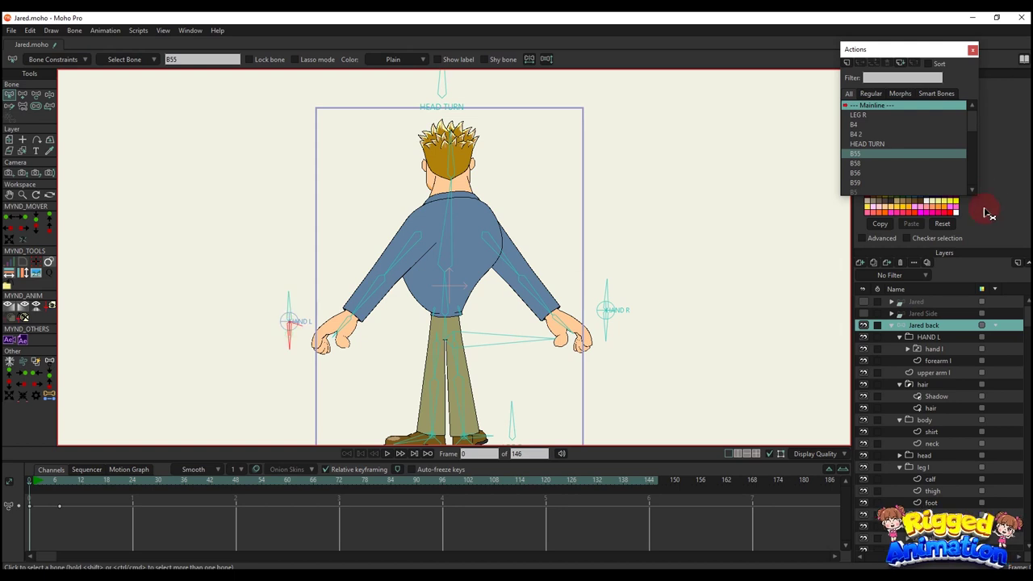
pyautogui.click(869, 175)
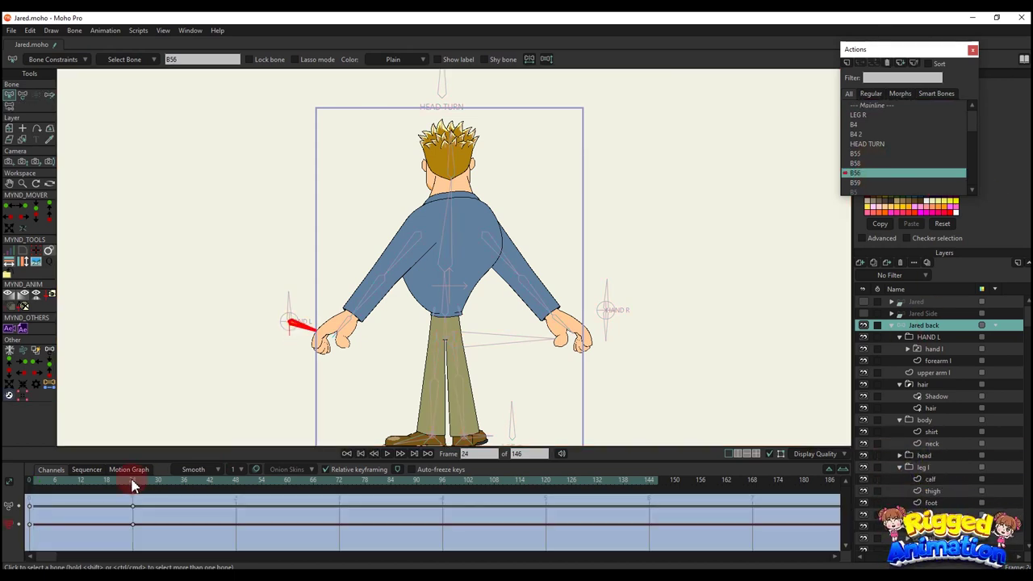
# Enable animated layer order in the Jared back layer's depth sort settings
pyautogui.doubleClick(925, 326)
pyautogui.click(294, 78)
pyautogui.click(256, 145)
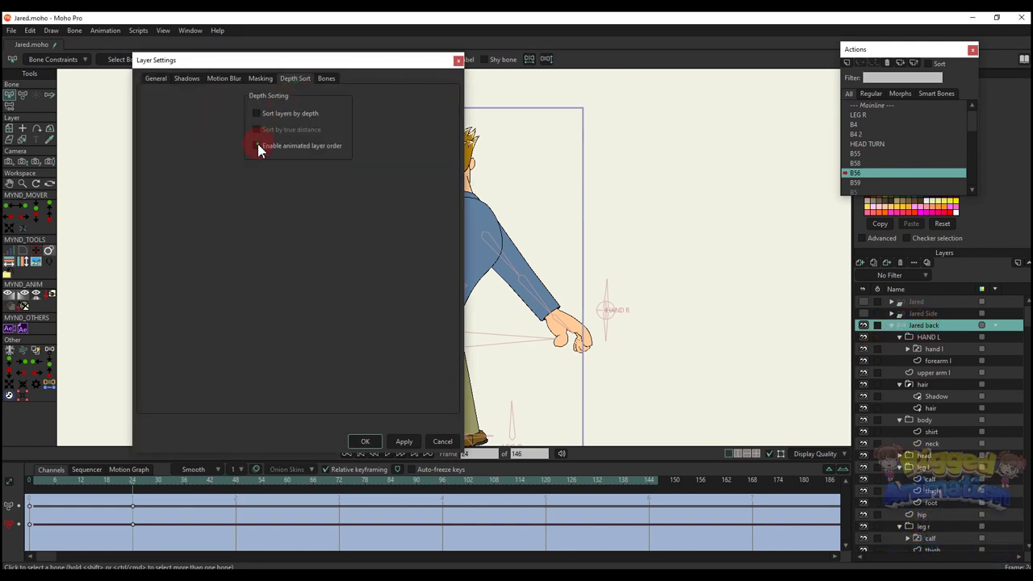
pyautogui.click(364, 441)
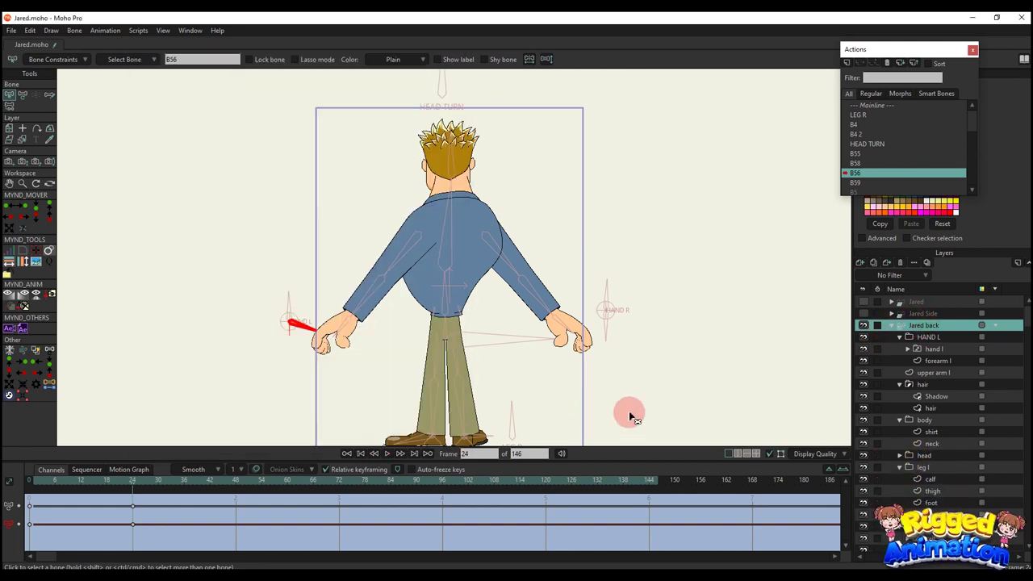
# Collapse the body-part groups inside Jared back and return to the Mainline
pyautogui.click(898, 337)
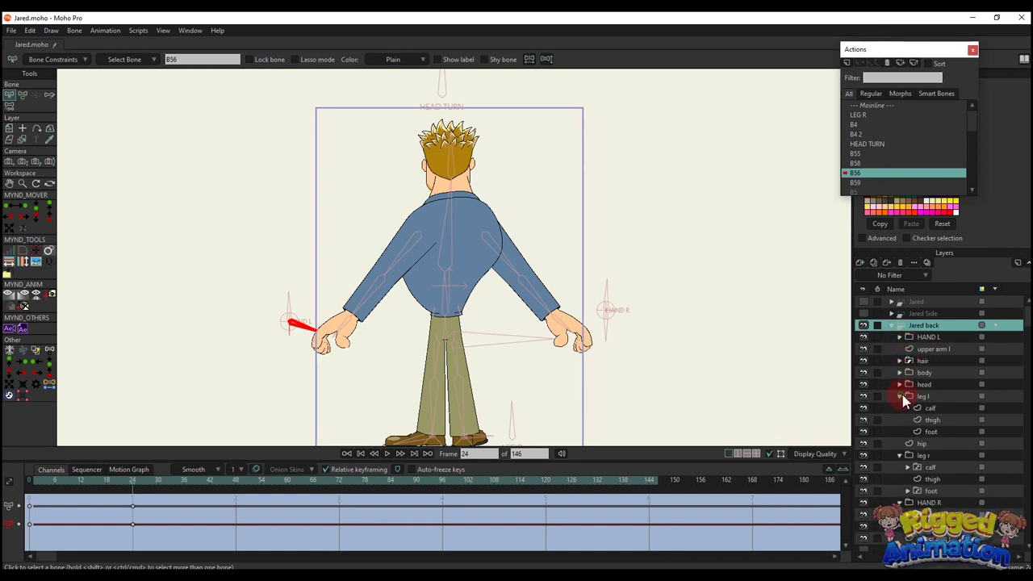
pyautogui.click(902, 398)
pyautogui.click(899, 420)
pyautogui.click(869, 106)
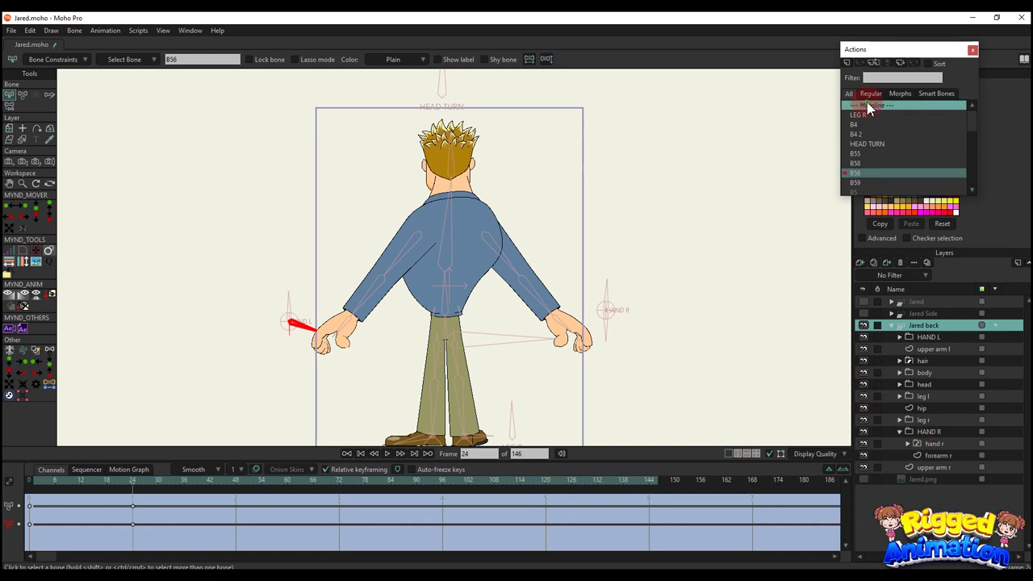
pyautogui.click(249, 393)
pyautogui.click(461, 281)
# Try the HAND L group below the upper arm l layer, and move it back above that layer
pyautogui.click(899, 338)
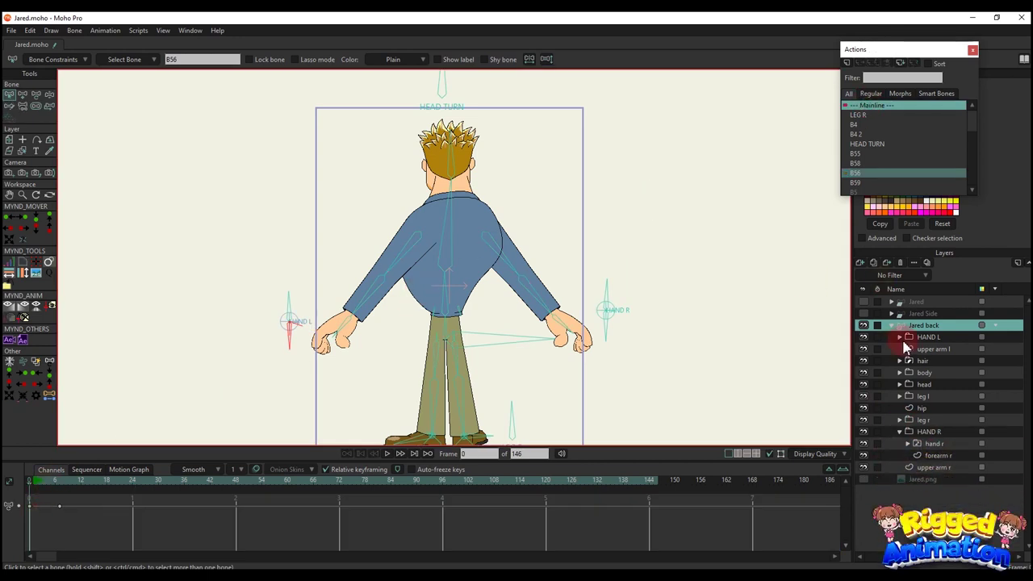
pyautogui.moveTo(941, 337); pyautogui.dragTo(936, 355)
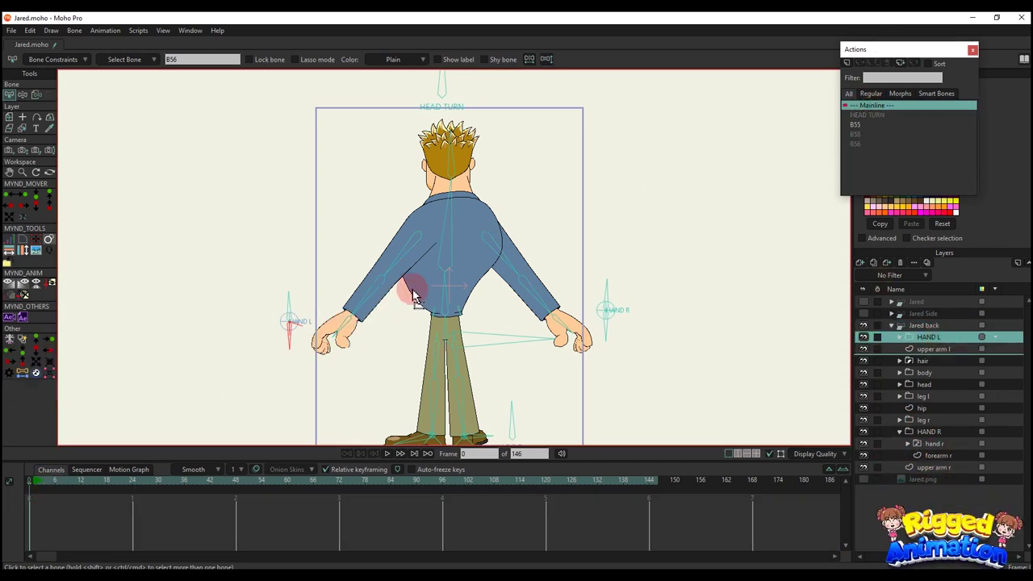
pyautogui.scroll(3, 382, 289)
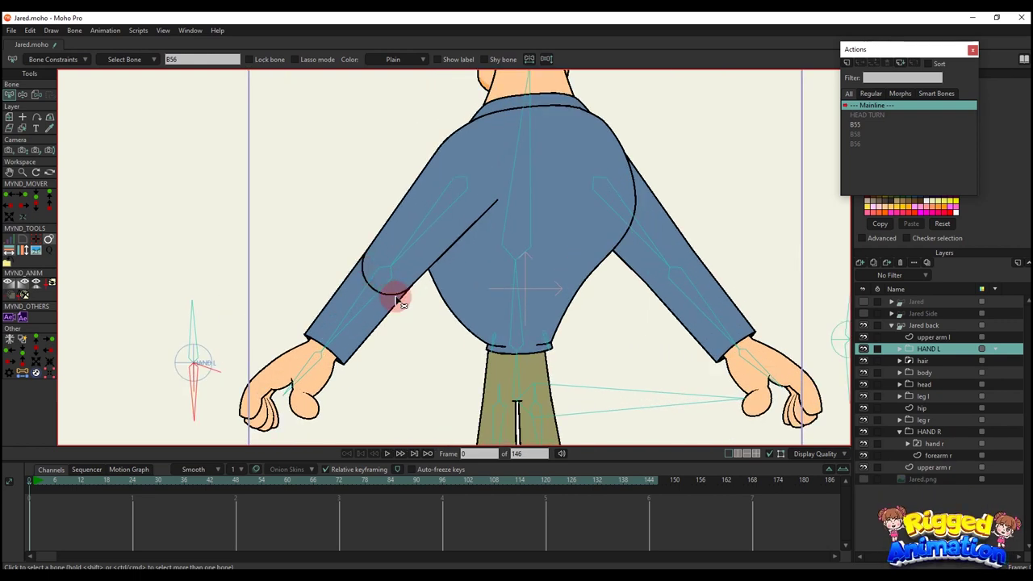
pyautogui.scroll(1, 397, 301)
pyautogui.moveTo(934, 335); pyautogui.dragTo(904, 343)
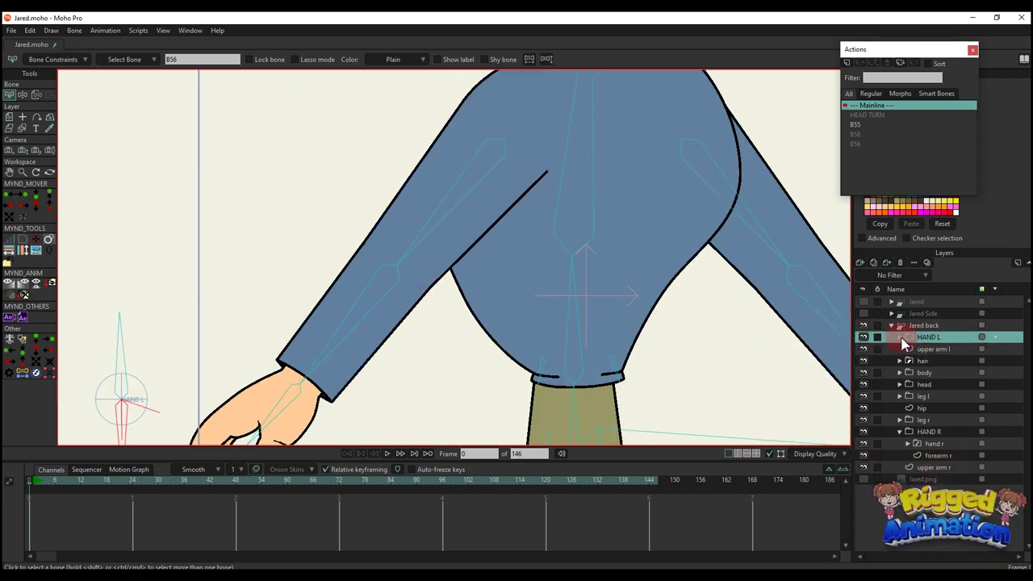
# Add a patch layer directly above forearm l in the HAND L group
pyautogui.click(899, 337)
pyautogui.click(935, 360)
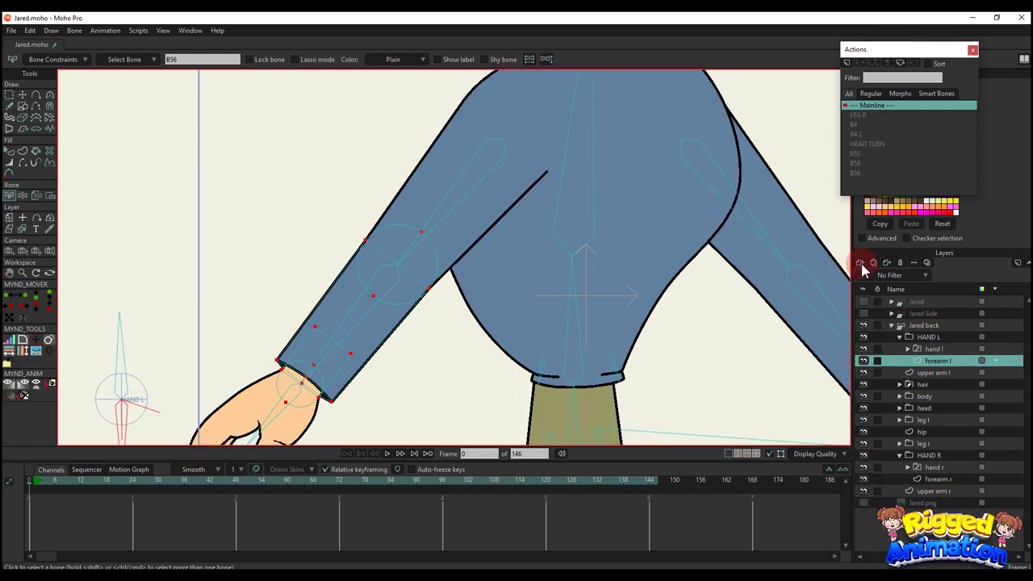
pyautogui.click(860, 262)
pyautogui.click(890, 381)
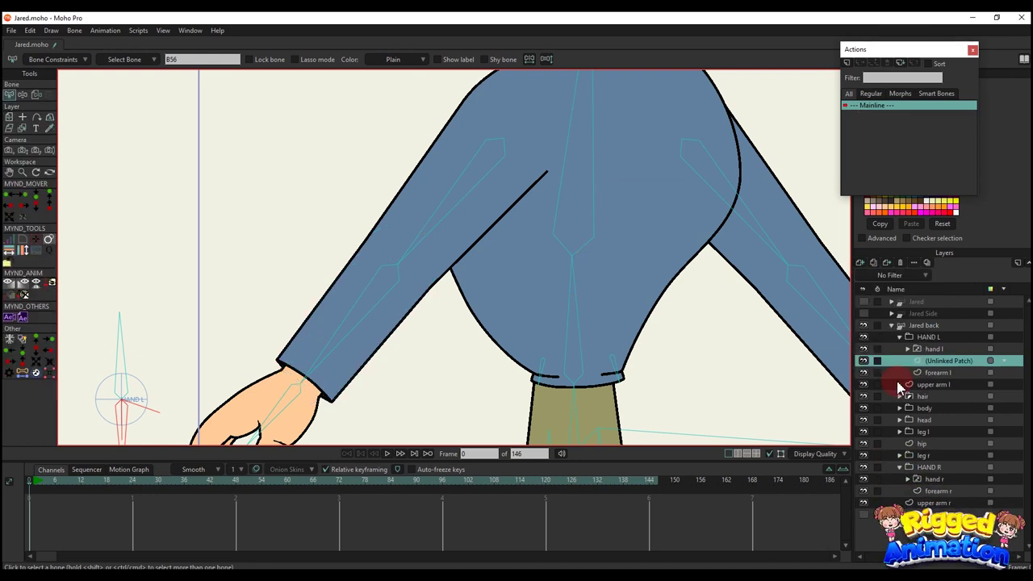
# Link the new patch to forearm l and move it out of the HAND L group, directly above upper arm l
pyautogui.click(717, 370)
pyautogui.click(955, 362)
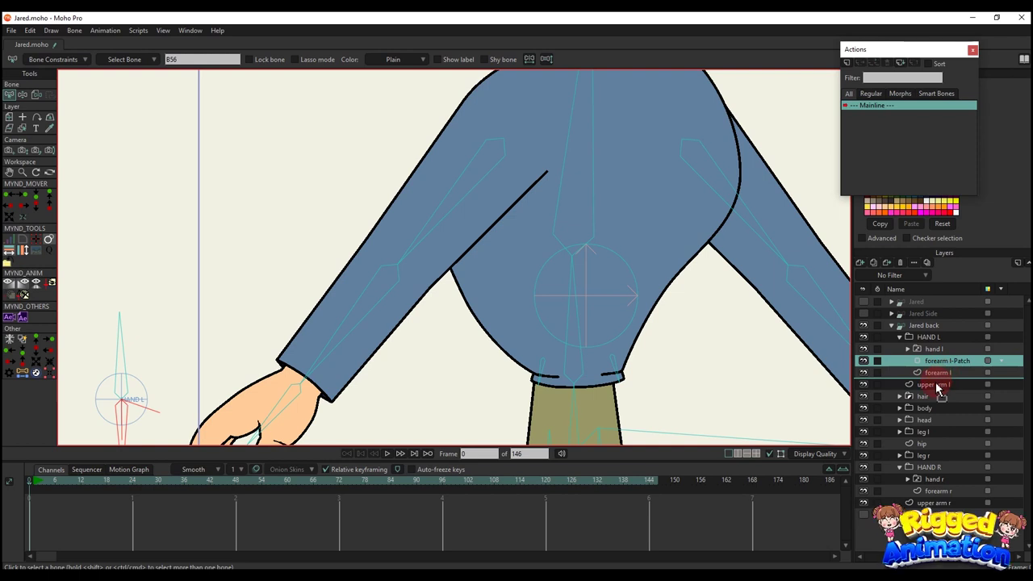
pyautogui.moveTo(930, 390); pyautogui.dragTo(926, 391)
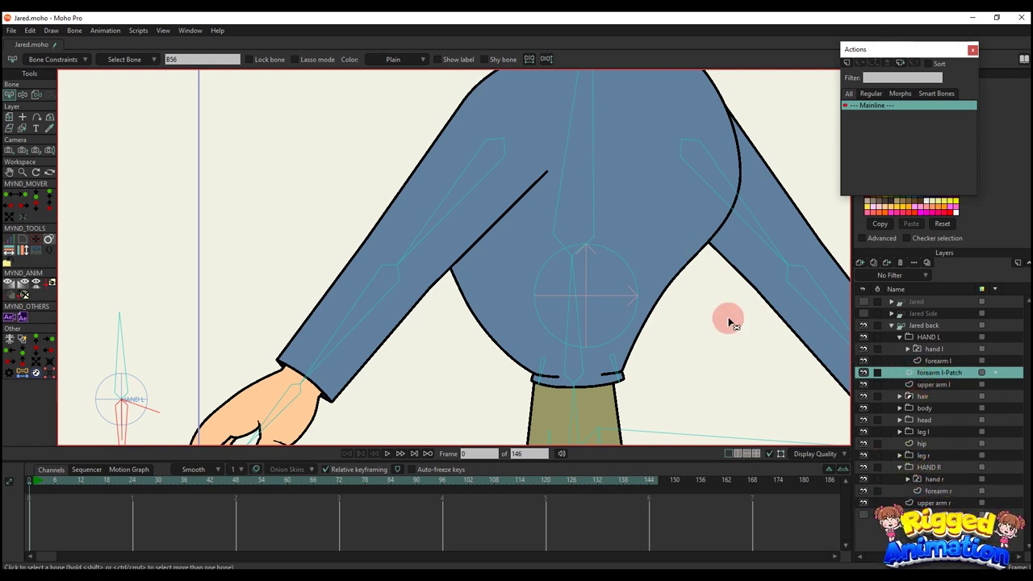
# Move the forearm l-Patch over the left elbow at about X -0.40, Y 0.03, and bind it to the left upper arm bone
pyautogui.scroll(-5, 666, 296)
pyautogui.press('m')
pyautogui.scroll(3, 634, 296)
pyautogui.moveTo(634, 297); pyautogui.dragTo(490, 289)
pyautogui.scroll(5, 502, 285)
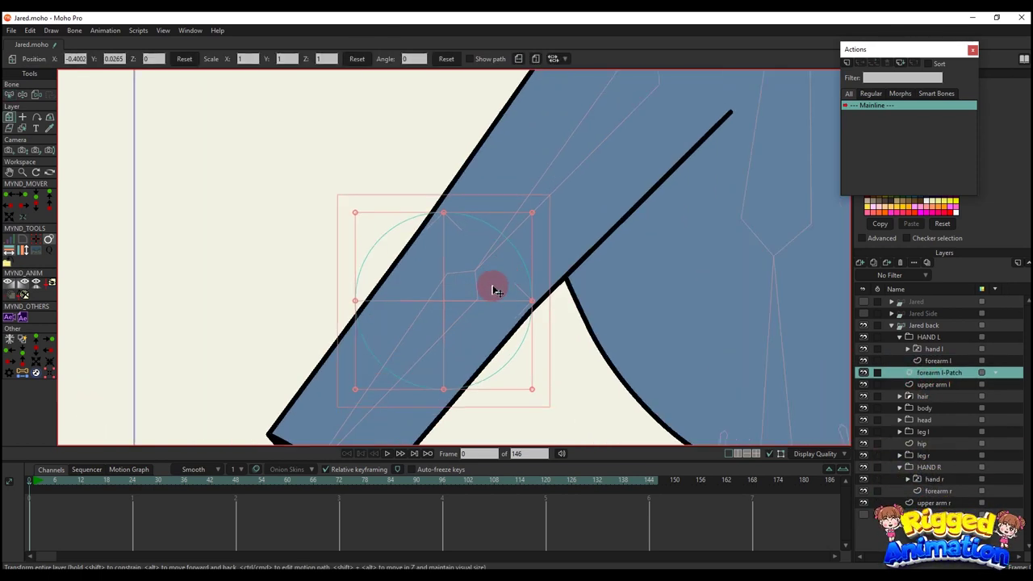
pyautogui.scroll(3, 508, 266)
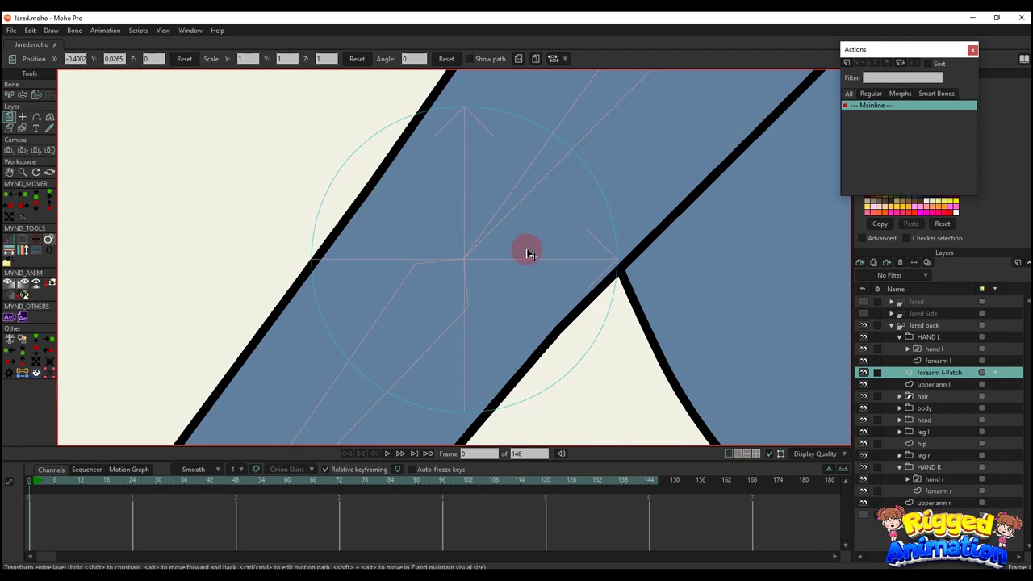
pyautogui.click(38, 93)
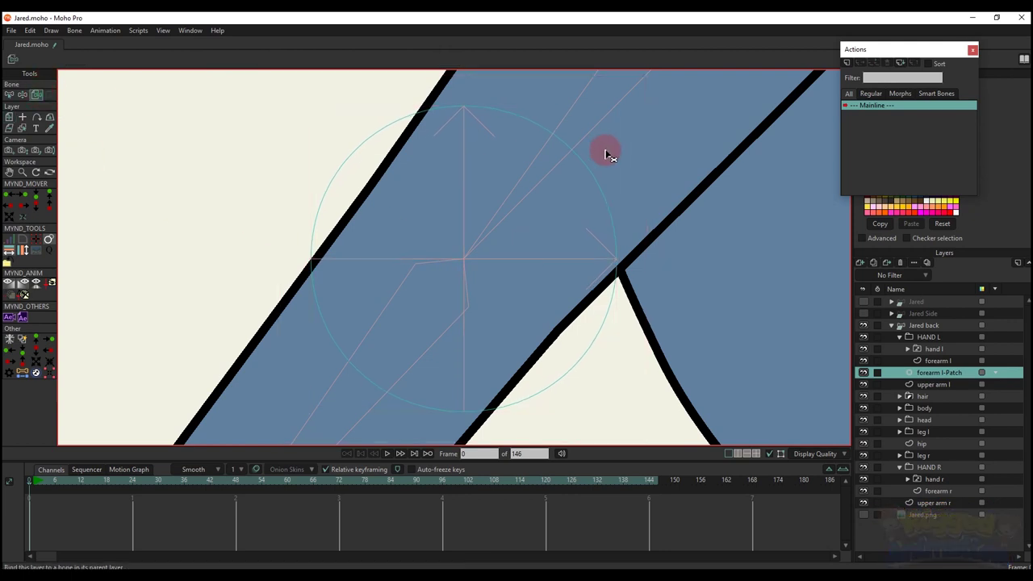
pyautogui.click(559, 166)
# In the B56 action at frame 24, collapse the HAND L group and reorder it down to just above HAND R, then return to Mainline
pyautogui.scroll(-5, 557, 174)
pyautogui.scroll(-3, 557, 174)
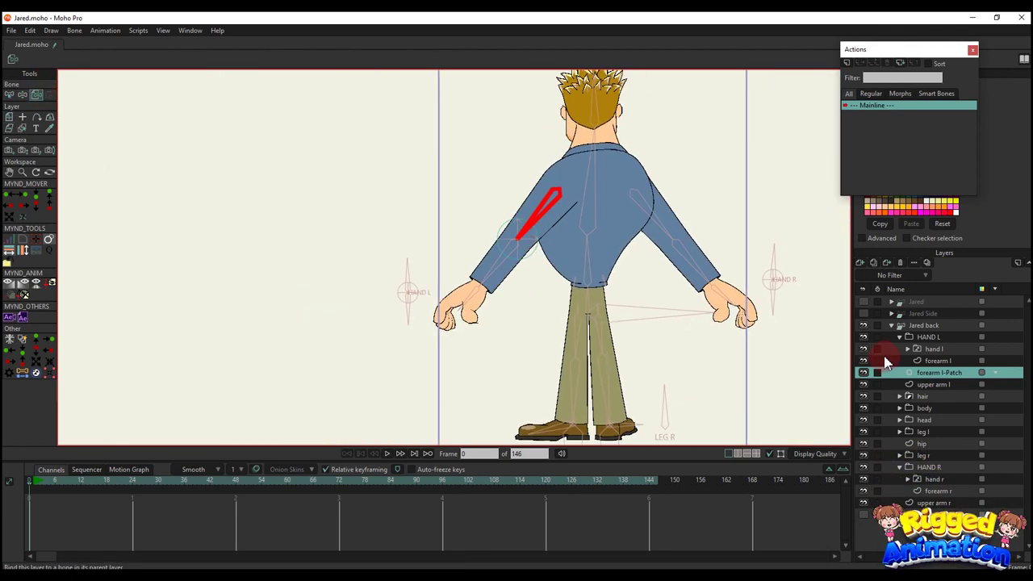
pyautogui.click(925, 325)
pyautogui.click(410, 312)
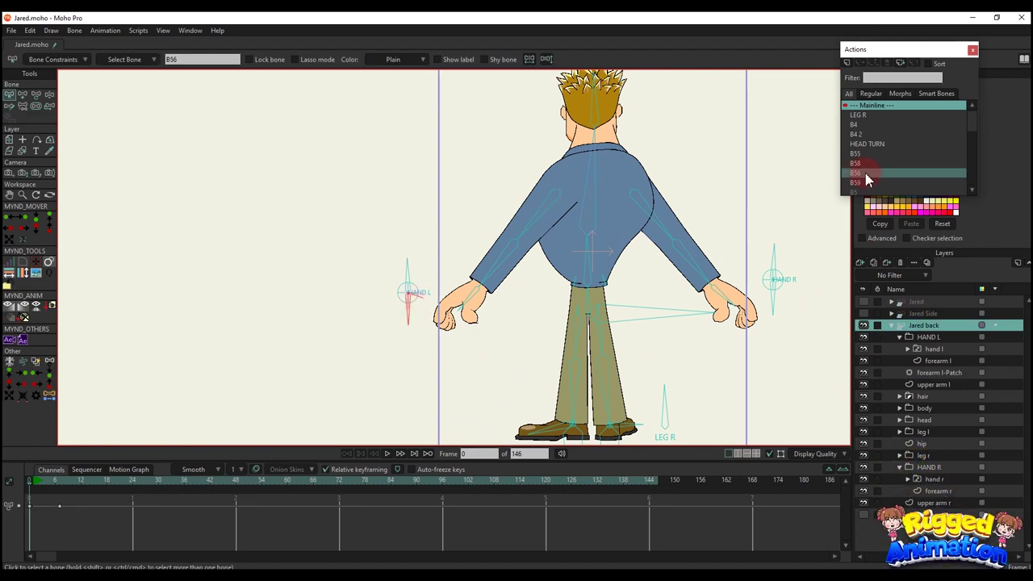
pyautogui.click(865, 172)
pyautogui.click(131, 480)
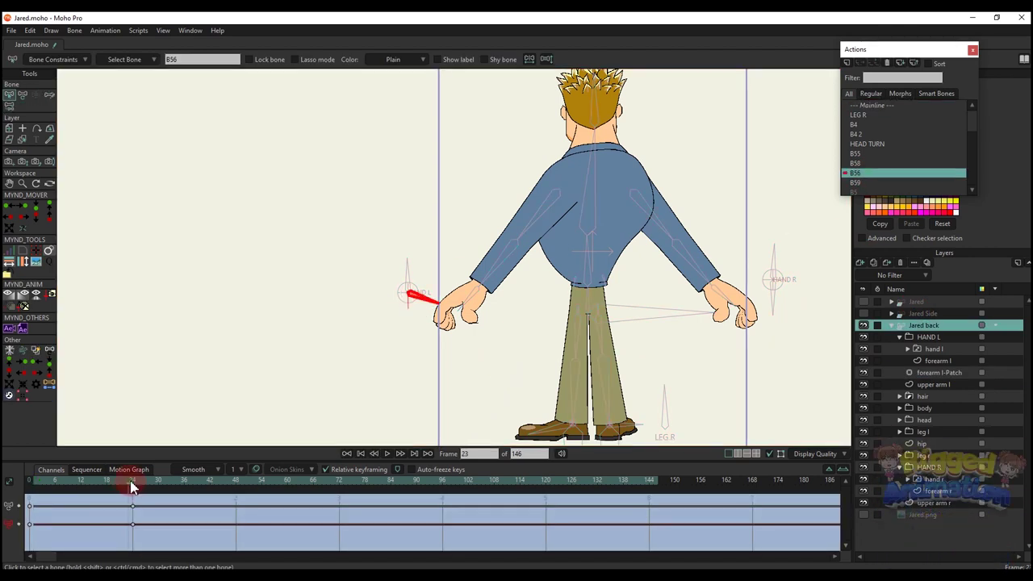
pyautogui.moveTo(133, 487); pyautogui.dragTo(135, 490)
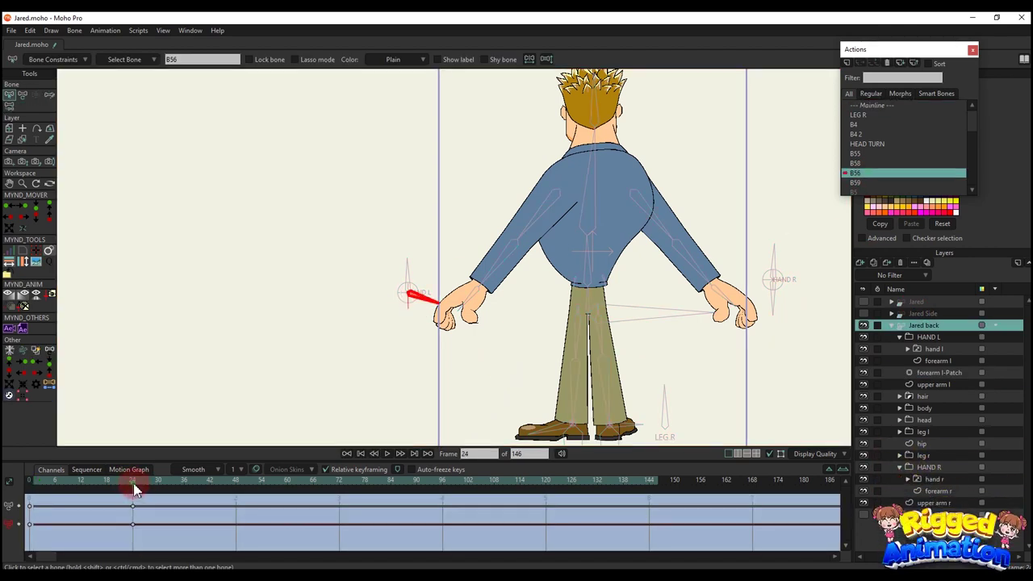
pyautogui.click(900, 338)
pyautogui.click(946, 336)
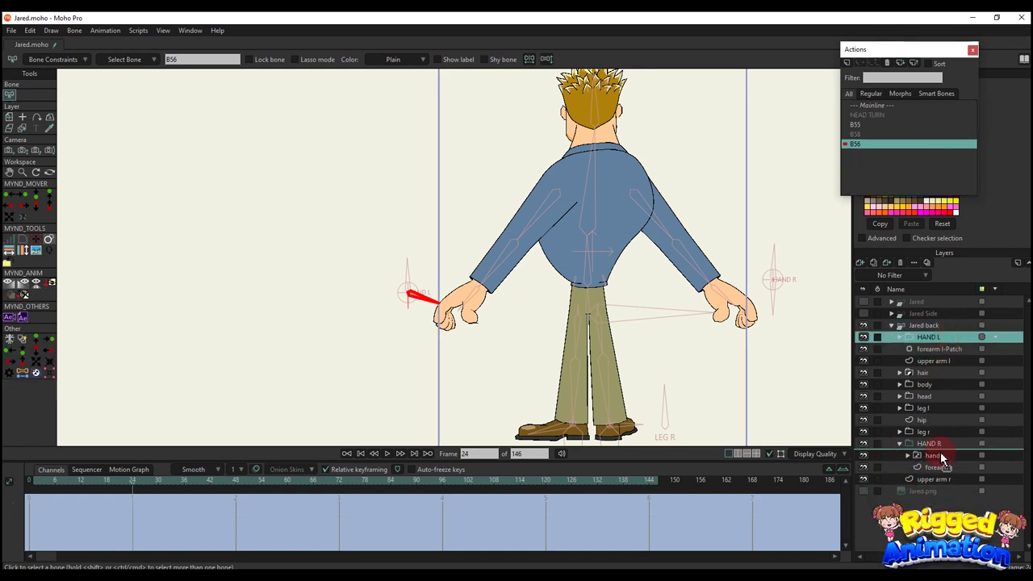
pyautogui.moveTo(940, 456); pyautogui.dragTo(940, 440)
pyautogui.doubleClick(885, 106)
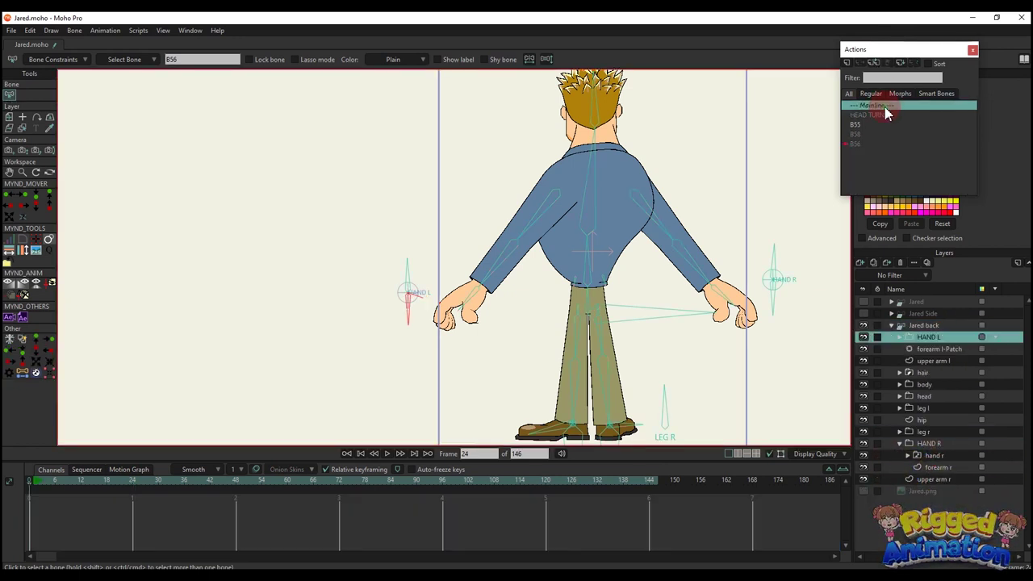
# At frame 7 of the Jared back Mainline, bend the left arm behind the torso to test its layer order and elbow patch
pyautogui.click(924, 324)
pyautogui.moveTo(750, 292); pyautogui.dragTo(717, 291)
pyautogui.press('r')
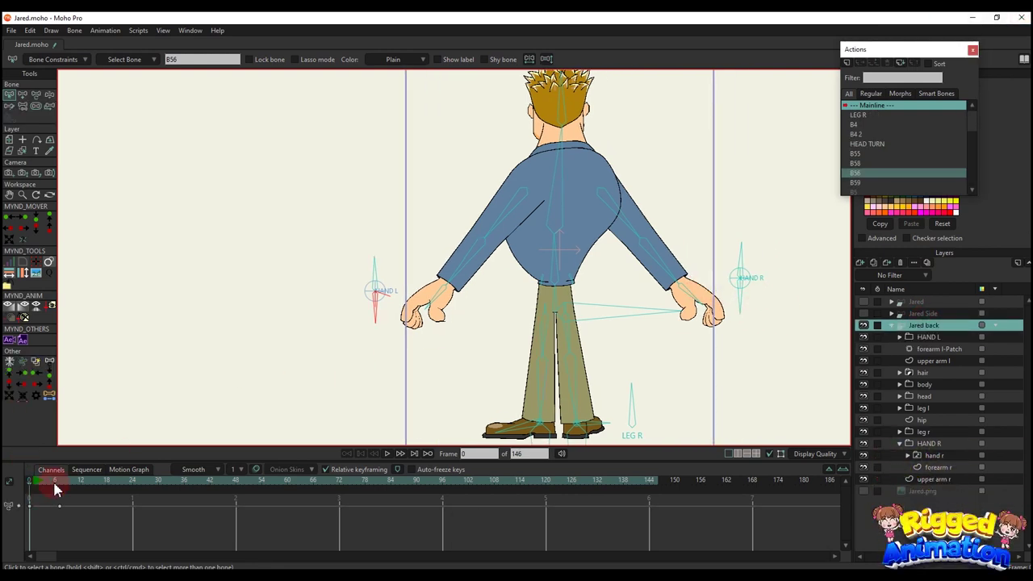
pyautogui.moveTo(55, 480); pyautogui.dragTo(59, 481)
pyautogui.press('t')
pyautogui.scroll(2, 394, 273)
pyautogui.moveTo(395, 333); pyautogui.dragTo(576, 233)
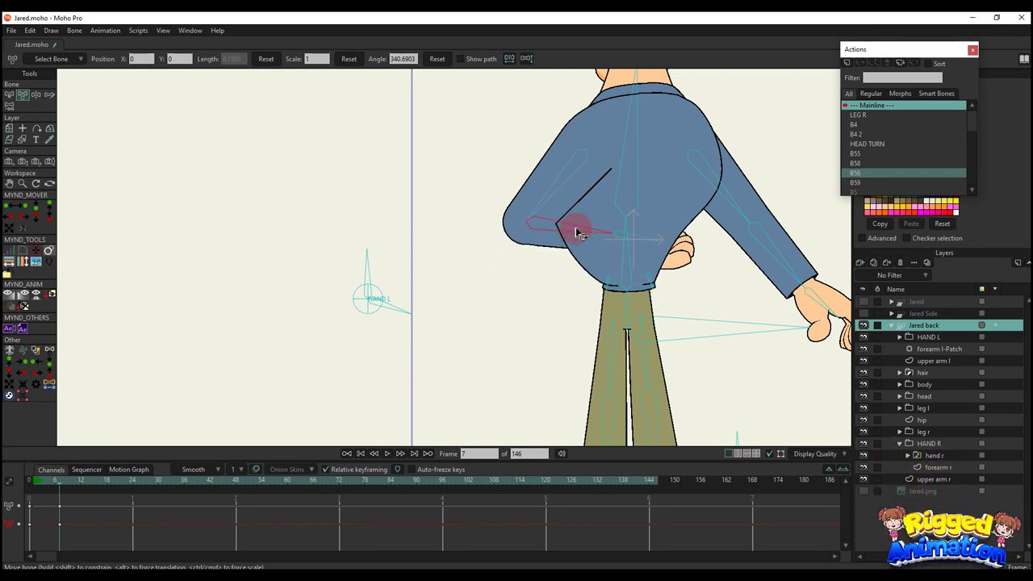
pyautogui.moveTo(546, 198); pyautogui.dragTo(531, 241)
pyautogui.moveTo(551, 180); pyautogui.dragTo(549, 185)
pyautogui.moveTo(545, 256); pyautogui.dragTo(558, 240)
pyautogui.moveTo(545, 194); pyautogui.dragTo(549, 204)
# Swing the lower HAND L control bone to test the left arm in front of the back while rotating its forearm
pyautogui.moveTo(390, 307); pyautogui.dragTo(279, 369)
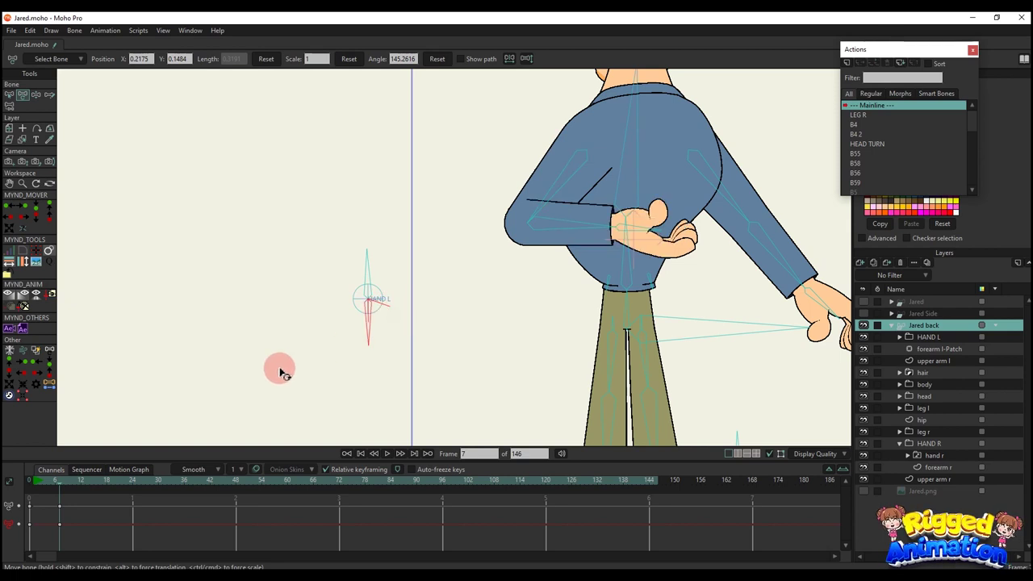
pyautogui.moveTo(553, 231)
pyautogui.mouseDown()
pyautogui.moveTo(544, 270)
pyautogui.moveTo(554, 240)
pyautogui.moveTo(491, 281)
pyautogui.moveTo(554, 239)
pyautogui.mouseUp()
pyautogui.click(381, 320)
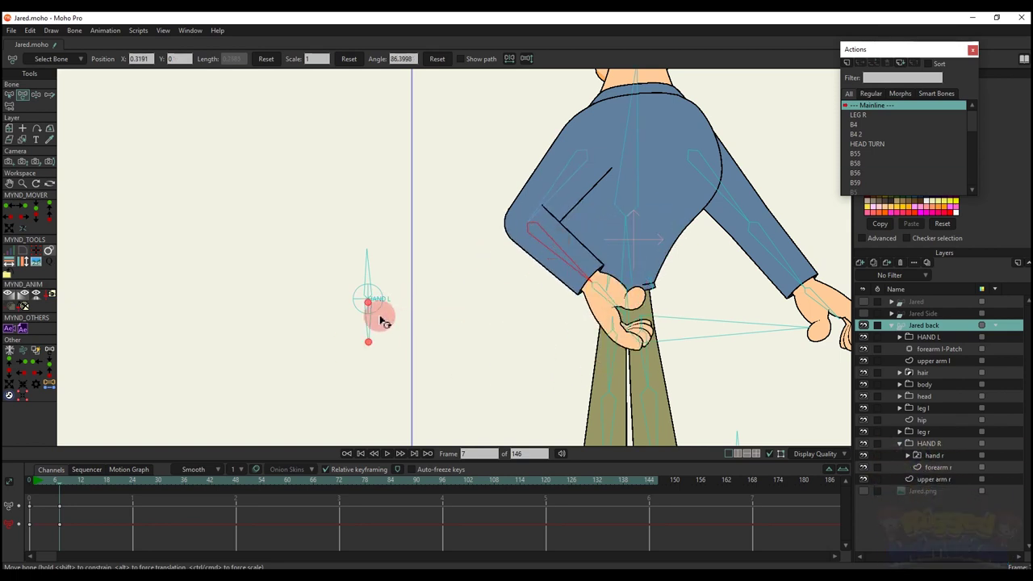
pyautogui.moveTo(384, 321); pyautogui.dragTo(557, 235)
# Delete the left arm test keyframes, then bend the right arm behind the back at frame 7 and rotate the HAND R control
pyautogui.moveTo(26, 499); pyautogui.dragTo(111, 534)
pyautogui.press('BackSpace')
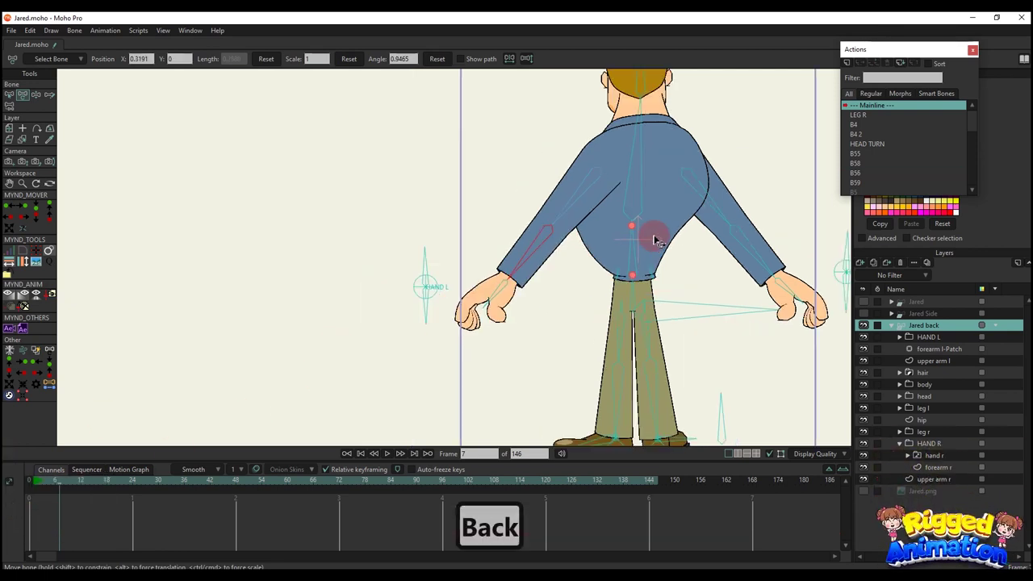
pyautogui.moveTo(652, 230); pyautogui.dragTo(606, 282)
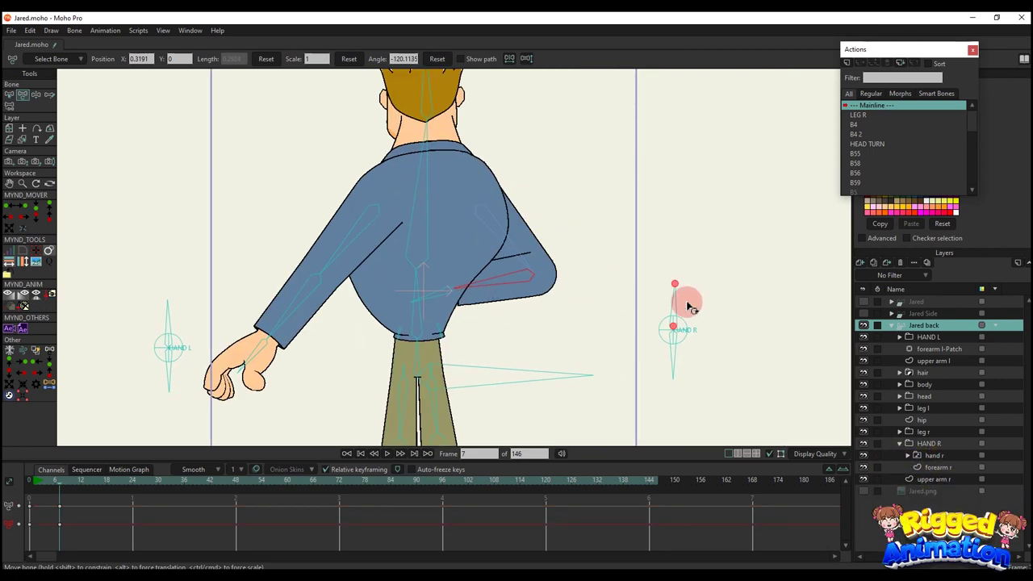
pyautogui.moveTo(684, 299); pyautogui.dragTo(730, 310)
# In the B59 action at frame 24, move the collapsed HAND R group directly above hair, then reselect Jared back in the Mainline
pyautogui.doubleClick(856, 183)
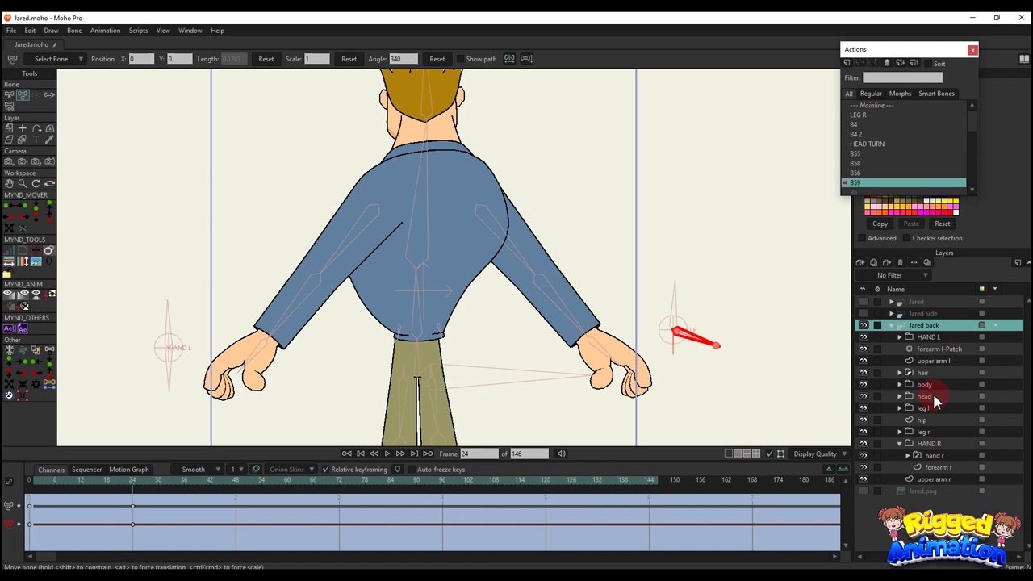
pyautogui.click(899, 443)
pyautogui.click(863, 443)
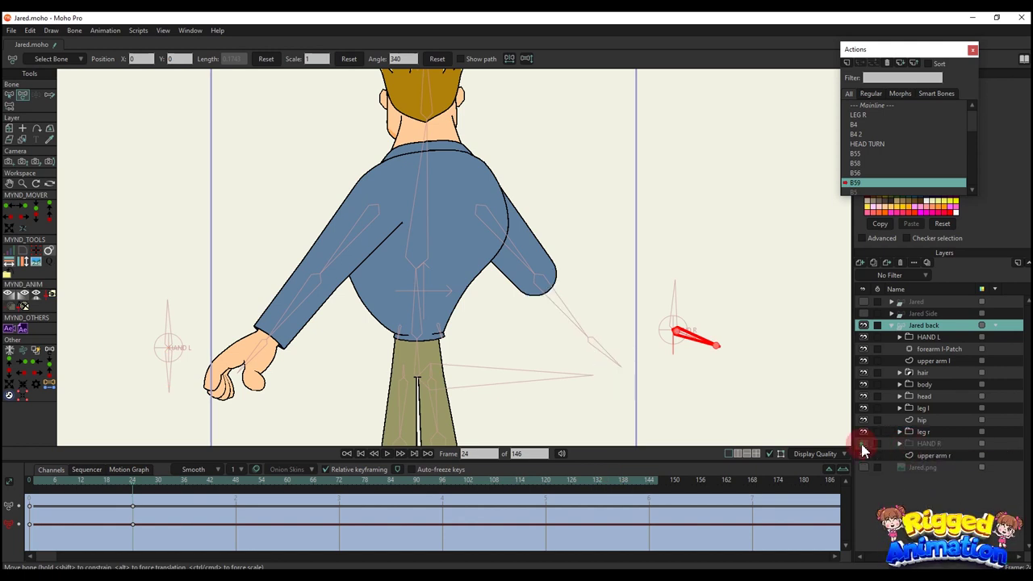
pyautogui.click(863, 443)
pyautogui.click(928, 443)
pyautogui.moveTo(941, 444); pyautogui.dragTo(936, 376)
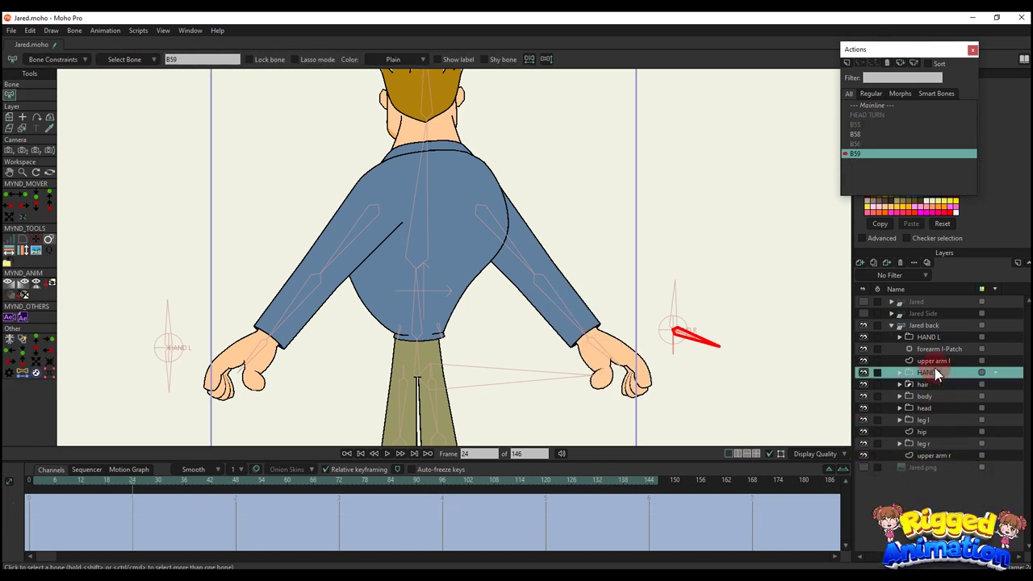
pyautogui.click(876, 107)
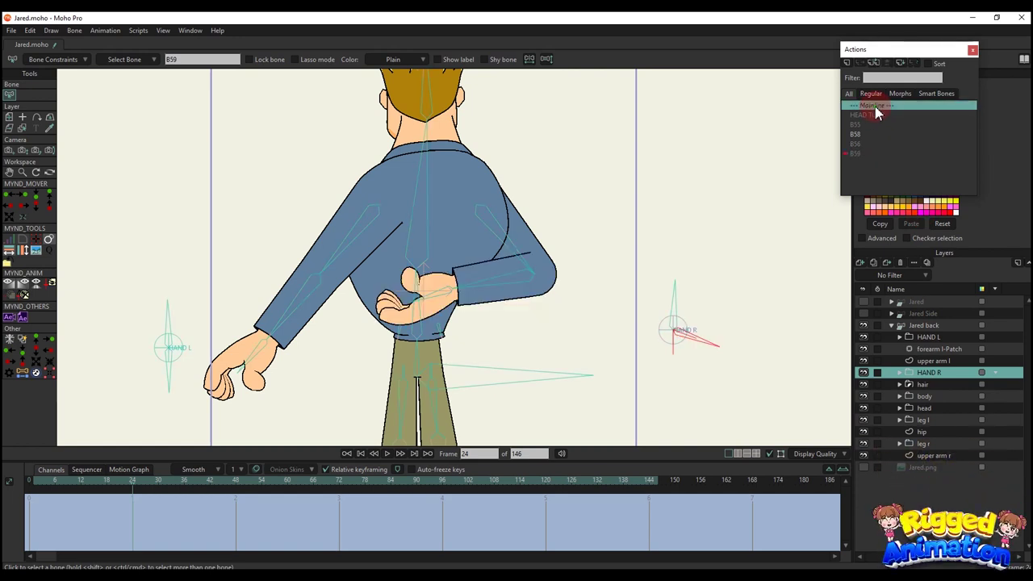
pyautogui.click(926, 325)
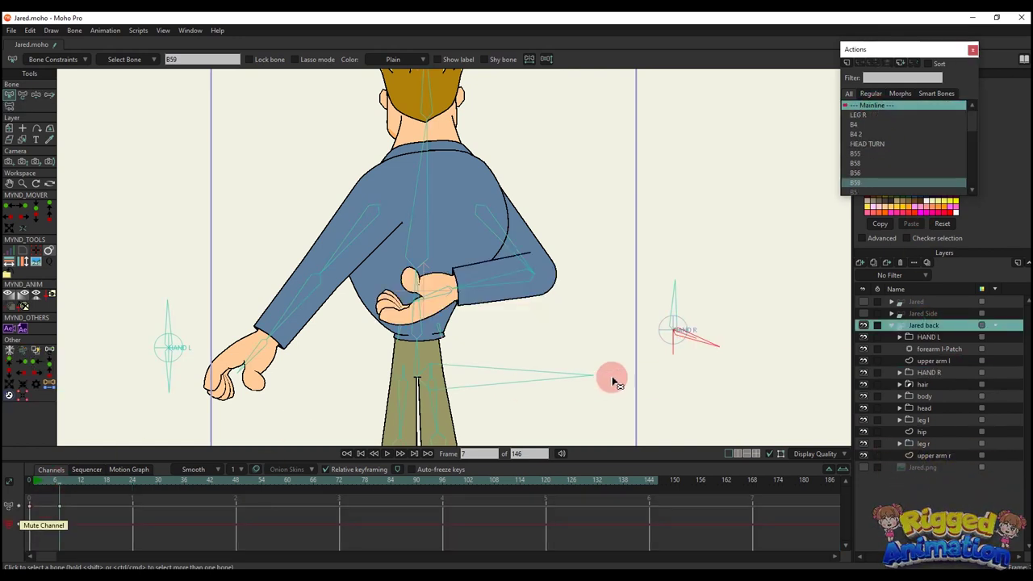
# Rotate both upper arms and forearms at frame 7 to test folding the two arms across the back
pyautogui.click(23, 95)
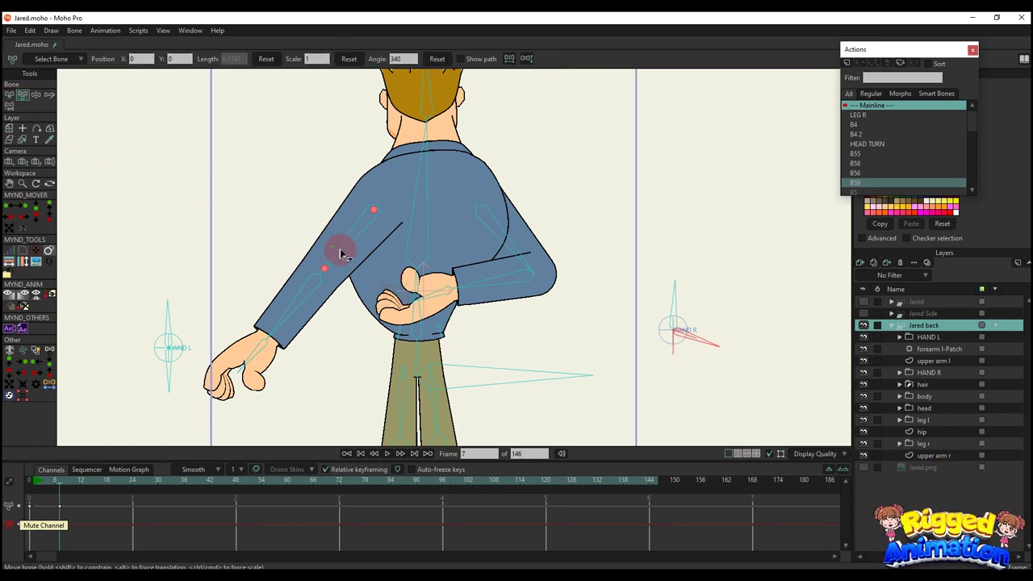
pyautogui.moveTo(342, 255); pyautogui.dragTo(516, 263)
pyautogui.moveTo(525, 313); pyautogui.dragTo(529, 310)
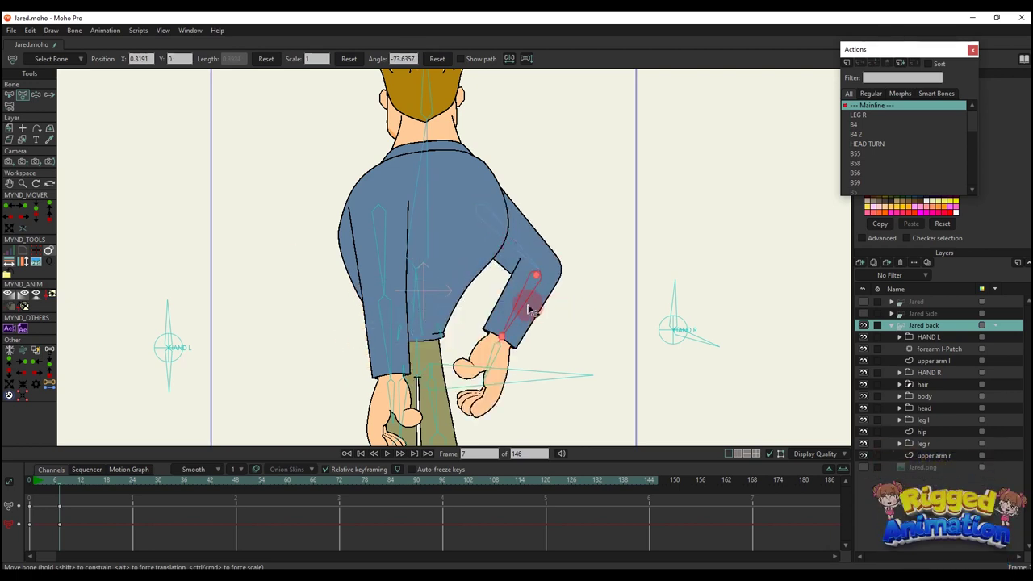
pyautogui.moveTo(560, 347); pyautogui.dragTo(385, 302)
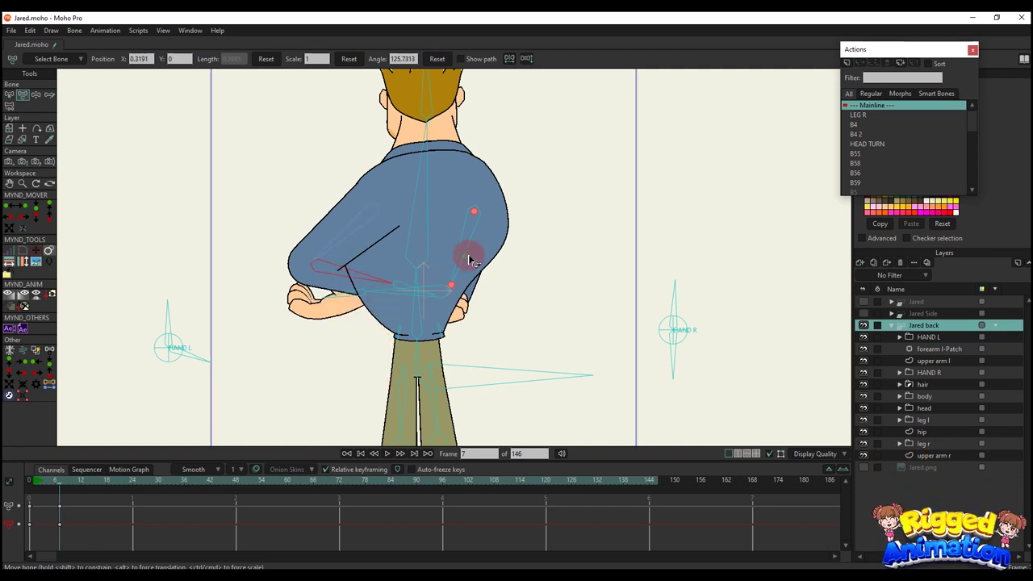
pyautogui.moveTo(470, 259); pyautogui.dragTo(442, 290)
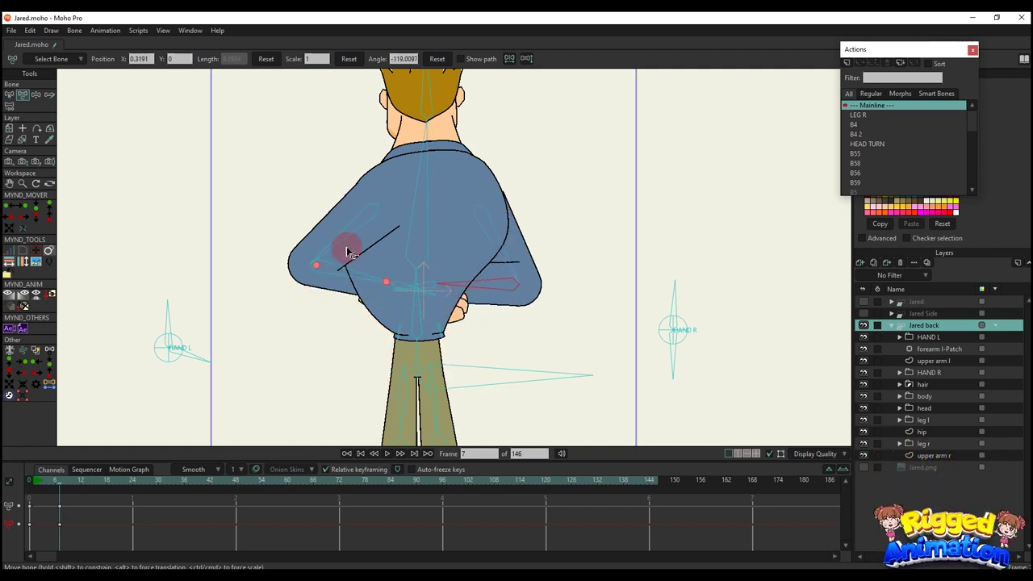
pyautogui.moveTo(349, 253); pyautogui.dragTo(352, 262)
# Toggle the lower HAND L control bone to test the left arm's layer order, and open both arms out to the sides
pyautogui.scroll(-3, 492, 287)
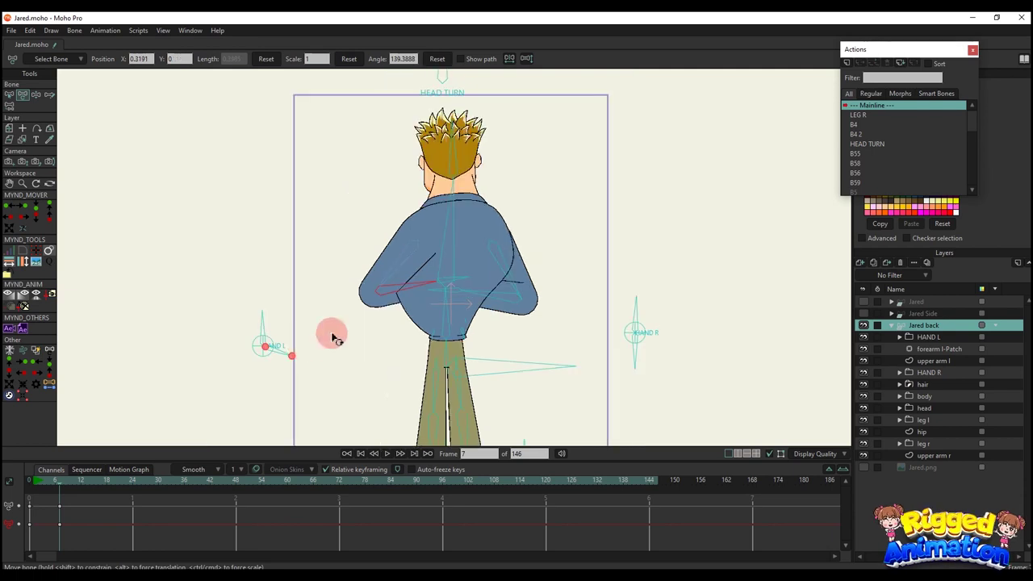
pyautogui.moveTo(283, 347); pyautogui.dragTo(181, 401)
pyautogui.scroll(2, 419, 270)
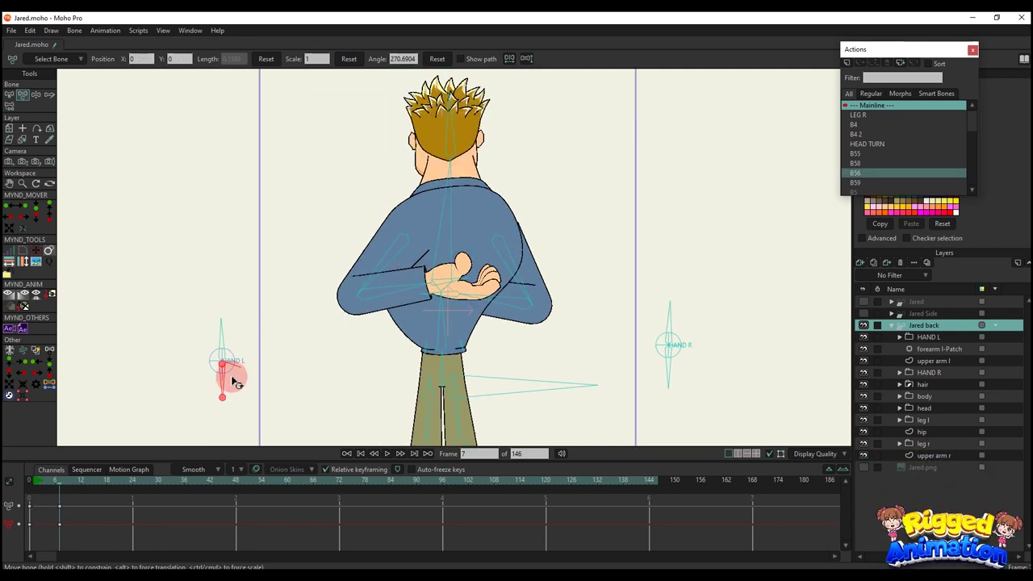
pyautogui.moveTo(233, 381); pyautogui.dragTo(307, 335)
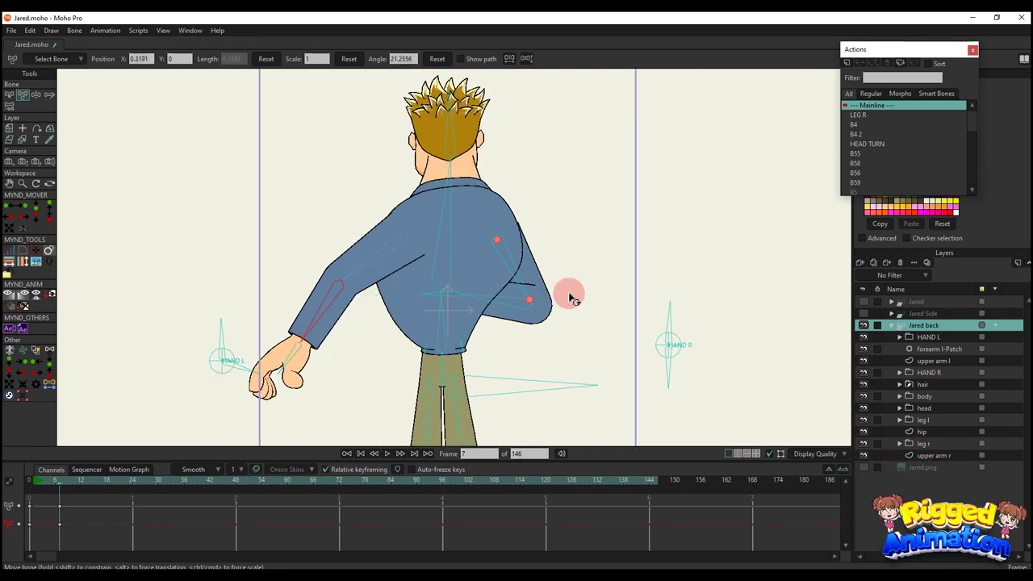
pyautogui.moveTo(564, 293); pyautogui.dragTo(546, 315)
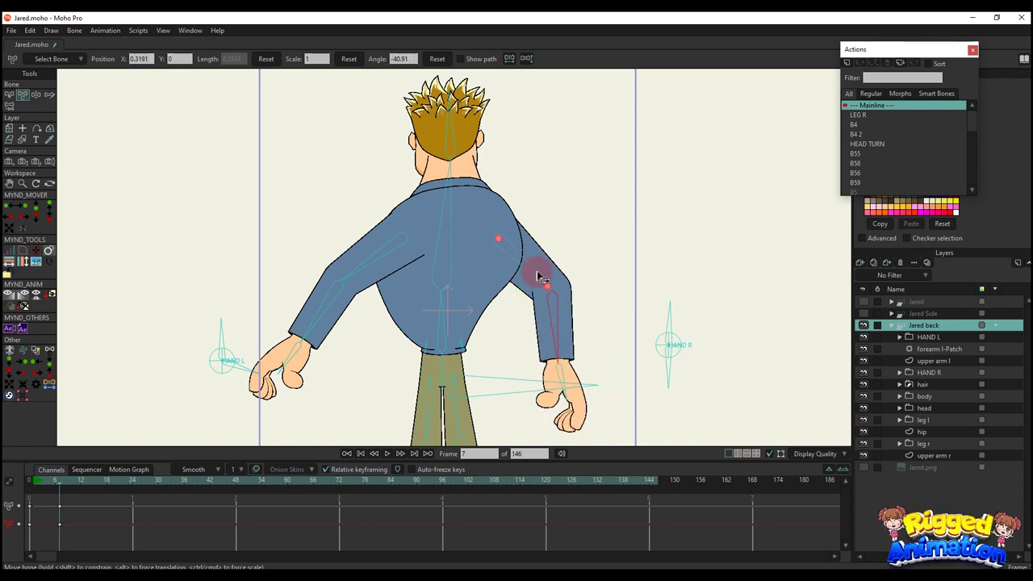
pyautogui.moveTo(538, 273); pyautogui.dragTo(549, 258)
pyautogui.click(348, 304)
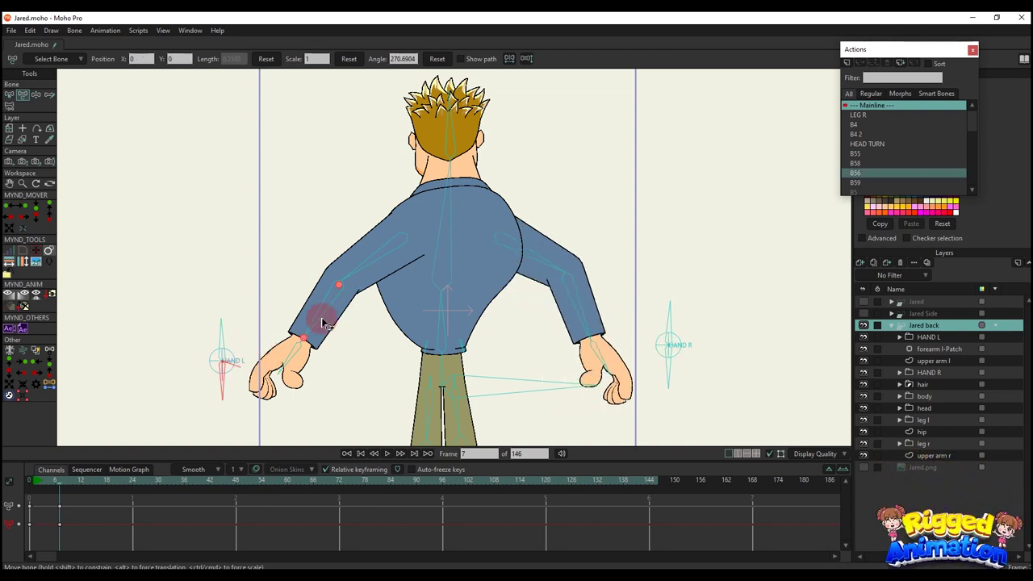
# Pose both arms with the hands meeting behind the waist, swinging the lower HAND R control bone outward
pyautogui.moveTo(321, 322); pyautogui.dragTo(411, 299)
pyautogui.moveTo(592, 295); pyautogui.dragTo(617, 337)
pyautogui.moveTo(668, 360); pyautogui.dragTo(718, 332)
pyautogui.click(635, 313)
pyautogui.moveTo(572, 320); pyautogui.dragTo(527, 297)
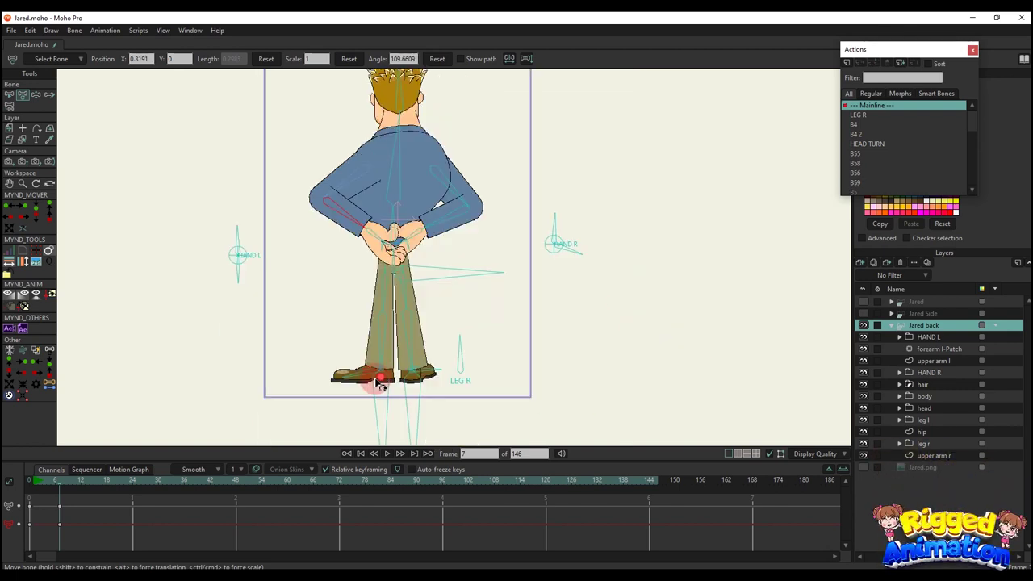
# Bend both legs at the knees, plant the right foot beside the left, and swing the LEG R bone to turn it
pyautogui.moveTo(385, 381); pyautogui.dragTo(428, 300)
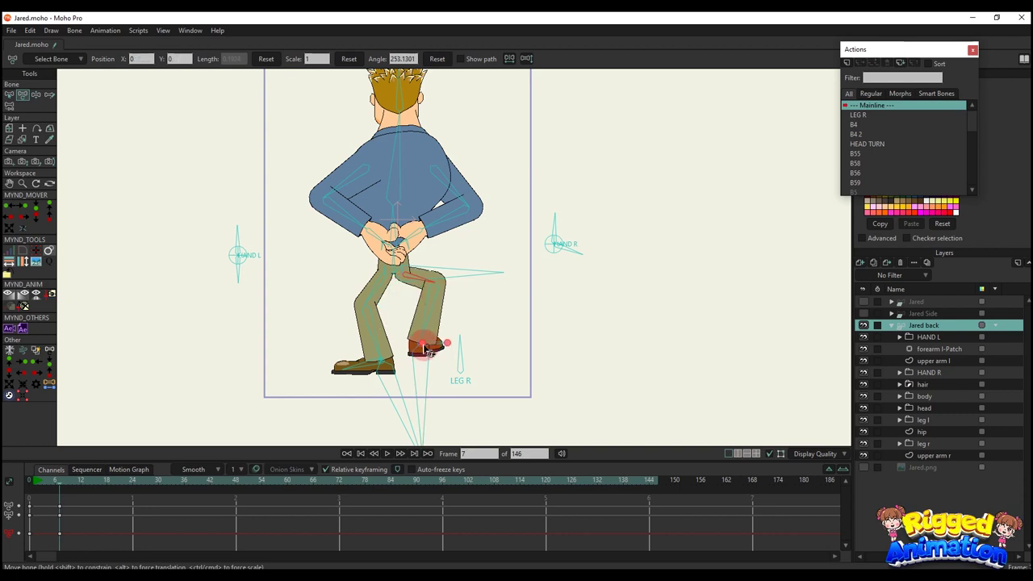
pyautogui.moveTo(425, 359)
pyautogui.mouseDown()
pyautogui.moveTo(422, 348)
pyautogui.moveTo(418, 376)
pyautogui.mouseUp()
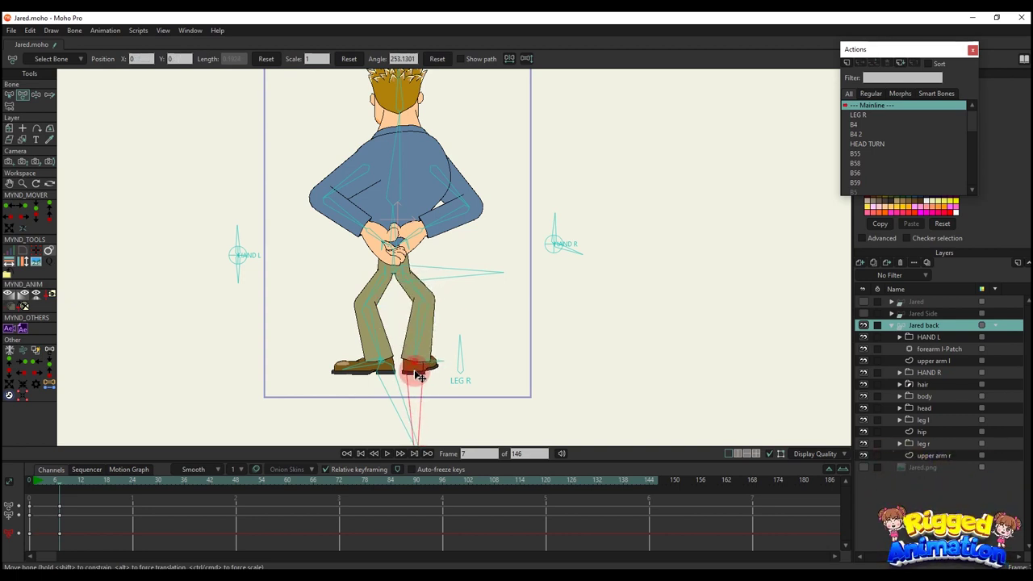
pyautogui.click(388, 301)
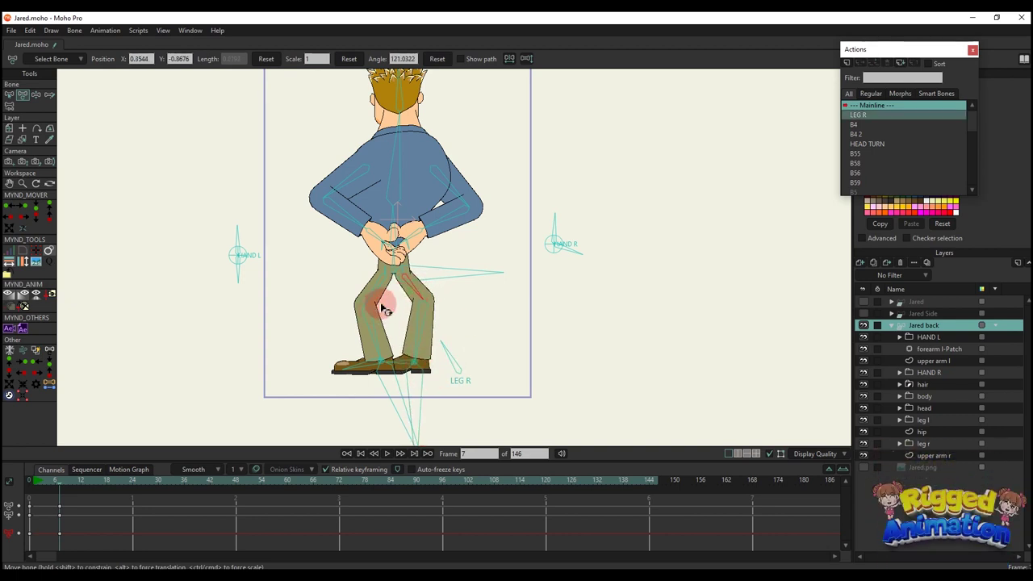
# Straighten both legs at frame 7 with the feet brought together, and return the LEG R bone to upright
pyautogui.moveTo(419, 377); pyautogui.dragTo(448, 356)
pyautogui.click(422, 396)
pyautogui.click(418, 396)
pyautogui.scroll(-2, 437, 345)
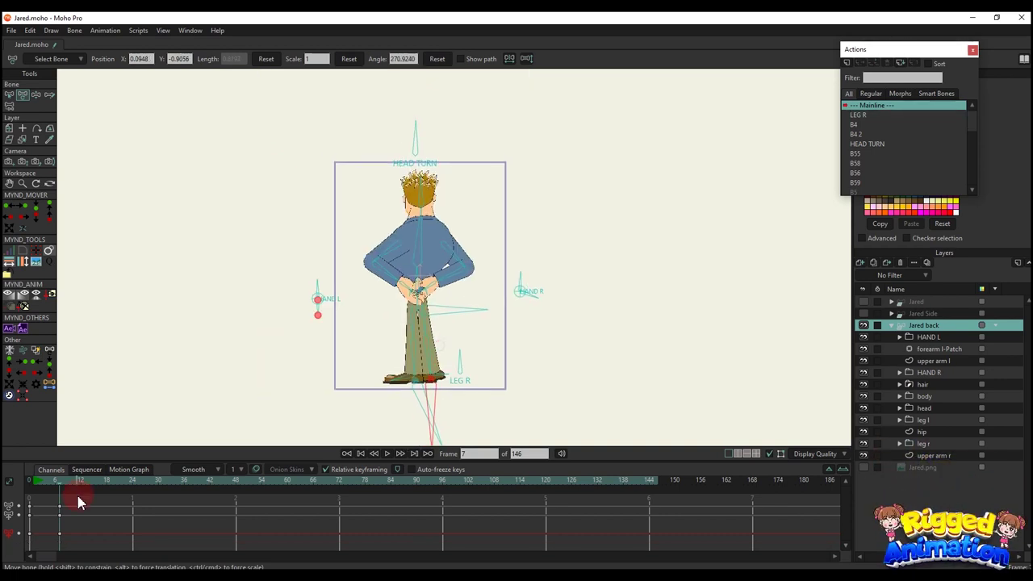
pyautogui.moveTo(98, 543); pyautogui.dragTo(30, 507)
# Swing the HEAD TURN bone sideways to test the head turn on the back-view character
pyautogui.moveTo(414, 121); pyautogui.dragTo(500, 177)
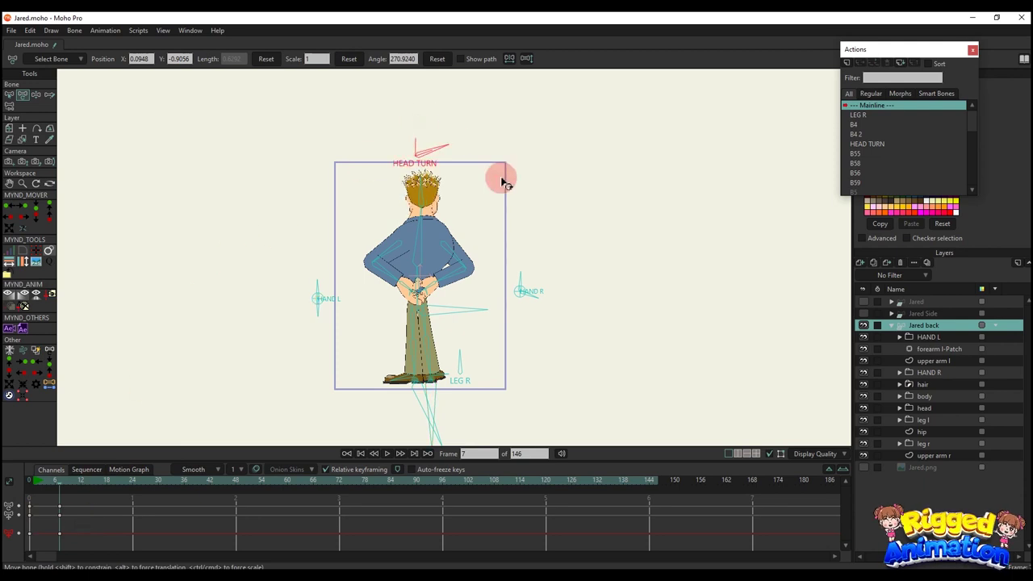
pyautogui.scroll(2, 438, 145)
pyautogui.moveTo(359, 130); pyautogui.dragTo(411, 148)
pyautogui.scroll(-2, 465, 174)
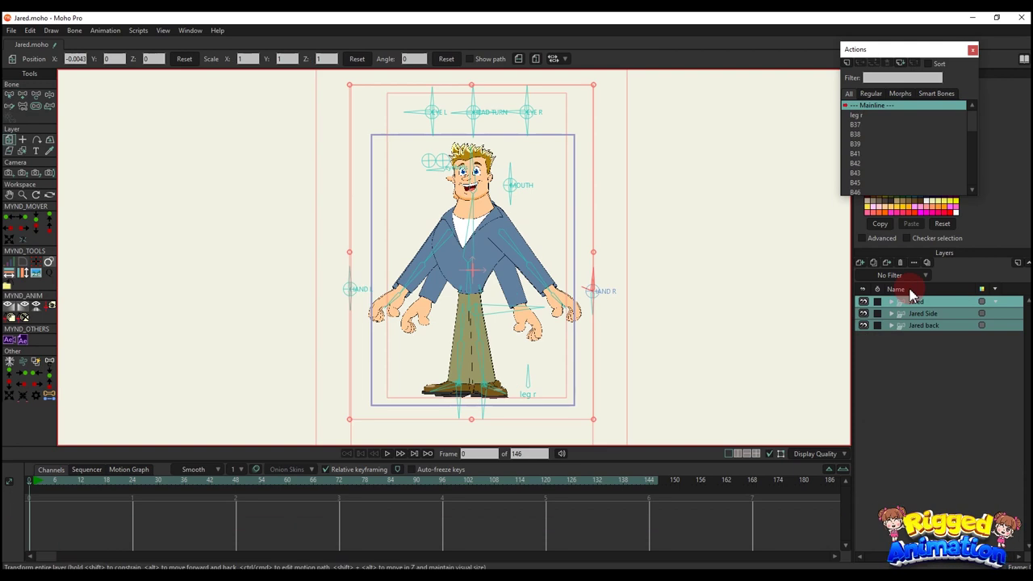
# Group the Jared, Jared Side and Jared back layers together and convert the group to a switch layer
pyautogui.click(886, 262)
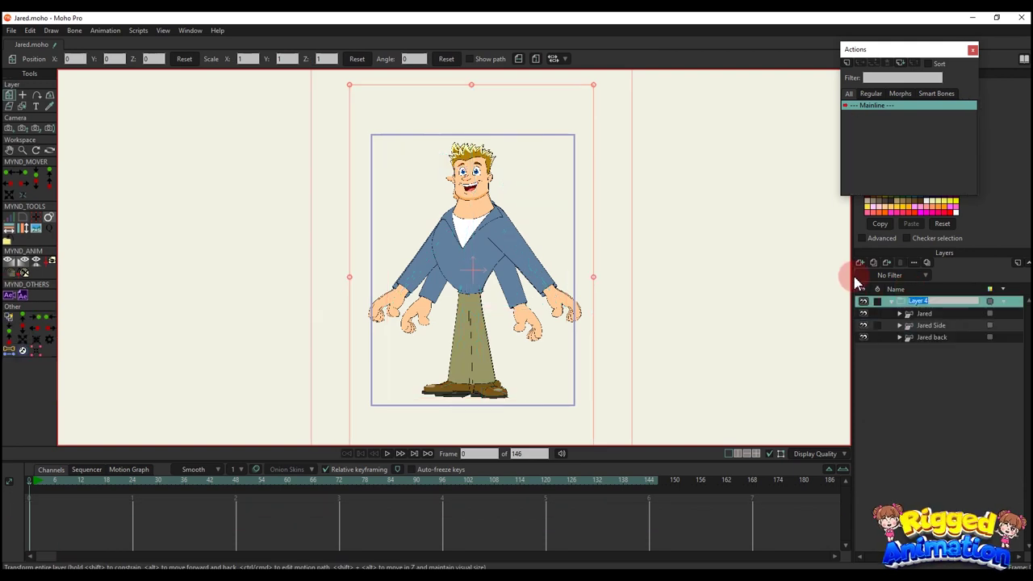
pyautogui.click(891, 301)
pyautogui.rightClick(927, 302)
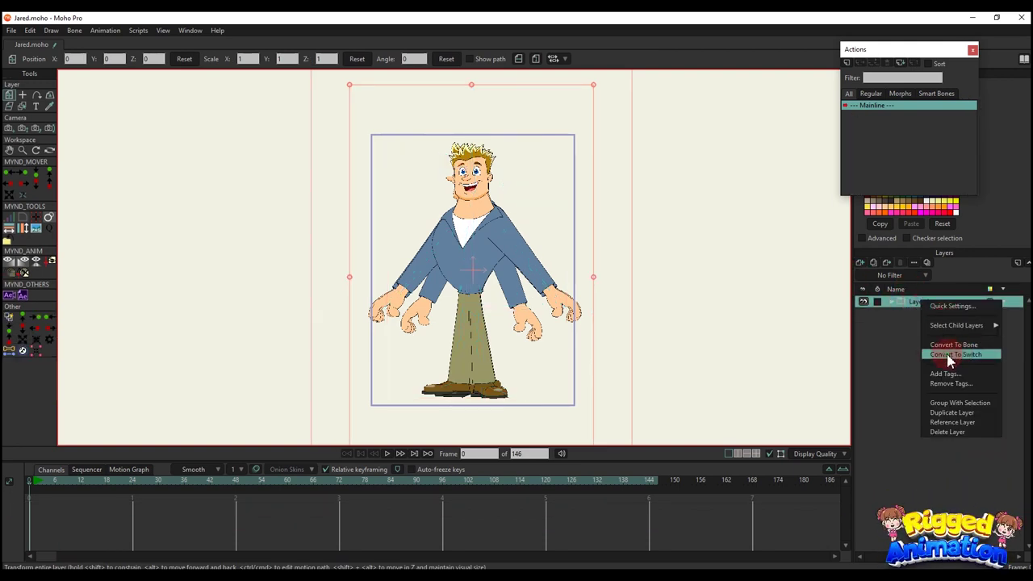
pyautogui.click(954, 354)
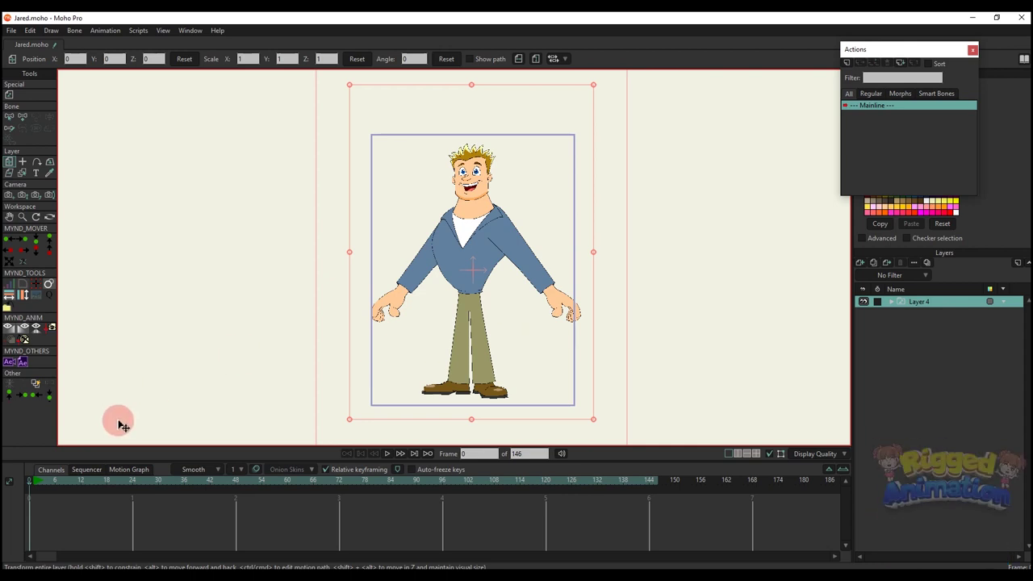
# Key the switch layer to Jared Side at frame 6 and to Jared back at frame 12
pyautogui.click(56, 482)
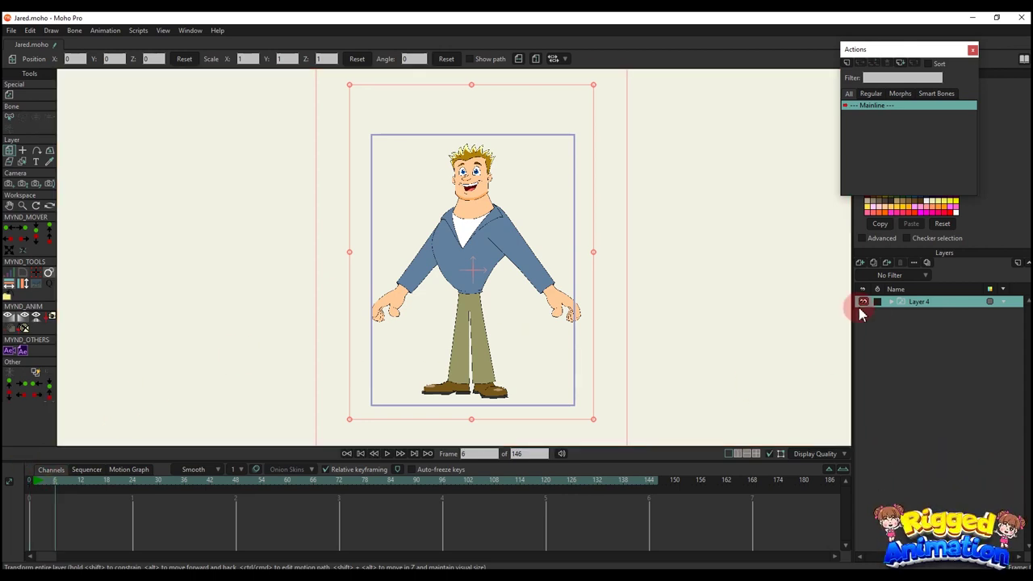
pyautogui.rightClick(895, 305)
pyautogui.click(933, 352)
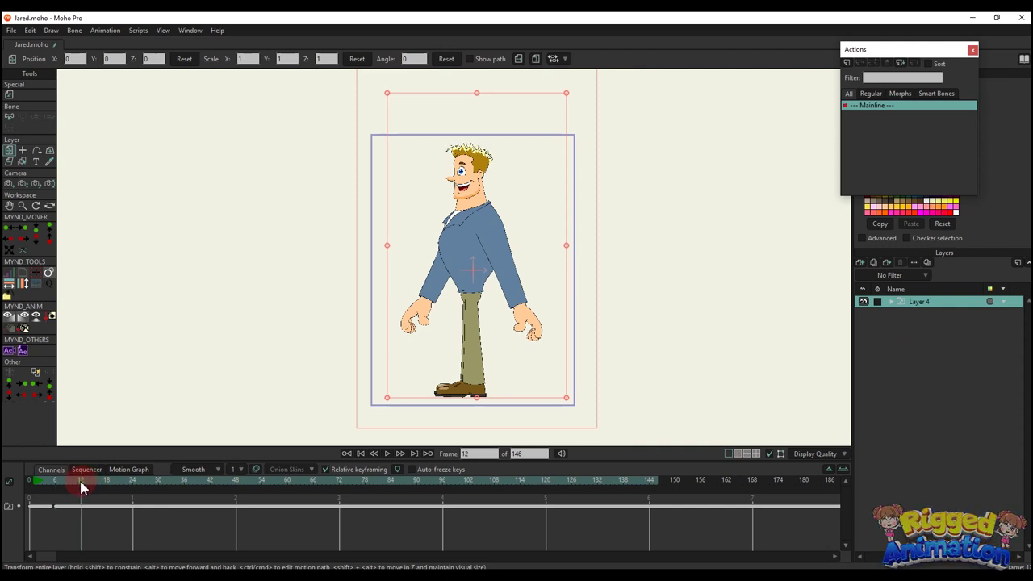
pyautogui.rightClick(928, 305)
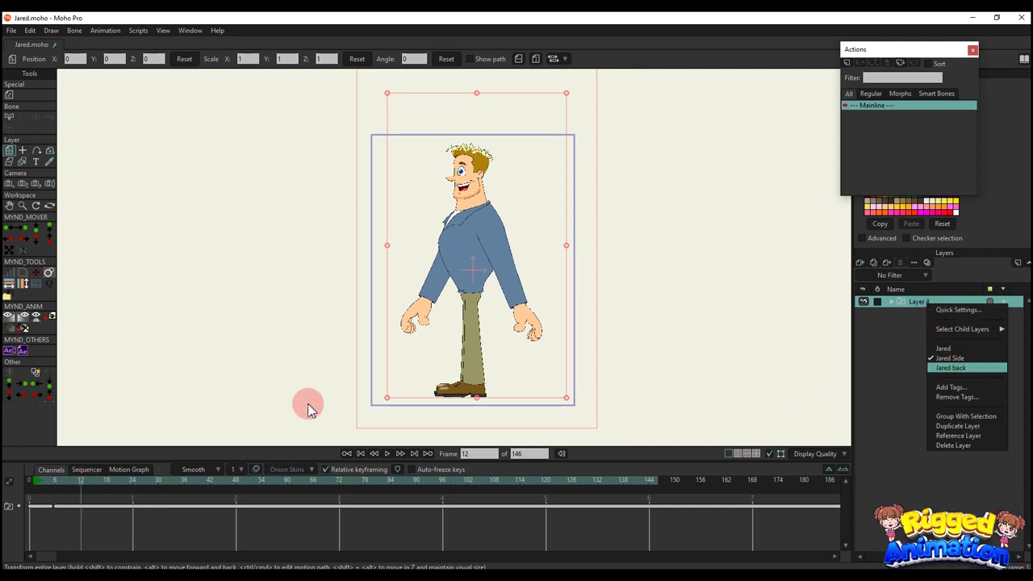
pyautogui.press('Return')
# Key the switch layer to Jared Side at frame 18 and back to Jared at frame 24
pyautogui.click(107, 484)
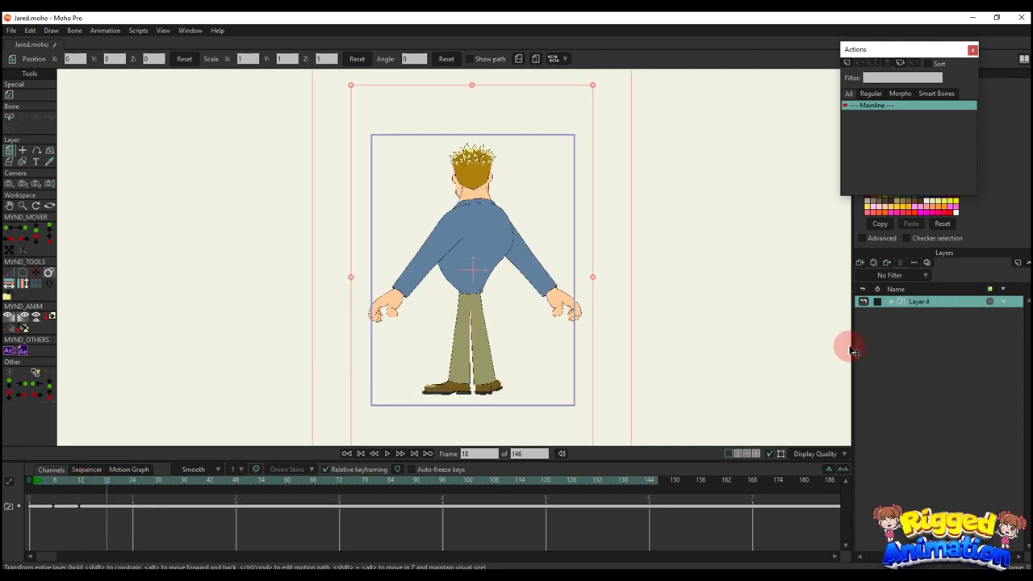
pyautogui.rightClick(928, 311)
pyautogui.click(947, 358)
pyautogui.click(207, 428)
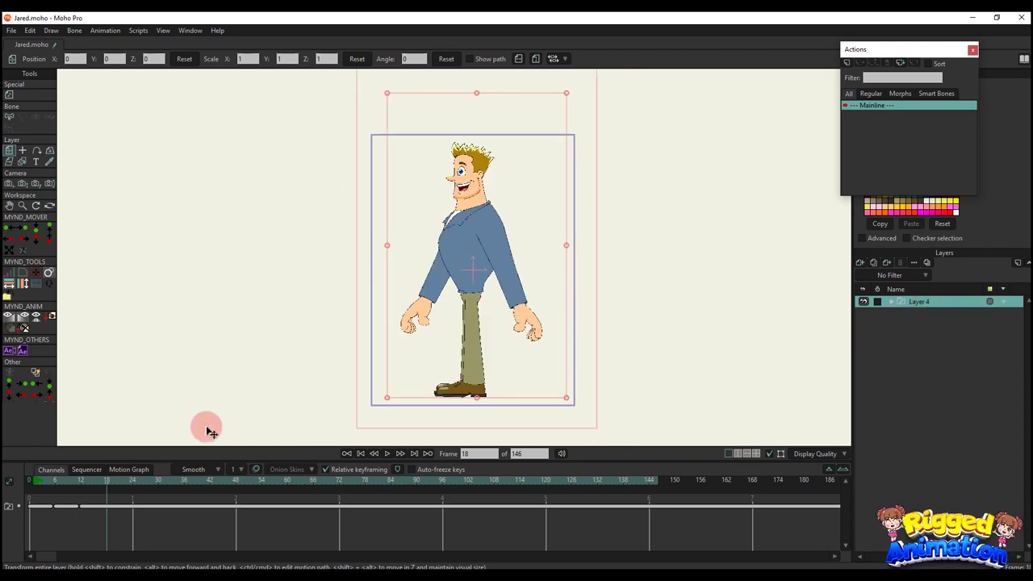
pyautogui.rightClick(953, 319)
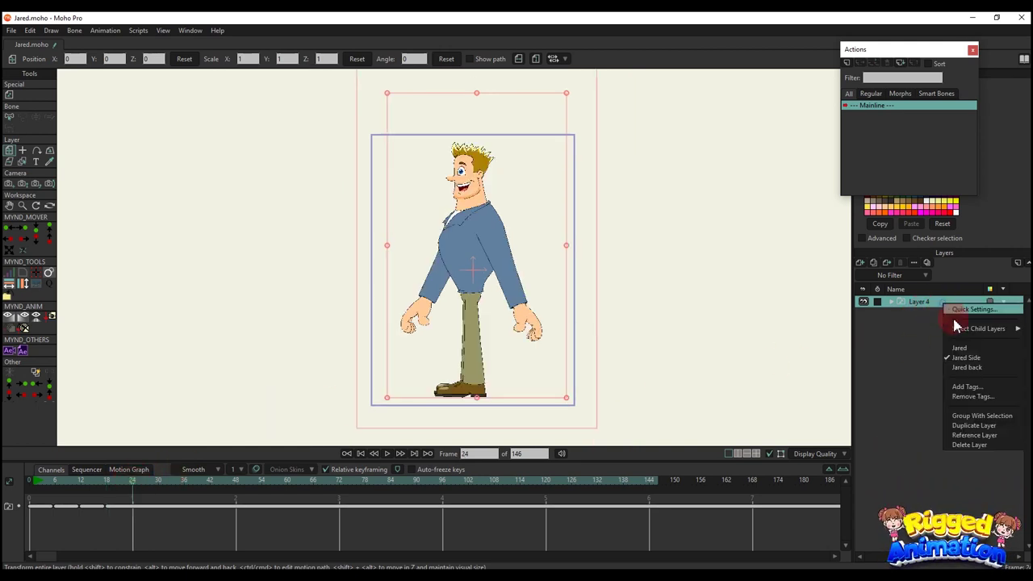
pyautogui.click(965, 348)
pyautogui.click(646, 390)
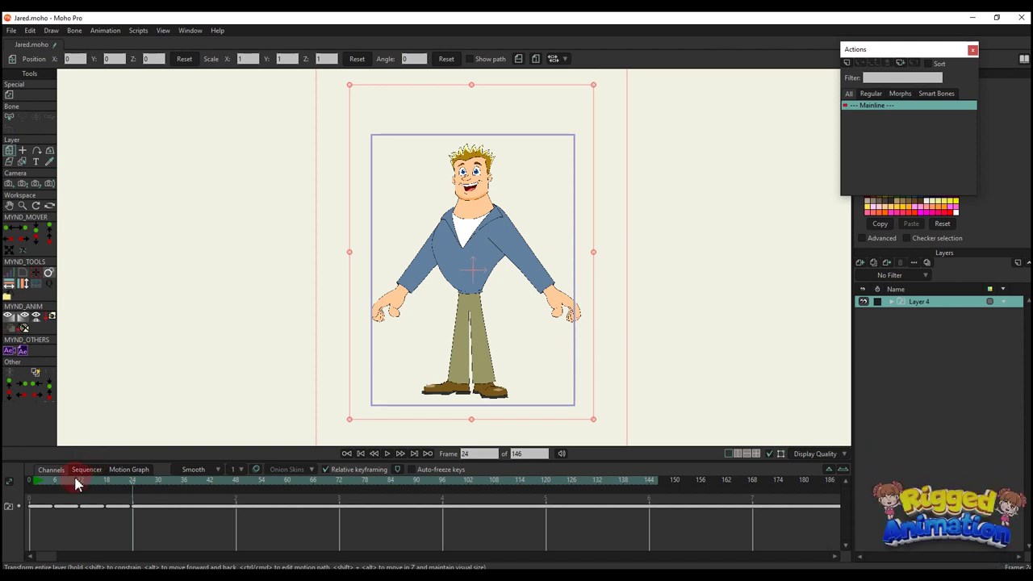
# Key the Jared Side layer at frame 17 and flip it horizontally at frame 18 to face the other way
pyautogui.moveTo(75, 480); pyautogui.dragTo(80, 489)
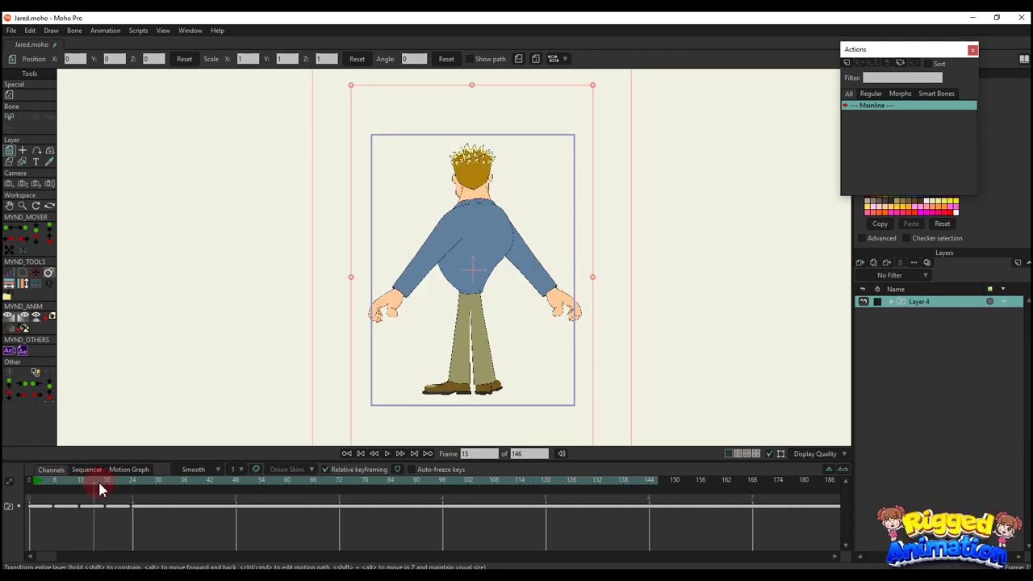
pyautogui.click(891, 301)
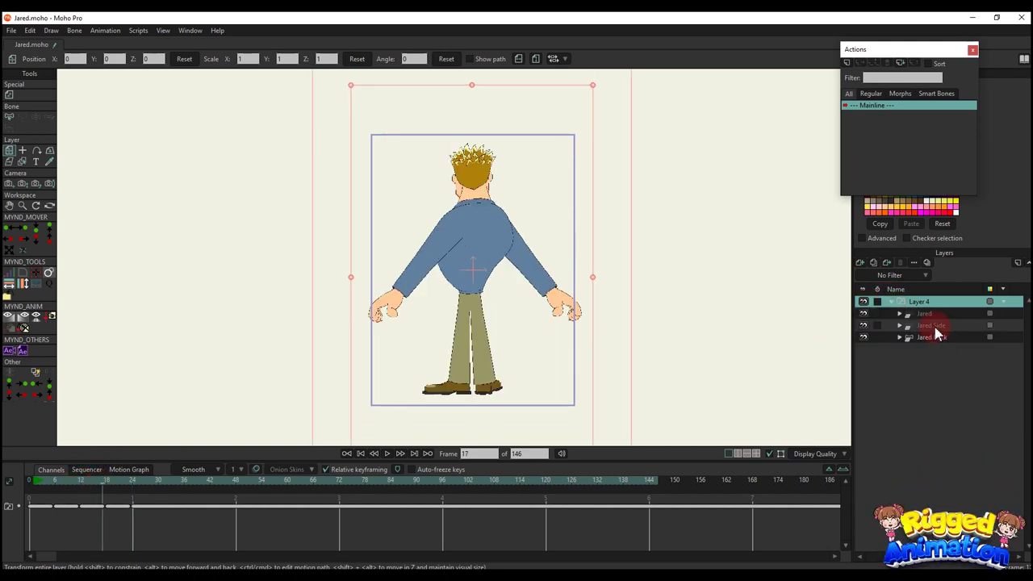
pyautogui.click(934, 329)
pyautogui.click(295, 390)
pyautogui.moveTo(470, 265); pyautogui.dragTo(489, 224)
pyautogui.press('m')
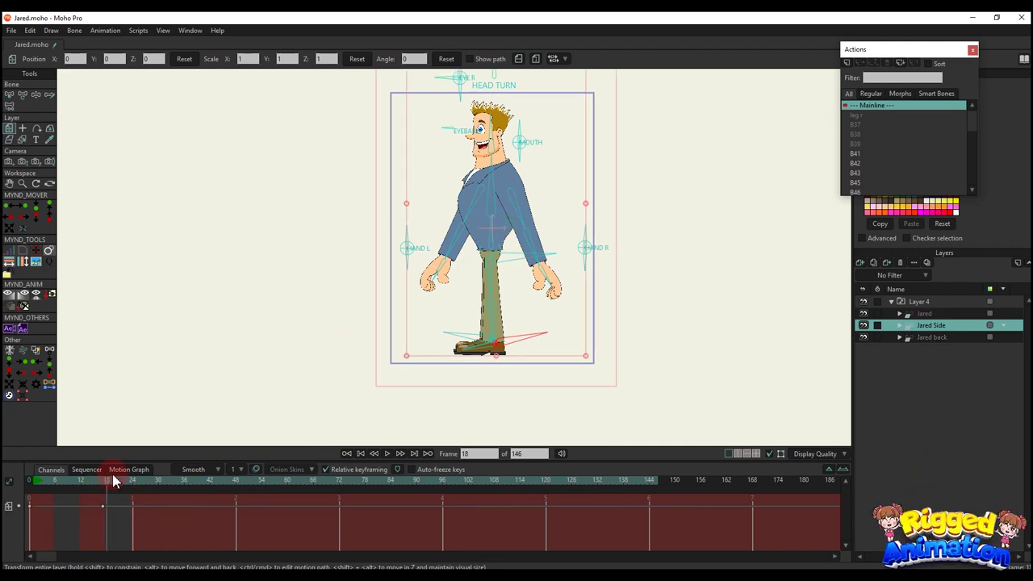
pyautogui.click(518, 60)
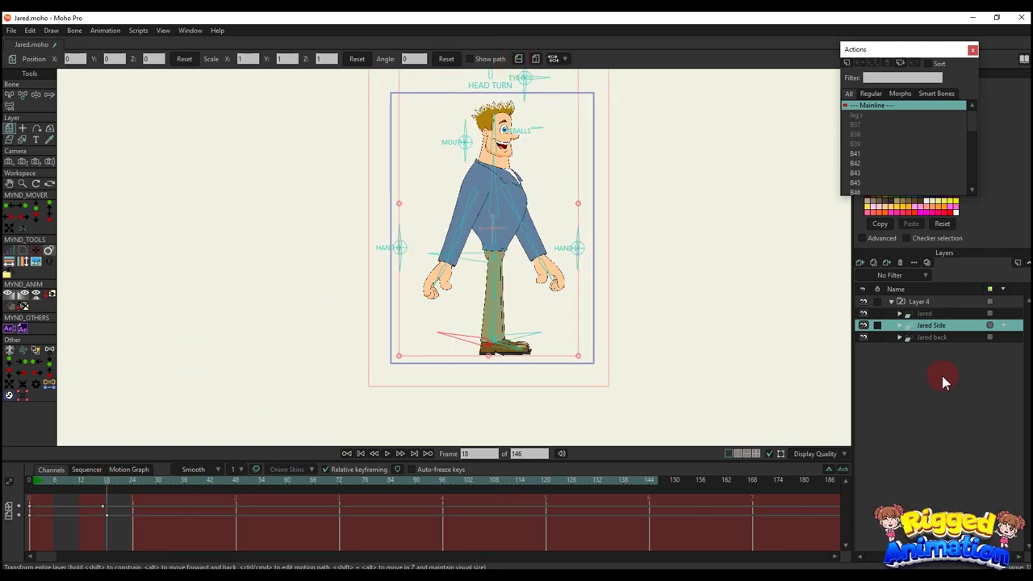
# Key the front-view Jared layer at frame 23 and flip it horizontally at frame 24
pyautogui.click(929, 309)
pyautogui.moveTo(131, 484); pyautogui.dragTo(125, 485)
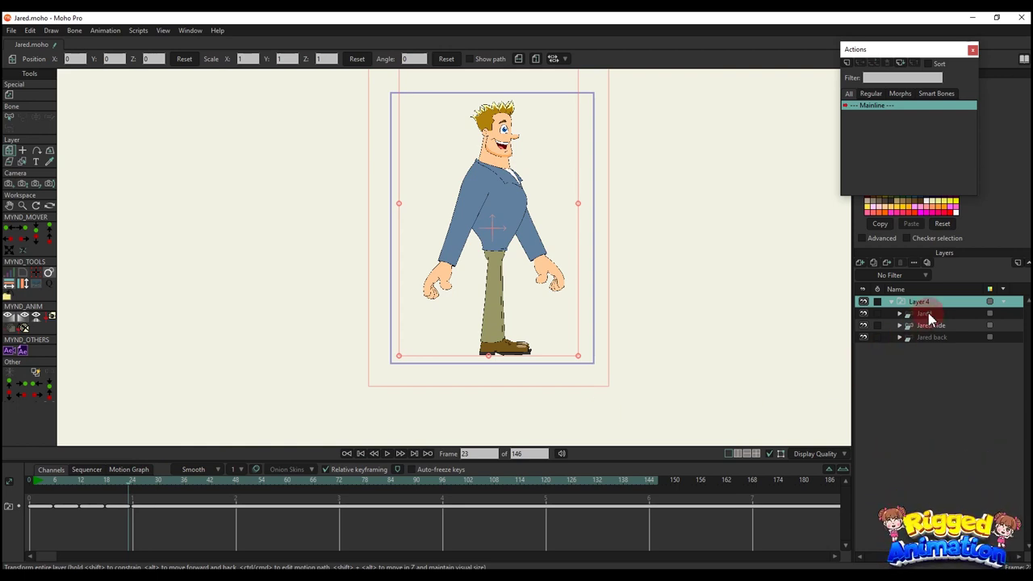
pyautogui.click(928, 314)
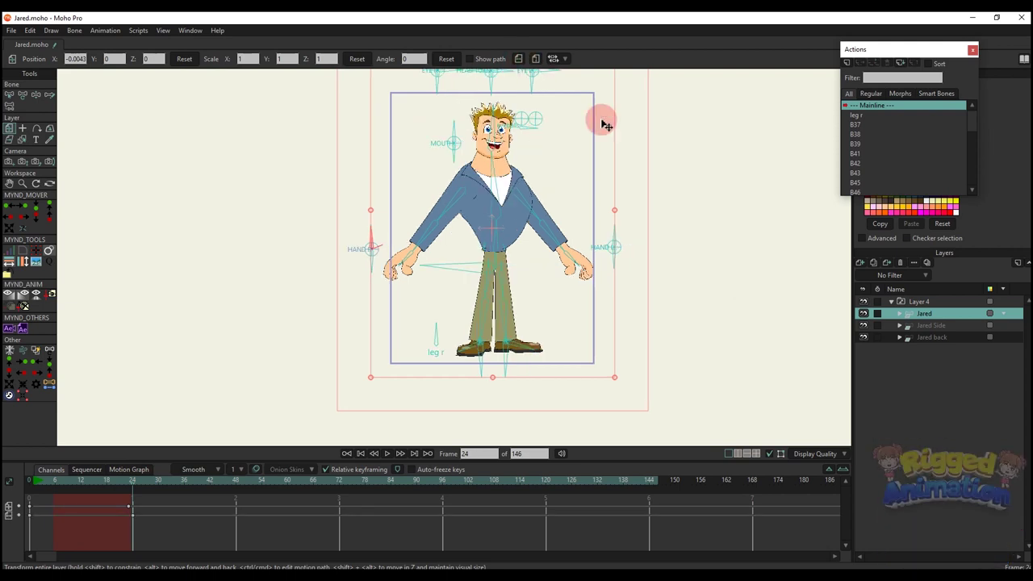
# Select the switch layer and play the turnaround from the start to check the view changes
pyautogui.click(919, 301)
pyautogui.click(37, 482)
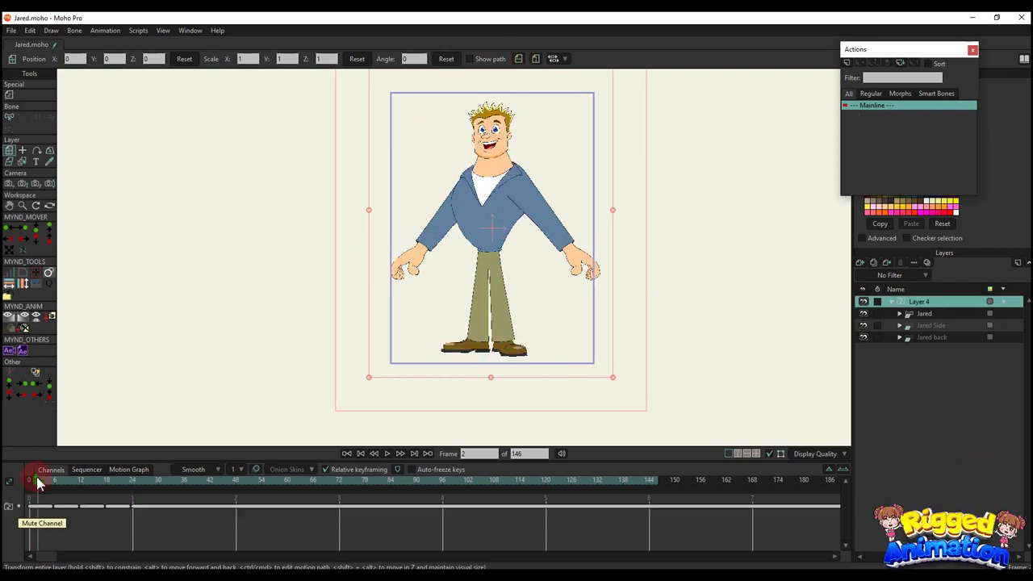
pyautogui.moveTo(365, 313); pyautogui.dragTo(343, 344)
pyautogui.scroll(1, 448, 297)
pyautogui.moveTo(461, 302); pyautogui.dragTo(446, 326)
pyautogui.press('space')
pyautogui.press('space')
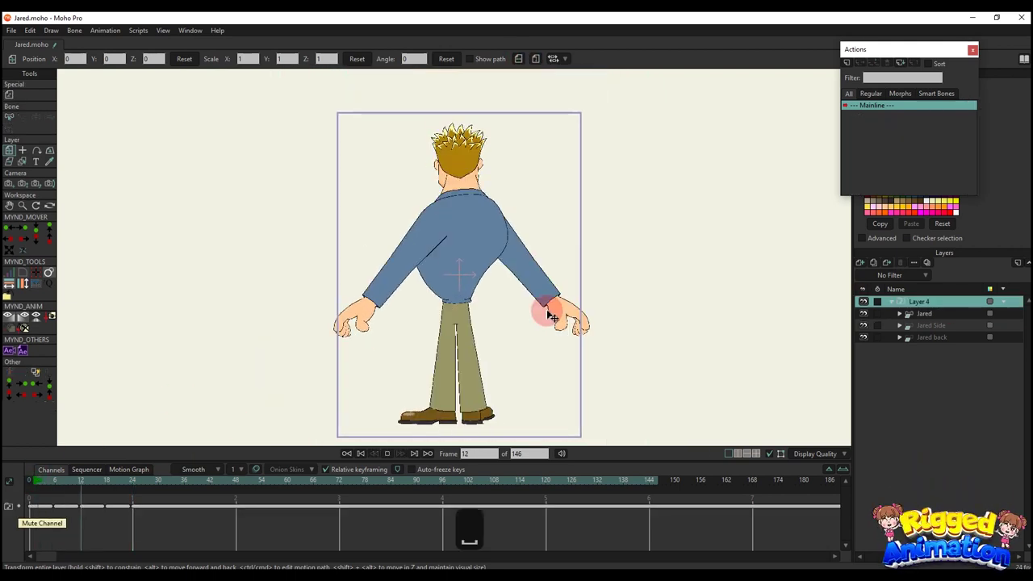
pyautogui.press('space')
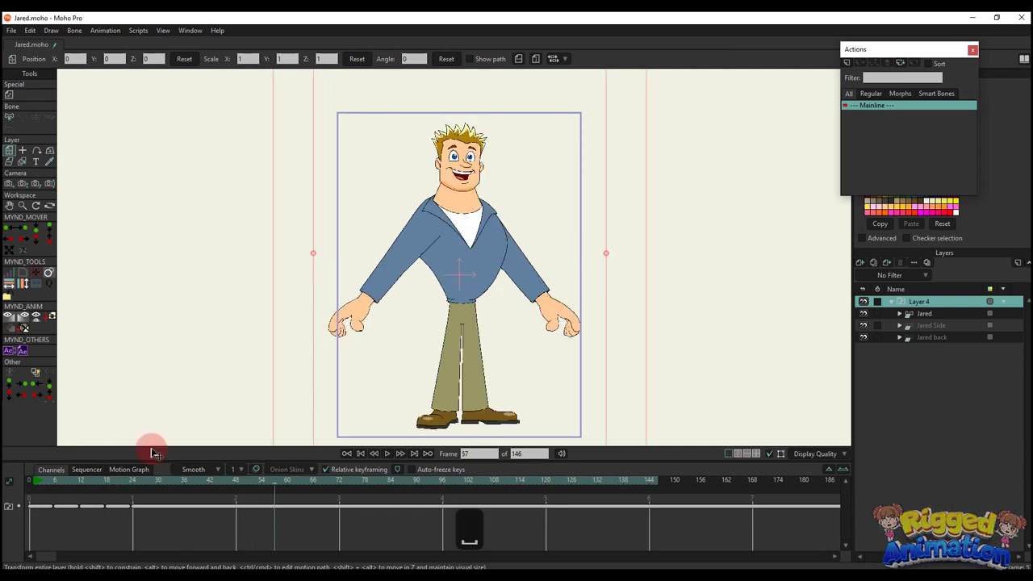
# Set the animation's end frame to 24 and play the turnaround with everything outside the project frame masked
pyautogui.keyDown('ctrl'); pyautogui.rightClick(133, 483); pyautogui.keyUp('ctrl')
pyautogui.click(38, 484)
pyautogui.moveTo(270, 344); pyautogui.dragTo(299, 338)
pyautogui.moveTo(402, 349)
pyautogui.mouseDown()
pyautogui.moveTo(388, 333)
pyautogui.moveTo(413, 335)
pyautogui.mouseUp()
pyautogui.hotkey('ctrl', 'j')
pyautogui.scroll(1, 436, 324)
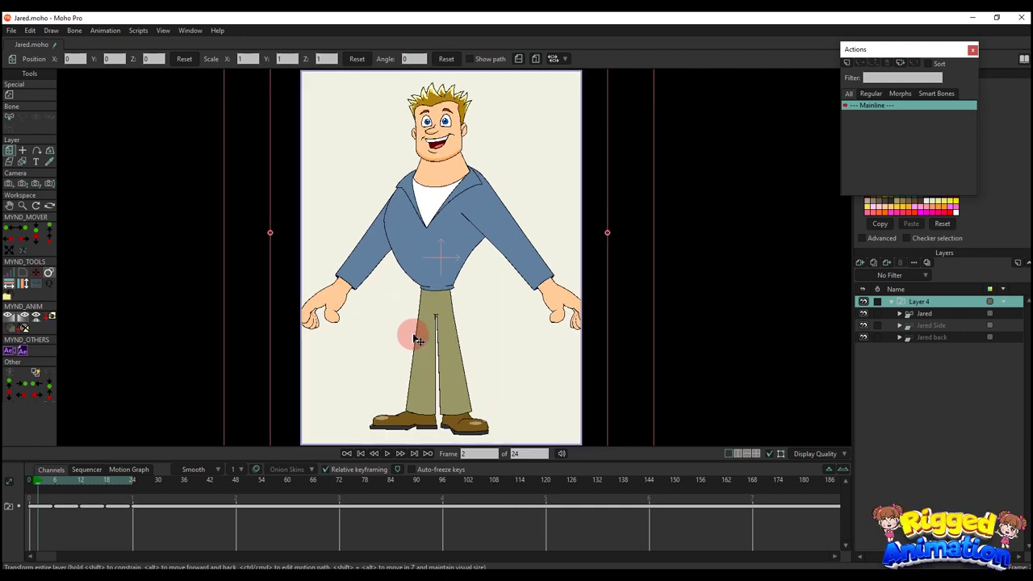
pyautogui.press('space')
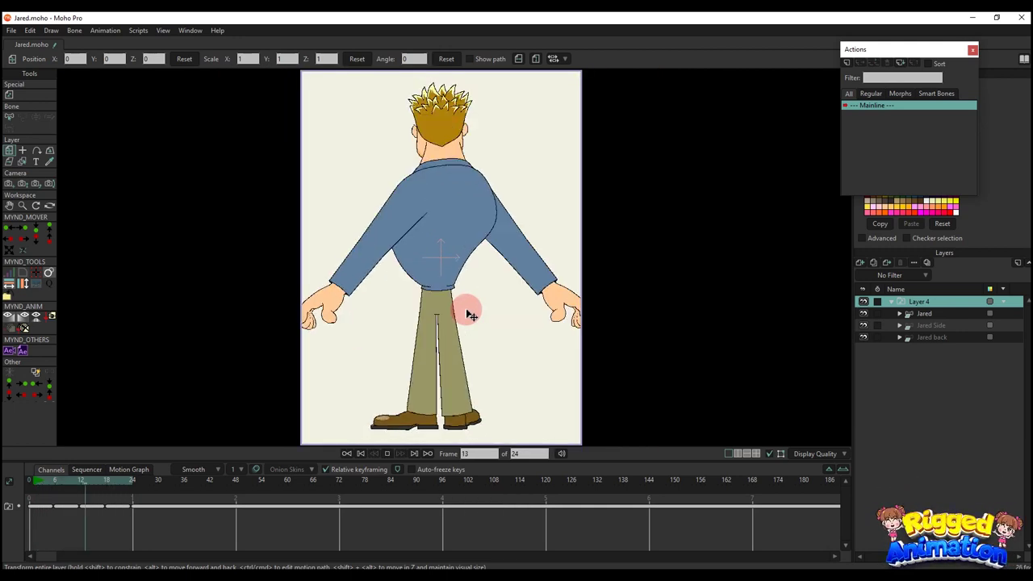